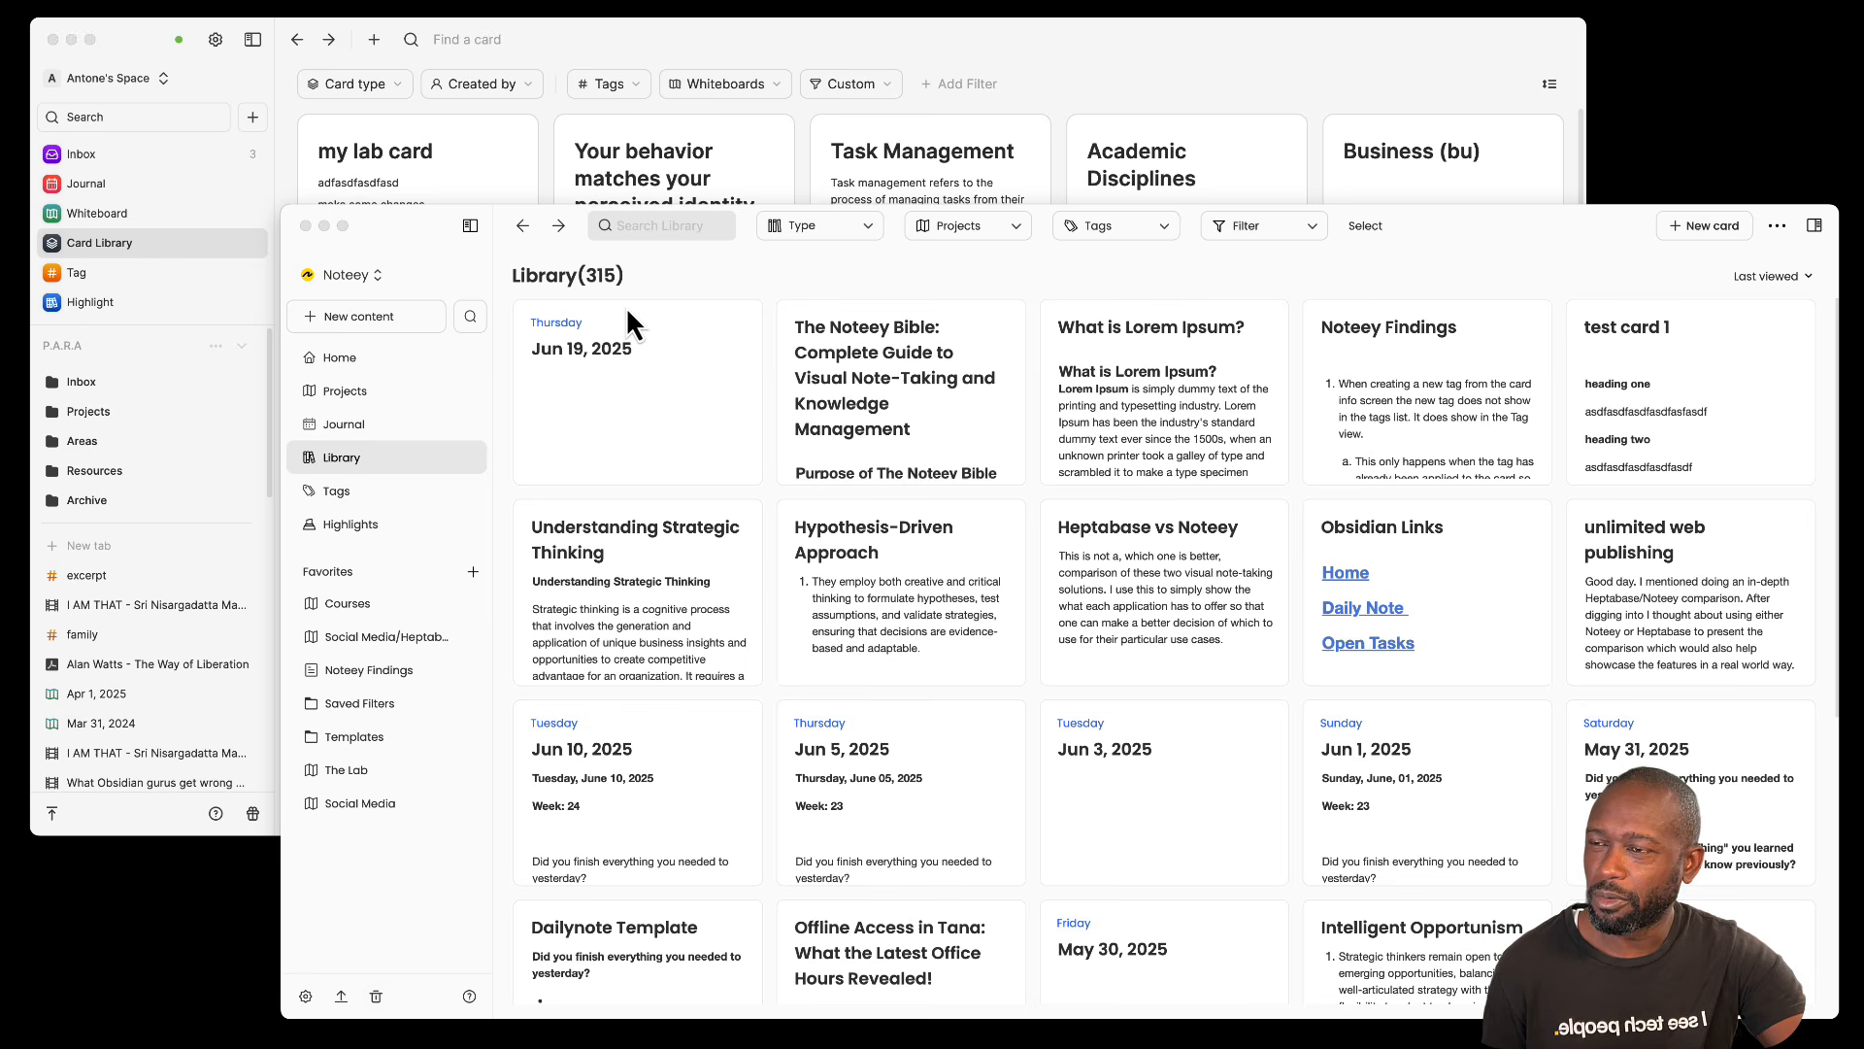
# Step: Switch from Noteey to Heptabase and open its task inbox
pyautogui.click(656, 270)
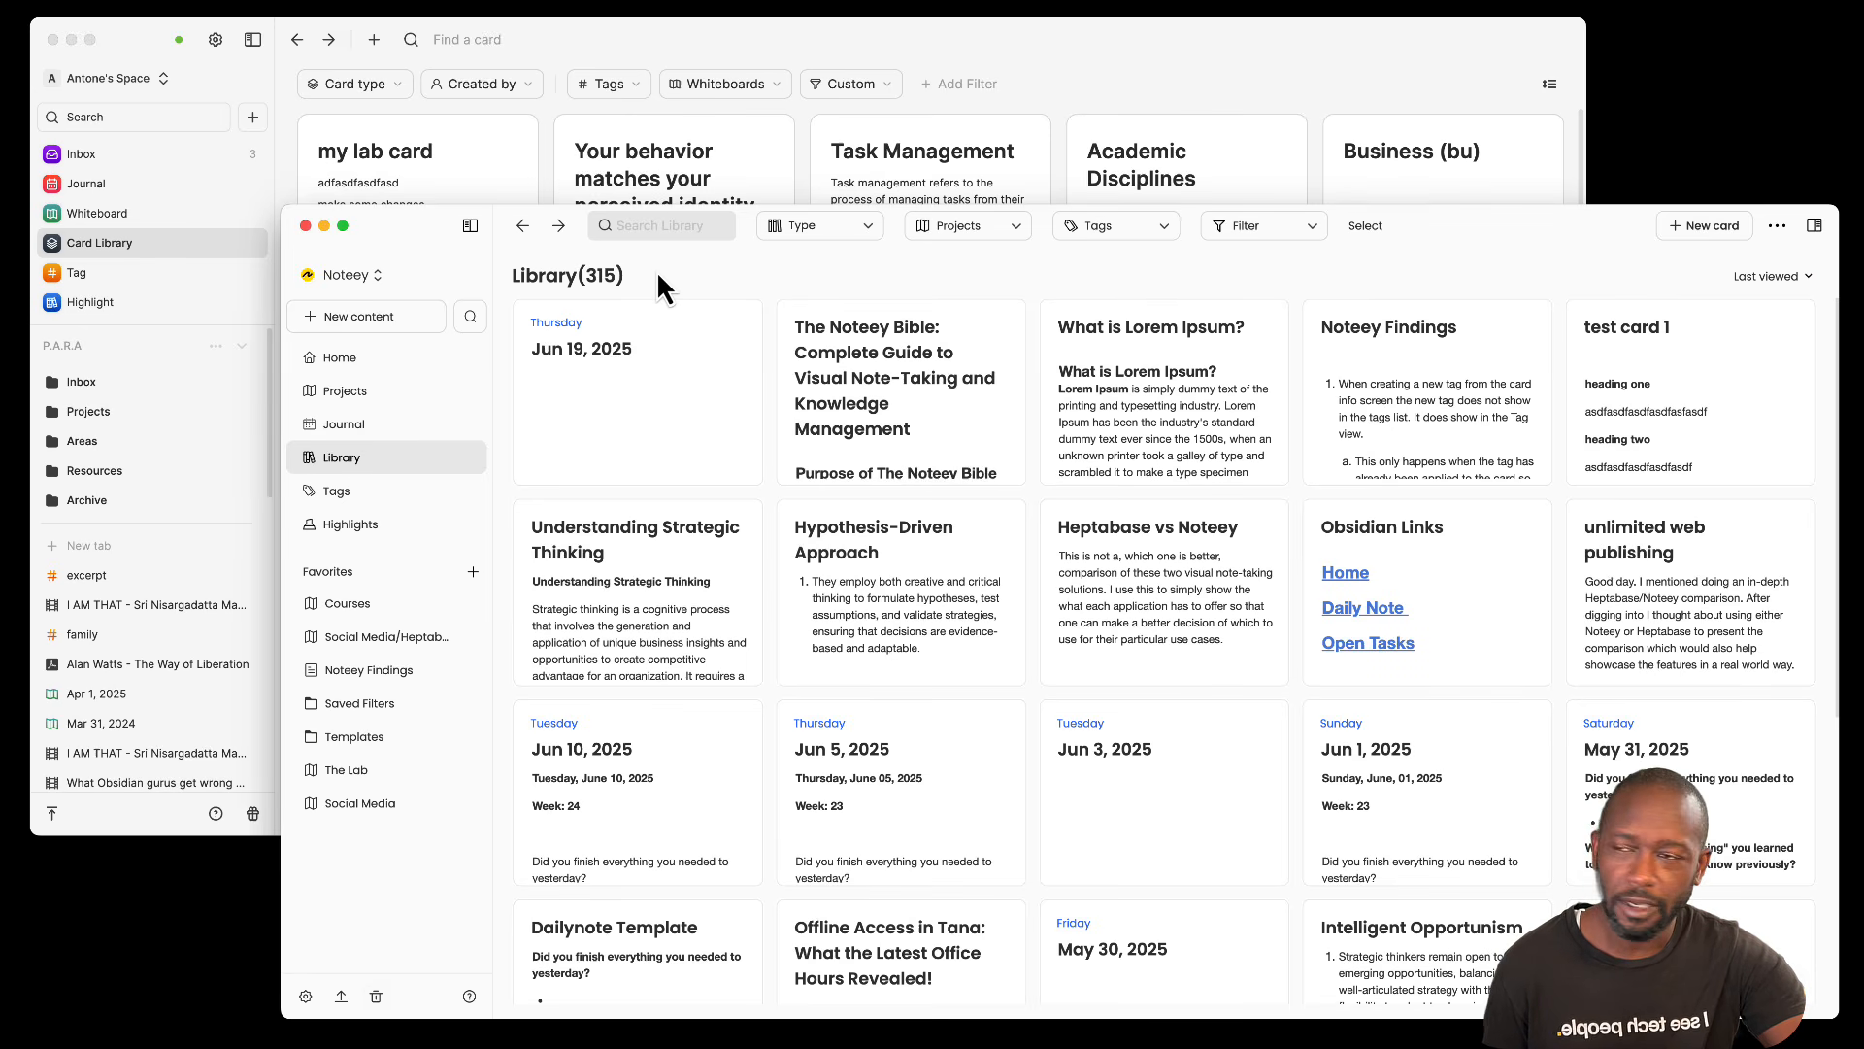
pyautogui.click(320, 156)
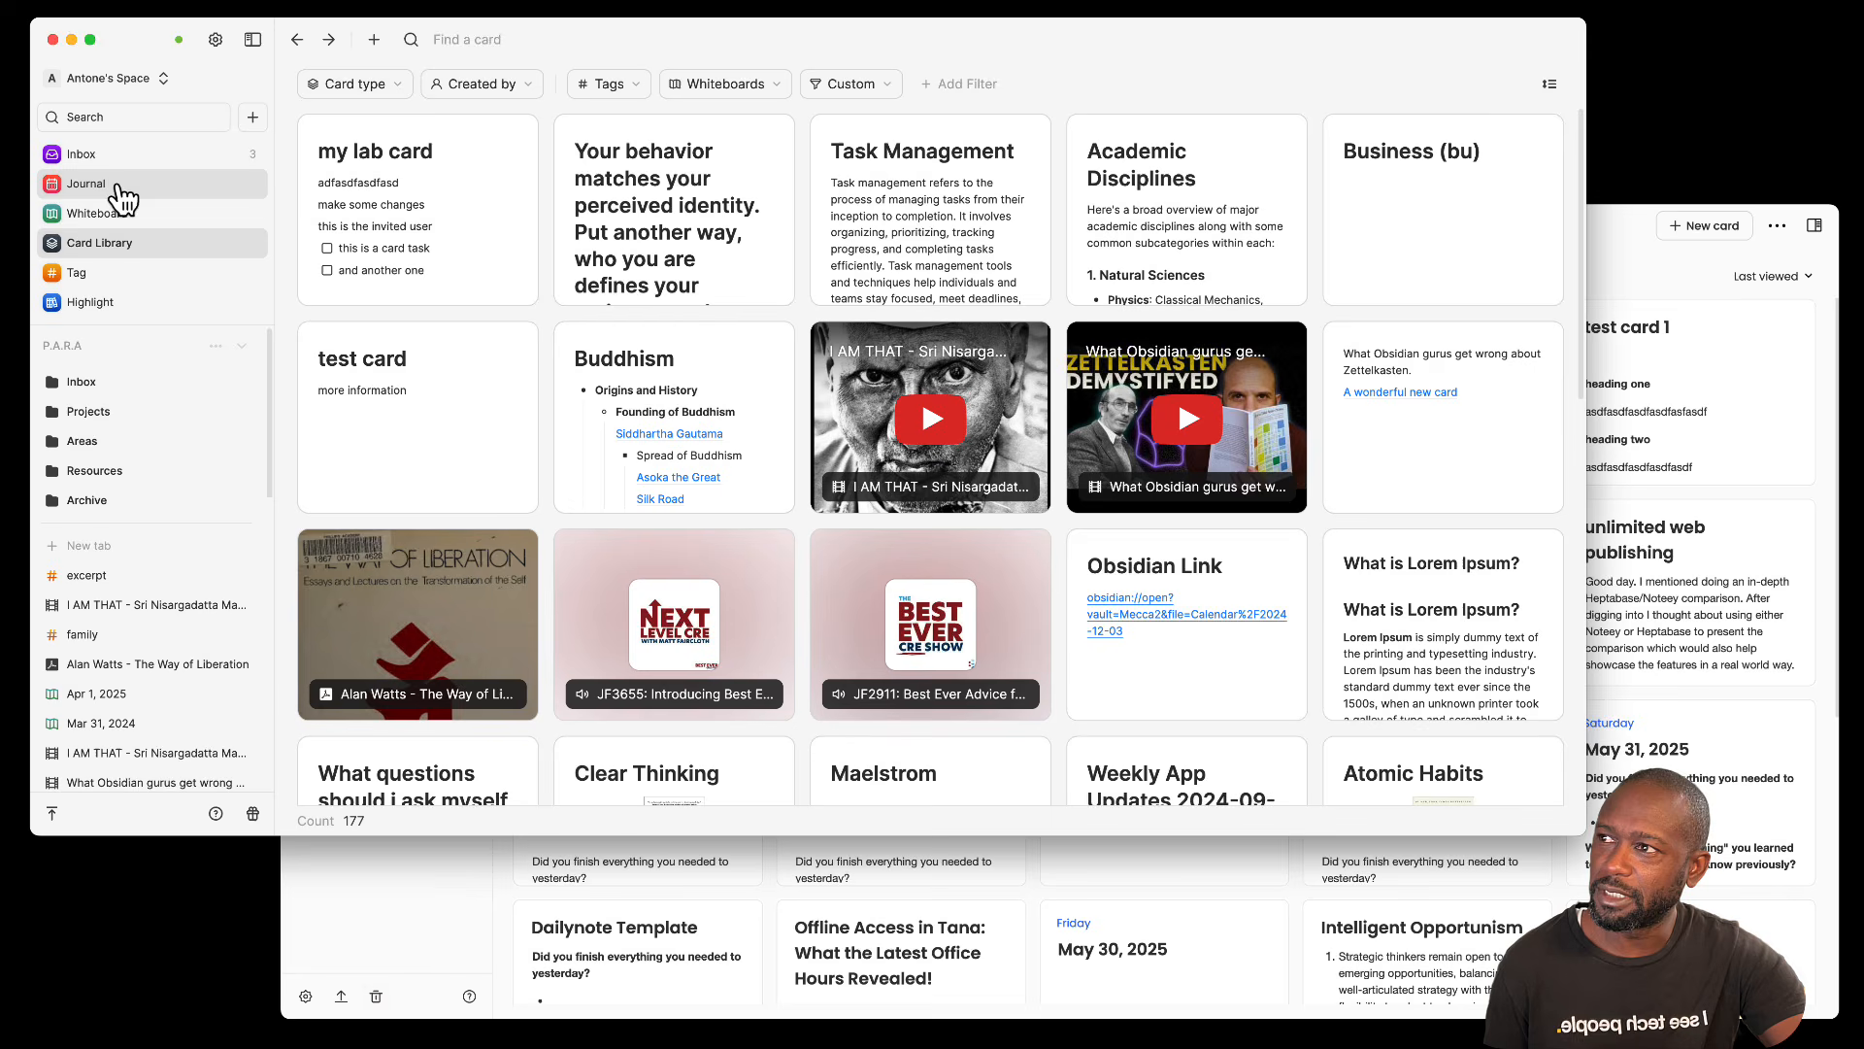
pyautogui.click(97, 155)
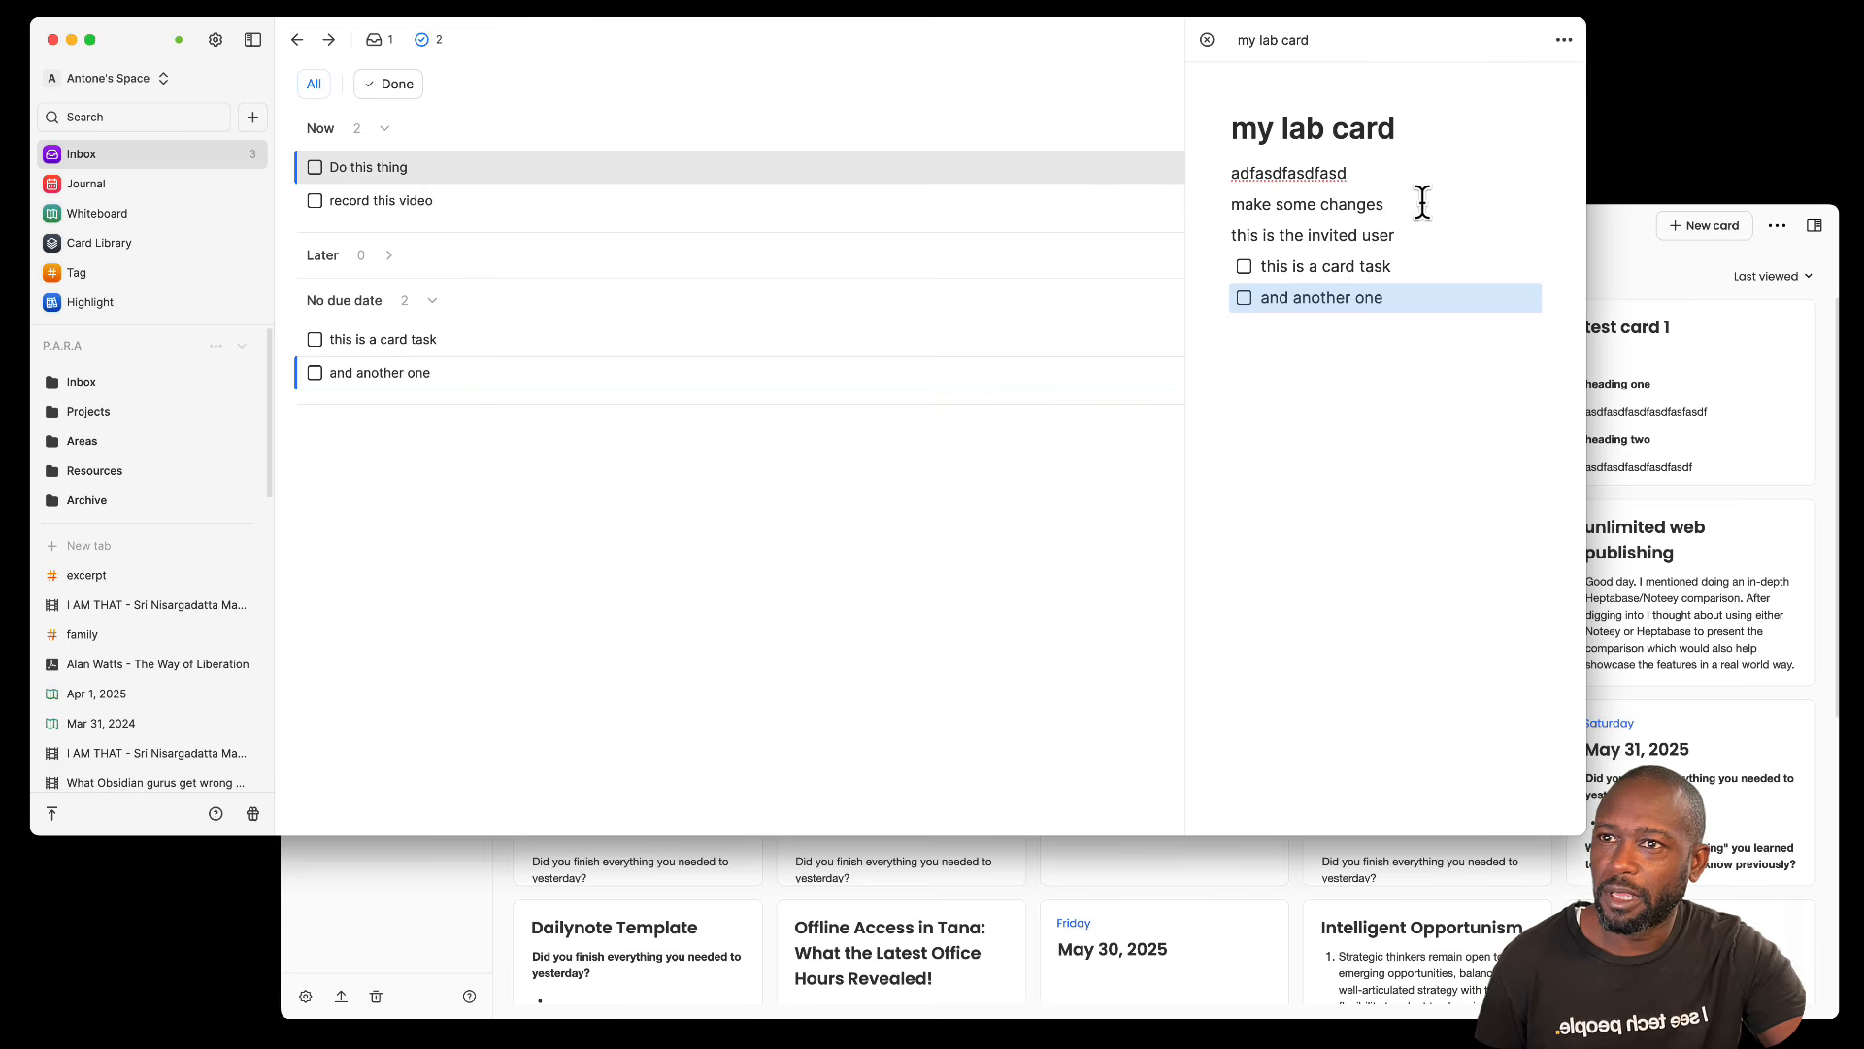
# Step: Check the source notes of the inbox tasks "record this video" and "this is a card task", and collapse the Now group
pyautogui.click(1207, 39)
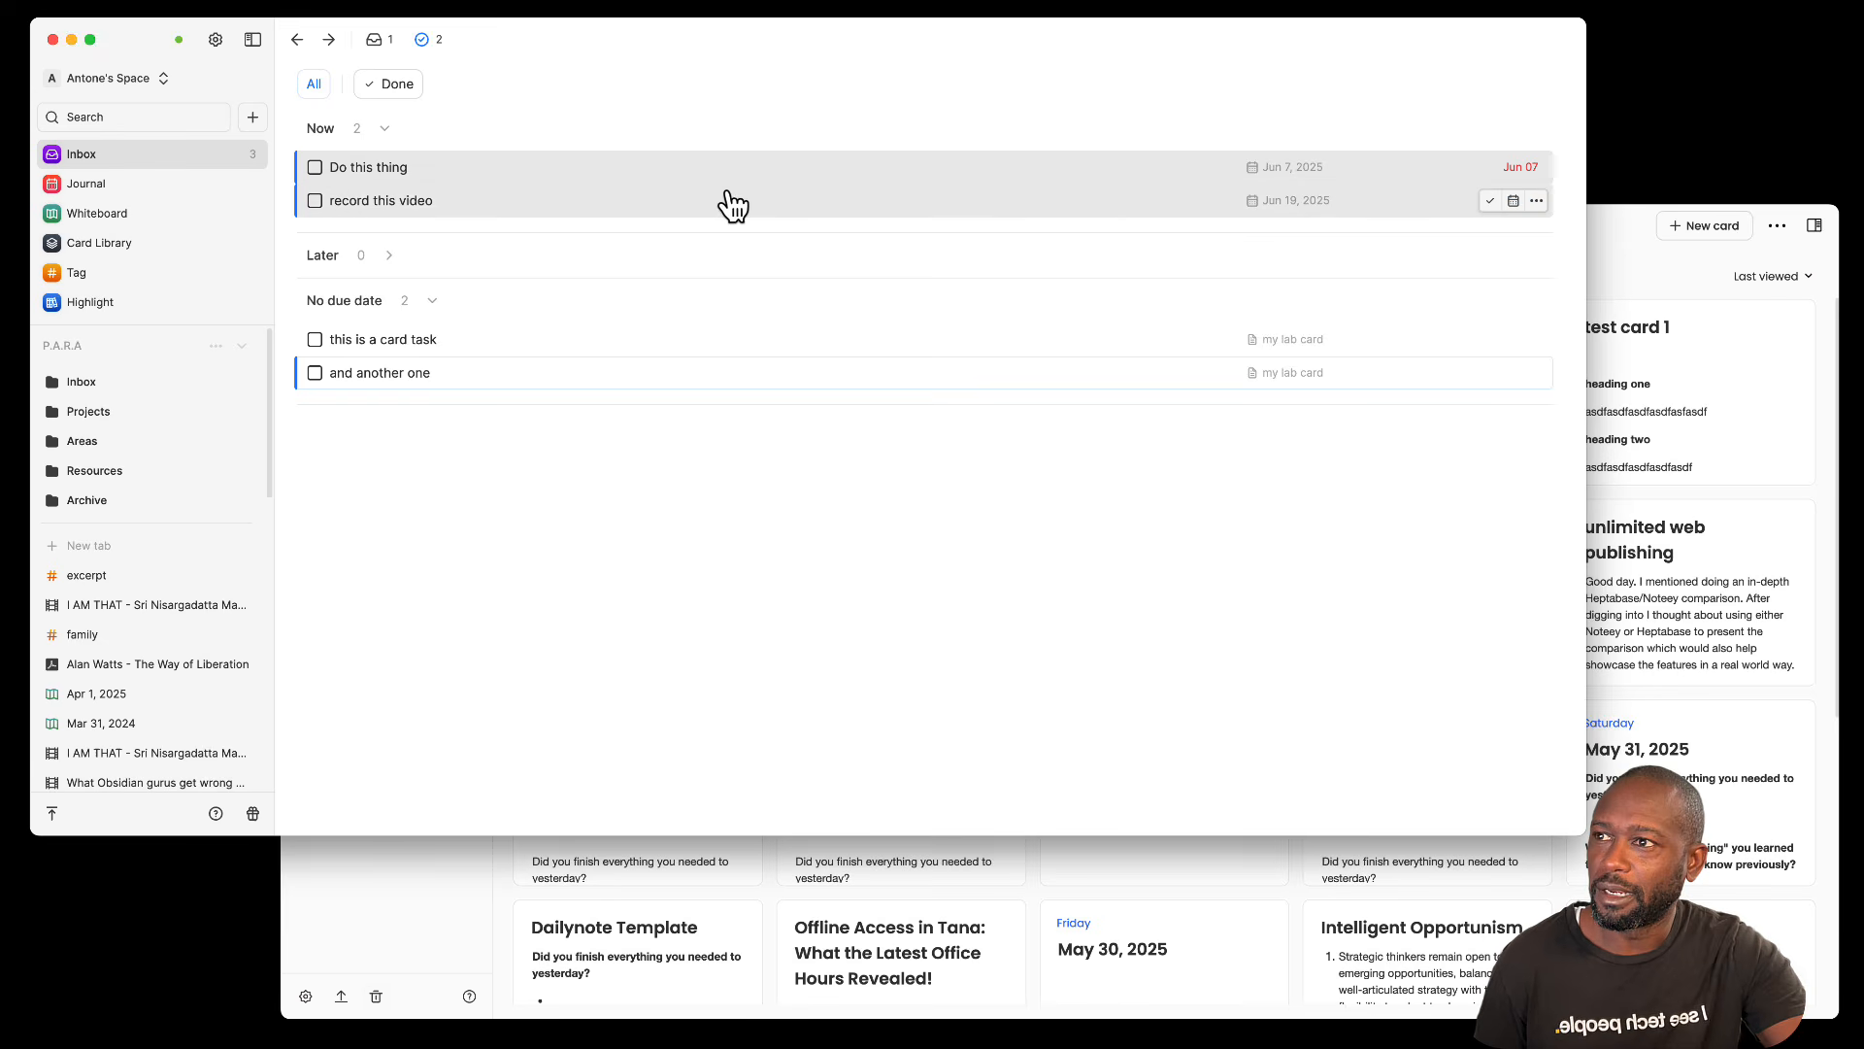
pyautogui.click(663, 175)
pyautogui.moveTo(1219, 156); pyautogui.dragTo(1383, 163)
pyautogui.click(524, 206)
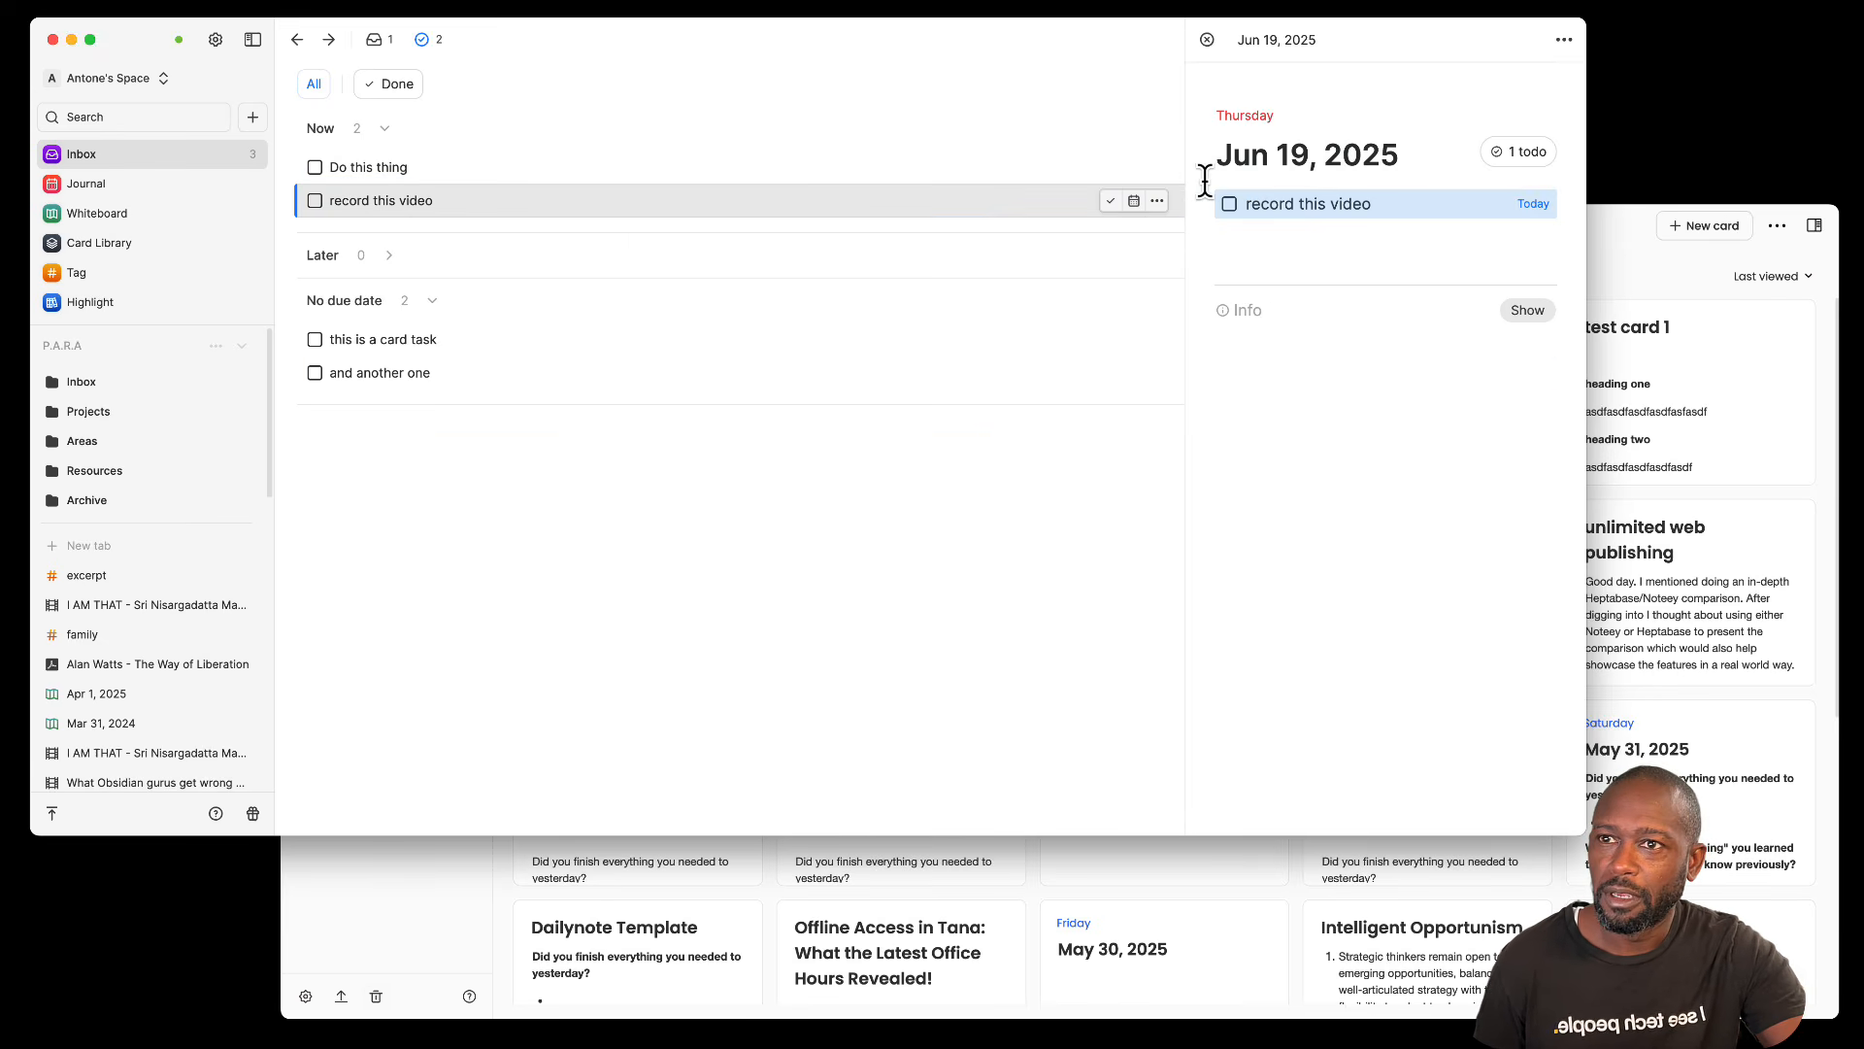
pyautogui.moveTo(1218, 155); pyautogui.dragTo(1381, 163)
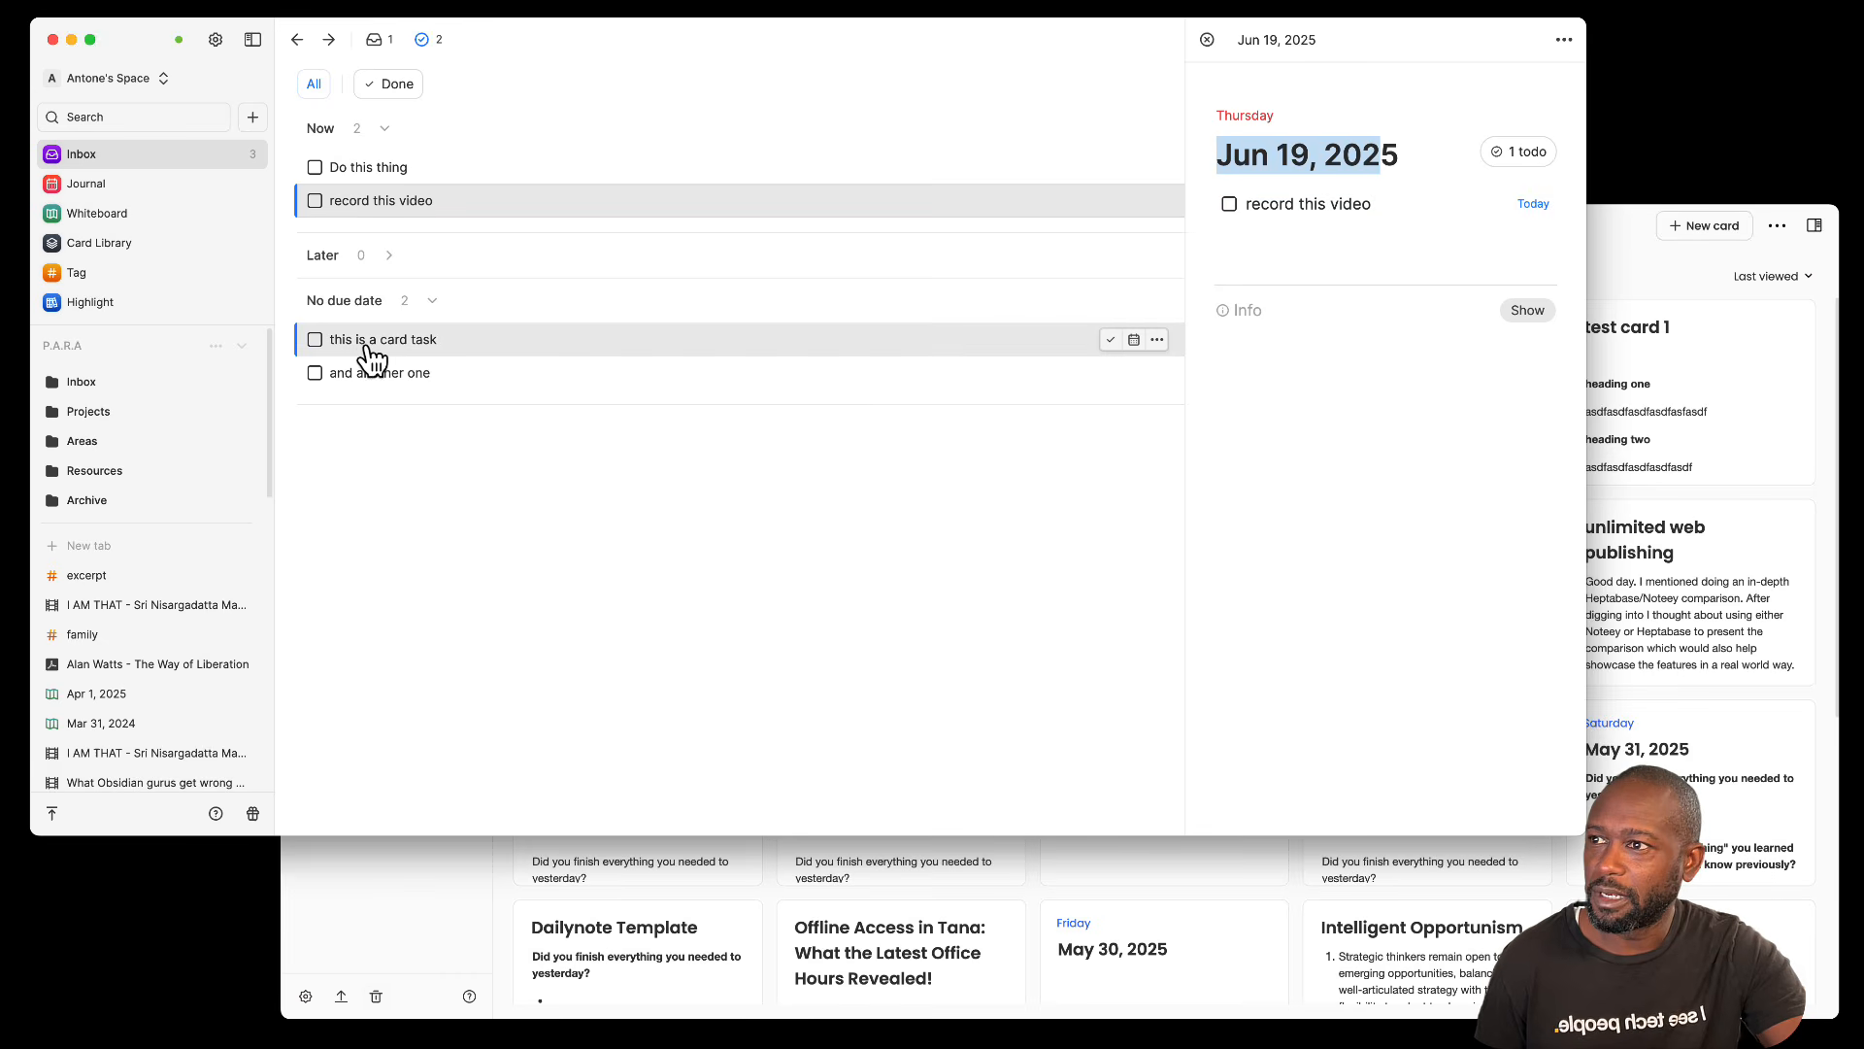
pyautogui.click(408, 340)
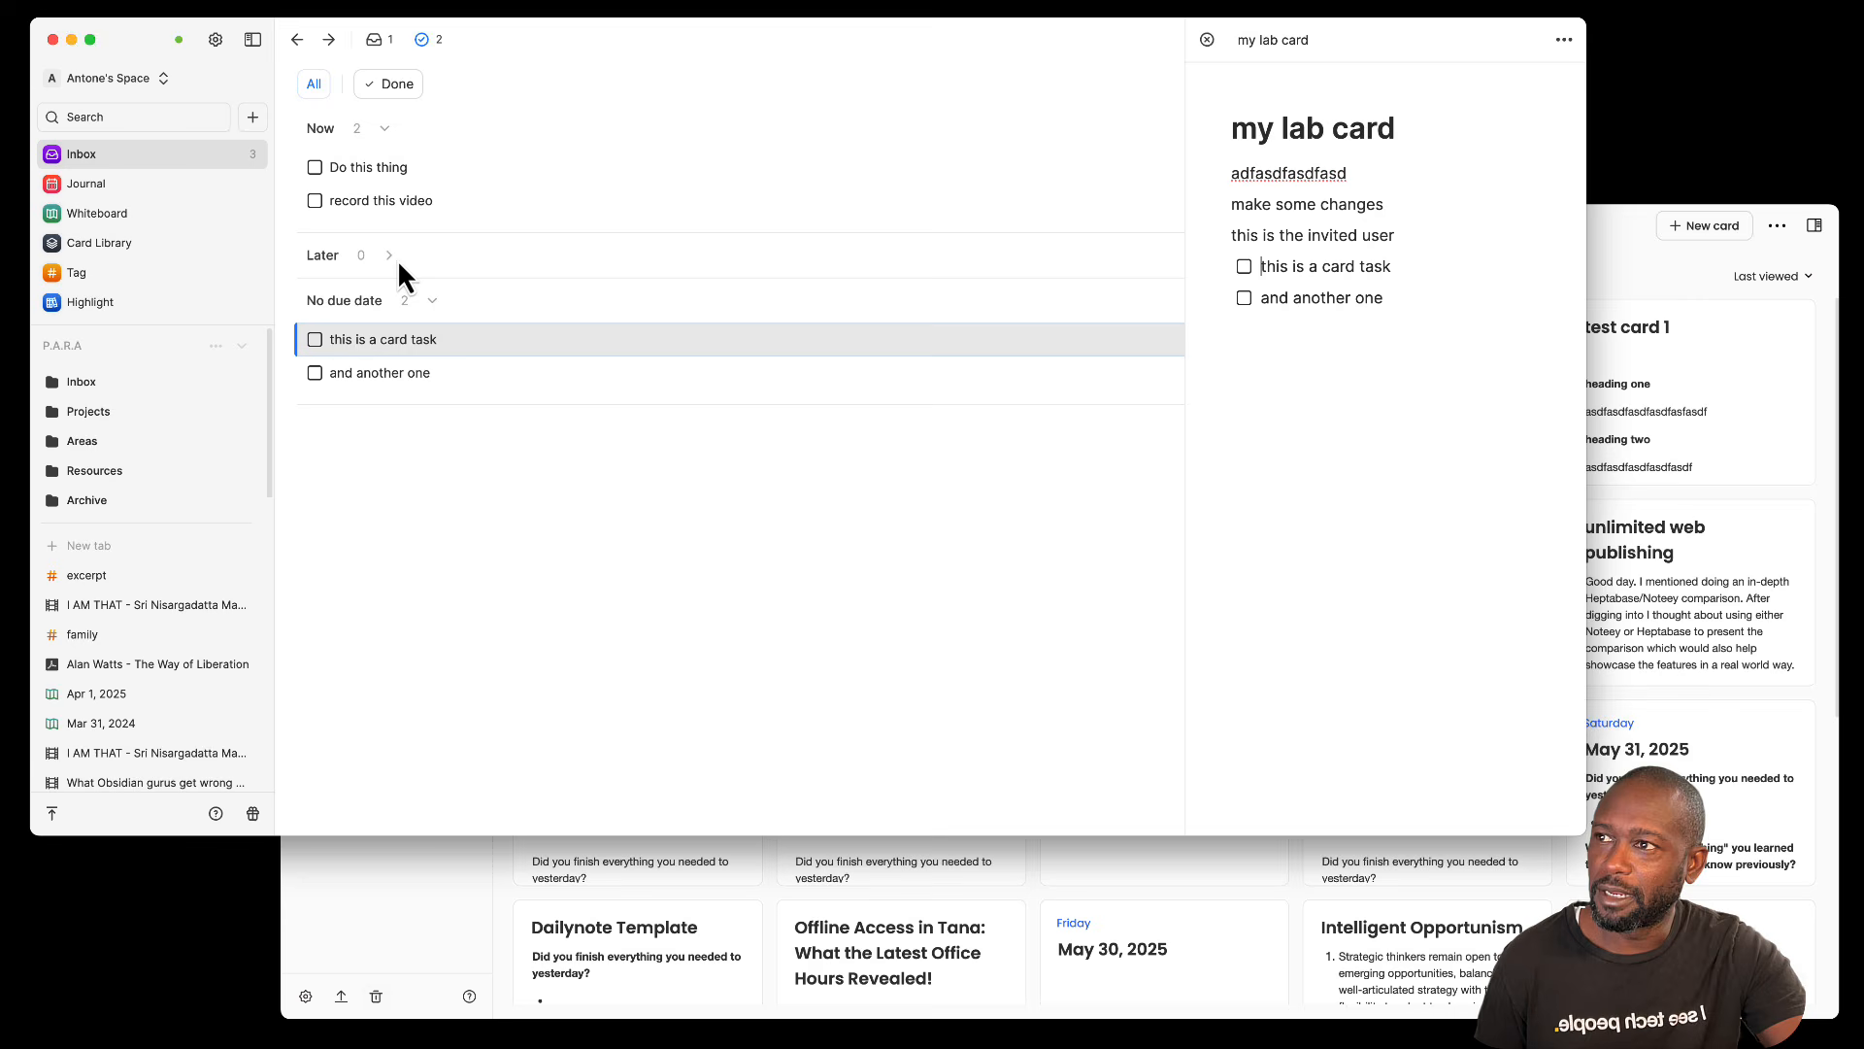
pyautogui.click(385, 128)
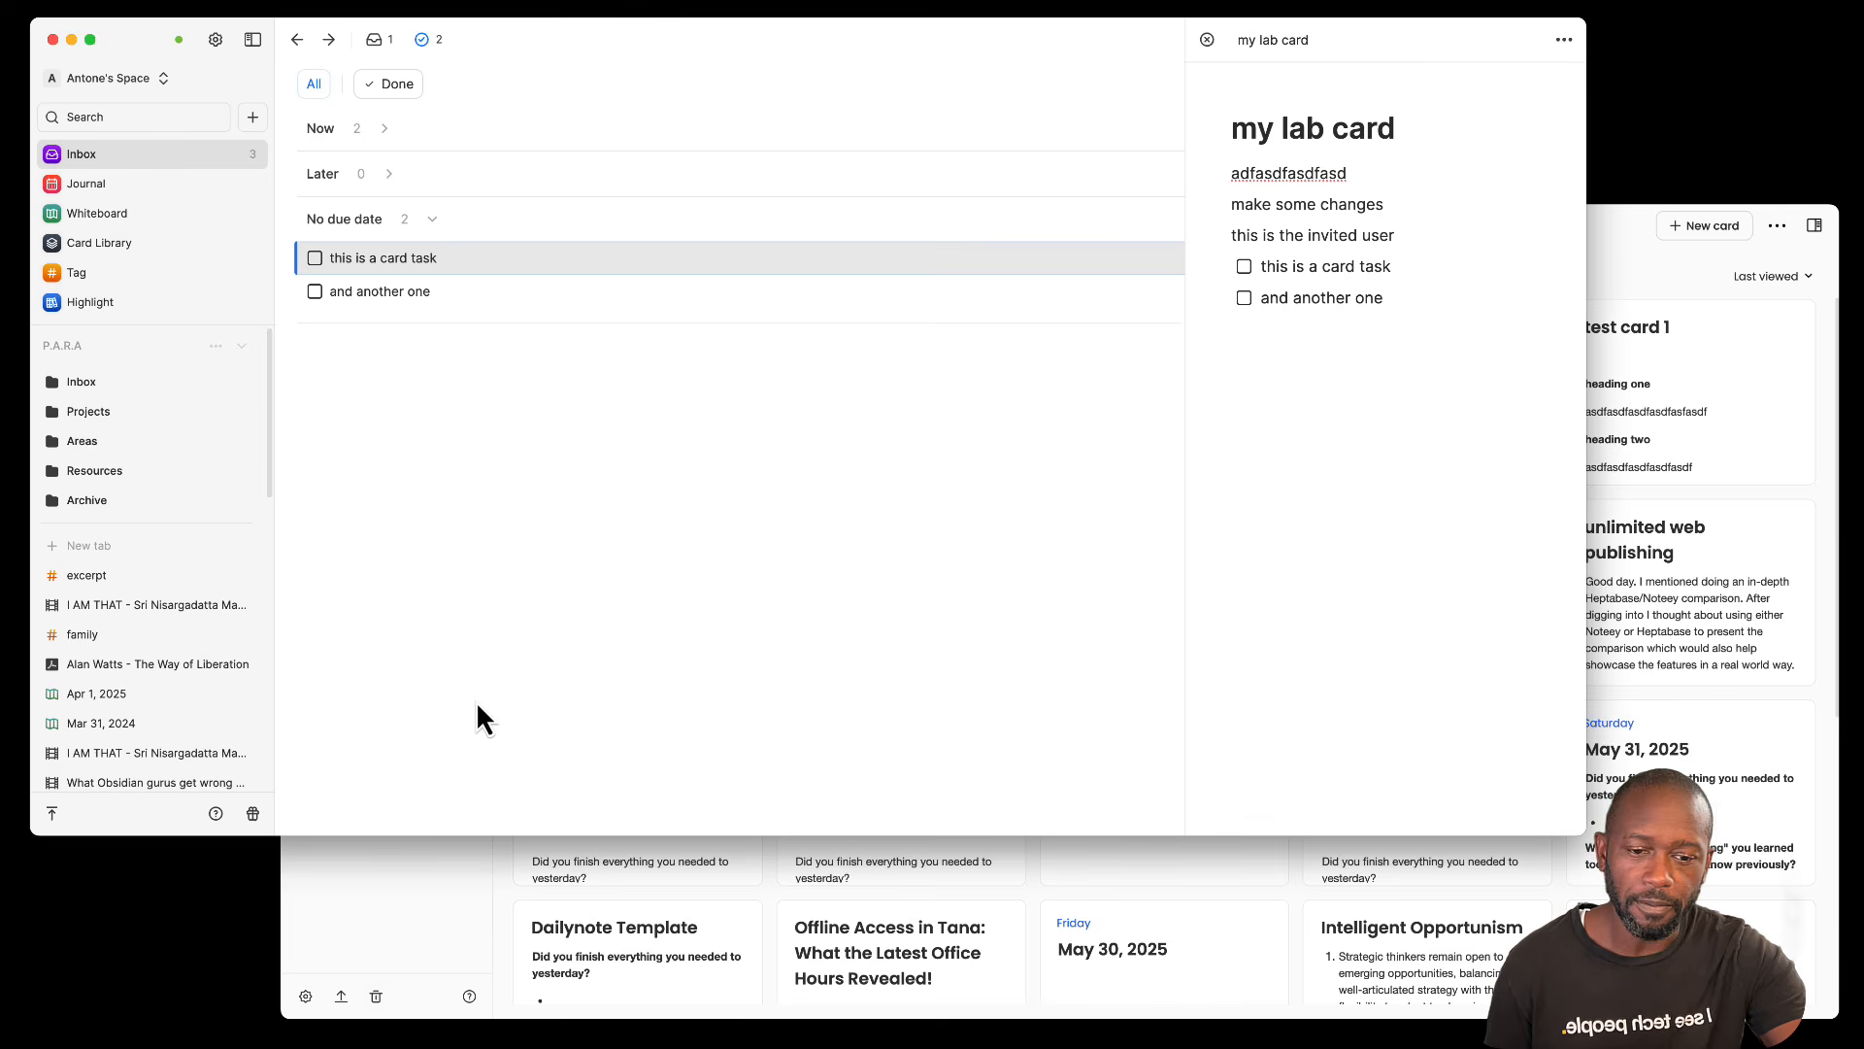
pyautogui.click(1627, 233)
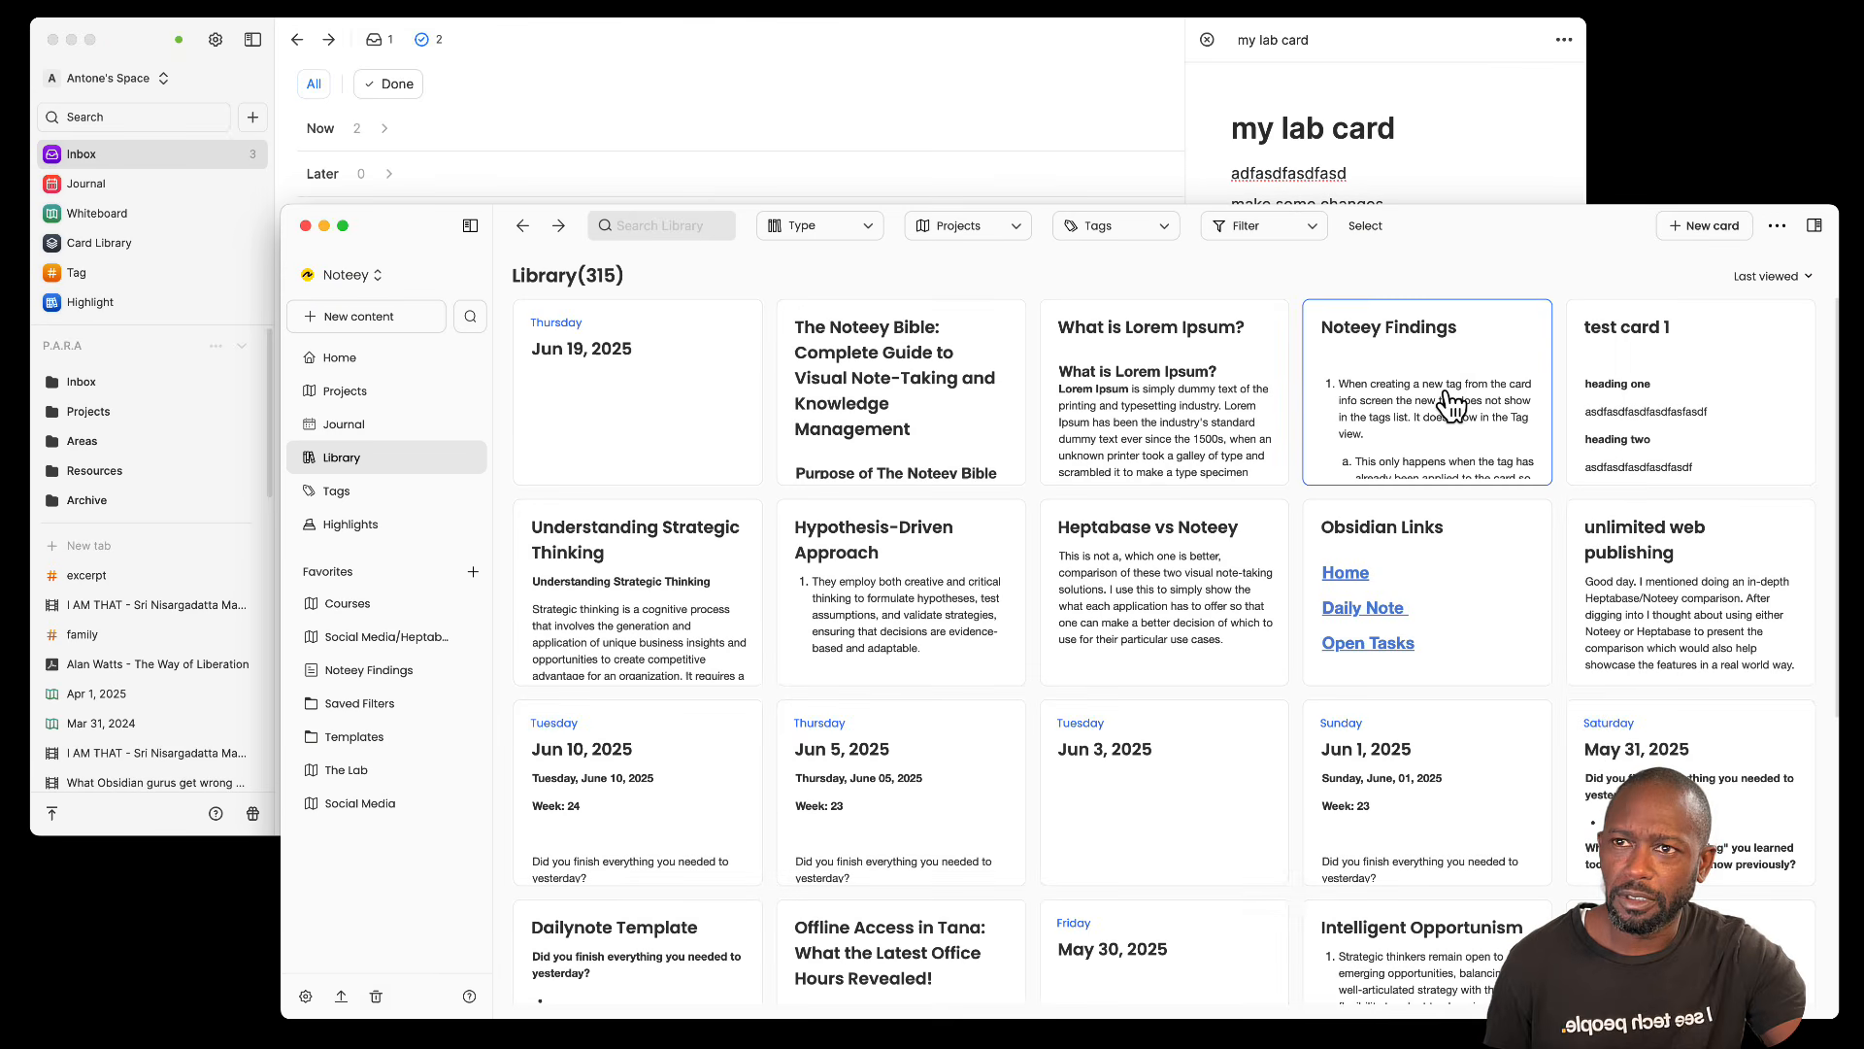
pyautogui.click(1143, 72)
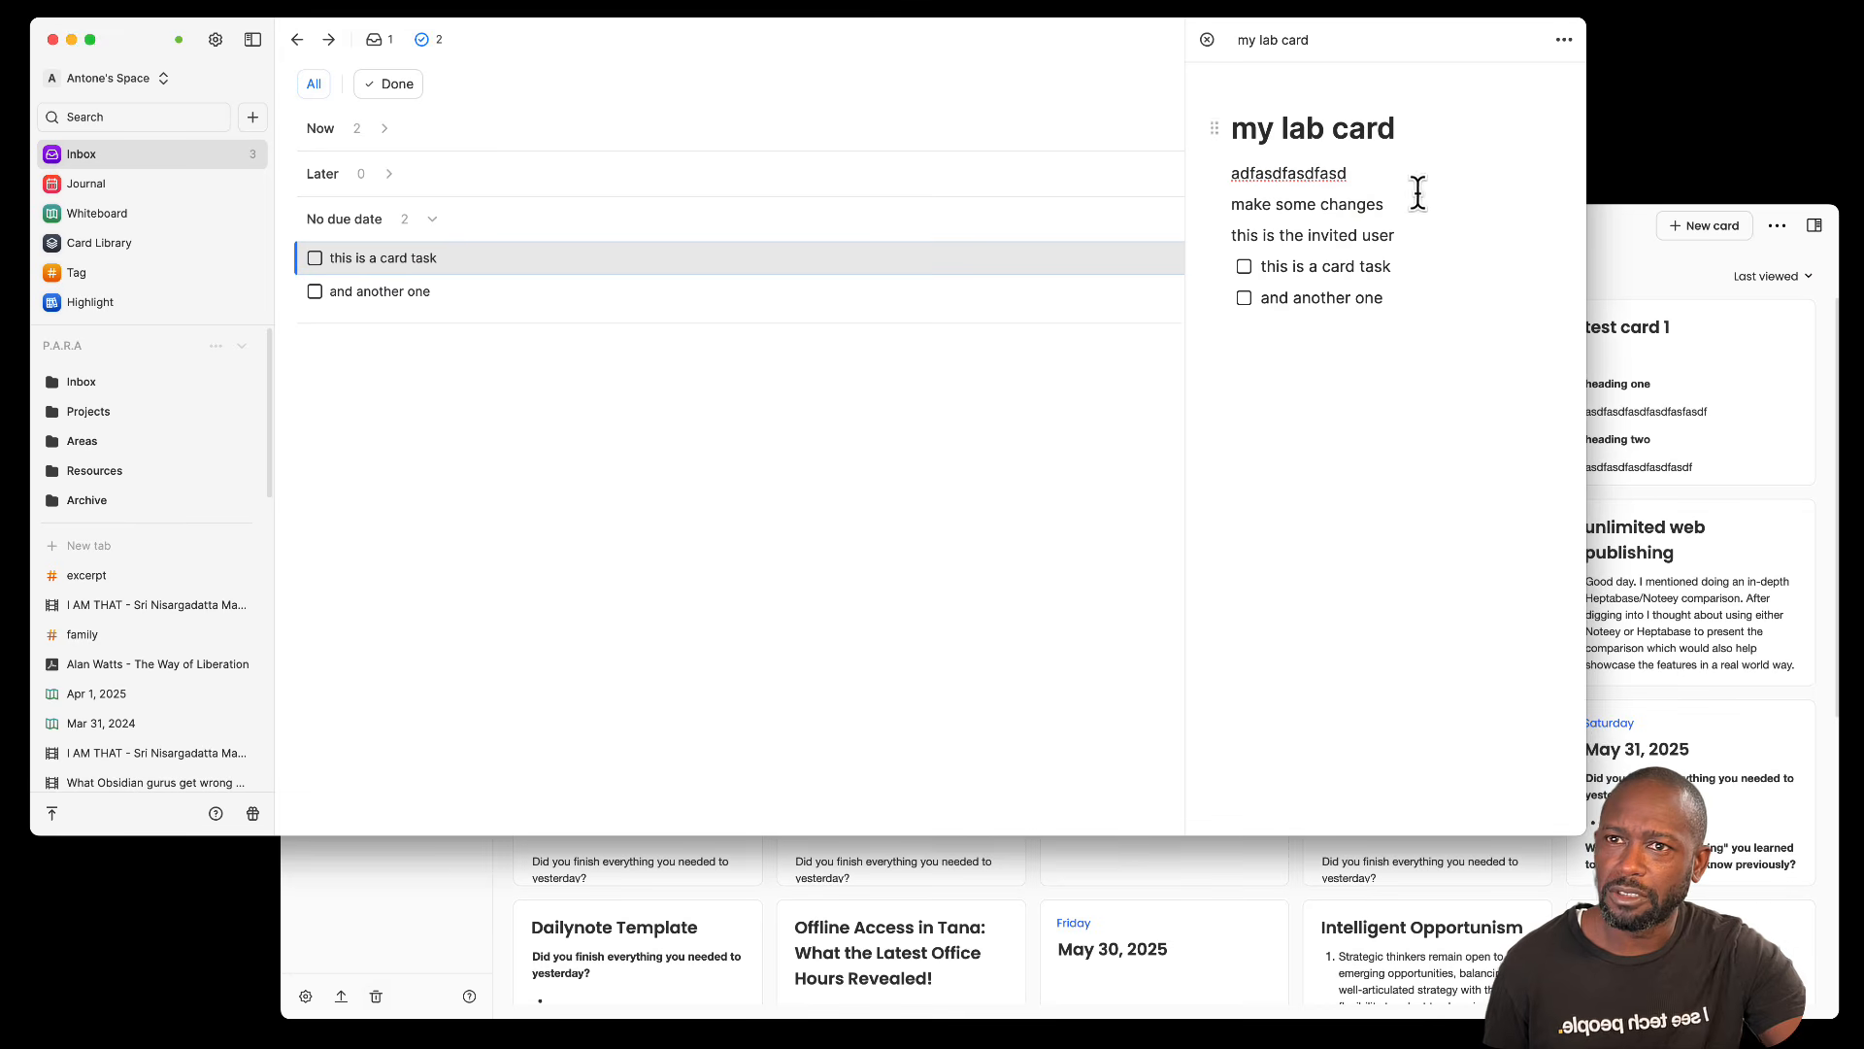
pyautogui.click(1612, 233)
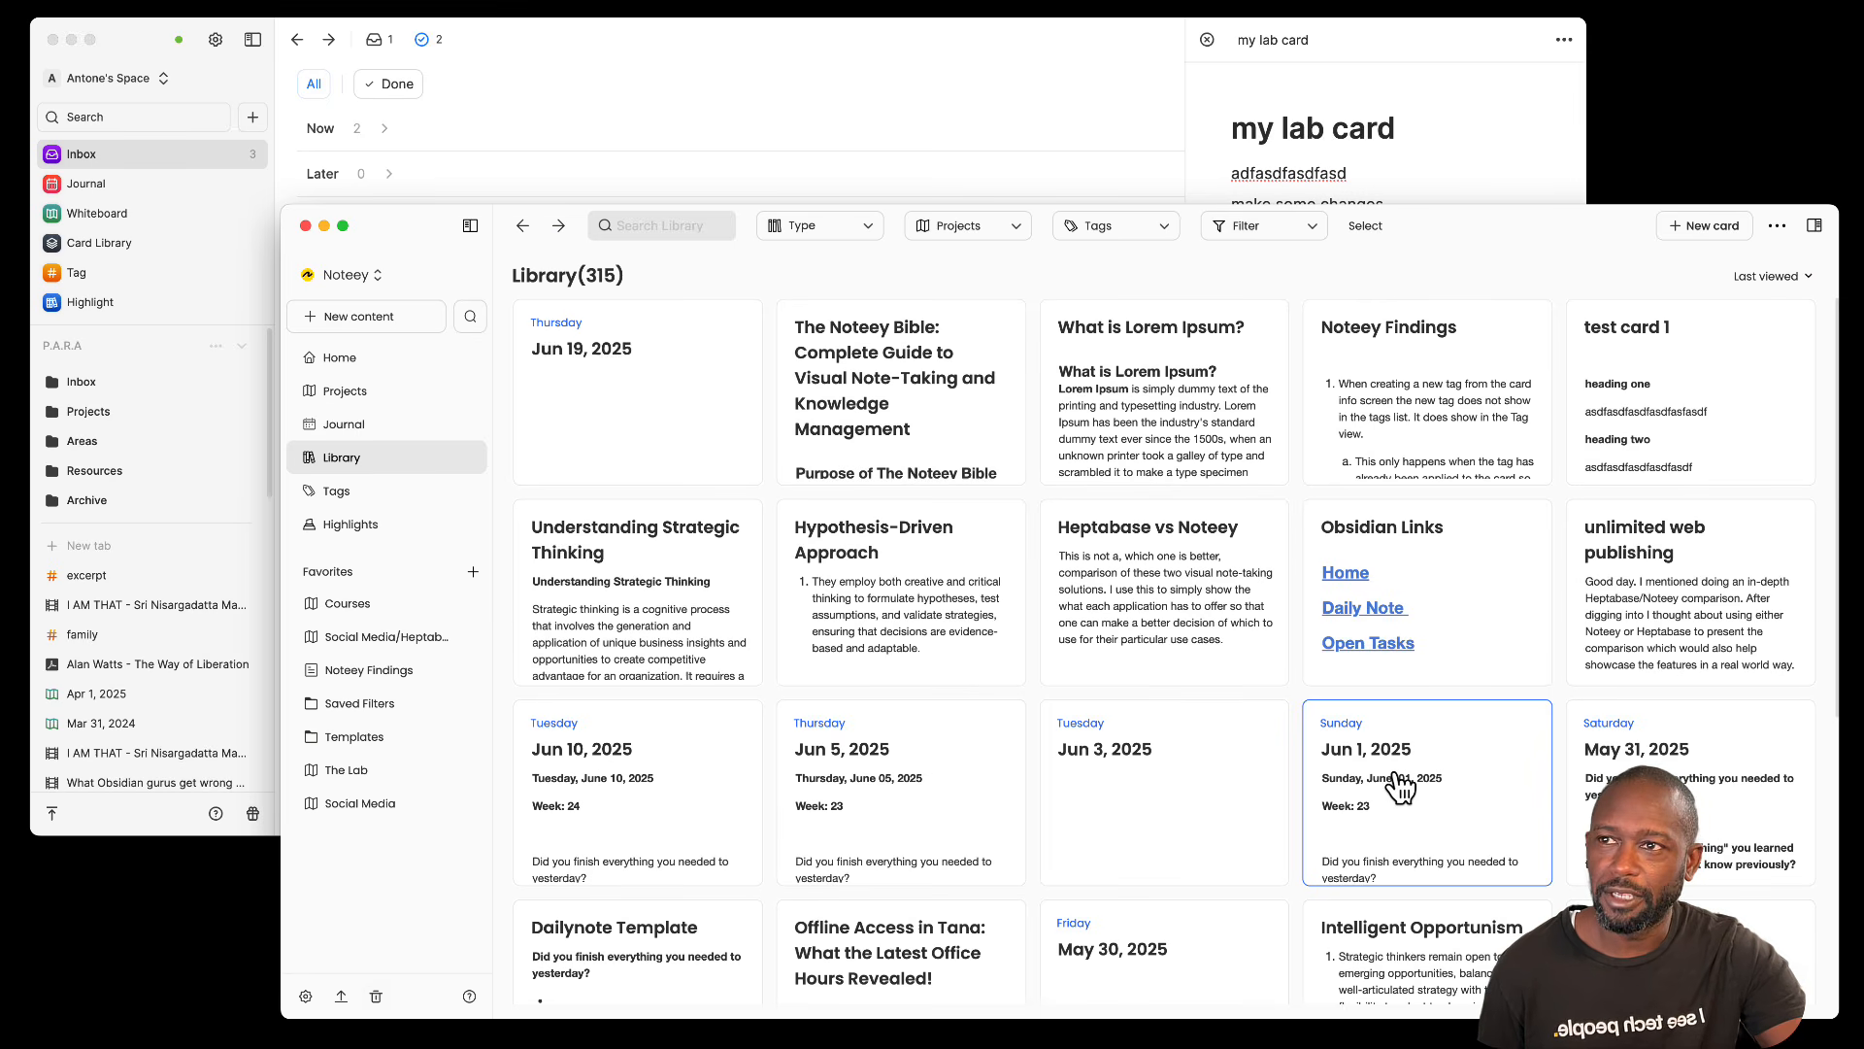
pyautogui.click(963, 160)
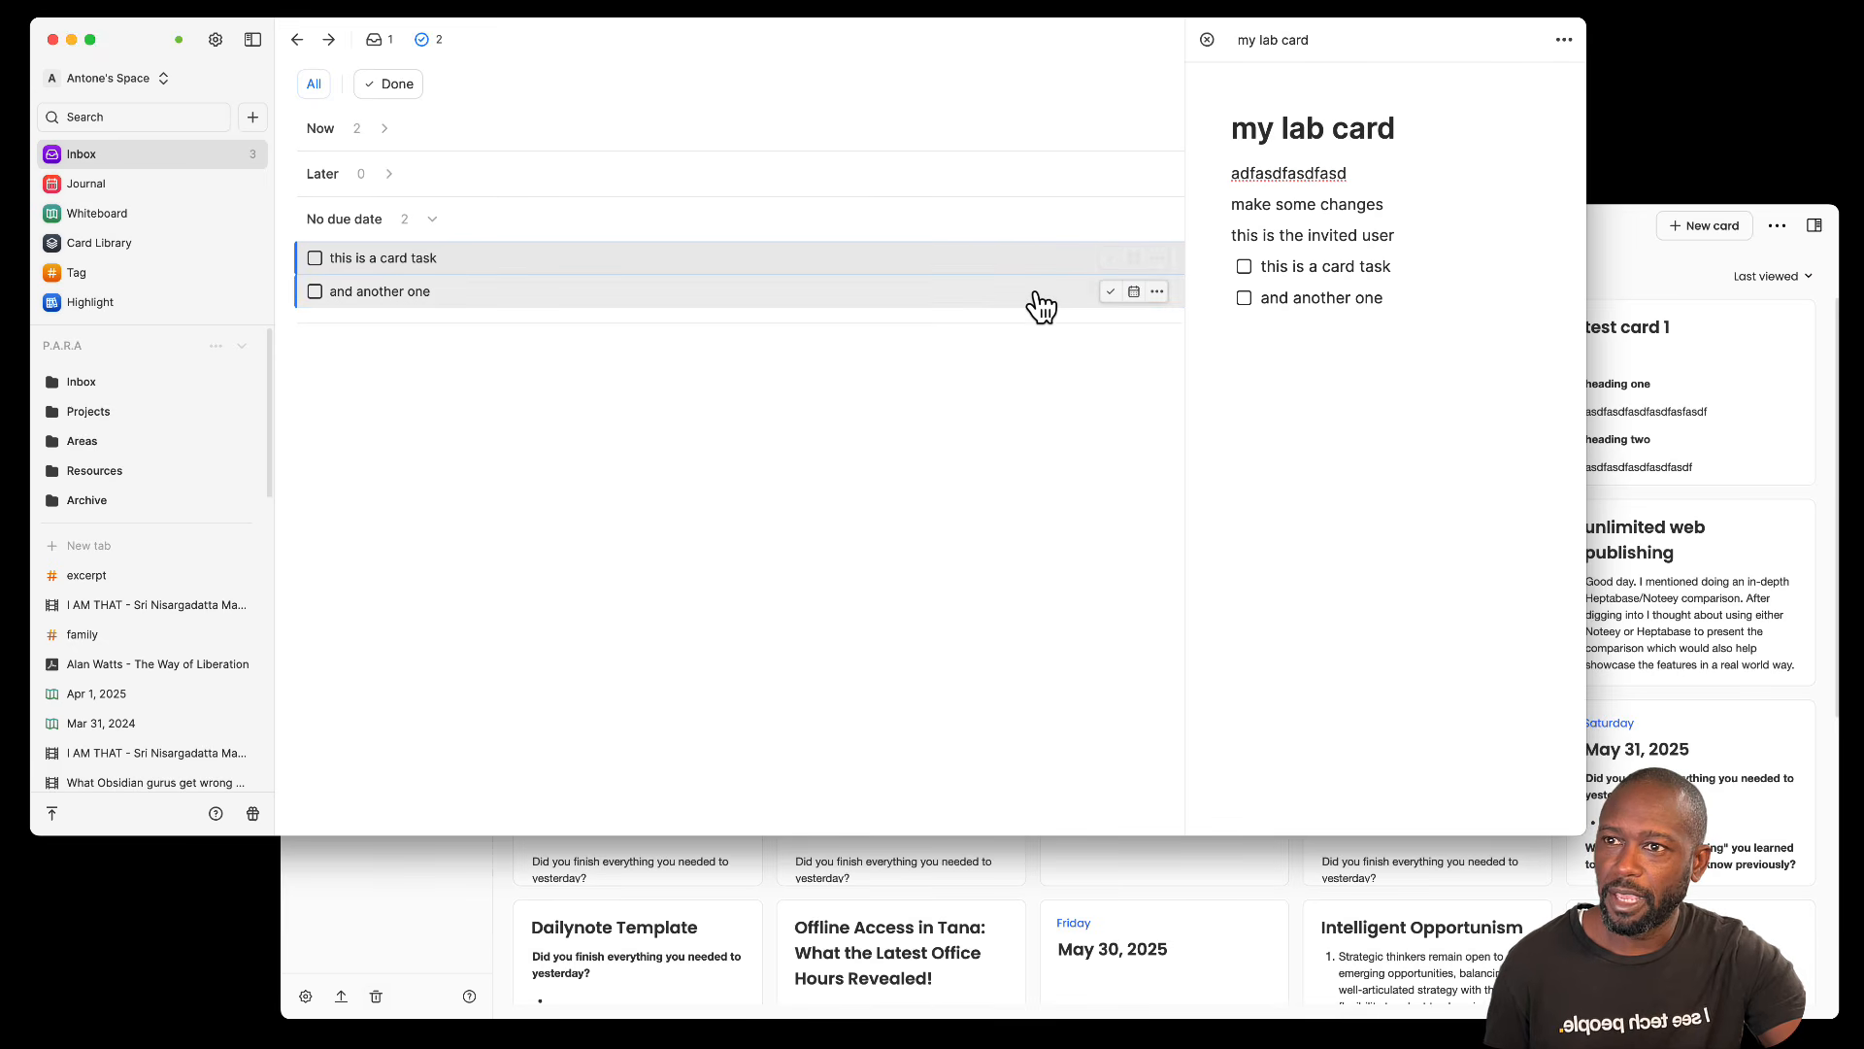
# Step: Schedule the "and another one" task for today and expand the Now group
pyautogui.click(1134, 293)
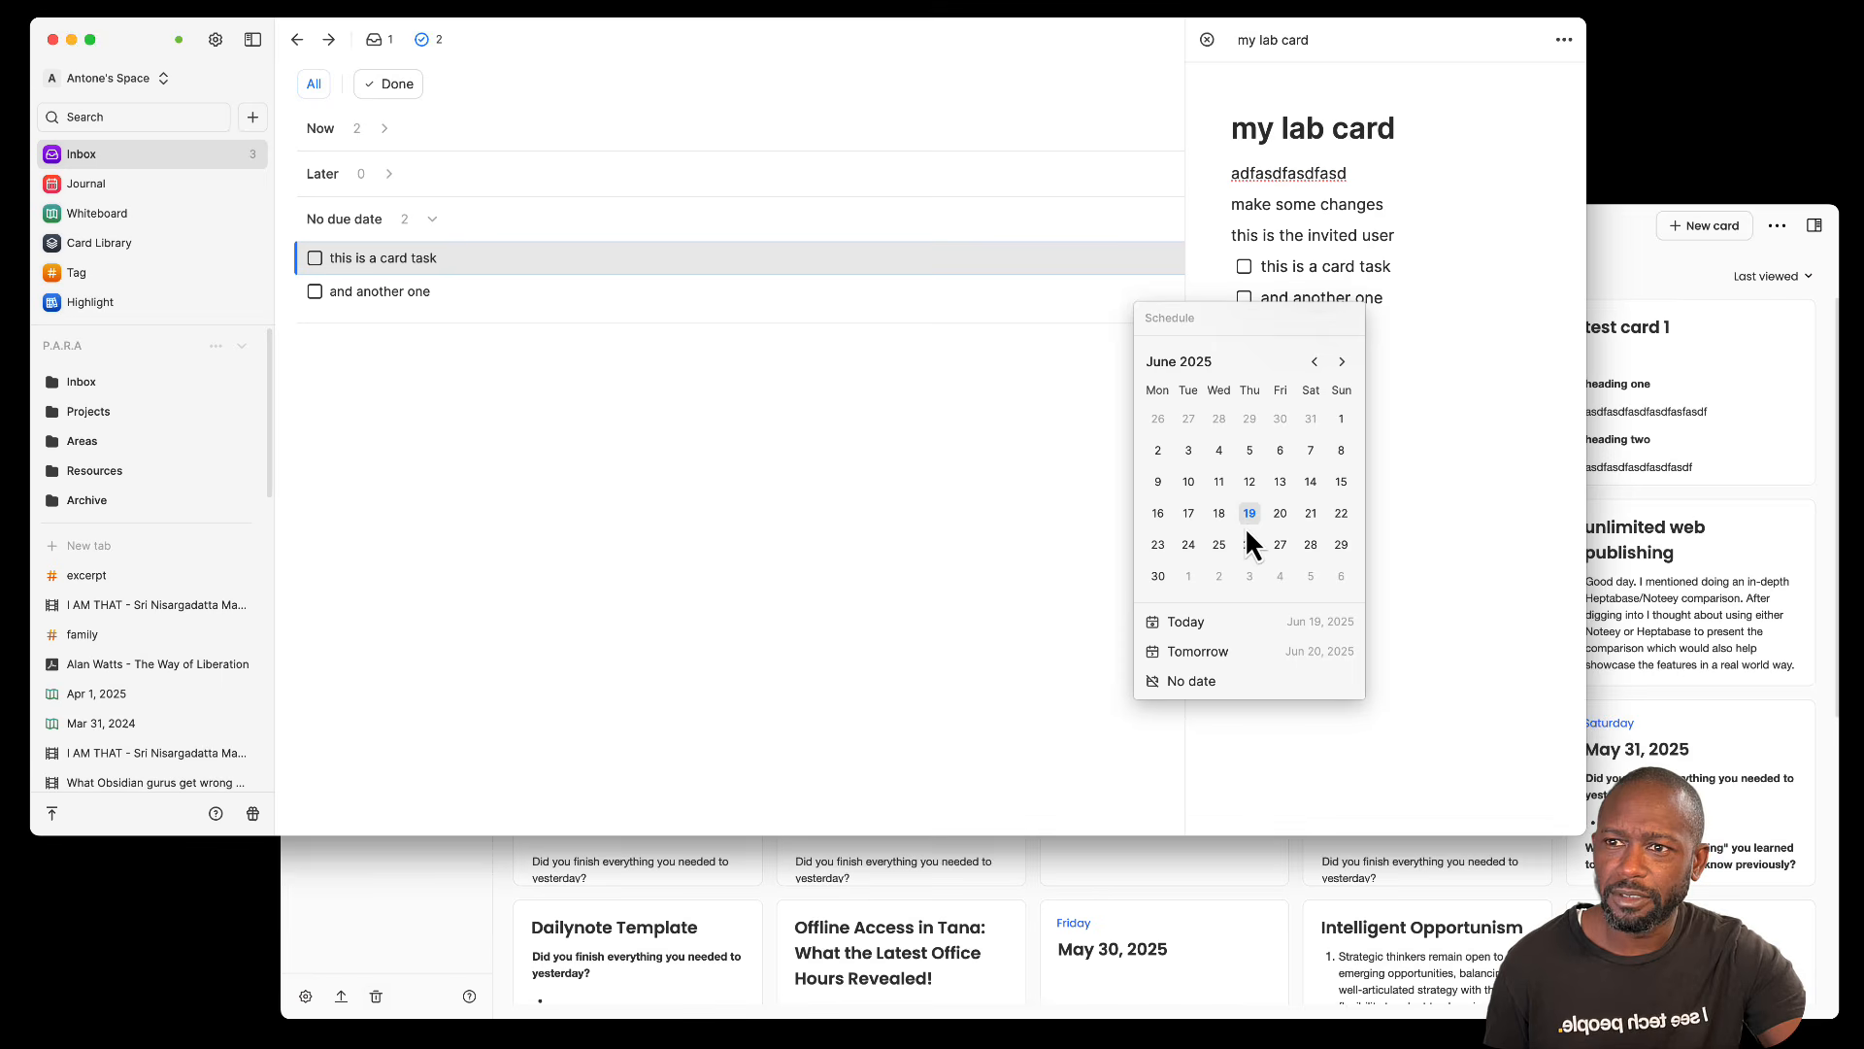
pyautogui.click(1214, 623)
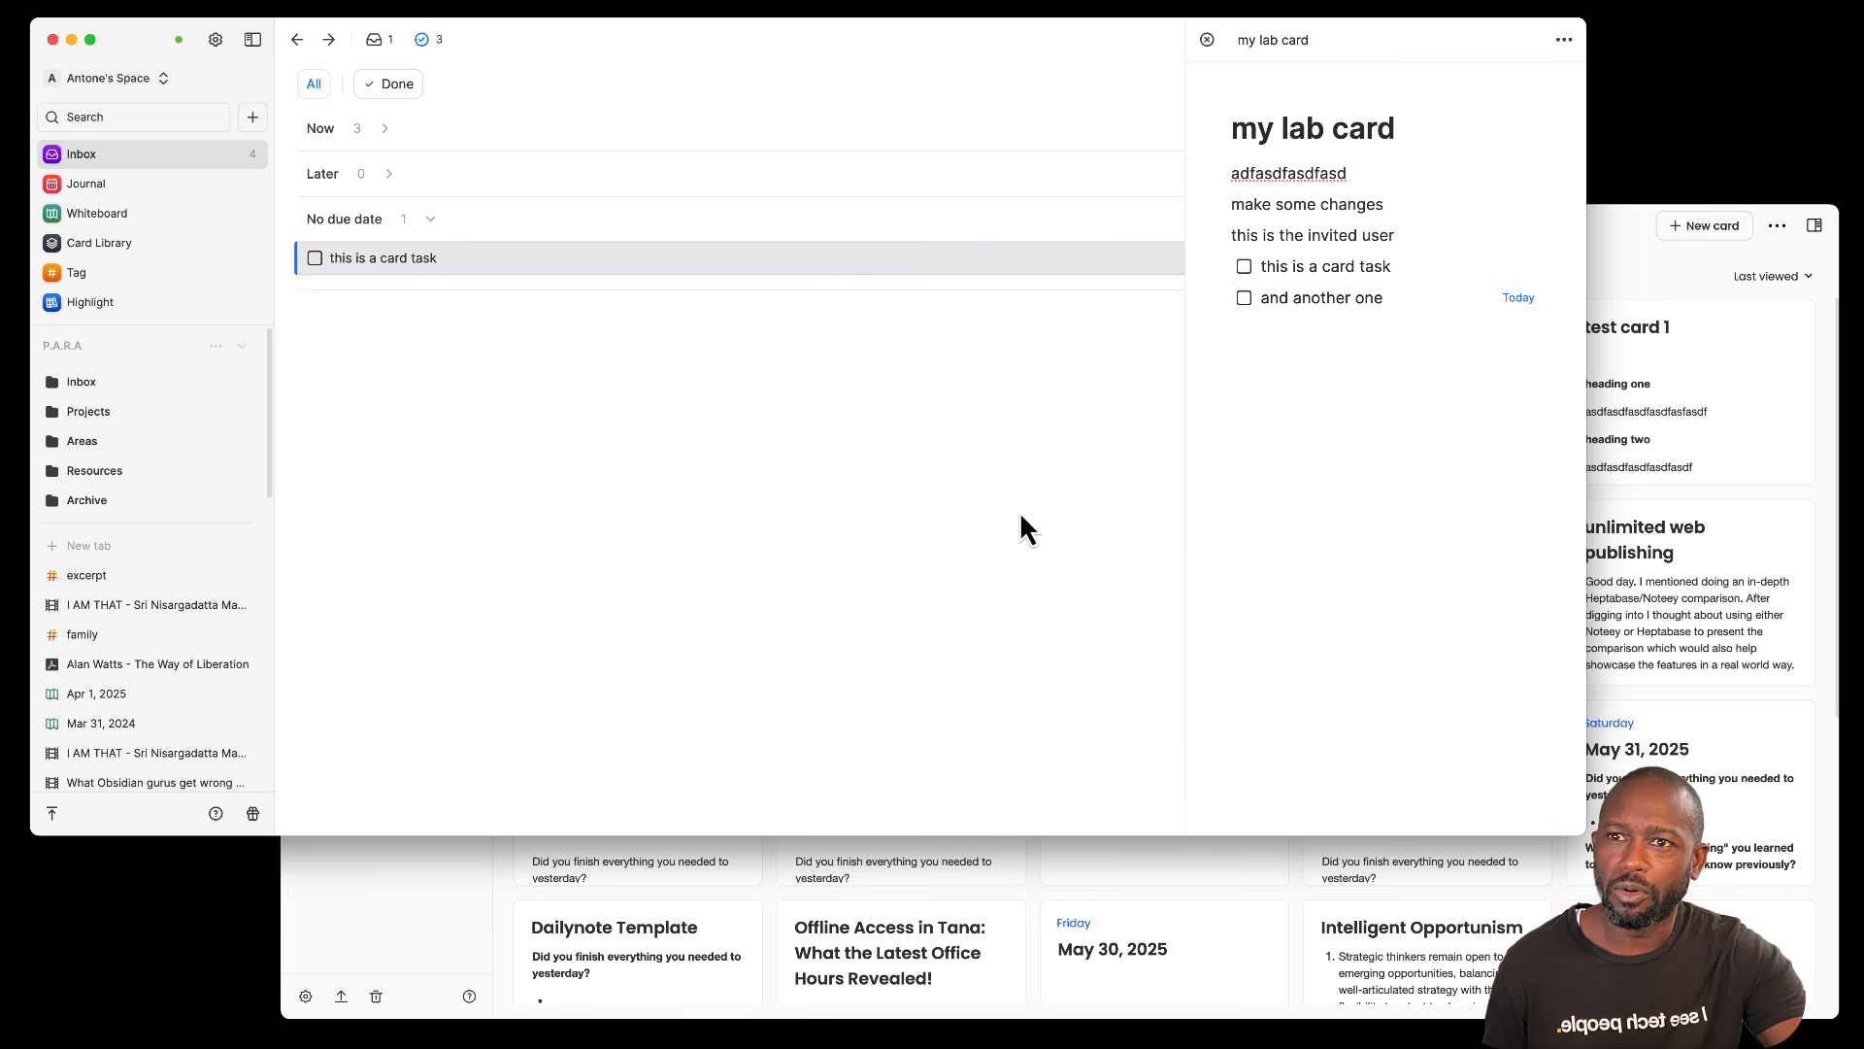
pyautogui.click(384, 129)
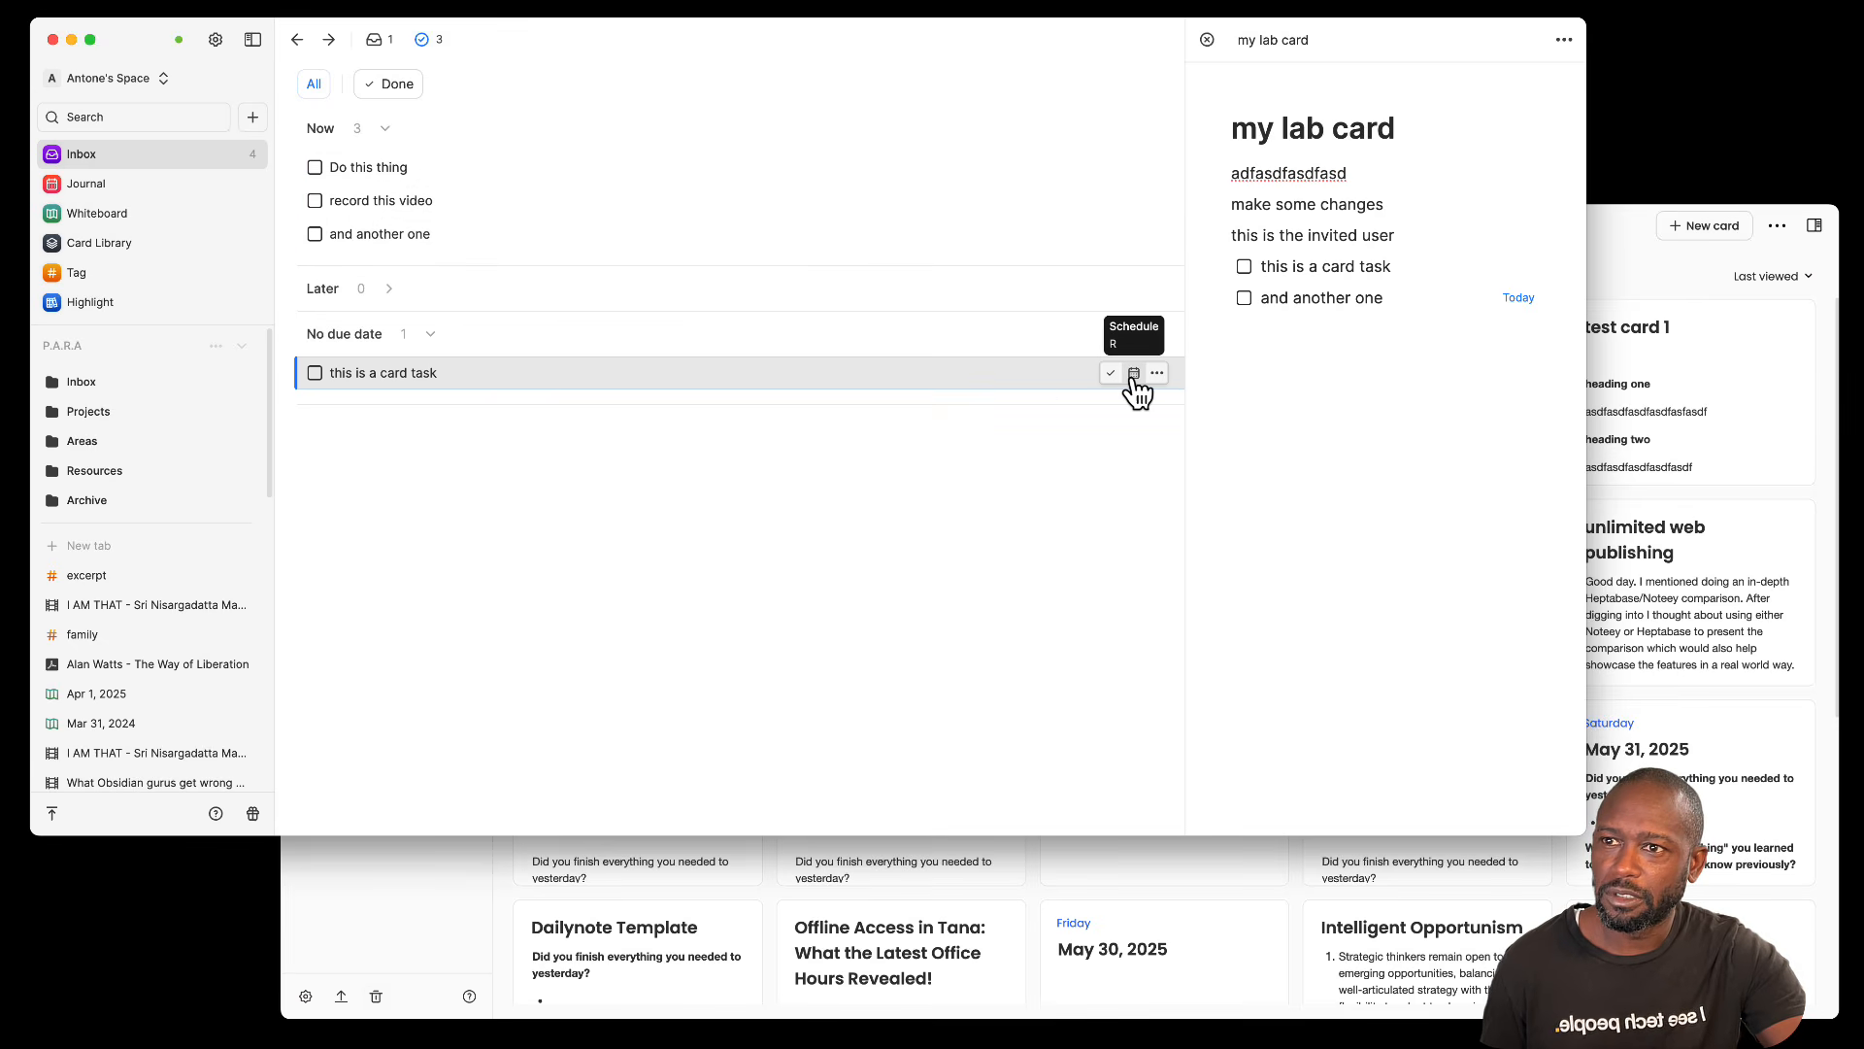
# Step: Schedule "this is a card task" for July 4 and mark it as done in the Later group
pyautogui.click(1132, 375)
pyautogui.click(1279, 657)
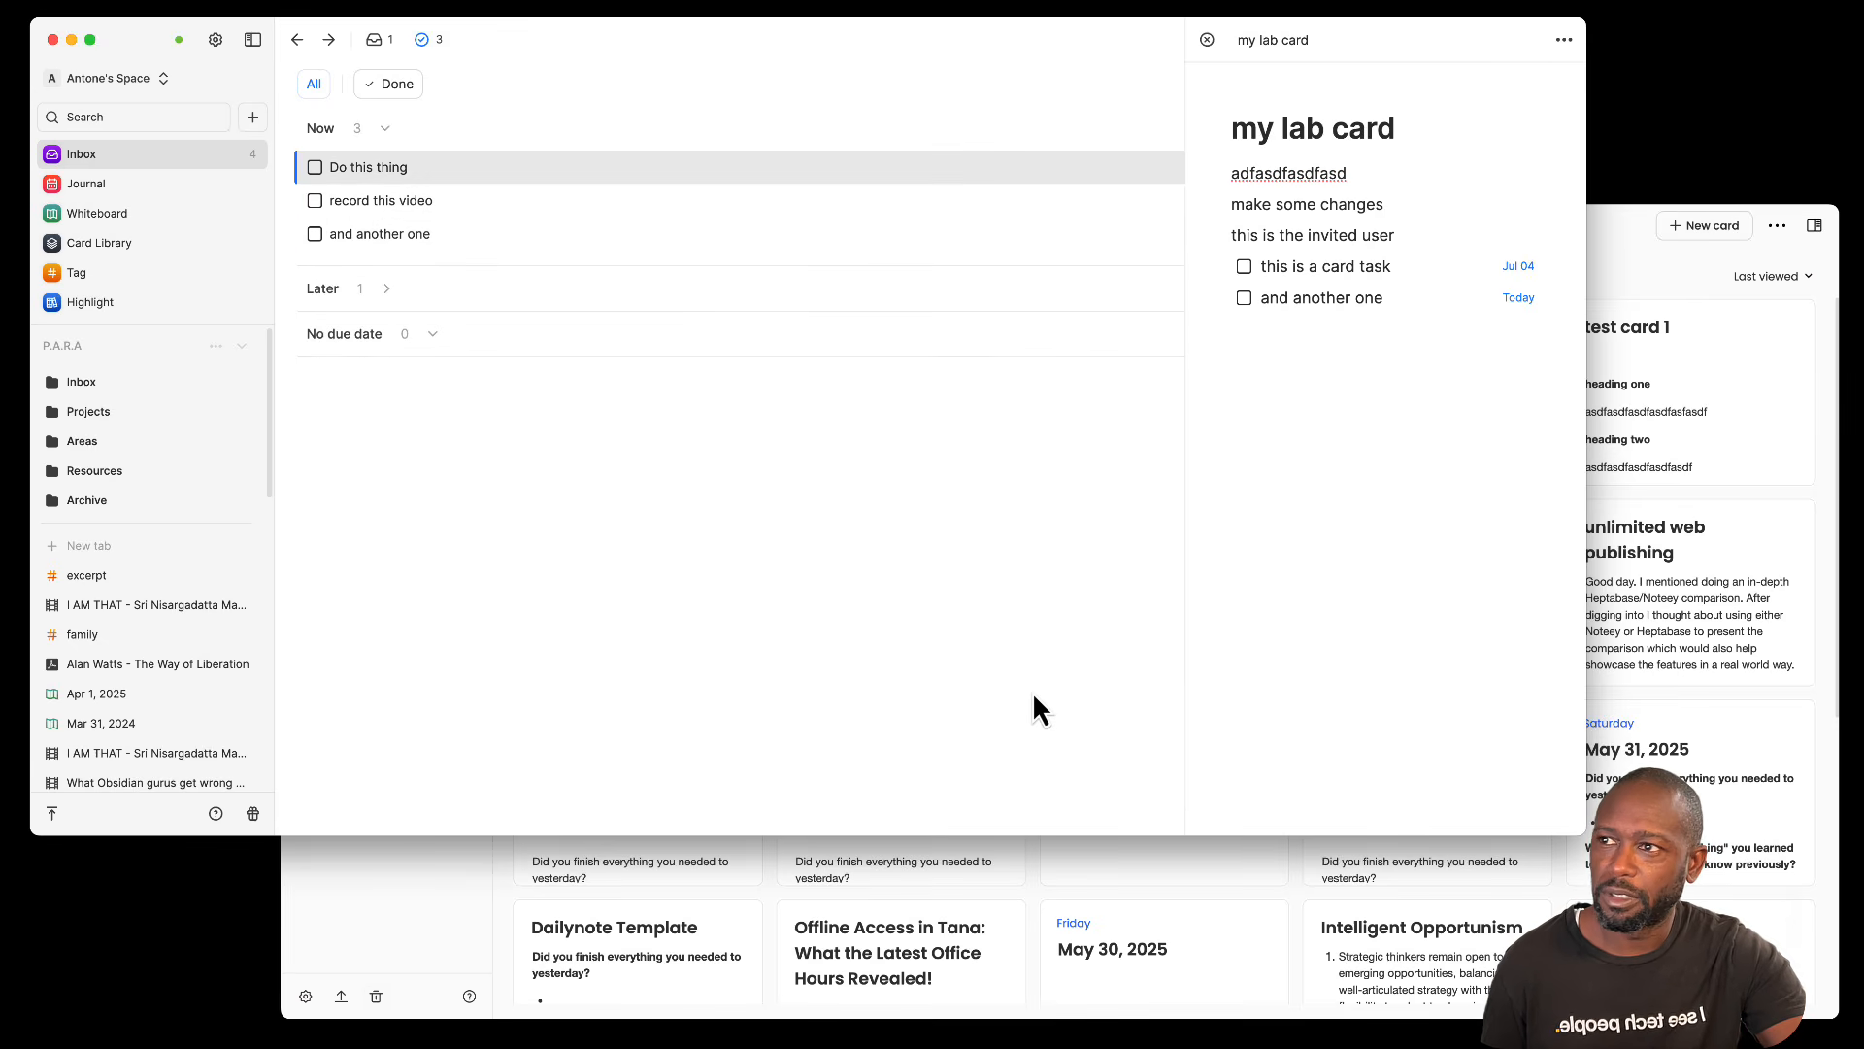
pyautogui.click(387, 290)
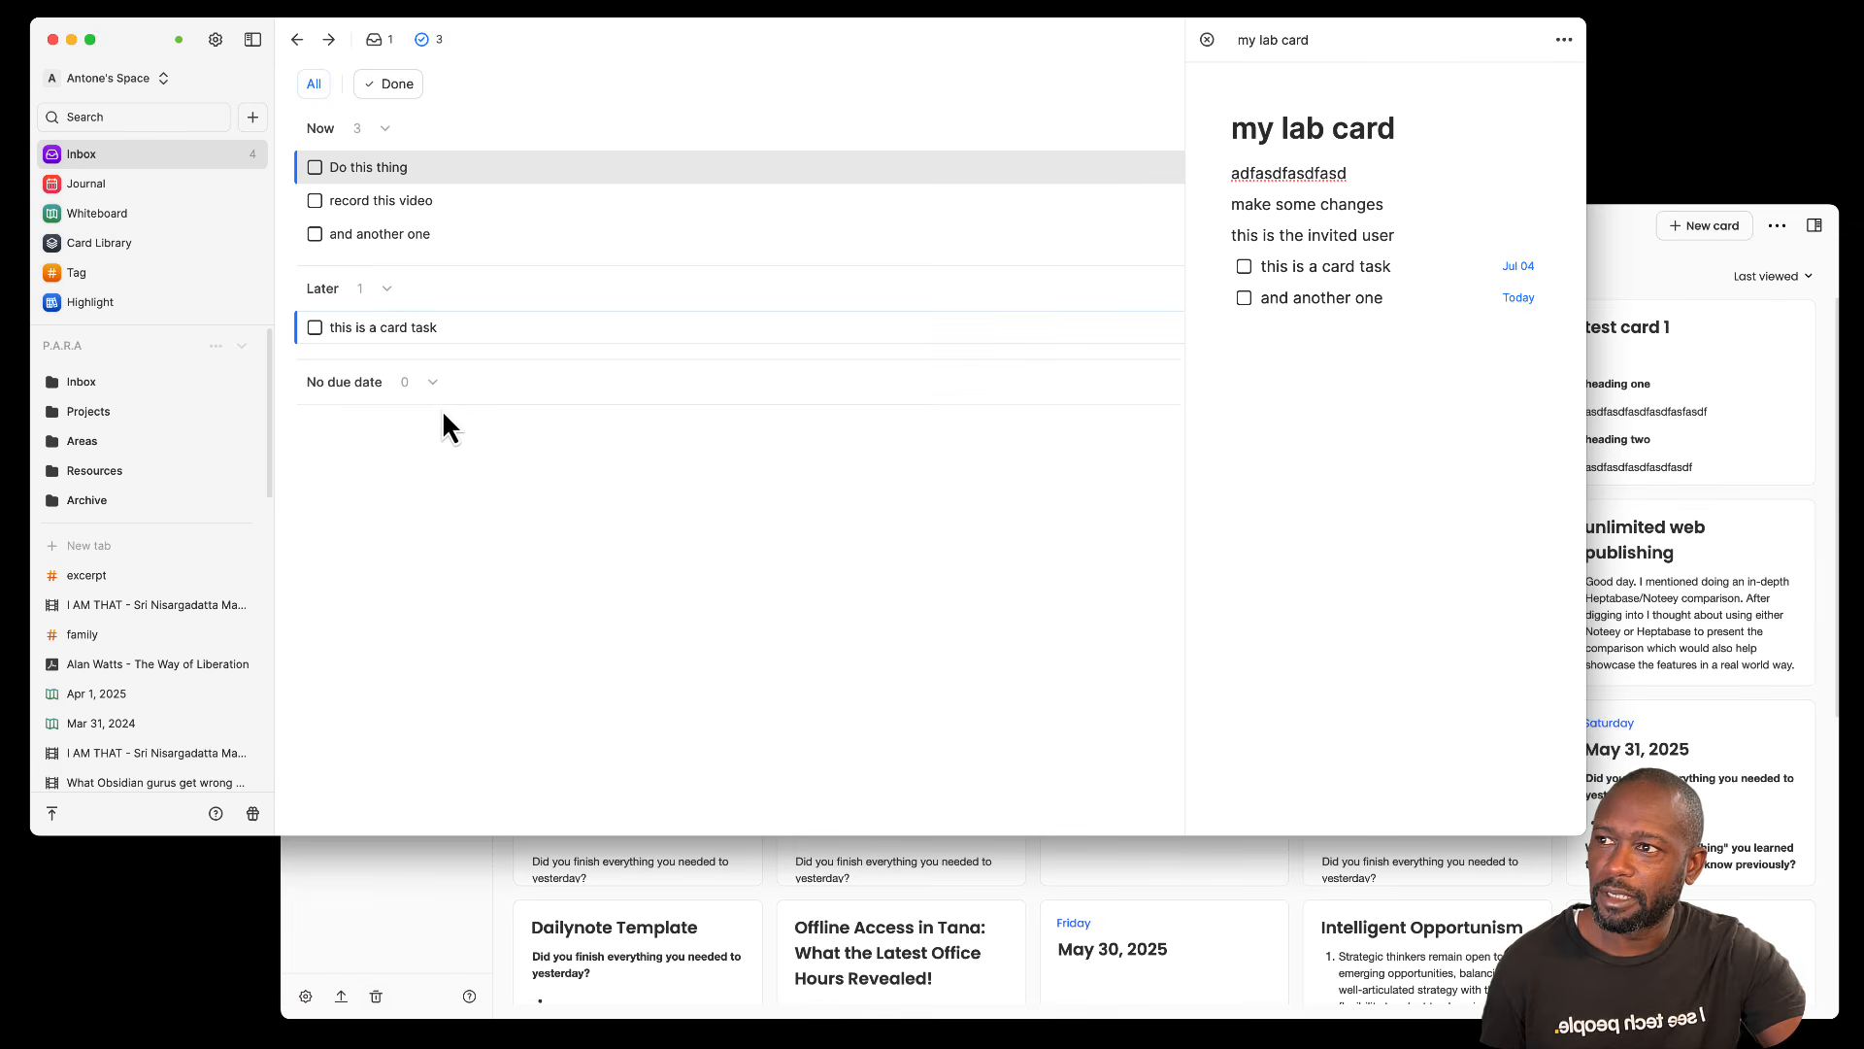
pyautogui.click(315, 328)
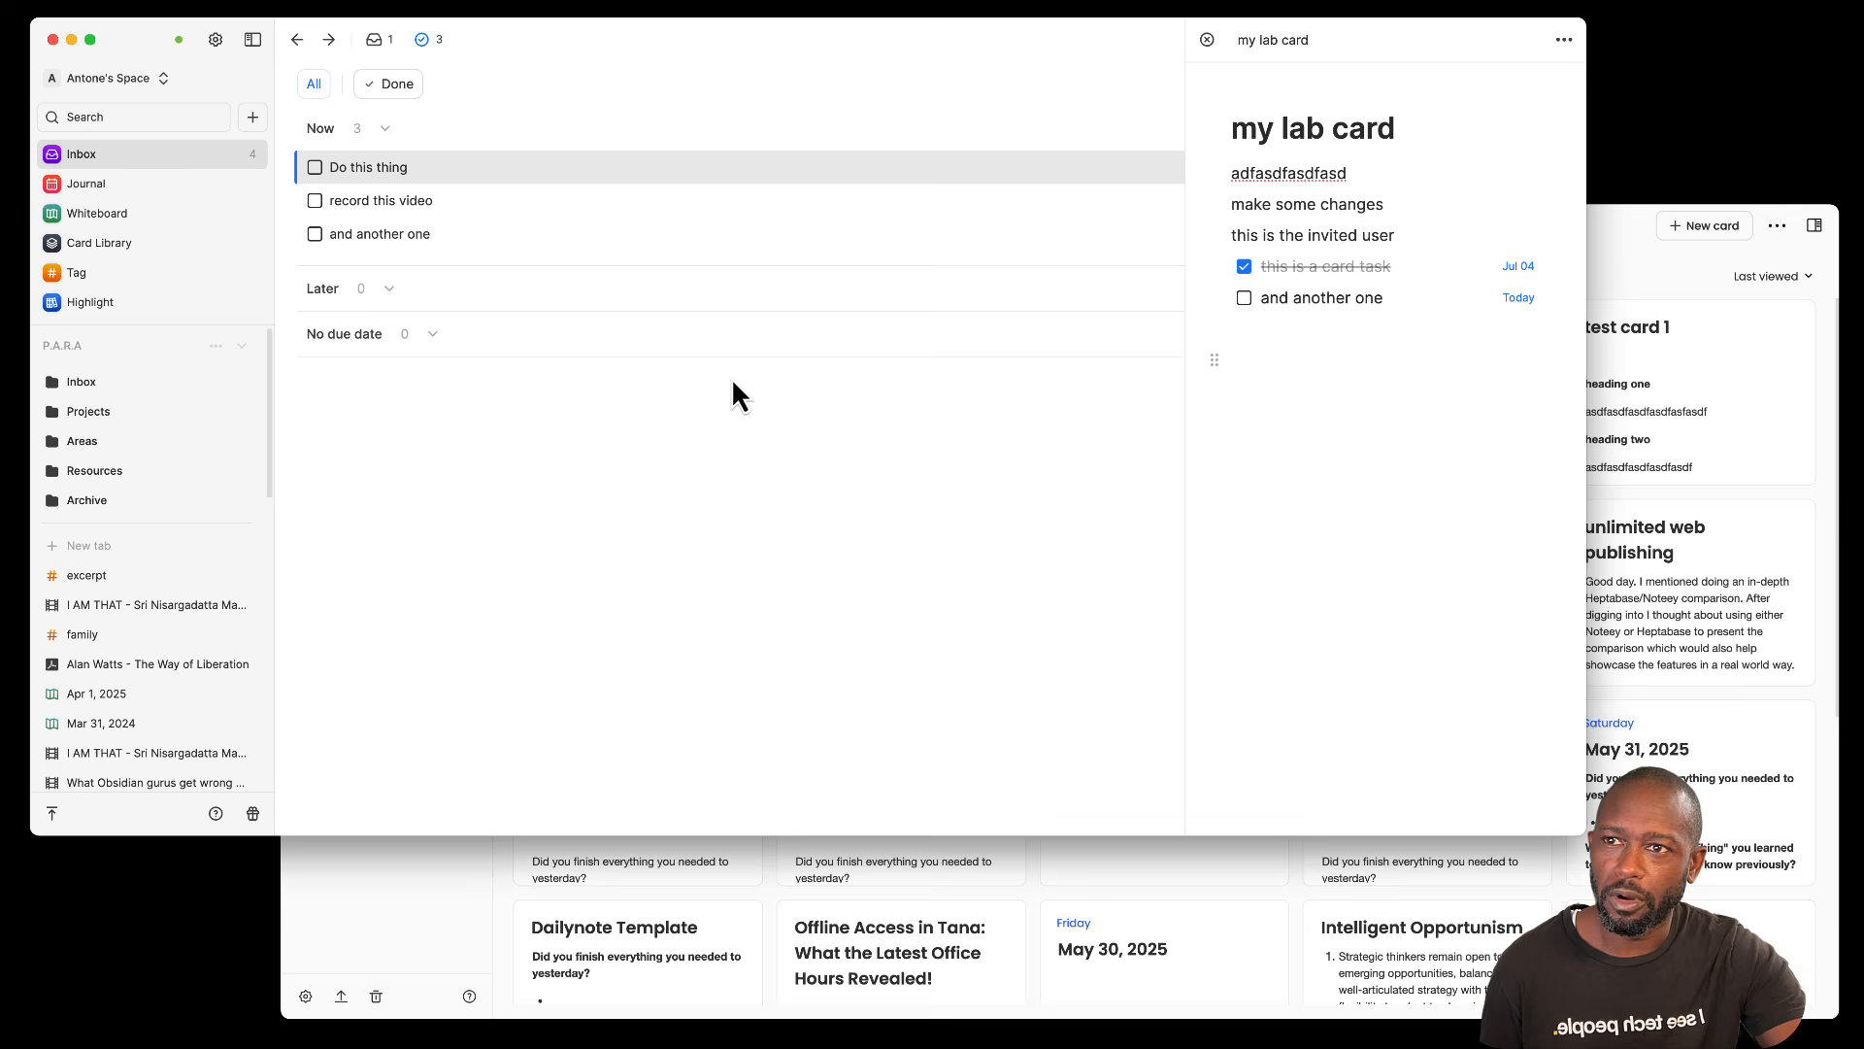
# Step: Open the daily journal in Heptabase, and switch to Noteey to open its journal as well
pyautogui.click(87, 184)
pyautogui.click(1662, 282)
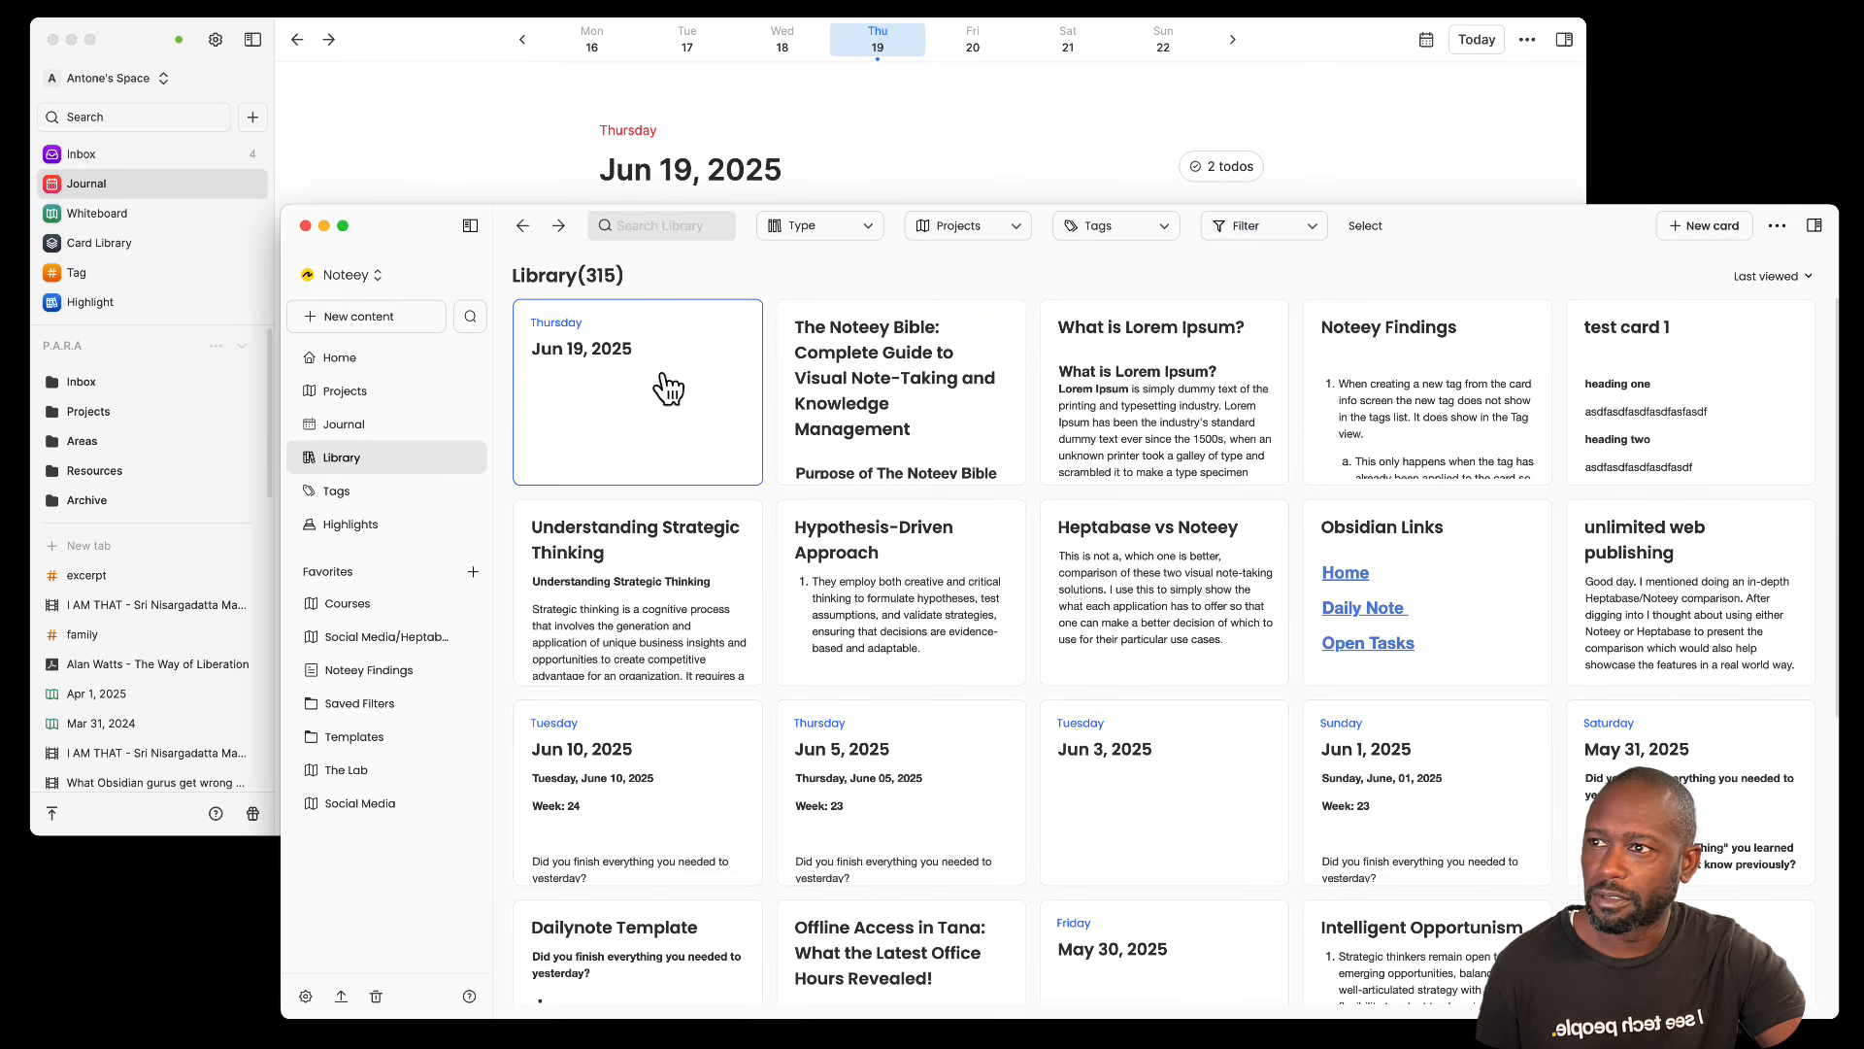
pyautogui.click(349, 425)
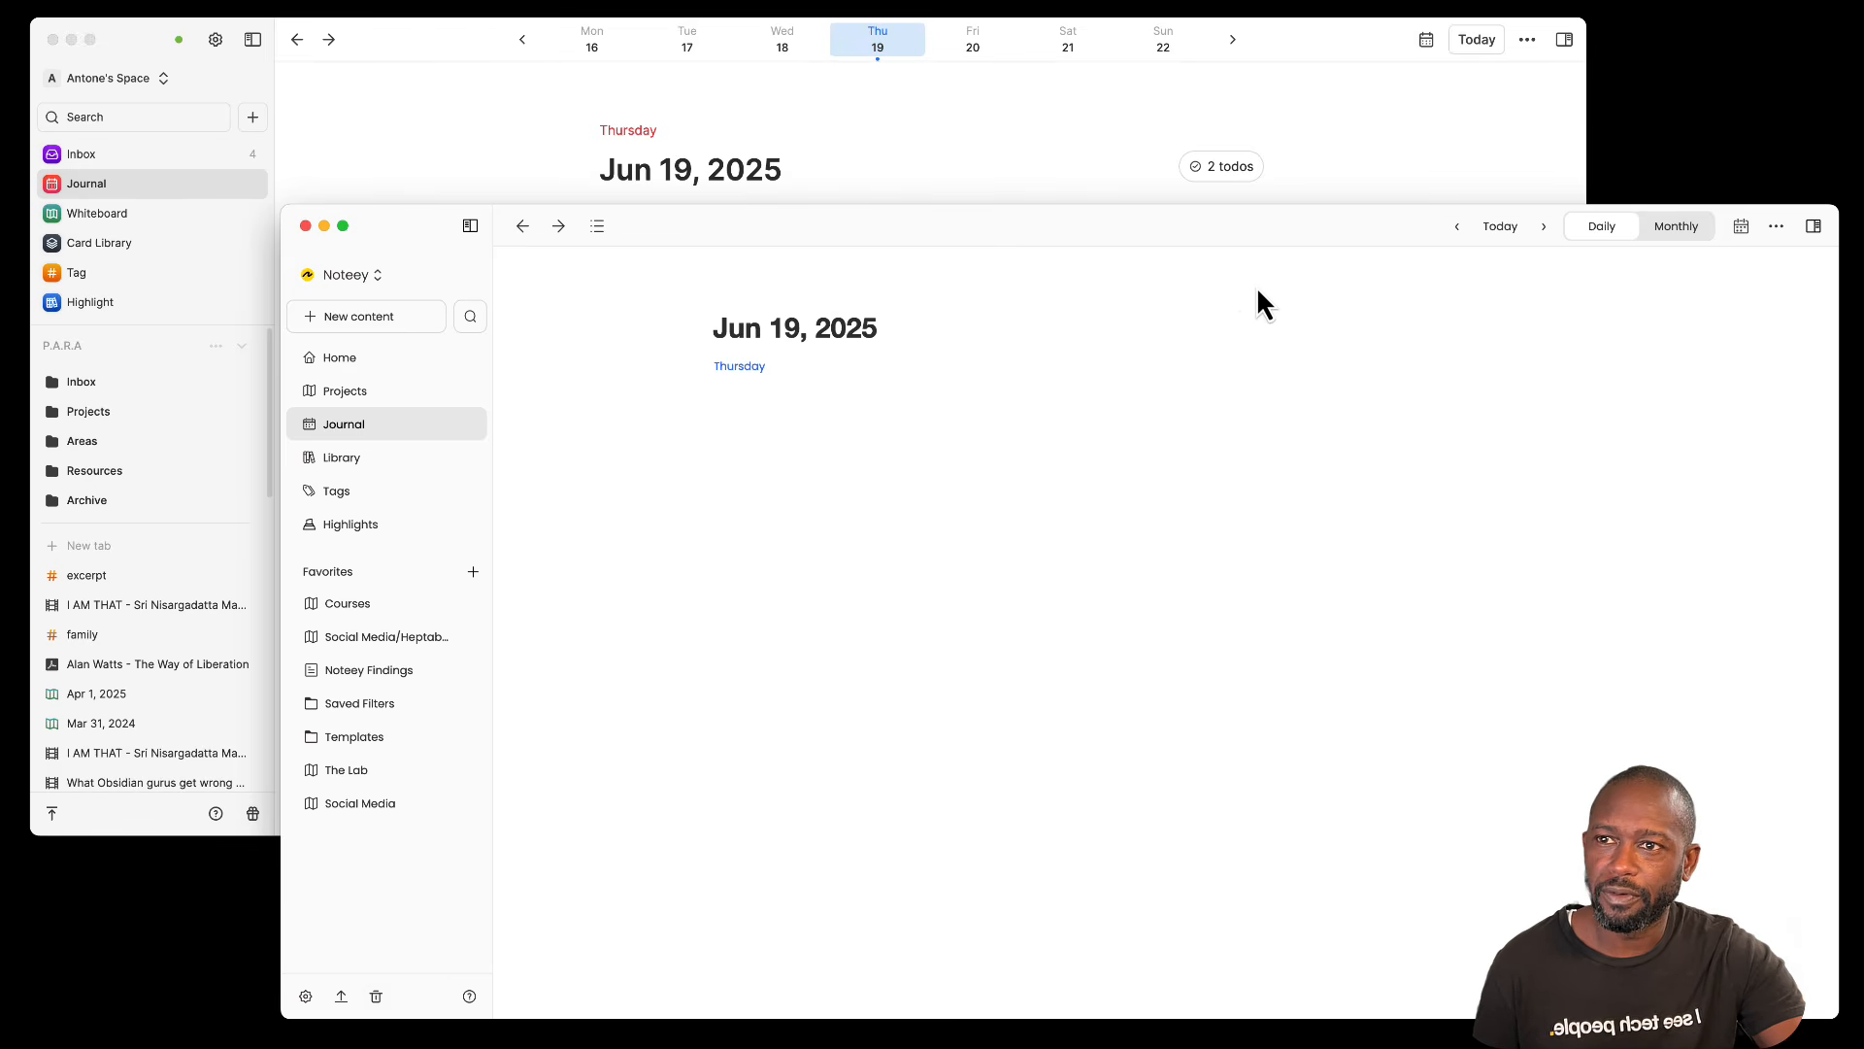
# Step: Return to Heptabase and review the todos collected for Jun 19, 2025, collapsing the list again
pyautogui.click(1301, 190)
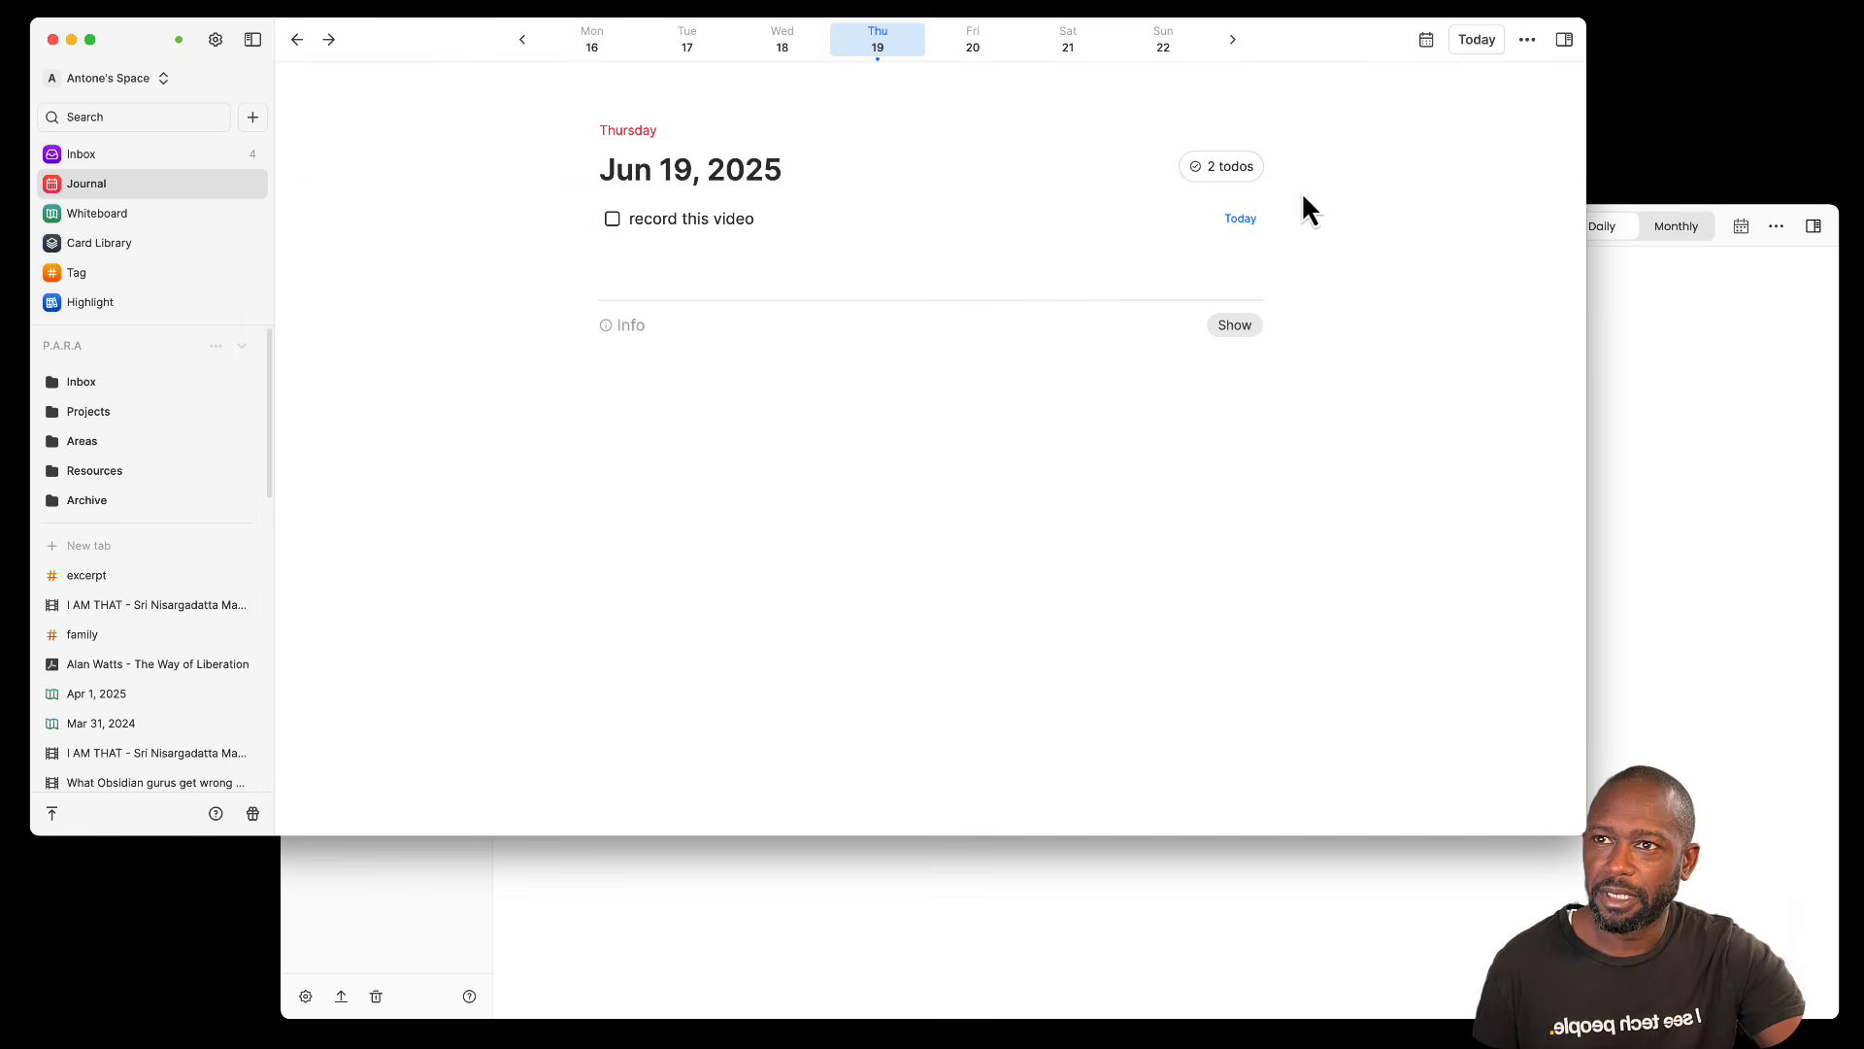
pyautogui.click(1215, 177)
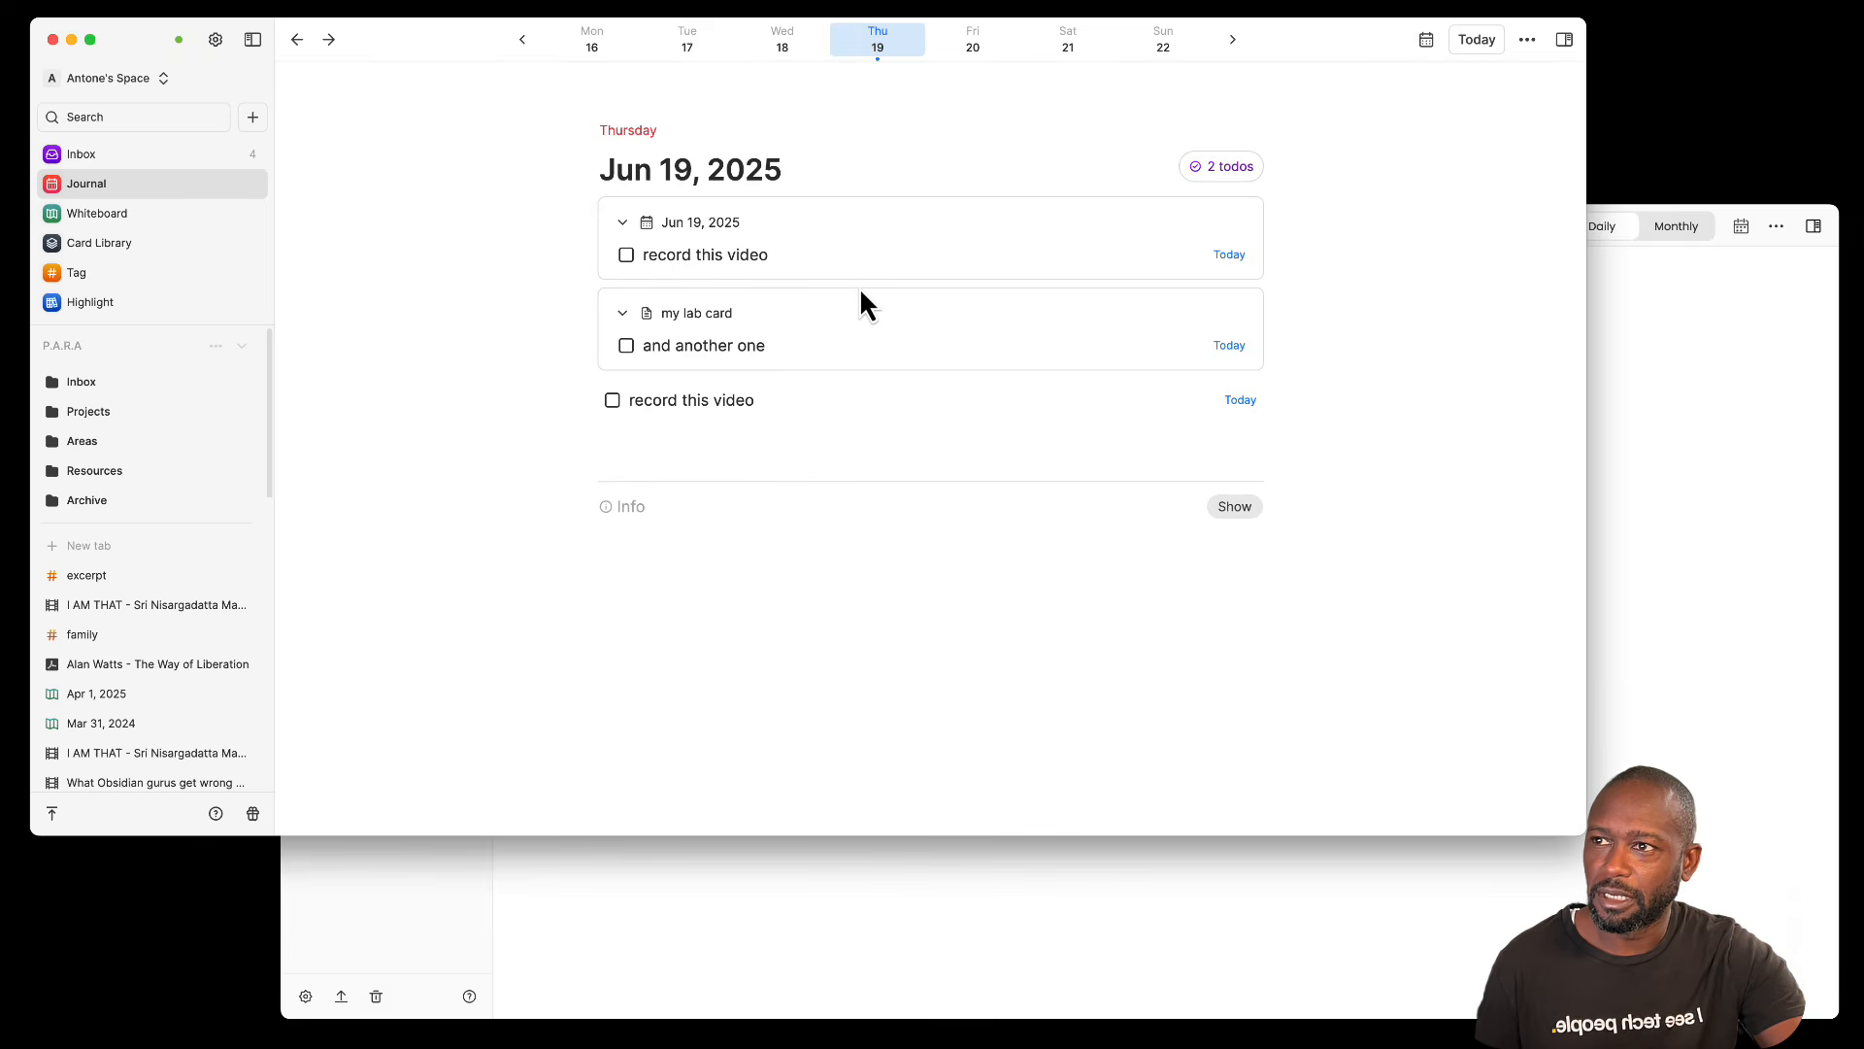
pyautogui.click(1205, 180)
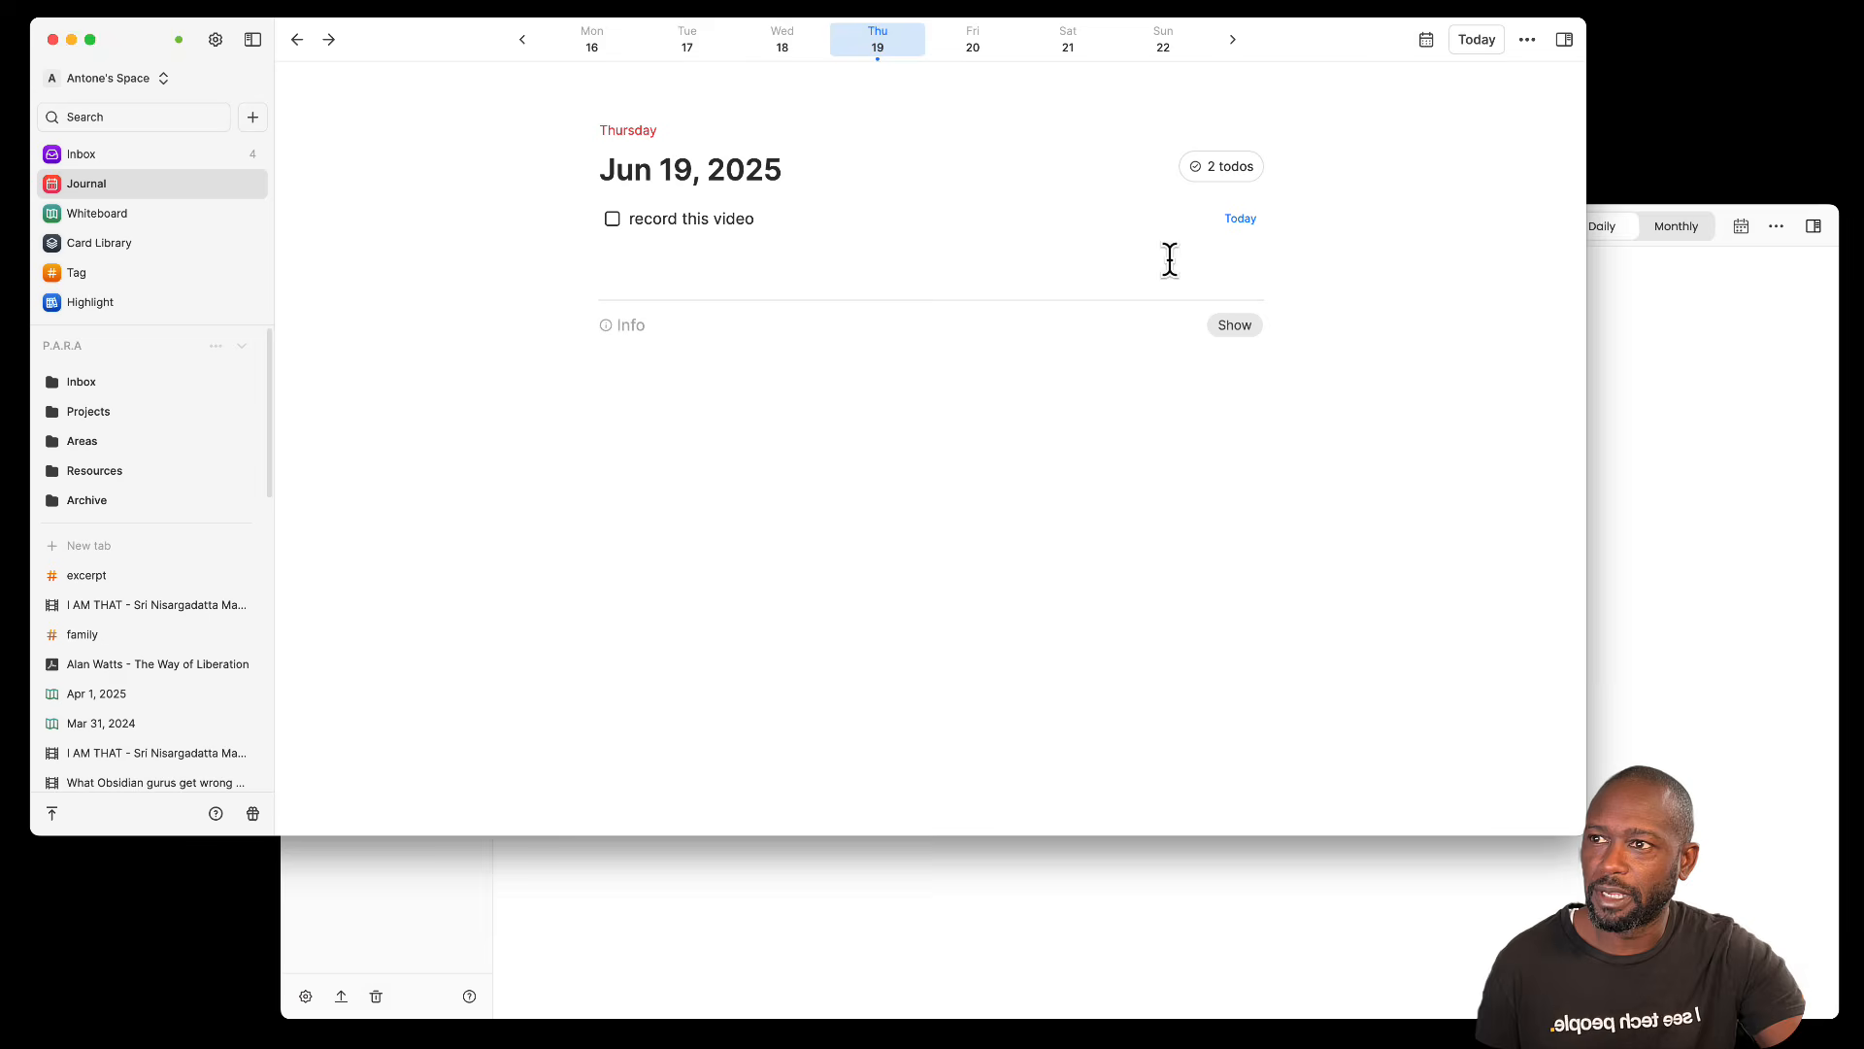
# Step: Open the template picker from a new line below the "record this video" task and dismiss it without inserting anything
pyautogui.click(652, 291)
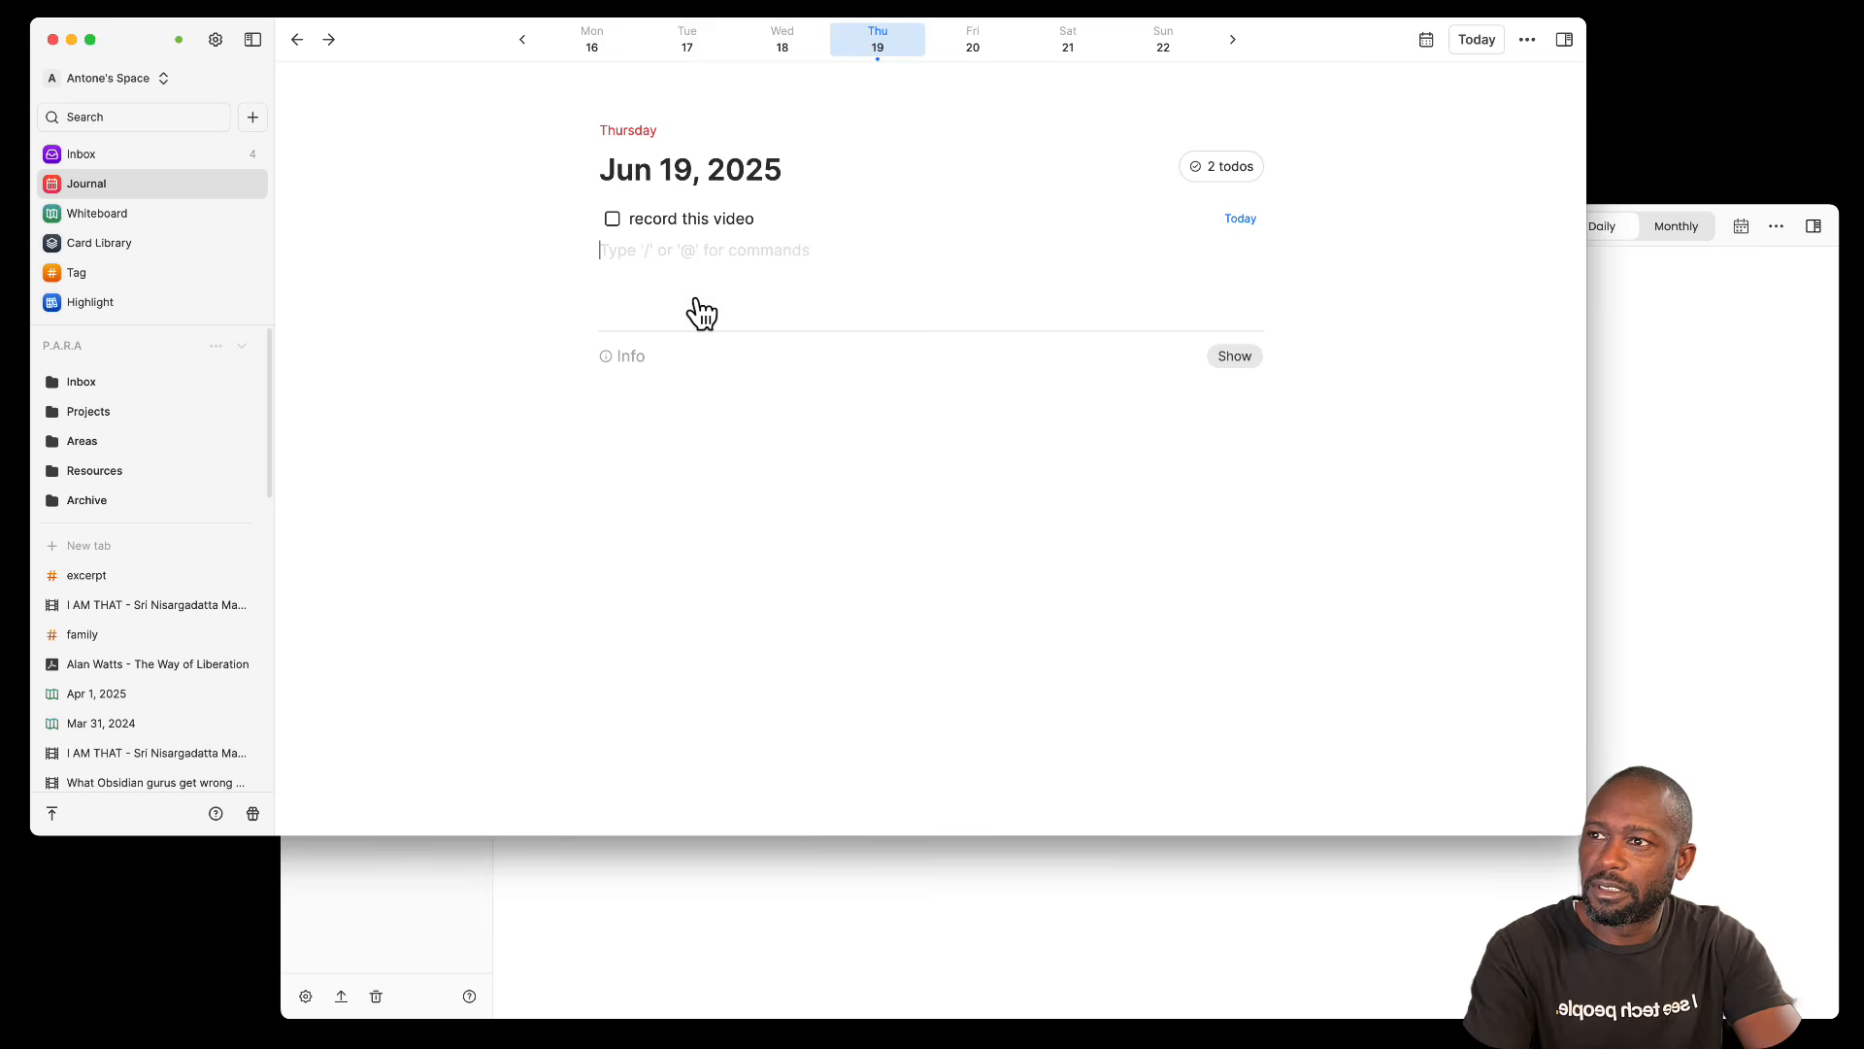
pyautogui.write('/')
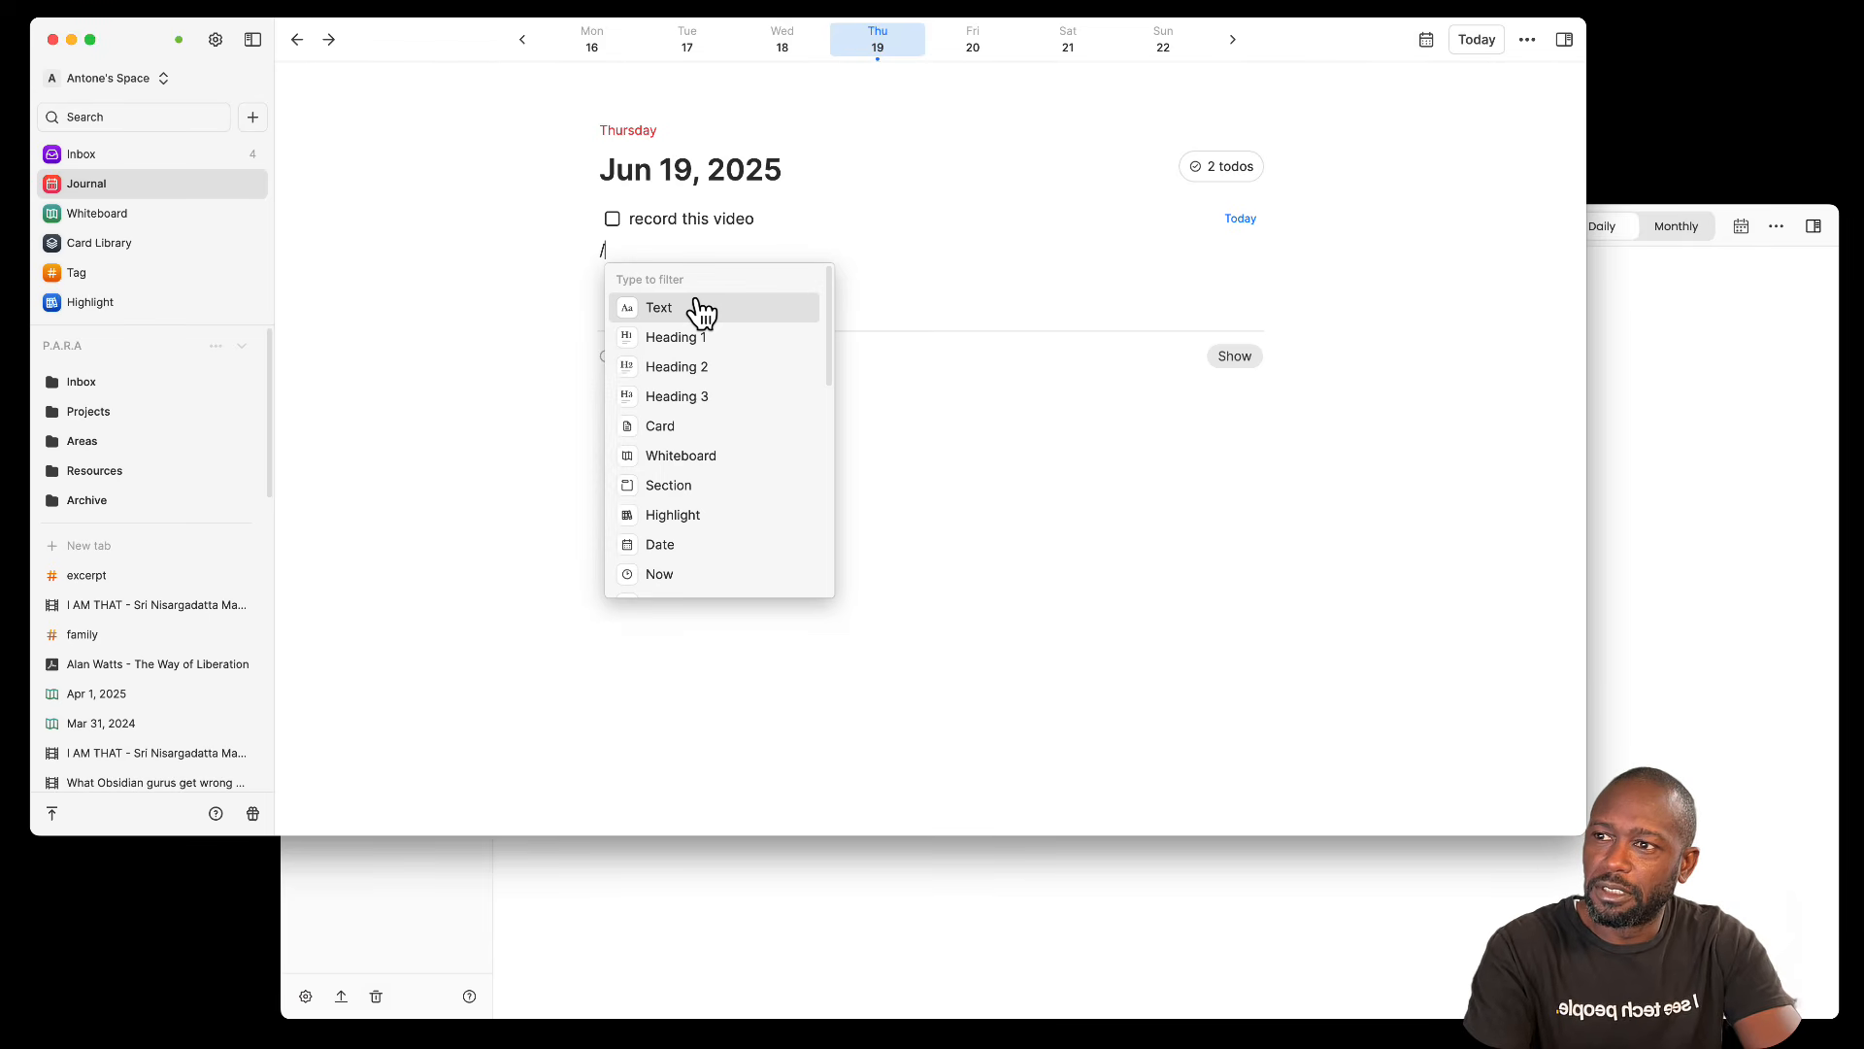
pyautogui.write('temp')
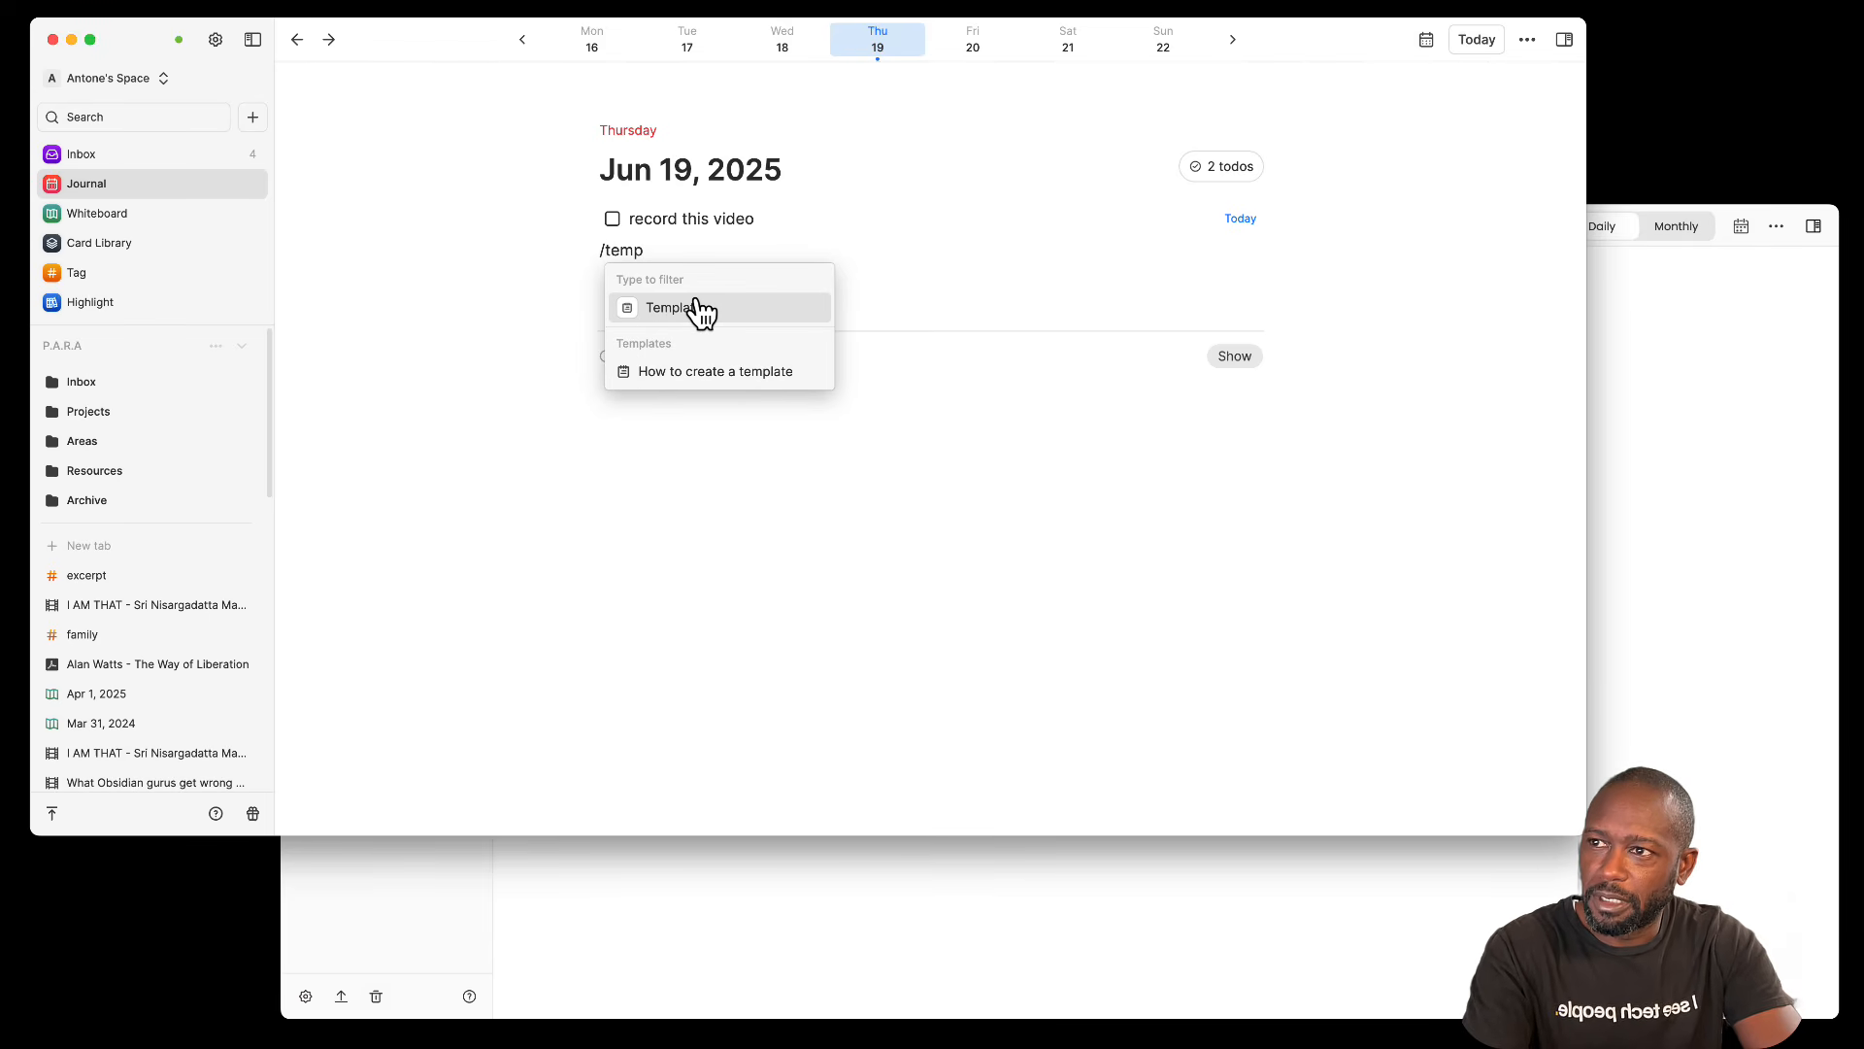
pyautogui.click(697, 308)
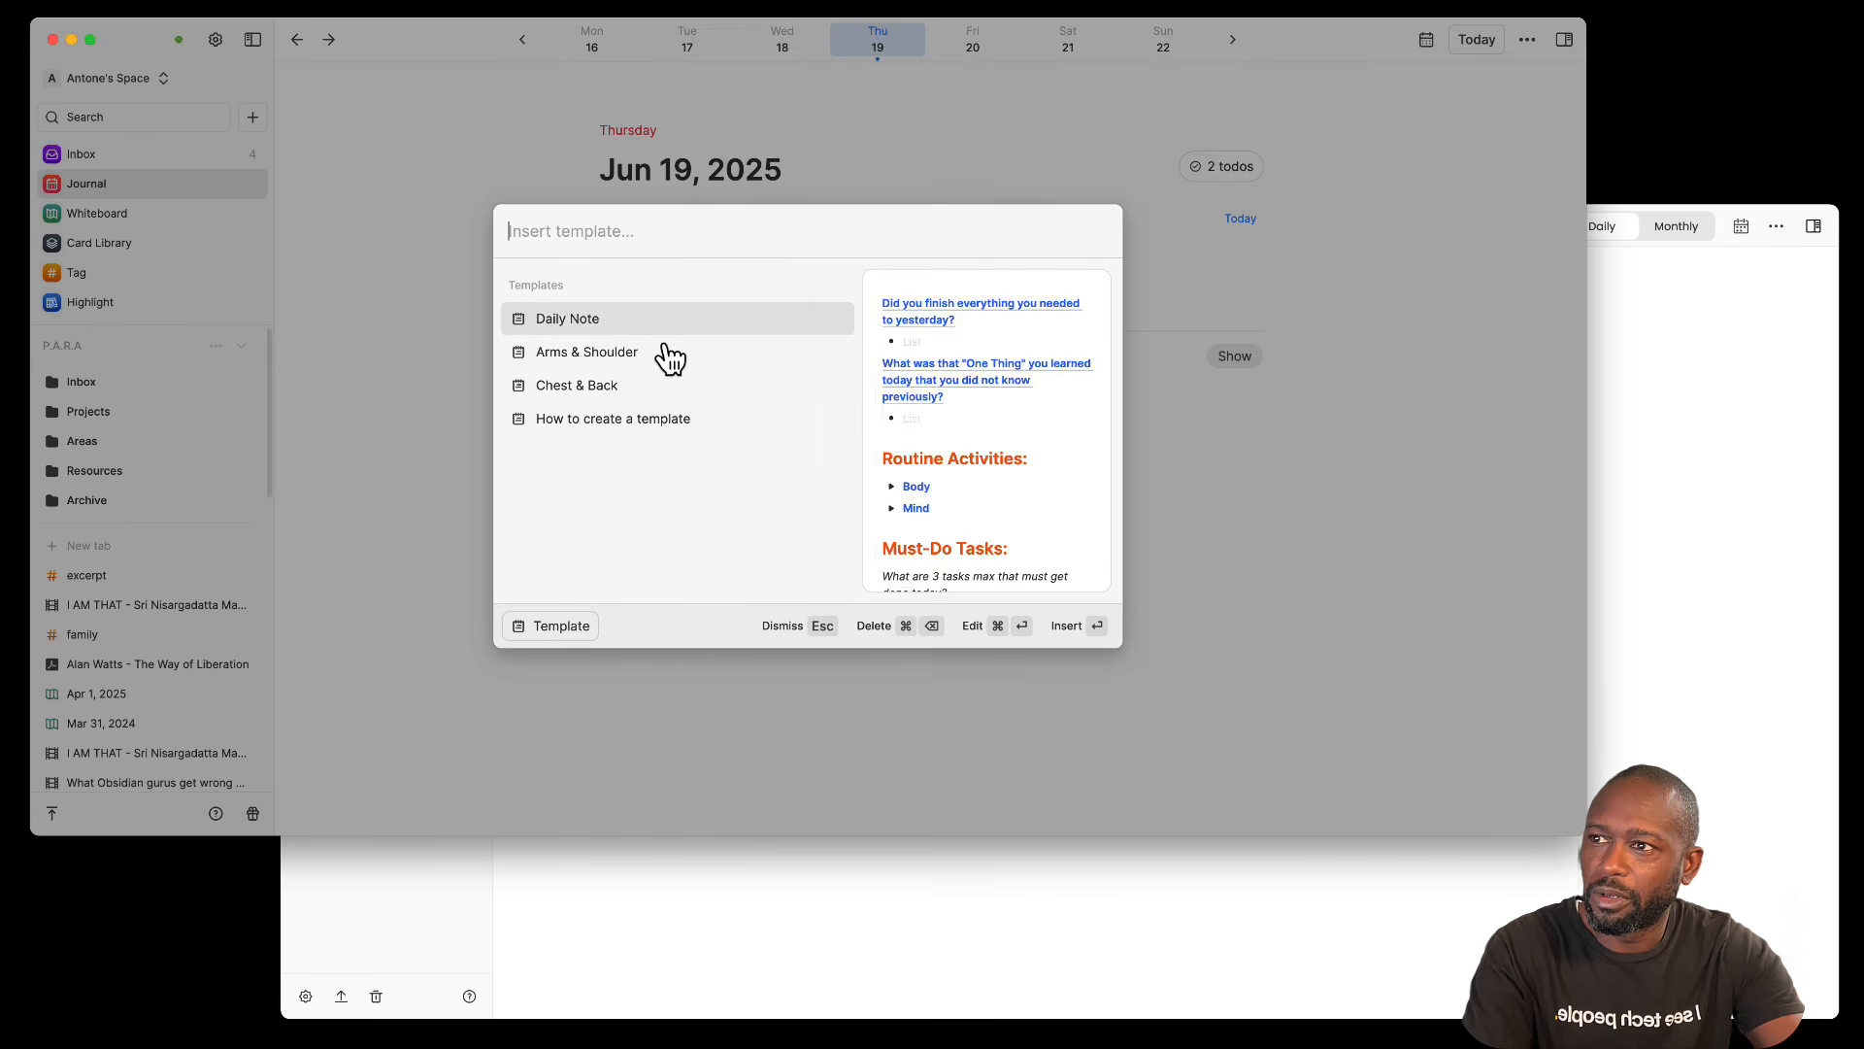
pyautogui.click(394, 320)
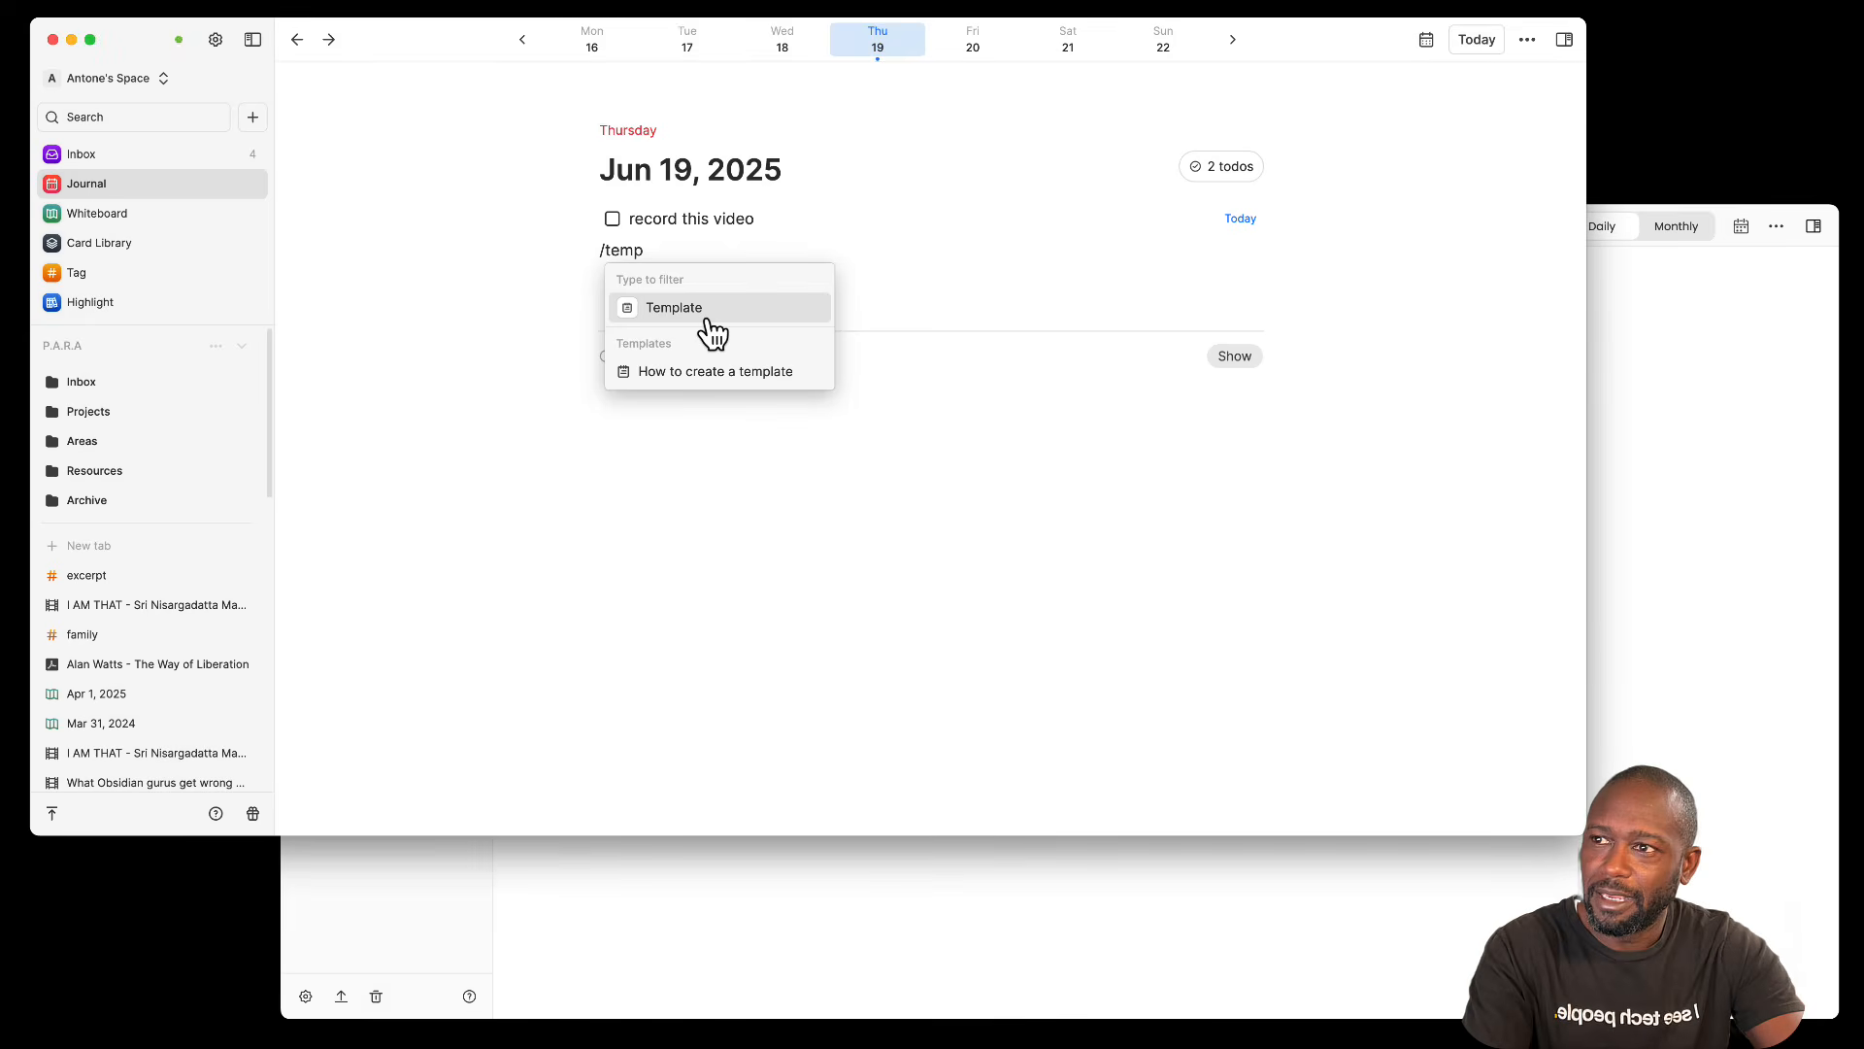
# Step: Replace the leftover "/temp" text with the Daily Note template and look through the inserted content
pyautogui.click(654, 260)
pyautogui.moveTo(645, 251); pyautogui.dragTo(595, 247)
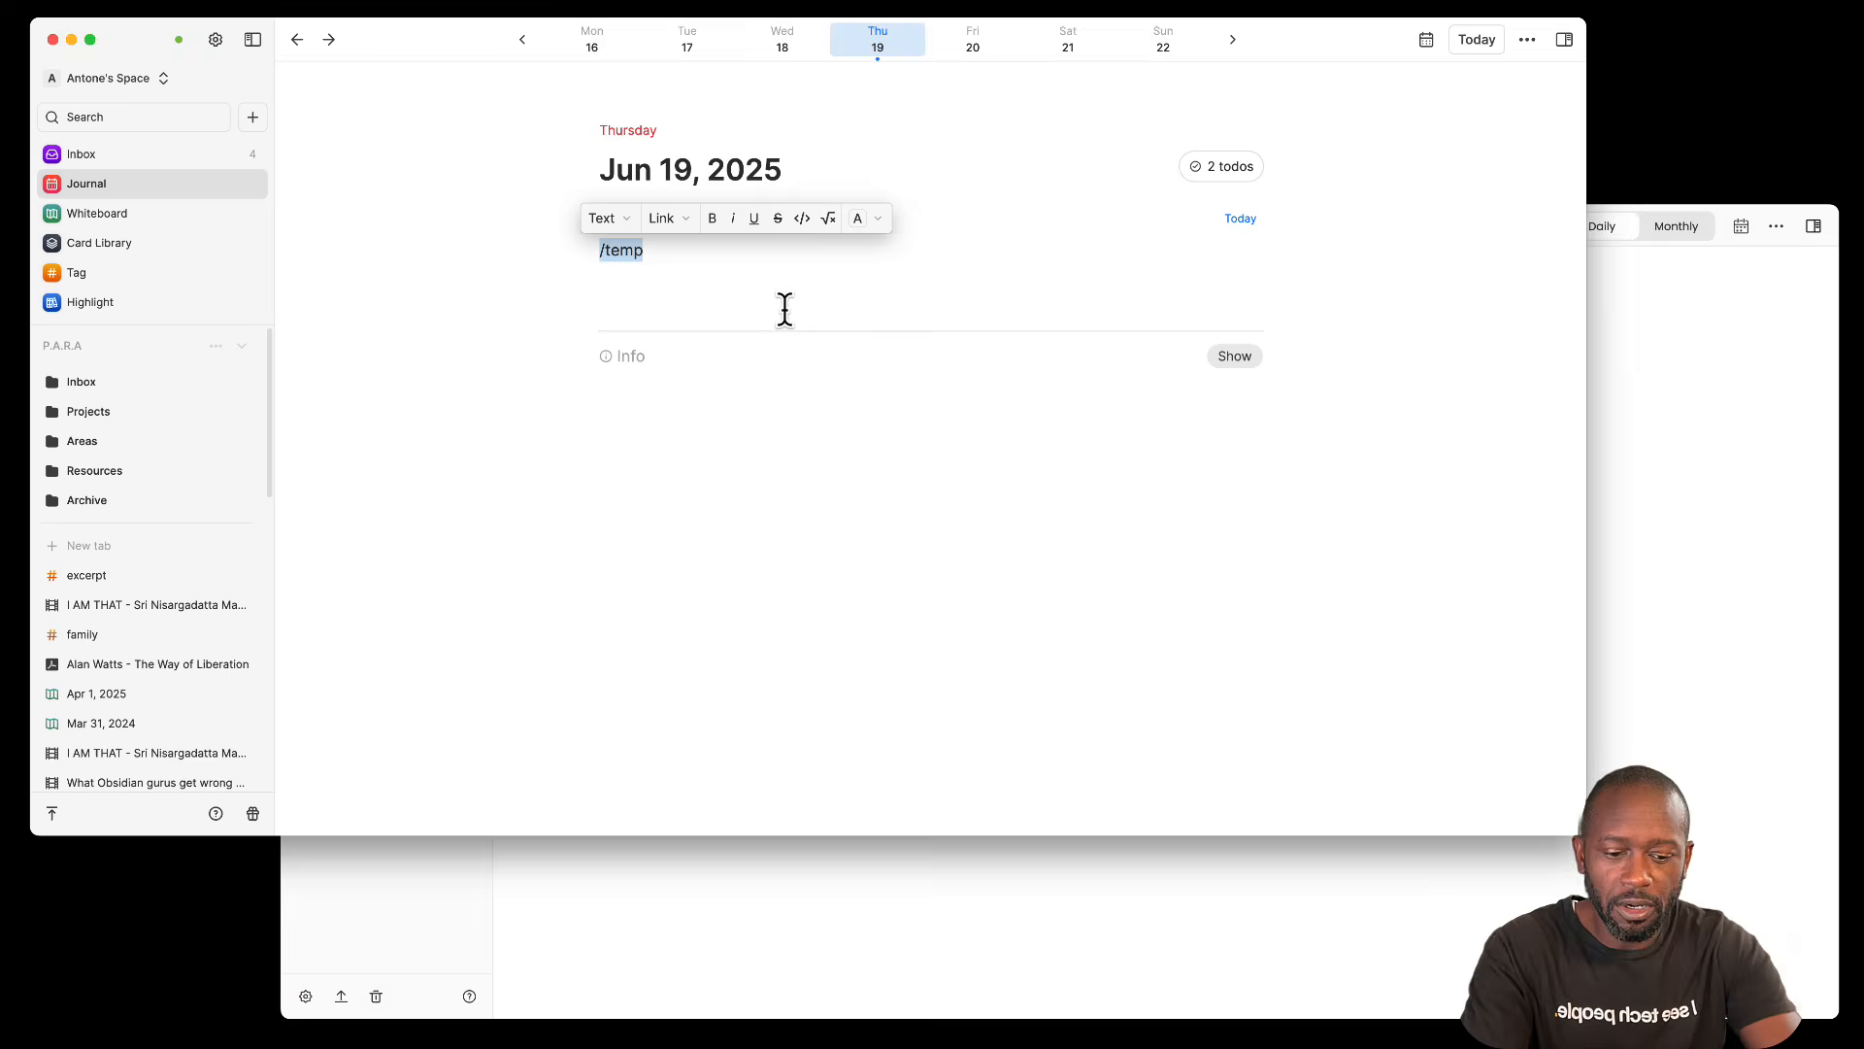
pyautogui.write('/')
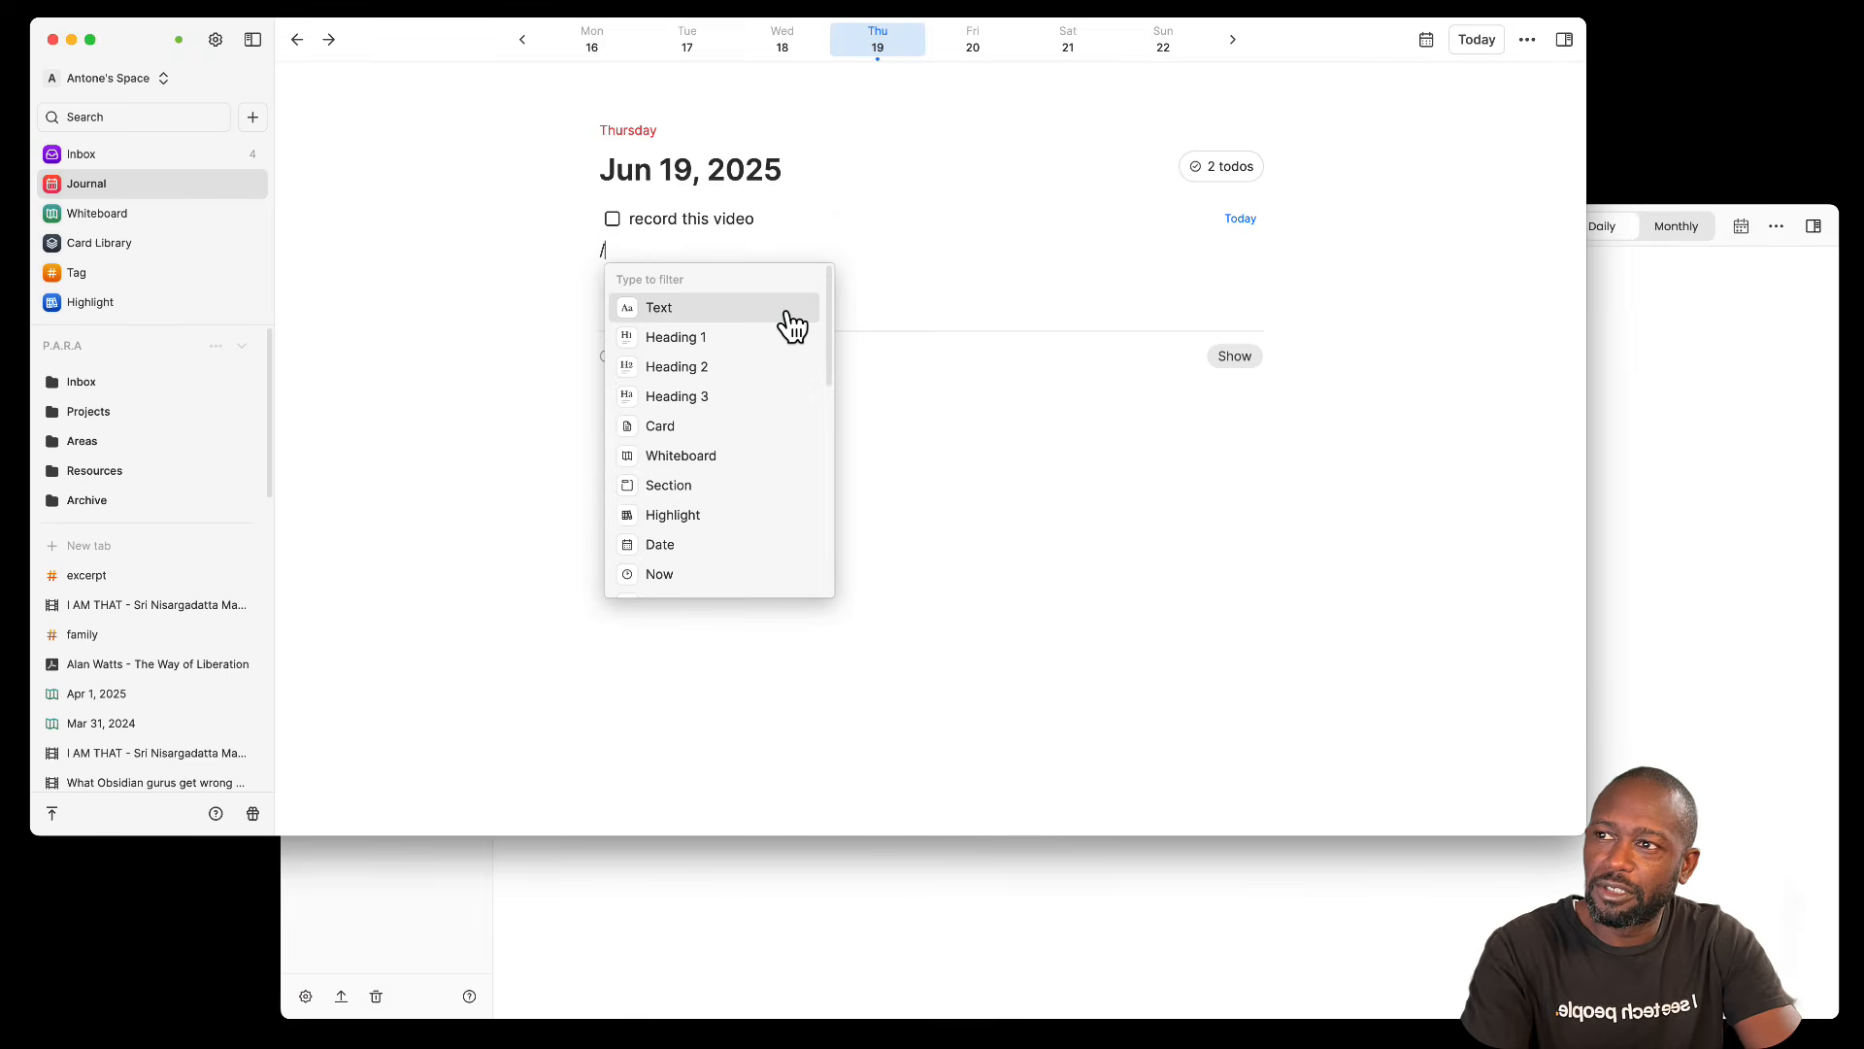
pyautogui.write('dail')
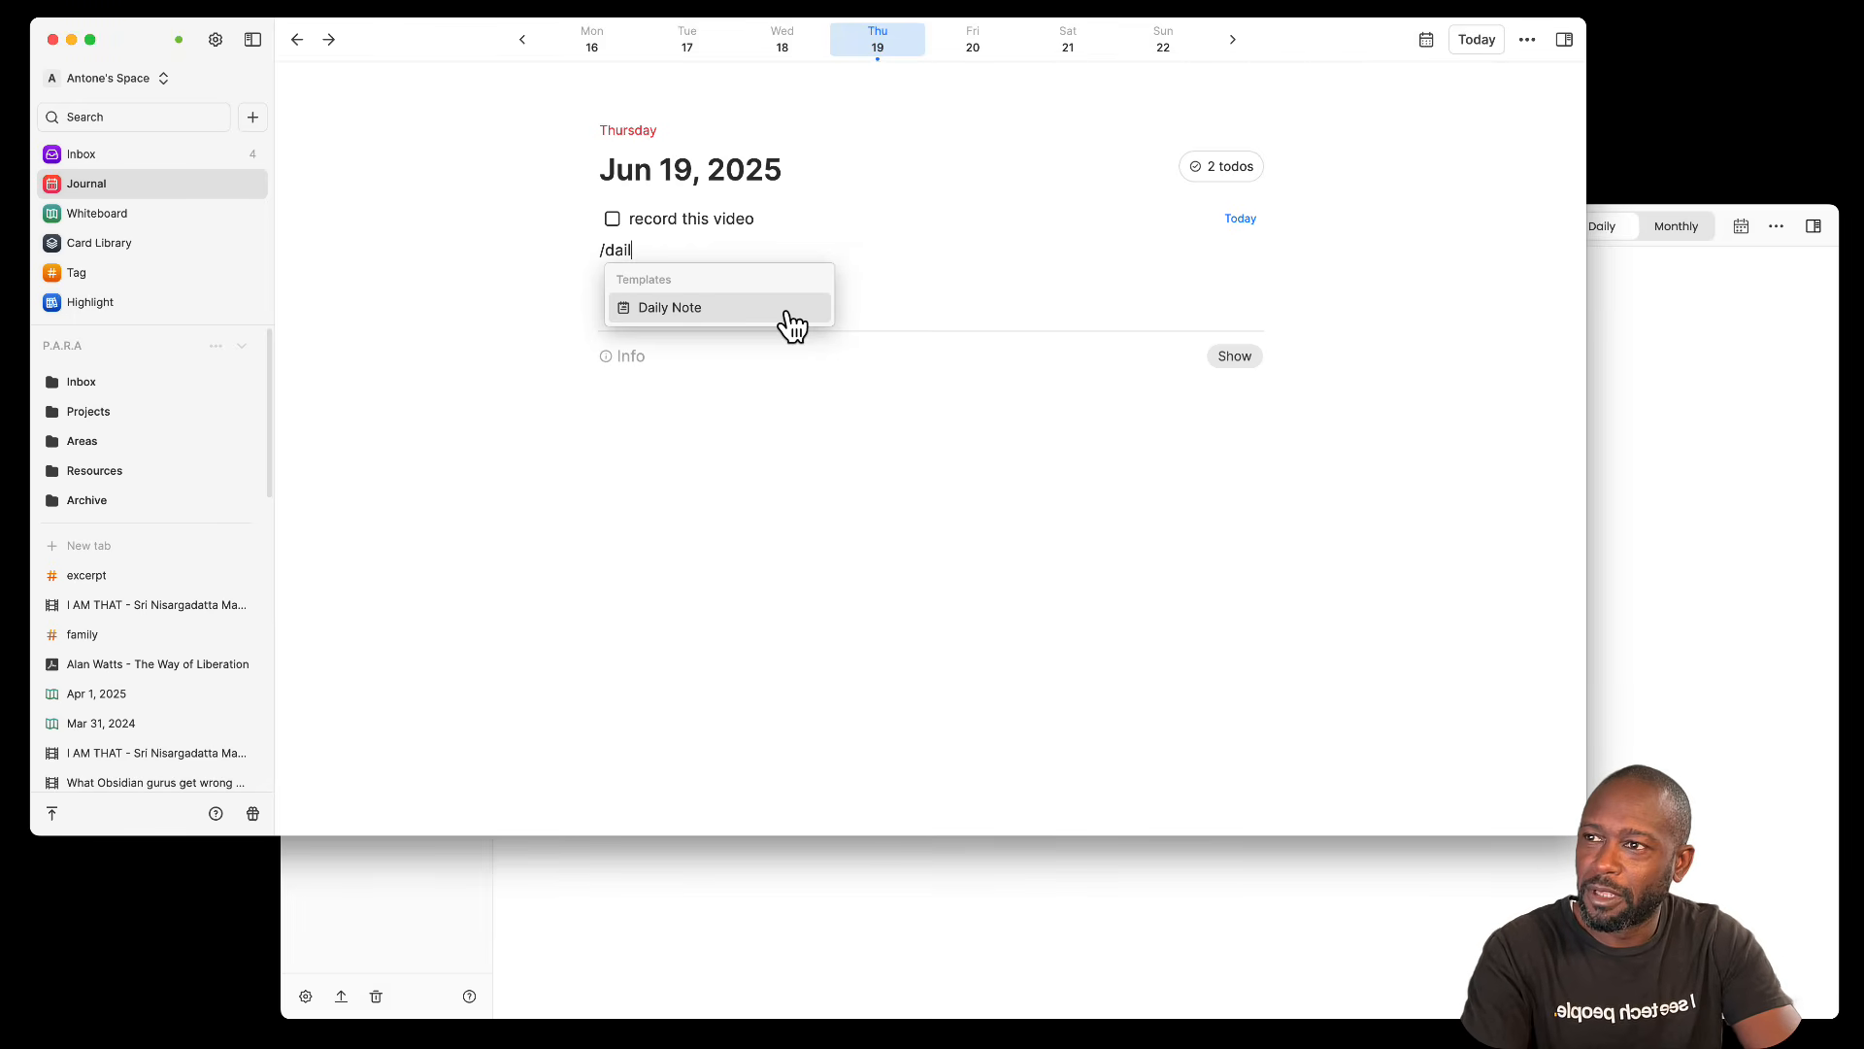
pyautogui.click(792, 325)
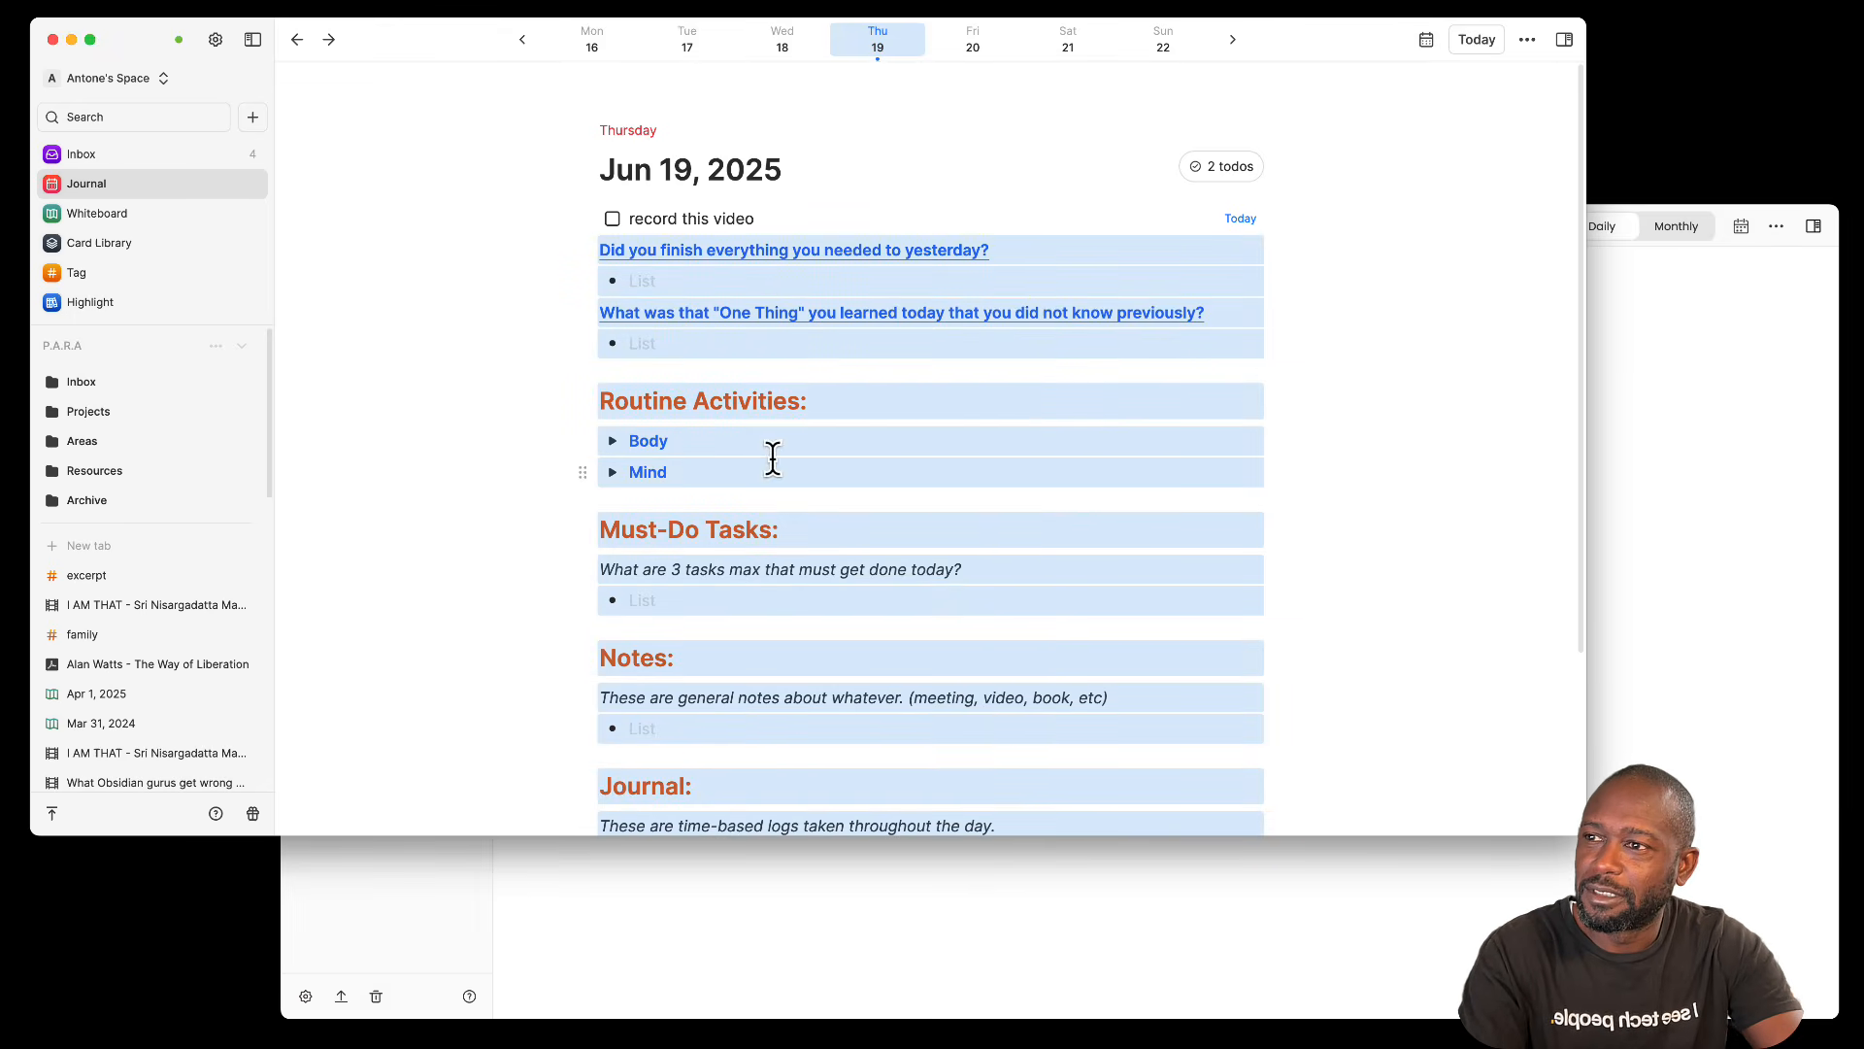
pyautogui.scroll(-3, 762, 653)
pyautogui.scroll(3, 766, 652)
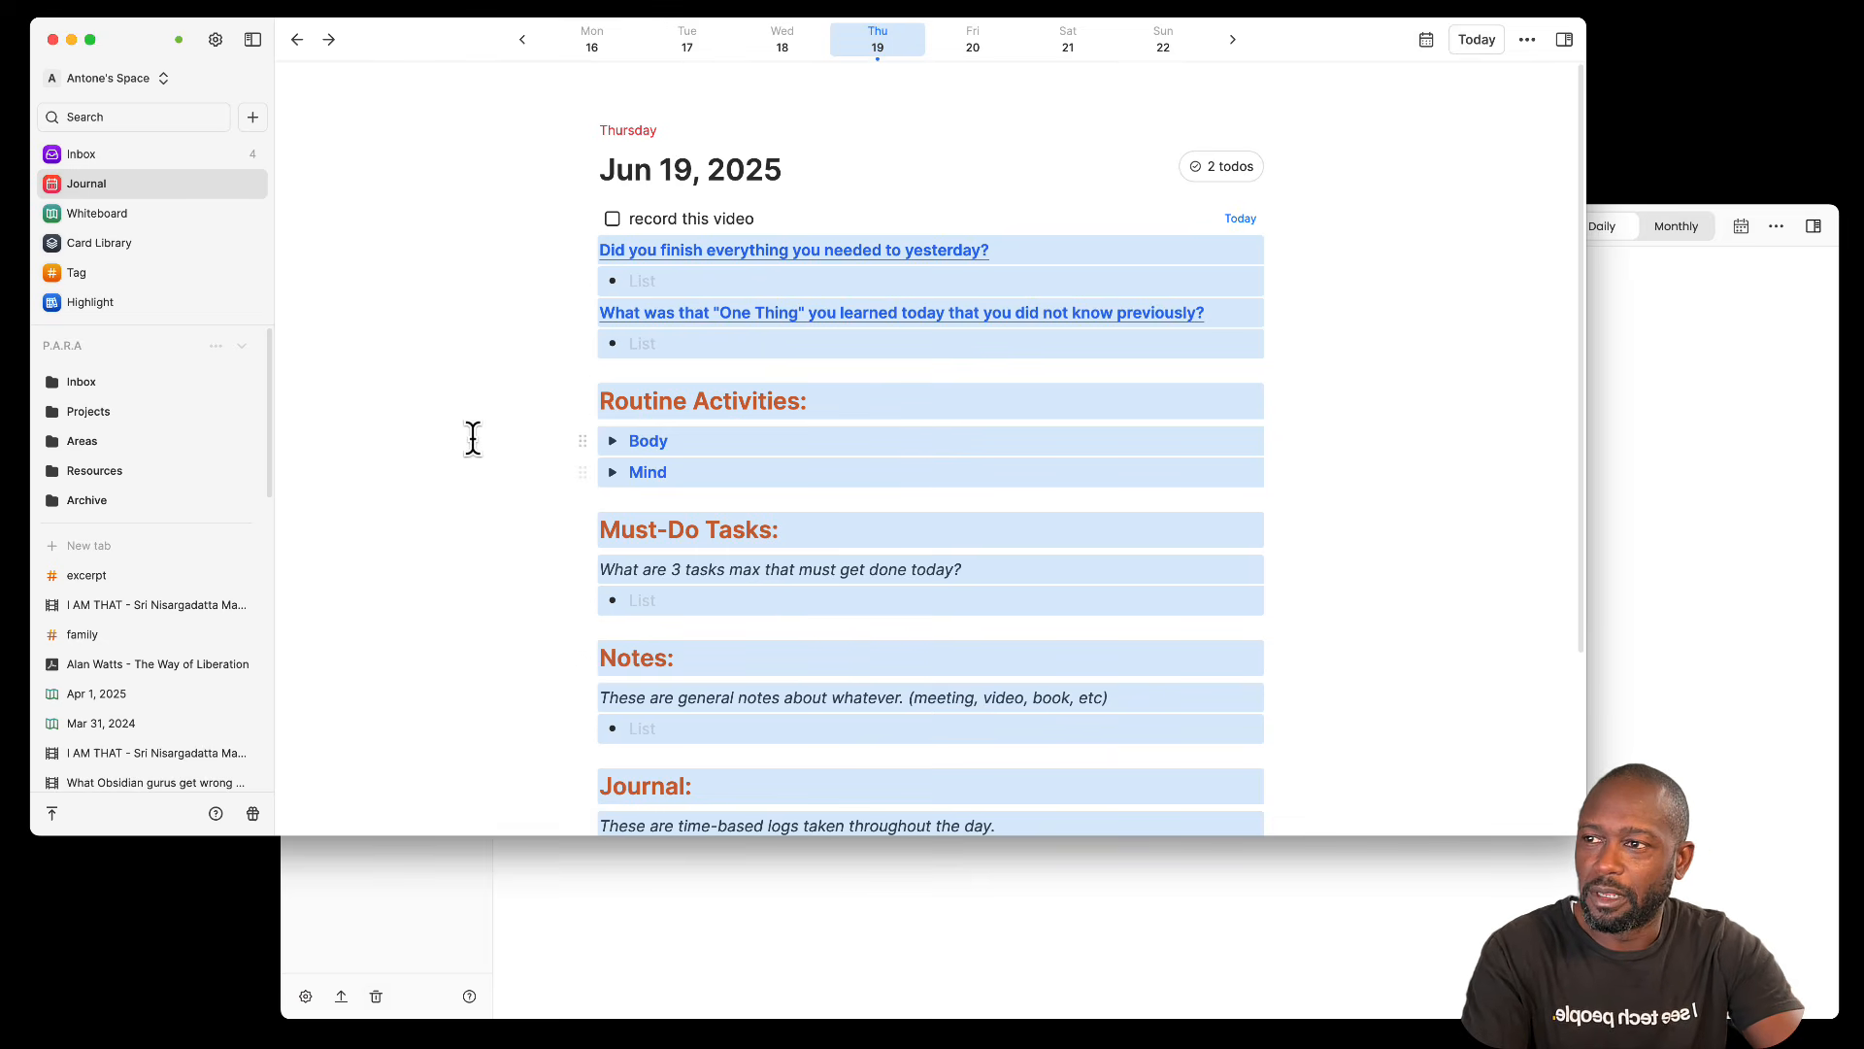
# Step: Undo the Daily Note template insertion and delete the leftover "/dail" text
pyautogui.write('/dail')
pyautogui.moveTo(647, 261); pyautogui.dragTo(586, 249)
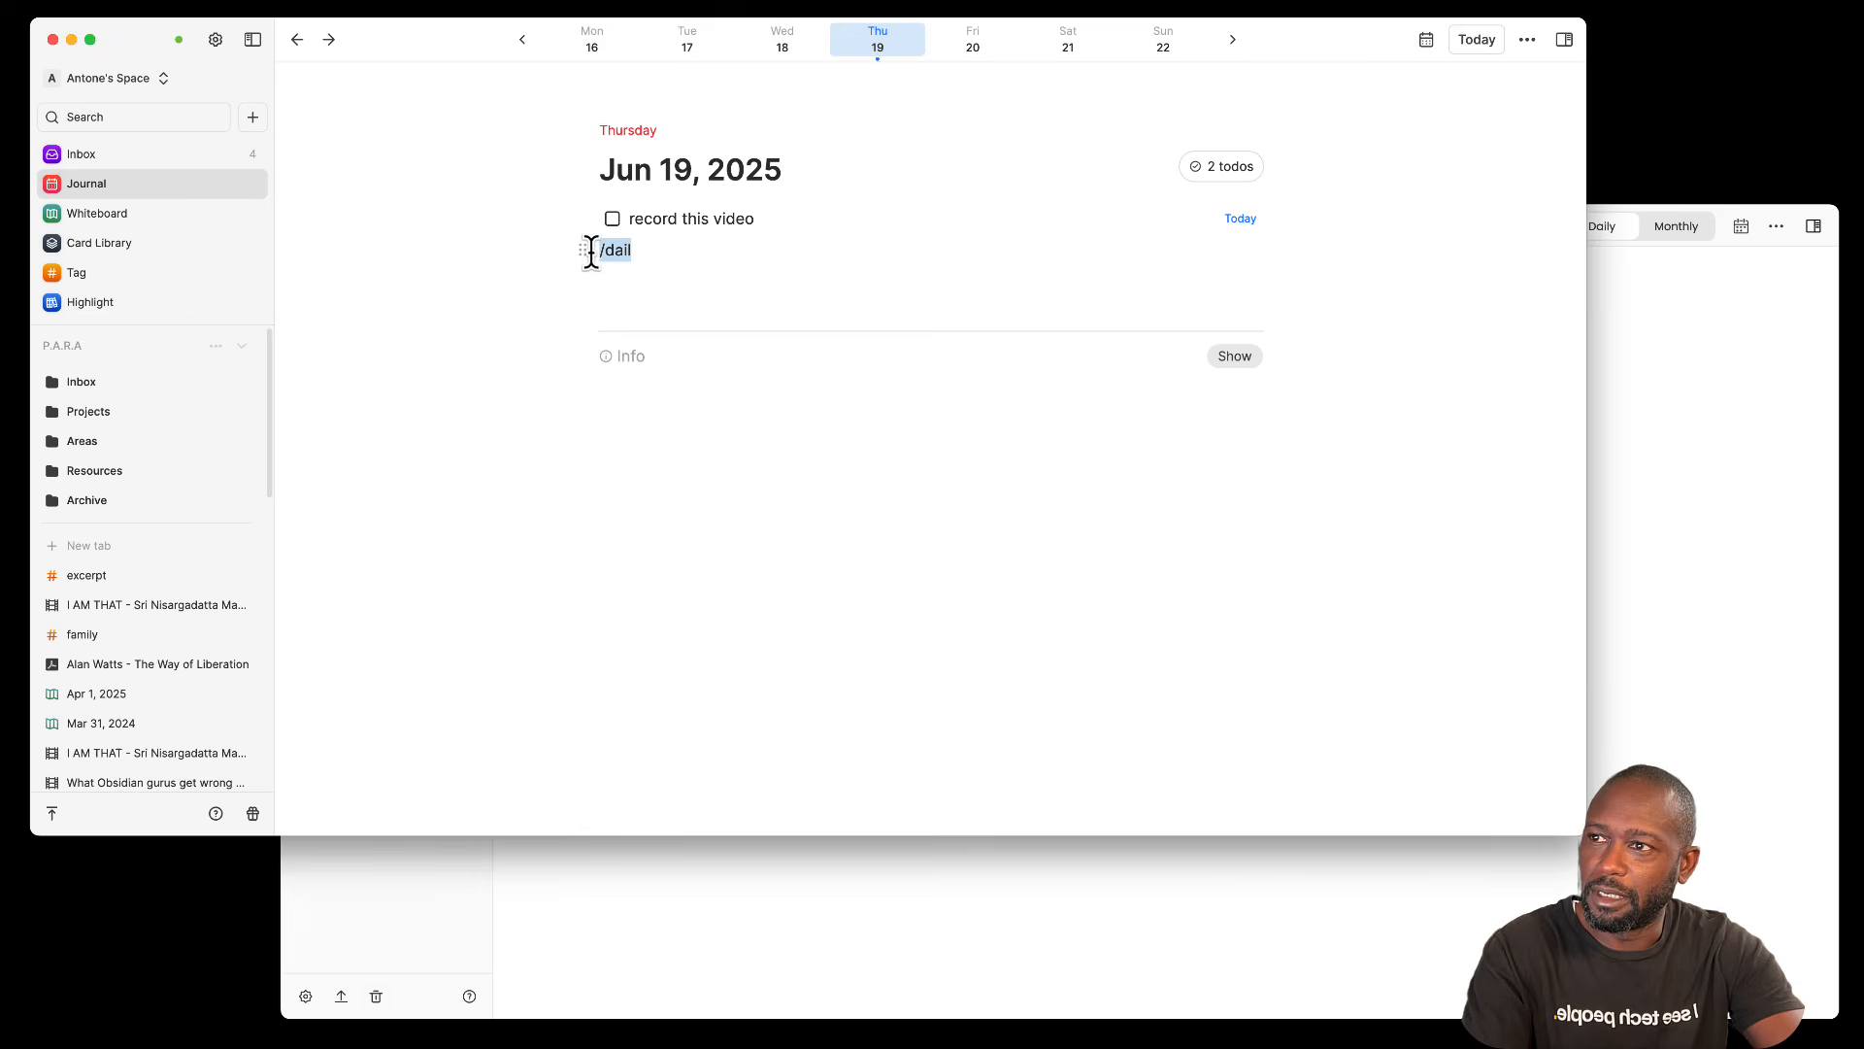
pyautogui.press('BackSpace')
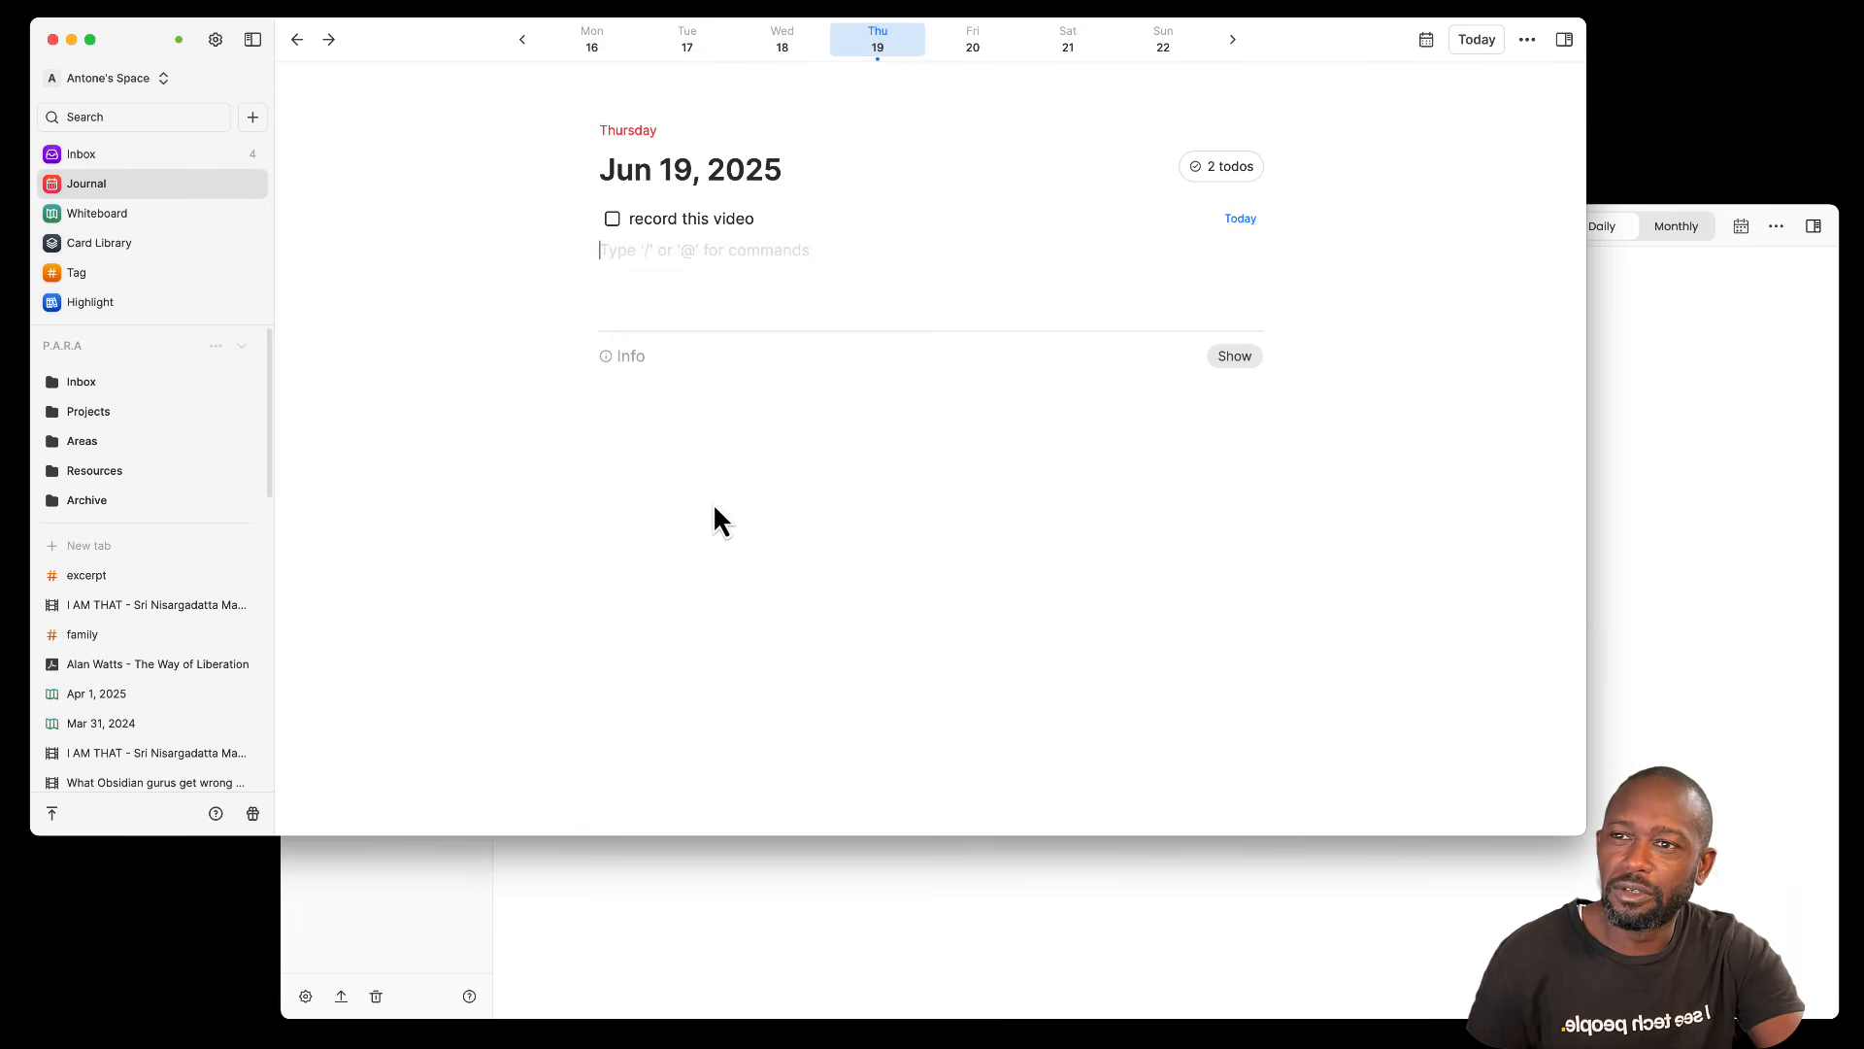
# Step: Switch to Noteey, open the Dailynote Template from the Templates folder and select its body content
pyautogui.click(924, 893)
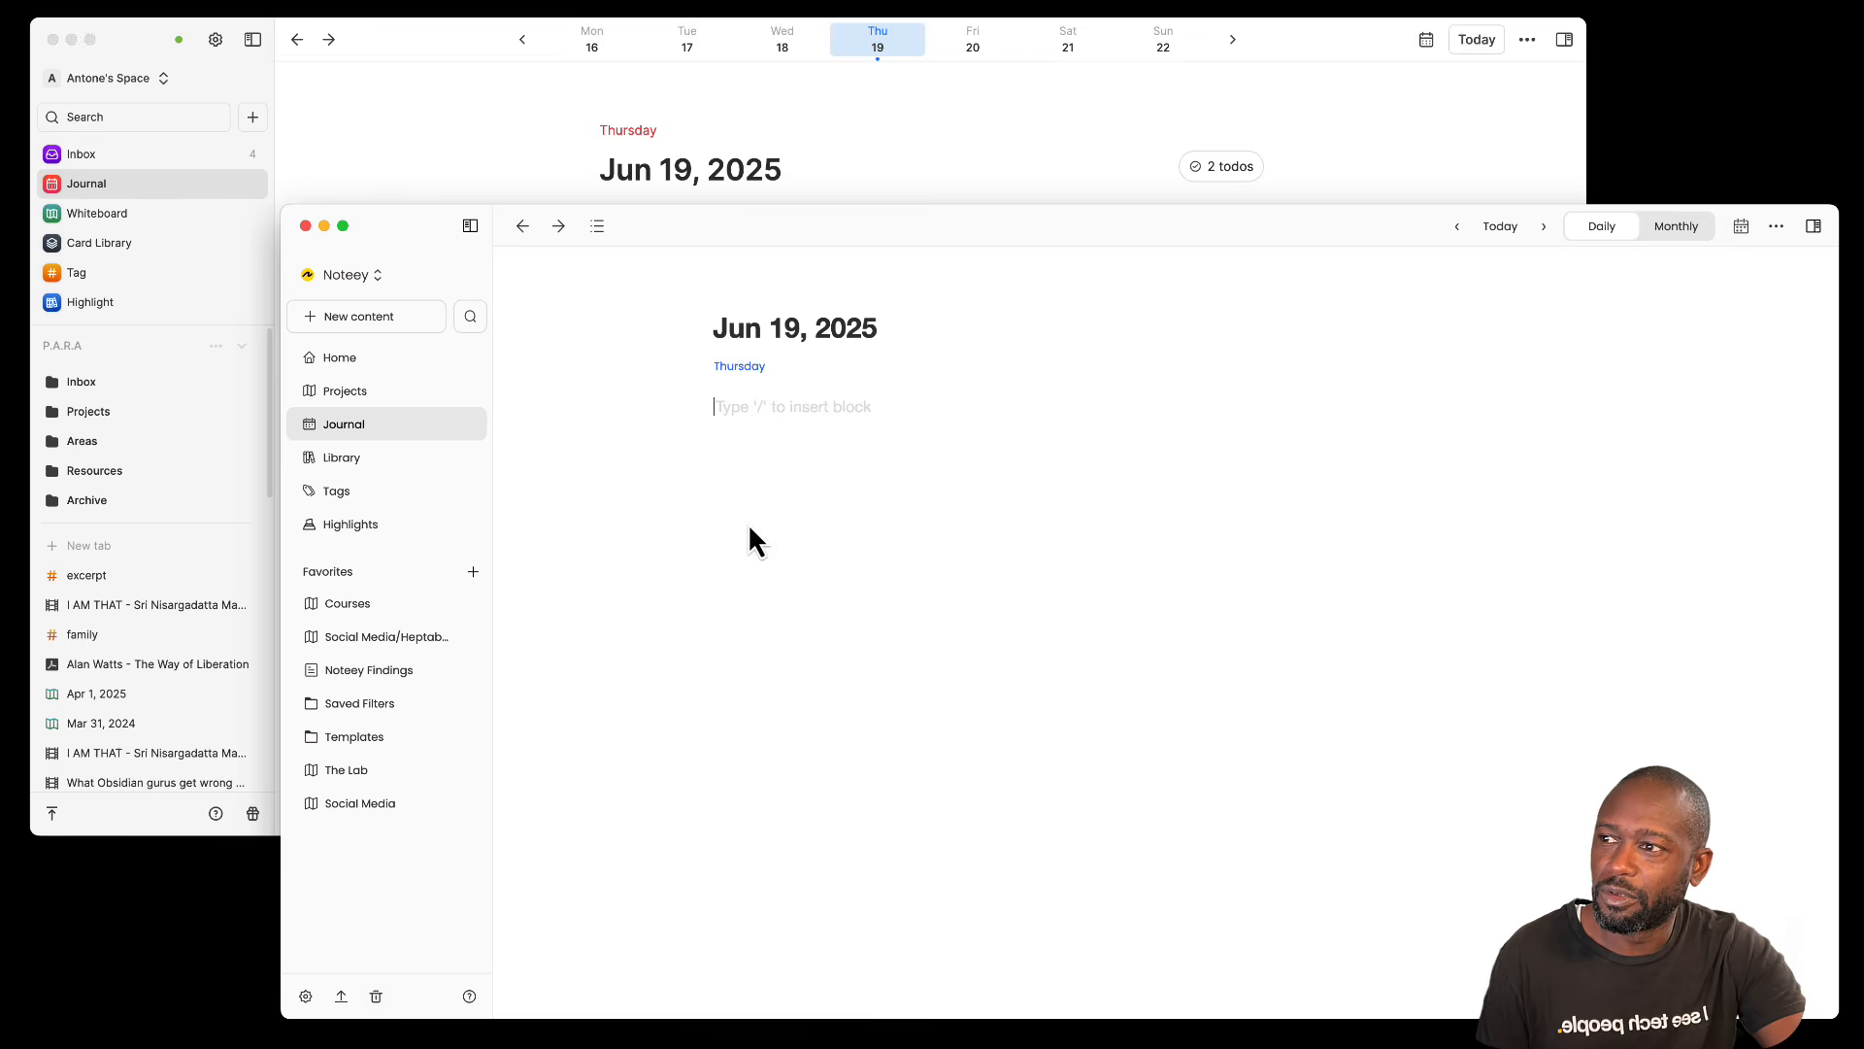
pyautogui.click(393, 744)
pyautogui.click(396, 769)
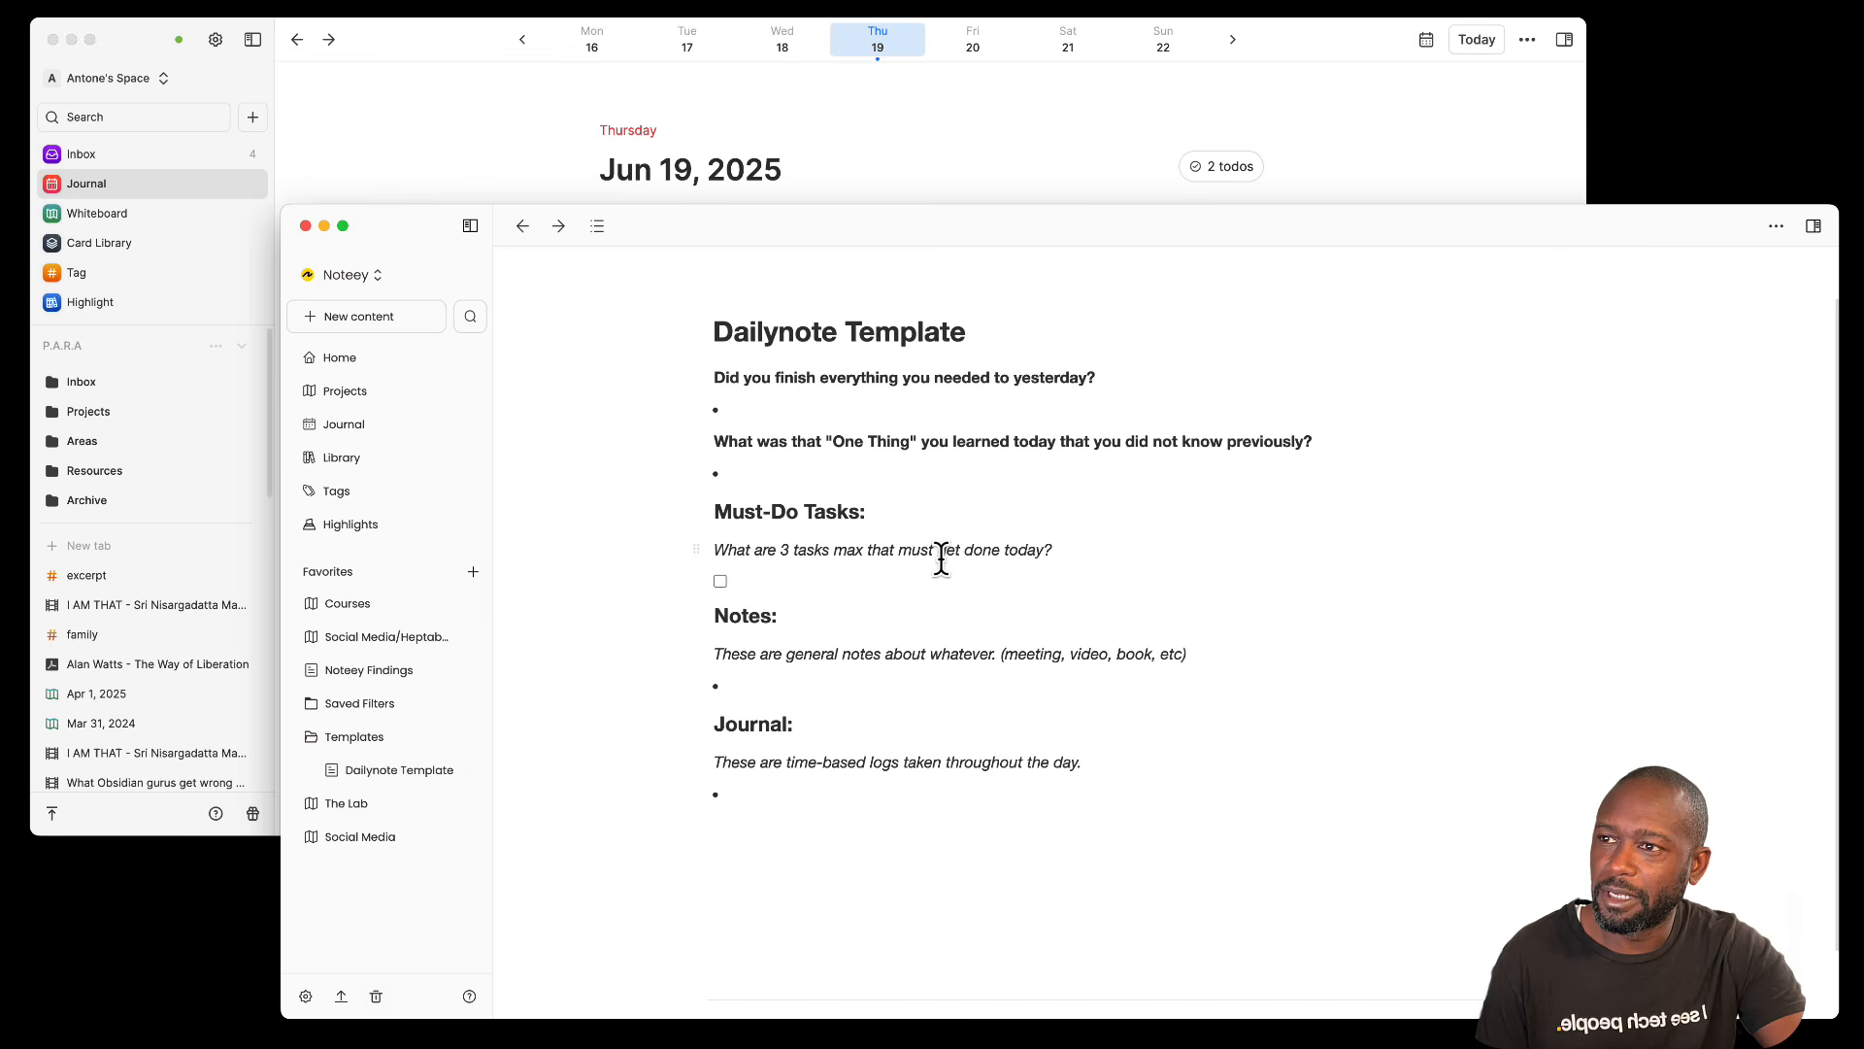
pyautogui.moveTo(708, 369); pyautogui.dragTo(914, 785)
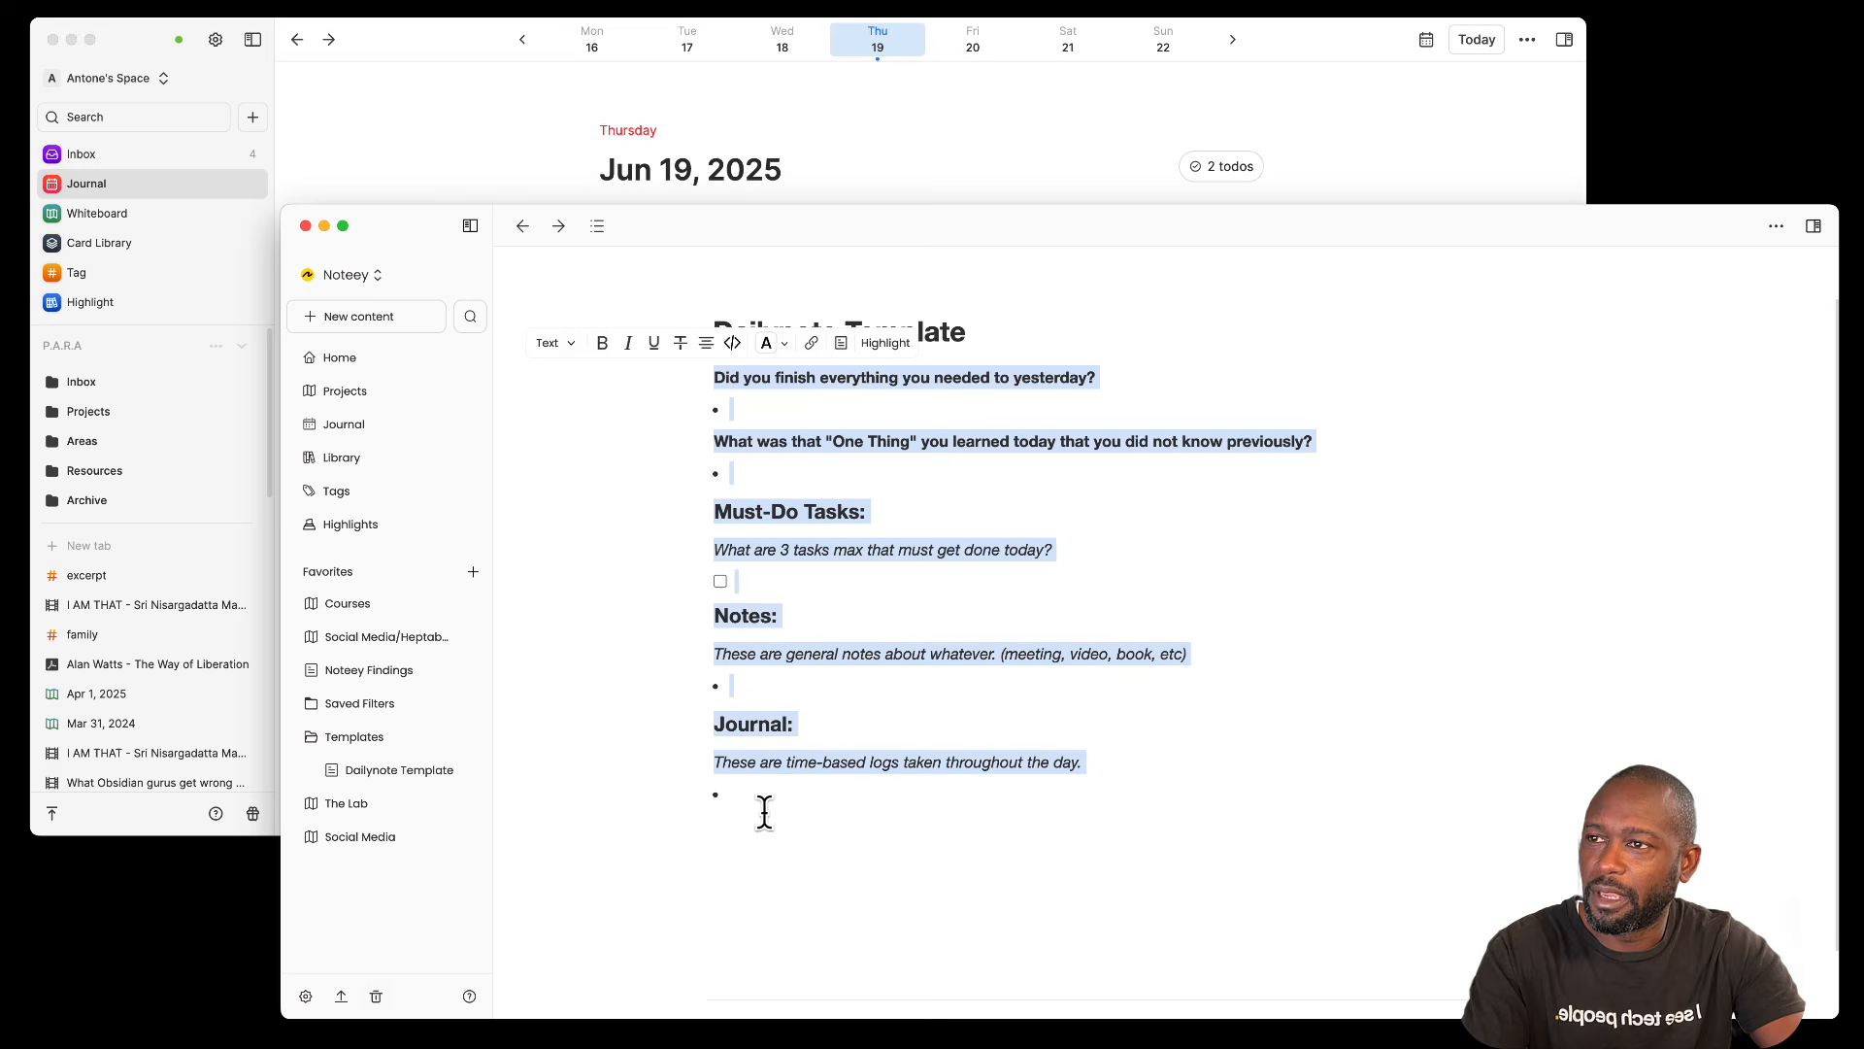
# Step: Return to Noteey's Jun 19, 2025 journal entry, collapse the Templates folder and place the cursor in the empty body
pyautogui.click(346, 425)
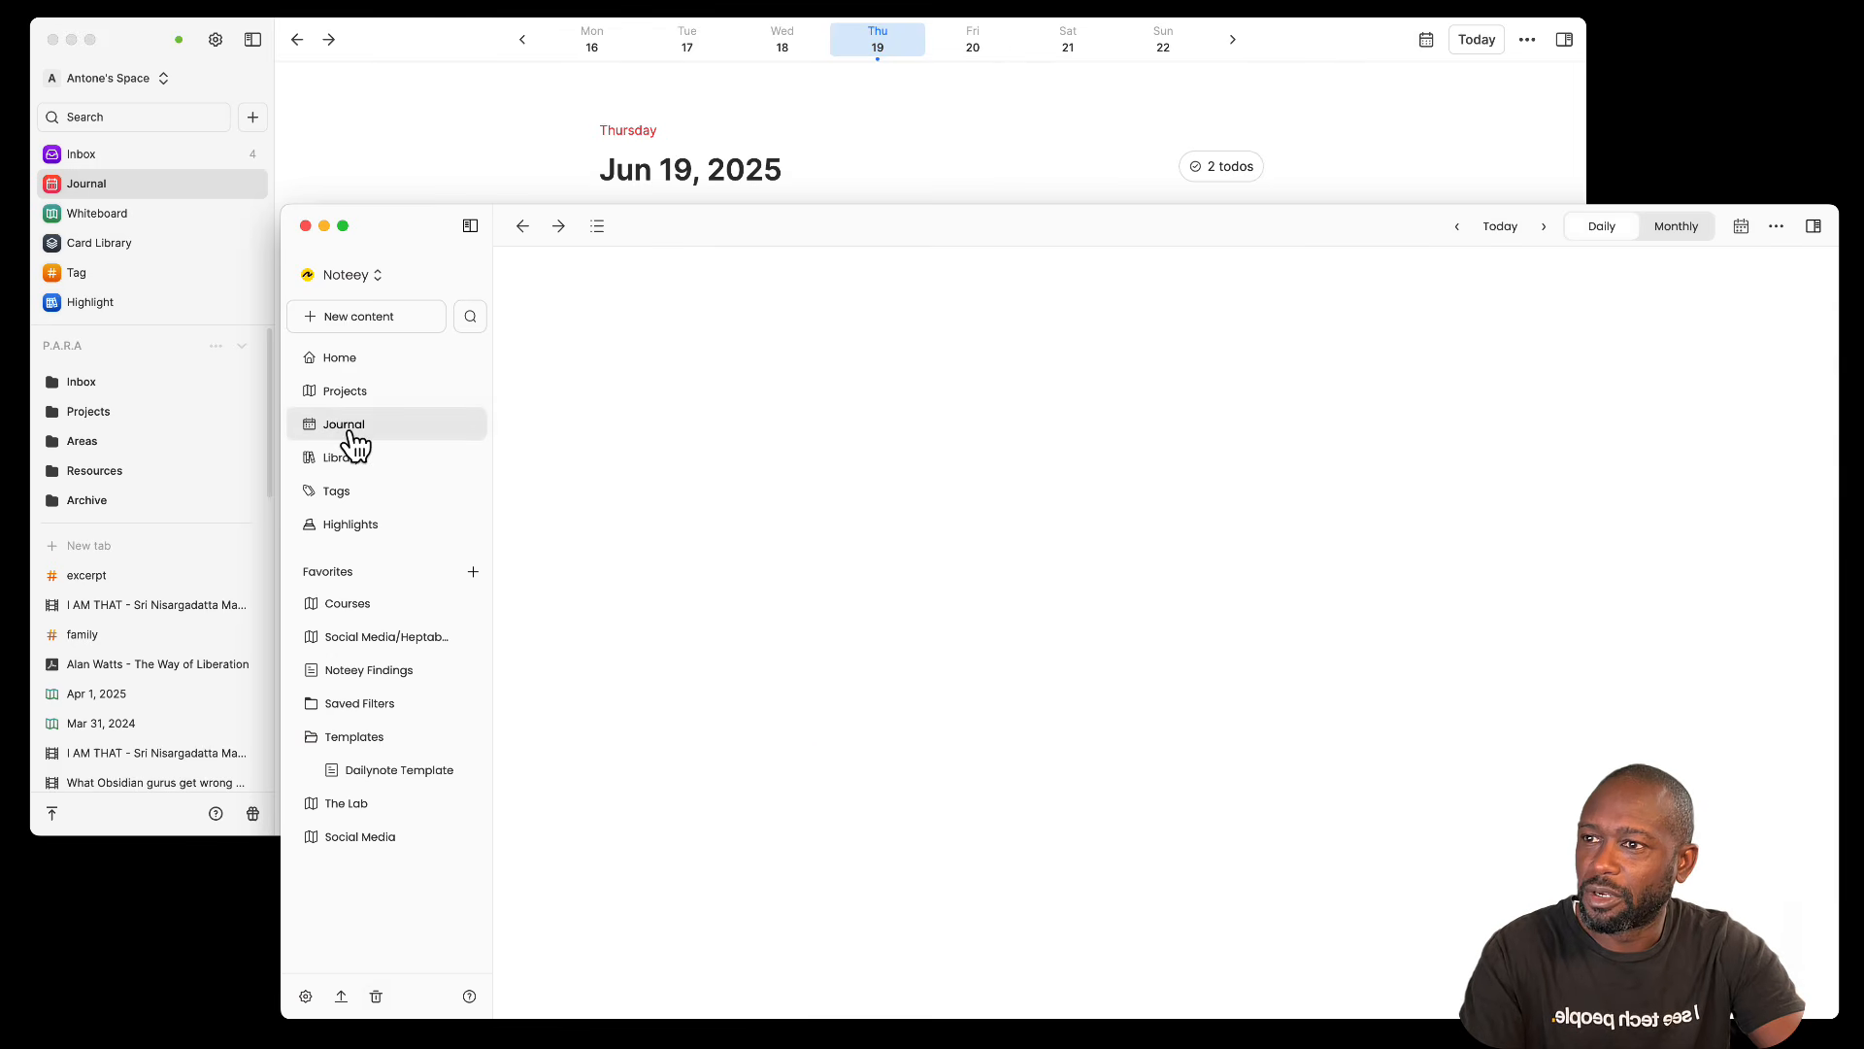
pyautogui.click(738, 406)
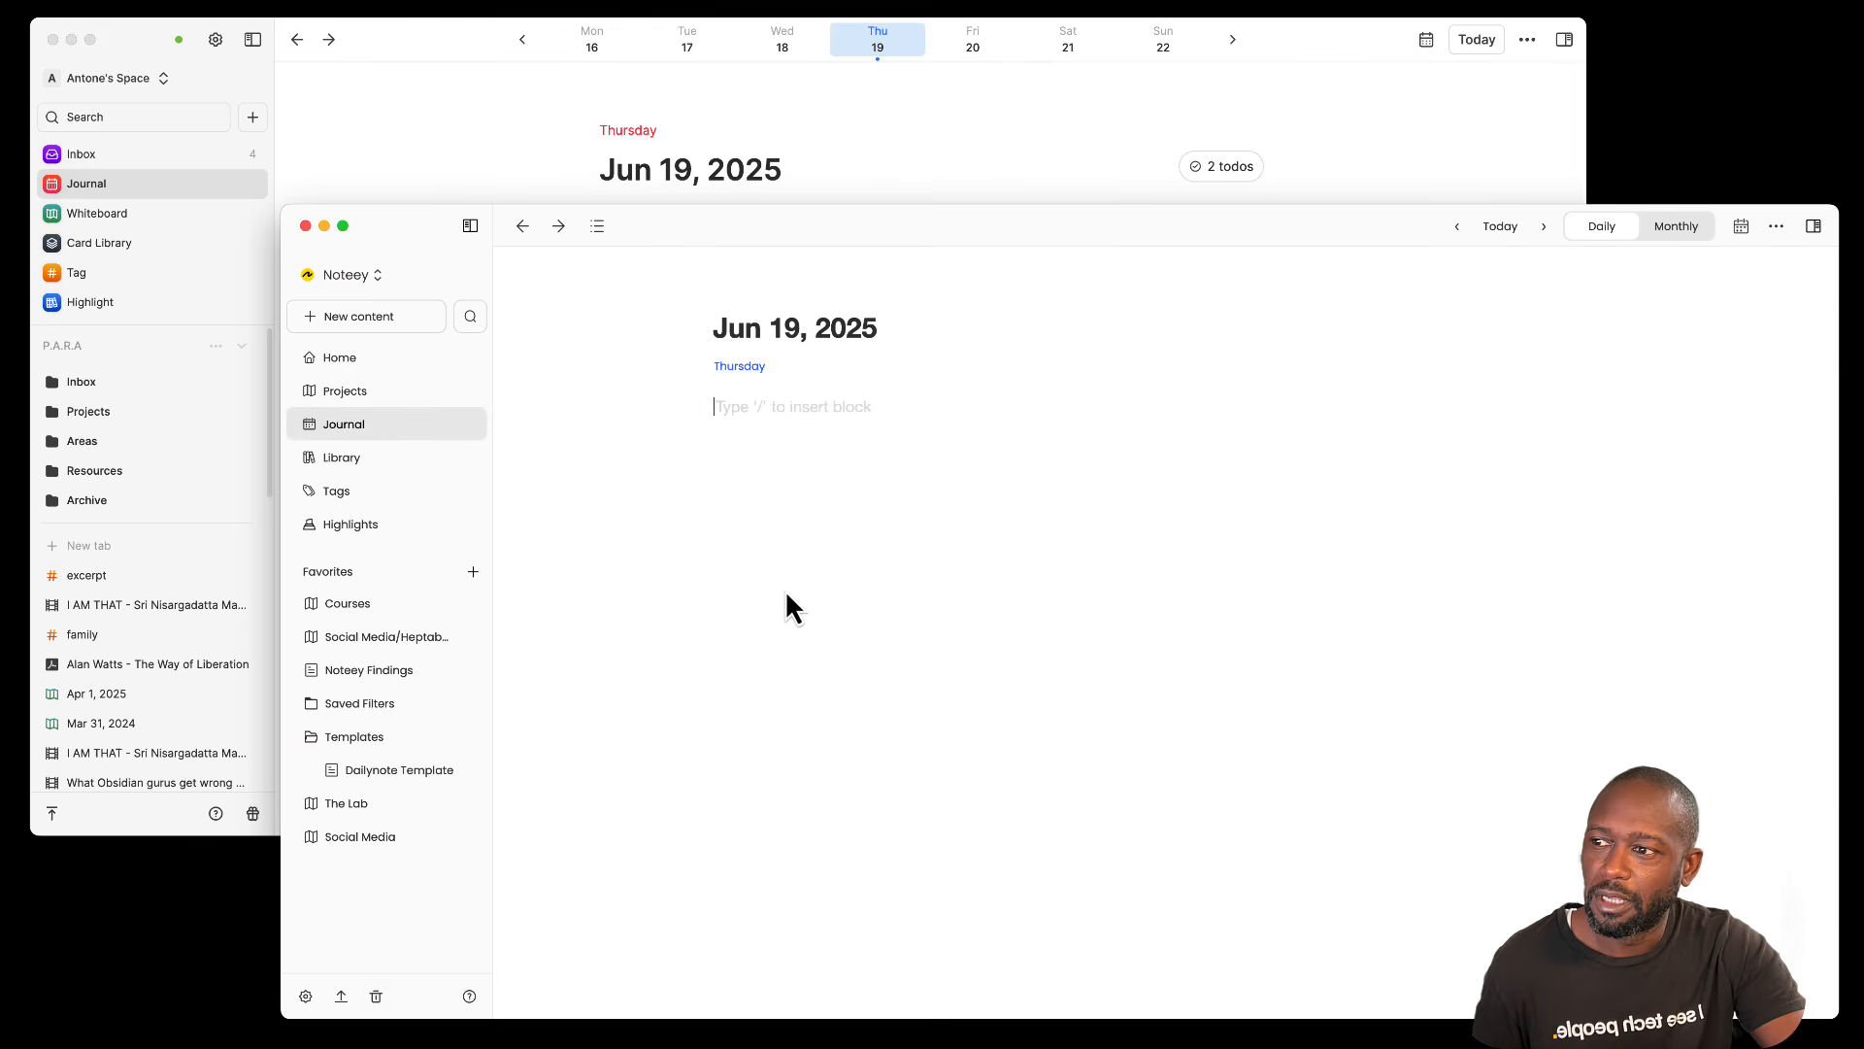
pyautogui.click(398, 740)
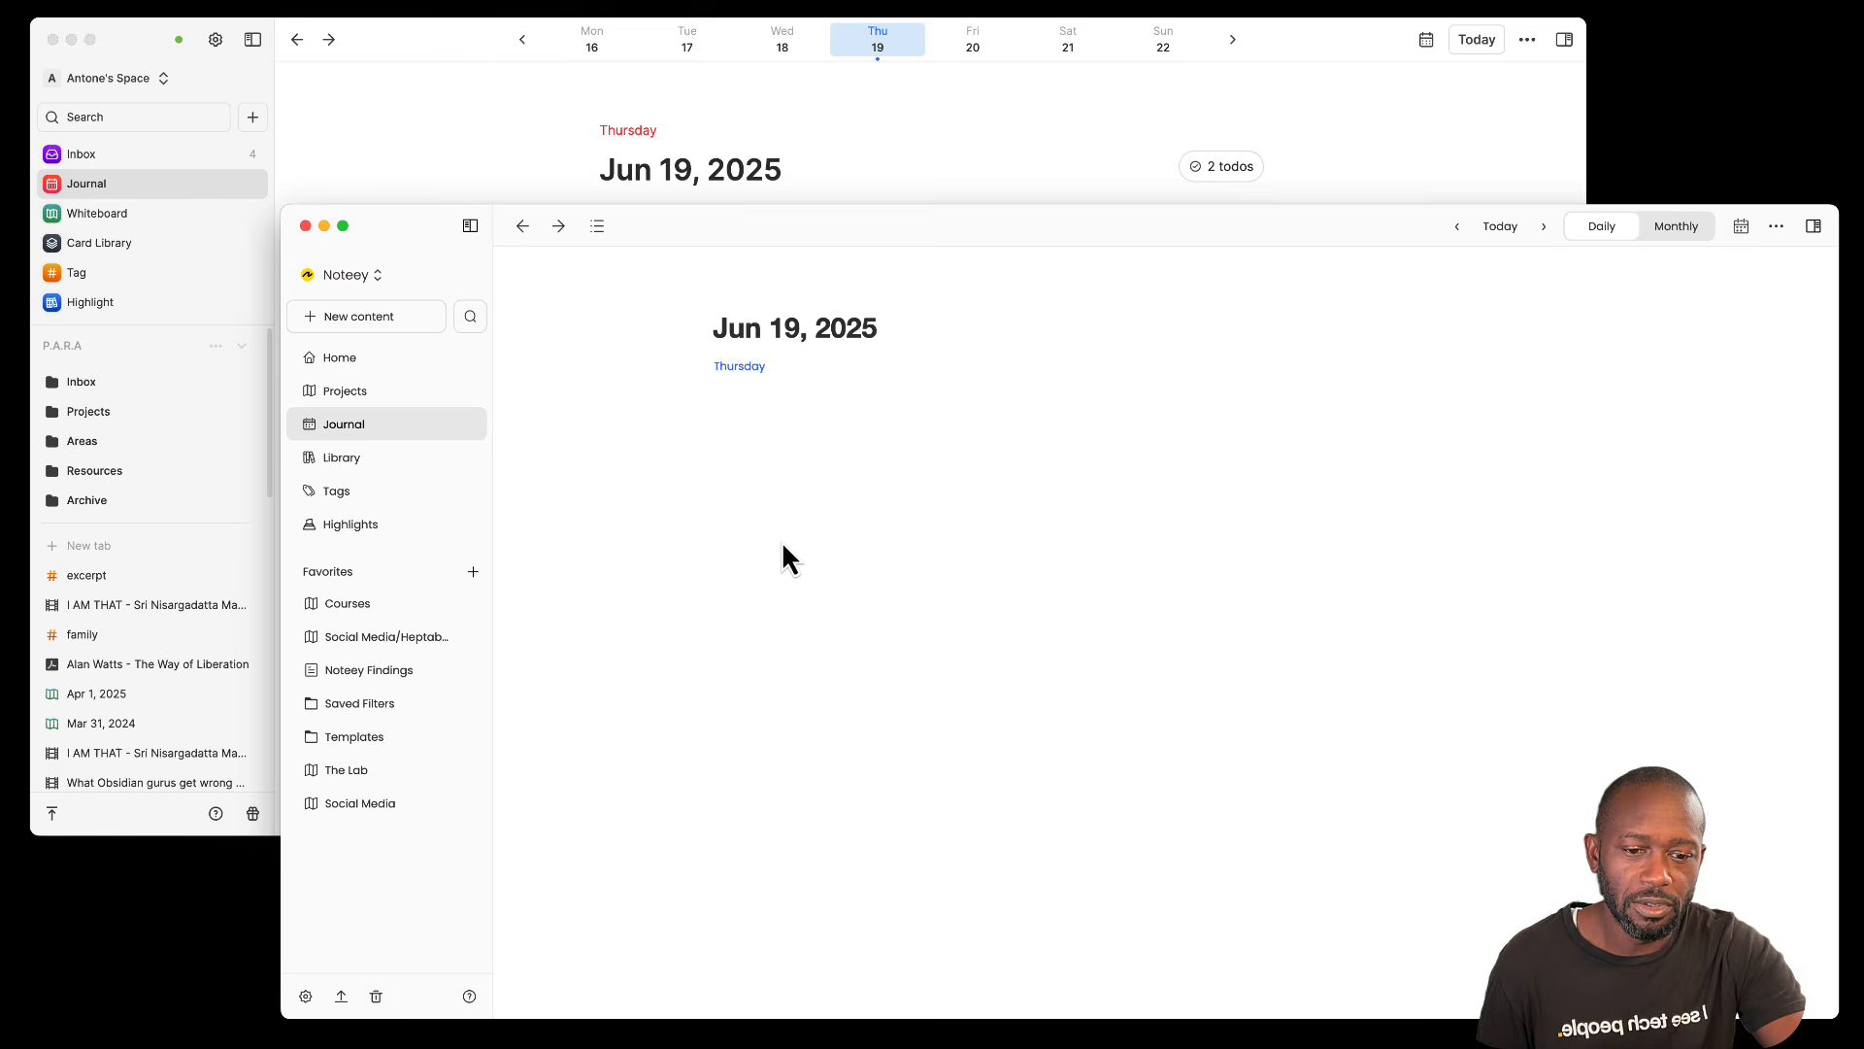
pyautogui.click(738, 408)
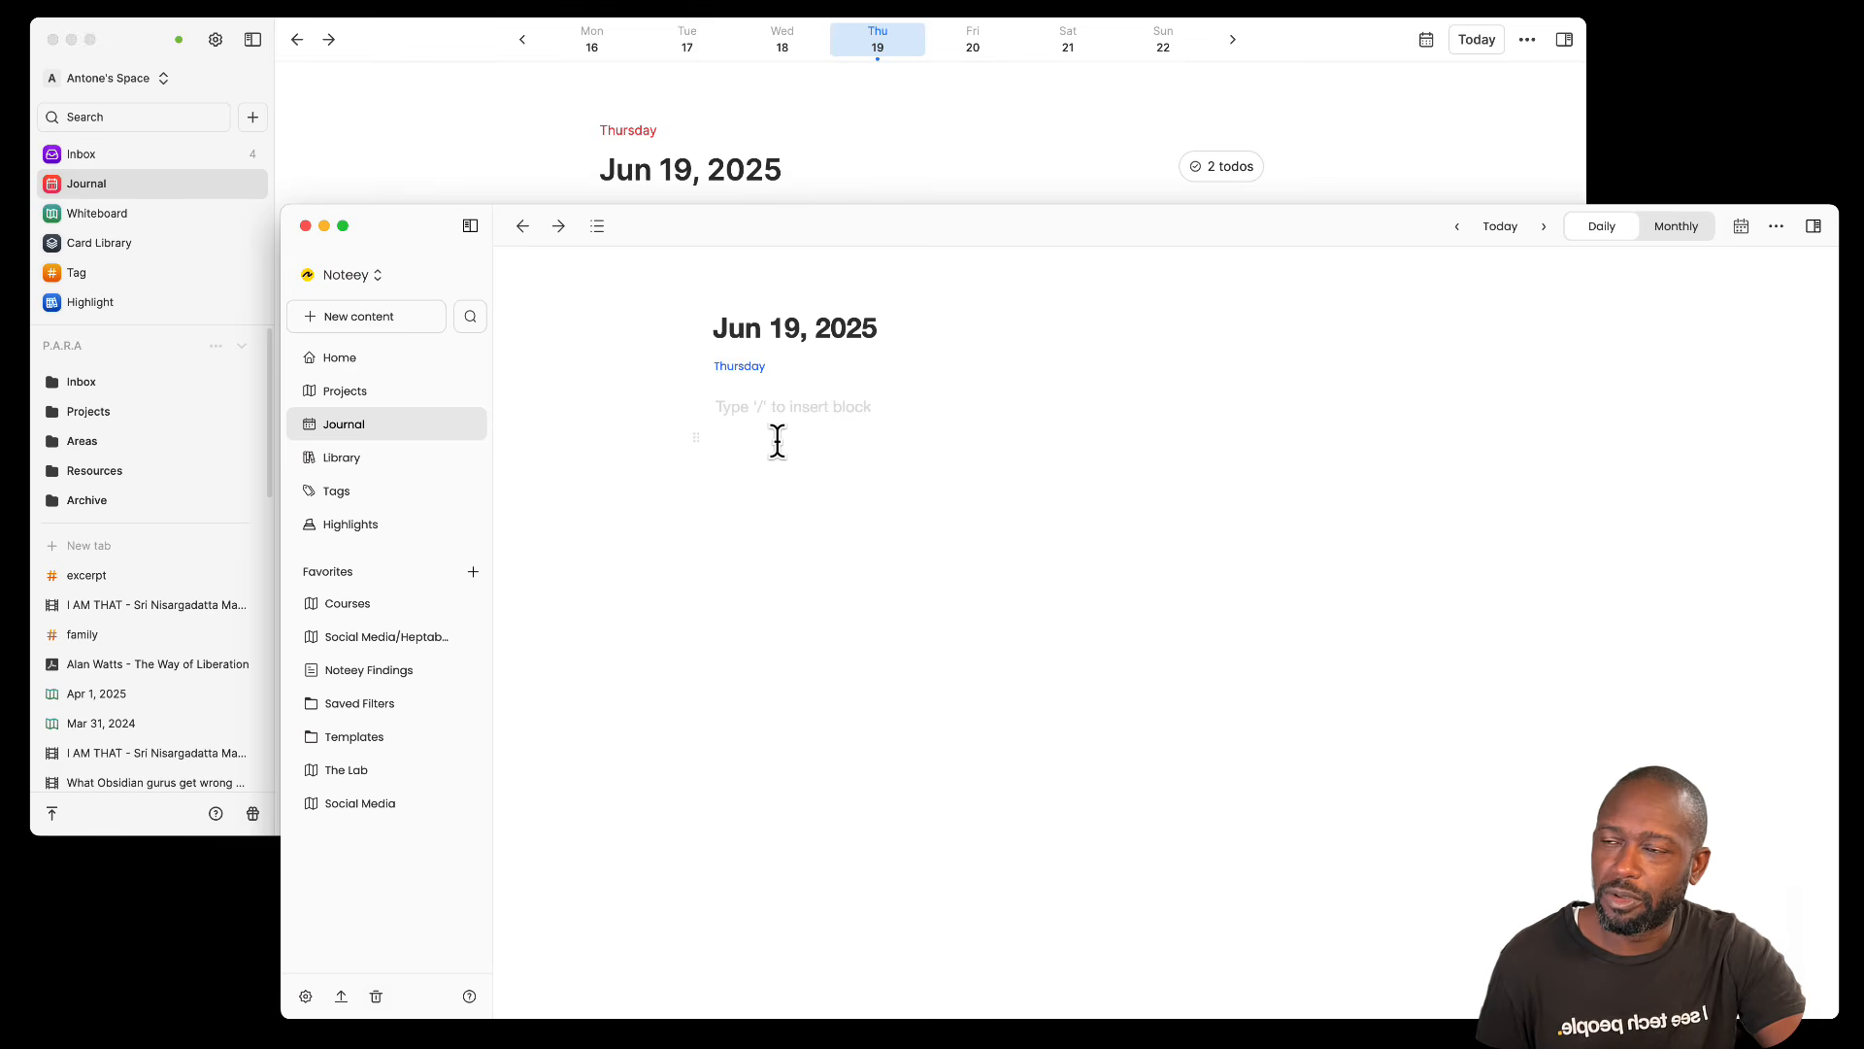
# Step: Glance at Heptabase's journal, return to Noteey and show its journal in Monthly view around Jun 19, 2025
pyautogui.click(457, 194)
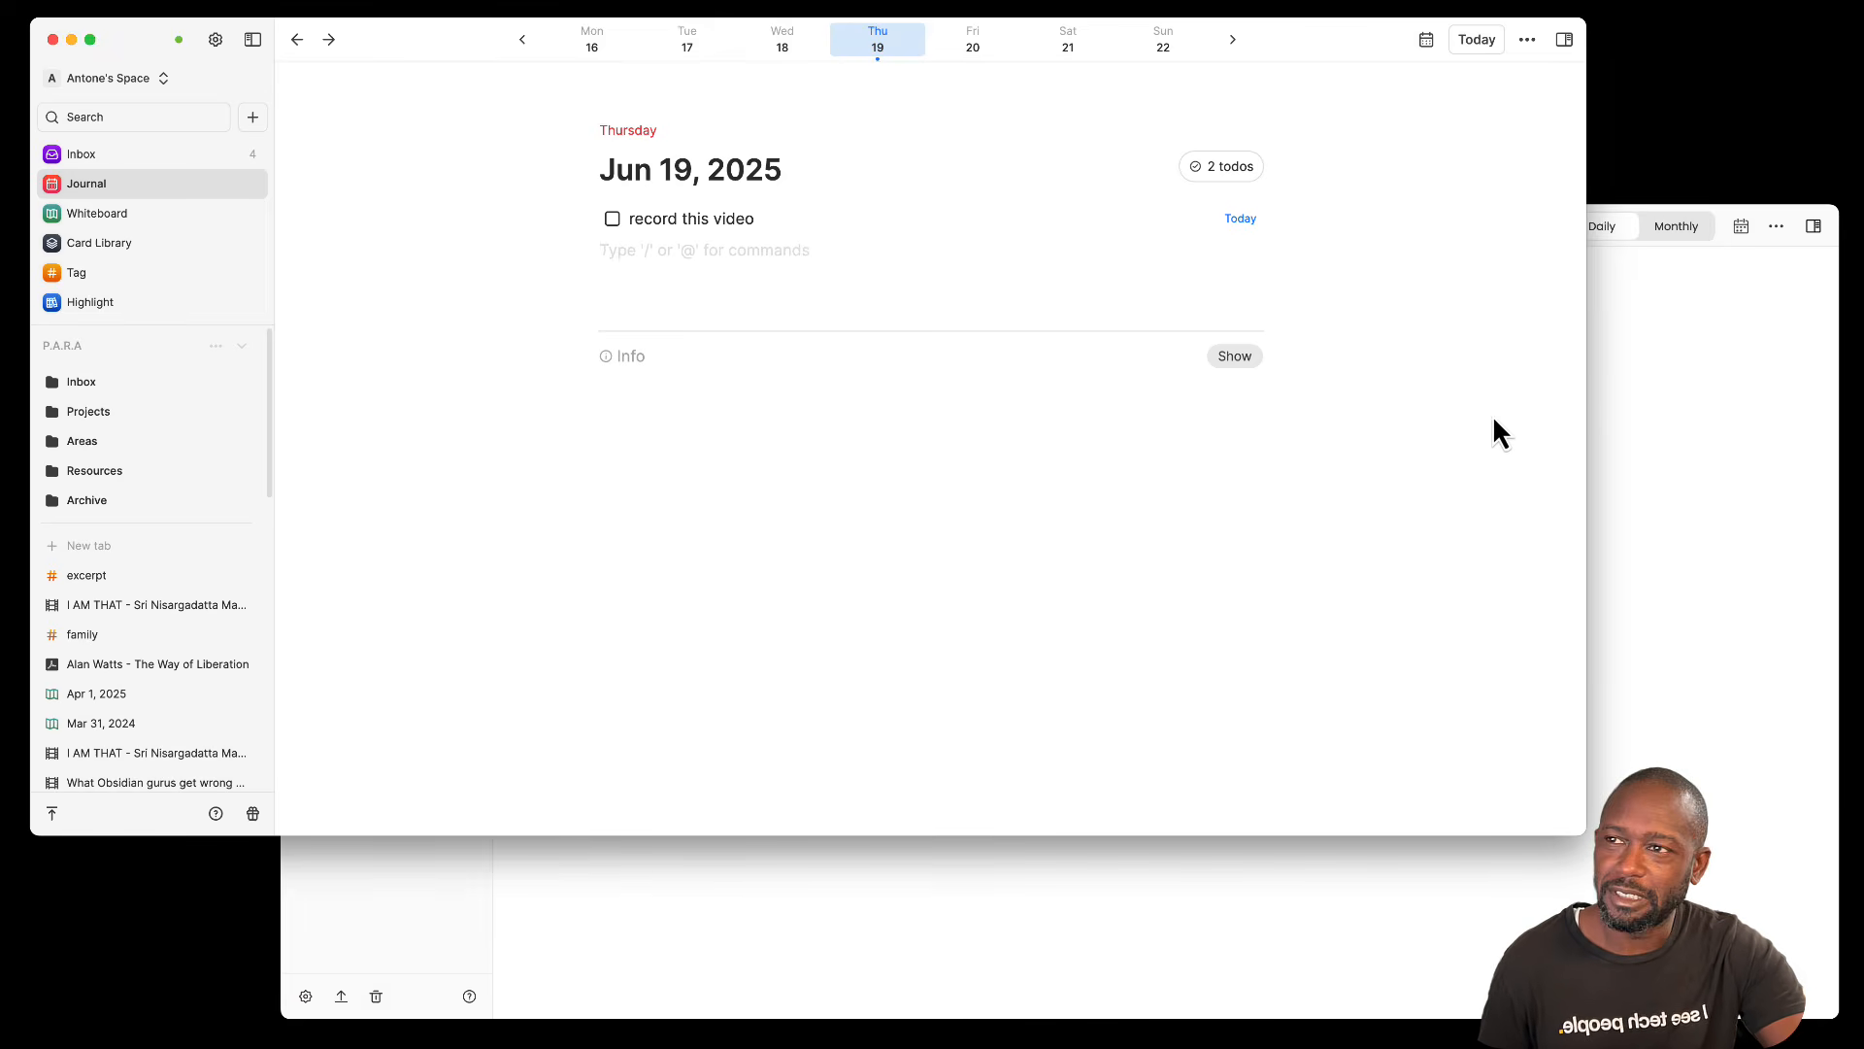
pyautogui.click(1696, 506)
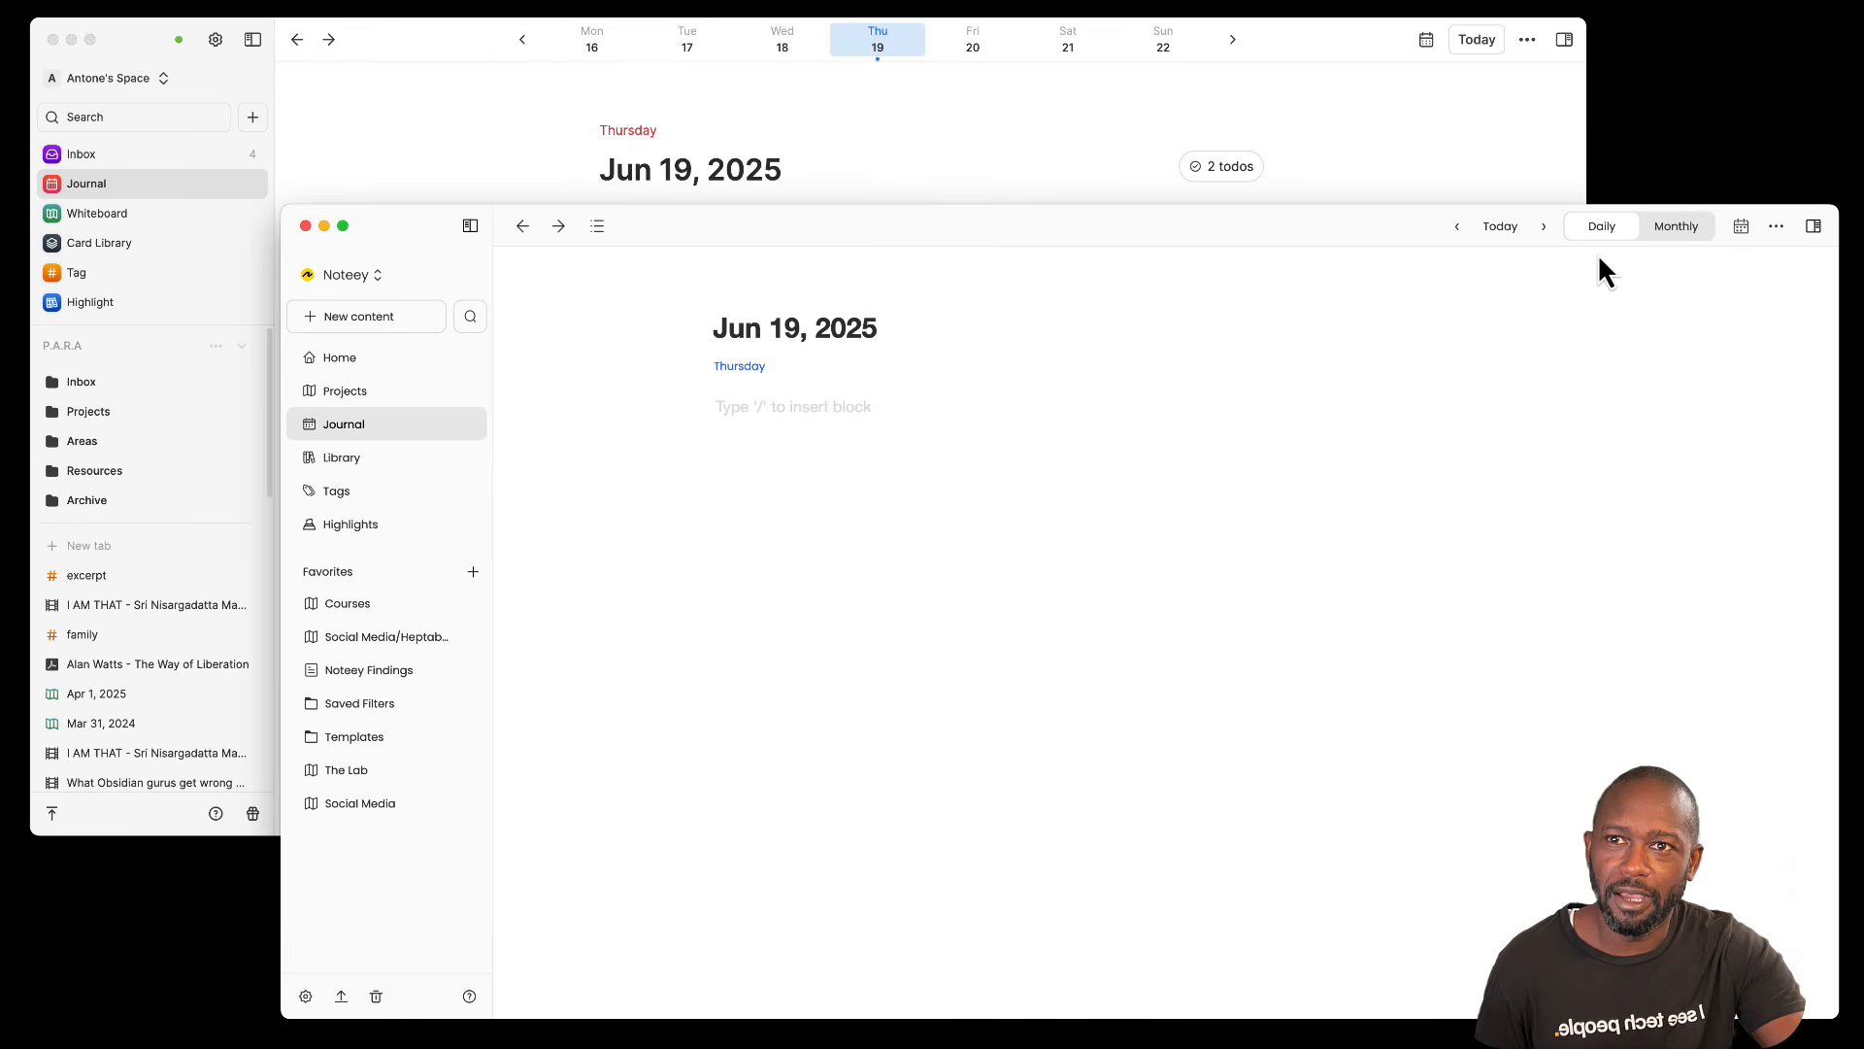
pyautogui.click(1668, 232)
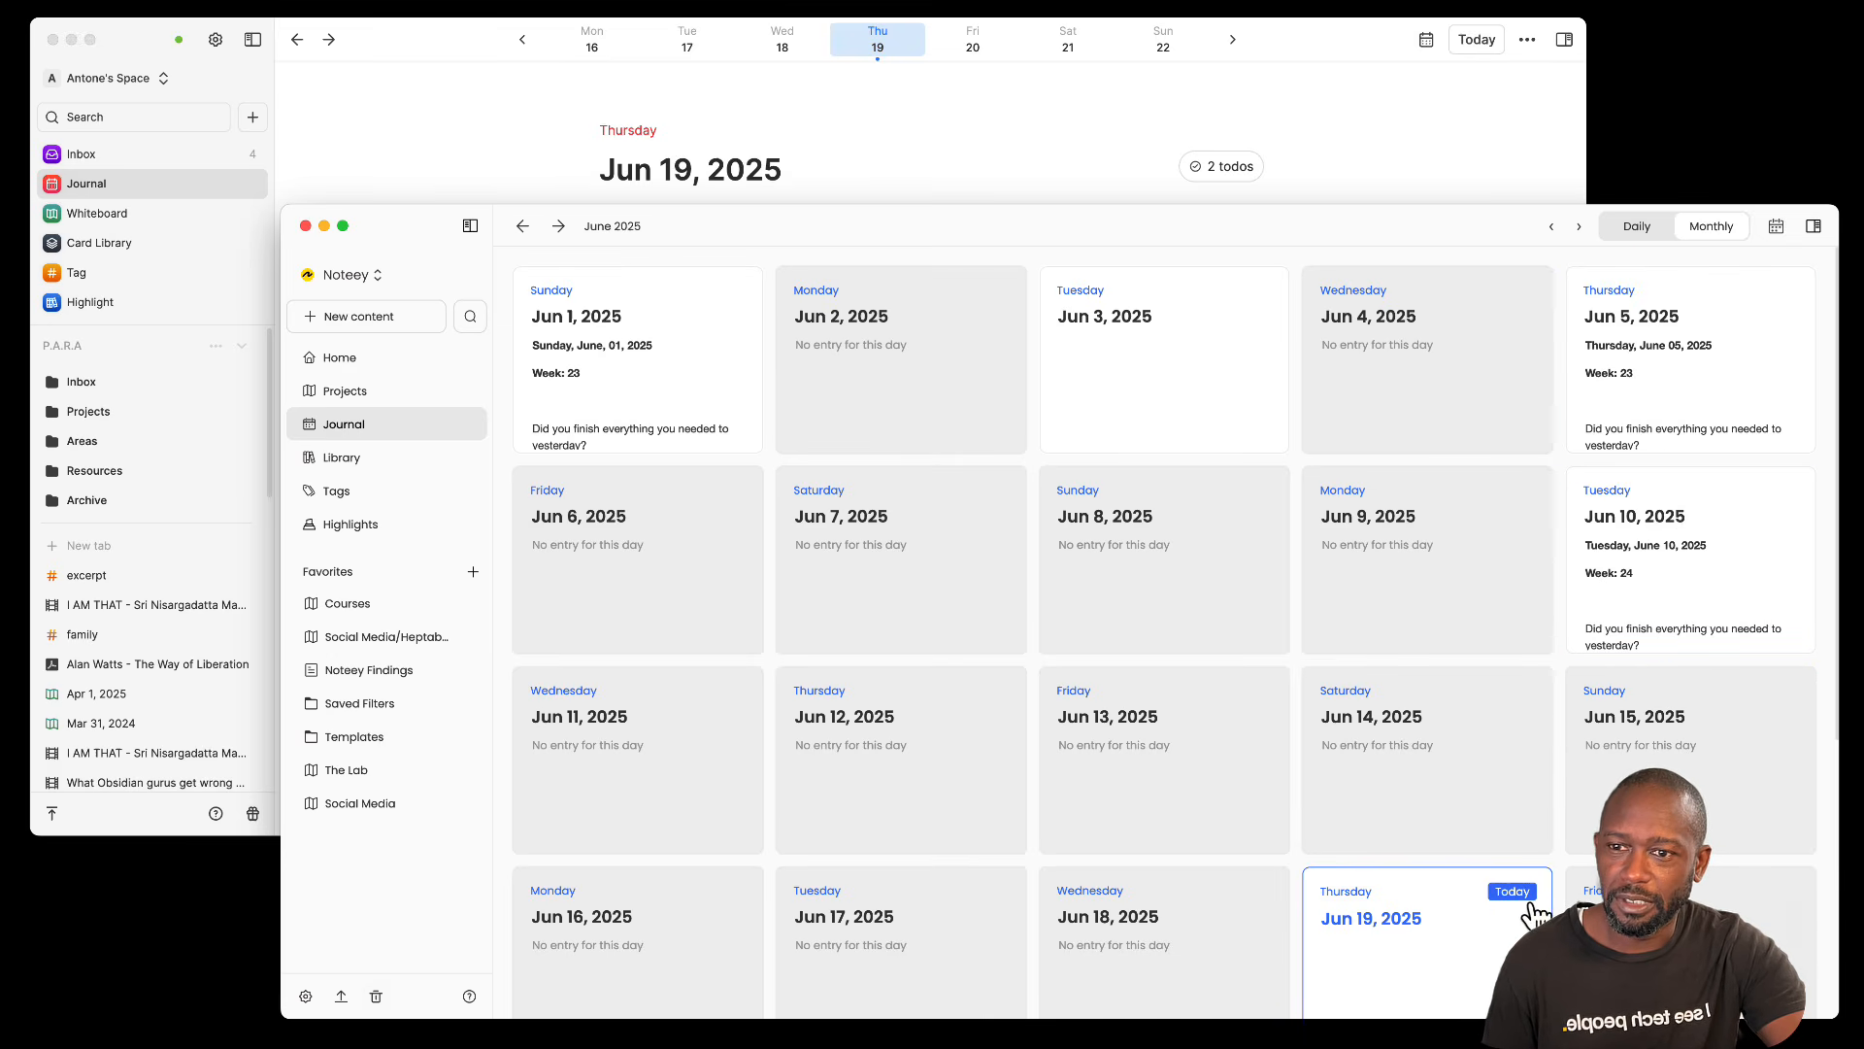
pyautogui.scroll(-2, 1532, 893)
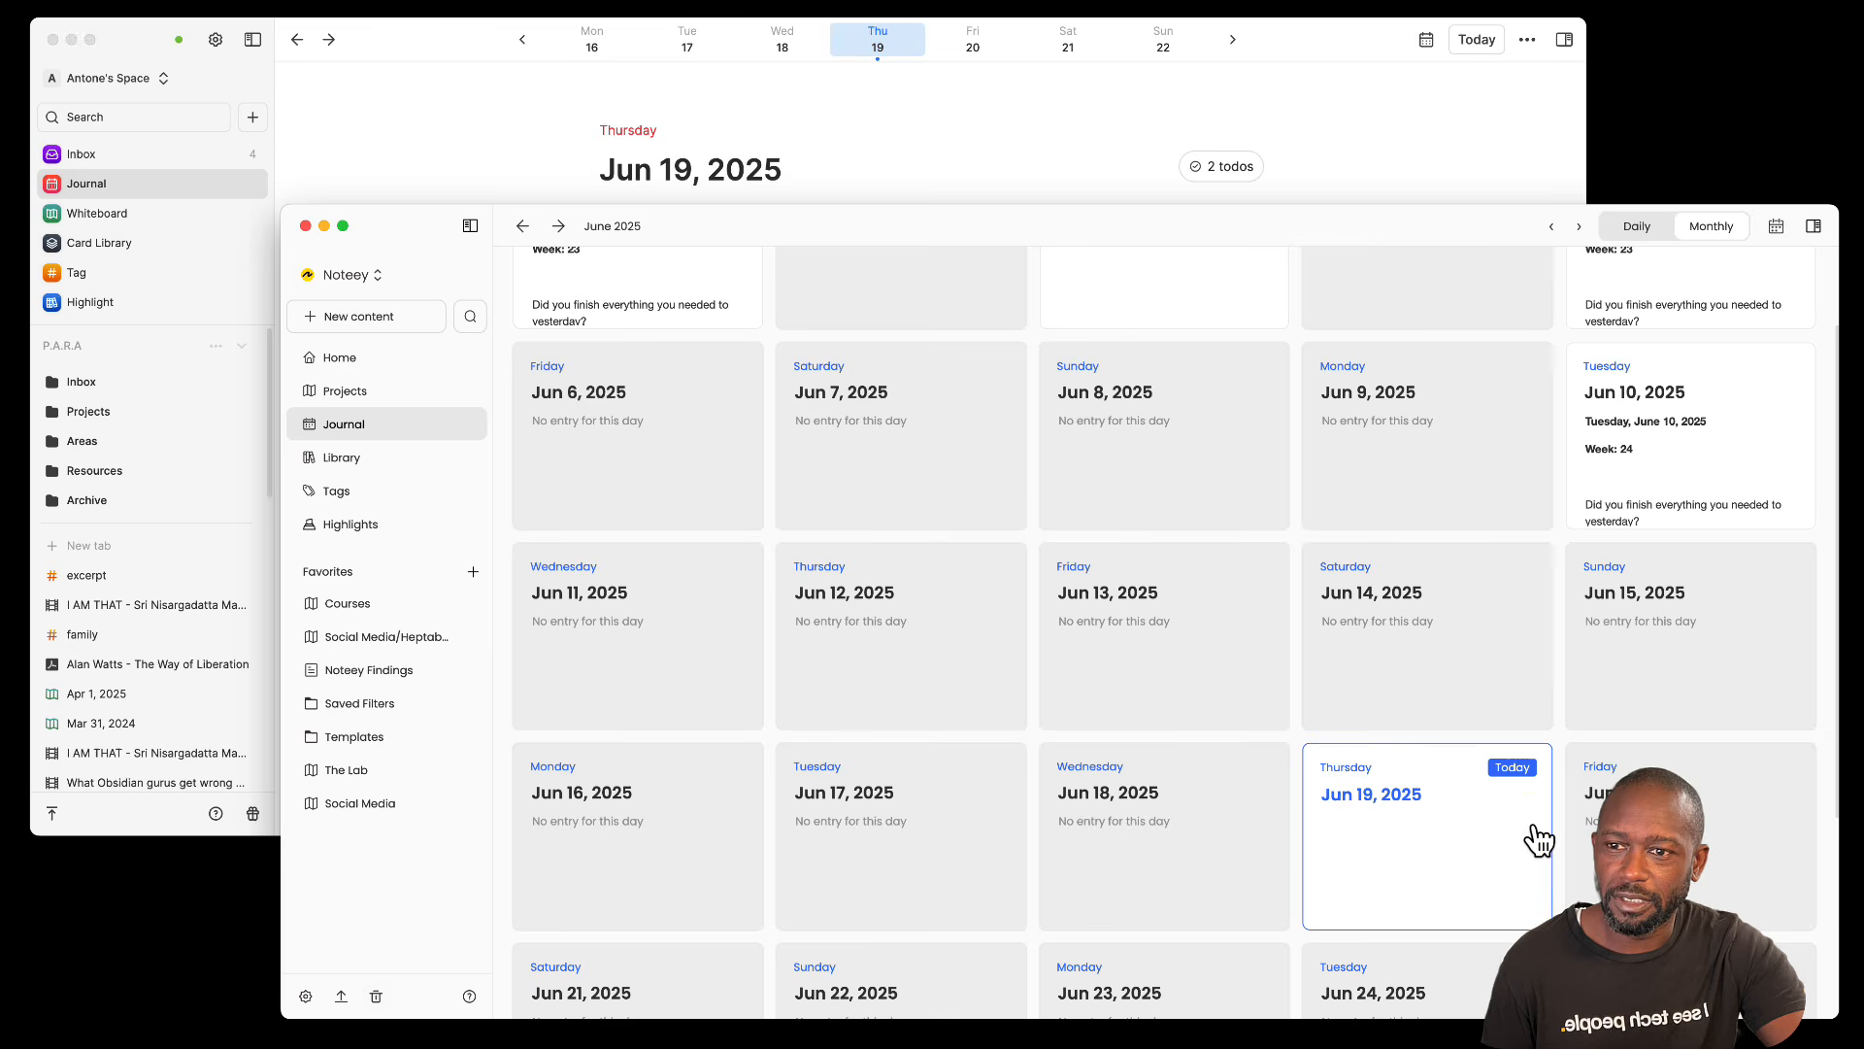
# Step: Alternate between Noteey's monthly journal and Heptabase's daily journal to compare their layouts, ending in Heptabase
pyautogui.click(1386, 166)
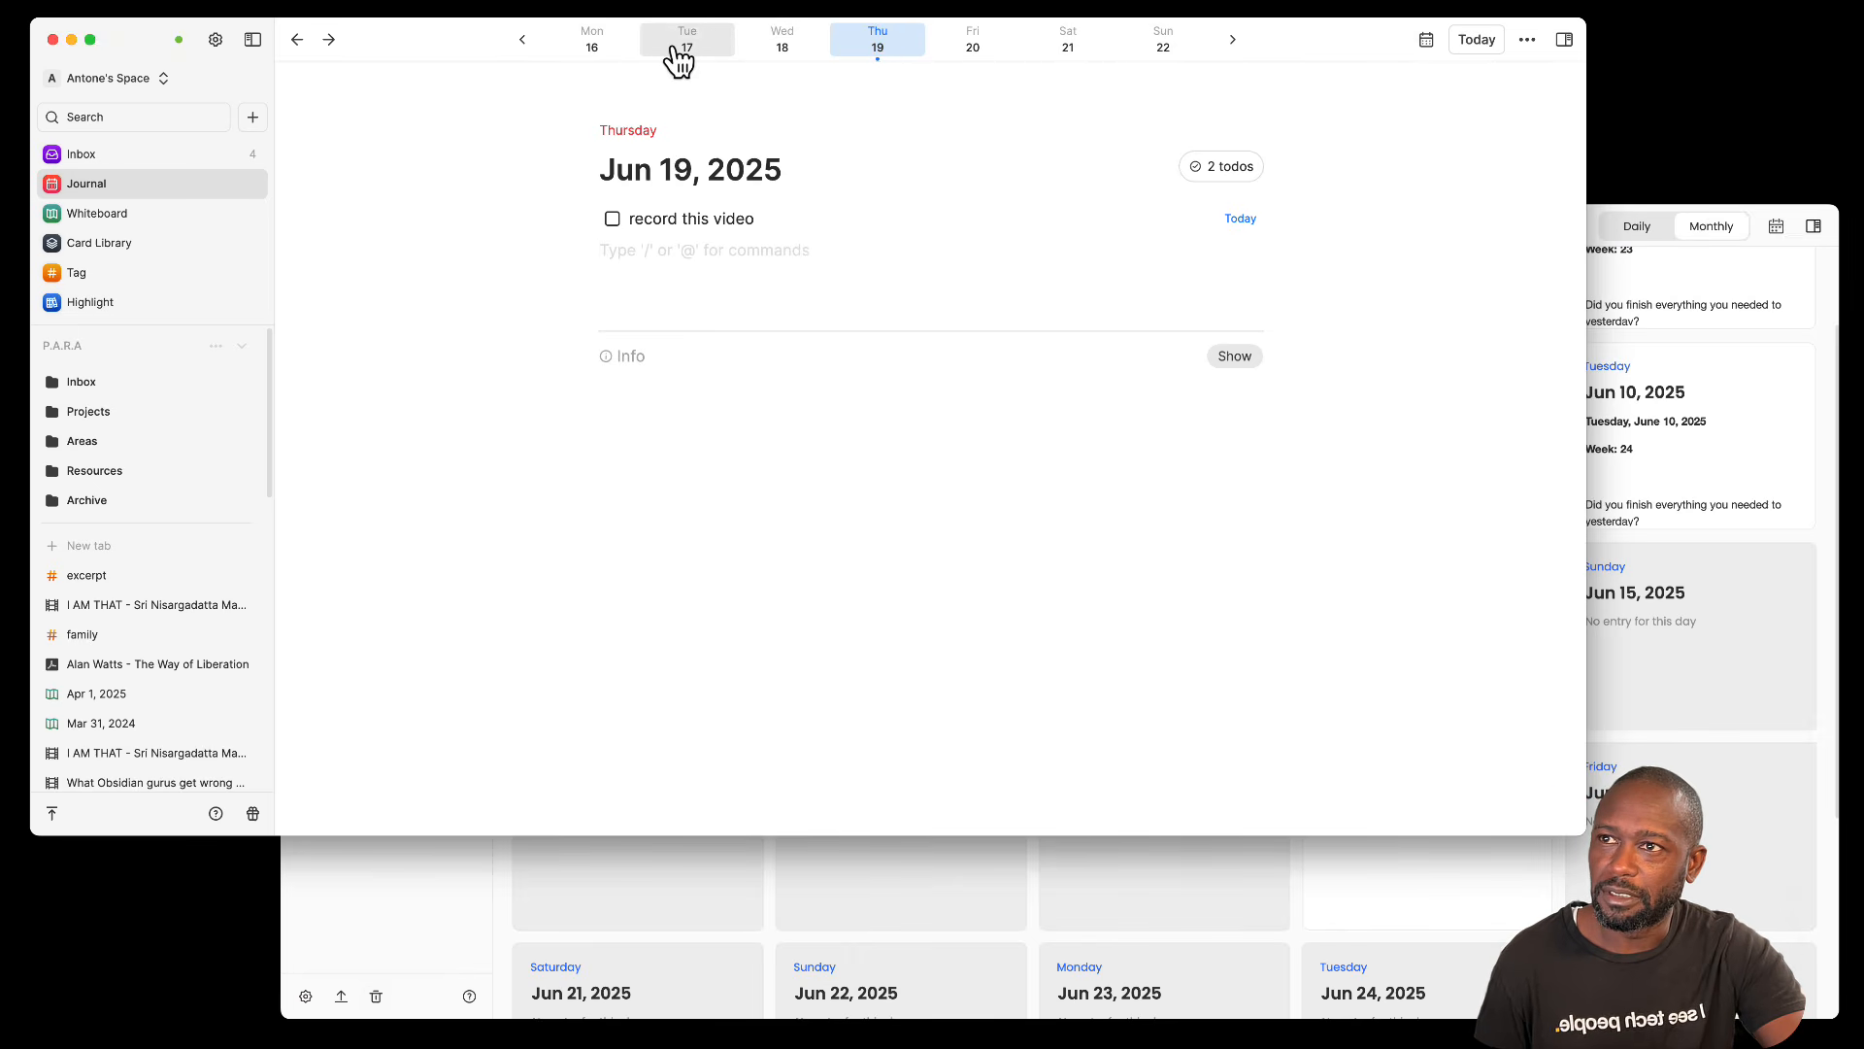
pyautogui.click(1670, 286)
pyautogui.click(802, 126)
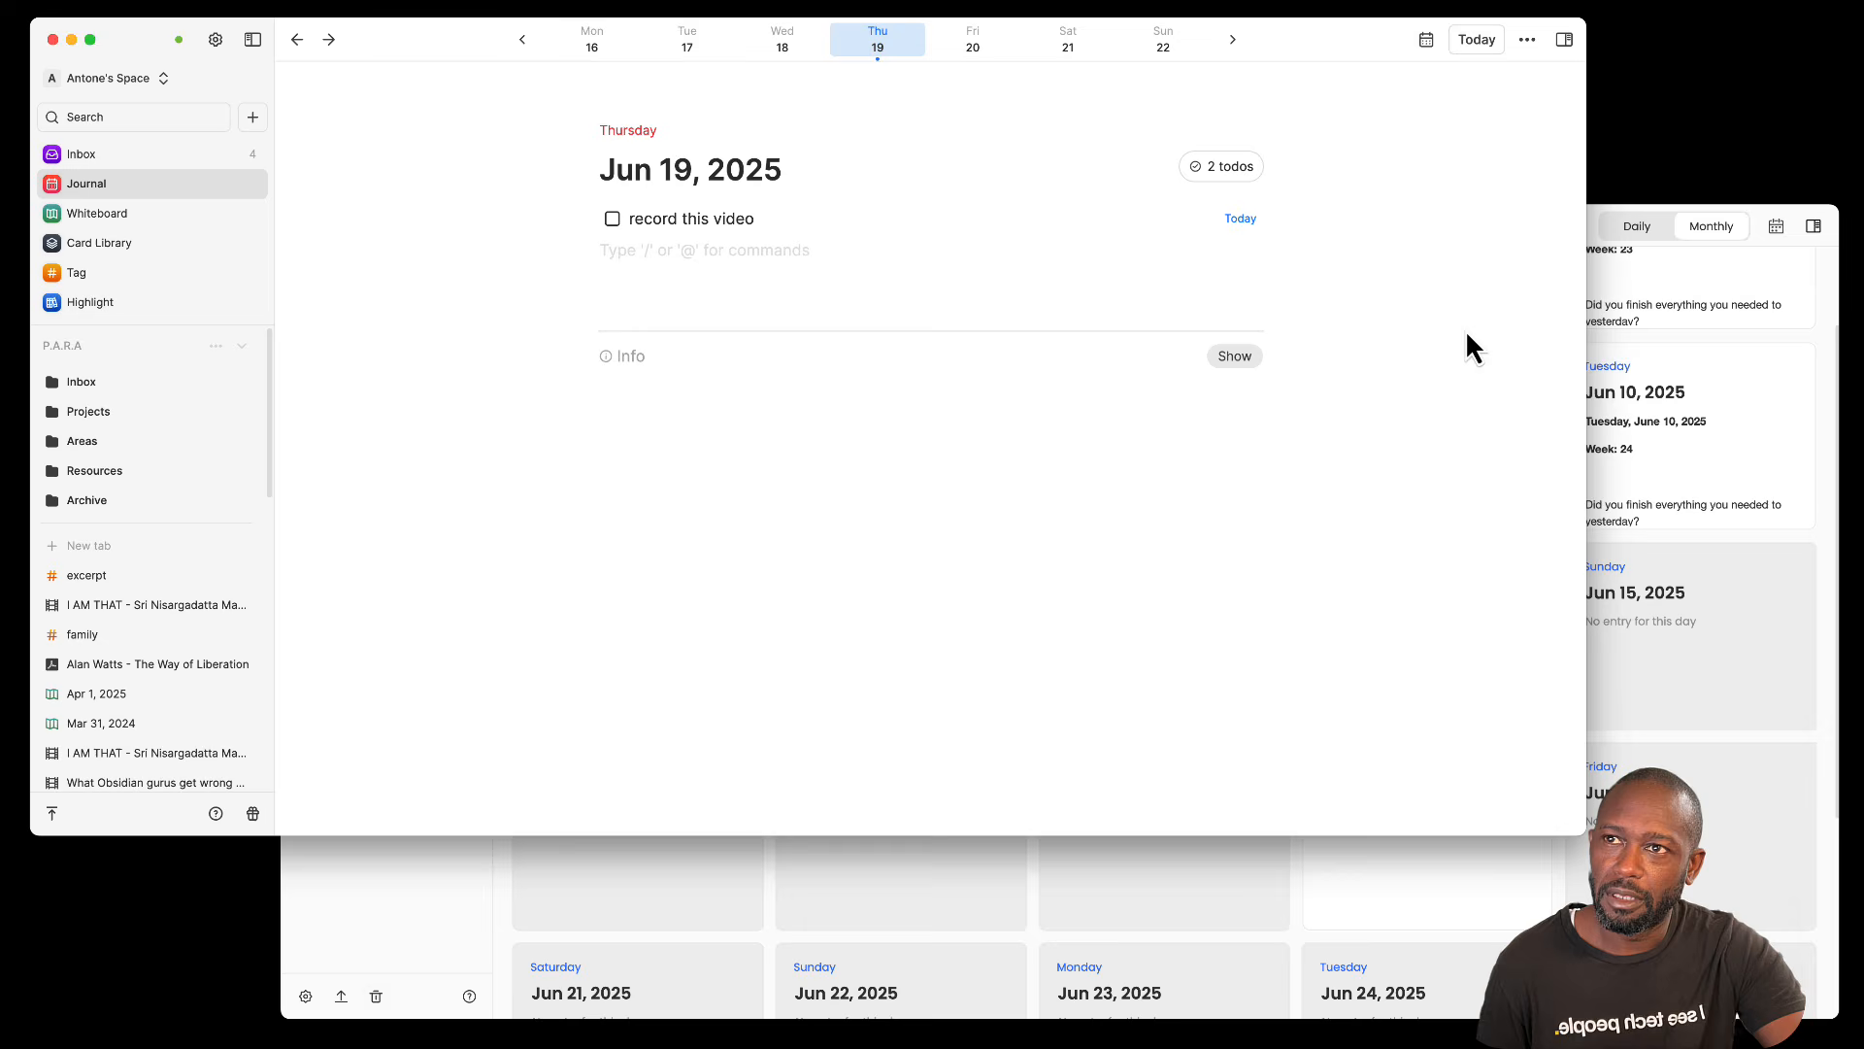
pyautogui.click(1602, 233)
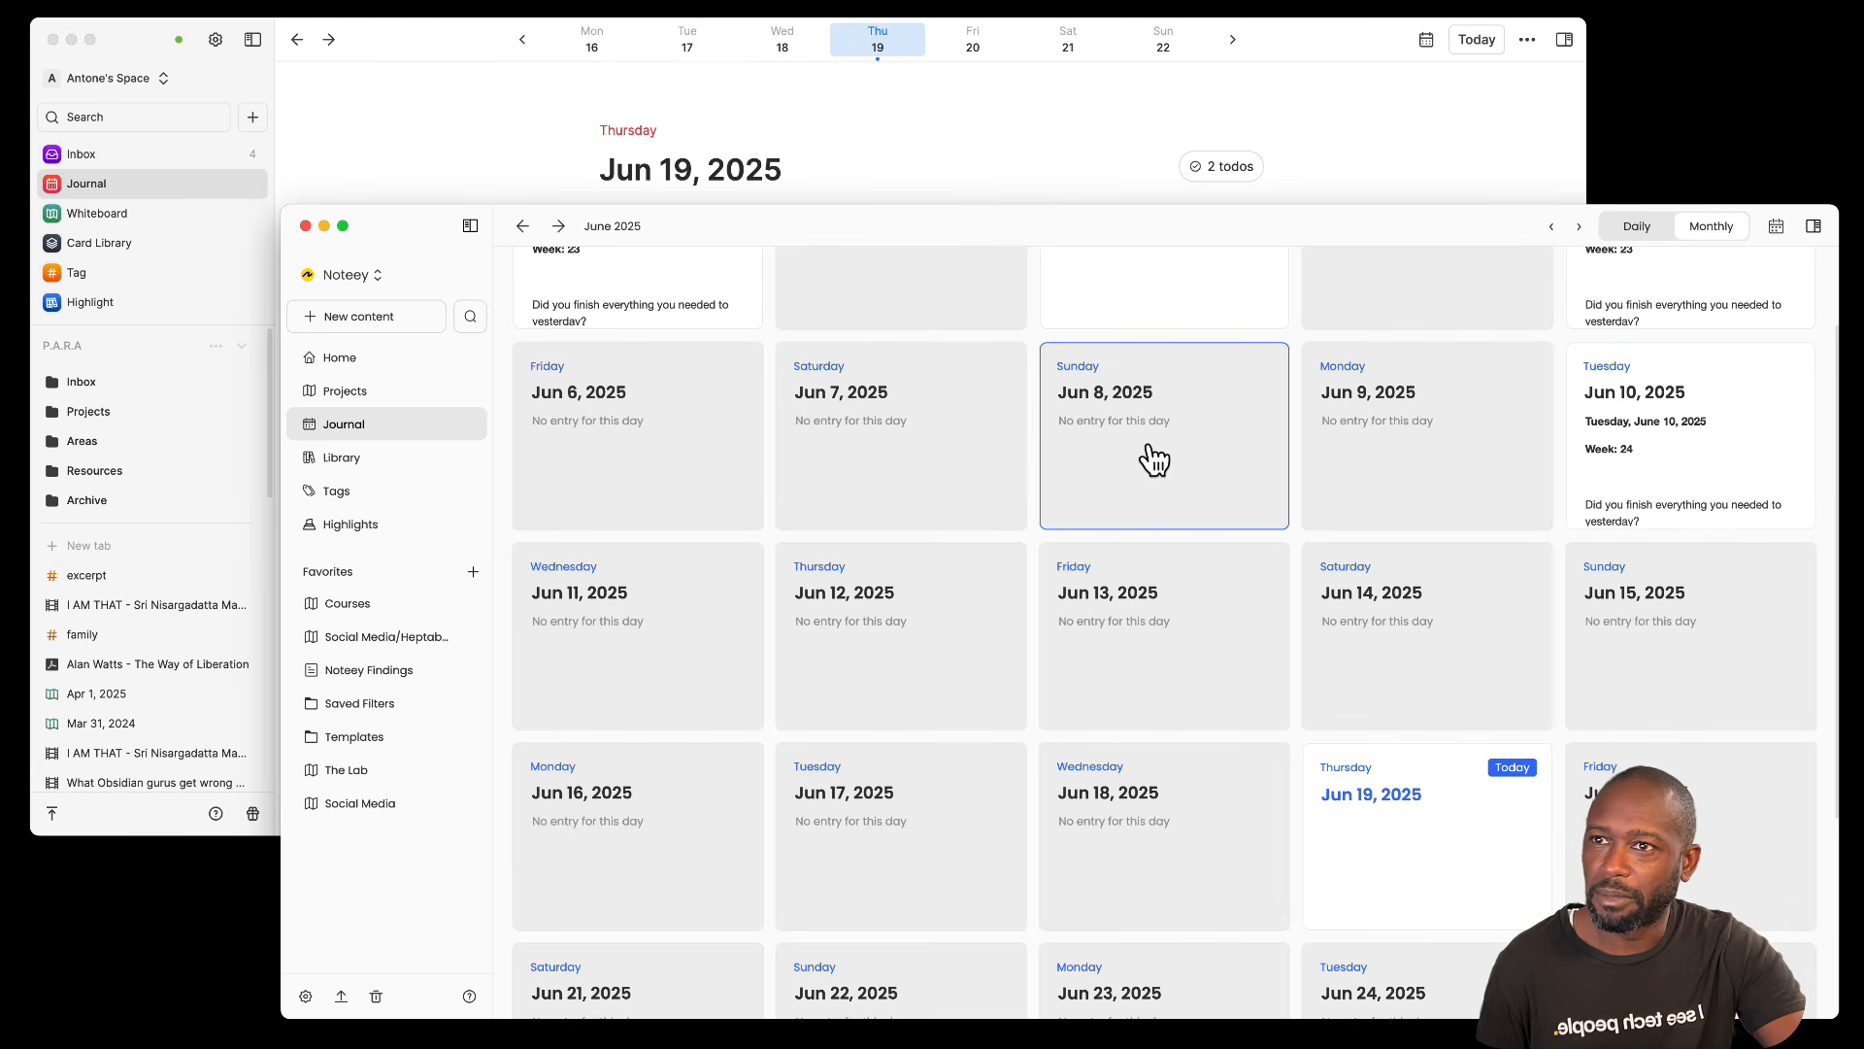
pyautogui.click(1075, 146)
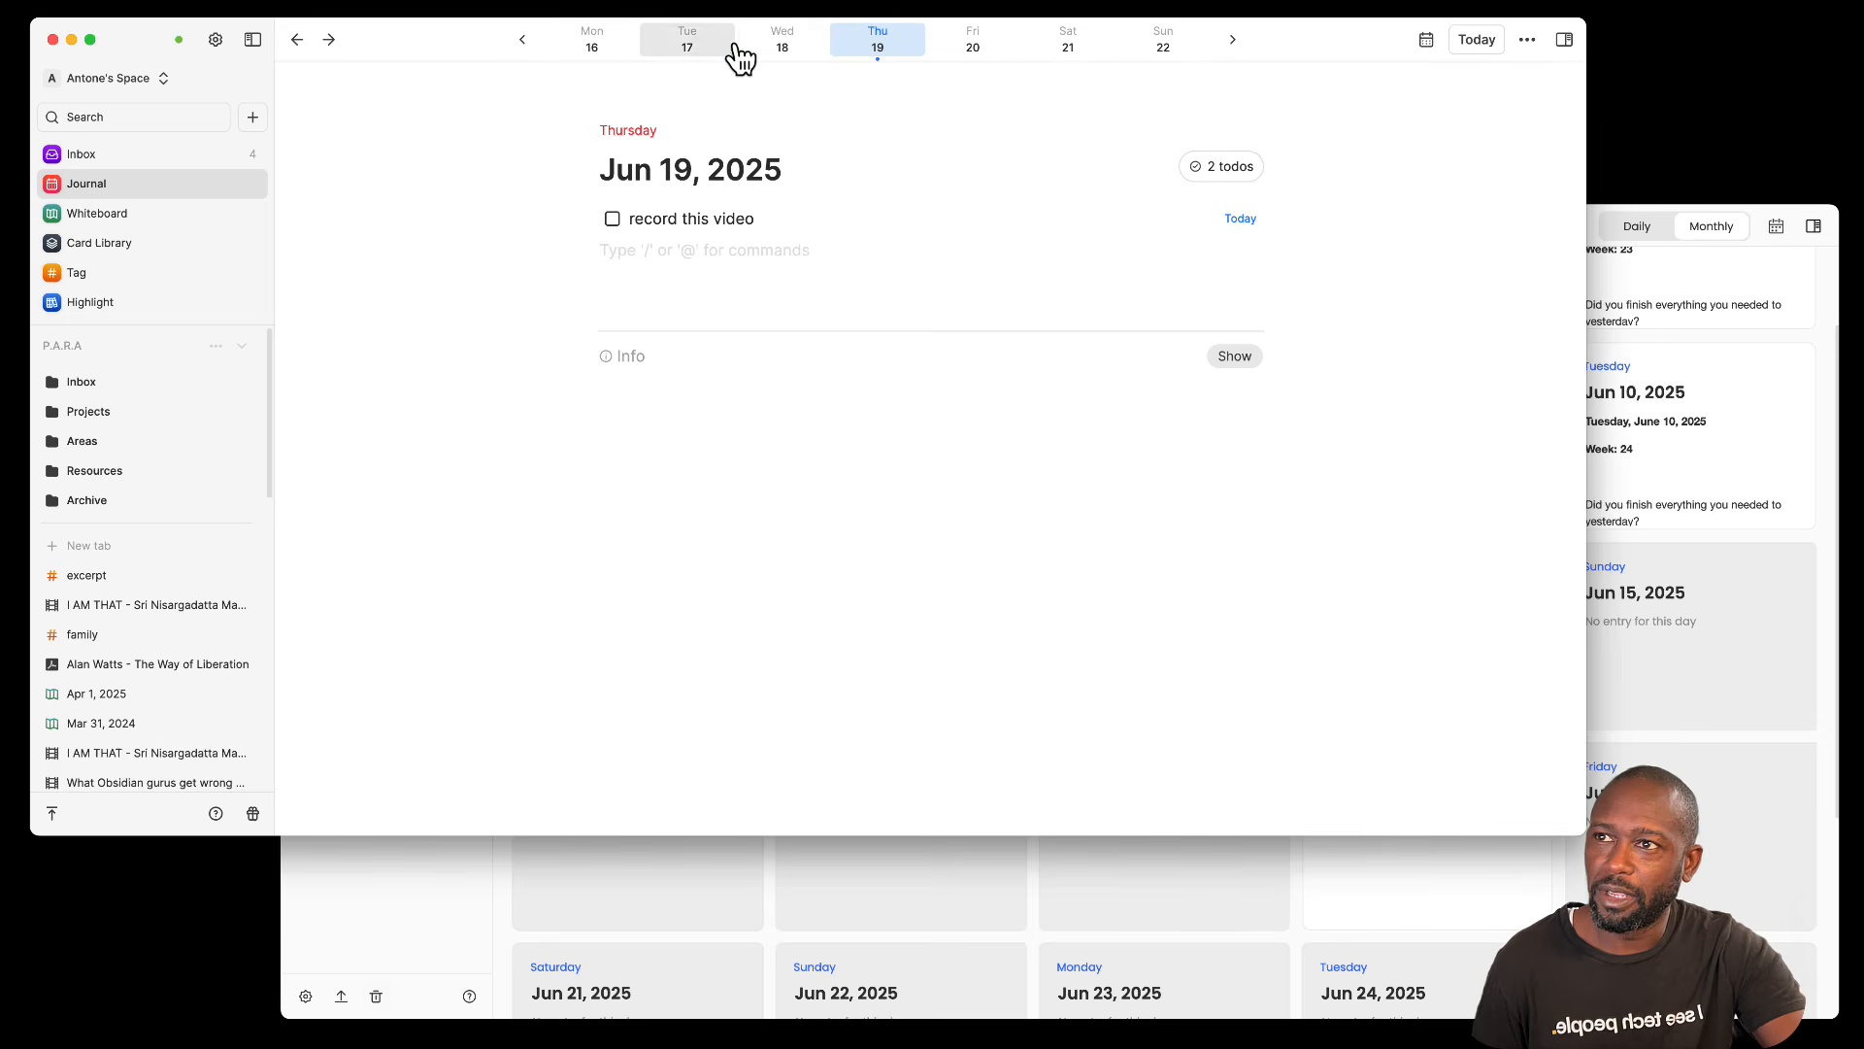
# Step: Browse other days in Heptabase's journal through Jun 20, 2025, look at the June 2025 calendar and return to today
pyautogui.click(1157, 57)
pyautogui.click(1055, 58)
pyautogui.click(976, 51)
pyautogui.click(1427, 40)
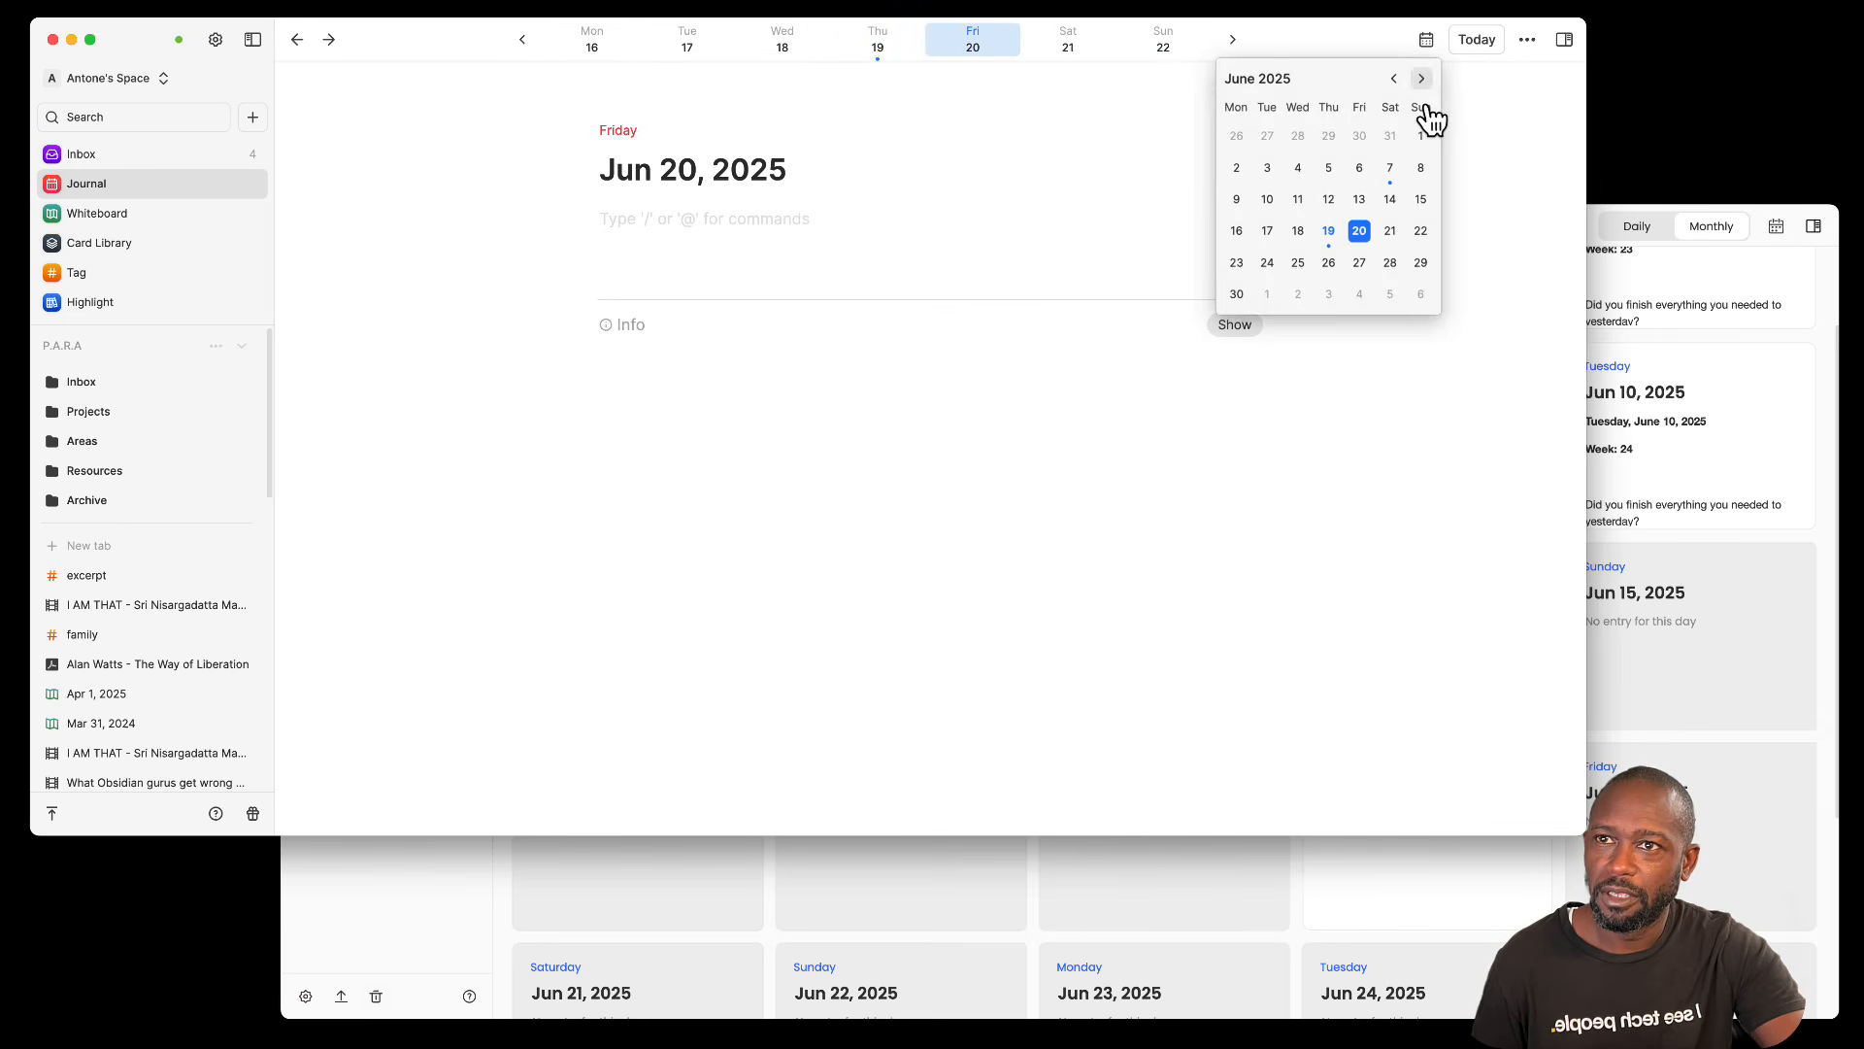
pyautogui.click(1477, 40)
pyautogui.click(1476, 40)
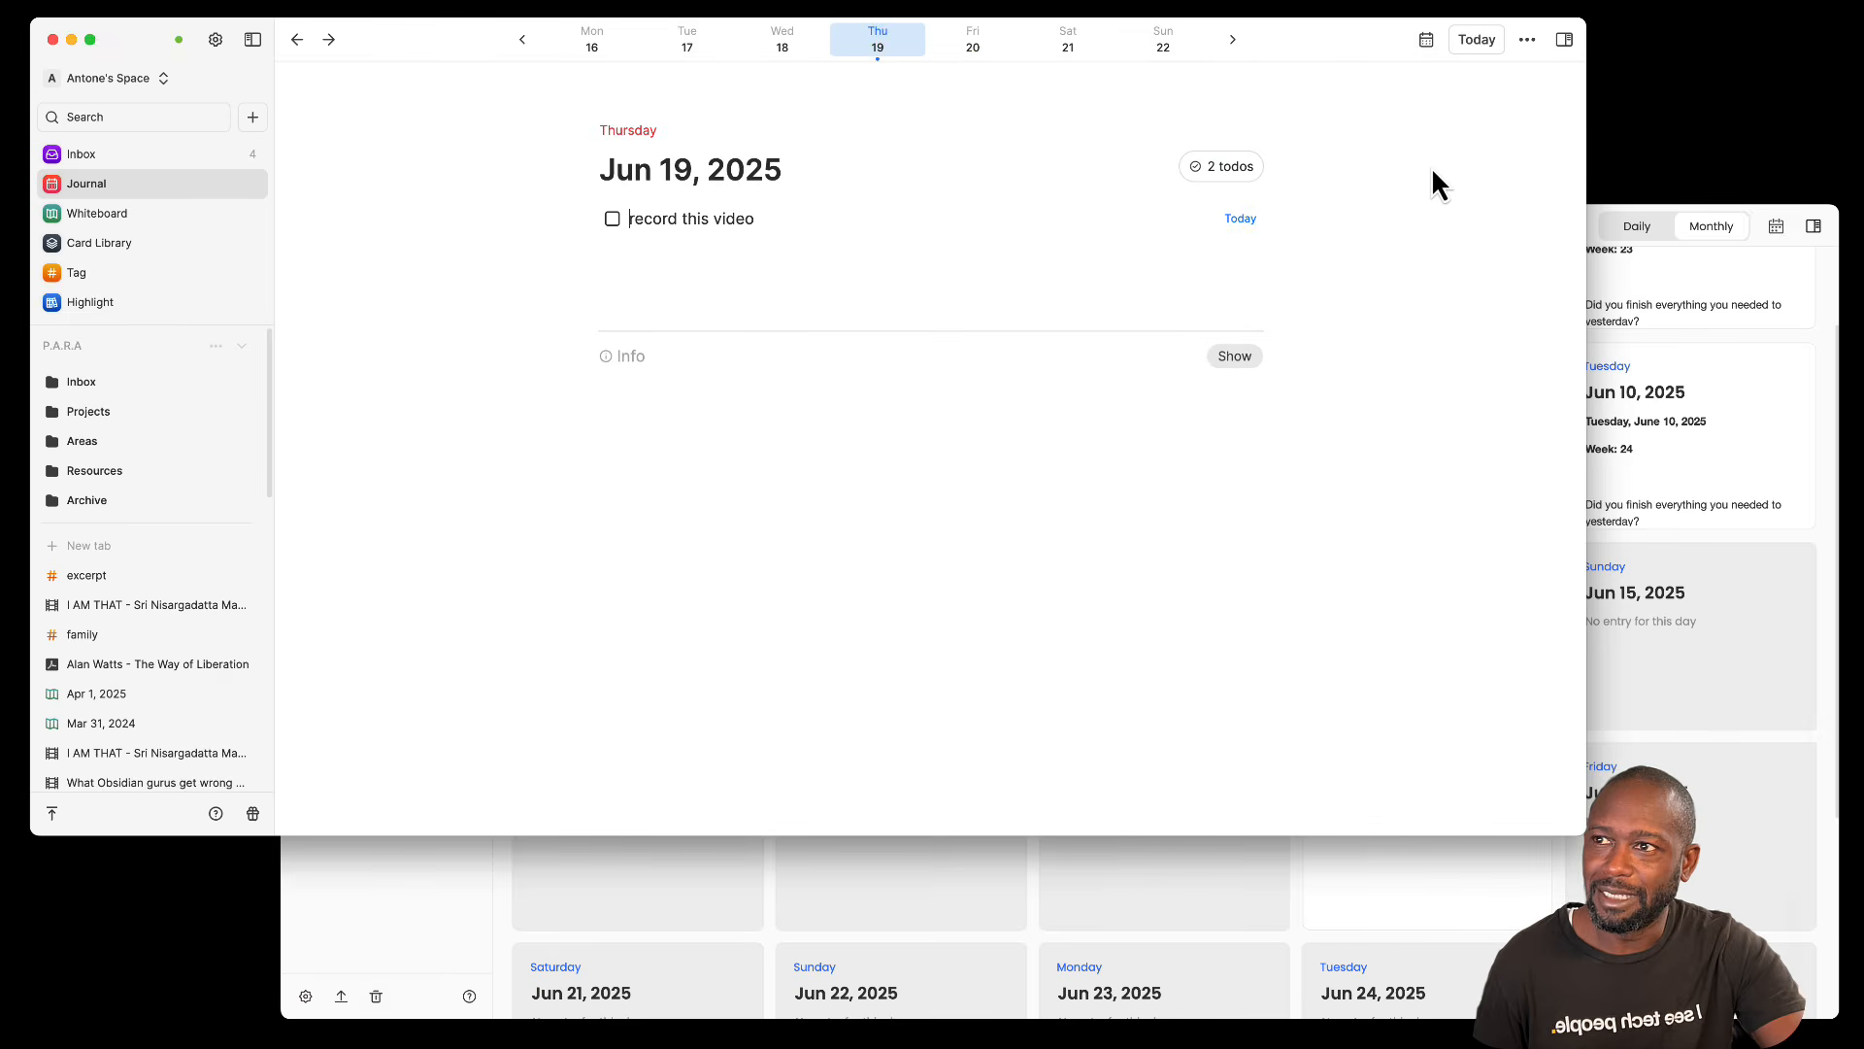
# Step: Switch to Noteey, show its journal in Daily view and step back through the four previous days
pyautogui.click(1661, 272)
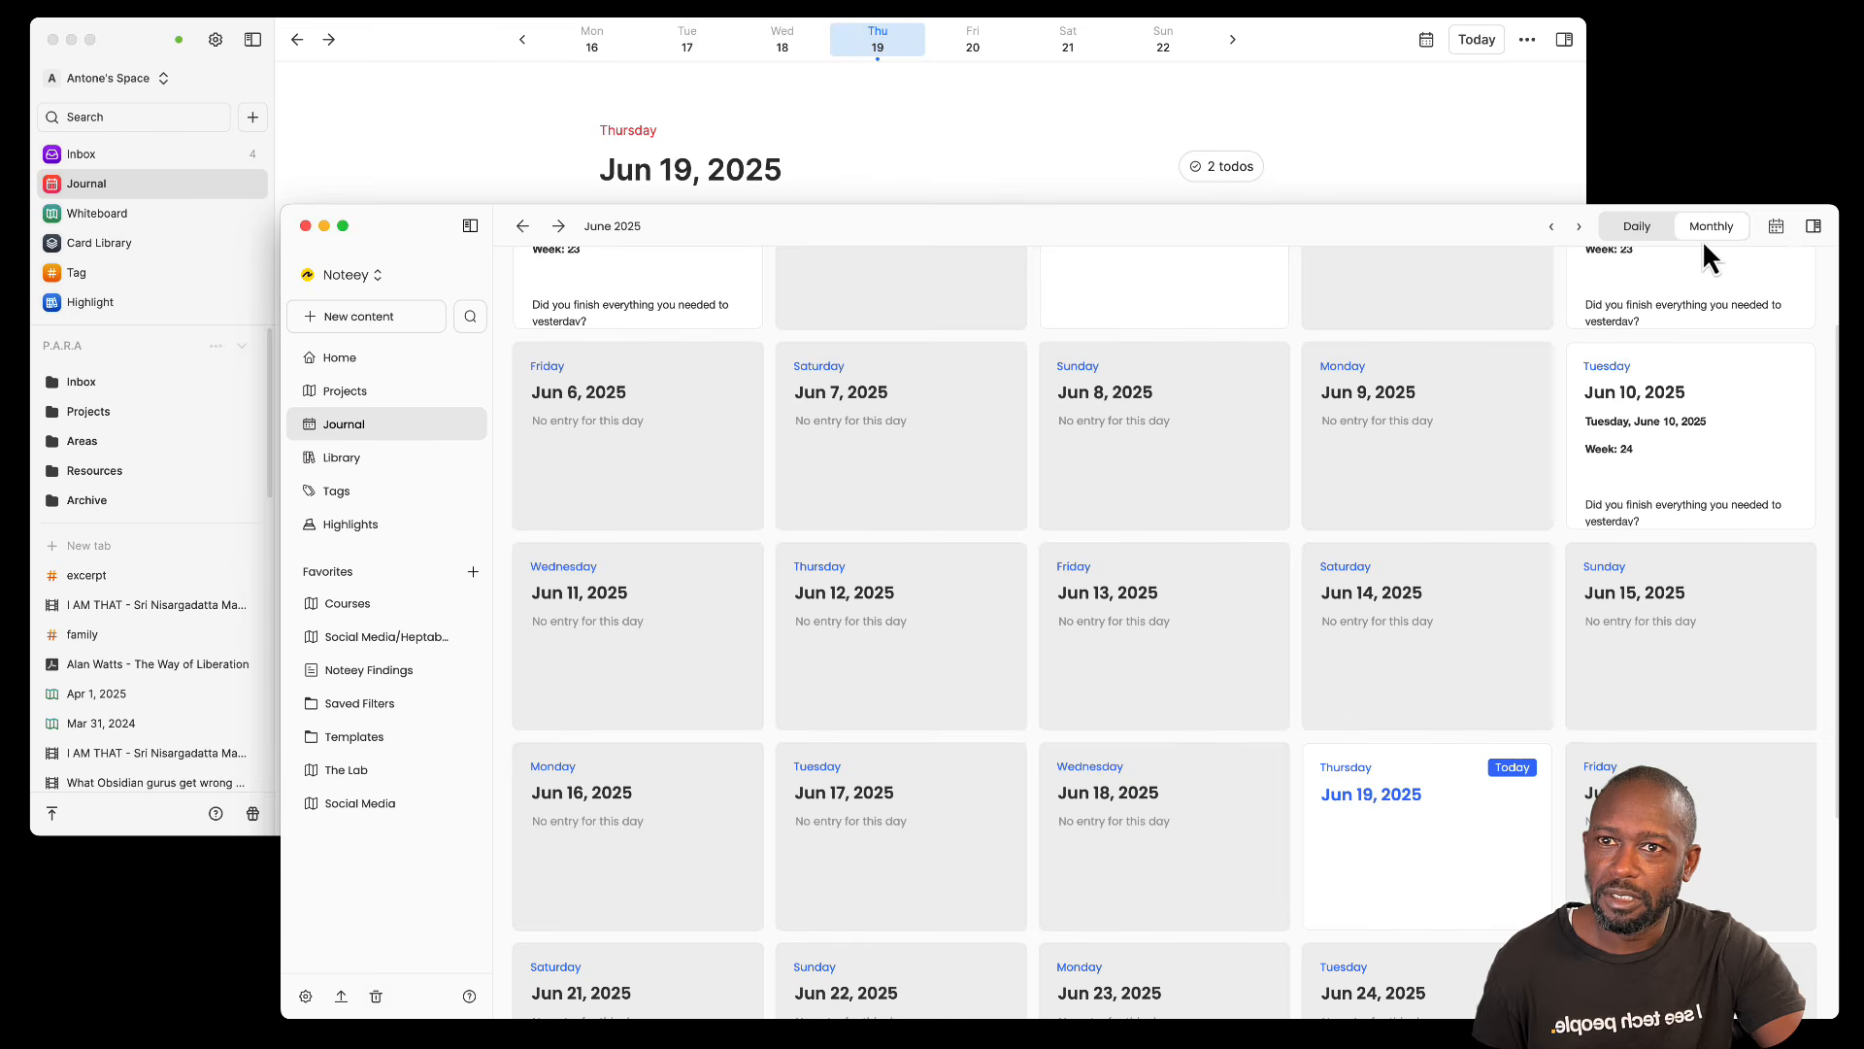
pyautogui.click(1647, 233)
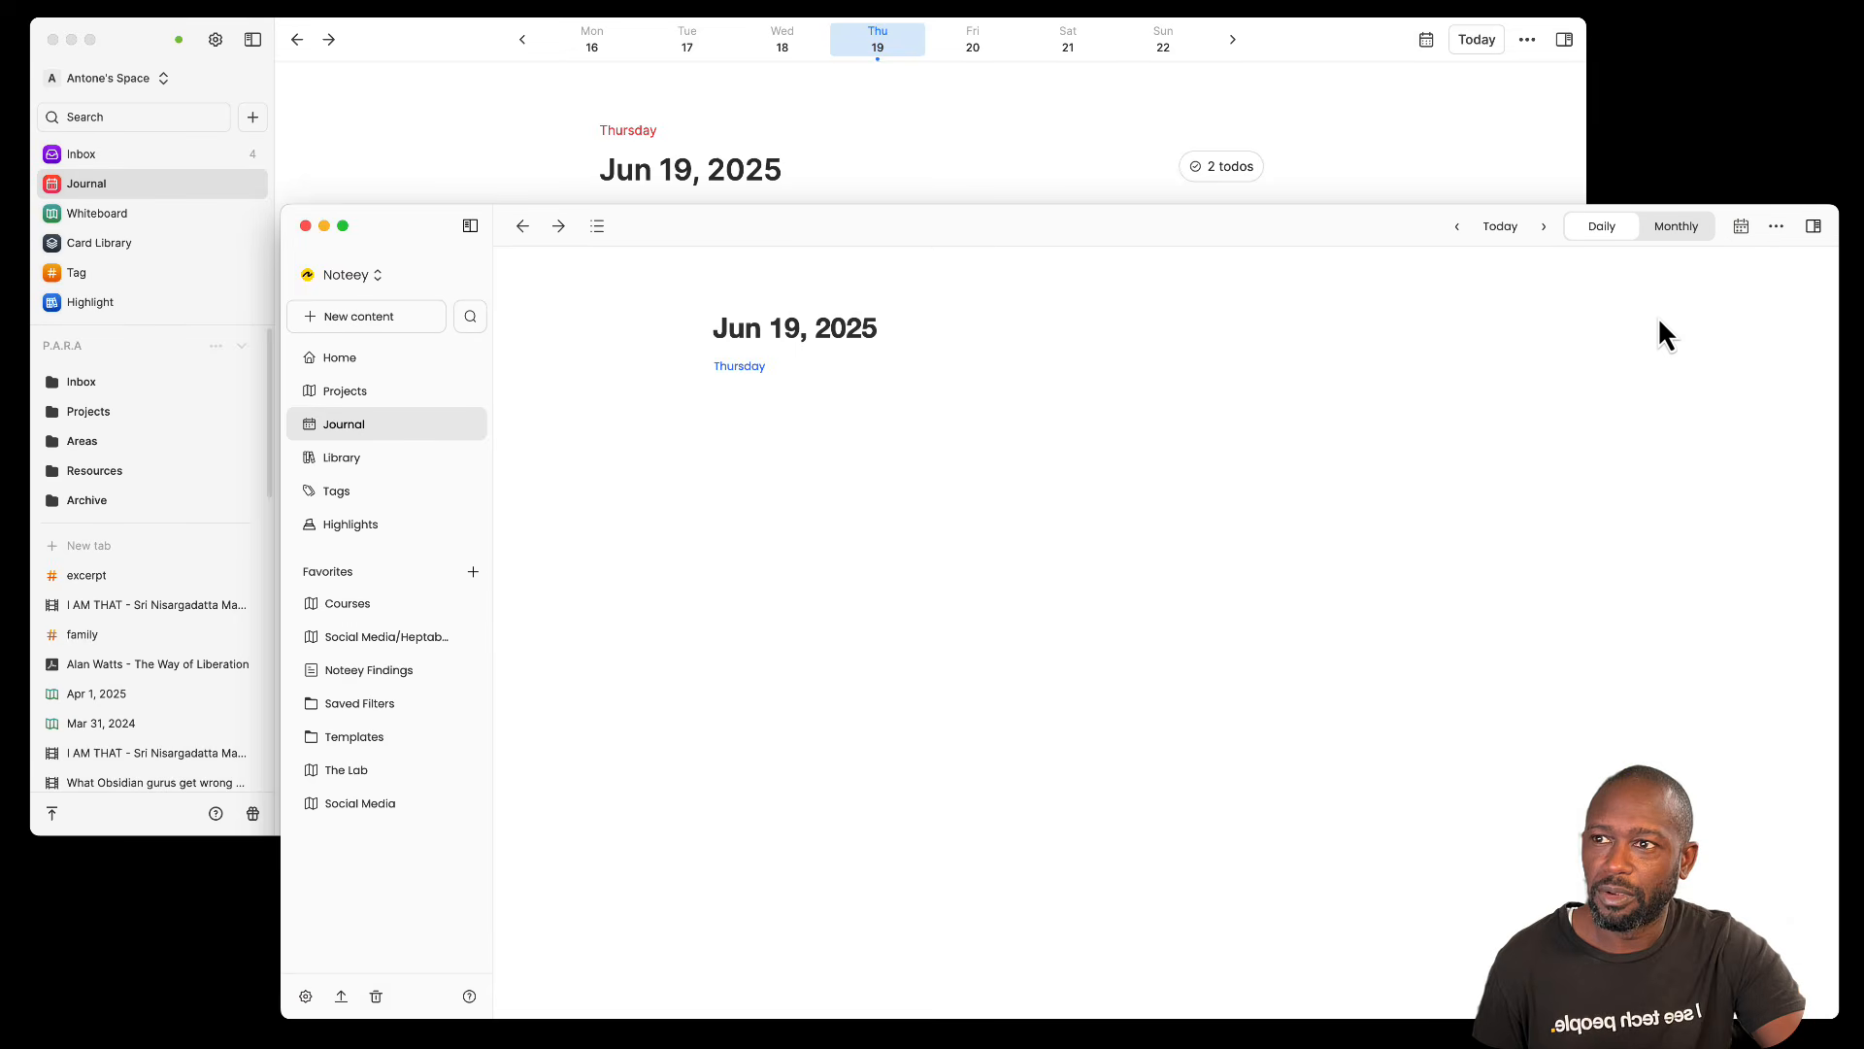
pyautogui.click(1457, 227)
pyautogui.click(1457, 226)
pyautogui.click(1457, 226)
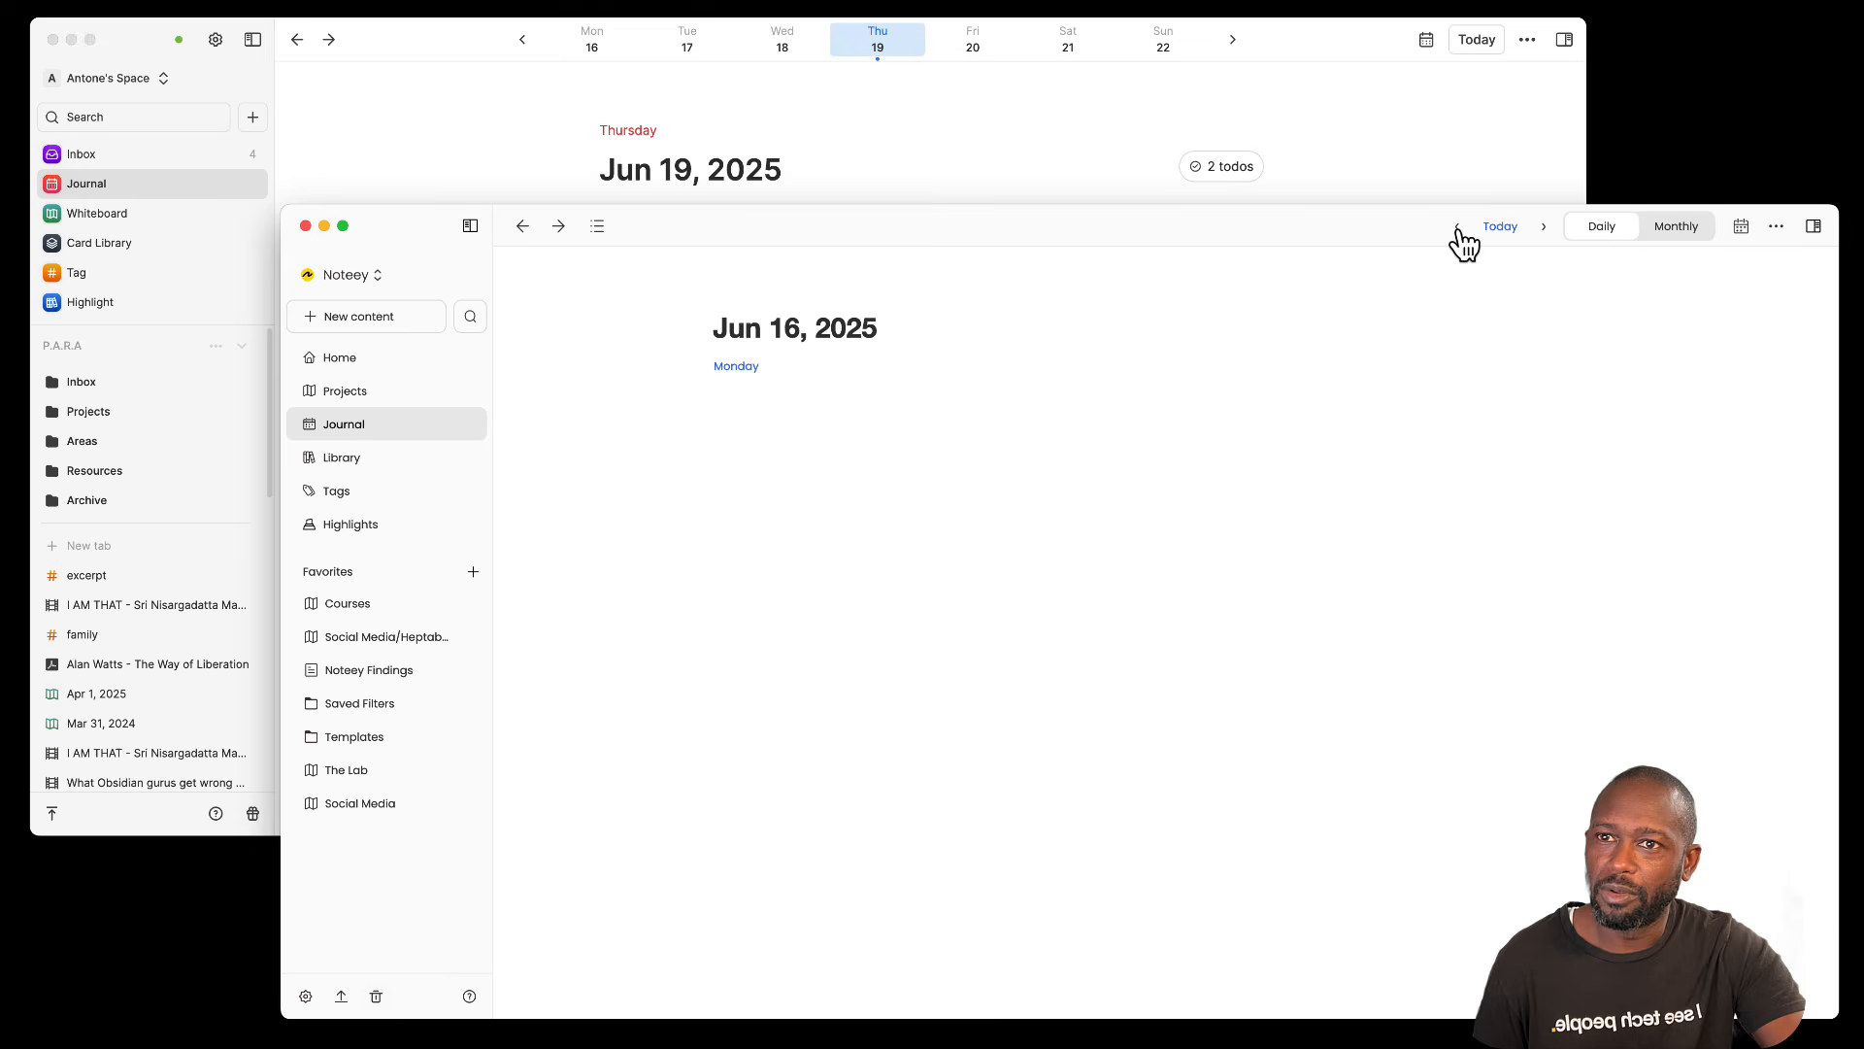
pyautogui.click(1457, 226)
# Step: Step Noteey's journal forward to Jun 19, 2025, look at the June 2025 date picker and close it
pyautogui.click(1543, 227)
pyautogui.click(1544, 228)
pyautogui.click(1544, 227)
pyautogui.click(1543, 227)
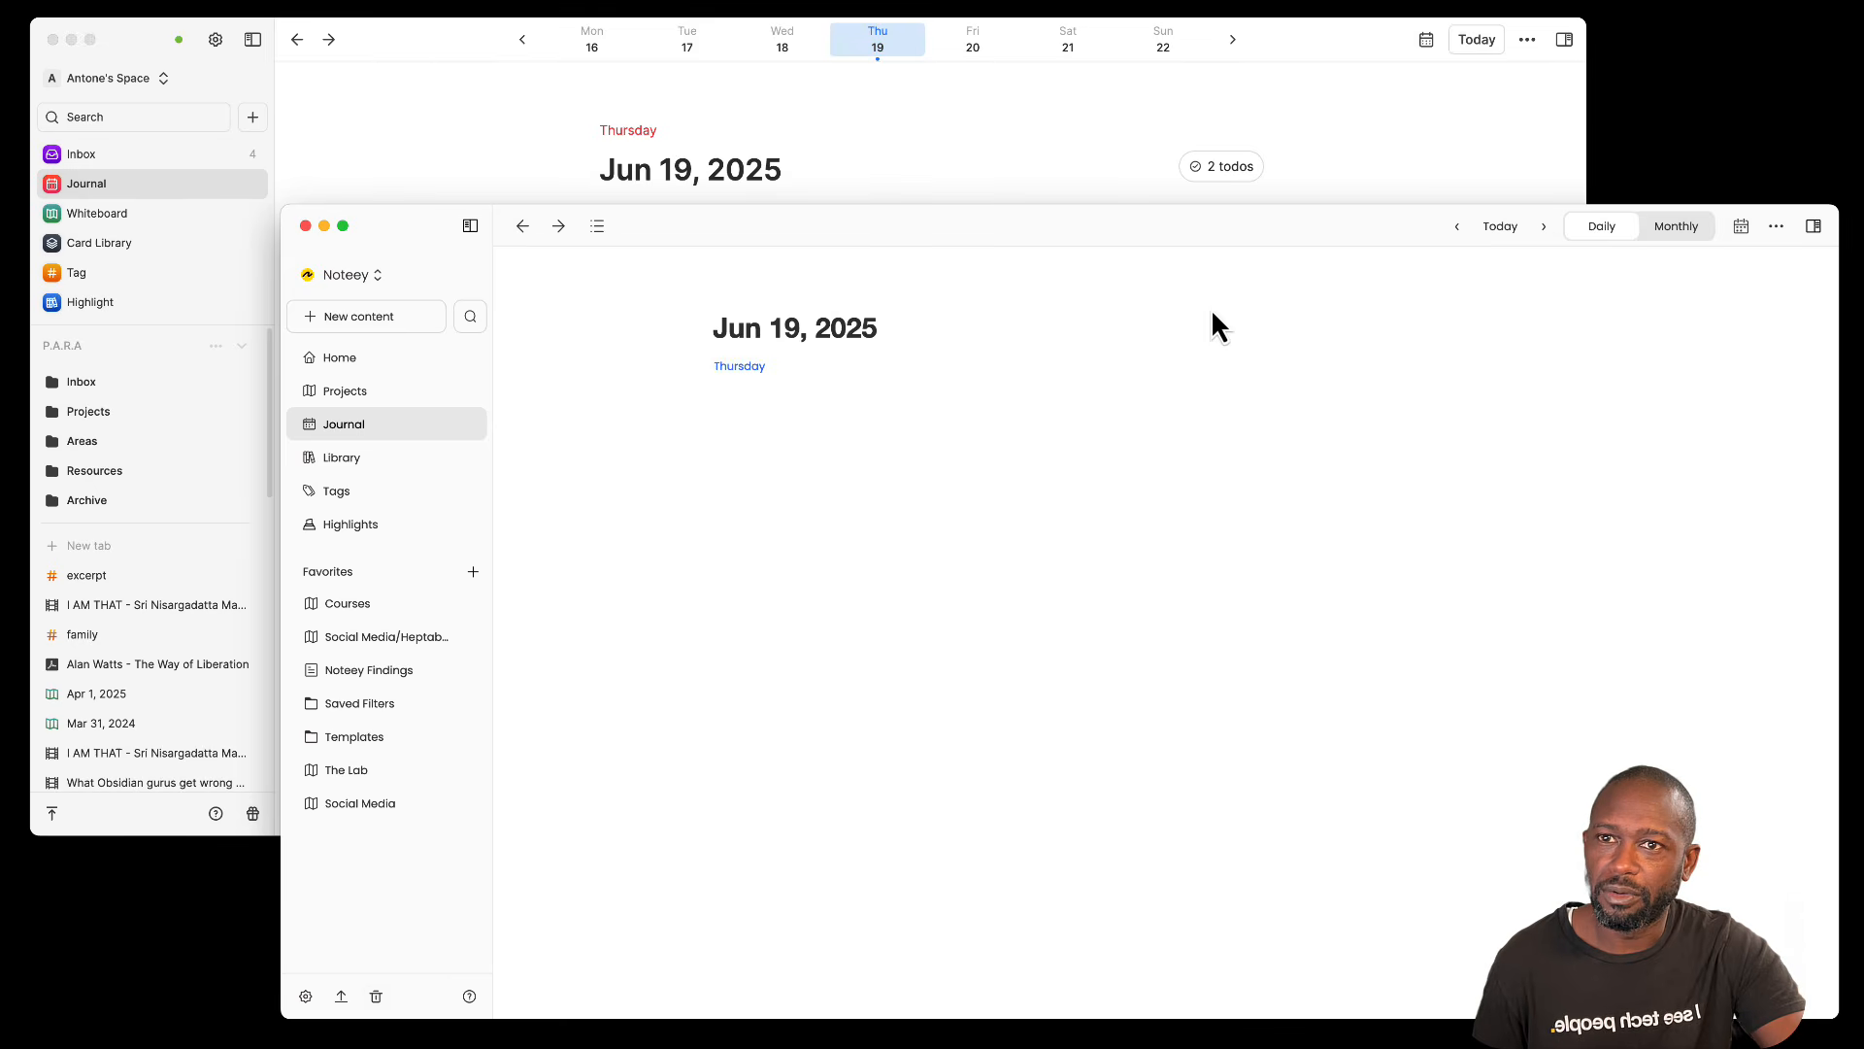
pyautogui.click(1741, 229)
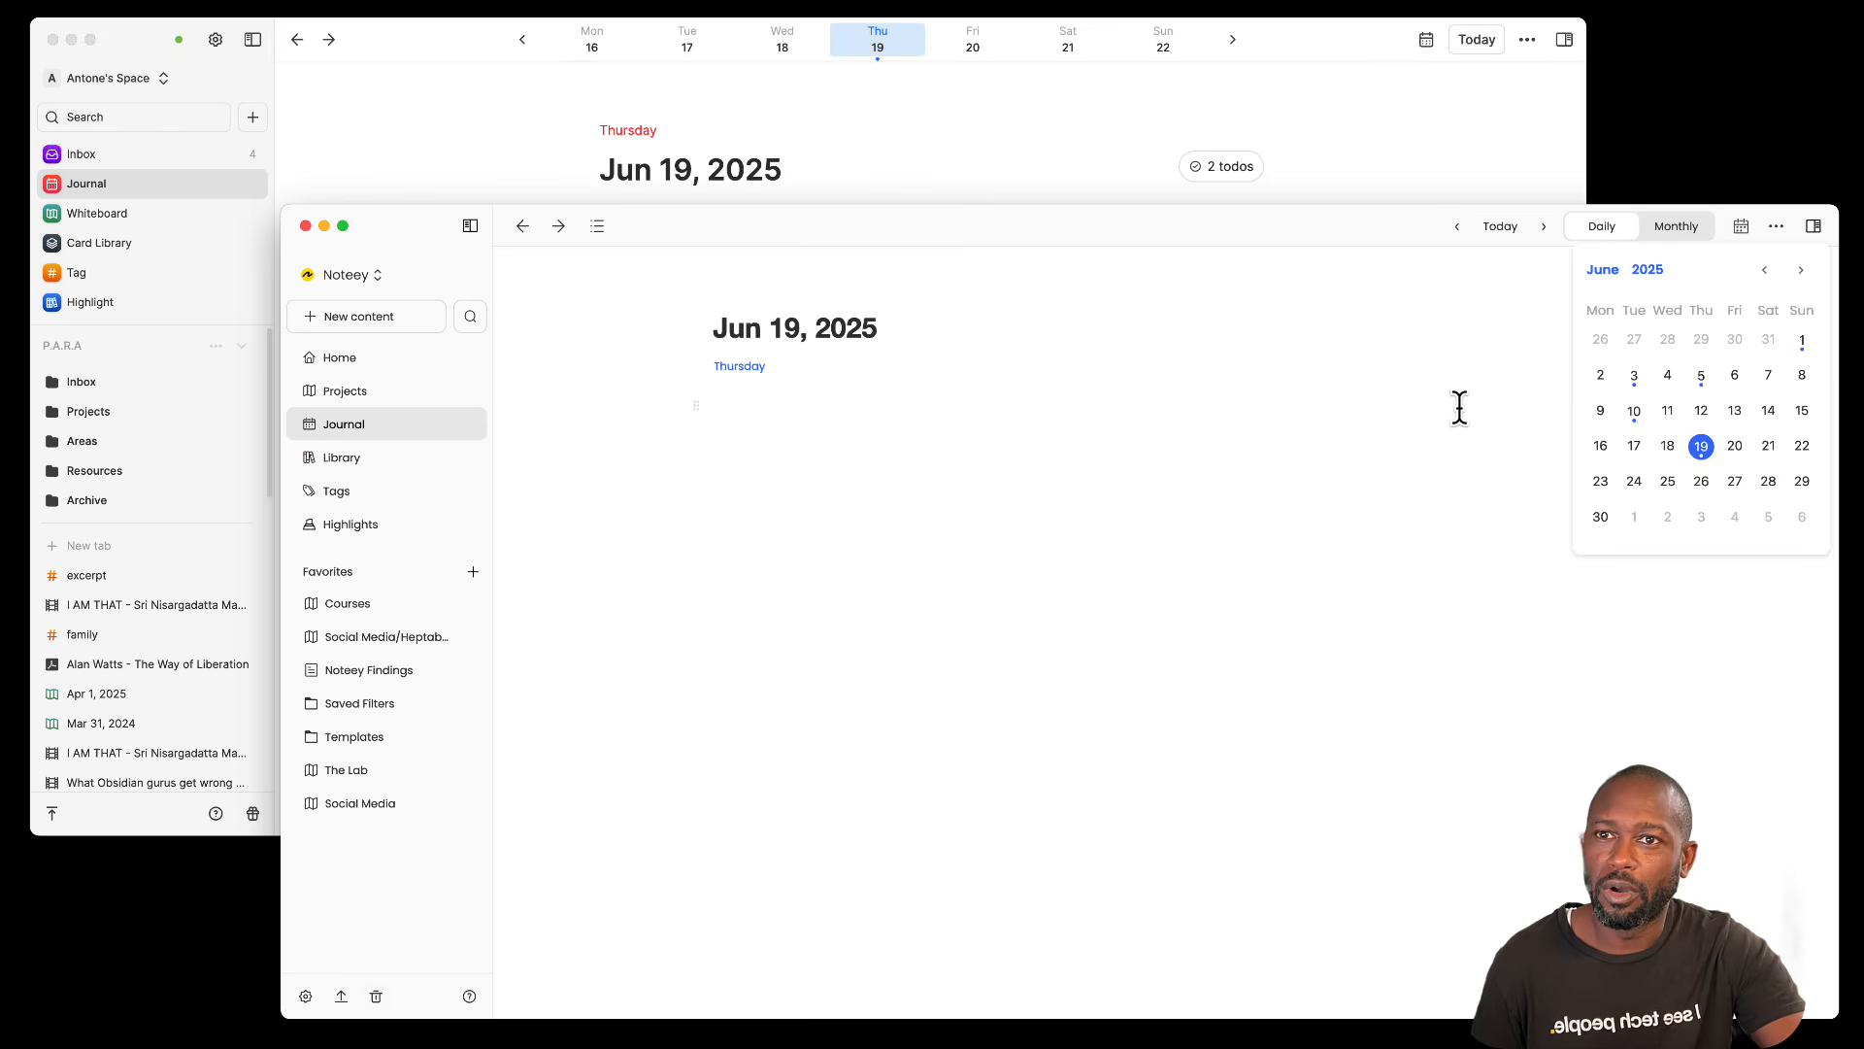
pyautogui.click(679, 366)
# Step: Switch to Heptabase and open The Lab whiteboard from the whiteboard overview
pyautogui.click(395, 199)
pyautogui.moveTo(95, 220)
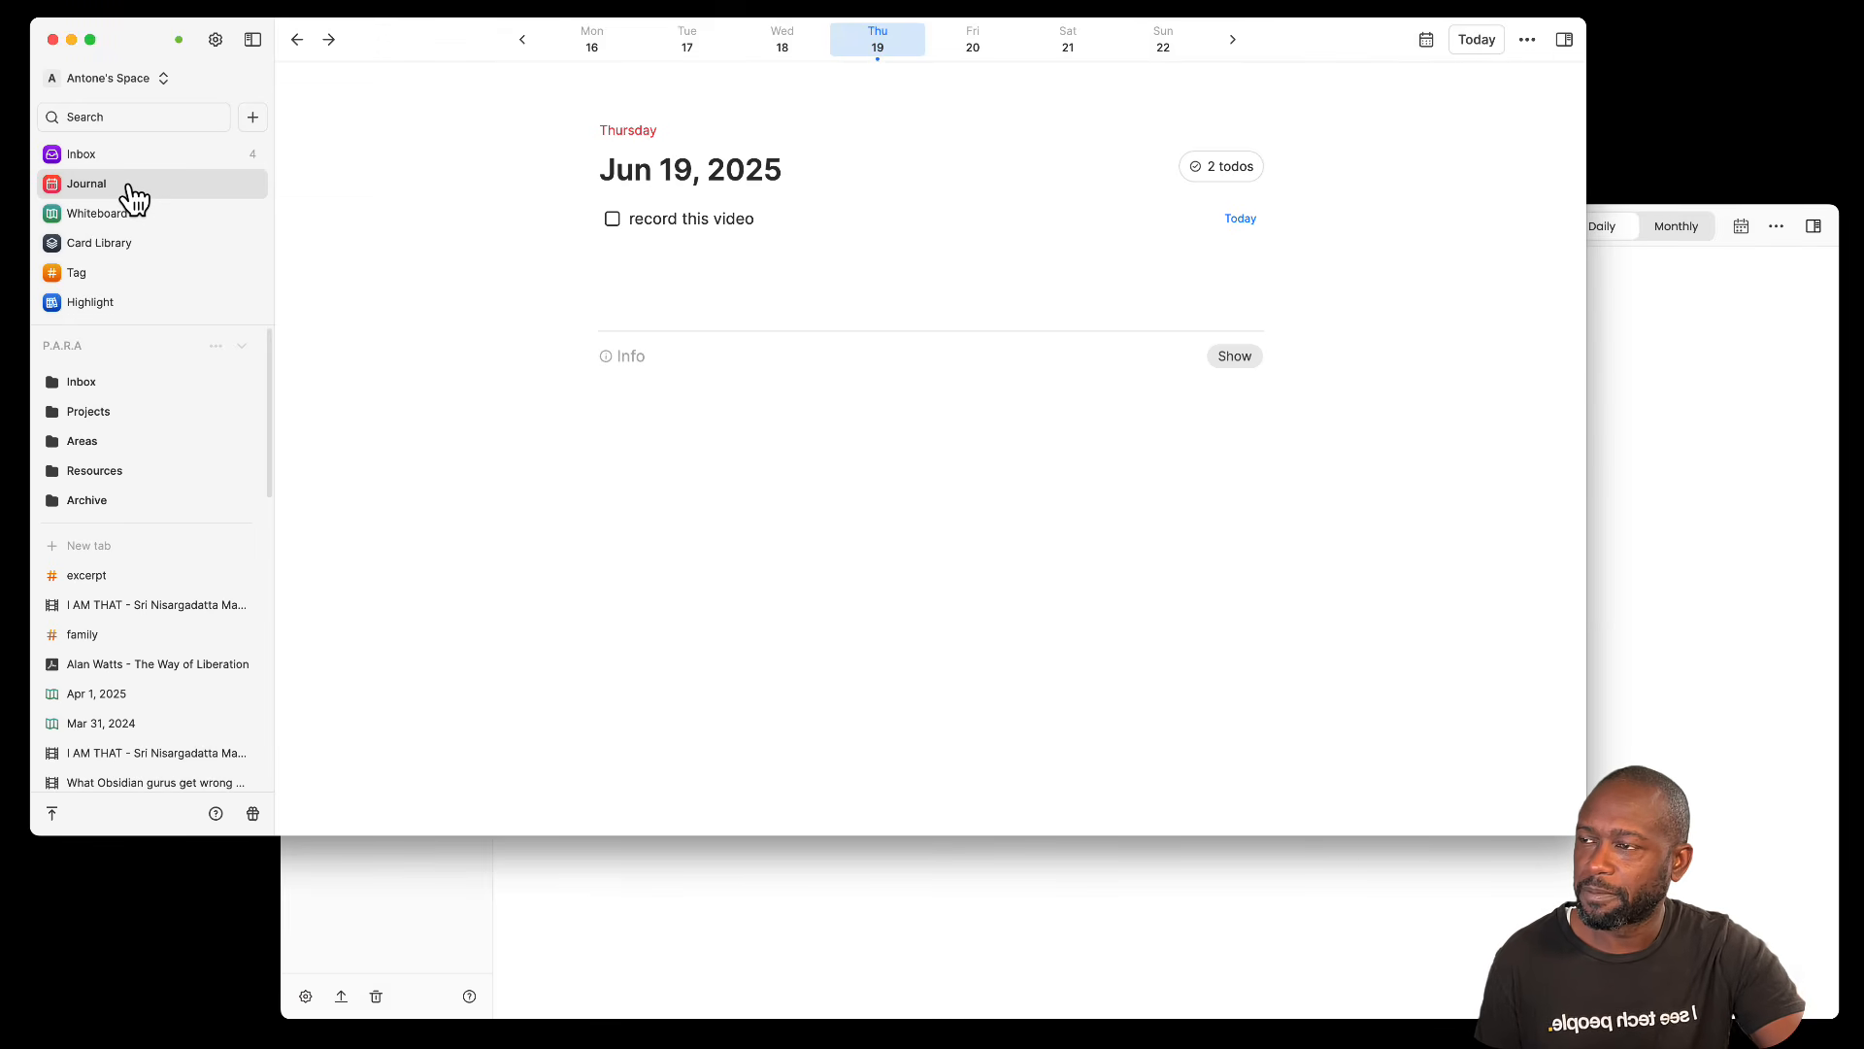
pyautogui.click(97, 214)
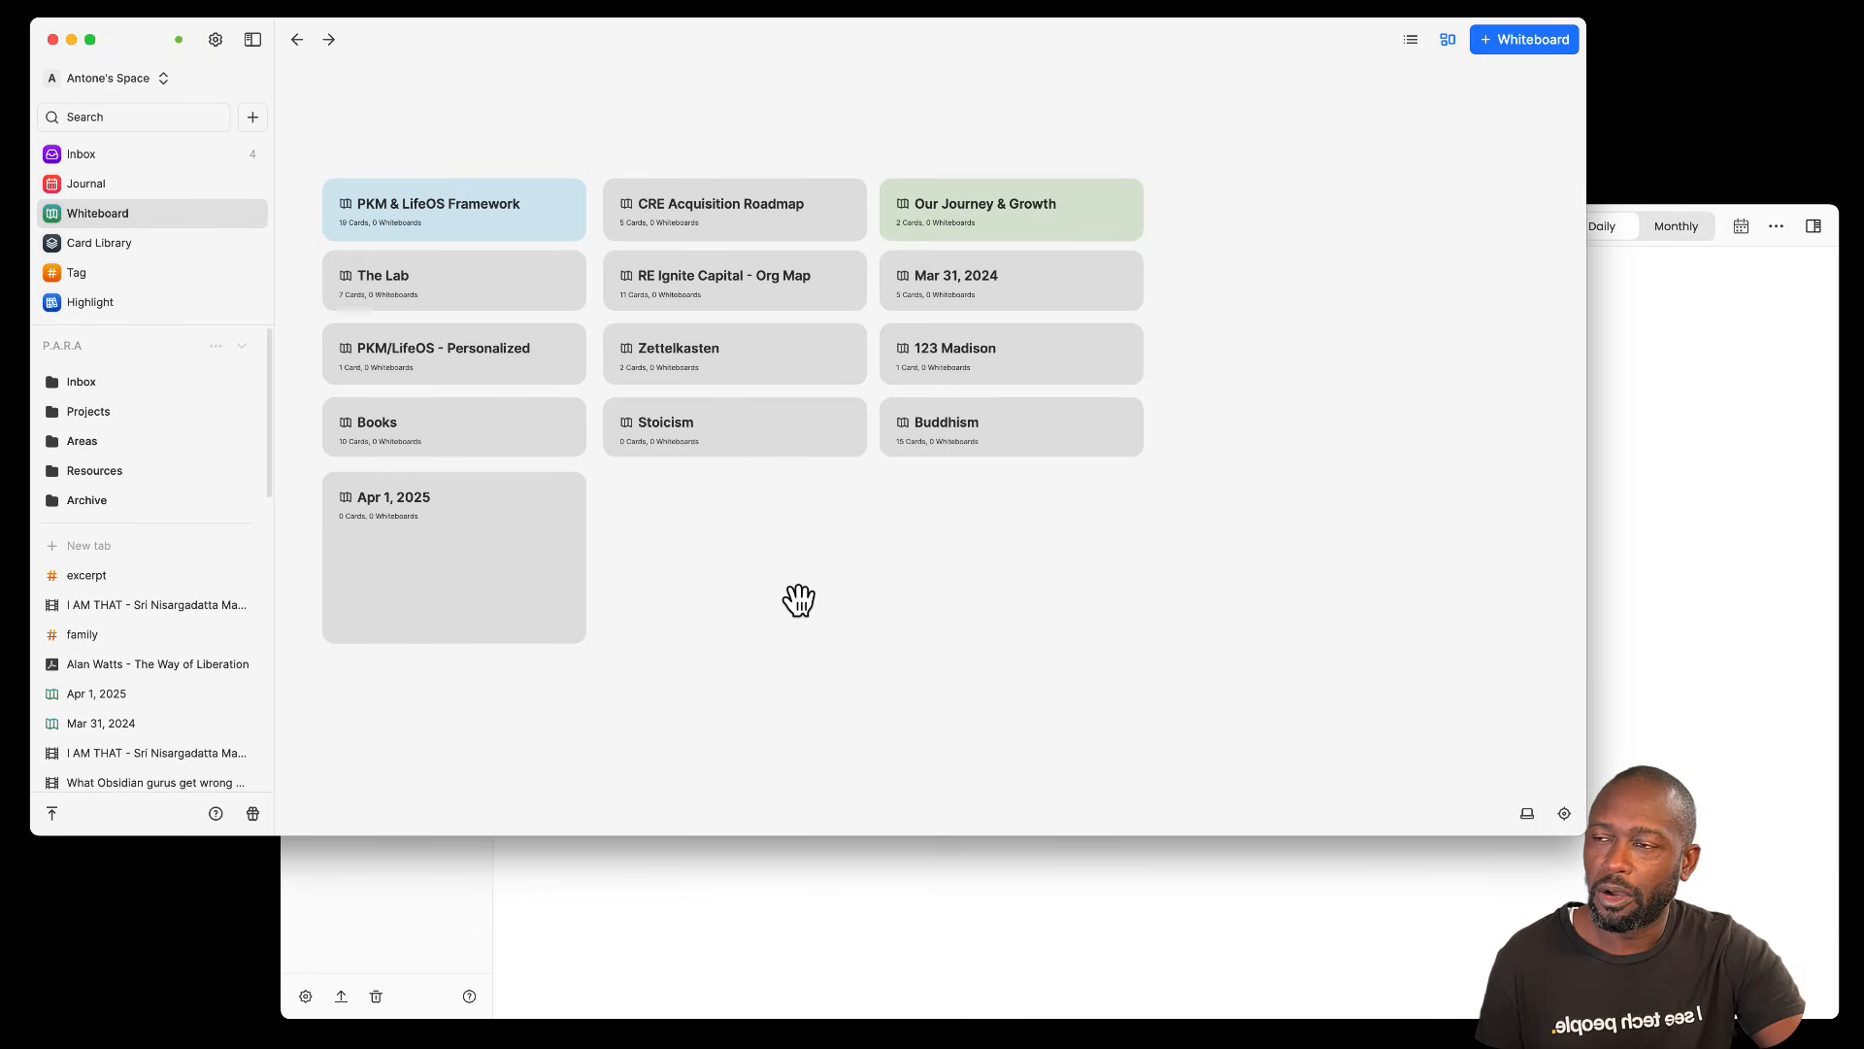
pyautogui.click(429, 292)
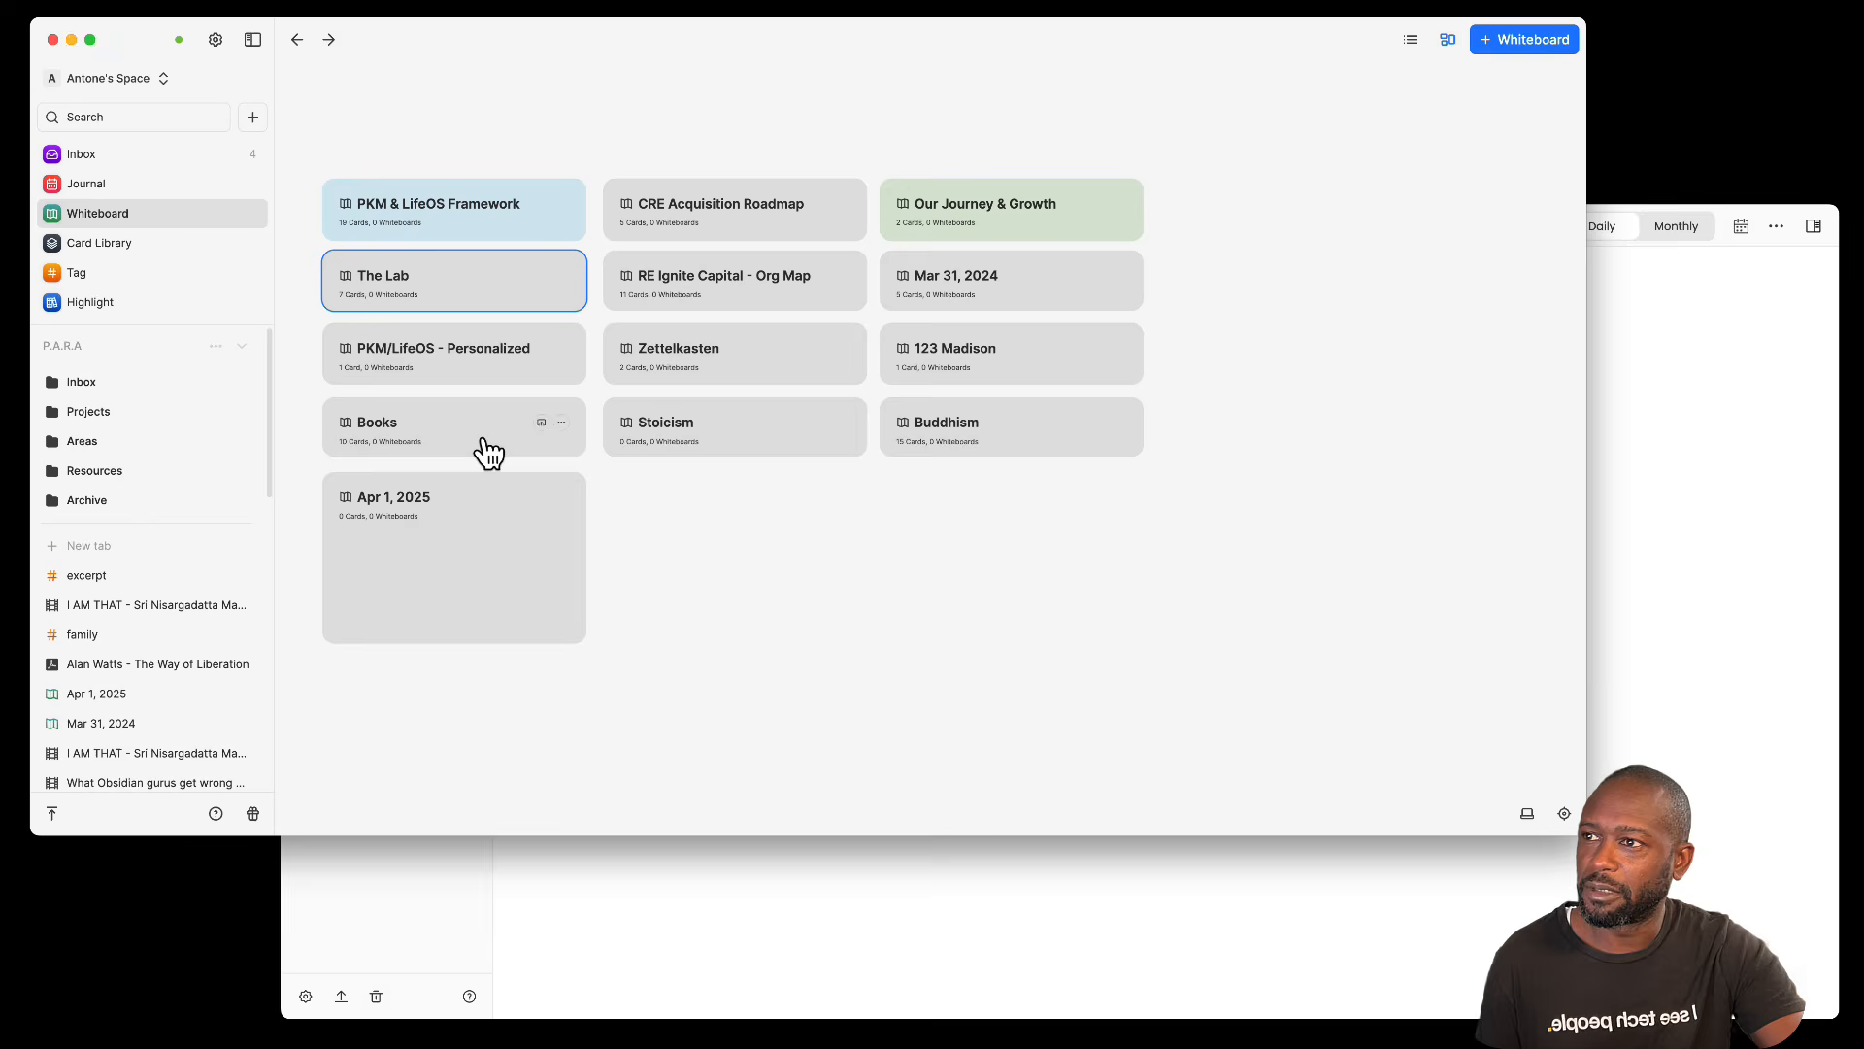
pyautogui.doubleClick(436, 291)
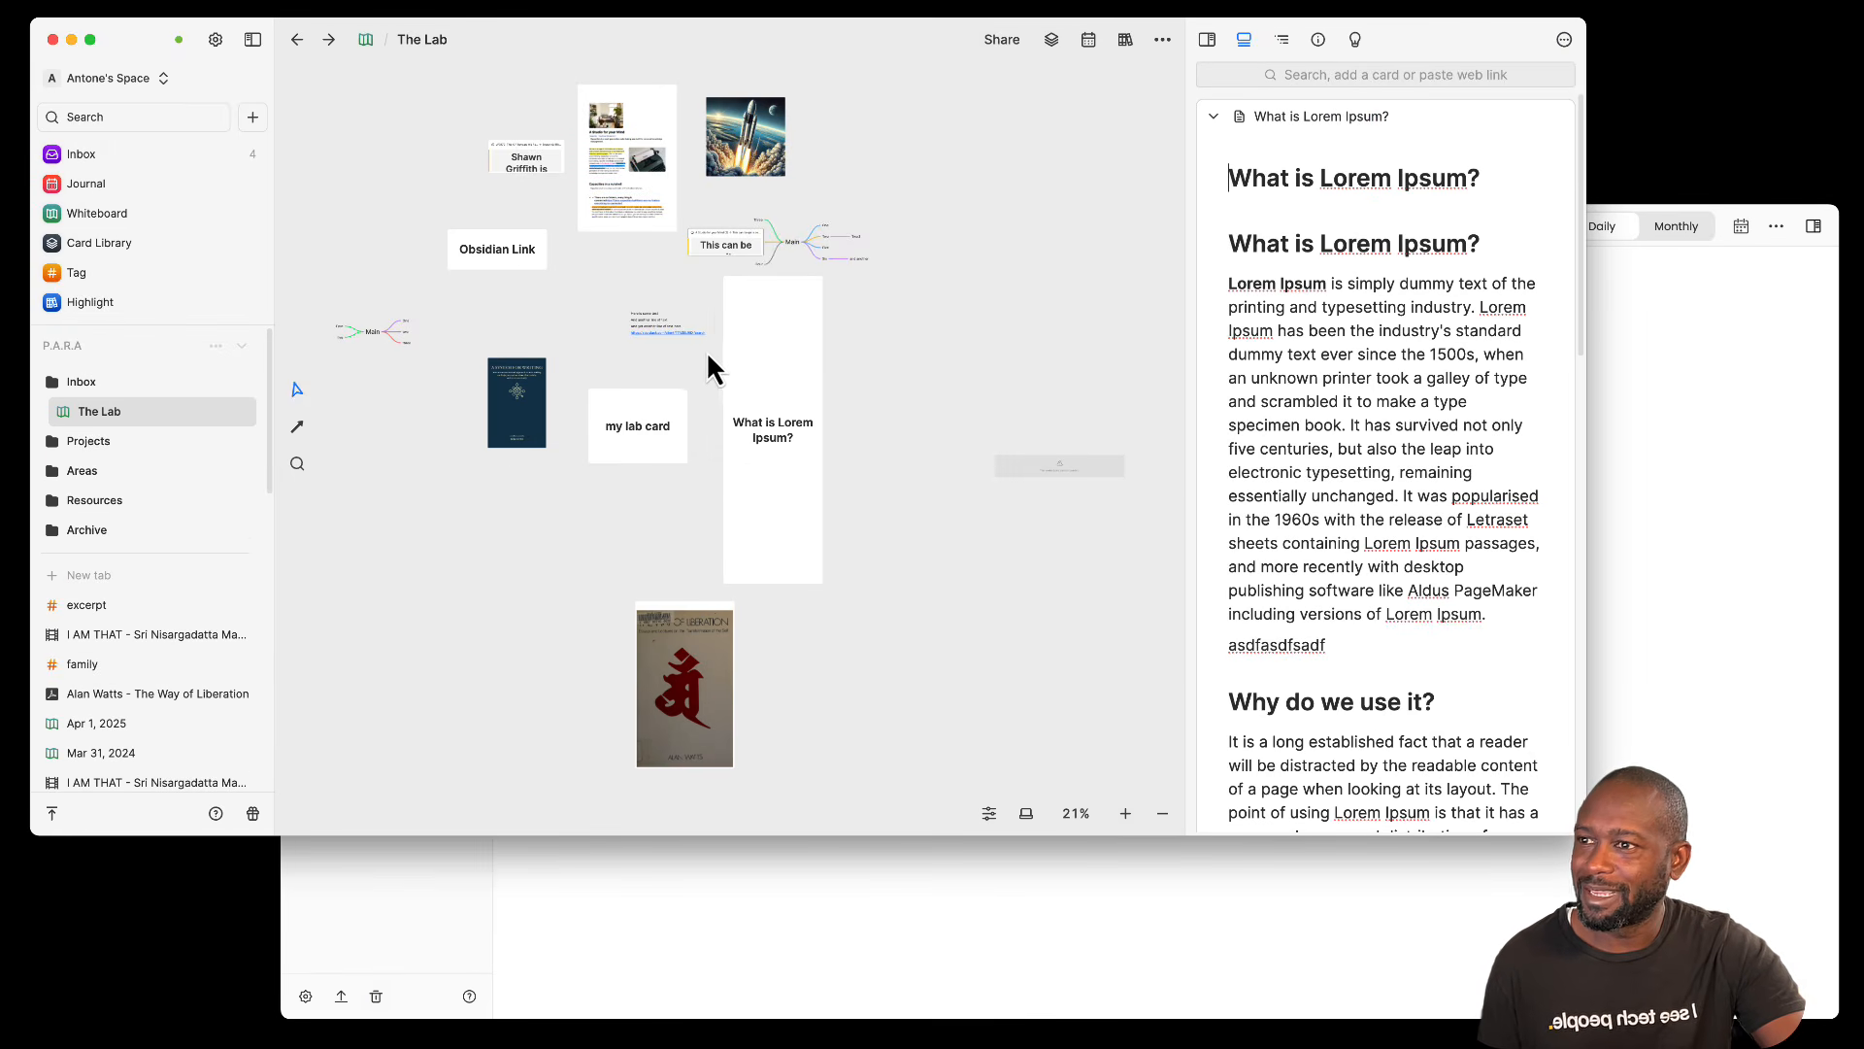
# Step: Explore The Lab whiteboard and examine the small mind map with branches One to five up close
pyautogui.moveTo(517, 518); pyautogui.dragTo(616, 568)
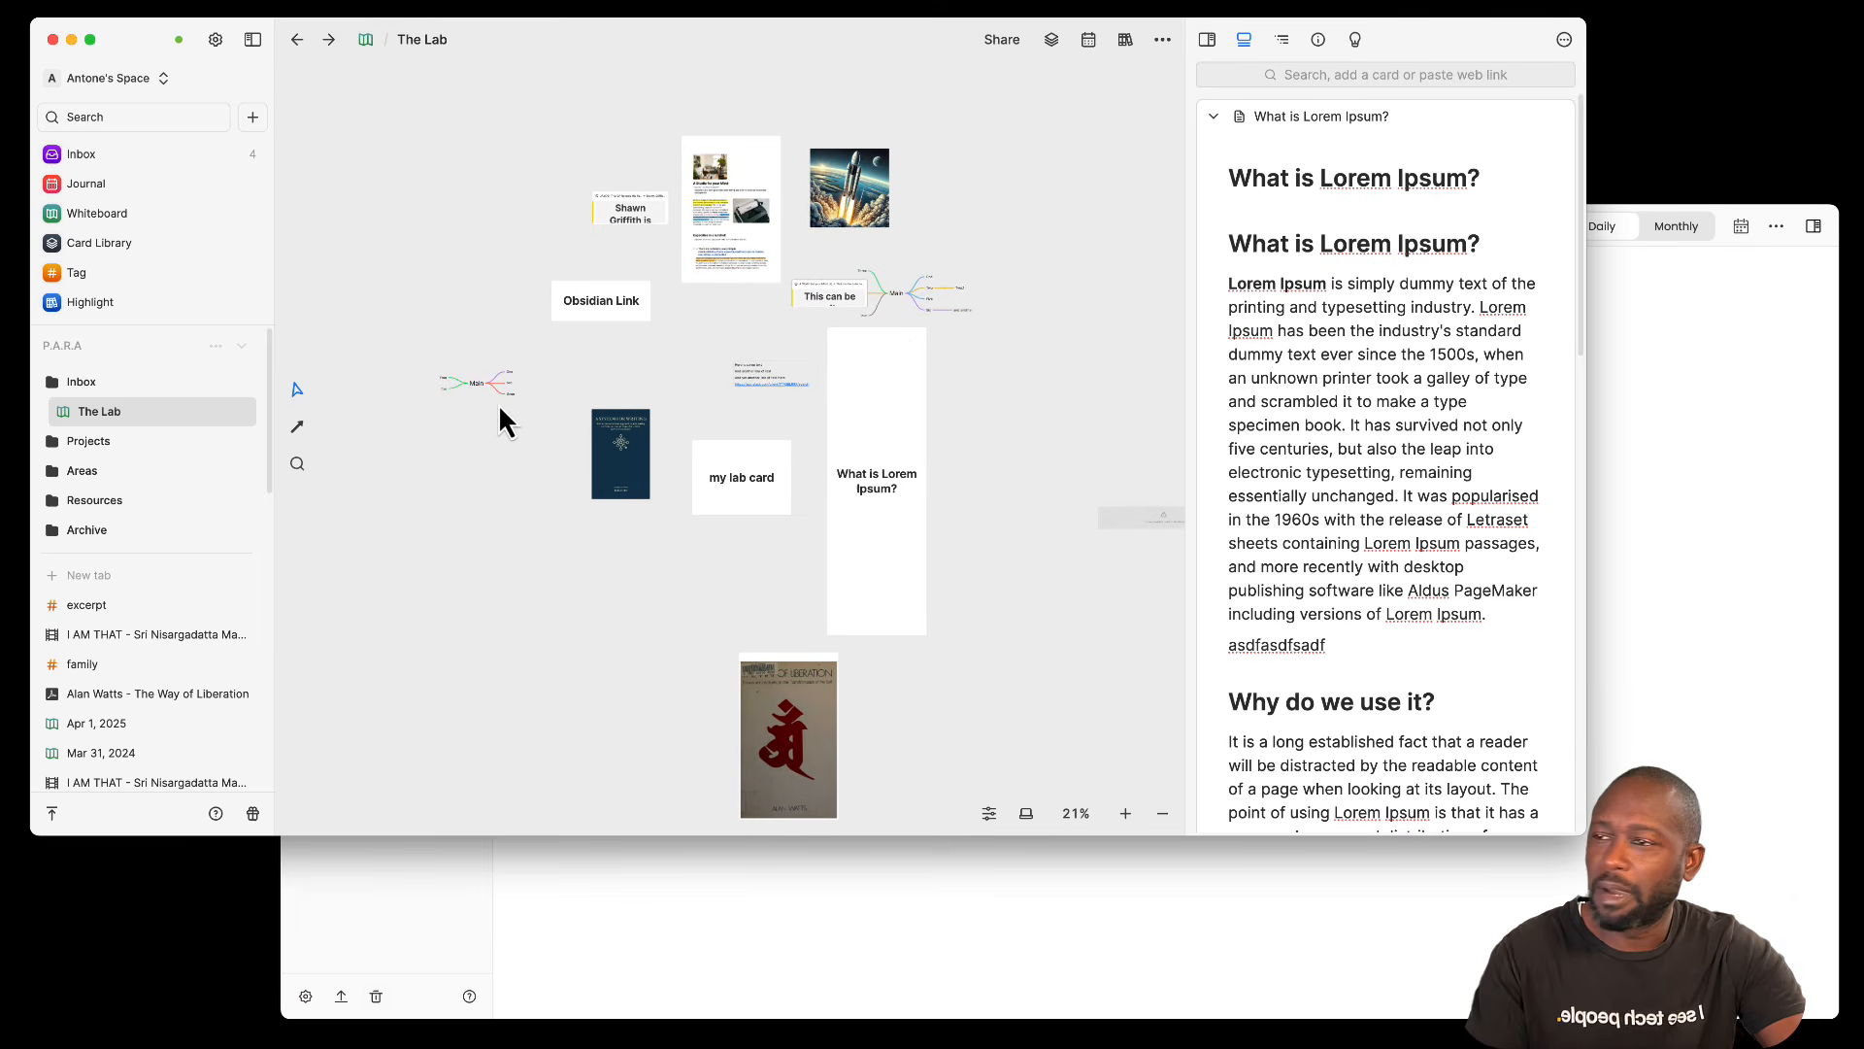
pyautogui.scroll(5, 498, 404)
pyautogui.moveTo(869, 367); pyautogui.dragTo(760, 385)
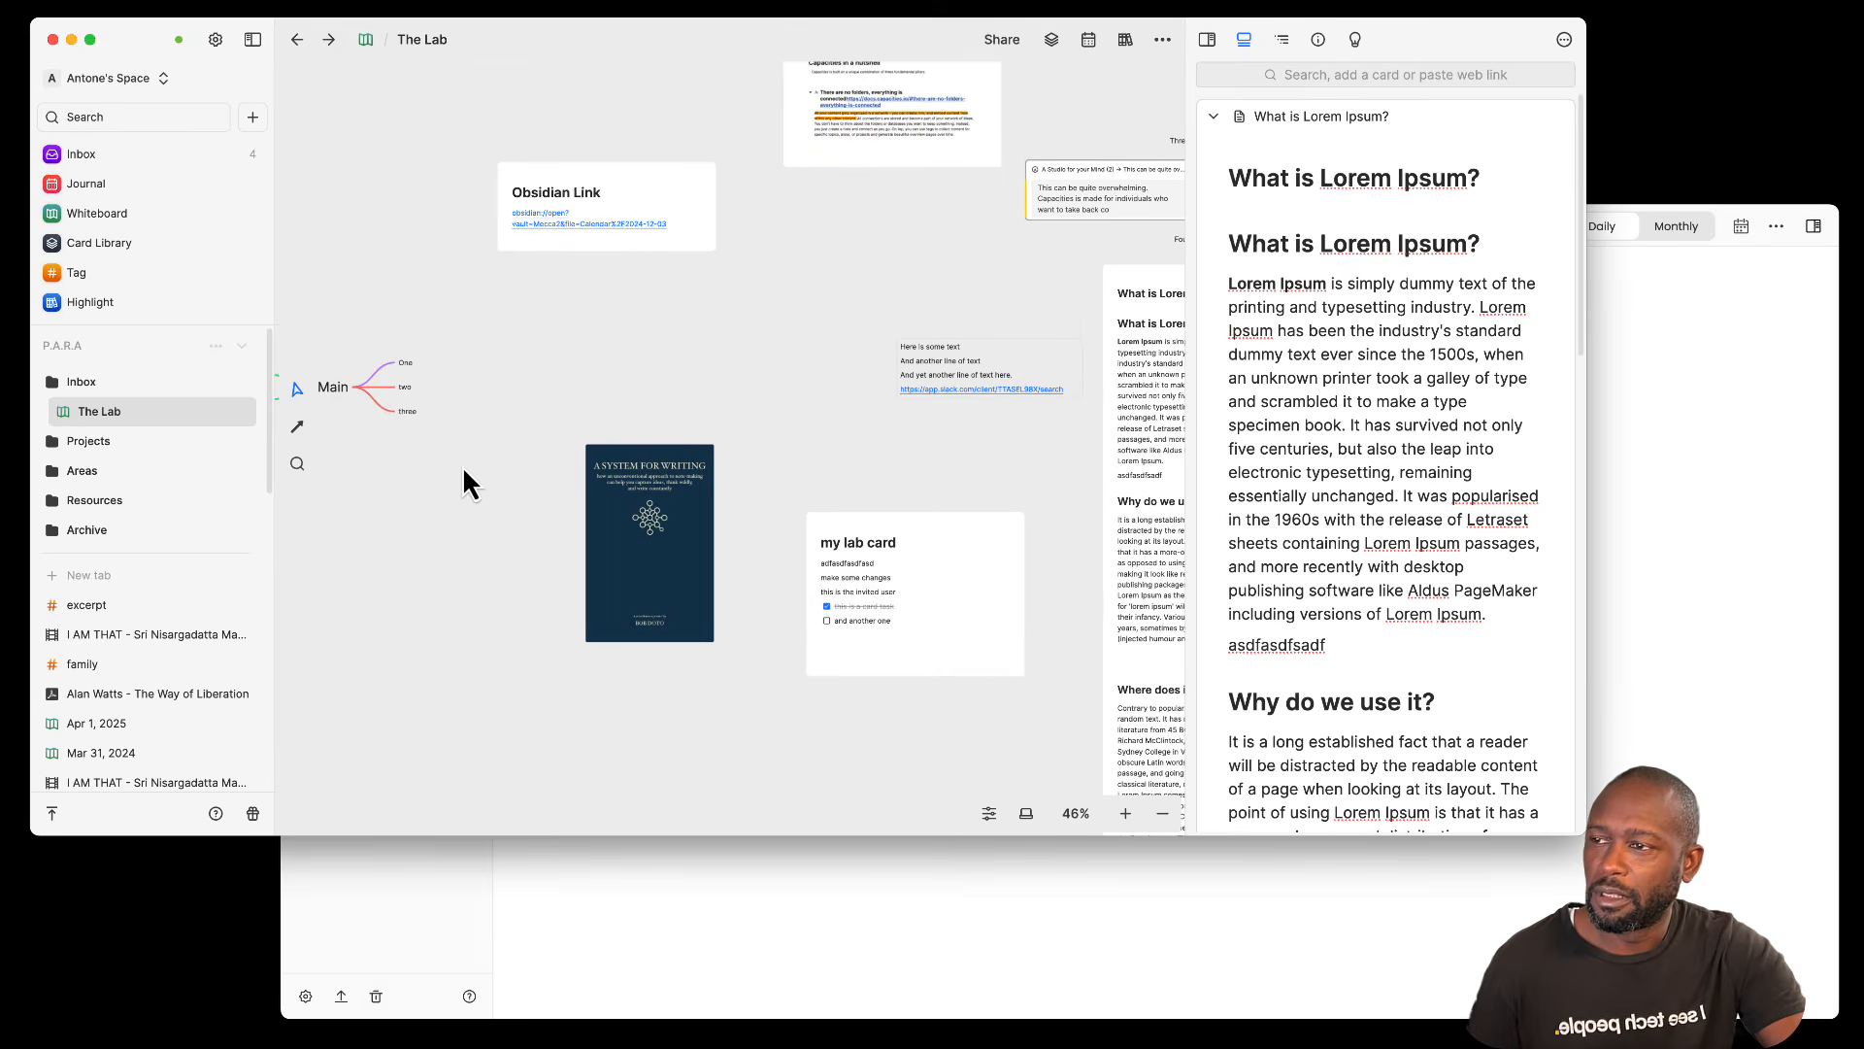
pyautogui.hscroll(-3, 556, 417)
pyautogui.scroll(-2, 555, 417)
pyautogui.moveTo(434, 424); pyautogui.dragTo(530, 461)
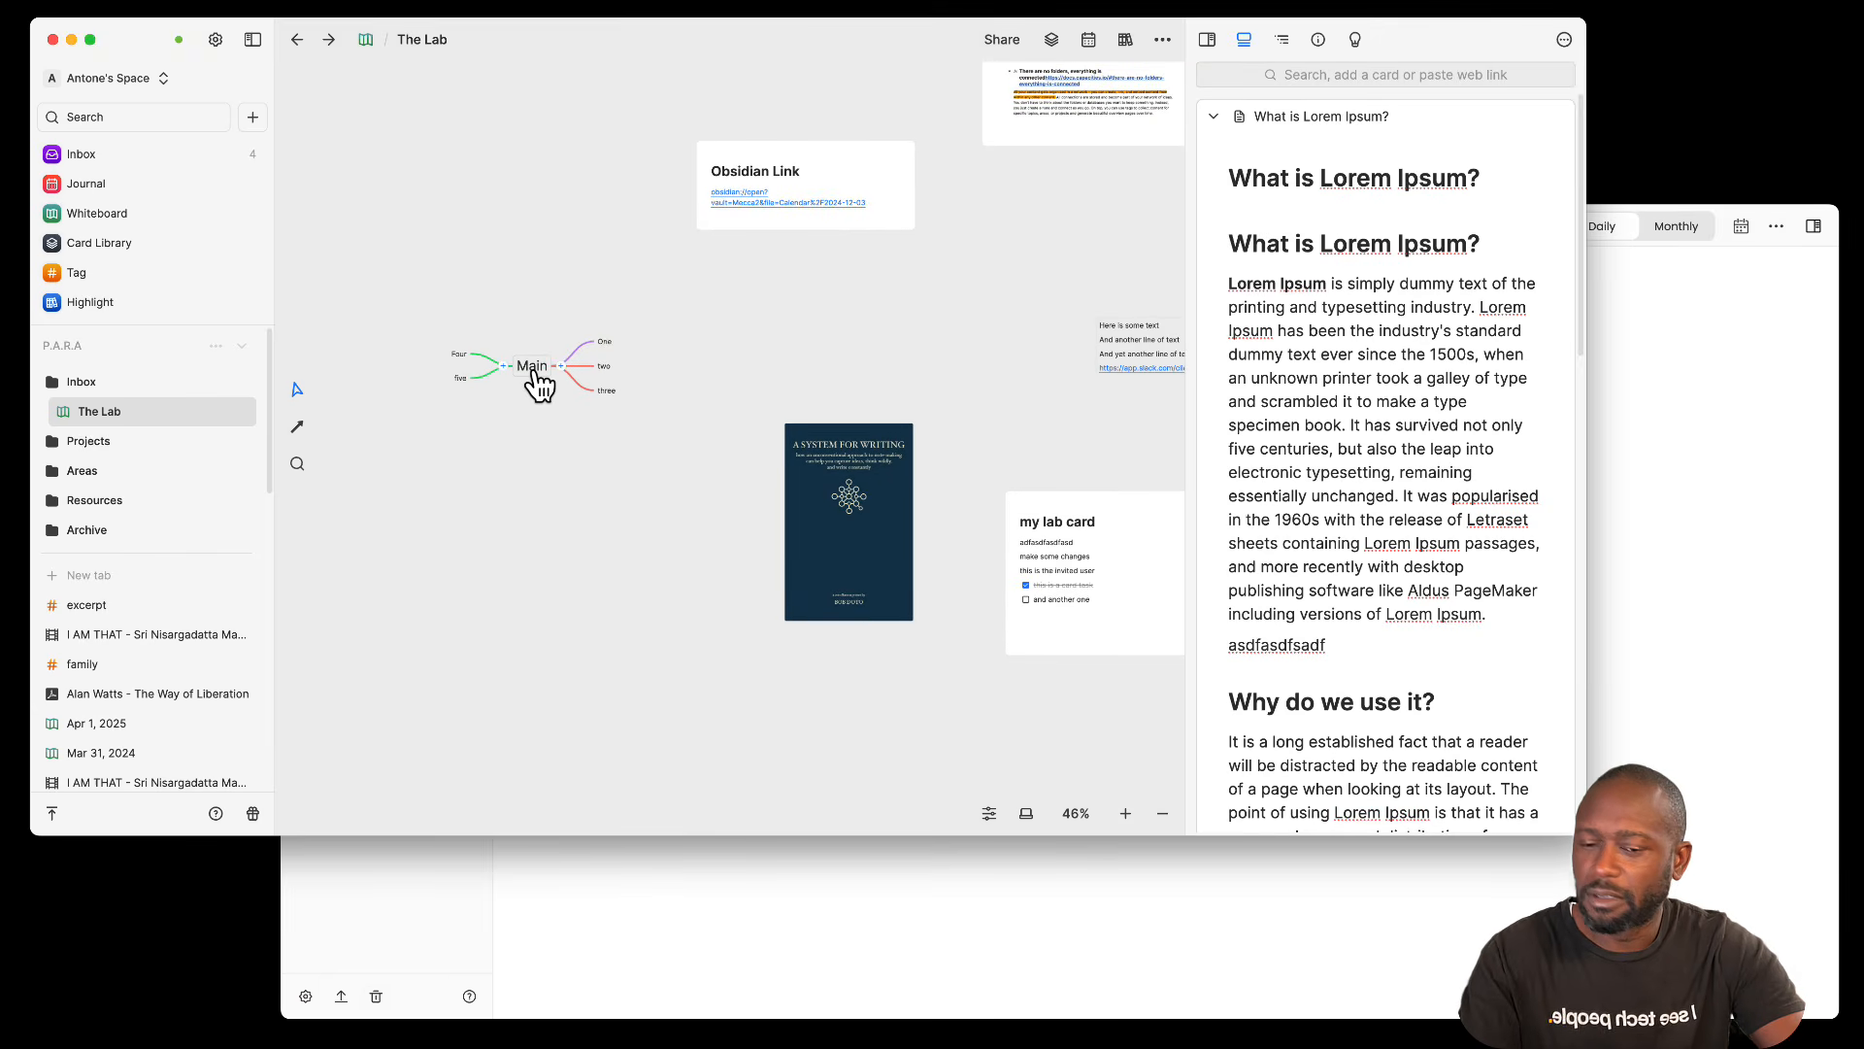
pyautogui.scroll(5, 536, 377)
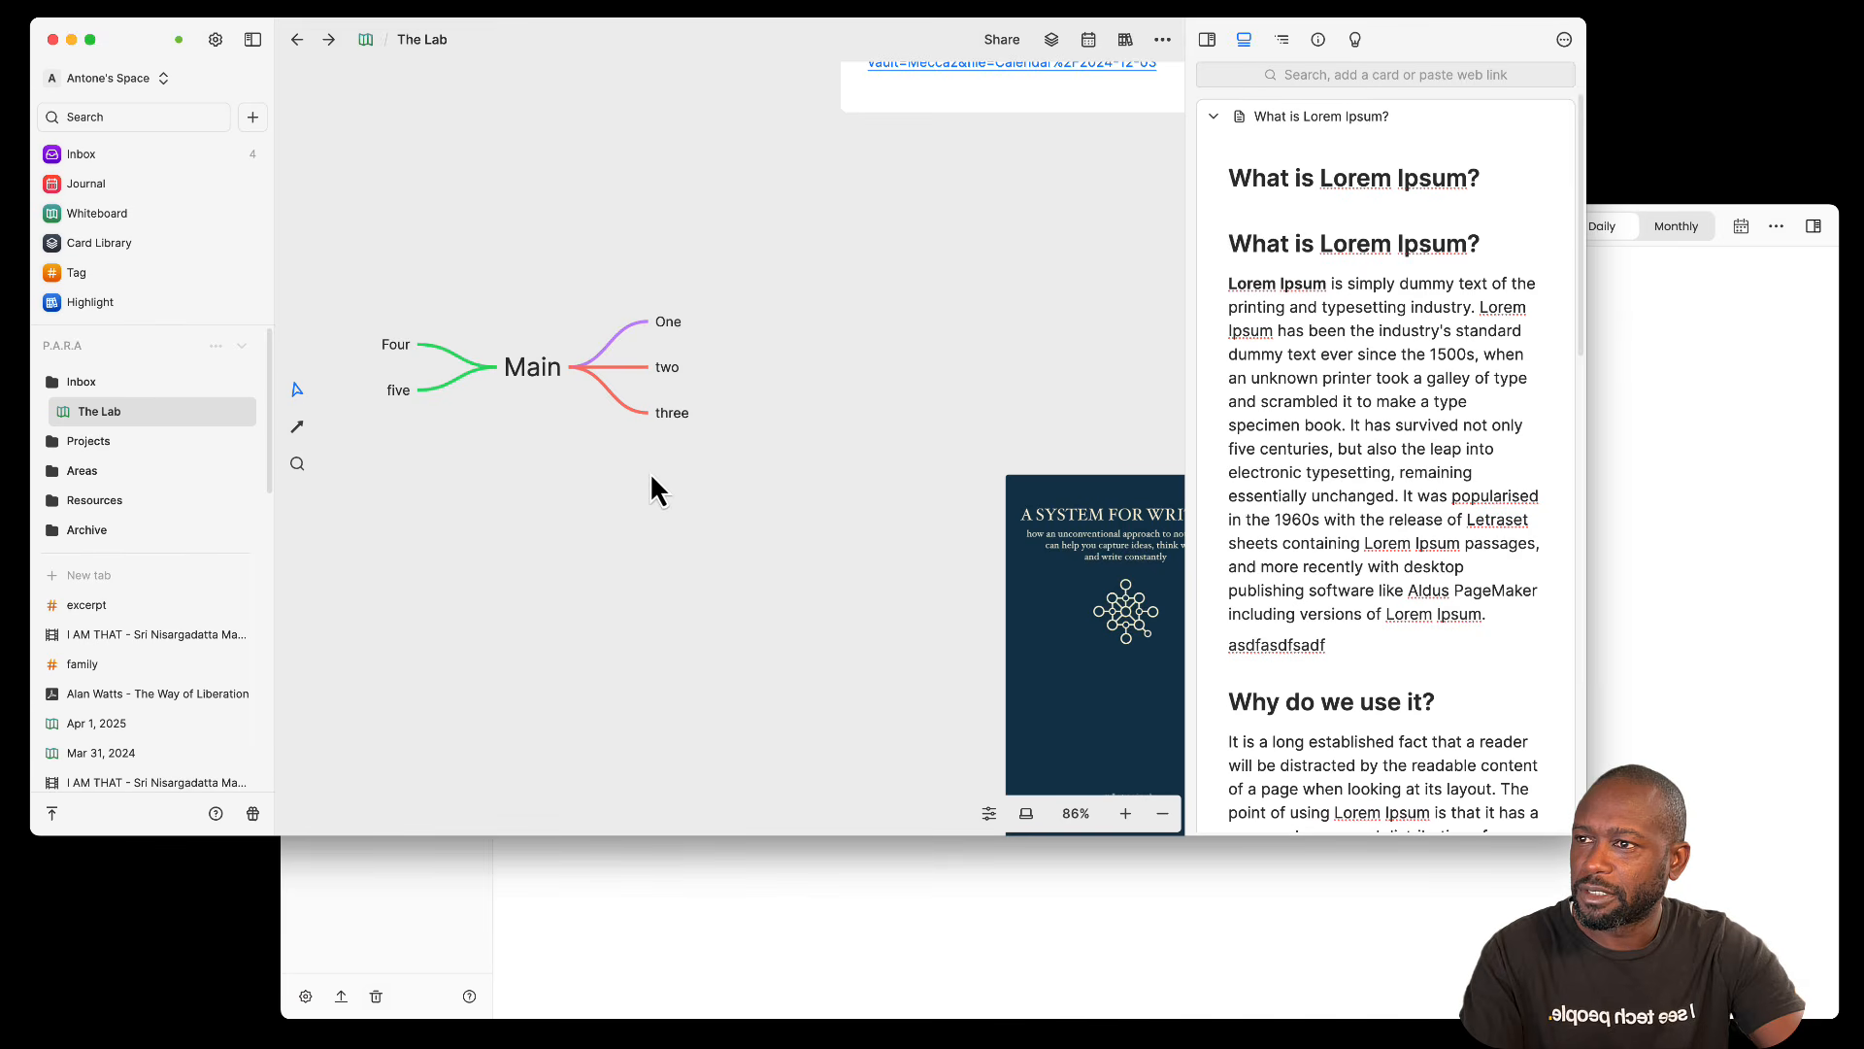
# Step: Look over the mind map above the Lorem Ipsum card, opening its "One" node for editing and leaving it without changes
pyautogui.scroll(-5, 713, 429)
pyautogui.hscroll(5, 1030, 372)
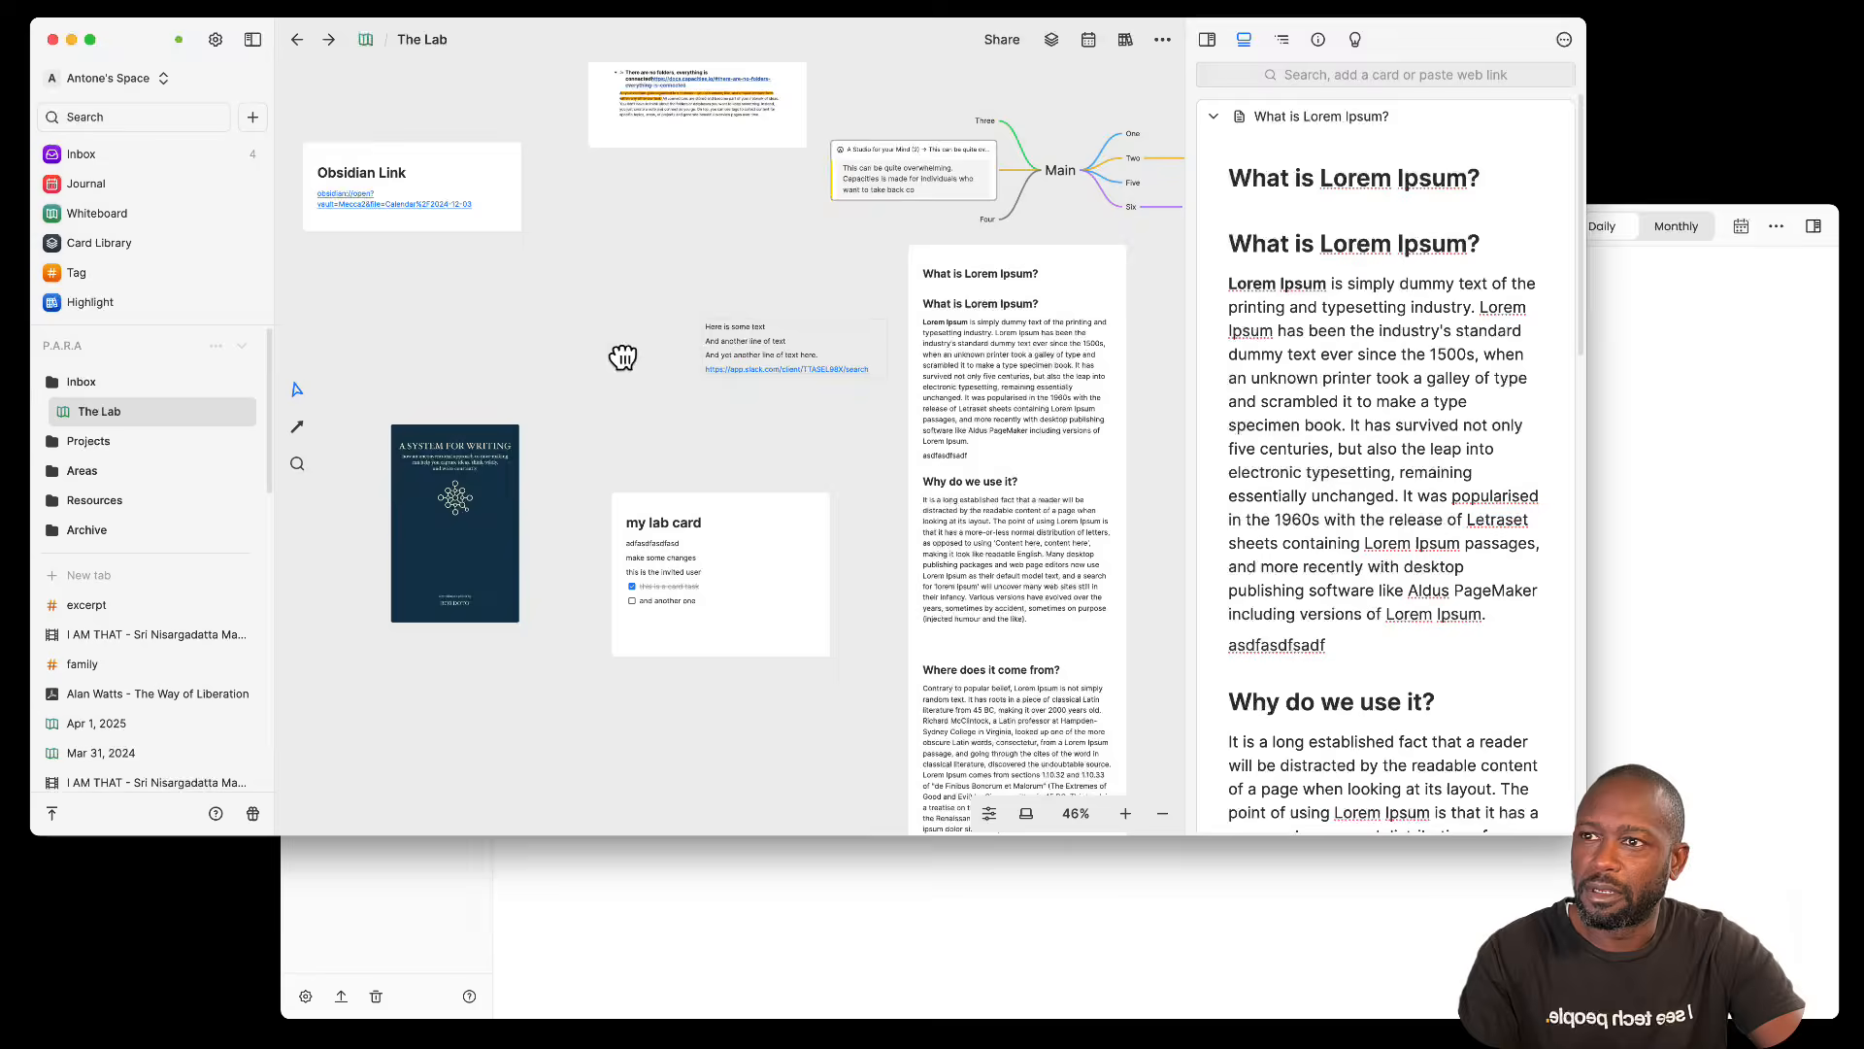
pyautogui.hscroll(3, 729, 354)
pyautogui.scroll(2, 728, 354)
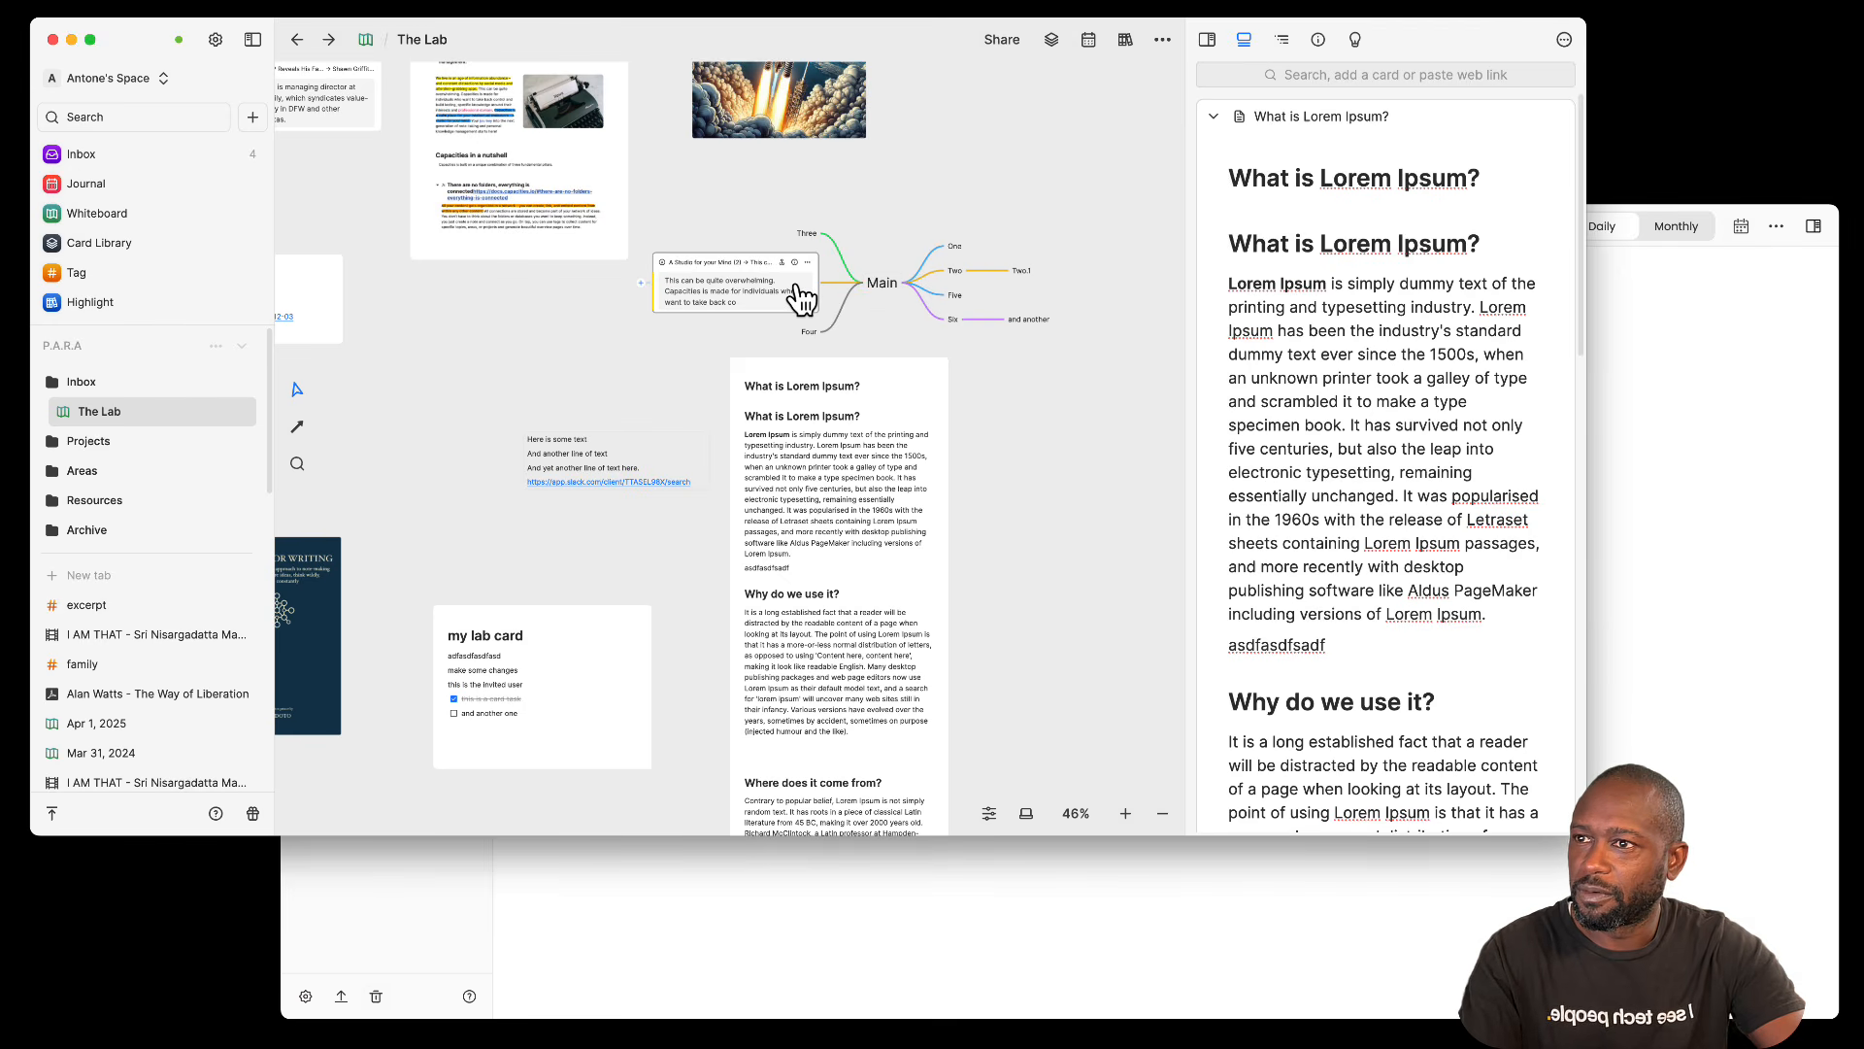
pyautogui.doubleClick(960, 250)
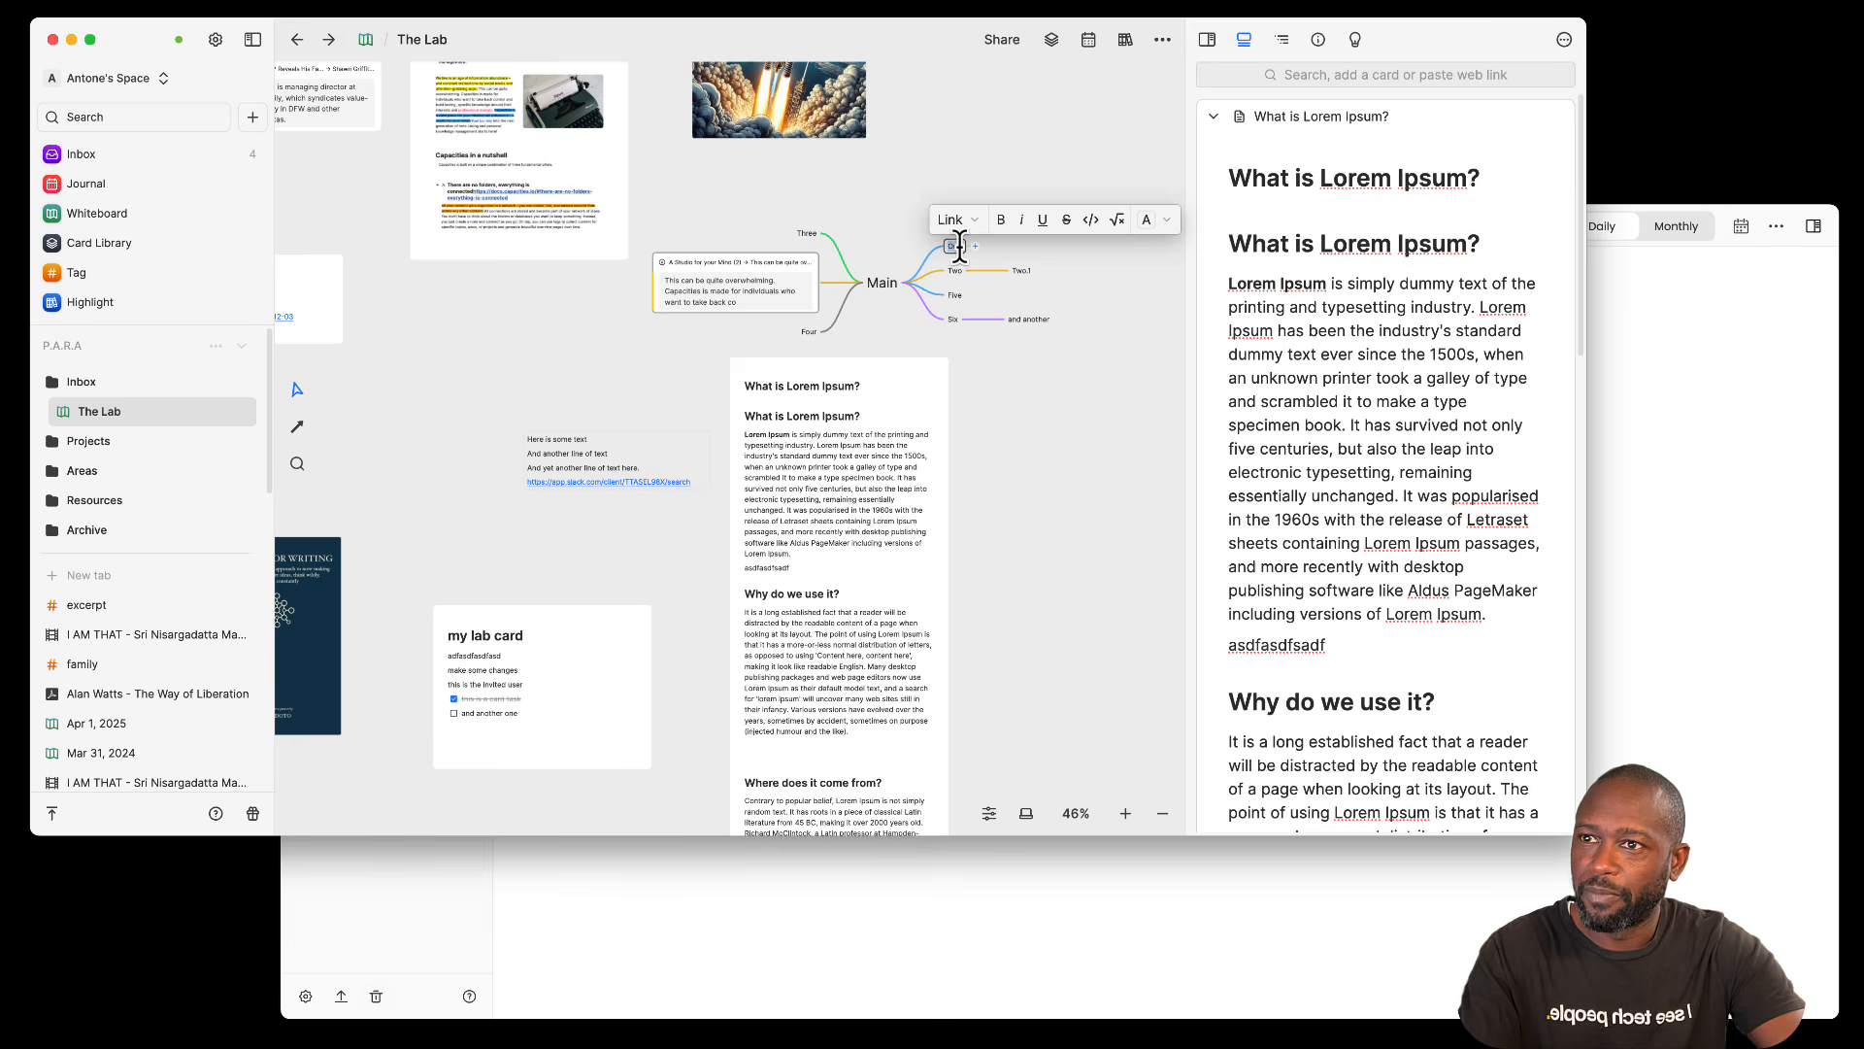
pyautogui.press('Escape')
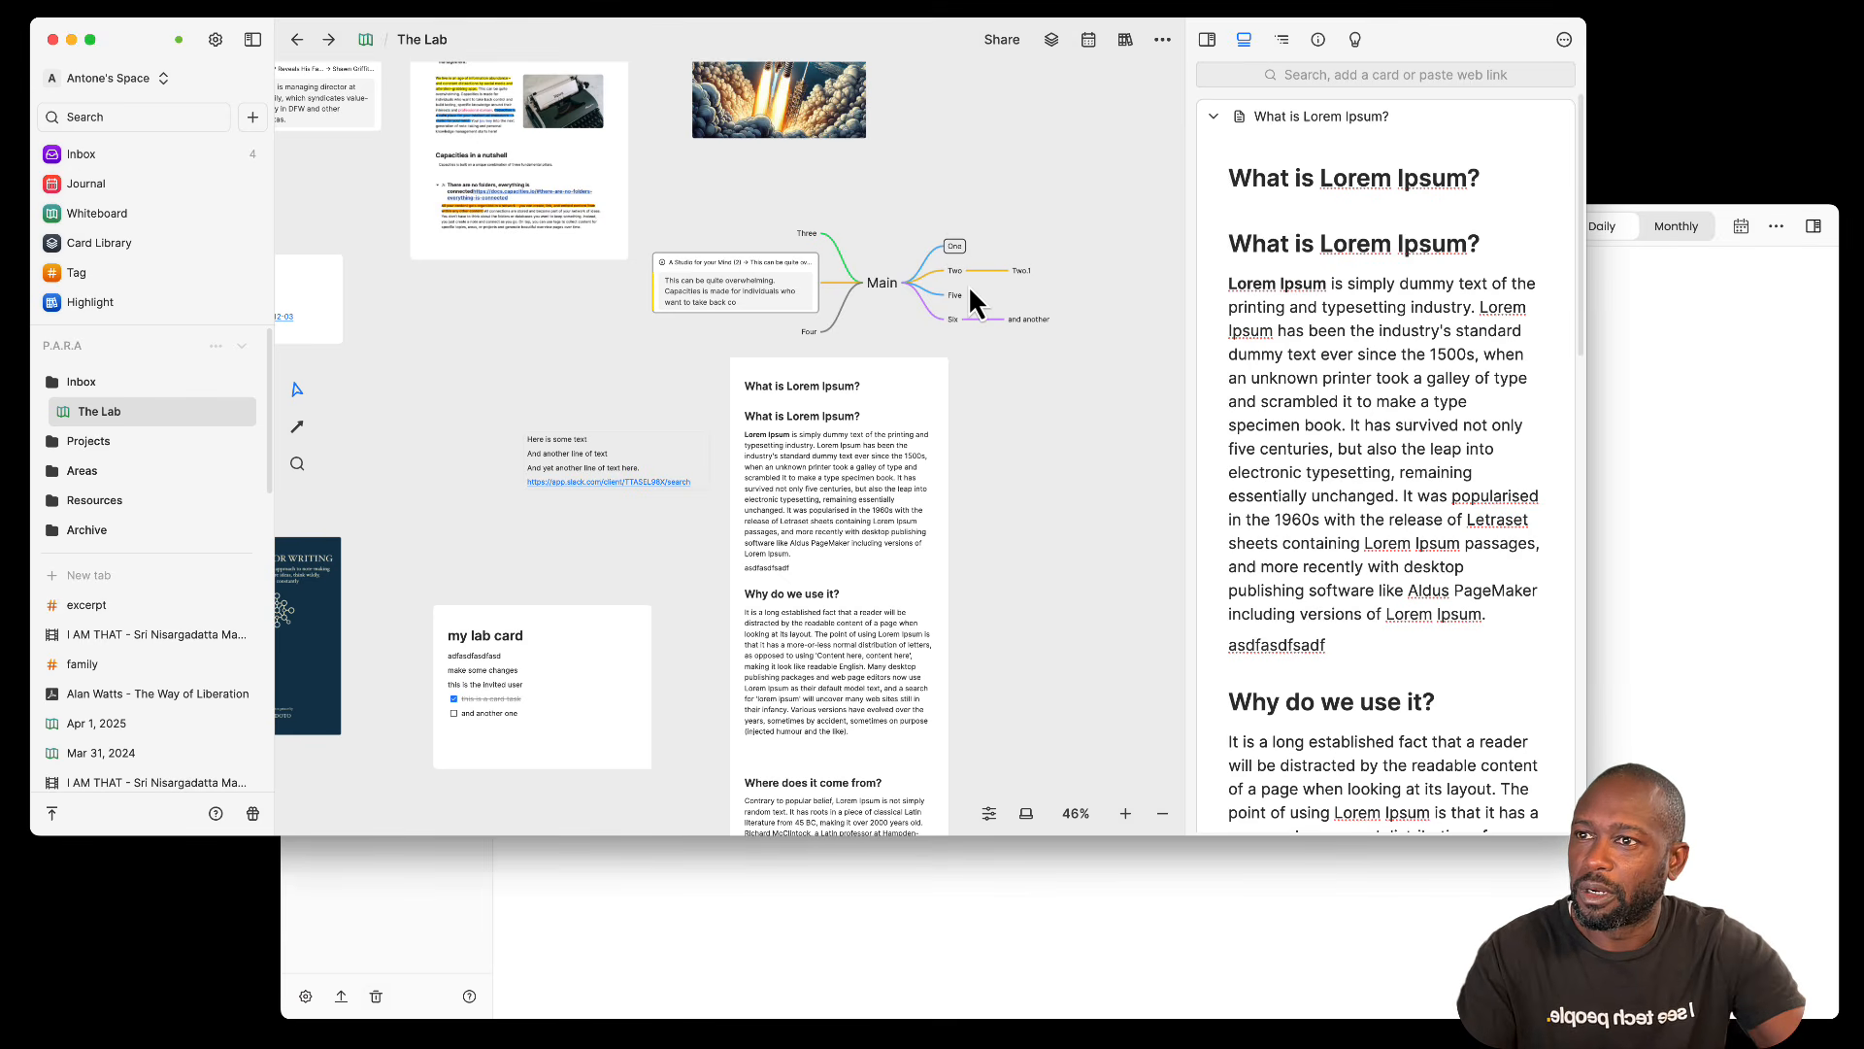
pyautogui.click(992, 357)
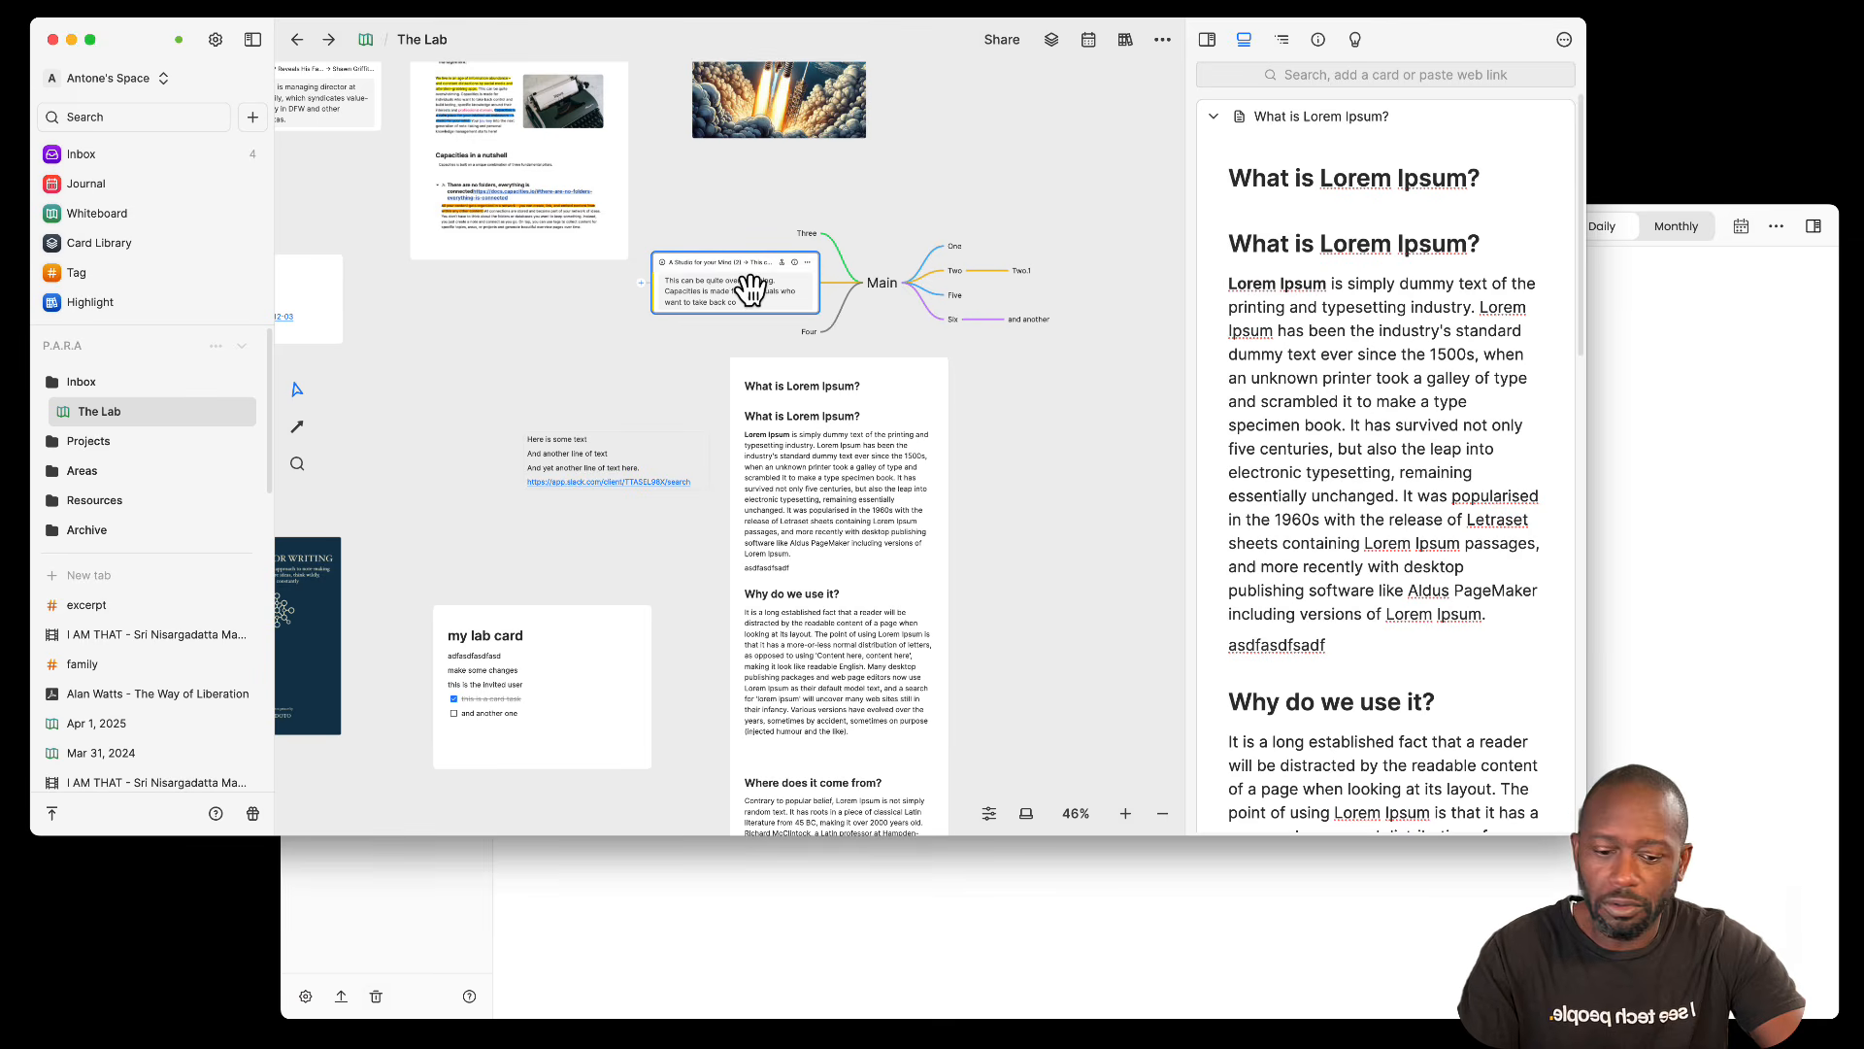
# Step: Examine the "Main" mind map on The Lab whiteboard, with its embedded highlight card and the surrounding cards
pyautogui.scroll(5, 751, 289)
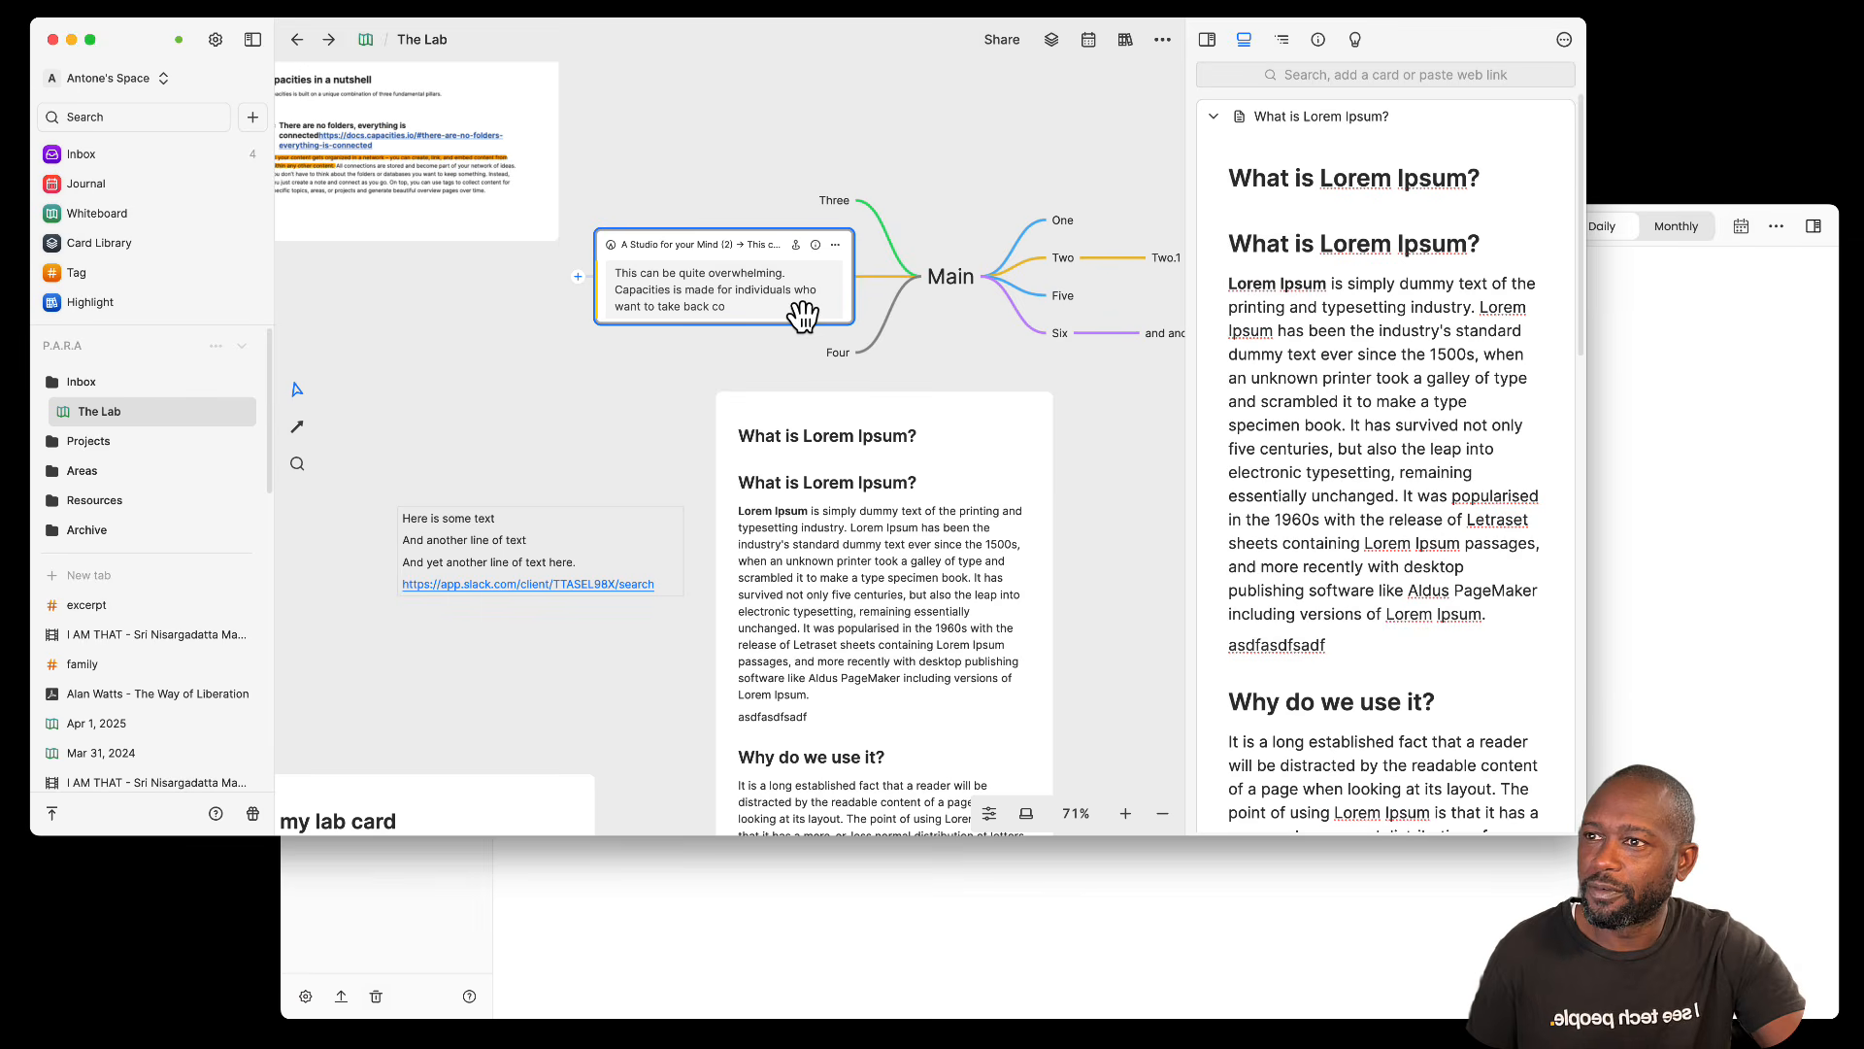
pyautogui.scroll(-1, 812, 312)
pyautogui.scroll(1, 813, 311)
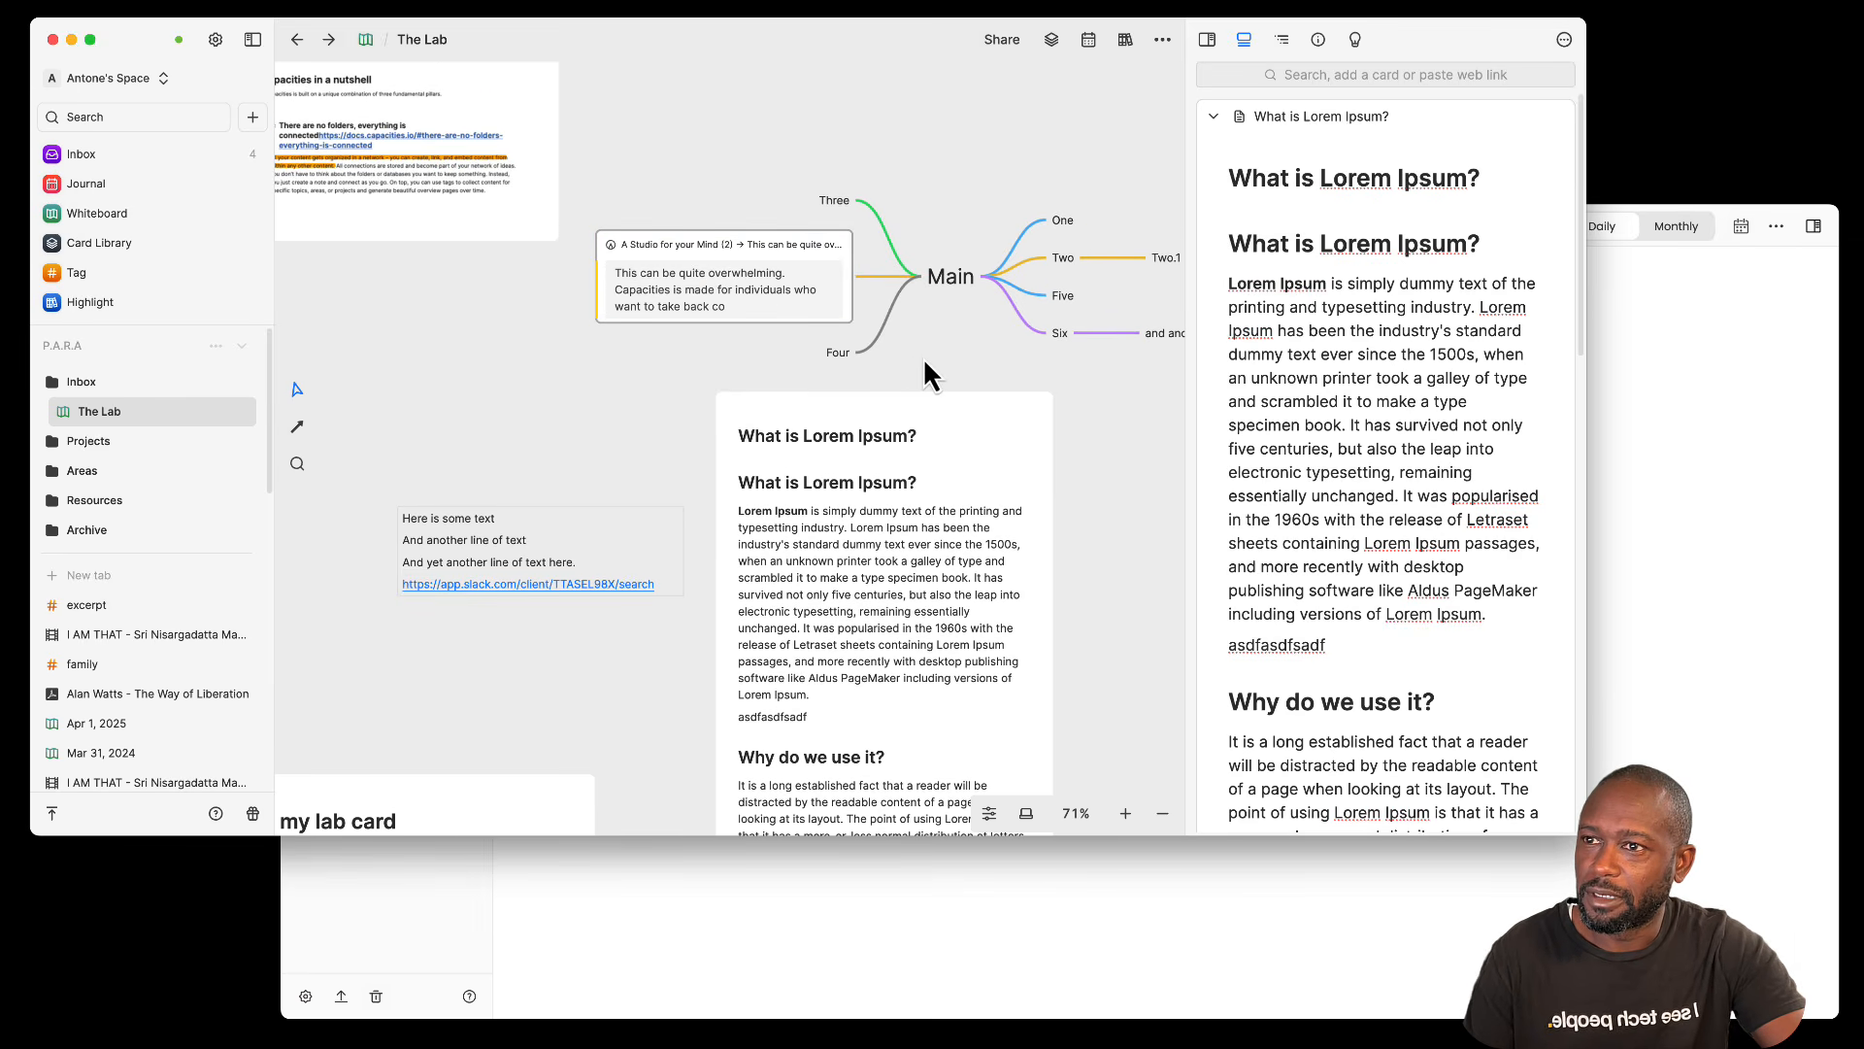
pyautogui.scroll(-2, 941, 312)
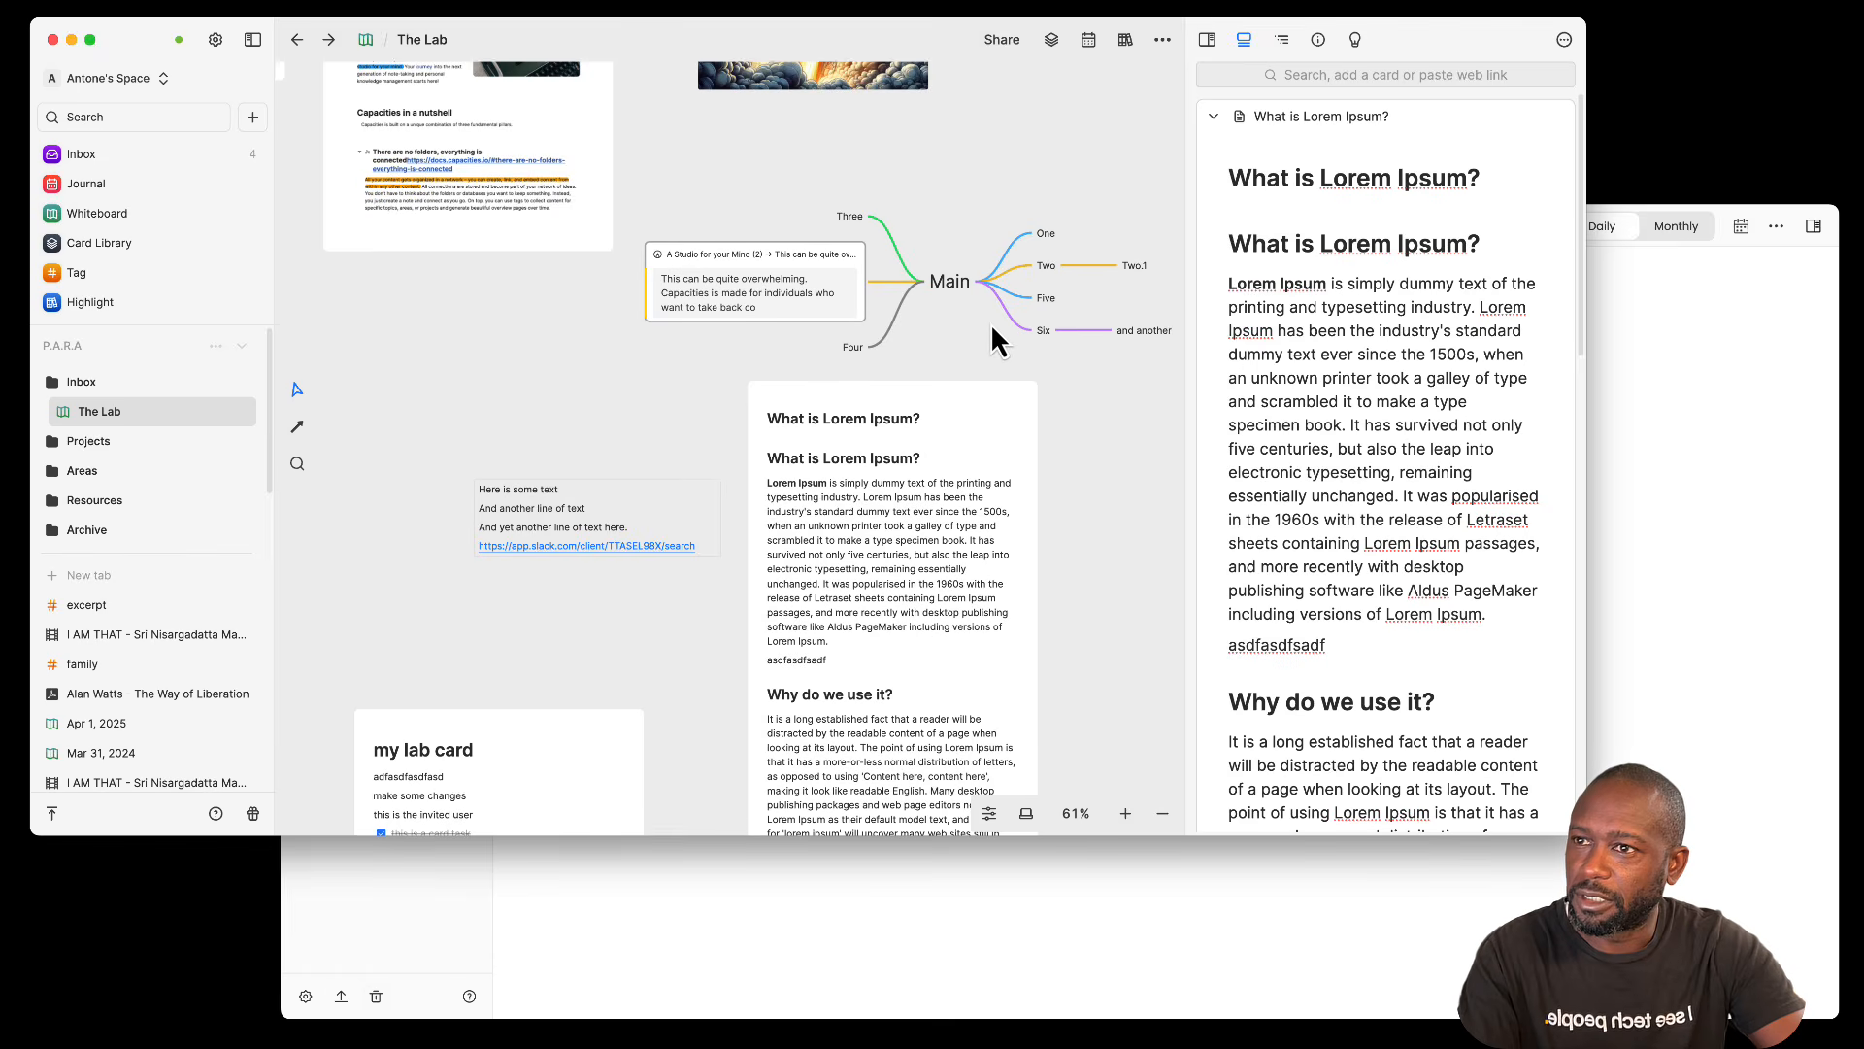
pyautogui.moveTo(990, 323); pyautogui.dragTo(839, 333)
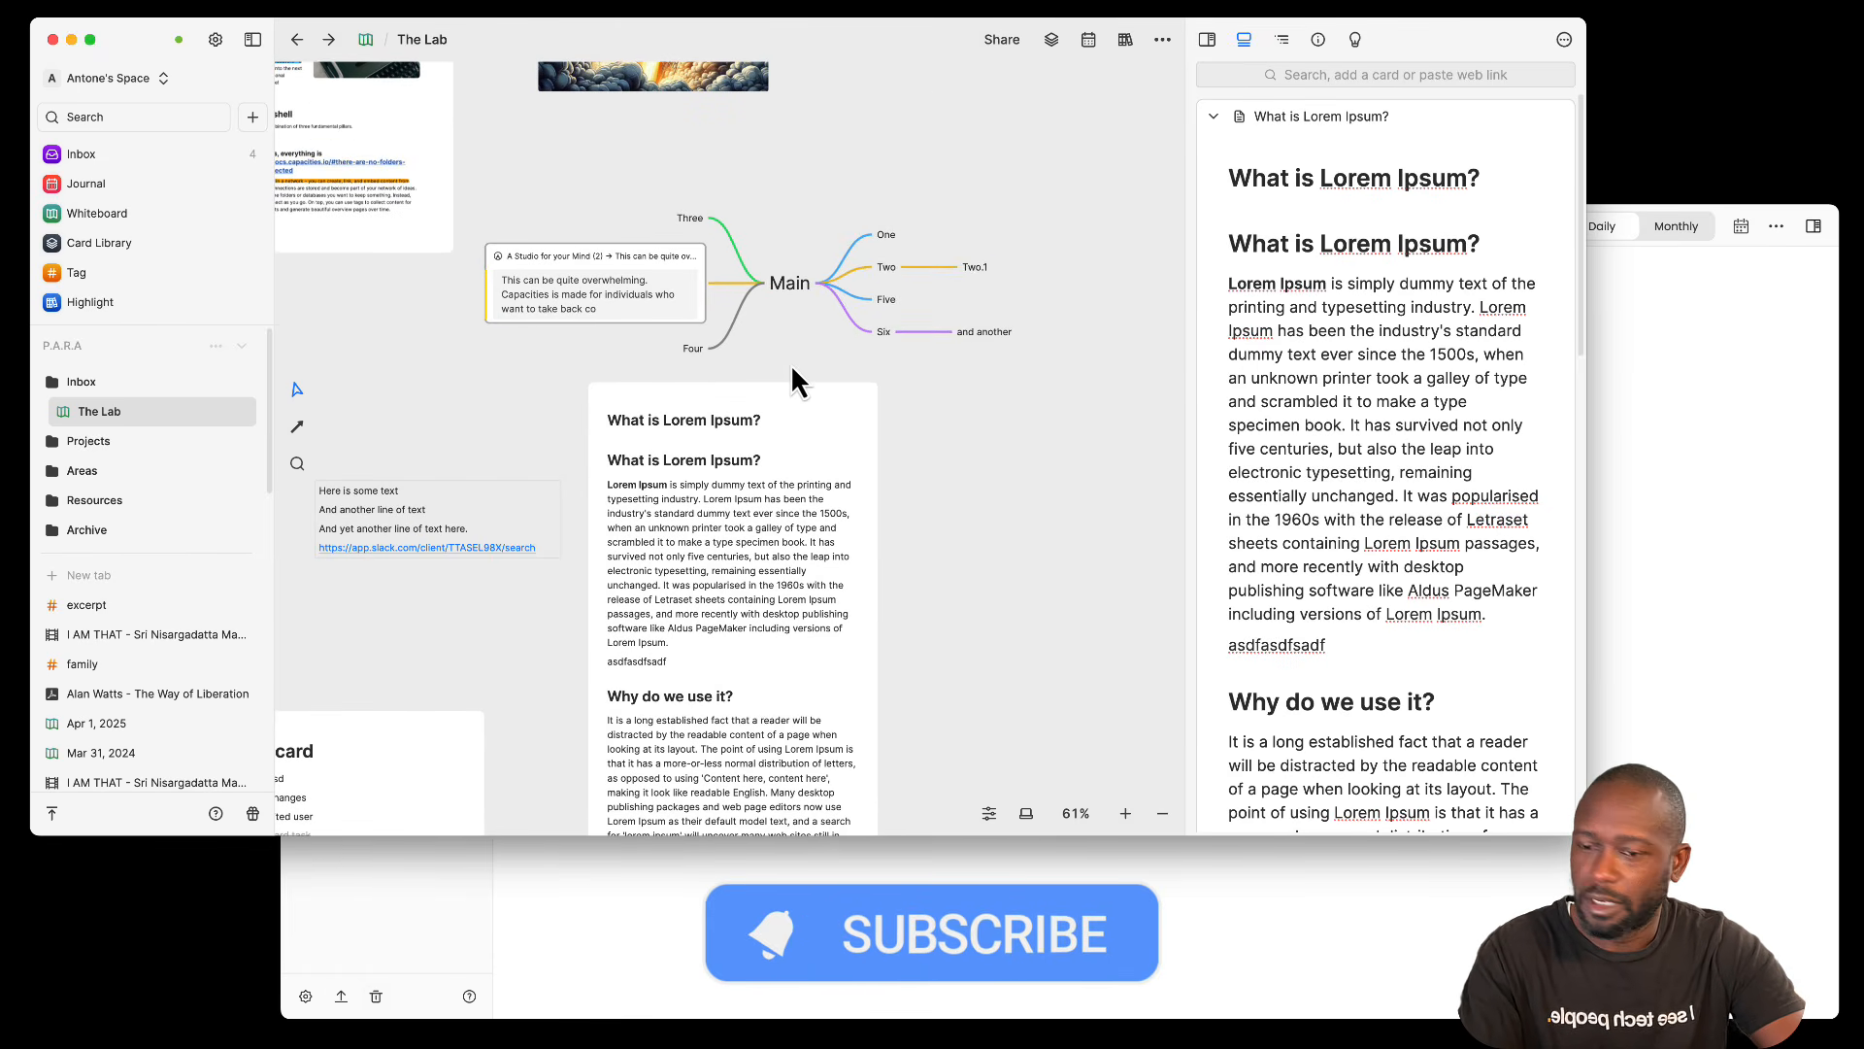
pyautogui.scroll(-3, 795, 367)
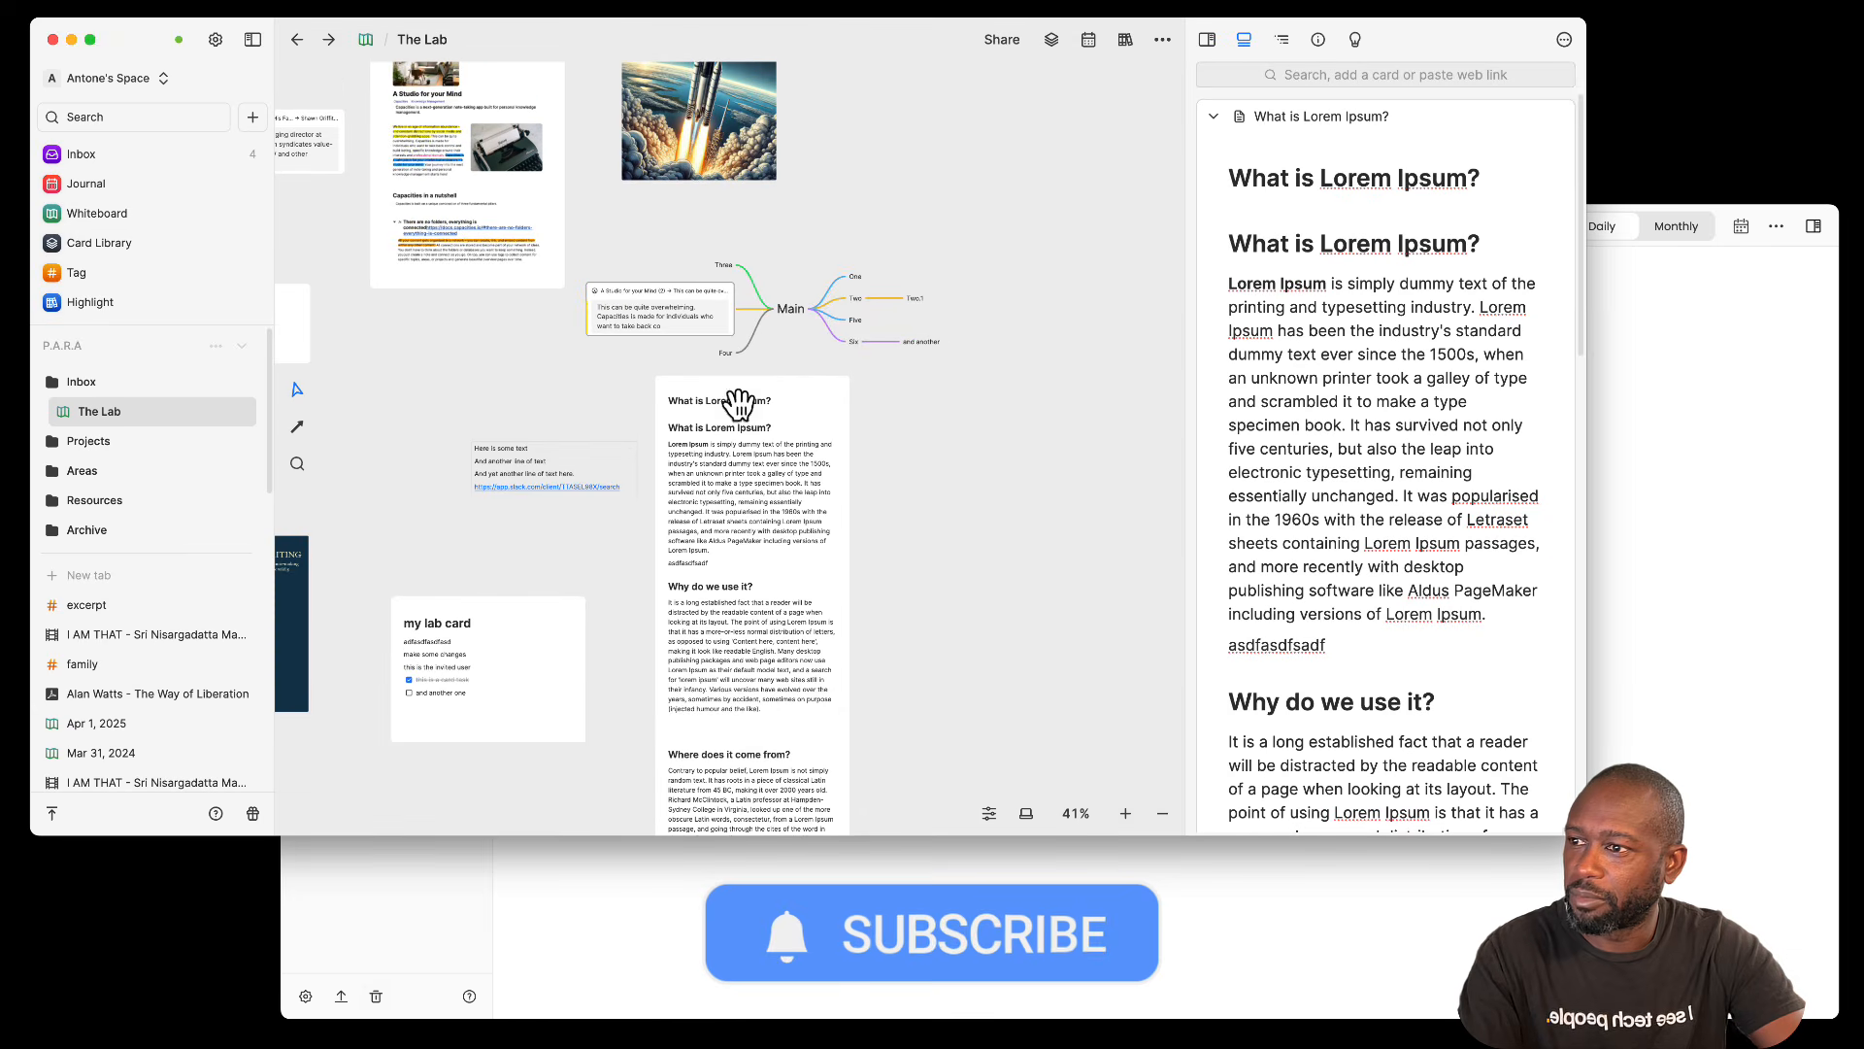
pyautogui.scroll(3, 456, 514)
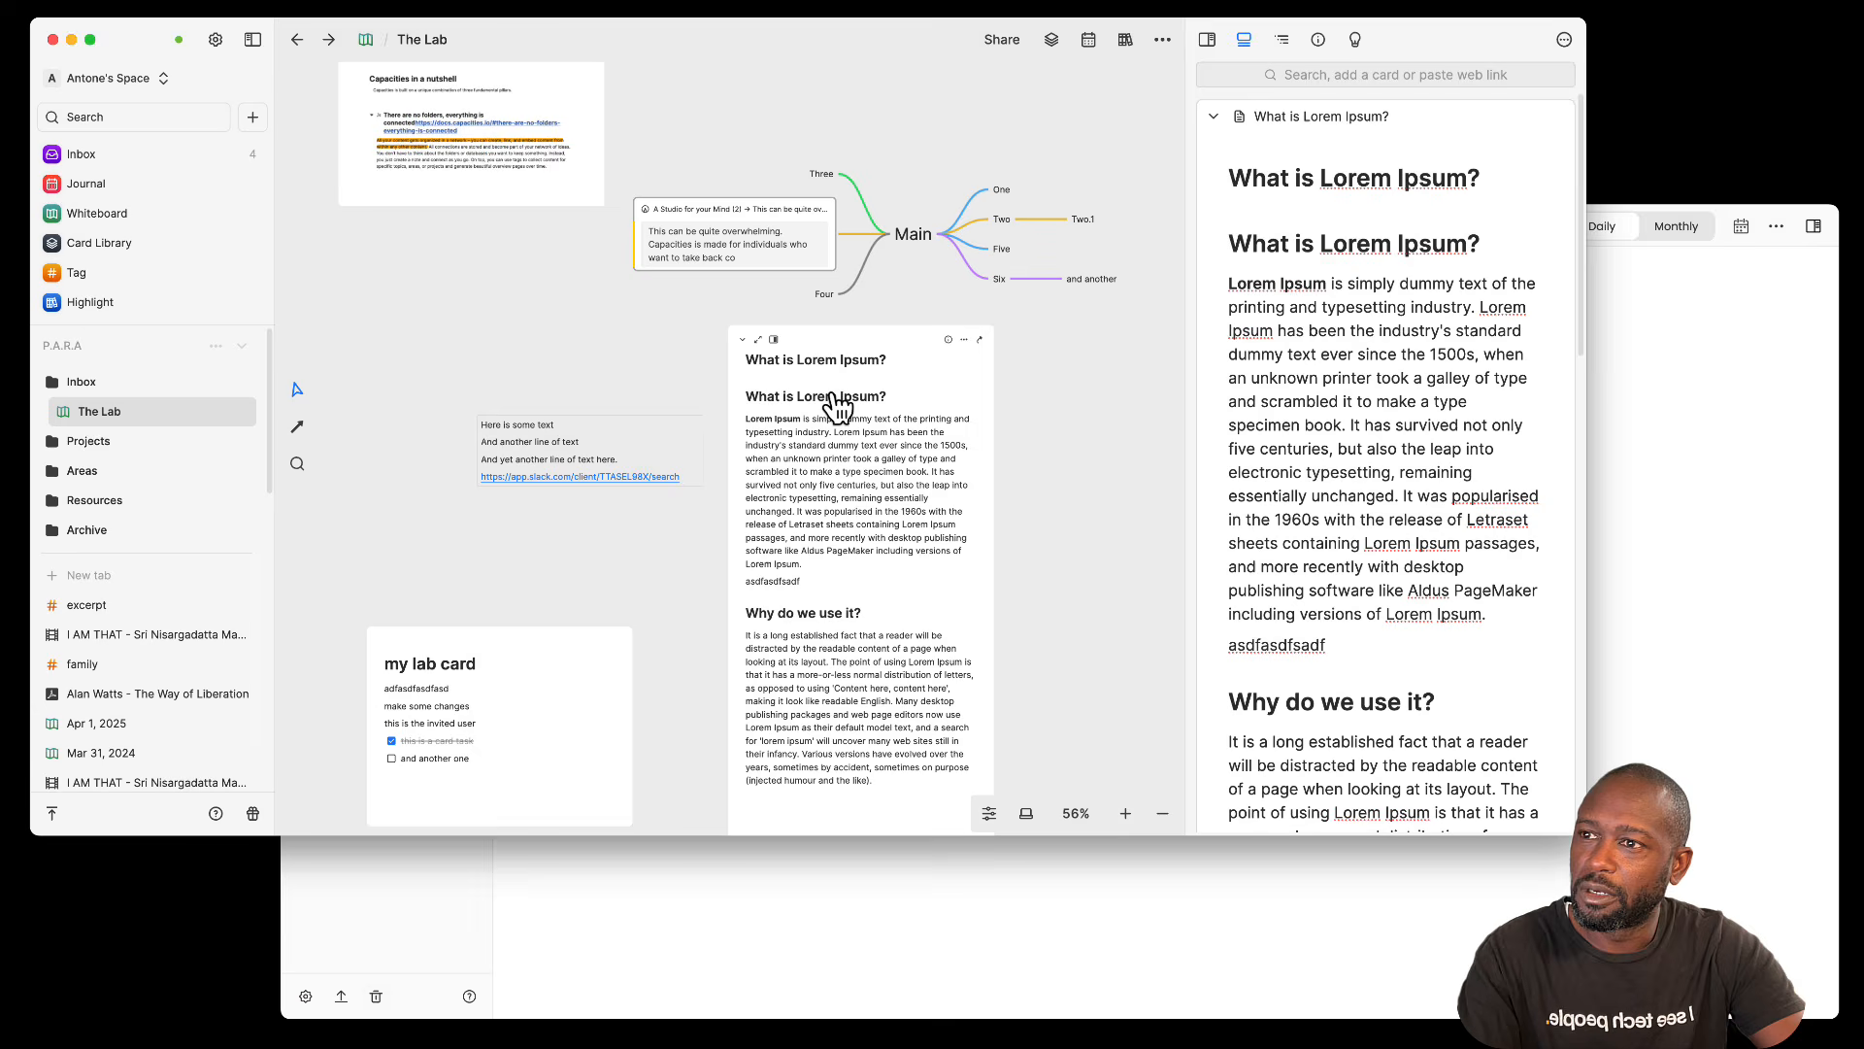
# Step: Return to Heptabase's whiteboard overview and look over the arrangement of whiteboards, from PKM & LifeOS Framework to Apr 1, 2025
pyautogui.click(1609, 403)
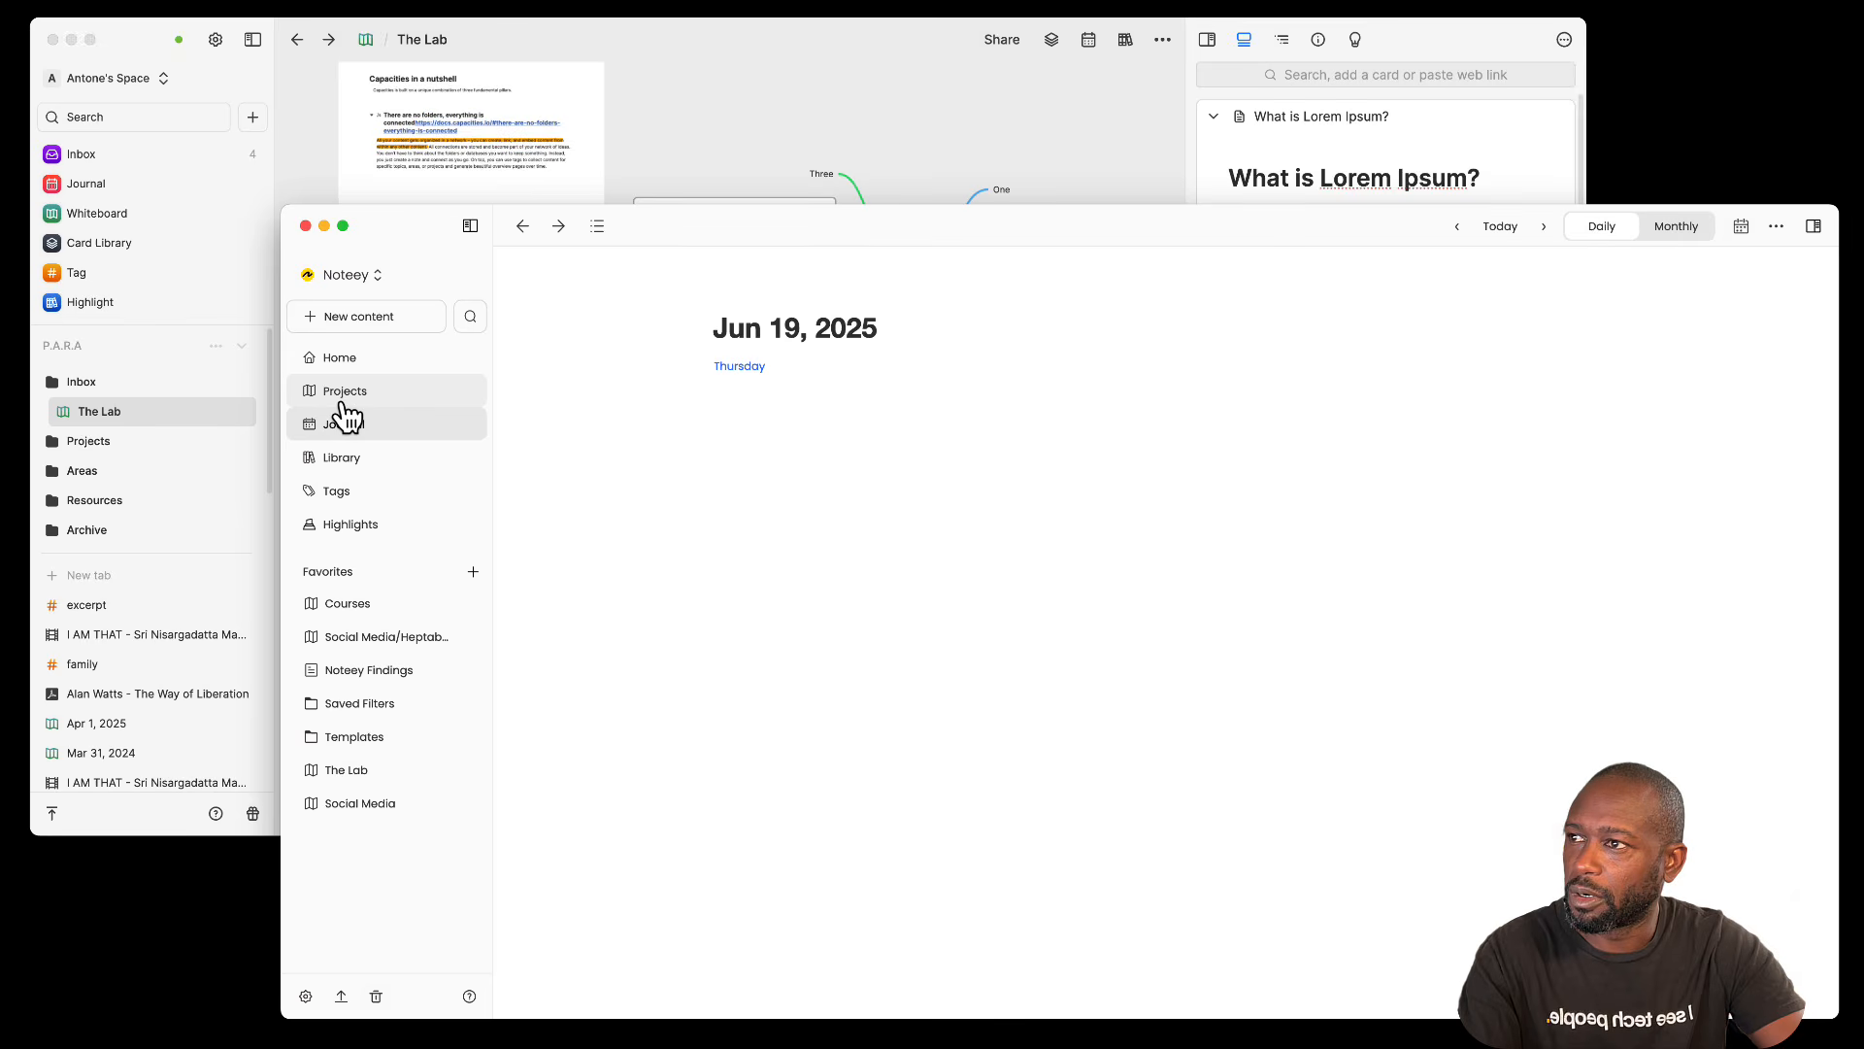
pyautogui.click(677, 154)
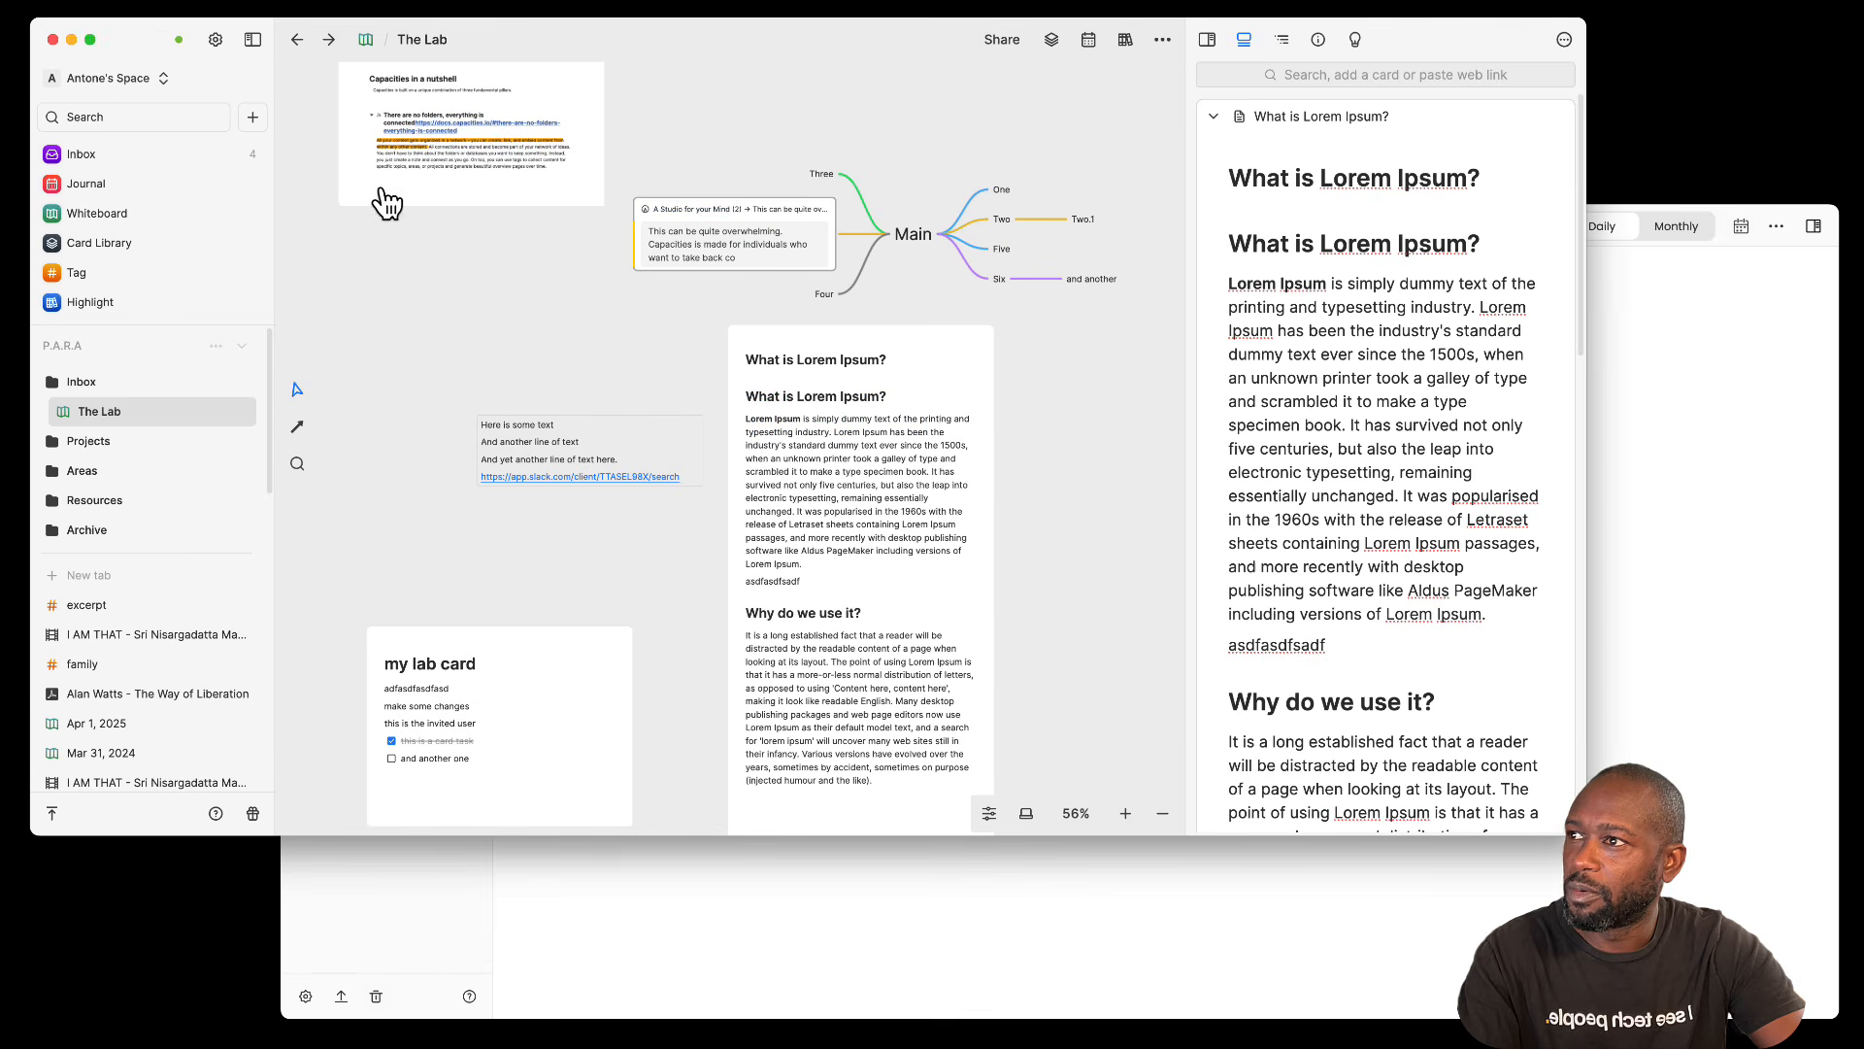
pyautogui.click(94, 215)
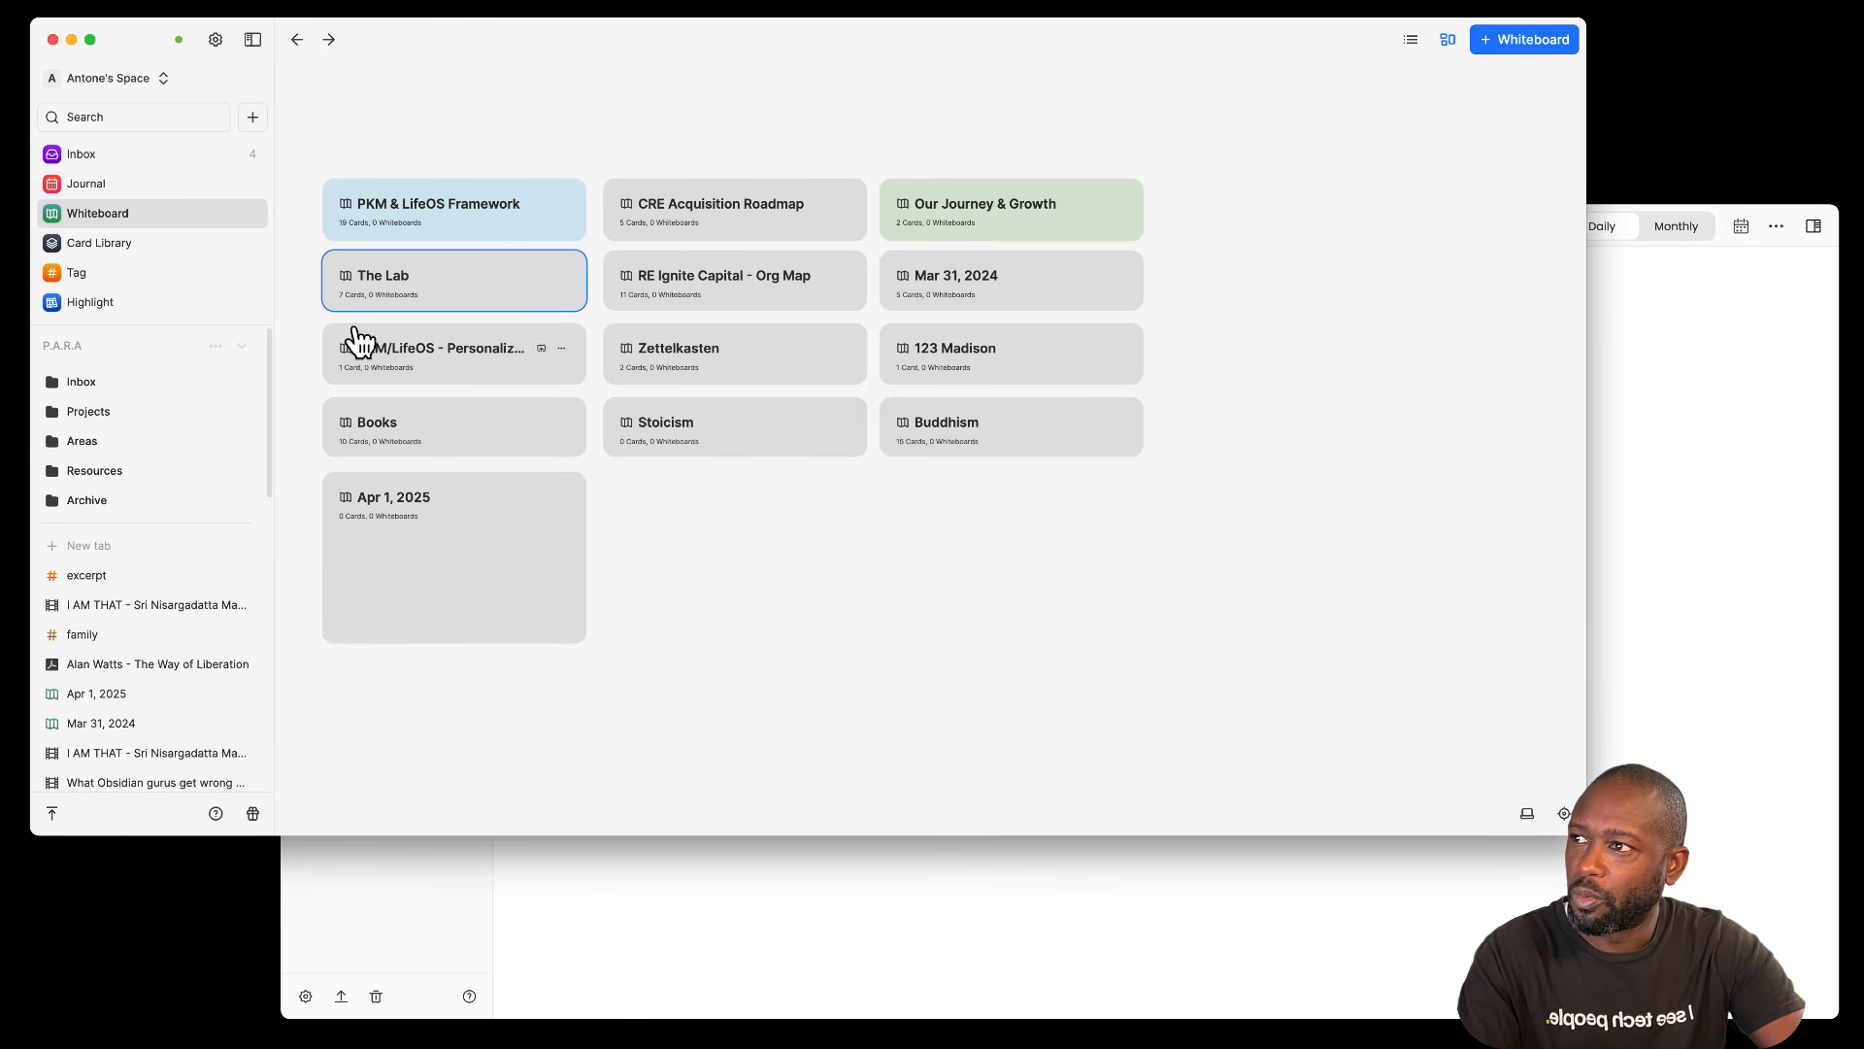
pyautogui.click(815, 150)
pyautogui.moveTo(855, 198); pyautogui.dragTo(774, 137)
pyautogui.moveTo(540, 126); pyautogui.dragTo(608, 133)
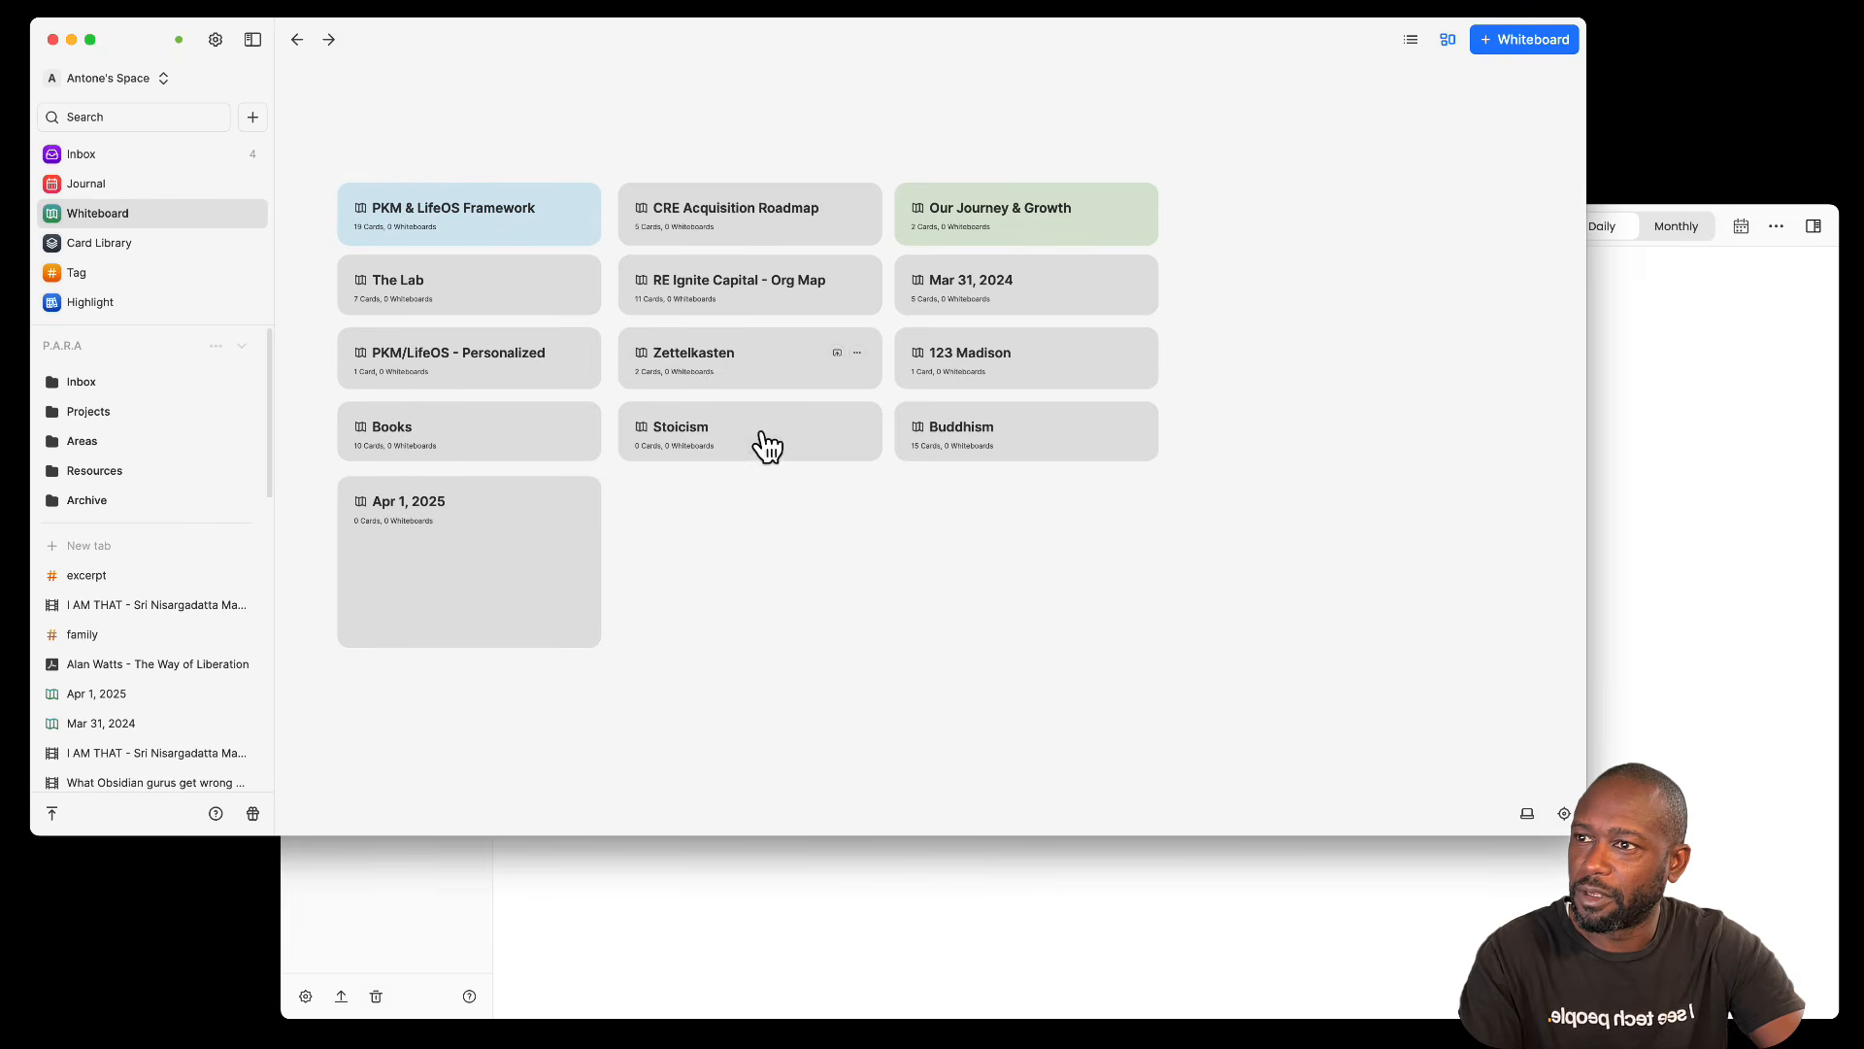
pyautogui.moveTo(766, 559); pyautogui.dragTo(864, 547)
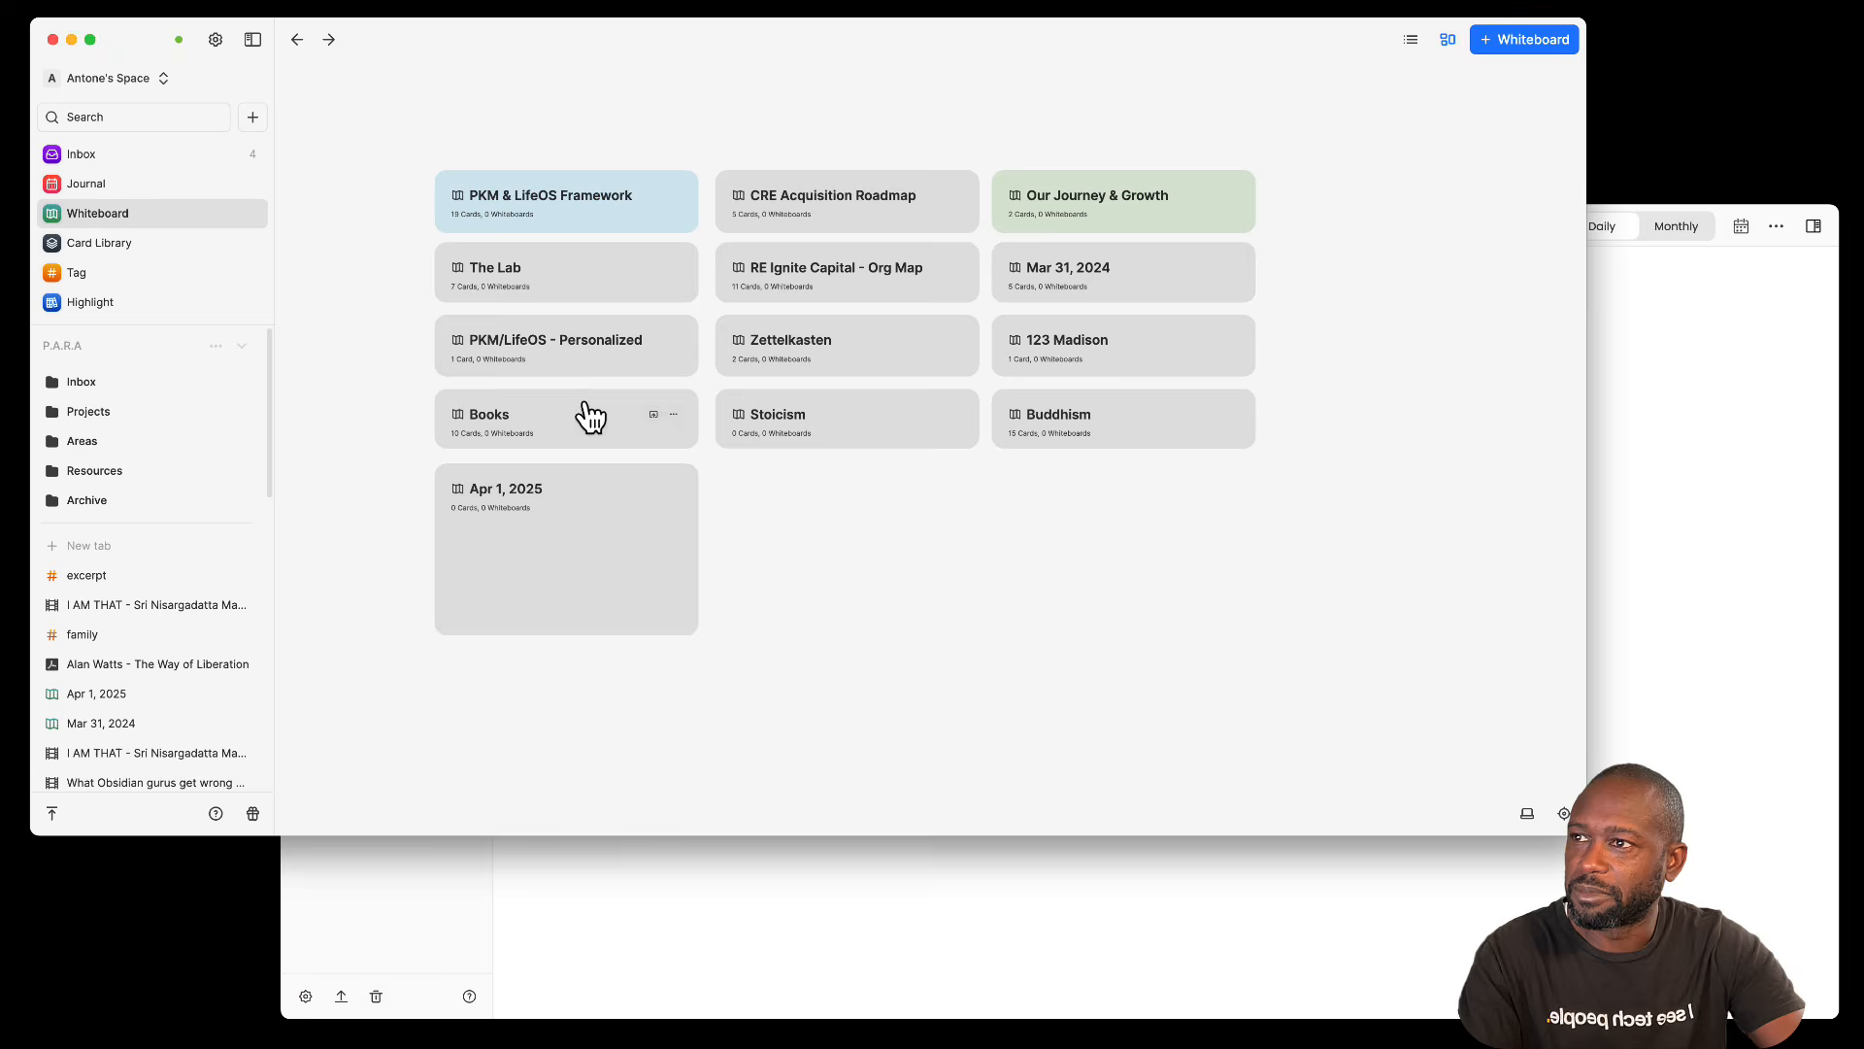
pyautogui.scroll(3, 489, 236)
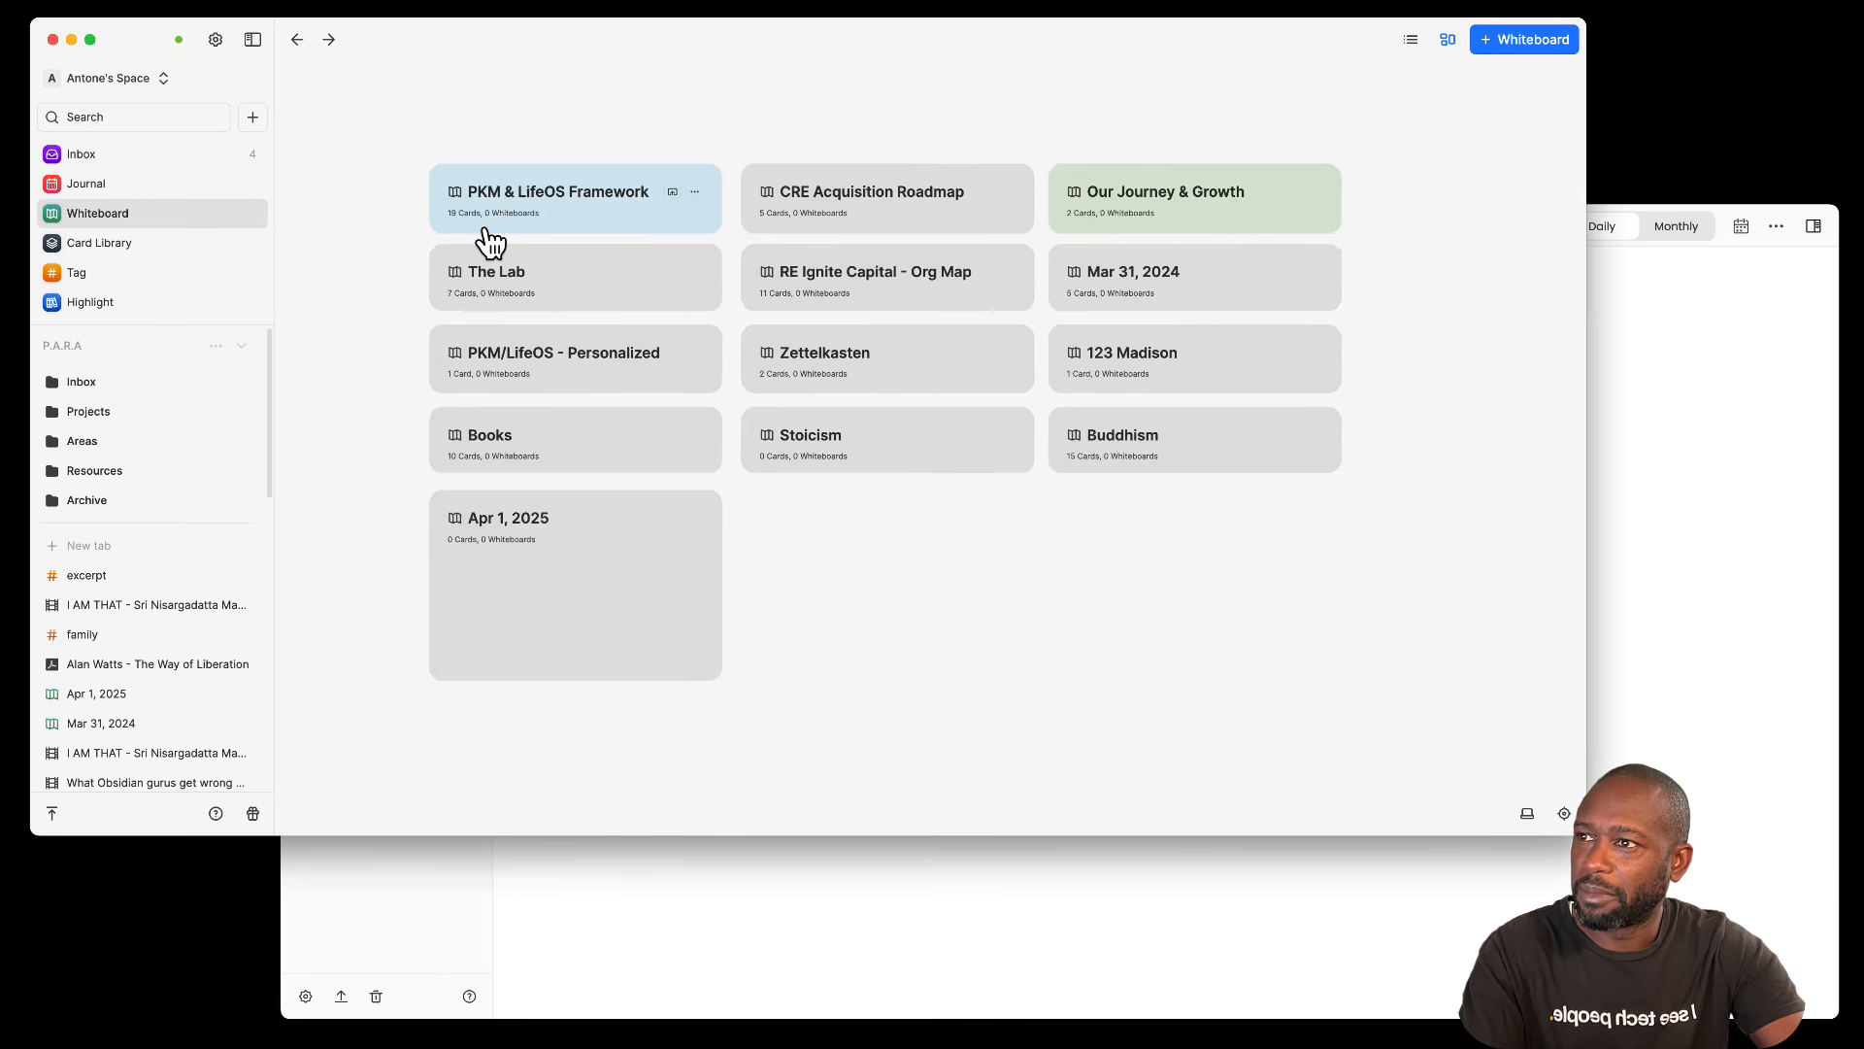
pyautogui.moveTo(1094, 645); pyautogui.dragTo(1003, 611)
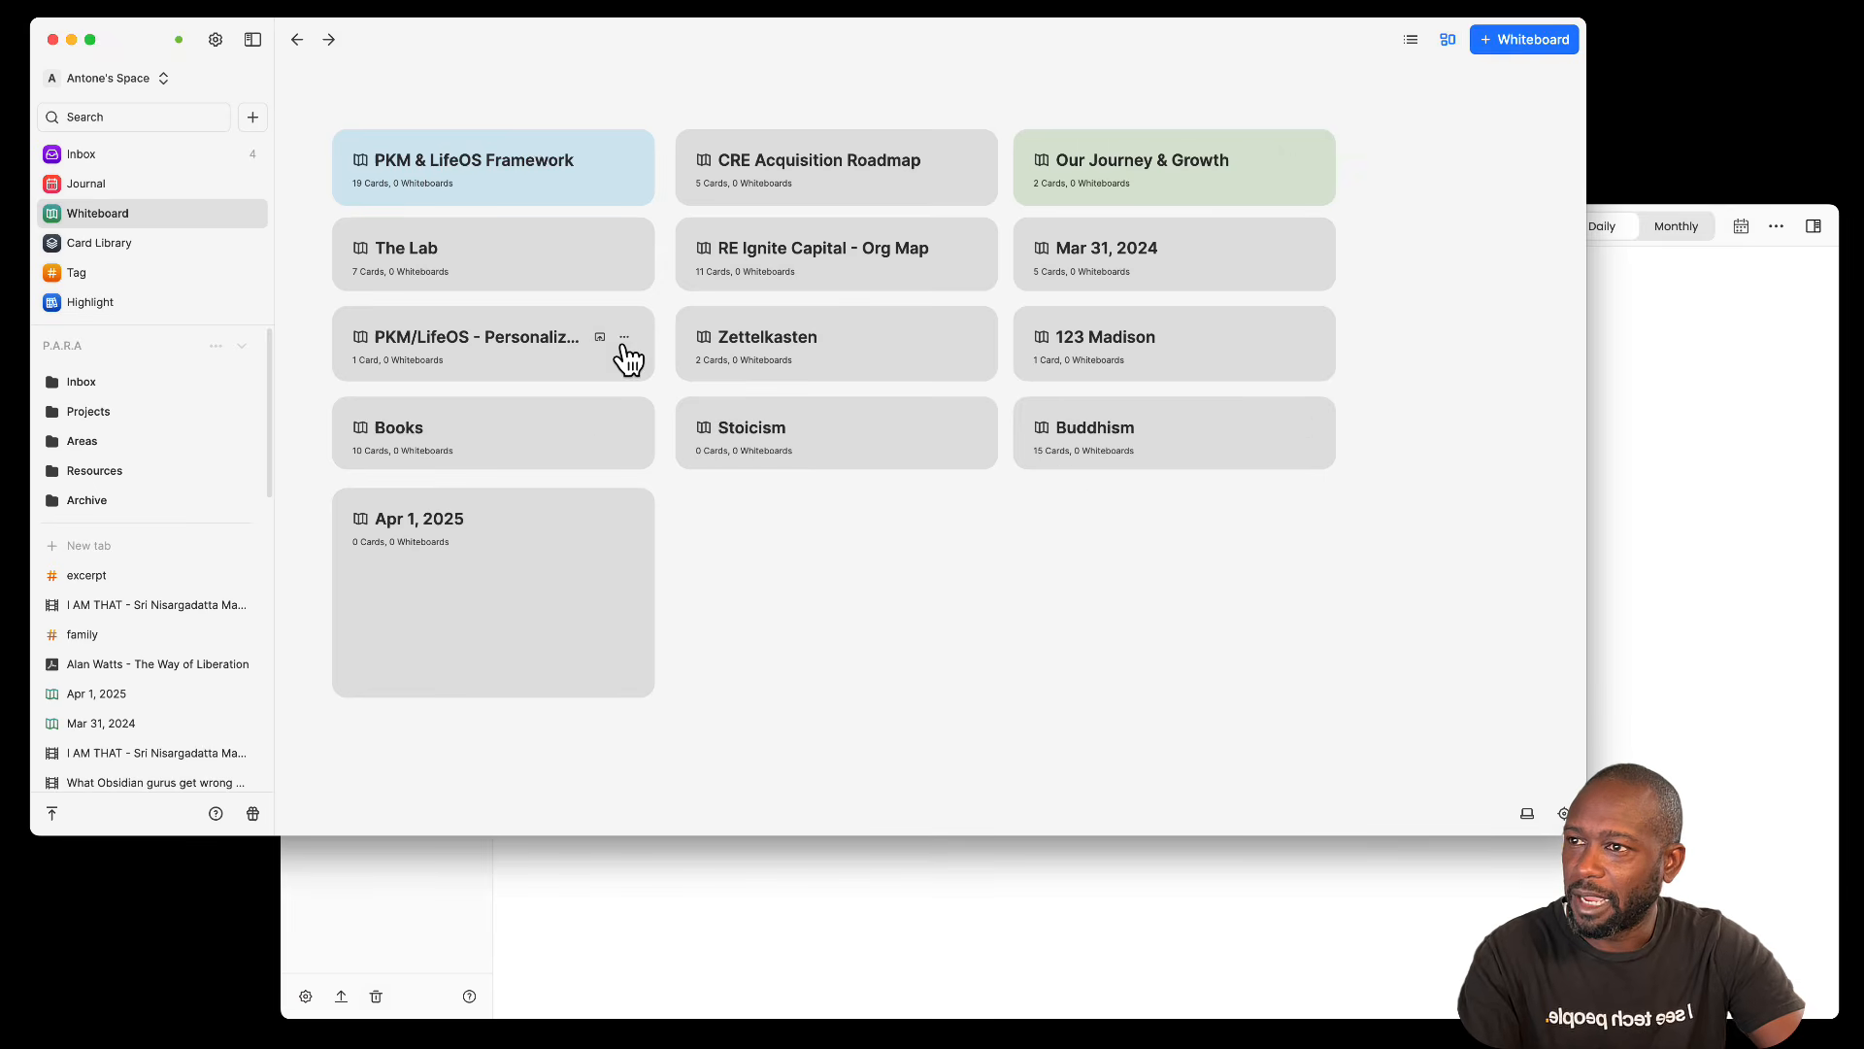
# Step: Switch to Noteey, open the Projects overview and look through all the project tiles
pyautogui.click(1038, 877)
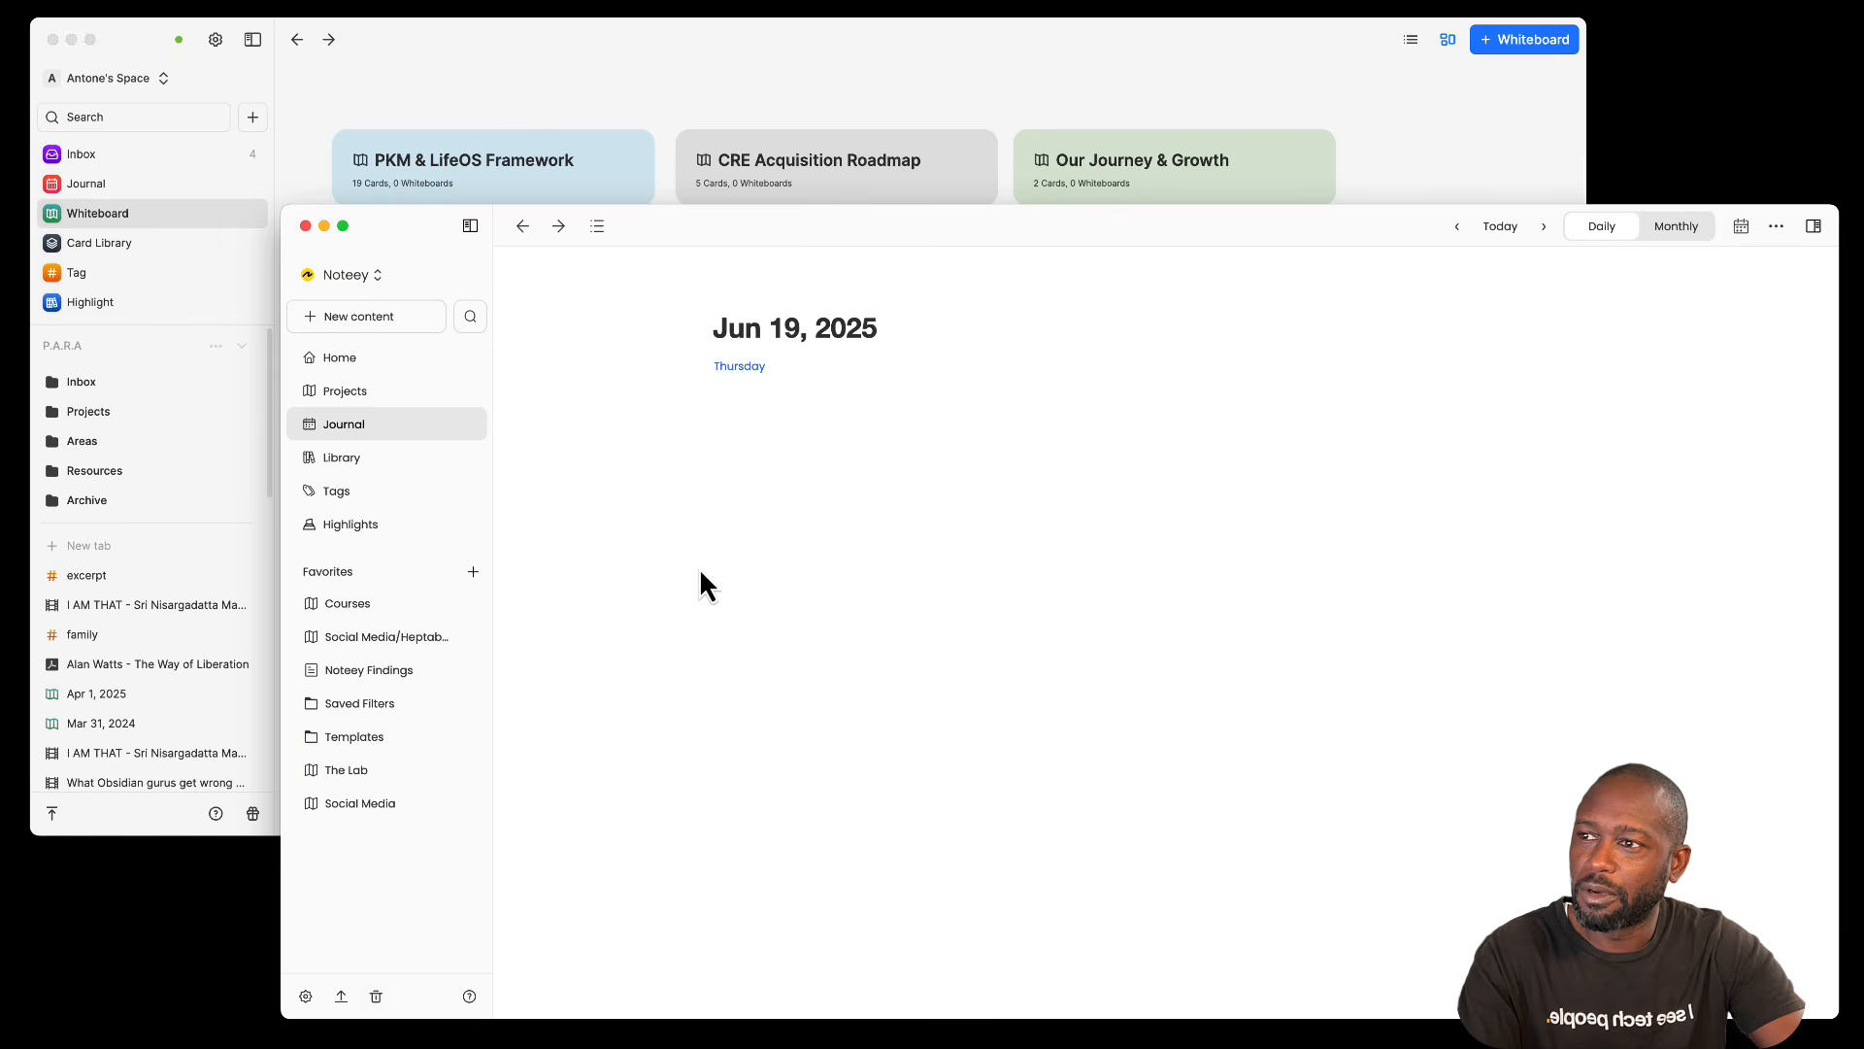
pyautogui.click(344, 392)
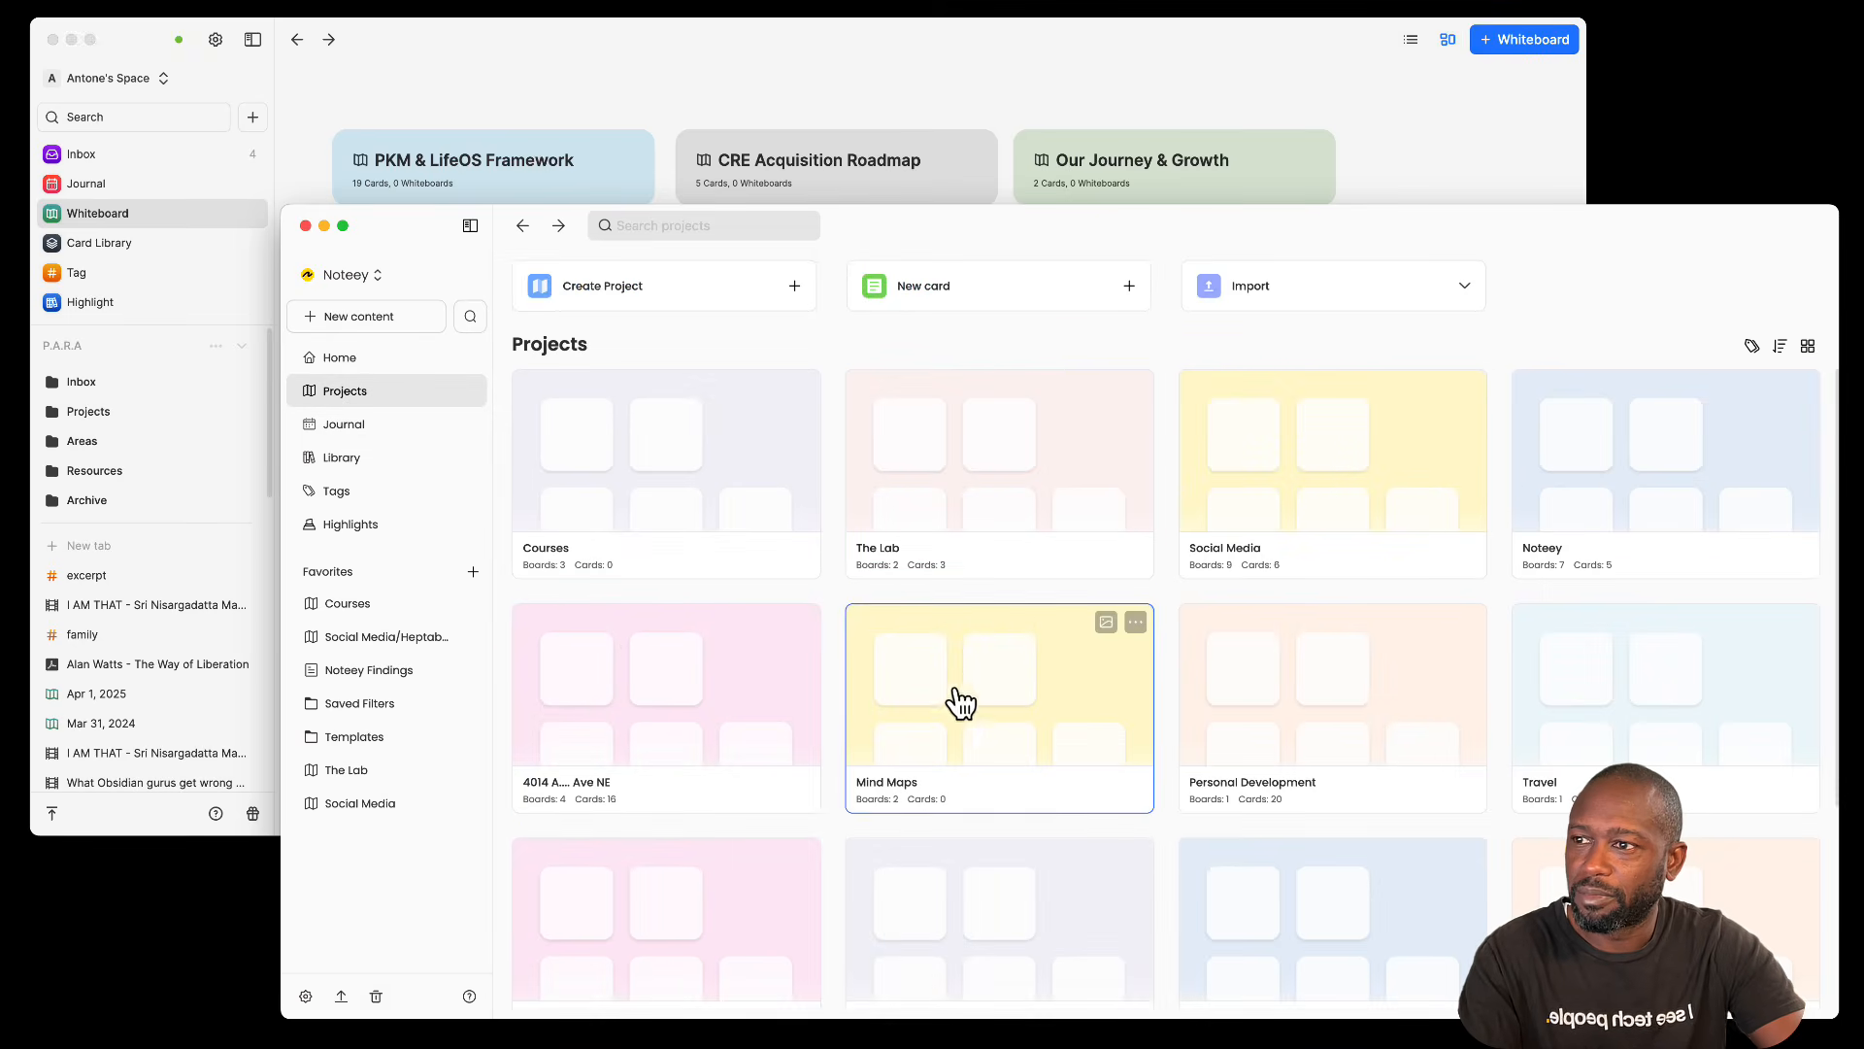
pyautogui.scroll(-3, 956, 704)
pyautogui.scroll(3, 946, 718)
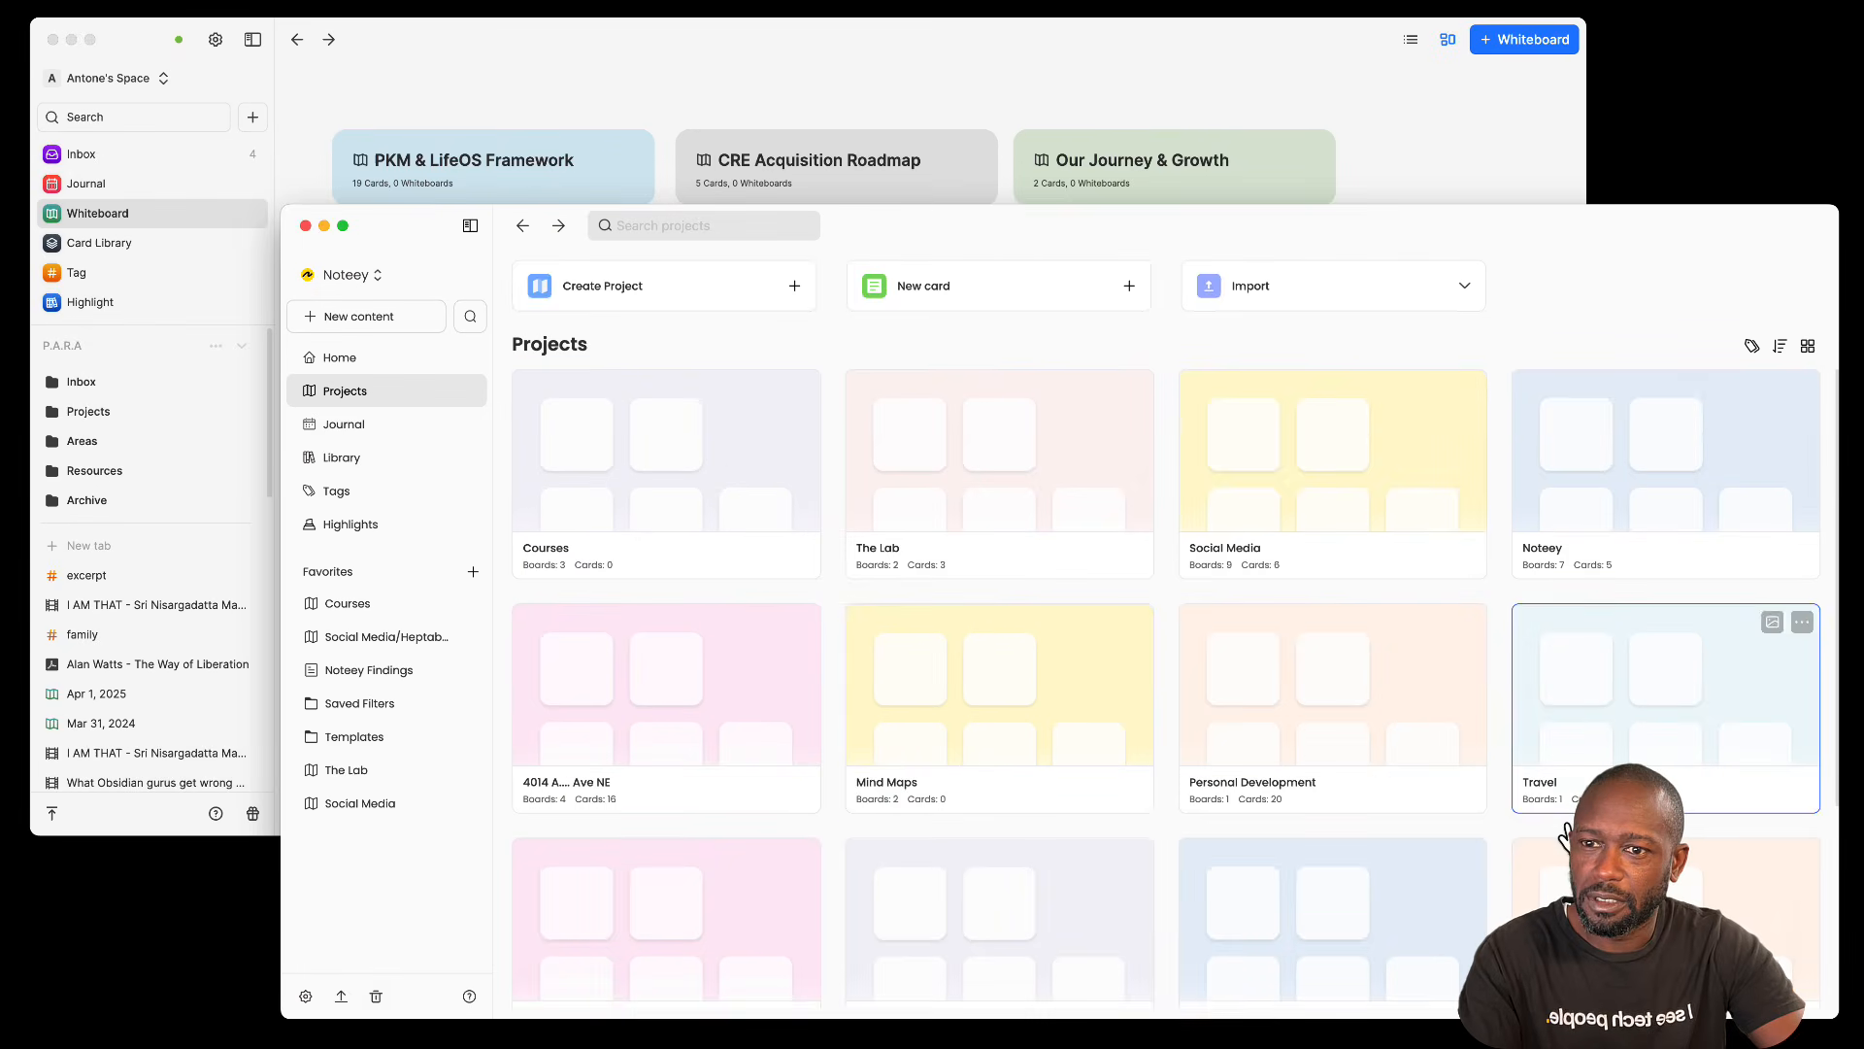
pyautogui.scroll(-3, 1565, 862)
pyautogui.scroll(-1, 1561, 862)
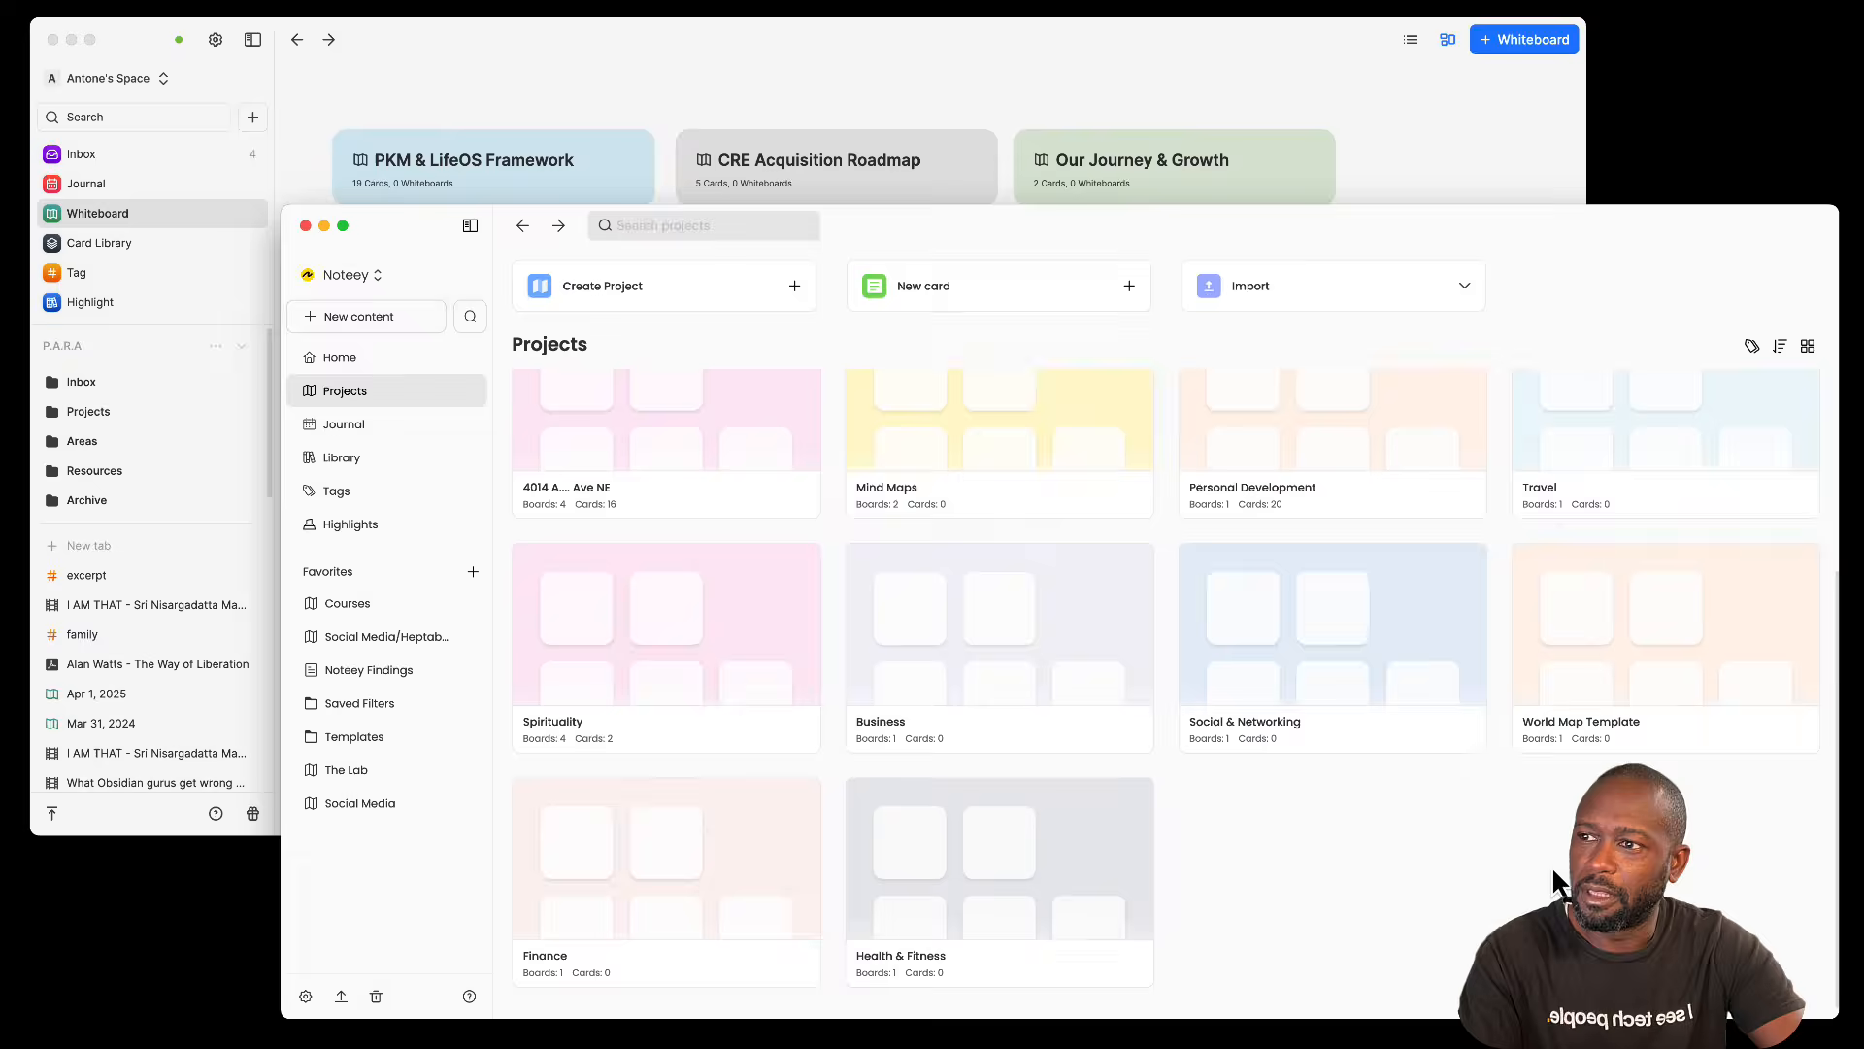
pyautogui.scroll(4, 1551, 865)
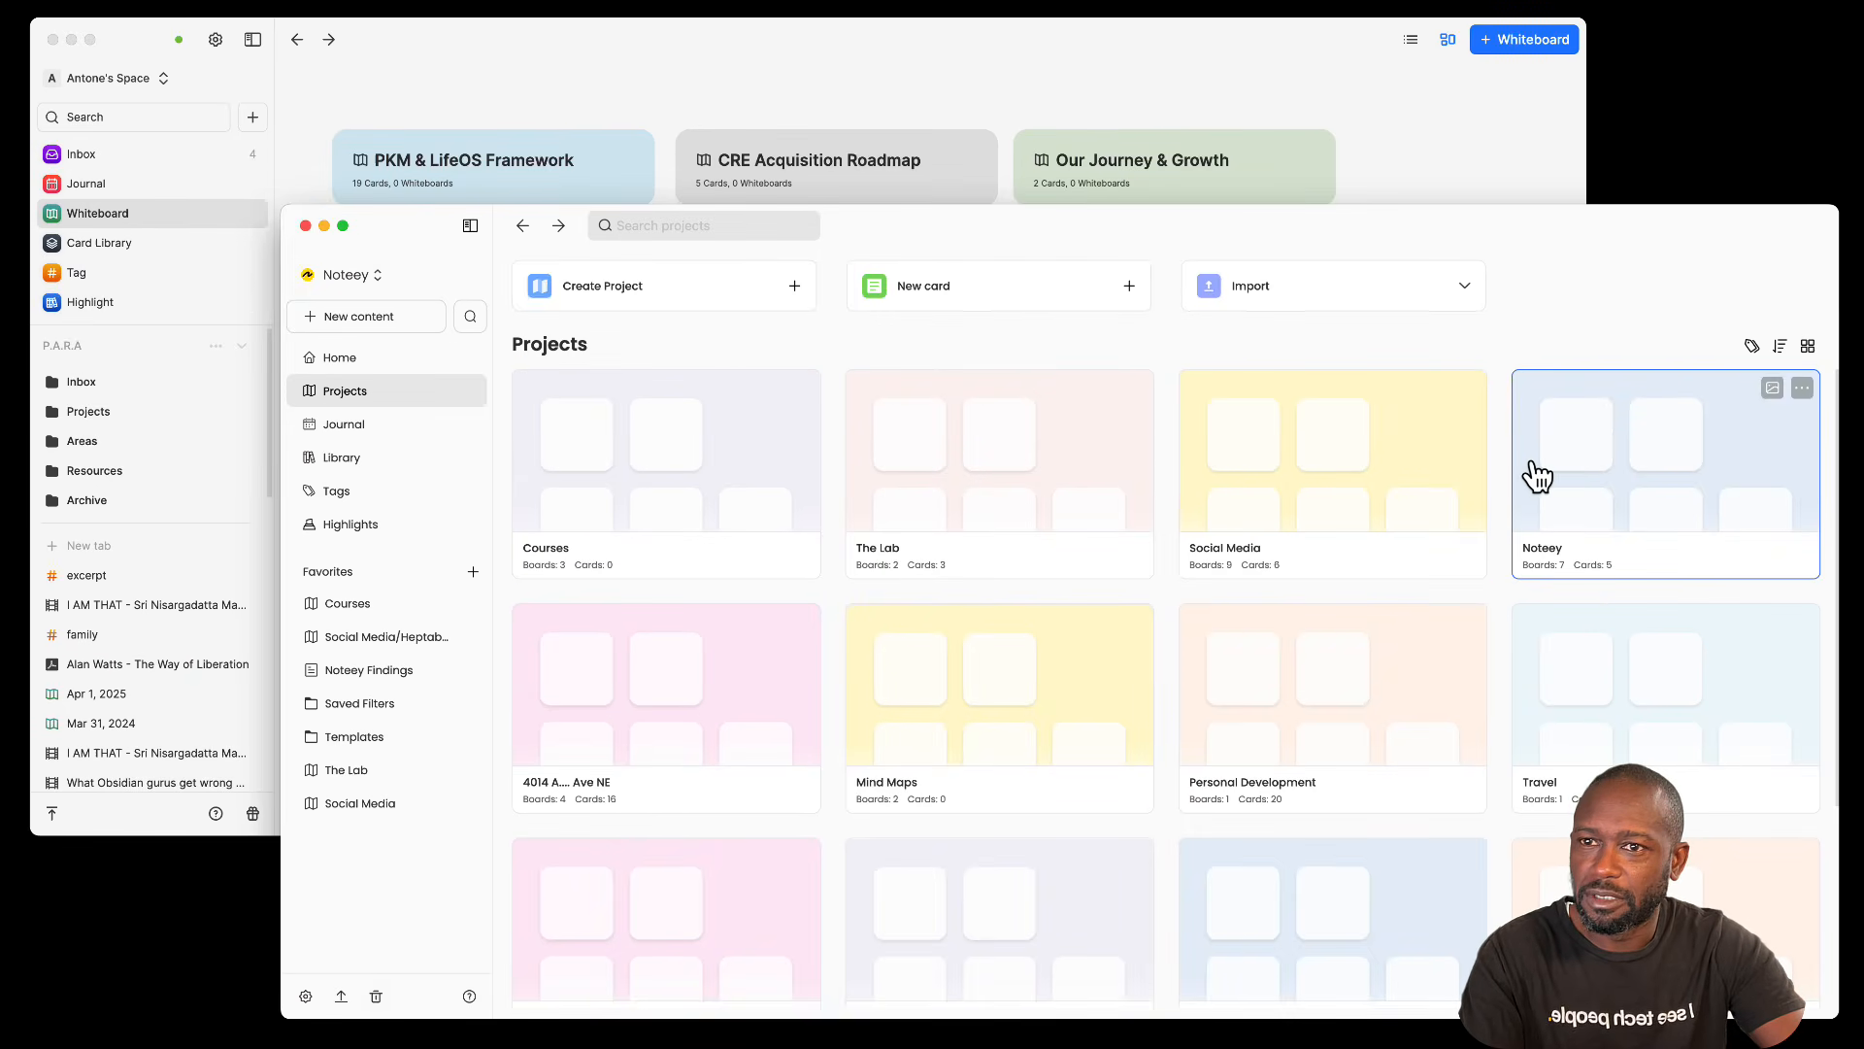
# Step: Change the Courses project's thumbnail to light blue and review the thumbnail options, including image upload
pyautogui.click(774, 390)
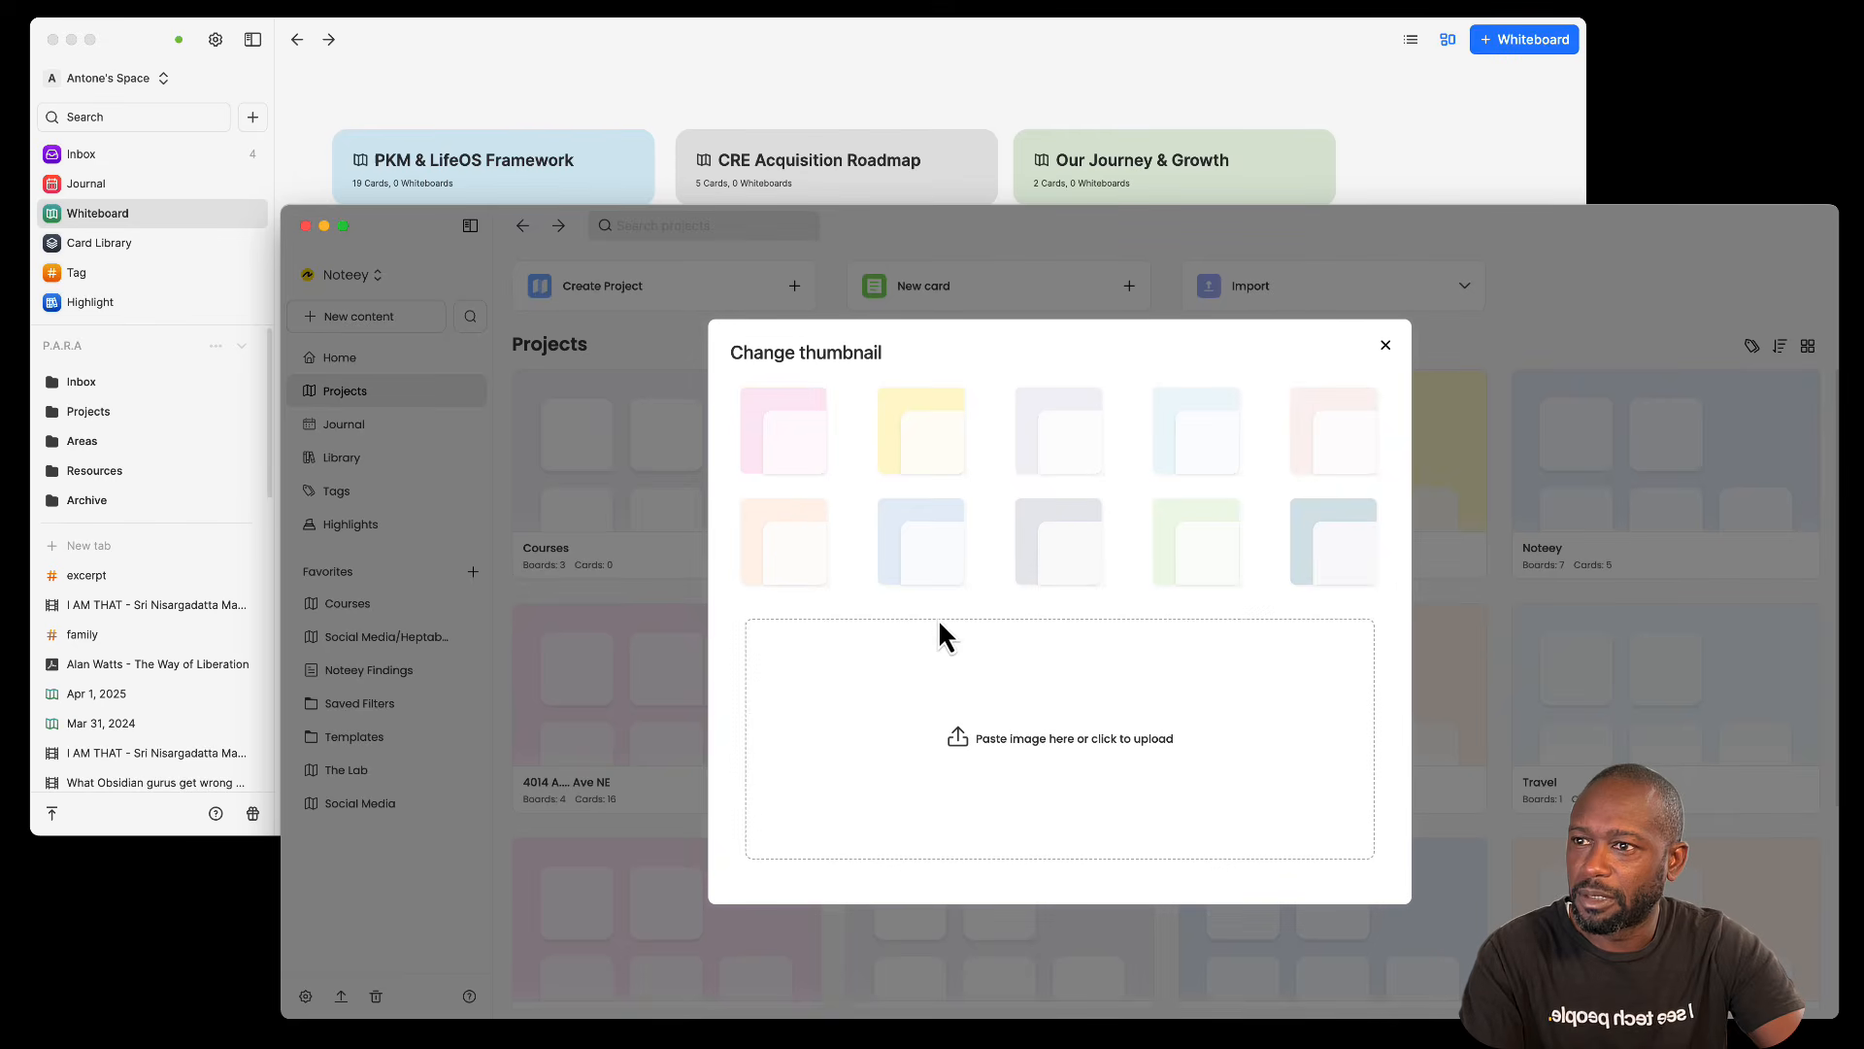
pyautogui.click(923, 551)
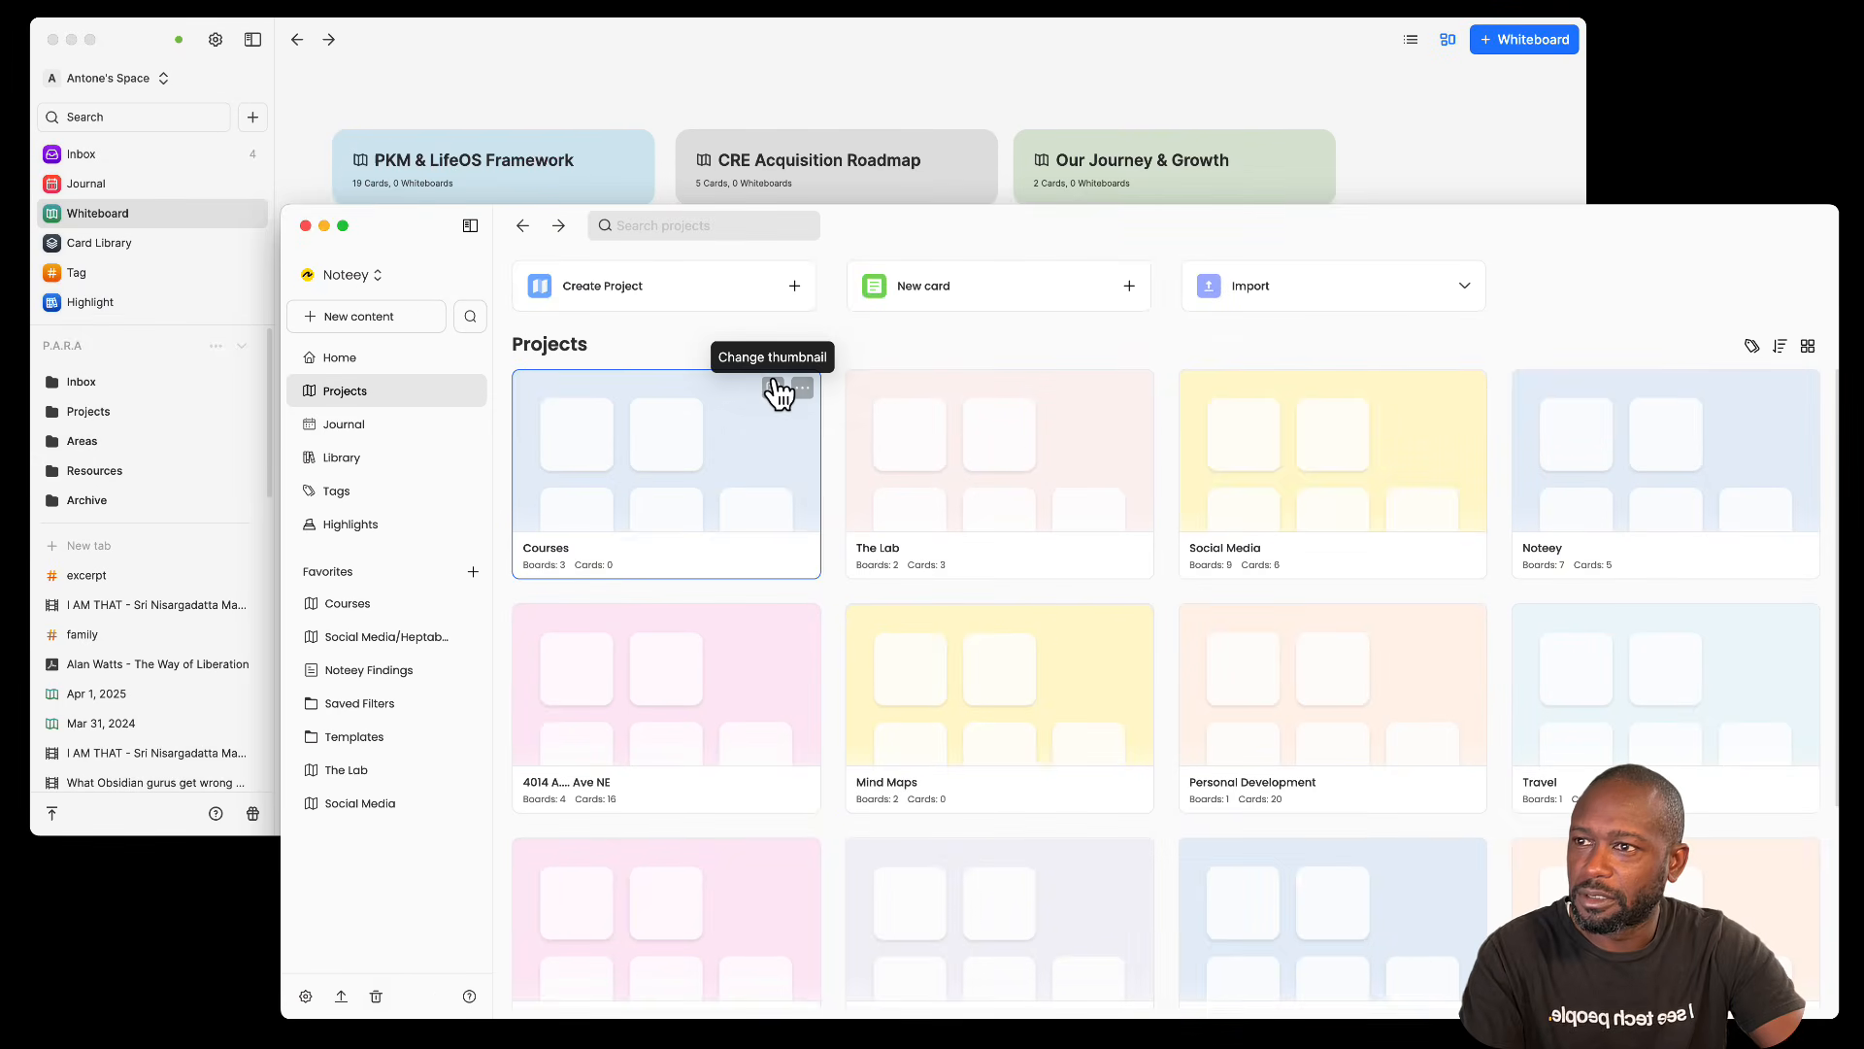
pyautogui.click(774, 390)
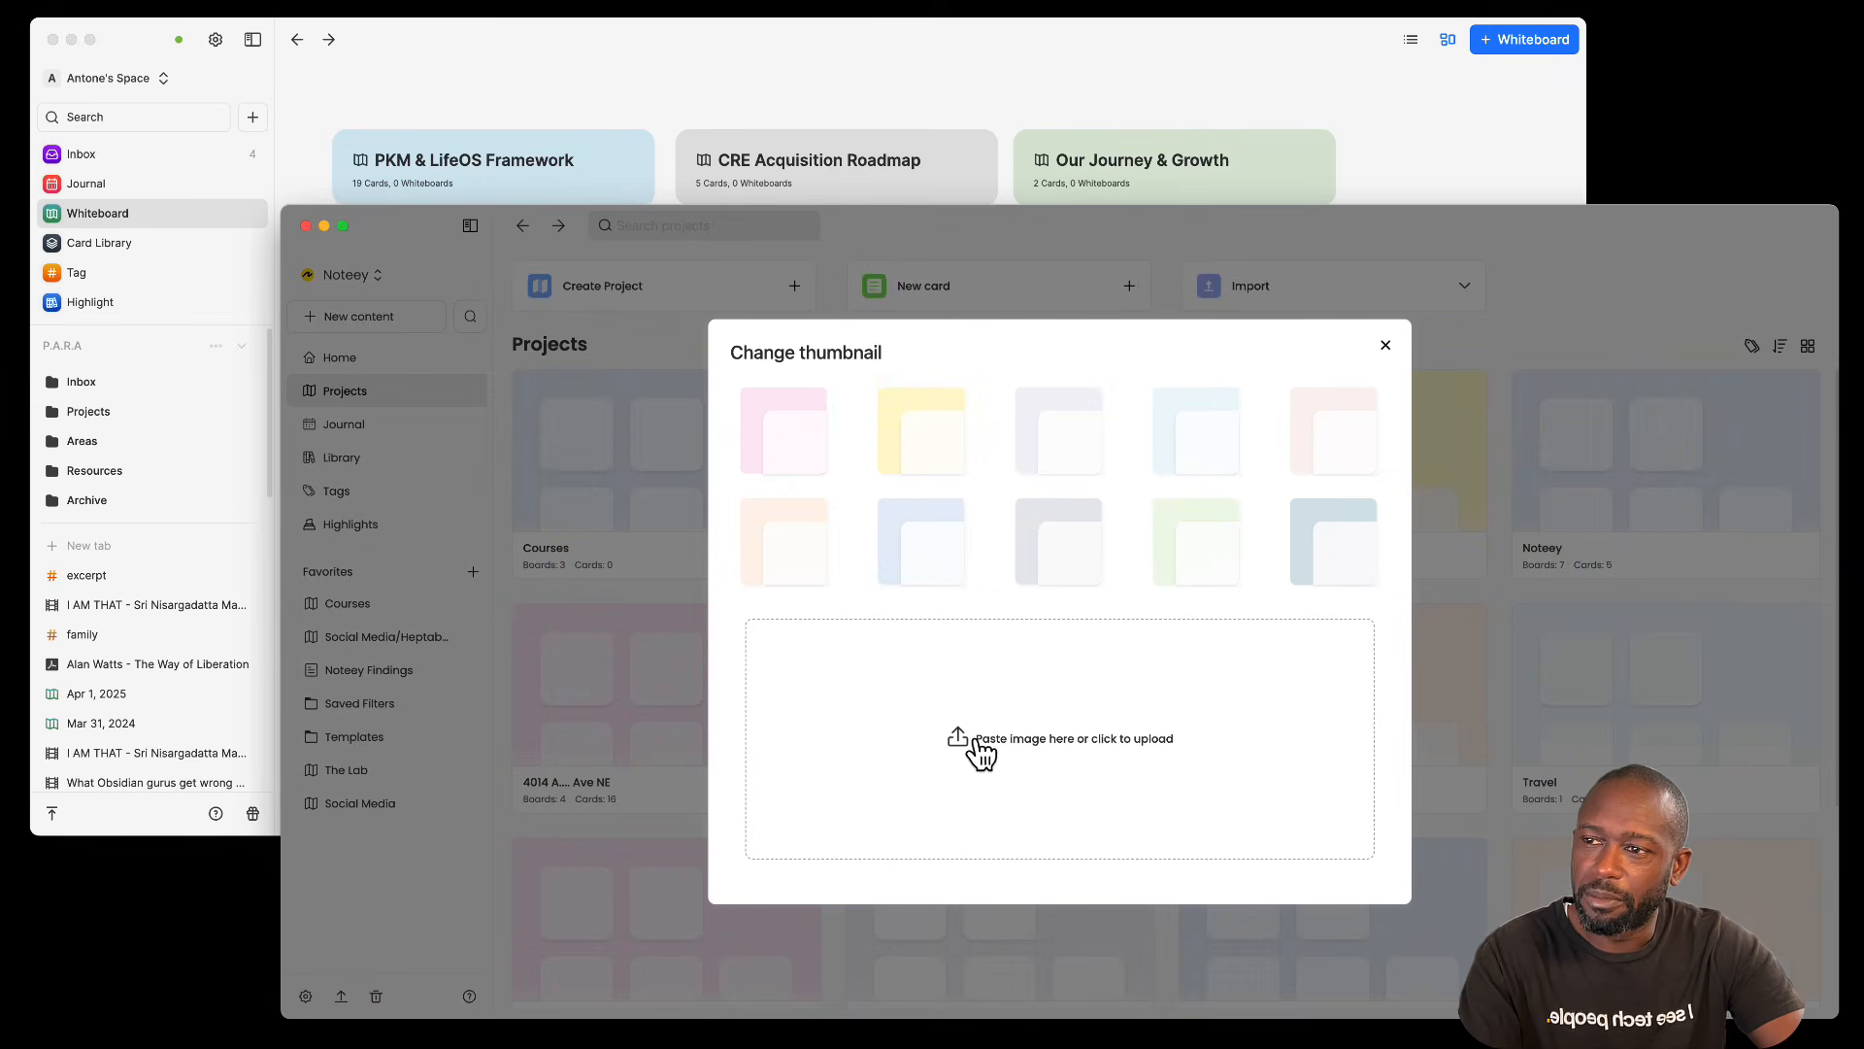
pyautogui.click(1109, 243)
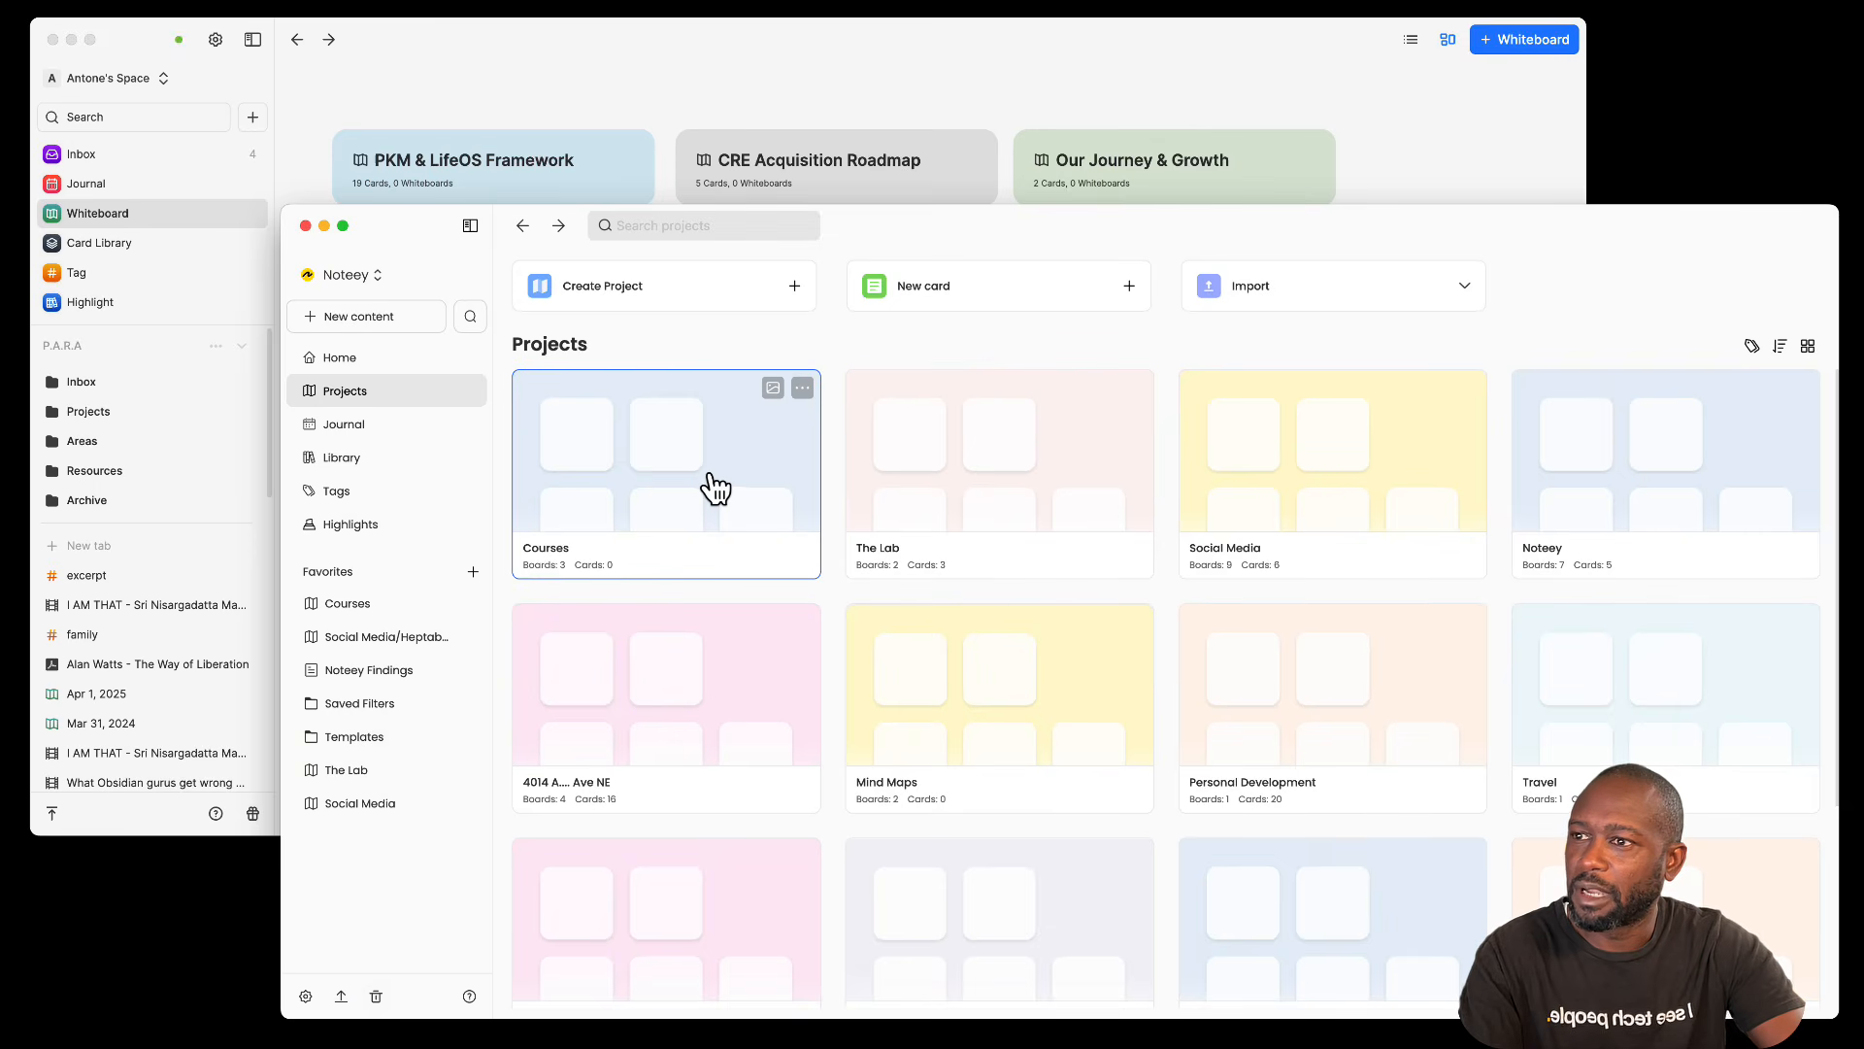
pyautogui.click(773, 387)
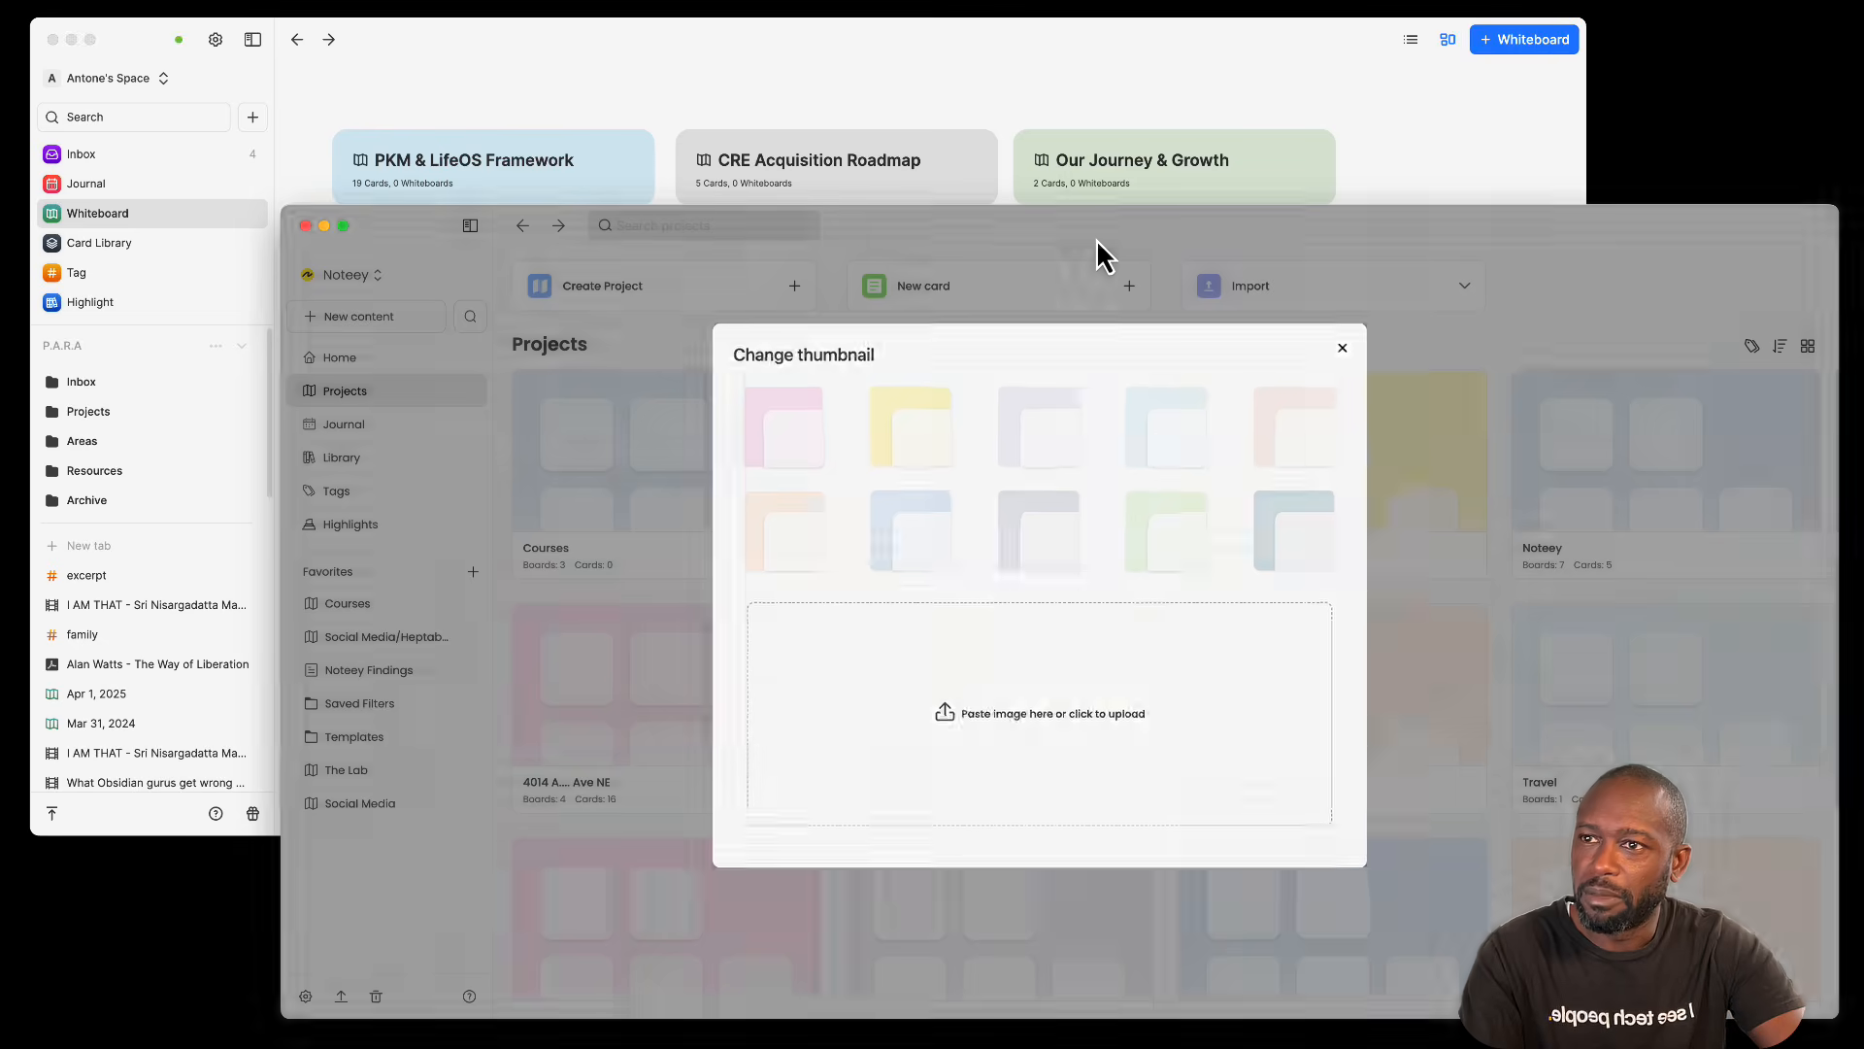
pyautogui.click(1097, 239)
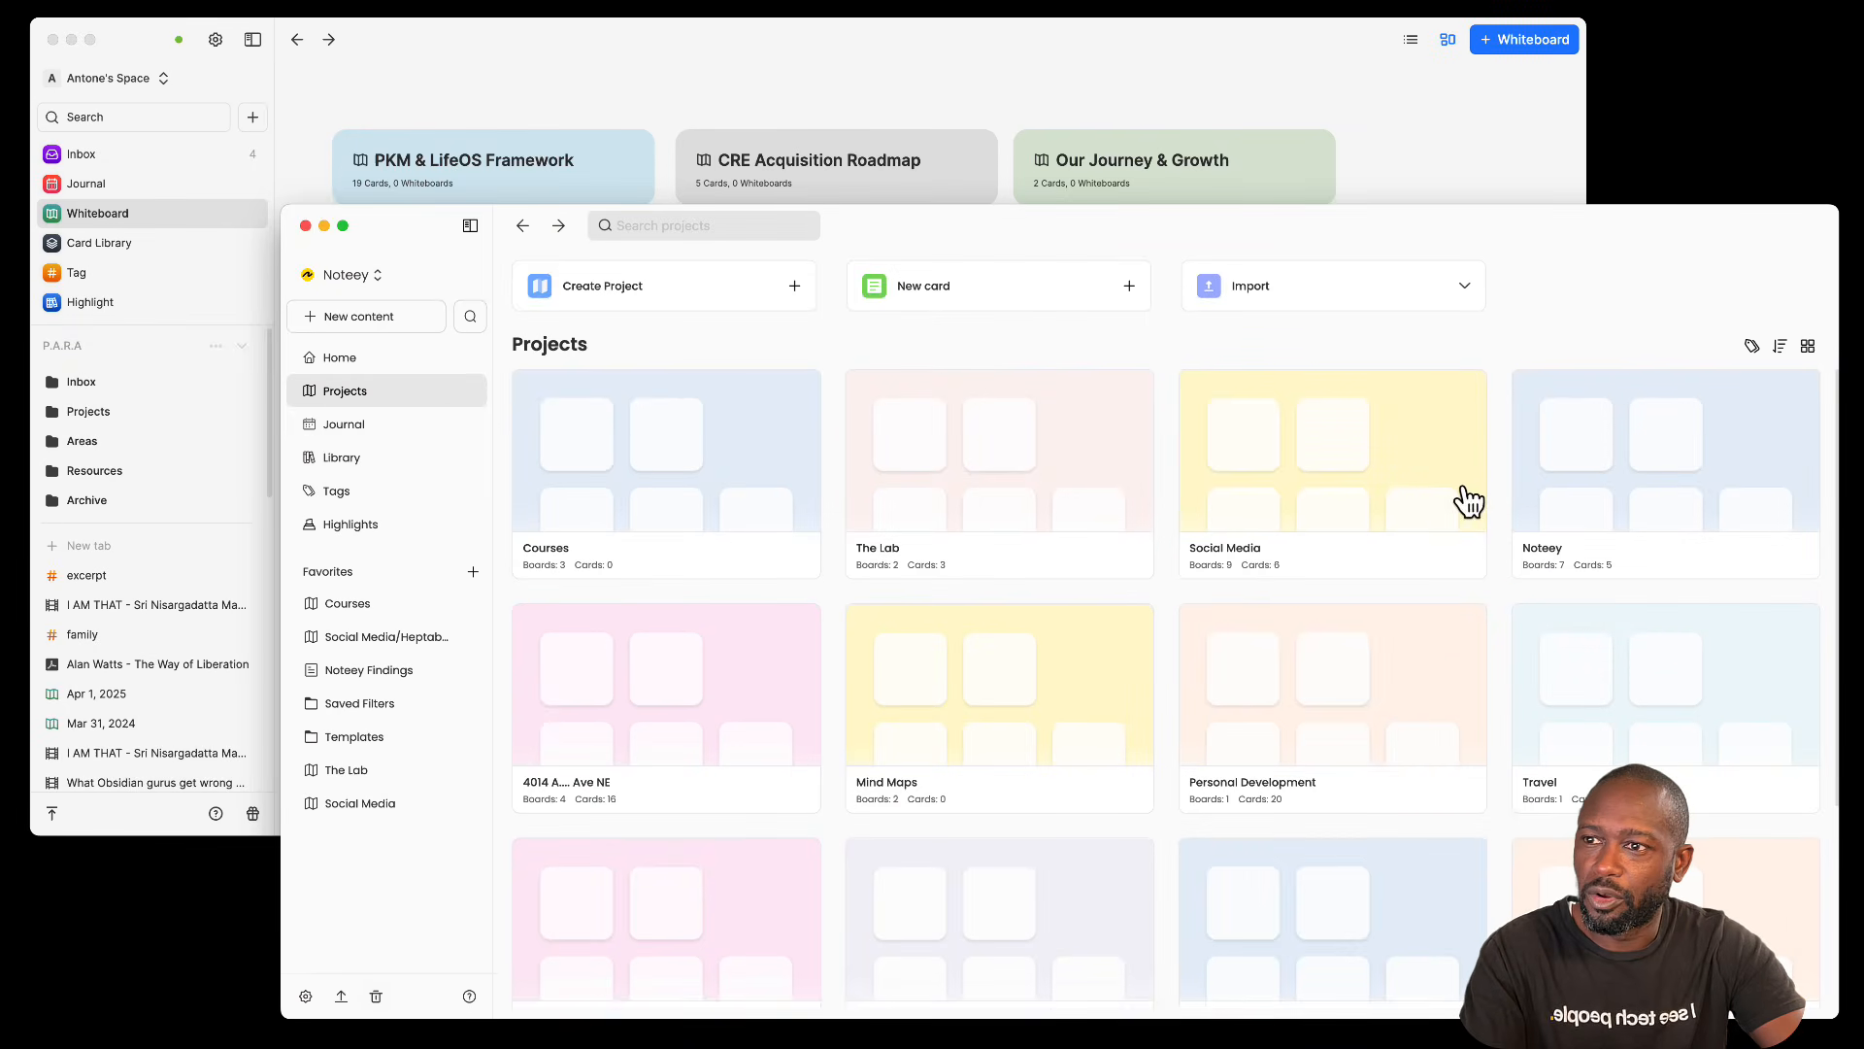
# Step: Review the project sorting options and preview the projects as a list, returning to the grid
pyautogui.scroll(-3, 1192, 757)
pyautogui.scroll(3, 1032, 732)
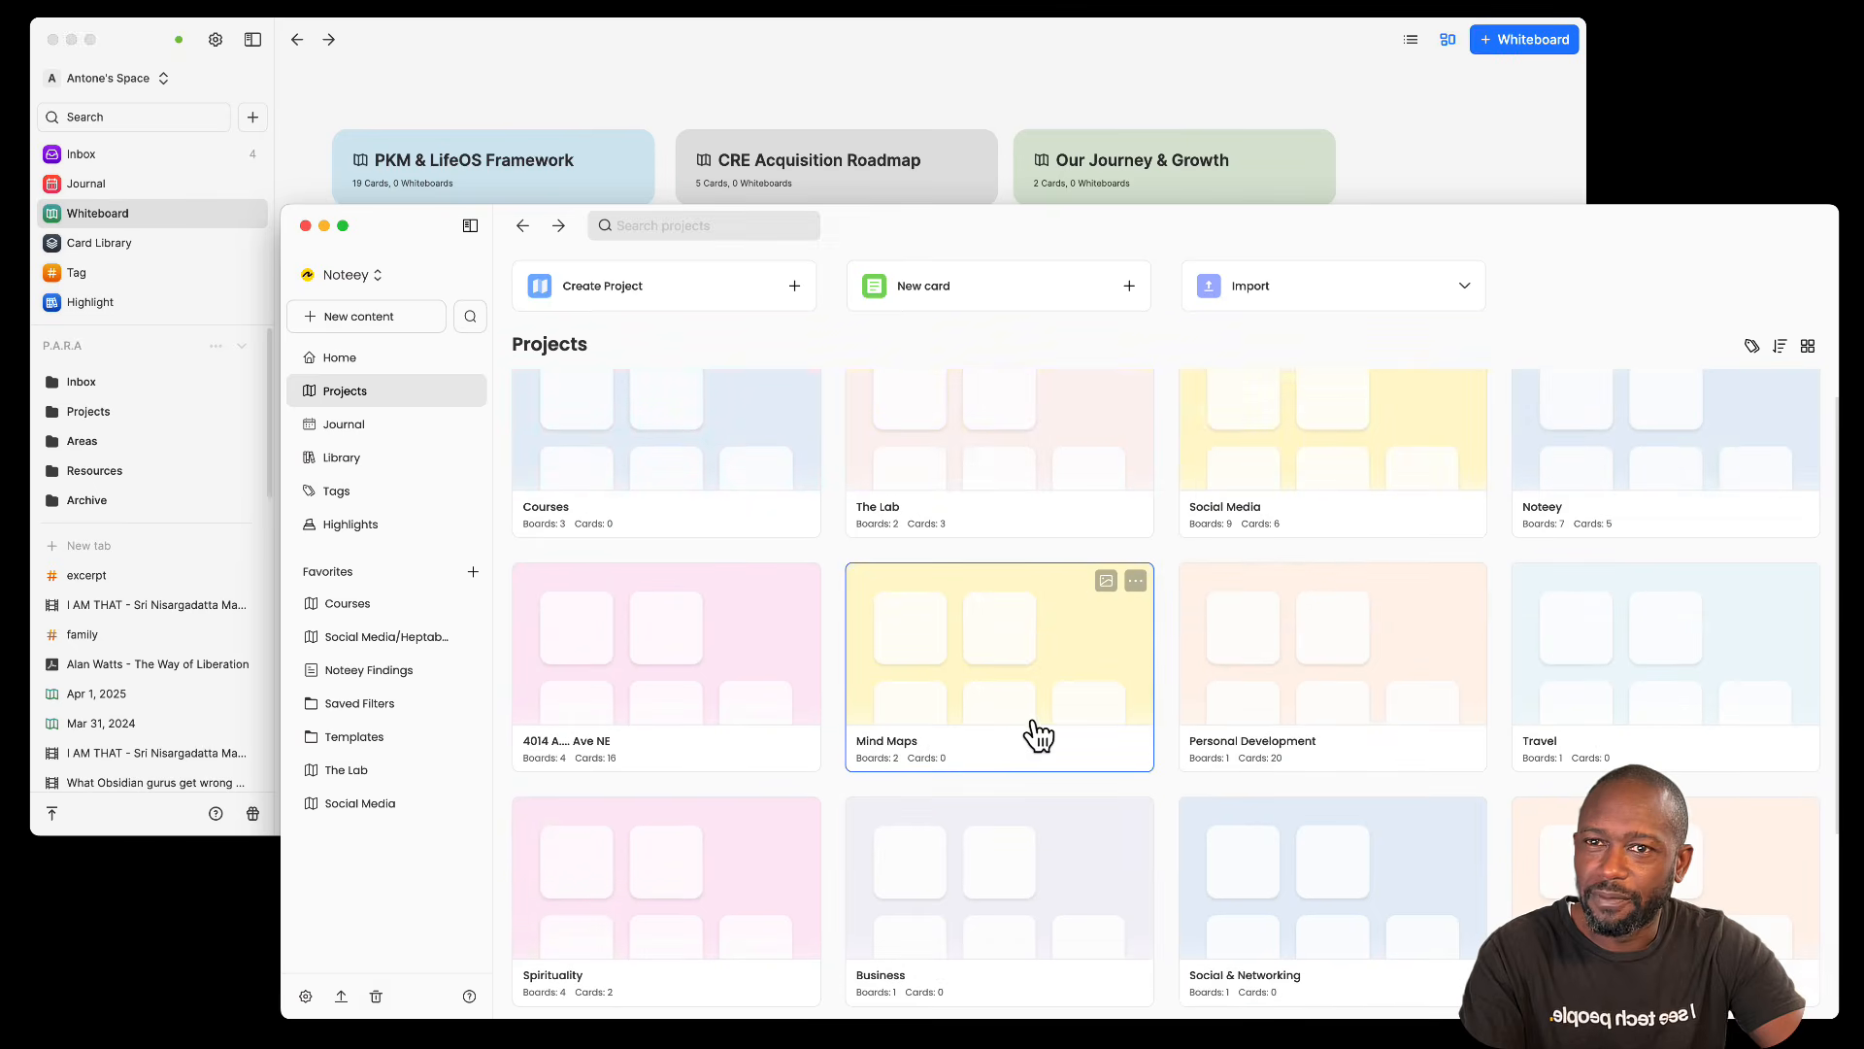
pyautogui.click(1781, 347)
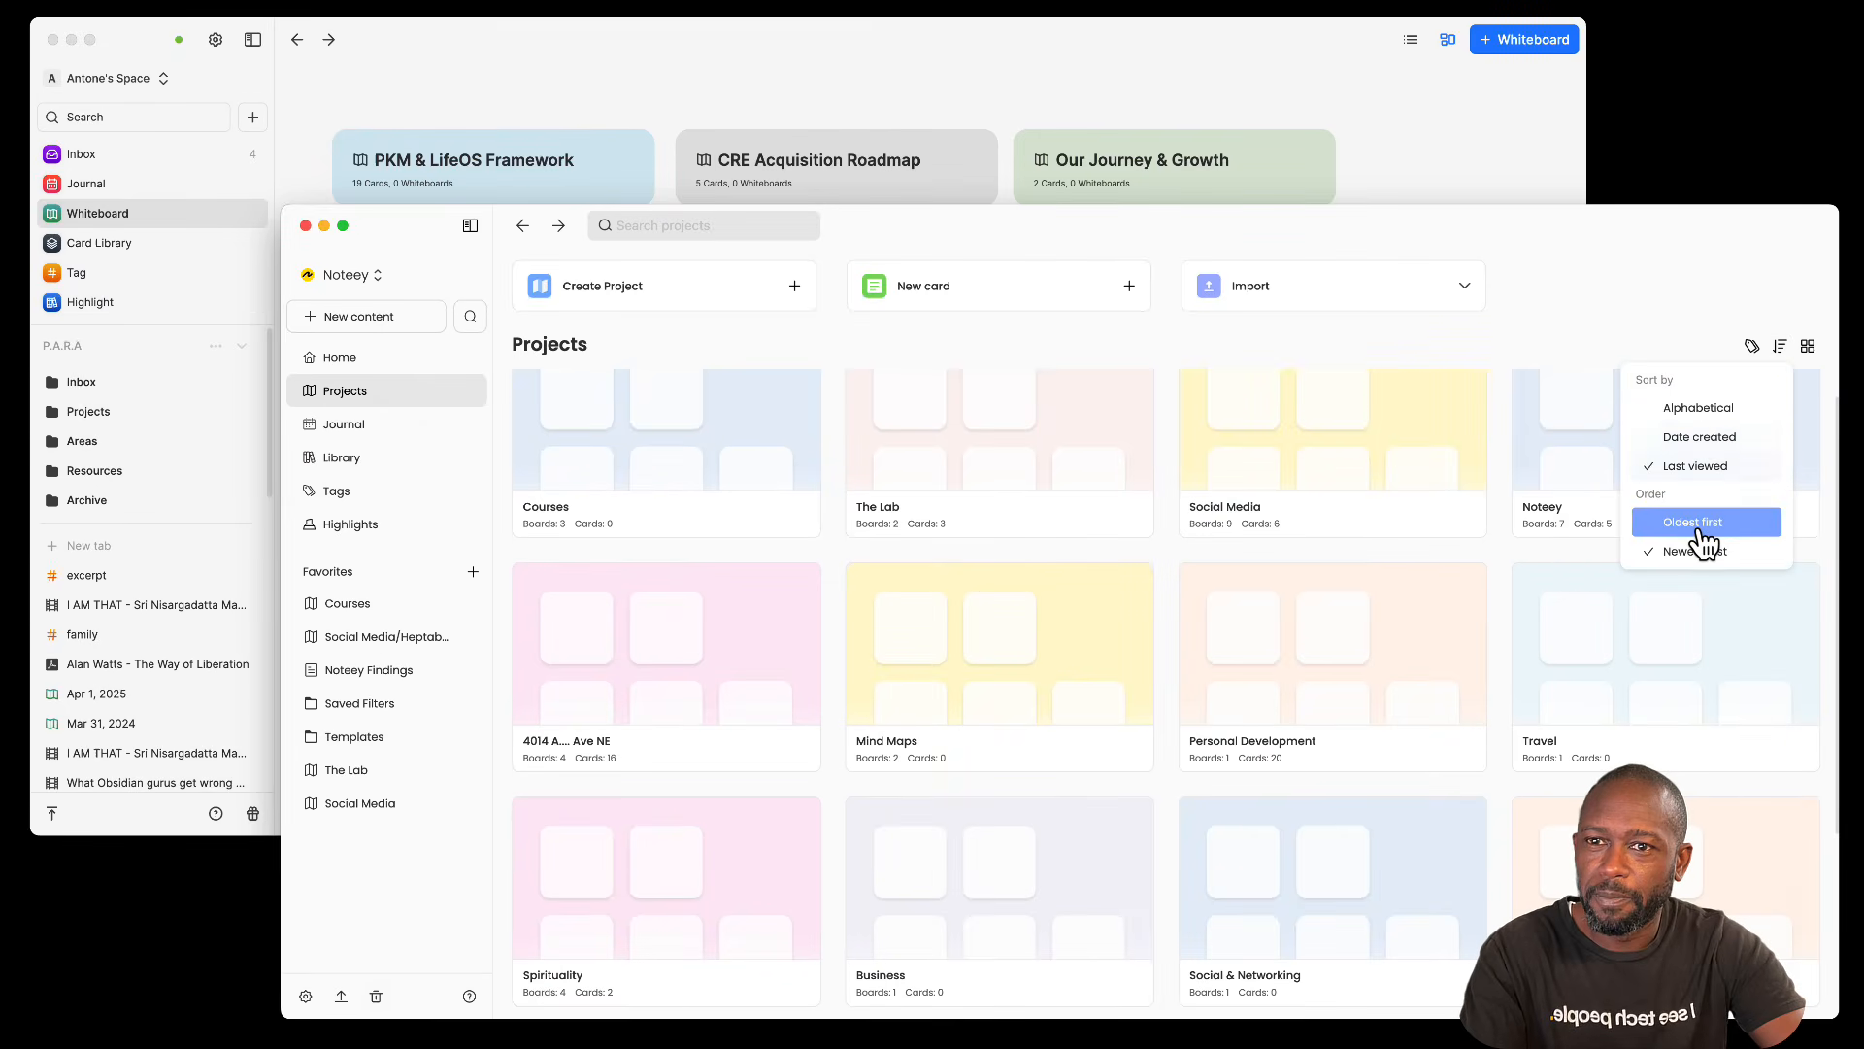
pyautogui.click(1807, 345)
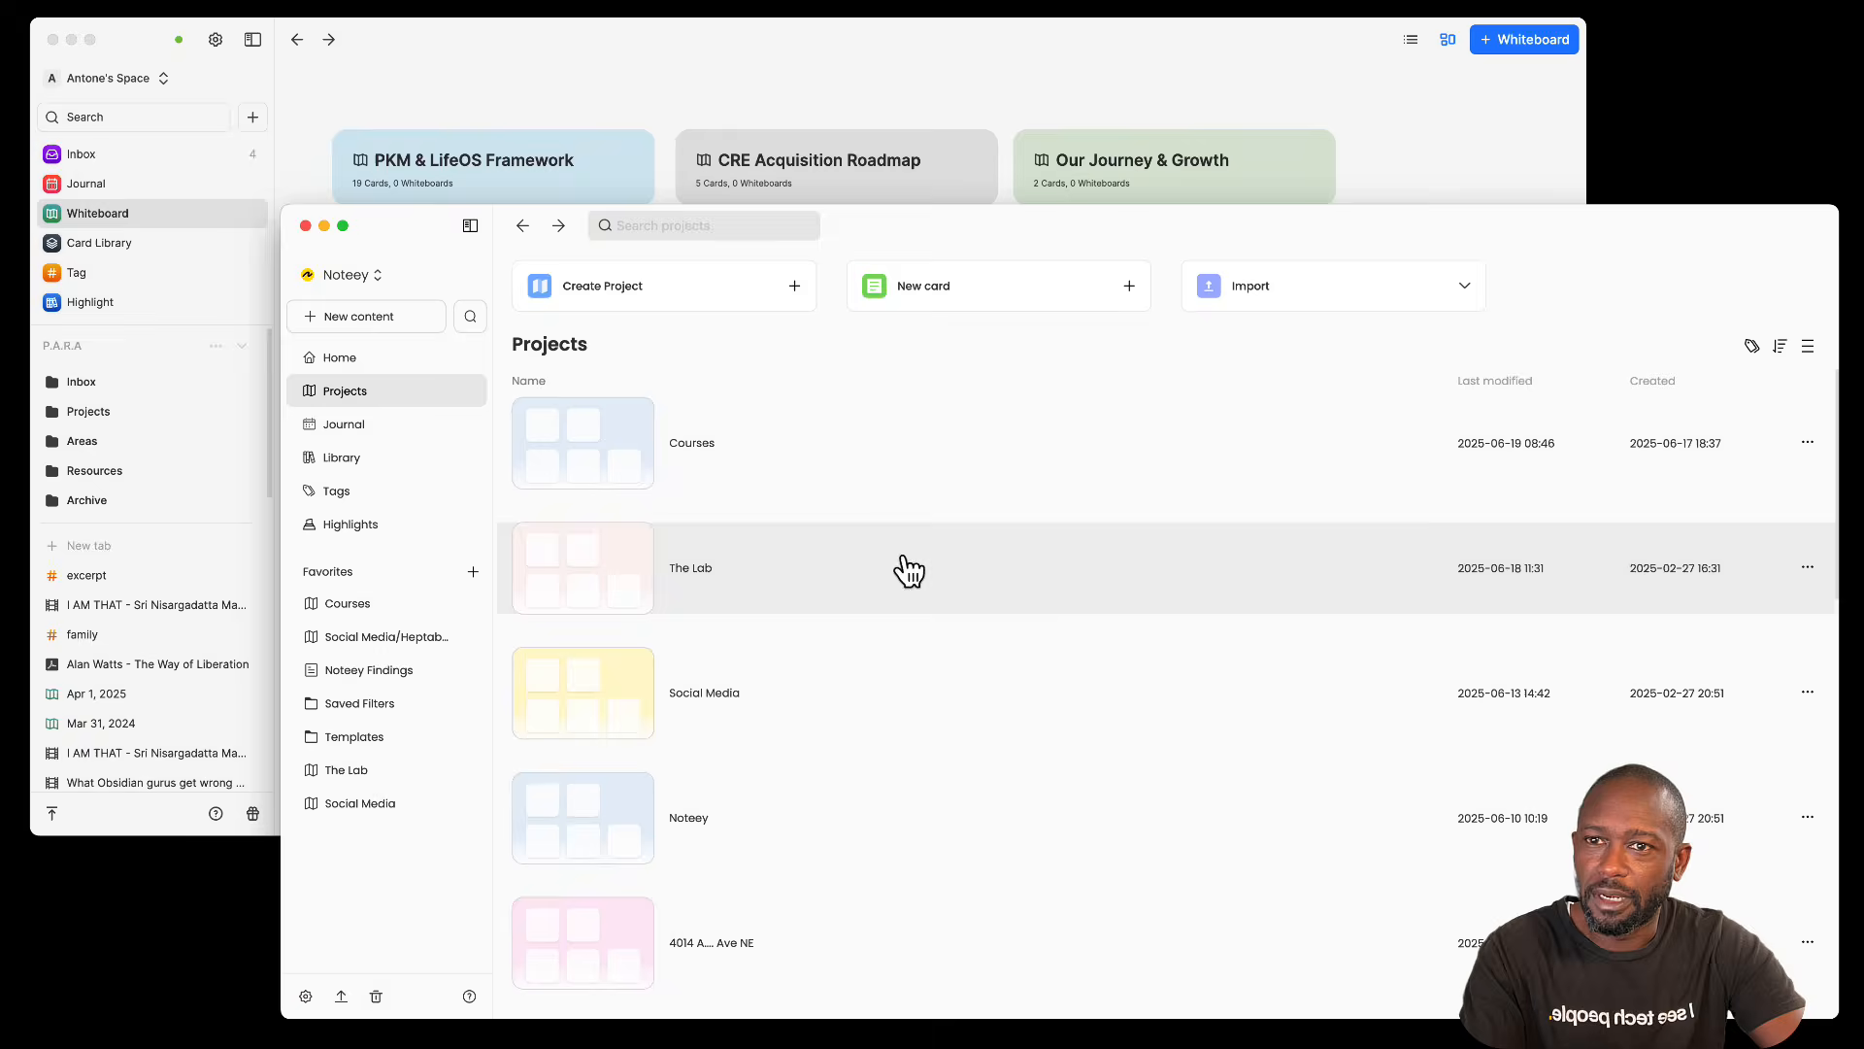
pyautogui.click(1781, 347)
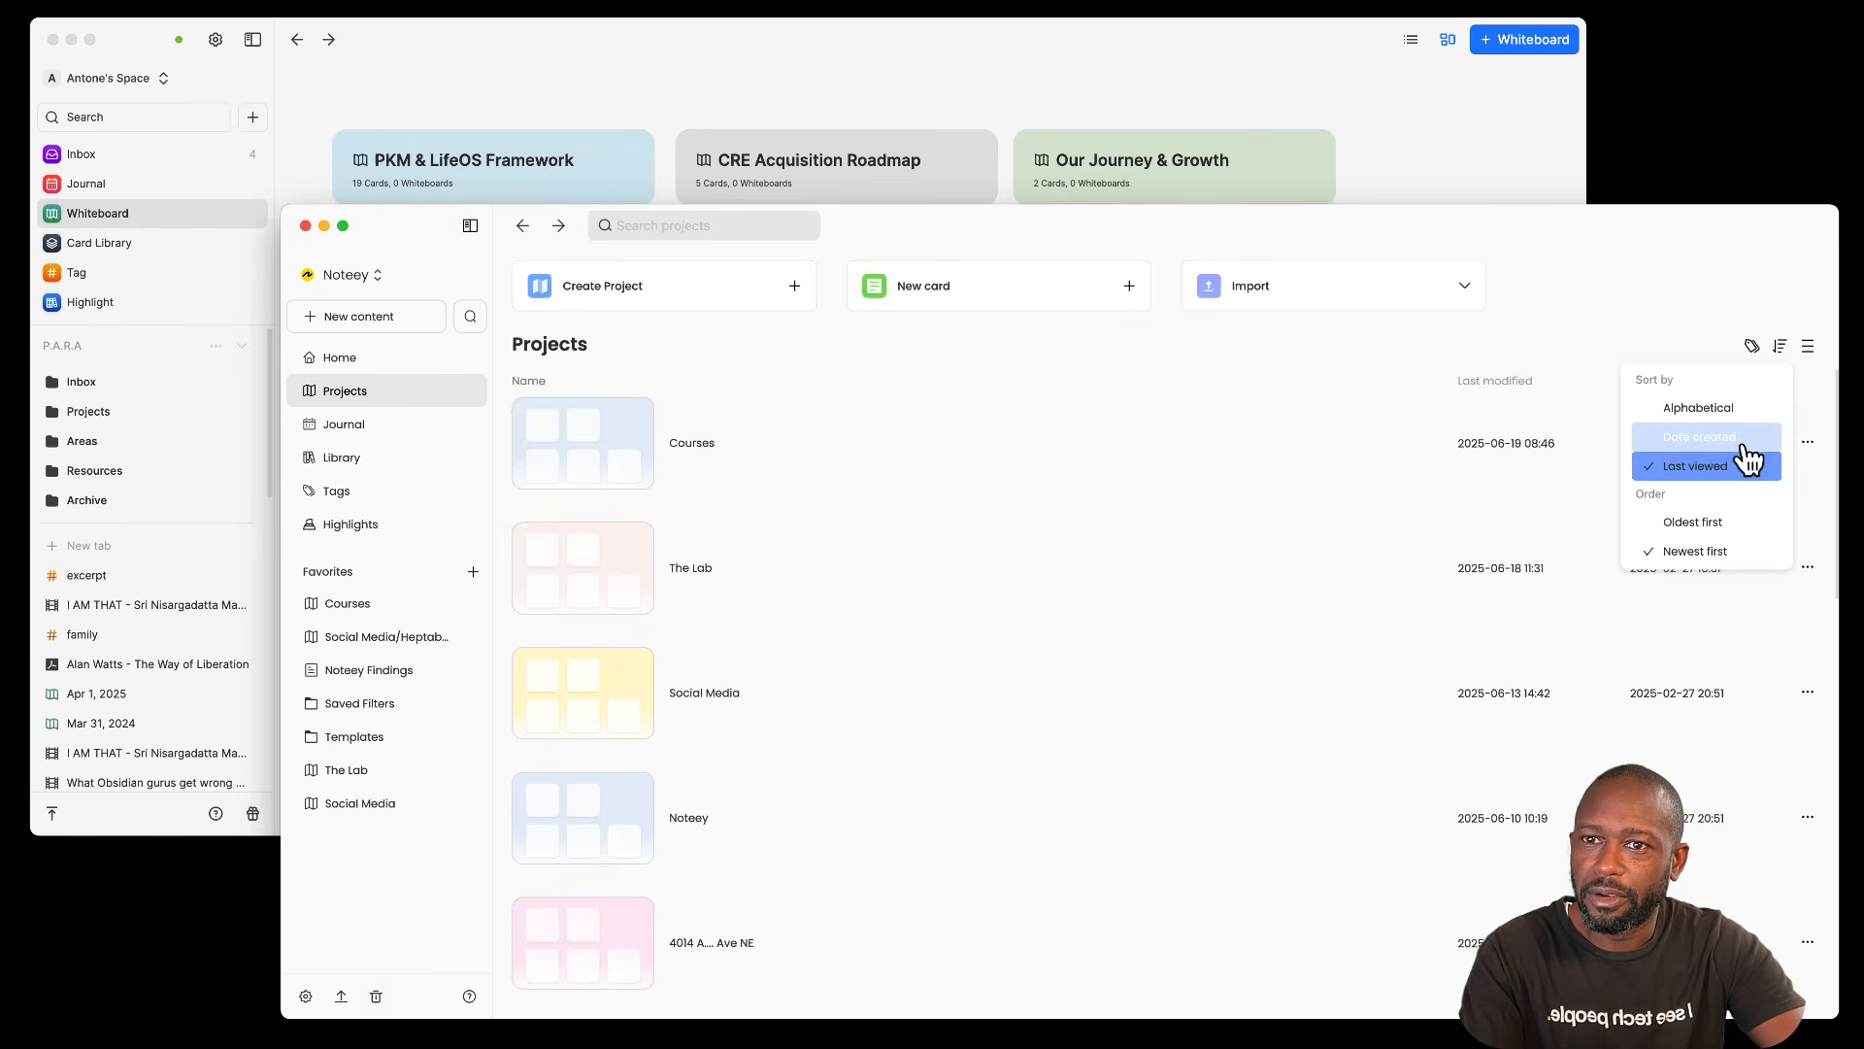
pyautogui.click(1807, 345)
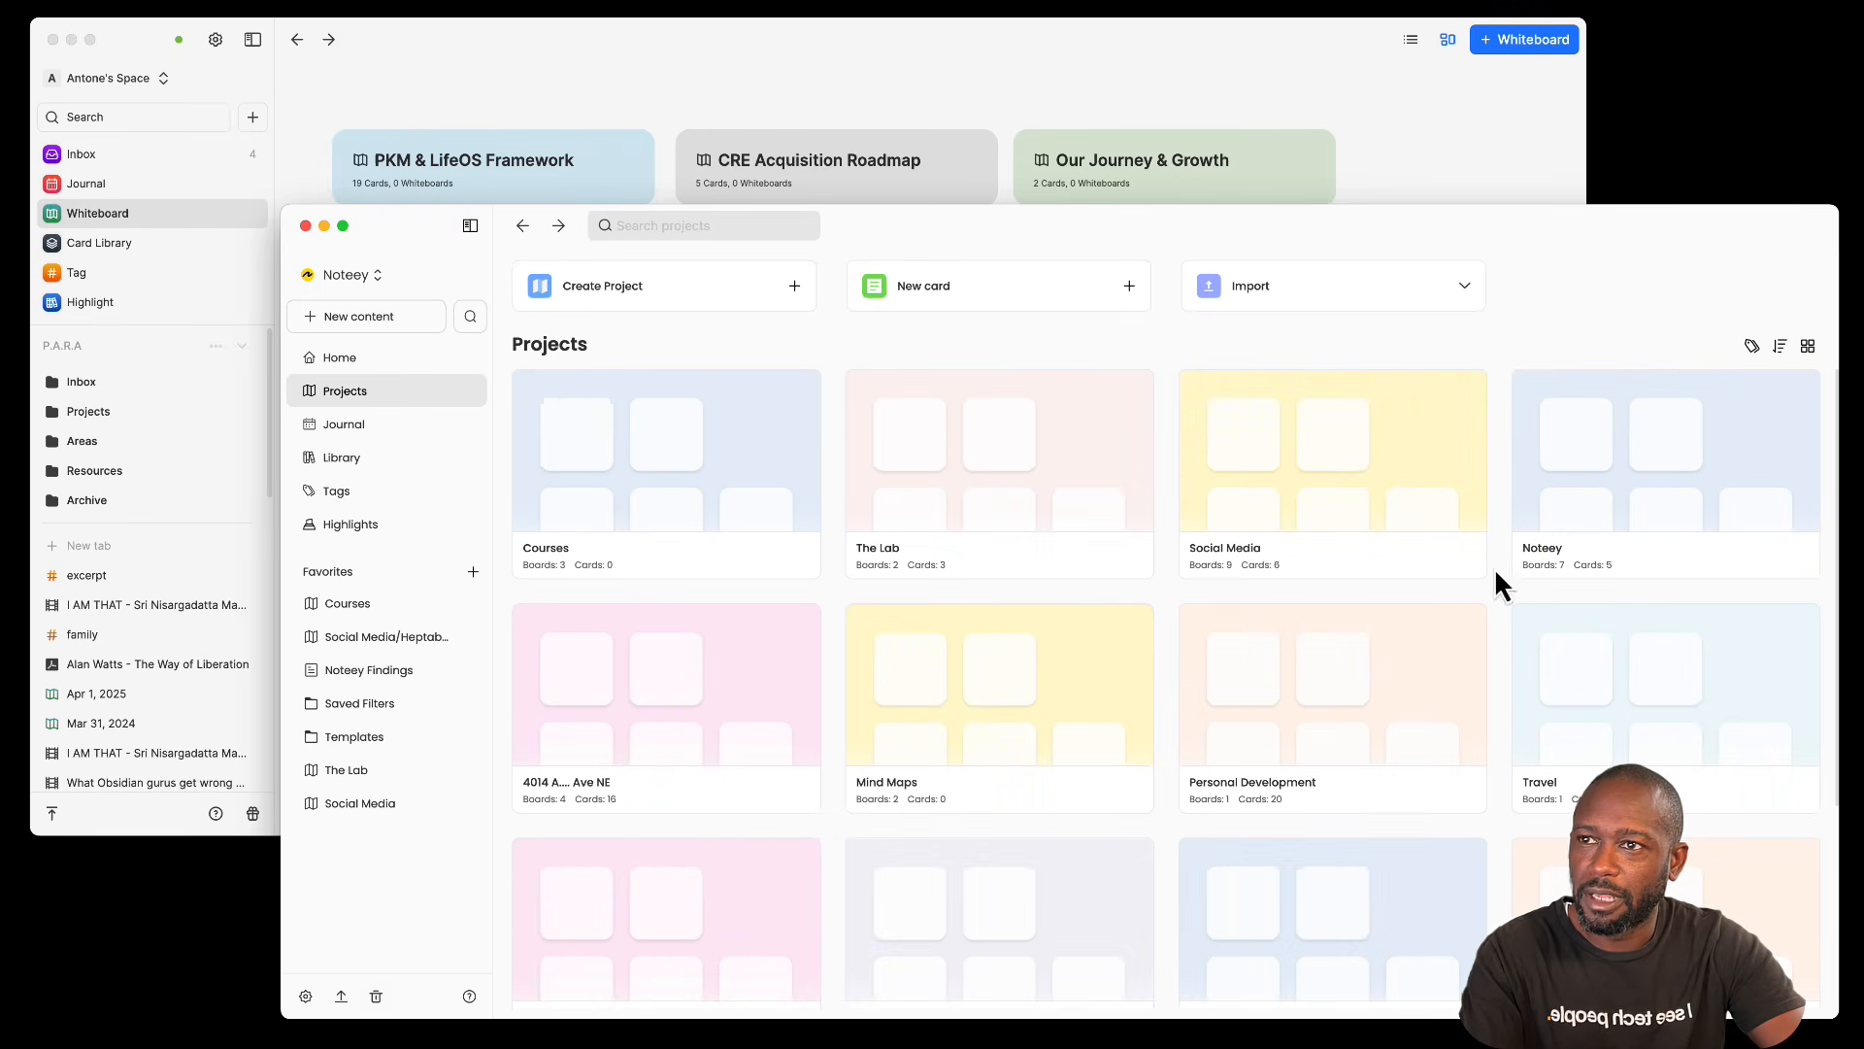
# Step: Switch to Heptabase and display the whiteboards as a list
pyautogui.click(1454, 155)
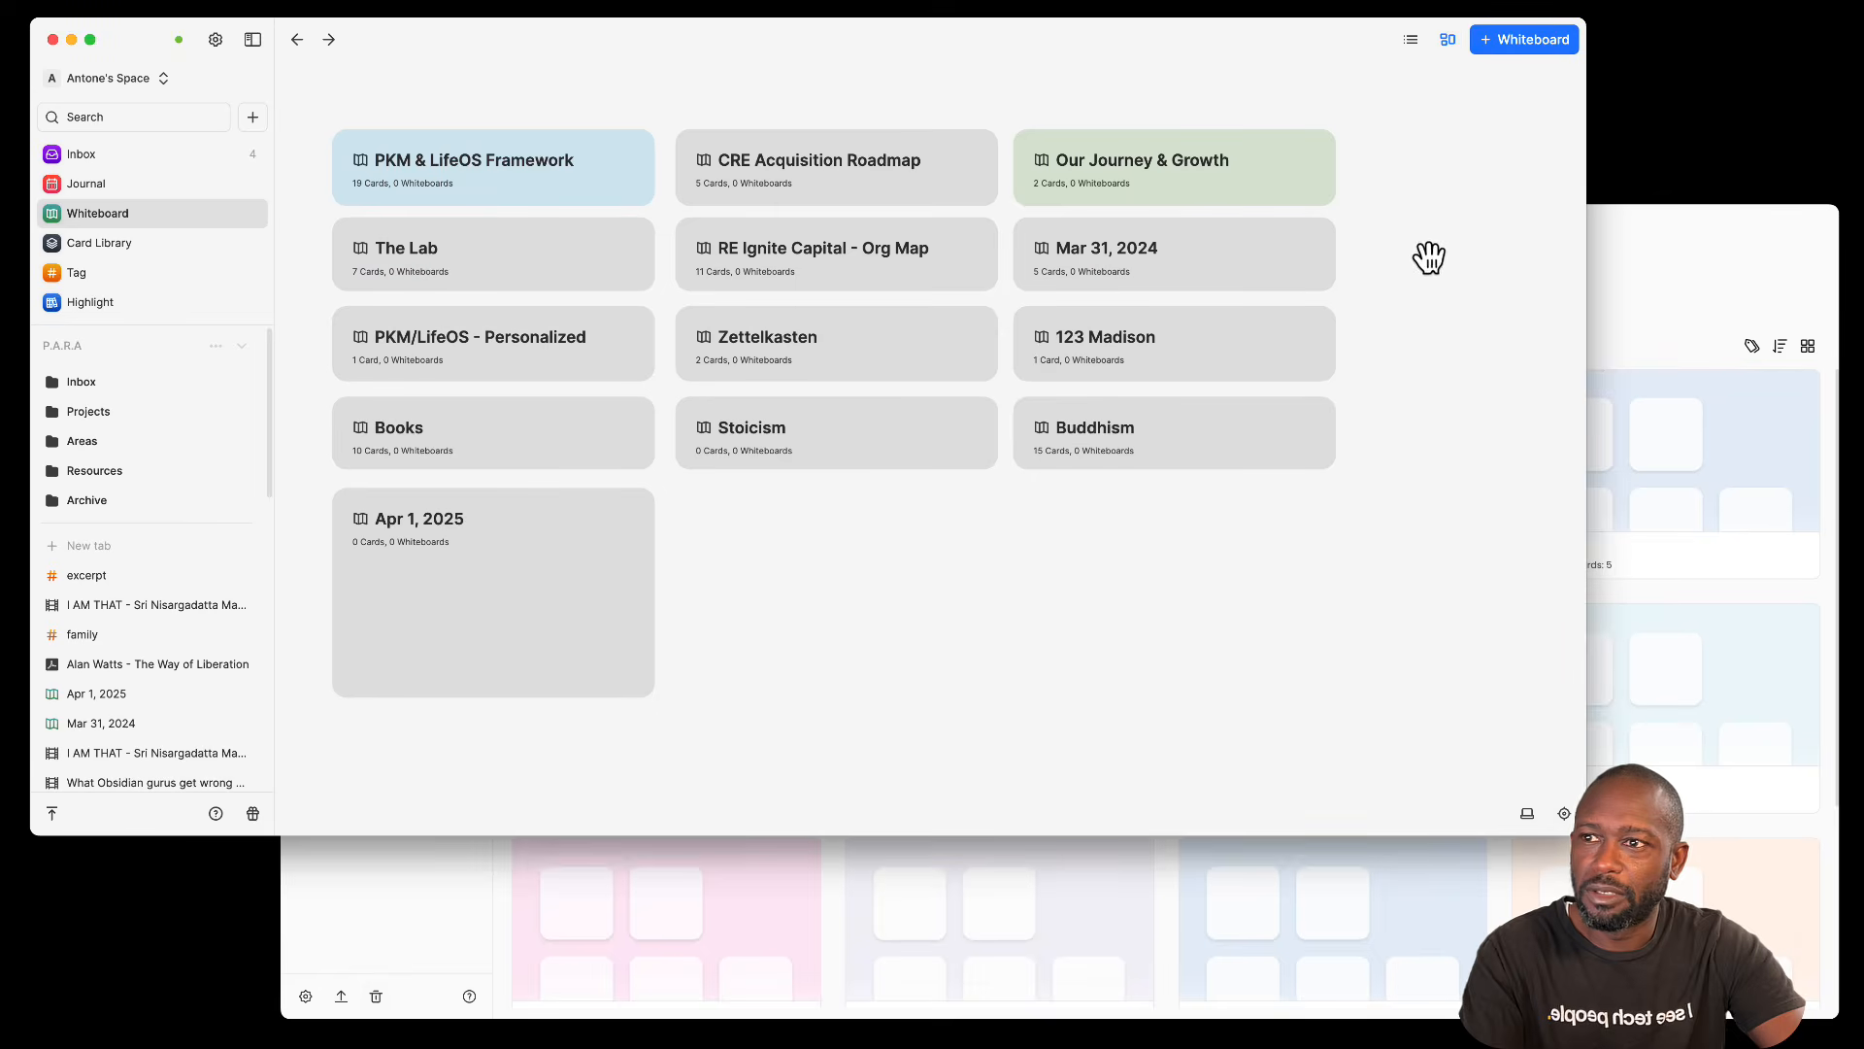
pyautogui.click(1413, 44)
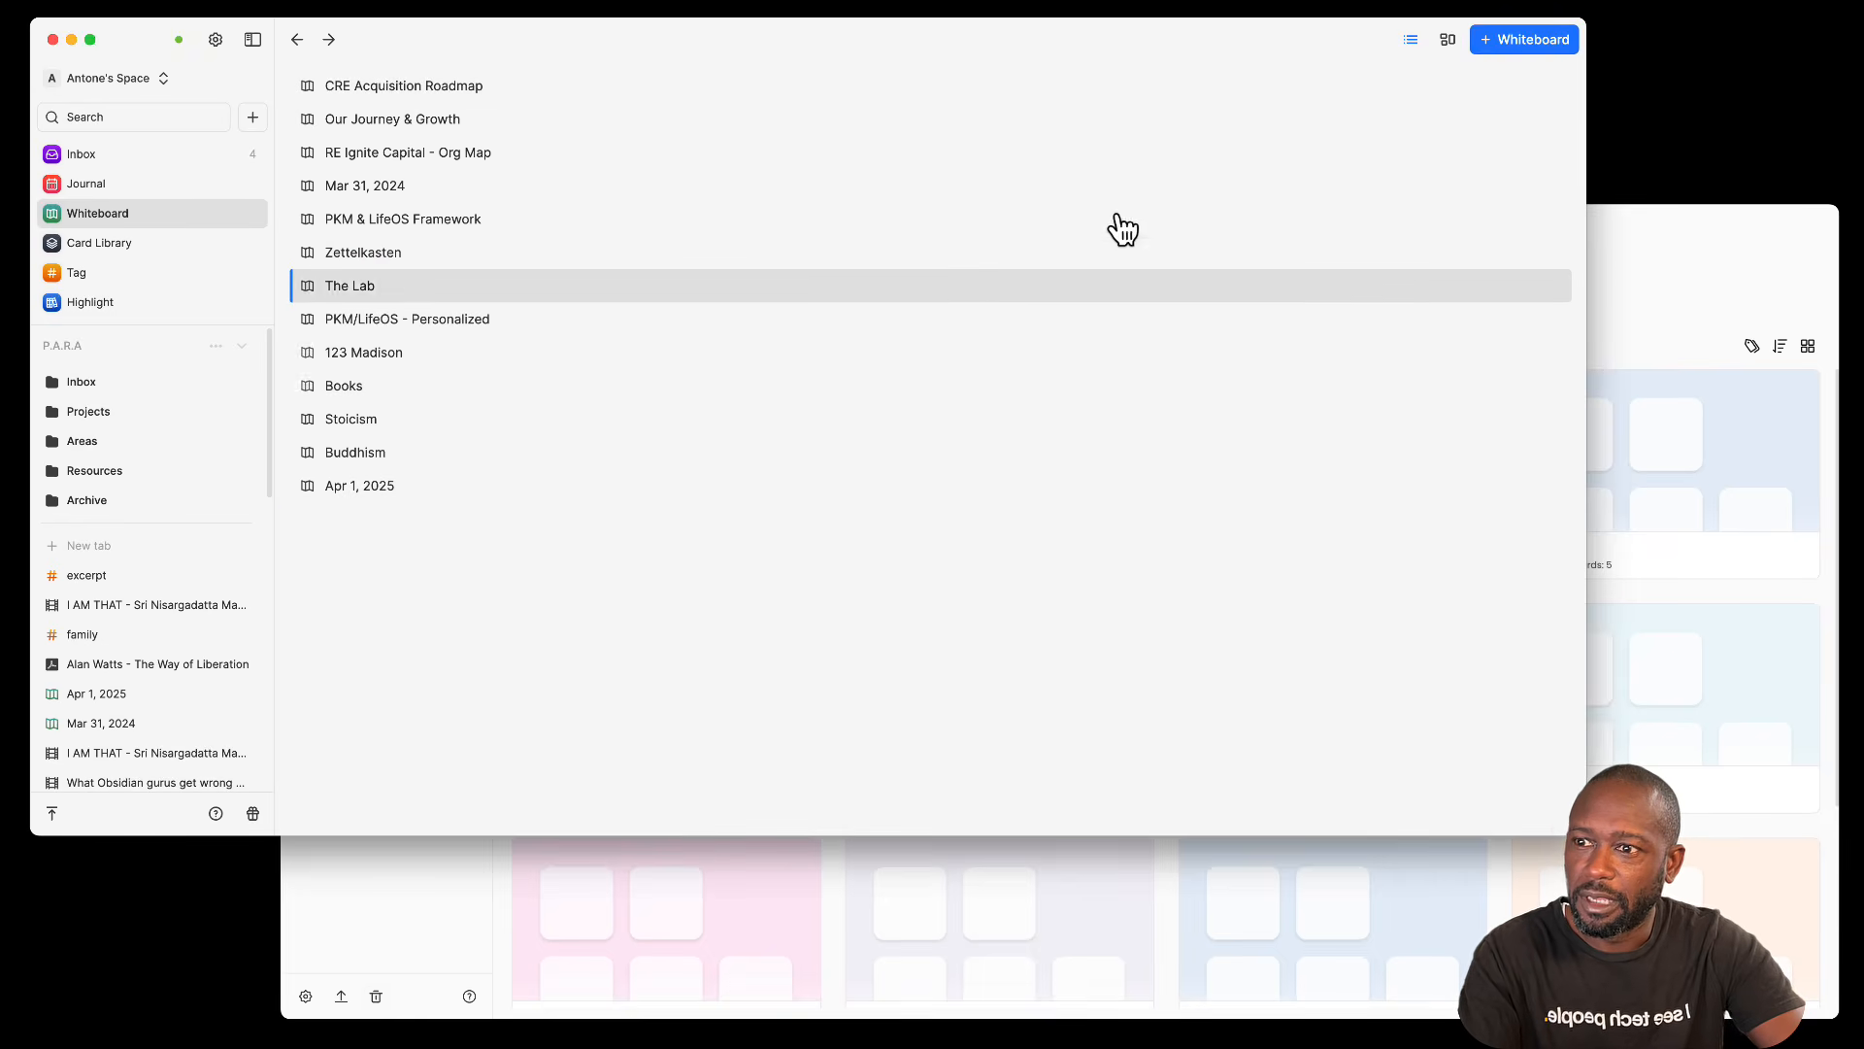
# Step: Switch to Noteey, display the projects as a list and filter them by the #lab tag
pyautogui.click(1721, 258)
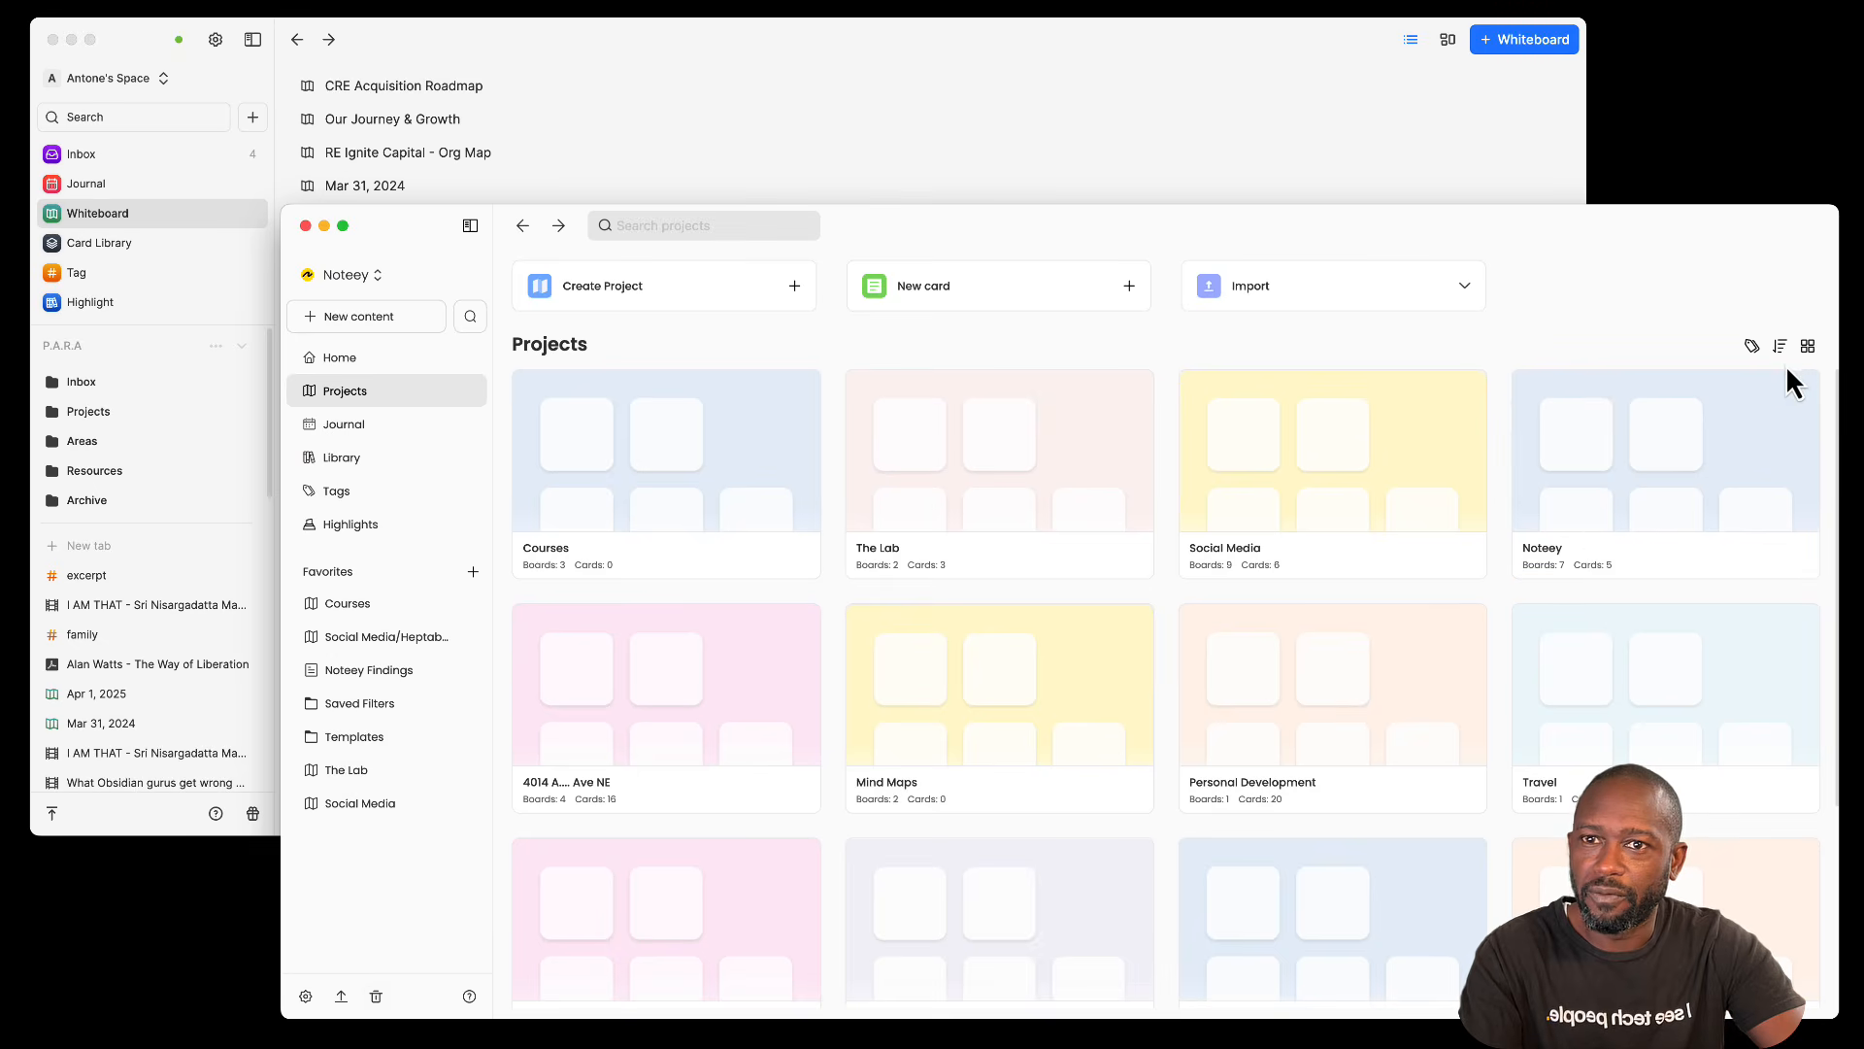
pyautogui.click(1807, 347)
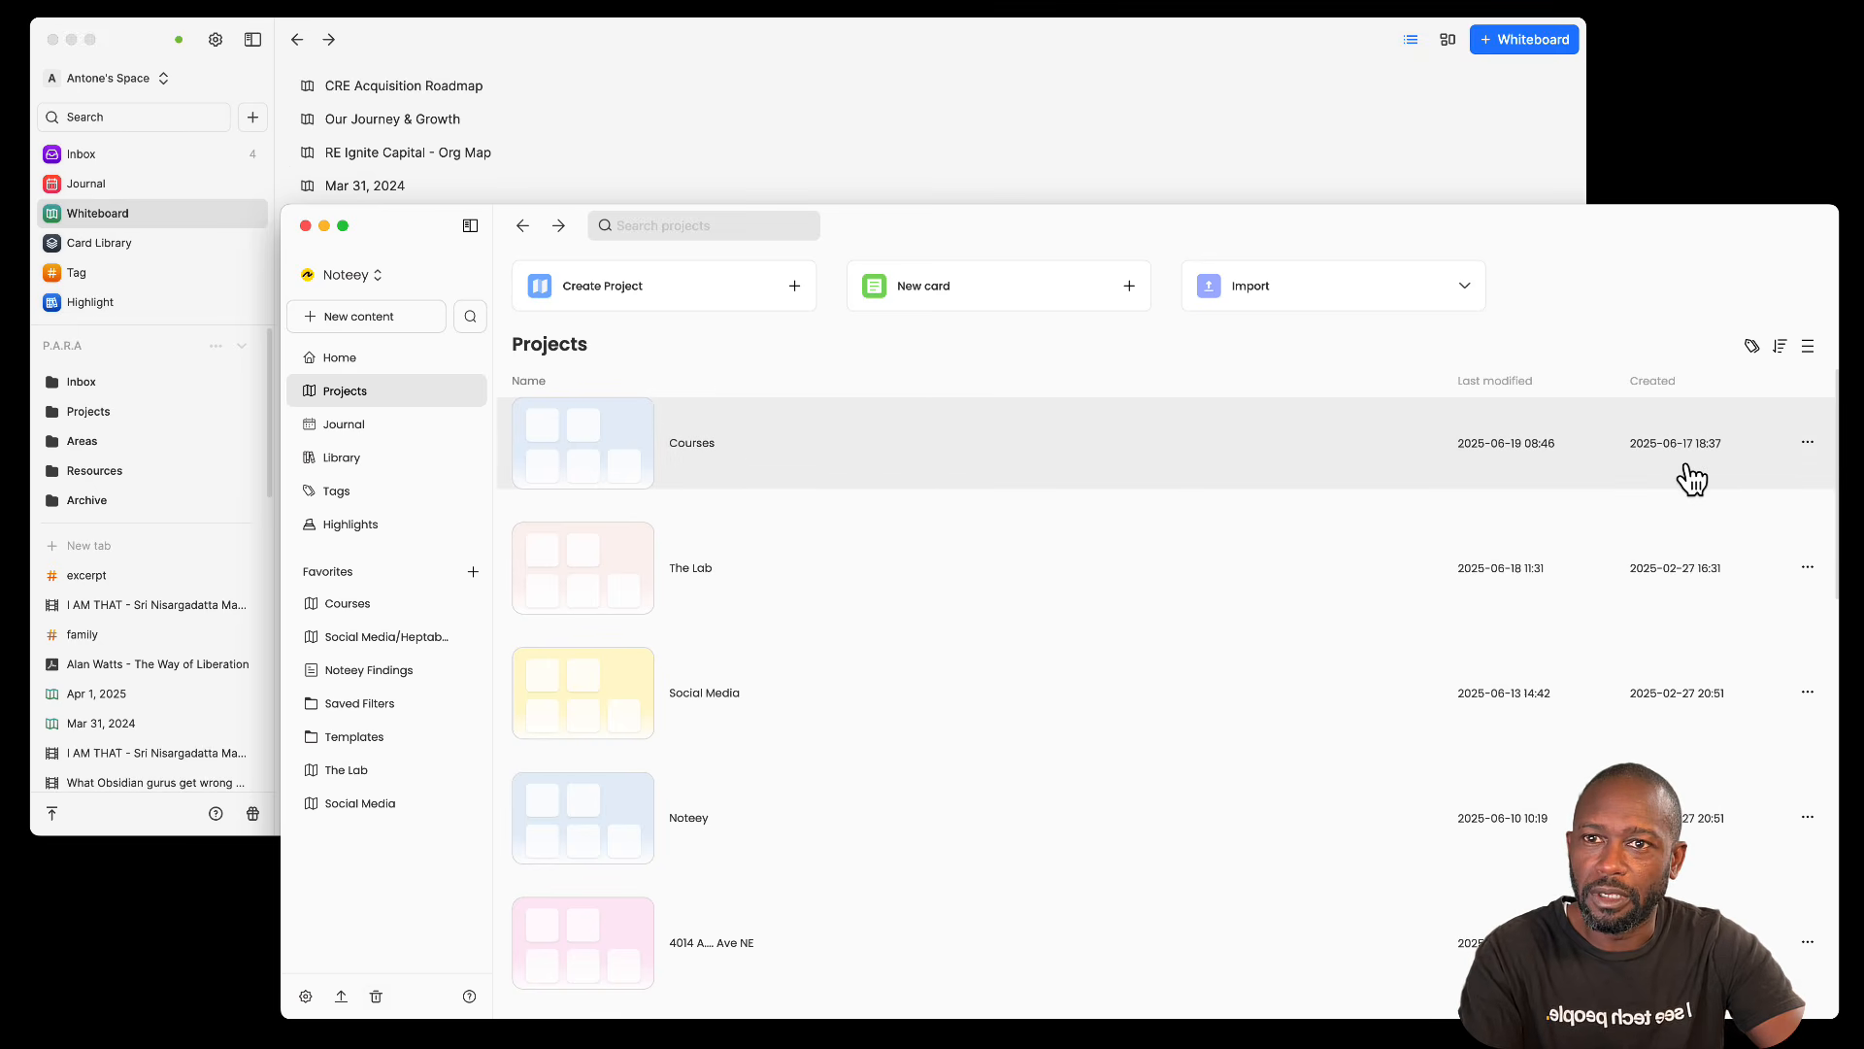
pyautogui.click(1752, 344)
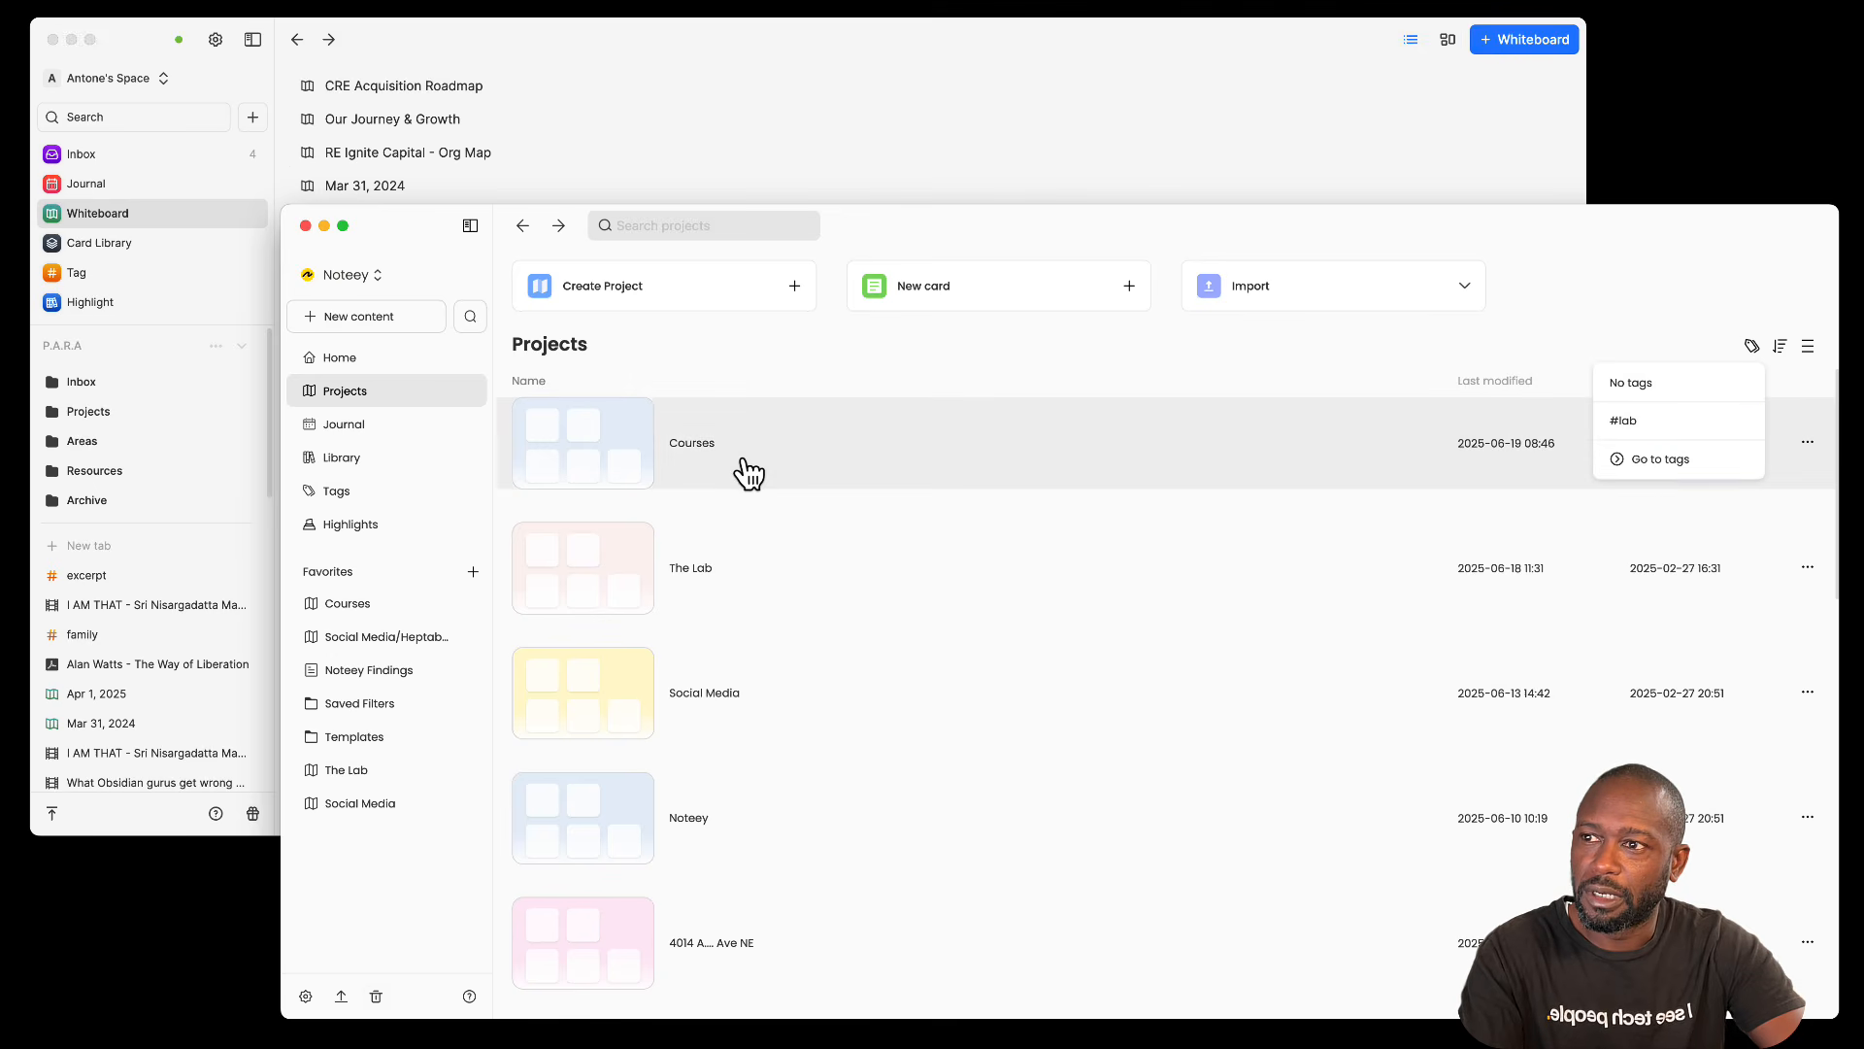
pyautogui.click(1635, 427)
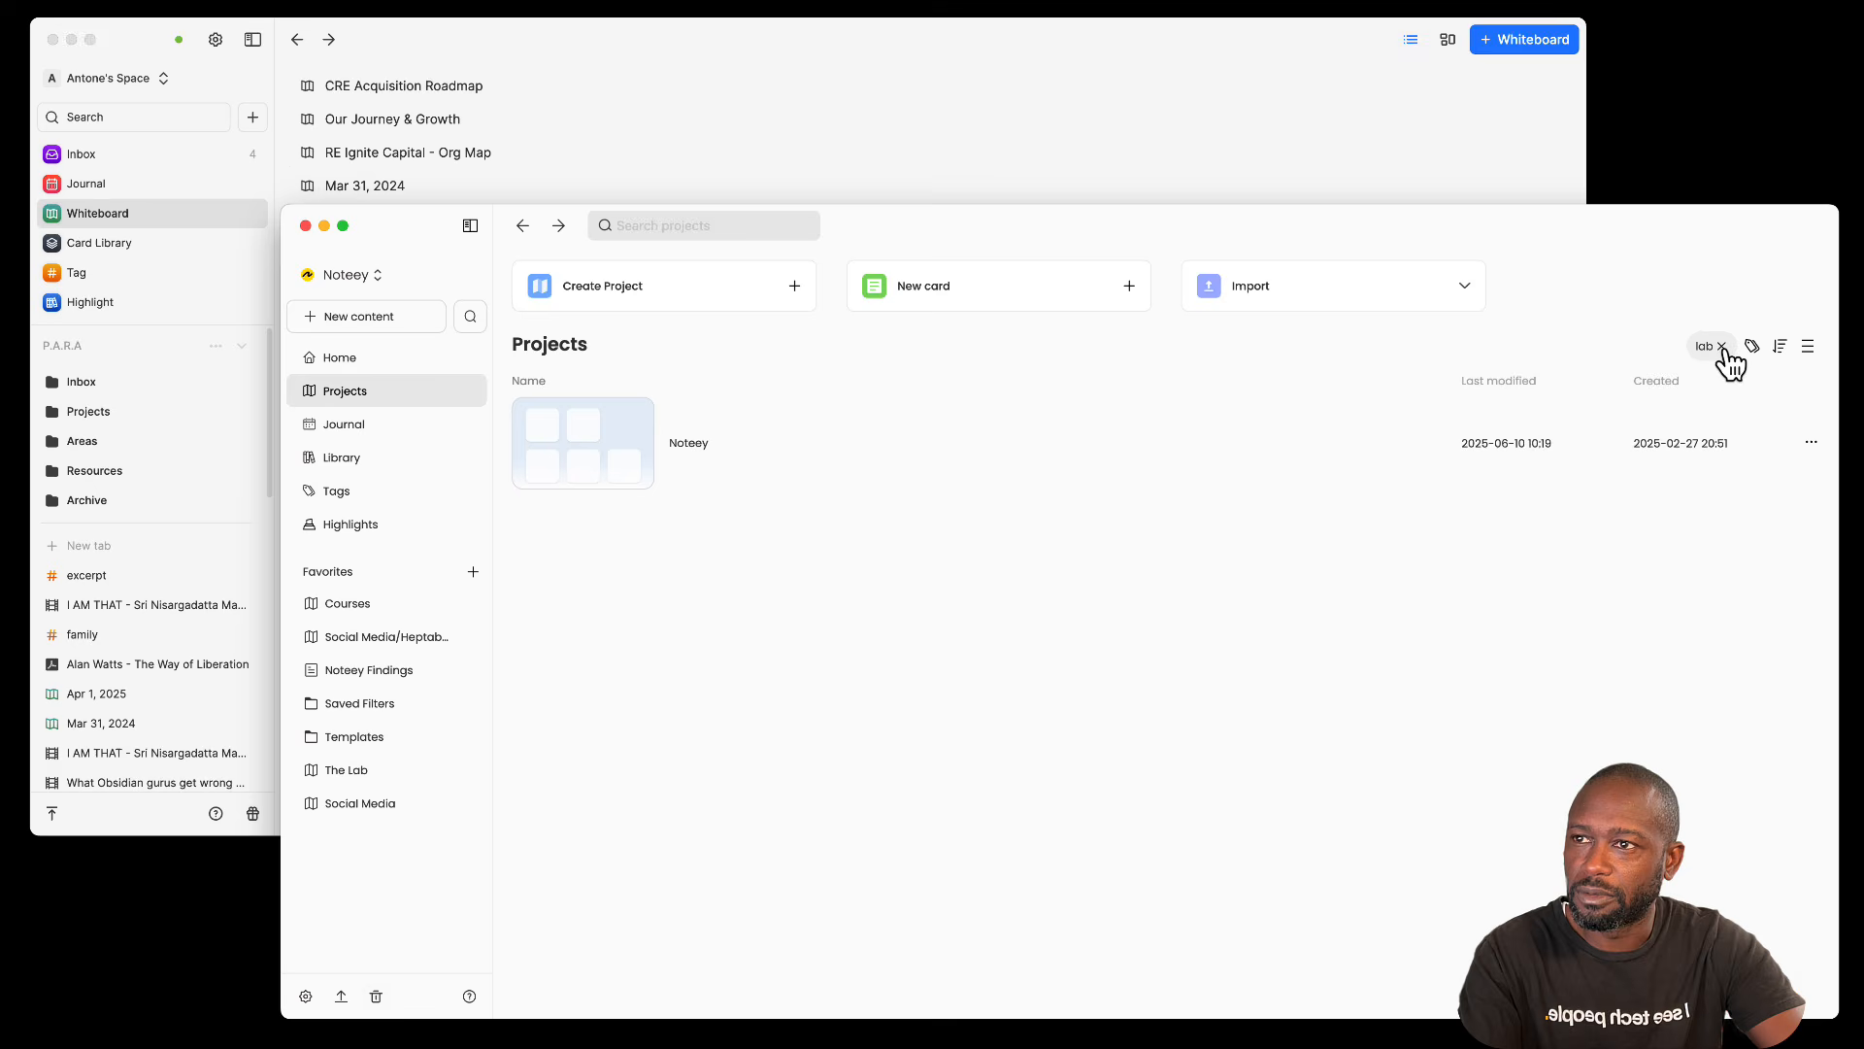
# Step: Glance at Heptabase's whiteboard list, return to Noteey, clear the lab tag filter and show the projects as a grid
pyautogui.click(1302, 189)
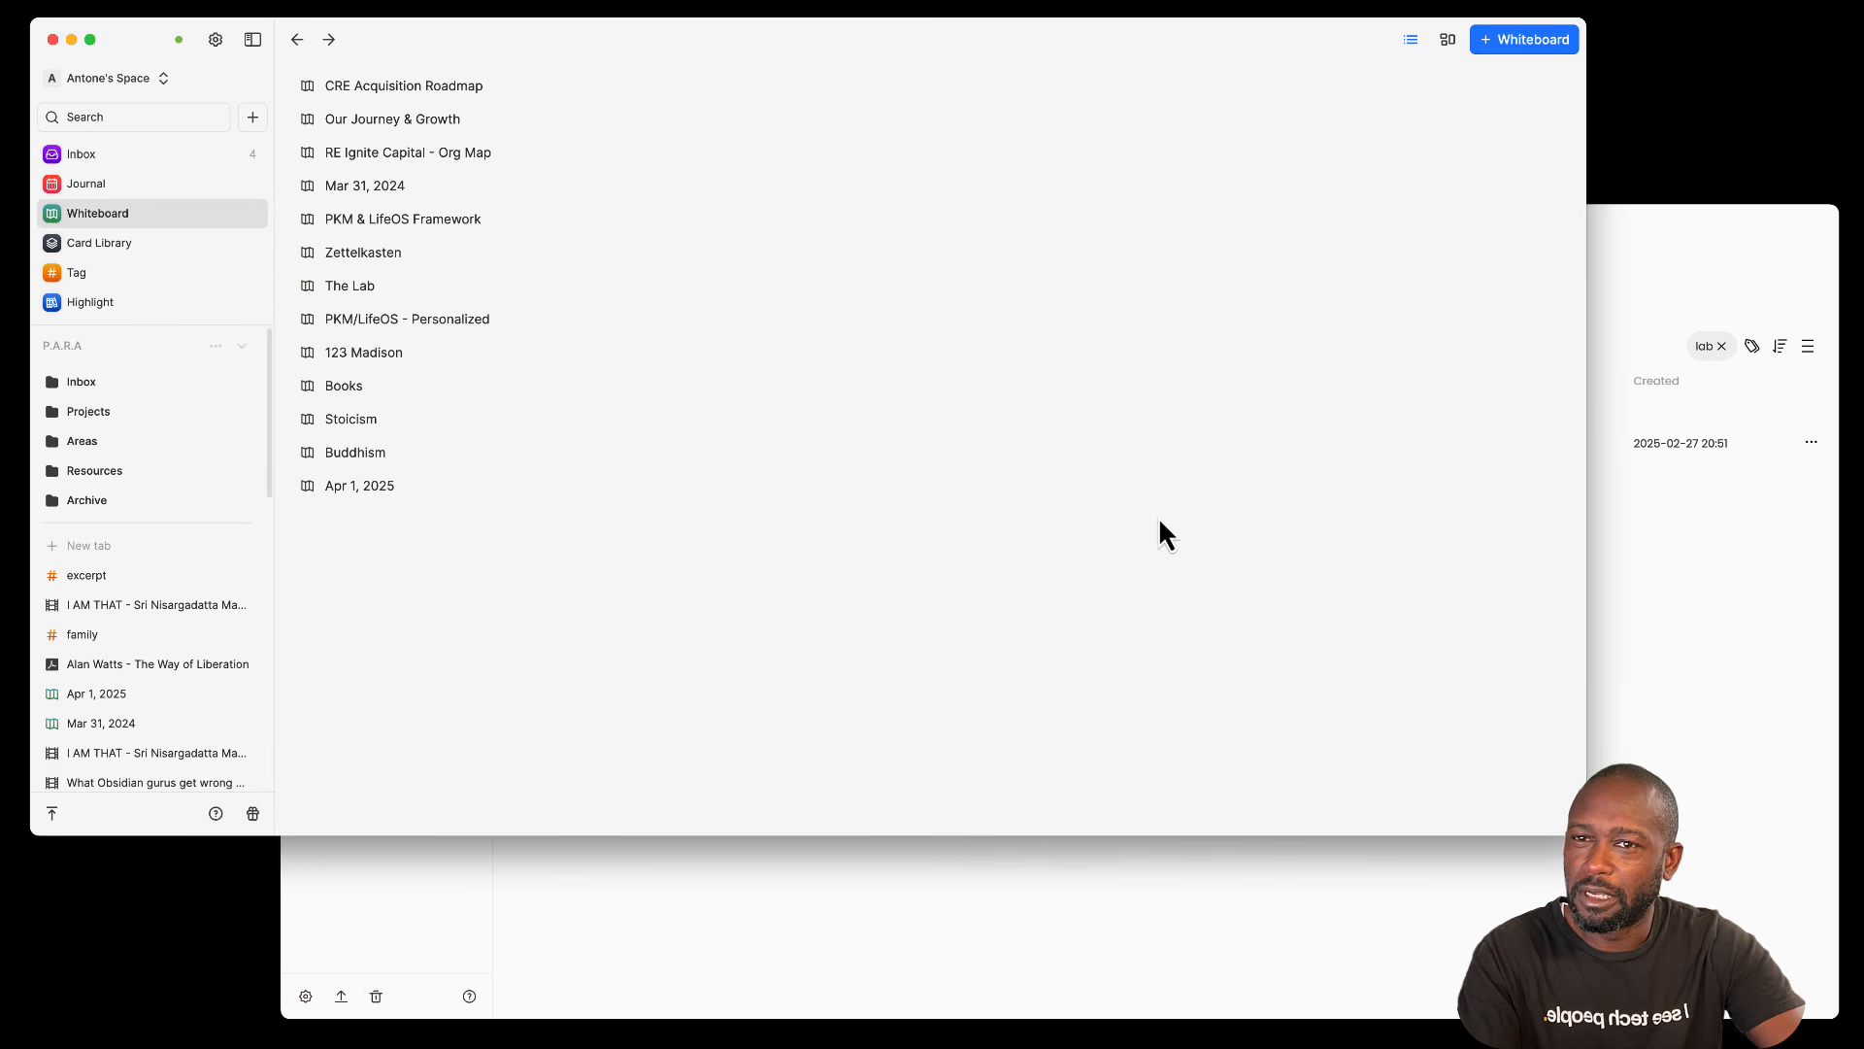
pyautogui.click(1749, 296)
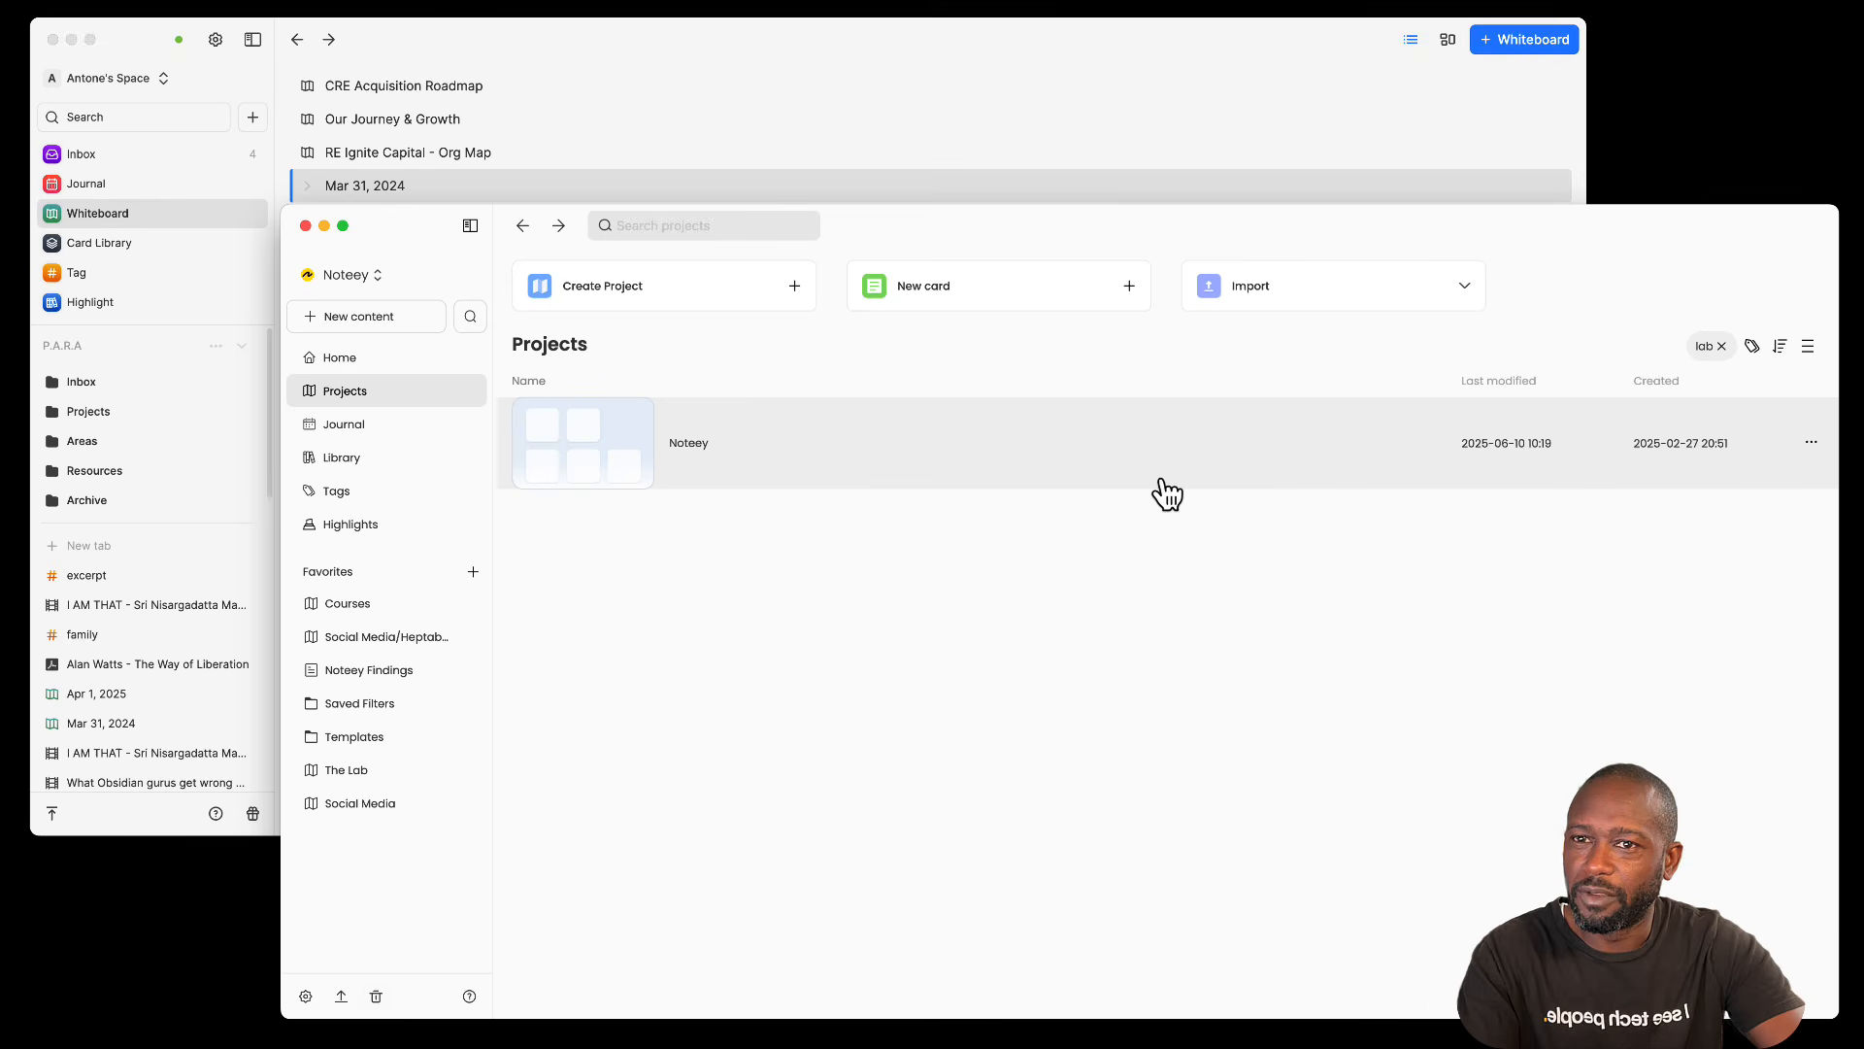
pyautogui.click(1721, 347)
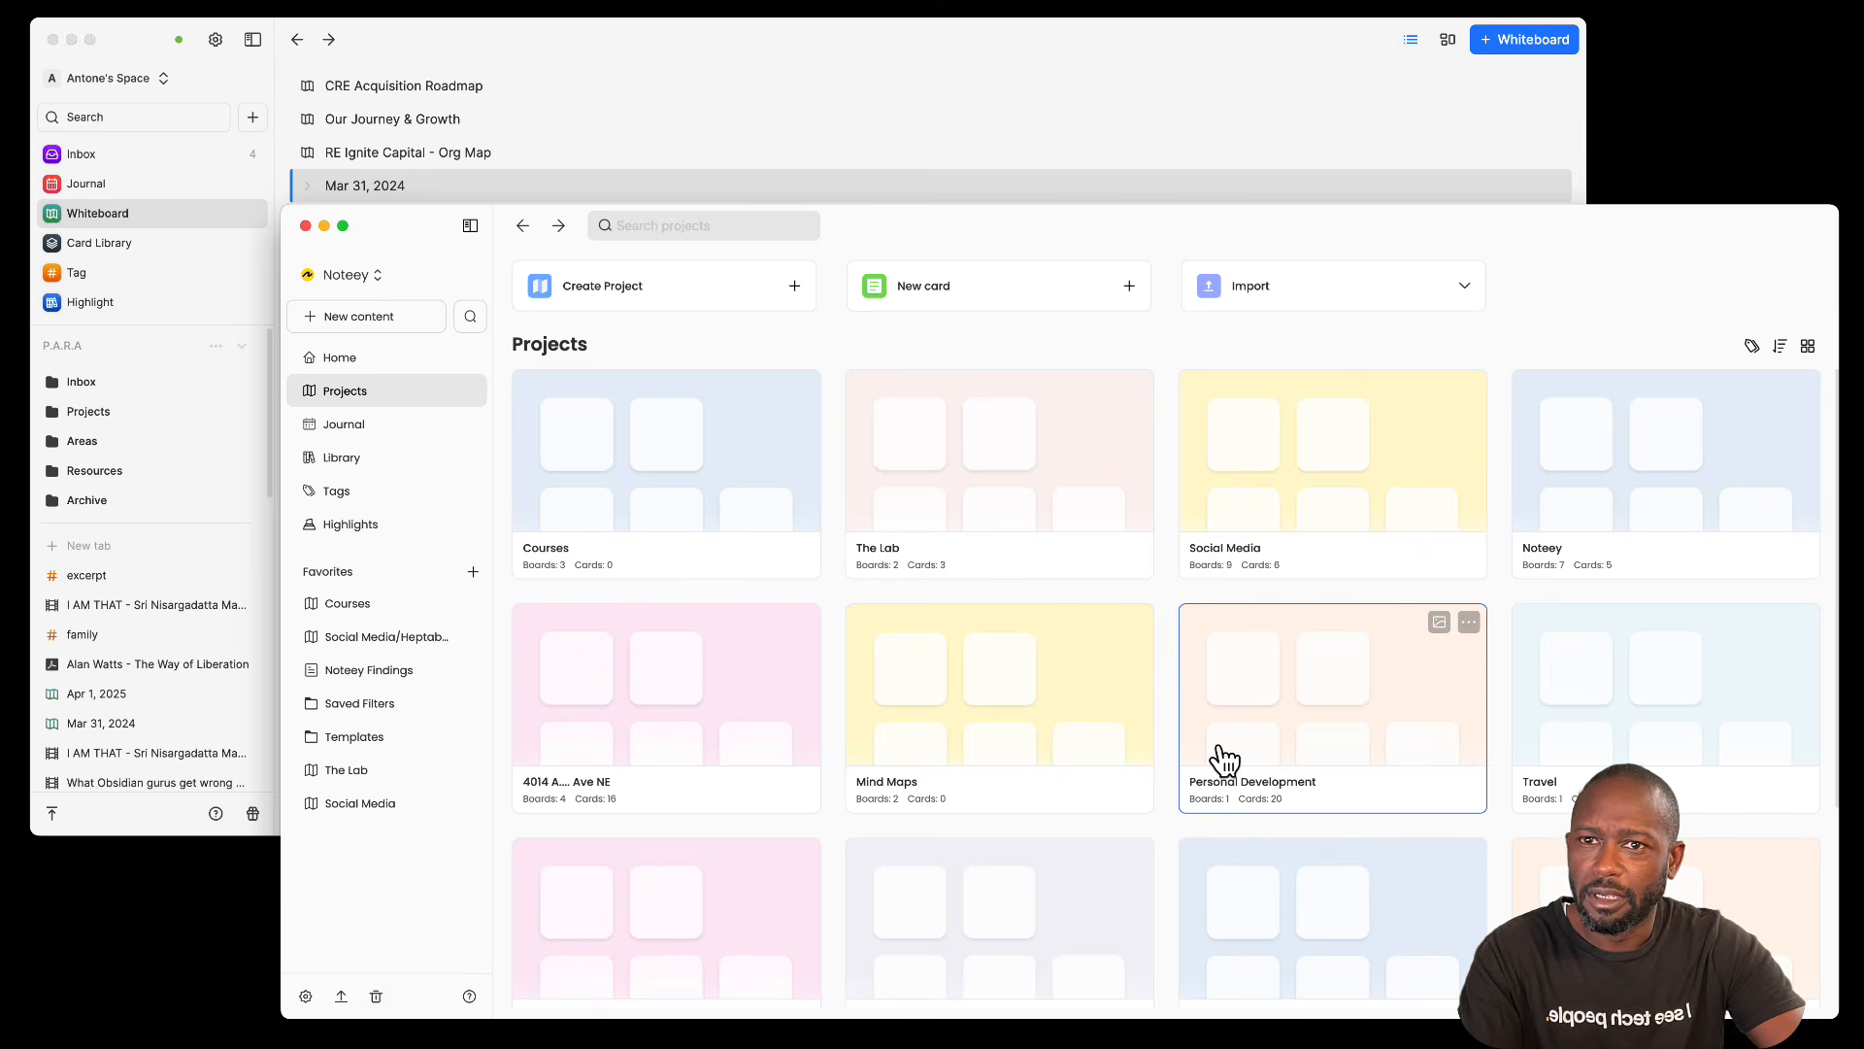
# Step: Switch to Heptabase, open The Lab whiteboard and look over its cards and mind maps
pyautogui.click(919, 95)
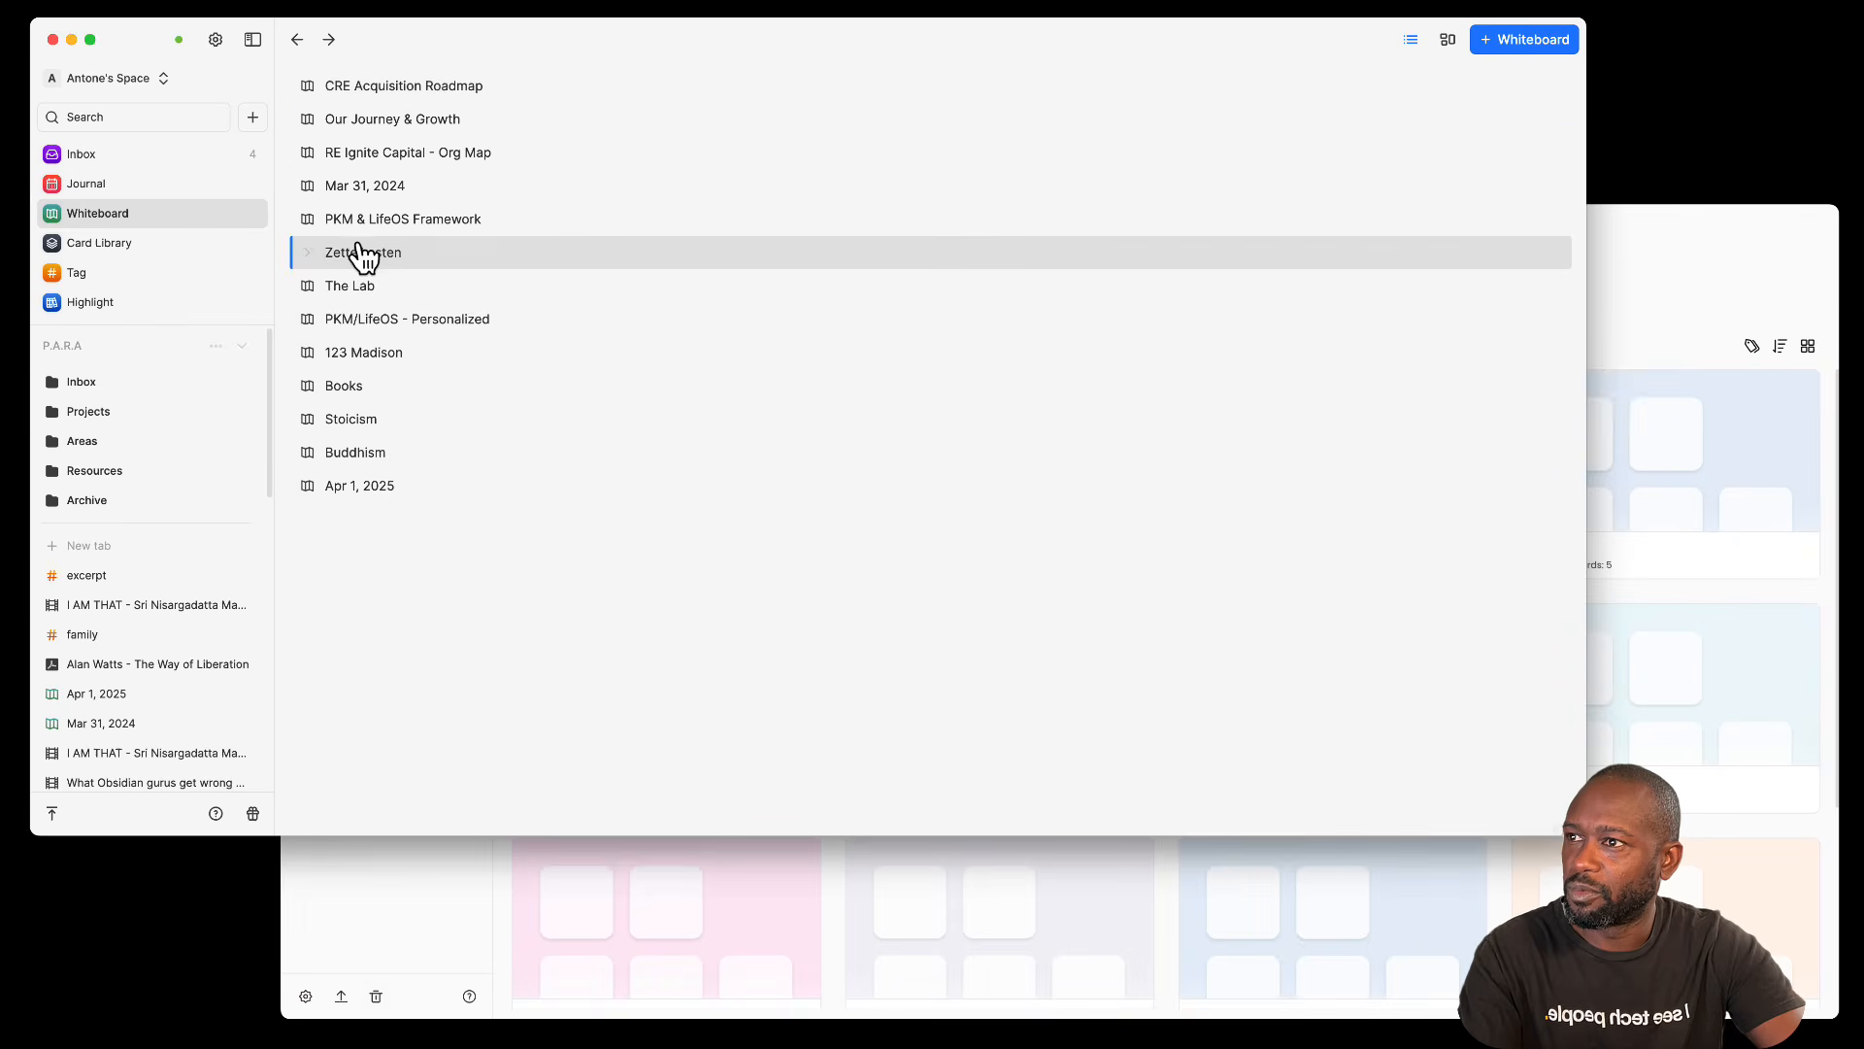
pyautogui.click(355, 286)
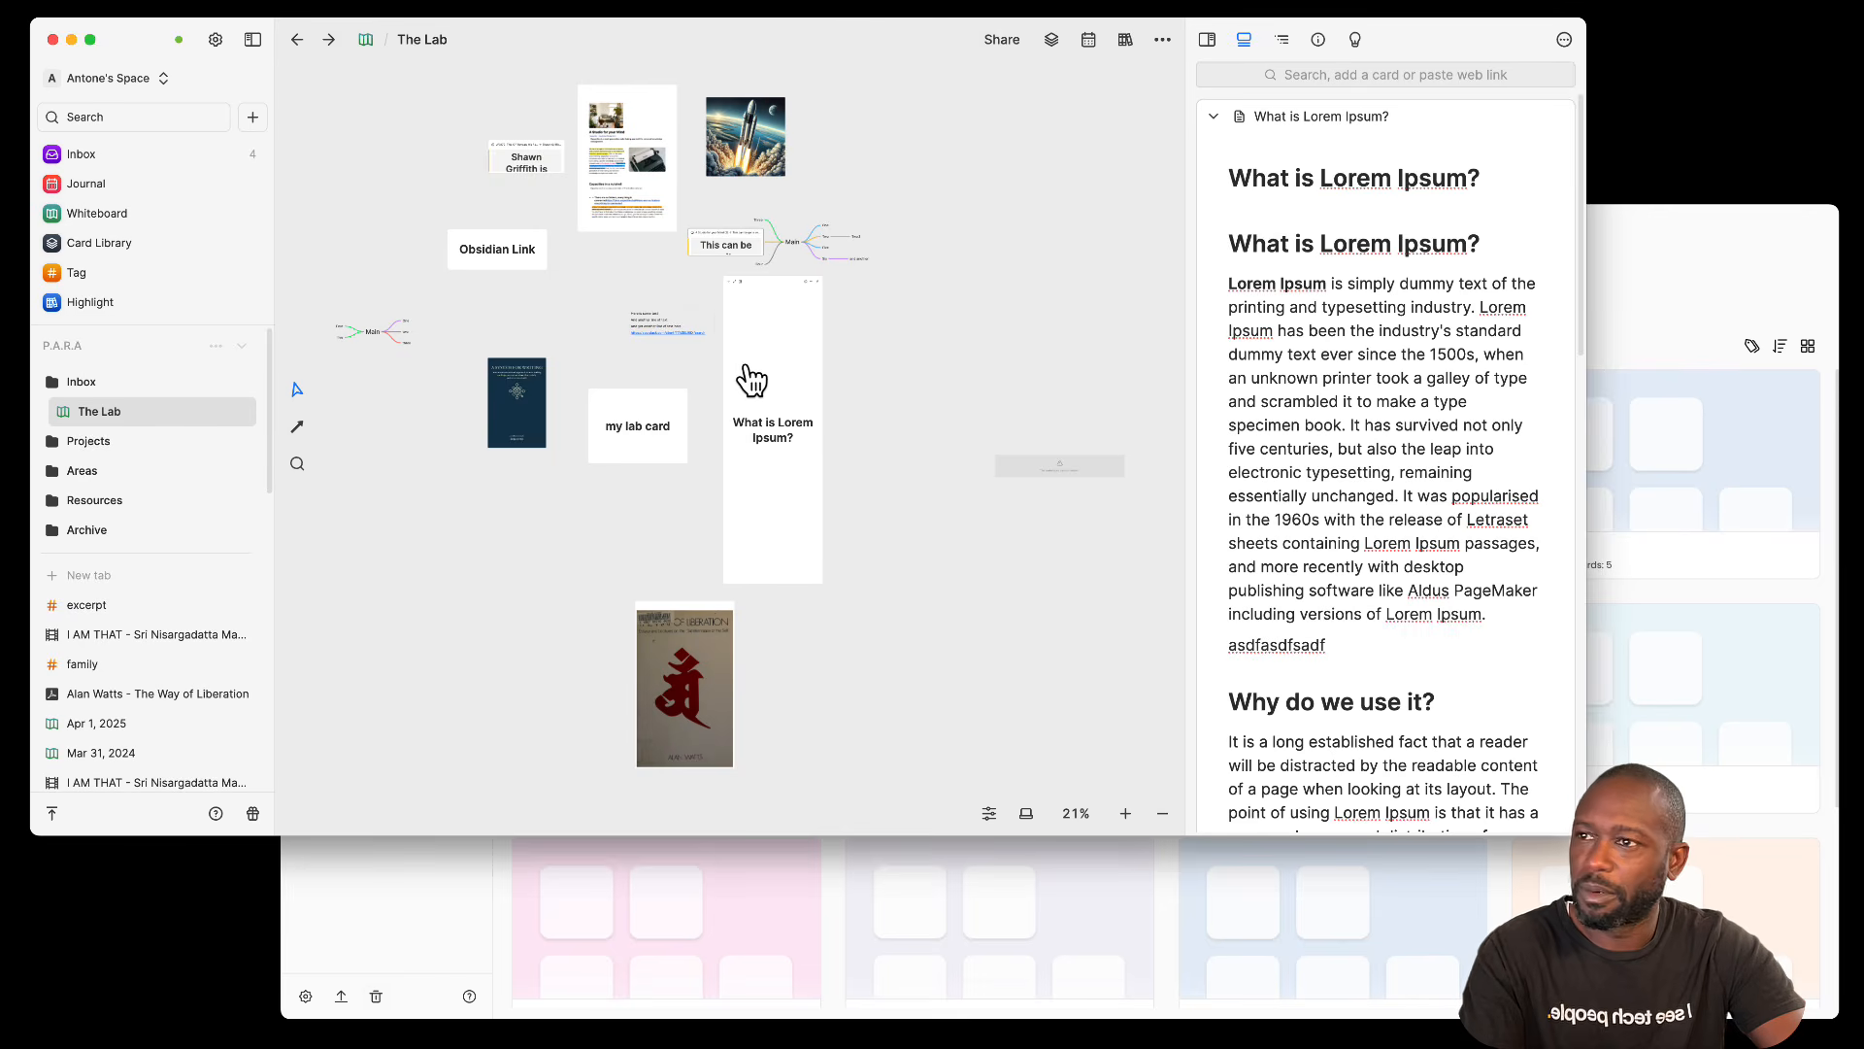
pyautogui.scroll(2, 752, 377)
pyautogui.scroll(-1, 751, 375)
pyautogui.moveTo(604, 257); pyautogui.dragTo(699, 525)
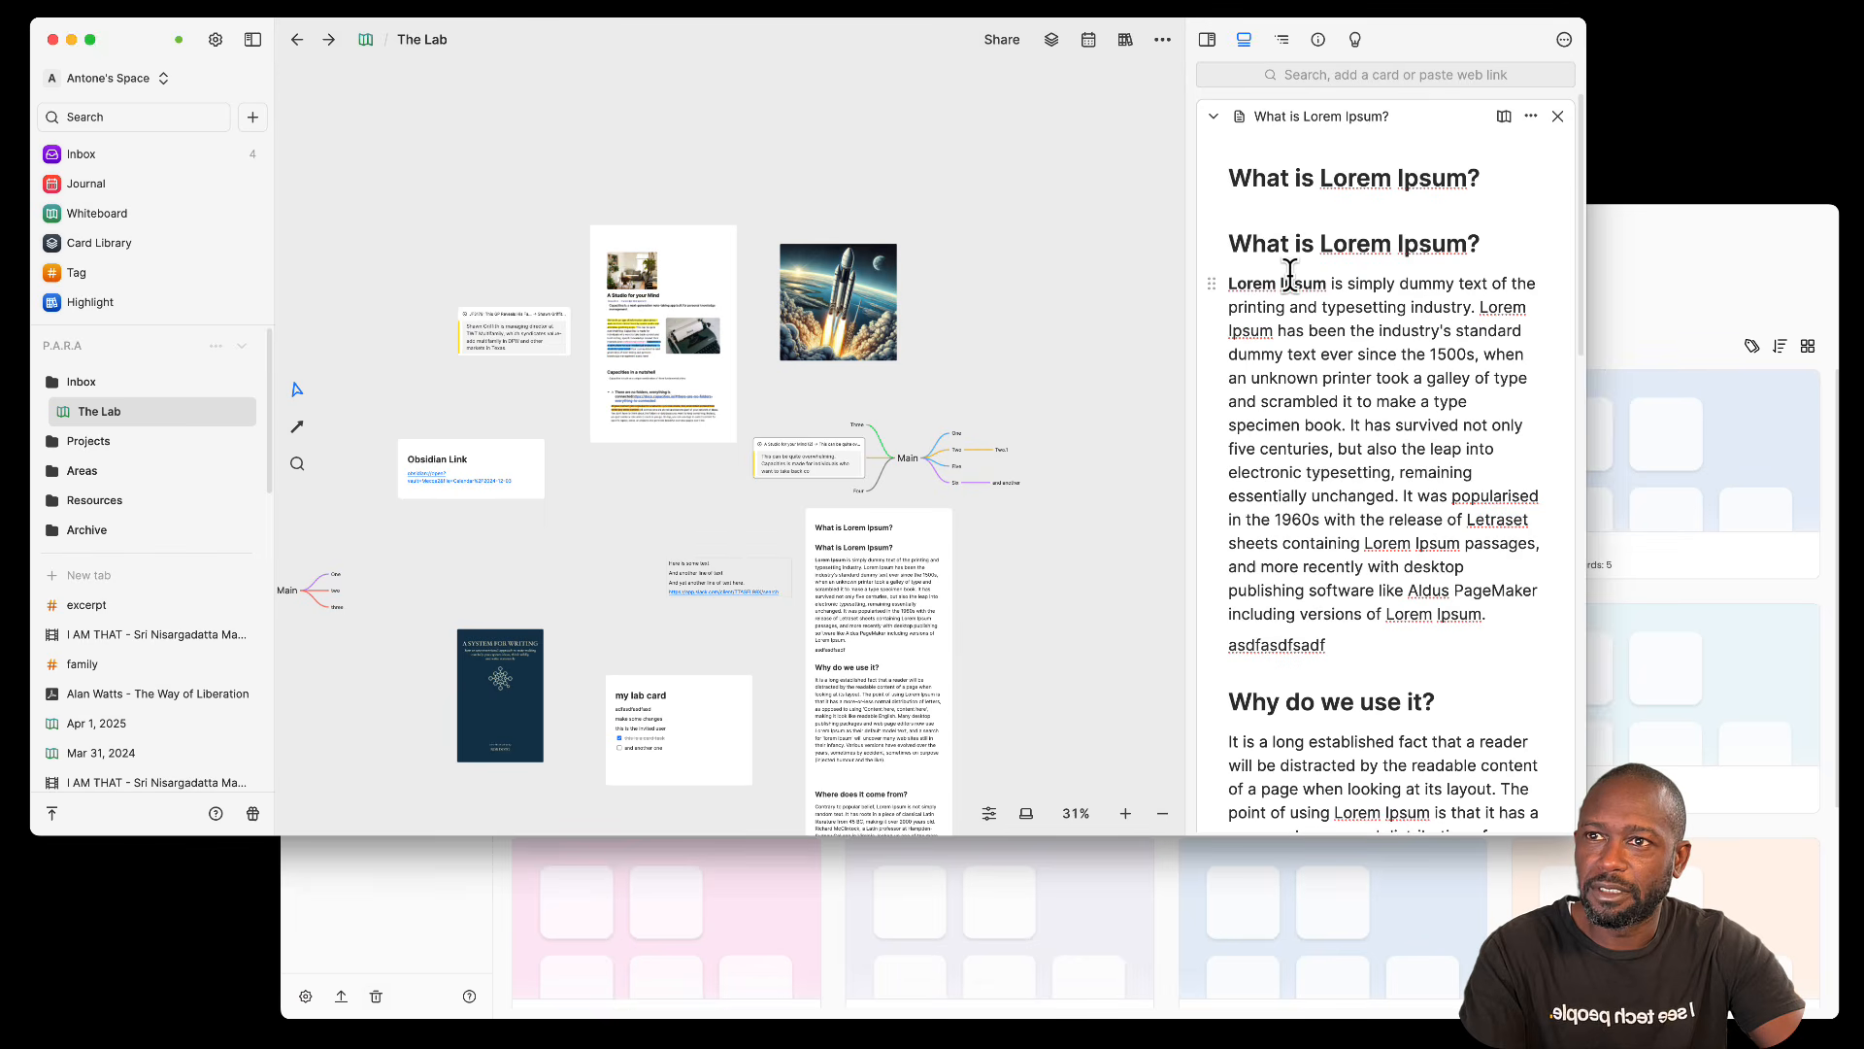
# Step: Collapse the What is Lorem Ipsum? card beside the whiteboard and briefly expand the I AM THAT and Alan Watts cards
pyautogui.click(1214, 117)
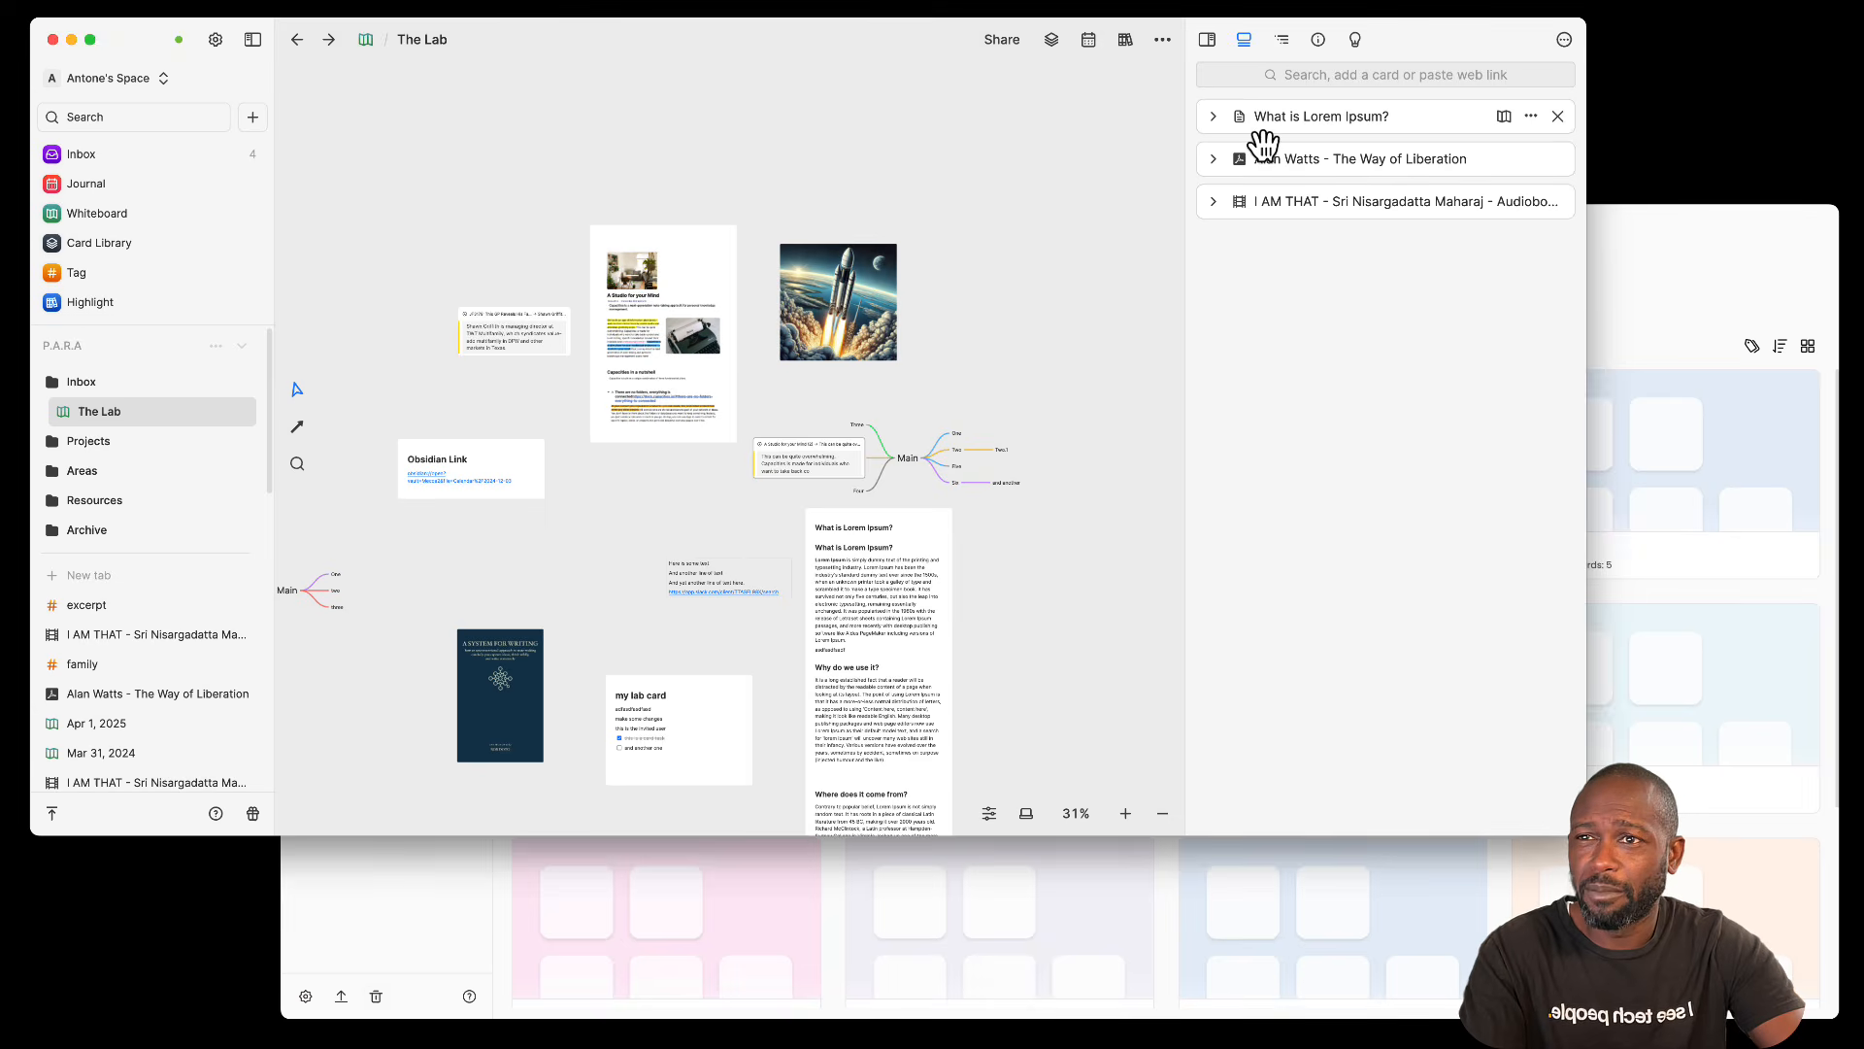
pyautogui.click(1215, 203)
pyautogui.click(1215, 202)
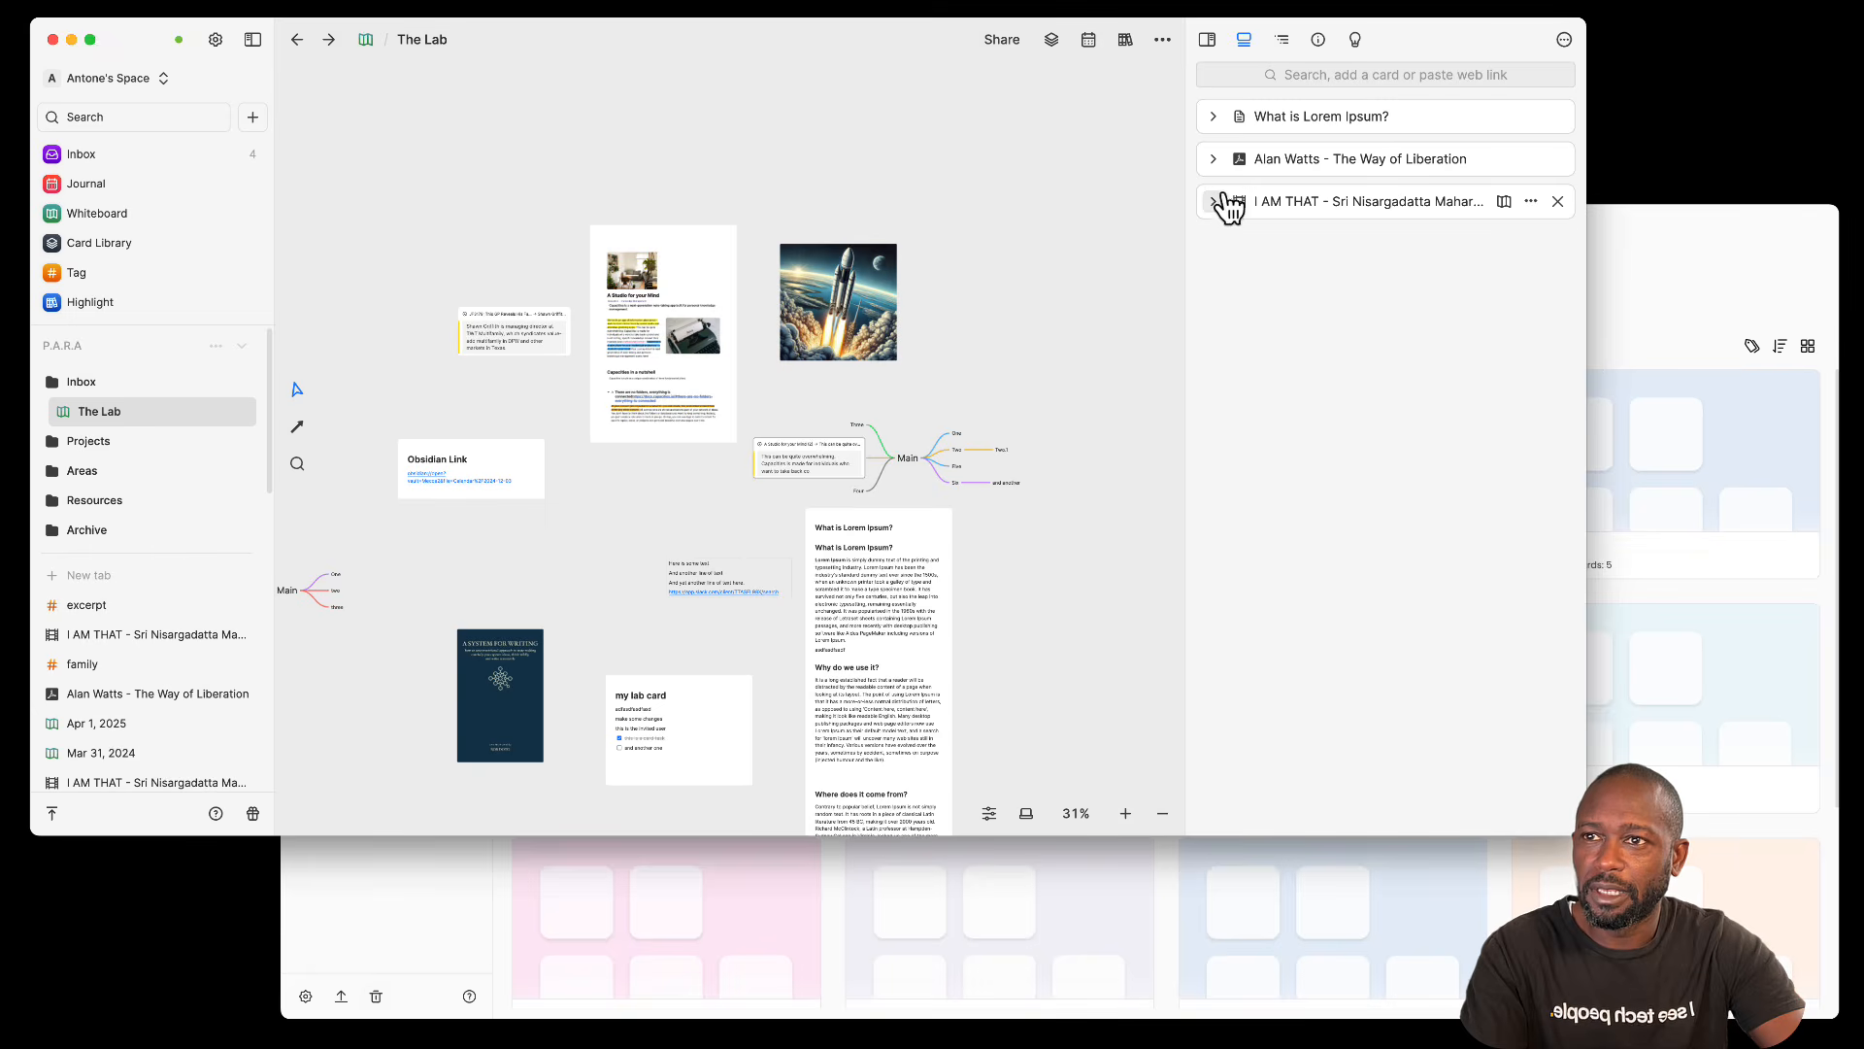
pyautogui.click(1216, 163)
pyautogui.click(1215, 160)
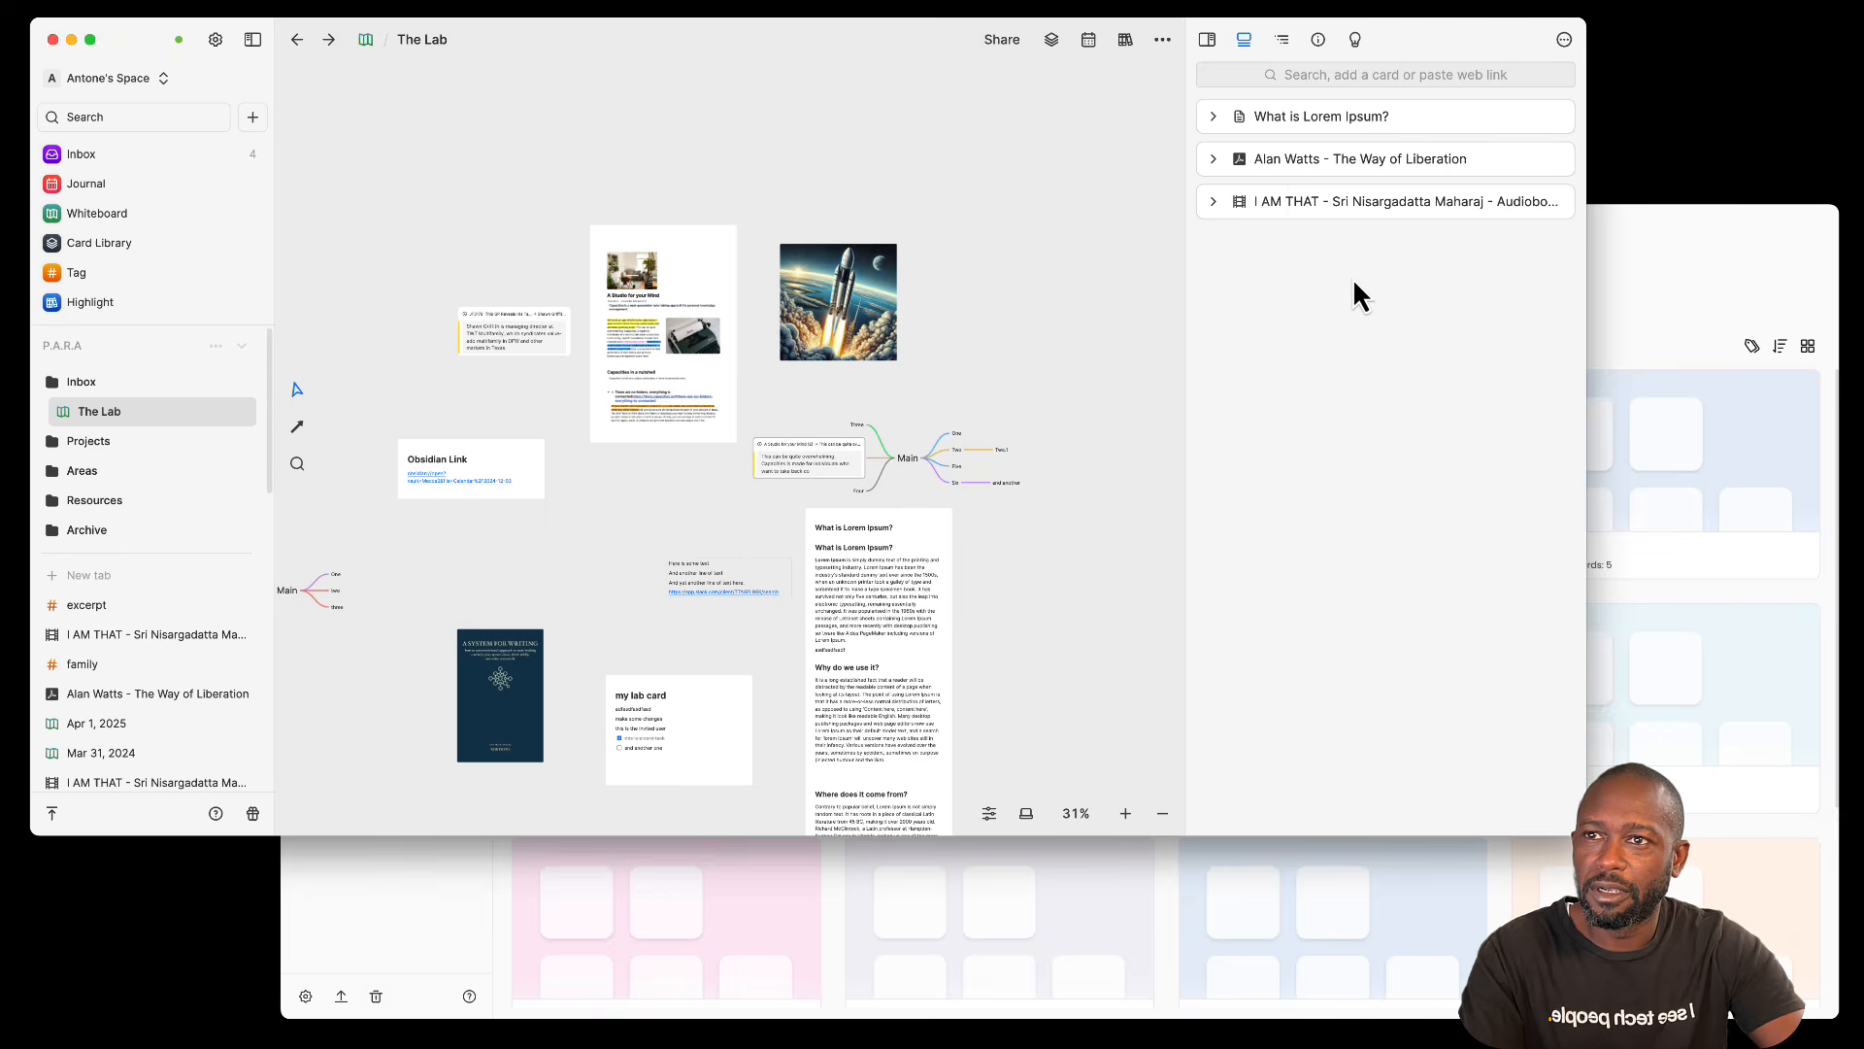
# Step: Switch to Noteey, open The Lab project and look over its board, ending at the mind map
pyautogui.click(1640, 301)
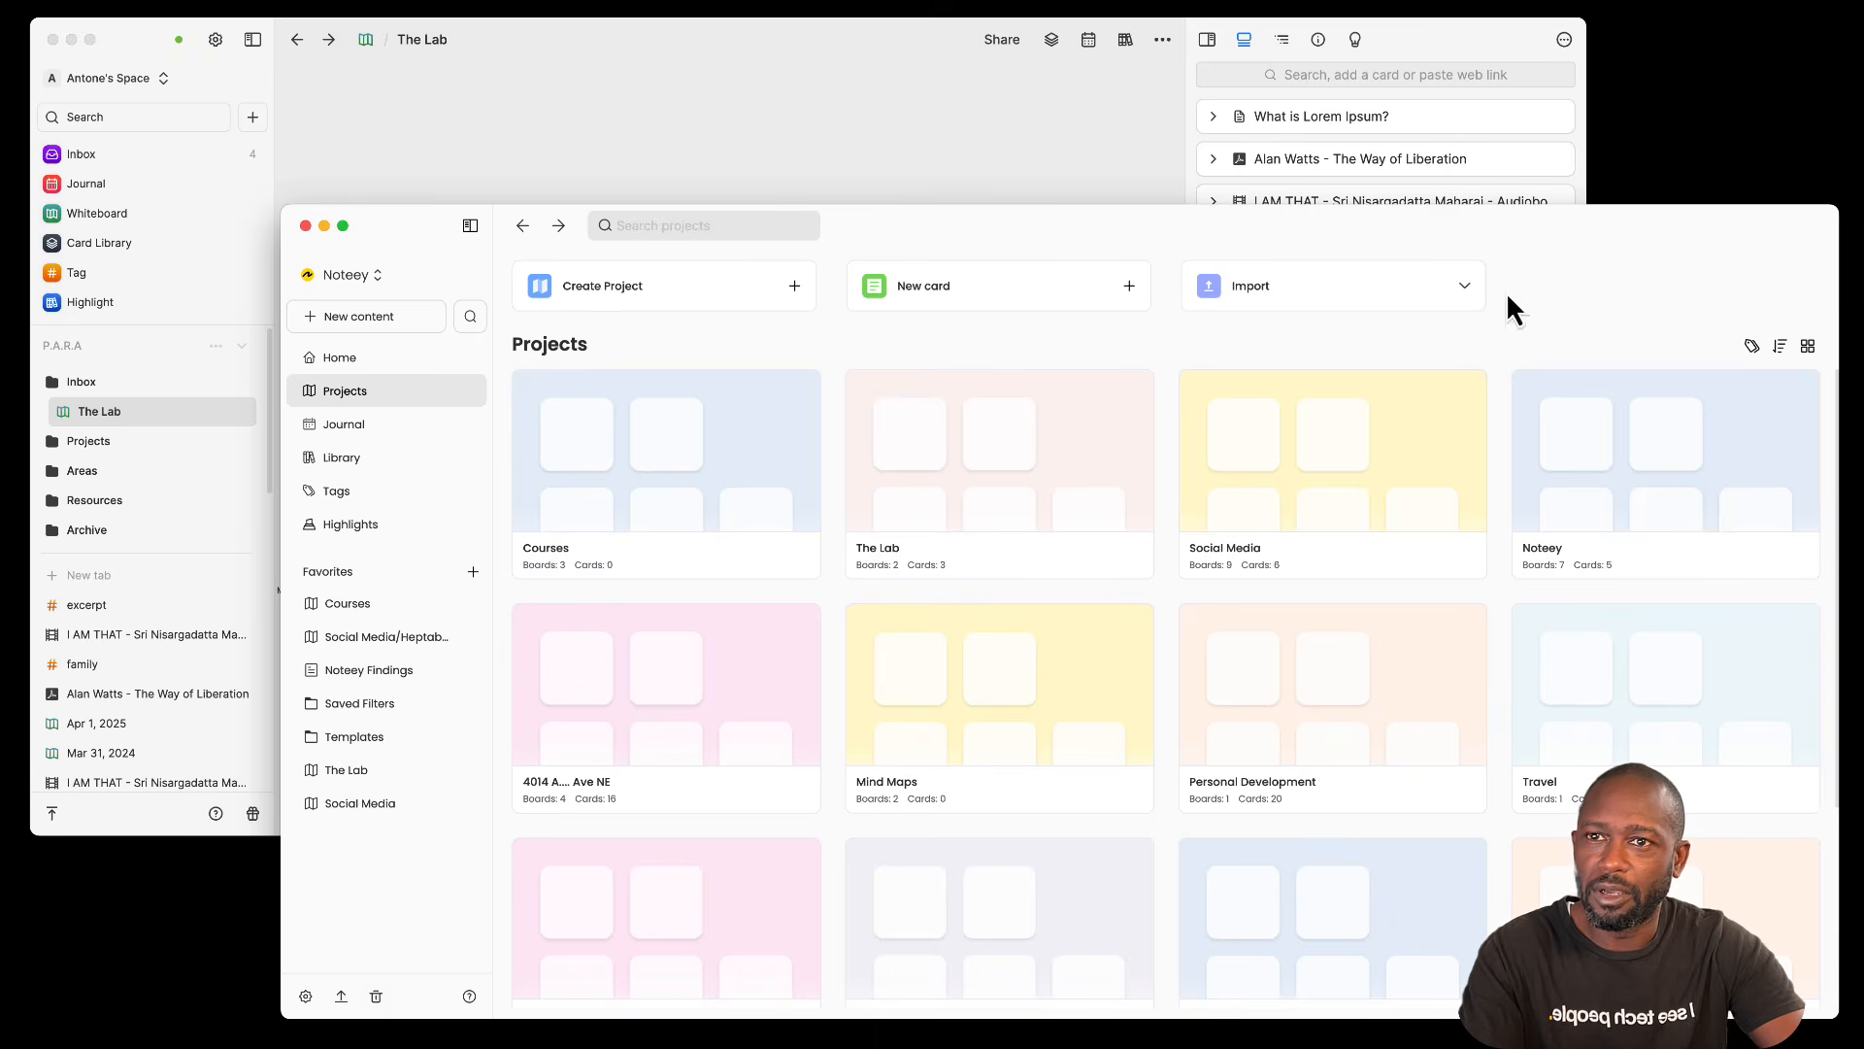
pyautogui.click(954, 447)
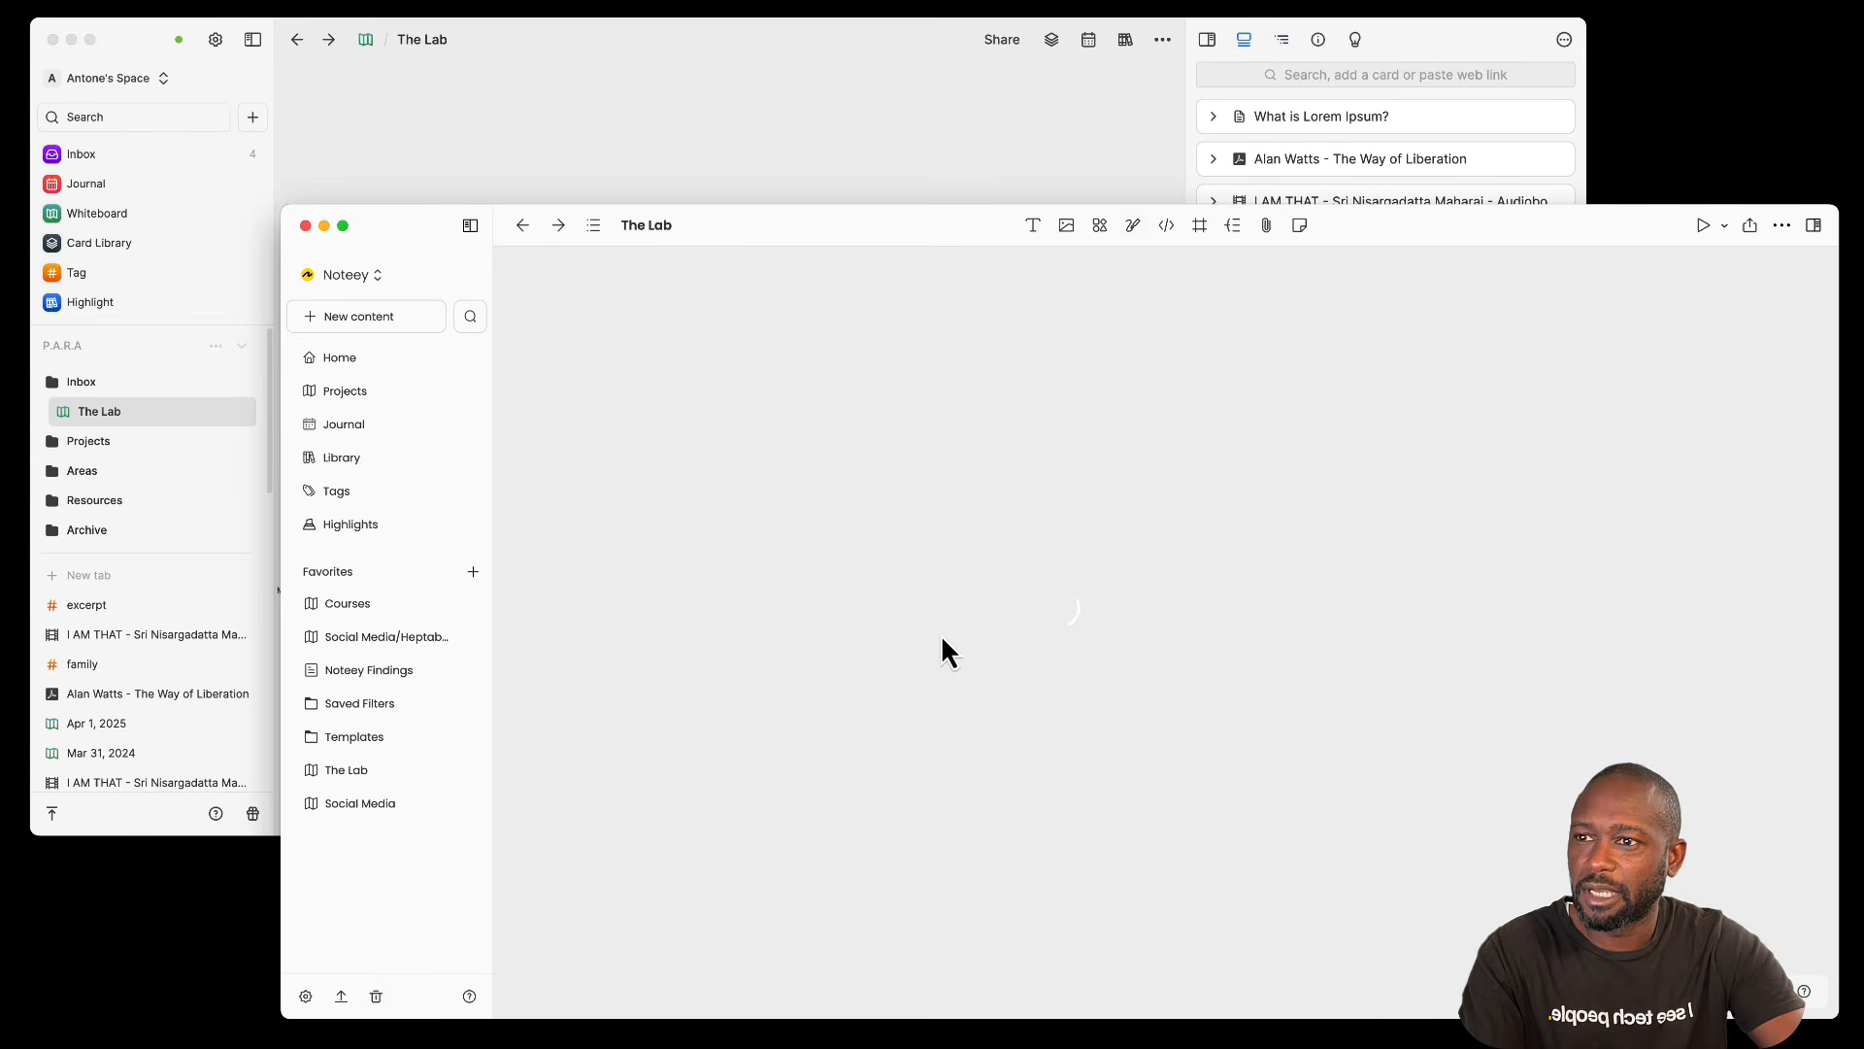
pyautogui.moveTo(1521, 601); pyautogui.dragTo(863, 608)
pyautogui.scroll(5, 1171, 609)
pyautogui.scroll(-4, 1194, 623)
pyautogui.scroll(-5, 1198, 626)
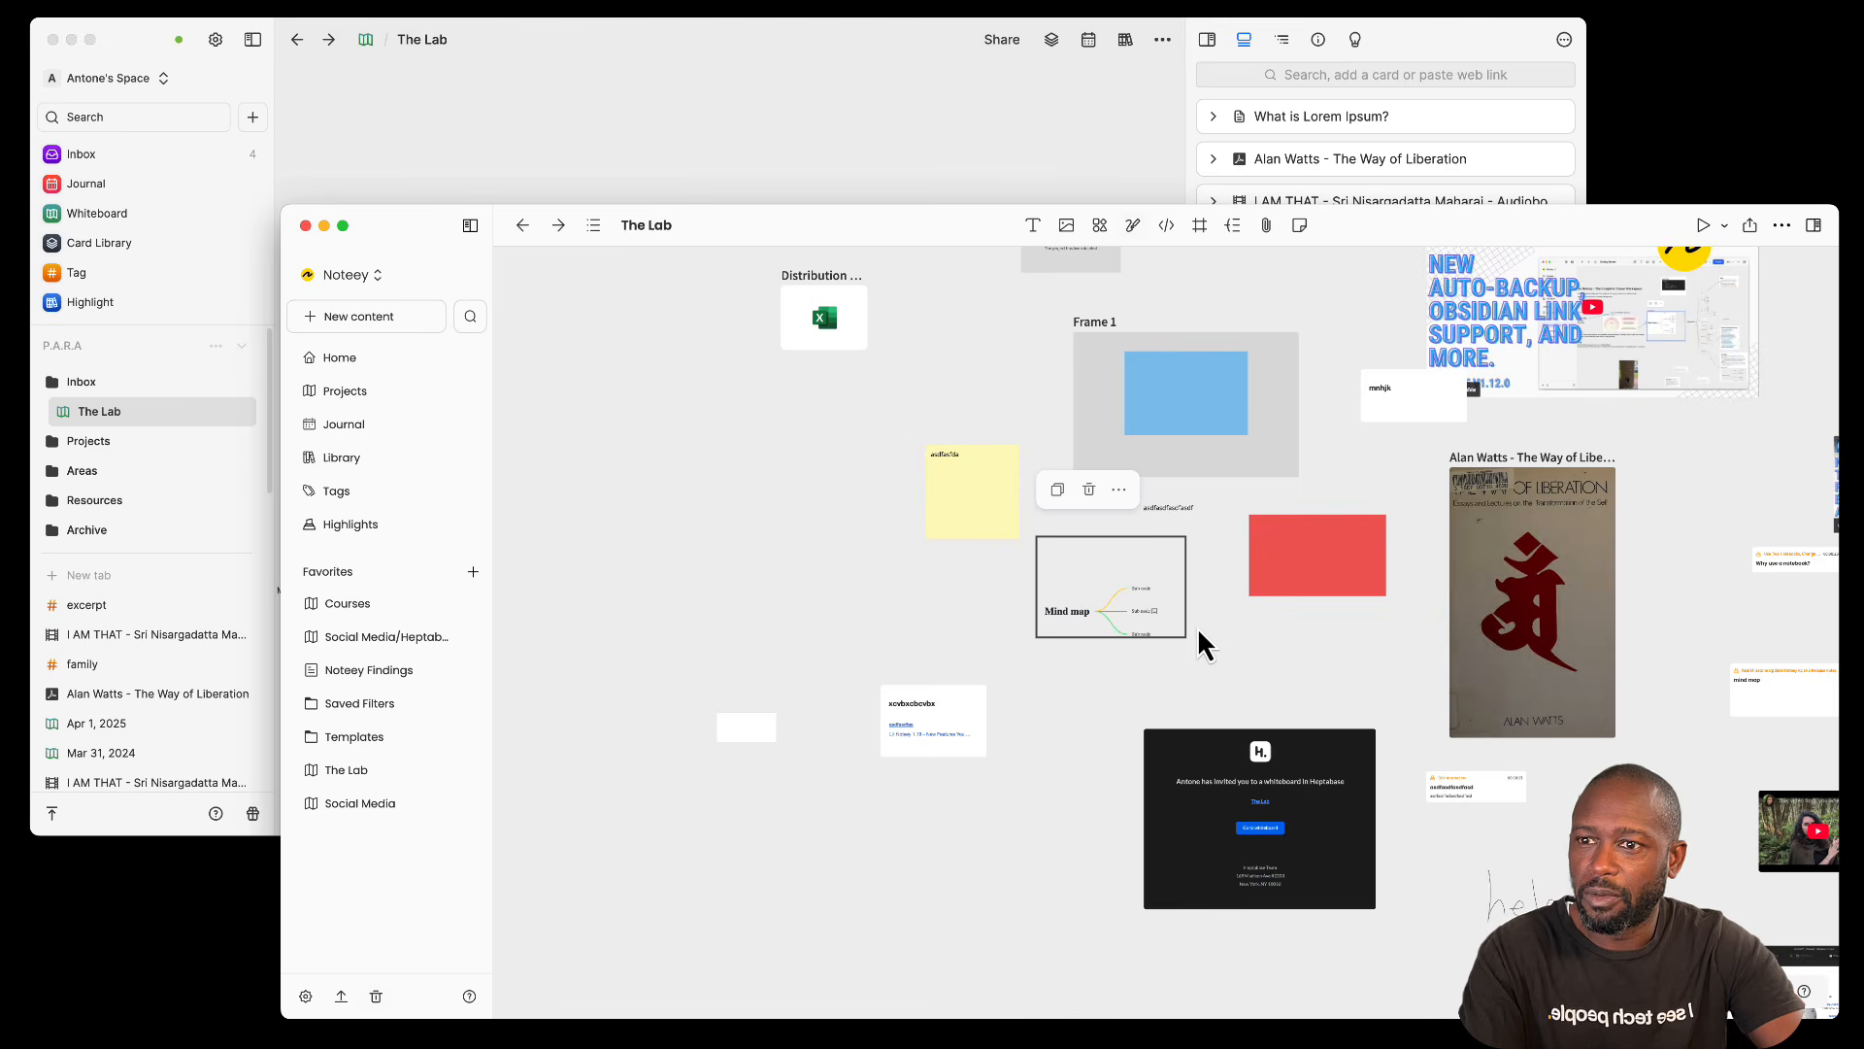
pyautogui.moveTo(1360, 664); pyautogui.dragTo(1115, 749)
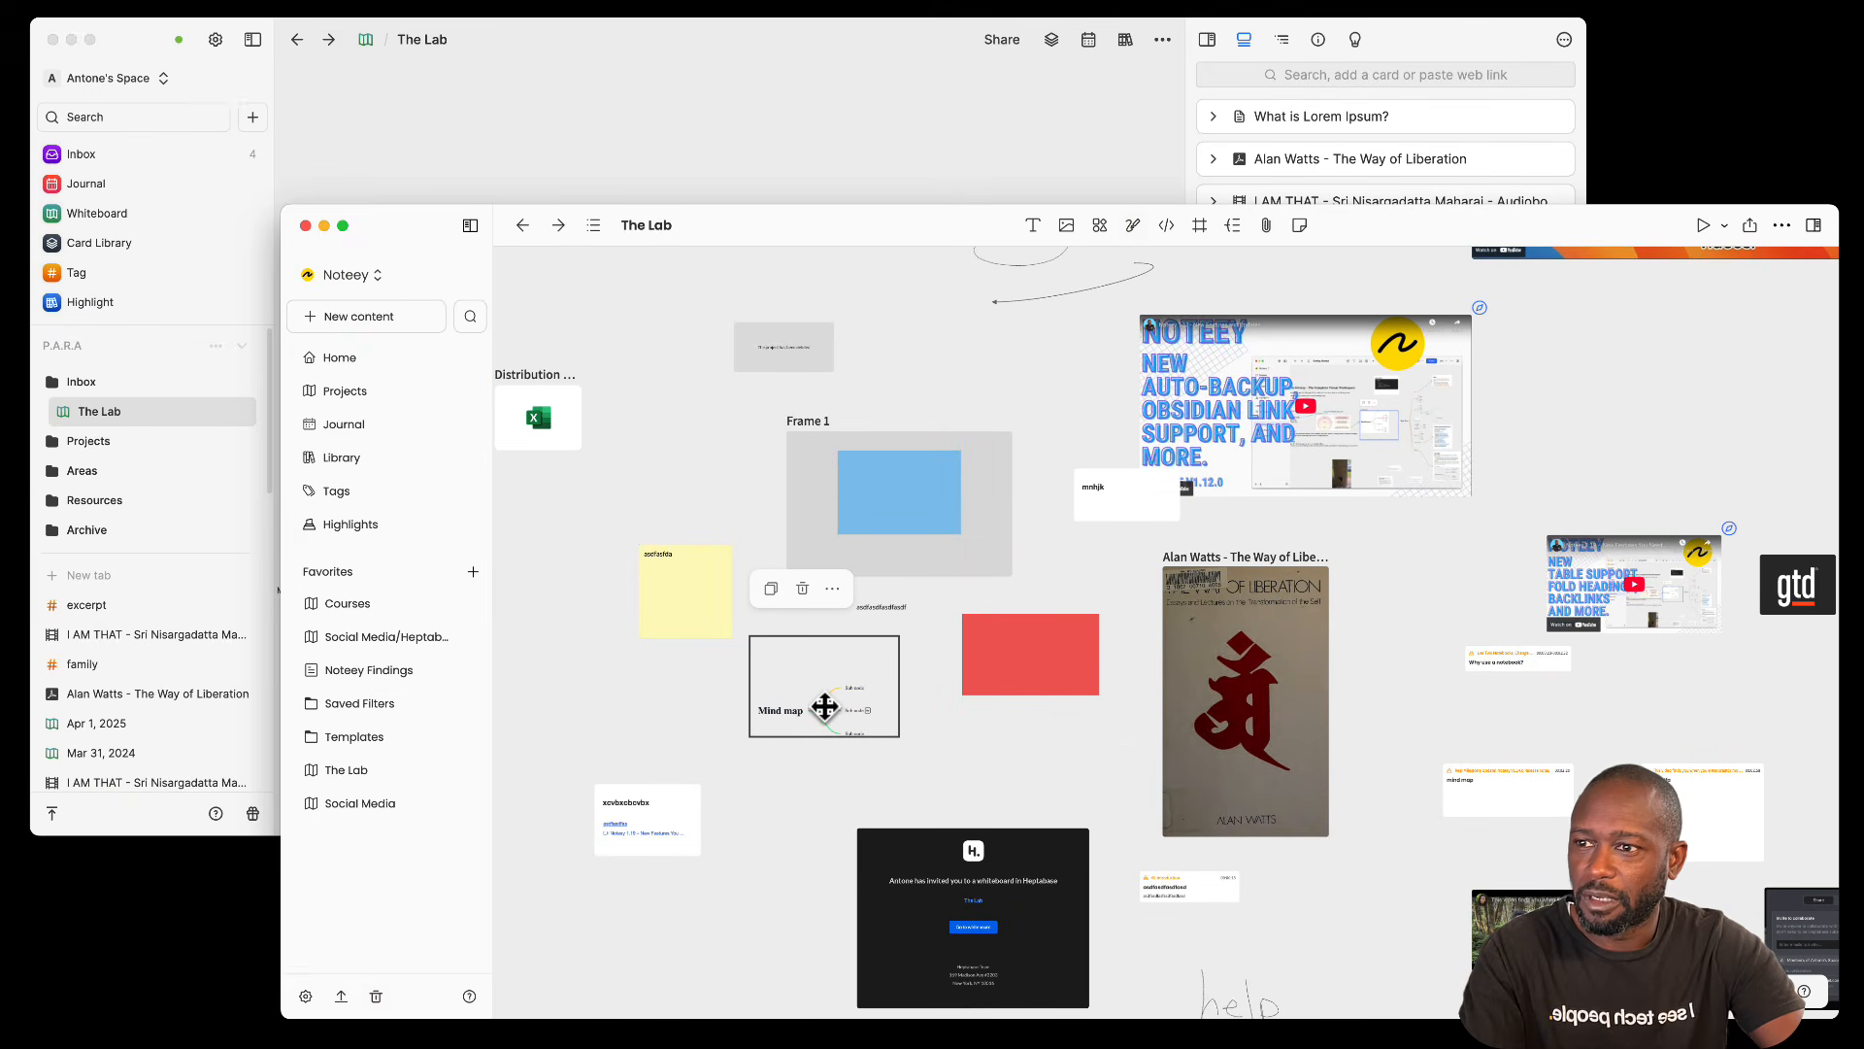
pyautogui.scroll(5, 780, 720)
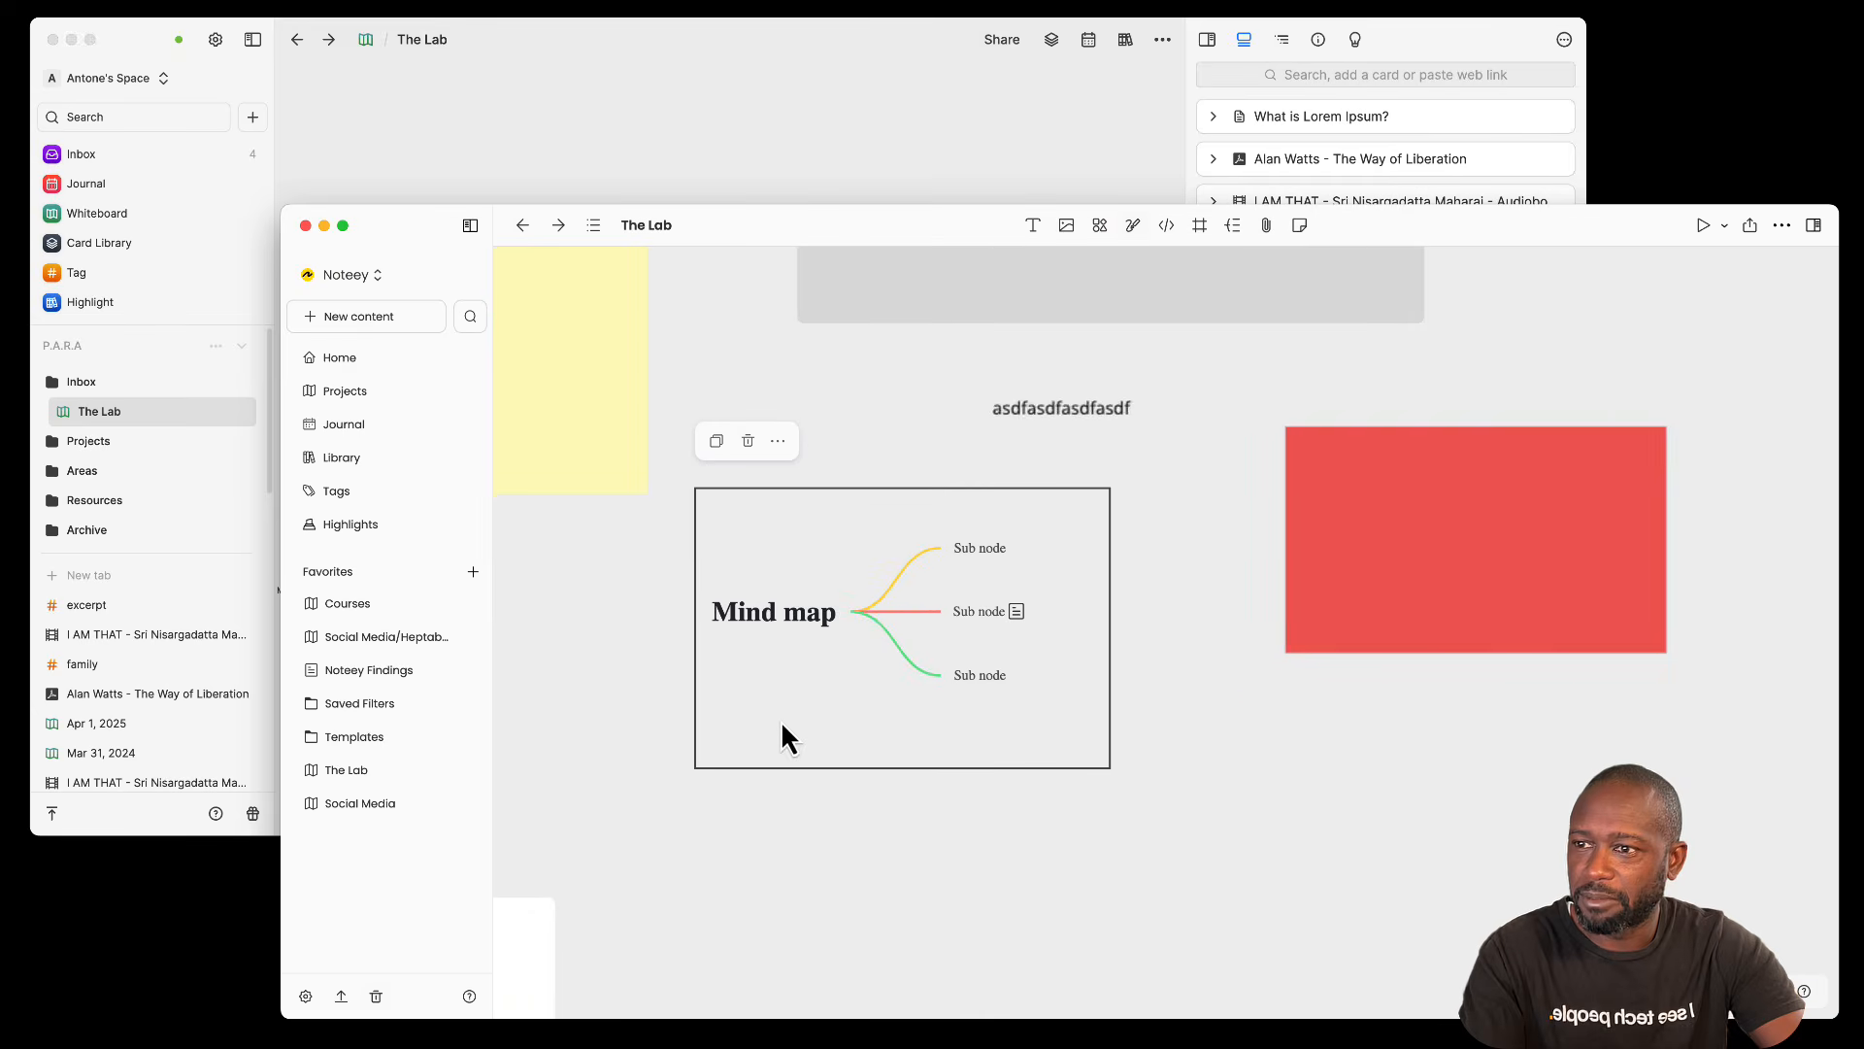
# Step: Change the mind map's layout so its sub nodes branch downward from the root
pyautogui.click(809, 609)
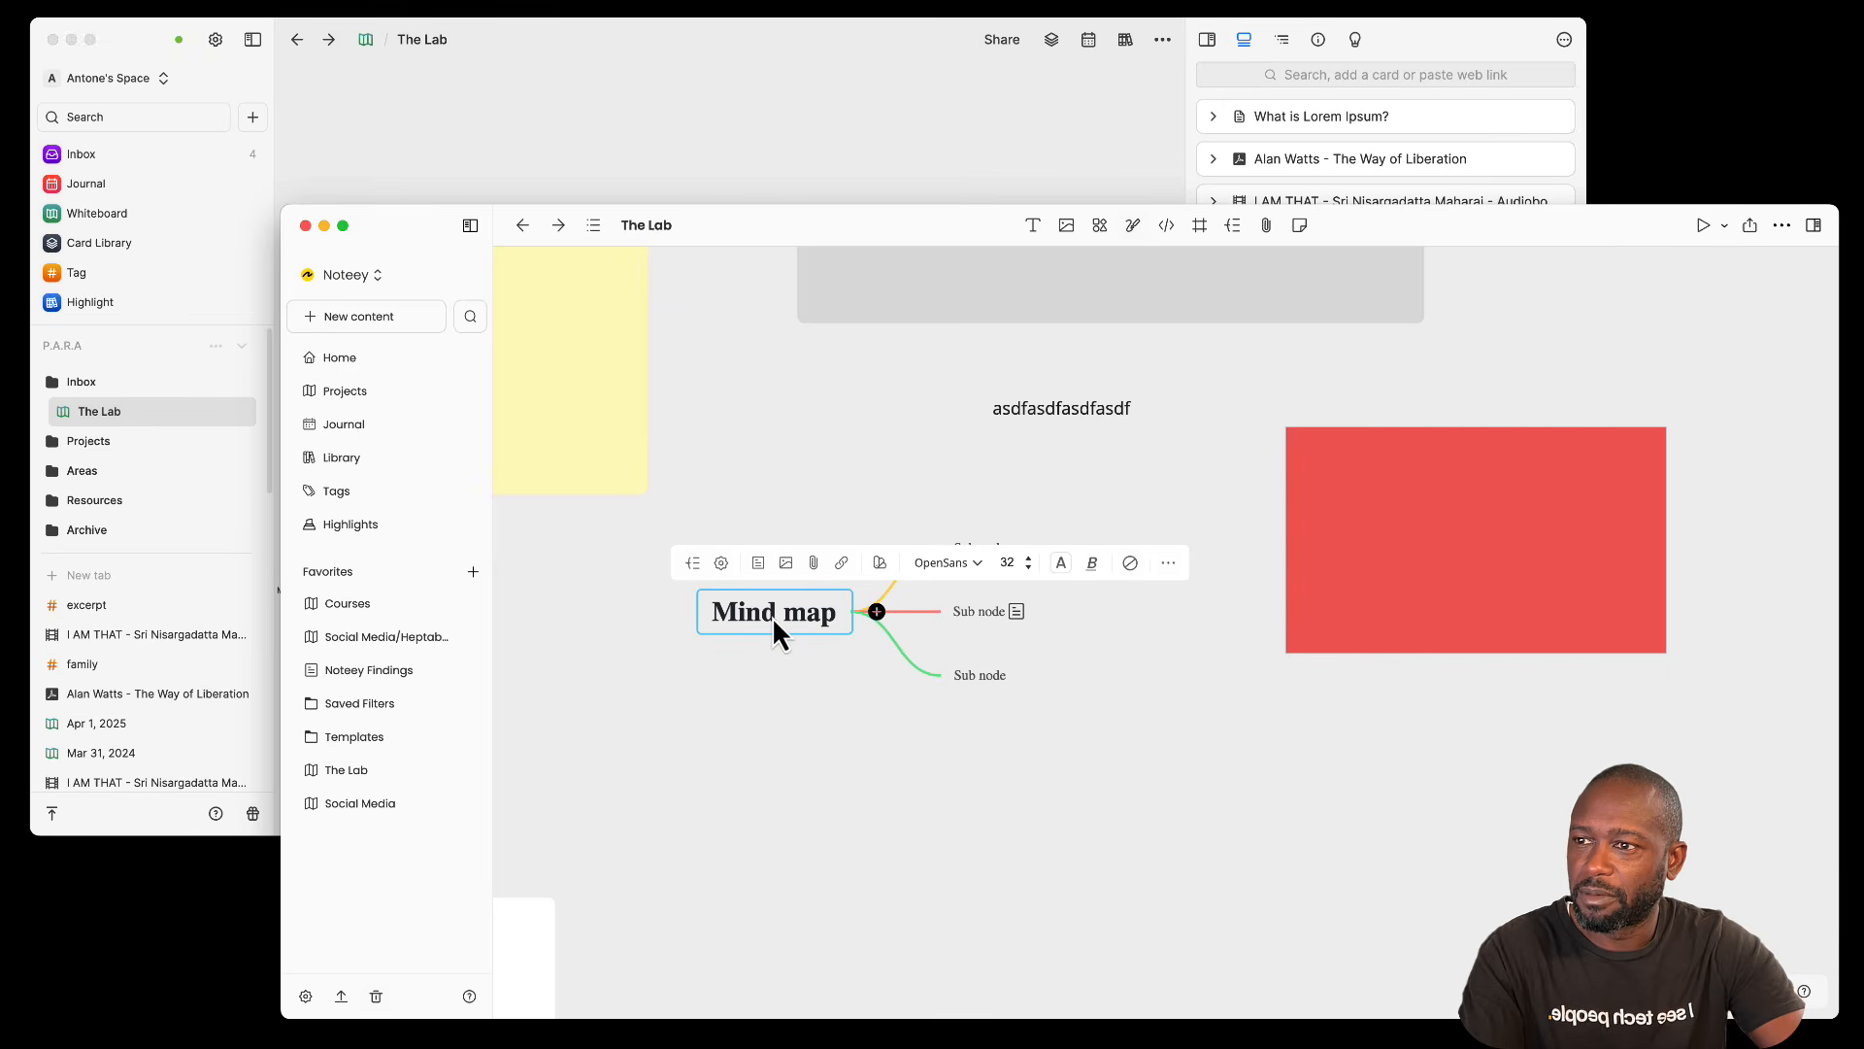
pyautogui.moveTo(690, 621)
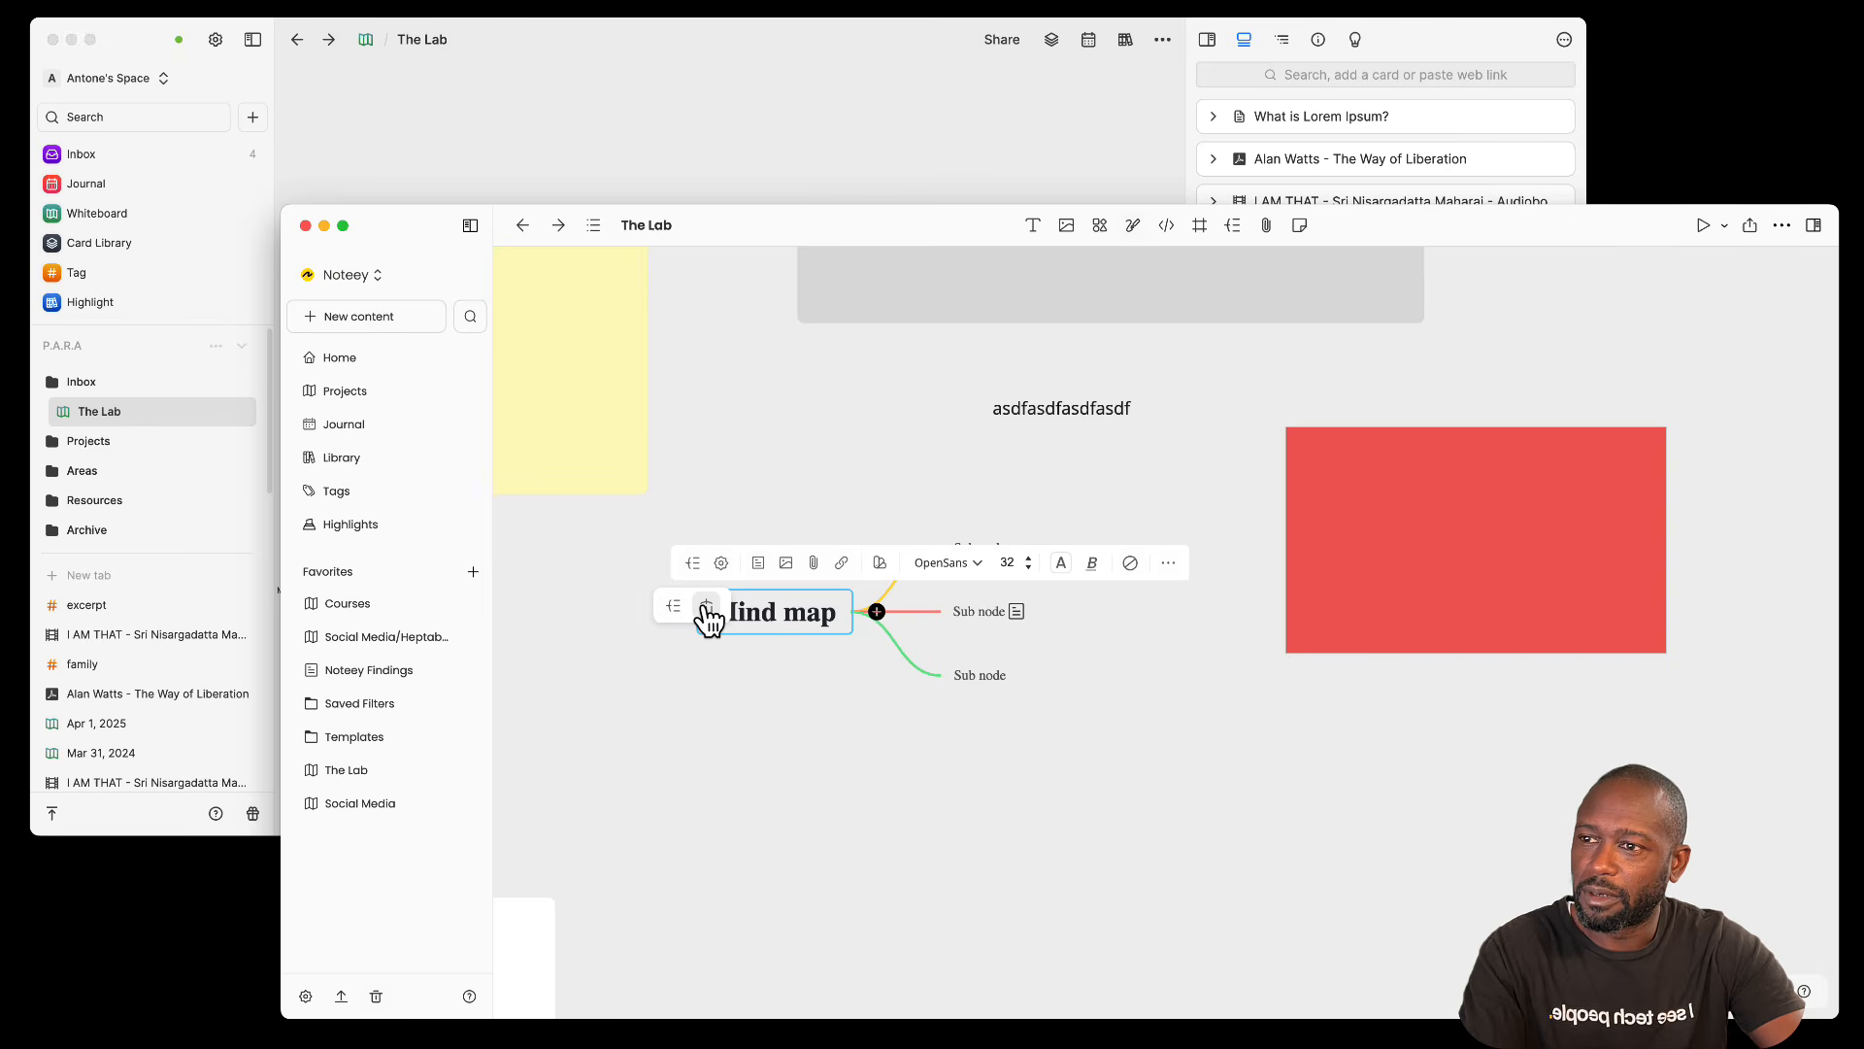
pyautogui.click(706, 607)
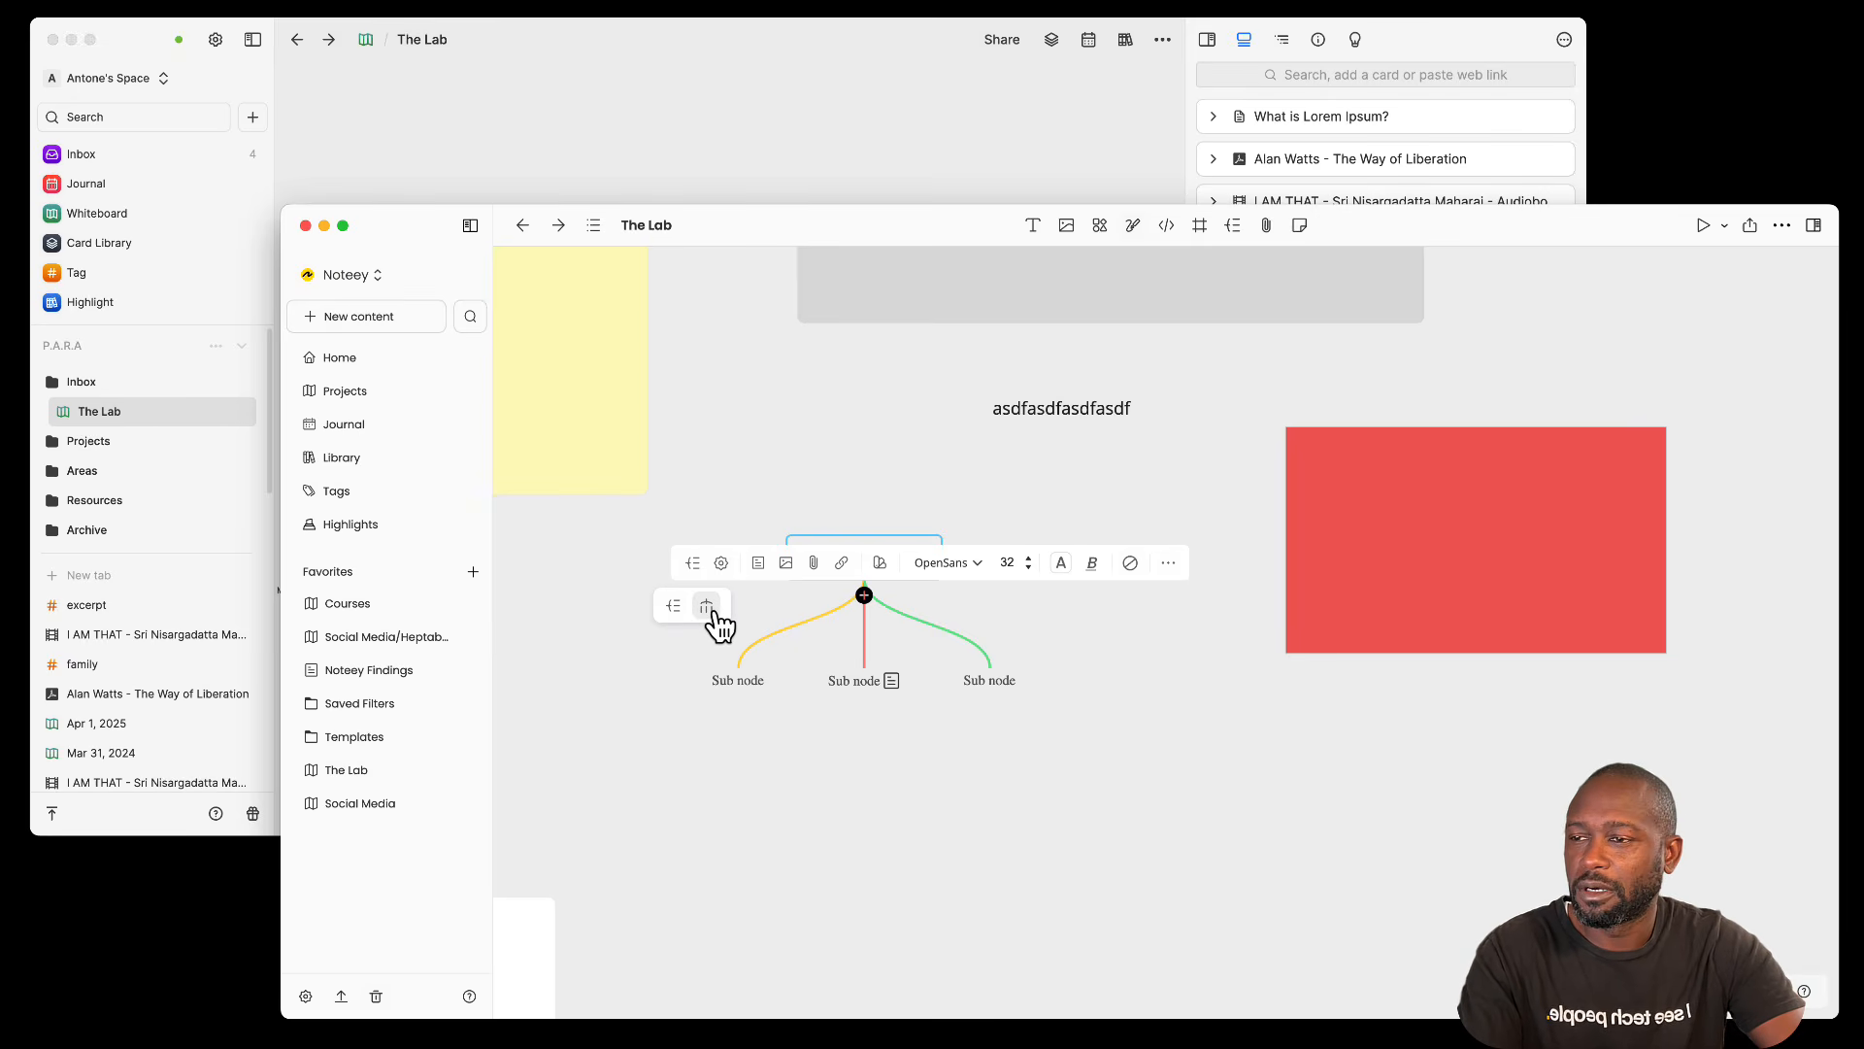
pyautogui.click(802, 791)
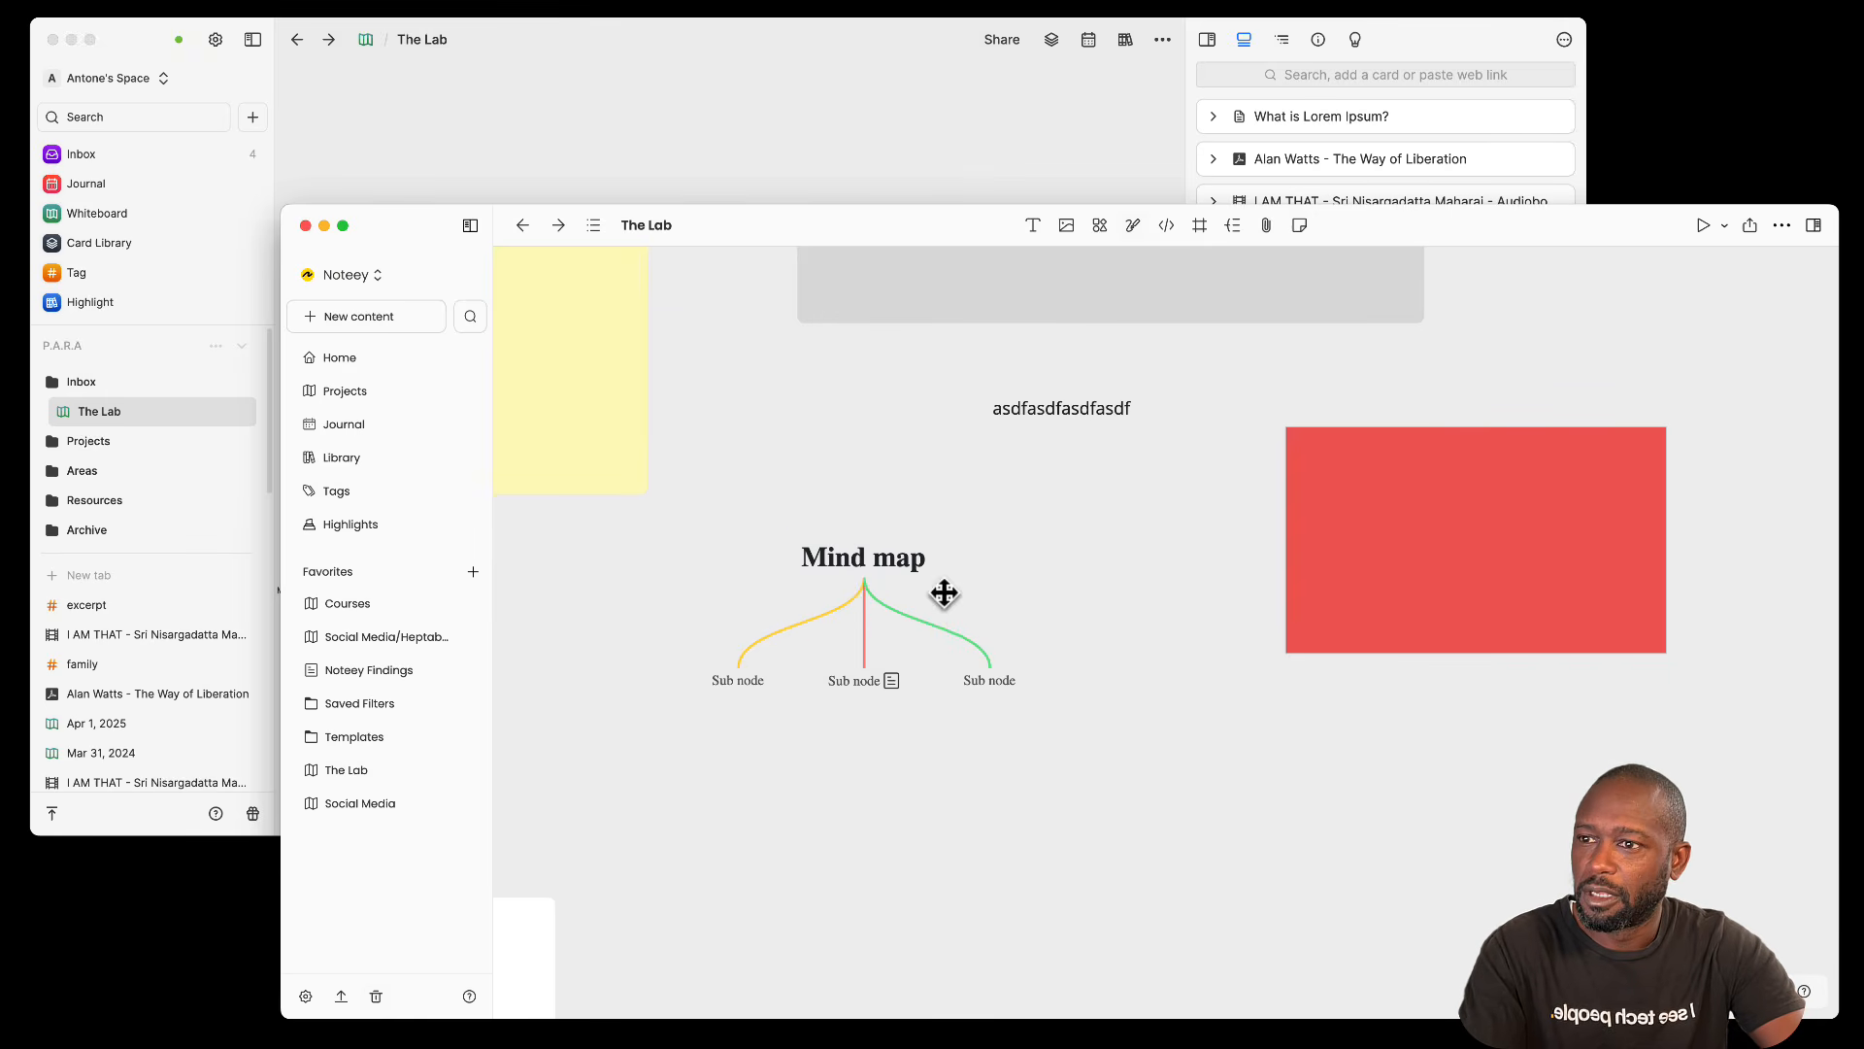
# Step: Review the mind map's style settings for layout, font, node sizes and line style without saving changes
pyautogui.click(859, 559)
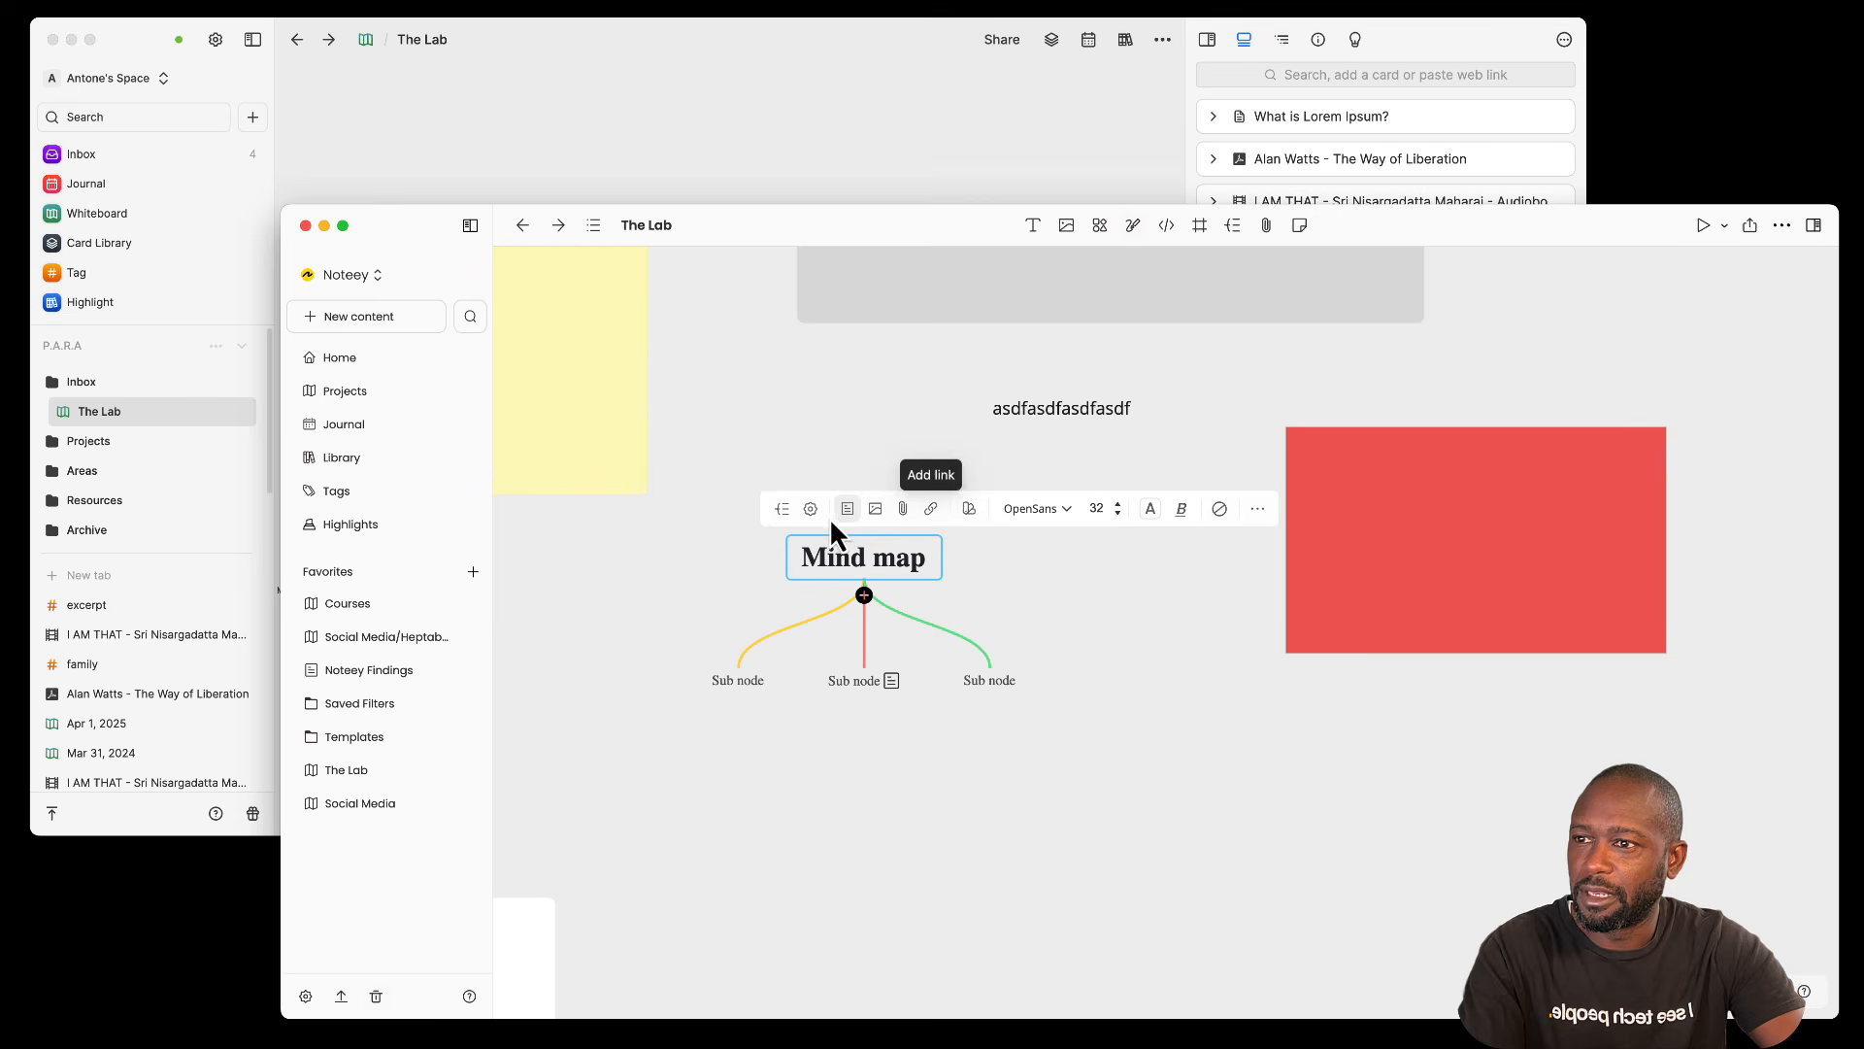
pyautogui.click(811, 510)
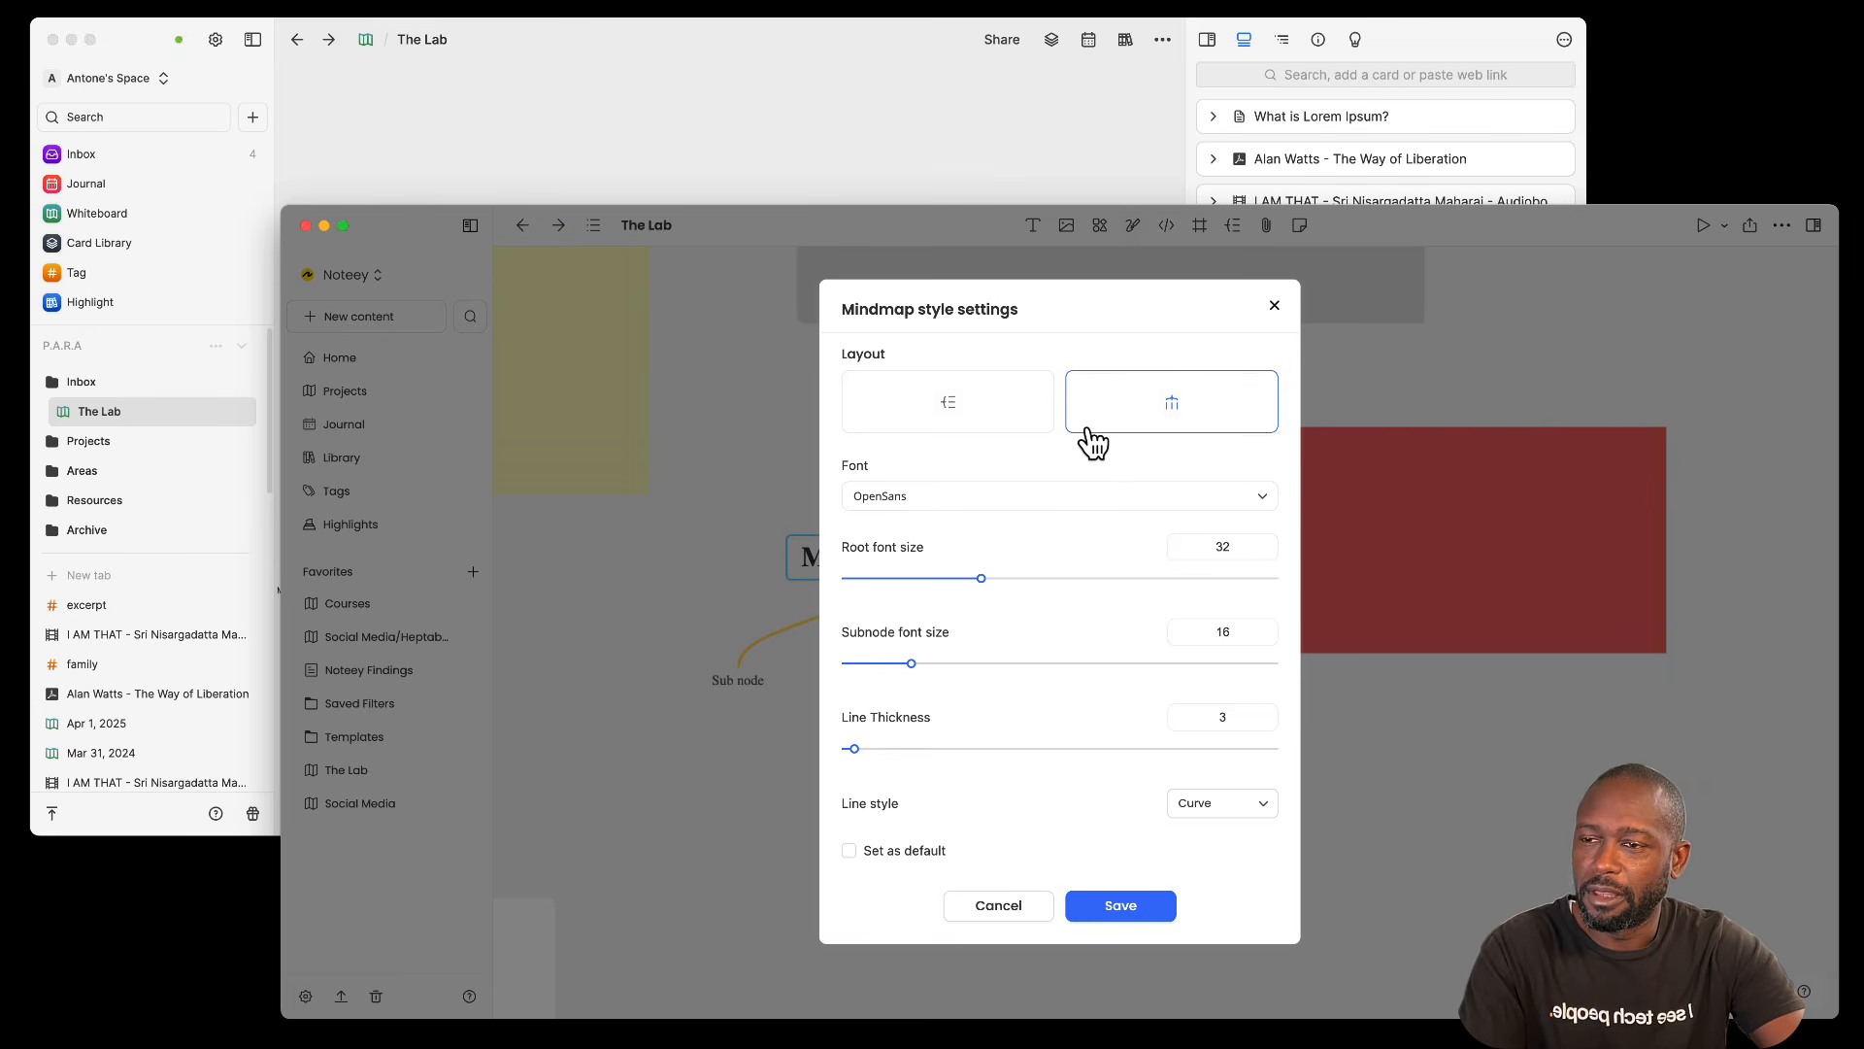
pyautogui.click(1000, 908)
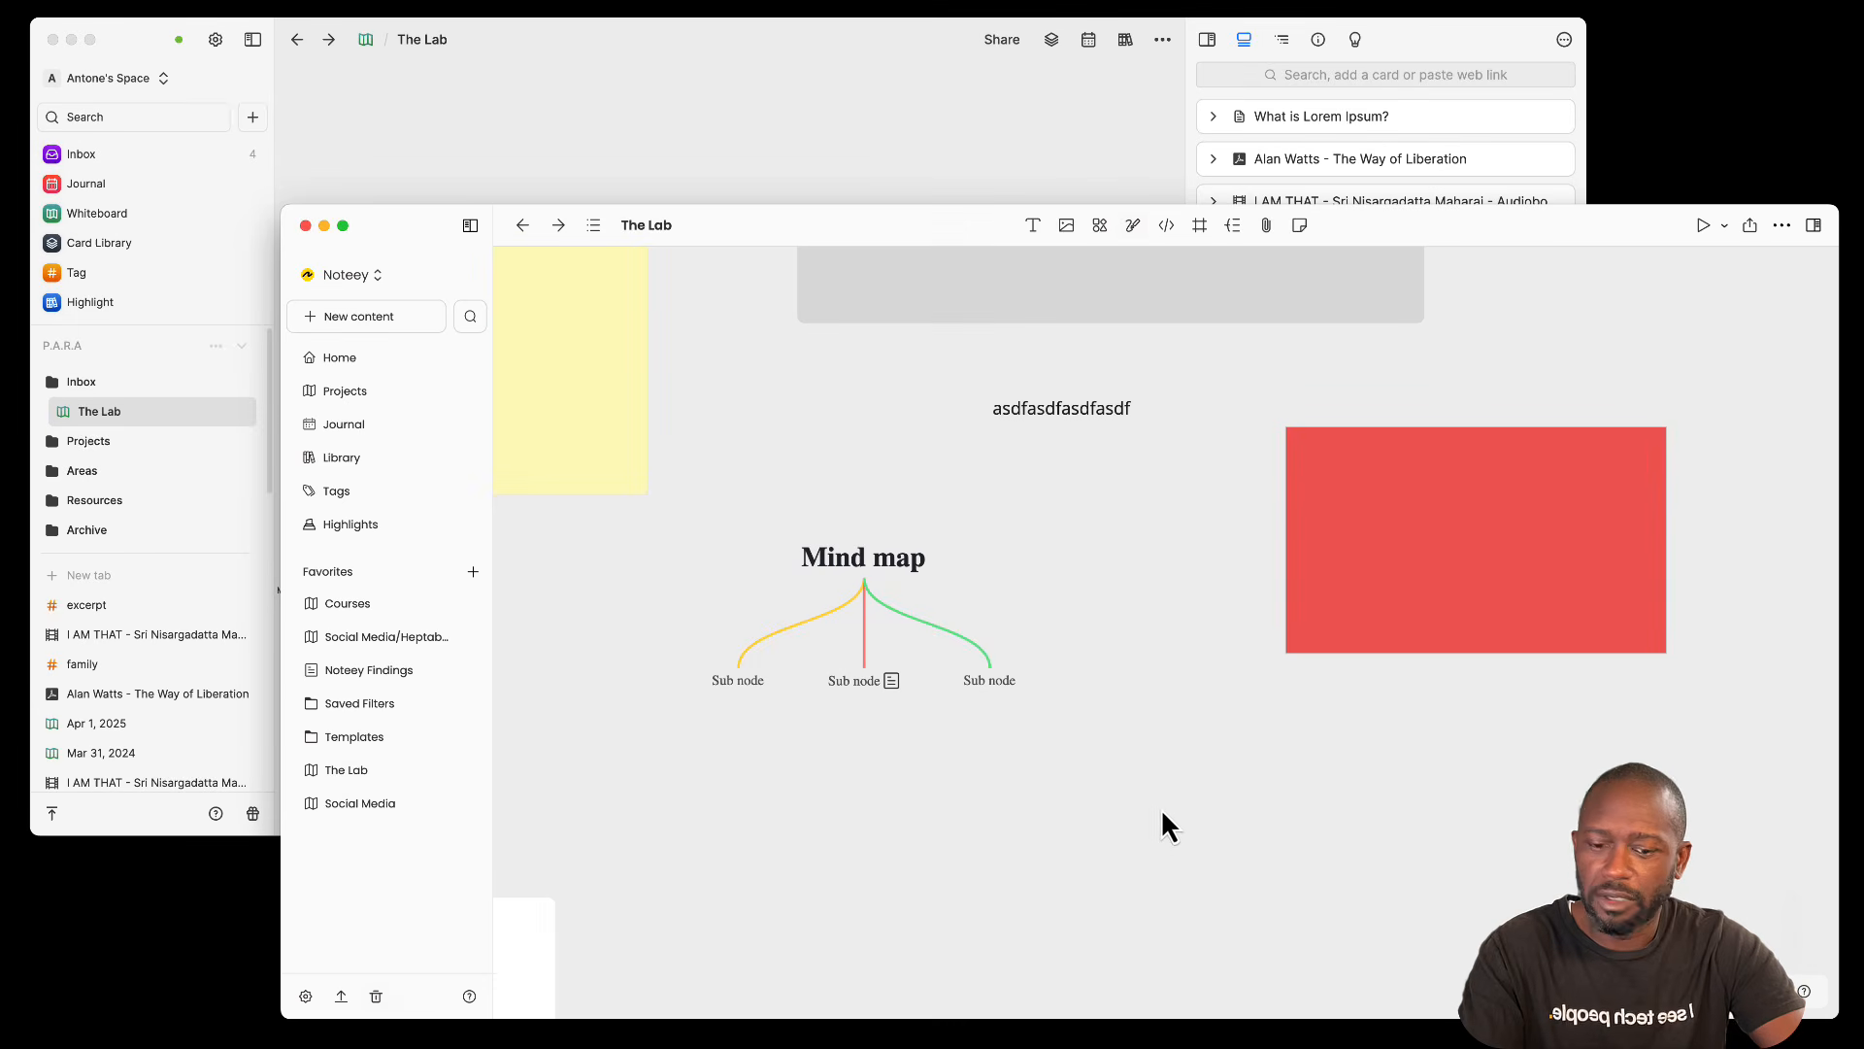
pyautogui.scroll(-5, 1136, 835)
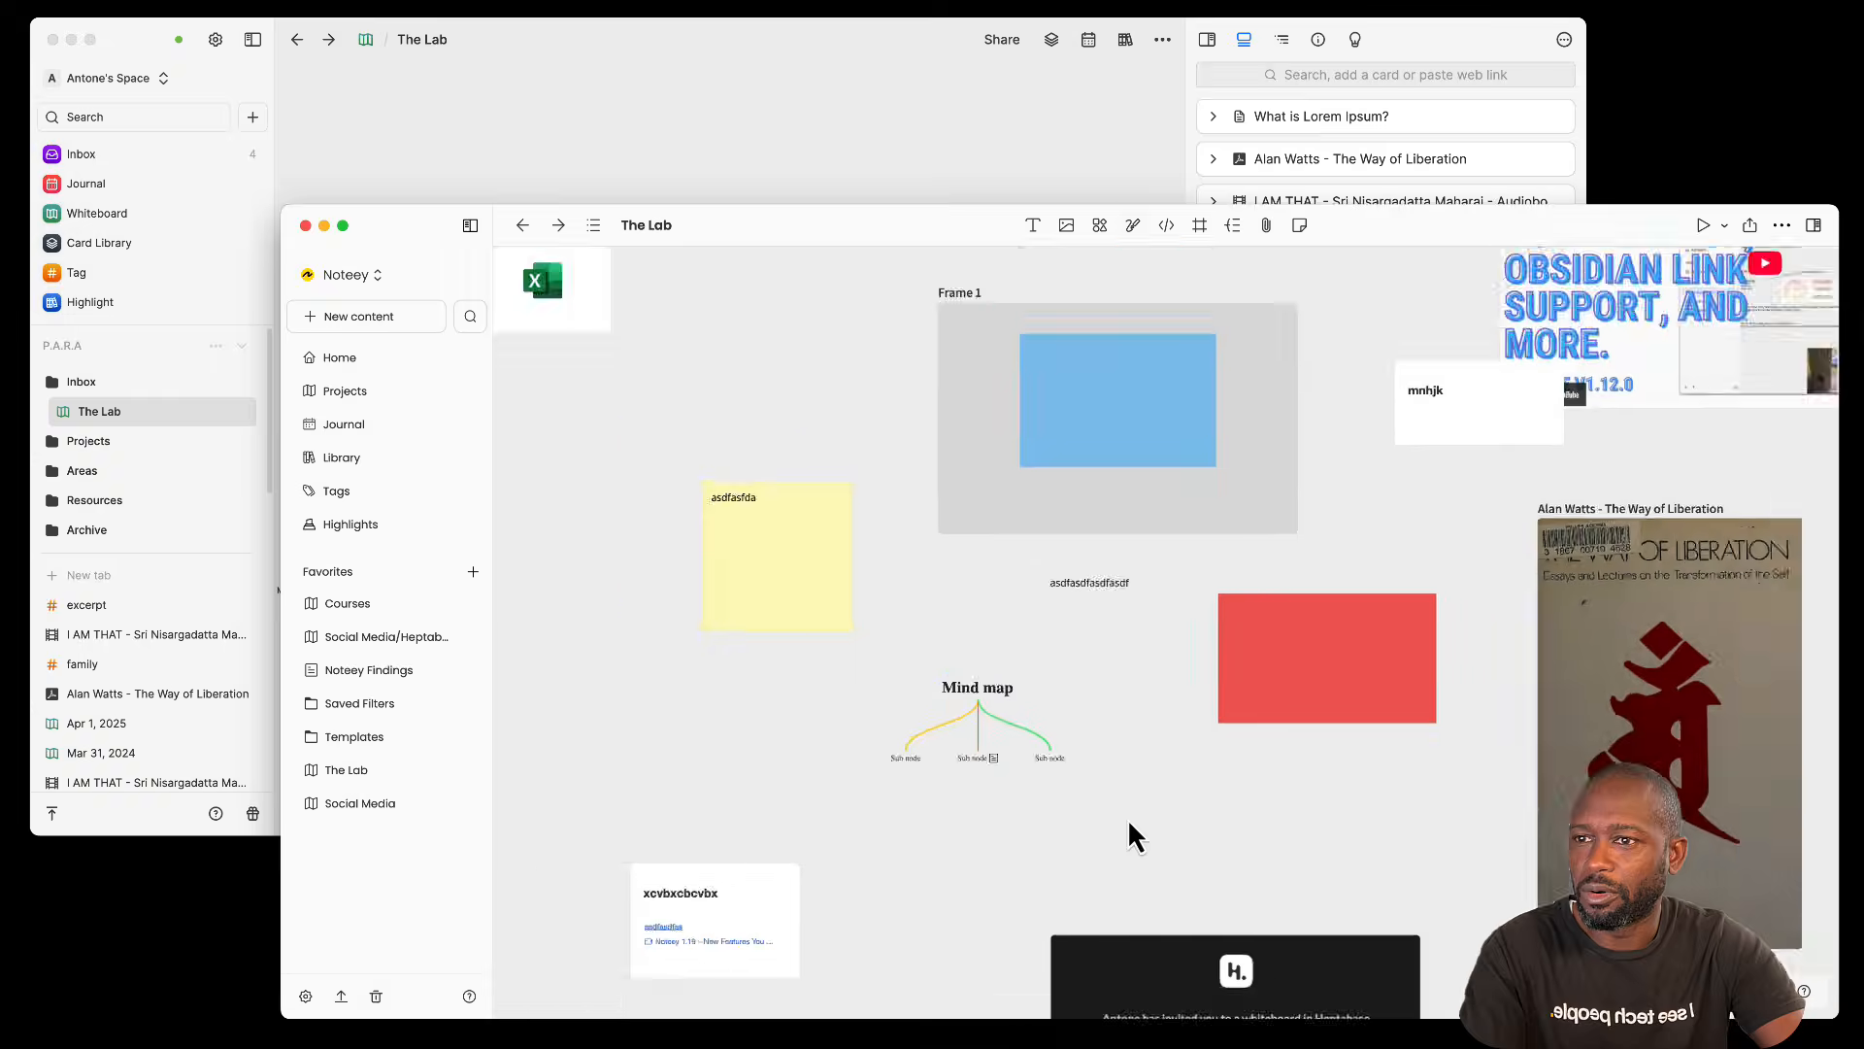
# Step: Review the text colors for the pale yellow sticky note and change its fill to the darker default yellow, #F4CE58
pyautogui.click(843, 616)
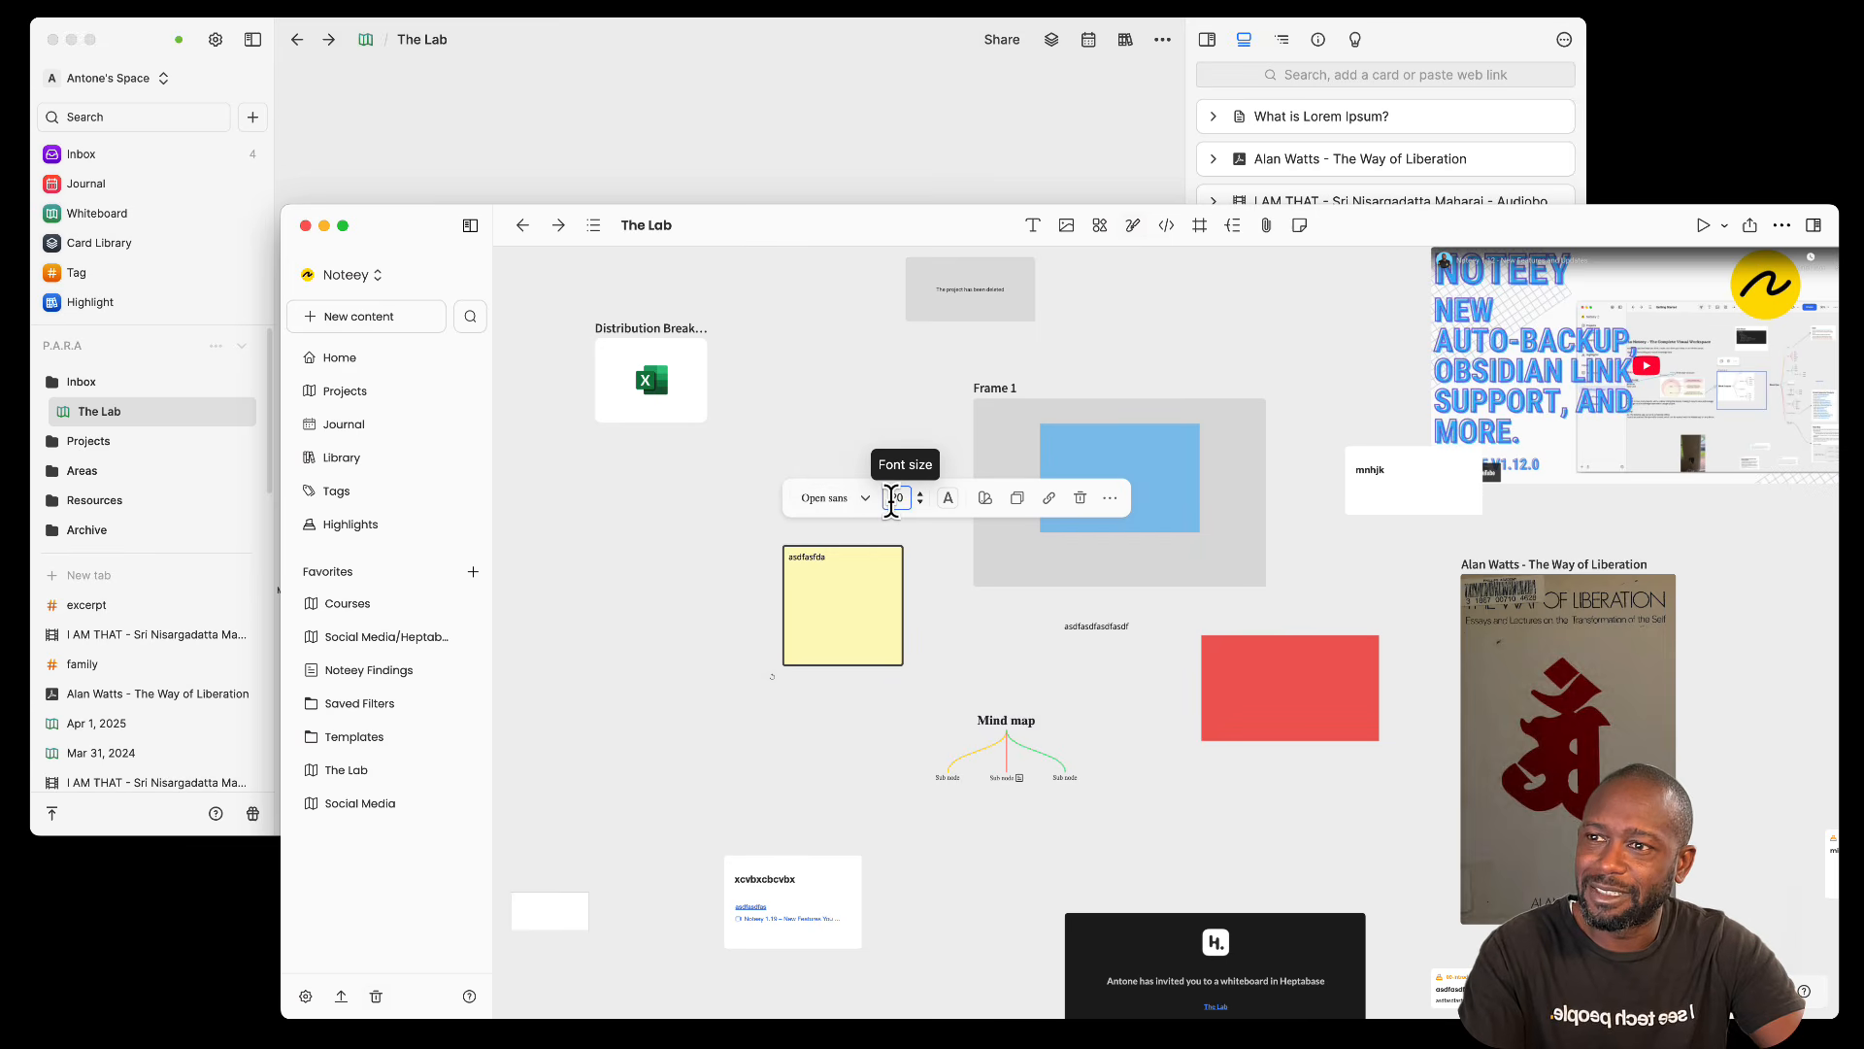
pyautogui.click(948, 498)
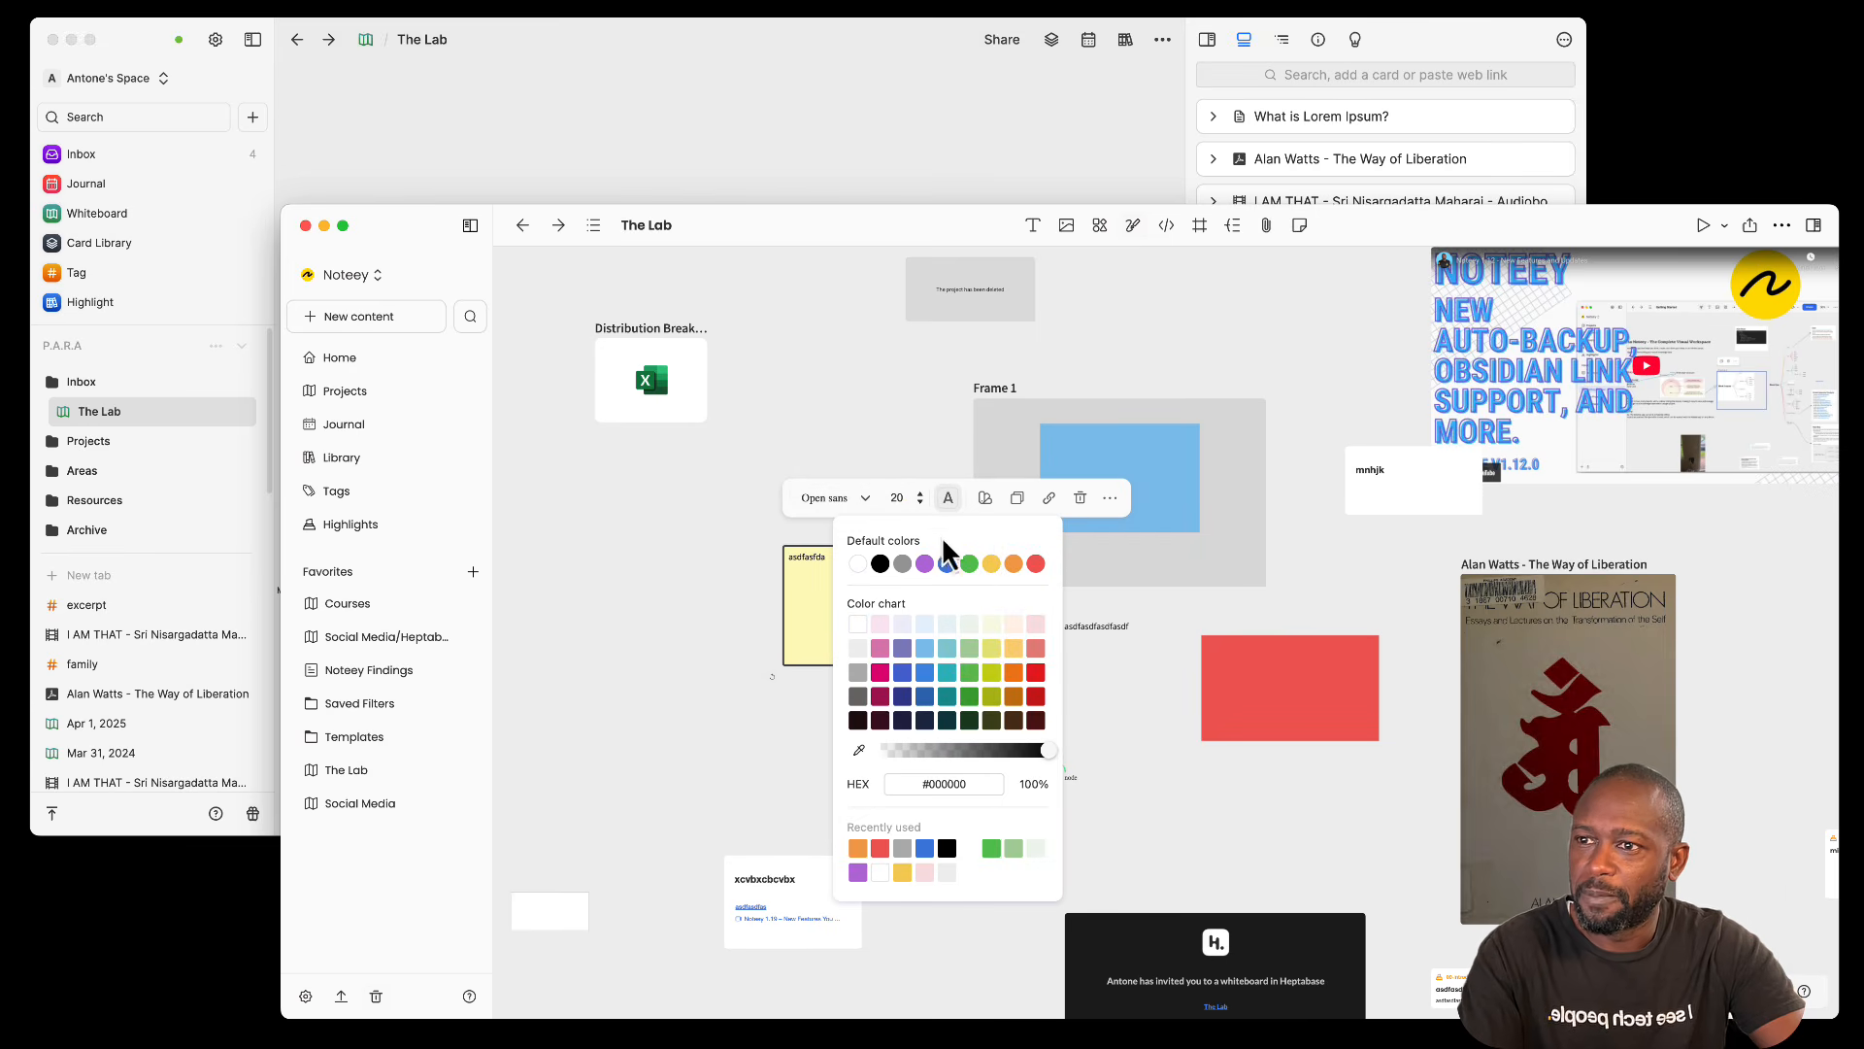
pyautogui.click(985, 499)
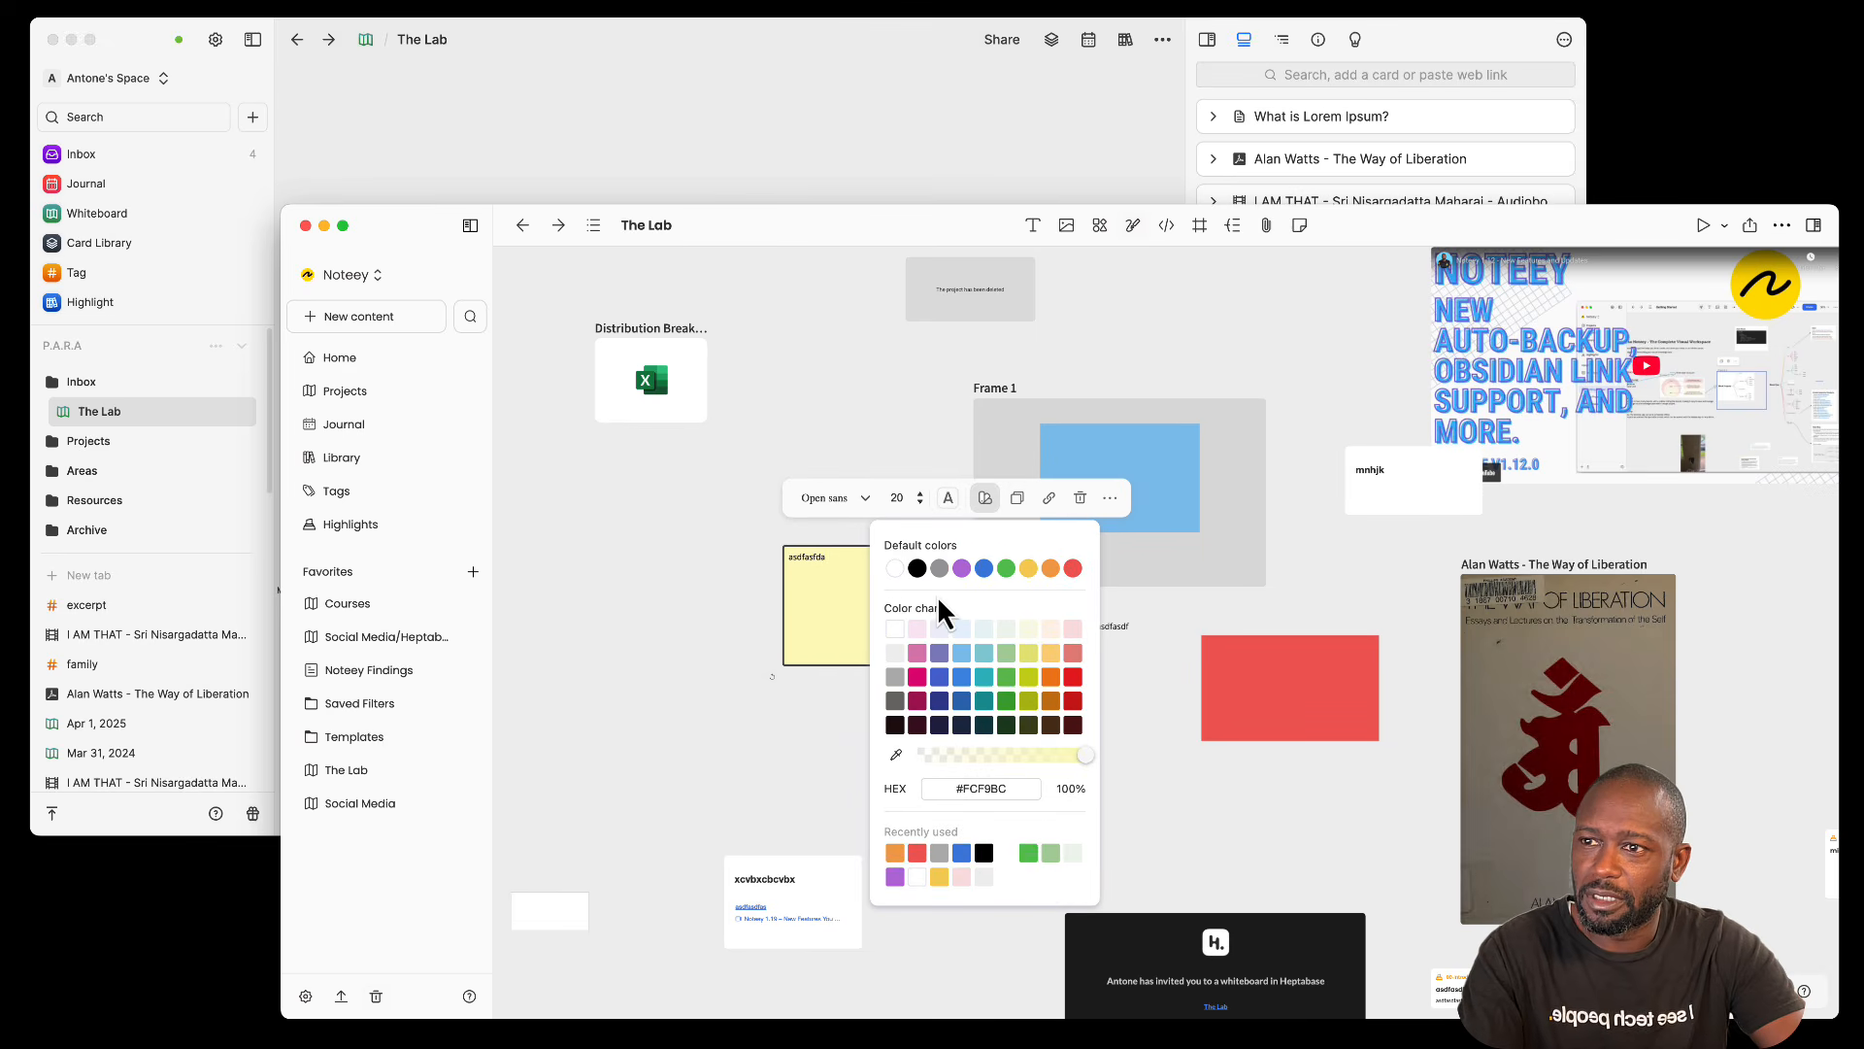
pyautogui.click(1028, 568)
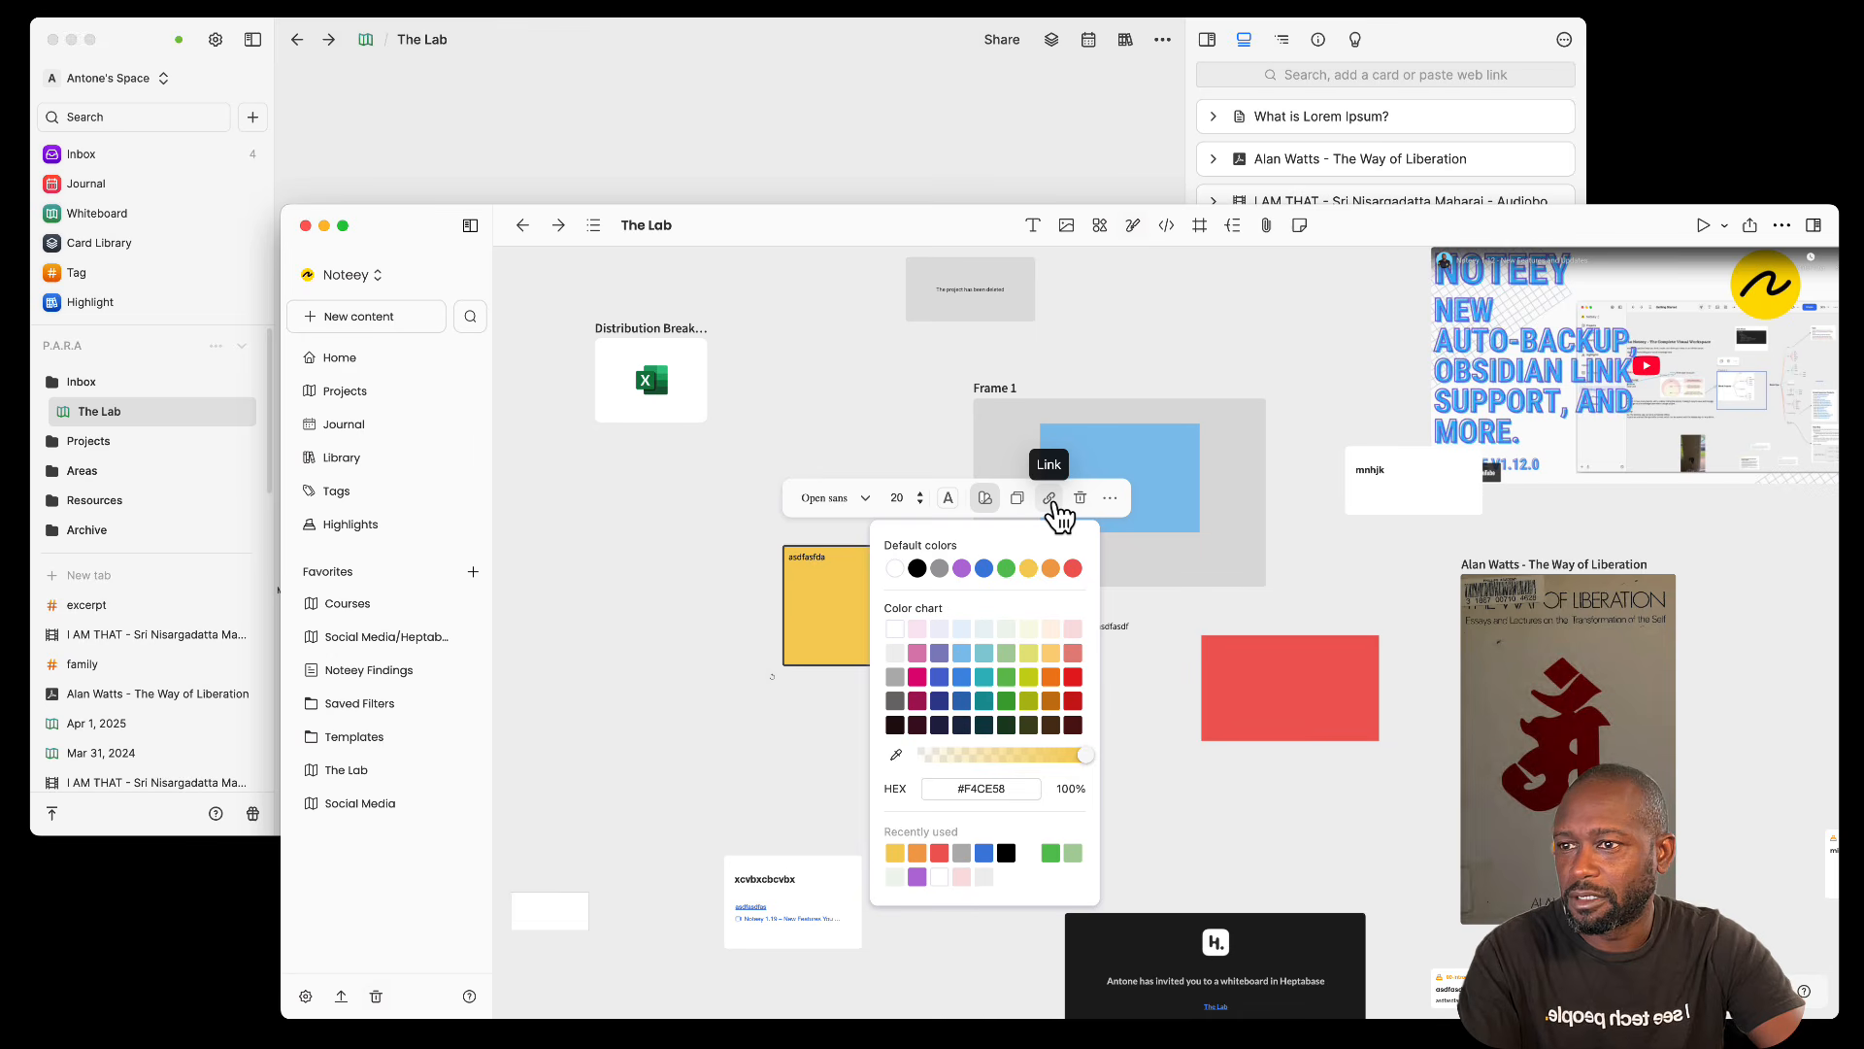
# Step: Review the sticky note's additional options, including its opacity and position settings
pyautogui.click(1112, 513)
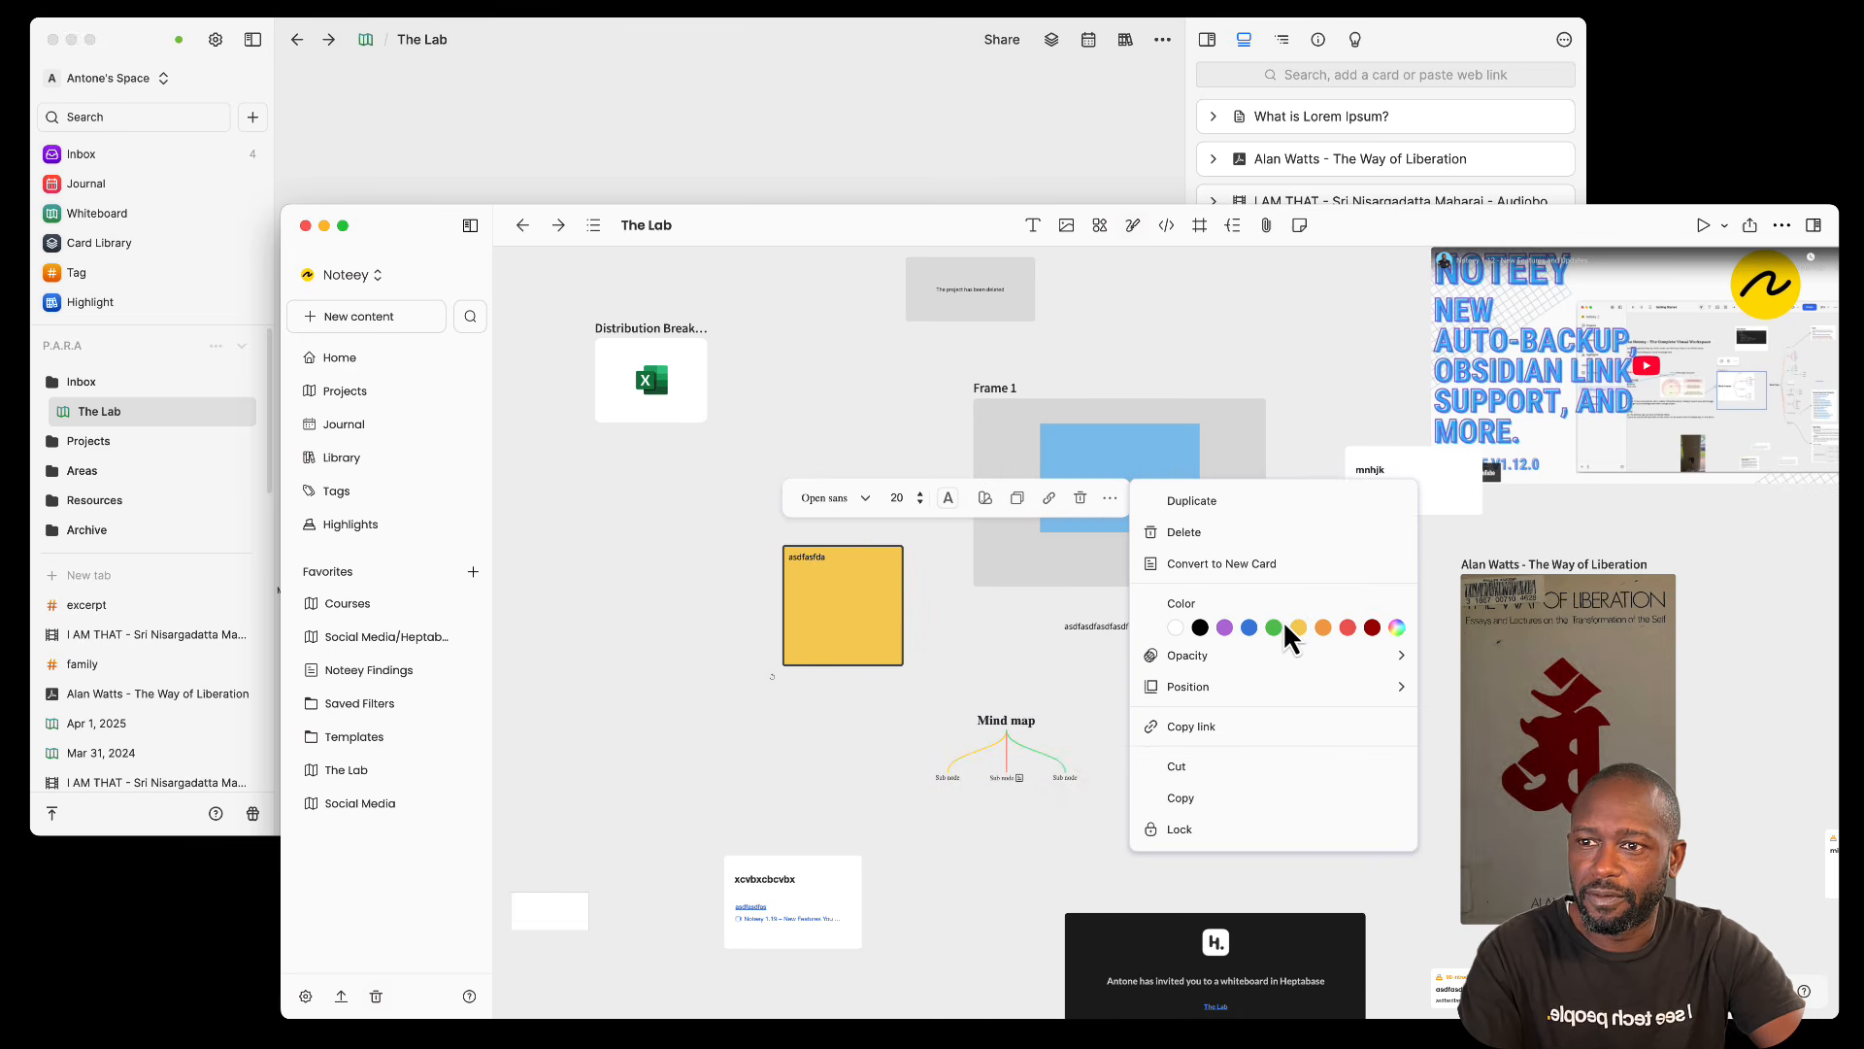
pyautogui.moveTo(1225, 668)
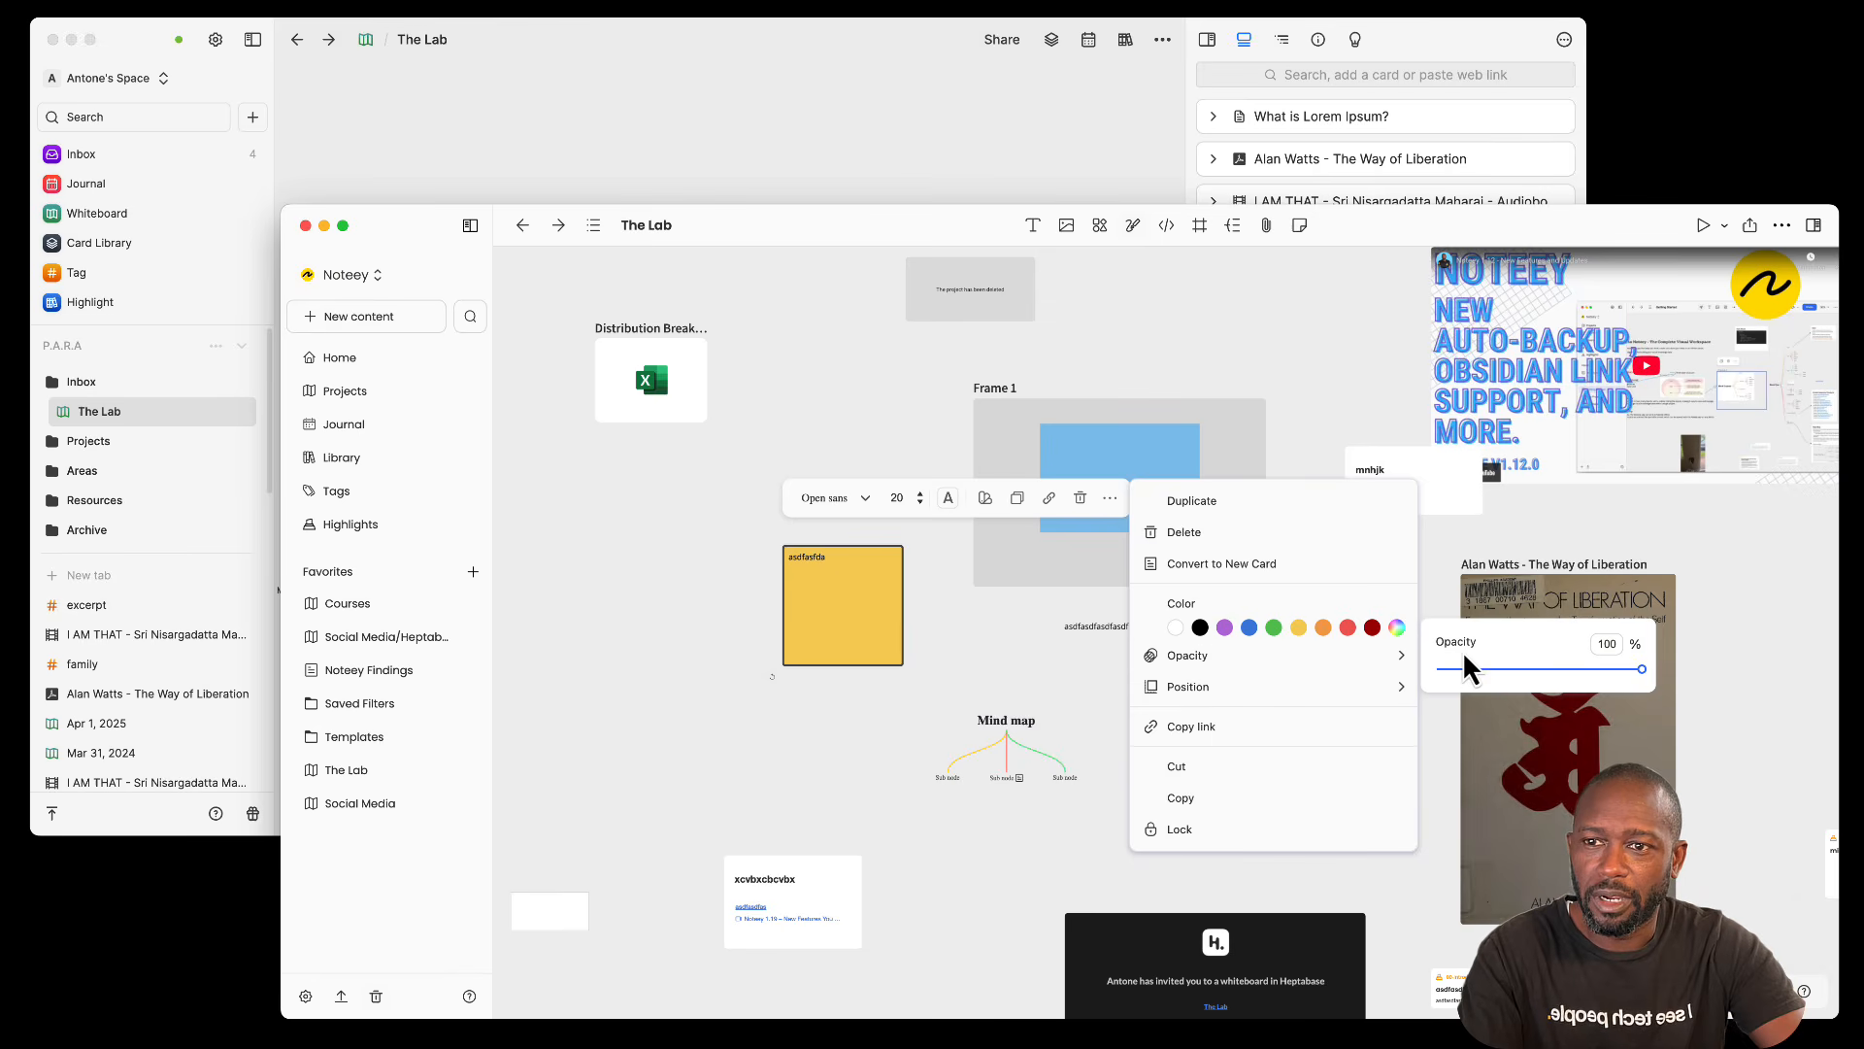
pyautogui.moveTo(1365, 691)
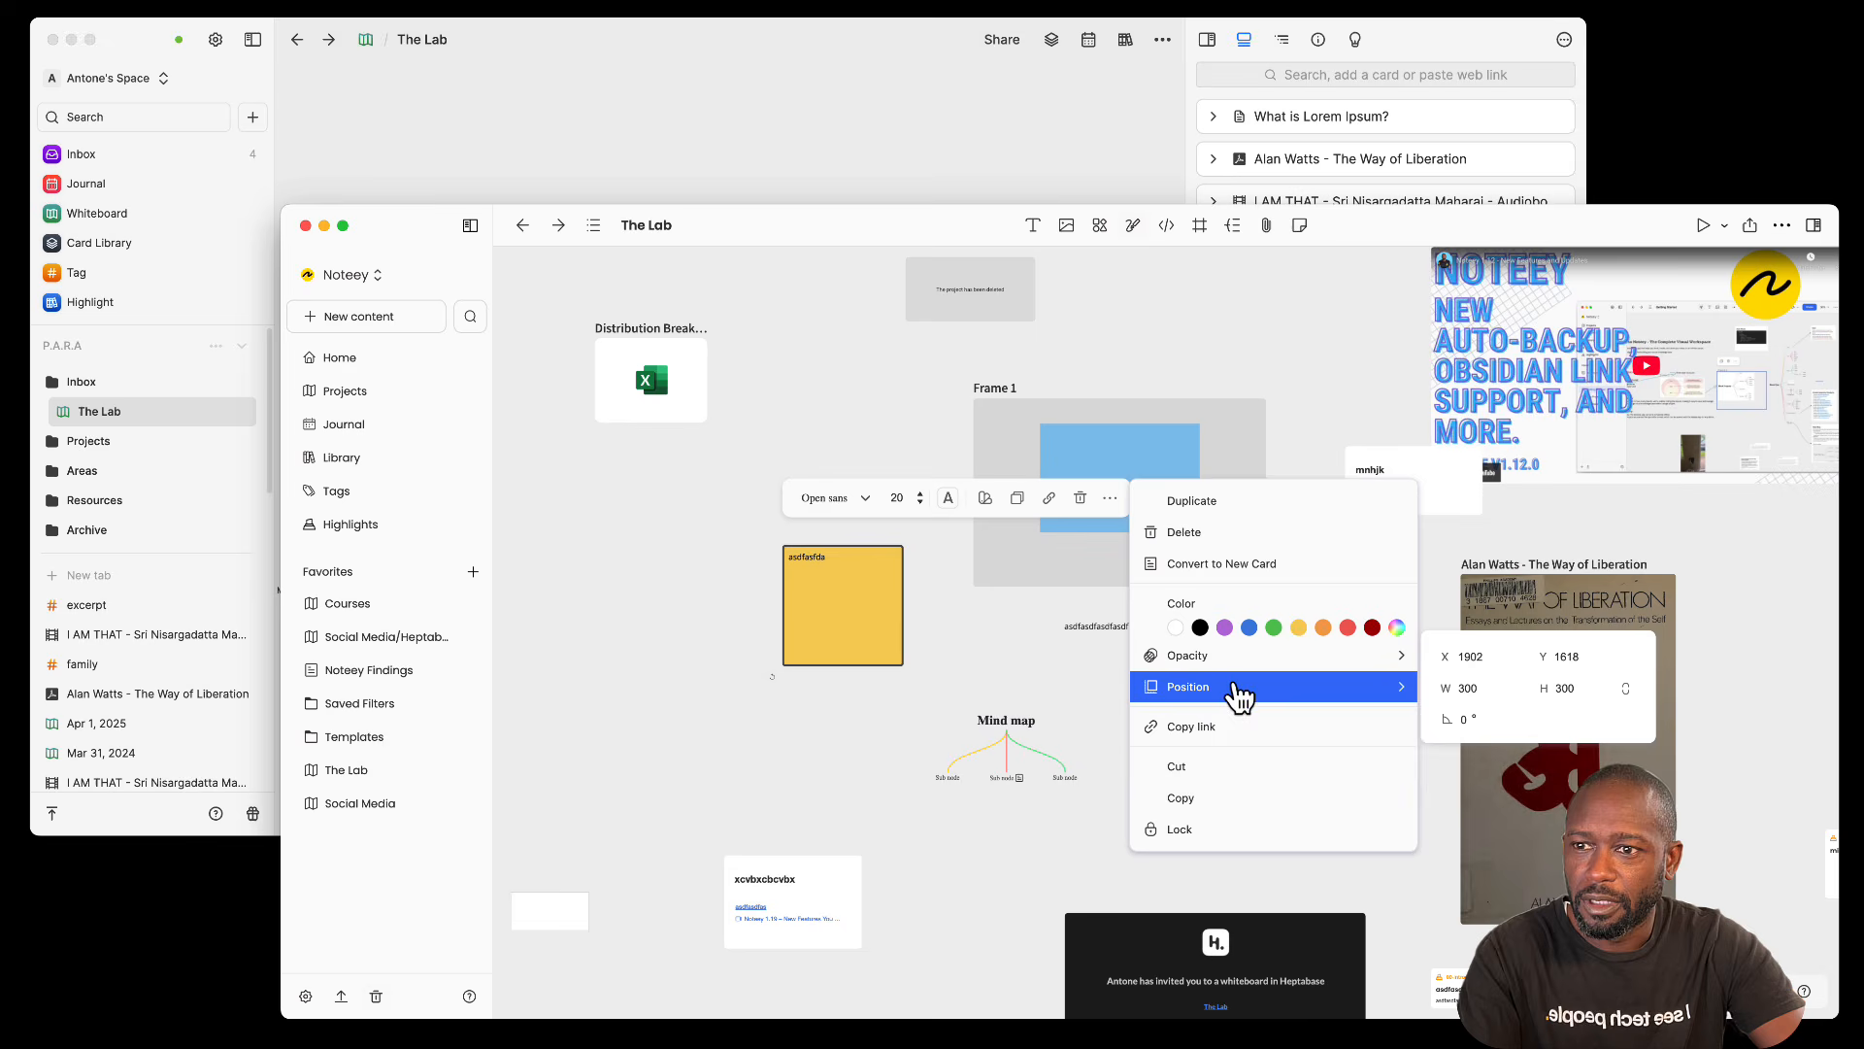
pyautogui.moveTo(1274, 692)
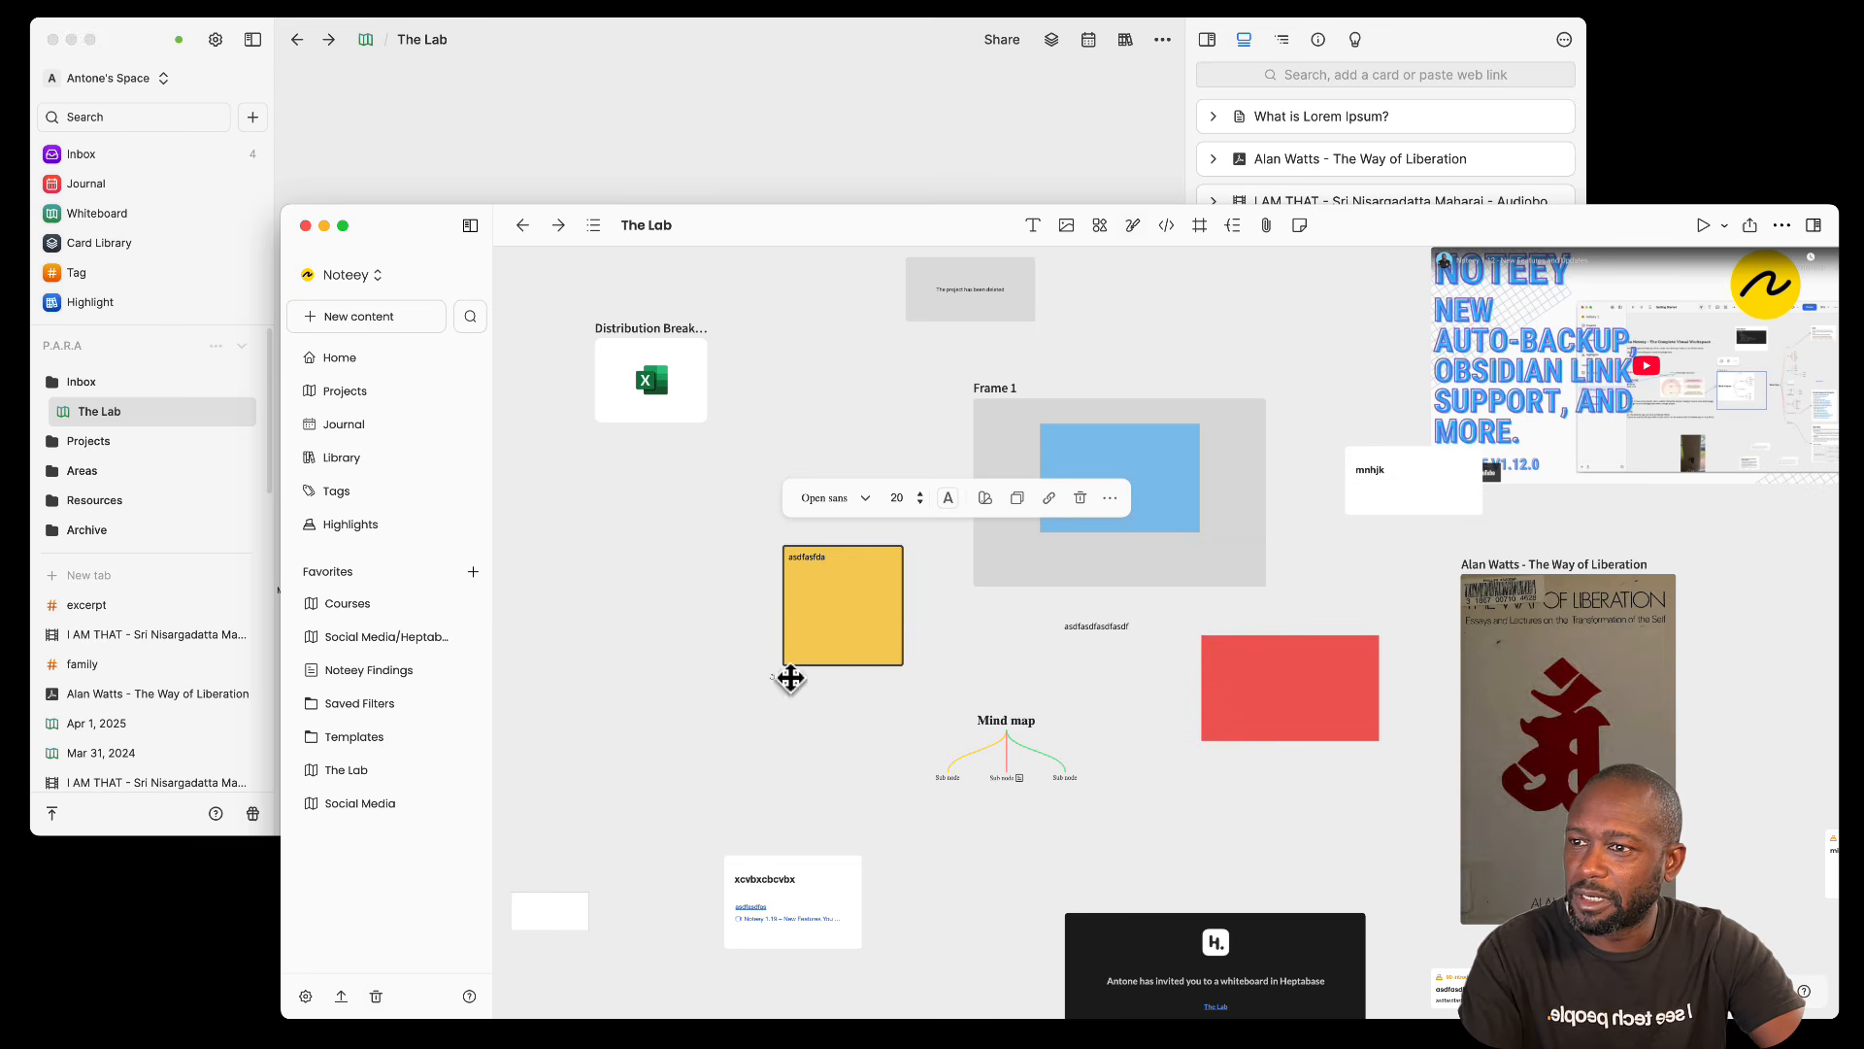
# Step: Rotate the sticky note clockwise by a little over a quarter turn and move the xcvbxcbcvbx card slightly up and left
pyautogui.moveTo(782, 690); pyautogui.dragTo(798, 544)
pyautogui.moveTo(812, 882); pyautogui.dragTo(767, 821)
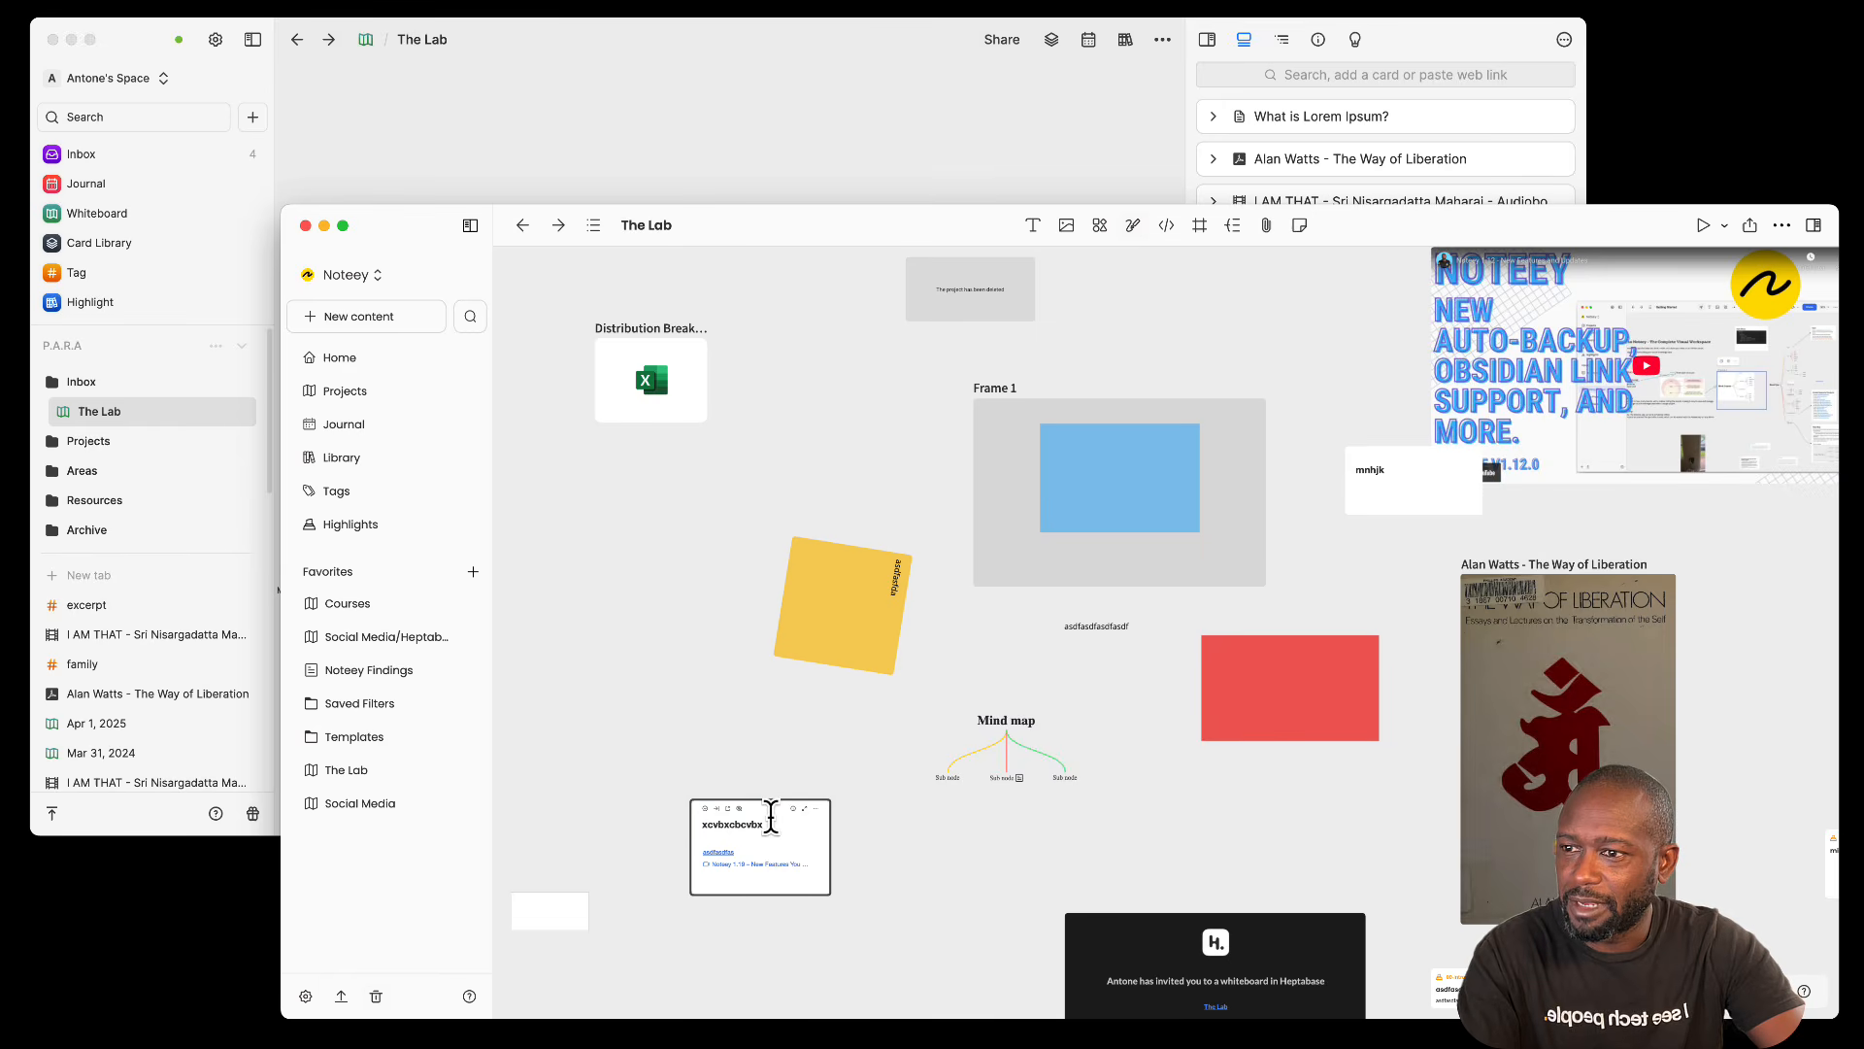
# Step: Check the mind map for a rotation option, and rotate the small white rectangle slightly counterclockwise
pyautogui.click(1002, 734)
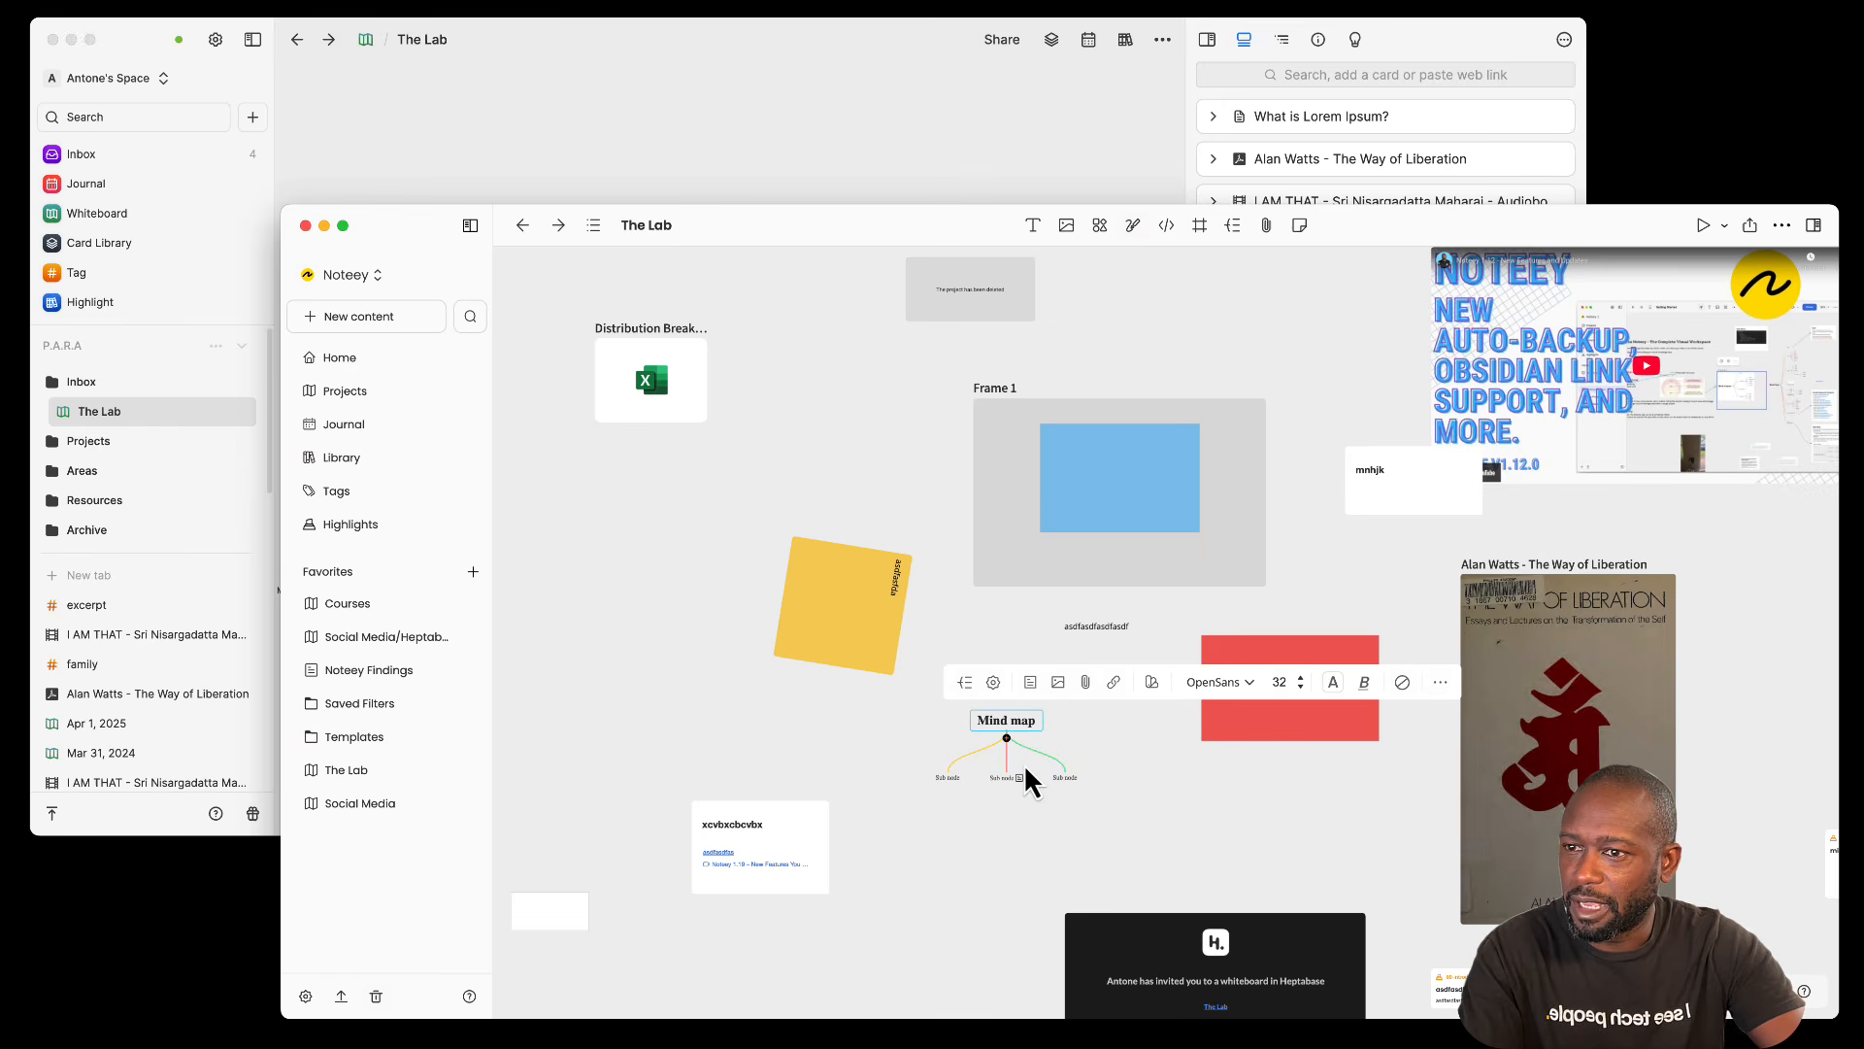
pyautogui.click(1006, 722)
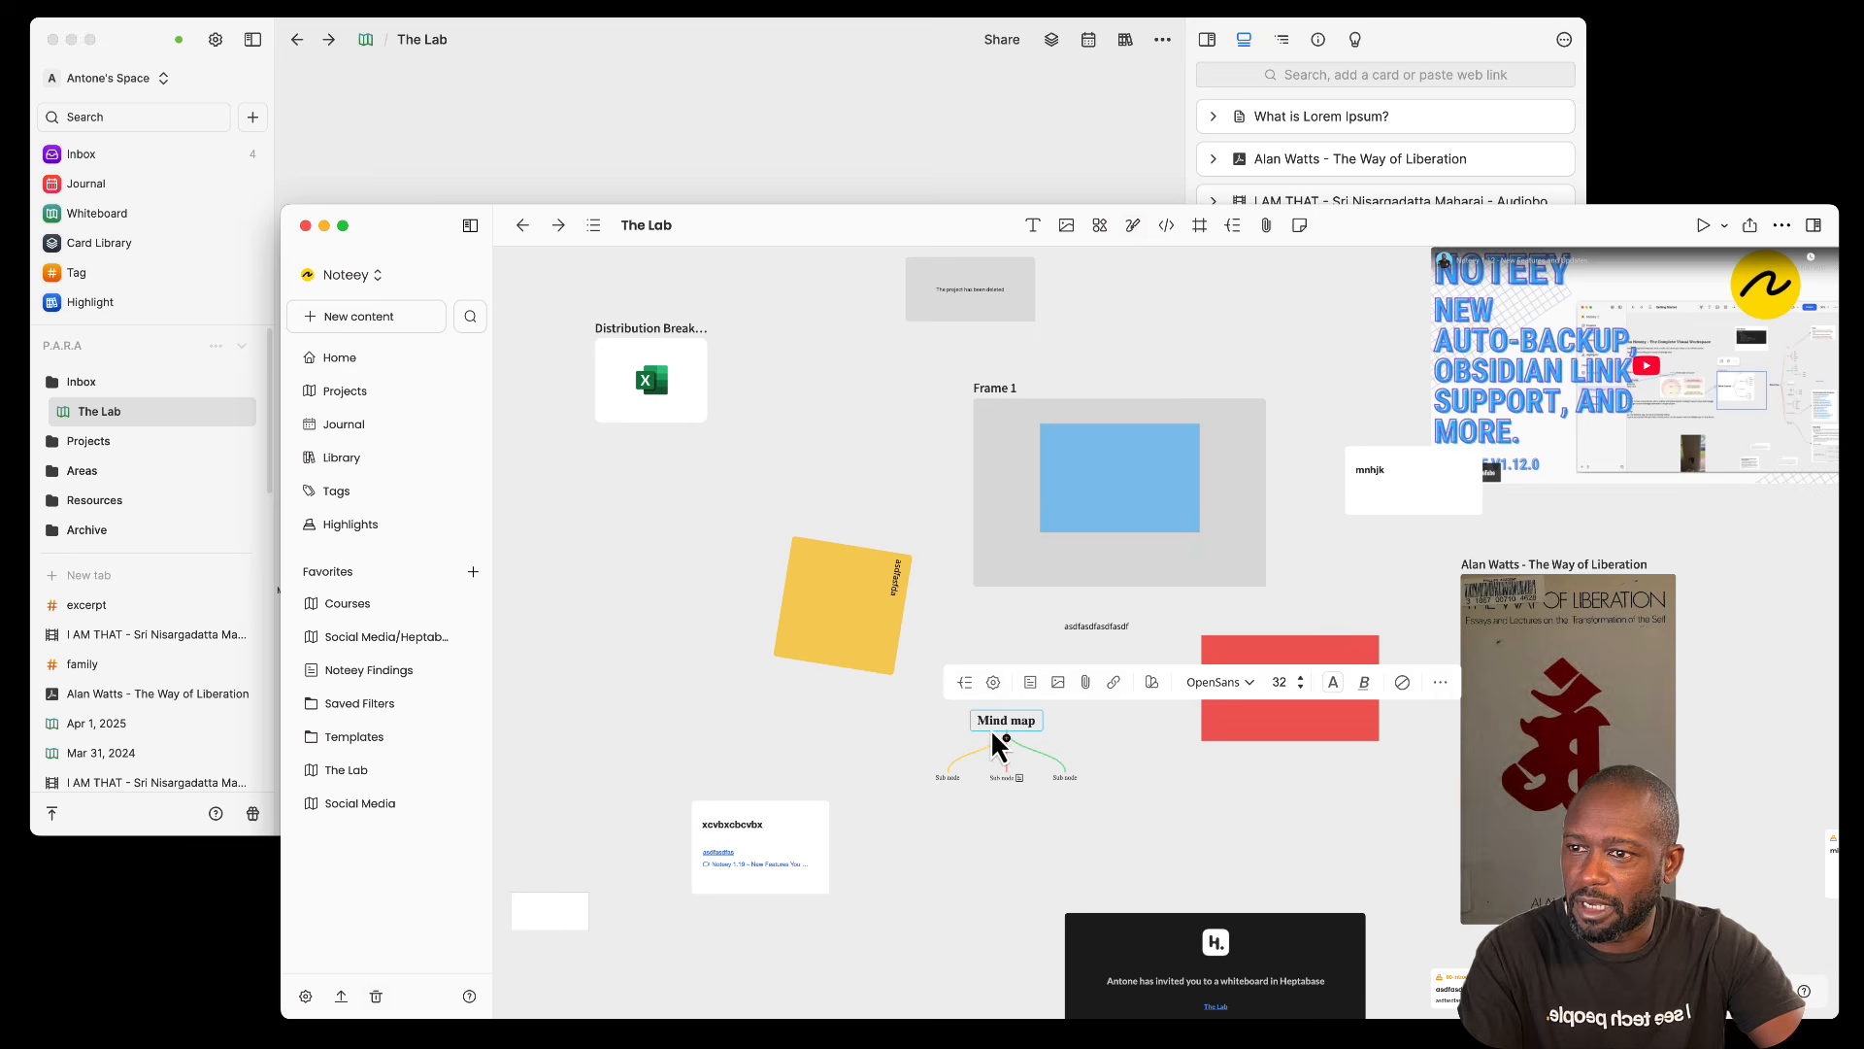
pyautogui.click(847, 703)
pyautogui.click(583, 923)
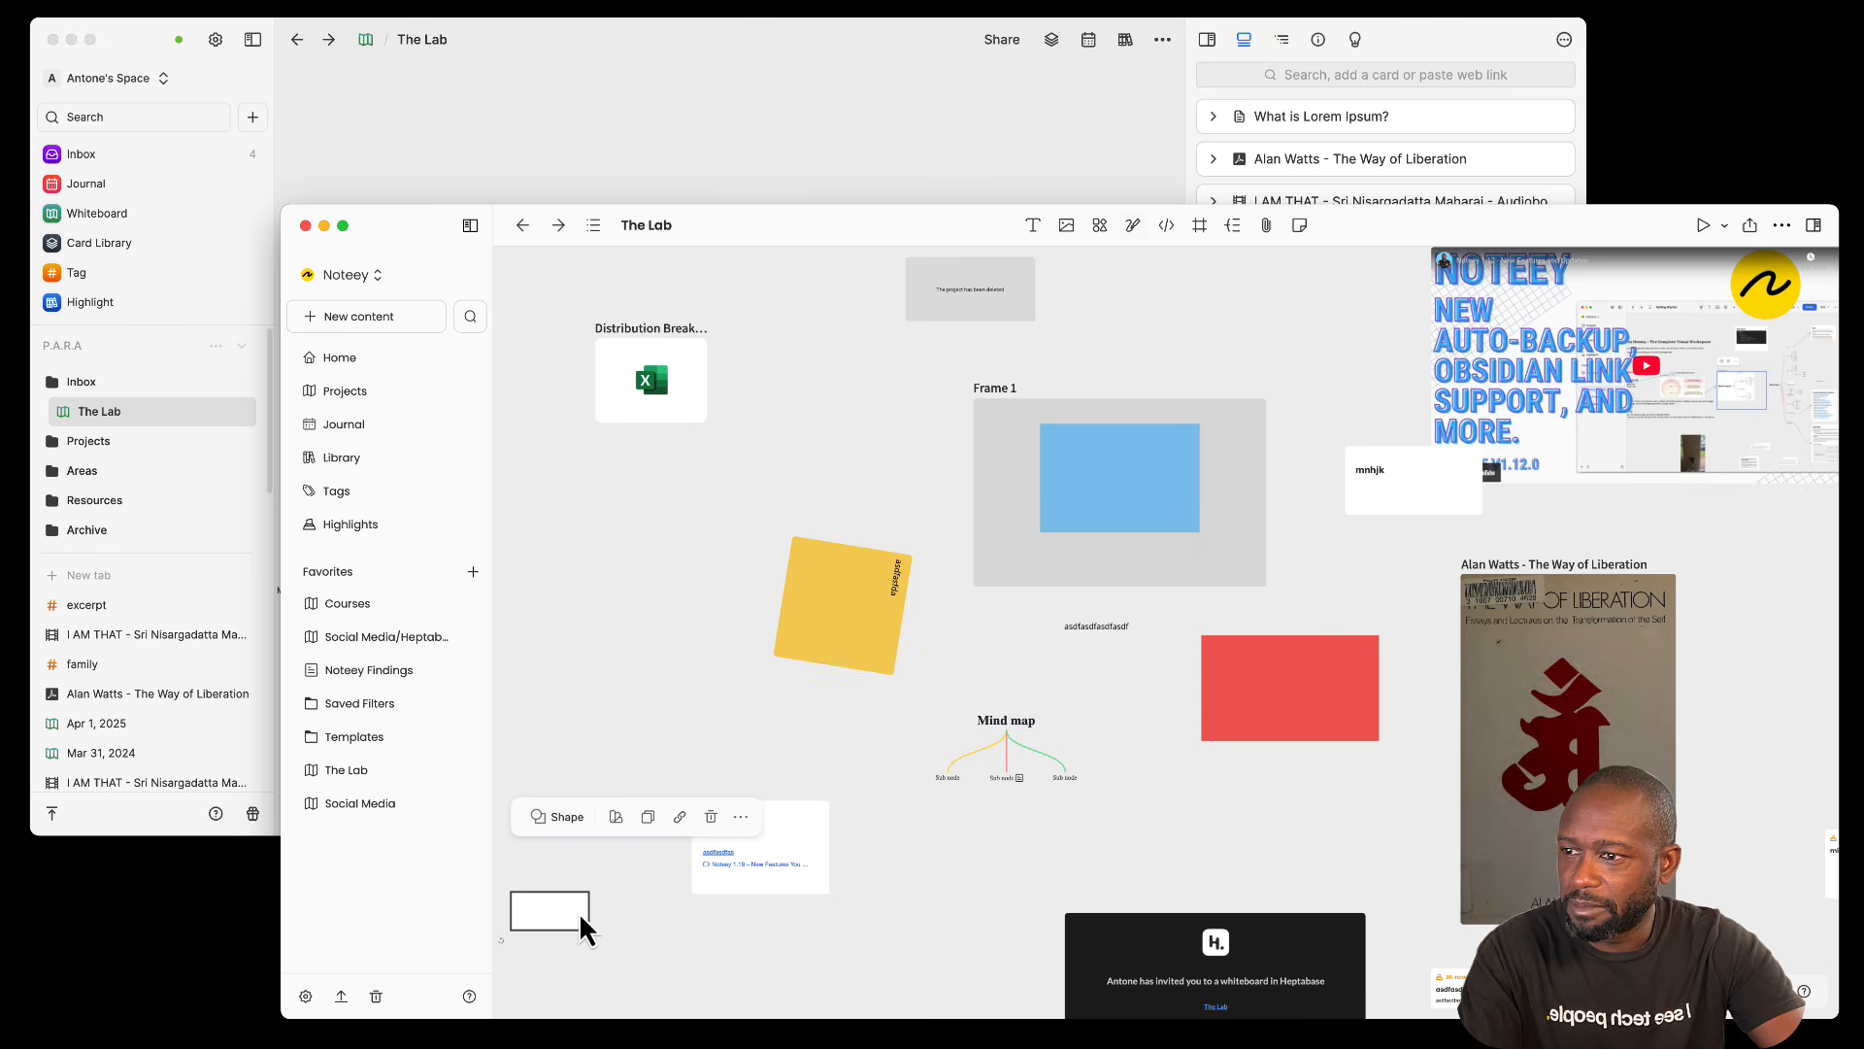
pyautogui.moveTo(511, 965)
pyautogui.mouseDown()
pyautogui.moveTo(558, 978)
pyautogui.moveTo(516, 874)
pyautogui.moveTo(510, 959)
pyautogui.mouseUp()
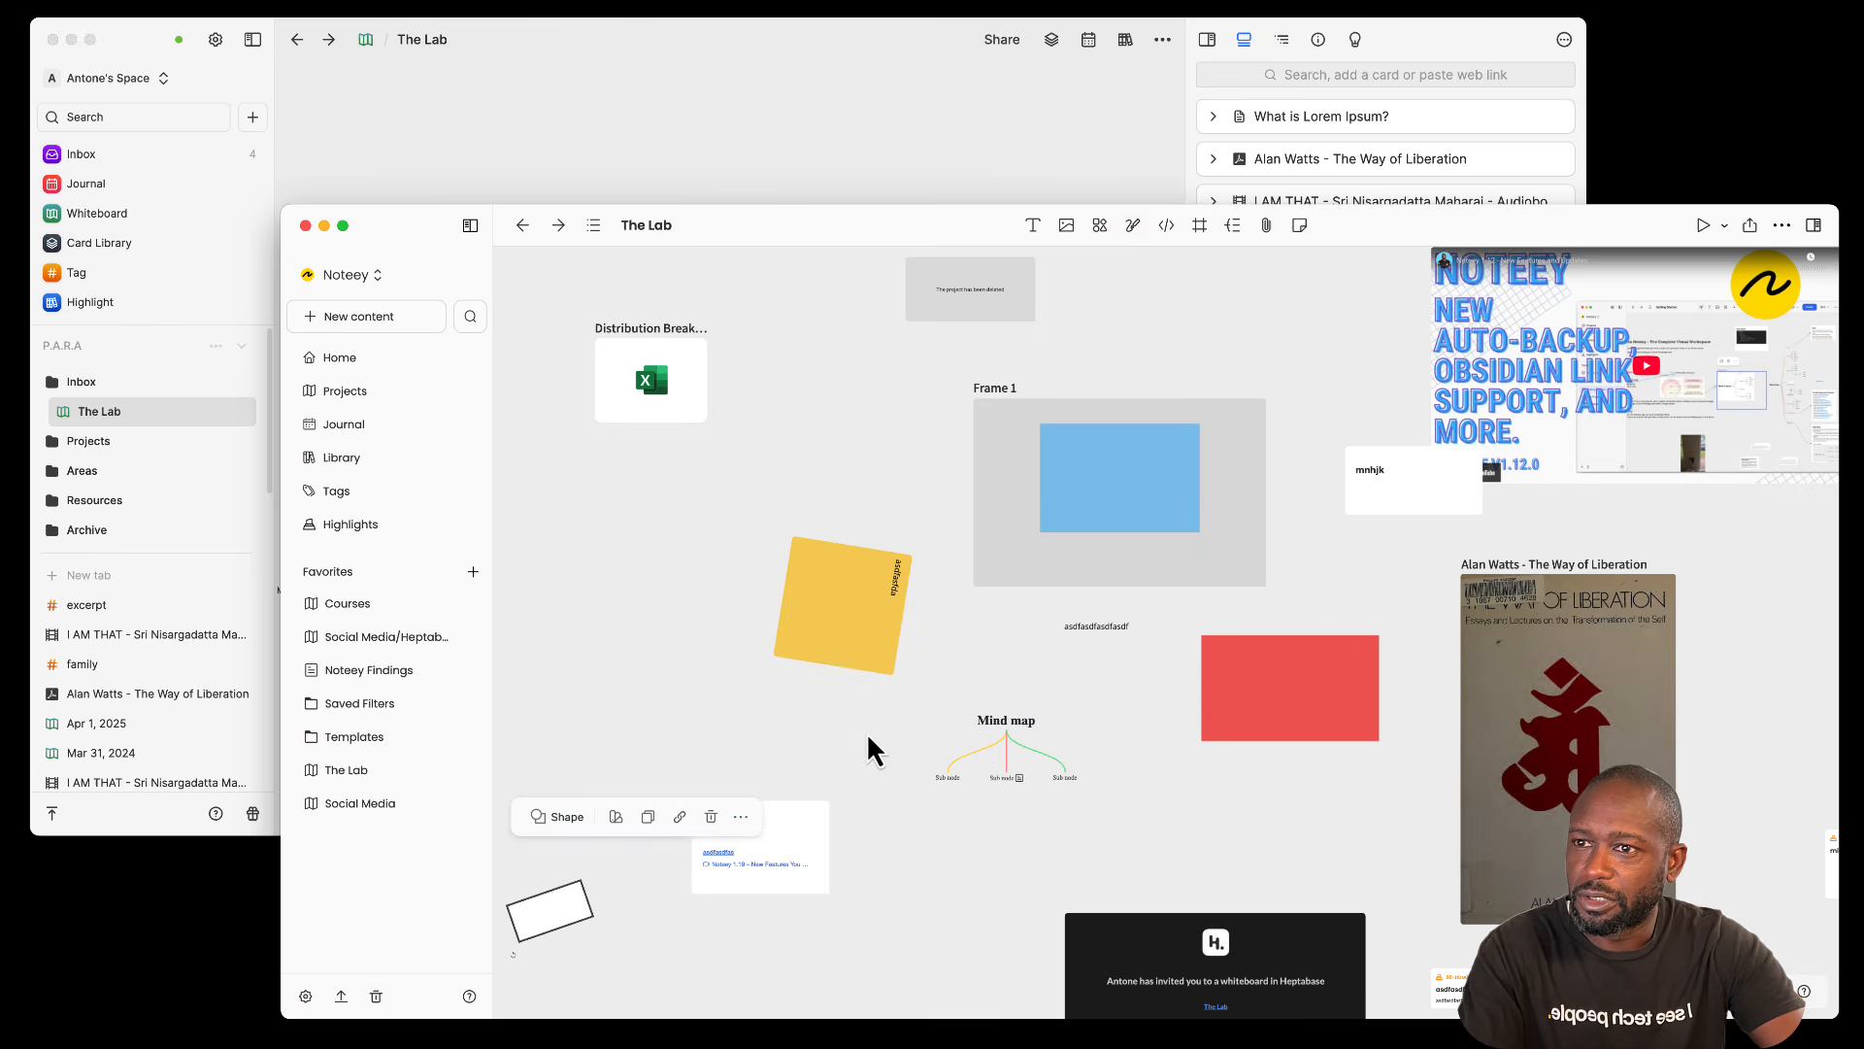
# Step: Rotate the black Heptabase invitation image very slightly counterclockwise on the whiteboard
pyautogui.click(1112, 493)
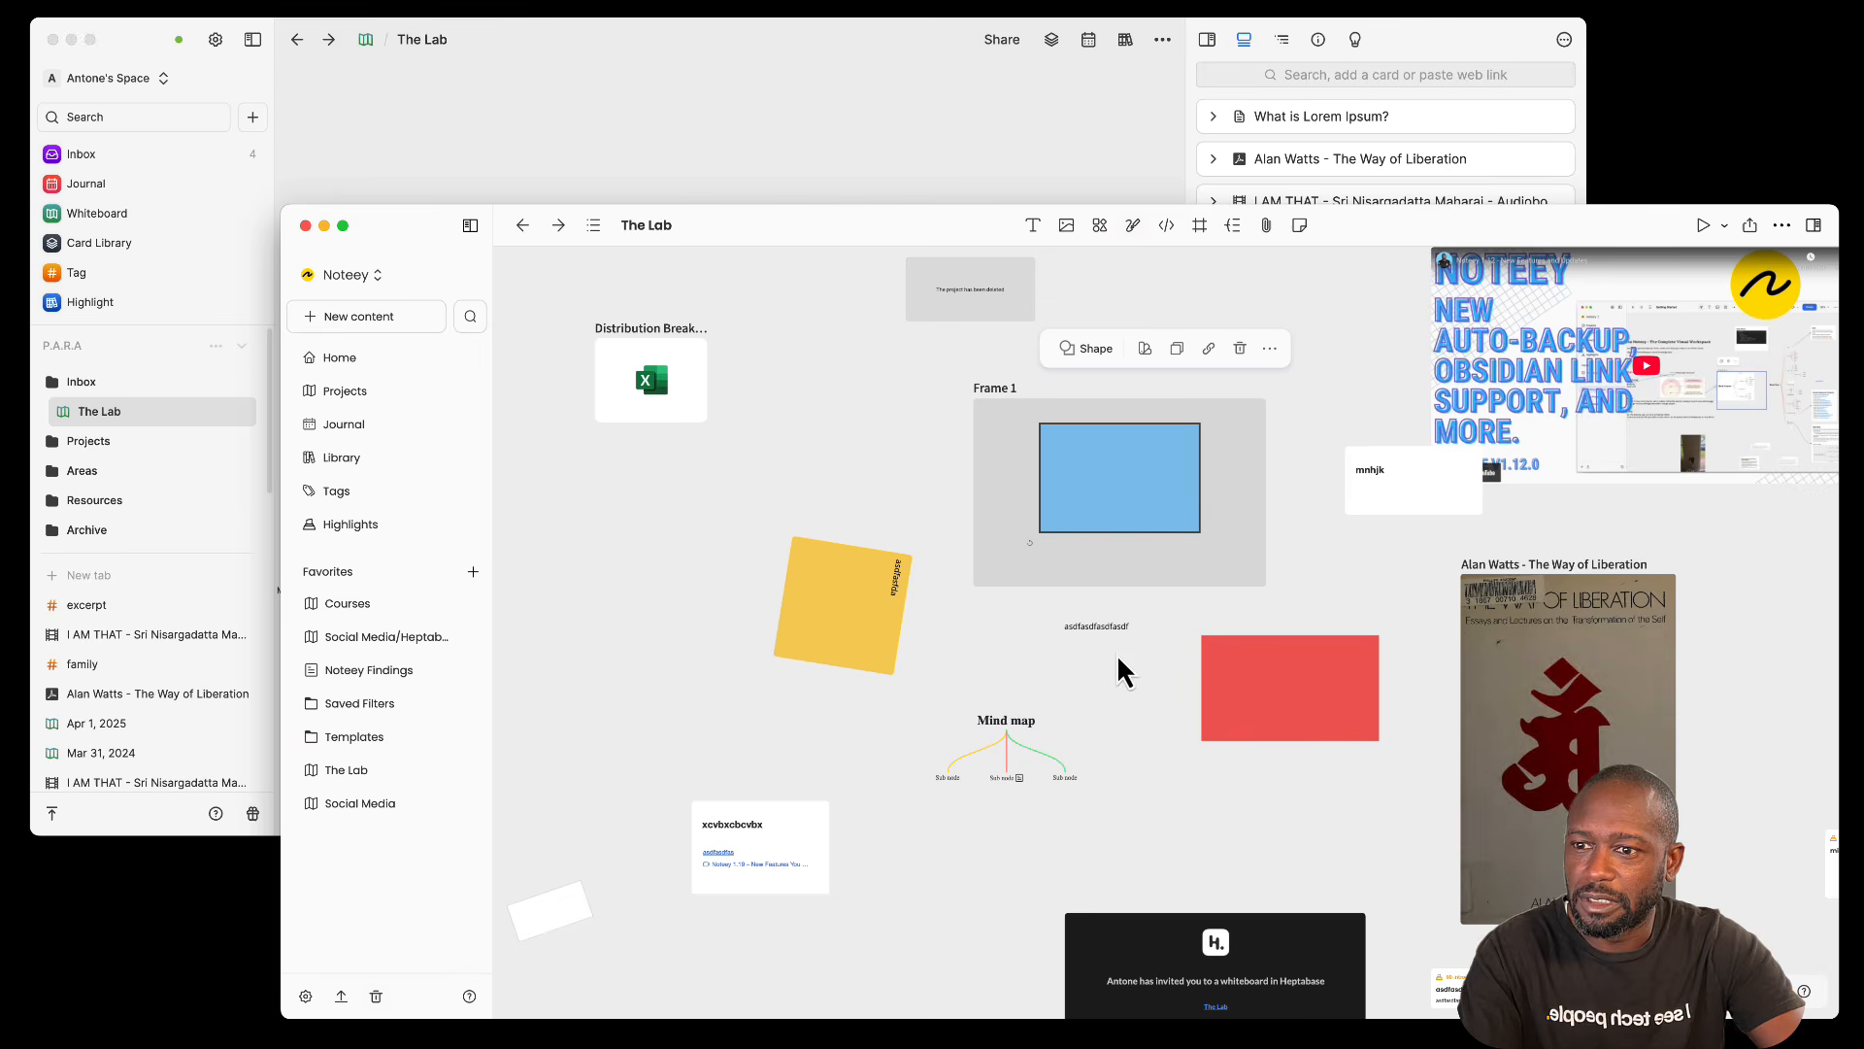
pyautogui.scroll(-4, 1228, 874)
pyautogui.click(1115, 915)
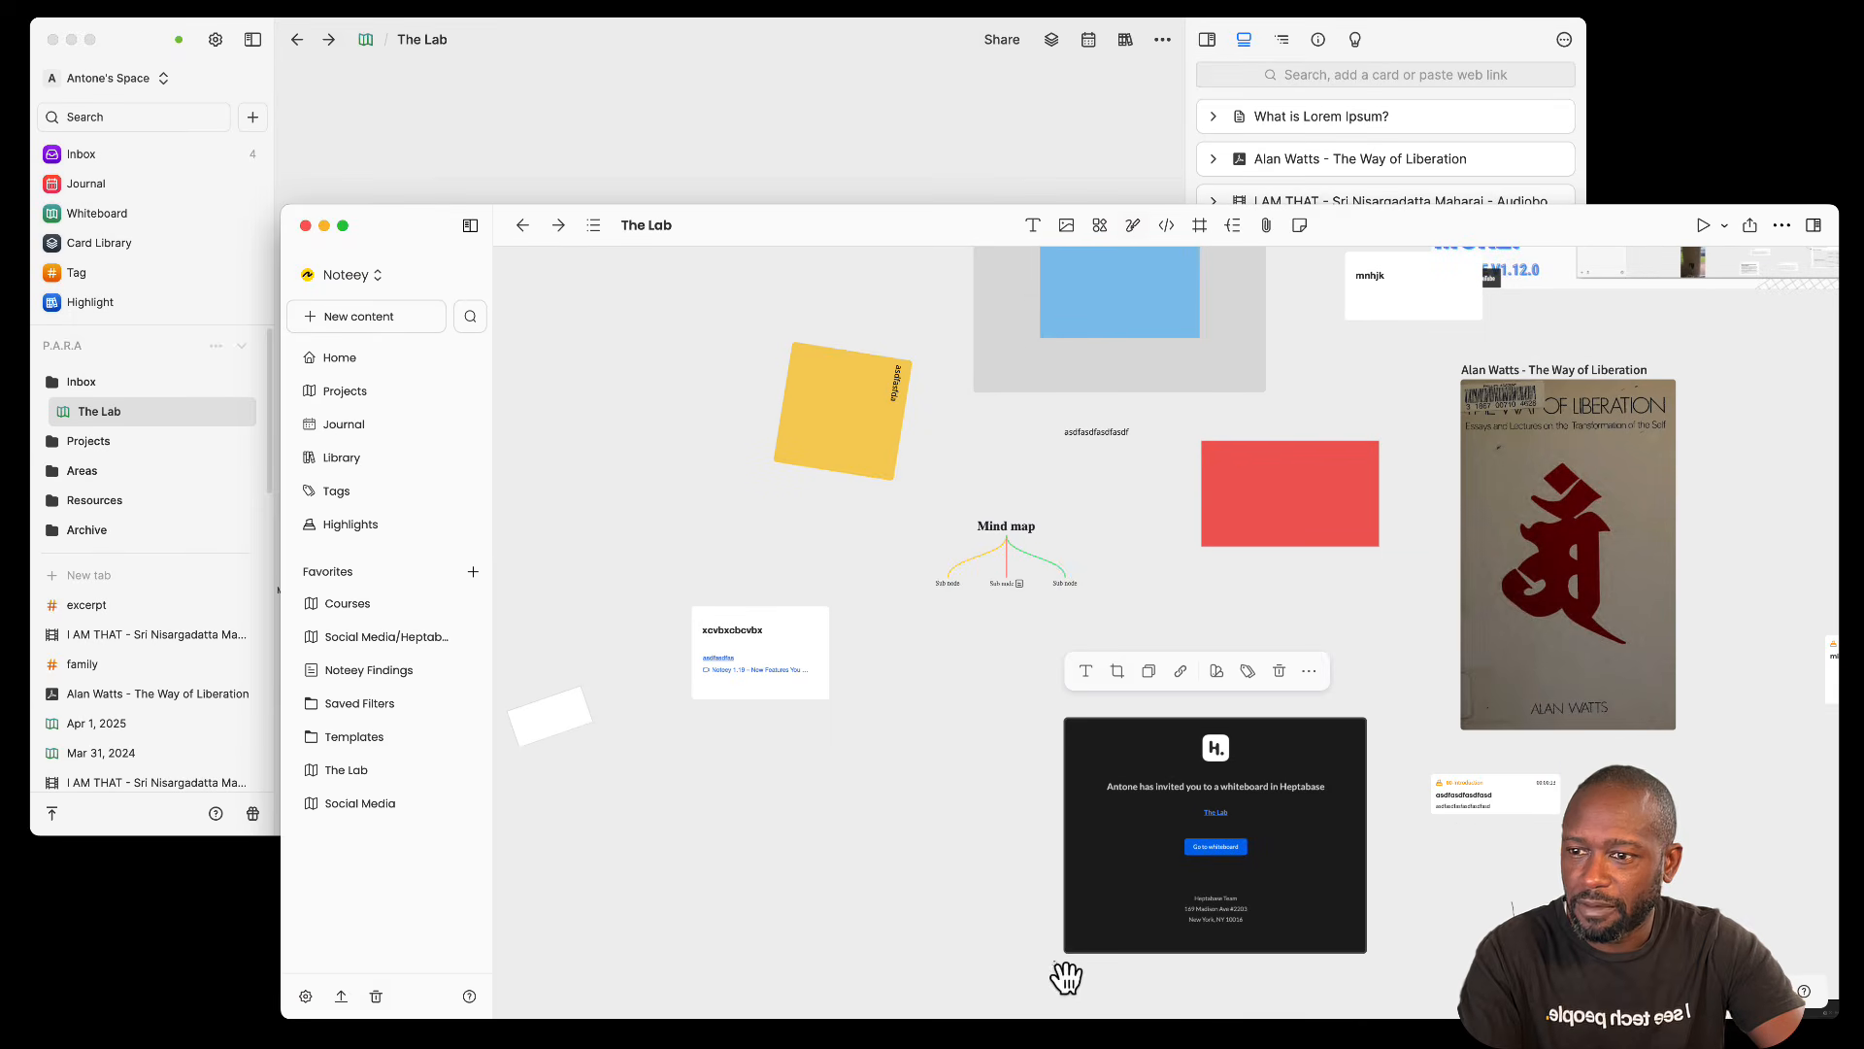
pyautogui.moveTo(1066, 976)
pyautogui.mouseDown()
pyautogui.moveTo(1340, 874)
pyautogui.moveTo(1011, 757)
pyautogui.moveTo(990, 940)
pyautogui.moveTo(1163, 960)
pyautogui.moveTo(1074, 965)
pyautogui.mouseUp()
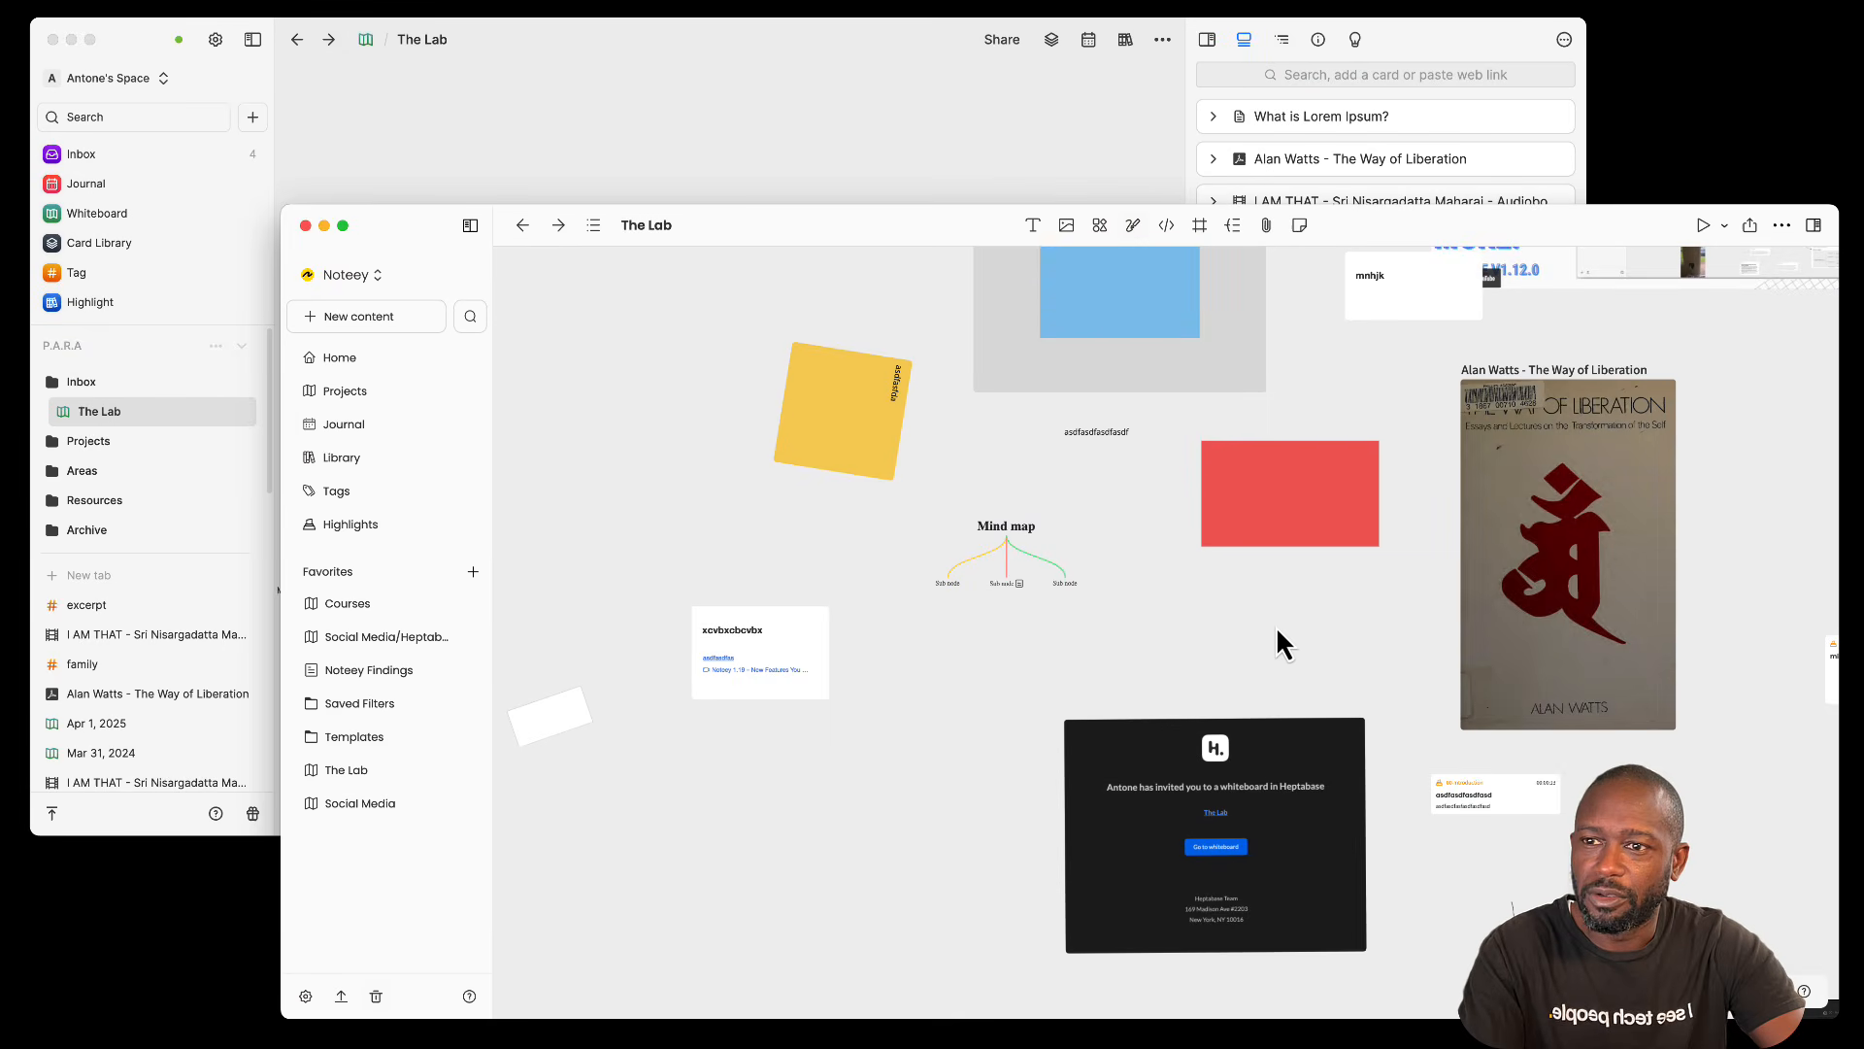
# Step: Rotate the yellow sticky note back to its upright orientation
pyautogui.moveTo(1330, 640); pyautogui.dragTo(1290, 716)
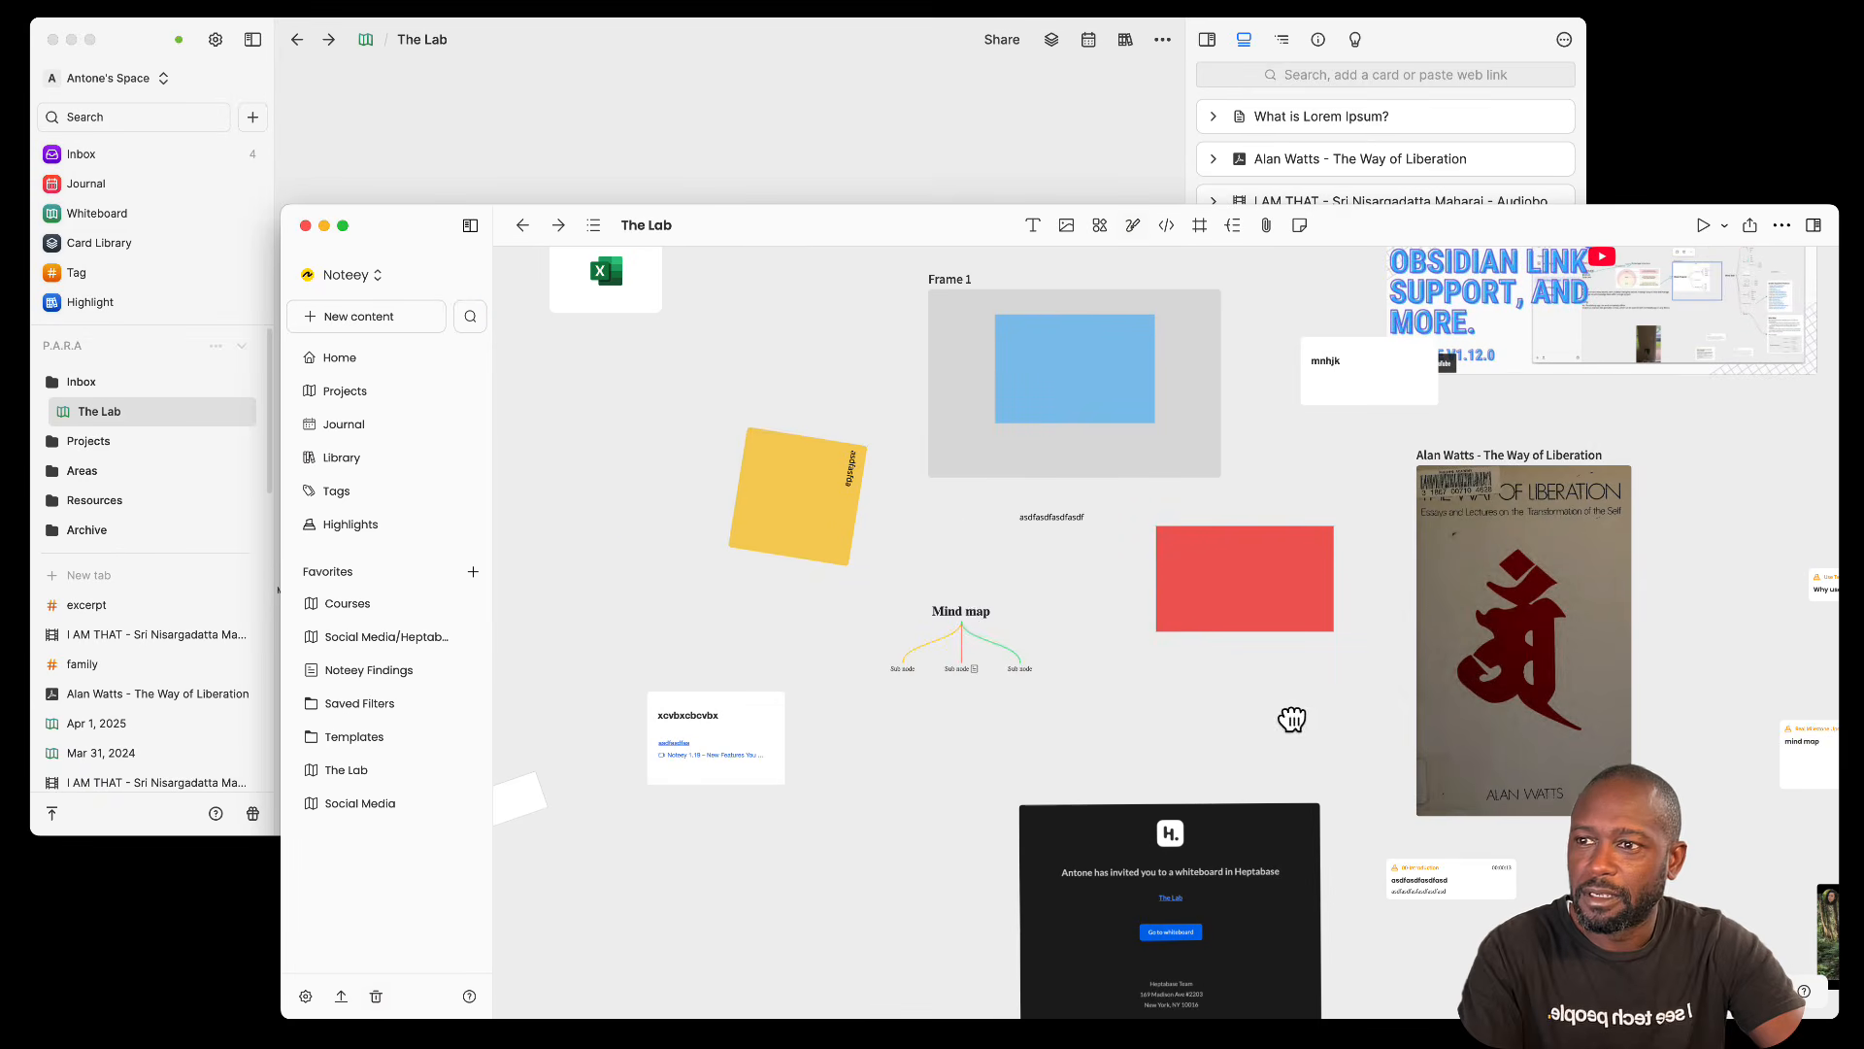
pyautogui.click(816, 520)
pyautogui.moveTo(710, 479); pyautogui.dragTo(726, 582)
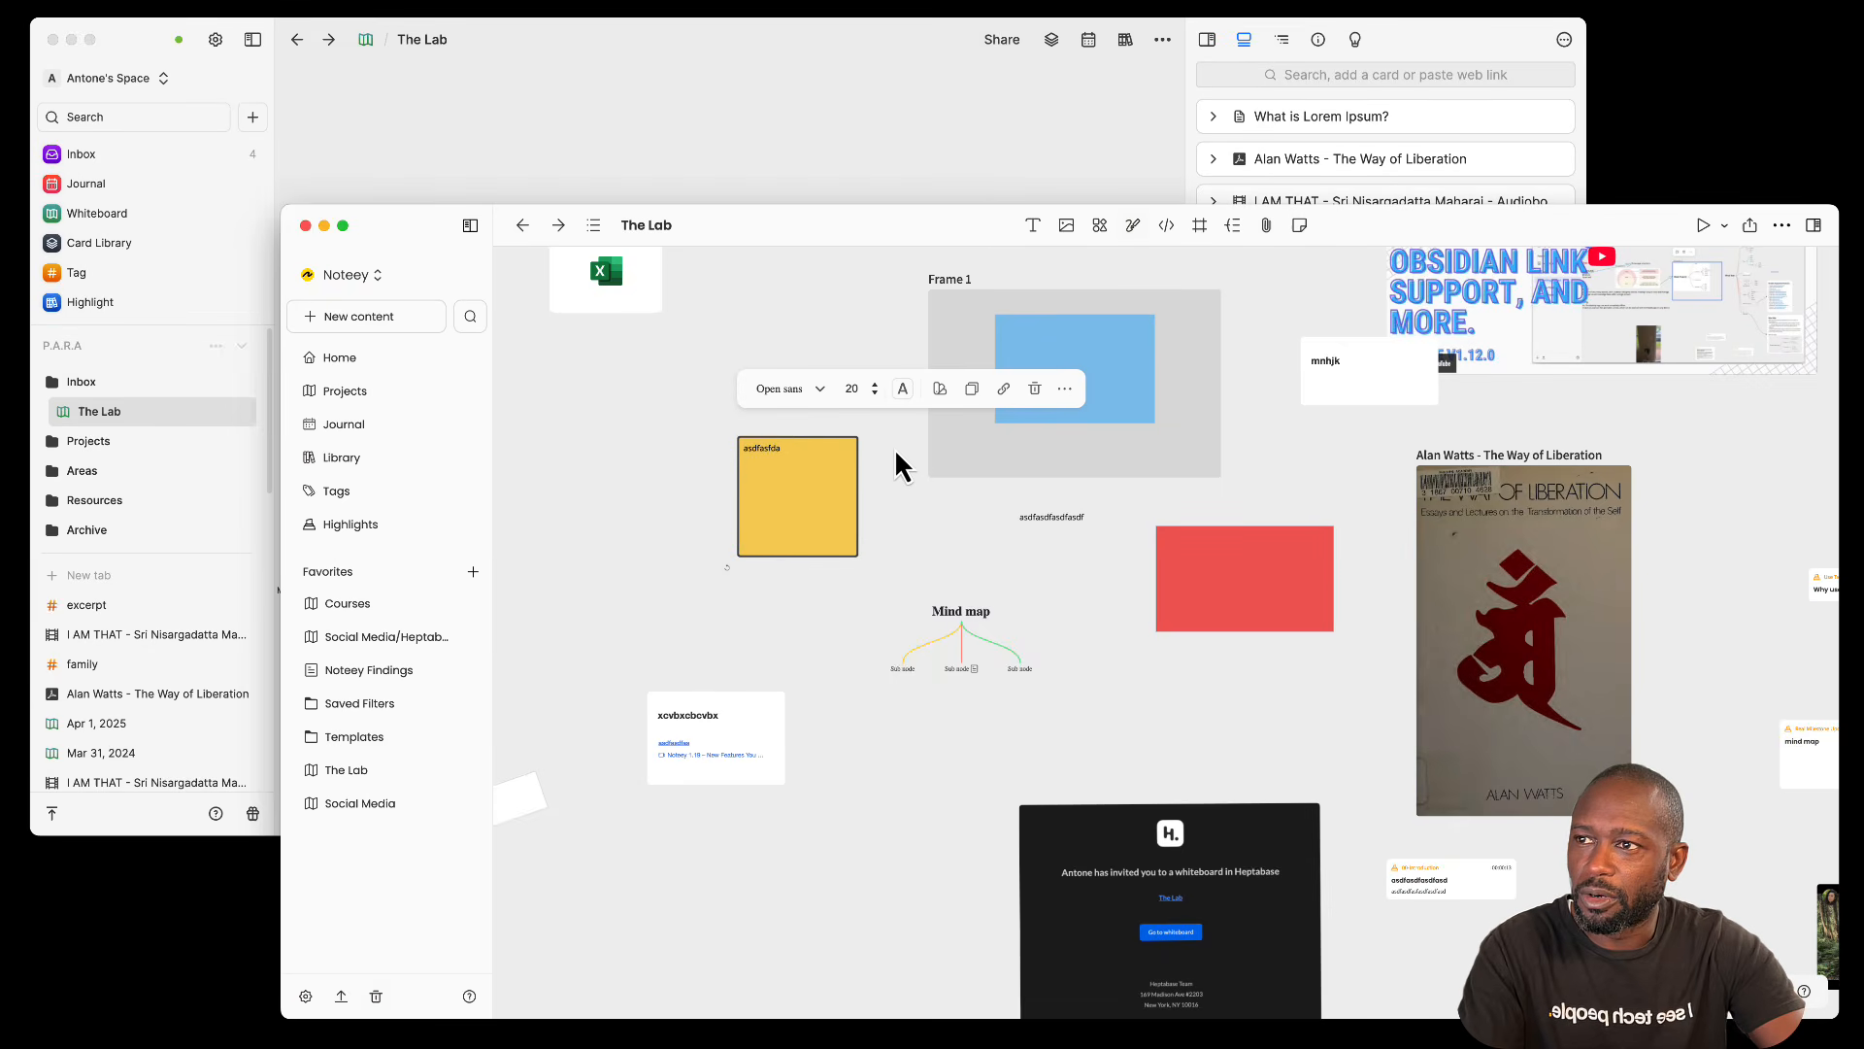
pyautogui.moveTo(693, 463); pyautogui.dragTo(863, 586)
# Step: Switch to Heptabase and move the rocket image slightly to the right on The Lab whiteboard
pyautogui.click(892, 199)
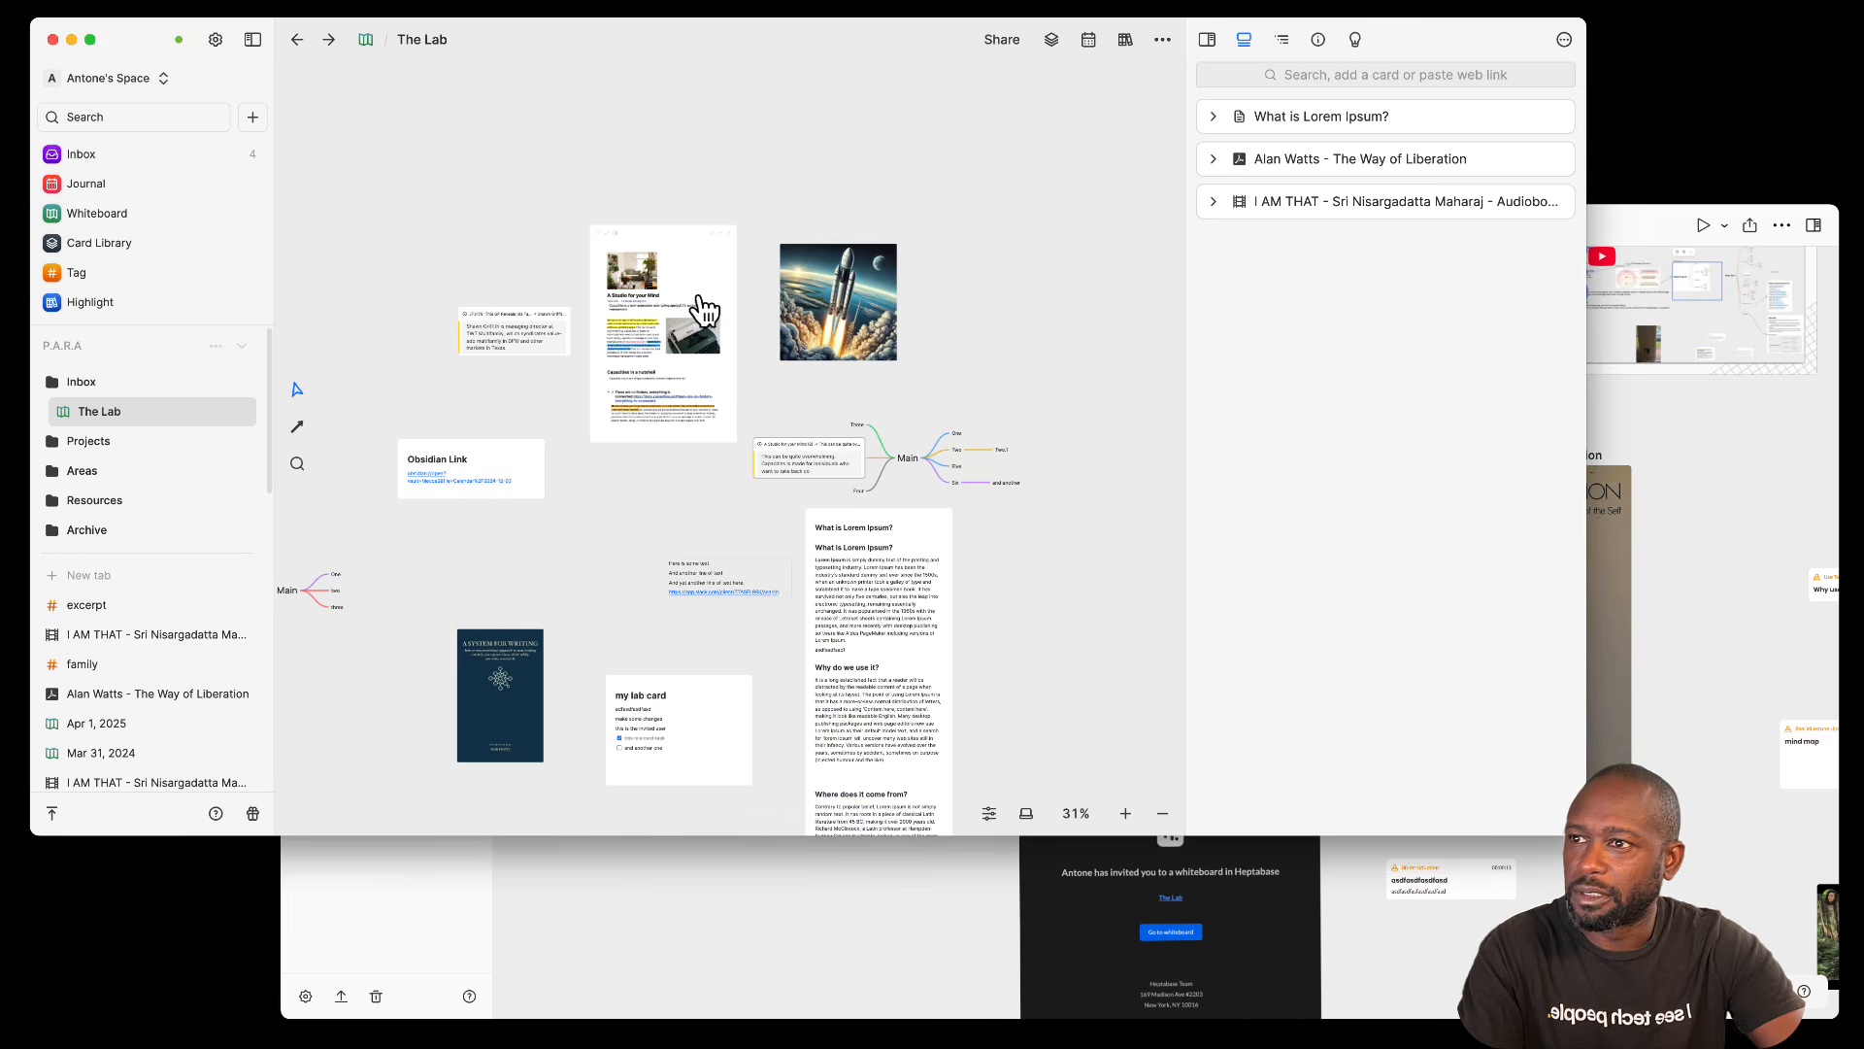
pyautogui.click(851, 309)
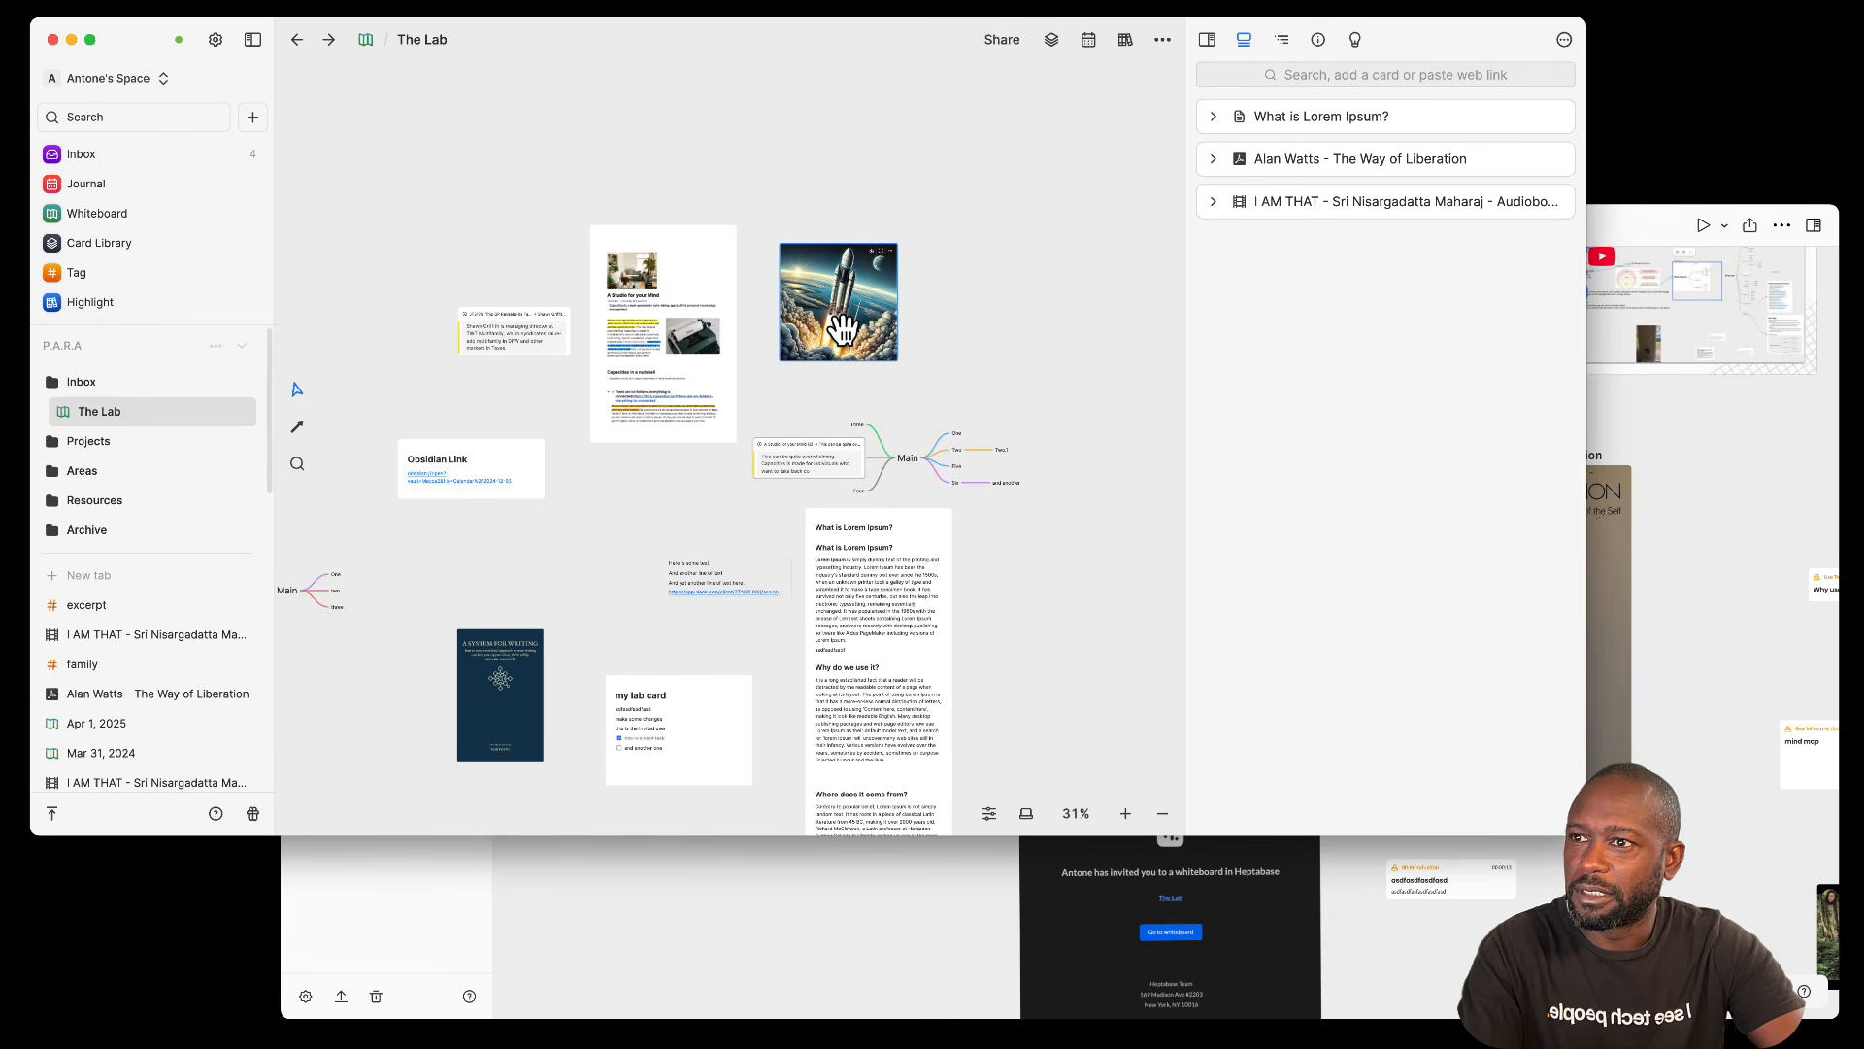
pyautogui.moveTo(841, 331)
pyautogui.mouseDown()
pyautogui.moveTo(931, 330)
pyautogui.moveTo(852, 330)
pyautogui.mouseUp()
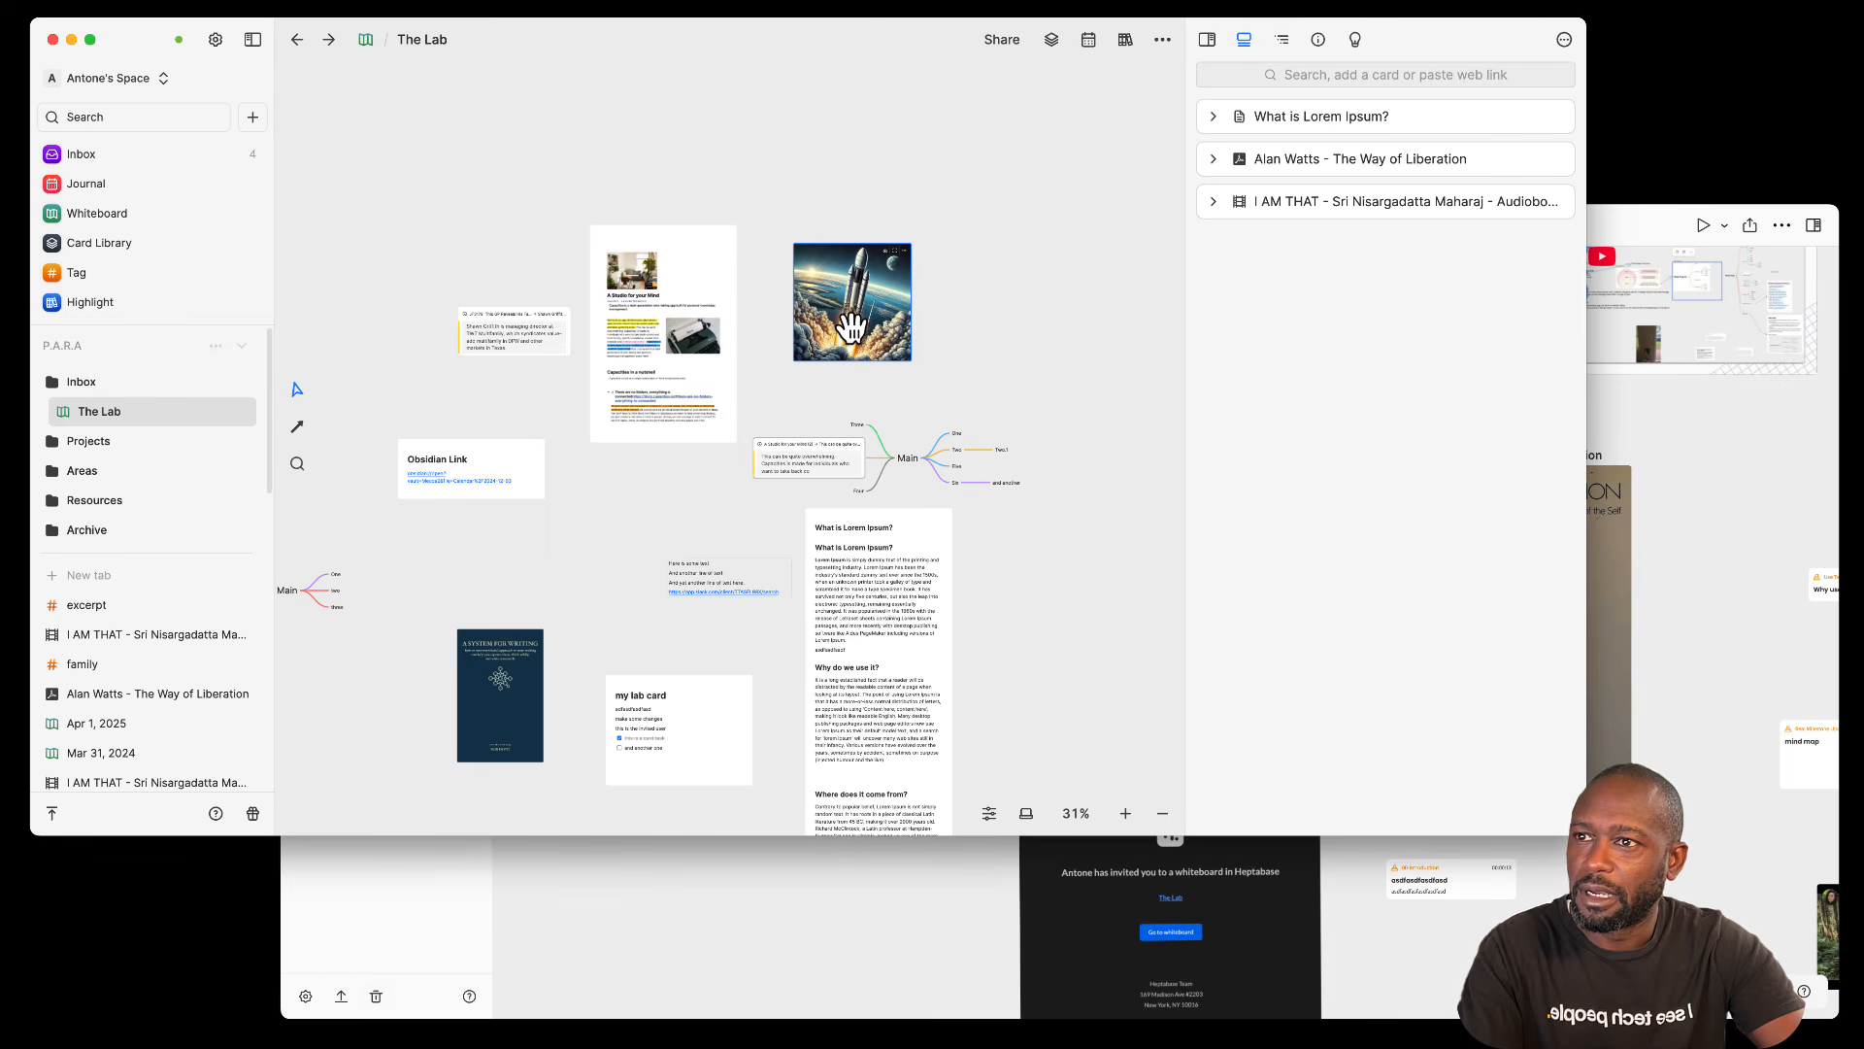
# Step: Examine the rocket image's handles, preview control and additional options for ways to rotate or edit it
pyautogui.scroll(8, 885, 313)
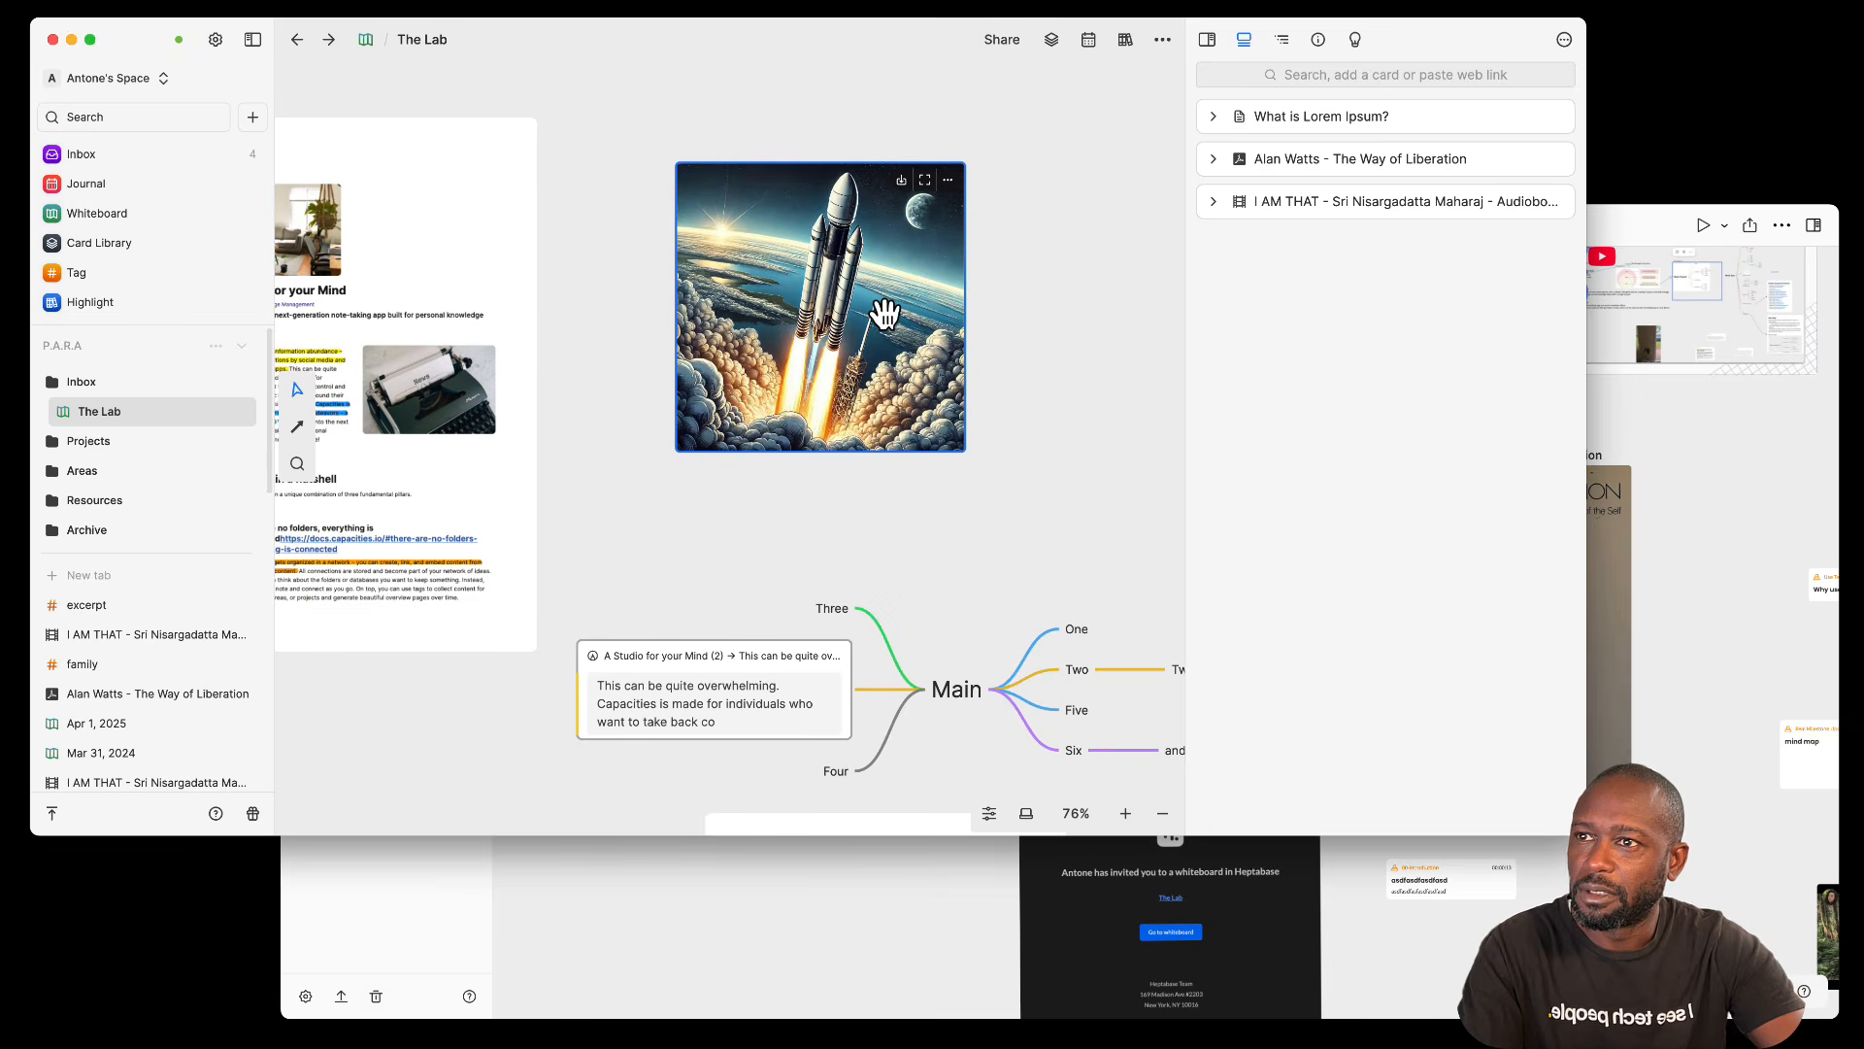
pyautogui.moveTo(1066, 277); pyautogui.dragTo(922, 388)
pyautogui.click(802, 297)
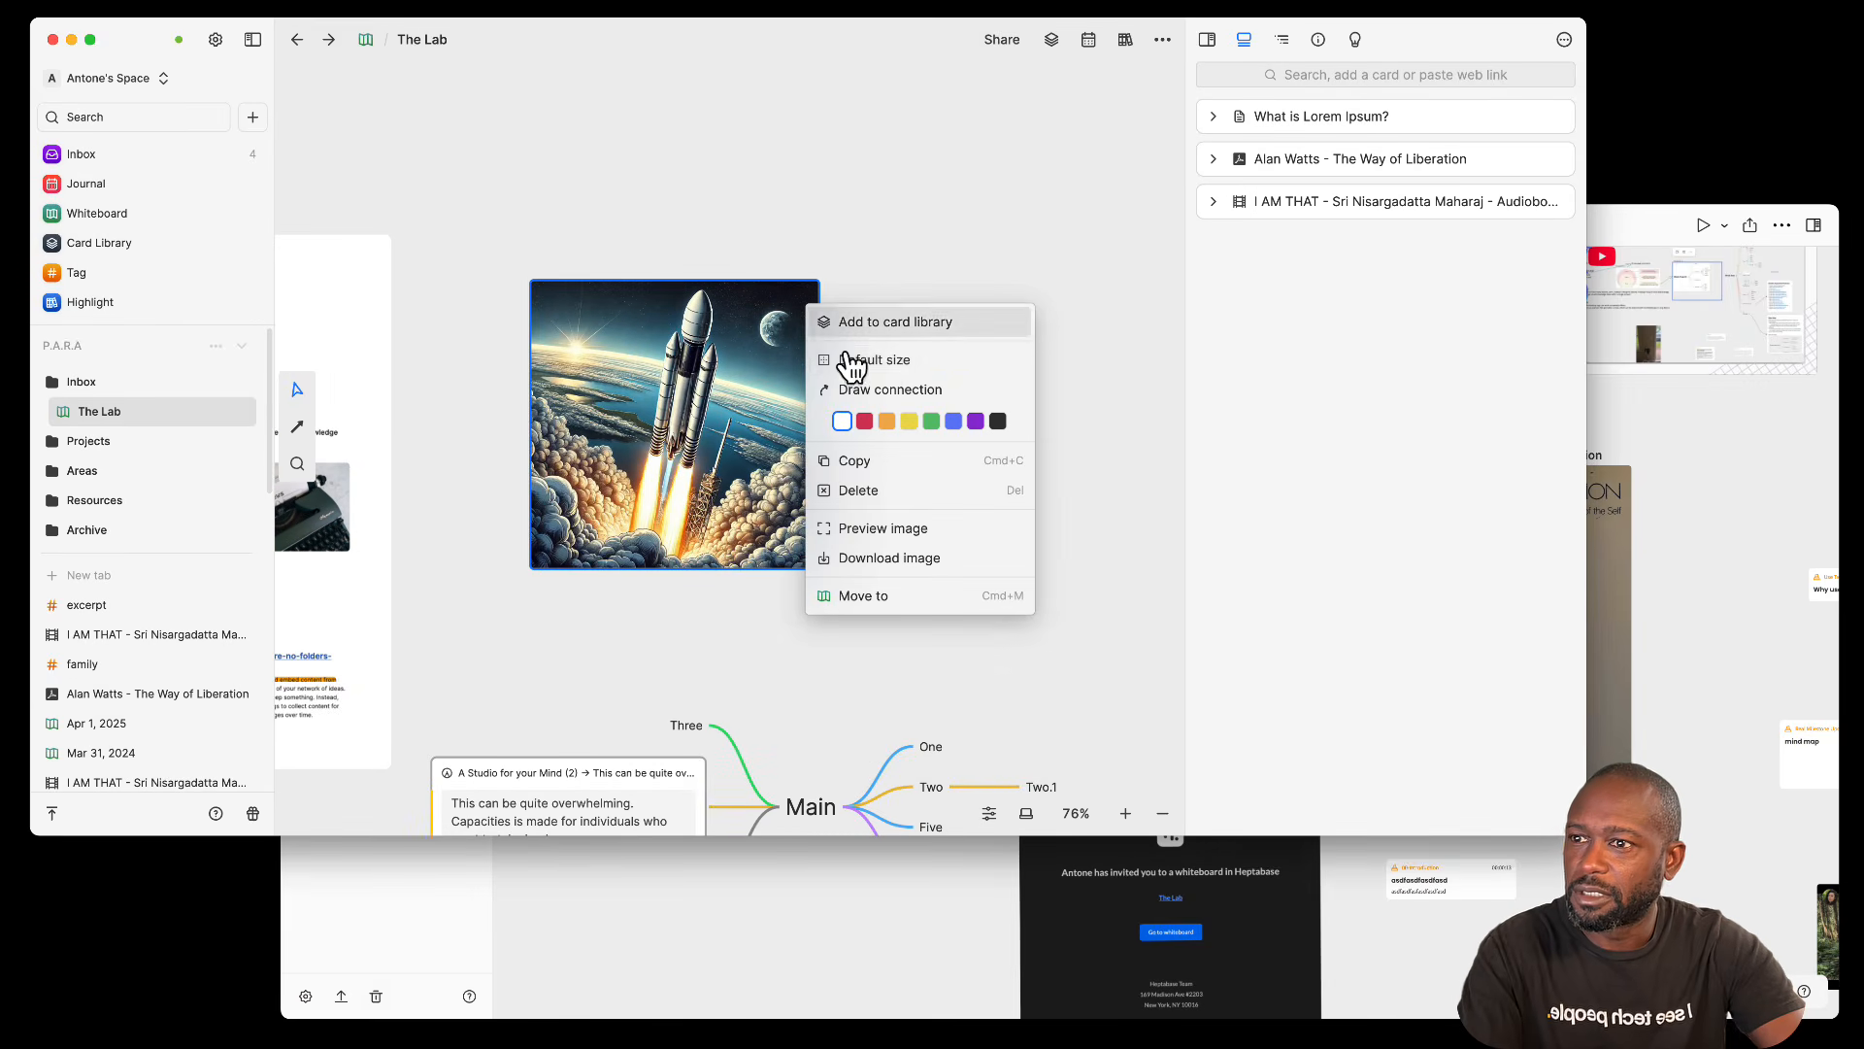
pyautogui.click(551, 554)
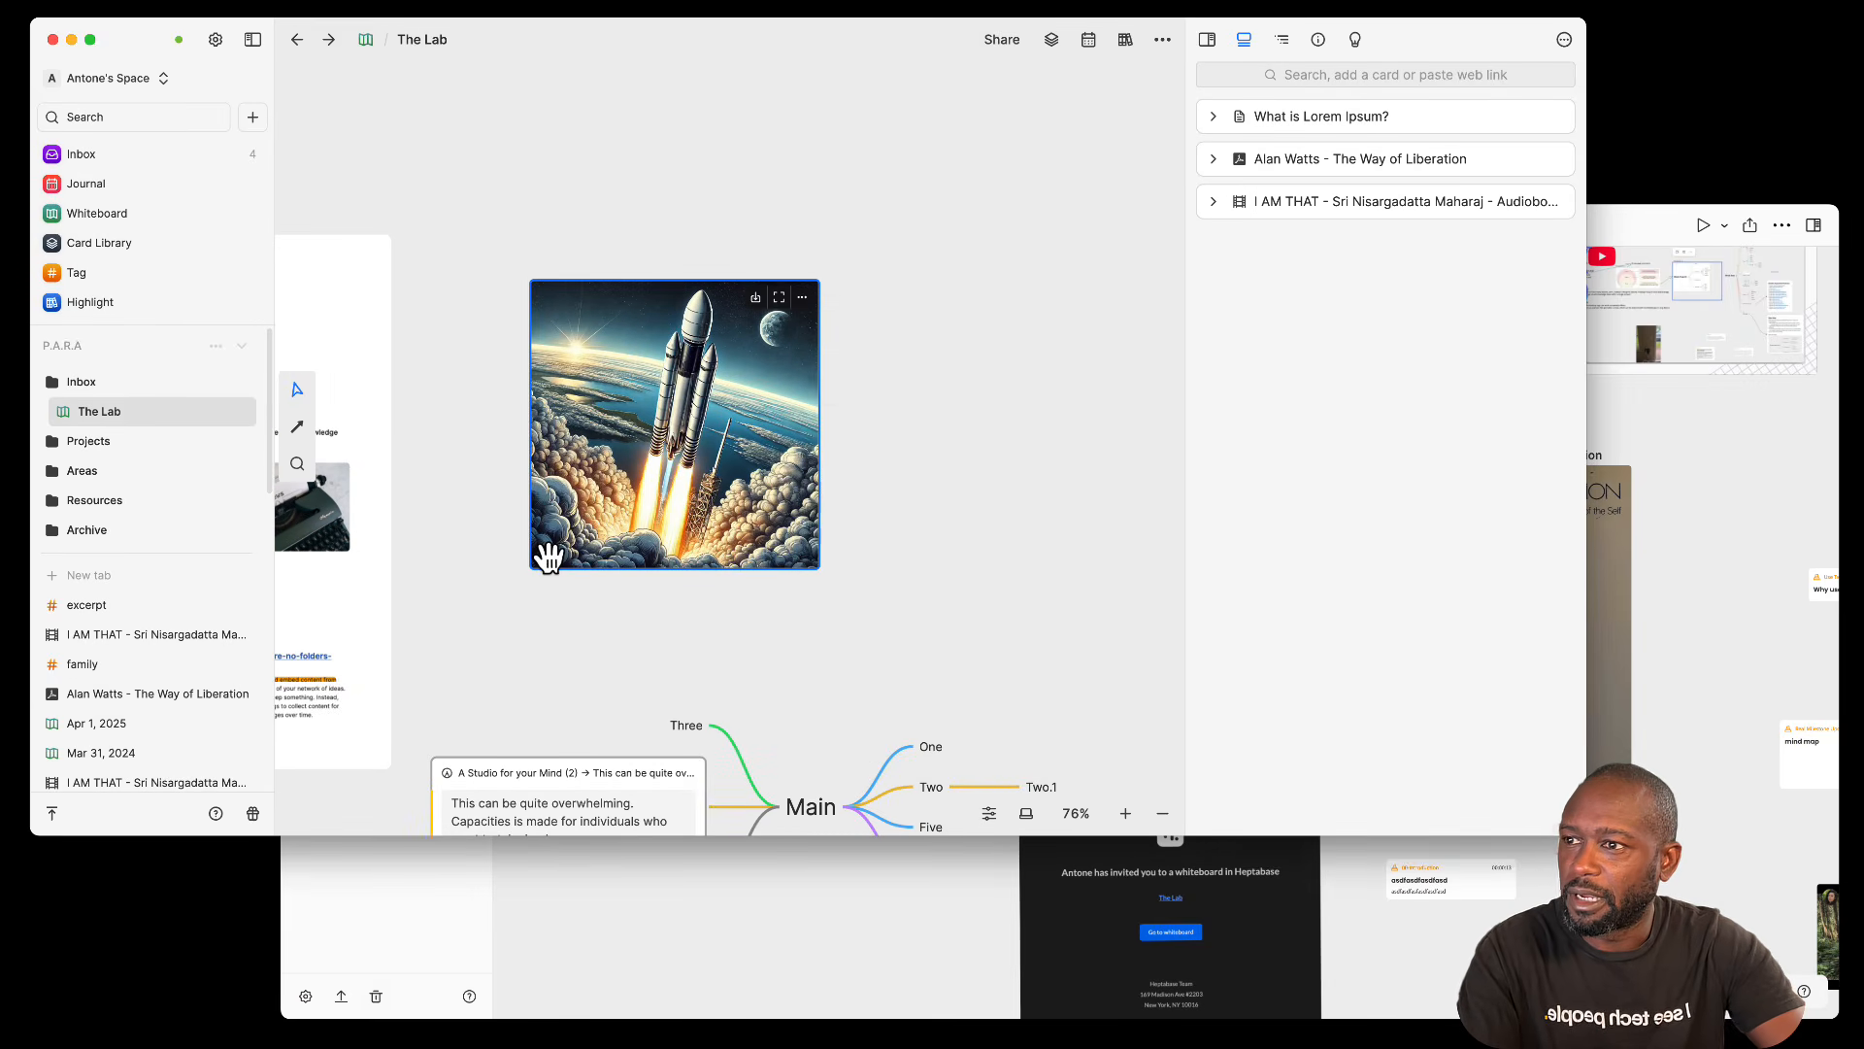
pyautogui.moveTo(550, 555); pyautogui.dragTo(609, 509)
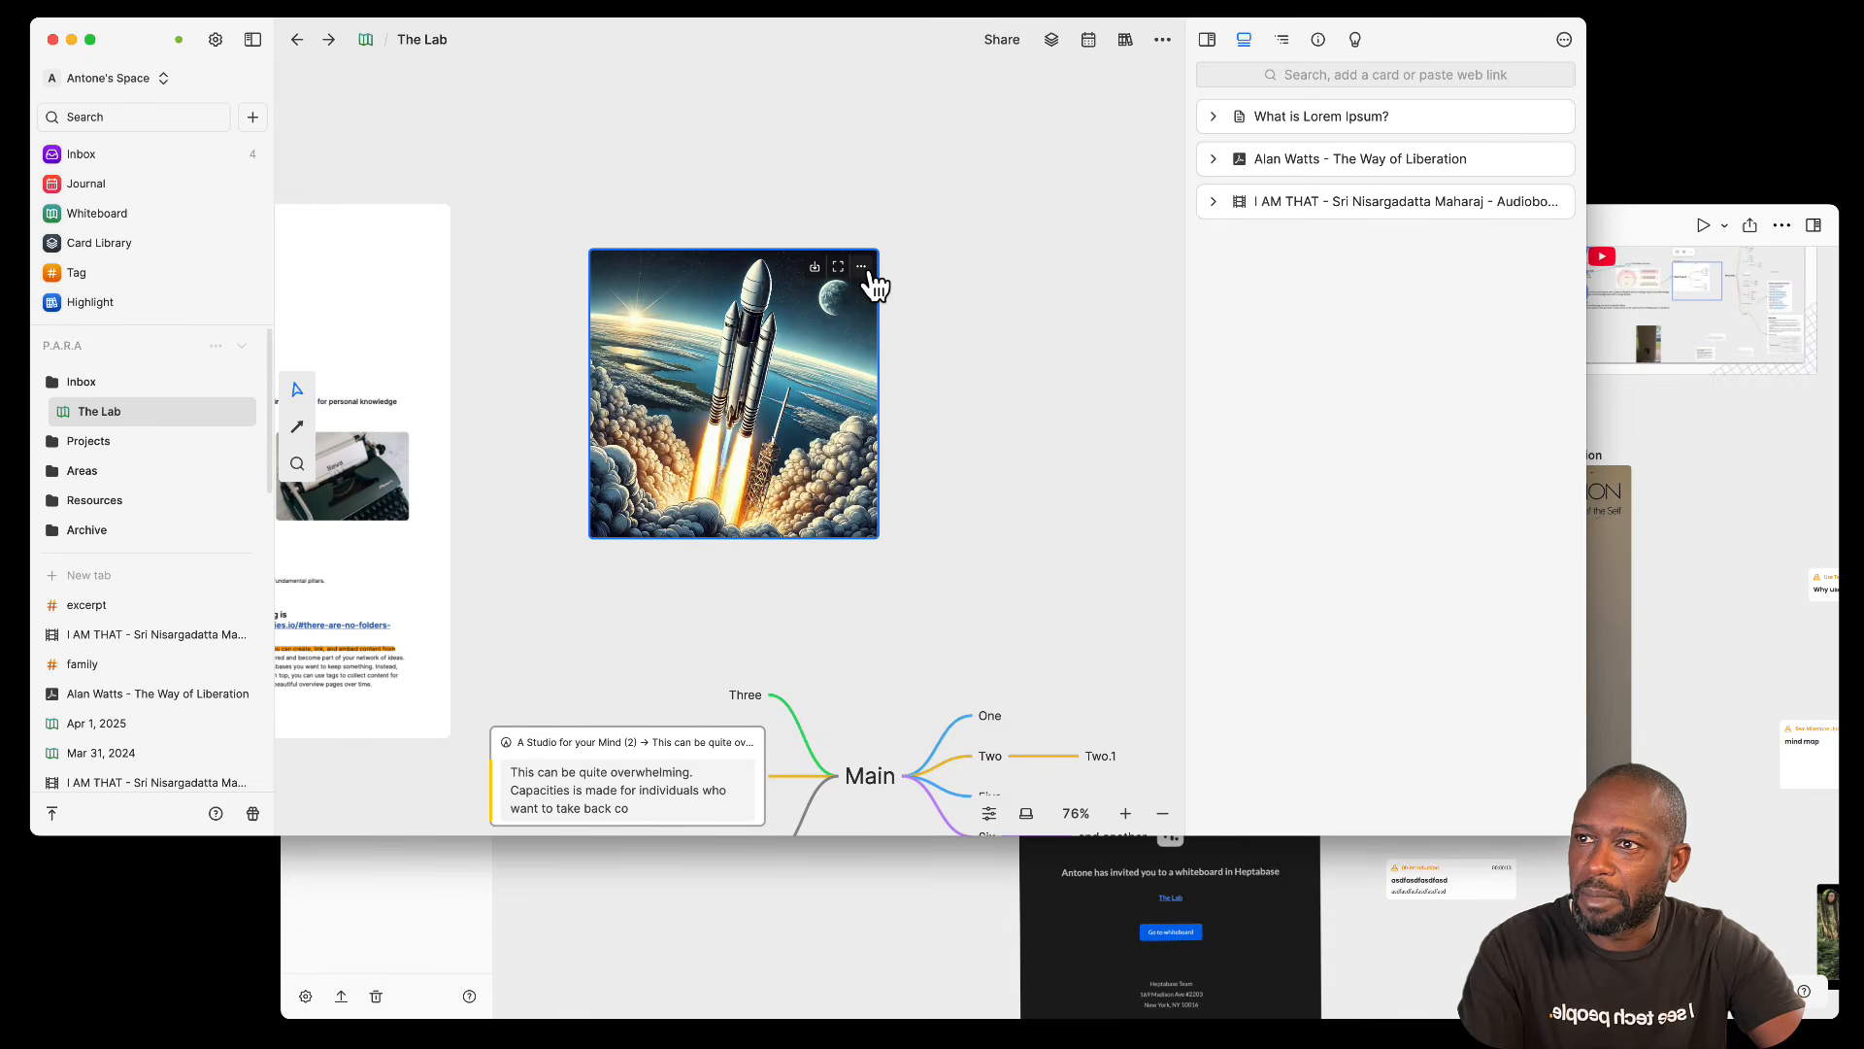
pyautogui.click(873, 279)
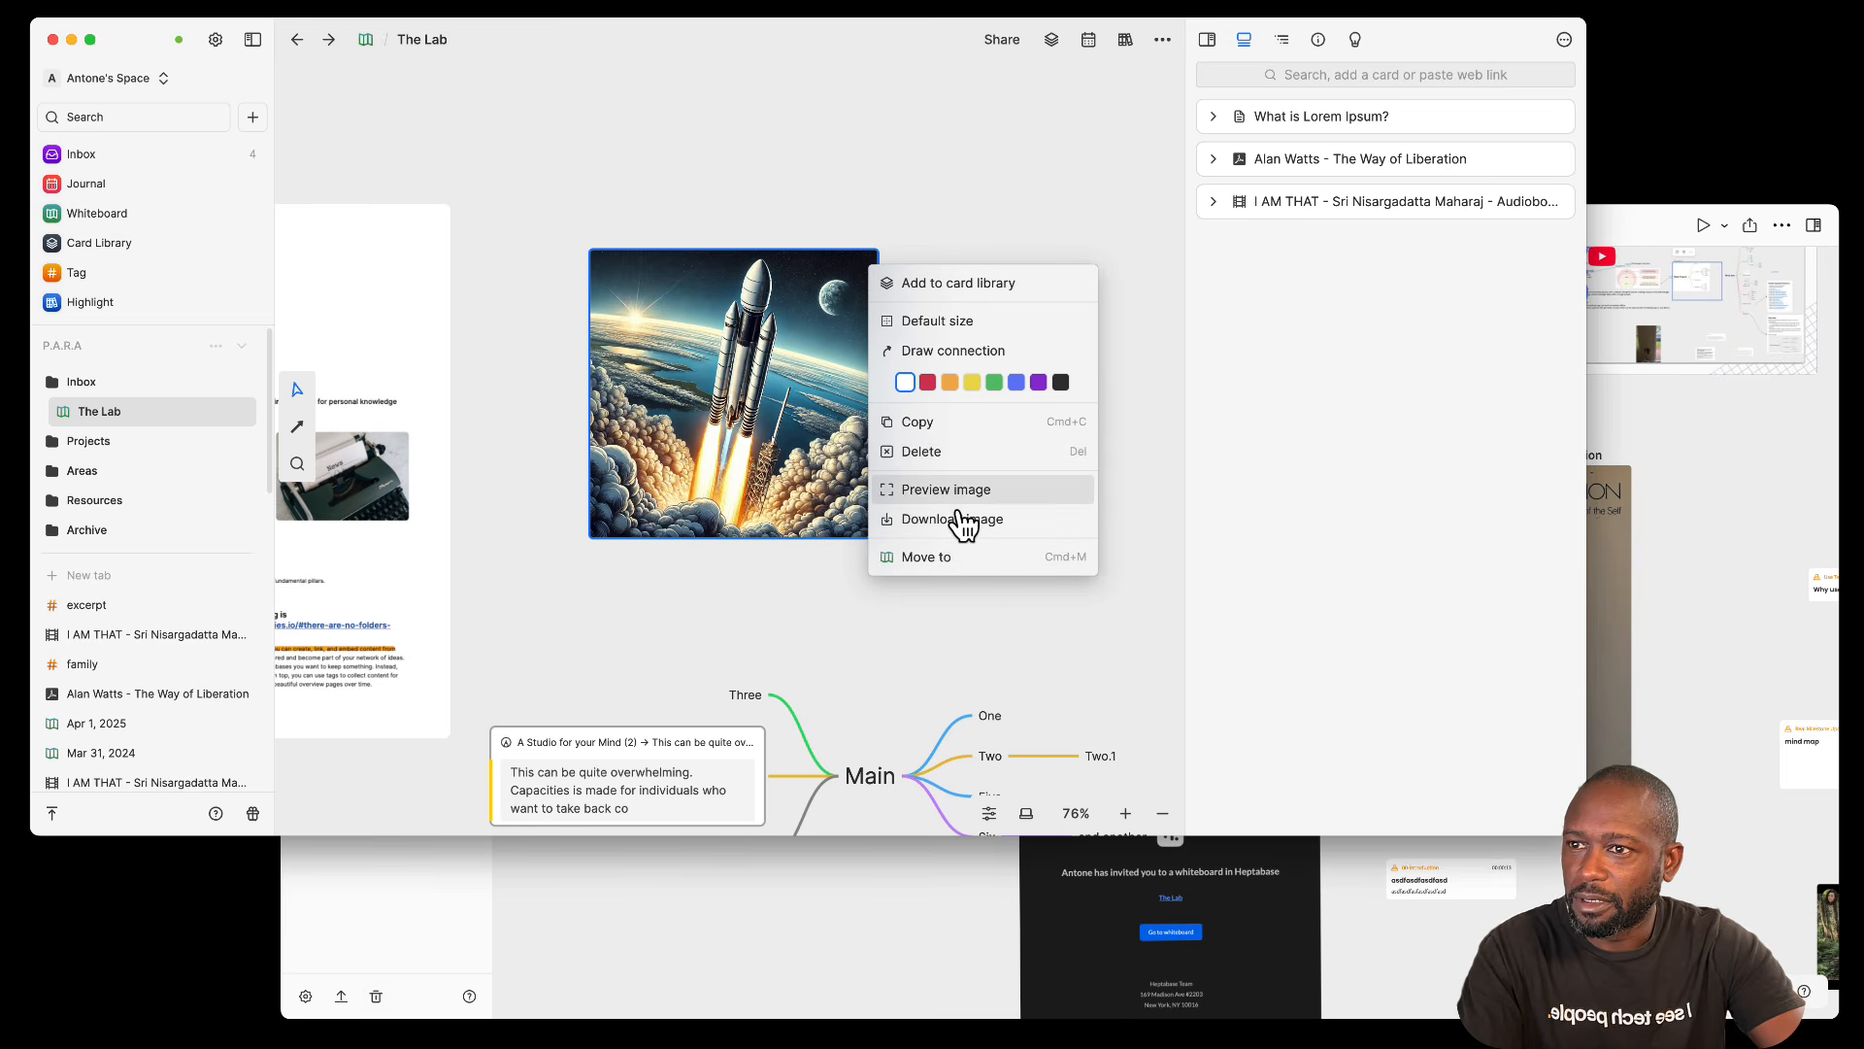
pyautogui.click(791, 504)
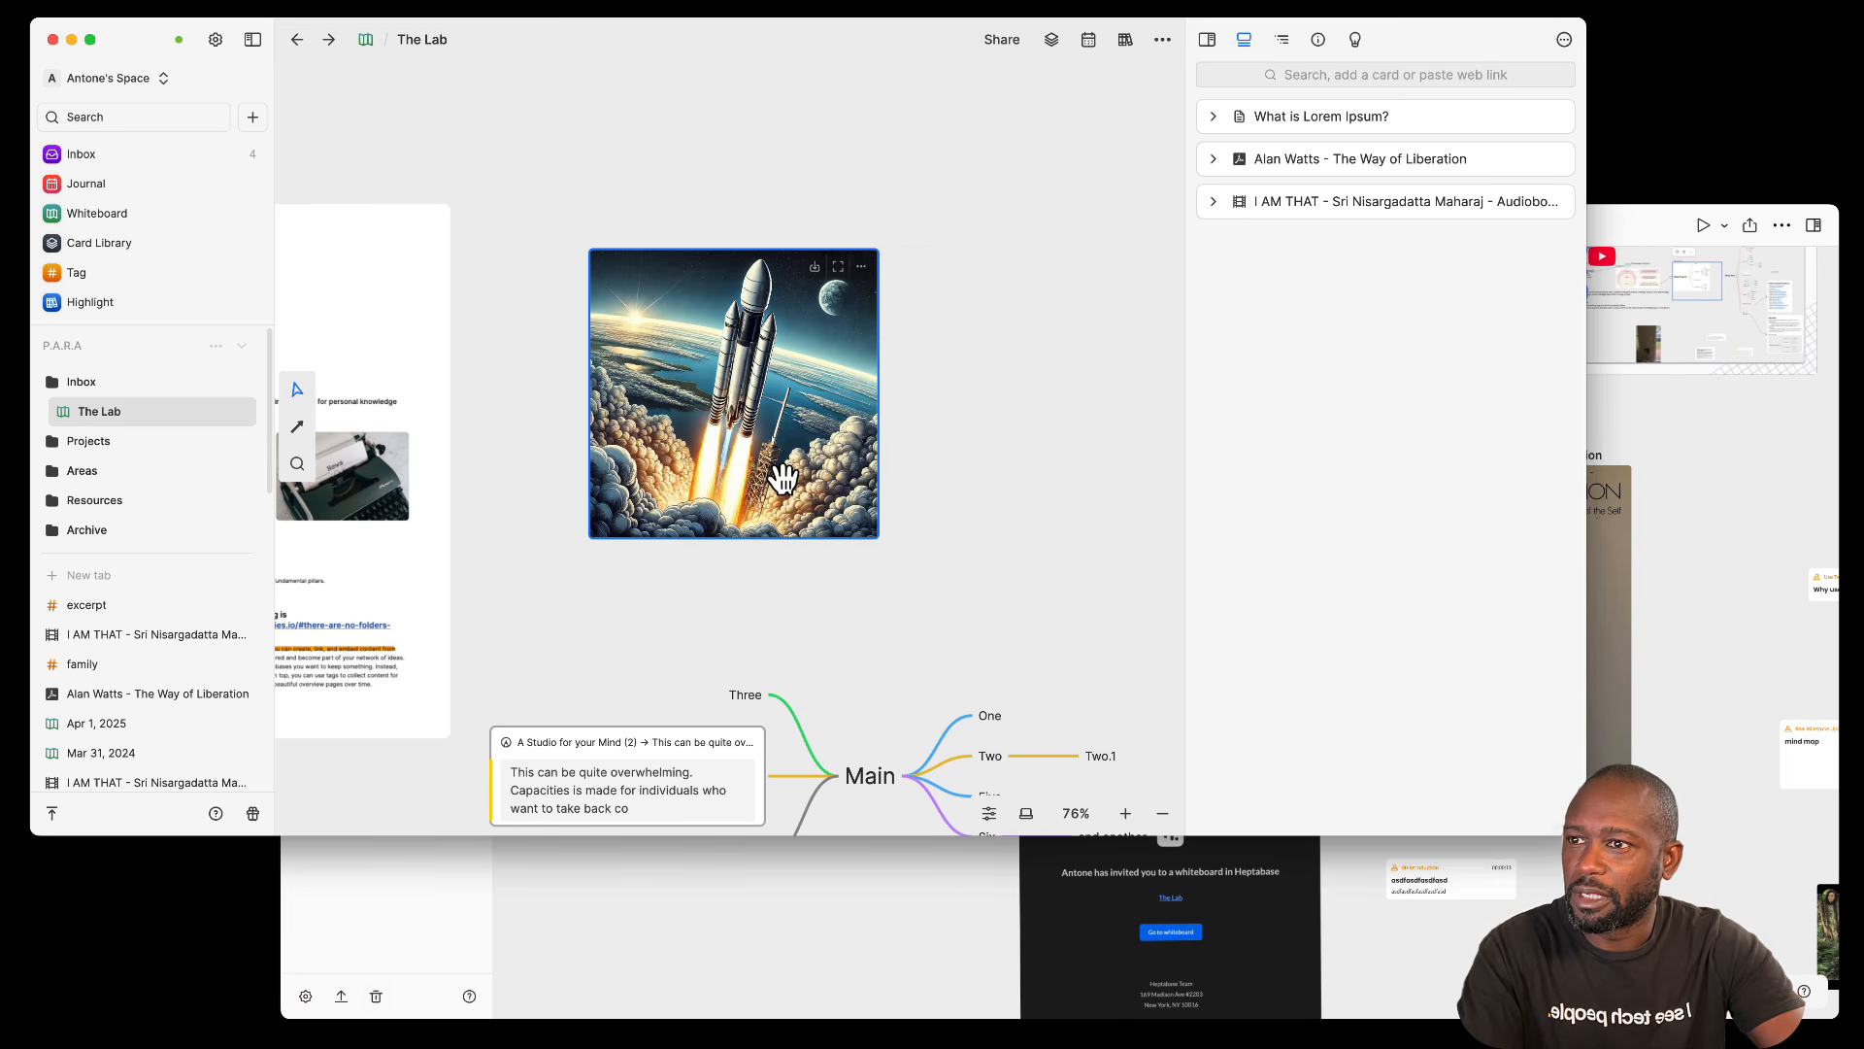
pyautogui.doubleClick(785, 408)
pyautogui.click(904, 406)
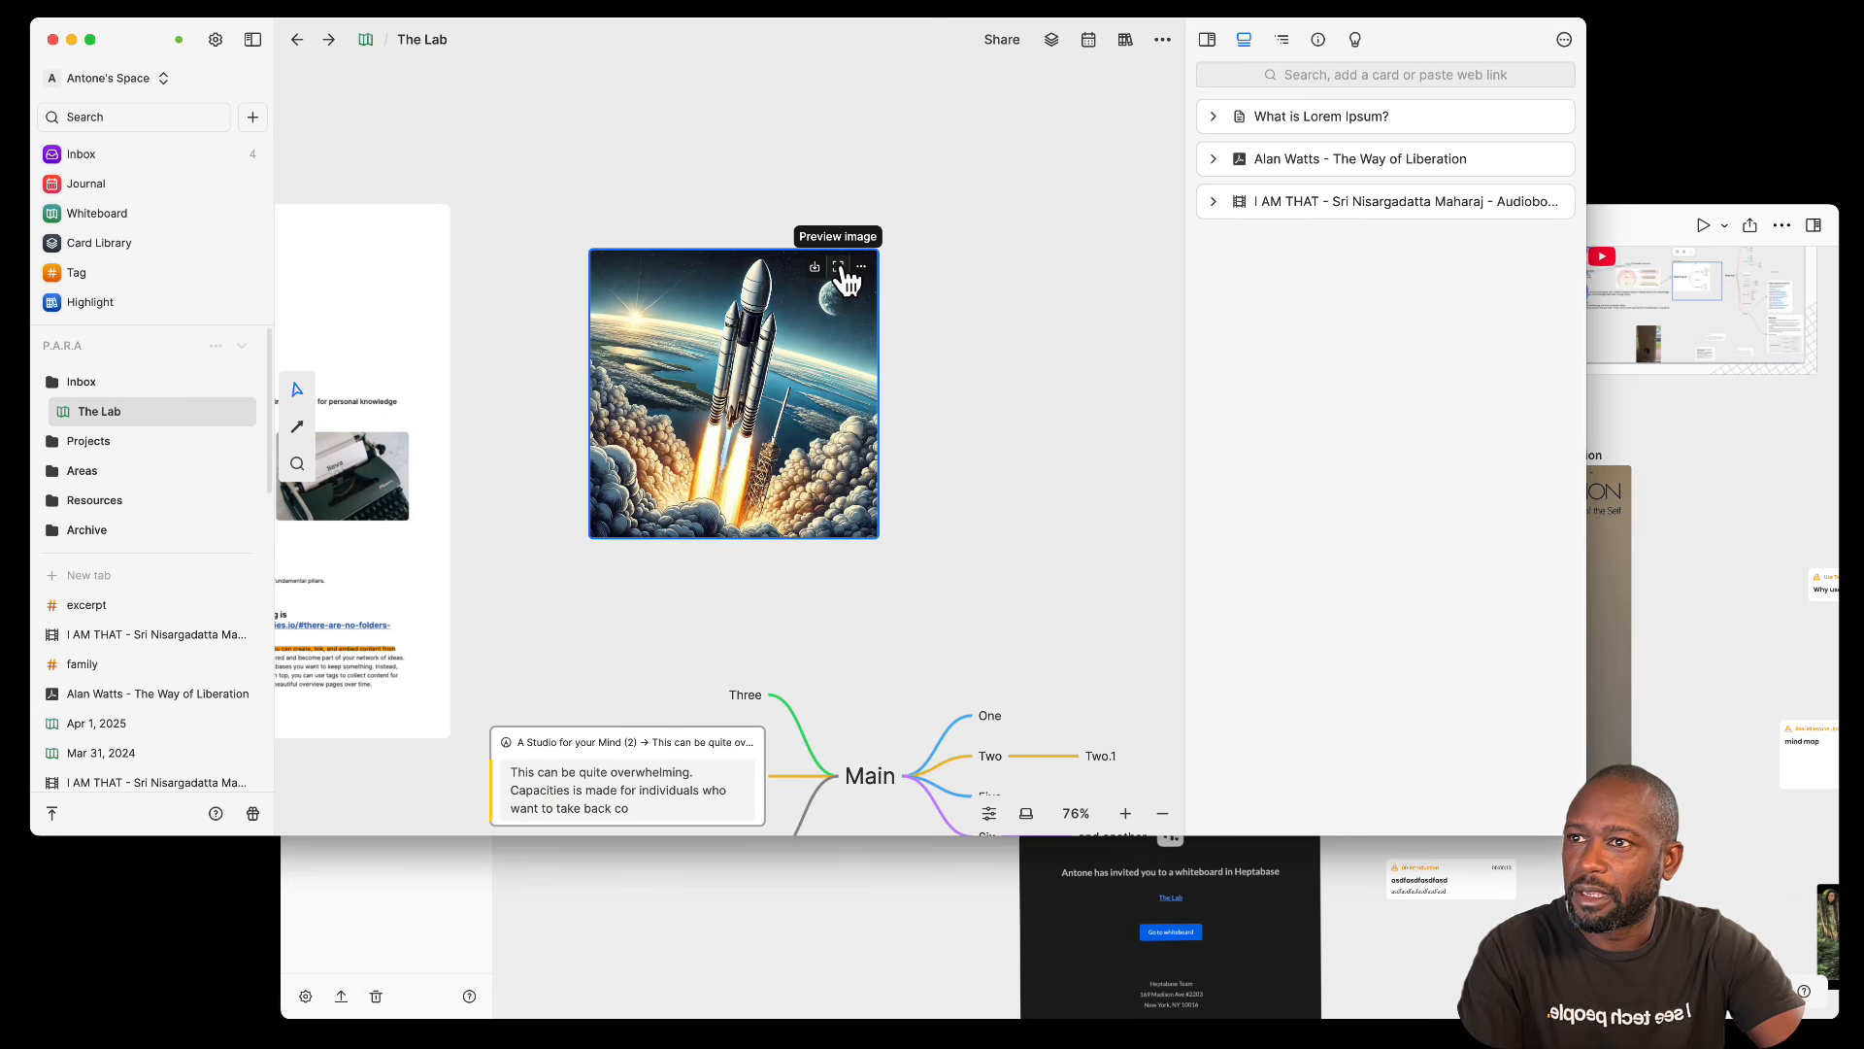
pyautogui.click(861, 268)
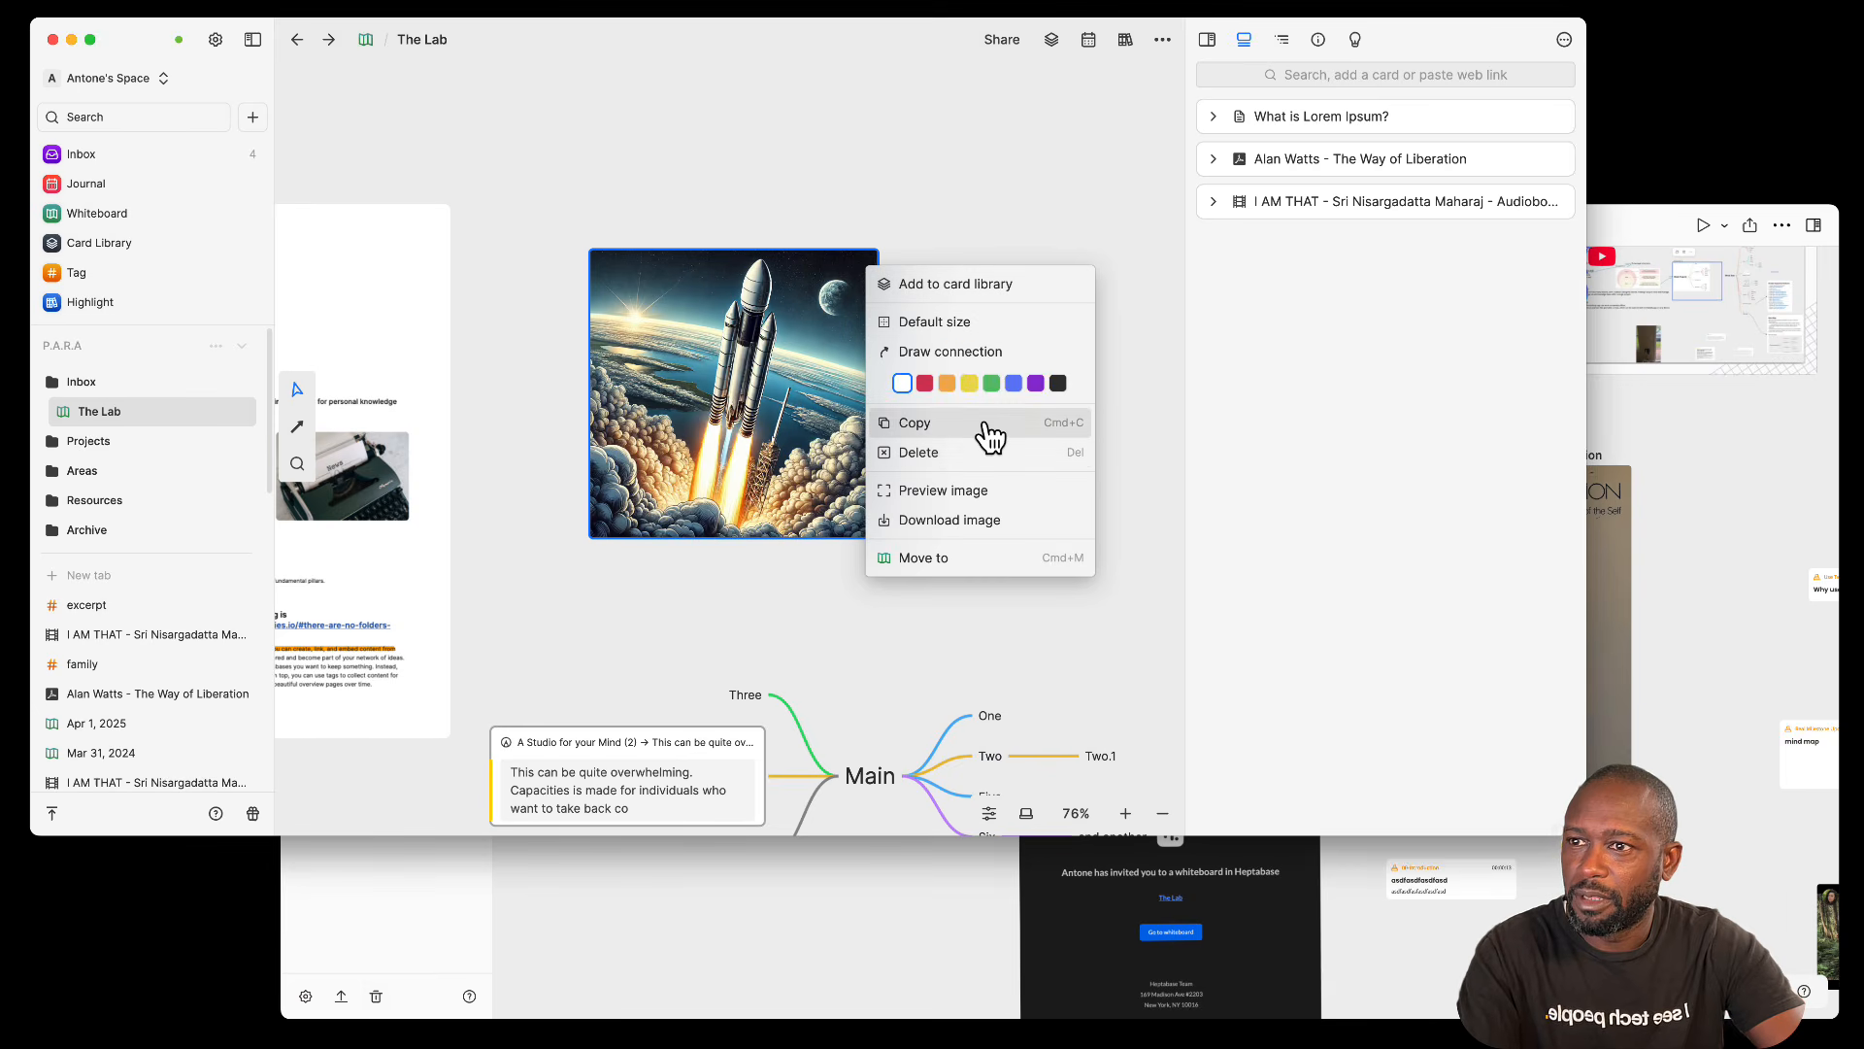
pyautogui.click(968, 581)
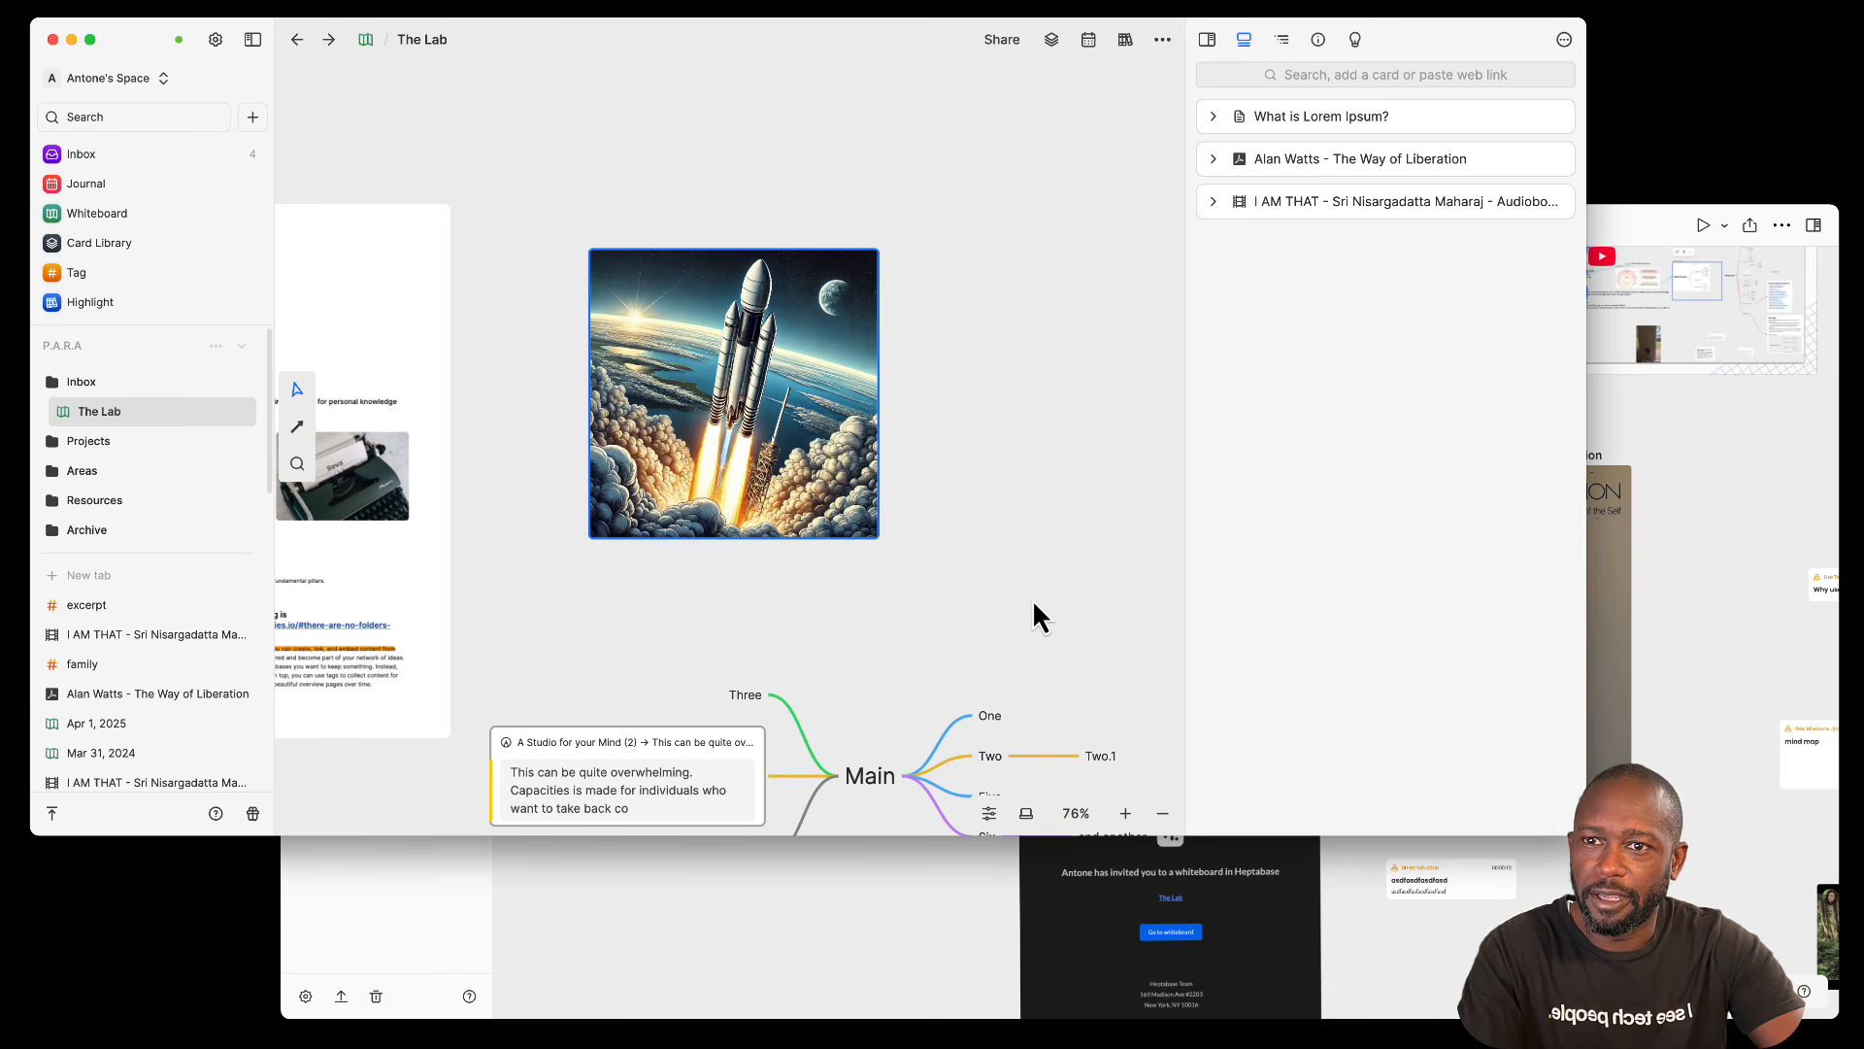
# Step: Switch to Noteey and preview the Heptabase invitation image, trying the rotate controls in both directions and the horizontal flip
pyautogui.click(1639, 568)
pyautogui.scroll(-2, 1159, 644)
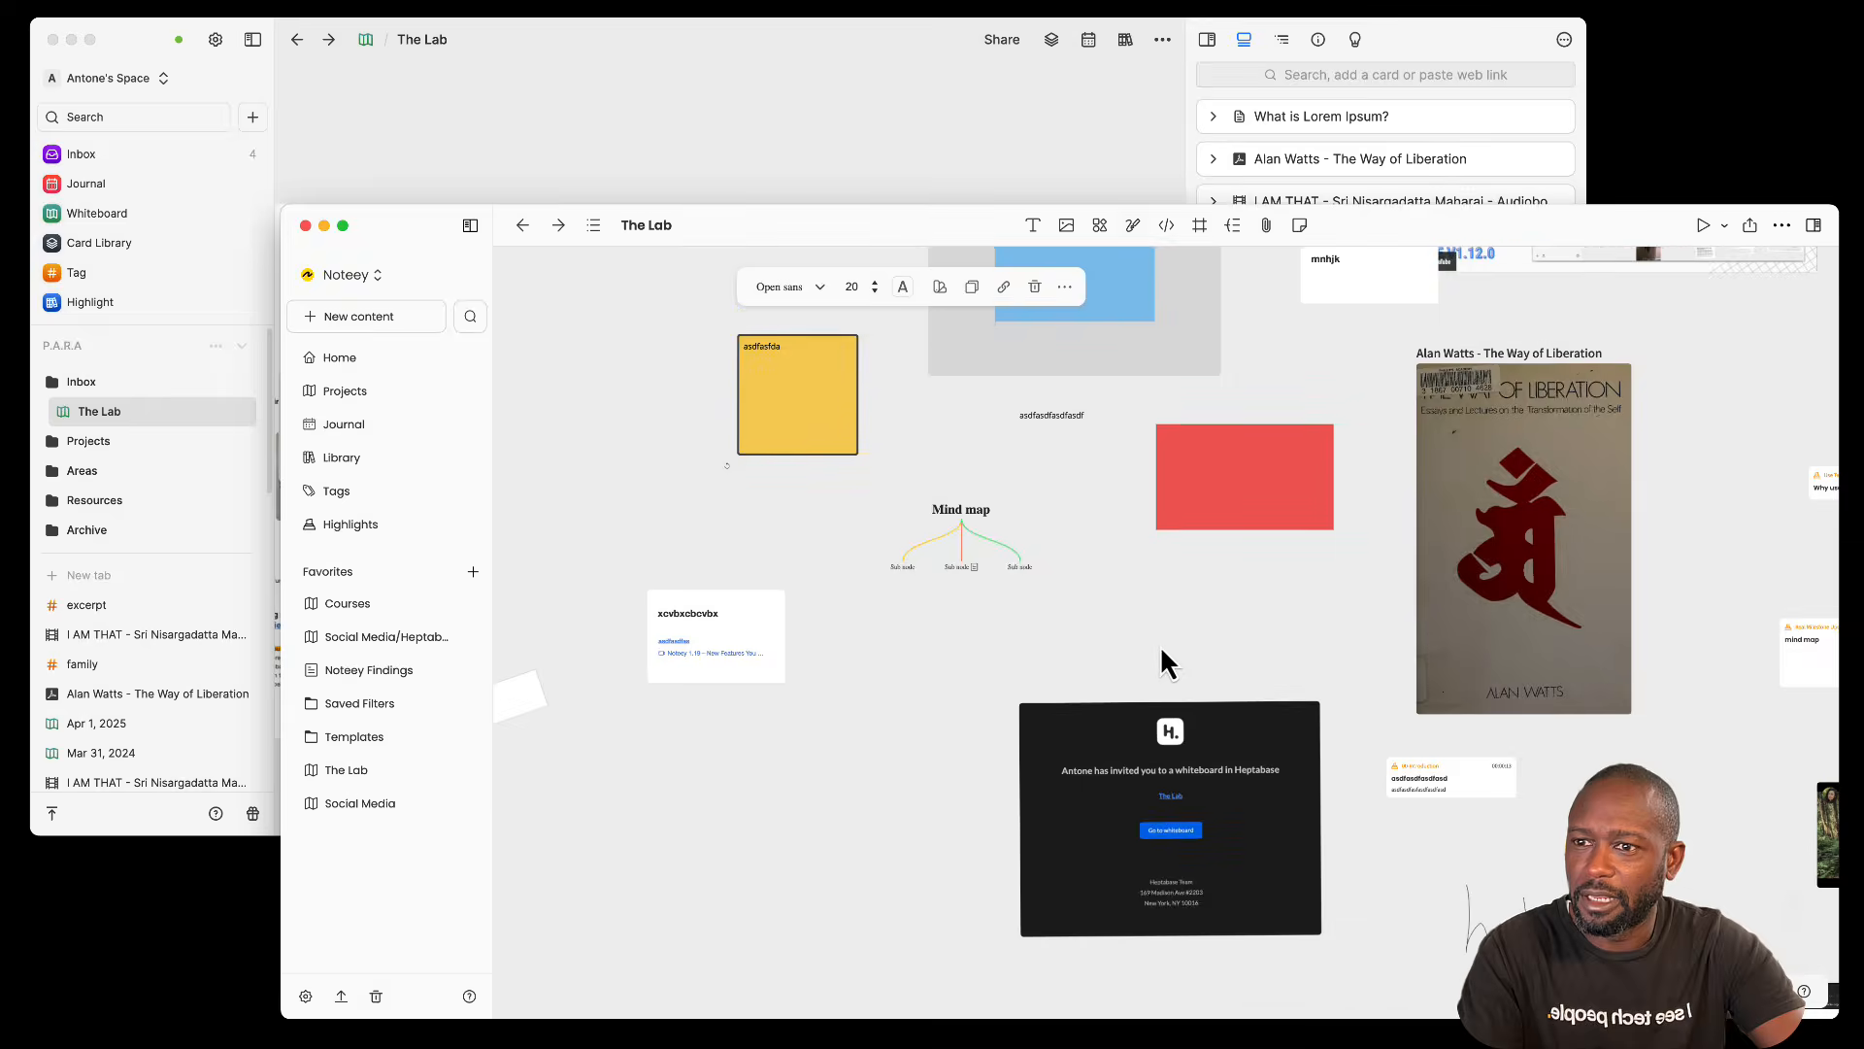
pyautogui.scroll(-3, 1159, 644)
pyautogui.hscroll(3, 1324, 666)
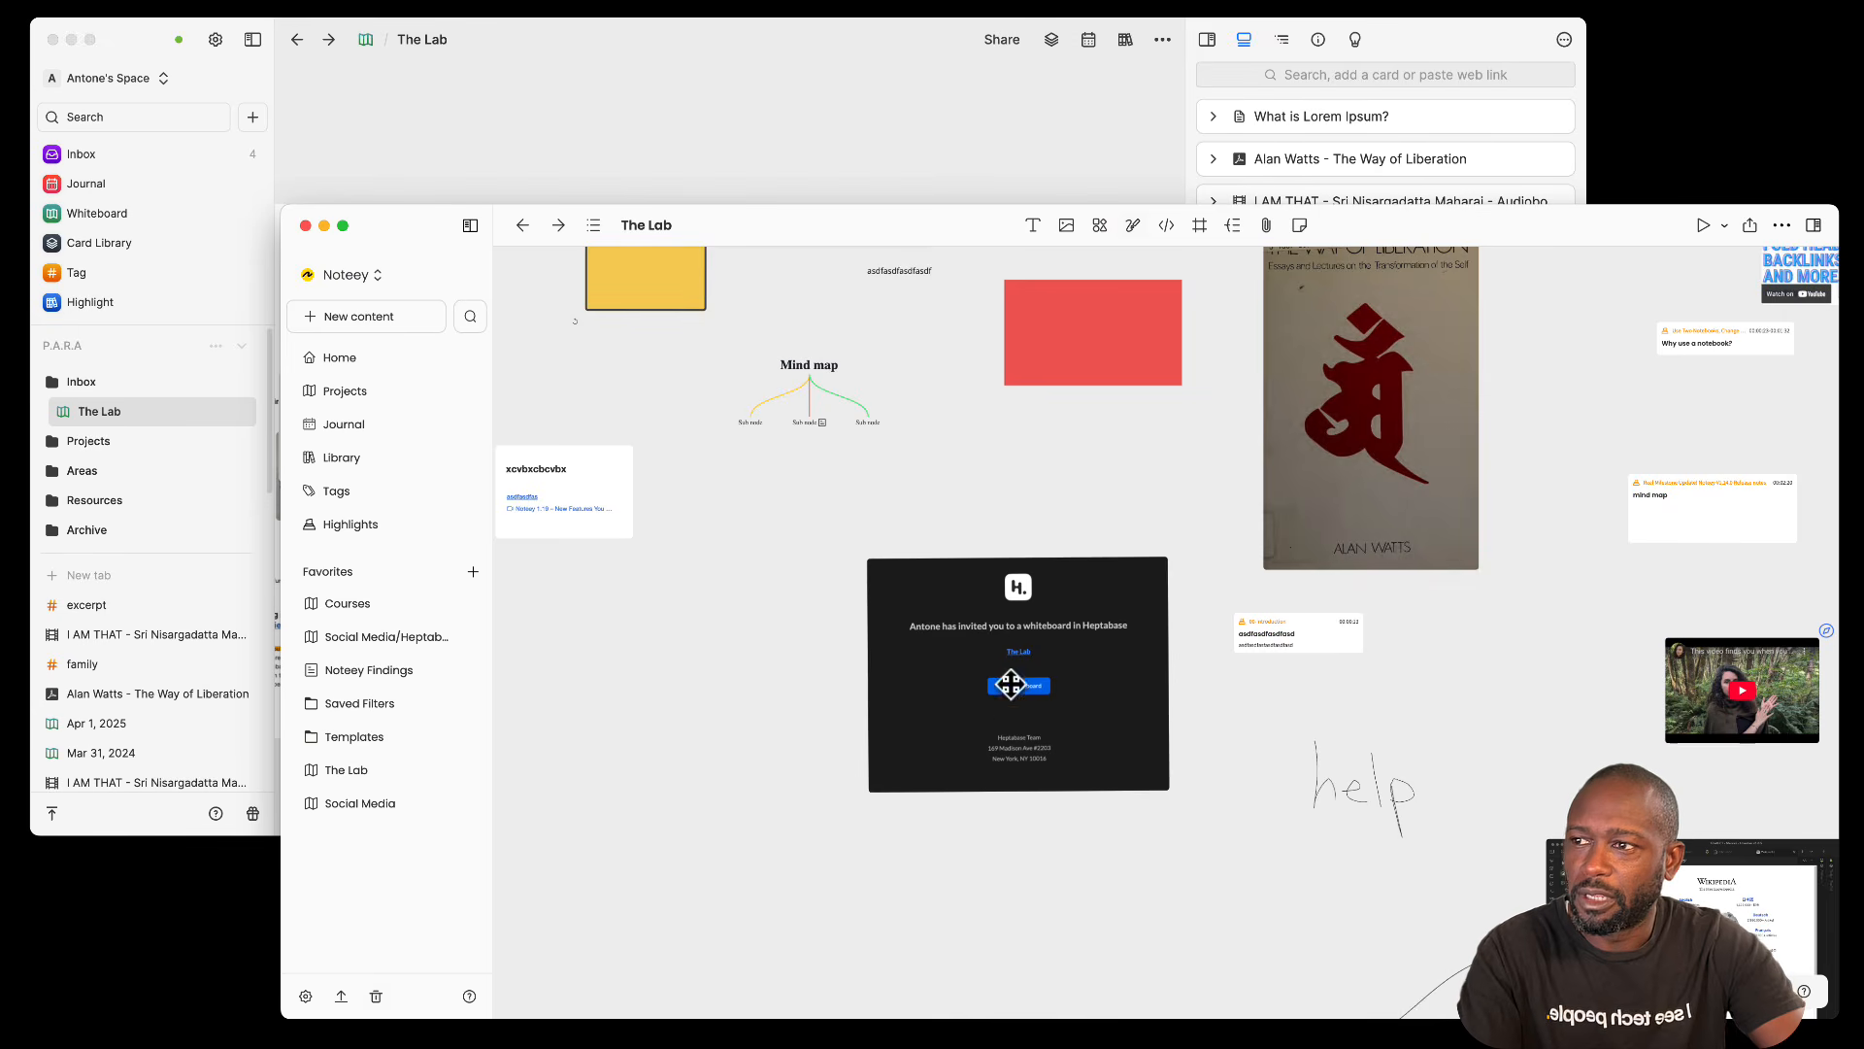
pyautogui.doubleClick(1017, 651)
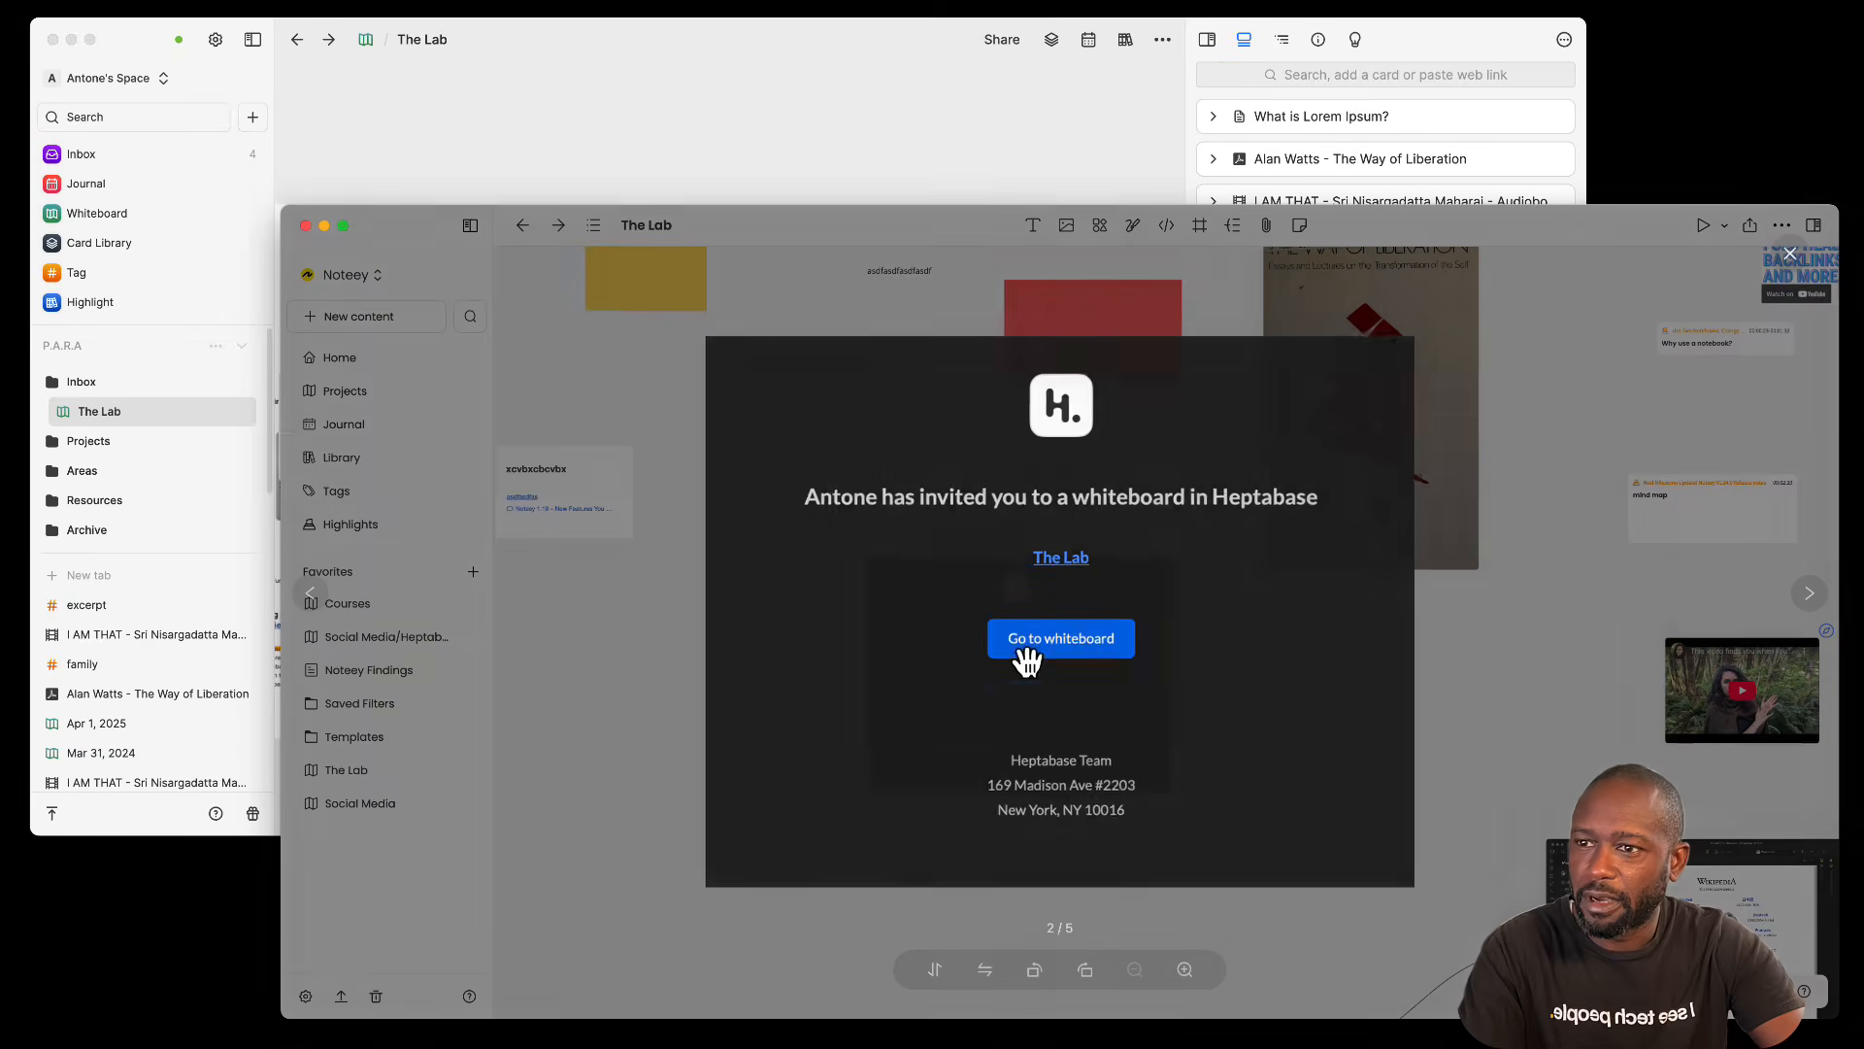
pyautogui.click(1086, 969)
pyautogui.click(1035, 969)
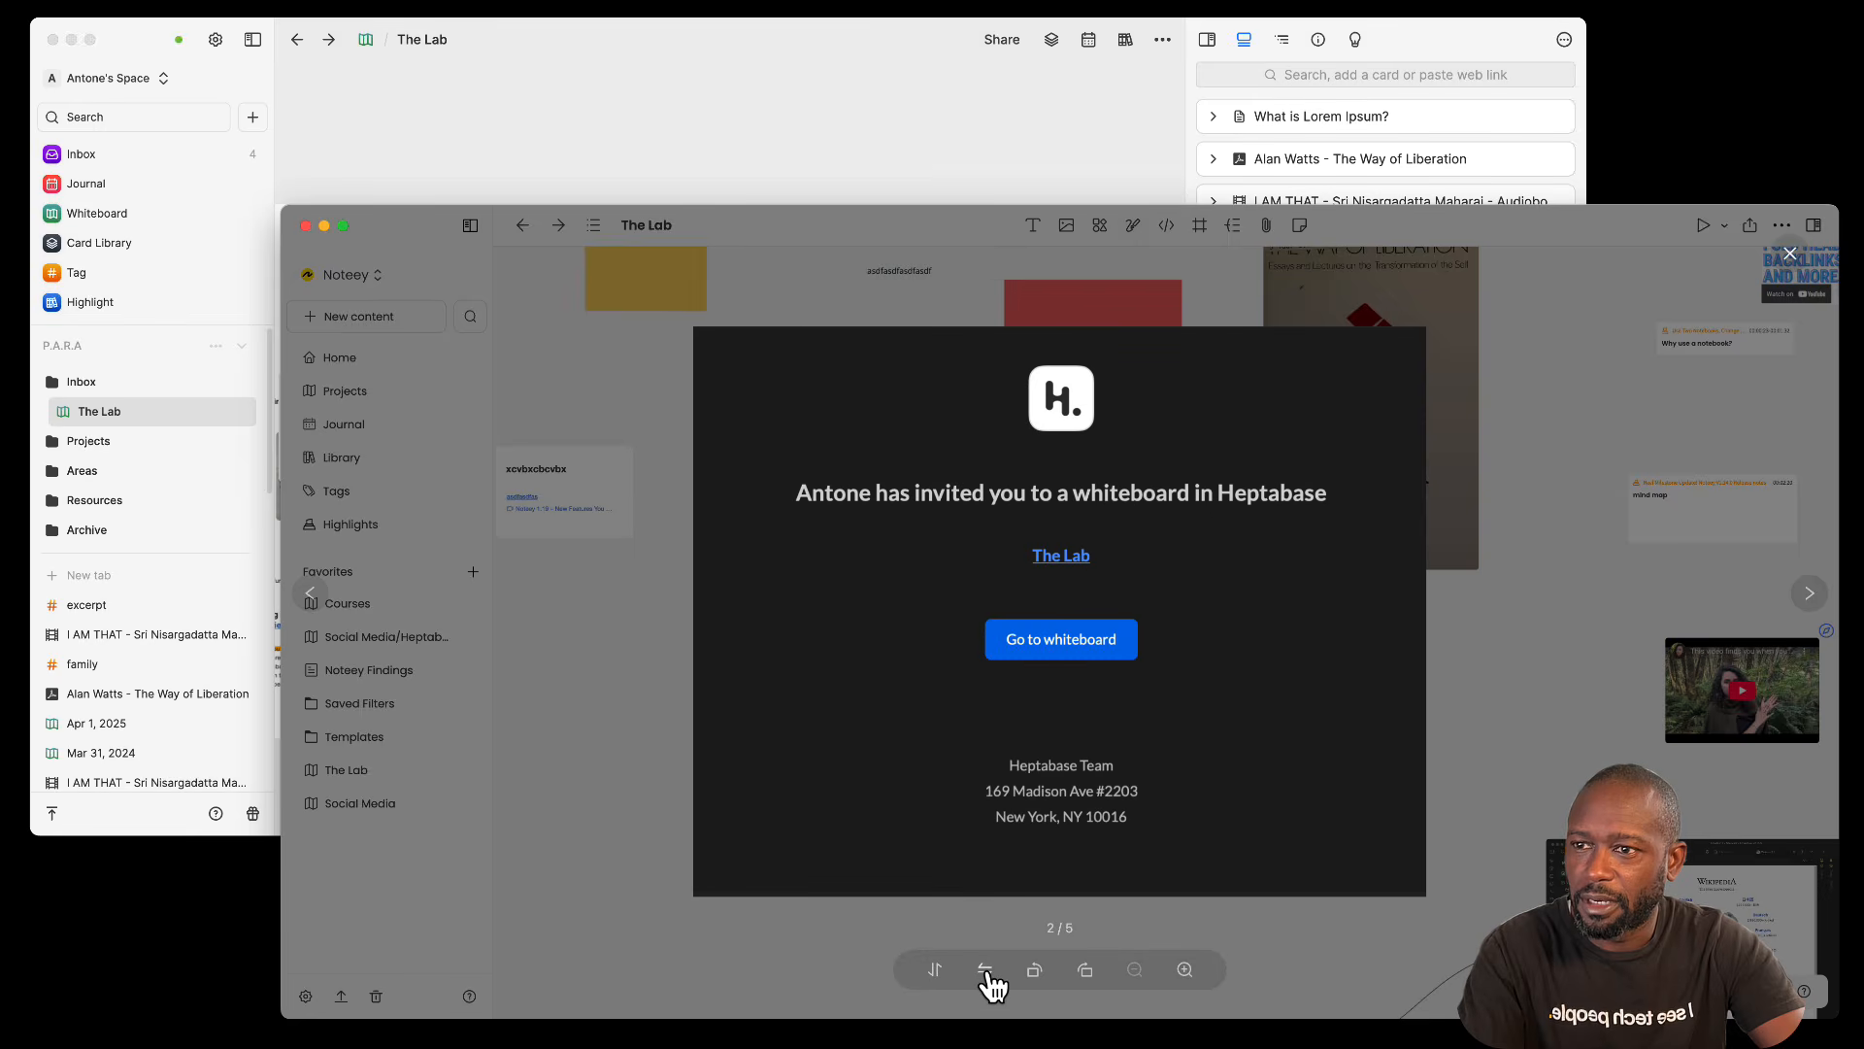
pyautogui.click(986, 969)
pyautogui.click(985, 969)
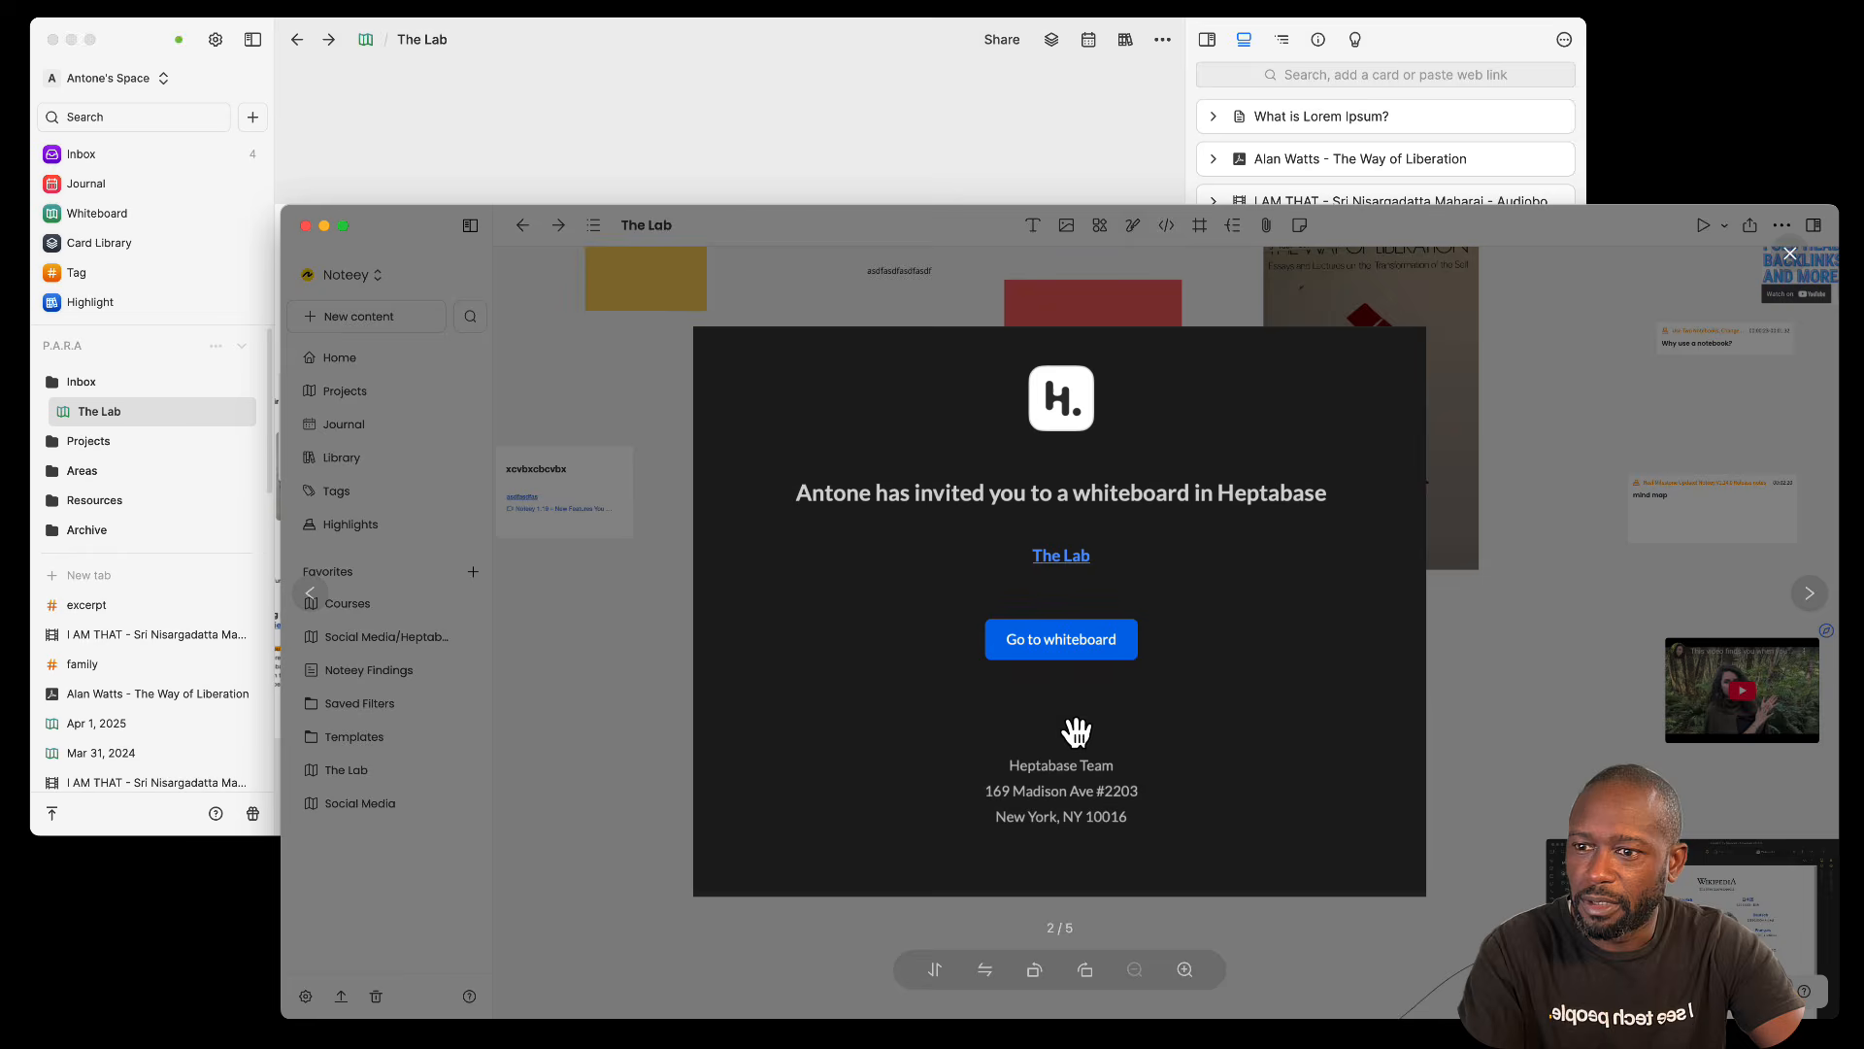
pyautogui.click(1185, 849)
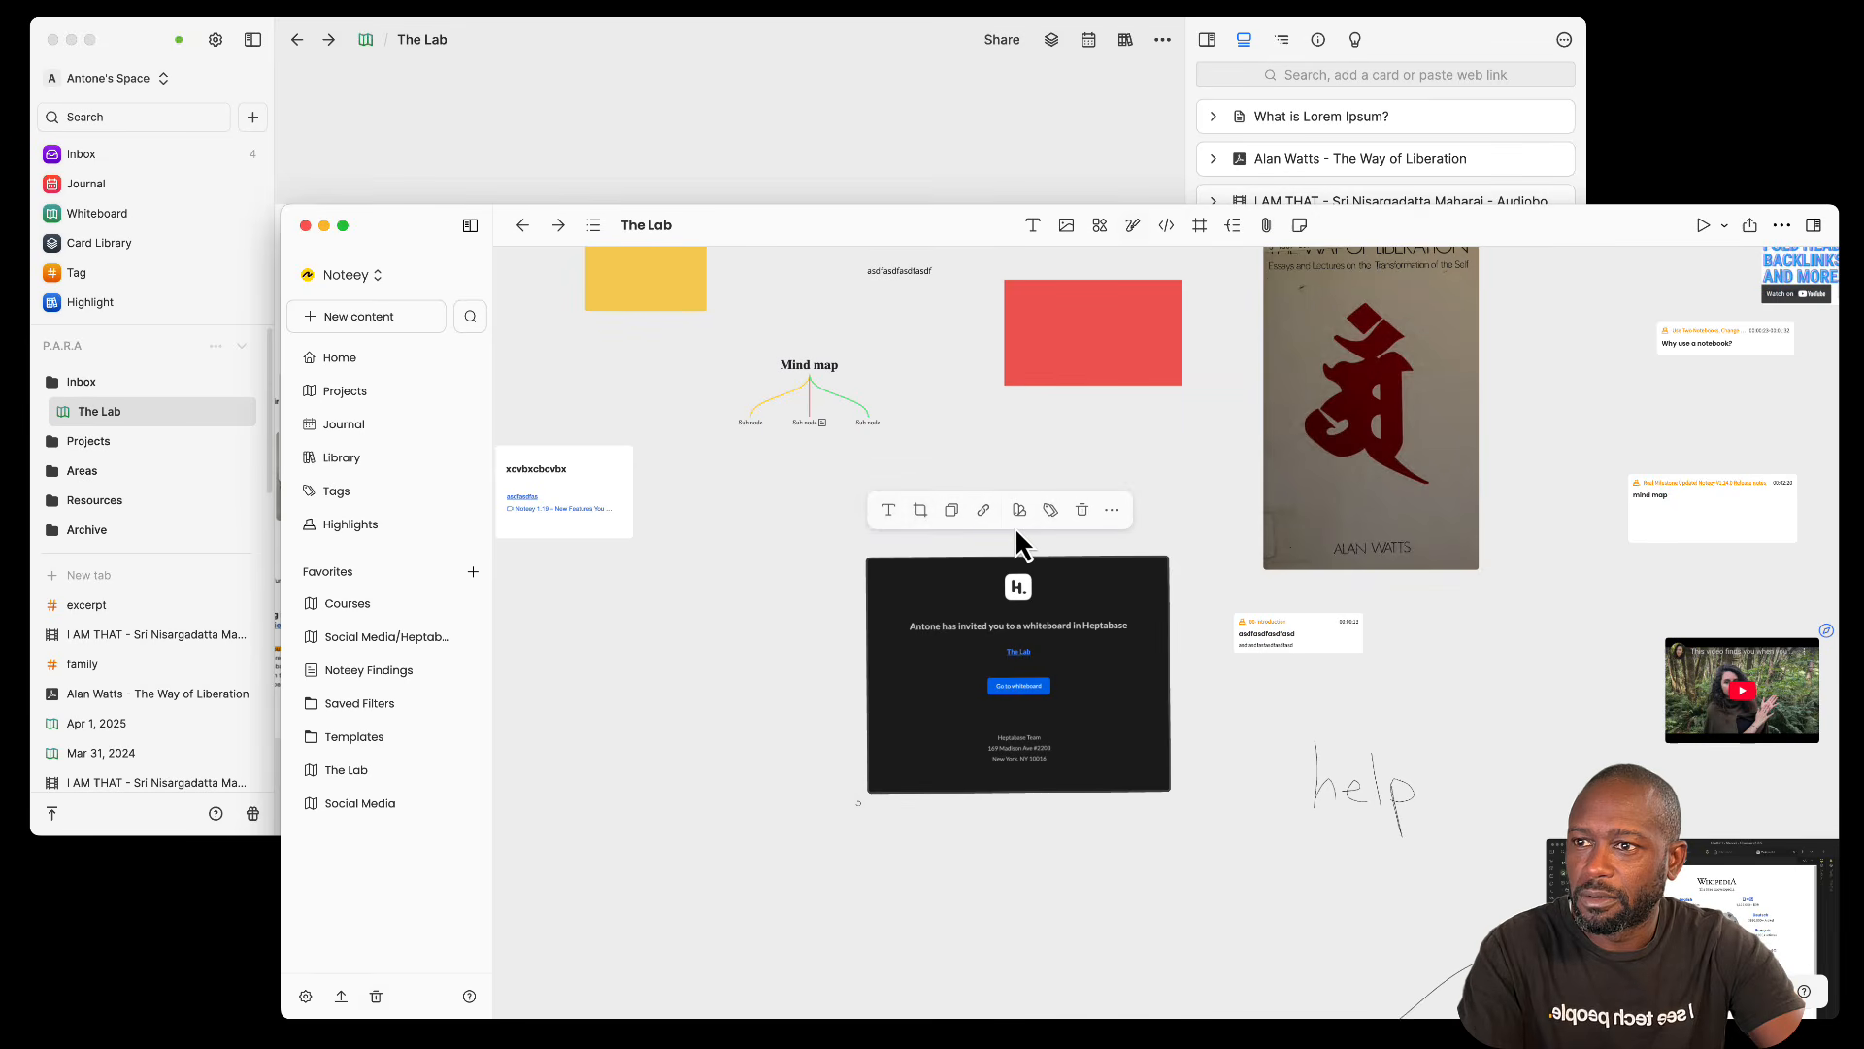
# Step: Crop the Heptabase invitation image down to just the white H logo and inspect the cropped image up close
pyautogui.click(921, 510)
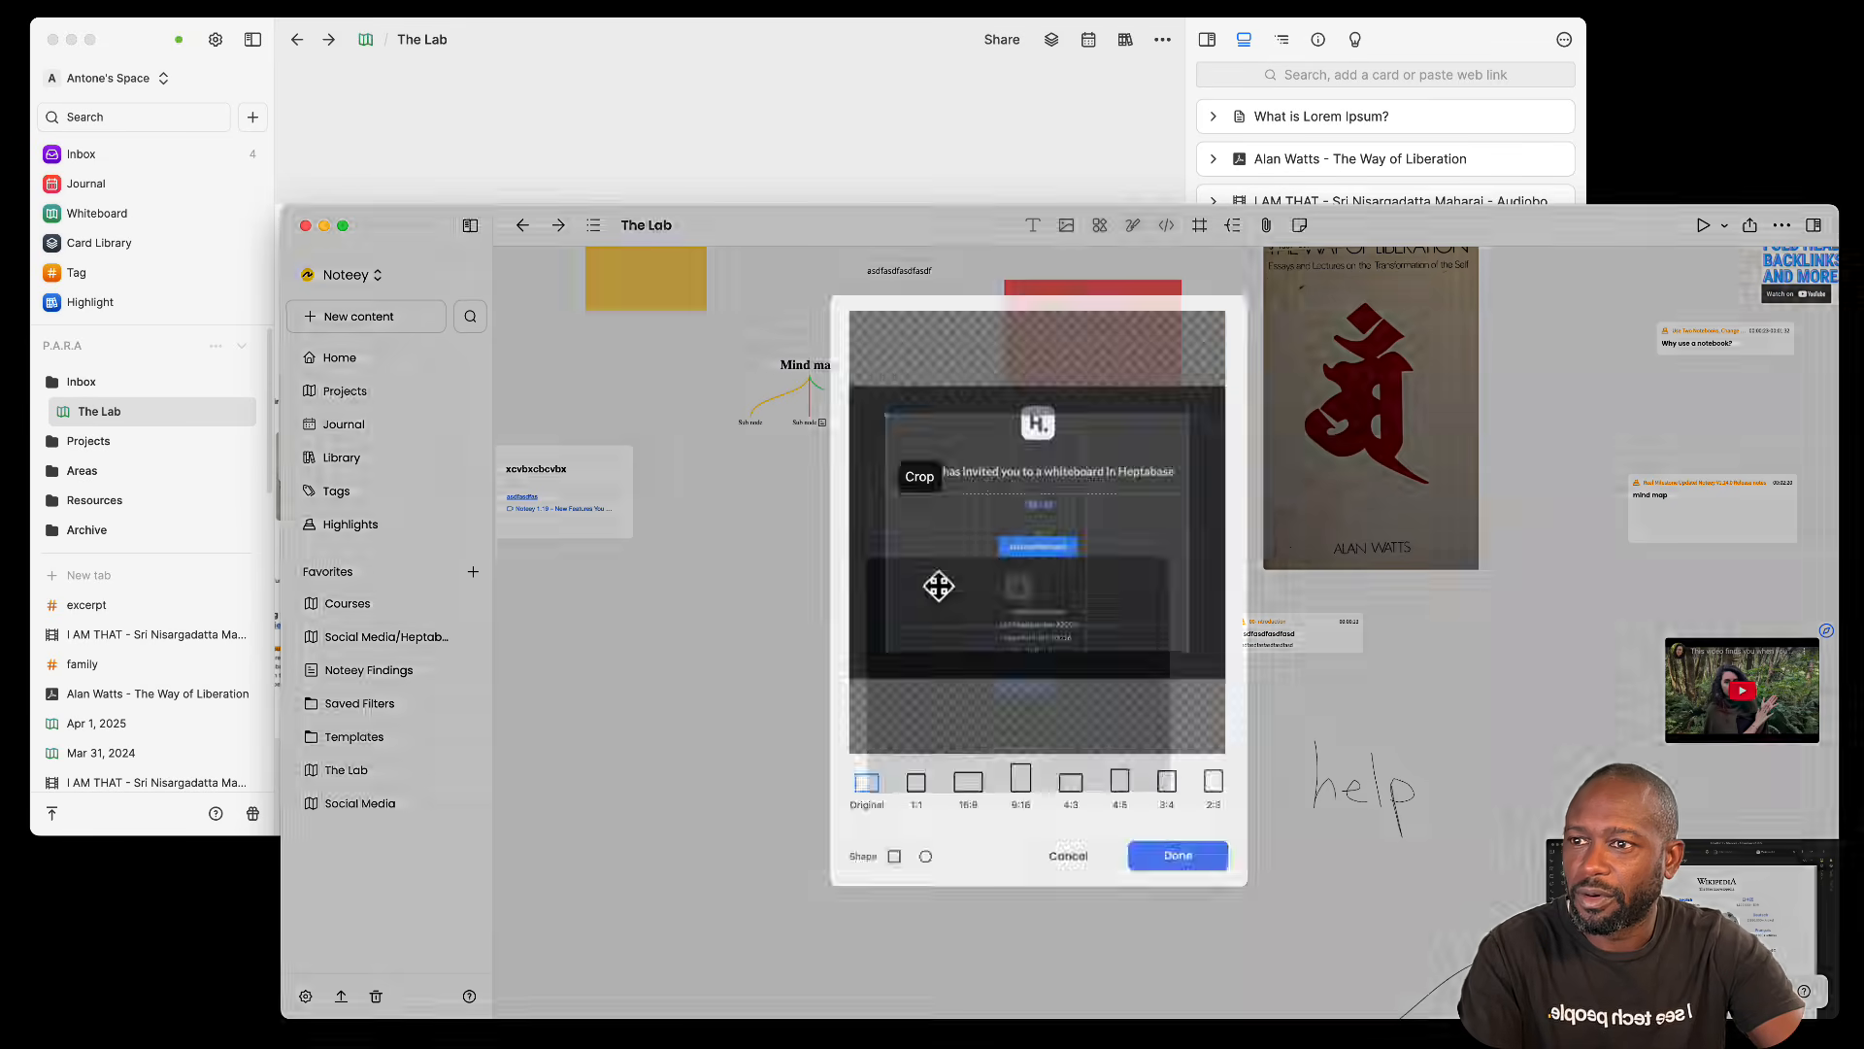
pyautogui.moveTo(1235, 404); pyautogui.dragTo(1196, 380)
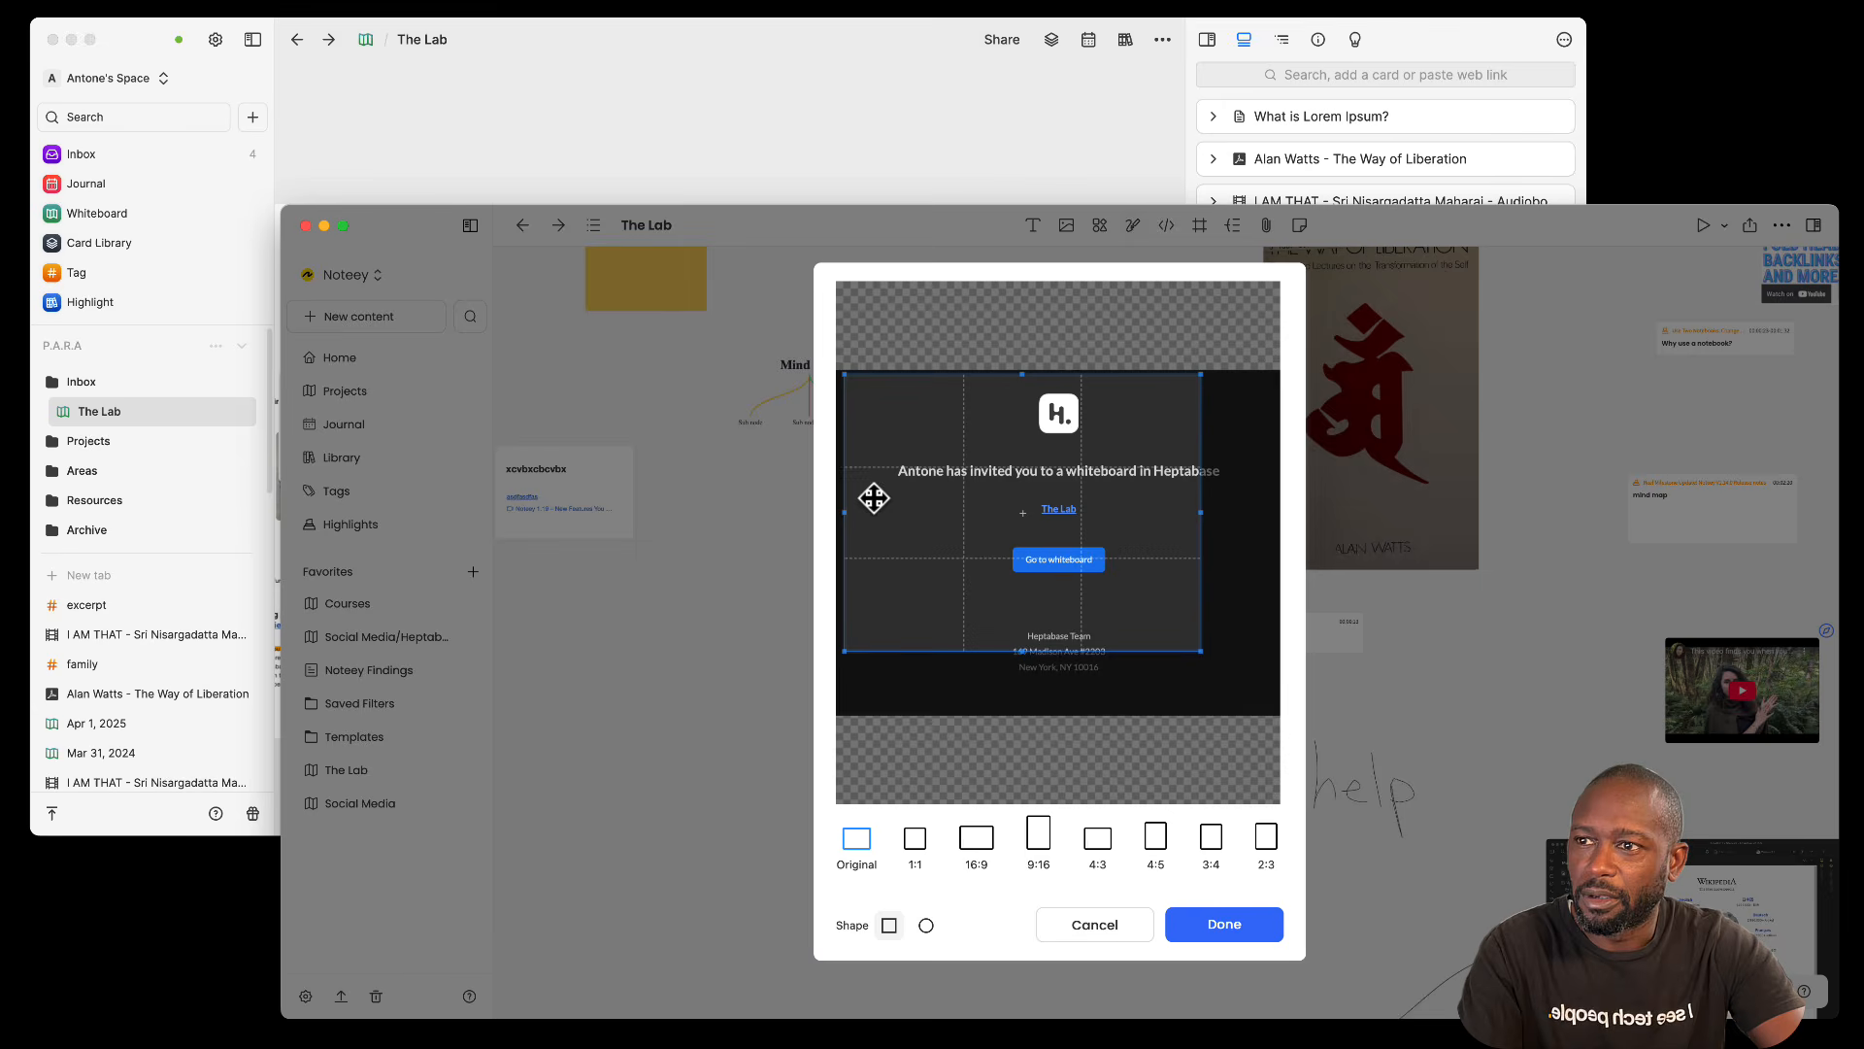
pyautogui.moveTo(877, 499); pyautogui.dragTo(1035, 495)
pyautogui.moveTo(1194, 385); pyautogui.dragTo(1088, 389)
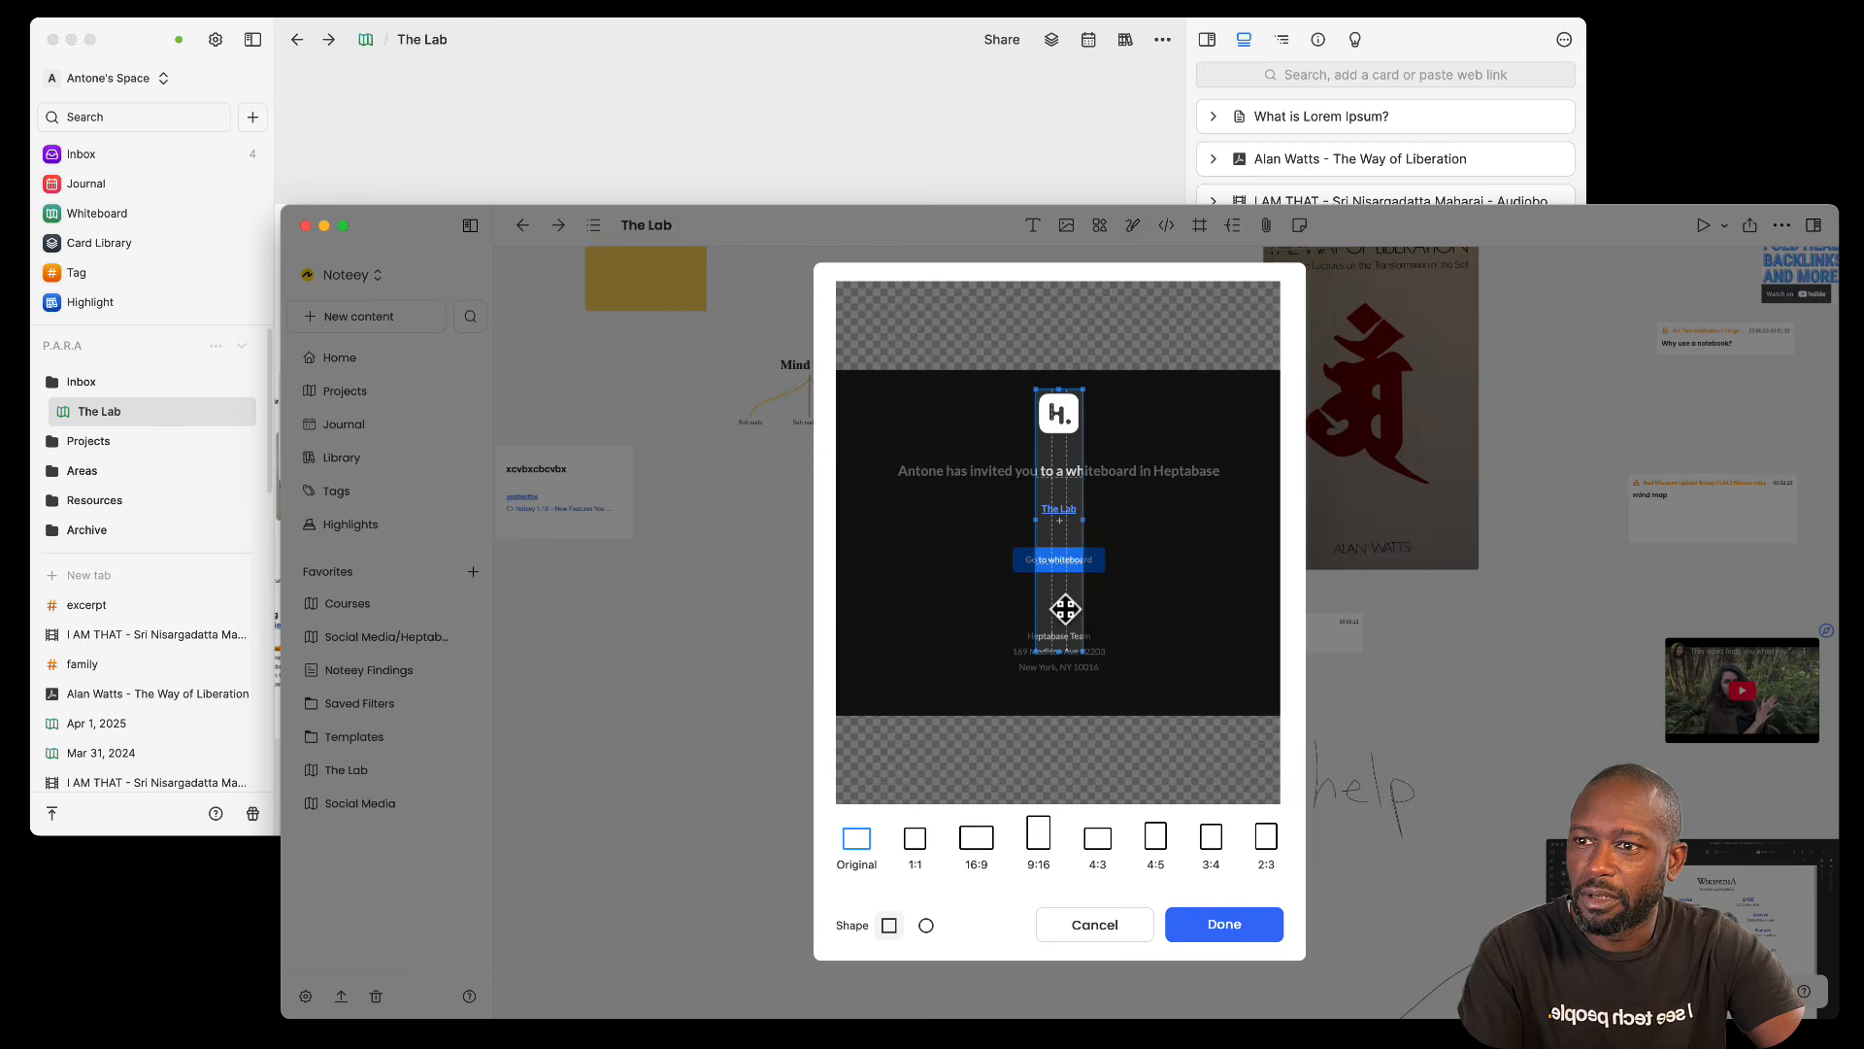
pyautogui.moveTo(1059, 651); pyautogui.dragTo(1060, 423)
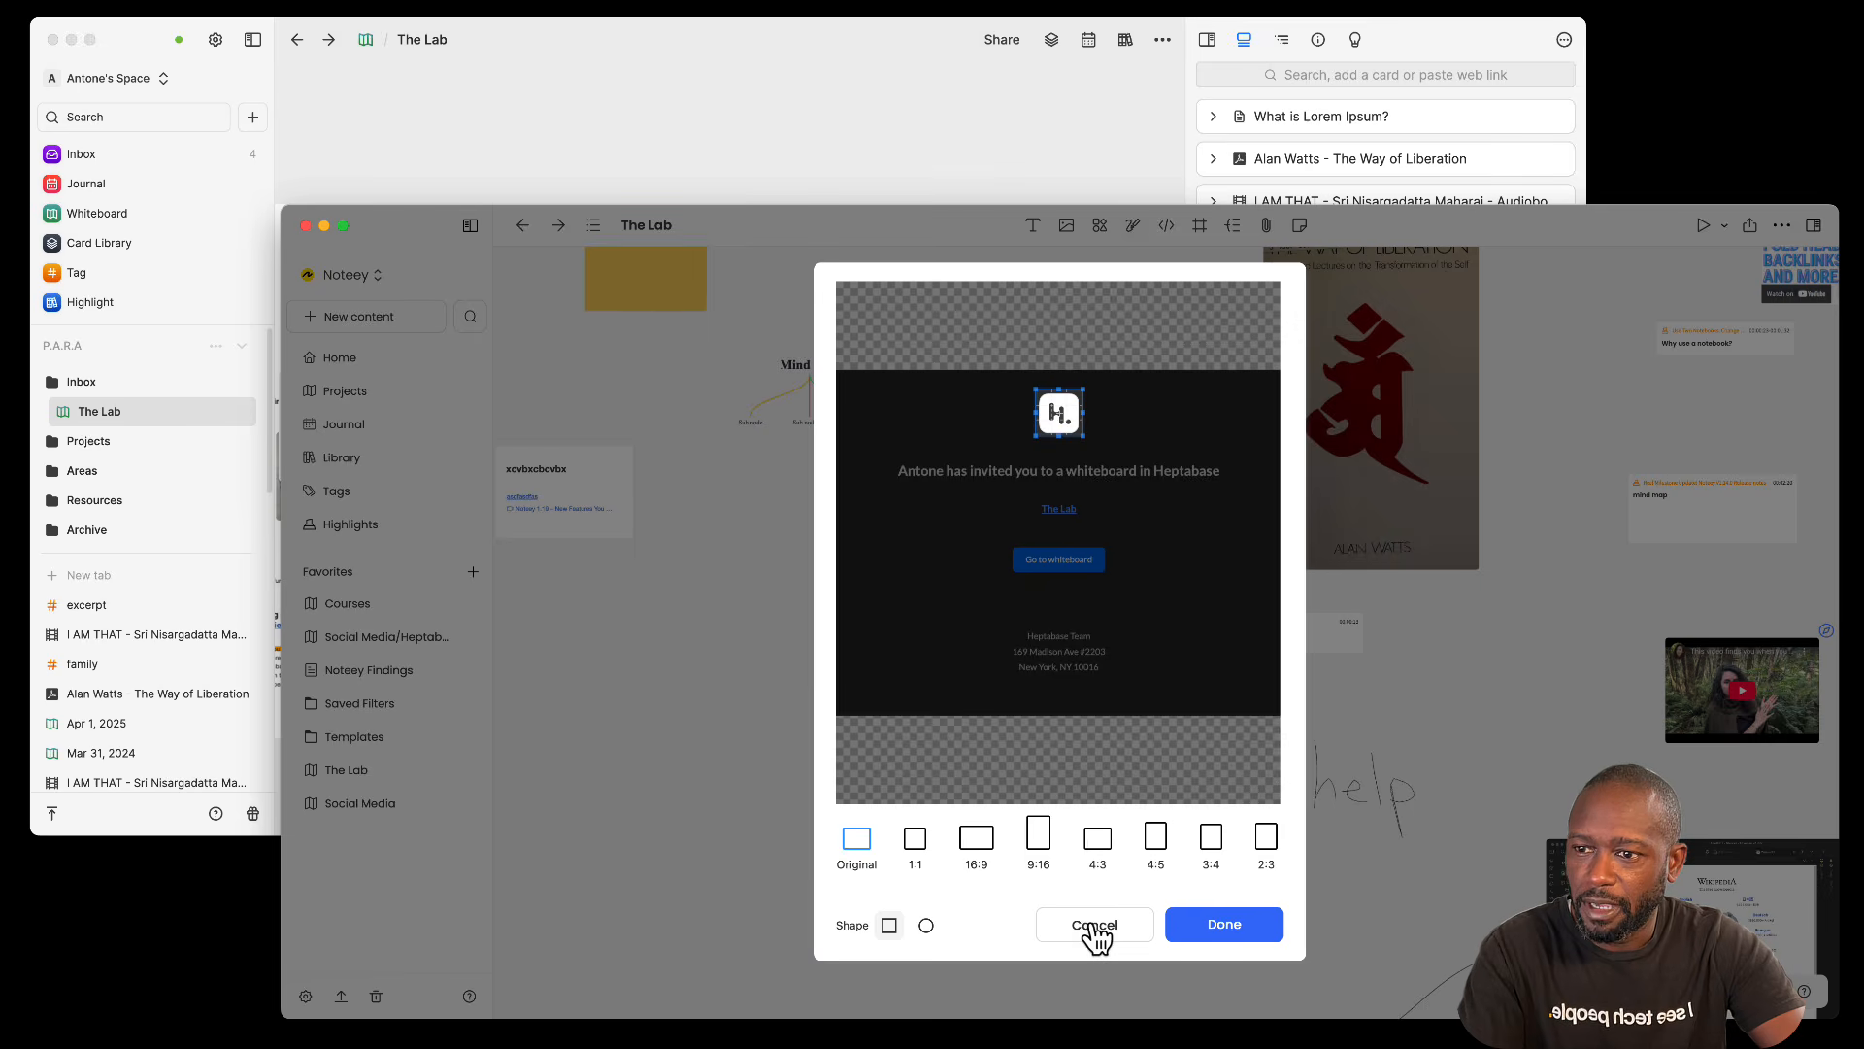
pyautogui.click(1211, 930)
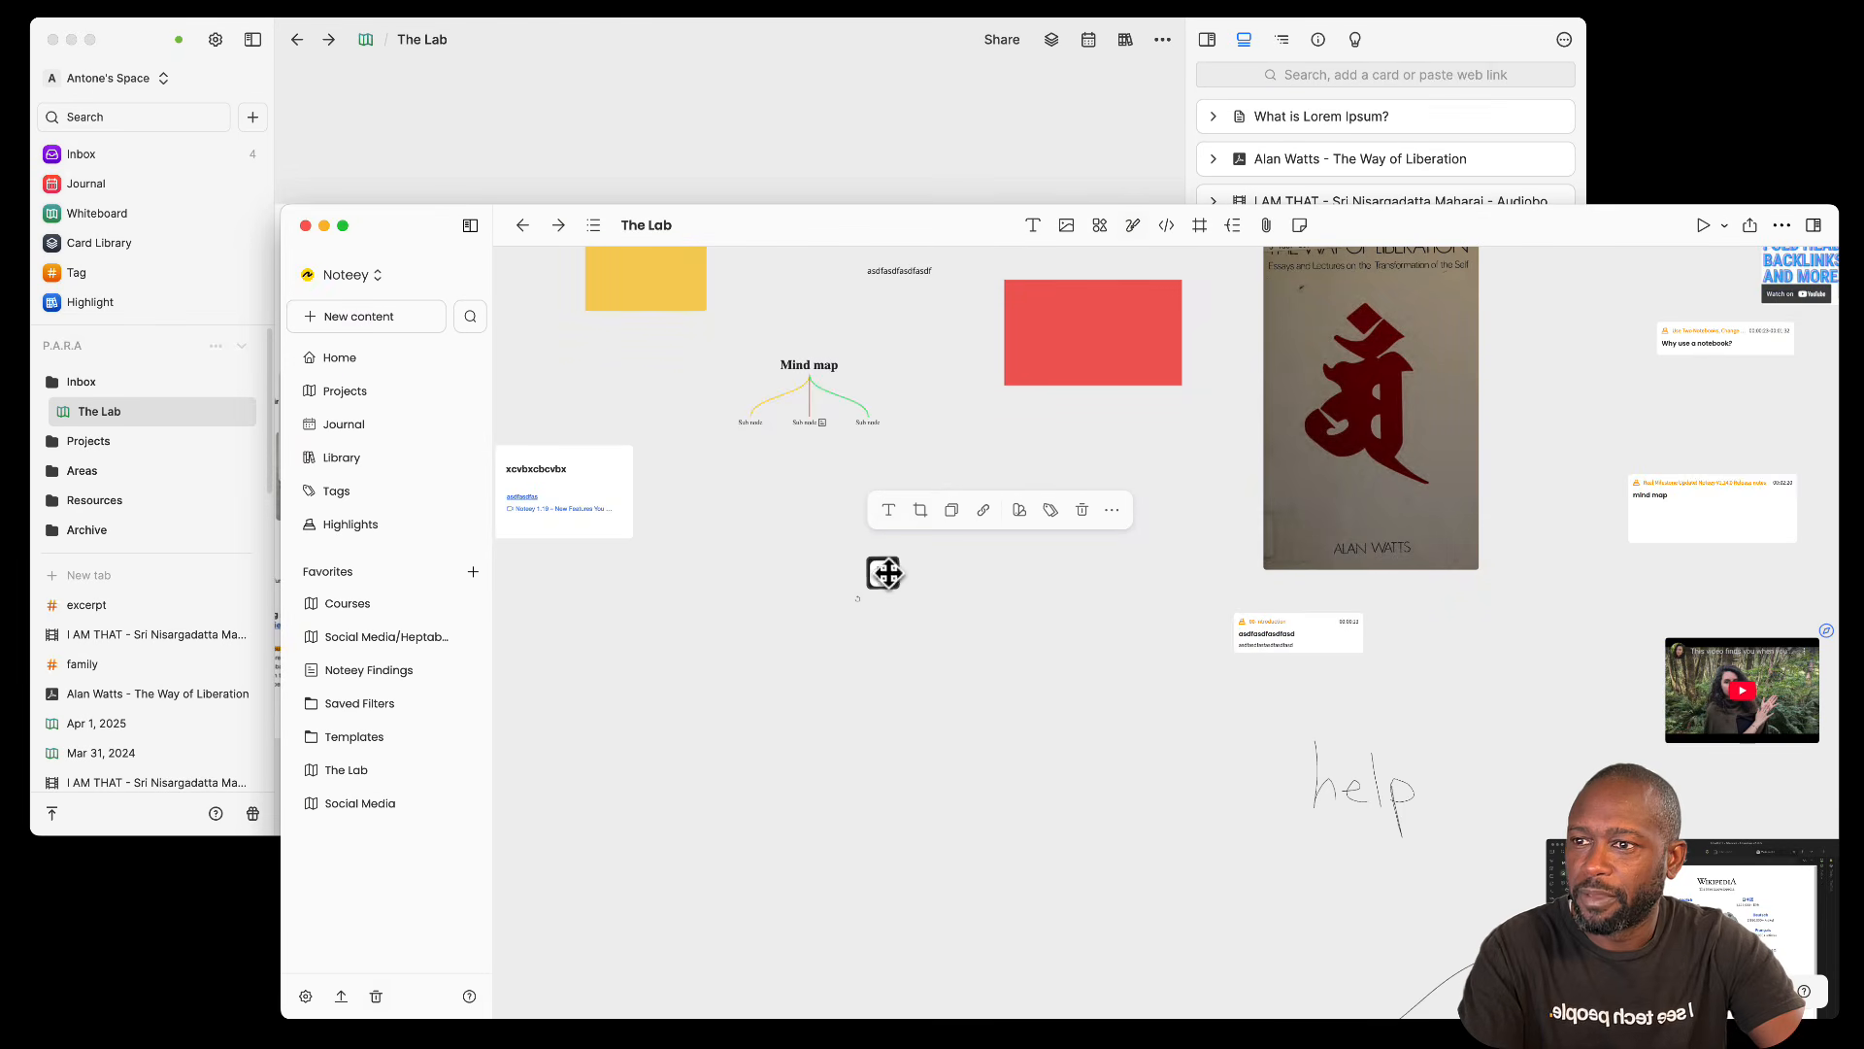
pyautogui.scroll(5, 886, 575)
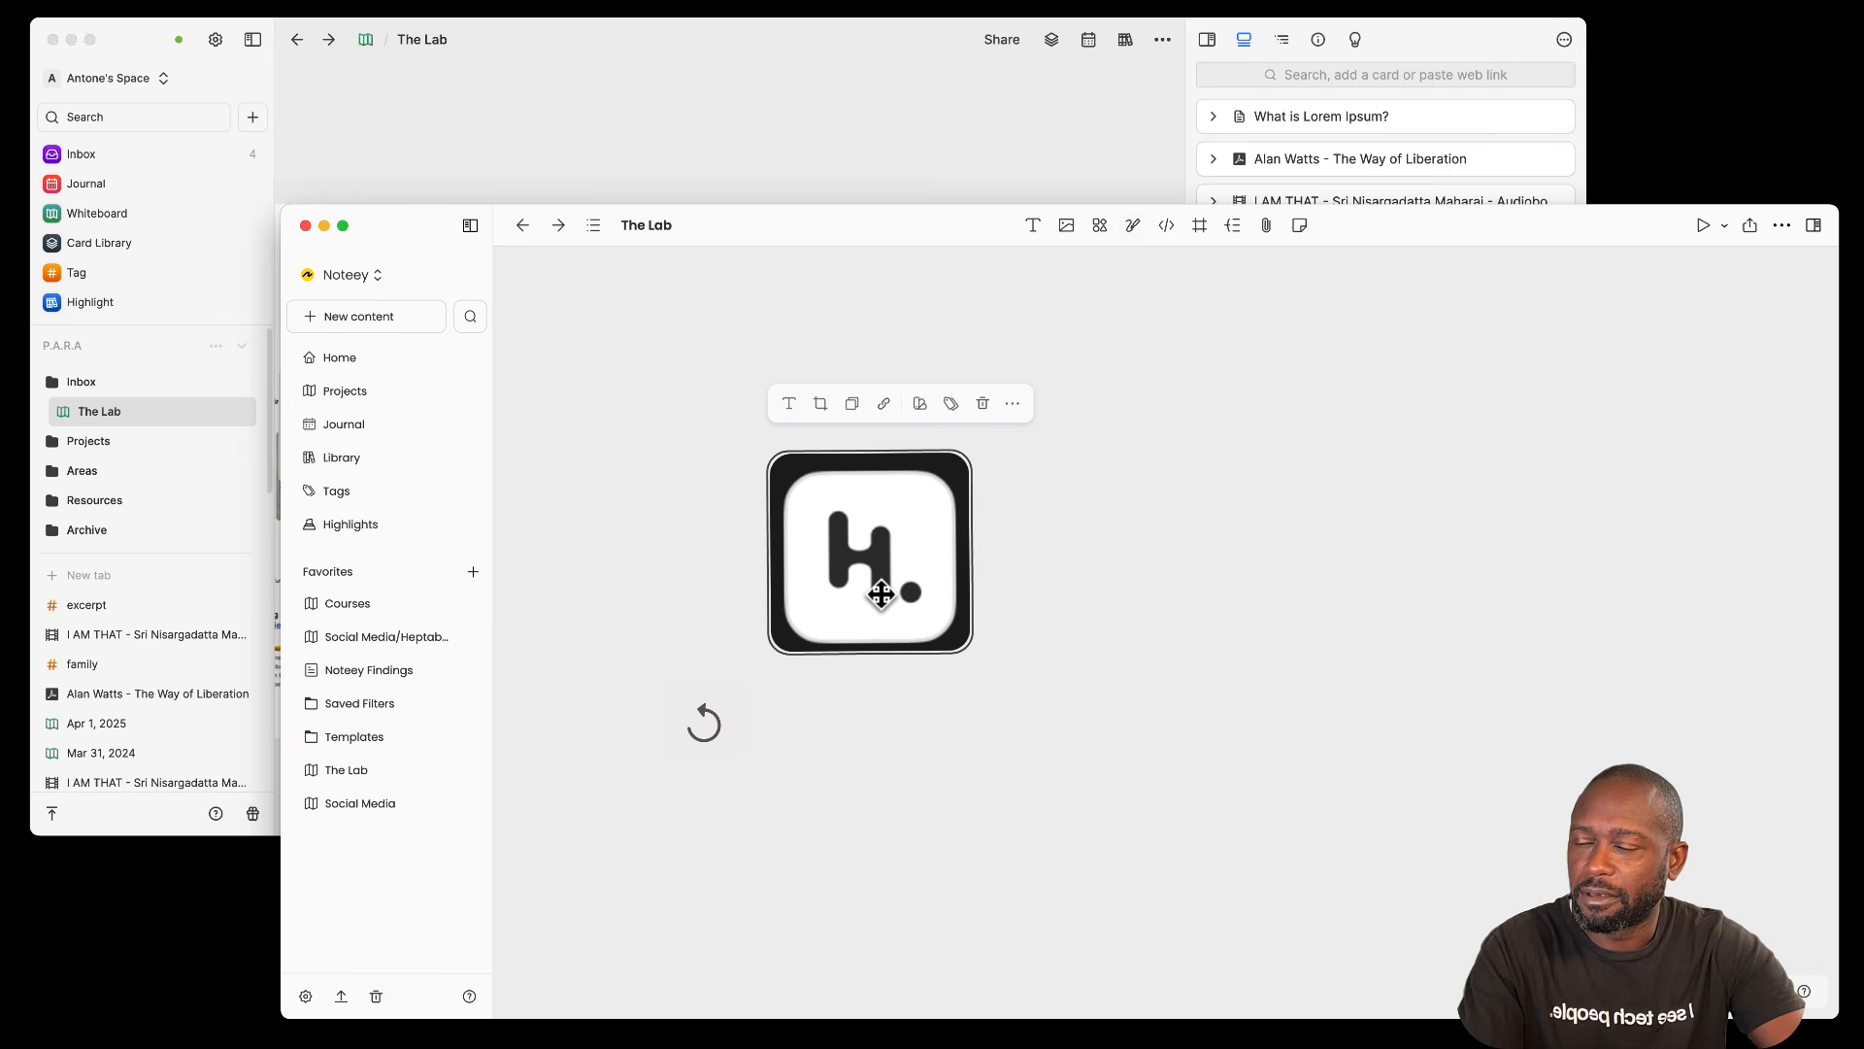
pyautogui.scroll(-5, 889, 608)
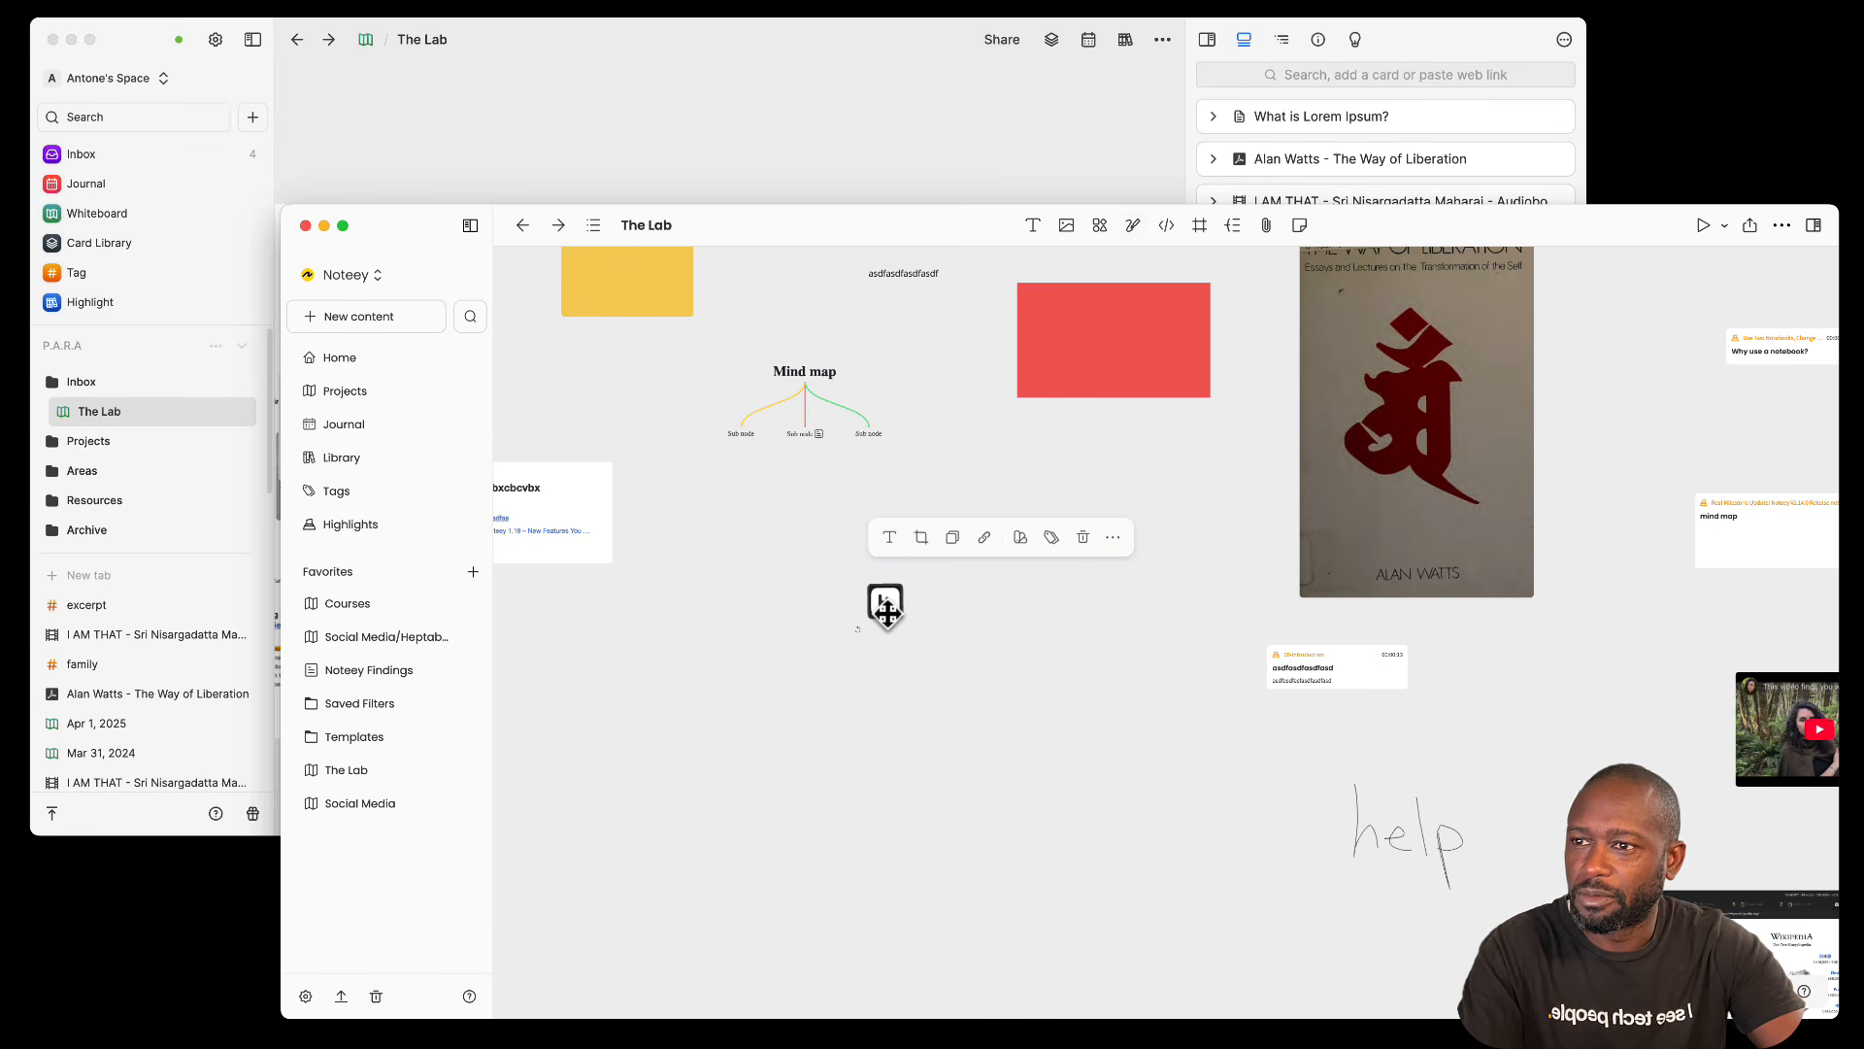
# Step: Reopen the crop settings of the H logo image and try expanding the crop area toward the original's lower-right corner
pyautogui.click(922, 539)
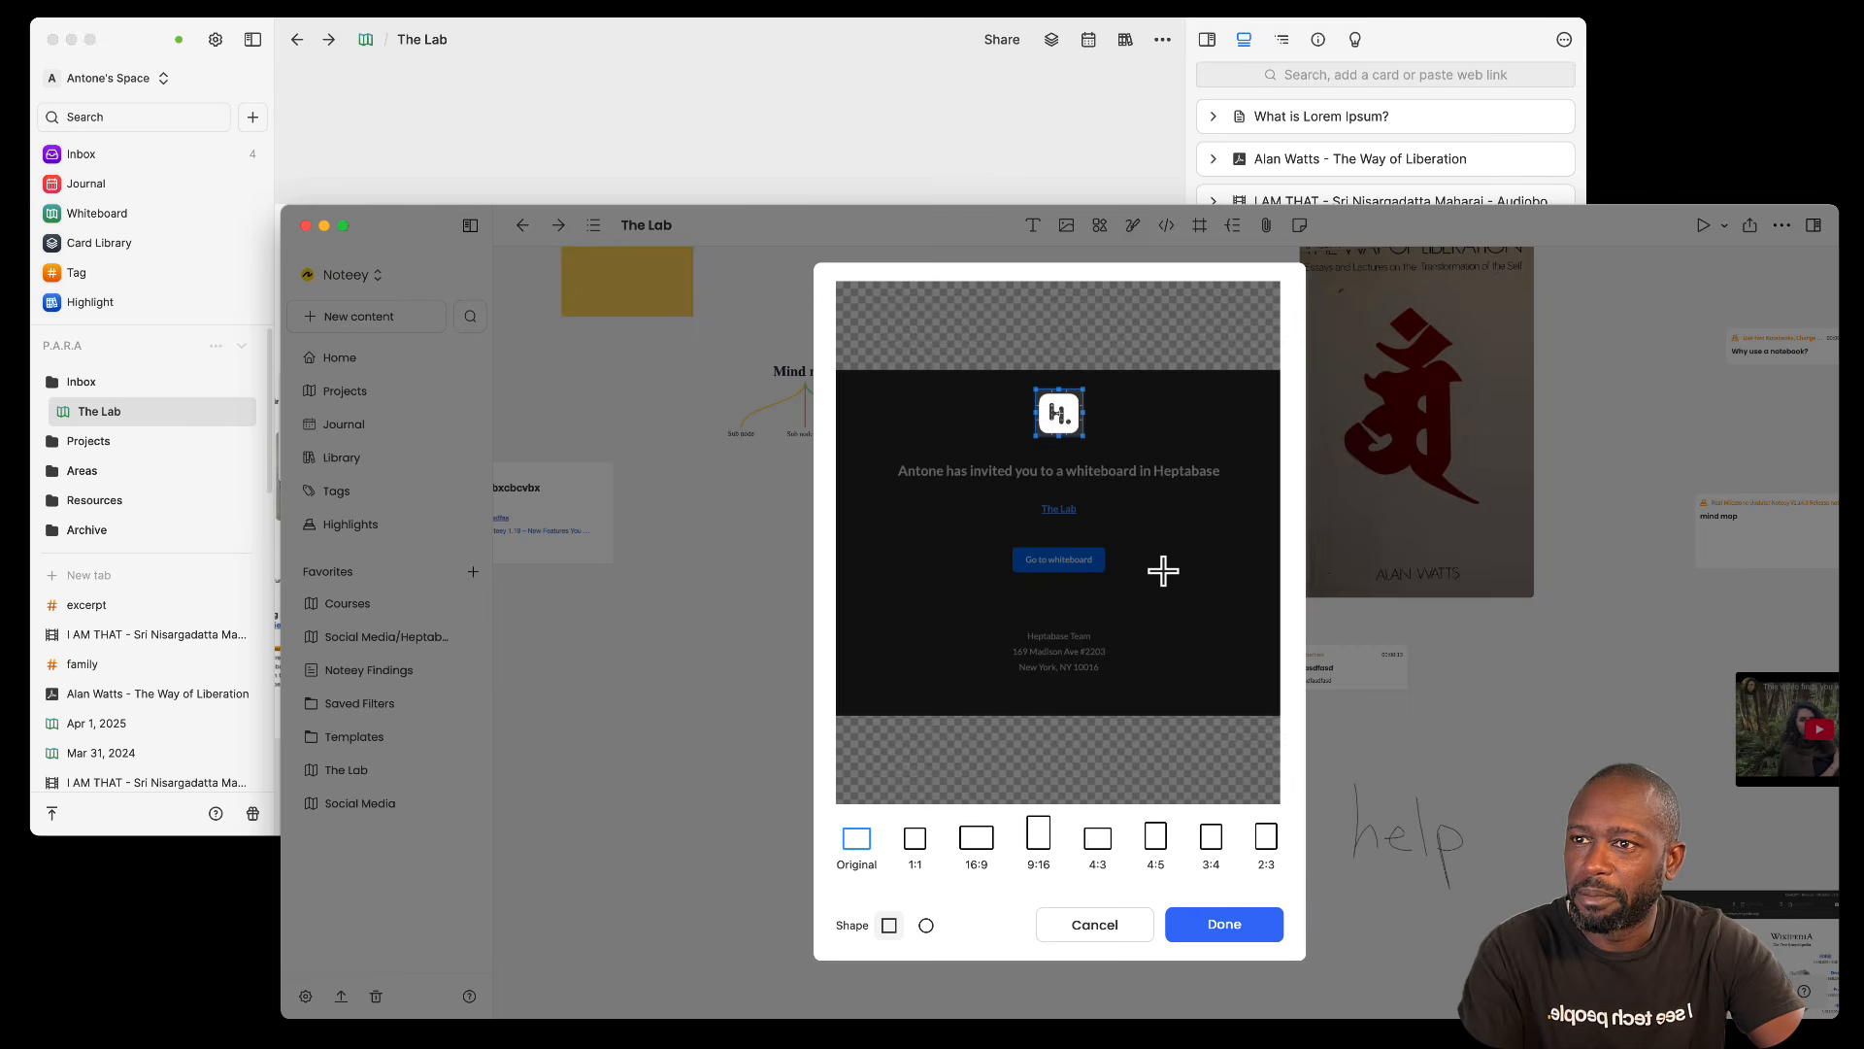
pyautogui.moveTo(1085, 435); pyautogui.dragTo(1311, 727)
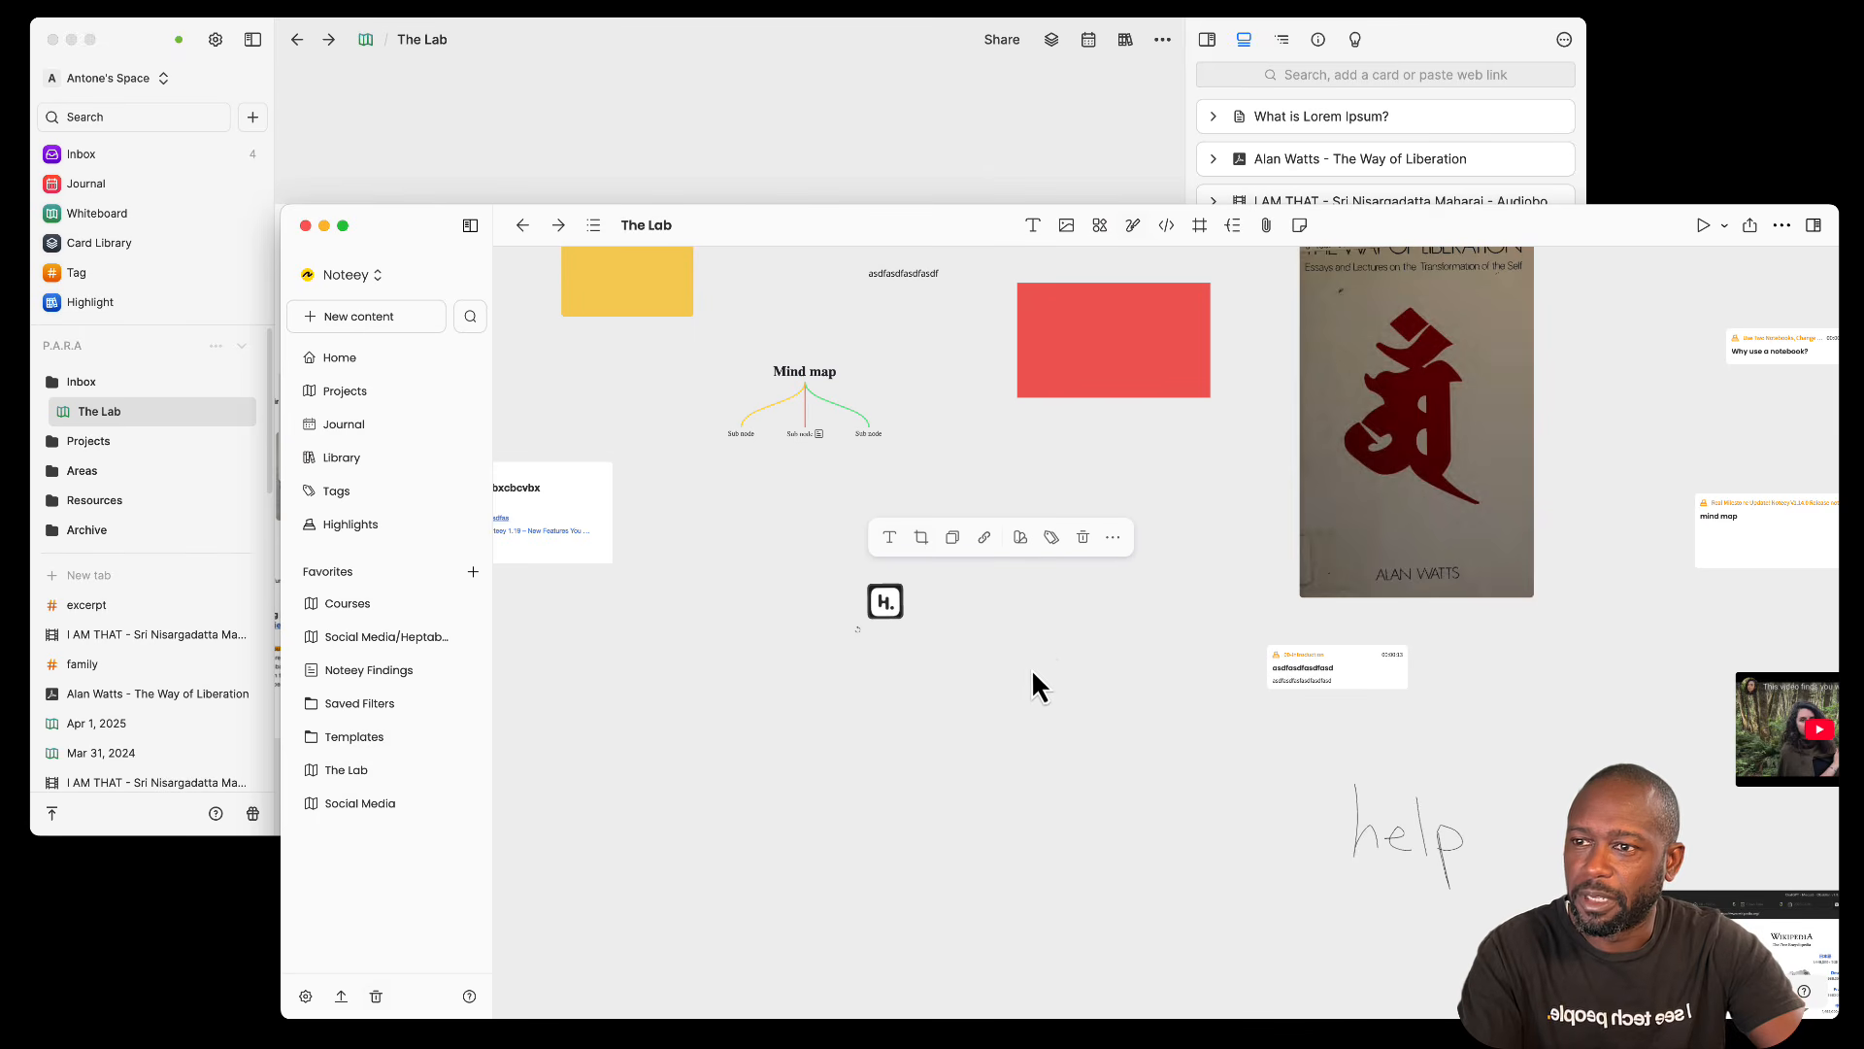
pyautogui.click(1063, 649)
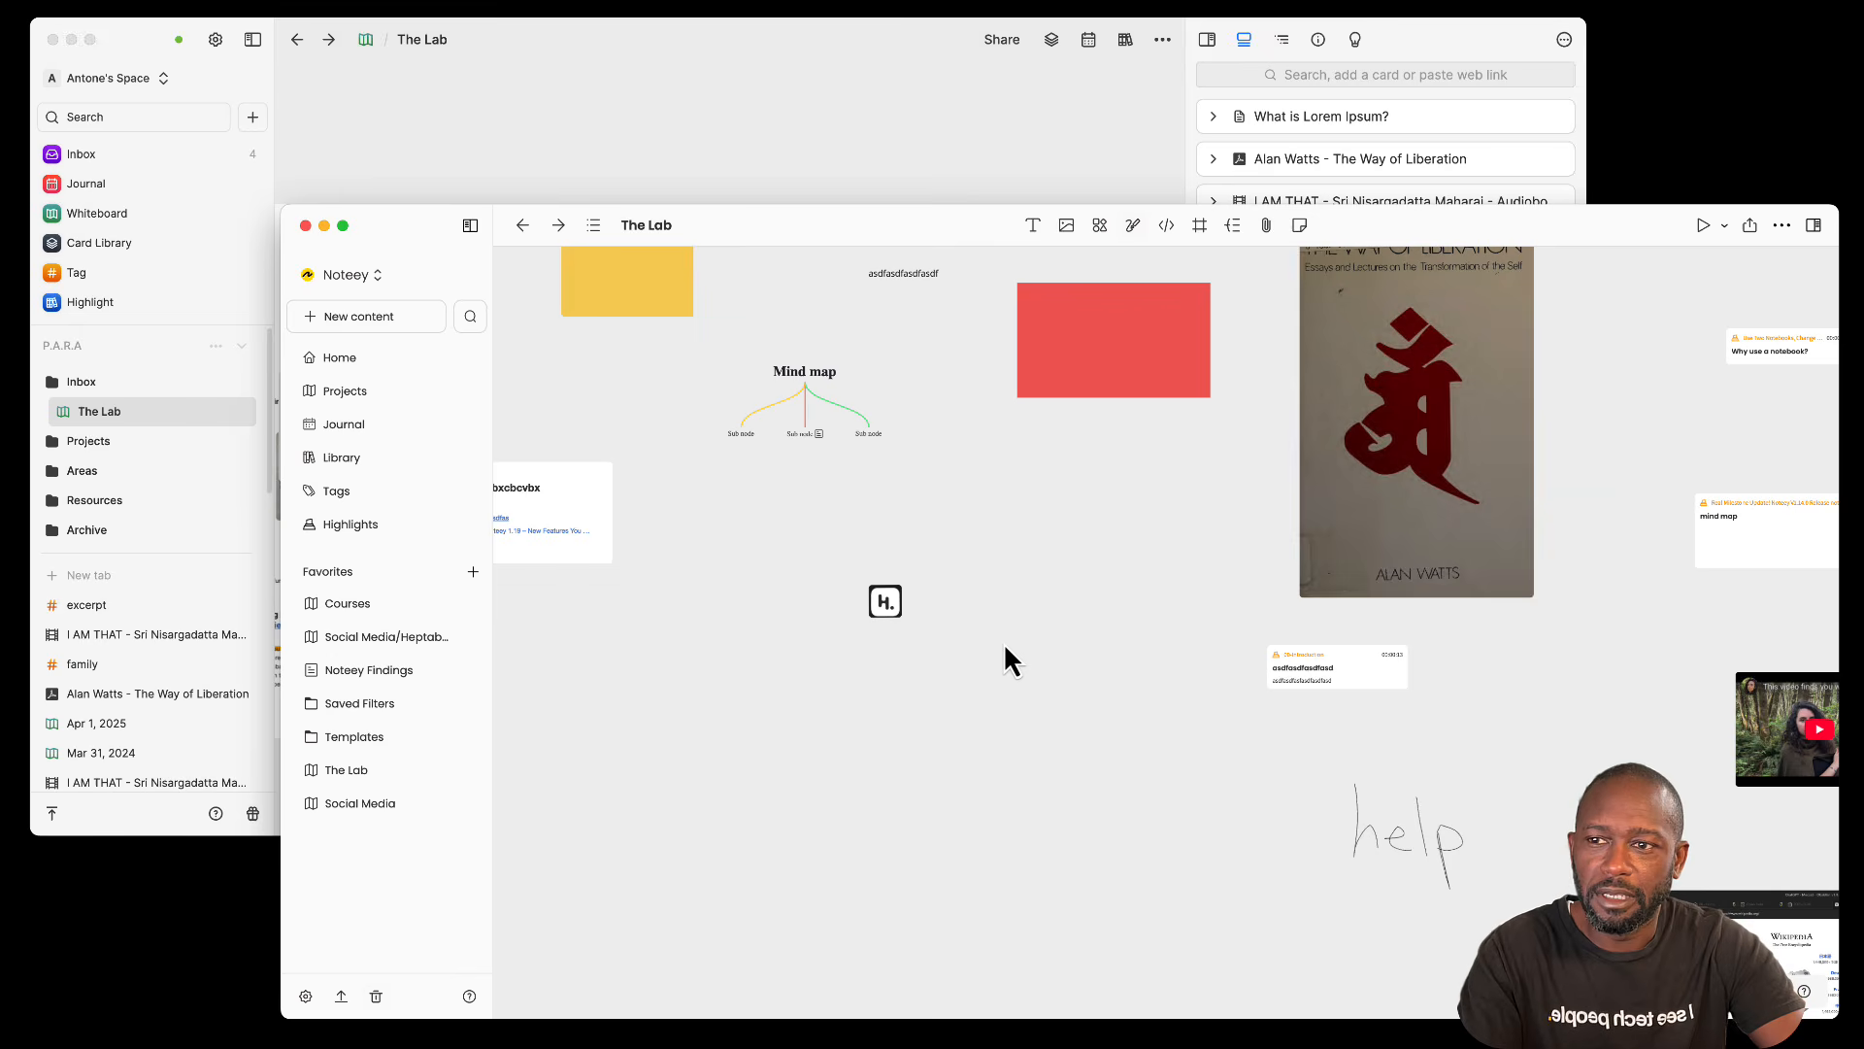
# Step: Switch to Heptabase and look over the whiteboard around the rocket image, the Main mind map and the neighbouring cards
pyautogui.scroll(-2, 1004, 643)
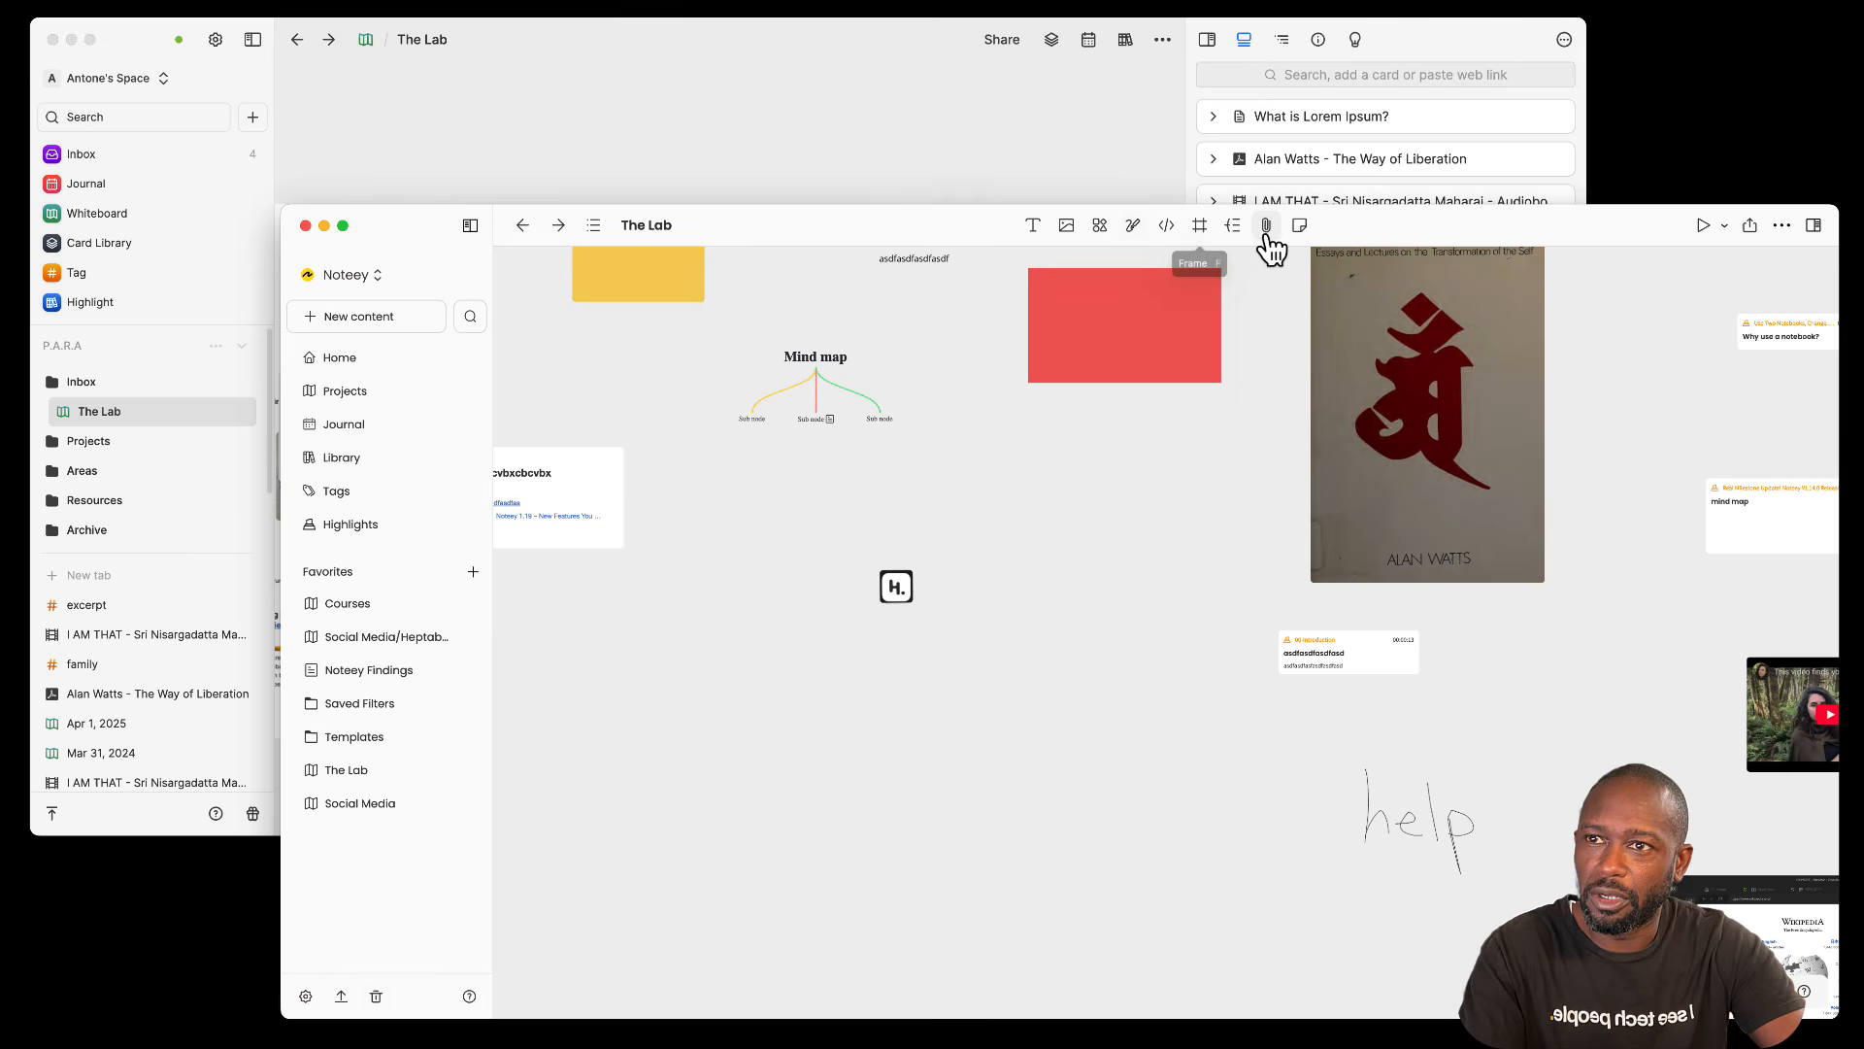
pyautogui.click(1011, 107)
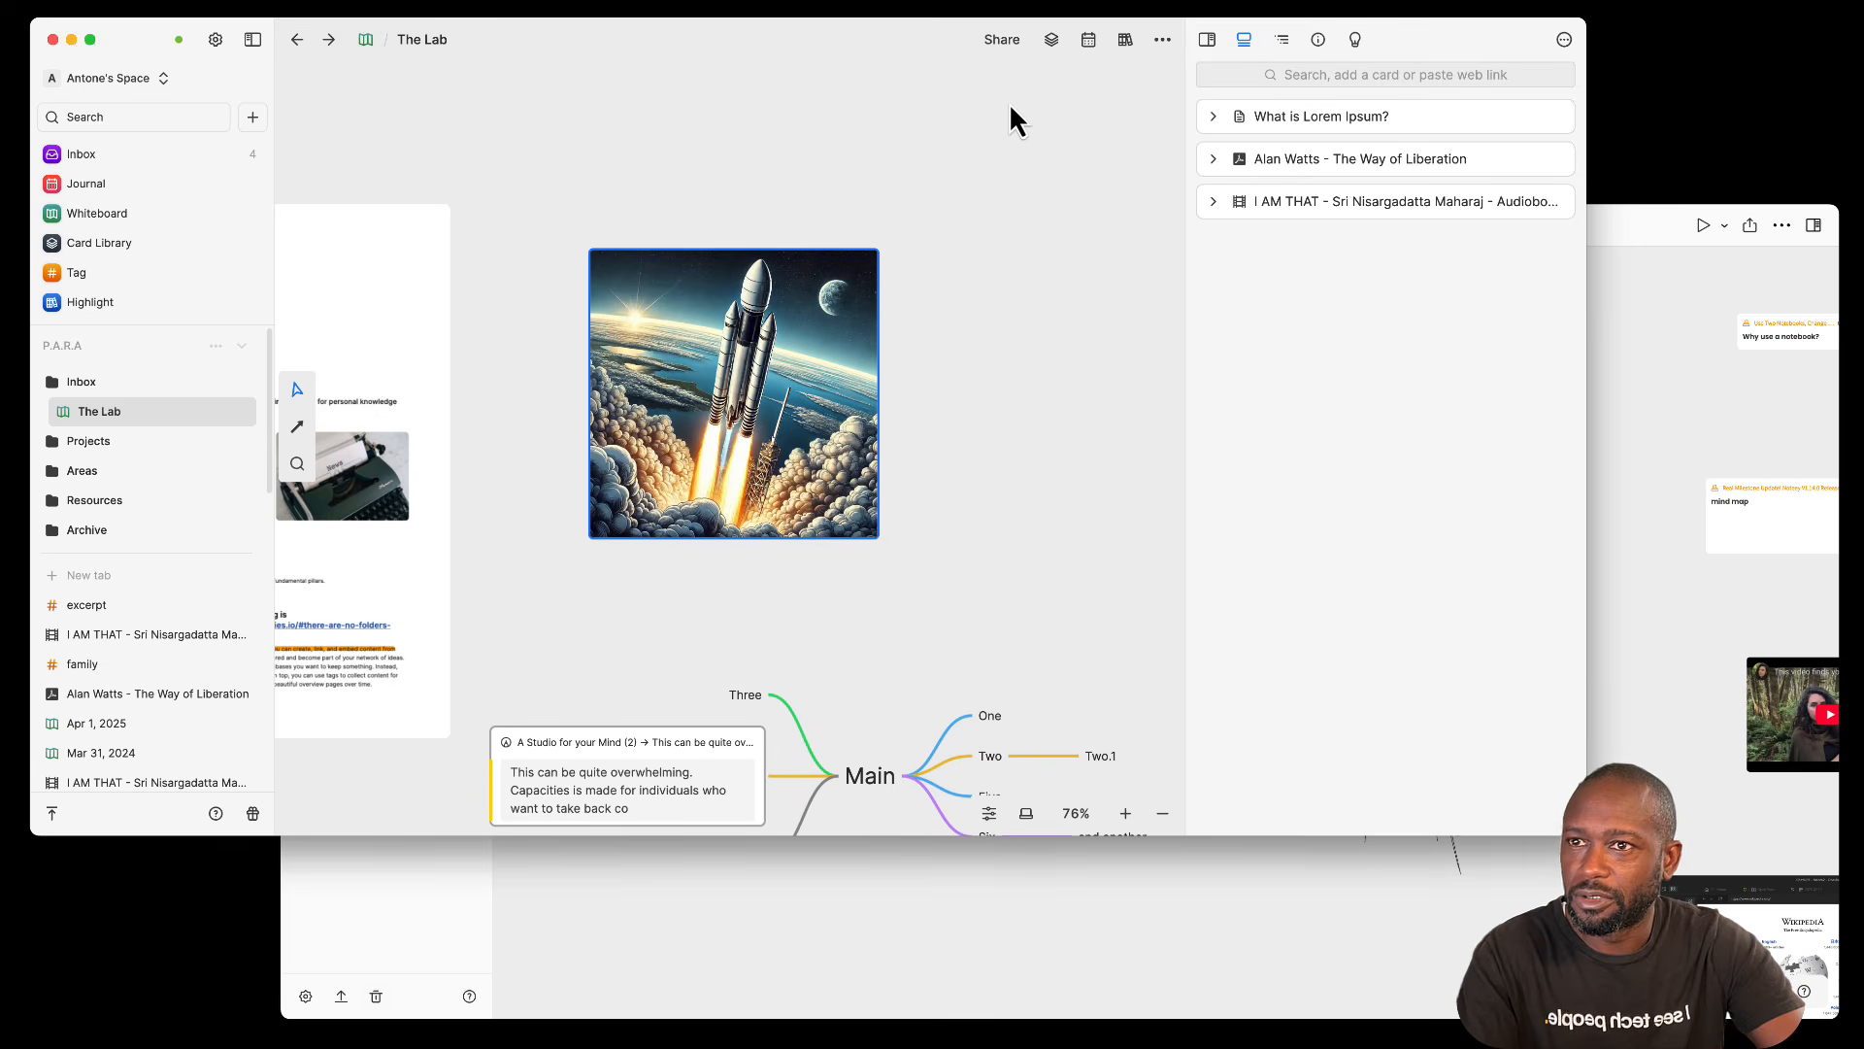
pyautogui.moveTo(859, 545); pyautogui.dragTo(987, 301)
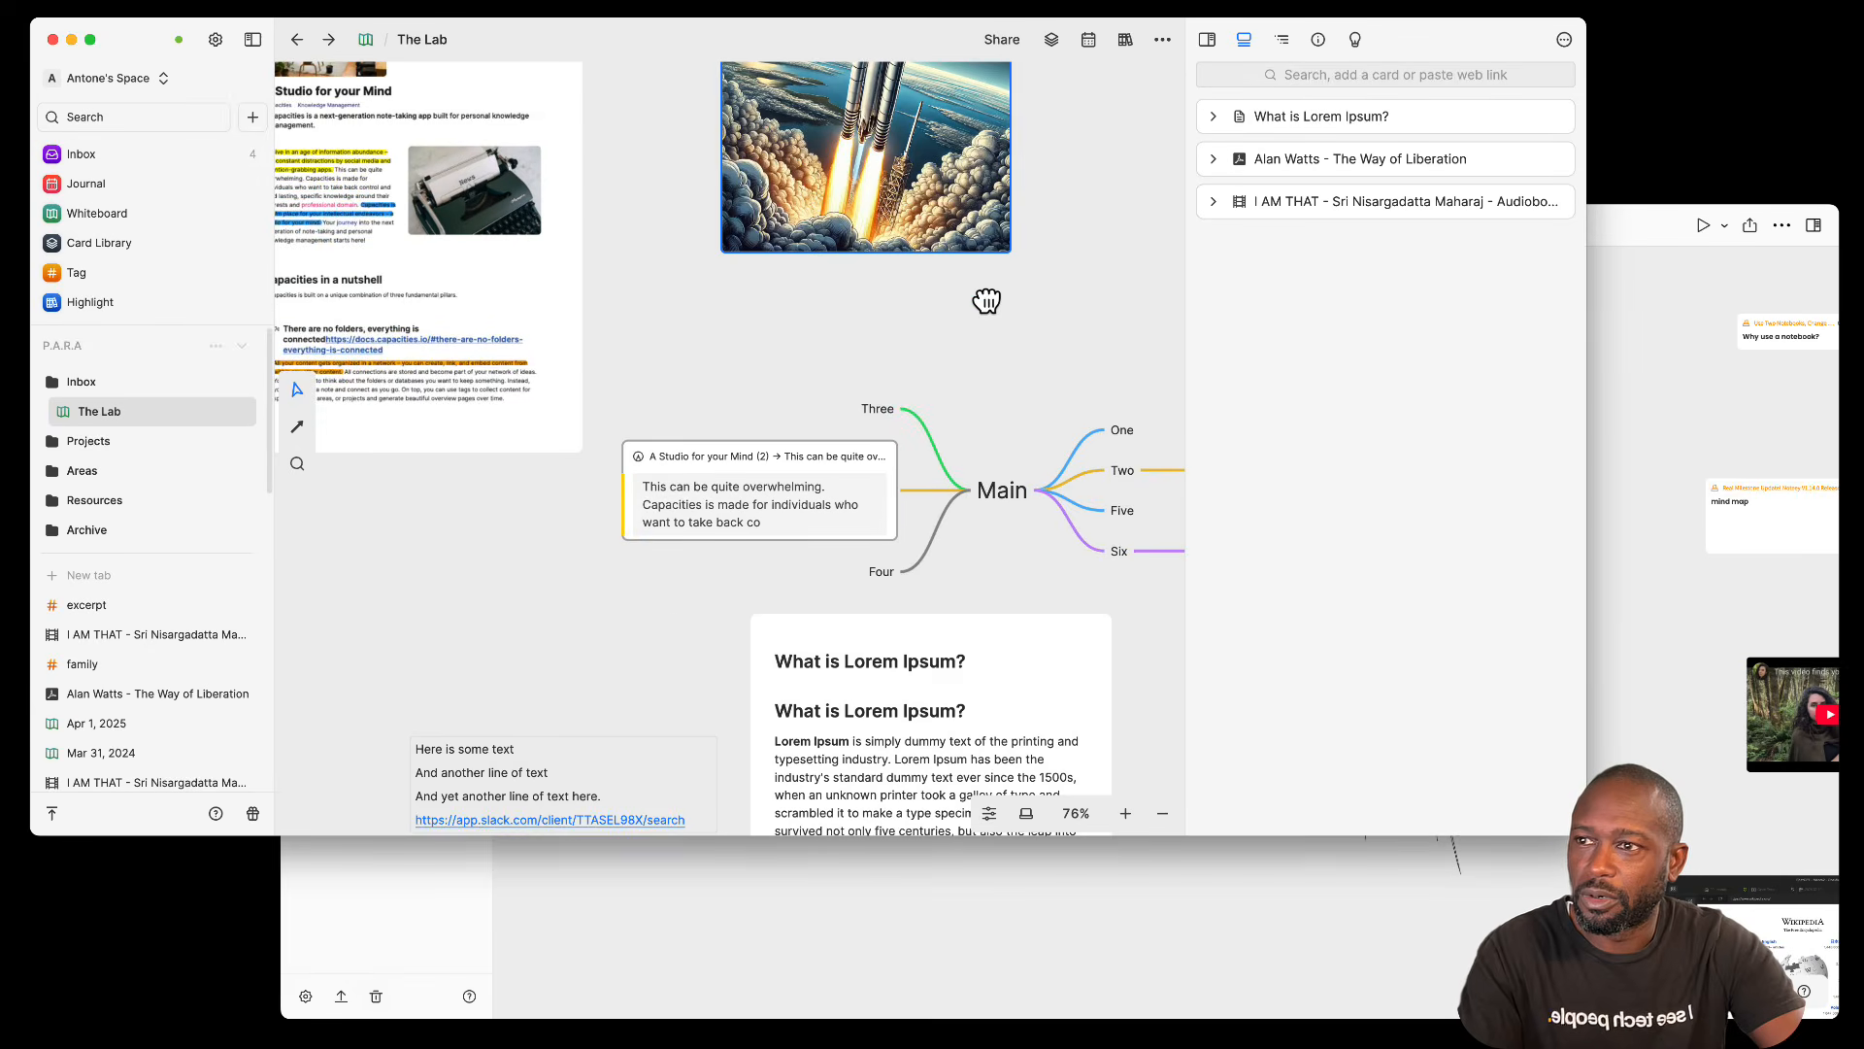
pyautogui.scroll(-10, 864, 450)
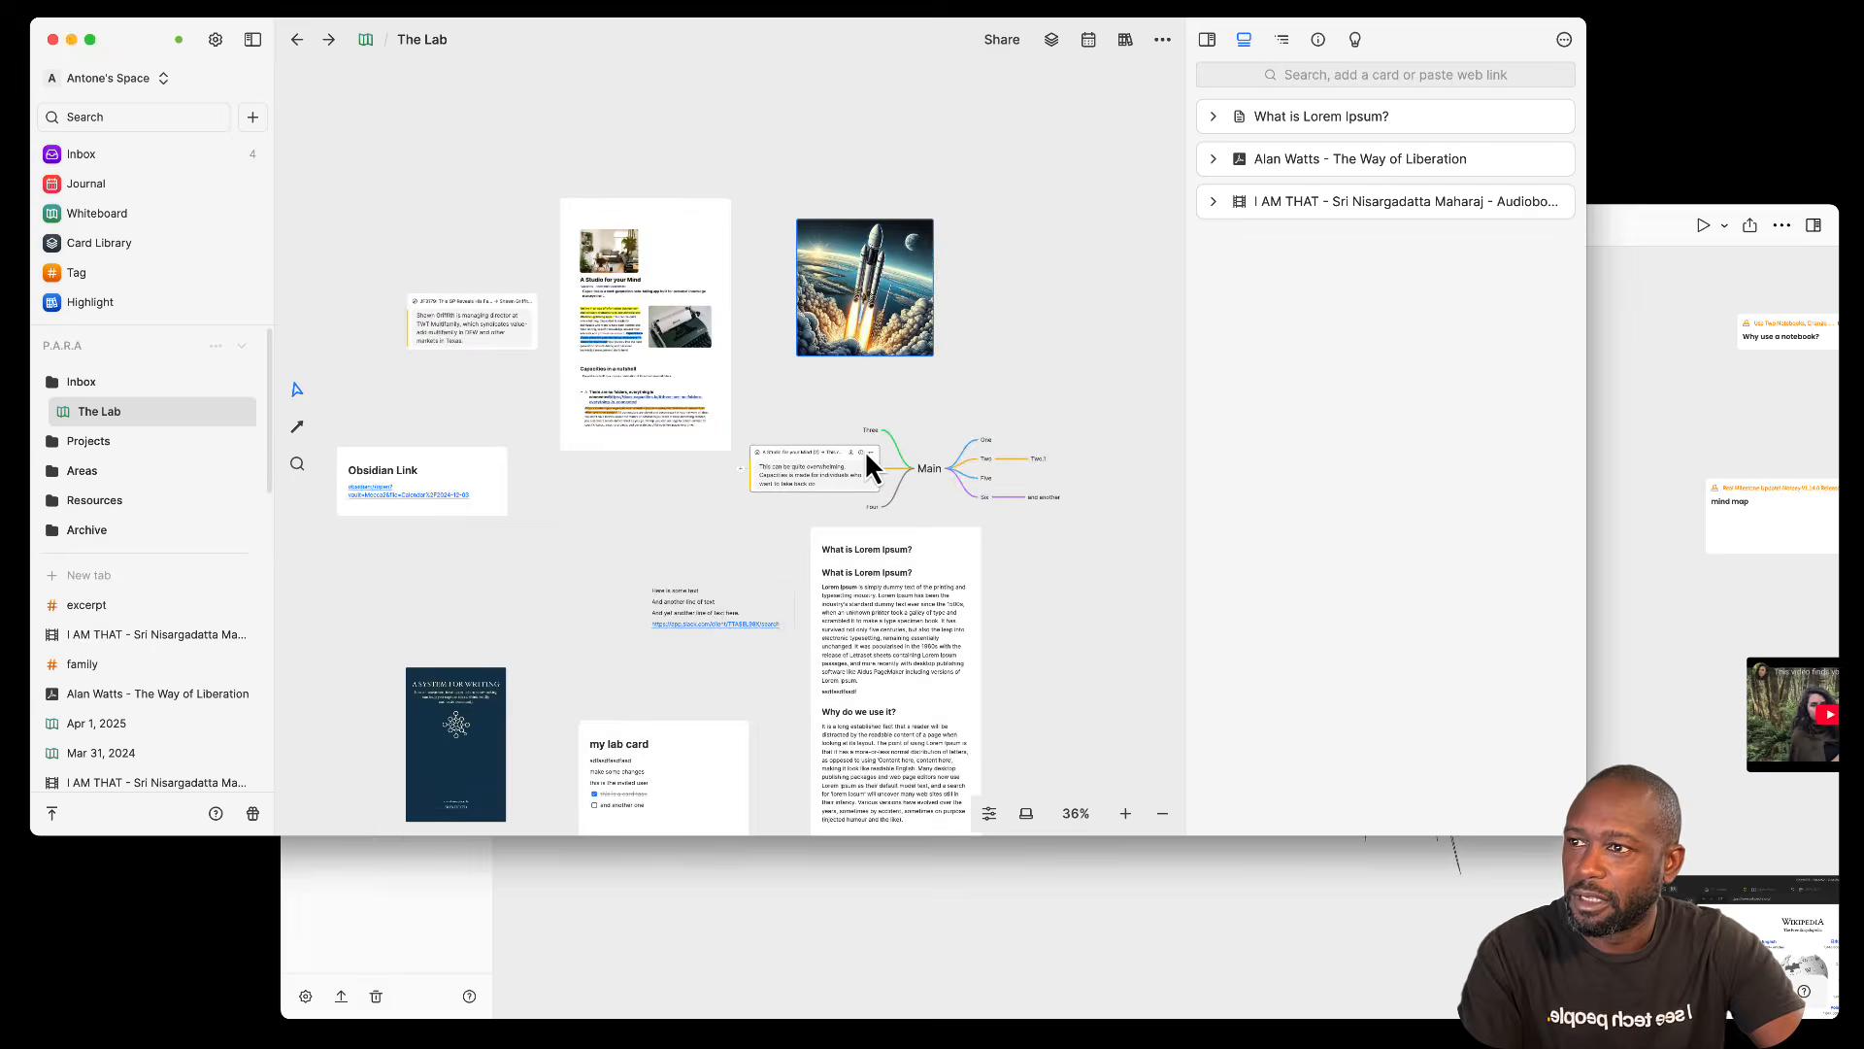
pyautogui.moveTo(732, 517); pyautogui.dragTo(801, 450)
# Step: Switch to Noteey and insert the LinkedIn icon from the icon library on The Lab whiteboard
pyautogui.click(794, 875)
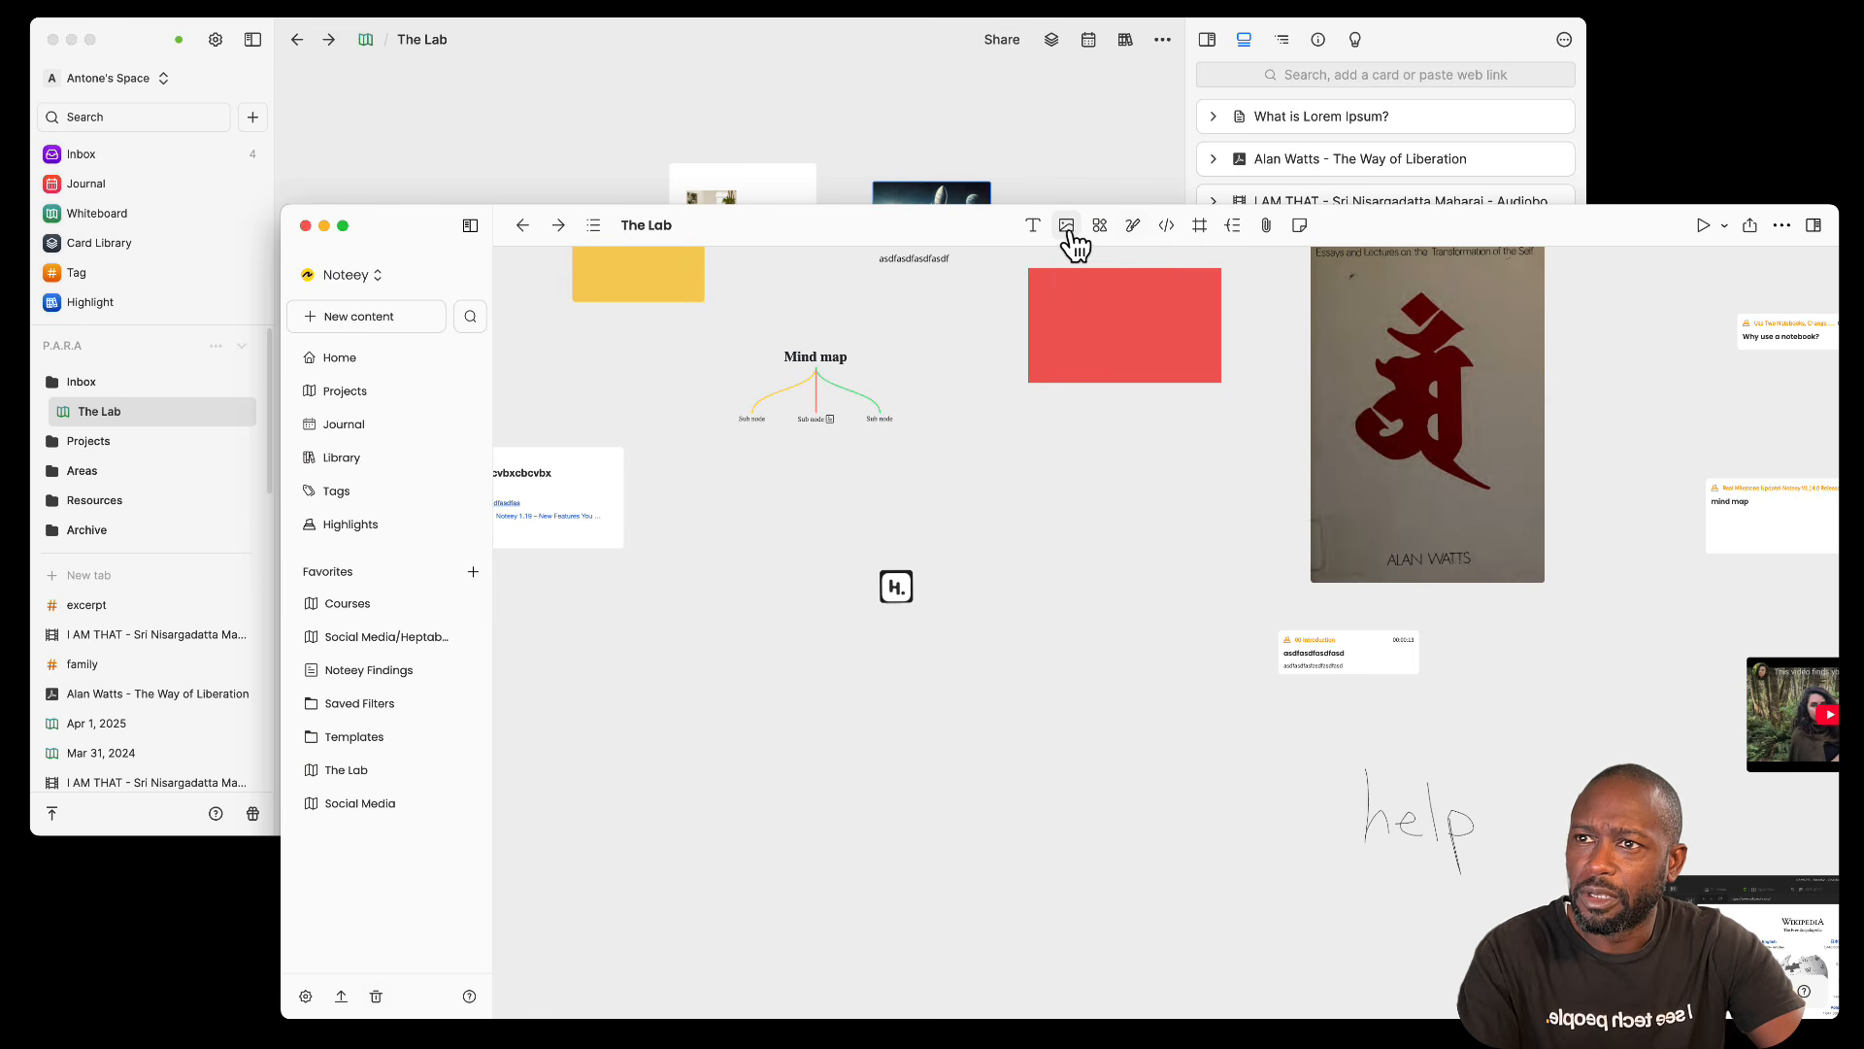
pyautogui.click(1100, 225)
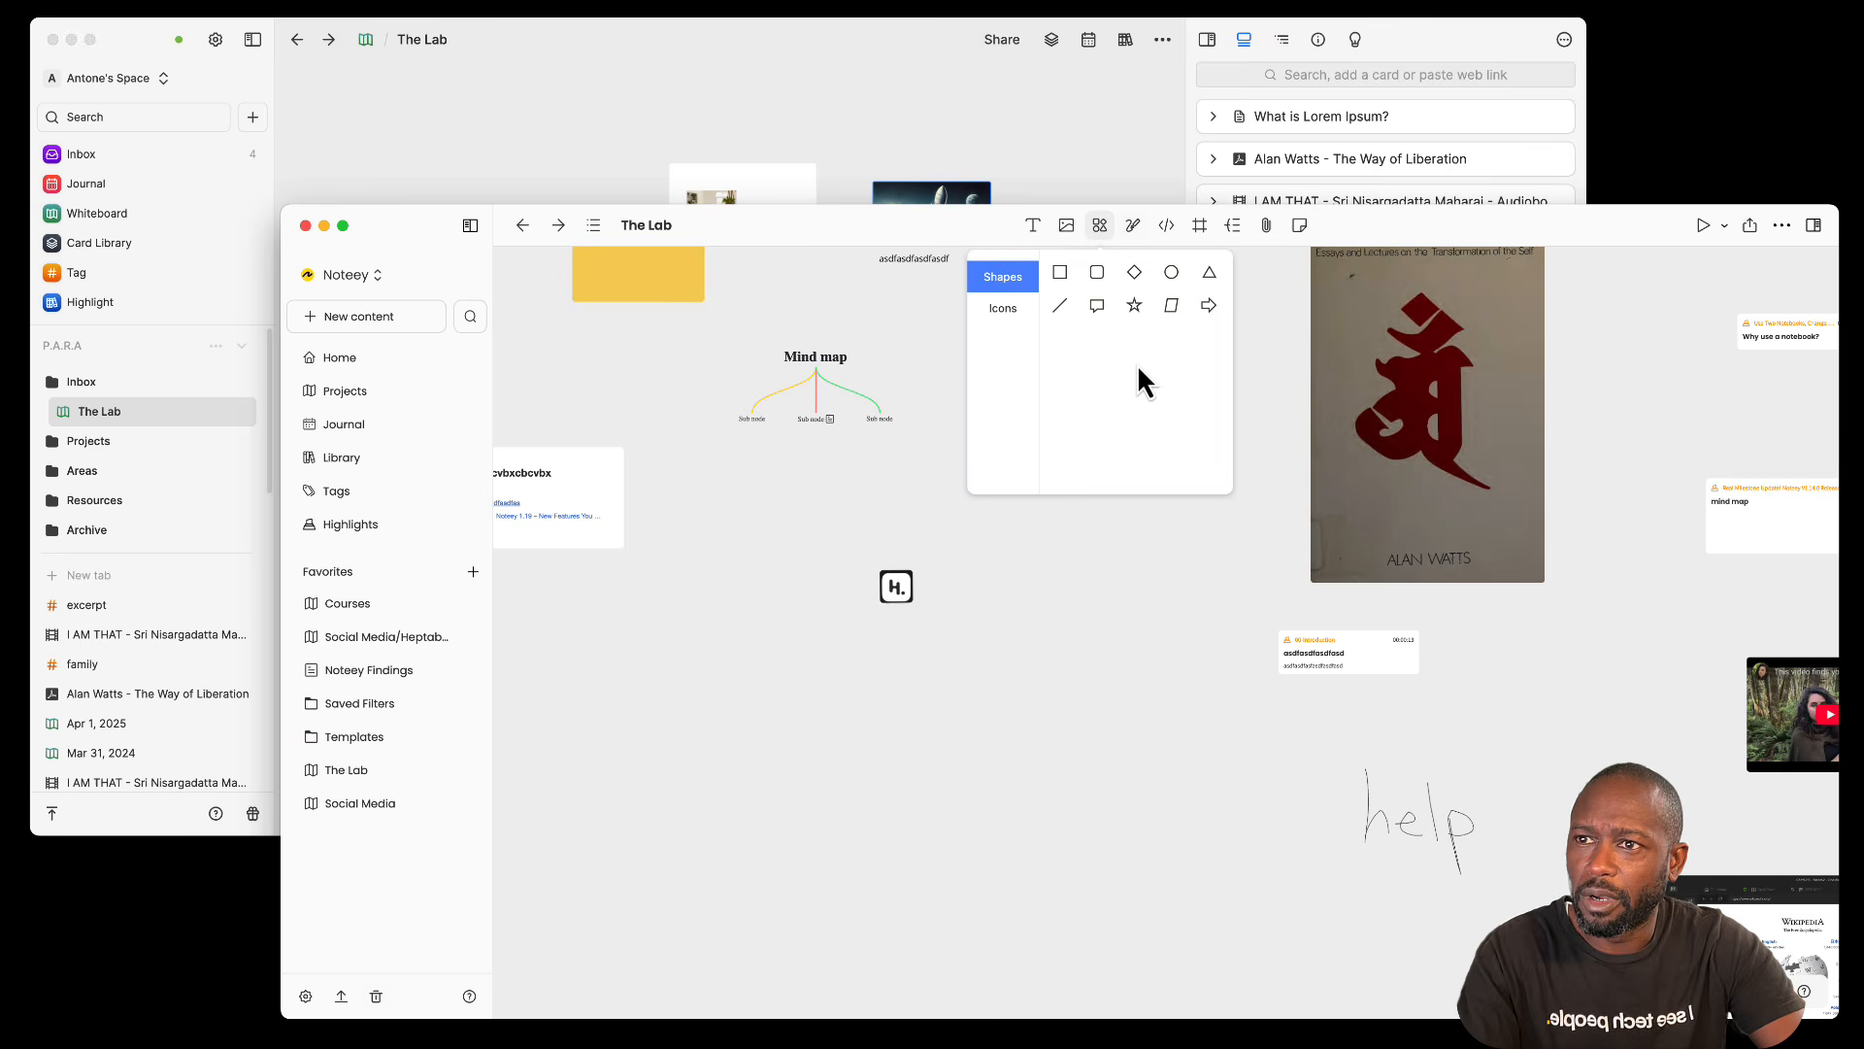
pyautogui.click(1006, 309)
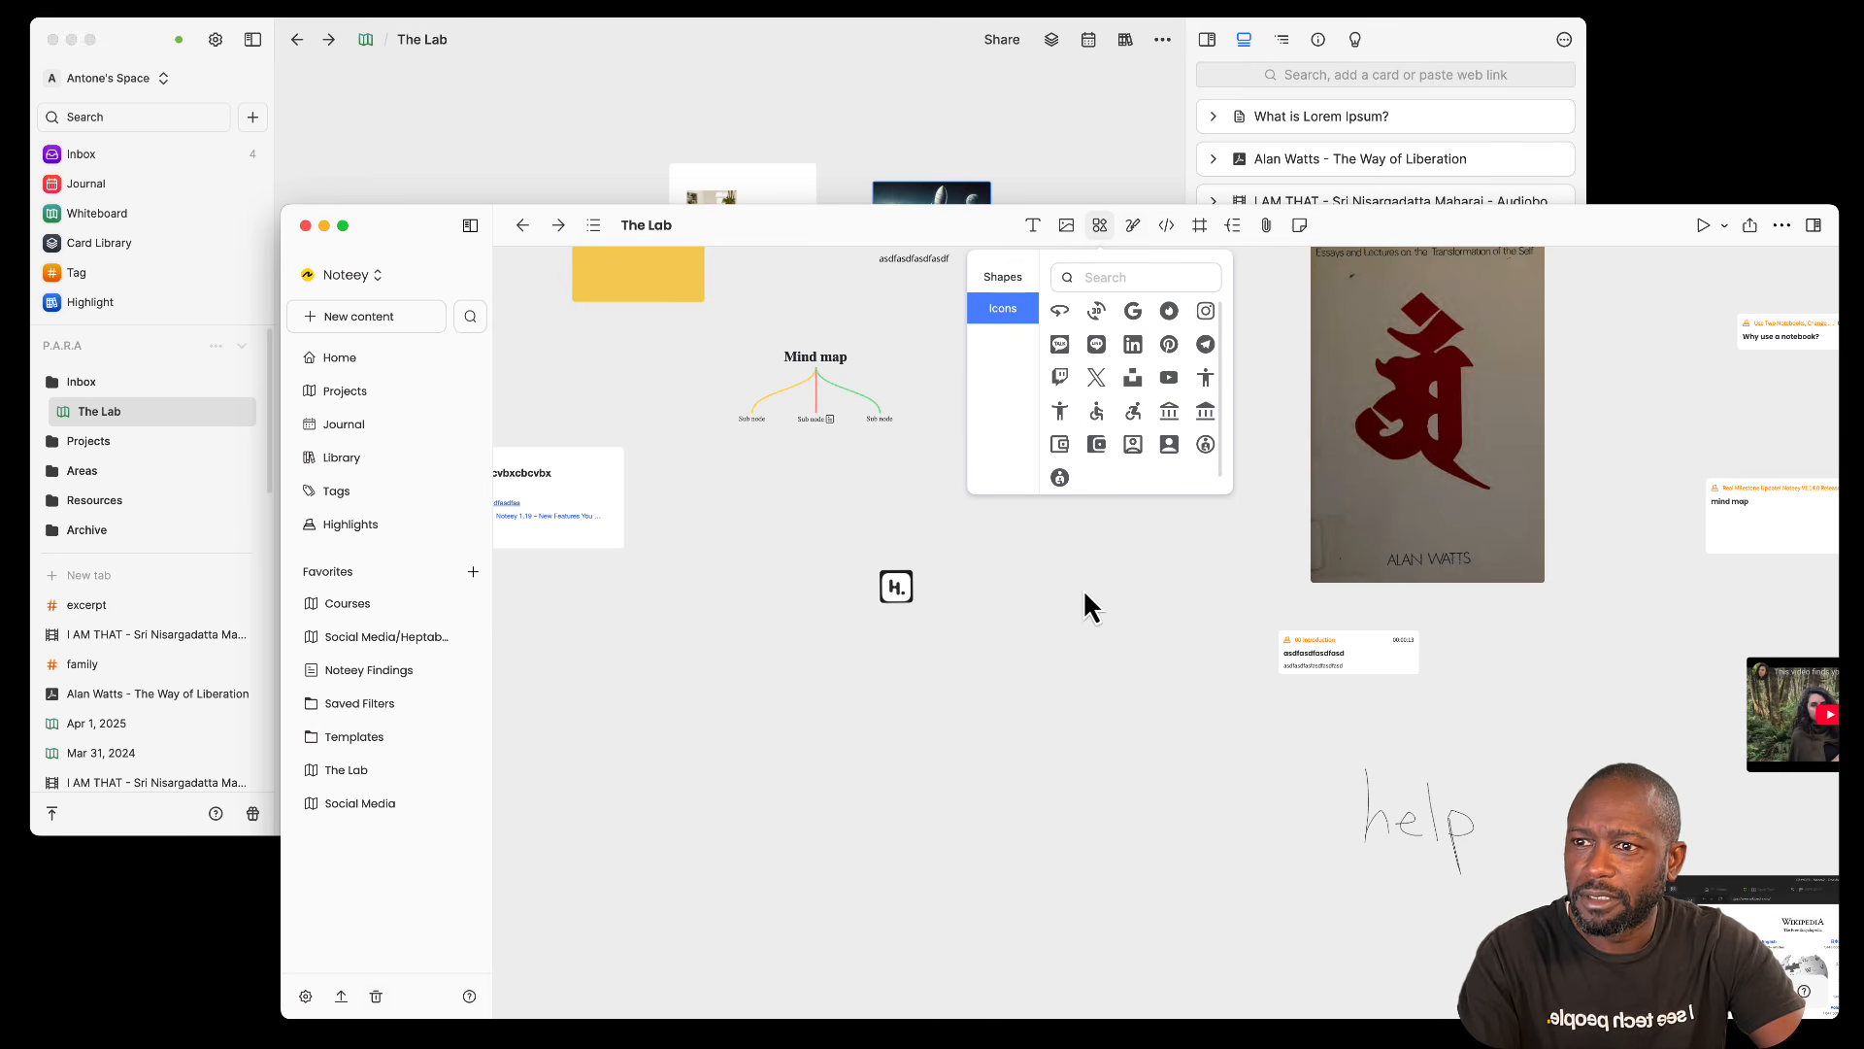
pyautogui.click(1132, 344)
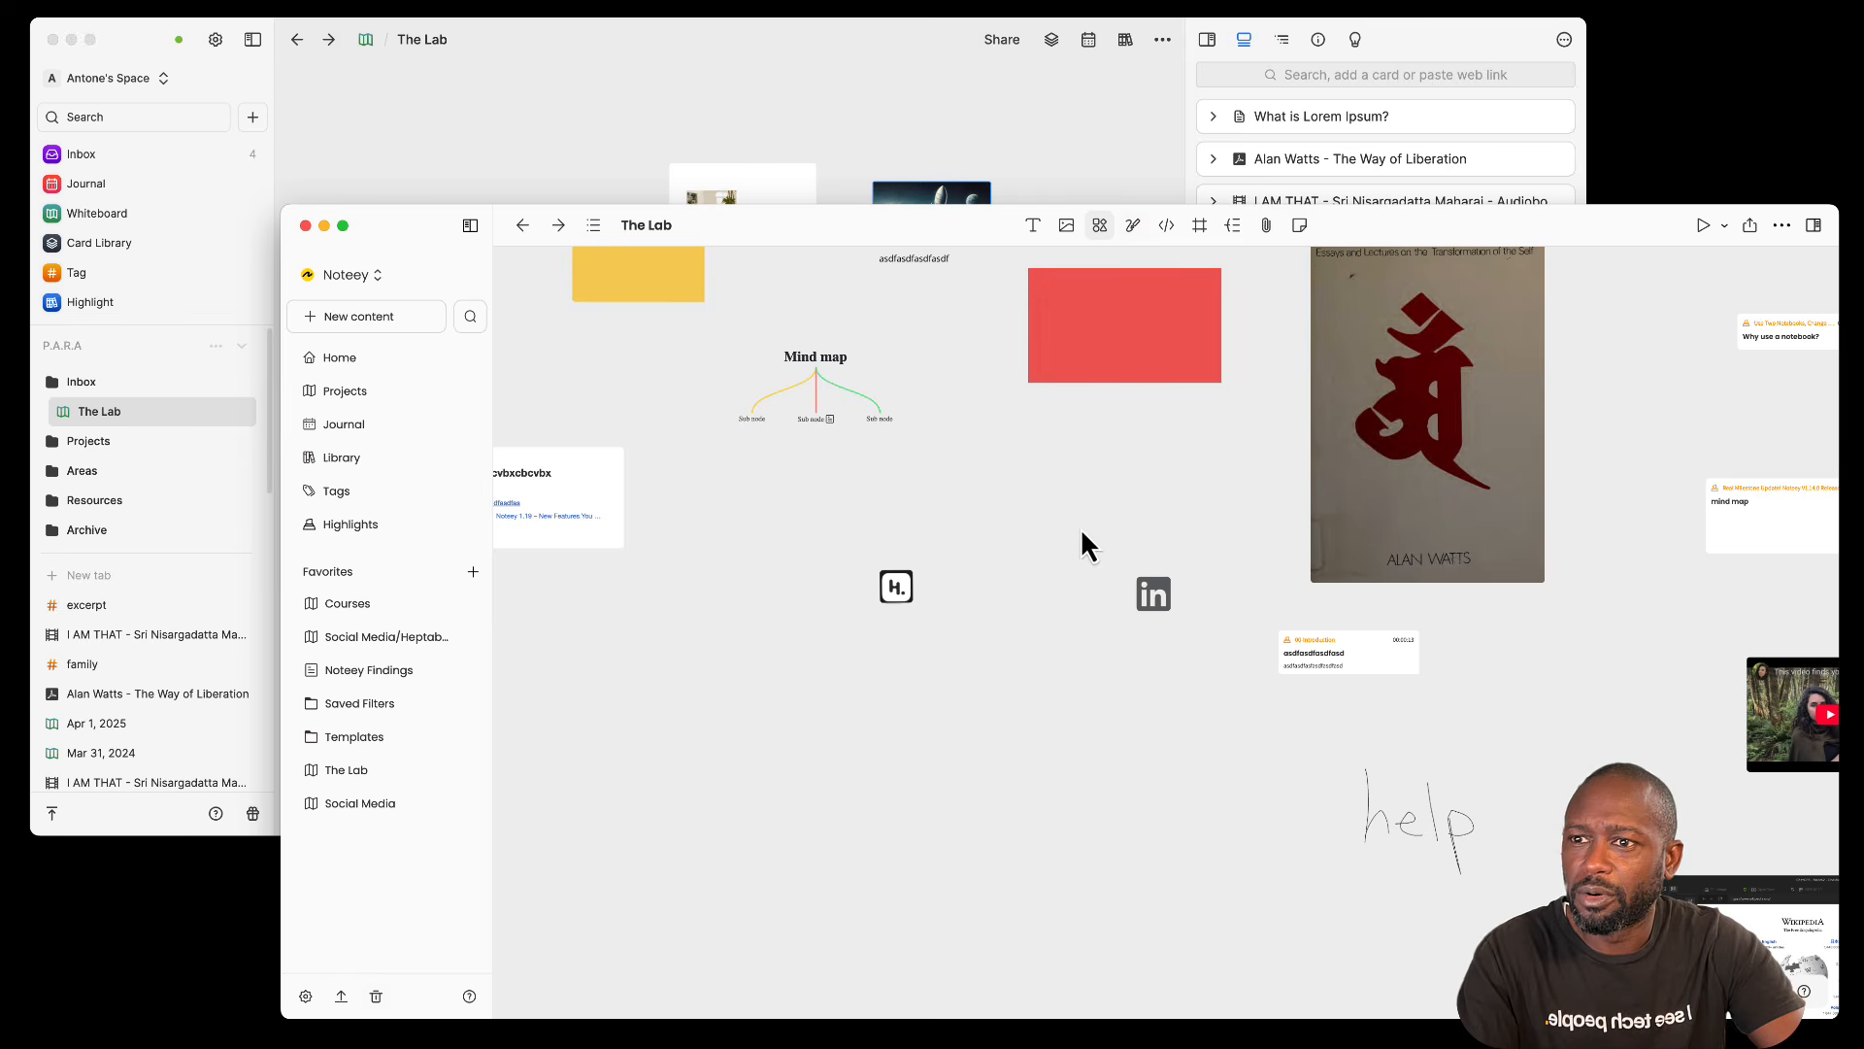
# Step: Enlarge the inserted LinkedIn icon to several times its size, extending it toward the lower left
pyautogui.click(1100, 225)
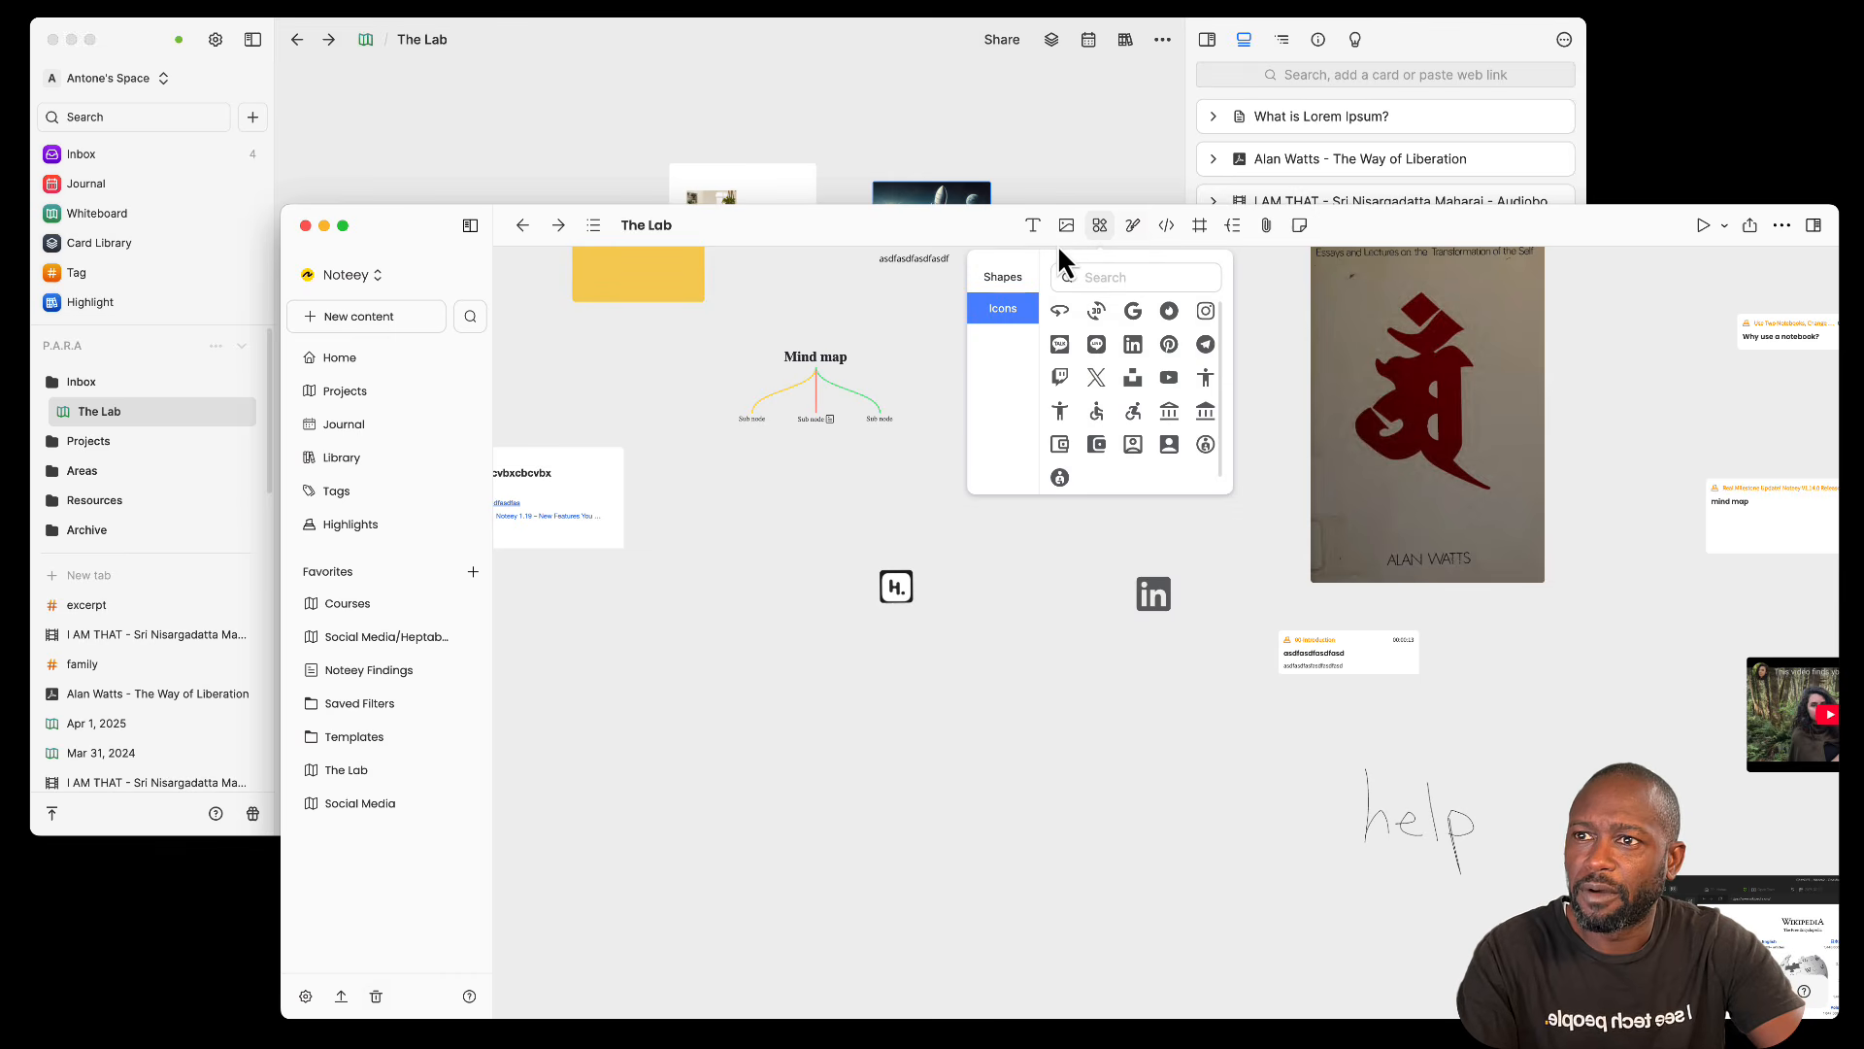
pyautogui.click(1154, 607)
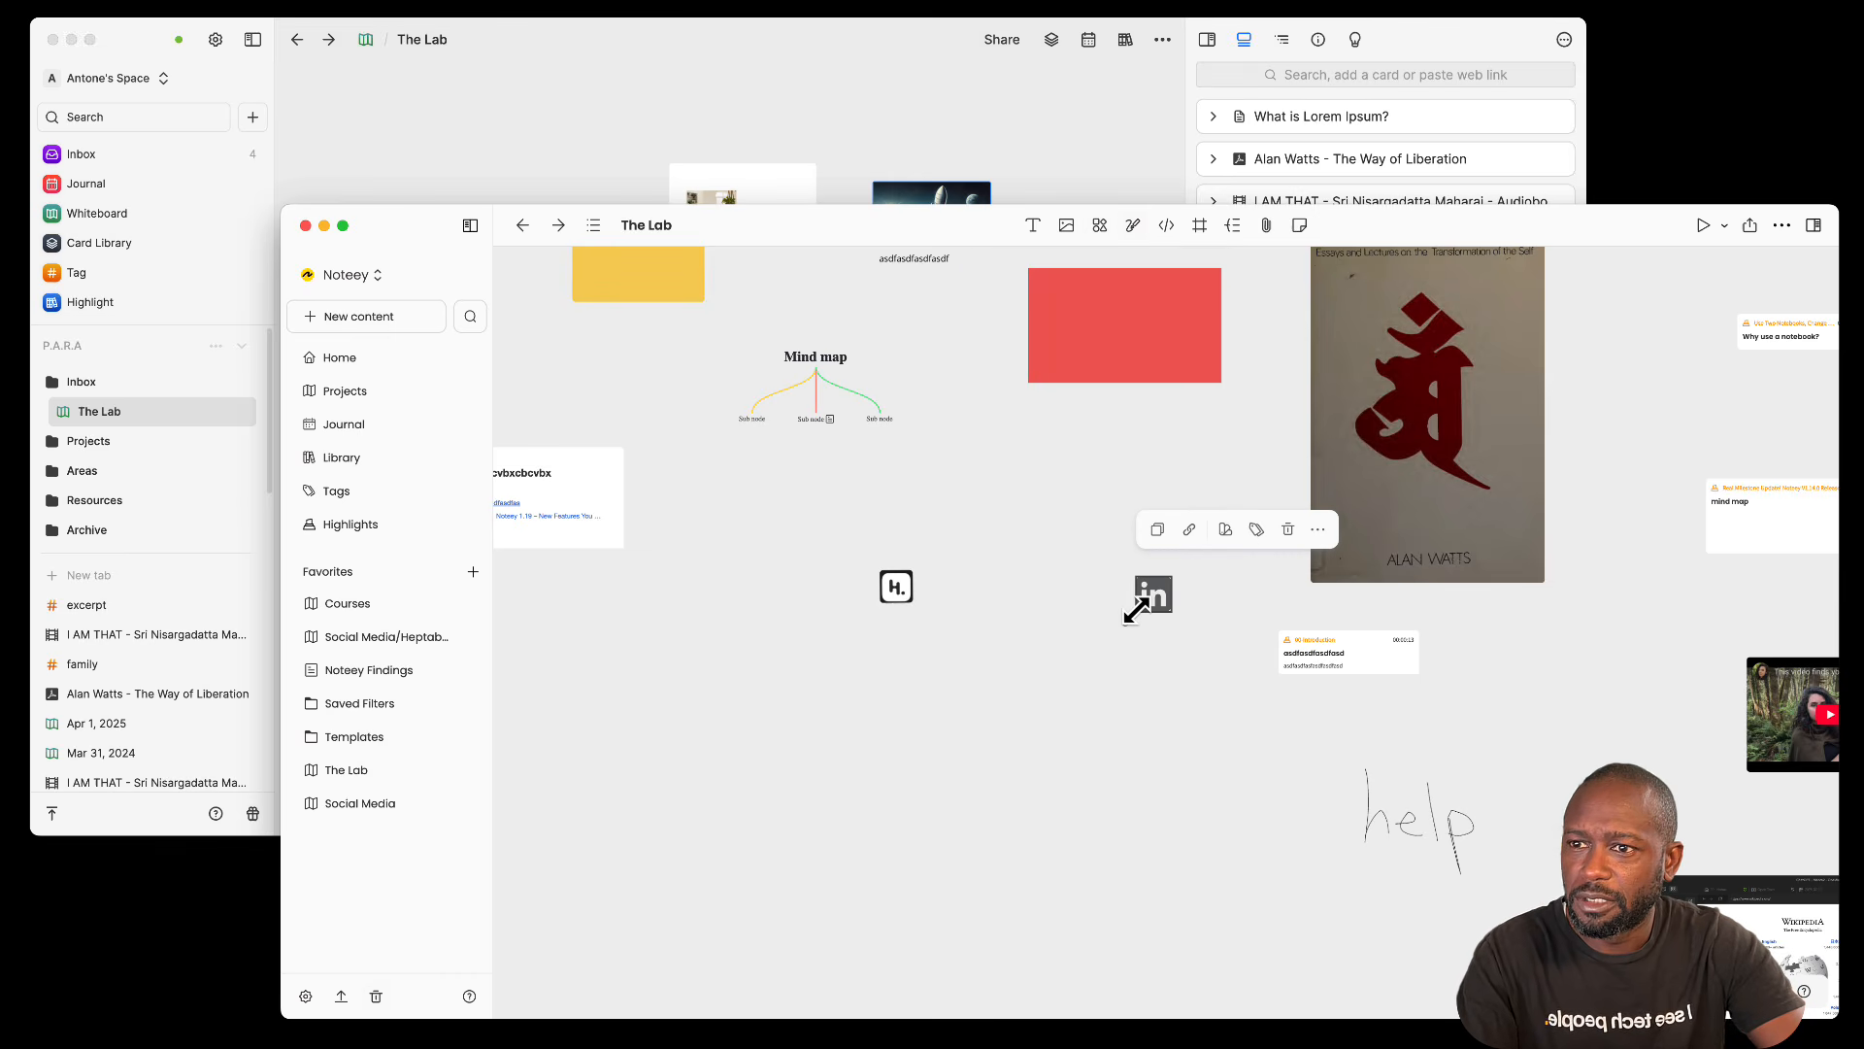
pyautogui.moveTo(1136, 610); pyautogui.dragTo(1032, 716)
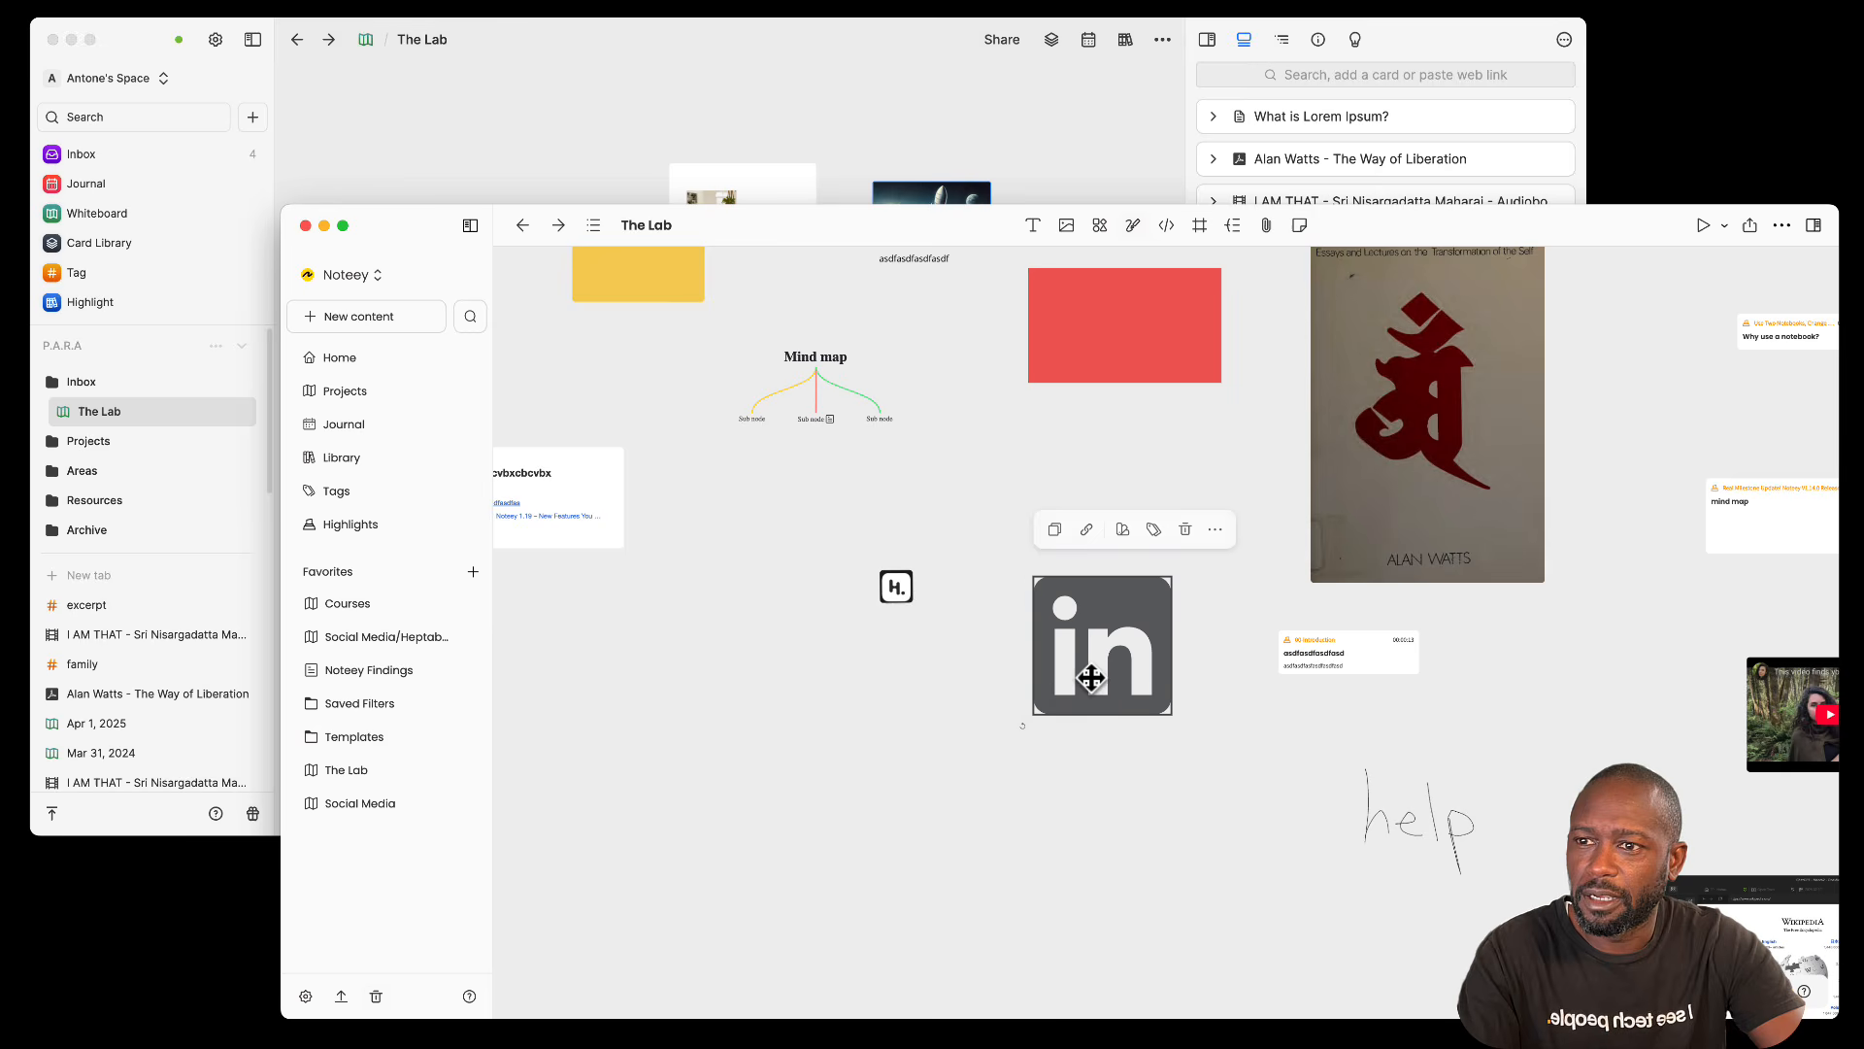
# Step: Colour the LinkedIn icon with the default blue and move it slightly lower on the whiteboard
pyautogui.click(1122, 531)
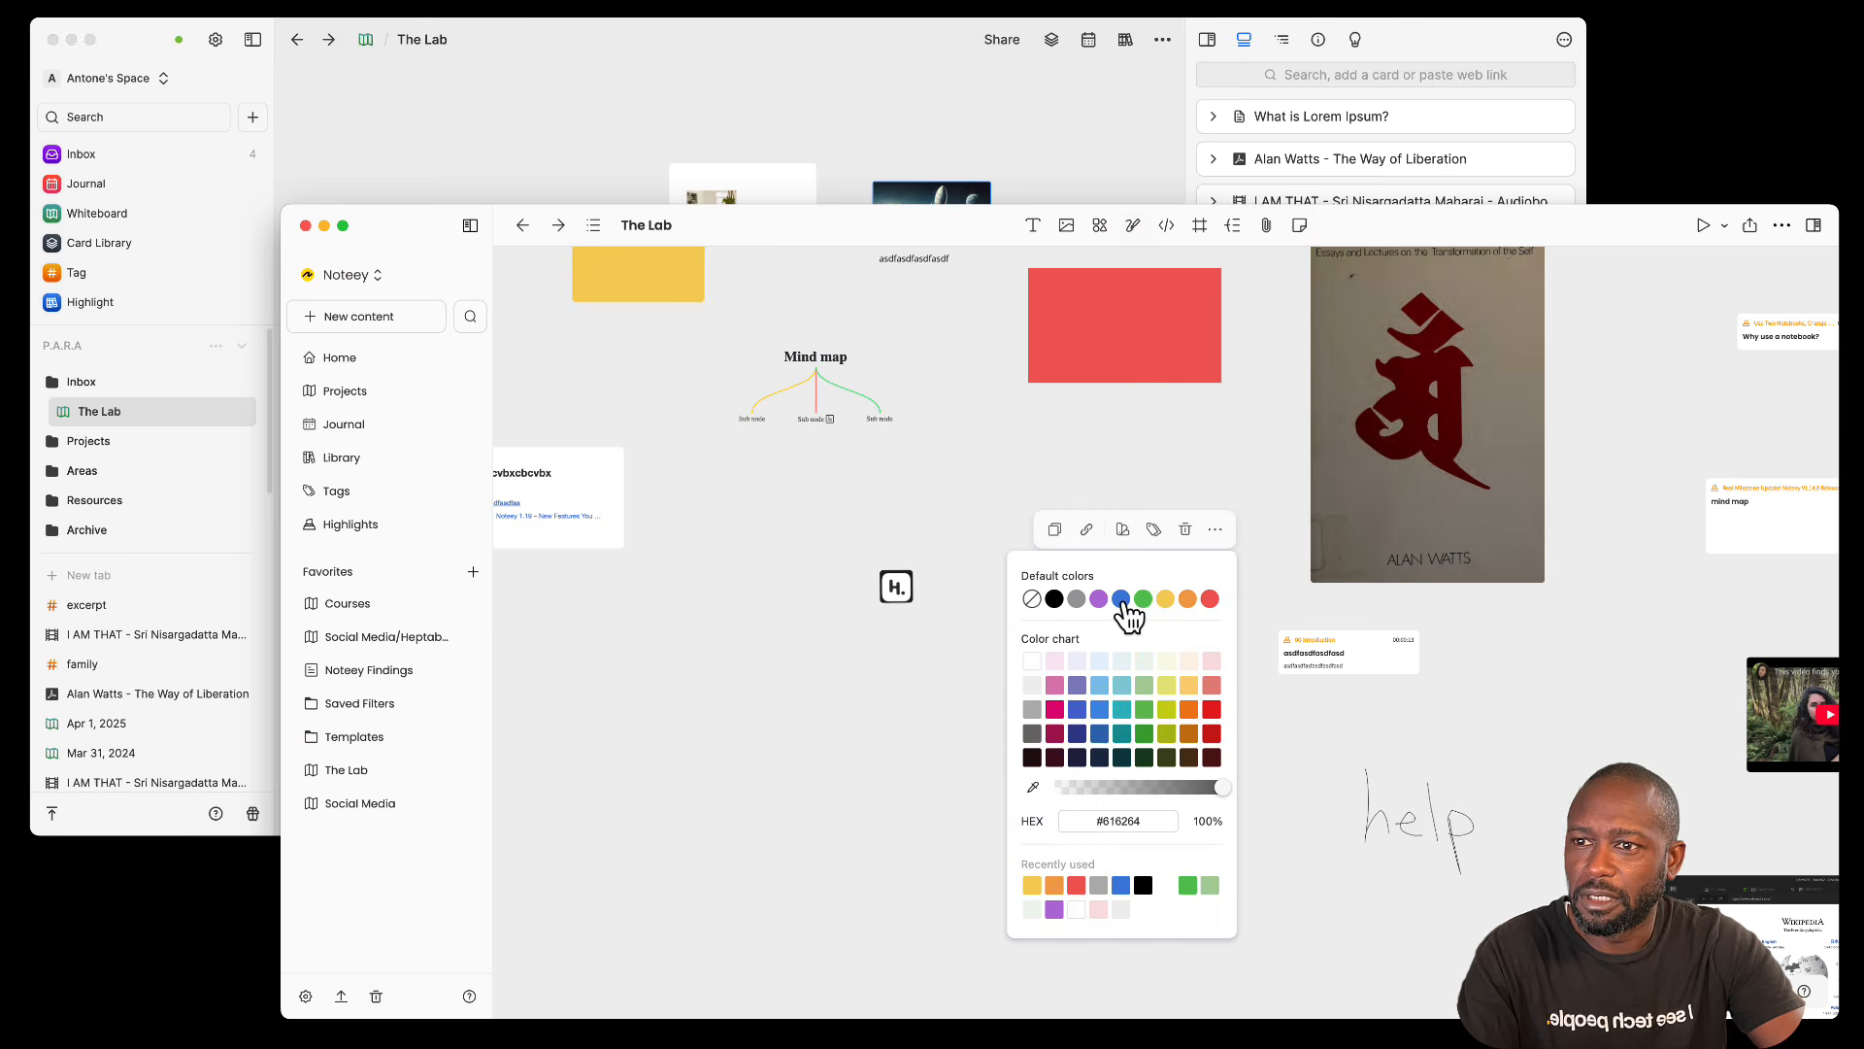
pyautogui.click(985, 735)
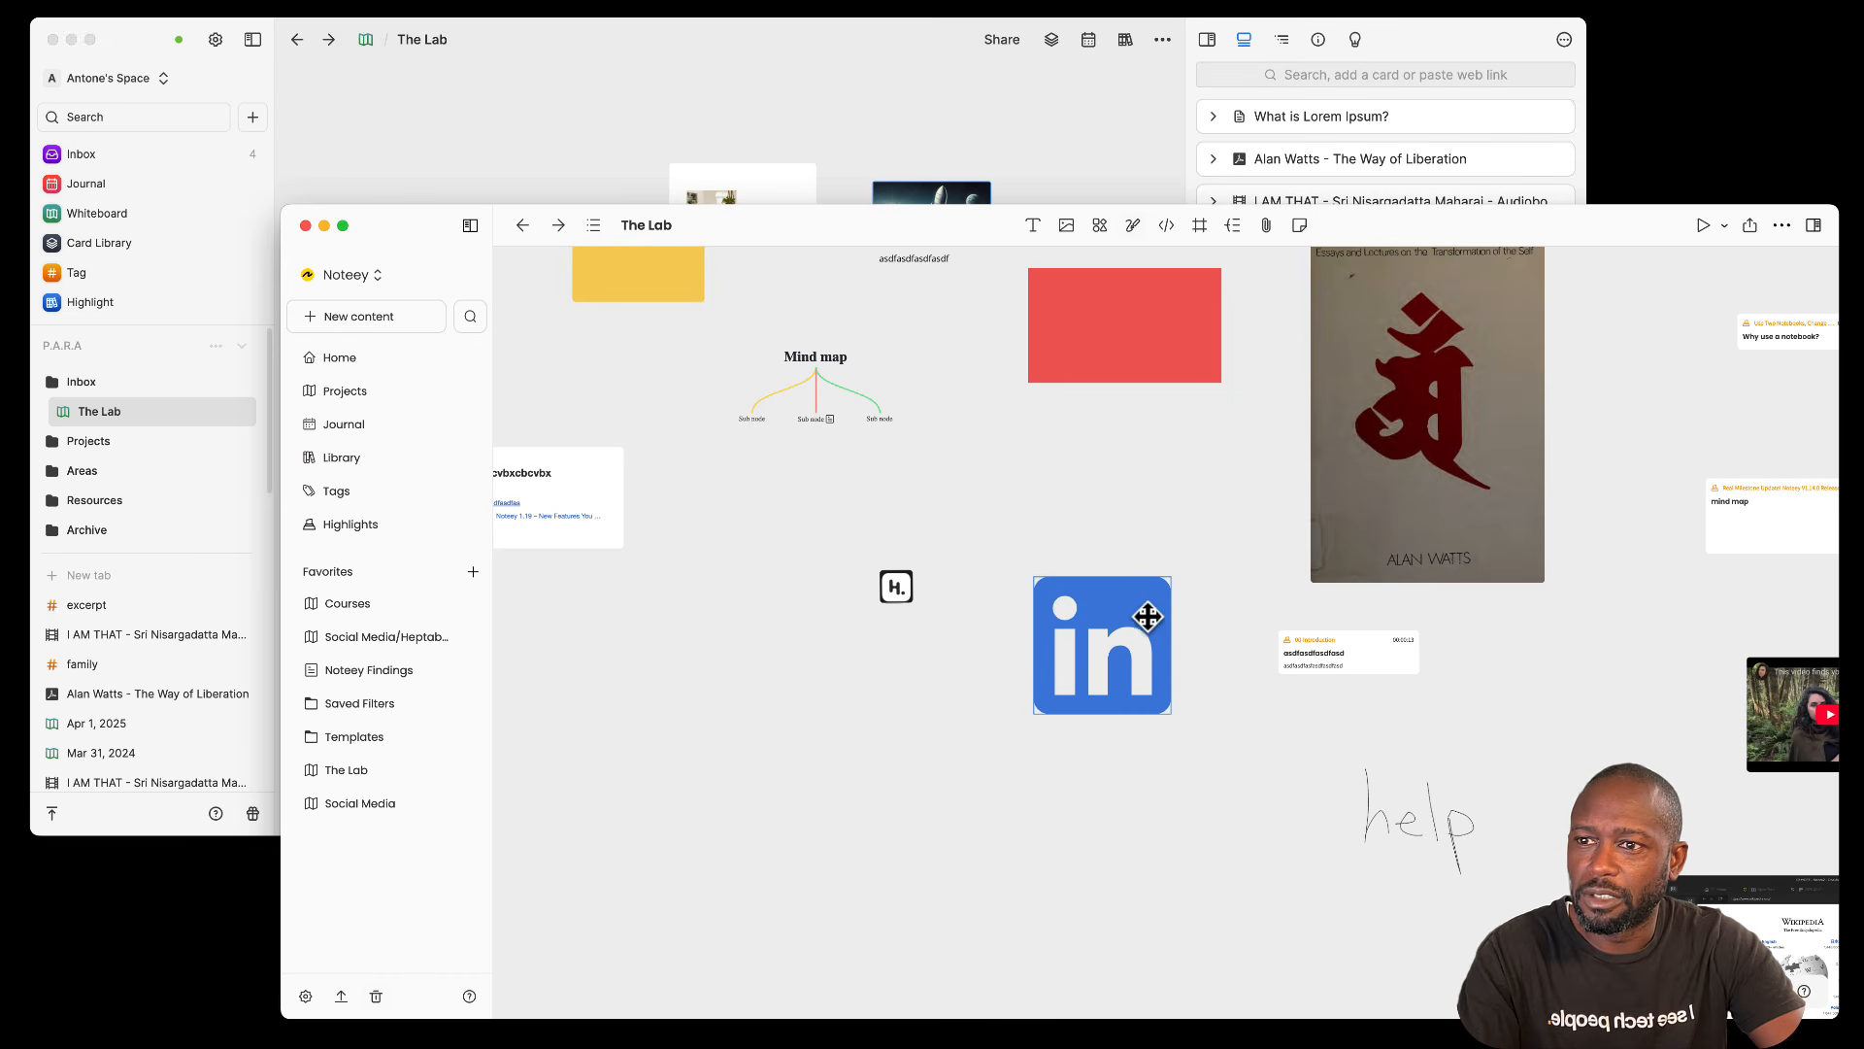
pyautogui.moveTo(1148, 616); pyautogui.dragTo(1129, 695)
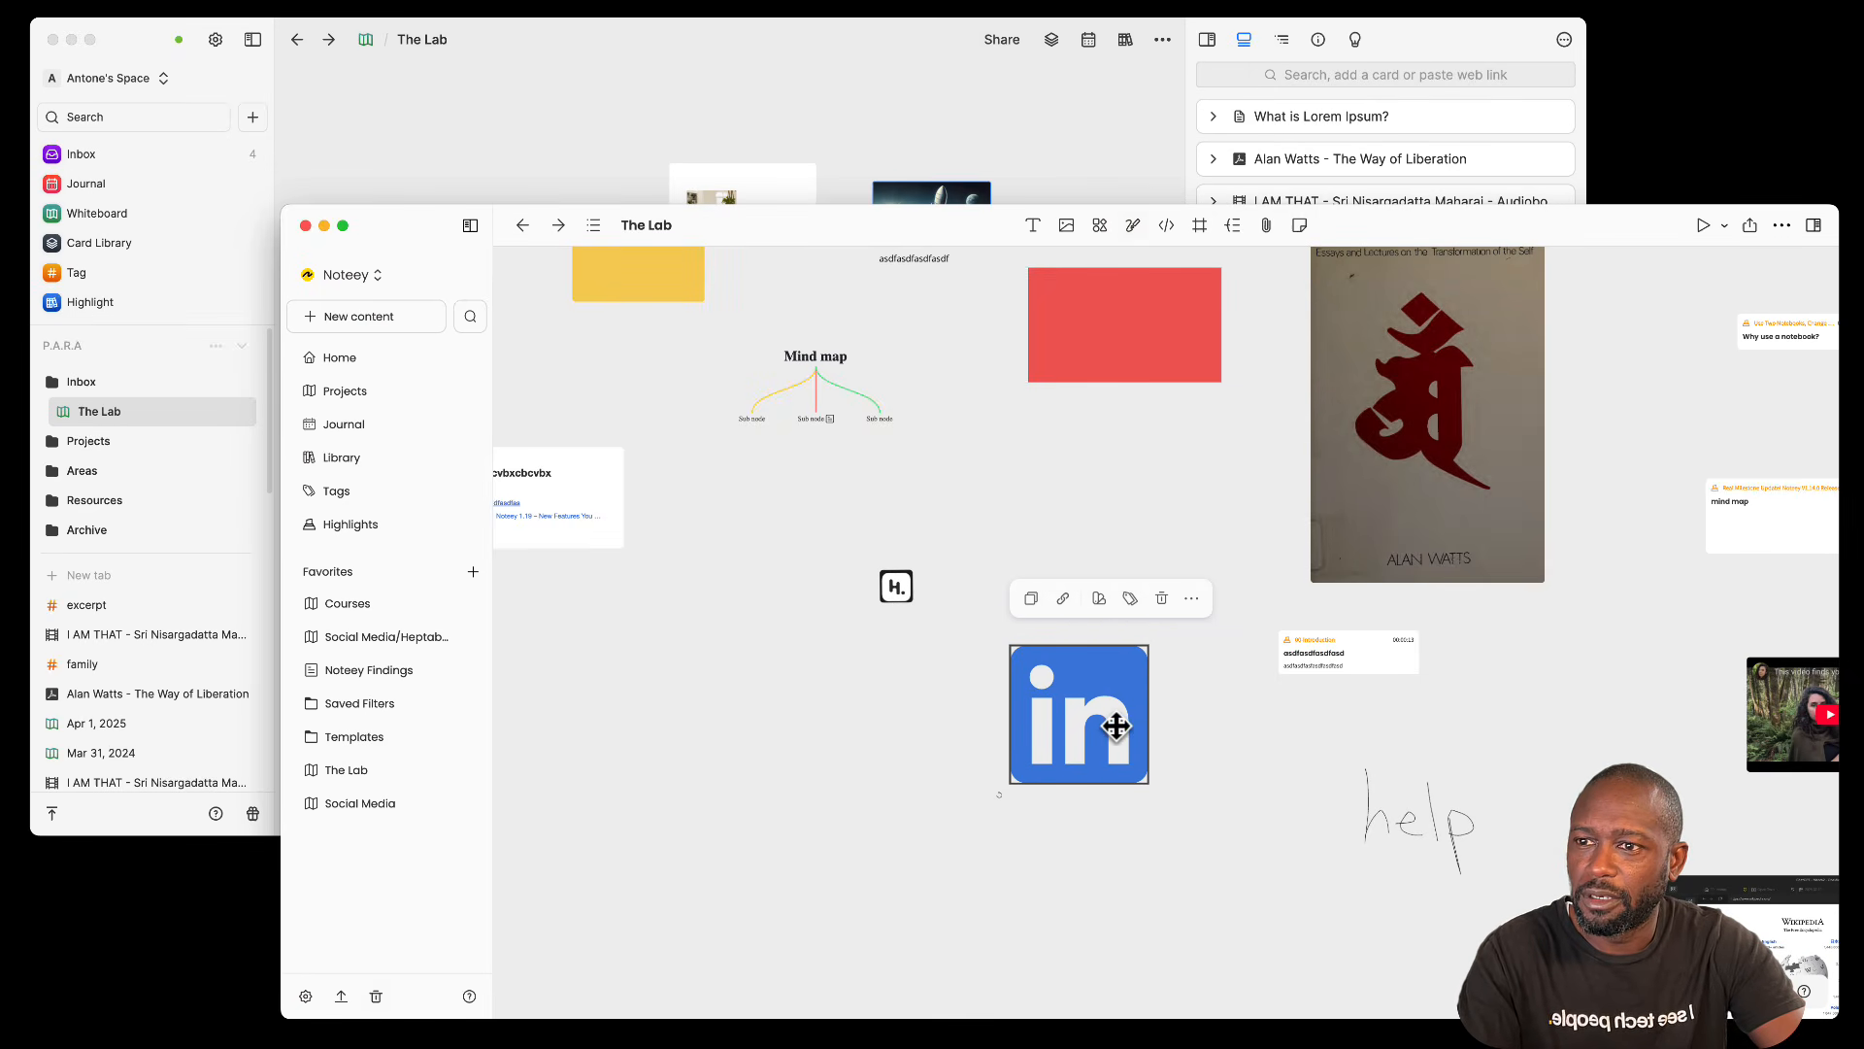
# Step: Examine the LinkedIn icon's additional options, including cropping, replacing, border colour and border style
pyautogui.click(1191, 598)
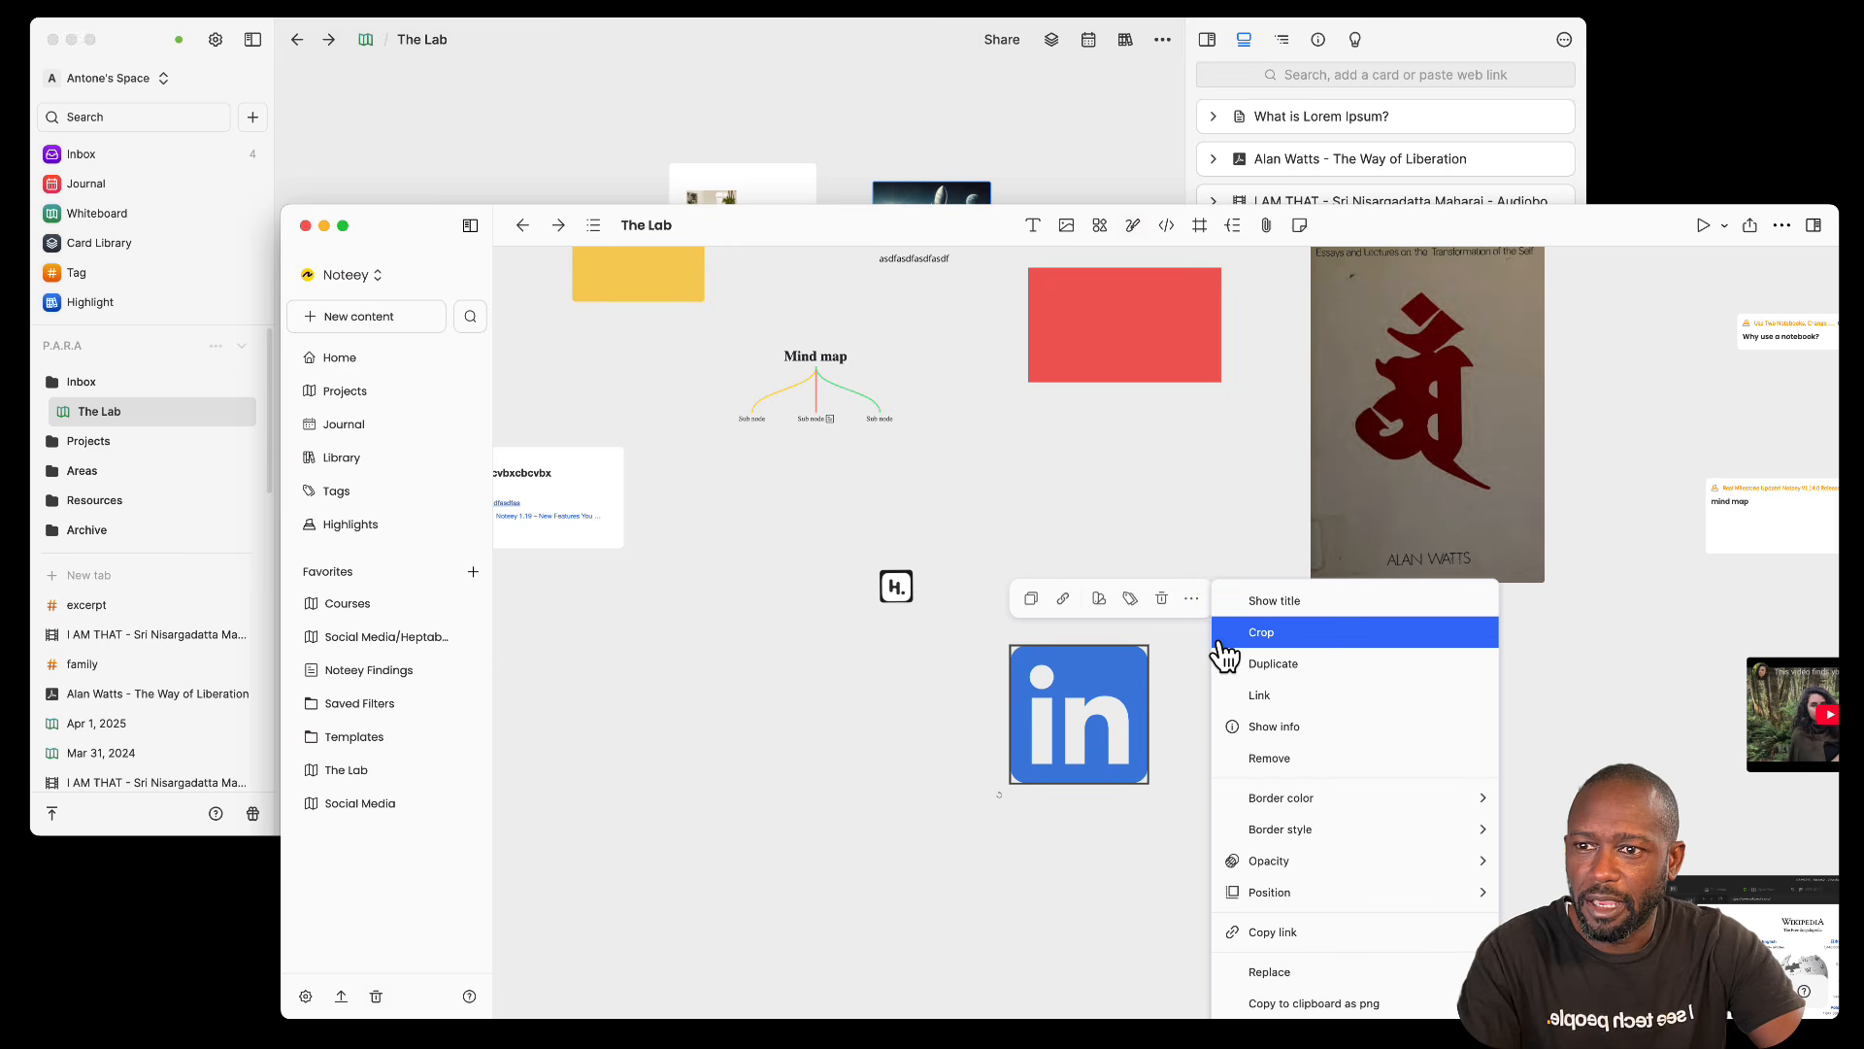
pyautogui.click(1101, 859)
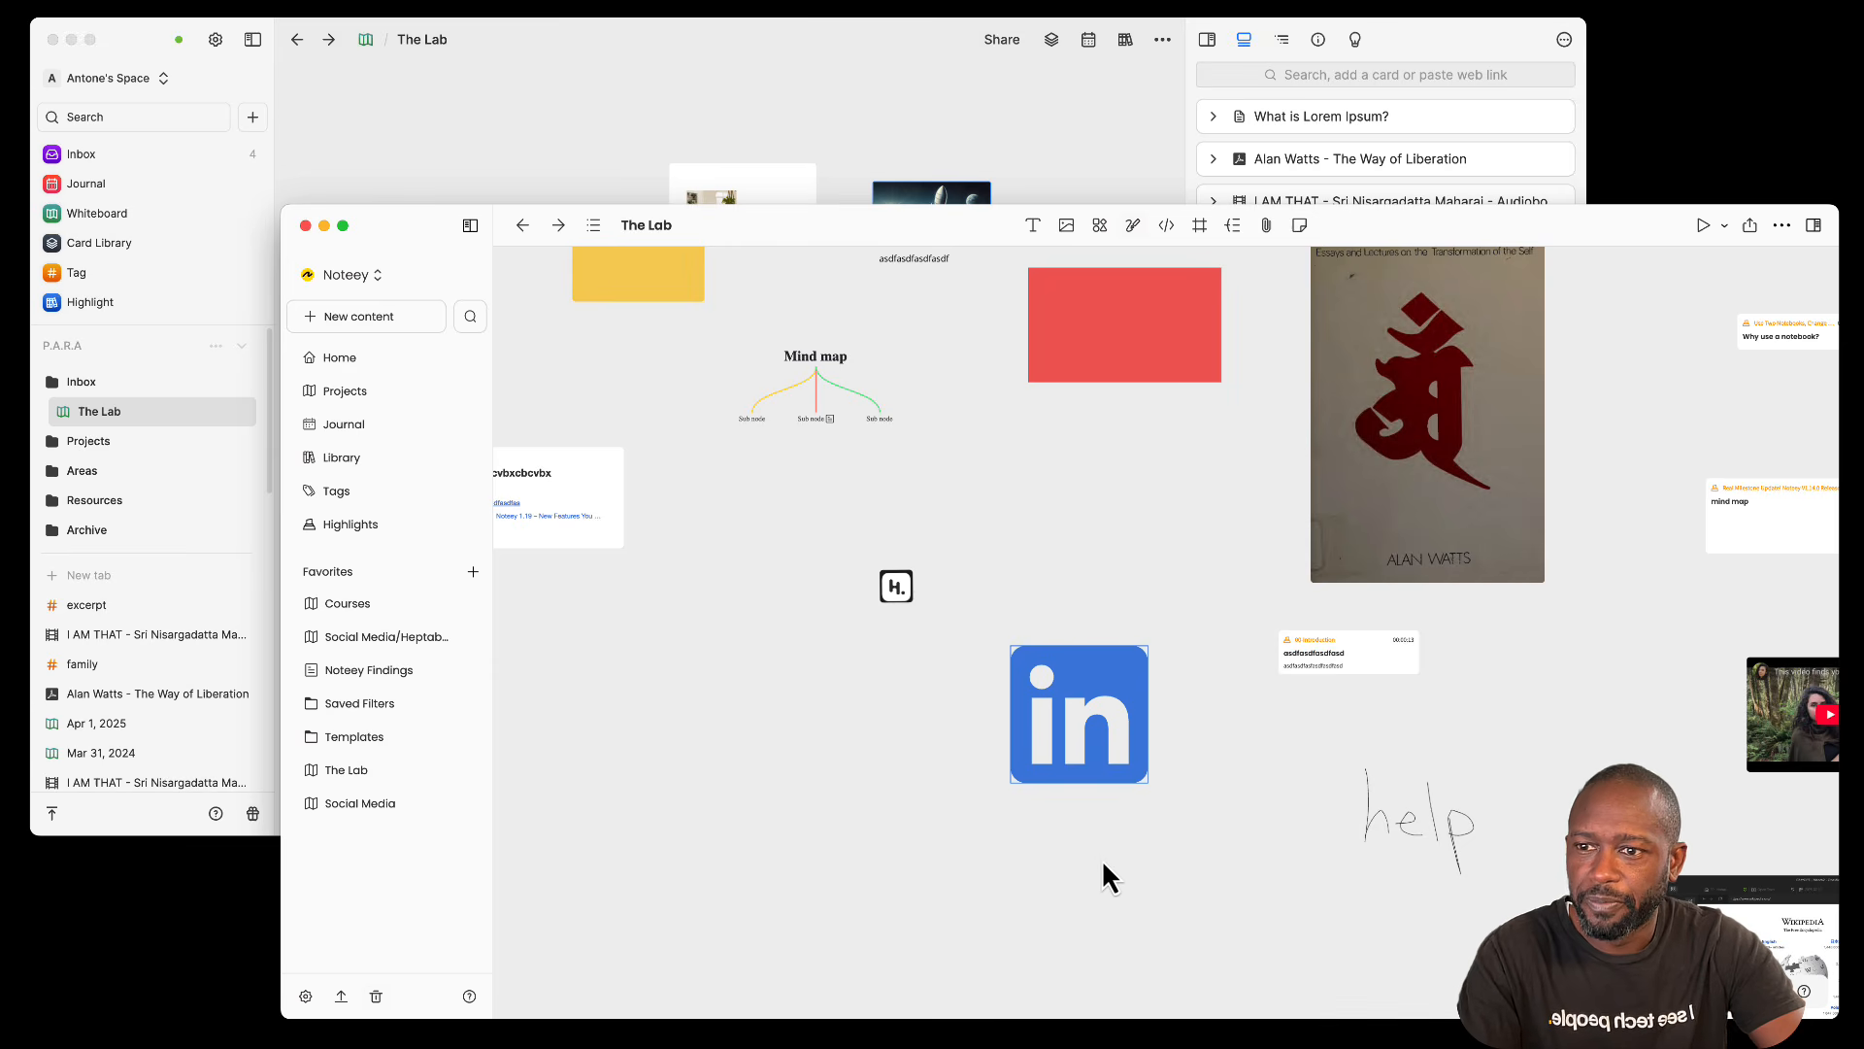
pyautogui.scroll(-2, 1109, 772)
pyautogui.click(1119, 652)
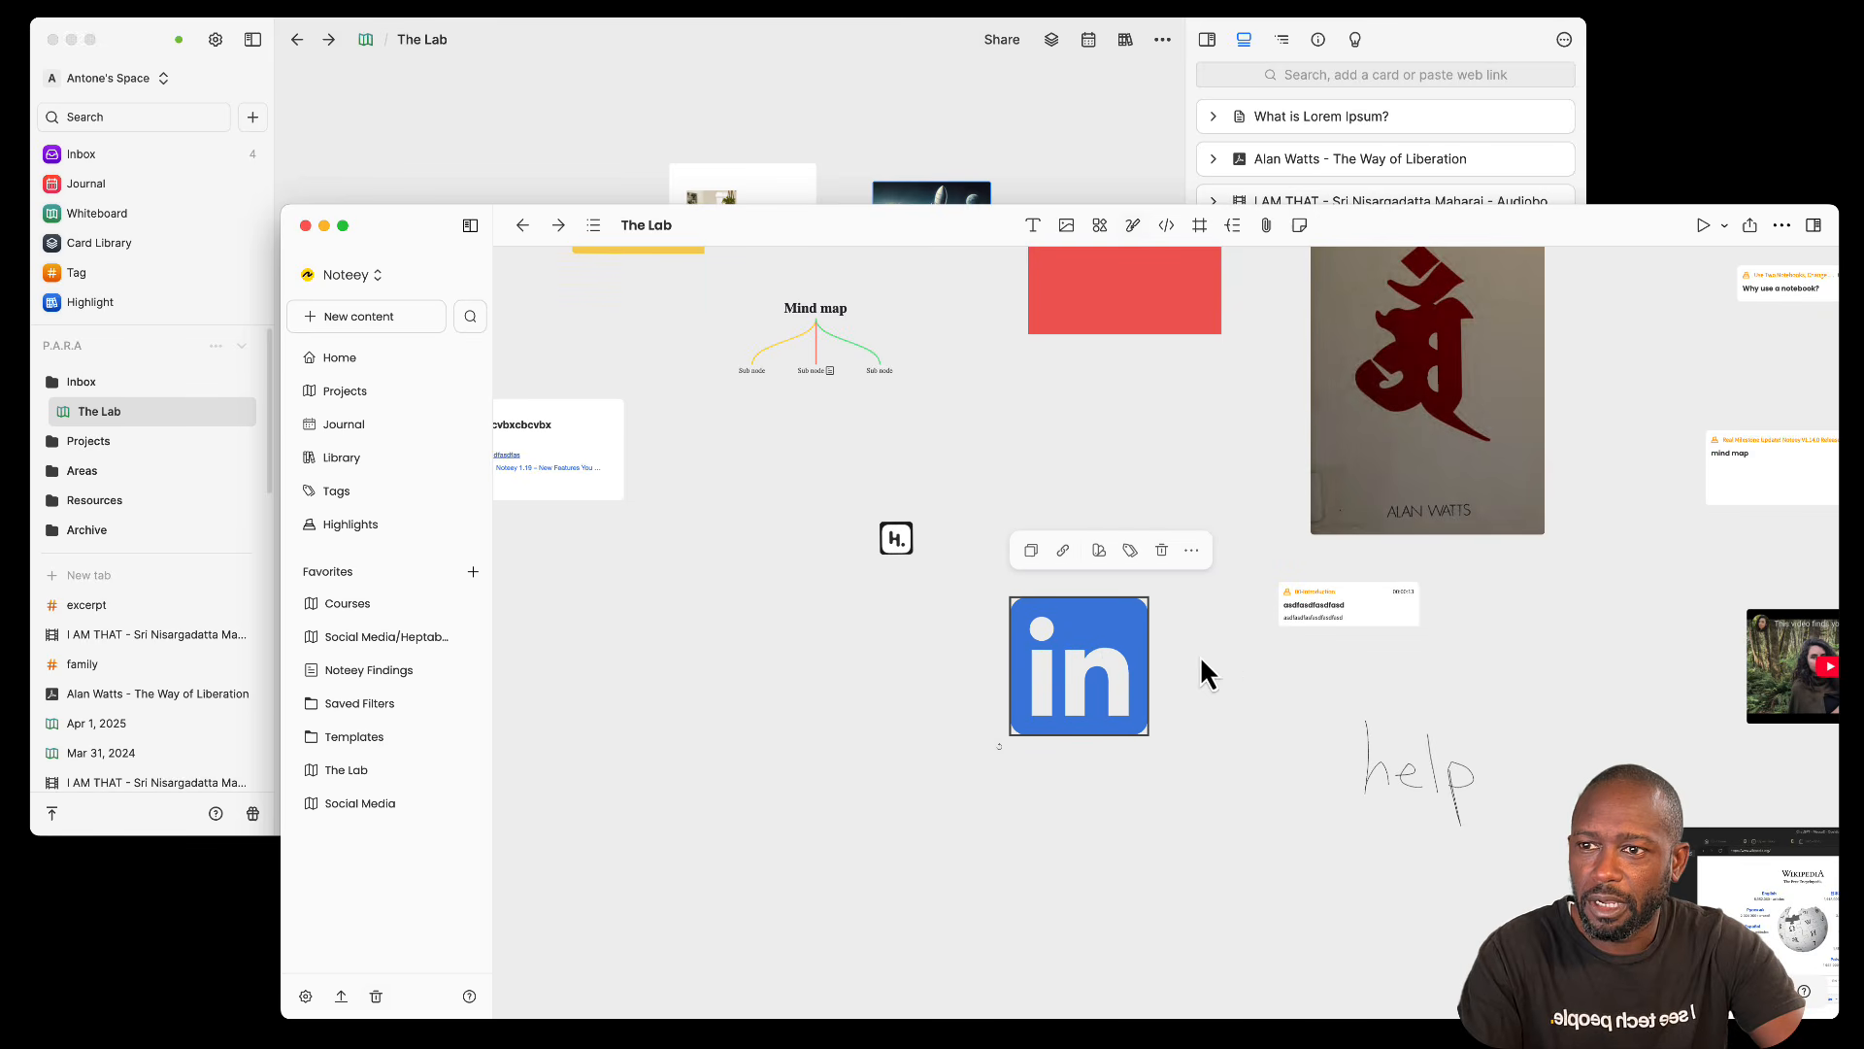
pyautogui.click(1192, 552)
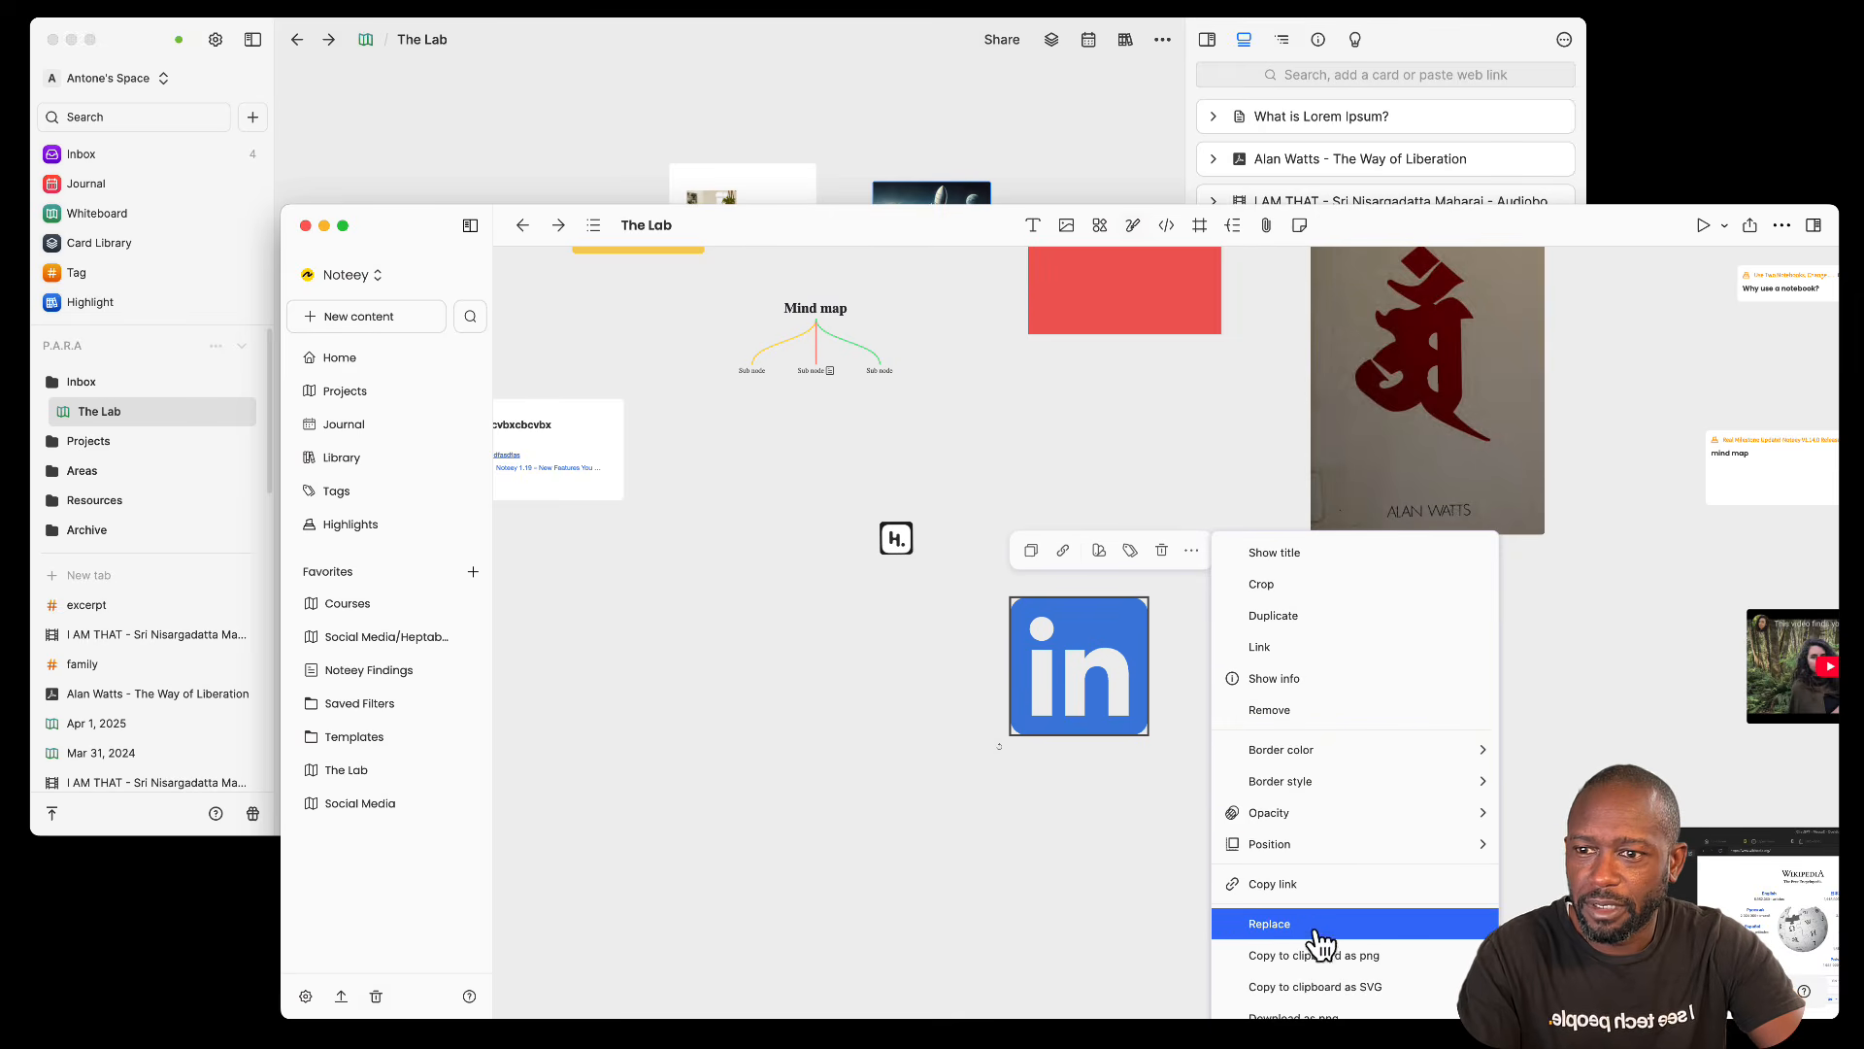
pyautogui.scroll(-5, 1147, 815)
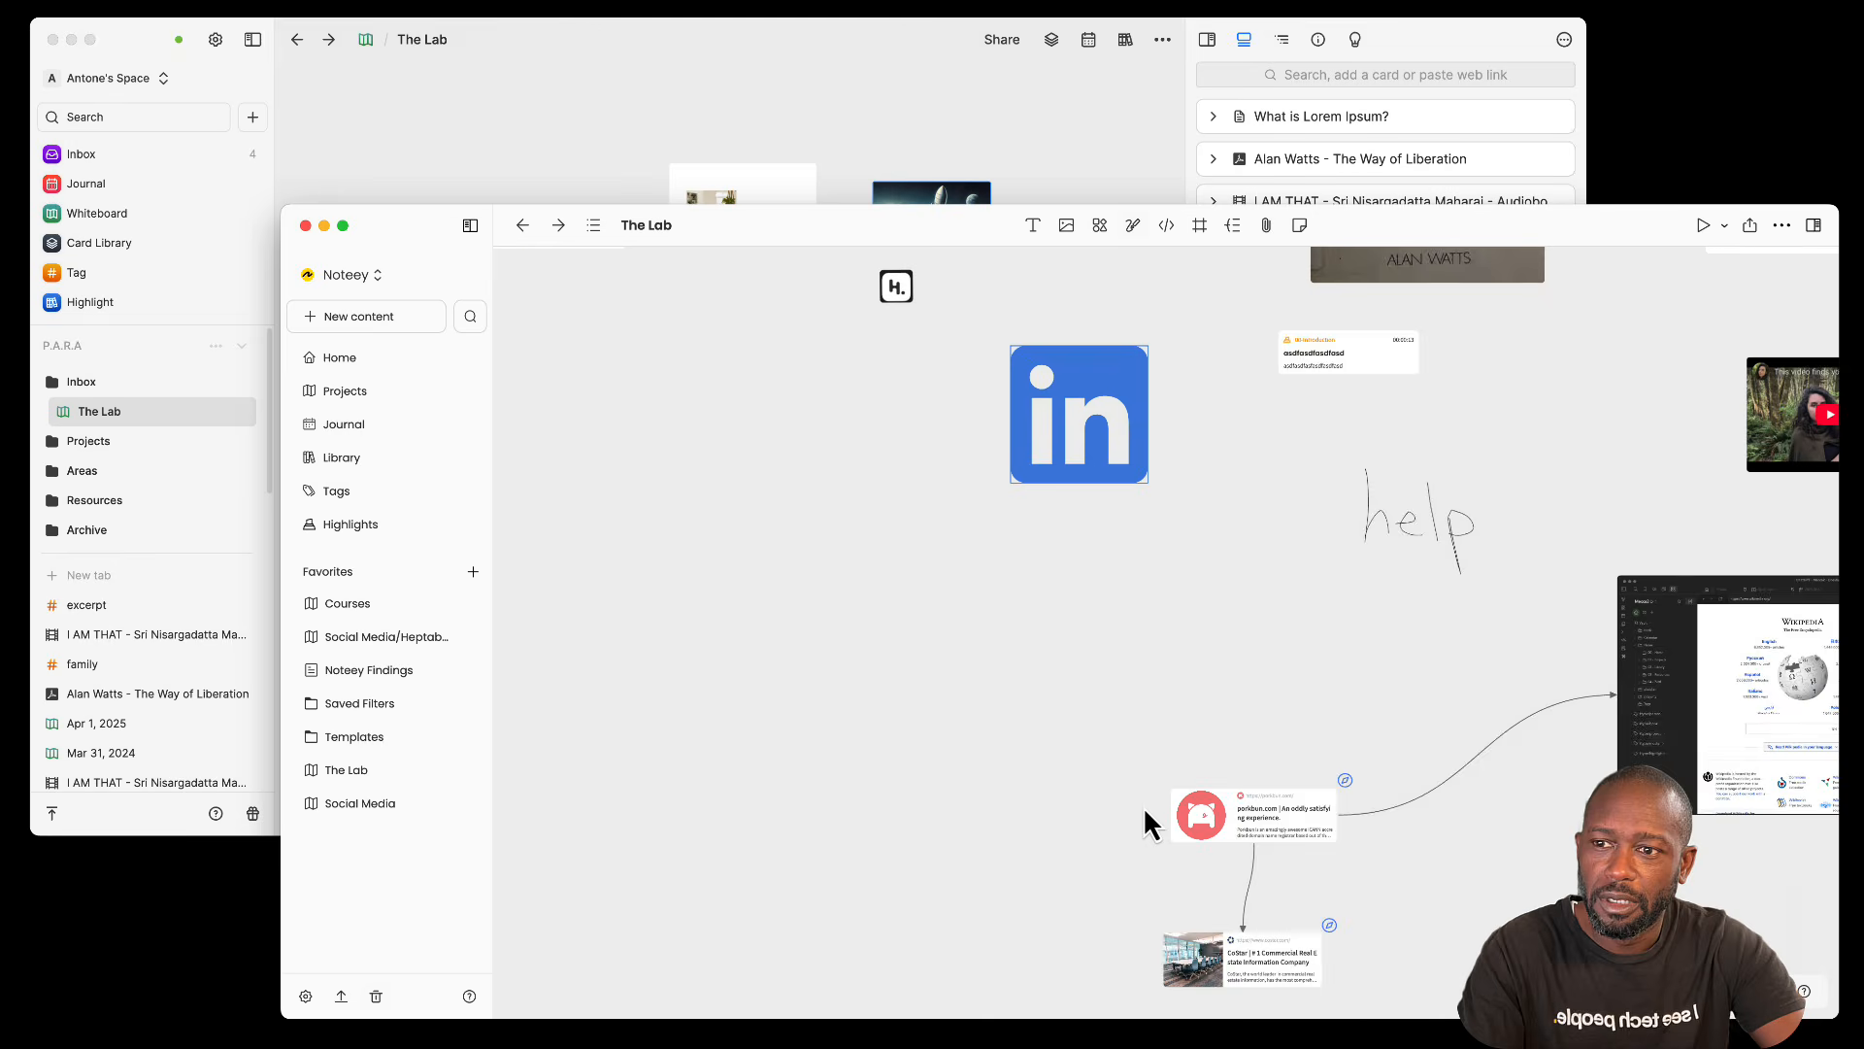
pyautogui.click(1116, 448)
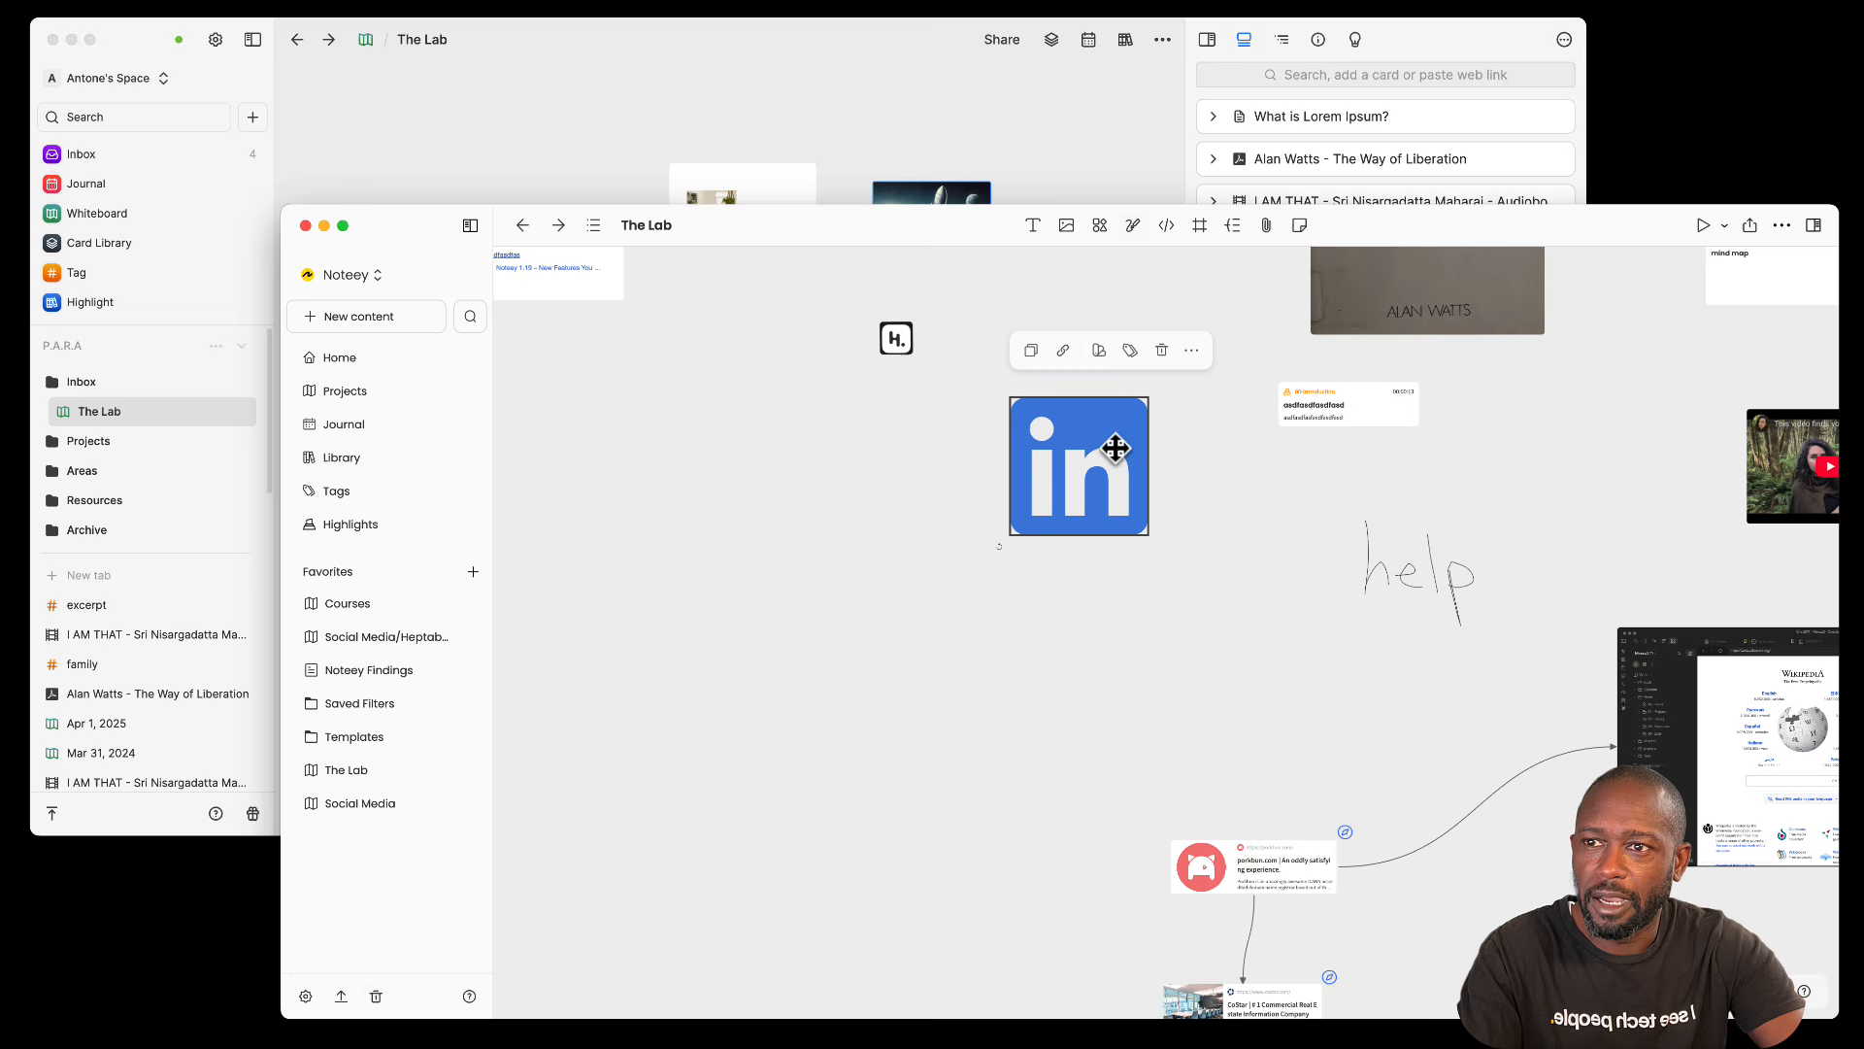
pyautogui.click(1191, 351)
pyautogui.moveTo(1323, 556)
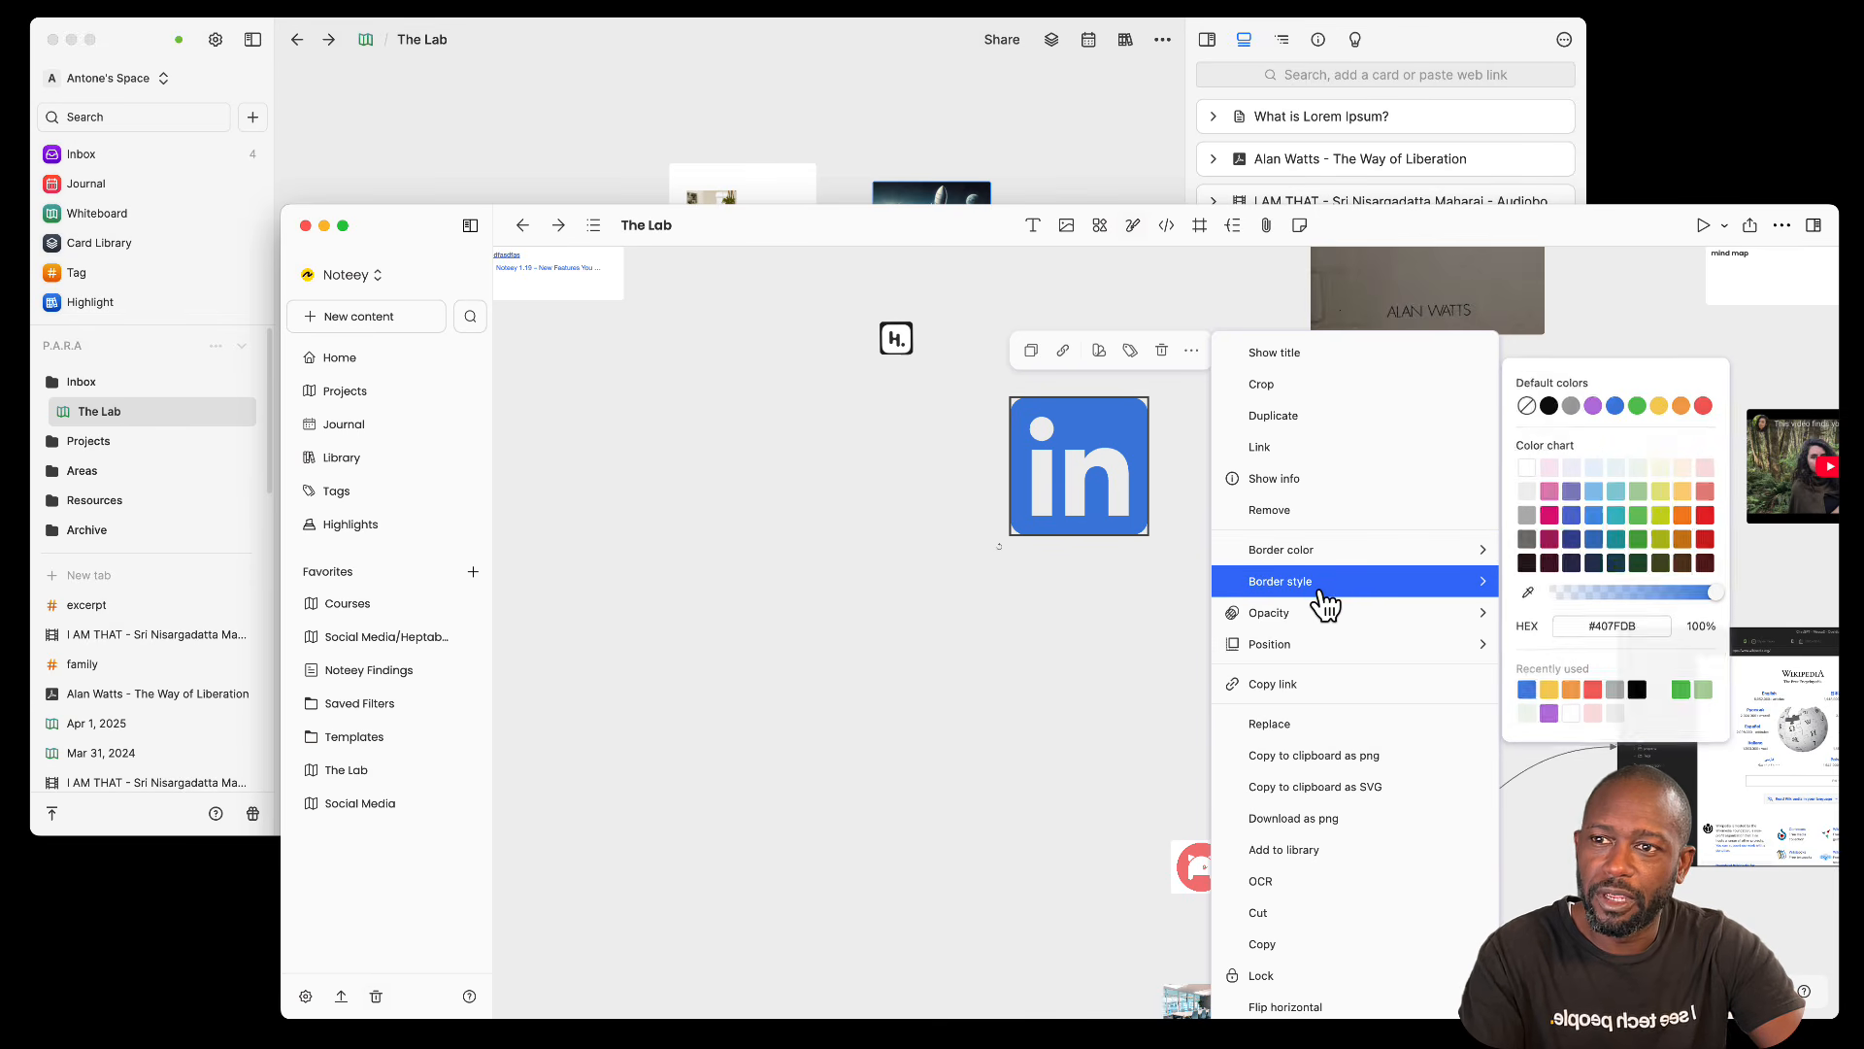
pyautogui.moveTo(1325, 603)
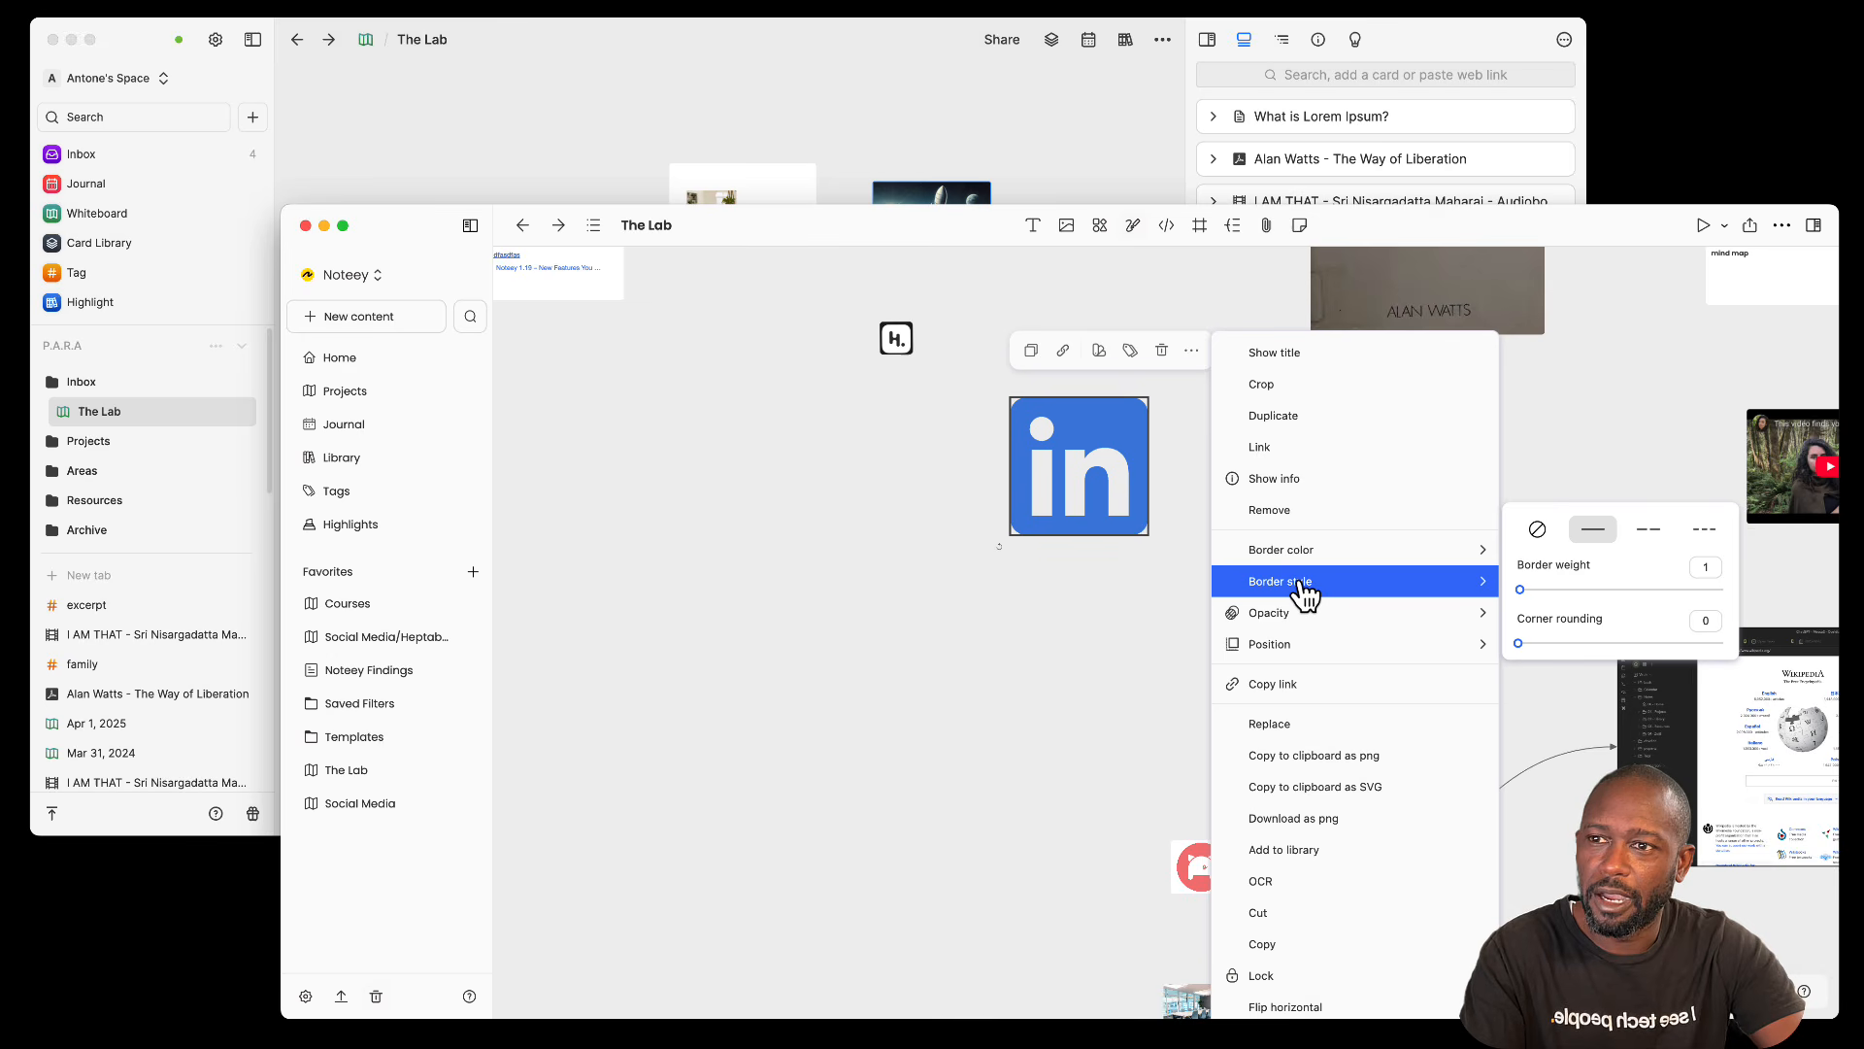
pyautogui.click(1070, 233)
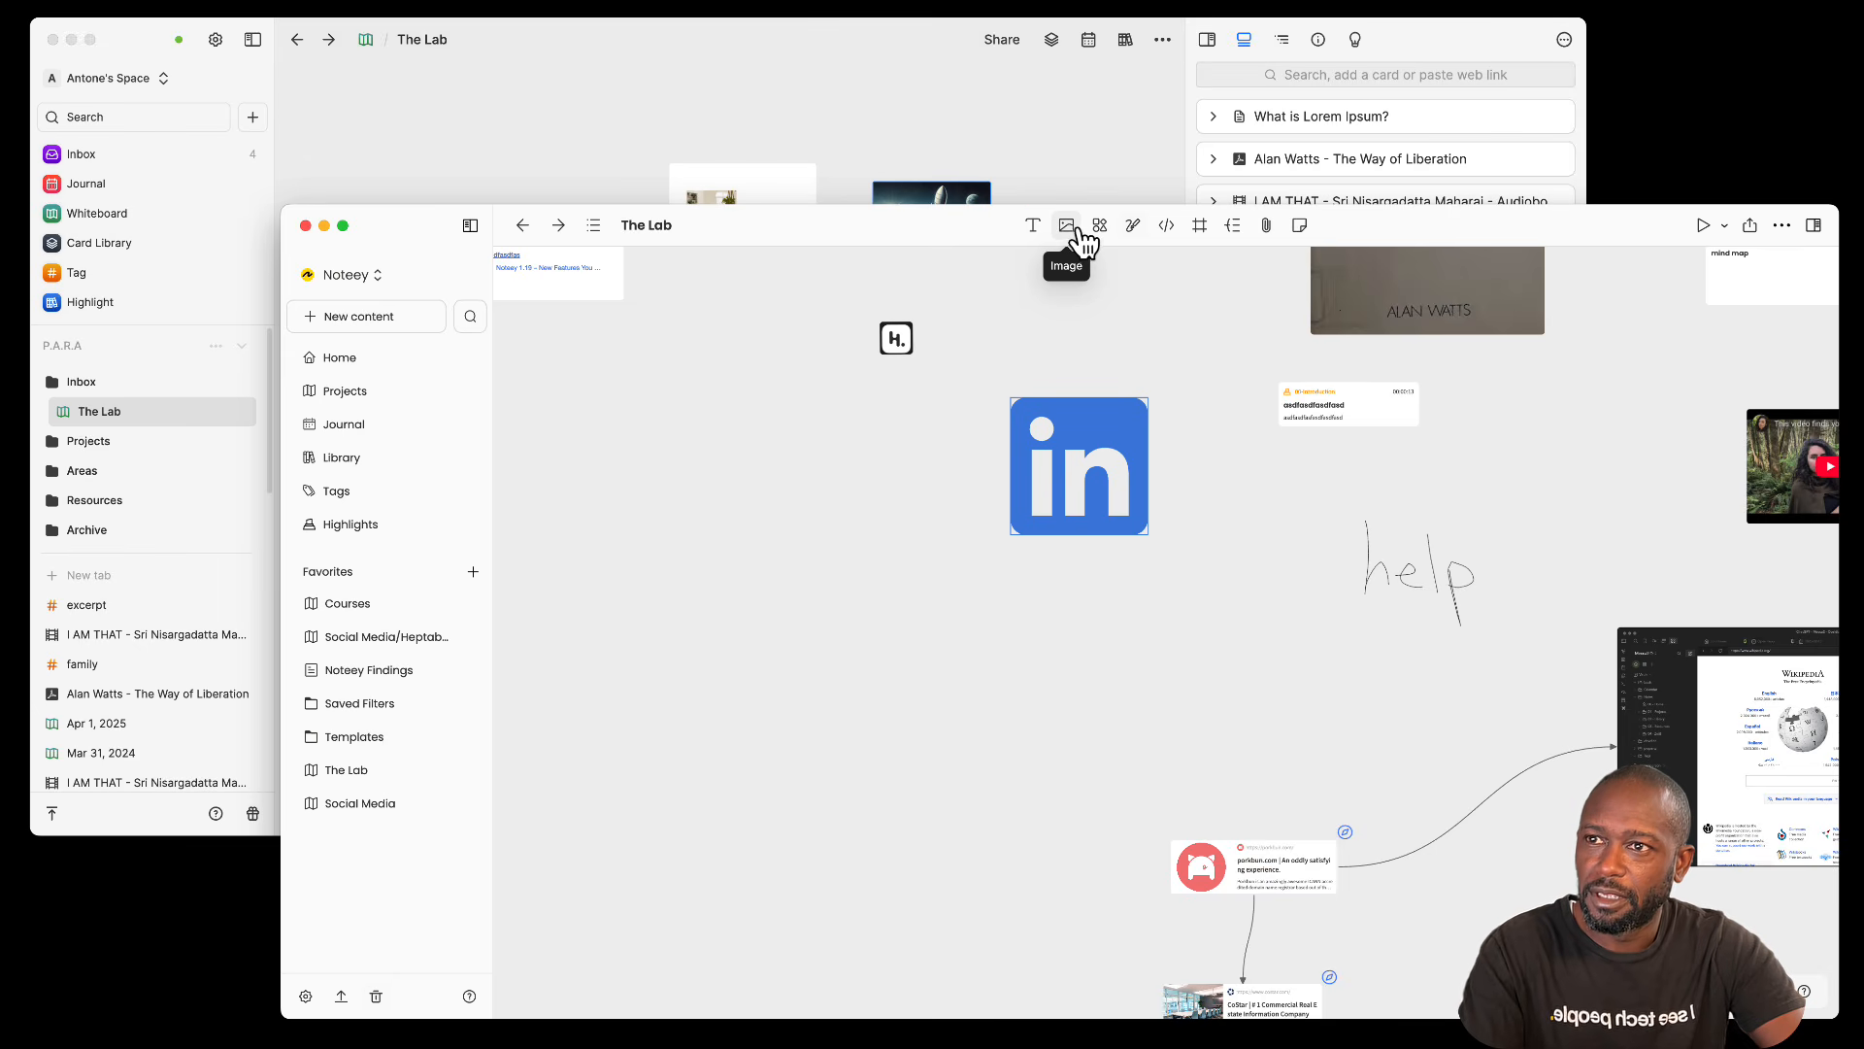
# Step: Draw a freehand black pen circle below the H logo and a yellow highlighter line just above the circle
pyautogui.click(1136, 231)
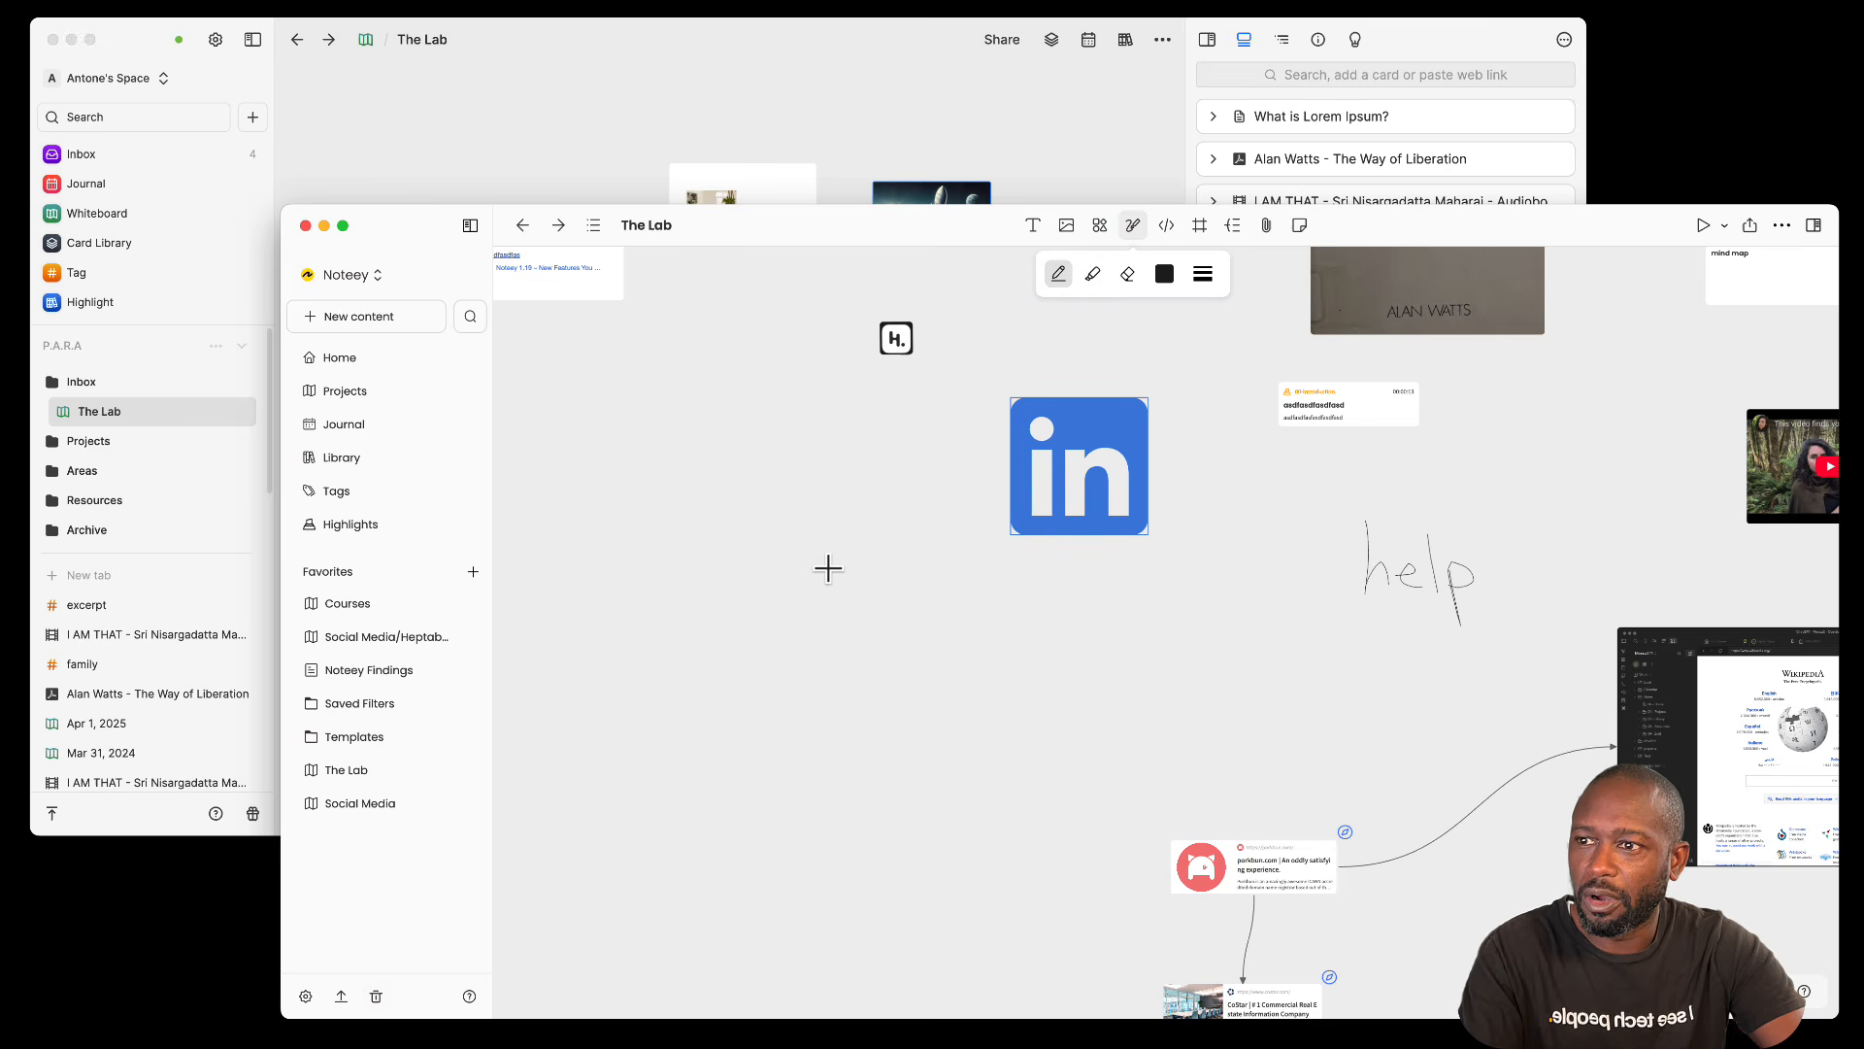
pyautogui.moveTo(828, 566); pyautogui.dragTo(811, 576)
pyautogui.click(1132, 233)
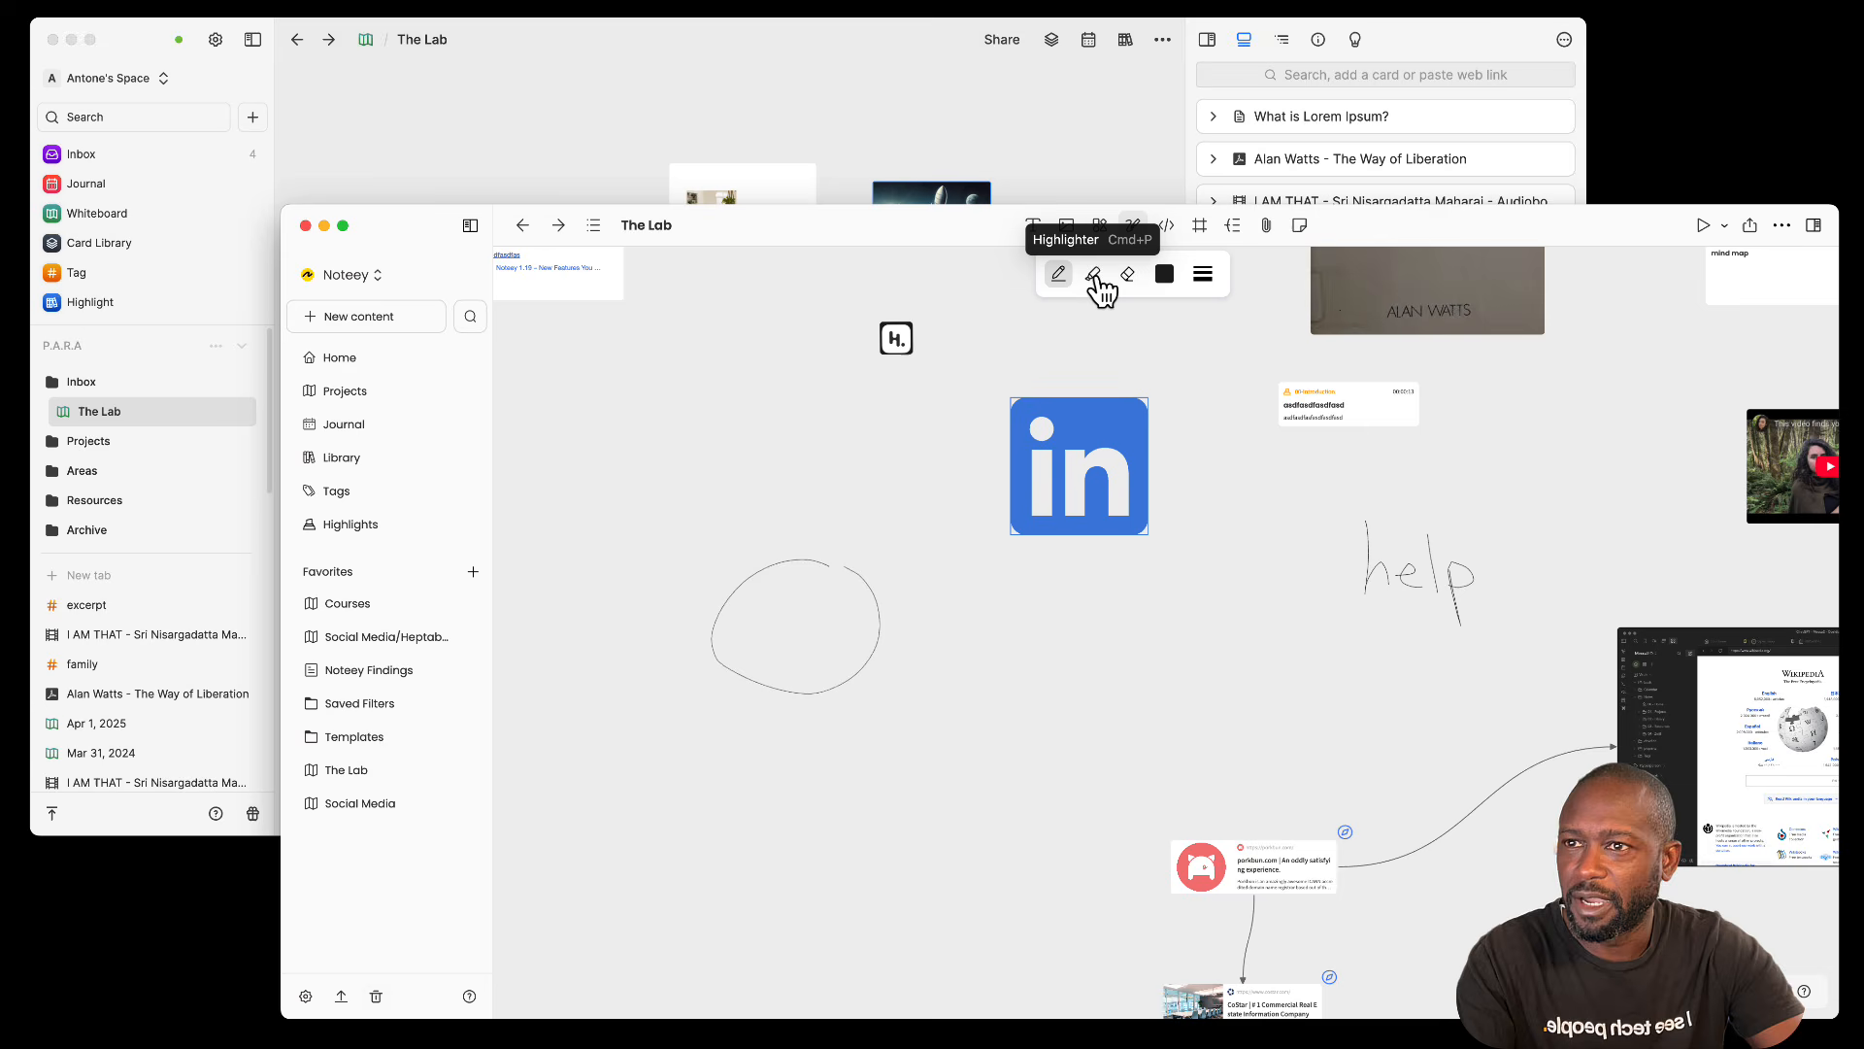
pyautogui.click(1096, 278)
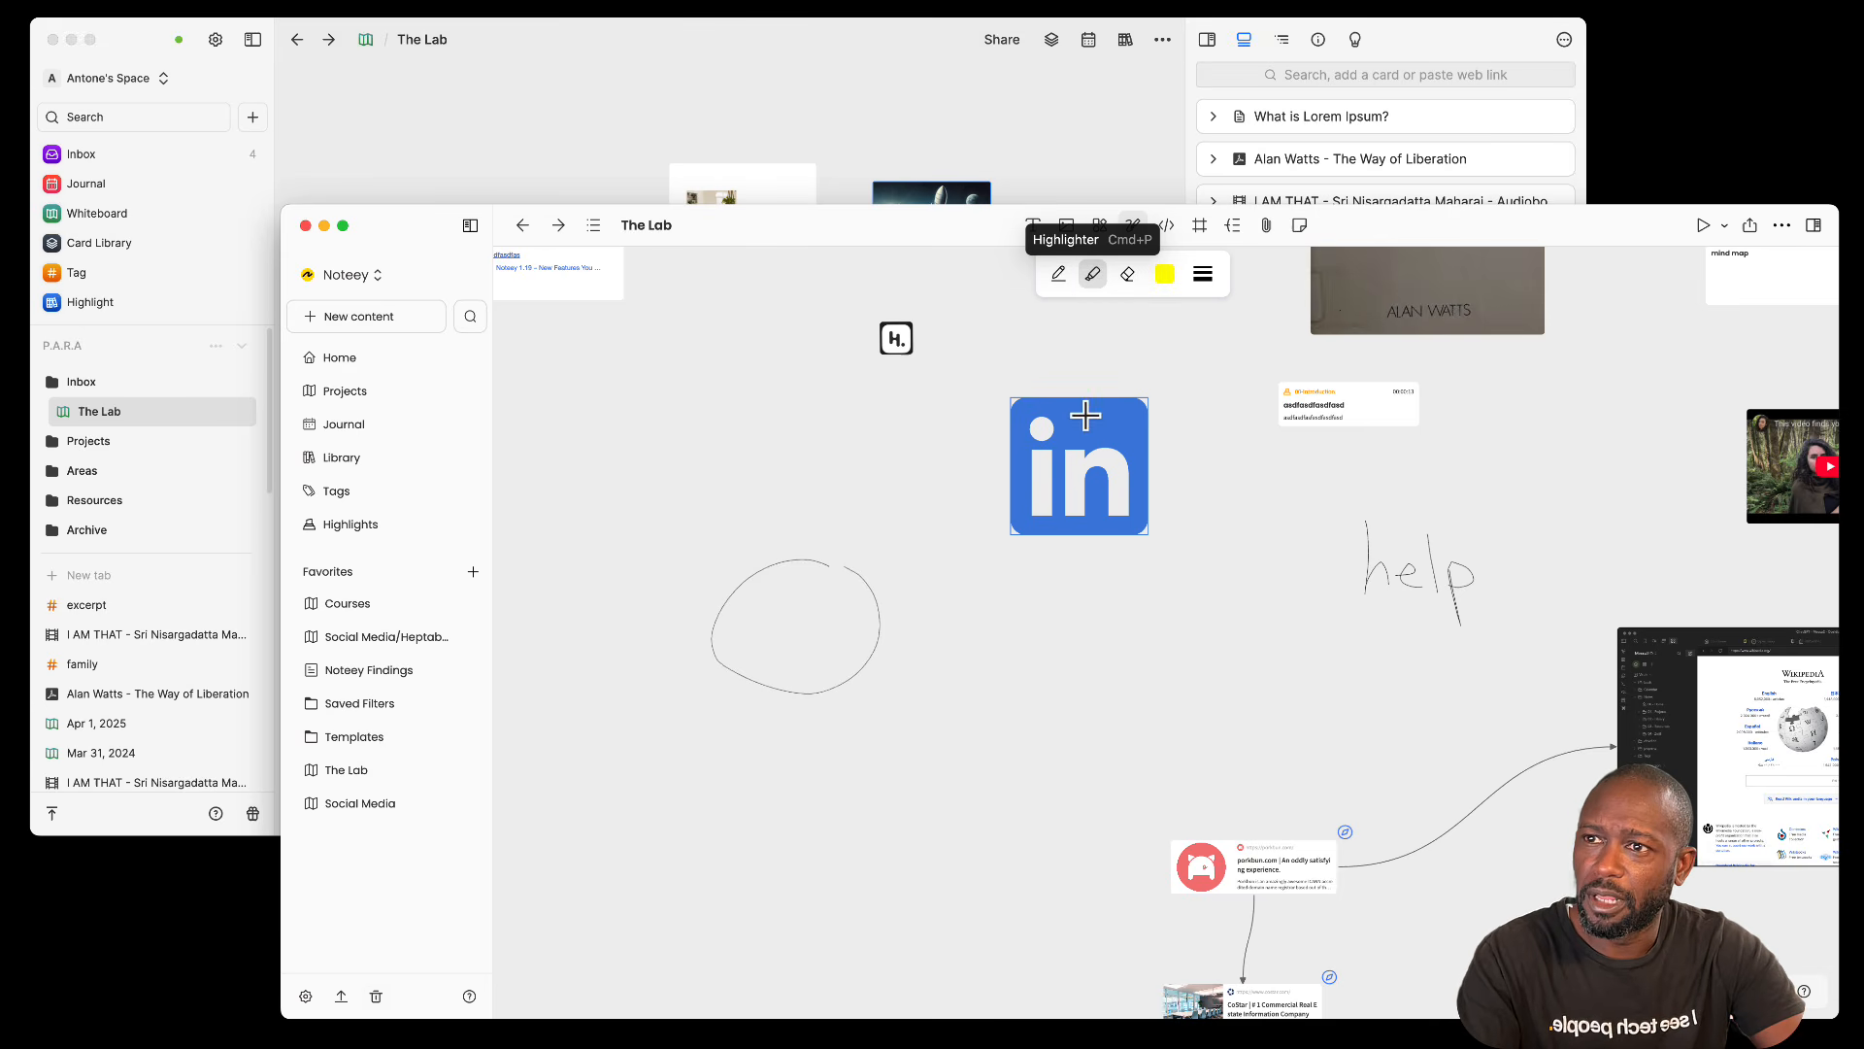
pyautogui.moveTo(692, 508); pyautogui.dragTo(894, 522)
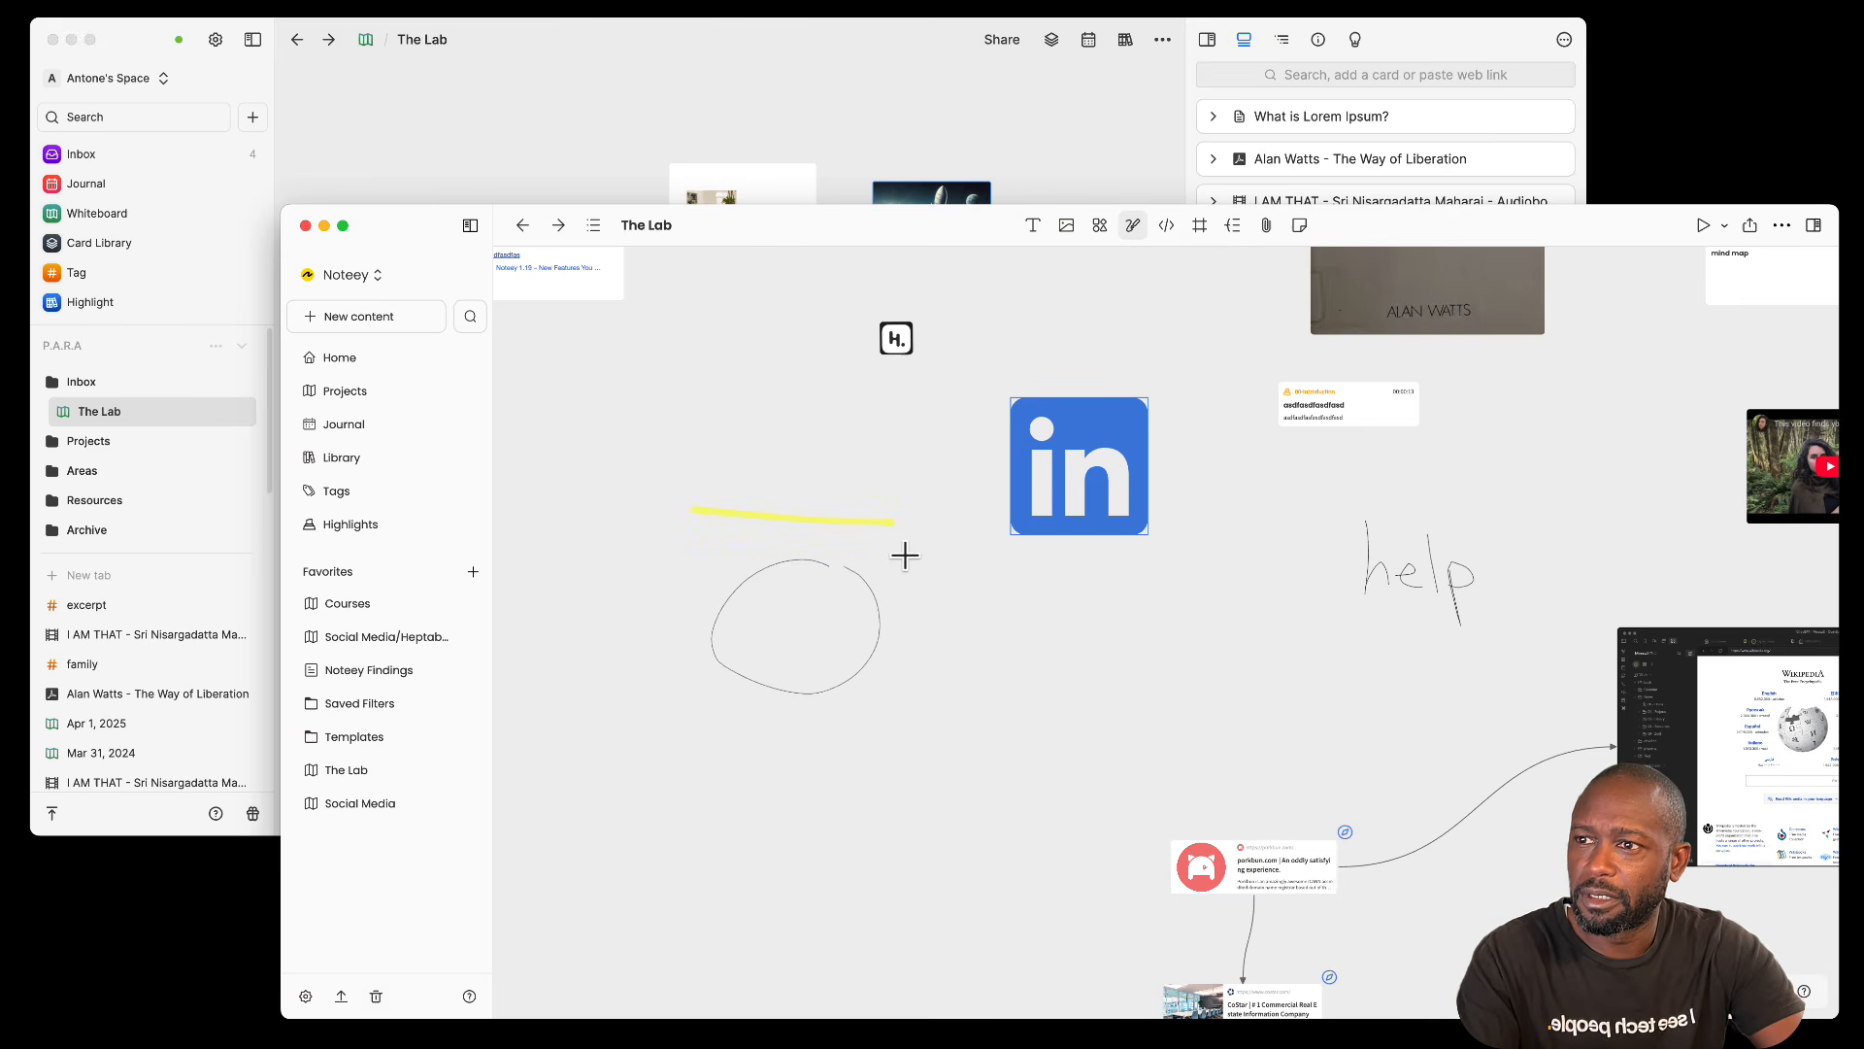
# Step: Erase the freehand circle and the yellow highlighter line with the eraser
pyautogui.click(1132, 227)
pyautogui.click(1127, 275)
pyautogui.moveTo(818, 511)
pyautogui.mouseDown()
pyautogui.moveTo(915, 593)
pyautogui.moveTo(959, 763)
pyautogui.mouseUp()
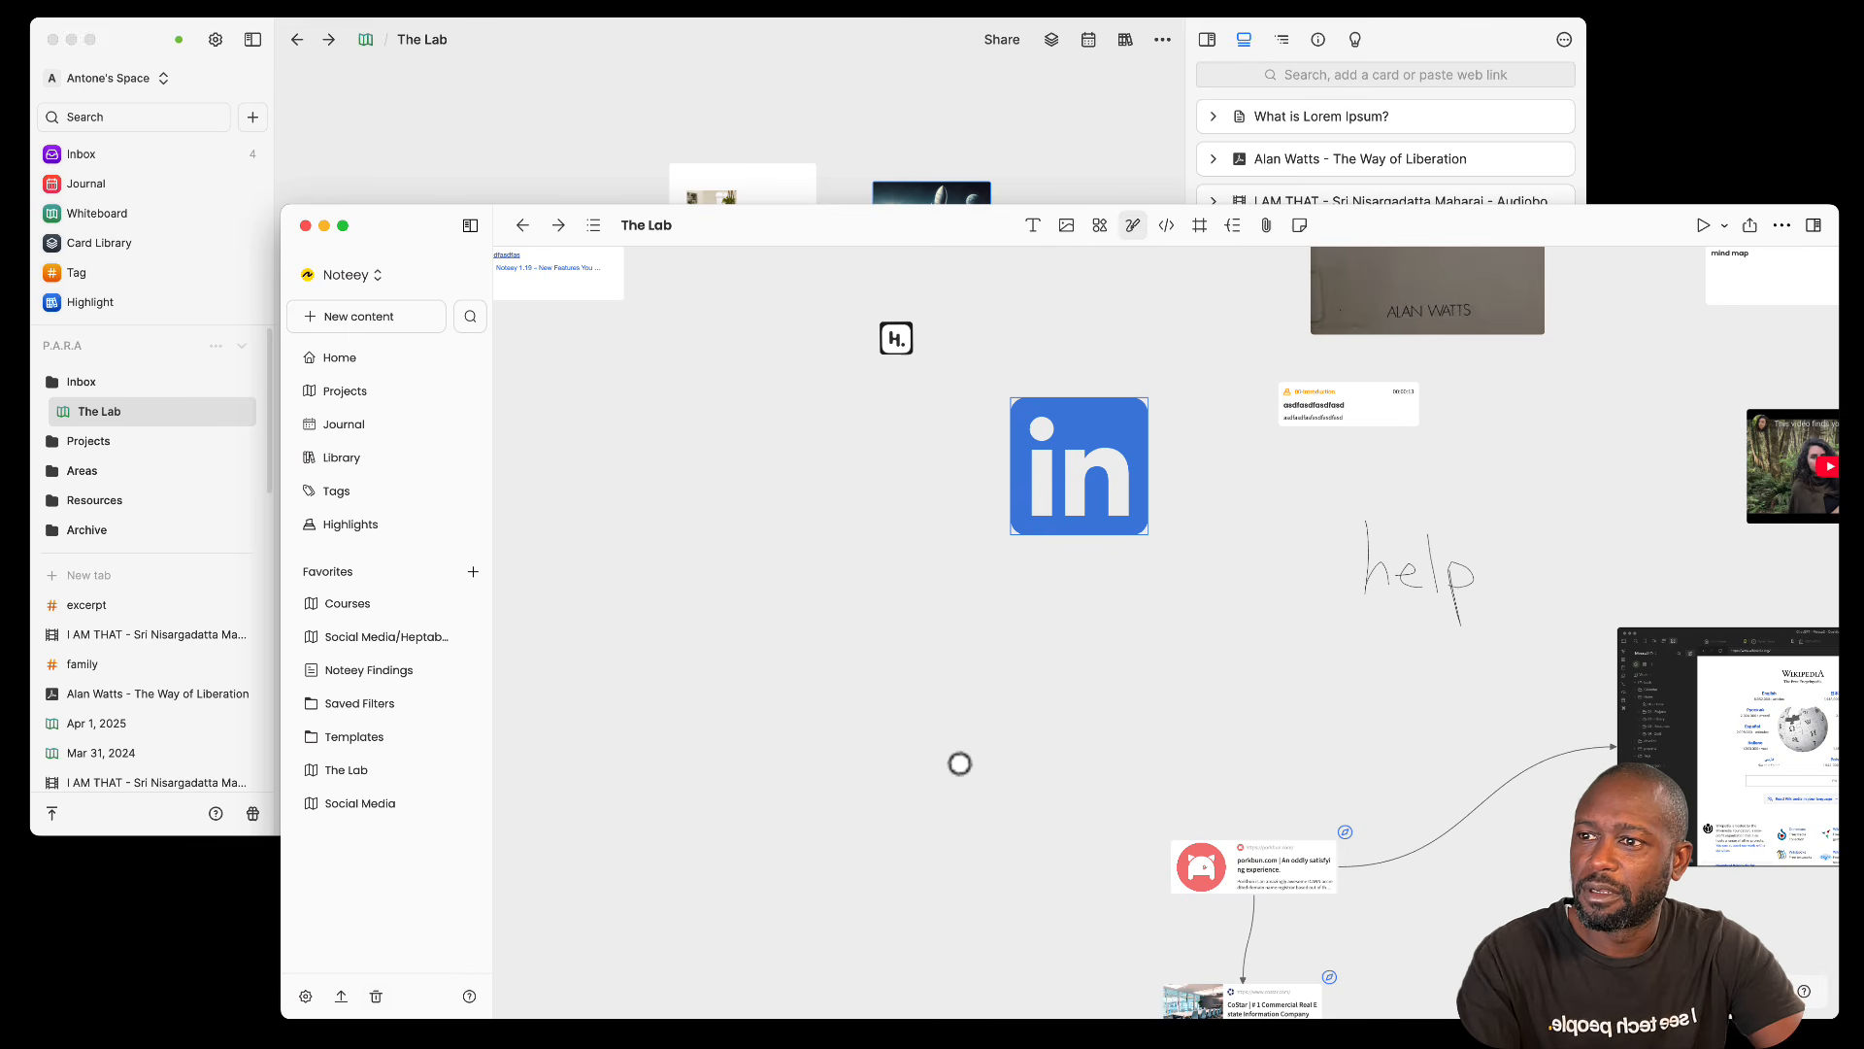
# Step: Review the pen drawing options and the icon library among the whiteboard's element tools
pyautogui.click(1132, 225)
pyautogui.click(1058, 273)
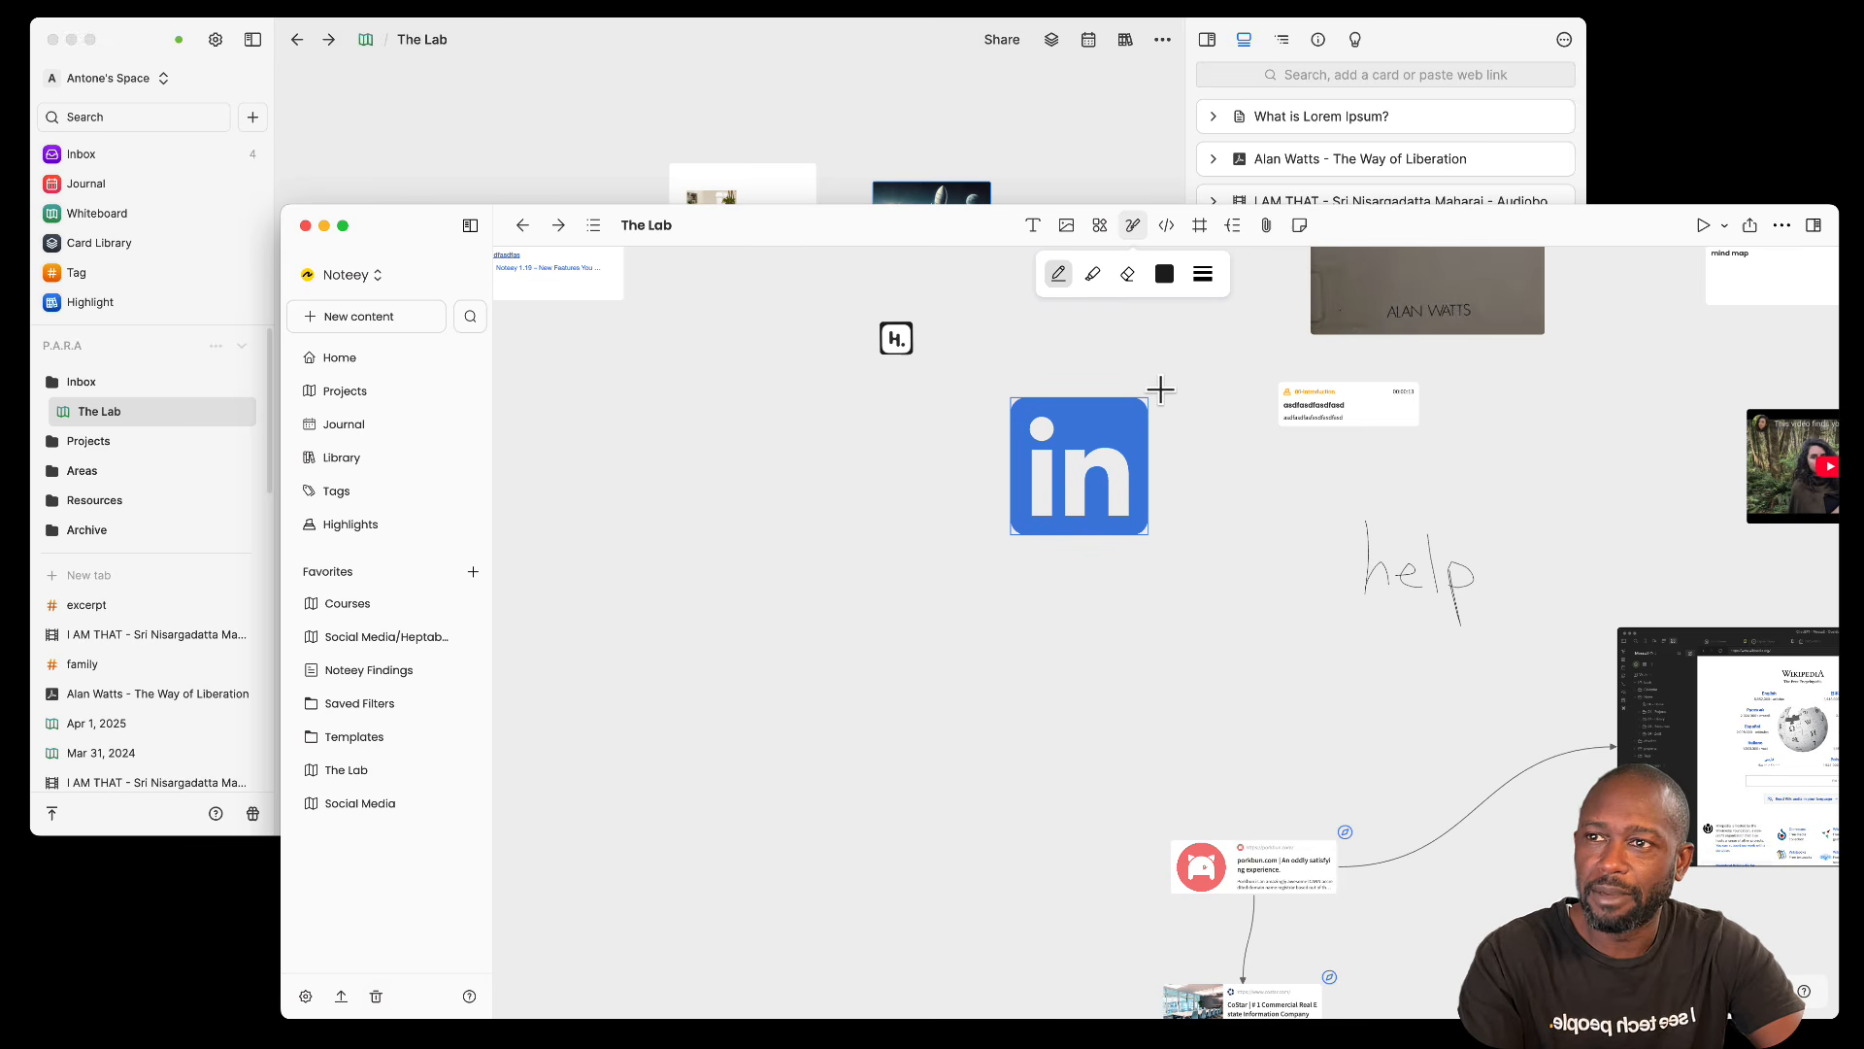
pyautogui.click(1099, 225)
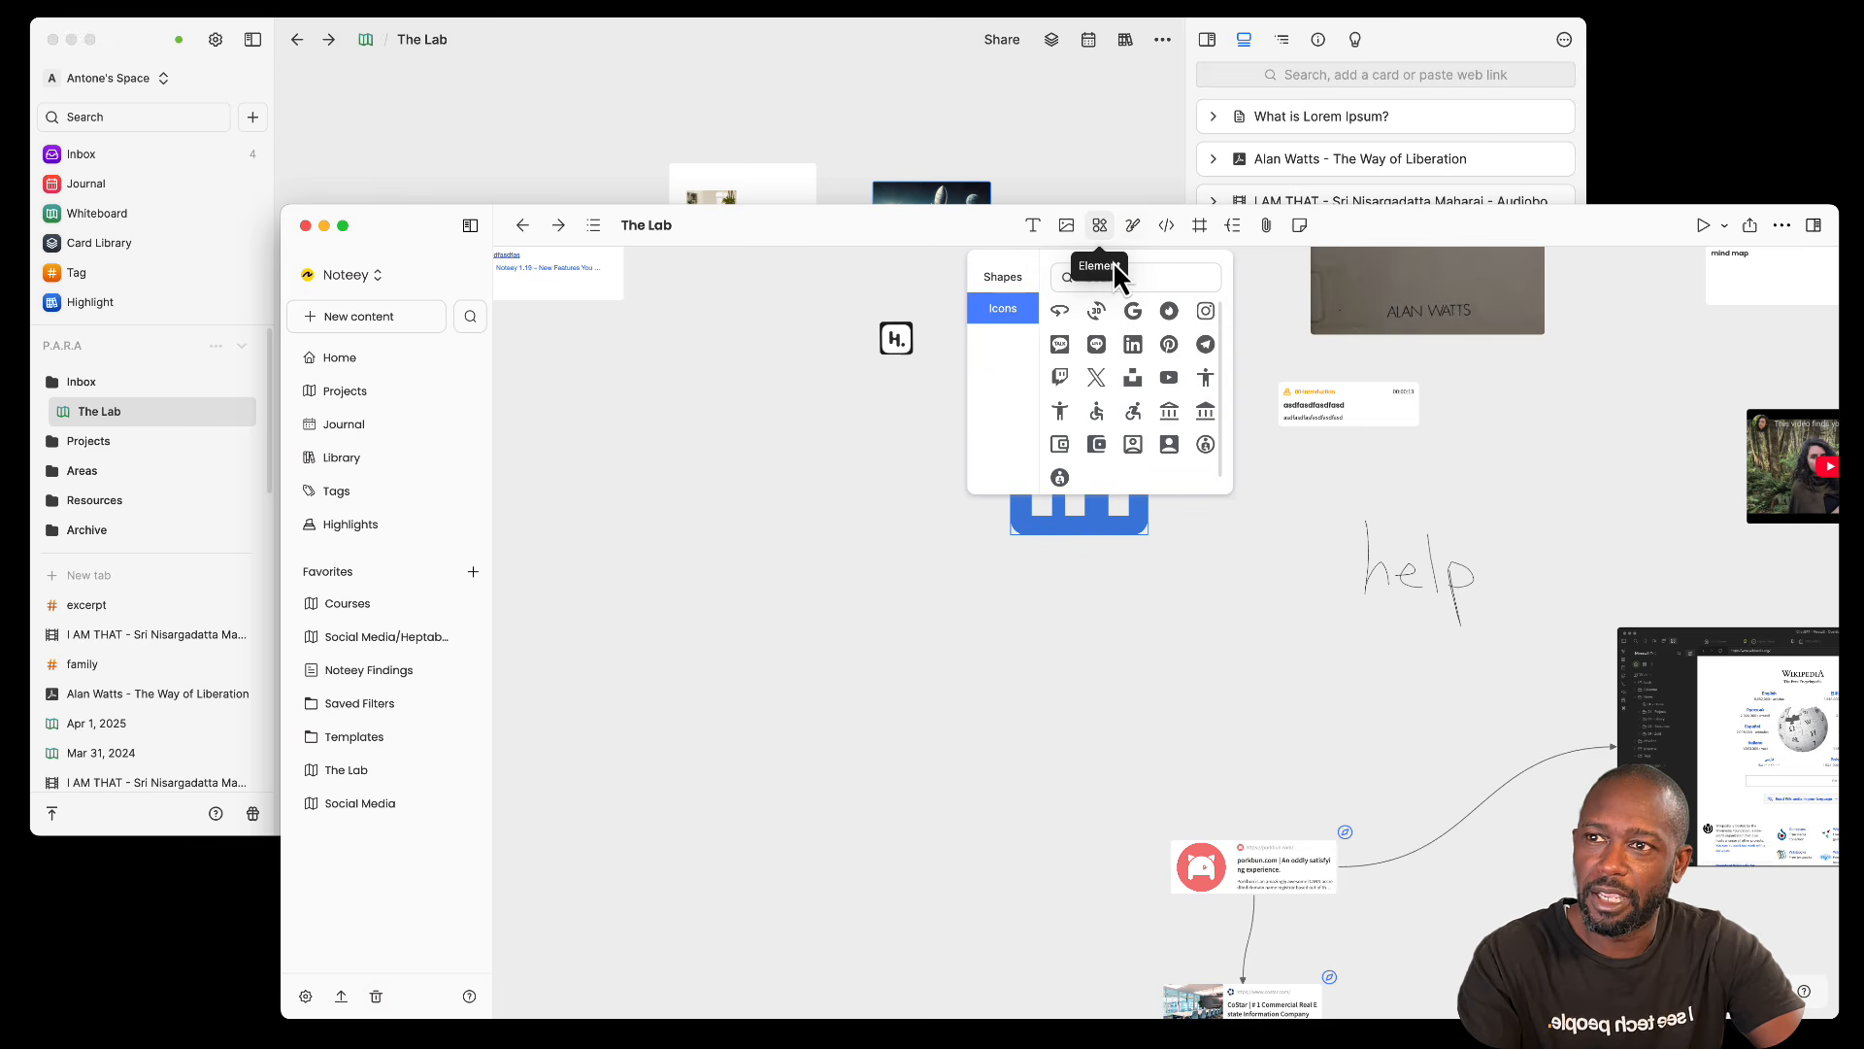
pyautogui.click(1280, 604)
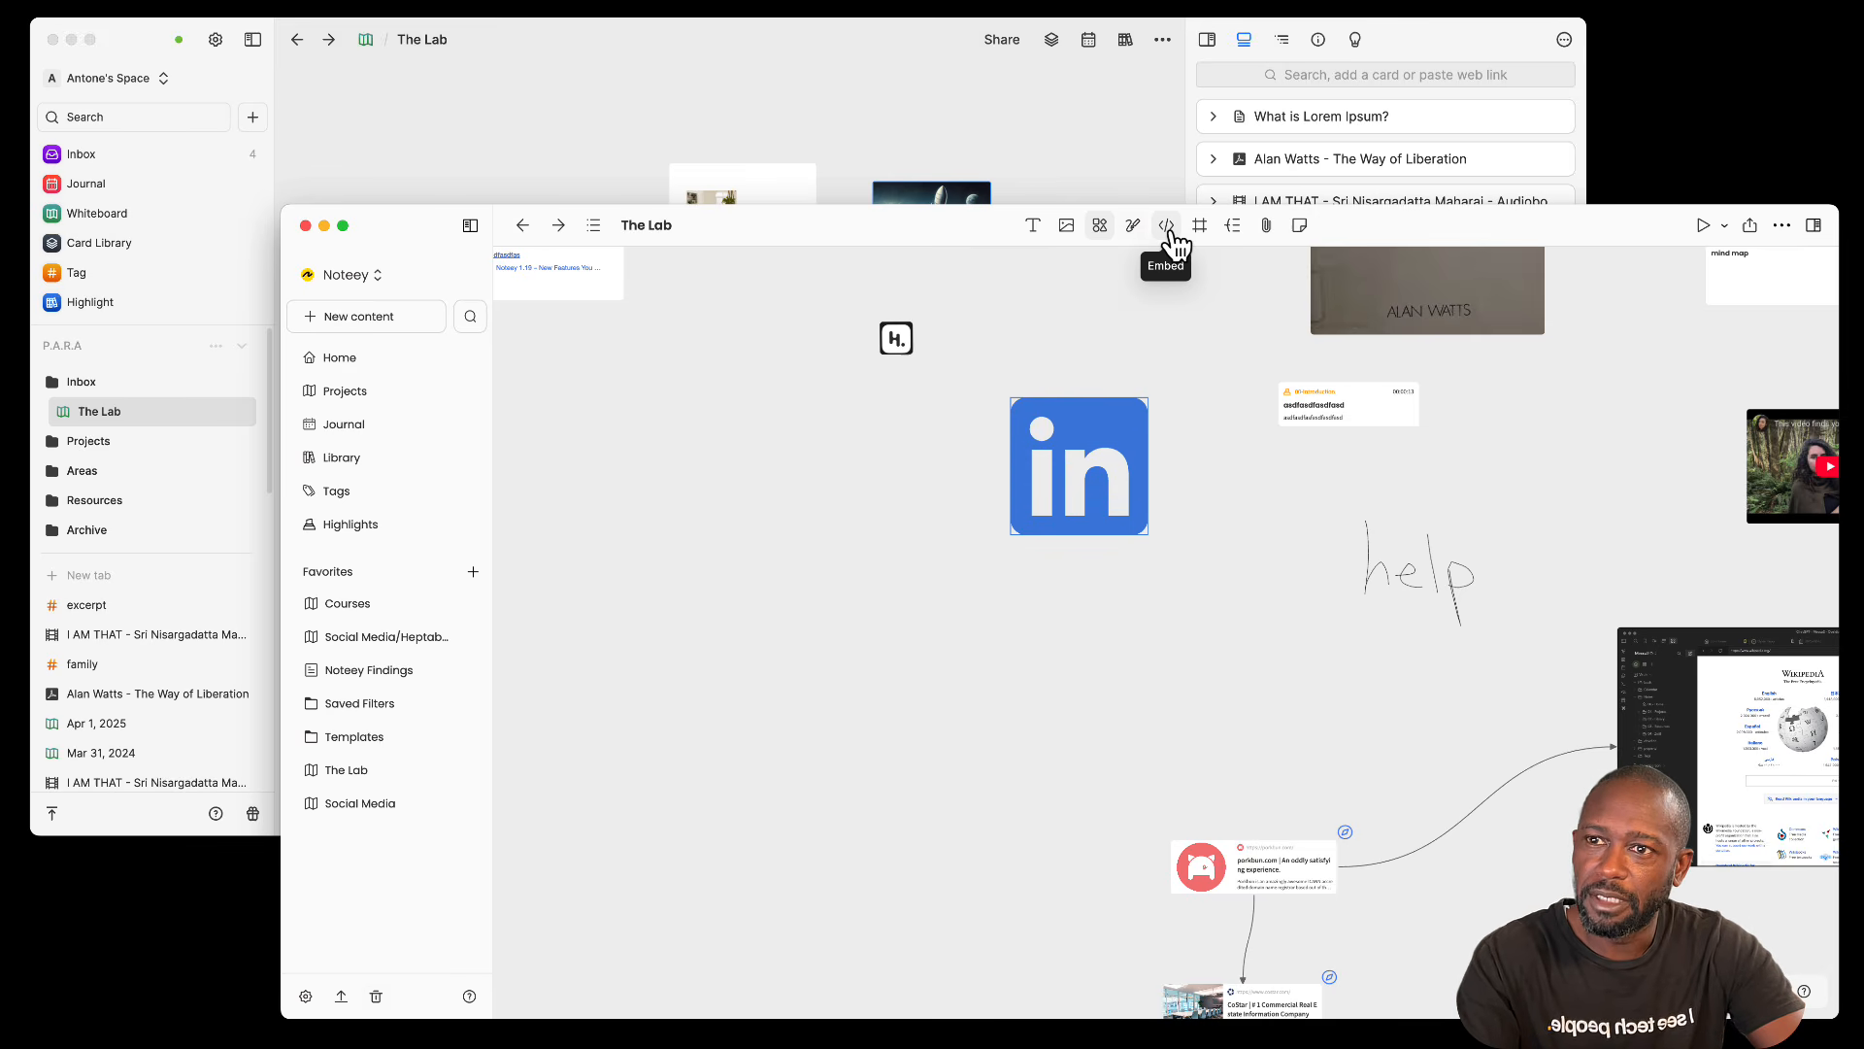
# Step: Look over the objects across the whole Noteey whiteboard and around the Alan Watts book cover and LinkedIn icon
pyautogui.moveTo(924, 453); pyautogui.dragTo(965, 699)
pyautogui.scroll(-5, 1107, 566)
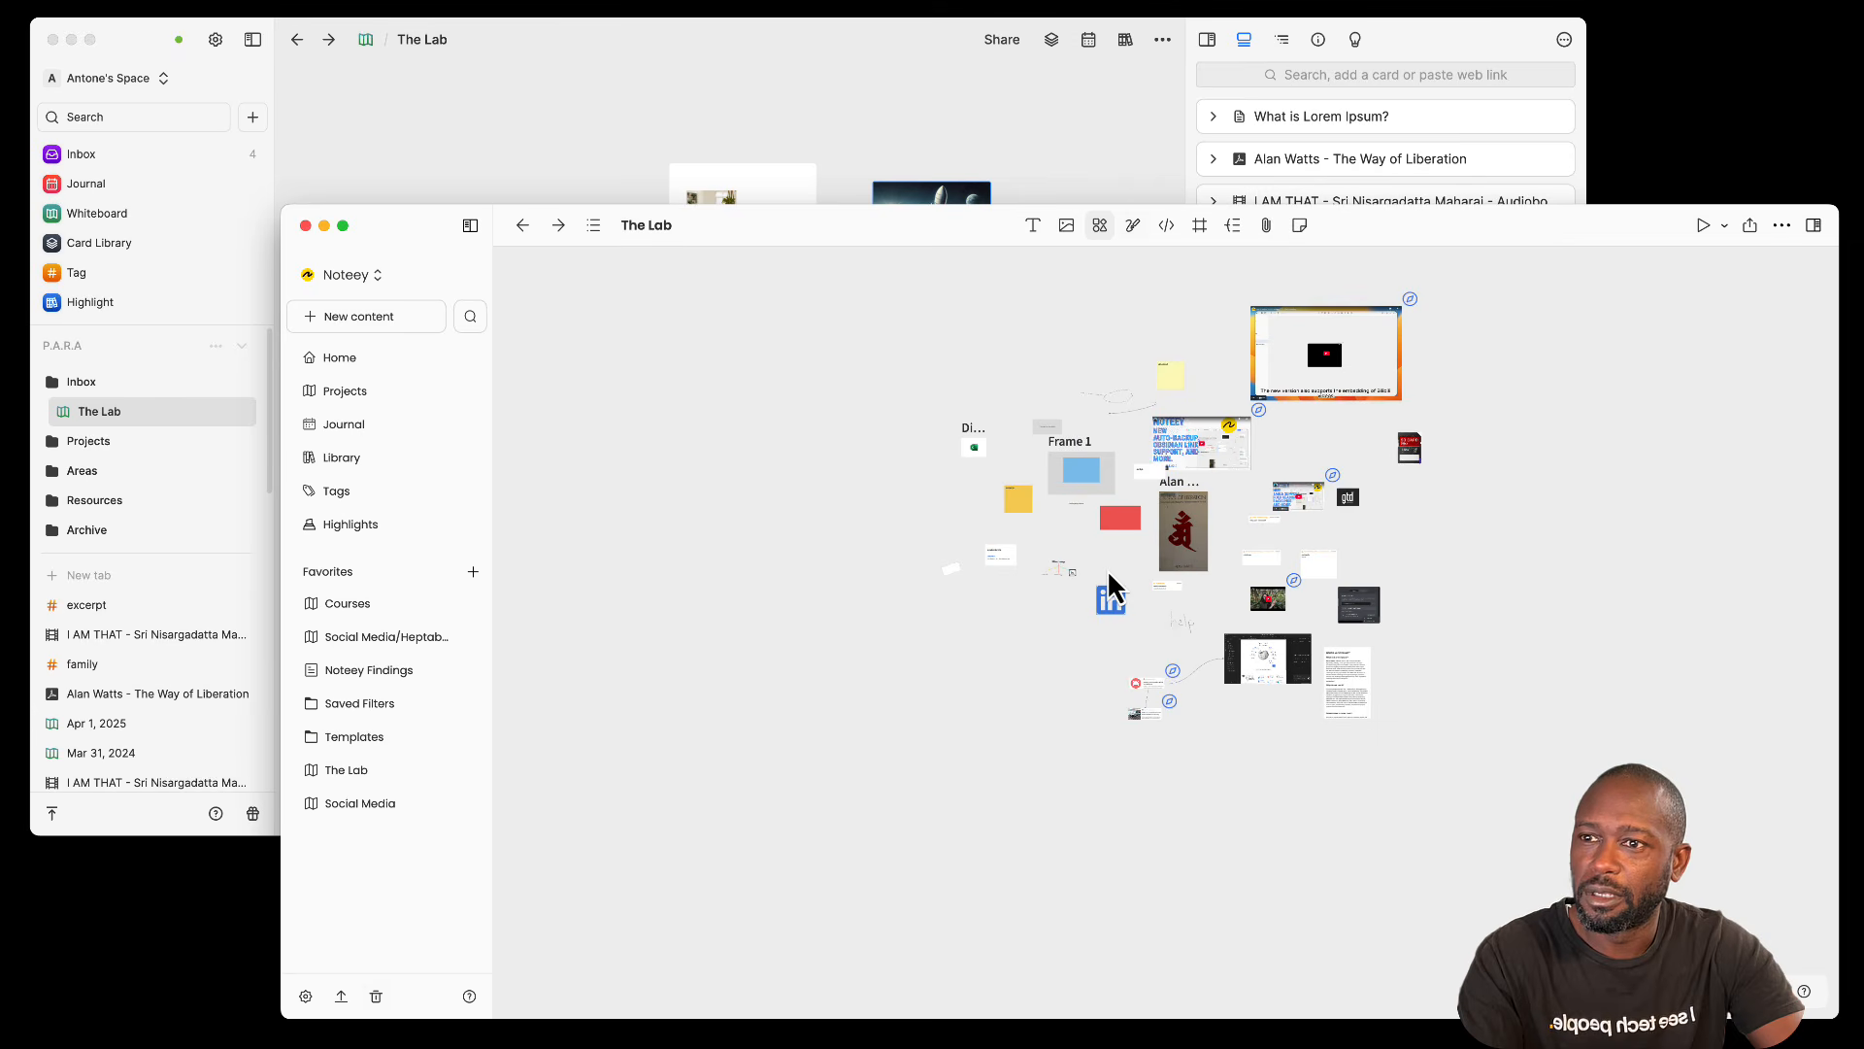
pyautogui.scroll(5, 1107, 573)
pyautogui.scroll(-1, 1117, 553)
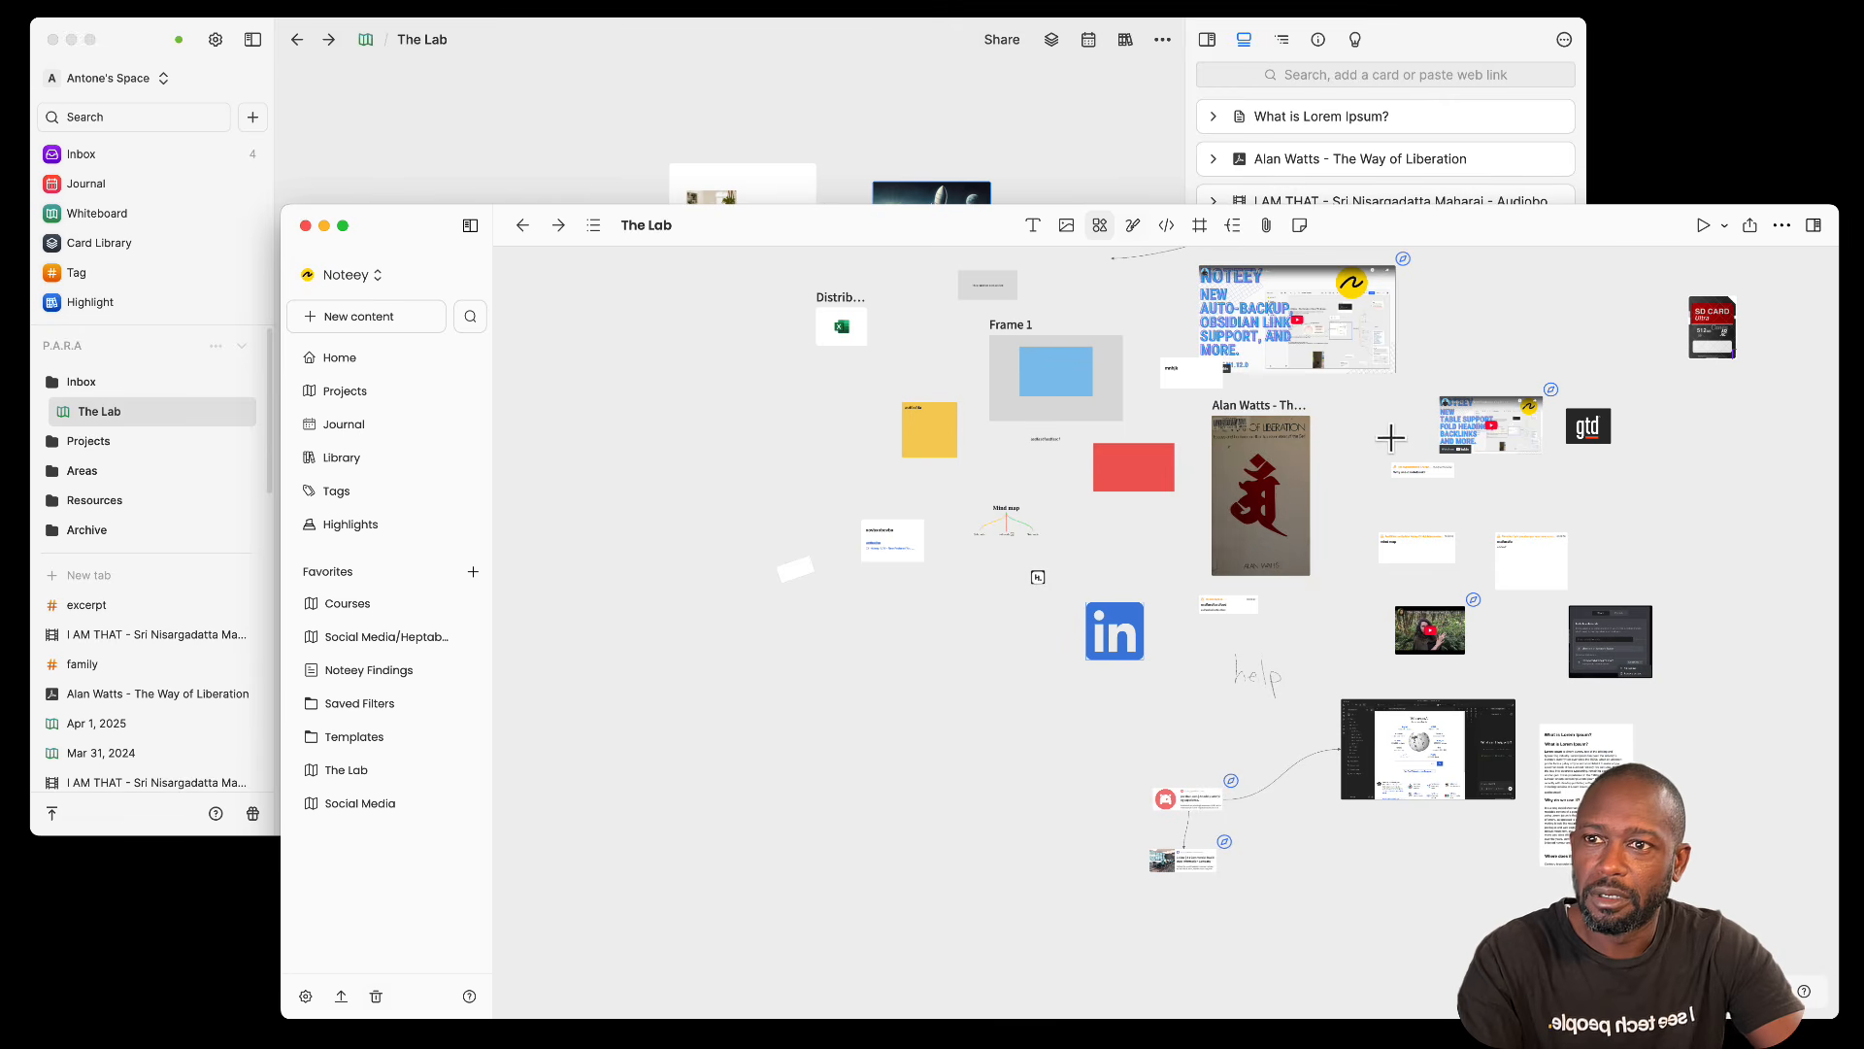
pyautogui.moveTo(1391, 438); pyautogui.dragTo(1262, 500)
pyautogui.scroll(5, 1133, 612)
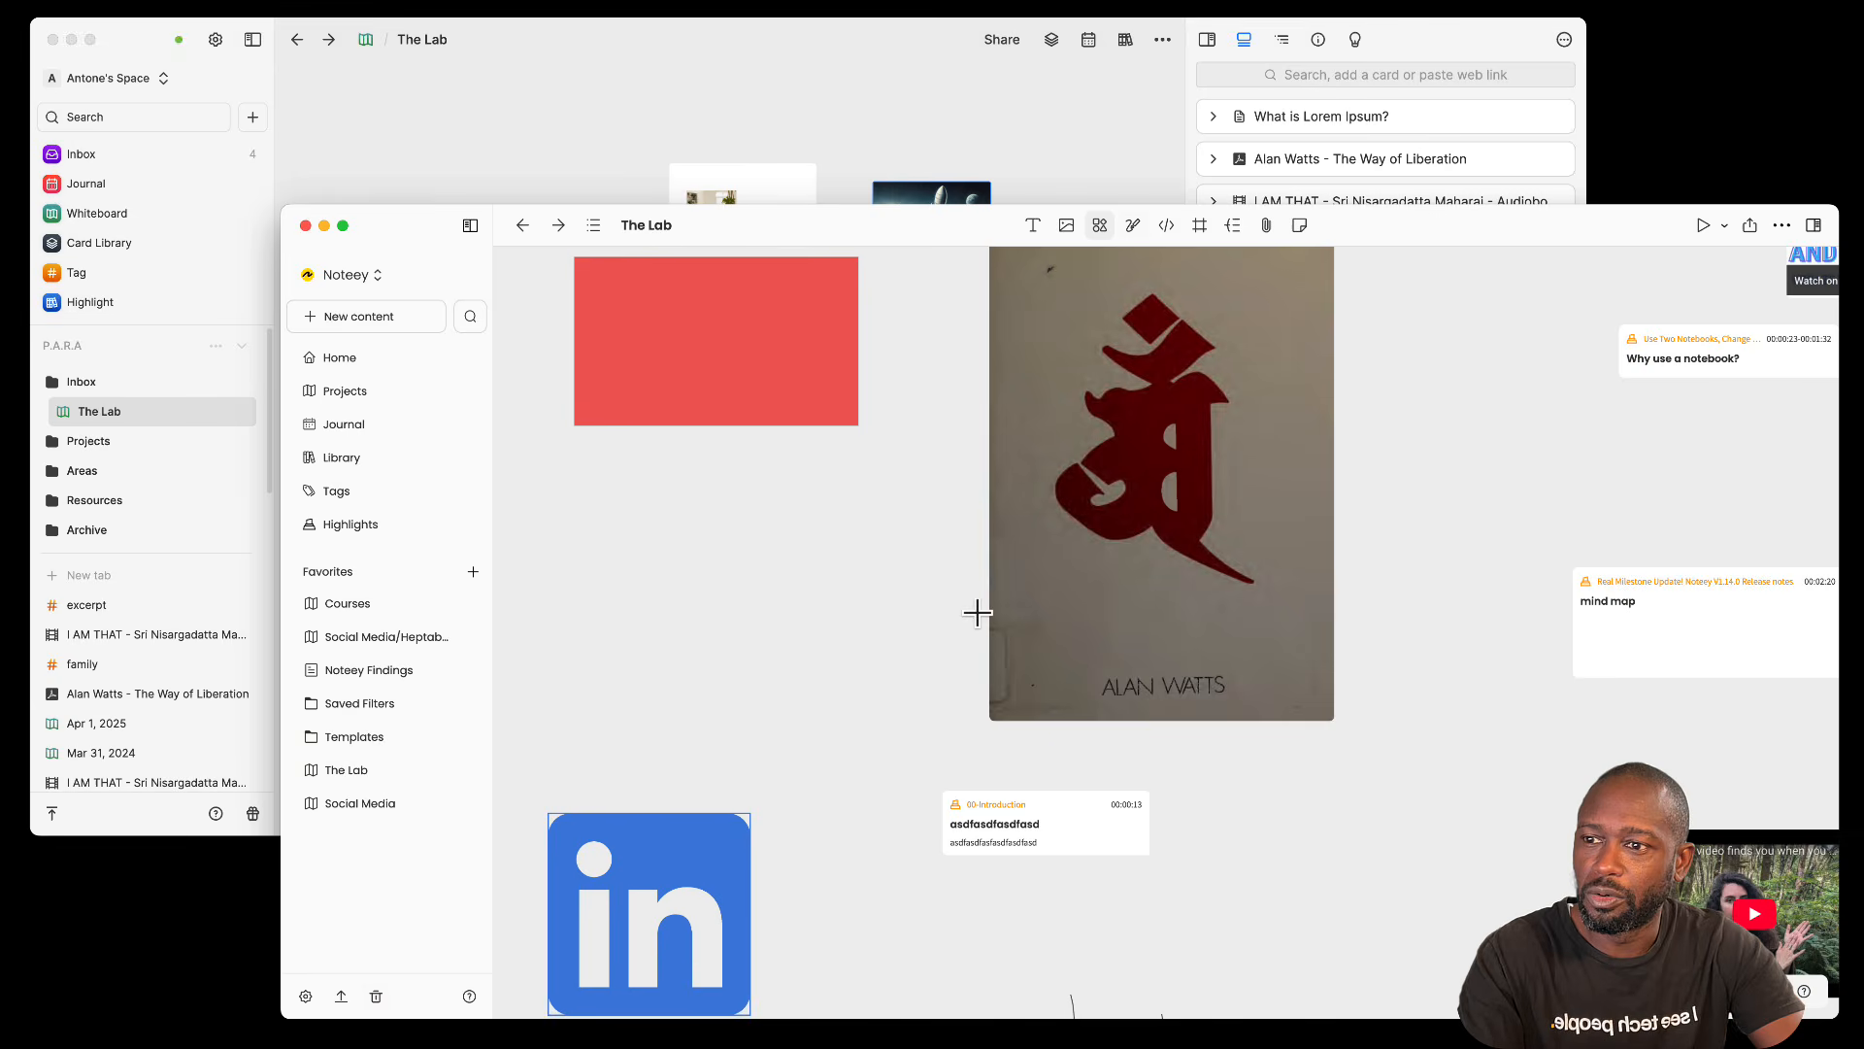
pyautogui.moveTo(978, 612)
pyautogui.mouseDown()
pyautogui.moveTo(970, 570)
pyautogui.moveTo(1124, 387)
pyautogui.moveTo(1145, 324)
pyautogui.mouseUp()
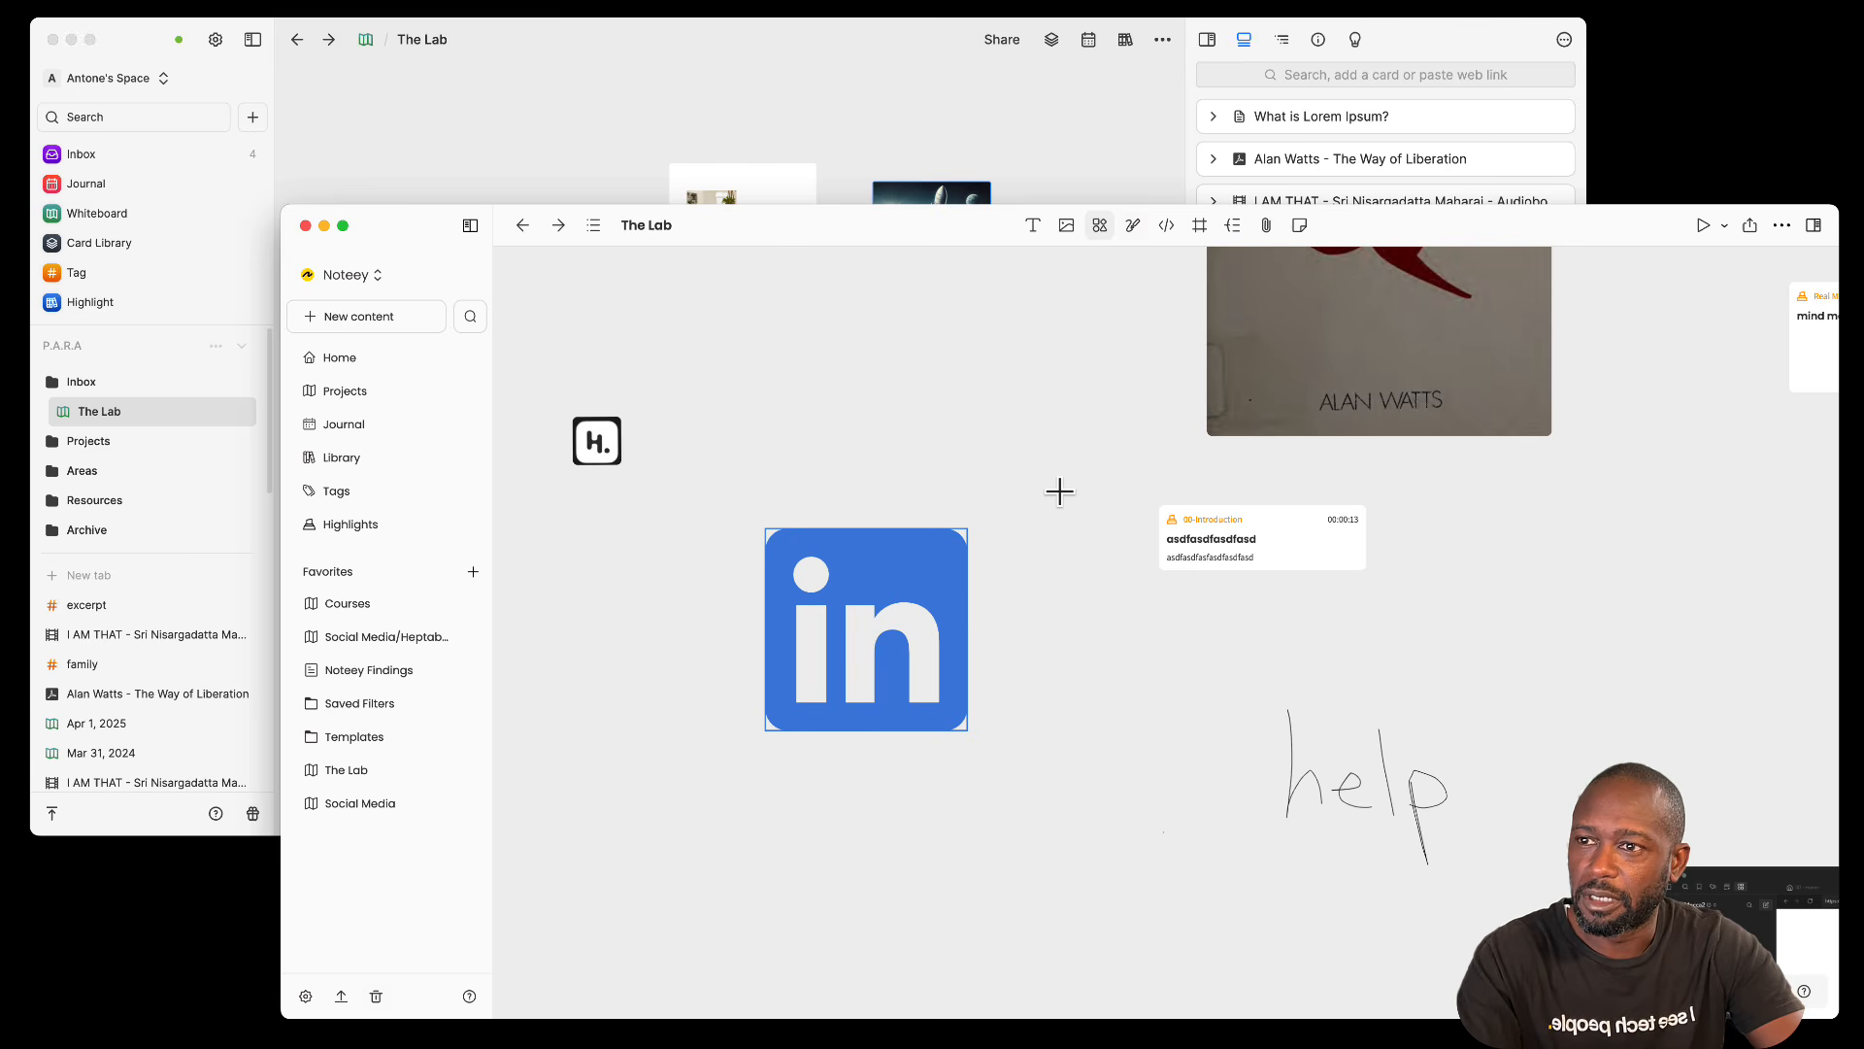
# Step: Open the home renovation project and look over the room photo frames on its Pre-Post Images board
pyautogui.scroll(-2, 1059, 492)
pyautogui.click(361, 394)
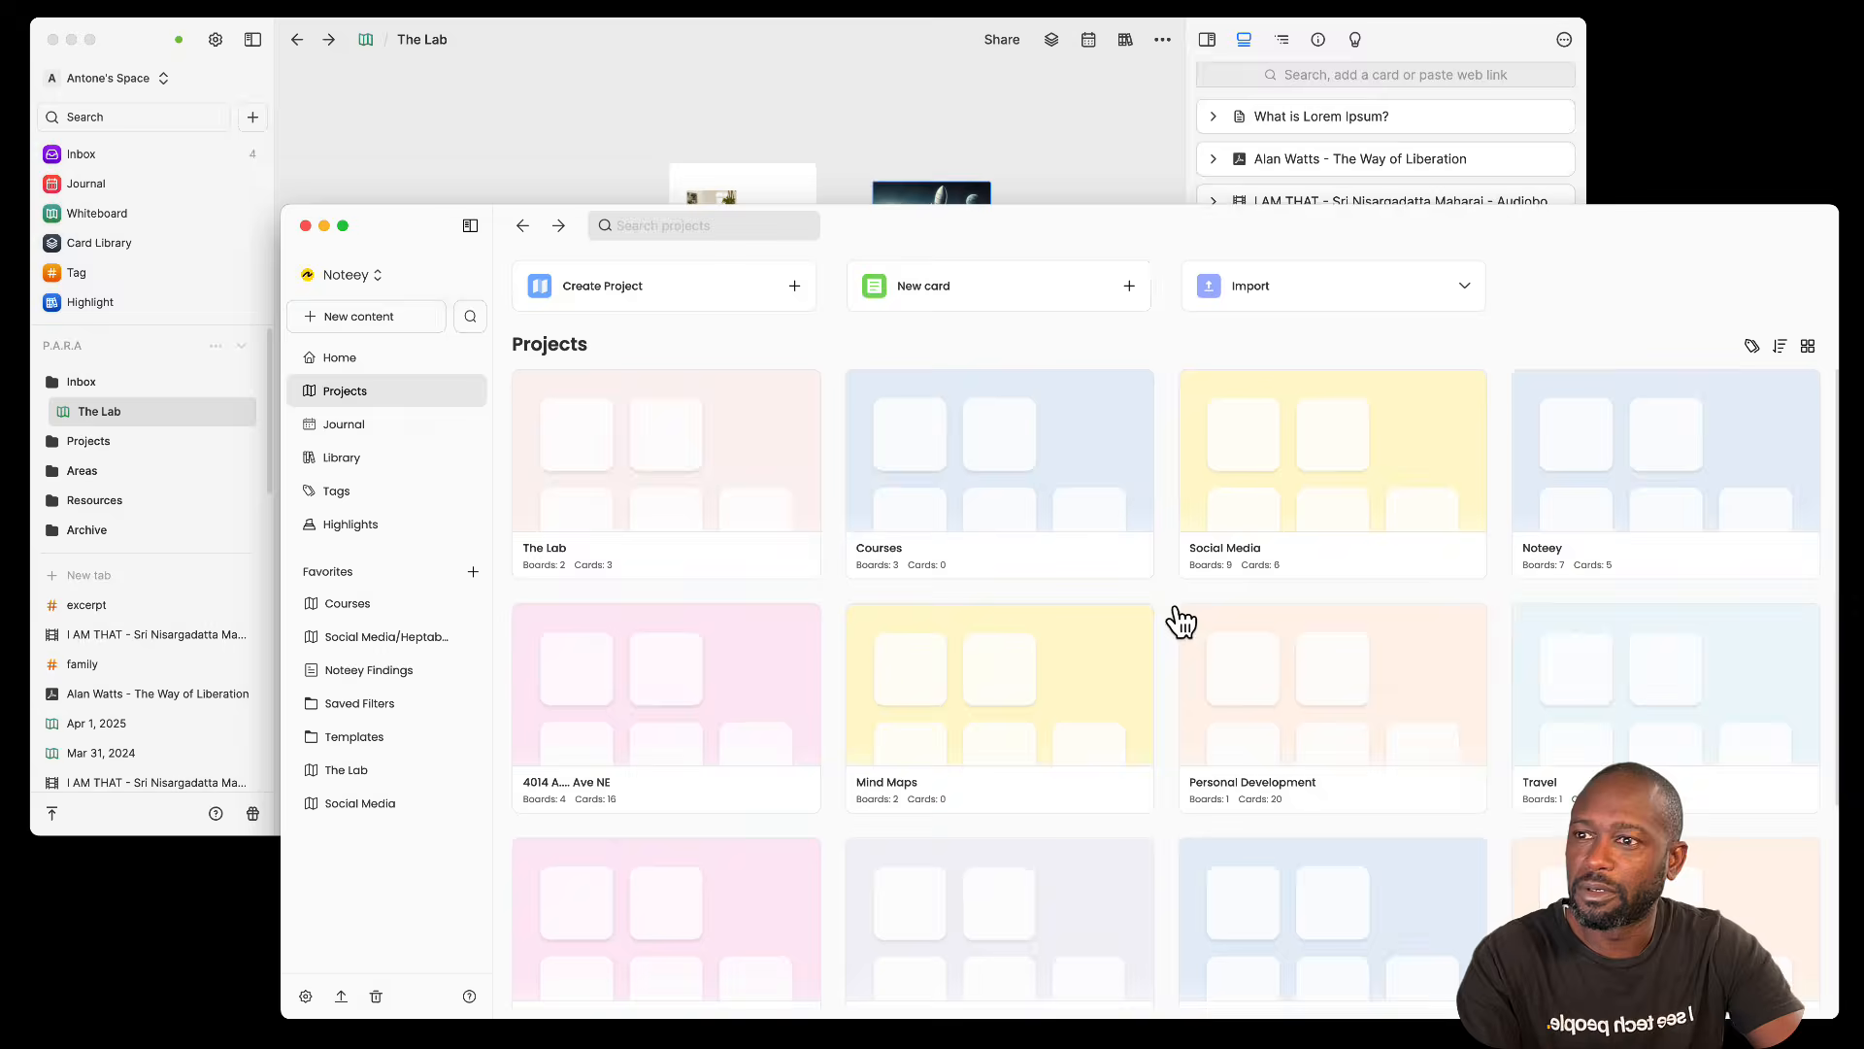
pyautogui.click(656, 751)
pyautogui.scroll(-2, 949, 691)
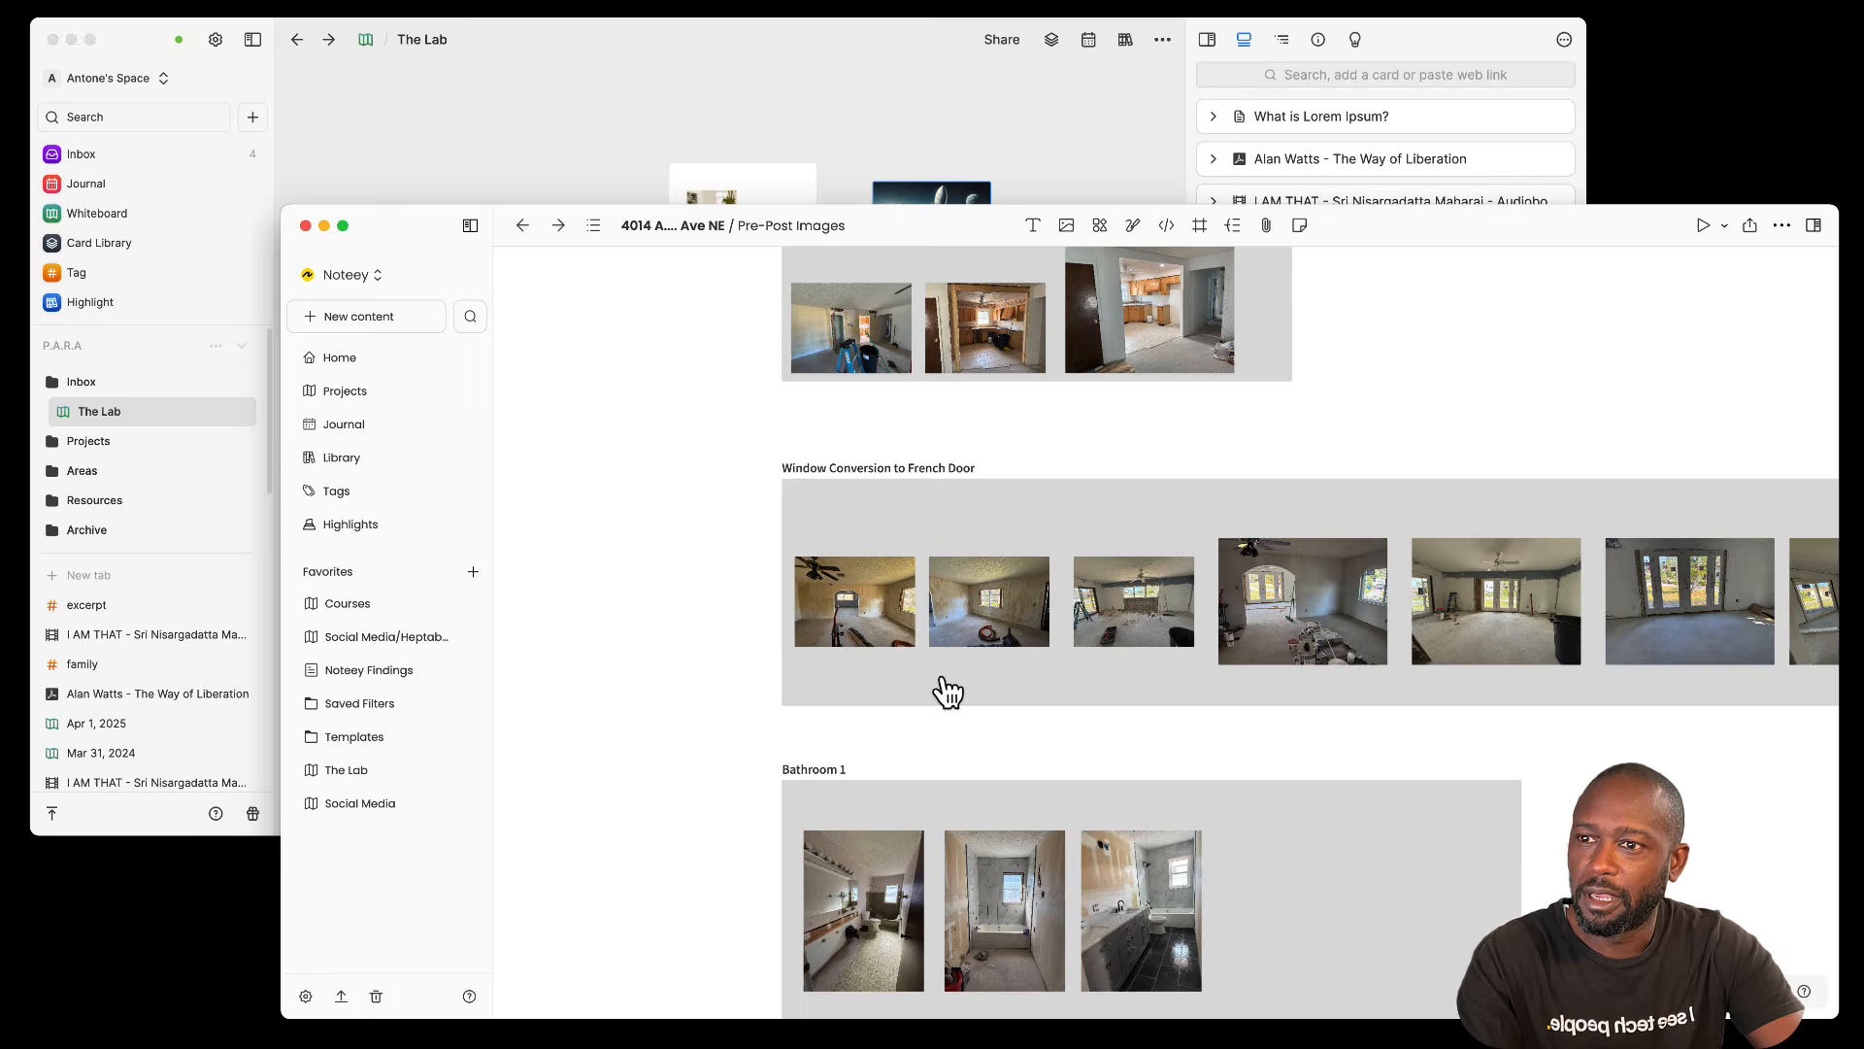
pyautogui.scroll(-10, 949, 692)
pyautogui.scroll(5, 964, 583)
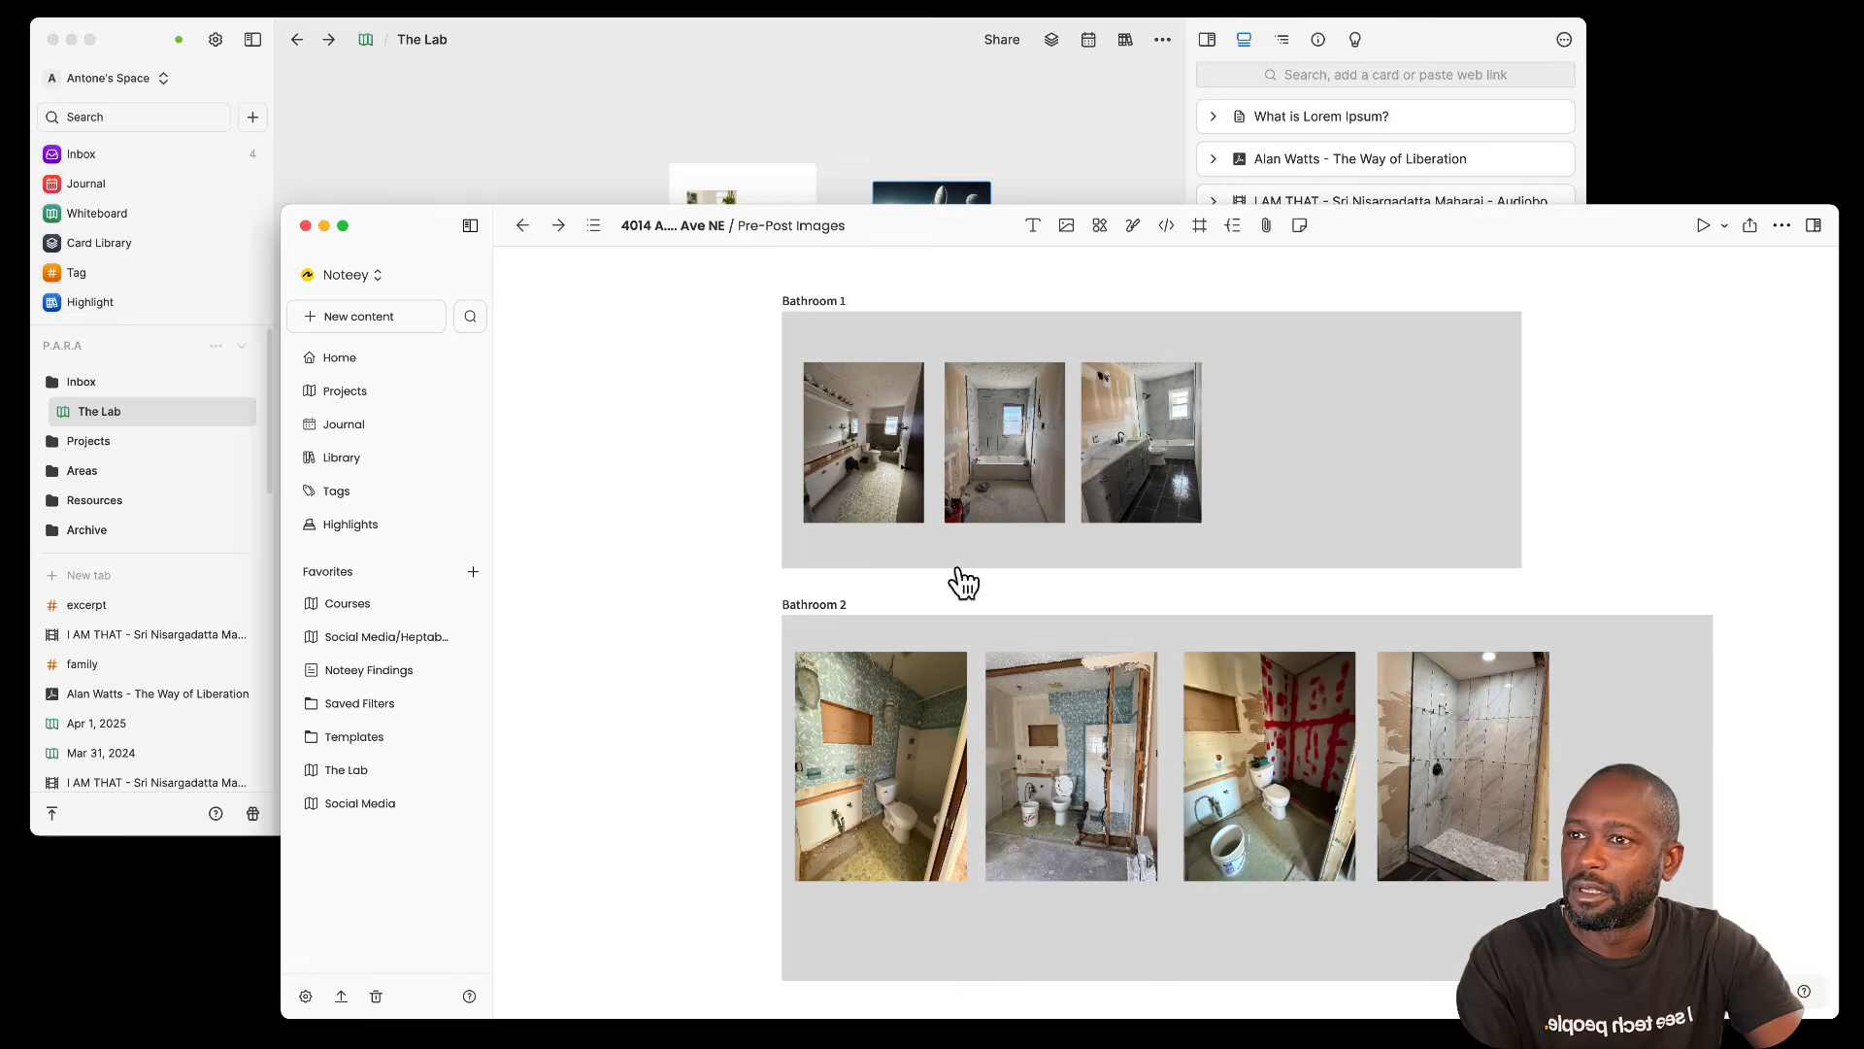
pyautogui.scroll(8, 964, 581)
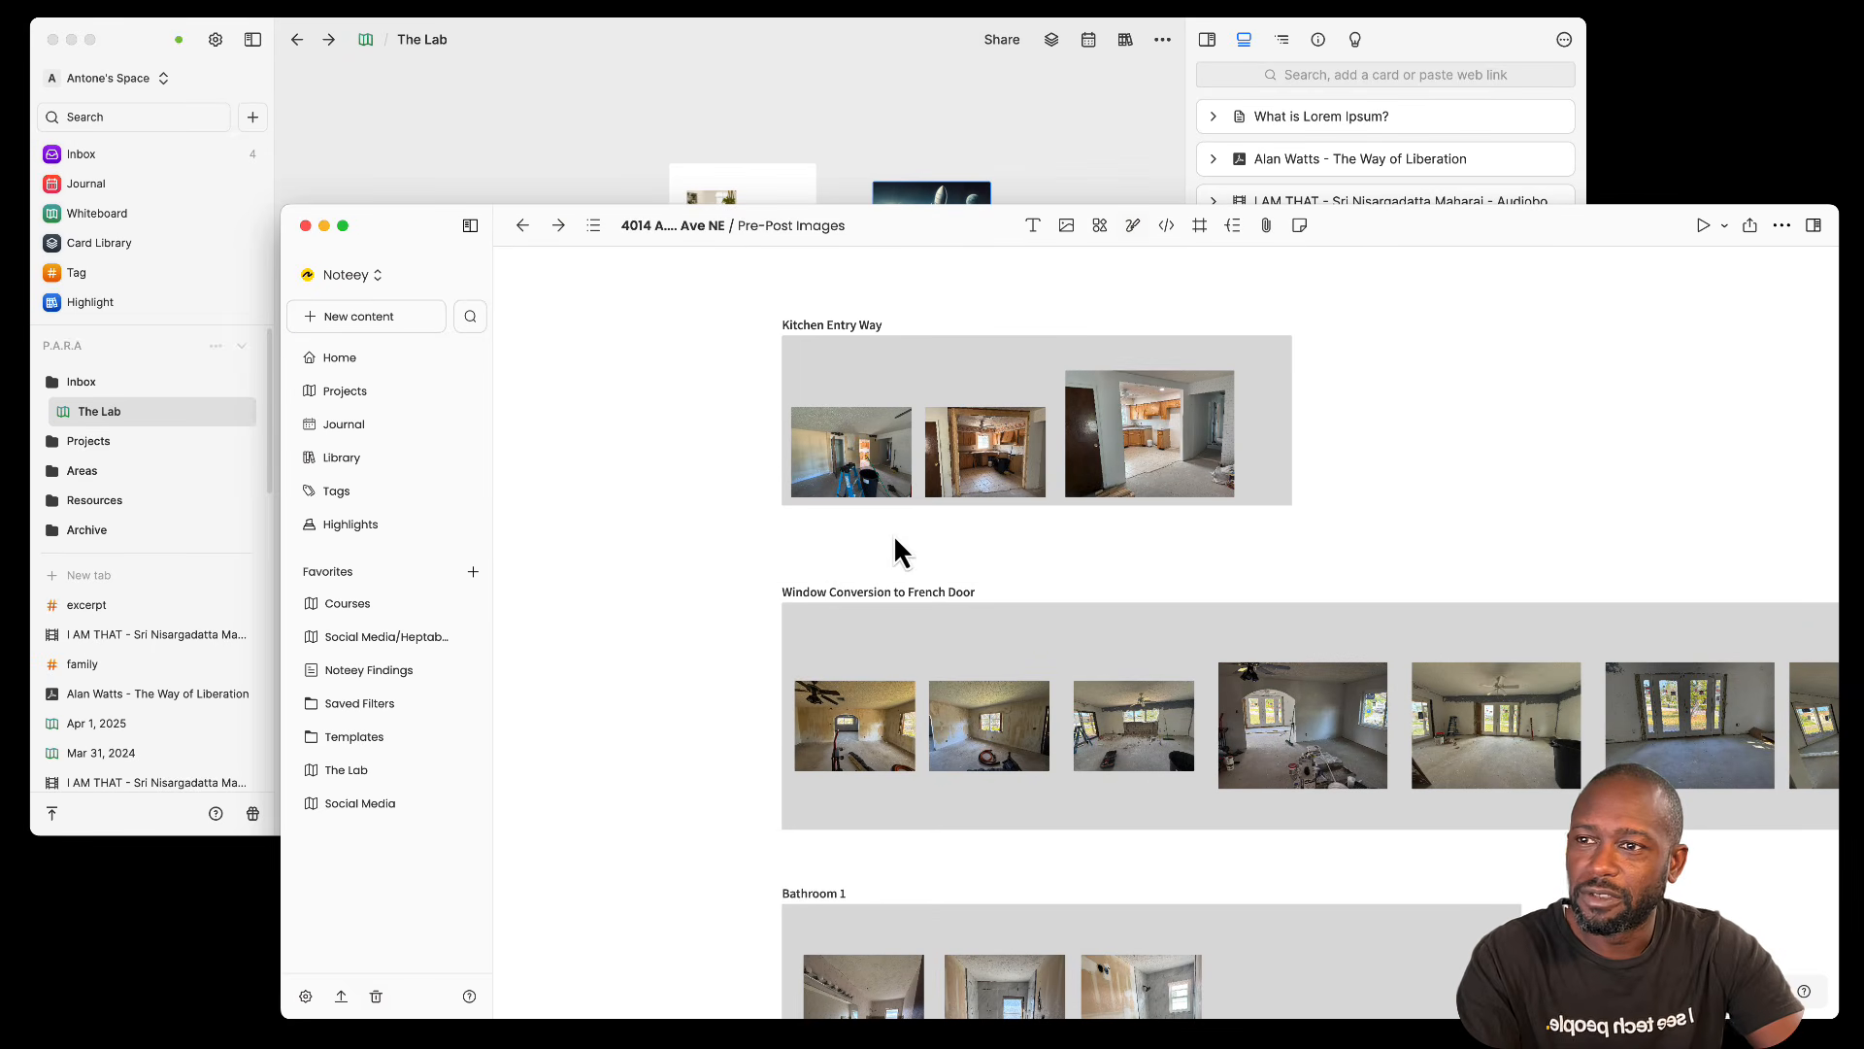
pyautogui.scroll(1, 874, 514)
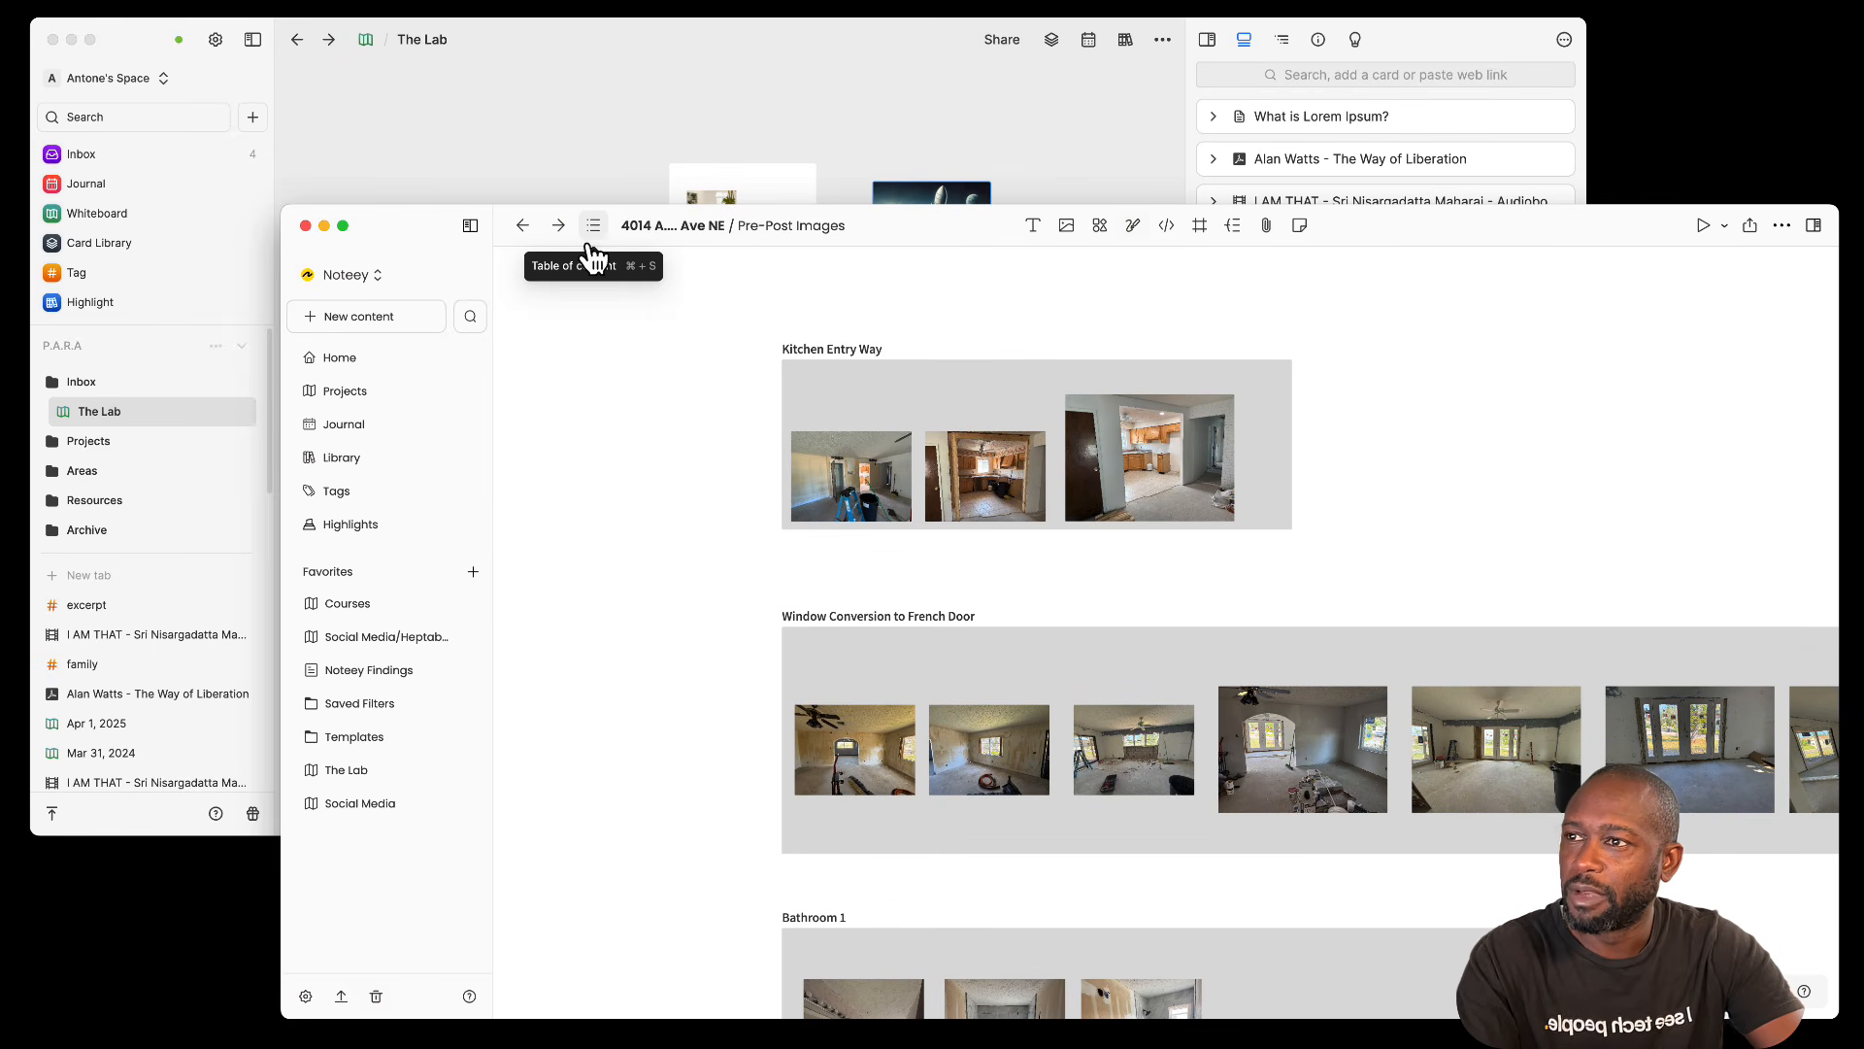
# Step: Show the project's table of contents and view its Project Activities, Designs and Resources boards
pyautogui.click(594, 227)
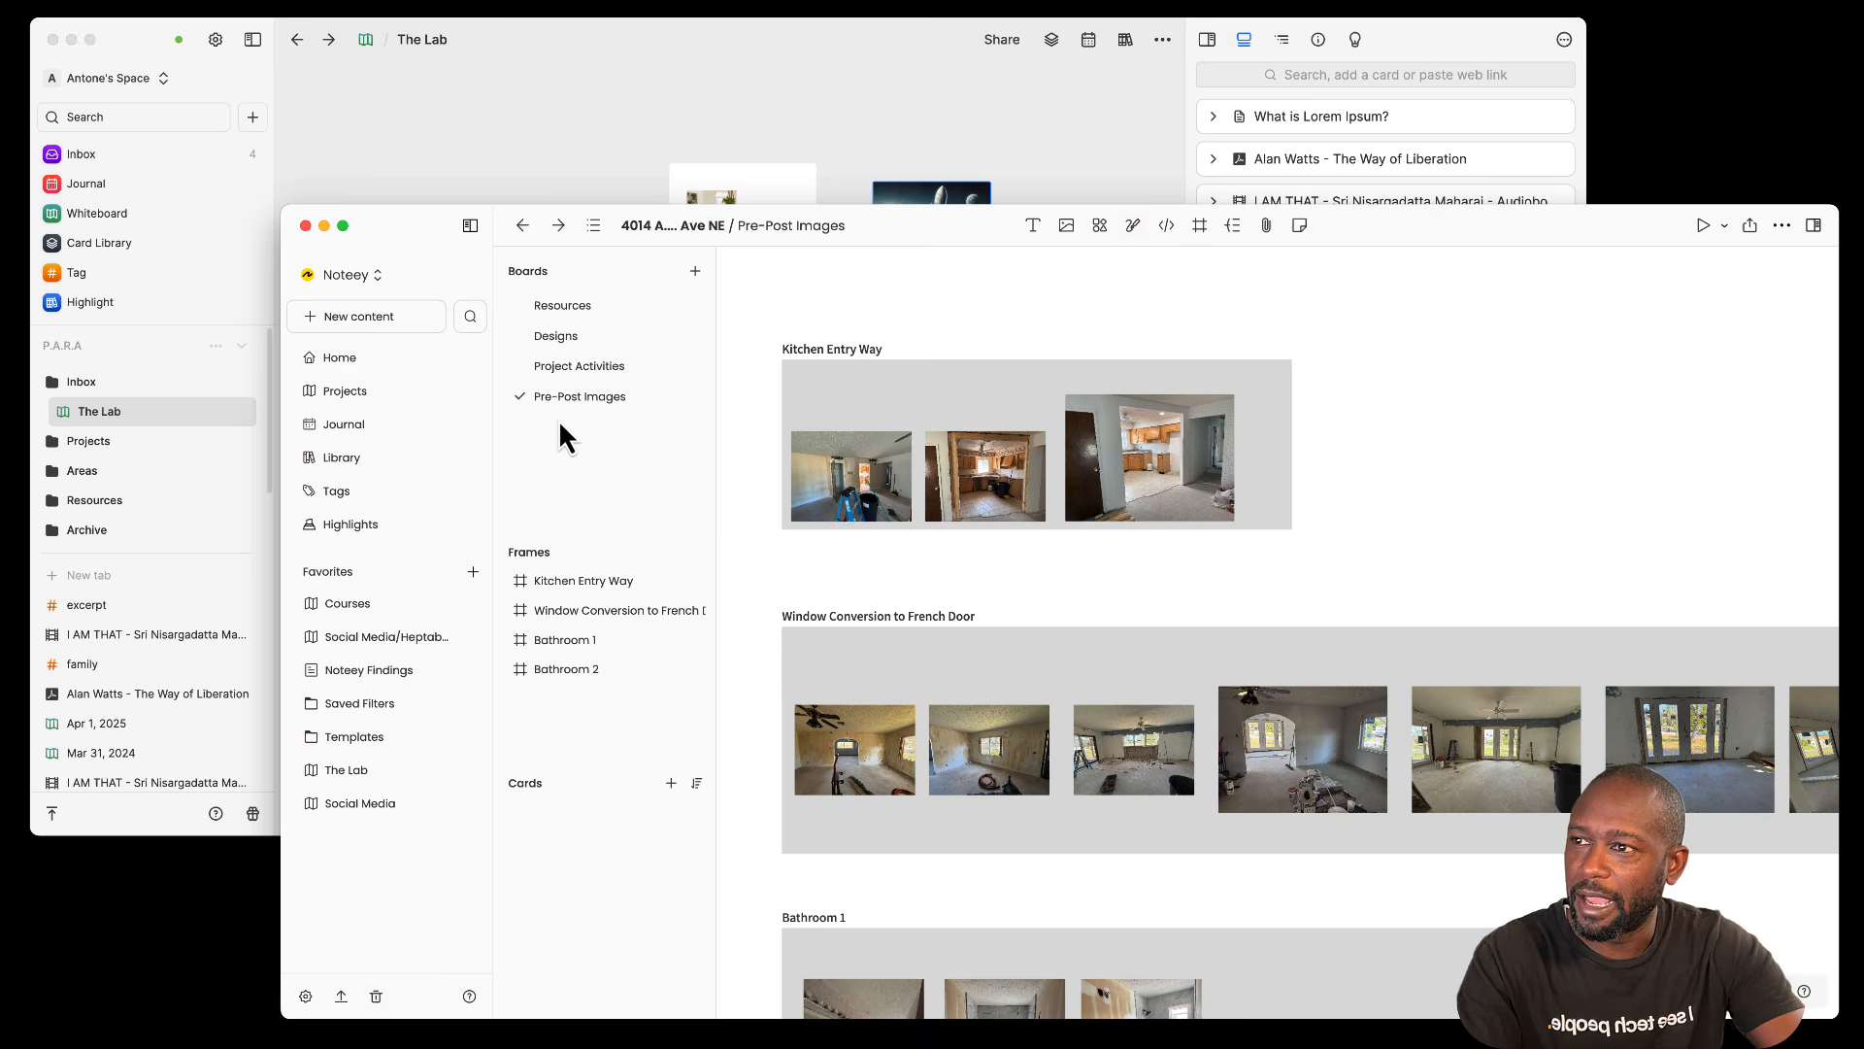
pyautogui.click(578, 365)
pyautogui.click(574, 337)
pyautogui.click(578, 307)
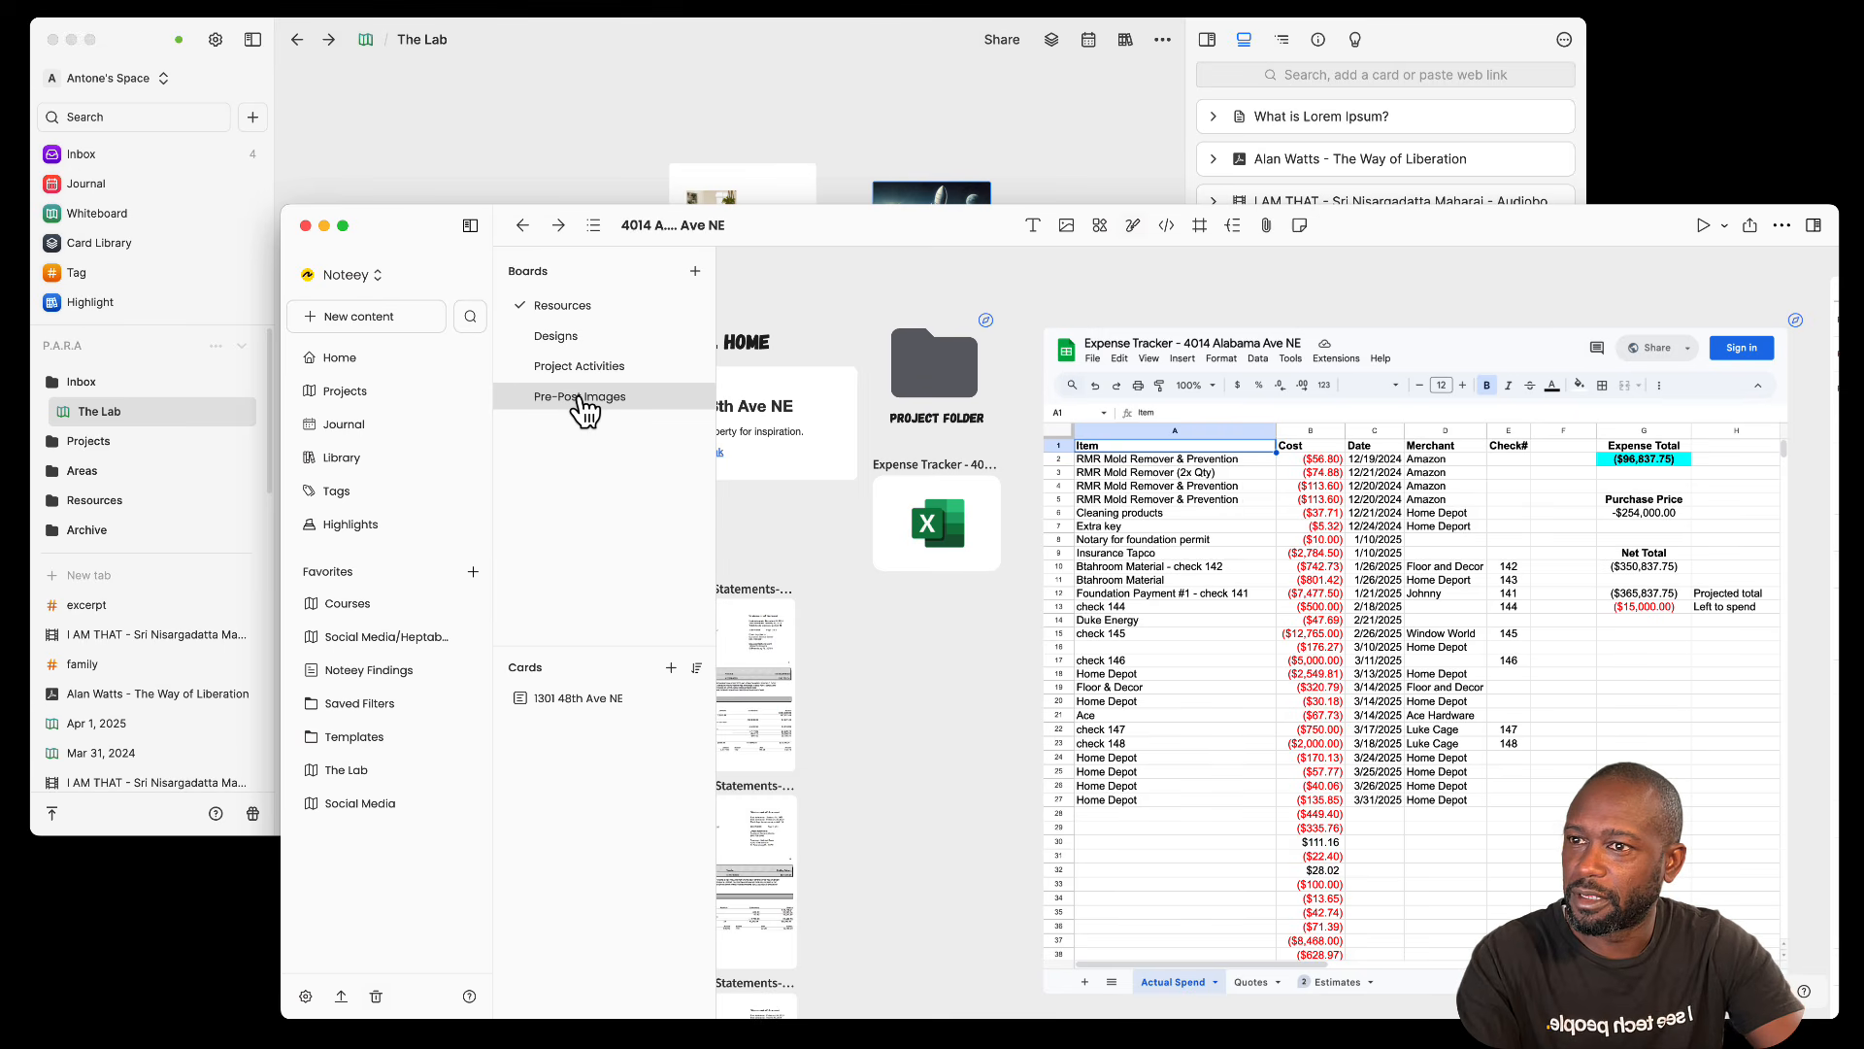
# Step: Enter placeholder text in cell A31 of the embedded expense tracker's Actual Spend sheet, and clear it again
pyautogui.moveTo(1520, 298); pyautogui.dragTo(1253, 275)
pyautogui.click(926, 576)
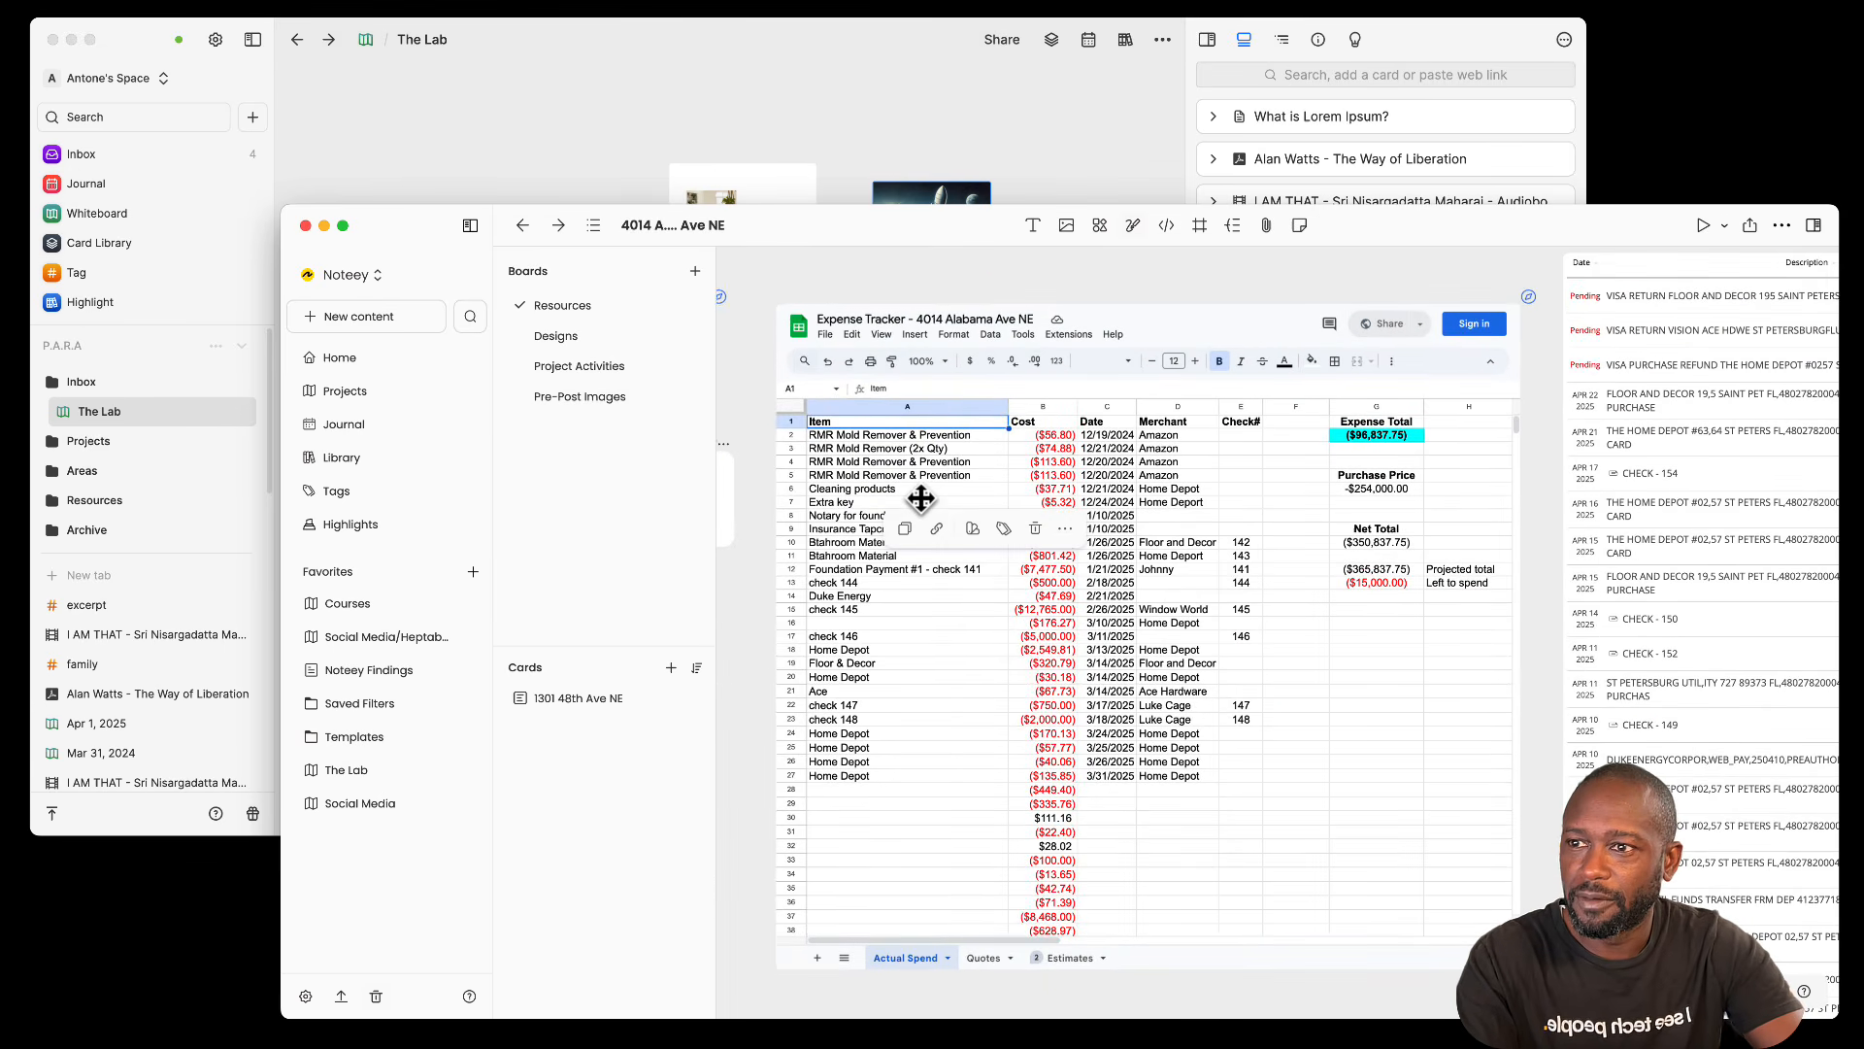
pyautogui.click(920, 498)
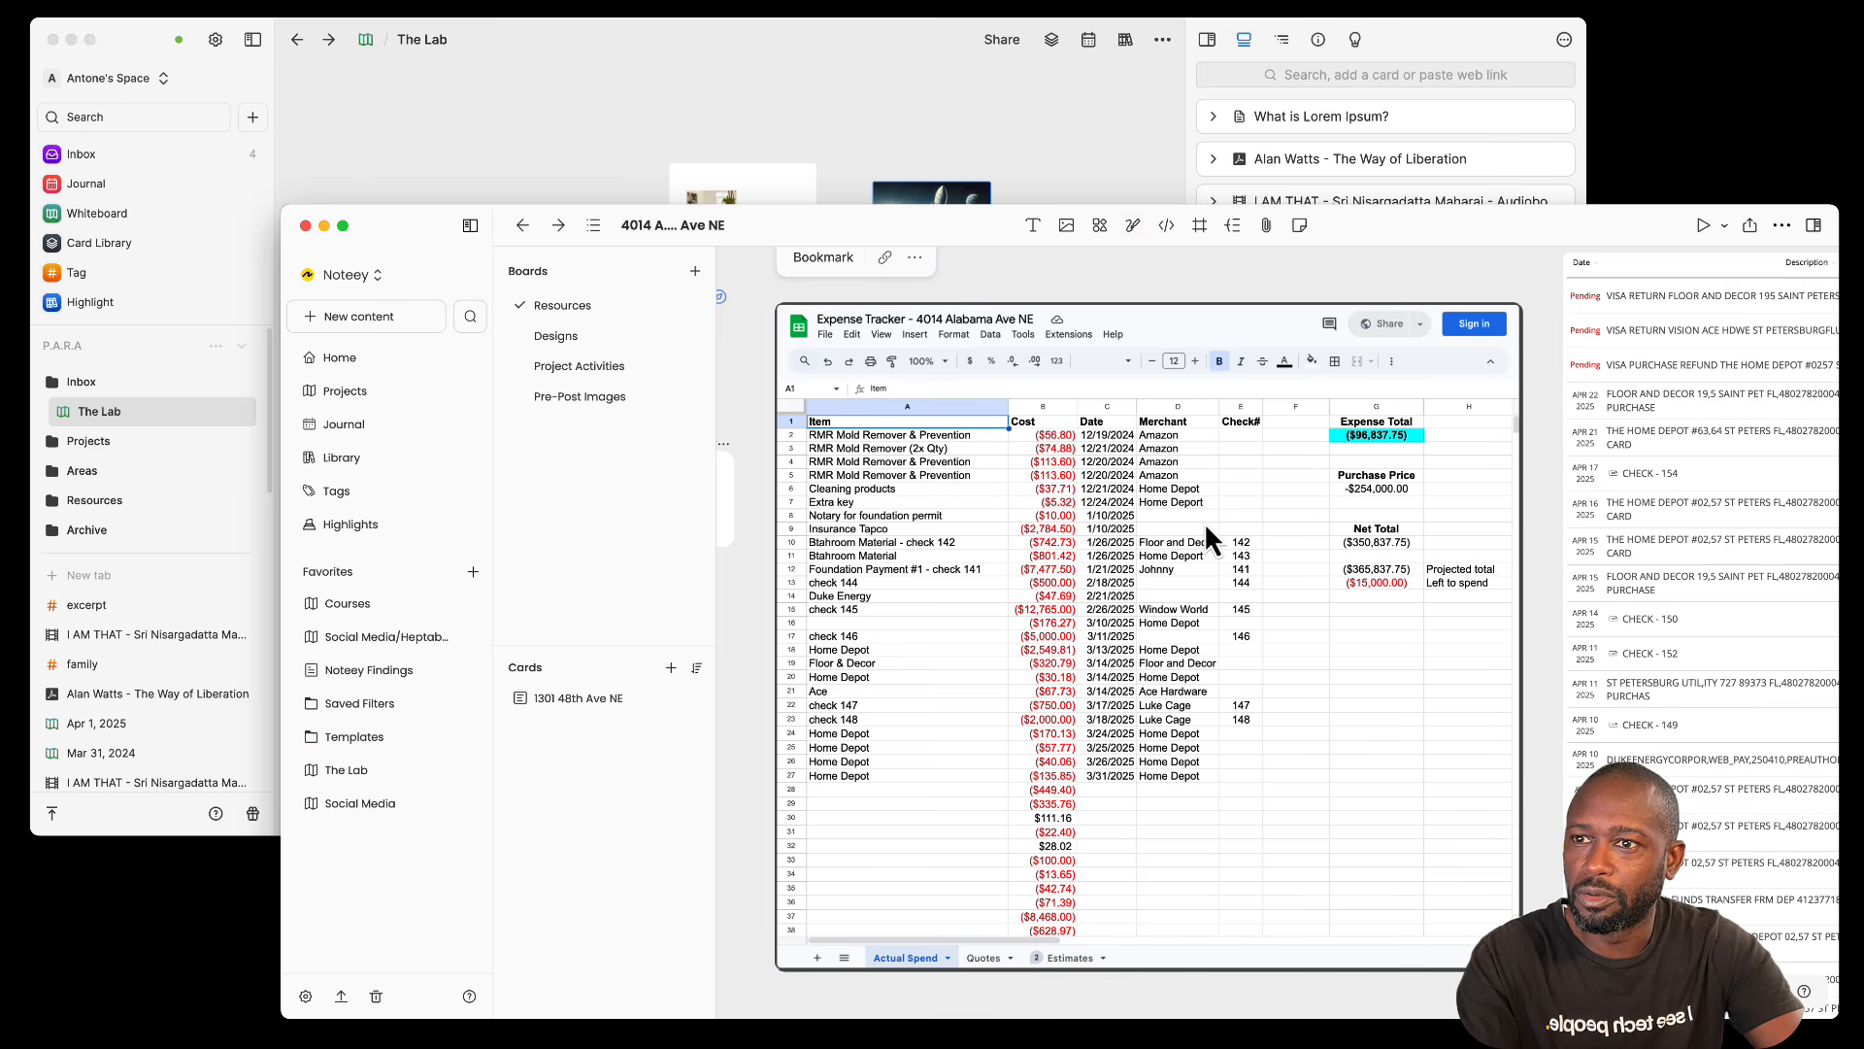
pyautogui.click(893, 528)
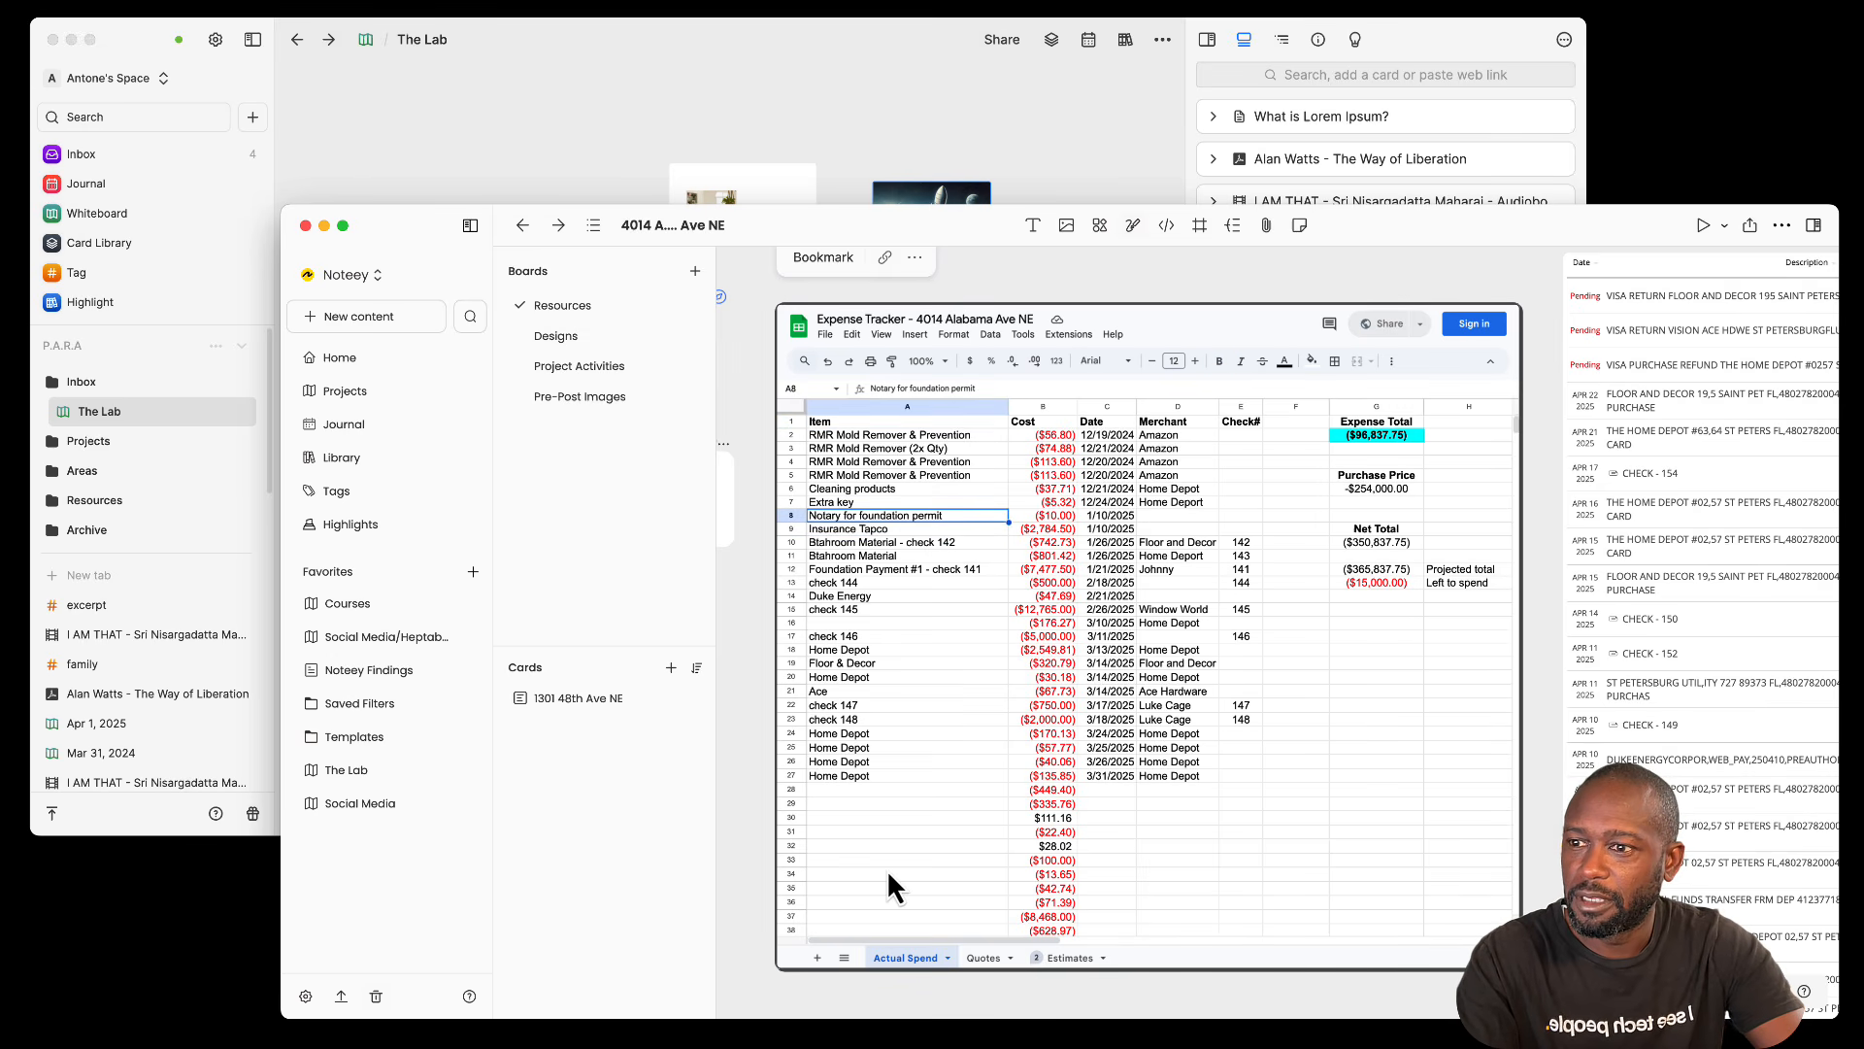
pyautogui.click(856, 833)
pyautogui.write('sdfasdfasdf')
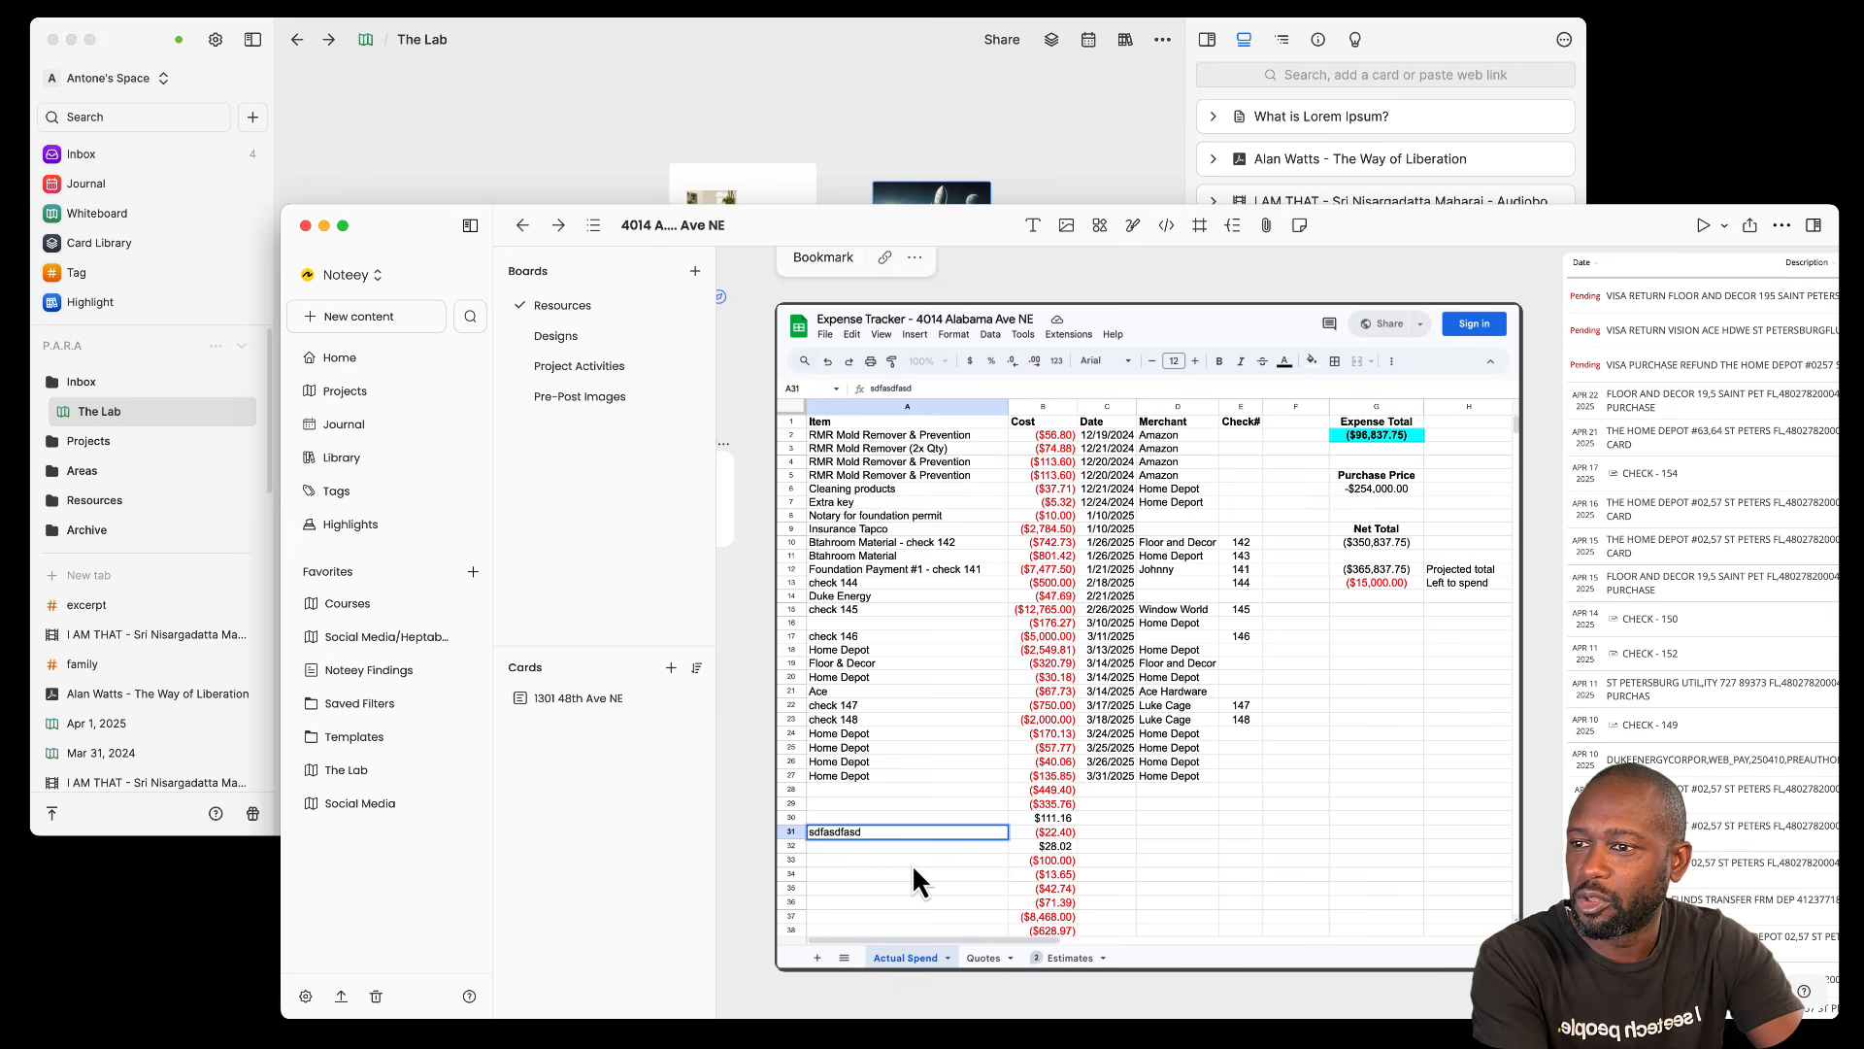
pyautogui.press('BackSpace')
pyautogui.press('BackSpace')
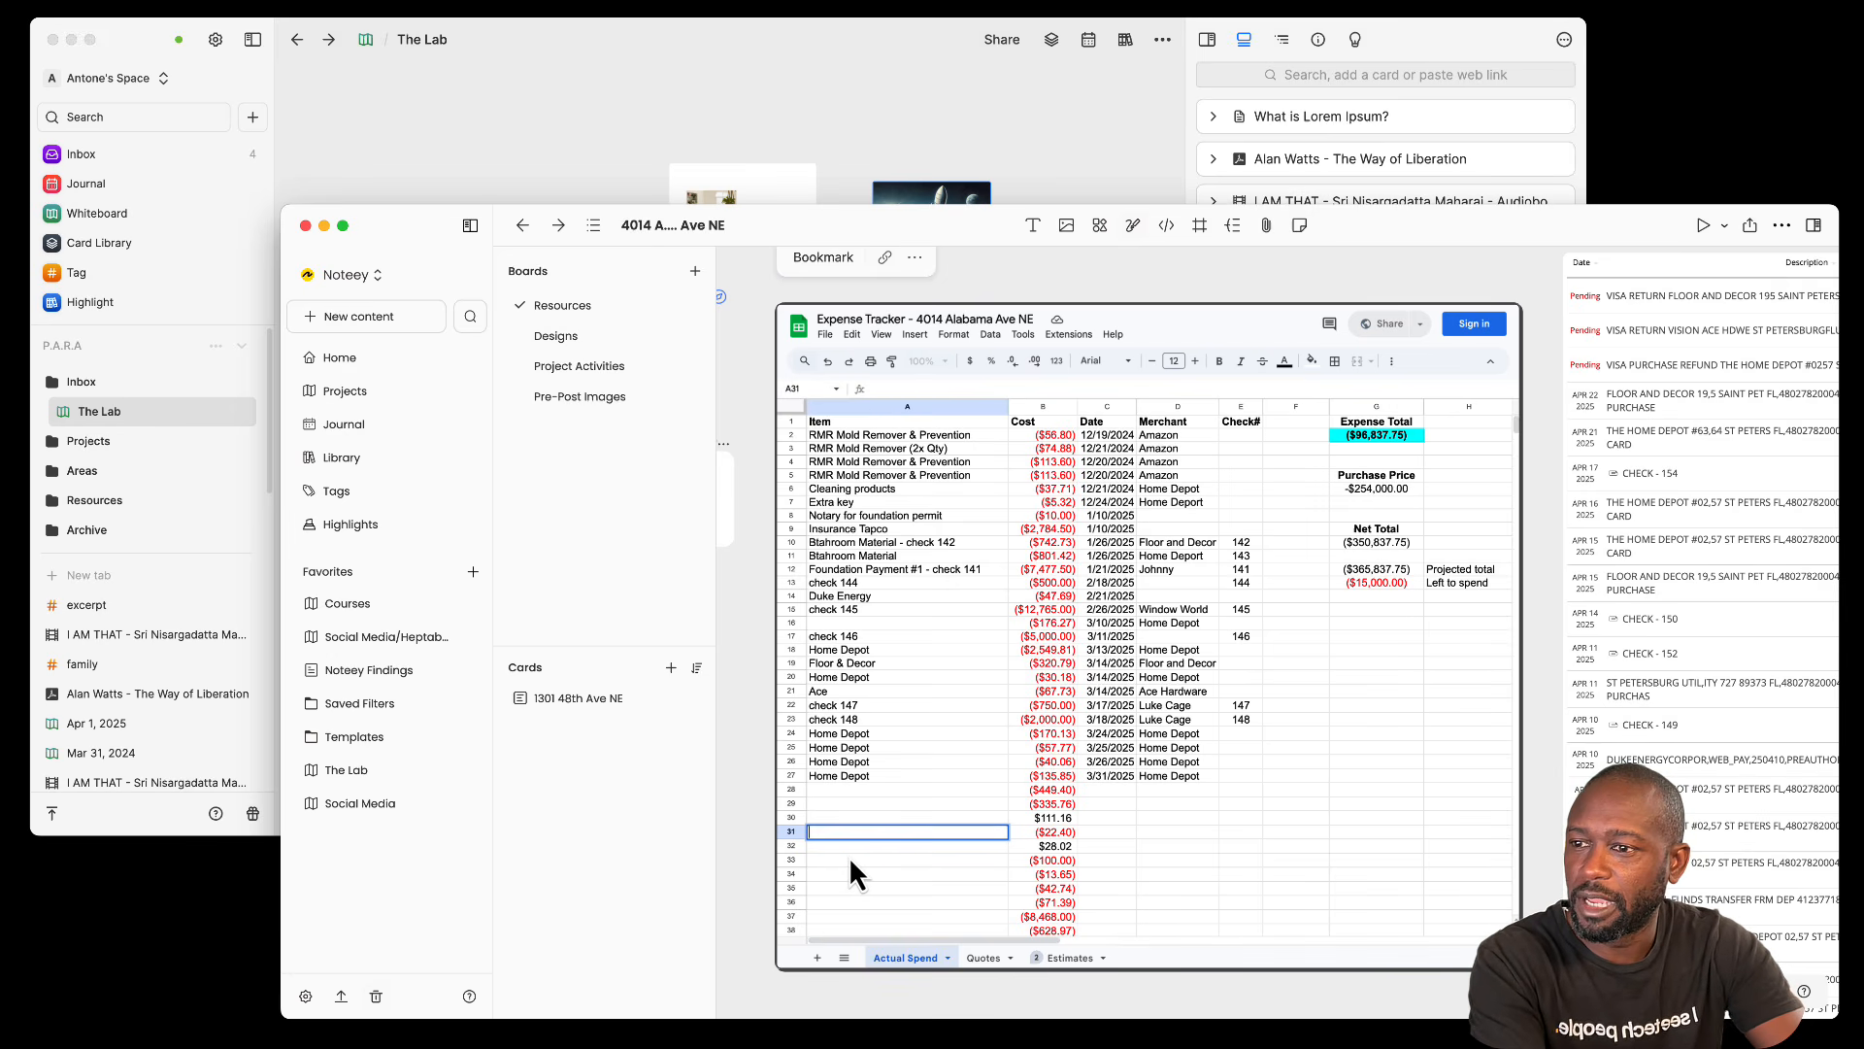
pyautogui.click(748, 832)
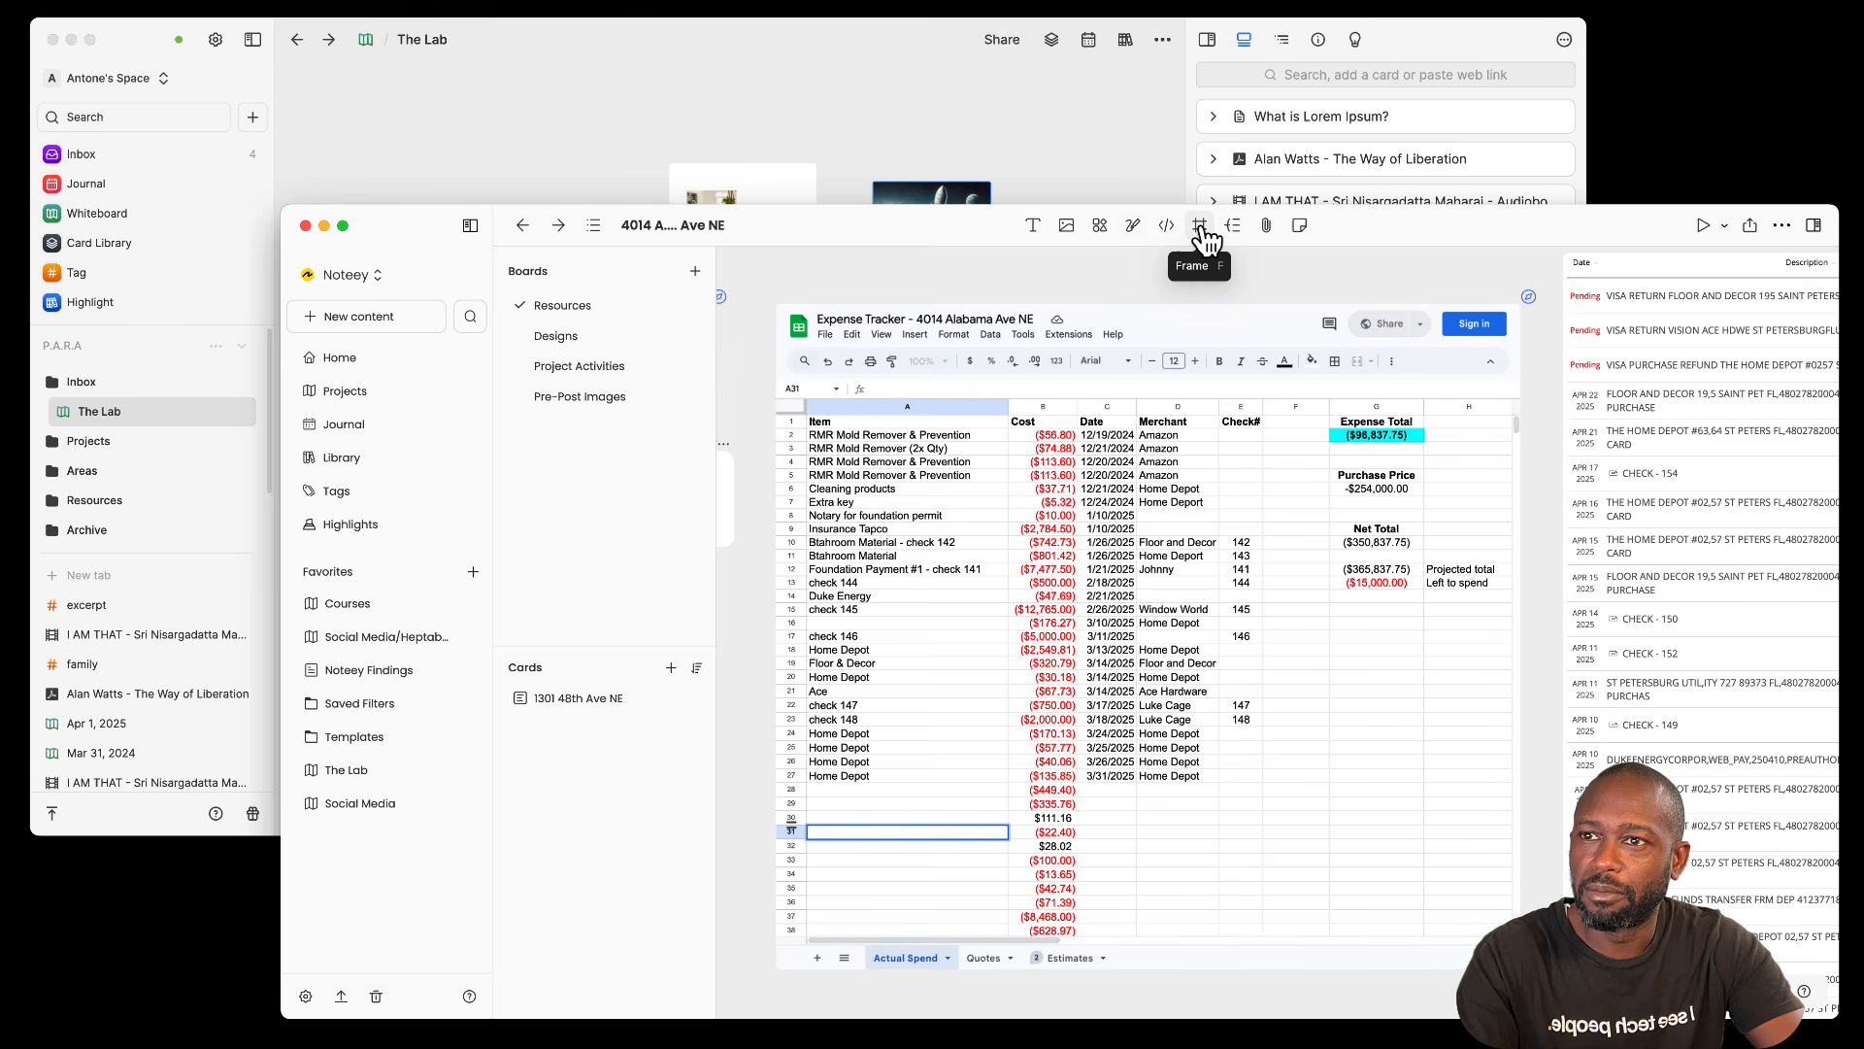
# Step: Return to The Lab board, add a 16:9 frame over the LinkedIn icon, and move the frame slightly down
pyautogui.click(526, 226)
pyautogui.click(525, 226)
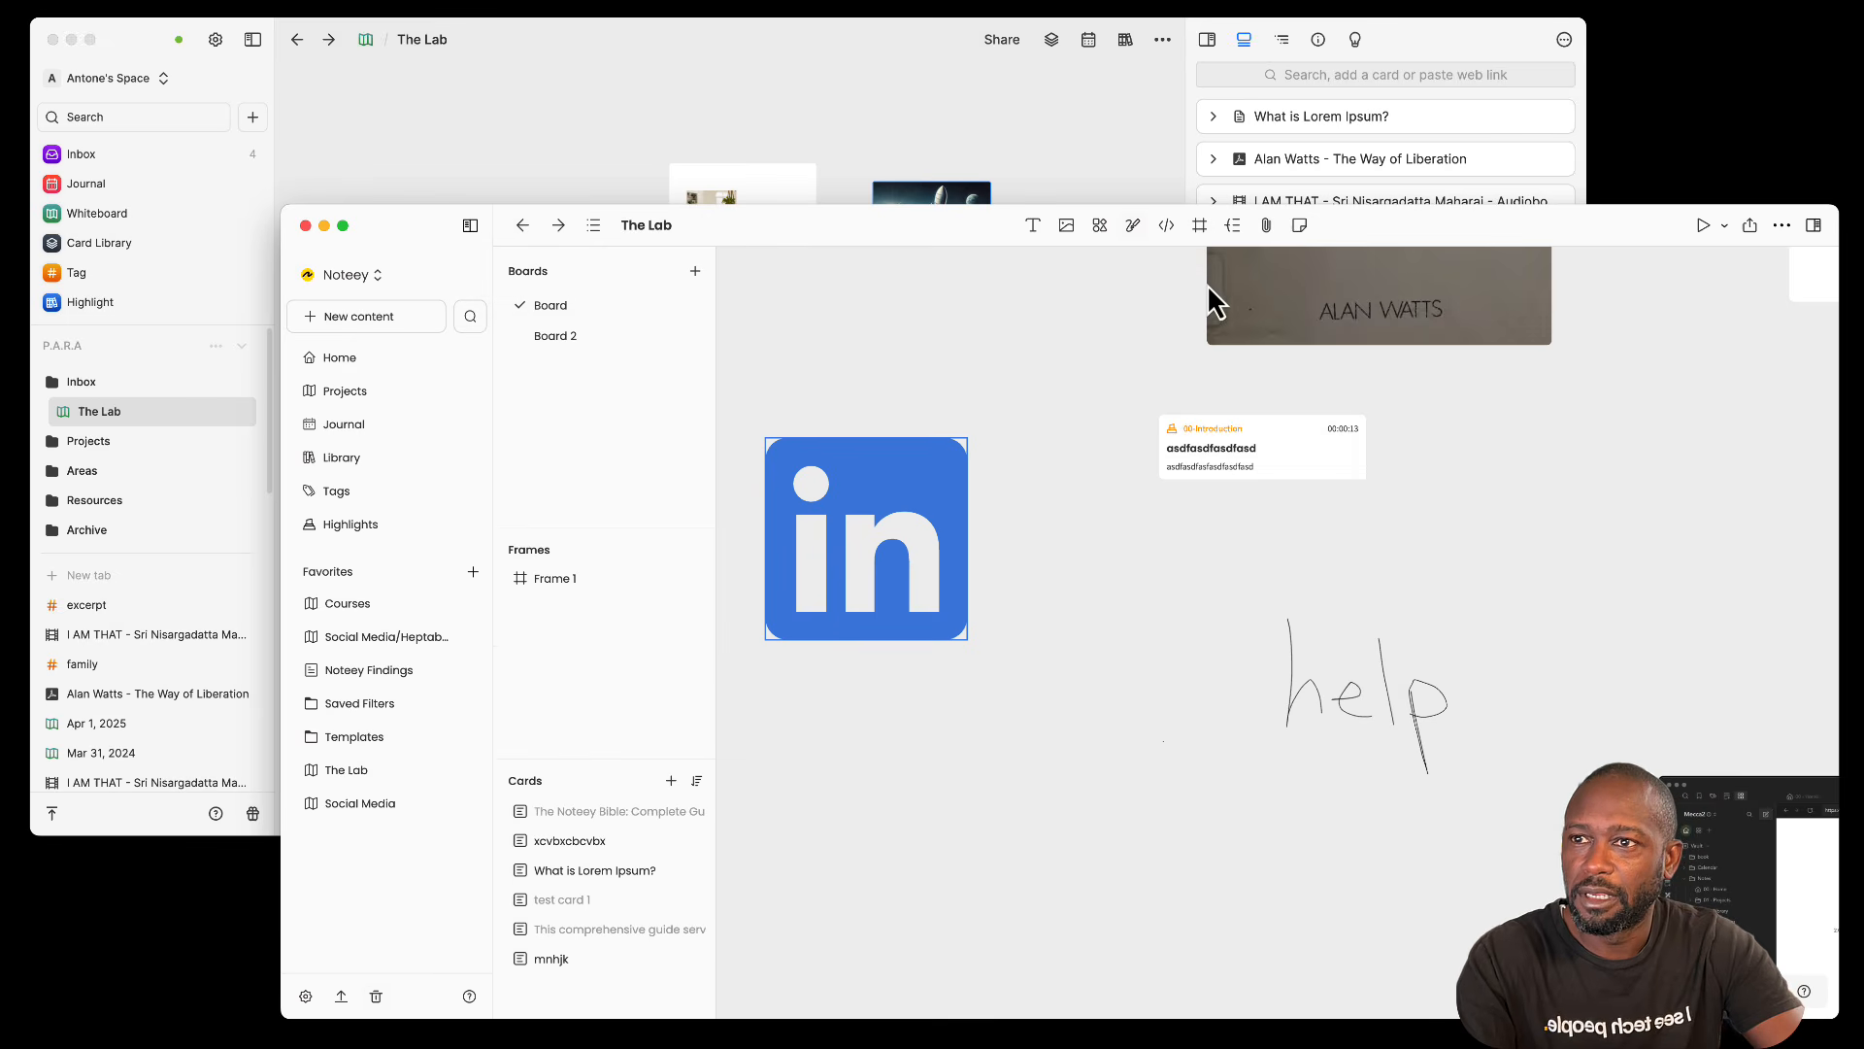
pyautogui.click(1204, 231)
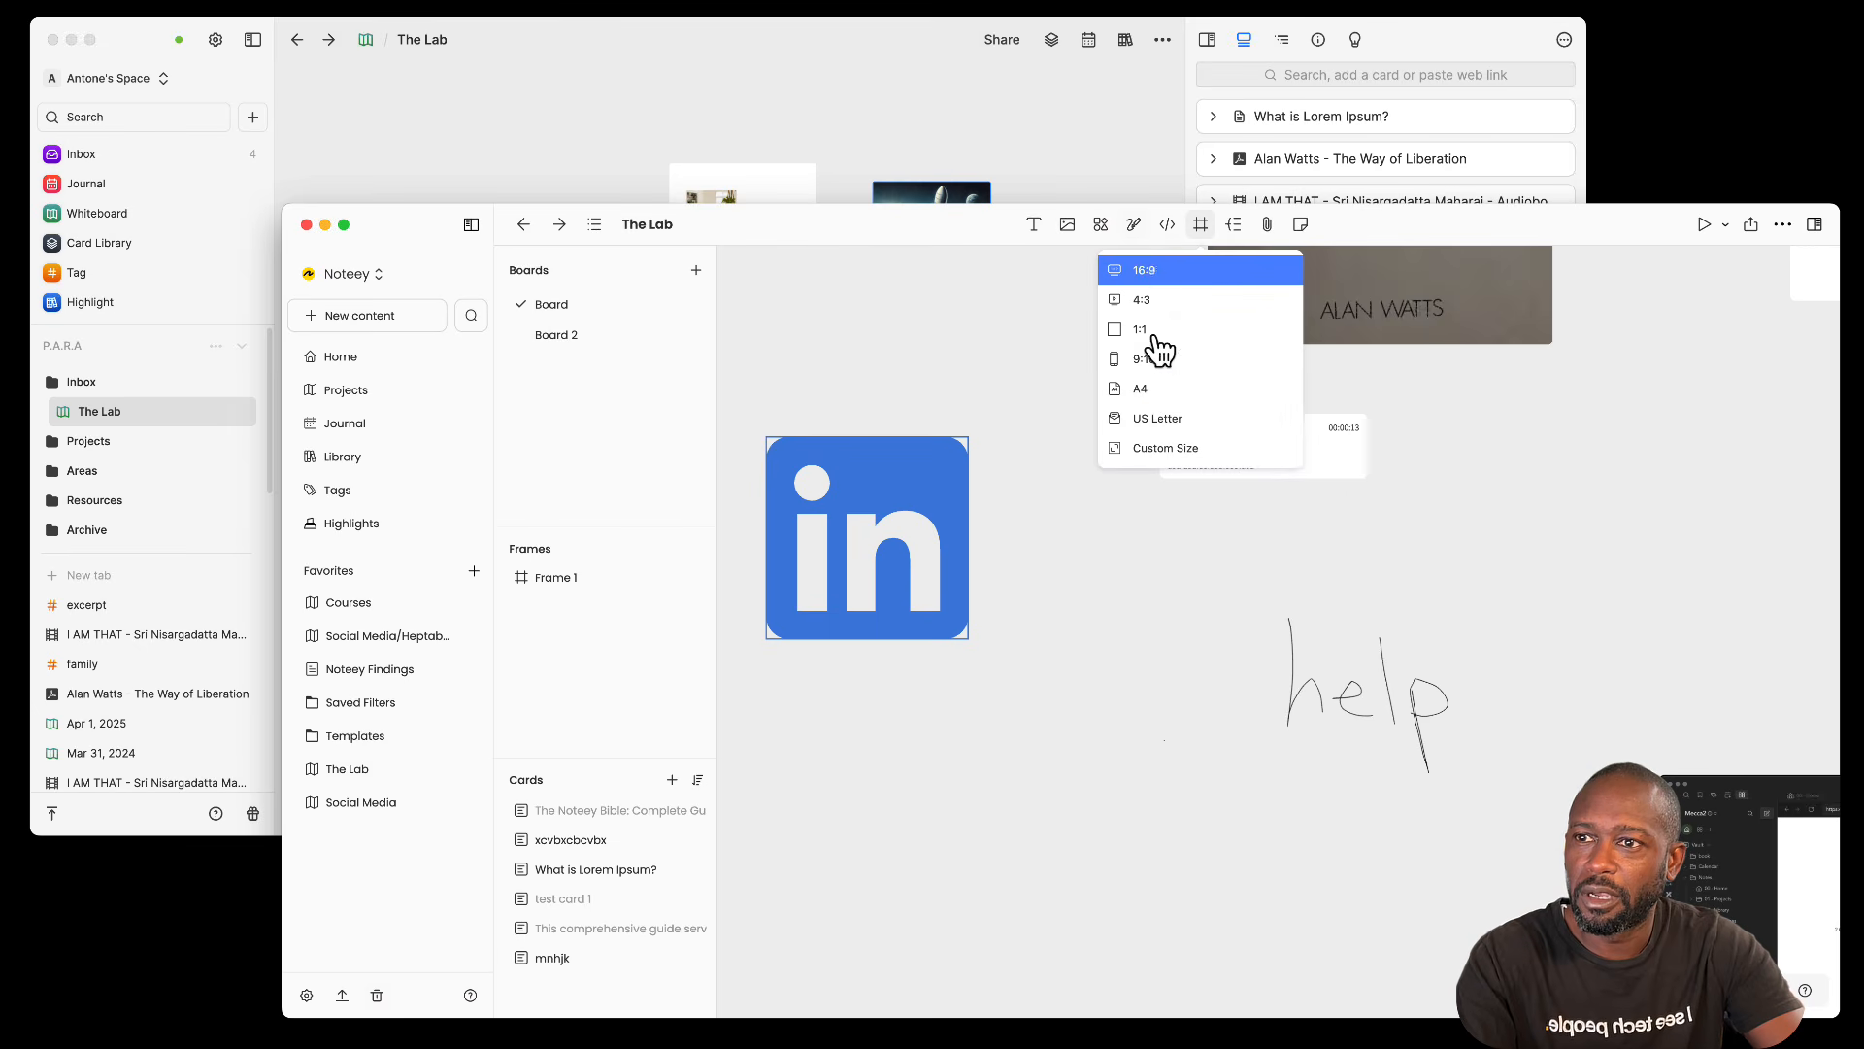
pyautogui.click(1143, 302)
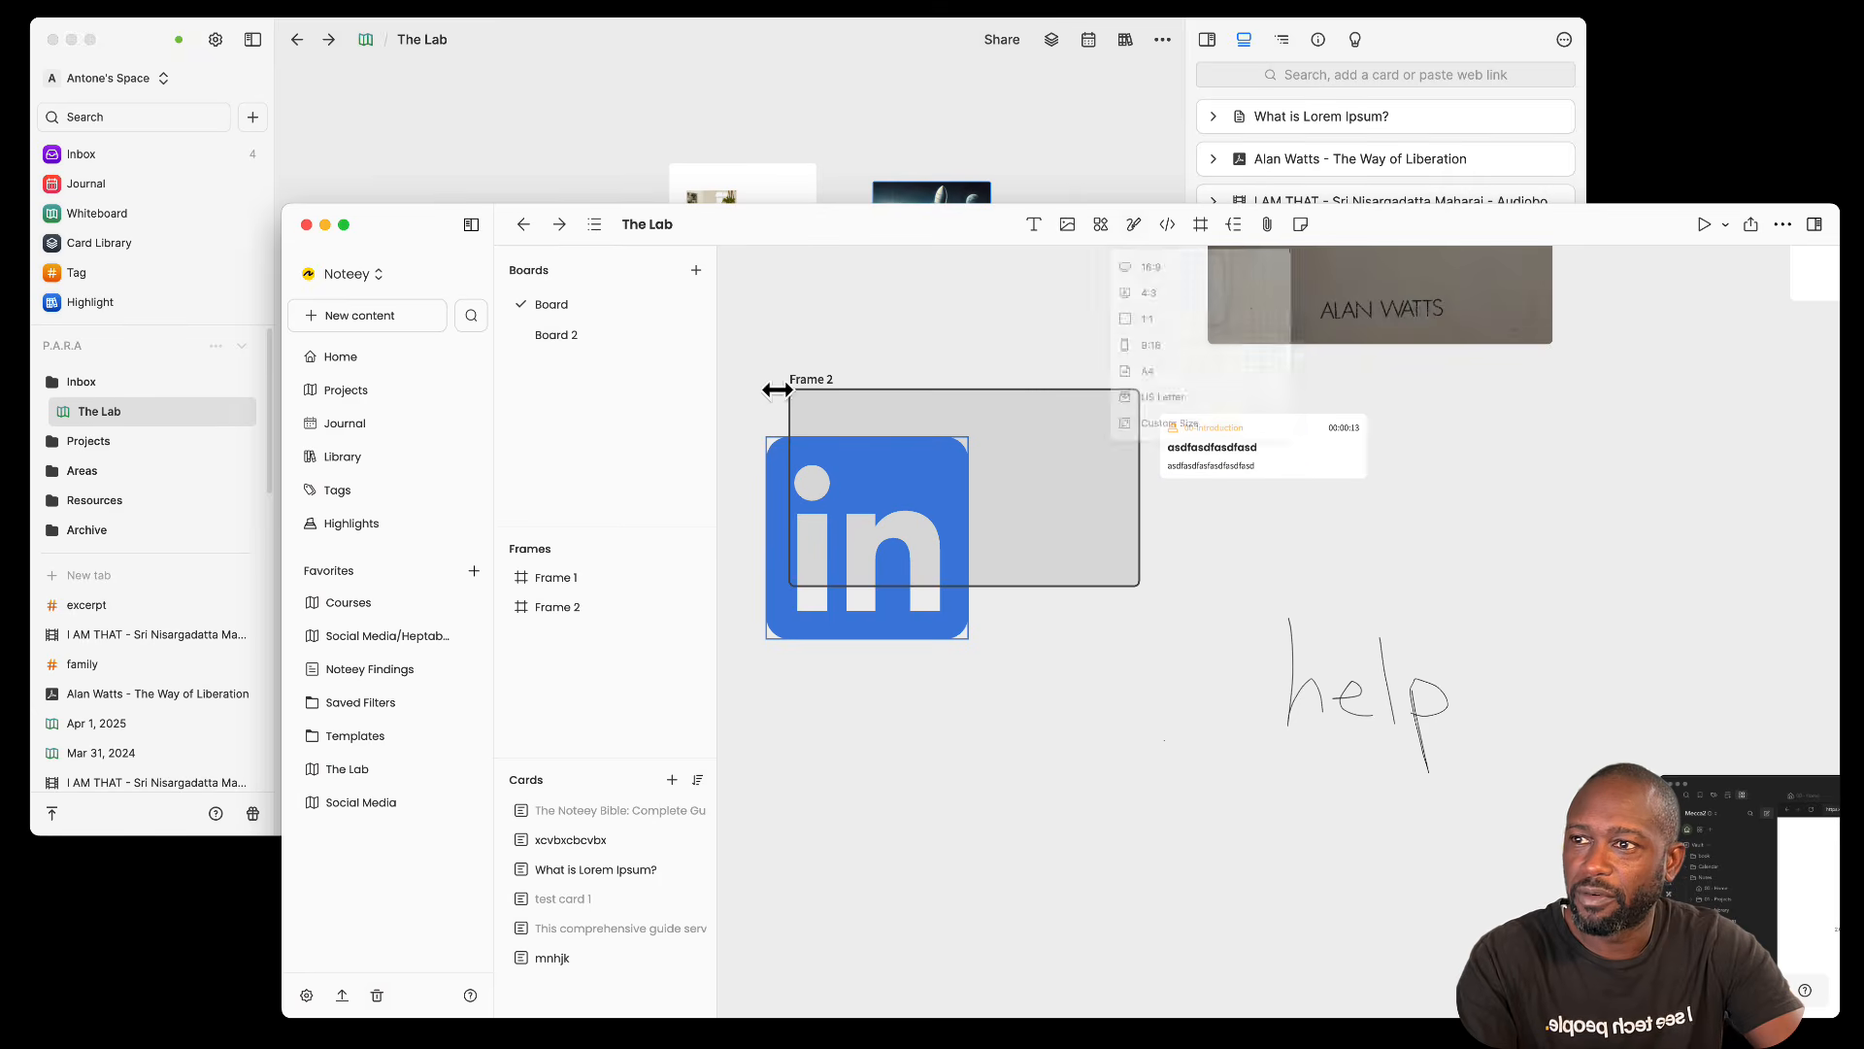
pyautogui.moveTo(1035, 457); pyautogui.dragTo(1103, 533)
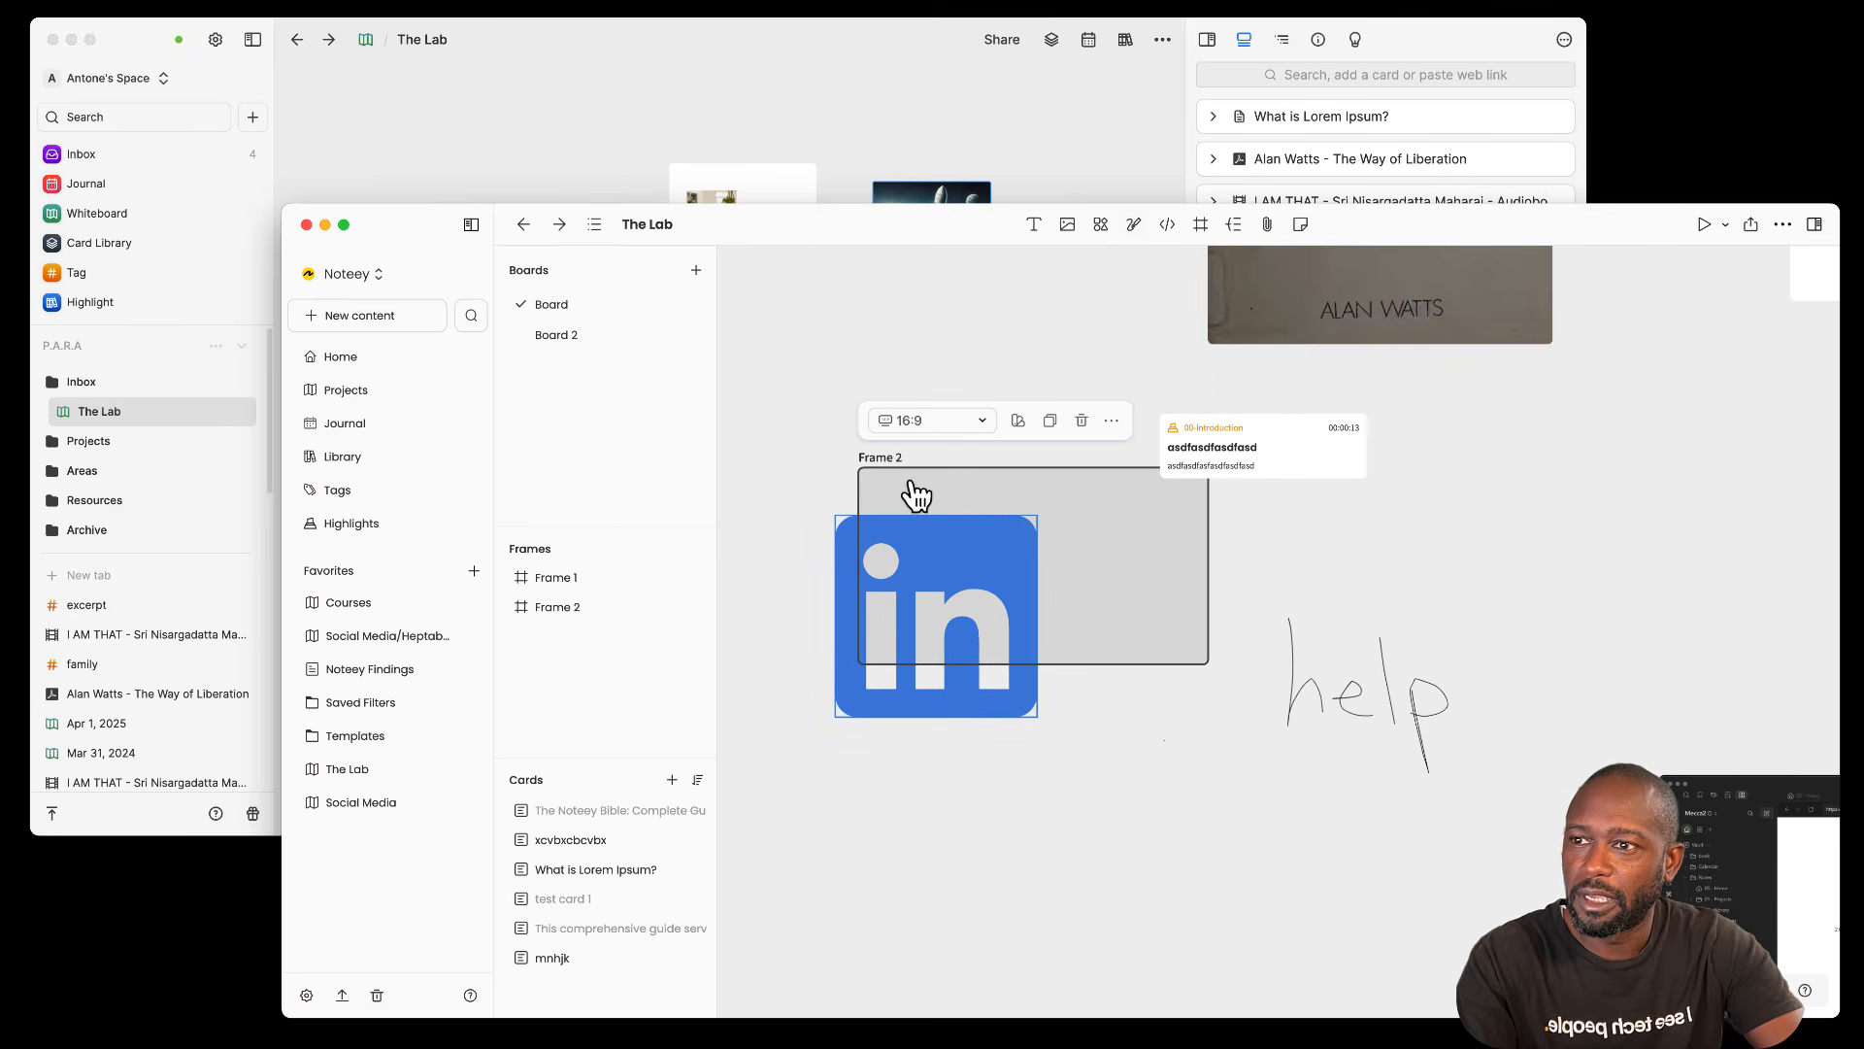
# Step: Enlarge the new frame to enclose the LinkedIn icon, the 00-Introduction card and the help drawing, and reposition it with its contents
pyautogui.moveTo(861, 459); pyautogui.dragTo(780, 374)
pyautogui.moveTo(1207, 658)
pyautogui.mouseDown()
pyautogui.moveTo(1506, 774)
pyautogui.moveTo(1503, 817)
pyautogui.mouseUp()
pyautogui.moveTo(1286, 612); pyautogui.dragTo(1190, 585)
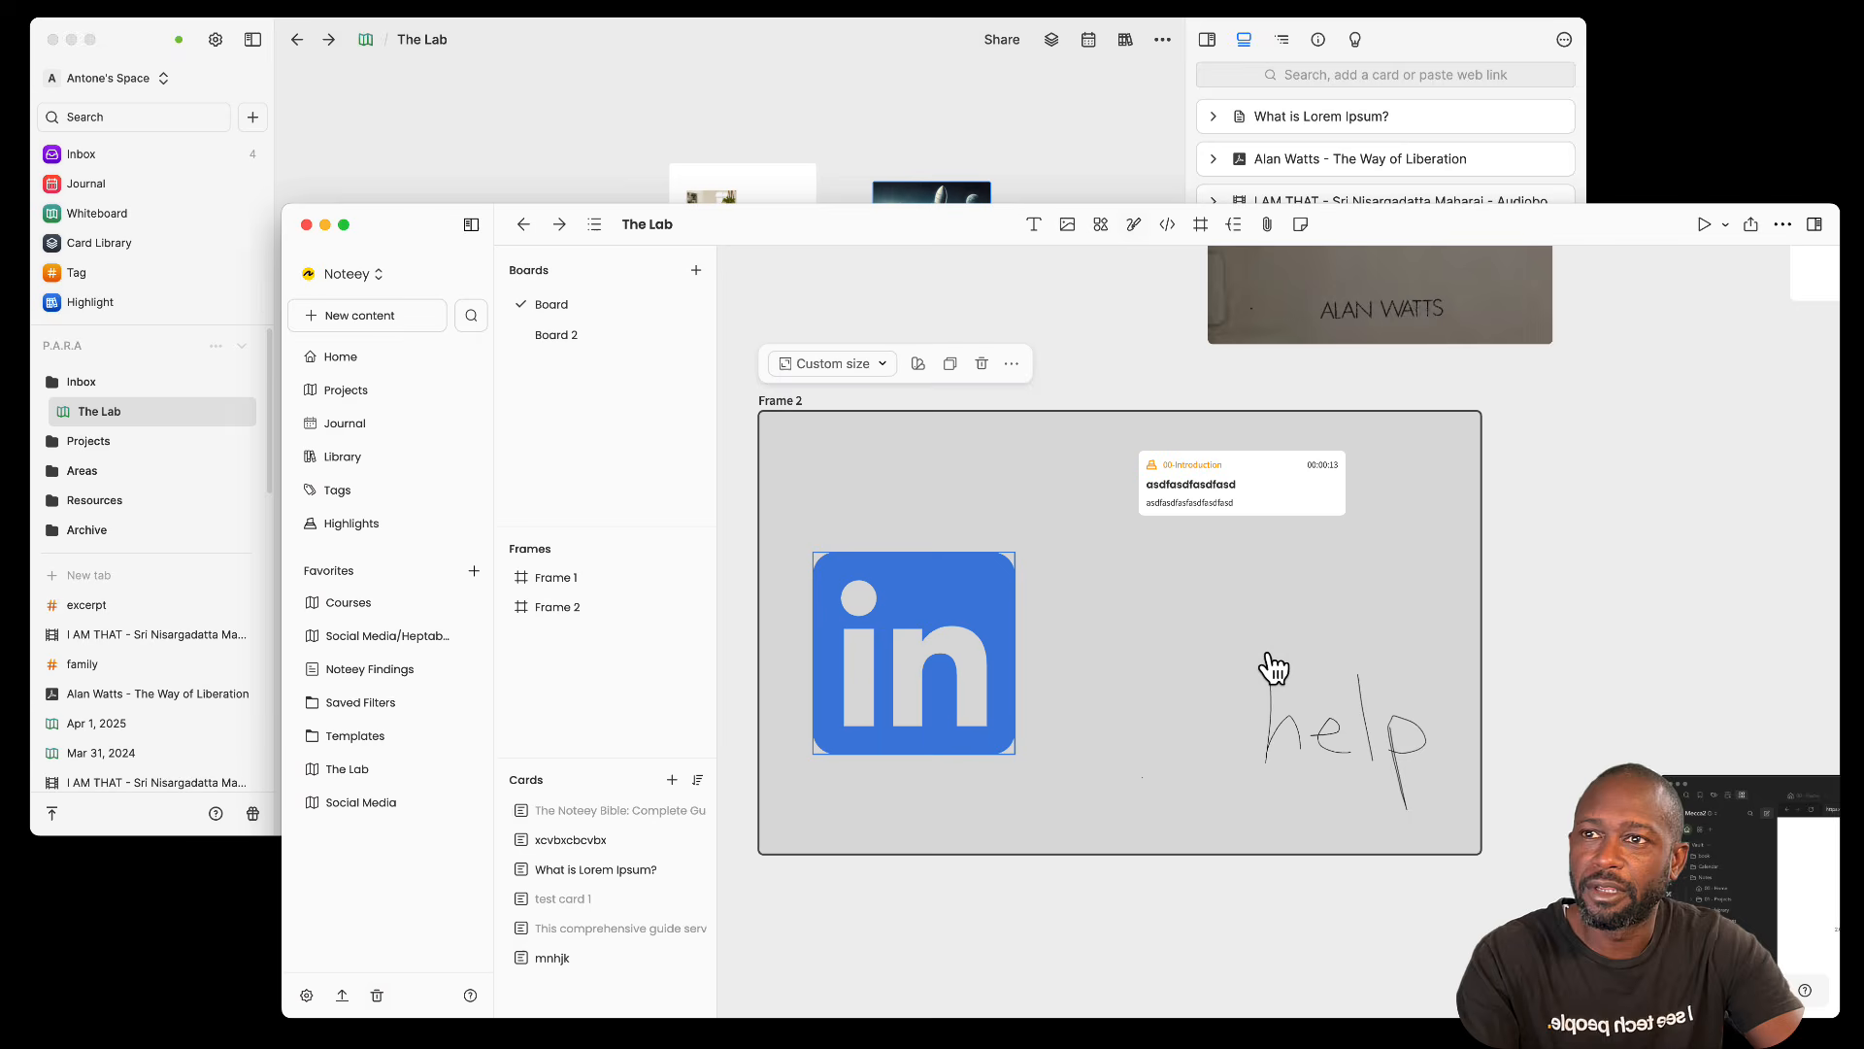
pyautogui.click(1126, 272)
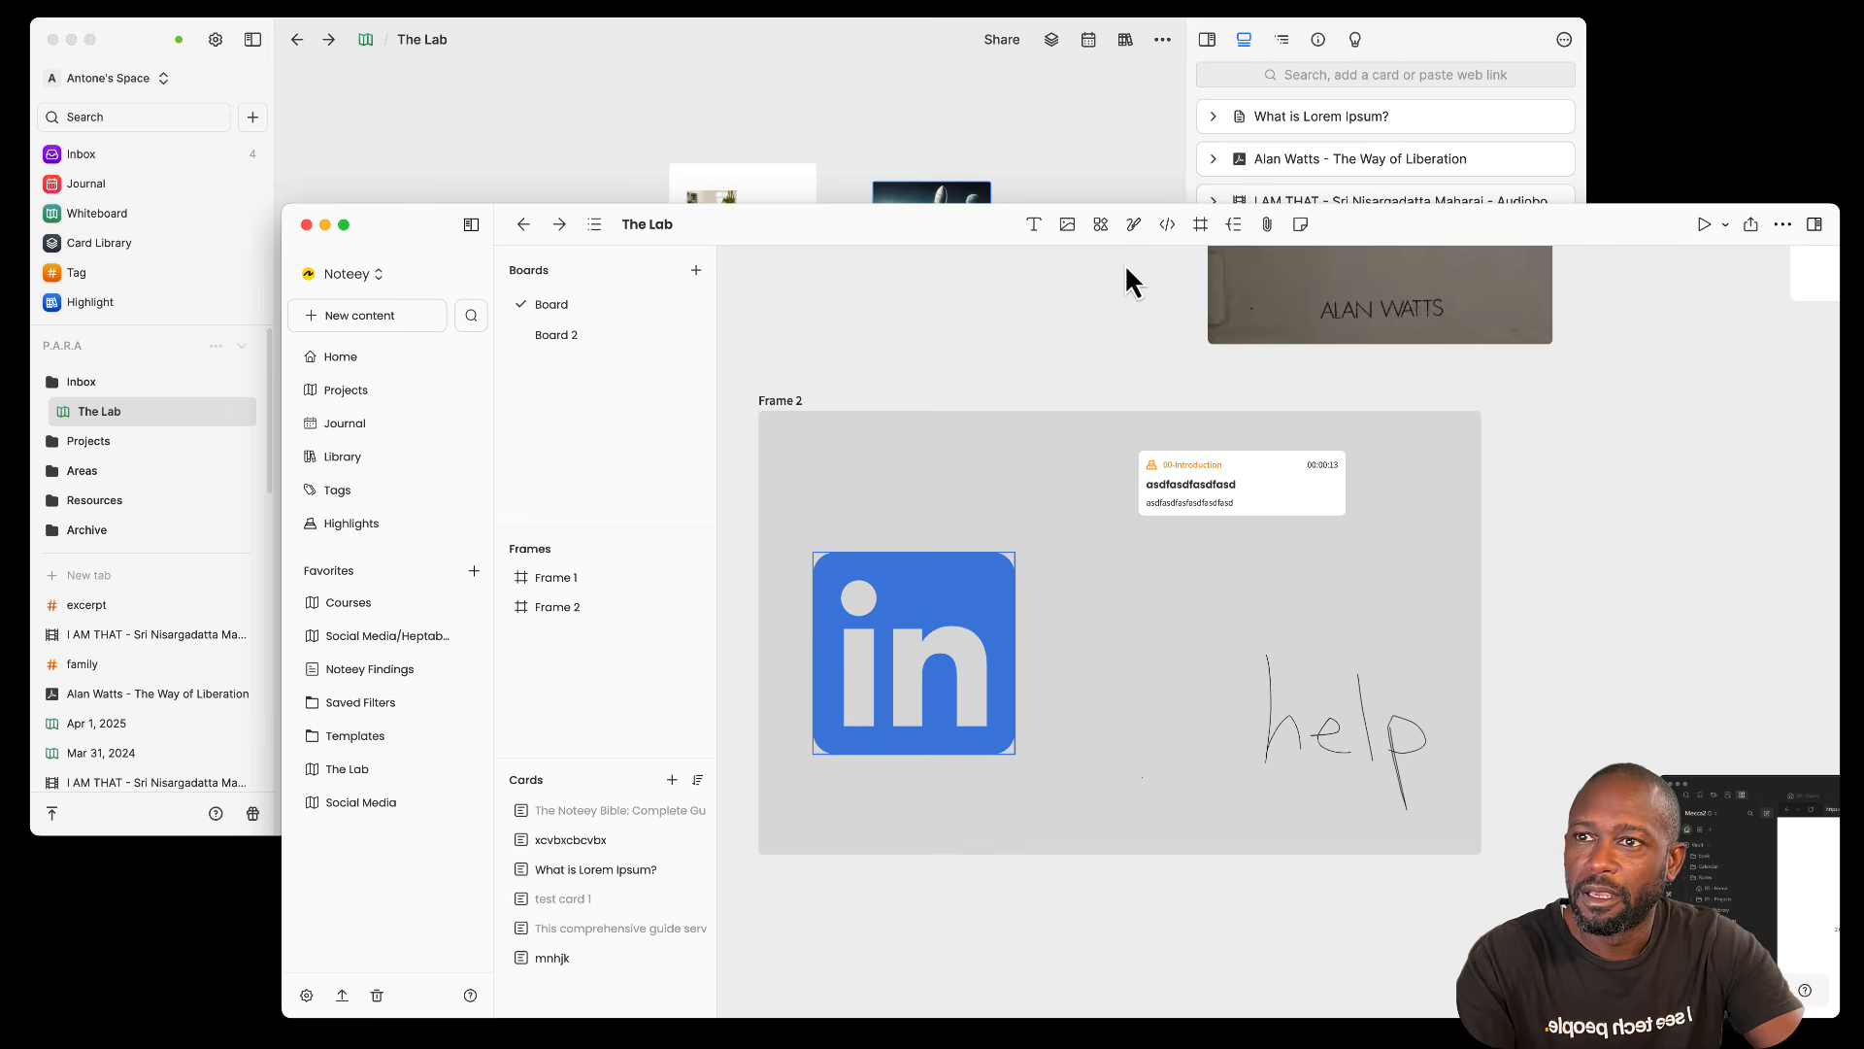
# Step: Review the Copy mode and Link mode options for attaching files to the board
pyautogui.click(1269, 226)
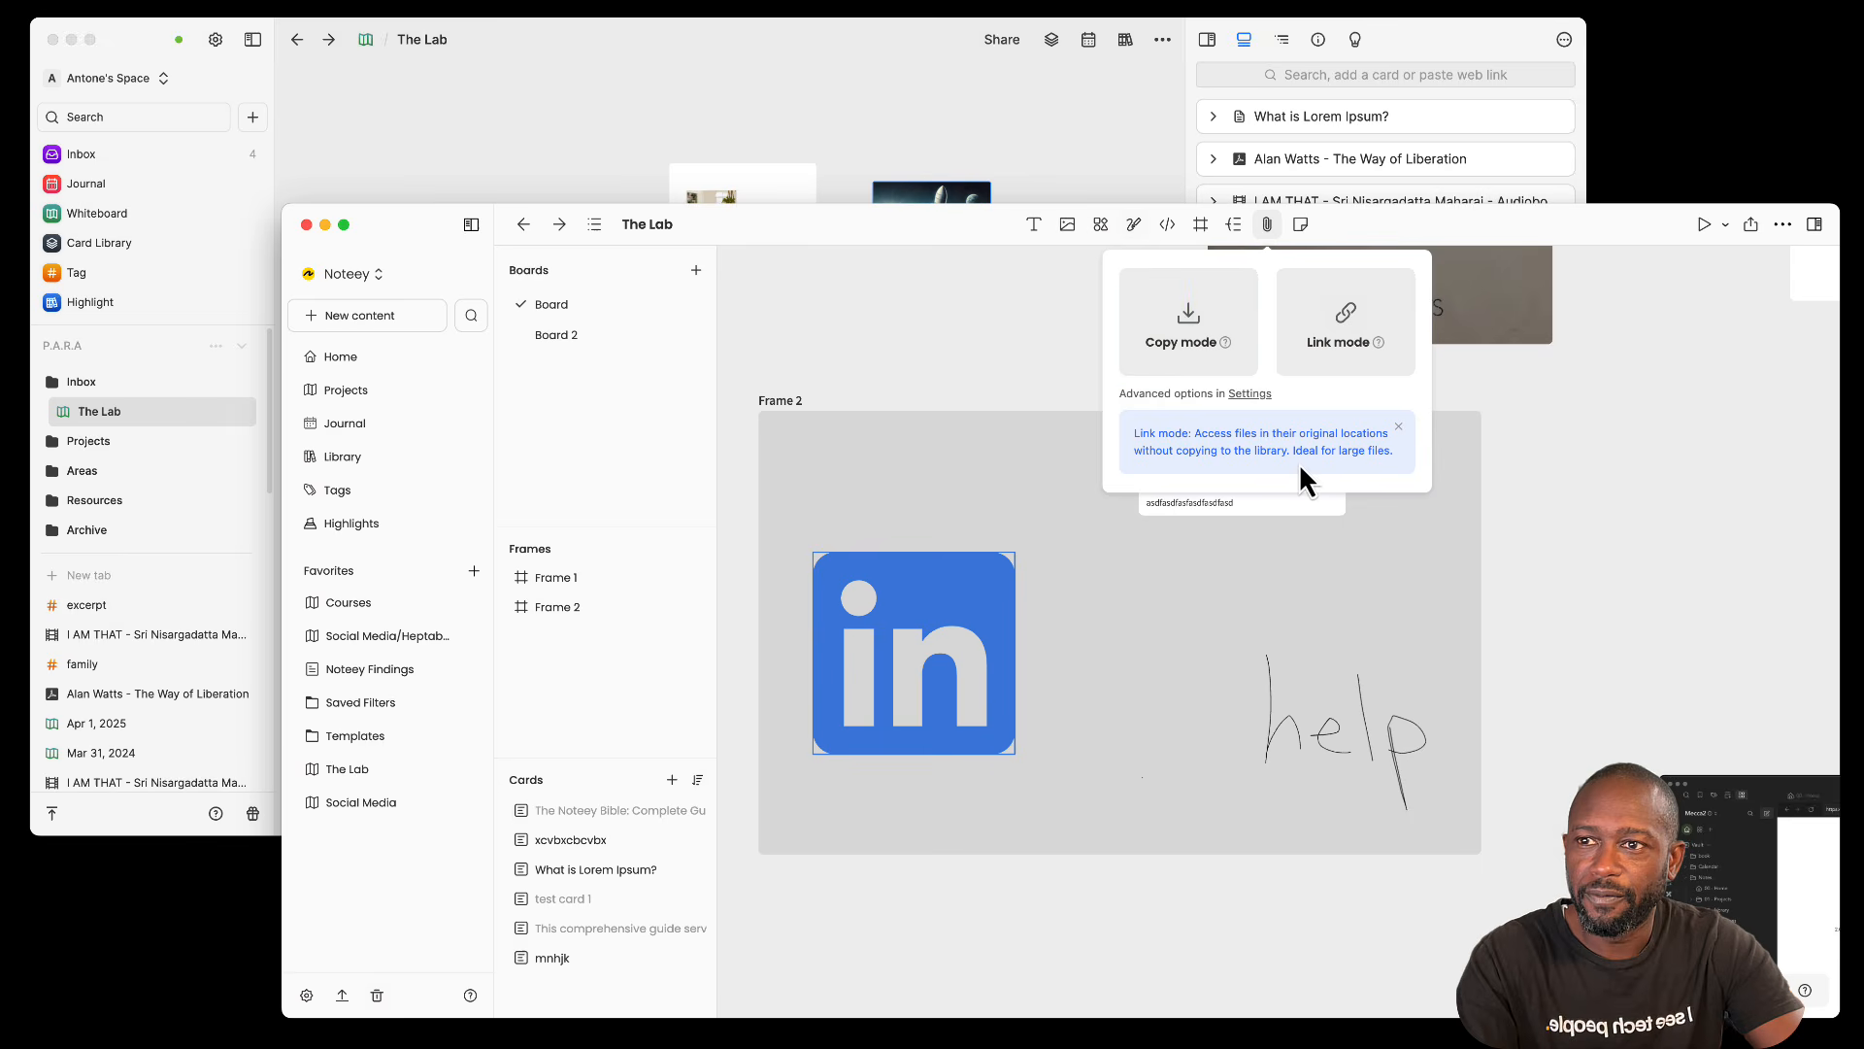
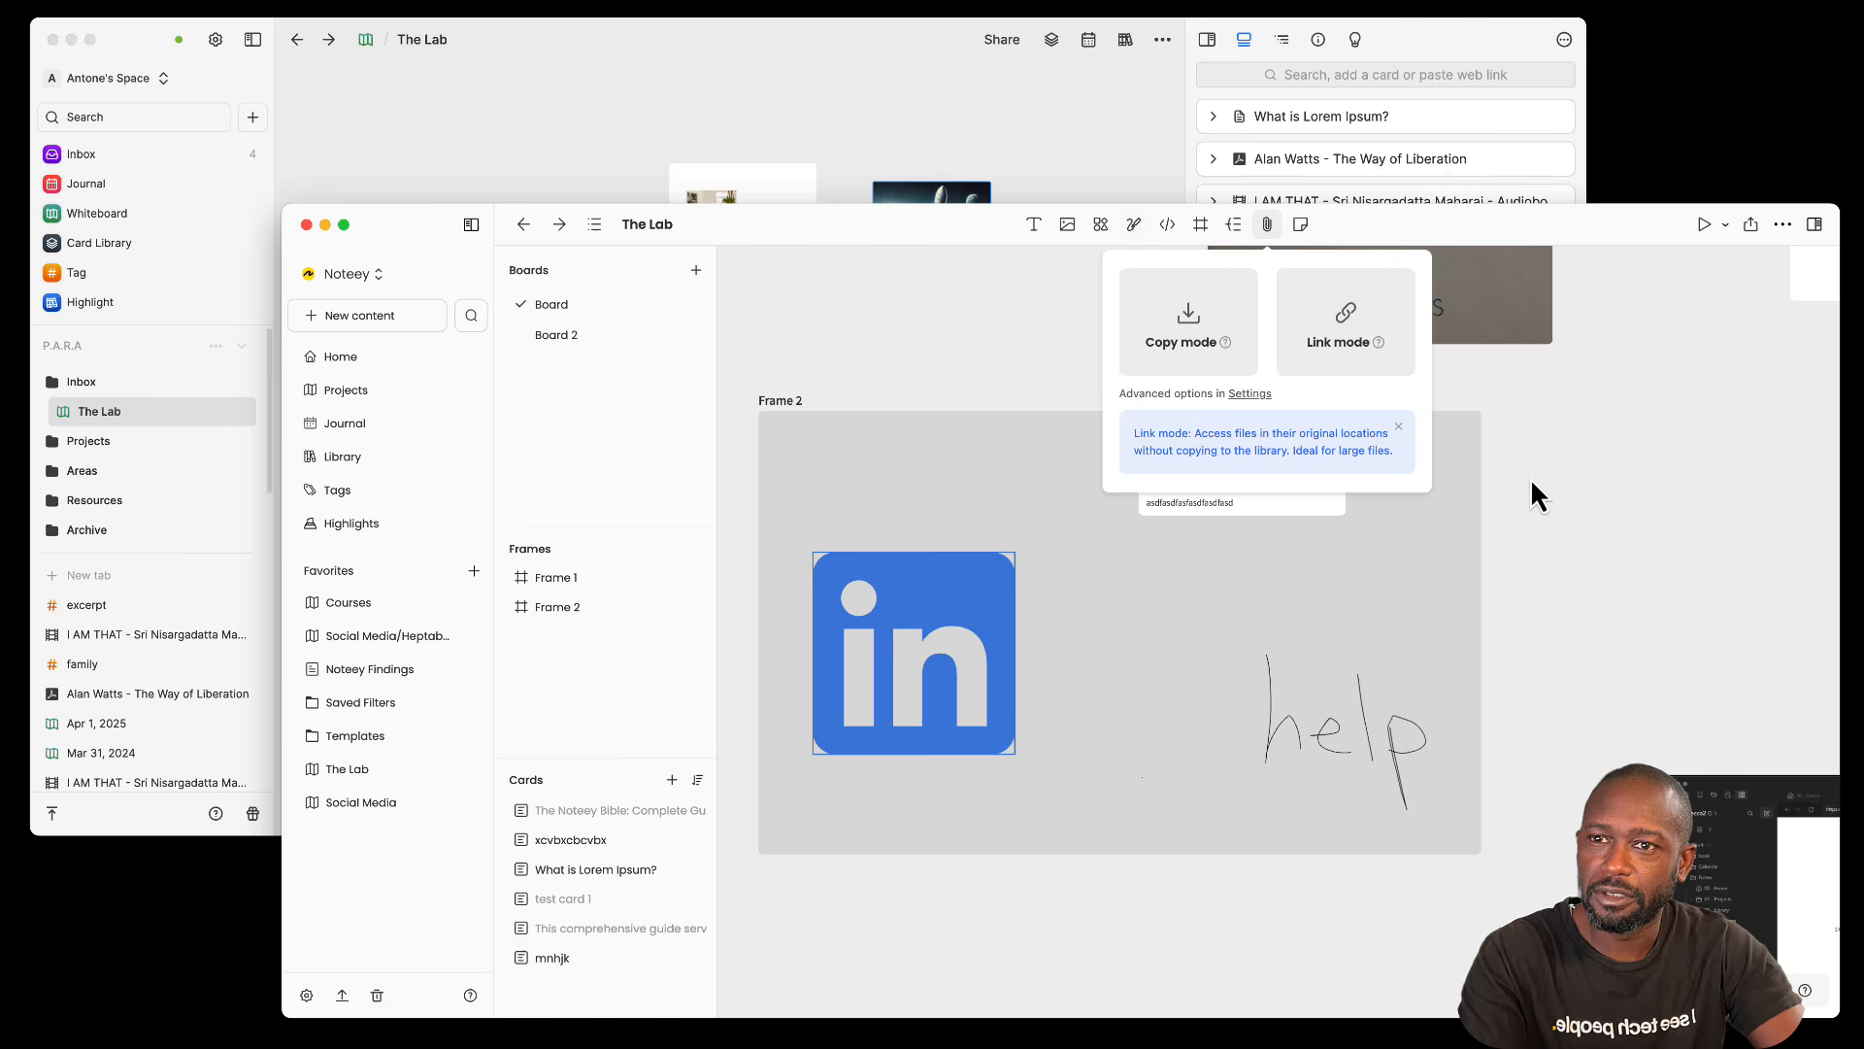
pyautogui.click(1558, 512)
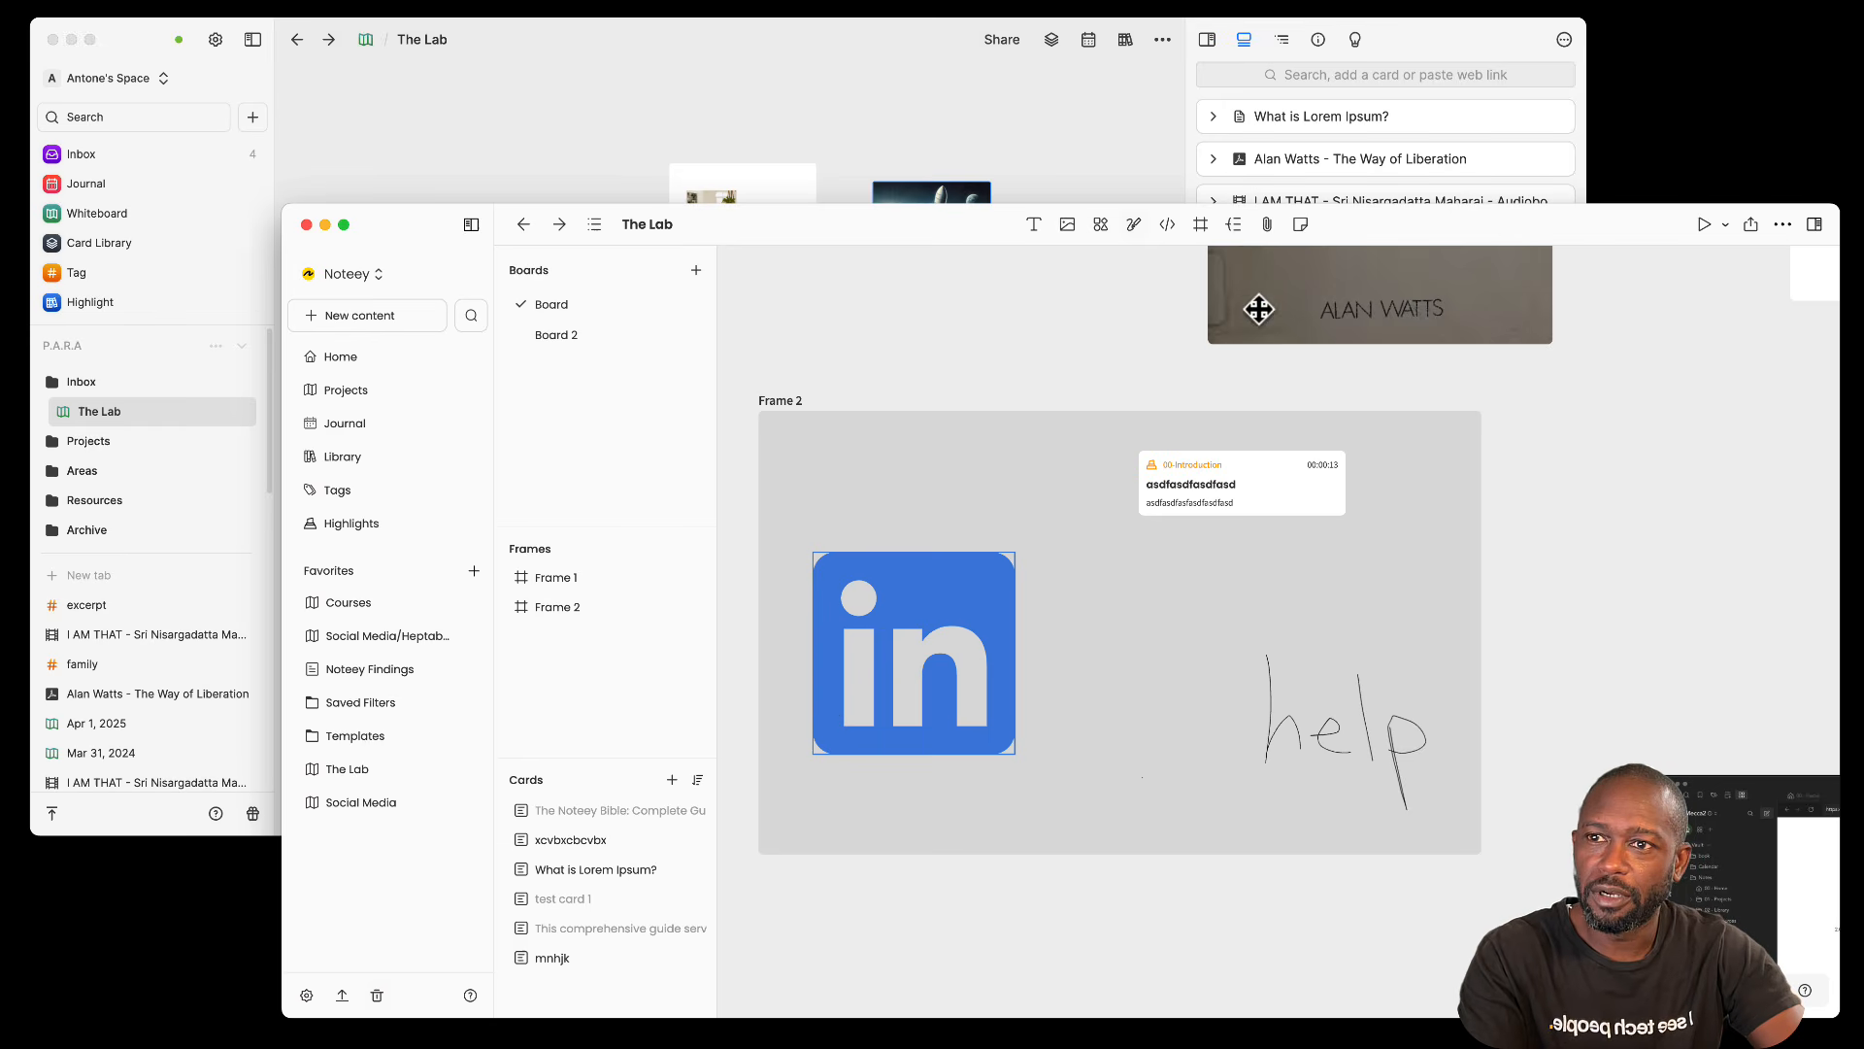
# Step: Add a light yellow sticky note reading "dsfsfasfdf" and place it below the new frame, aligned with the frame's left edge
pyautogui.scroll(-4, 1432, 578)
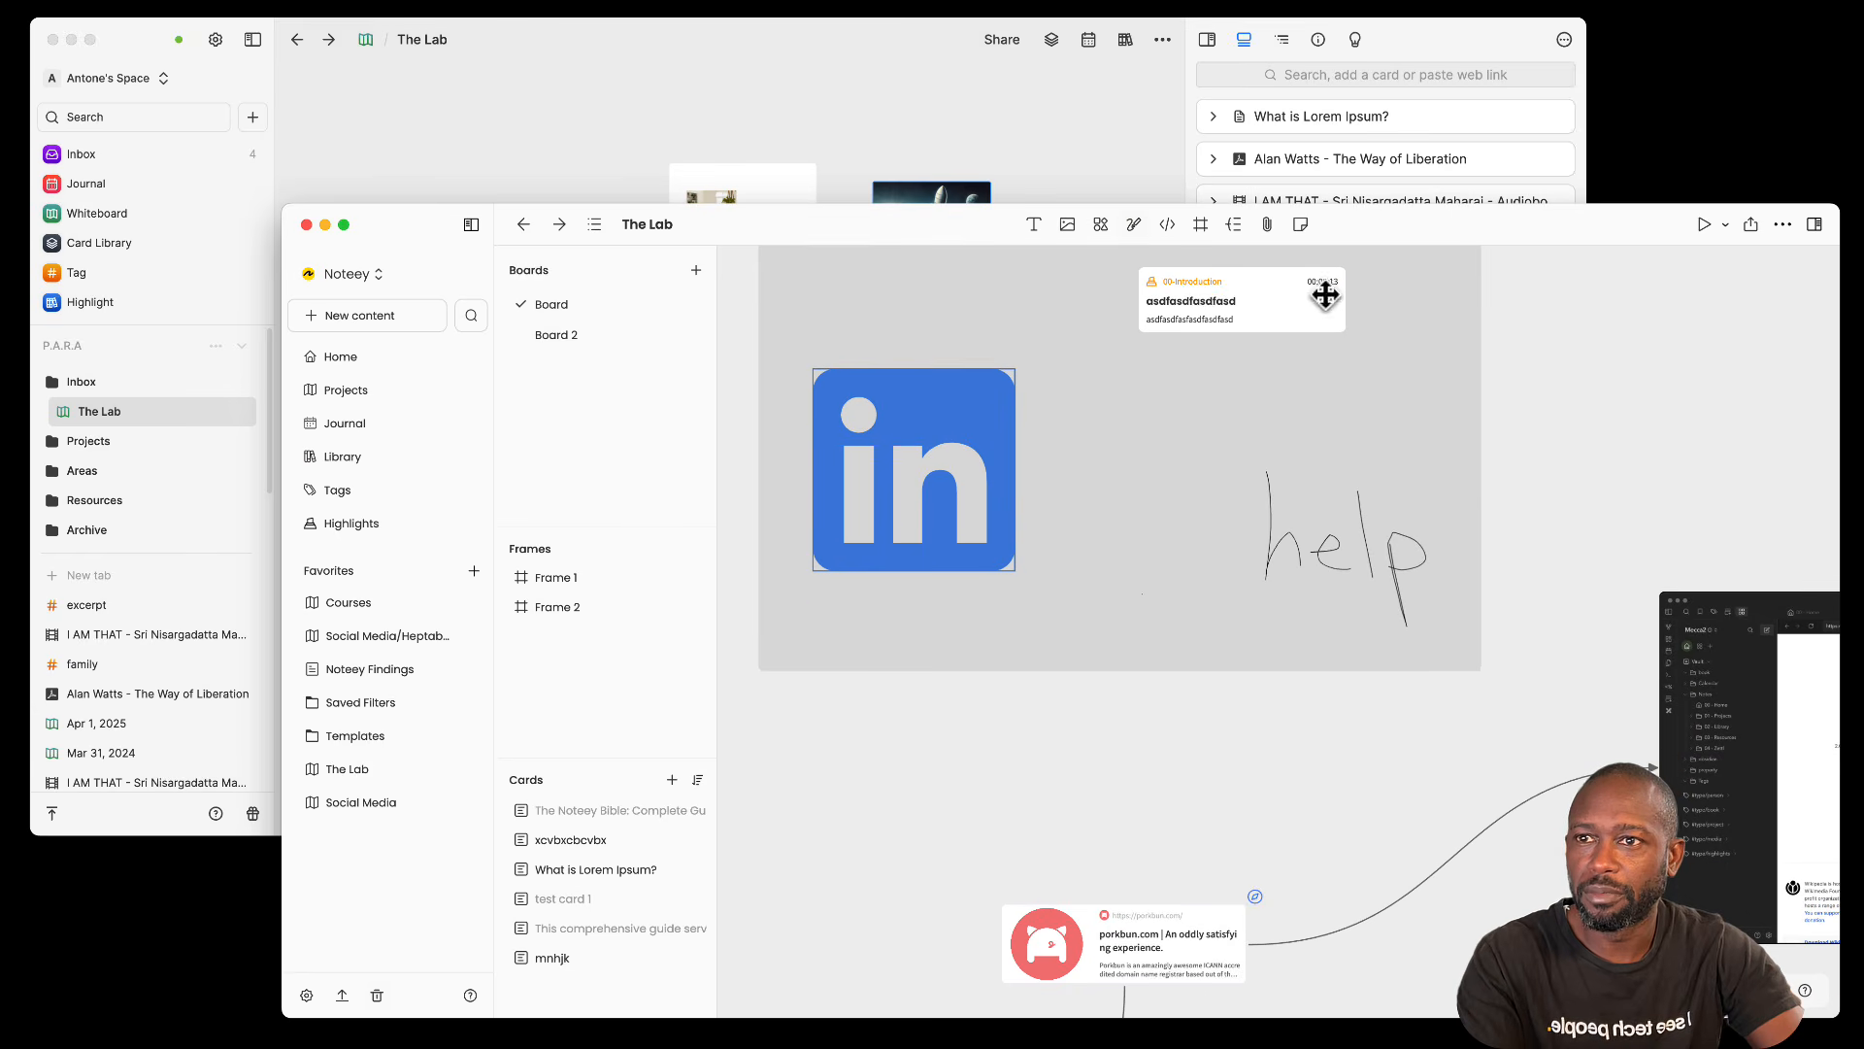
pyautogui.click(1303, 225)
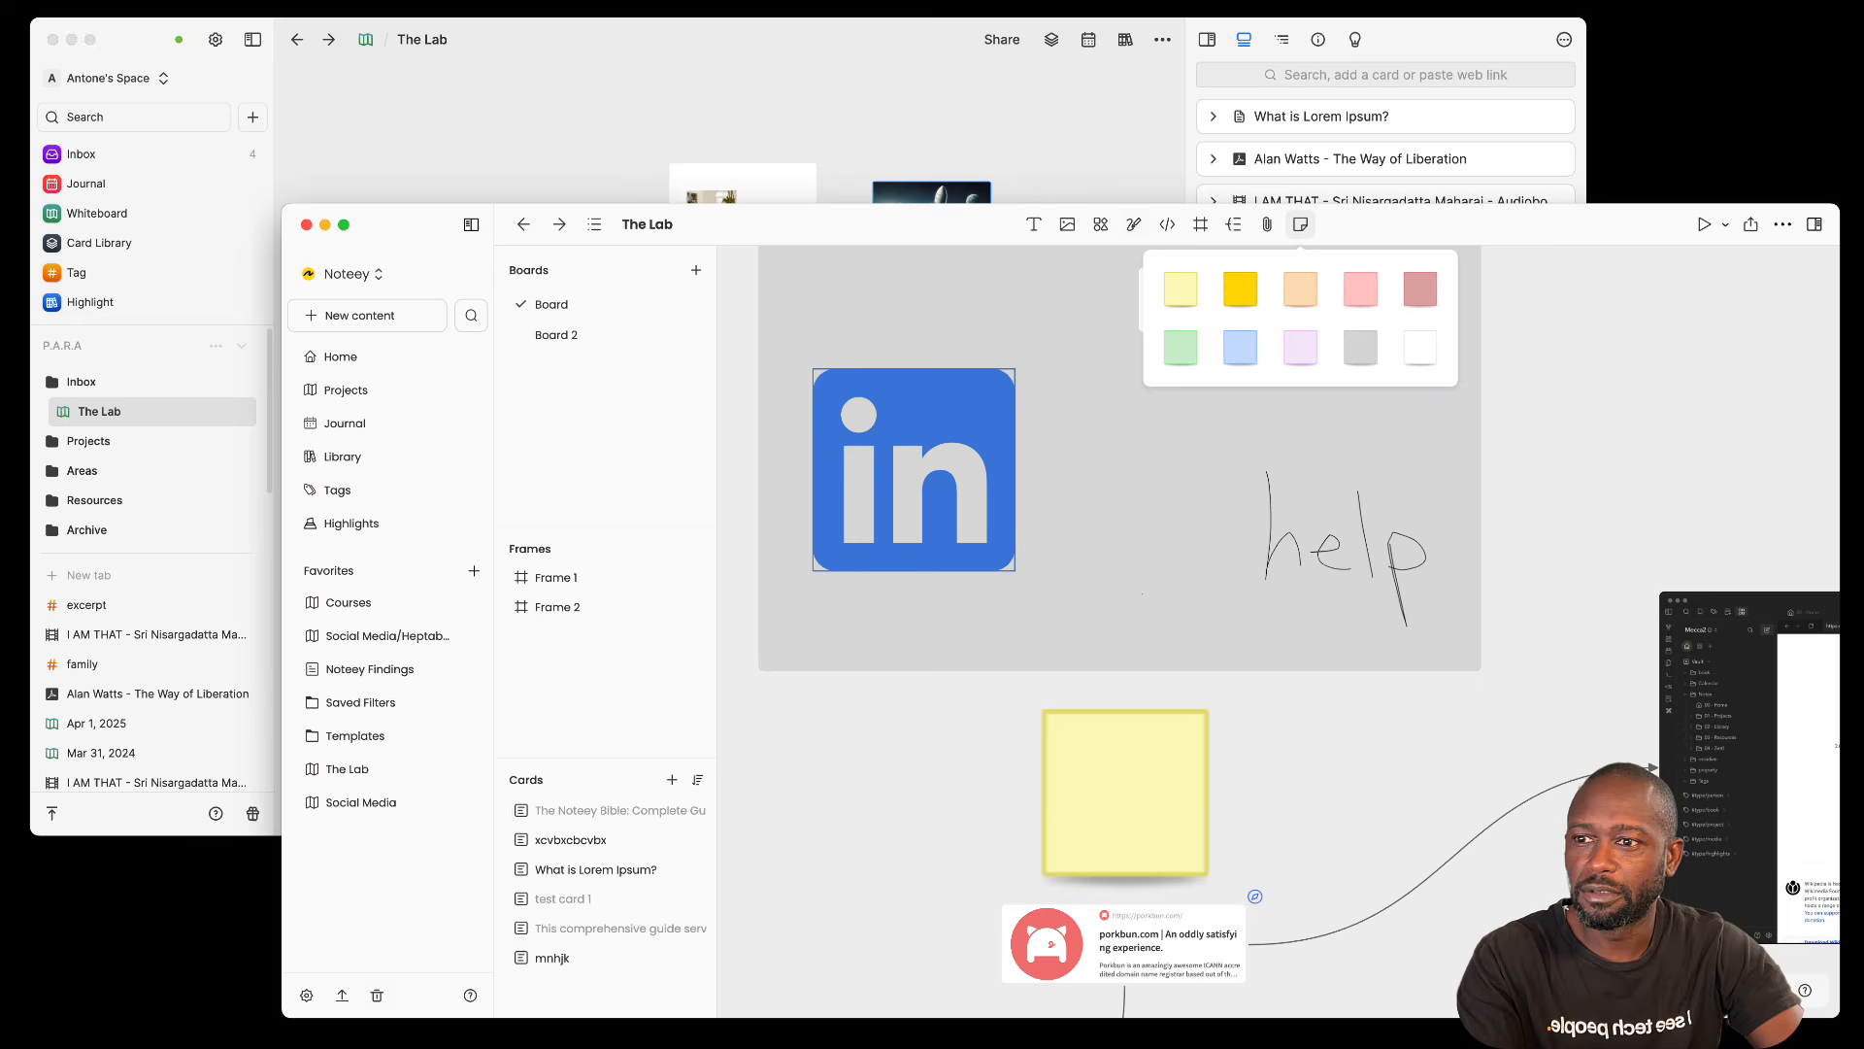
pyautogui.click(998, 834)
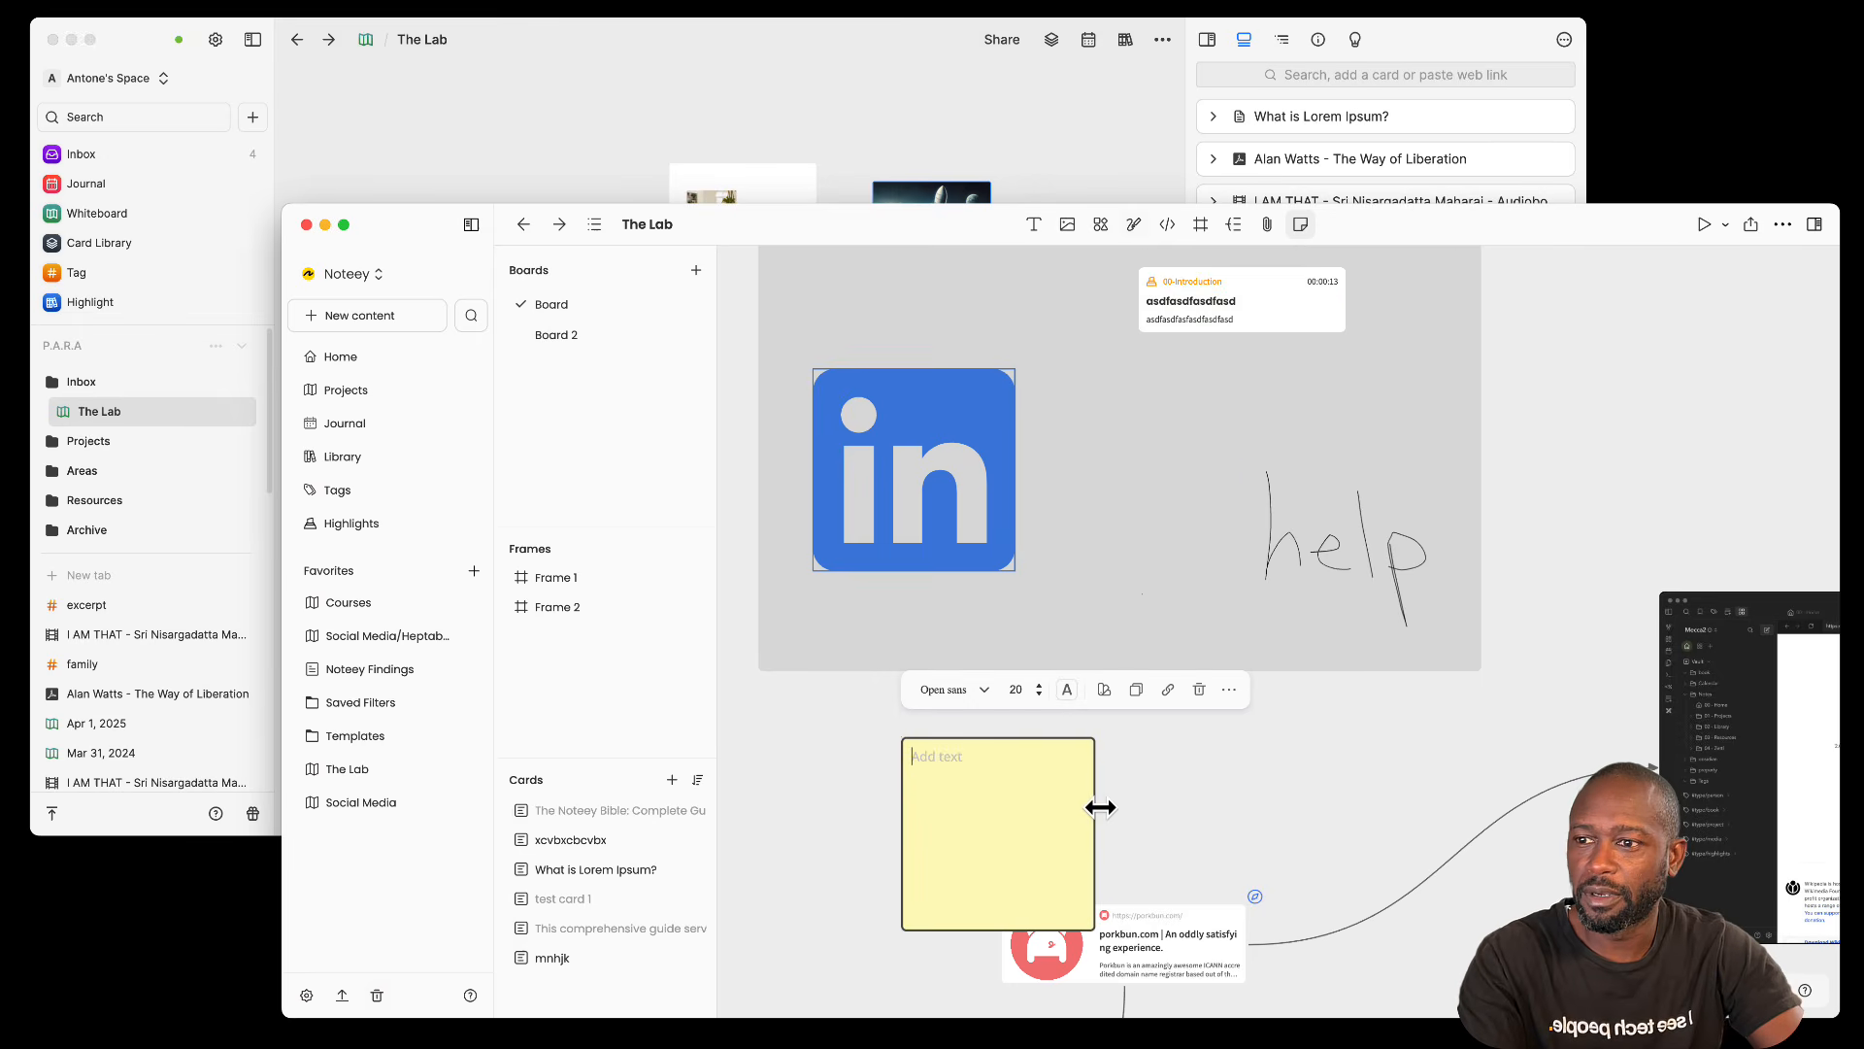
pyautogui.write('dsfsfasfdf')
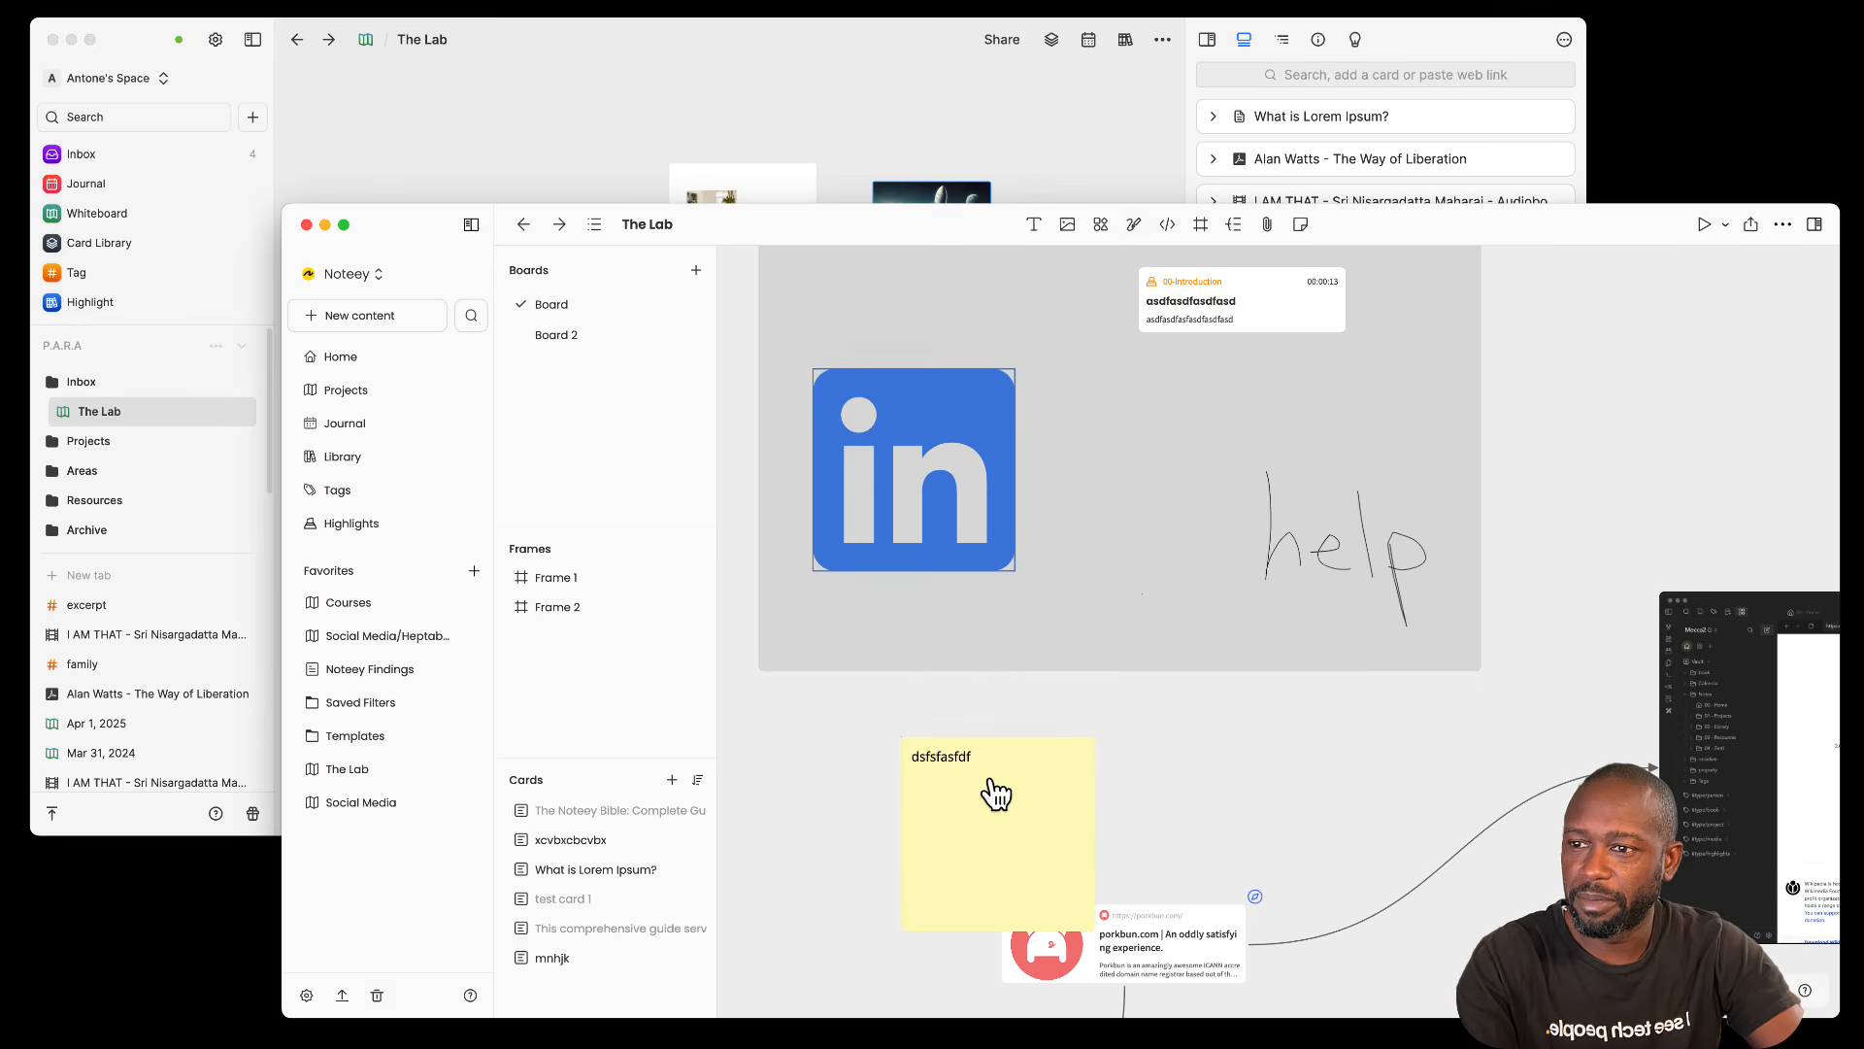
pyautogui.moveTo(991, 790); pyautogui.dragTo(845, 749)
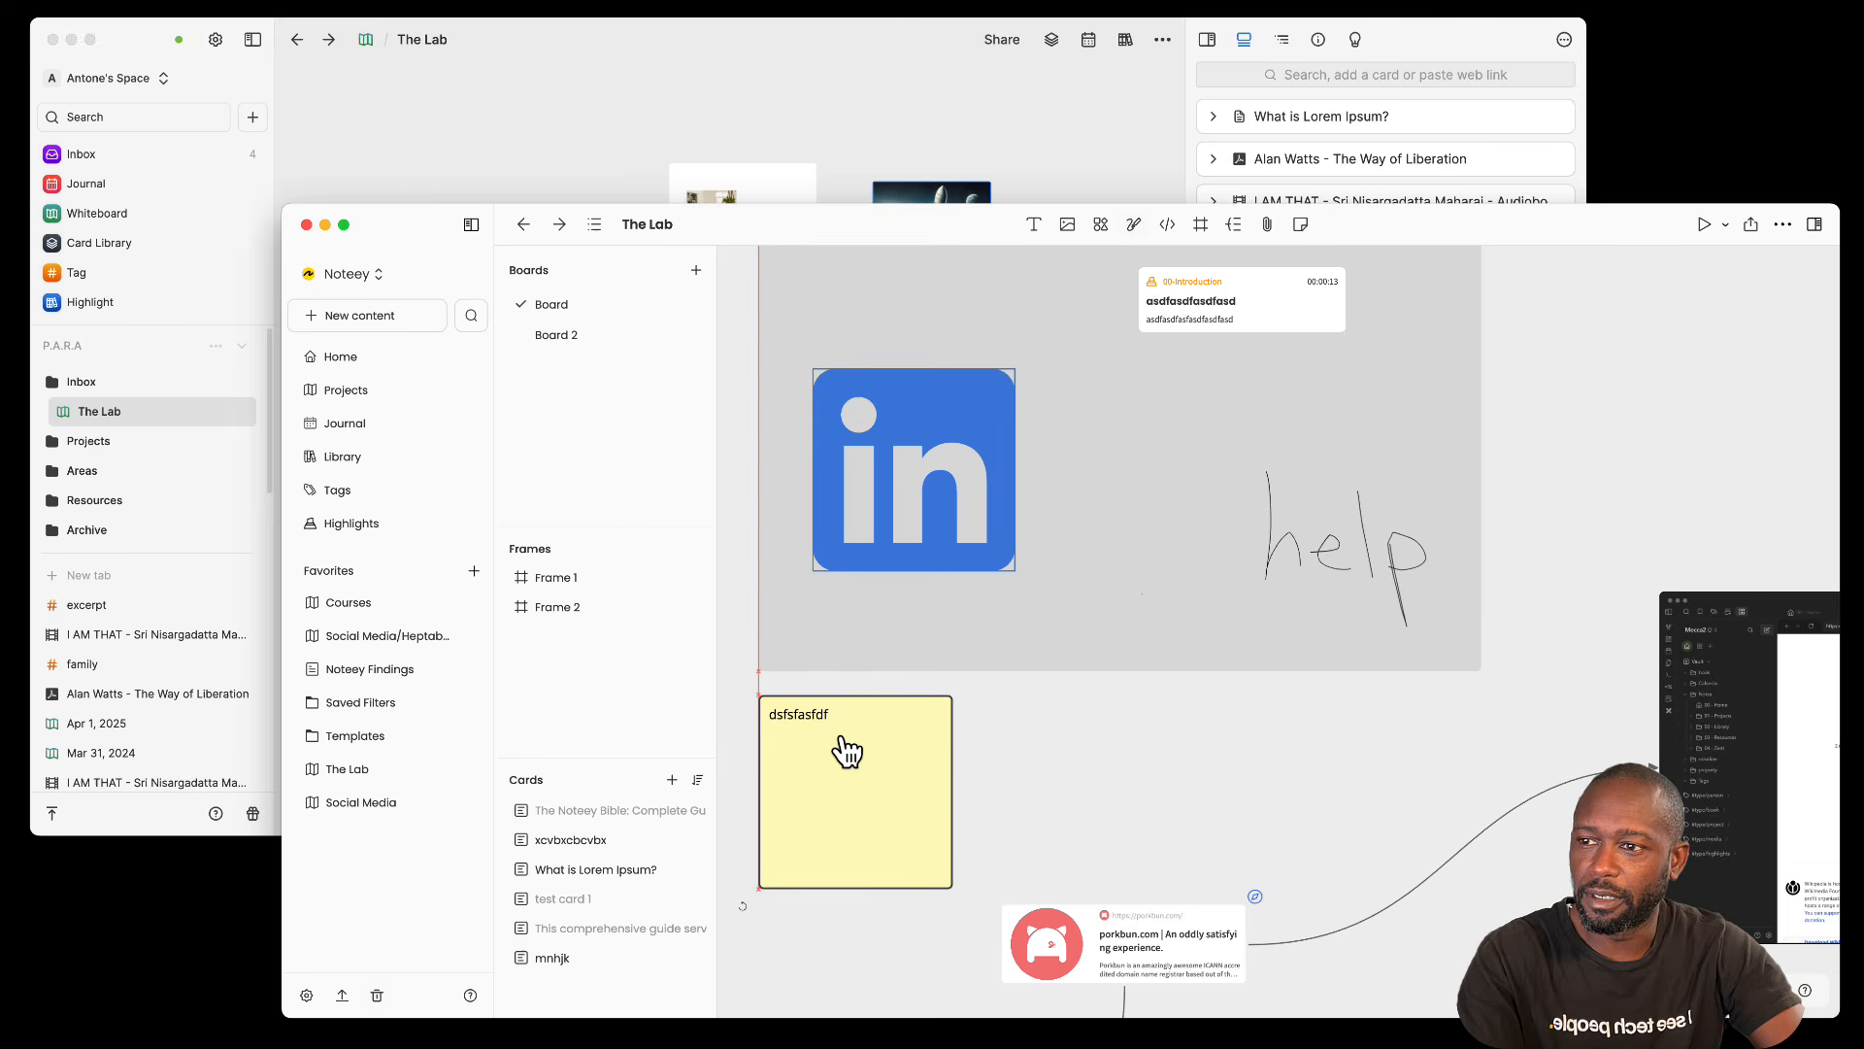
# Step: Examine the sticky note's formatting options with the note selected and with its text selected
pyautogui.click(1063, 743)
pyautogui.click(857, 745)
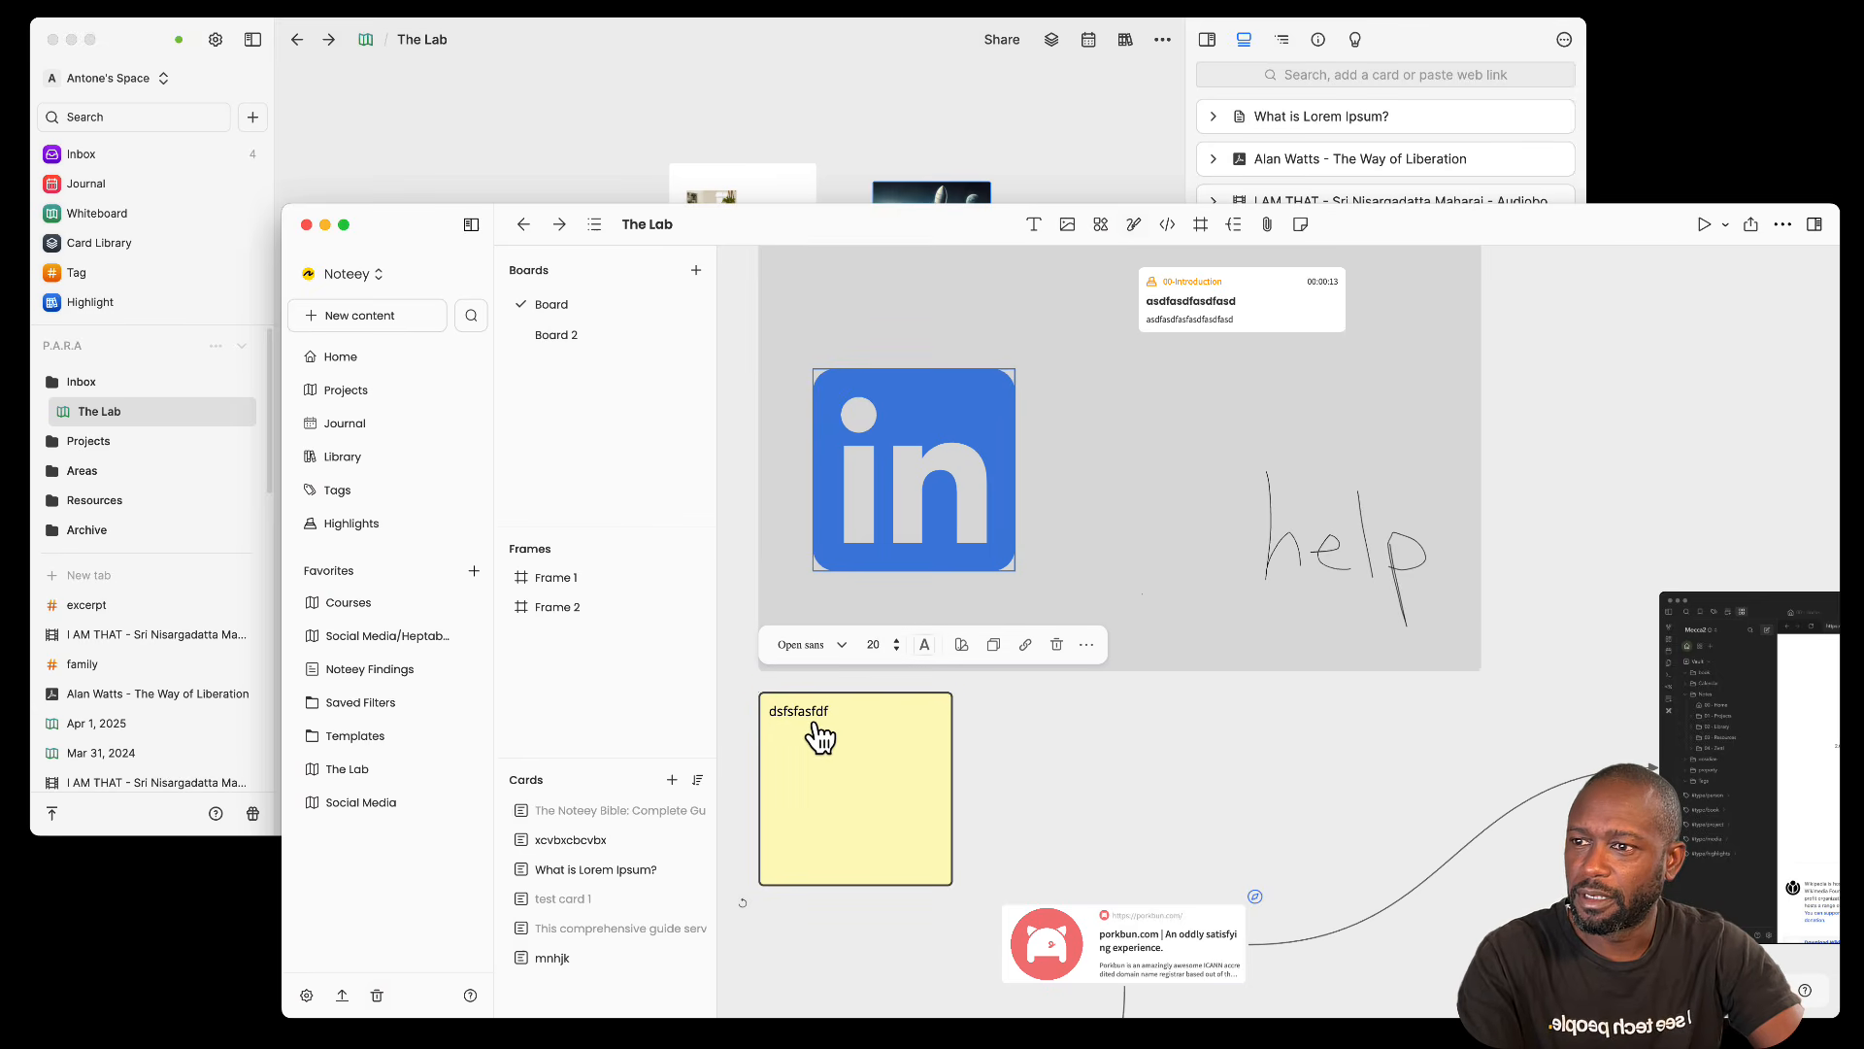
pyautogui.doubleClick(829, 735)
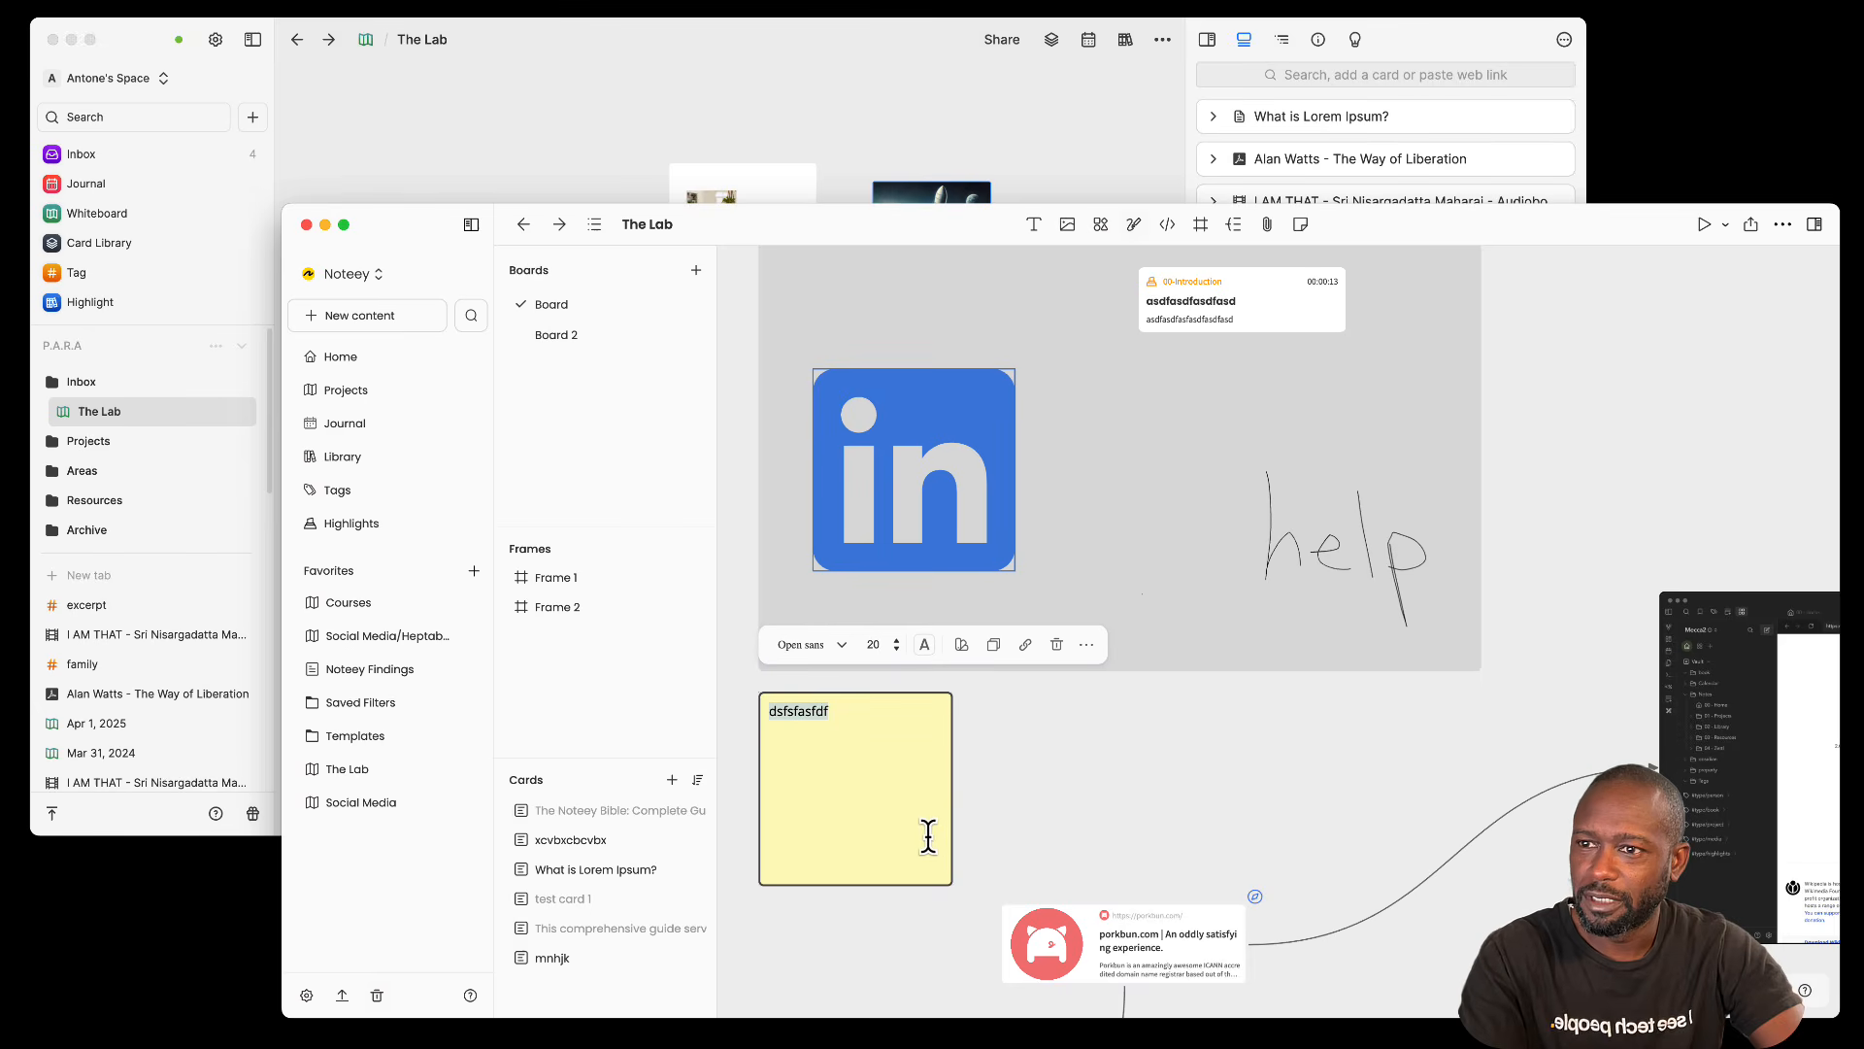
pyautogui.scroll(-5, 928, 837)
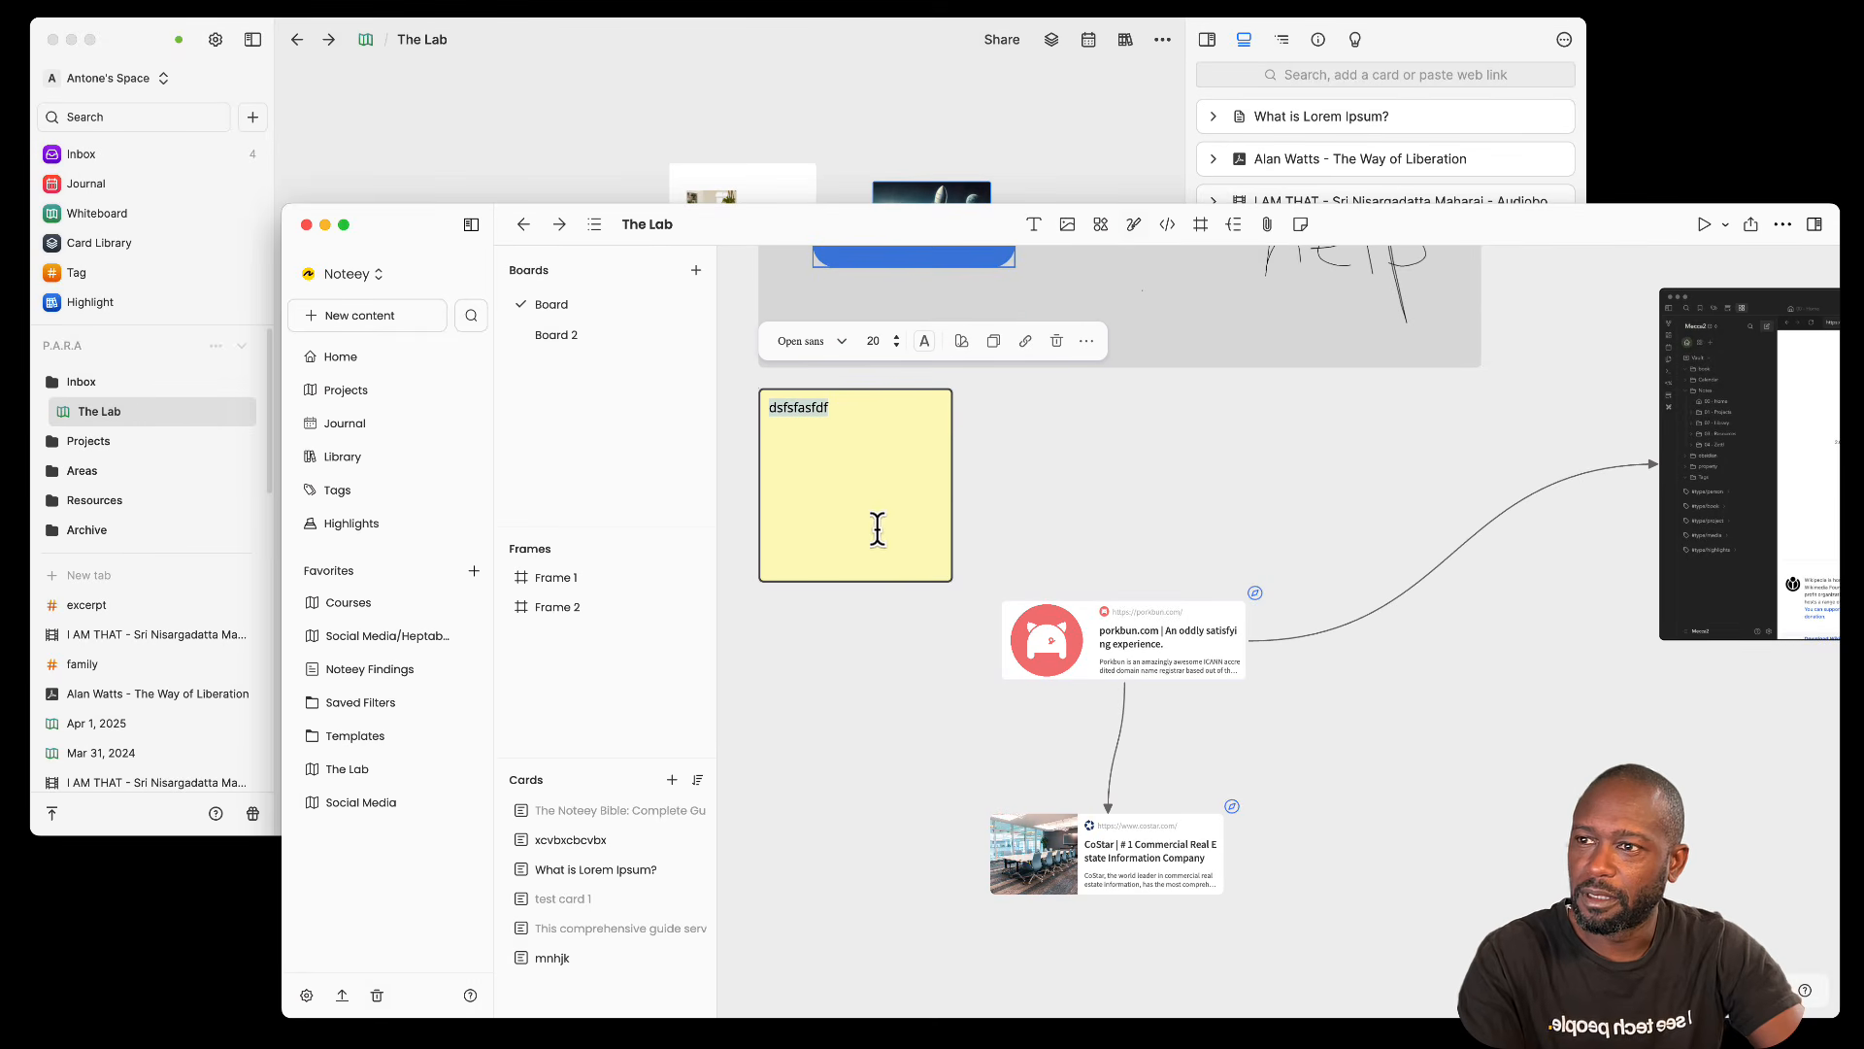
pyautogui.click(1039, 417)
pyautogui.click(932, 417)
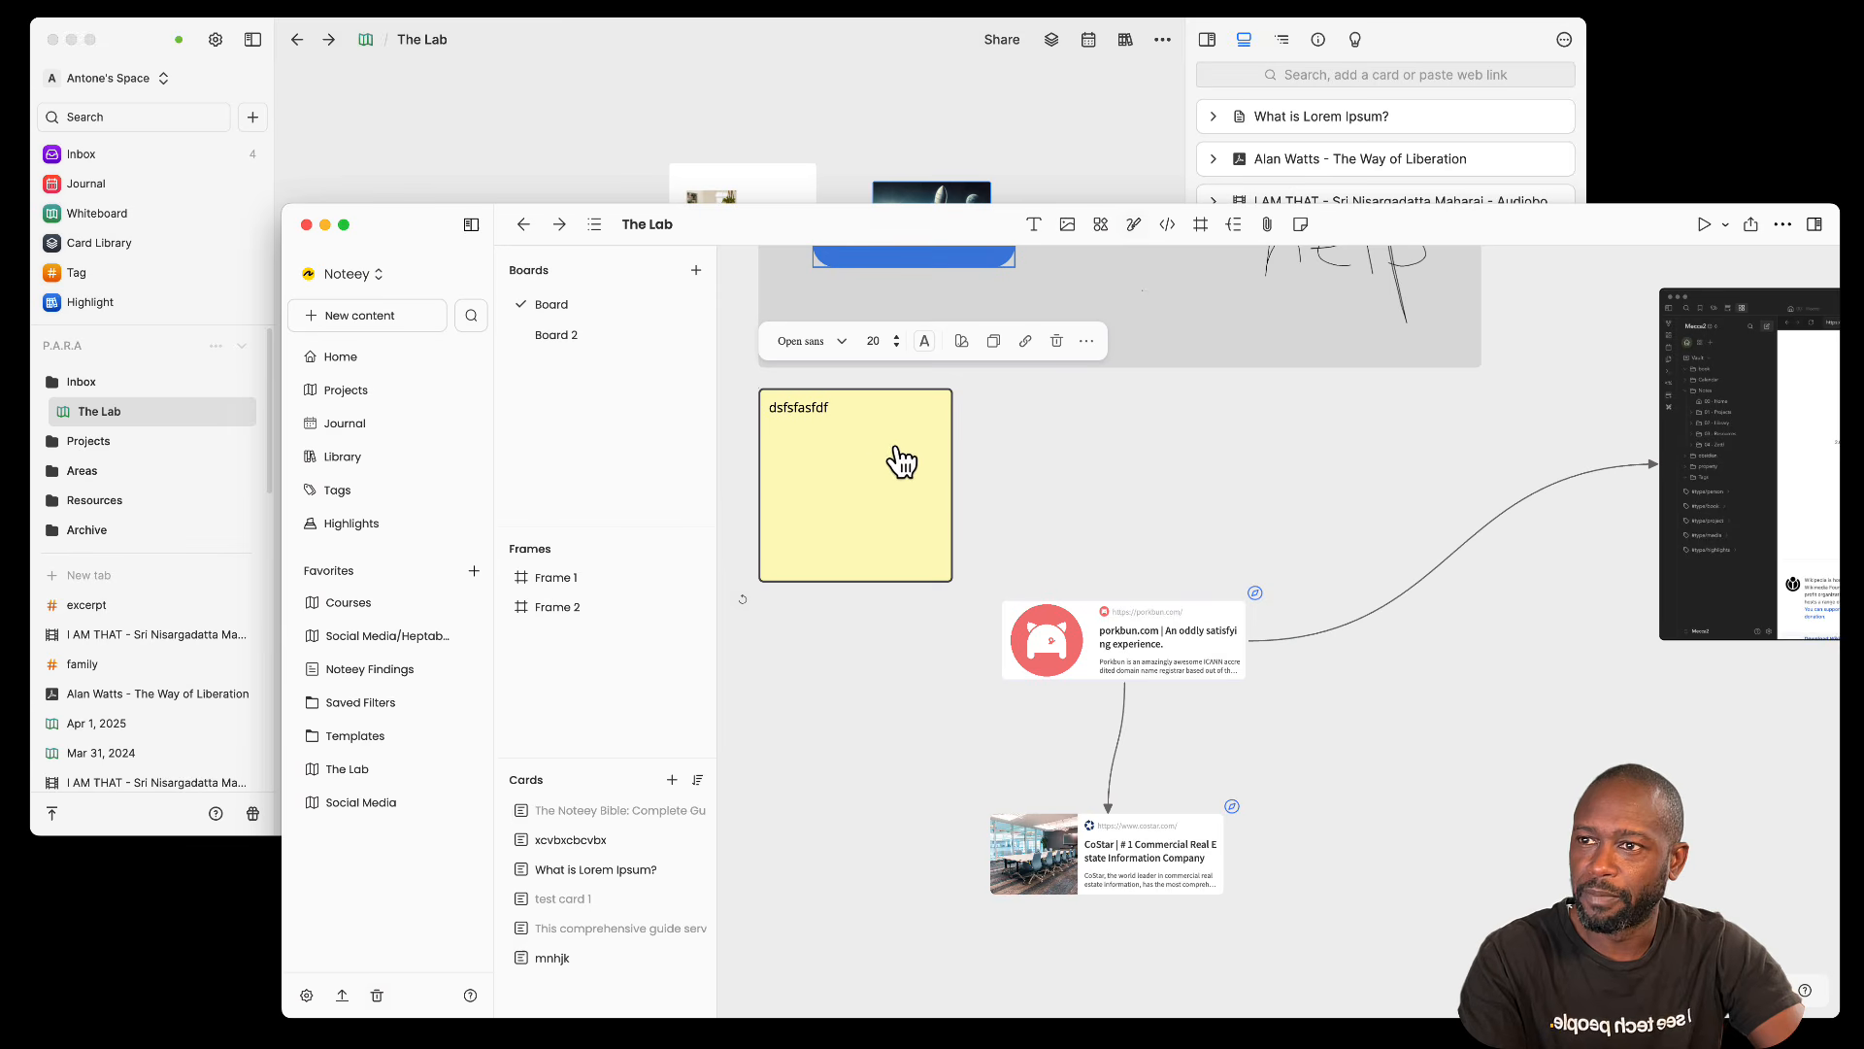
pyautogui.click(1046, 422)
pyautogui.click(832, 428)
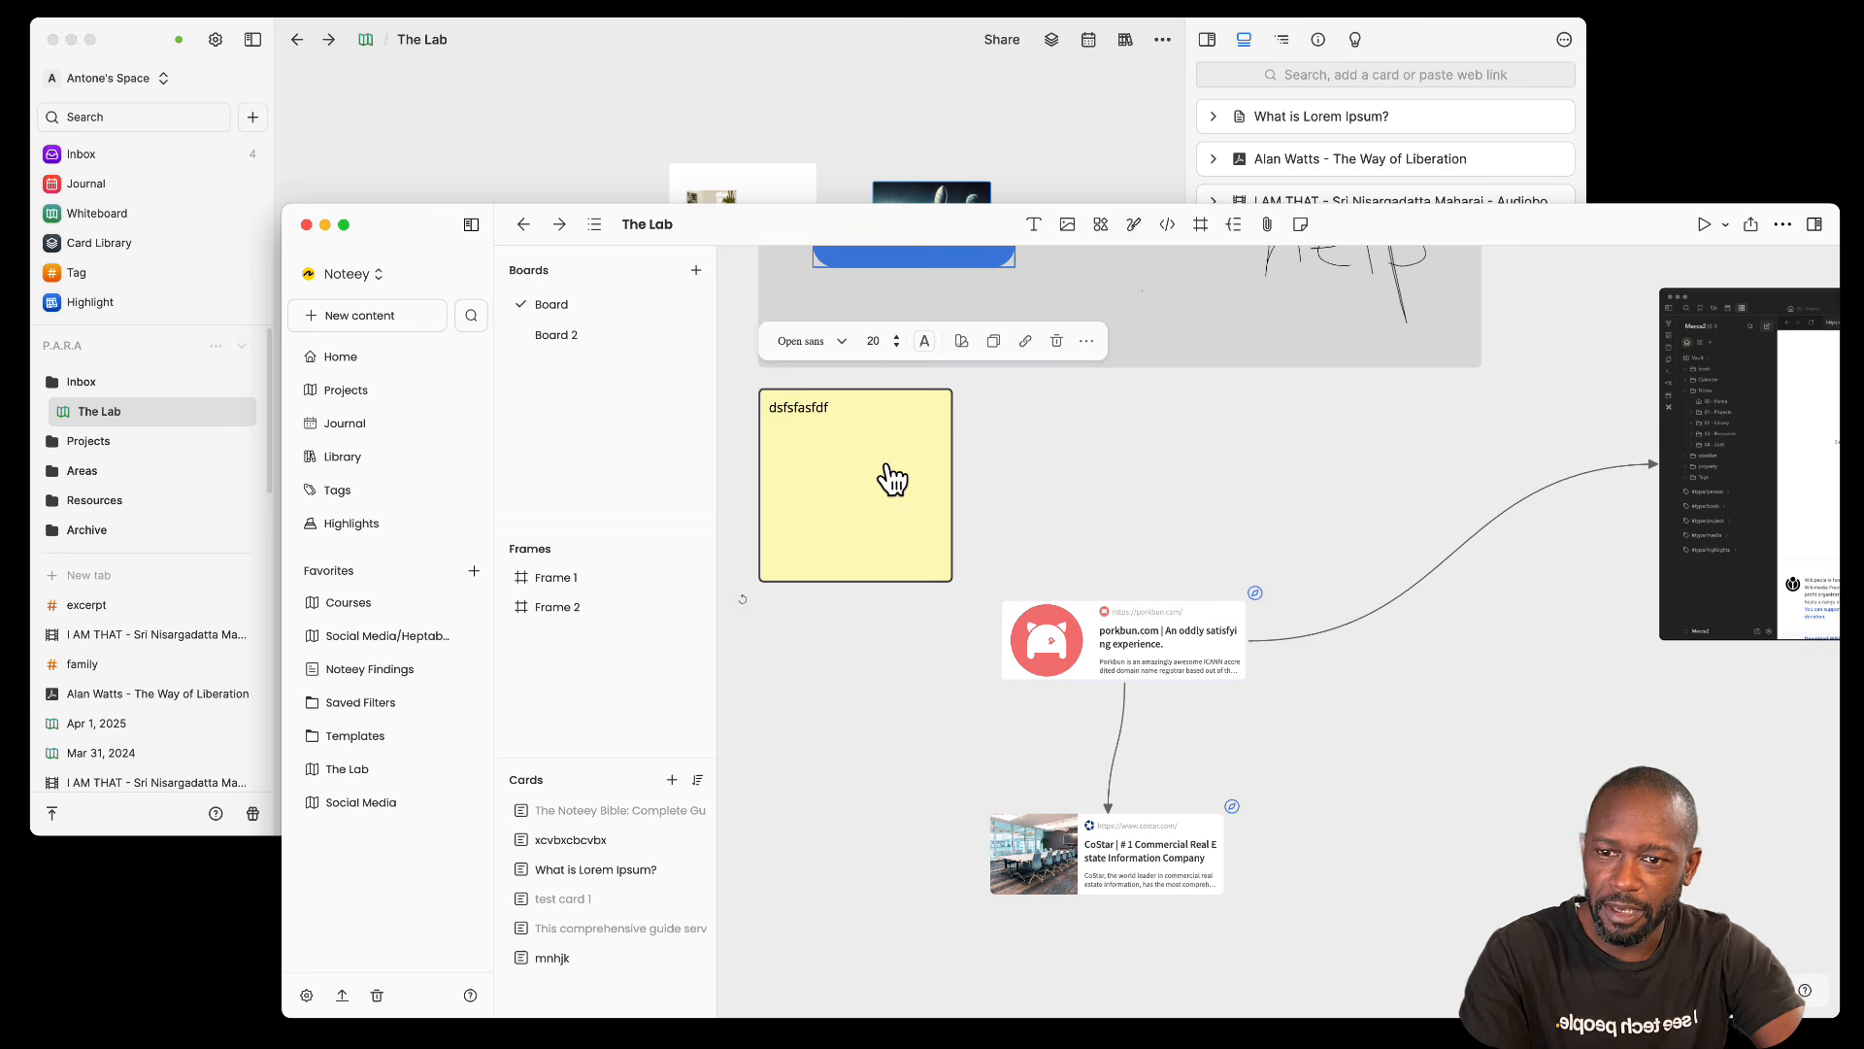
# Step: Create a card titled "we" with the body text "wer" beside the sticky note, and check the formatting options for its text
pyautogui.doubleClick(1044, 432)
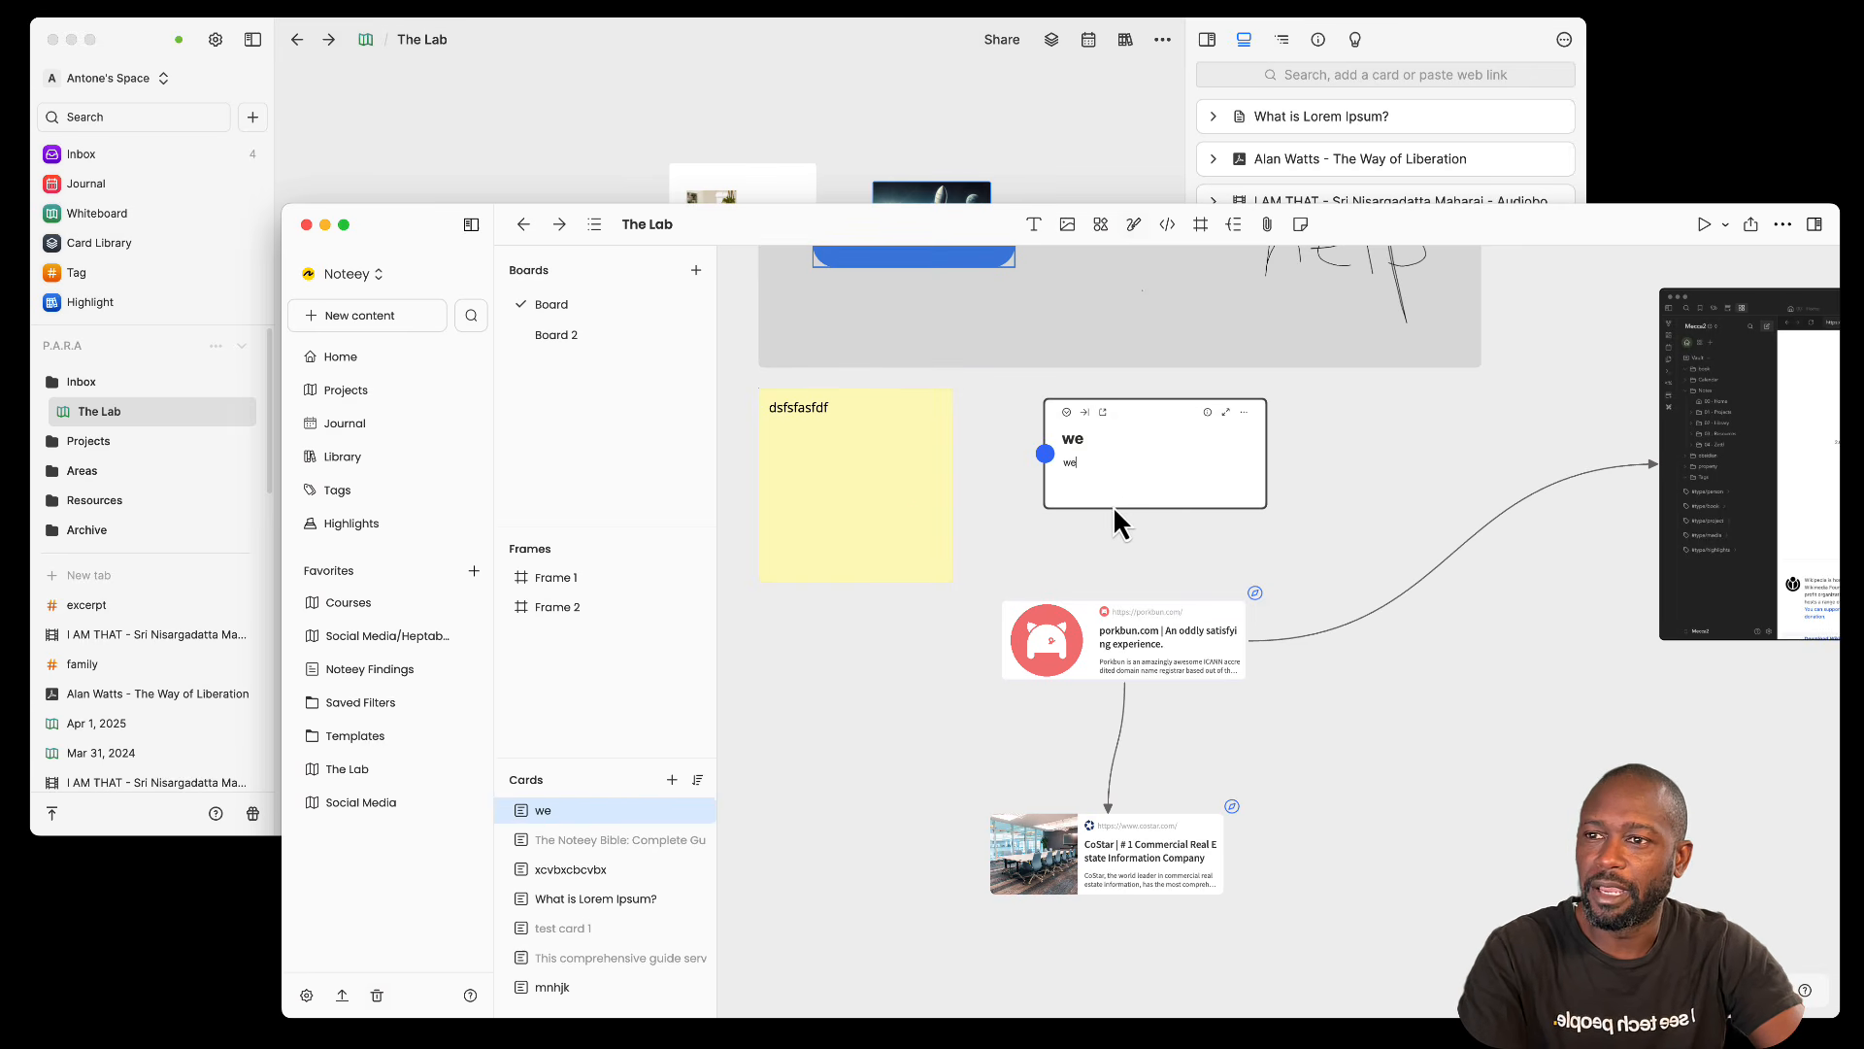
pyautogui.doubleClick(1072, 463)
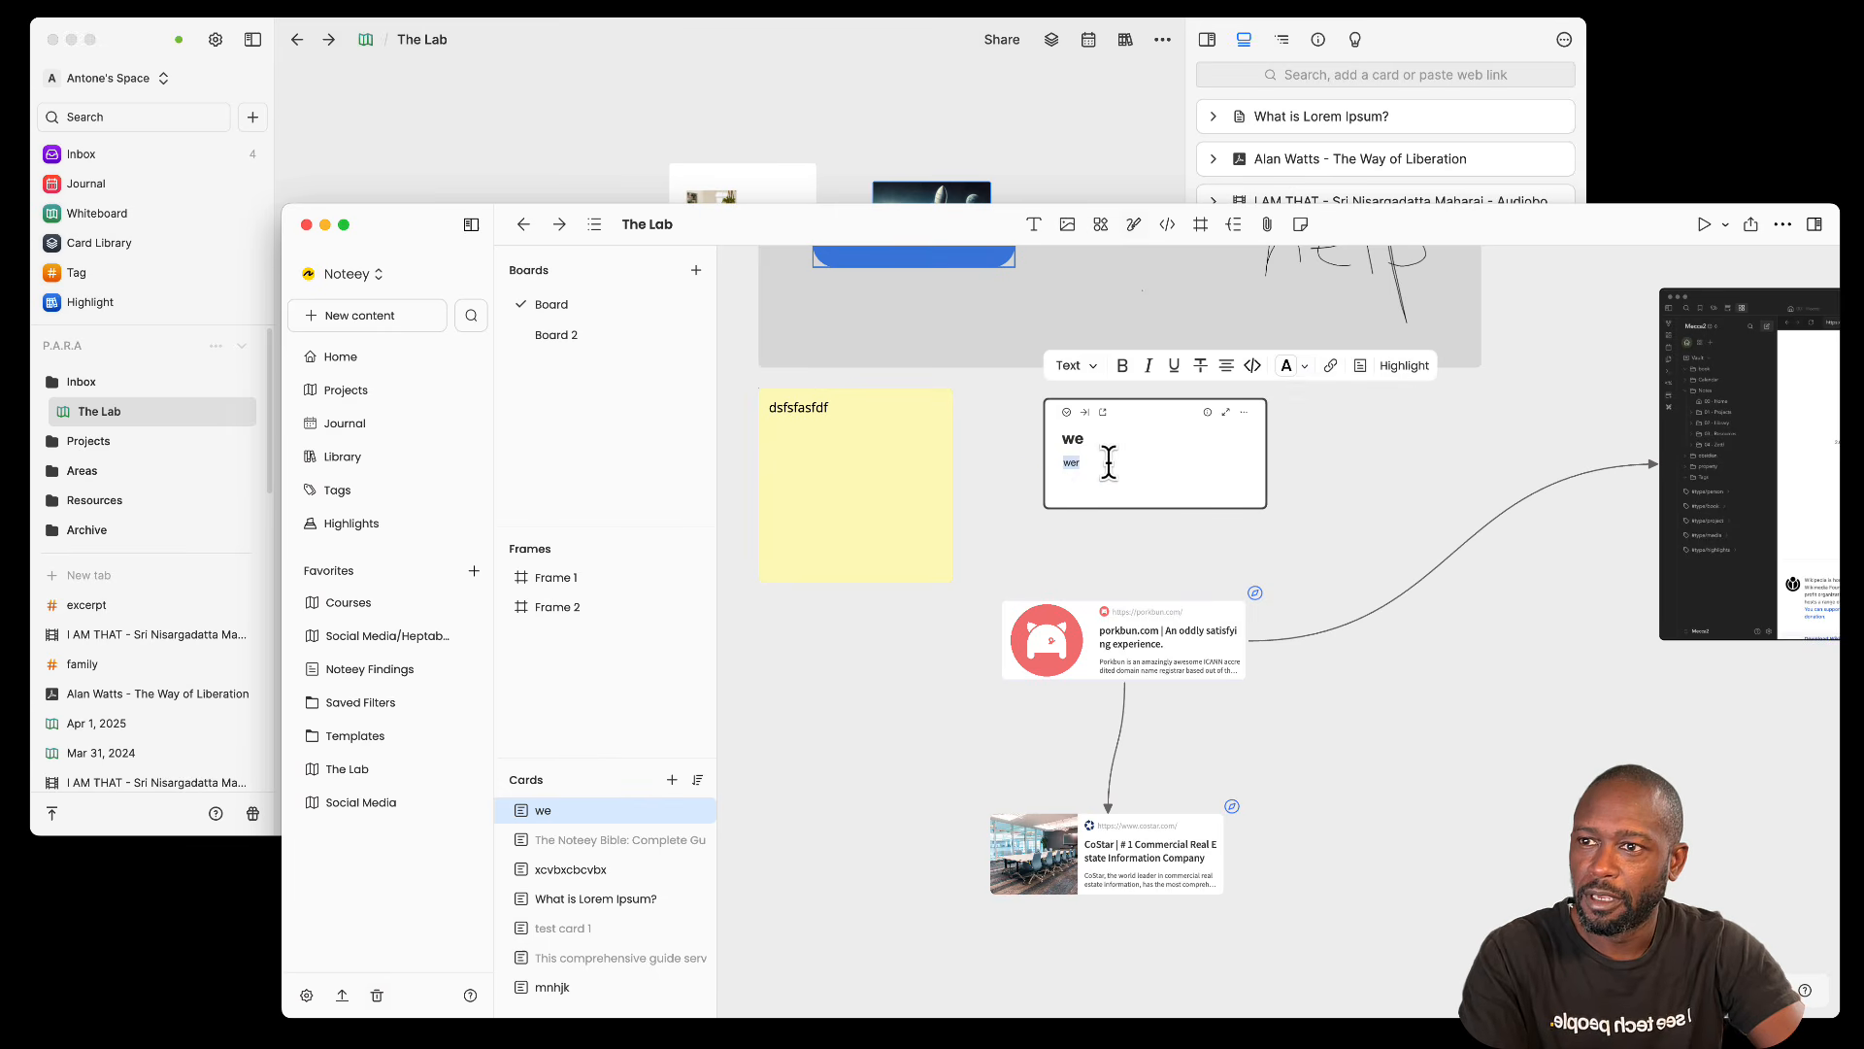
pyautogui.click(1156, 420)
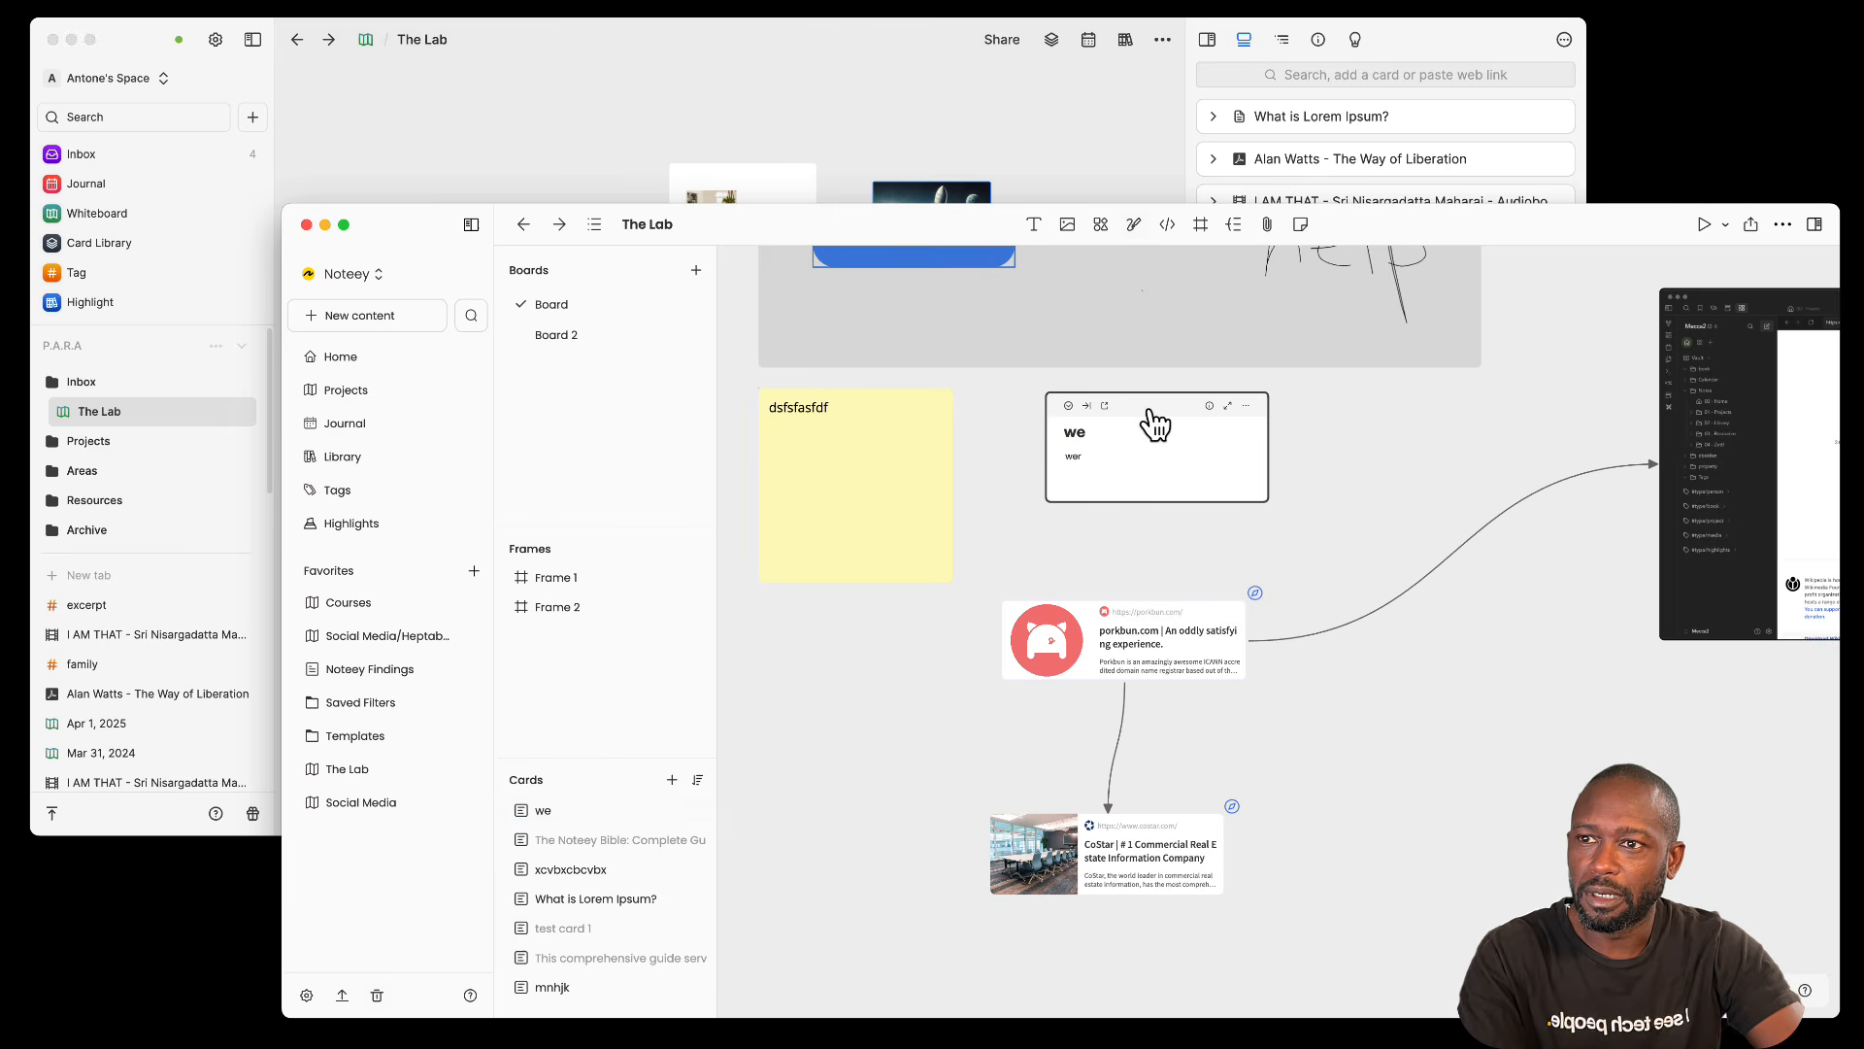
# Step: Move the "we" card closer to the sticky note and review the card's additional options
pyautogui.moveTo(1156, 421); pyautogui.dragTo(1104, 406)
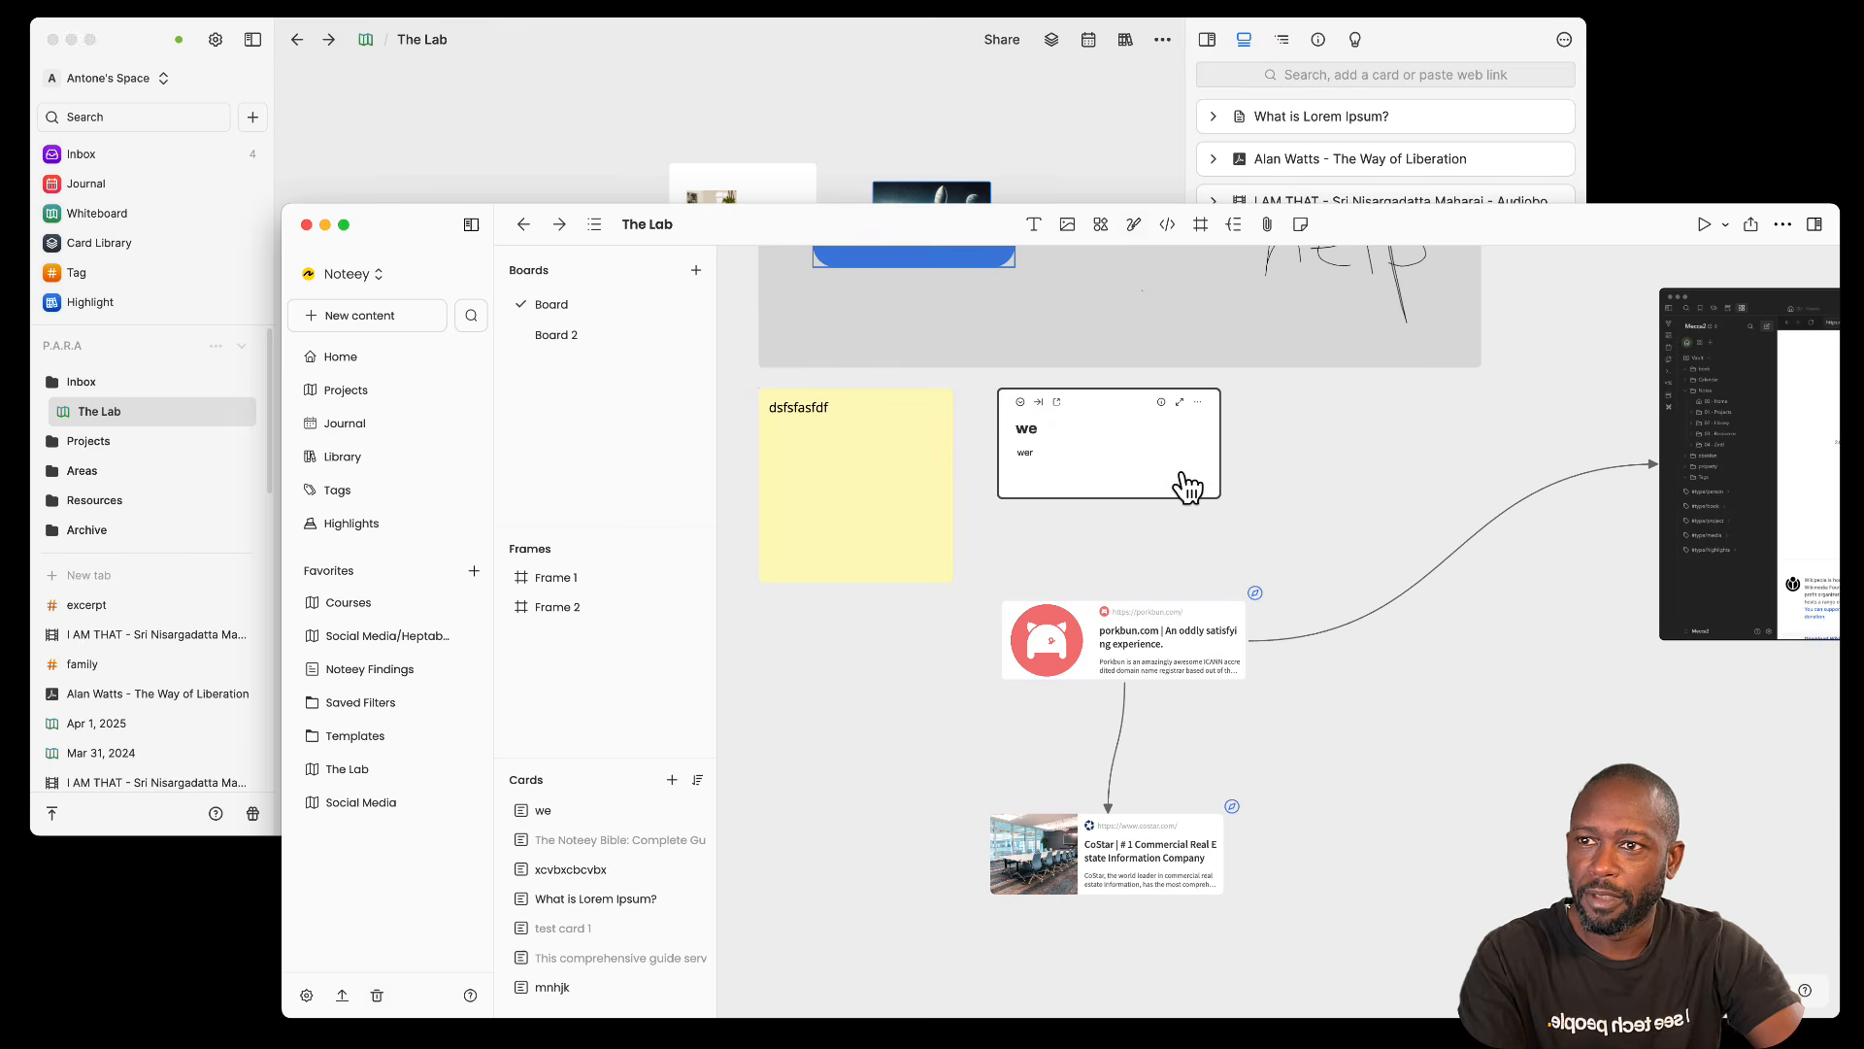
pyautogui.moveTo(957, 433)
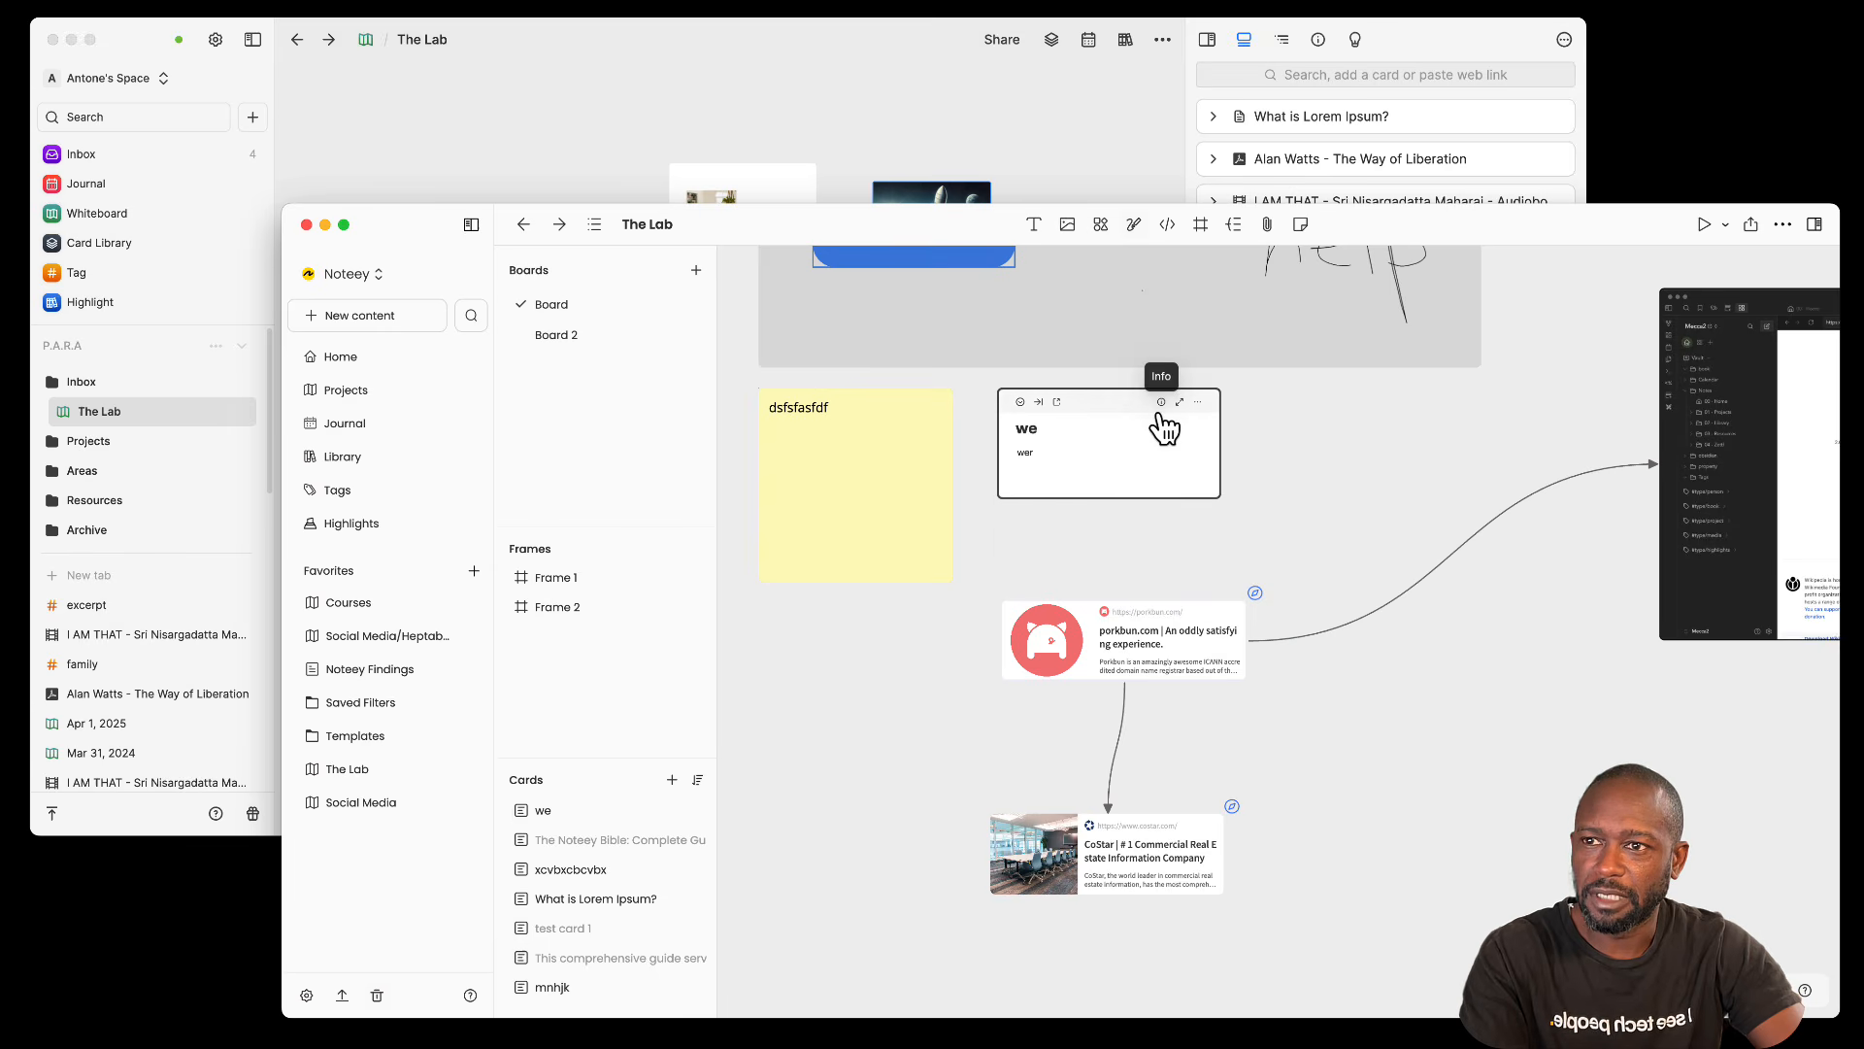
pyautogui.click(1197, 401)
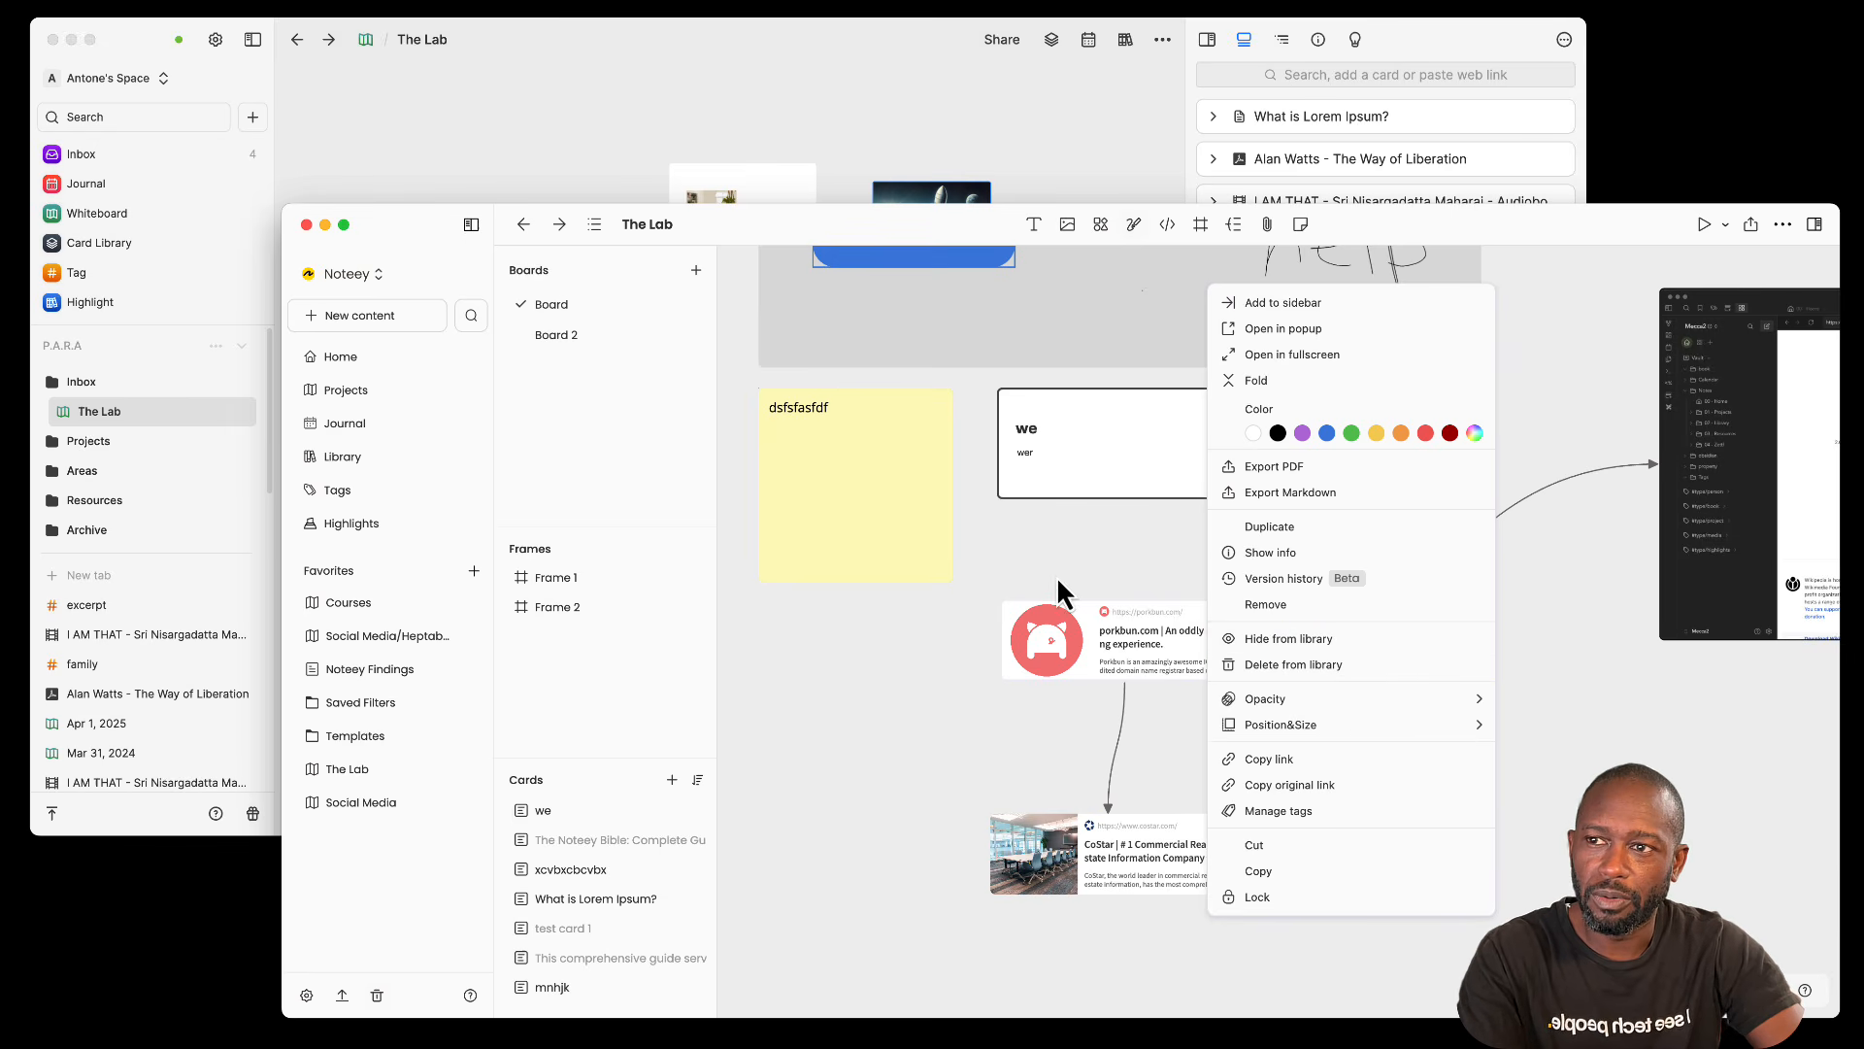
pyautogui.click(930, 660)
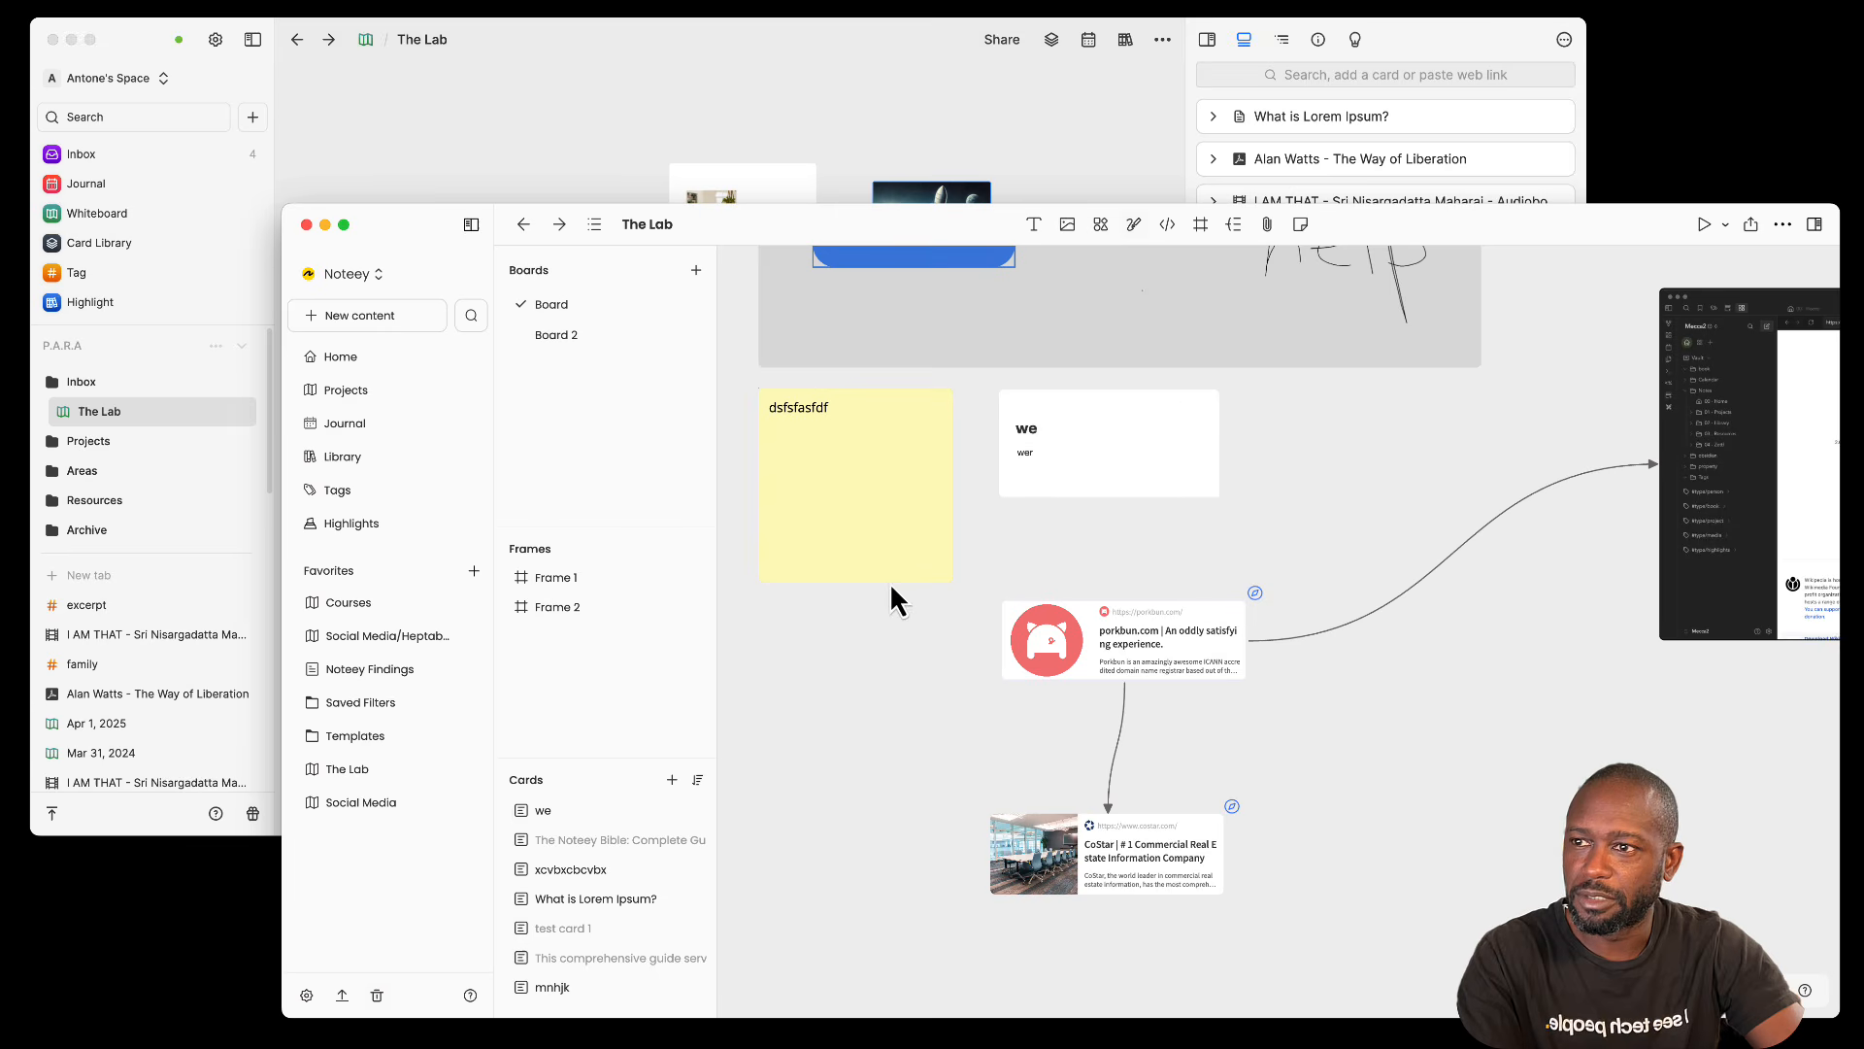
pyautogui.click(850, 421)
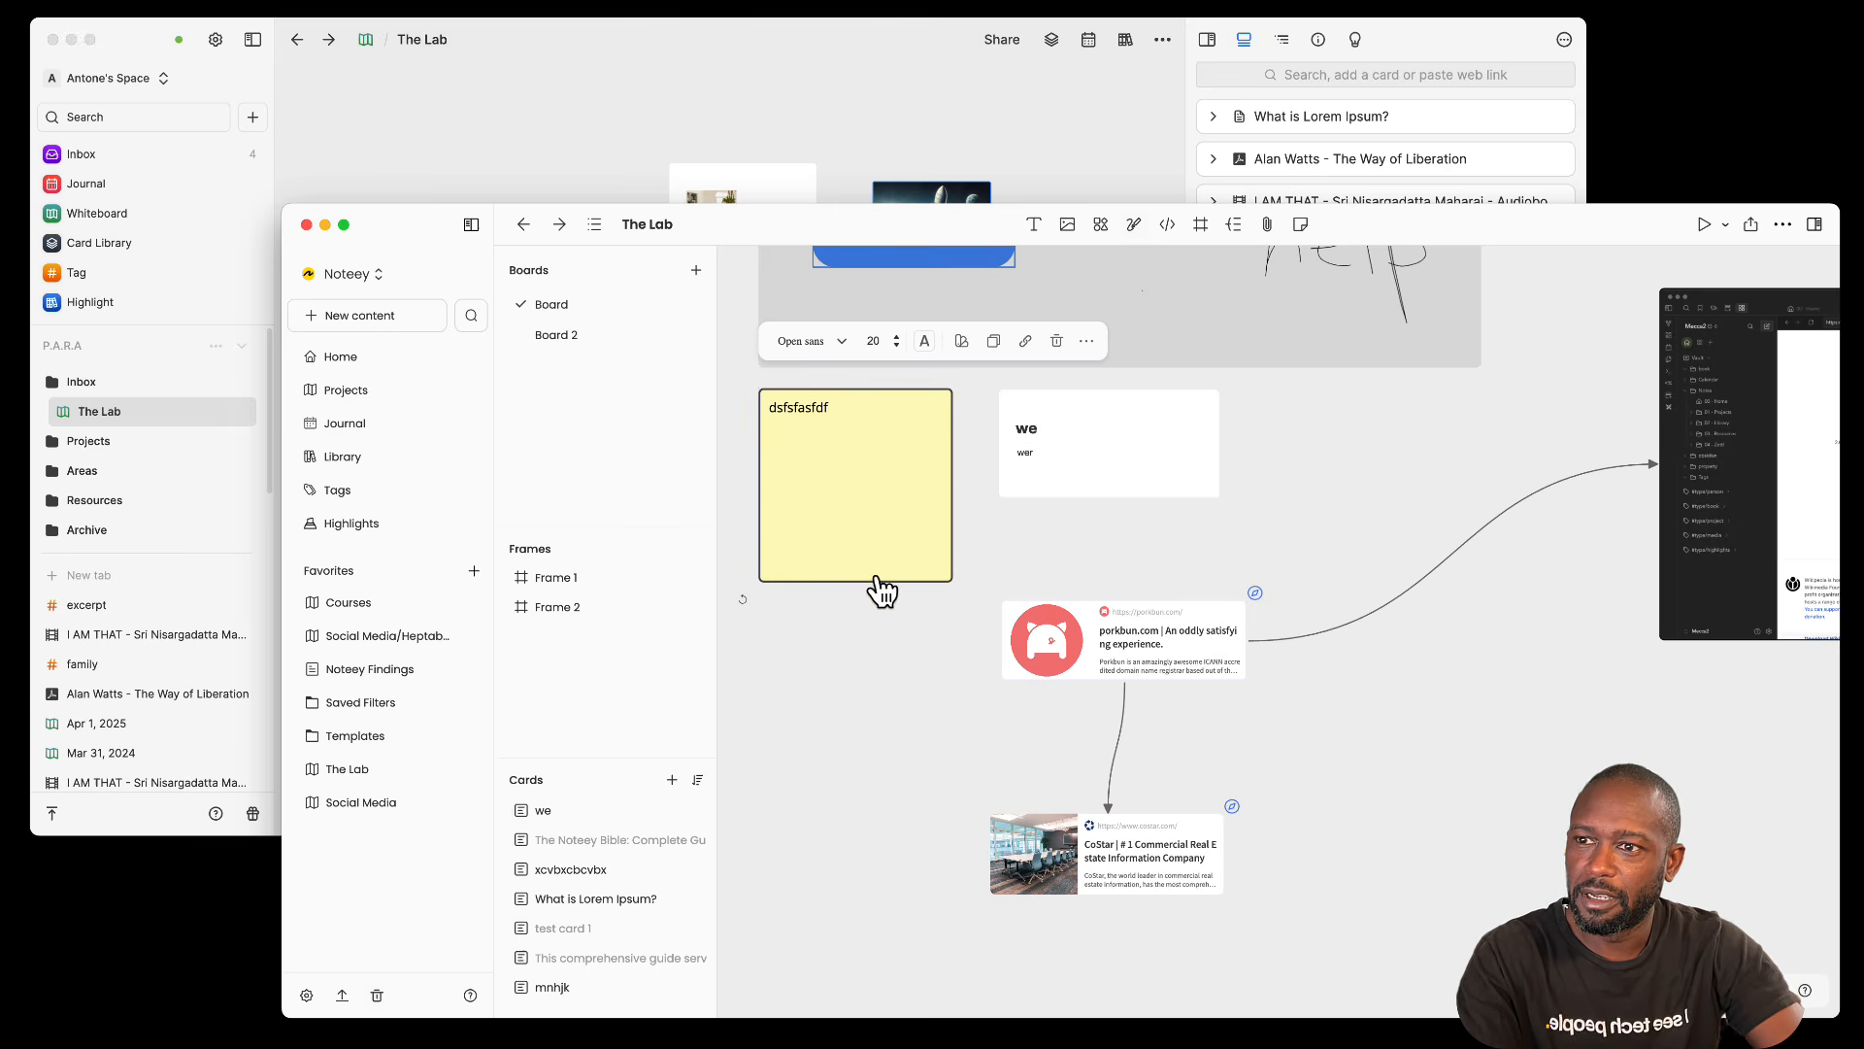
pyautogui.click(878, 660)
# Step: Move the CoStar link card to the lower right of the porkbun.com card, and nudge the porkbun.com card slightly left
pyautogui.moveTo(1107, 653); pyautogui.dragTo(1107, 734)
pyautogui.moveTo(1208, 840); pyautogui.dragTo(1386, 876)
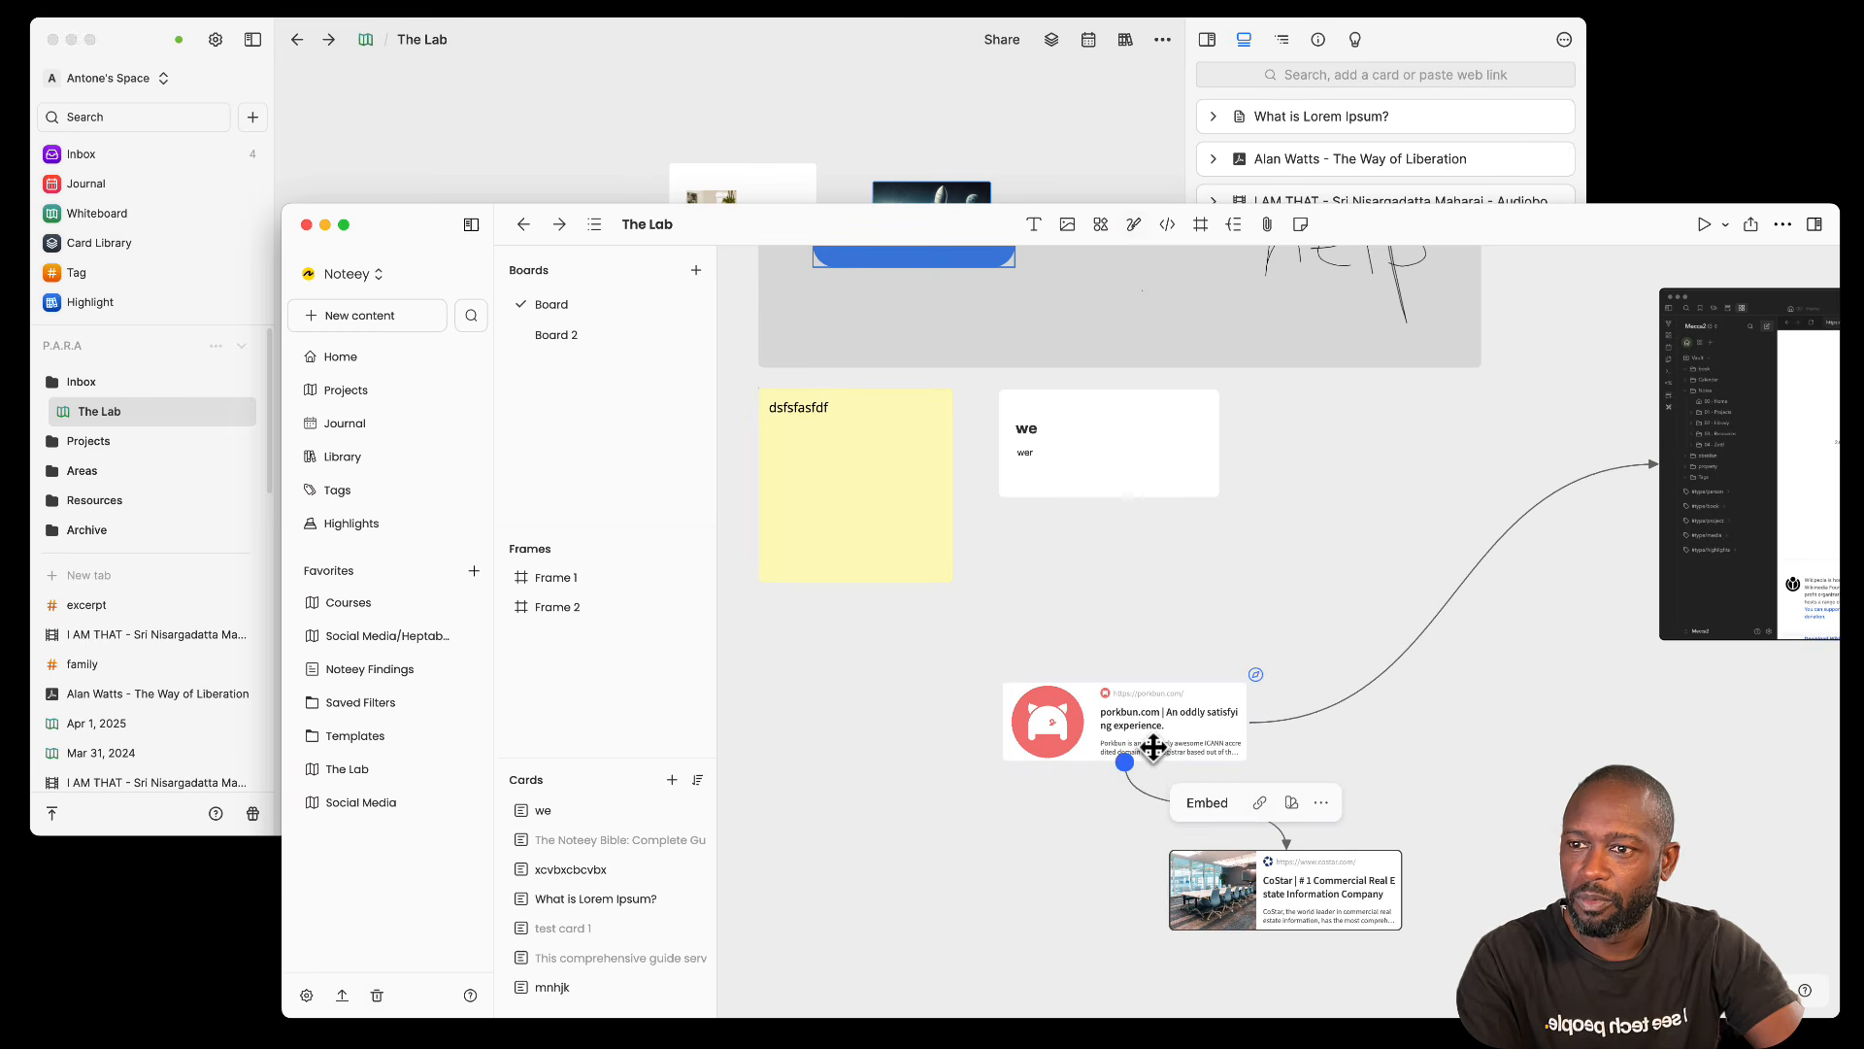
pyautogui.moveTo(1126, 747); pyautogui.dragTo(1121, 666)
pyautogui.click(1100, 723)
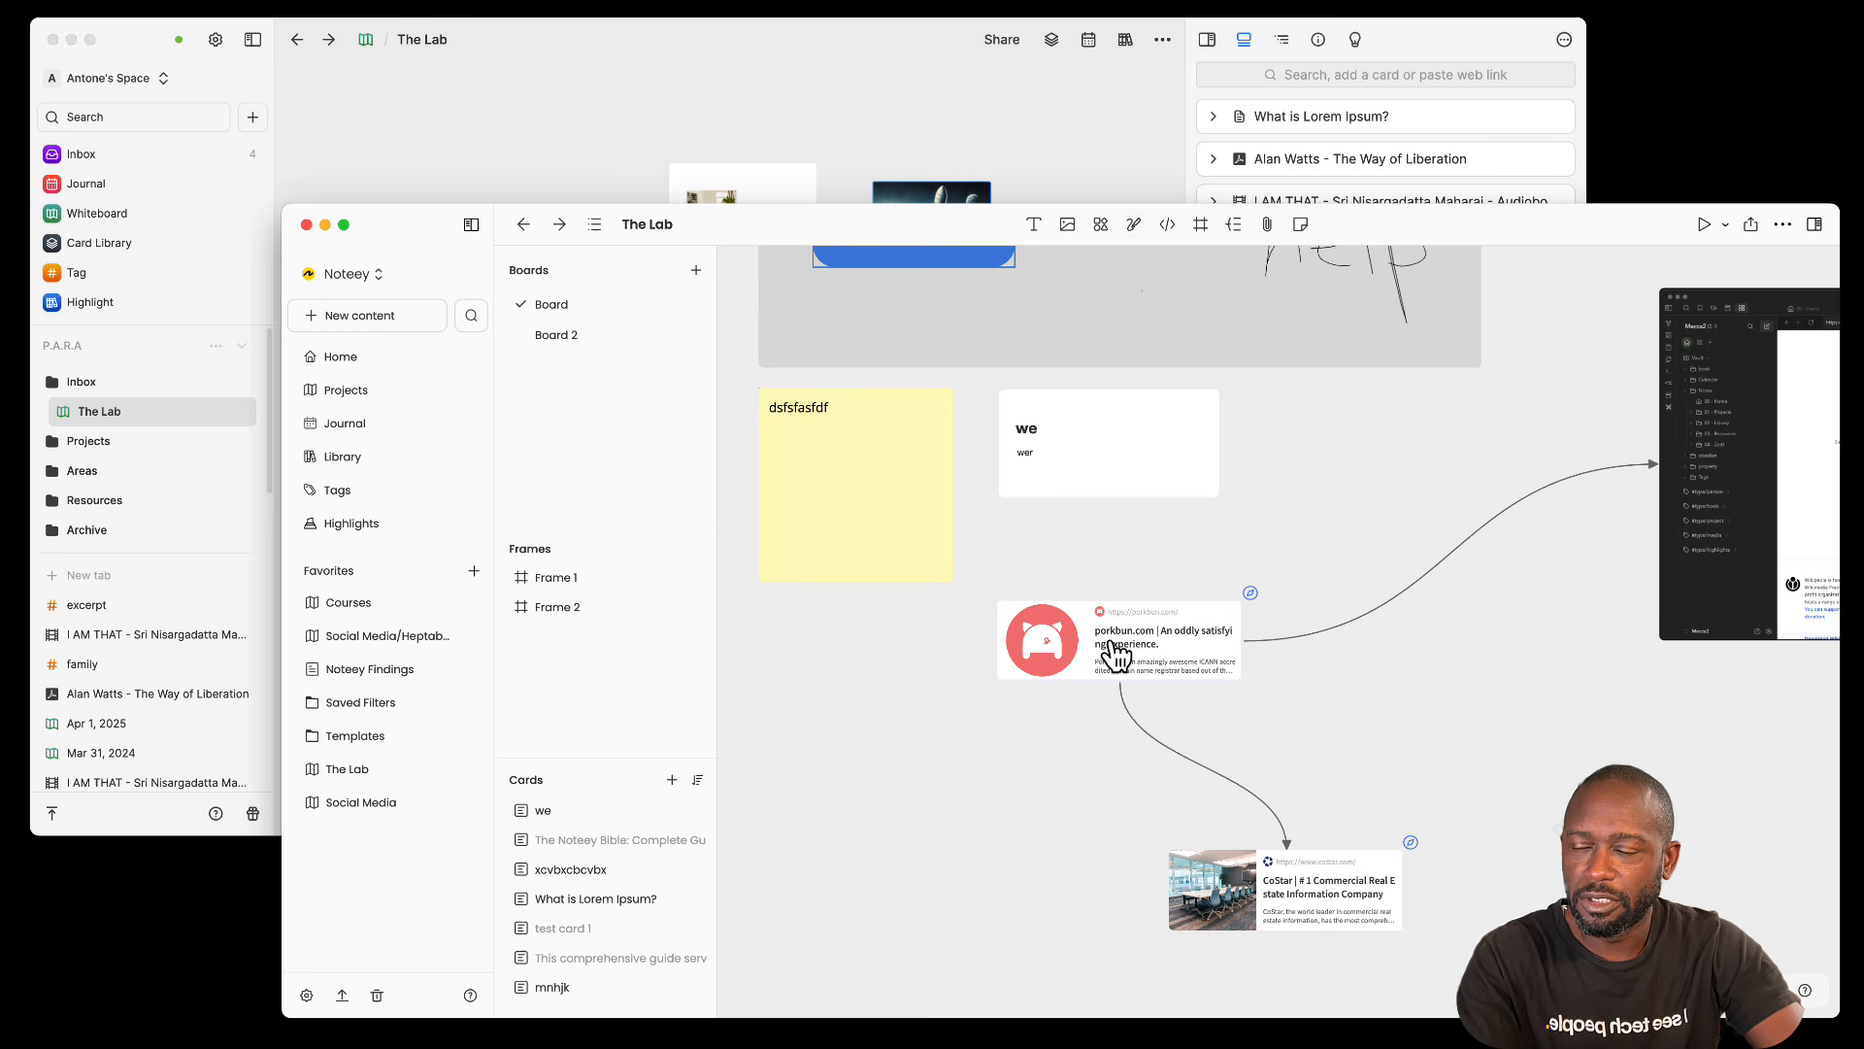
# Step: Move the CoStar link card up and left so it sits closer beneath the porkbun.com card
pyautogui.click(1285, 903)
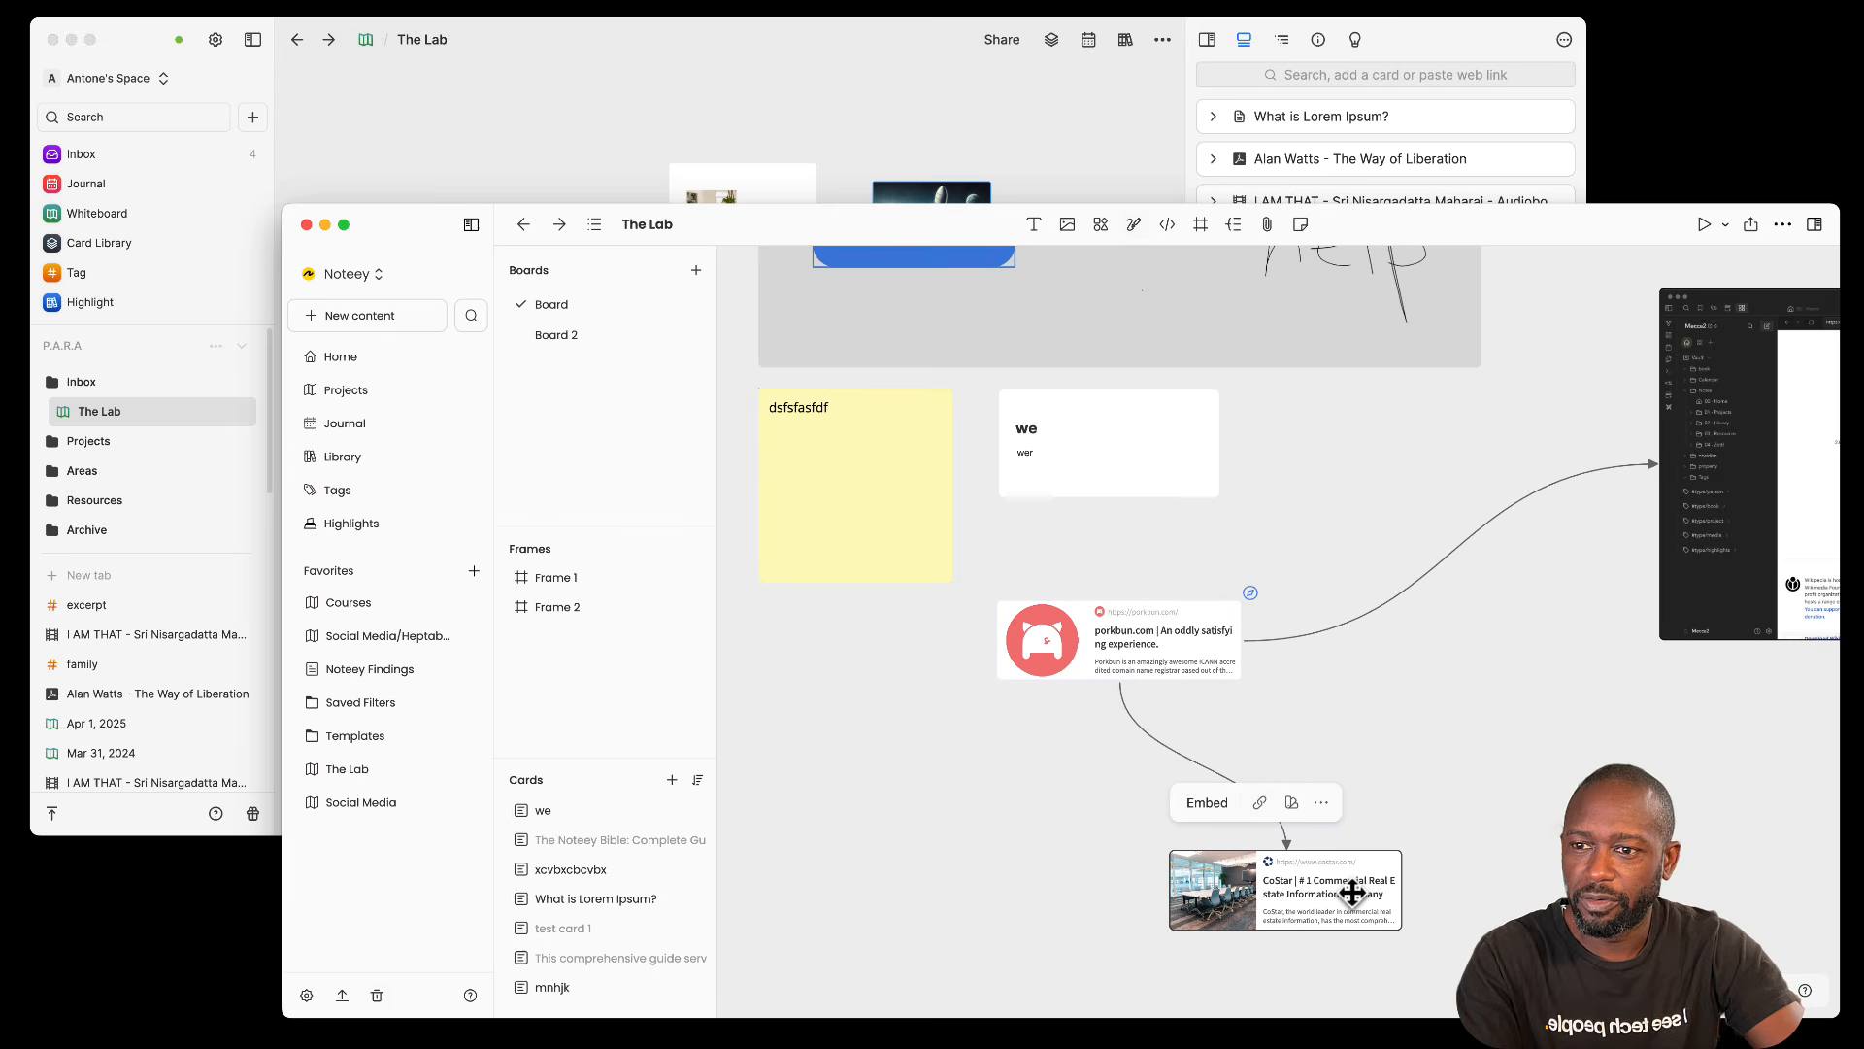
pyautogui.click(1133, 891)
pyautogui.click(1270, 906)
pyautogui.moveTo(1270, 906); pyautogui.dragTo(1280, 859)
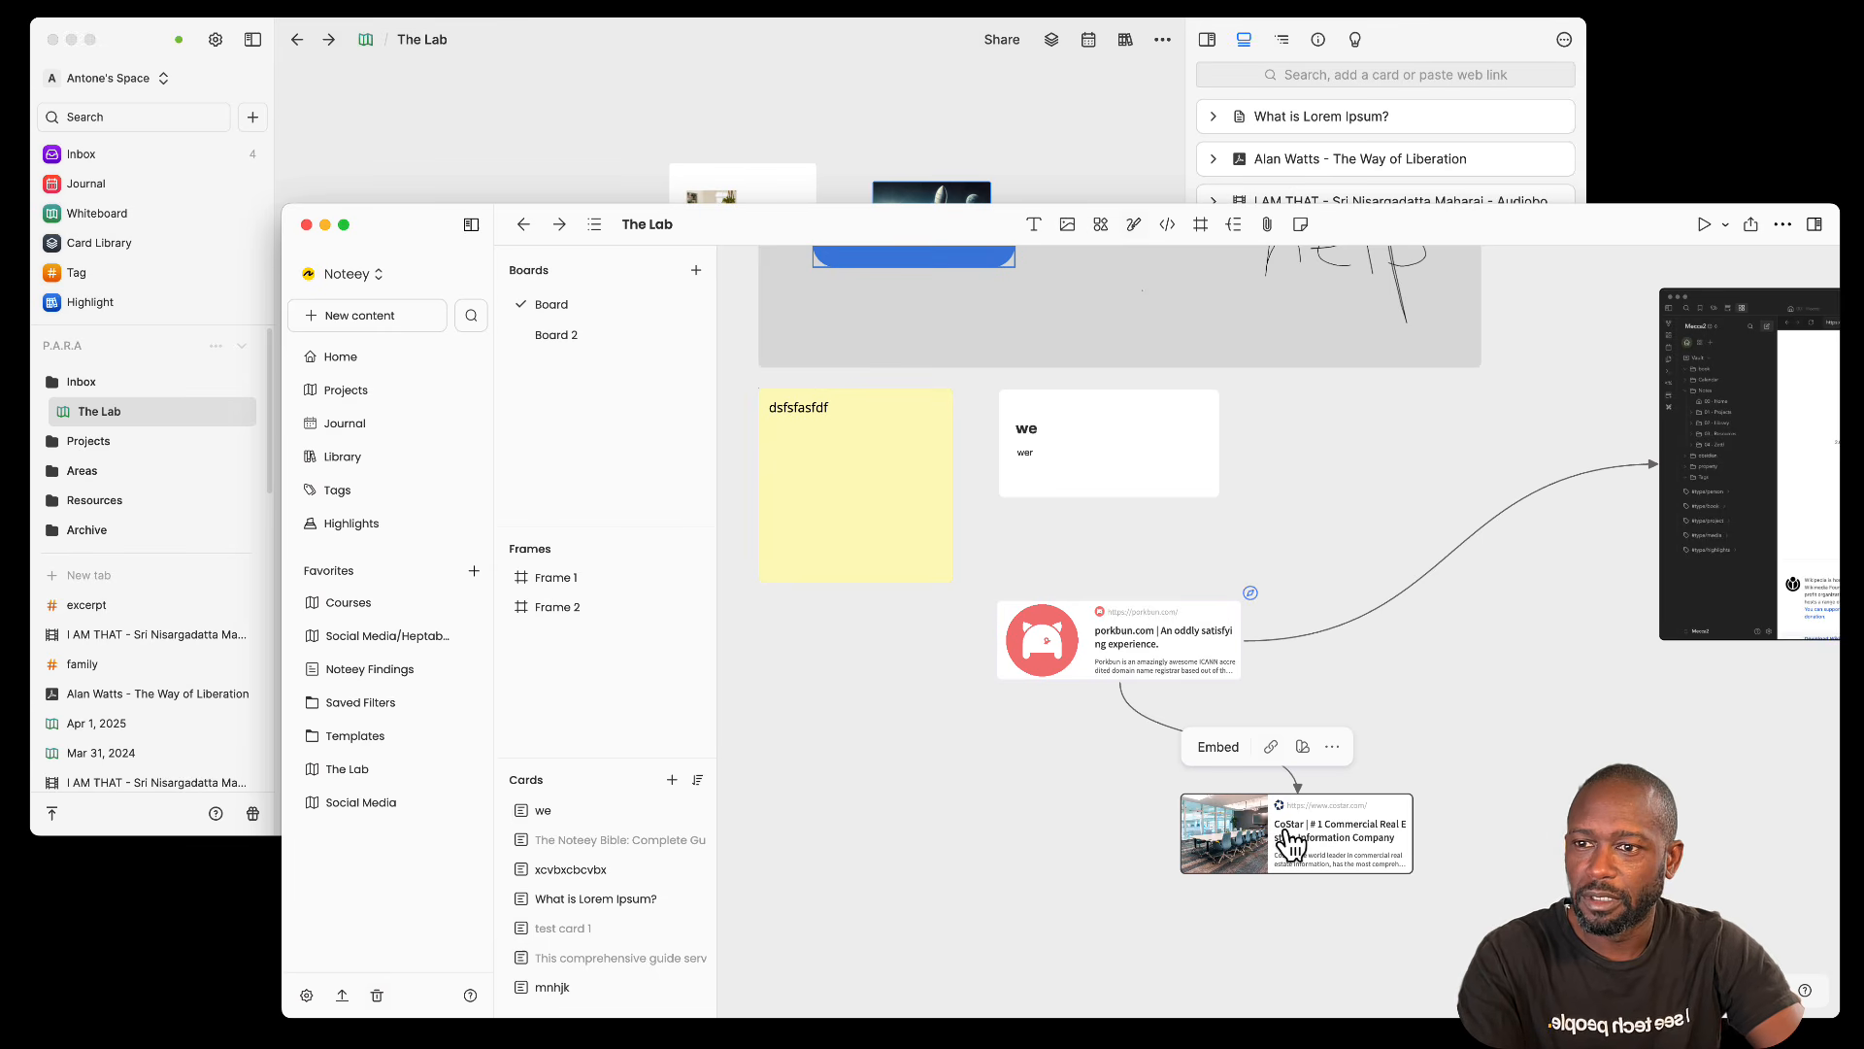
pyautogui.click(1431, 723)
pyautogui.moveTo(1312, 821); pyautogui.dragTo(1258, 799)
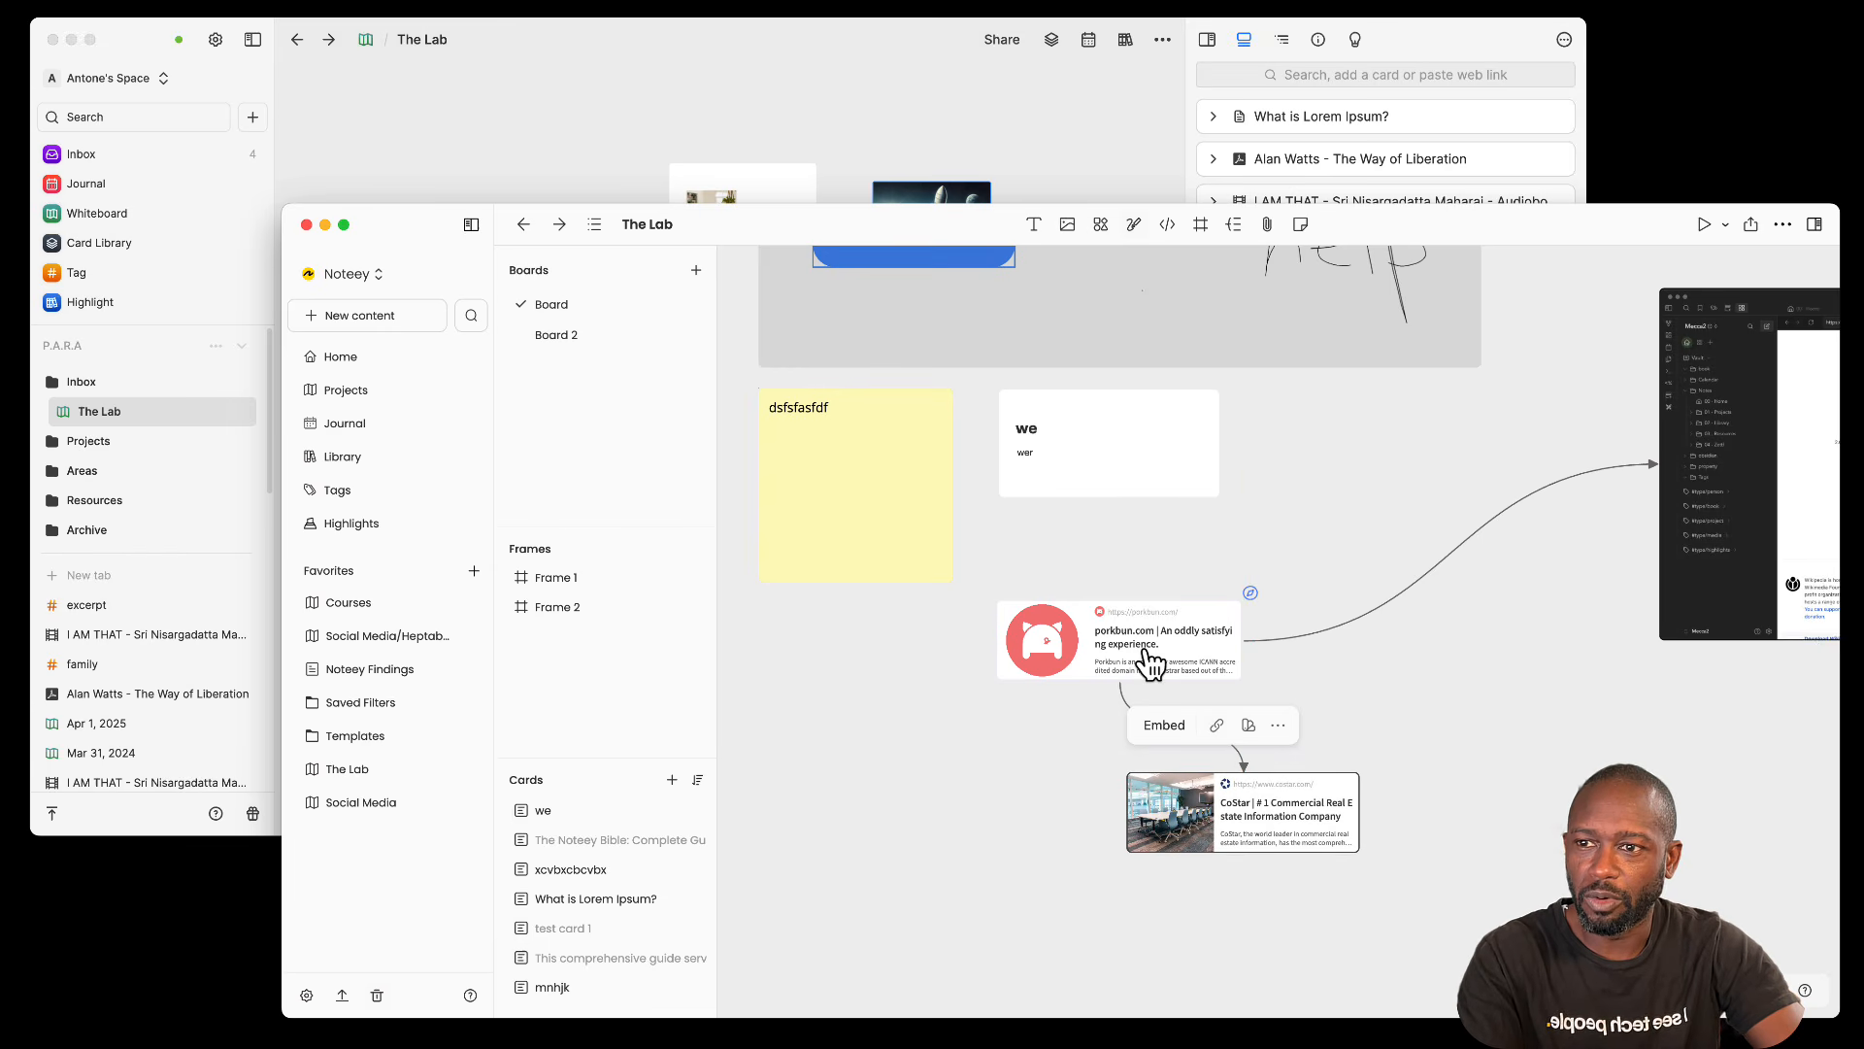
pyautogui.click(1435, 744)
pyautogui.click(1253, 835)
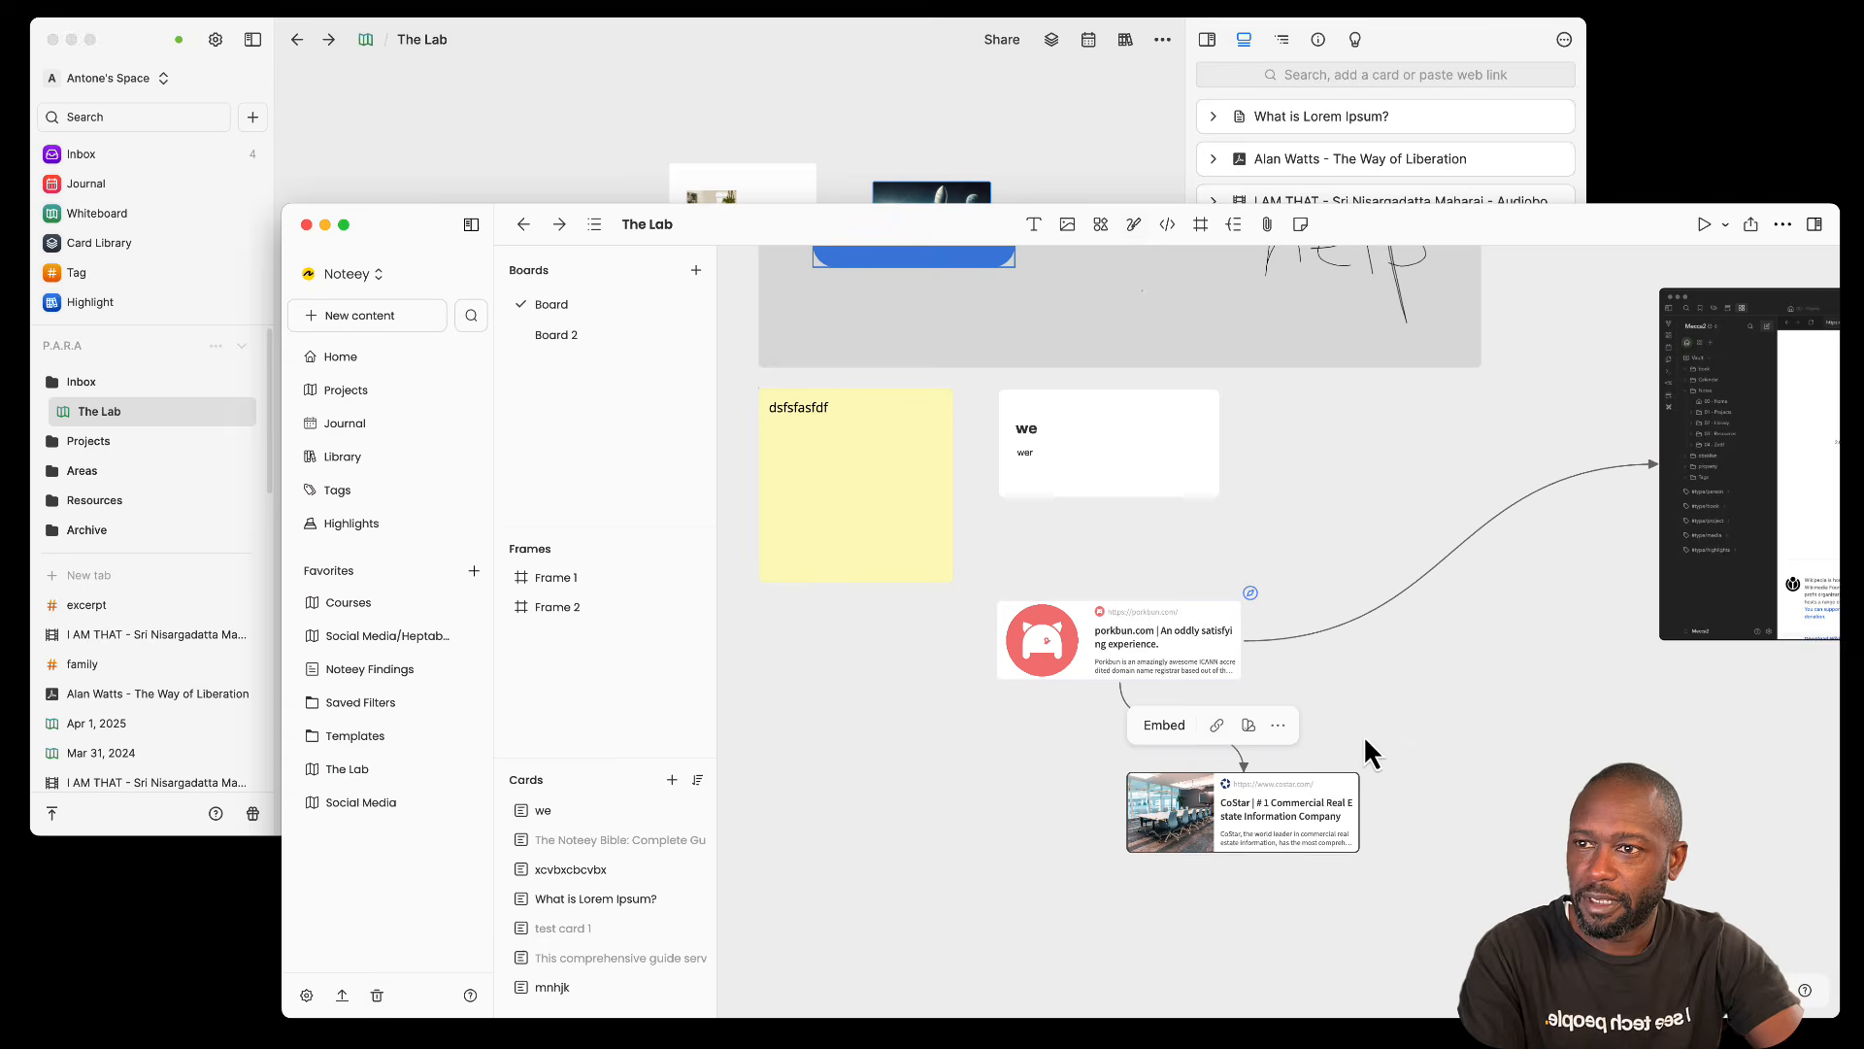
# Step: Compare the overall contents of The Lab board in Noteey with The Lab whiteboard in Heptabase
pyautogui.scroll(-5, 1365, 736)
pyautogui.moveTo(1645, 745); pyautogui.dragTo(1675, 890)
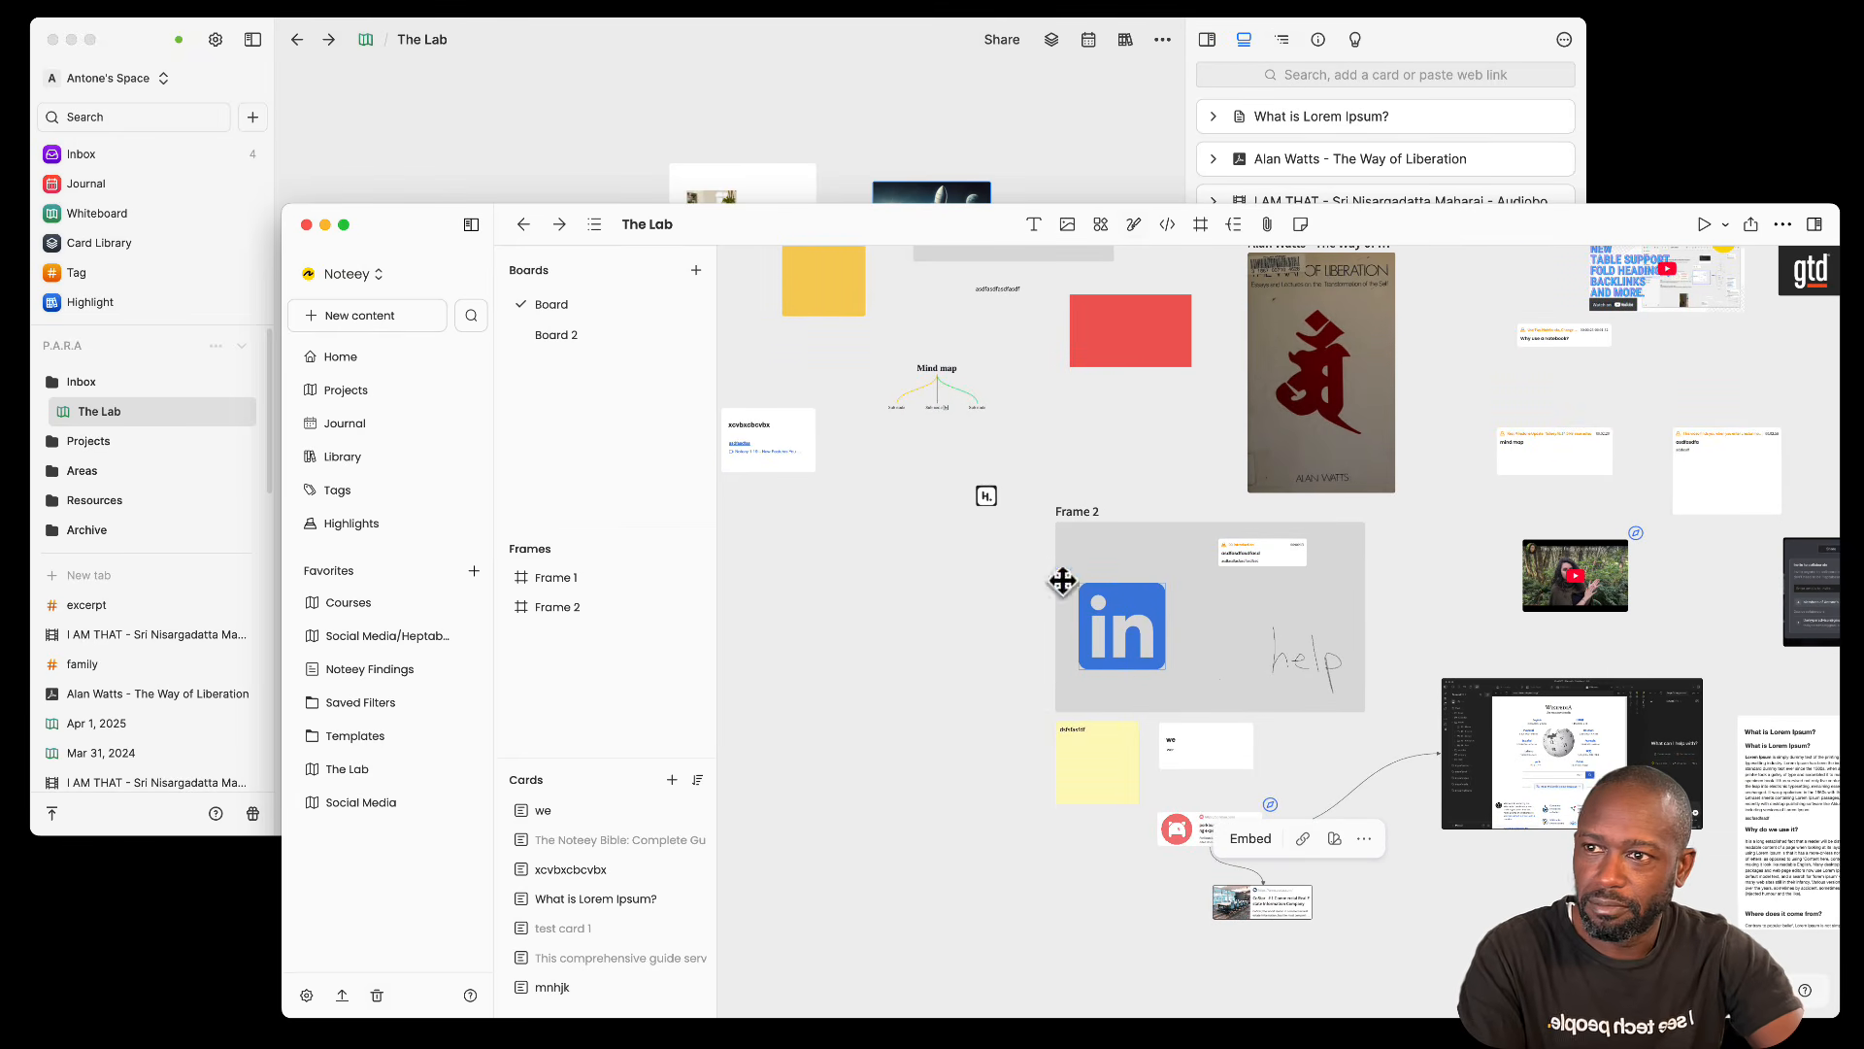
pyautogui.moveTo(1138, 425); pyautogui.dragTo(1227, 428)
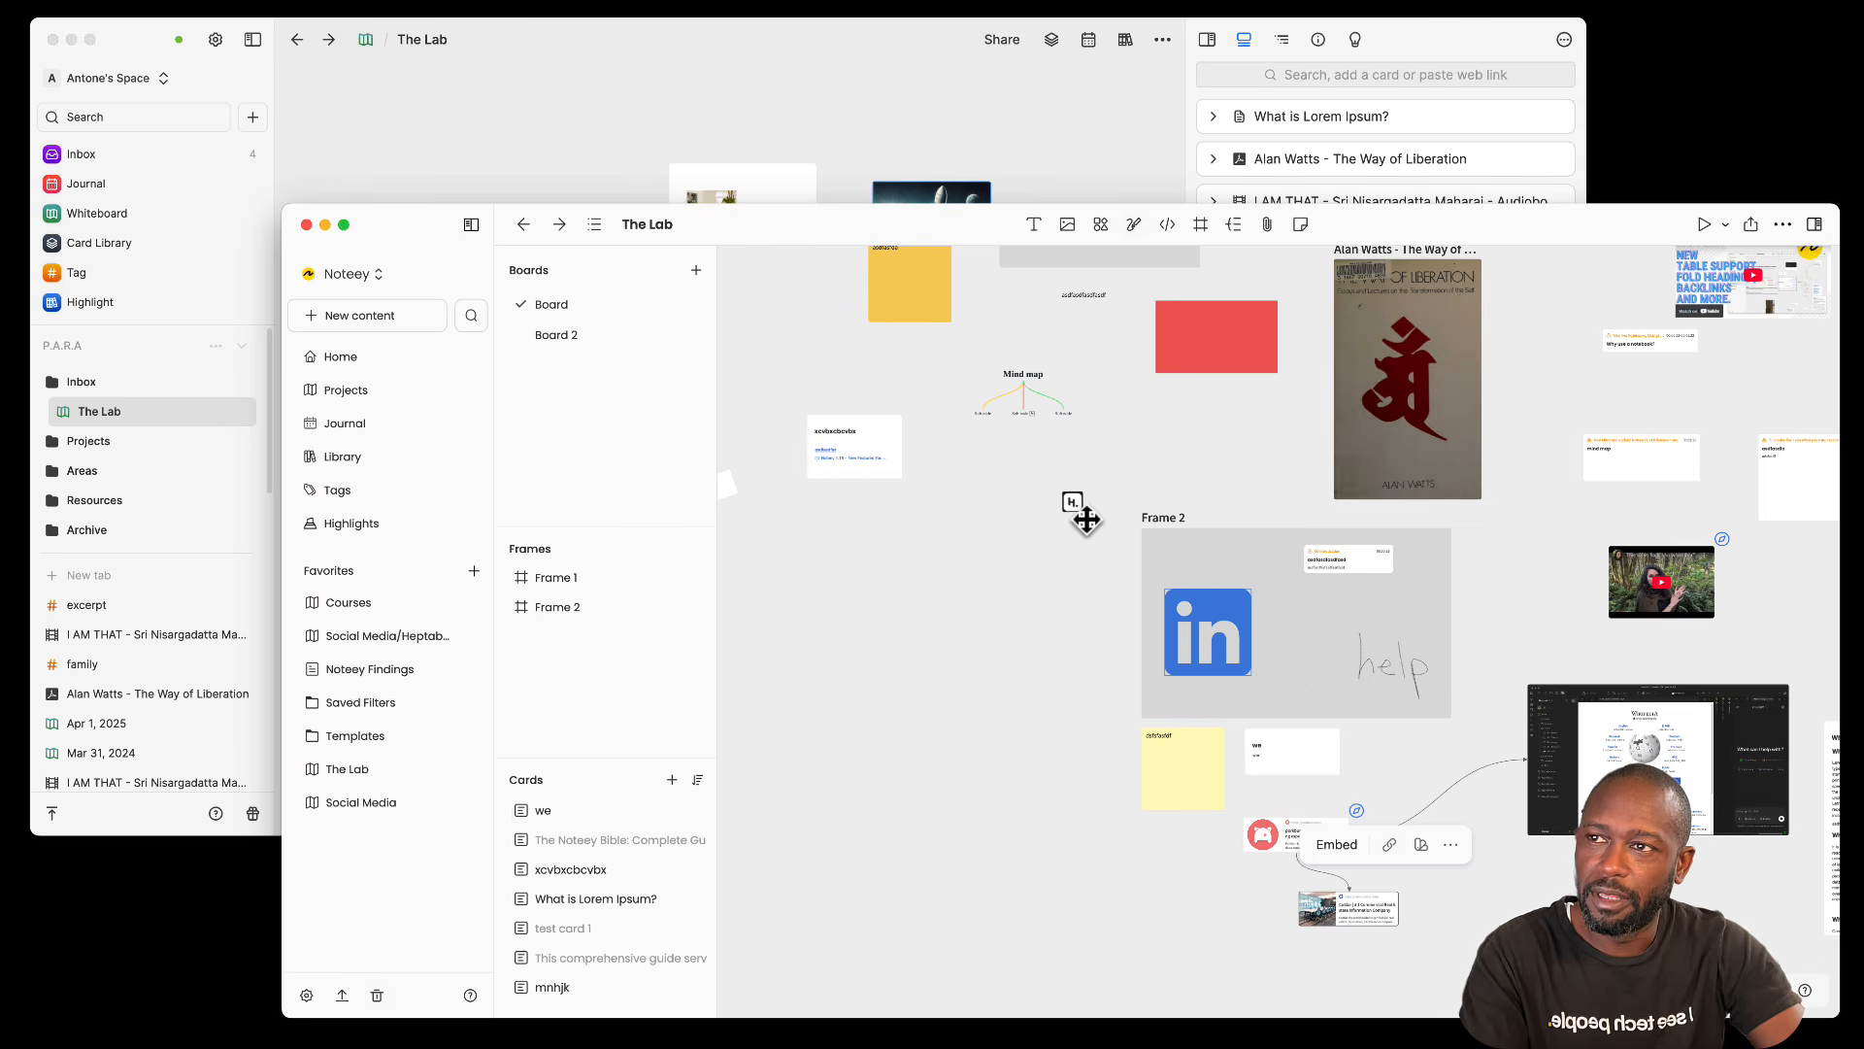
pyautogui.click(894, 161)
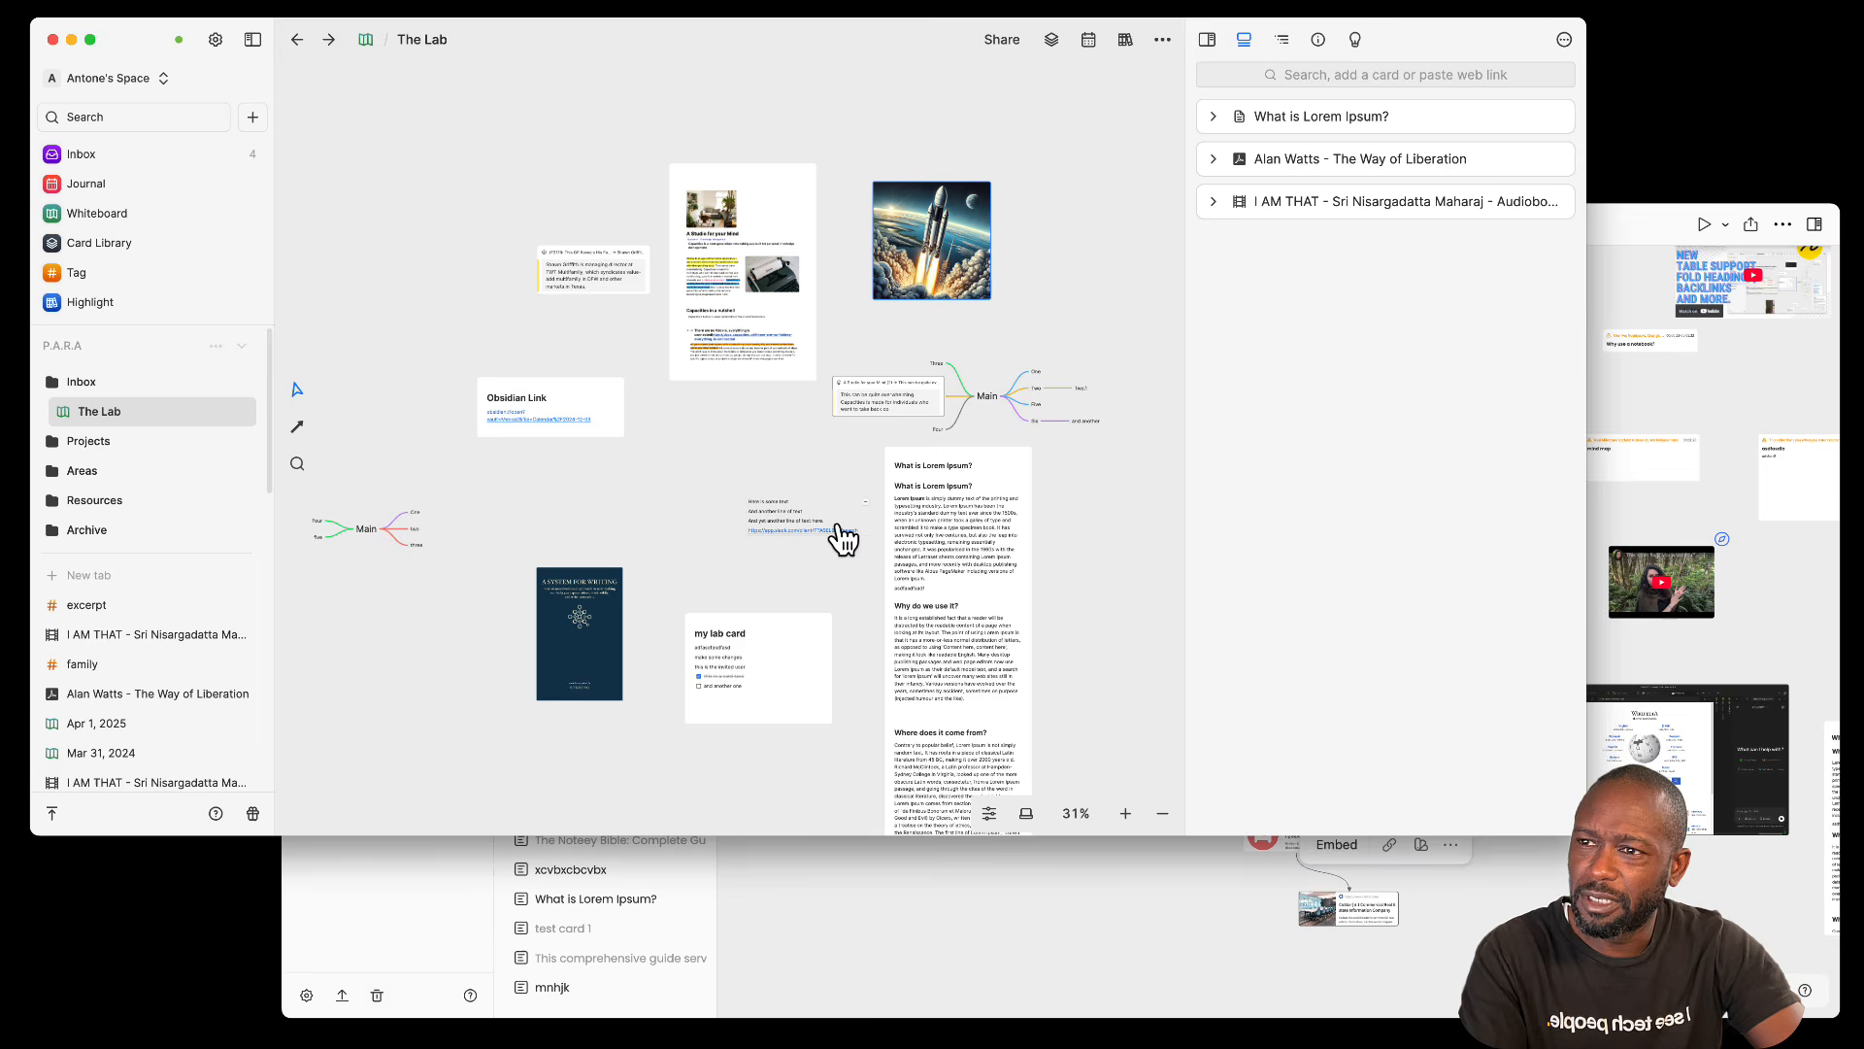
pyautogui.scroll(5, 824, 467)
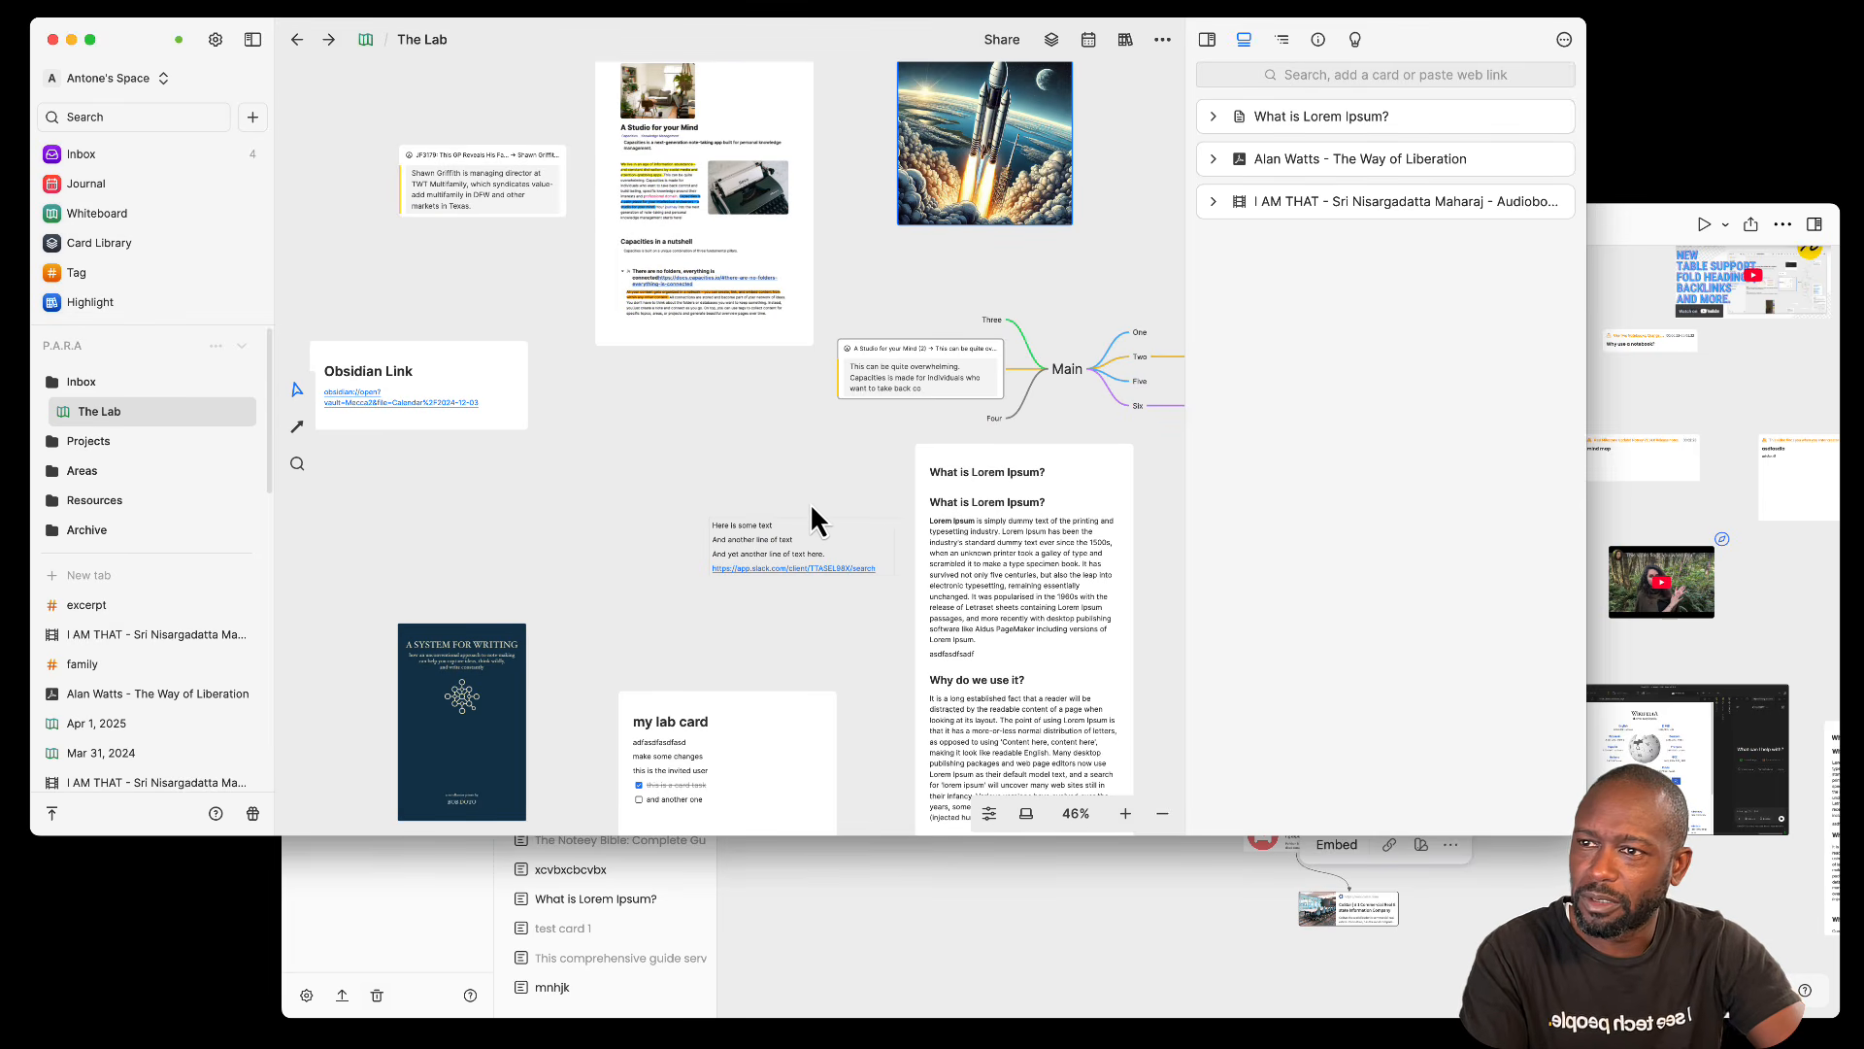
pyautogui.scroll(-3, 824, 482)
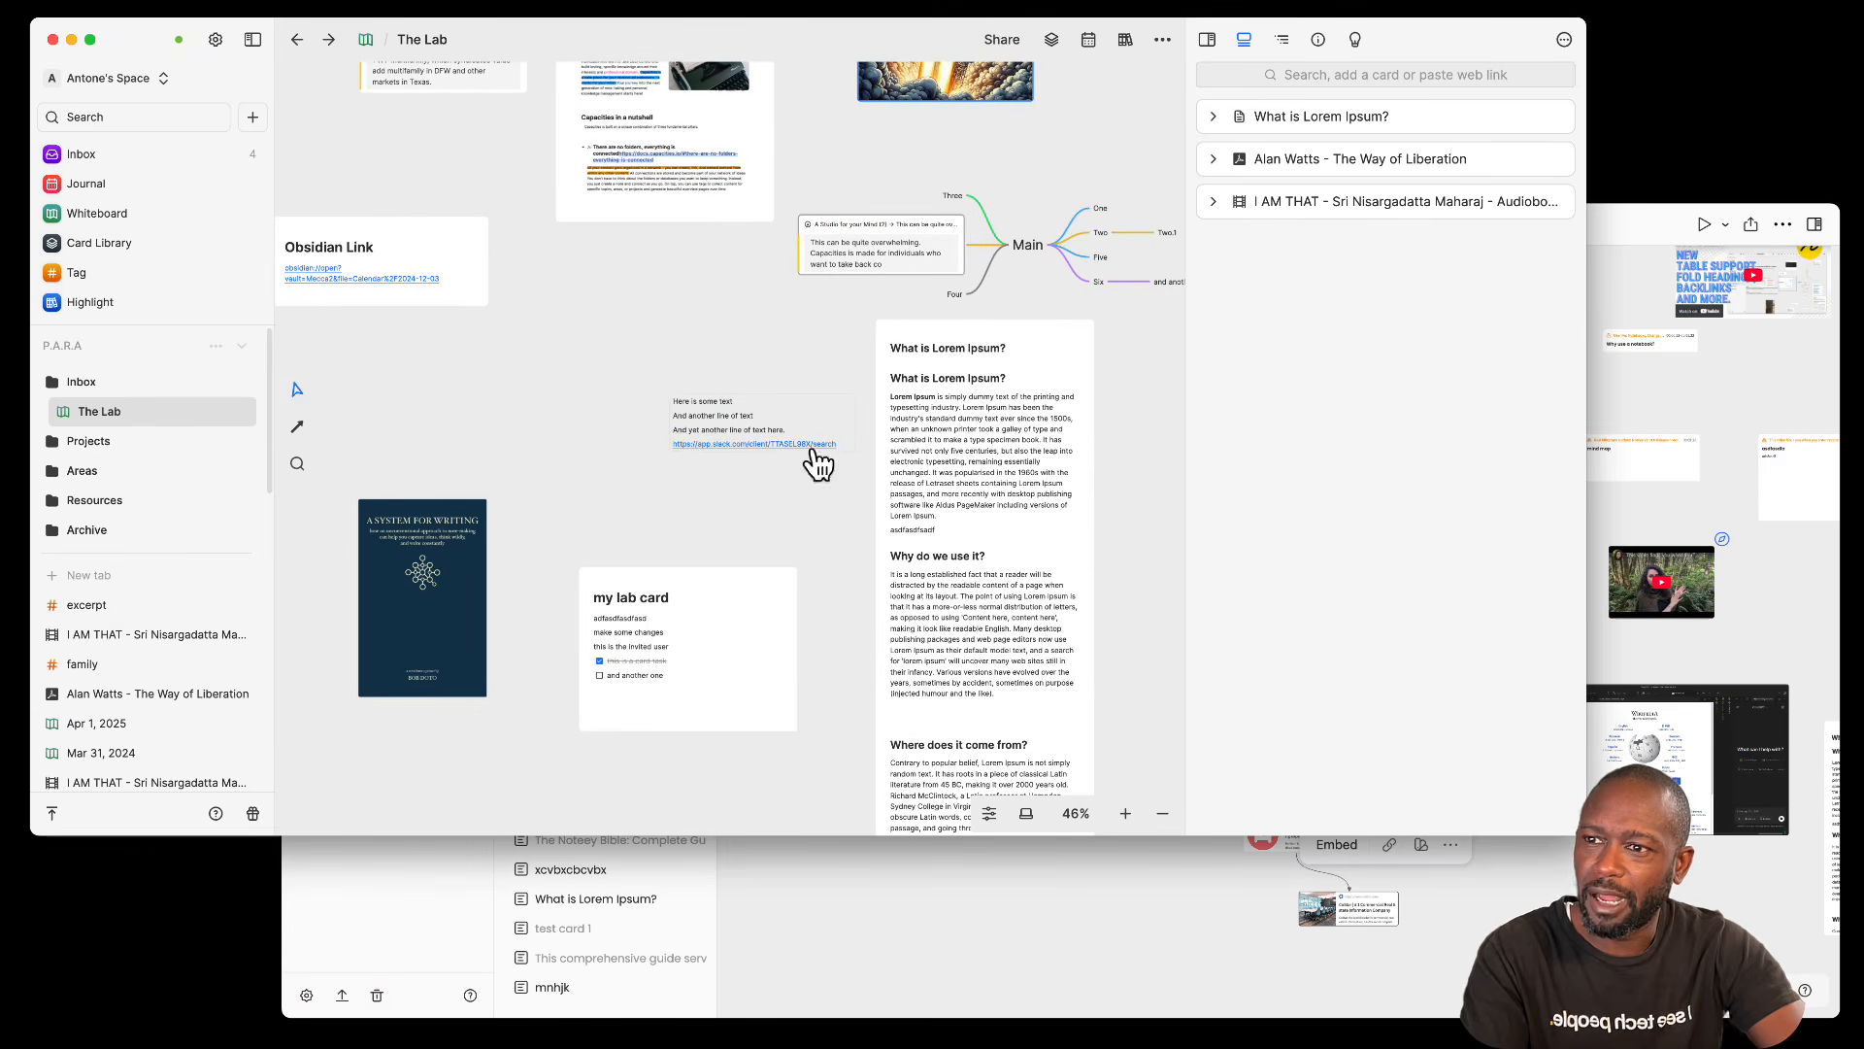
pyautogui.click(1125, 930)
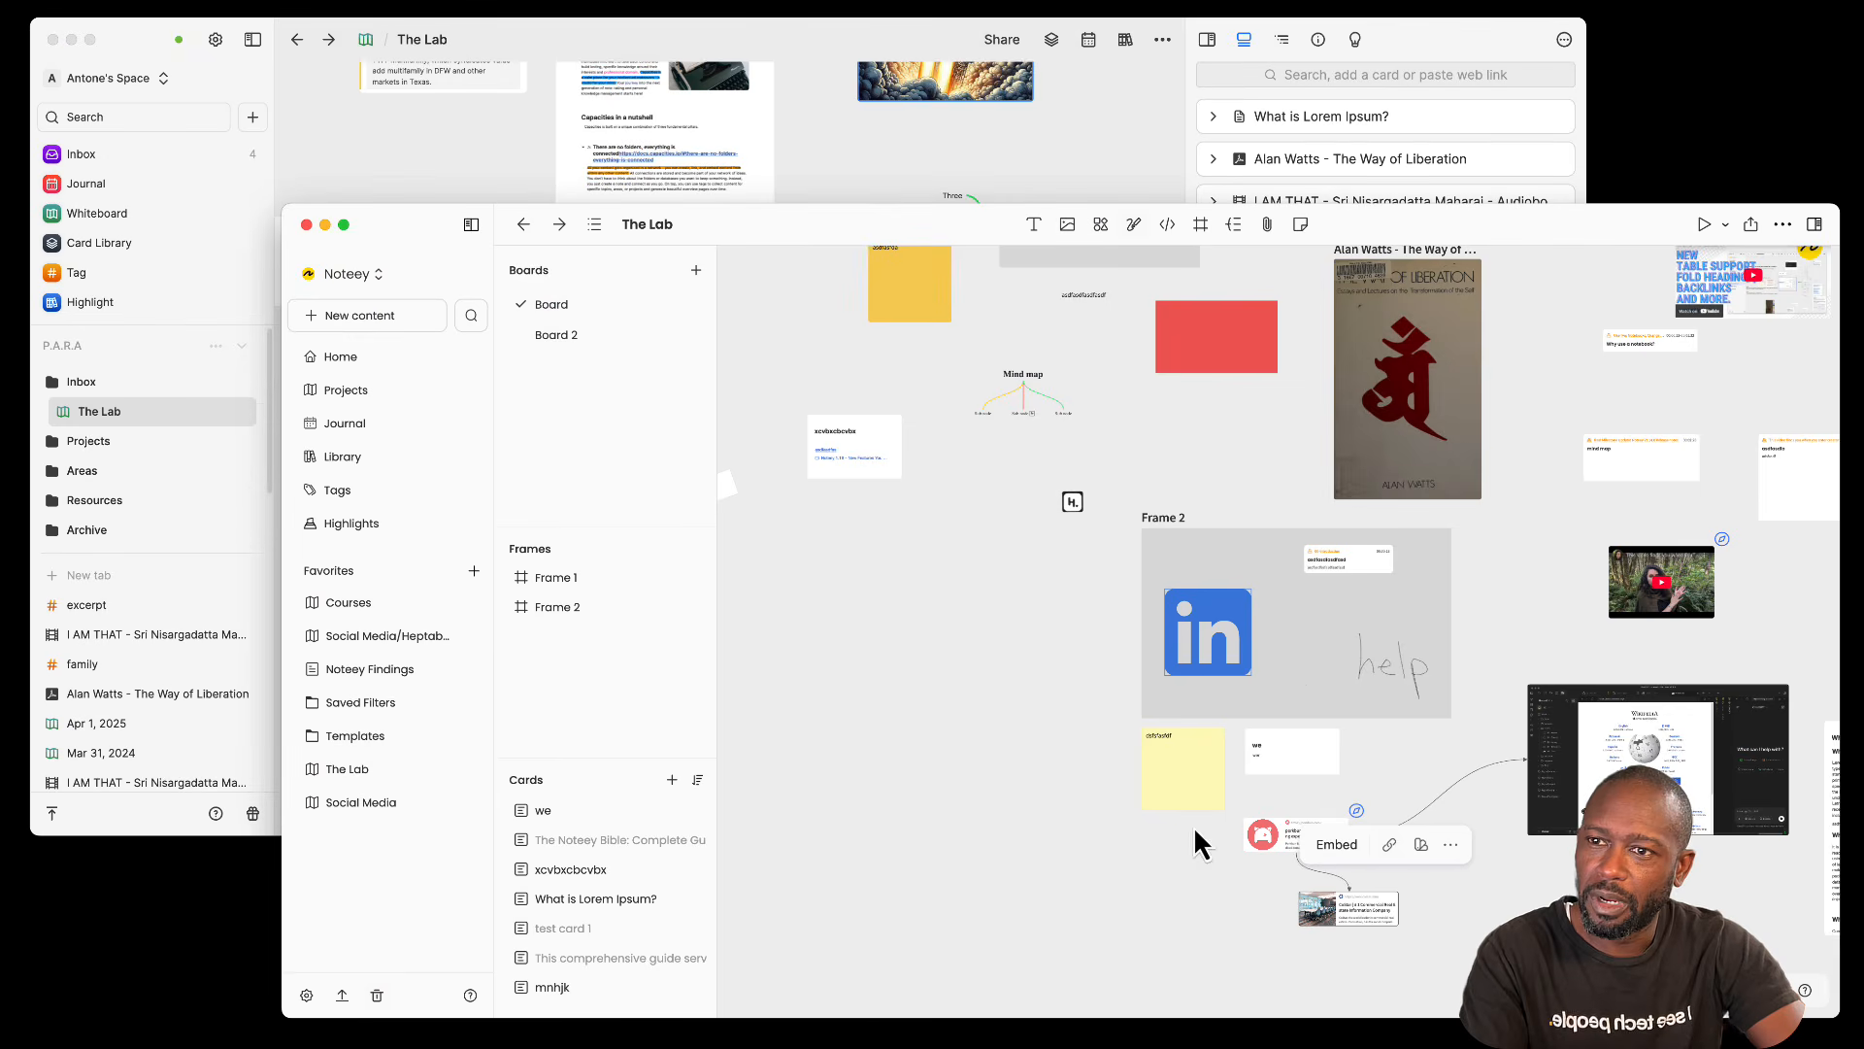
pyautogui.click(1031, 695)
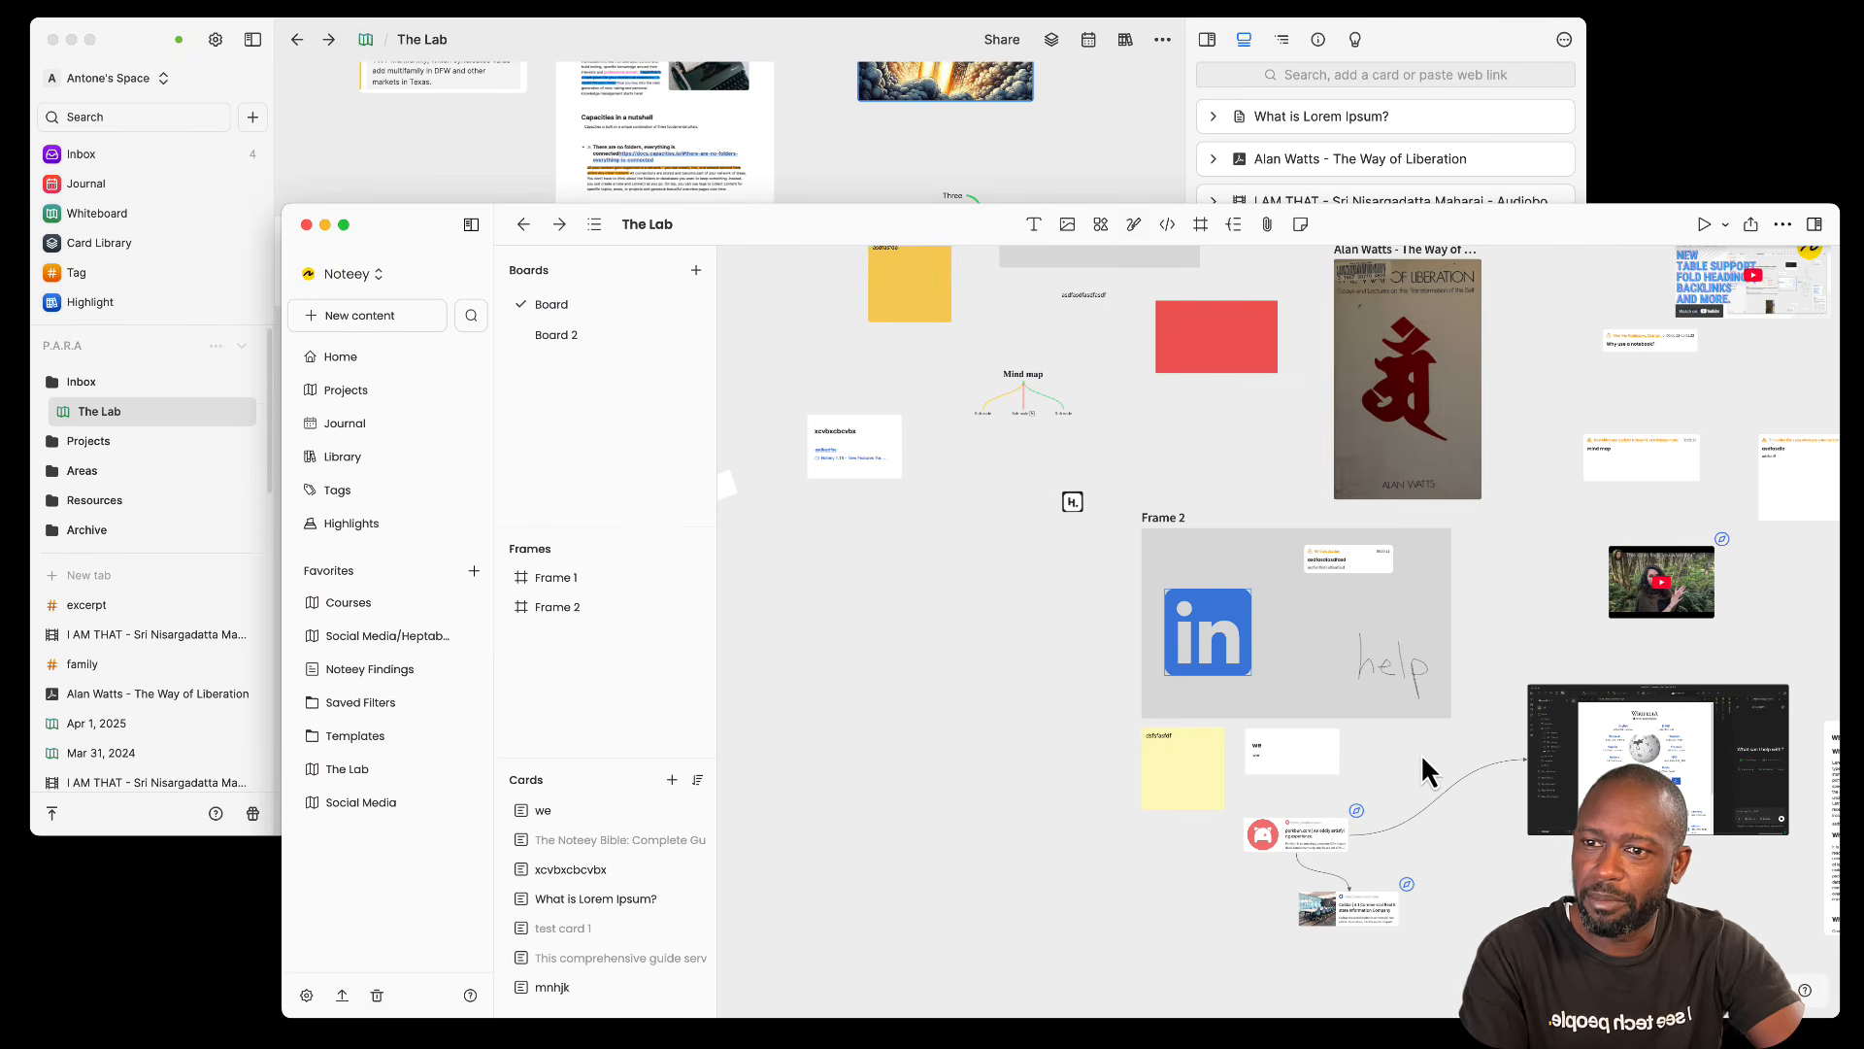
pyautogui.moveTo(1553, 423); pyautogui.dragTo(1220, 533)
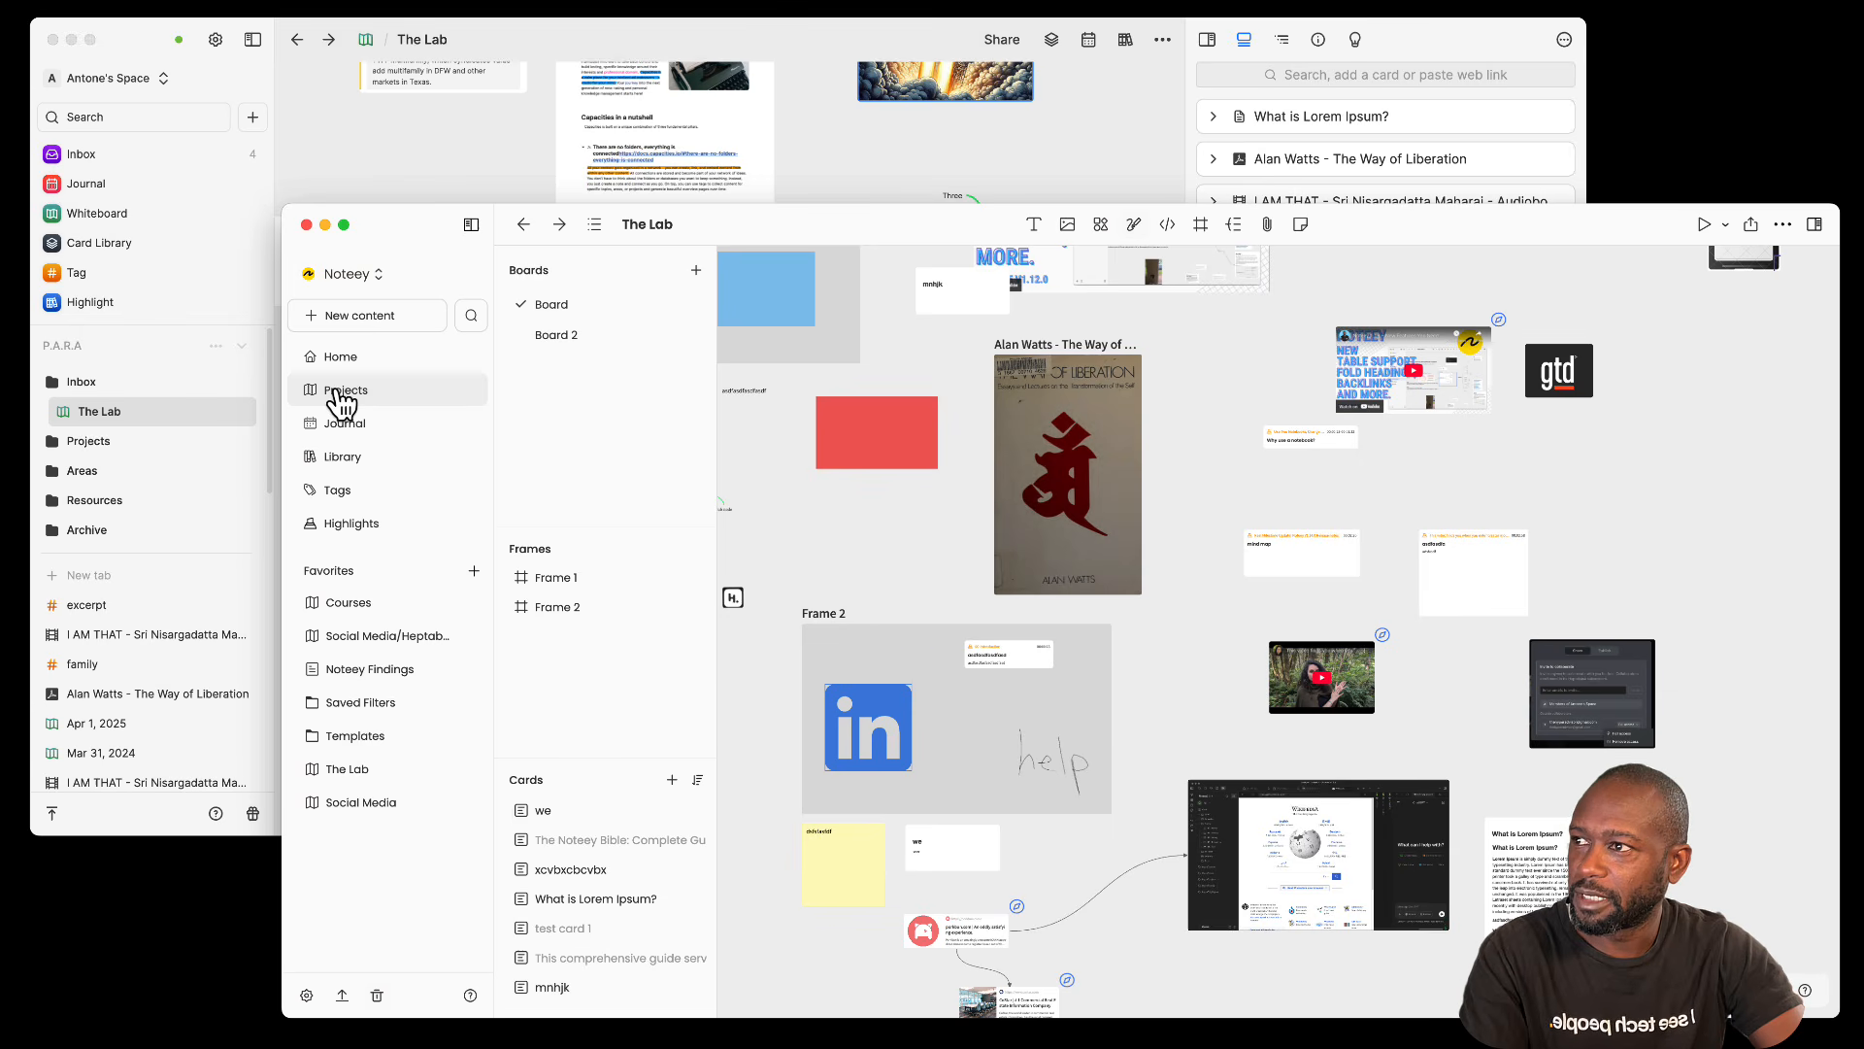
# Step: Switch to Heptabase, open the Card Library and review its card type filter options
pyautogui.click(103, 245)
pyautogui.click(97, 244)
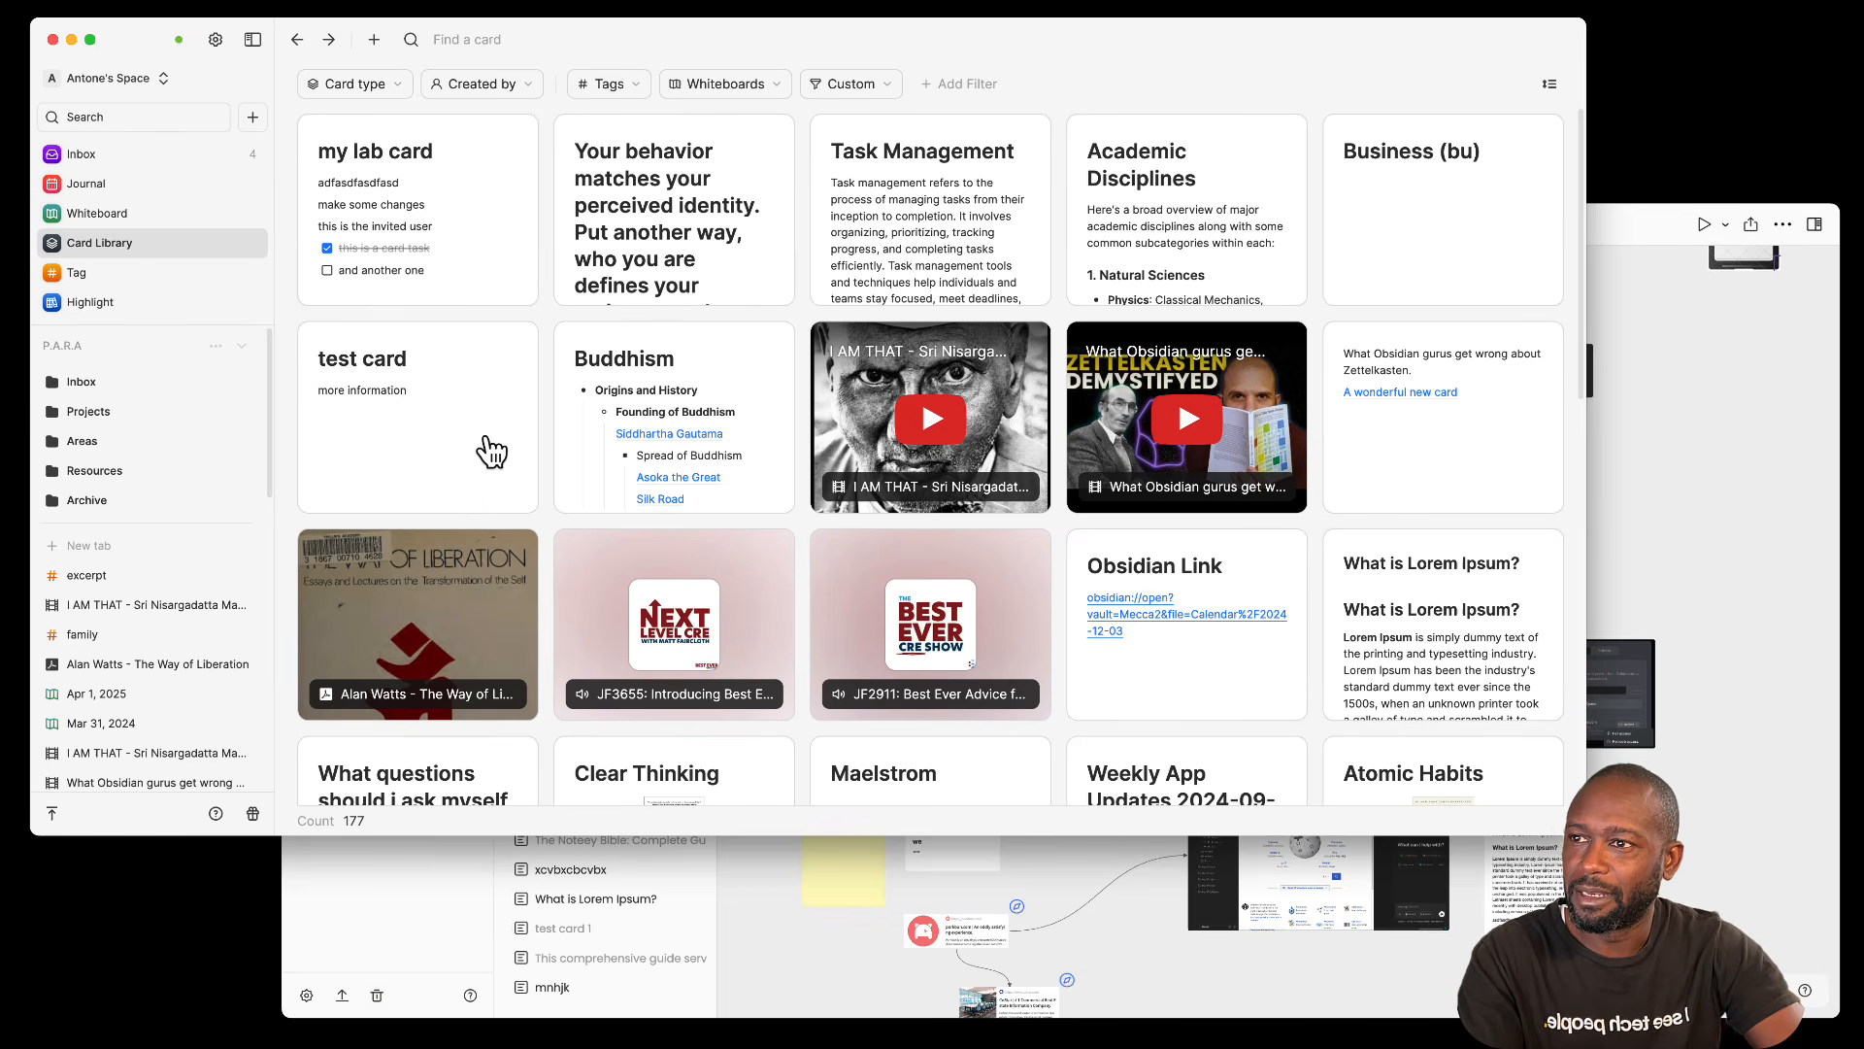
pyautogui.click(406, 89)
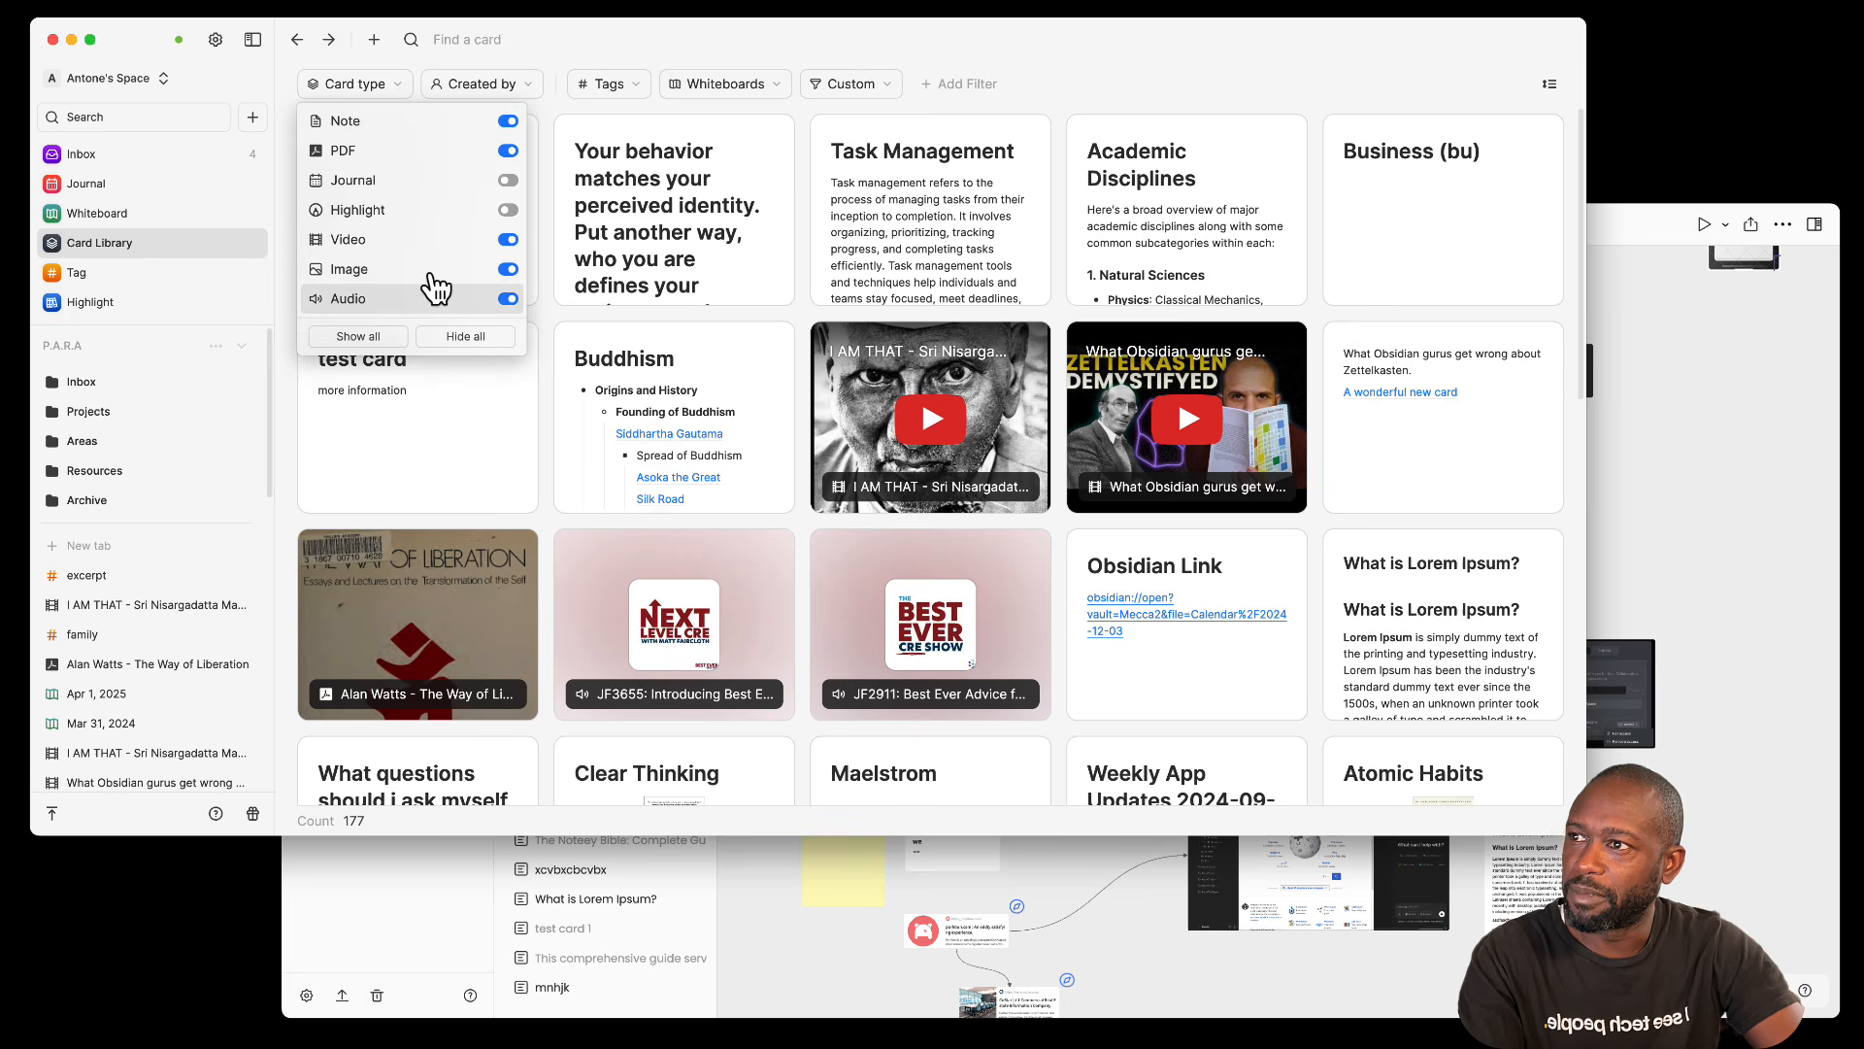
# Step: Switch to Noteey, open the Library and review its type filter options
pyautogui.click(1641, 236)
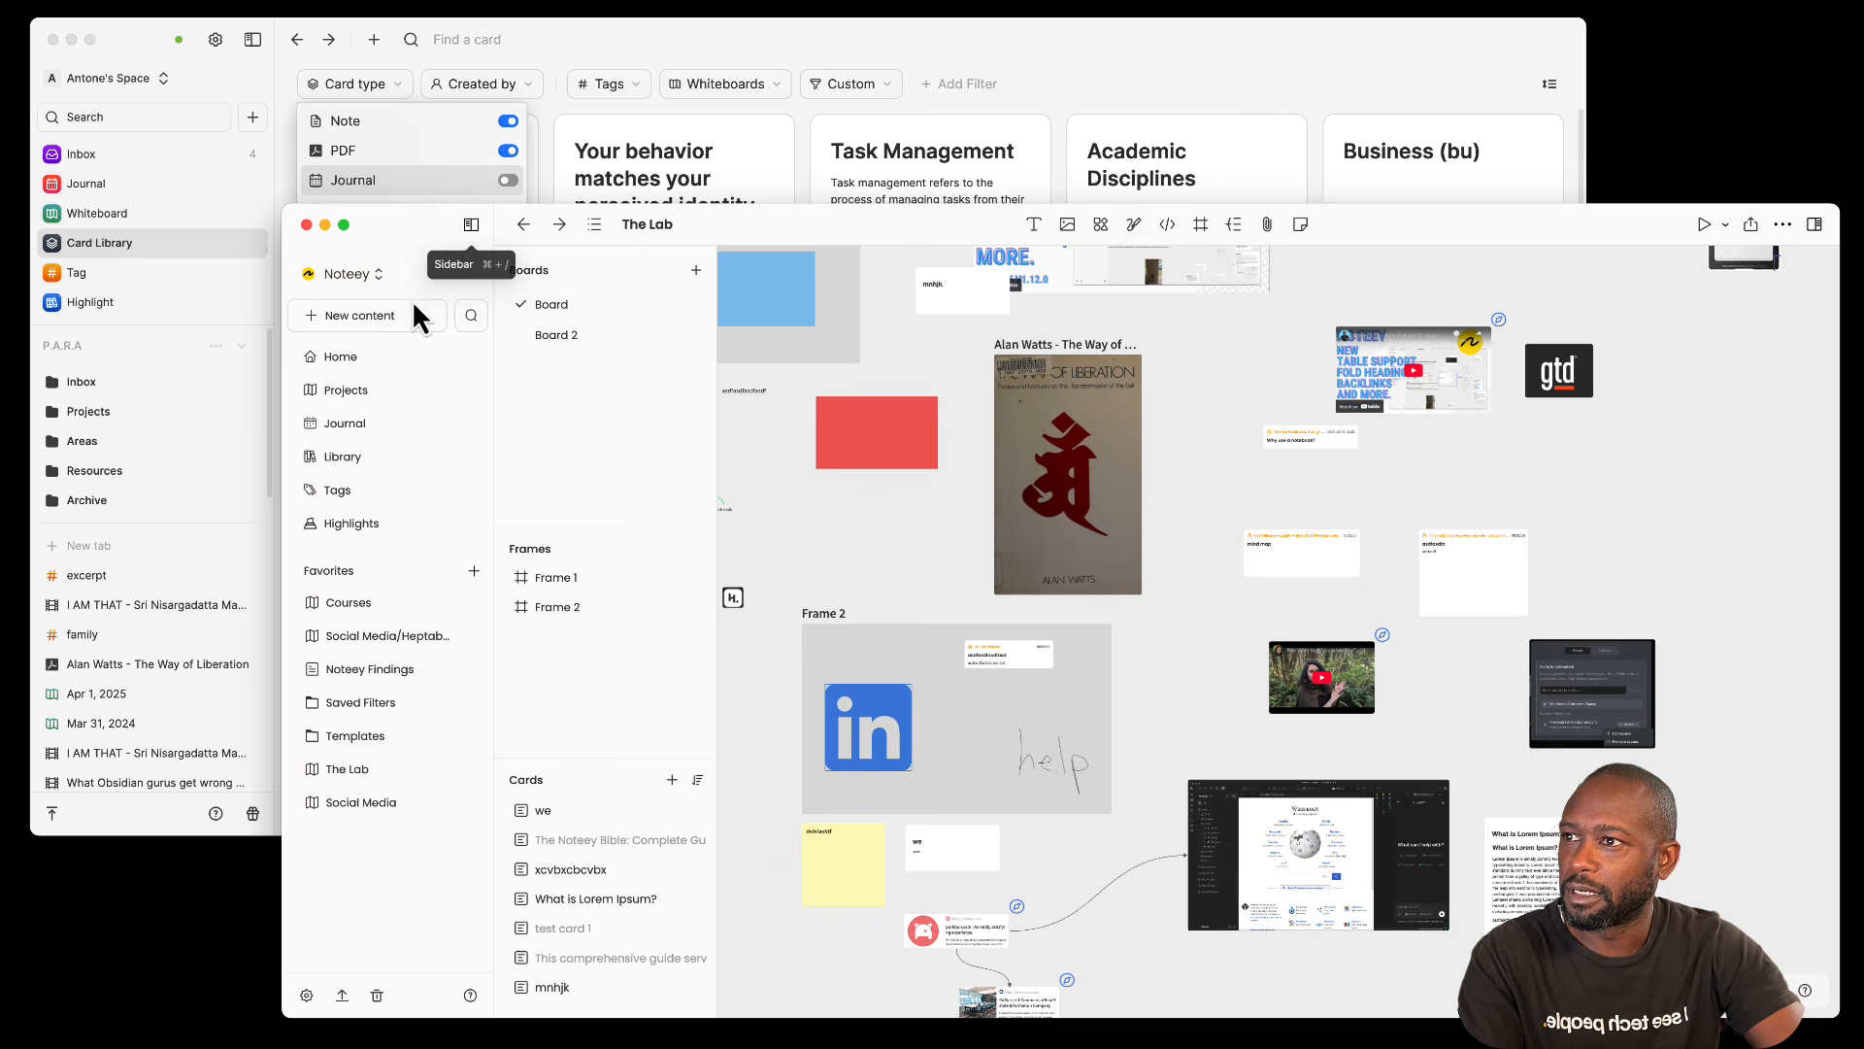
pyautogui.click(364, 456)
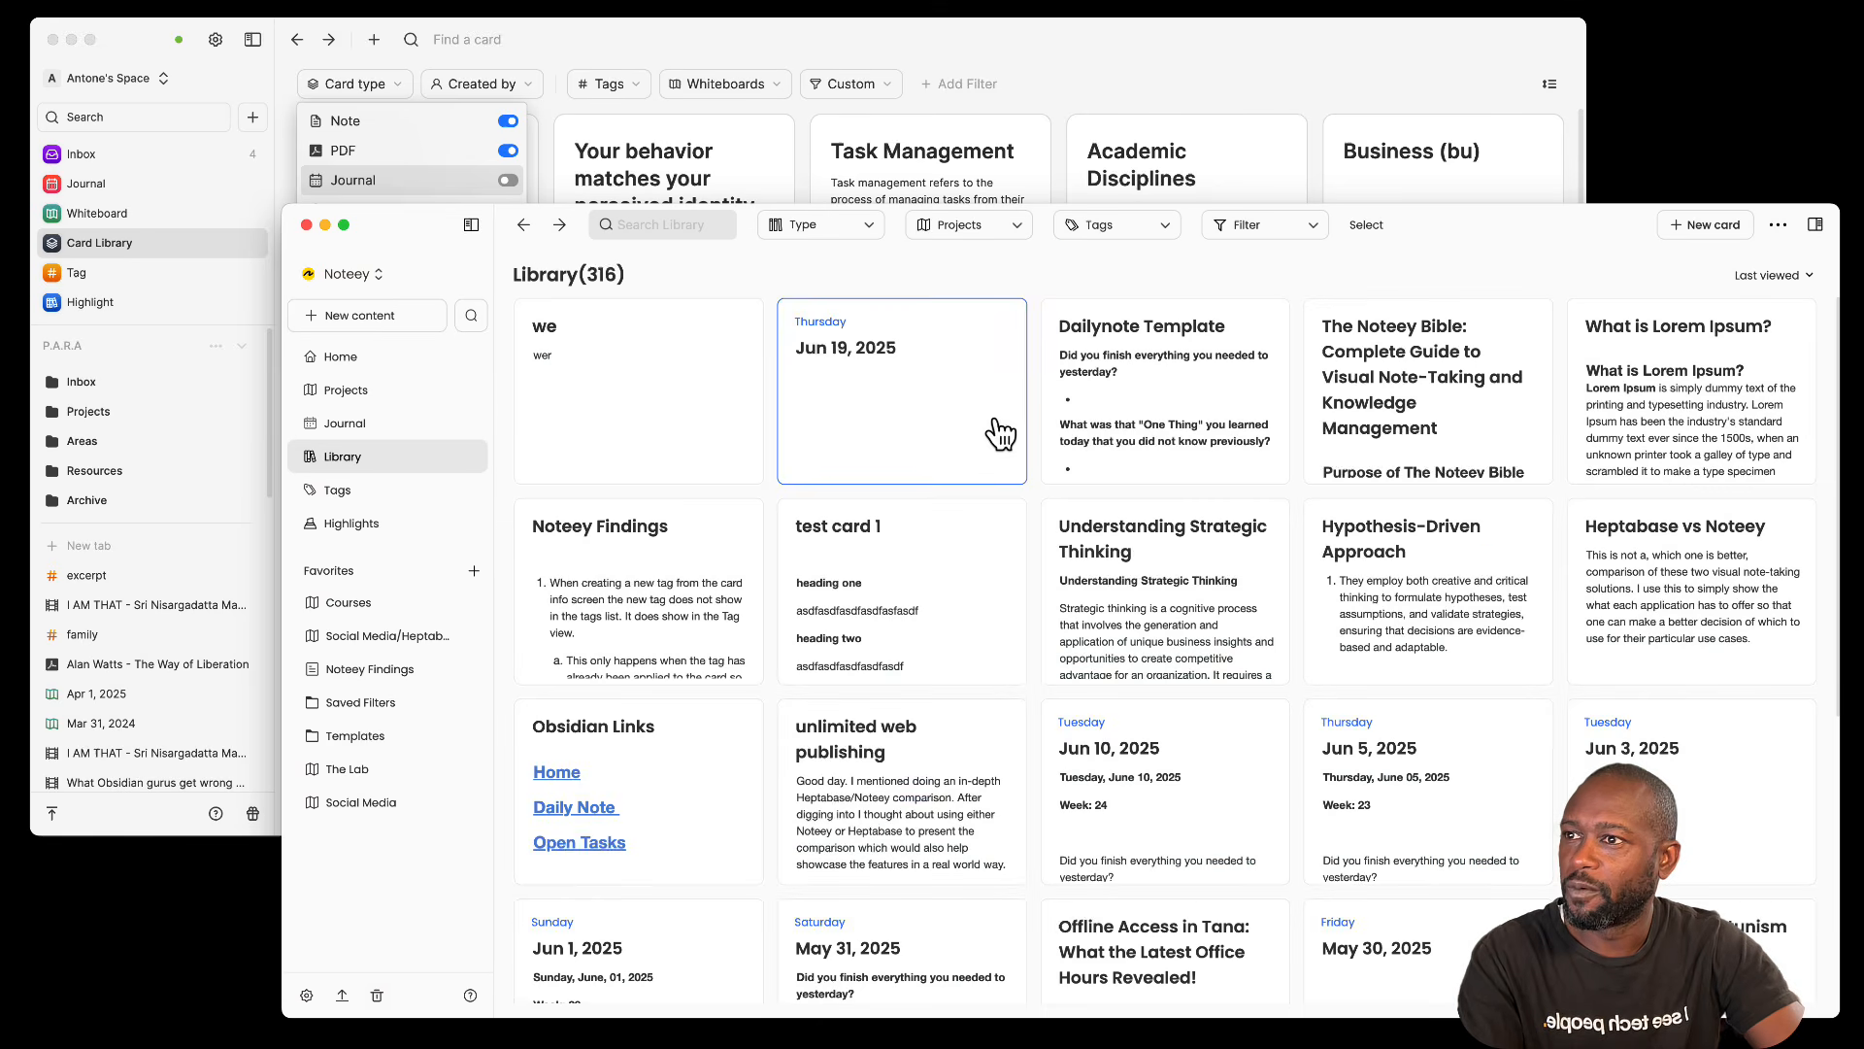
pyautogui.click(871, 230)
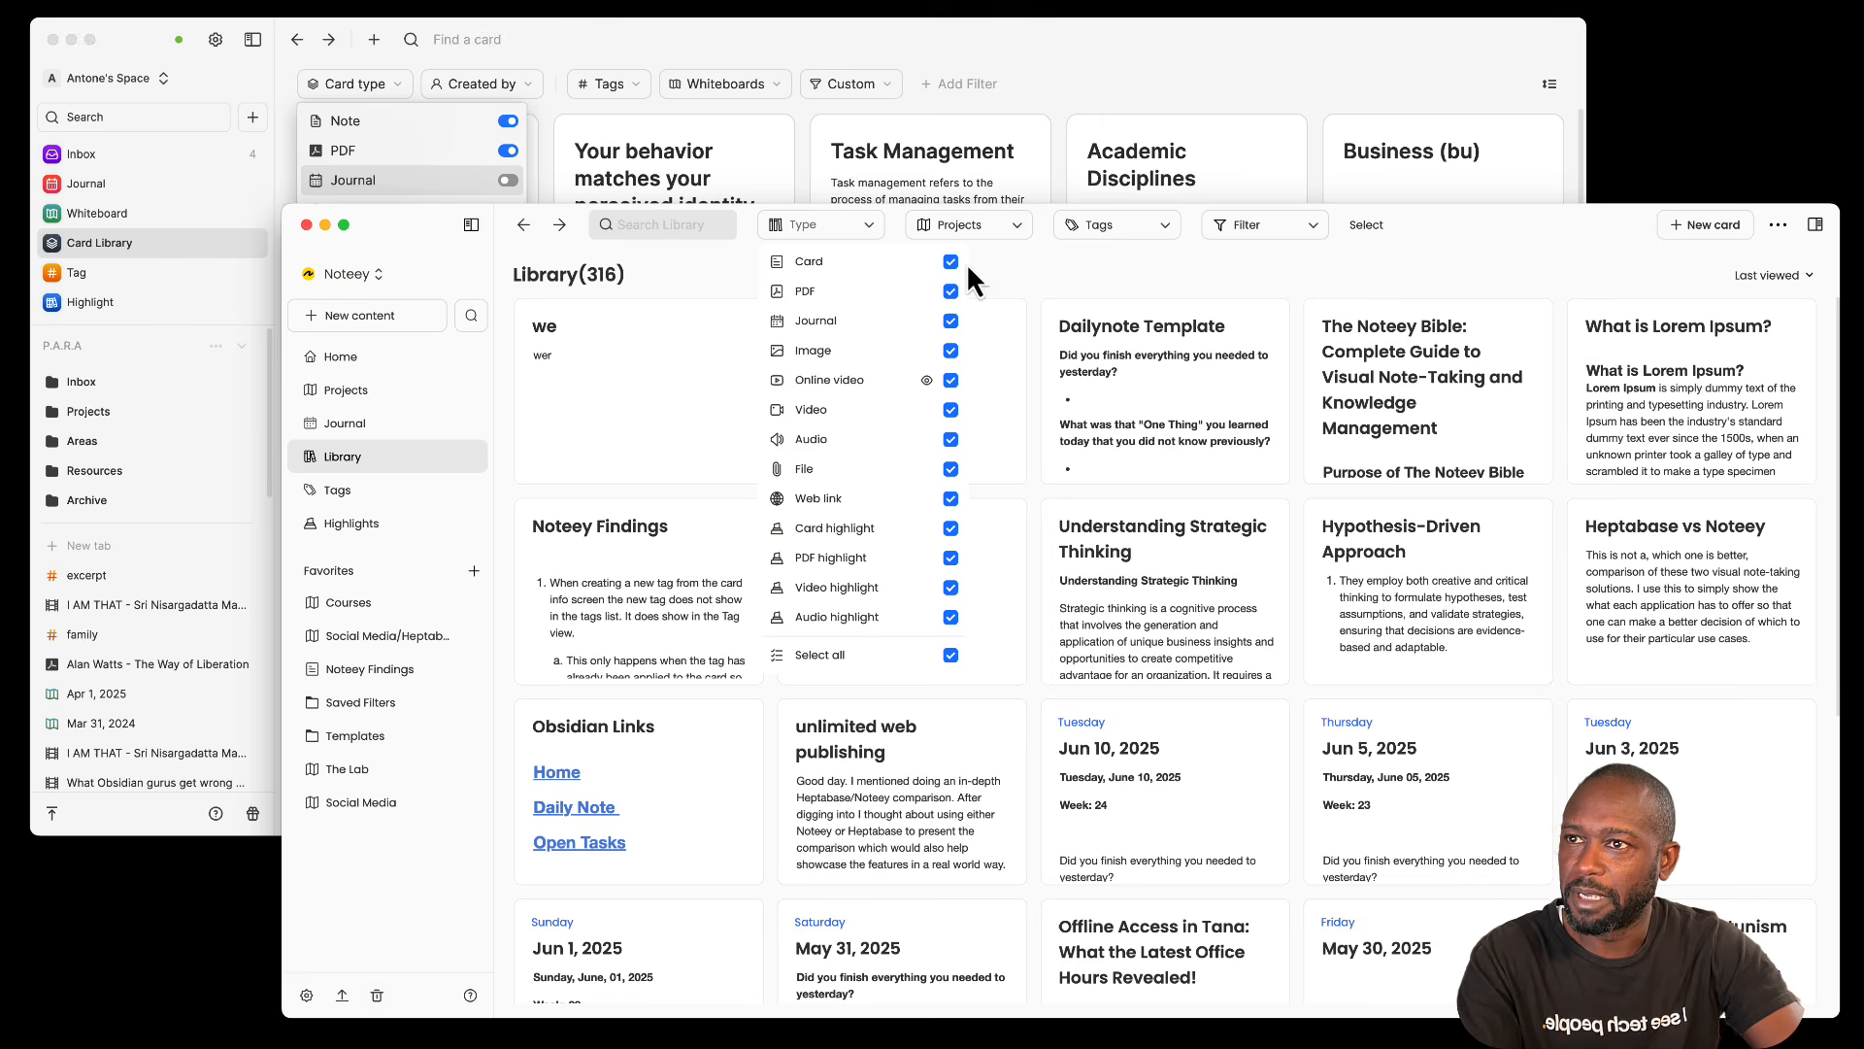
# Step: Switch to Heptabase and set the Card Library to show all card types, including Journal and Highlight
pyautogui.click(1046, 50)
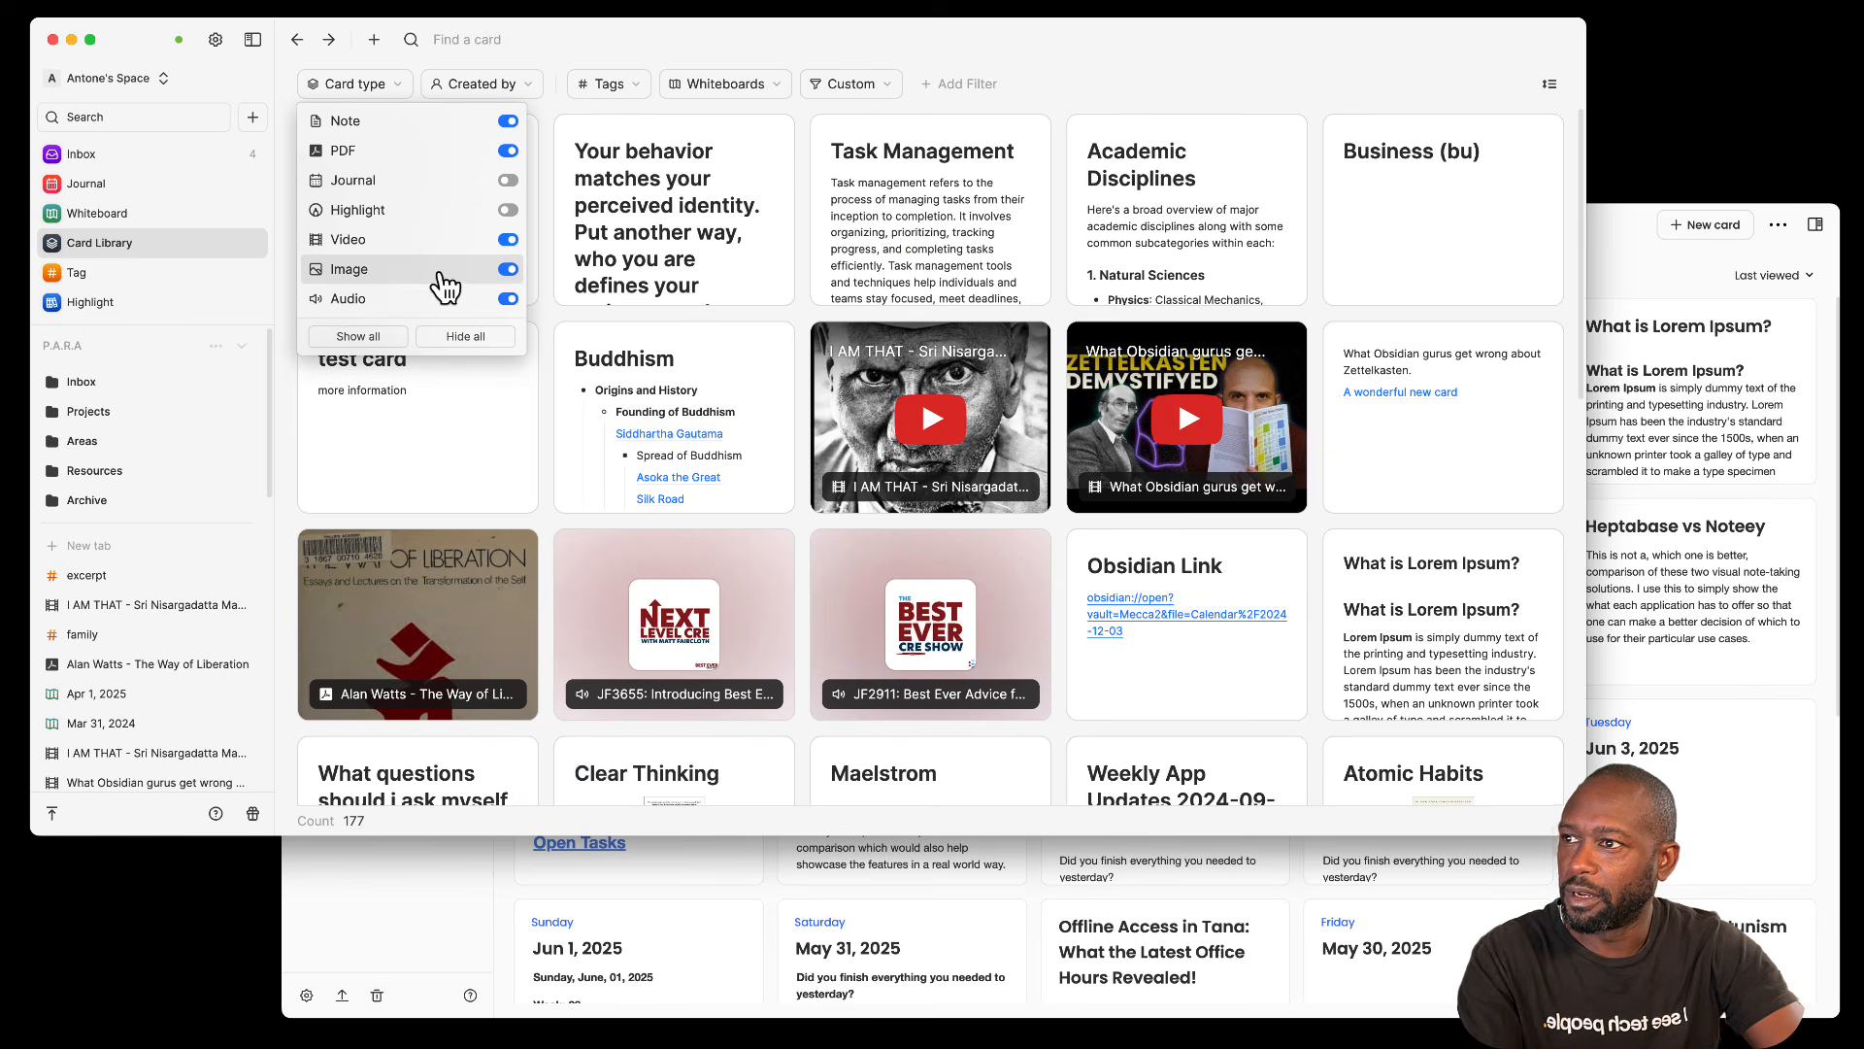
pyautogui.click(508, 181)
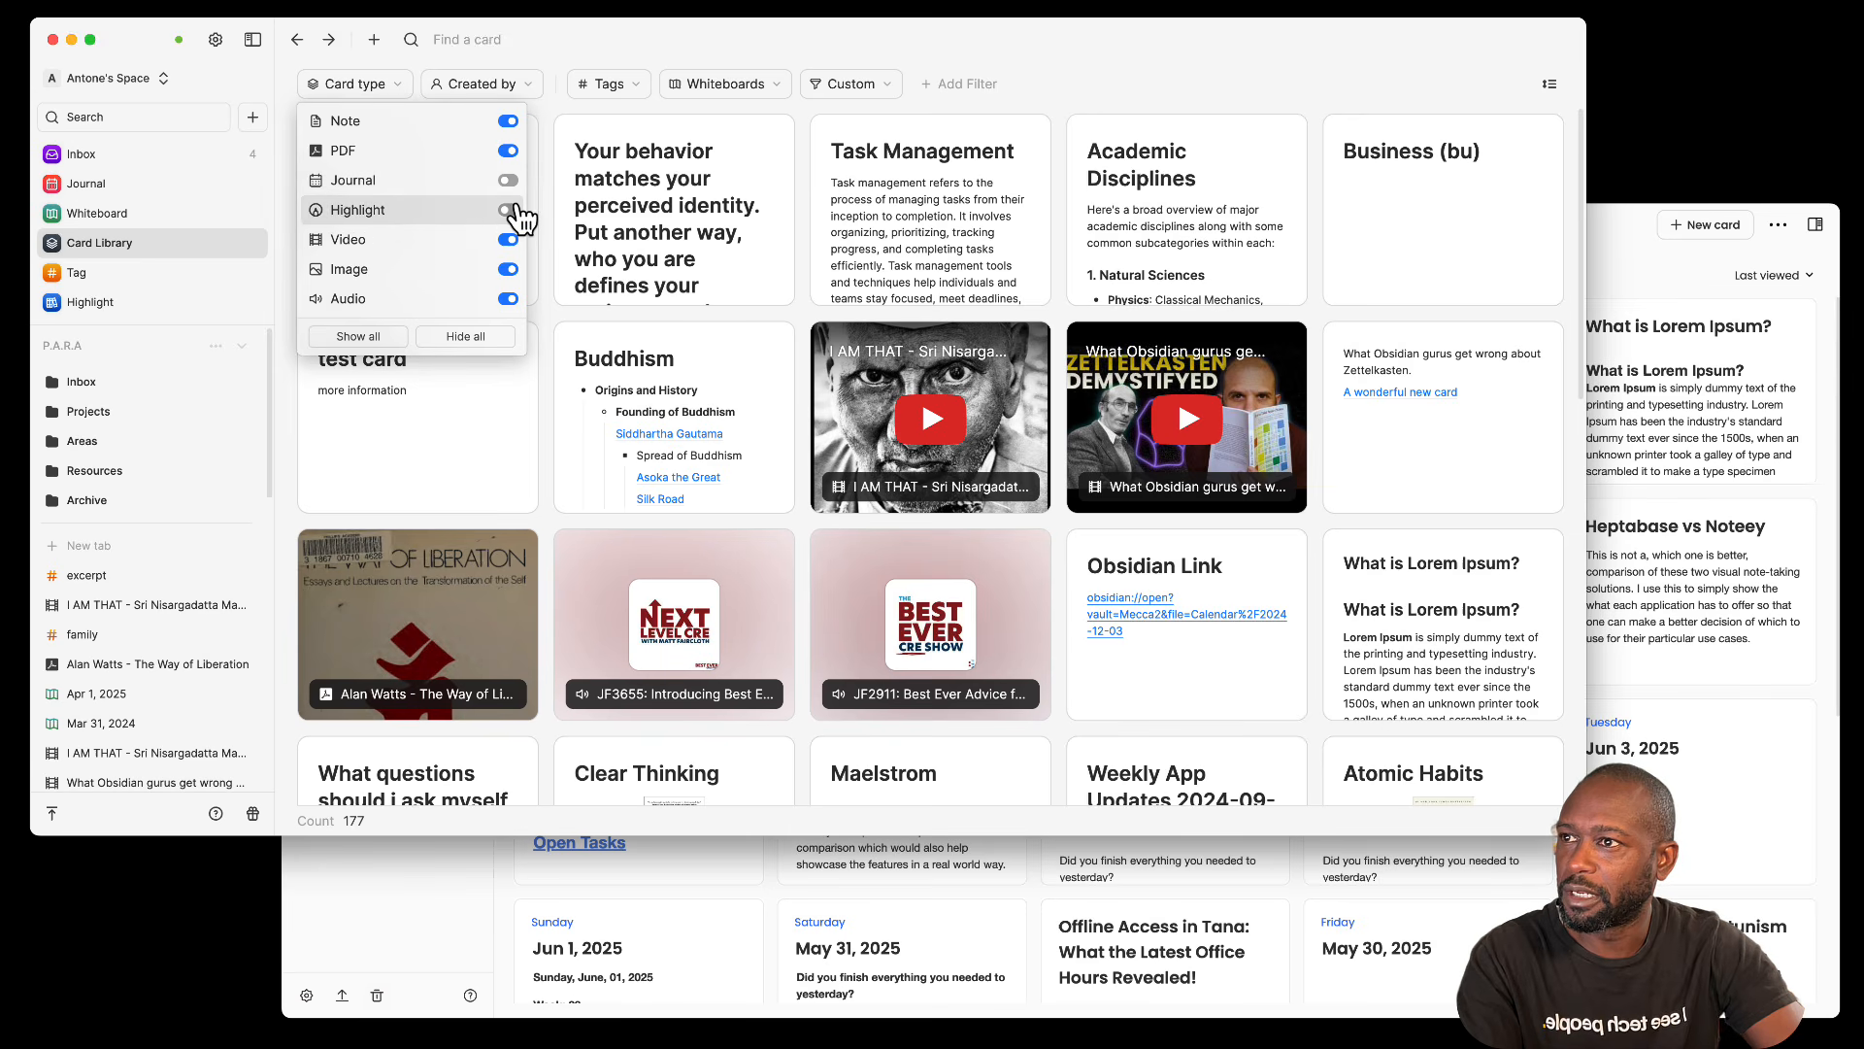
pyautogui.click(508, 209)
pyautogui.click(507, 180)
pyautogui.click(508, 210)
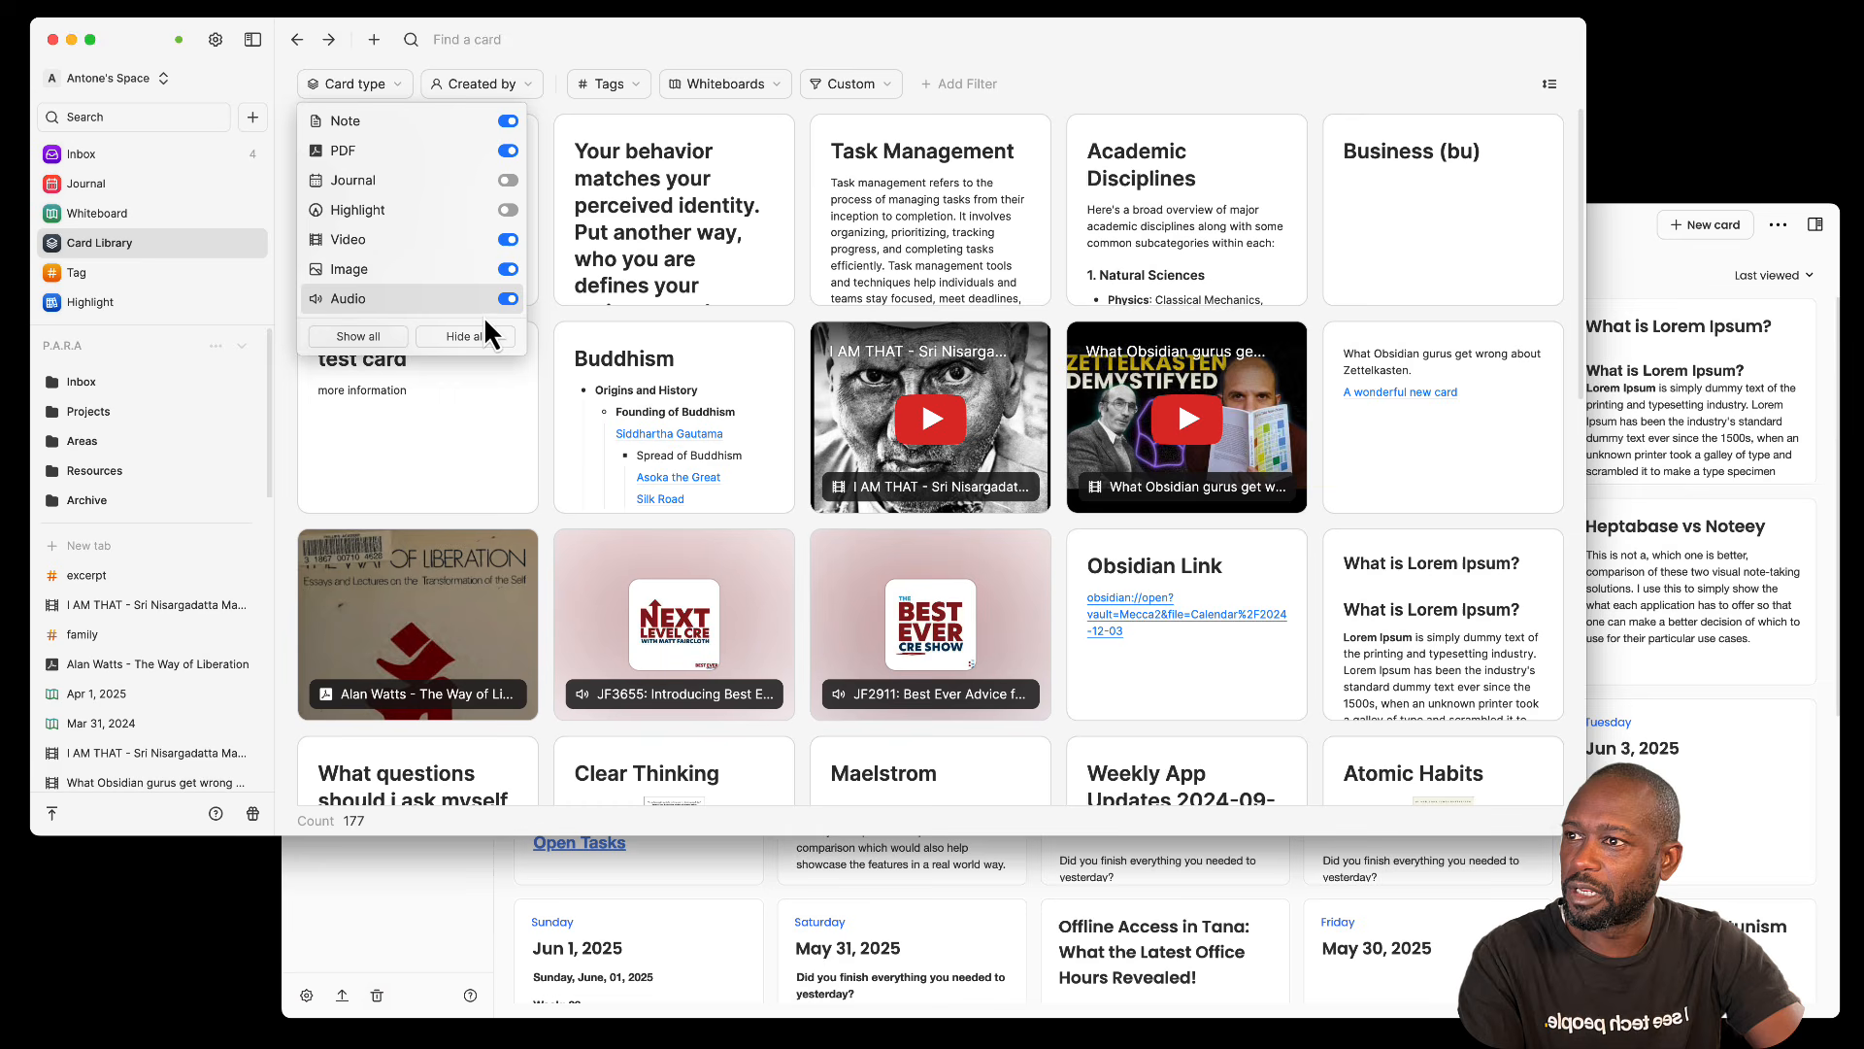
pyautogui.click(423, 343)
pyautogui.click(392, 341)
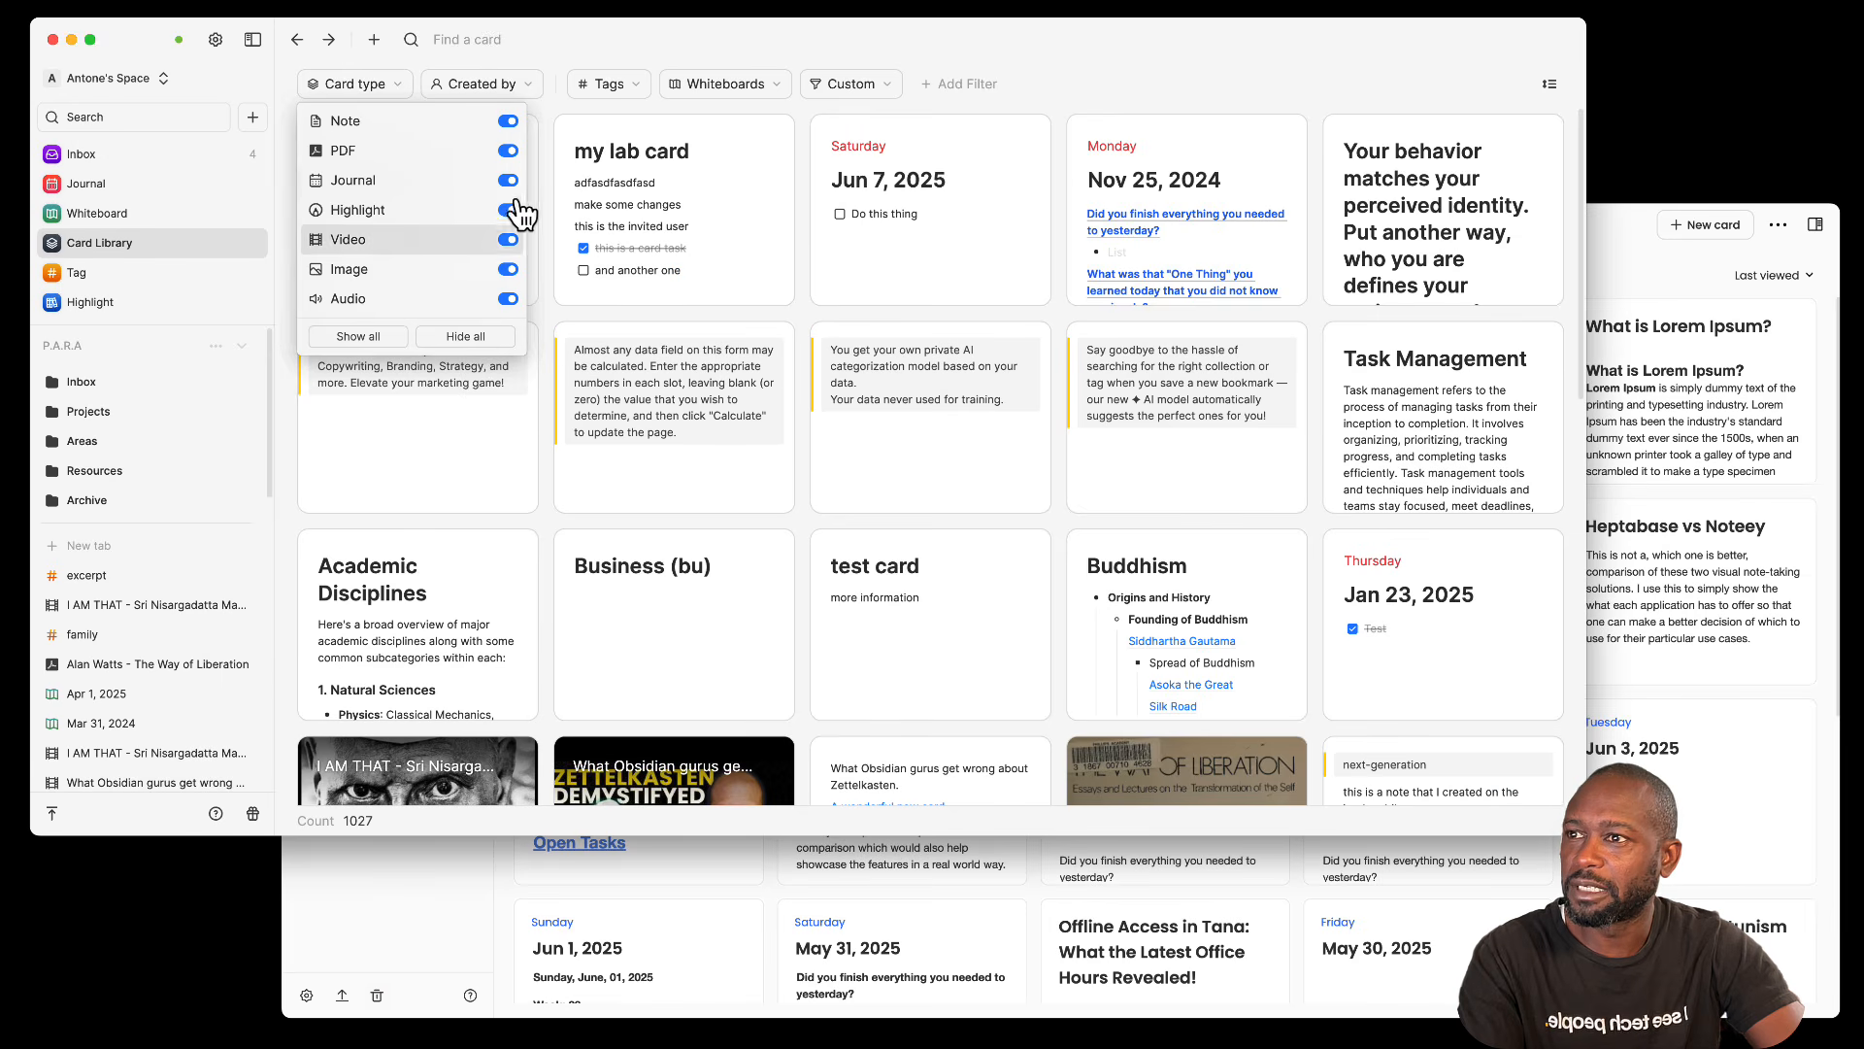
pyautogui.click(612, 34)
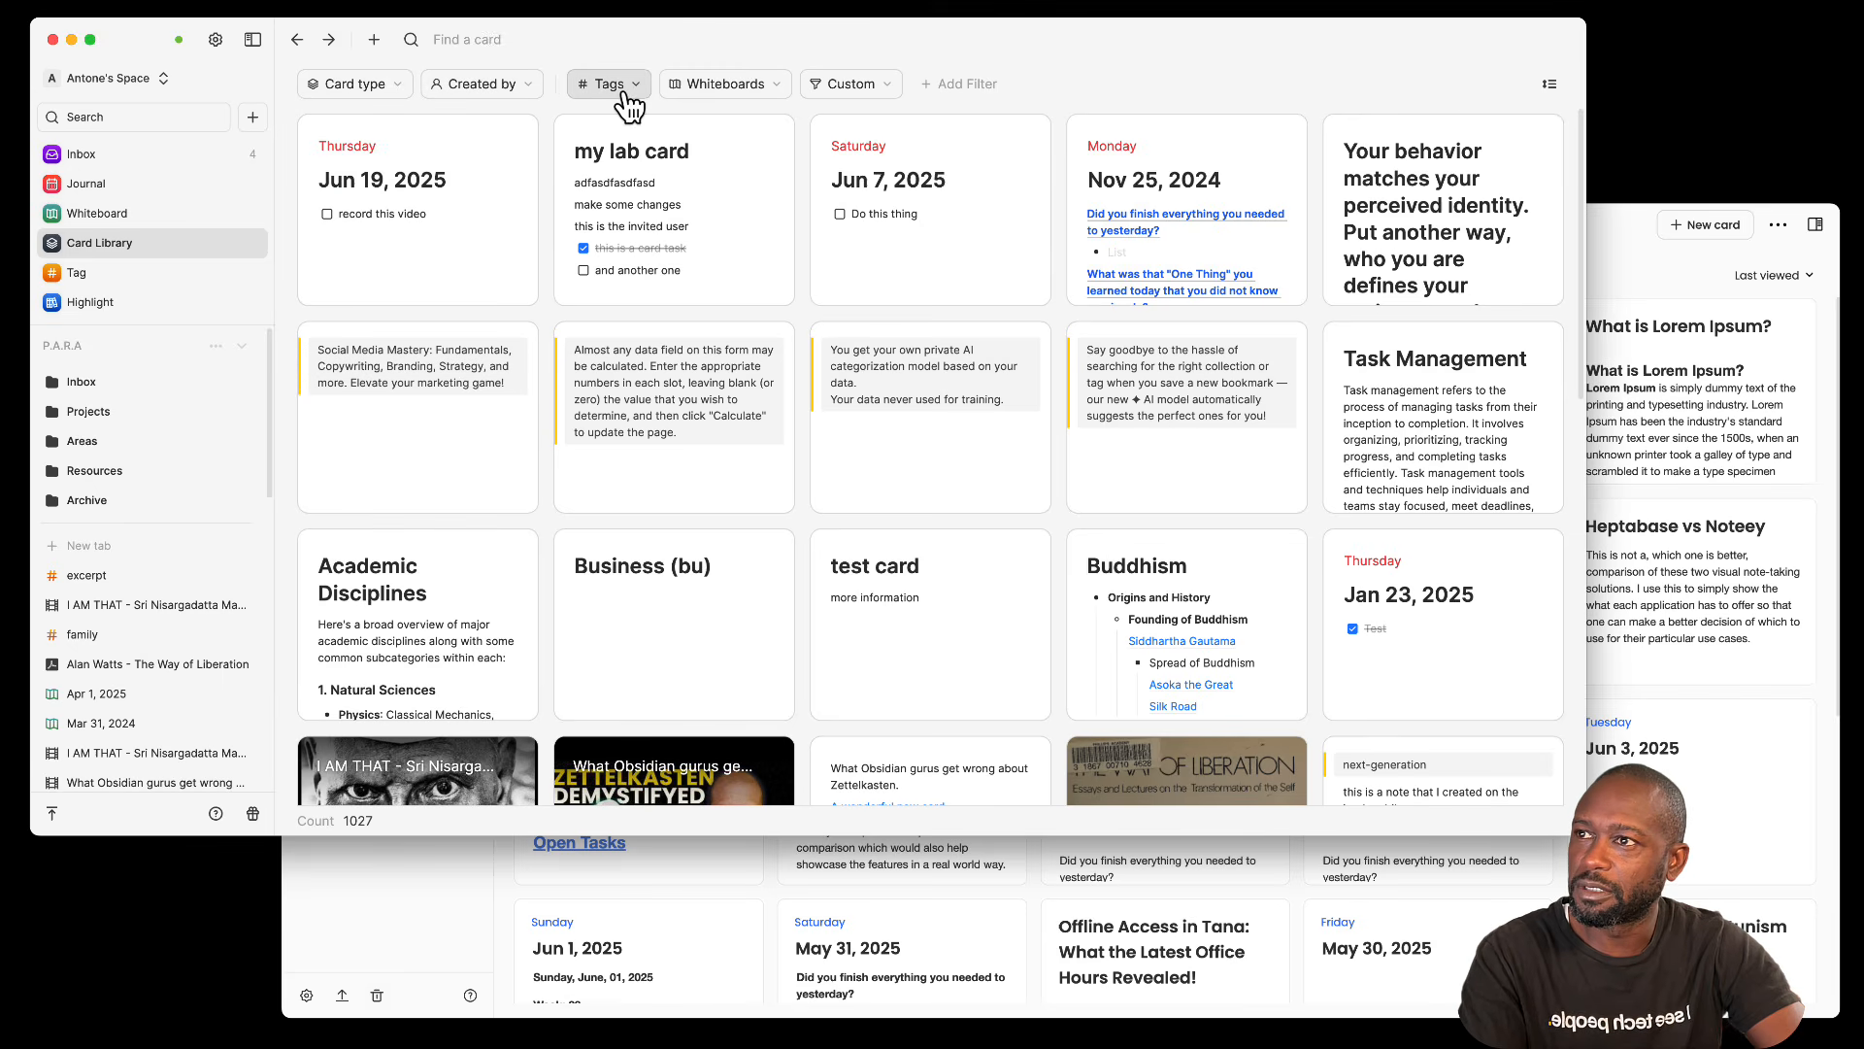
# Step: Filter the Card Library by the author tag
pyautogui.click(538, 83)
pyautogui.click(626, 56)
pyautogui.click(636, 84)
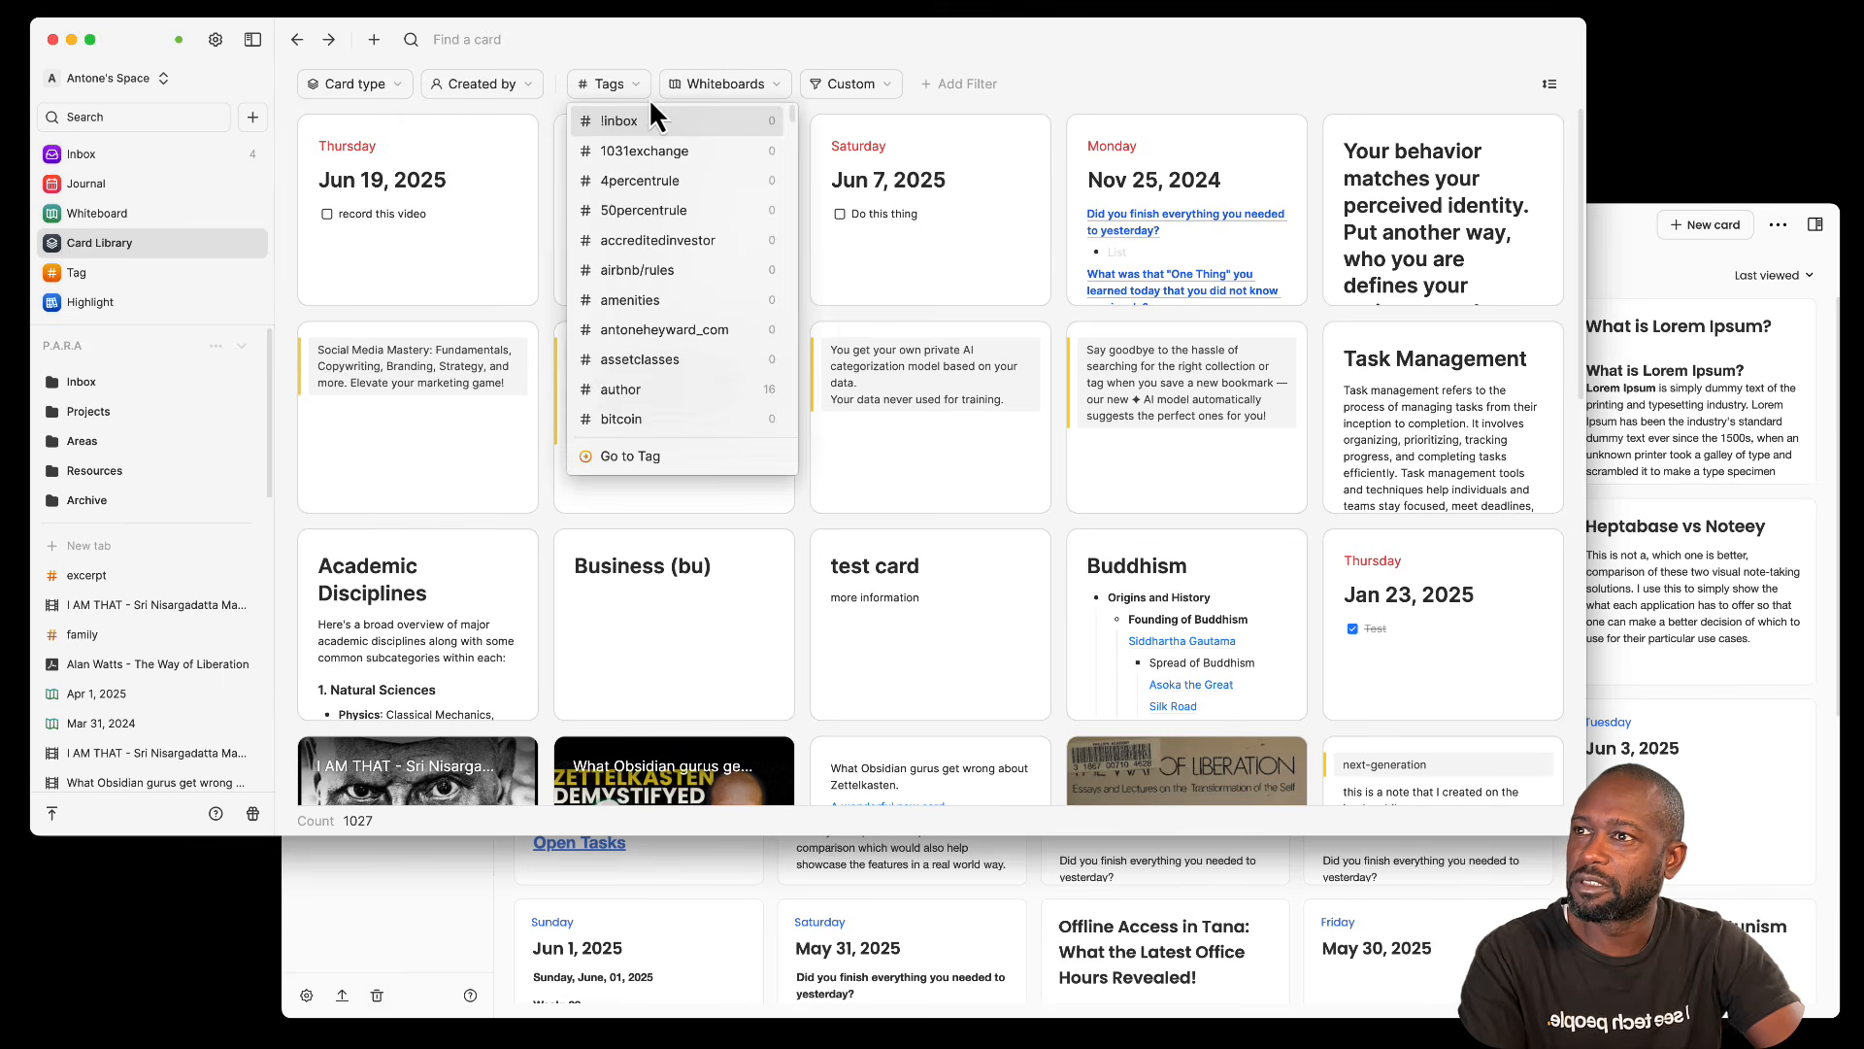
pyautogui.click(697, 388)
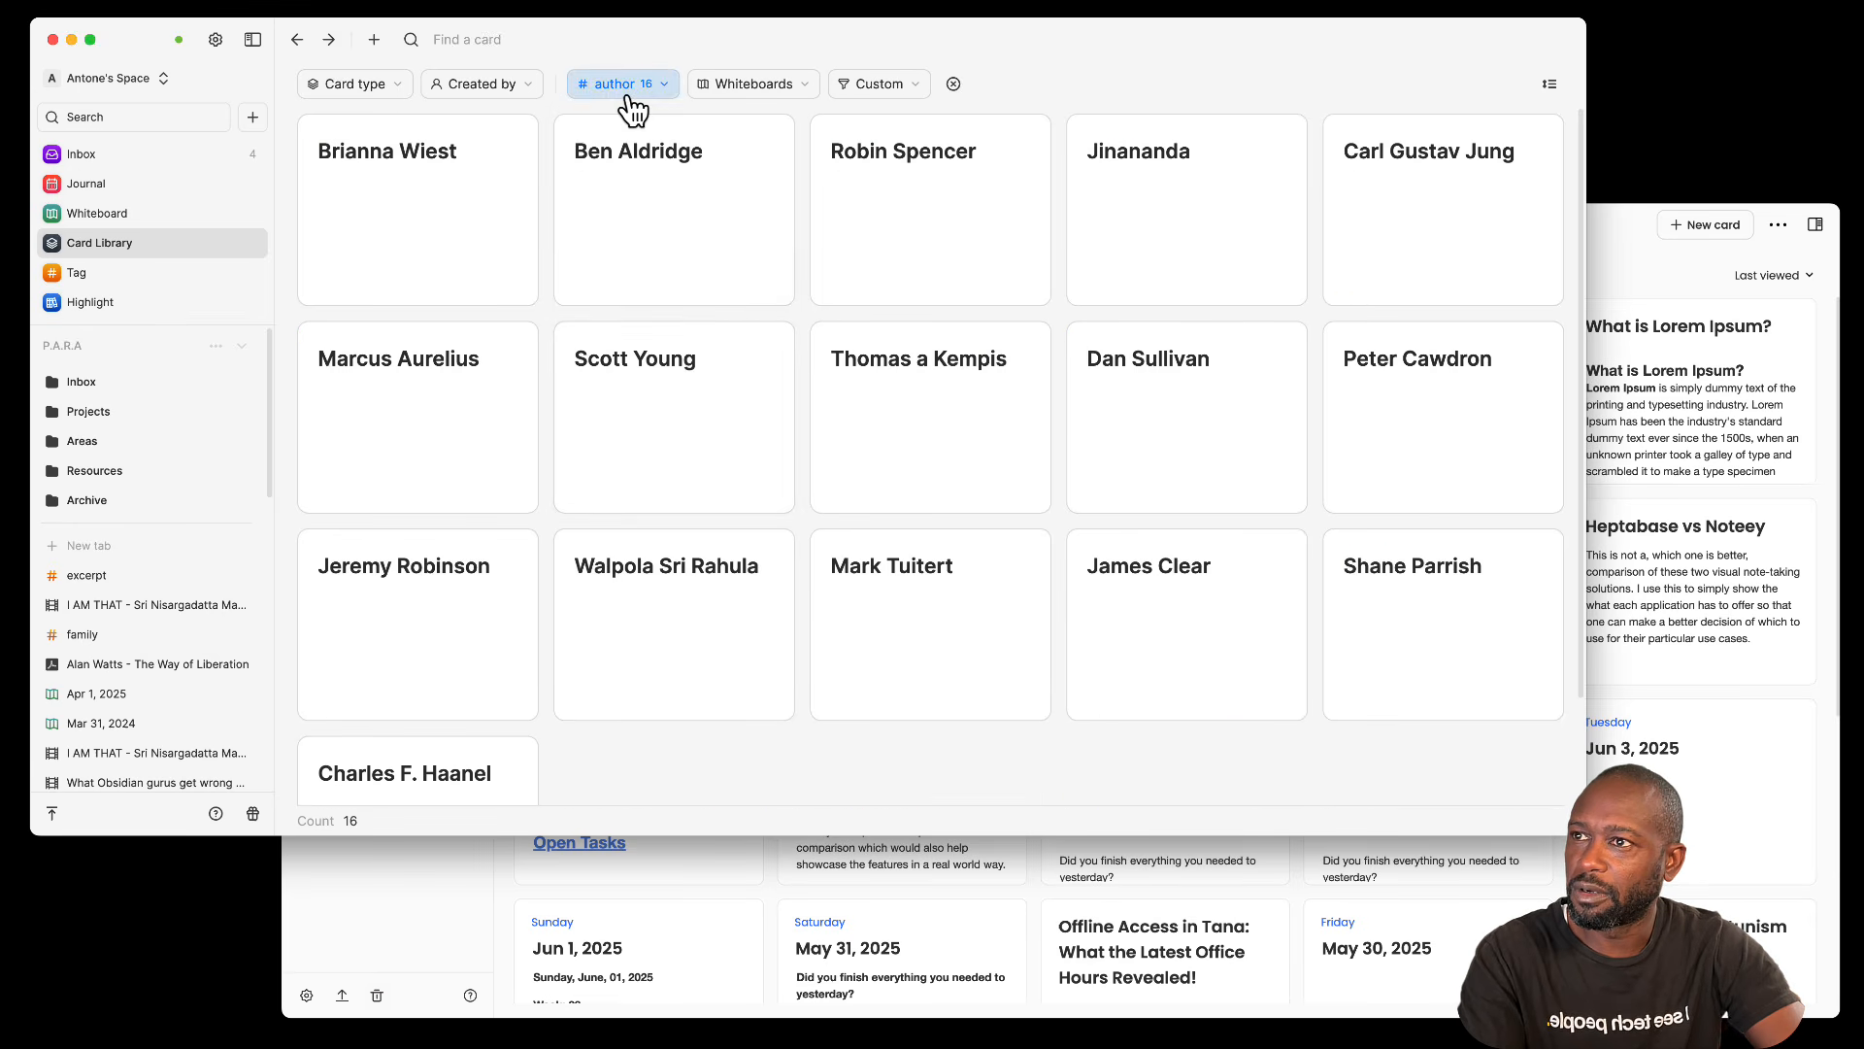
# Step: Review the whiteboard filter choices and the custom filters available in the Card Library
pyautogui.click(803, 86)
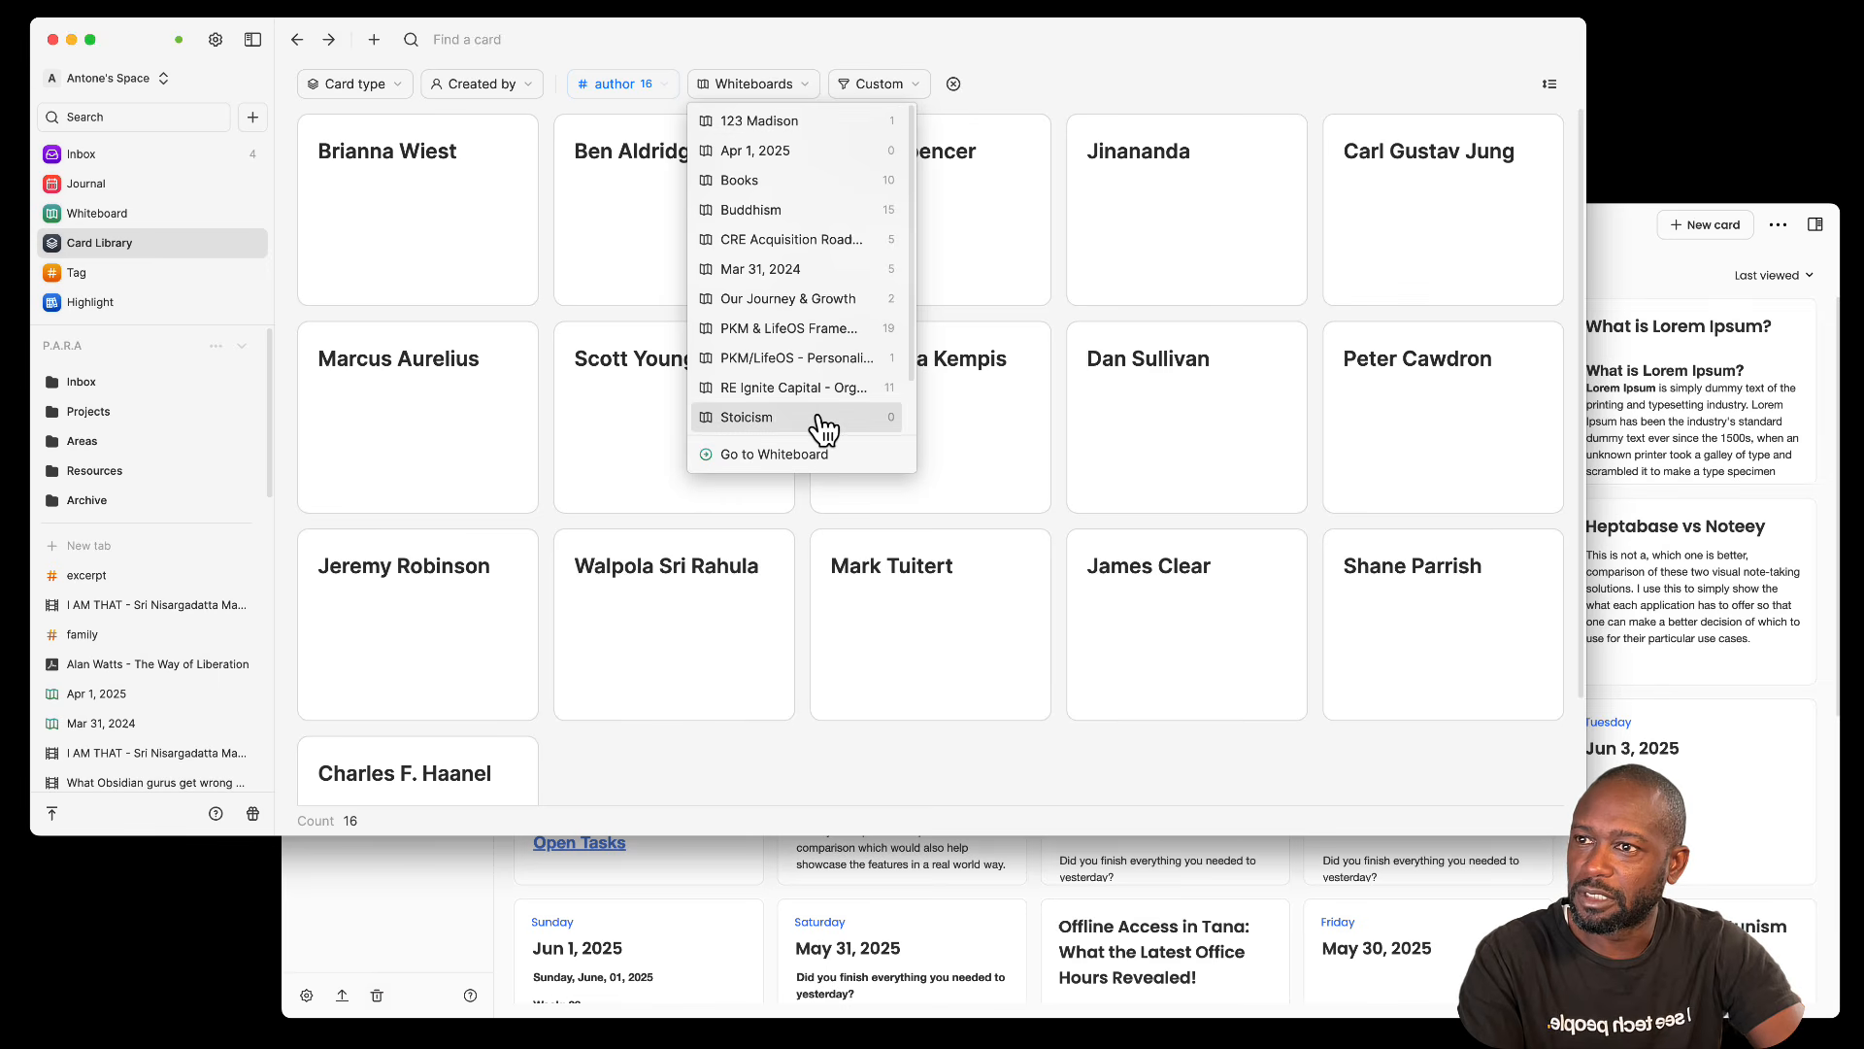
pyautogui.click(877, 47)
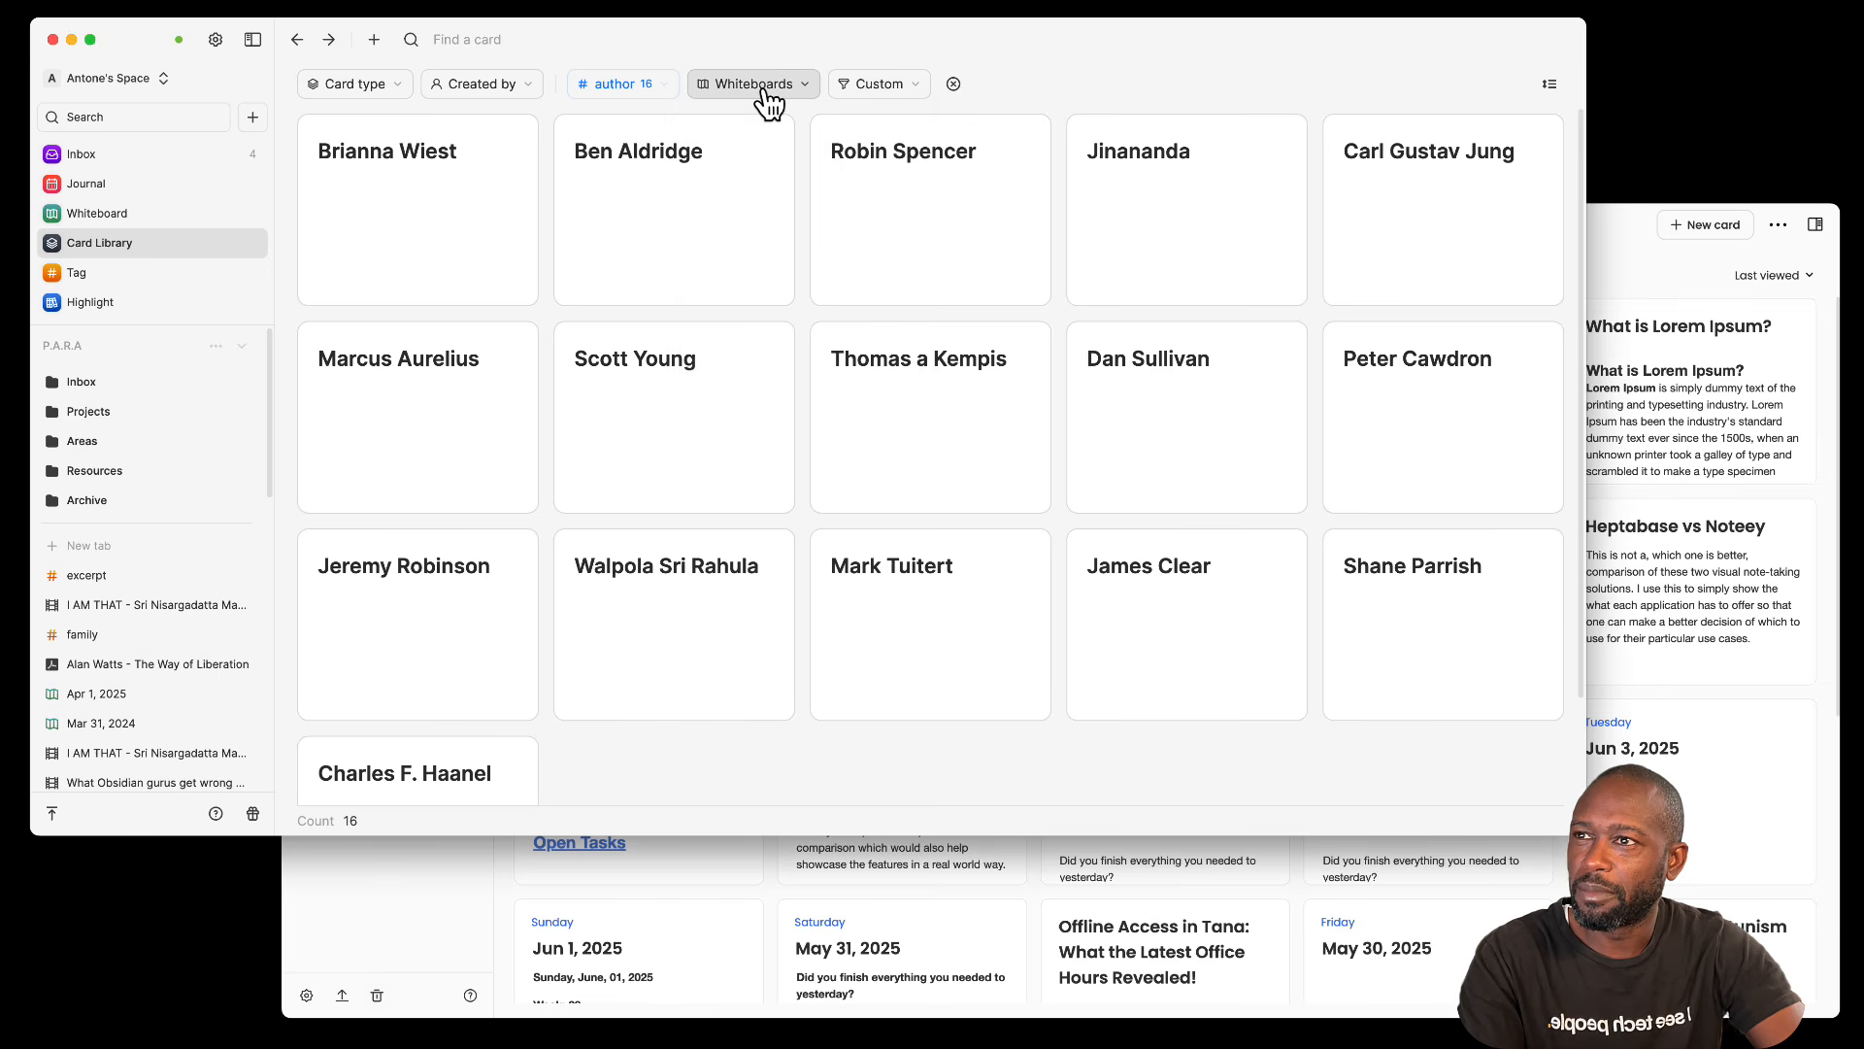
pyautogui.click(914, 84)
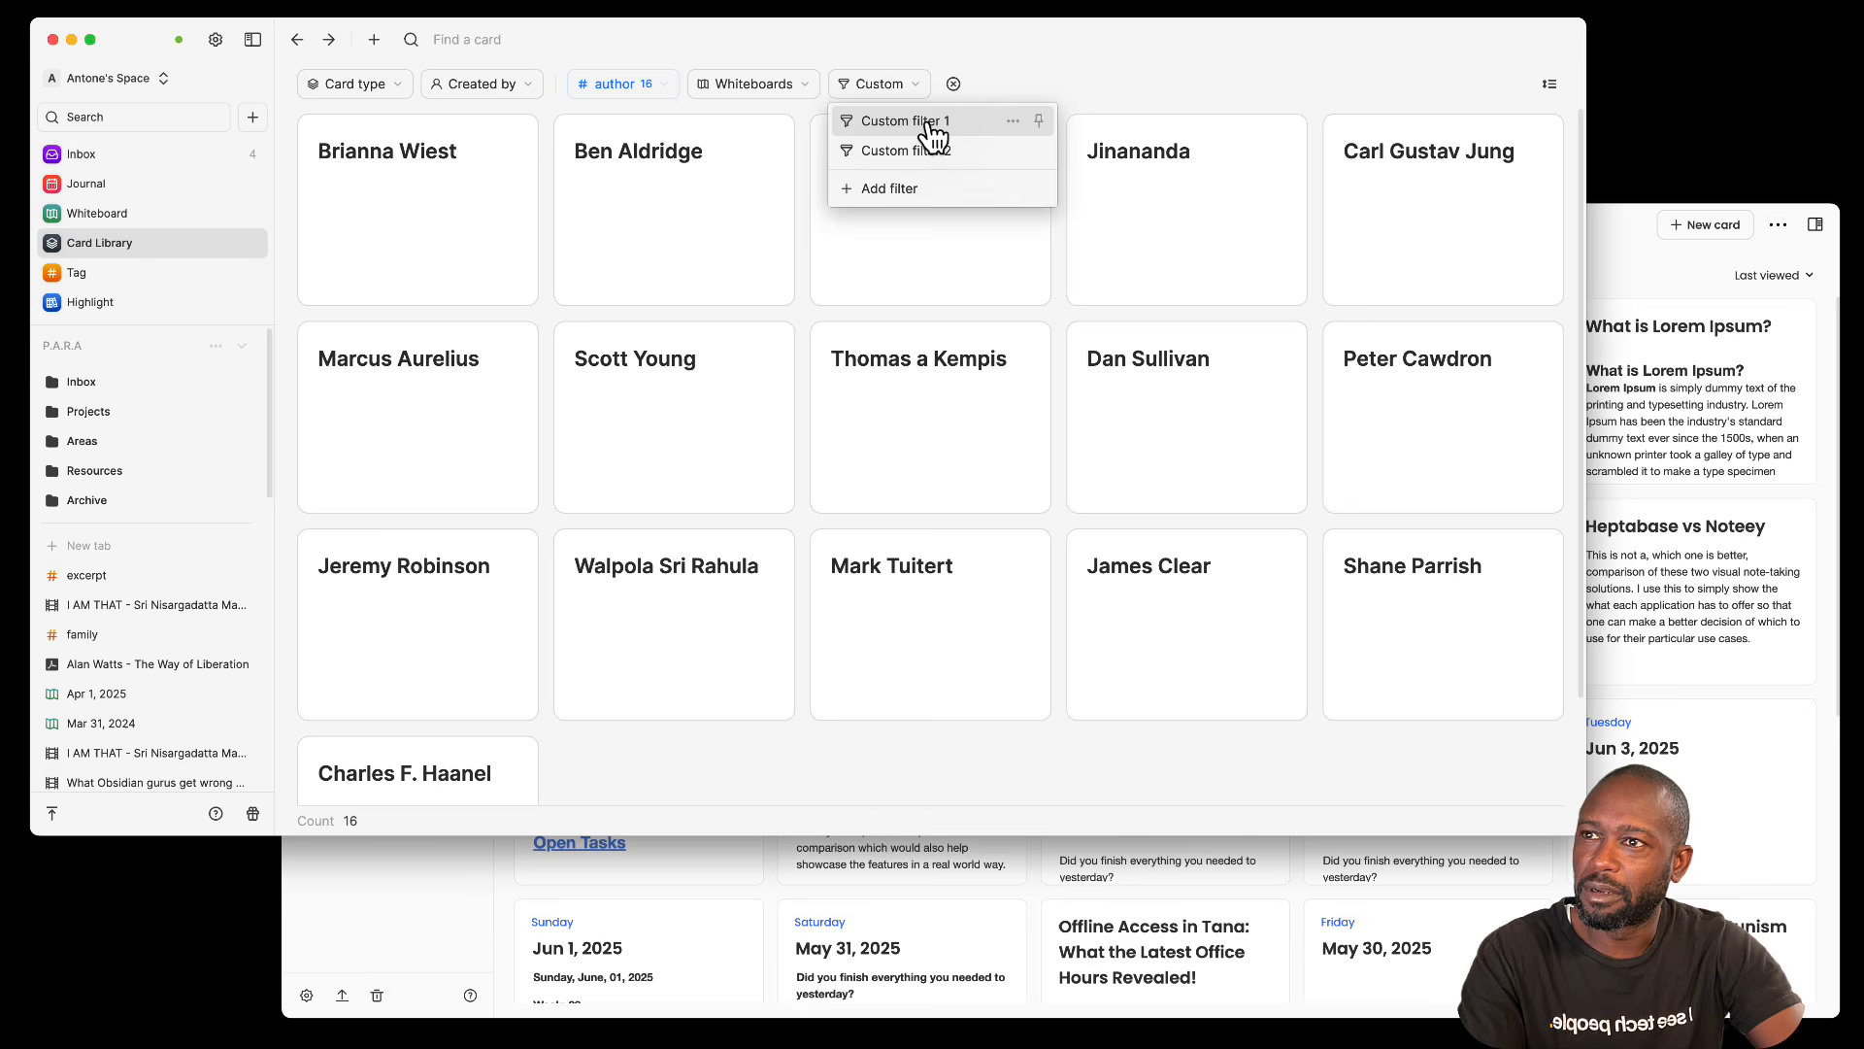
pyautogui.click(791, 39)
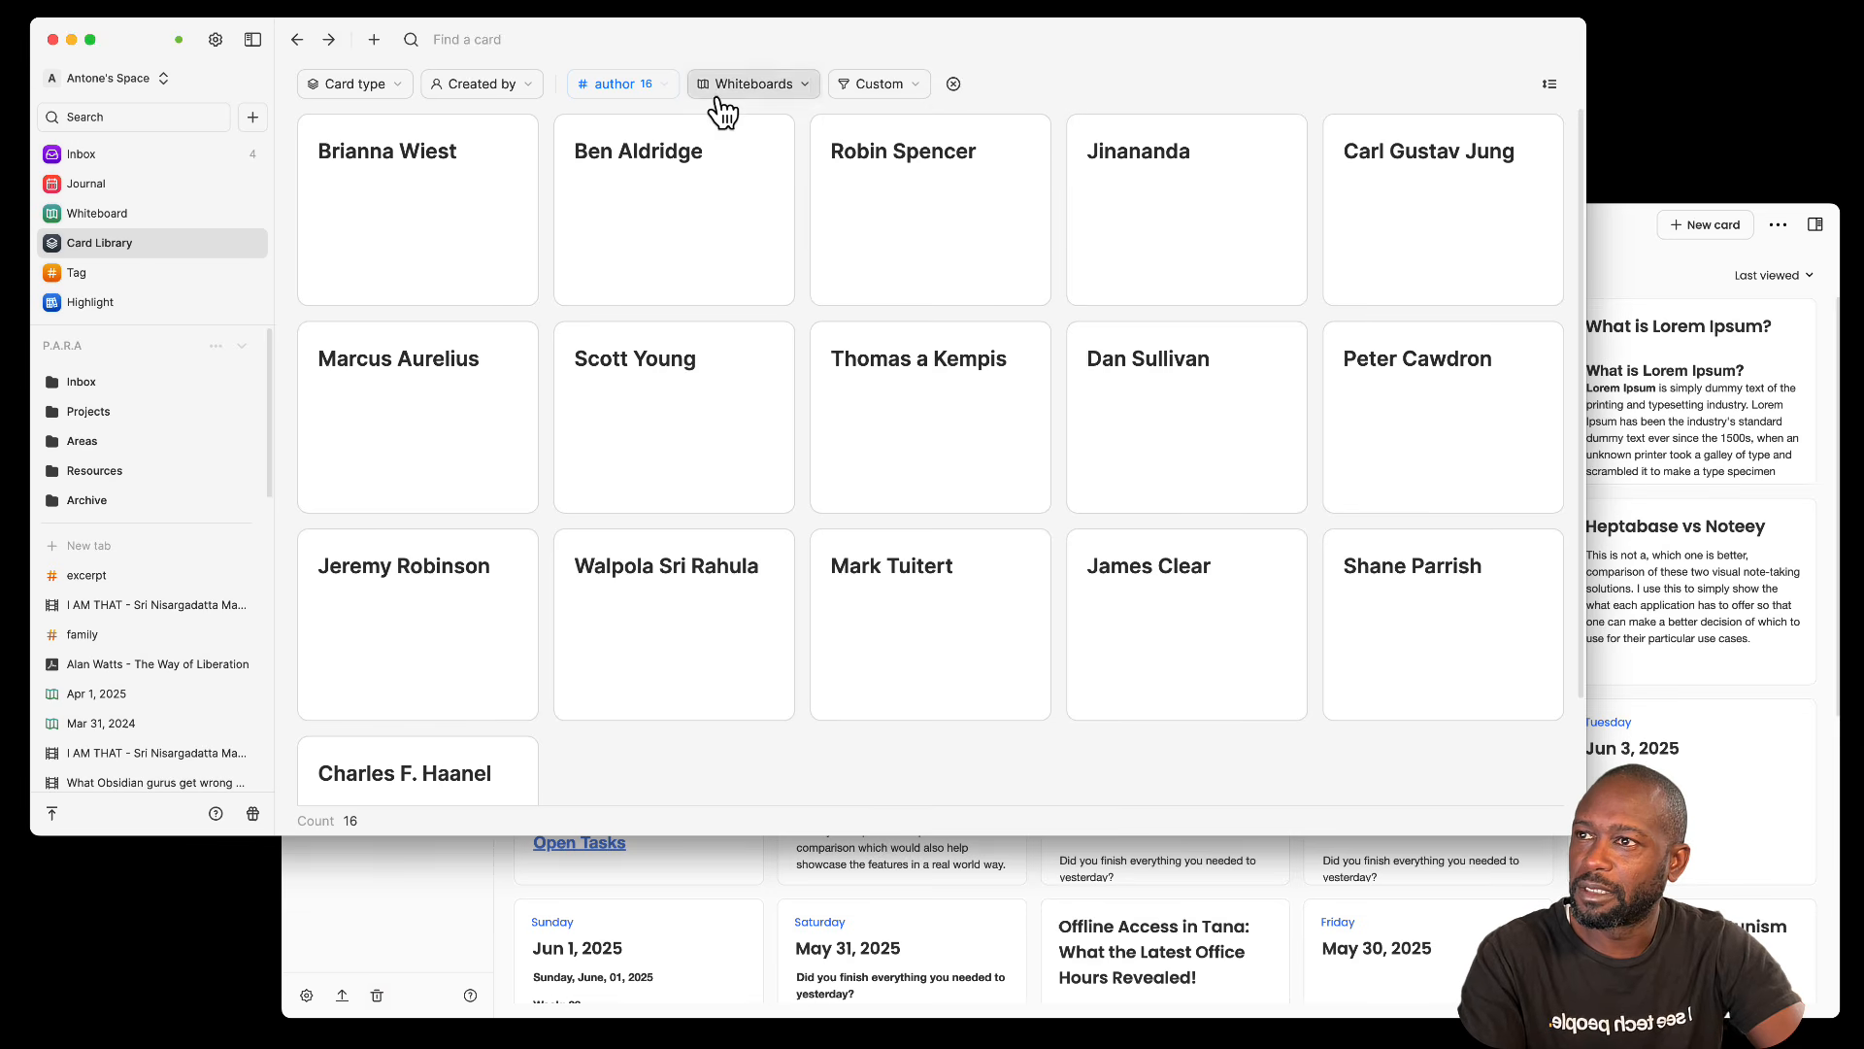
# Step: Start a new custom filter in the Card Library with the rule Tag Contains author
pyautogui.click(916, 86)
pyautogui.click(922, 187)
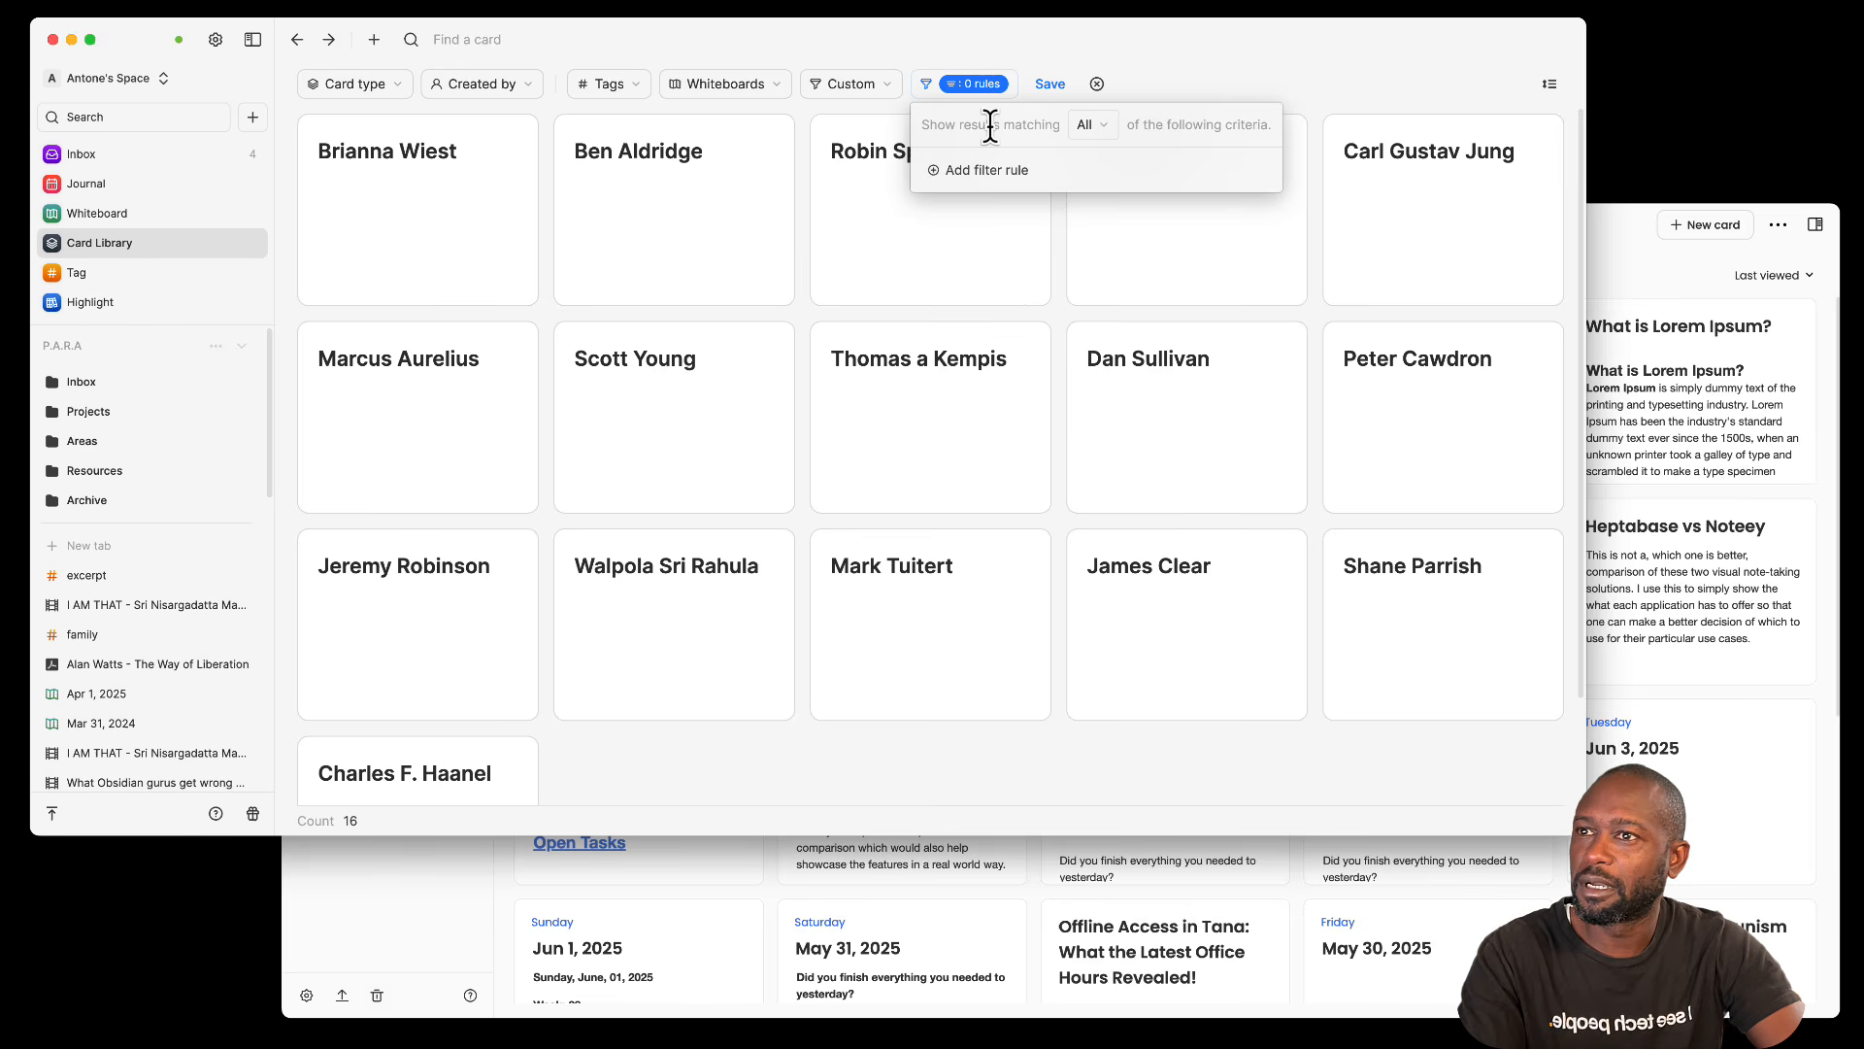
pyautogui.doubleClick(1034, 122)
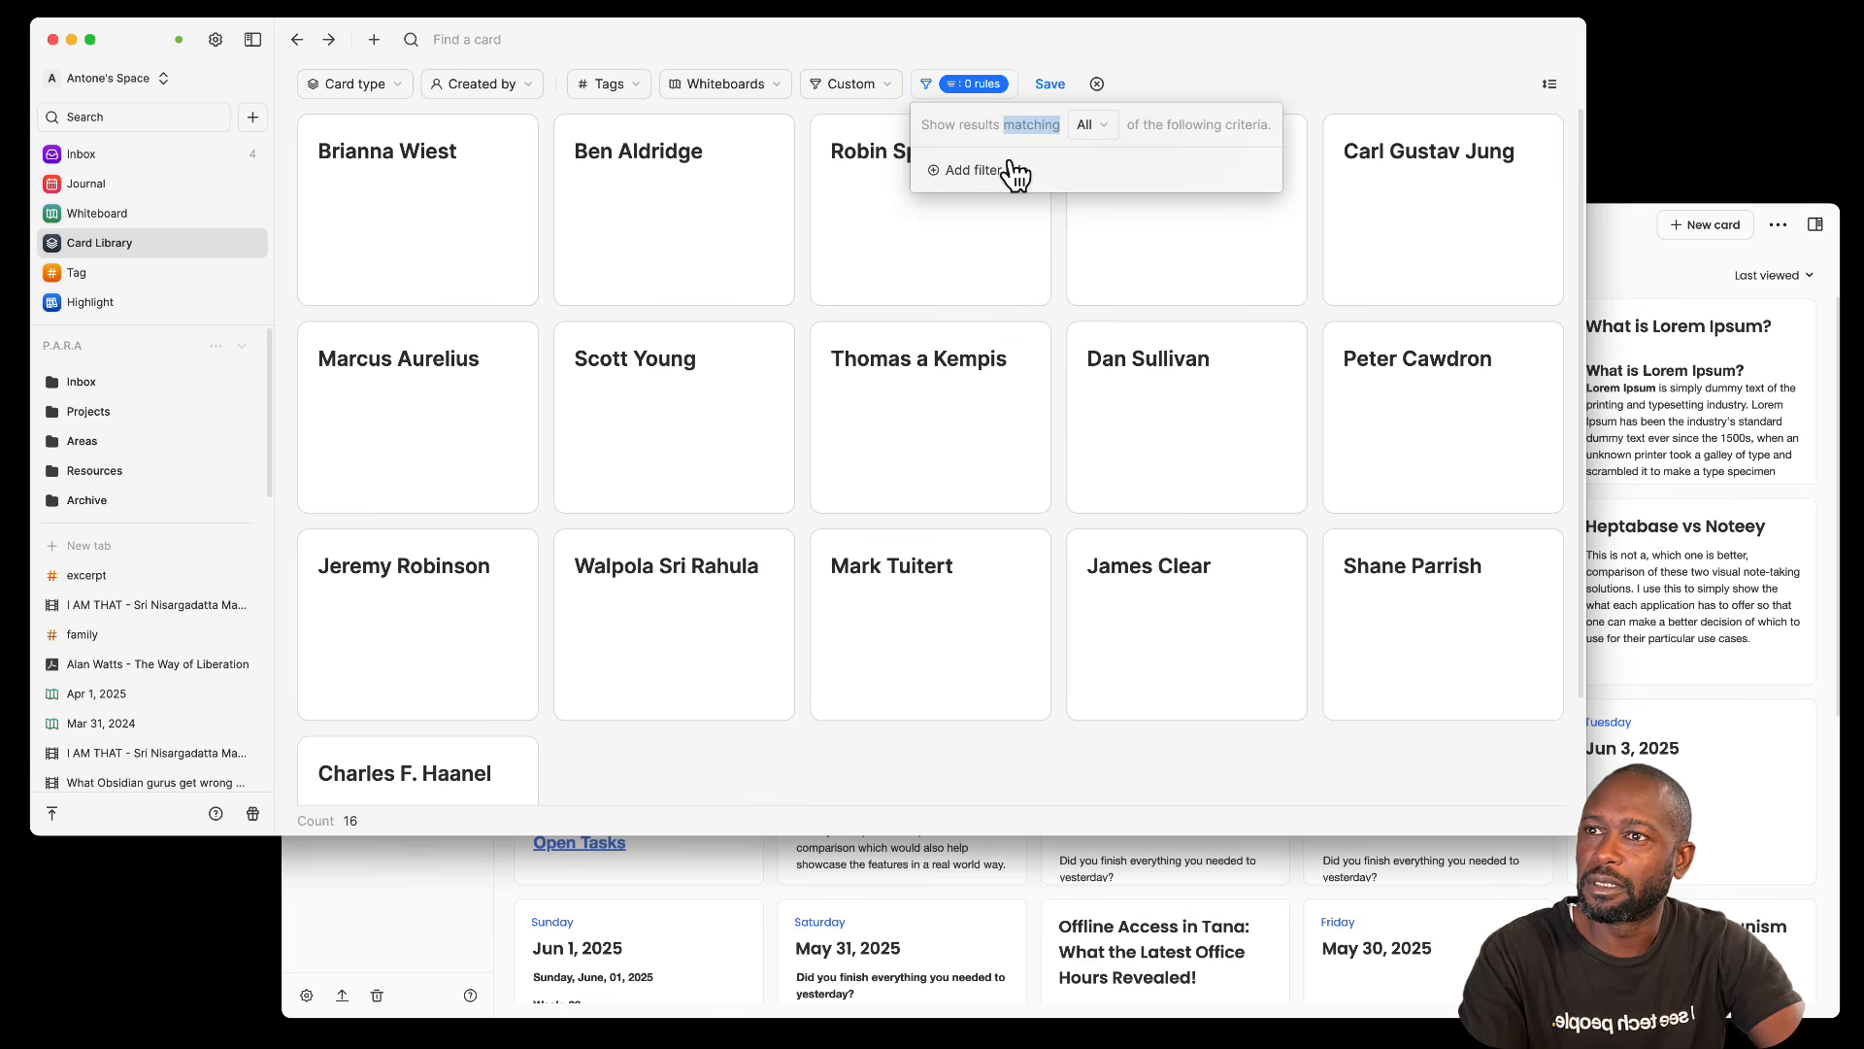
pyautogui.click(1010, 171)
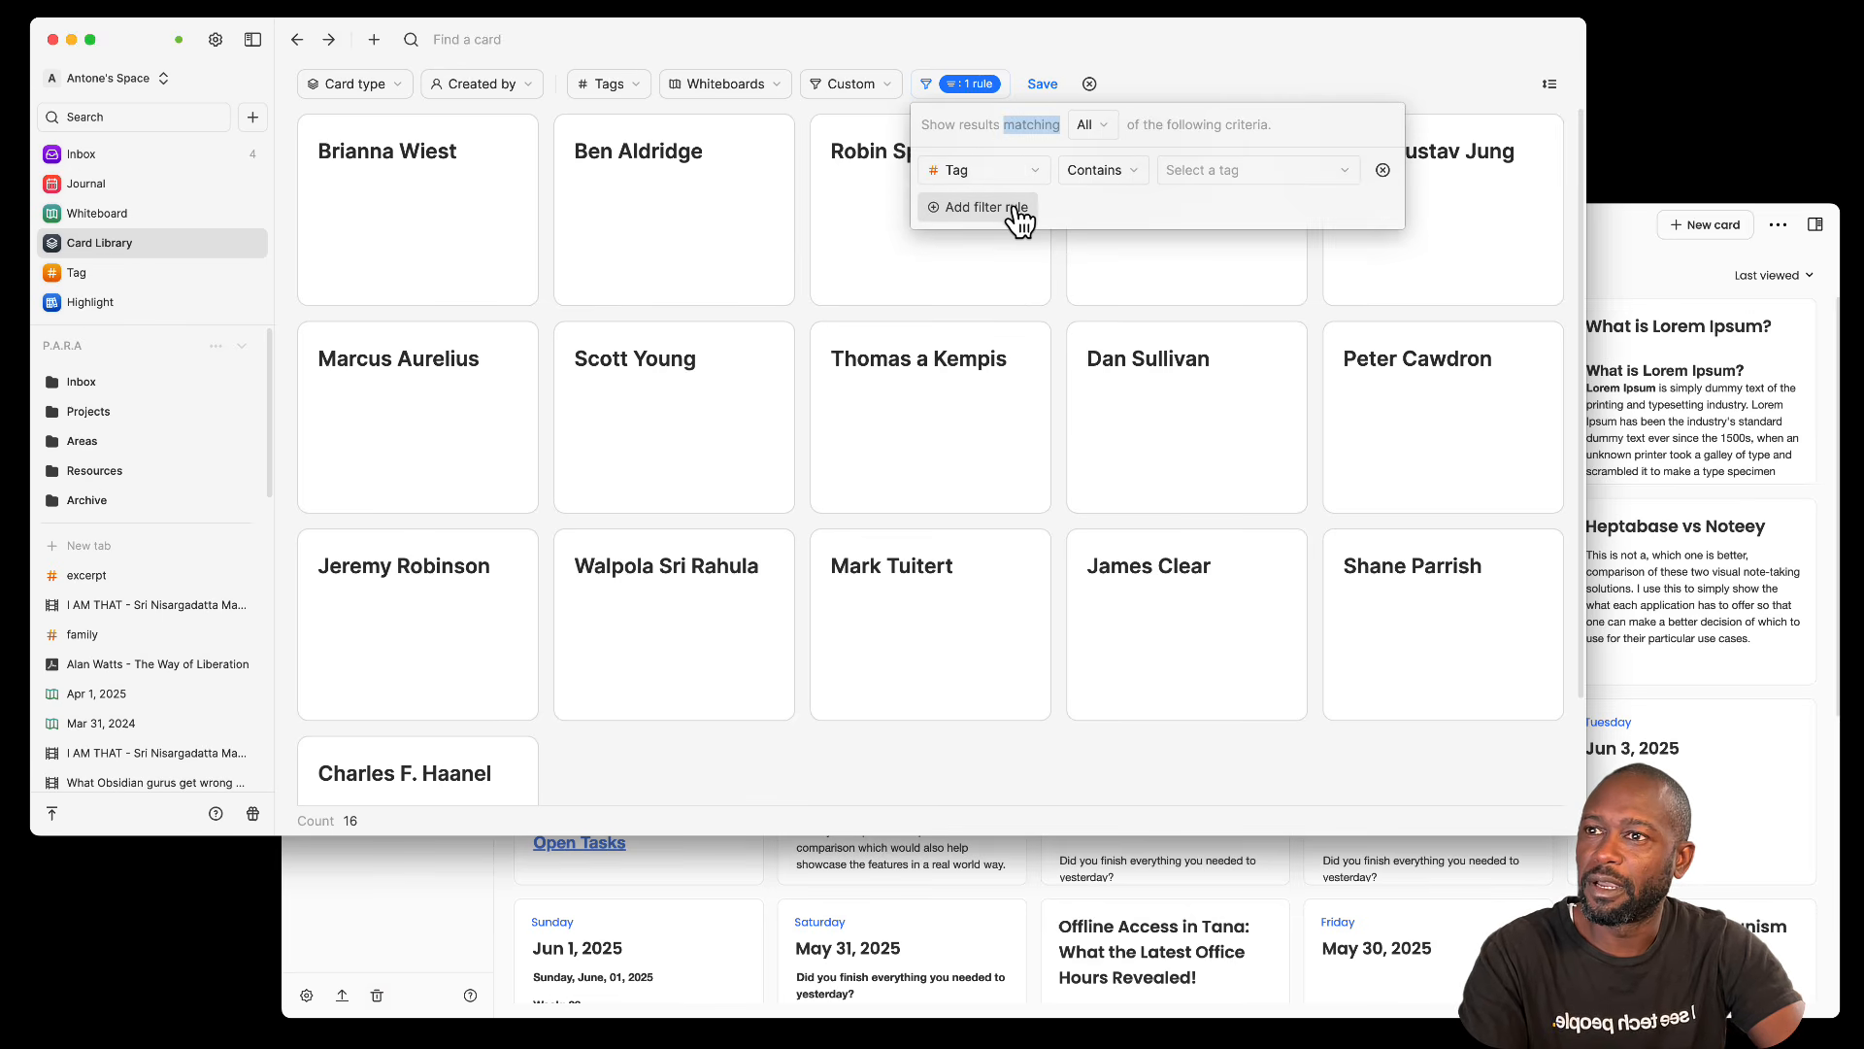
pyautogui.click(1241, 177)
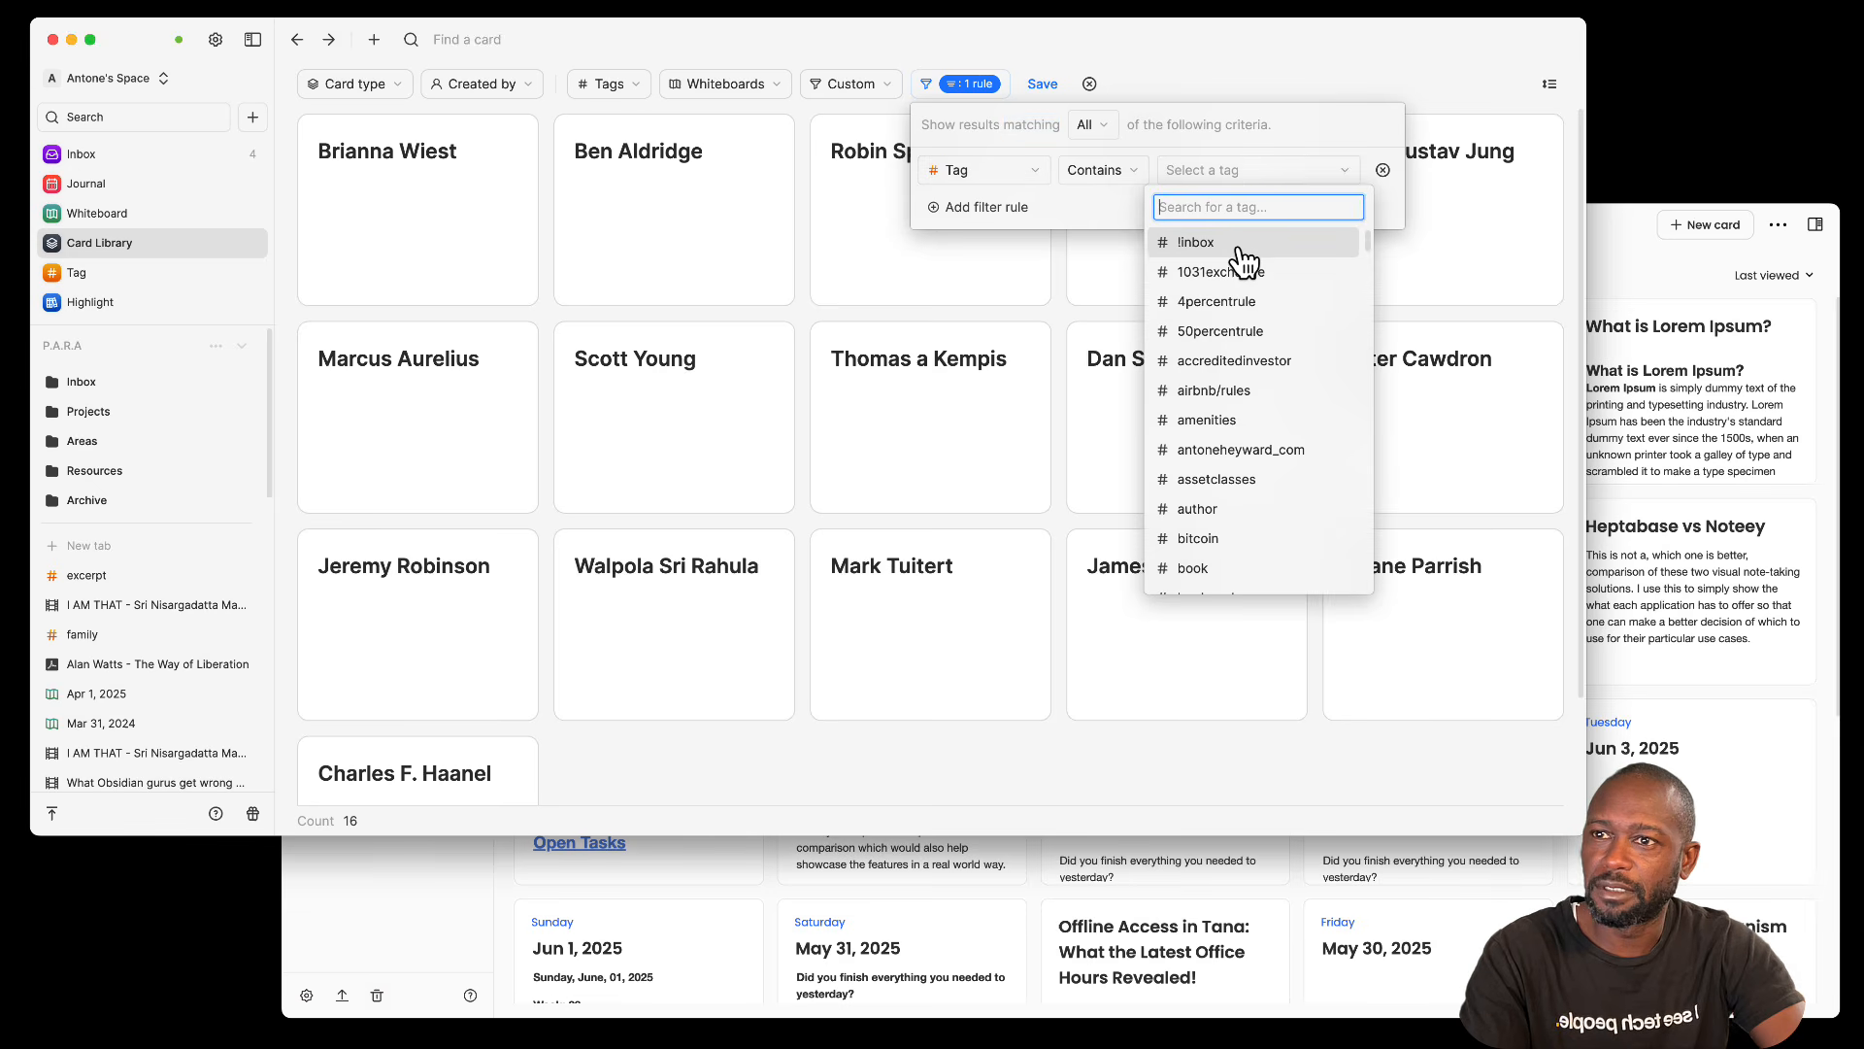
pyautogui.click(1229, 508)
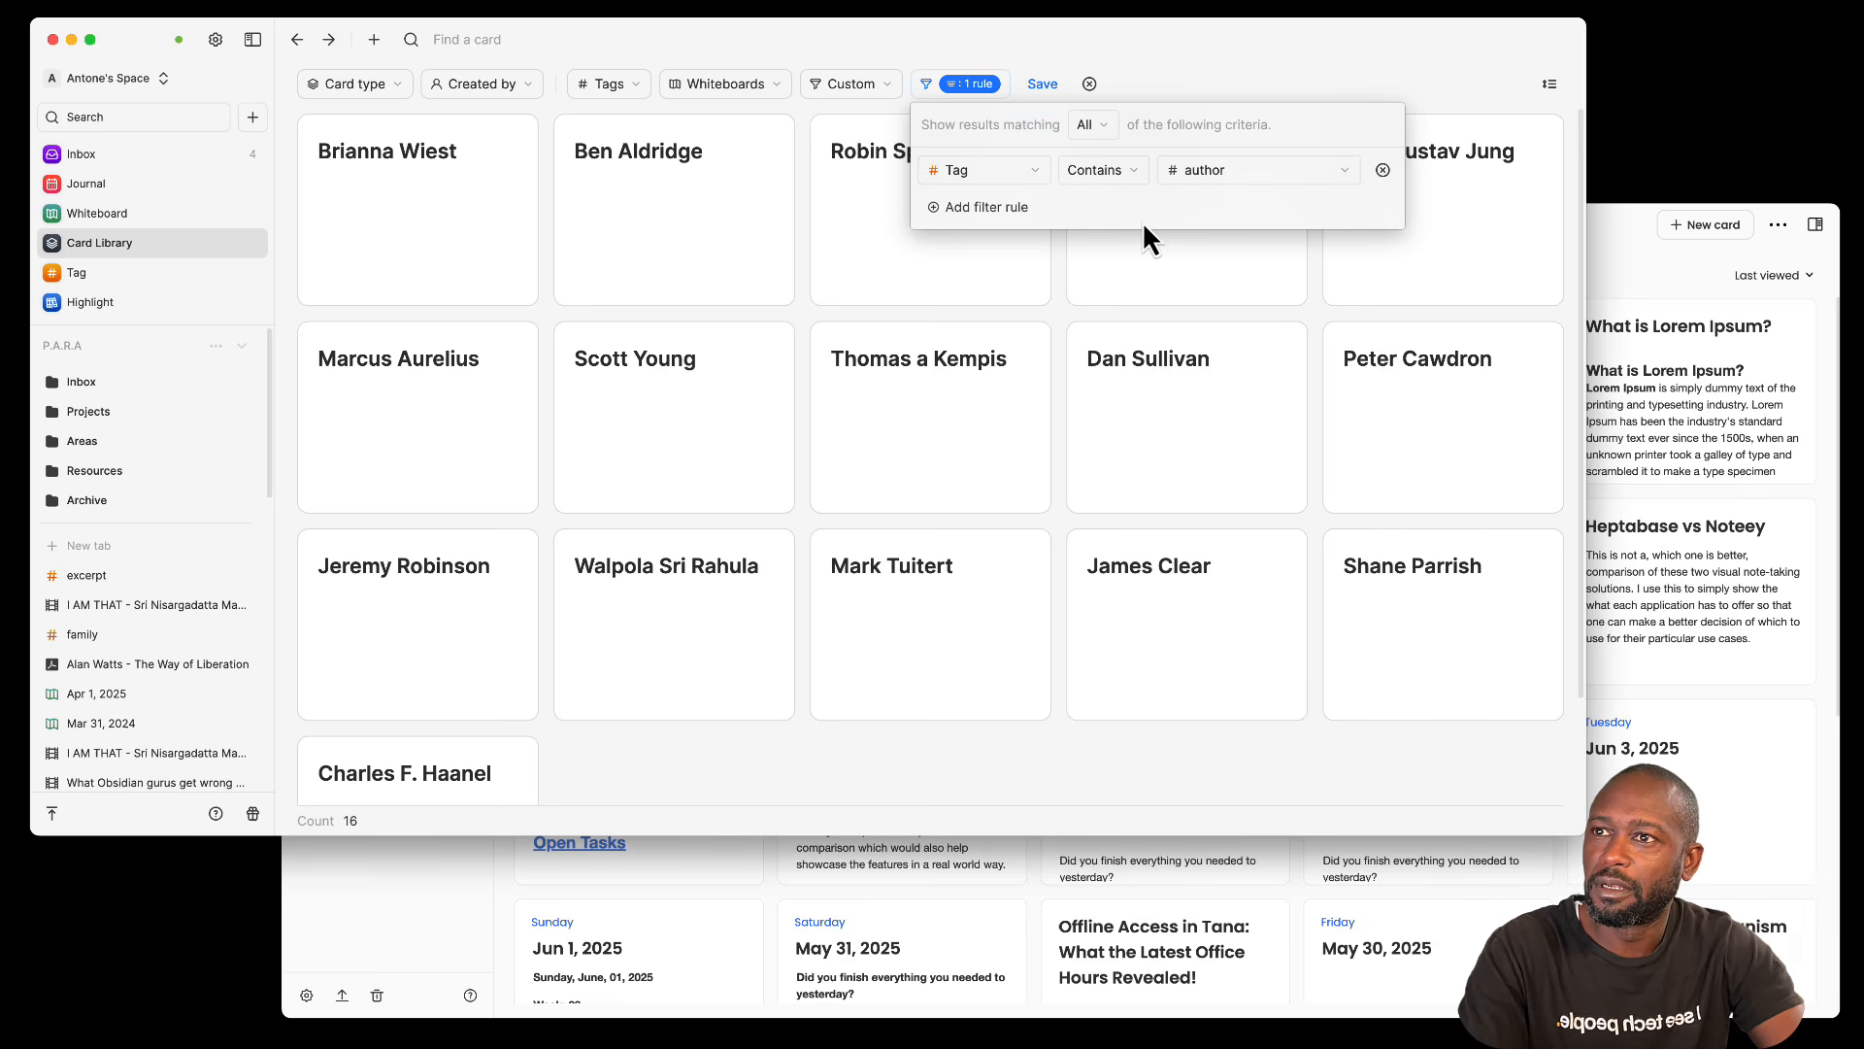
# Step: Try adding a second filter rule, and examine the tag operators and match modes, keeping All and only the author rule
pyautogui.click(1022, 210)
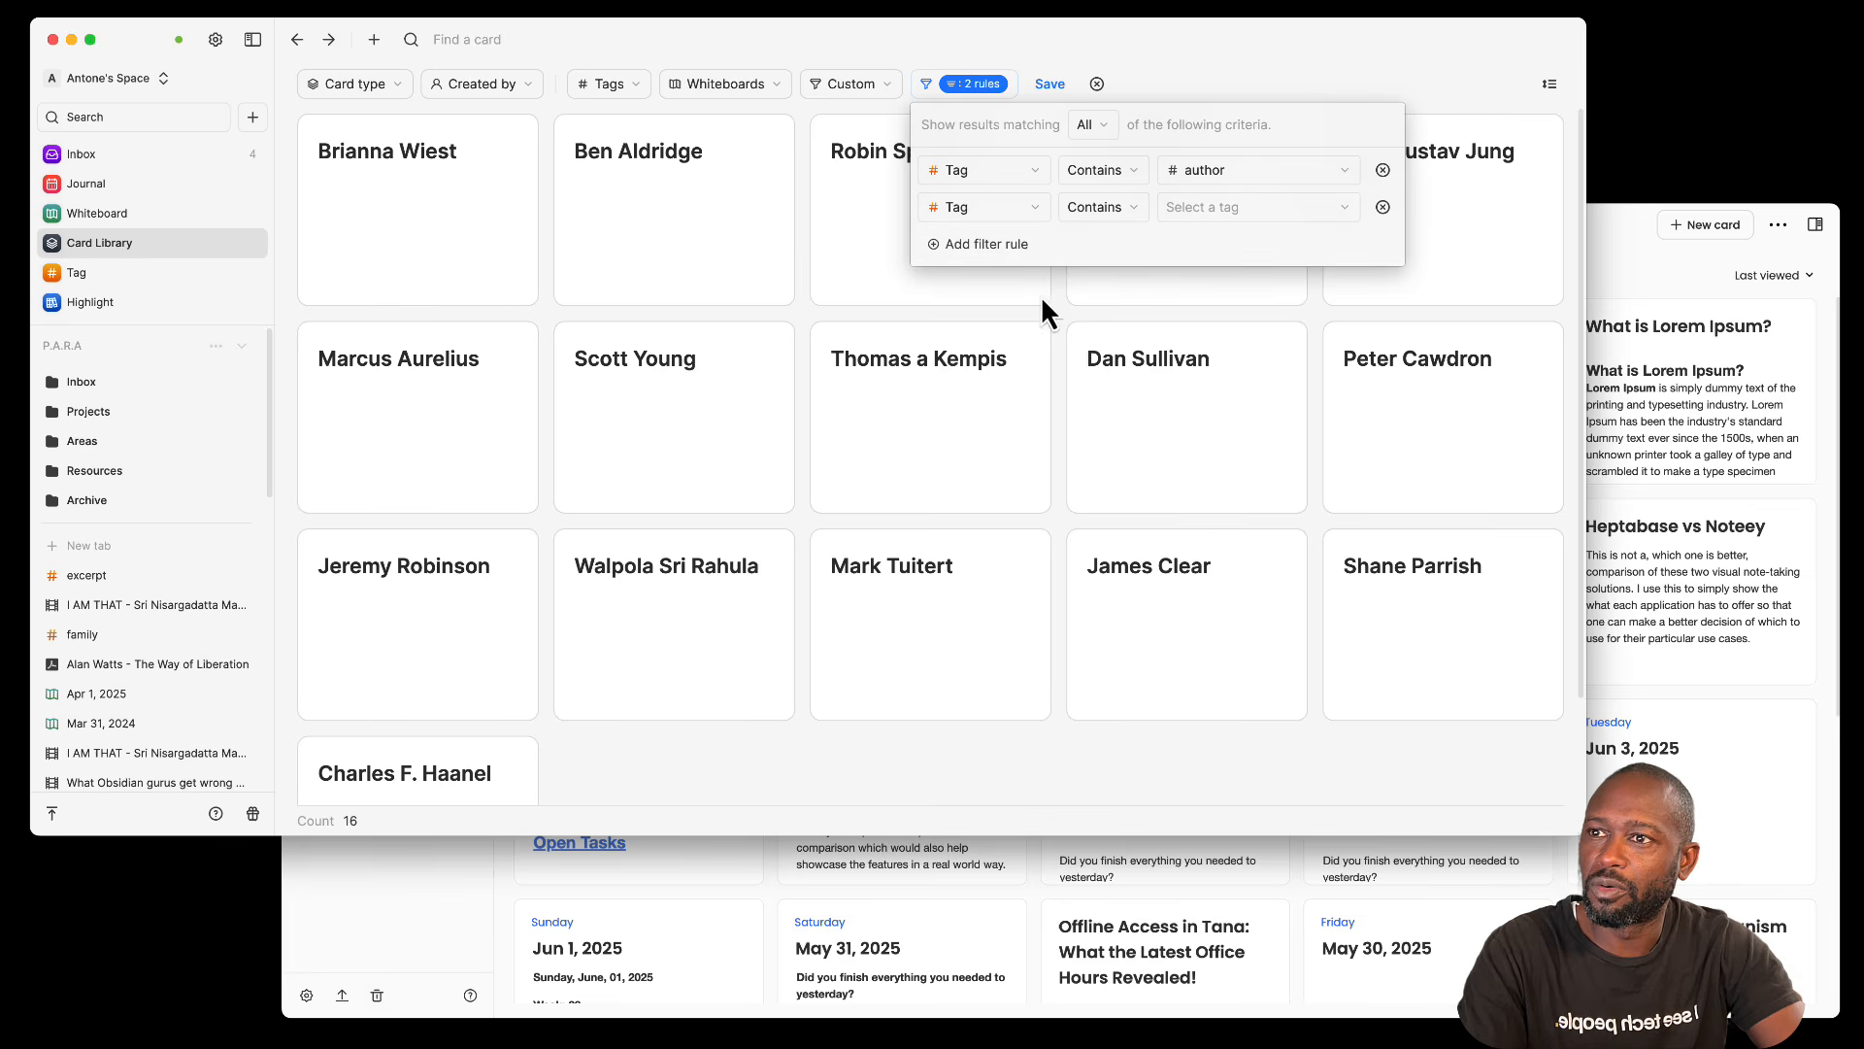
pyautogui.click(1381, 208)
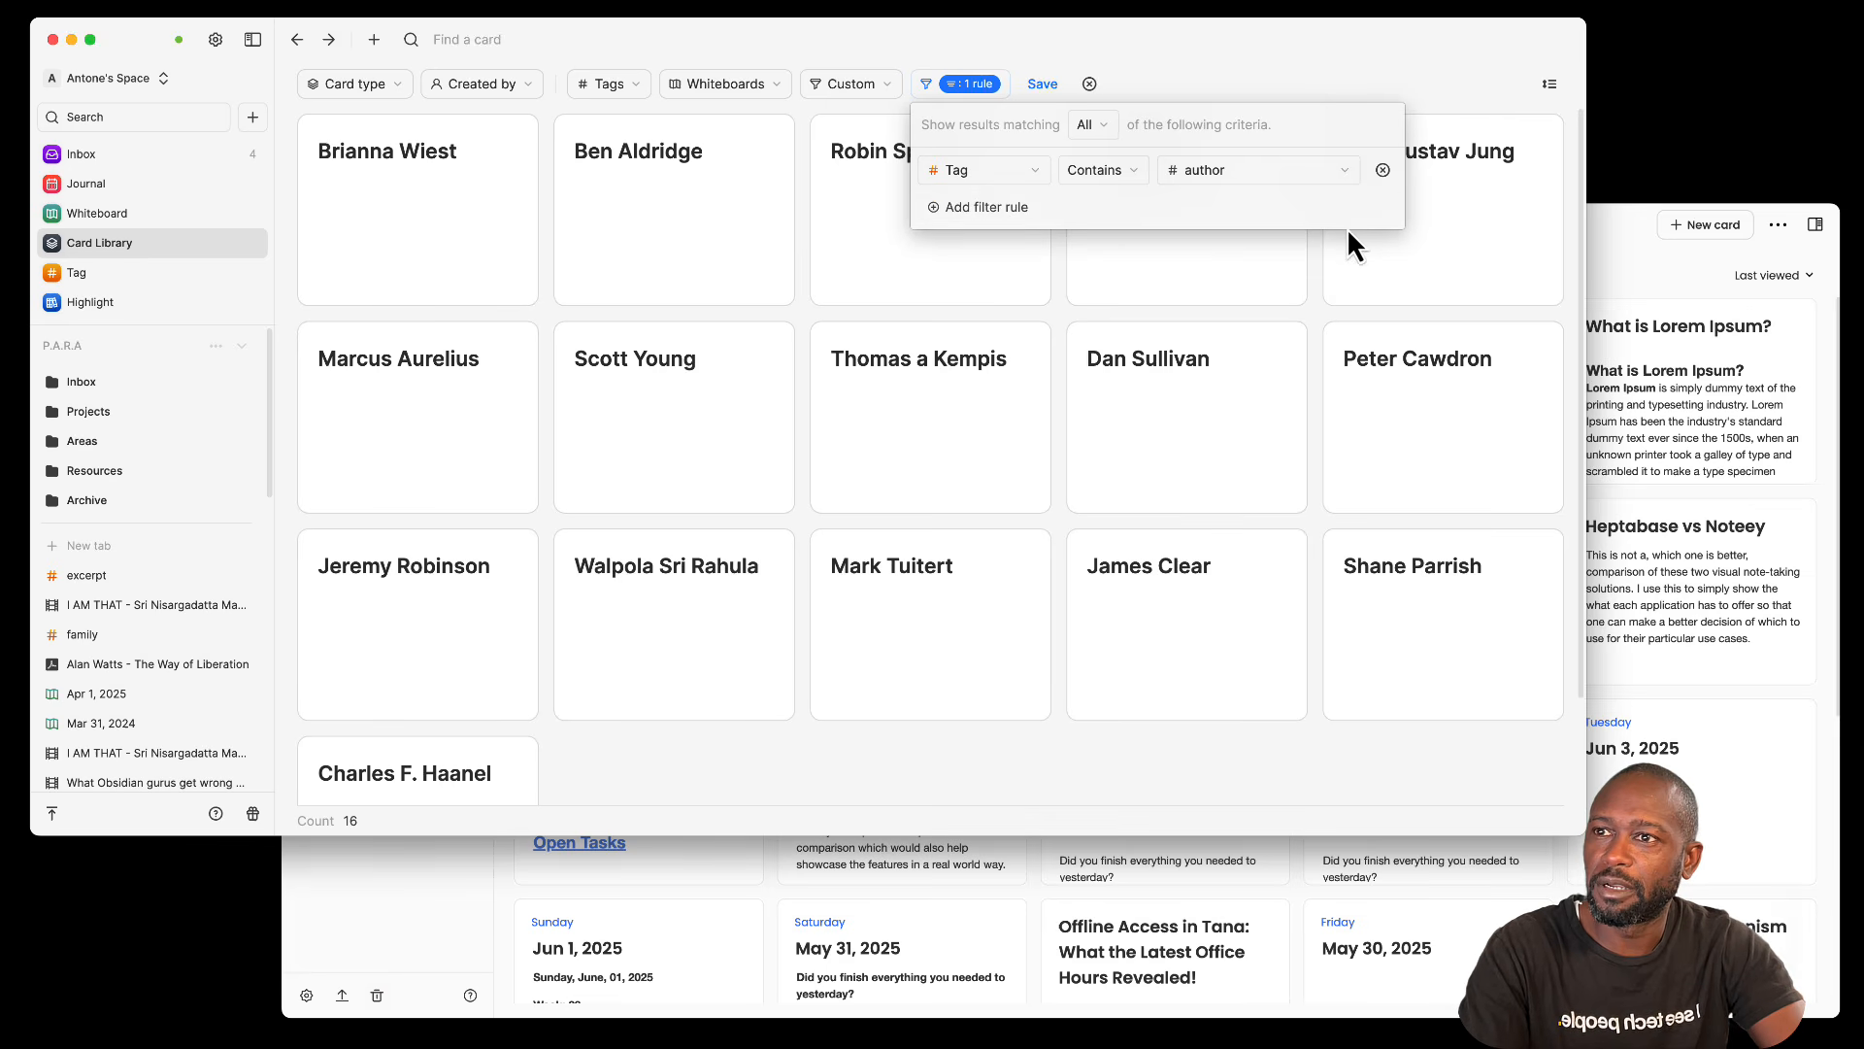
pyautogui.click(1134, 173)
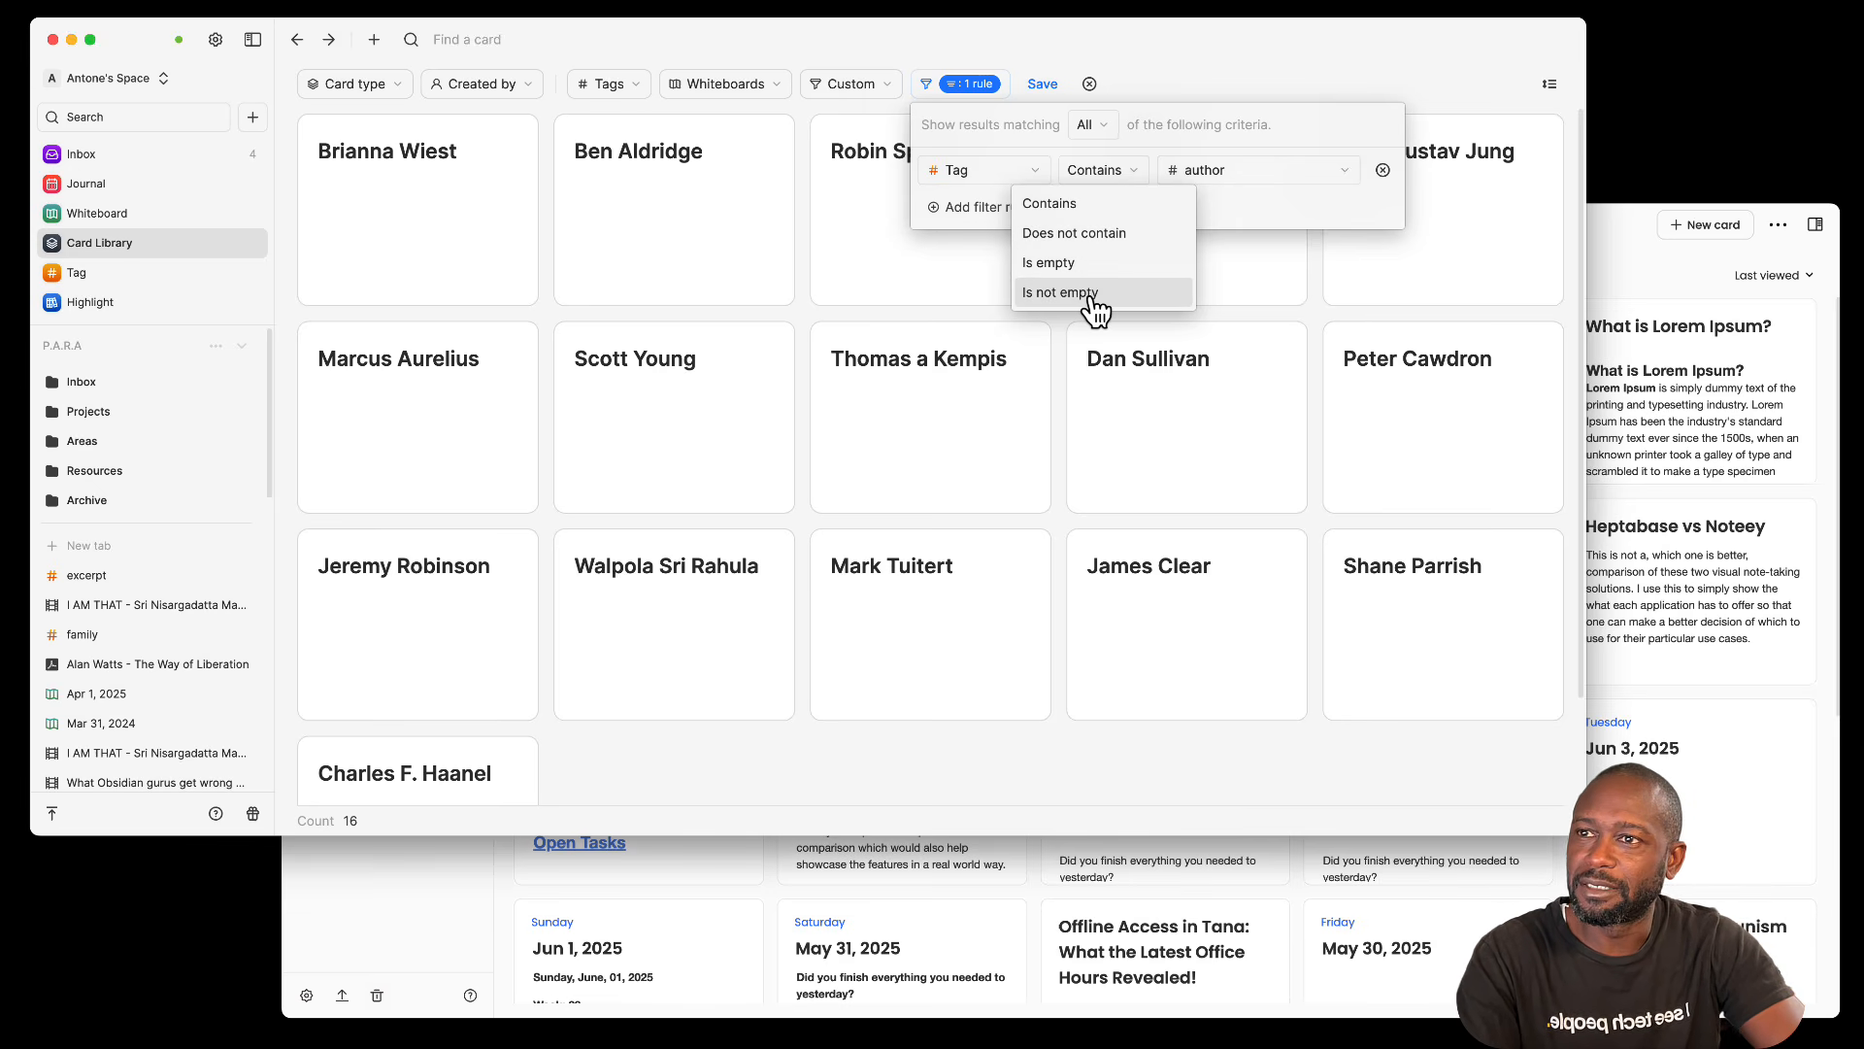
pyautogui.click(1099, 120)
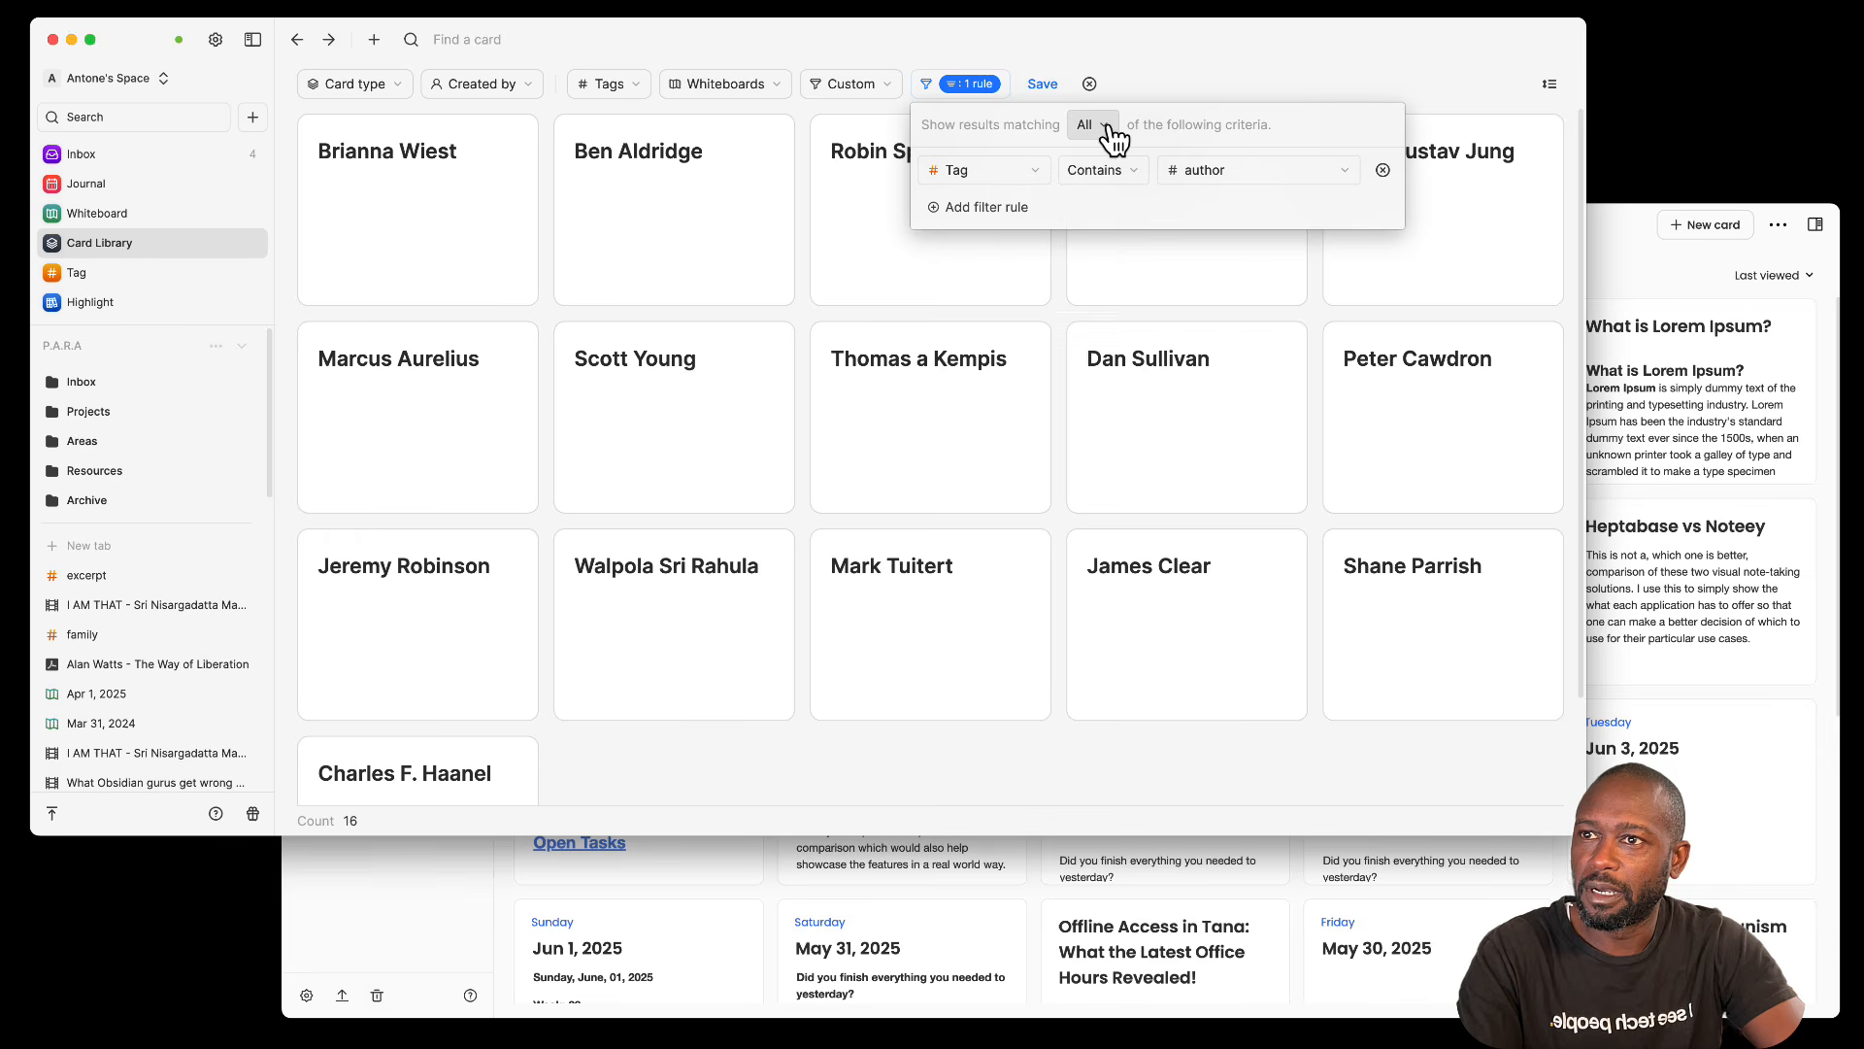
pyautogui.click(1107, 129)
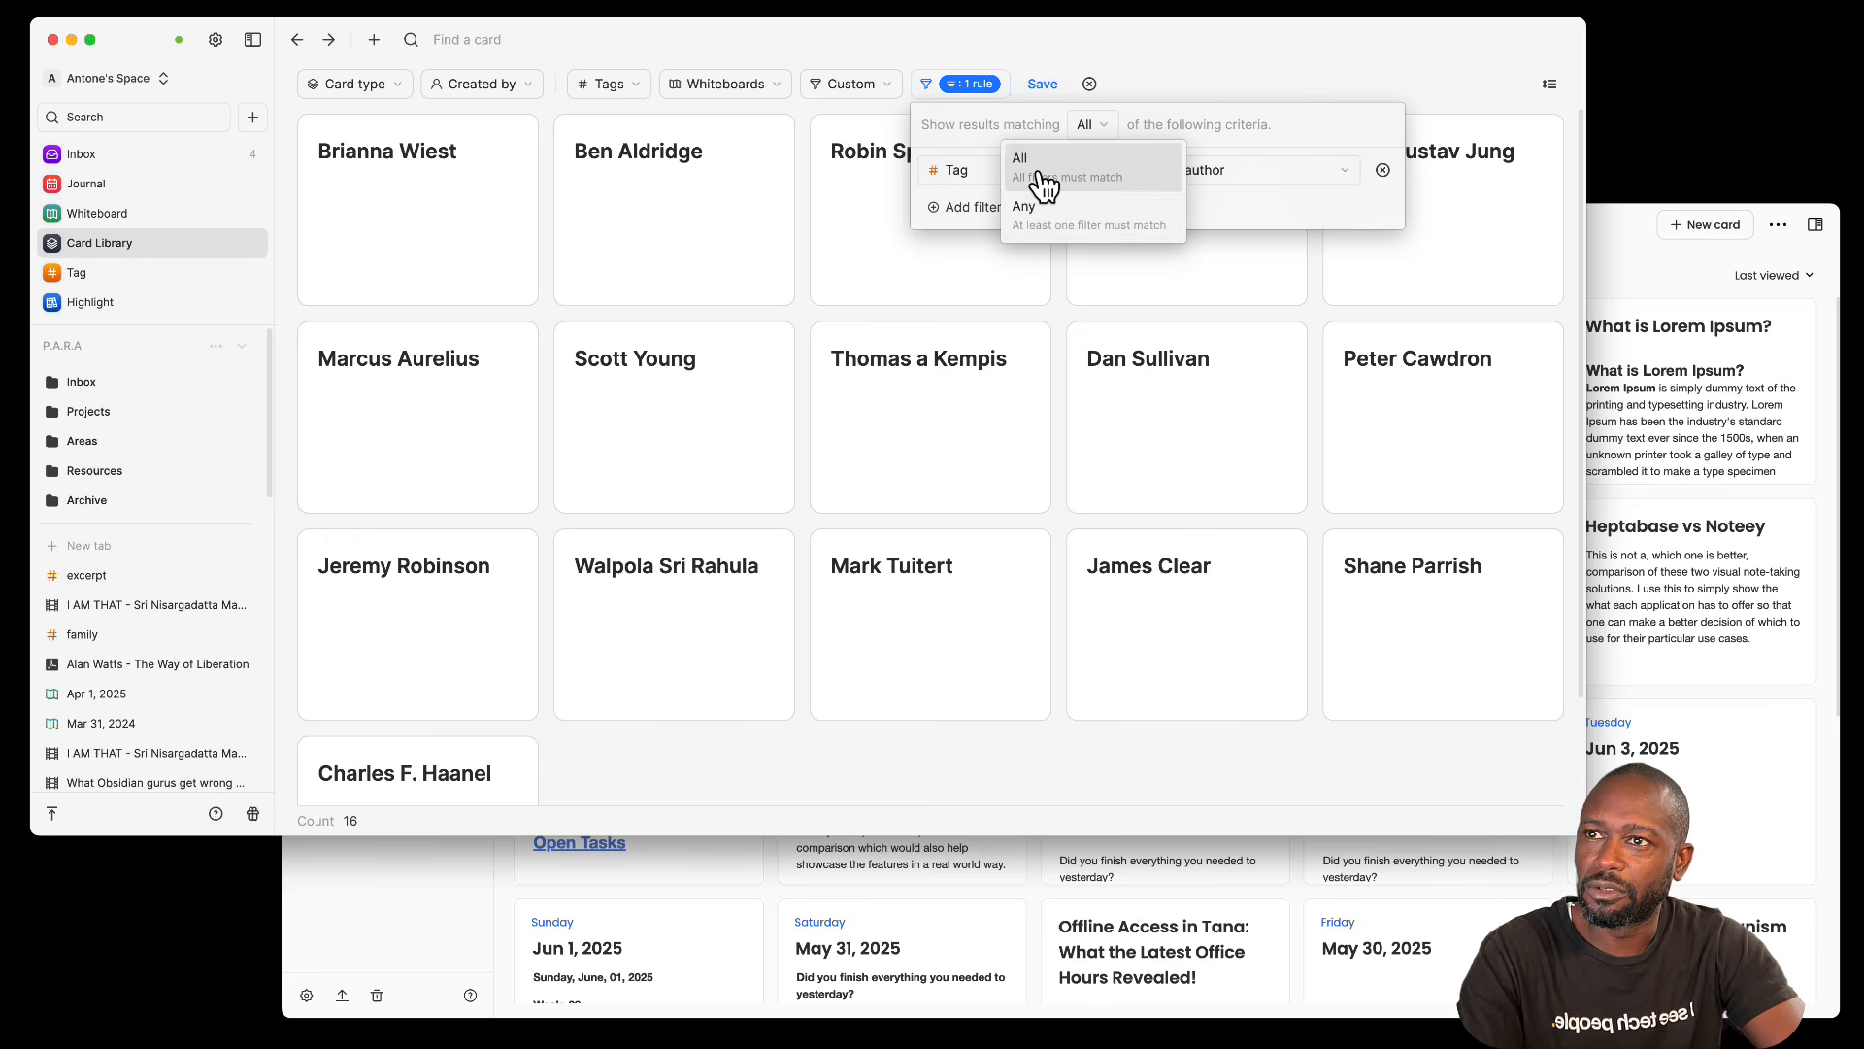
pyautogui.click(1080, 169)
# Step: Save the custom filter under the name All Authors
pyautogui.click(1042, 84)
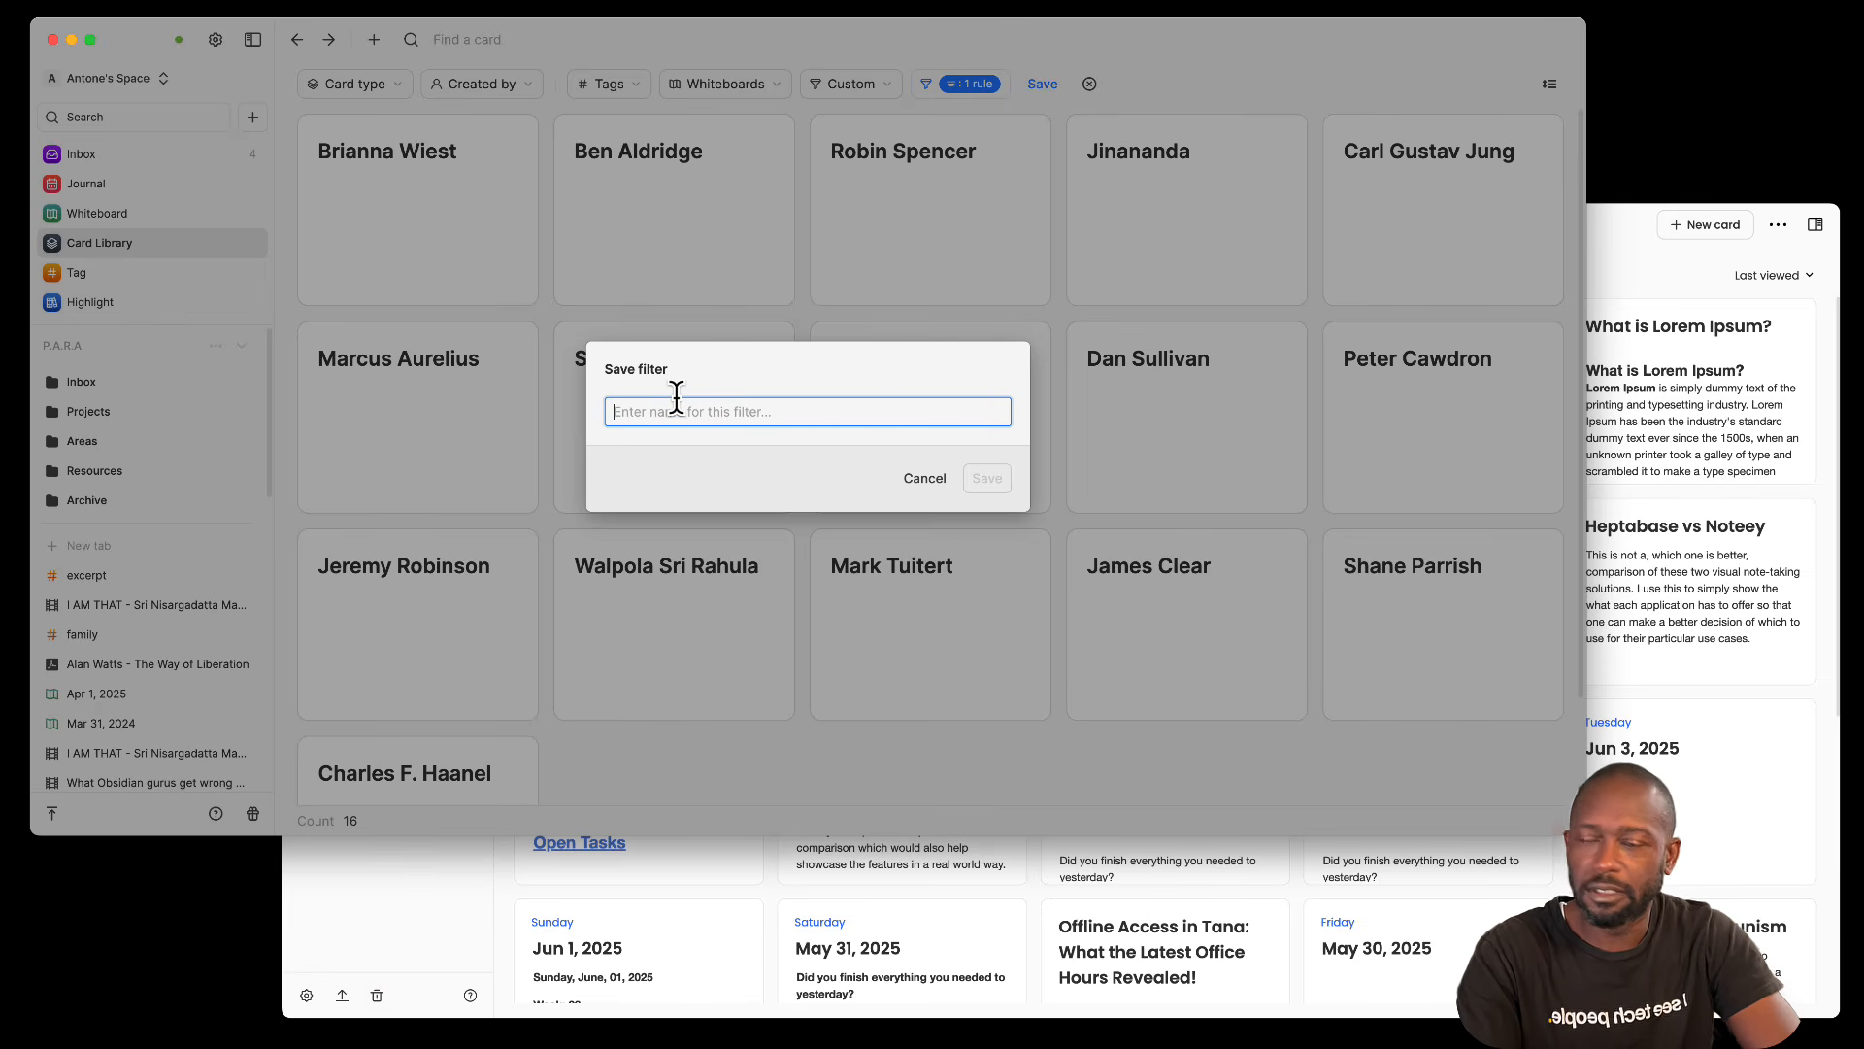
pyautogui.write('All Autho')
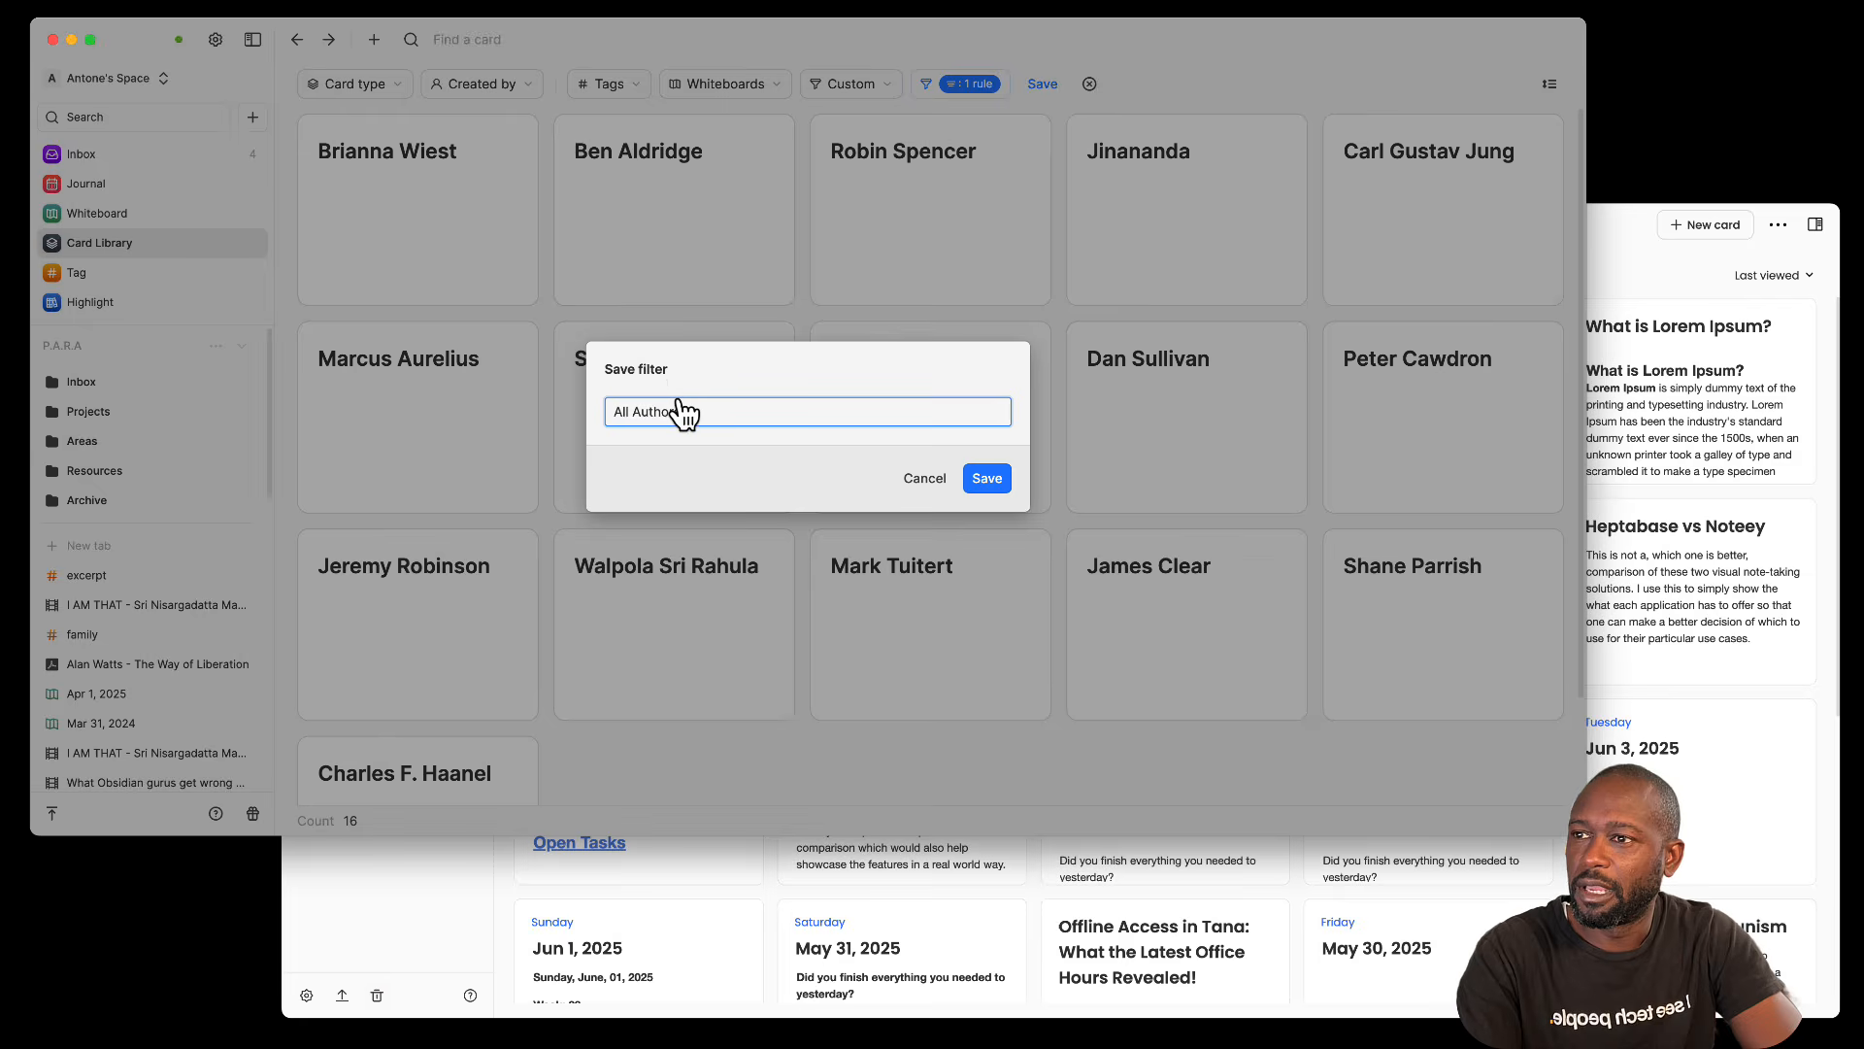
pyautogui.press('Return')
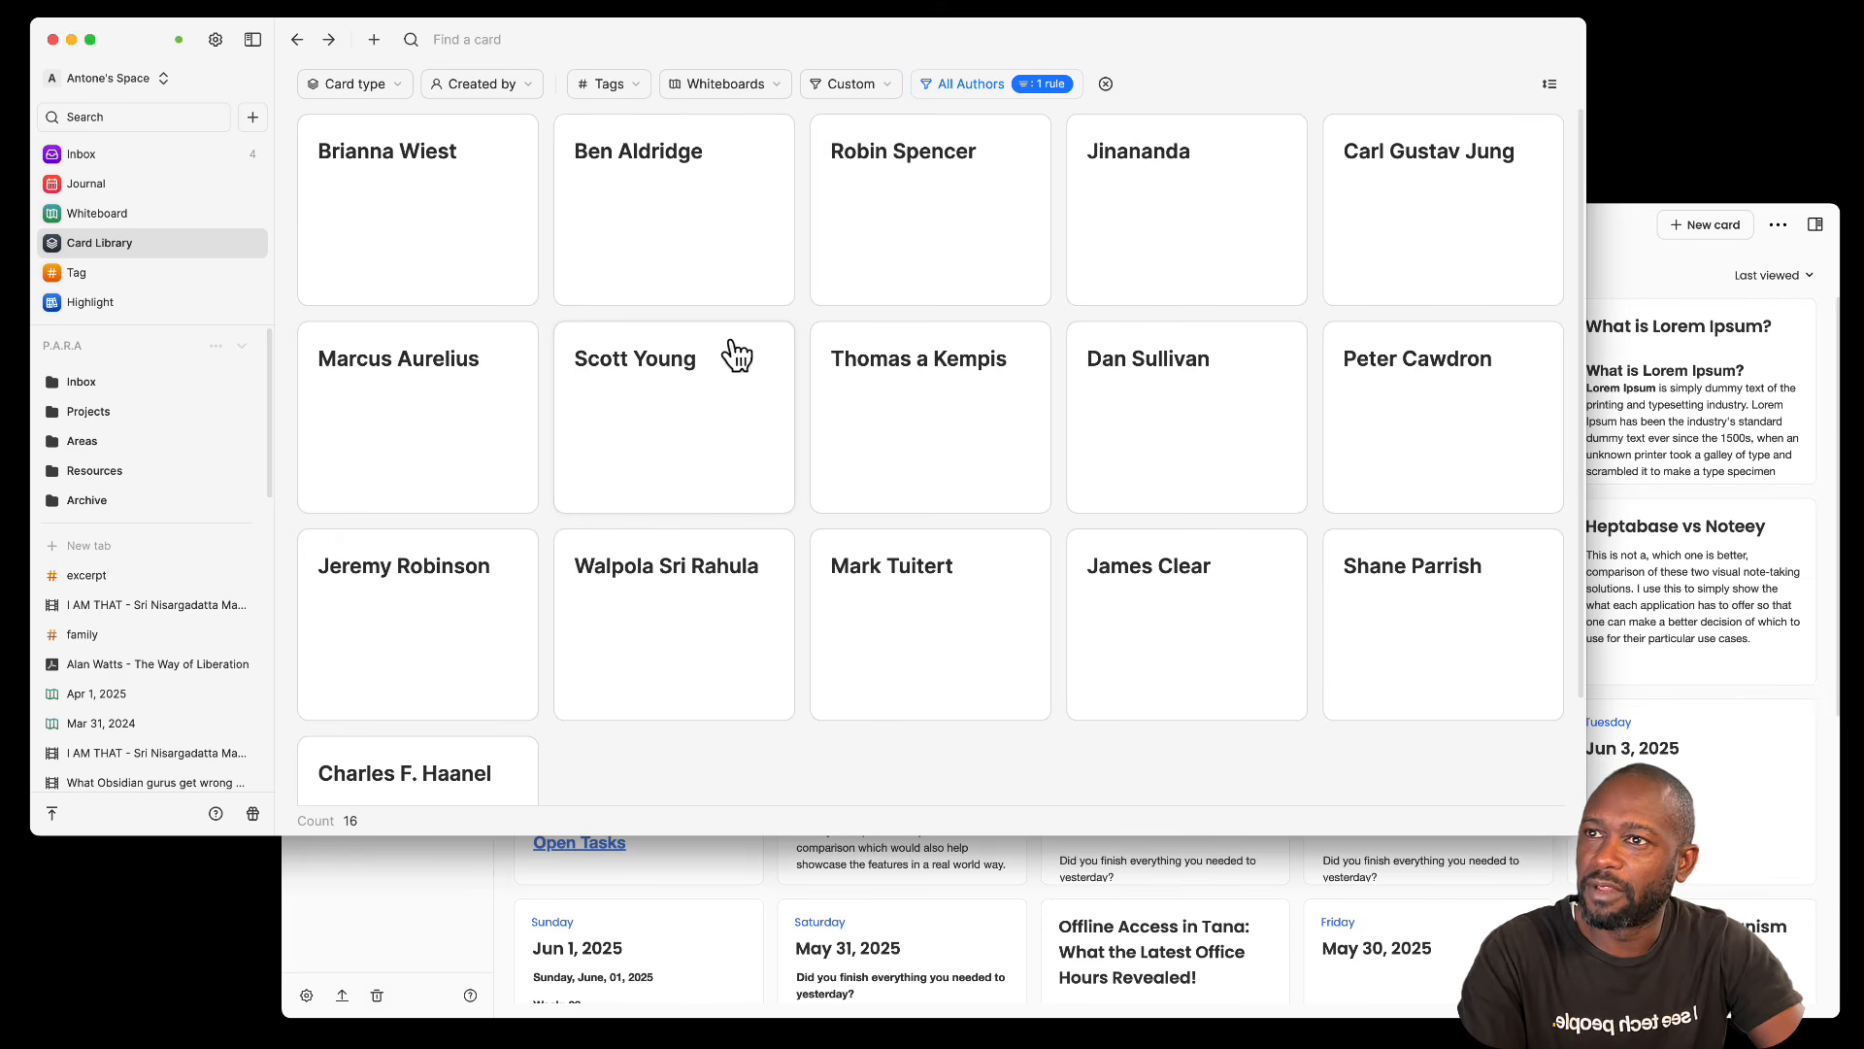
# Step: Clear the active filter and reapply the saved All Authors filter to the Card Library
pyautogui.click(1105, 85)
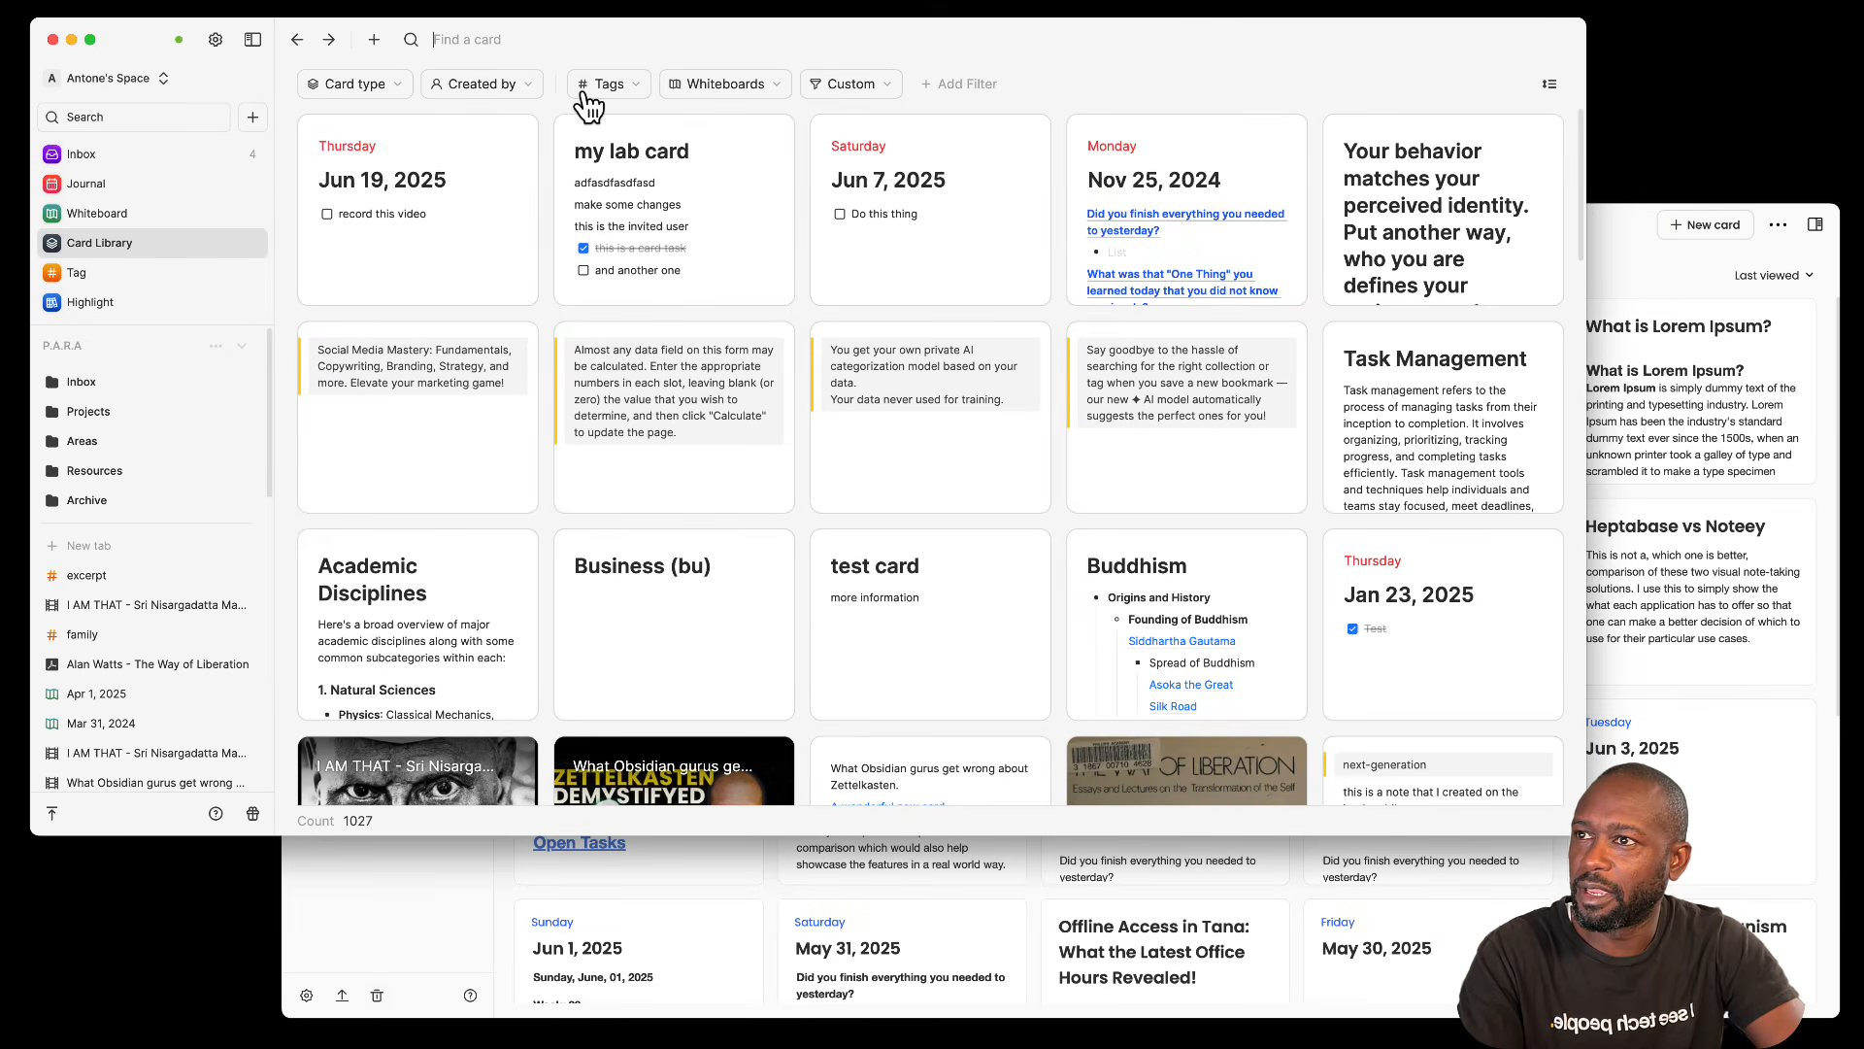
pyautogui.click(874, 89)
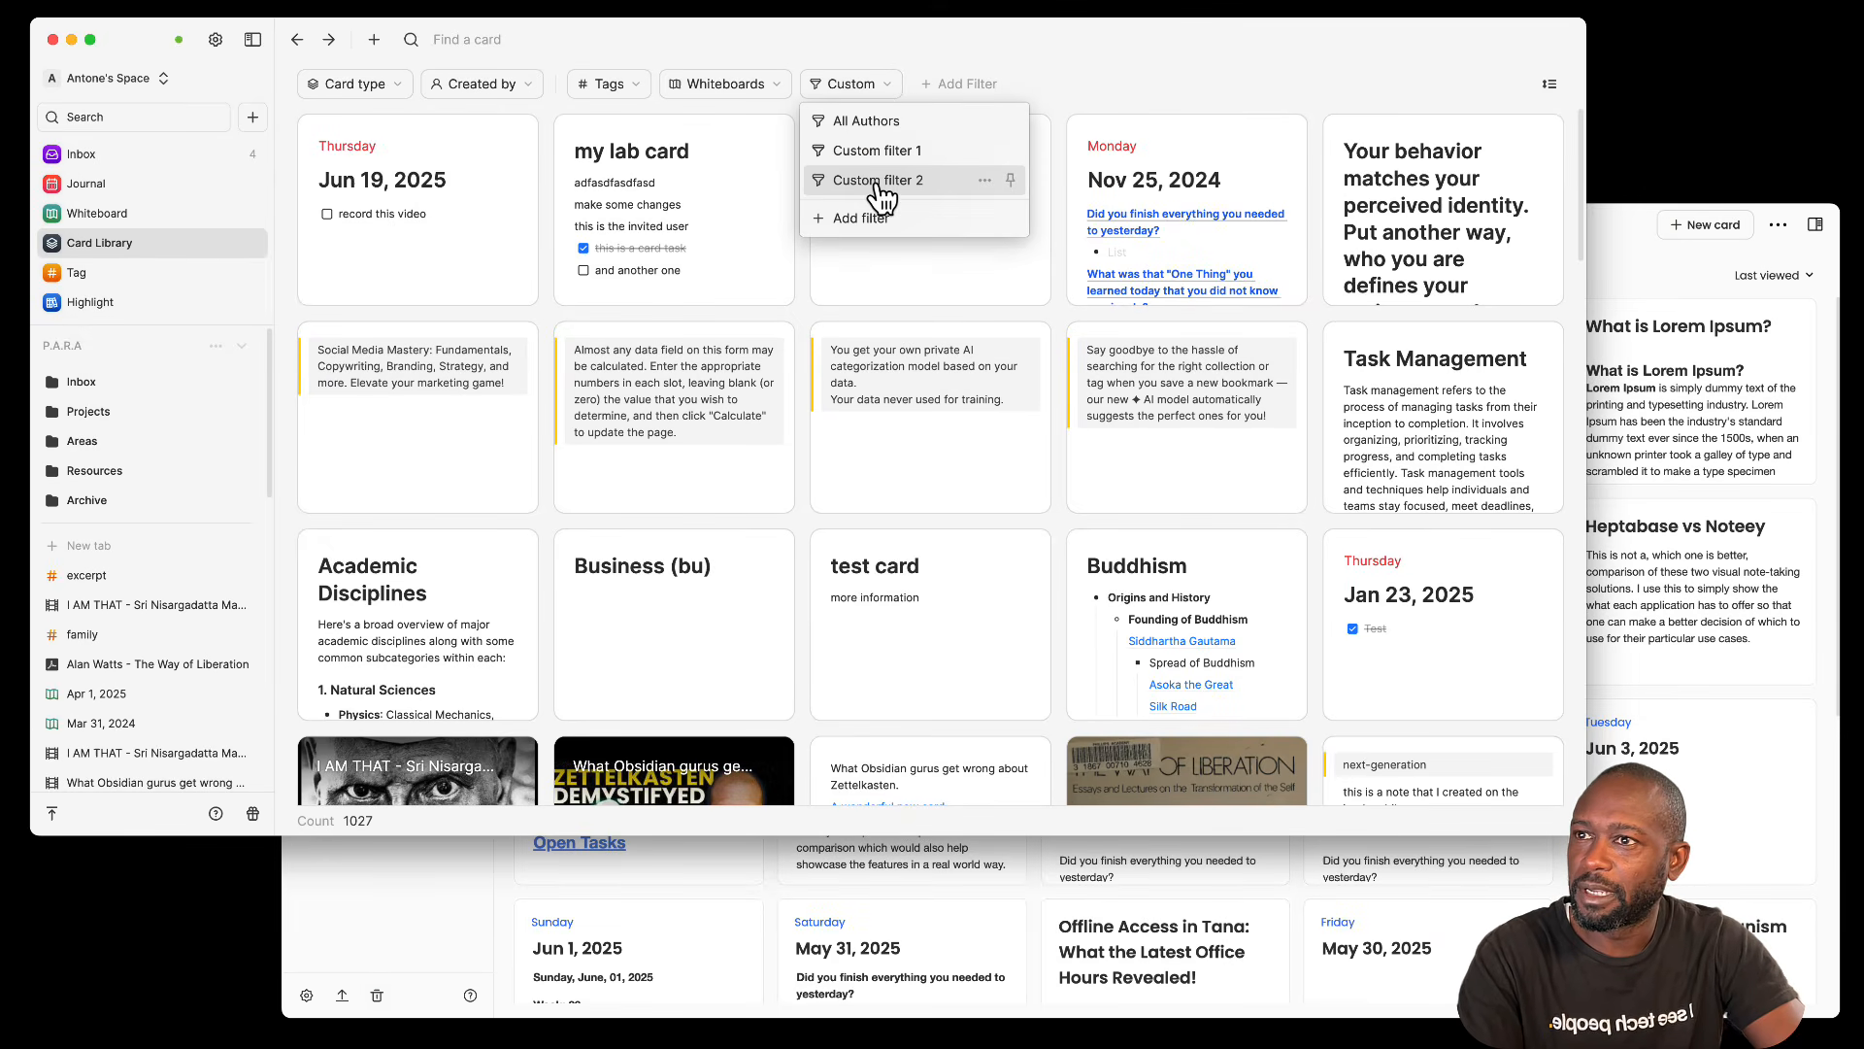
pyautogui.click(854, 122)
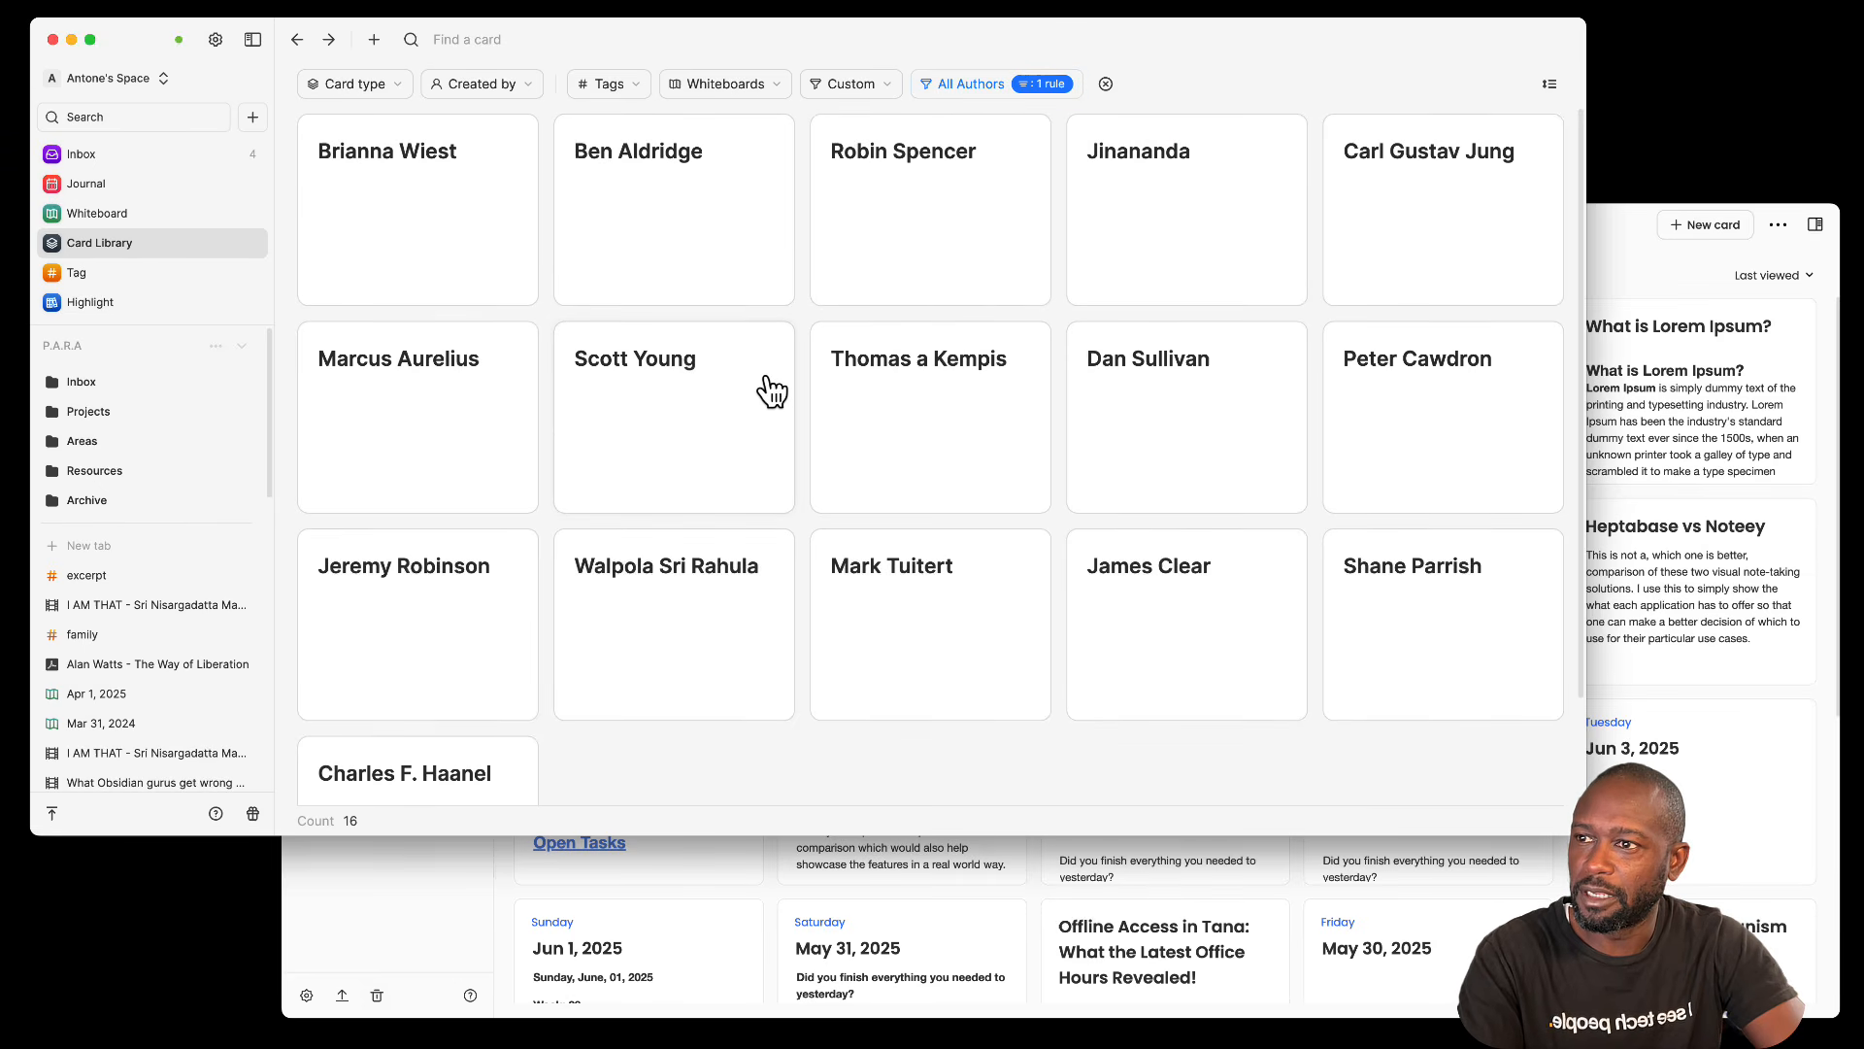
pyautogui.scroll(-2, 772, 391)
pyautogui.scroll(2, 772, 390)
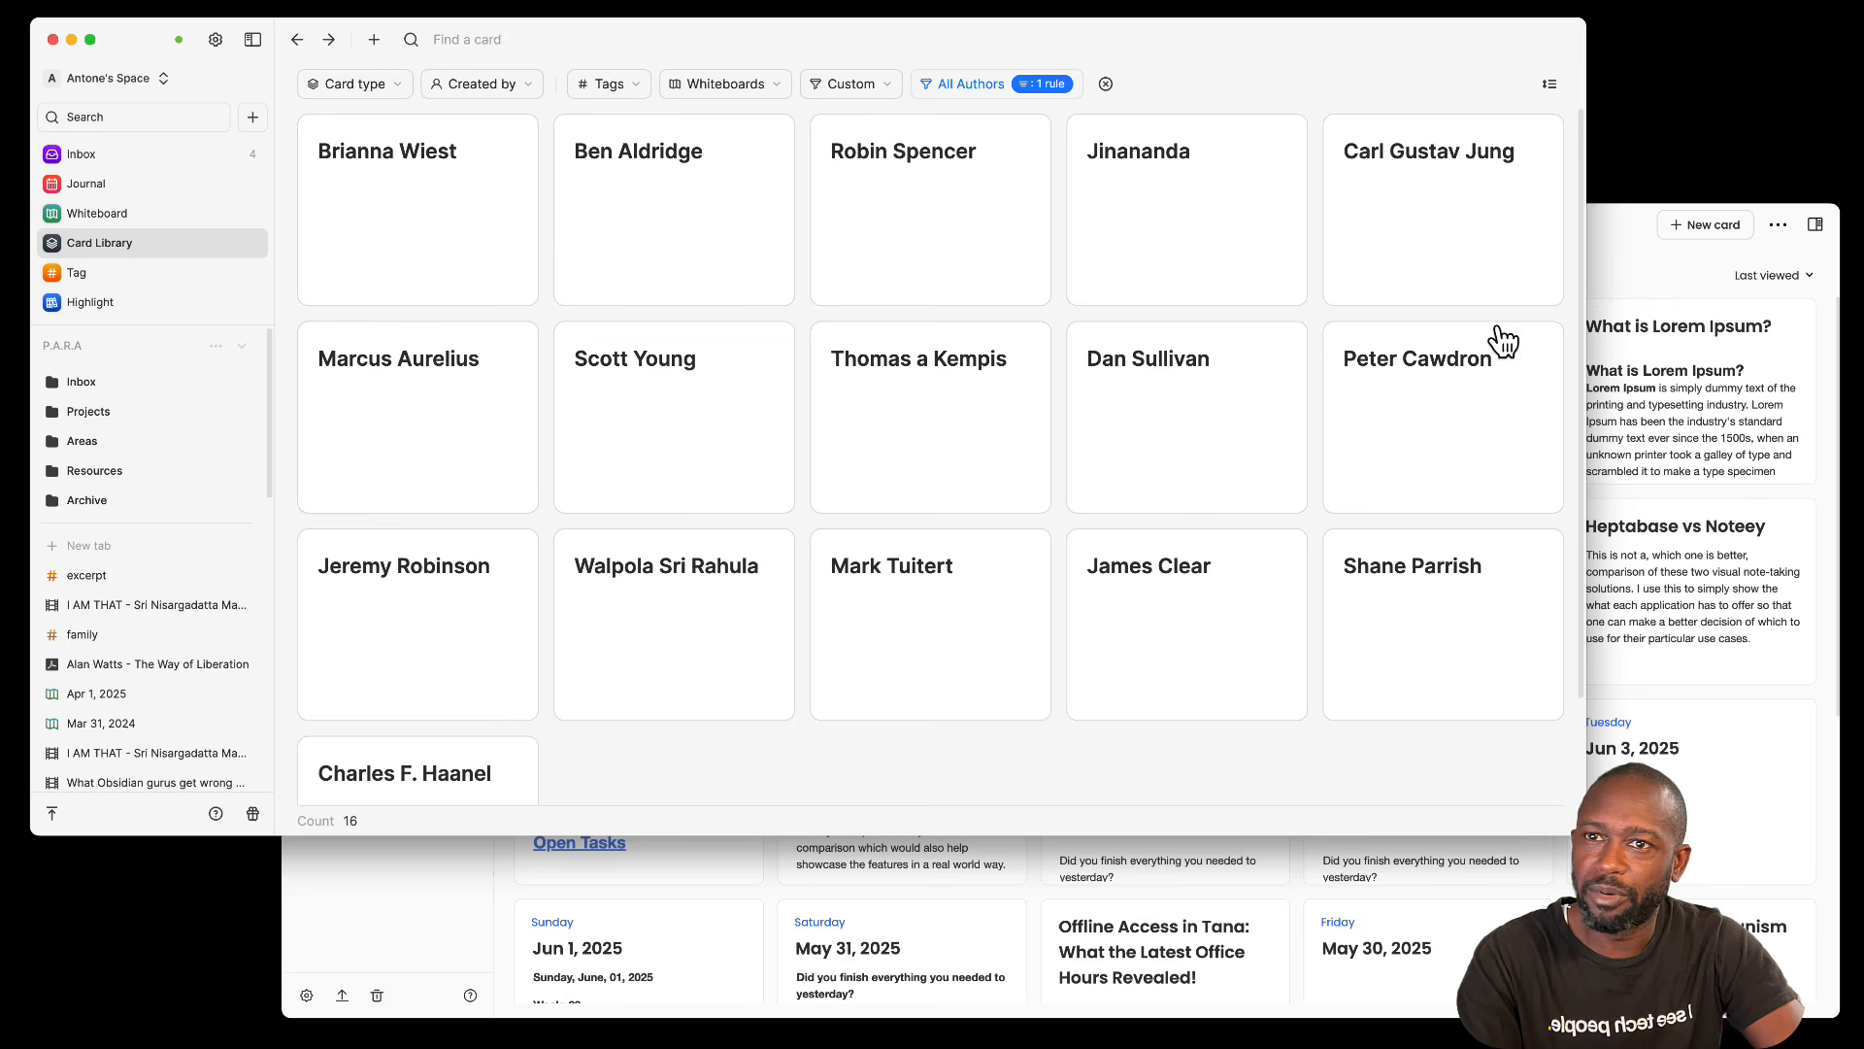
# Step: Switch to Noteey and limit the Library to Journal items only
pyautogui.click(1600, 226)
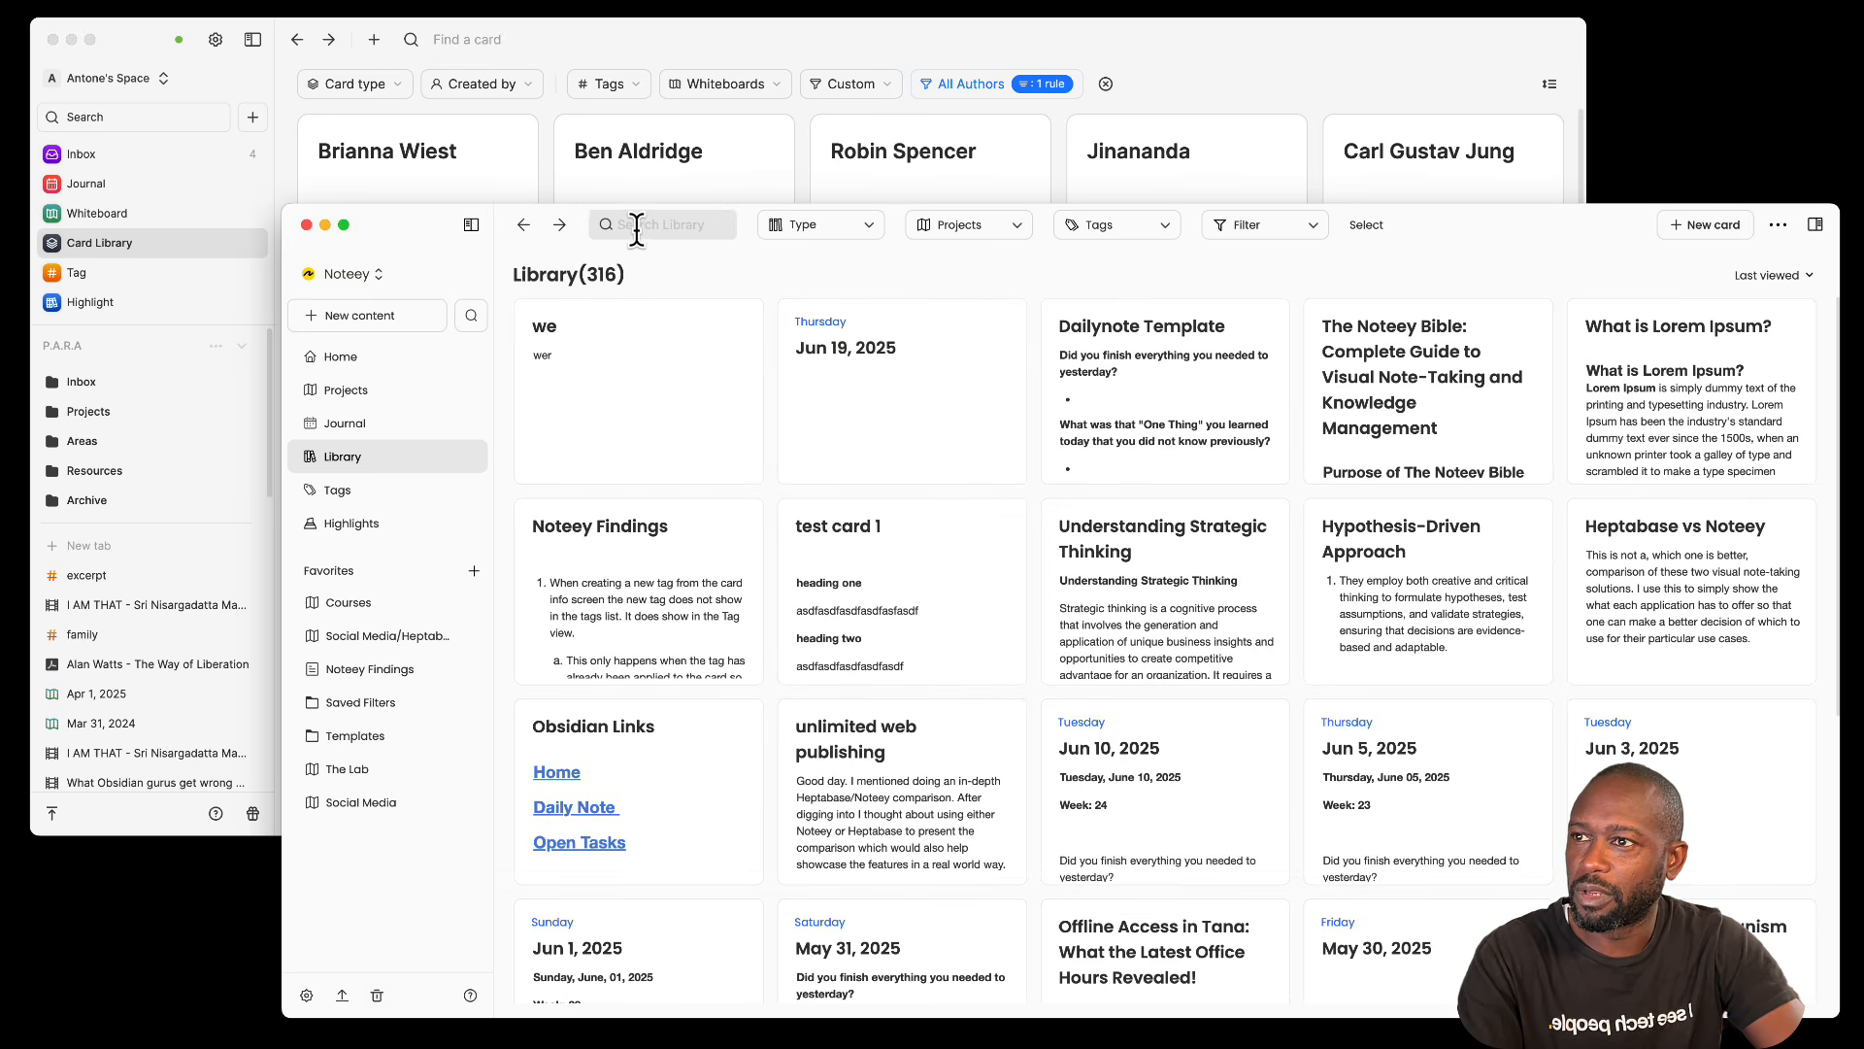
pyautogui.click(870, 233)
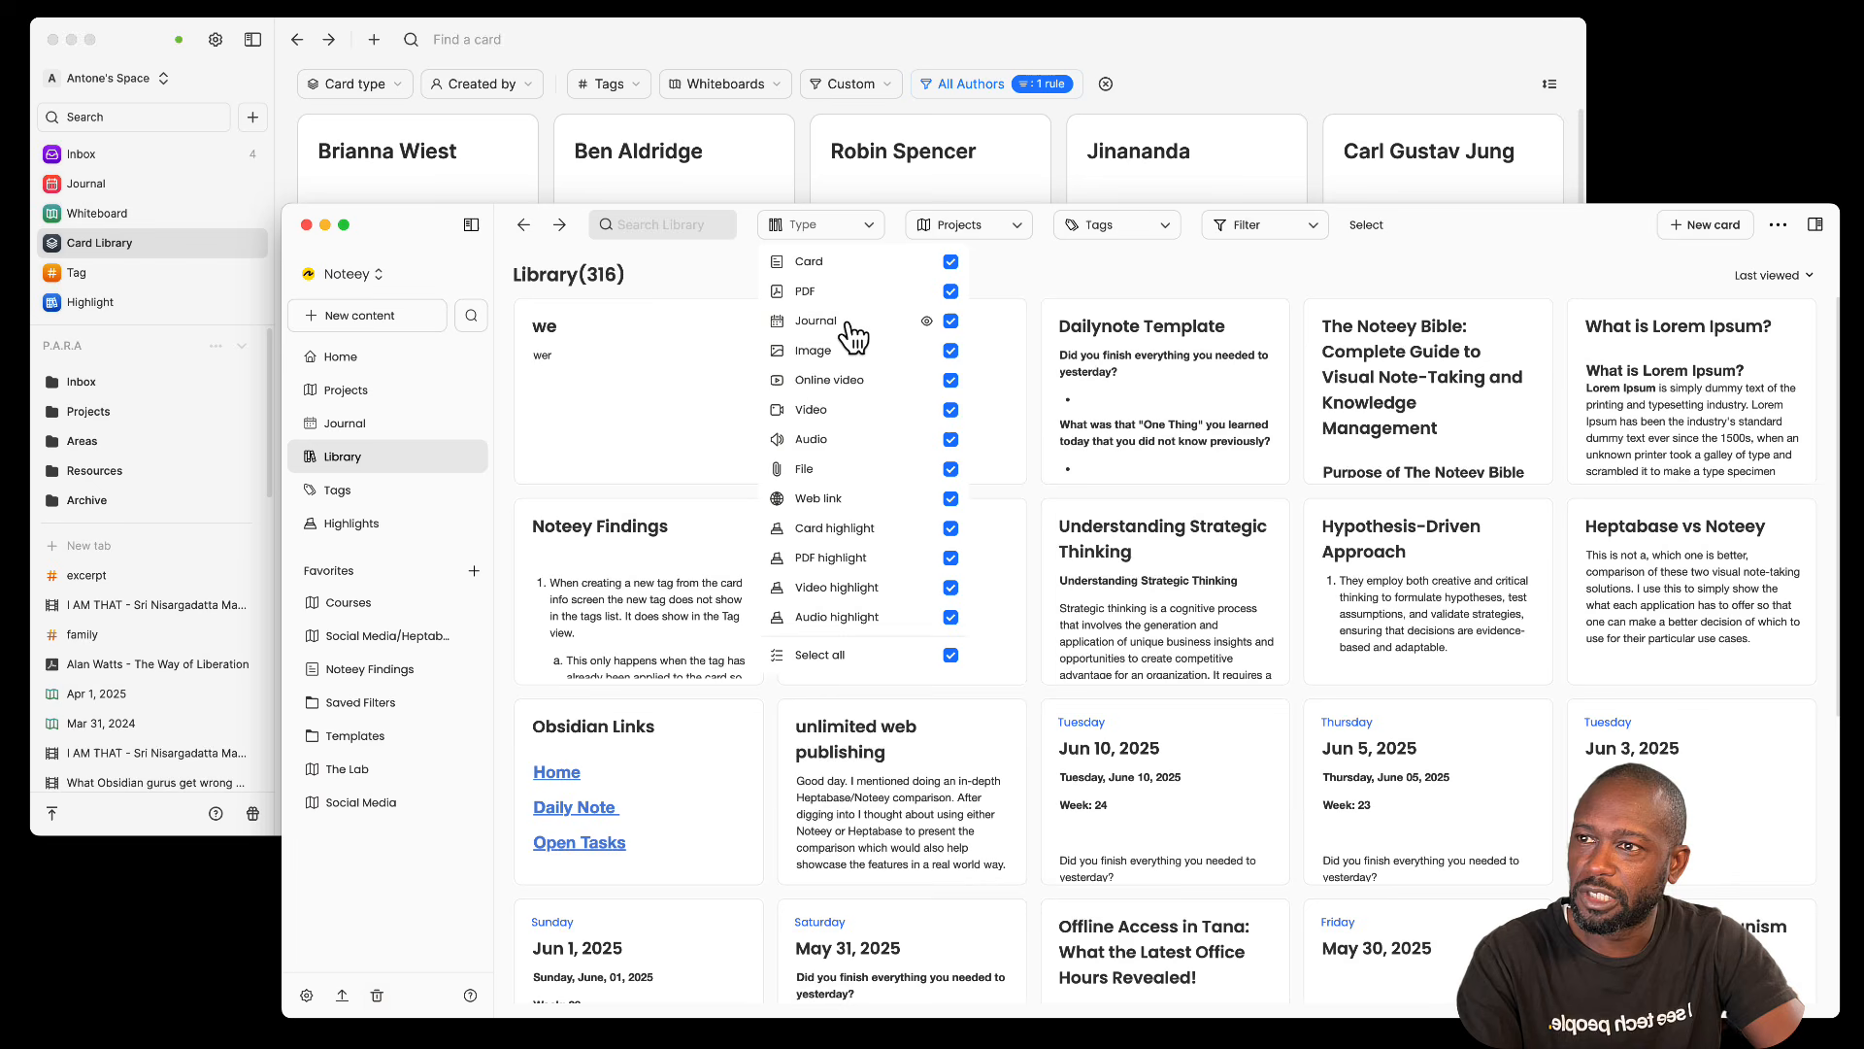
pyautogui.click(927, 321)
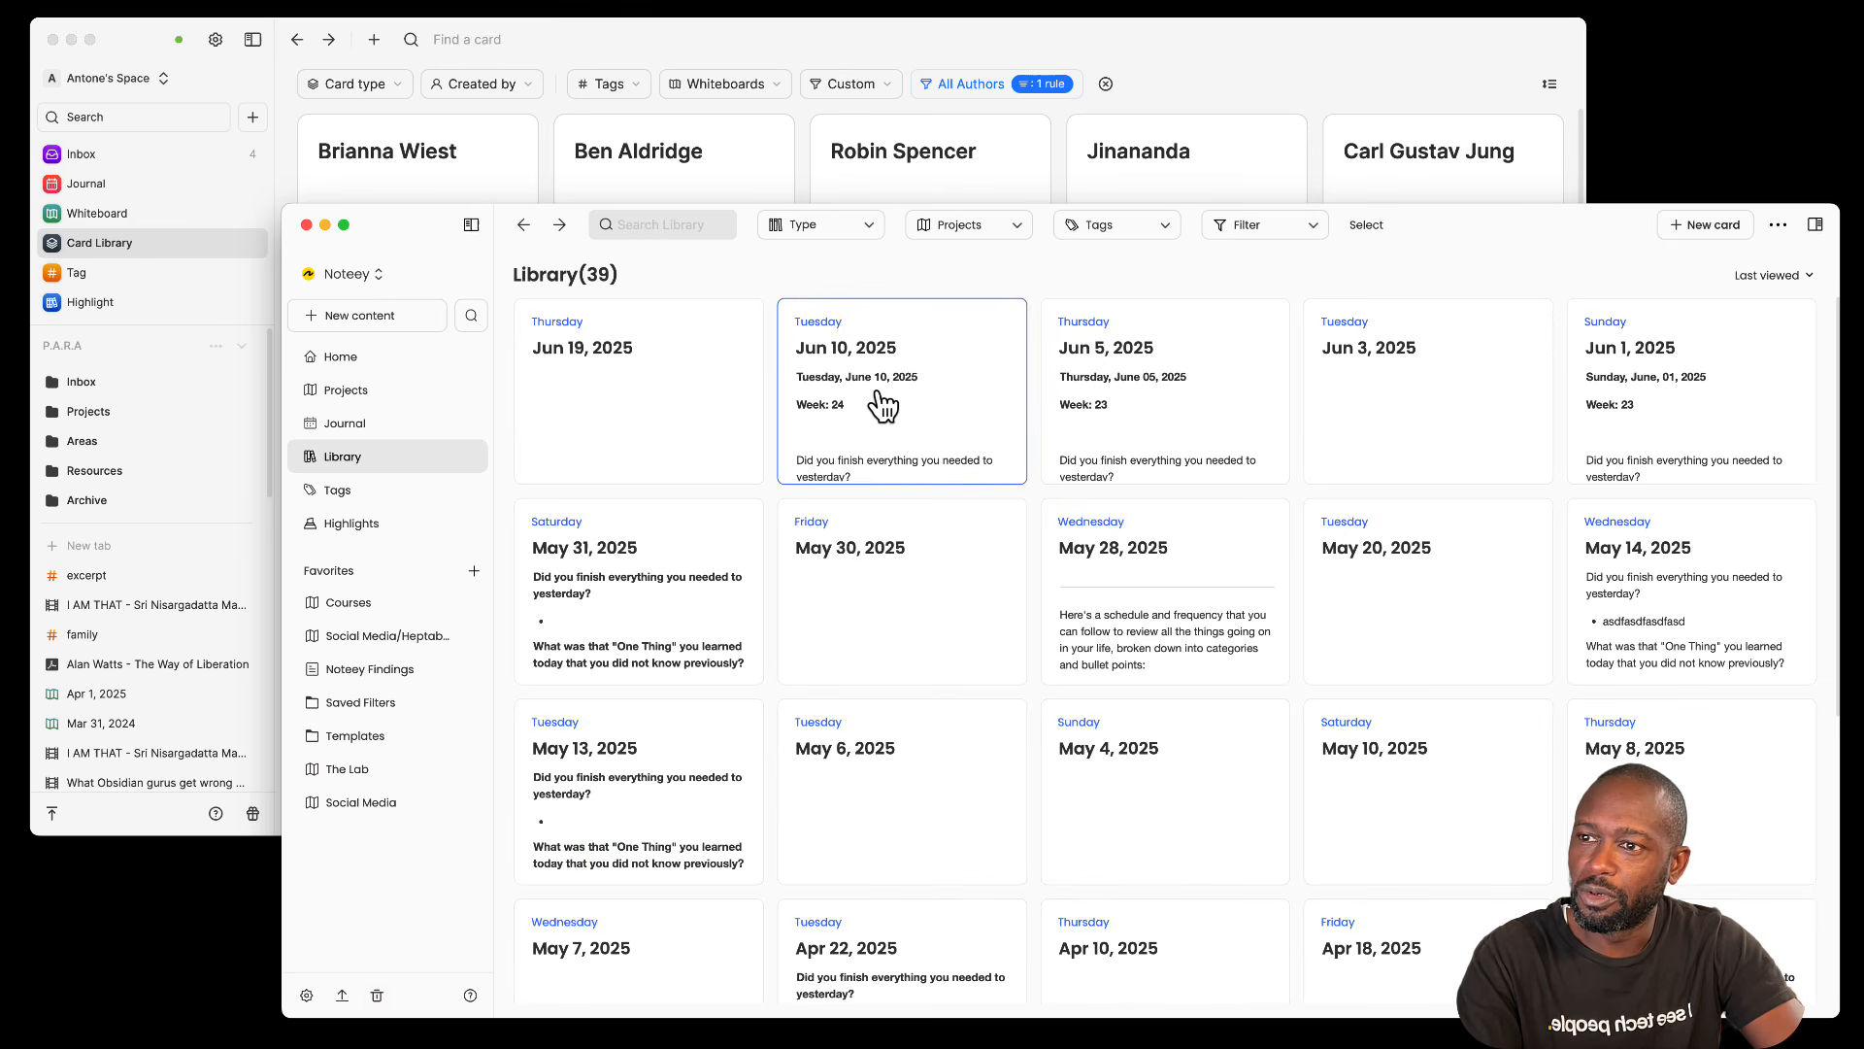
# Step: Select all item types again and filter the Library to items not in any project
pyautogui.click(859, 226)
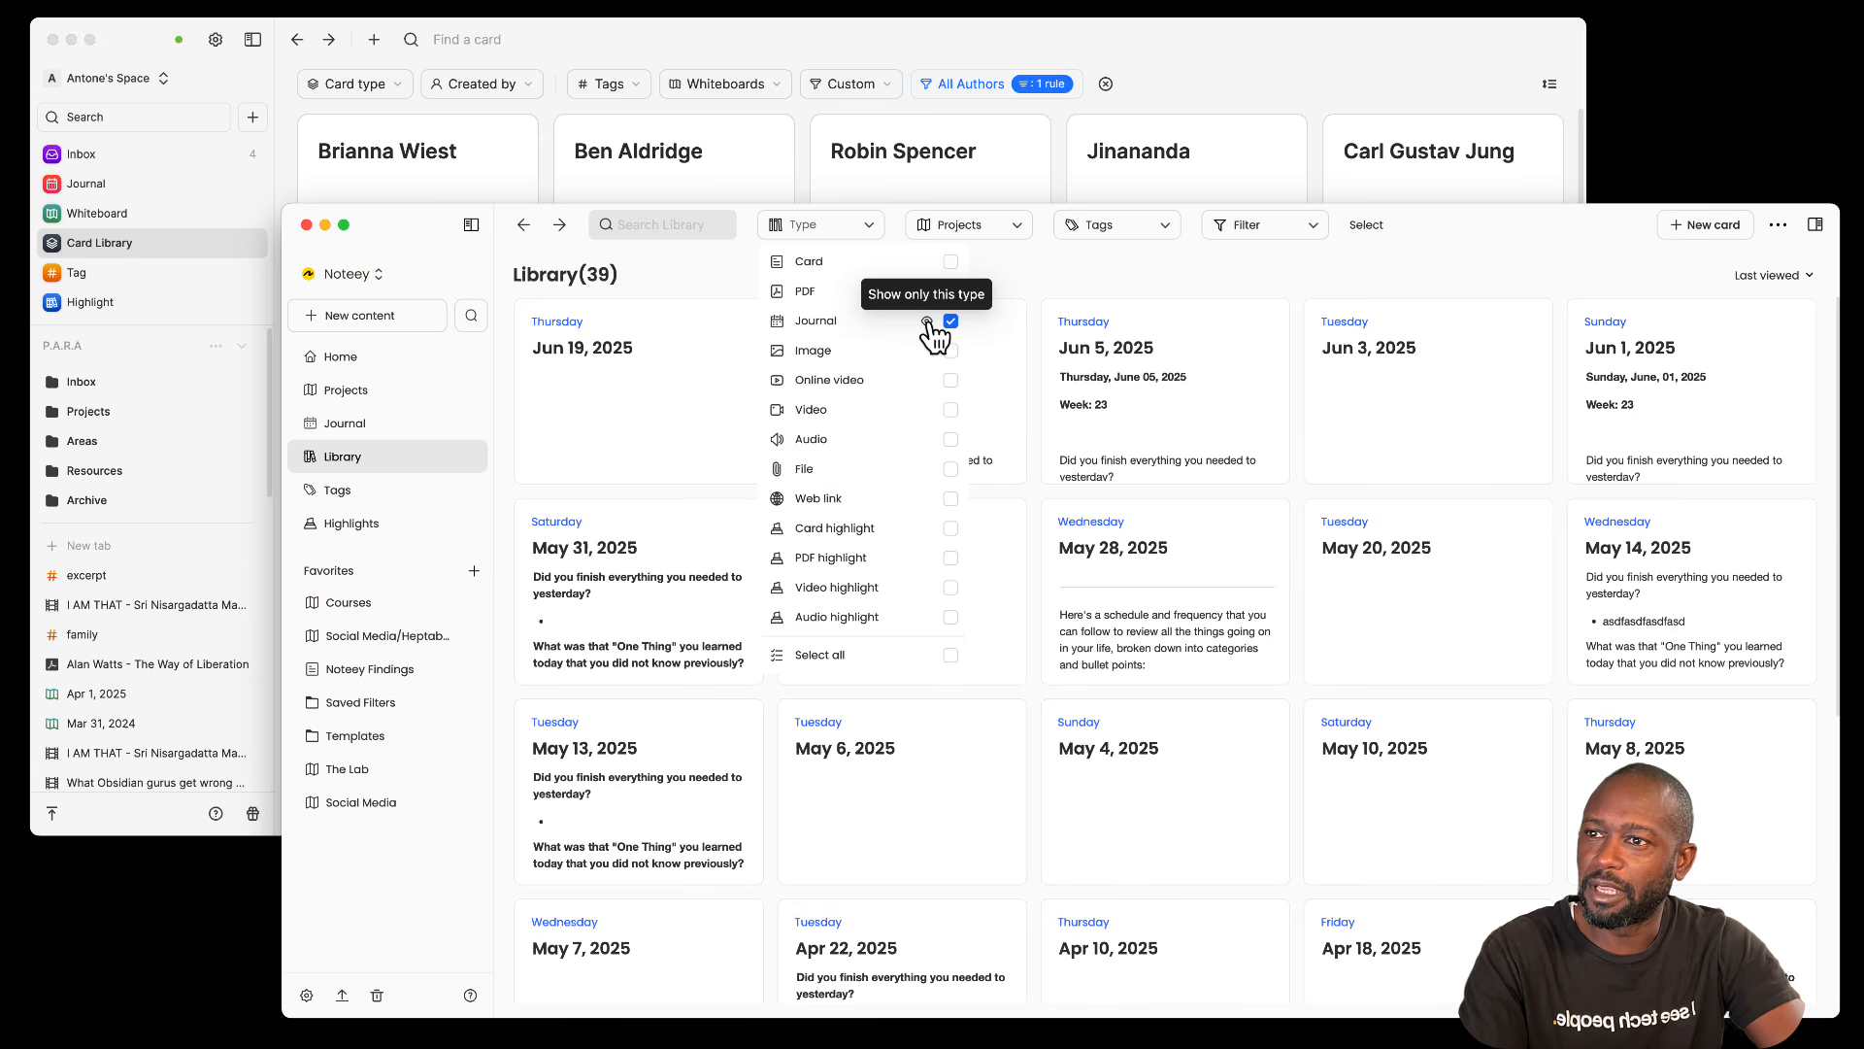
pyautogui.click(832, 658)
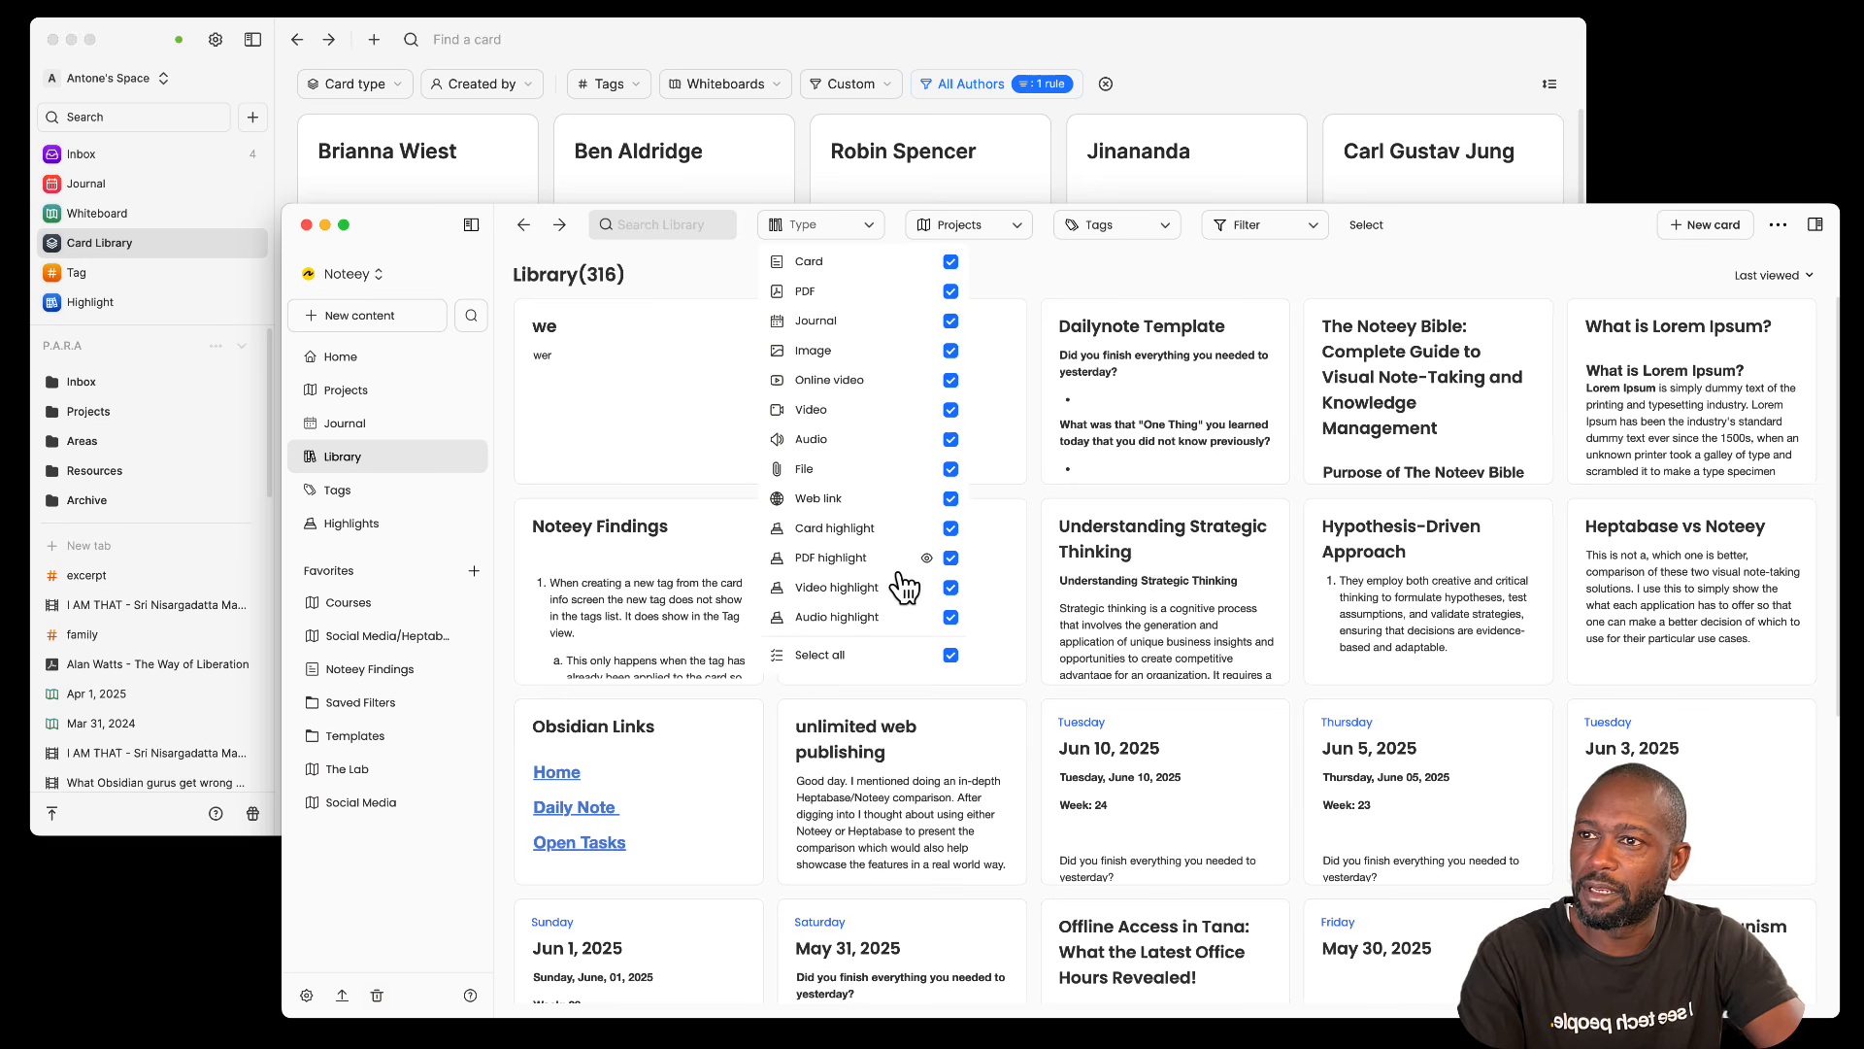
pyautogui.click(1010, 227)
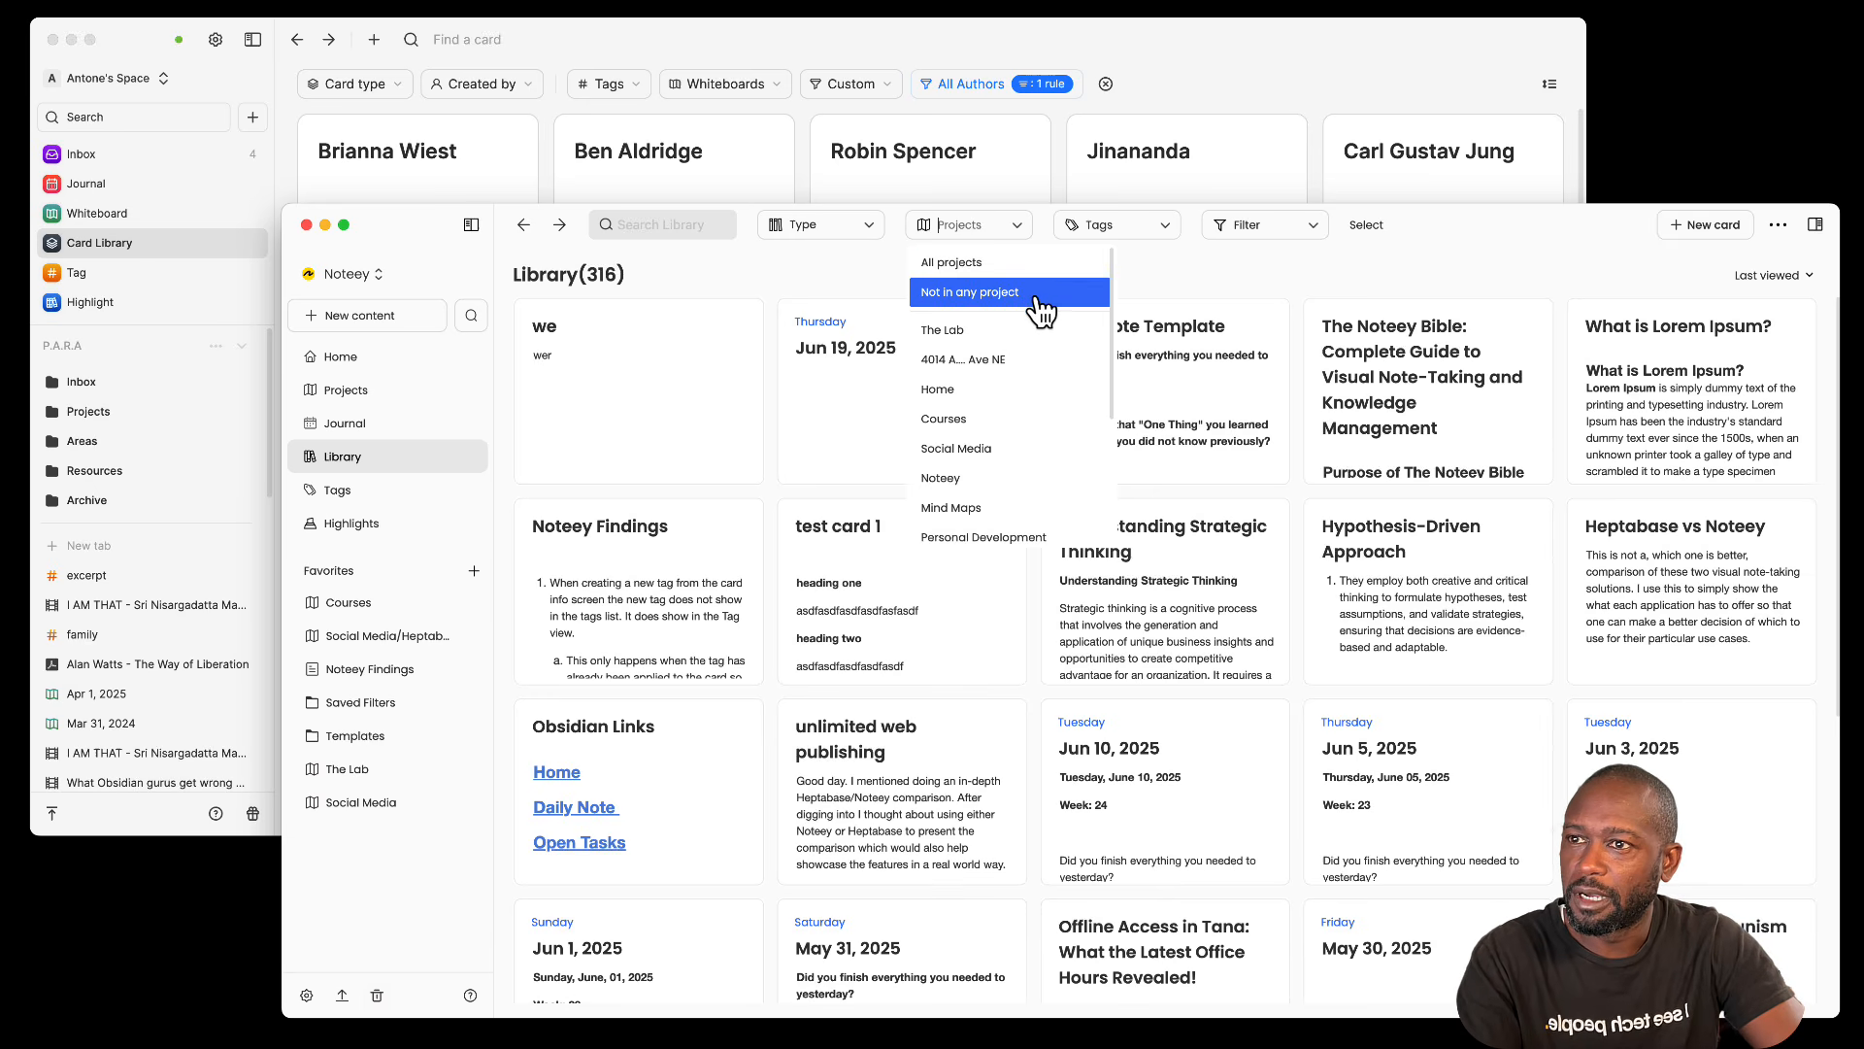
pyautogui.click(998, 297)
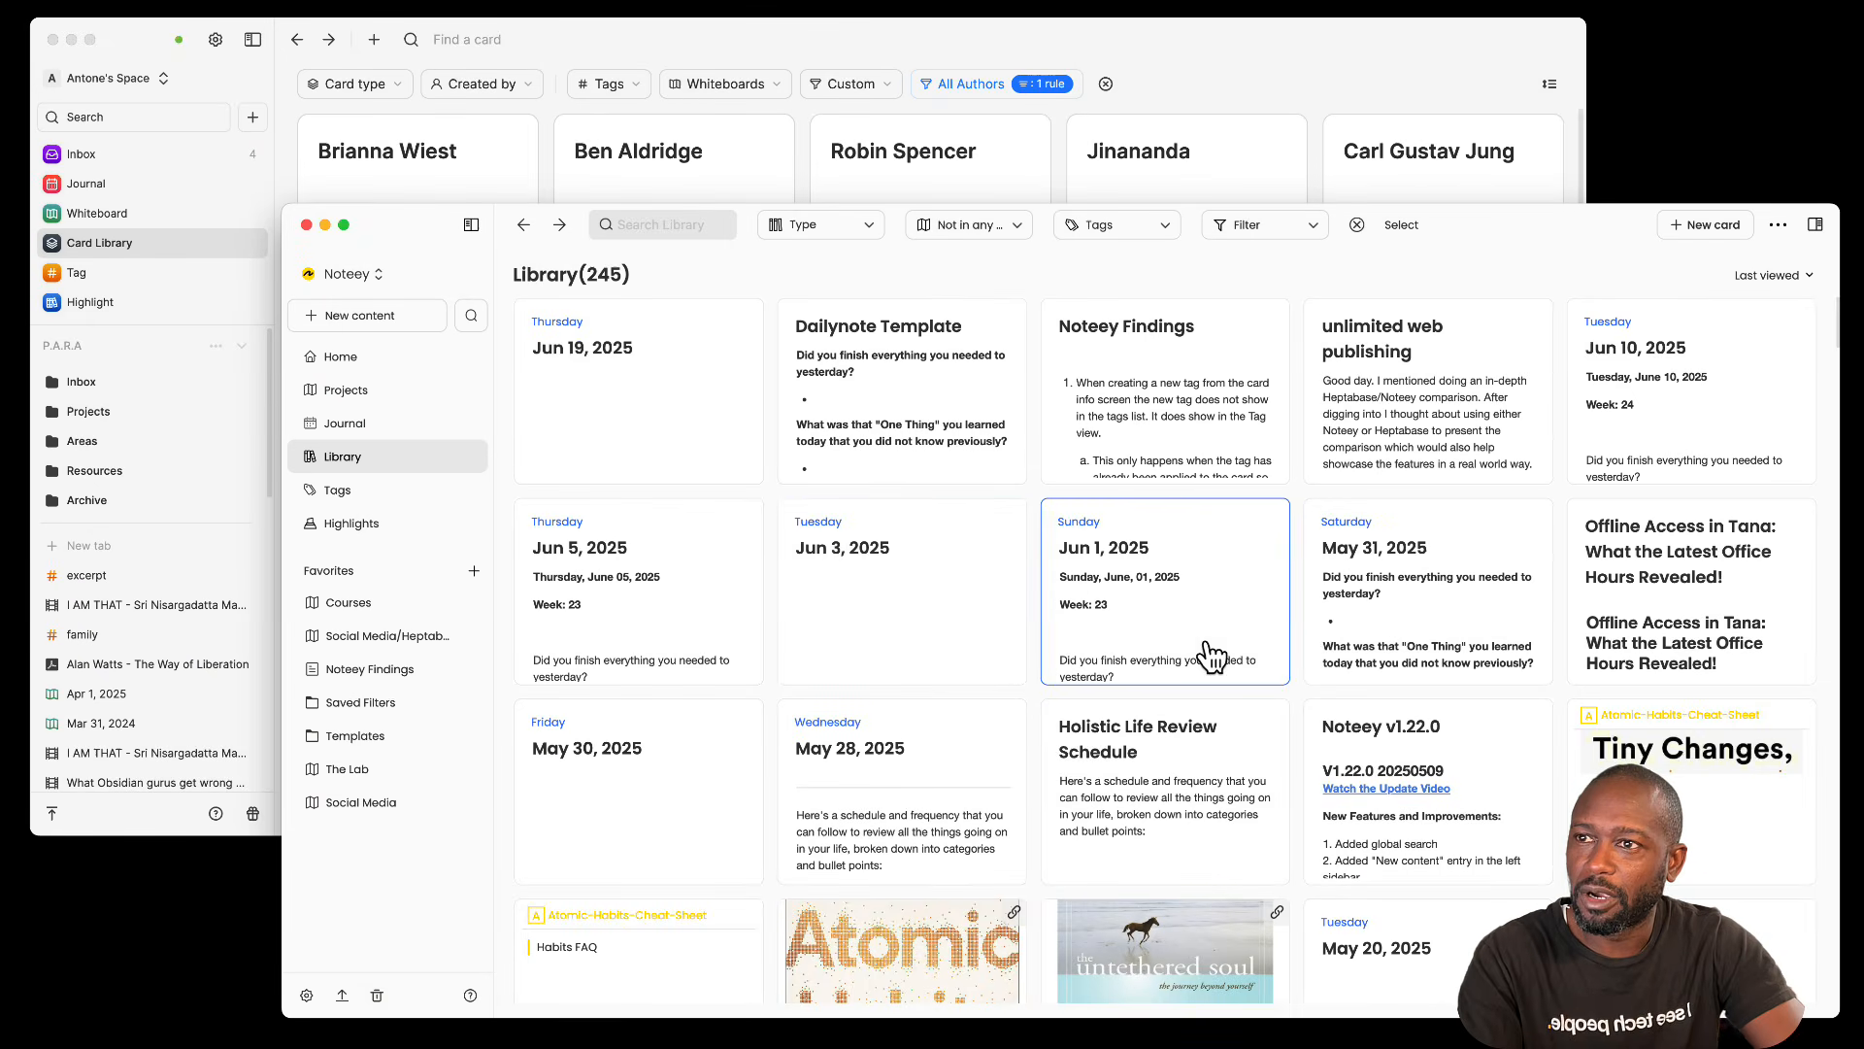
# Step: Switch to Heptabase and review the full list of whiteboards available as Card Library filters
pyautogui.click(749, 41)
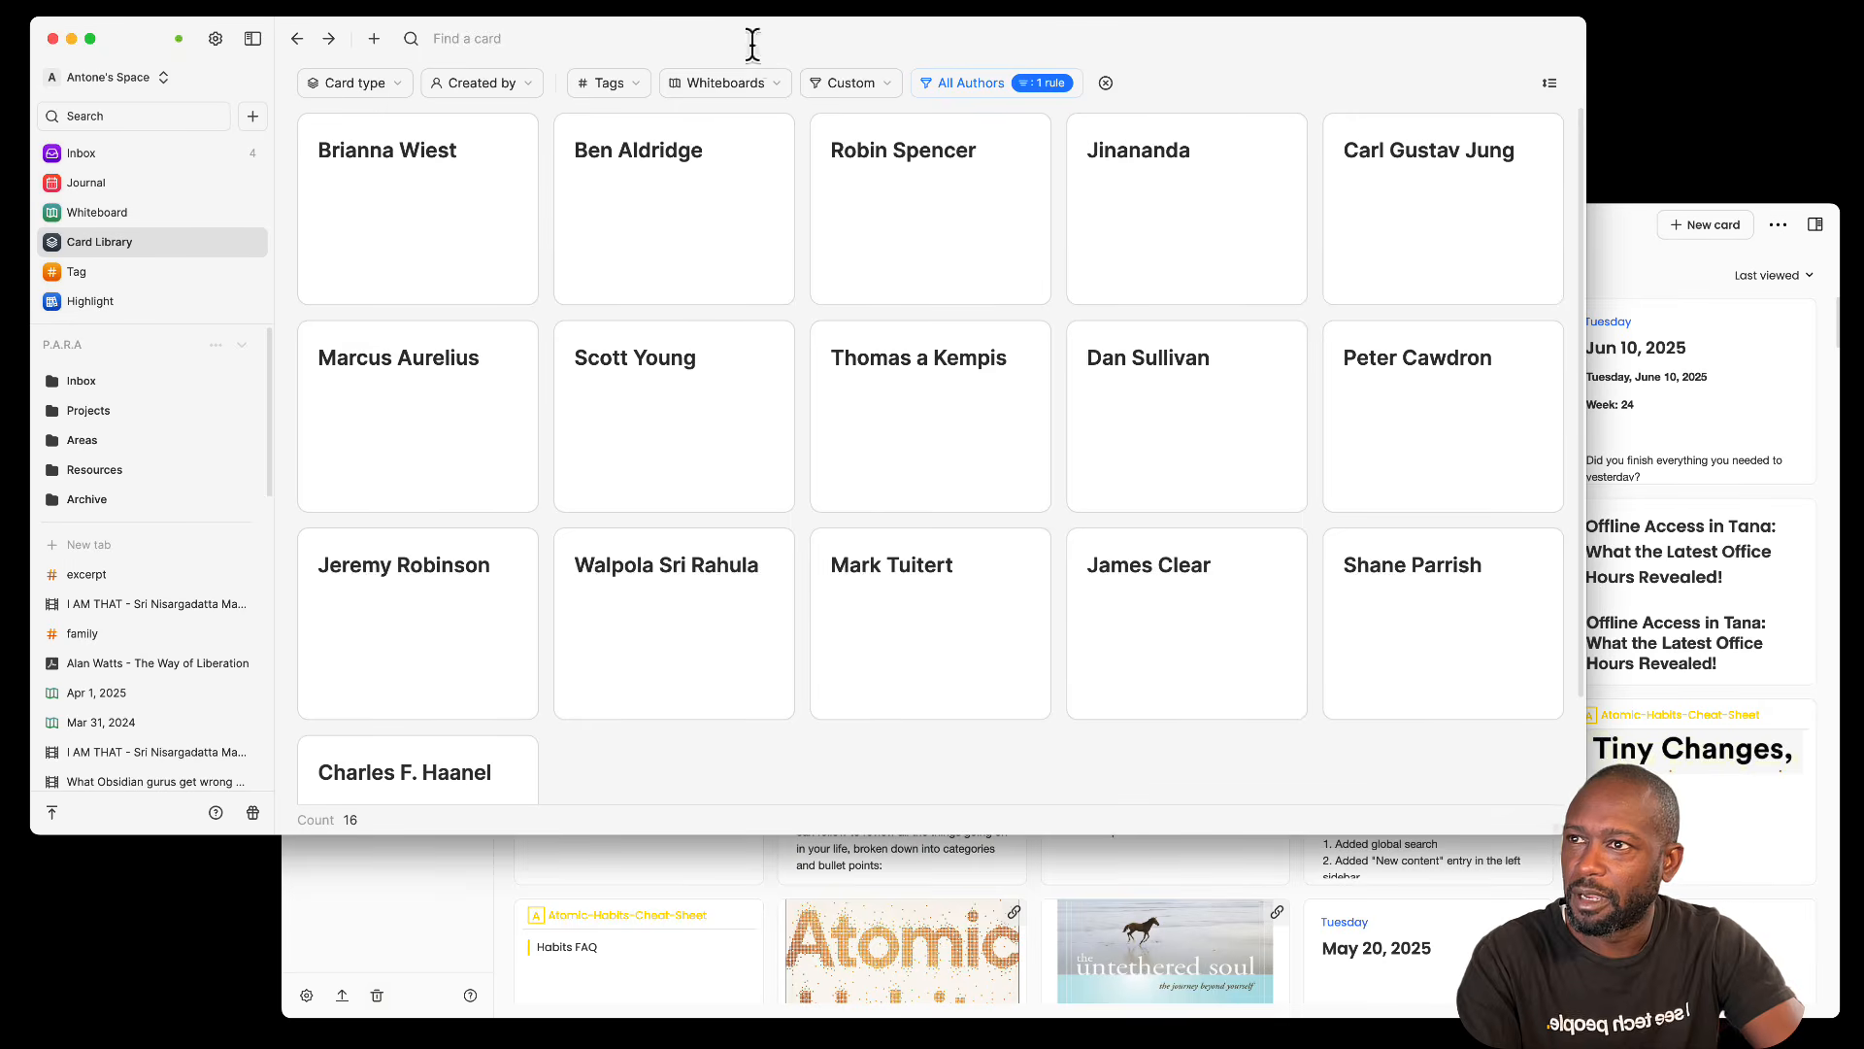
pyautogui.click(776, 84)
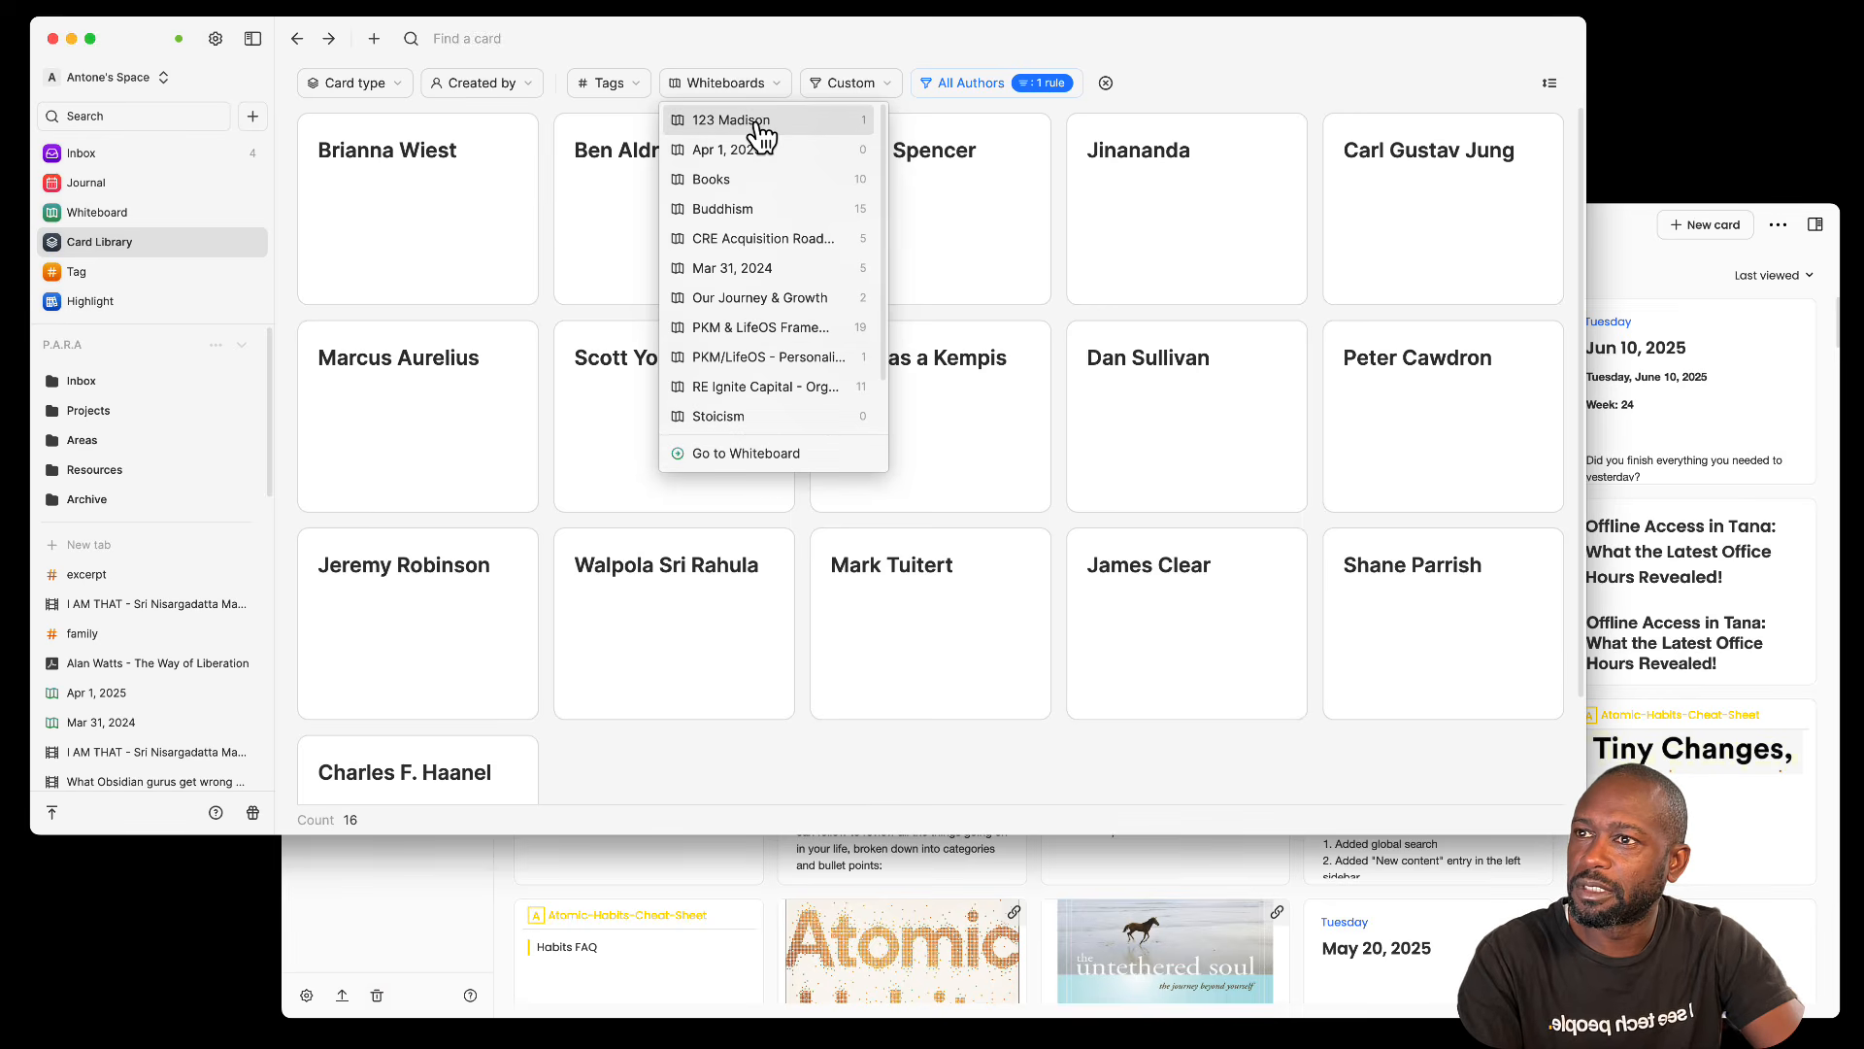
pyautogui.scroll(-1, 748, 199)
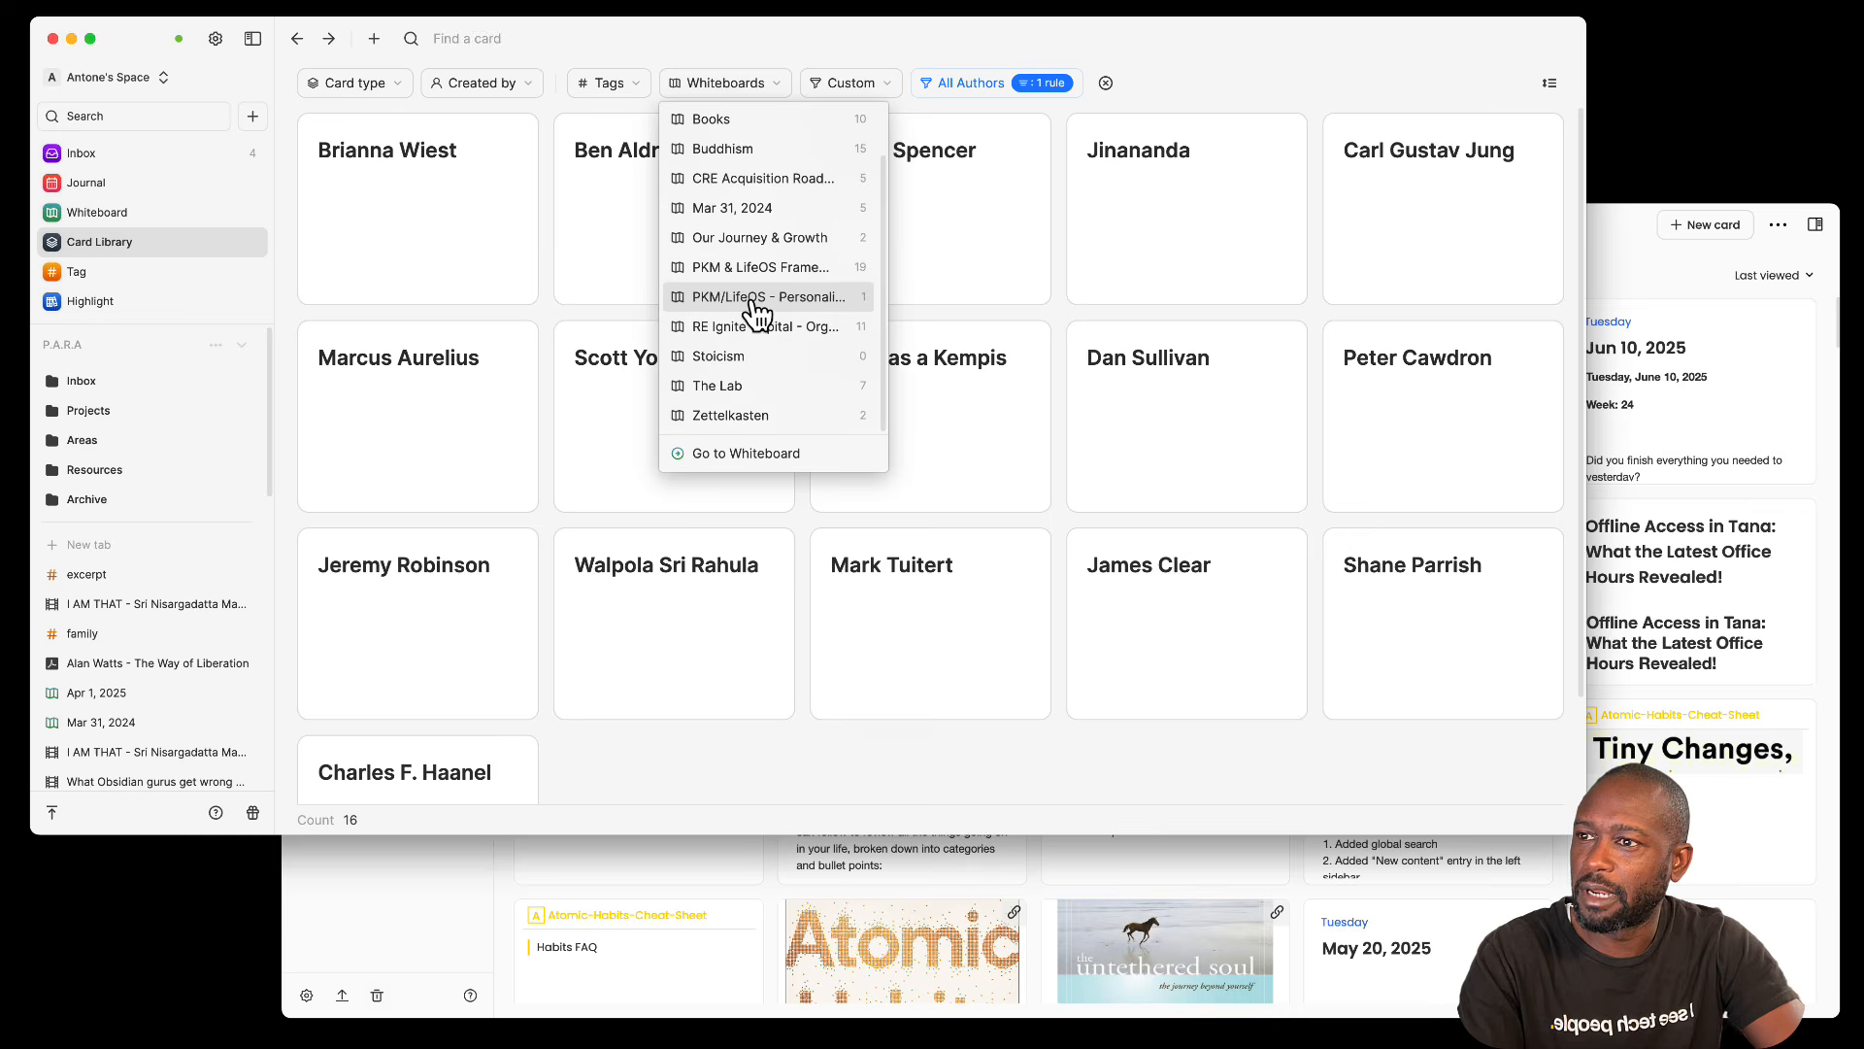
pyautogui.scroll(1, 757, 301)
pyautogui.click(730, 87)
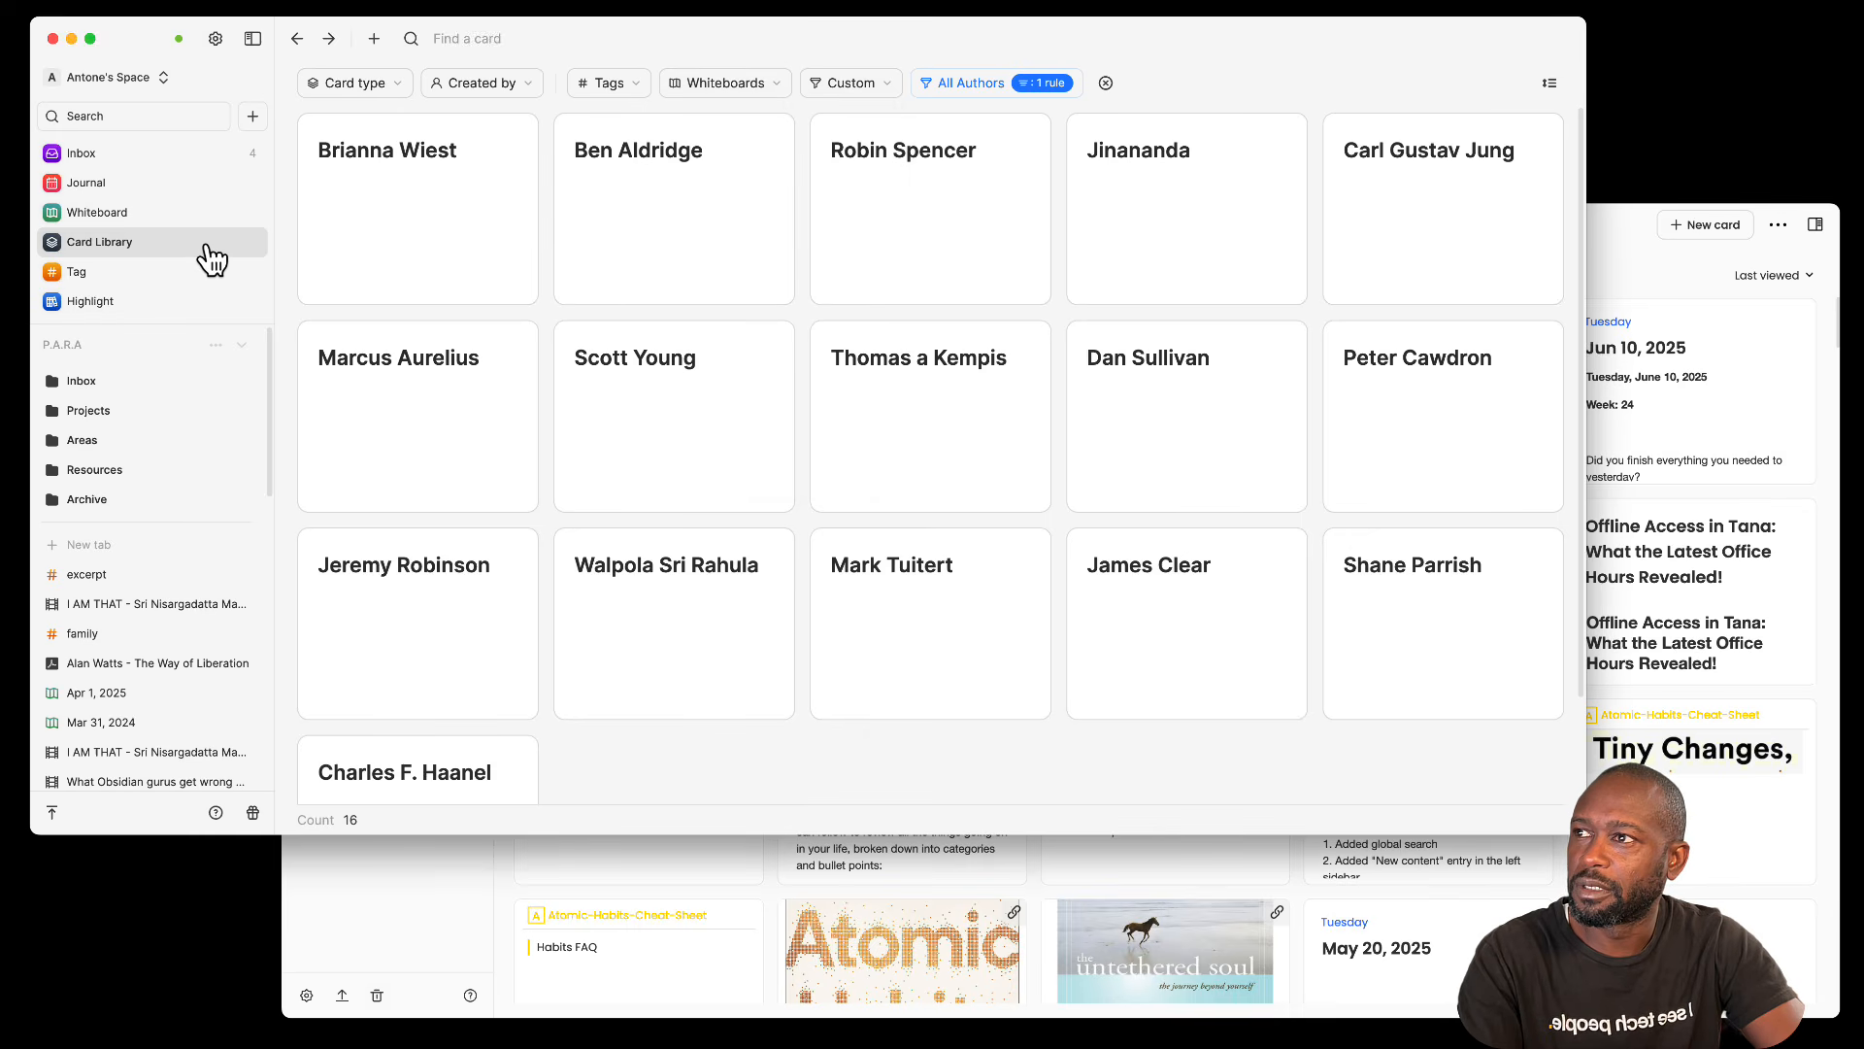
# Step: Switch back to Noteey, review the project filter choices and set the Library to All projects
pyautogui.click(1612, 272)
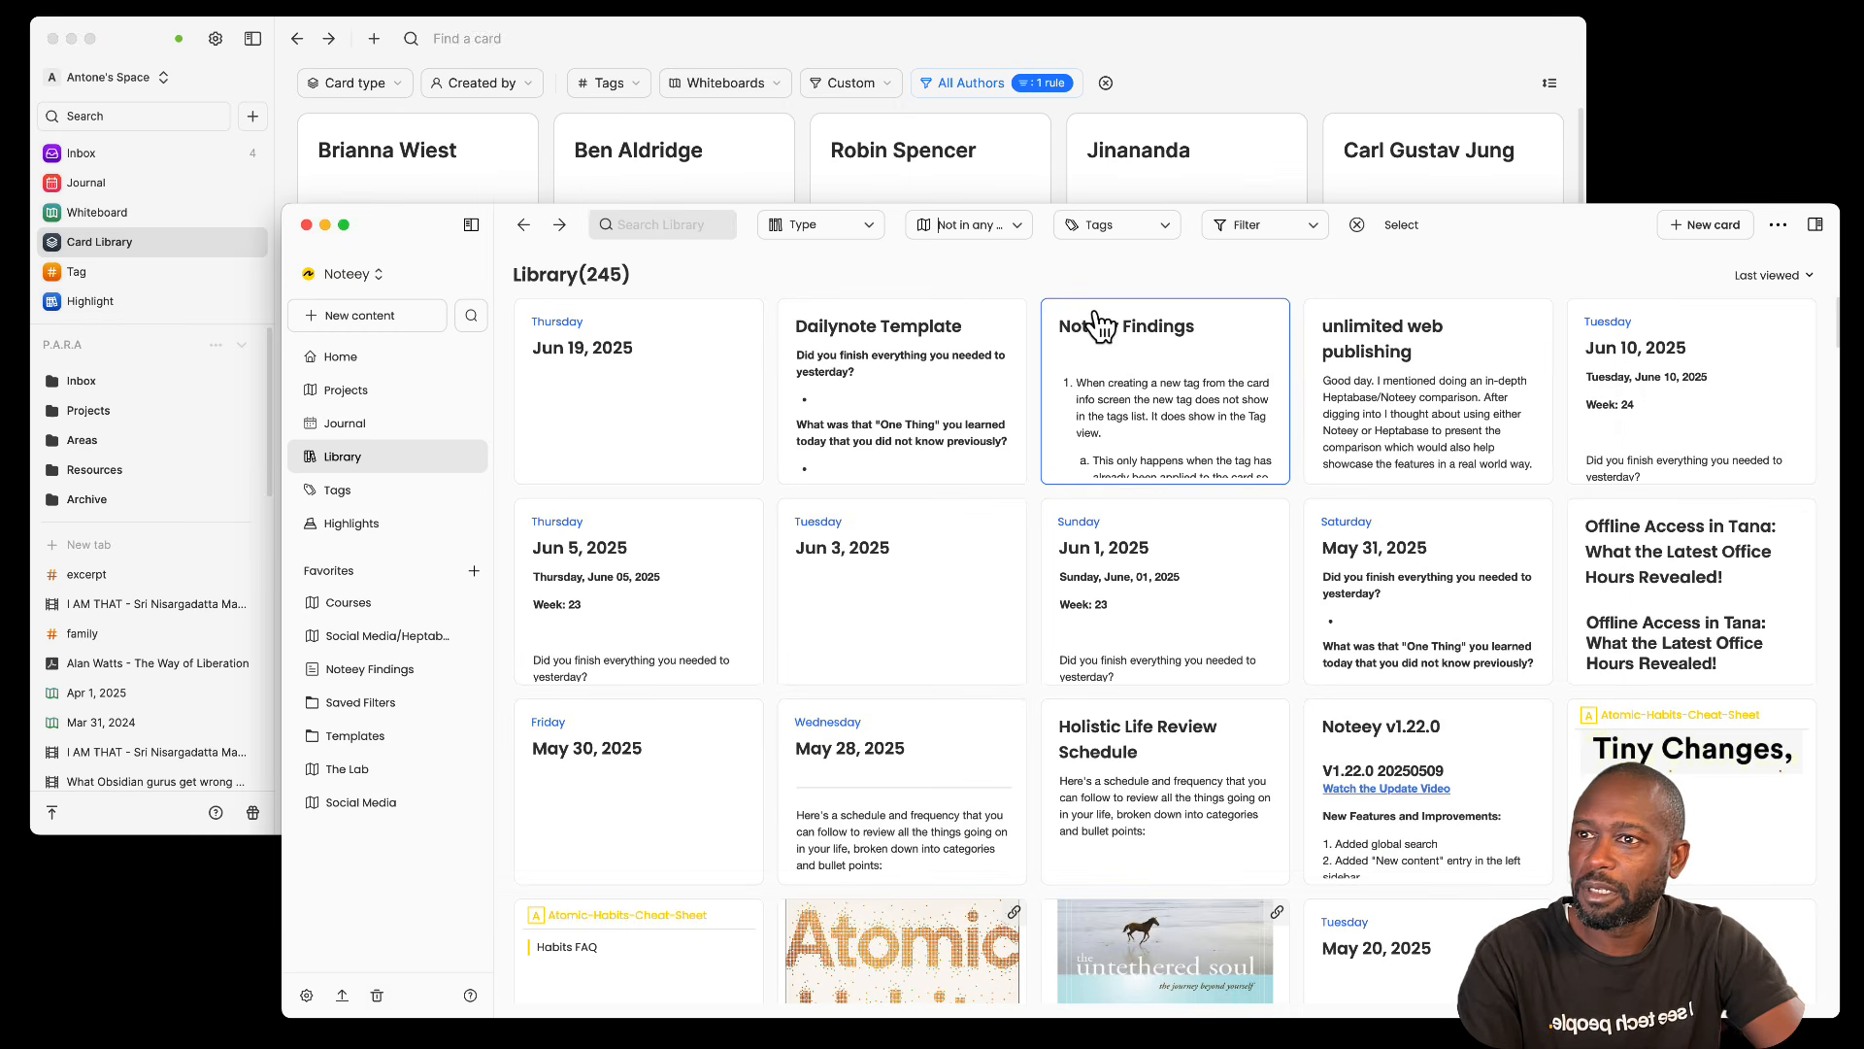
pyautogui.click(1019, 226)
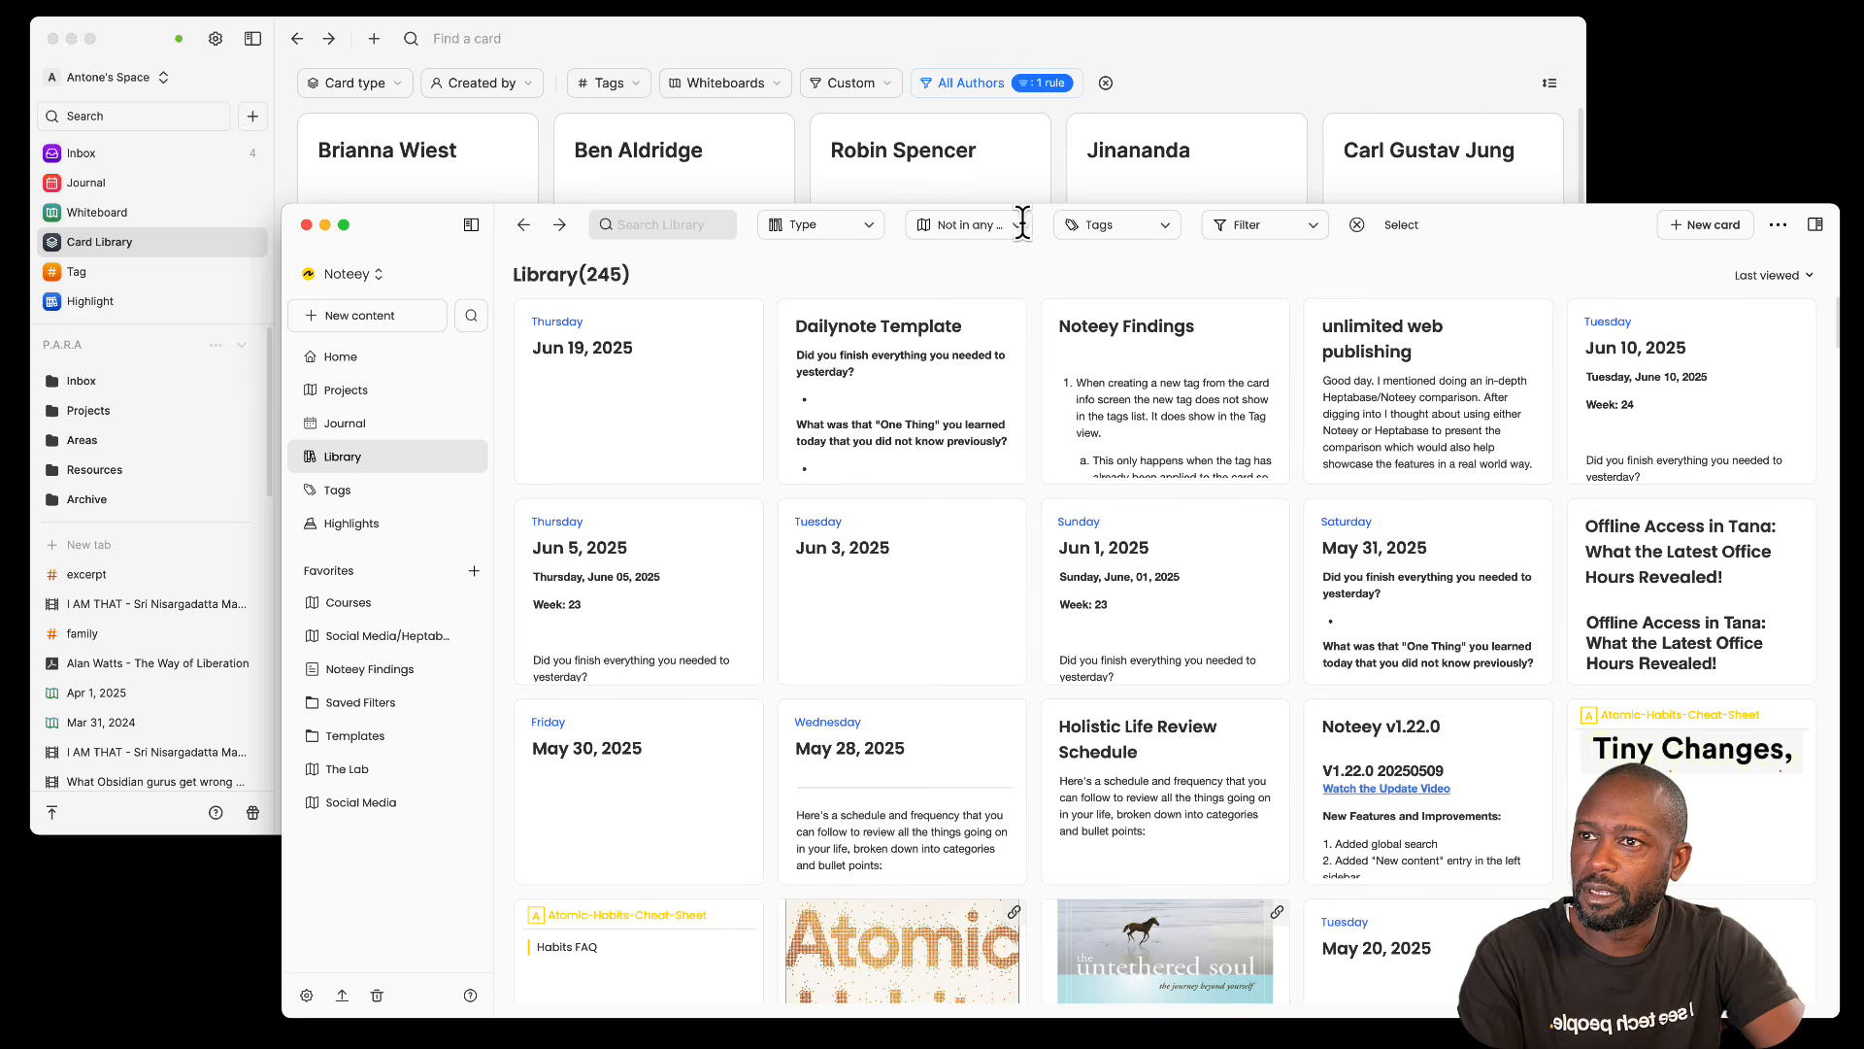
pyautogui.click(1018, 224)
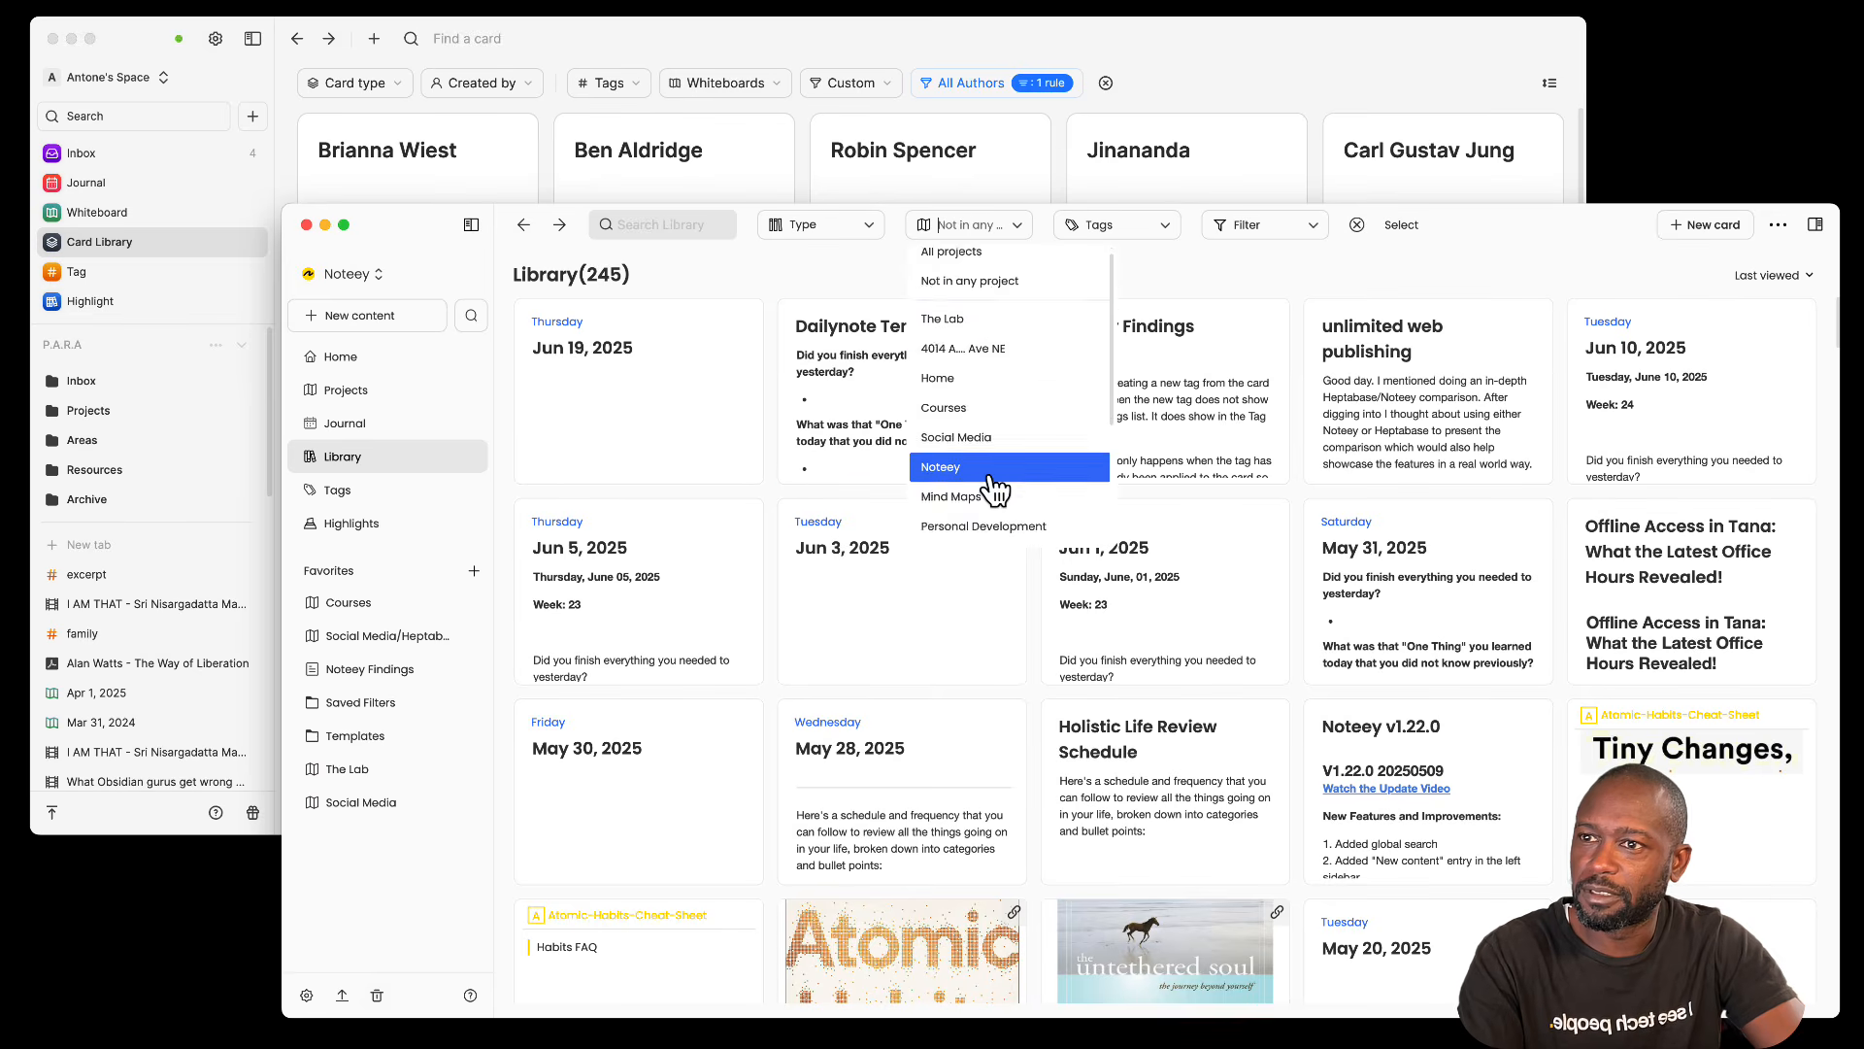
pyautogui.scroll(-3, 1000, 456)
pyautogui.scroll(5, 998, 391)
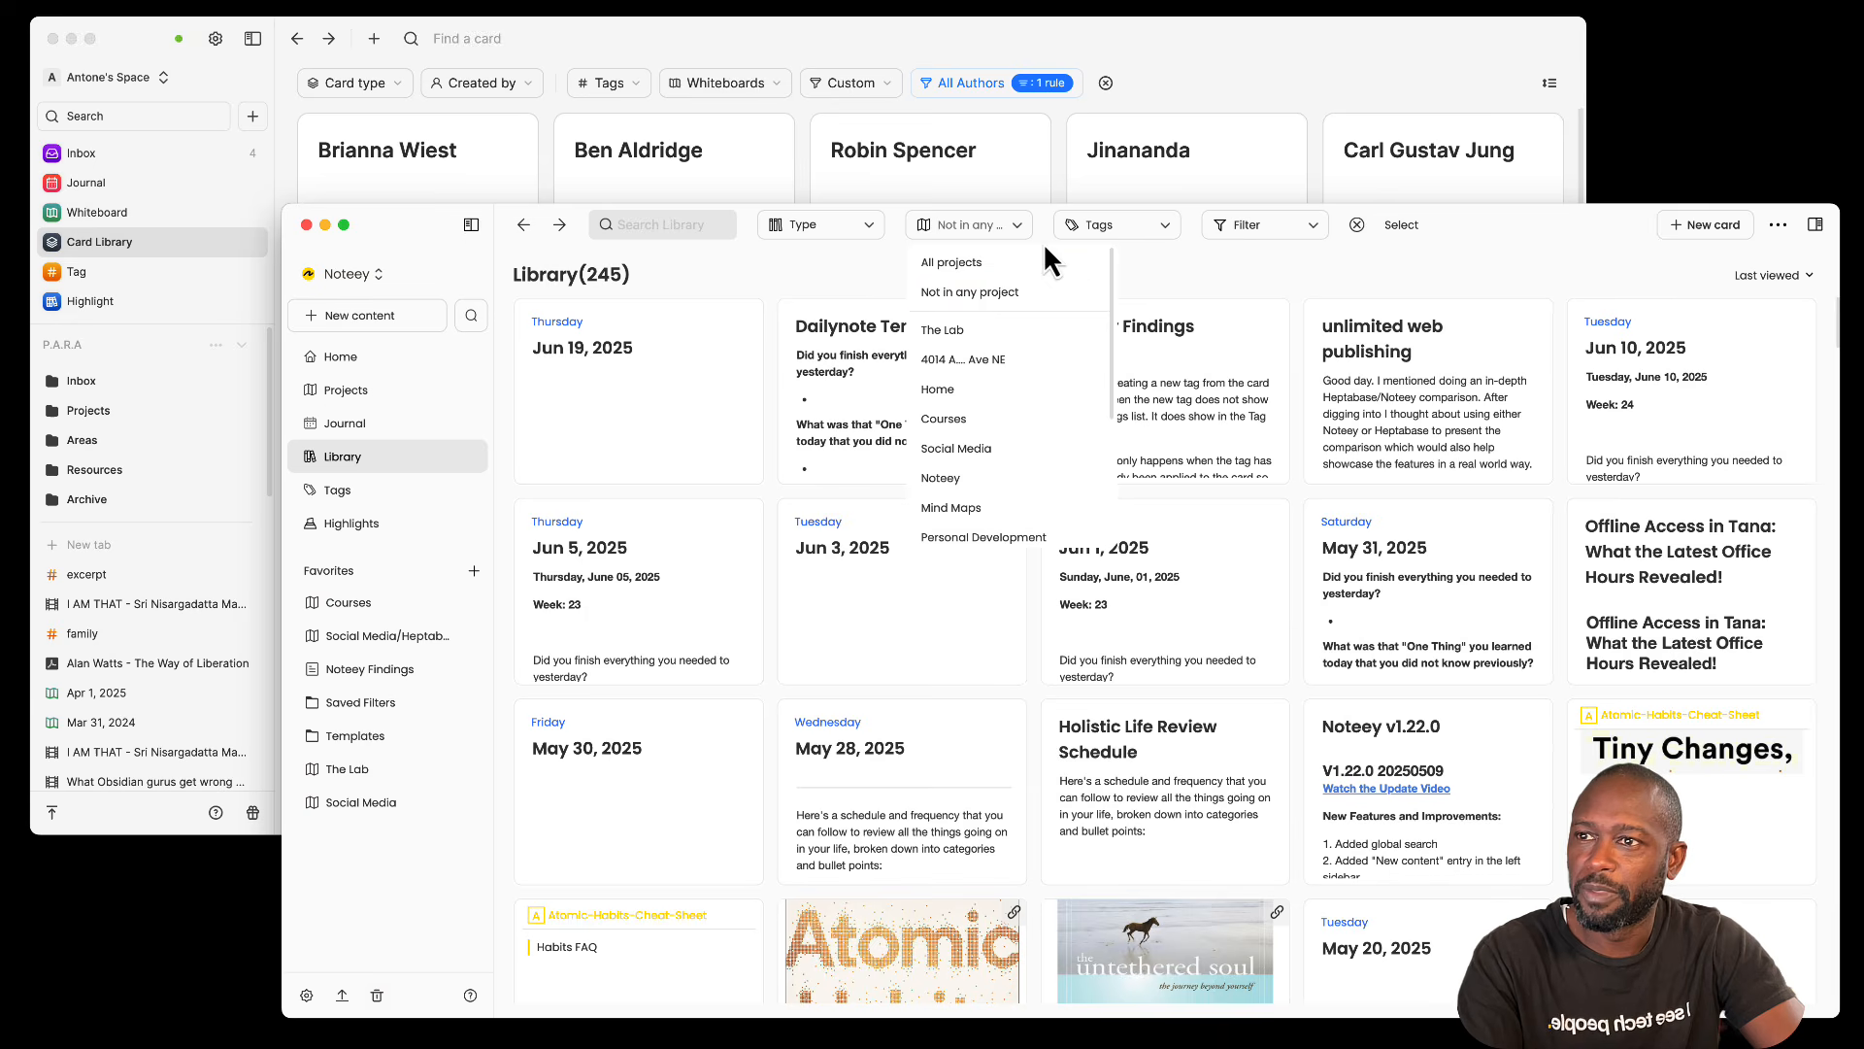
pyautogui.click(1010, 263)
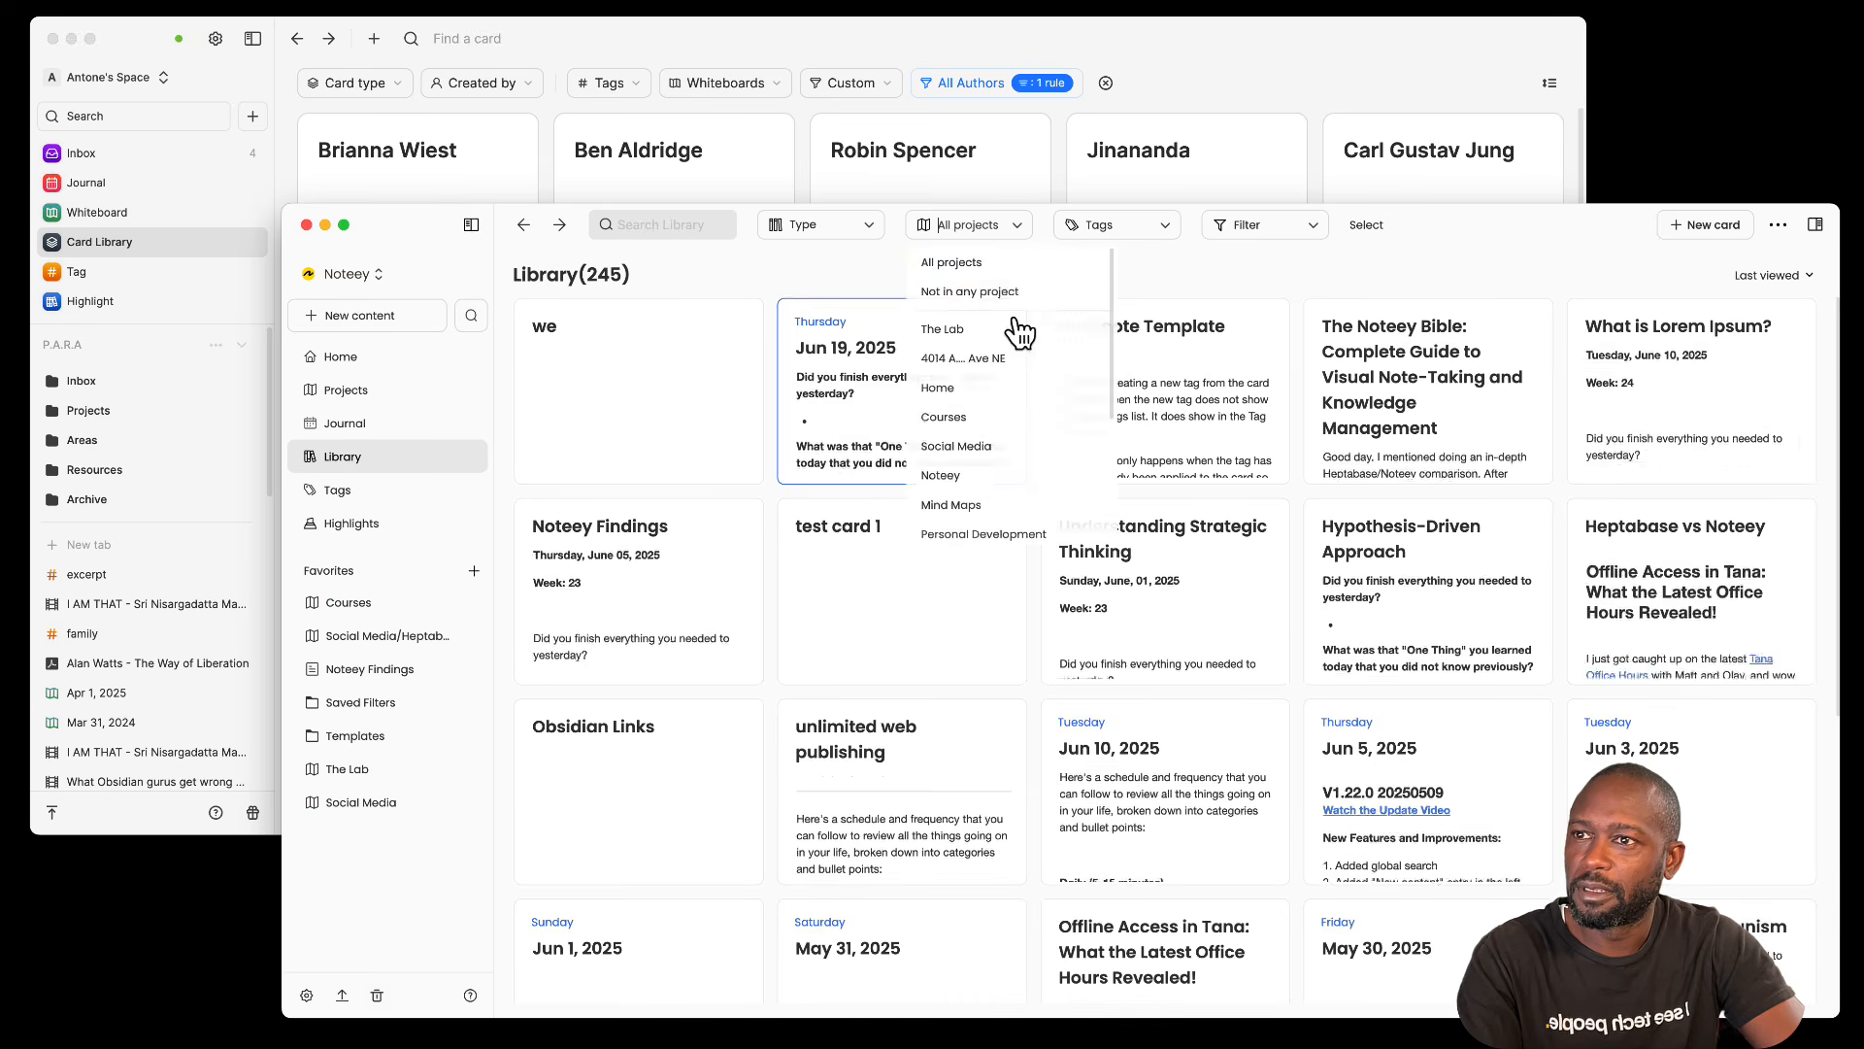
# Step: Review the Library's tag filter choices and begin a new custom filter named Todos
pyautogui.click(1161, 226)
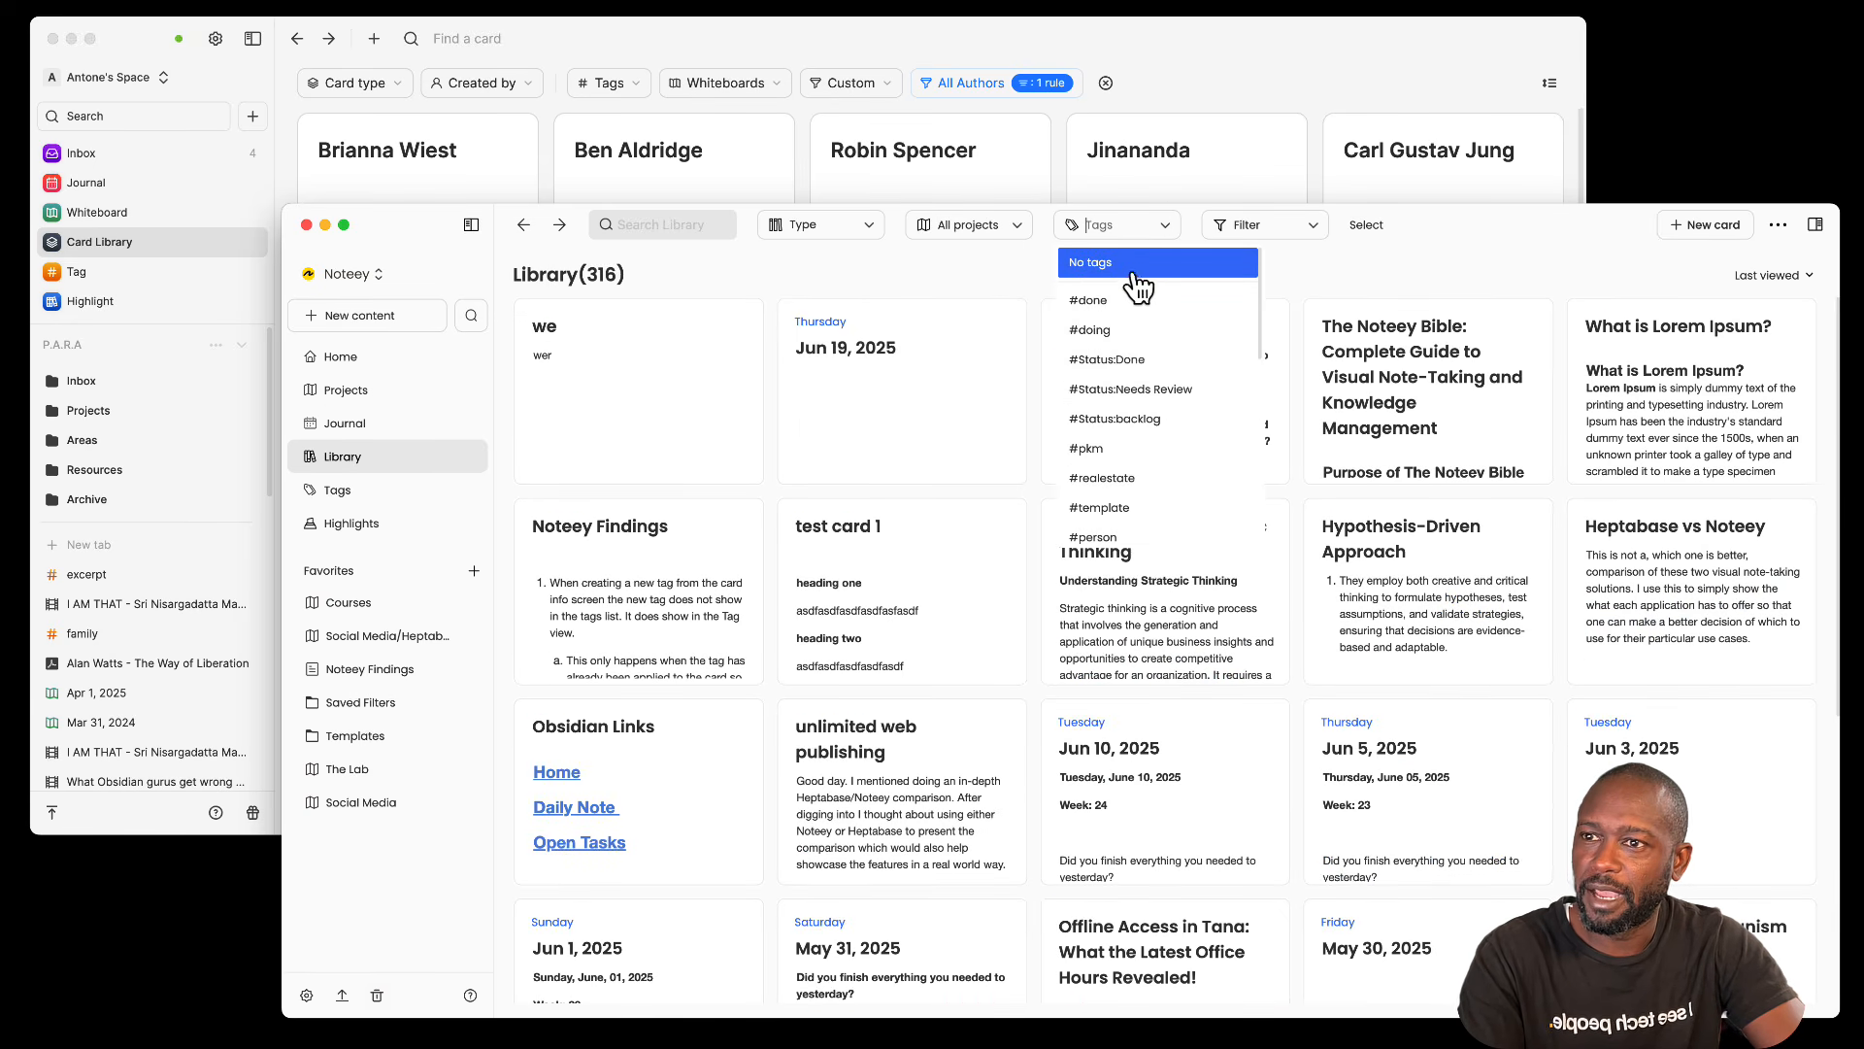
pyautogui.scroll(-10, 1141, 320)
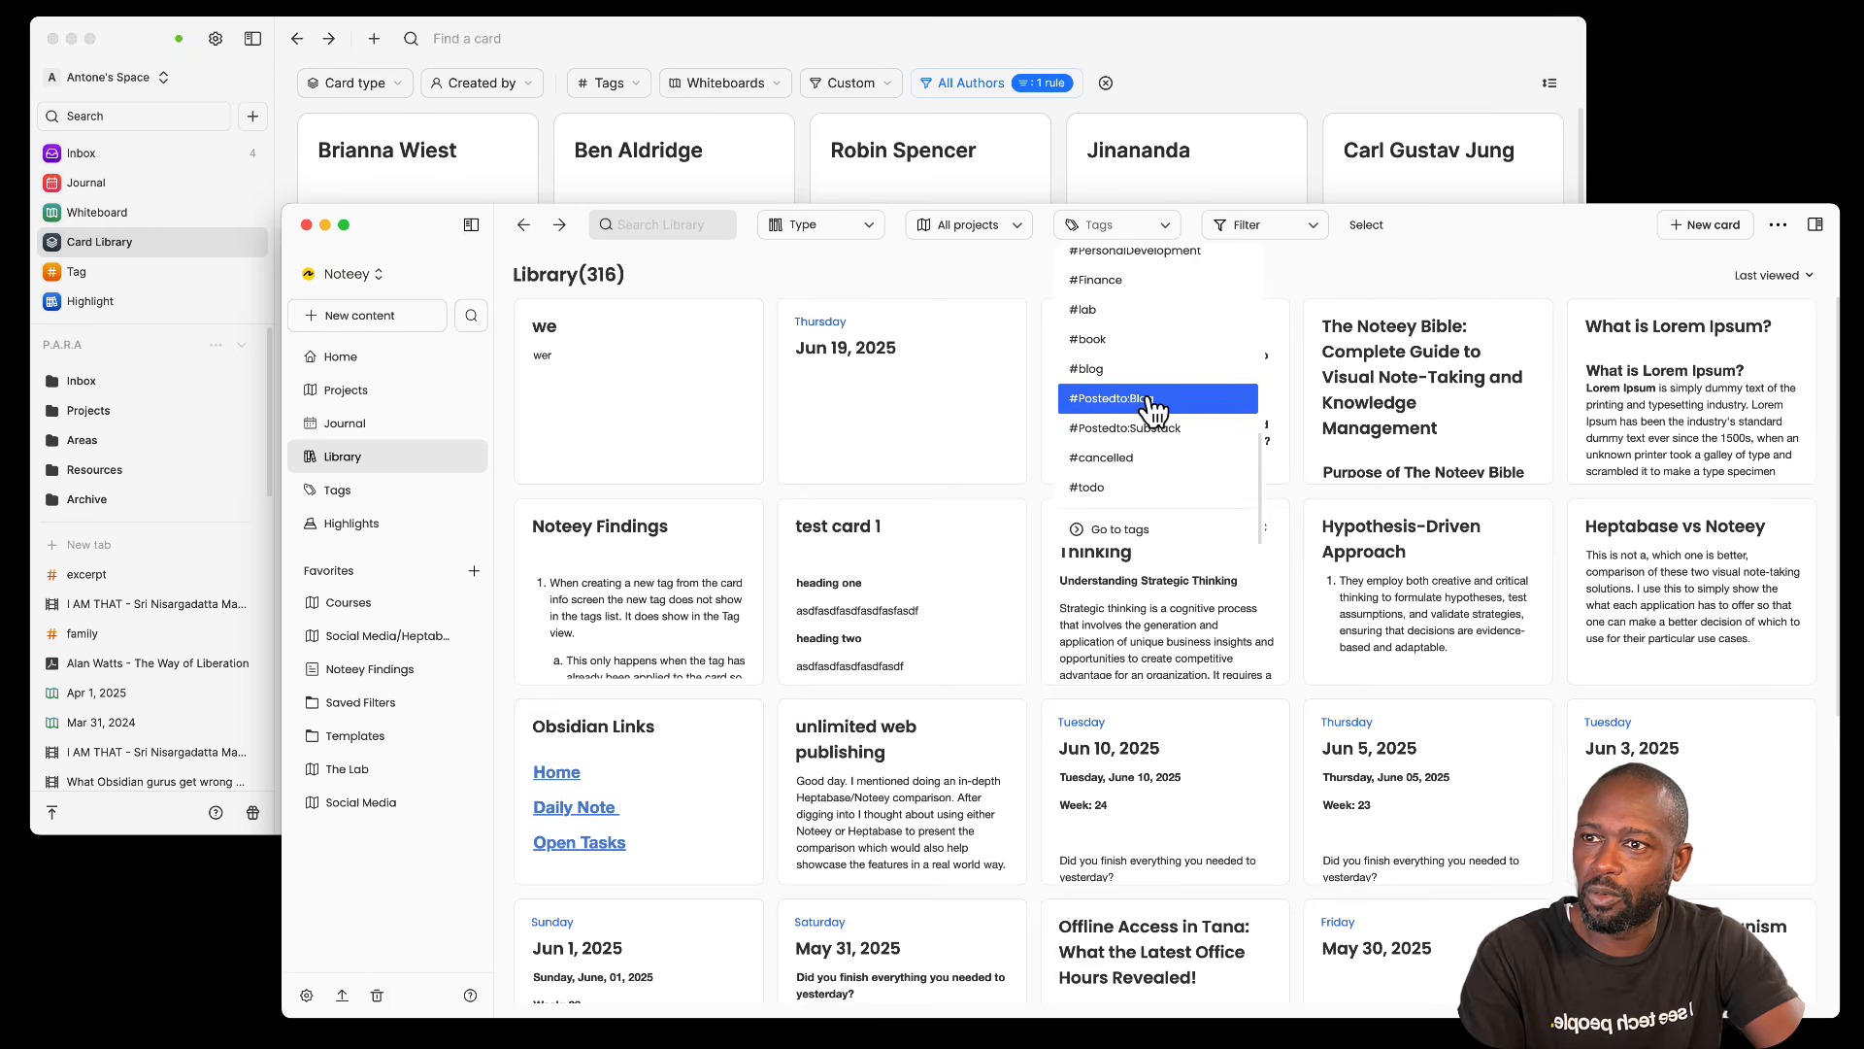
pyautogui.click(1312, 231)
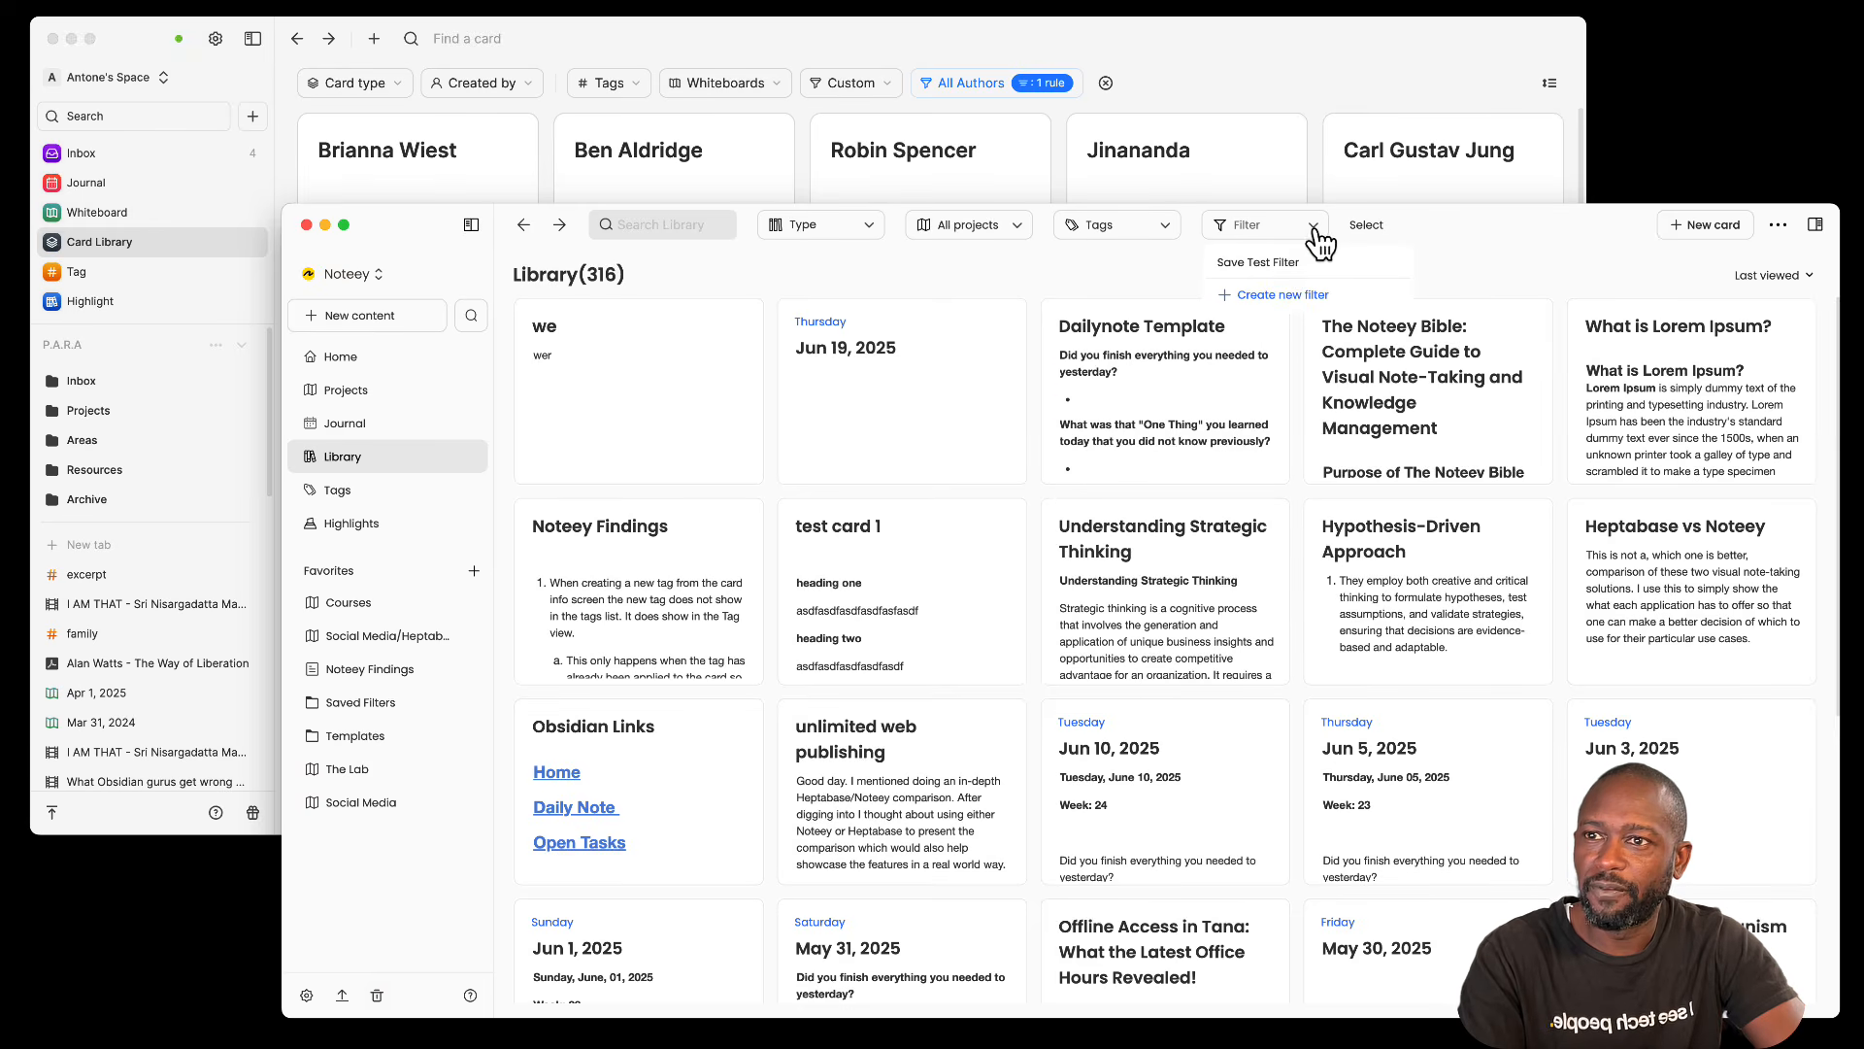
pyautogui.click(1254, 299)
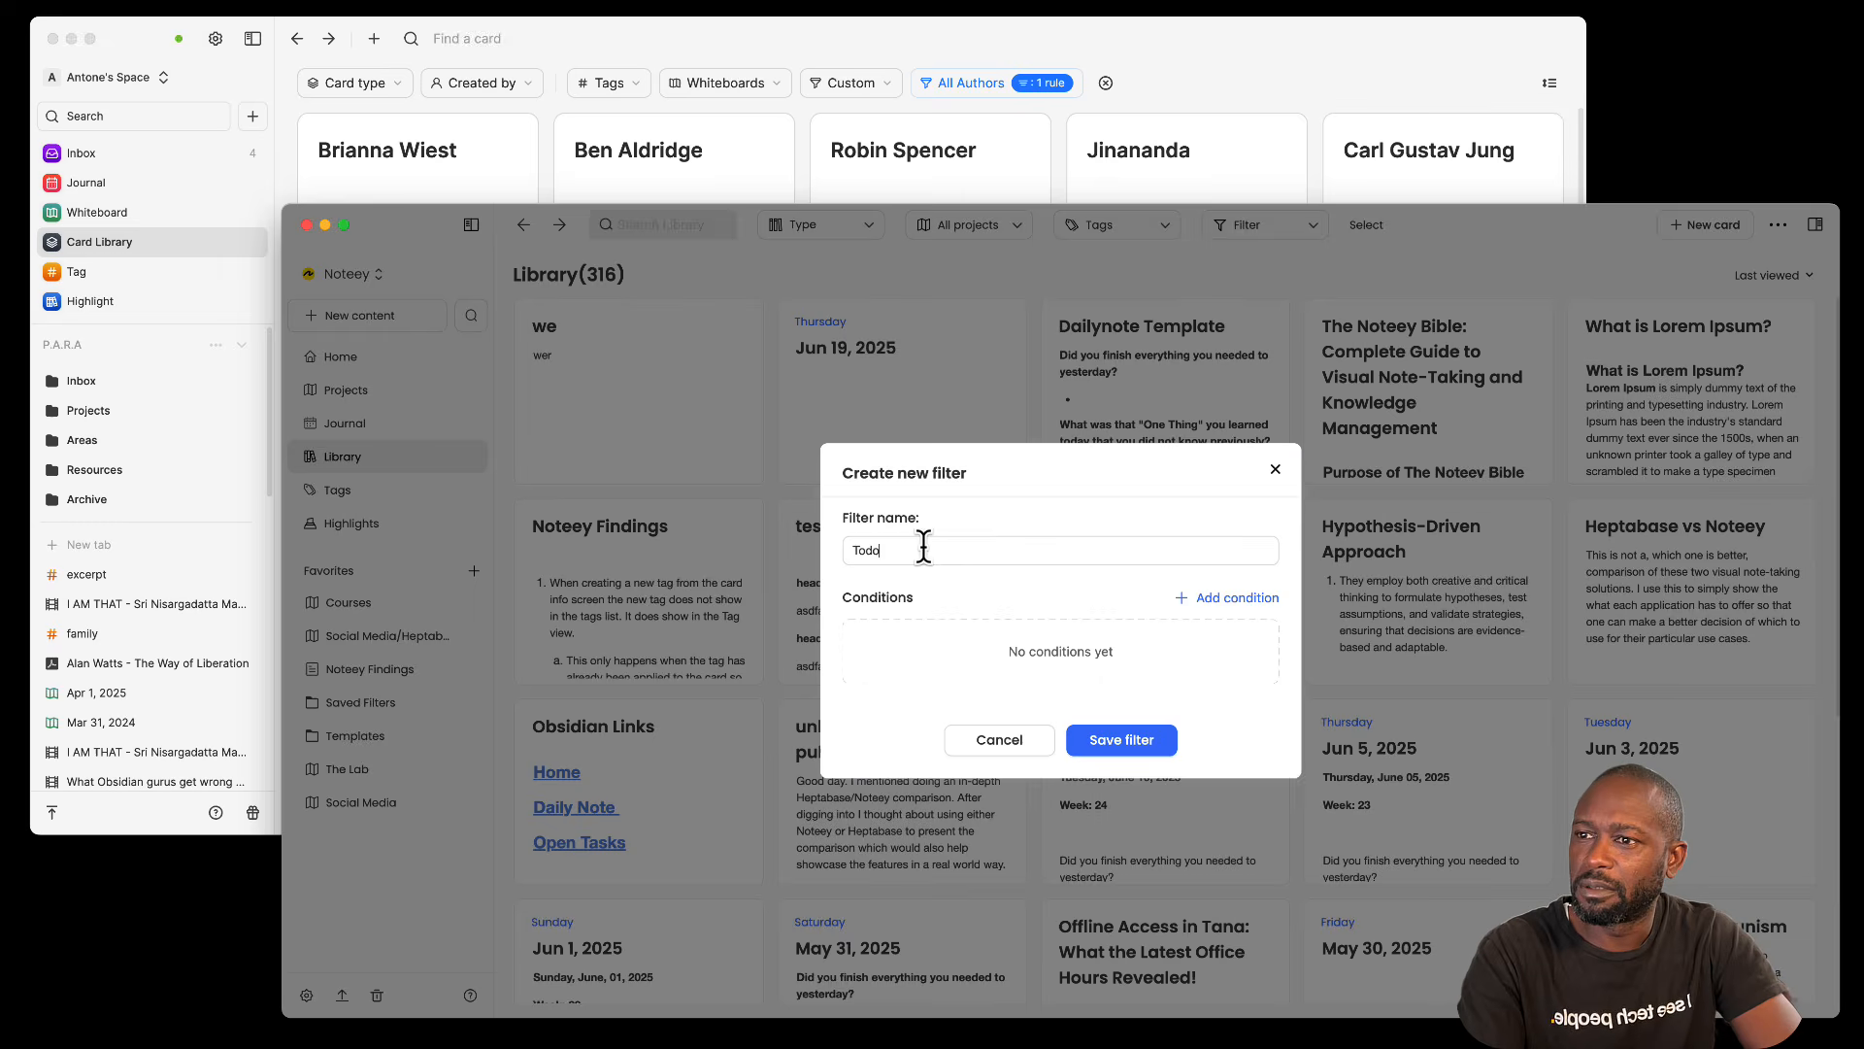
# Step: Save the Todos filter with a Tag condition of done and apply it to the Library
pyautogui.click(1193, 608)
pyautogui.click(1002, 653)
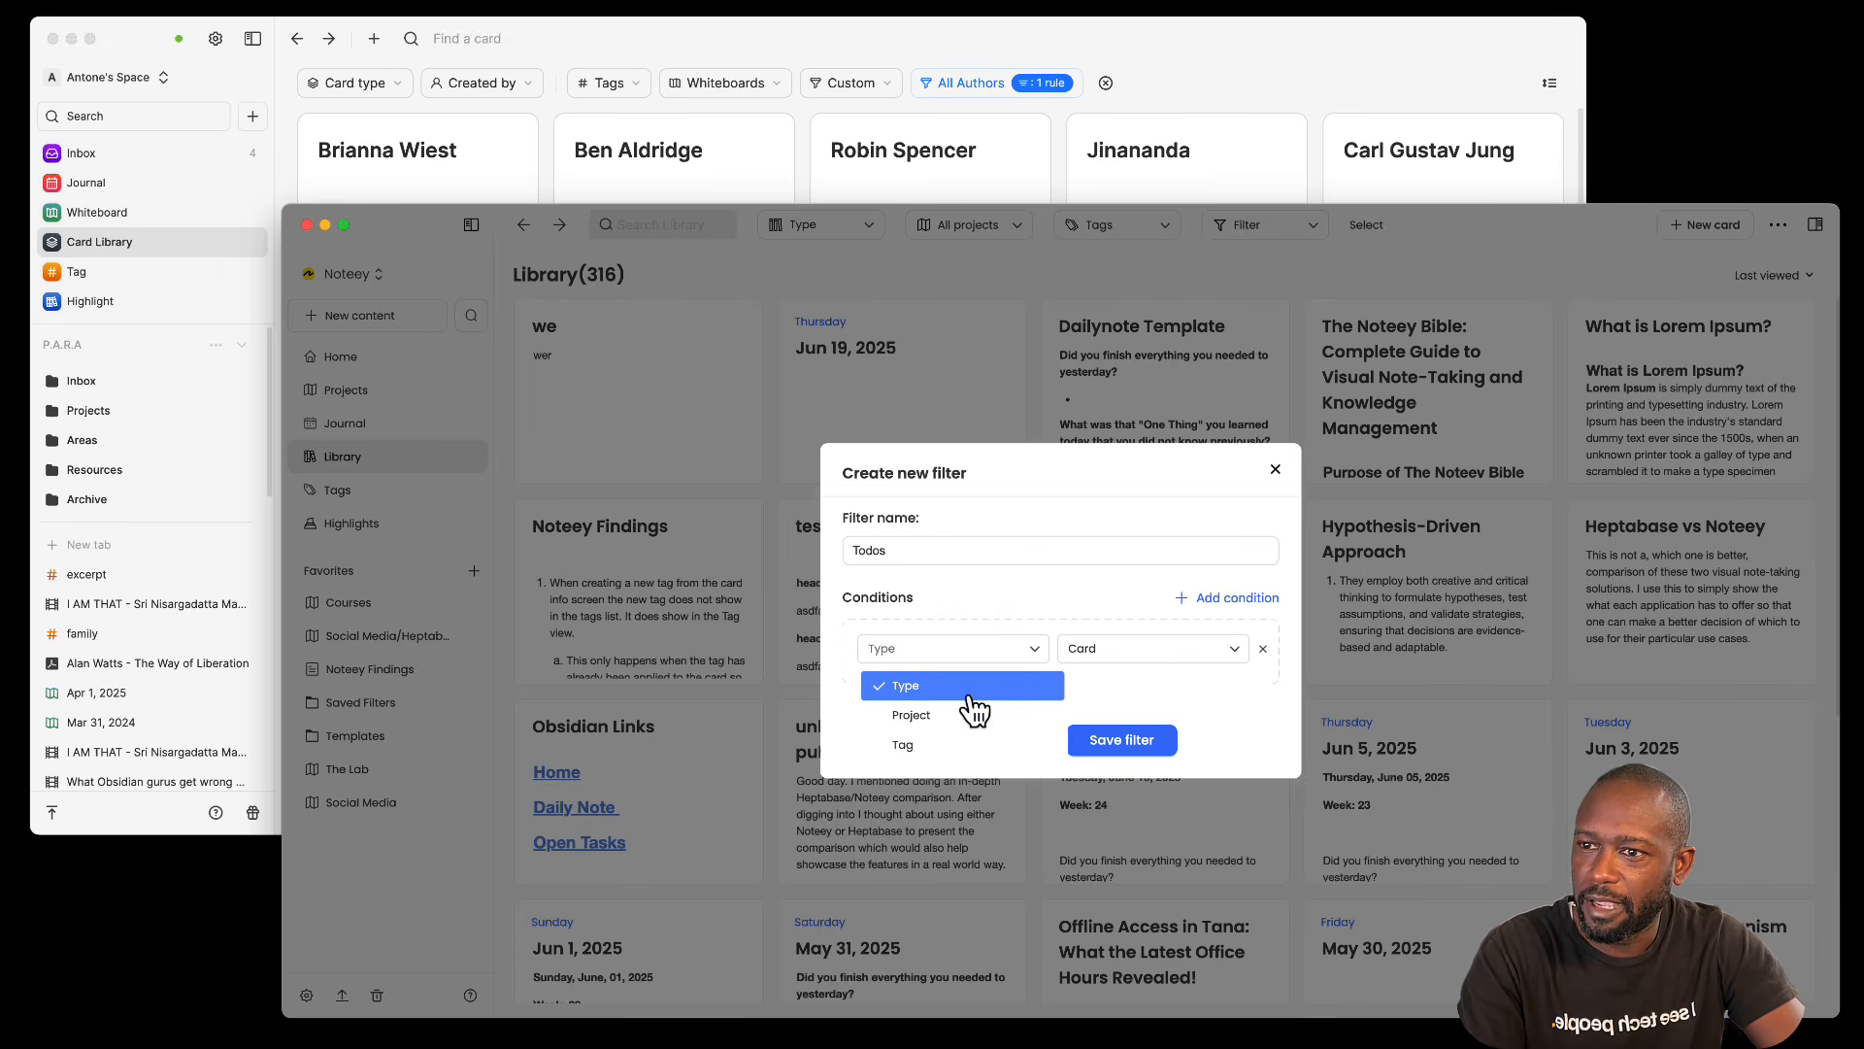
pyautogui.click(1016, 649)
pyautogui.click(1035, 663)
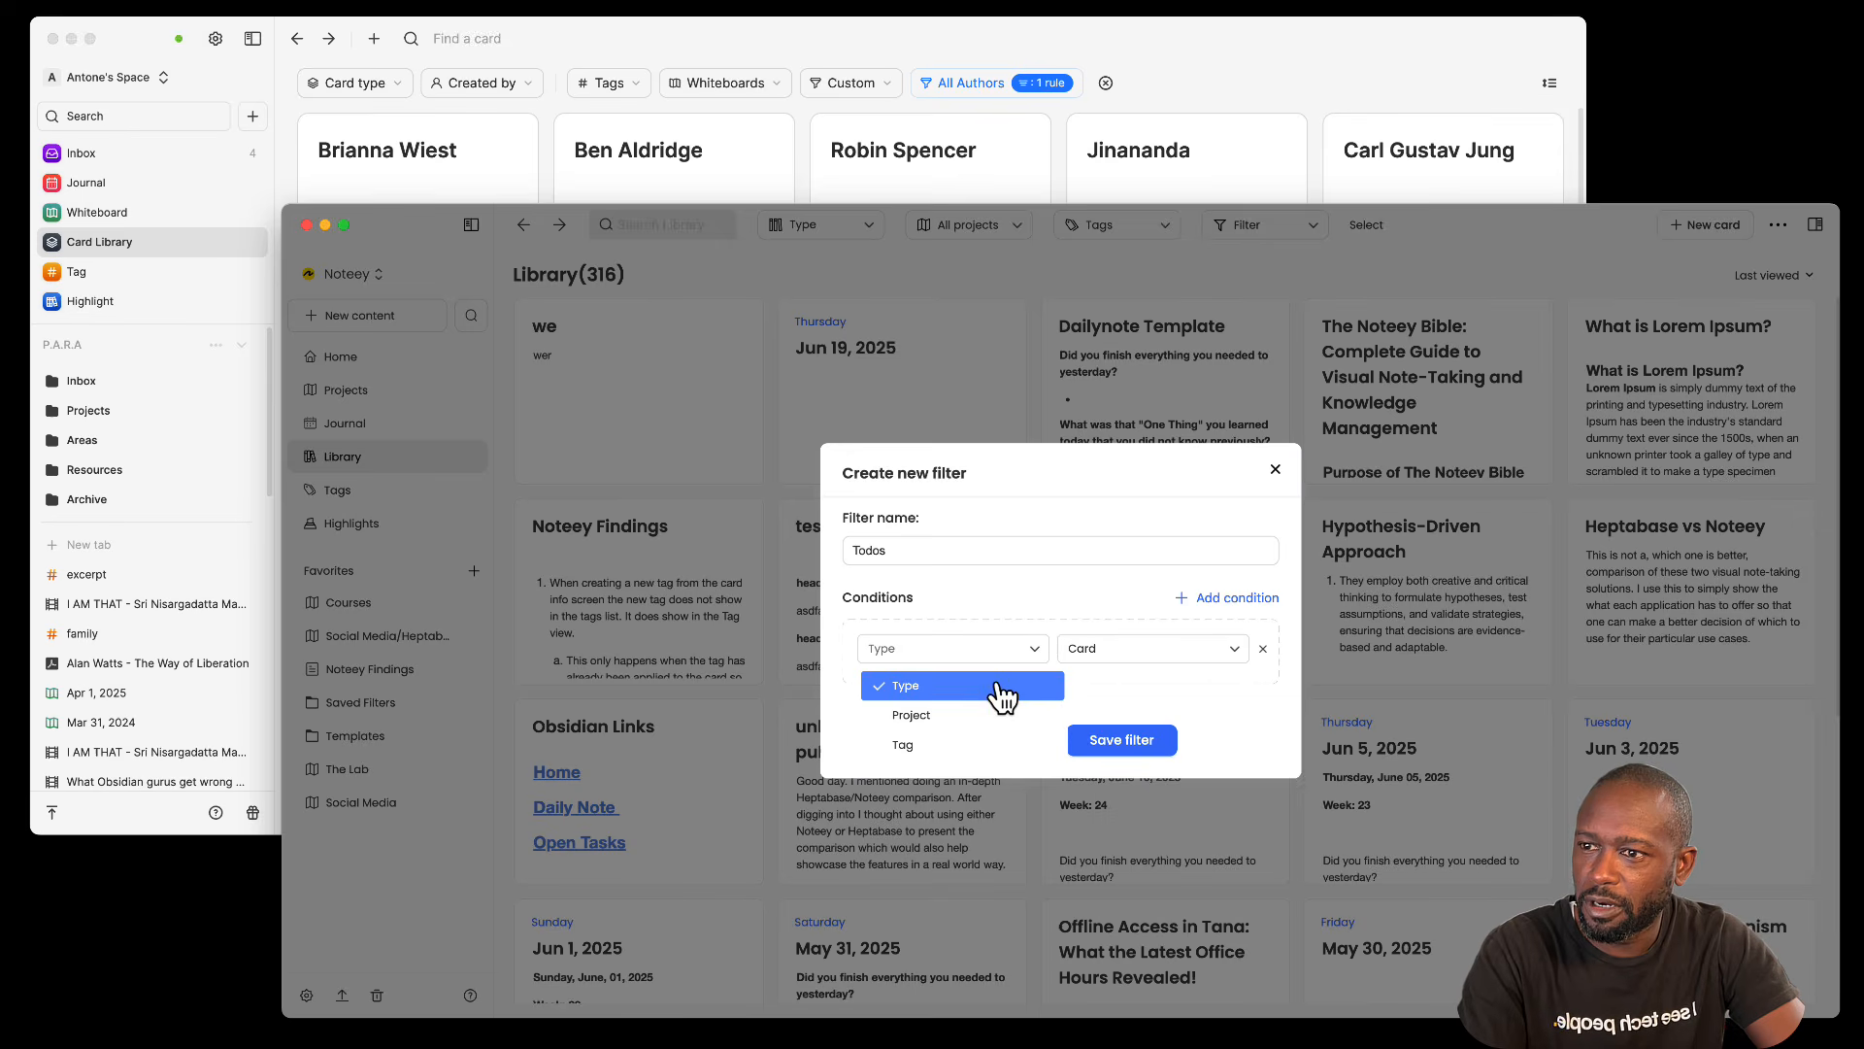
pyautogui.click(917, 745)
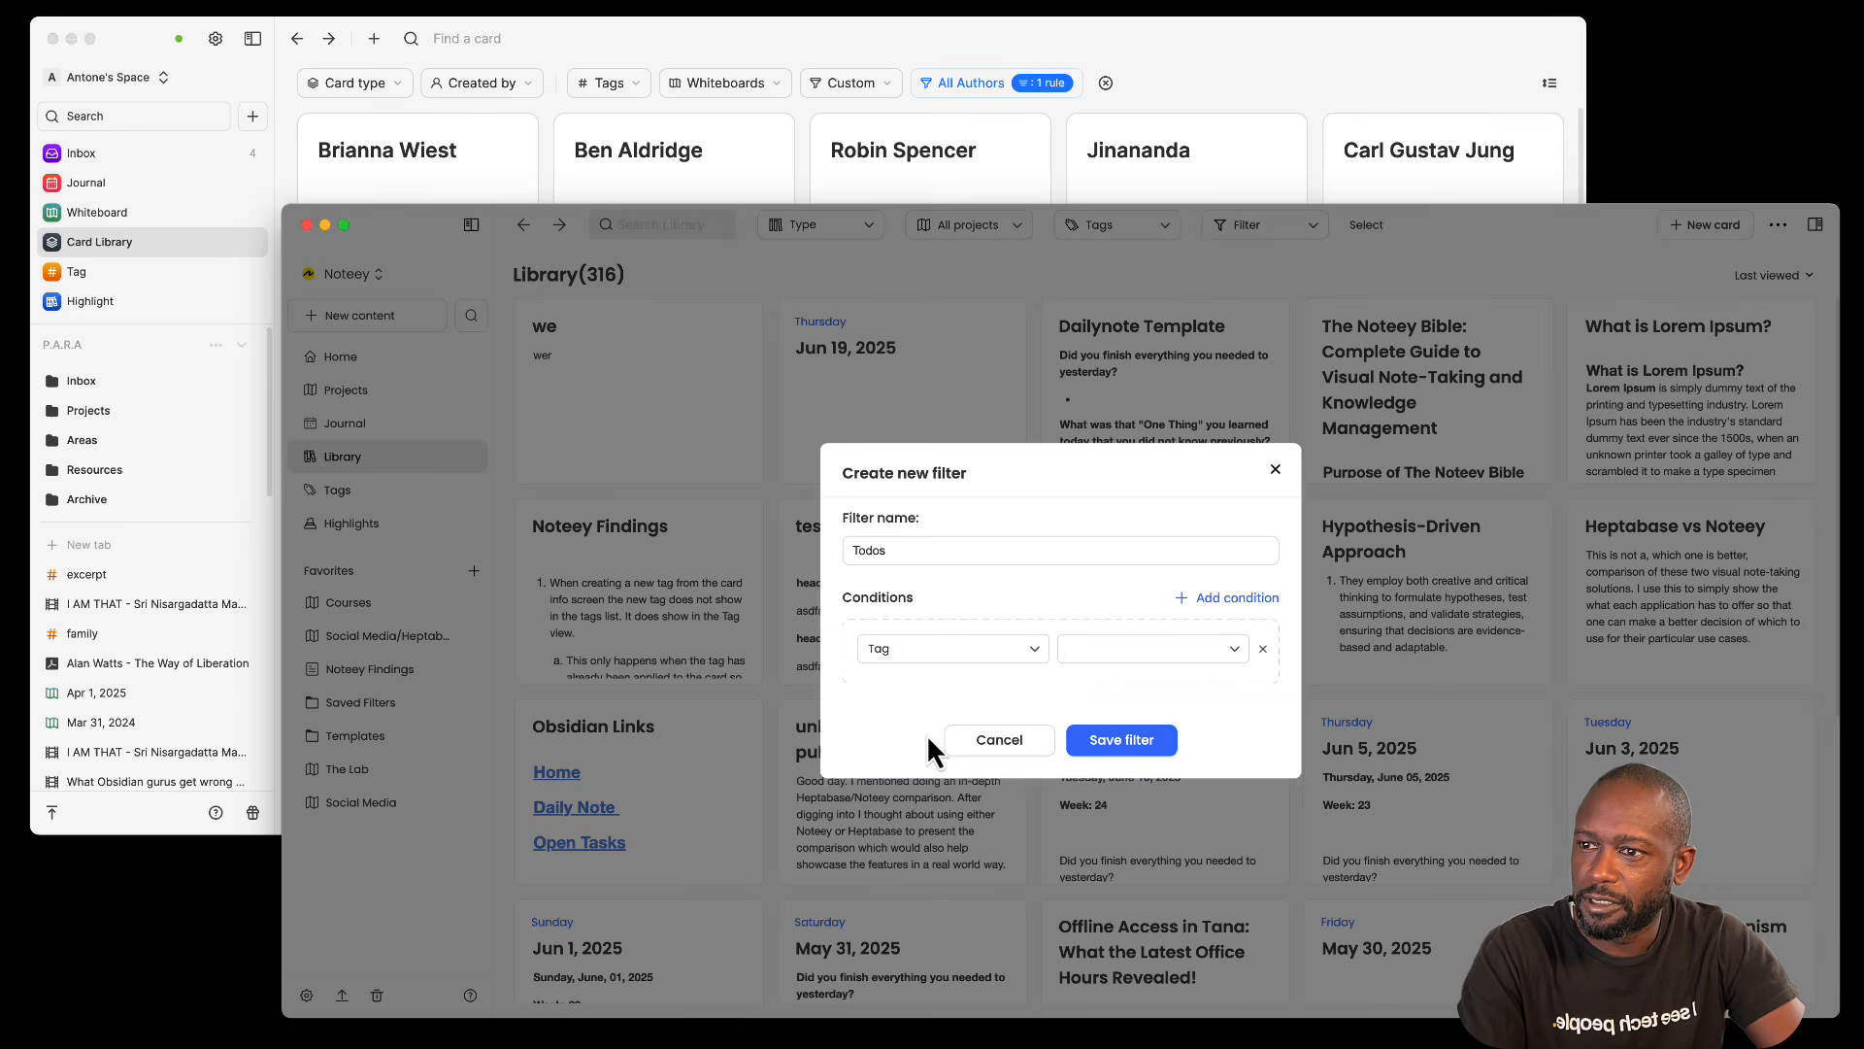
pyautogui.click(1037, 660)
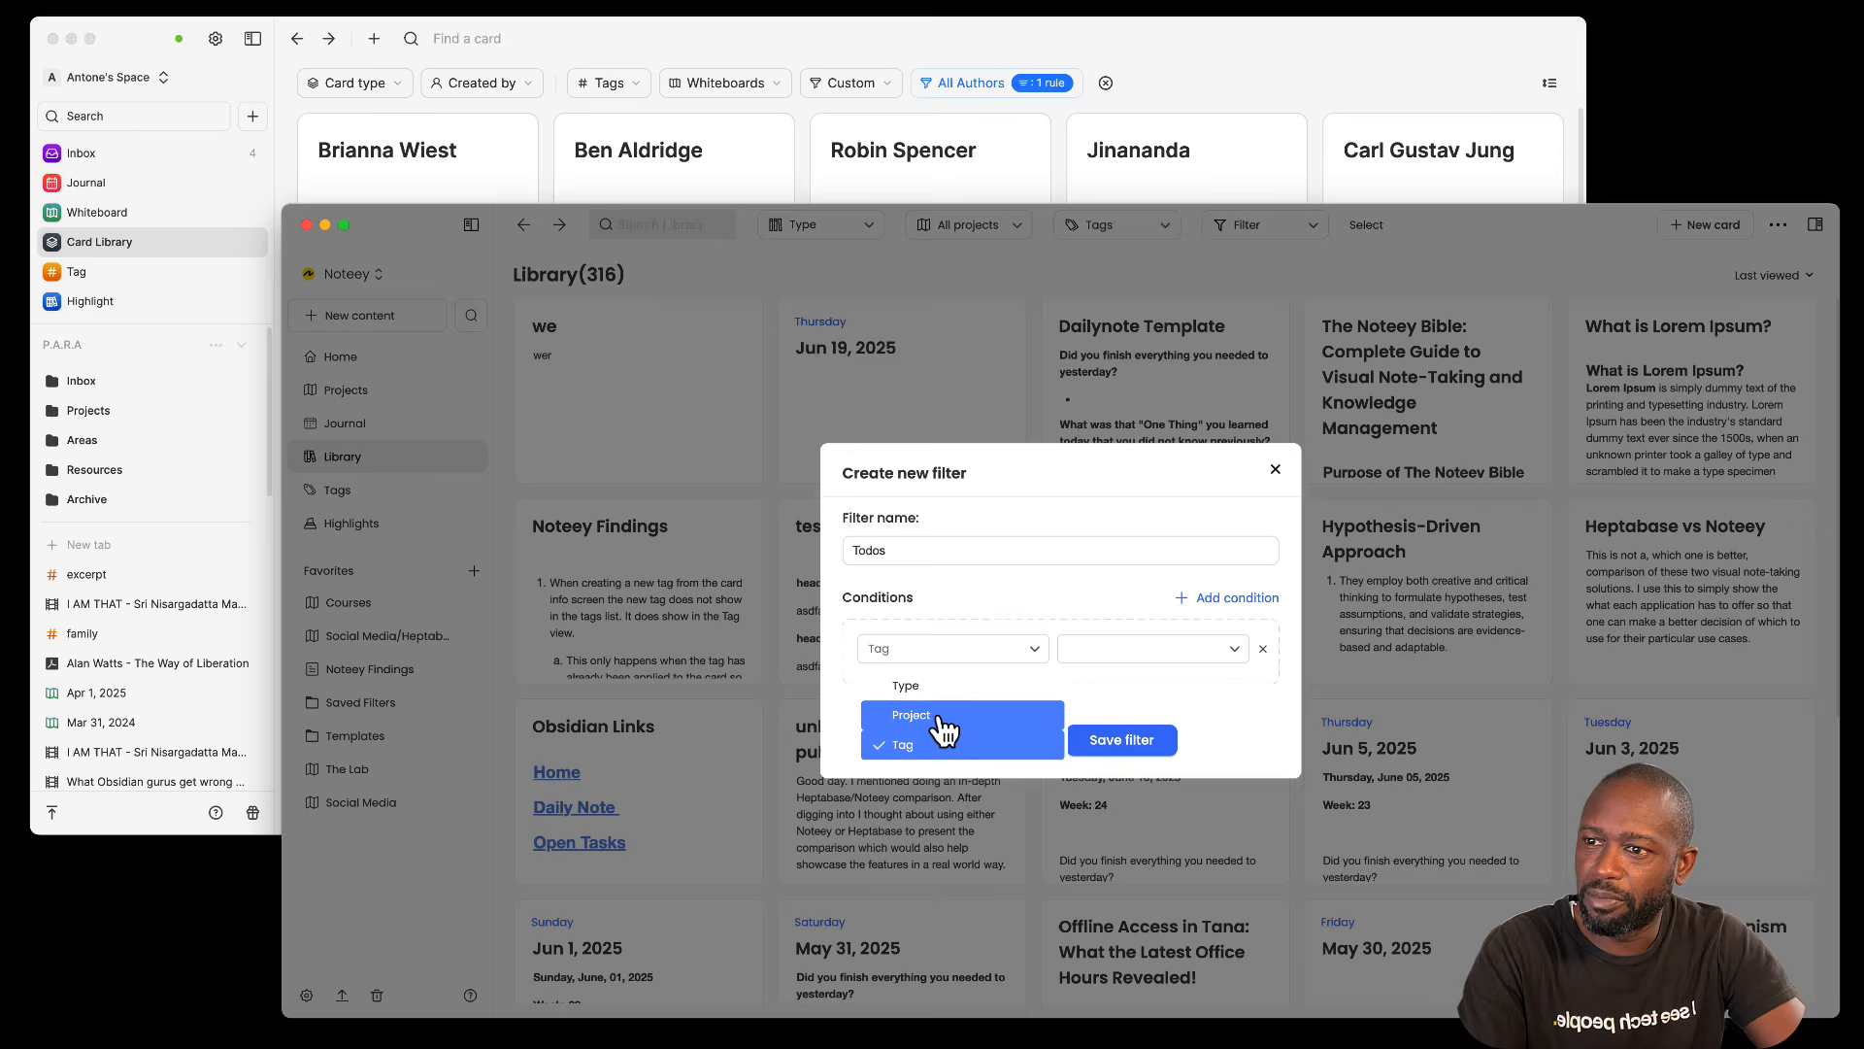
pyautogui.click(1123, 663)
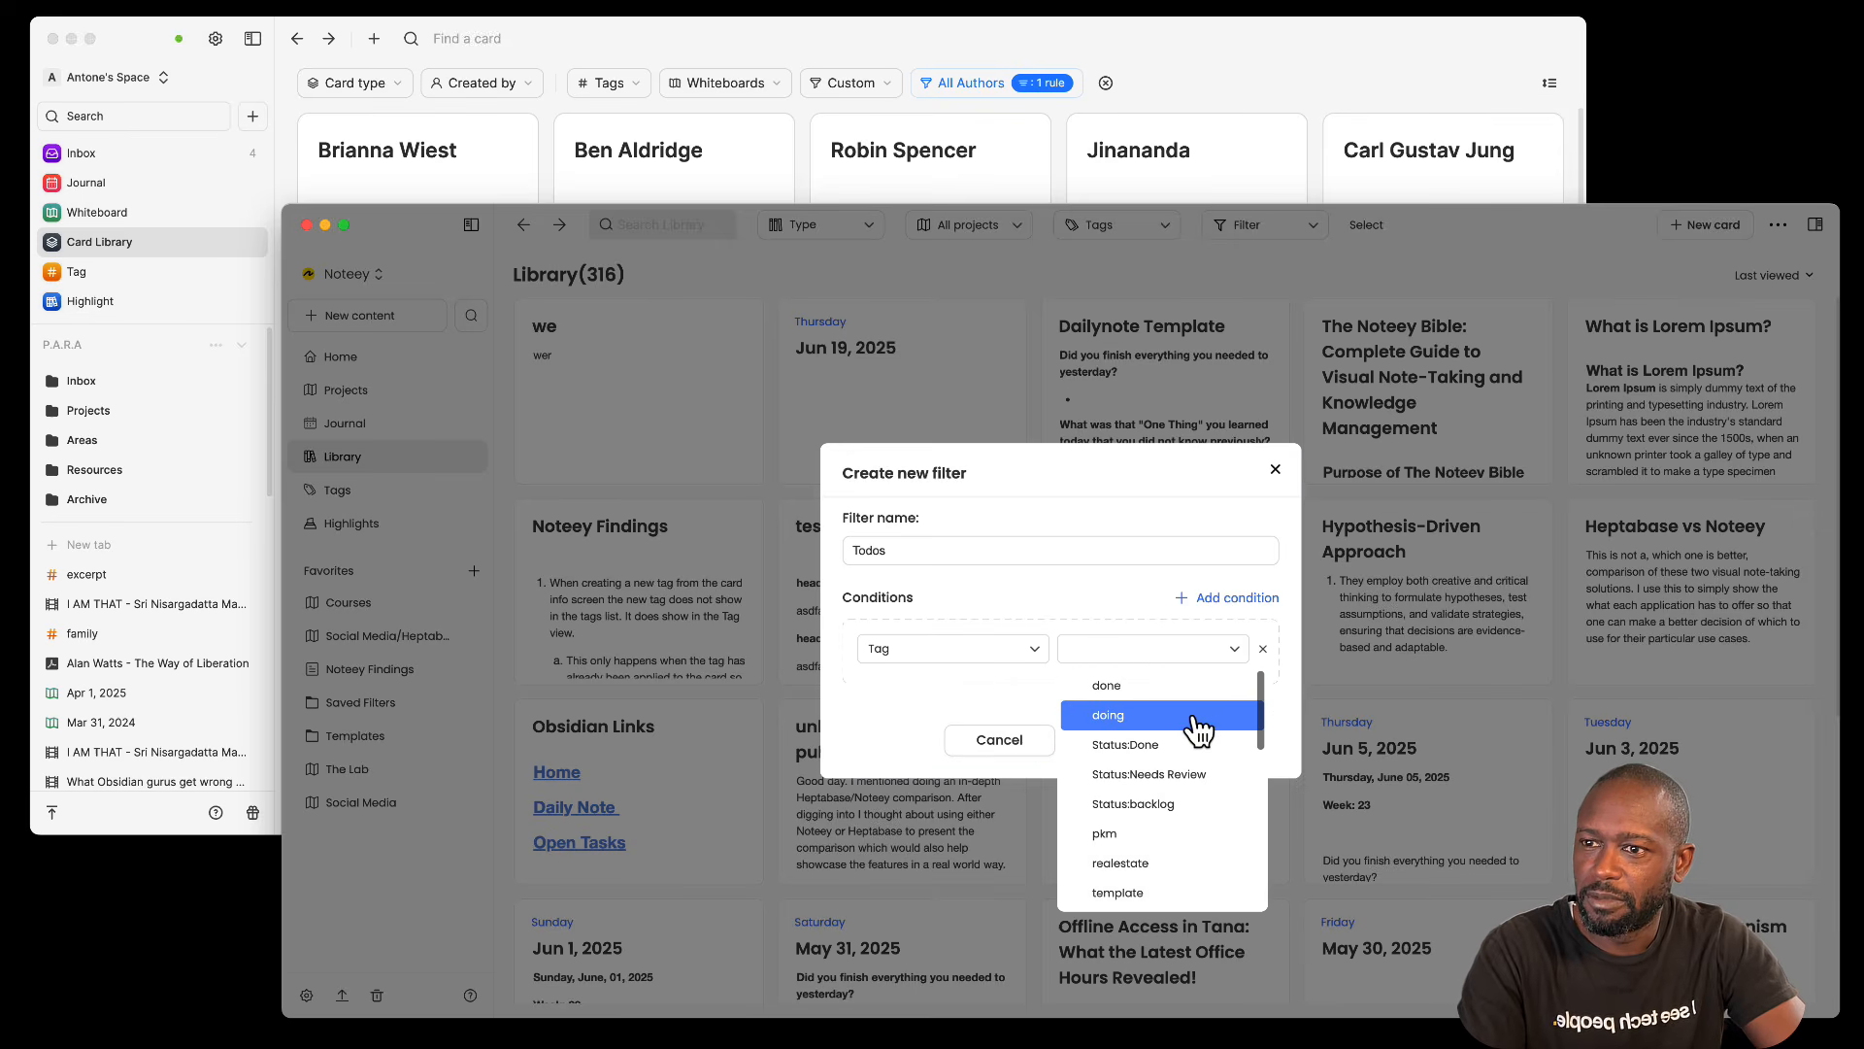
pyautogui.click(1172, 695)
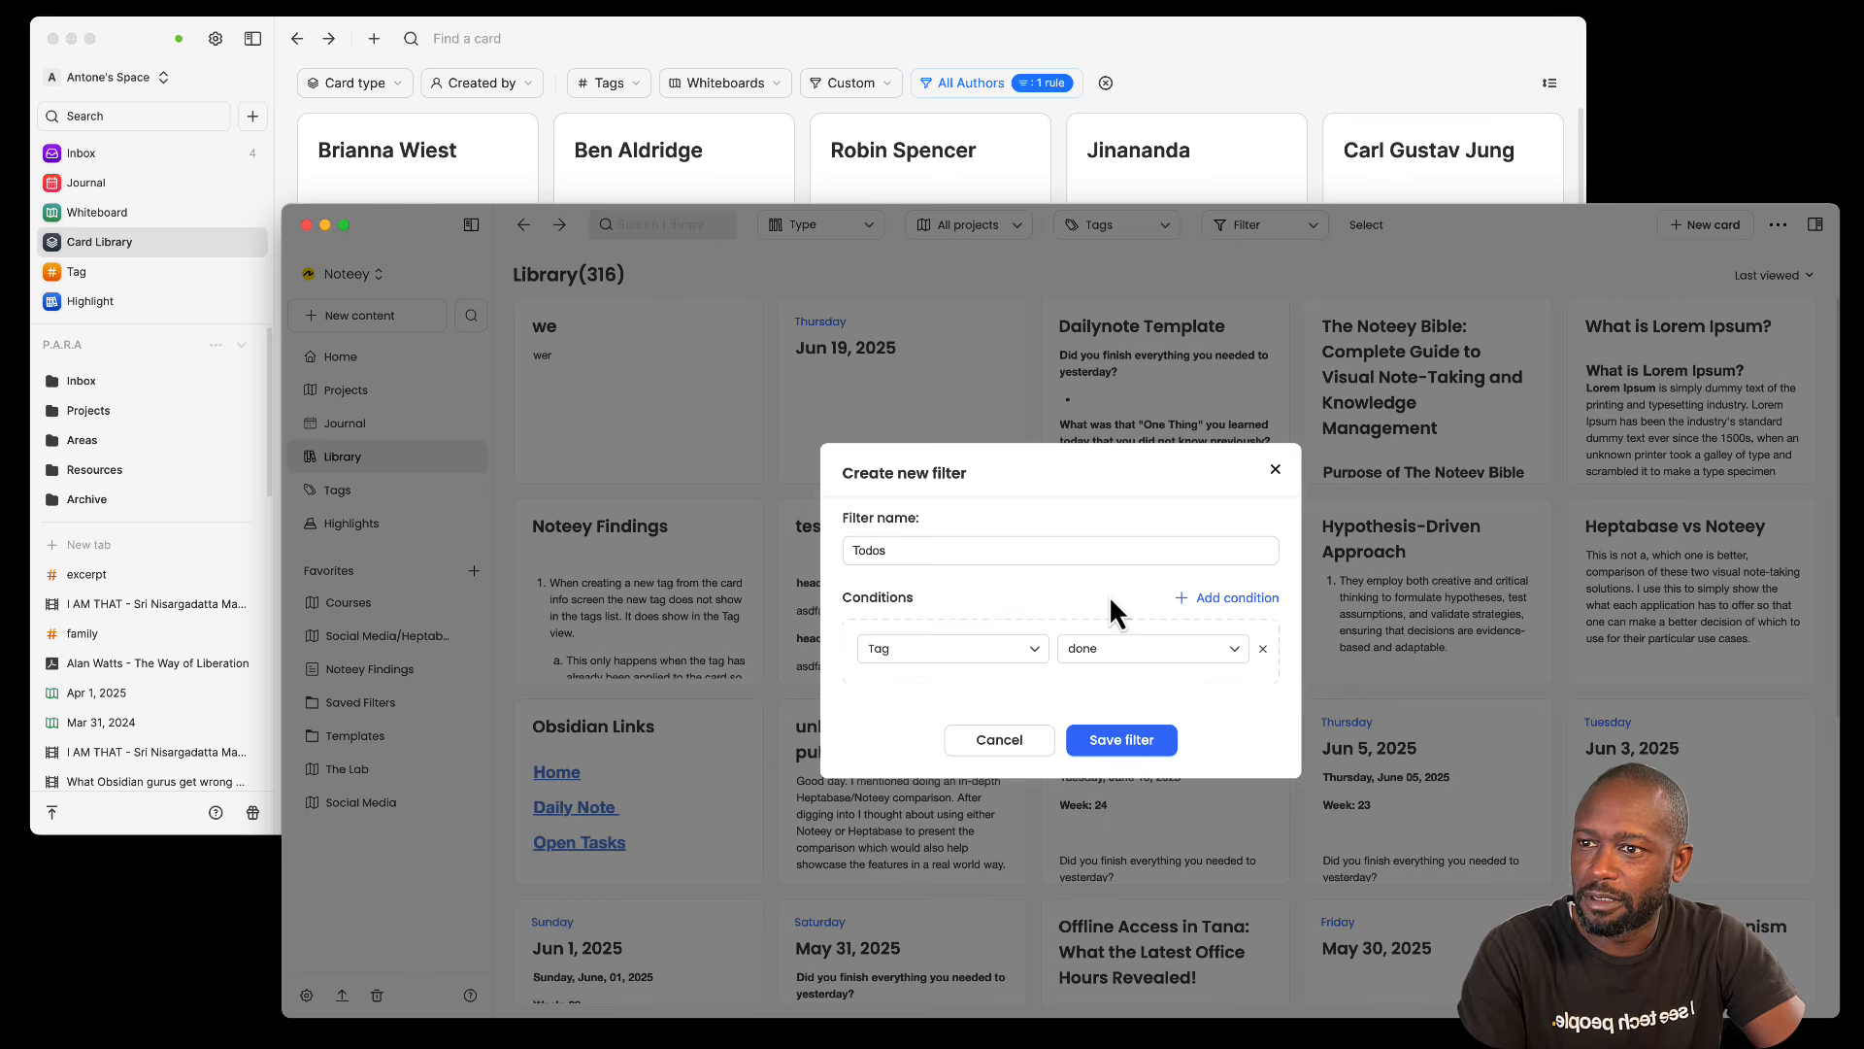
pyautogui.click(1123, 744)
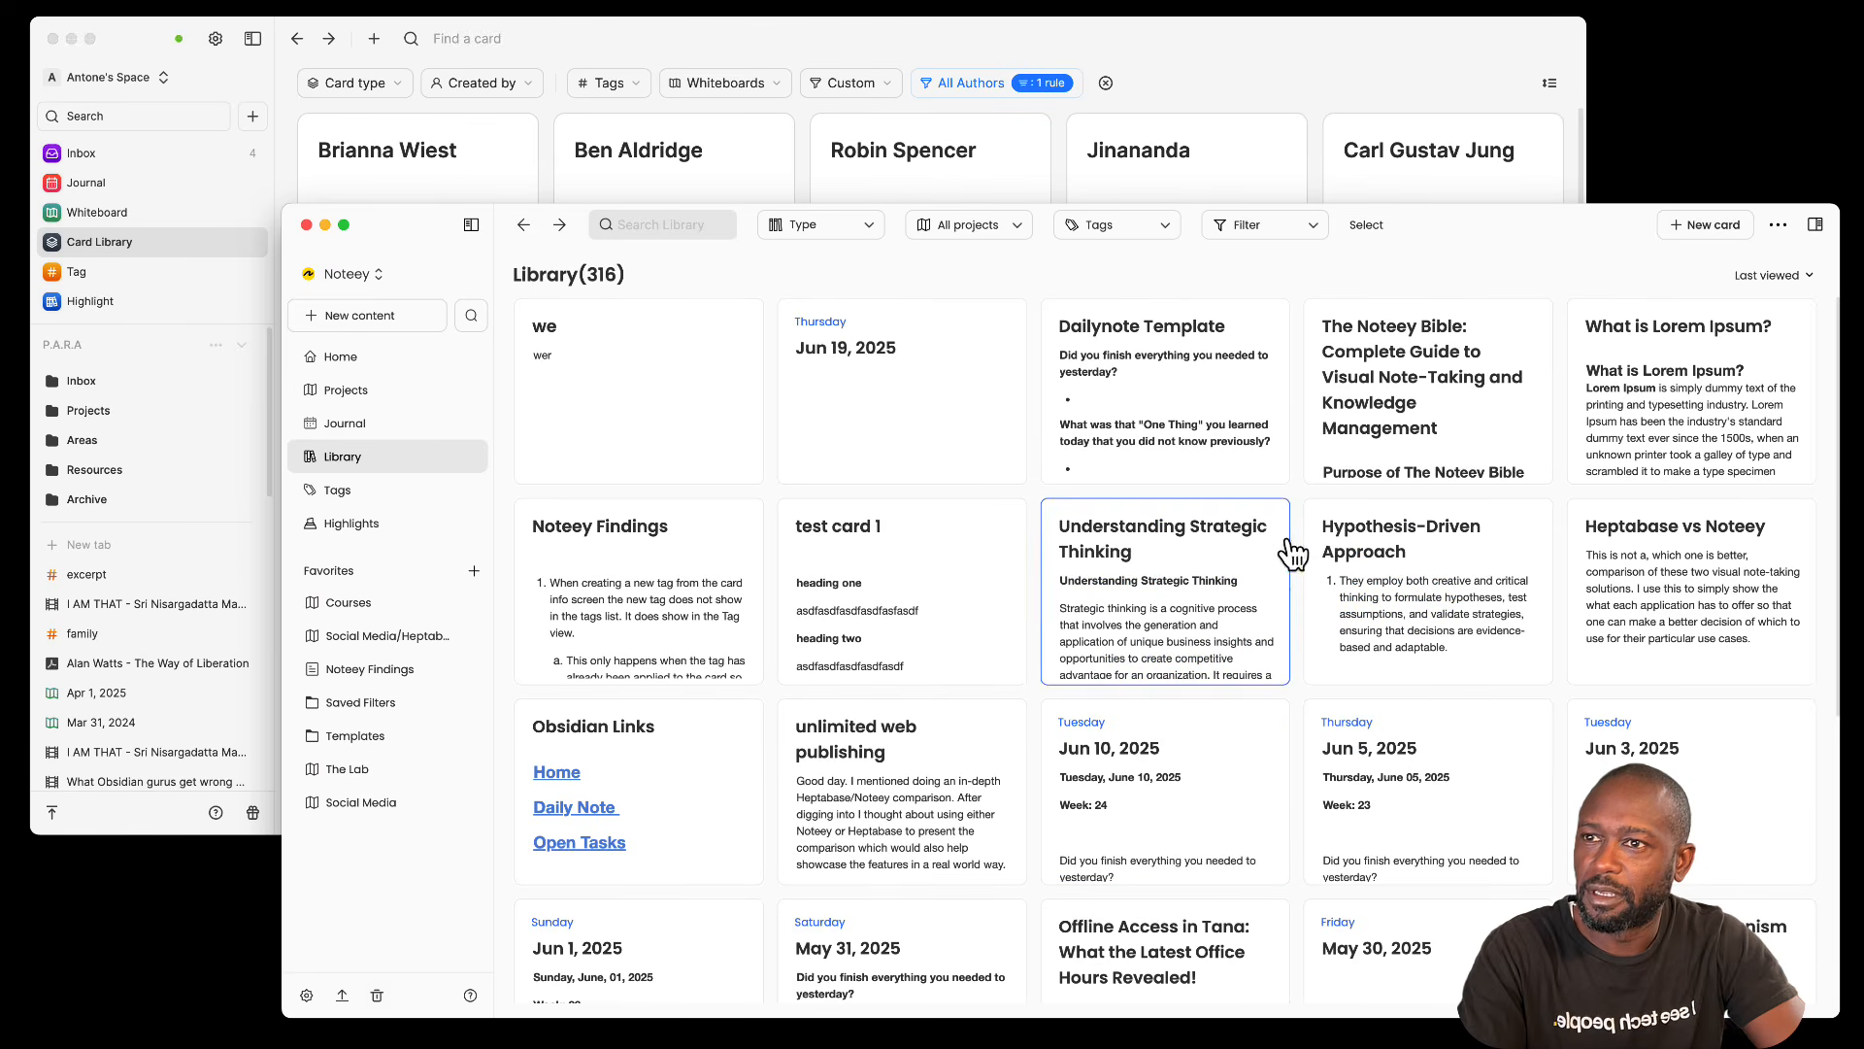
pyautogui.click(1316, 229)
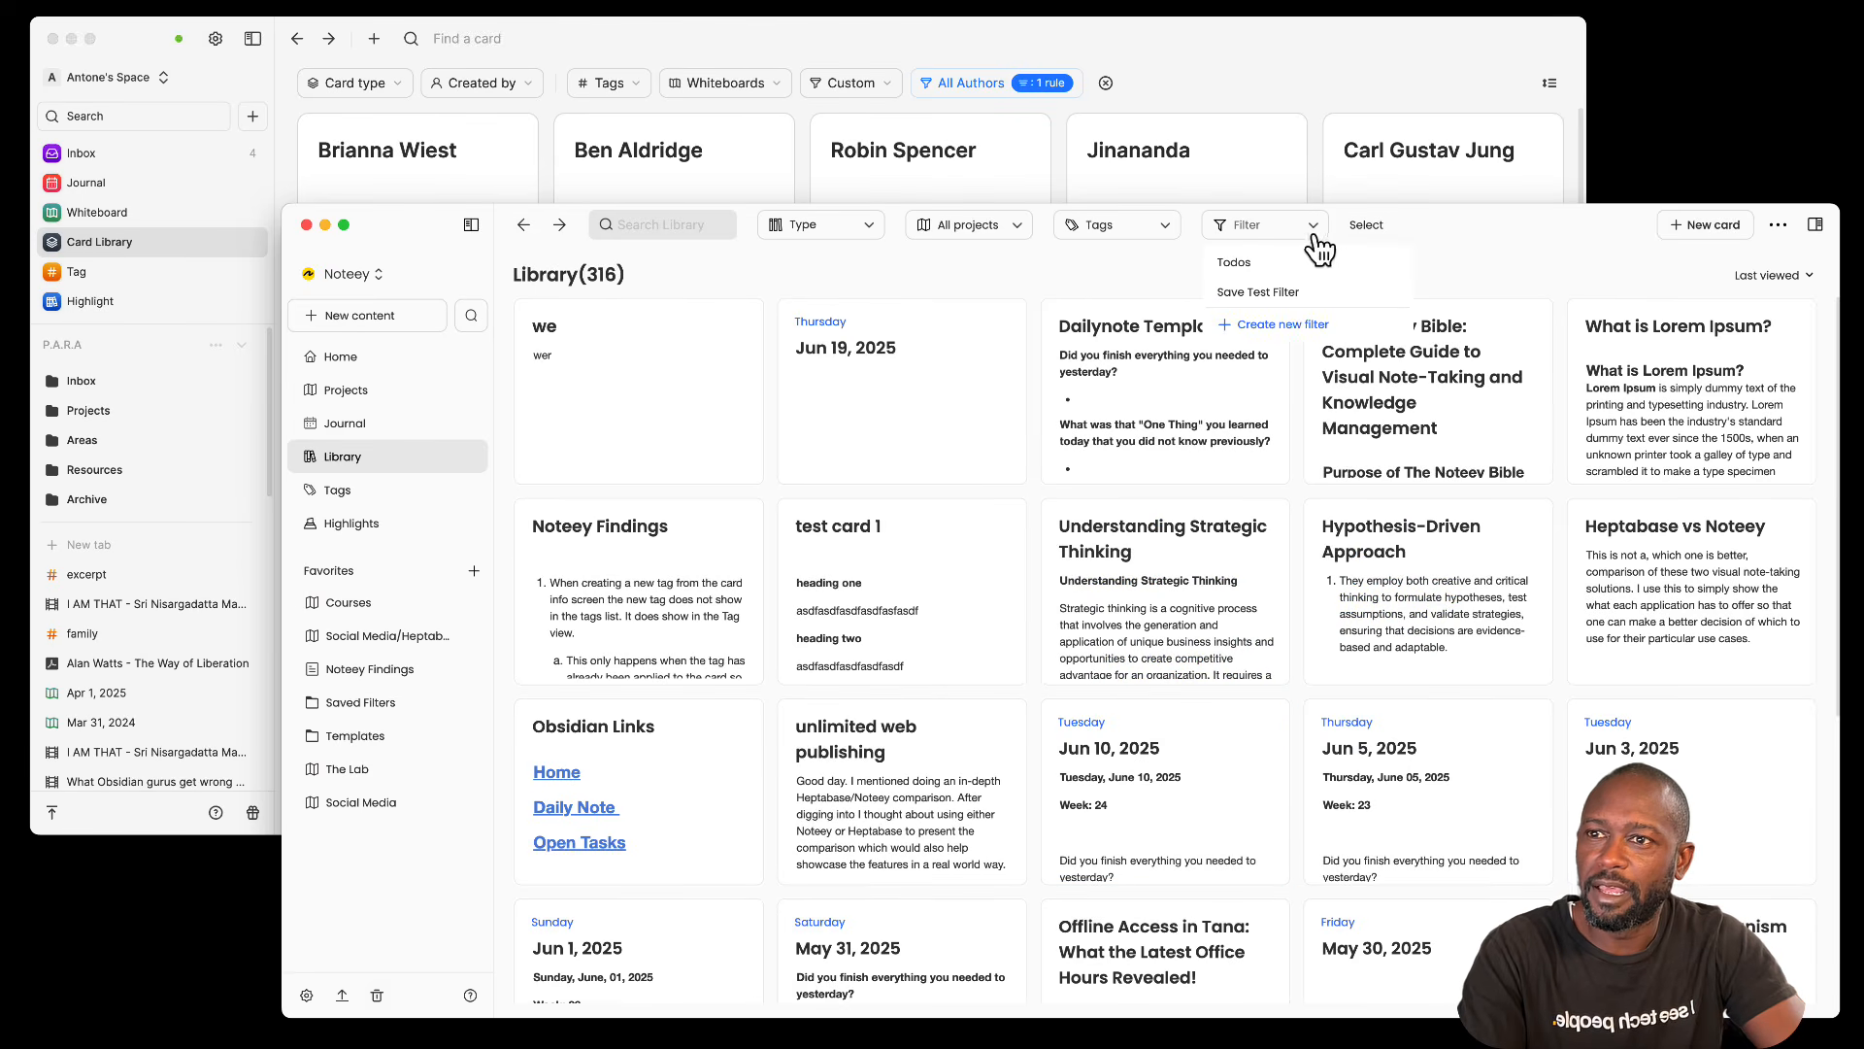
pyautogui.click(1246, 267)
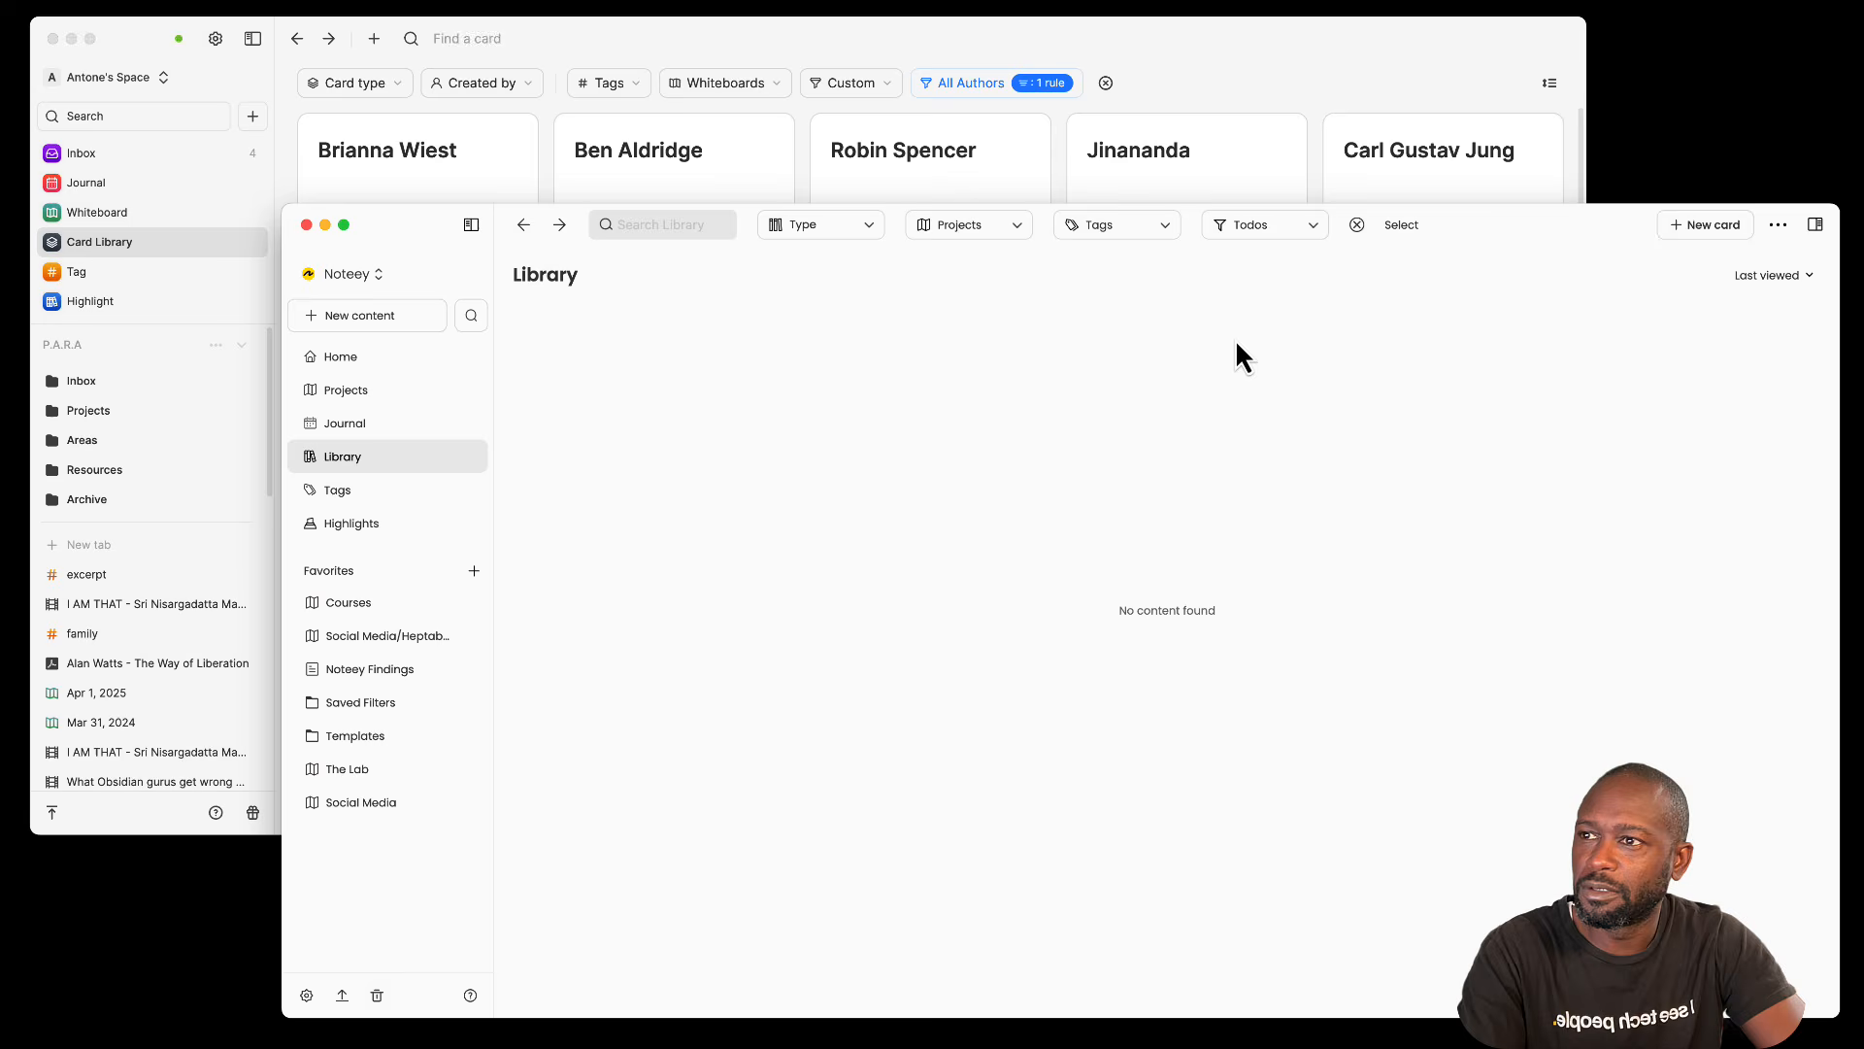
# Step: Update the Todos filter so its Tag condition is Status:Needs Review
pyautogui.click(1316, 230)
pyautogui.click(1369, 263)
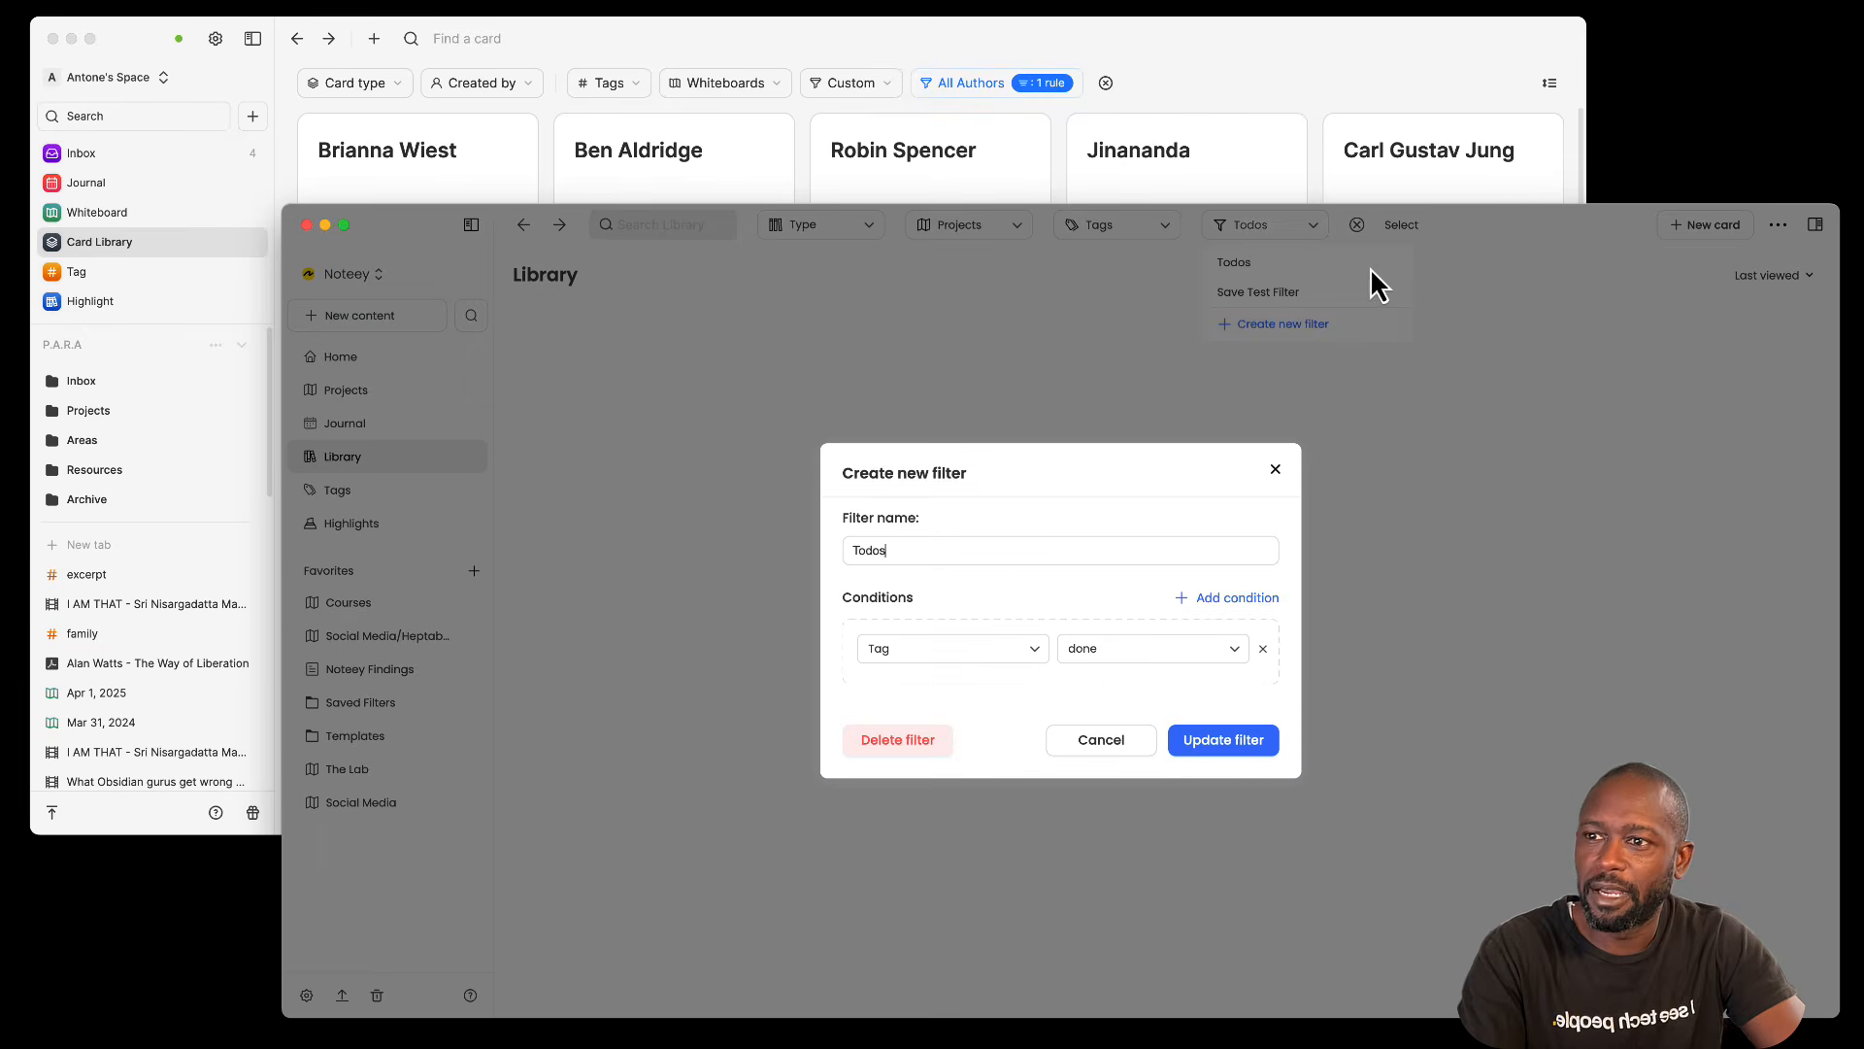
pyautogui.click(1154, 650)
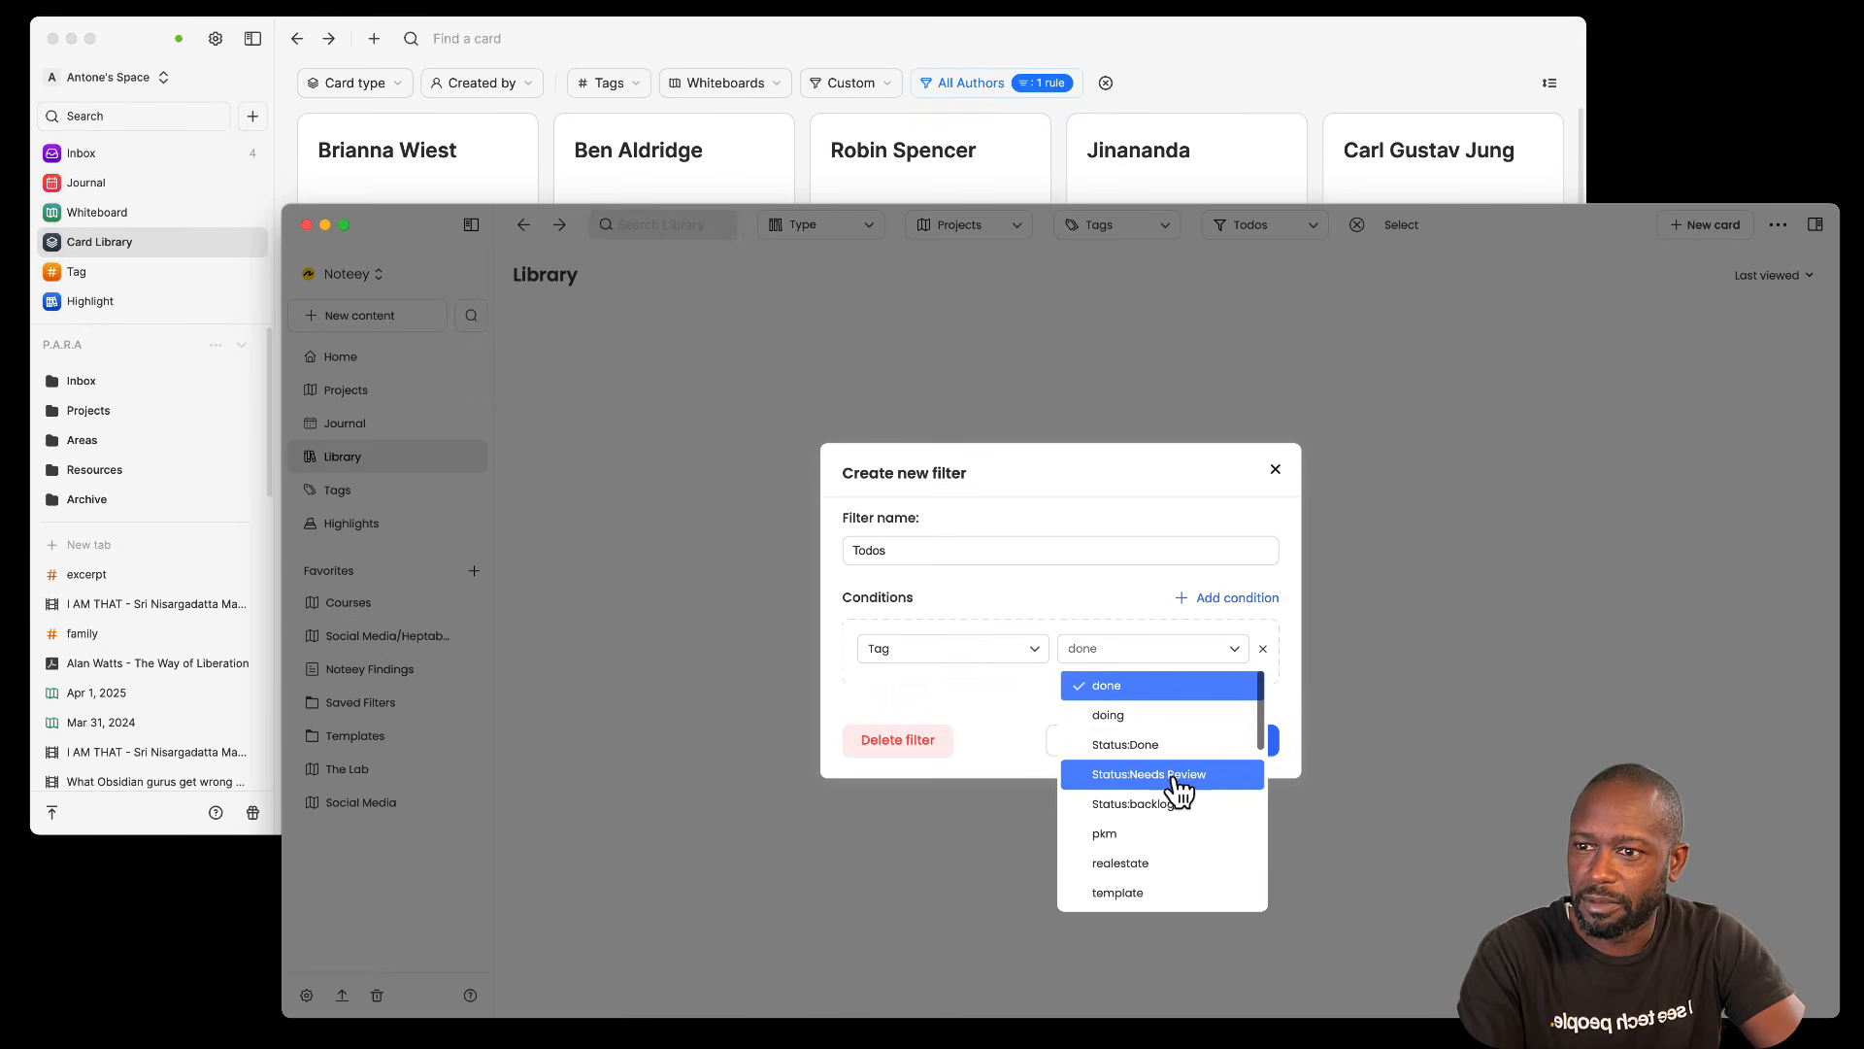
pyautogui.click(1174, 773)
pyautogui.click(1215, 741)
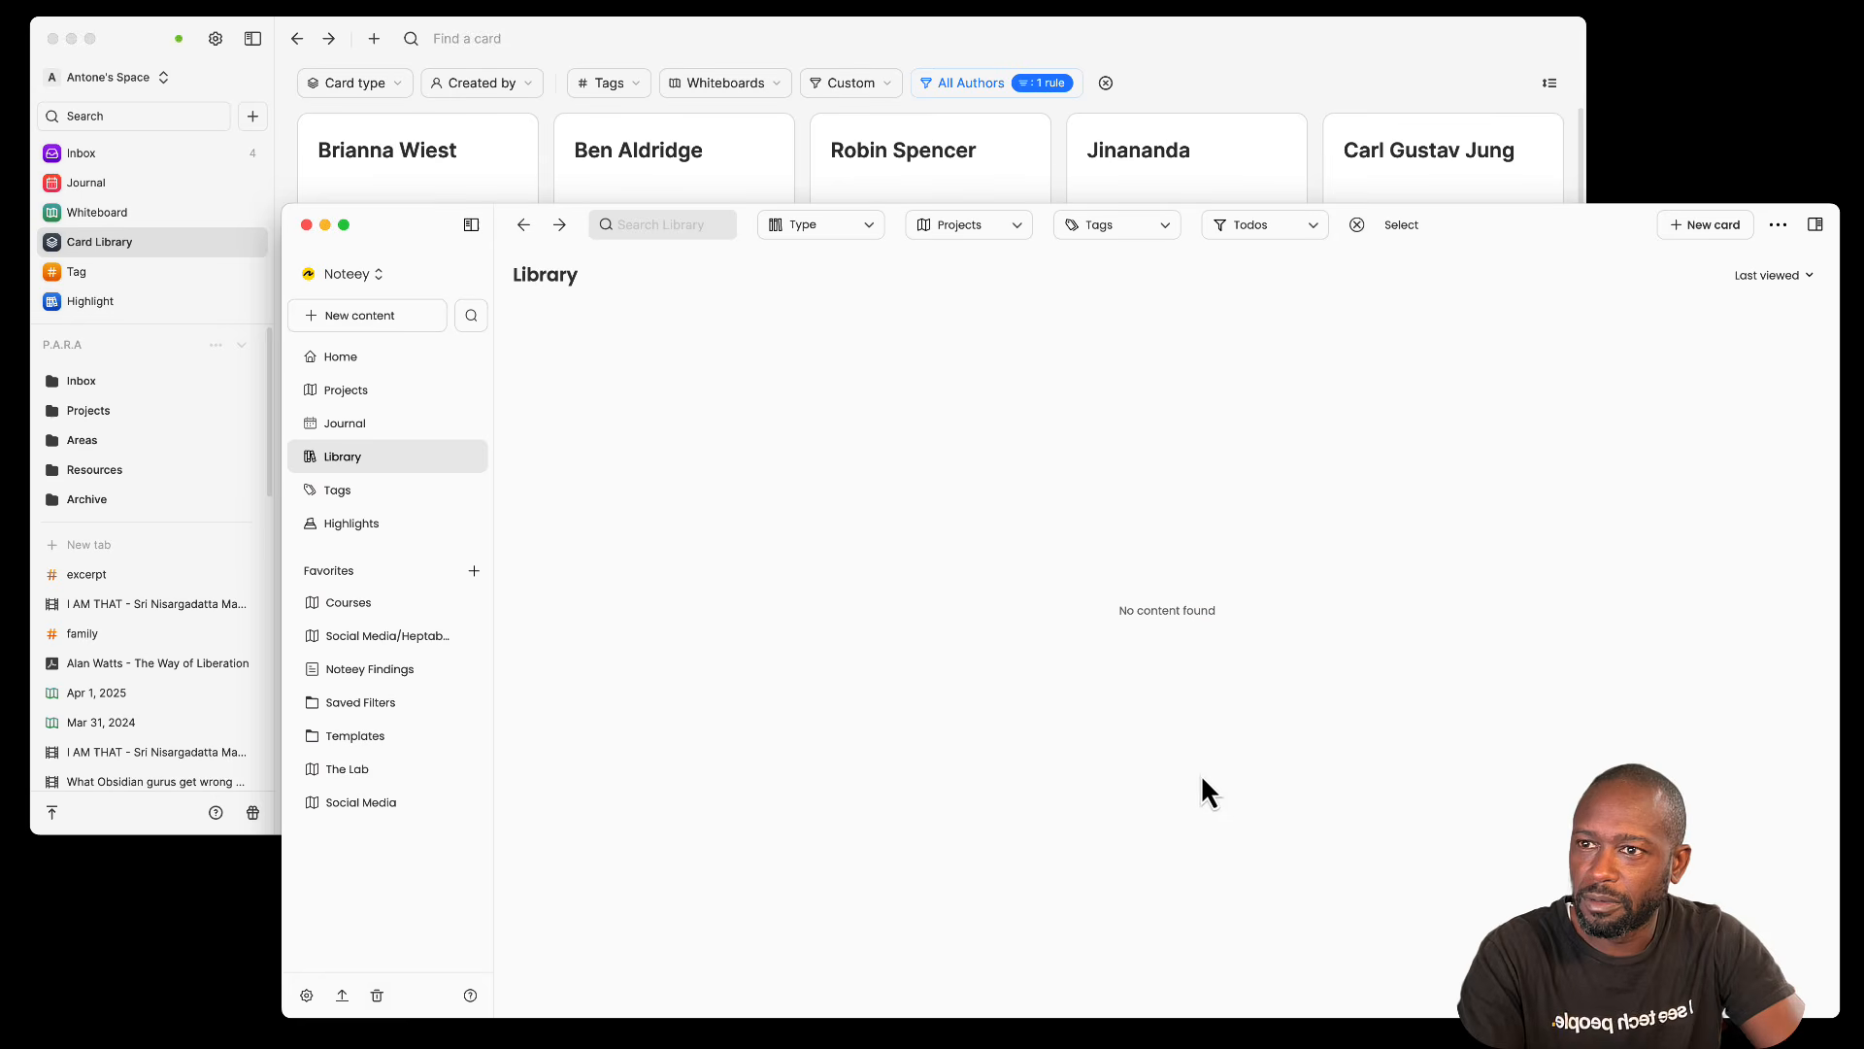
# Step: Set the Todos filter's Tag condition to realestate and update the filter
pyautogui.click(1306, 229)
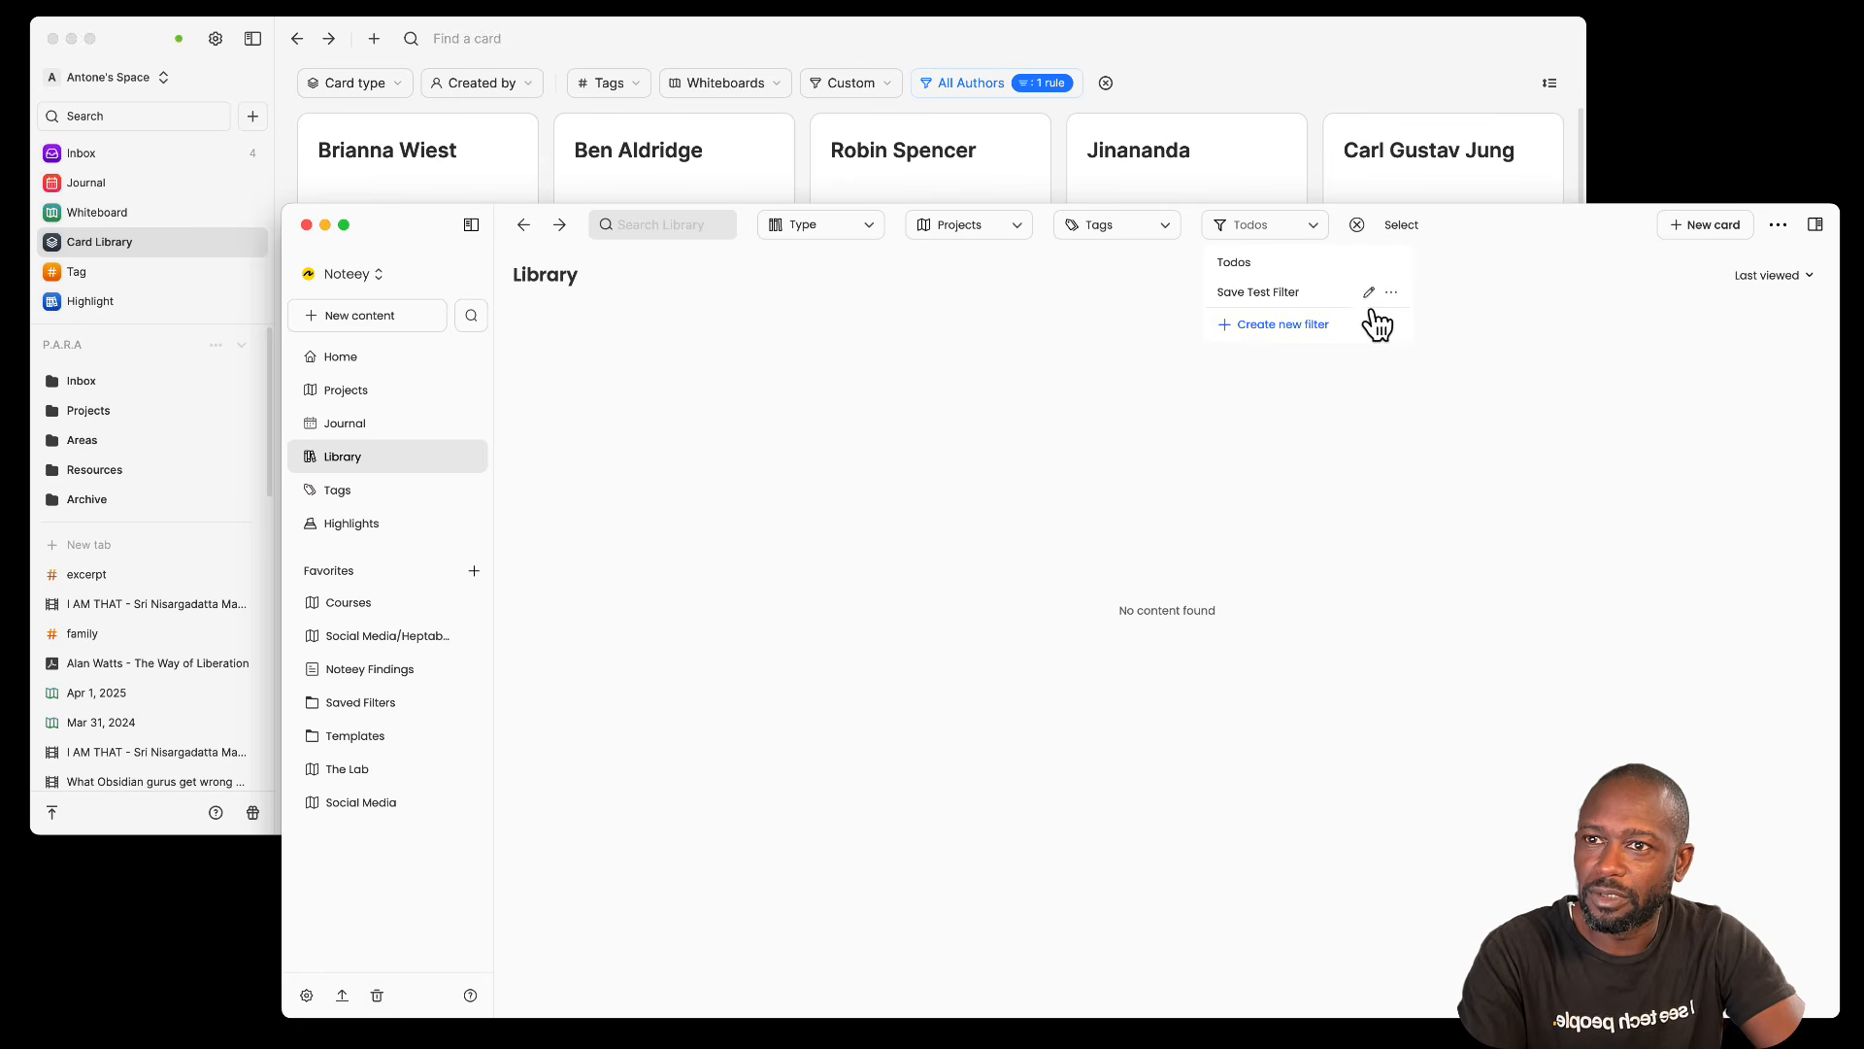
pyautogui.click(1369, 292)
pyautogui.click(1200, 653)
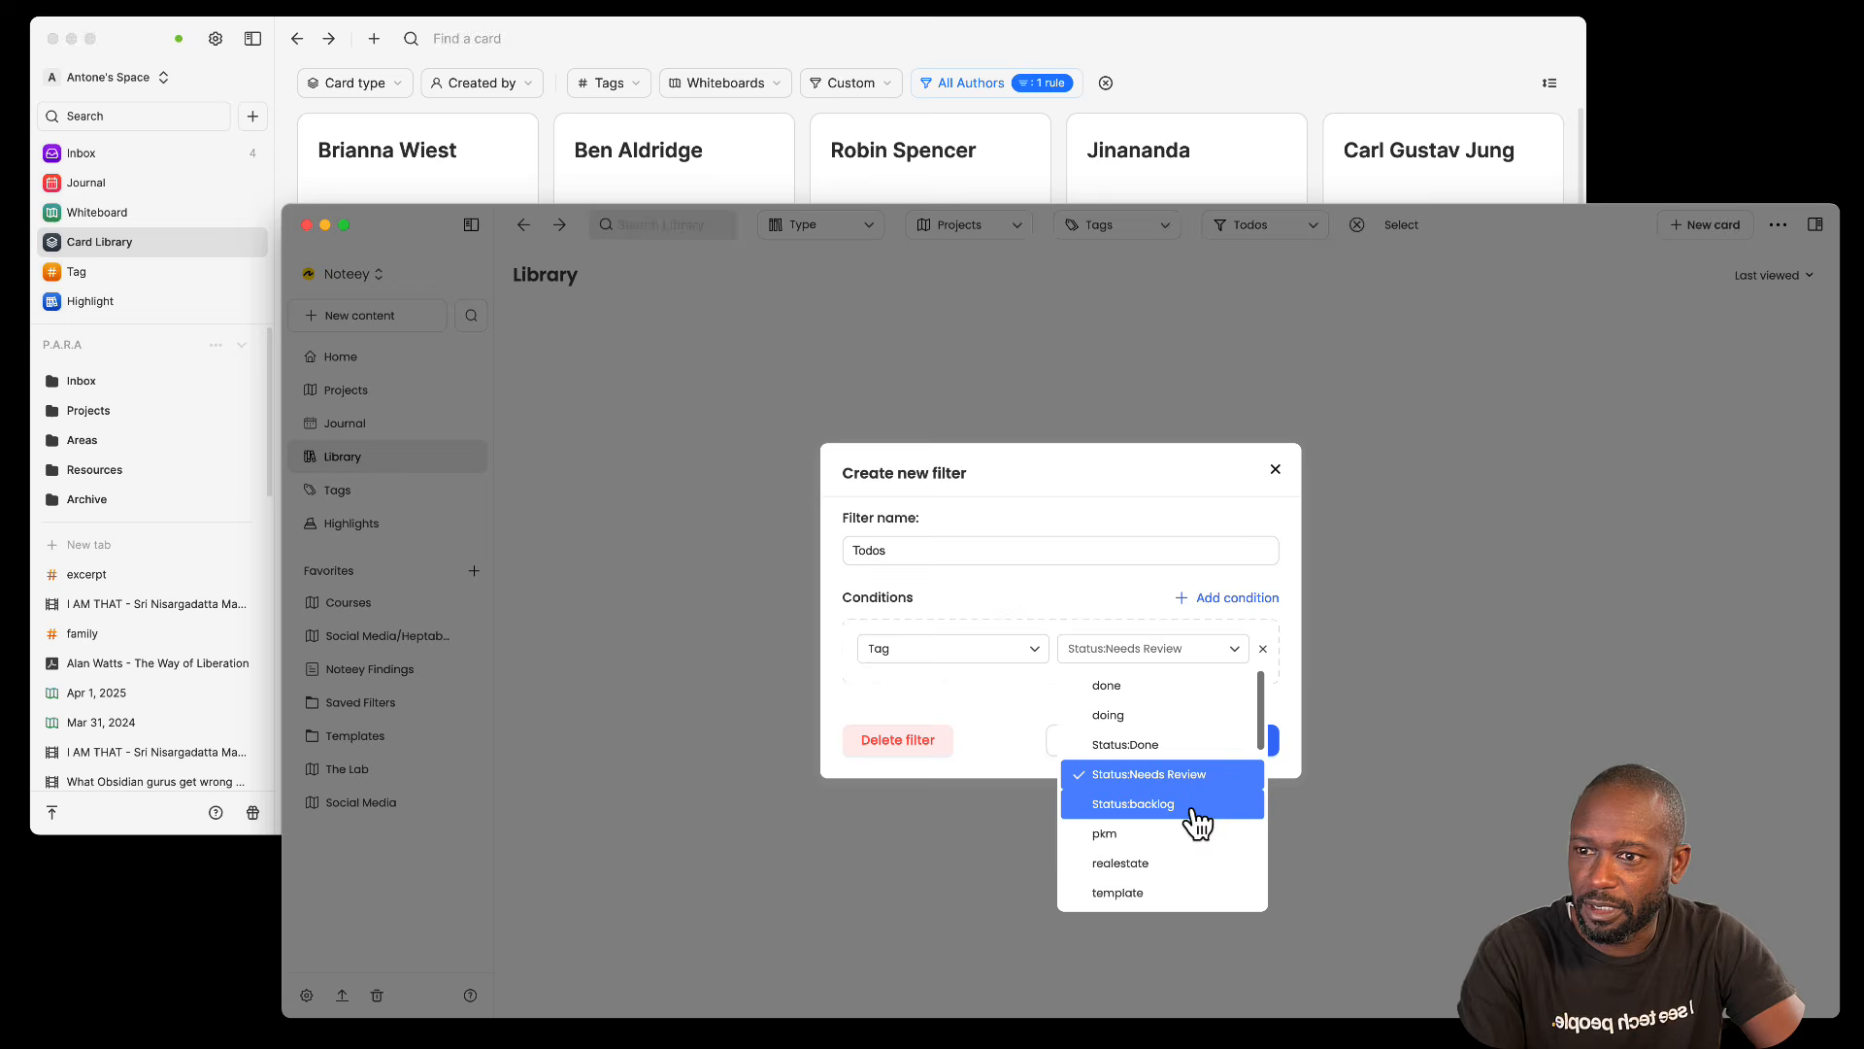
pyautogui.click(1165, 862)
pyautogui.click(1245, 741)
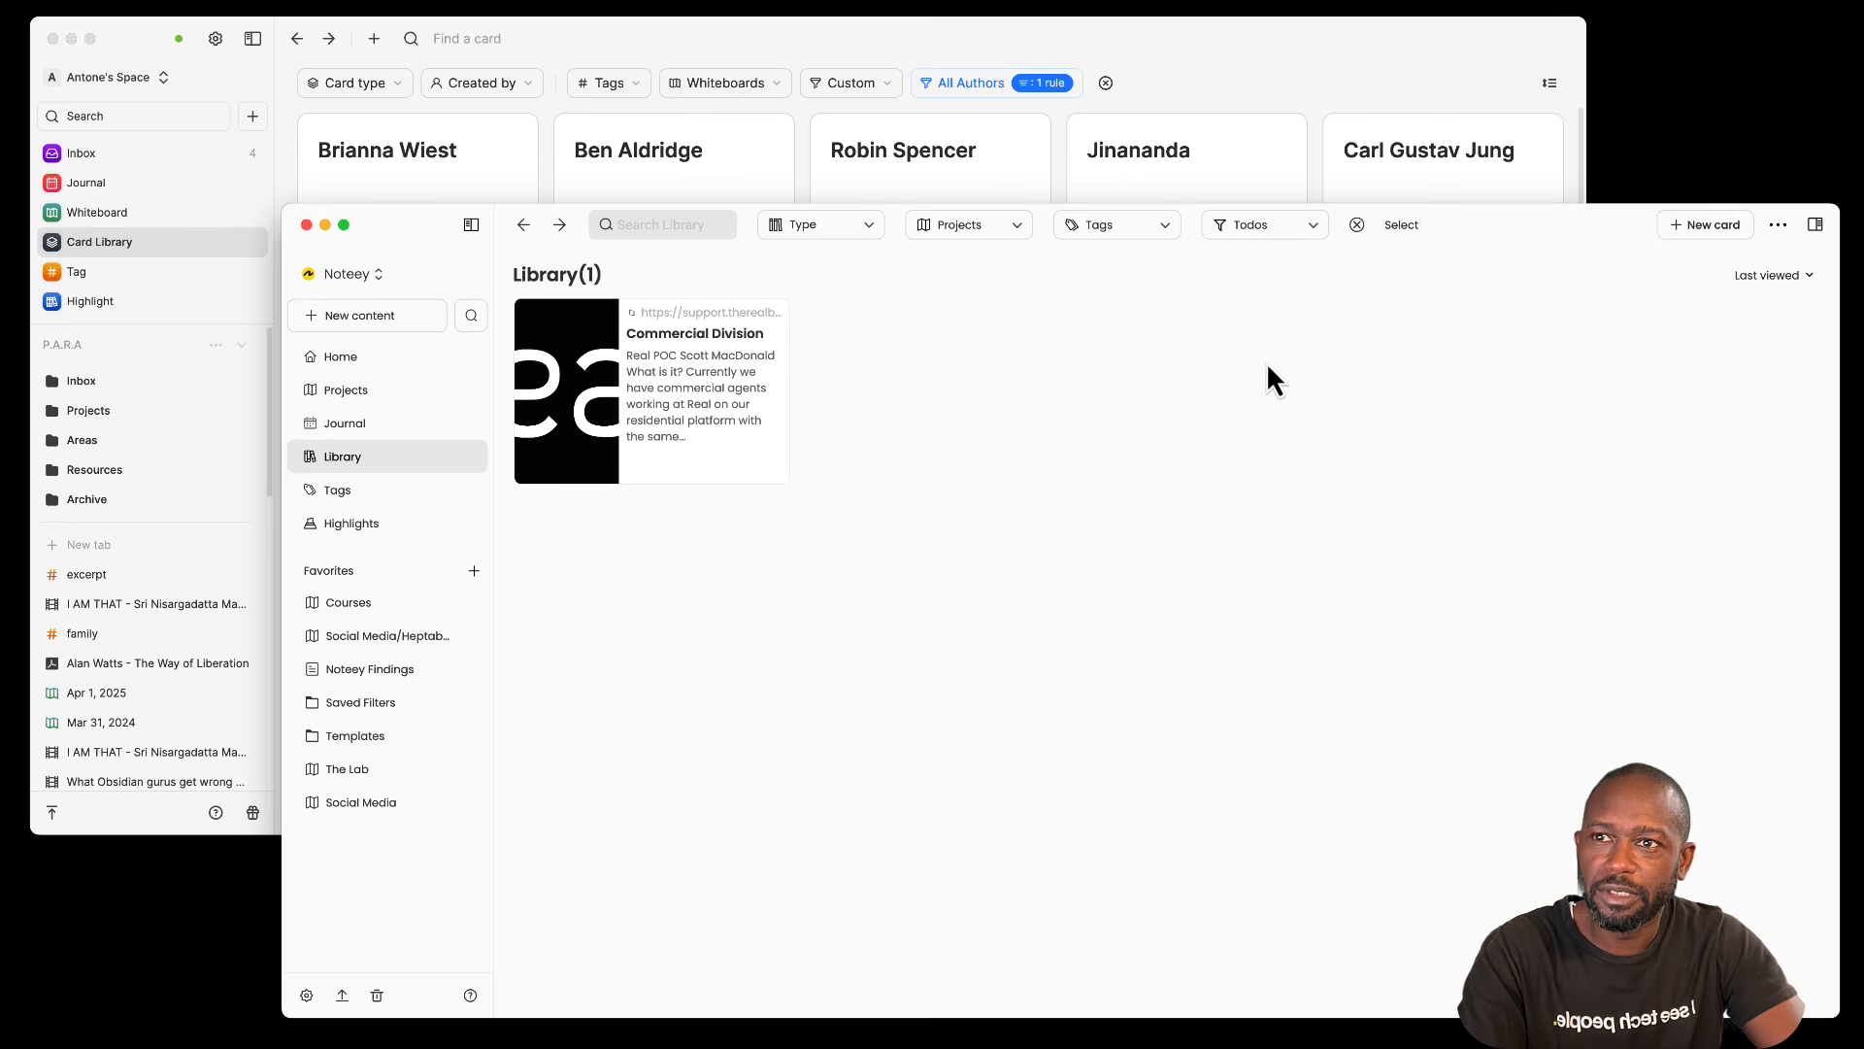
# Step: Add the Todos filter to the Templates folder in Favorites and clear the filter from the Library
pyautogui.click(1261, 229)
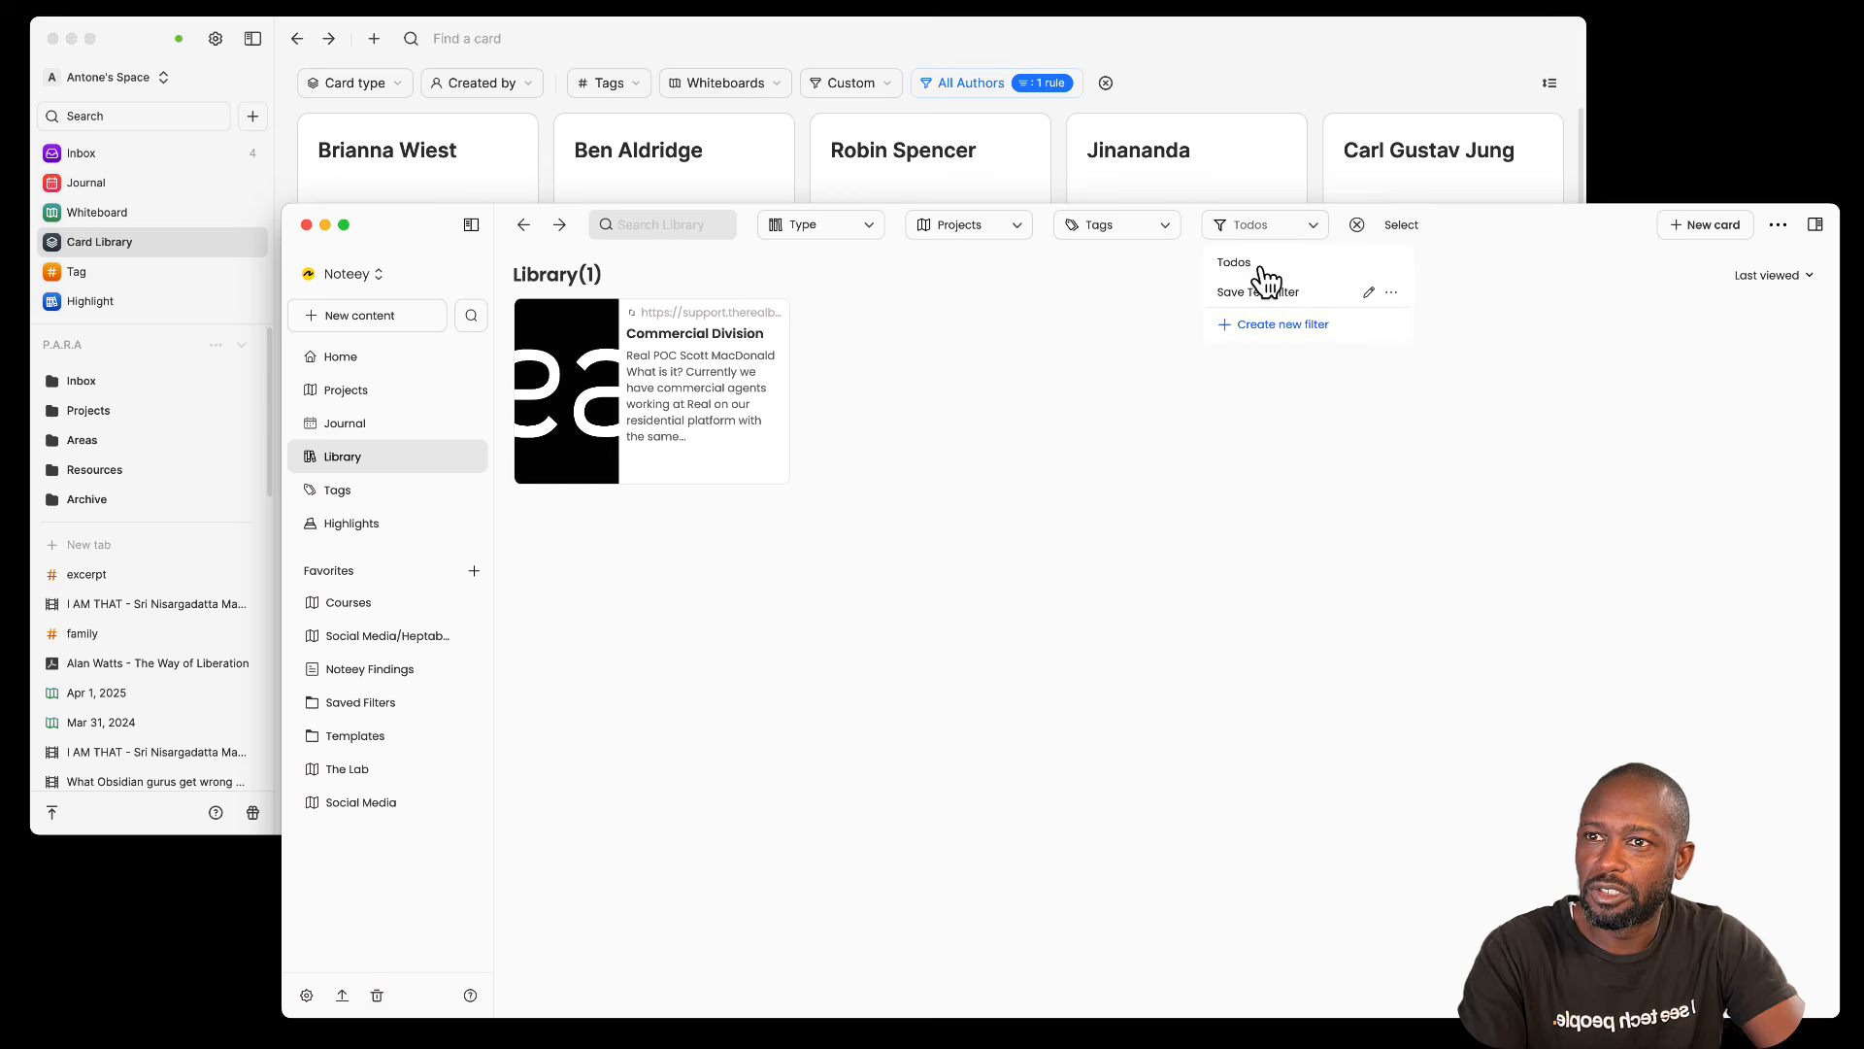
pyautogui.click(1392, 264)
pyautogui.moveTo(1513, 272)
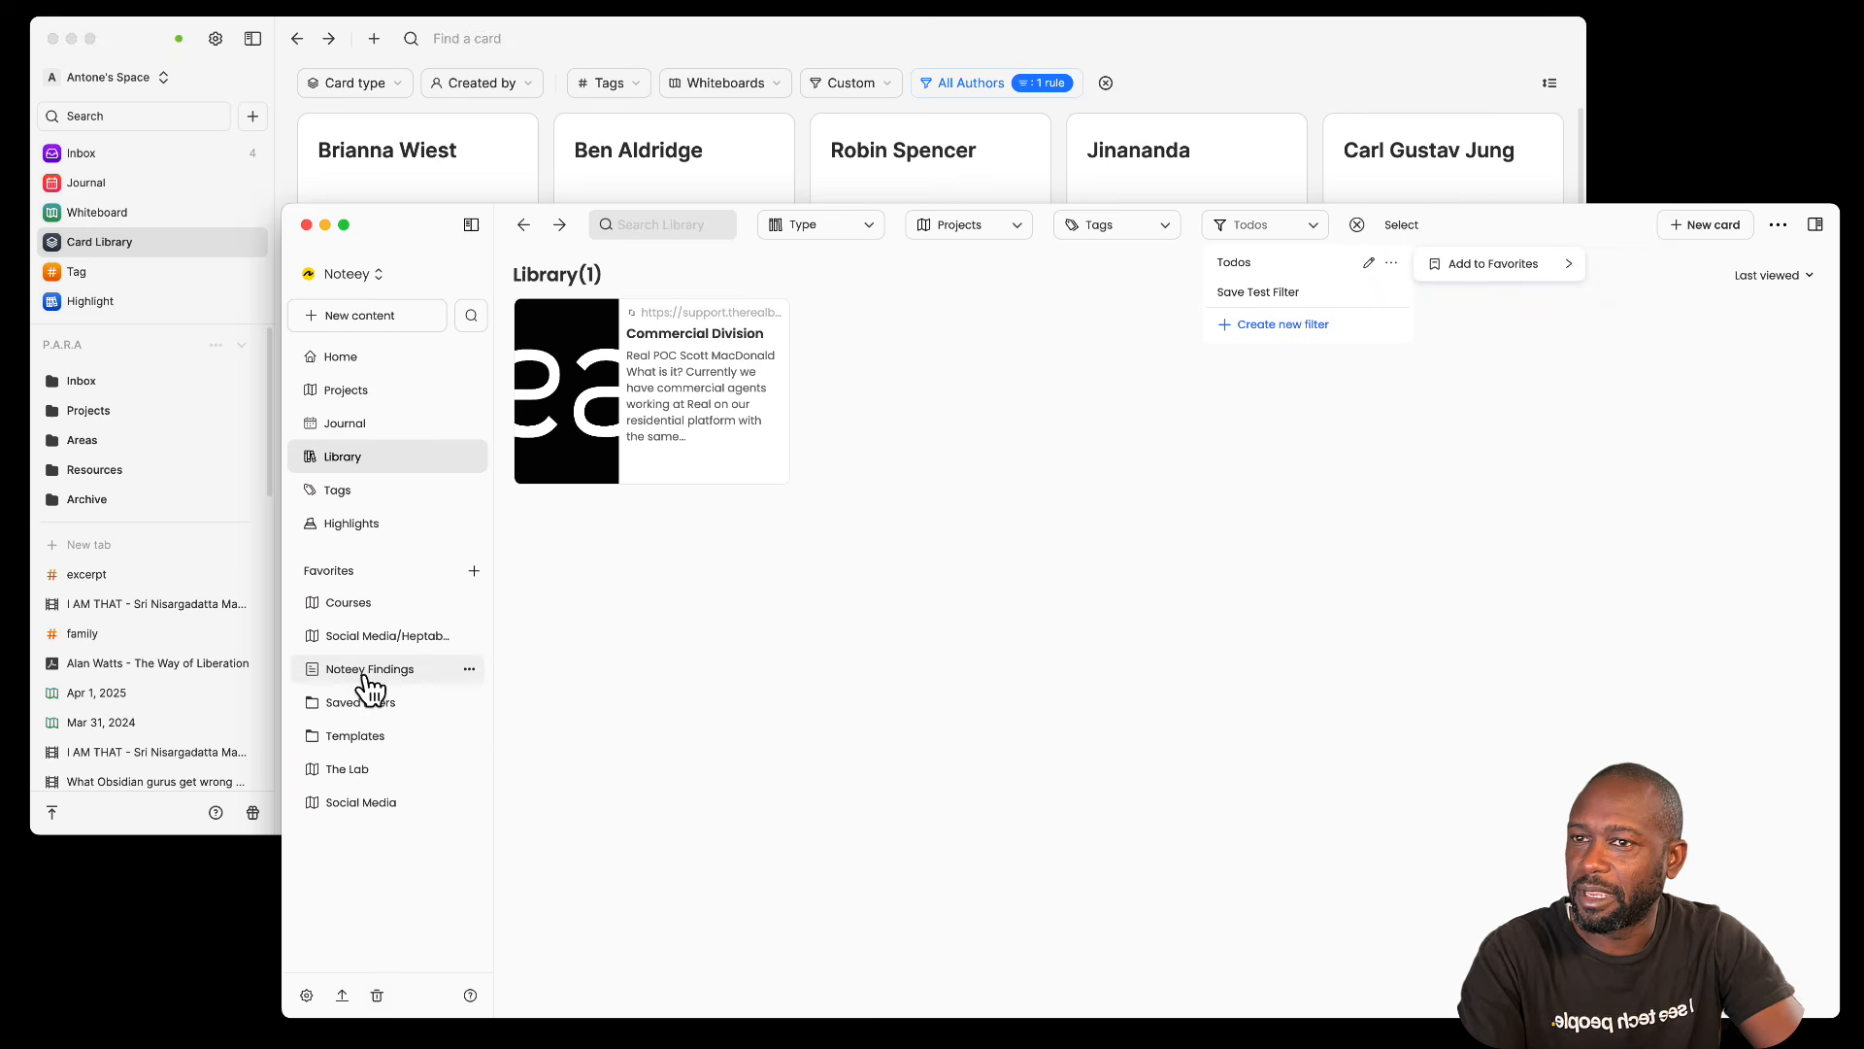
pyautogui.click(1389, 262)
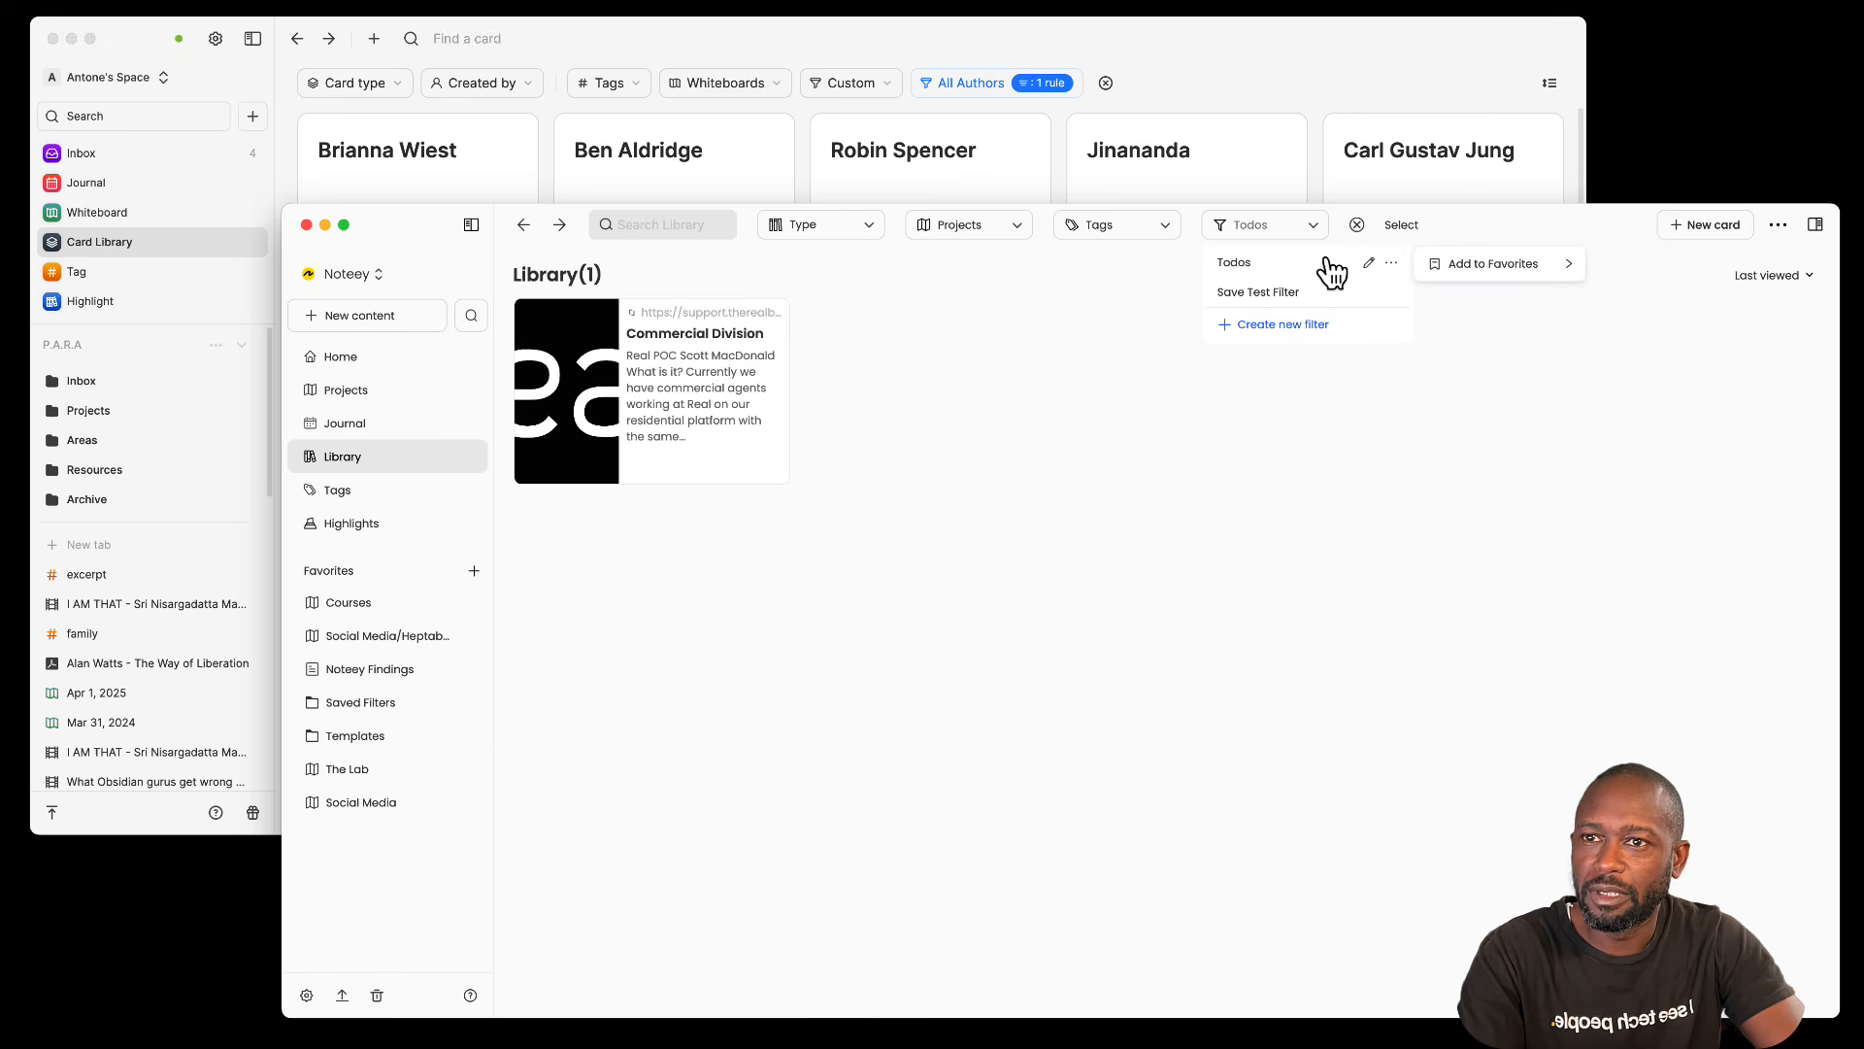
pyautogui.click(1391, 262)
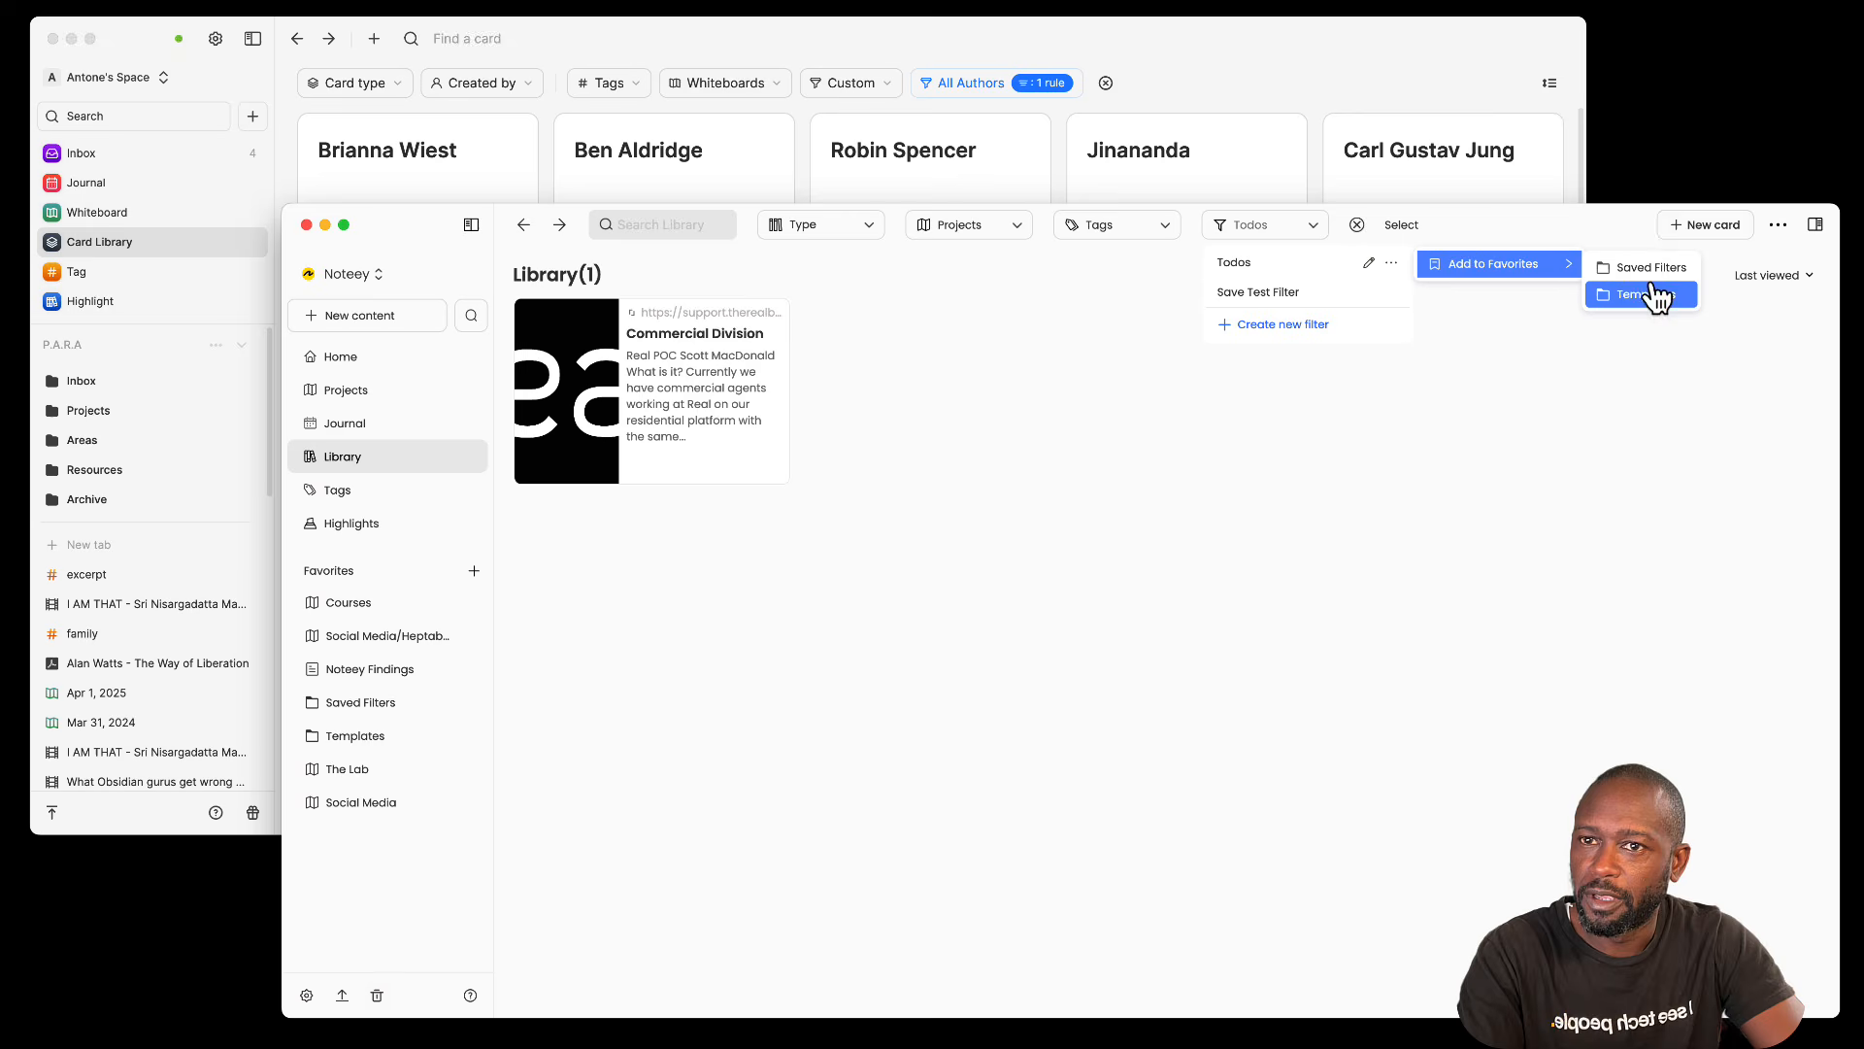
pyautogui.click(1651, 294)
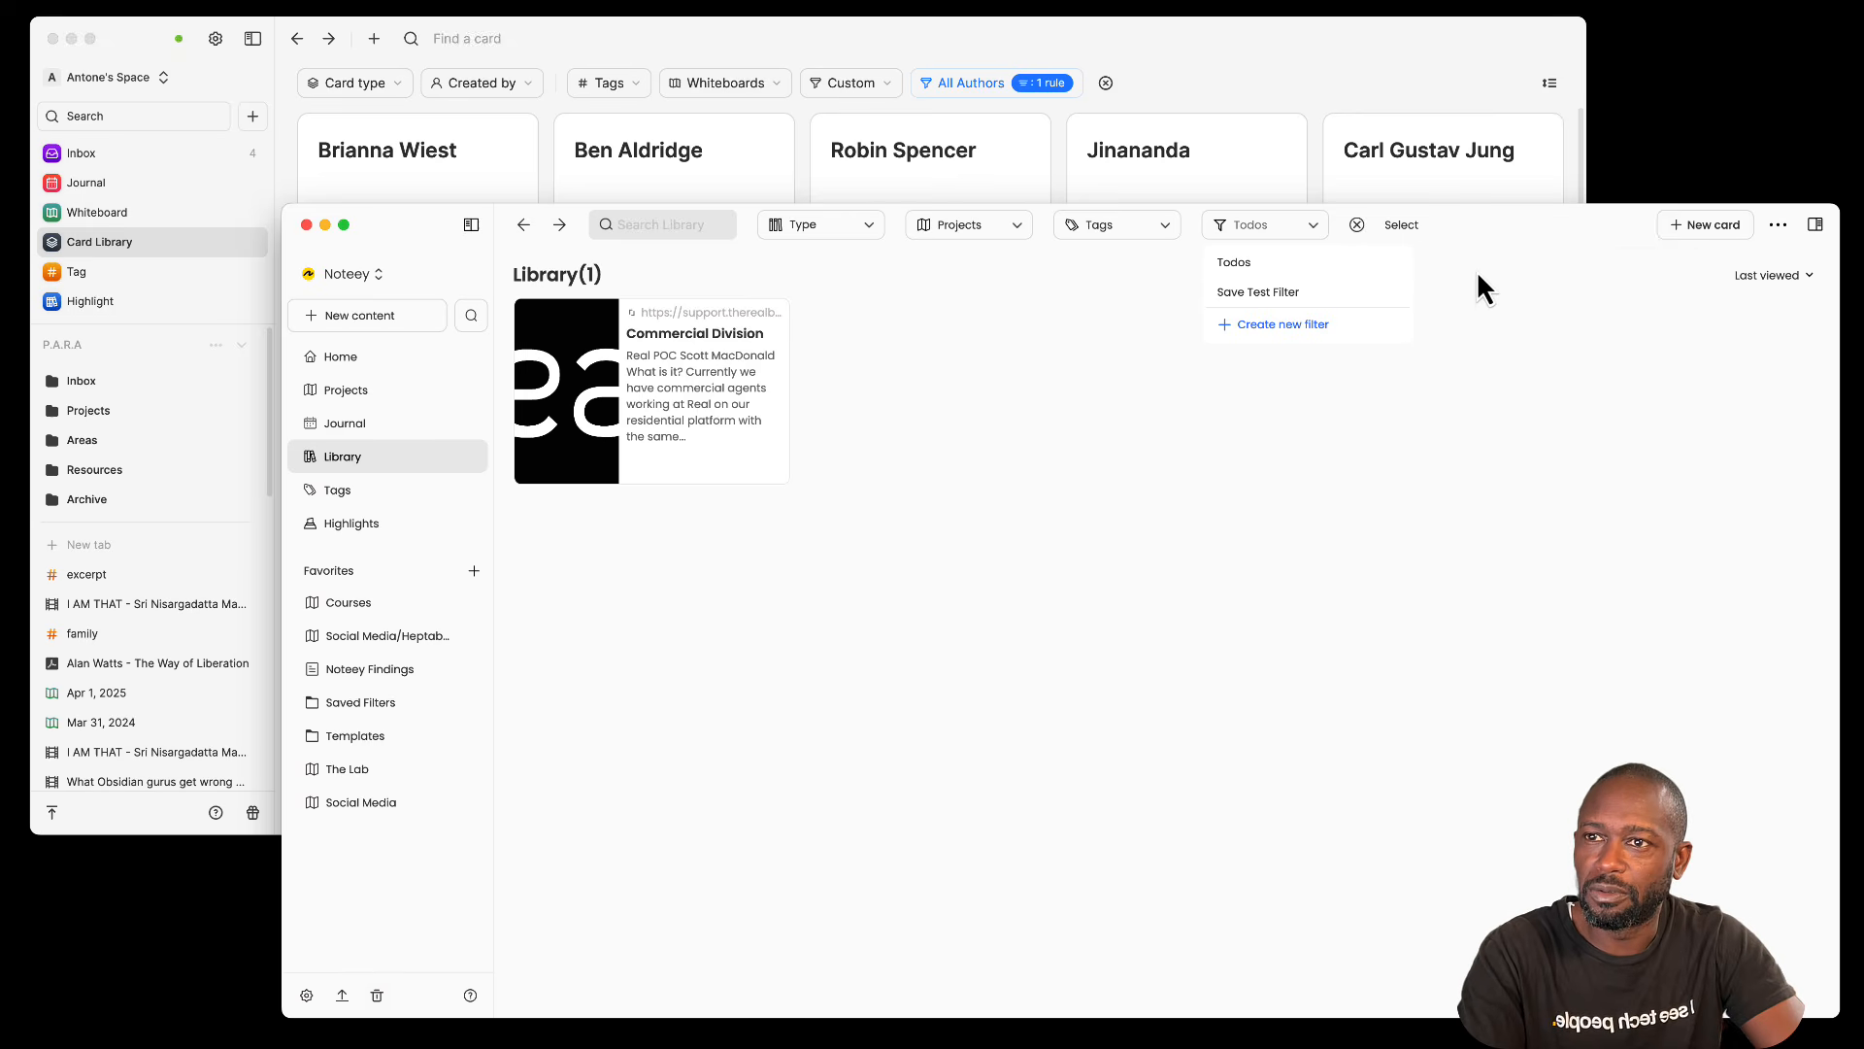
pyautogui.click(1479, 429)
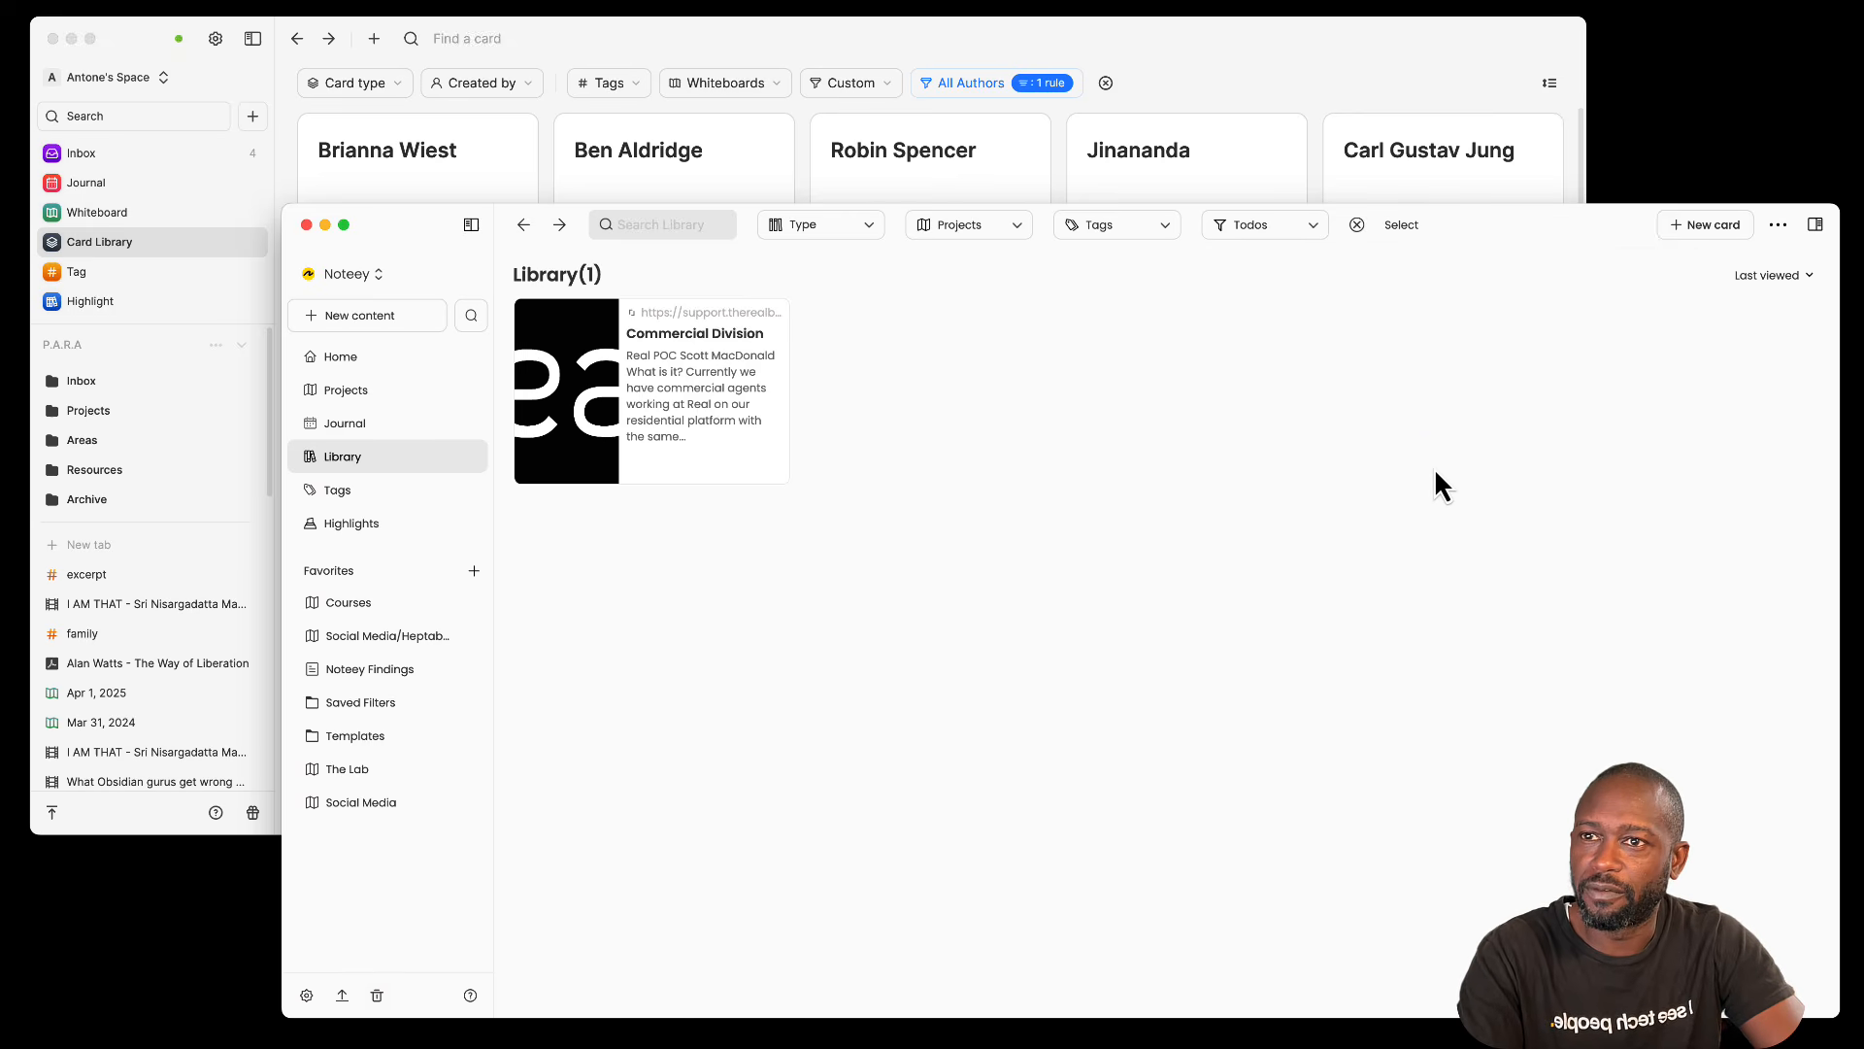
pyautogui.click(1357, 225)
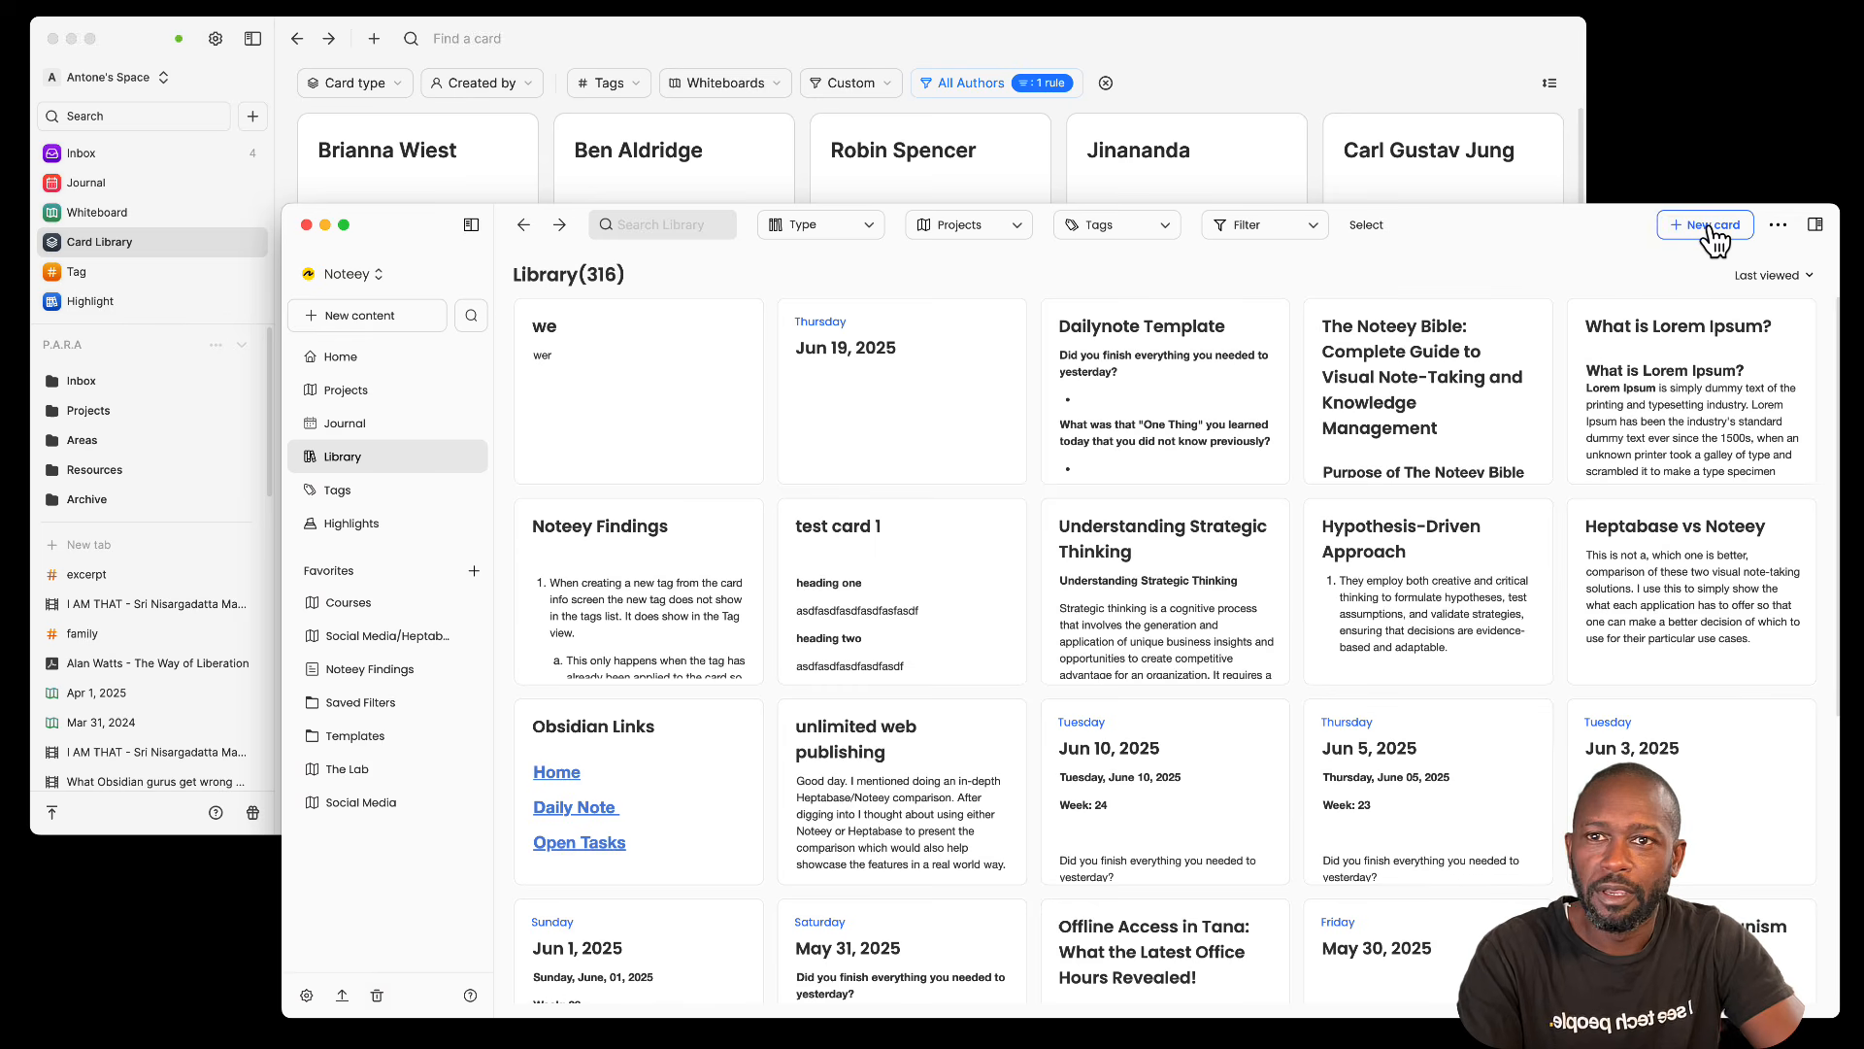
# Step: Show all hidden cards in the Library and hide them again
pyautogui.click(1778, 225)
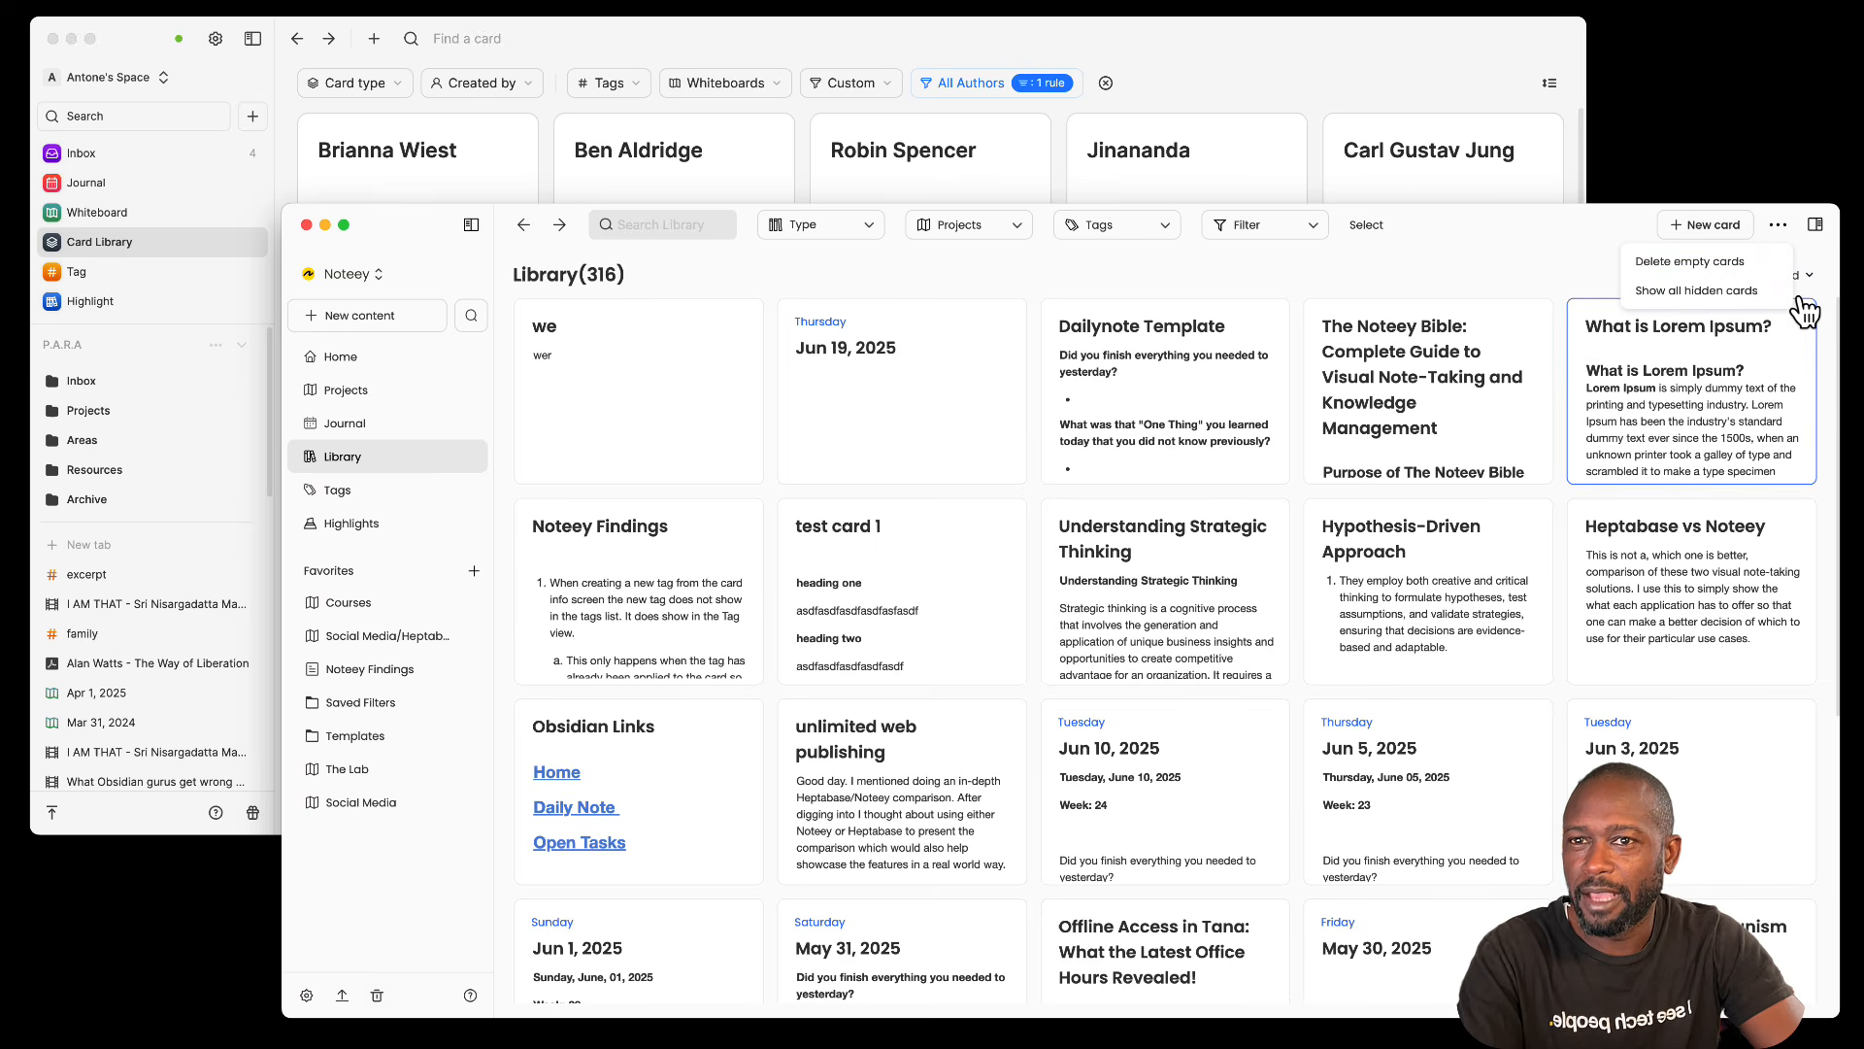
pyautogui.click(1711, 304)
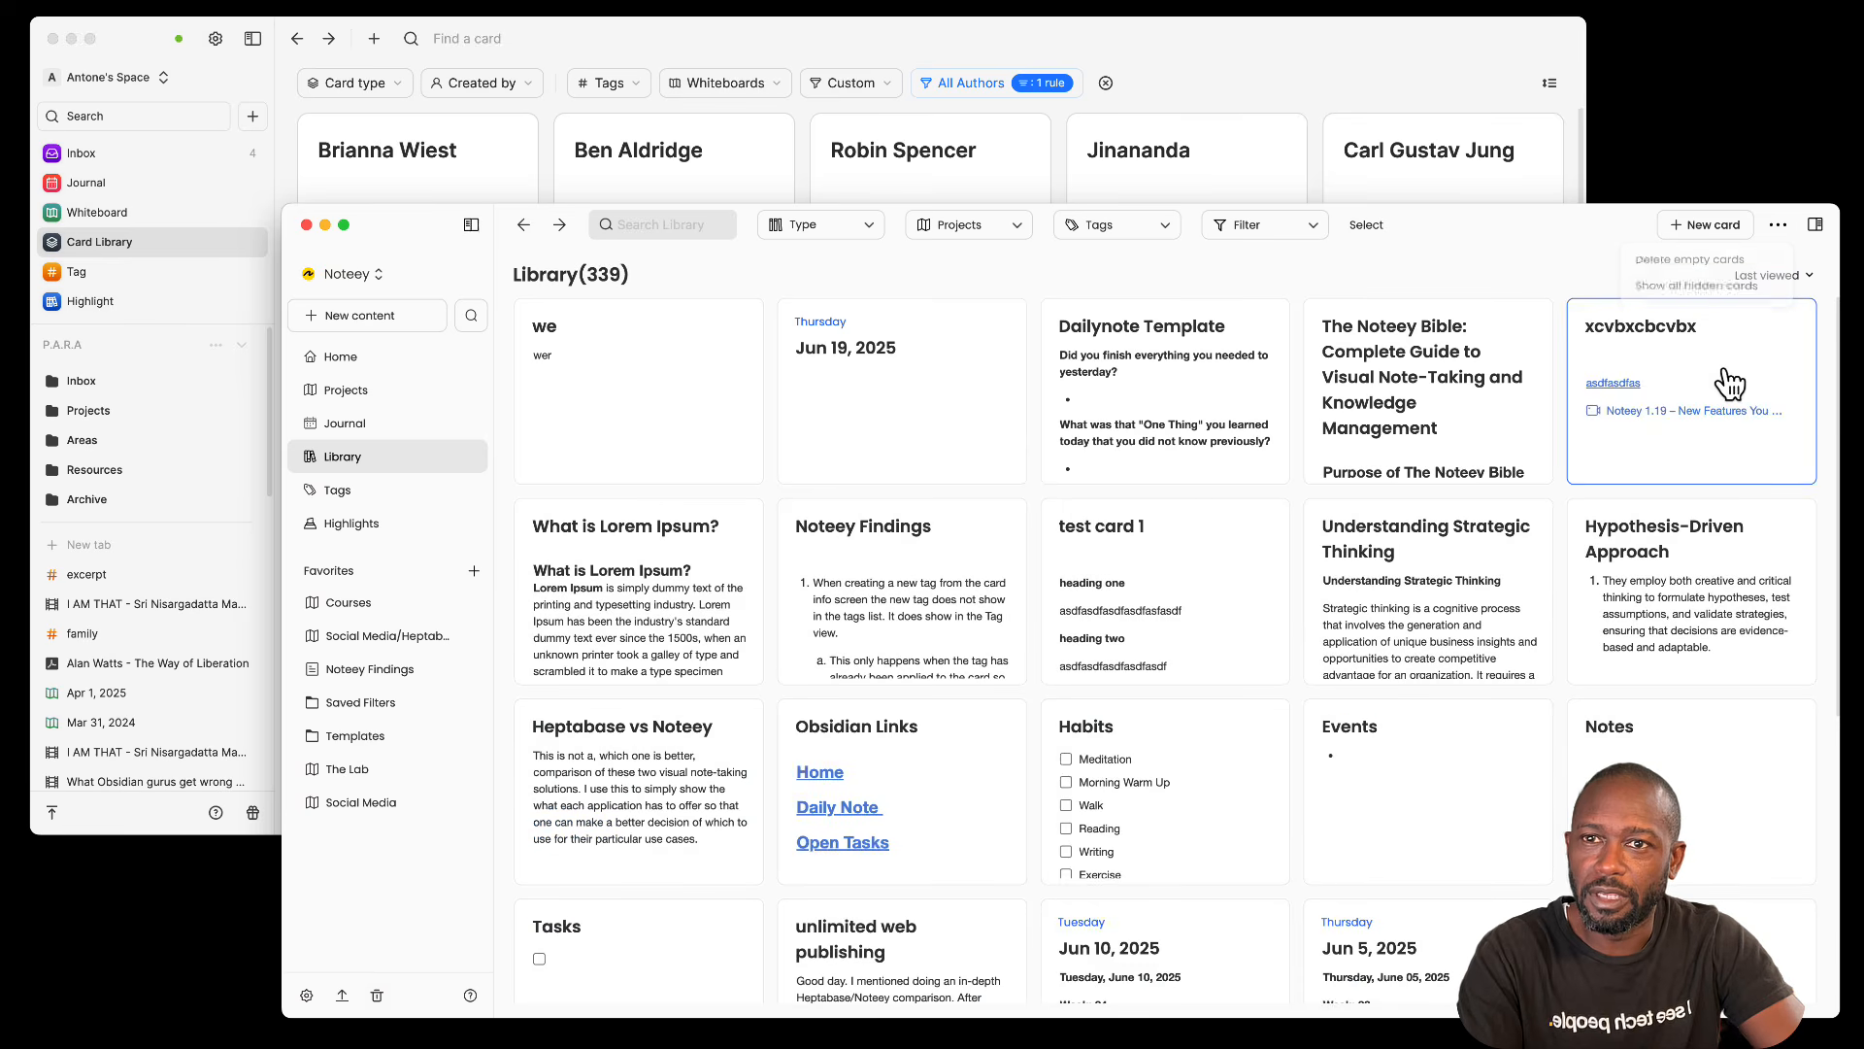
pyautogui.click(1780, 227)
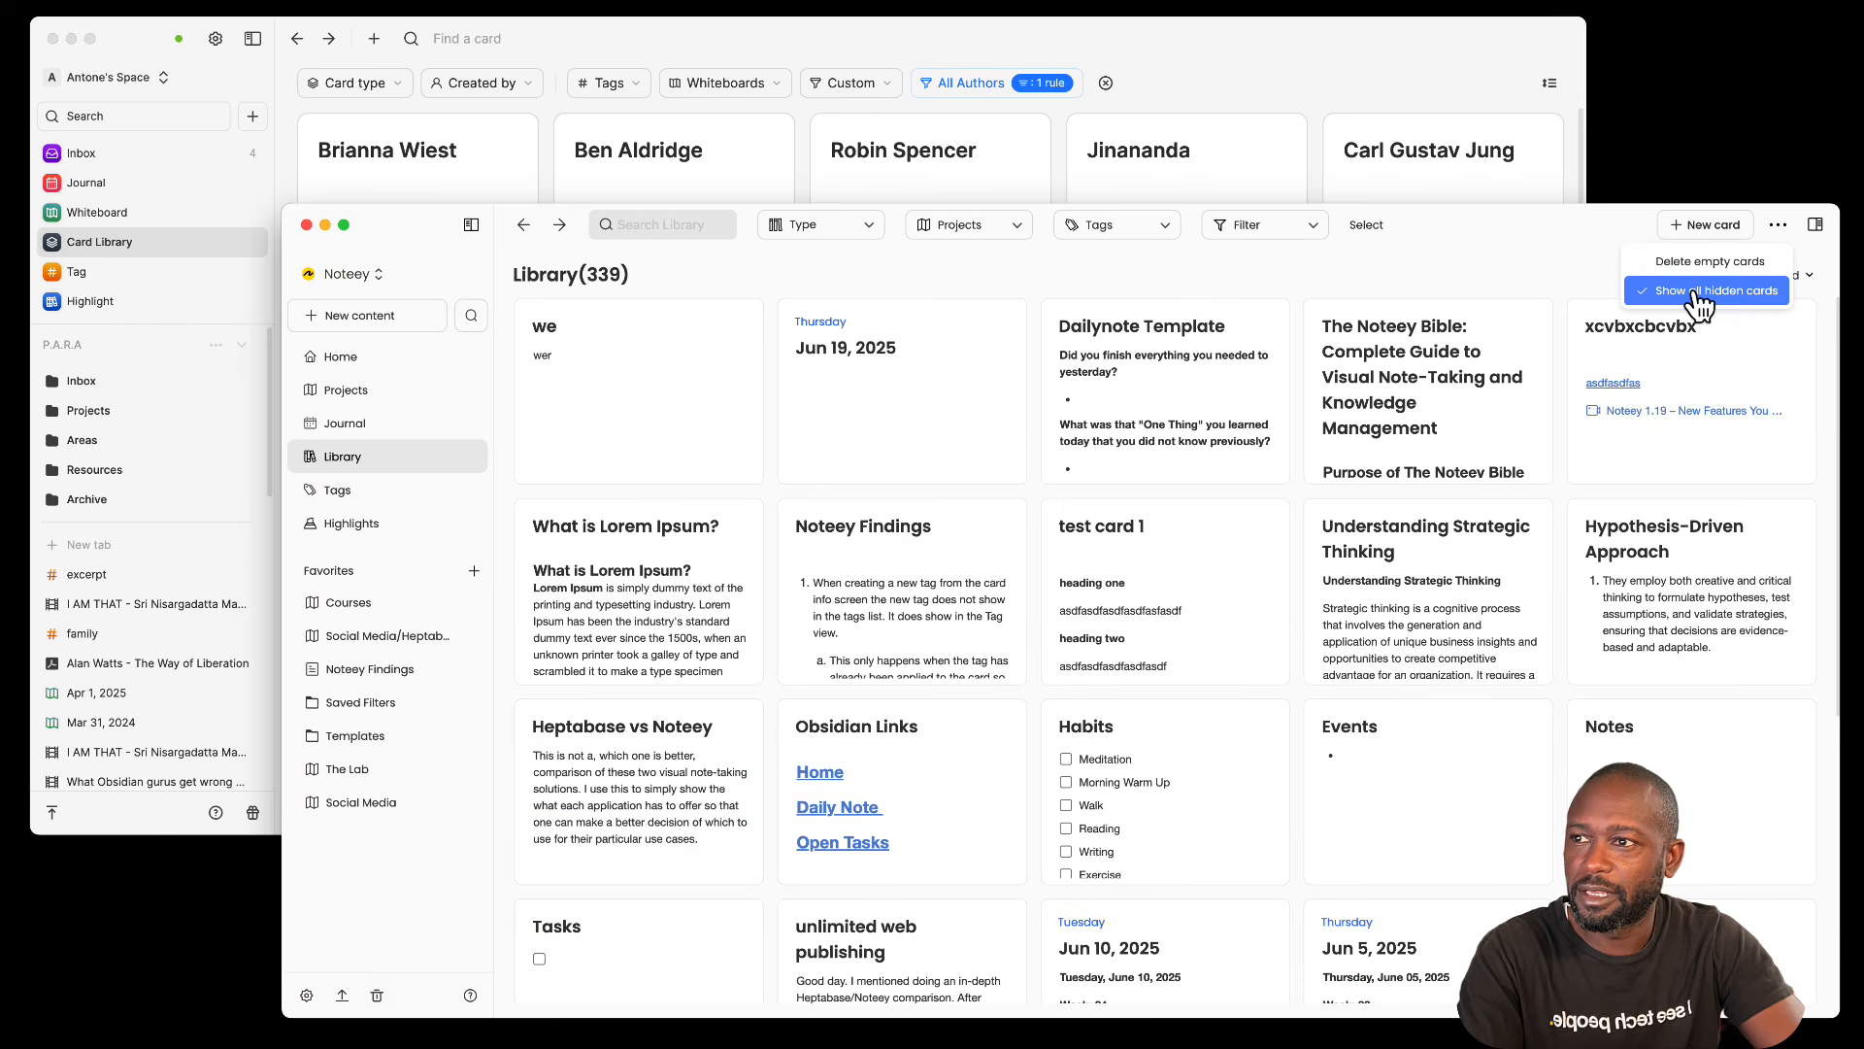
pyautogui.click(1699, 304)
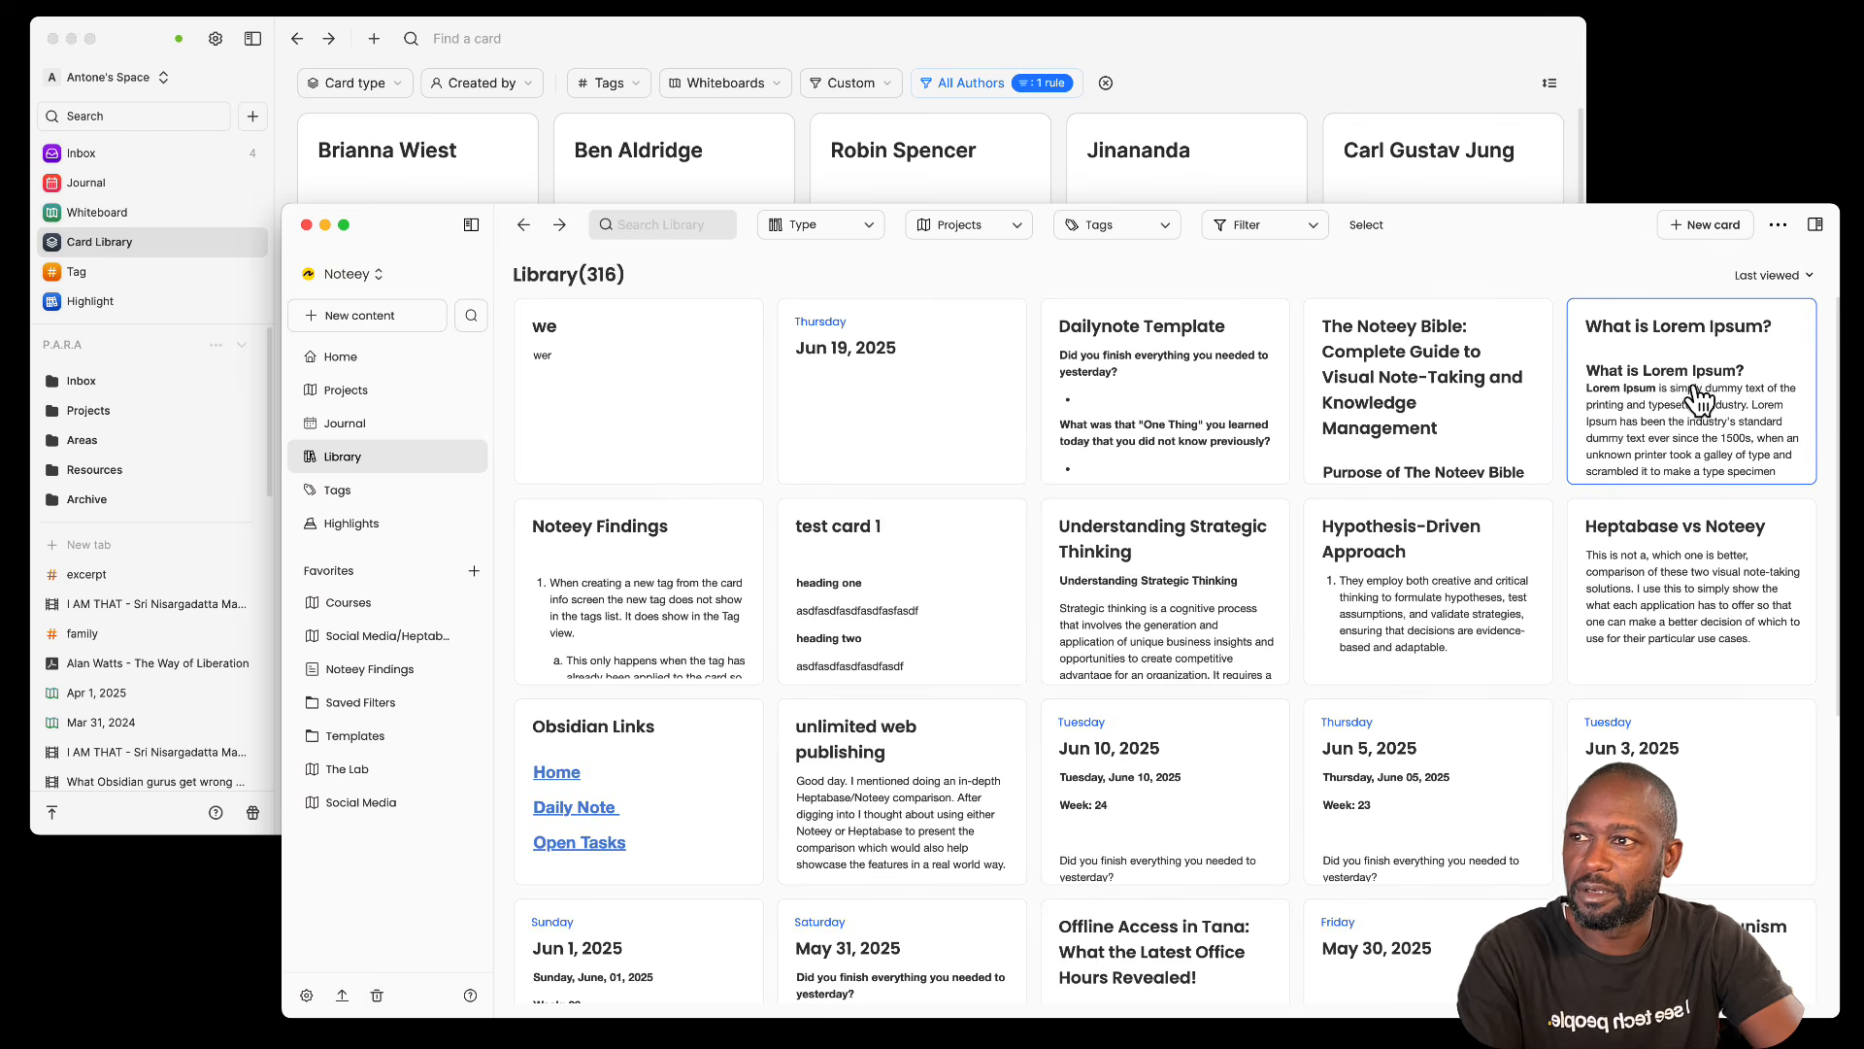
pyautogui.click(1780, 226)
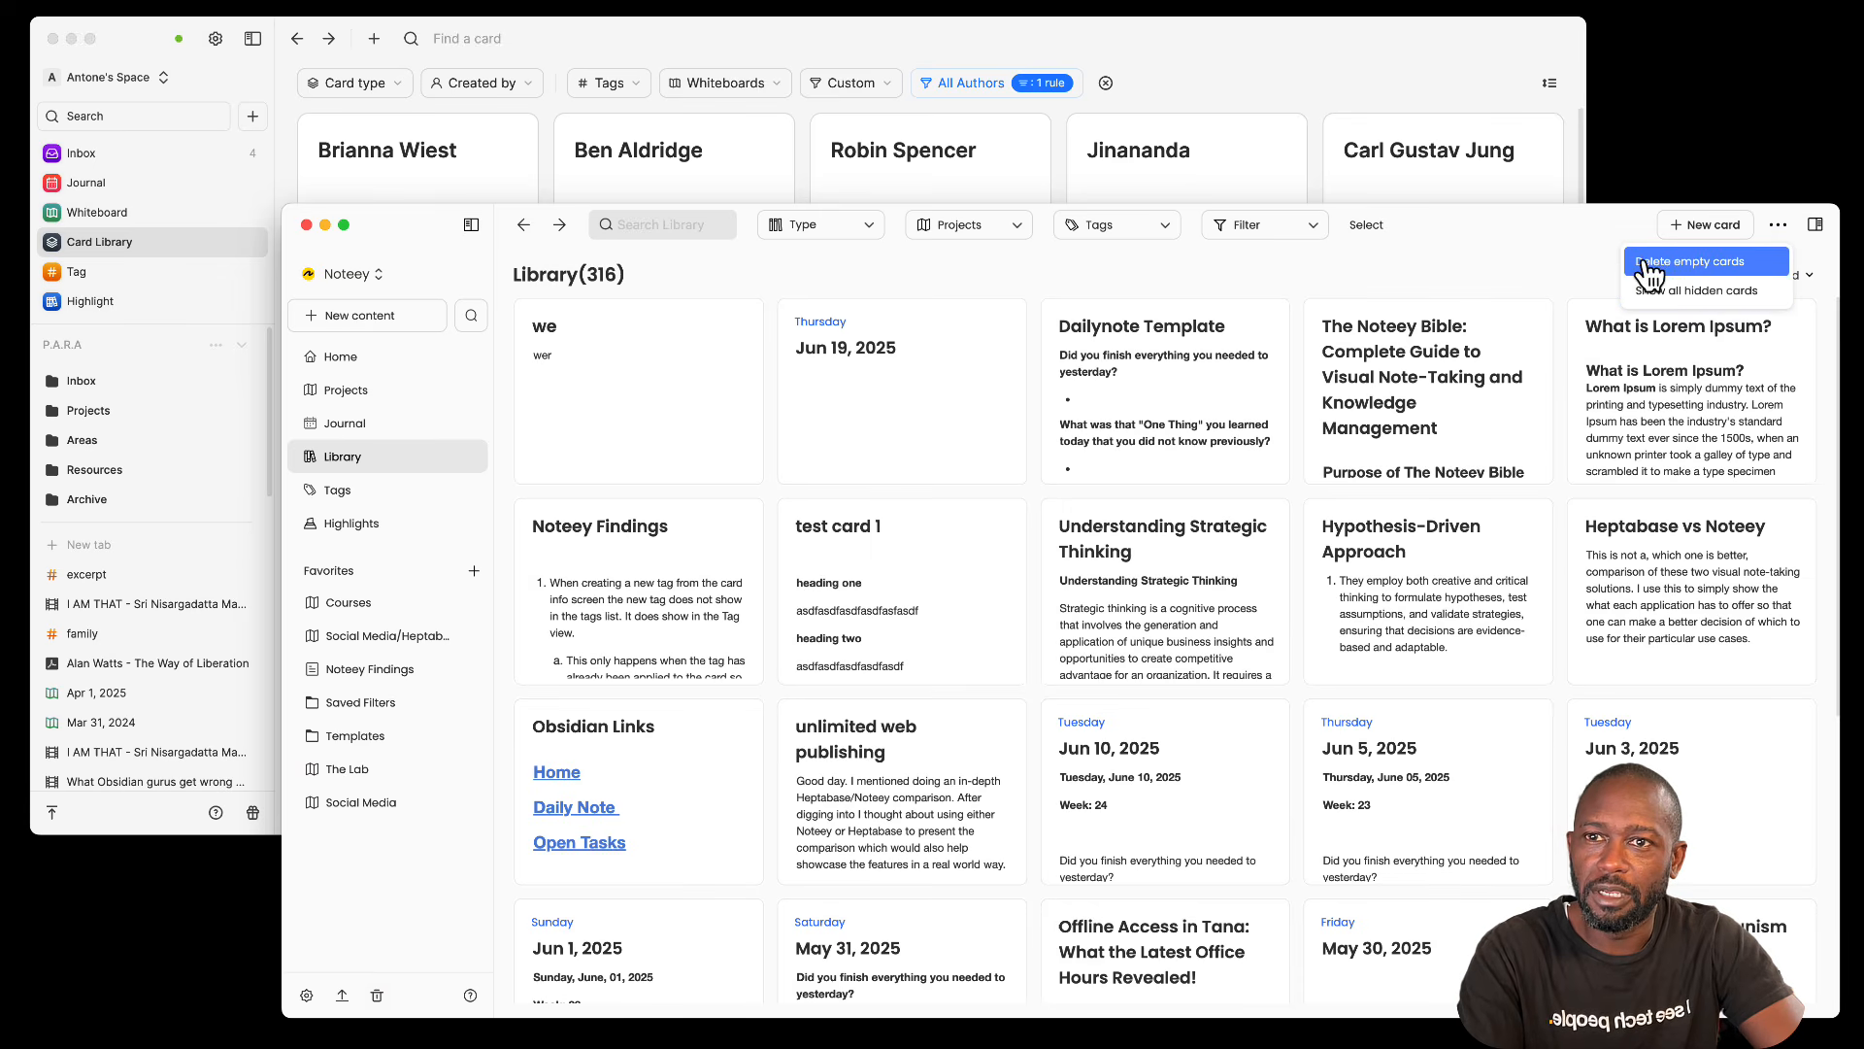
pyautogui.click(1685, 264)
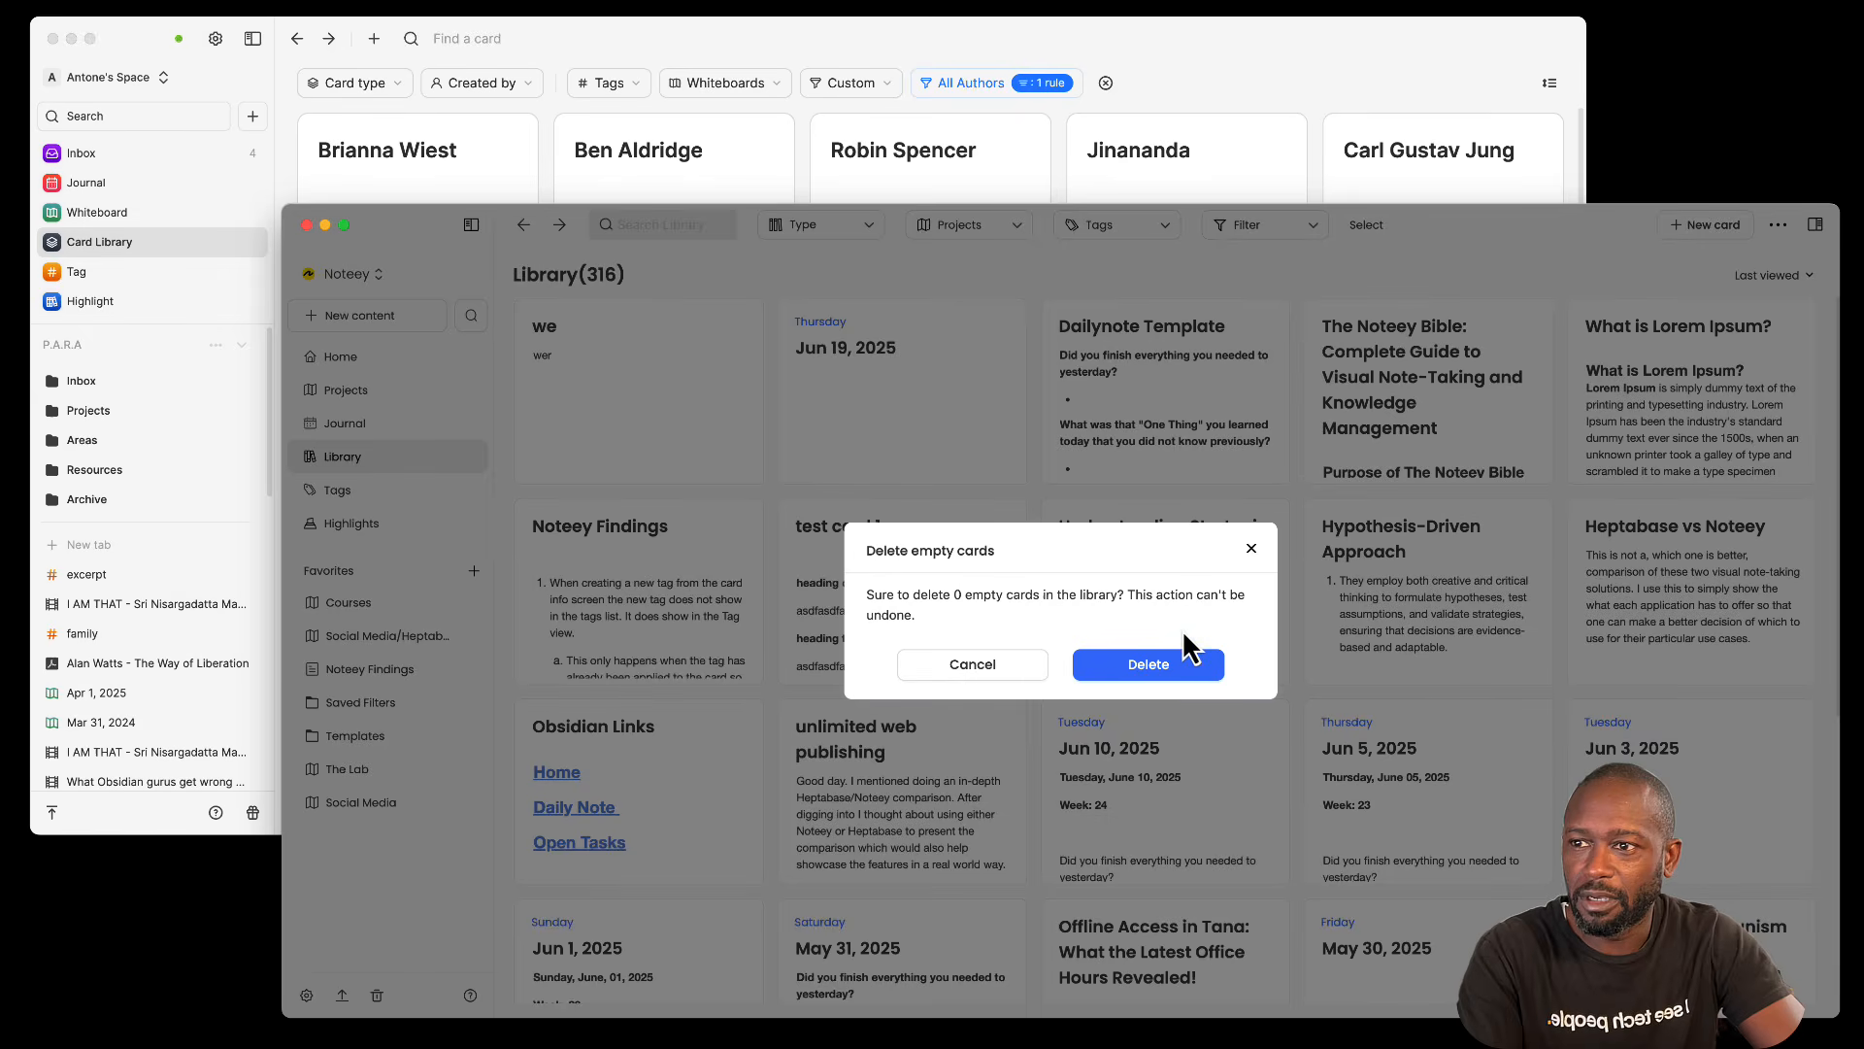
pyautogui.click(1020, 668)
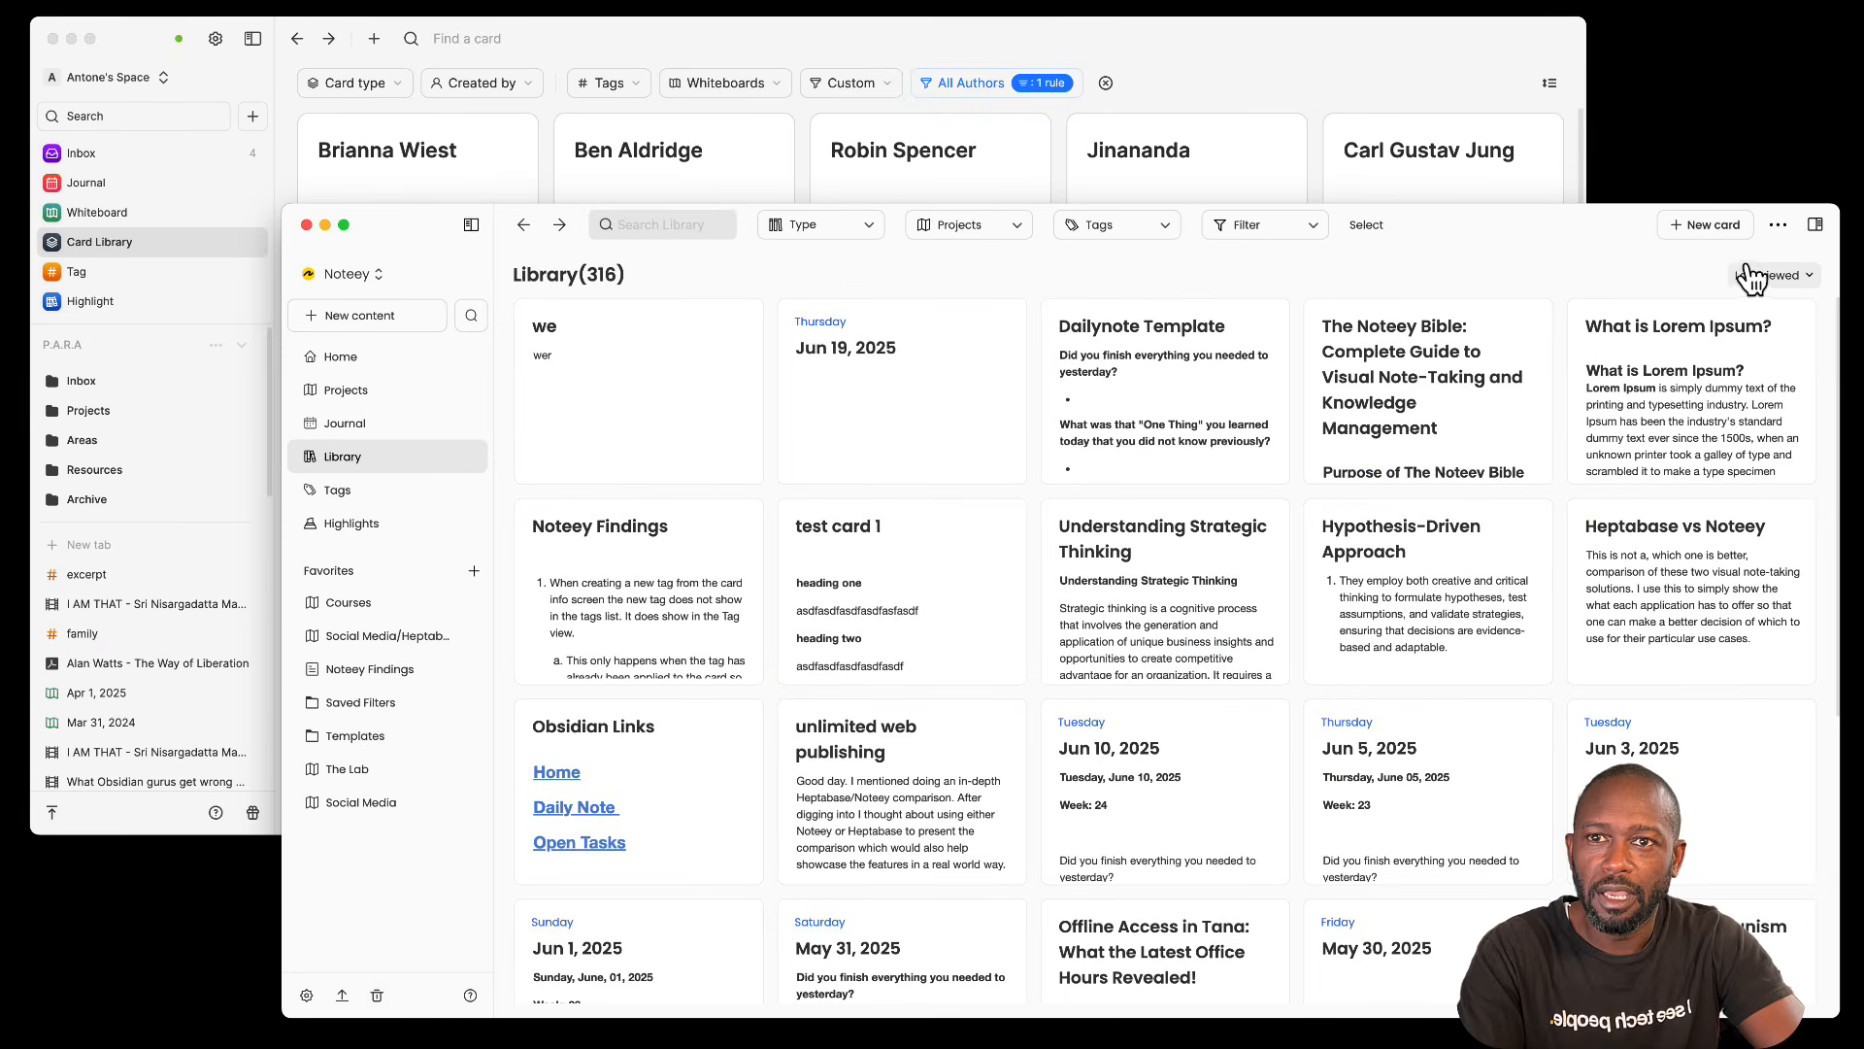
# Step: Open the Dailynote Template card in the sidebar next to the Library
pyautogui.click(1815, 224)
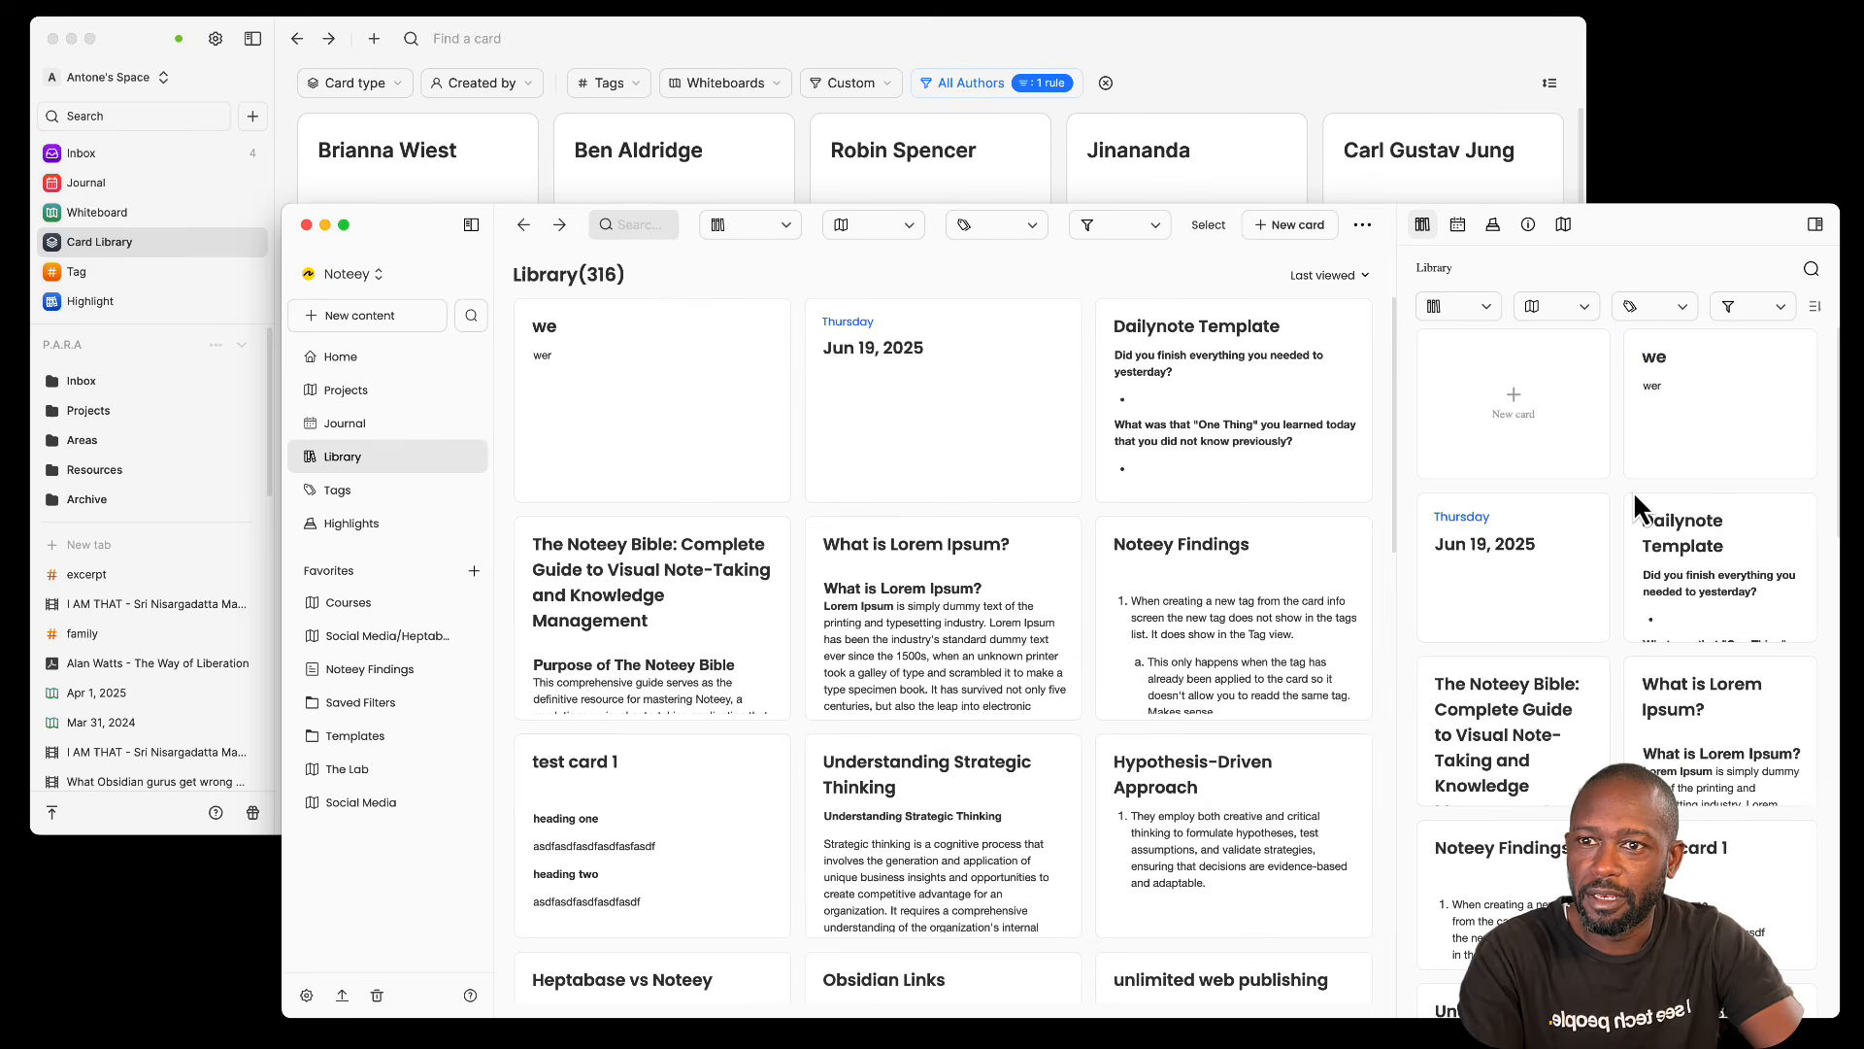
pyautogui.click(1709, 556)
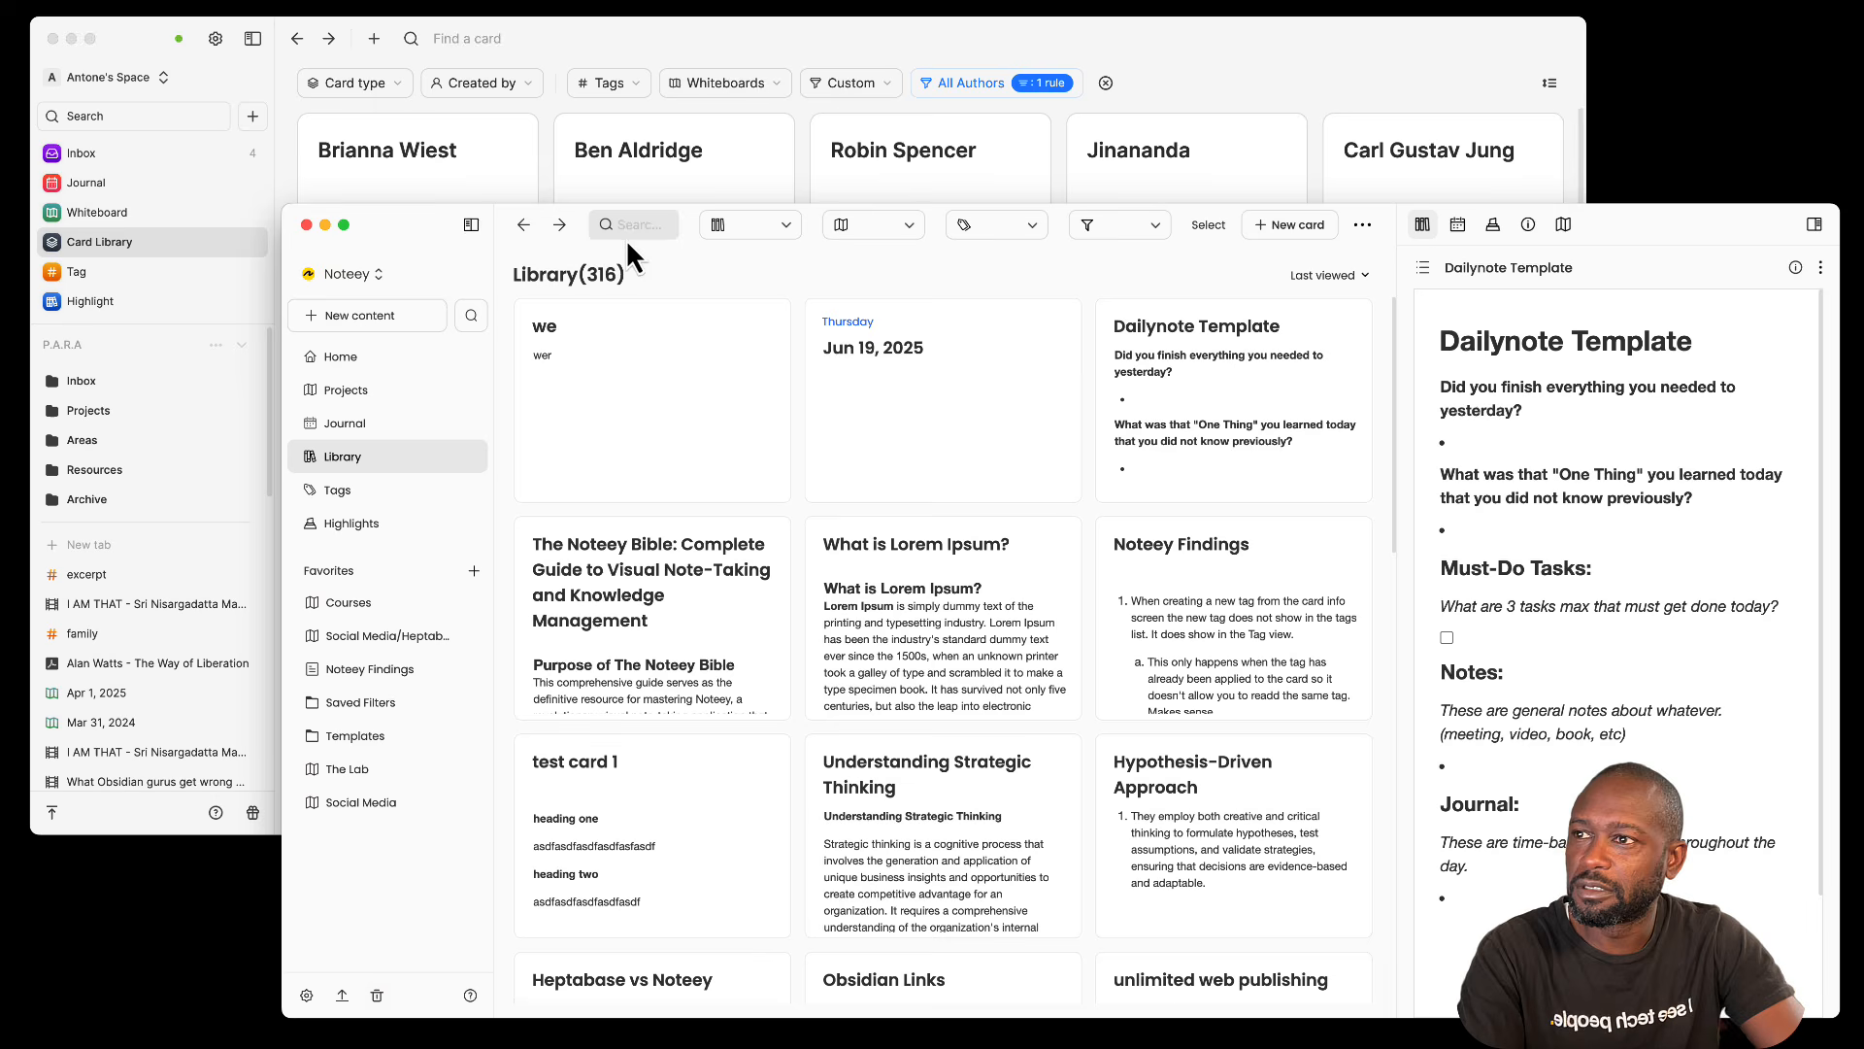
# Step: Switch to Heptabase, clear the All Authors filter and display the Card Library's sort options
pyautogui.click(1250, 51)
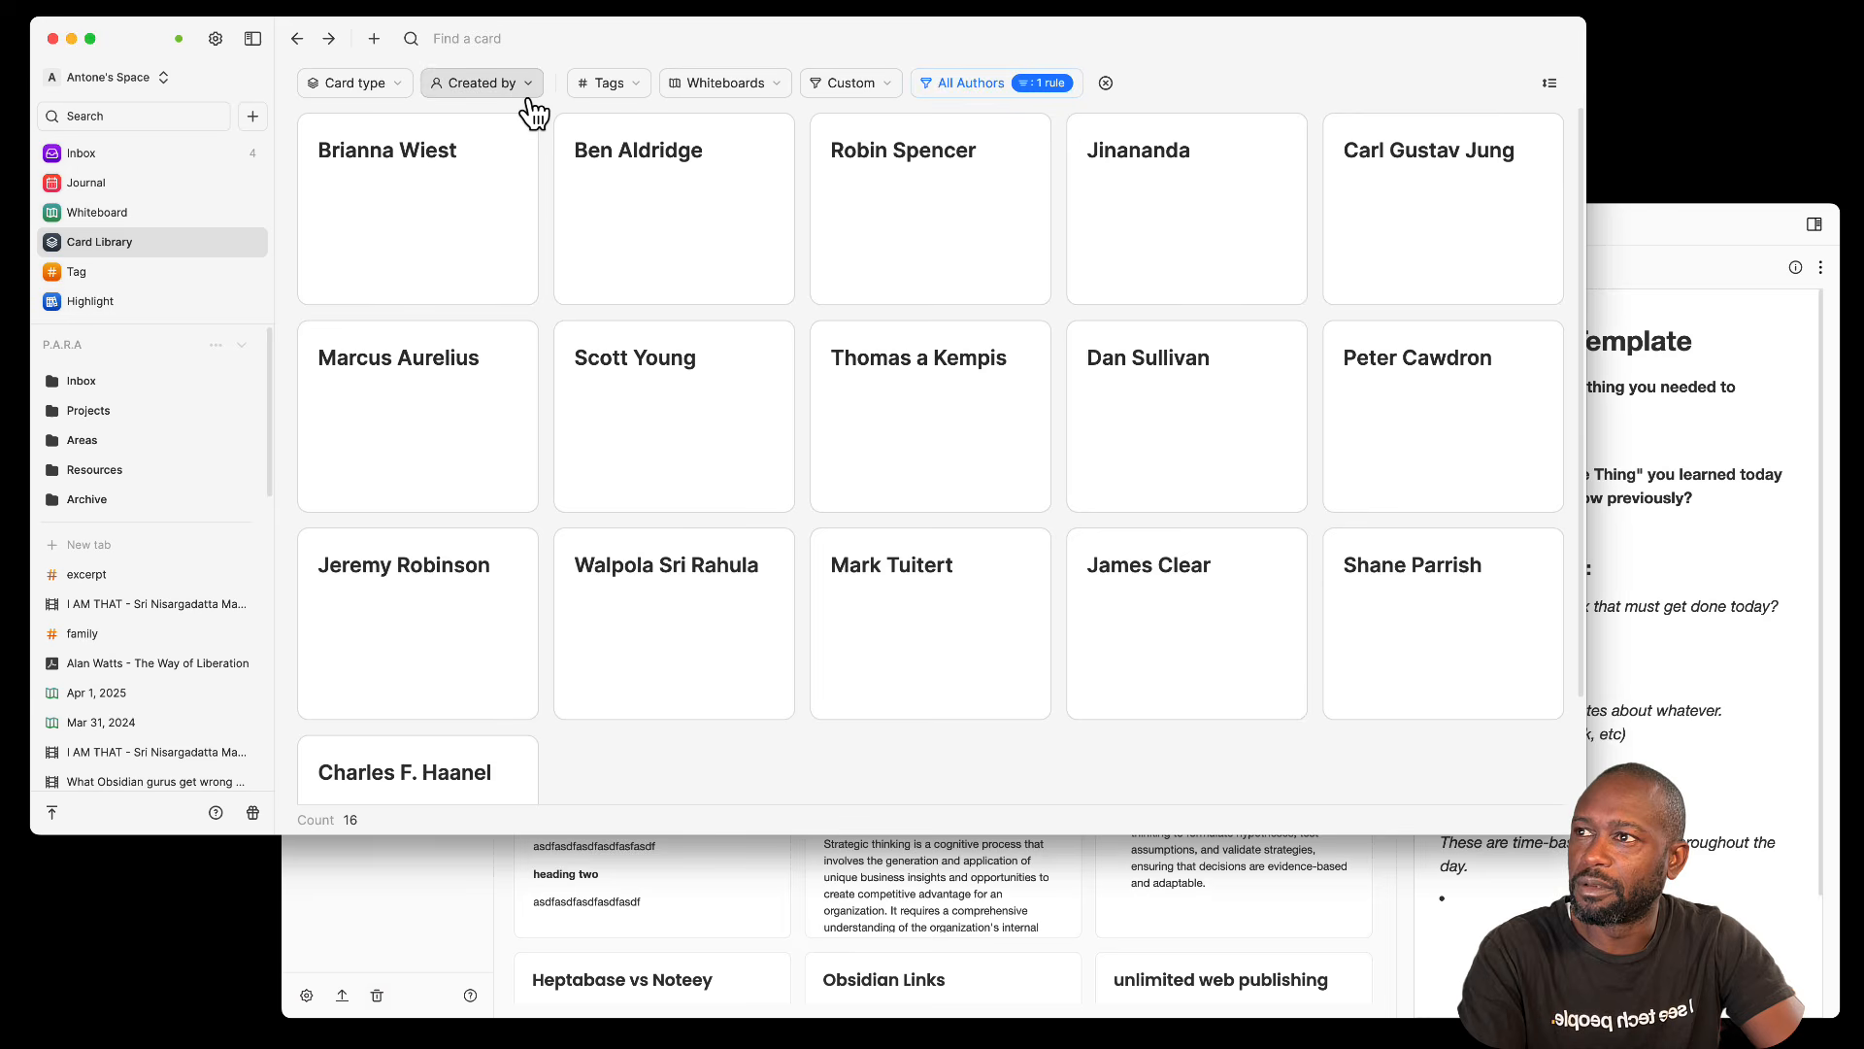
pyautogui.click(1106, 83)
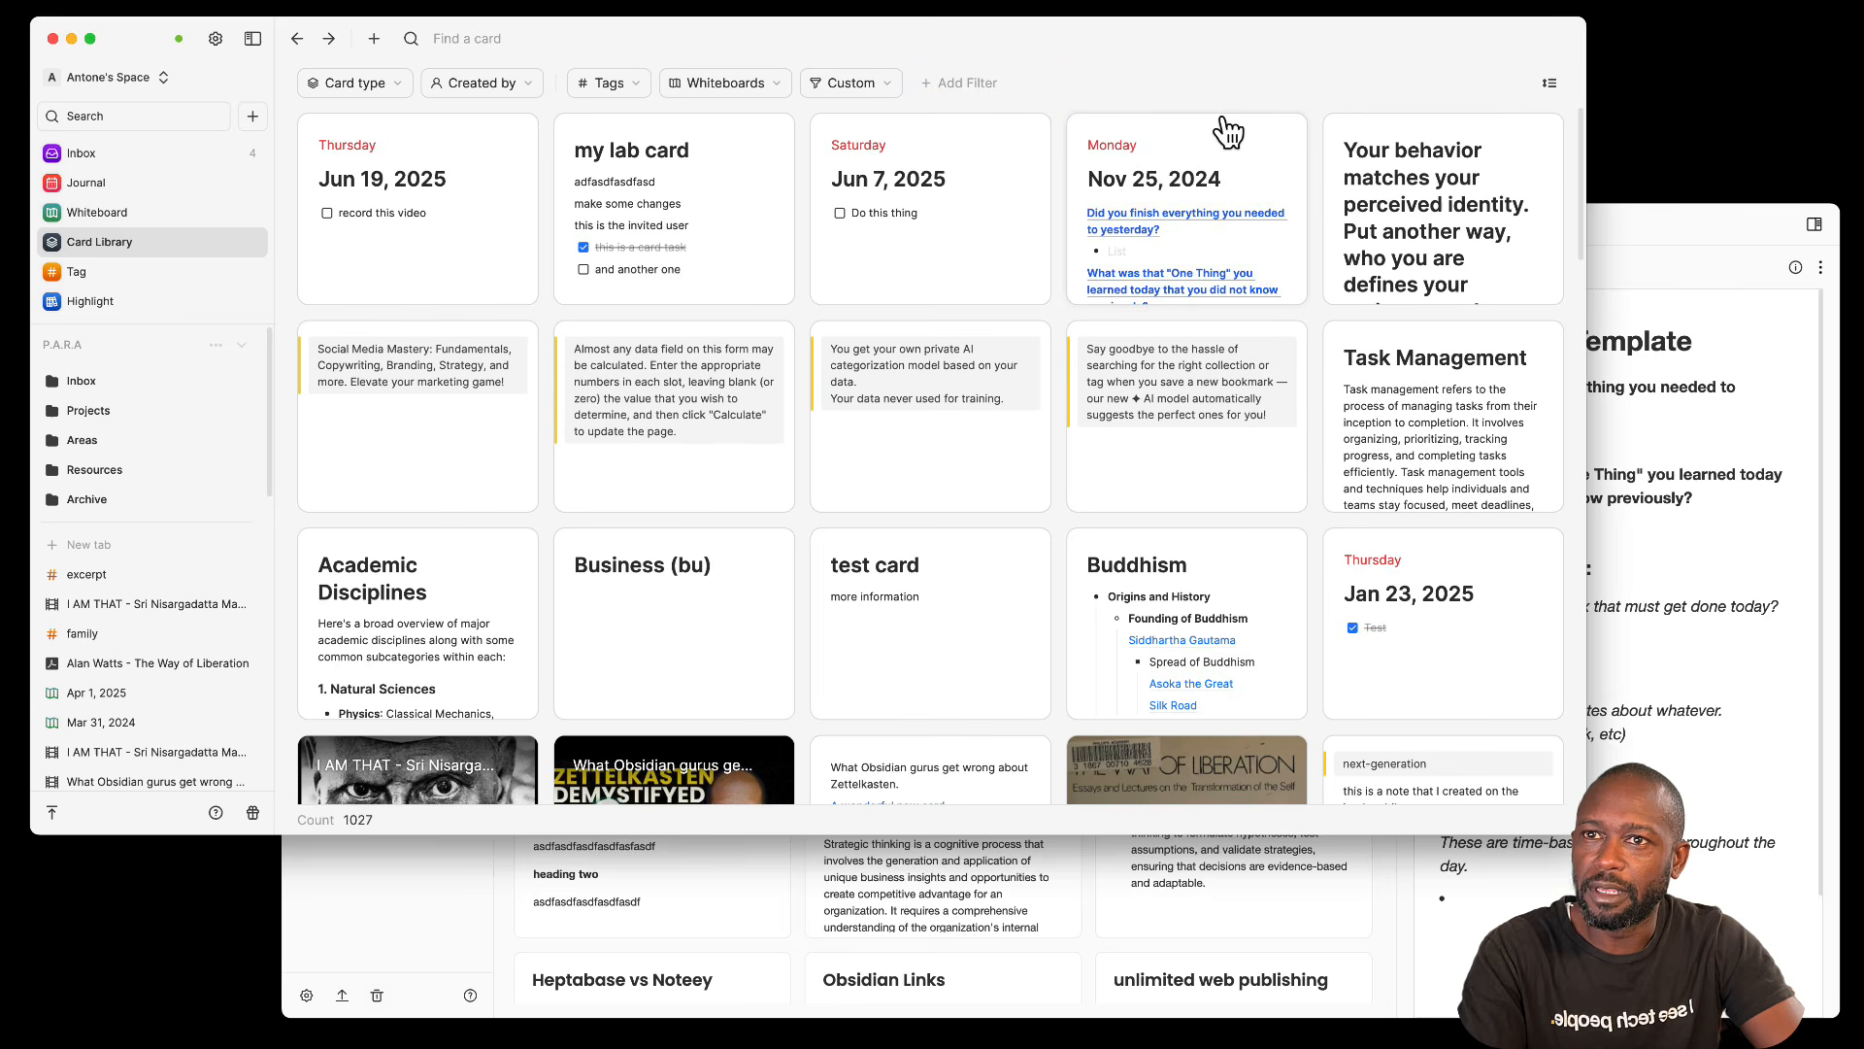
pyautogui.click(1551, 90)
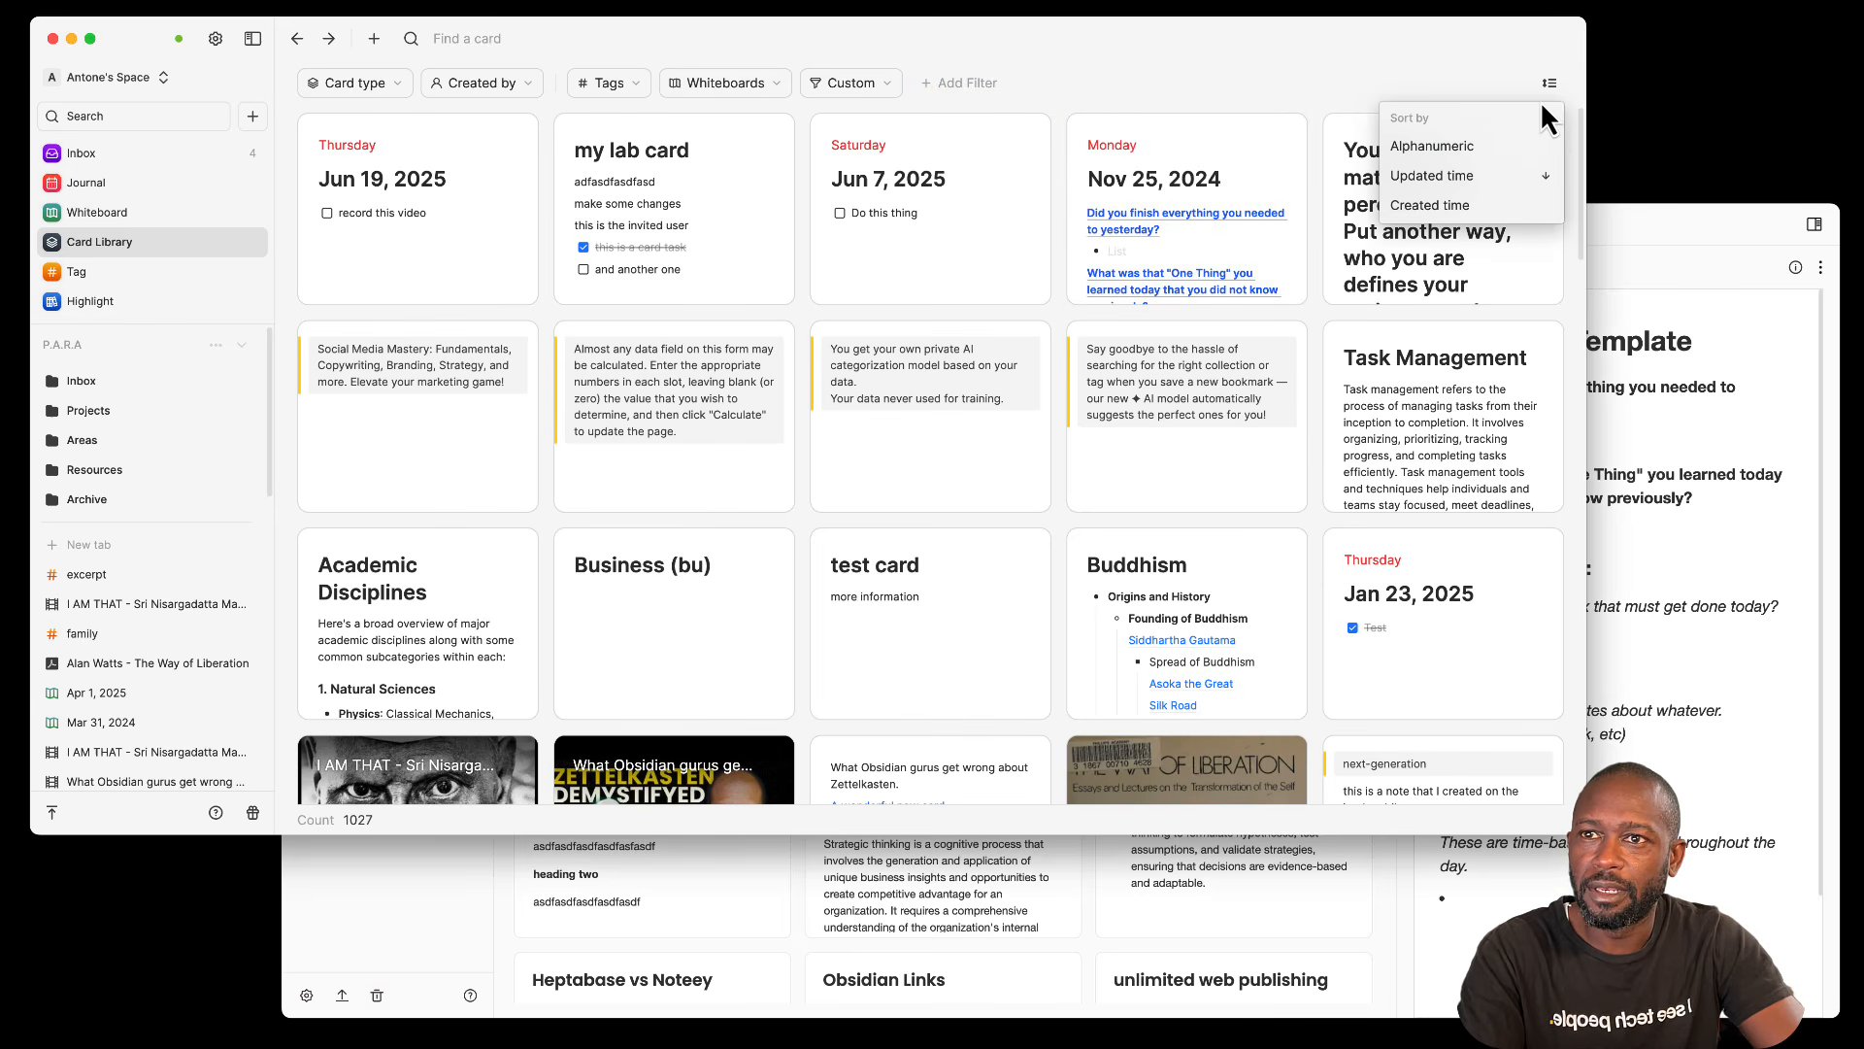
# Step: Check the card count in the Heptabase card library, and view the library's sort options in Noteey
pyautogui.click(1476, 161)
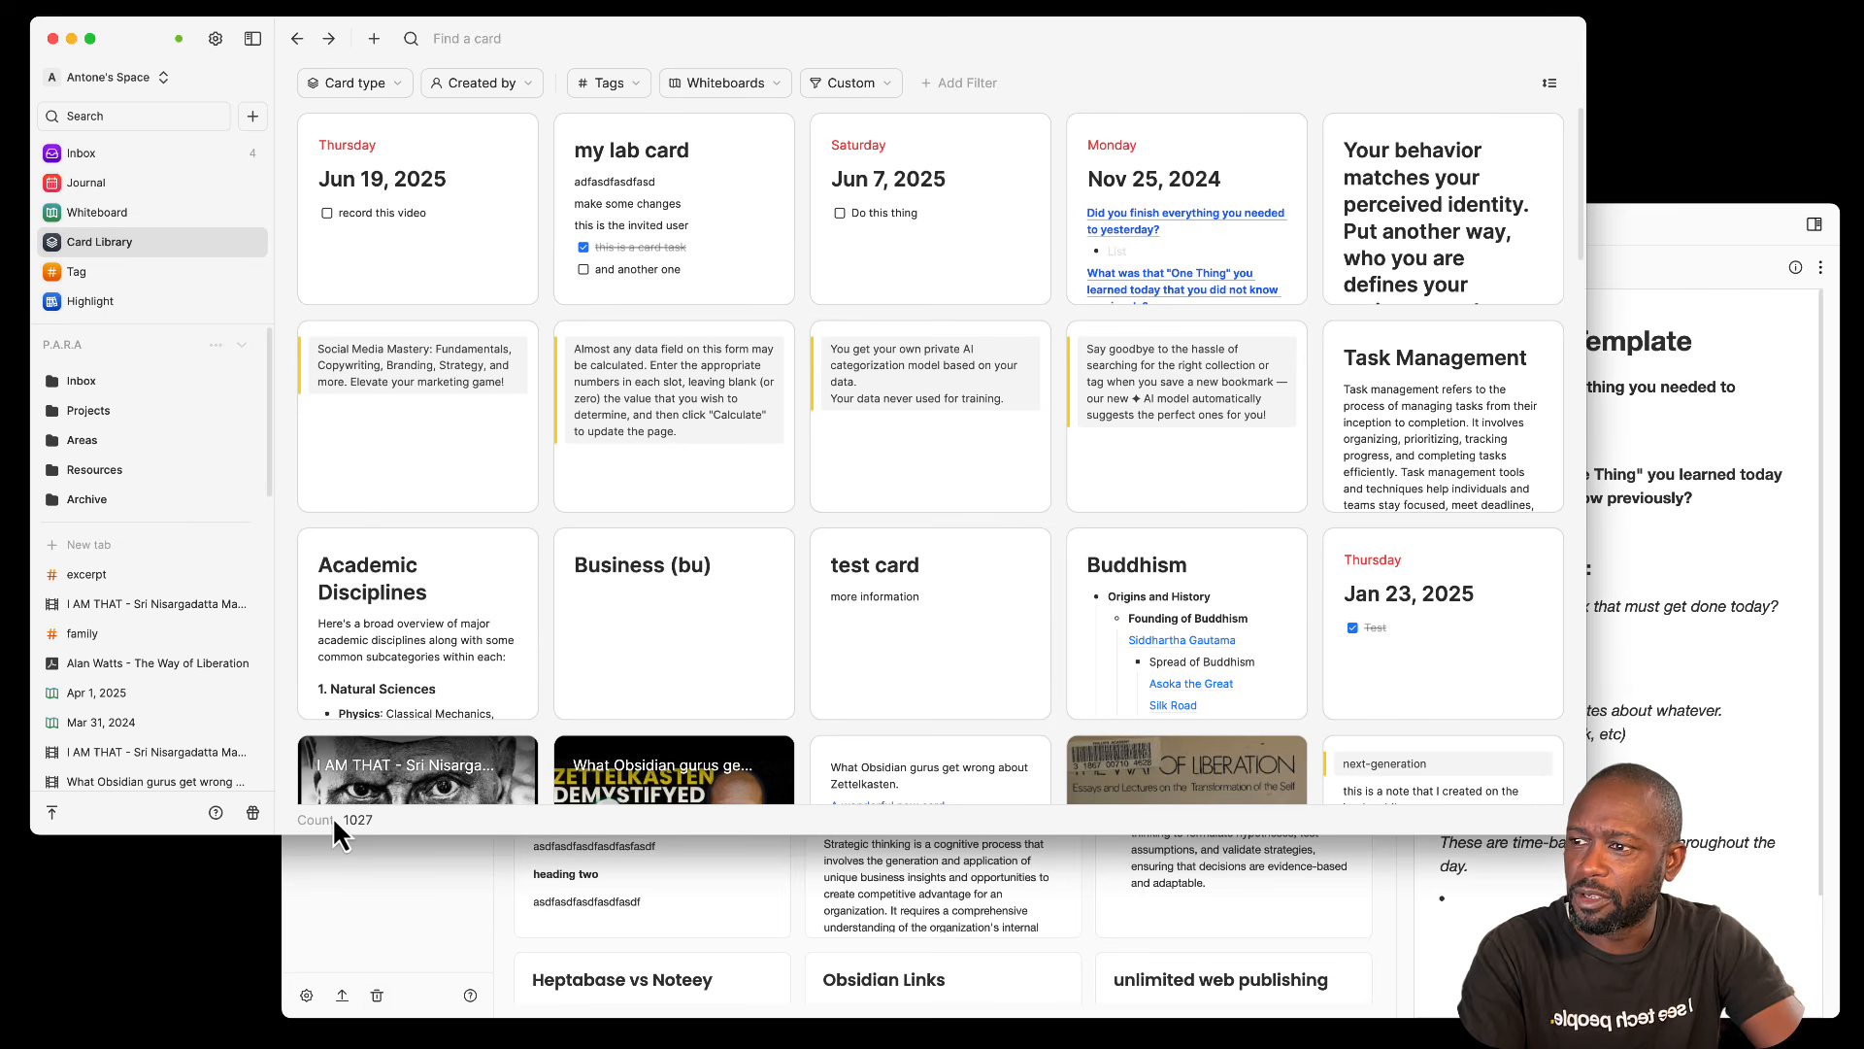
pyautogui.moveTo(375, 823); pyautogui.dragTo(332, 820)
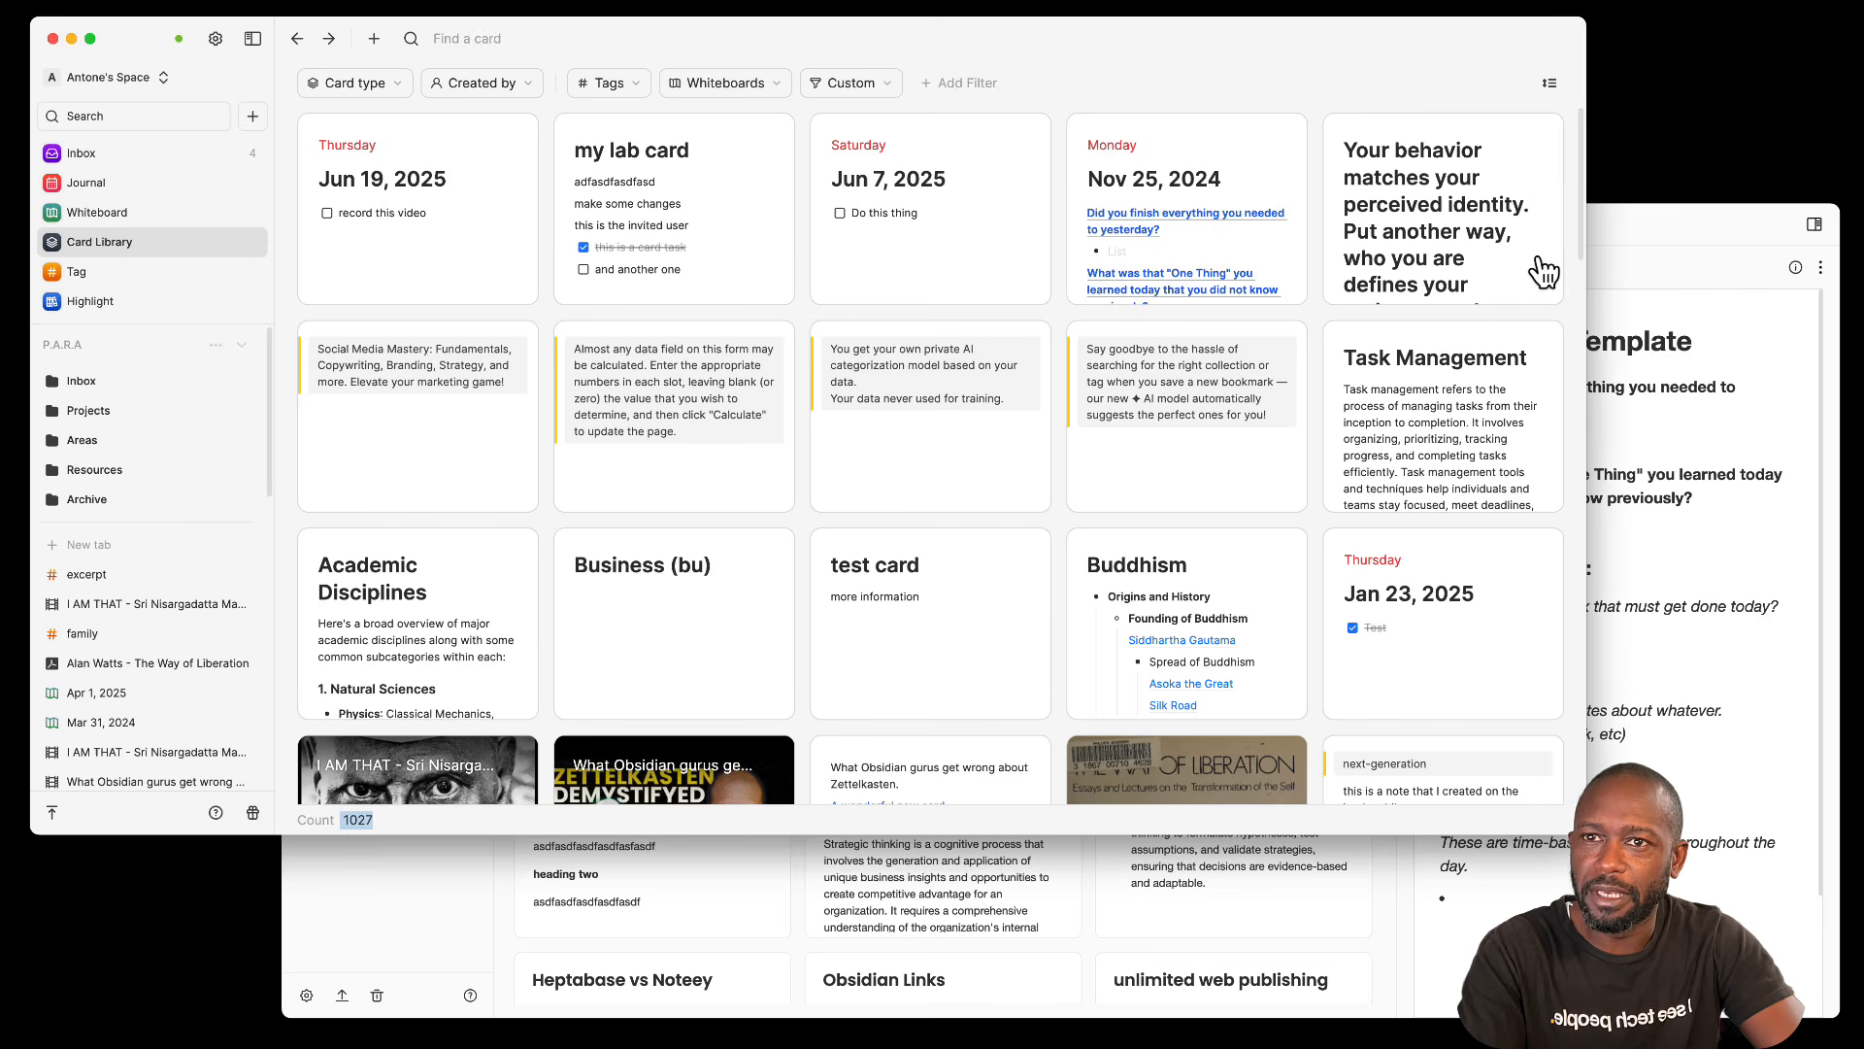
pyautogui.click(1653, 255)
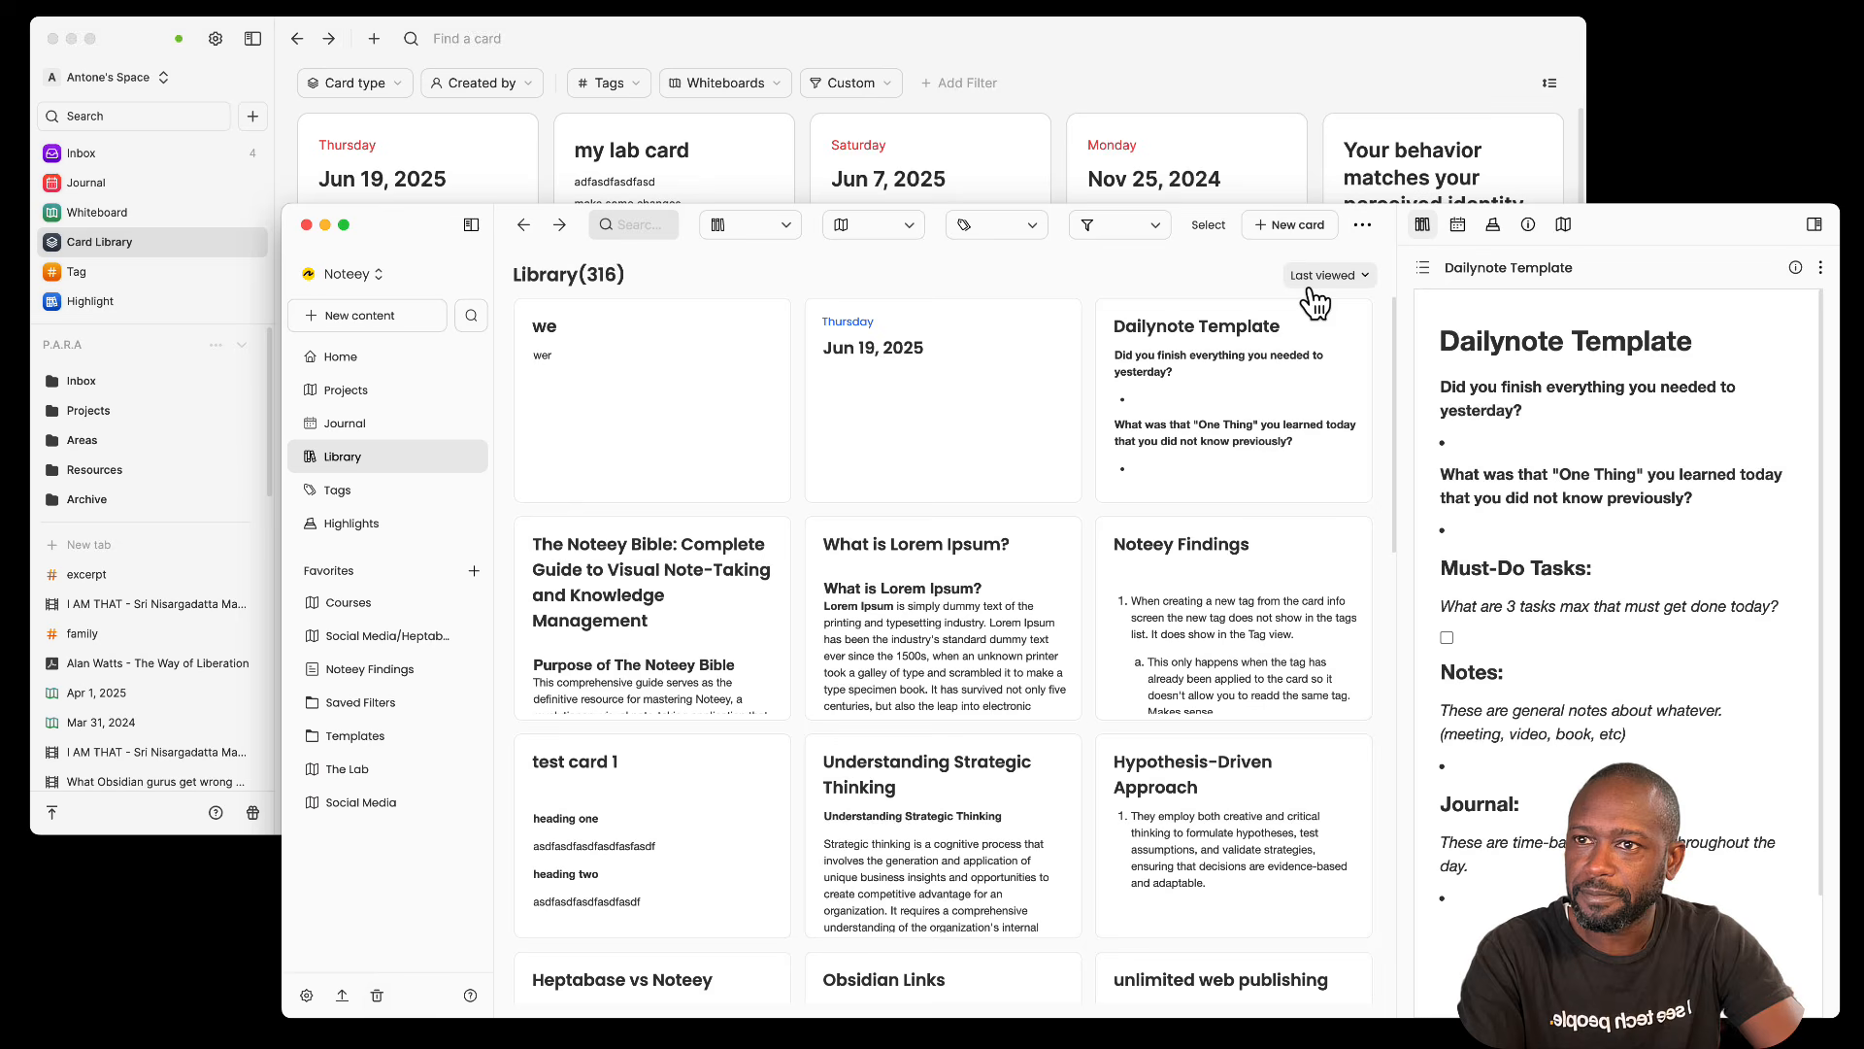
pyautogui.click(1351, 277)
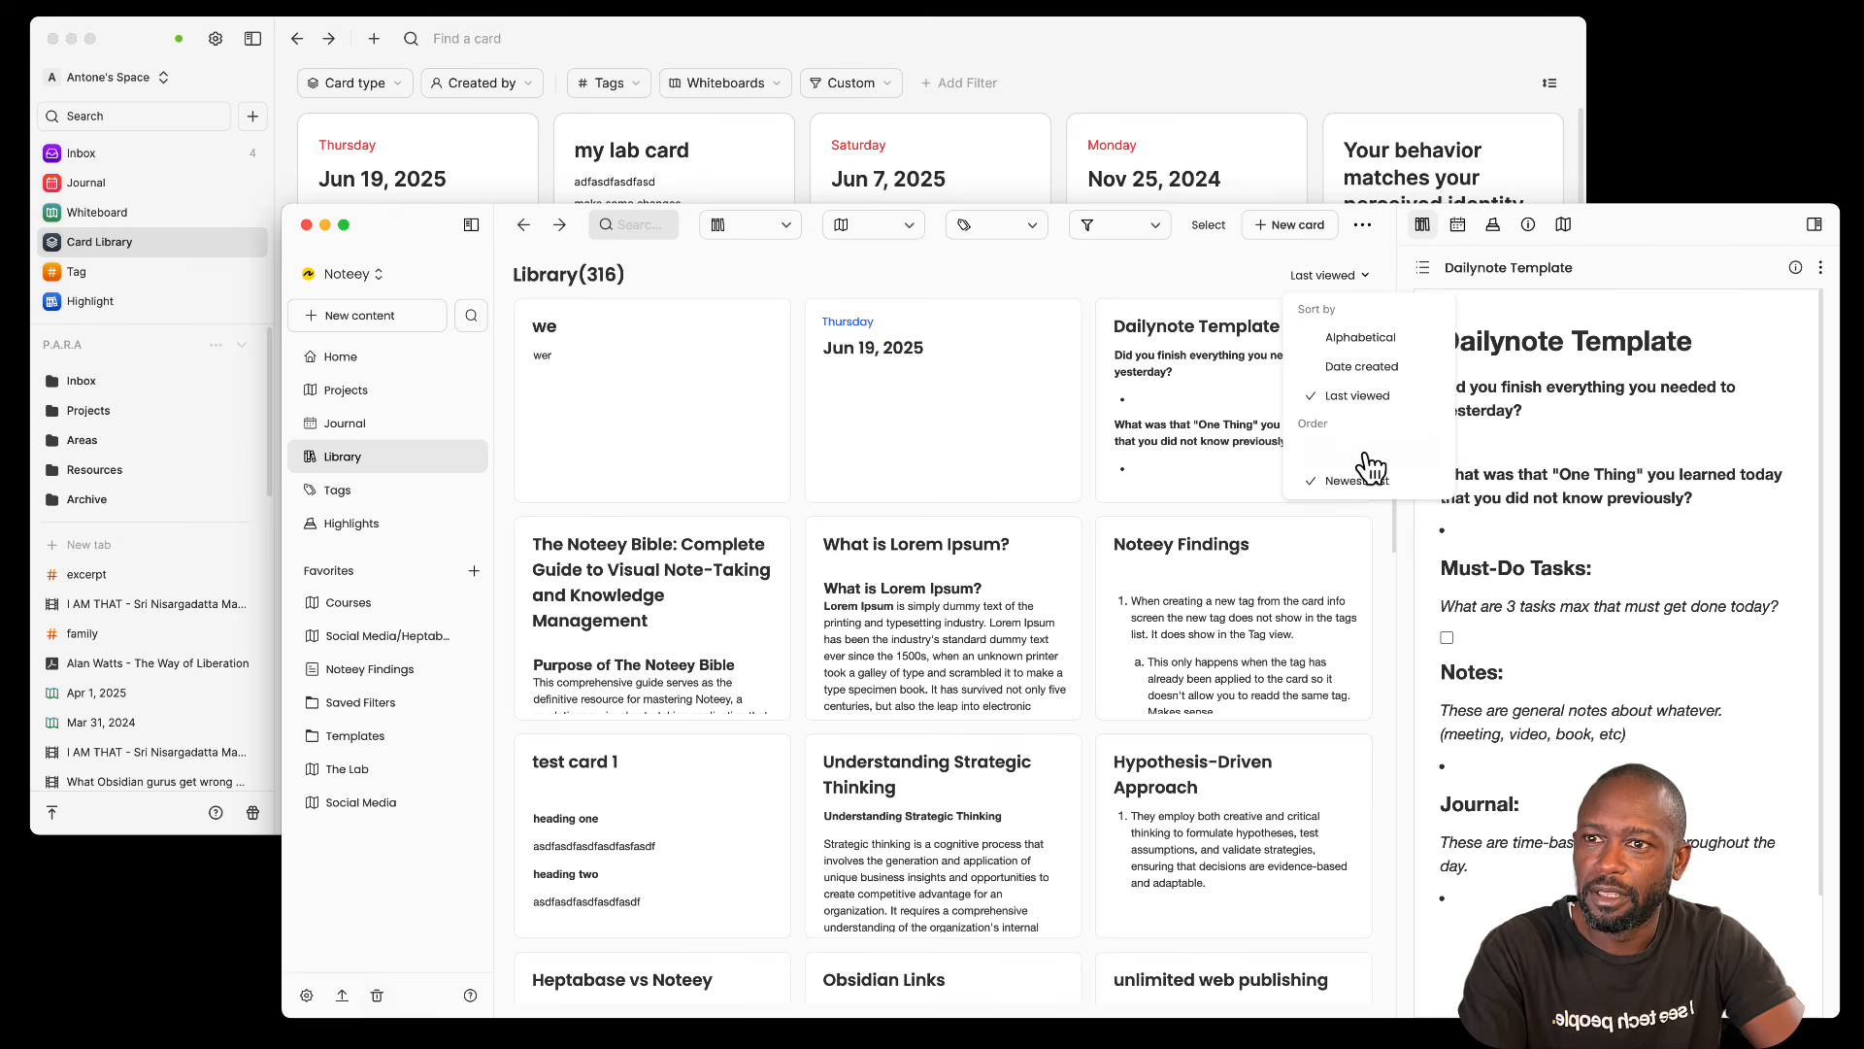
pyautogui.click(1278, 282)
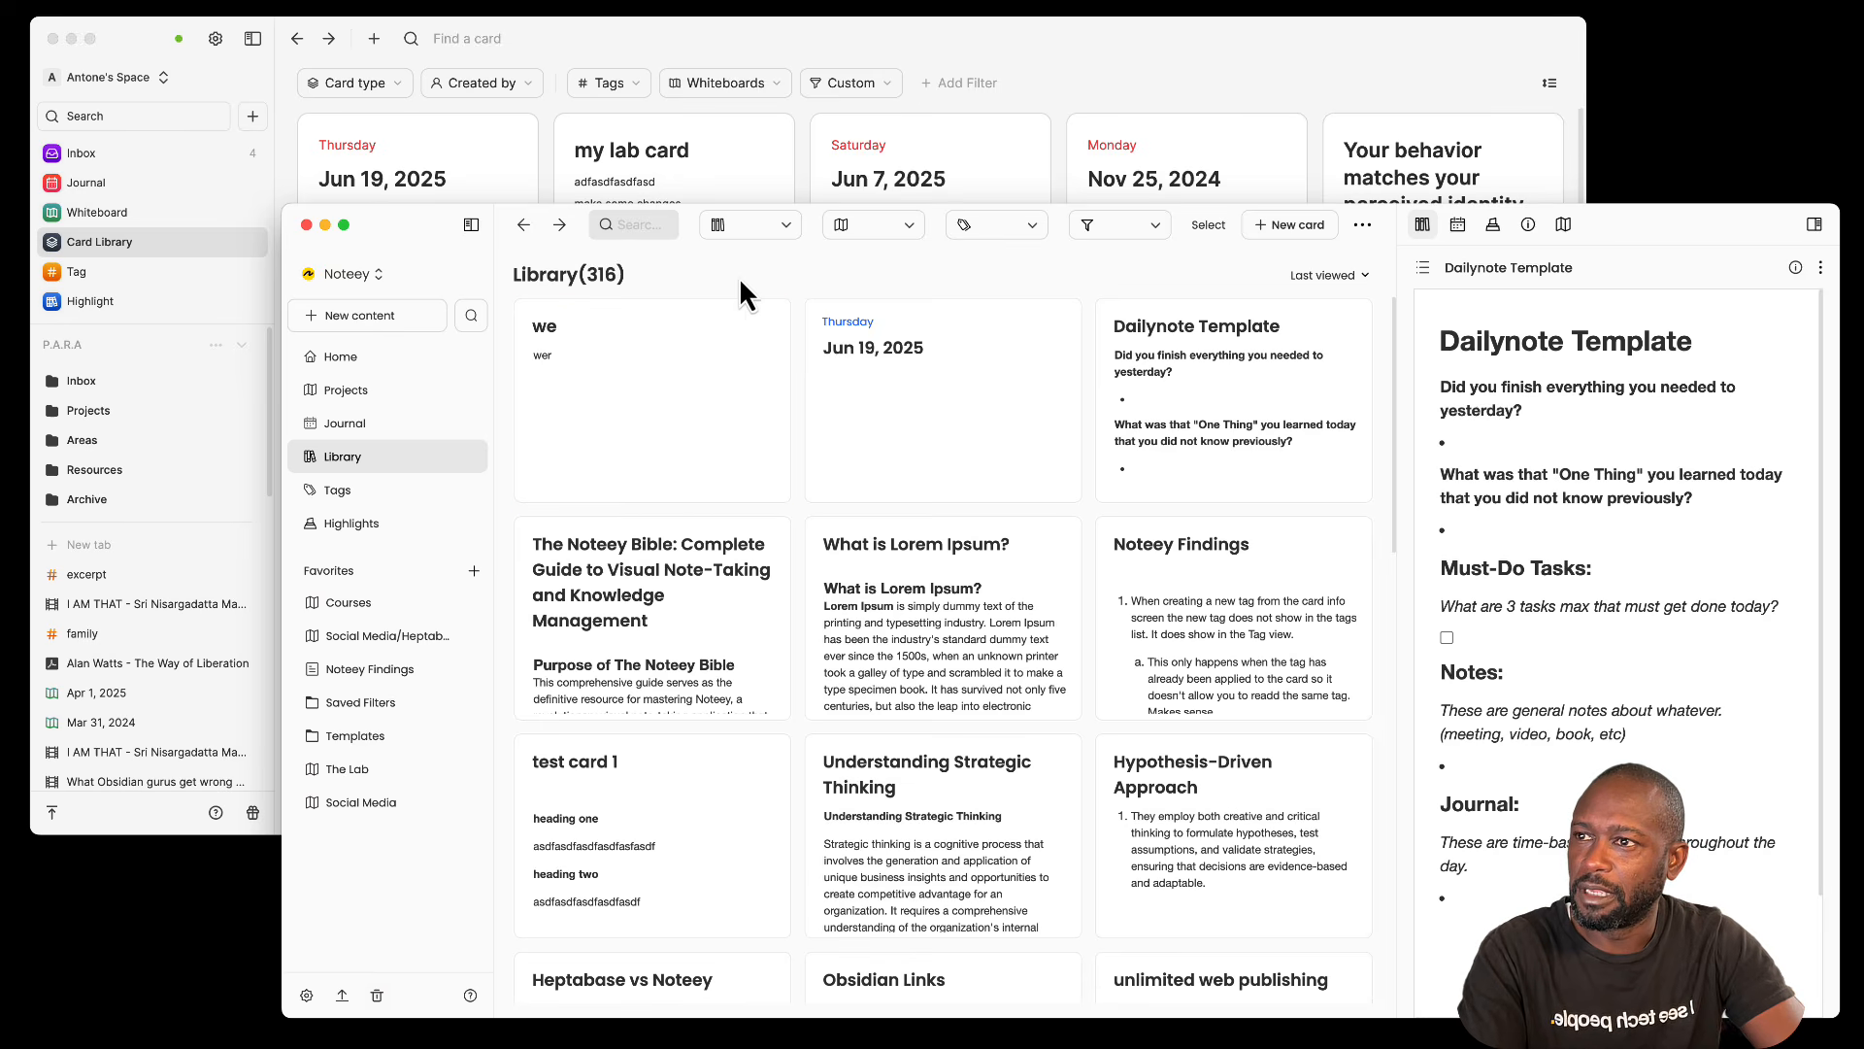
# Step: Switch to Heptabase and create a new card titled "adsfasdfasdf" in the card library
pyautogui.click(524, 41)
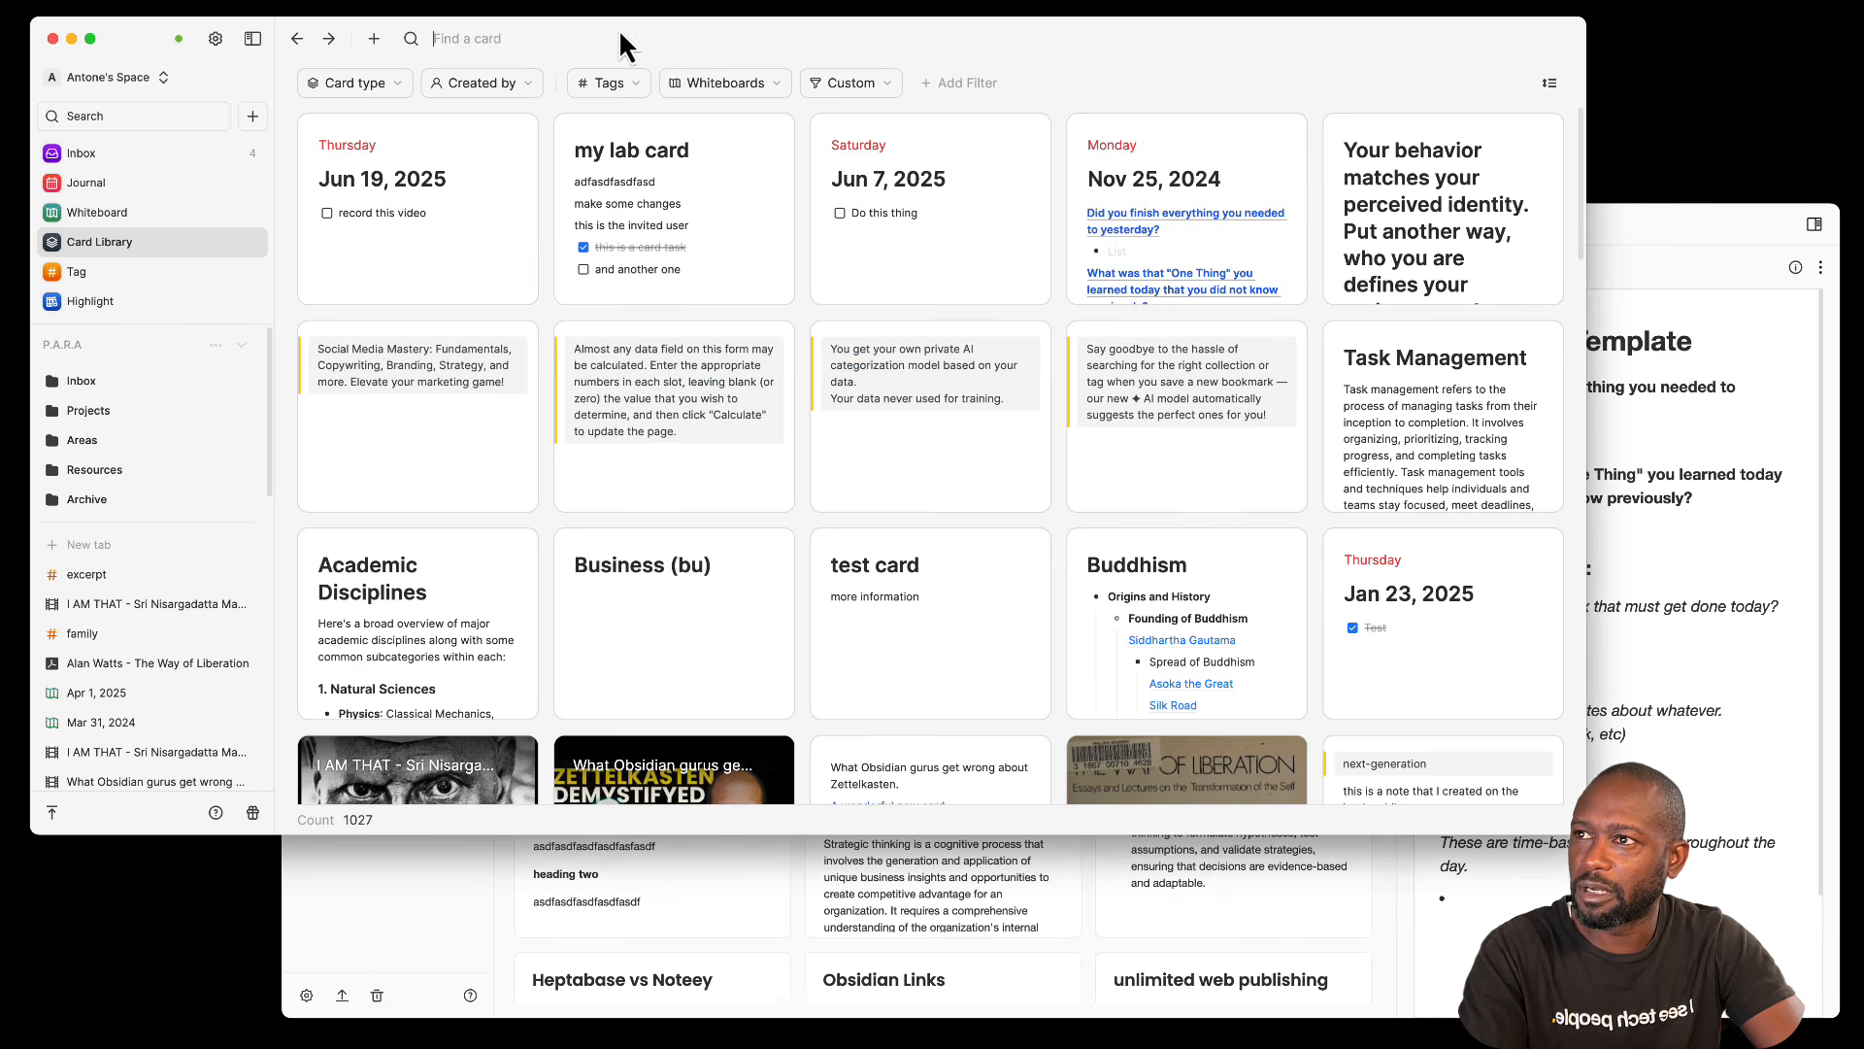
pyautogui.click(374, 41)
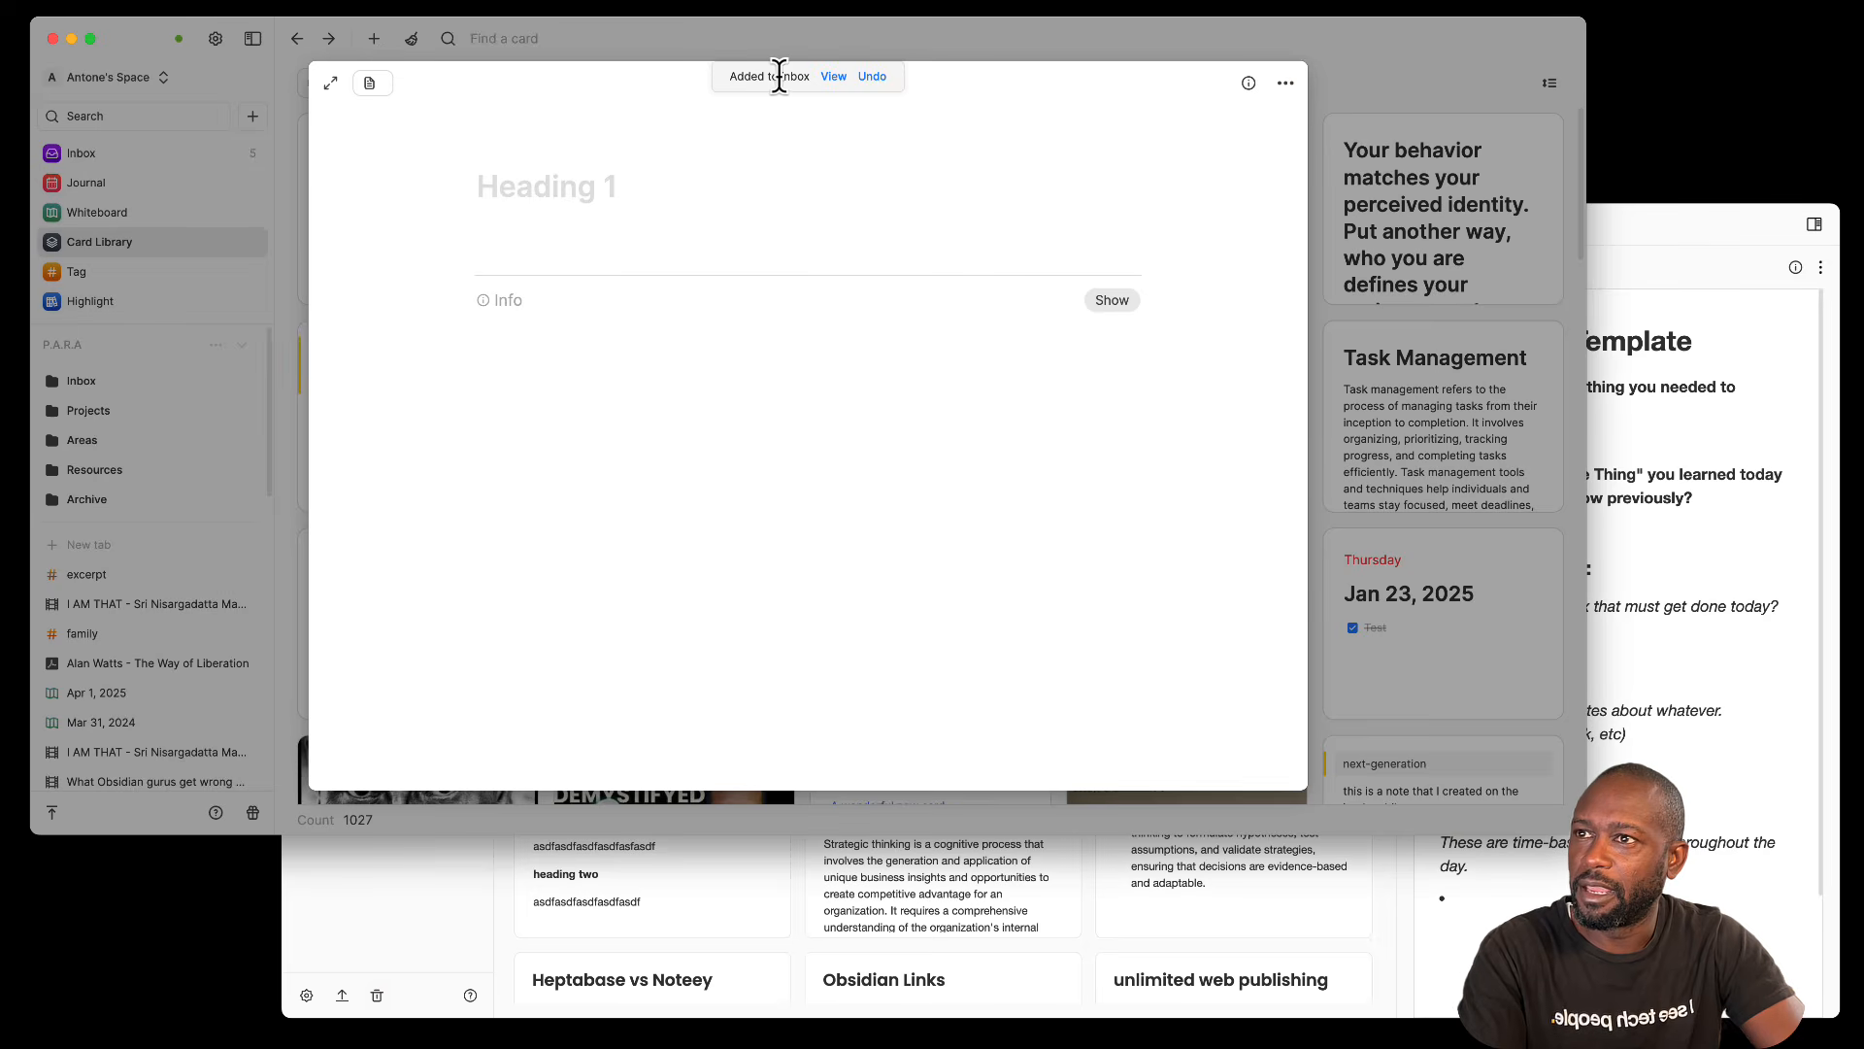
pyautogui.write('adsfasdfasdf')
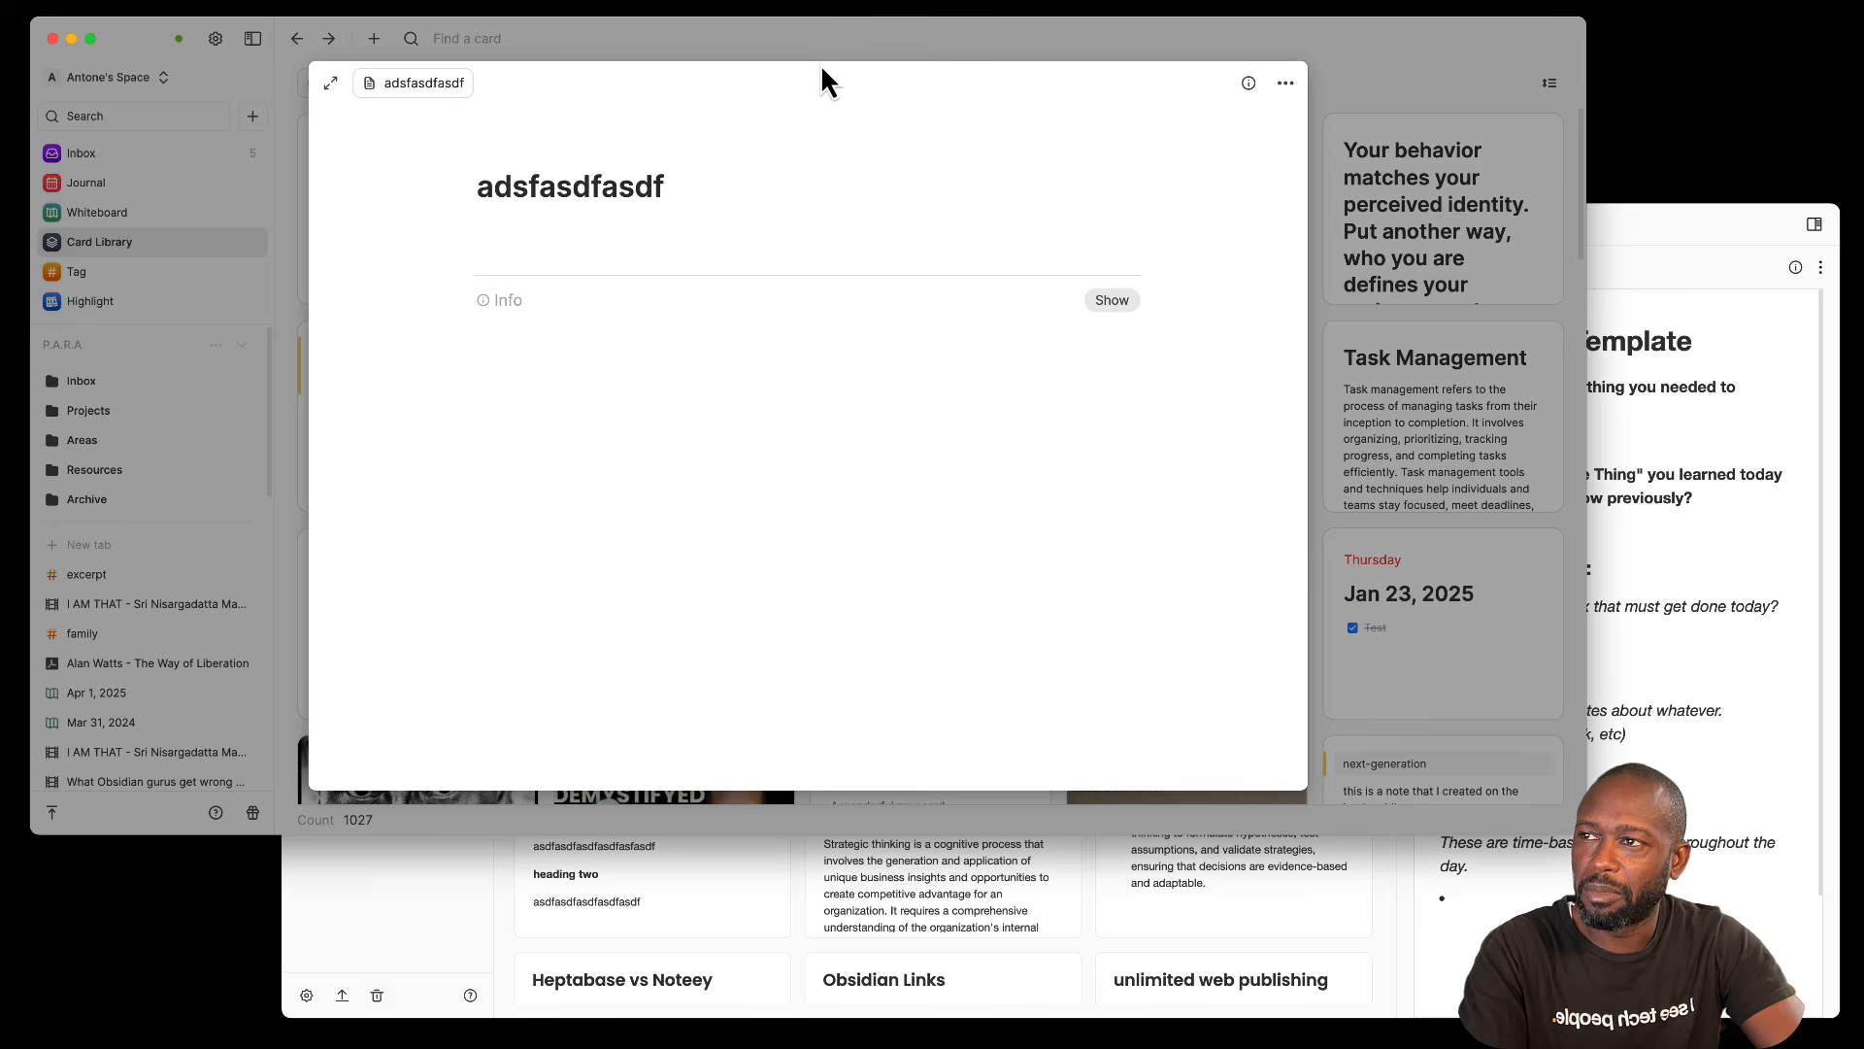
pyautogui.click(649, 50)
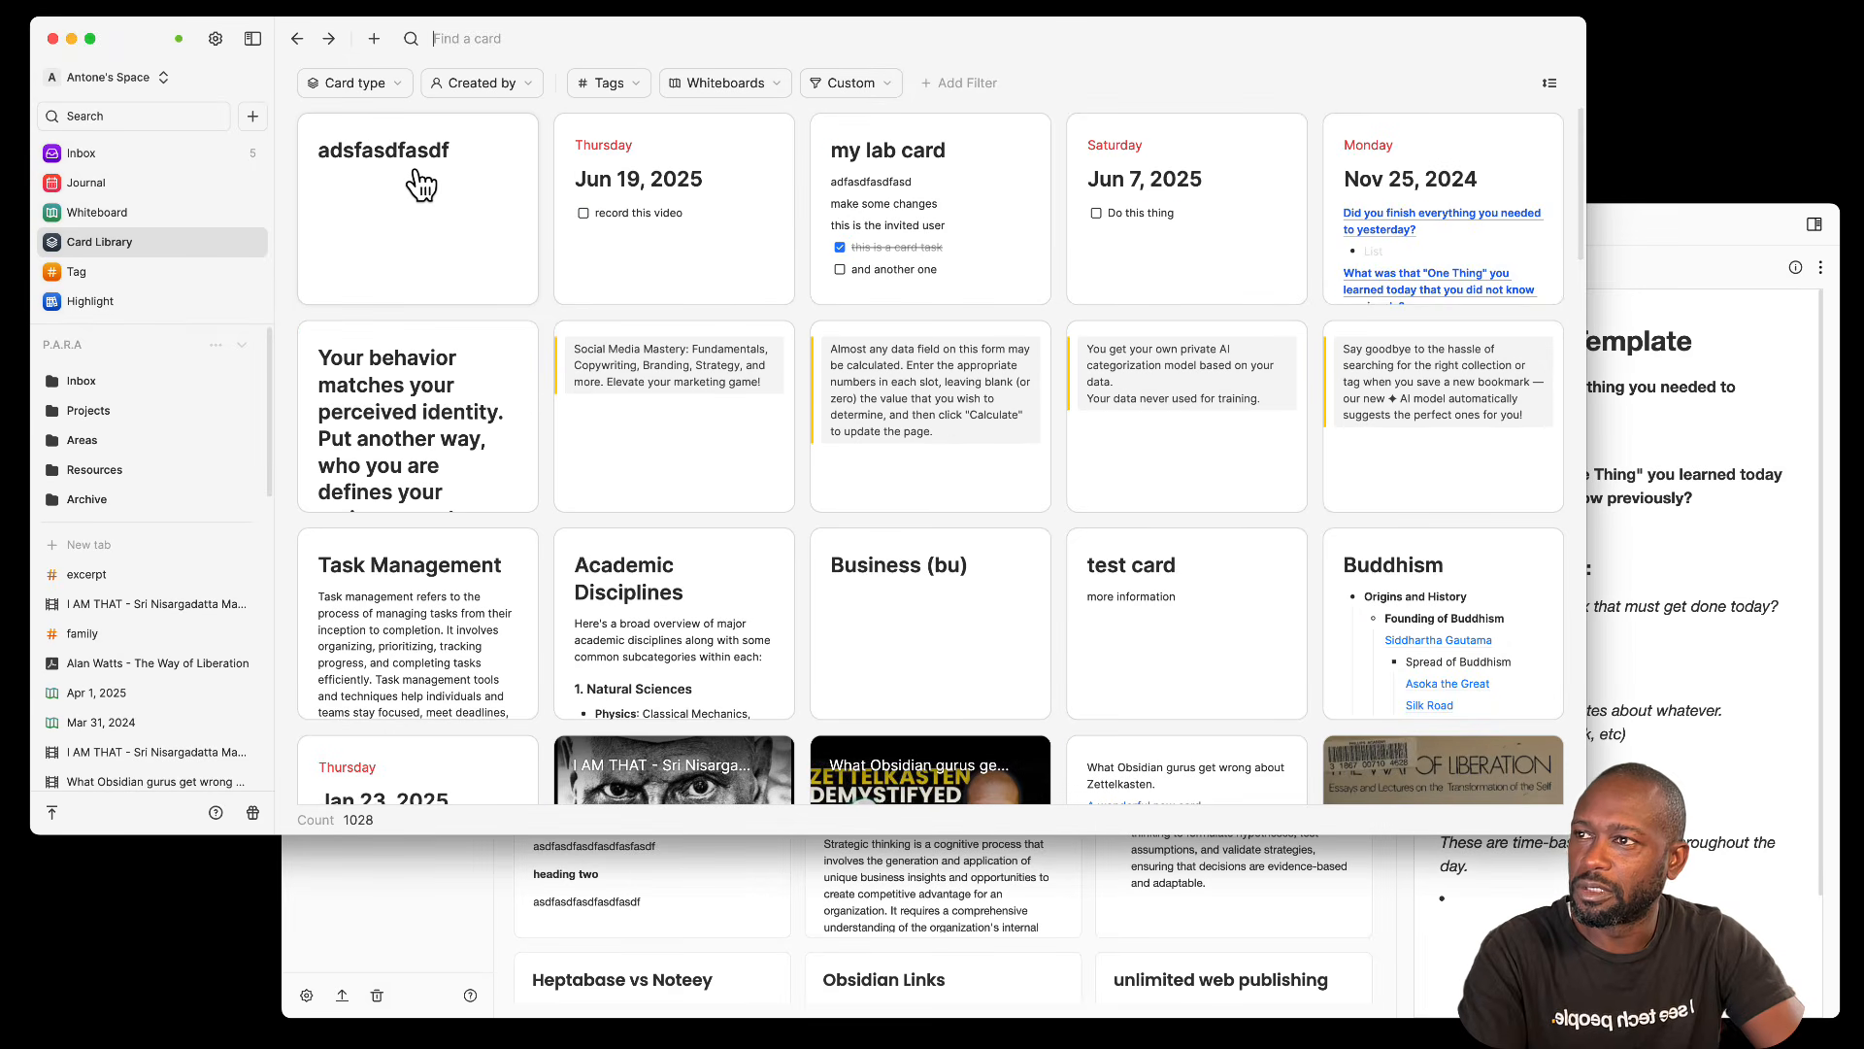
# Step: Review the whiteboards available as filters for the card library, without applying one
pyautogui.click(776, 83)
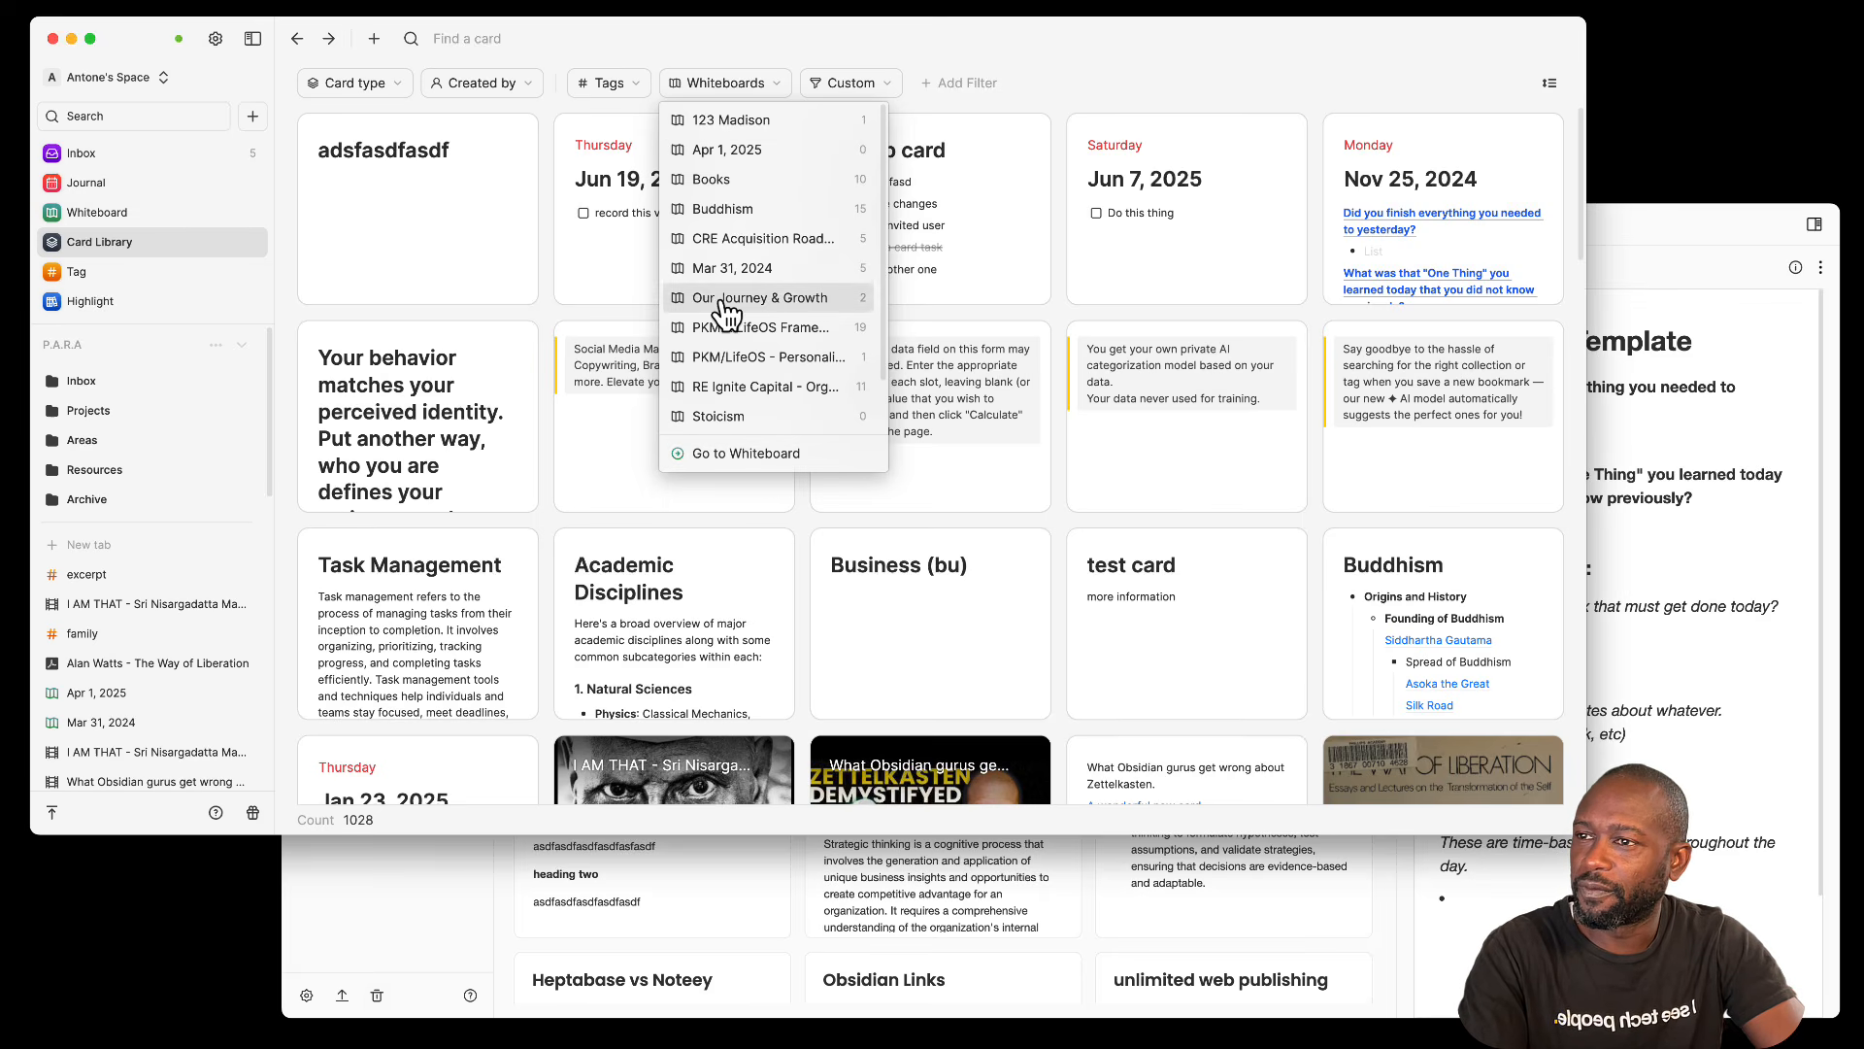
pyautogui.scroll(-2, 740, 296)
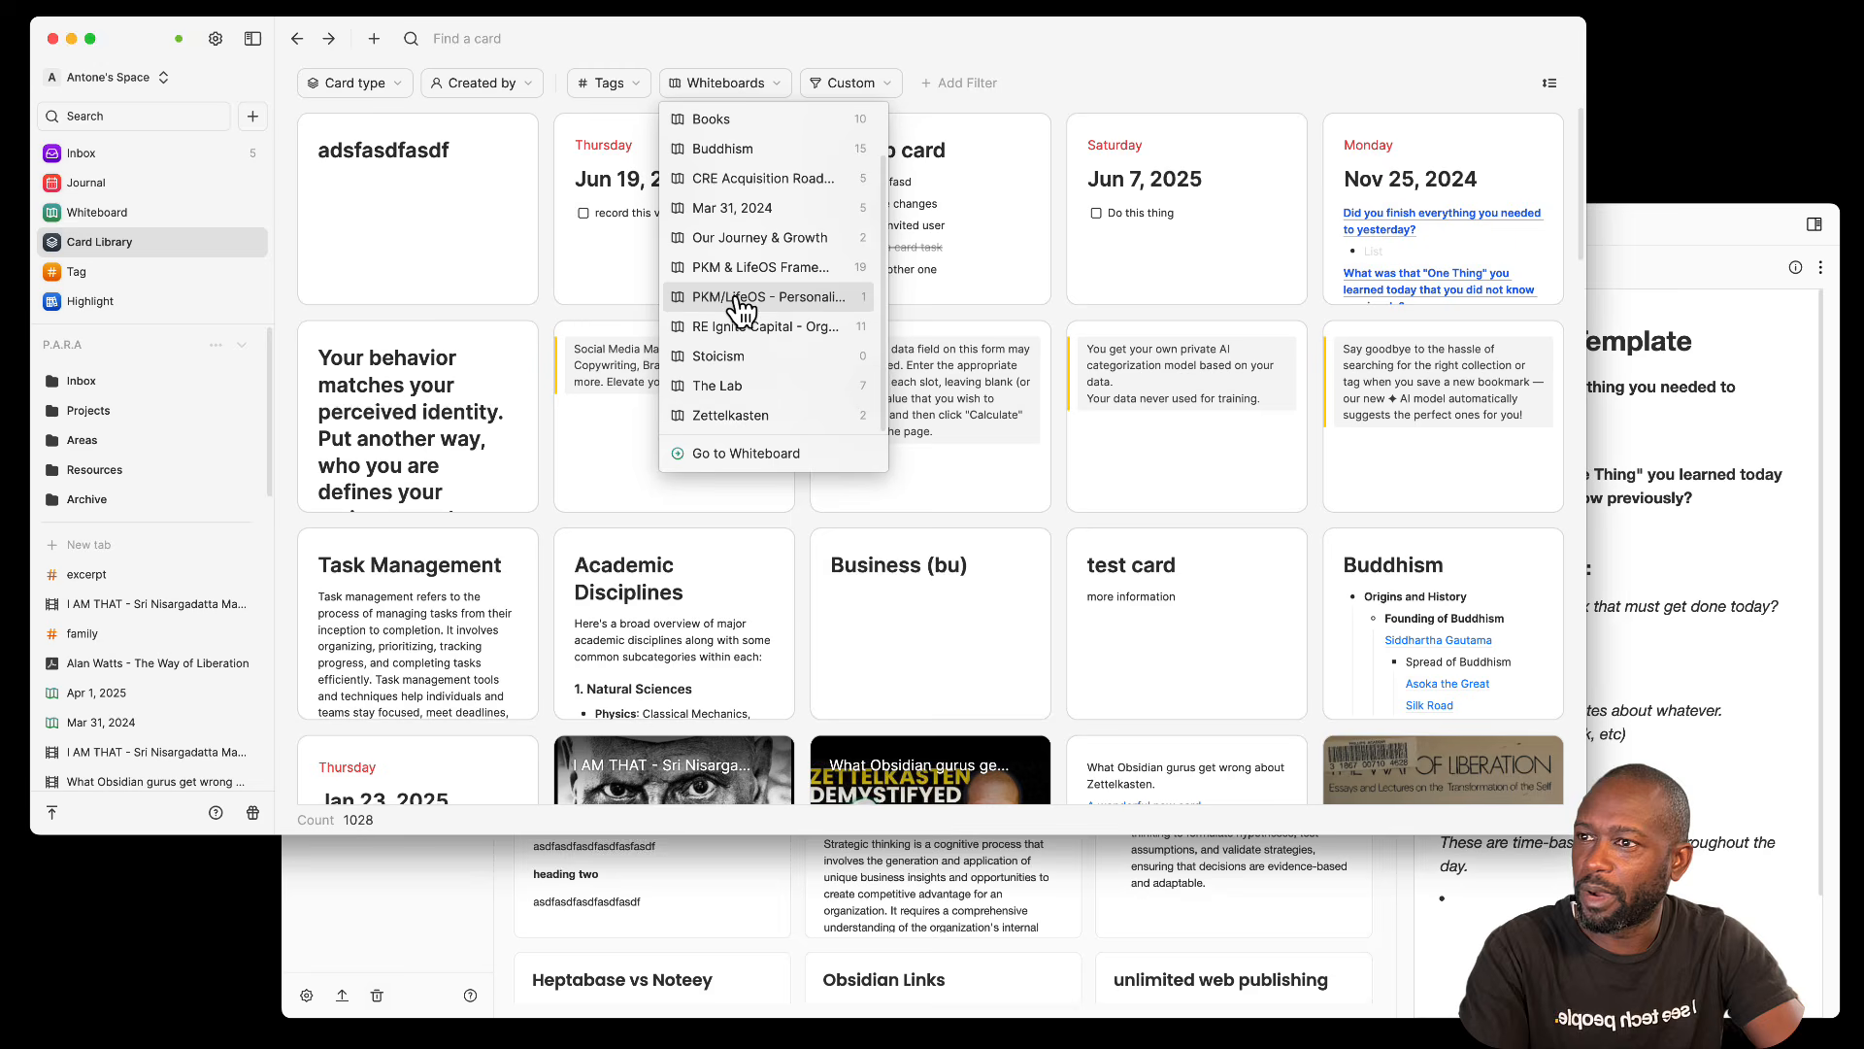
pyautogui.scroll(2, 741, 306)
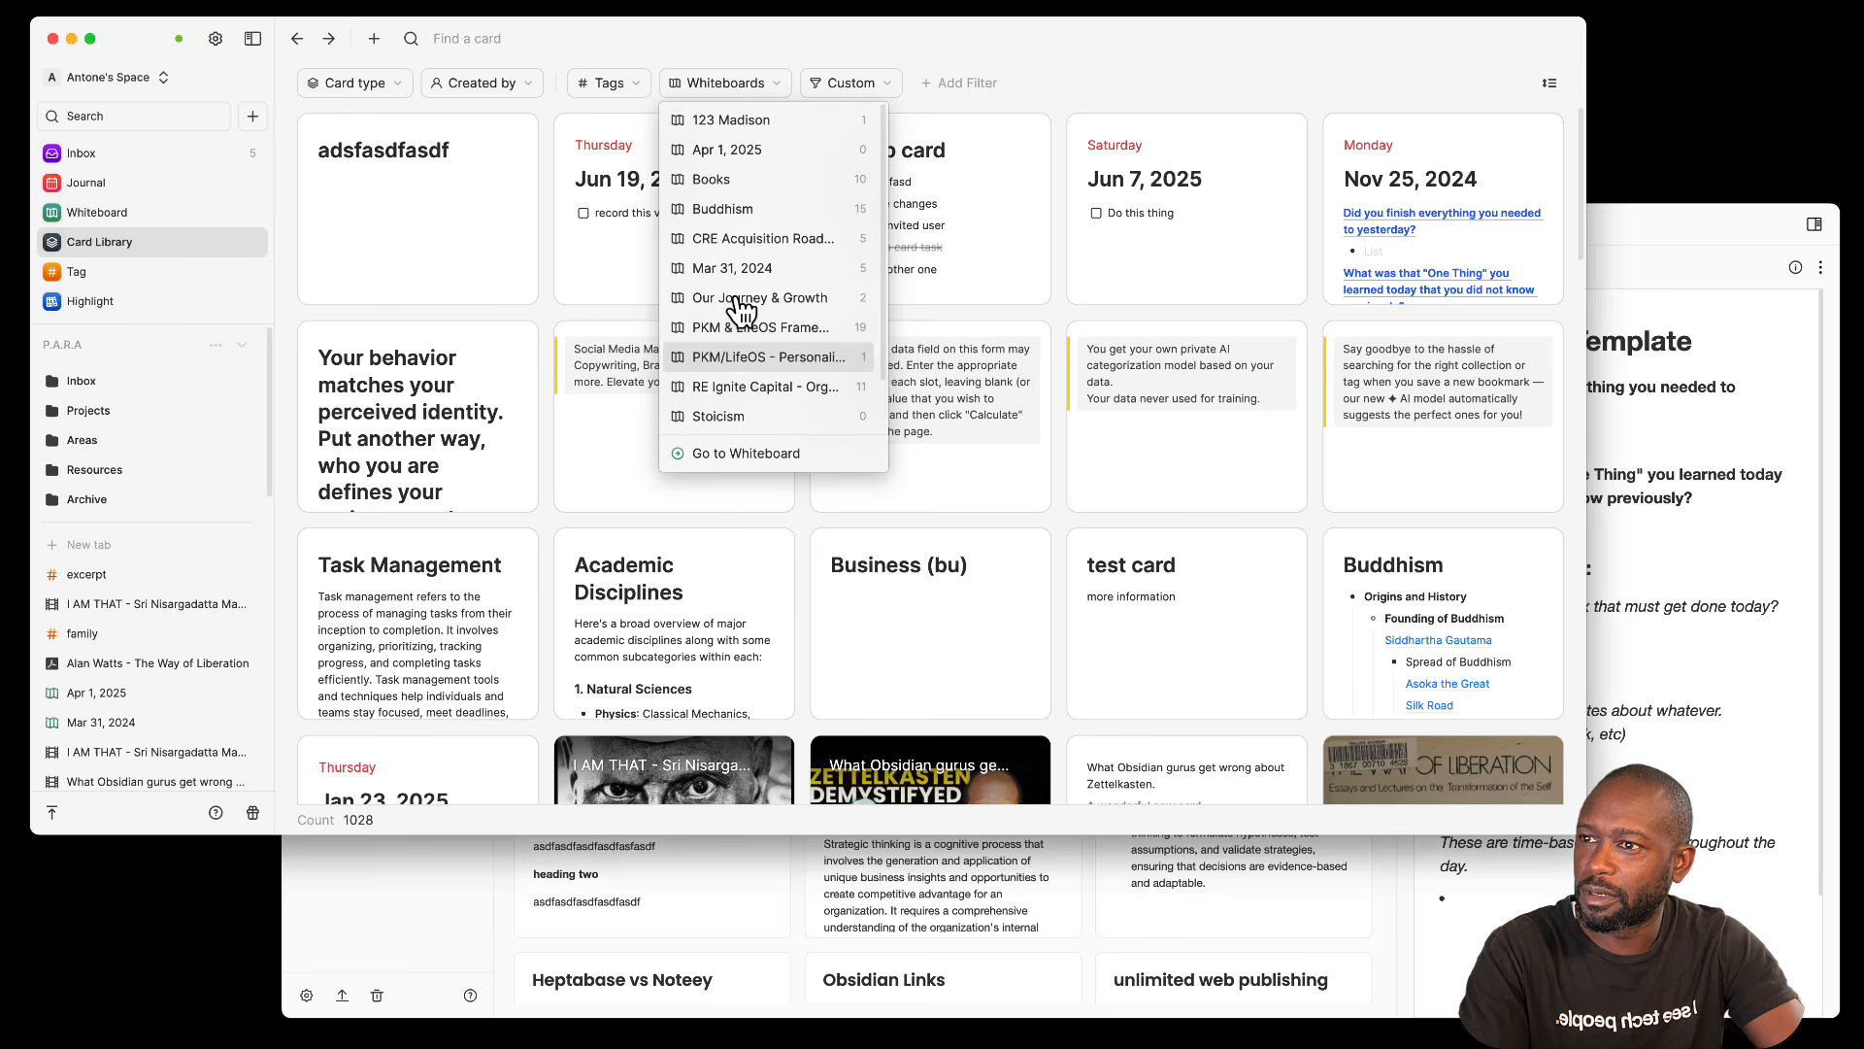
pyautogui.click(804, 37)
pyautogui.click(1662, 272)
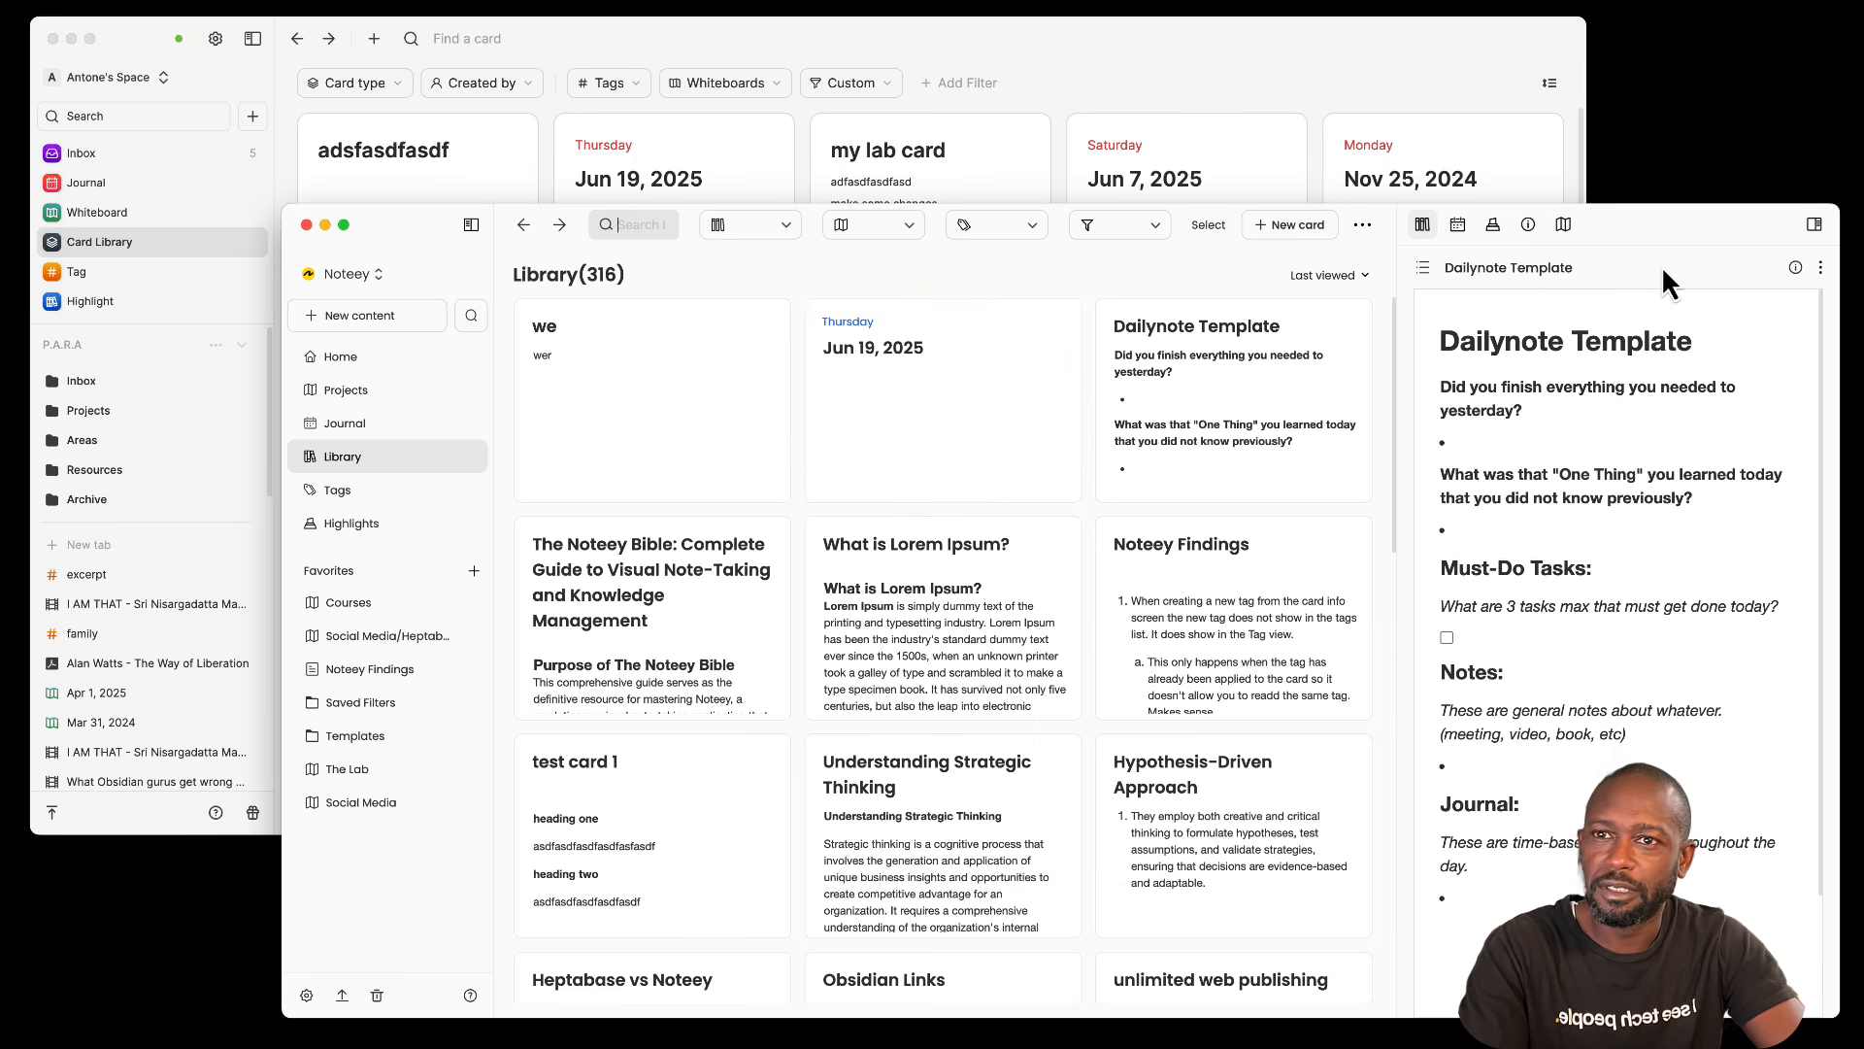
pyautogui.click(596, 39)
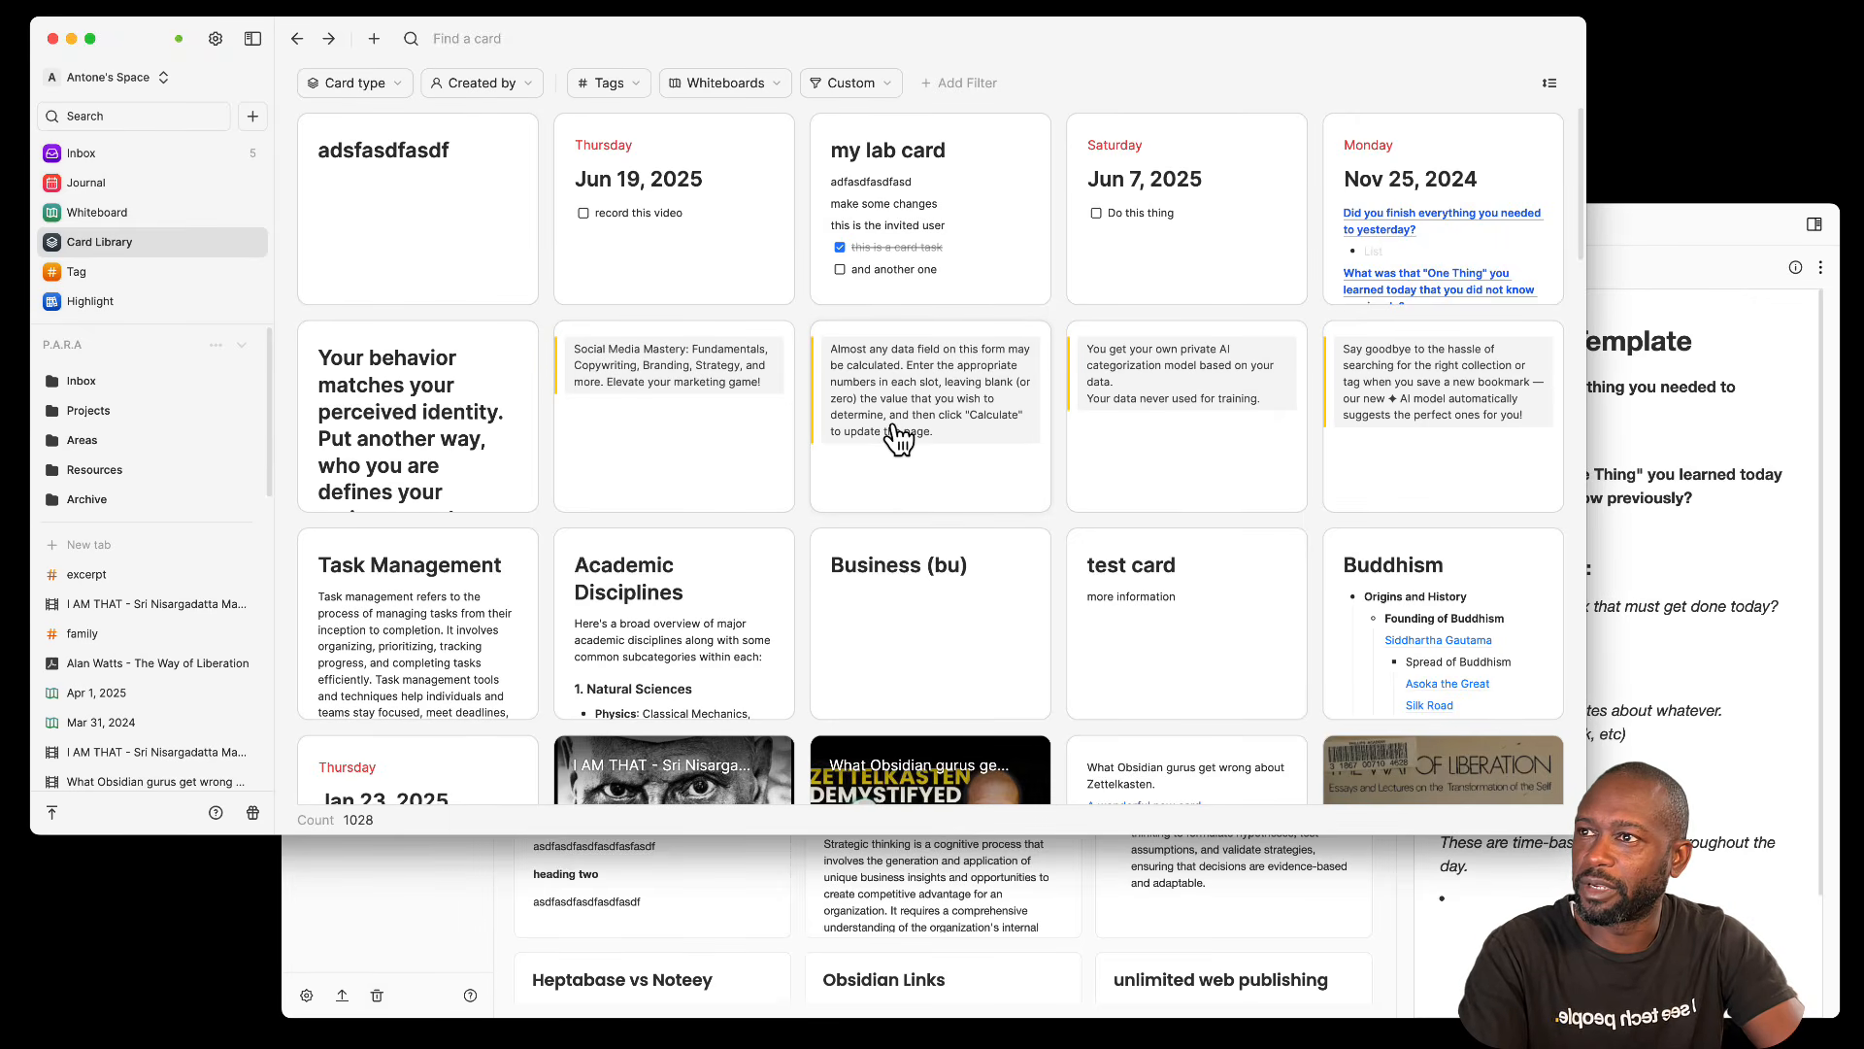
pyautogui.click(1688, 238)
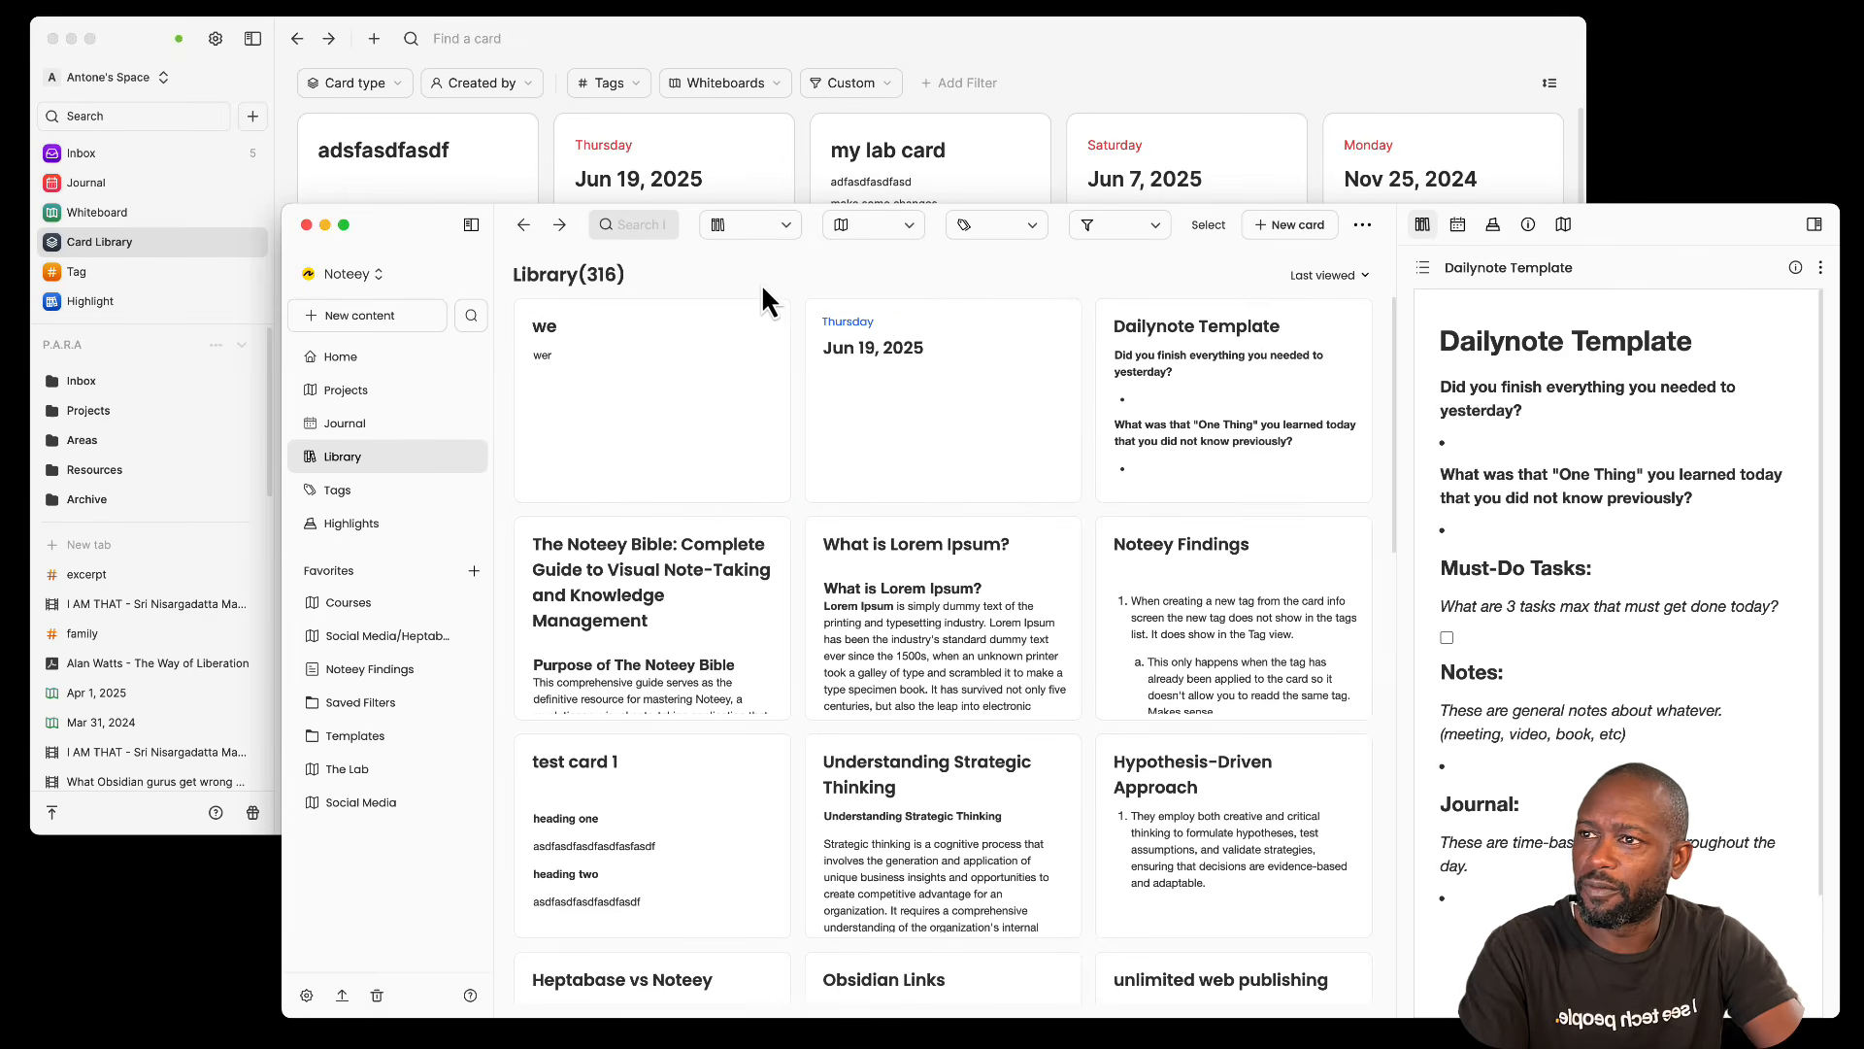
pyautogui.click(678, 50)
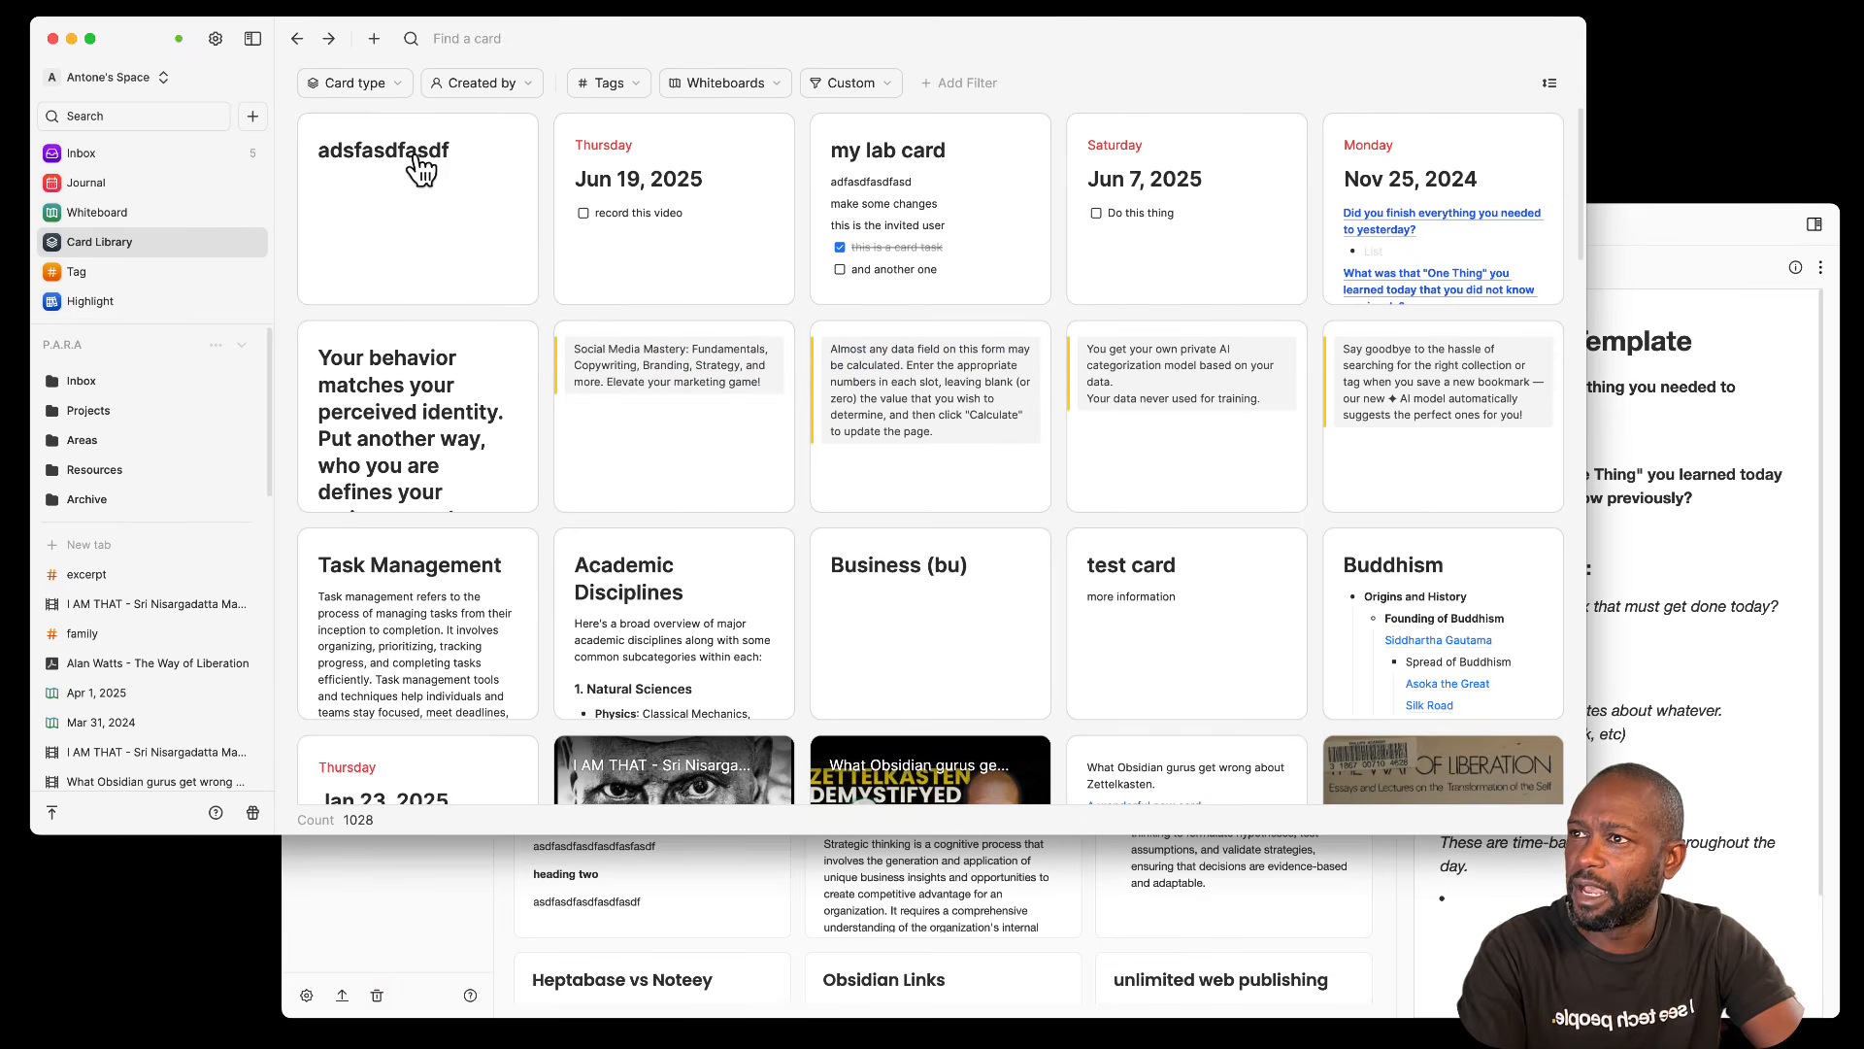
# Step: View the creator filter options of the card library, leaving the filter as it is
pyautogui.click(524, 82)
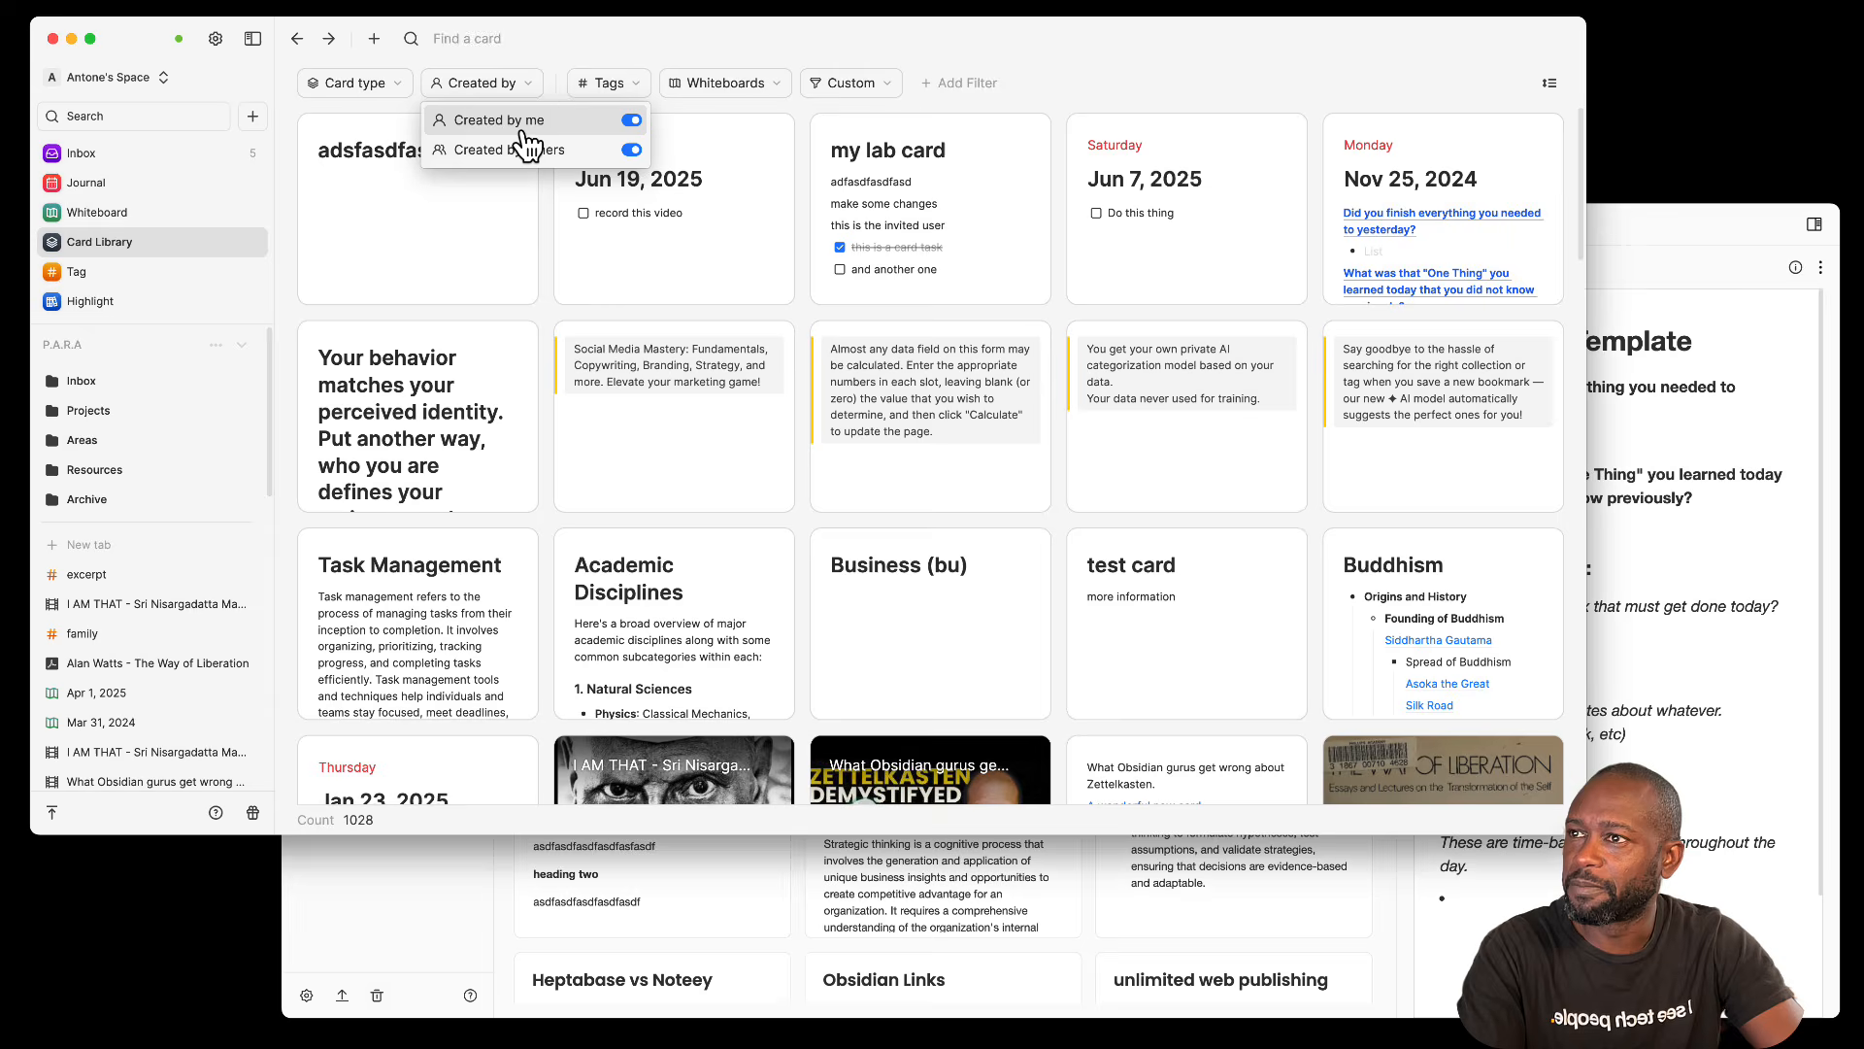
pyautogui.click(299, 107)
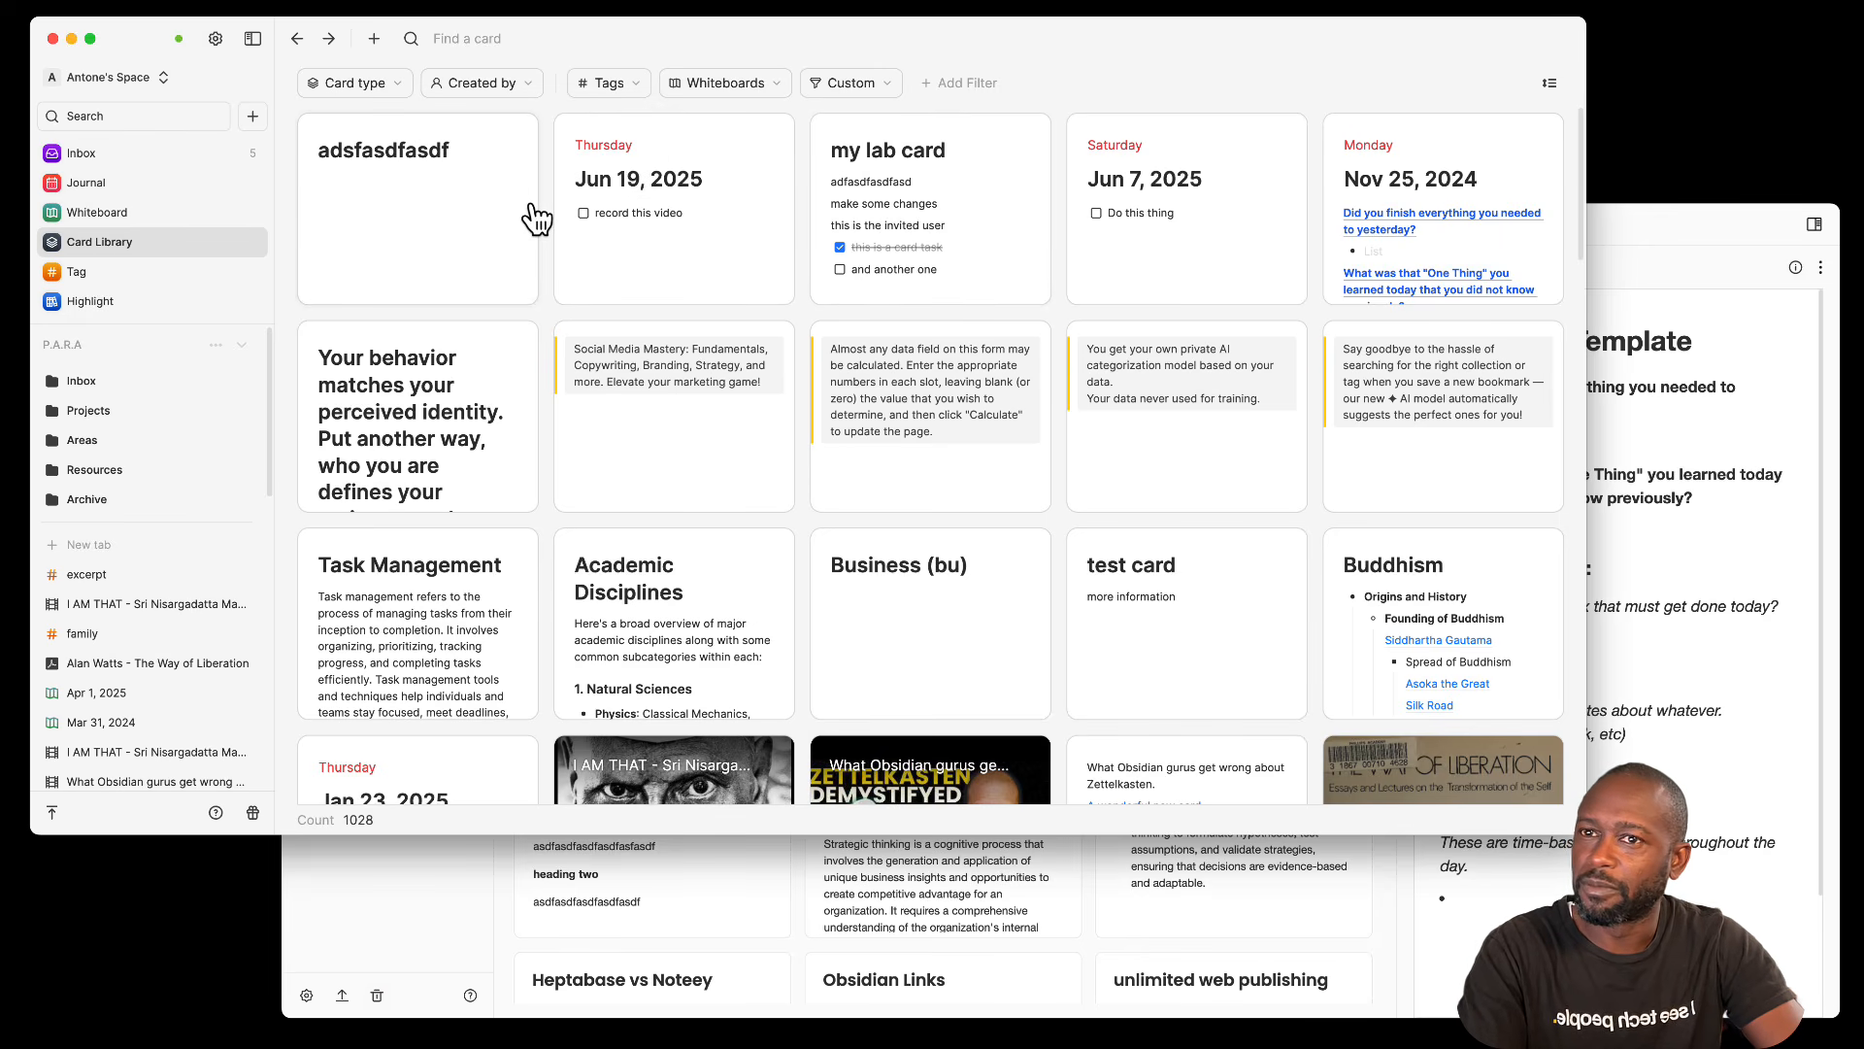
pyautogui.click(1662, 262)
pyautogui.click(1189, 95)
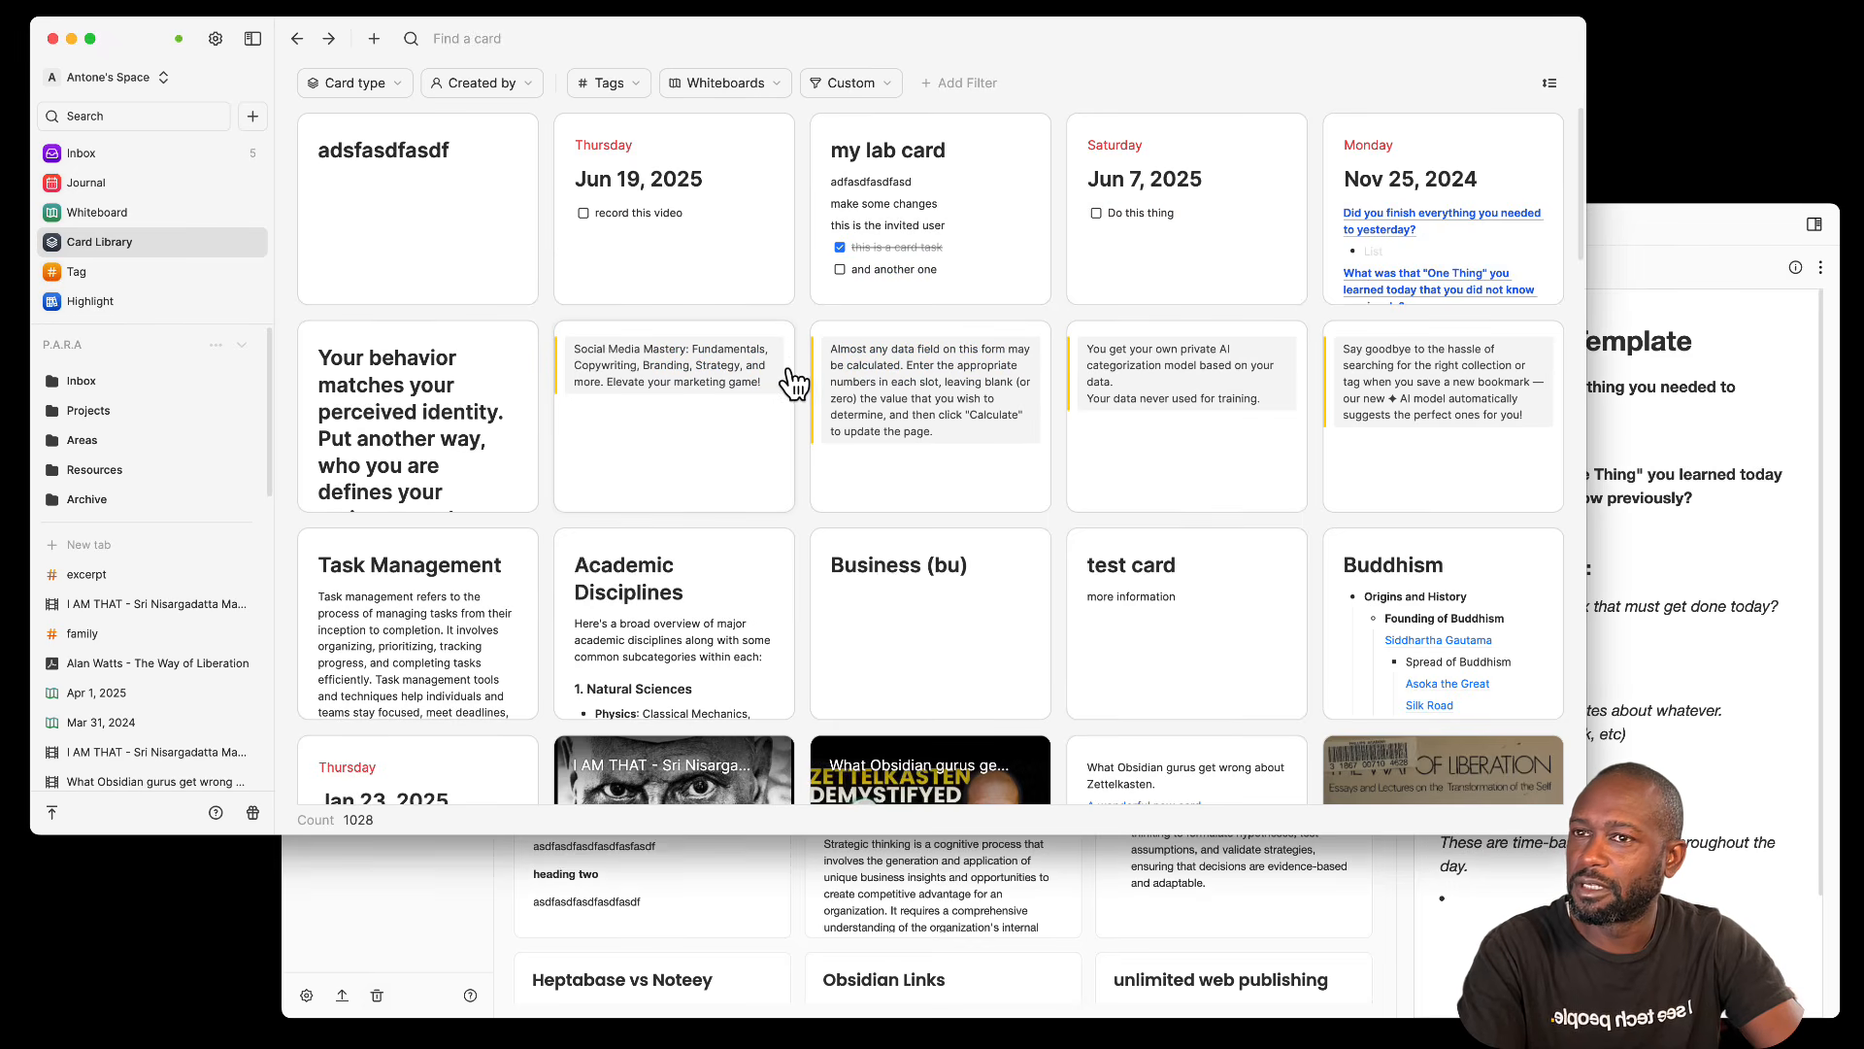
# Step: Open the "adsfasdfasdf" card and view its sharing options for inviting collaborators, then close the card
pyautogui.click(474, 204)
pyautogui.click(1284, 85)
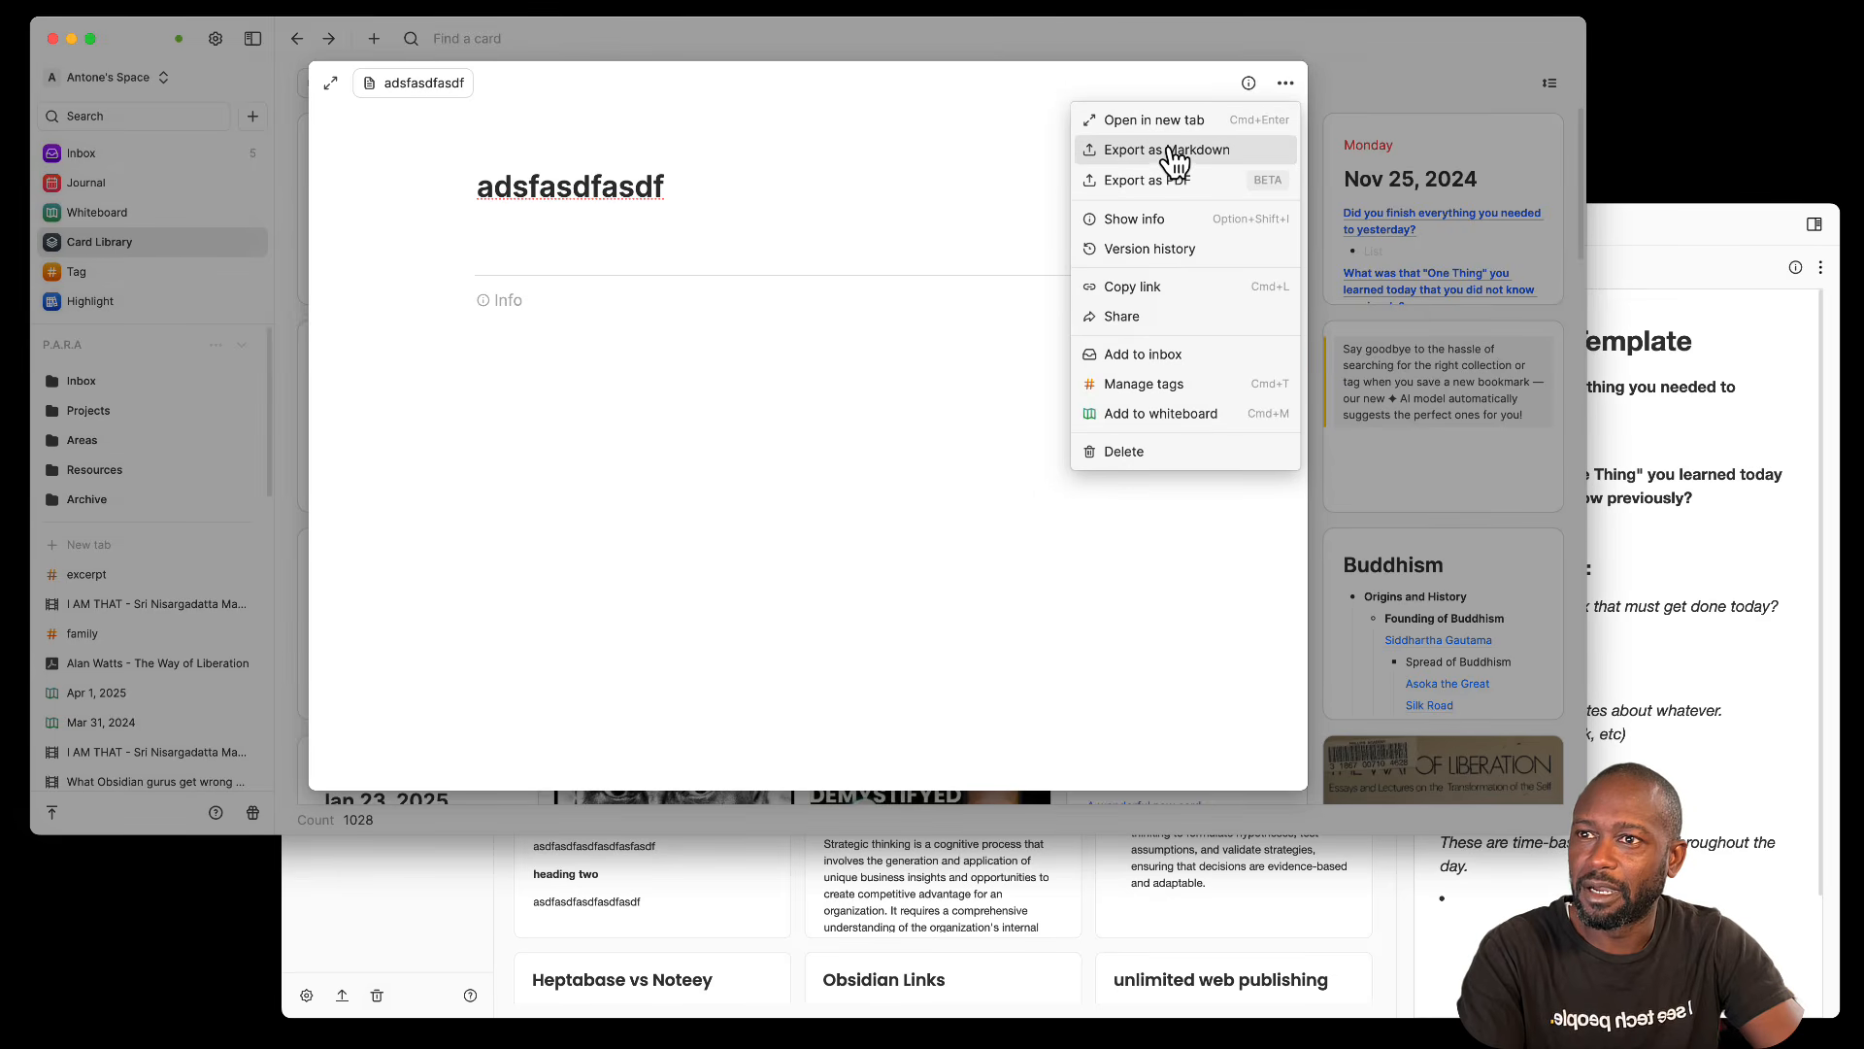
pyautogui.click(1118, 315)
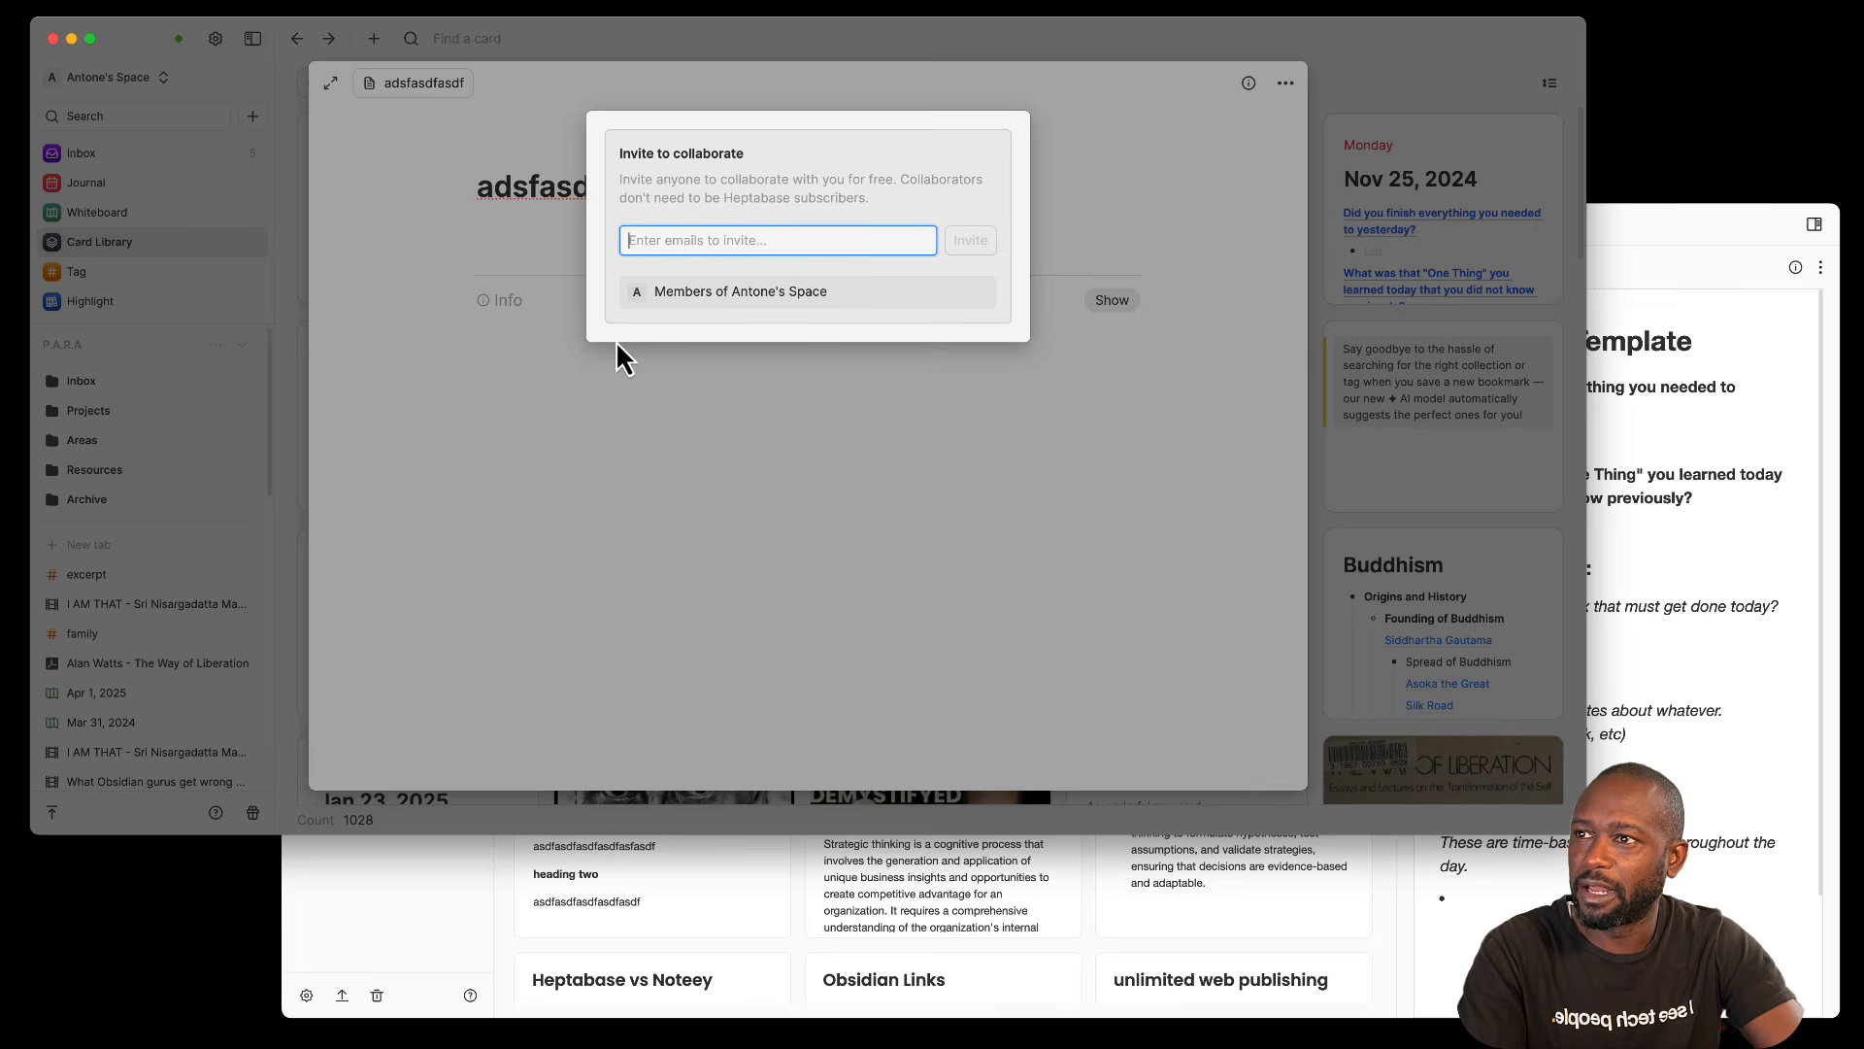
pyautogui.click(524, 220)
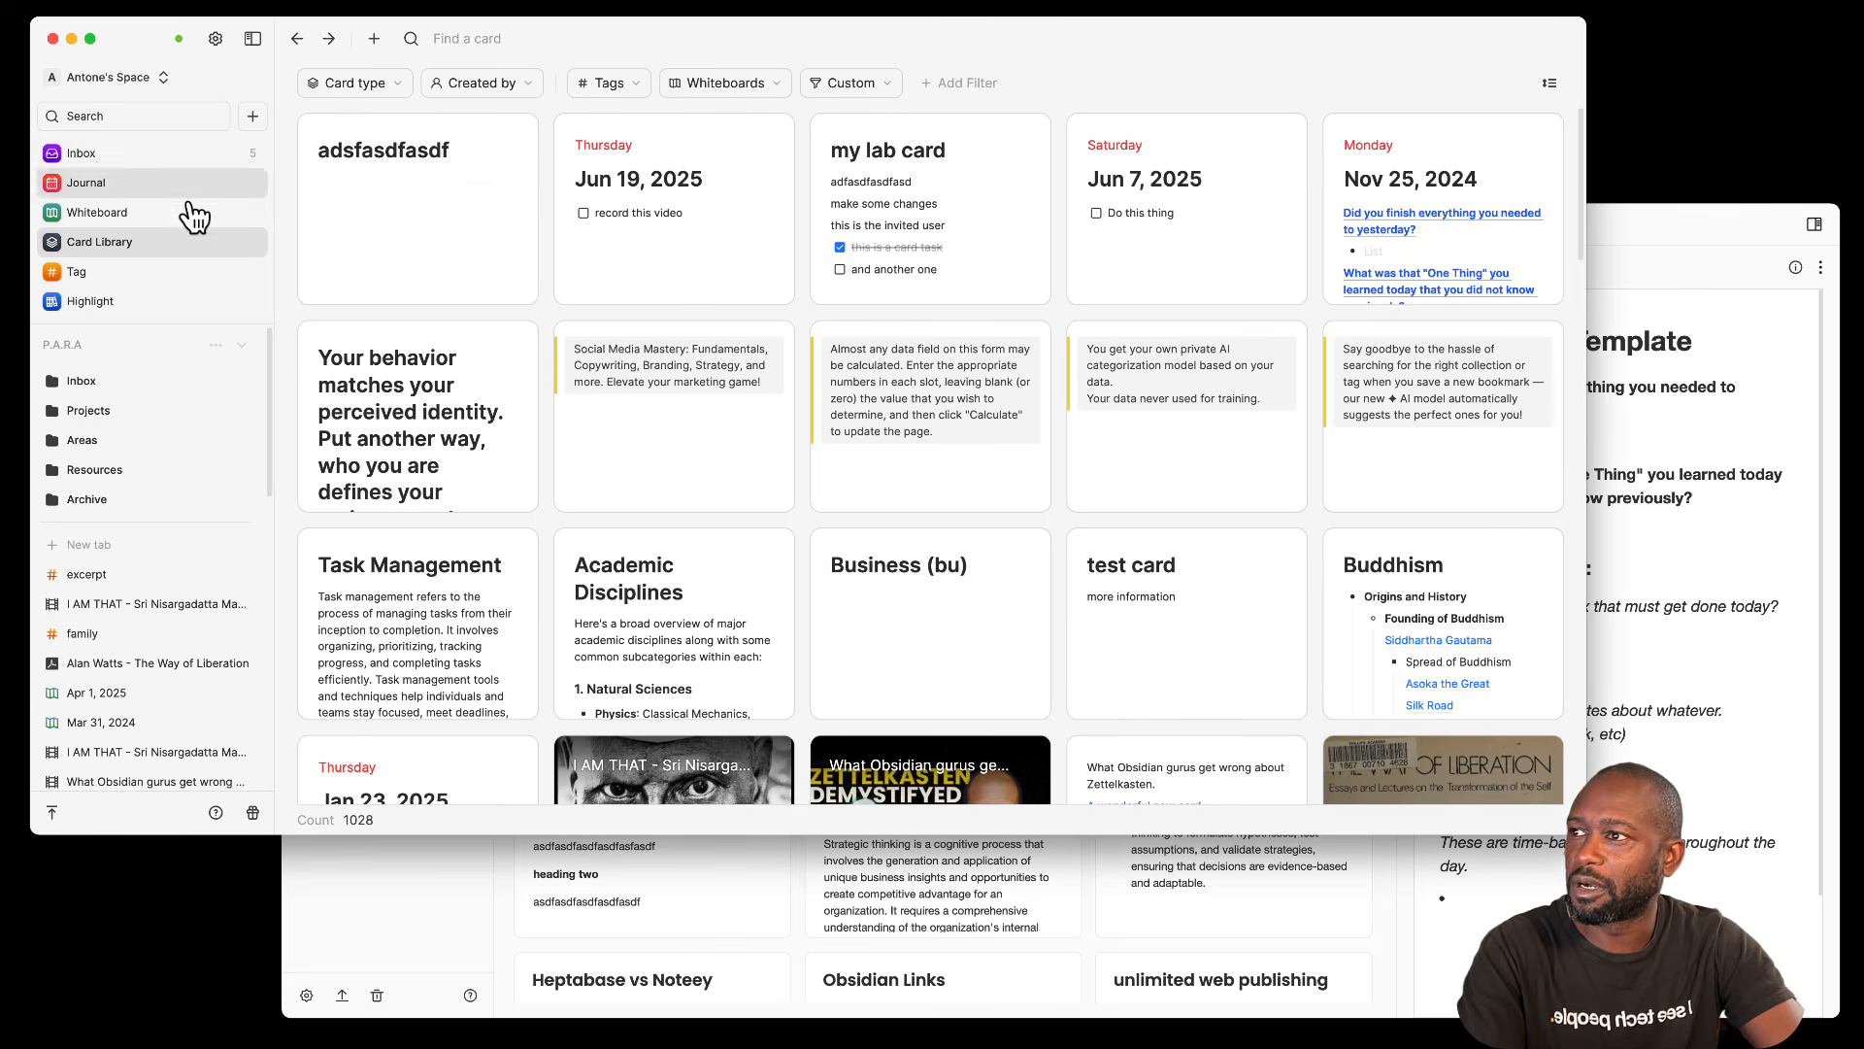
# Step: Open the CRE Acquisition Roadmap whiteboard, followed by The Lab whiteboard
pyautogui.click(107, 214)
pyautogui.click(452, 87)
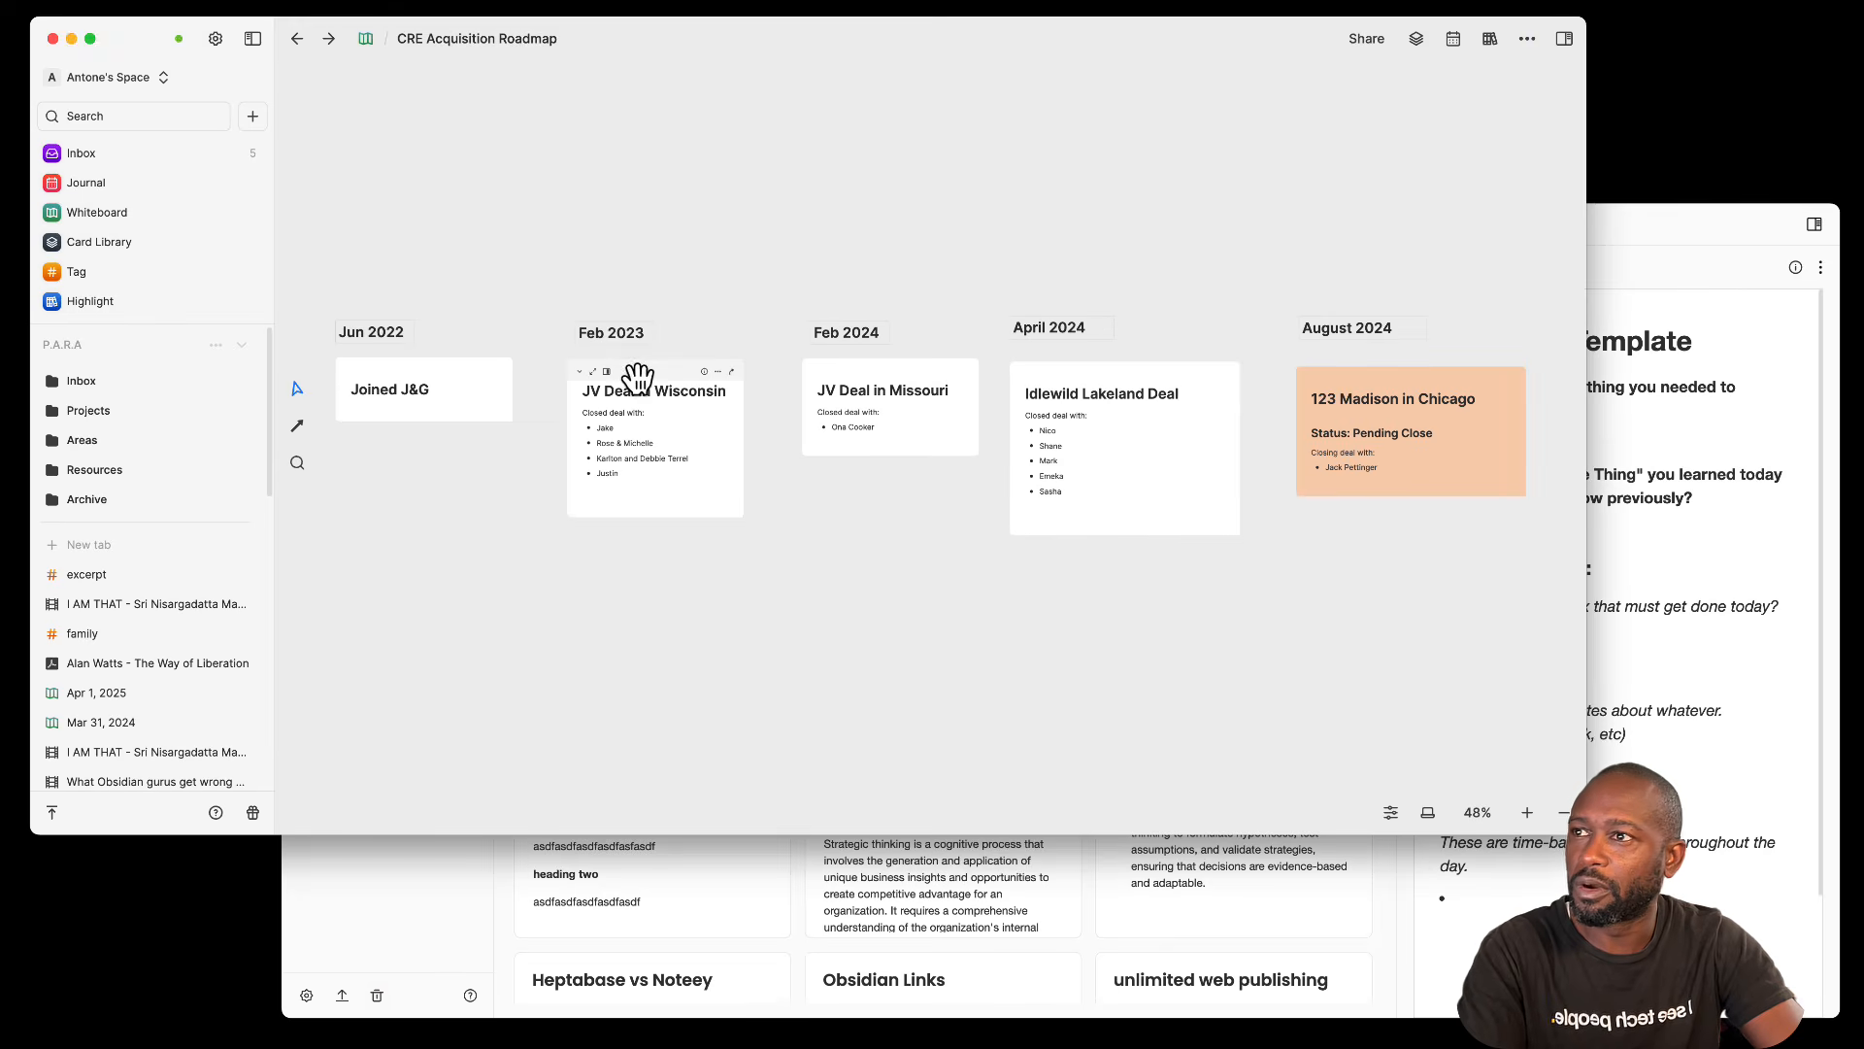
pyautogui.moveTo(108, 219)
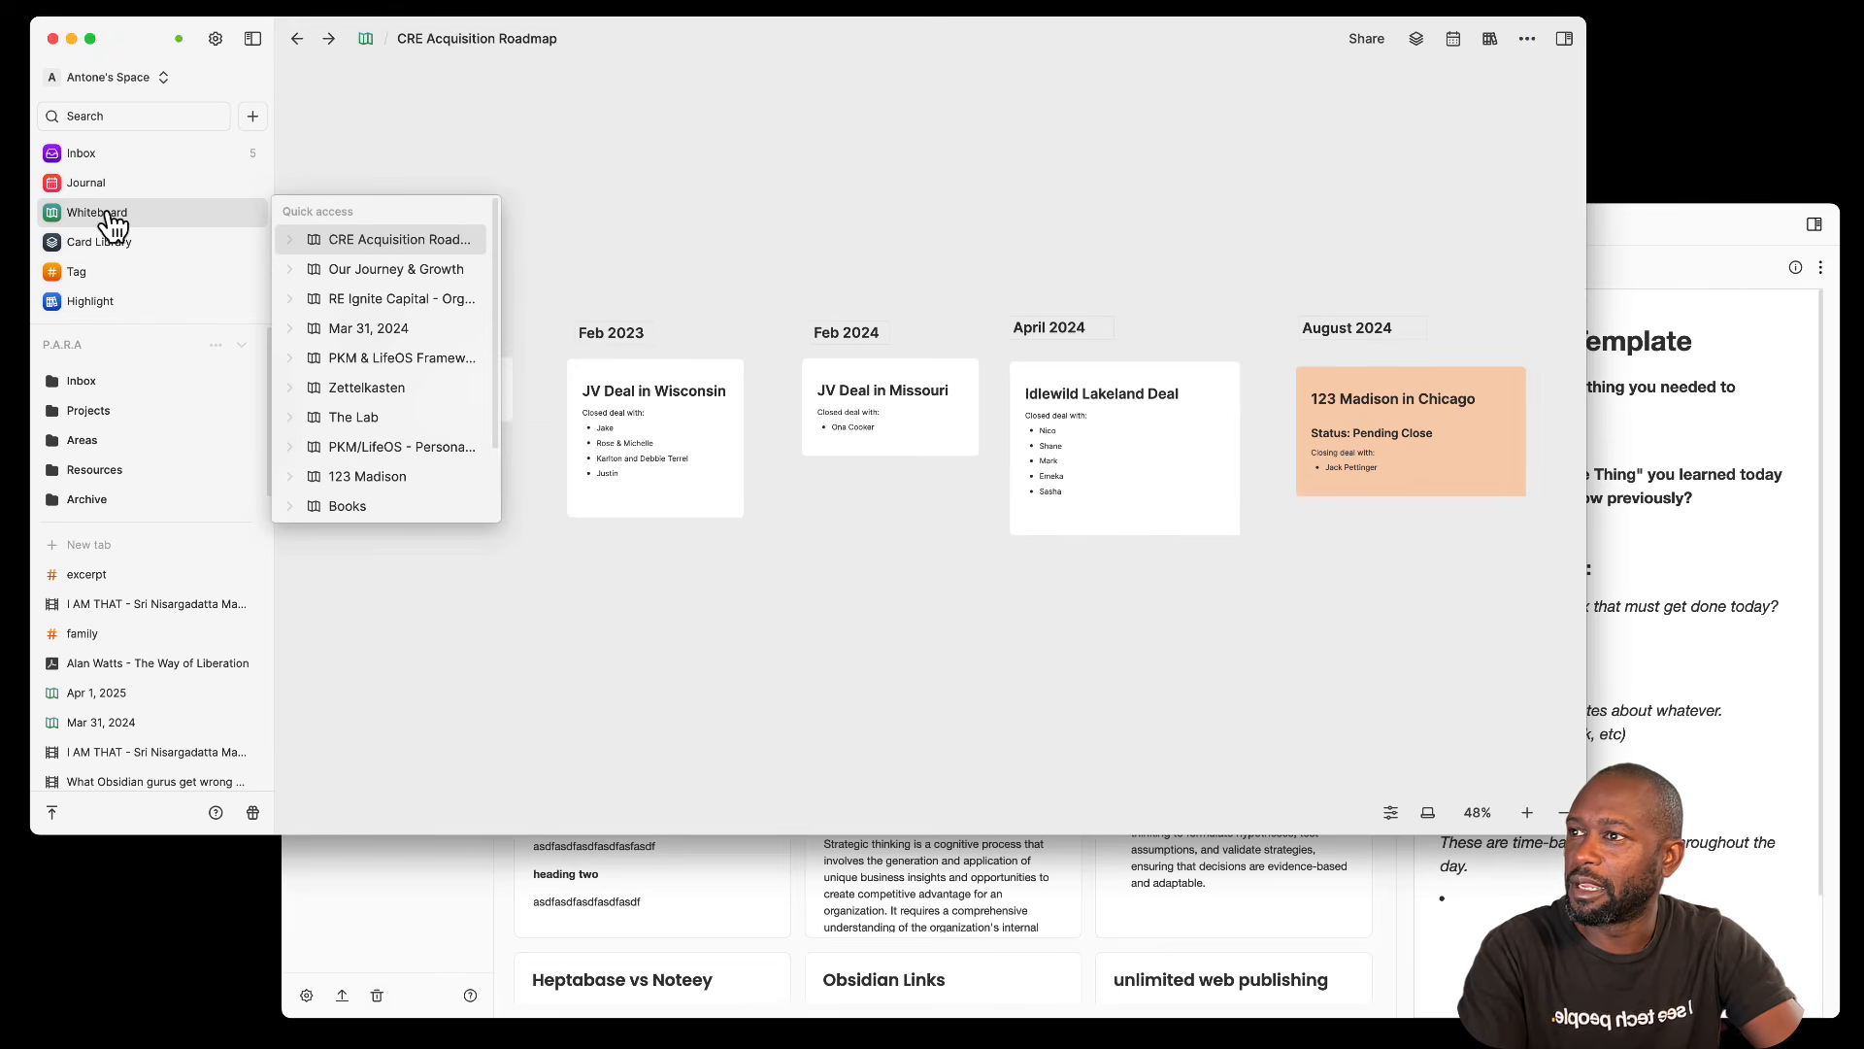
pyautogui.click(371, 417)
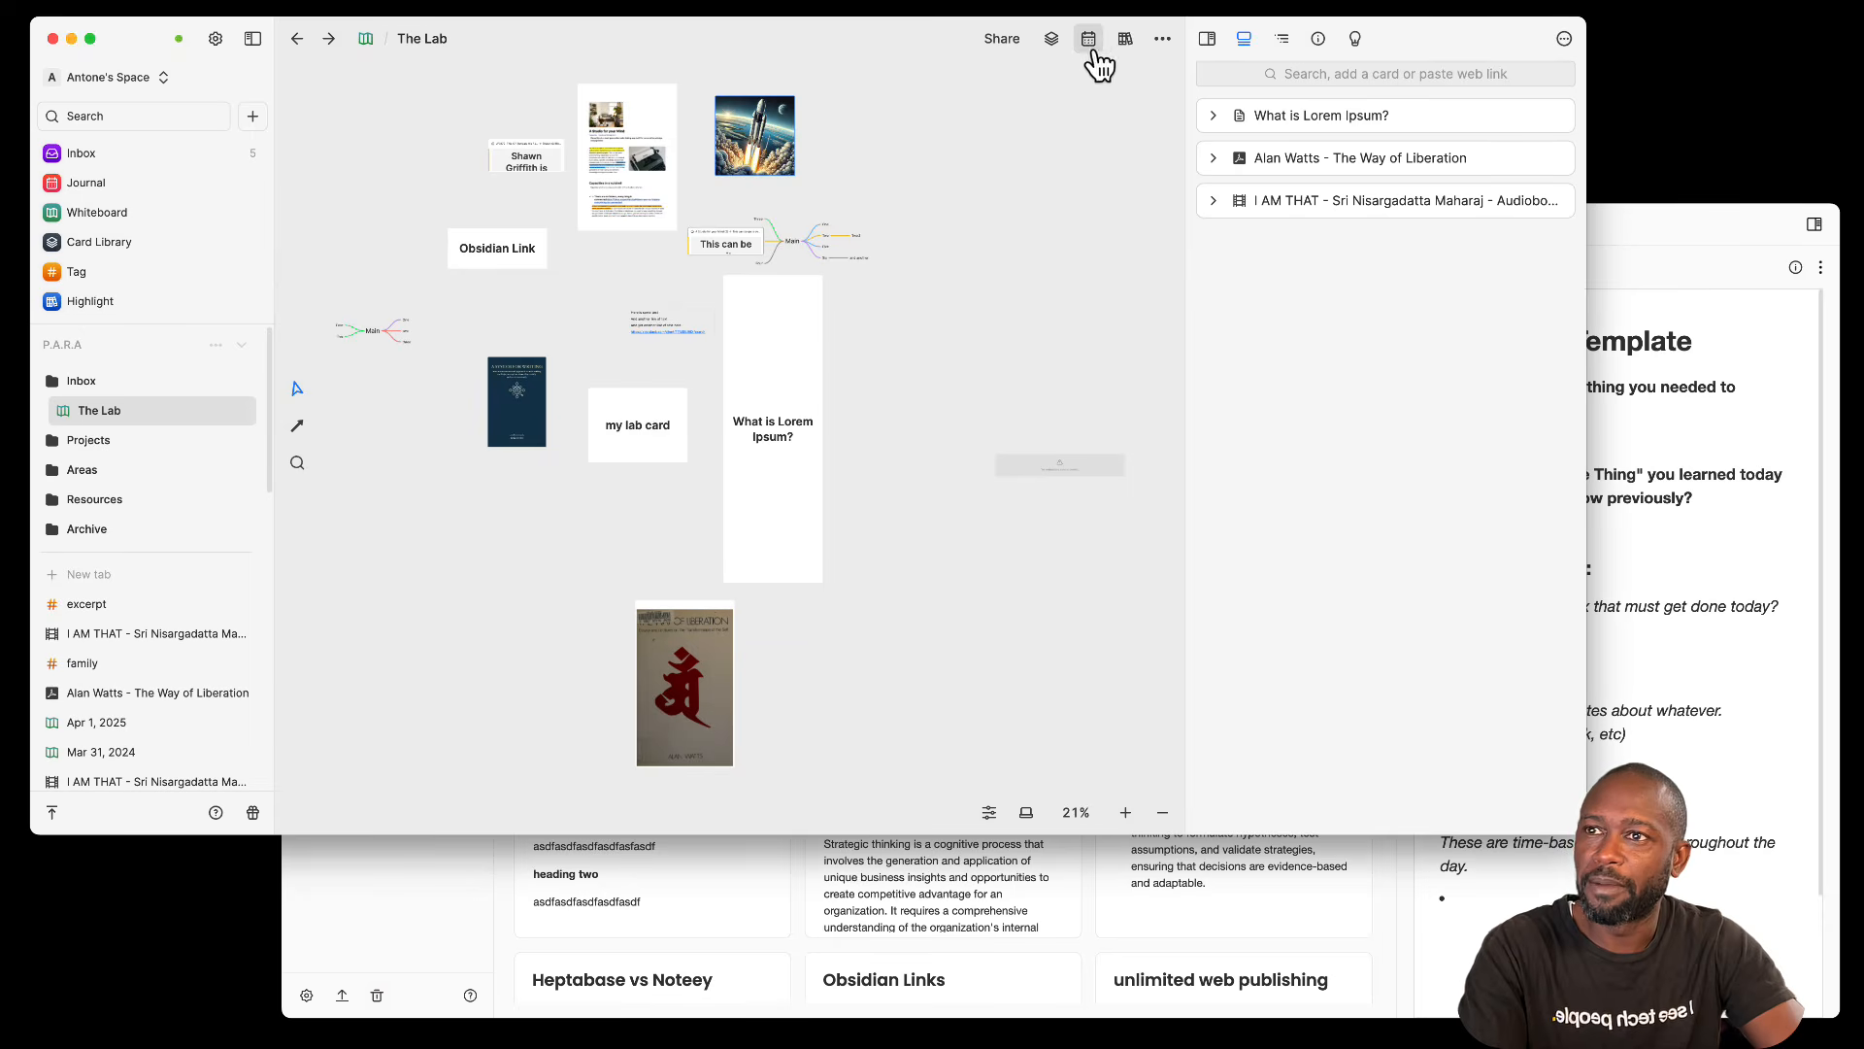
# Step: View the collaboration and web publishing options of The Lab whiteboard, without publishing it
pyautogui.click(1002, 40)
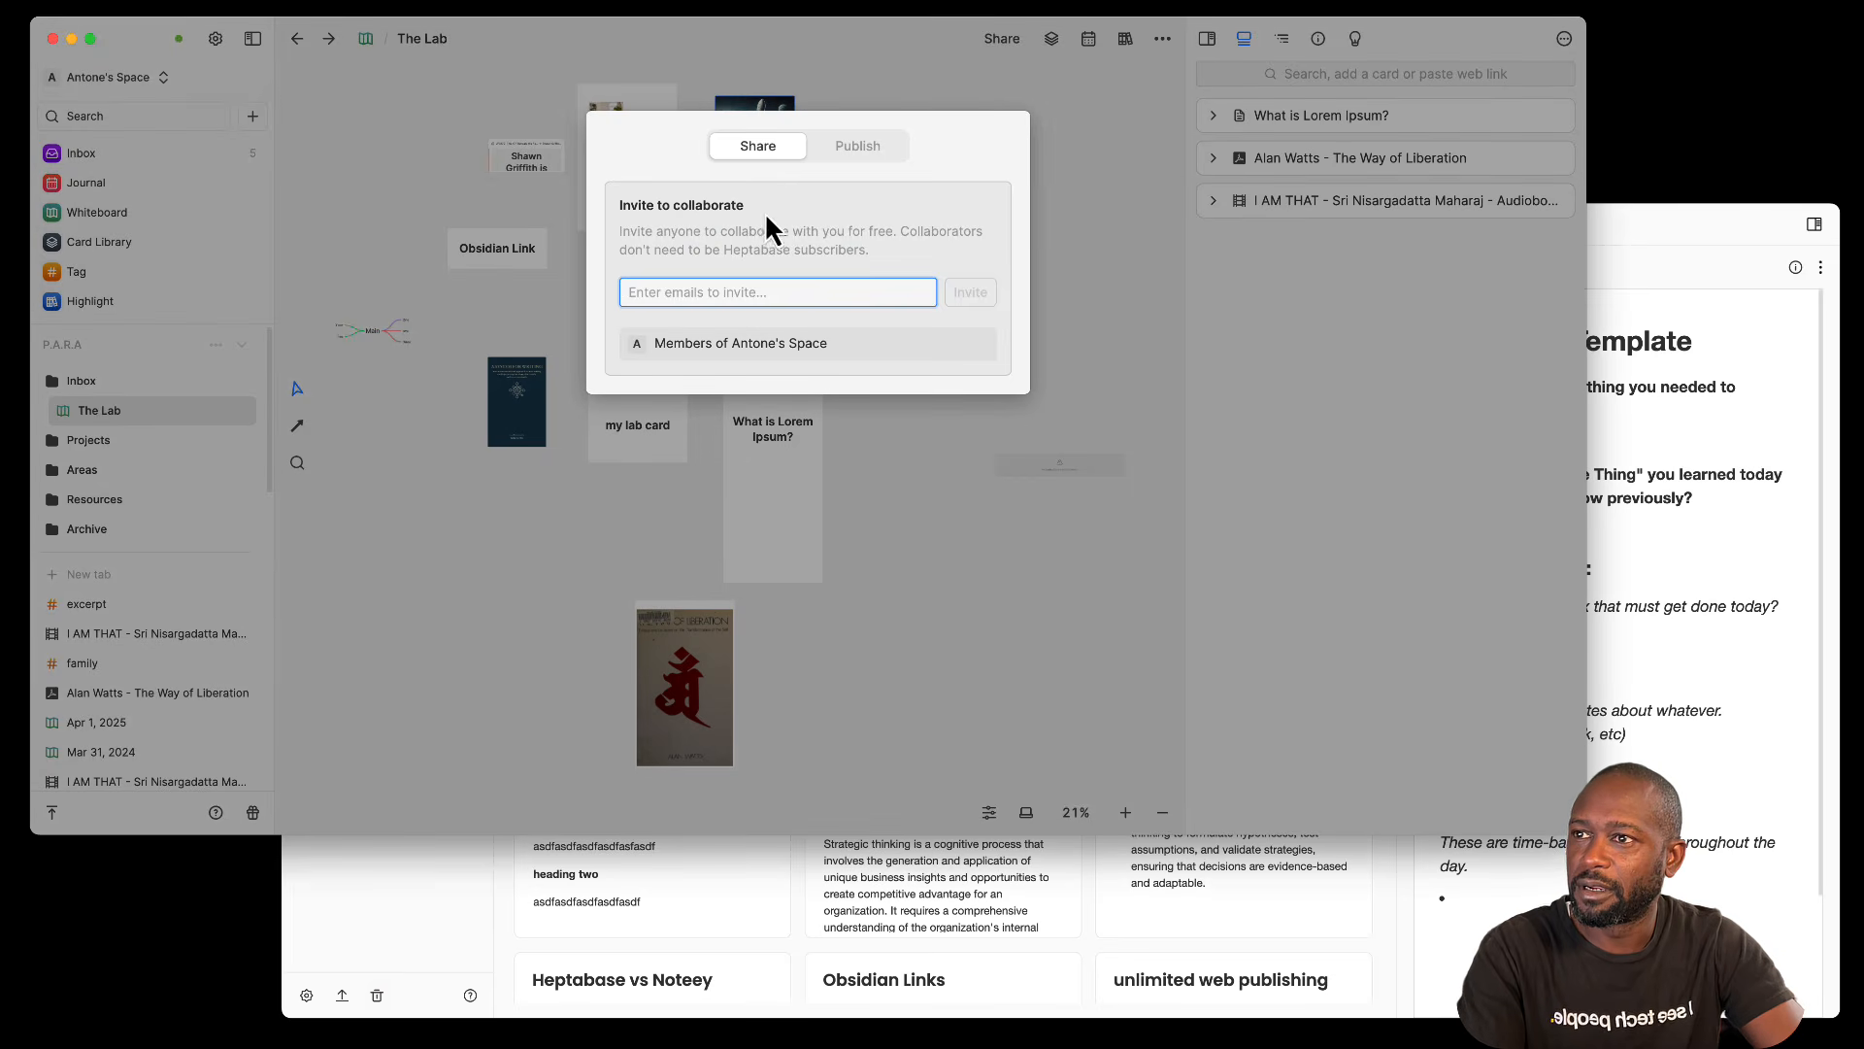
pyautogui.click(858, 147)
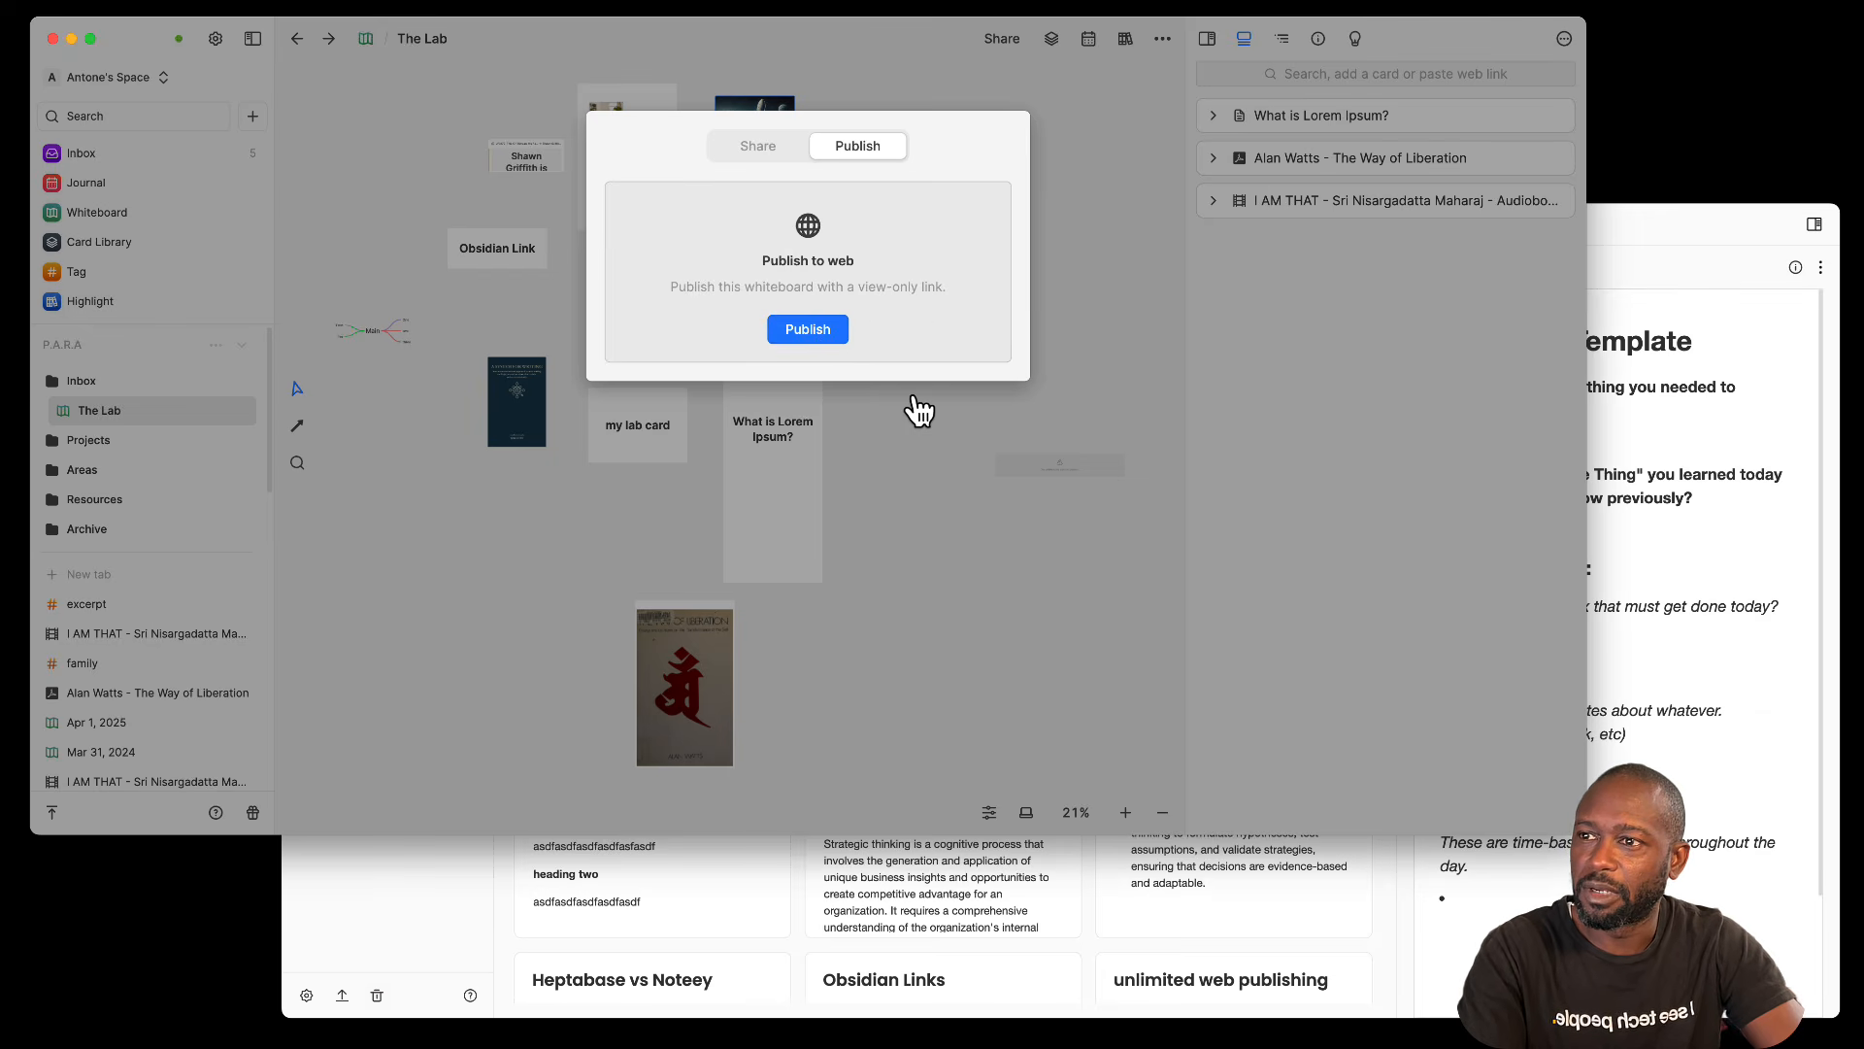
pyautogui.click(1087, 541)
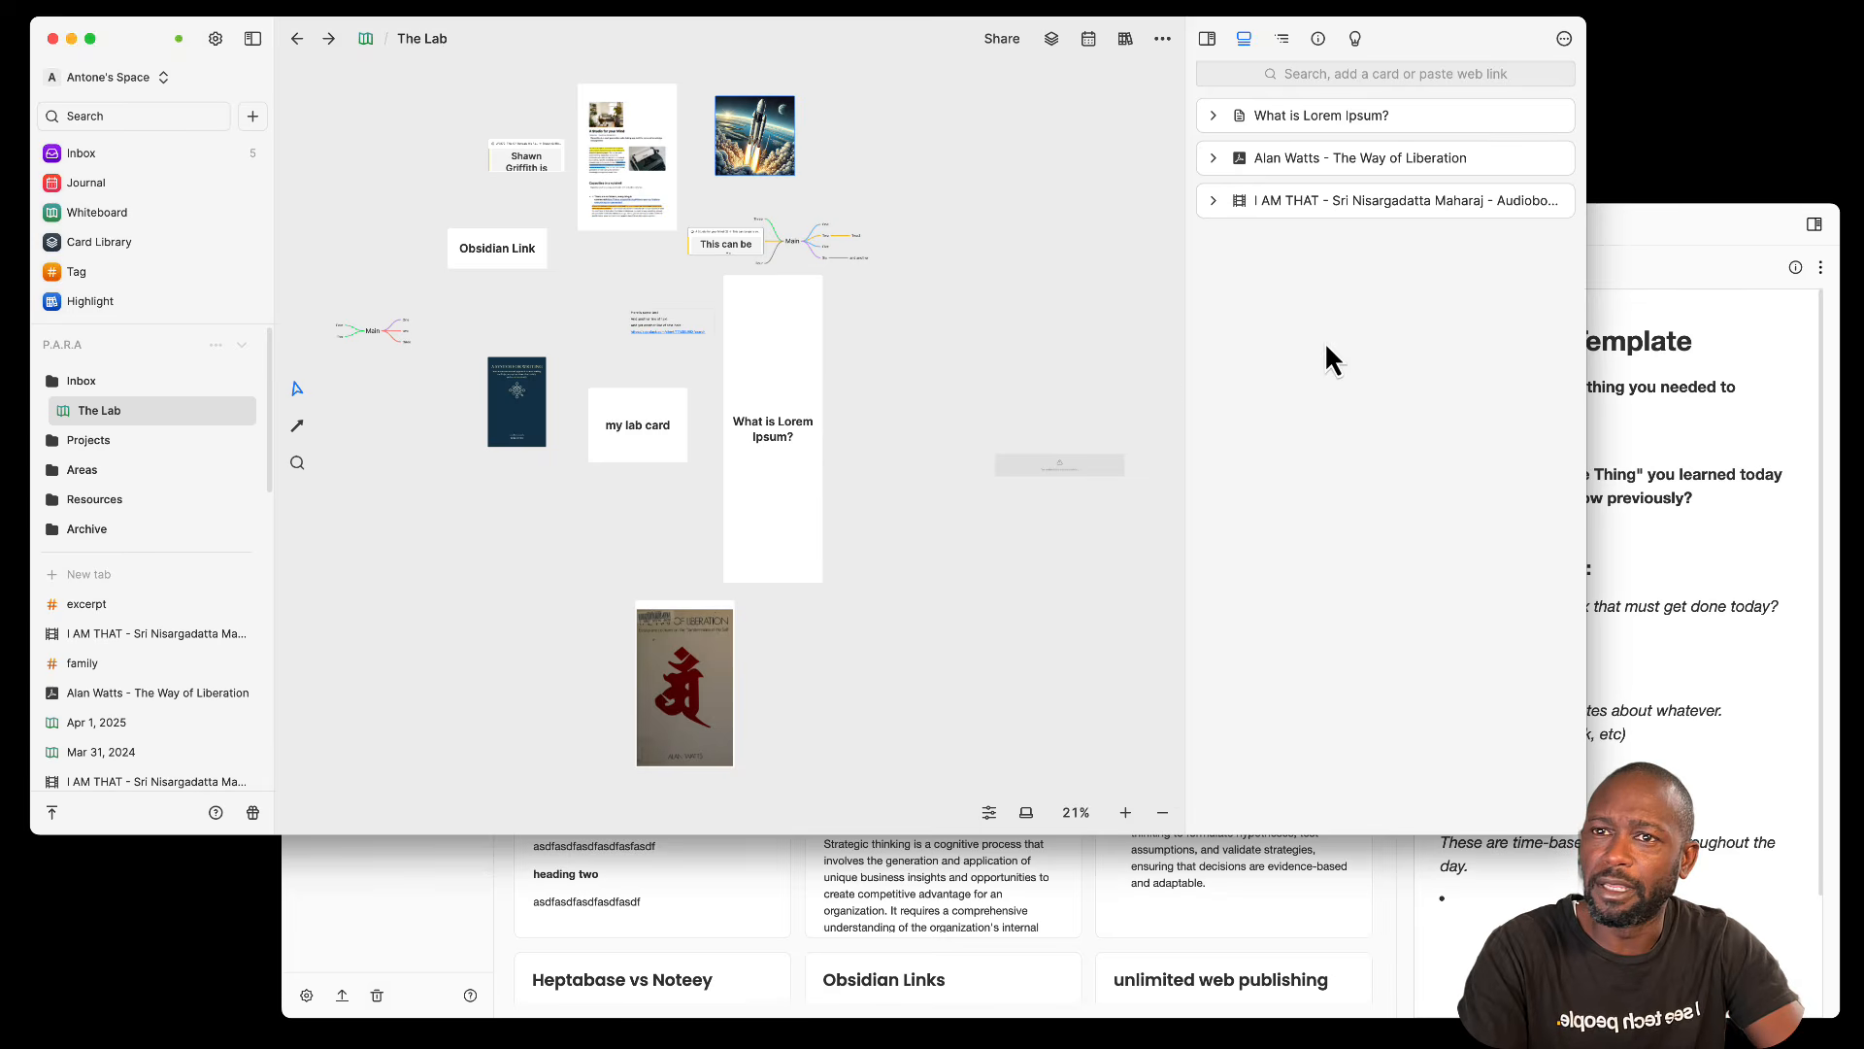
# Step: Switch to Noteey, open The Lab project and compare its board with The Lab whiteboard in Heptabase
pyautogui.click(1623, 237)
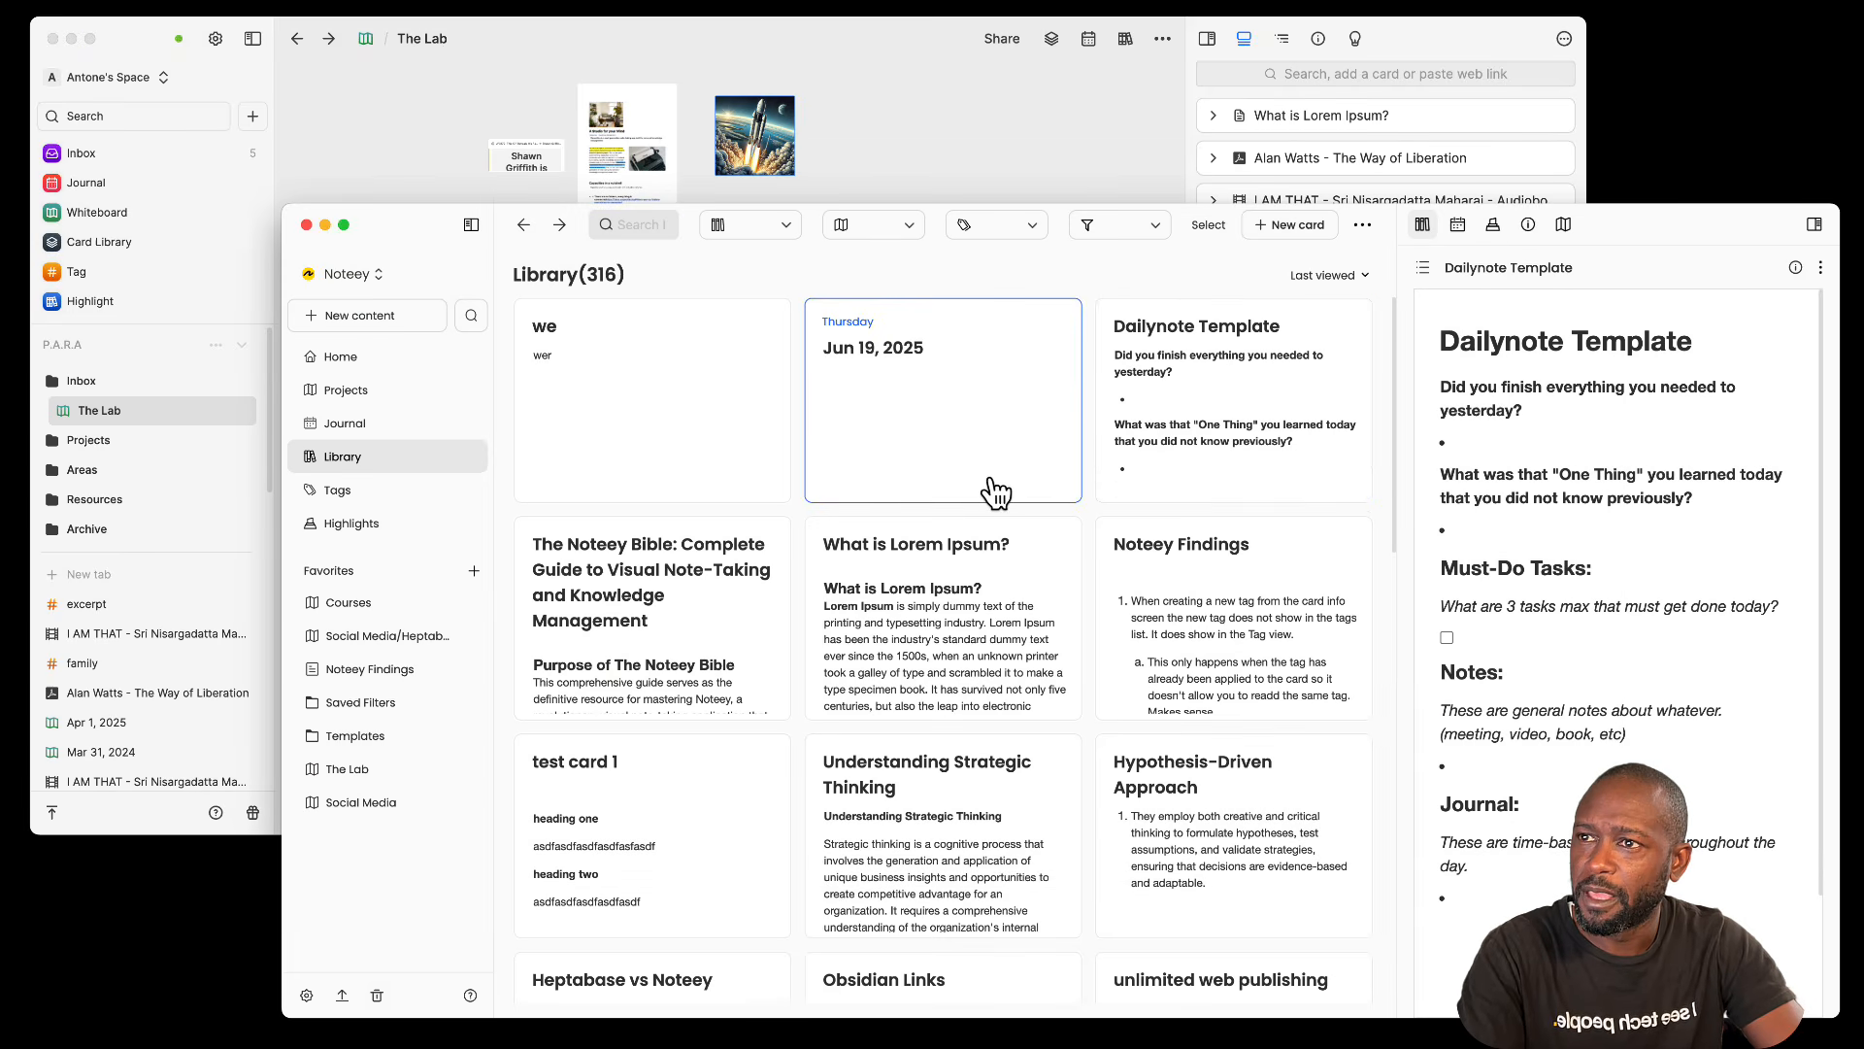
pyautogui.click(971, 148)
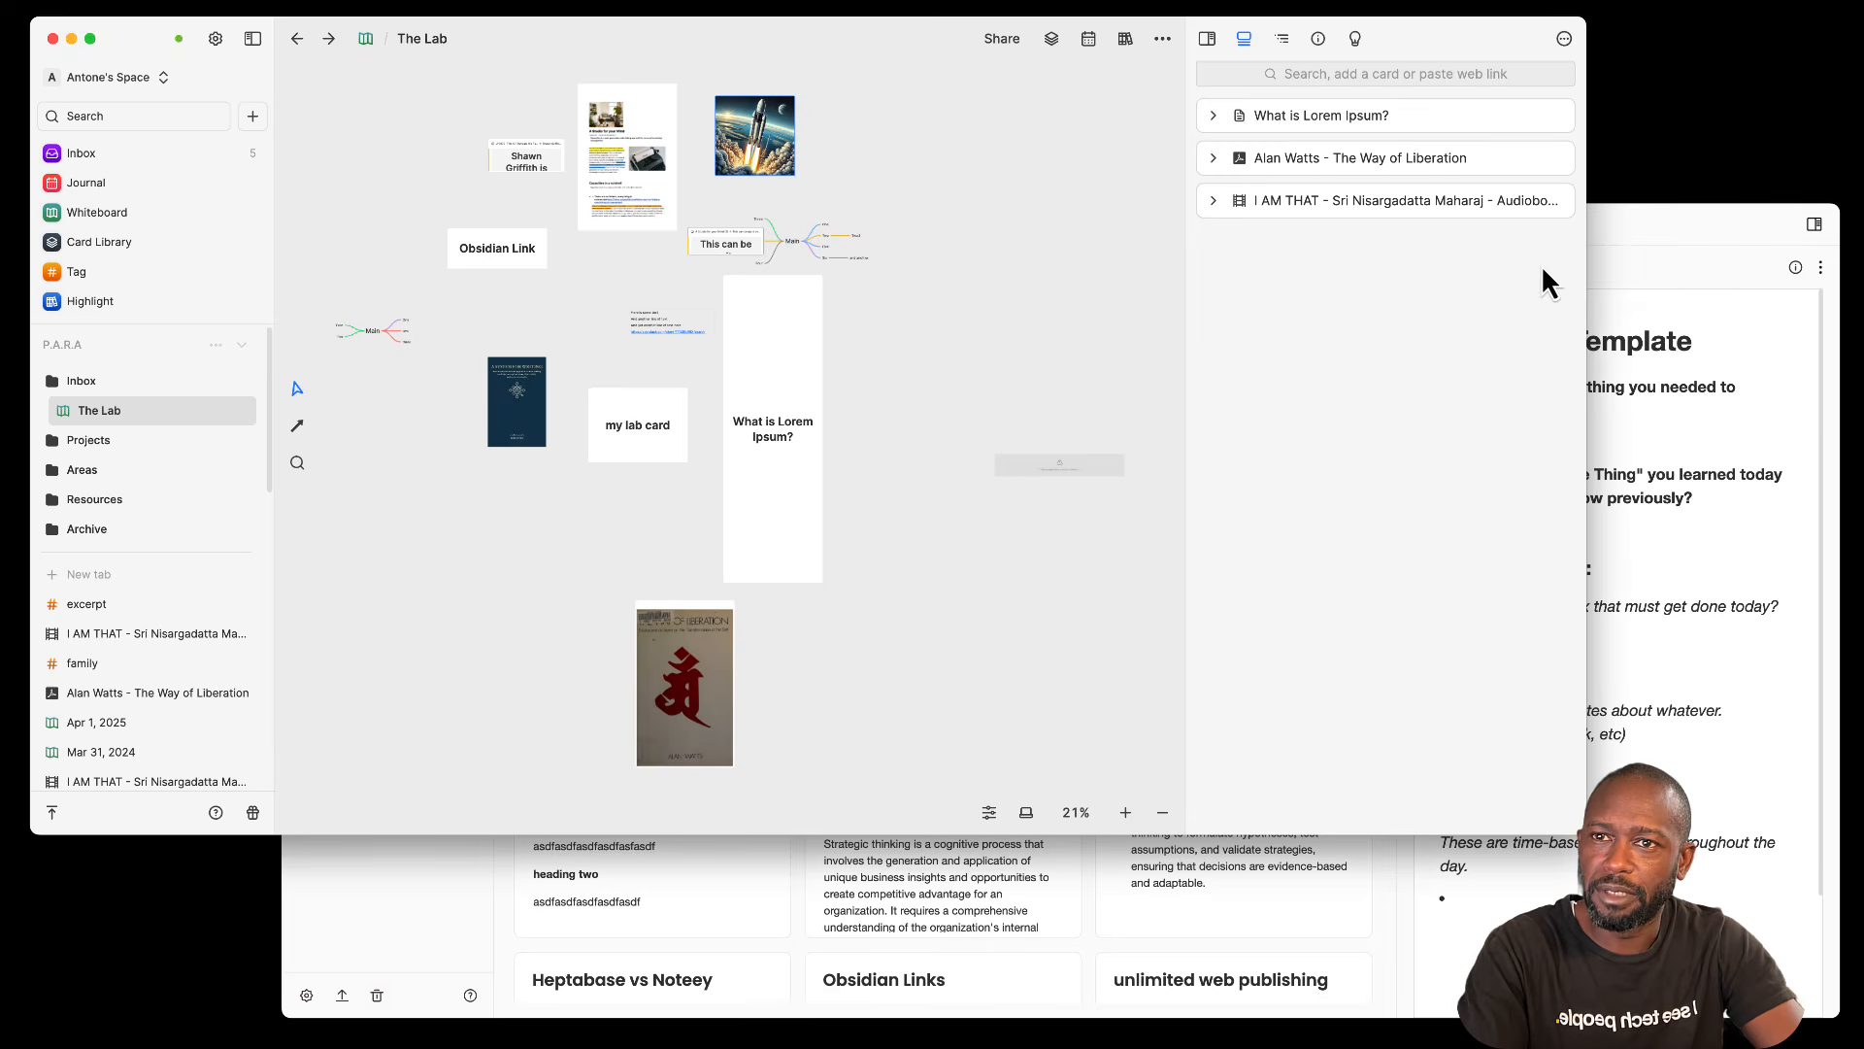
pyautogui.click(1621, 219)
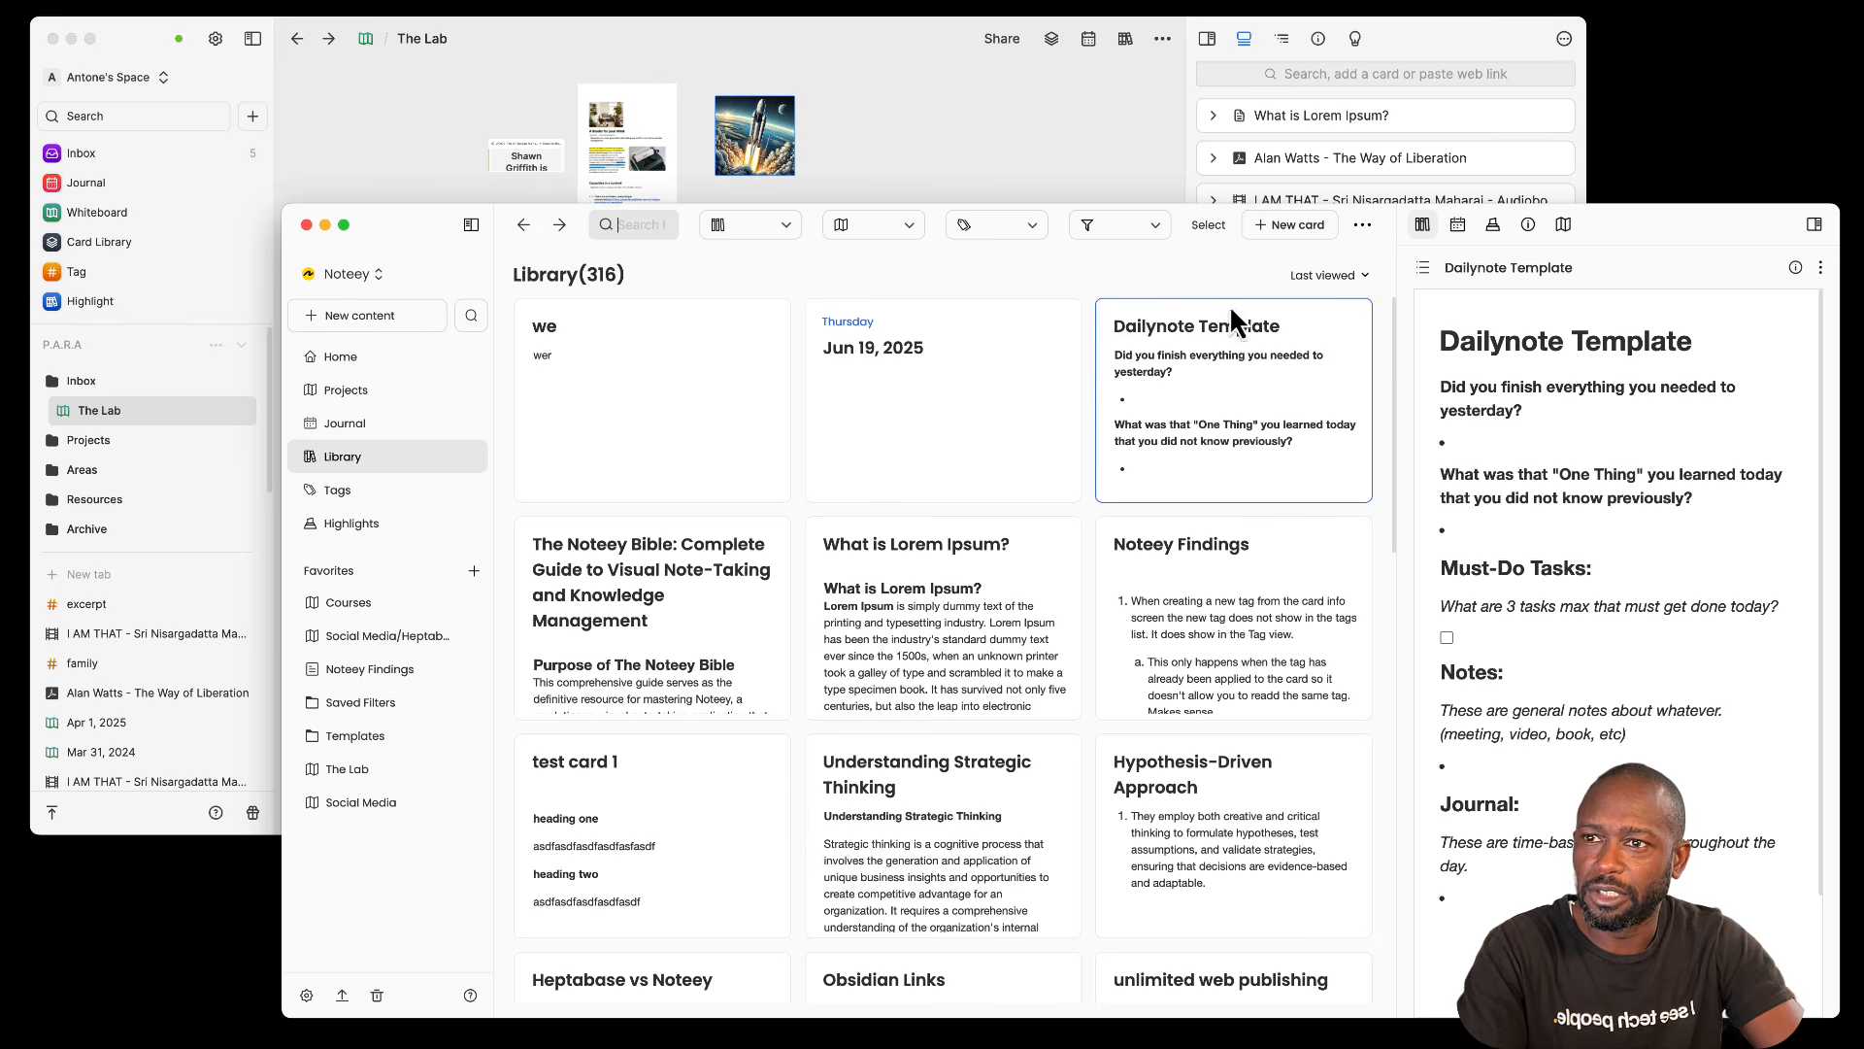
pyautogui.click(361, 398)
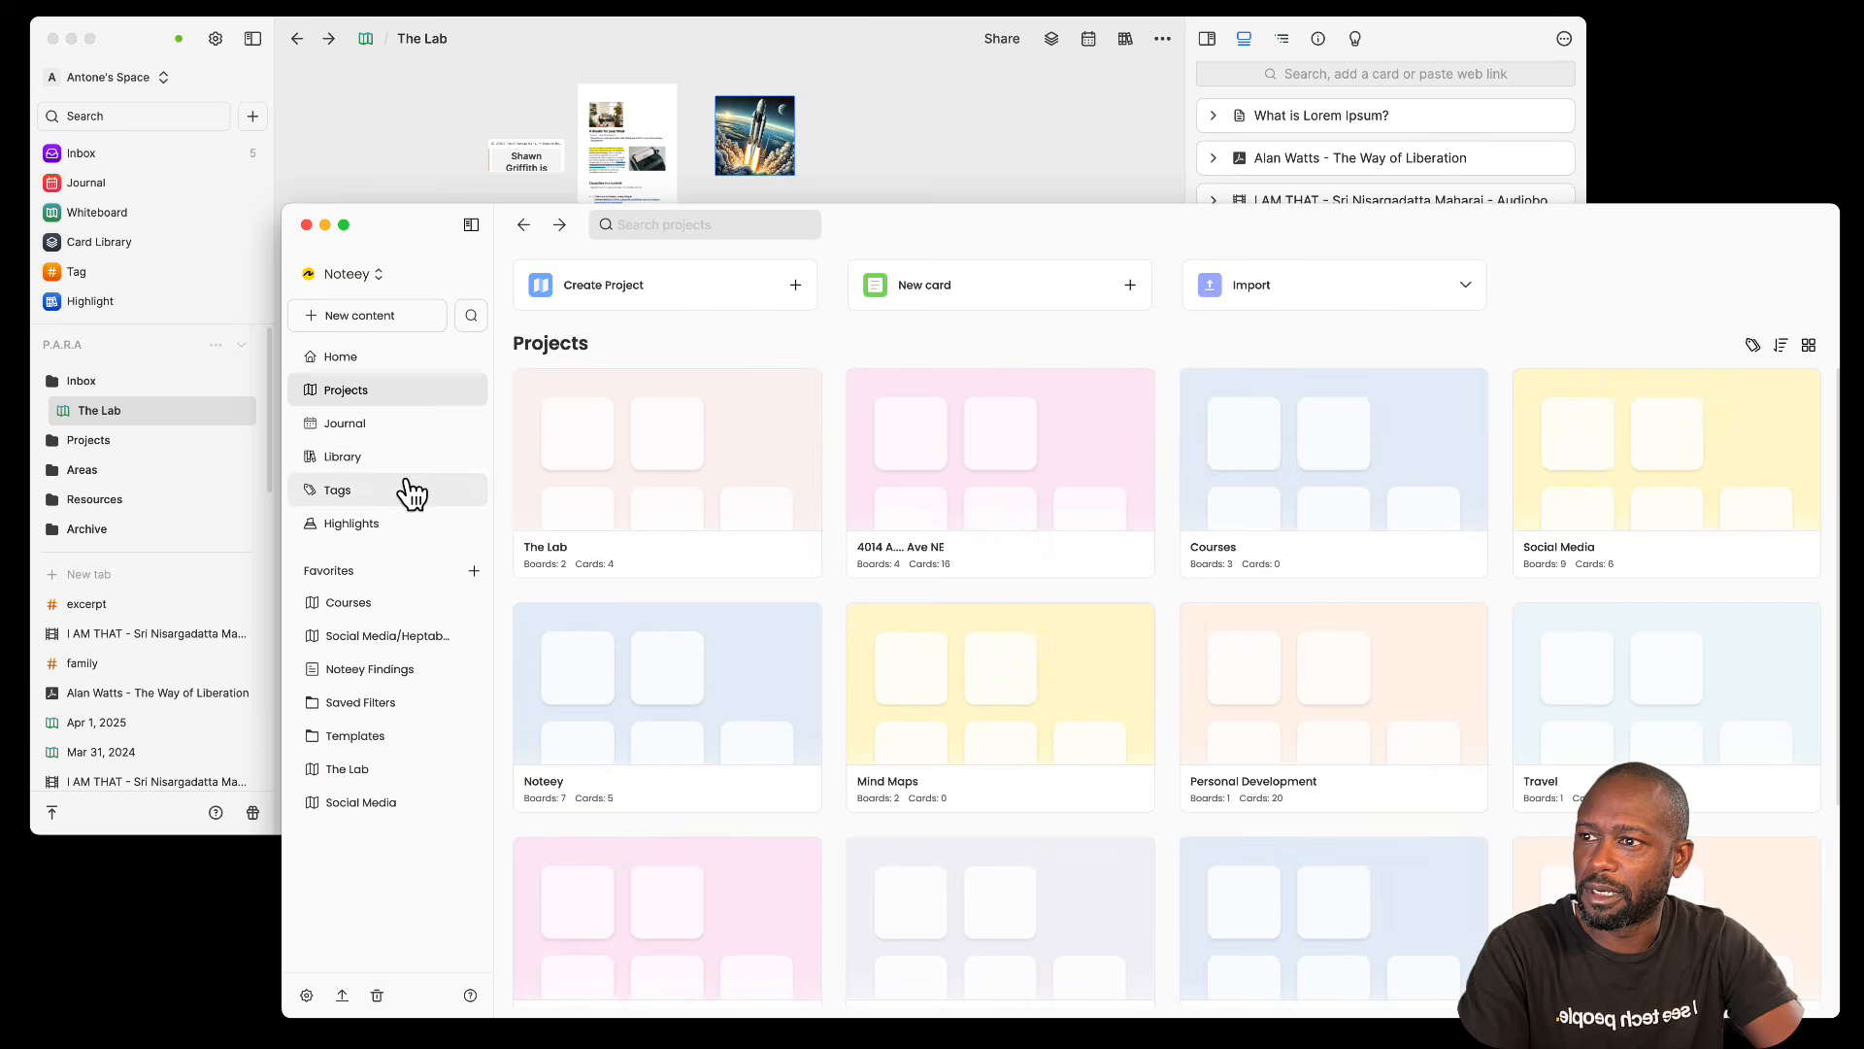
pyautogui.click(701, 447)
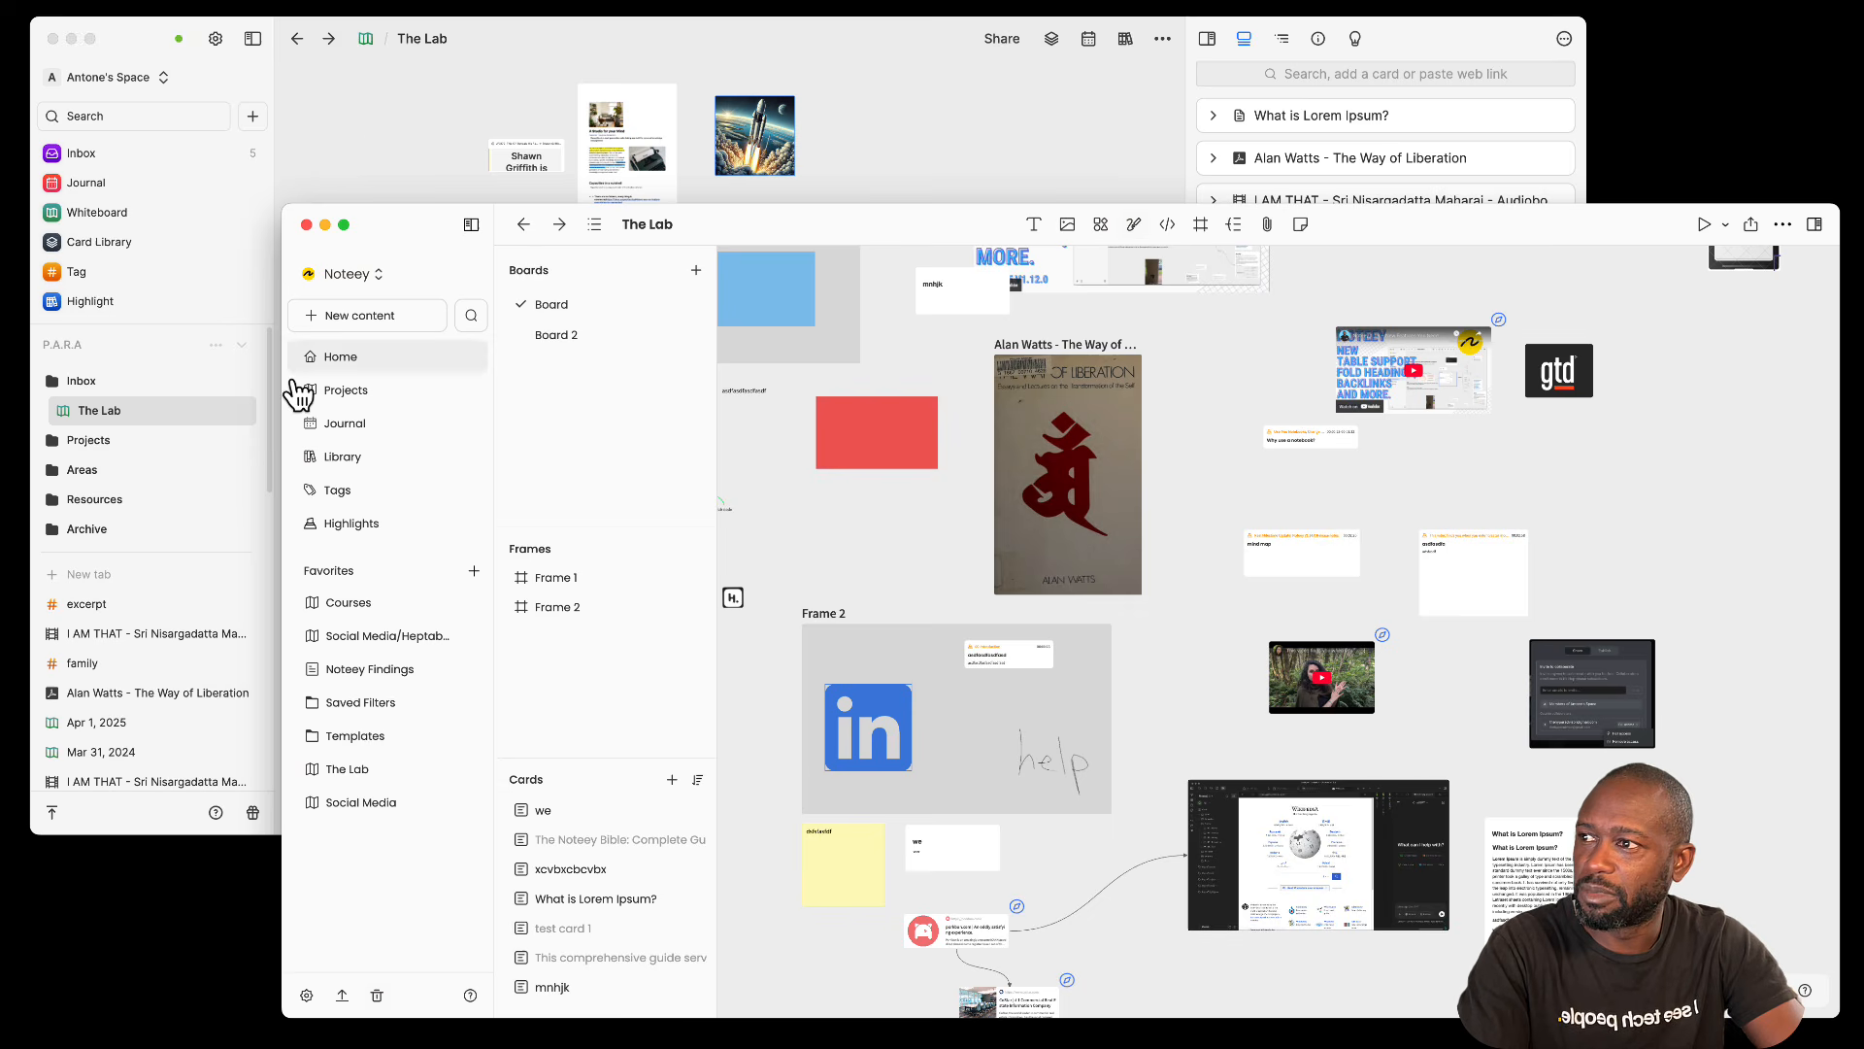
pyautogui.click(364, 146)
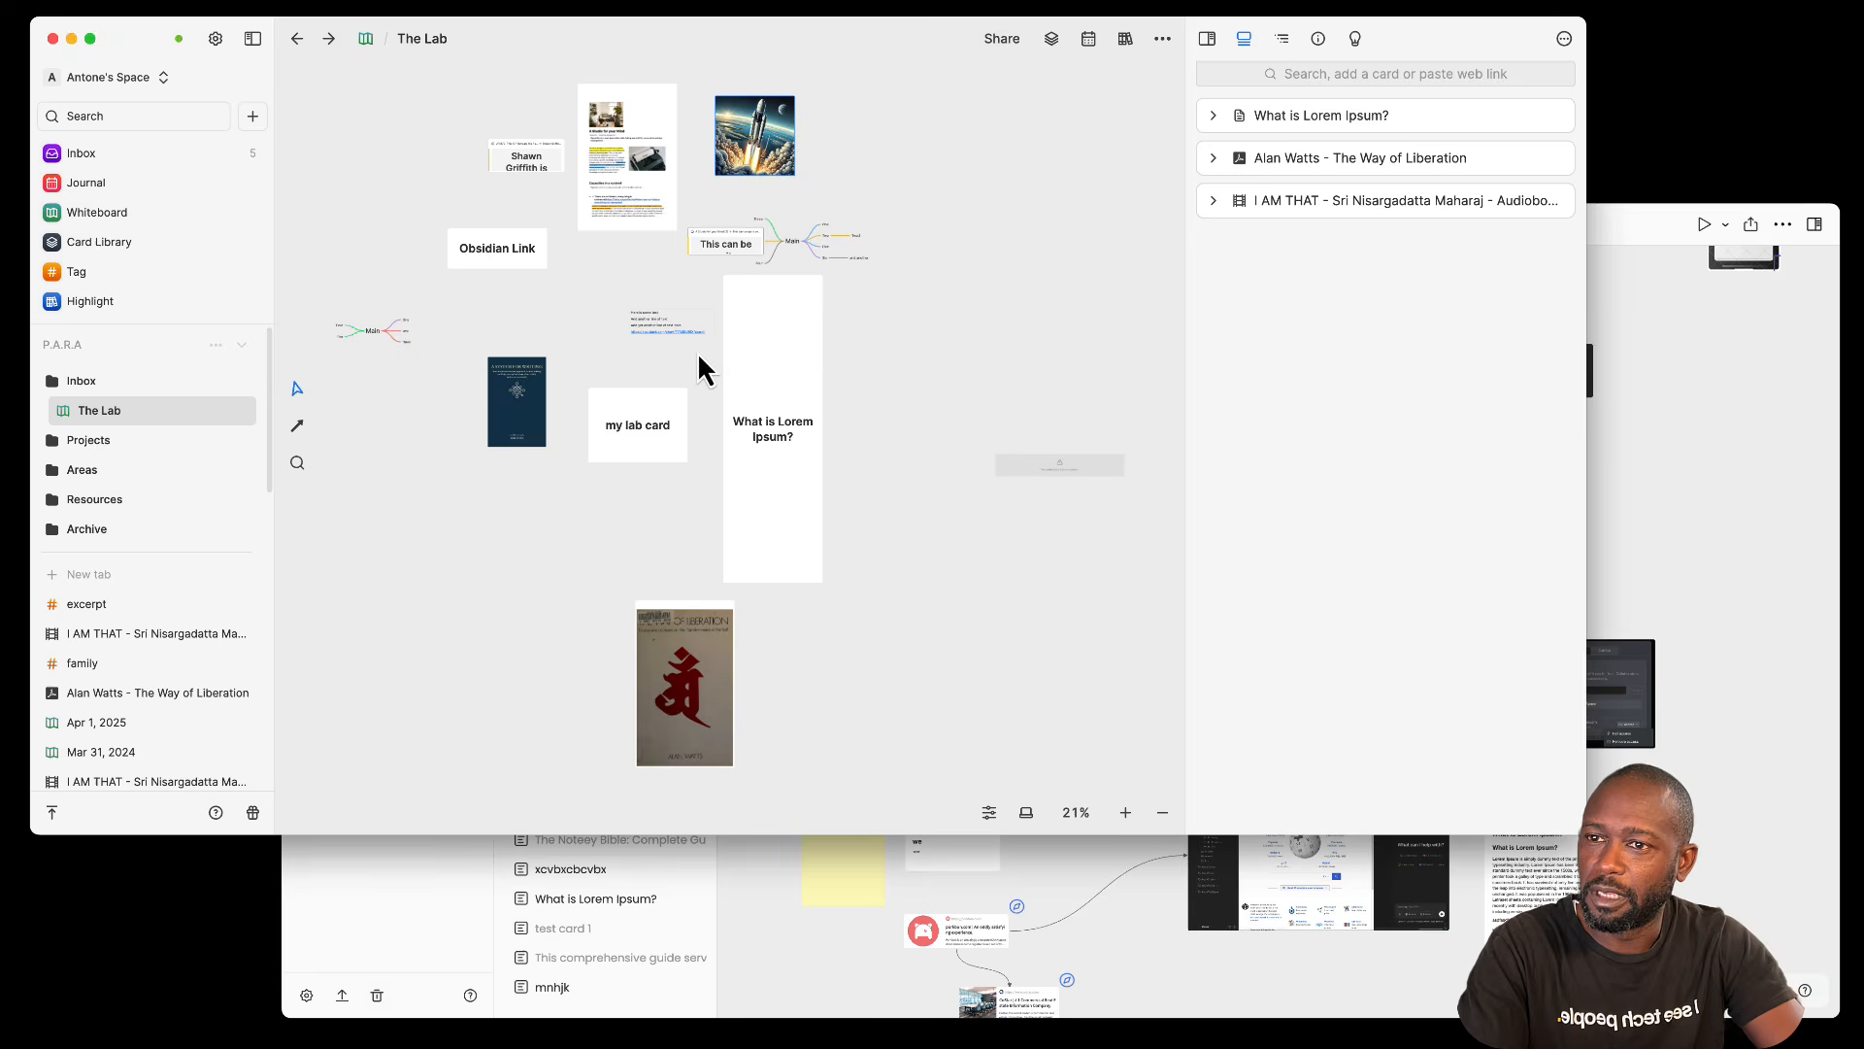
pyautogui.click(1799, 444)
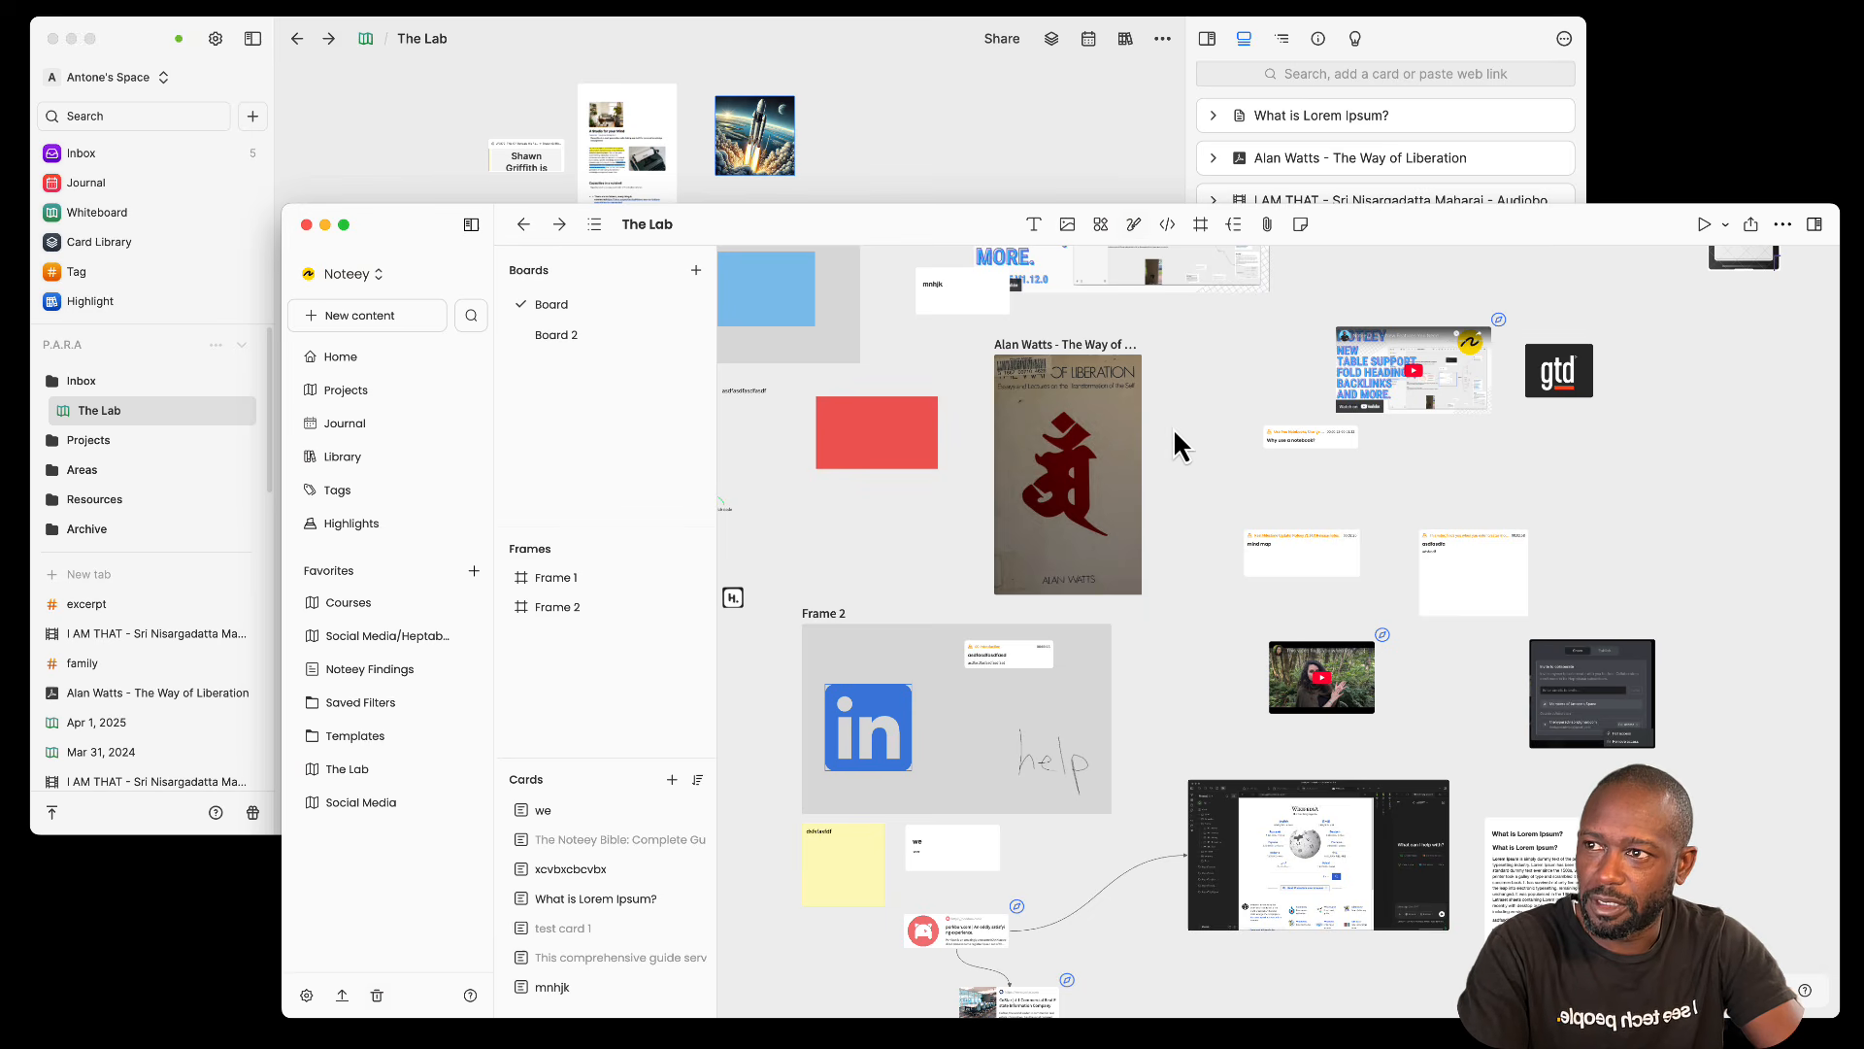
# Step: View the export and web publishing options of The Lab project, then close the sharing options without exporting or publishing
pyautogui.click(1751, 224)
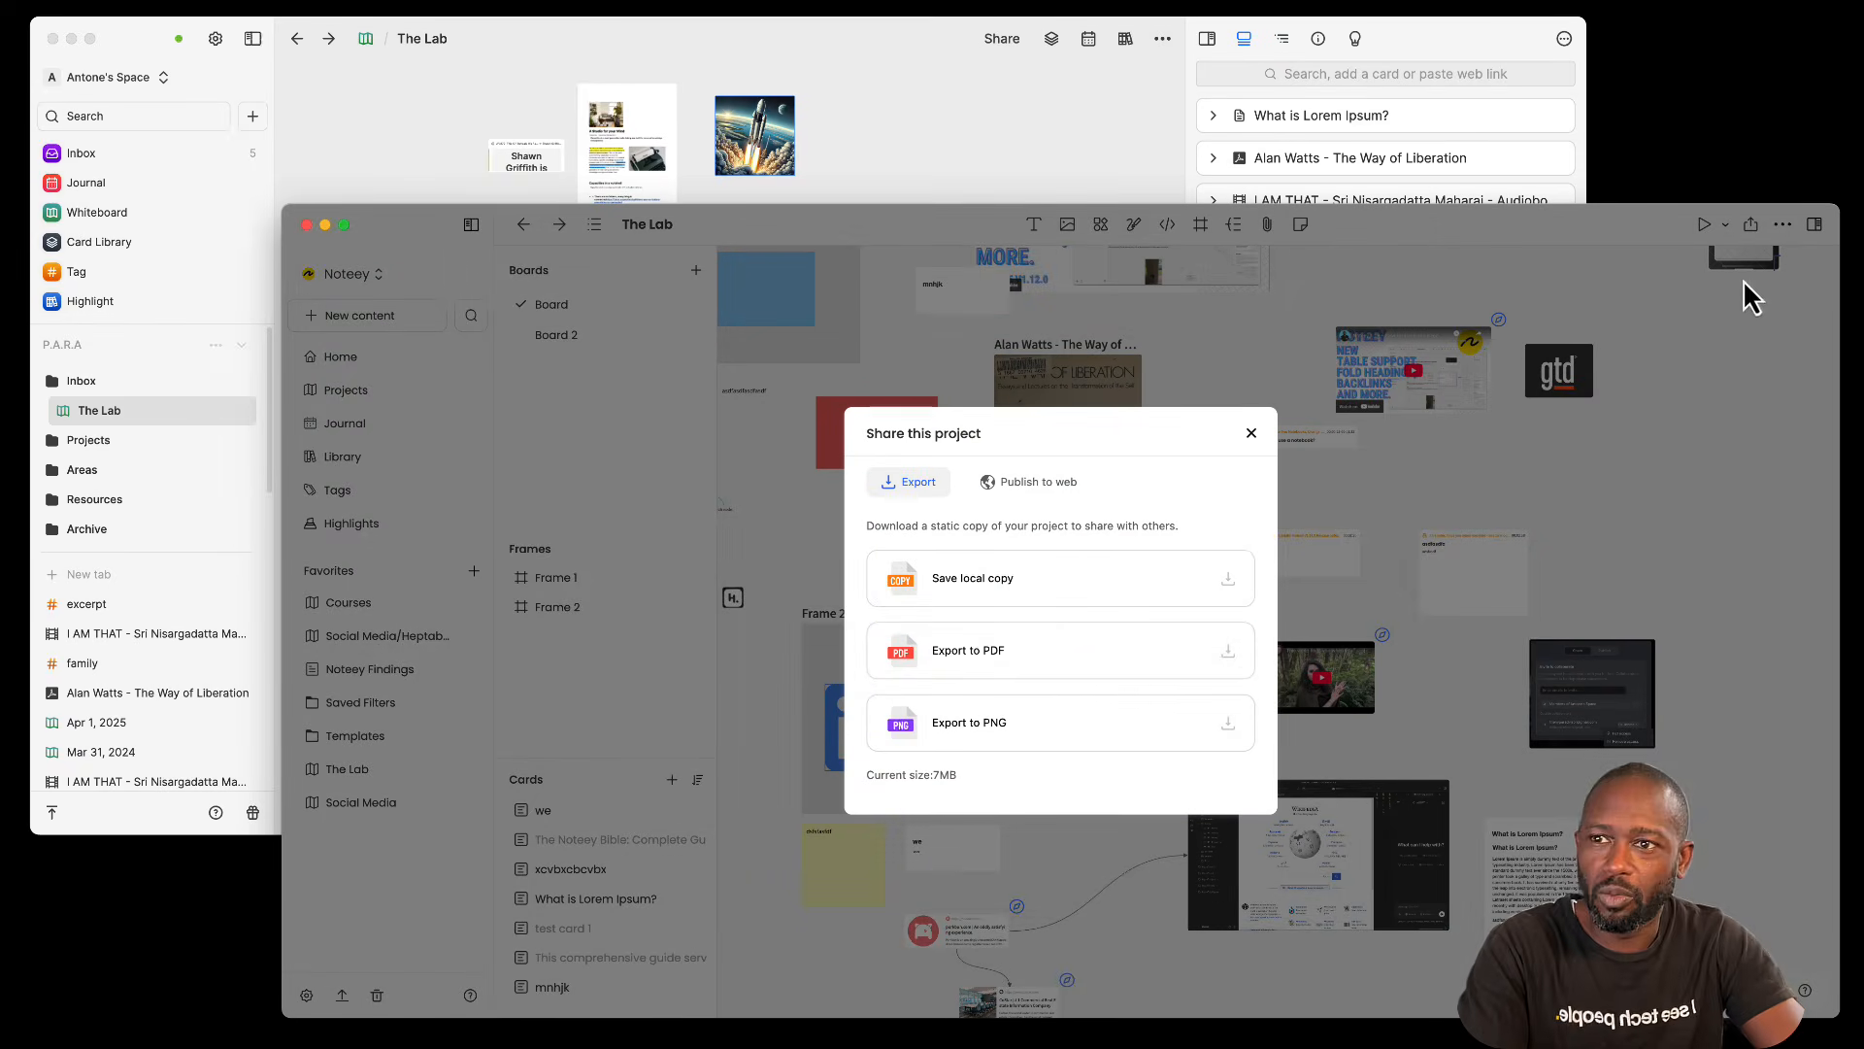
pyautogui.click(1039, 481)
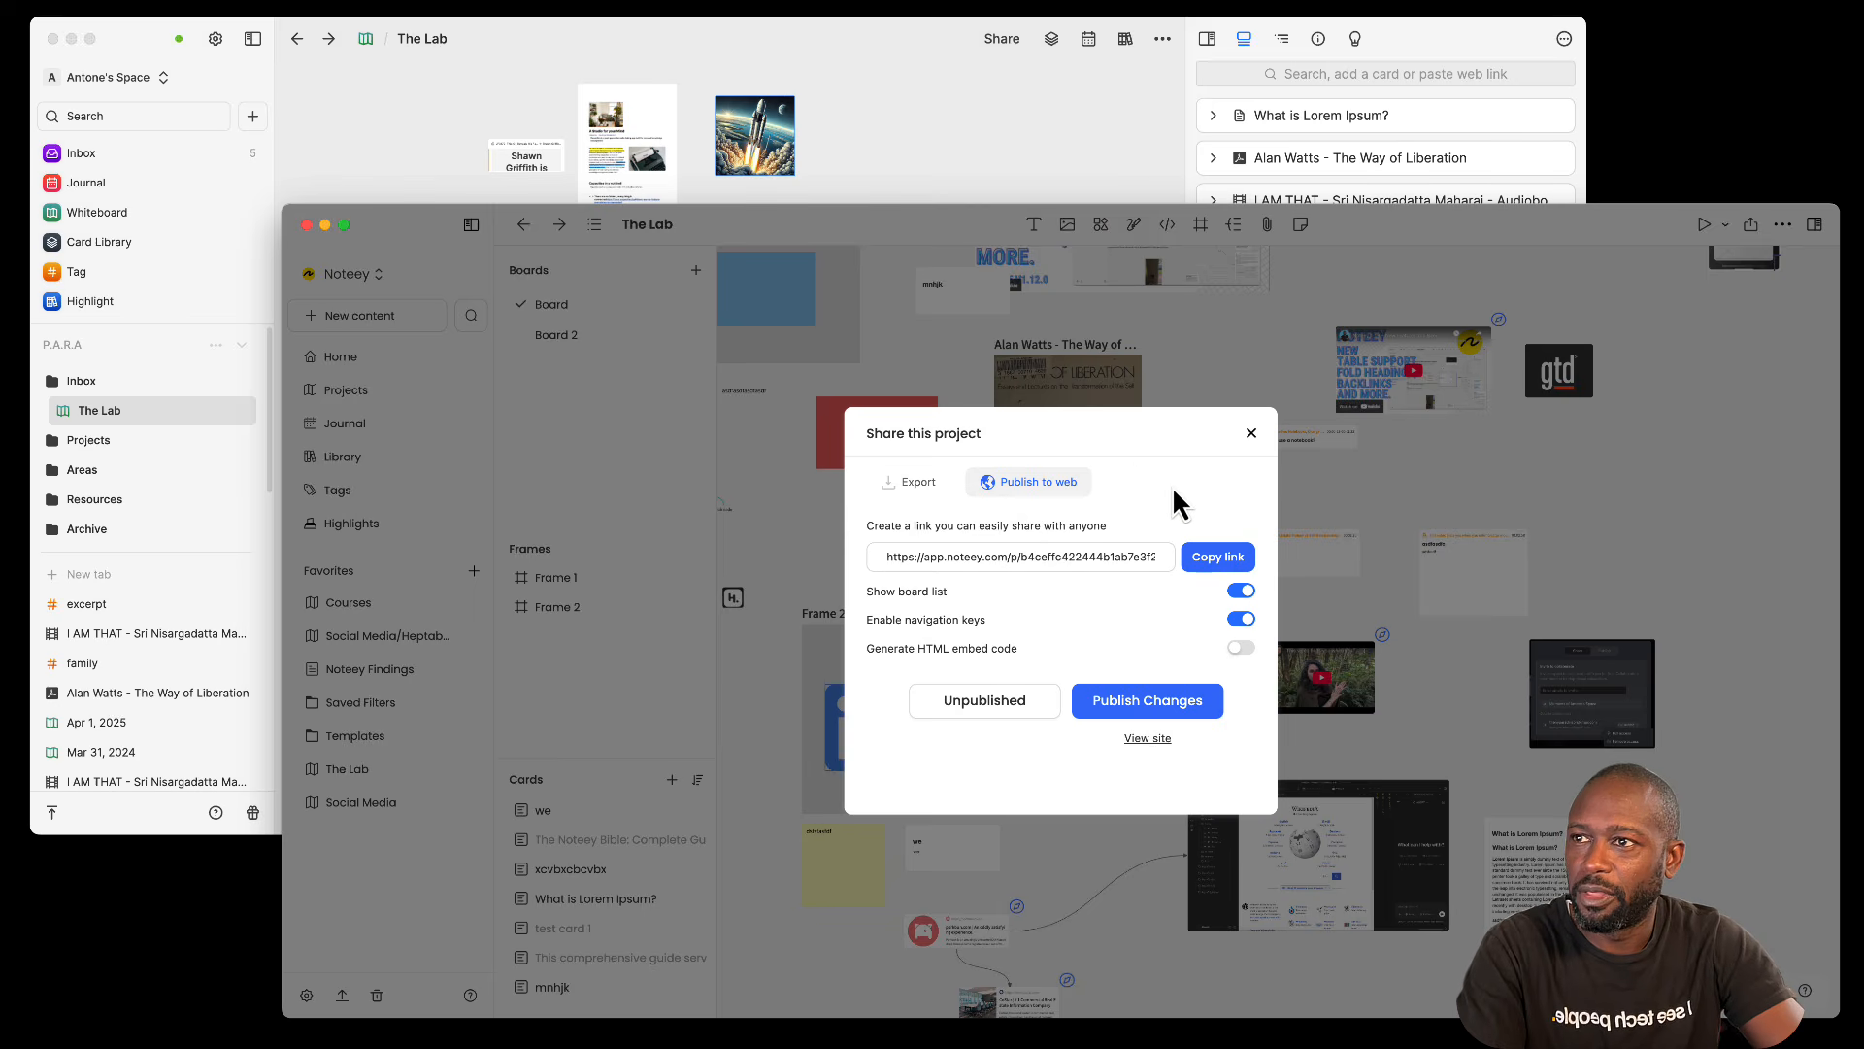
pyautogui.click(913, 483)
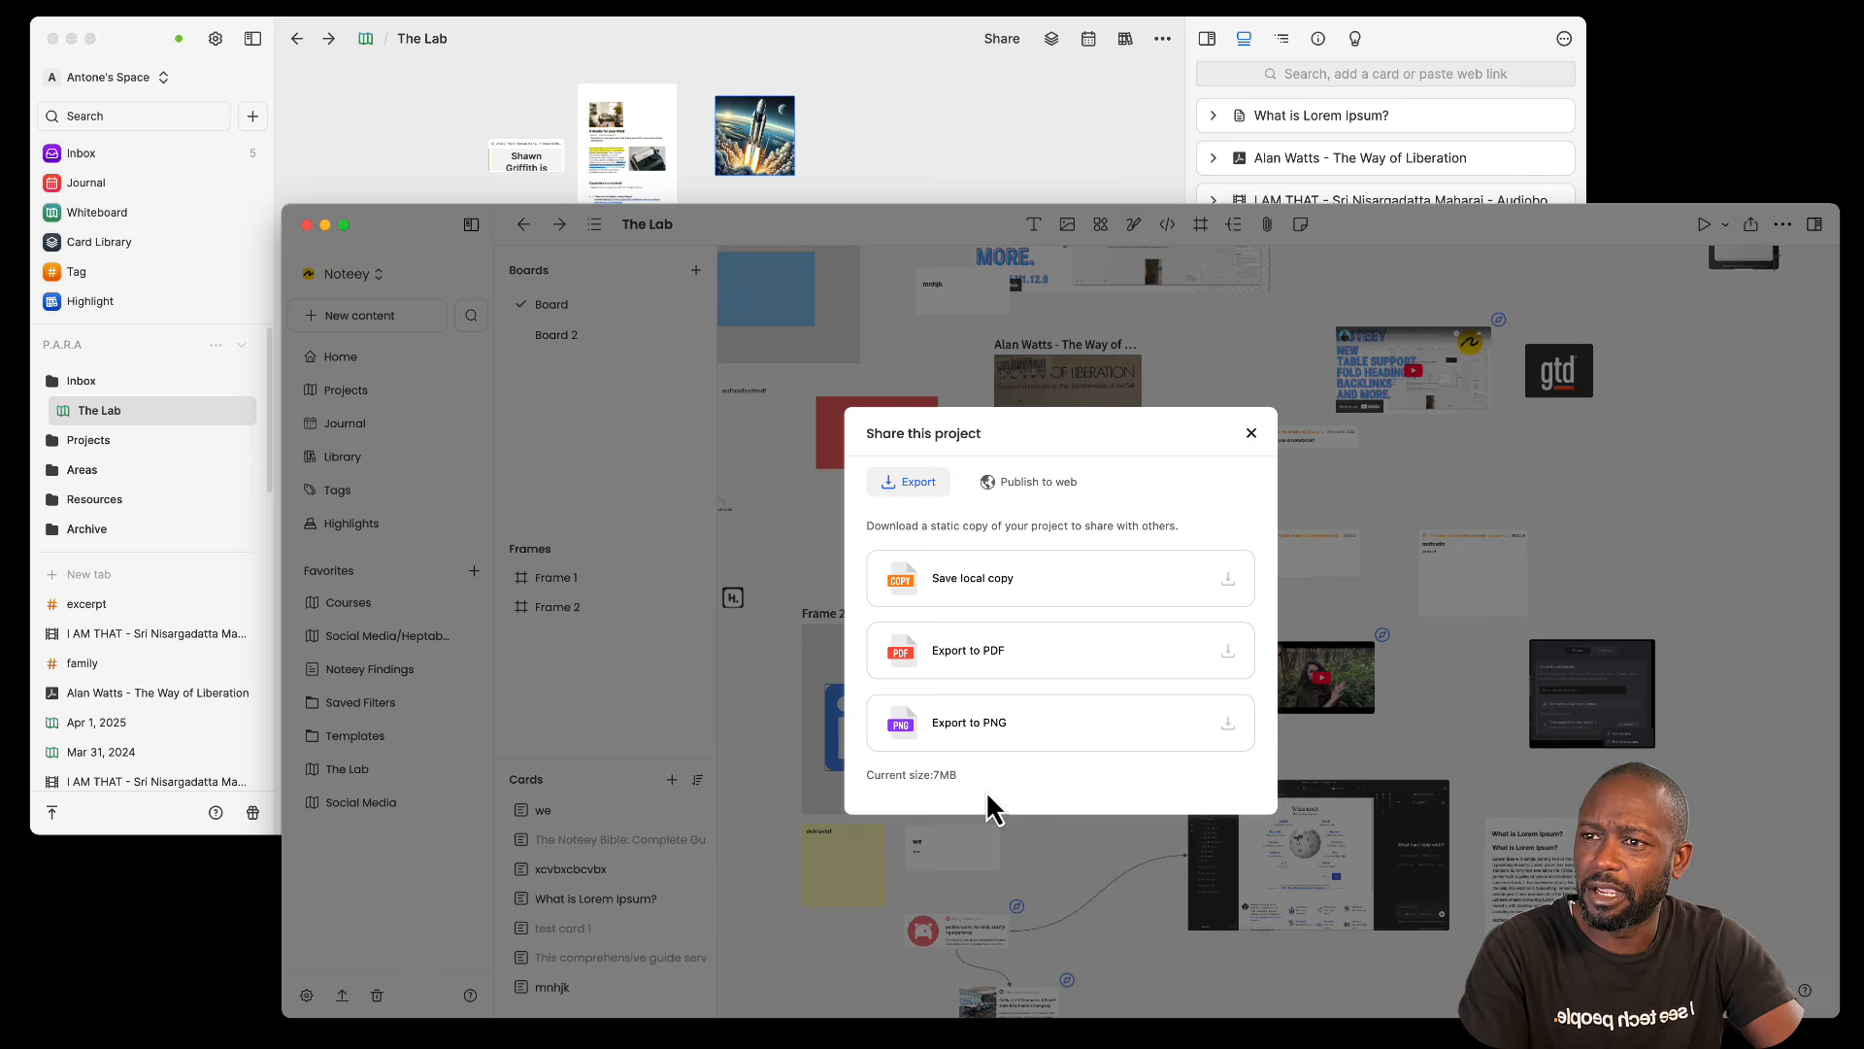
pyautogui.click(1252, 433)
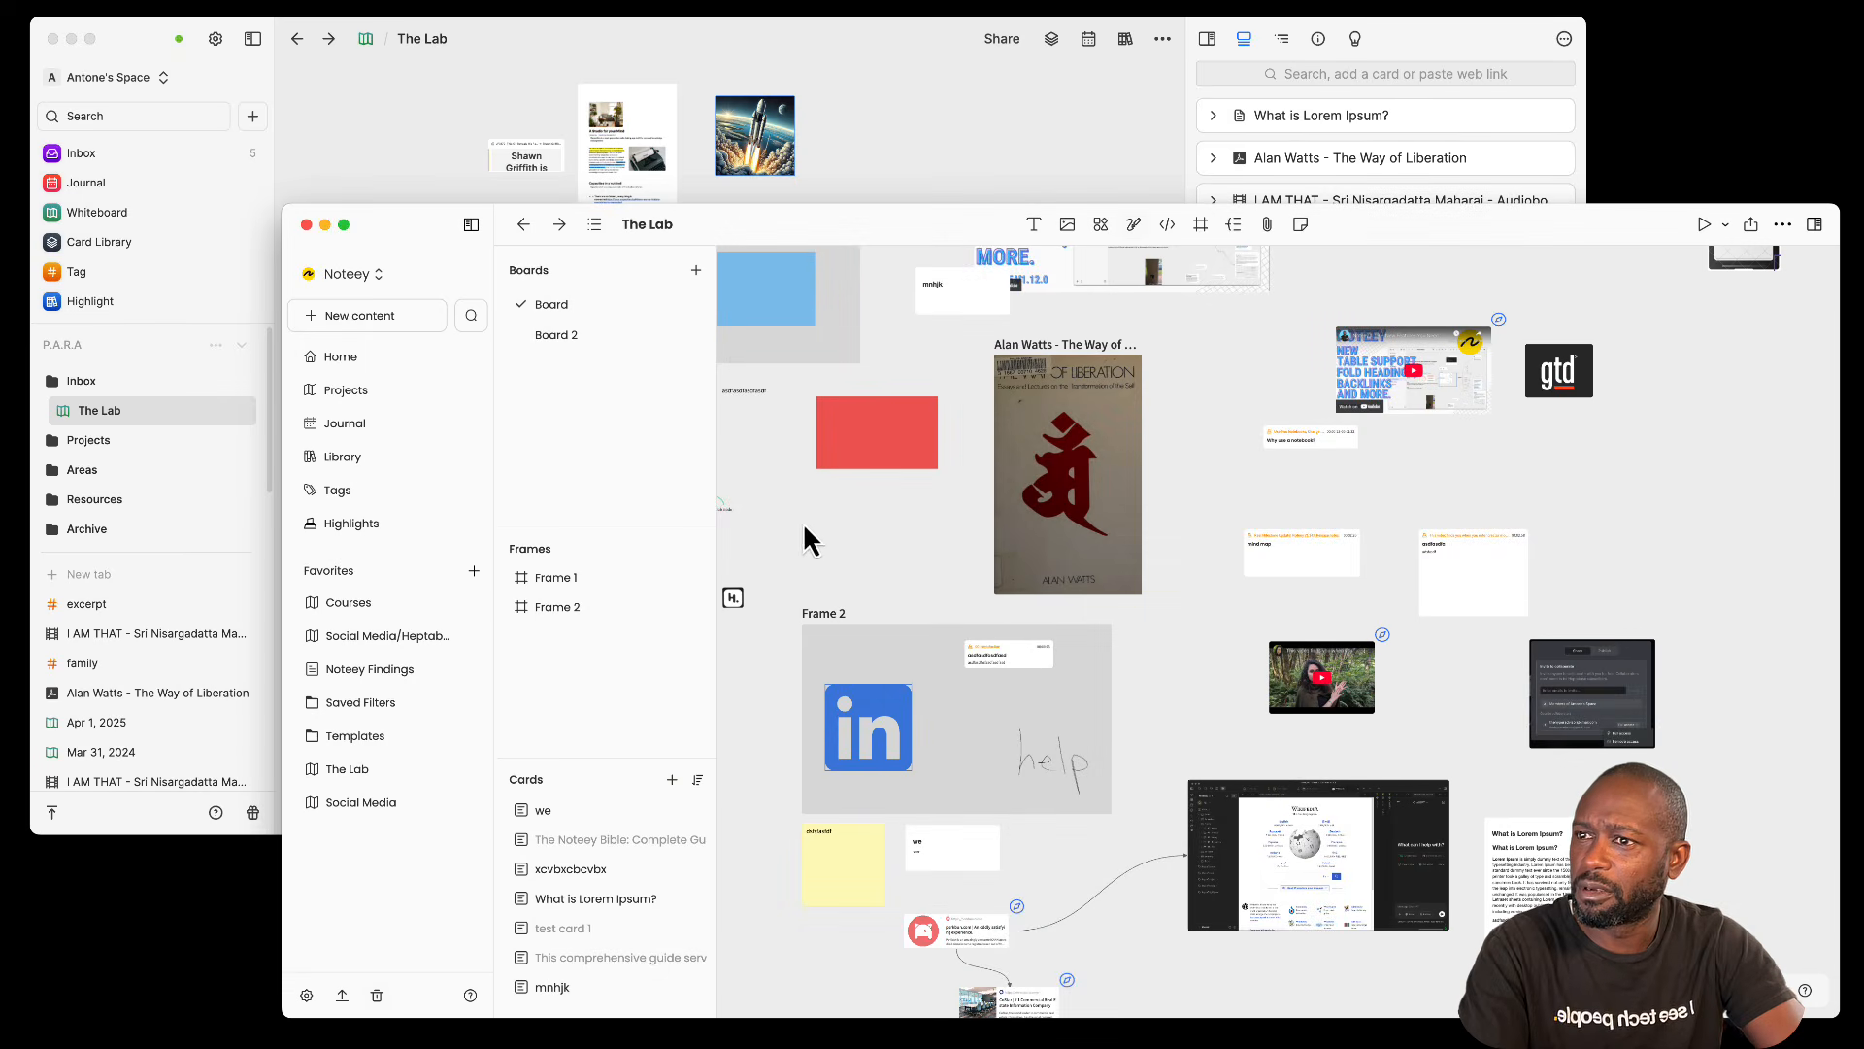
# Step: Switch to Heptabase and review the collaboration and publishing options of The Lab whiteboard, without inviting anyone or publishing
pyautogui.click(954, 68)
pyautogui.click(1003, 41)
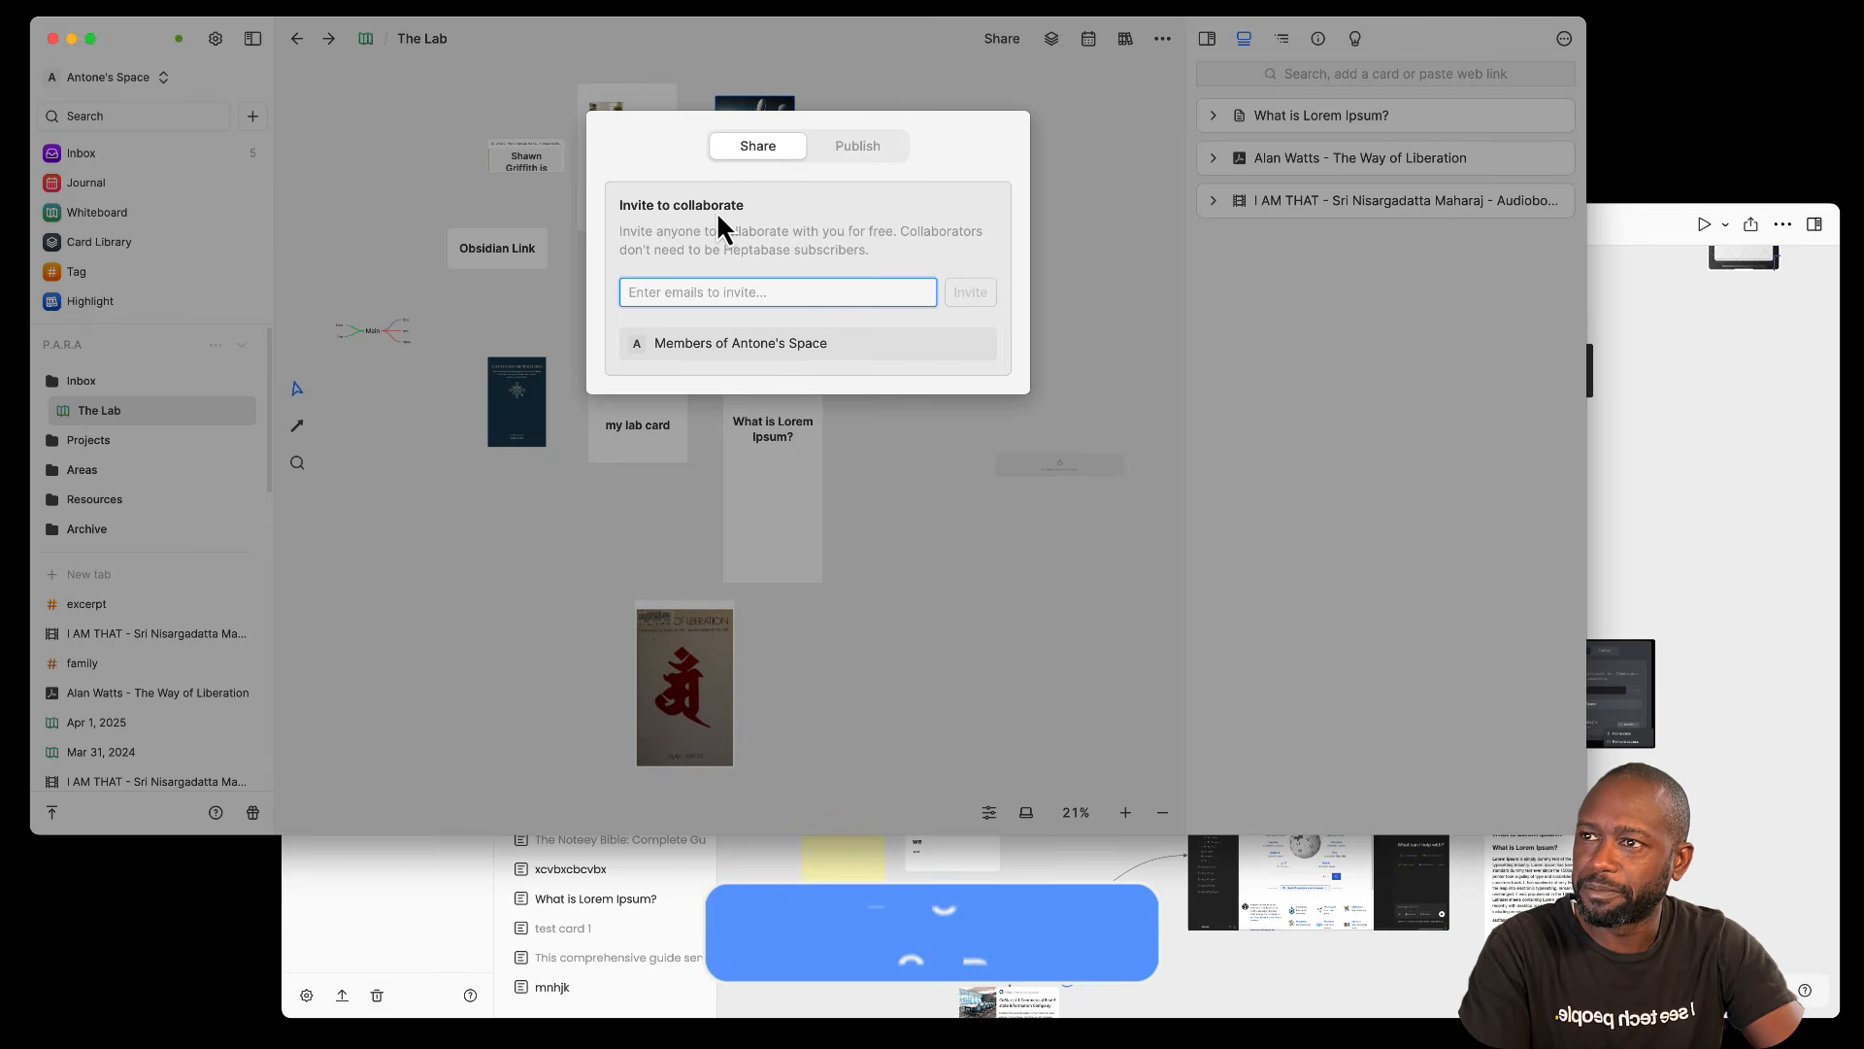
pyautogui.click(855, 154)
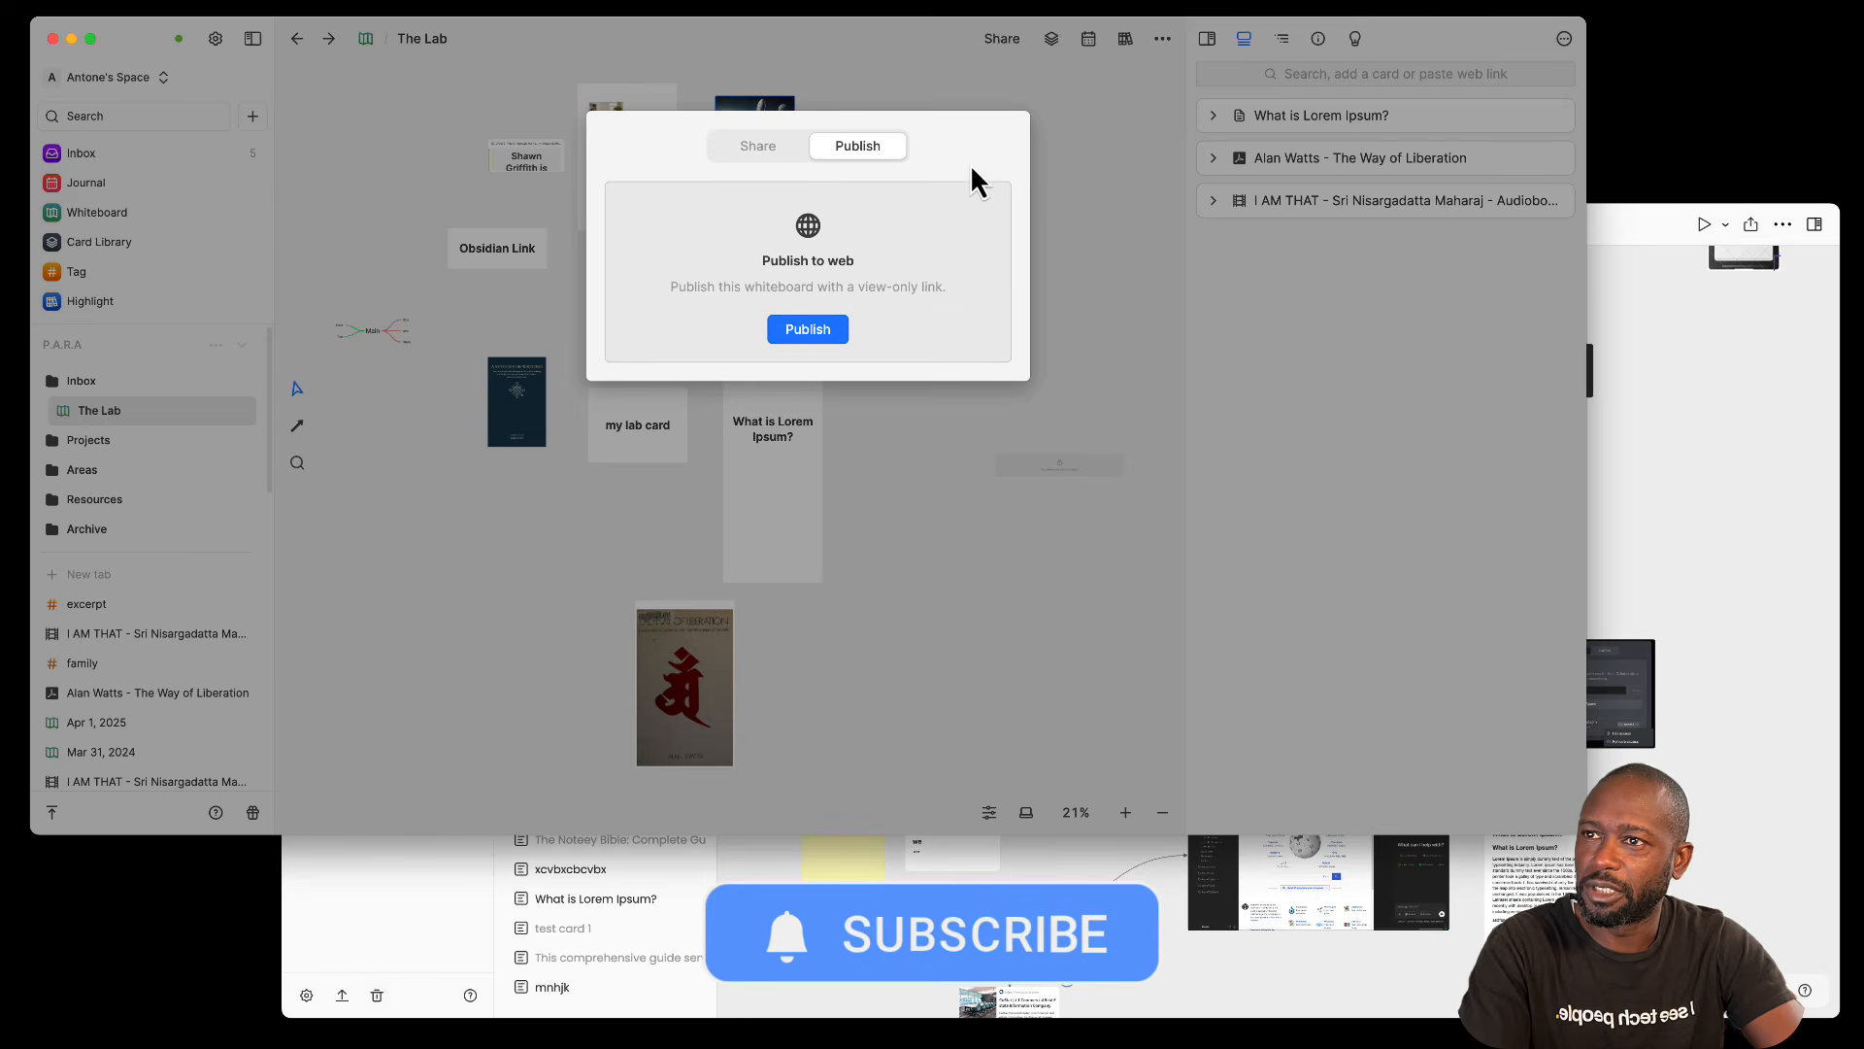
pyautogui.click(1162, 373)
pyautogui.click(965, 230)
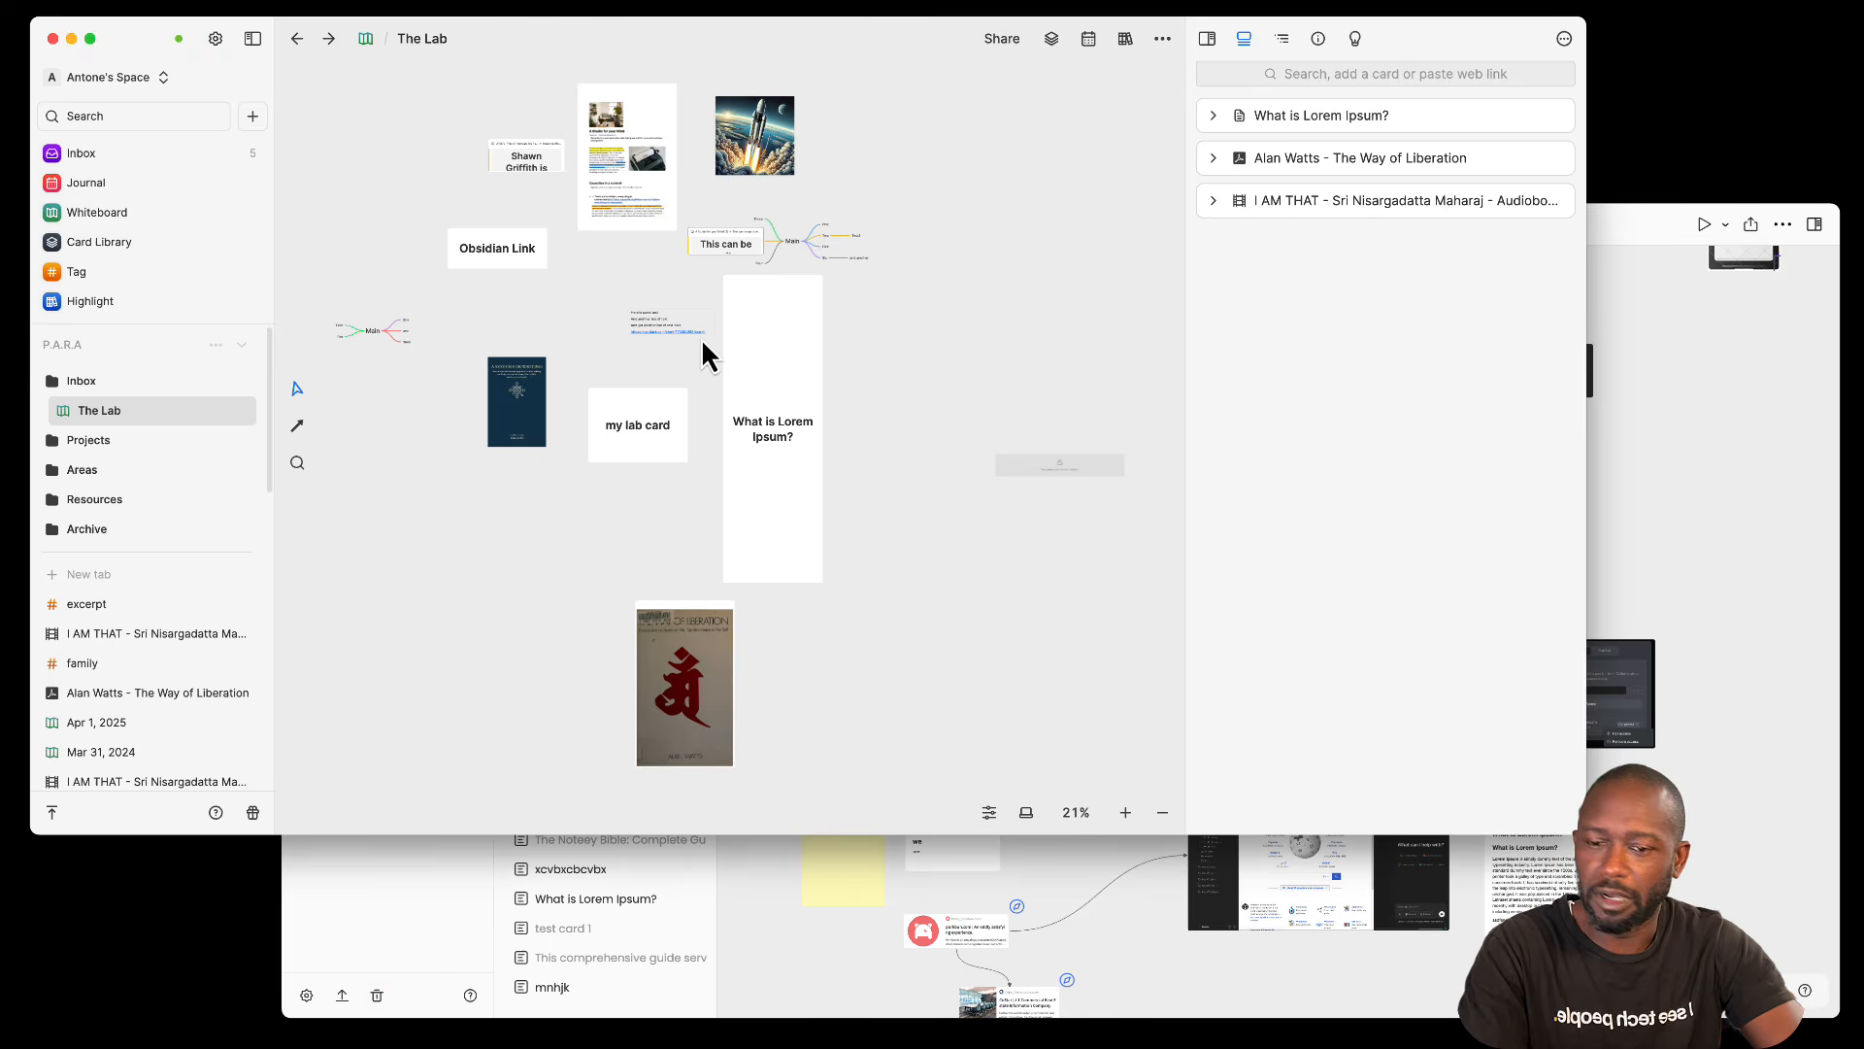
# Step: Look through the table of contents, info and insight views for The Lab whiteboard in Heptabase
pyautogui.scroll(5, 709, 338)
pyautogui.moveTo(568, 223); pyautogui.dragTo(650, 358)
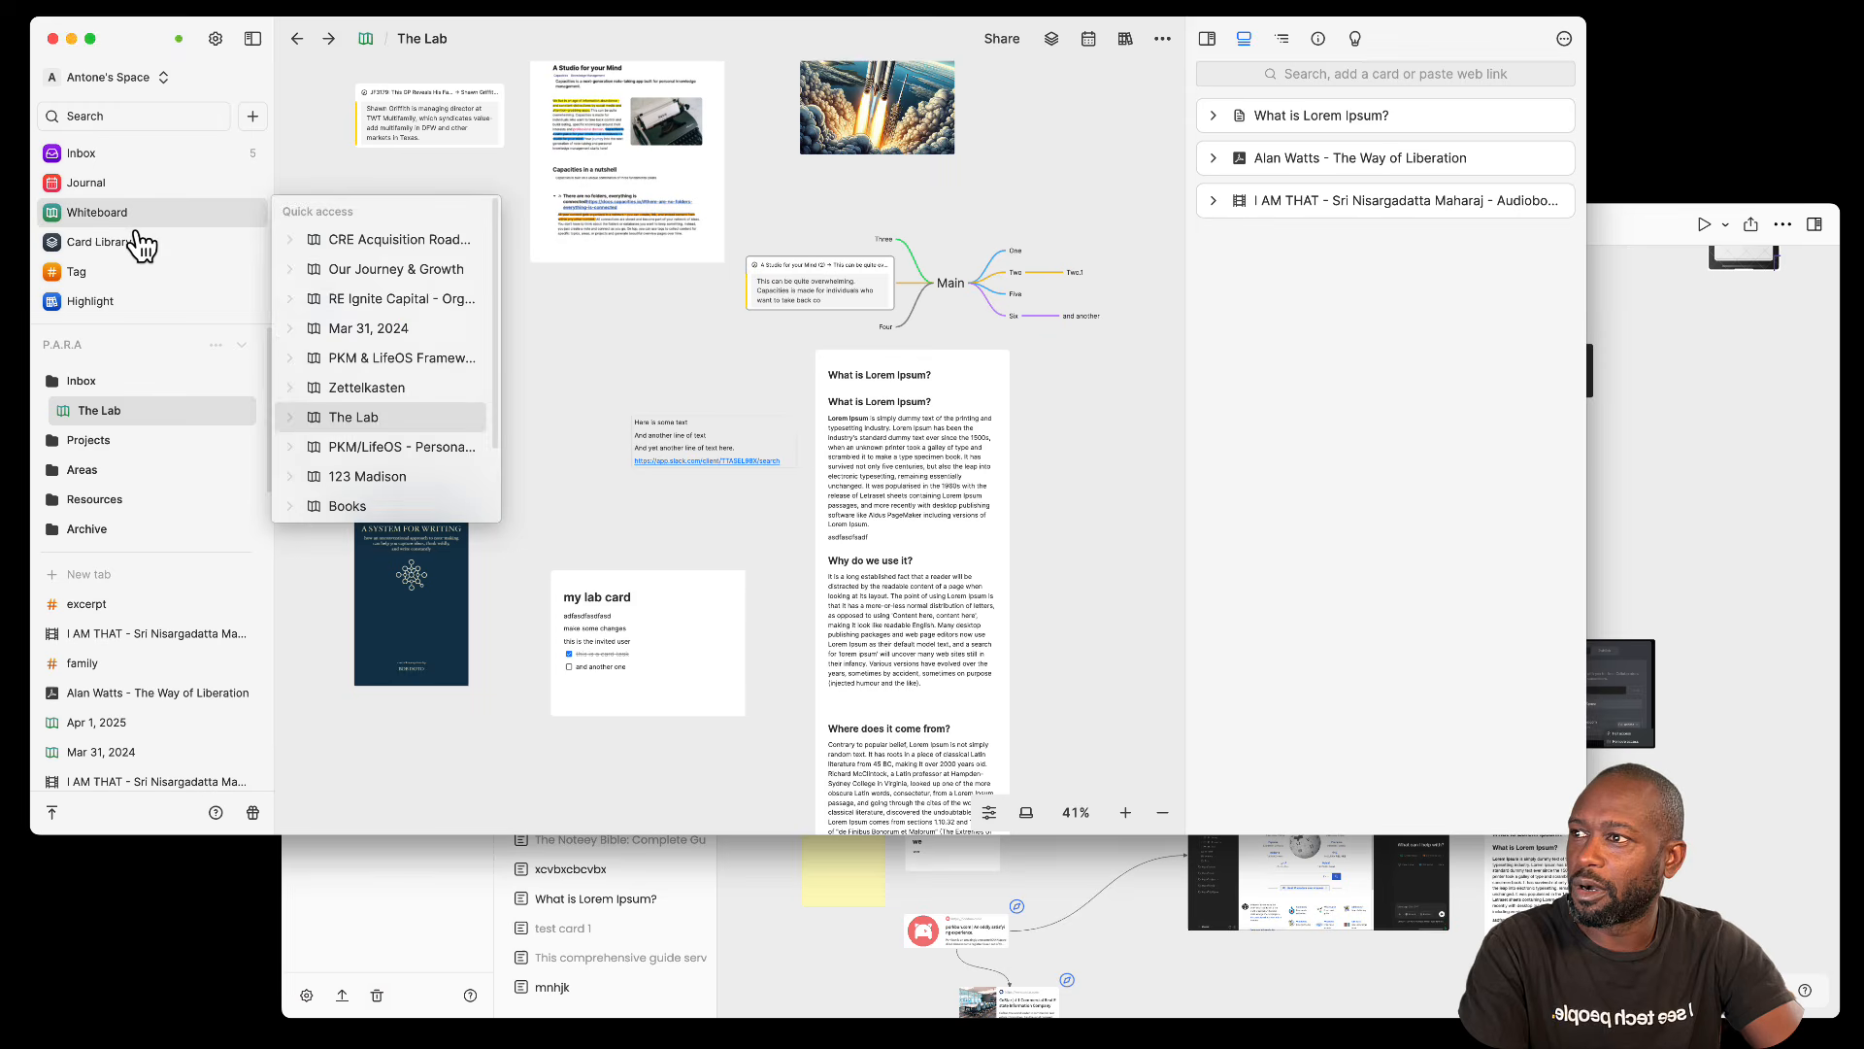
pyautogui.click(1606, 355)
pyautogui.click(1031, 194)
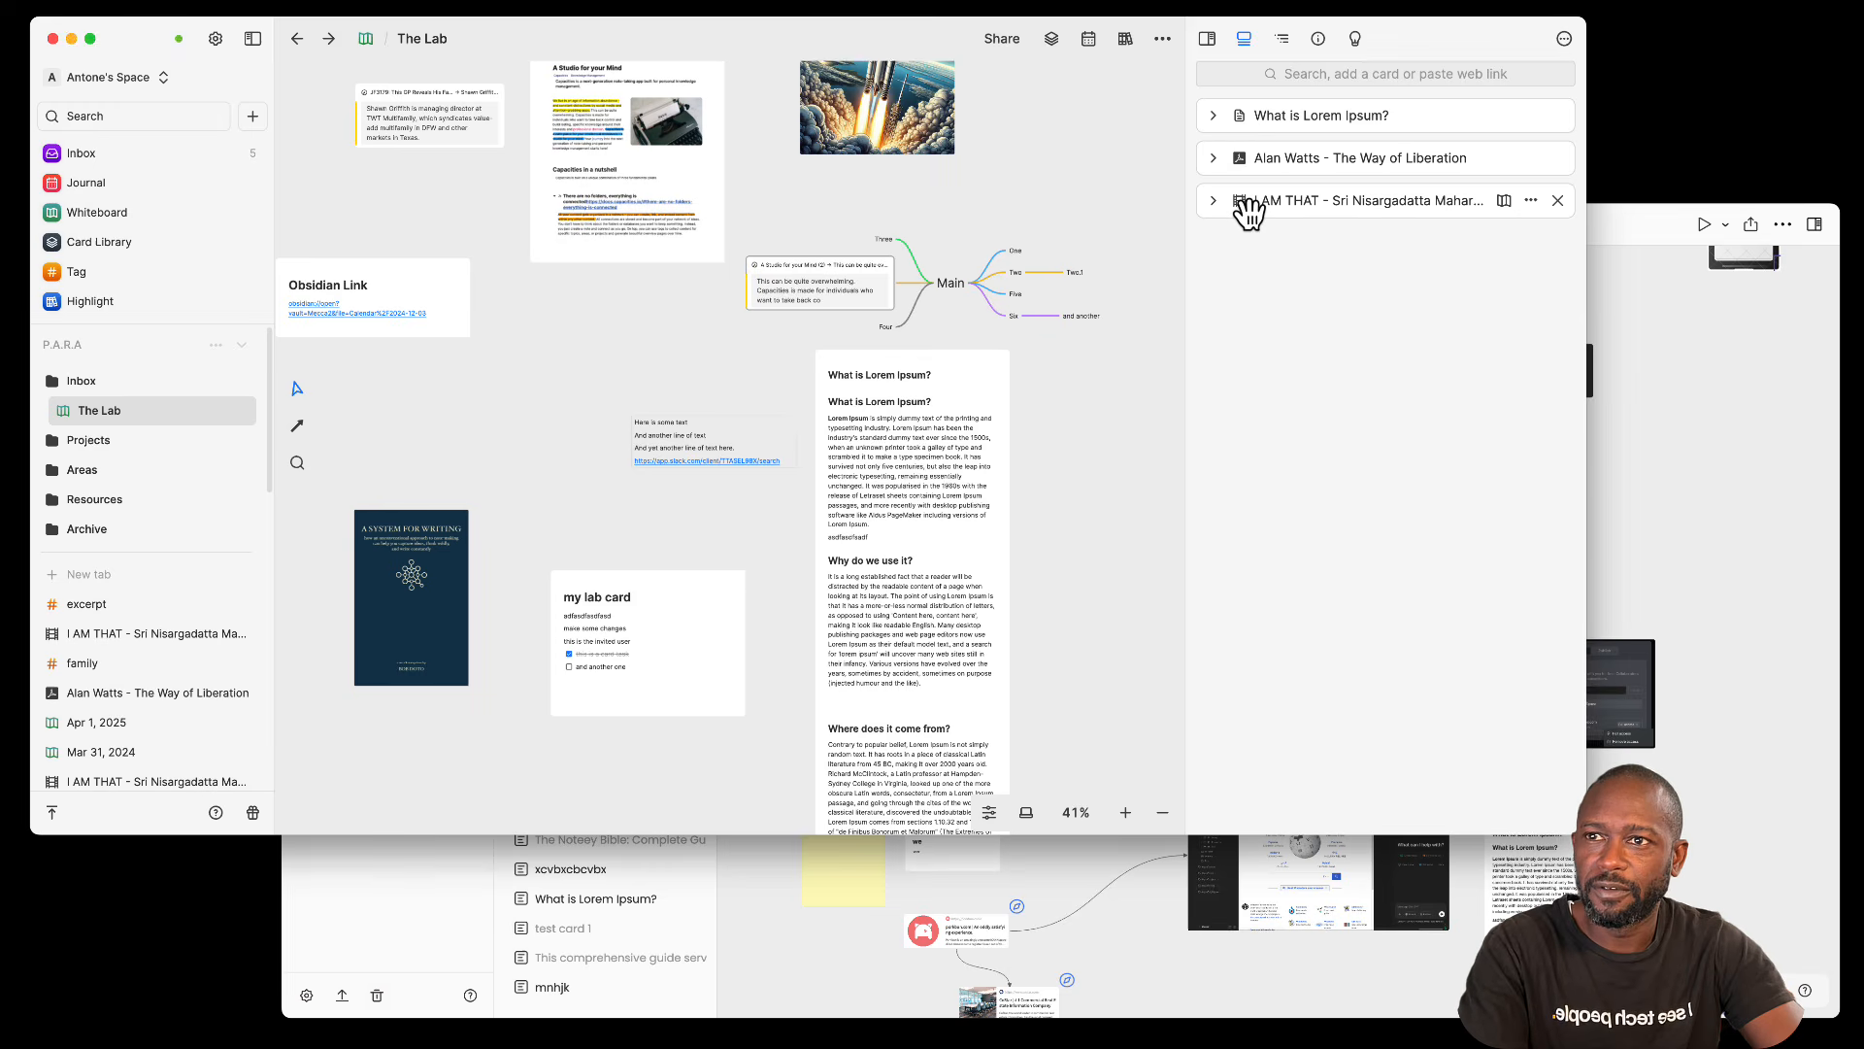
pyautogui.click(1283, 41)
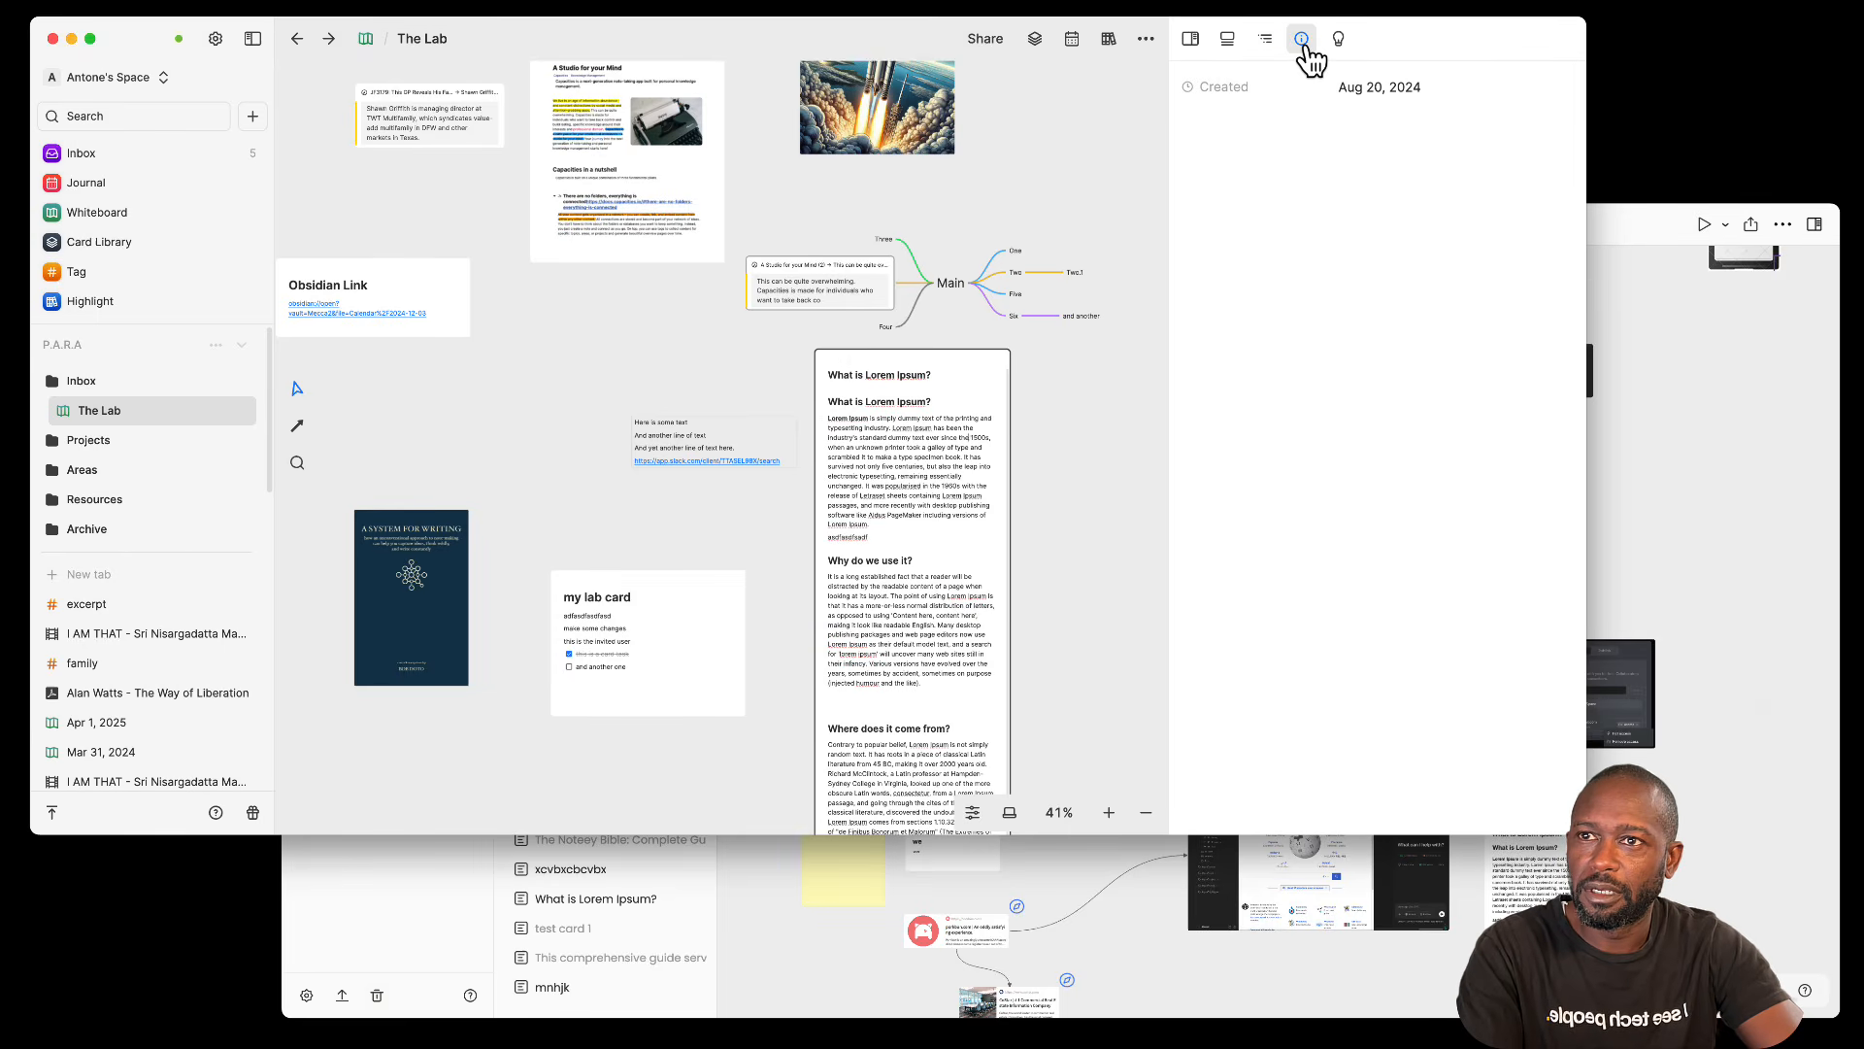
pyautogui.click(1338, 38)
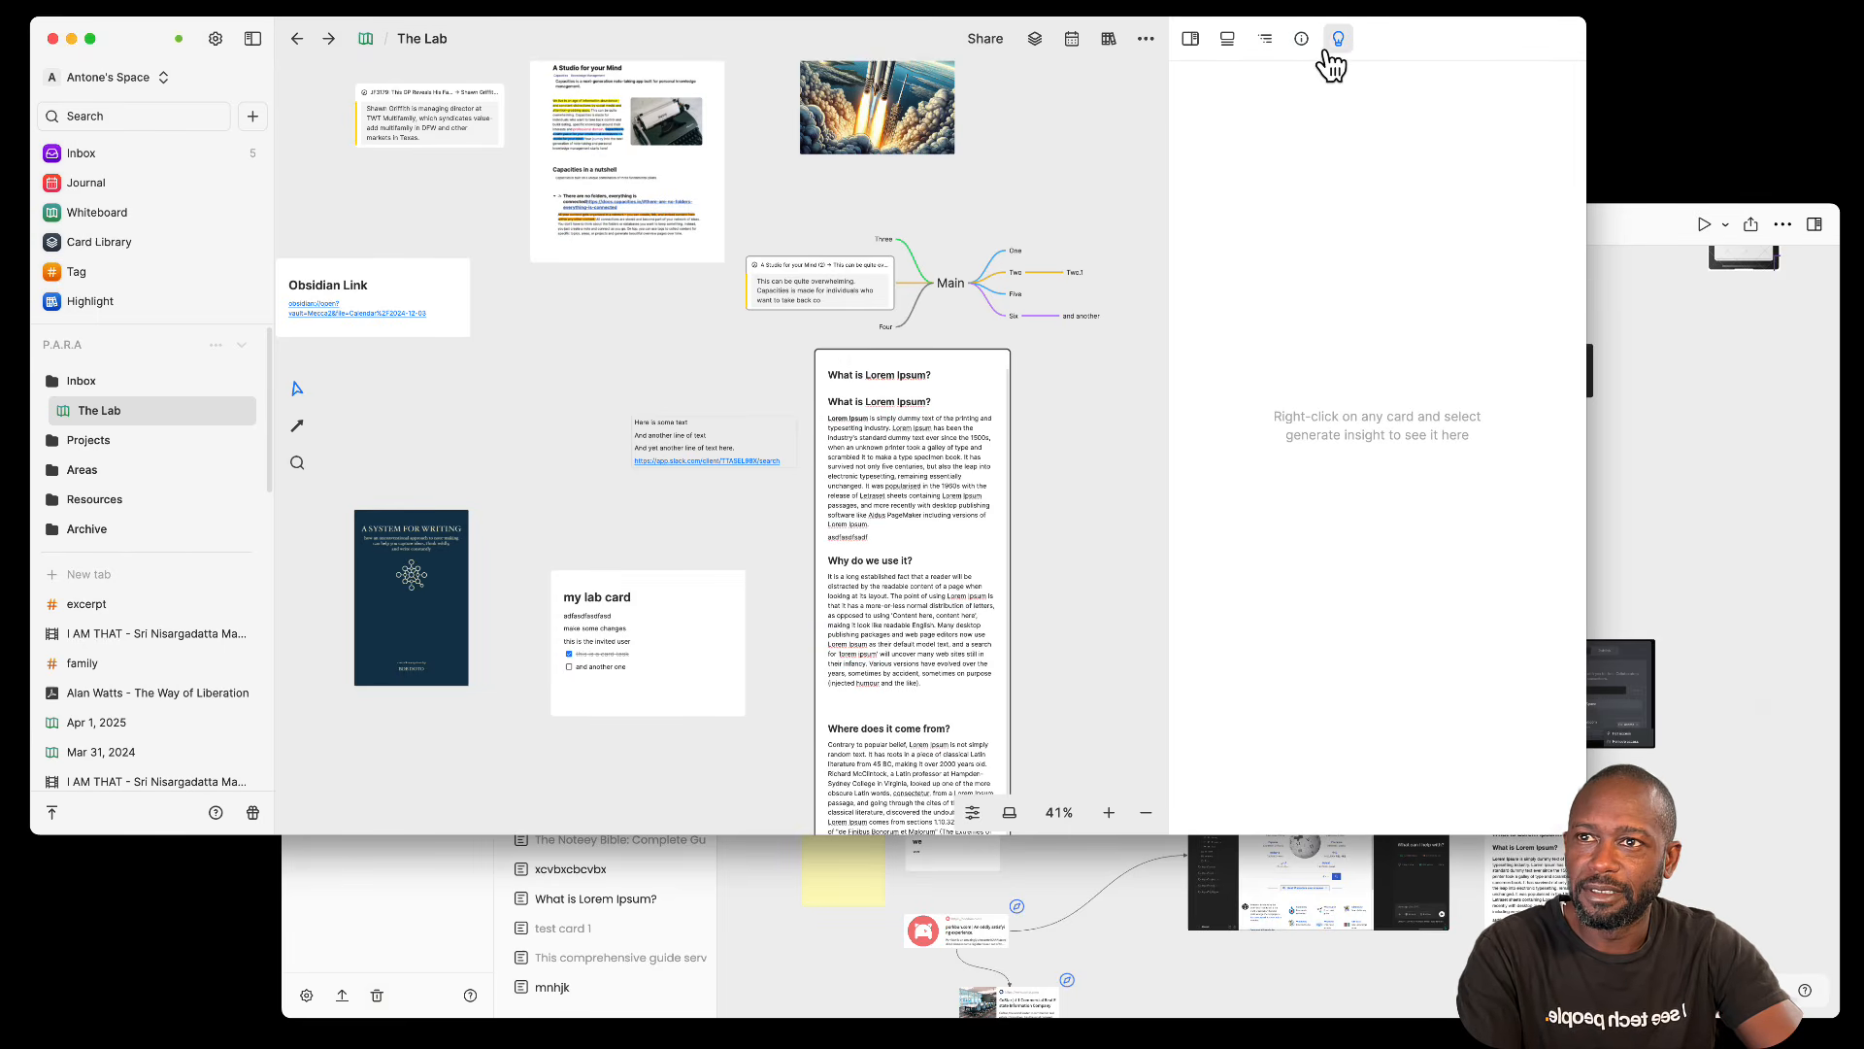
pyautogui.click(1065, 461)
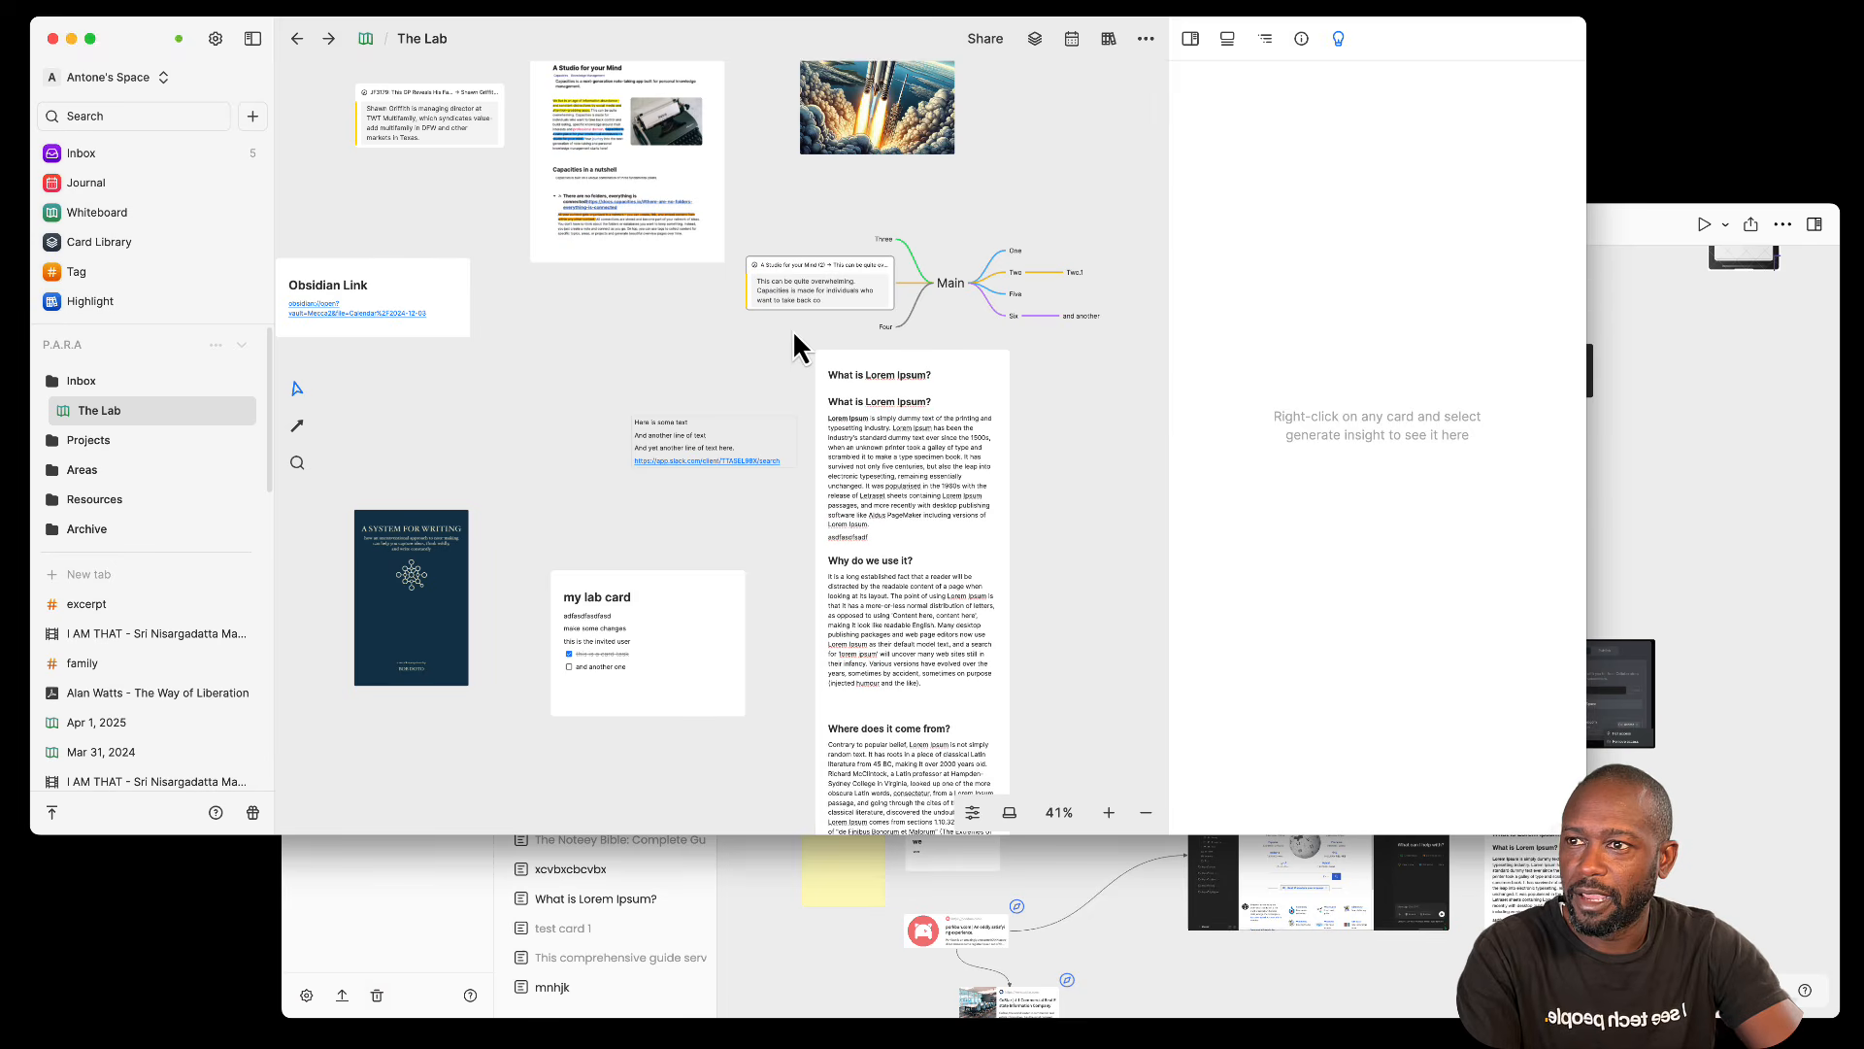
# Step: Generate an insight for the "What is Lorem Ipsum?" card using the Transcript content type in English
pyautogui.moveTo(792, 329); pyautogui.dragTo(986, 519)
pyautogui.moveTo(1092, 451); pyautogui.dragTo(866, 522)
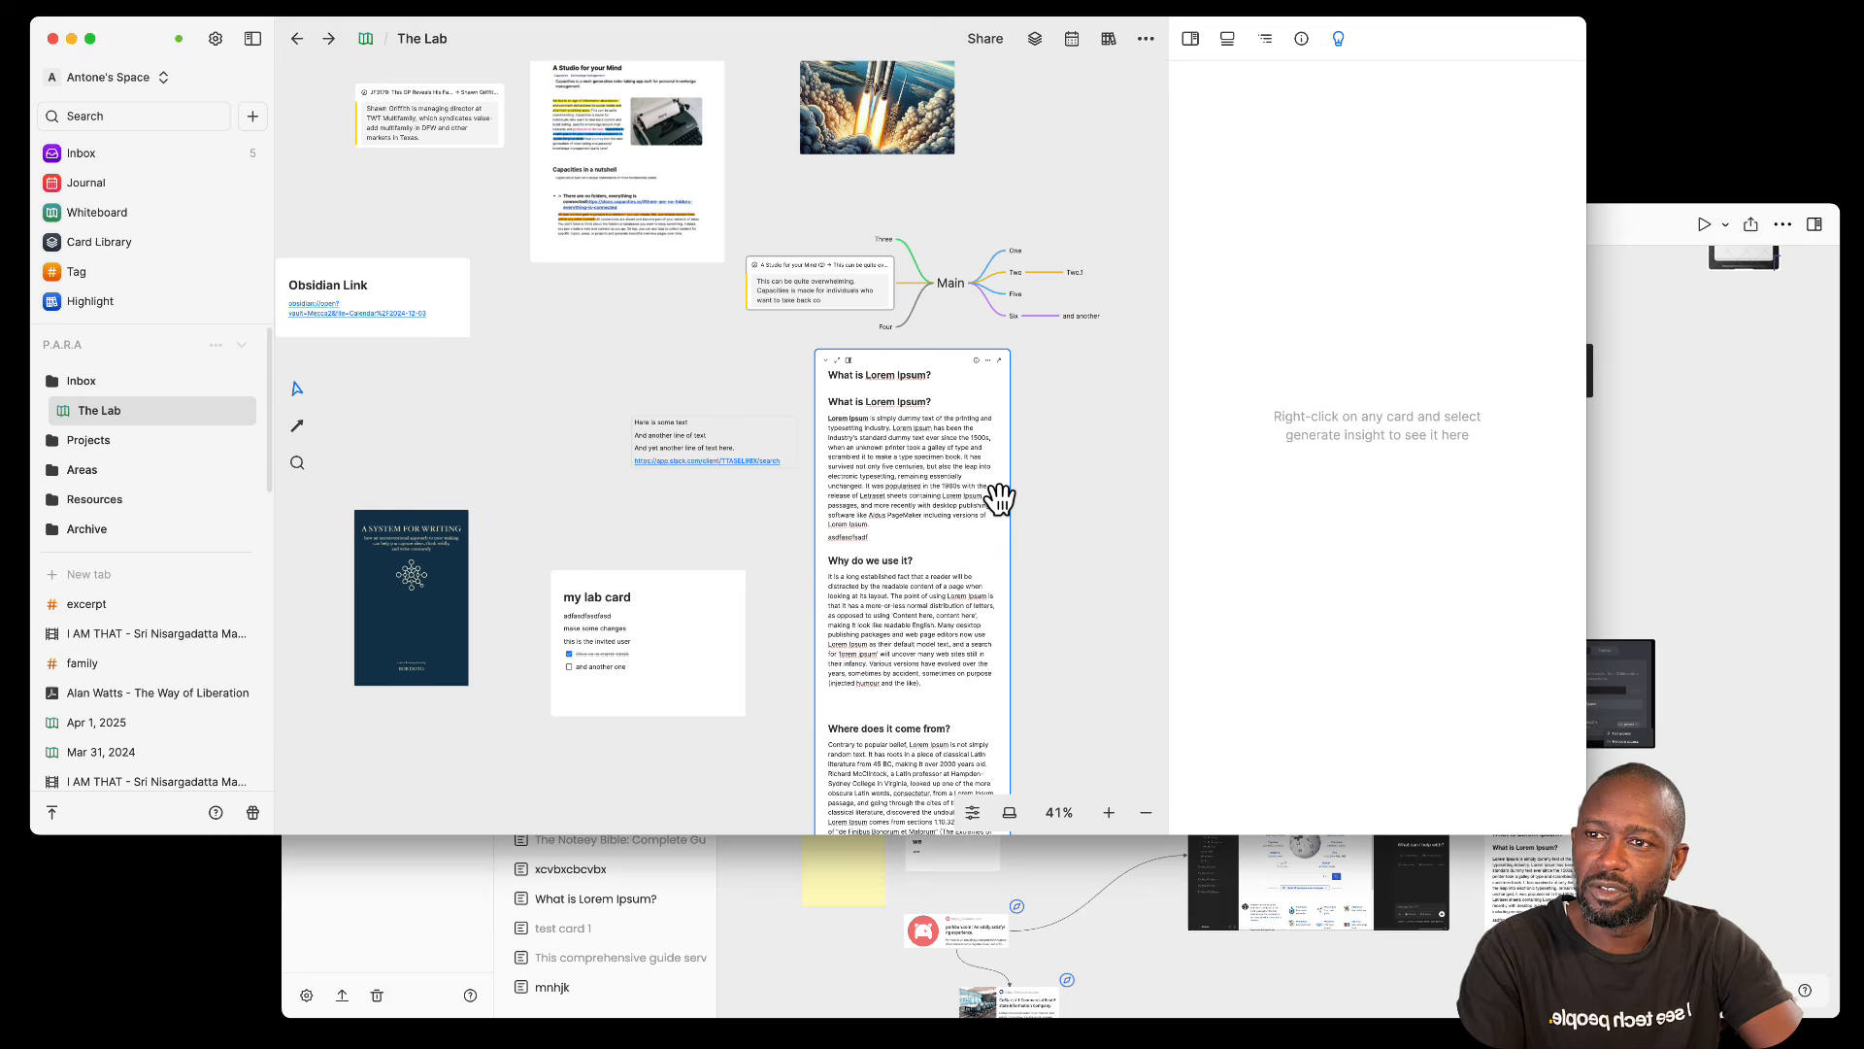
pyautogui.rightClick(961, 442)
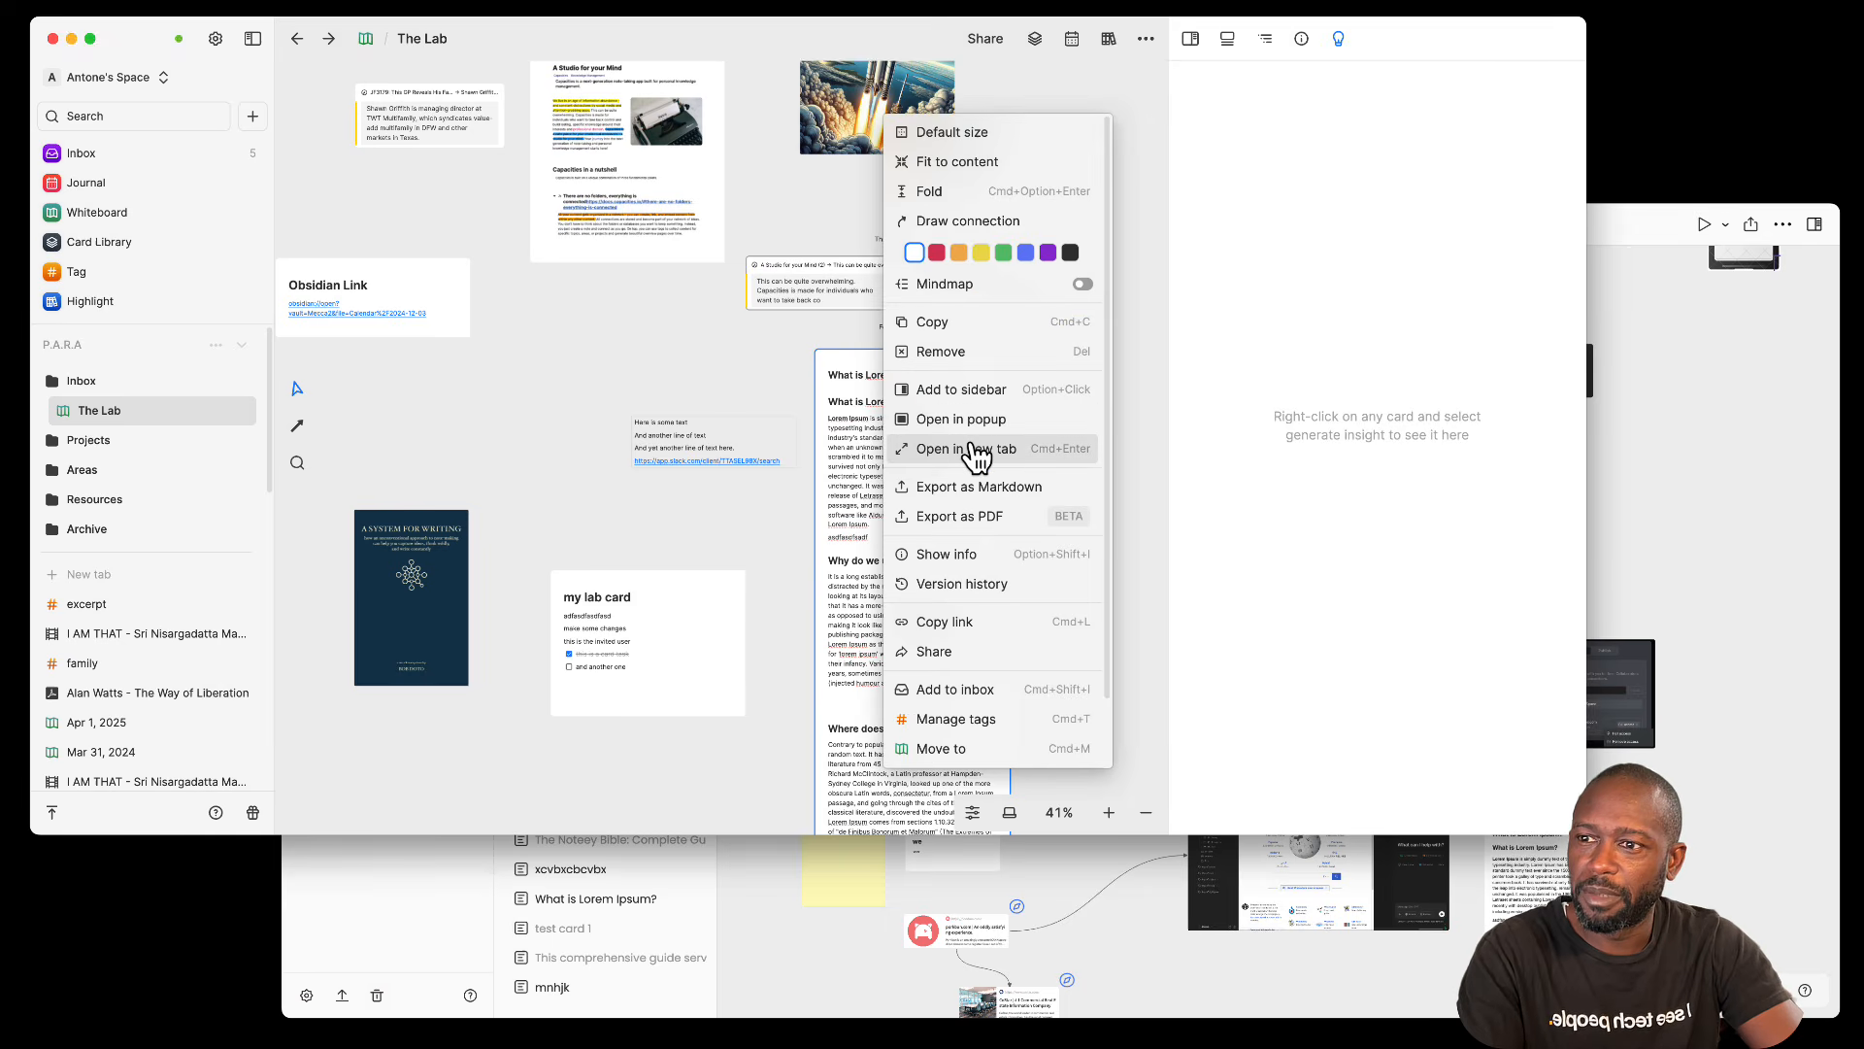
pyautogui.scroll(-3, 985, 757)
pyautogui.click(971, 713)
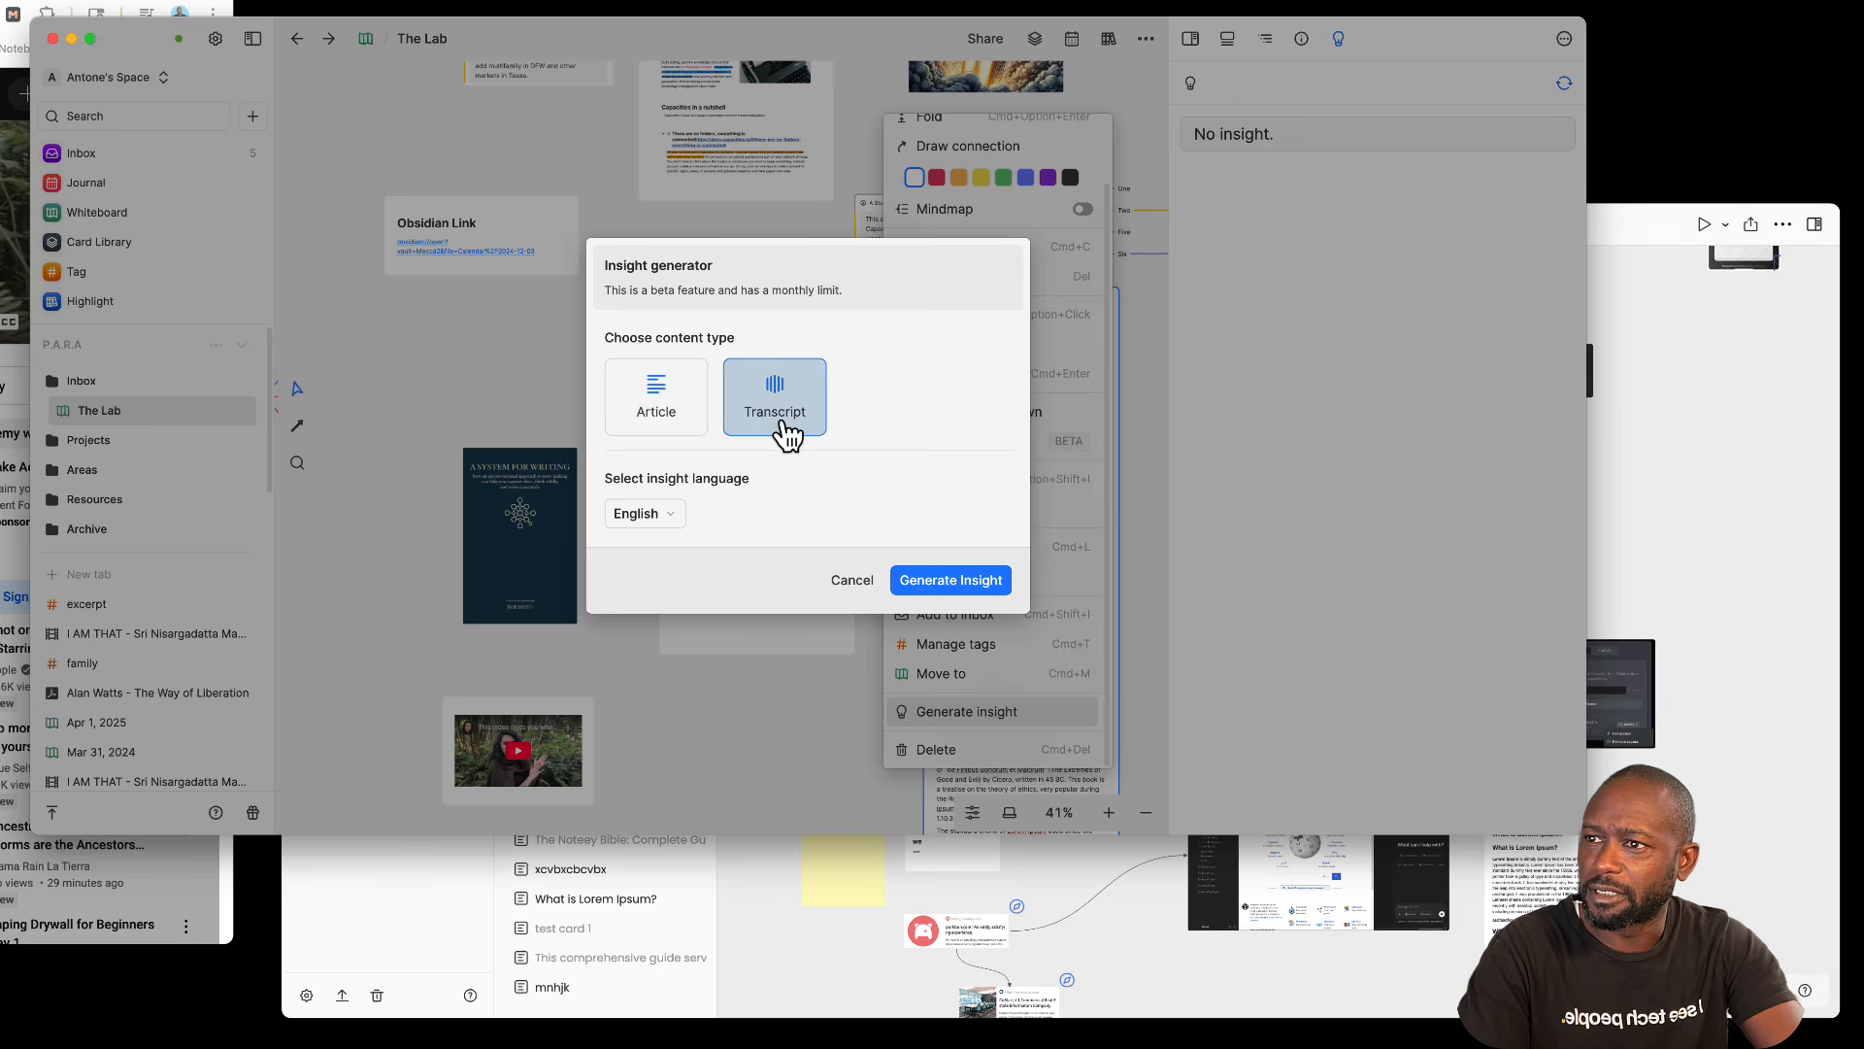
pyautogui.click(695, 403)
pyautogui.click(774, 400)
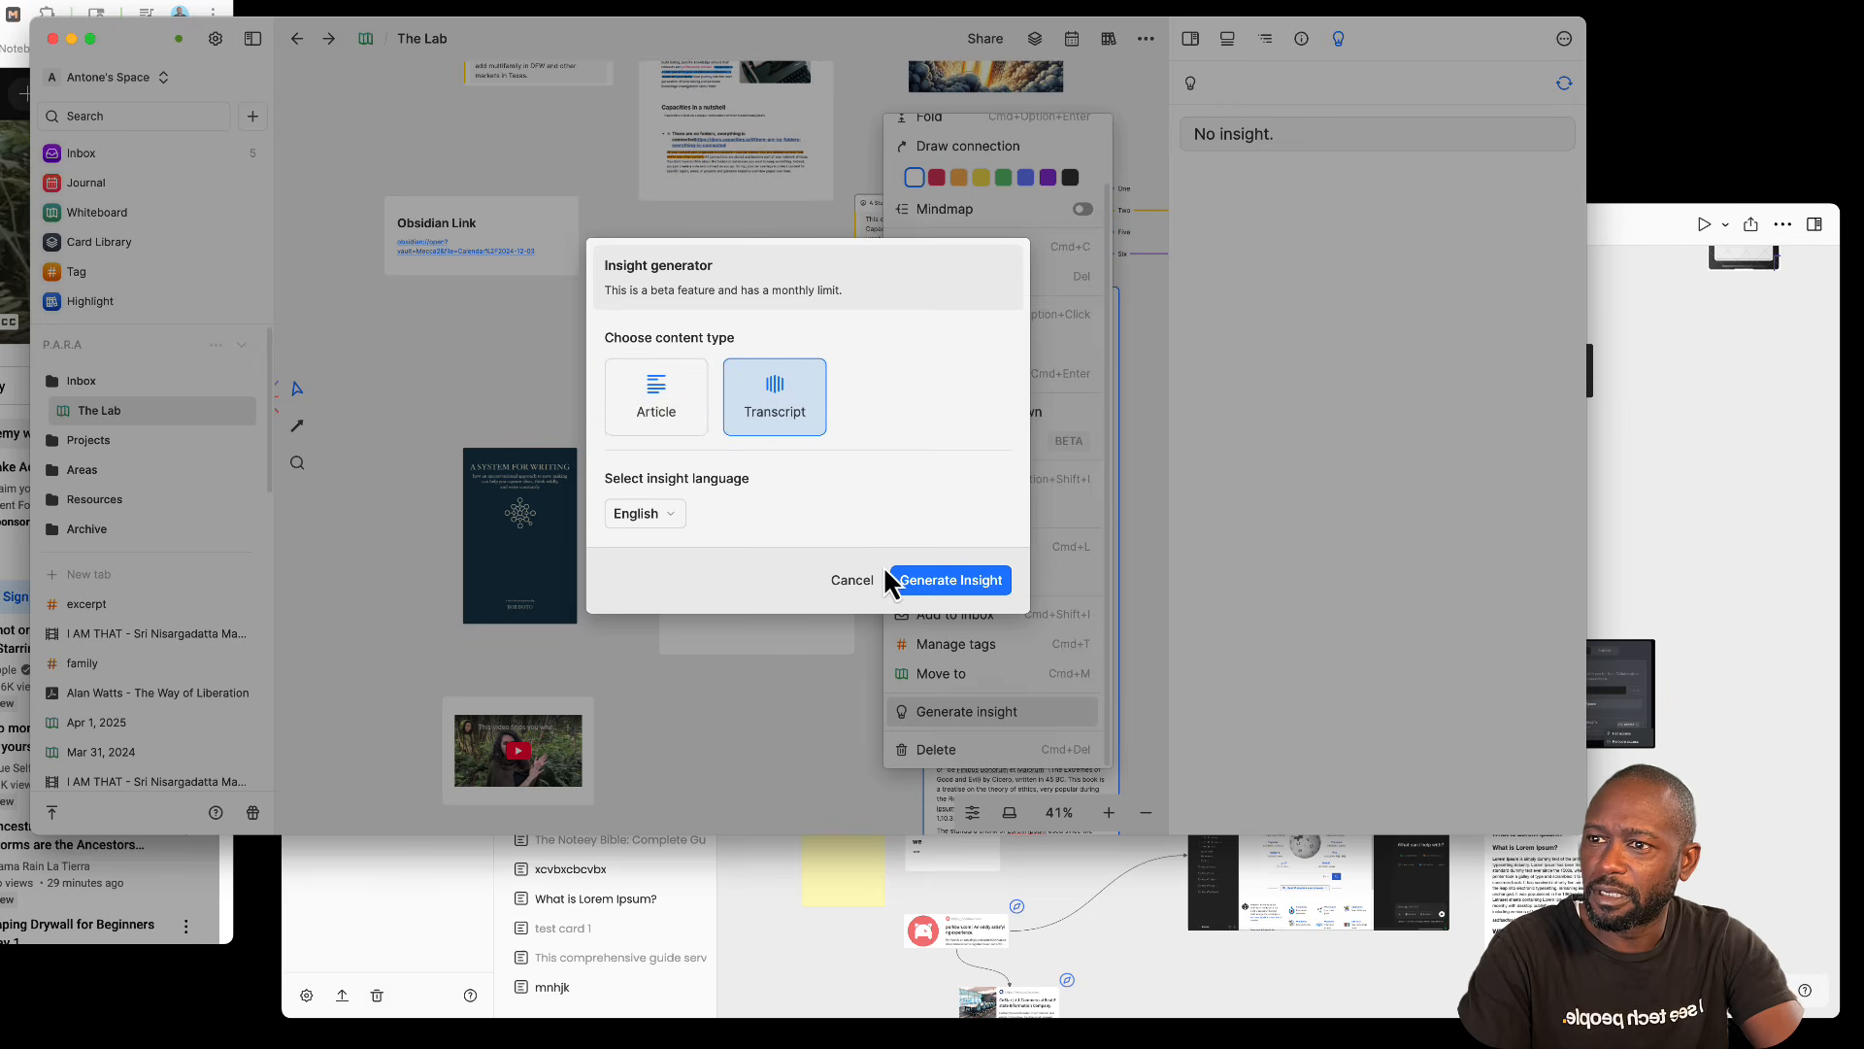
pyautogui.click(898, 579)
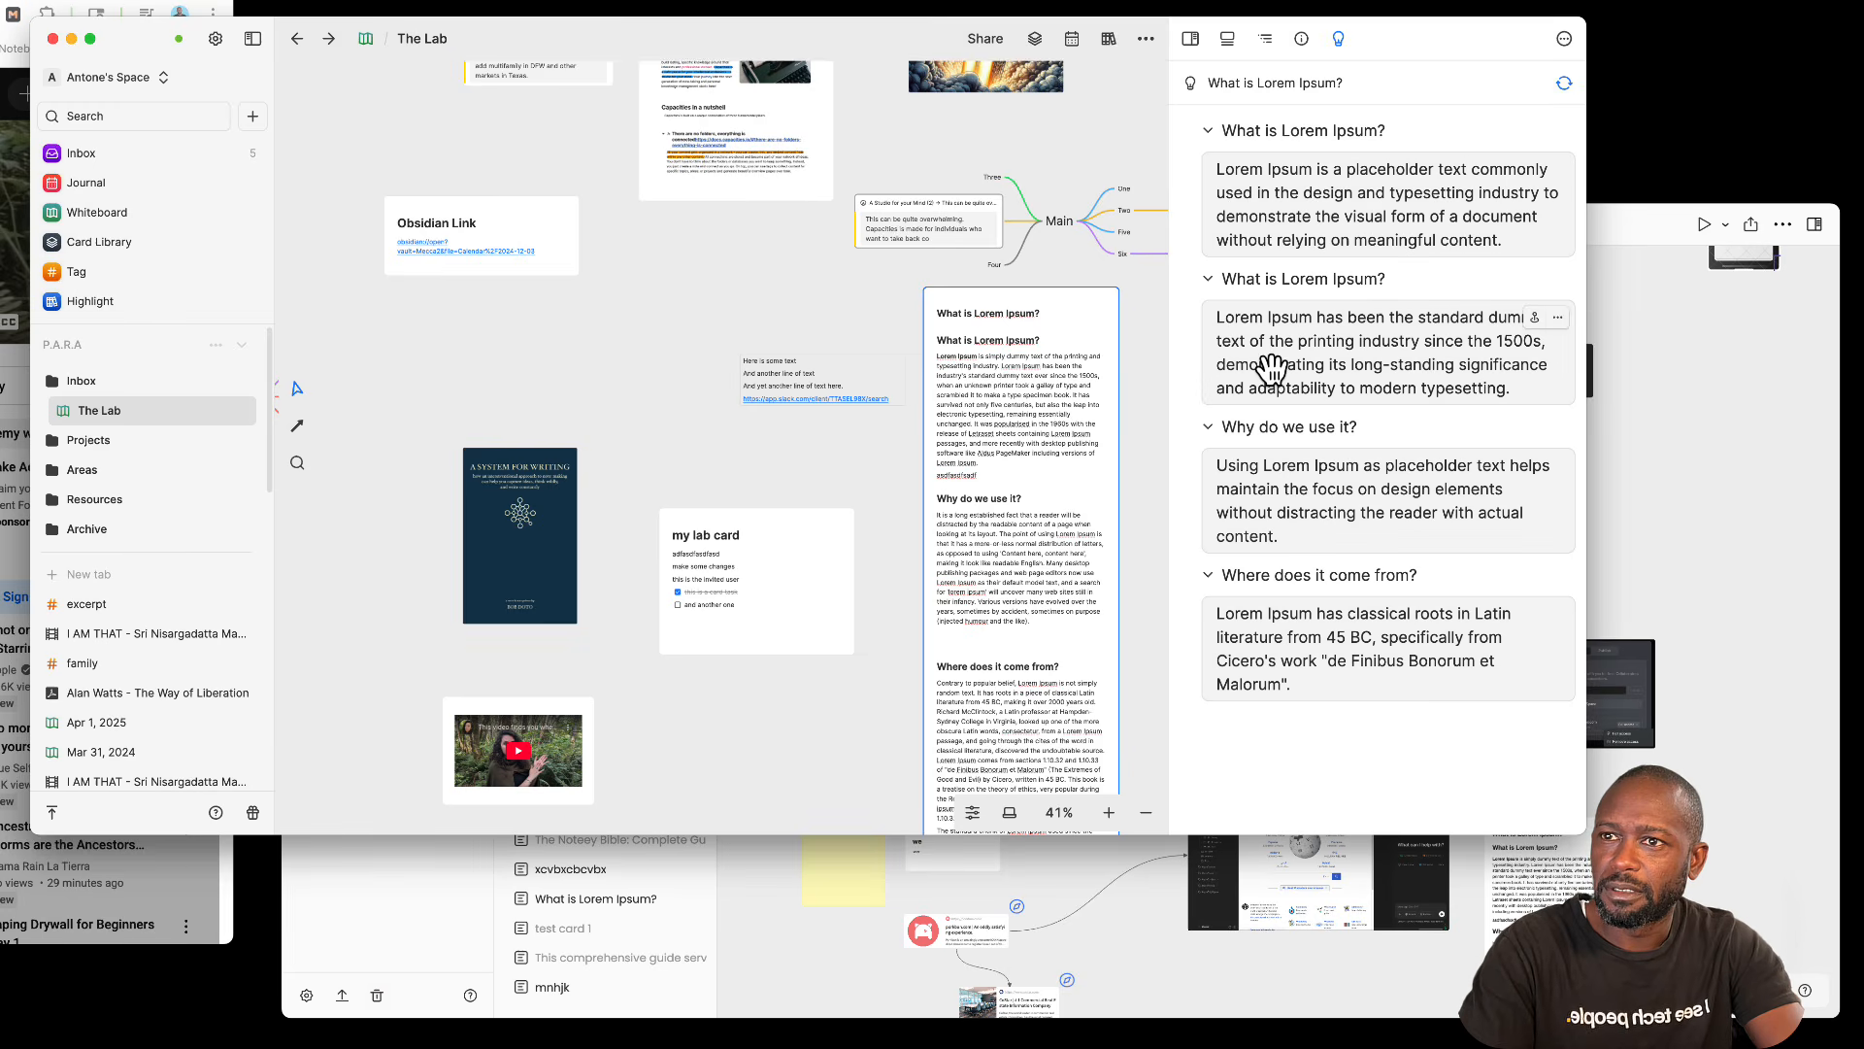
# Step: Regenerate the insight for the "What is Lorem Ipsum?" card using the Article content type
pyautogui.rightClick(1032, 421)
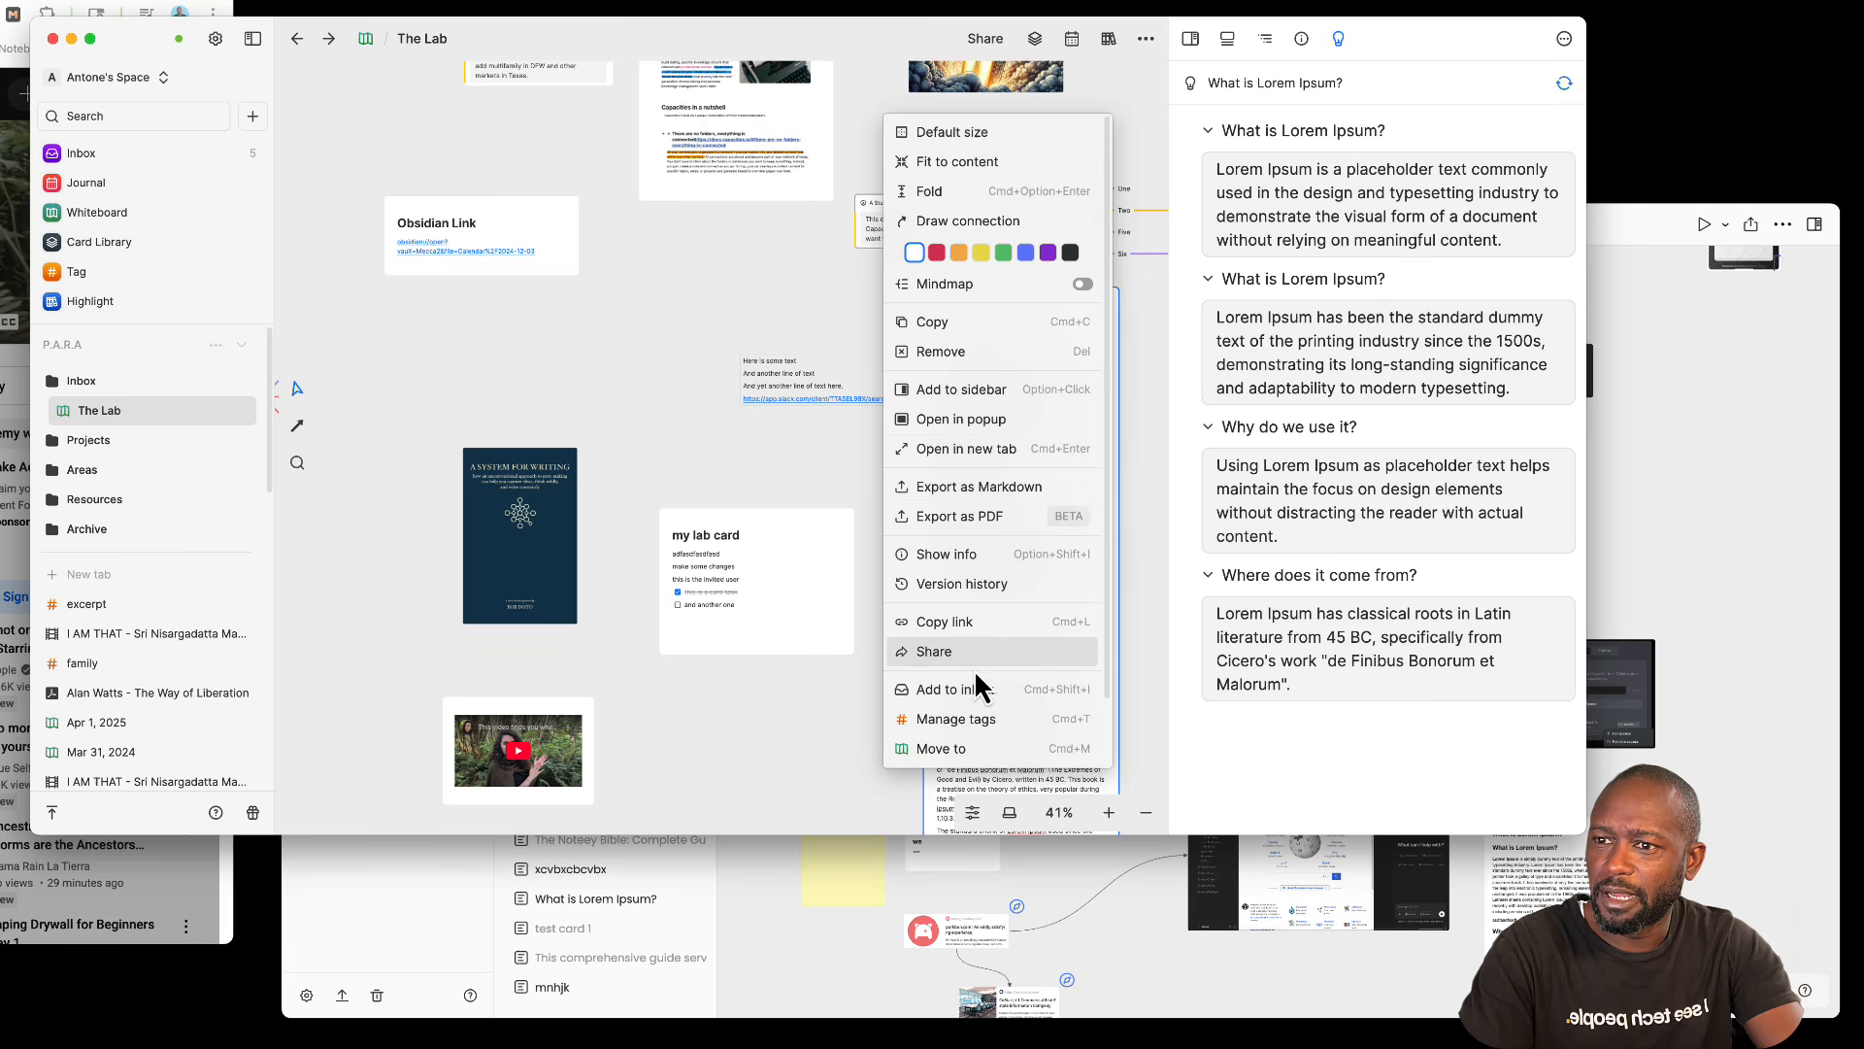
pyautogui.scroll(-2, 987, 694)
pyautogui.click(975, 716)
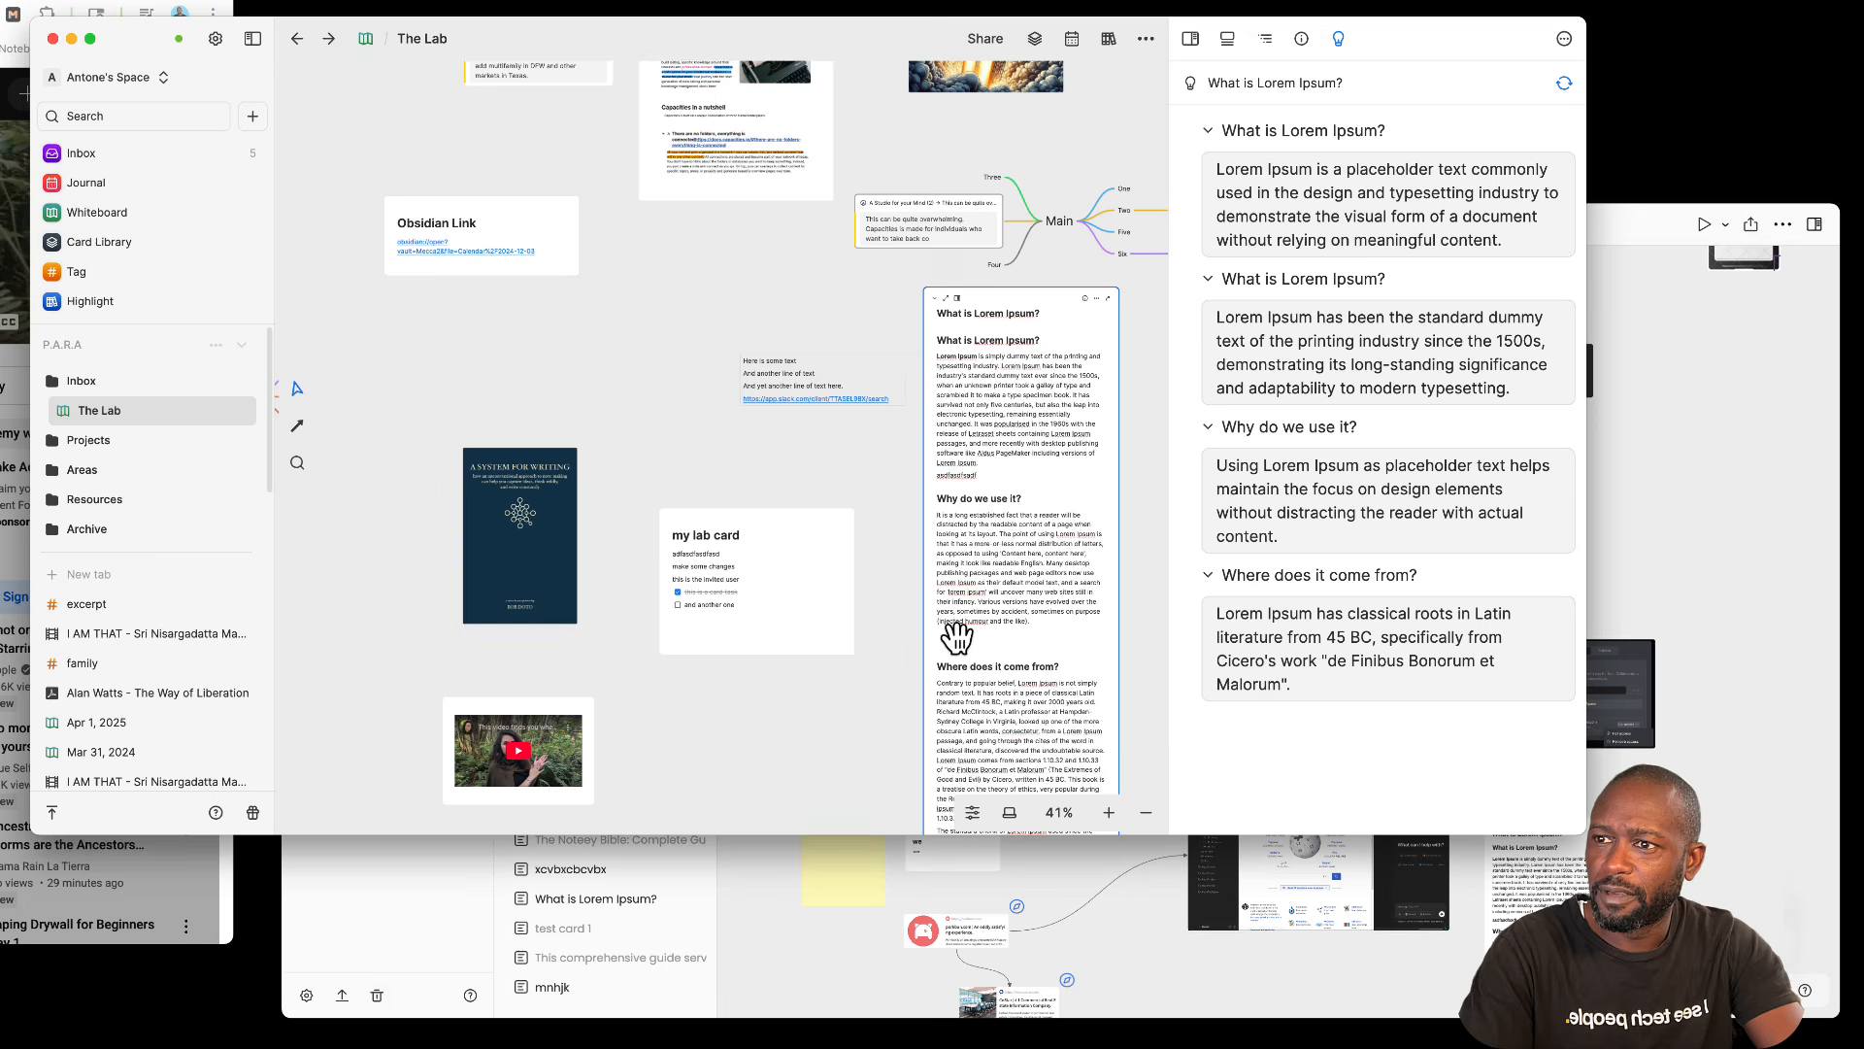
pyautogui.click(1563, 84)
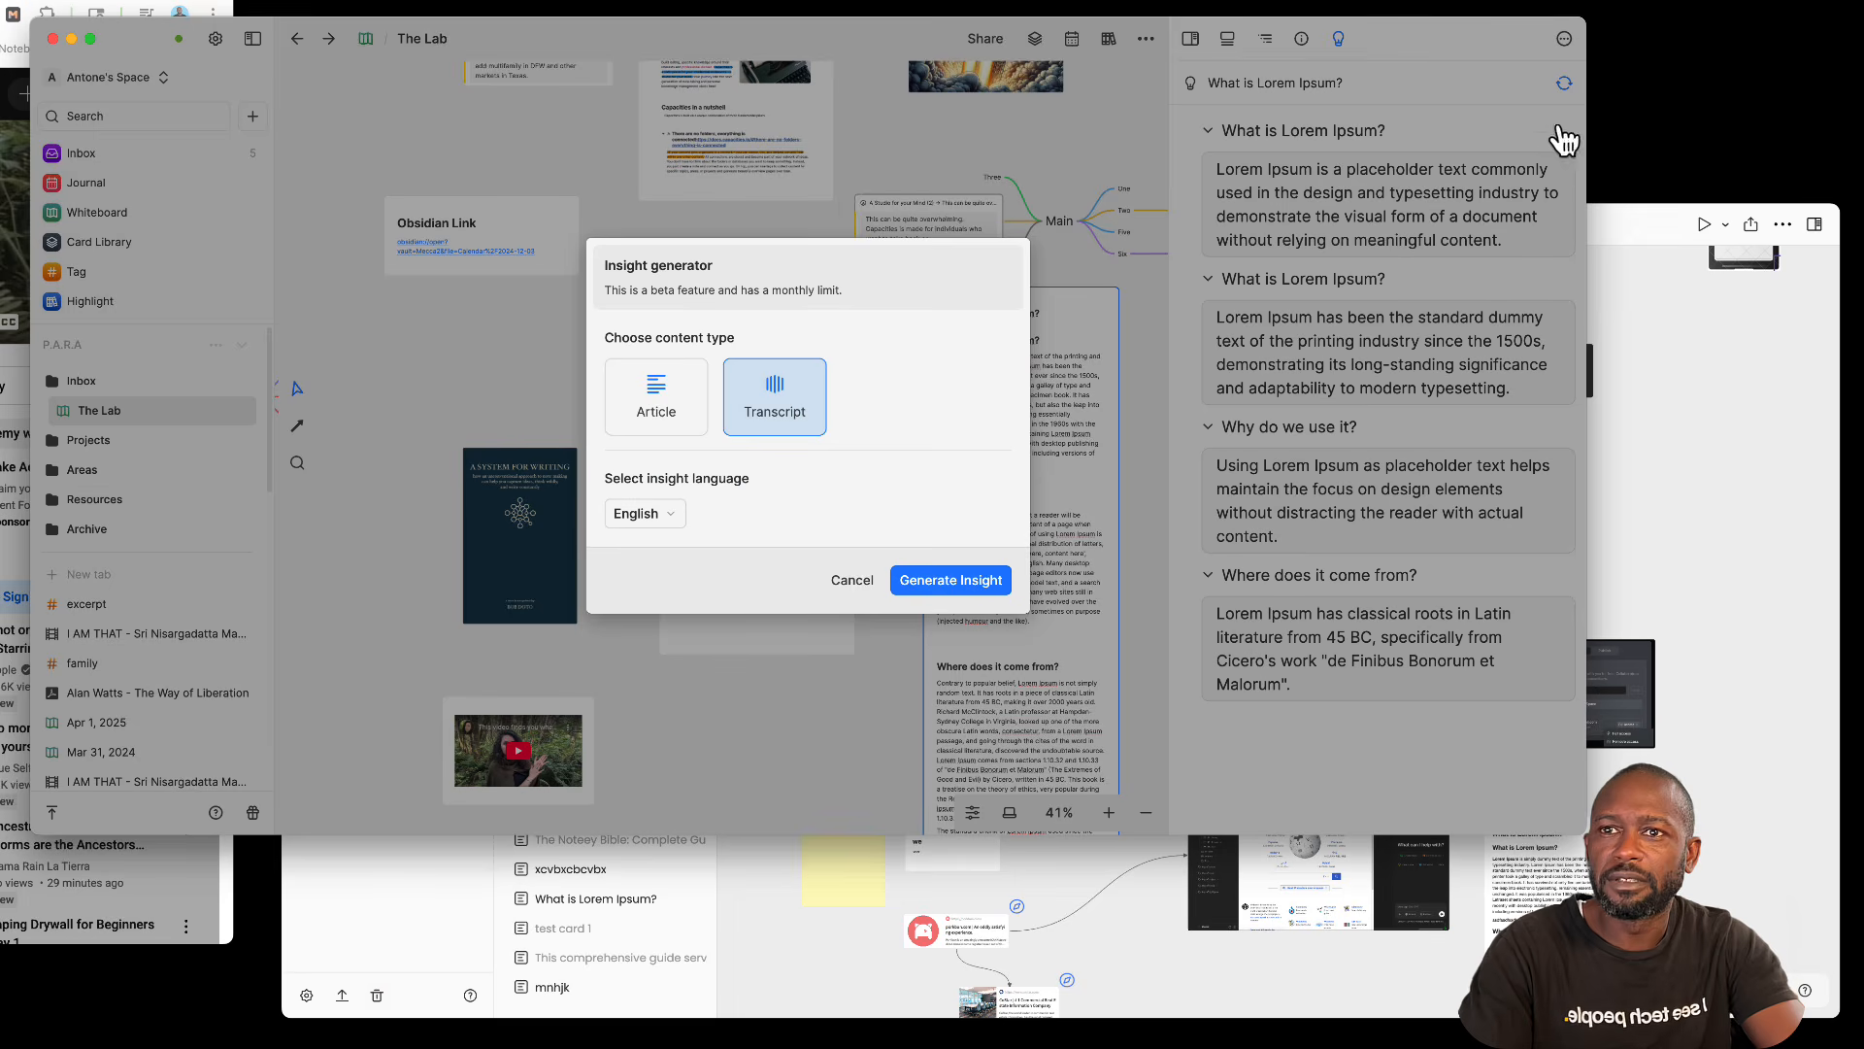
pyautogui.click(651, 396)
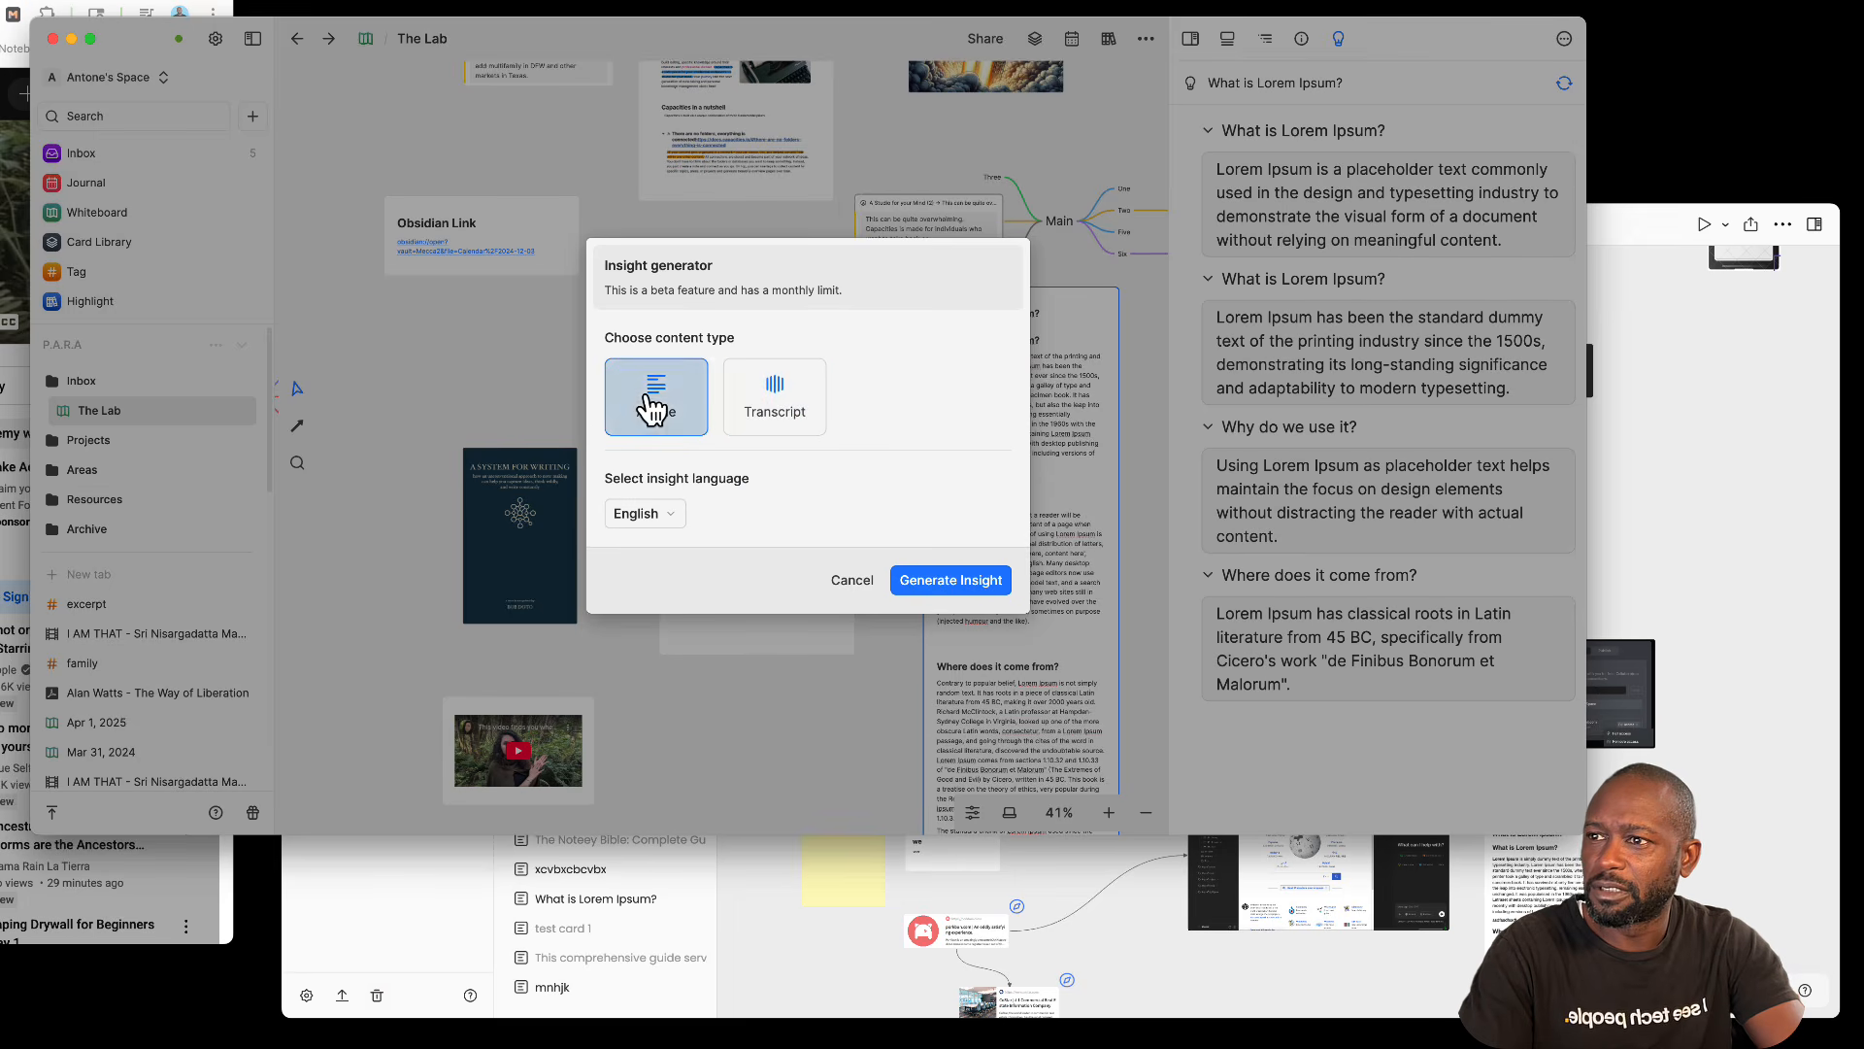
pyautogui.click(951, 582)
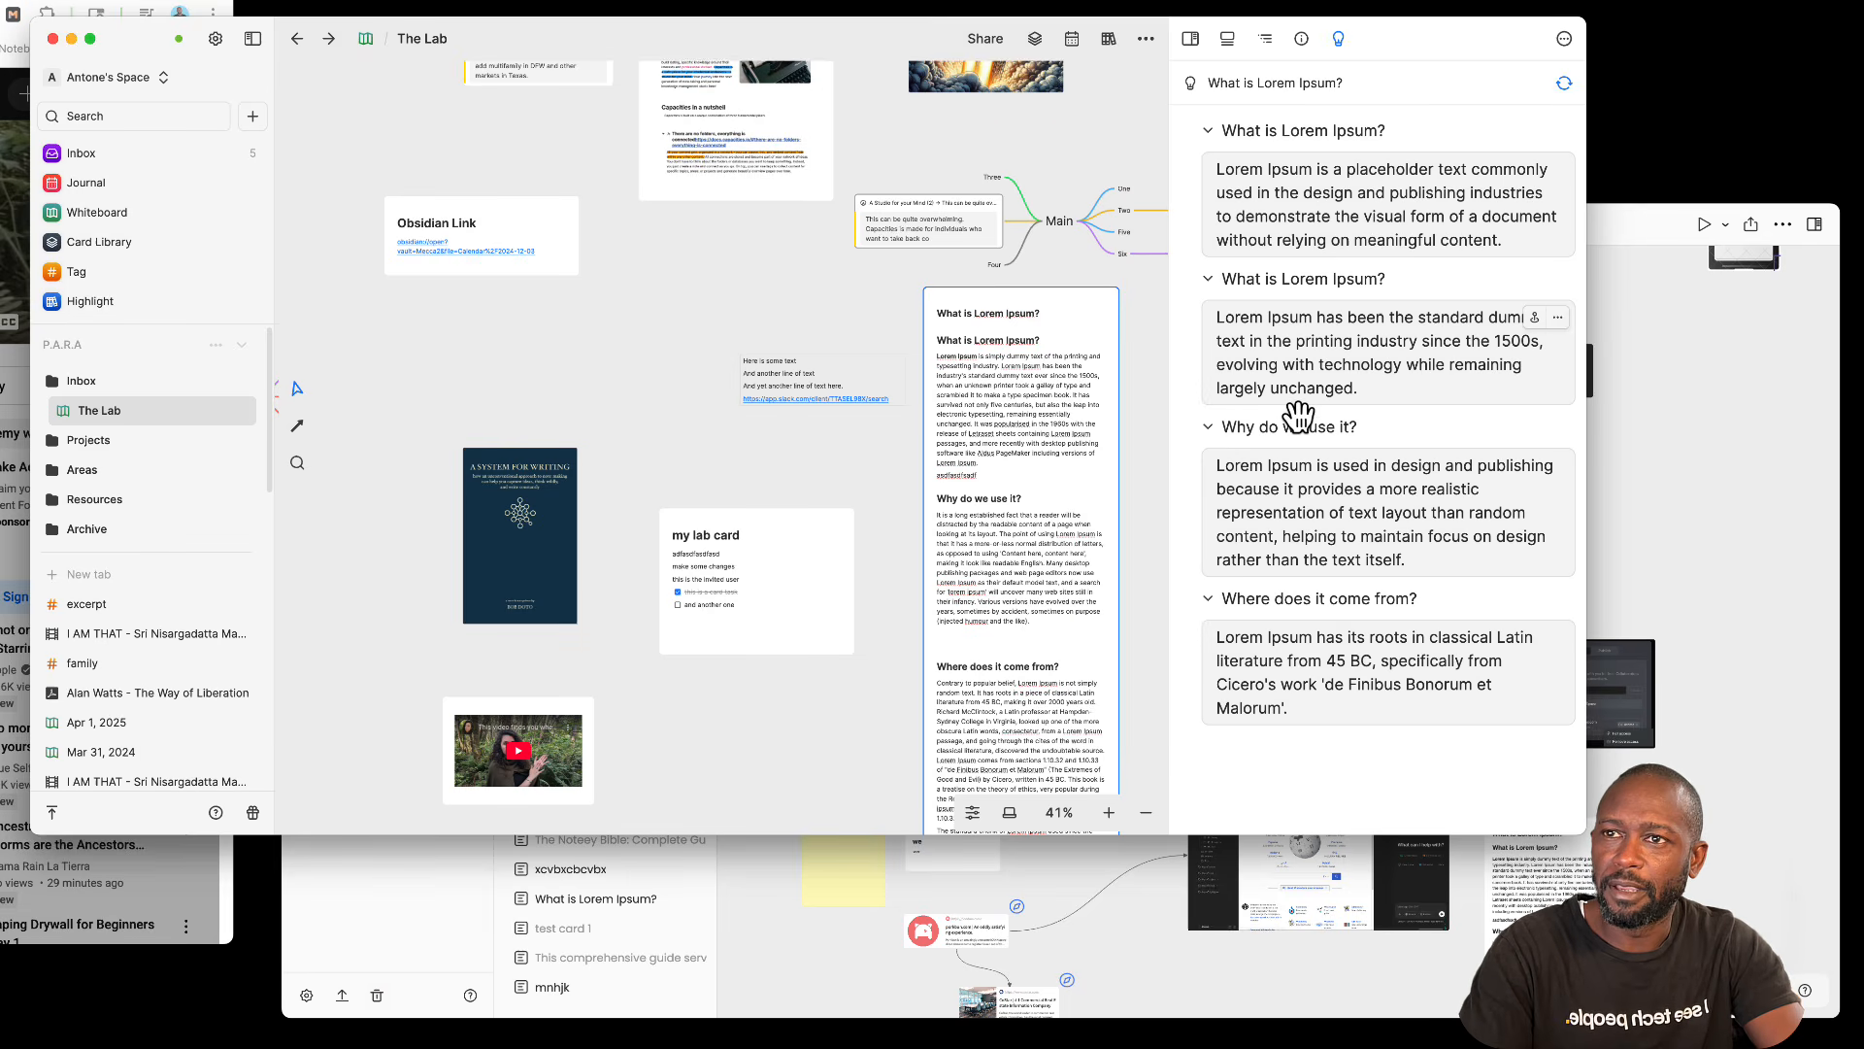
pyautogui.click(713, 711)
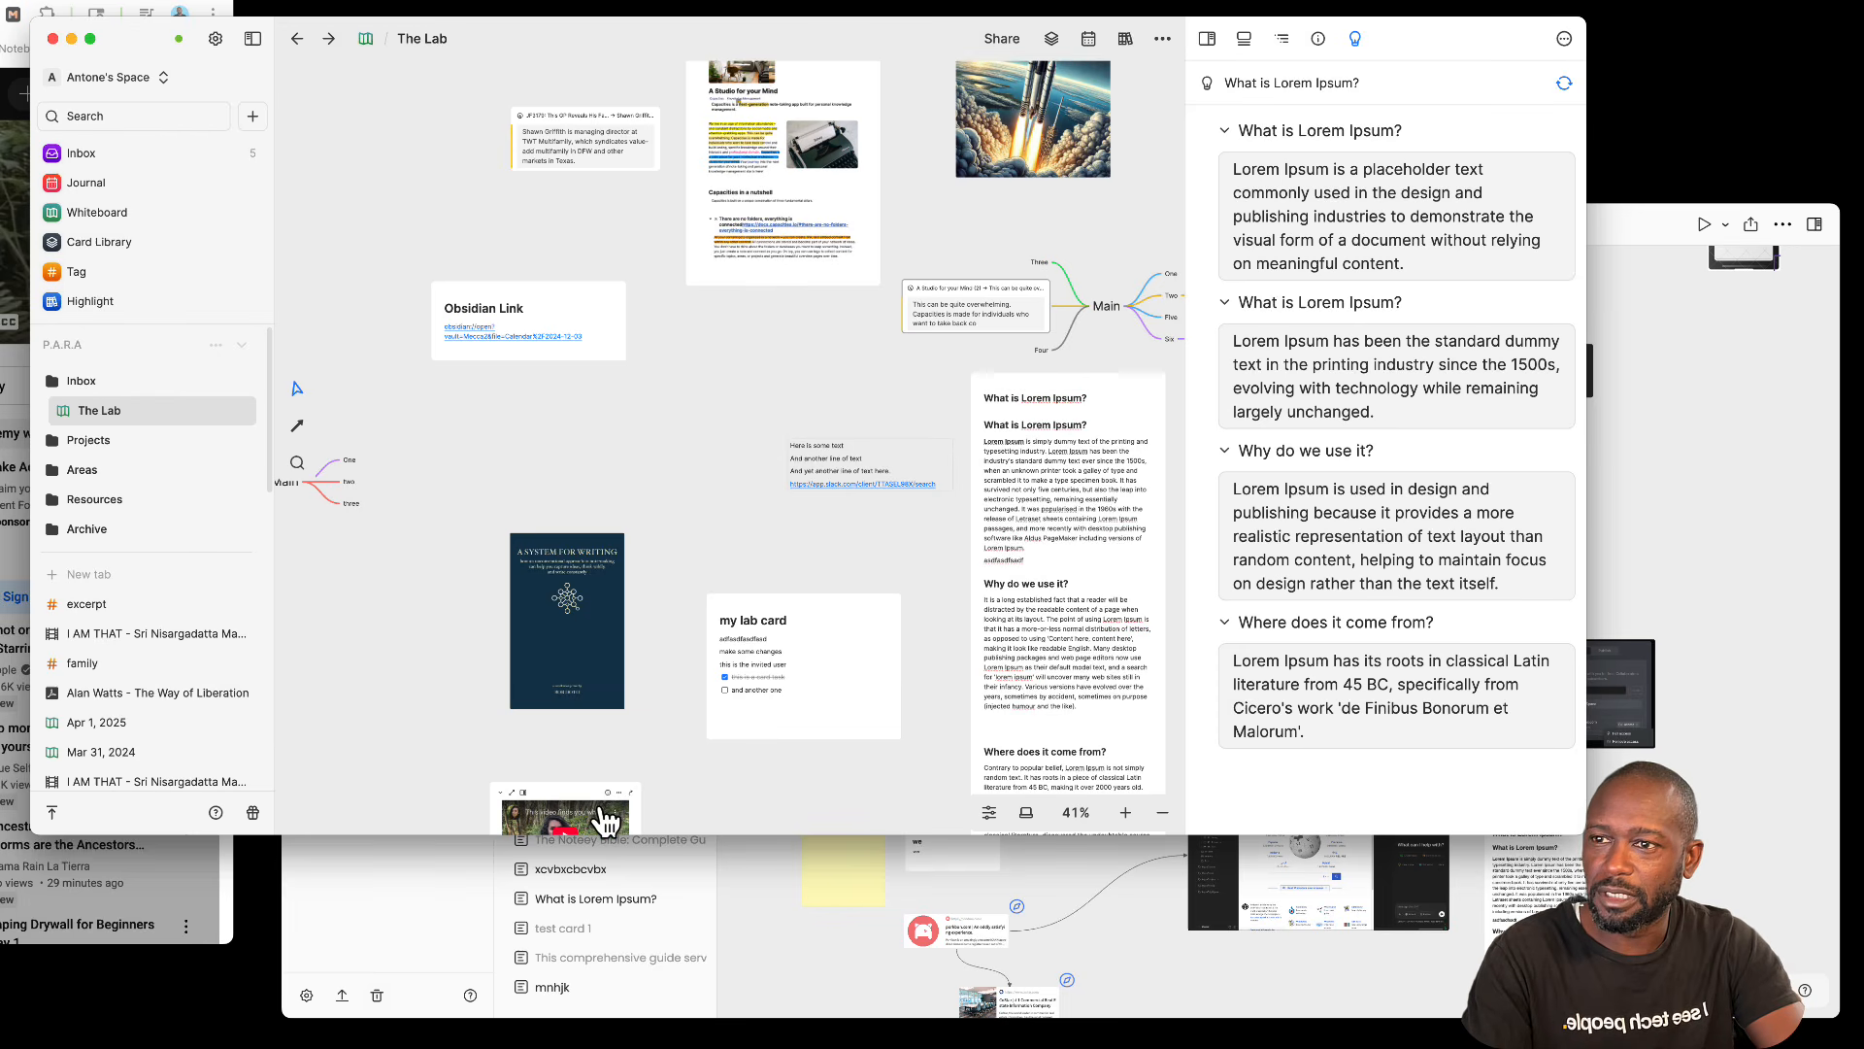
pyautogui.moveTo(862, 808); pyautogui.dragTo(806, 696)
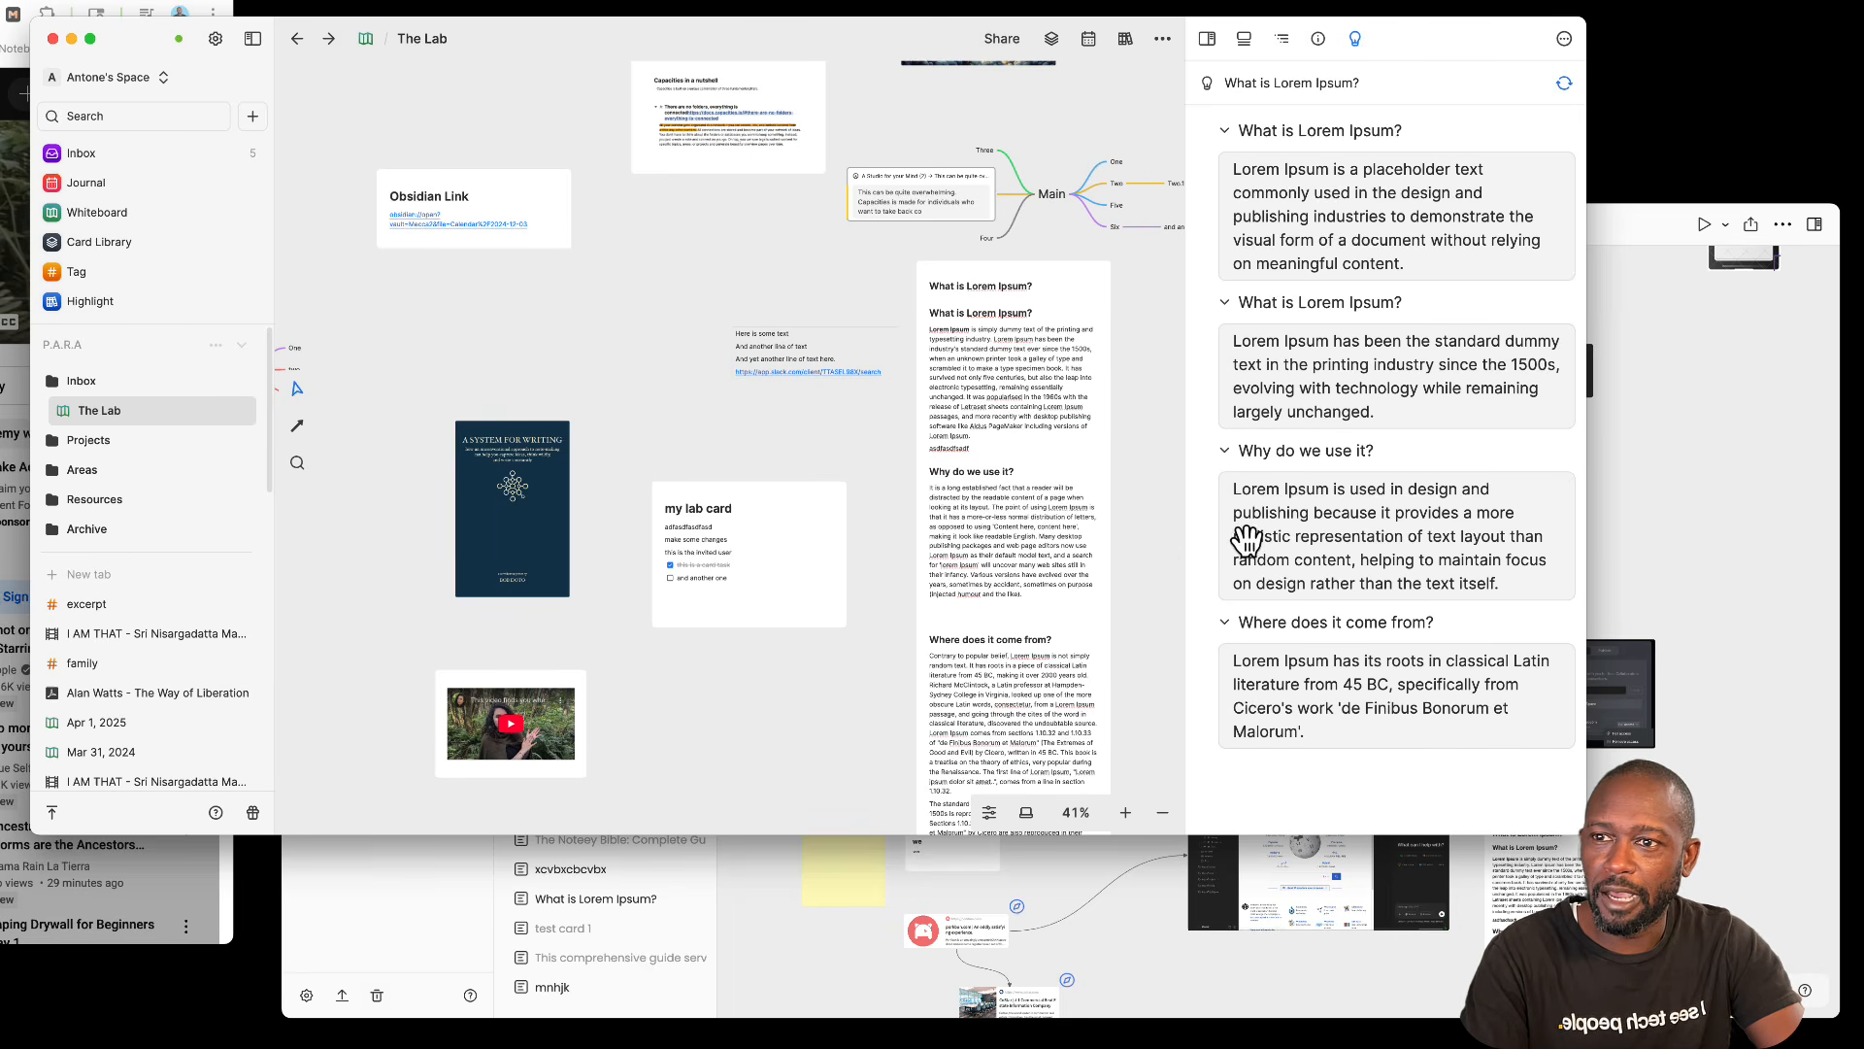
# Step: Switch to Noteey and view the library beside The Lab board, including its filters, sort options and search
pyautogui.click(1682, 425)
pyautogui.click(1812, 226)
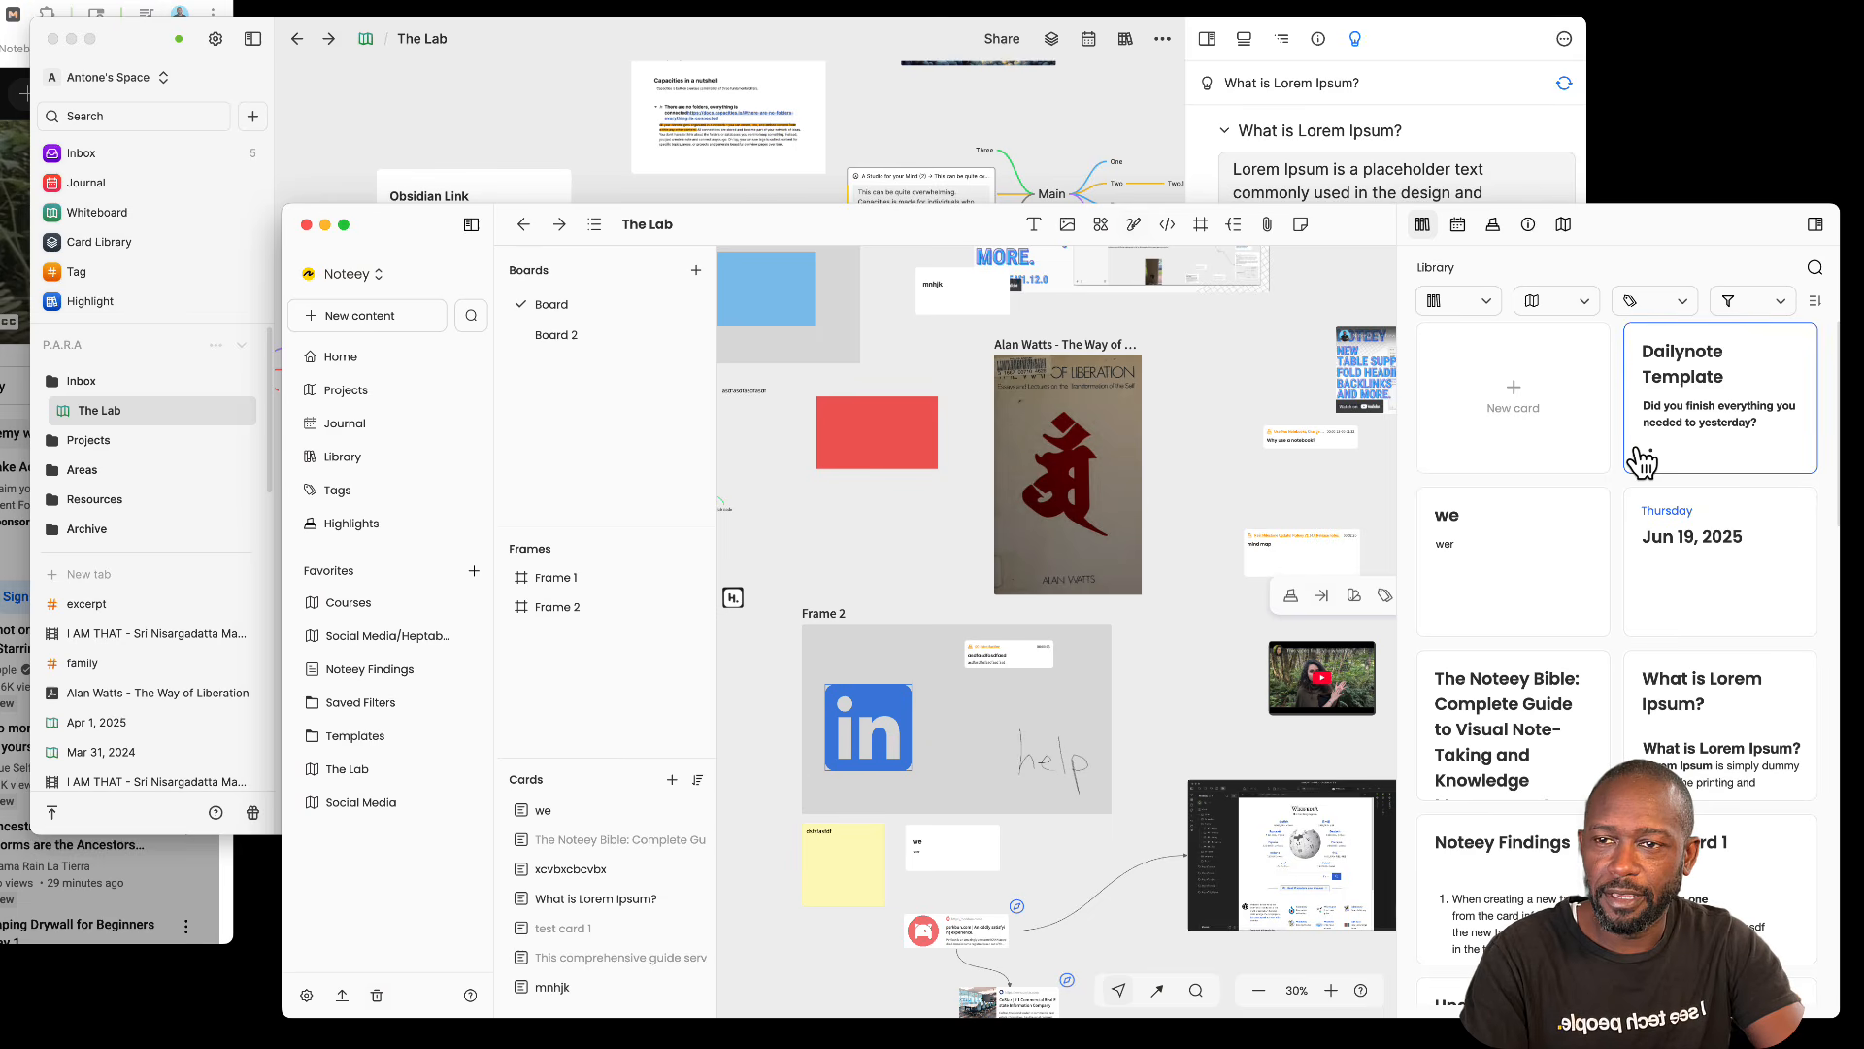
pyautogui.moveTo(1395, 490)
pyautogui.mouseDown()
pyautogui.moveTo(1418, 480)
pyautogui.moveTo(1398, 486)
pyautogui.mouseUp()
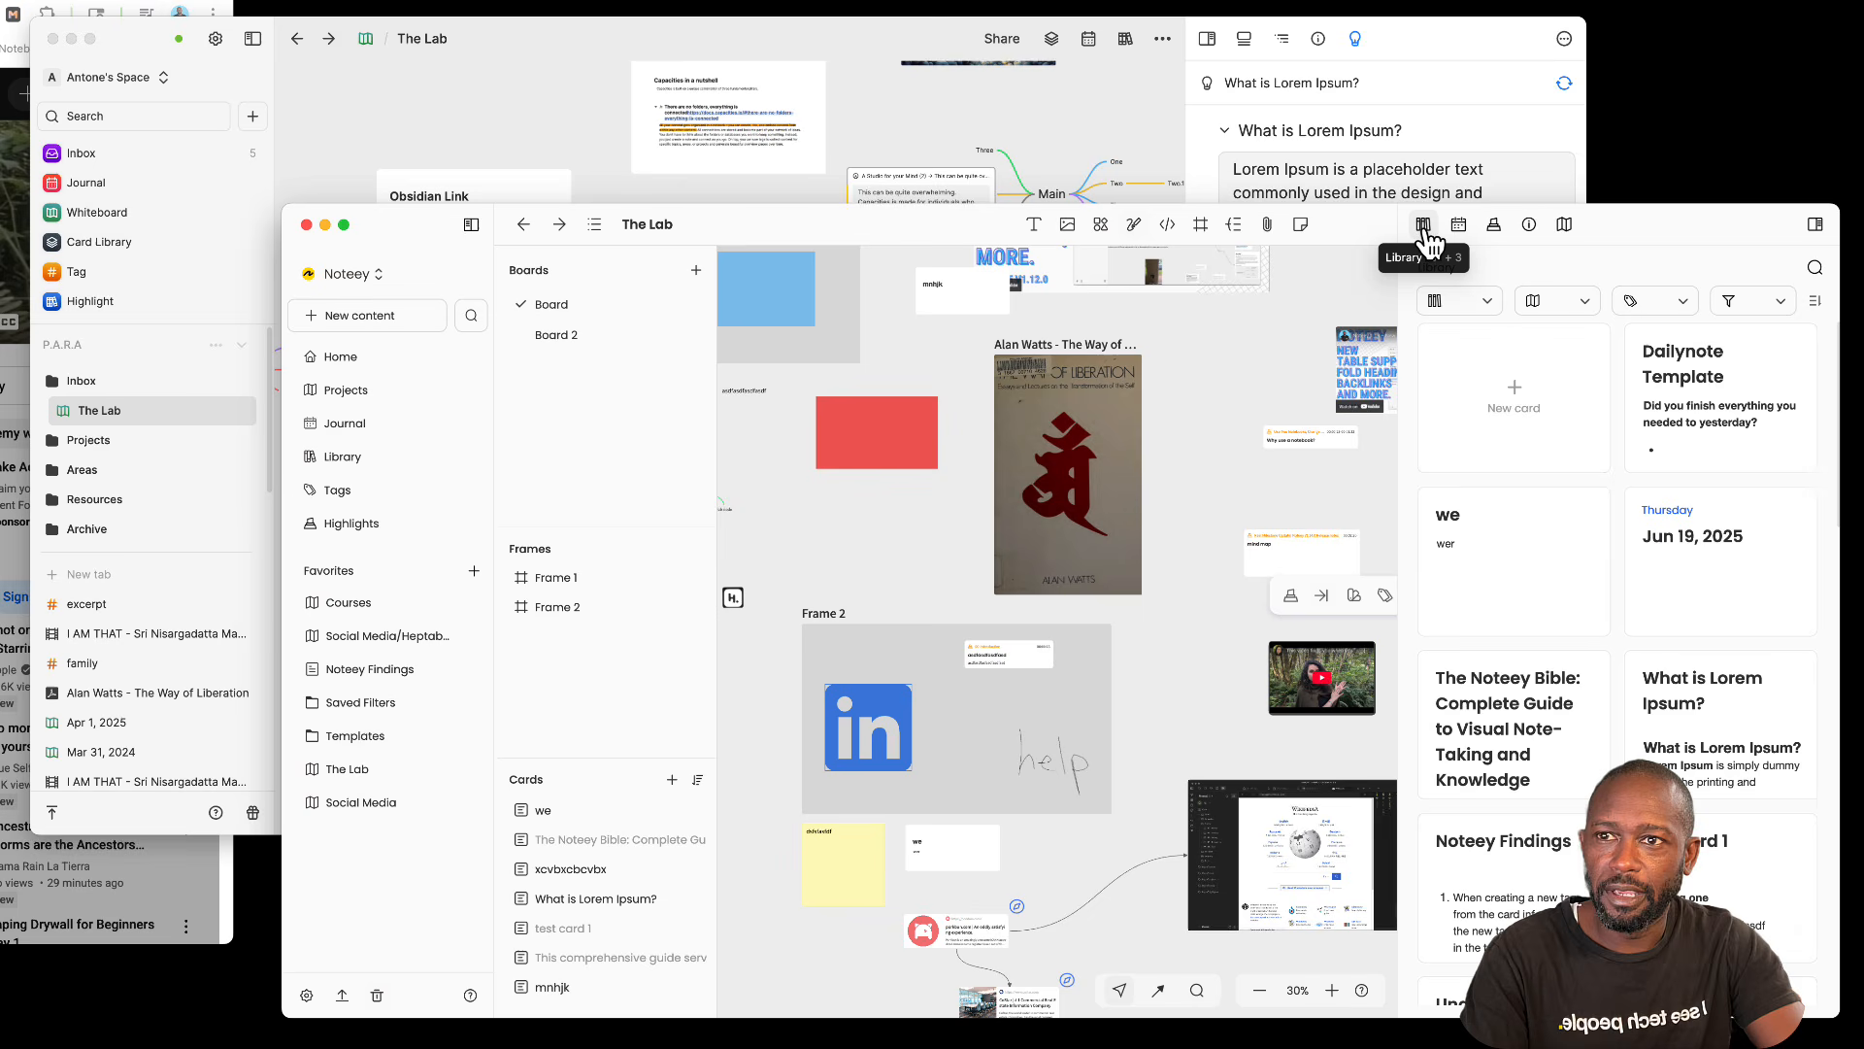
pyautogui.click(1789, 303)
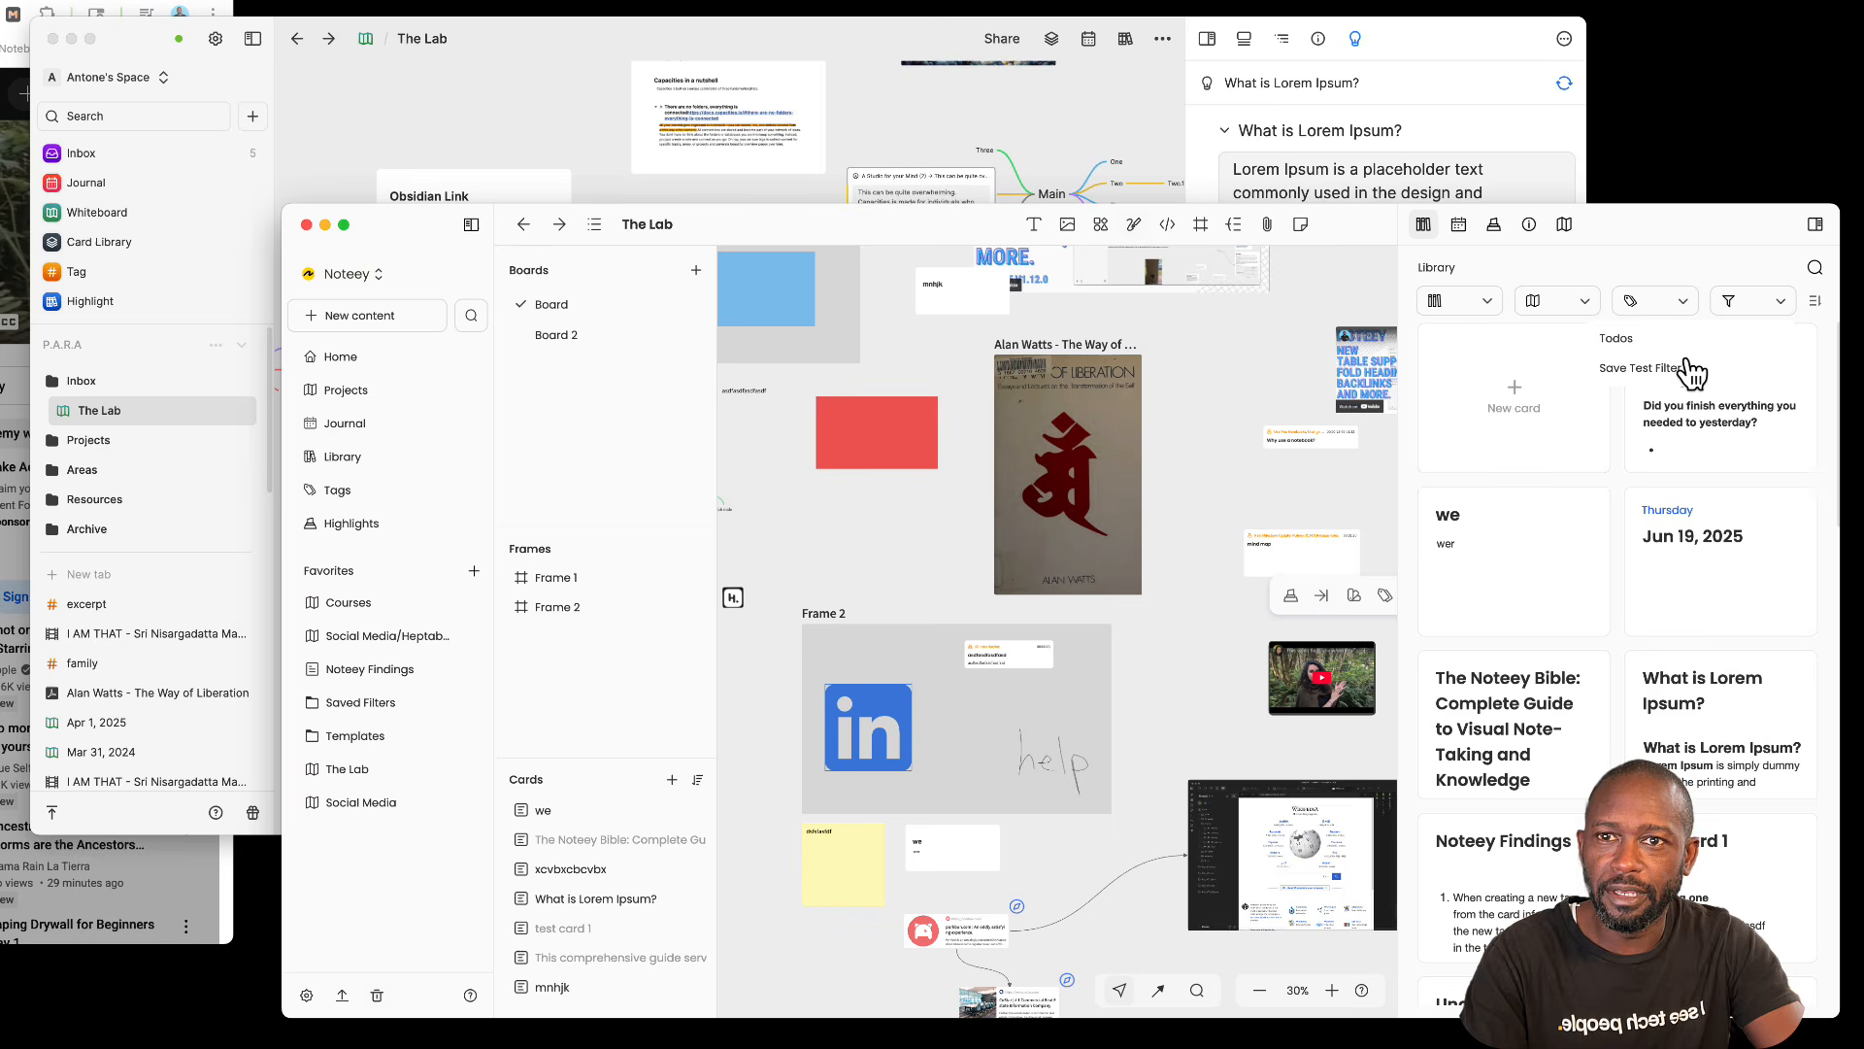
pyautogui.click(1817, 304)
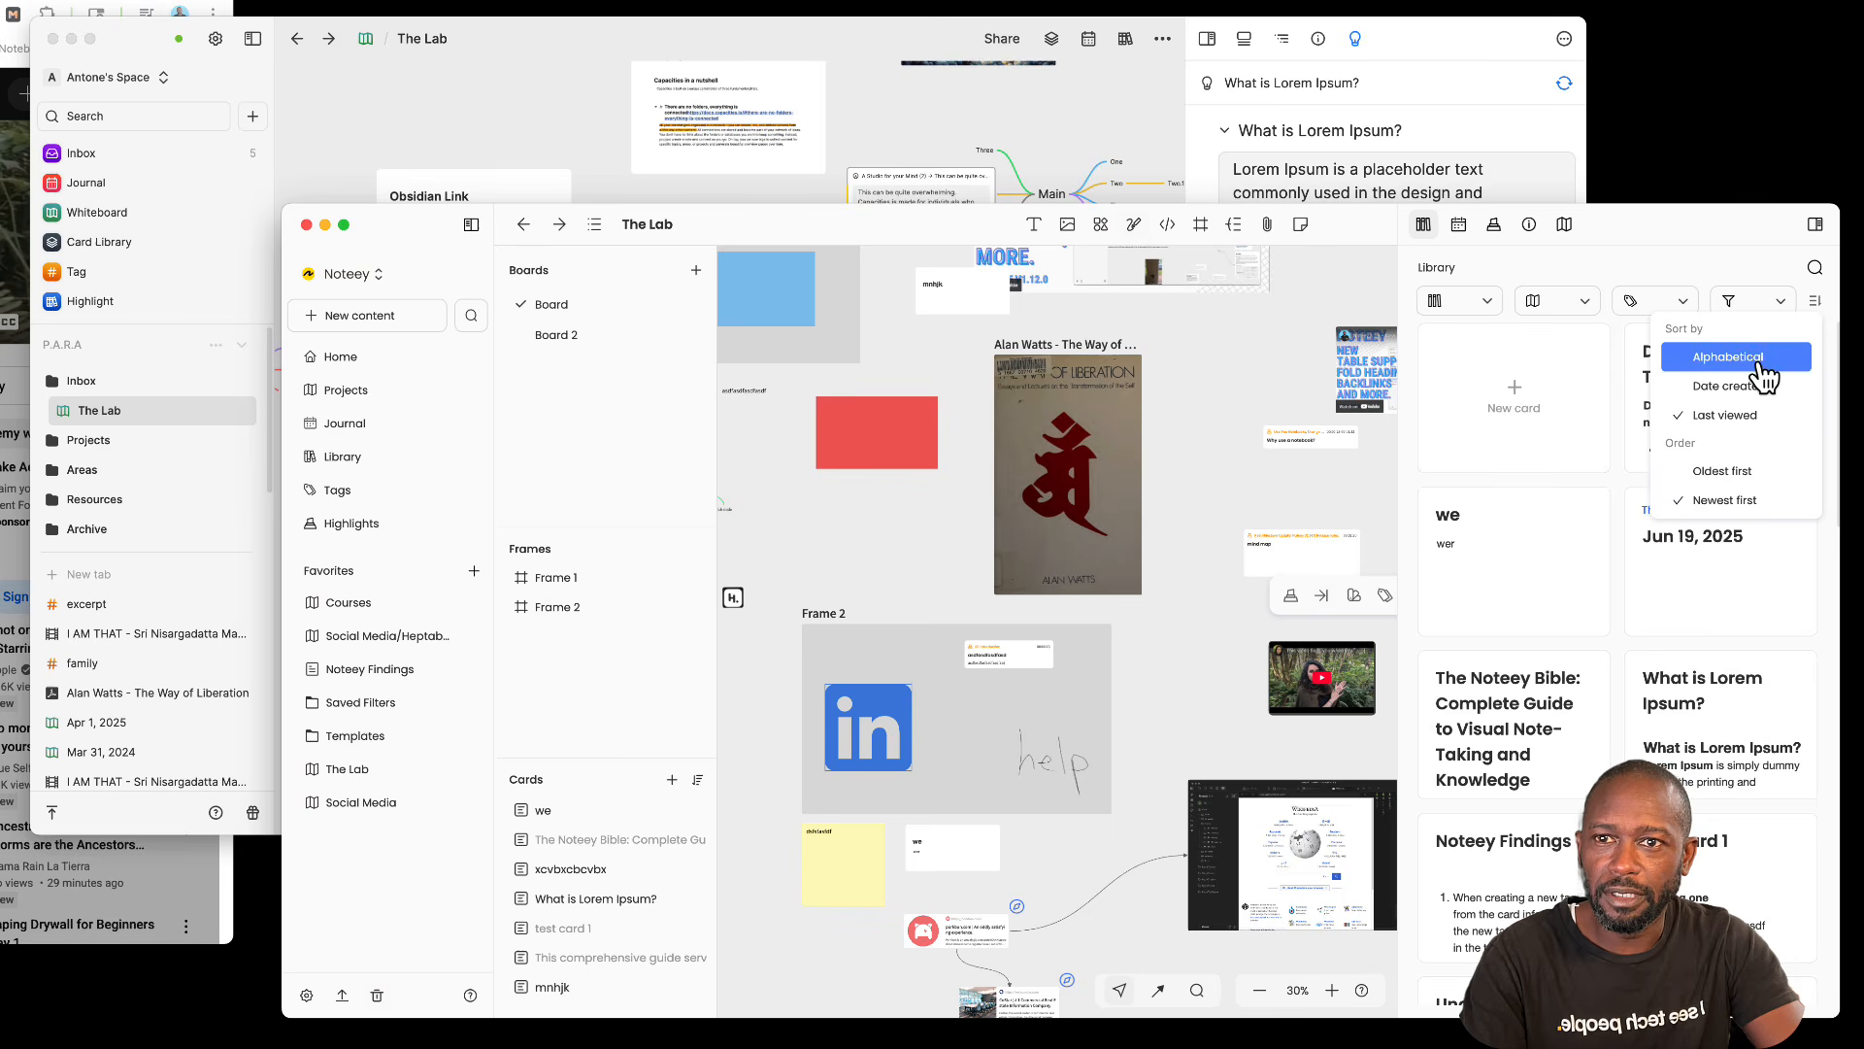
pyautogui.click(1734, 273)
pyautogui.click(1816, 273)
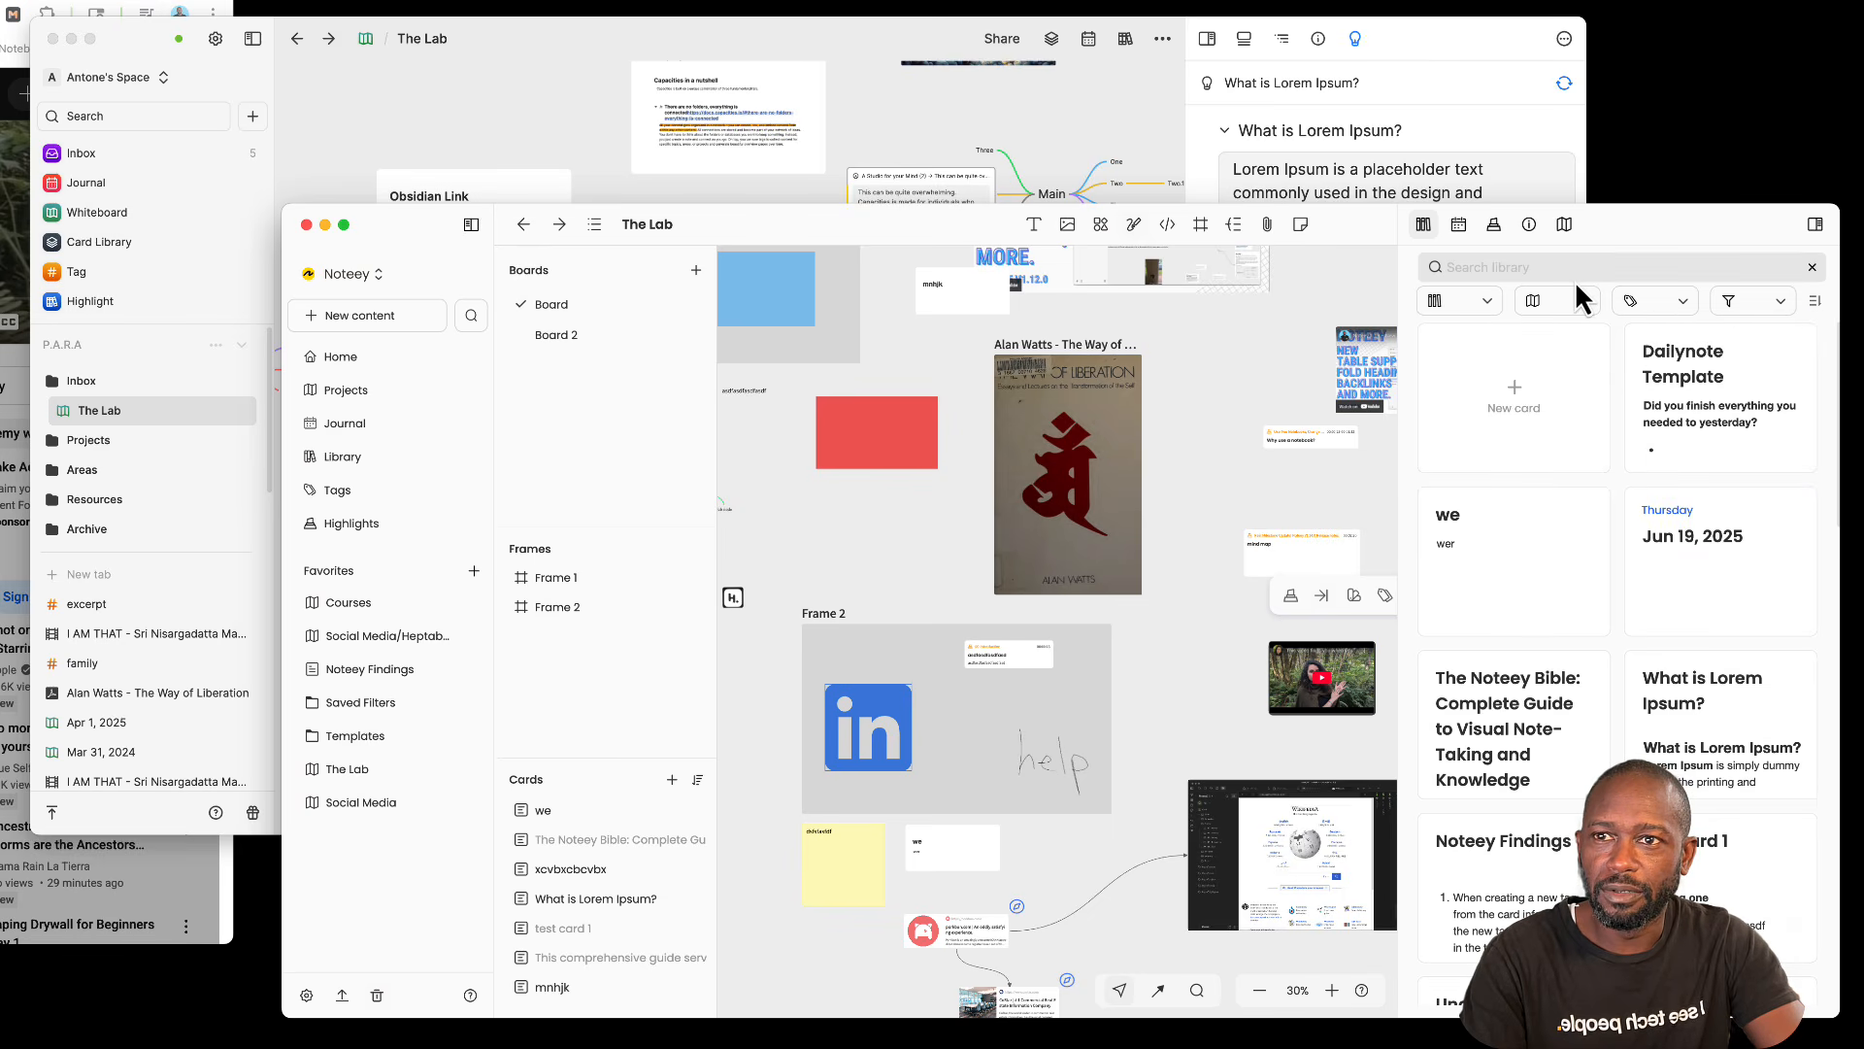
pyautogui.click(1812, 270)
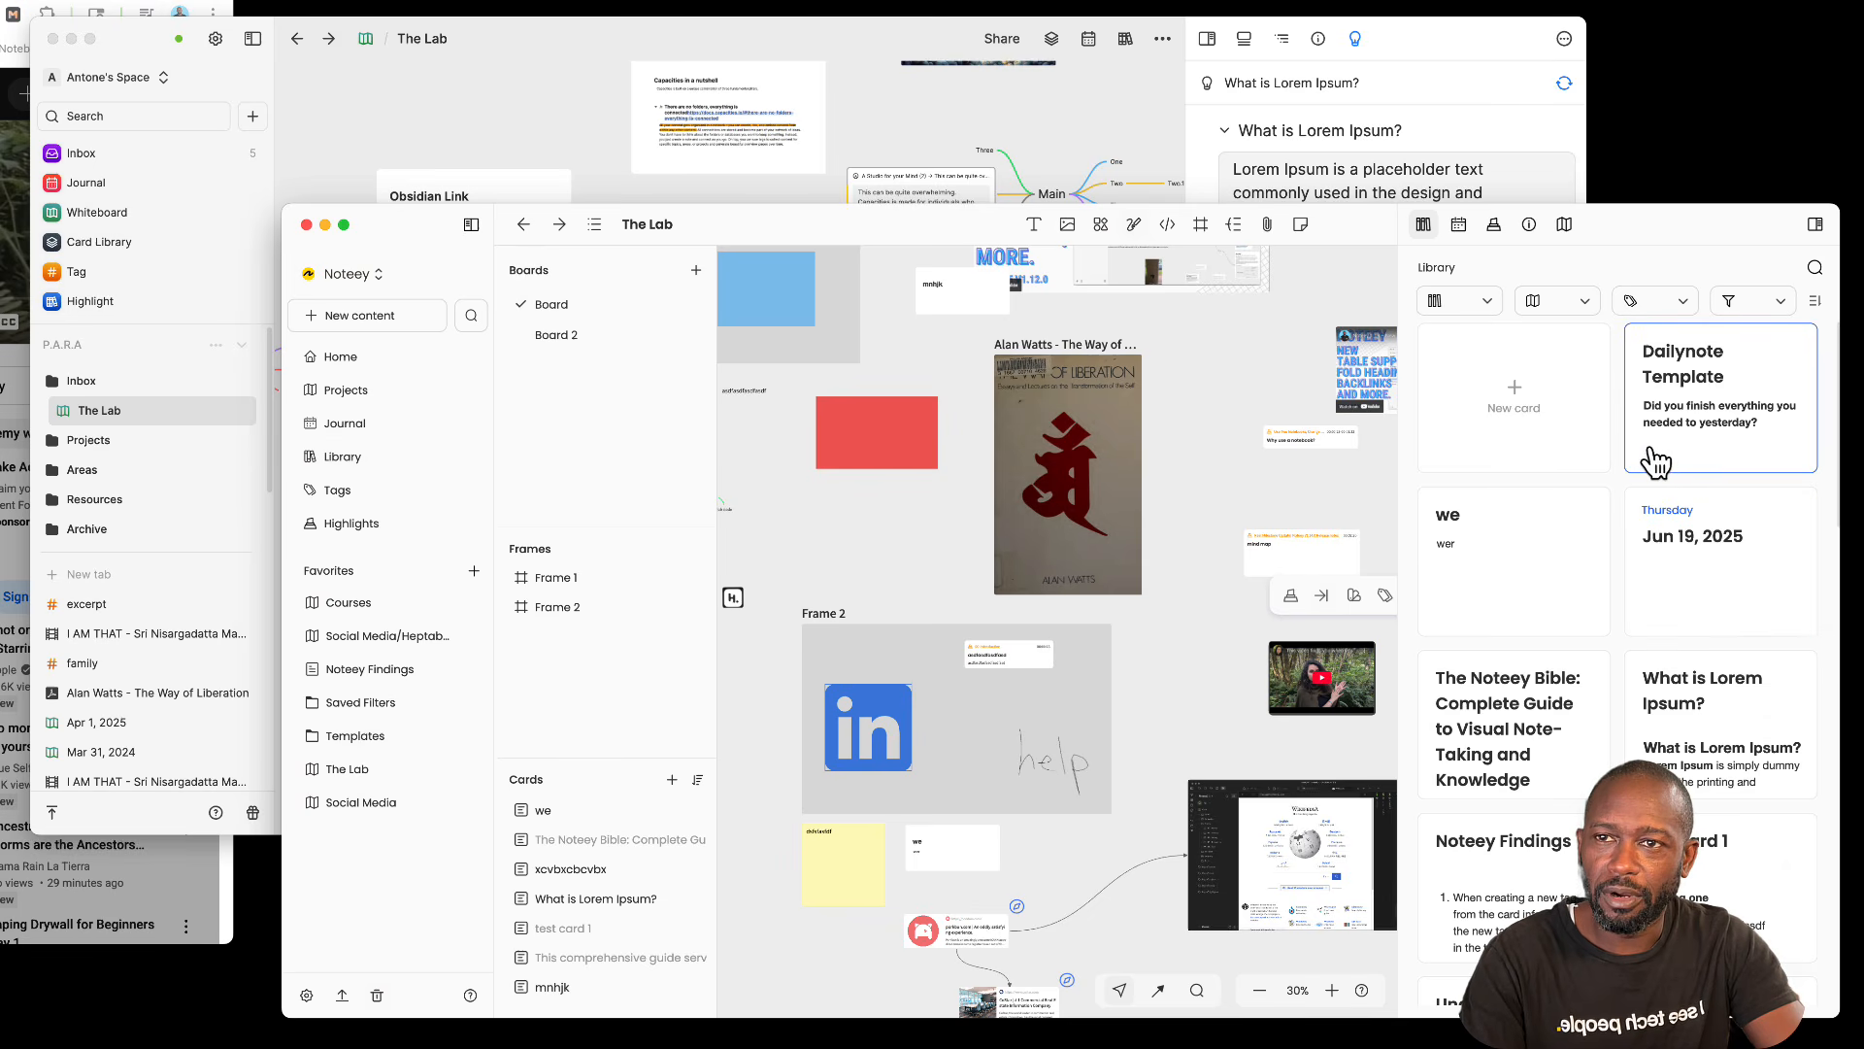
# Step: View today's journal page, the highlights and the selected video card's info beside The Lab board
pyautogui.click(1458, 224)
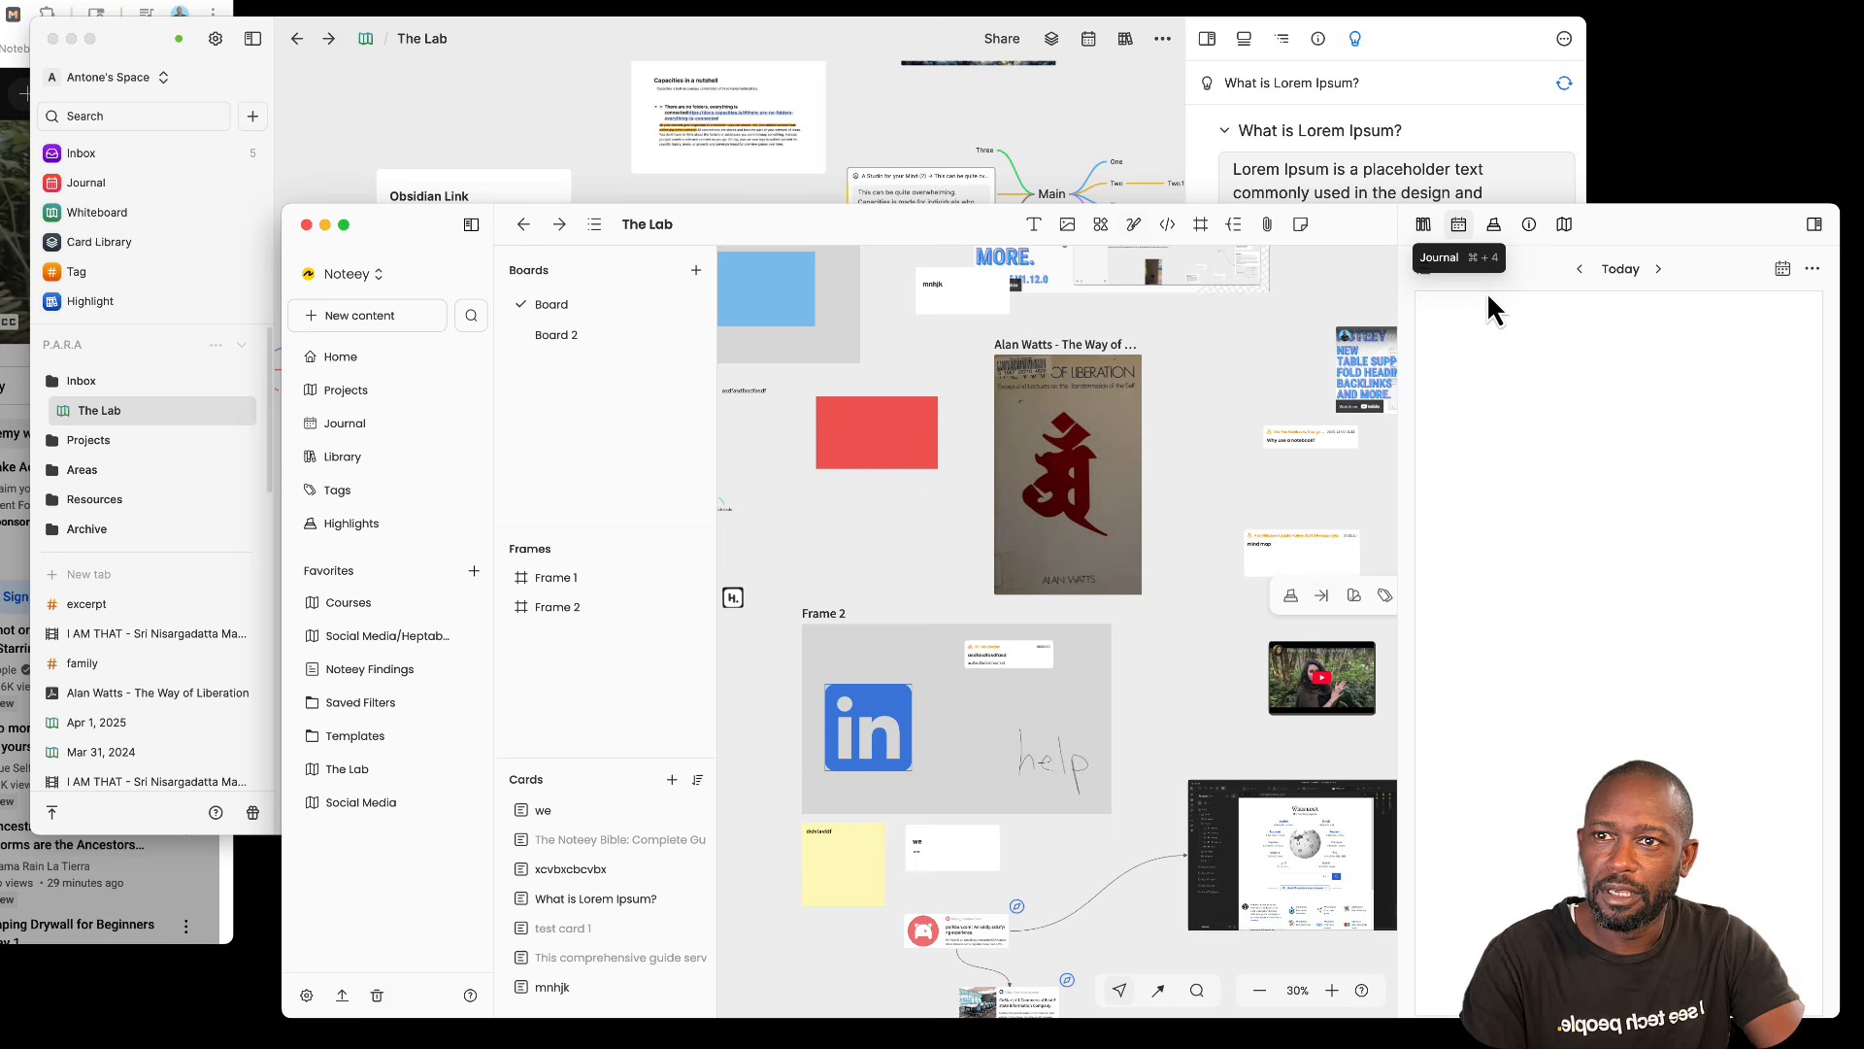
pyautogui.click(1473, 400)
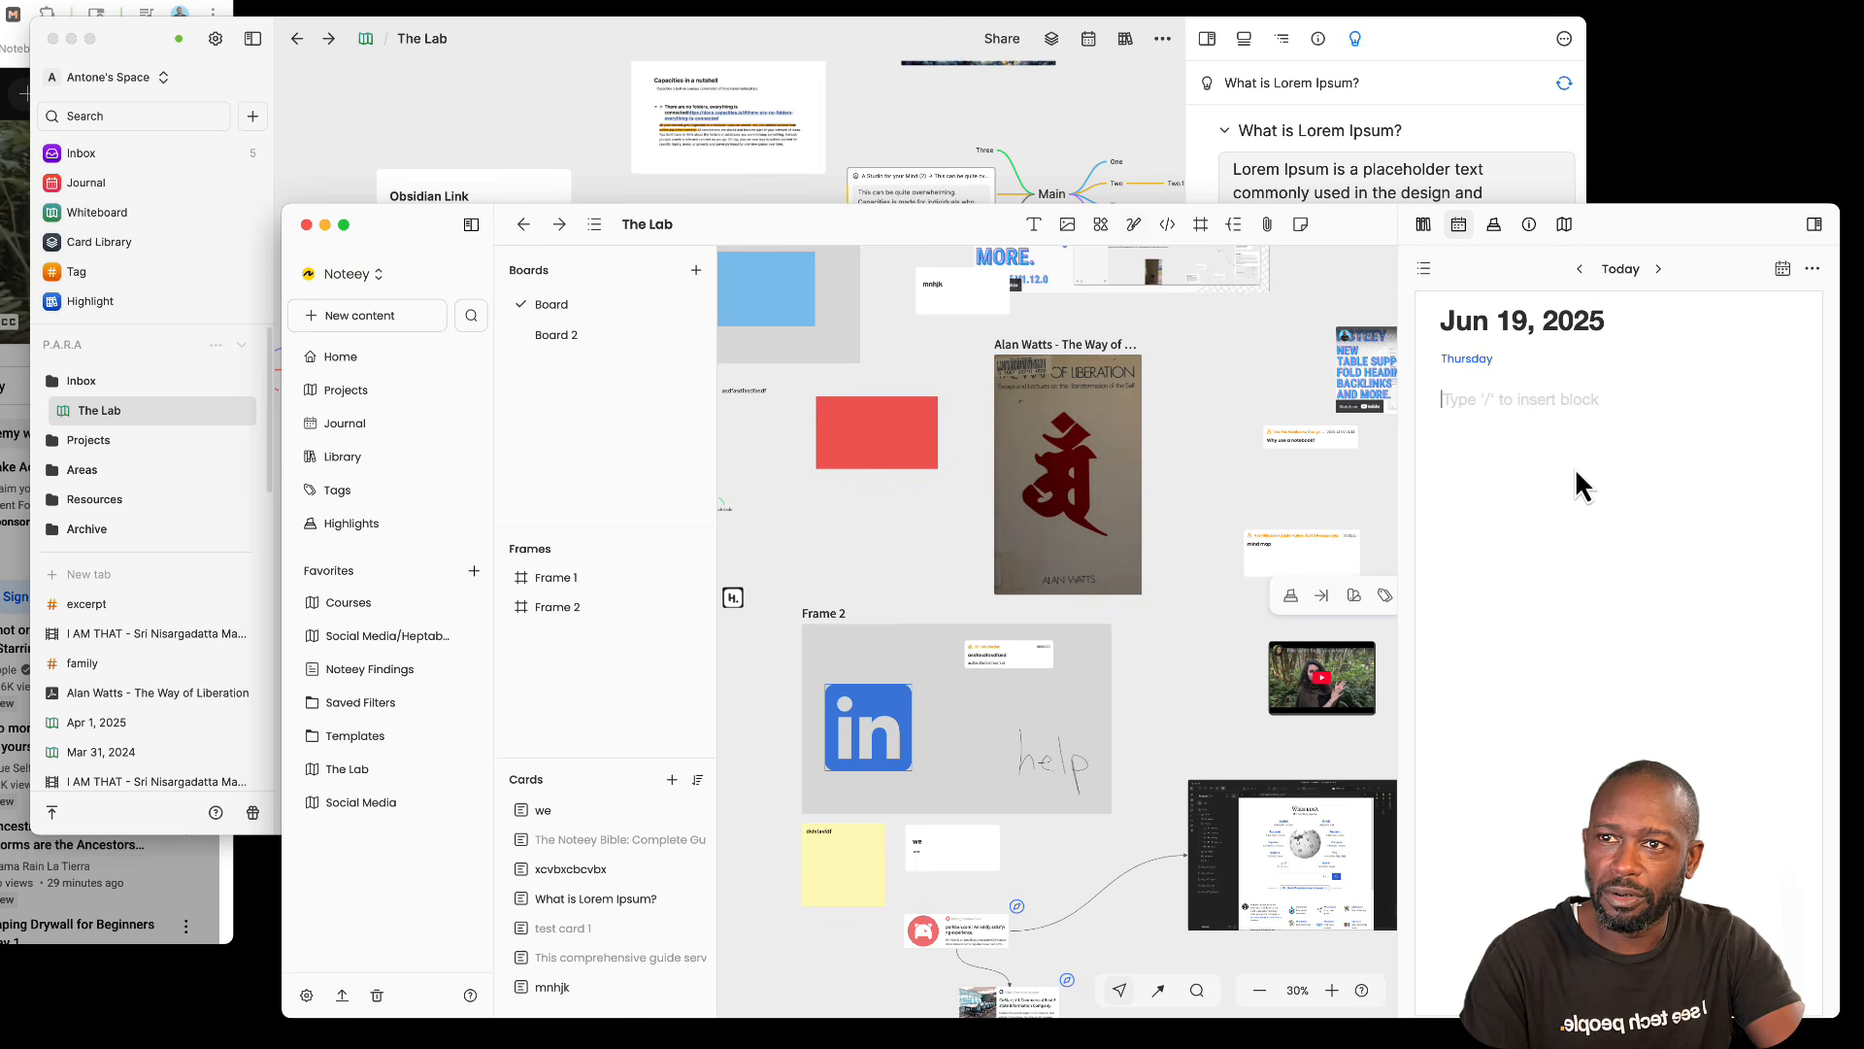
pyautogui.click(1495, 230)
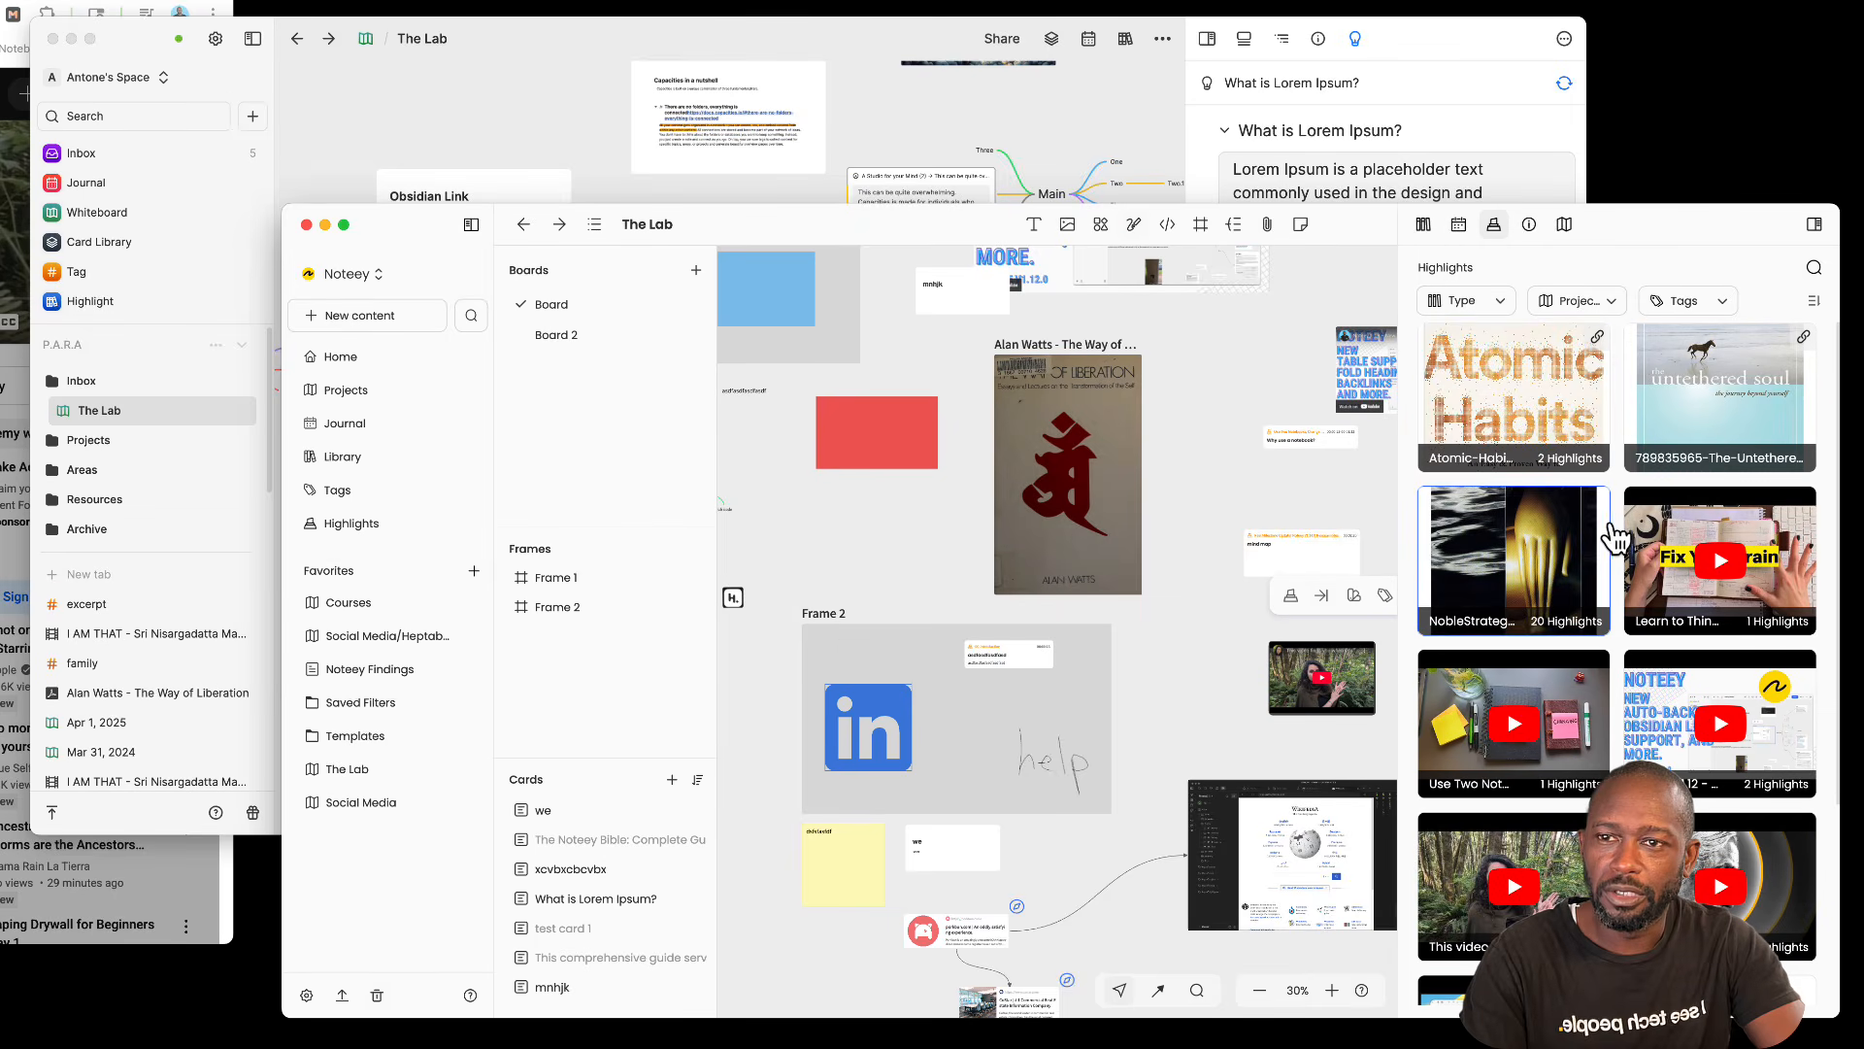
pyautogui.click(1528, 224)
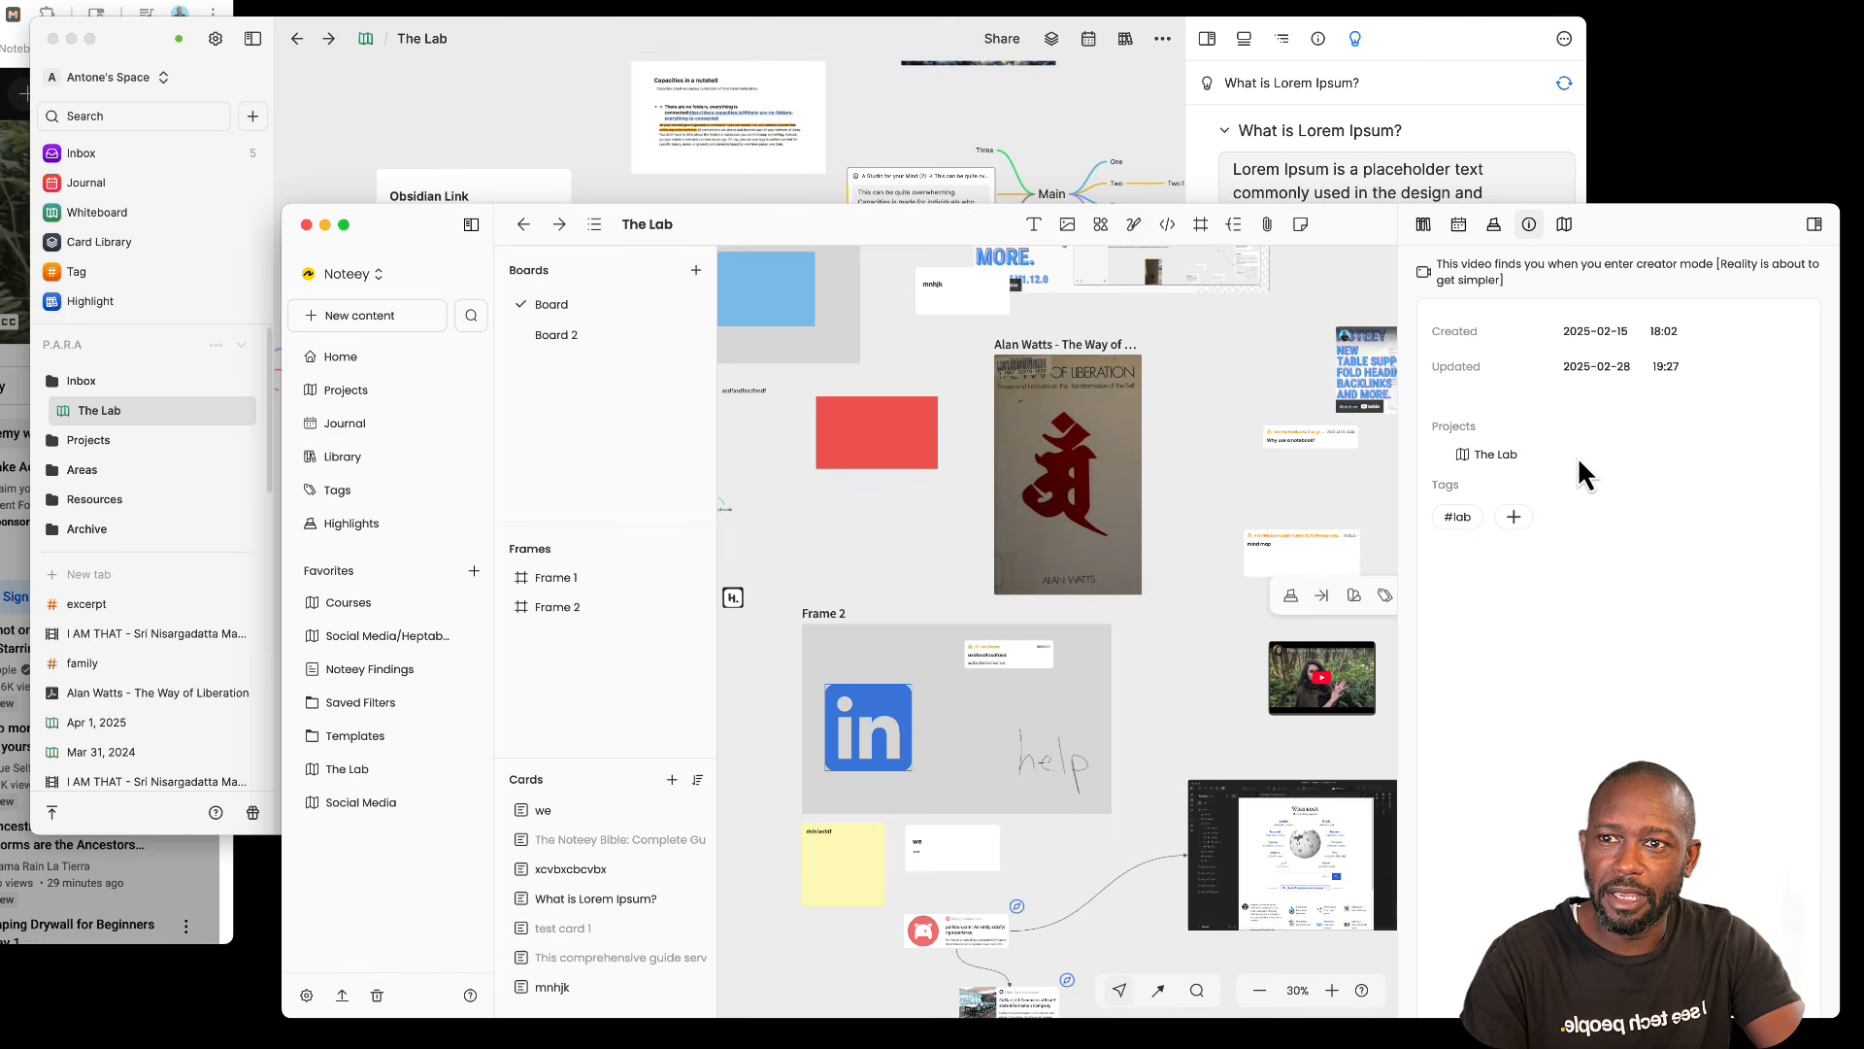
# Step: Open Board 2 of The Lab project and return to the first board
pyautogui.click(580, 347)
pyautogui.click(568, 306)
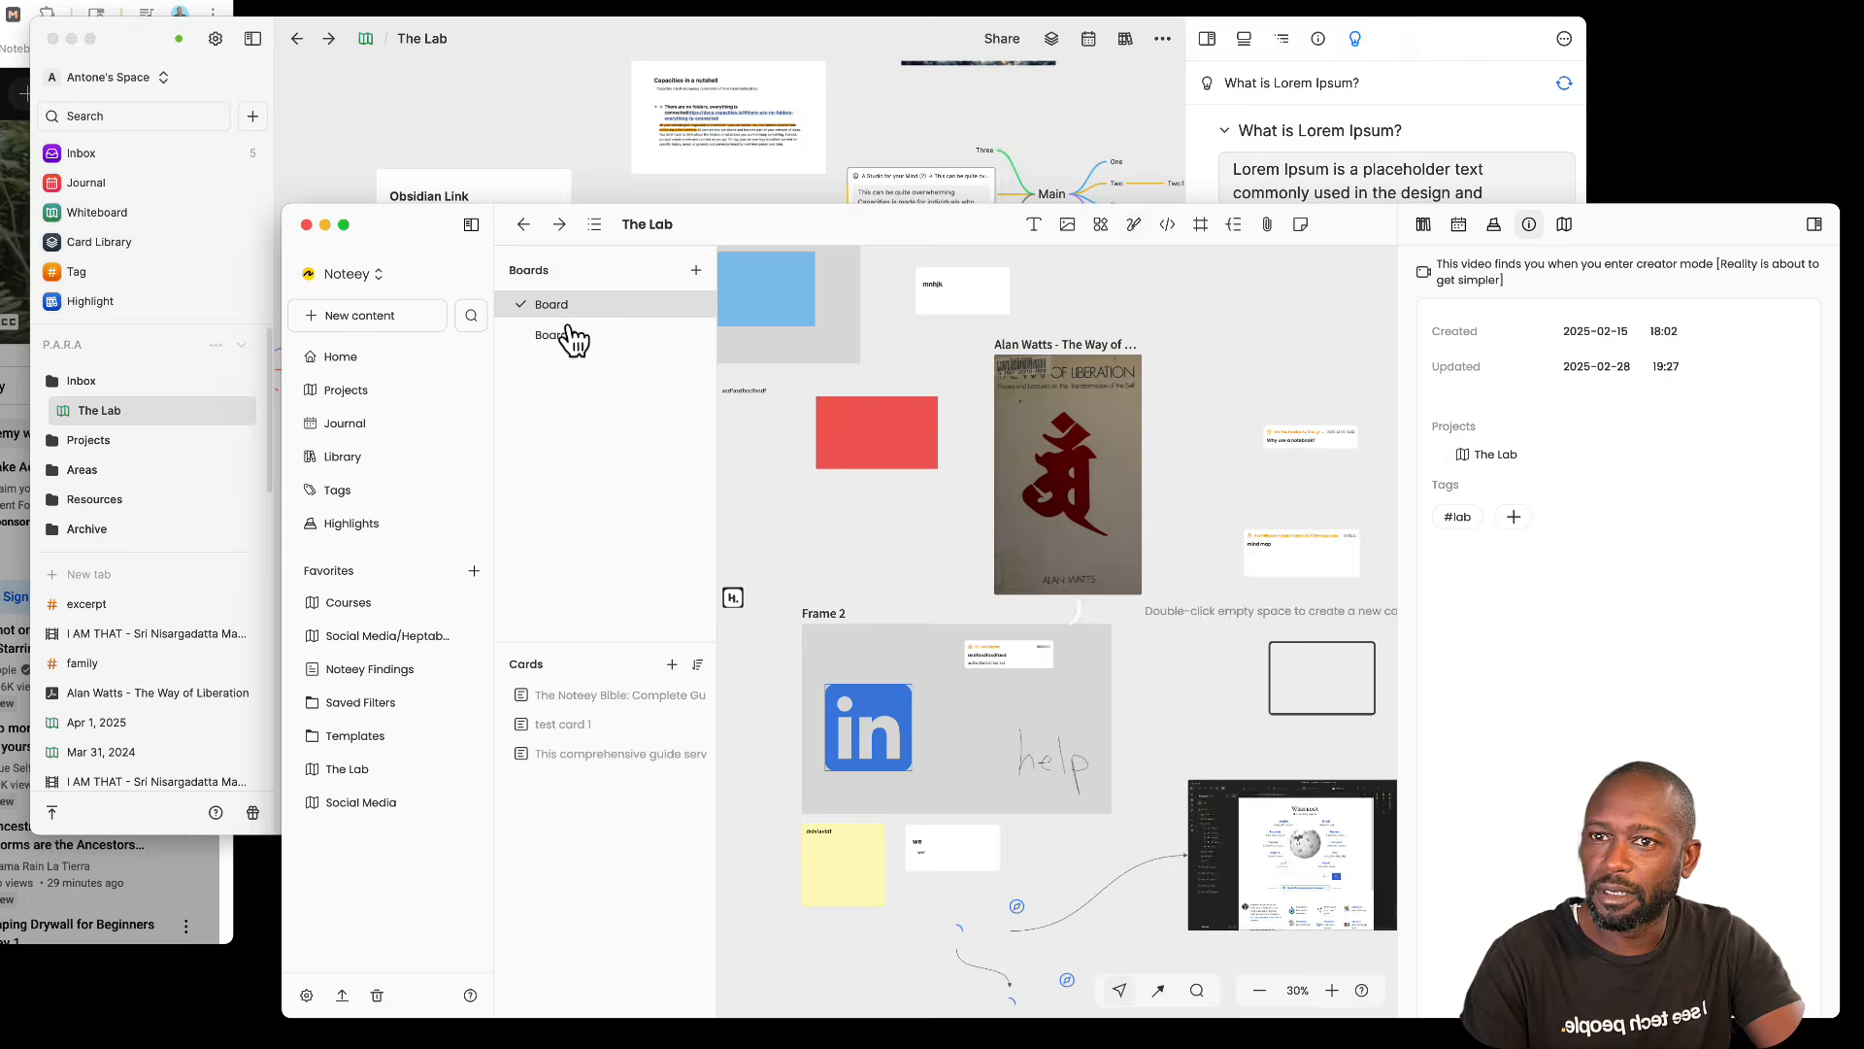
# Step: Navigate The Lab board to Frame 2, Frame 1 and the card "we" from the board's table of contents
pyautogui.click(564, 610)
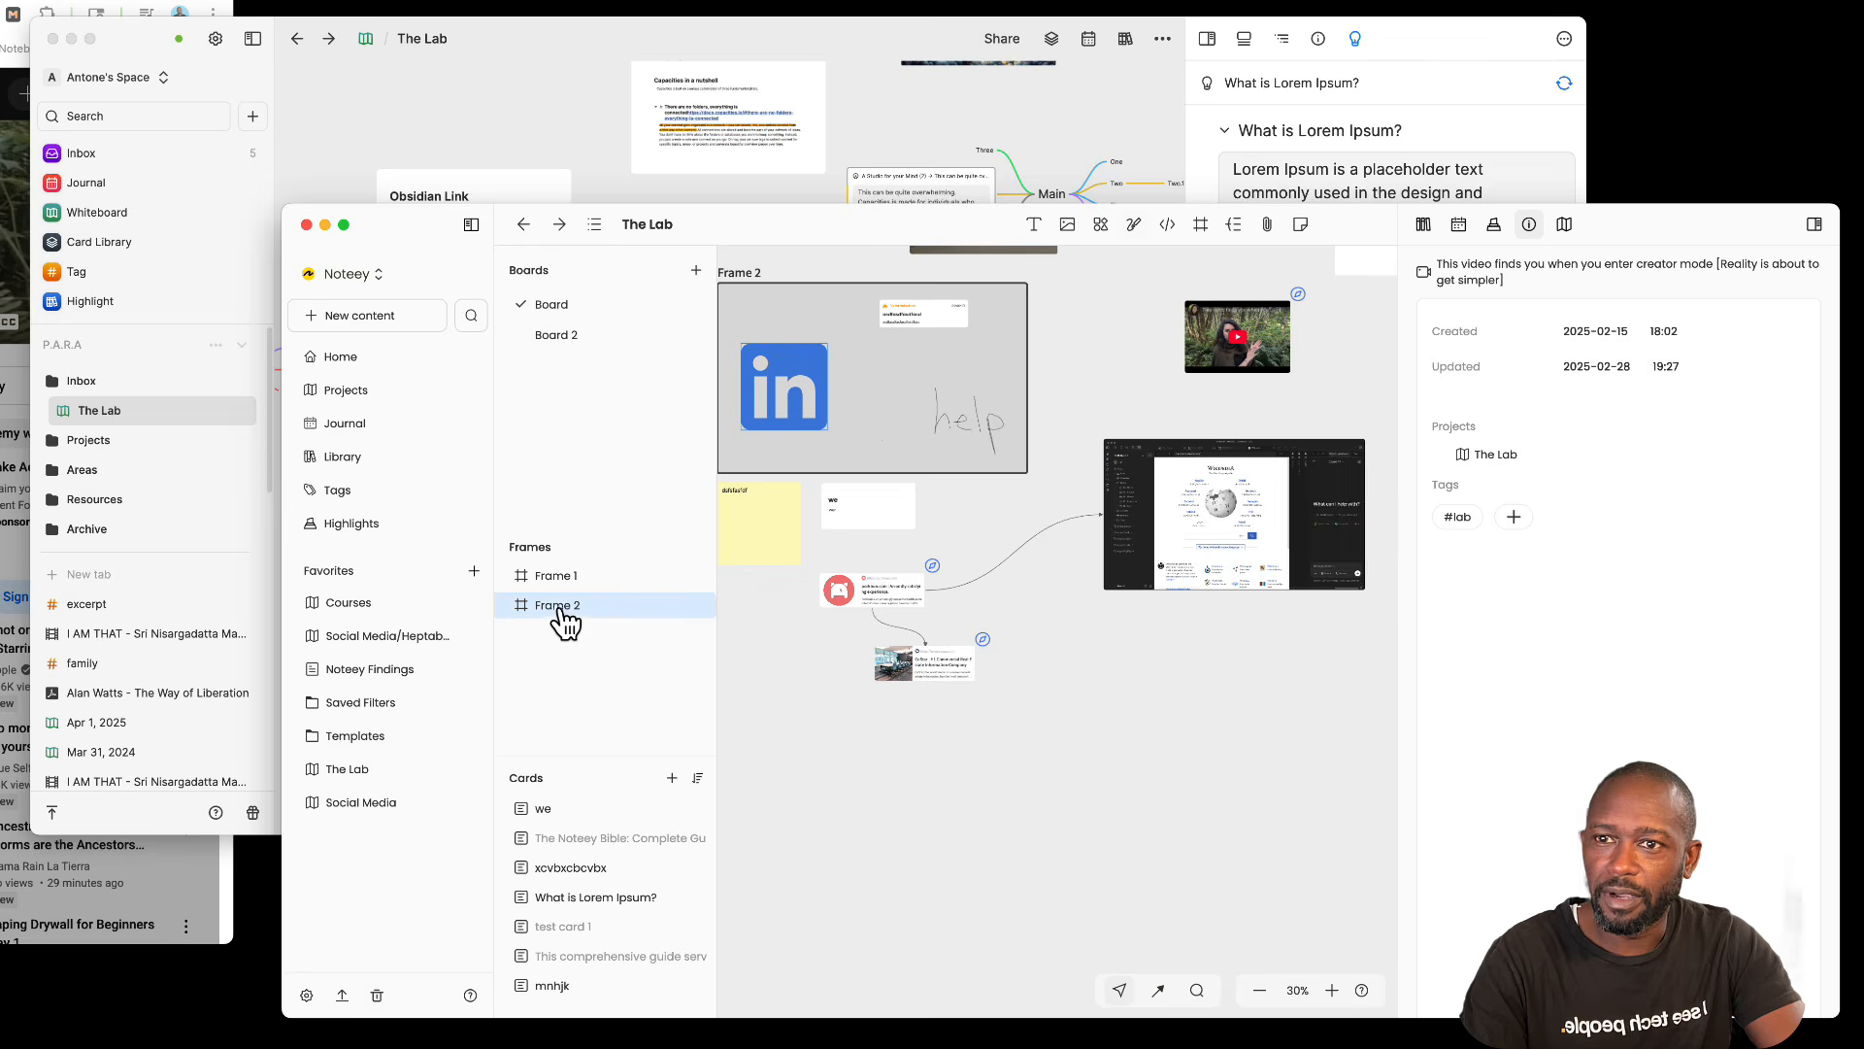
pyautogui.click(556, 578)
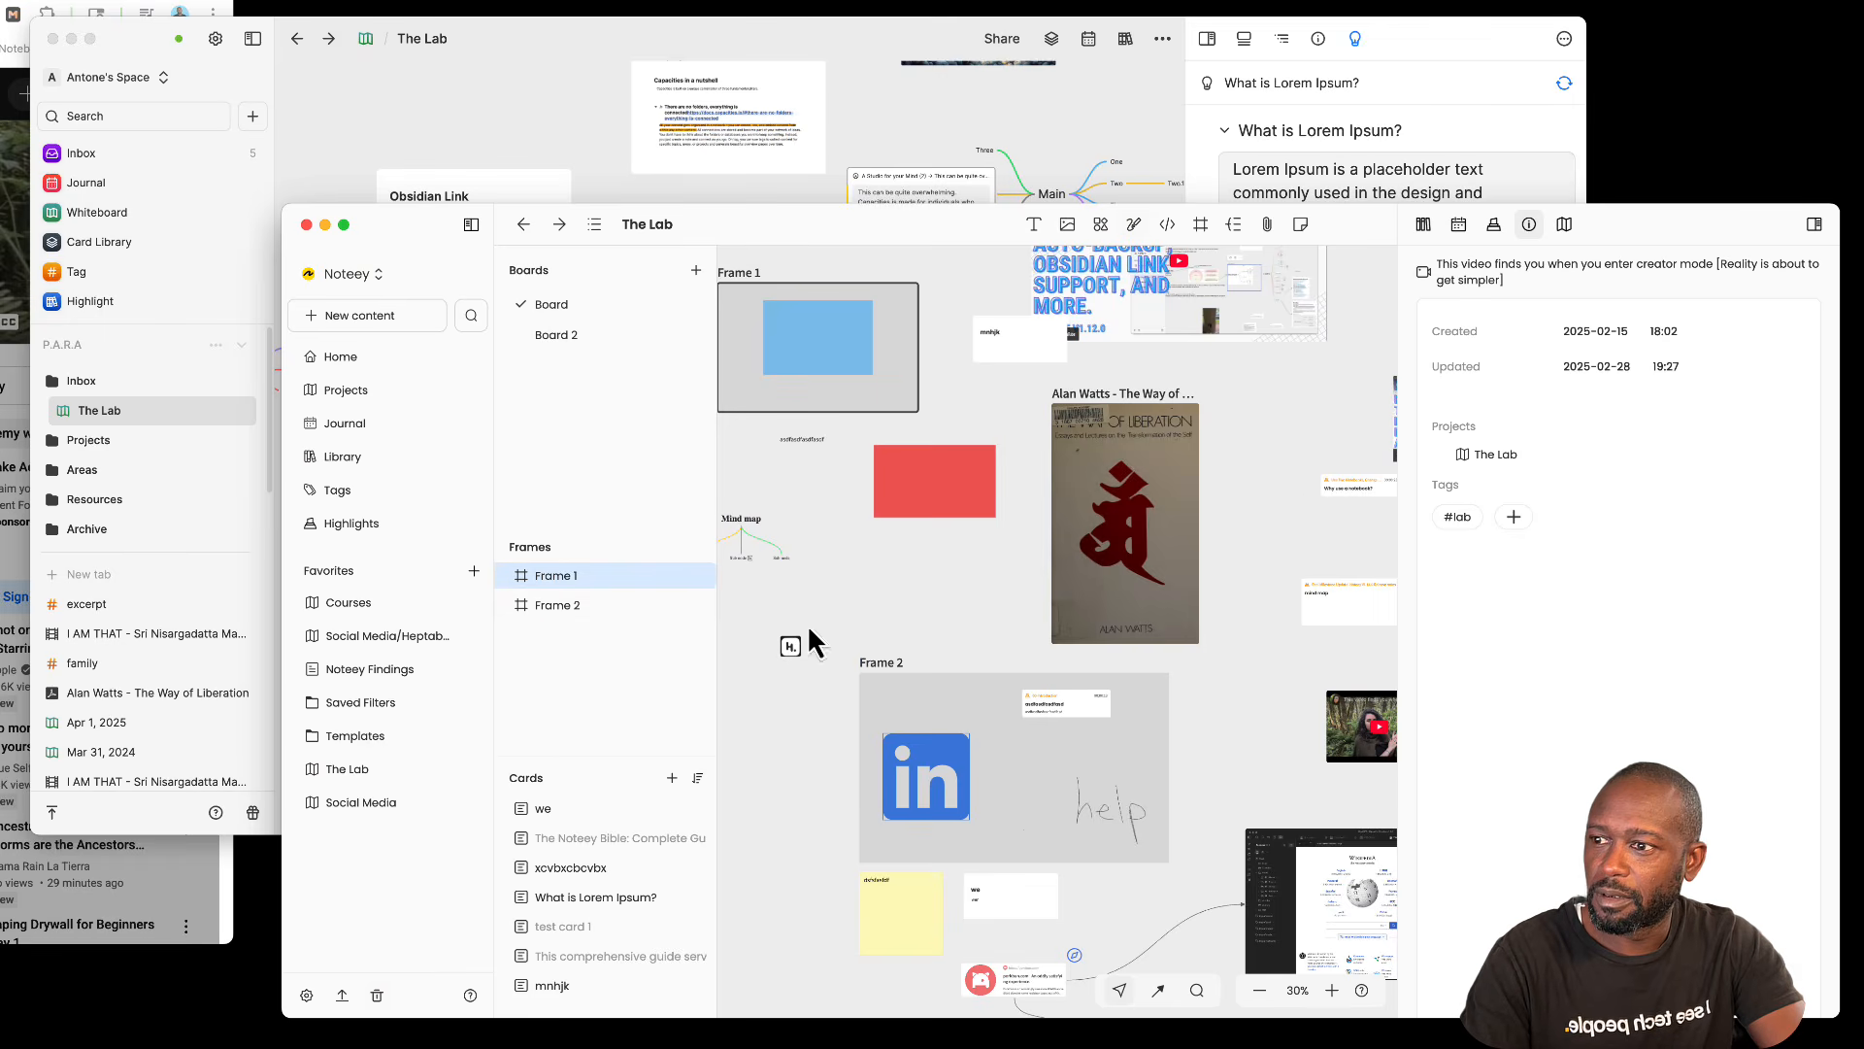
pyautogui.click(549, 810)
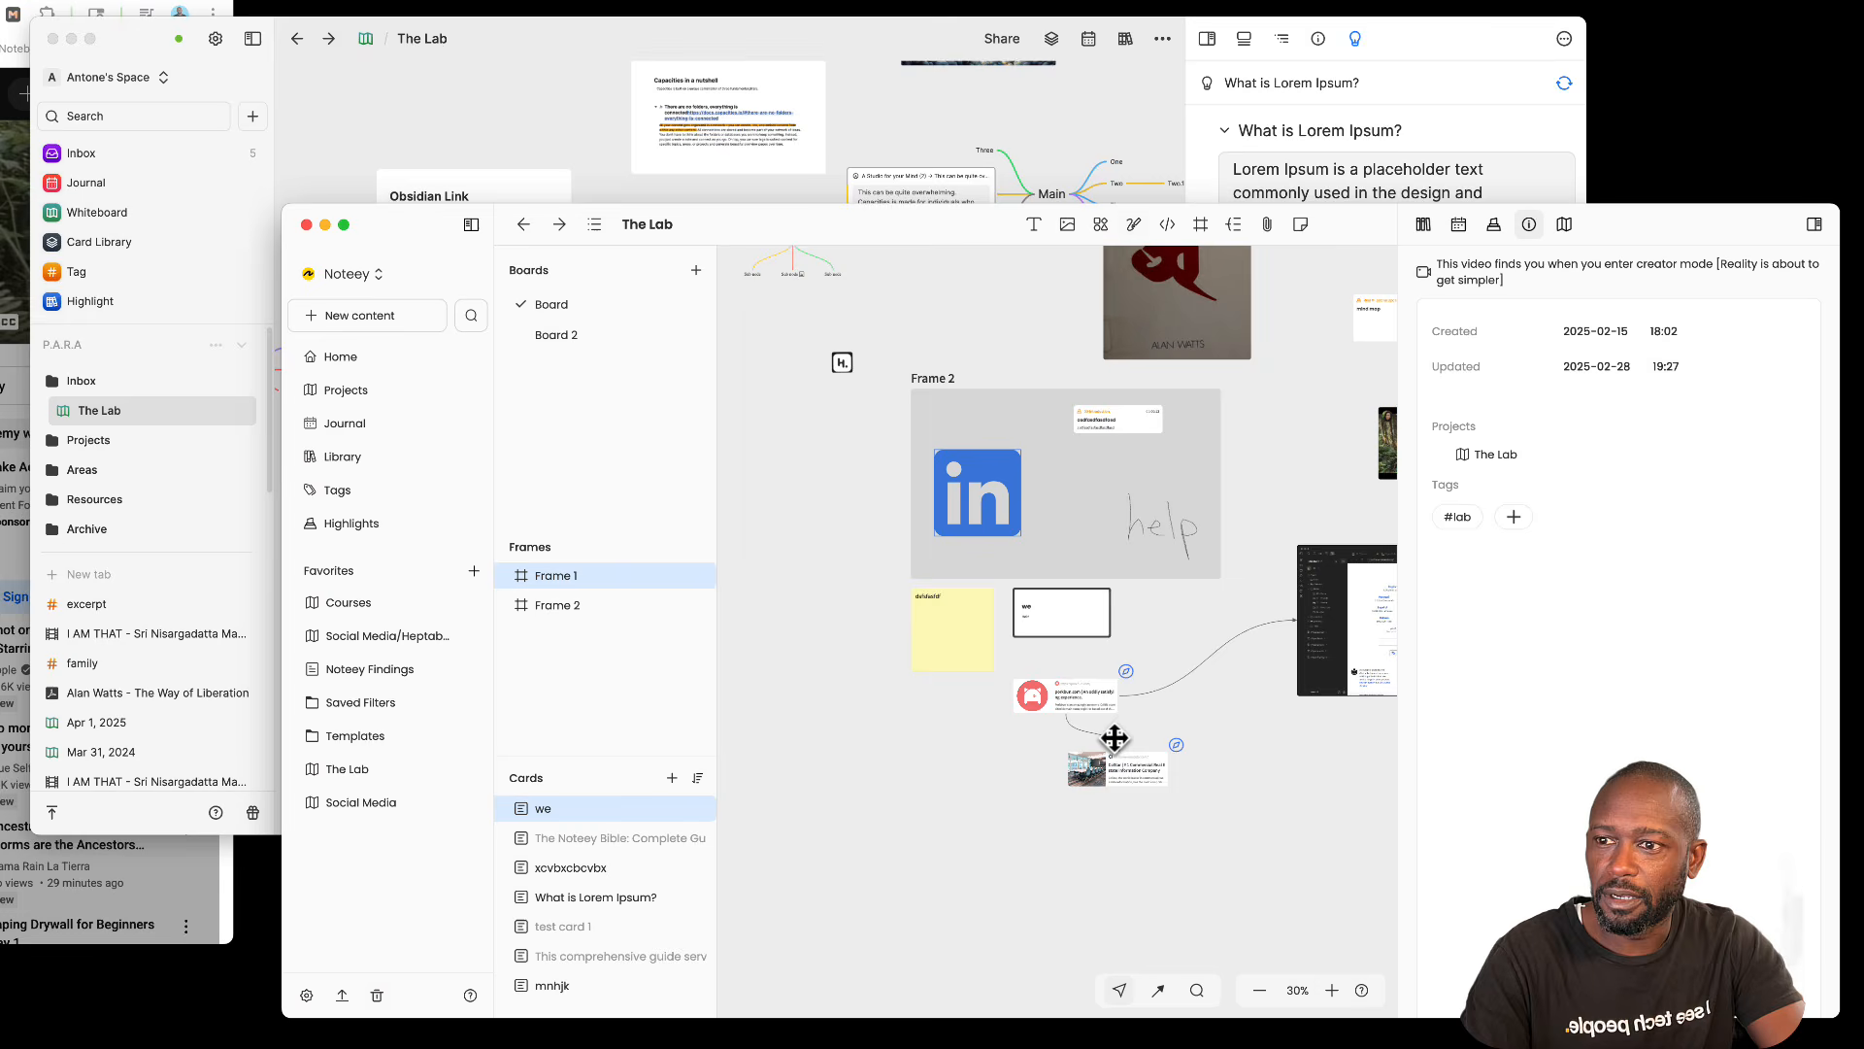
# Step: View the info of the web link cards and two highlight cards on The Lab board
pyautogui.click(1088, 701)
pyautogui.click(1112, 773)
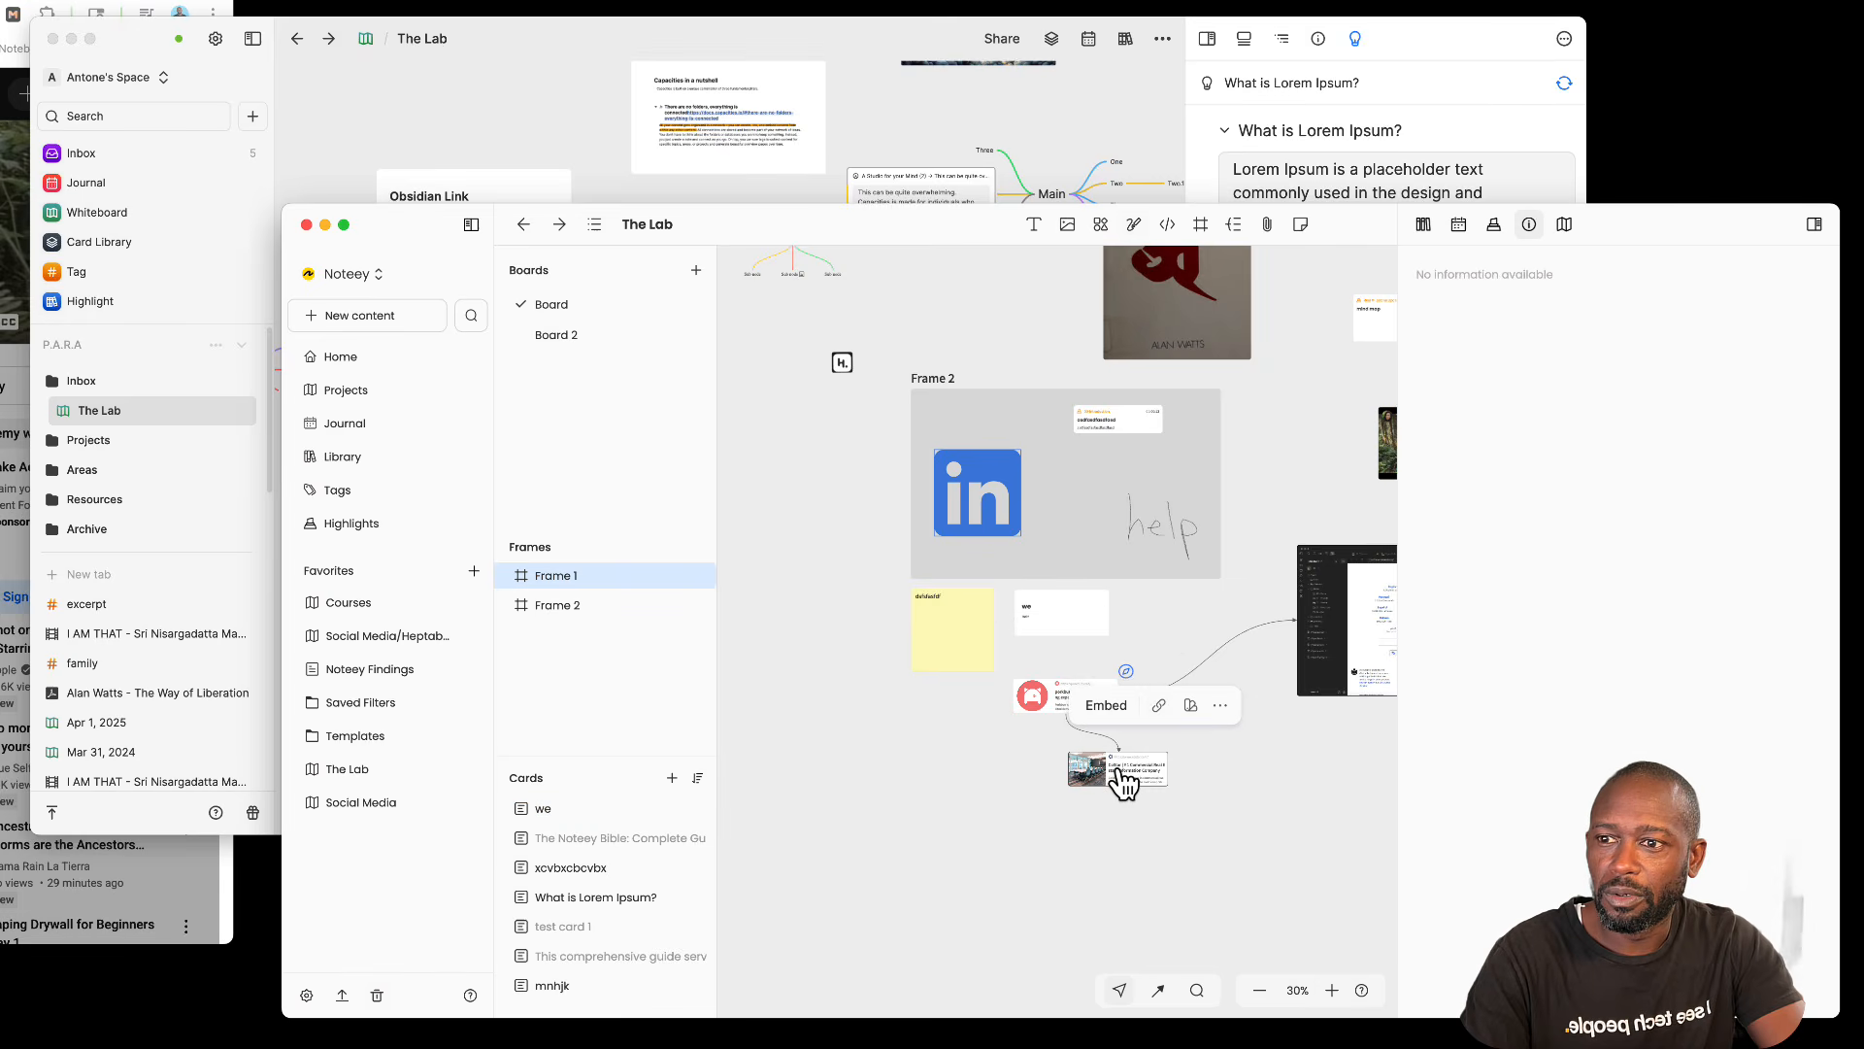
pyautogui.click(963, 651)
pyautogui.click(1348, 340)
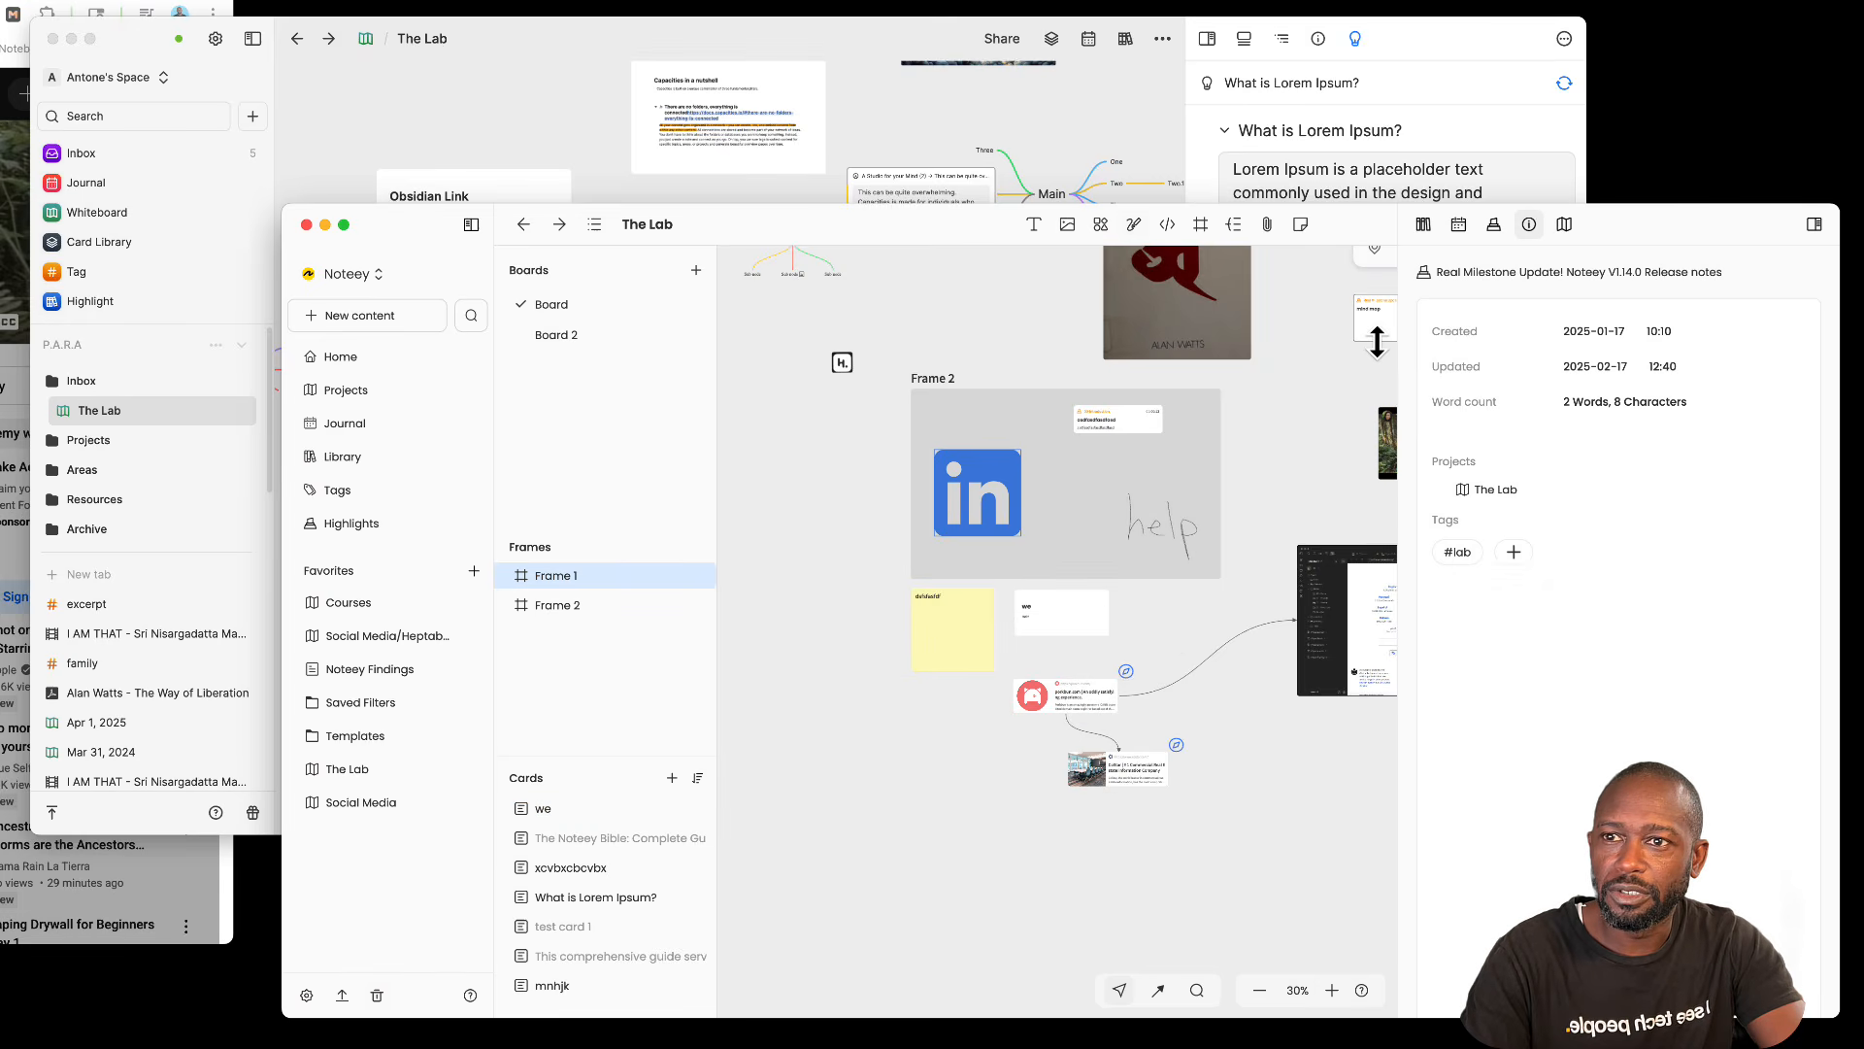
pyautogui.moveTo(1316, 398); pyautogui.dragTo(1040, 516)
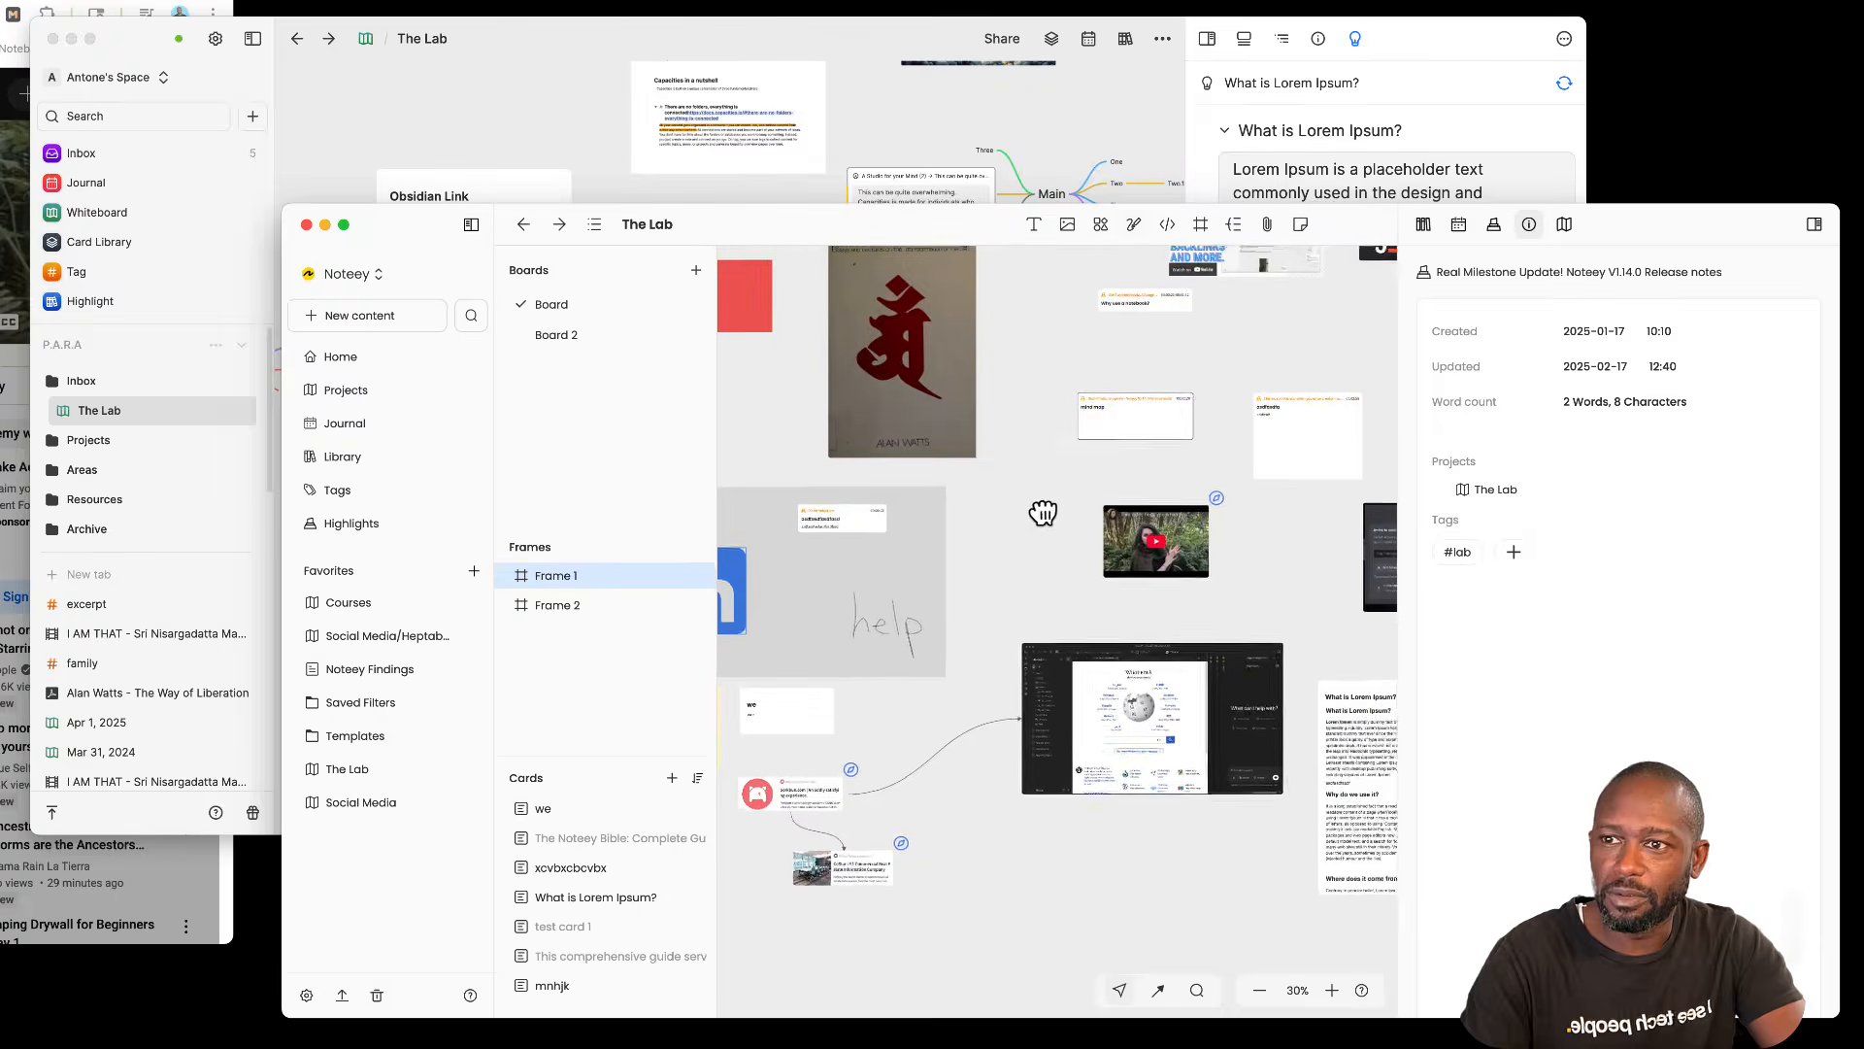
pyautogui.click(1332, 485)
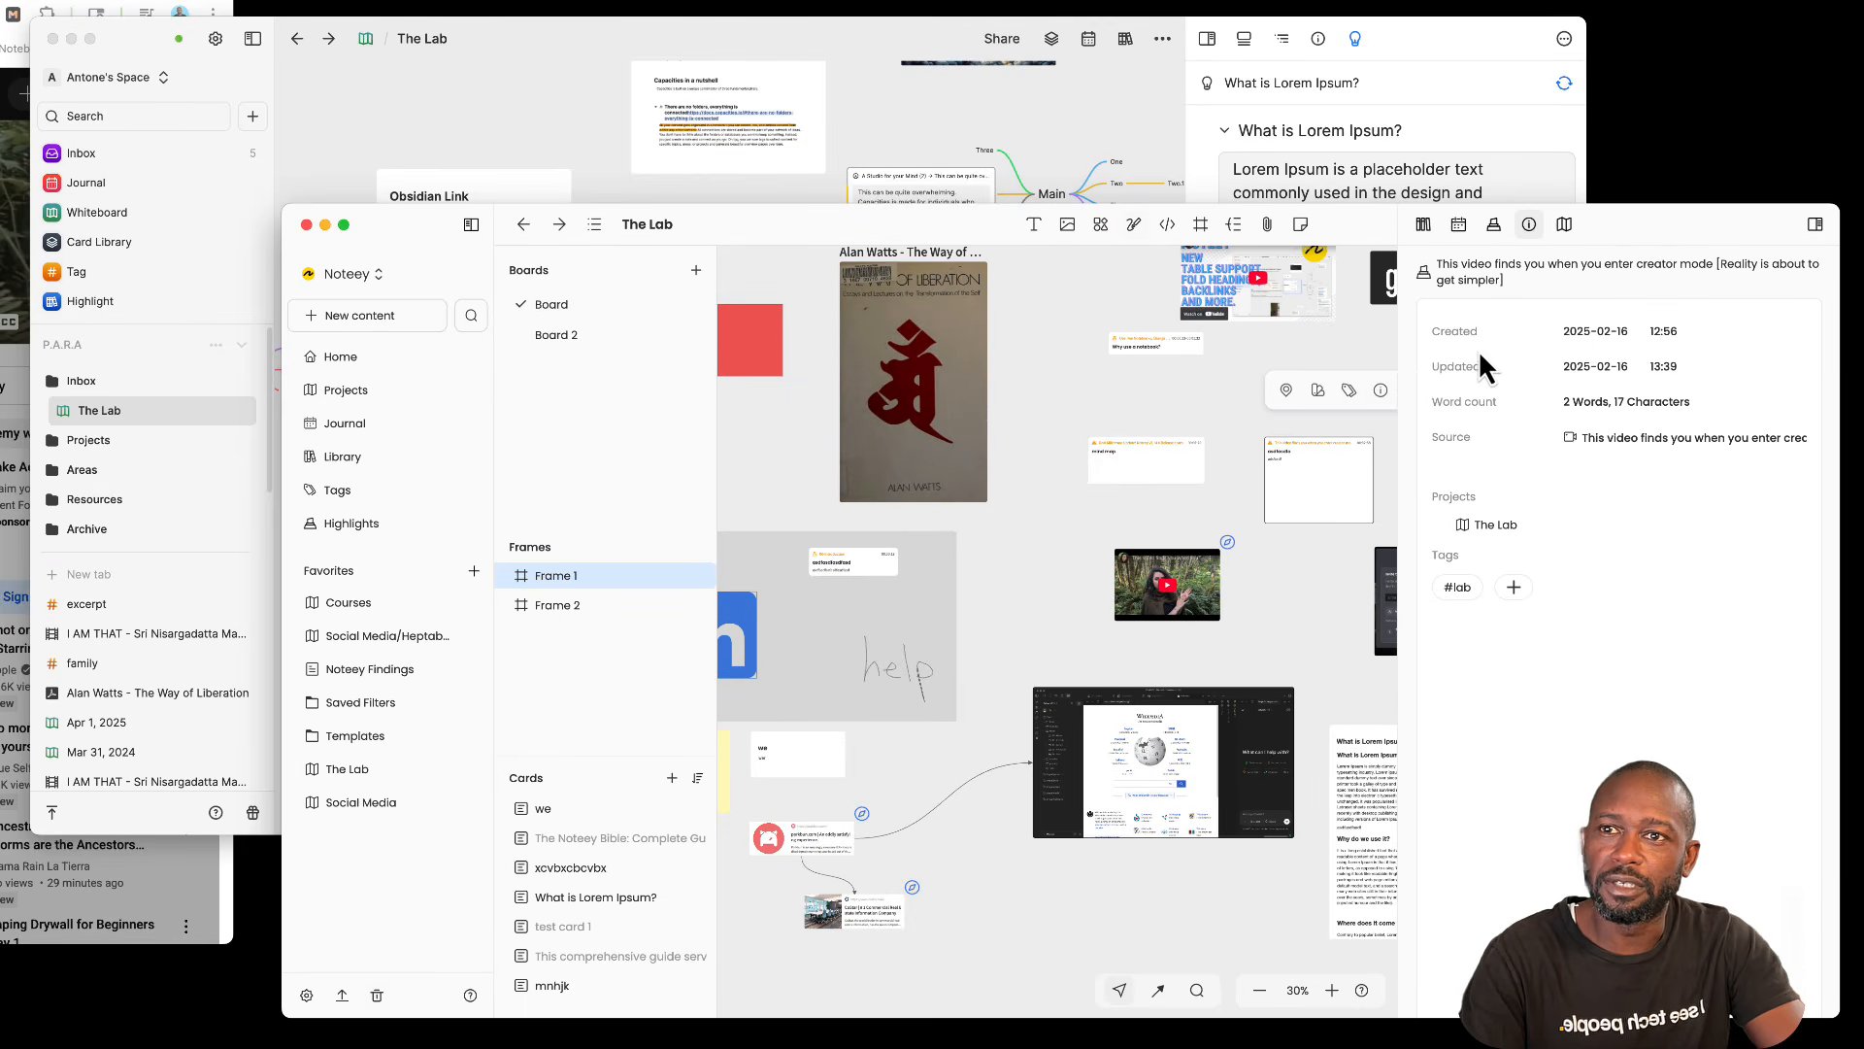
# Step: Open the project named after a street address beside The Lab board and widen its pane to nearly half the window
pyautogui.click(1564, 224)
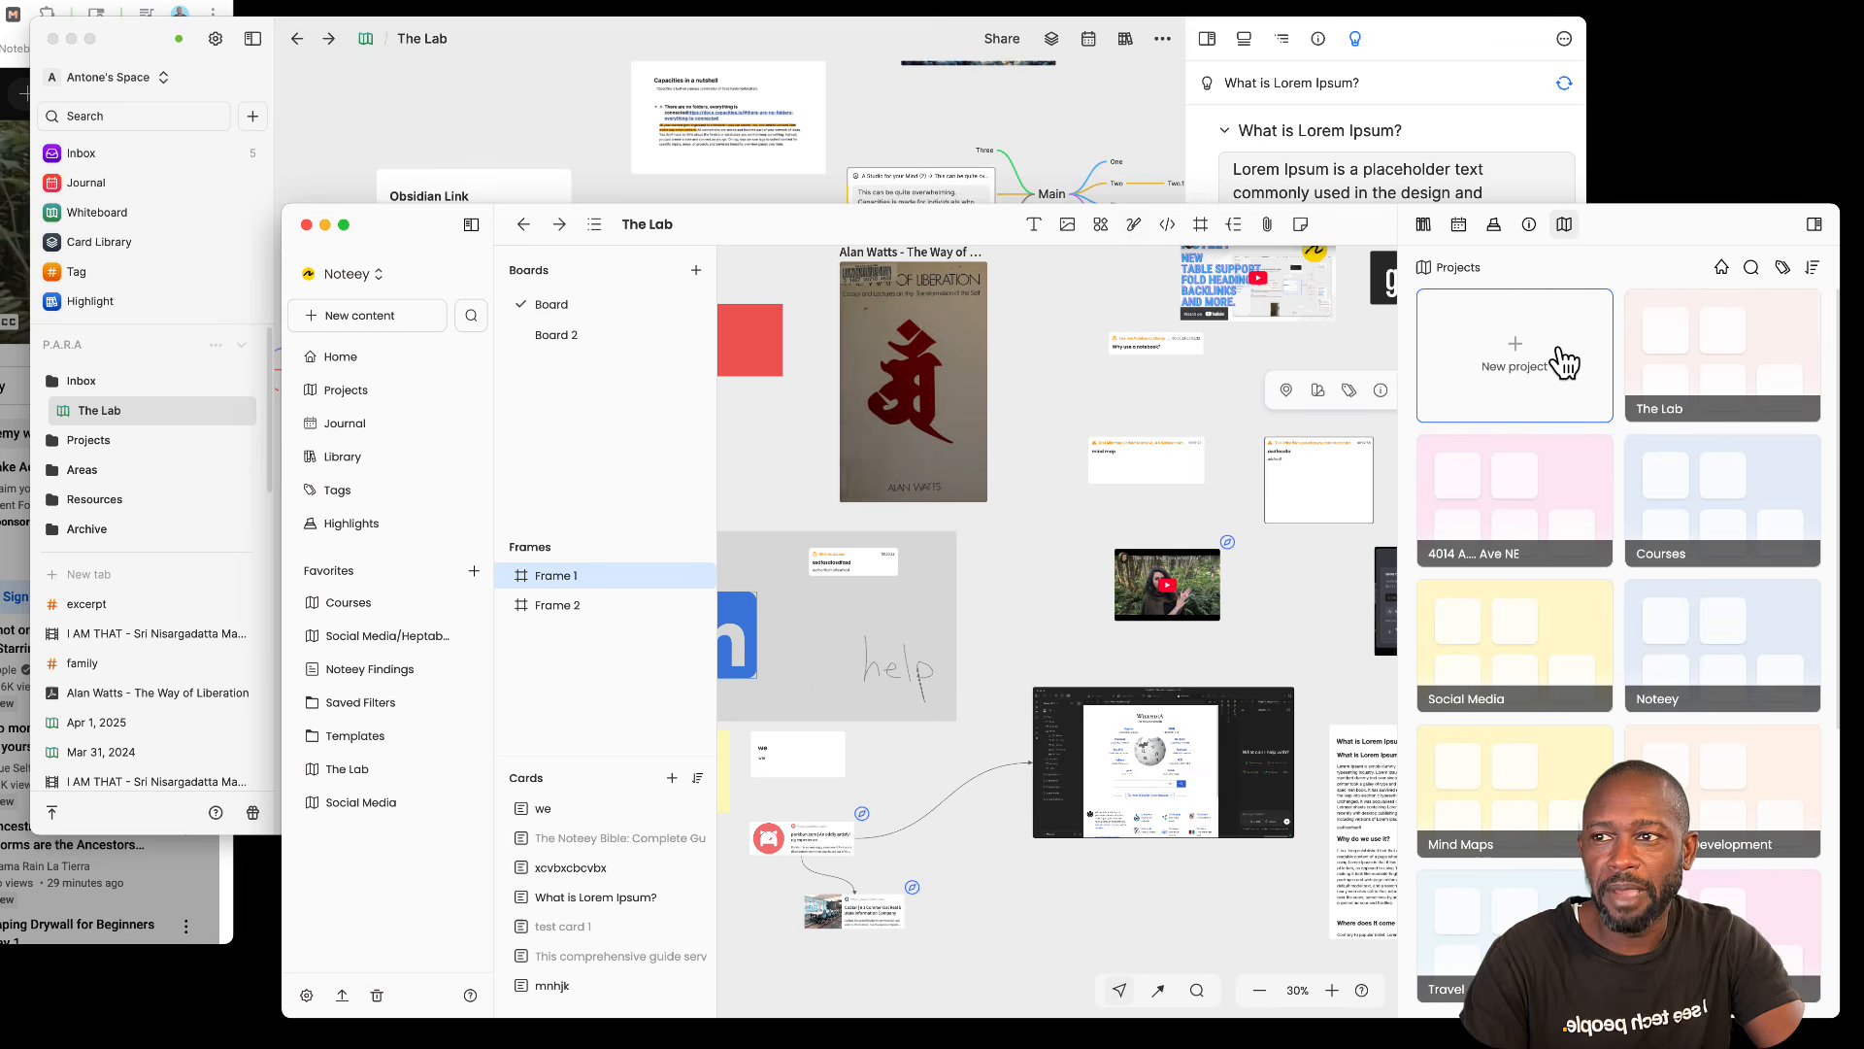
pyautogui.click(1534, 515)
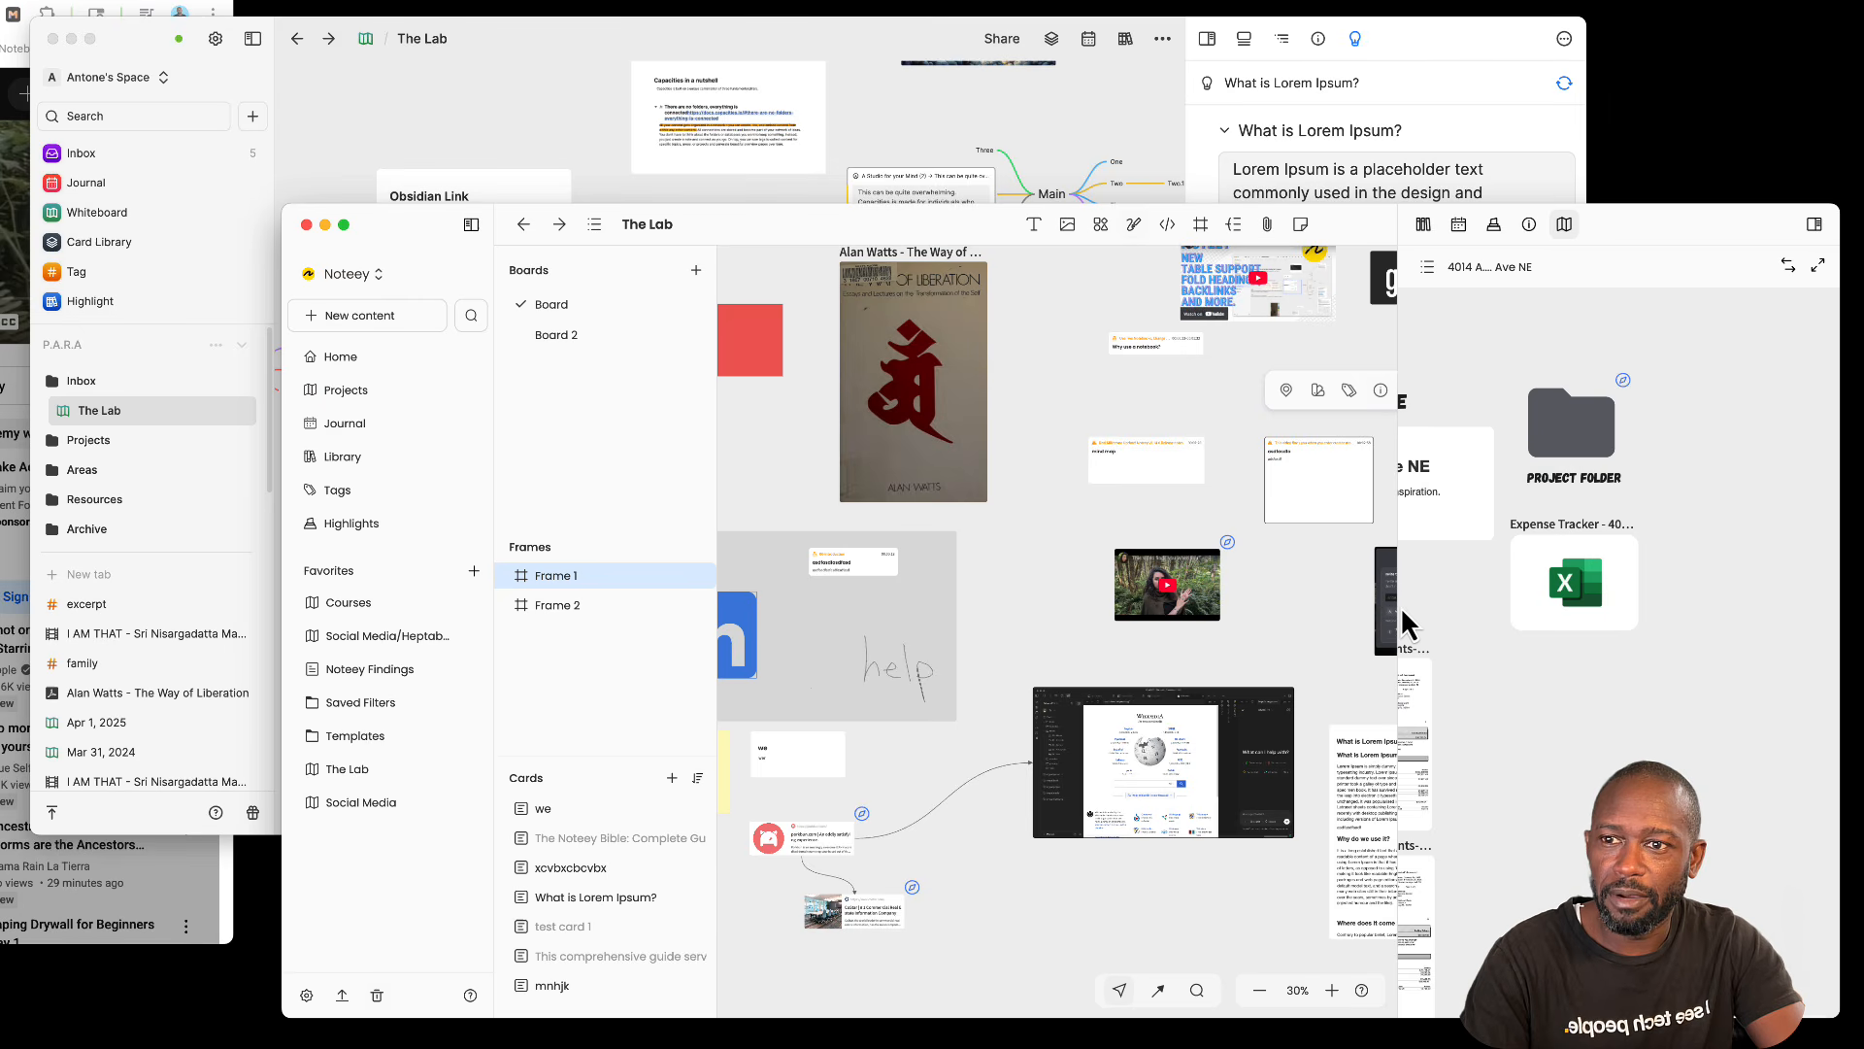
pyautogui.moveTo(1395, 602); pyautogui.dragTo(1090, 621)
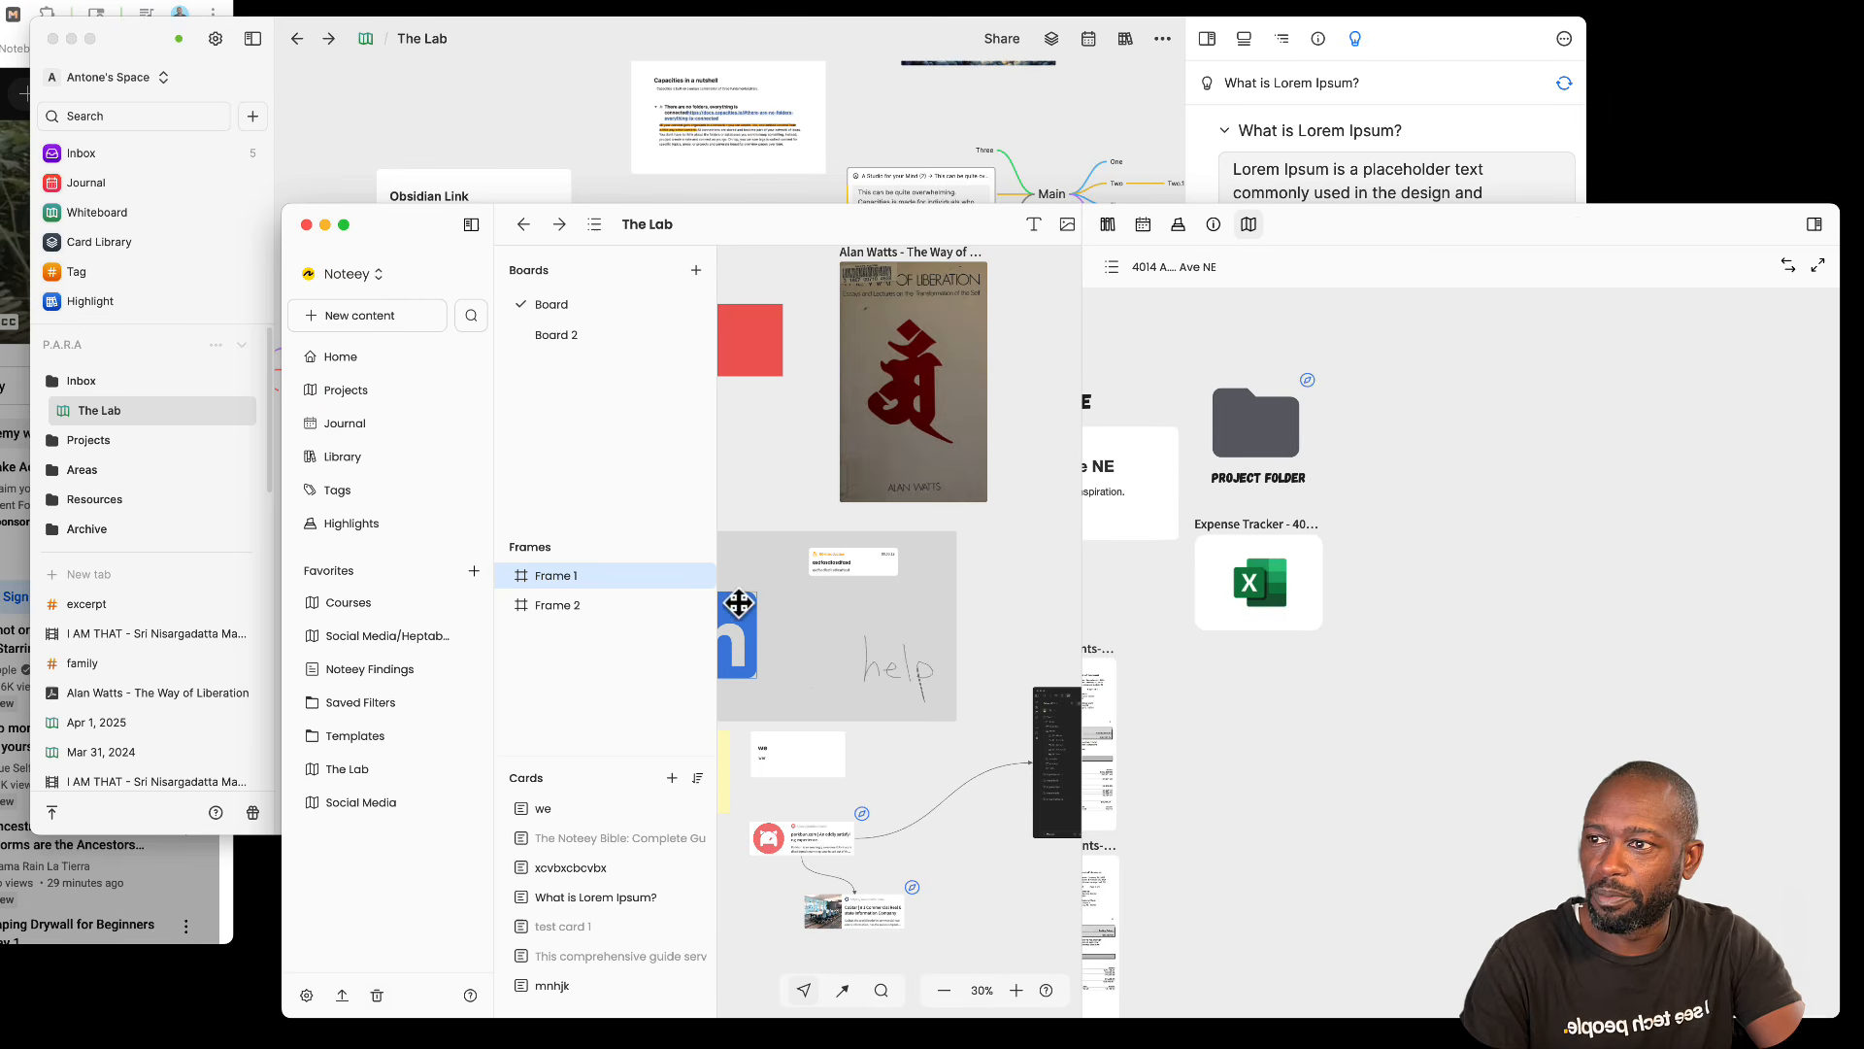
# Step: Hide The Lab's table of contents and the main navigation sidebar
pyautogui.click(594, 226)
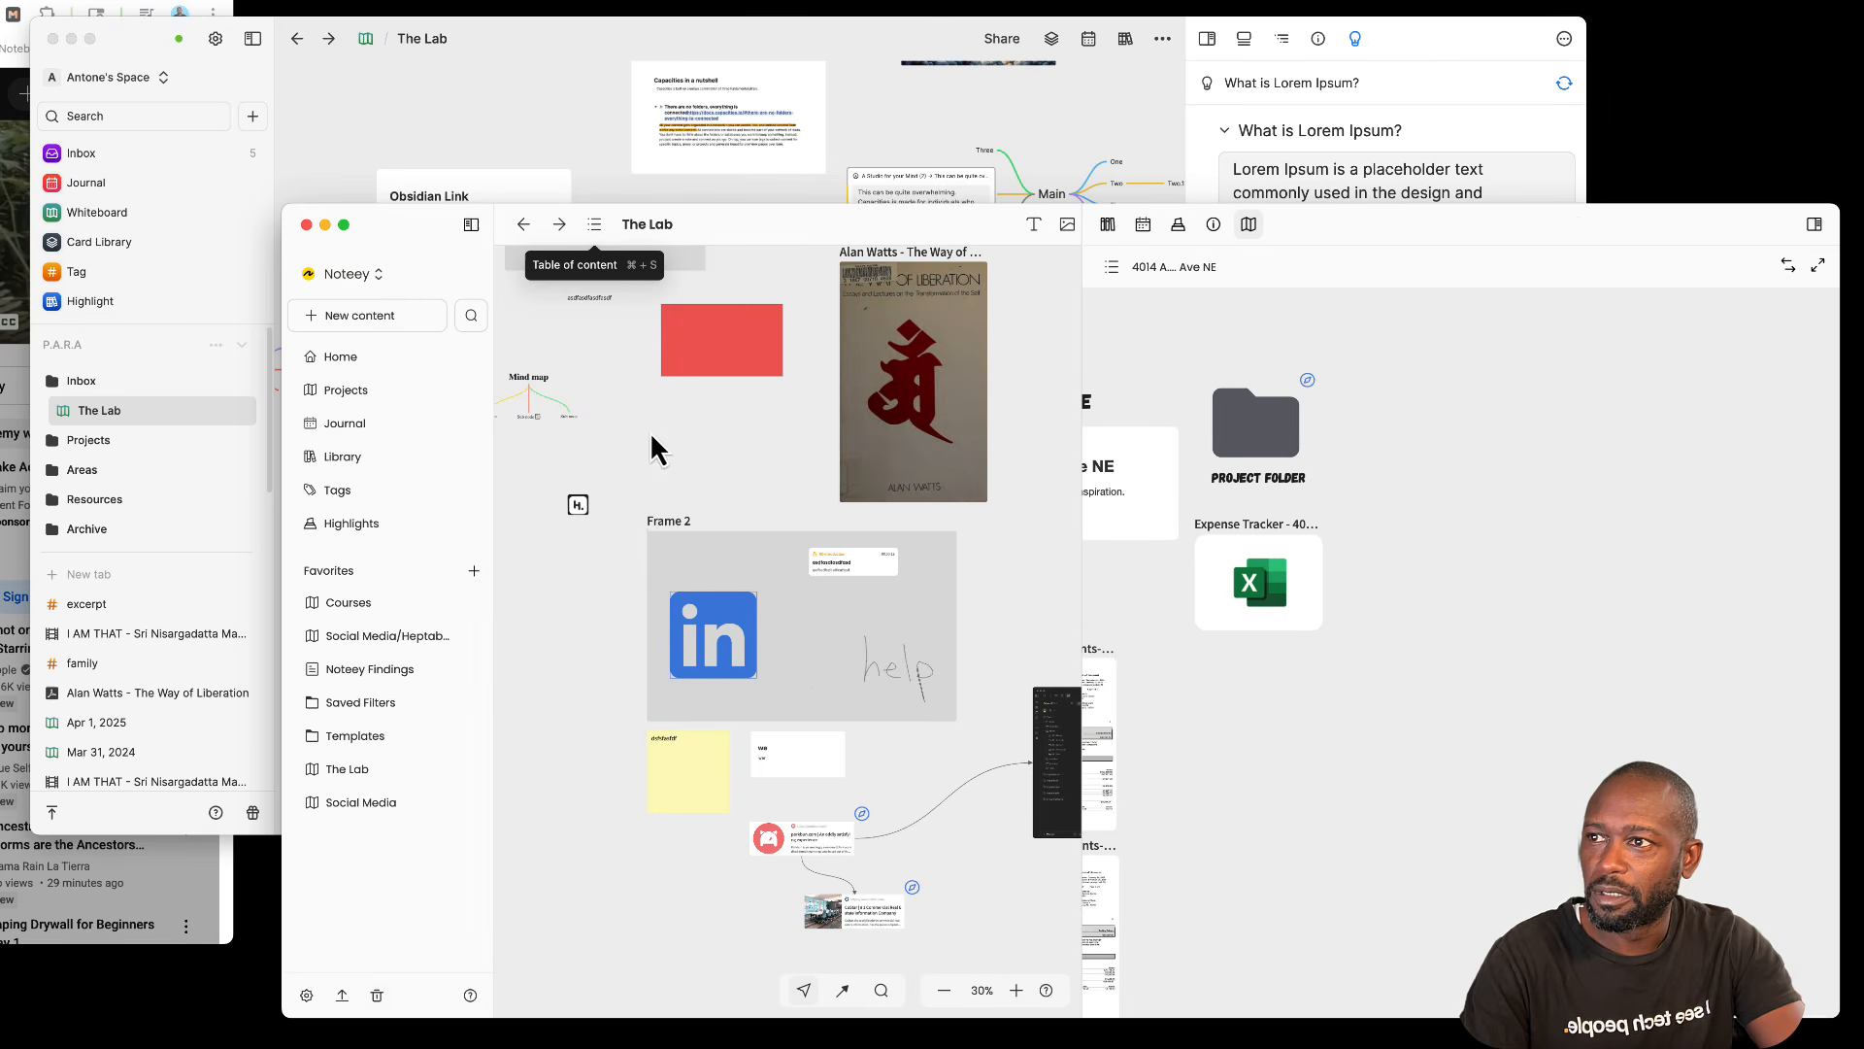
pyautogui.click(472, 233)
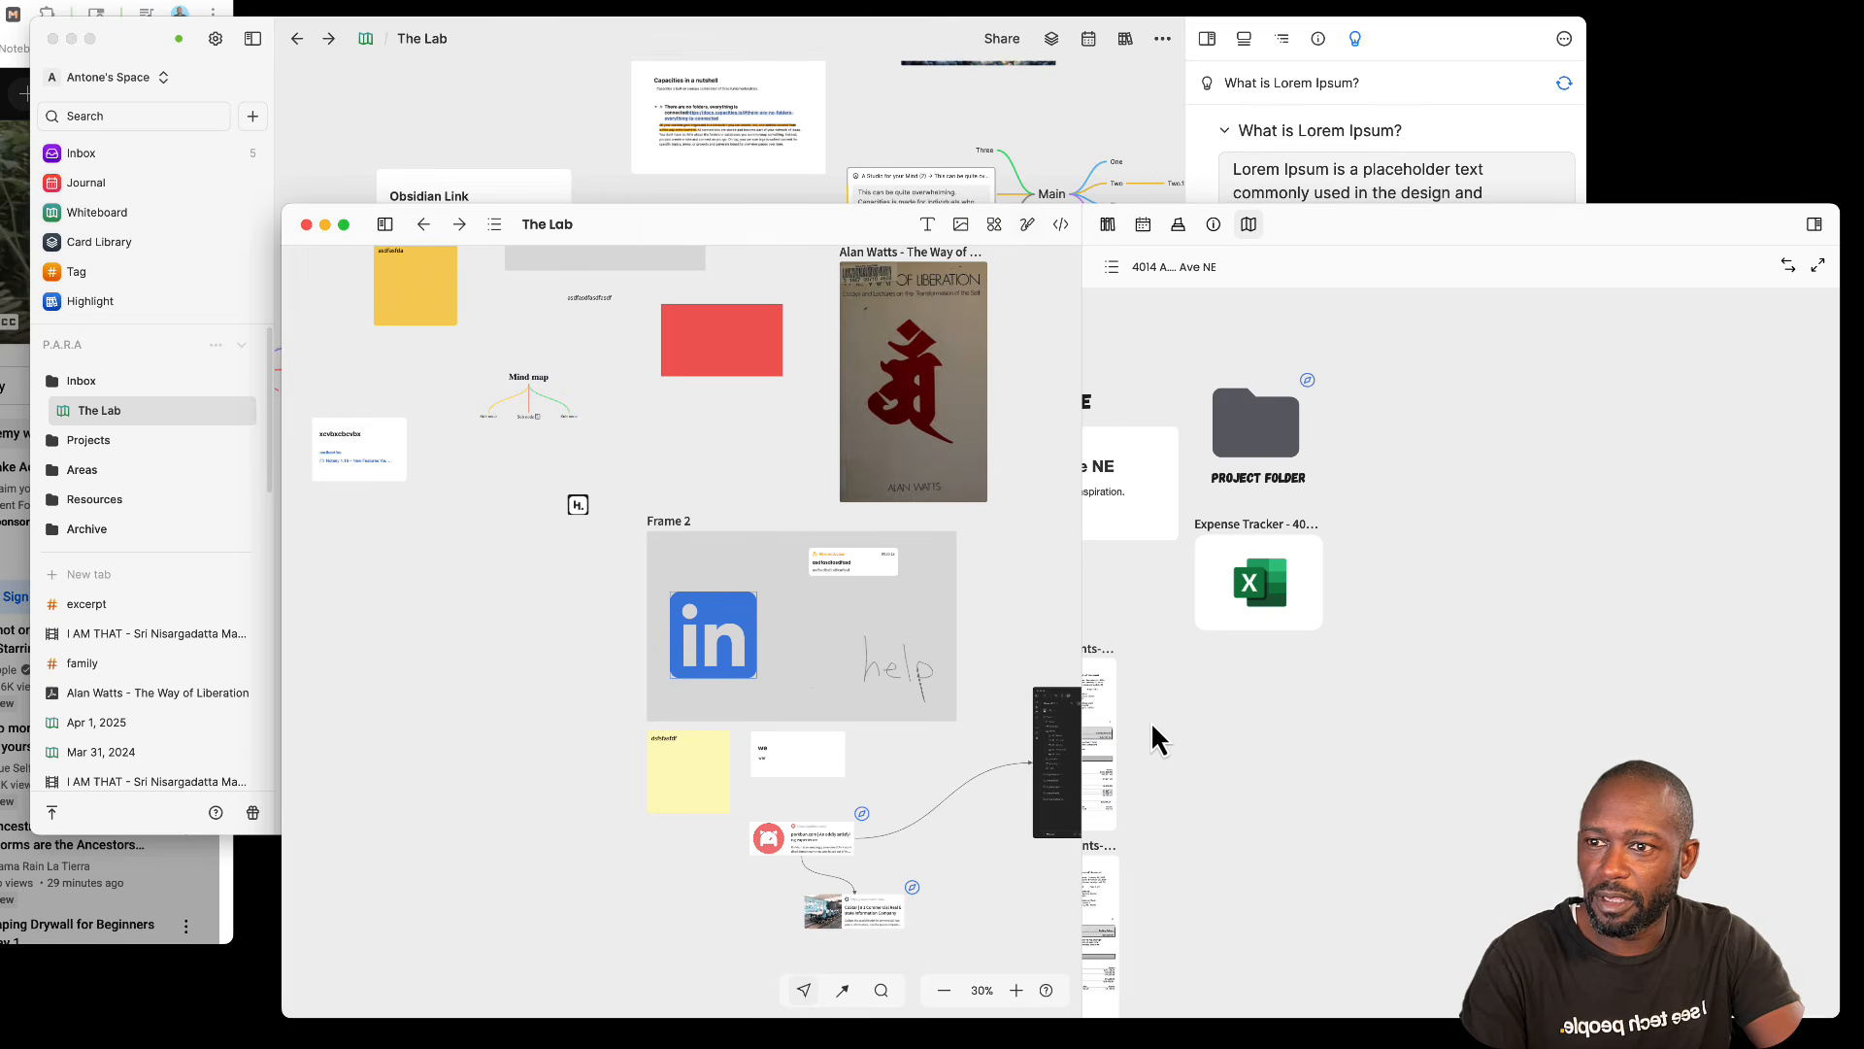
# Step: Open the Designs board of the side-by-side project and look over its Bathroom 1, Boundary and Flooring frames
pyautogui.moveTo(1151, 721); pyautogui.dragTo(1587, 631)
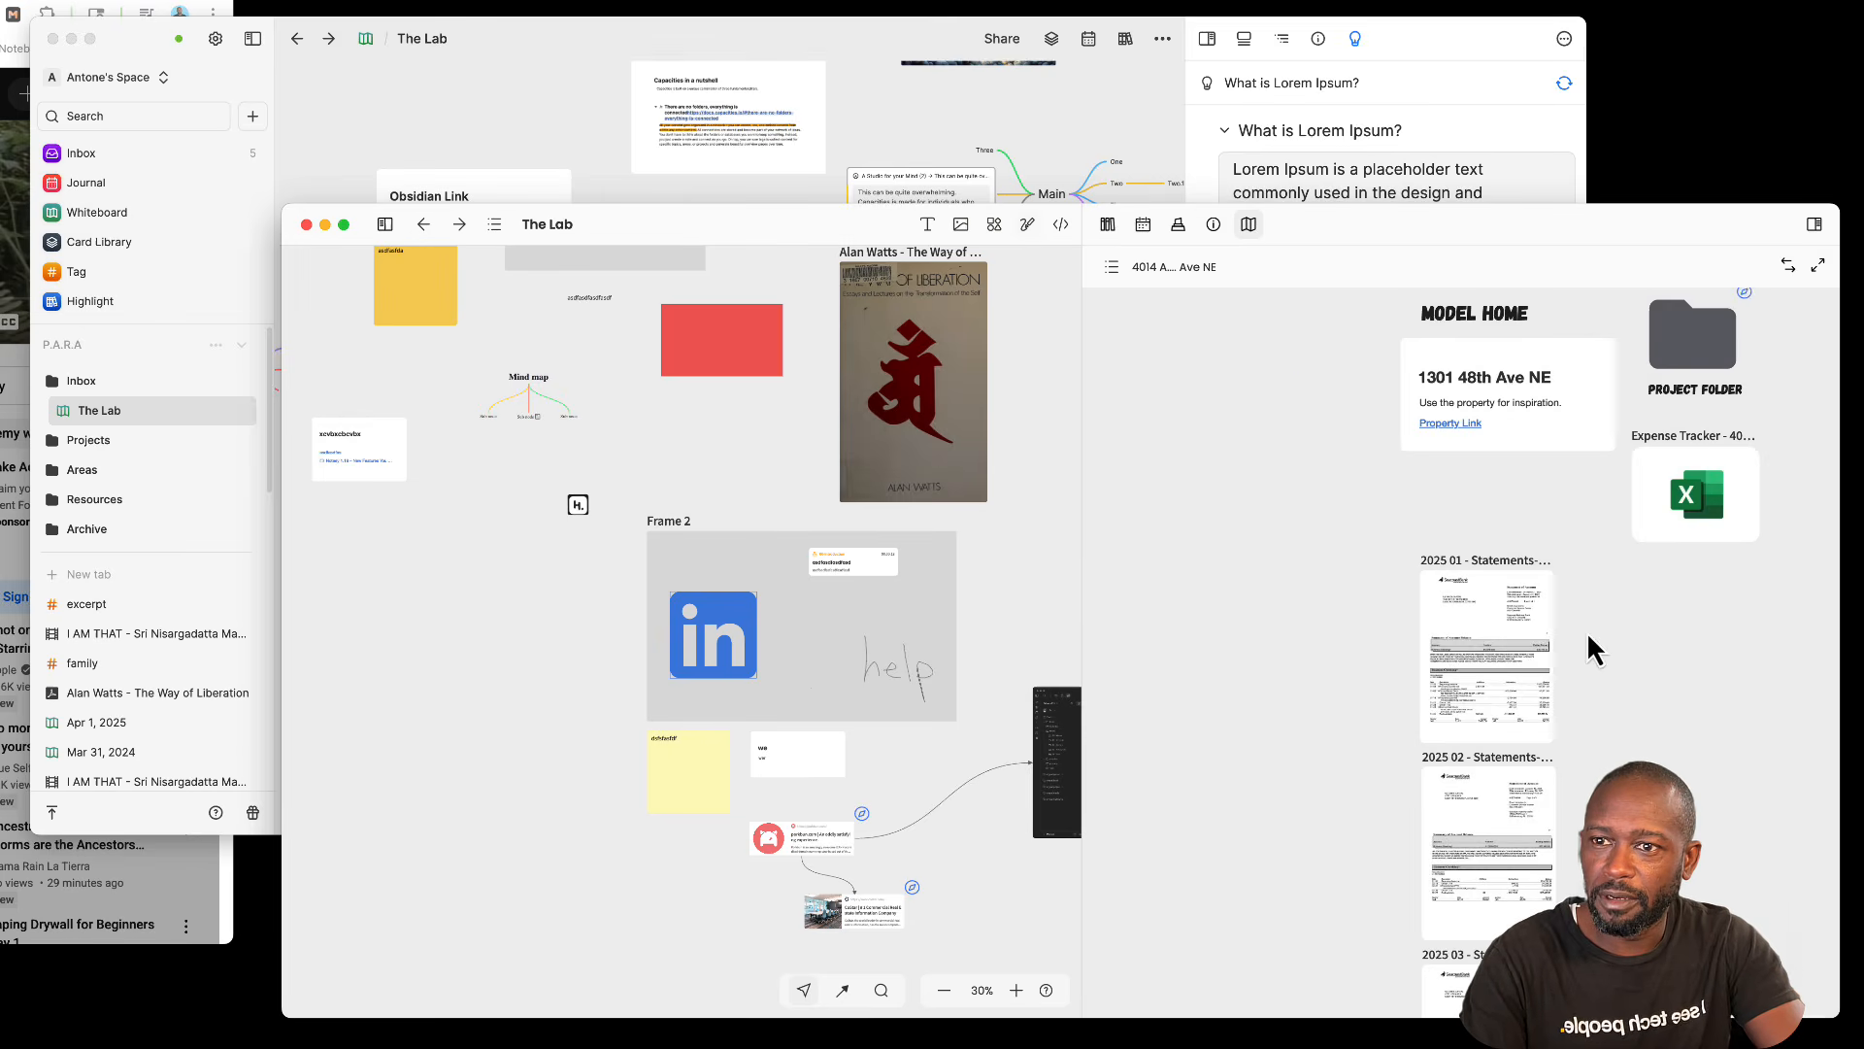
pyautogui.click(1113, 266)
pyautogui.click(1131, 375)
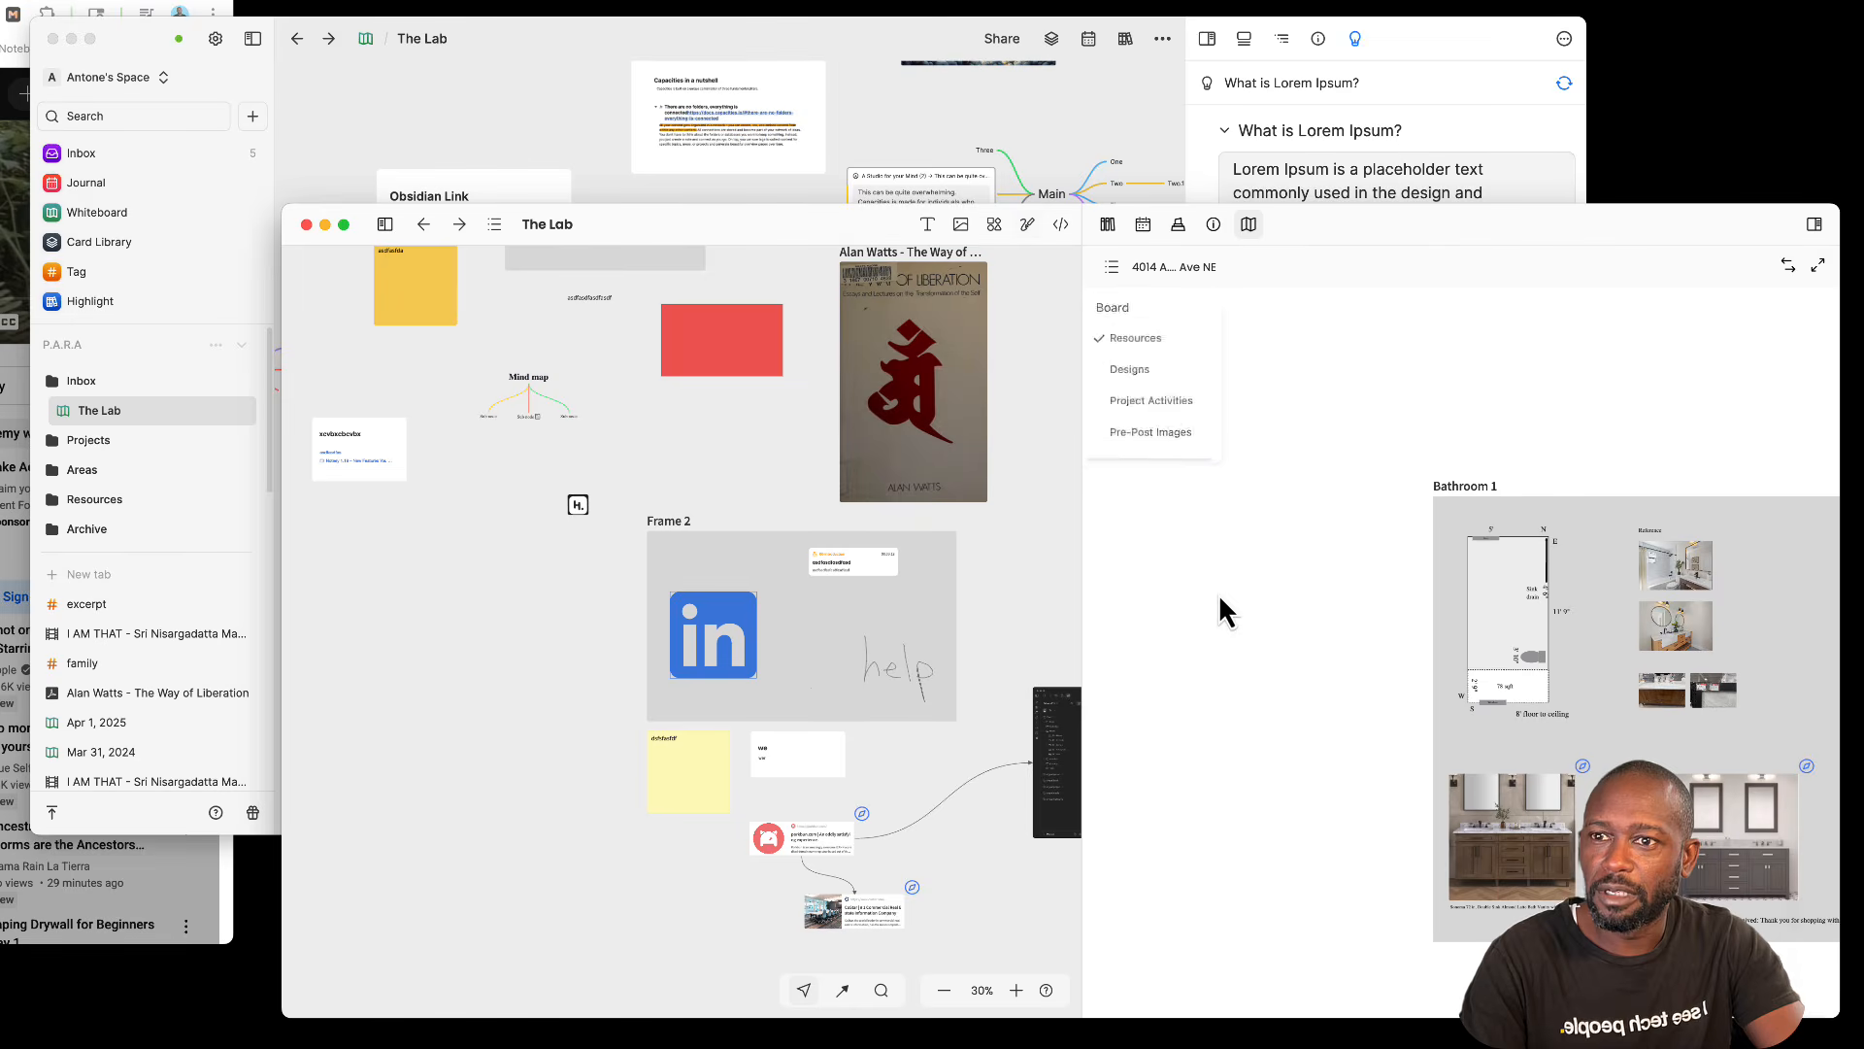
pyautogui.moveTo(1280, 932); pyautogui.dragTo(1188, 789)
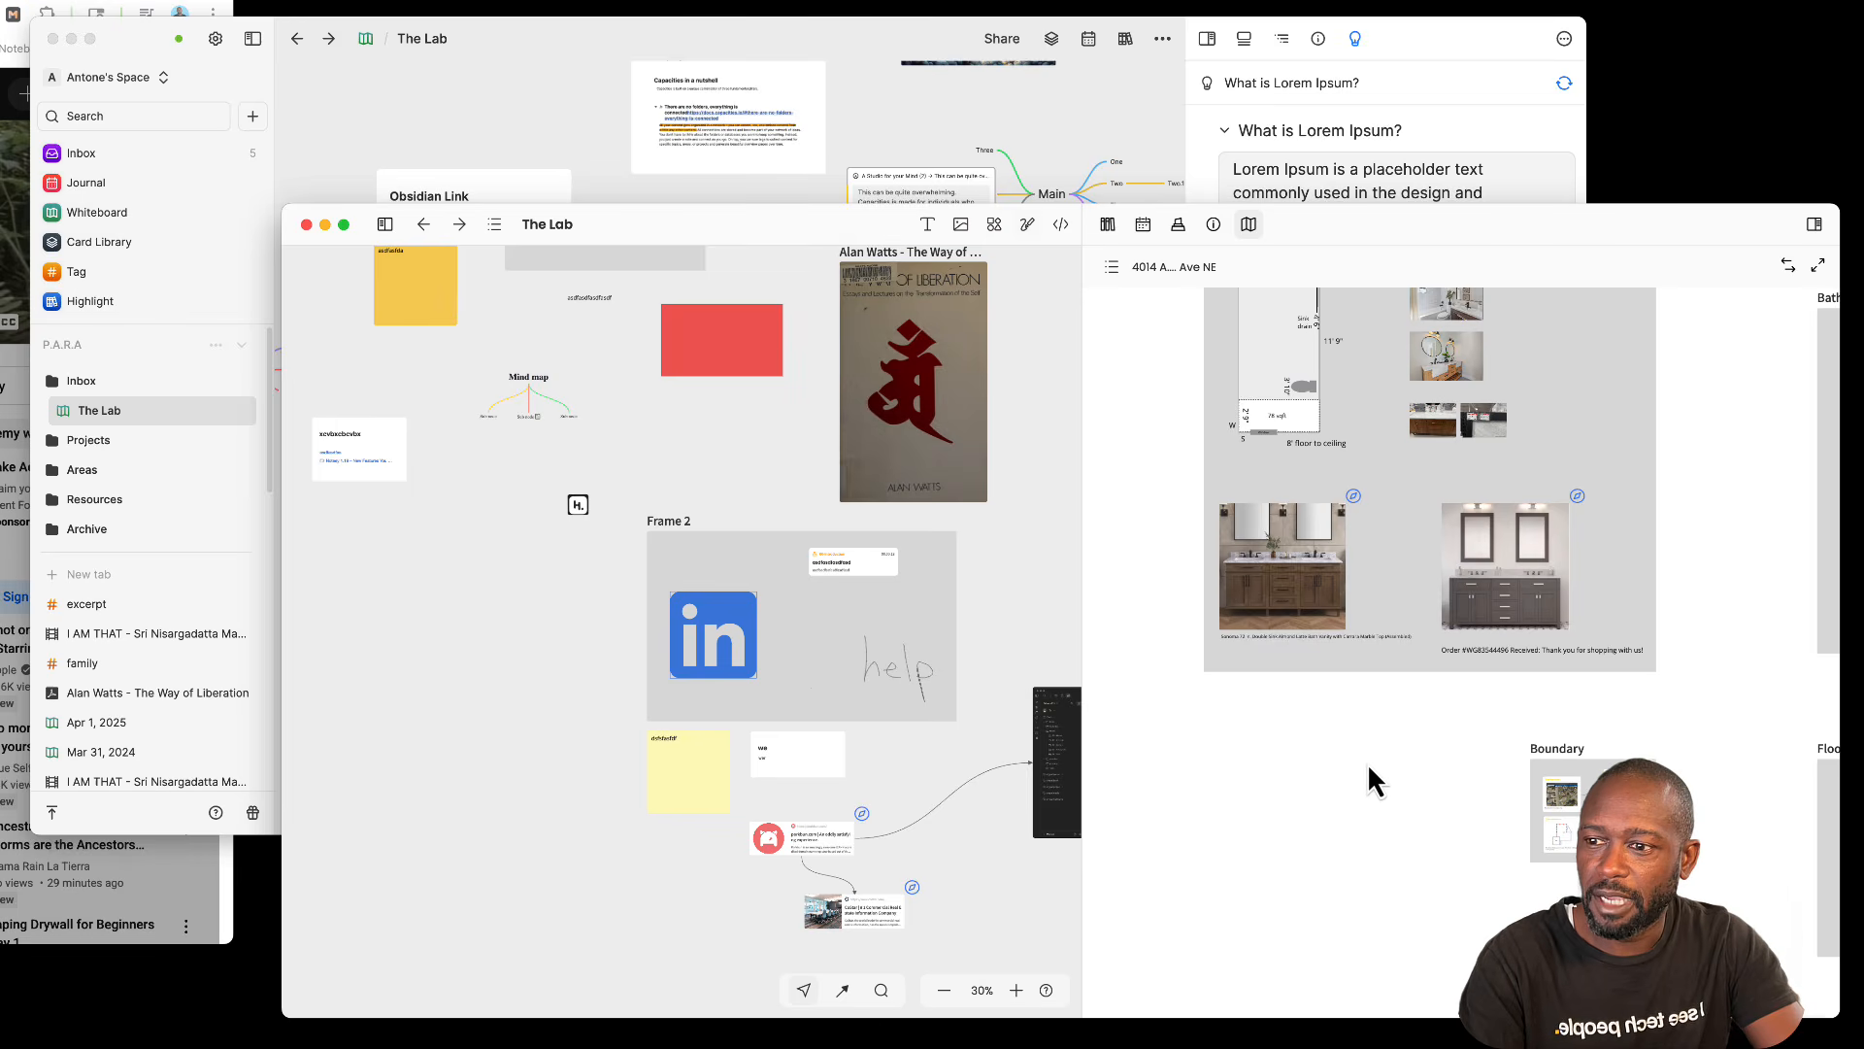
pyautogui.hscroll(4, 1801, 961)
pyautogui.scroll(-2, 1801, 961)
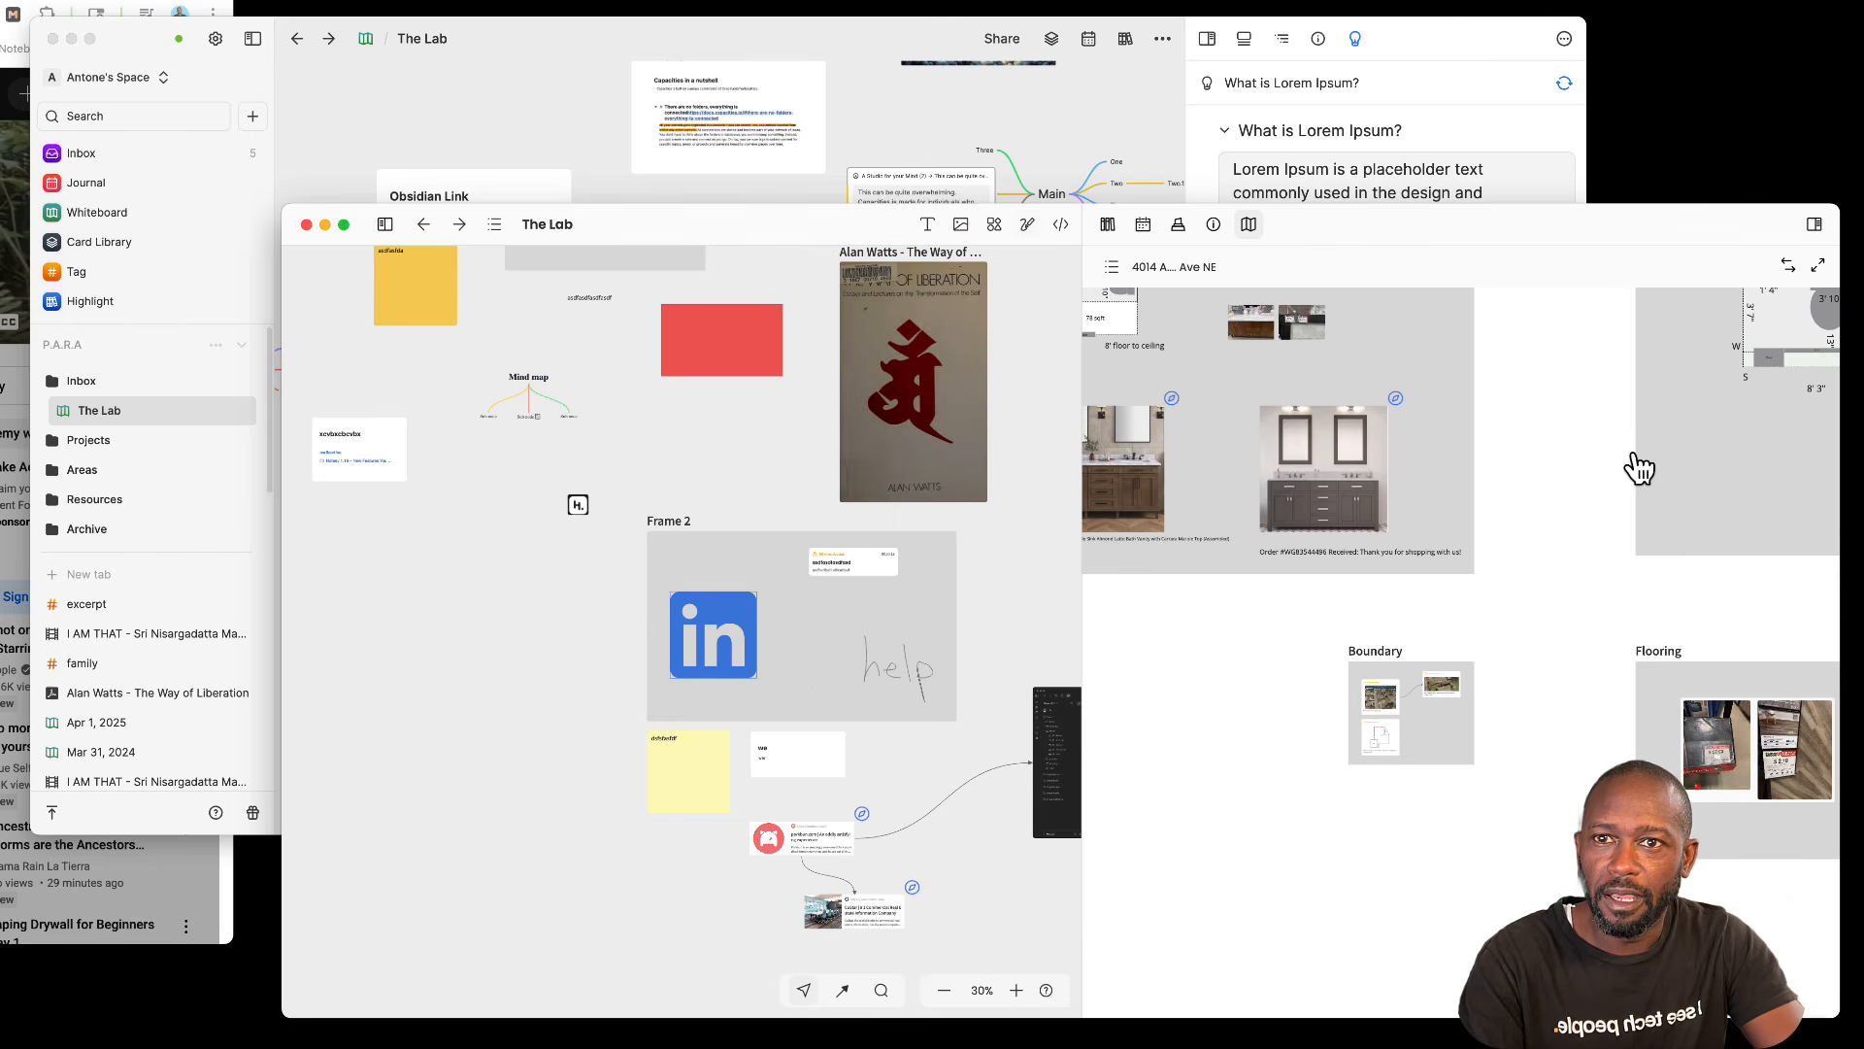
# Step: Swap the Designs board into the main area with The Lab beside it, and narrow The Lab's pane
pyautogui.click(1788, 267)
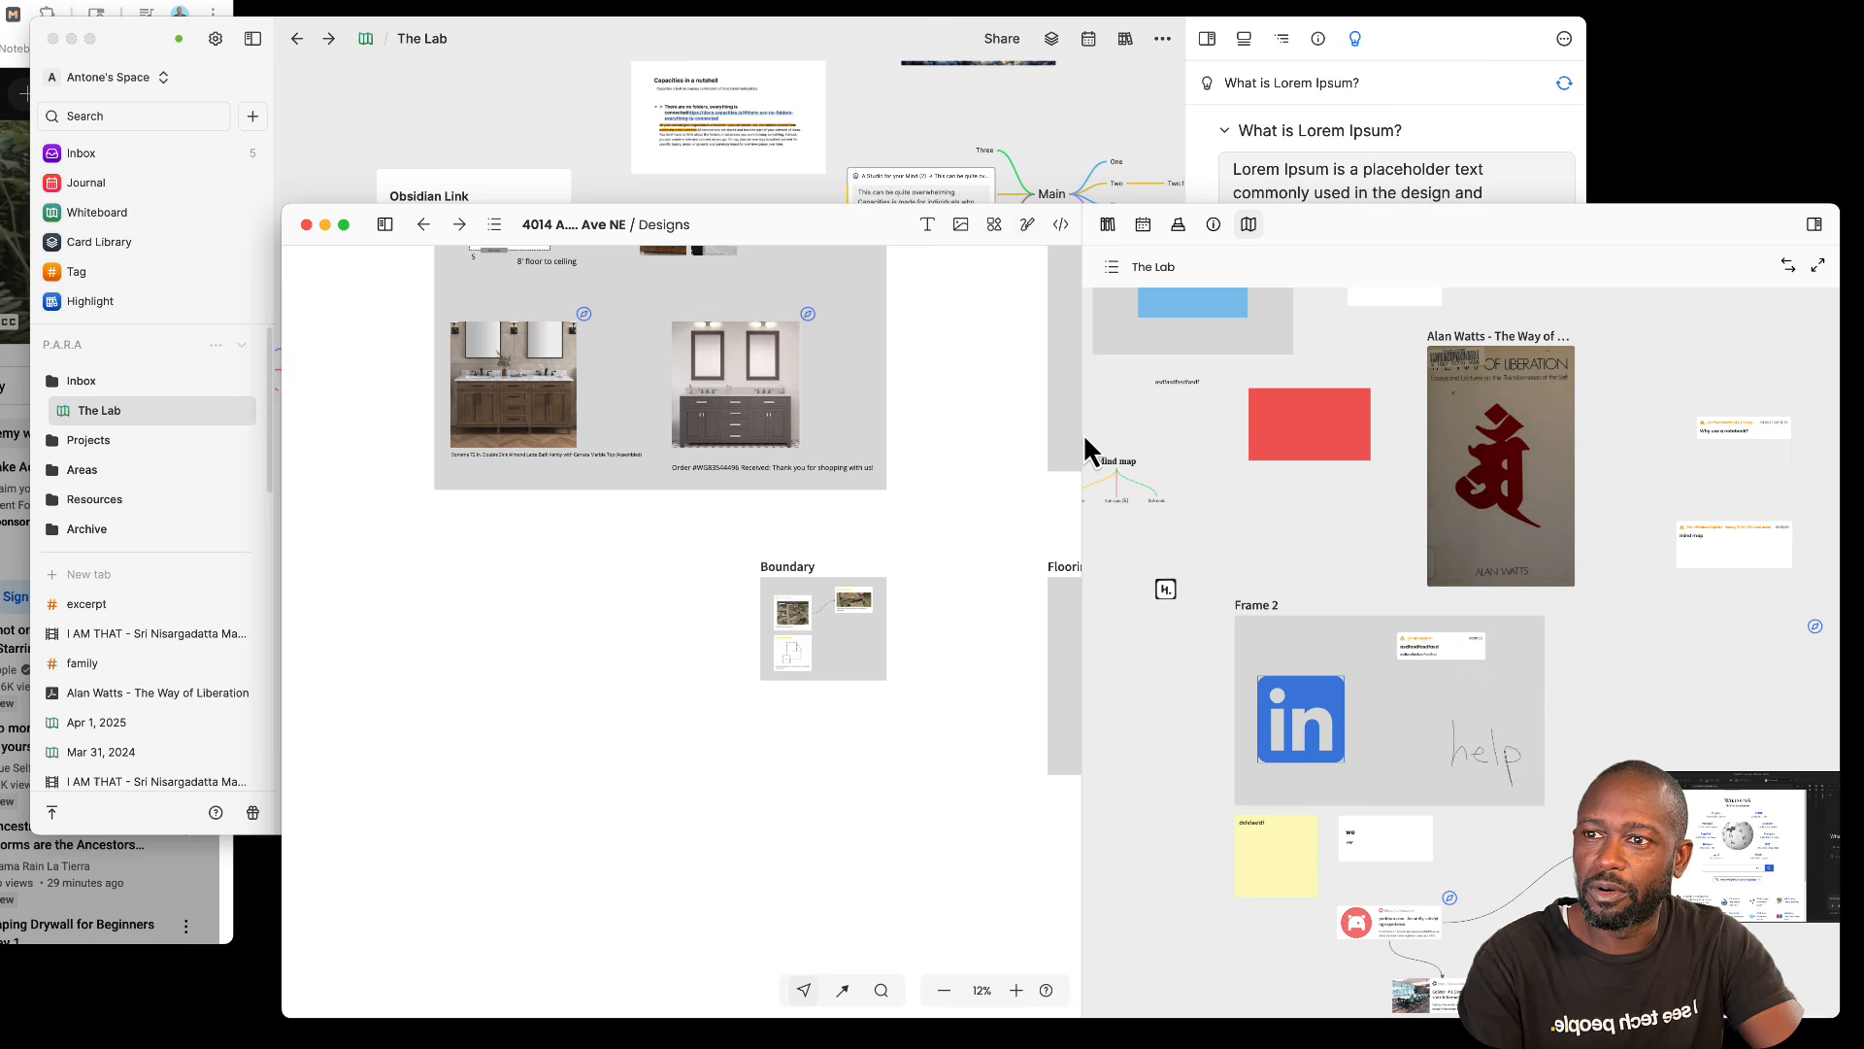
pyautogui.moveTo(1204, 447); pyautogui.dragTo(1434, 431)
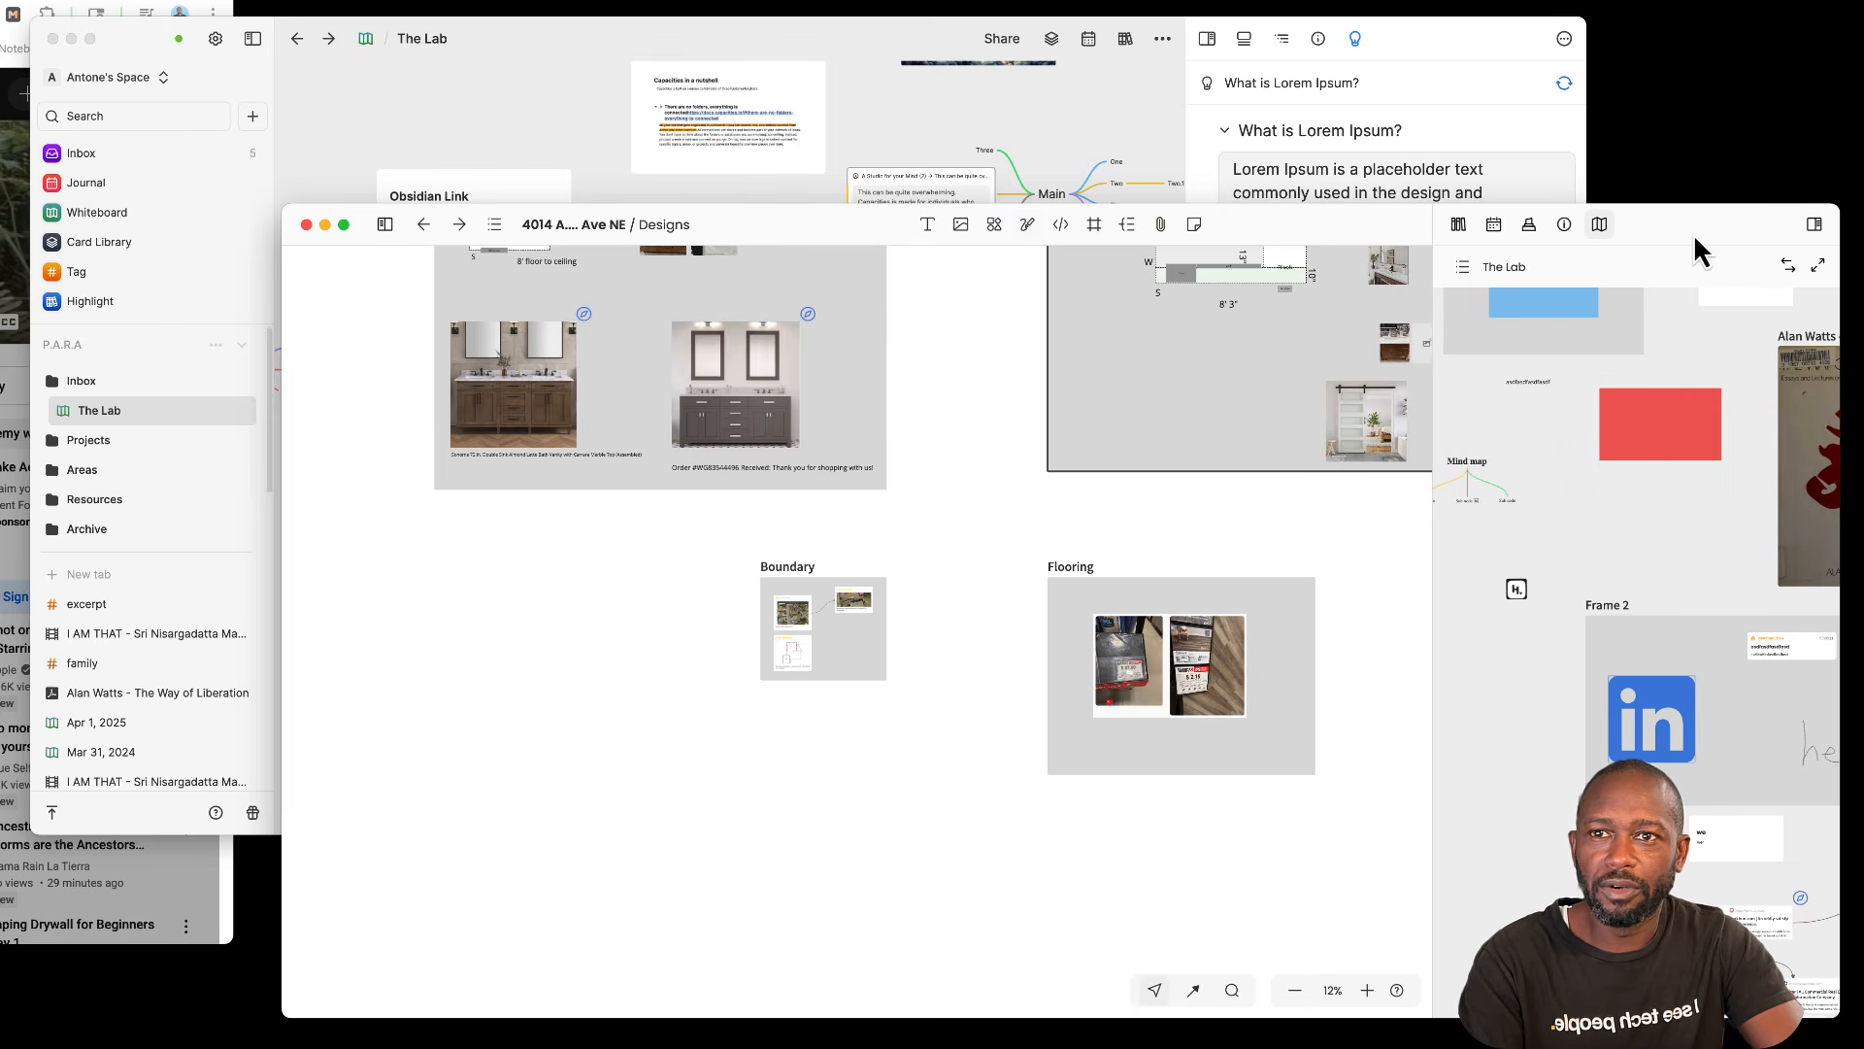
pyautogui.moveTo(1430, 394); pyautogui.dragTo(1384, 398)
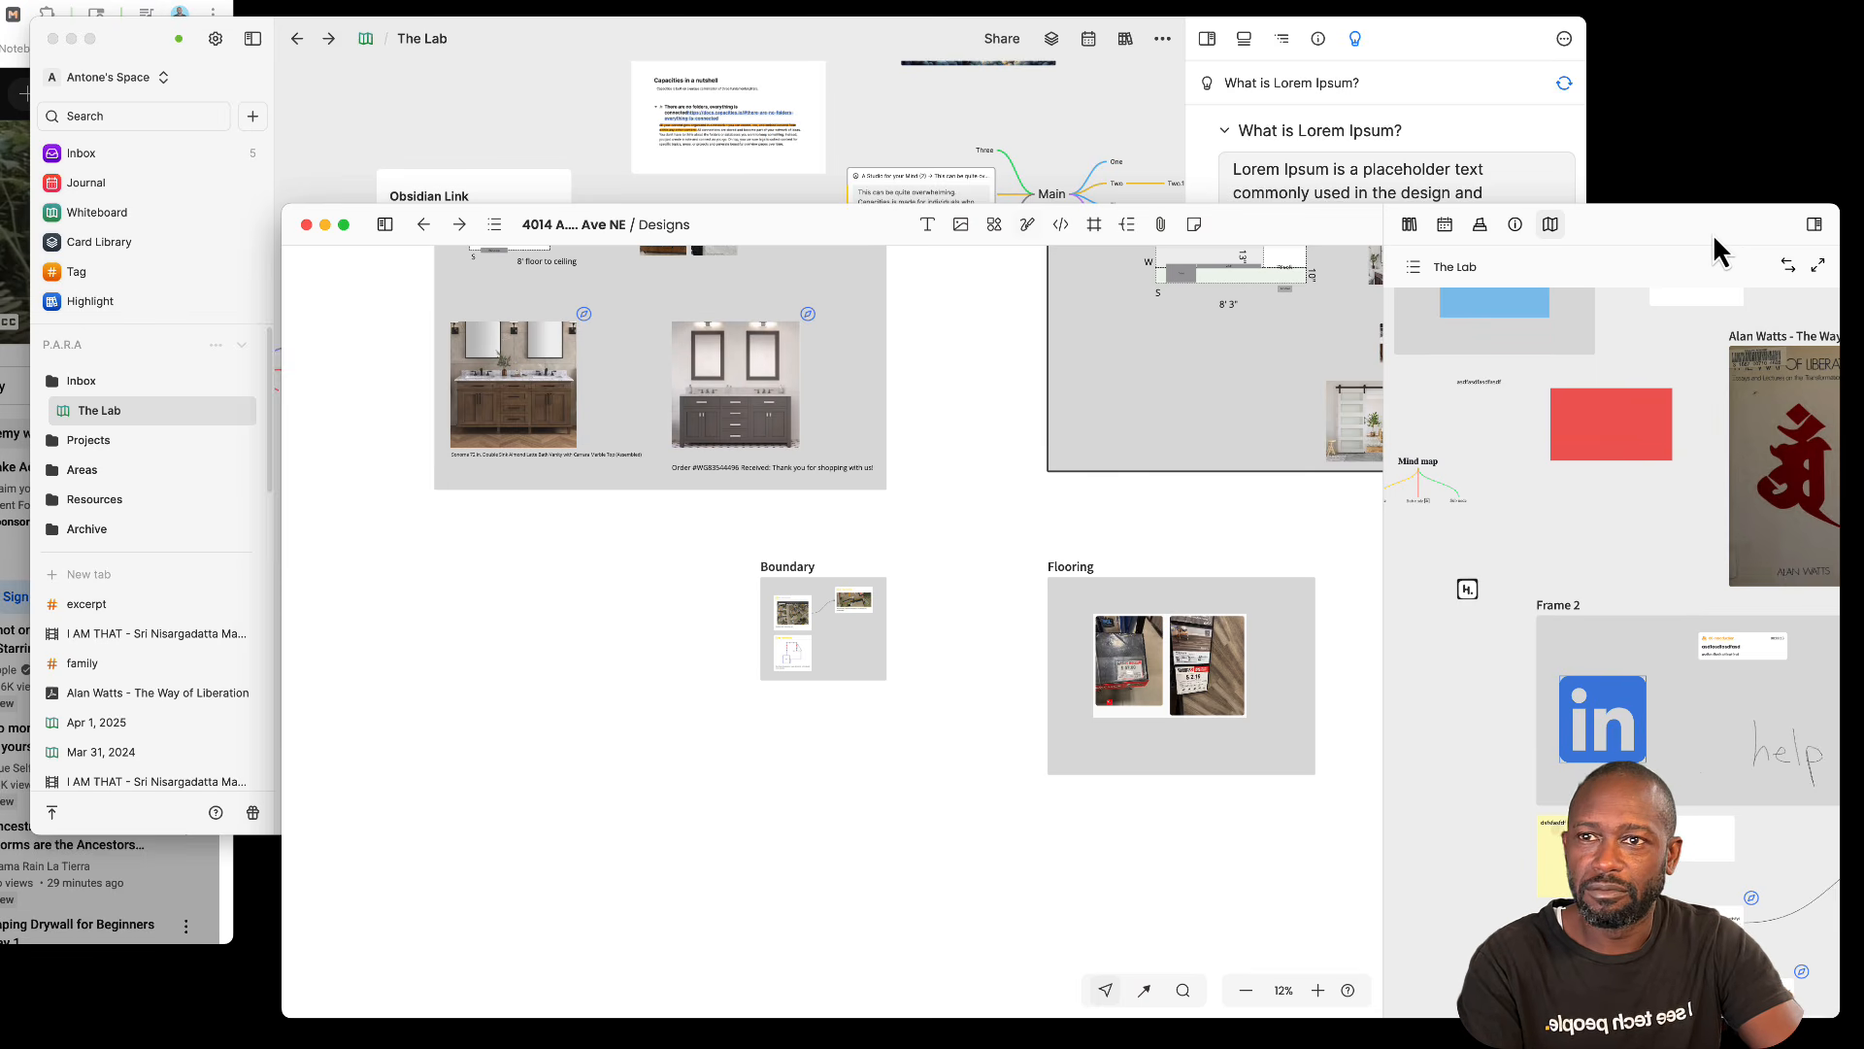
pyautogui.moveTo(1385, 495); pyautogui.dragTo(1338, 507)
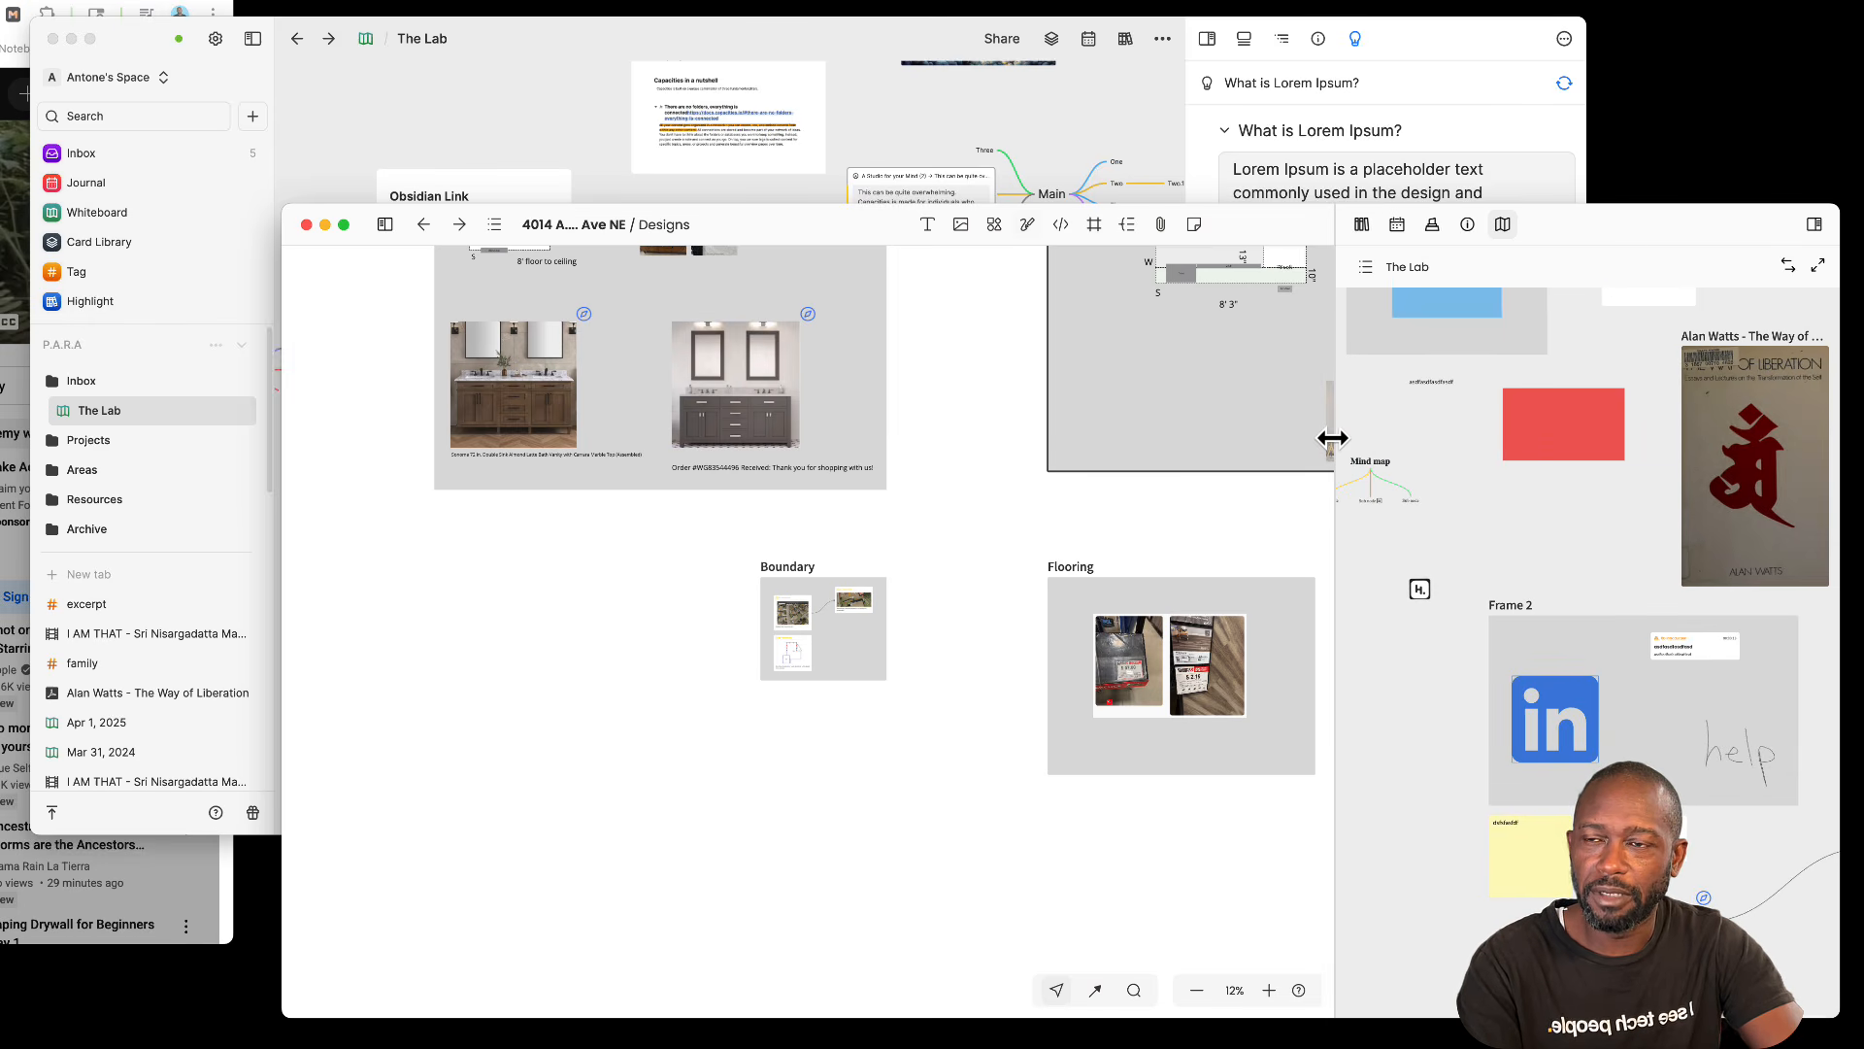
pyautogui.moveTo(1335, 439); pyautogui.dragTo(1492, 482)
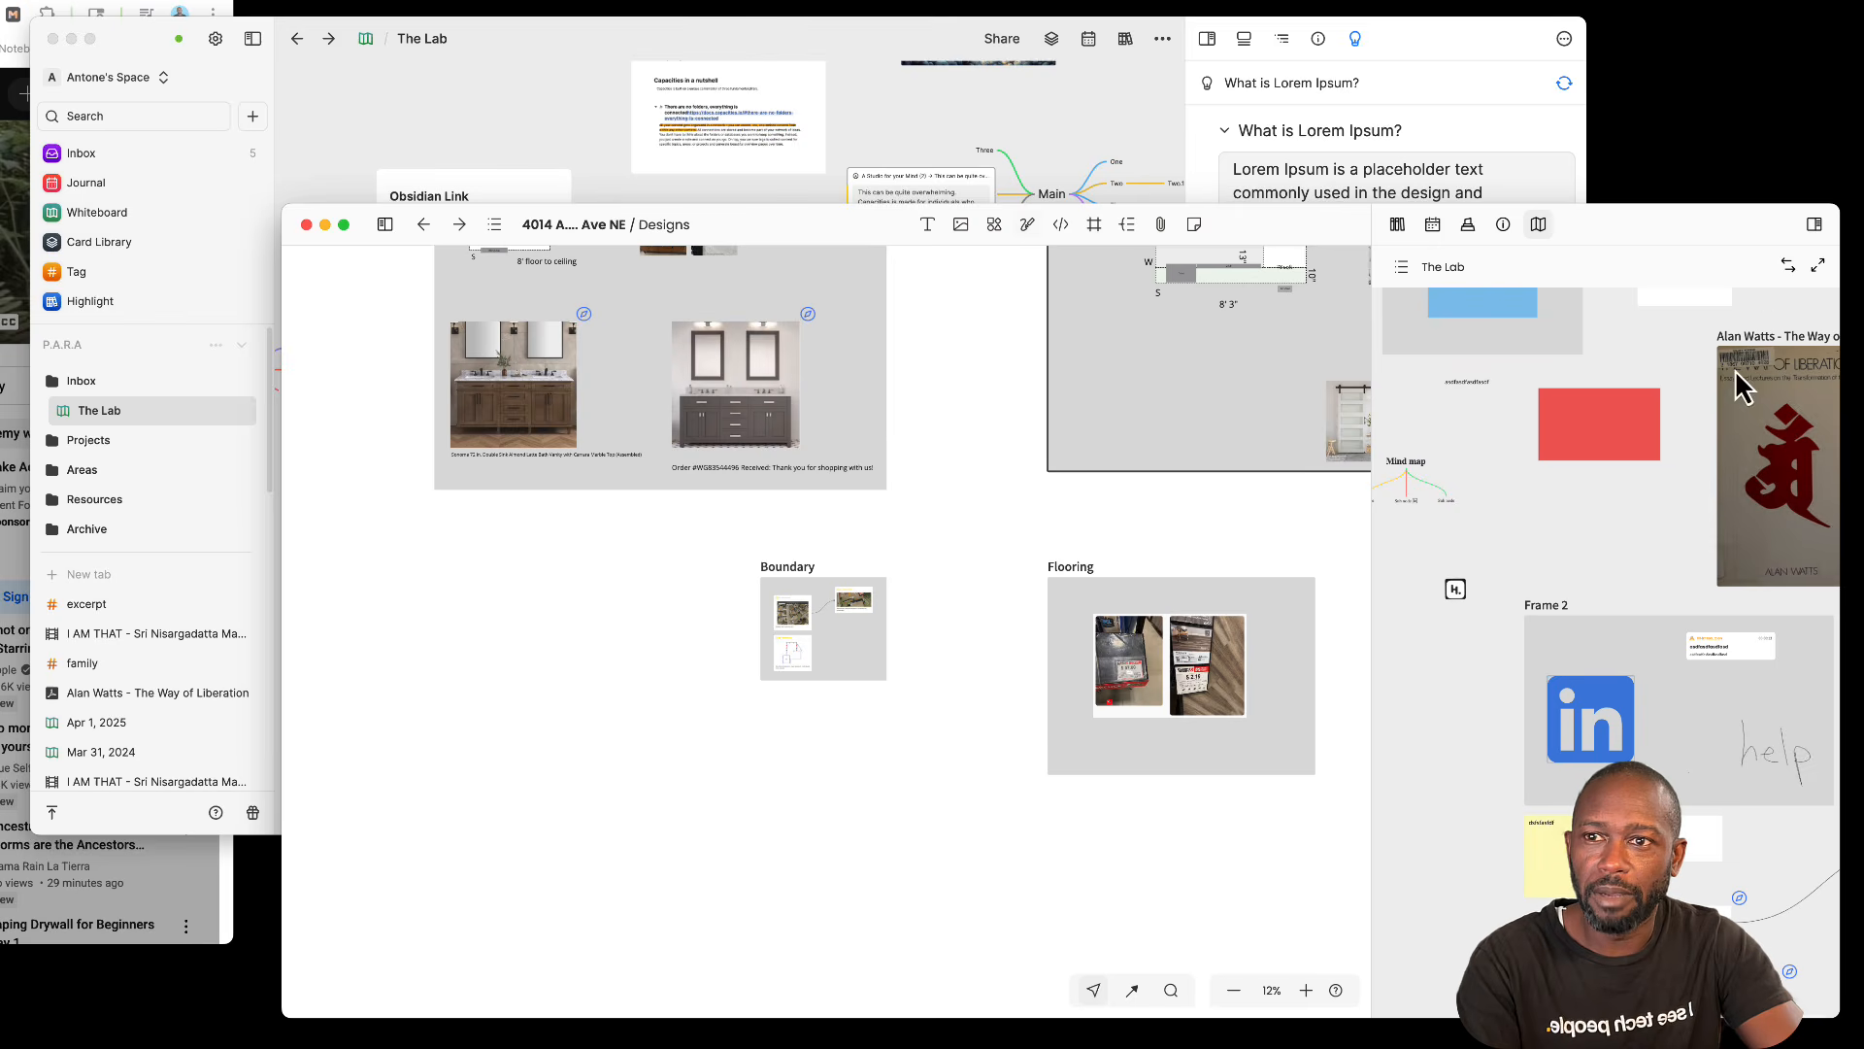
# Step: Bring The Lab back as the main board, view the journal and library beside it, and close the side pane
pyautogui.click(1817, 266)
pyautogui.click(1433, 225)
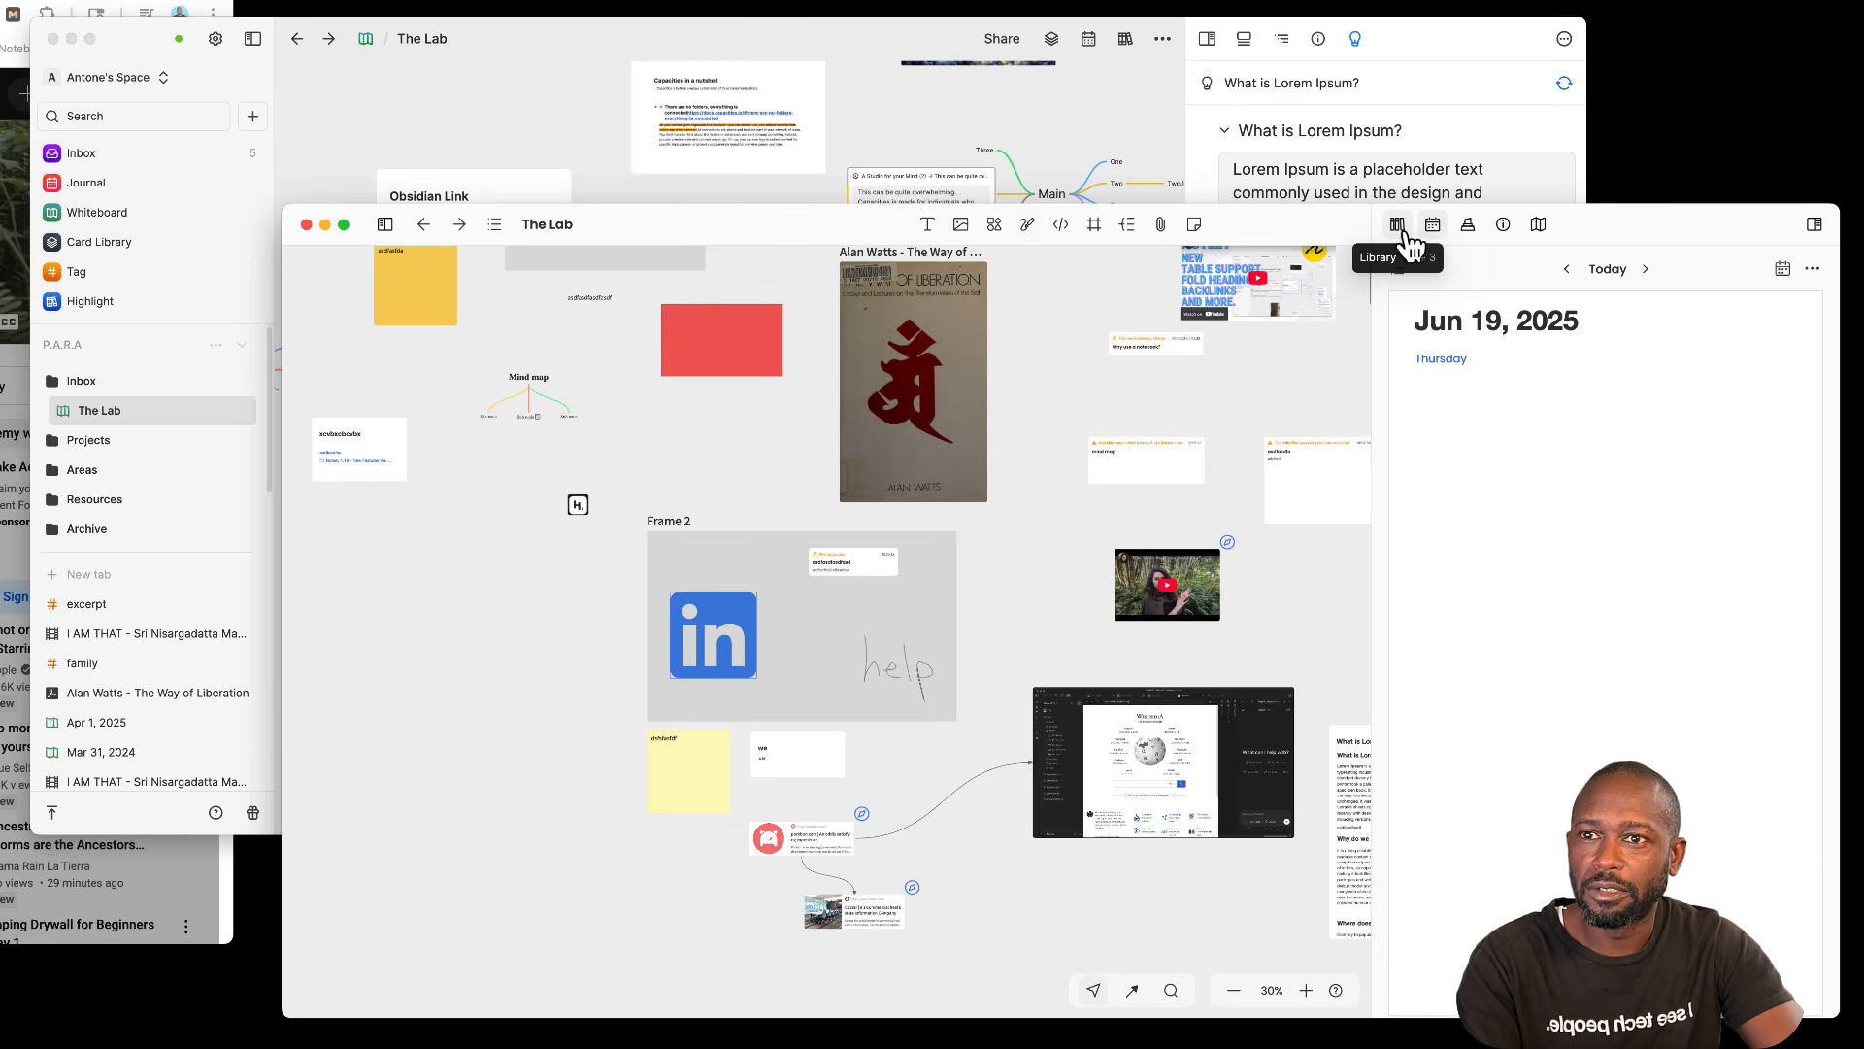
pyautogui.click(1399, 229)
pyautogui.click(1813, 224)
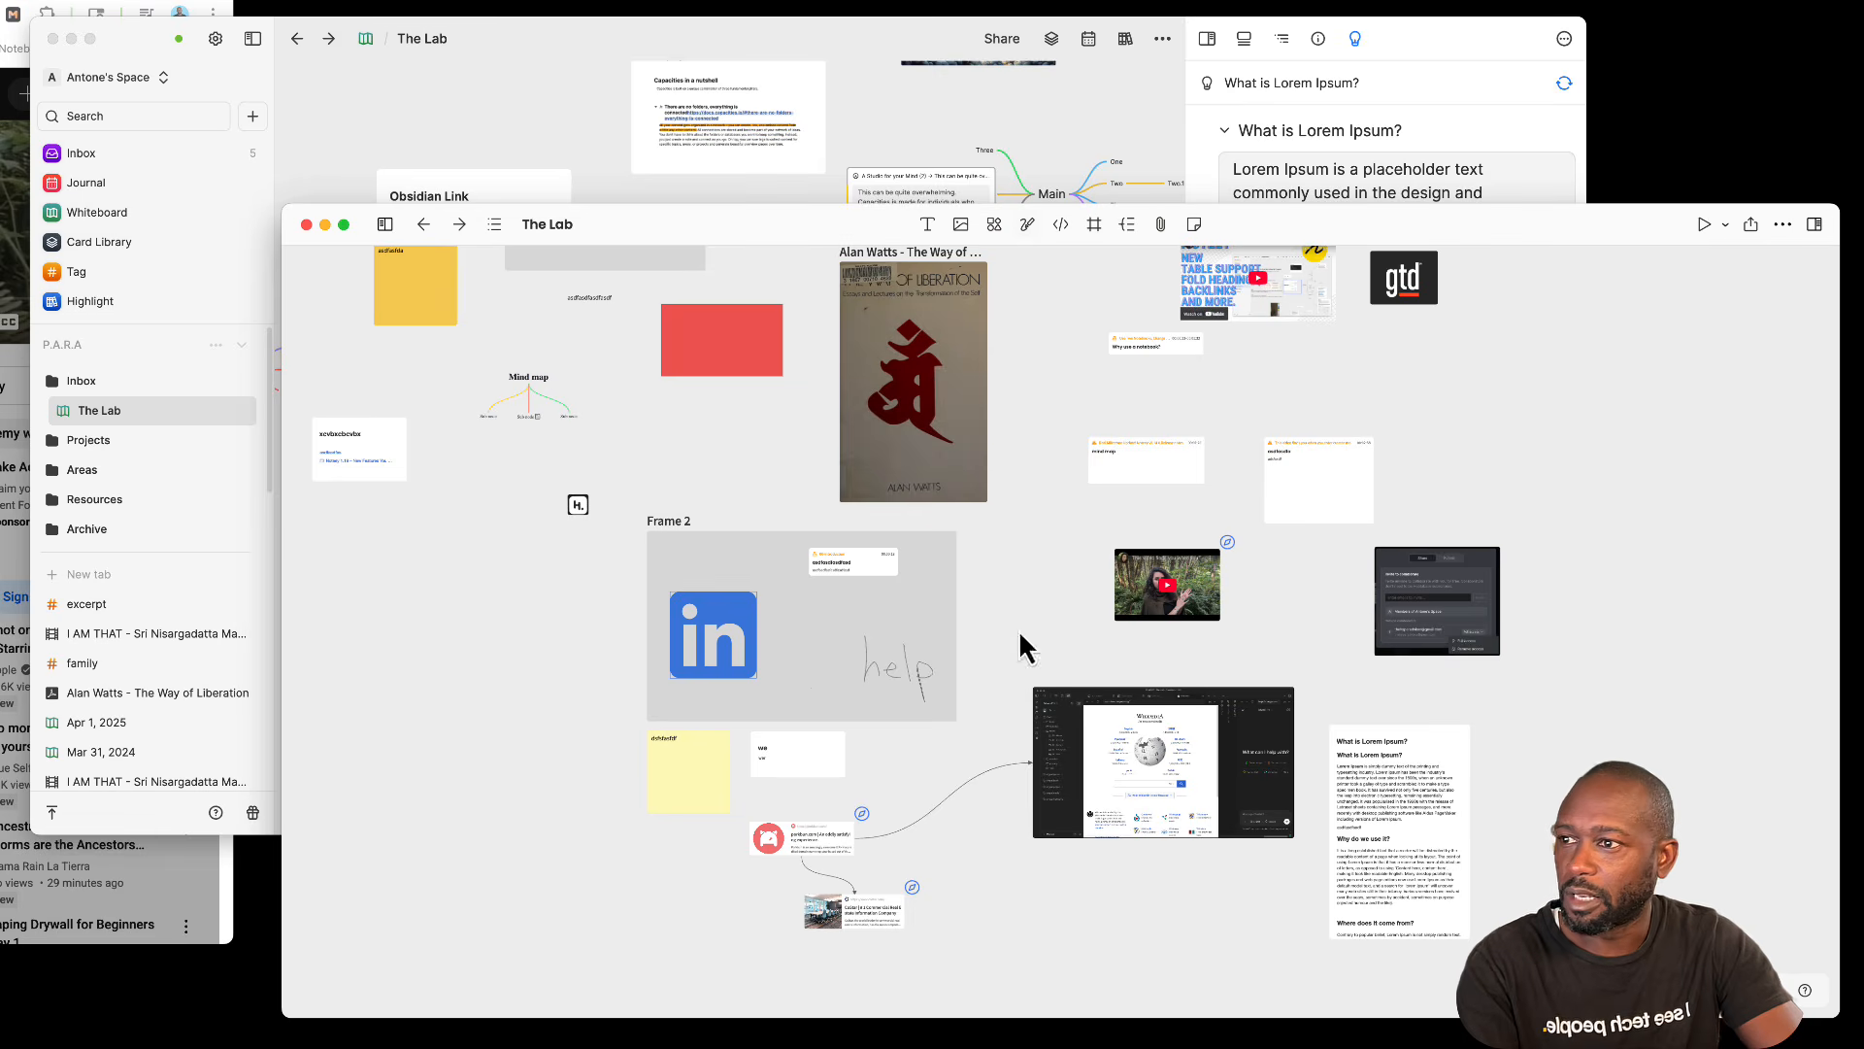
# Step: Open the "xcvbxcbcvbx" card from The Lab board, pin it as a floating window and place it beside its card
pyautogui.hscroll(-3, 621, 631)
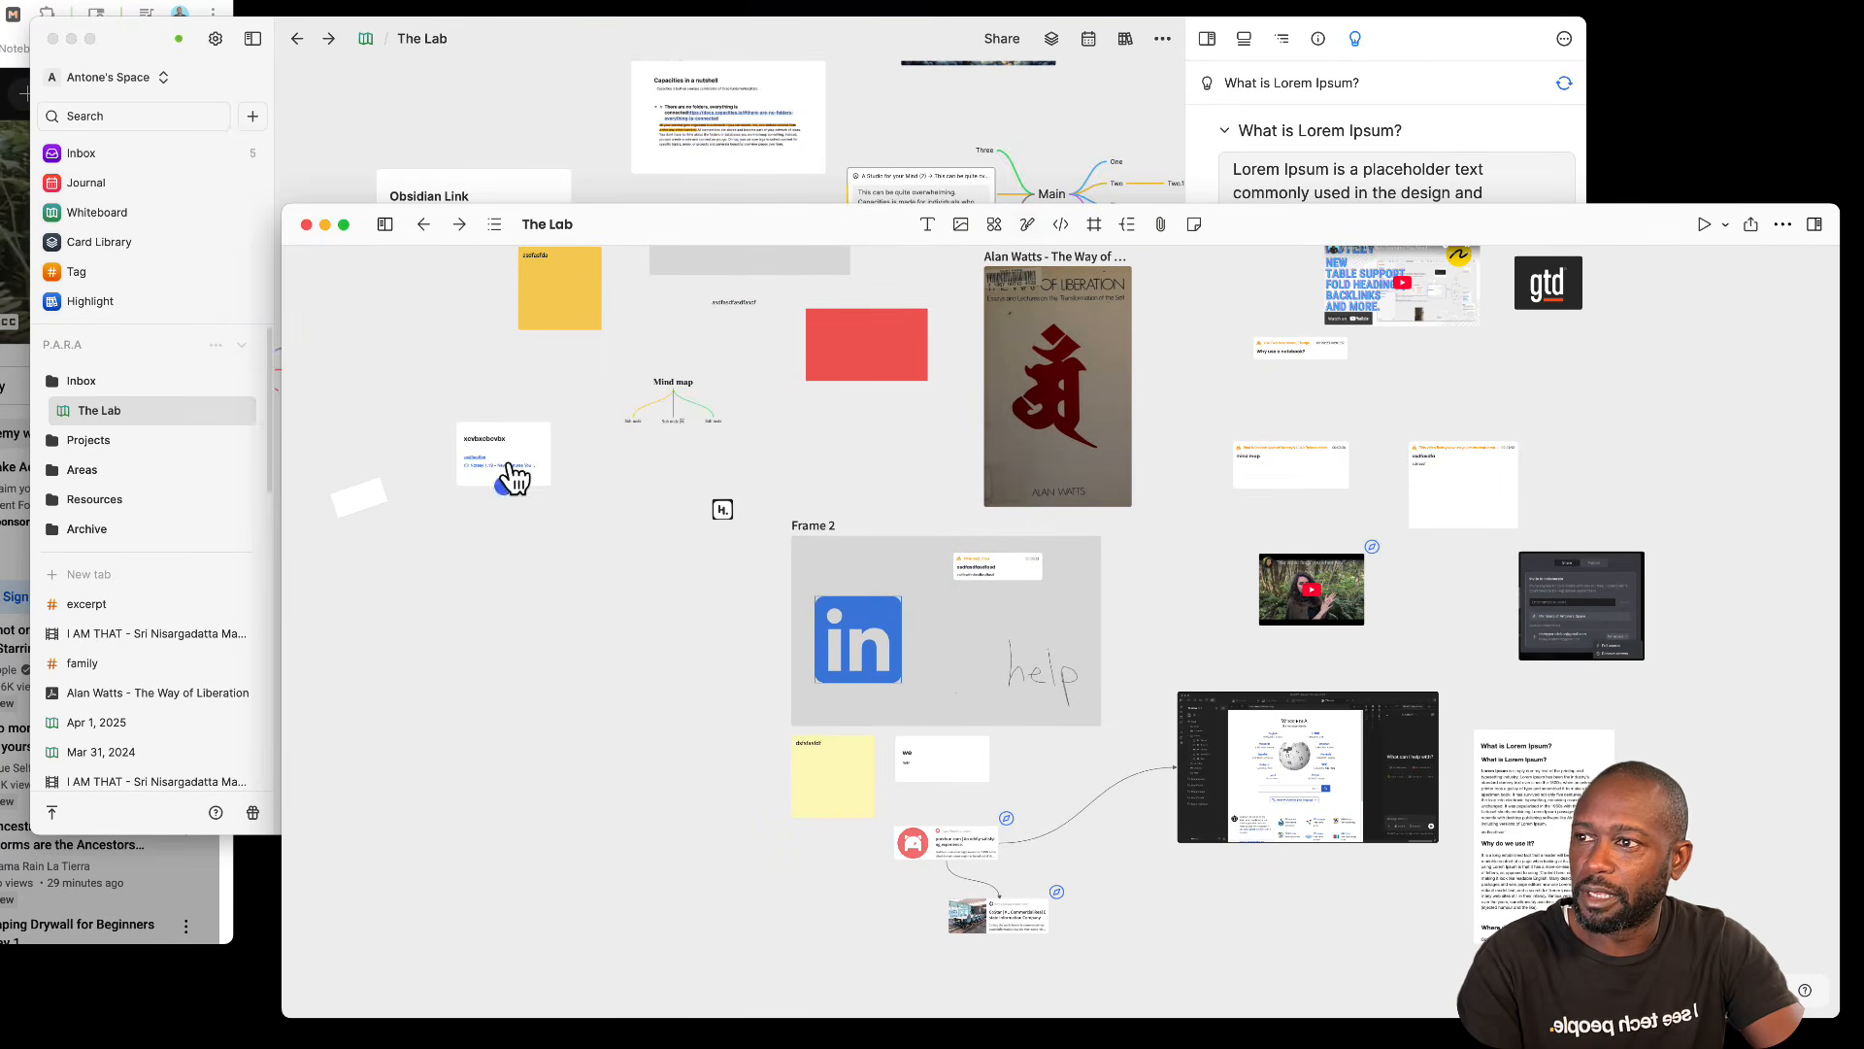
pyautogui.click(505, 473)
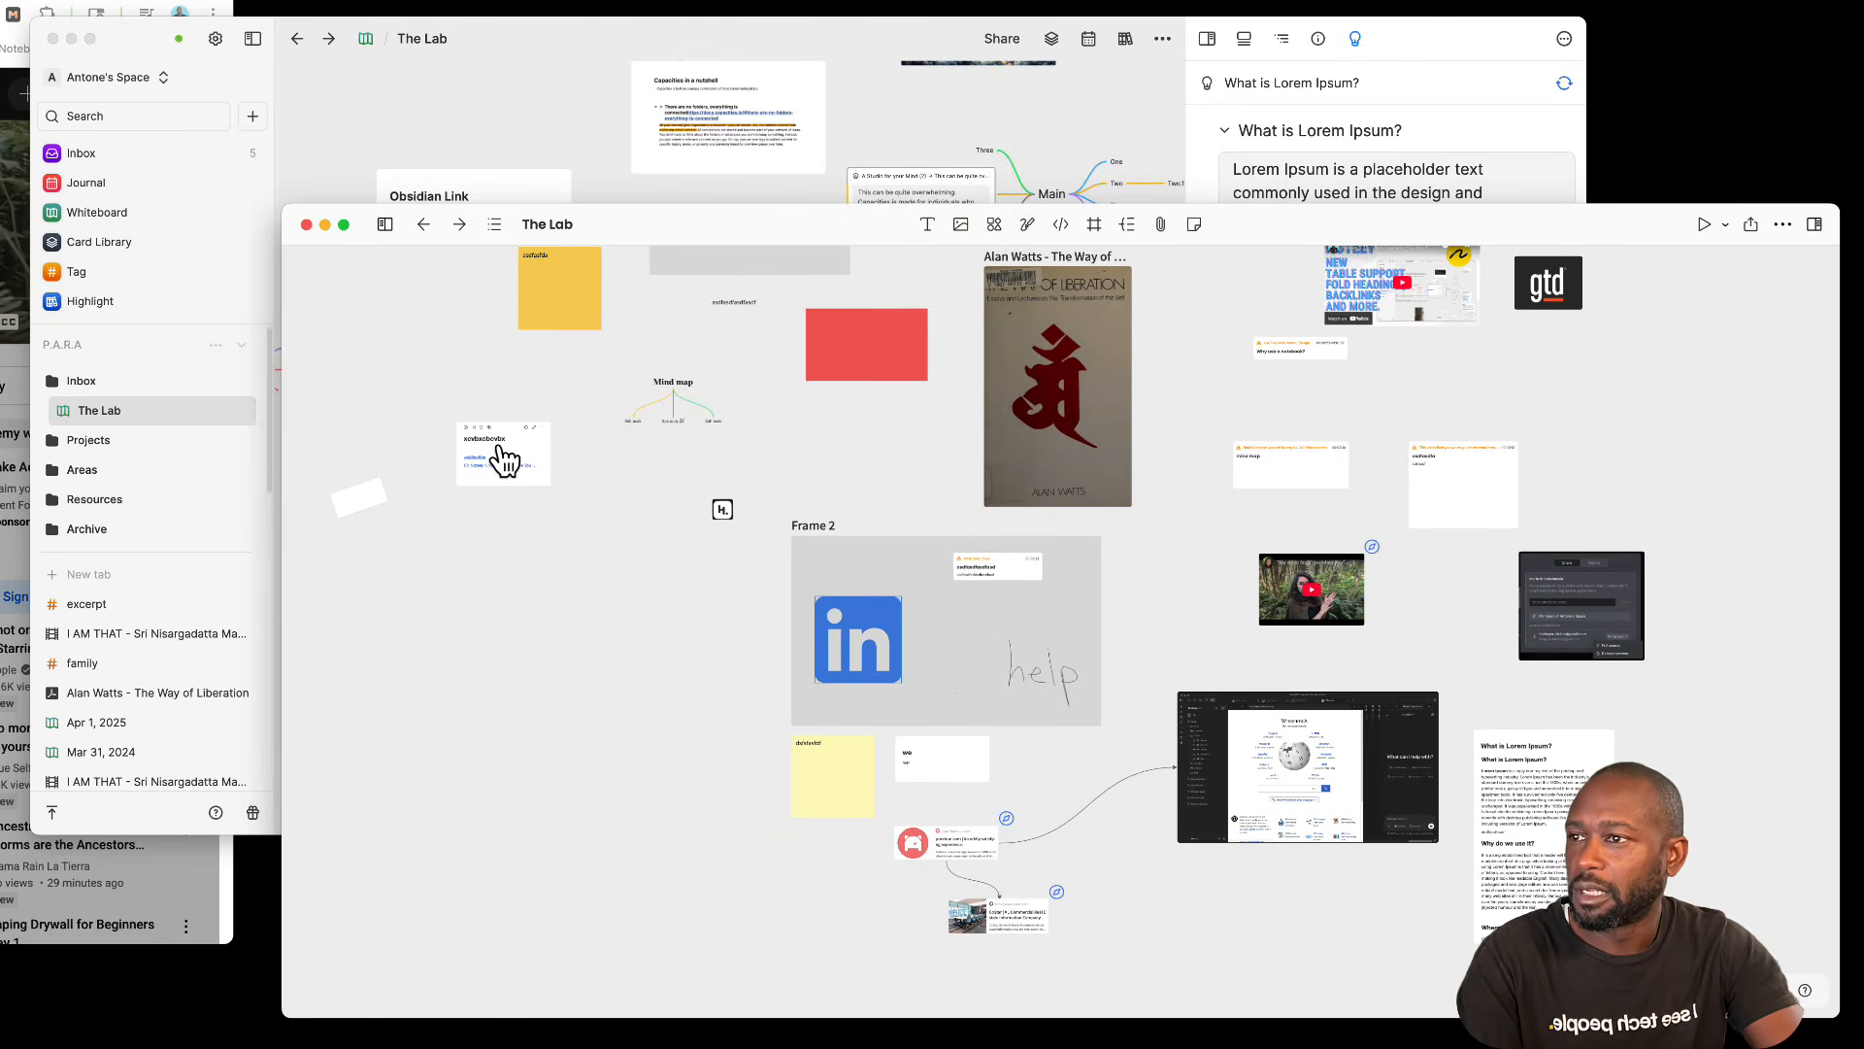
pyautogui.scroll(5, 505, 461)
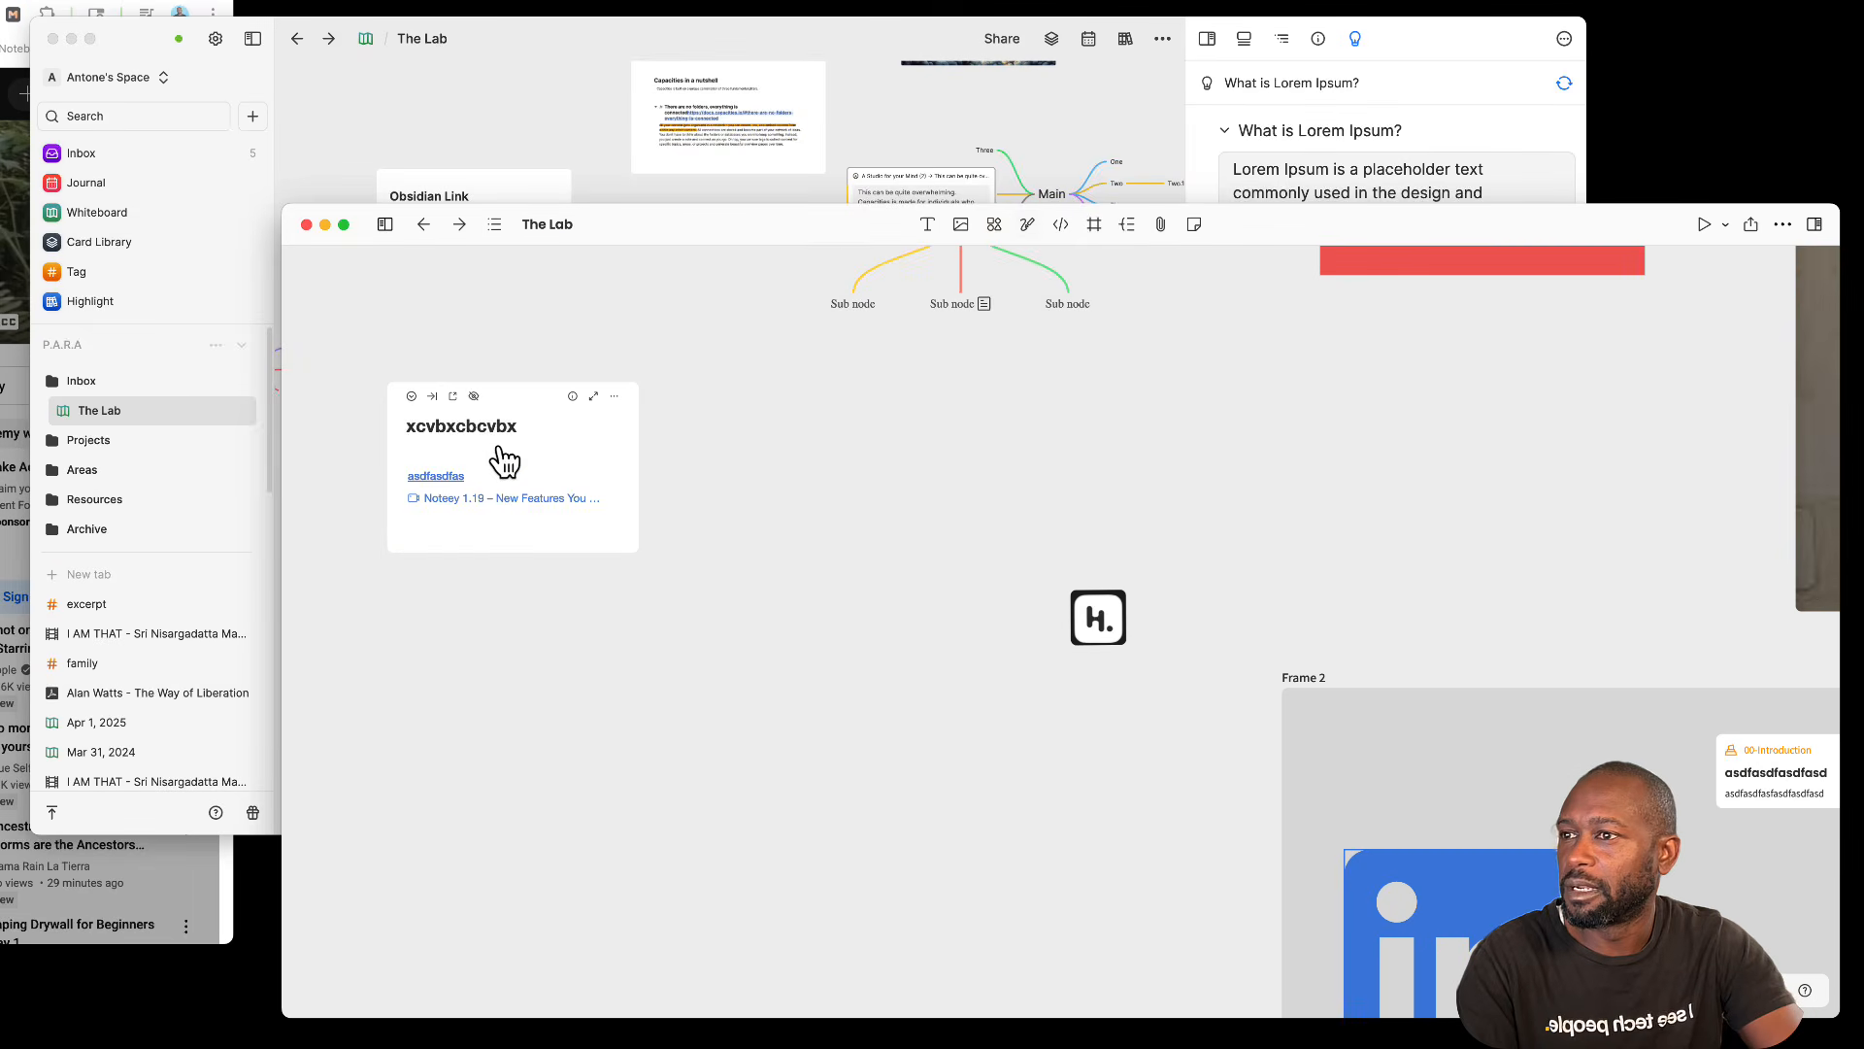
pyautogui.click(453, 397)
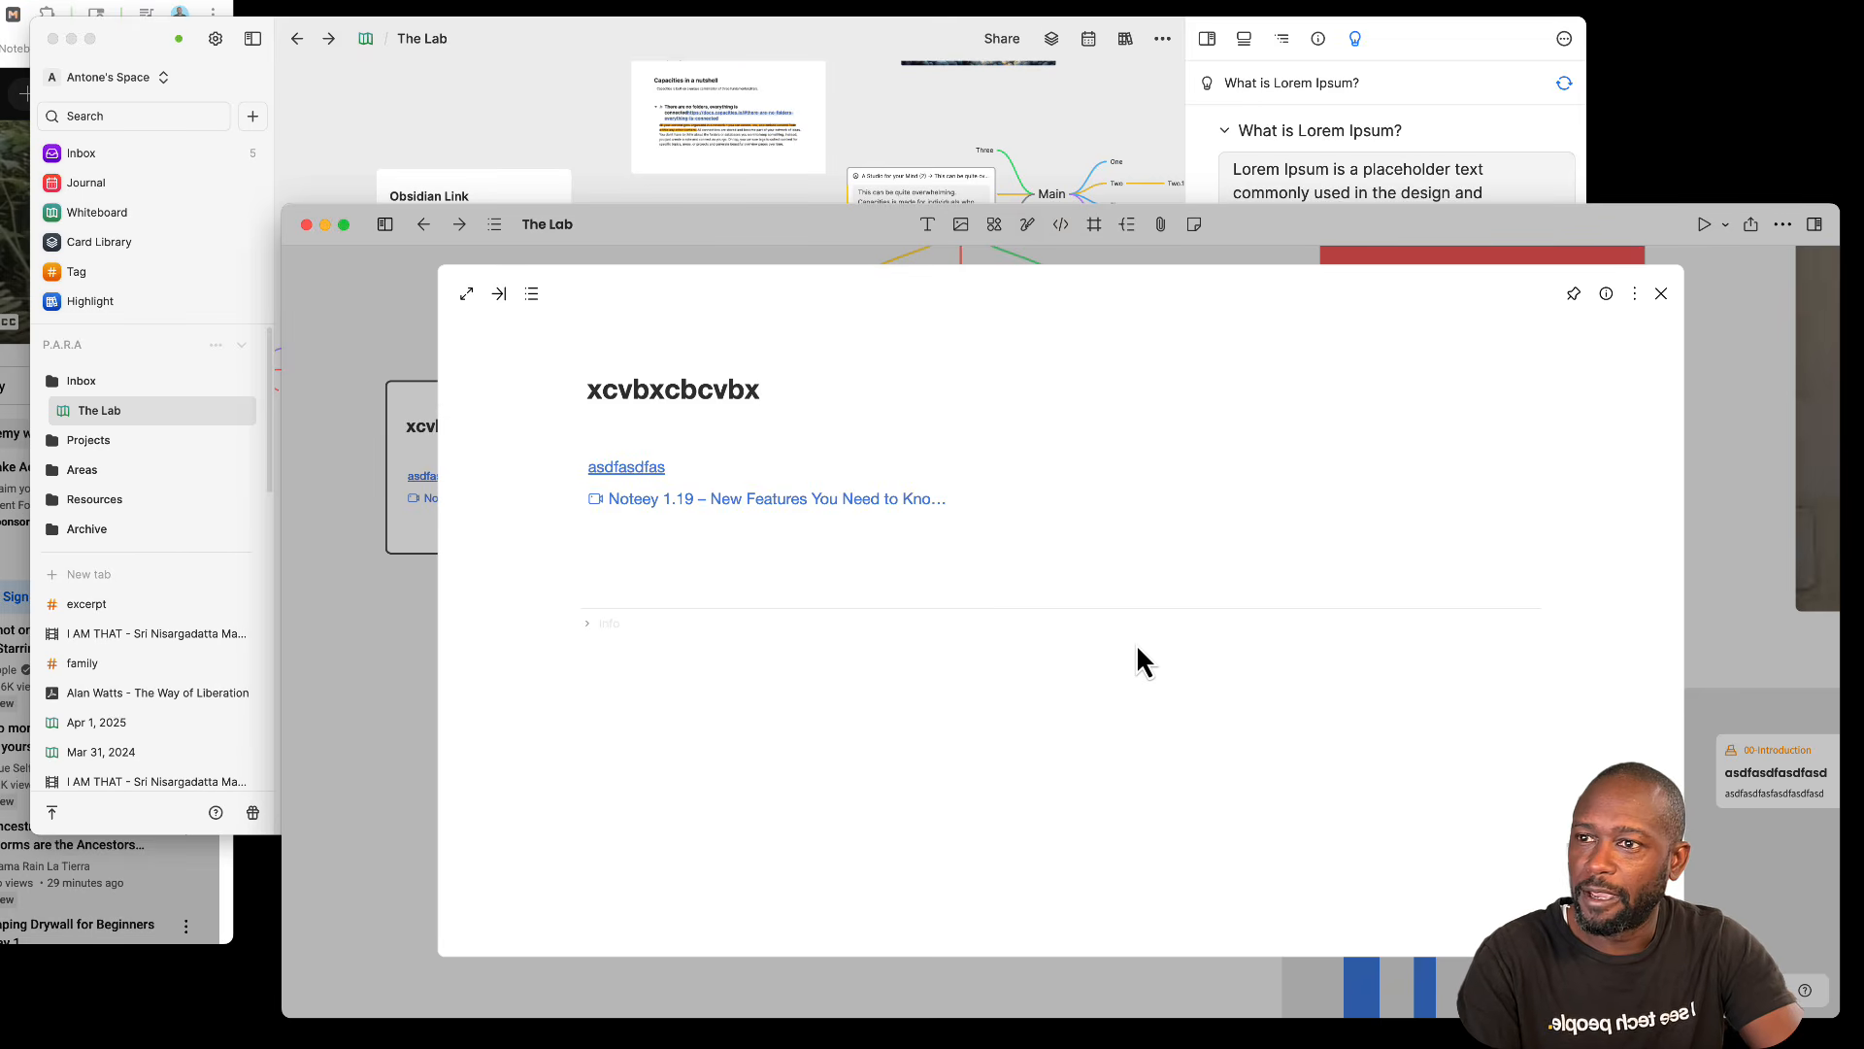
pyautogui.click(1573, 294)
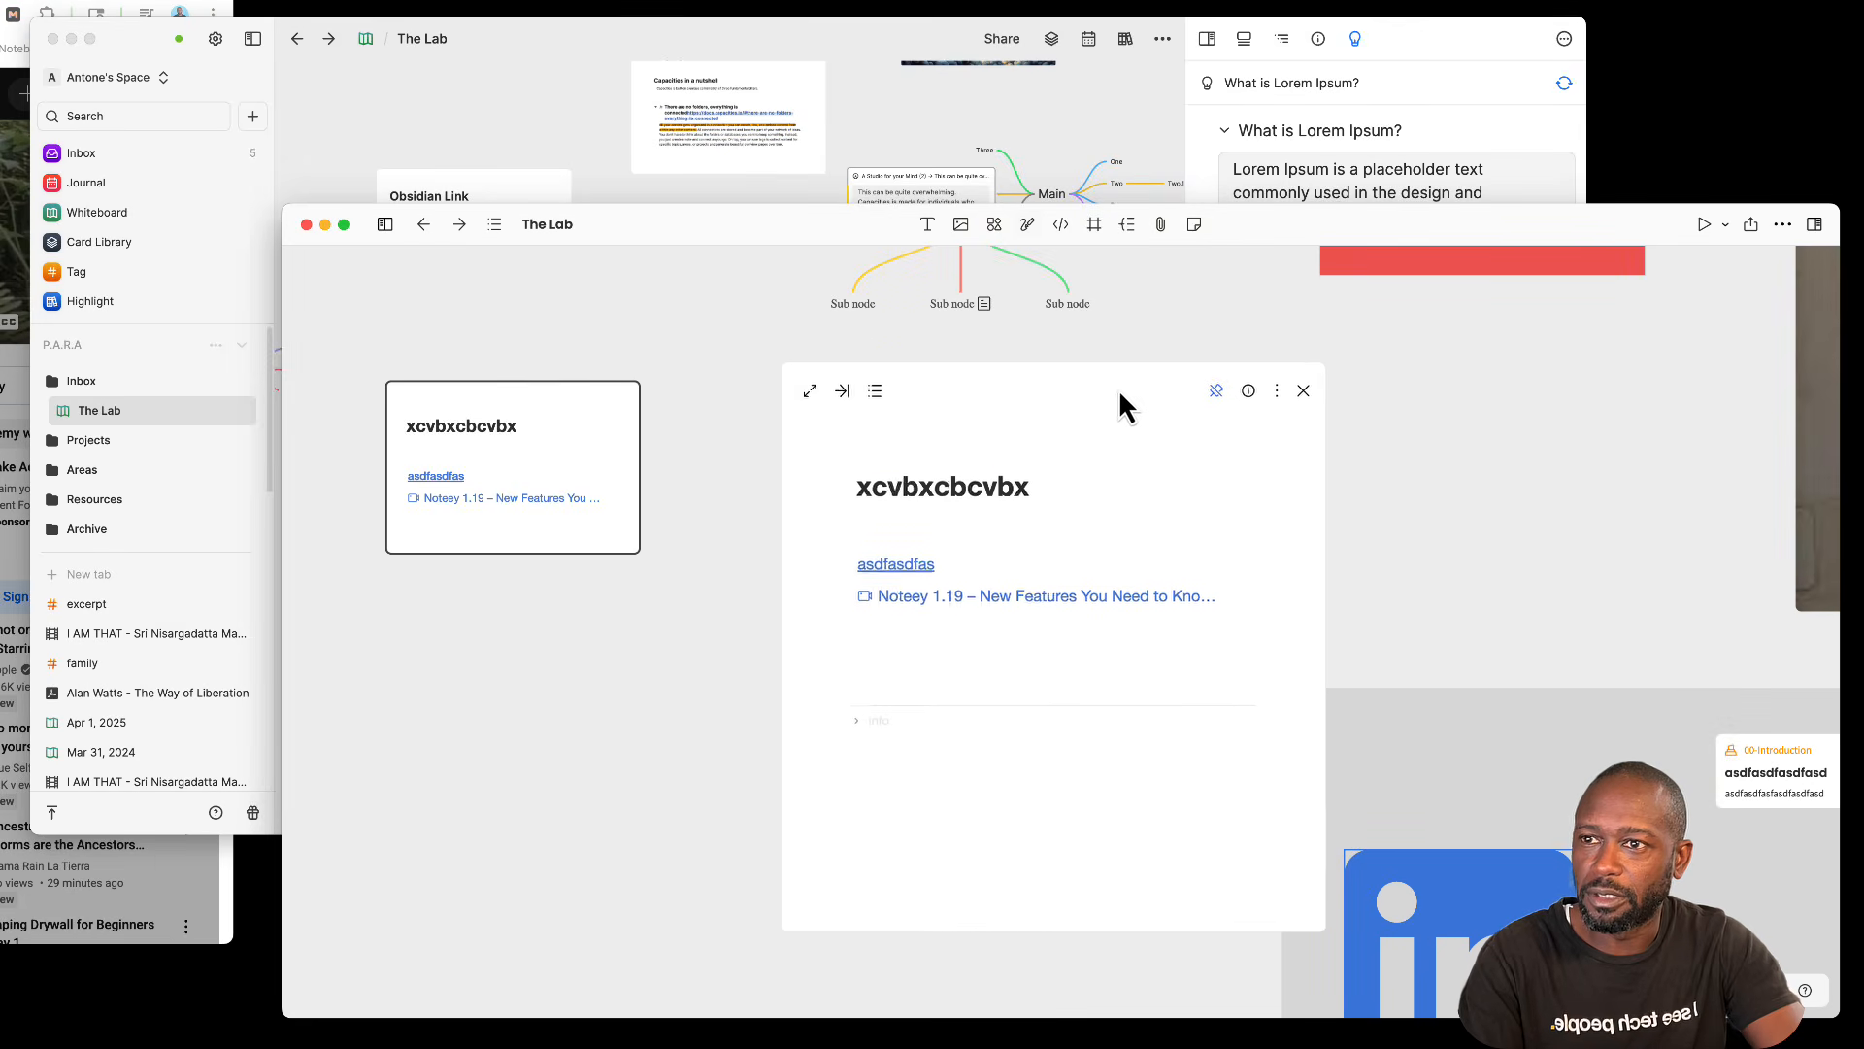
pyautogui.moveTo(1119, 388); pyautogui.dragTo(981, 369)
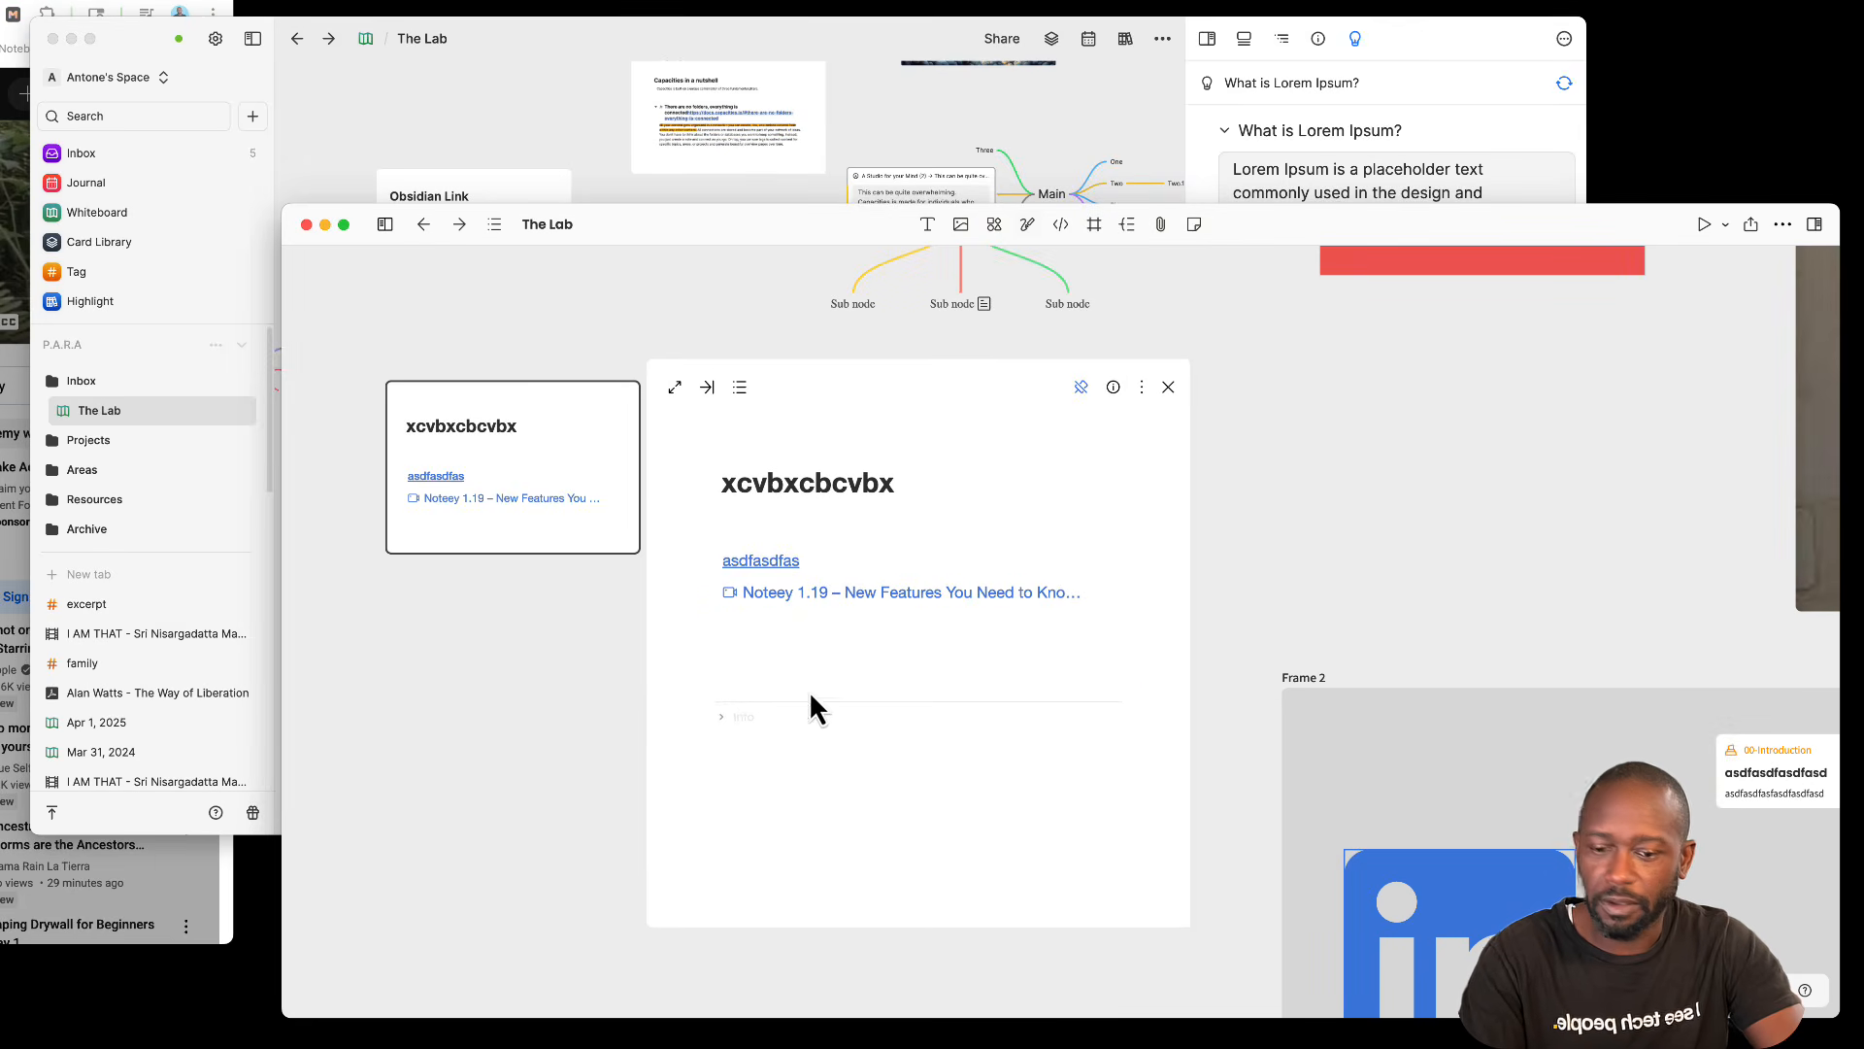
# Step: Move the "mnhjk" card onto the upper edge of the Alan Watts book while the pinned window stays open
pyautogui.scroll(-3, 1231, 668)
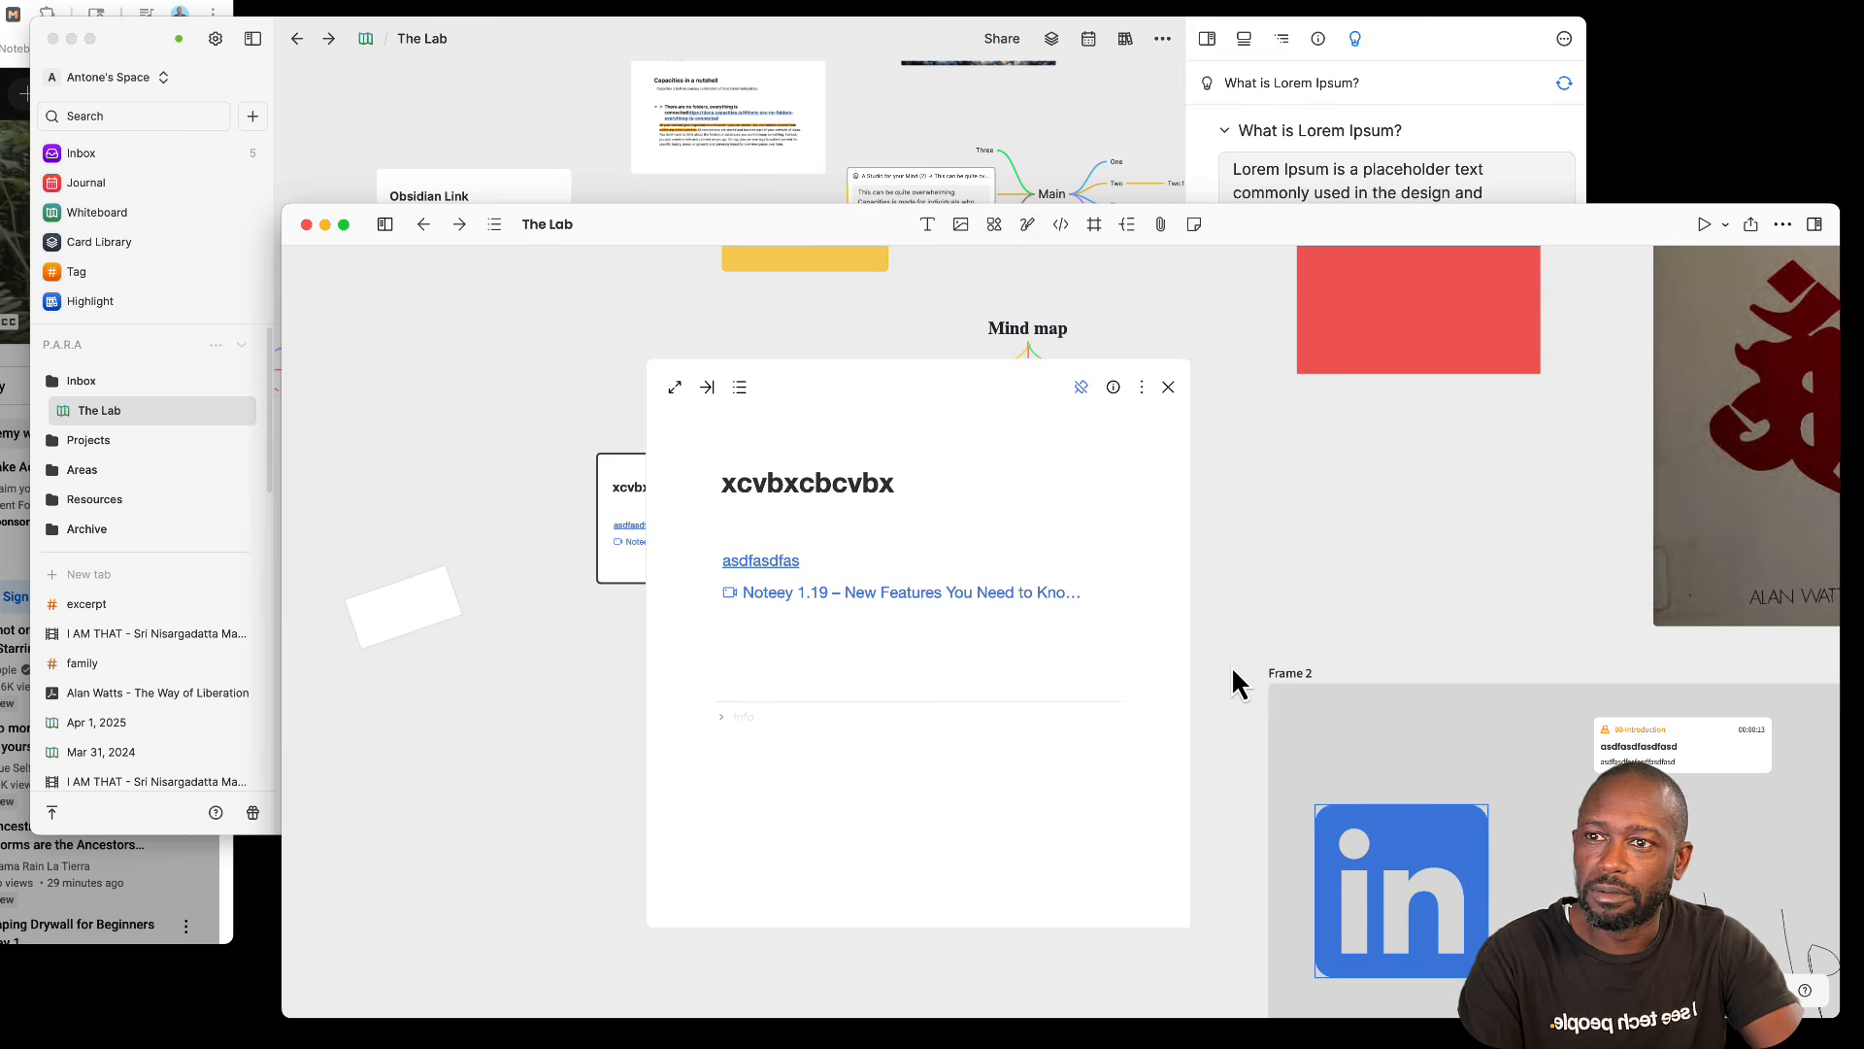
pyautogui.scroll(-5, 1346, 564)
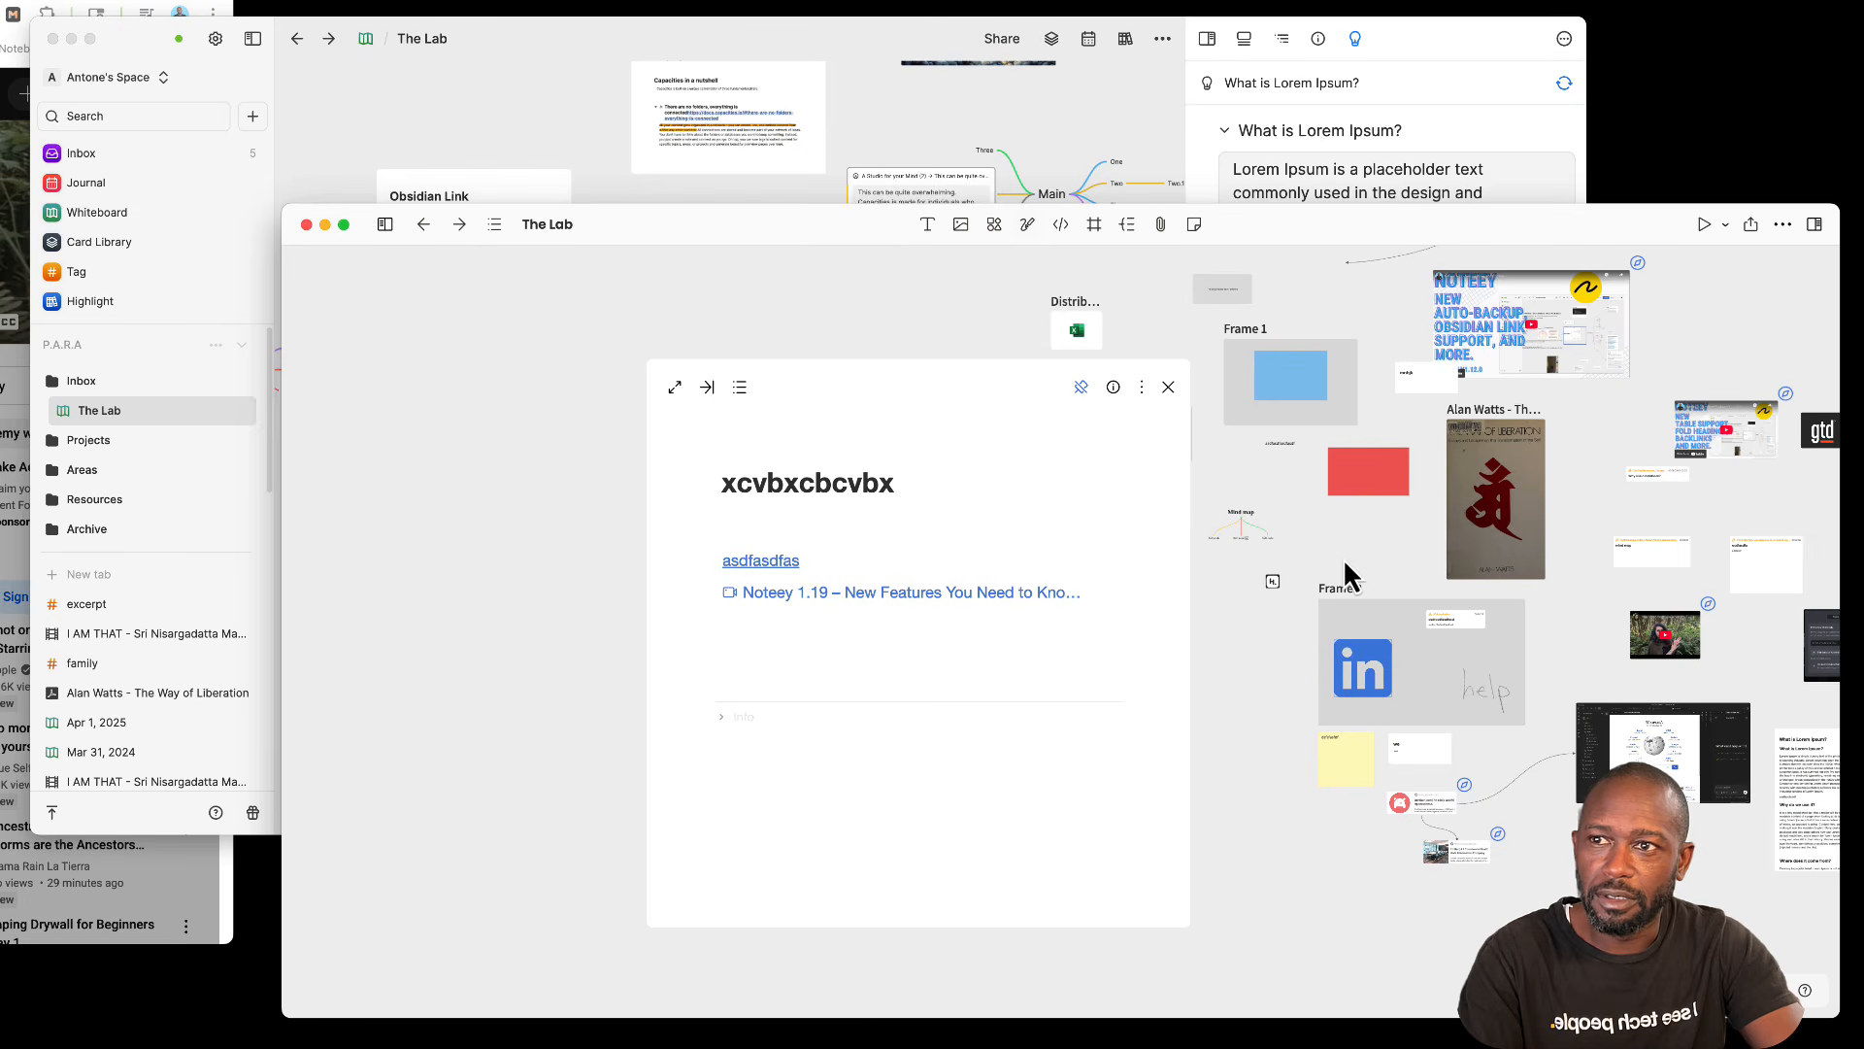
pyautogui.scroll(3, 1343, 573)
pyautogui.moveTo(1350, 554); pyautogui.dragTo(1260, 610)
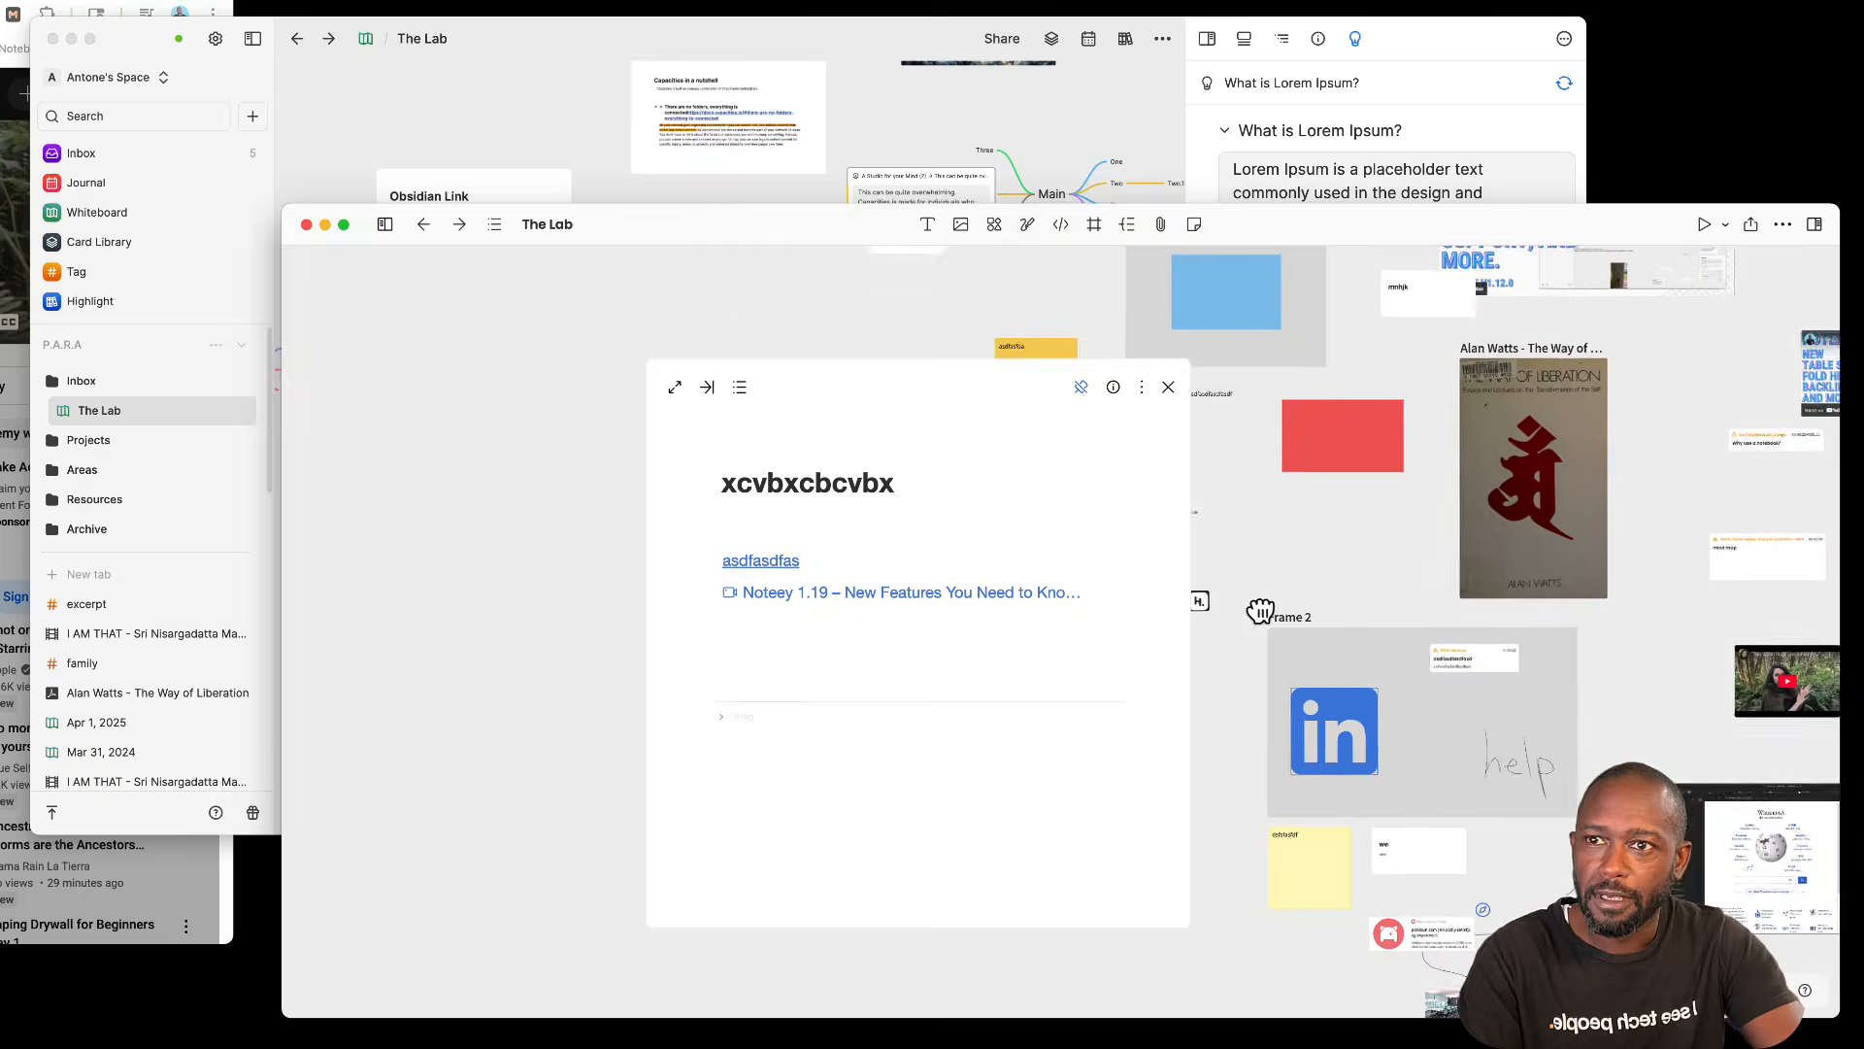
pyautogui.hscroll(4, 1260, 610)
pyautogui.moveTo(1232, 376); pyautogui.dragTo(1333, 432)
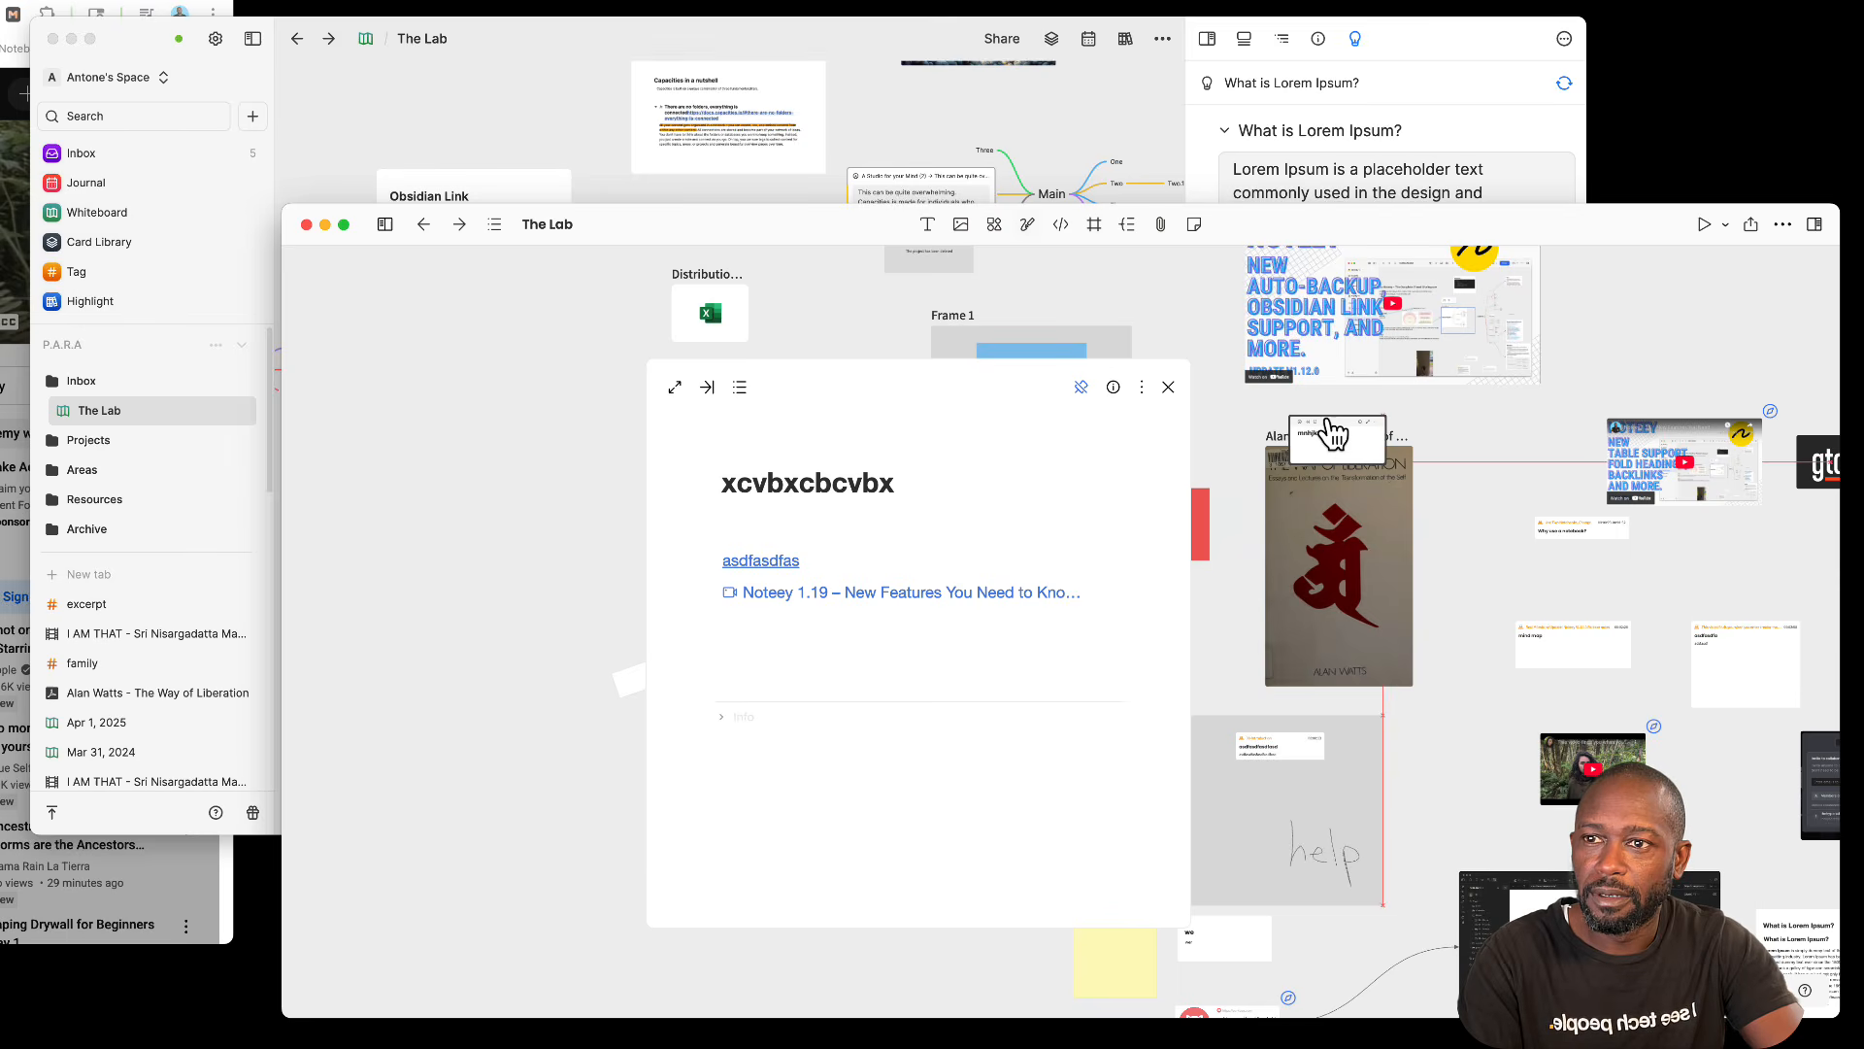
# Step: Open the "mnhjk" card in a second floating window and in the side pane, and move that window partly over the "xcvbxcbcvbx" one
pyautogui.doubleClick(1309, 422)
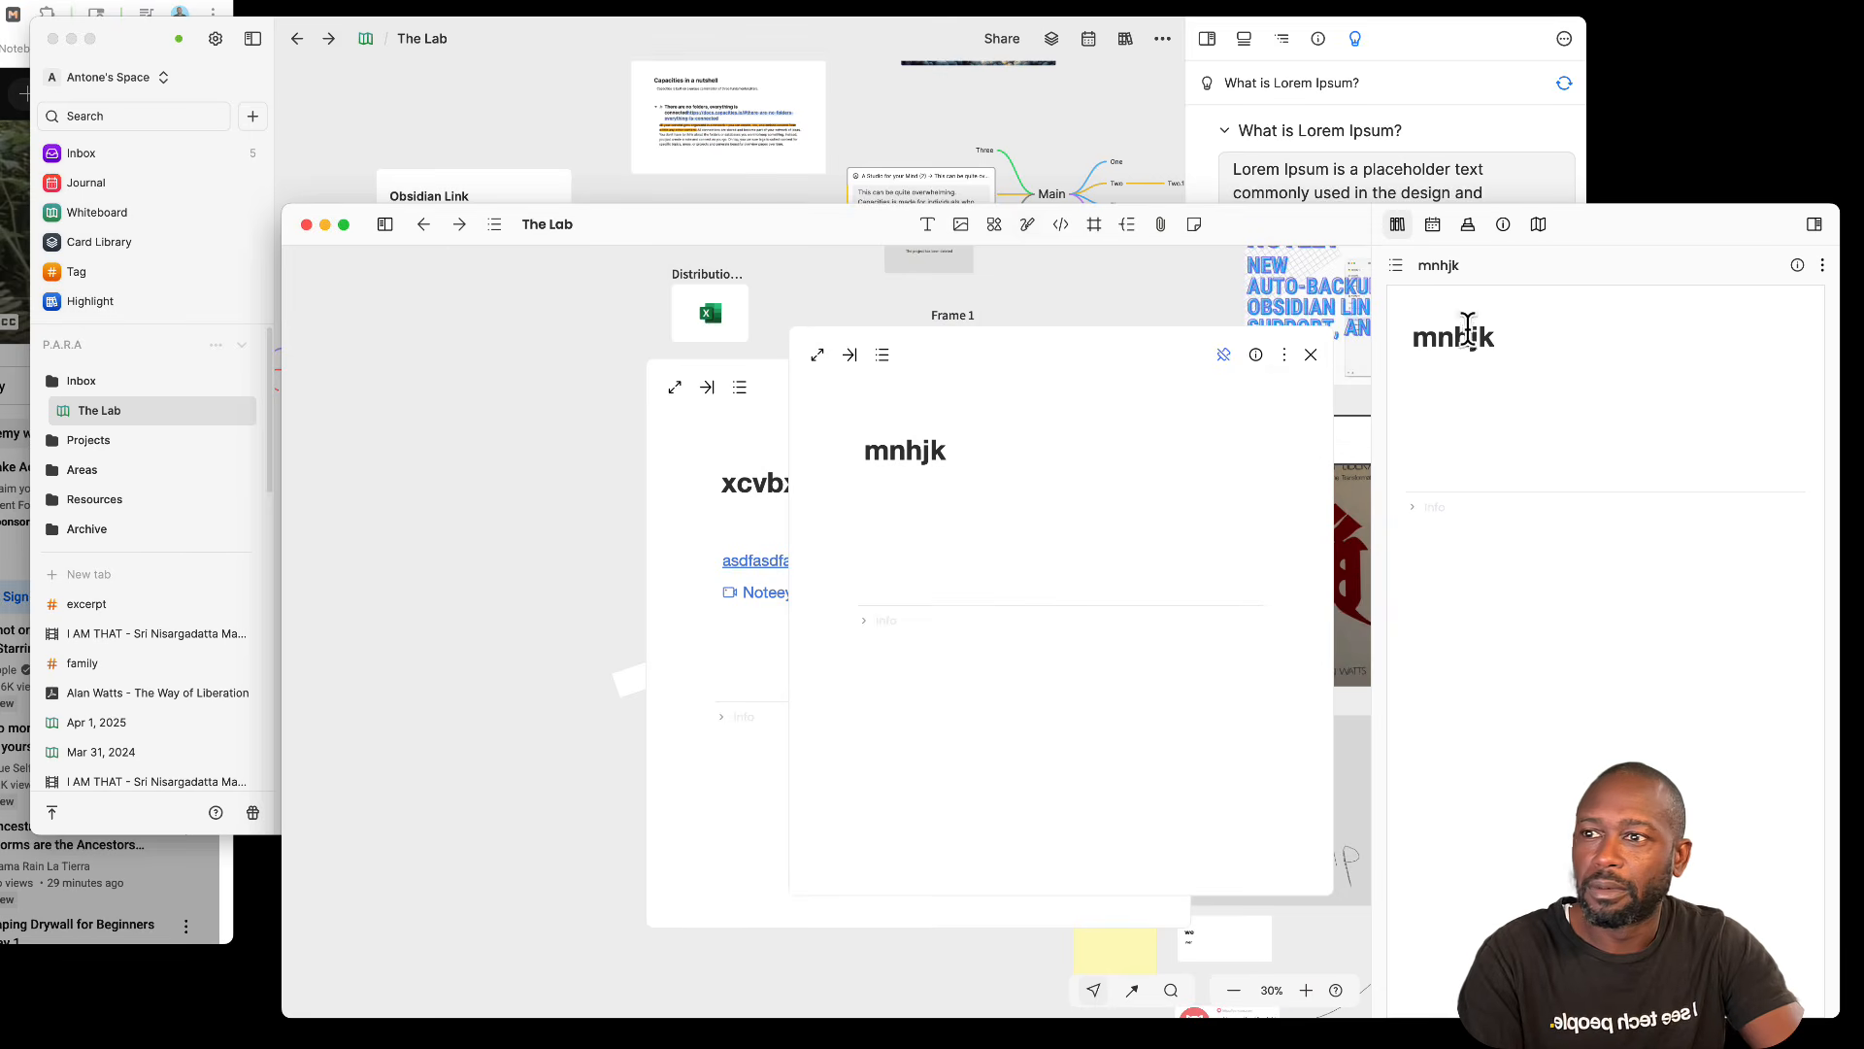
pyautogui.moveTo(1027, 357); pyautogui.dragTo(554, 421)
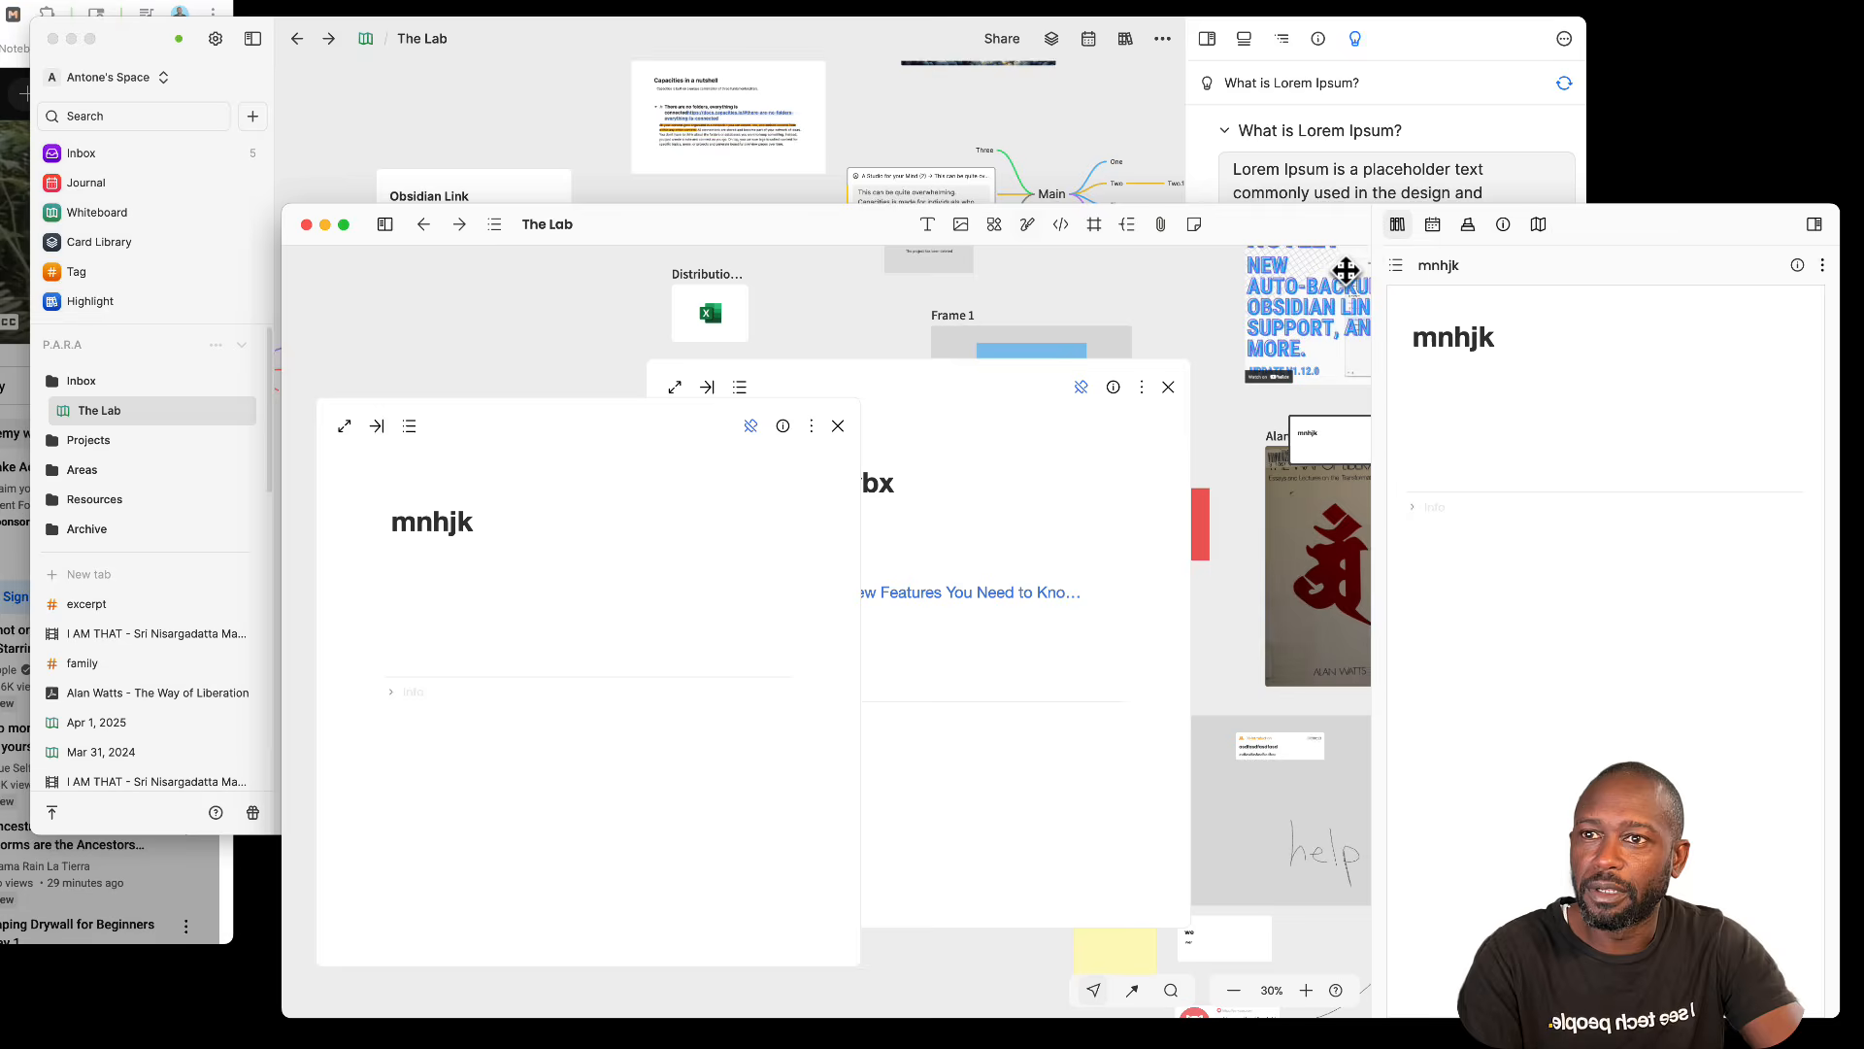
# Step: Close the side pane and arrange the "mnhjk" and "xcvbxcbcvbx" floating windows side by side over the board
pyautogui.click(1814, 225)
pyautogui.moveTo(1007, 388); pyautogui.dragTo(1219, 447)
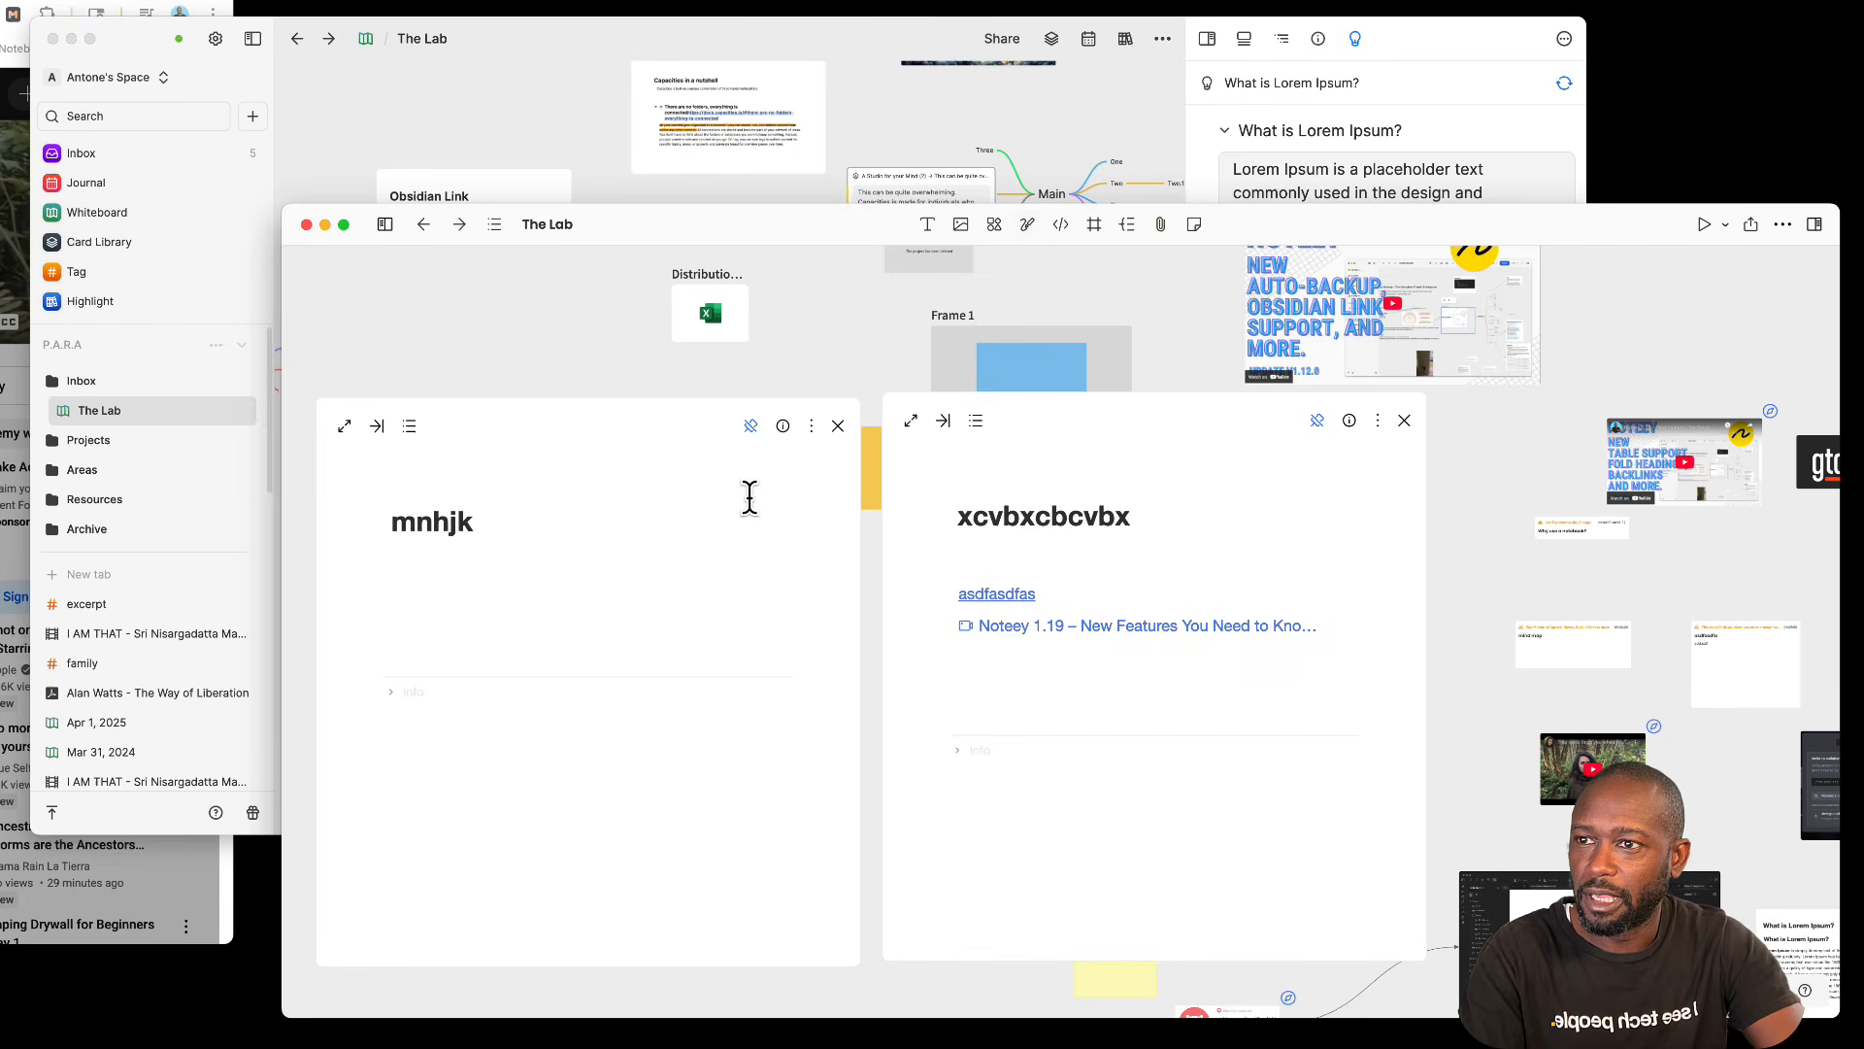
pyautogui.moveTo(1047, 420); pyautogui.dragTo(1029, 439)
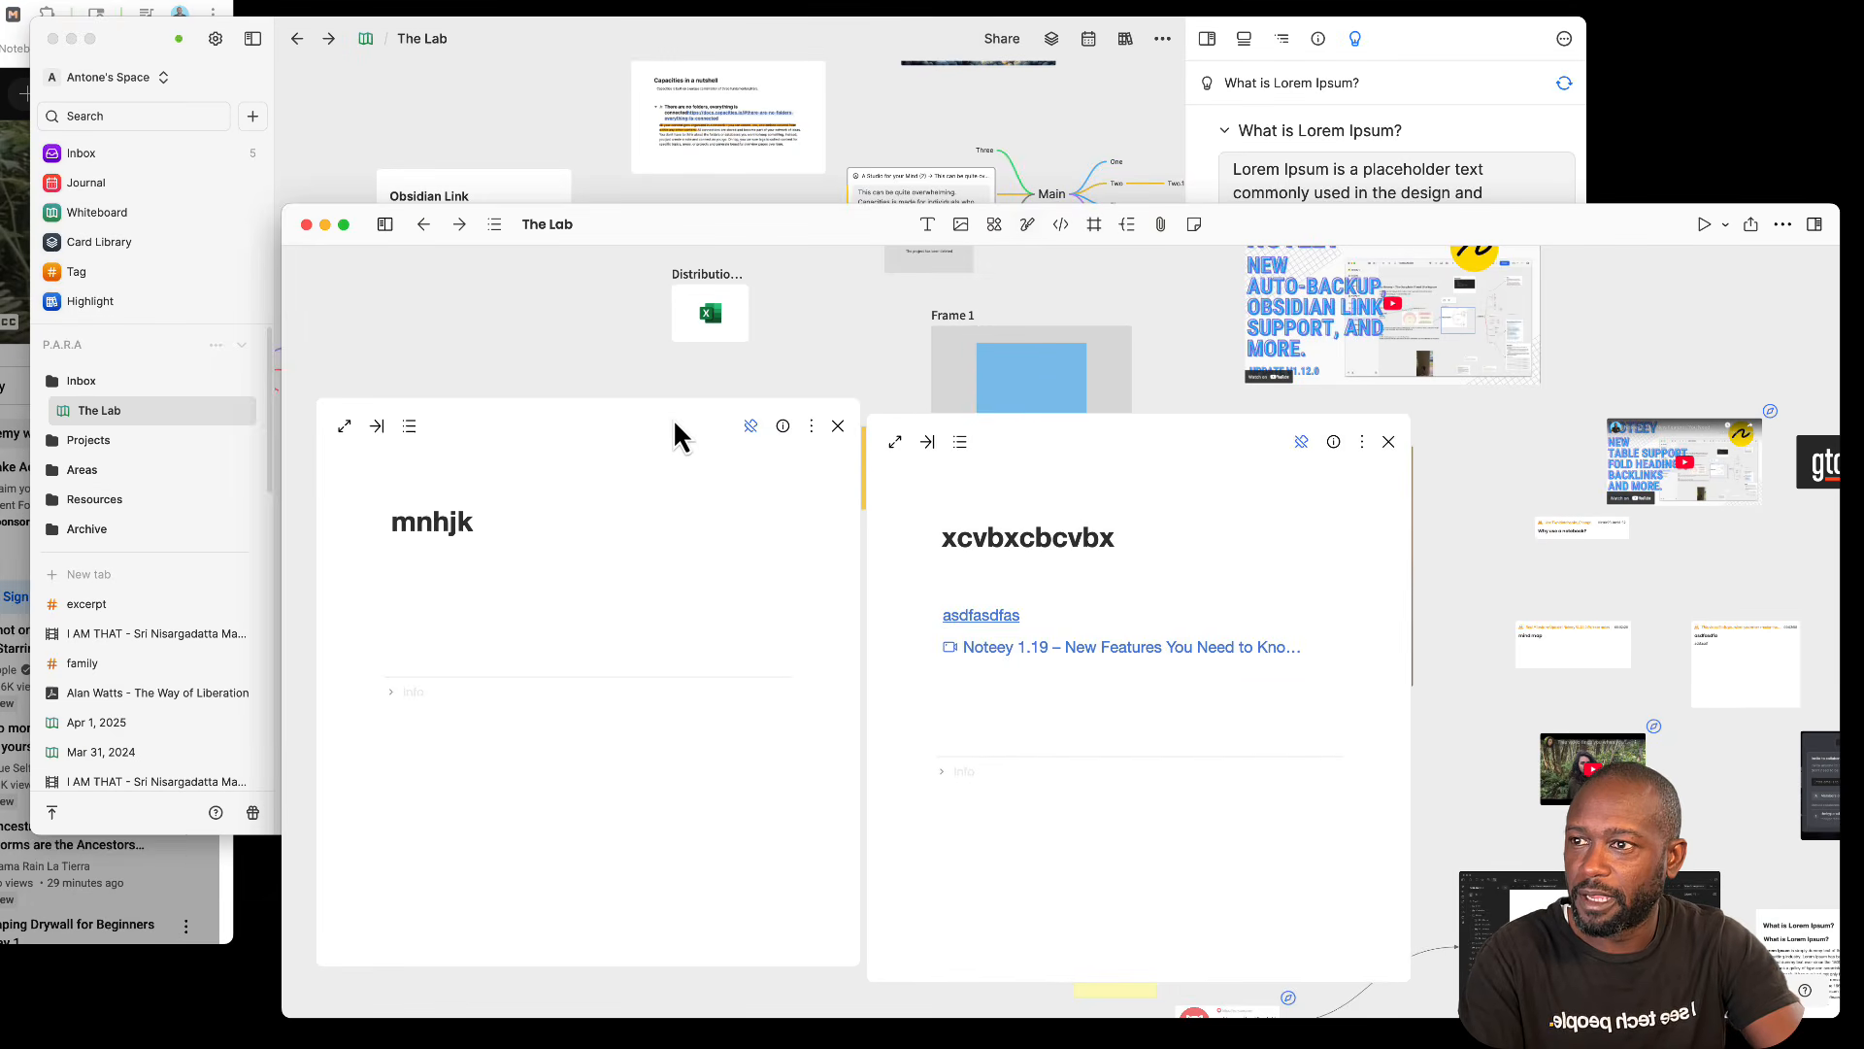
pyautogui.moveTo(673, 423)
pyautogui.mouseDown()
pyautogui.moveTo(667, 487)
pyautogui.moveTo(668, 439)
pyautogui.mouseUp()
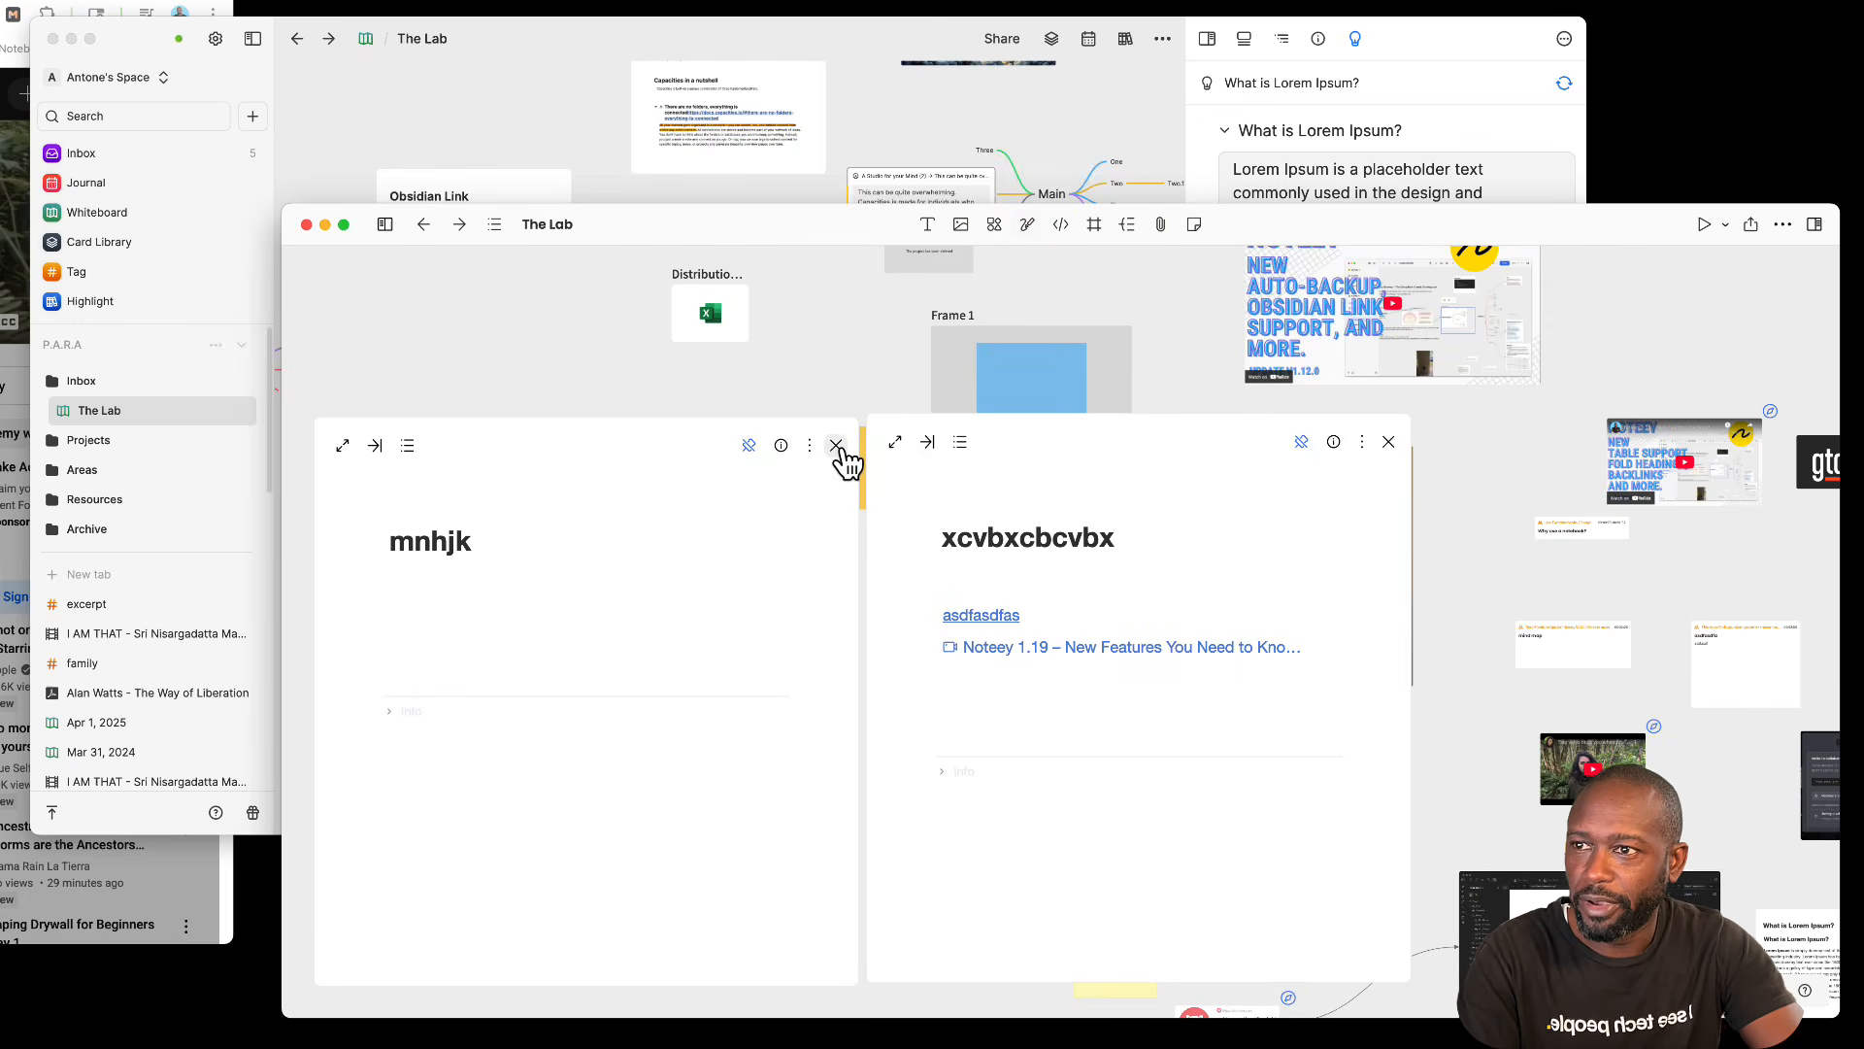
# Step: Unpin and close the "mnhjk" window, and move the pinned "xcvbxcbcvbx" window partly over Frame 1
pyautogui.click(749, 447)
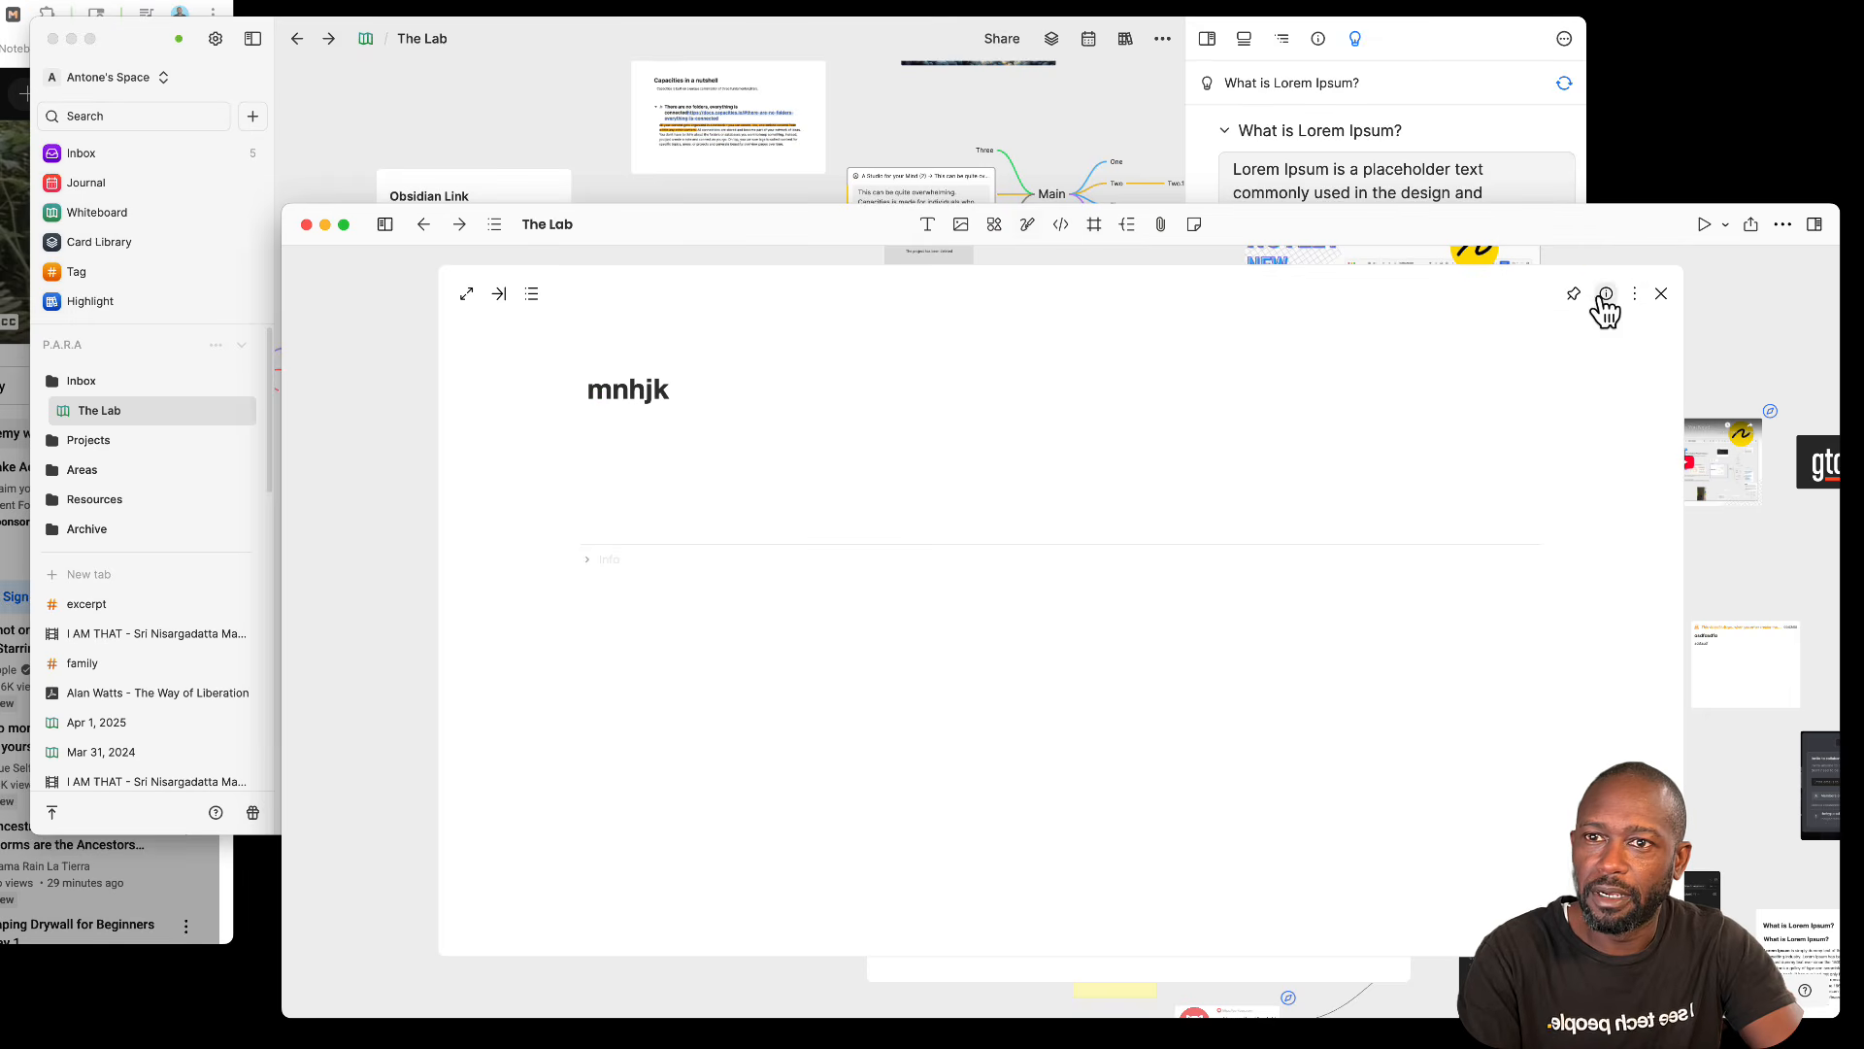
pyautogui.click(1661, 293)
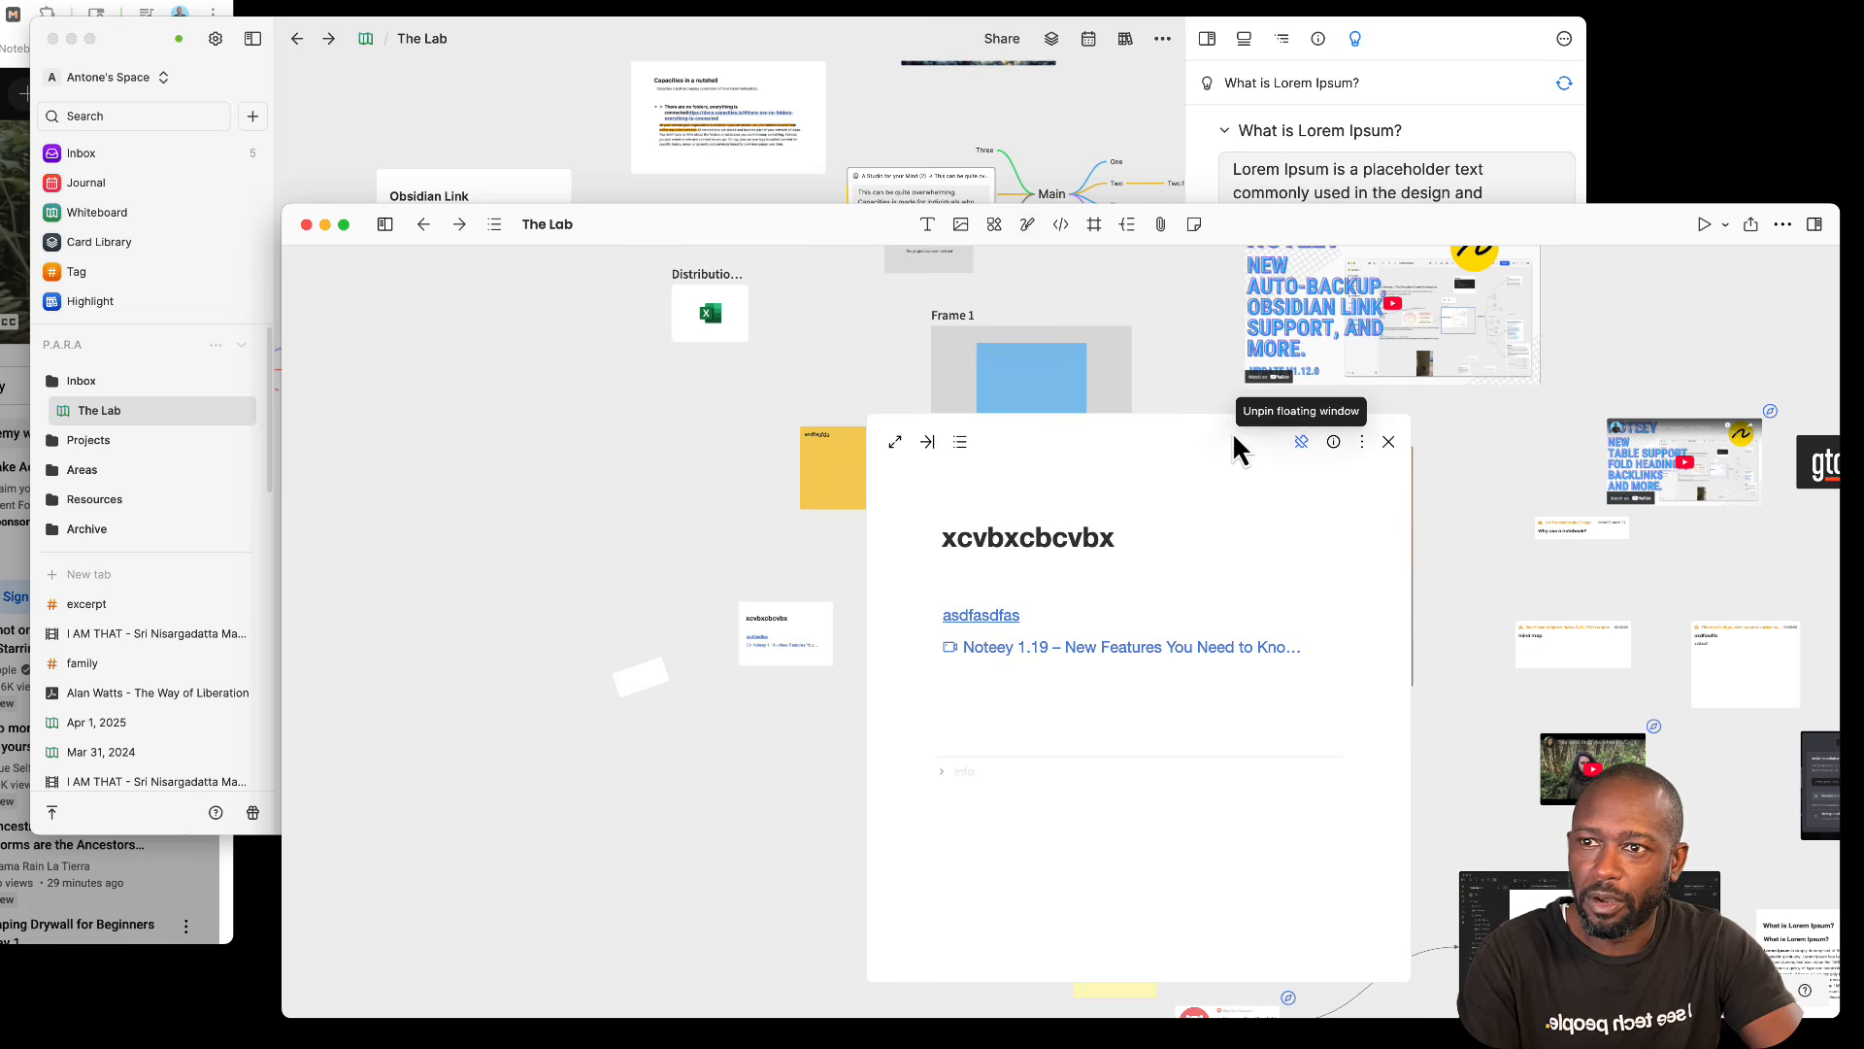
pyautogui.moveTo(1232, 431); pyautogui.dragTo(1340, 410)
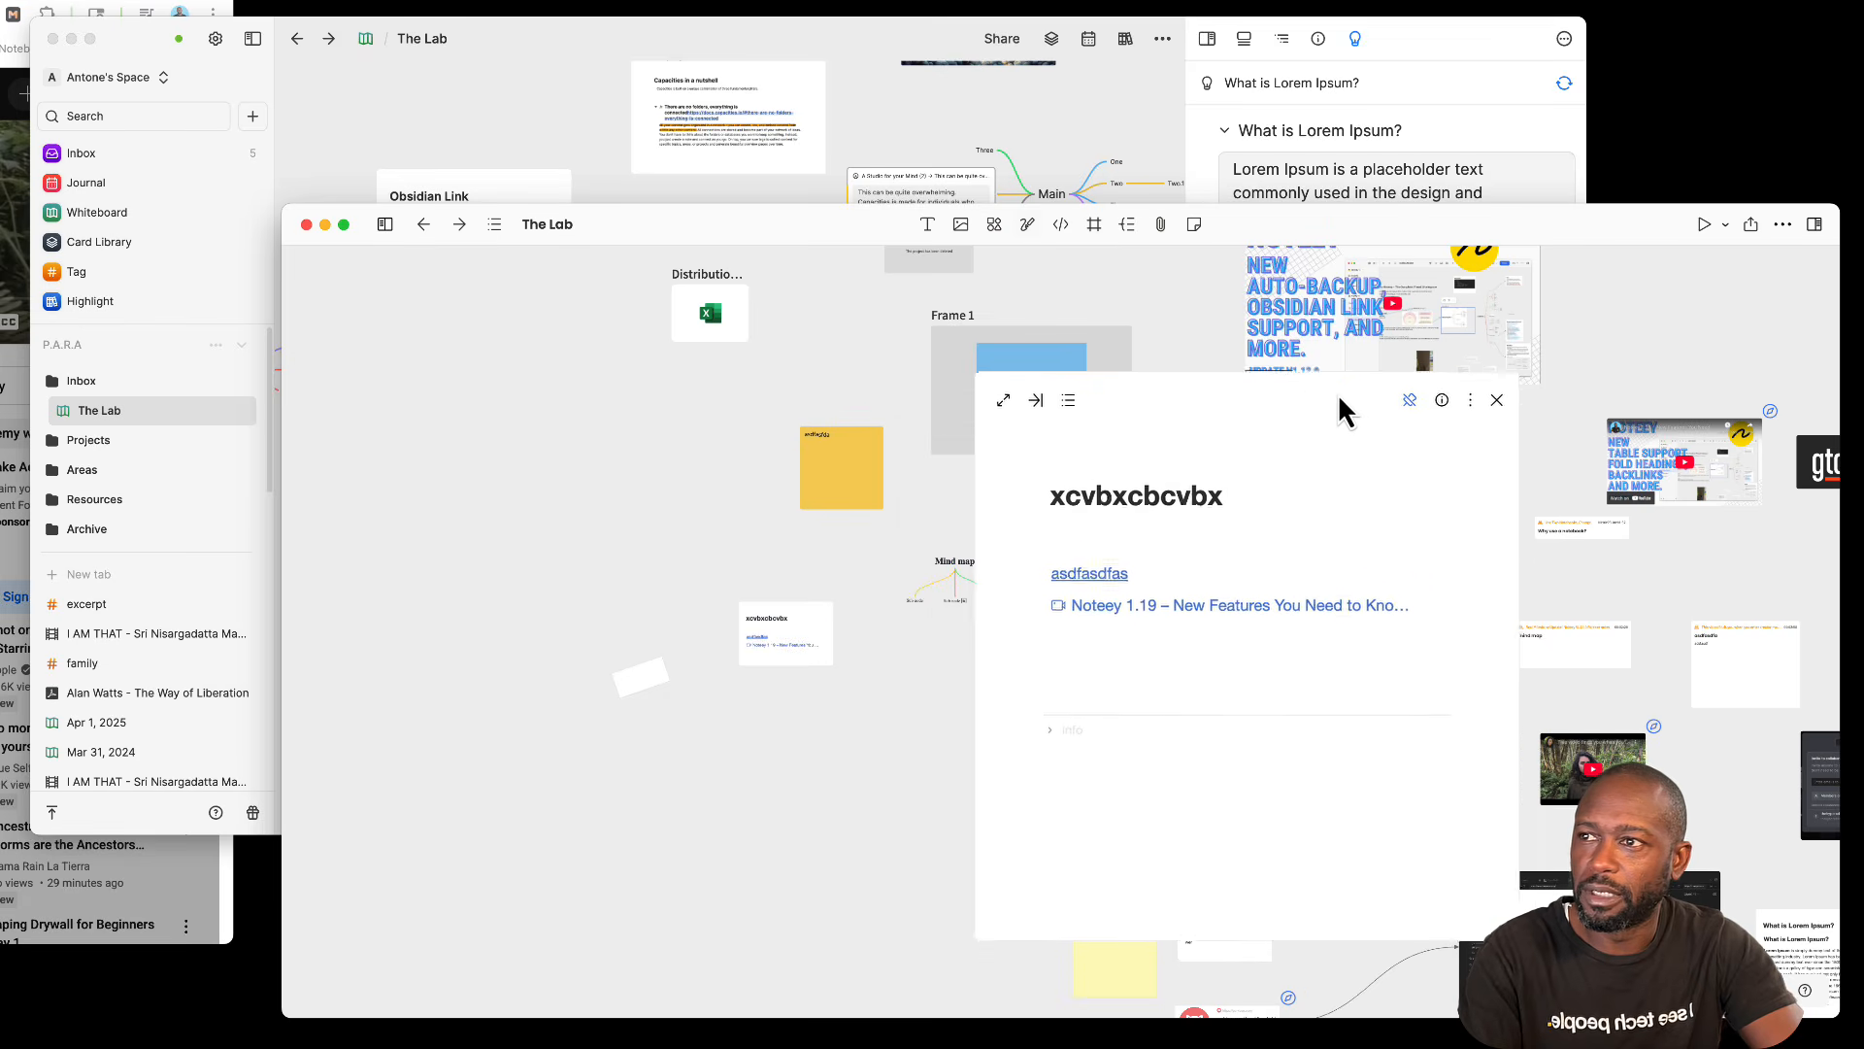
# Step: Show the board list, navigation sidebar and library pane, and place the pinned "xcvbxcbcvbx" window over the sidebar
pyautogui.click(495, 225)
pyautogui.moveTo(1197, 399); pyautogui.dragTo(653, 475)
pyautogui.click(386, 226)
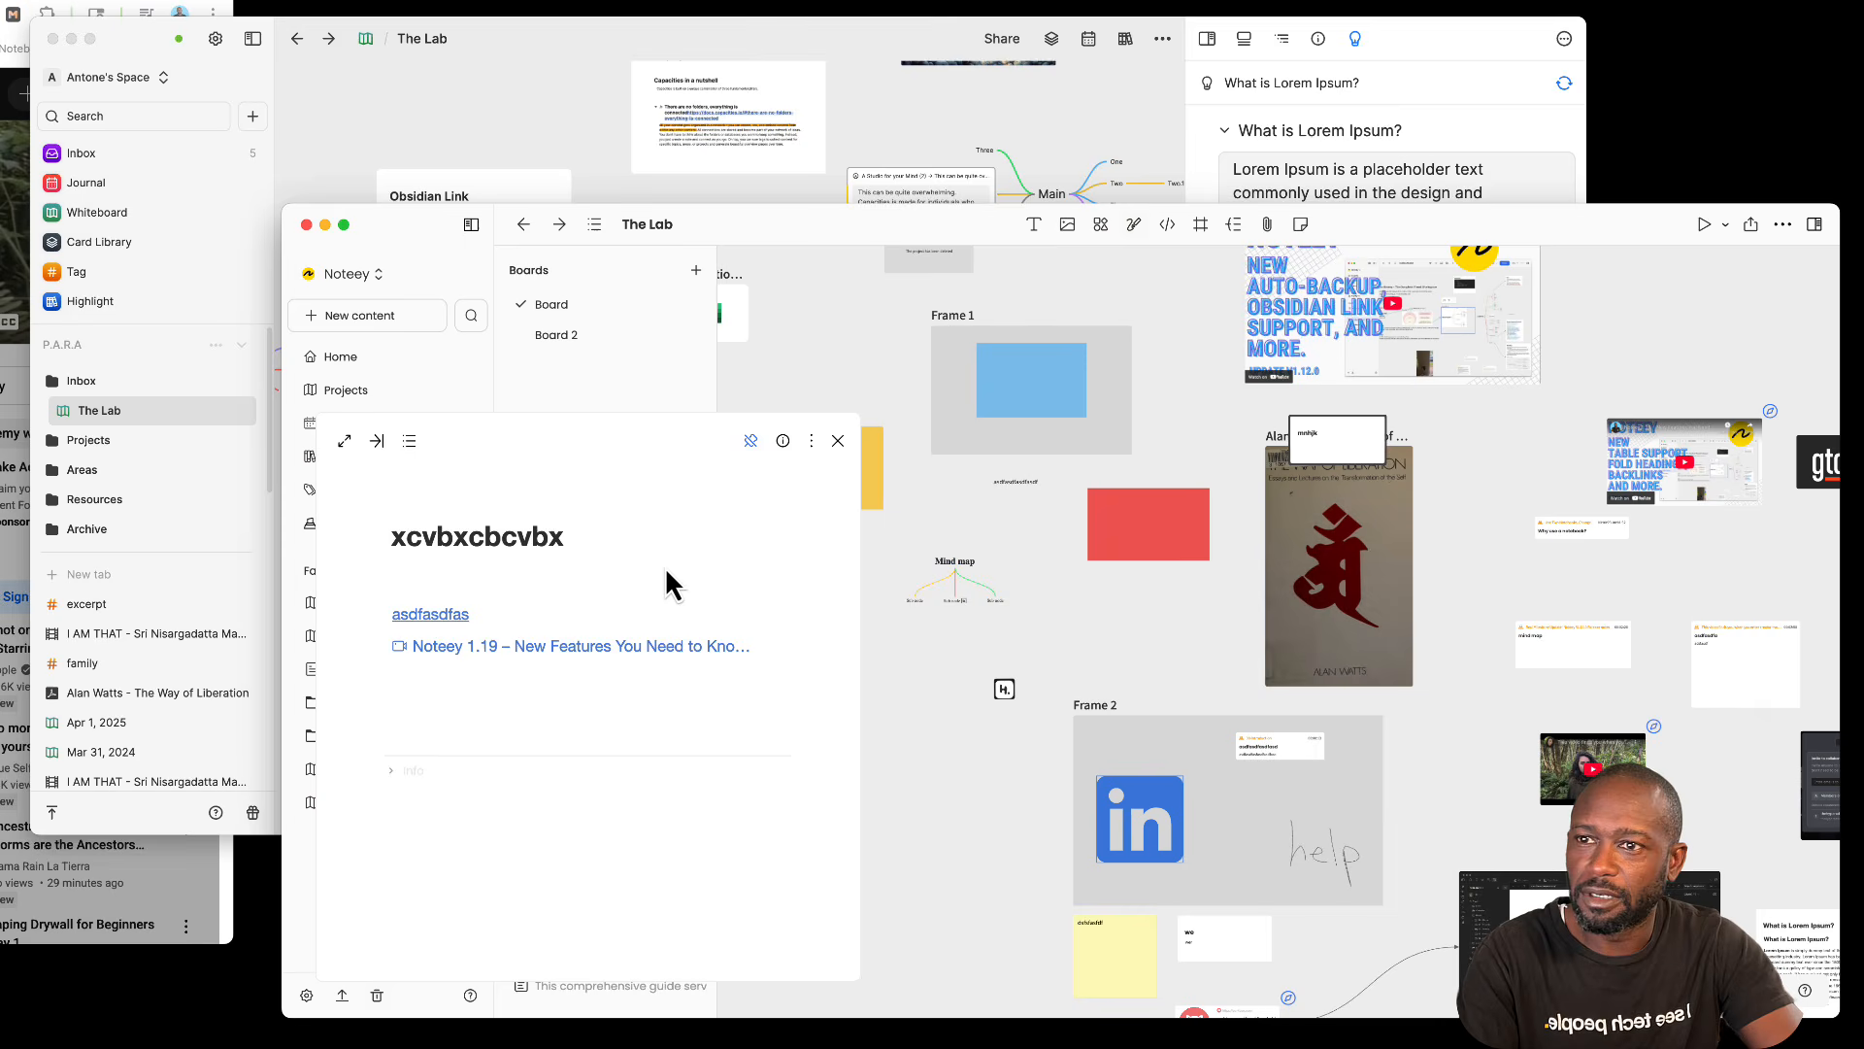
pyautogui.moveTo(518, 439); pyautogui.dragTo(620, 452)
pyautogui.click(1814, 225)
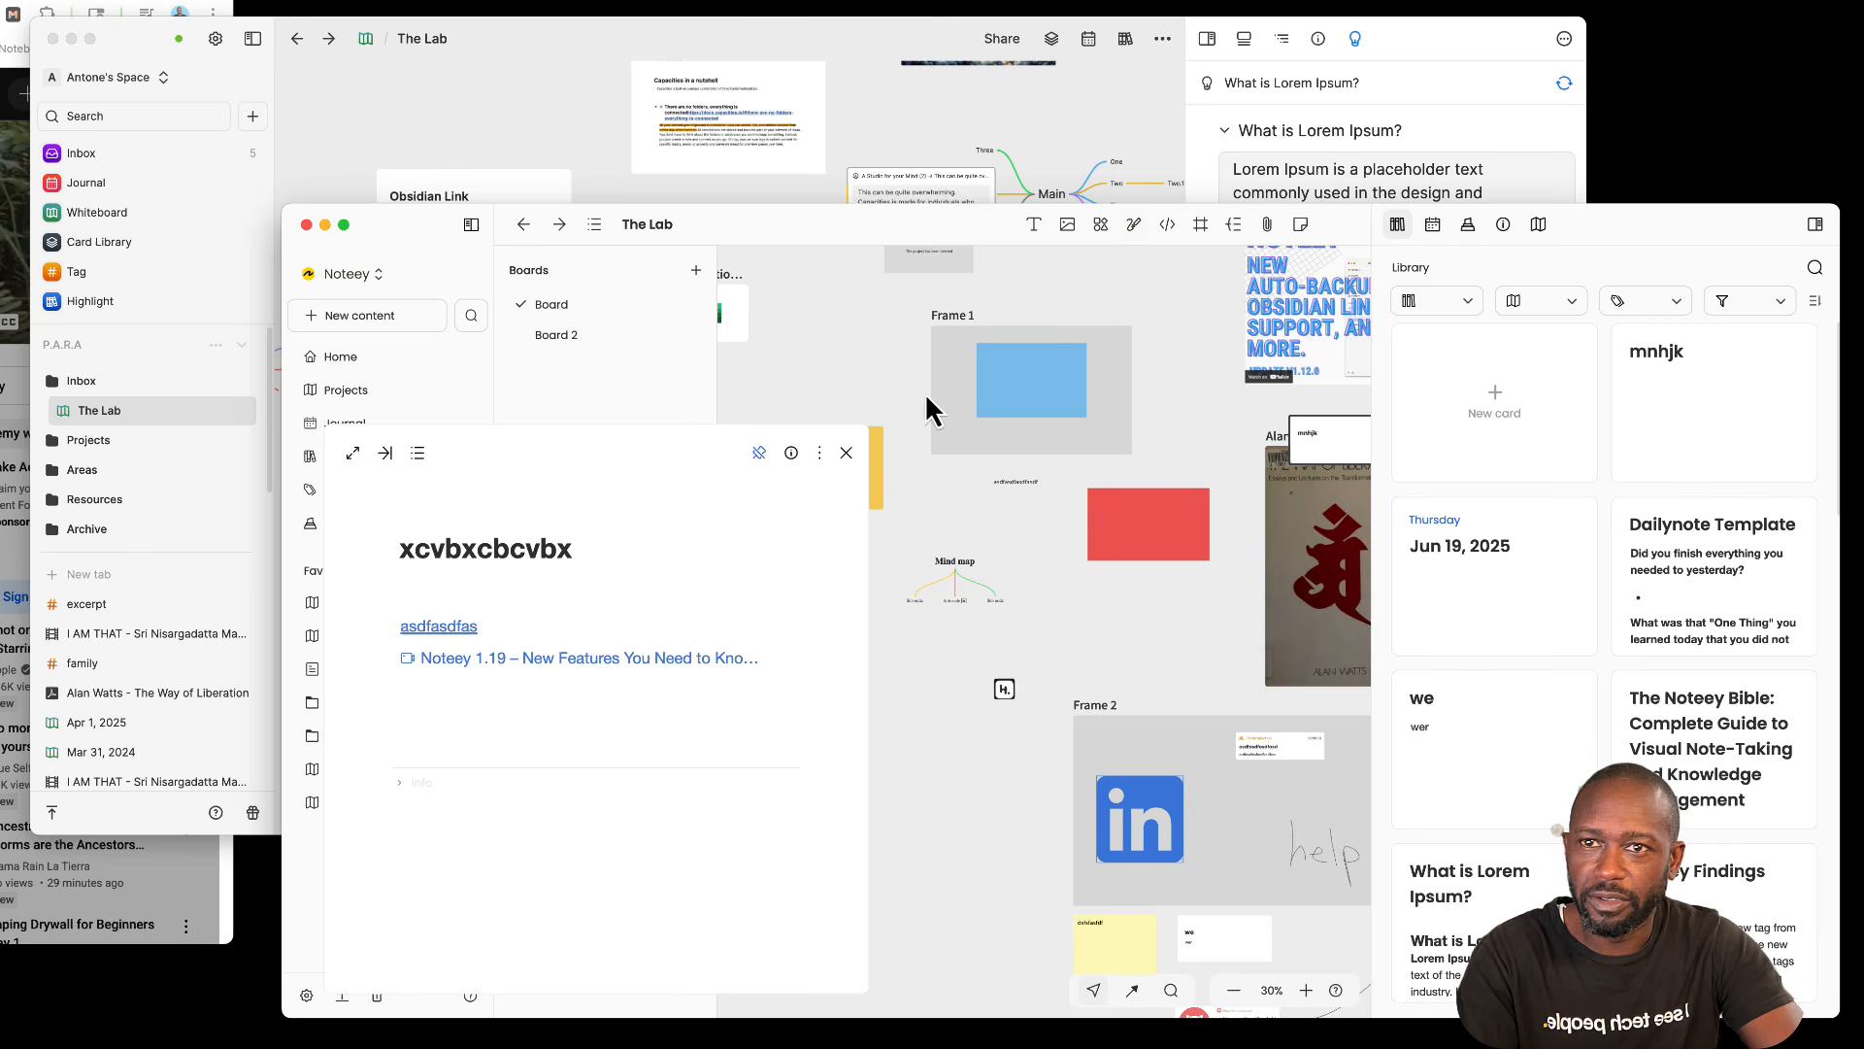
# Step: Switch to Heptabase and open its tag overview, and bring up the tags page in Noteey as well
pyautogui.click(683, 25)
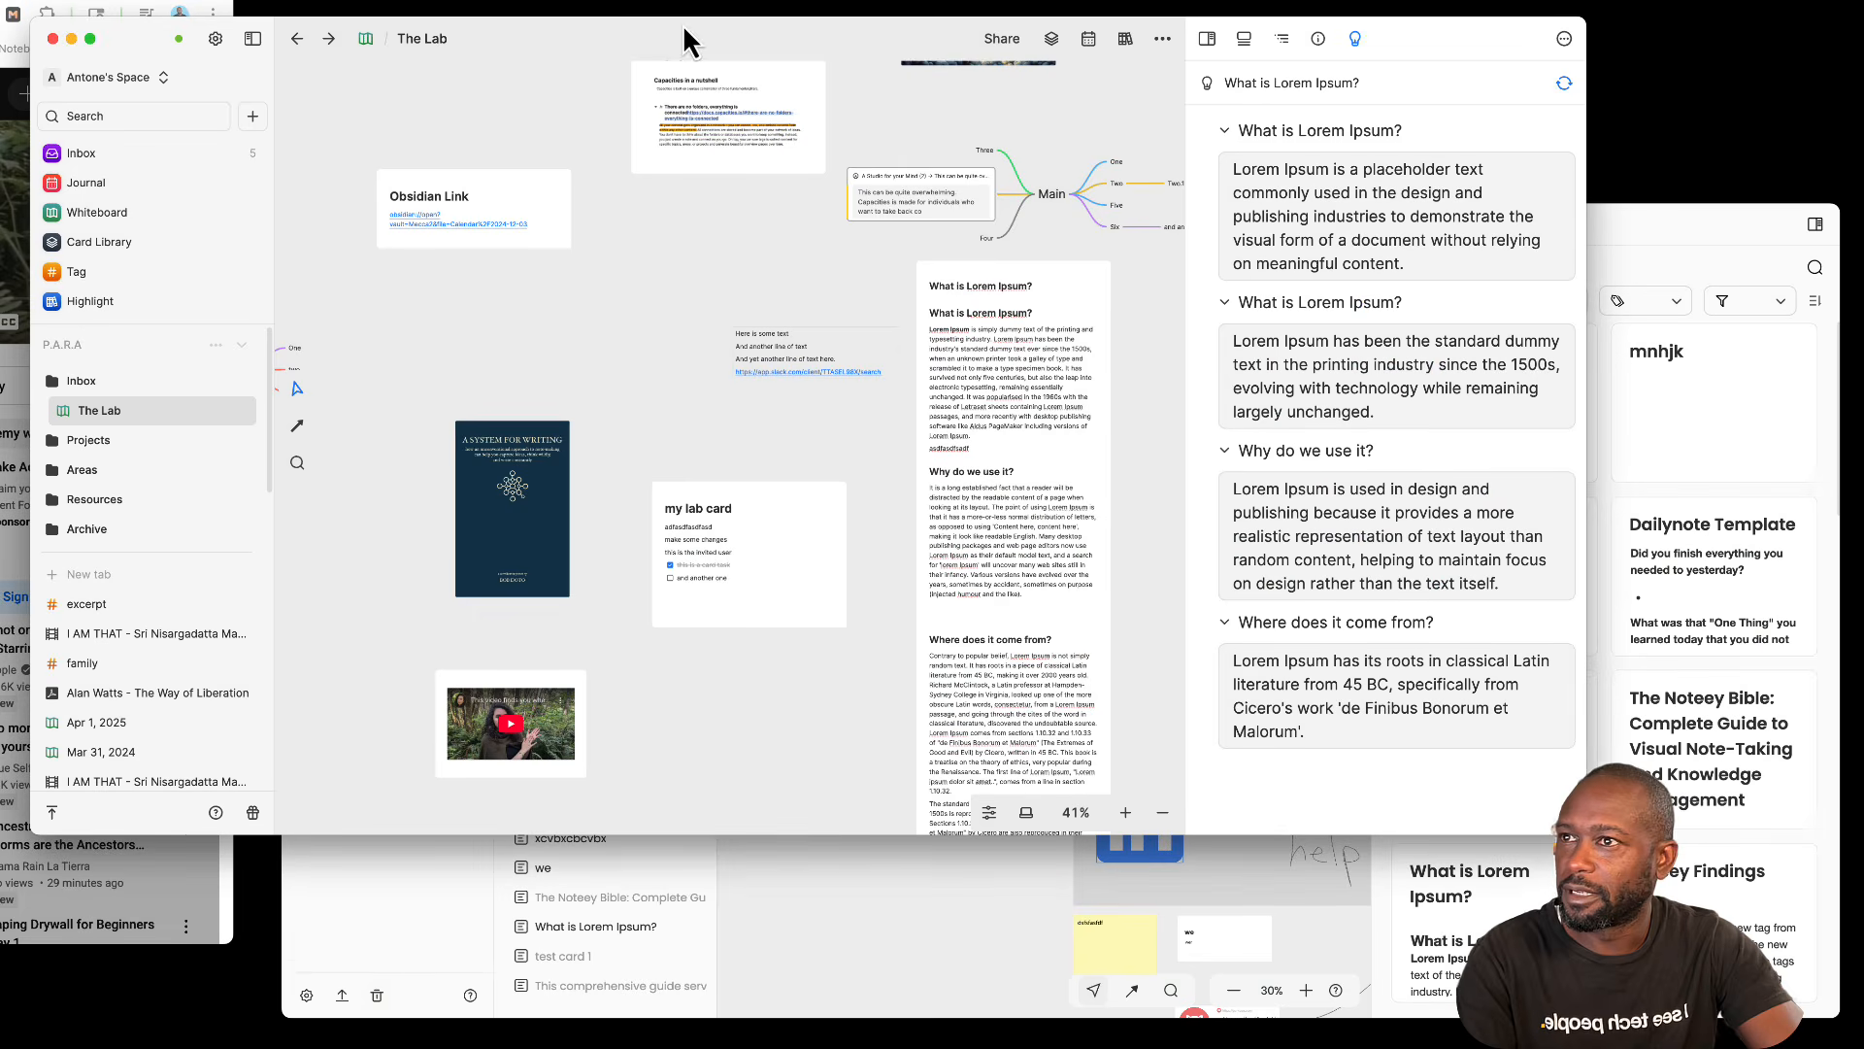
pyautogui.click(77, 275)
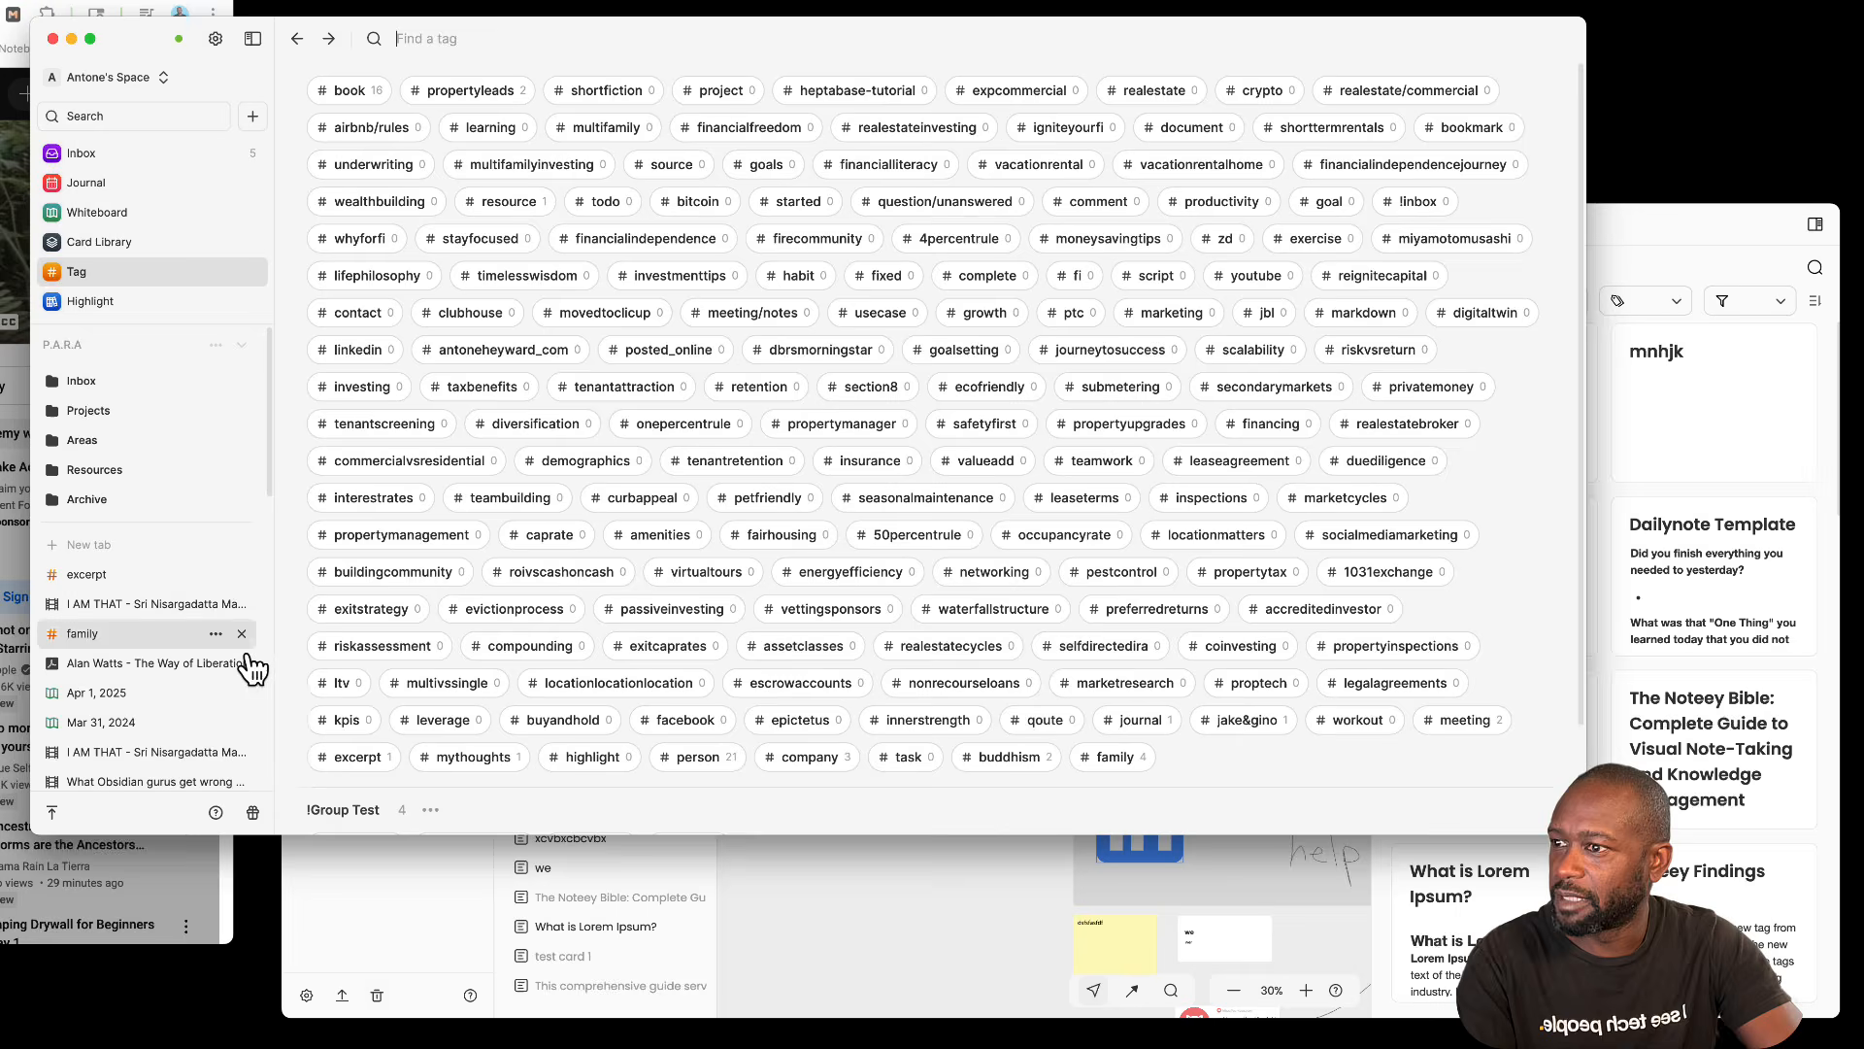
pyautogui.click(371, 866)
pyautogui.click(342, 492)
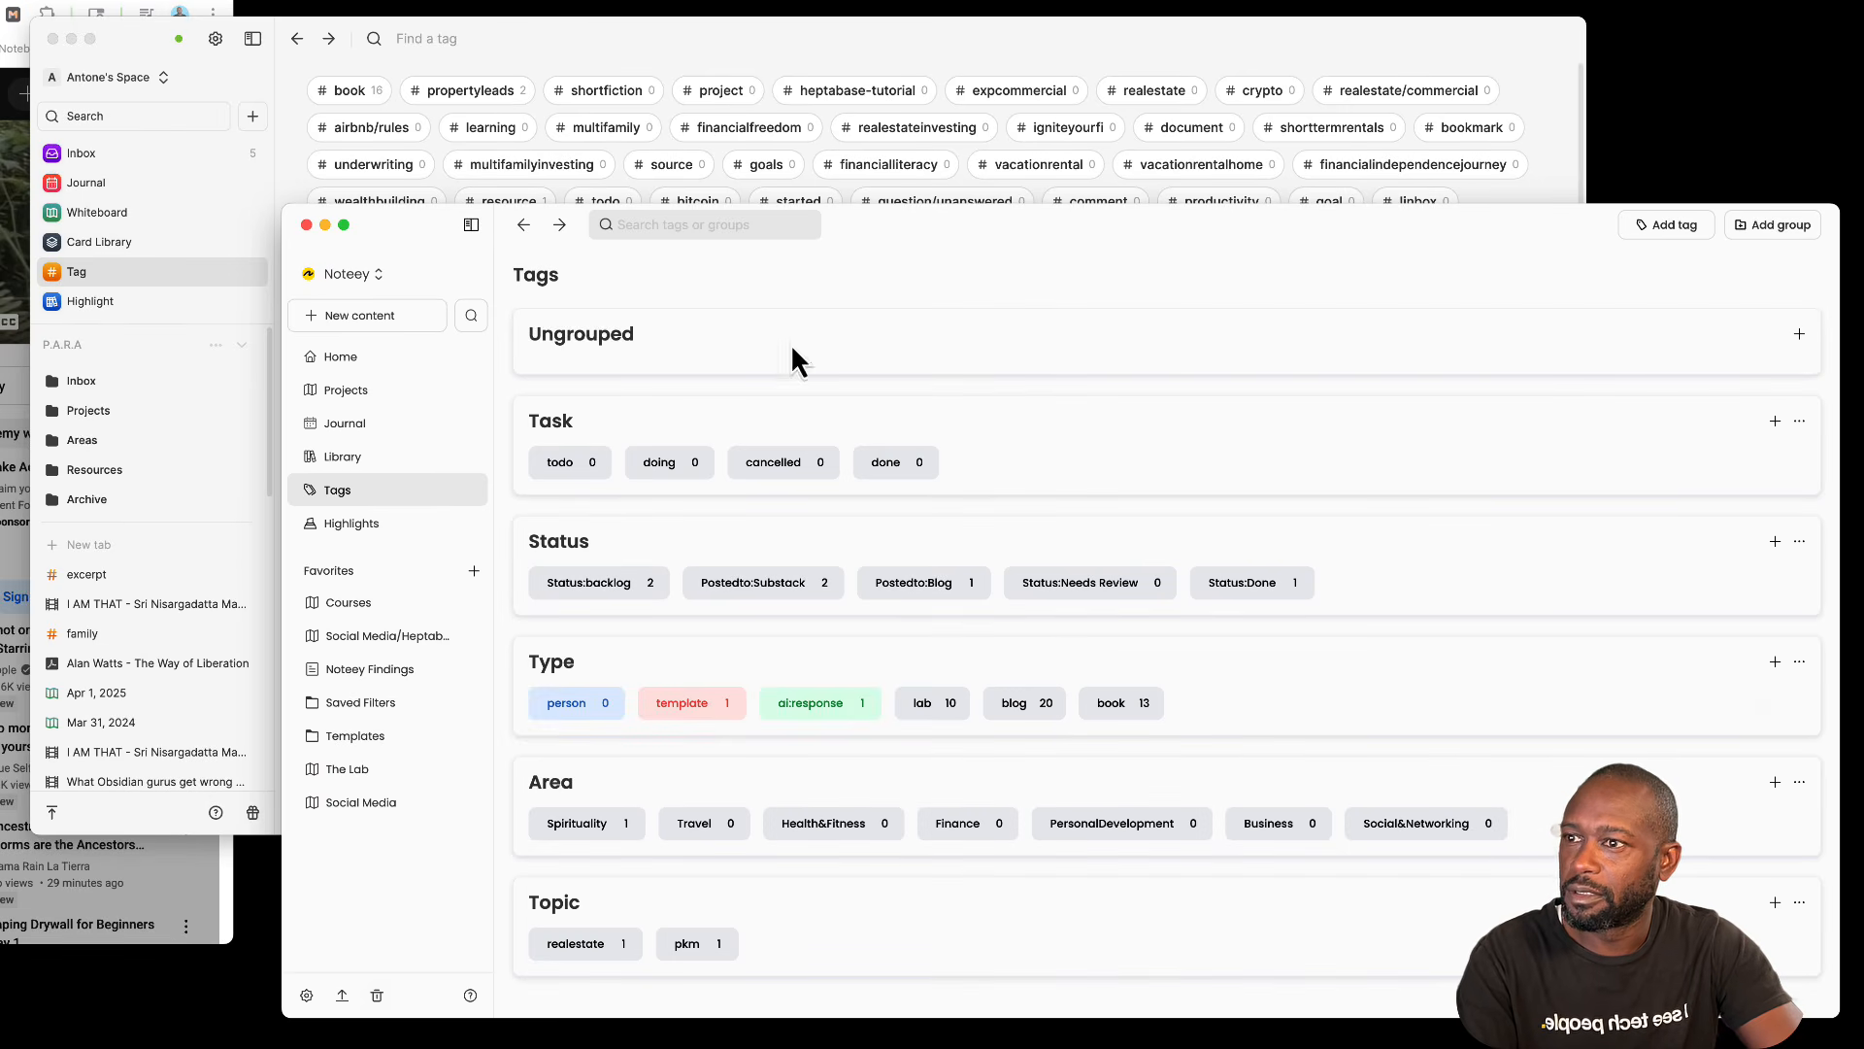
# Step: Switch to Heptabase and look through its whole tag list down to the "!Group Test" group
pyautogui.click(1440, 38)
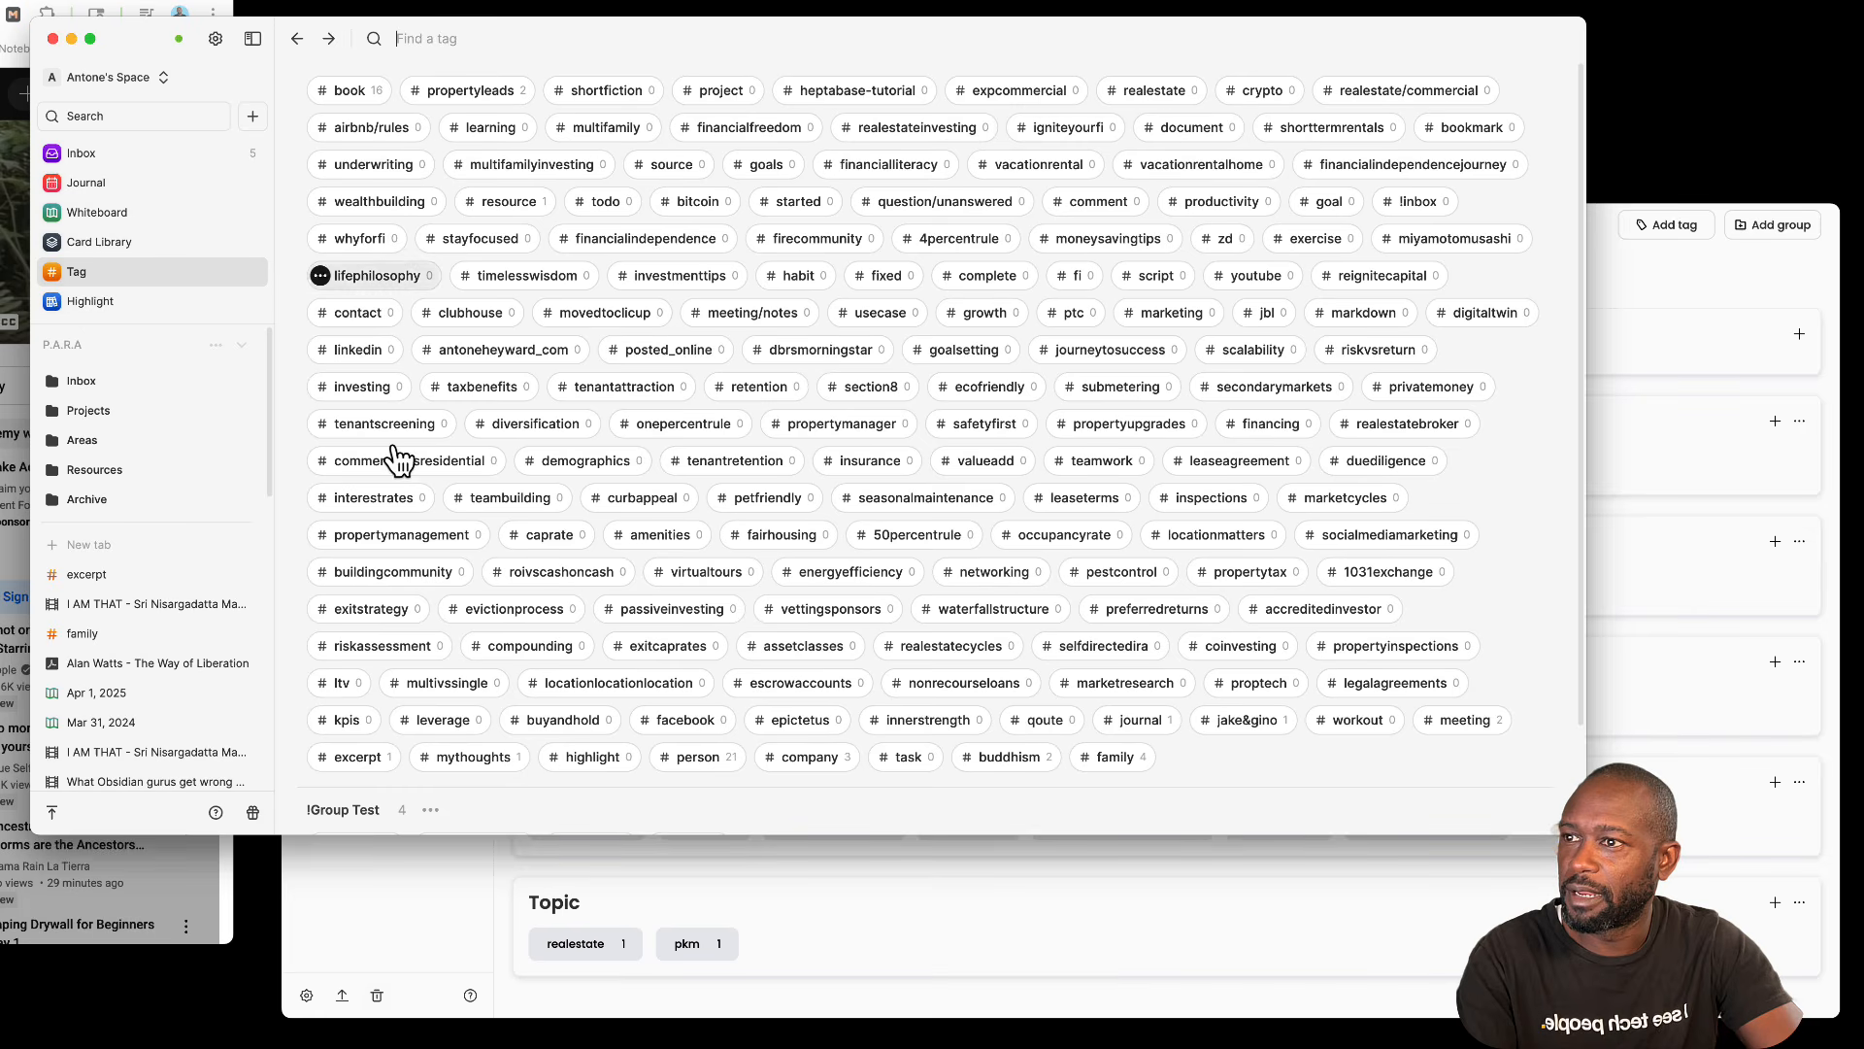
pyautogui.scroll(-3, 940, 558)
pyautogui.scroll(3, 932, 519)
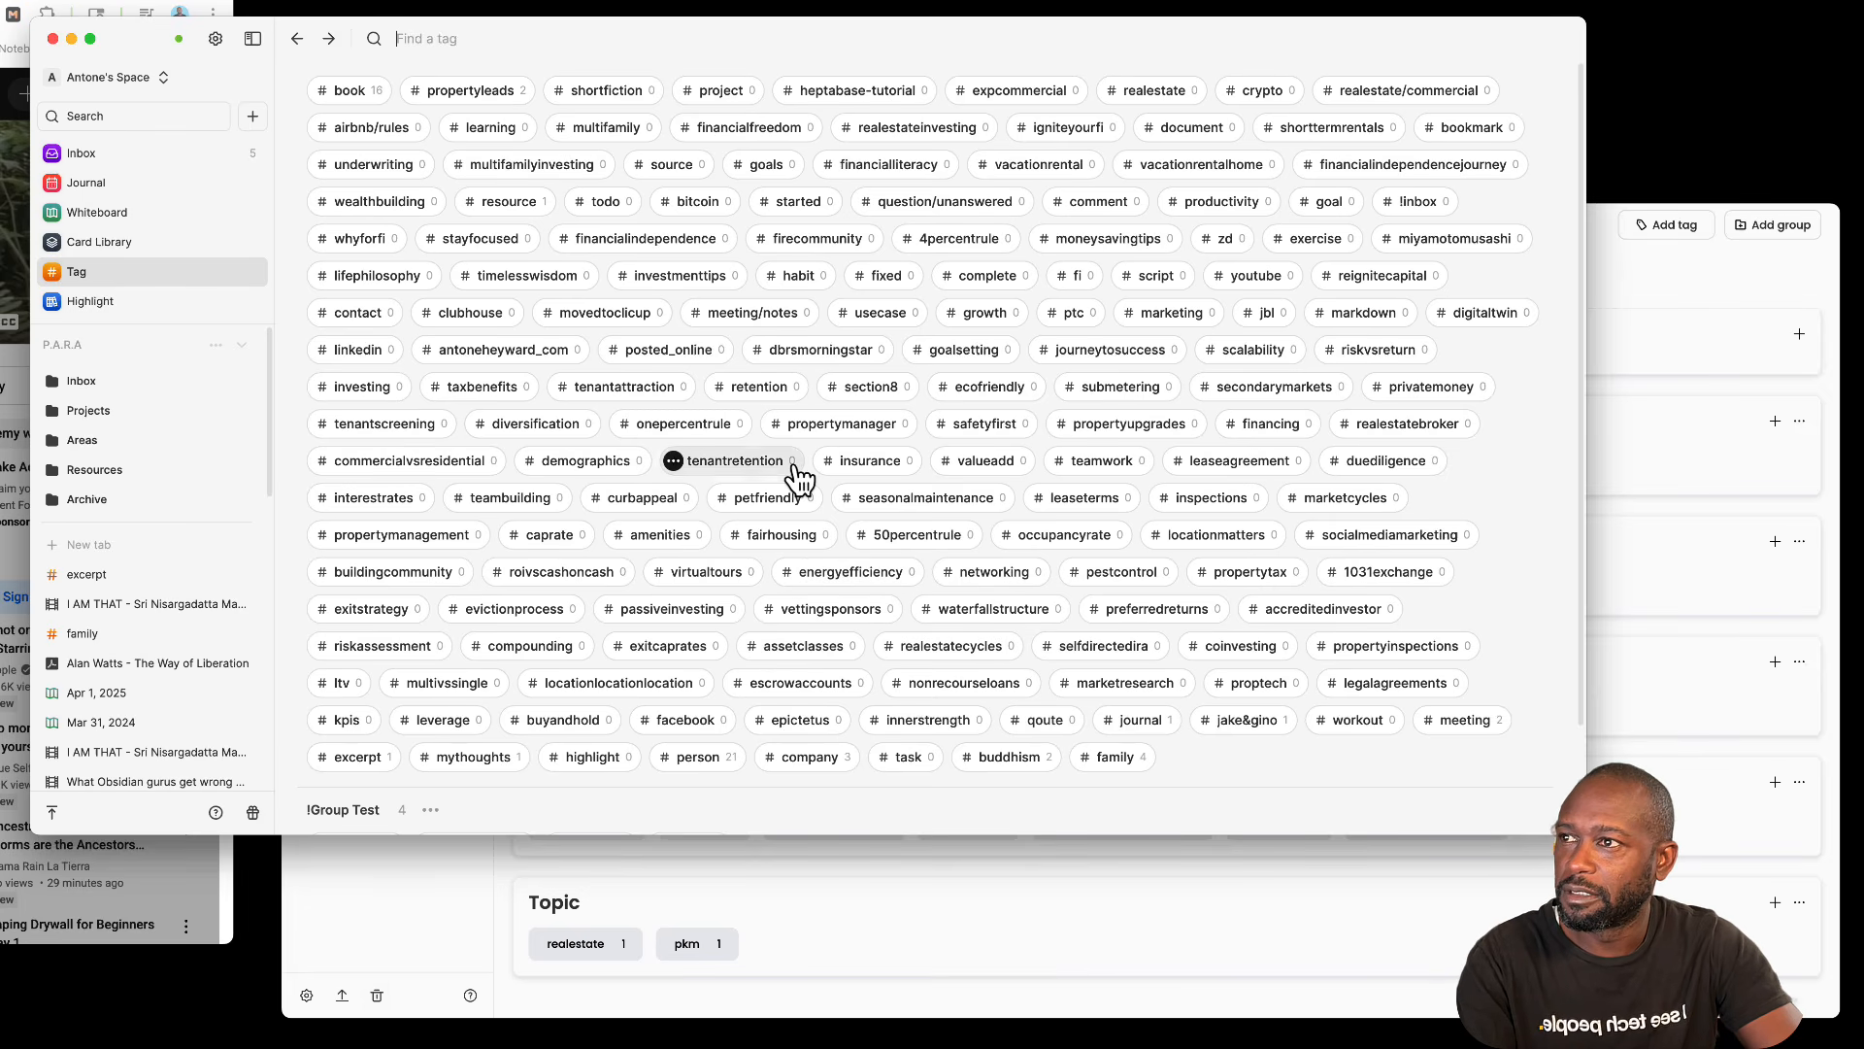
pyautogui.scroll(-3, 836, 495)
pyautogui.scroll(3, 837, 495)
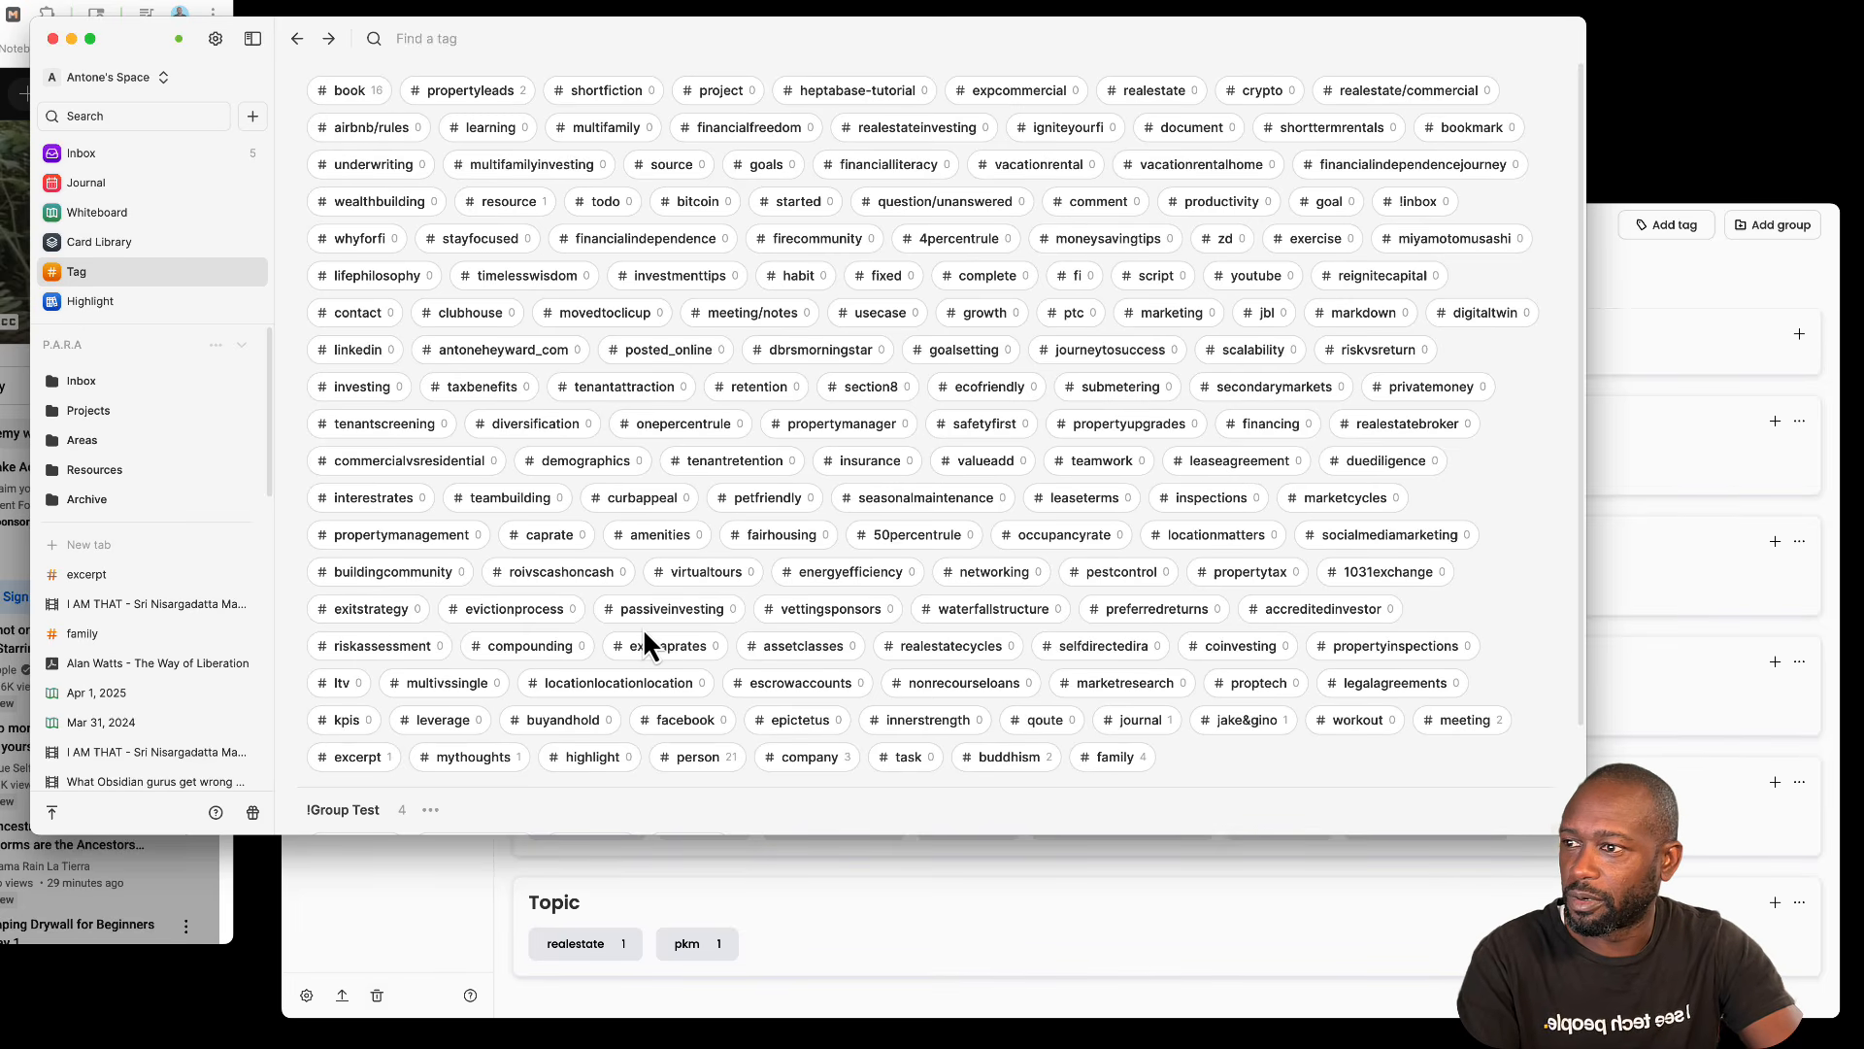
pyautogui.scroll(-3, 524, 621)
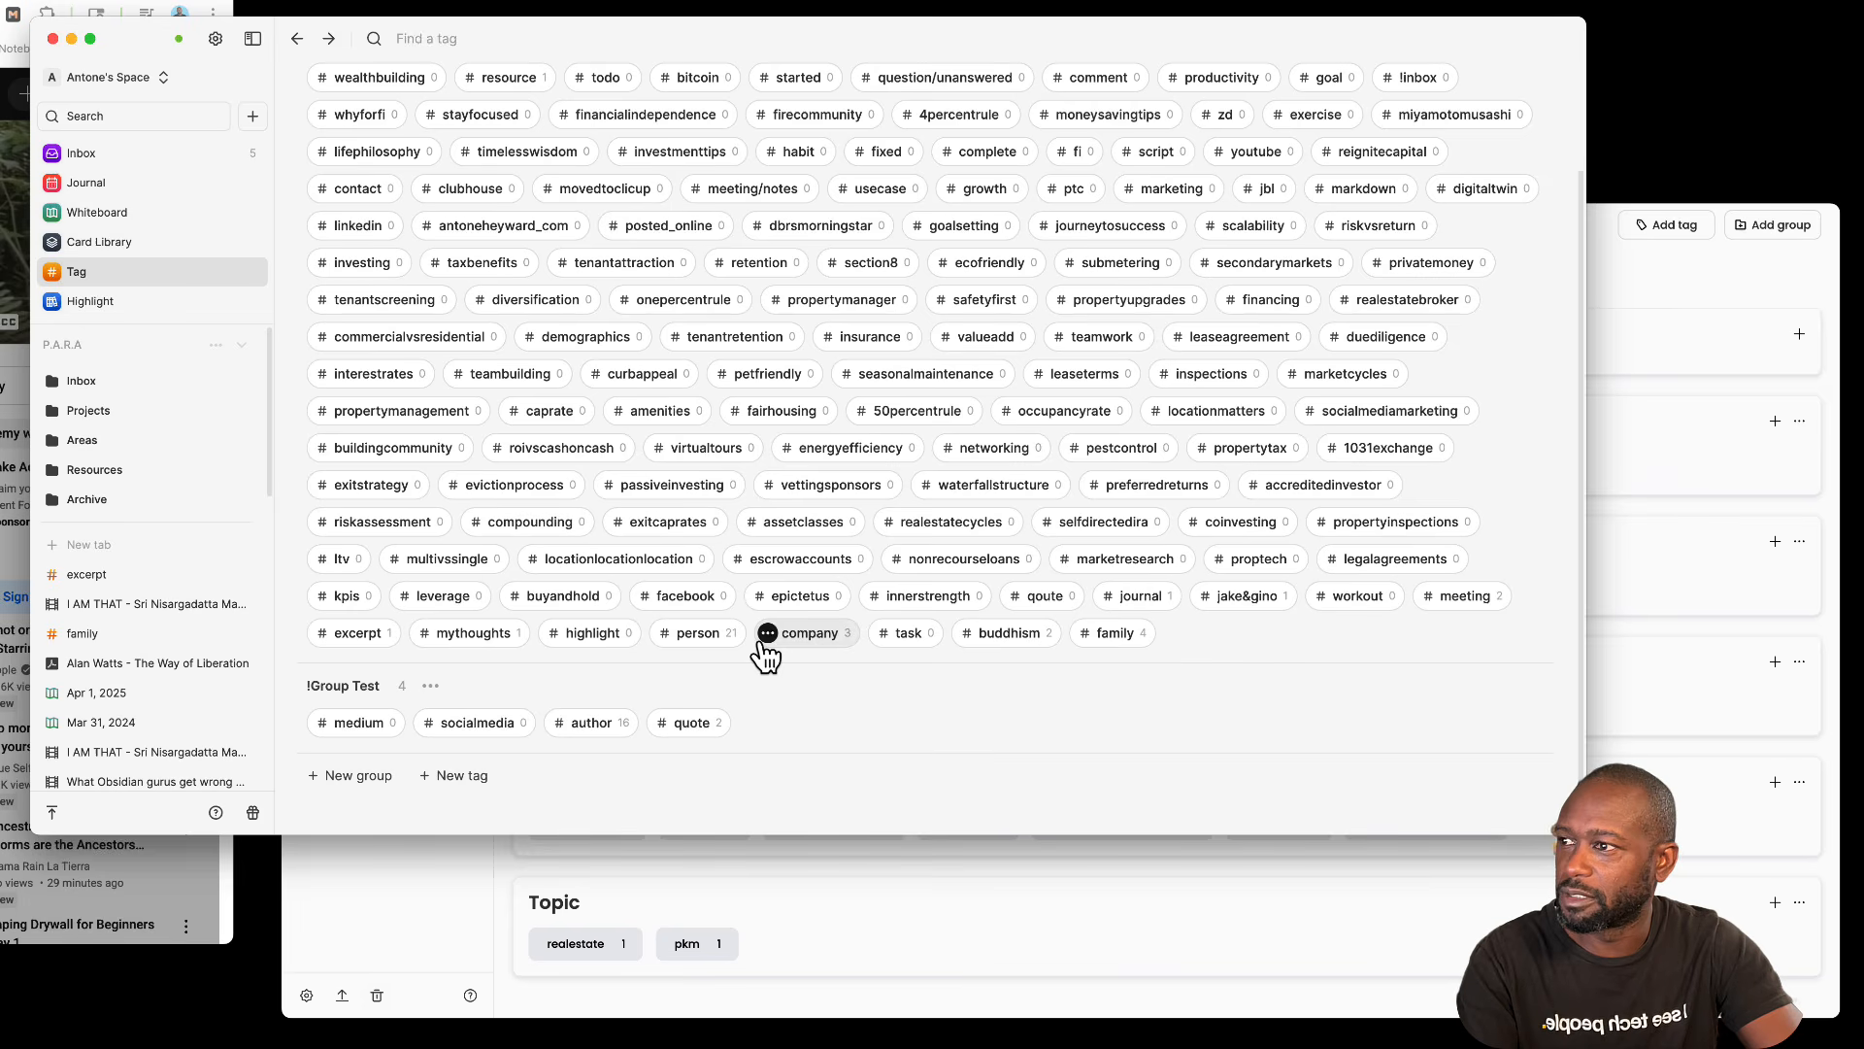
# Step: In Noteey, view the cards under the "todo" tag and check that tag's edit dialog and options without changing anything
pyautogui.click(476, 895)
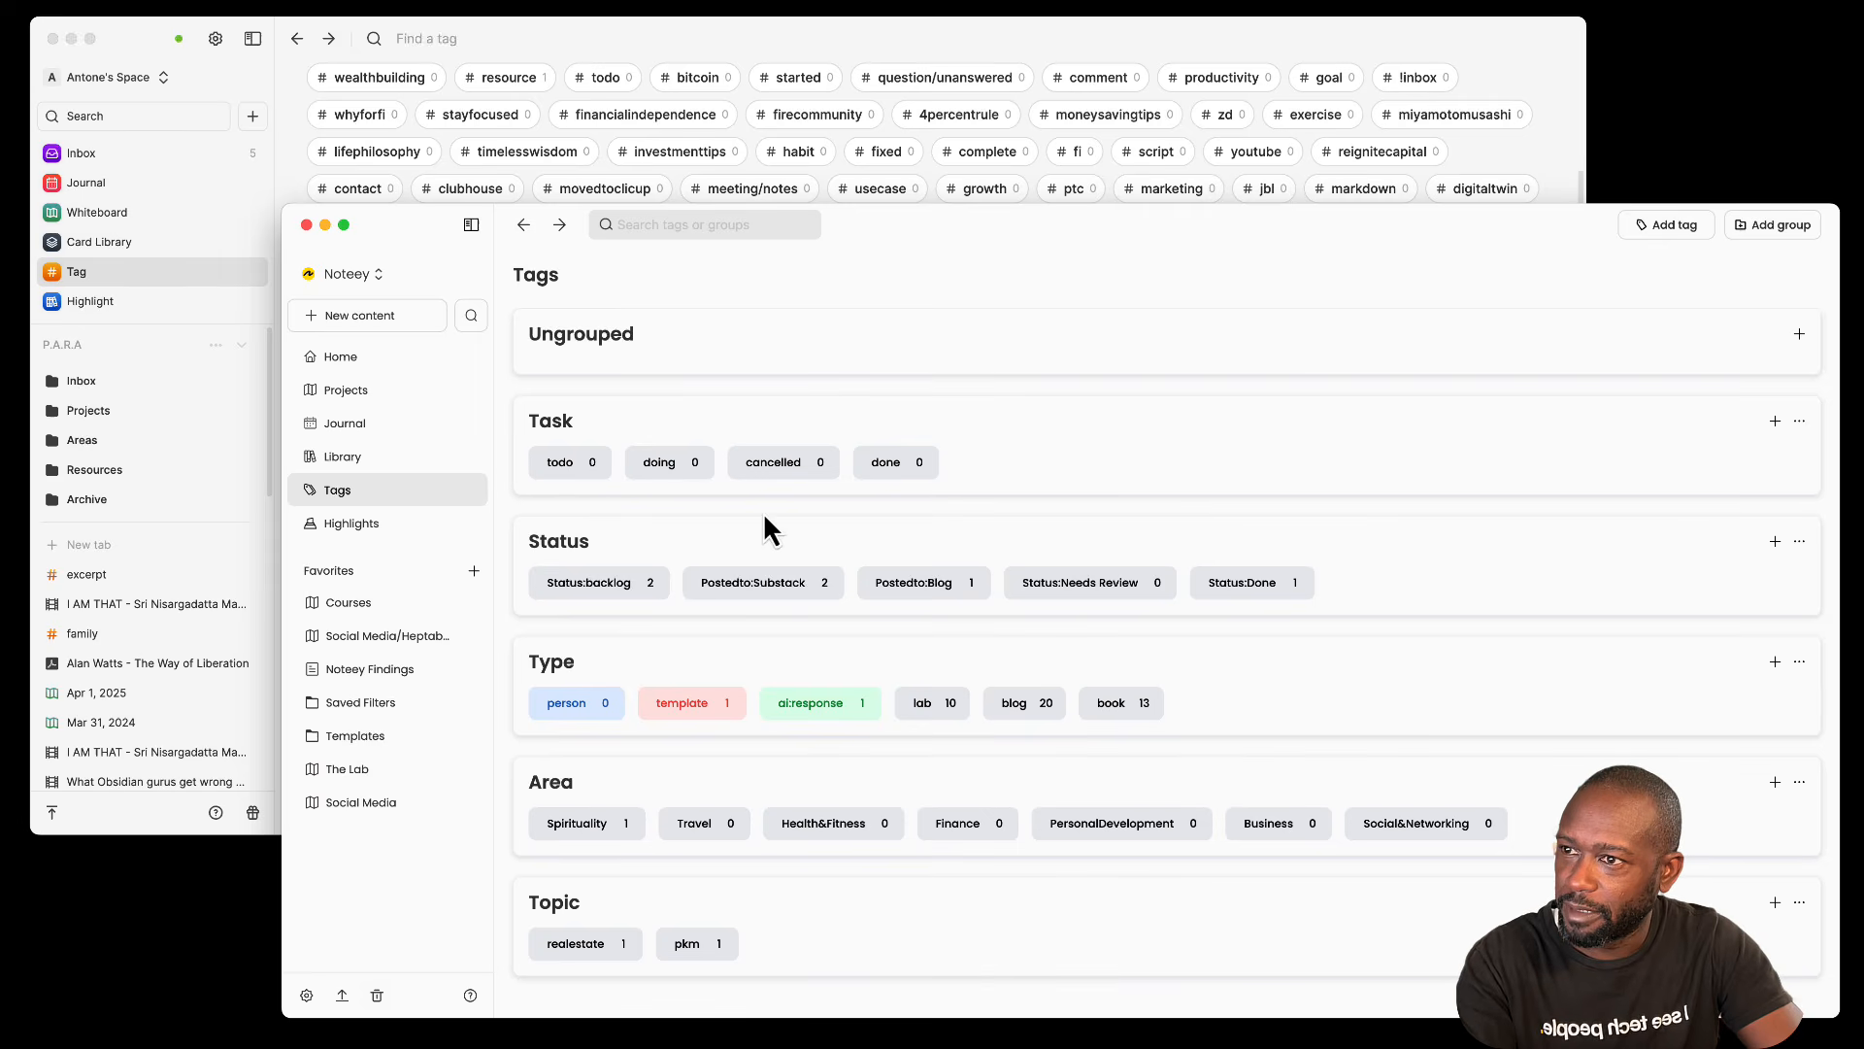
pyautogui.click(571, 464)
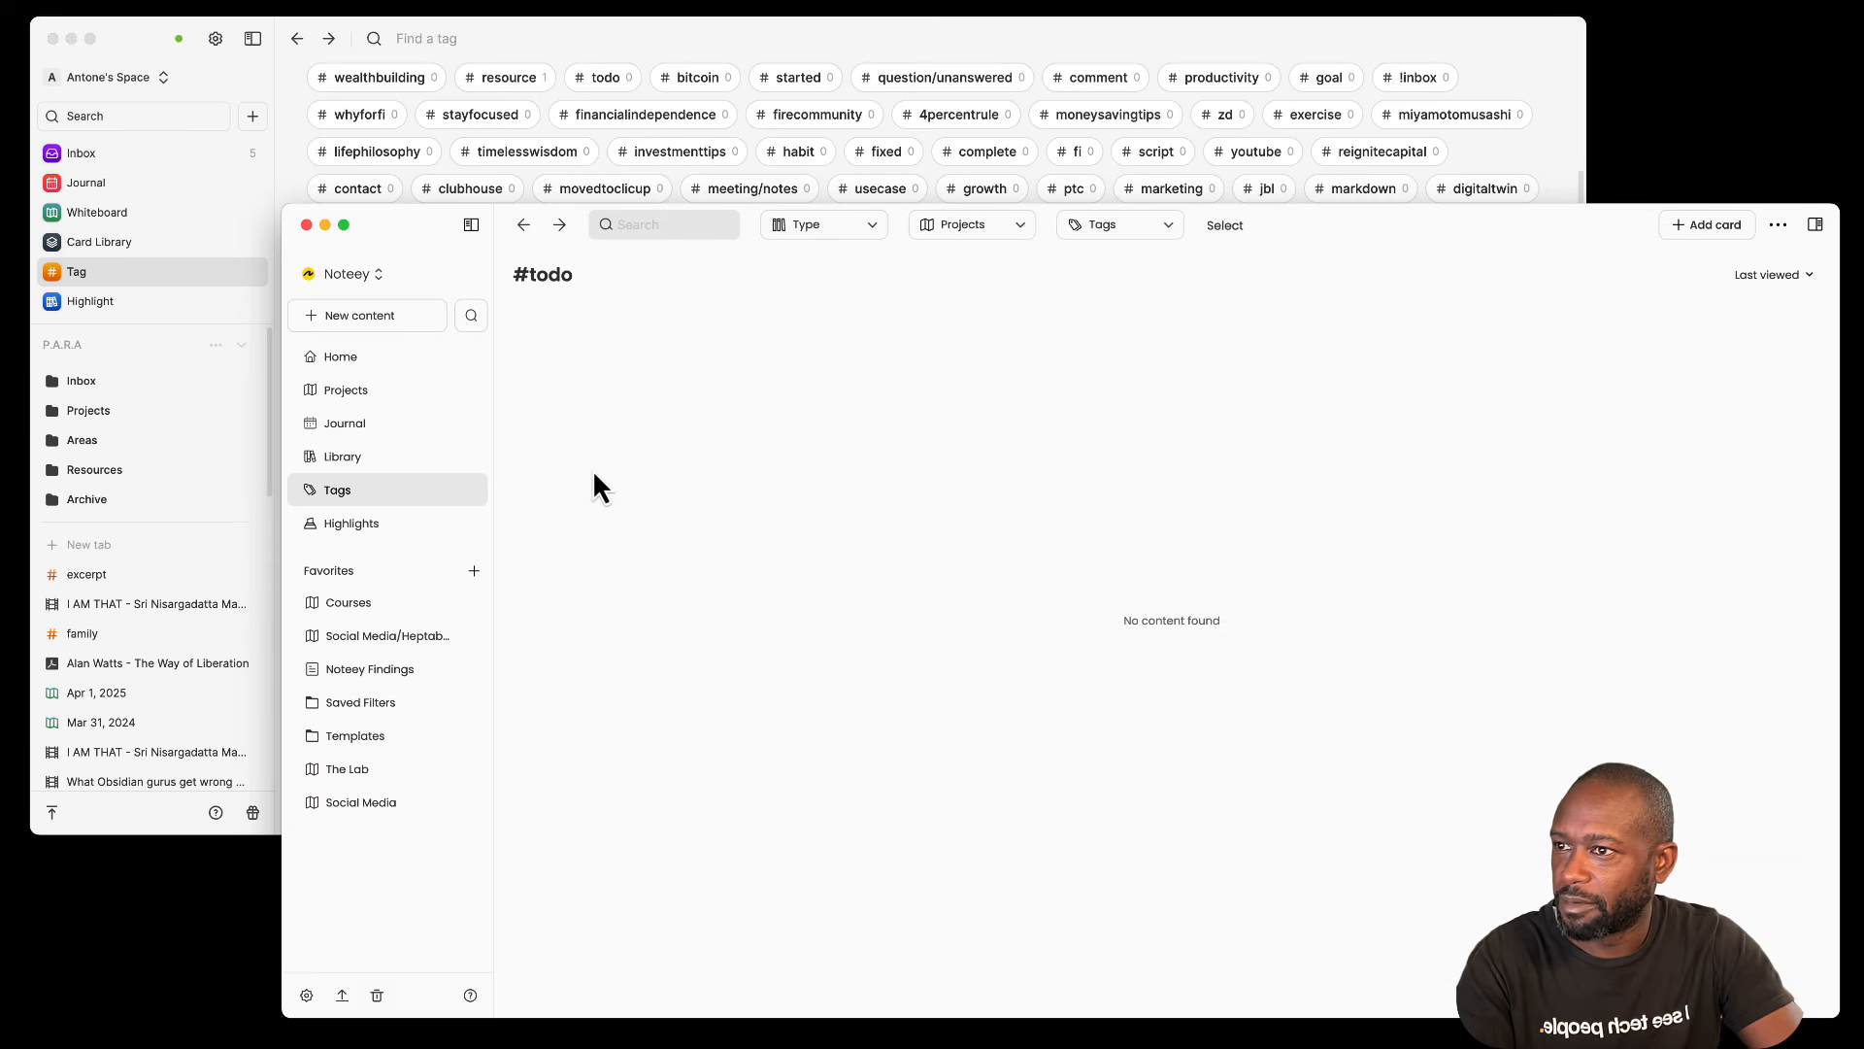
pyautogui.click(524, 225)
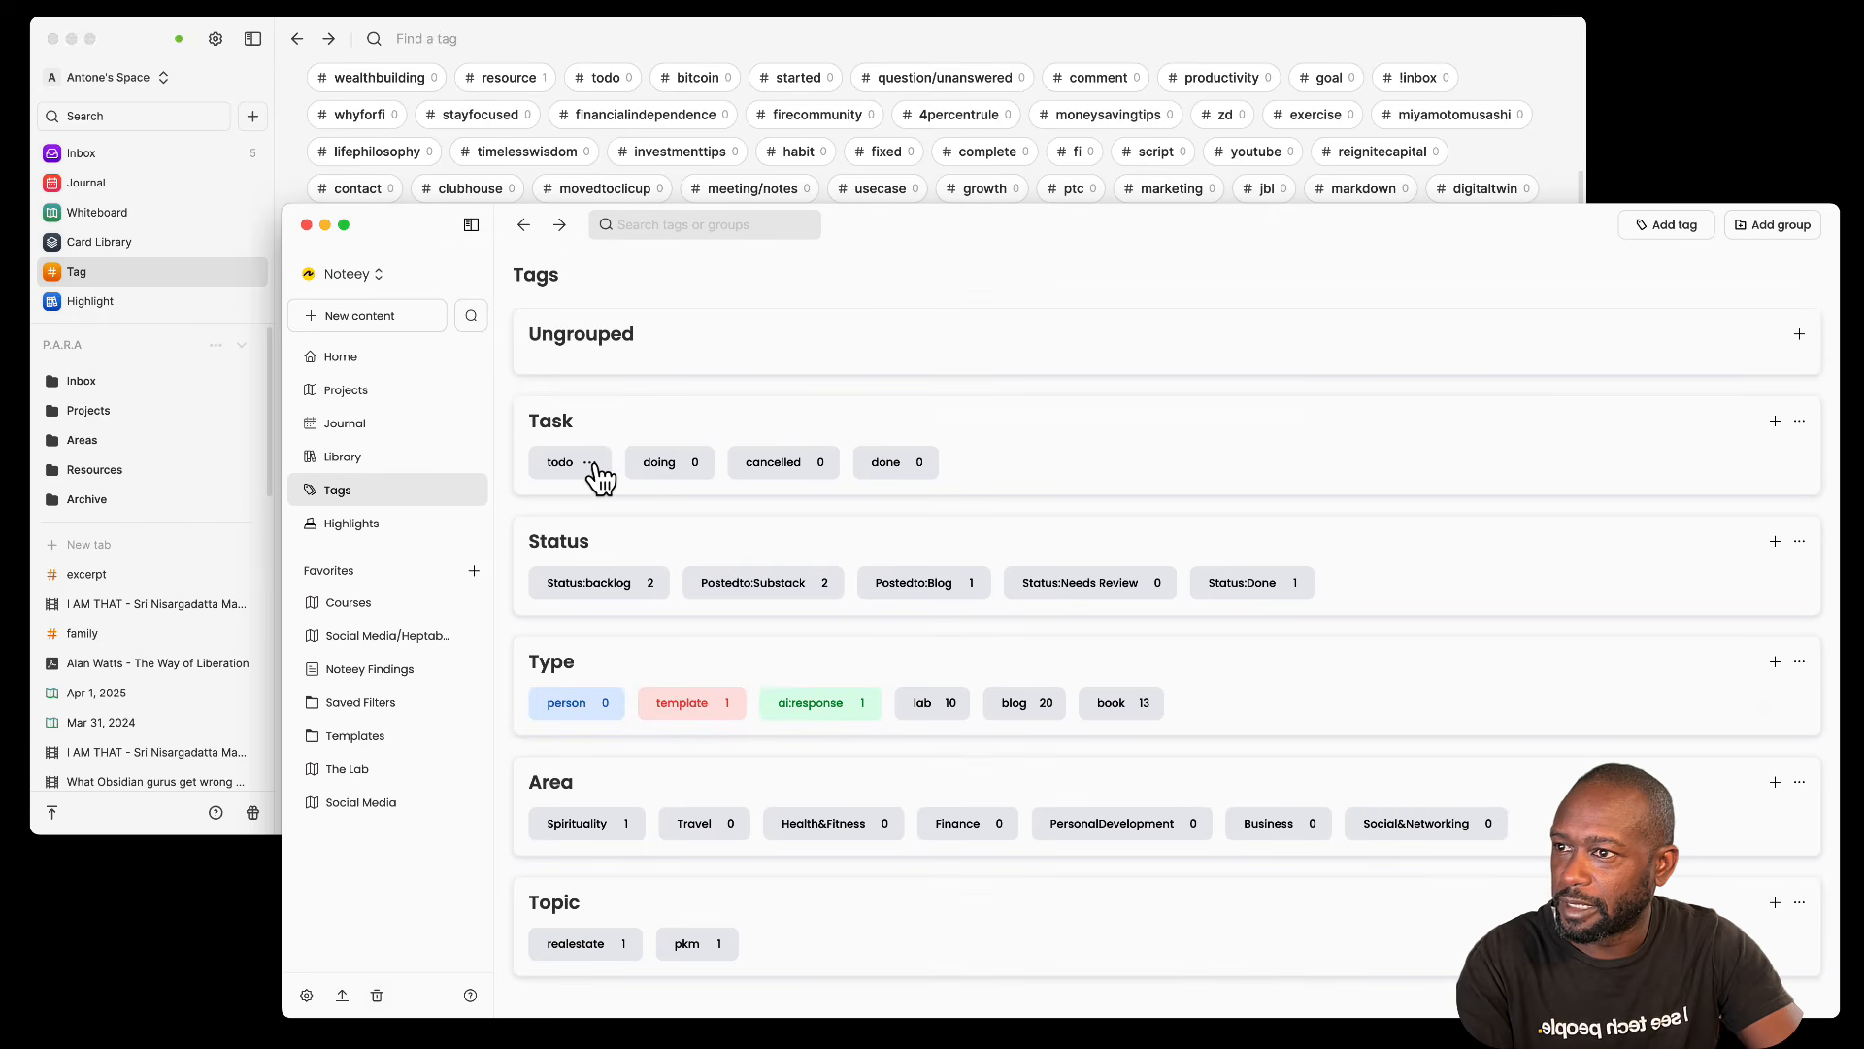
pyautogui.click(591, 464)
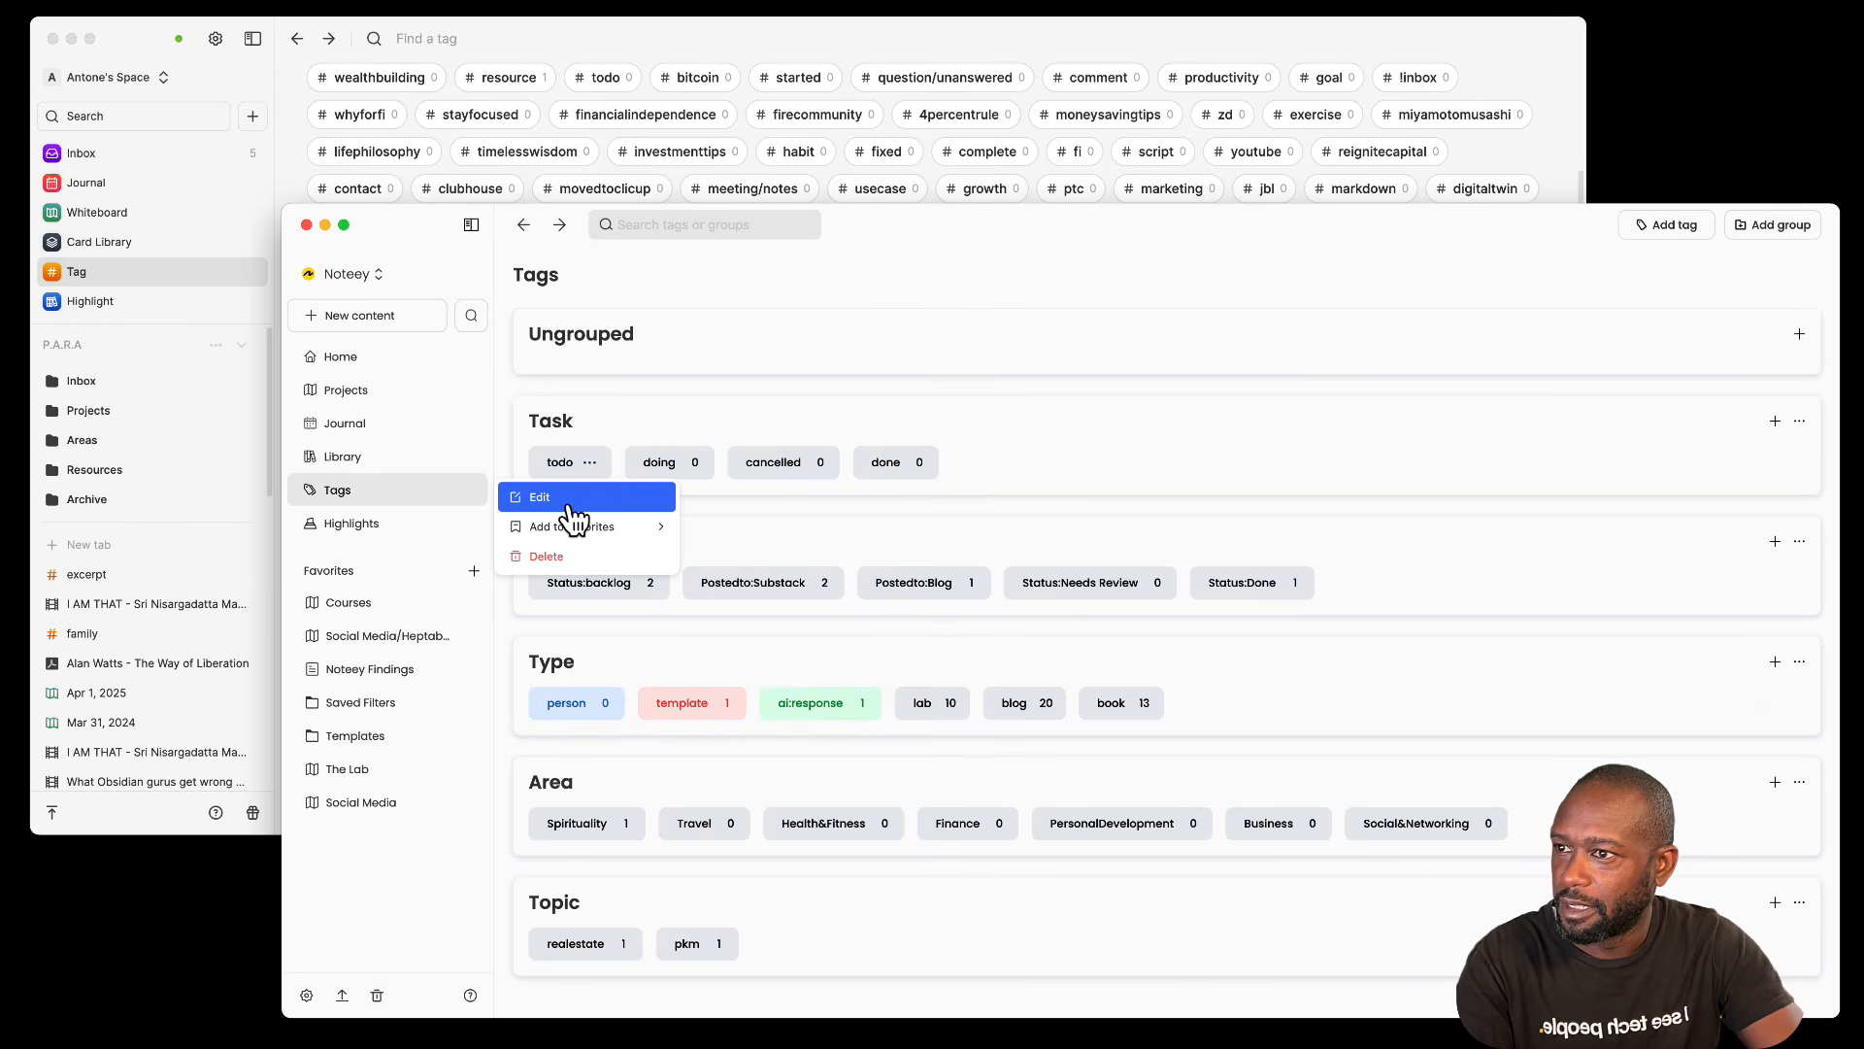
pyautogui.click(573, 506)
pyautogui.click(981, 699)
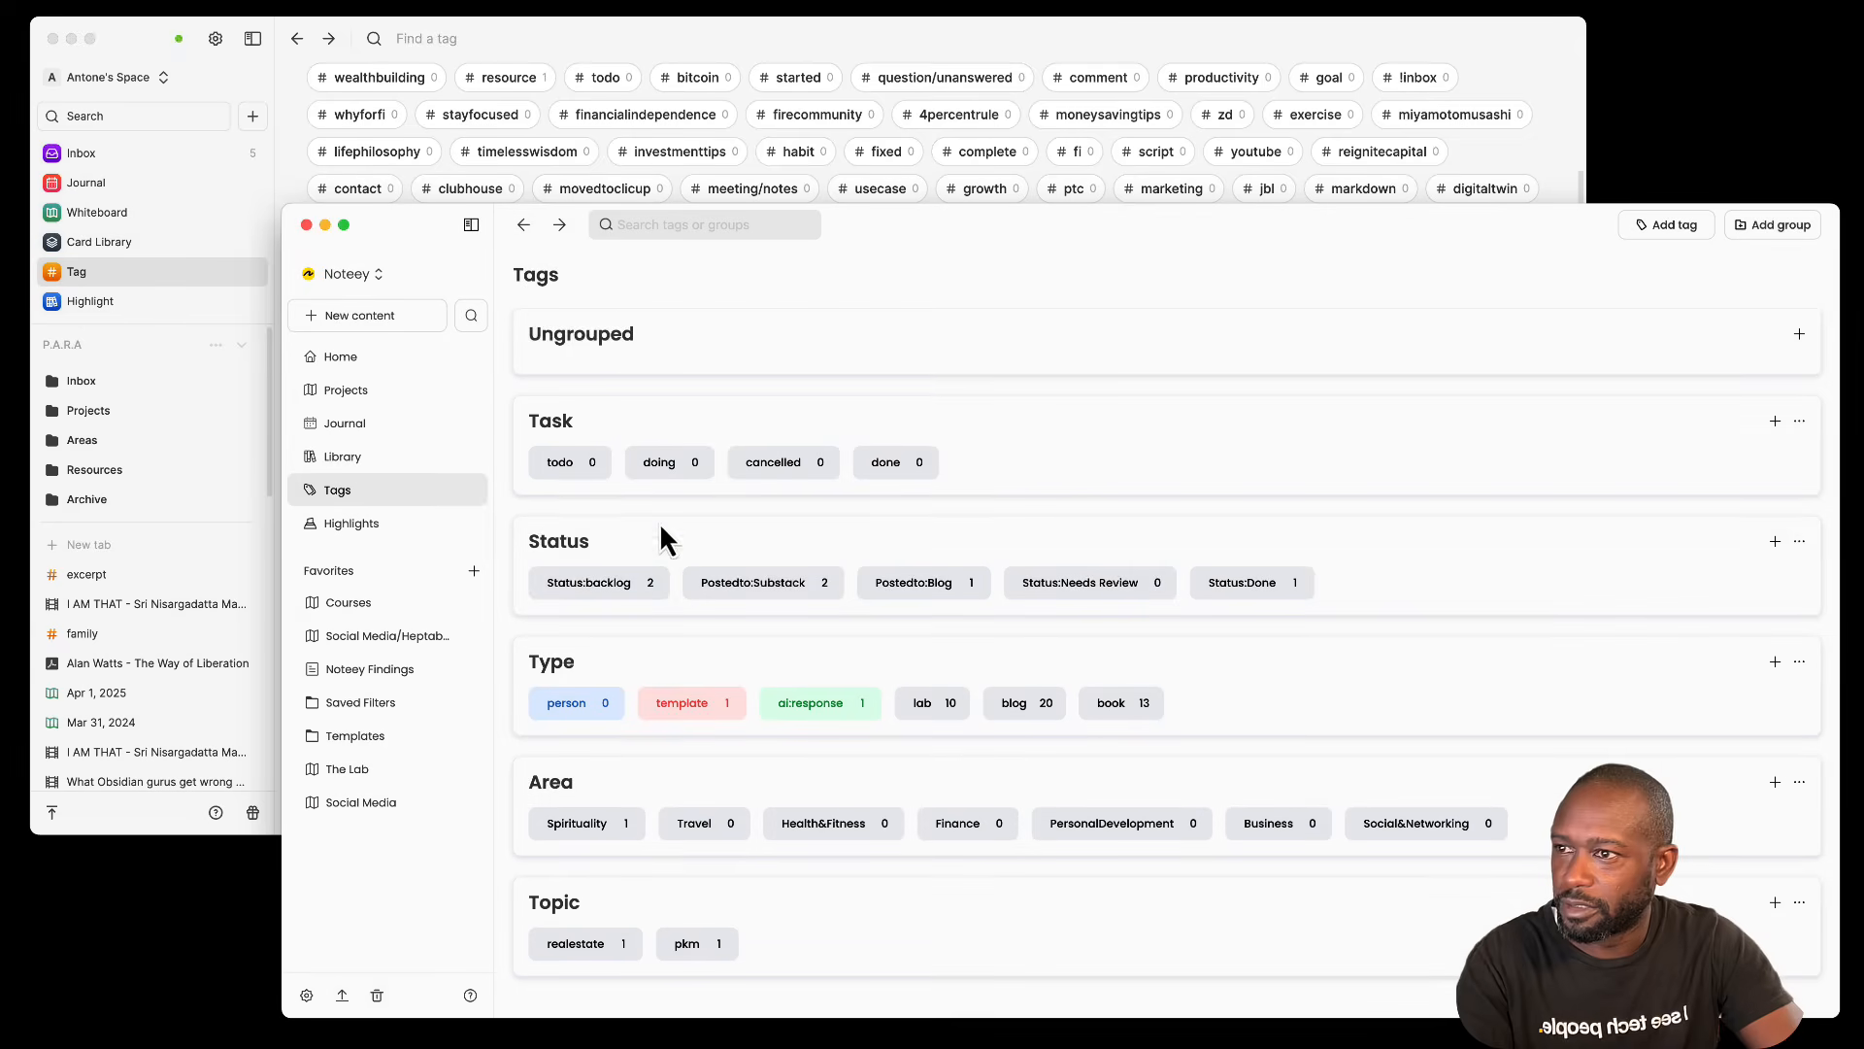
pyautogui.click(587, 464)
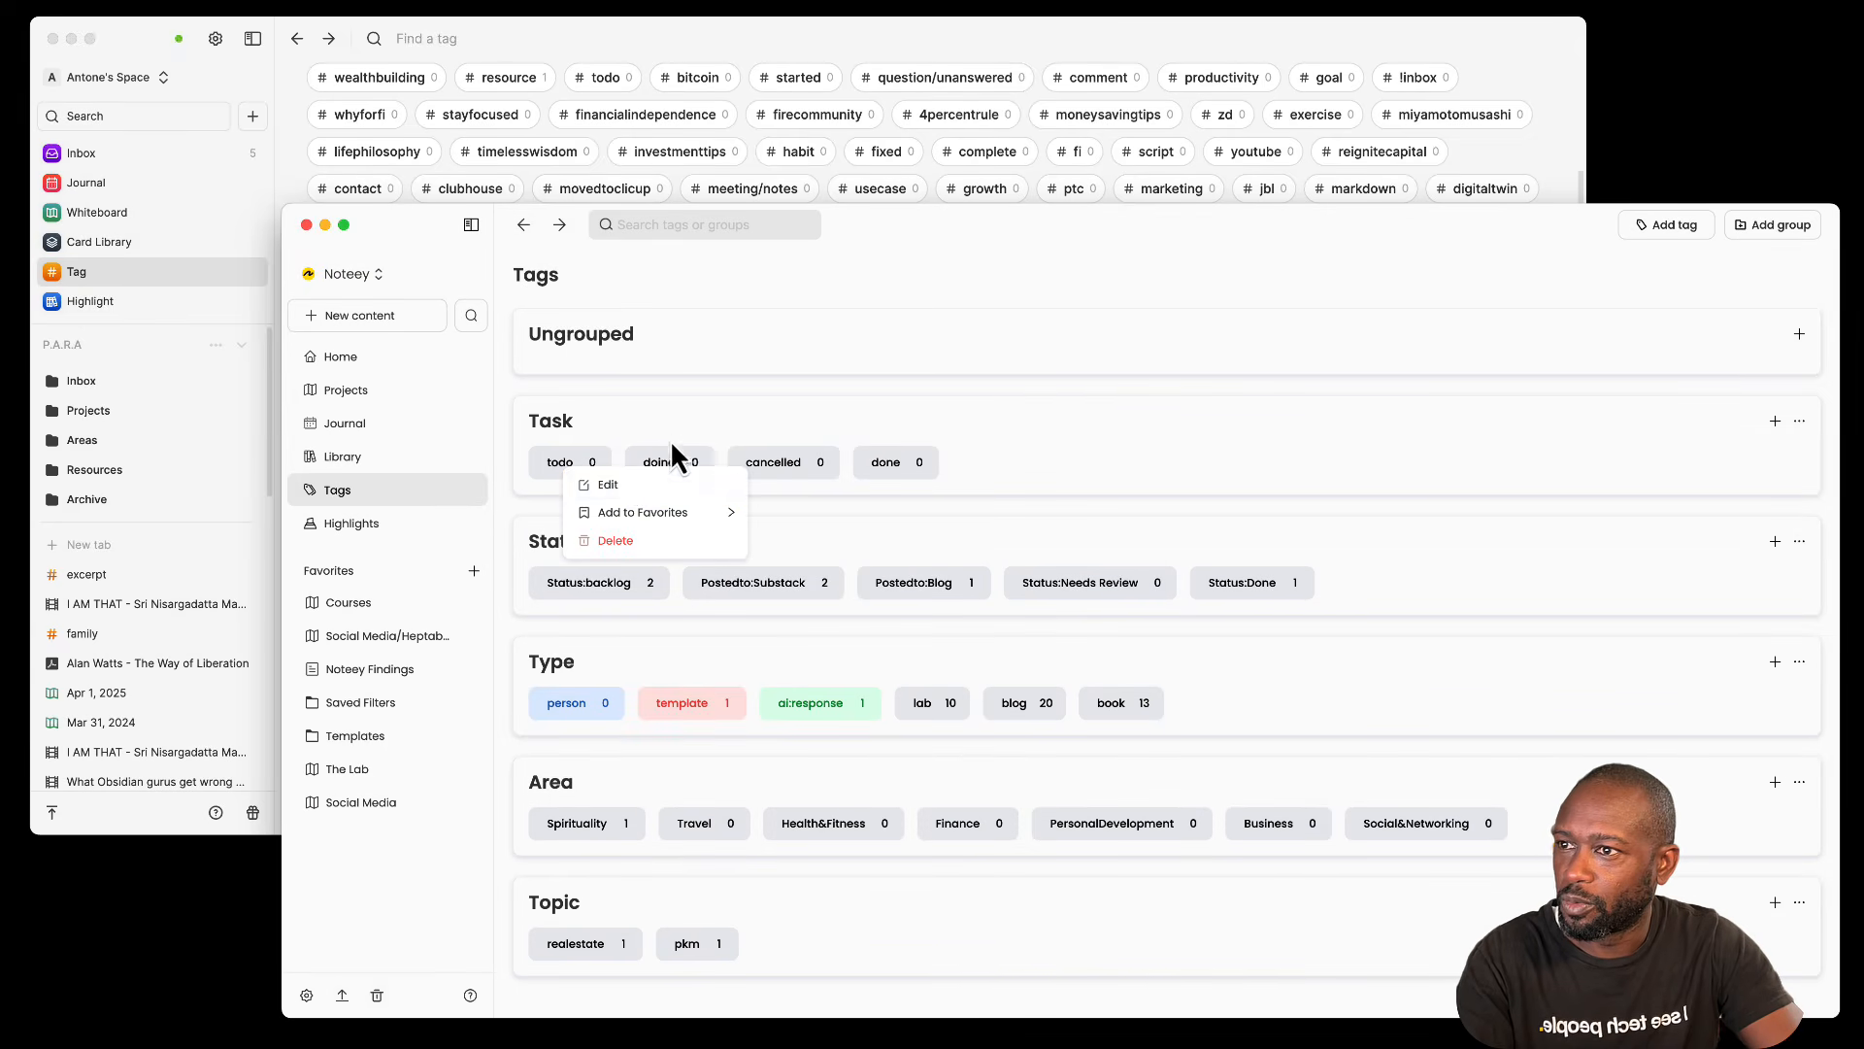
pyautogui.click(672, 439)
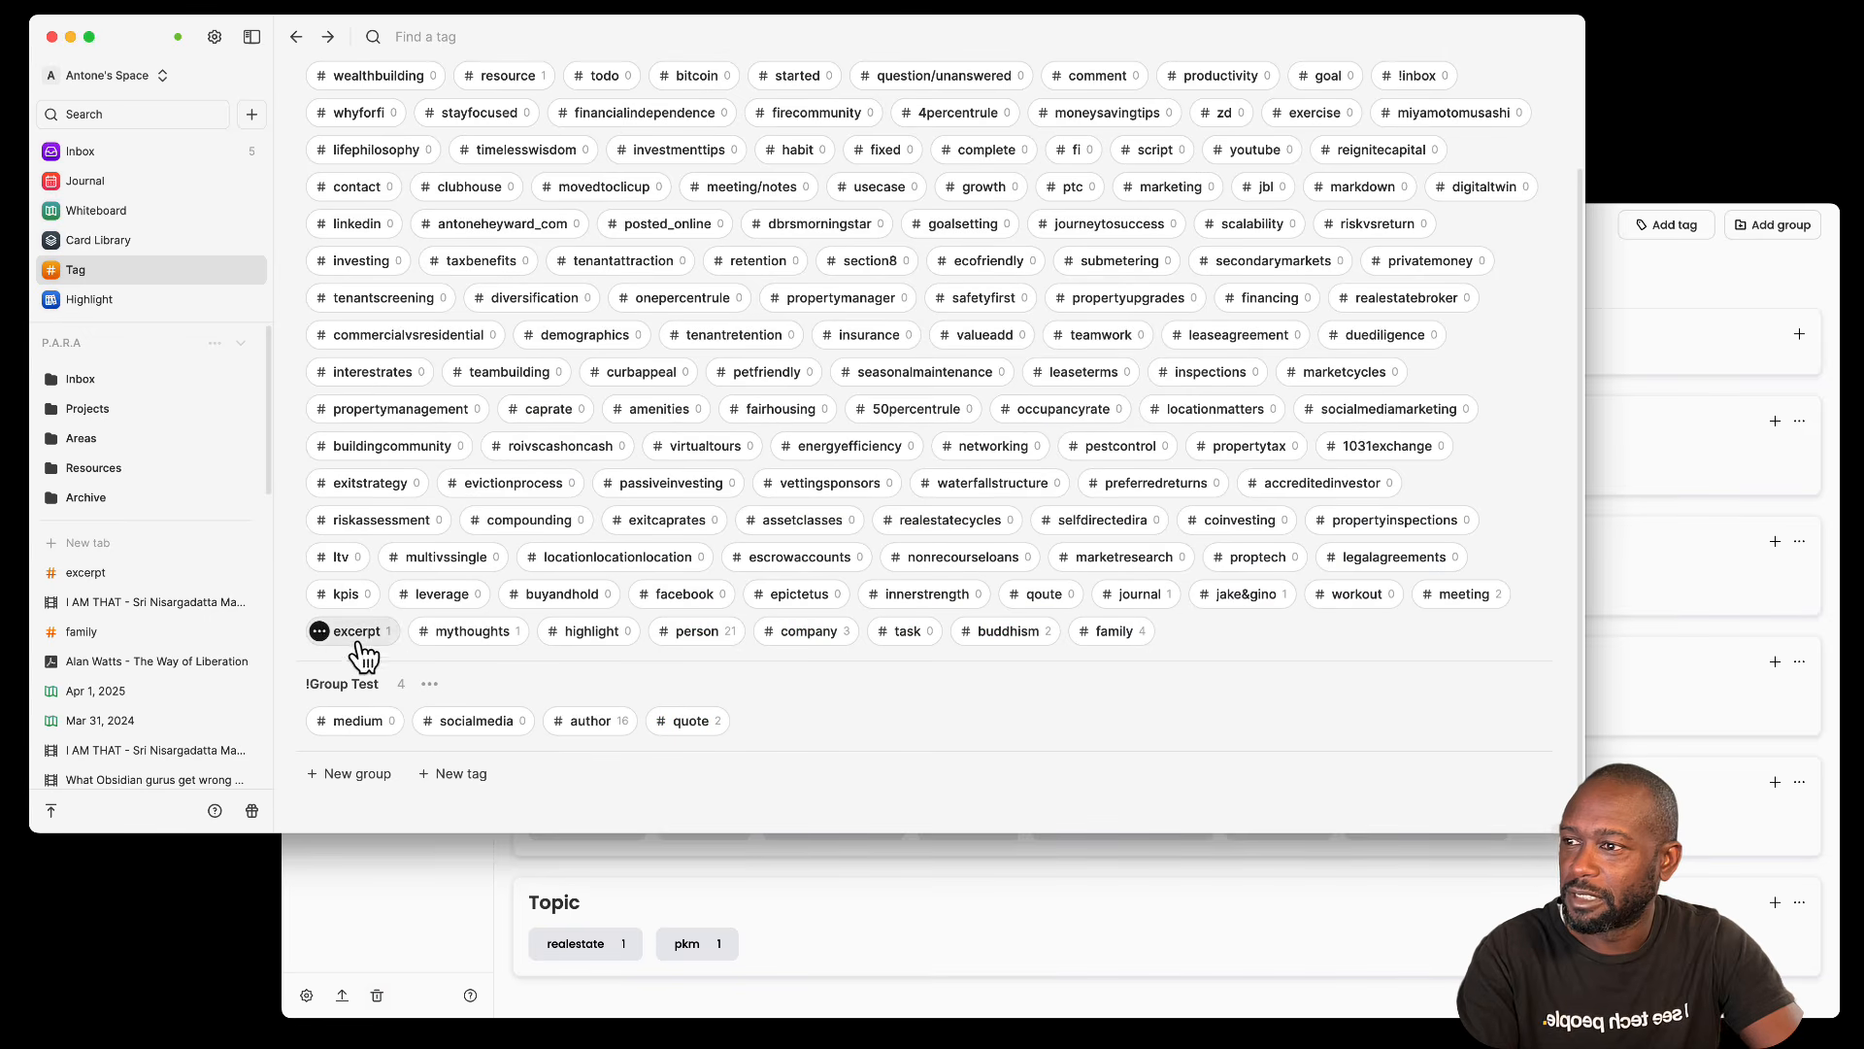
# Step: View the options of the "book" tag in Heptabase and dismiss them
pyautogui.scroll(2, 476, 643)
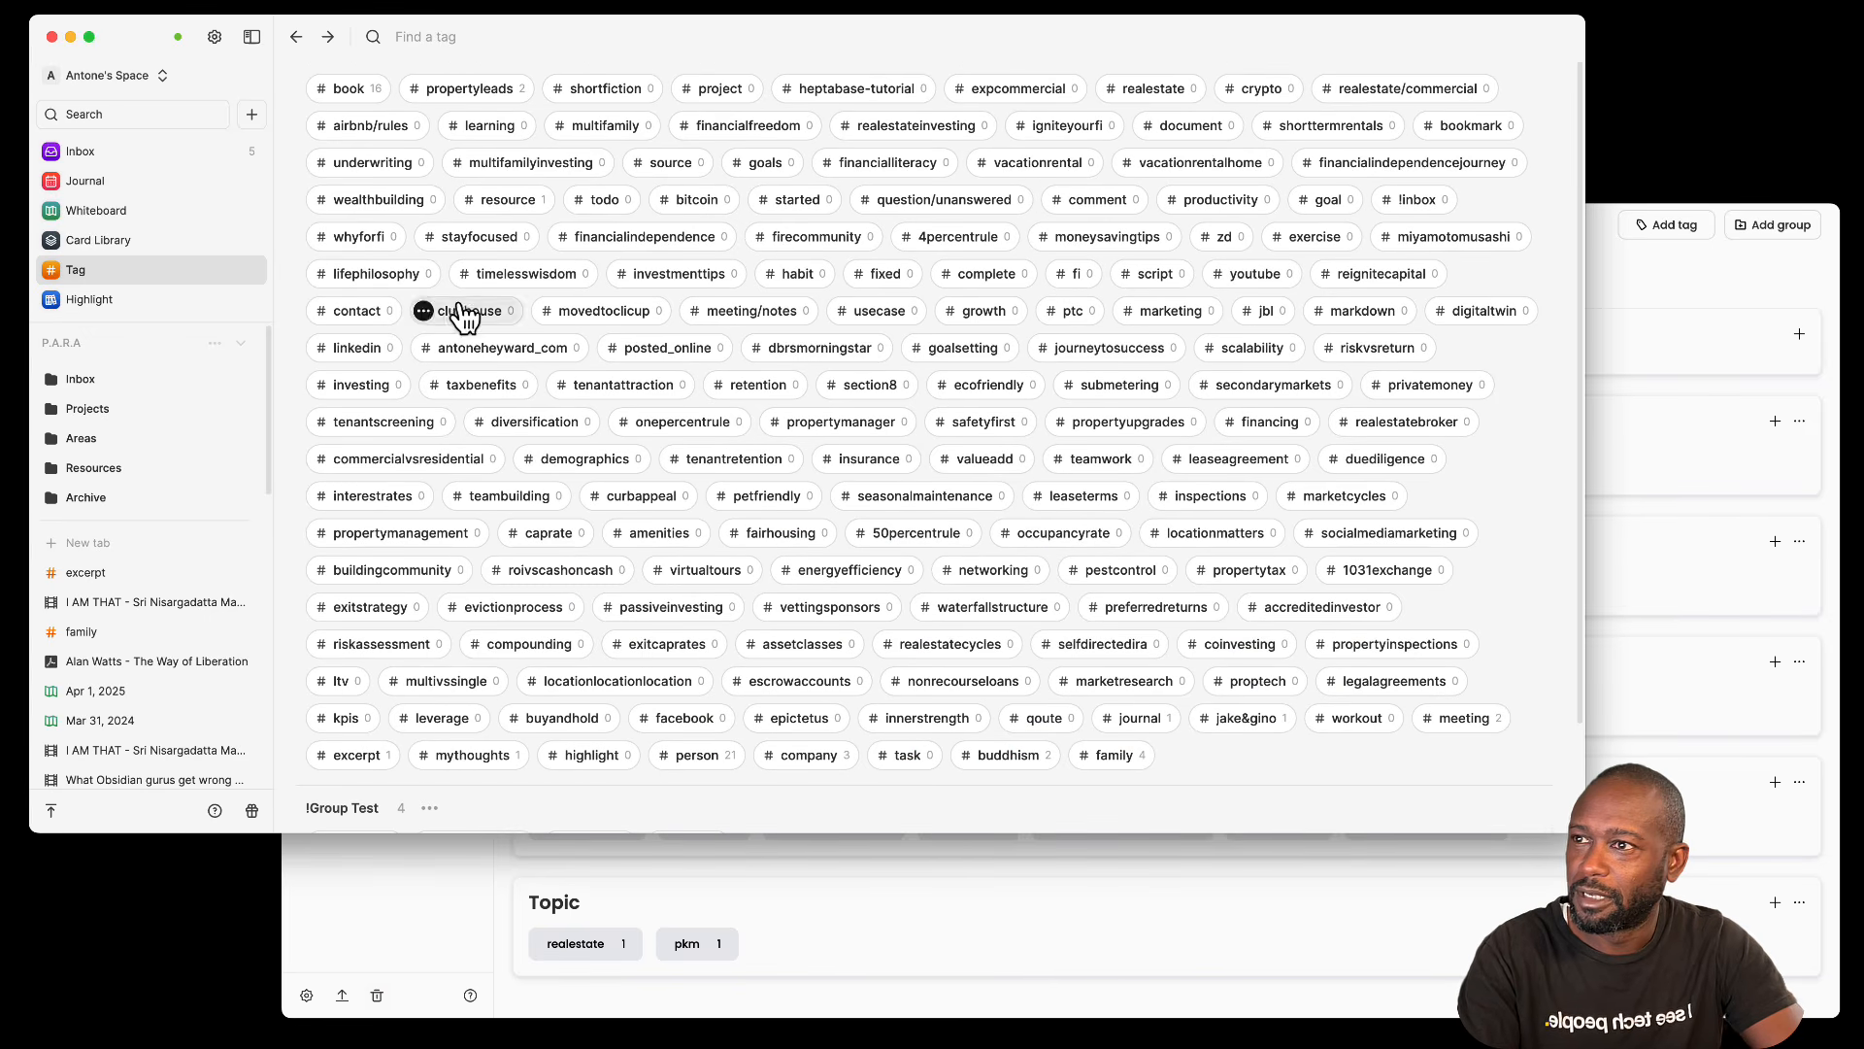
pyautogui.click(321, 91)
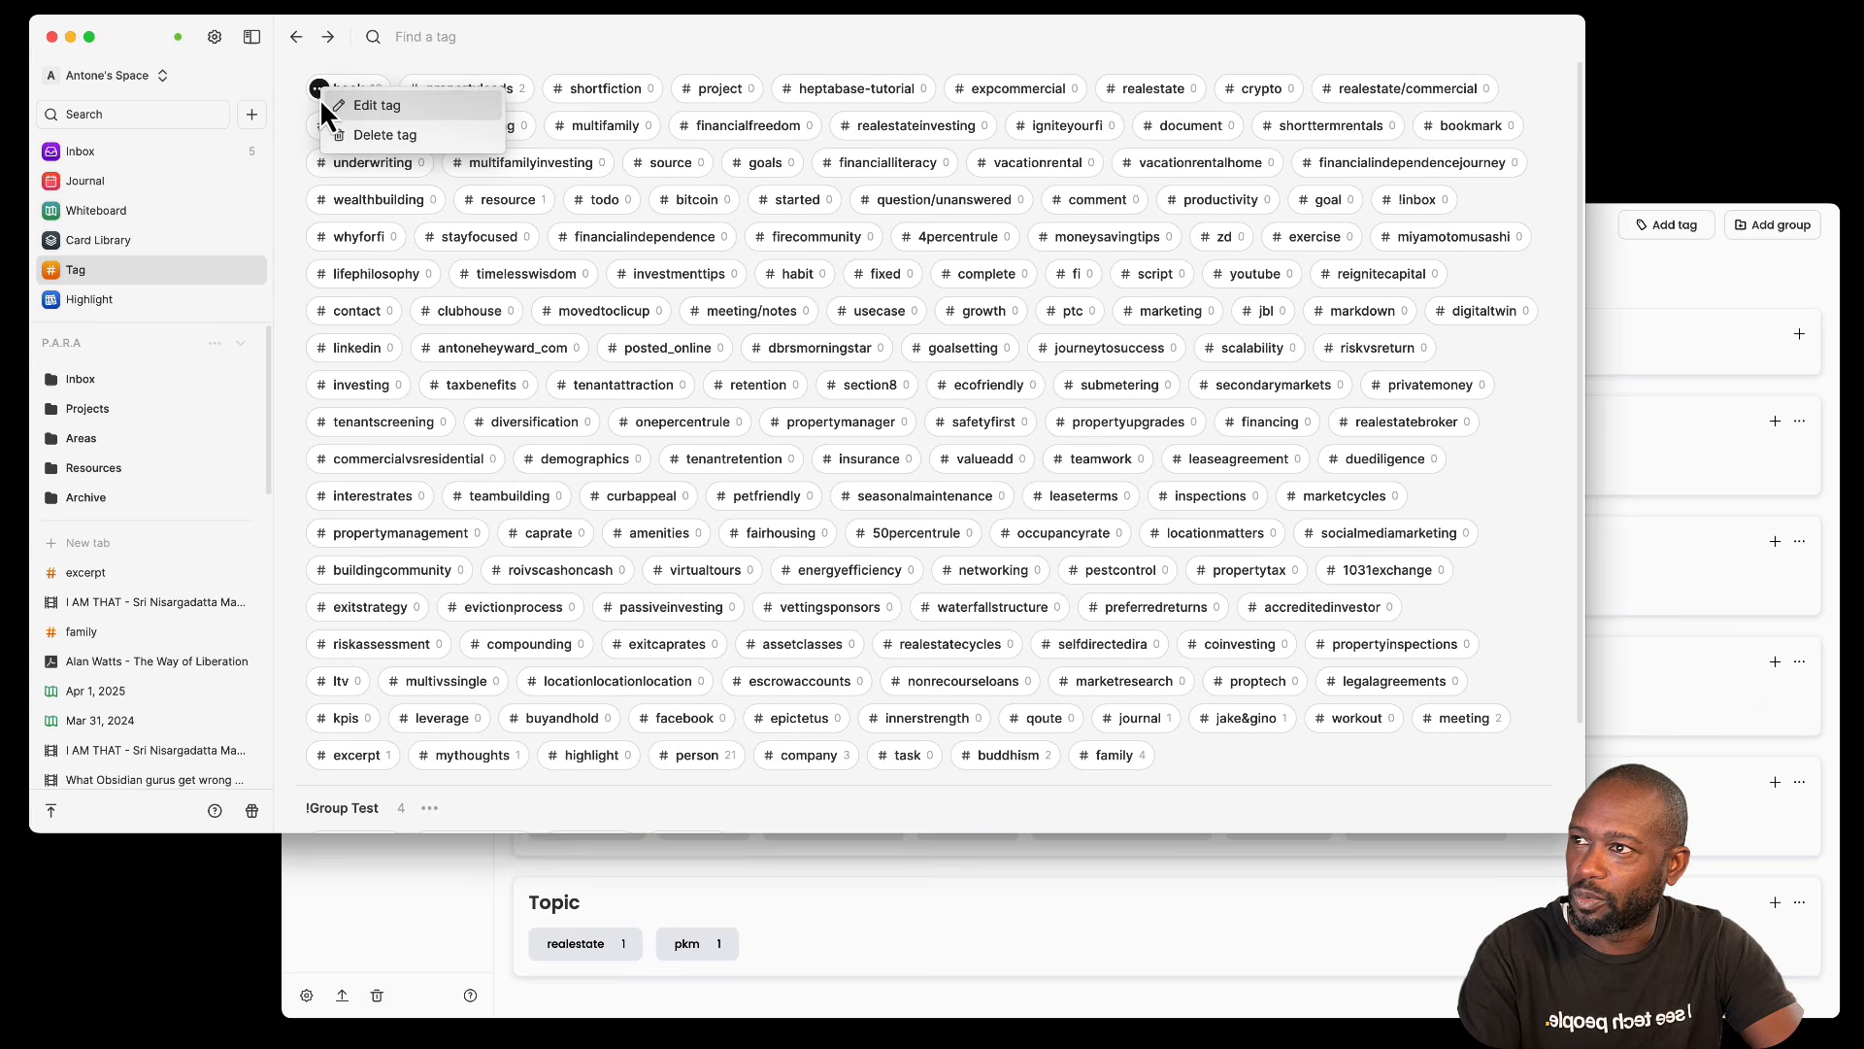
pyautogui.click(300, 117)
pyautogui.scroll(-2, 641, 398)
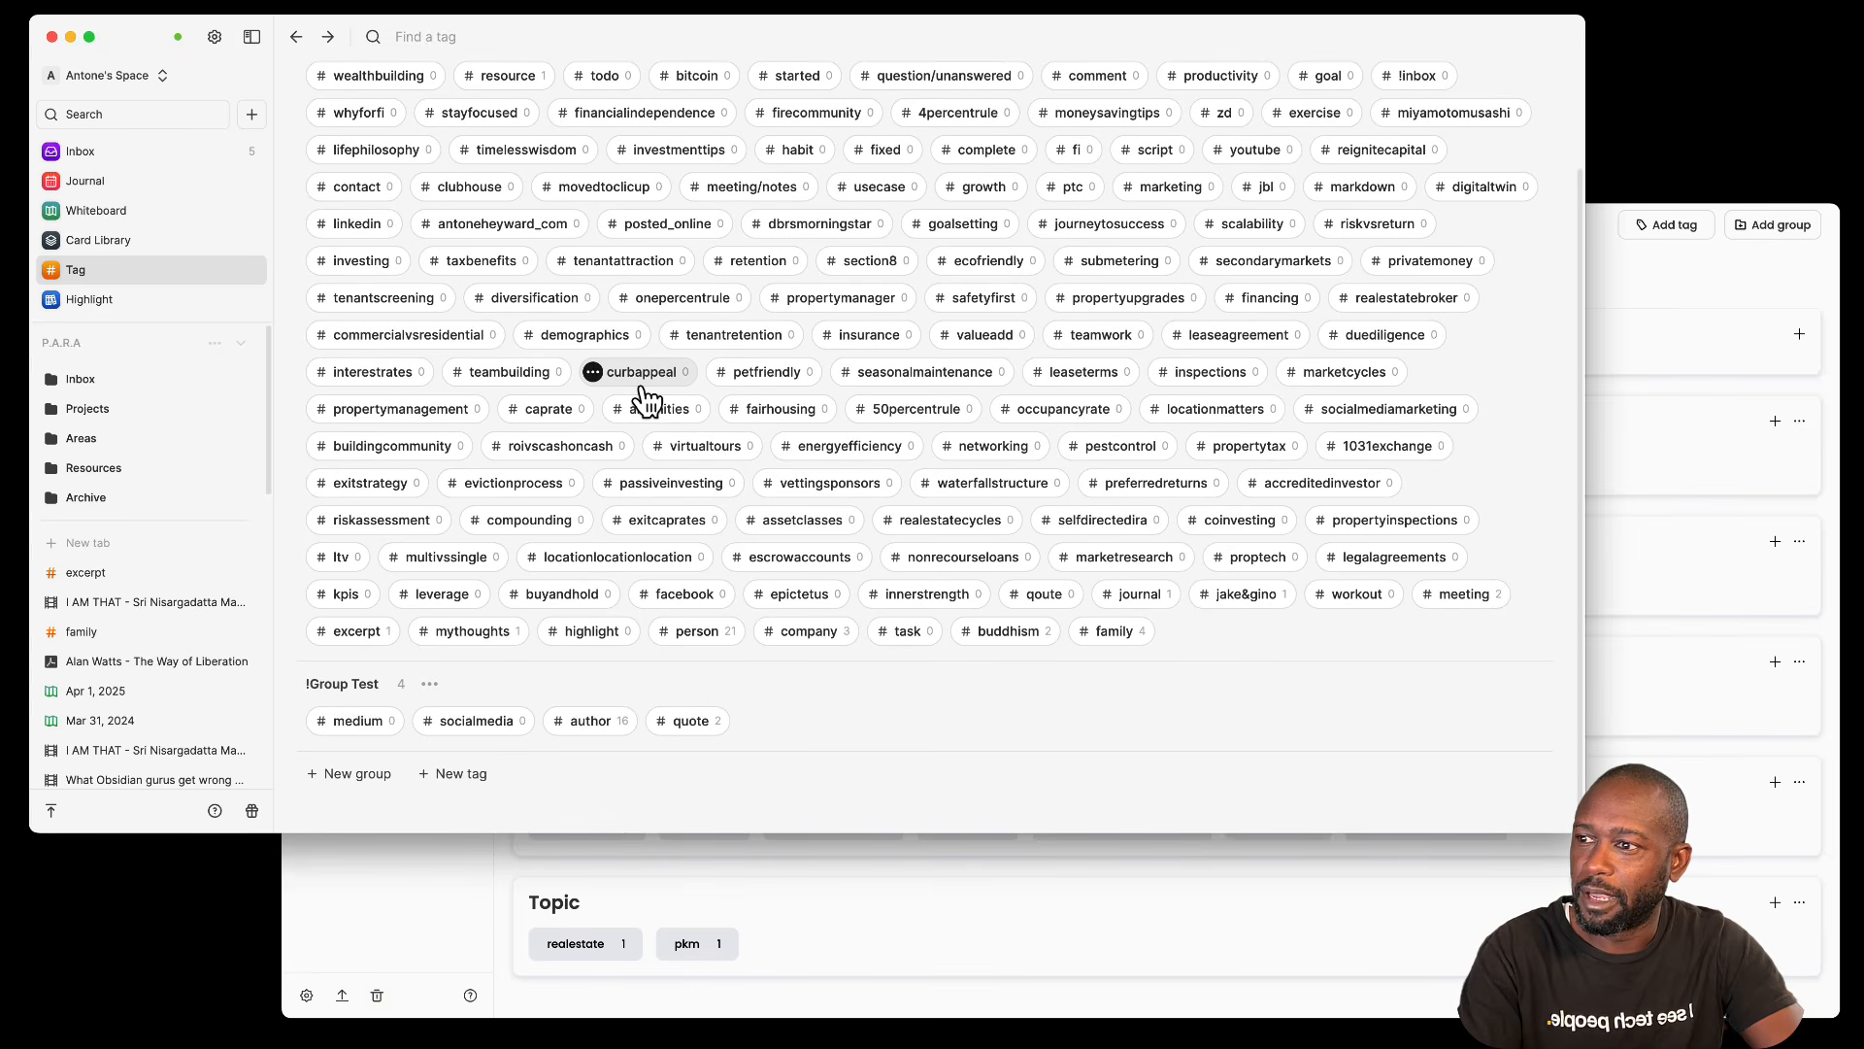
# Step: View Noteey's grouped tags, and return to Heptabase to look through its long ungrouped tag list again
pyautogui.click(1598, 255)
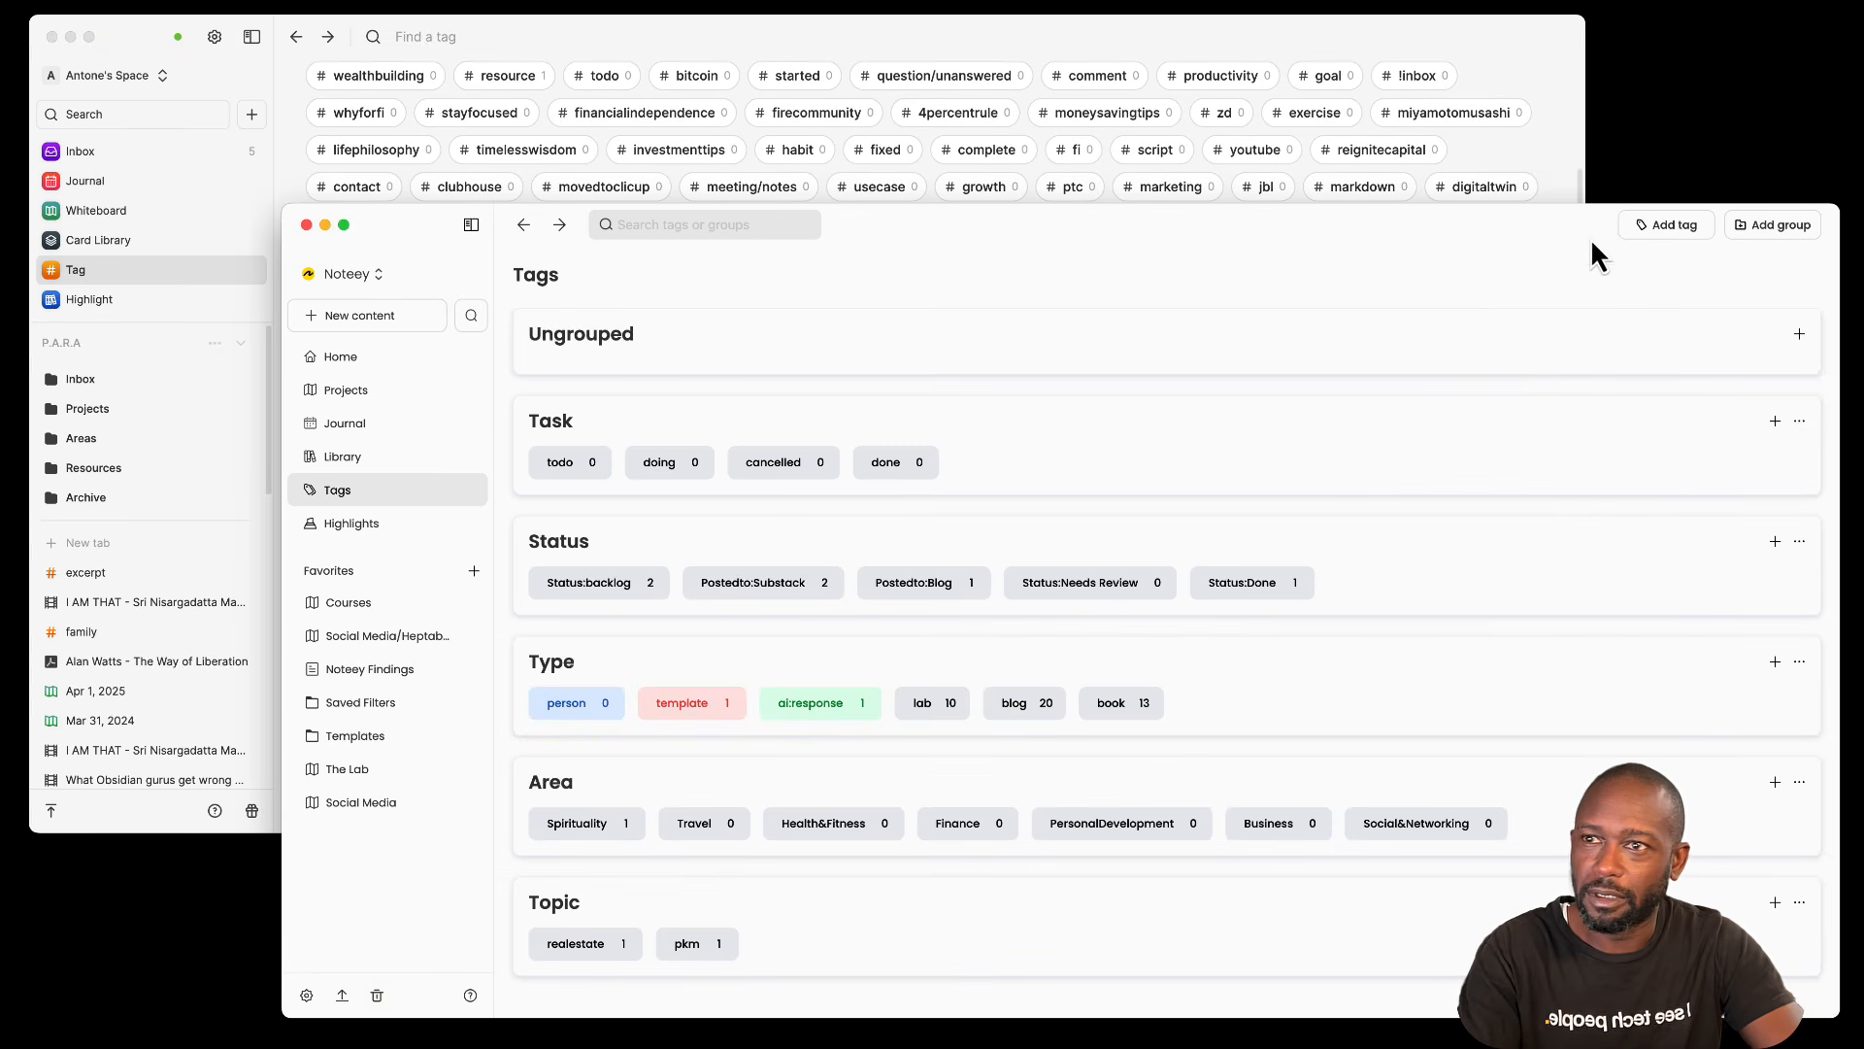
pyautogui.click(292, 195)
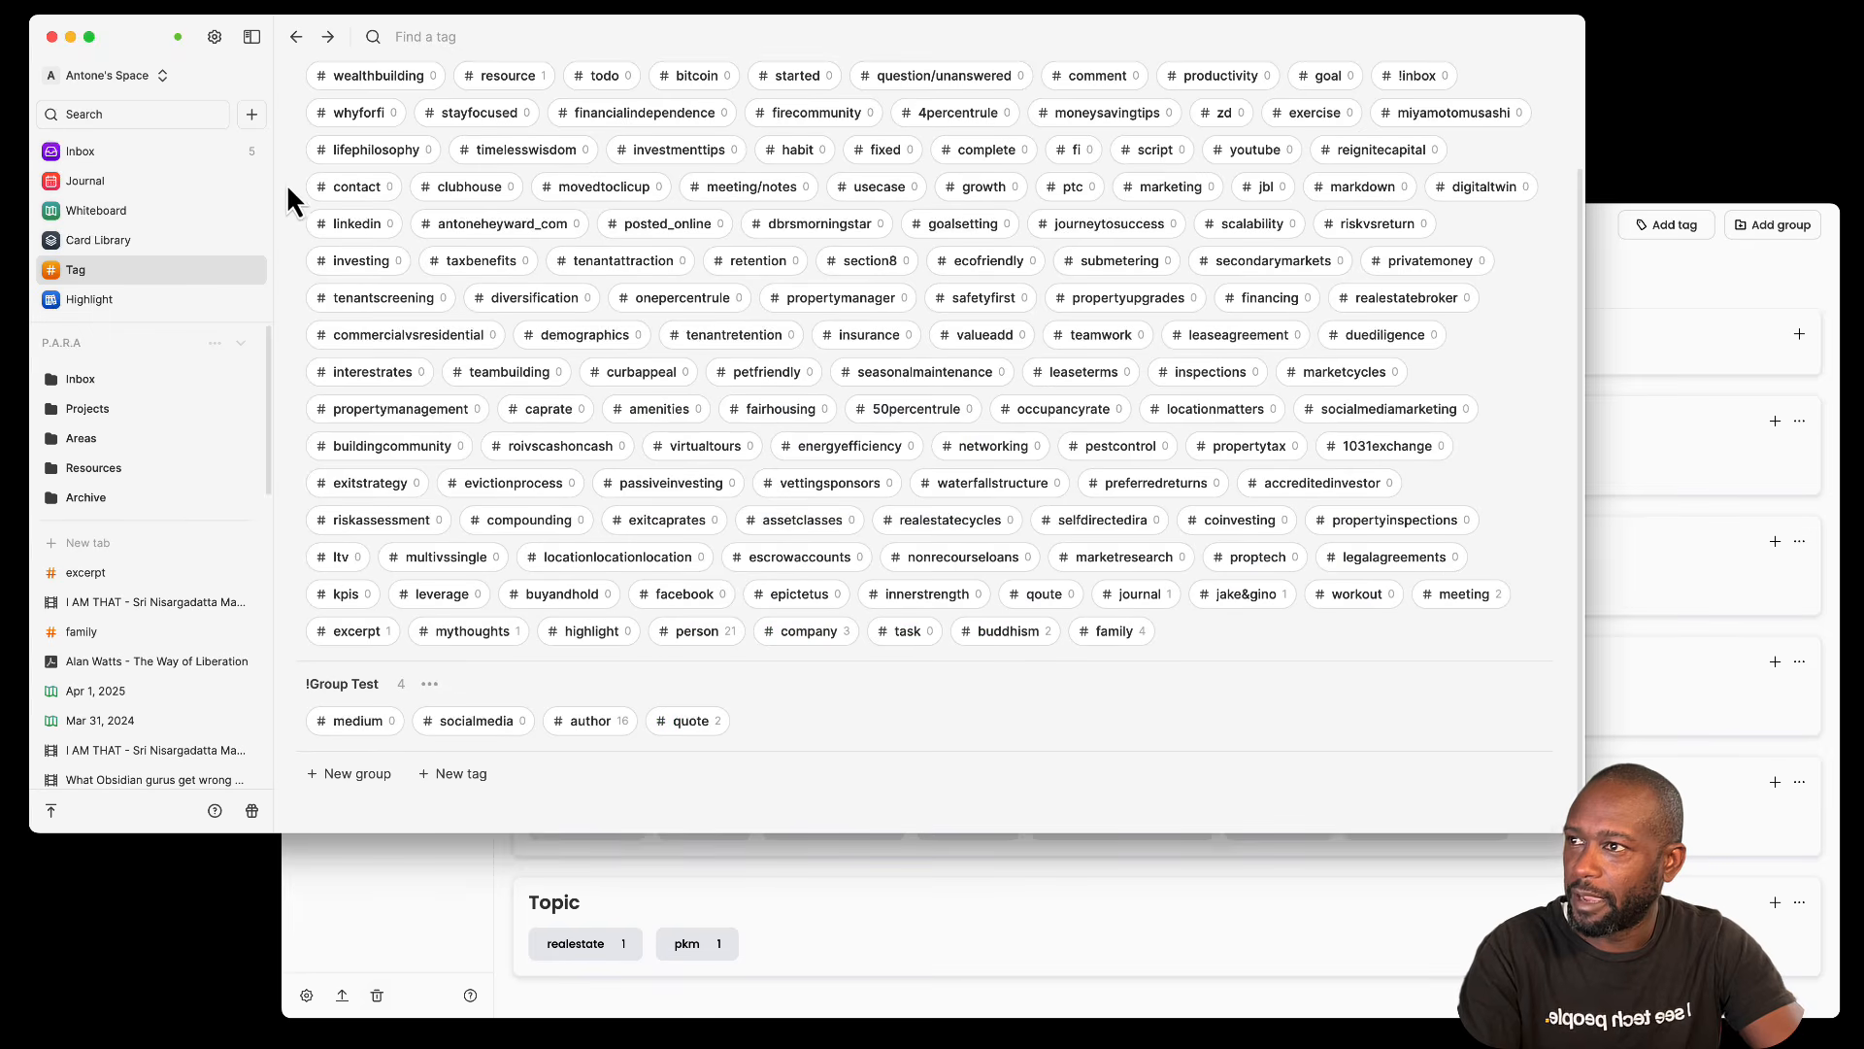
pyautogui.scroll(2, 388, 529)
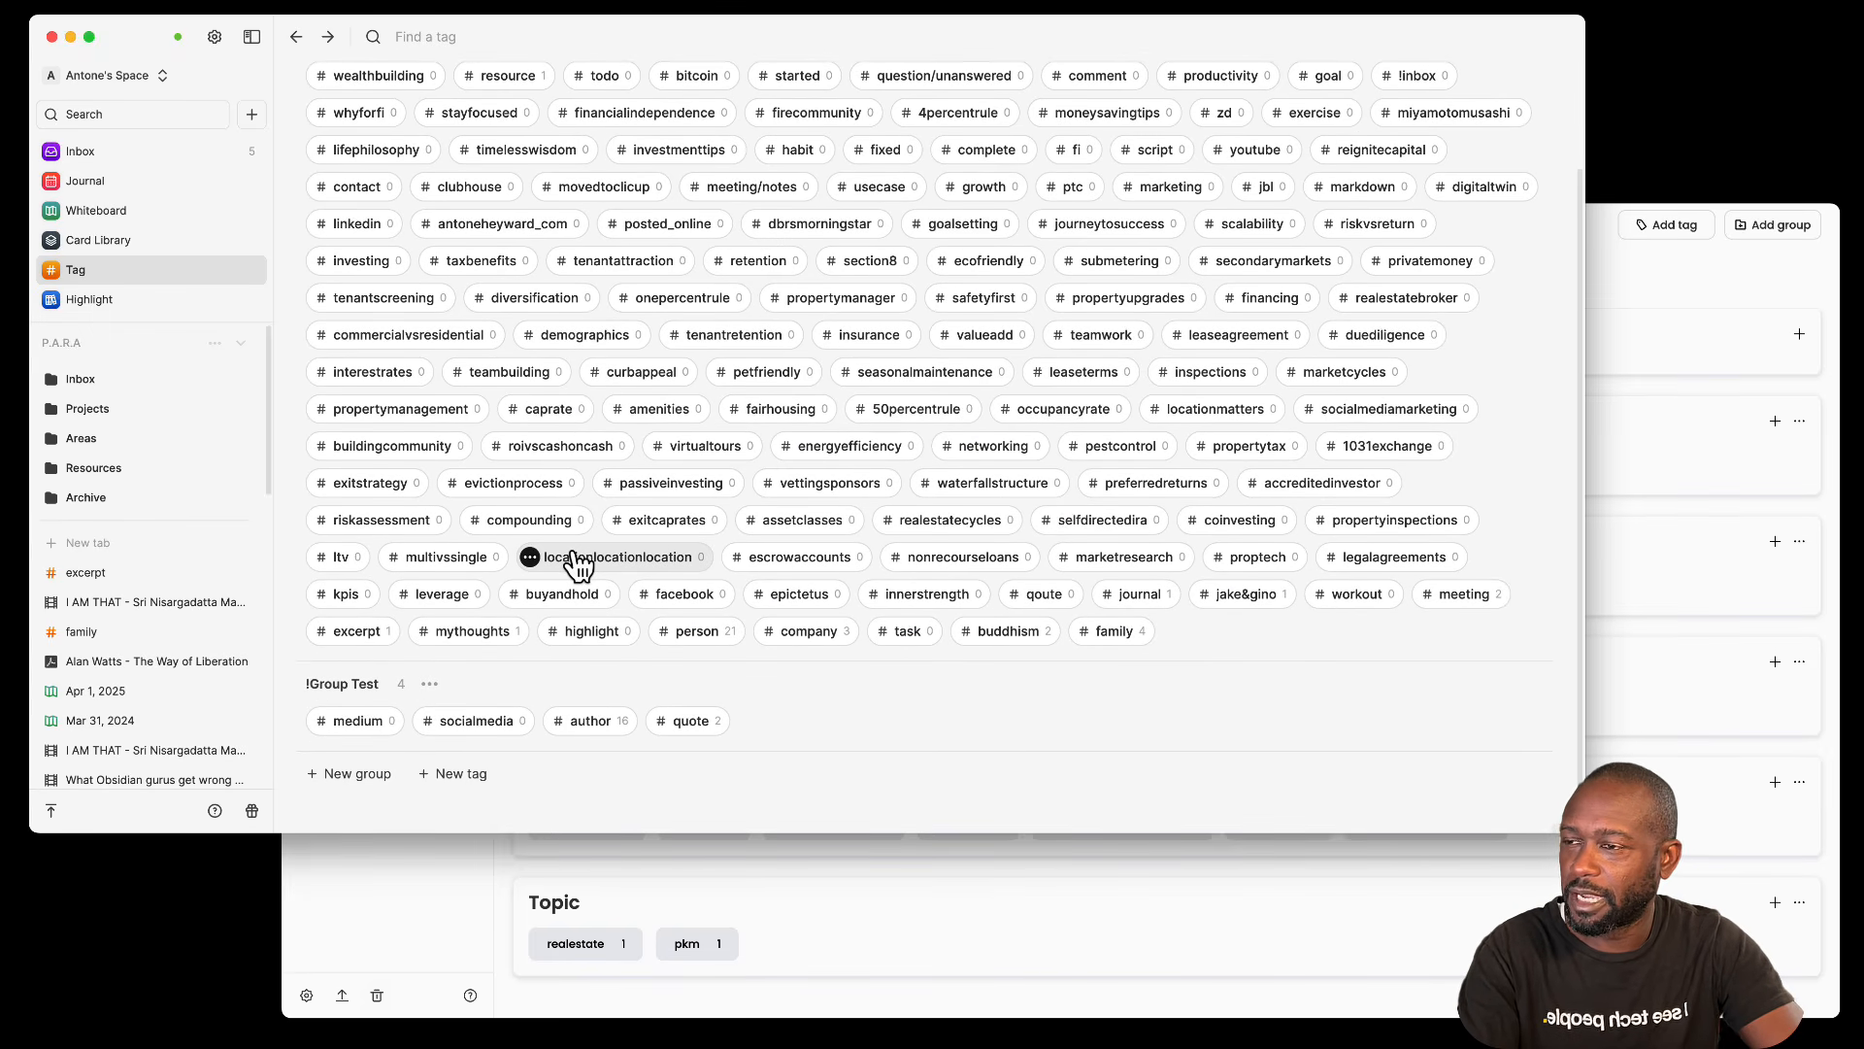
pyautogui.scroll(3, 557, 282)
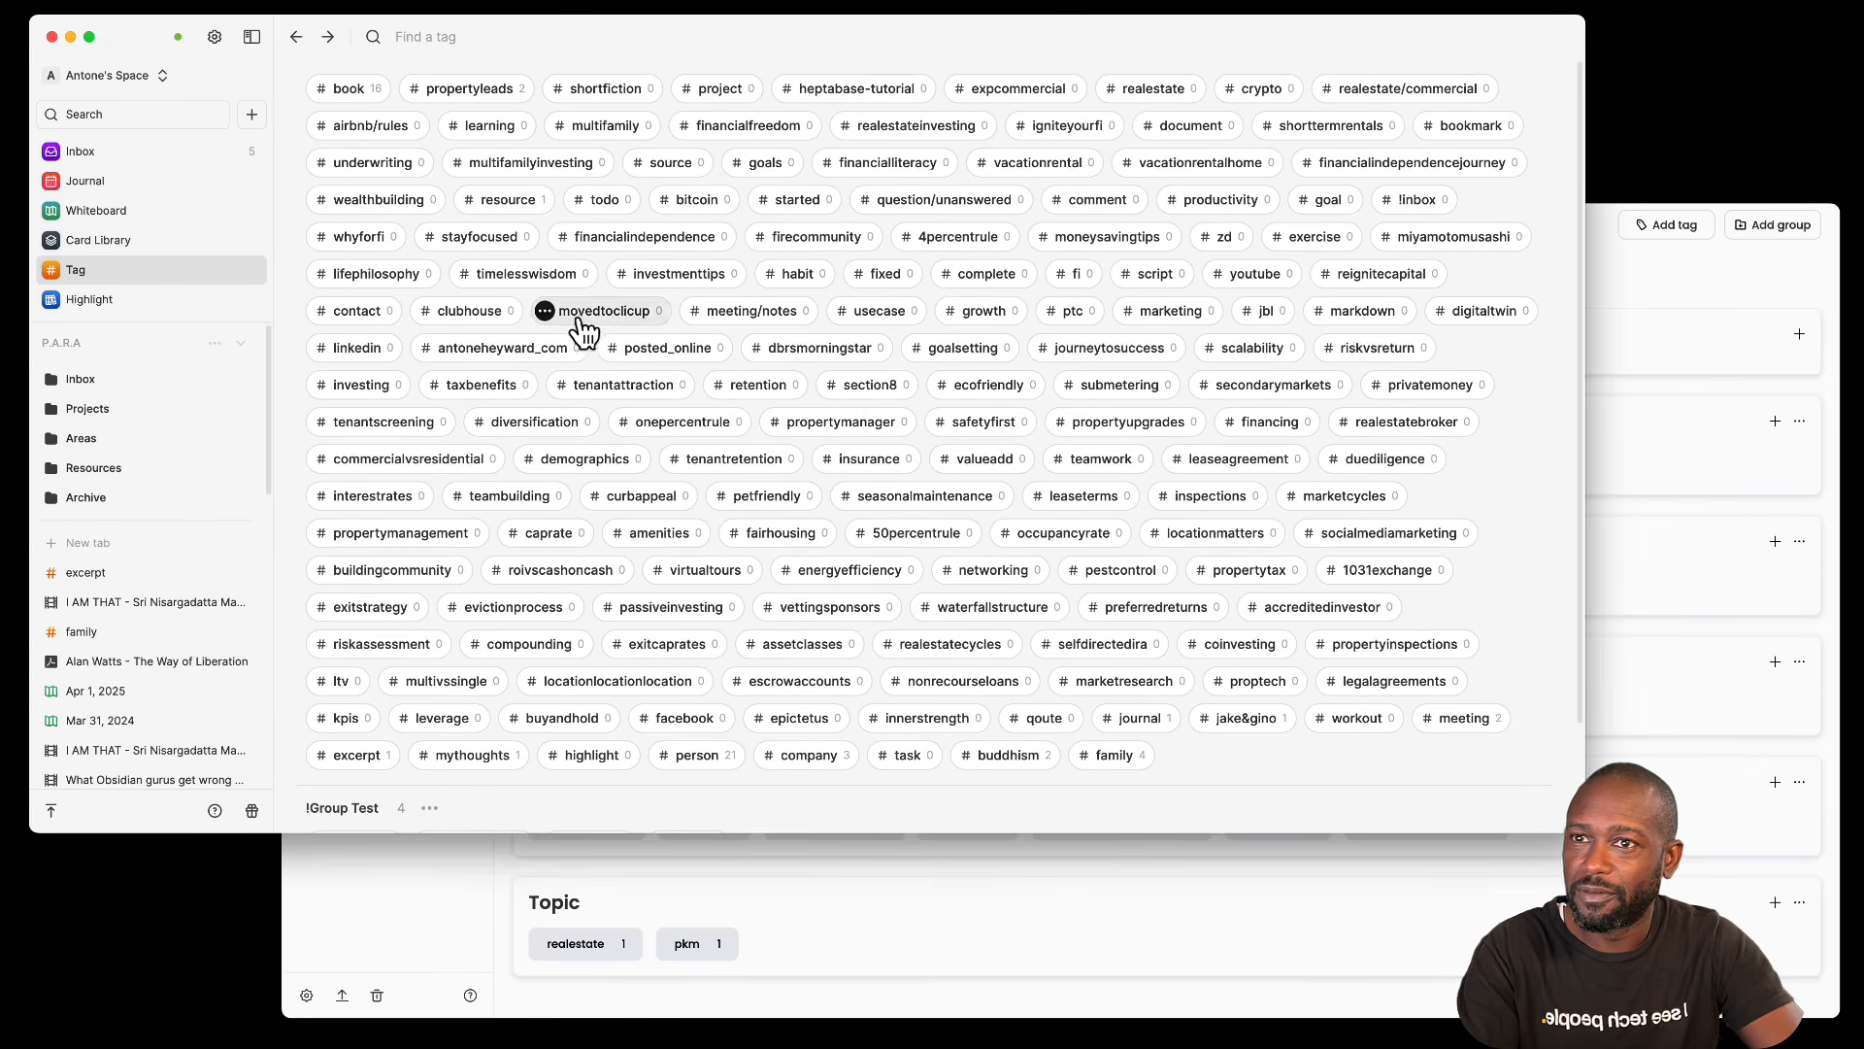
pyautogui.scroll(-3, 666, 366)
pyautogui.scroll(3, 670, 369)
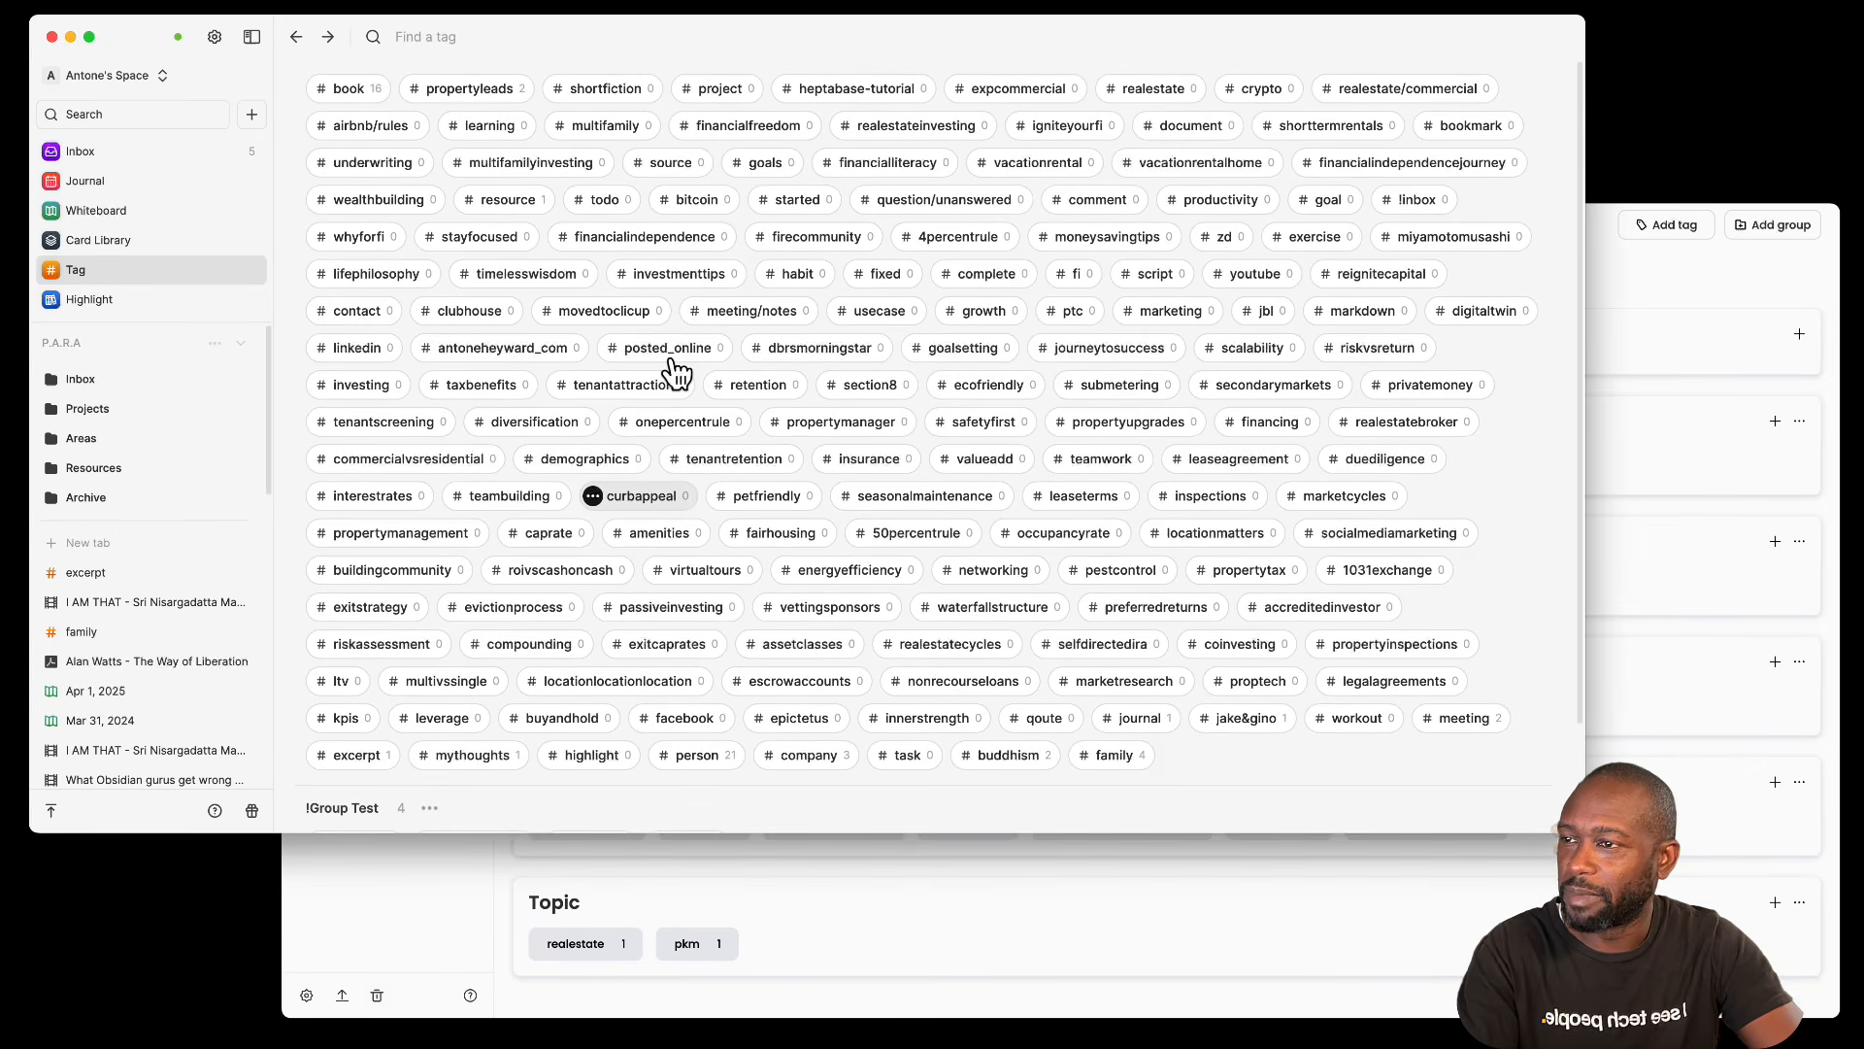
pyautogui.scroll(-3, 1262, 446)
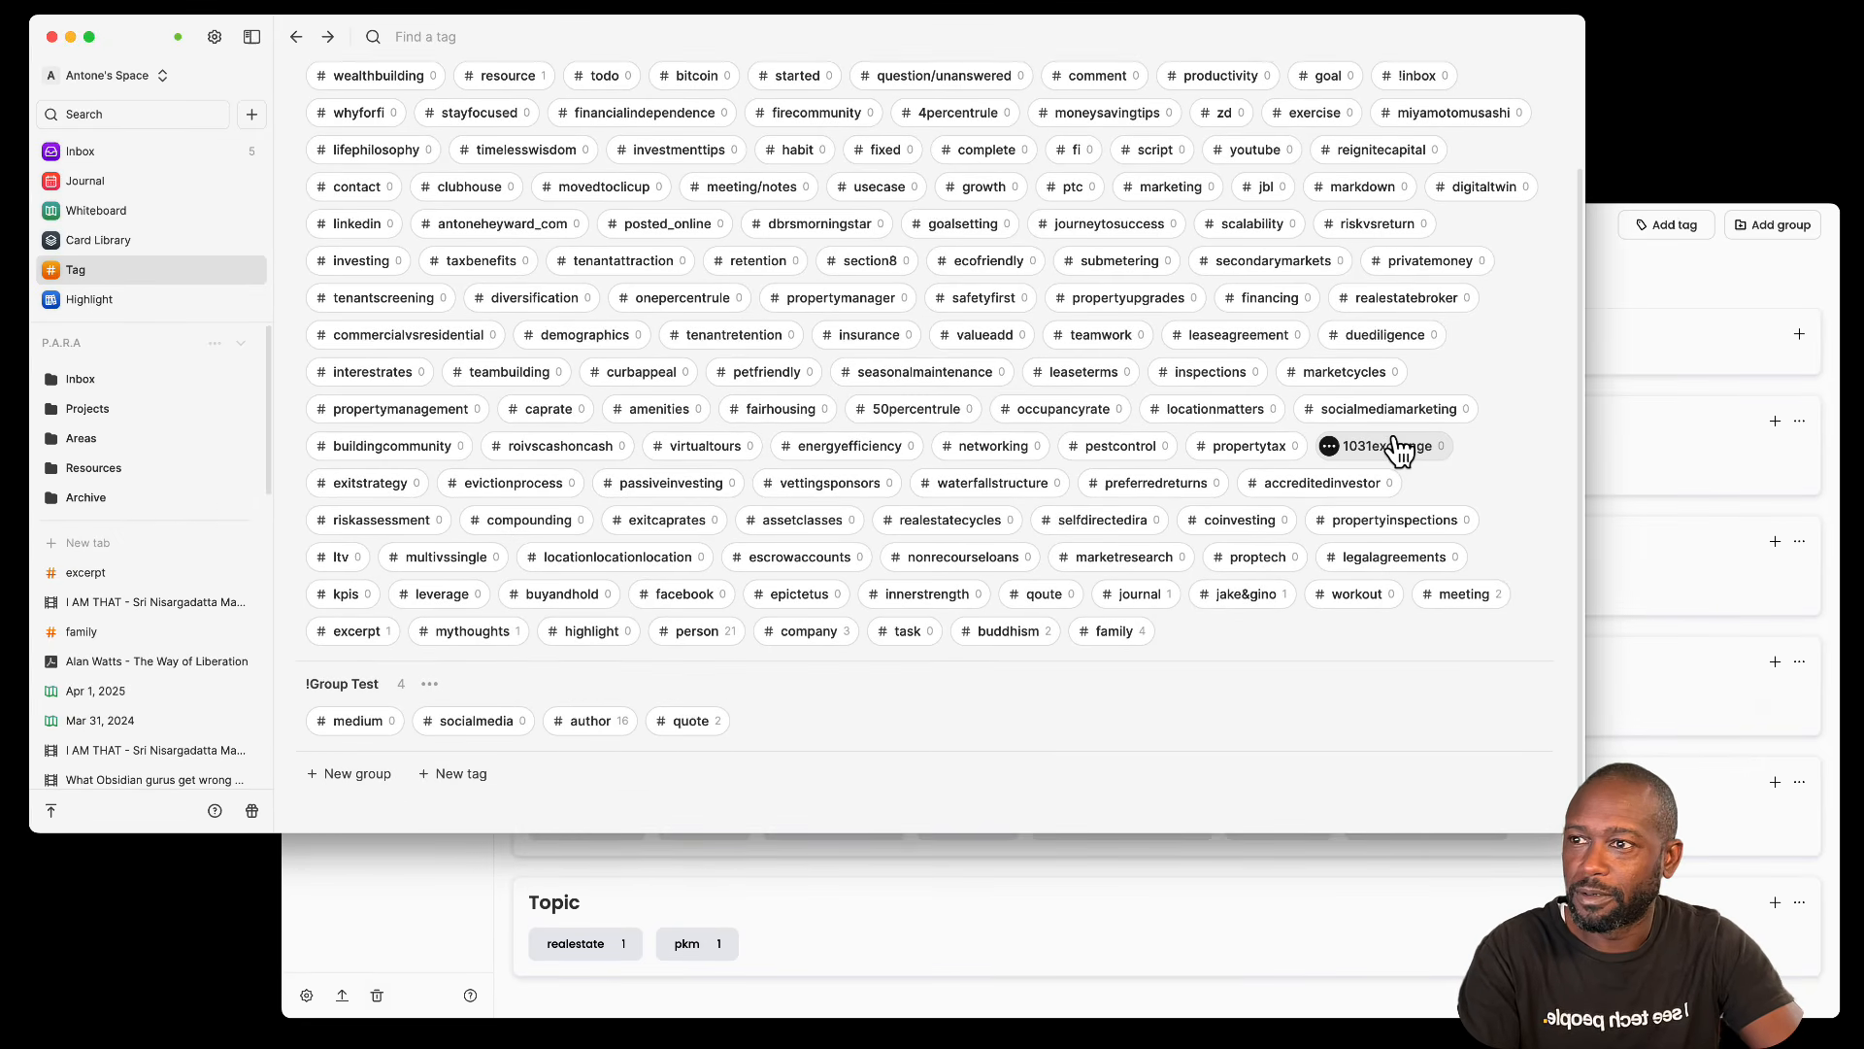
# Step: Compare the tag pages of Noteey and Heptabase, and view the options of the "!Group Test" group in Heptabase
pyautogui.click(1610, 225)
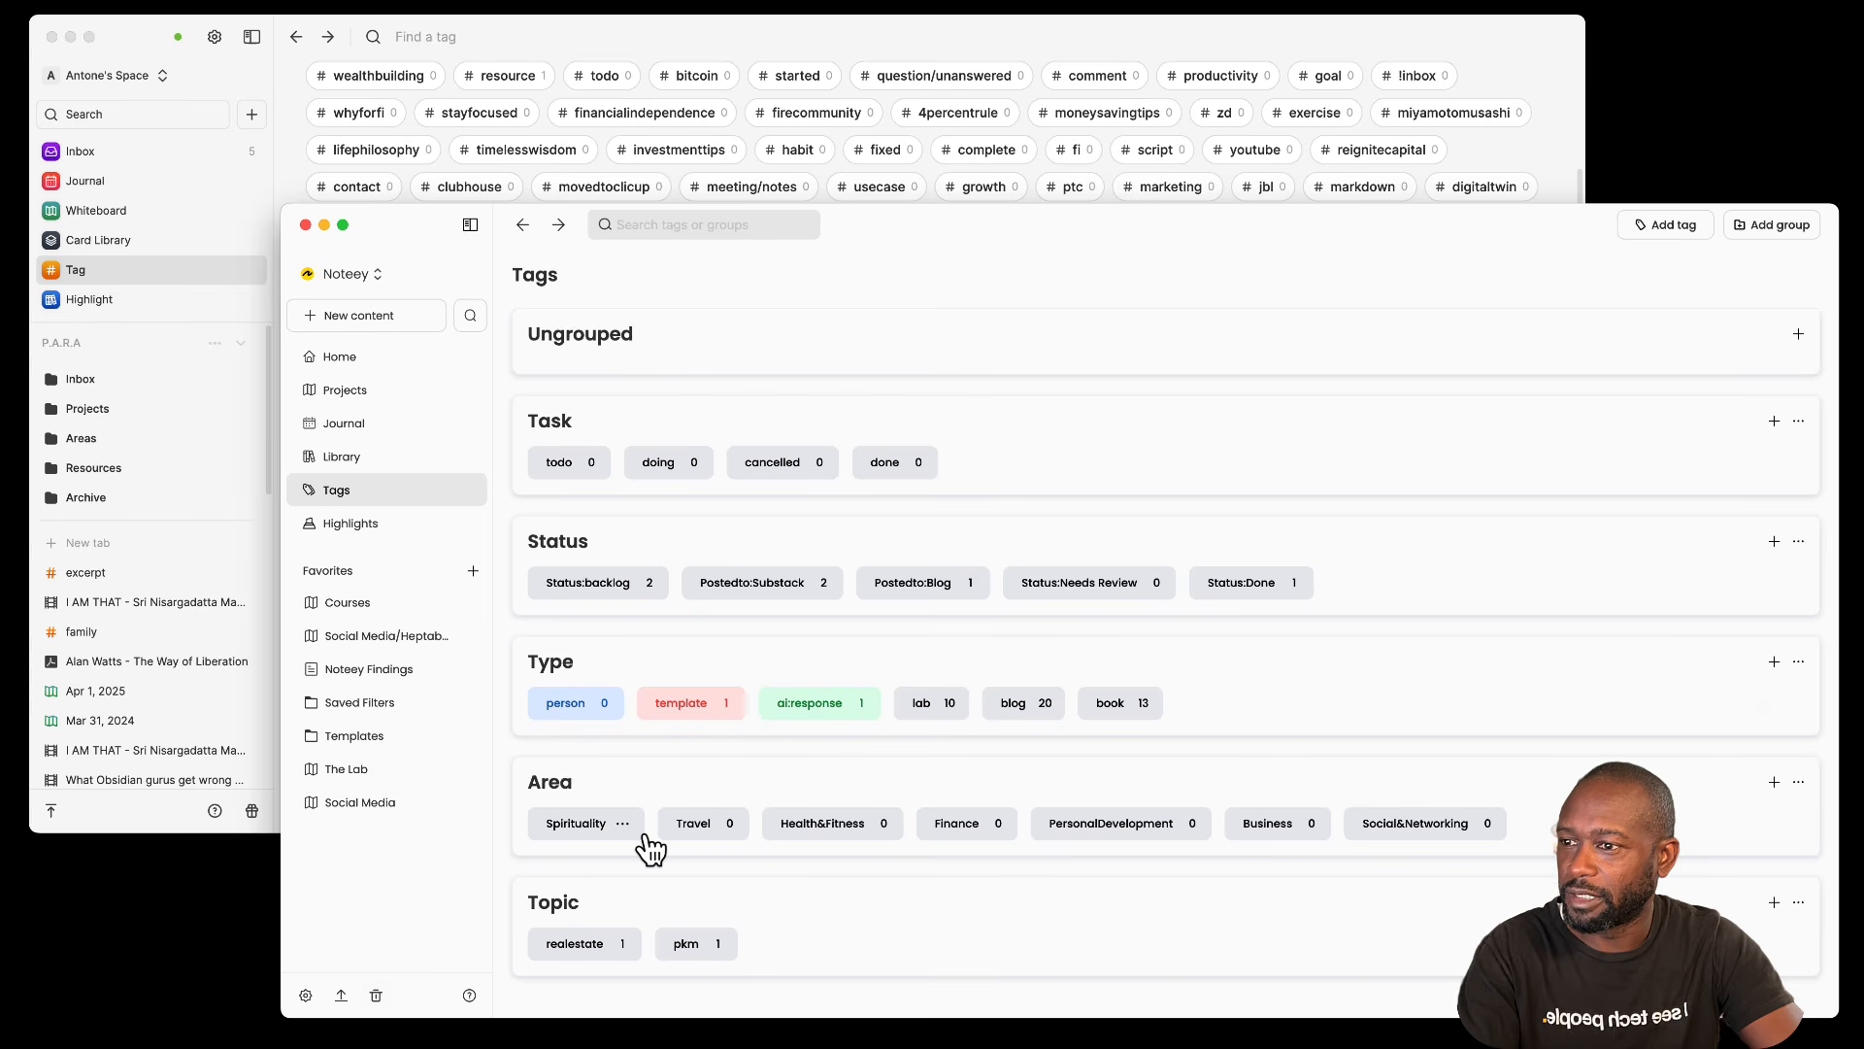
pyautogui.click(625, 39)
pyautogui.click(1636, 272)
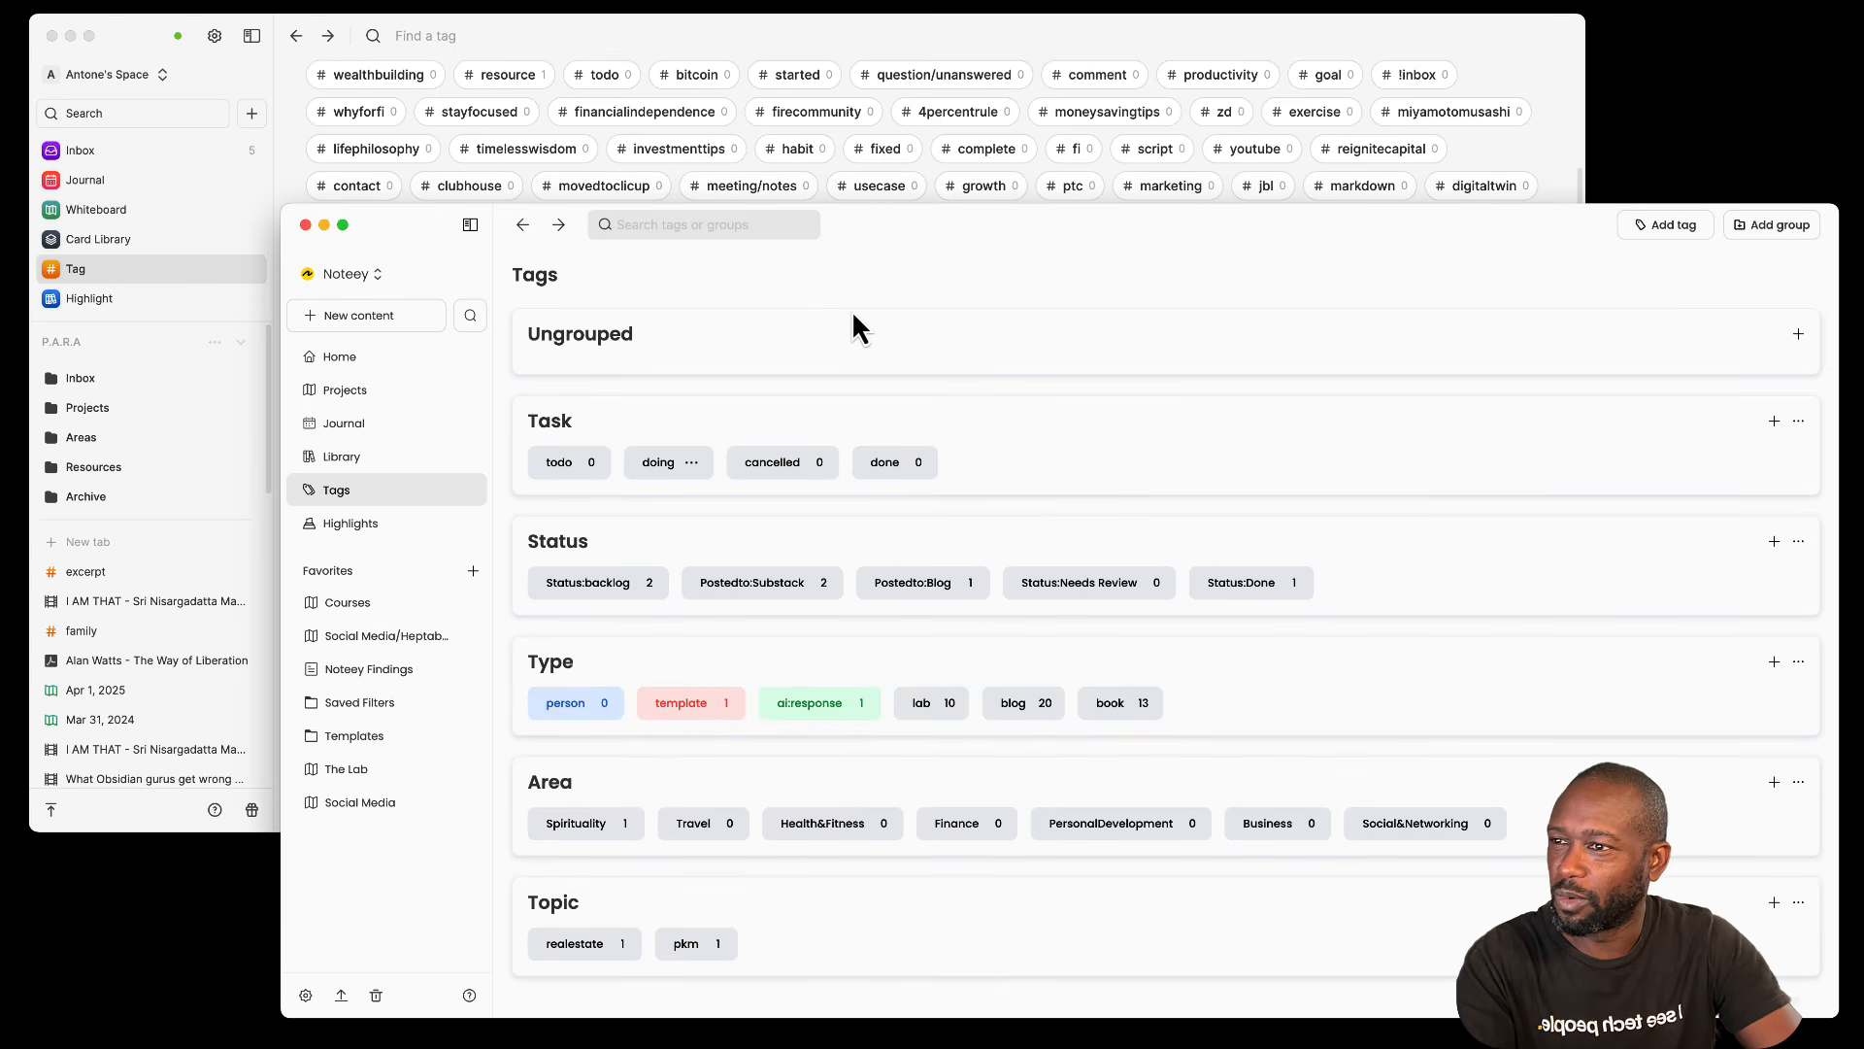
pyautogui.click(638, 167)
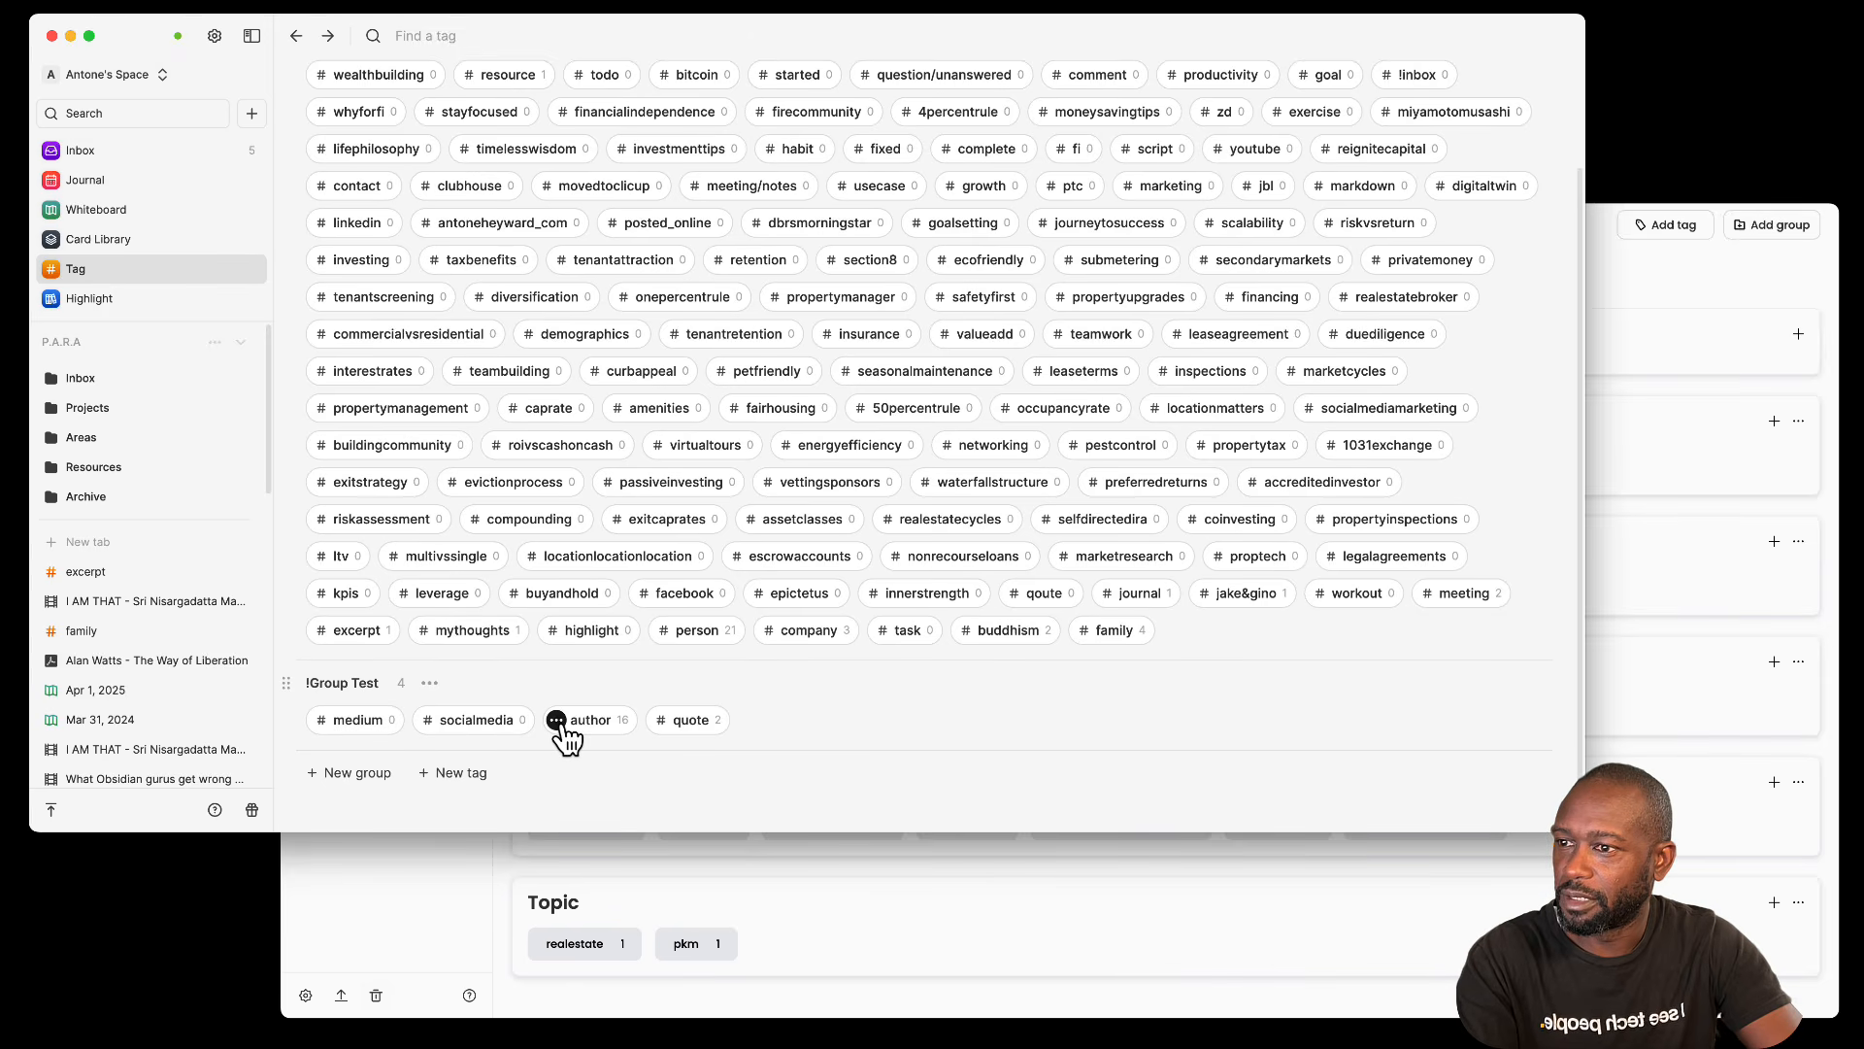
pyautogui.click(429, 682)
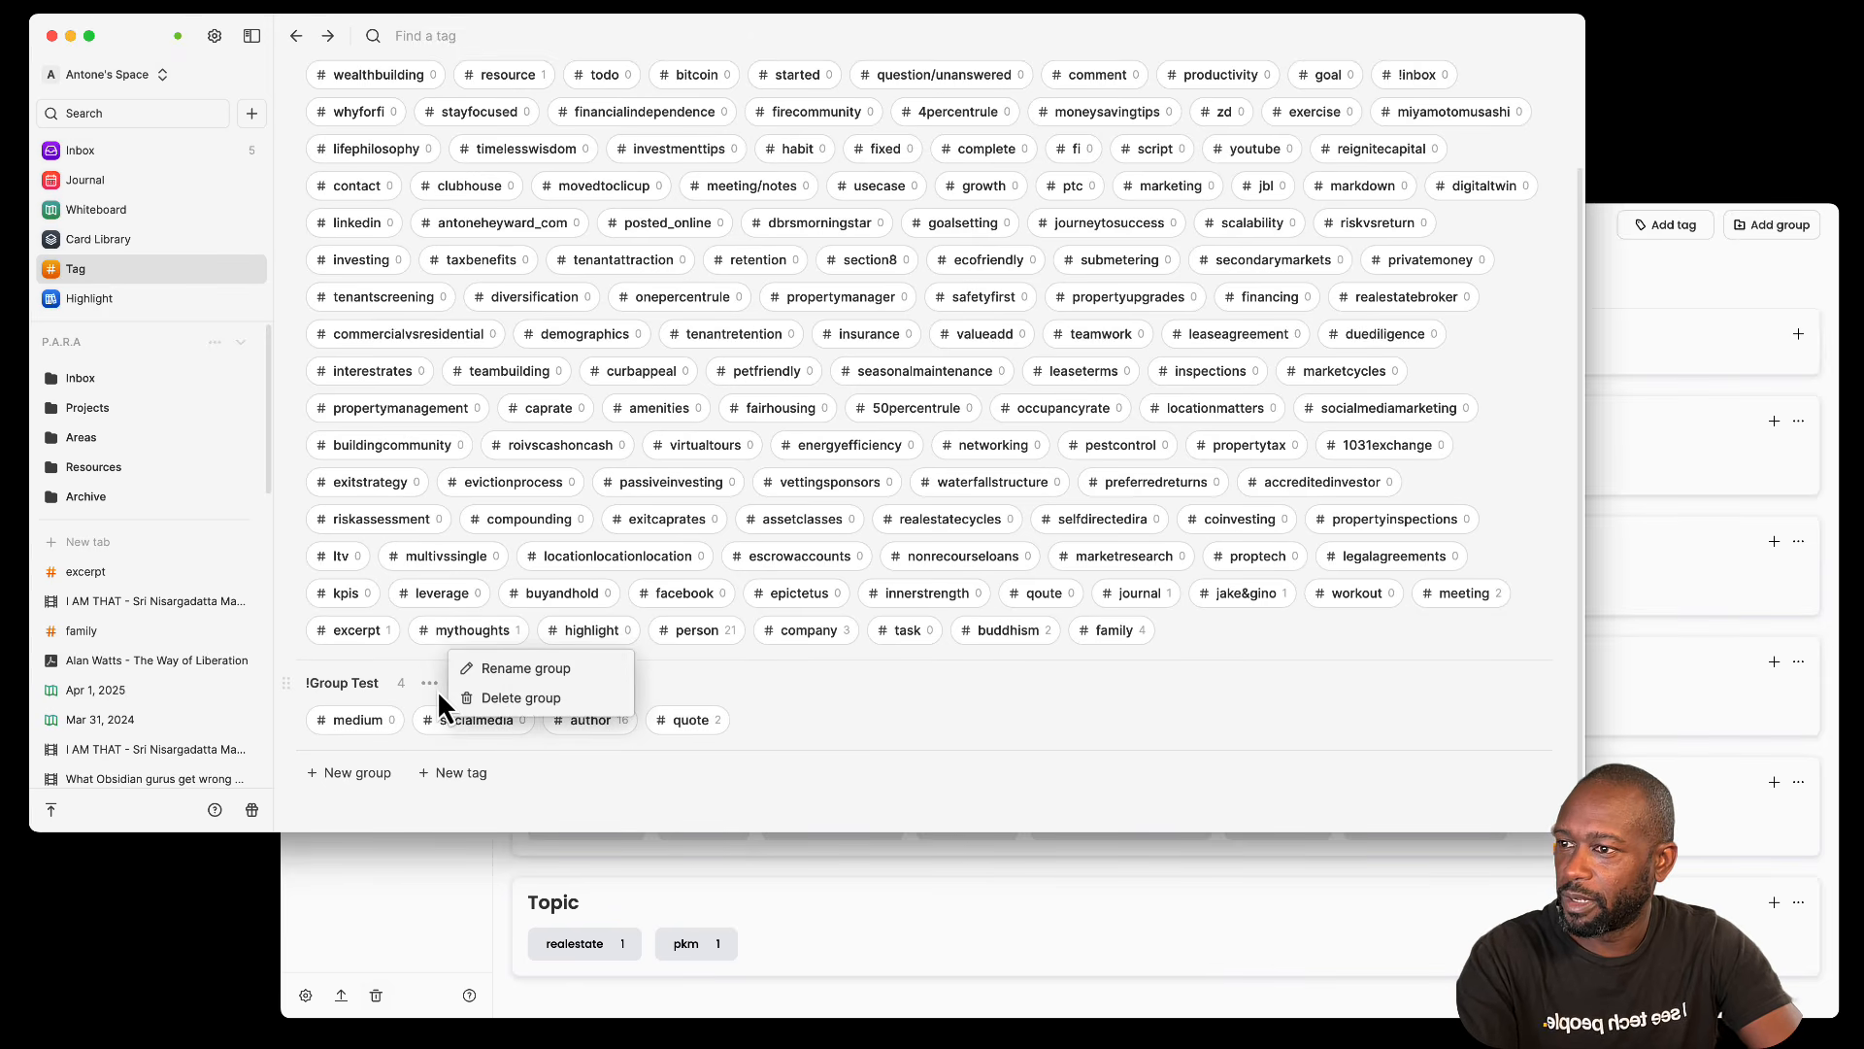
# Step: Try to create a Table tag database named "quote" in Heptabase, and cancel the new tag dialog
pyautogui.click(491, 775)
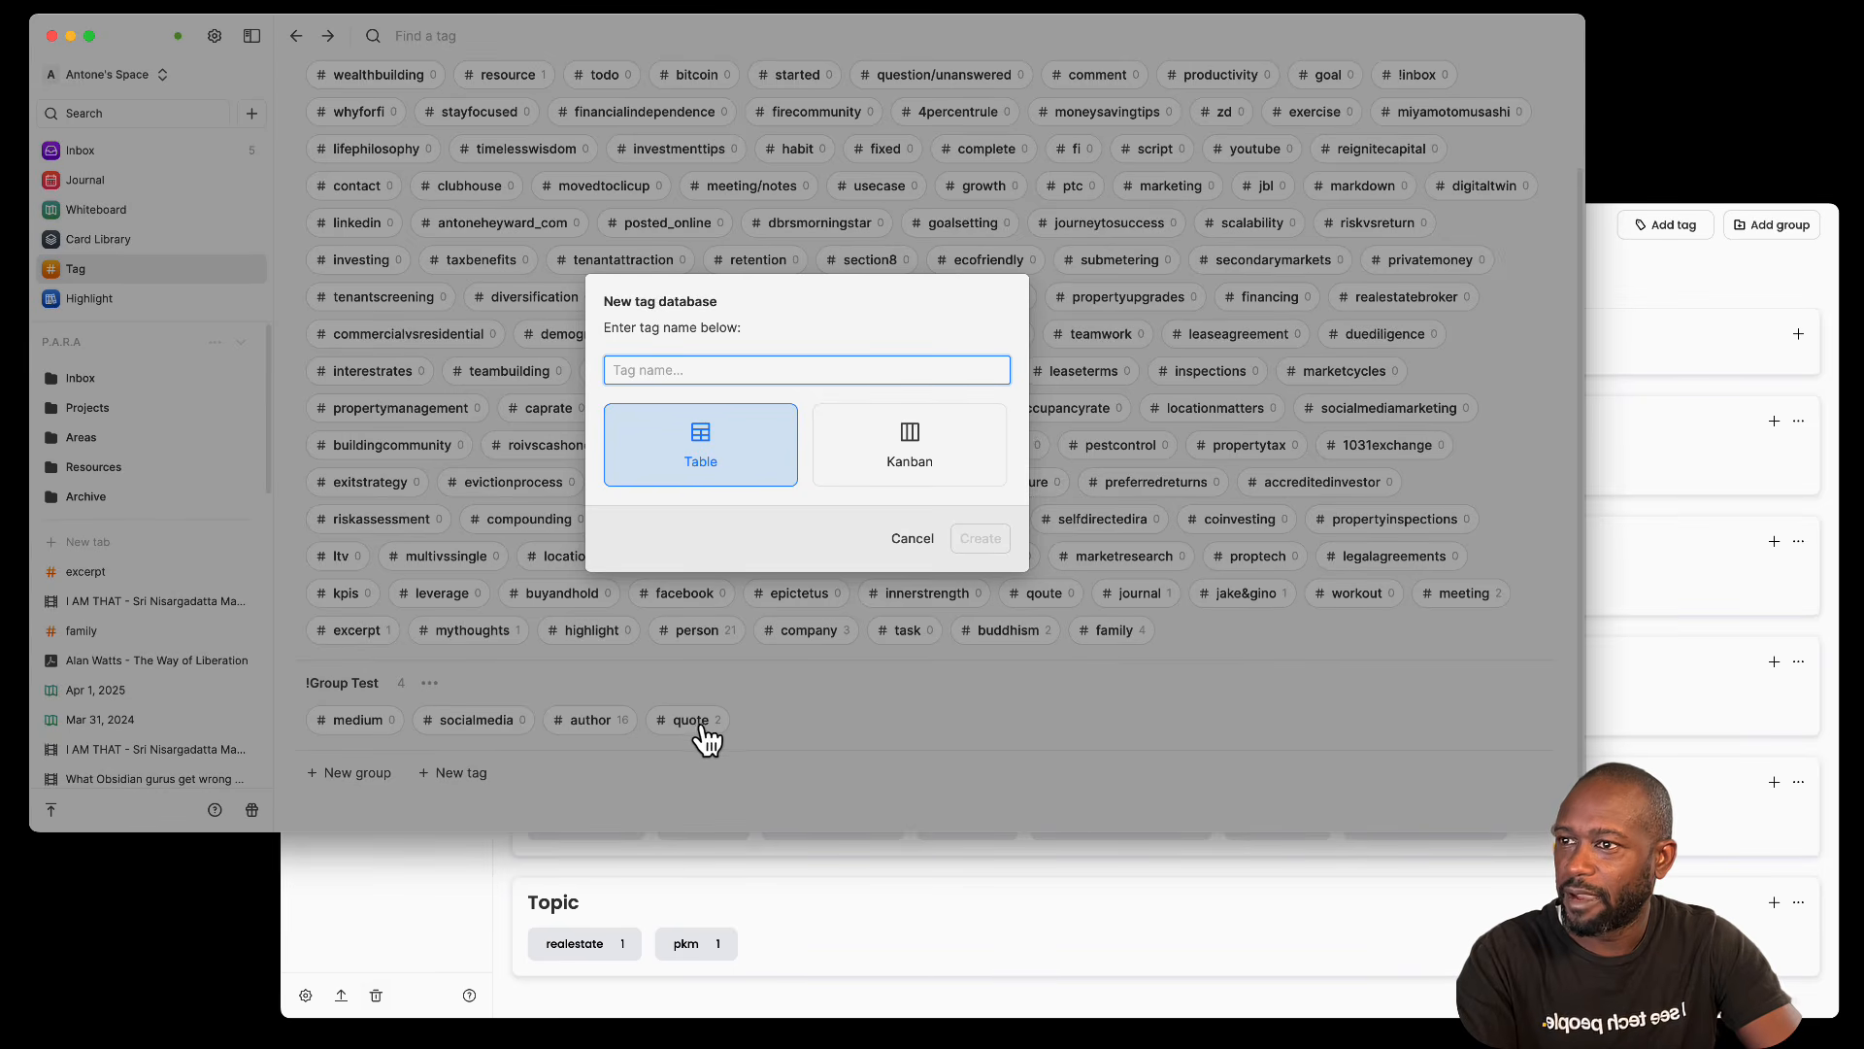
pyautogui.write('quote')
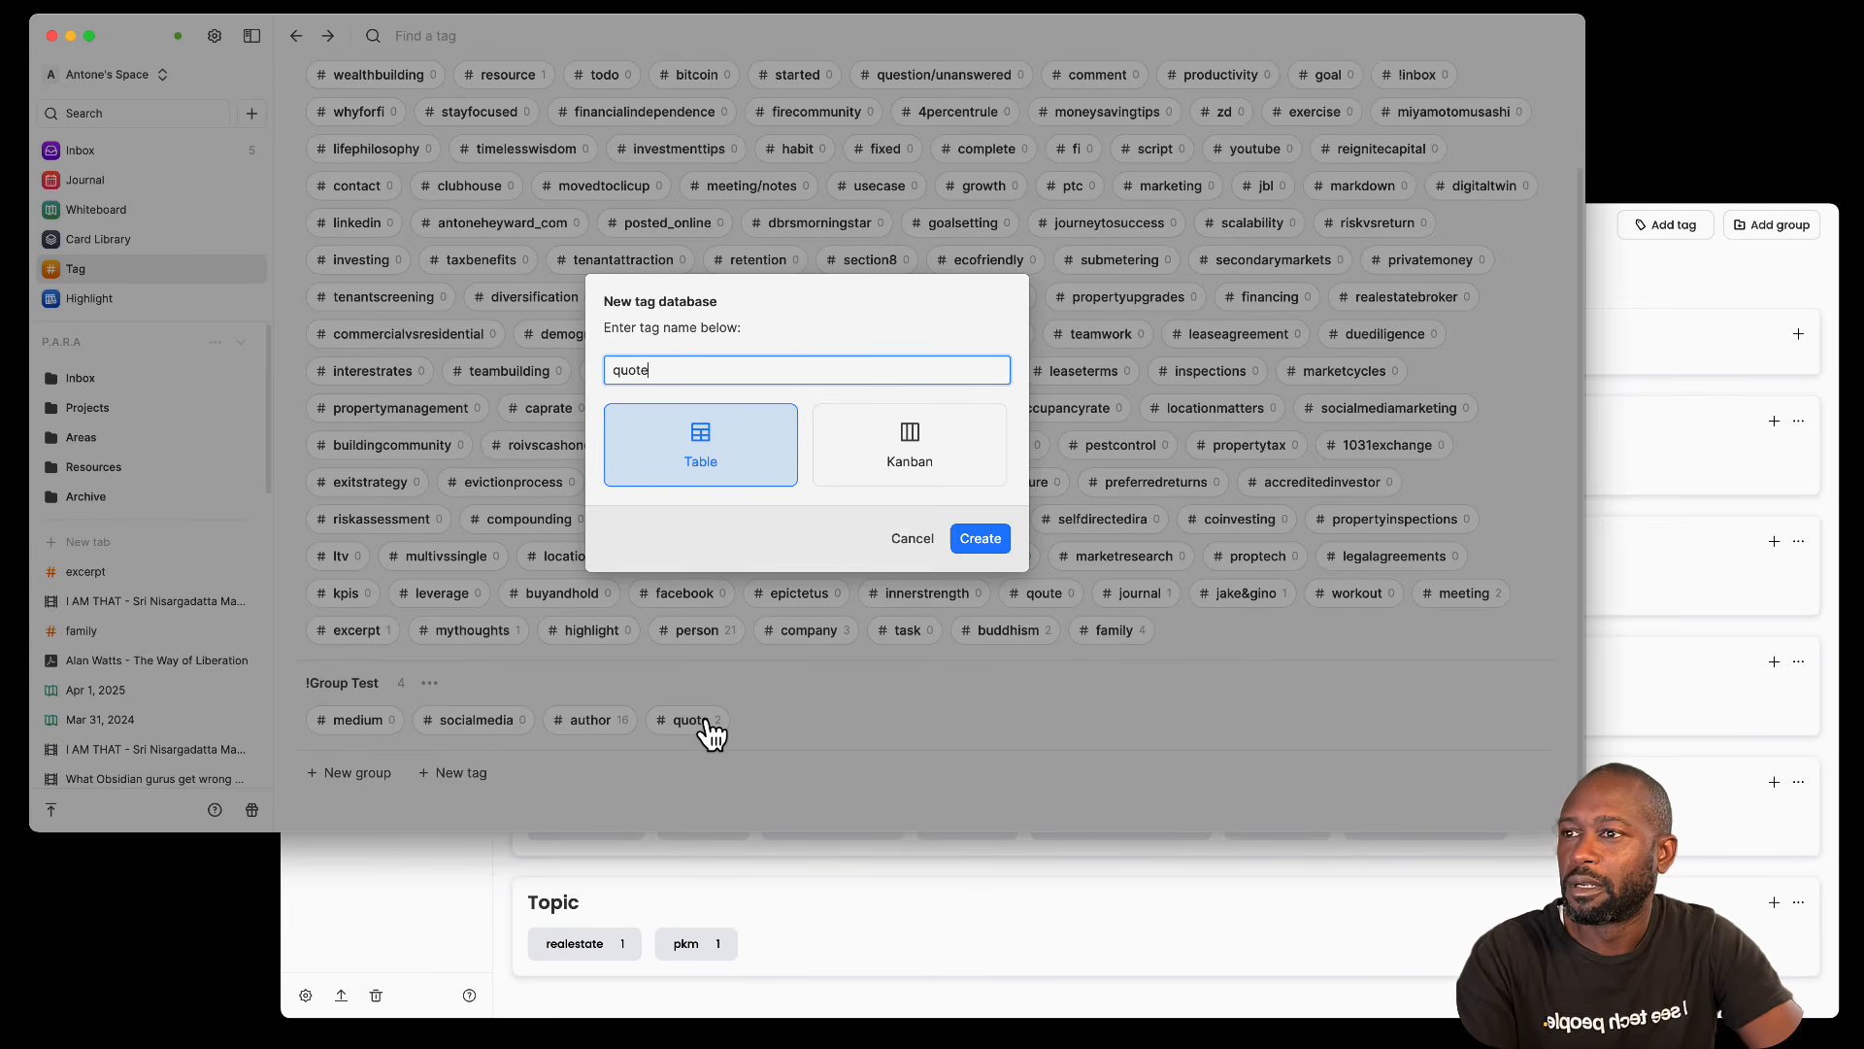
pyautogui.click(982, 540)
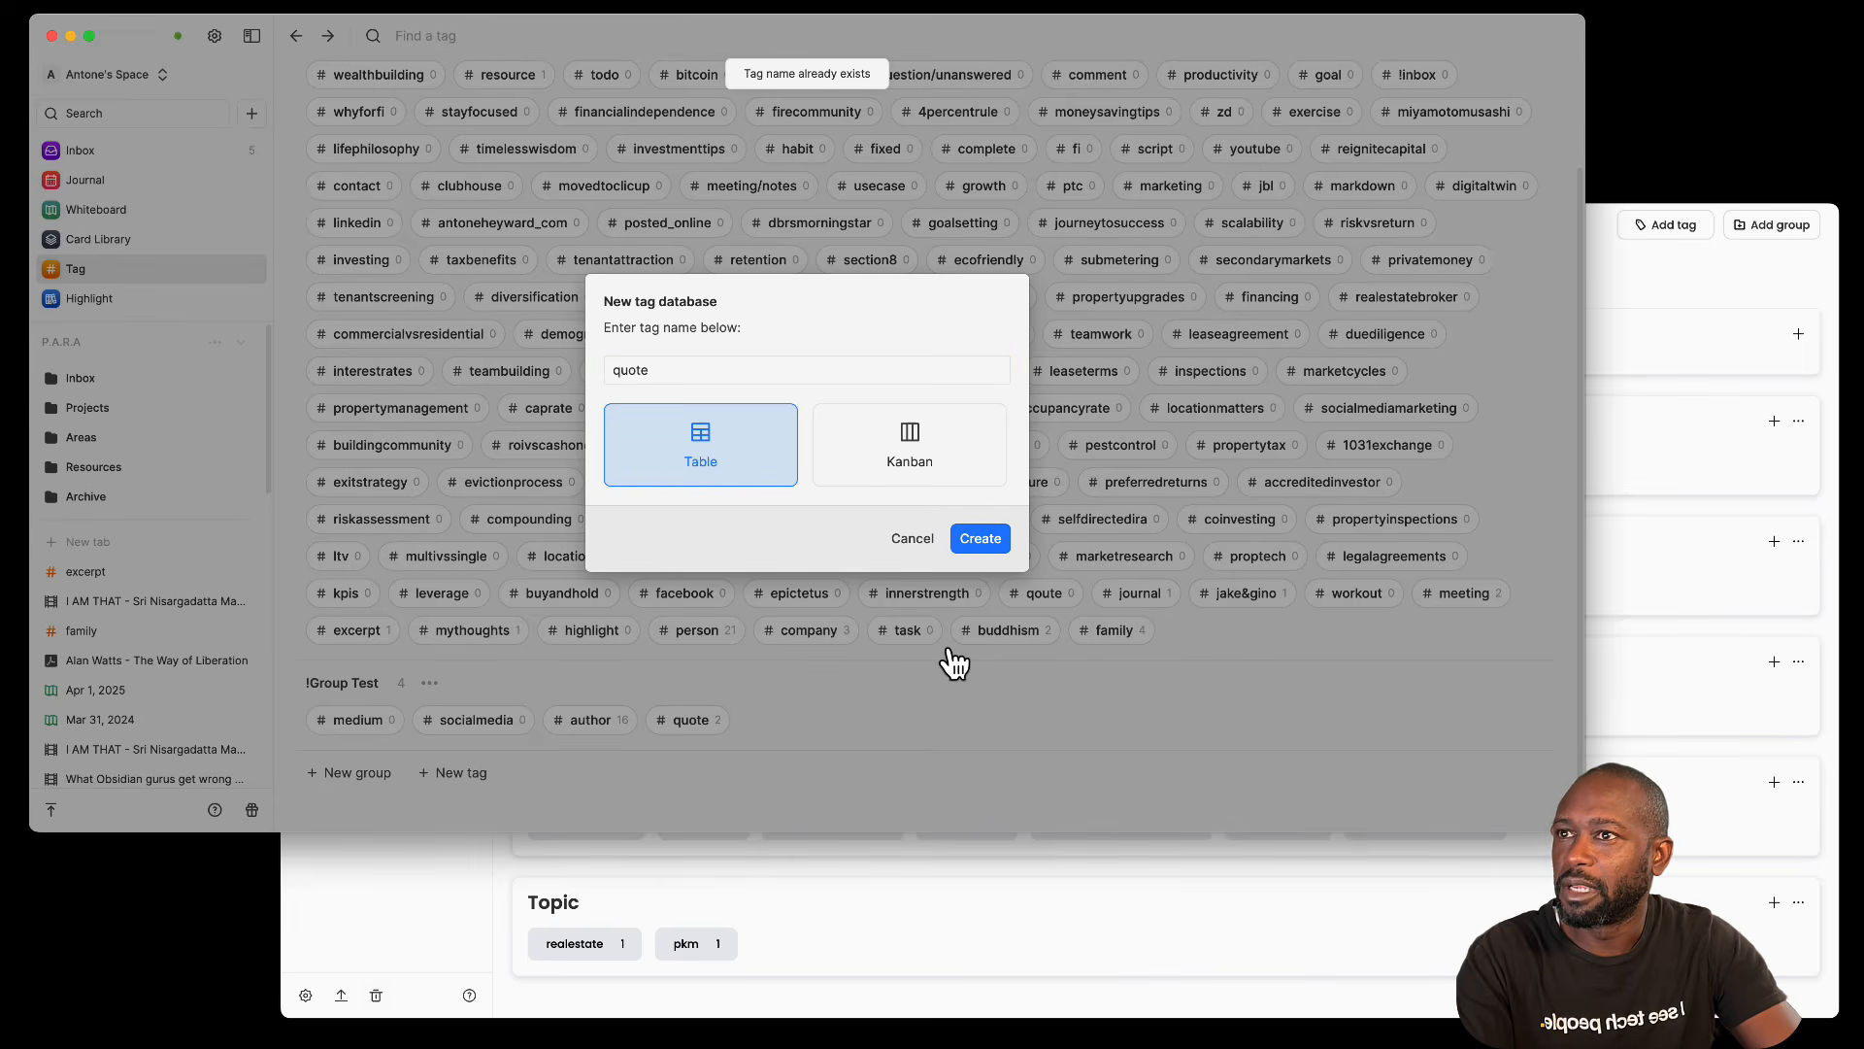
pyautogui.click(653, 370)
pyautogui.doubleClick(654, 370)
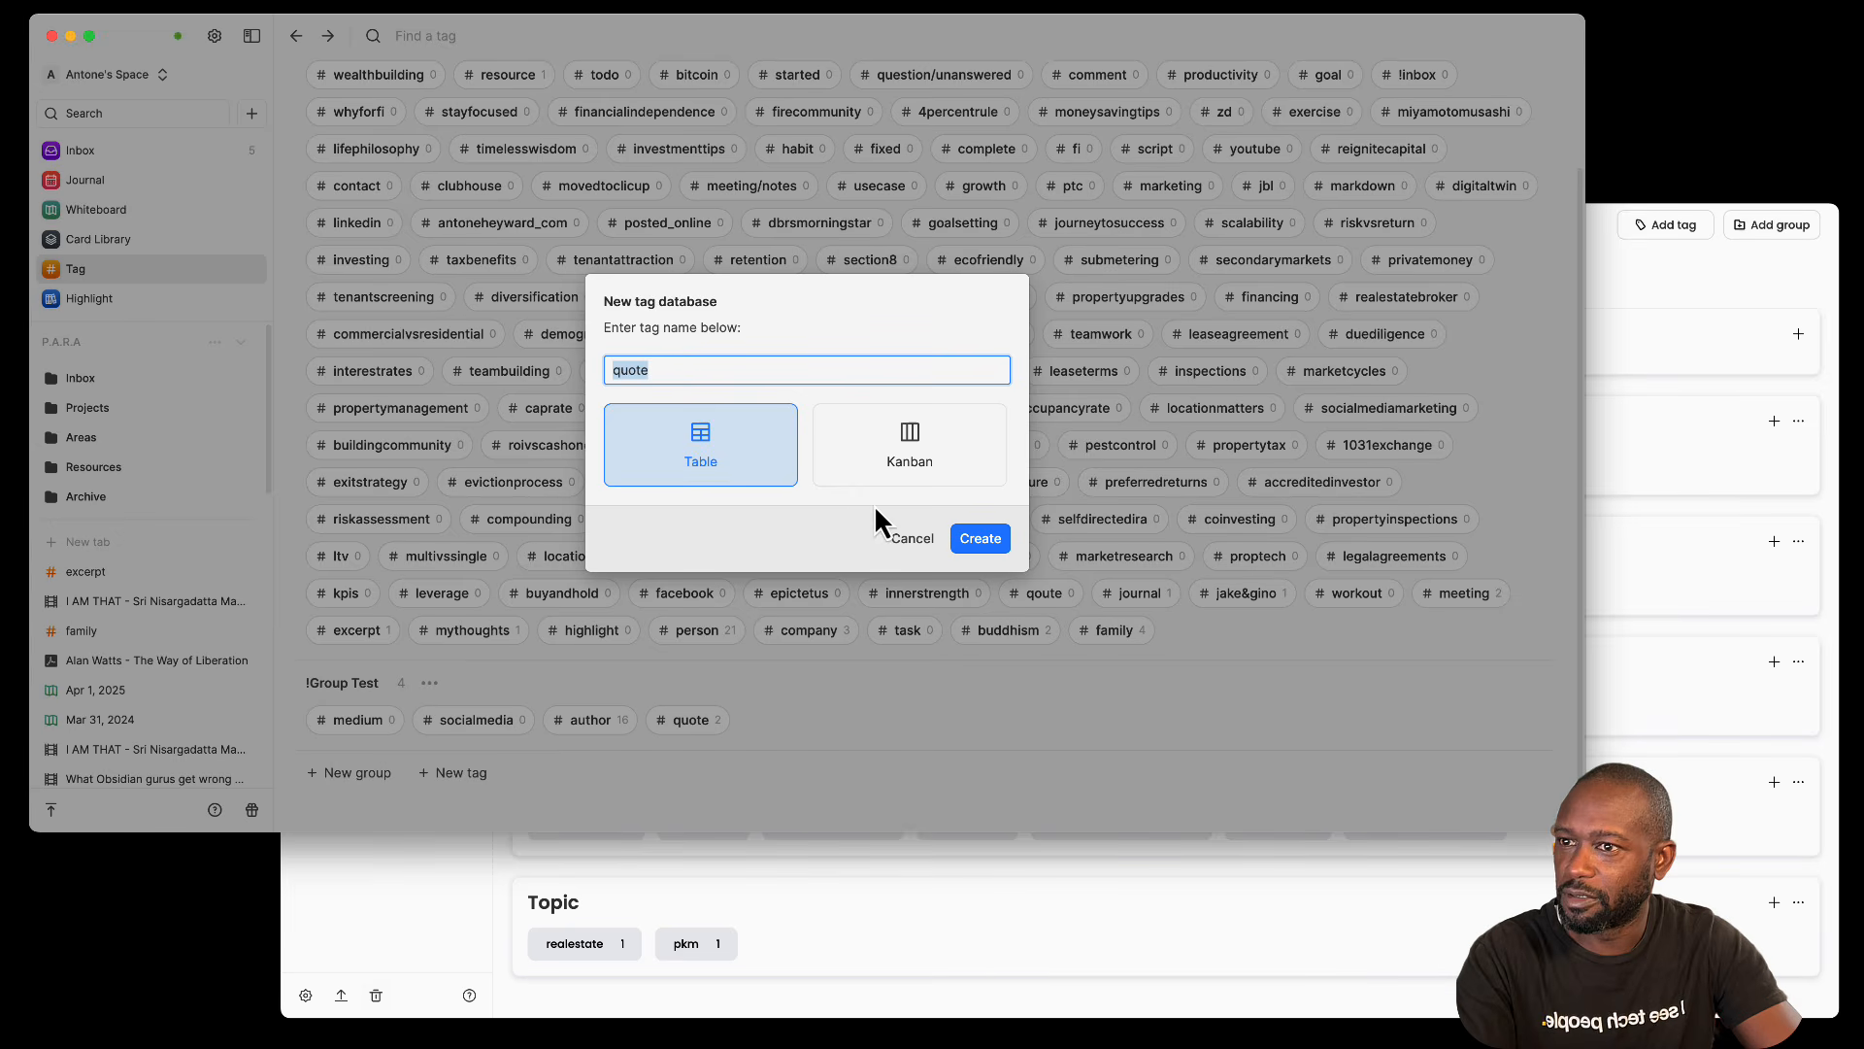
pyautogui.click(912, 539)
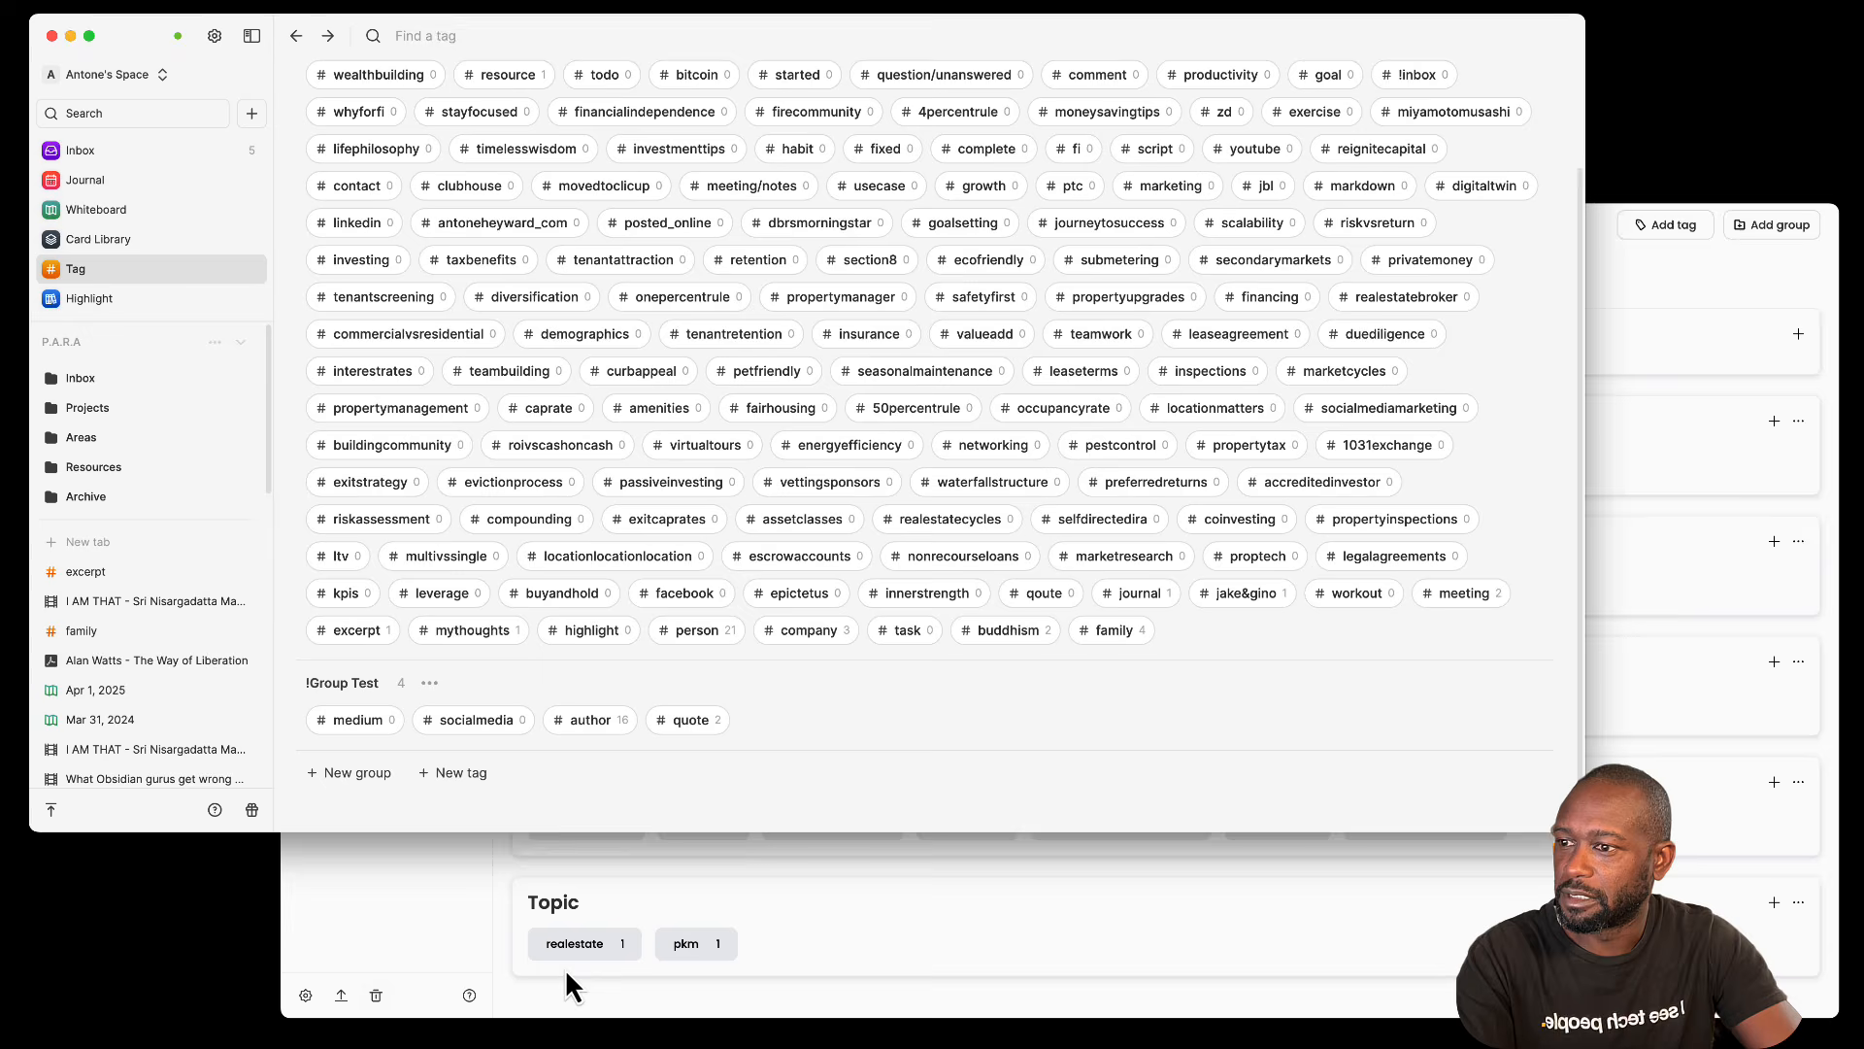
# Step: Switch to Noteey and try to create an ungrouped tag named "todo" with the Default color
pyautogui.click(507, 881)
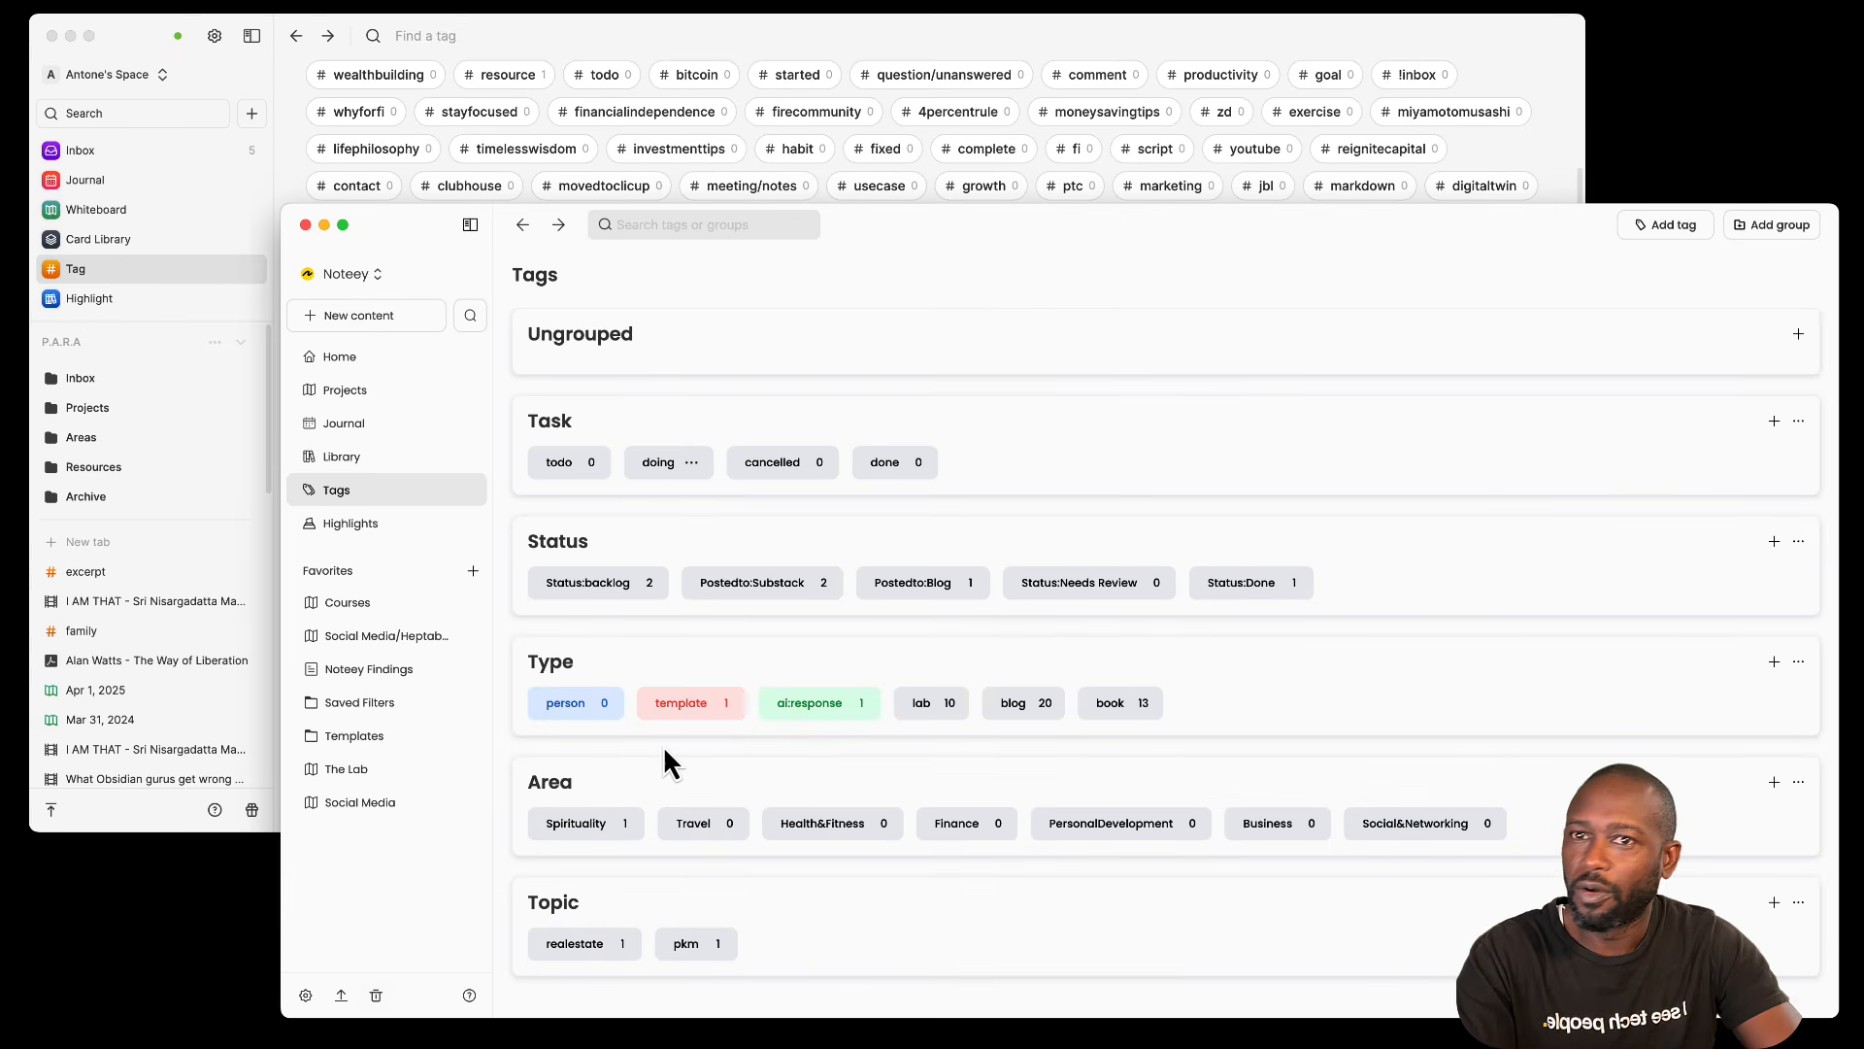
pyautogui.click(1662, 233)
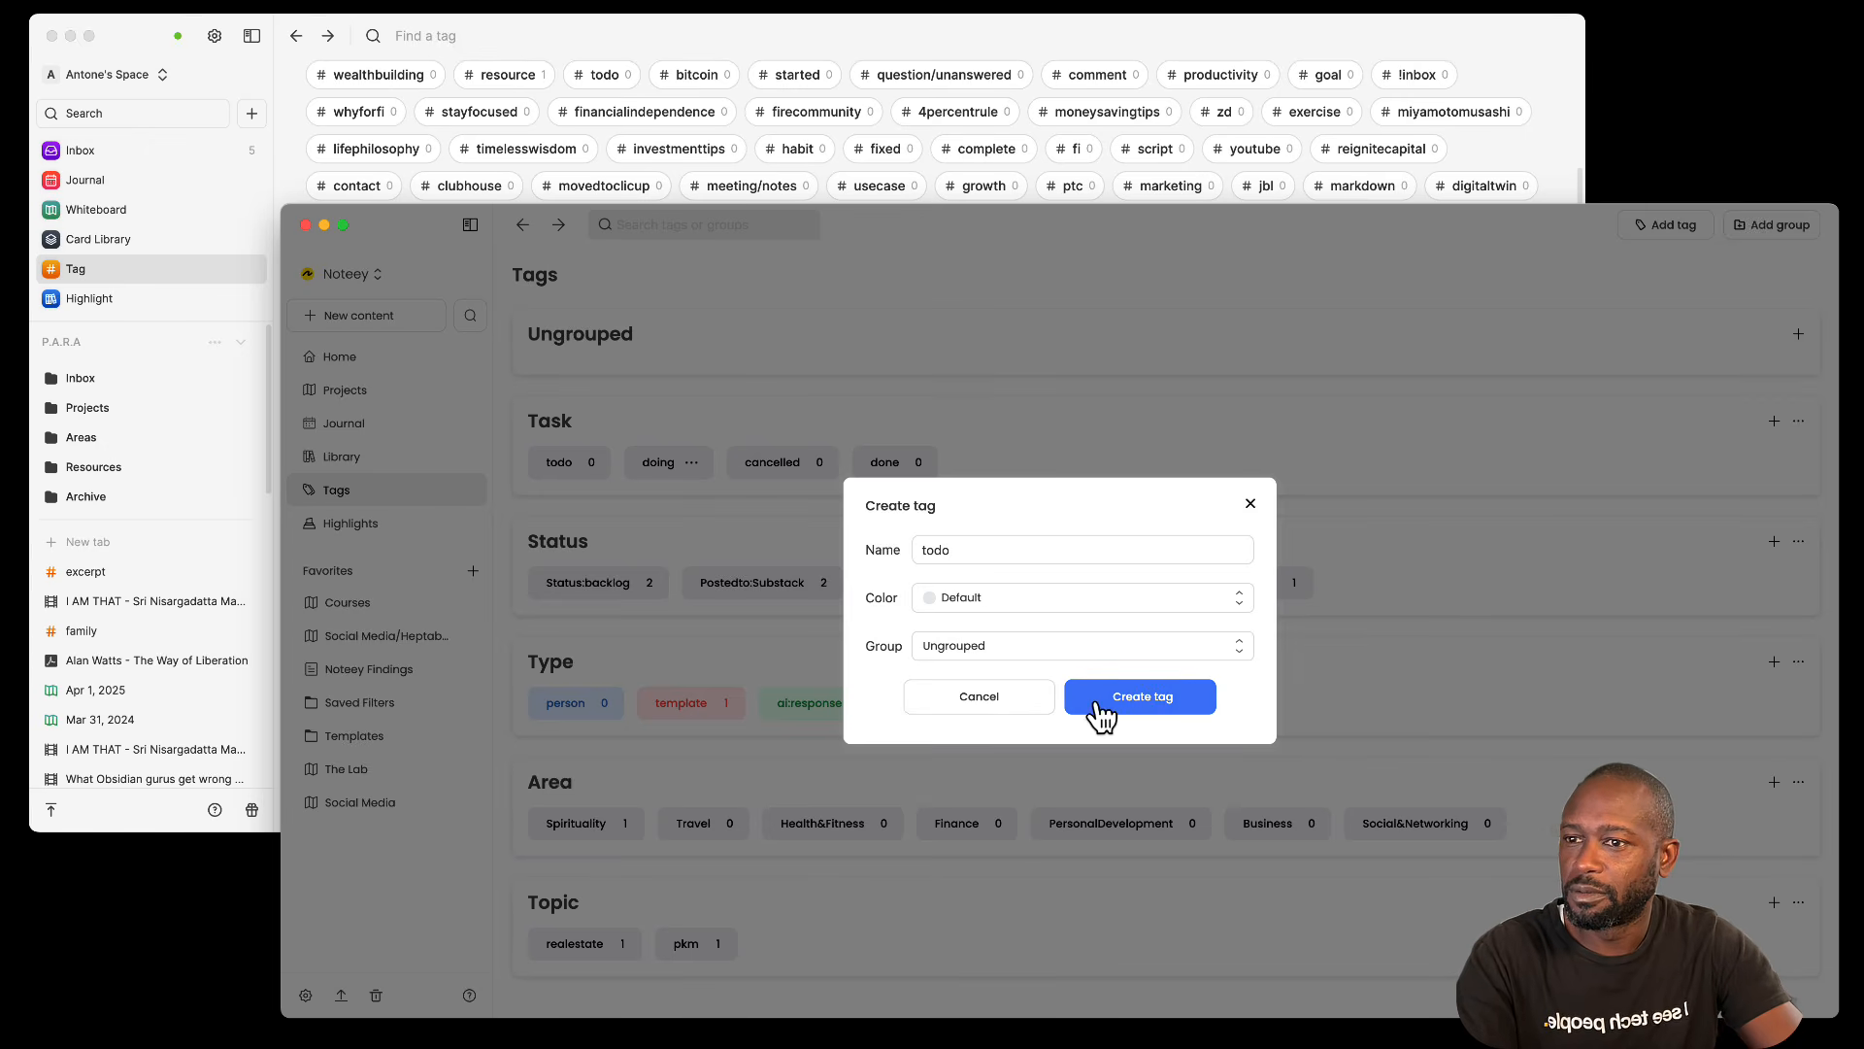
pyautogui.click(1123, 701)
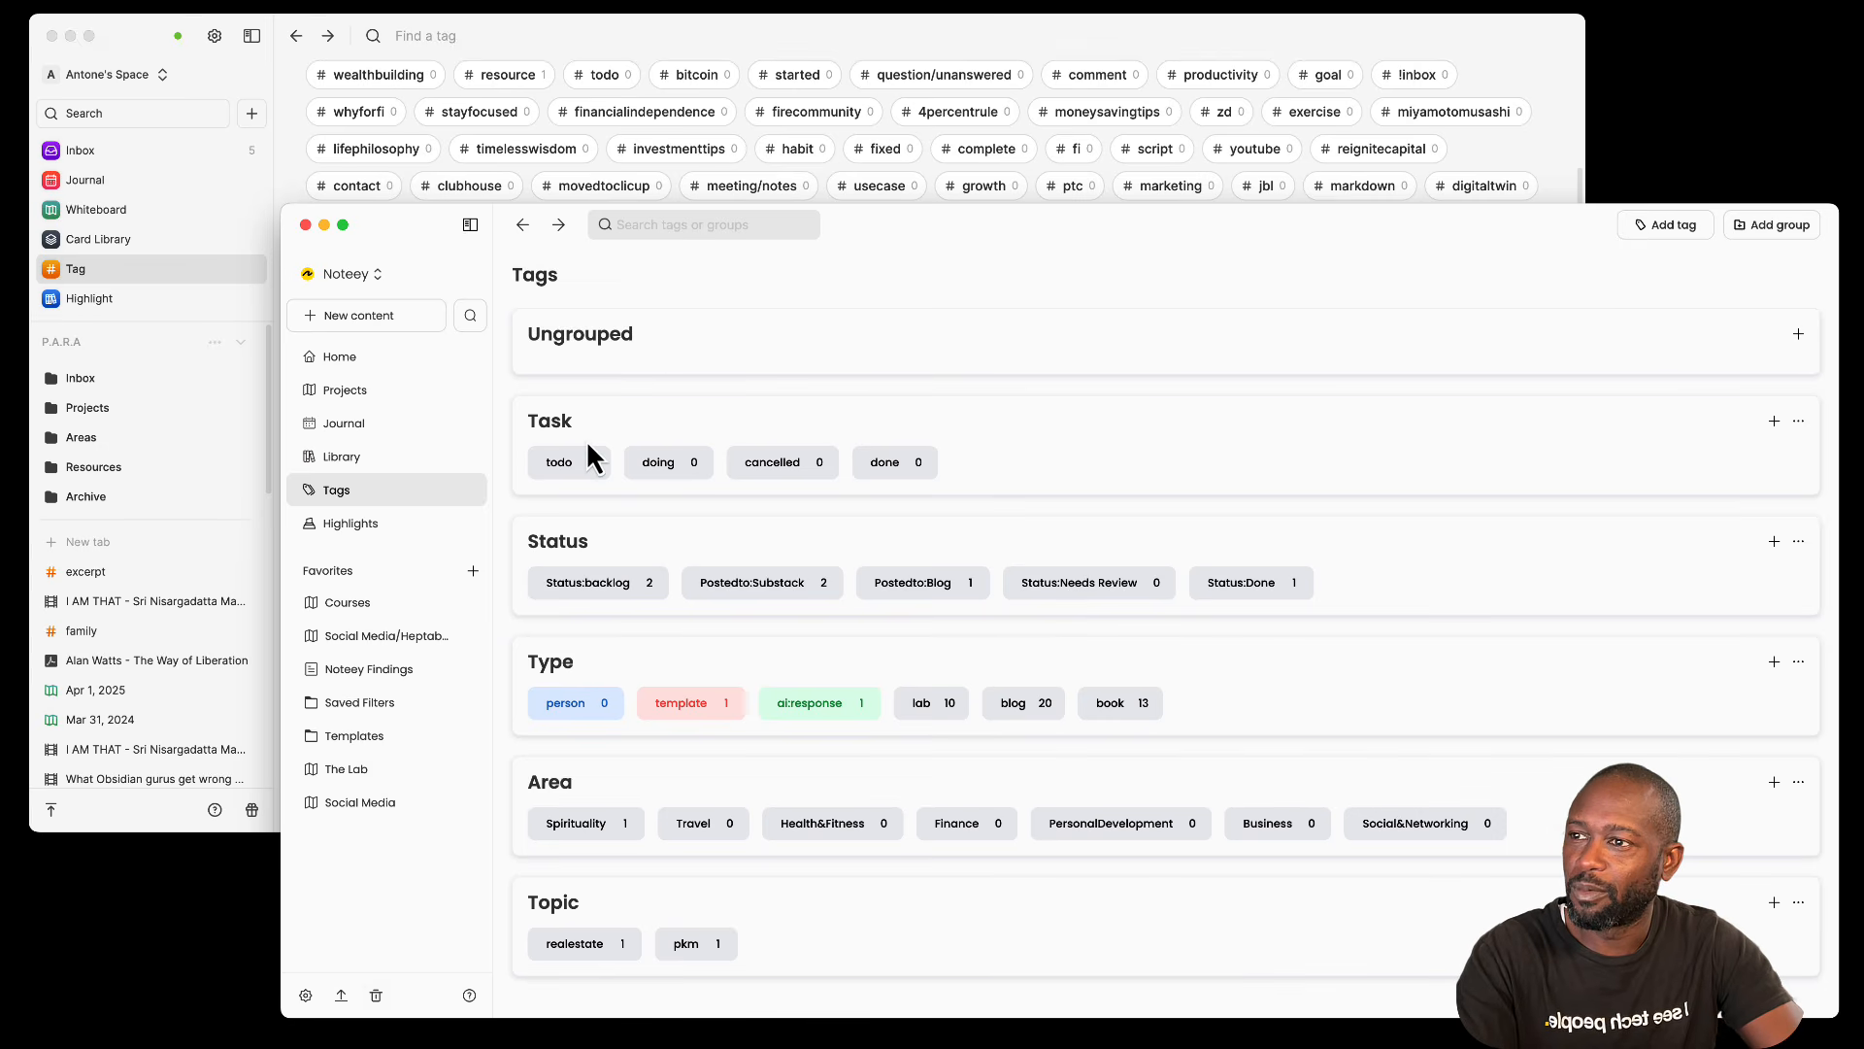
# Step: Look at Heptabase's tag list again, and return to Noteey to view its library page and grouped tags
pyautogui.click(244, 84)
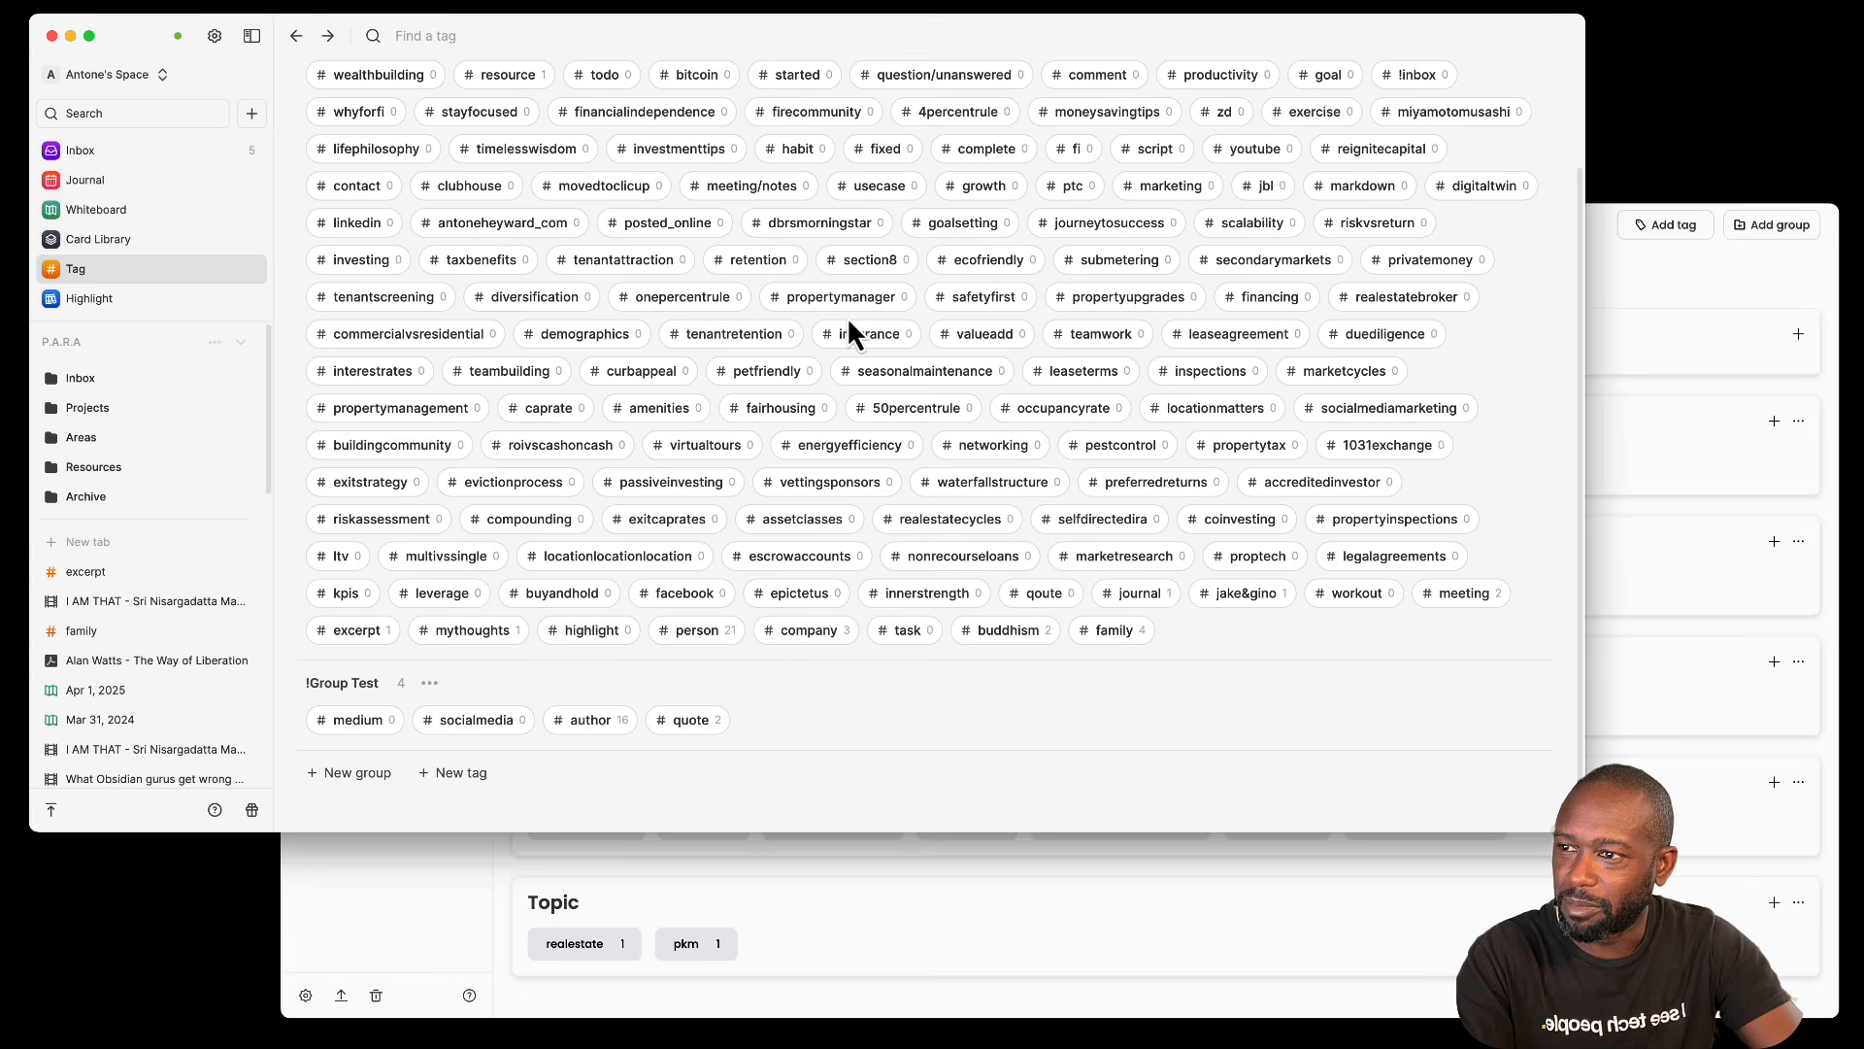
pyautogui.click(506, 877)
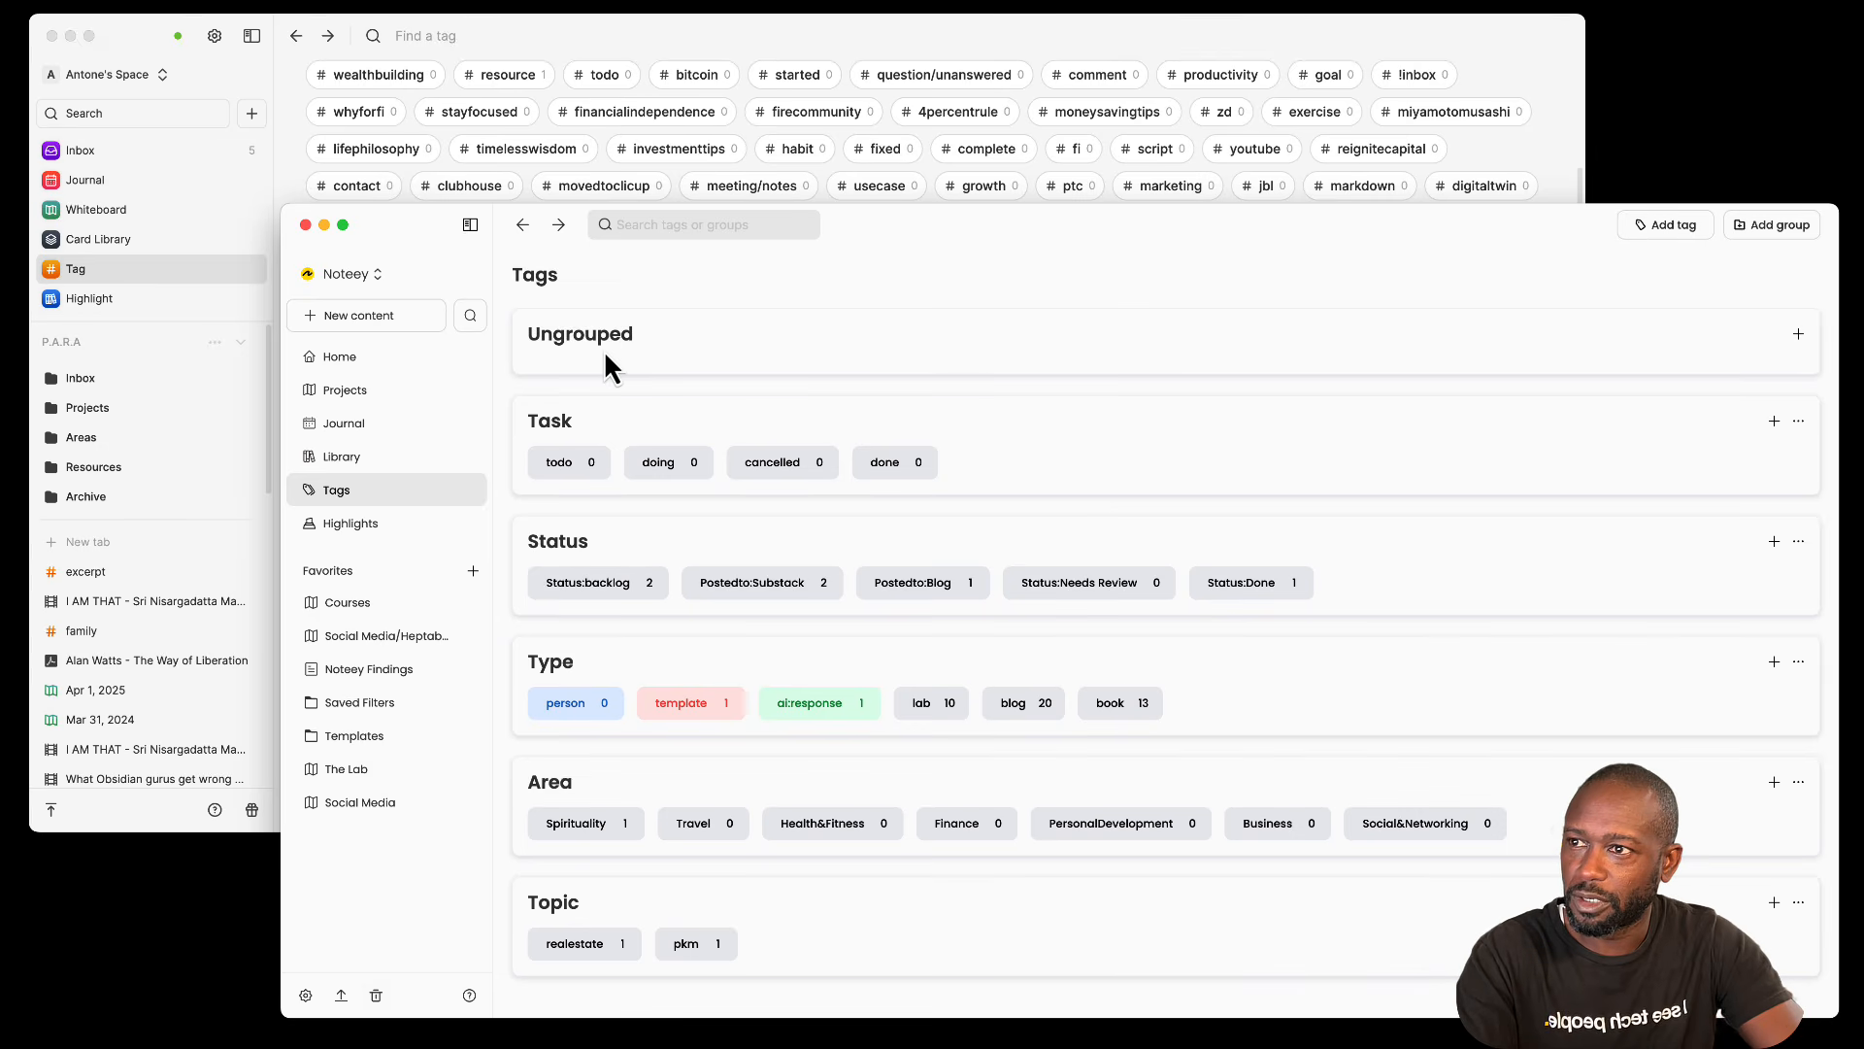
pyautogui.click(364, 462)
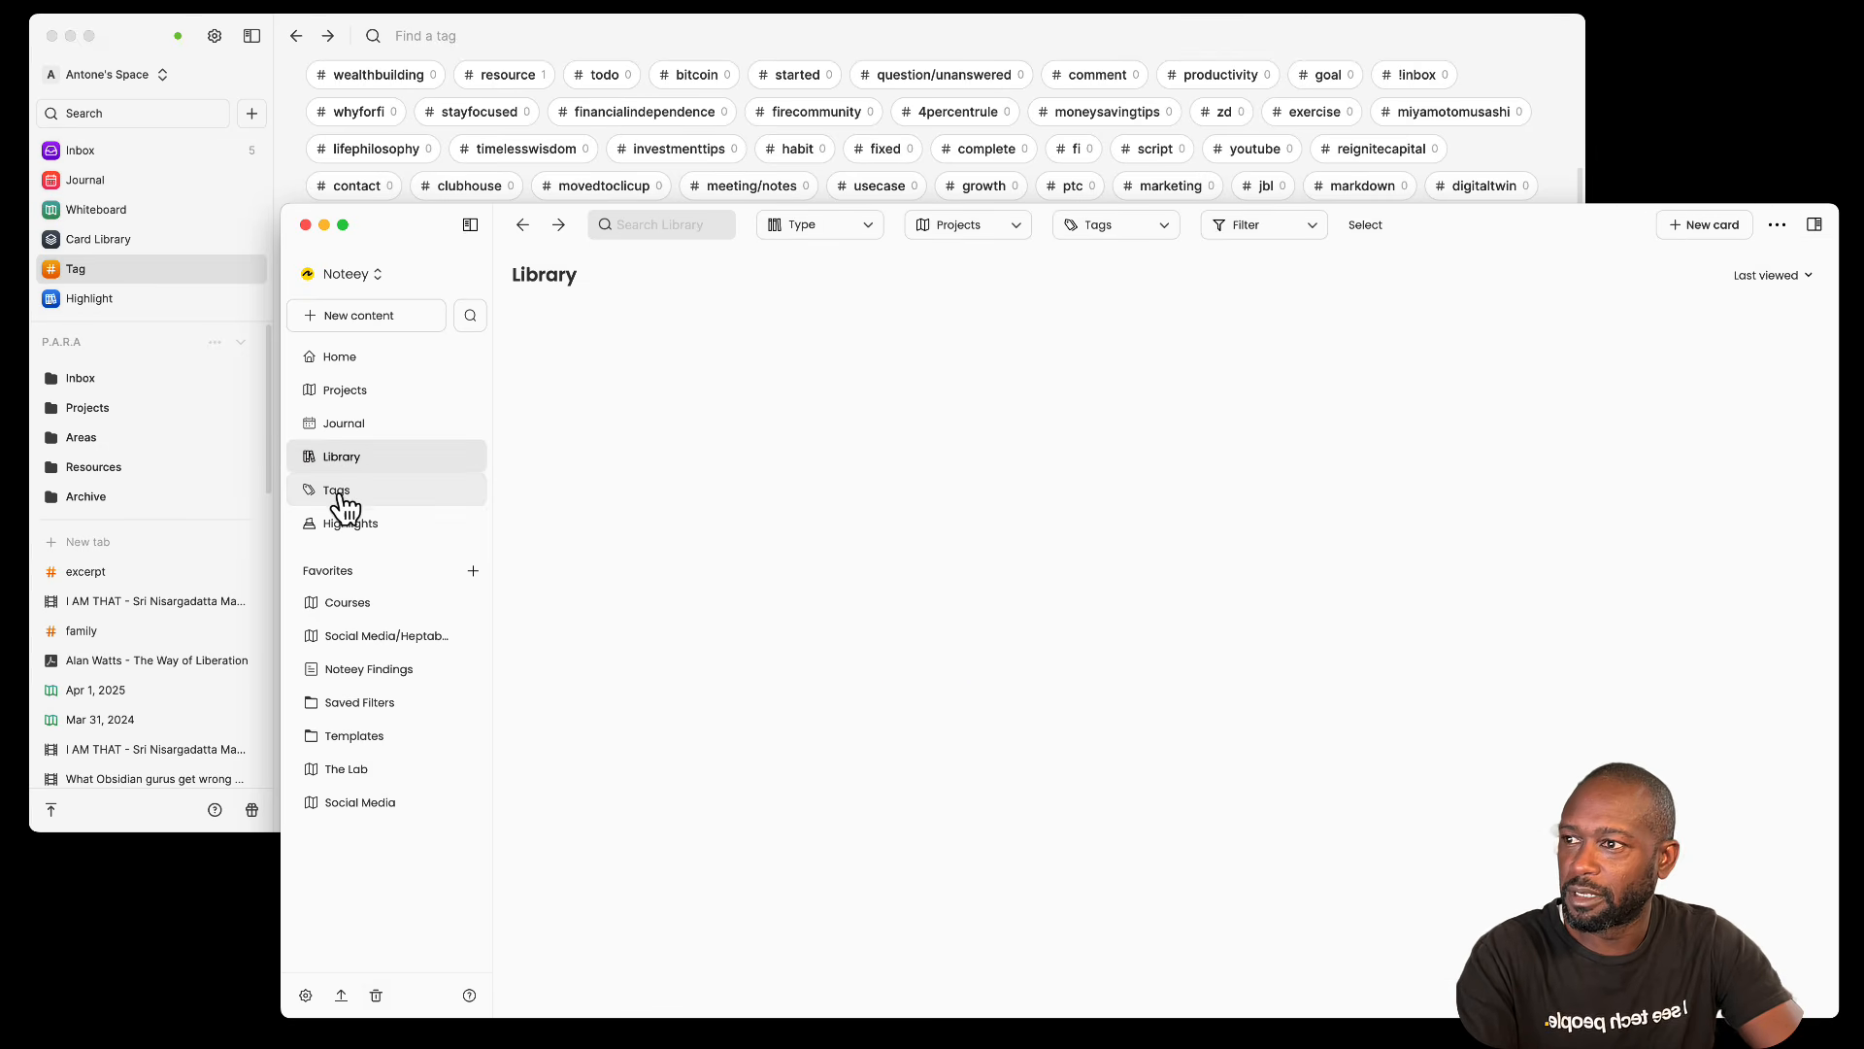
pyautogui.click(342, 493)
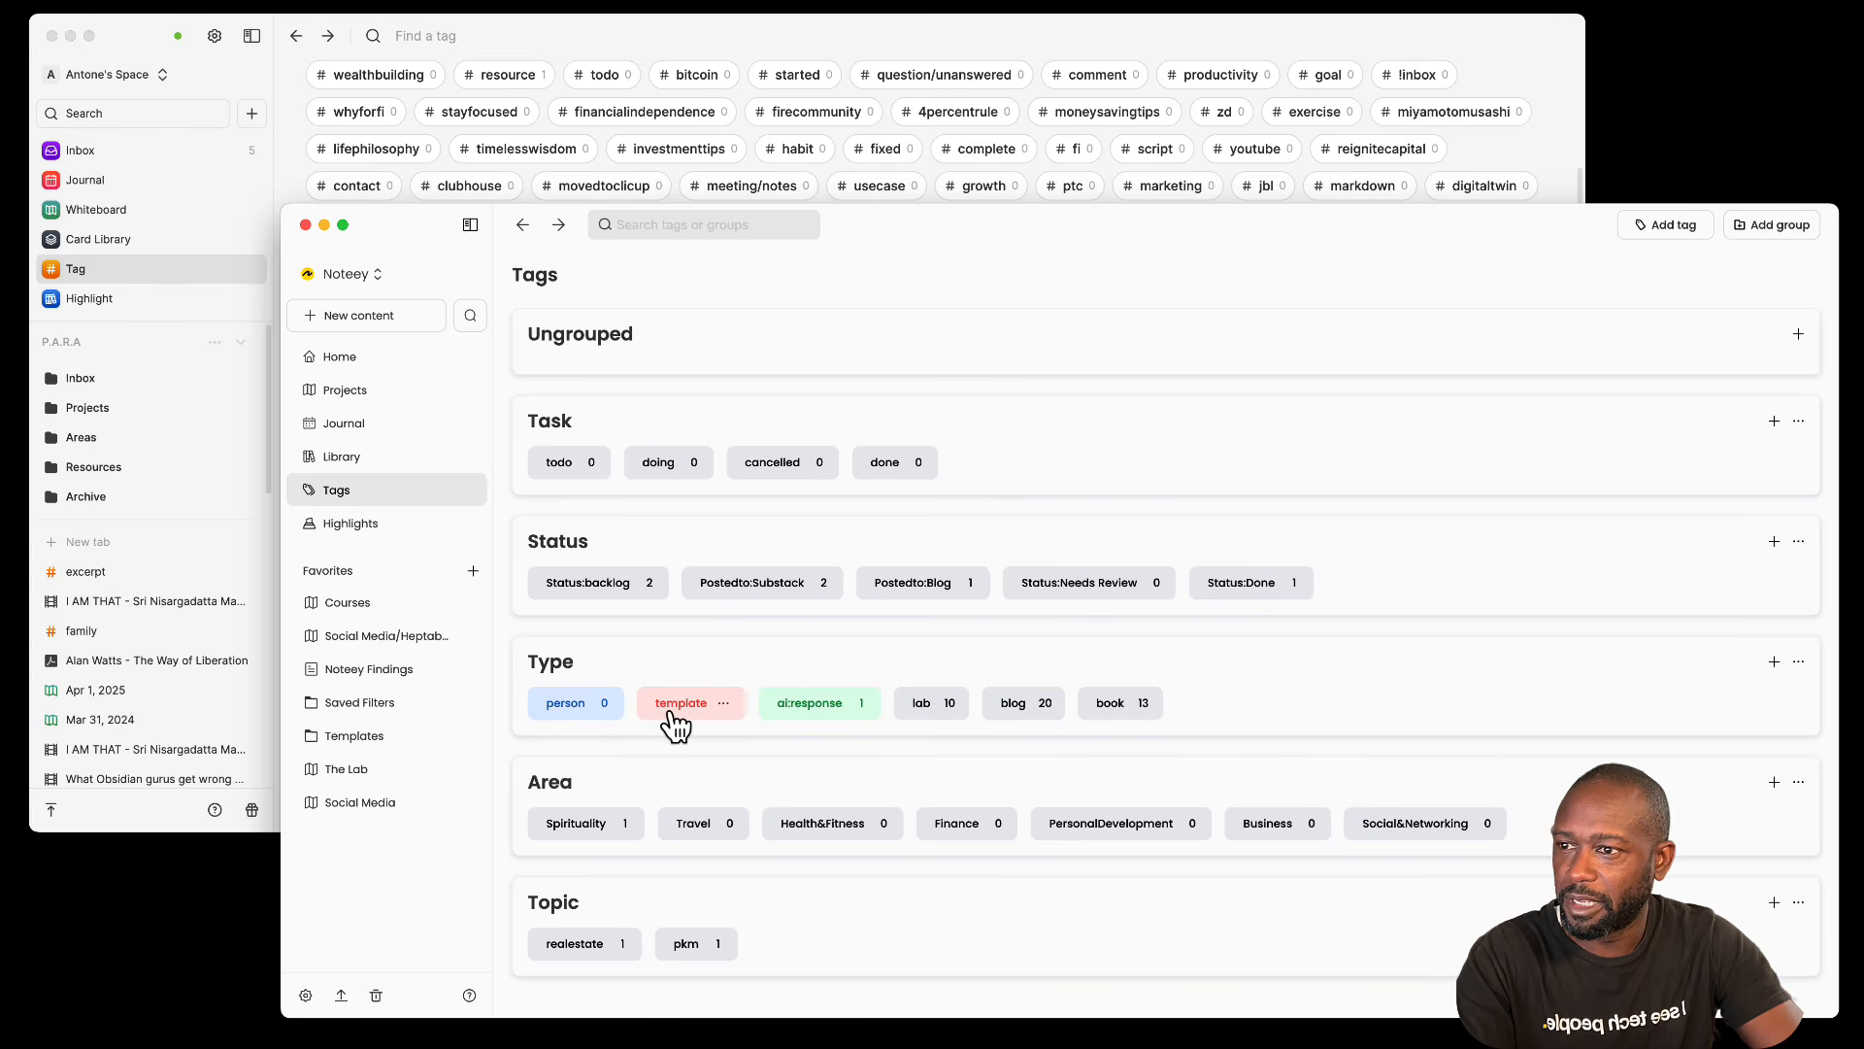
# Step: Check the color and group choices in the "person" tag's edit dialog and cancel without changing anything
pyautogui.click(602, 703)
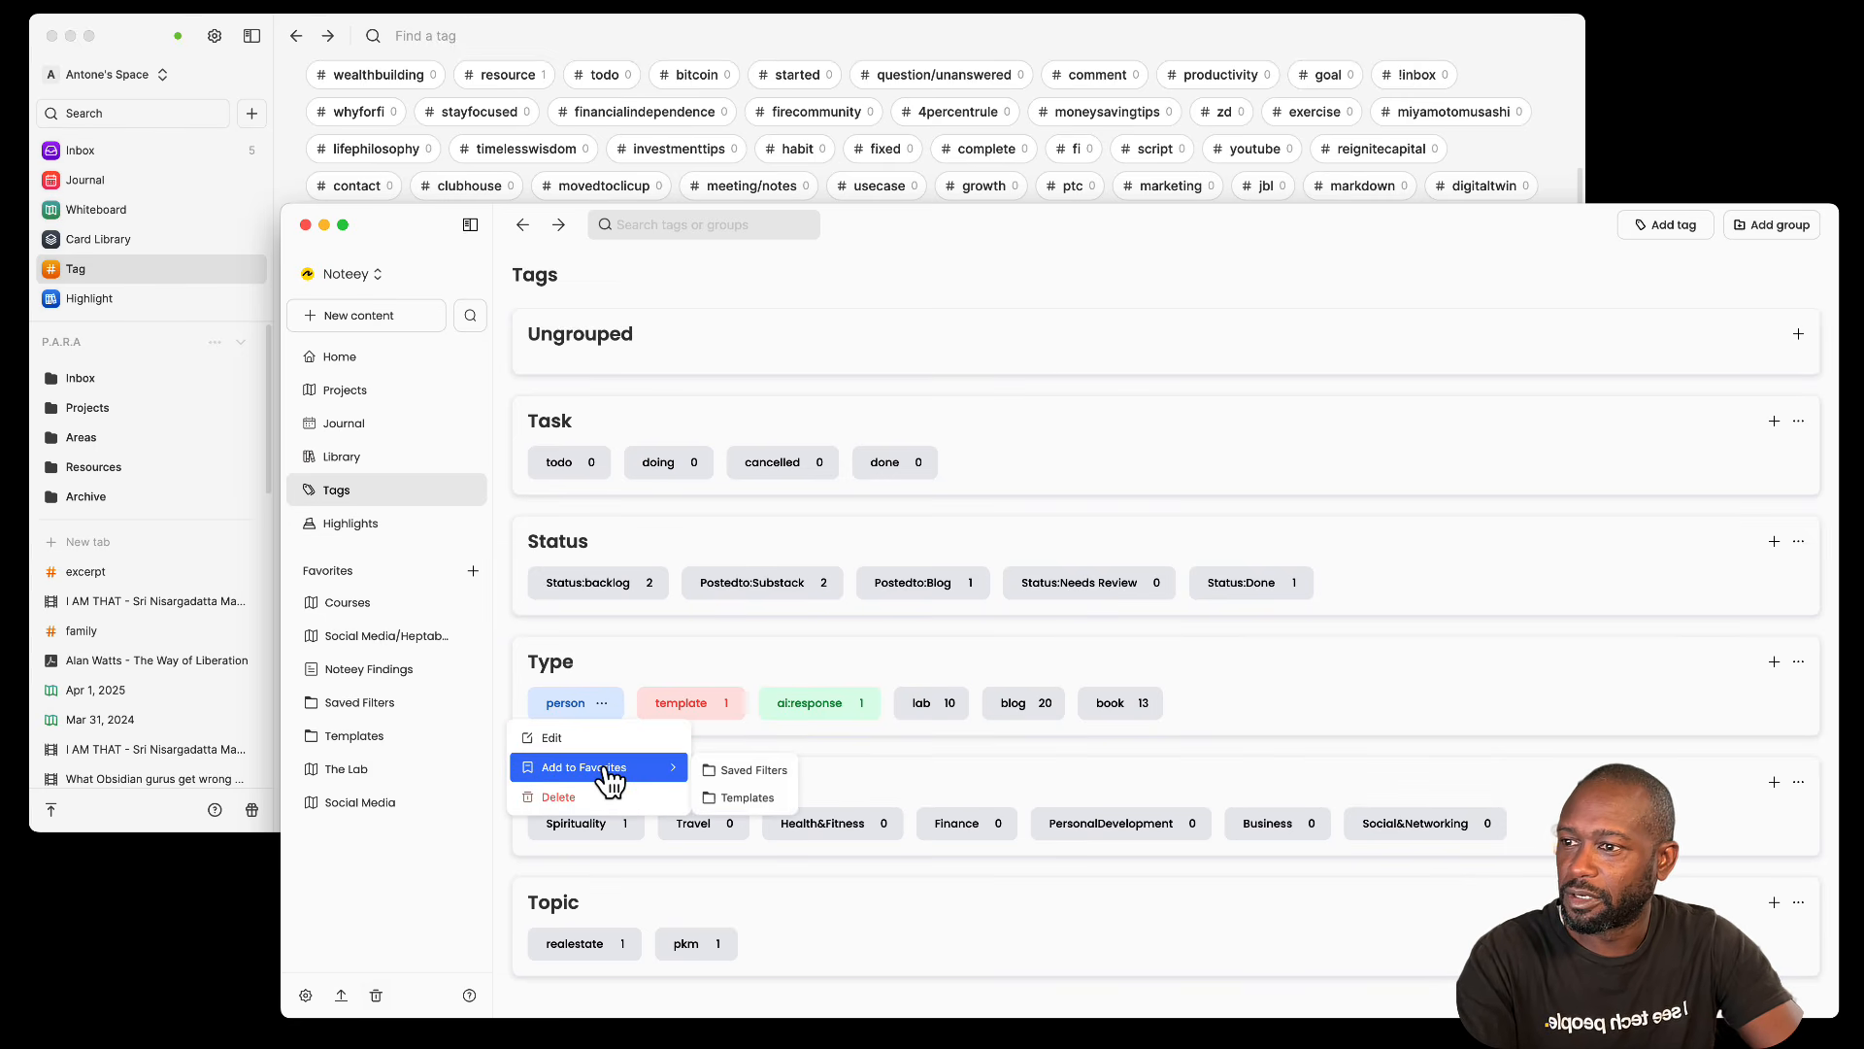
pyautogui.click(582, 733)
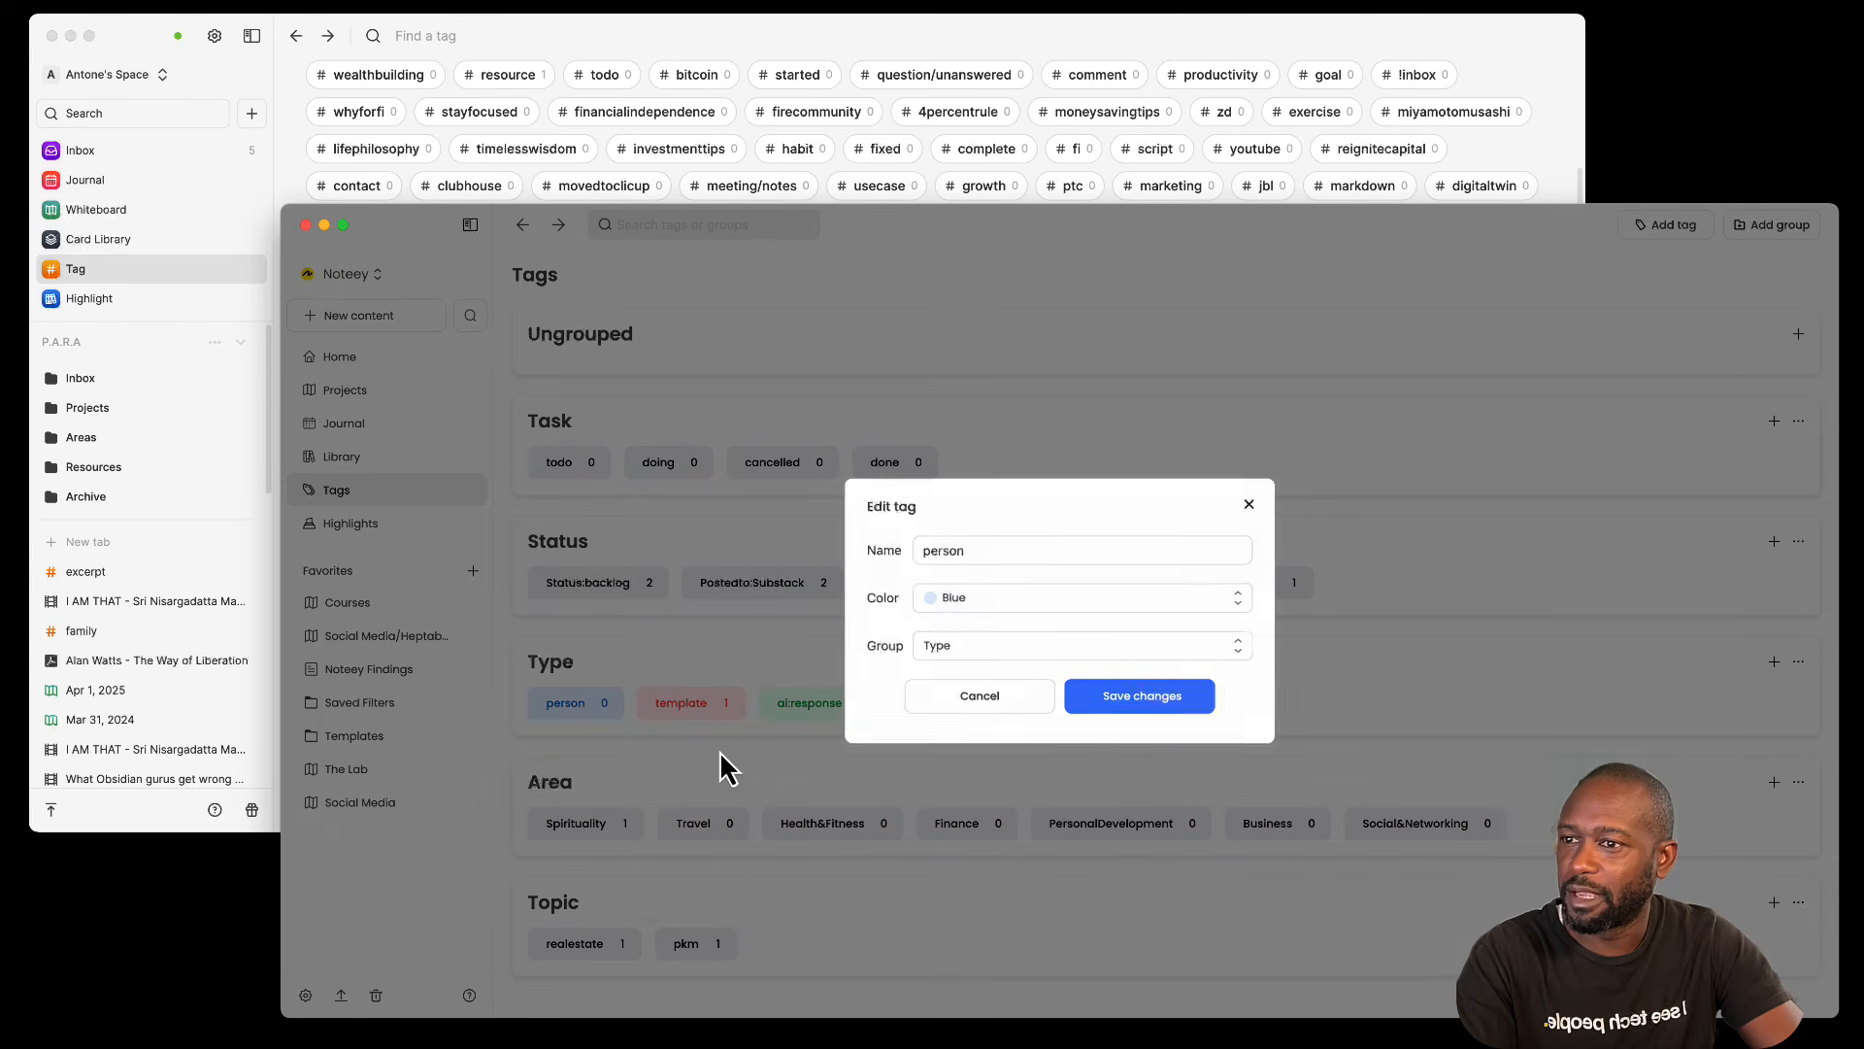
pyautogui.click(966, 597)
pyautogui.click(875, 625)
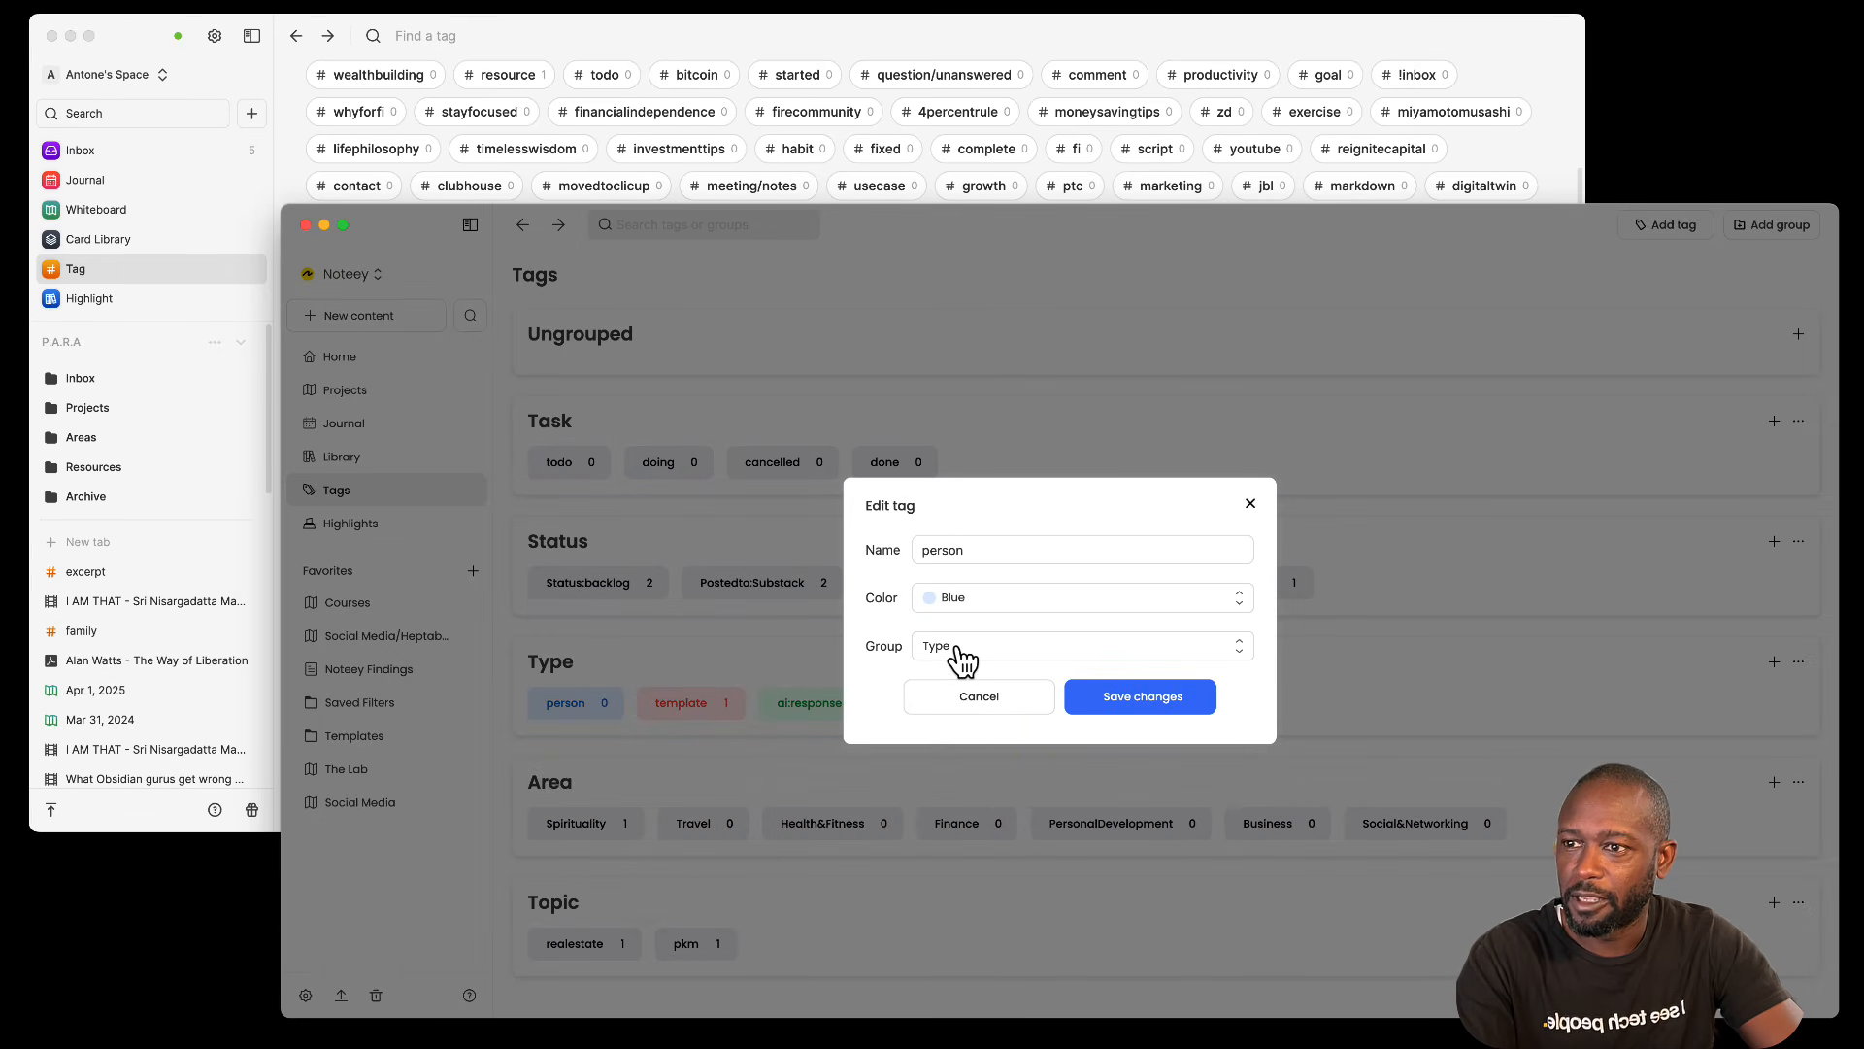
pyautogui.click(964, 652)
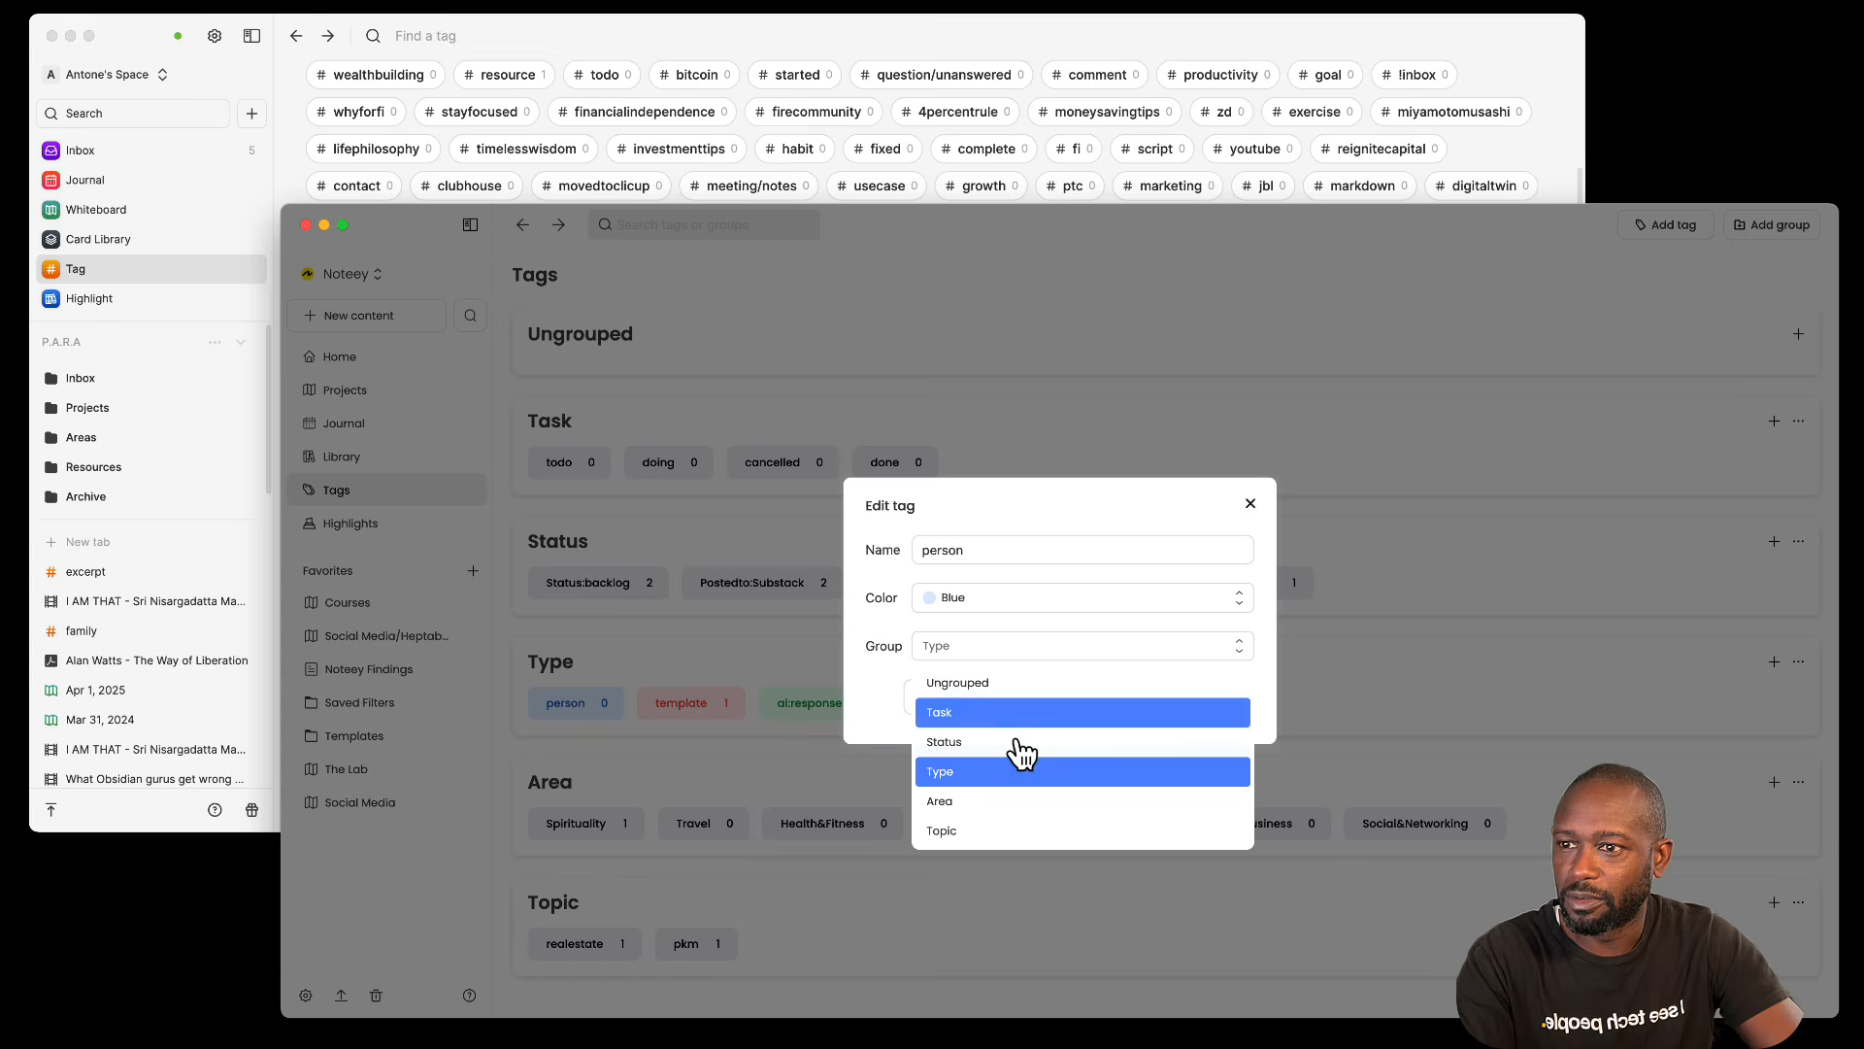
pyautogui.click(886, 661)
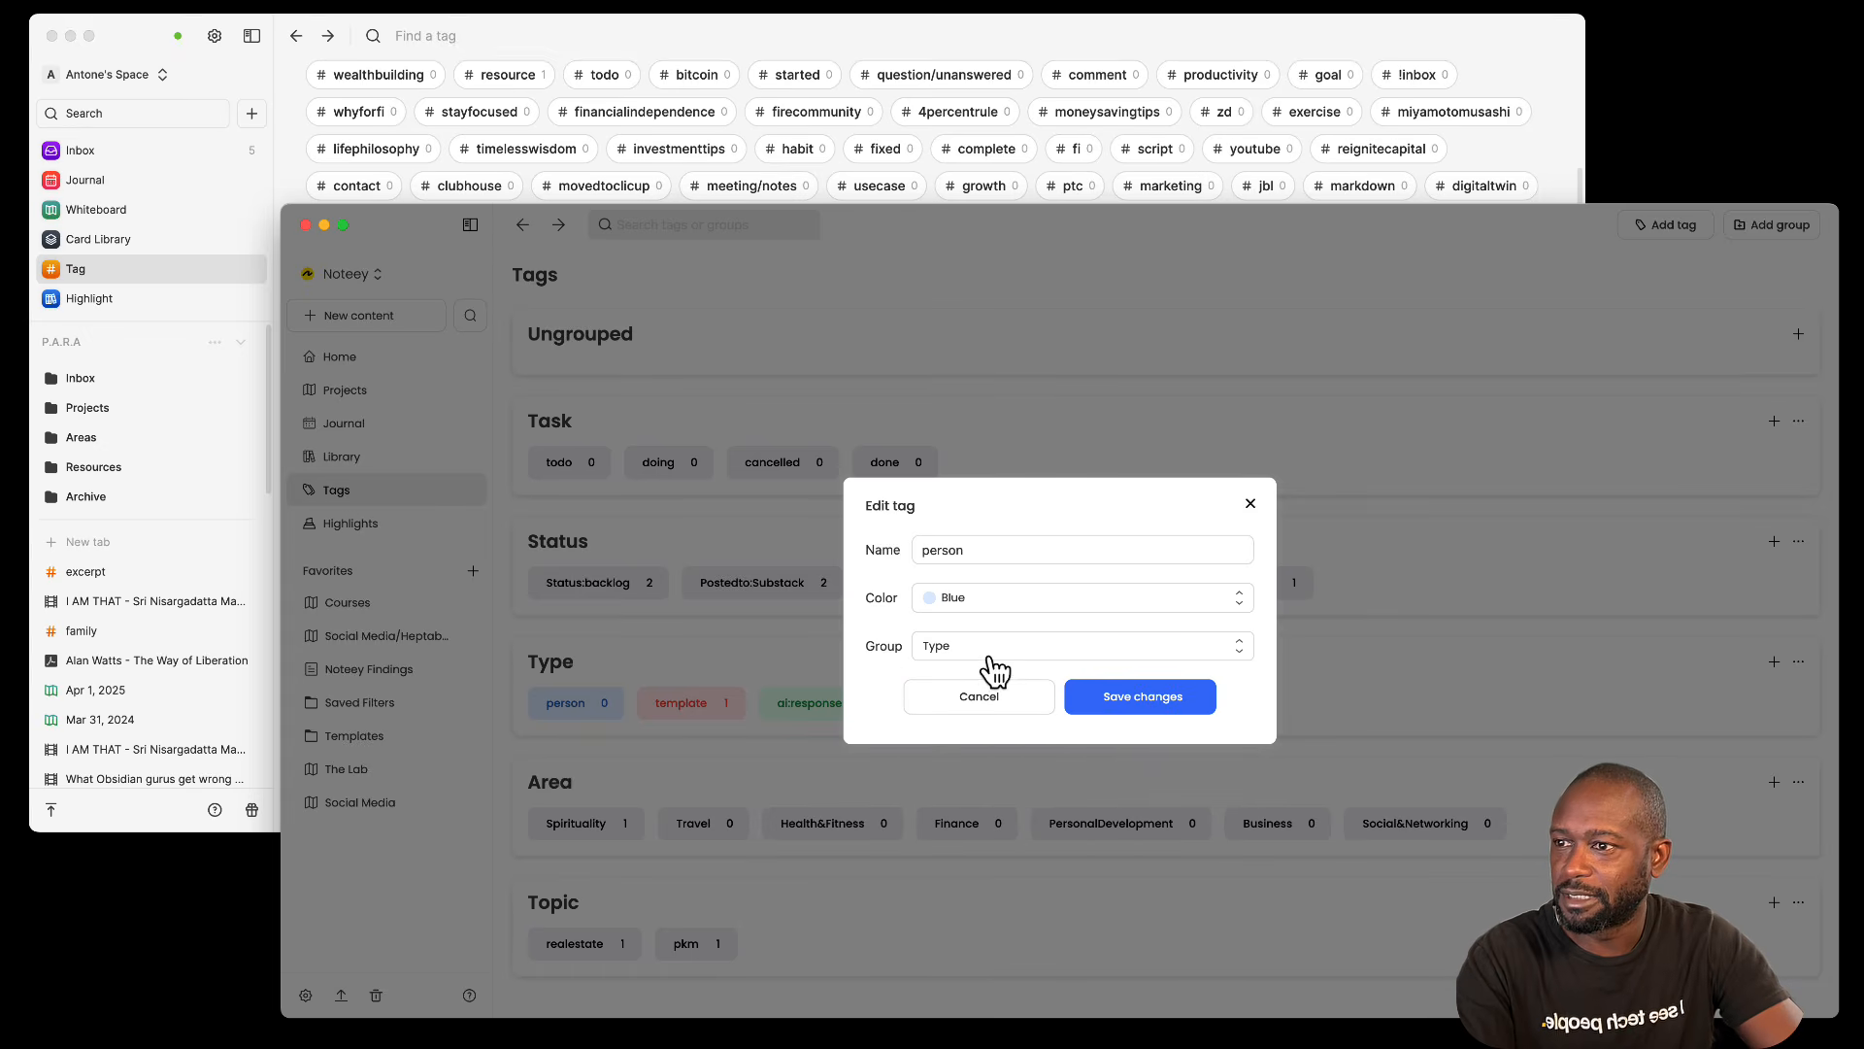
pyautogui.click(990, 707)
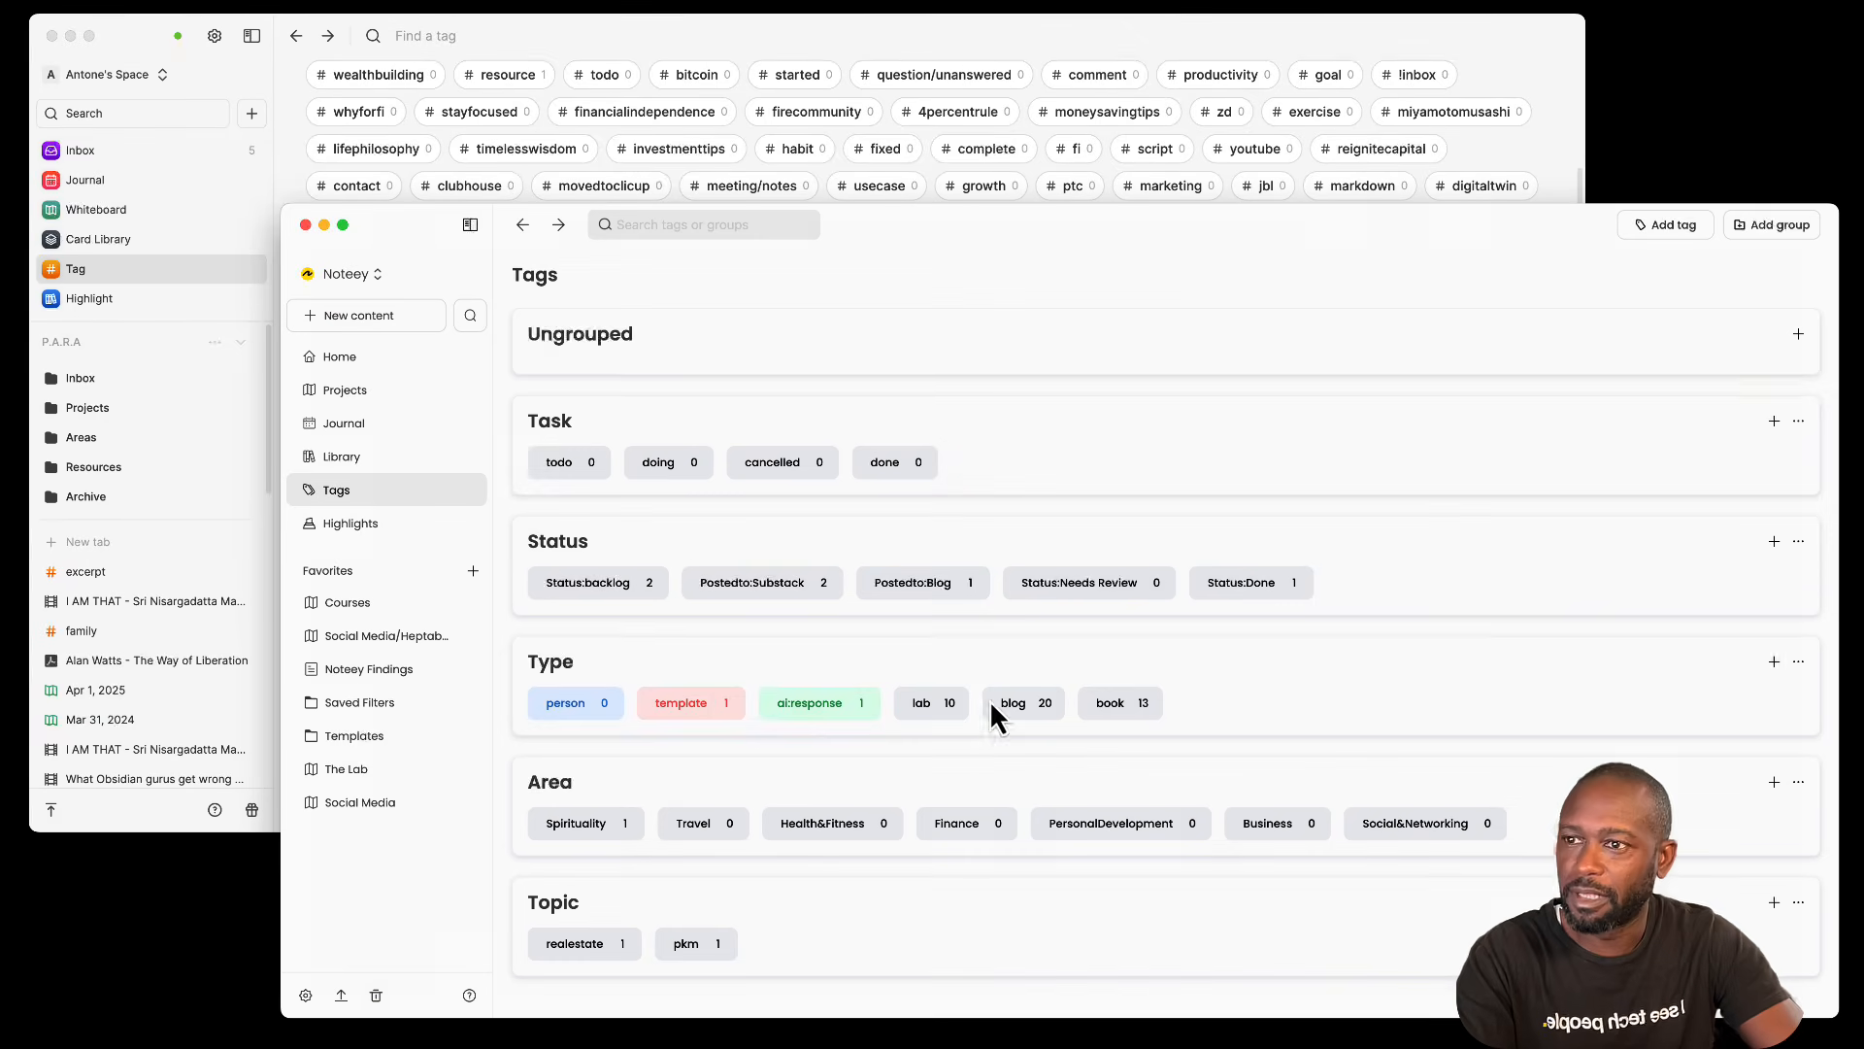
# Step: In Heptabase, check the "todo" tag's options and rename dialog, and cancel without renaming it
pyautogui.click(641, 44)
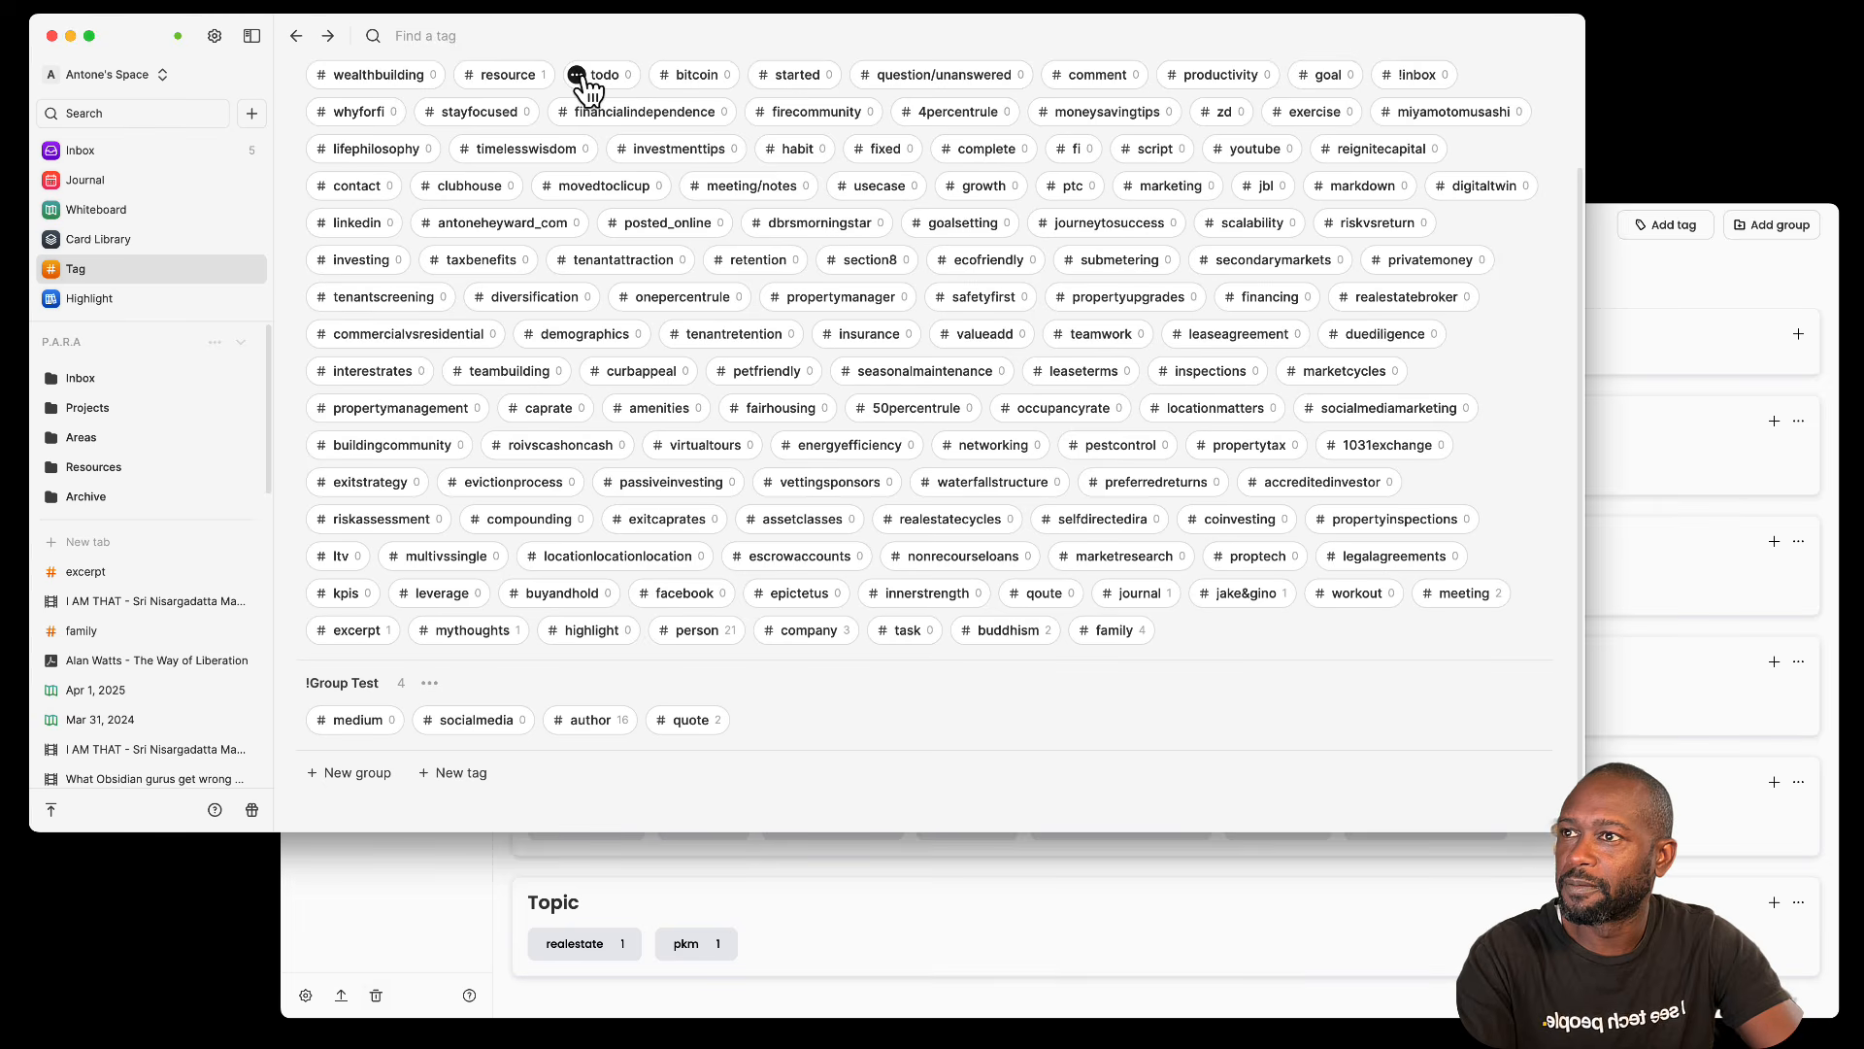
pyautogui.click(577, 75)
pyautogui.click(631, 93)
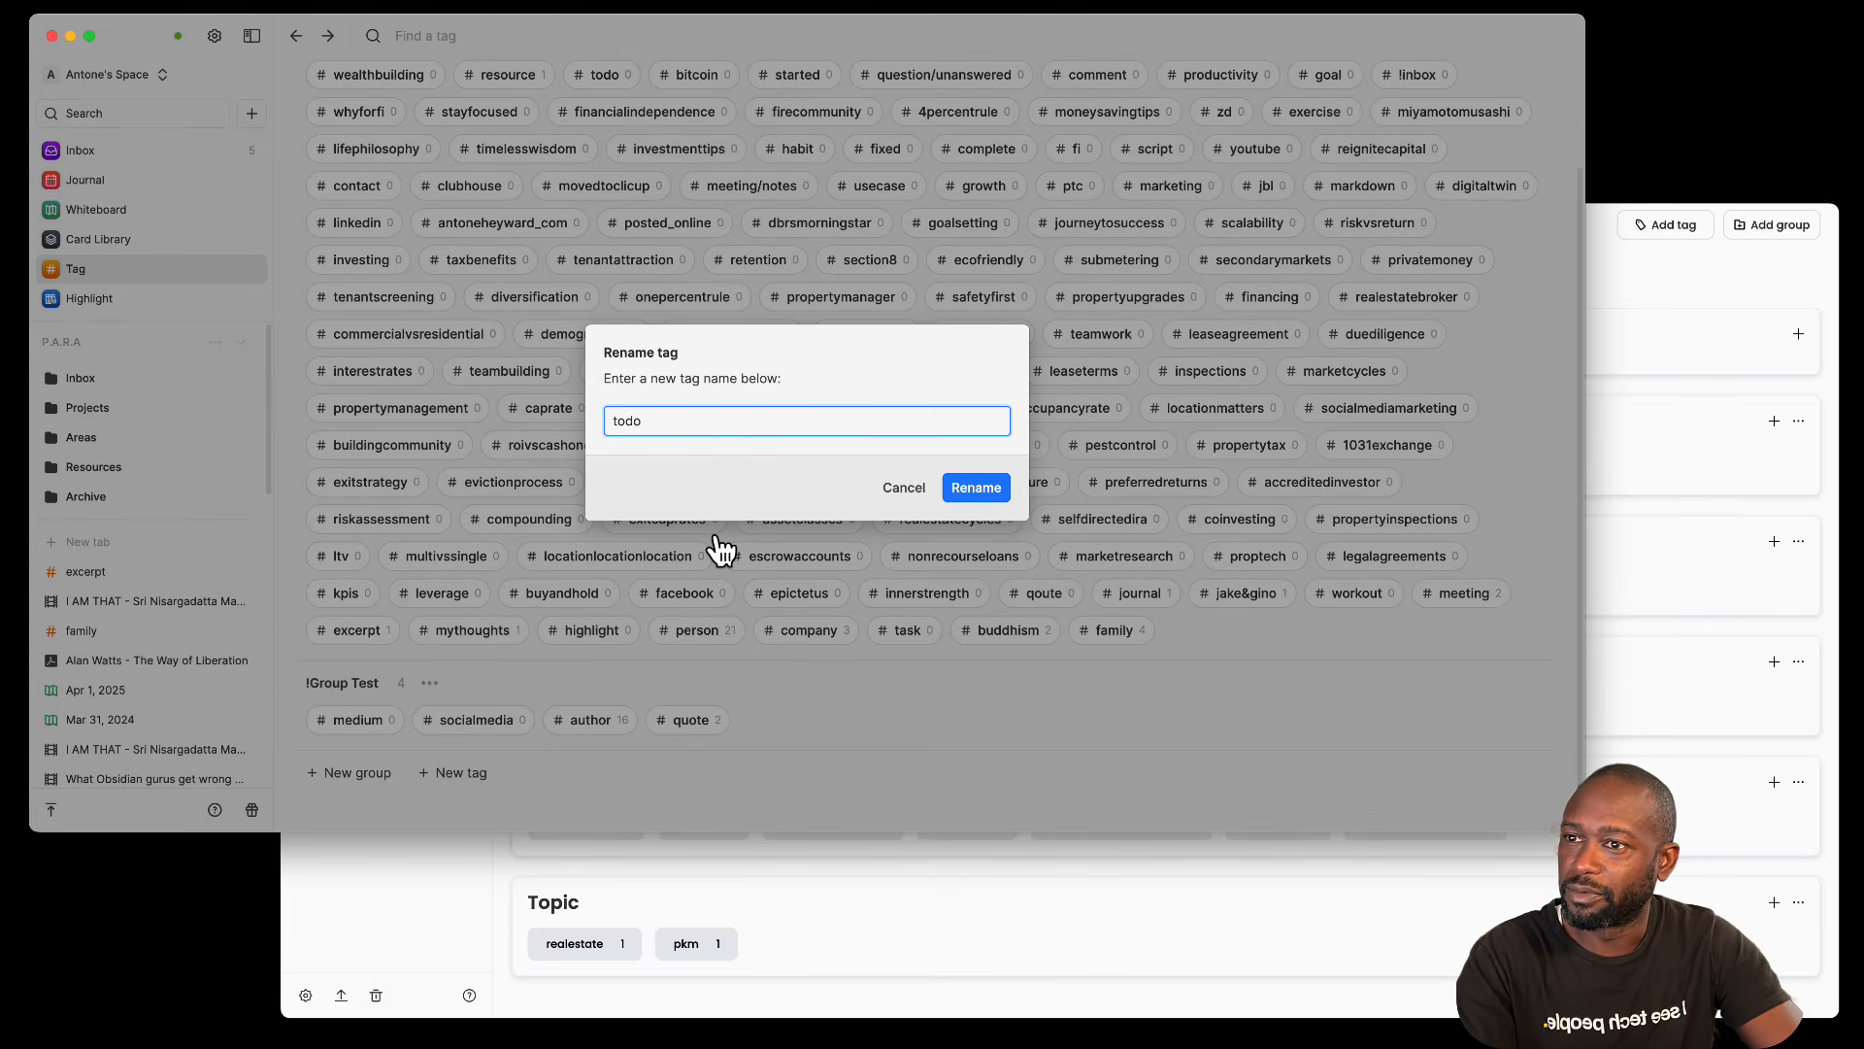
pyautogui.click(908, 491)
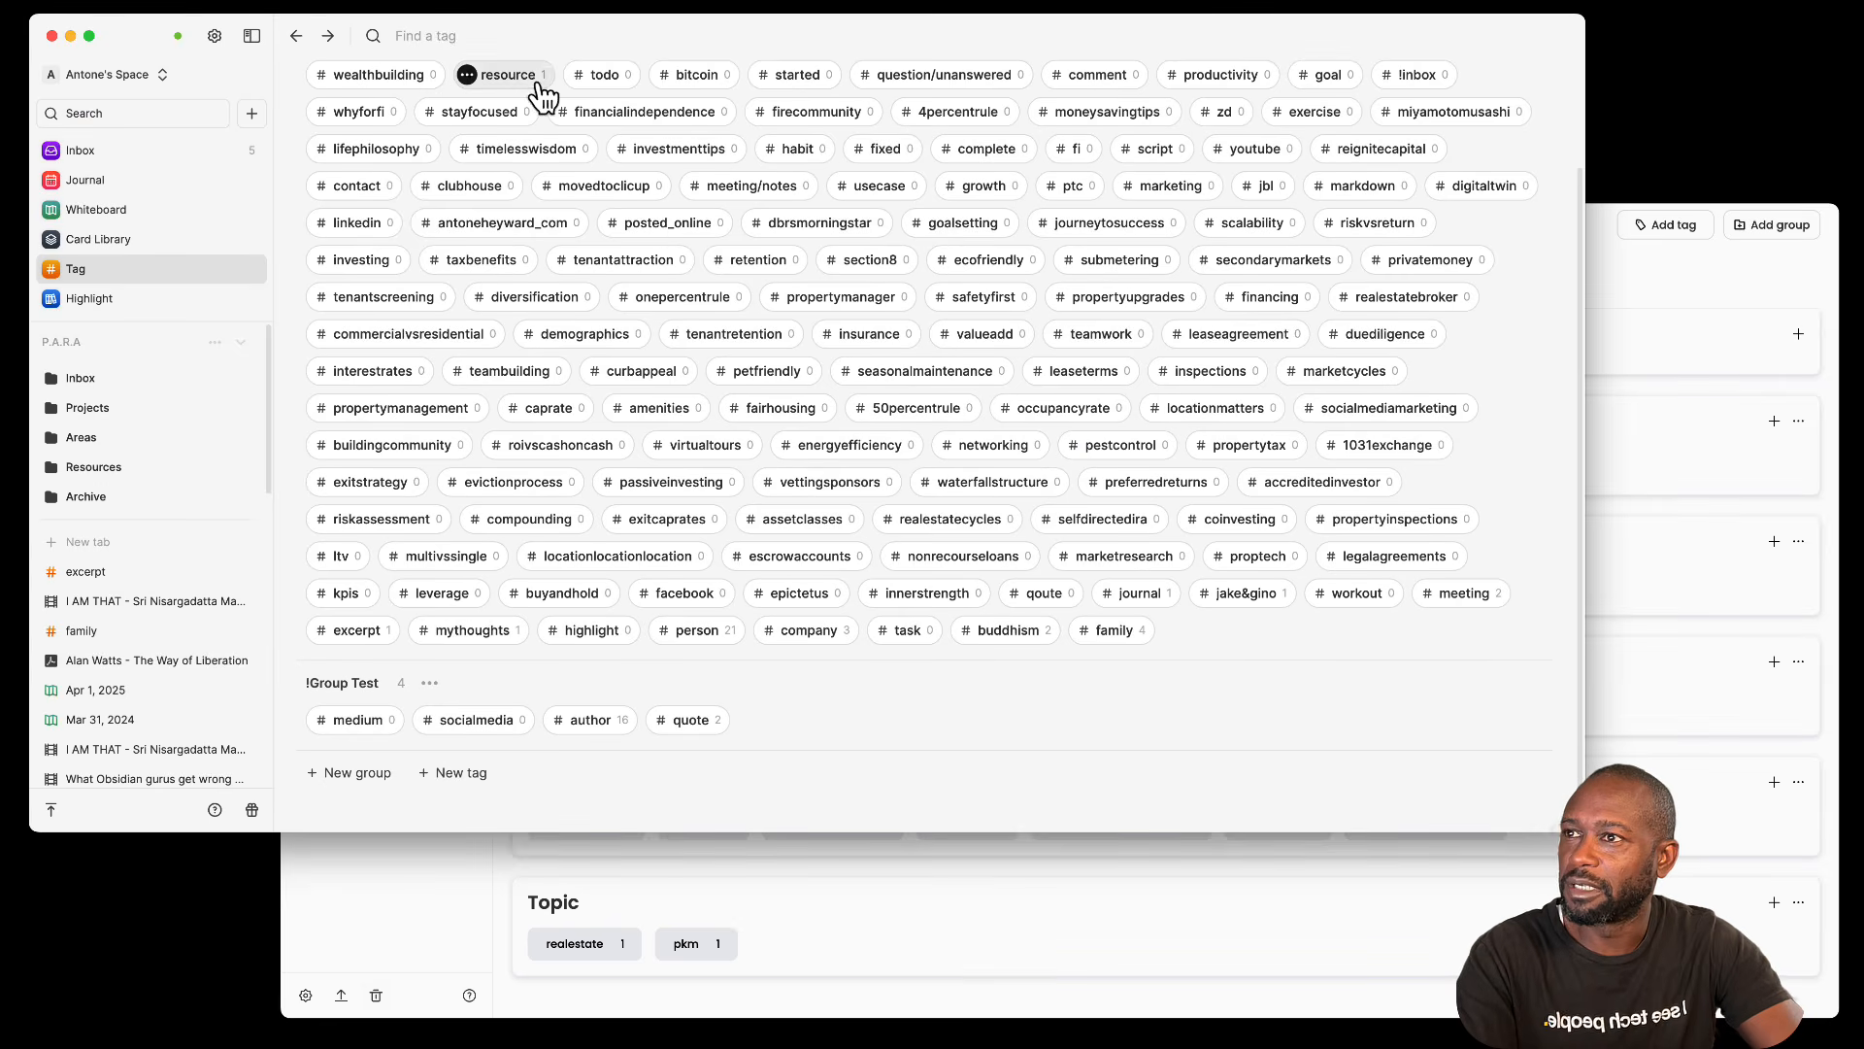
pyautogui.click(577, 75)
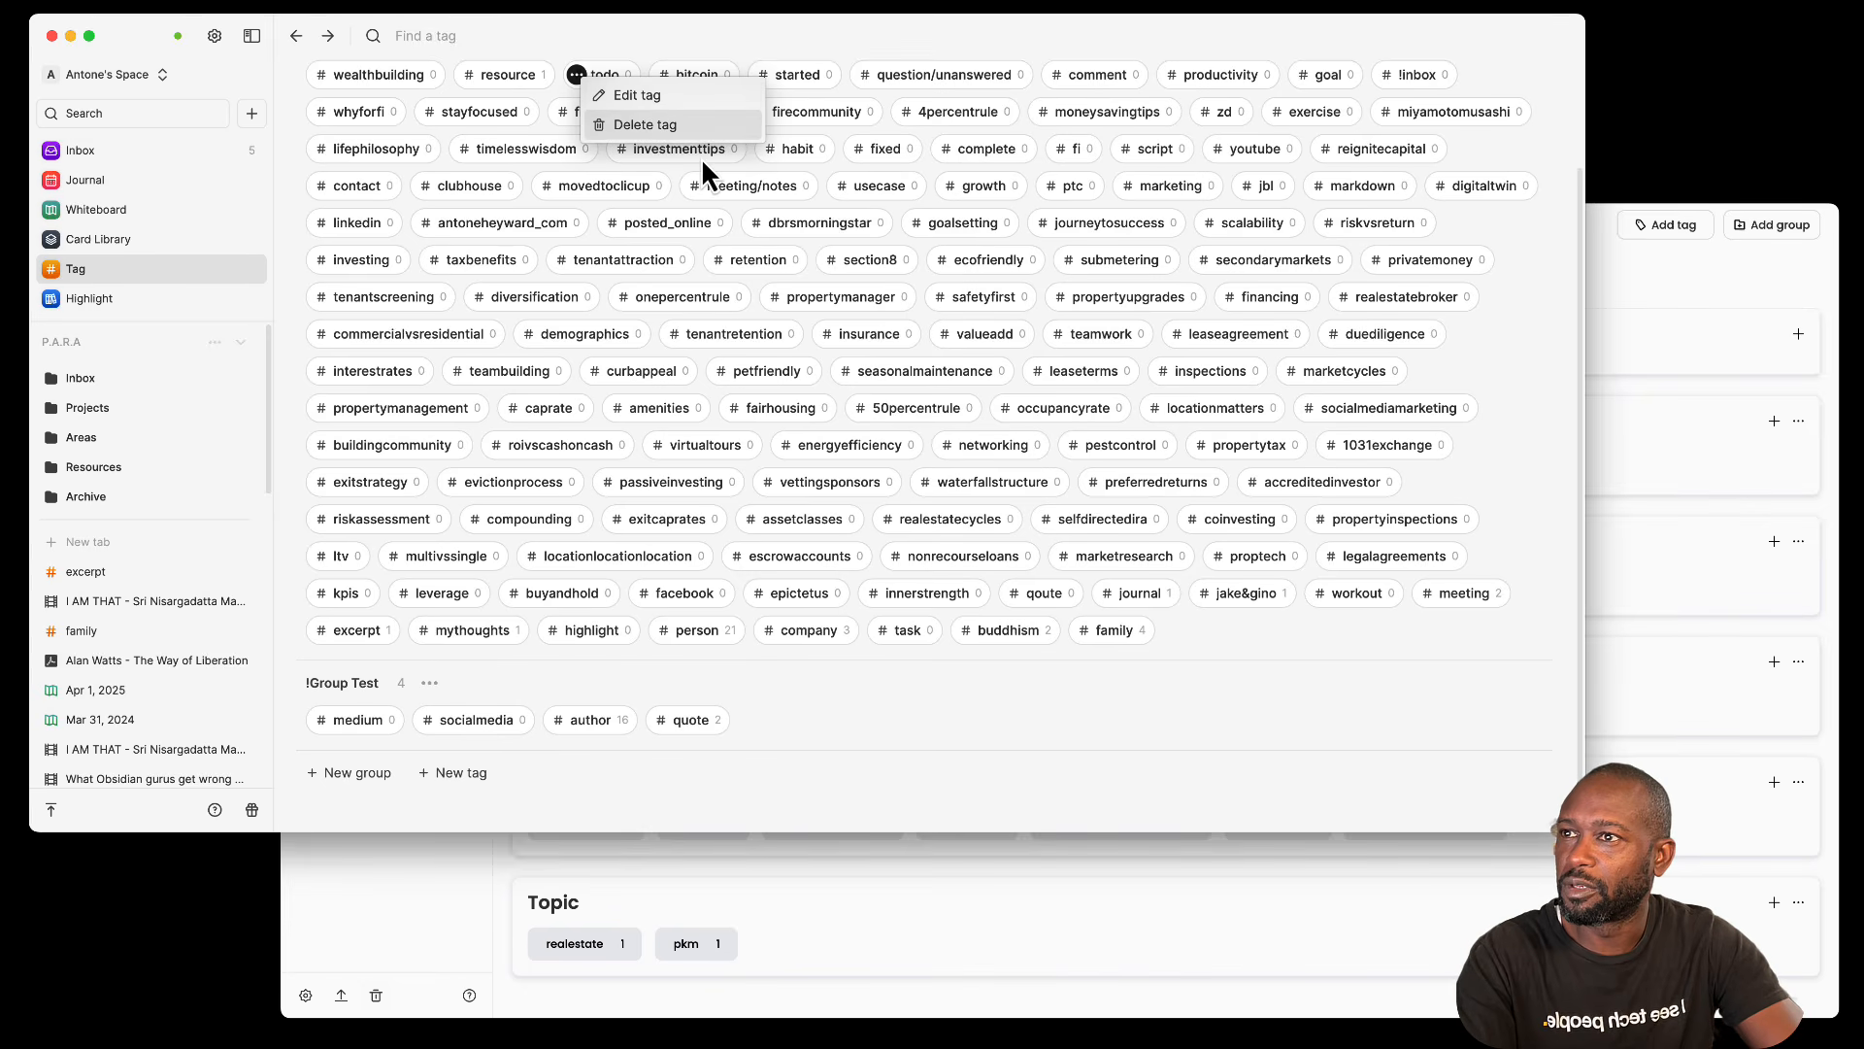
pyautogui.click(650, 98)
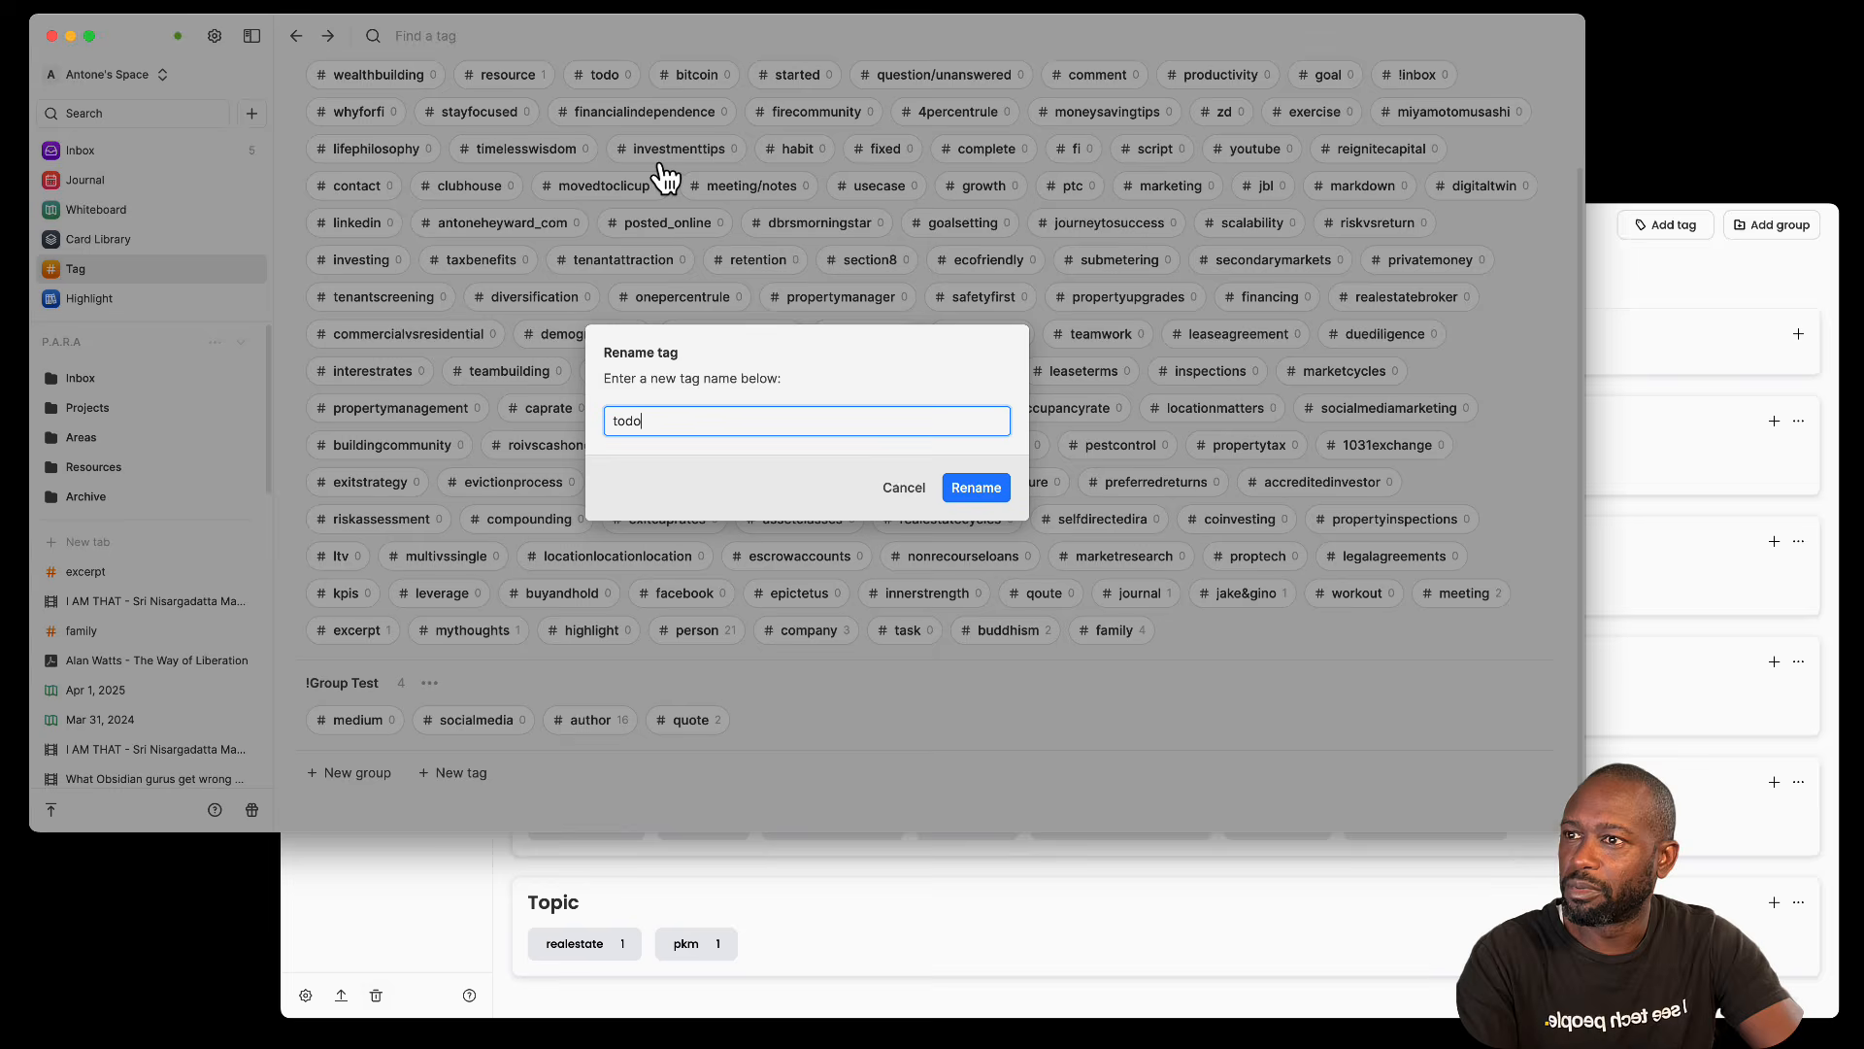
pyautogui.click(922, 489)
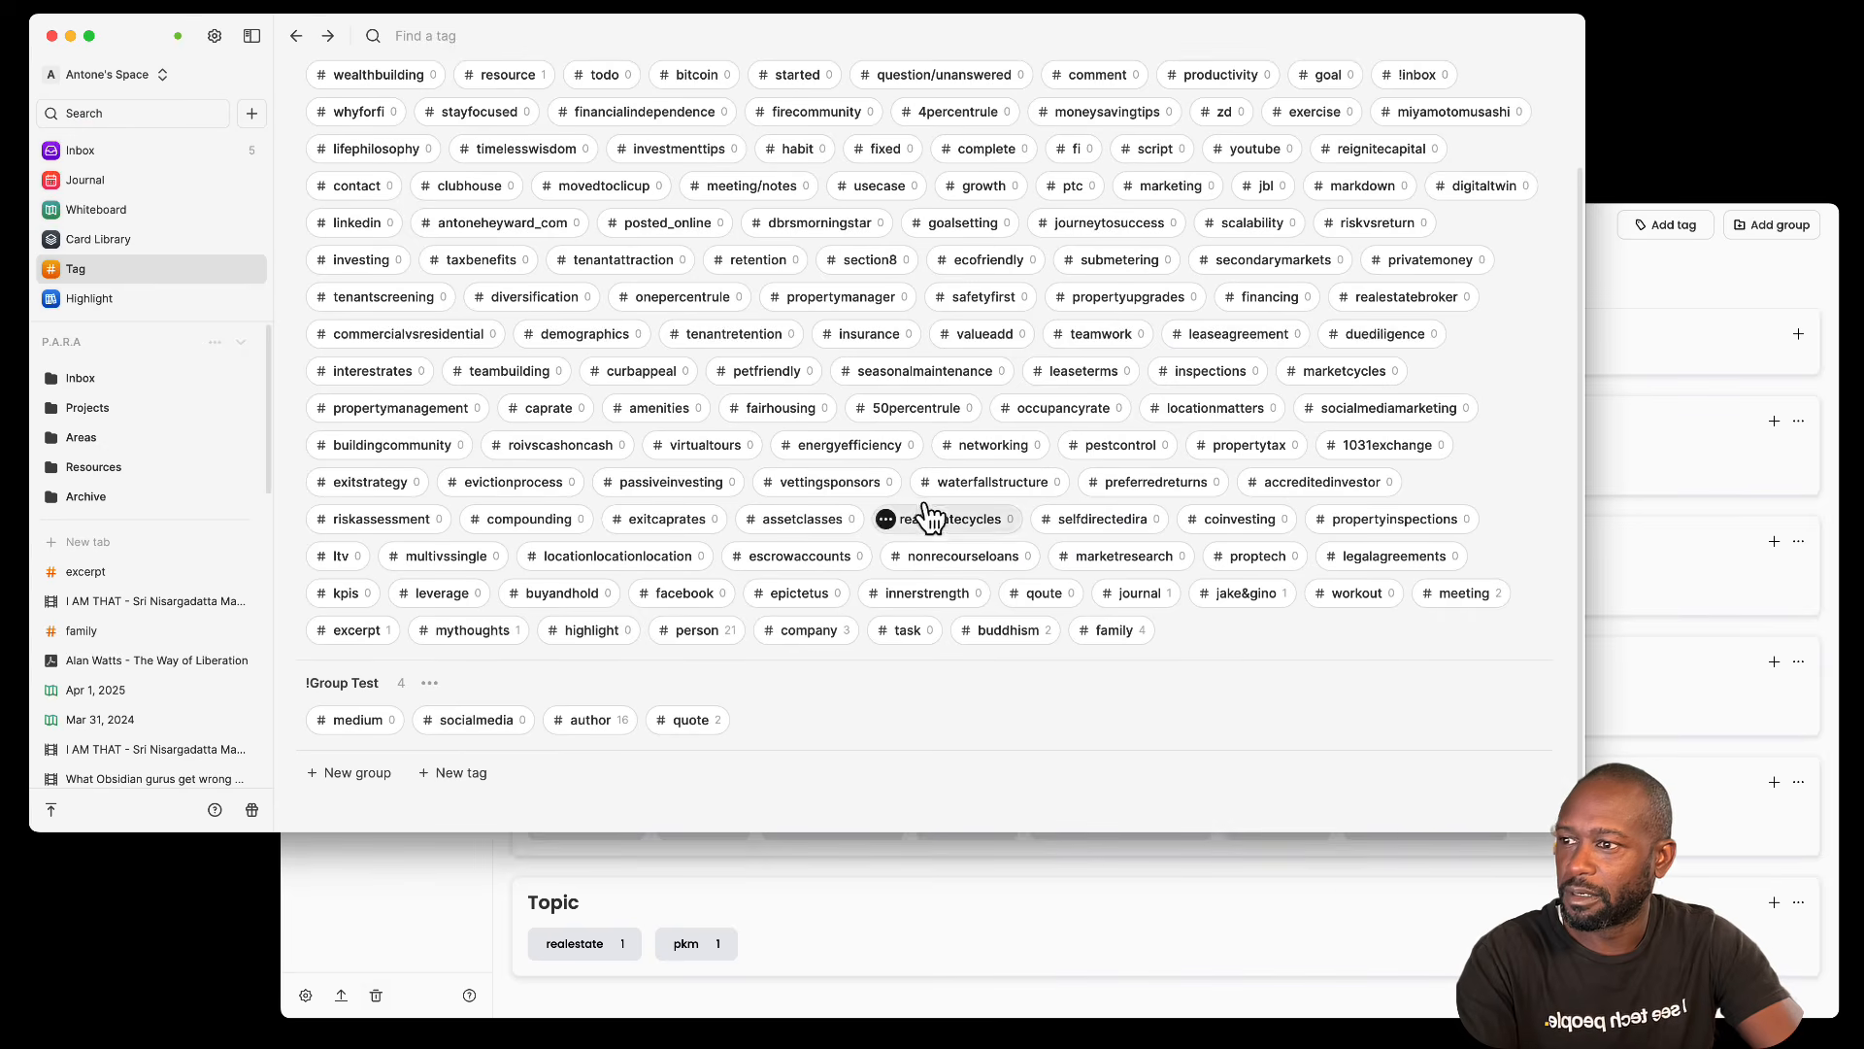
# Step: Move the "mythoughts" tag into "!Group Test" between "socialmedia" and "author", and return it to the end of the ungrouped tags
pyautogui.click(428, 684)
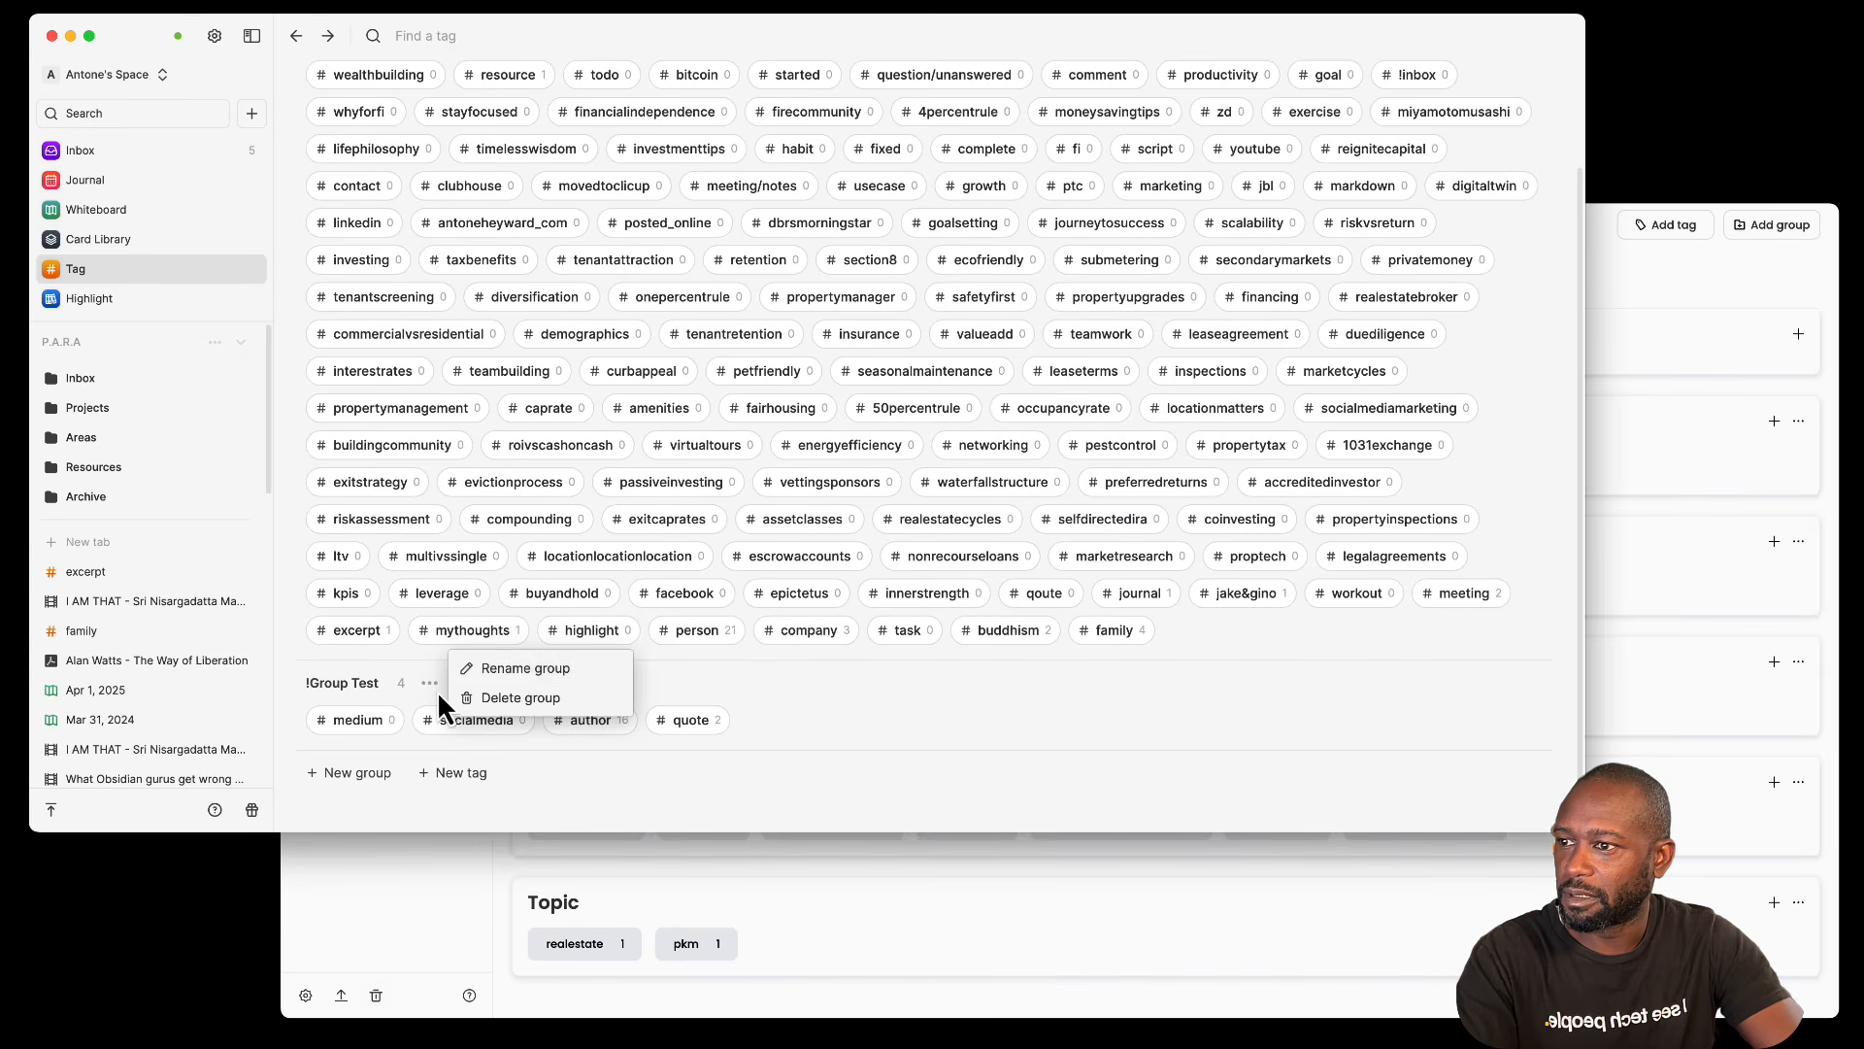
pyautogui.click(786, 699)
pyautogui.moveTo(491, 632); pyautogui.dragTo(532, 718)
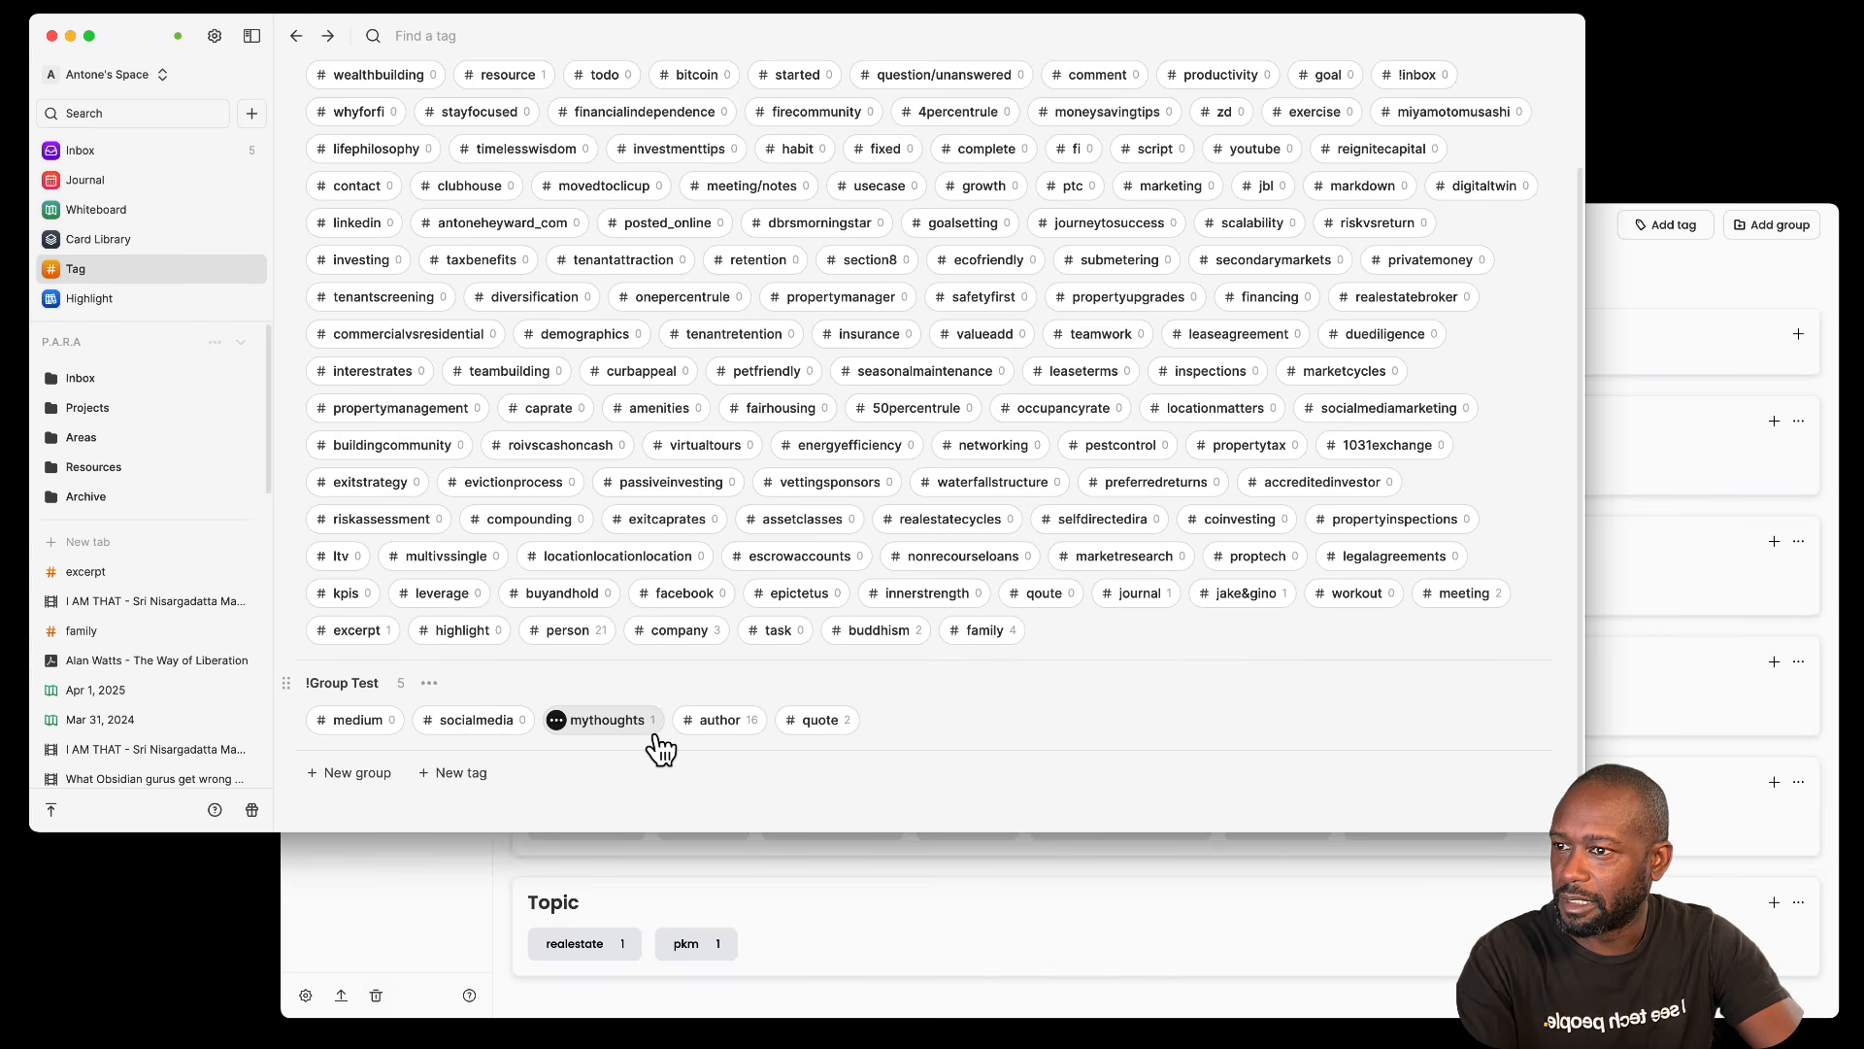
pyautogui.click(533, 630)
pyautogui.click(769, 691)
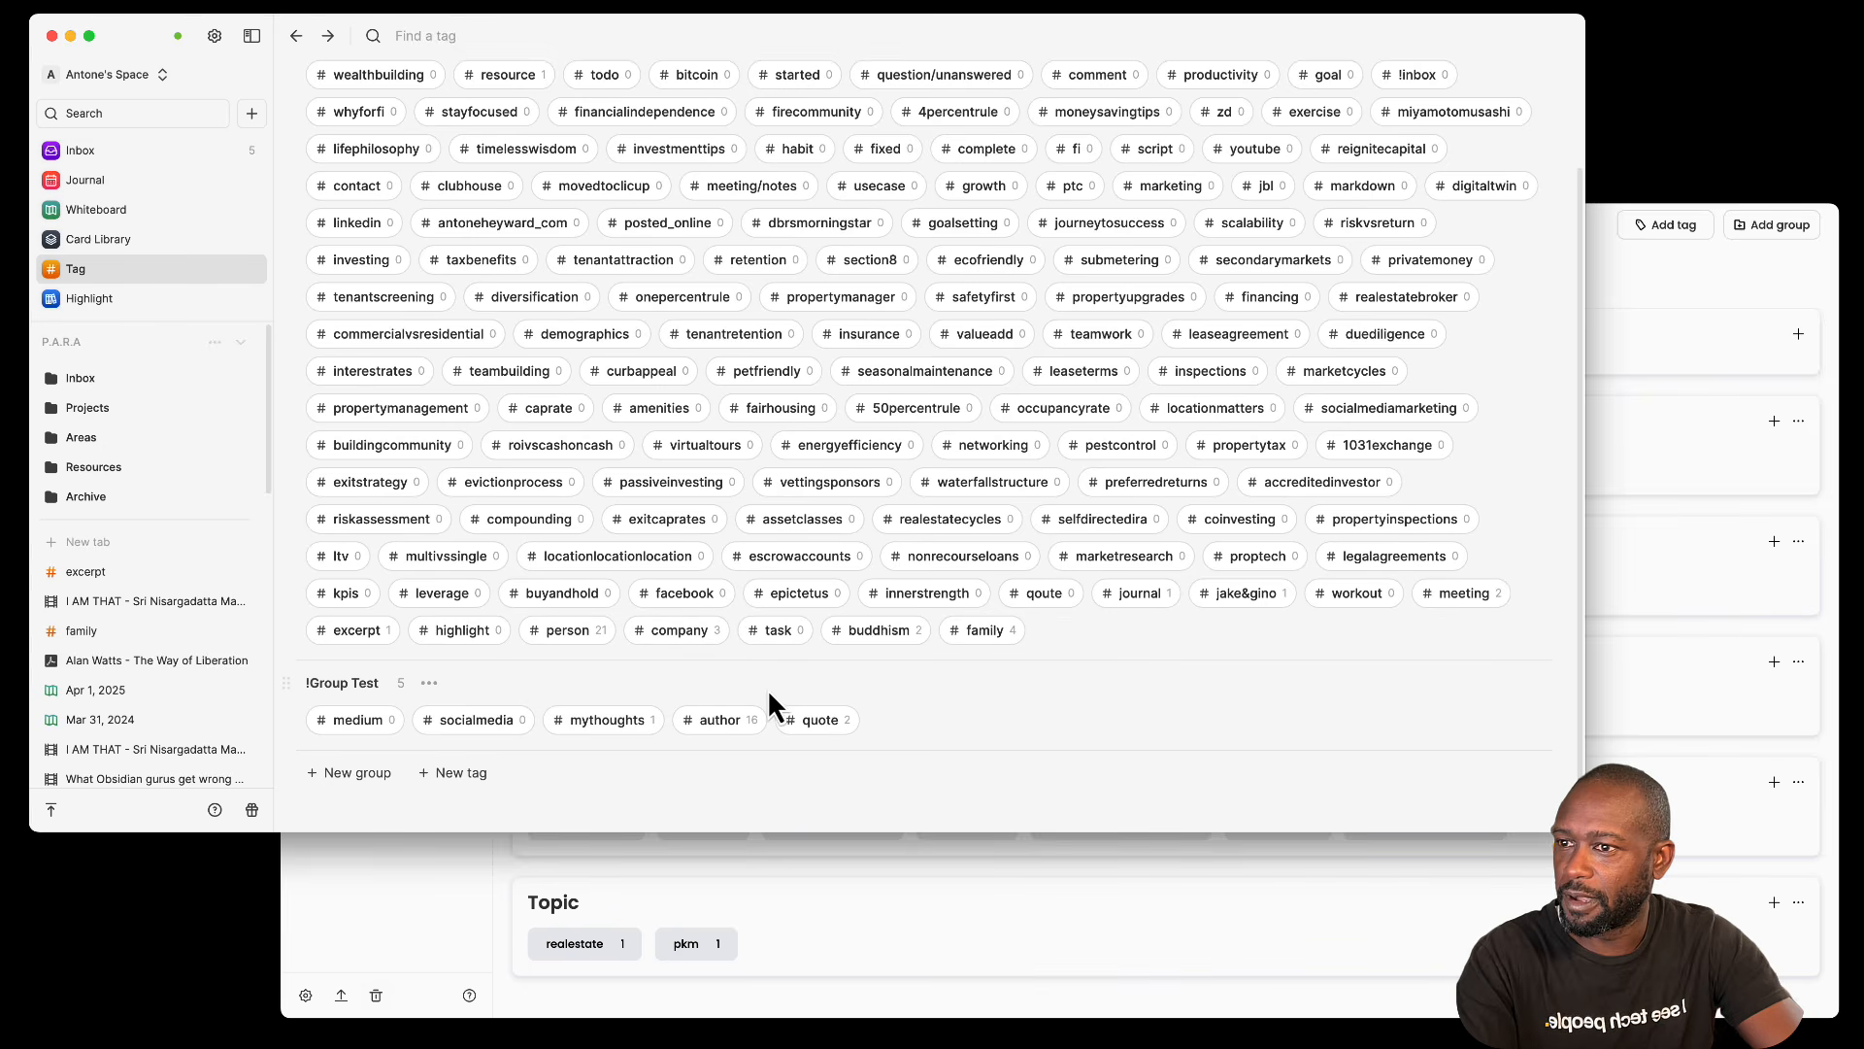
pyautogui.moveTo(606, 733); pyautogui.dragTo(1047, 646)
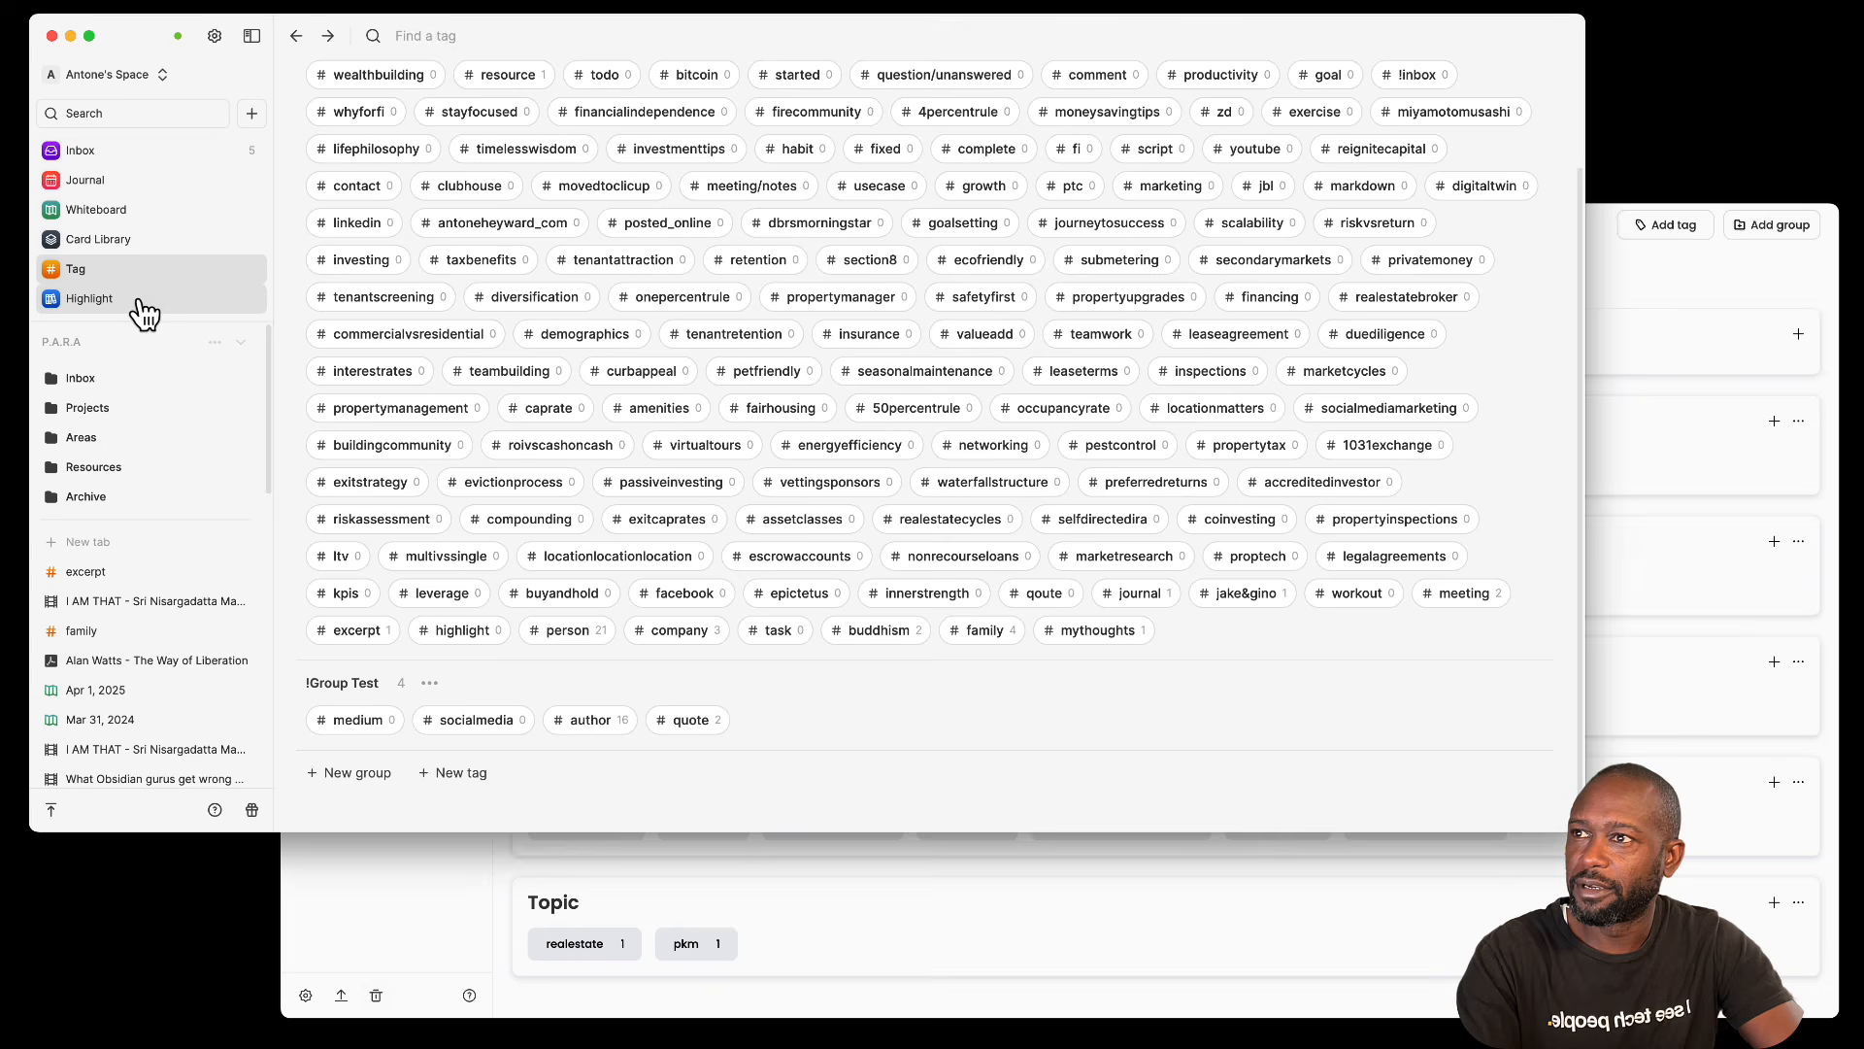
# Step: Open Heptabase's highlights and narrow the source list to give the highlight text more room
pyautogui.click(107, 301)
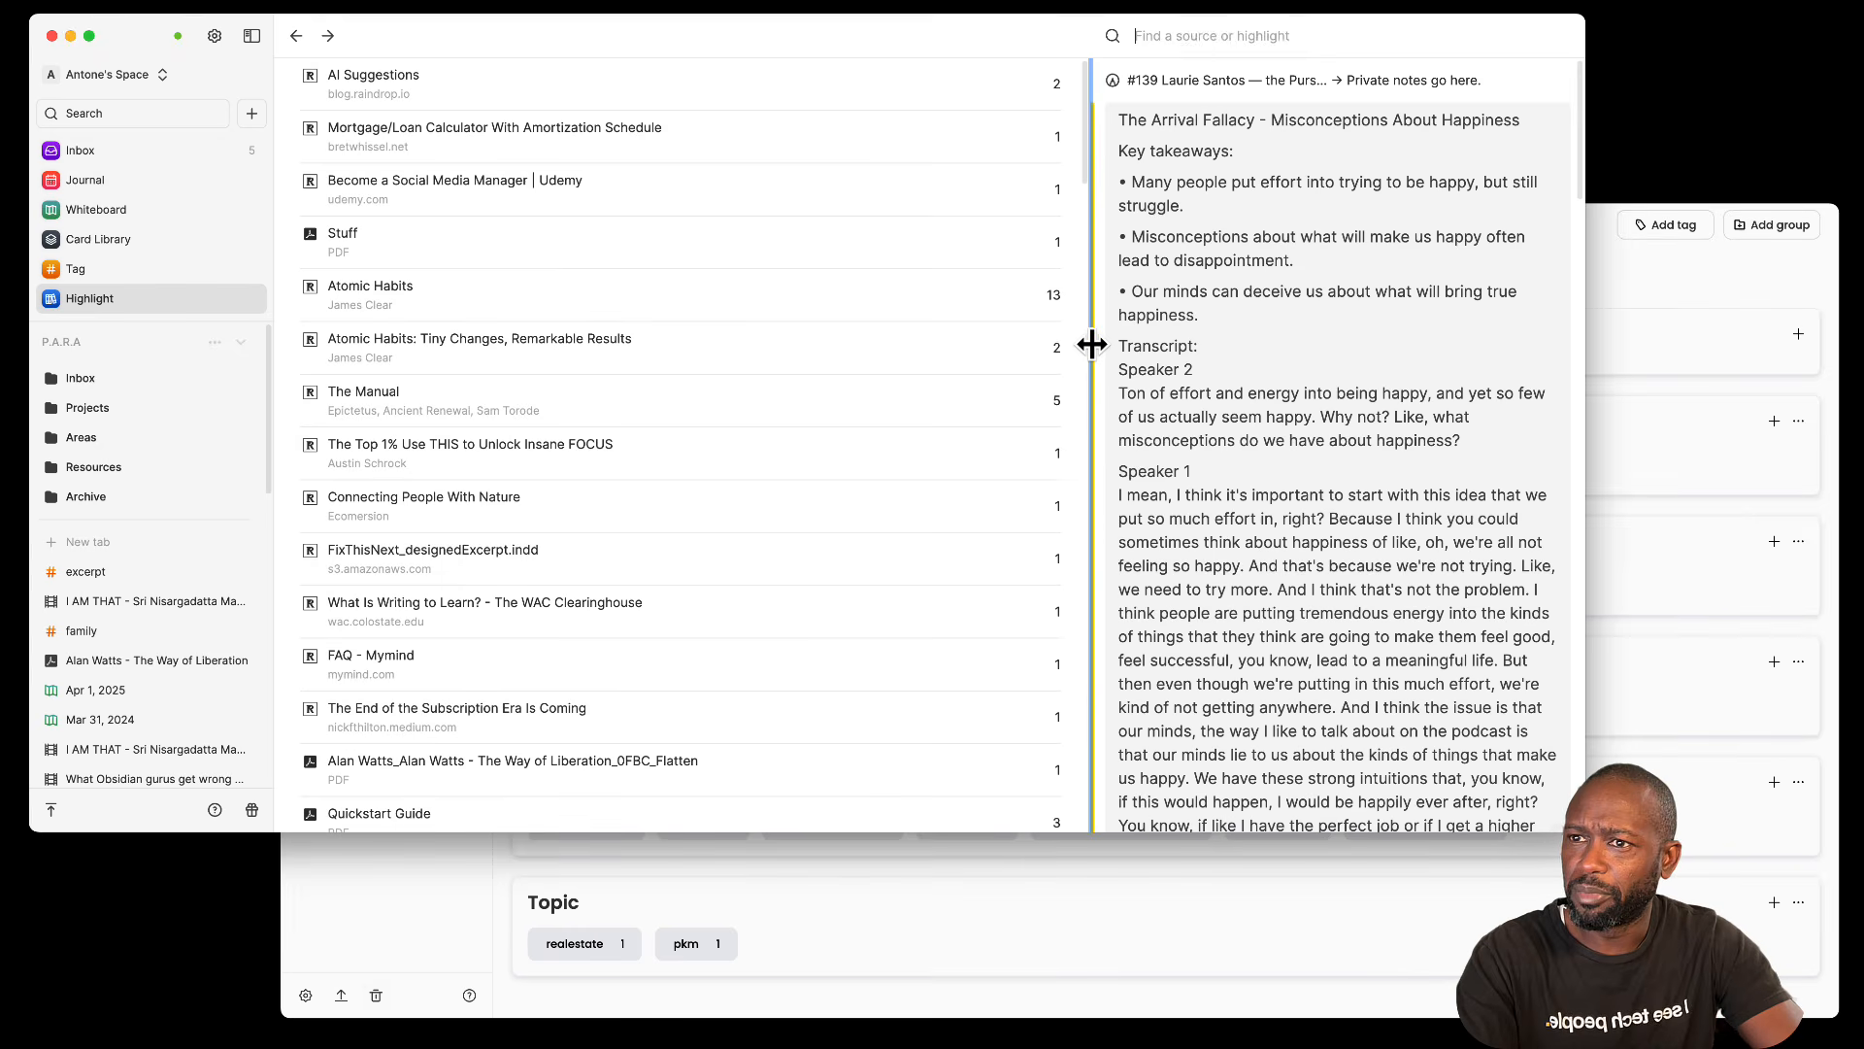
pyautogui.moveTo(1095, 343); pyautogui.dragTo(904, 345)
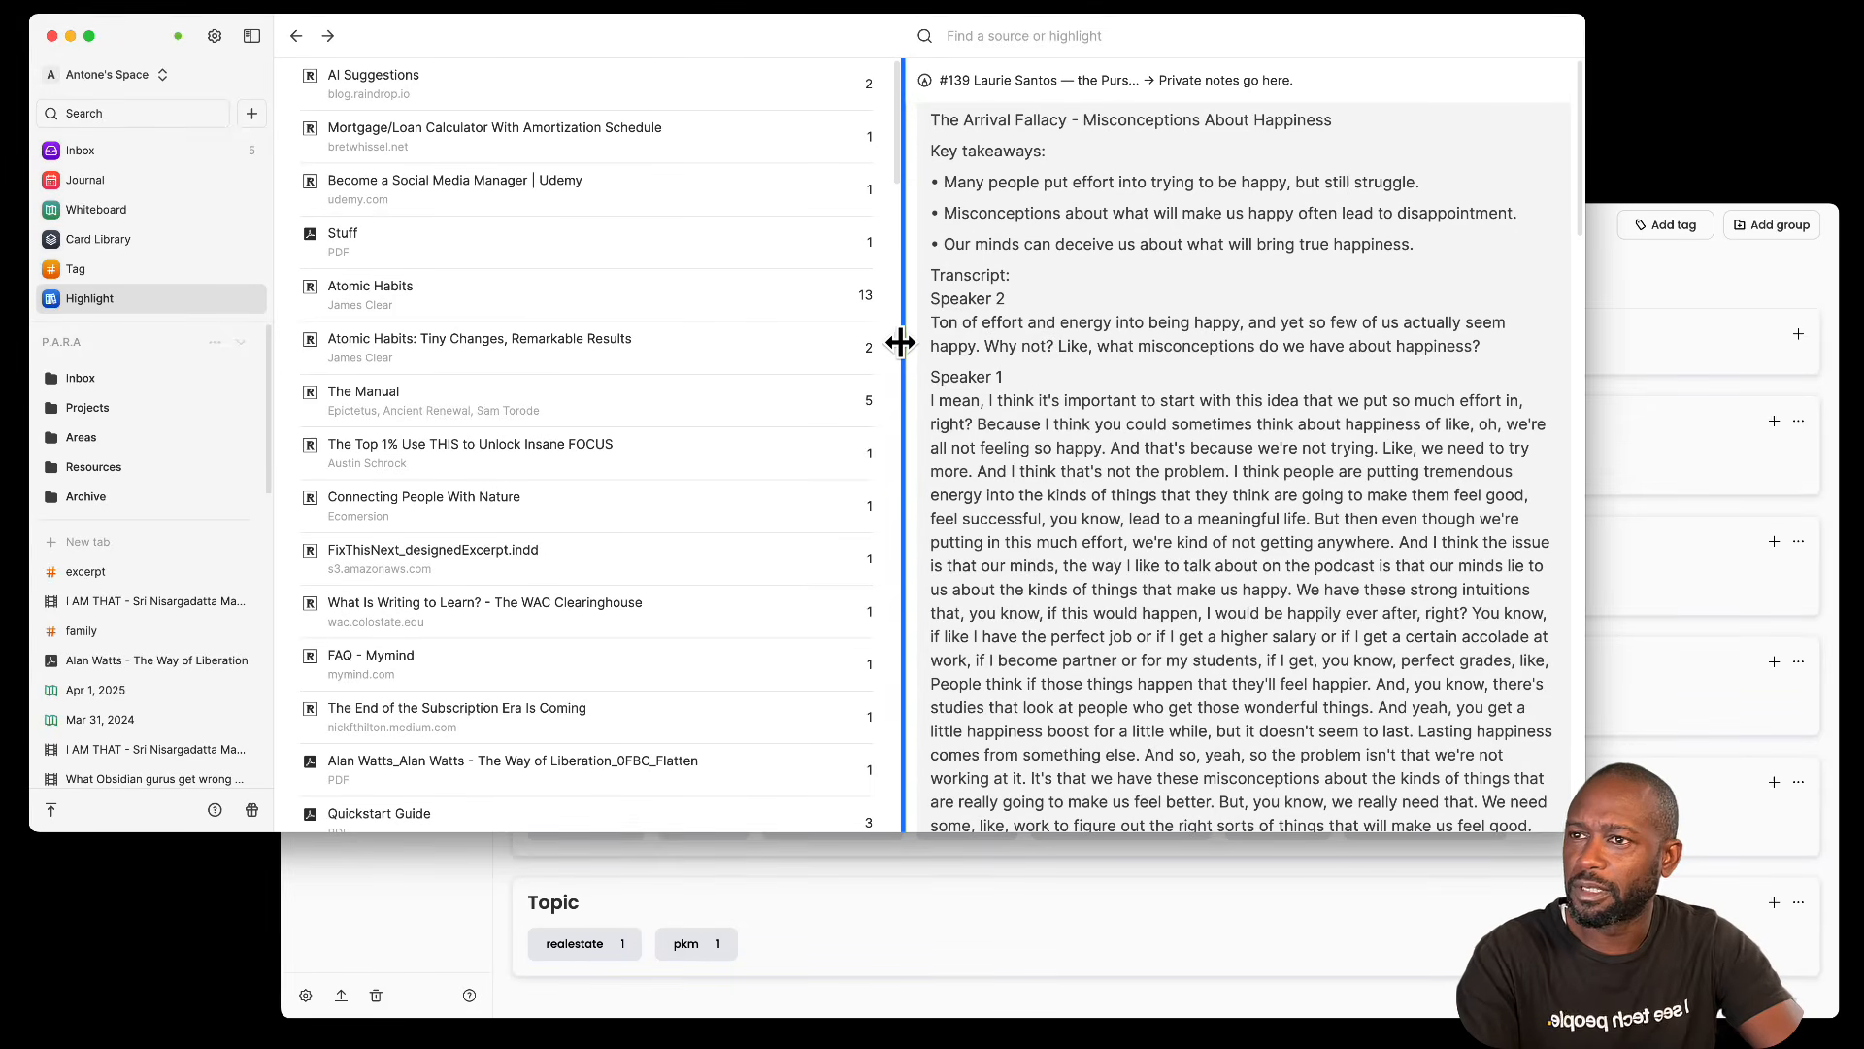
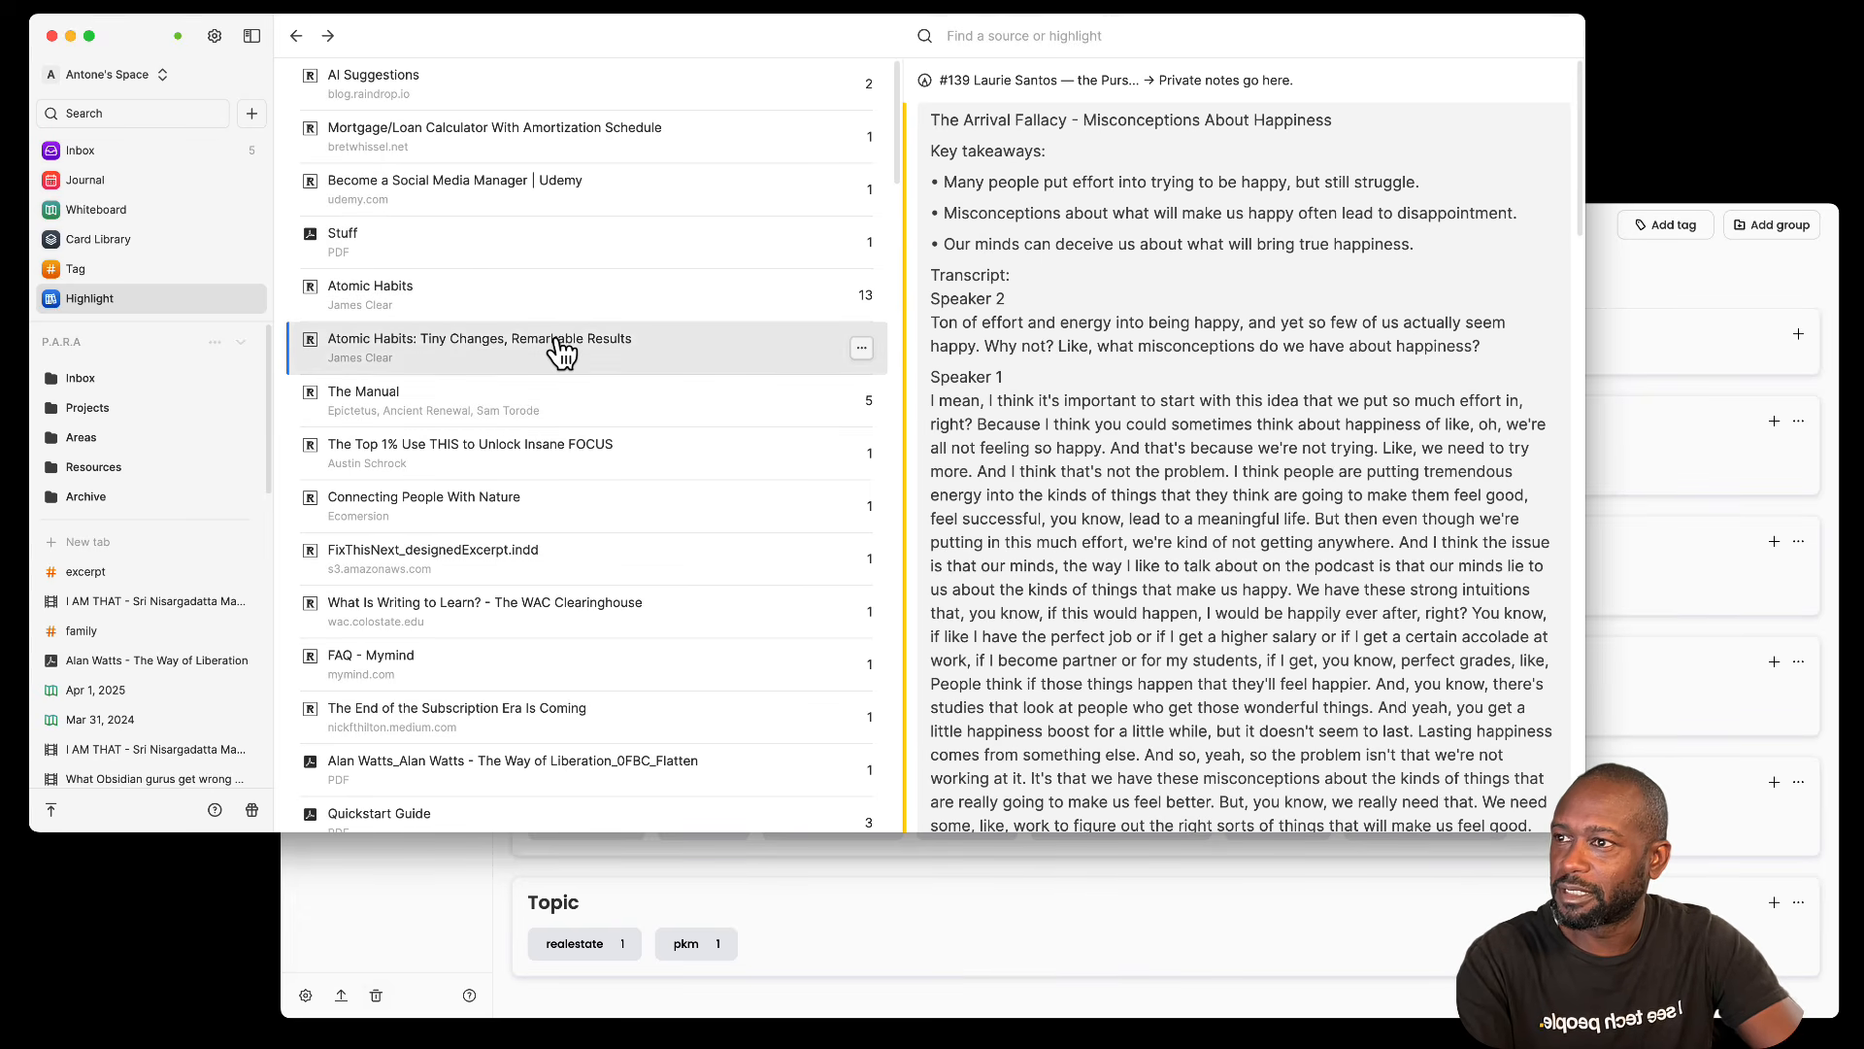
# Step: Filter Heptabase's highlights to the source "Atomic Habits" and read through its highlights
pyautogui.click(556, 301)
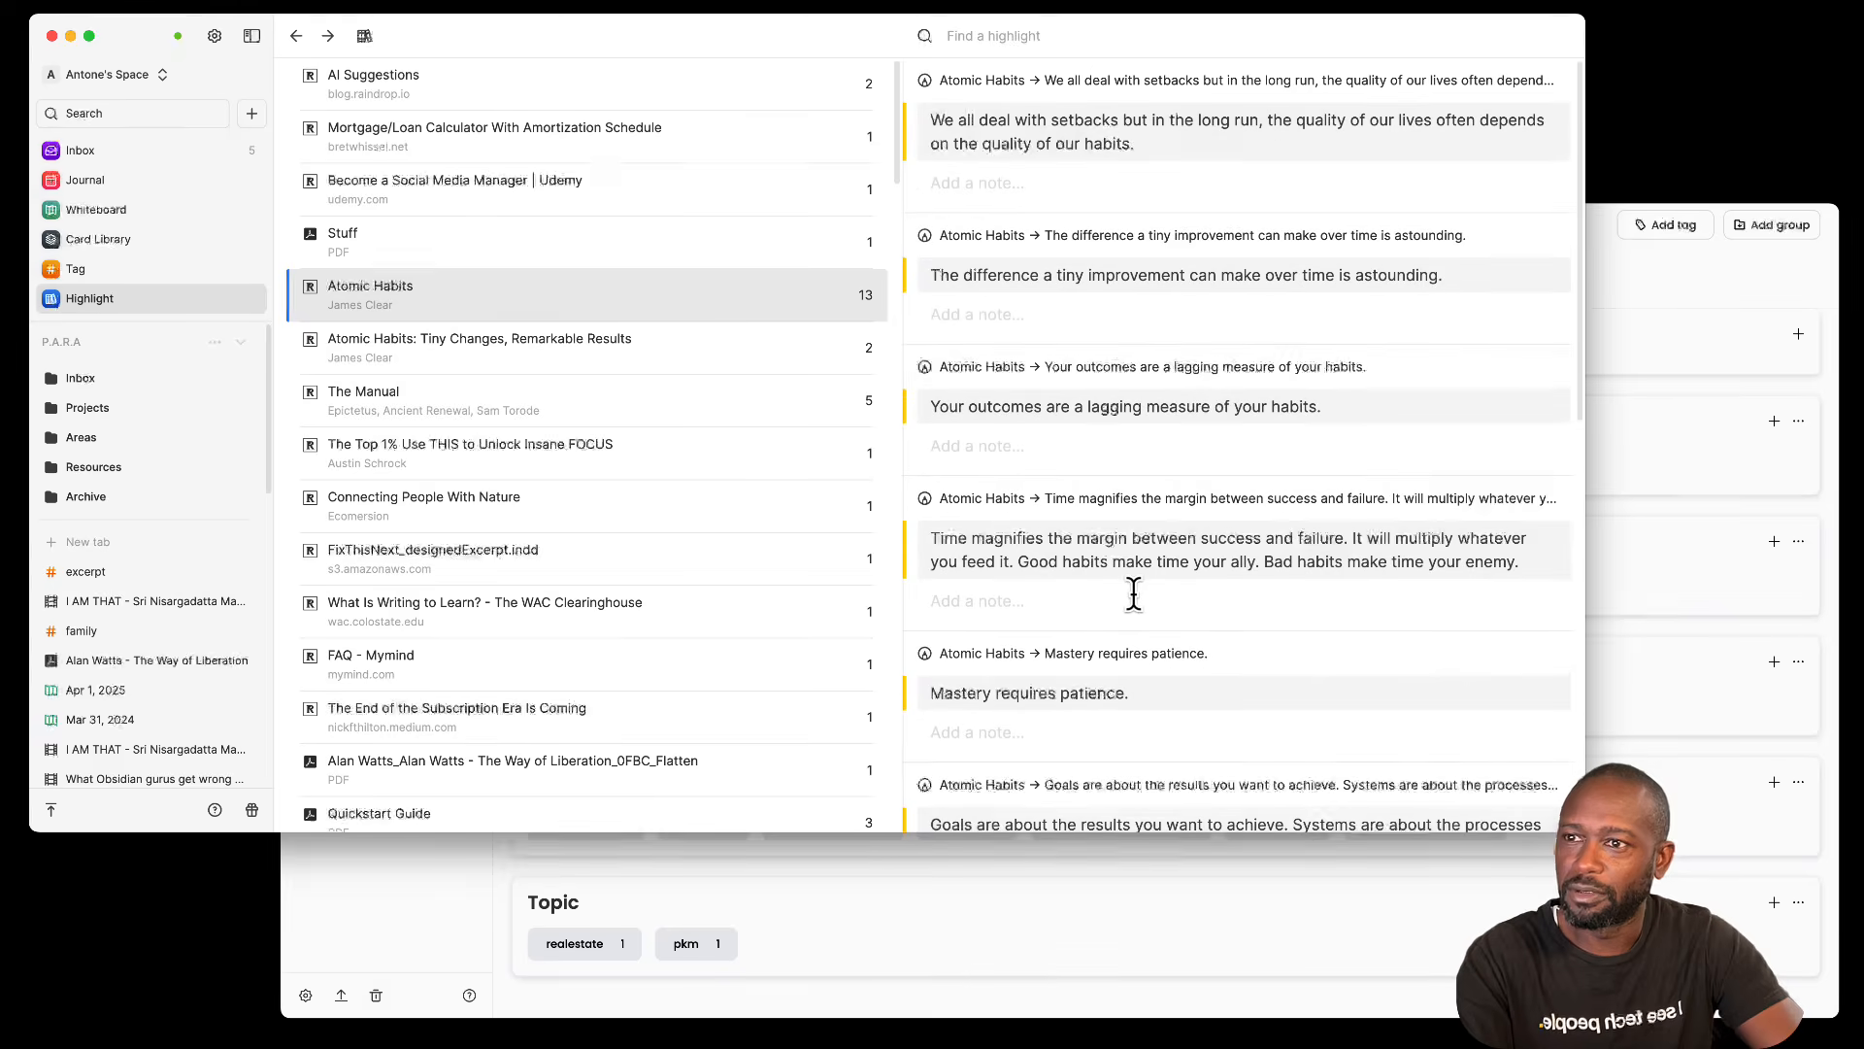
pyautogui.scroll(-10, 1132, 597)
pyautogui.scroll(-5, 1132, 597)
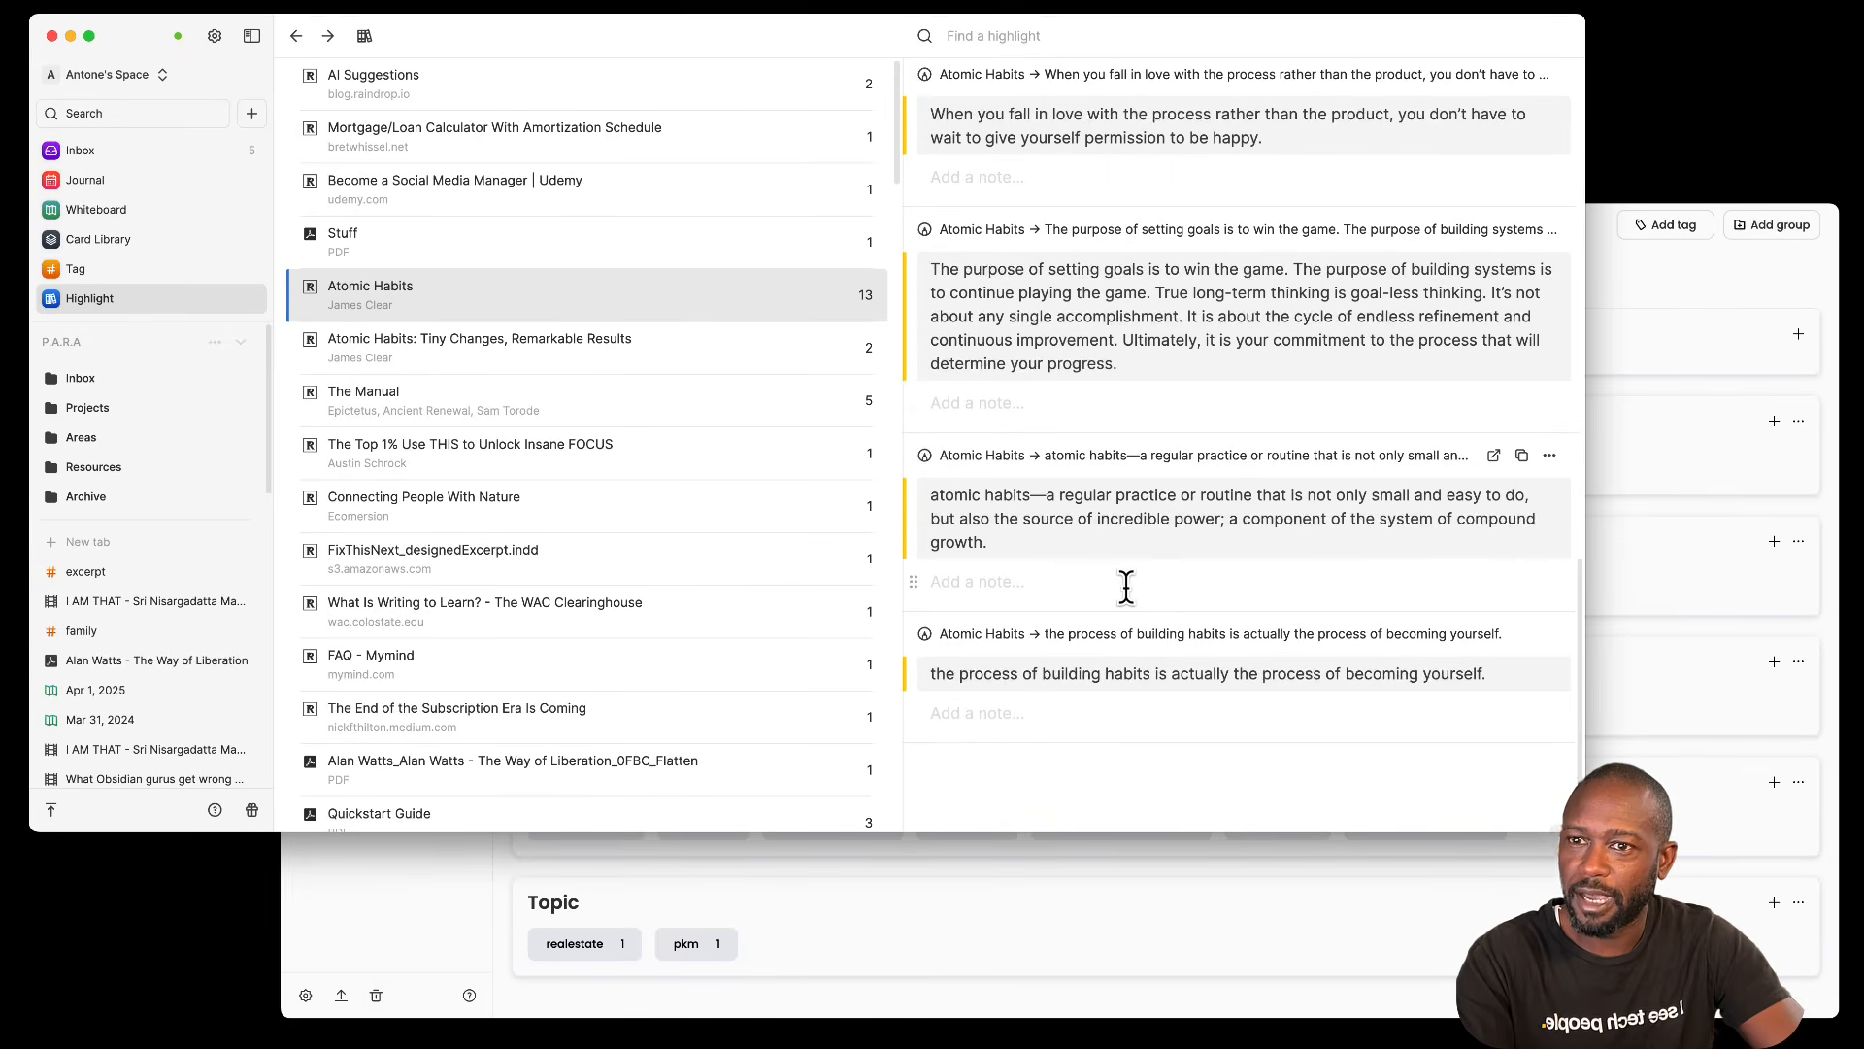
pyautogui.scroll(-5, 1126, 582)
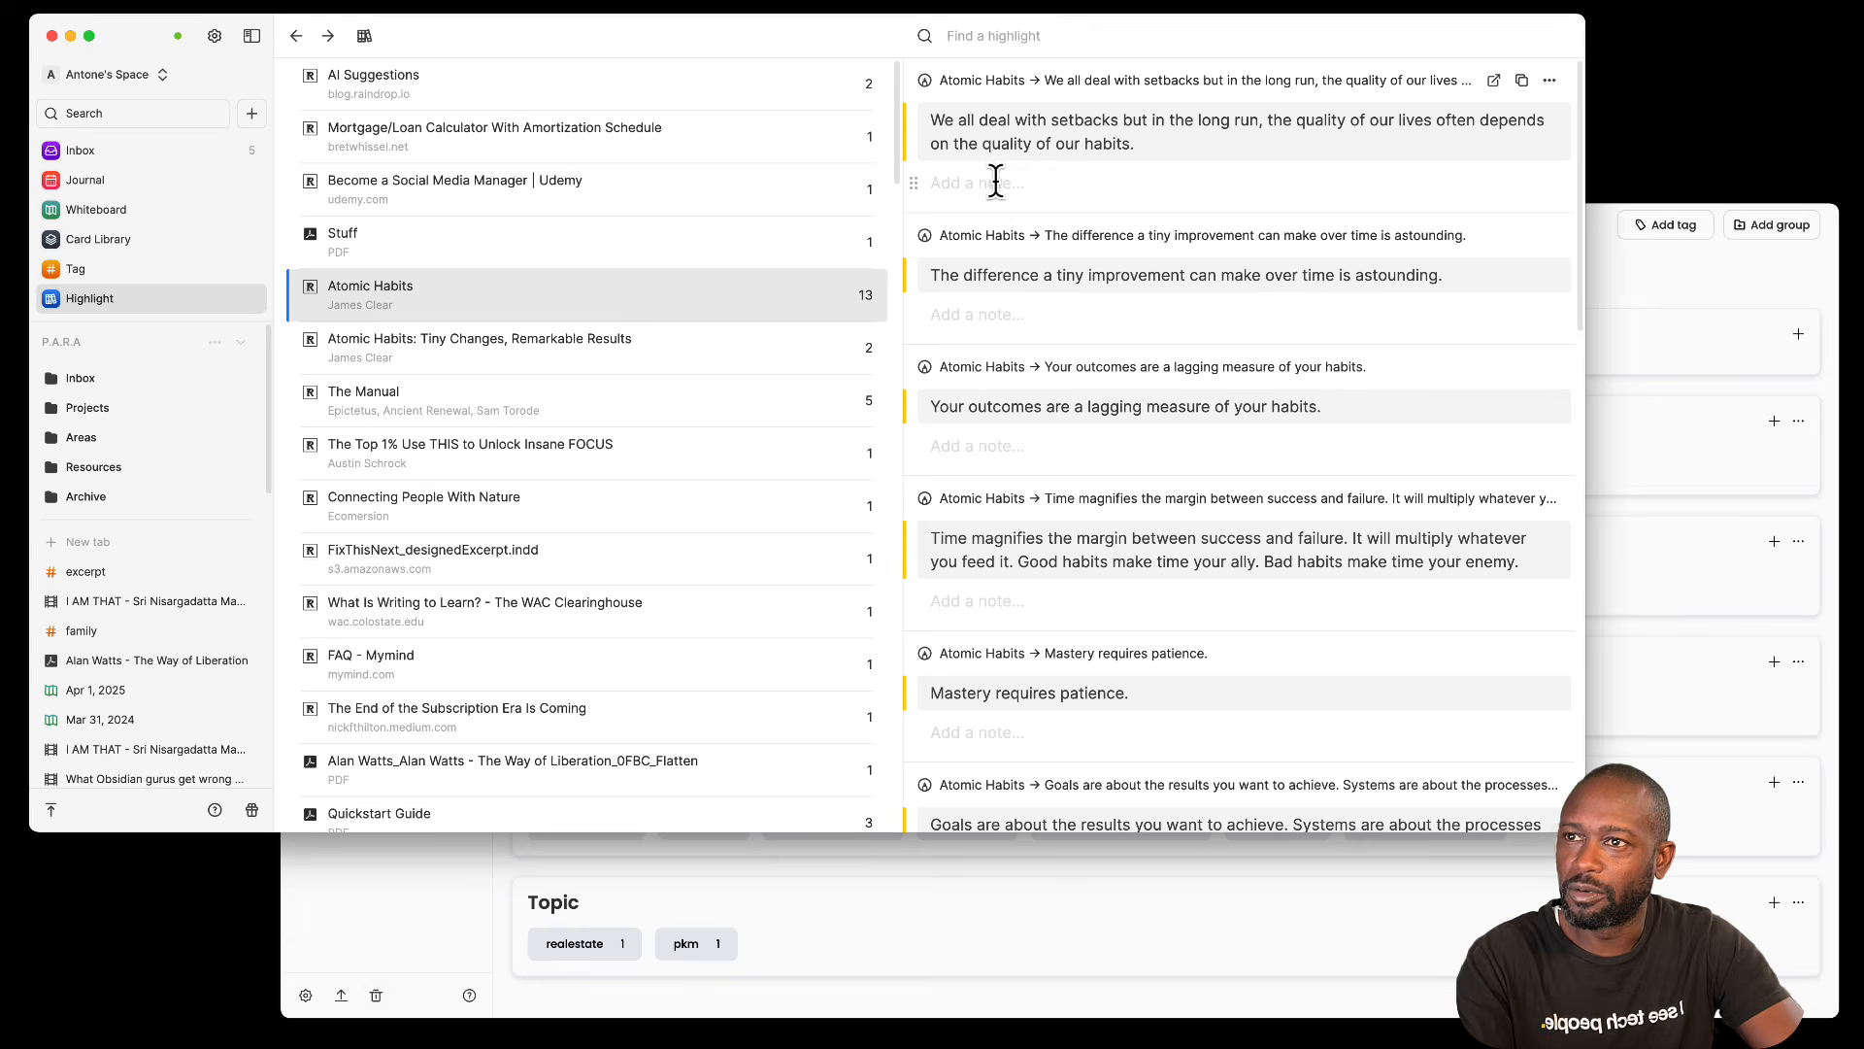
# Step: Switch to Noteey, open its highlights and check the type filter's options
pyautogui.click(426, 913)
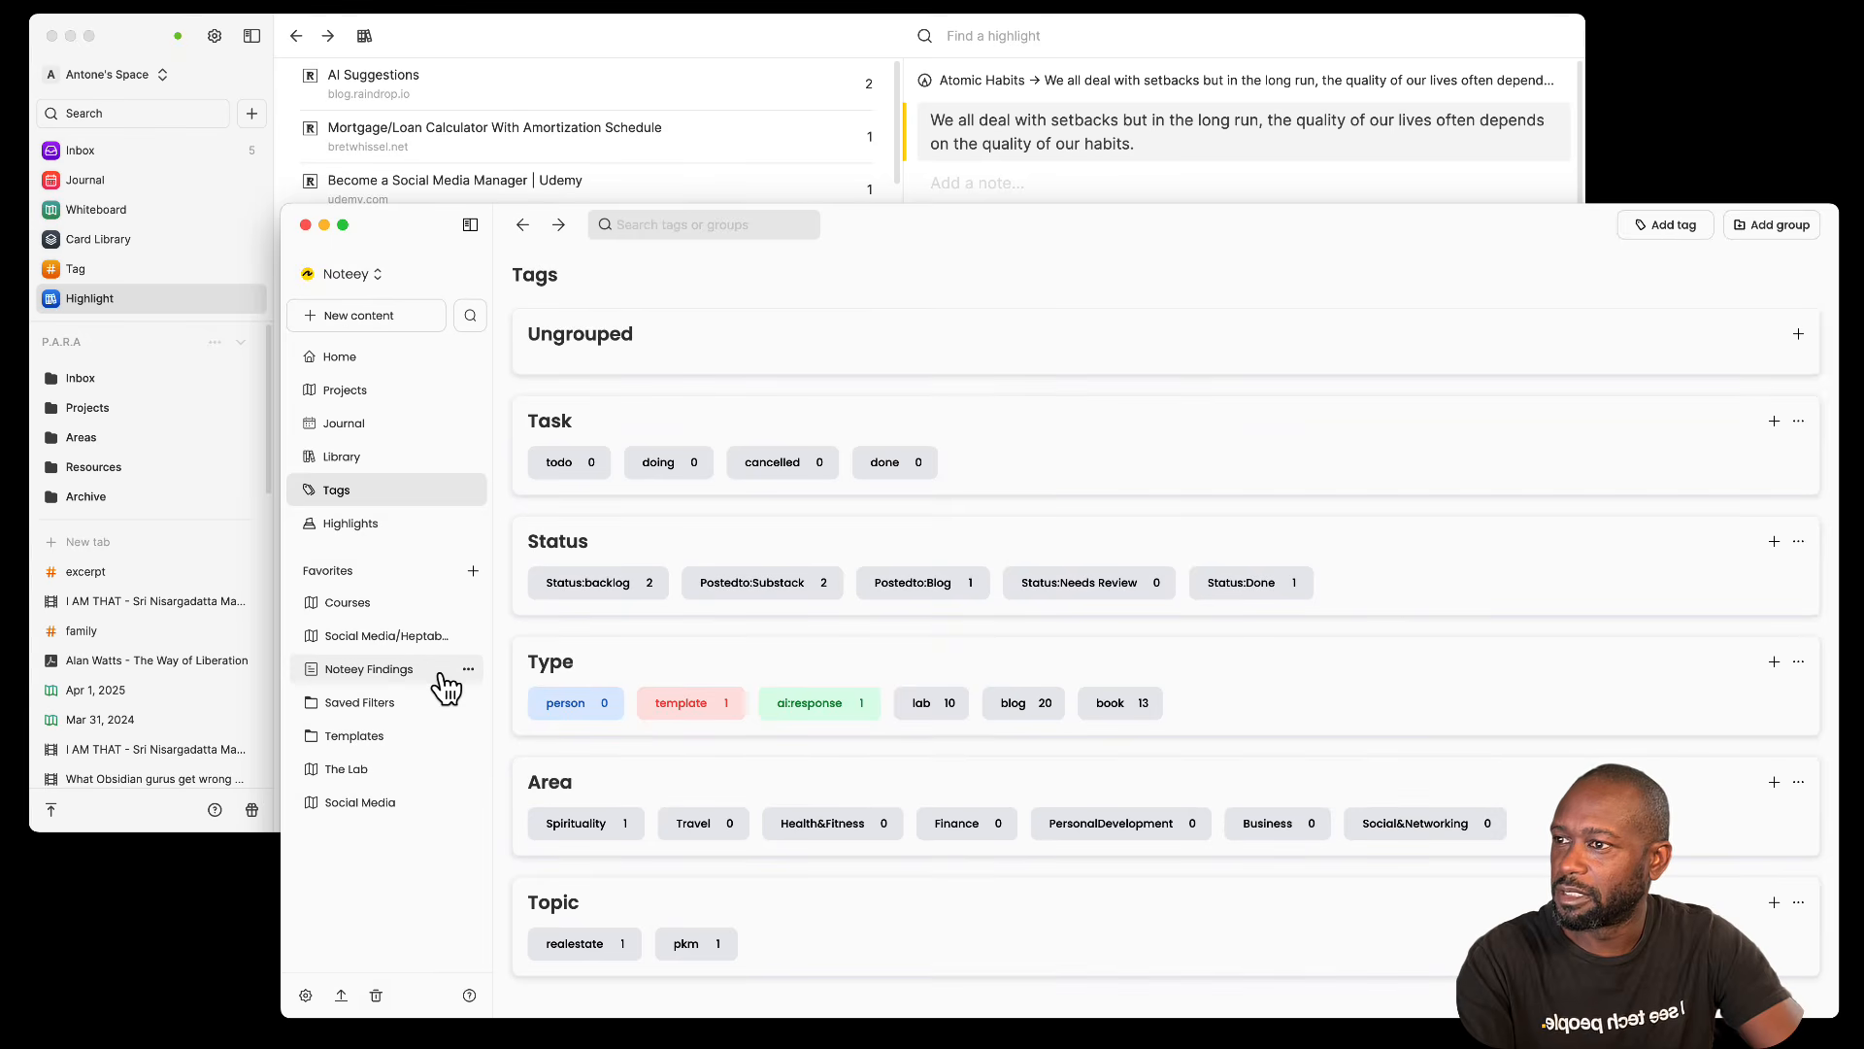
pyautogui.click(369, 524)
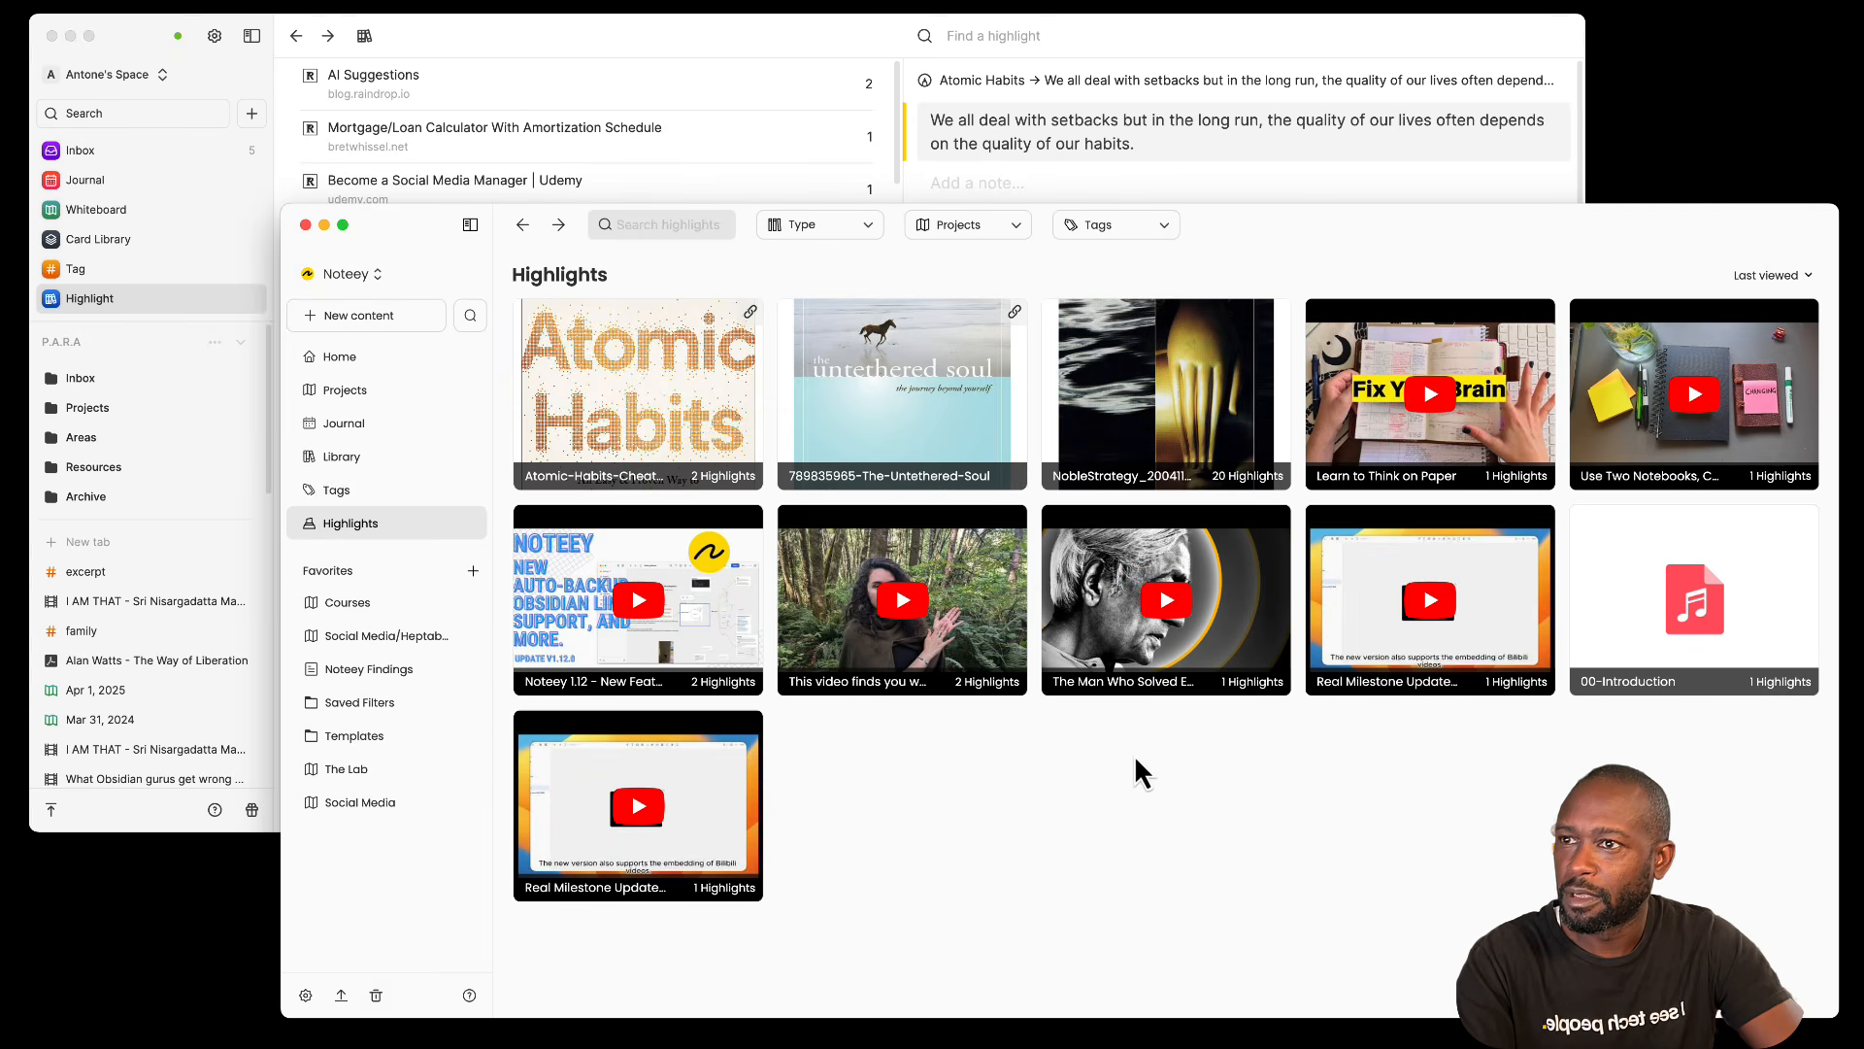
pyautogui.click(867, 231)
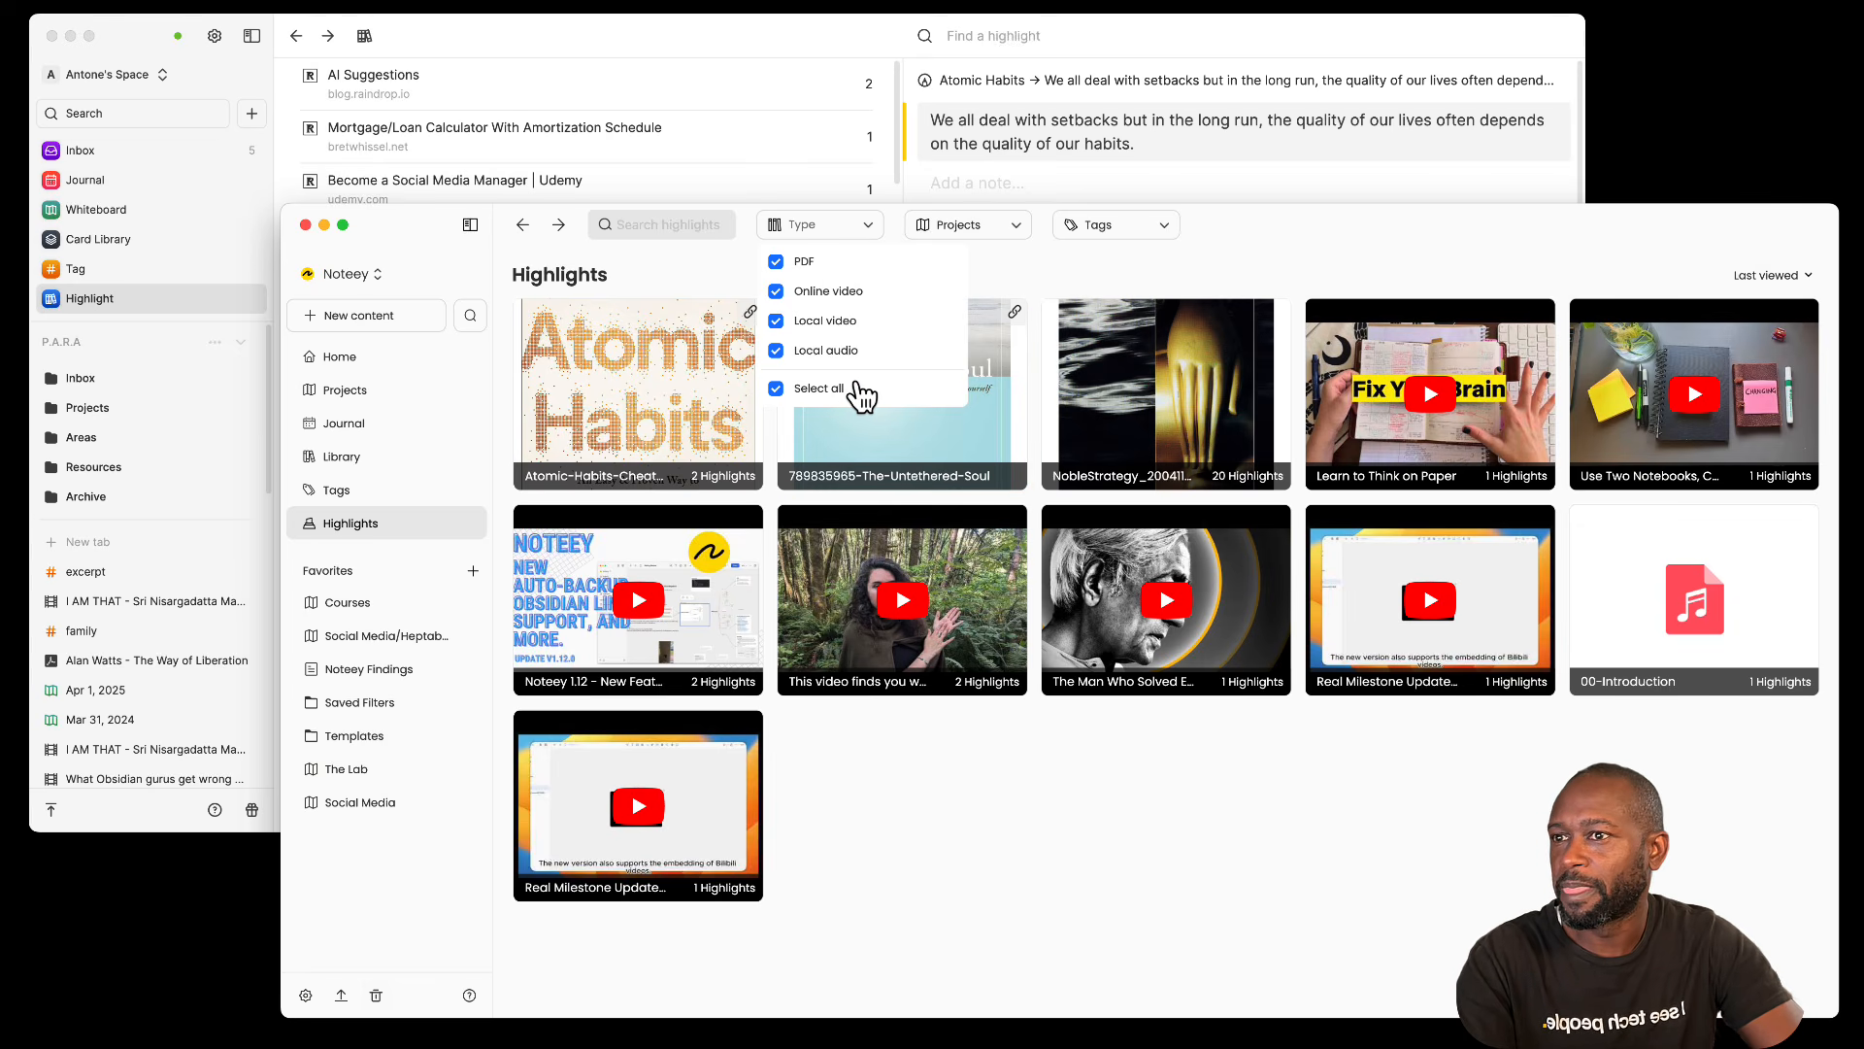
# Step: Back in Heptabase, clear the "Atomic Habits" source filter and browse the full list of highlight sources
pyautogui.click(764, 44)
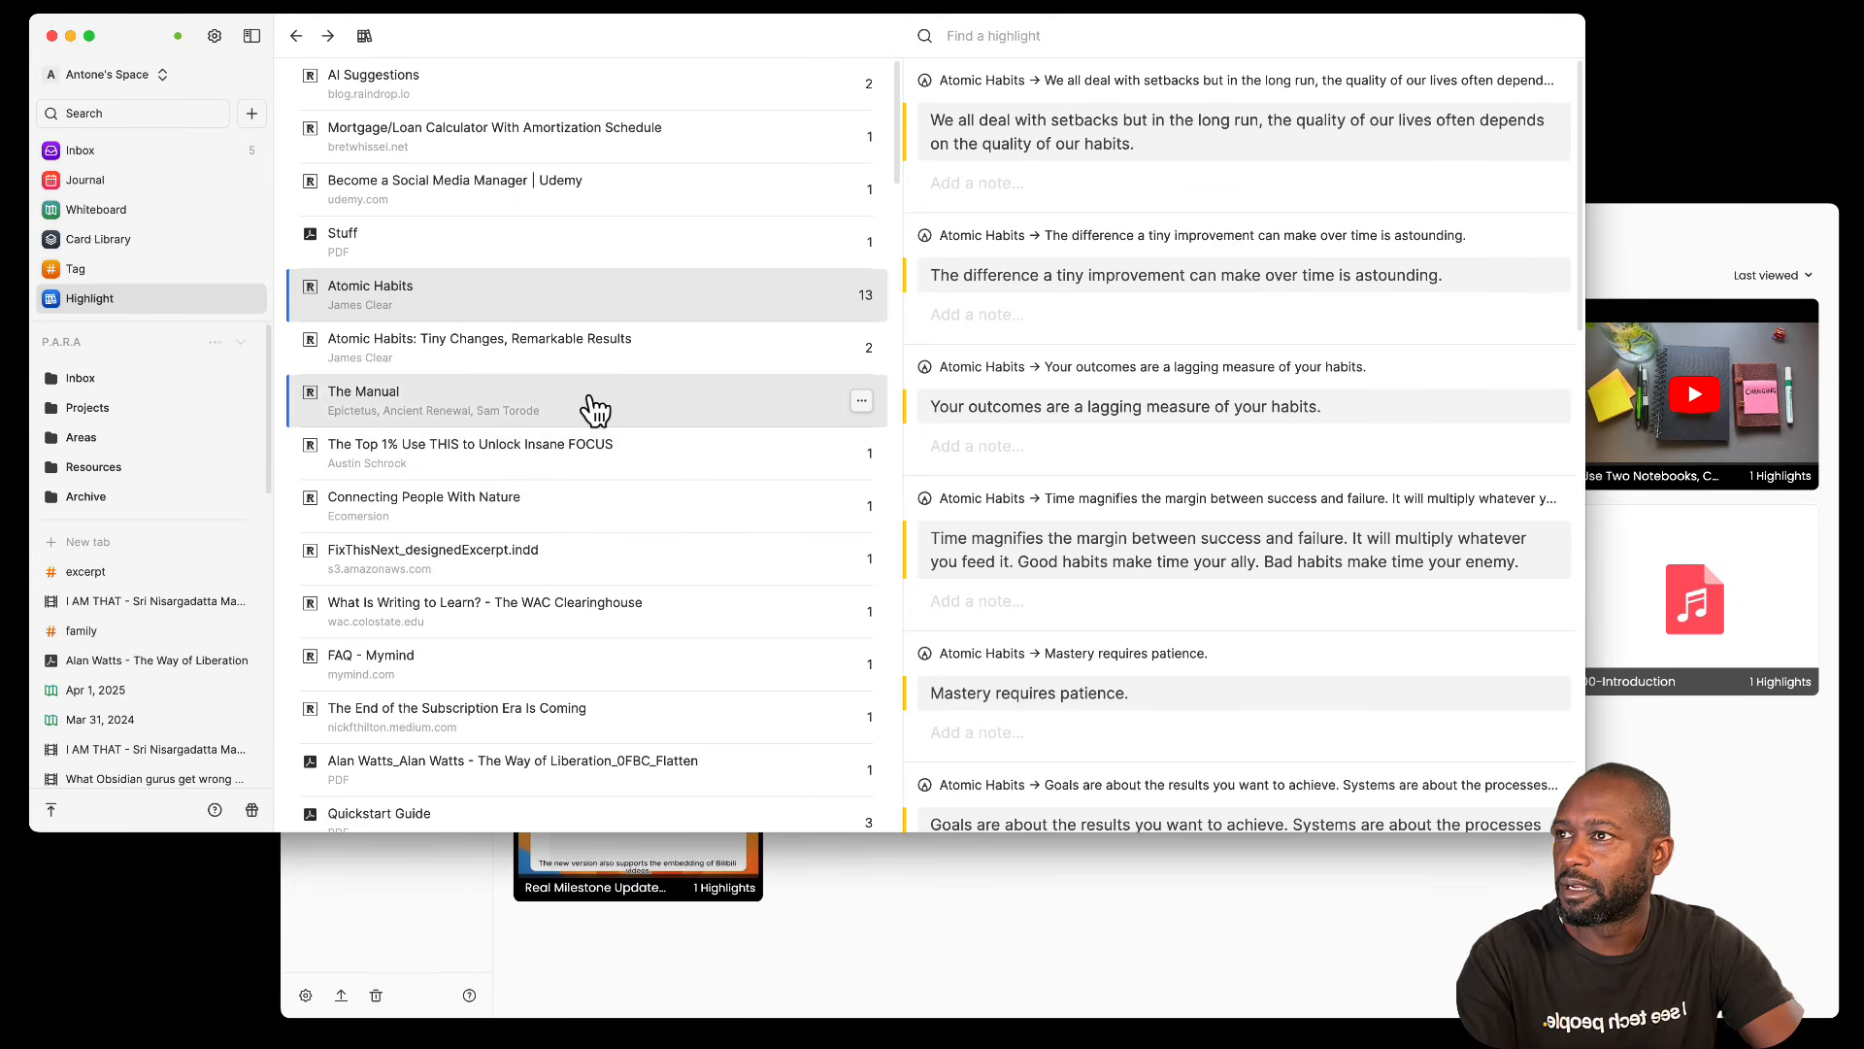
pyautogui.scroll(-10, 591, 427)
pyautogui.scroll(15, 612, 447)
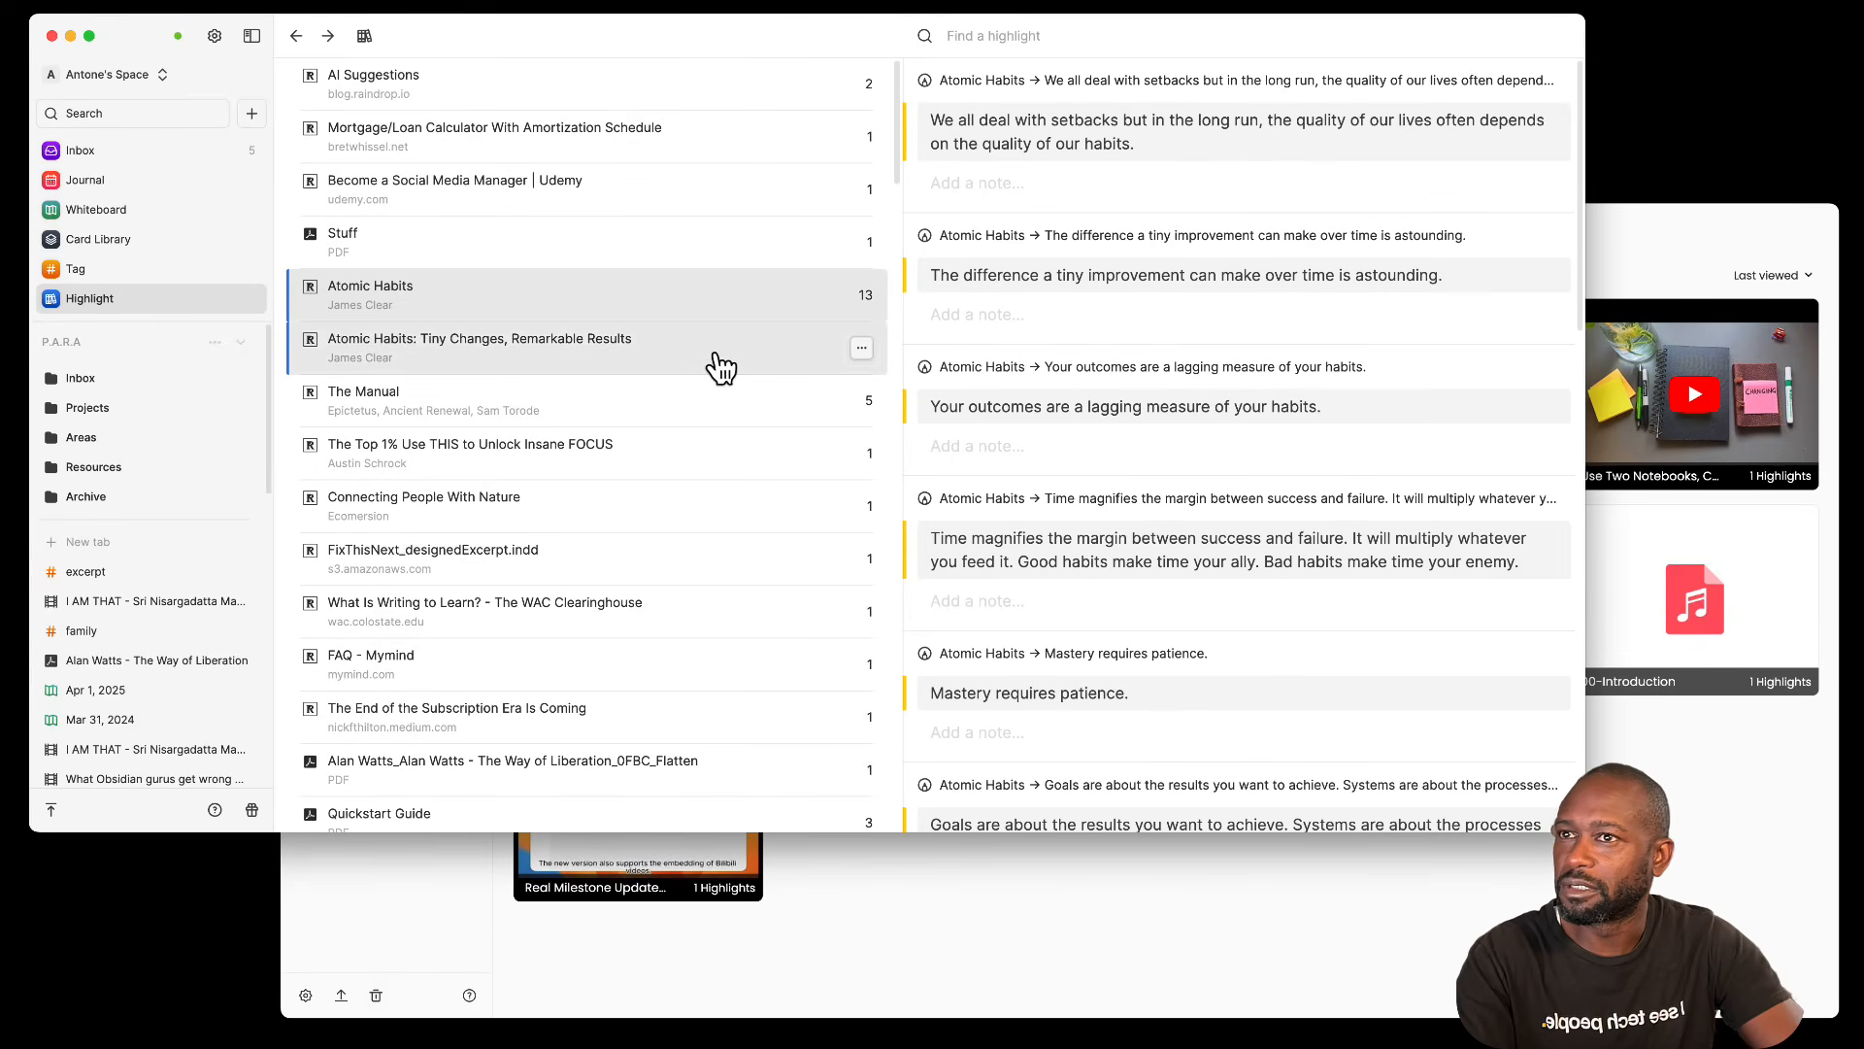
pyautogui.click(1000, 36)
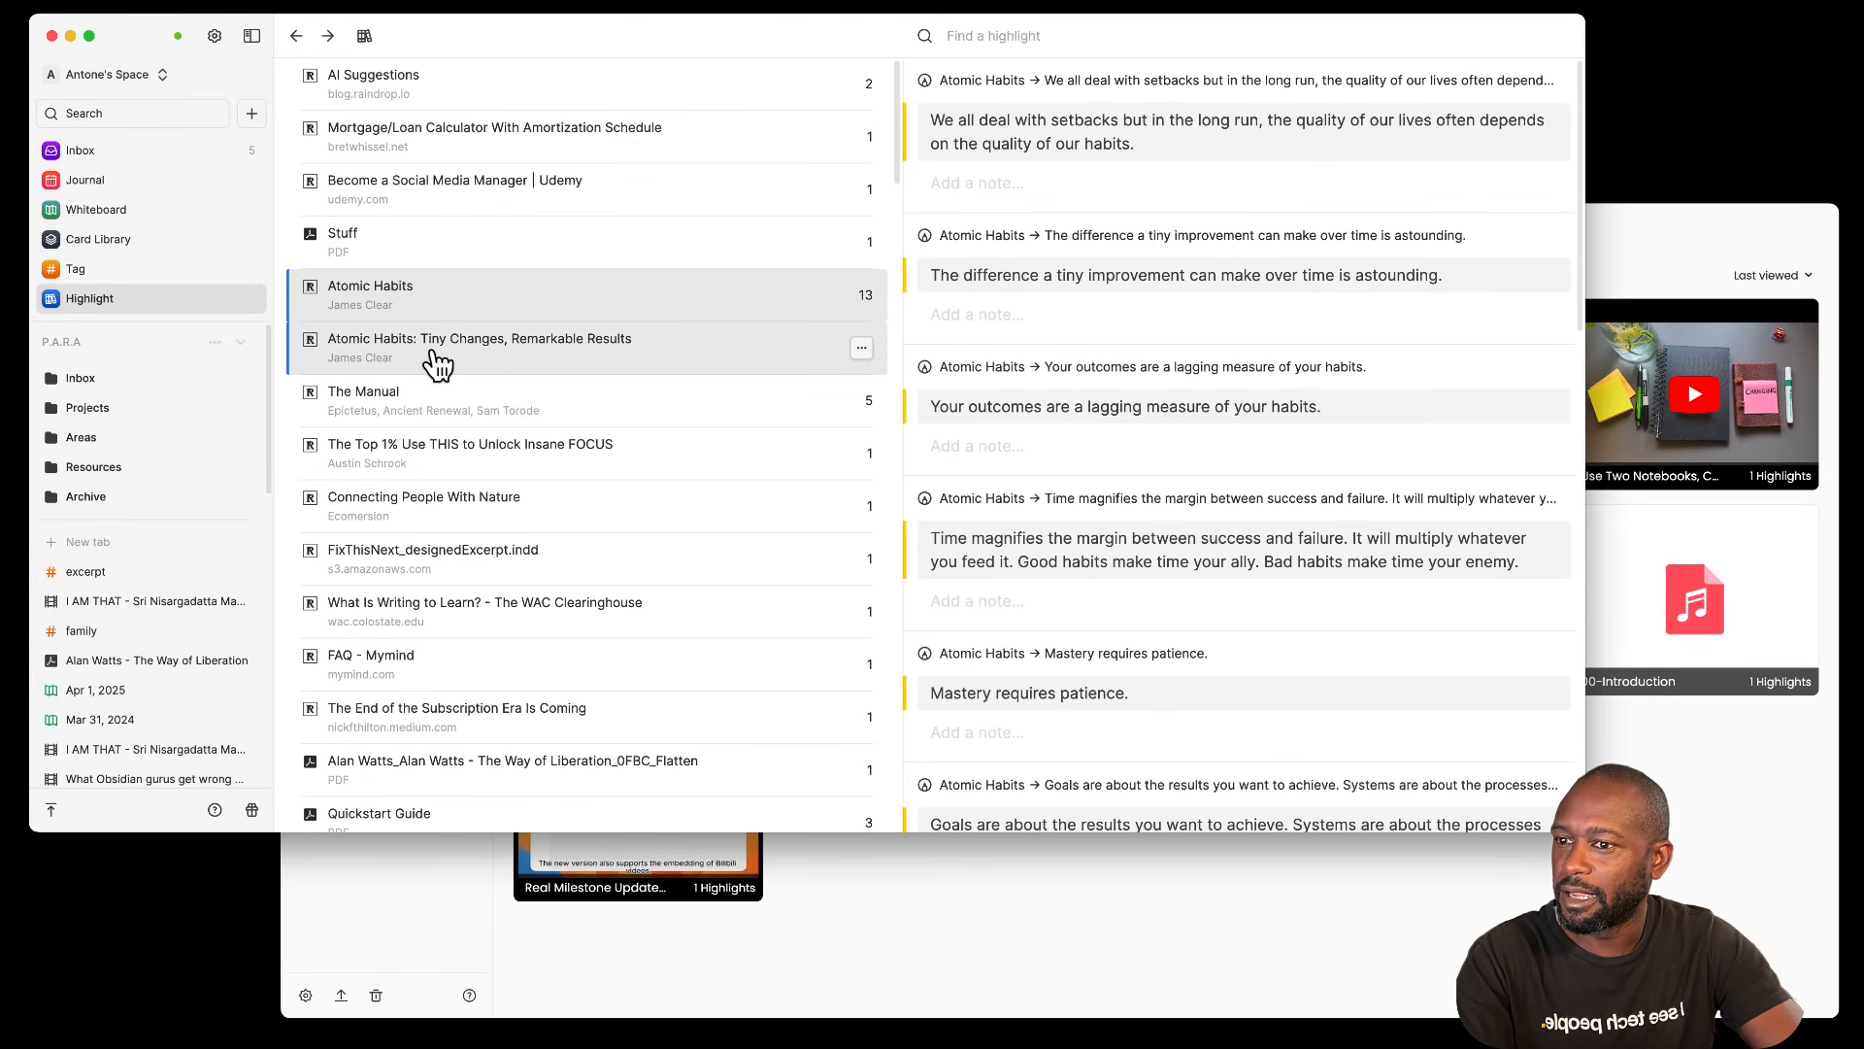
pyautogui.click(365, 37)
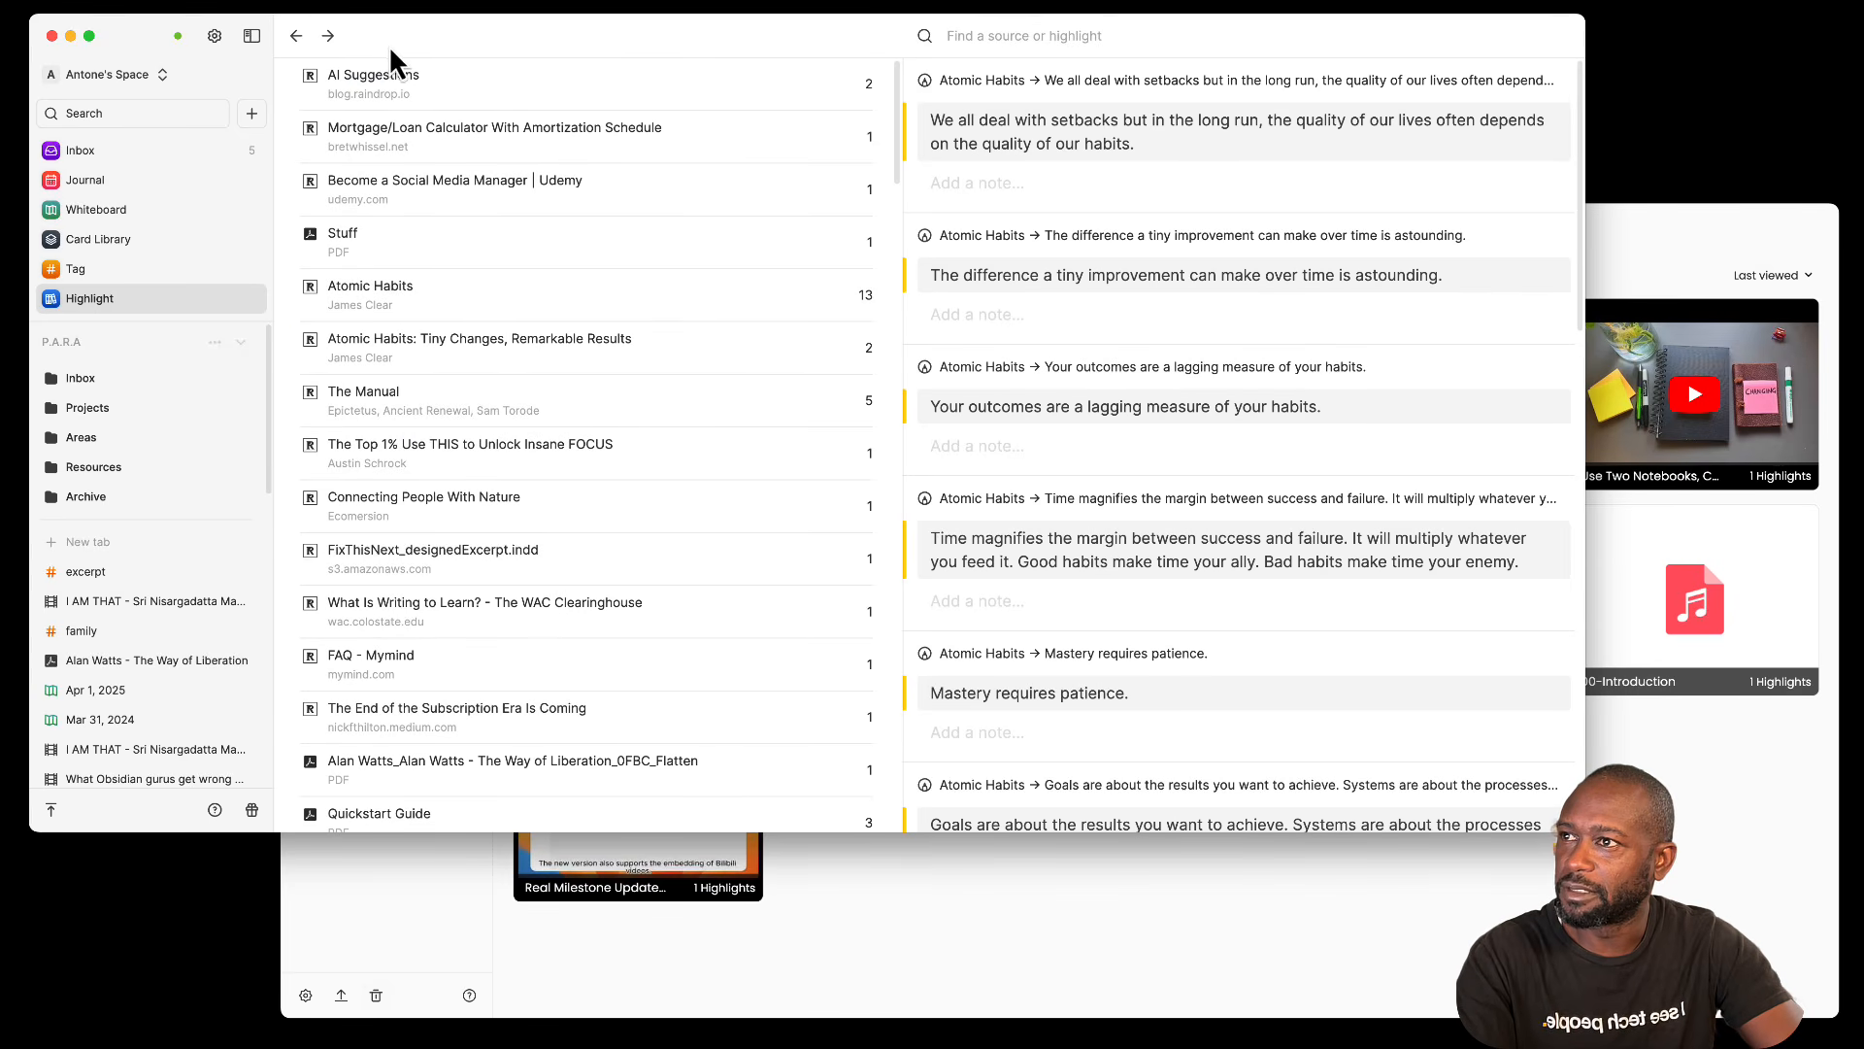
pyautogui.scroll(-10, 543, 466)
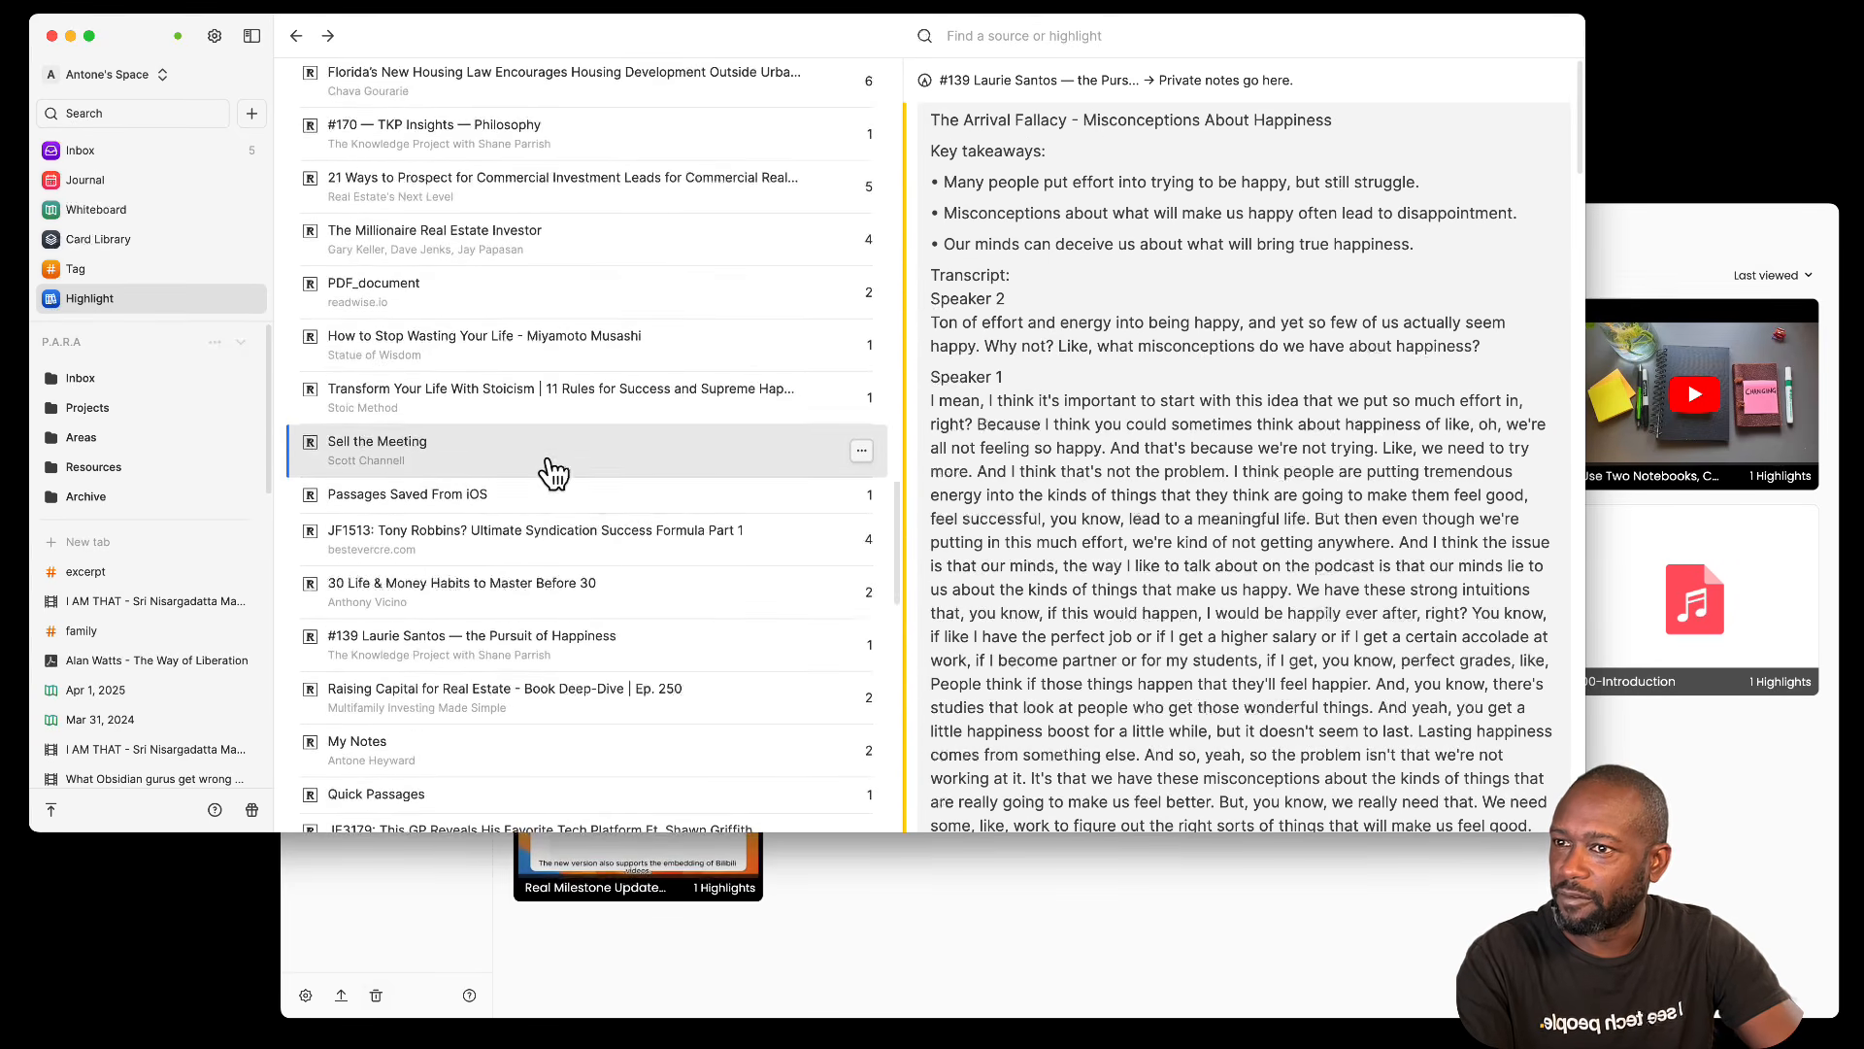
pyautogui.scroll(-10, 552, 468)
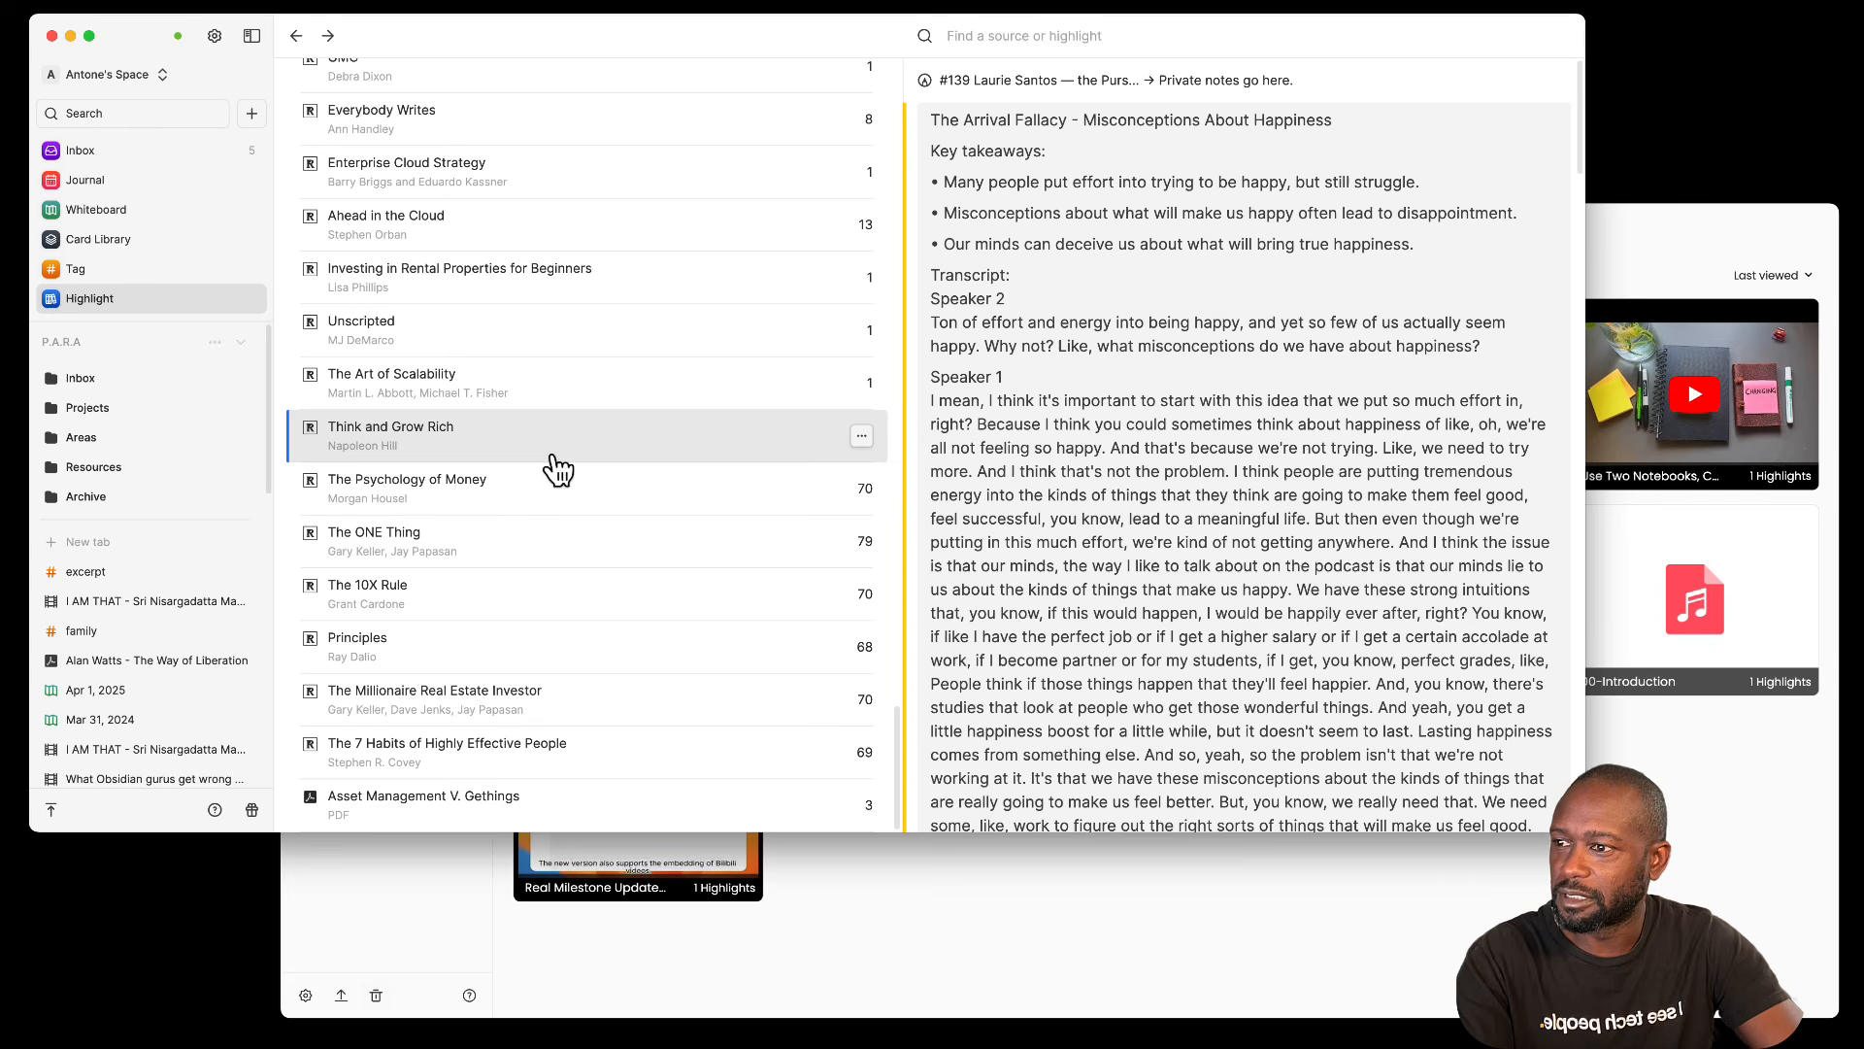
# Step: In Noteey, check the type, project and tag filters for highlights without changing them
pyautogui.click(1016, 895)
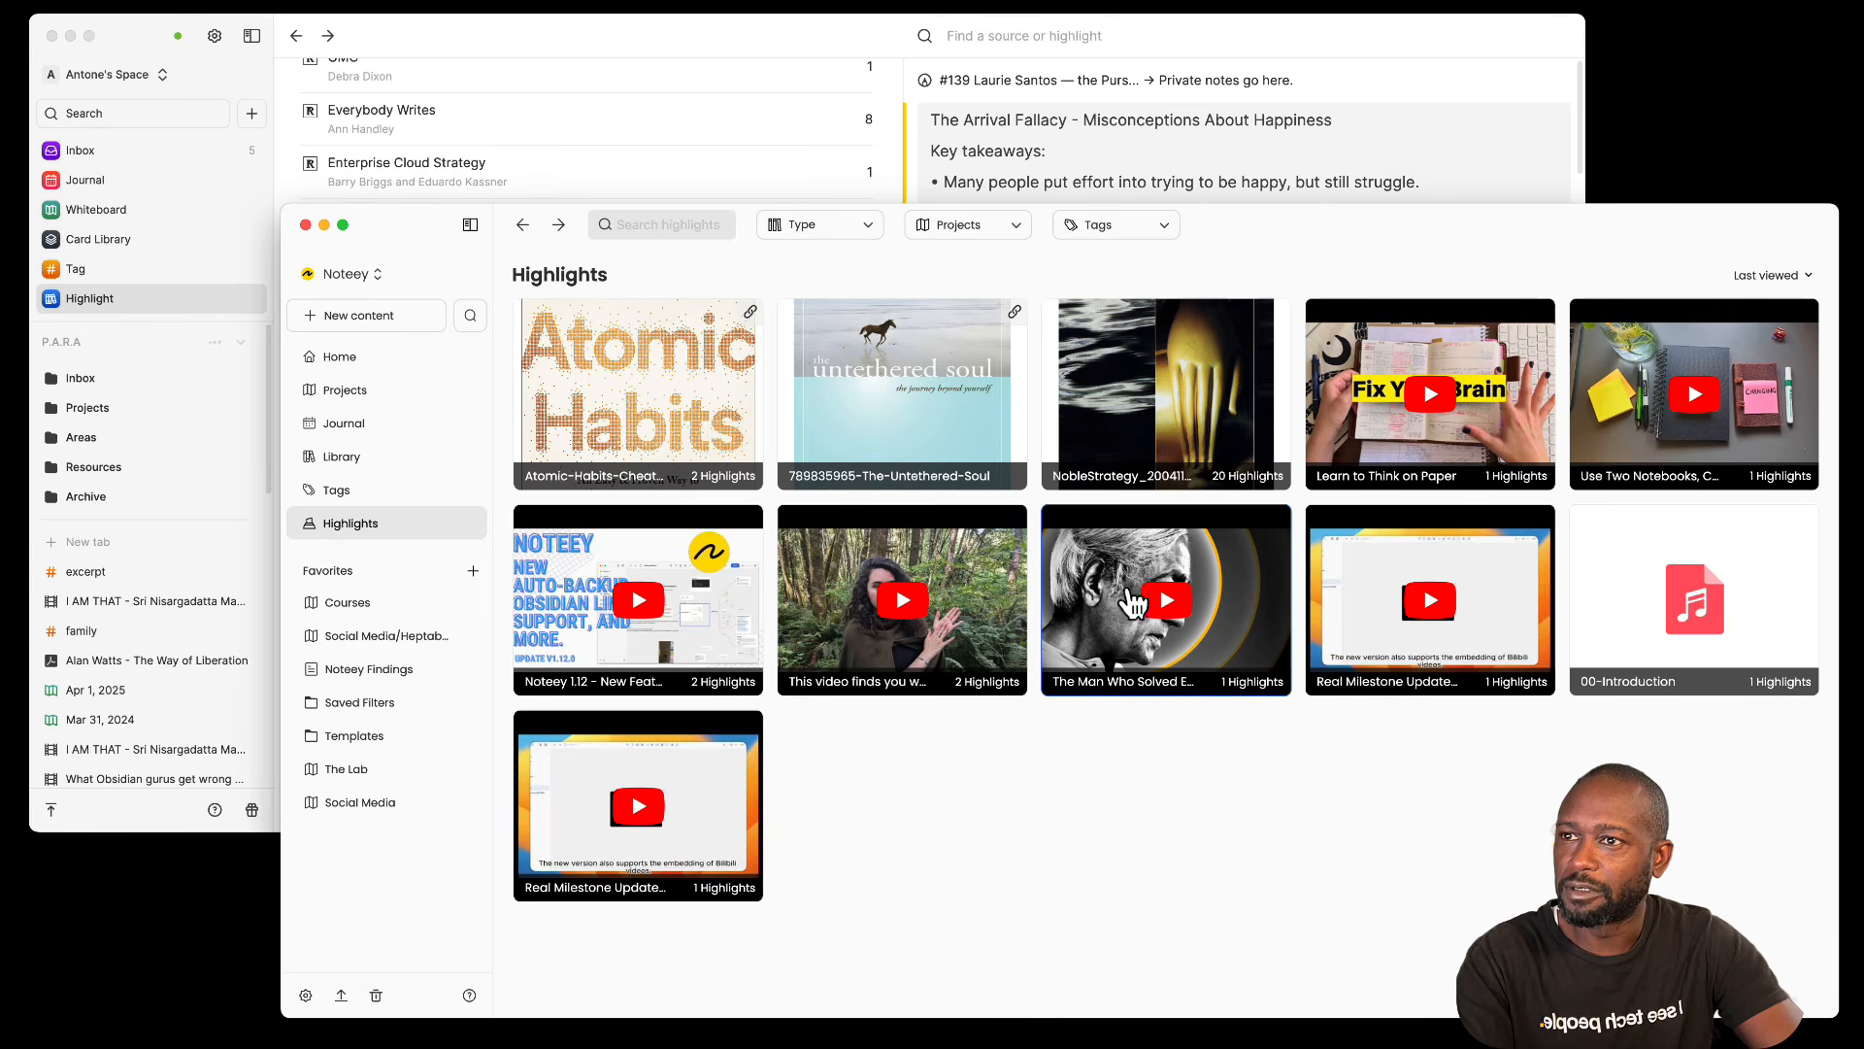
pyautogui.click(875, 231)
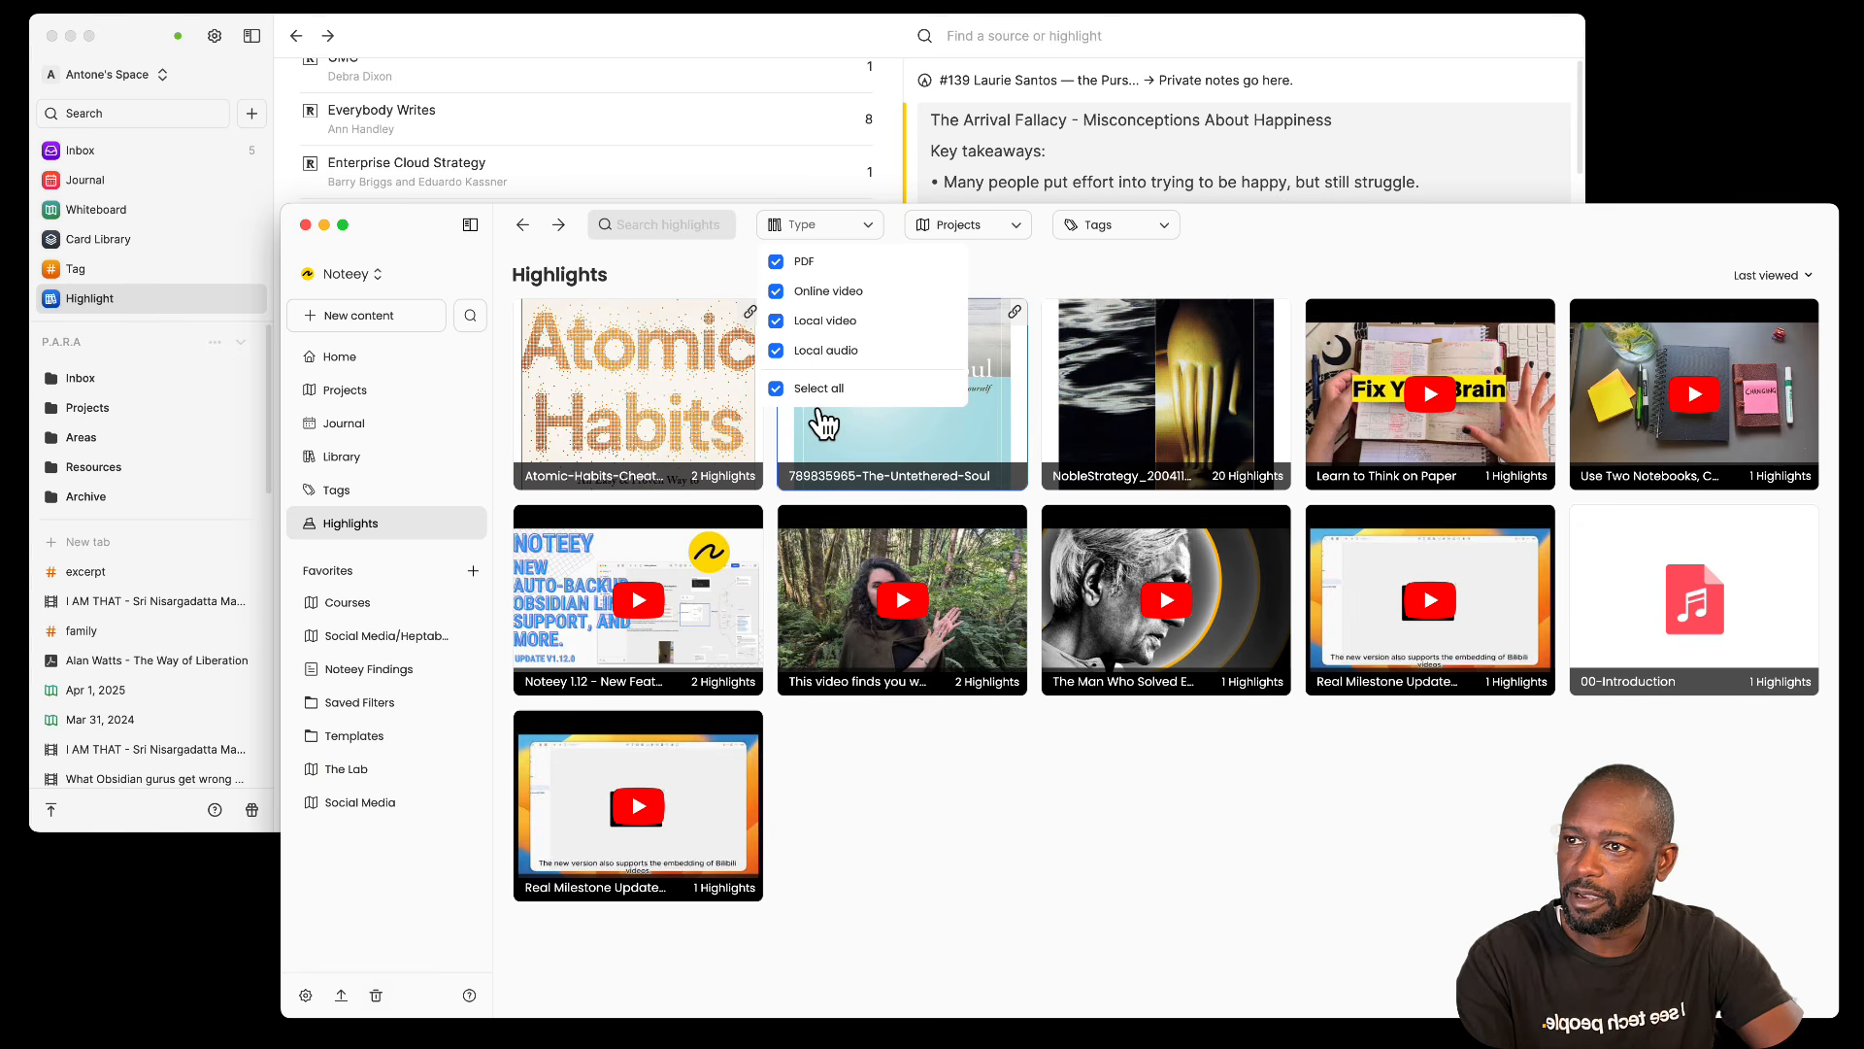
pyautogui.click(961, 224)
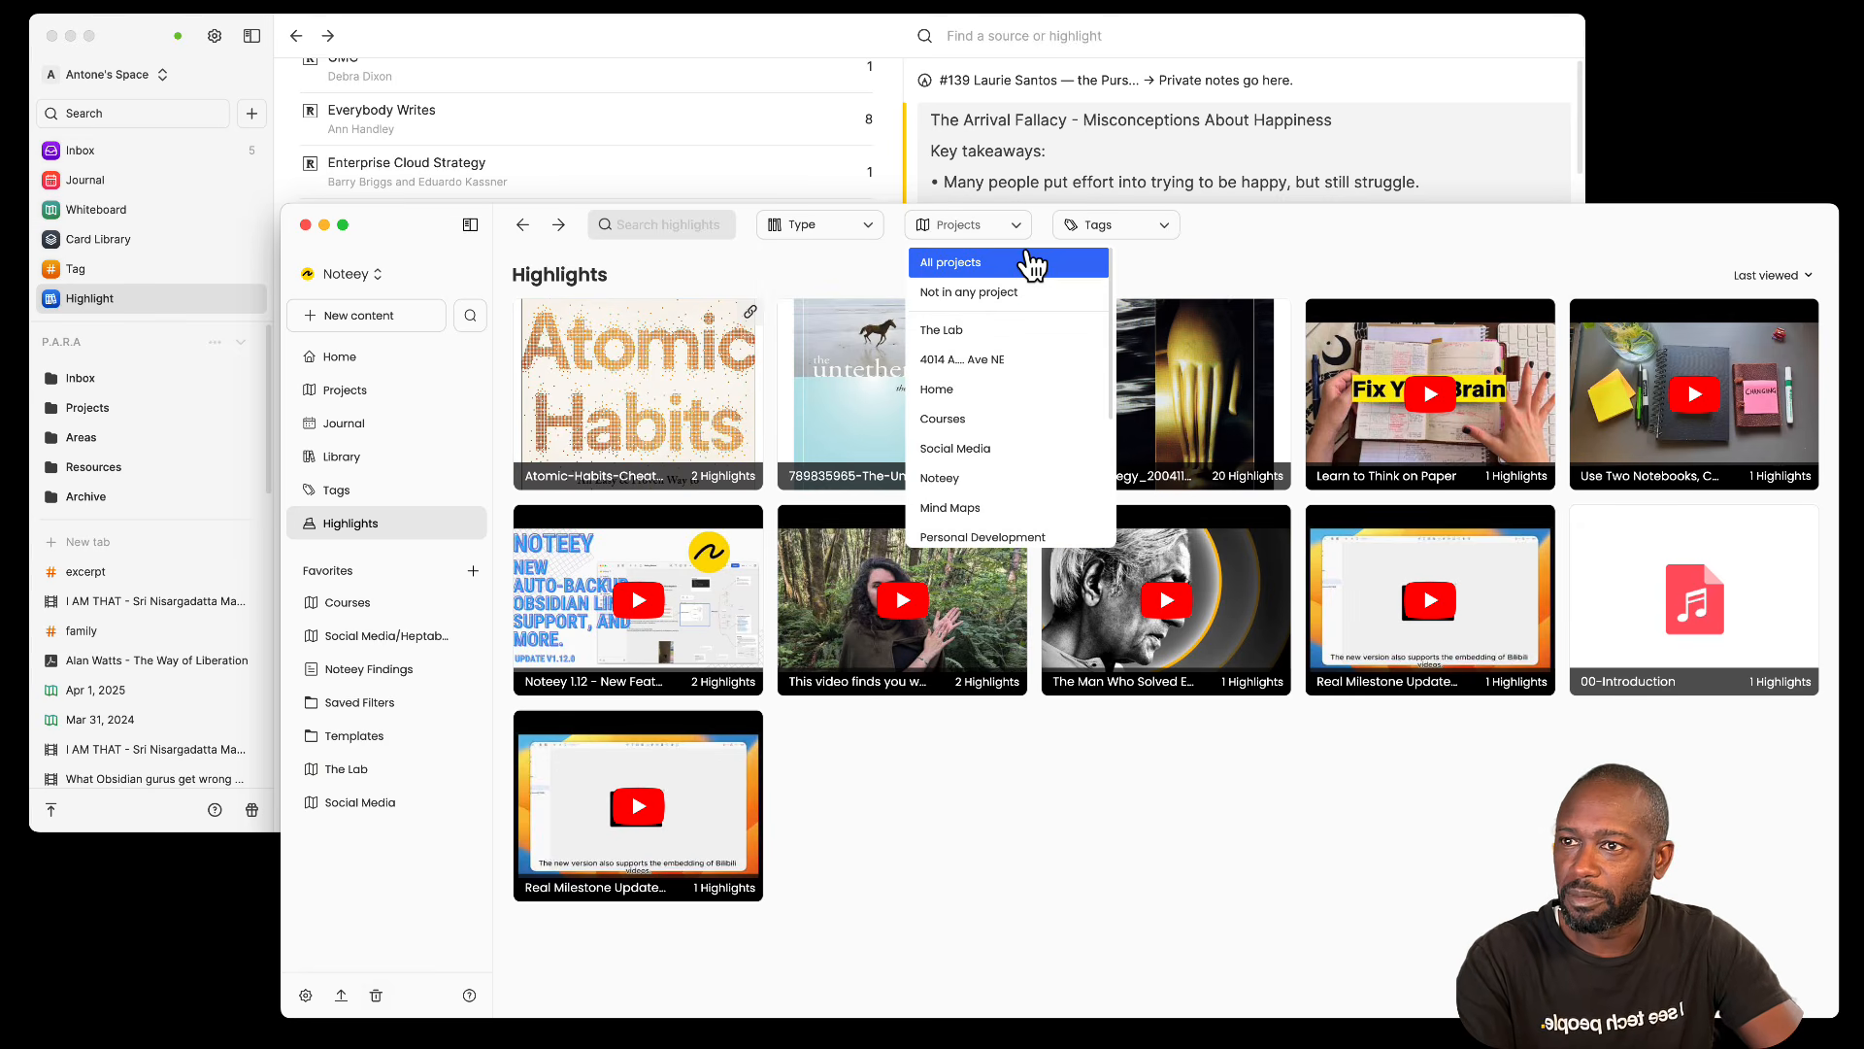
pyautogui.click(1161, 227)
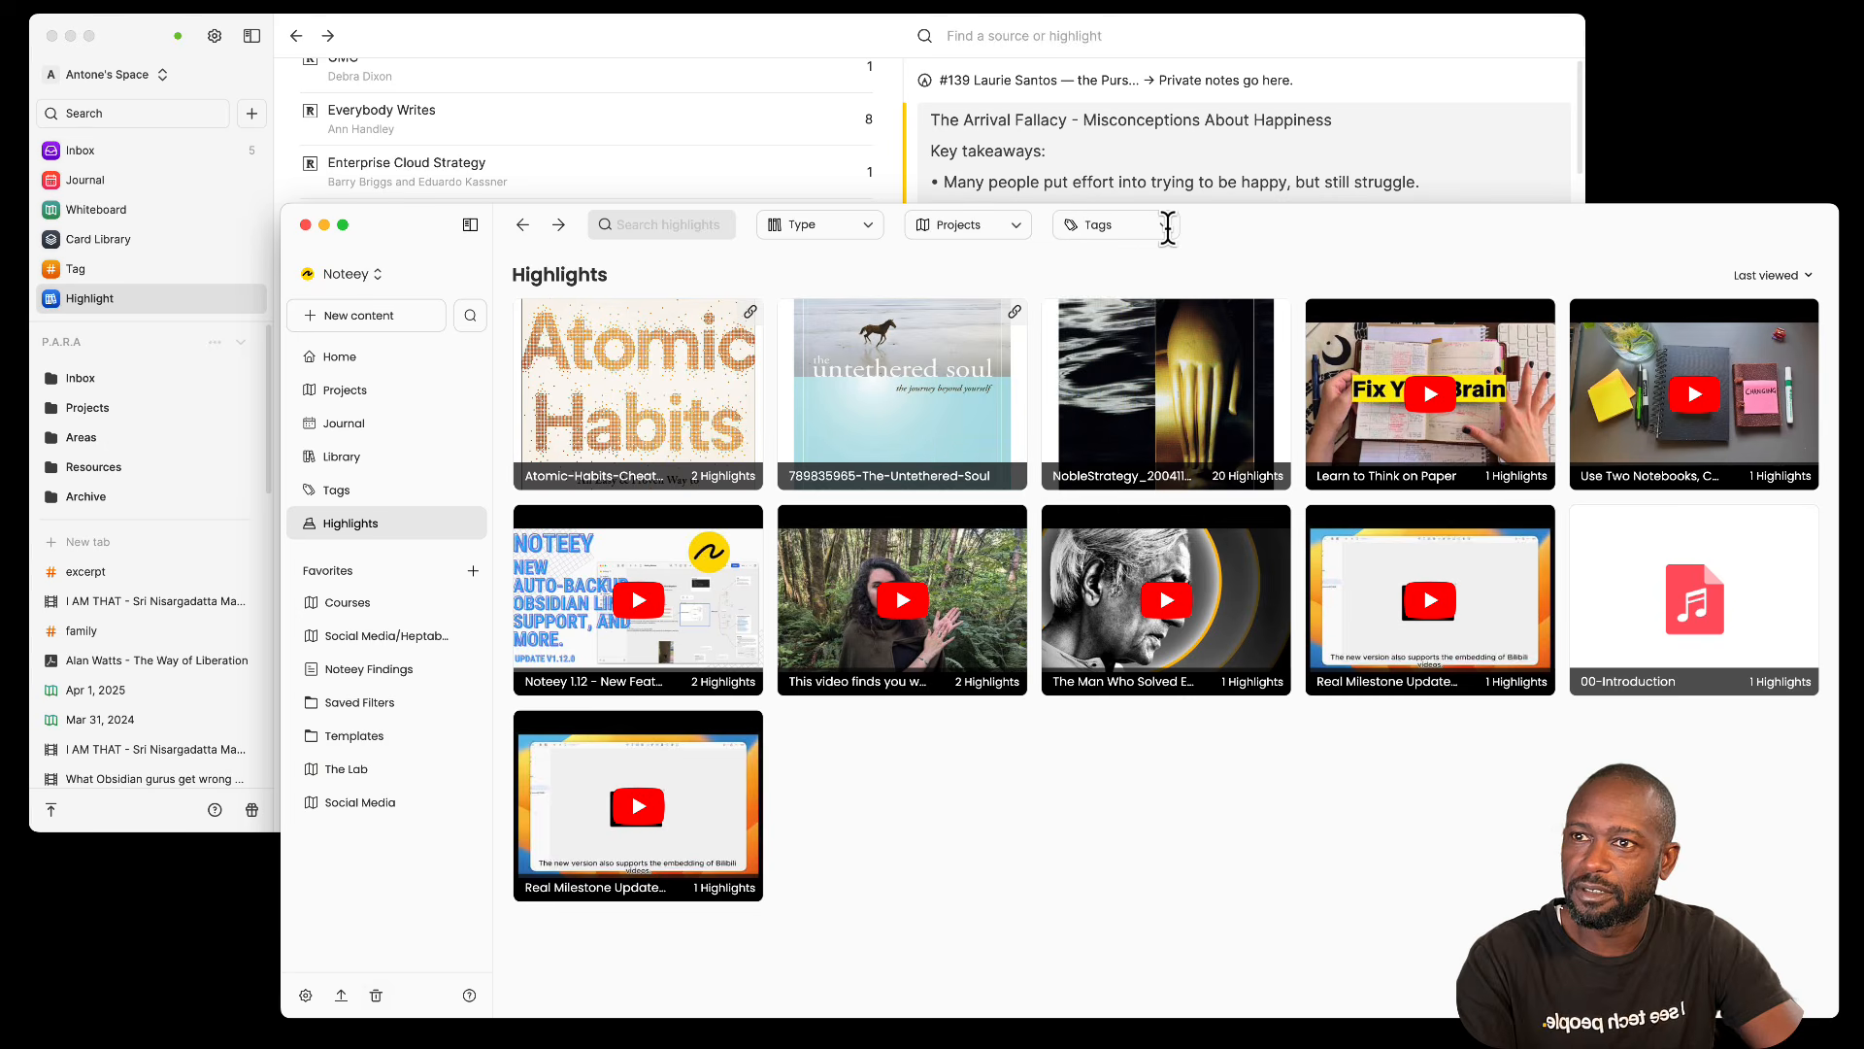
pyautogui.click(1293, 235)
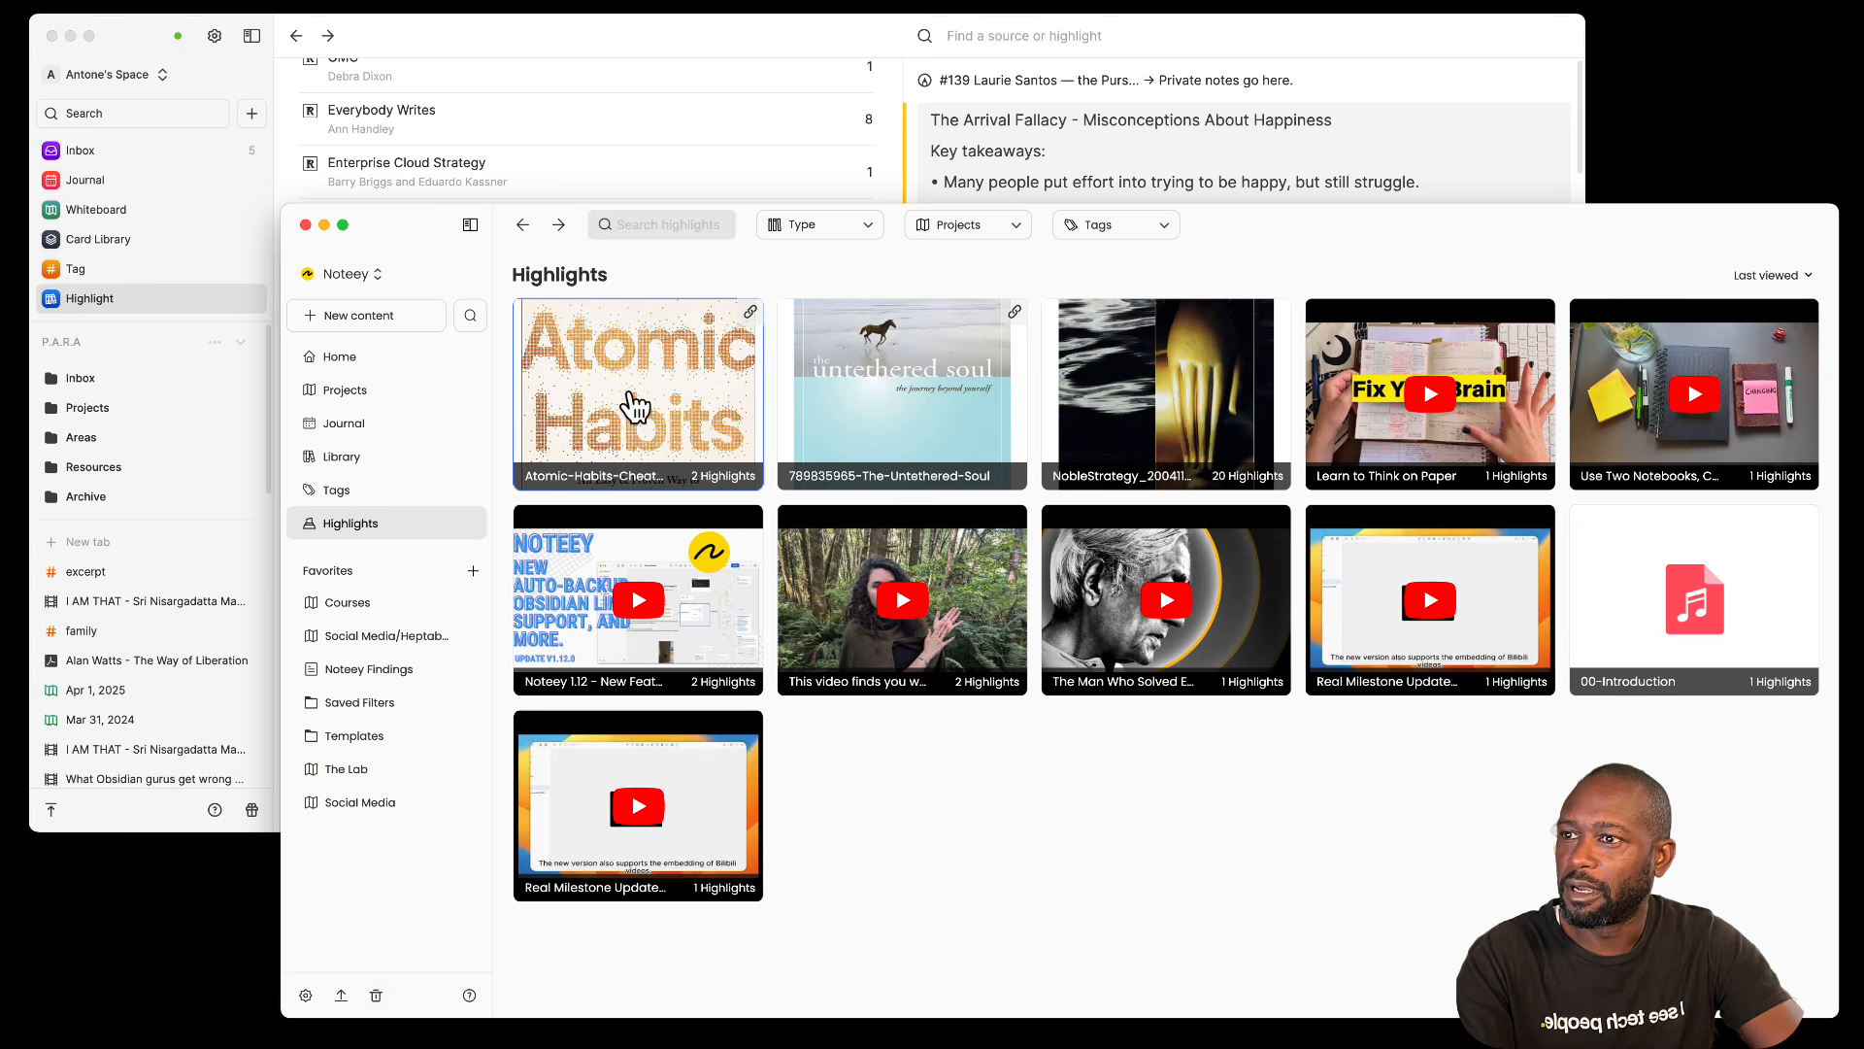
# Step: Open Atomic-Habits-Cheat-Sheet, check its outline, and jump to the "Habits FAQ" and "Tiny Changes," highlights from the highlight list
pyautogui.click(636, 403)
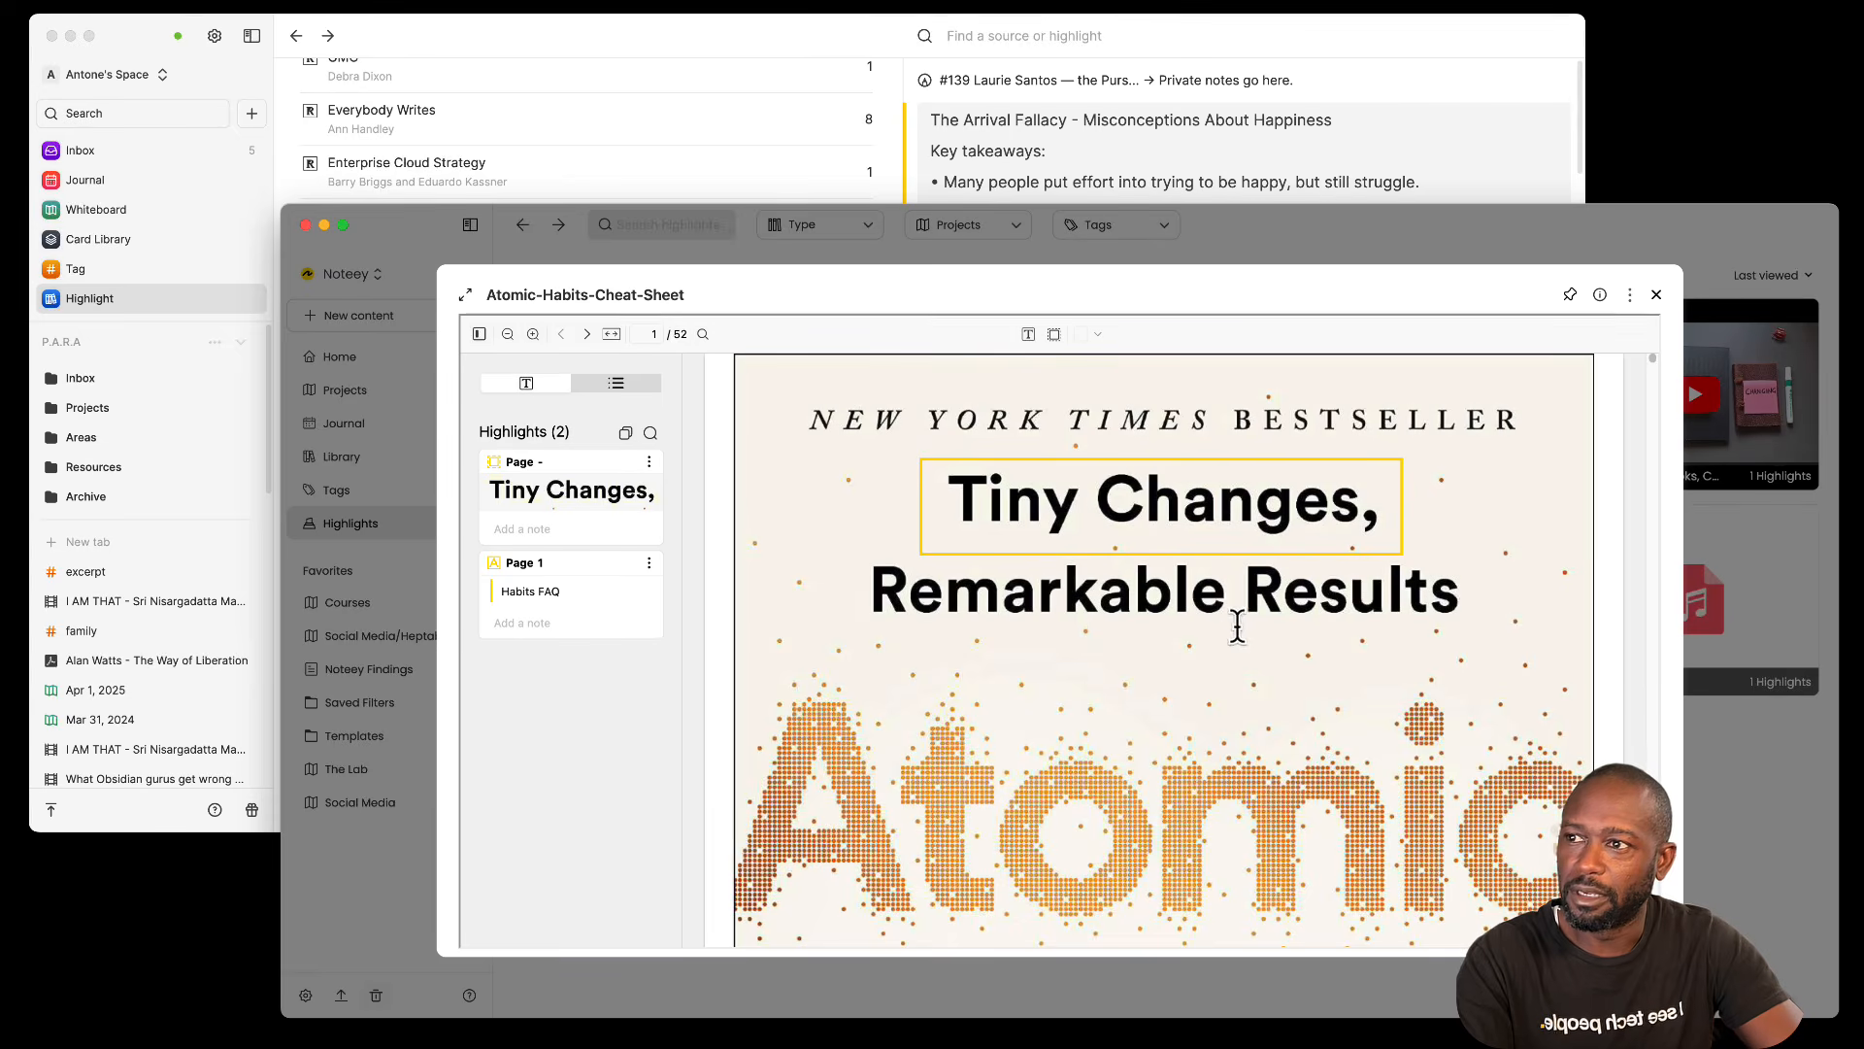
pyautogui.click(615, 383)
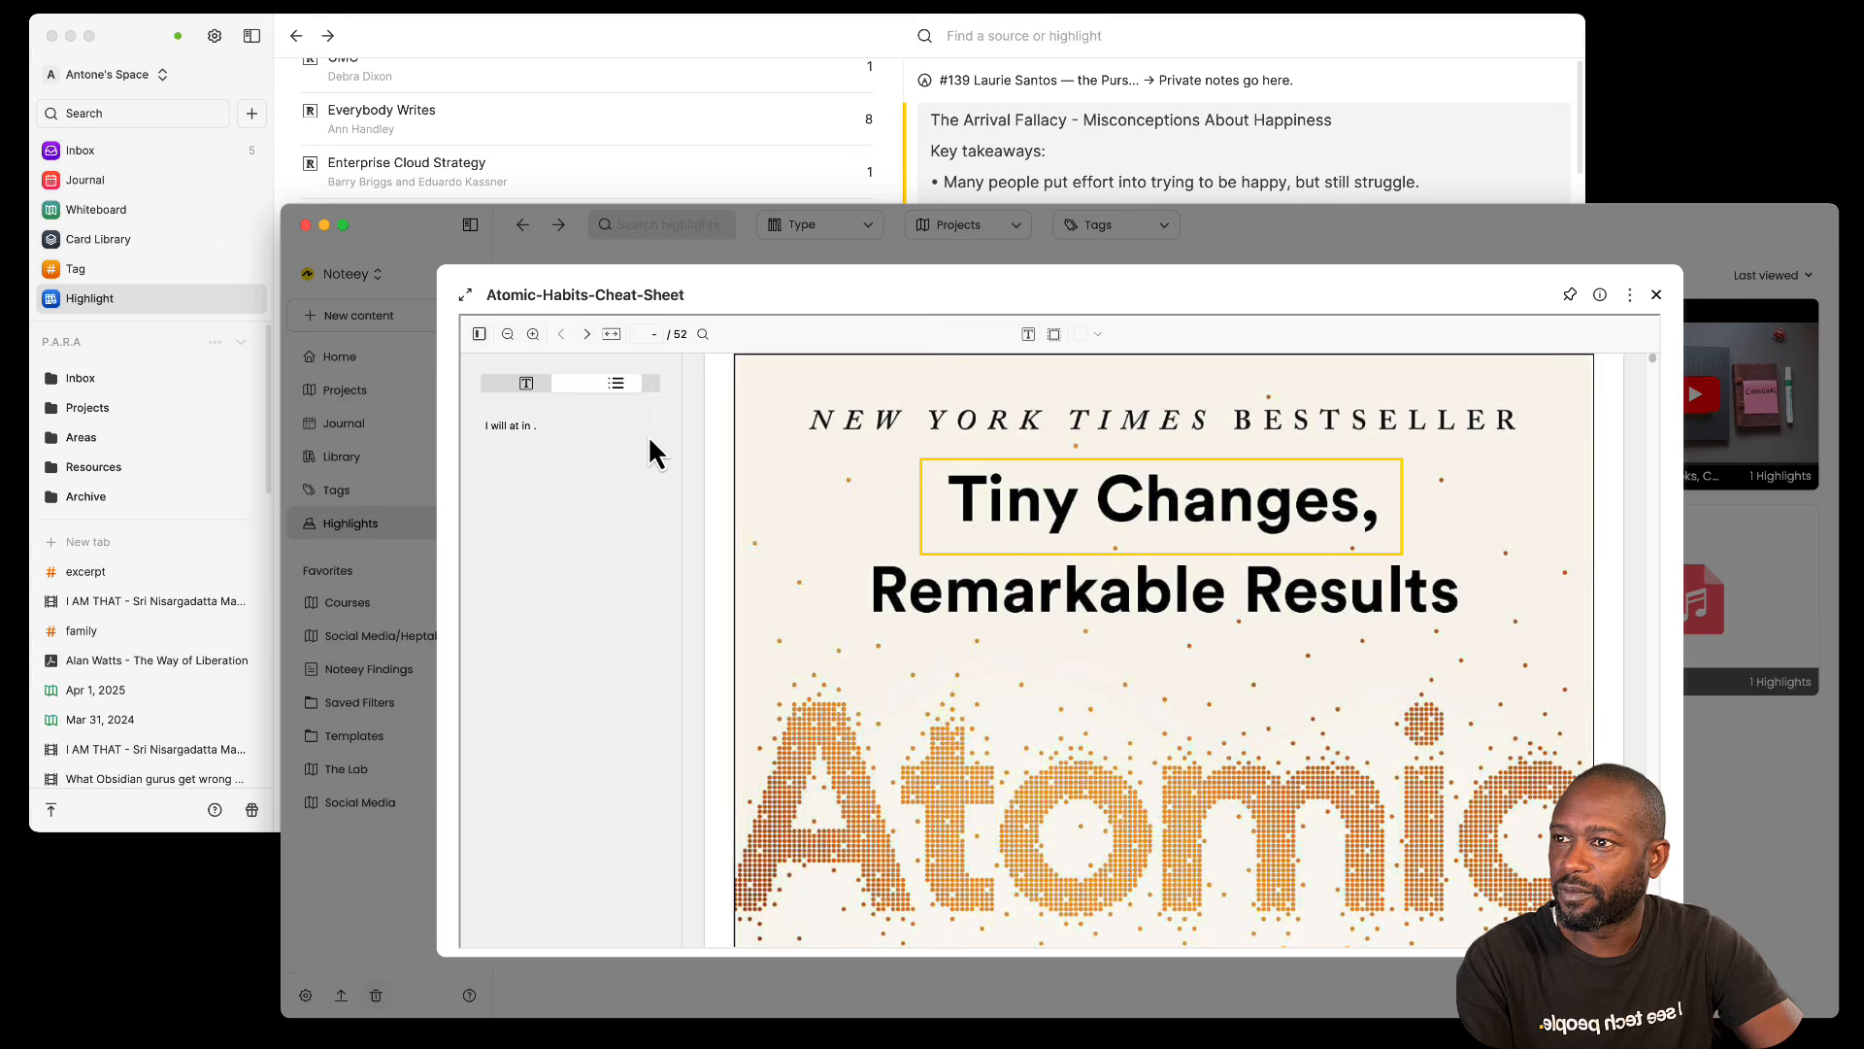
pyautogui.click(549, 391)
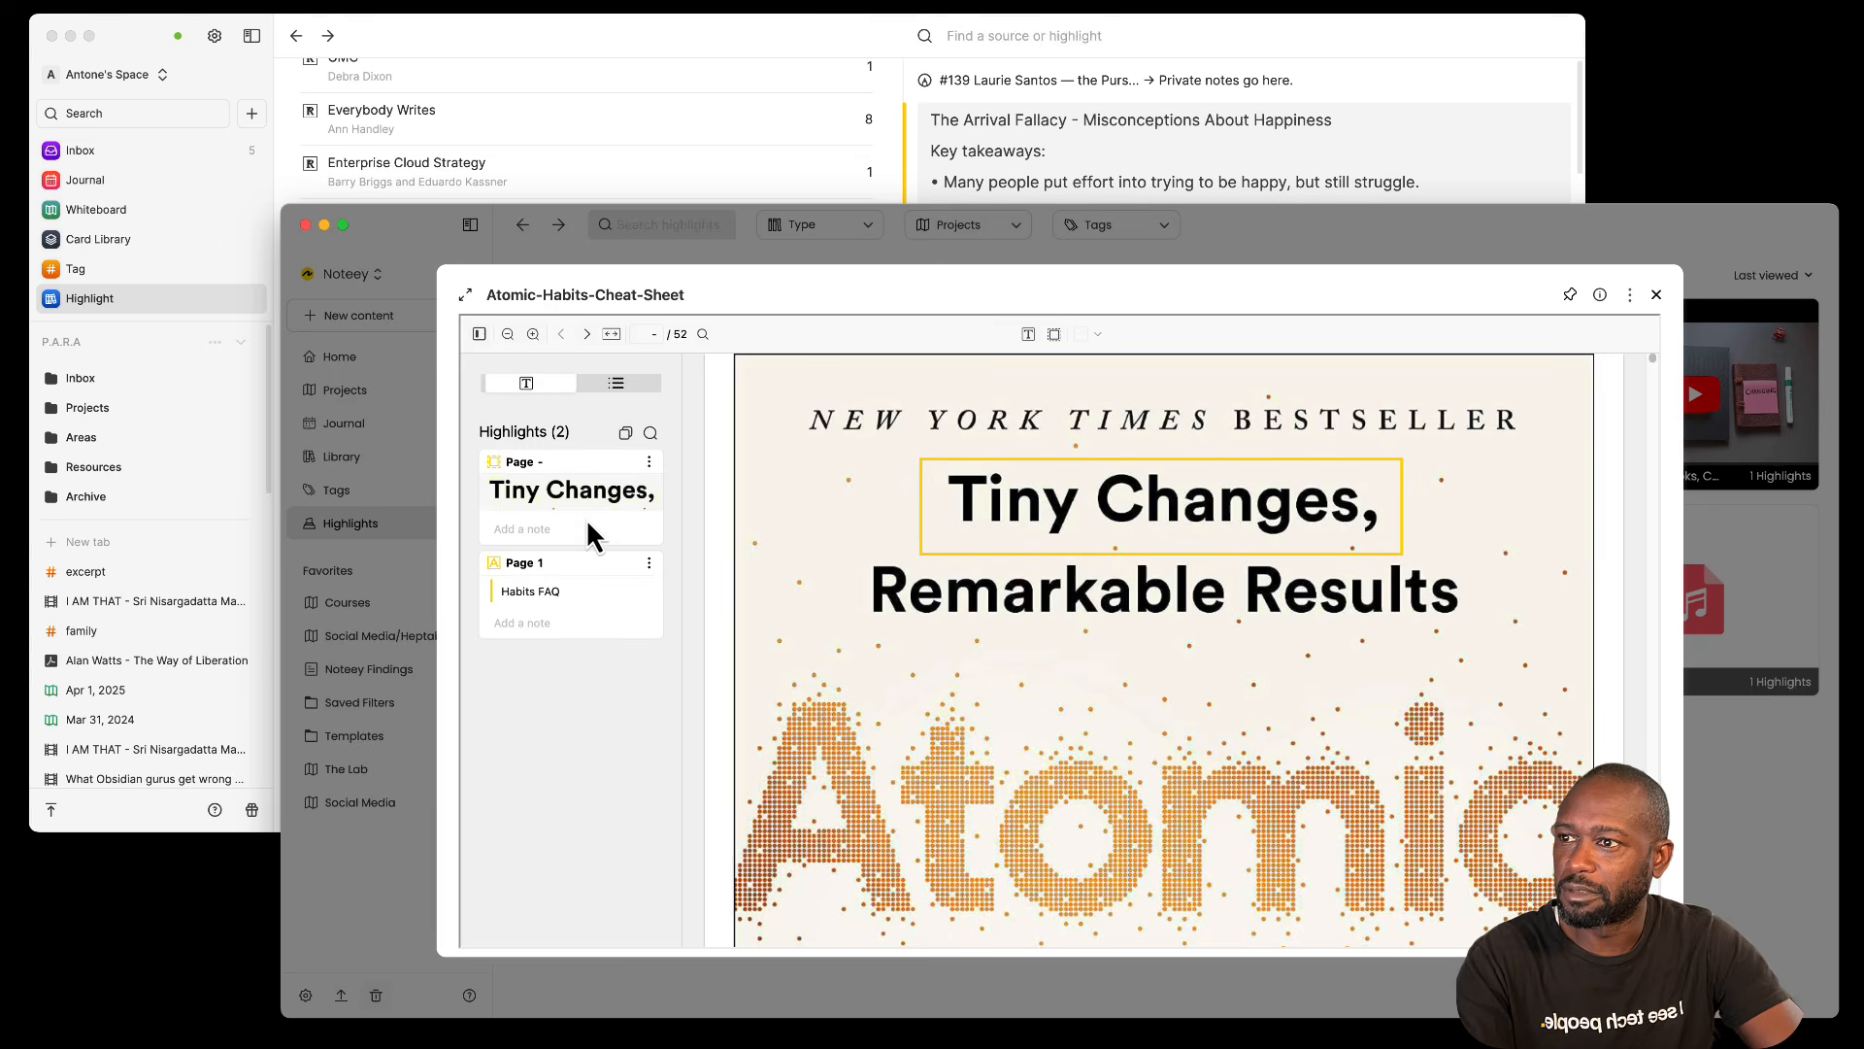
pyautogui.click(565, 600)
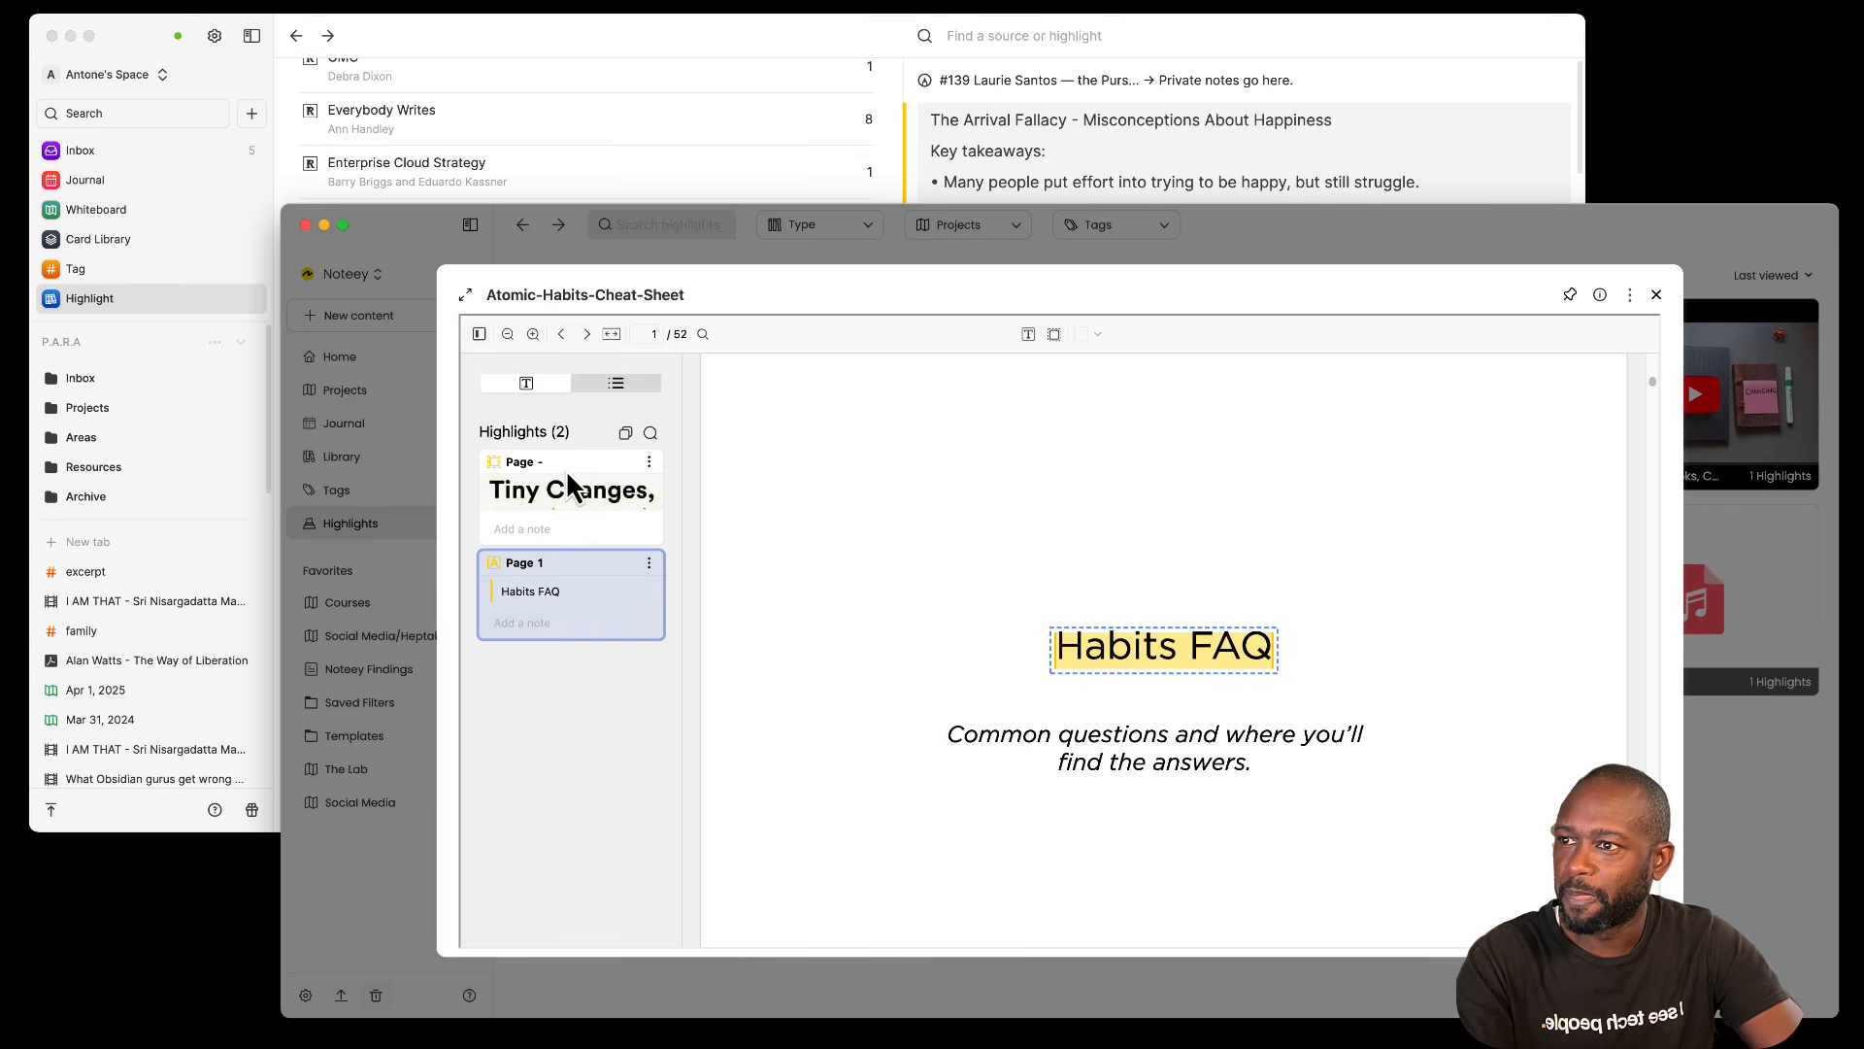
pyautogui.click(568, 478)
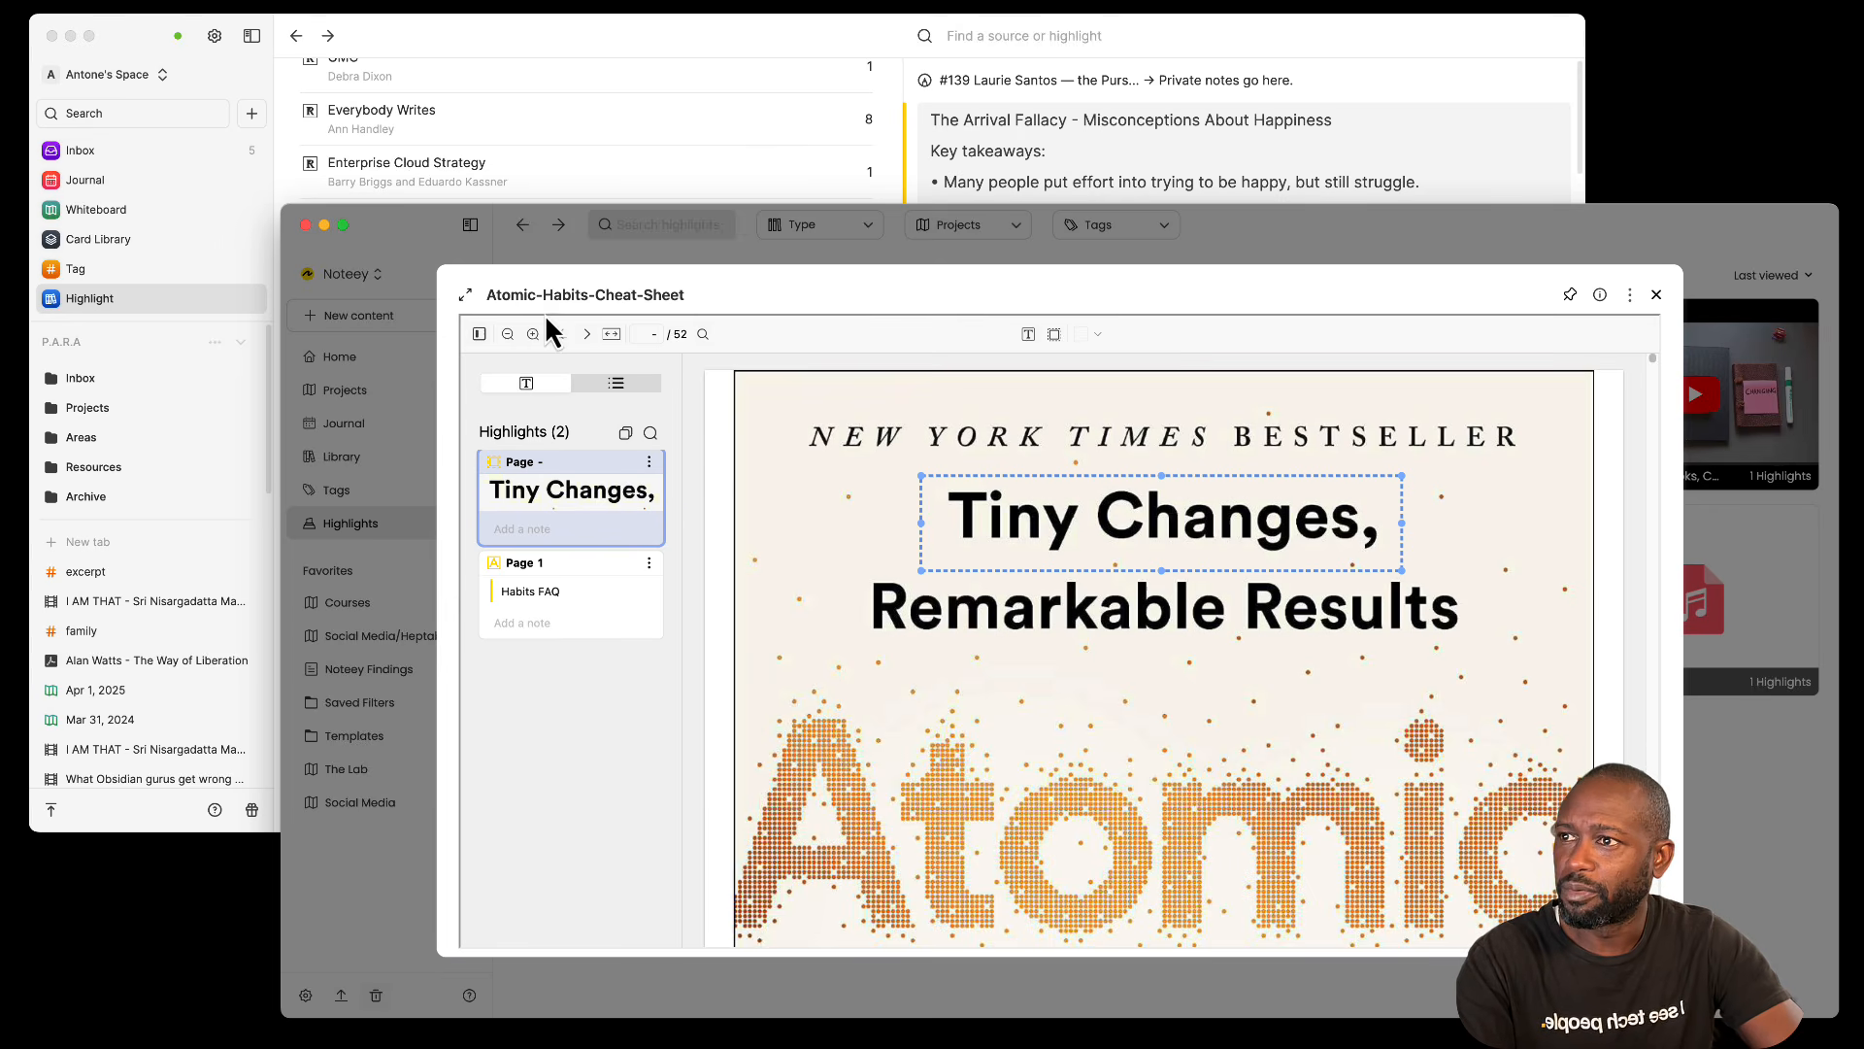
# Step: Expand the cheat sheet to fill the window, look over its cover and outline, and return to the highlight list
pyautogui.click(464, 295)
pyautogui.scroll(-5, 953, 603)
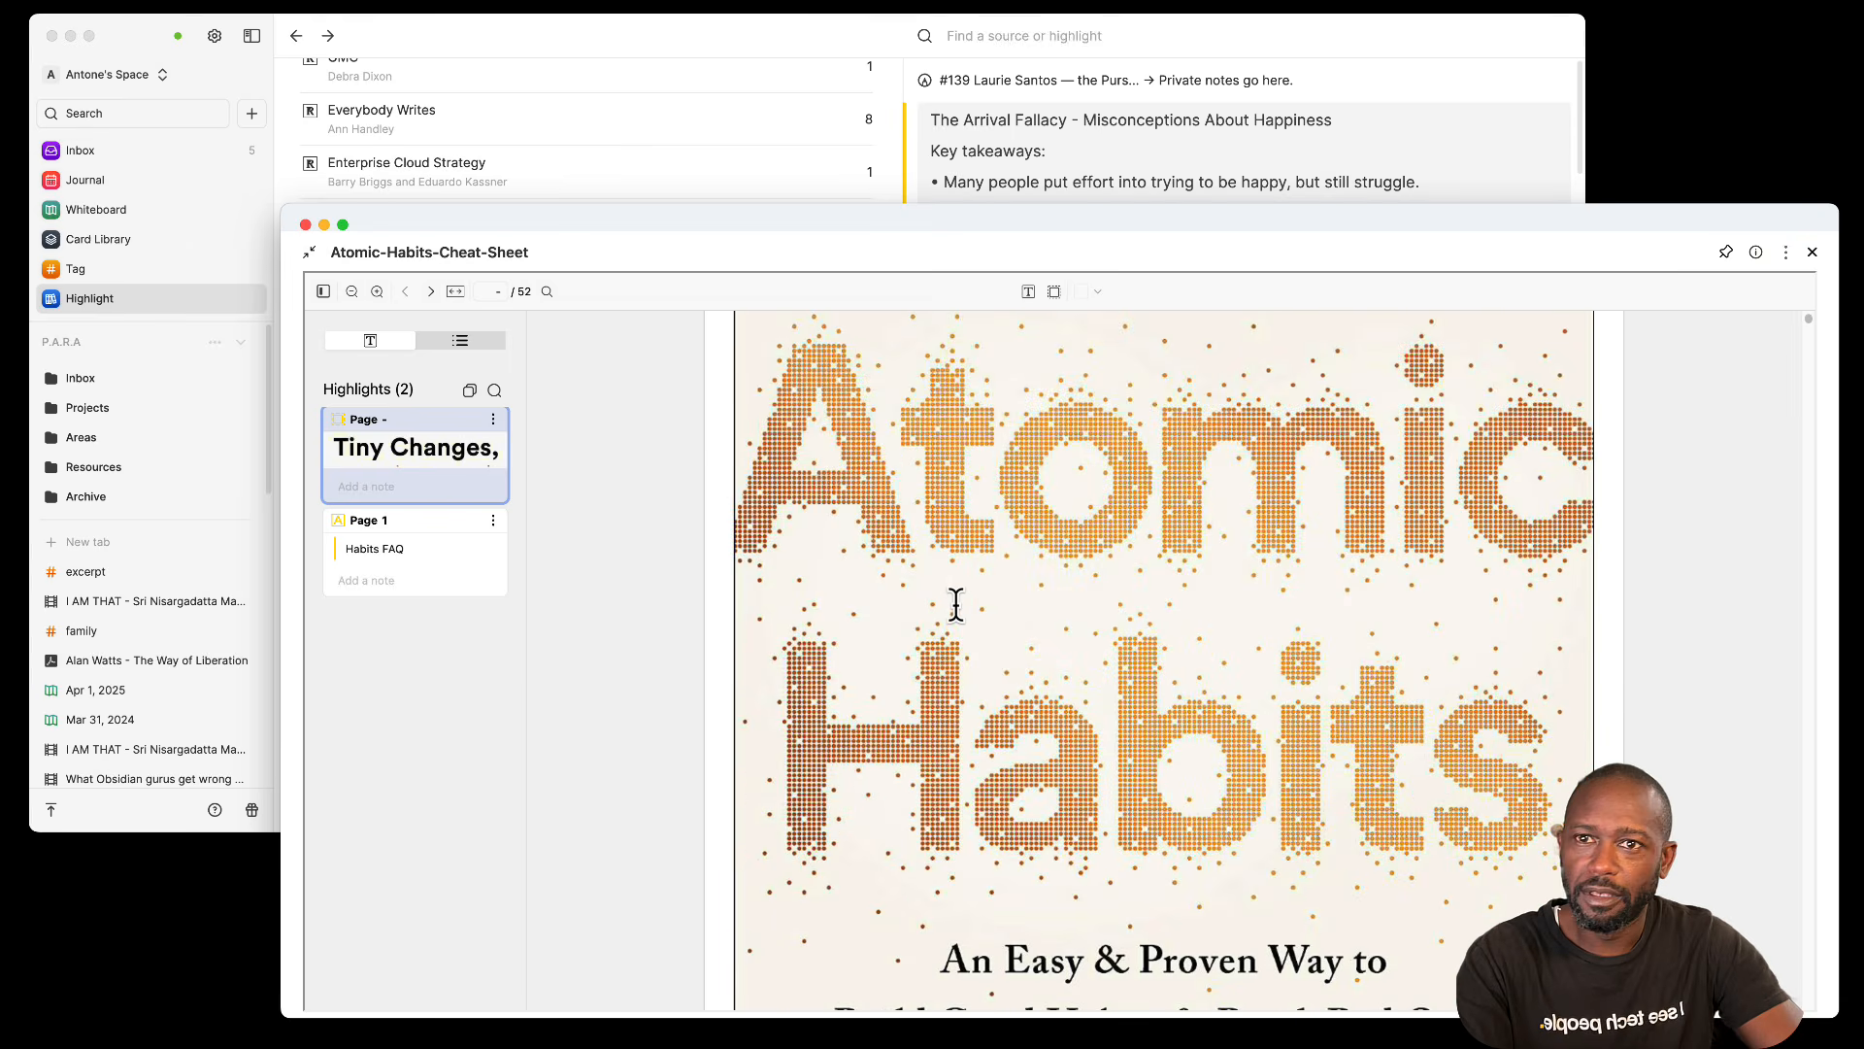
pyautogui.scroll(-3, 747, 660)
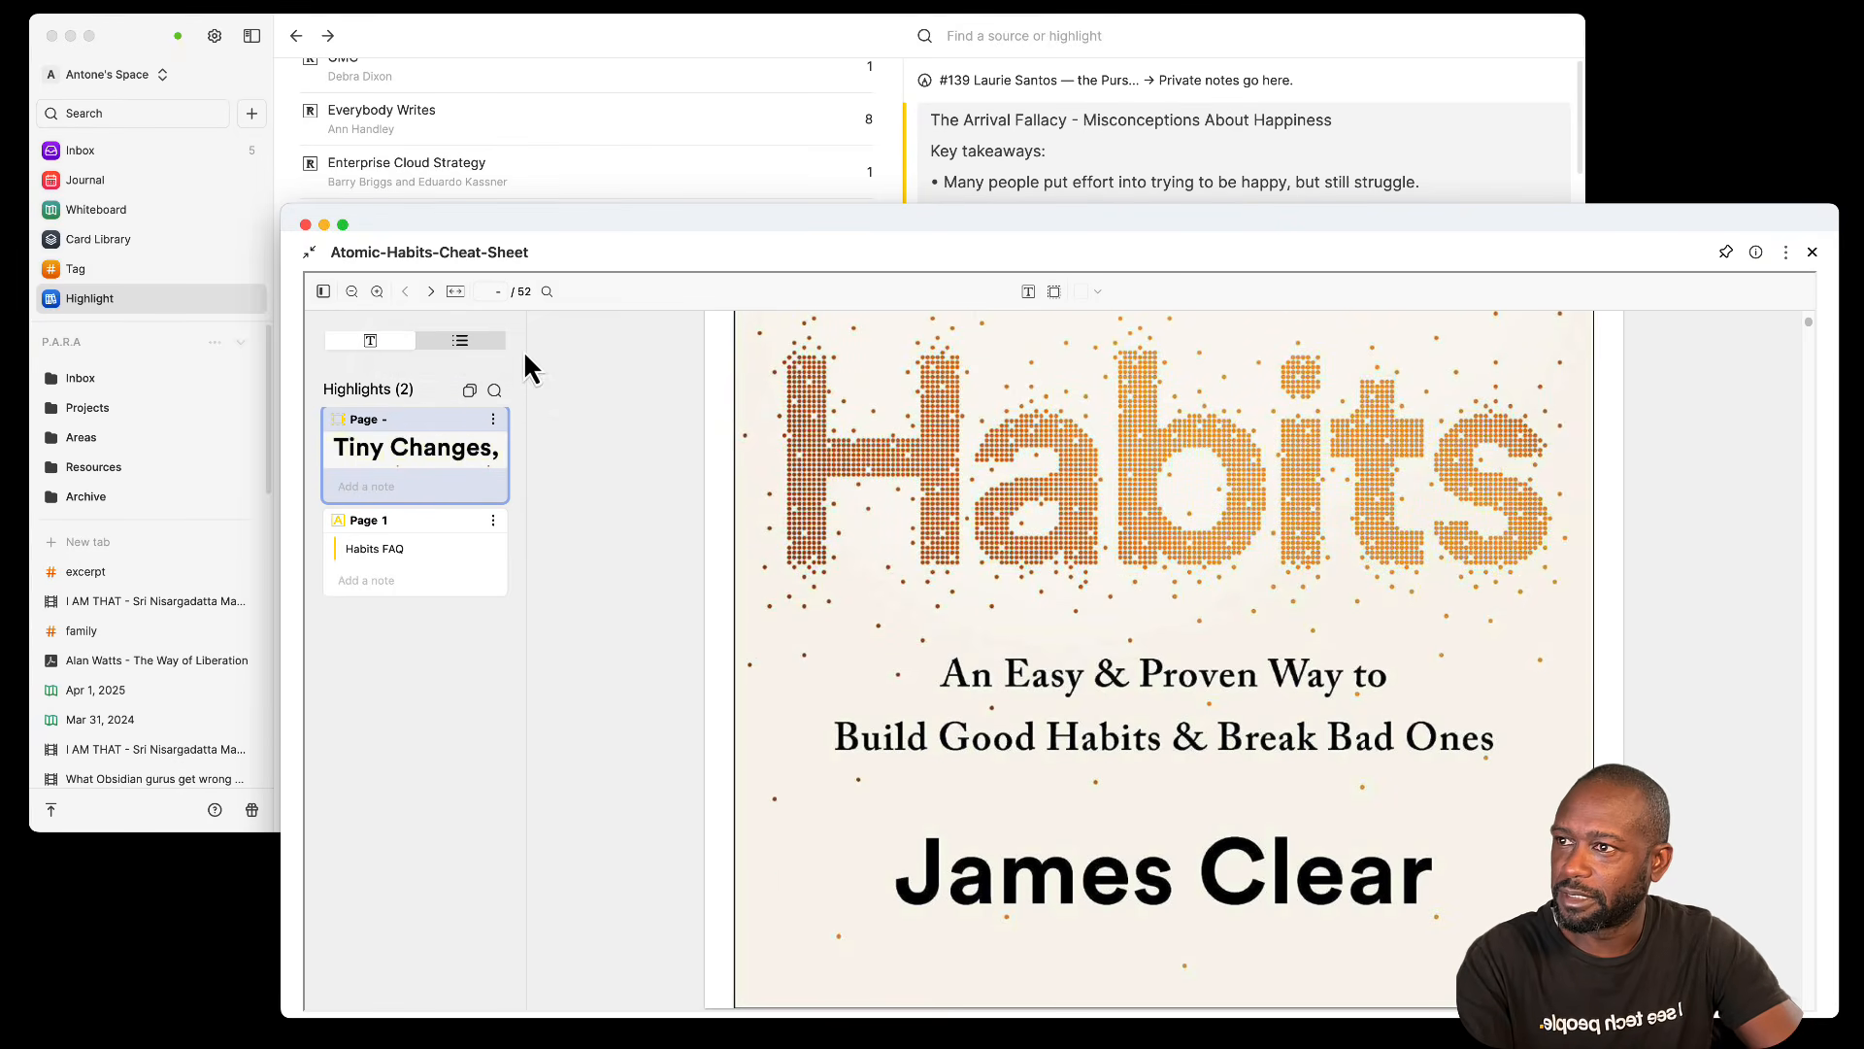
pyautogui.click(461, 341)
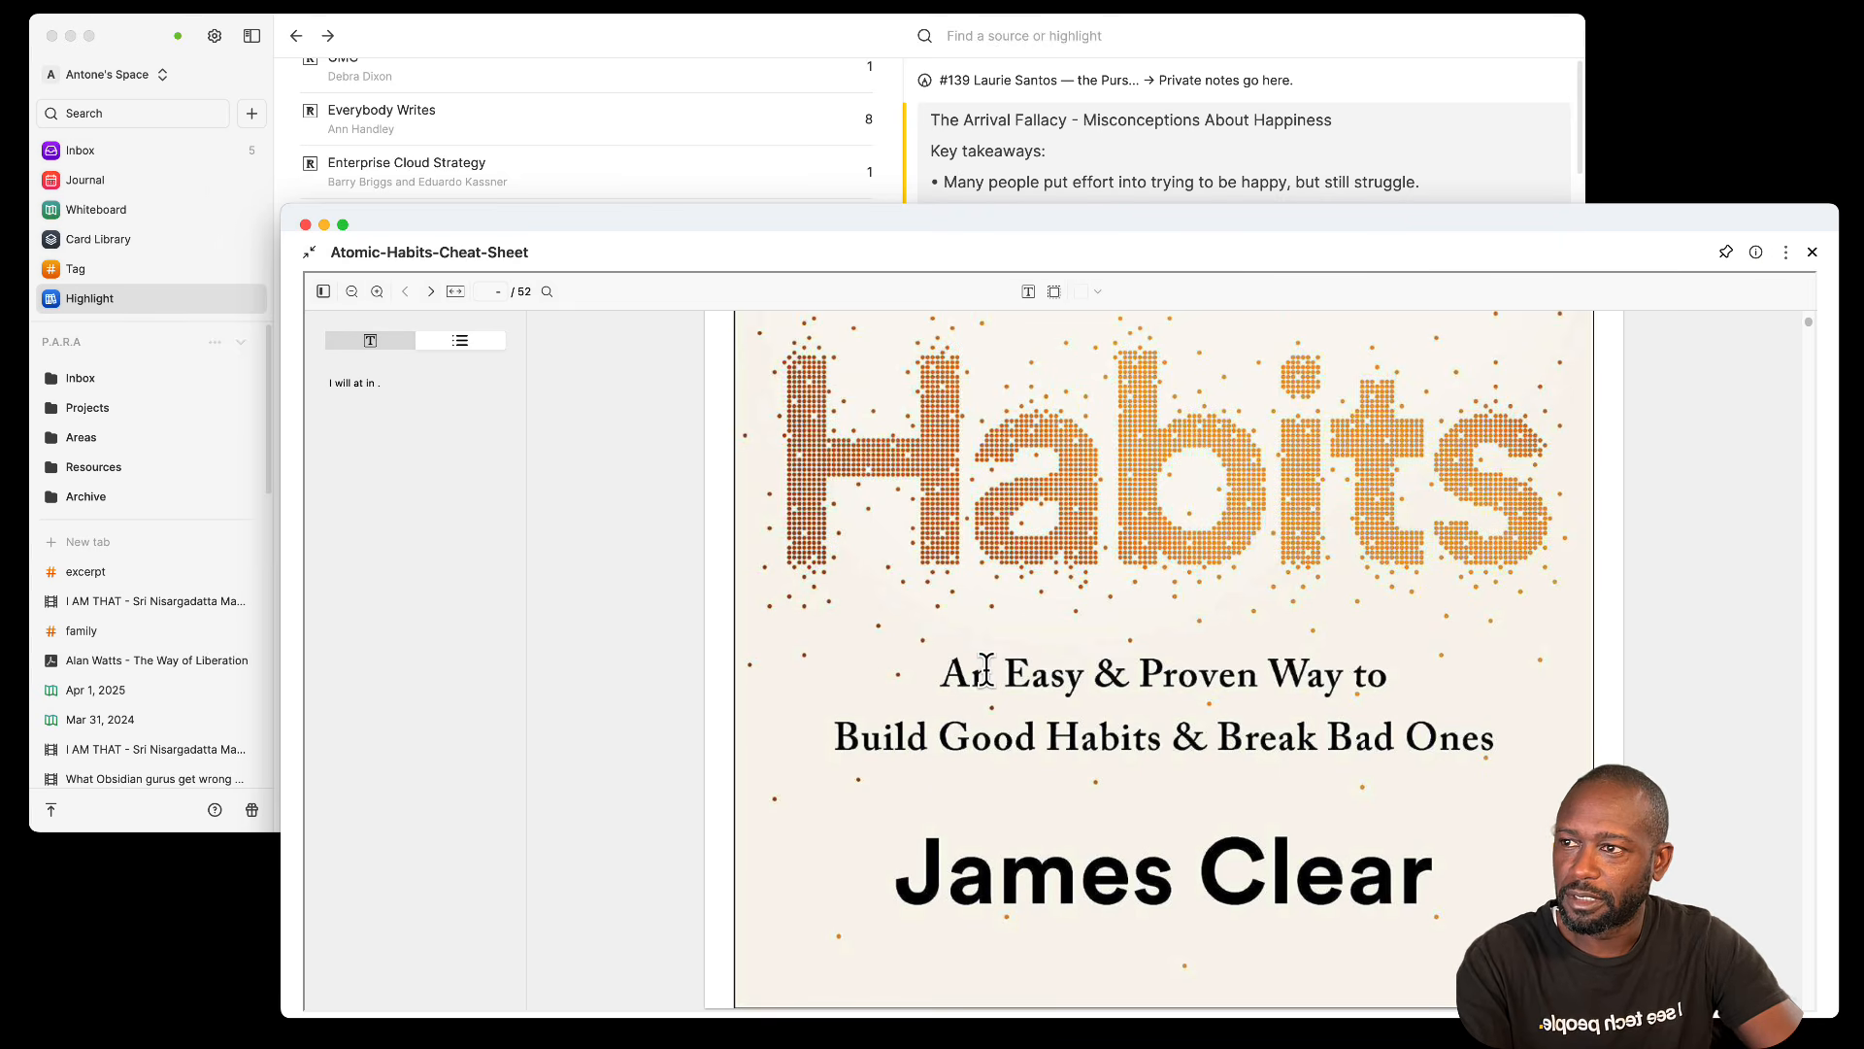
pyautogui.click(389, 342)
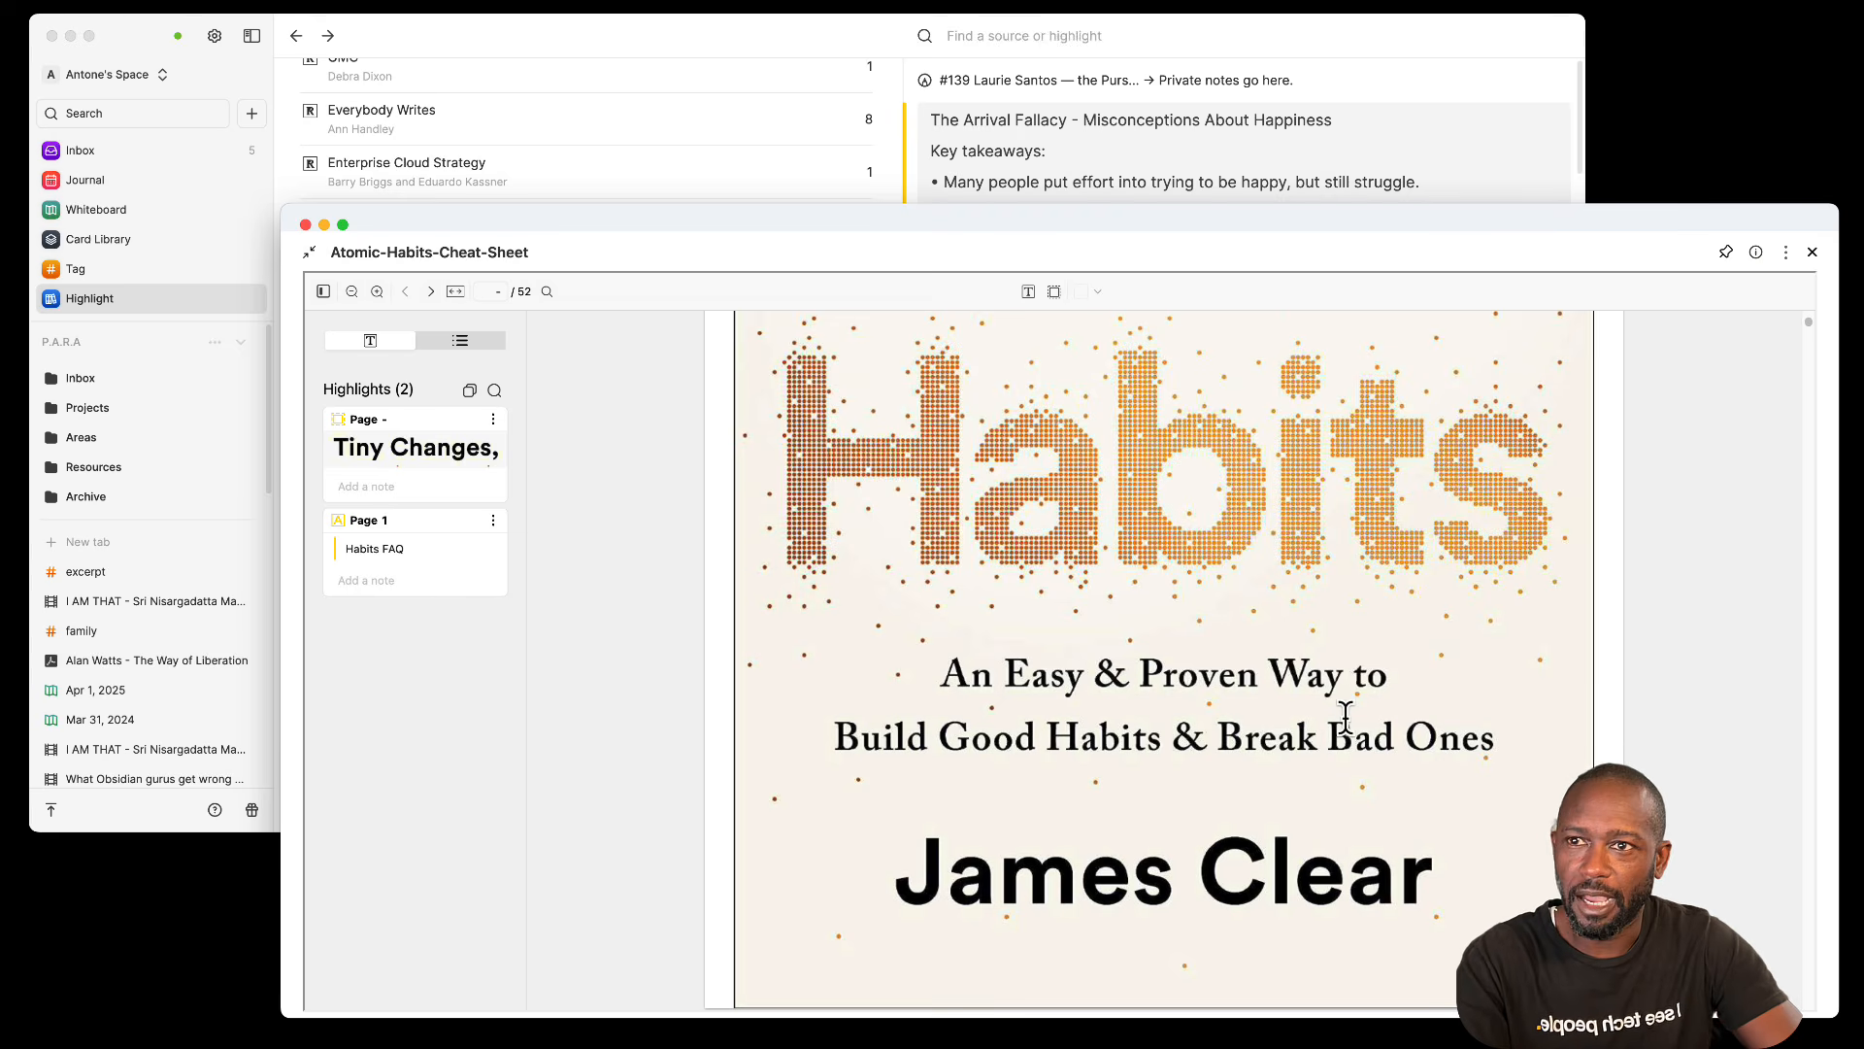
# Step: Add a yellow area highlight around "An Easy & Proven Way to Build Good Habits & Break Bad Ones" and check the highlight color choices
pyautogui.click(1053, 293)
pyautogui.moveTo(814, 626); pyautogui.dragTo(1553, 779)
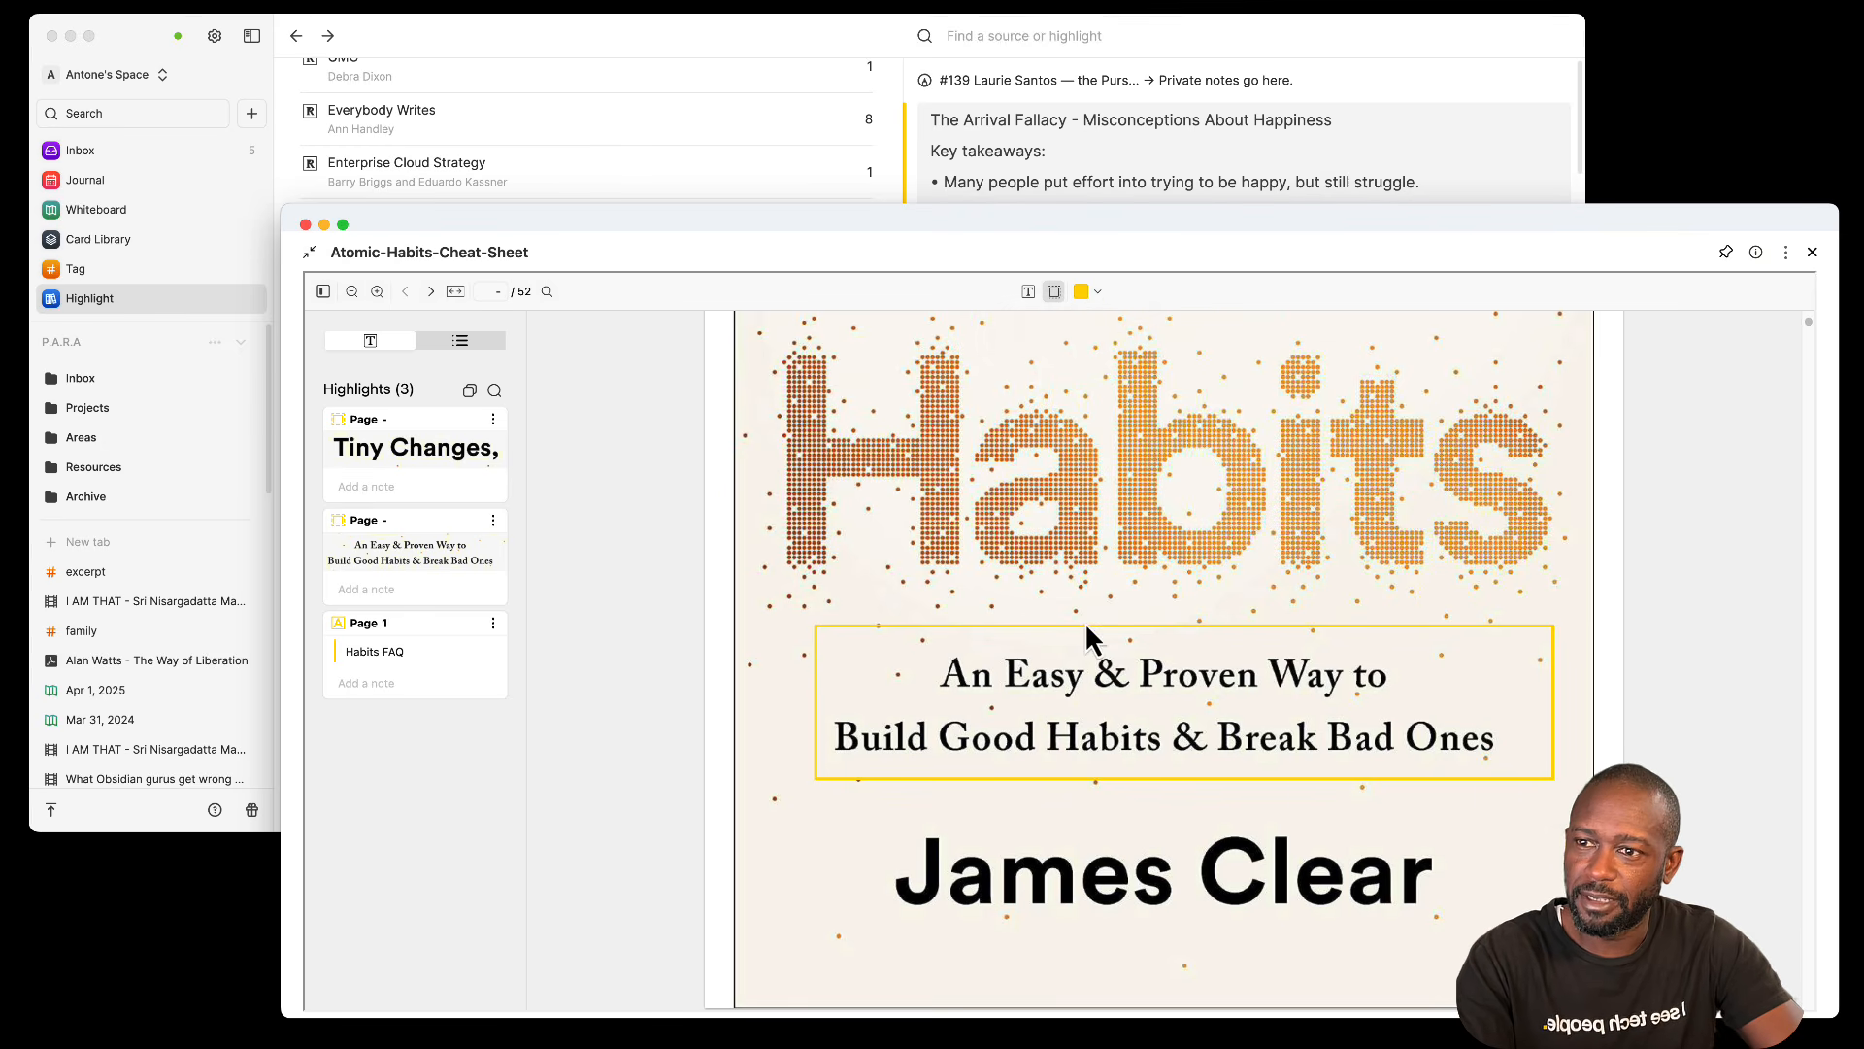
pyautogui.click(1097, 293)
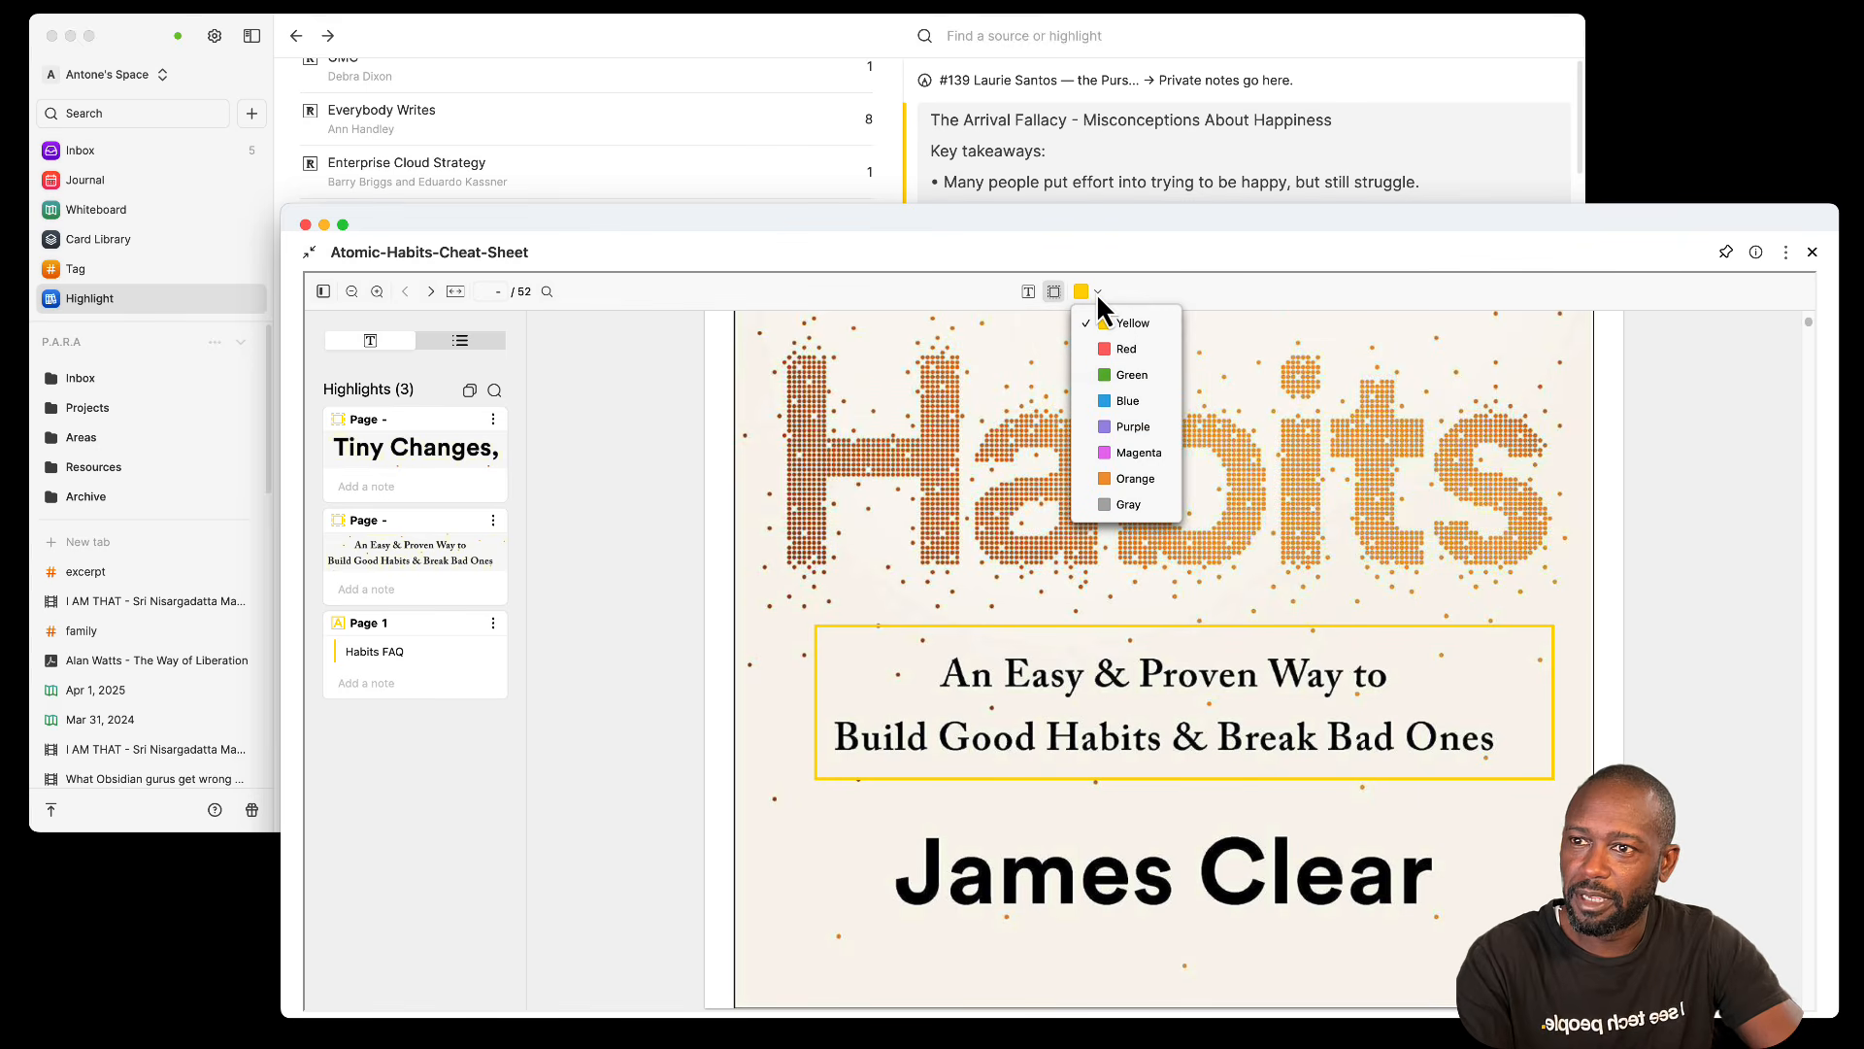
pyautogui.click(1097, 293)
# Step: Add a yellow text highlight to the heading "The Habit Loop" and check its tag choices without adding a tag
pyautogui.click(1027, 291)
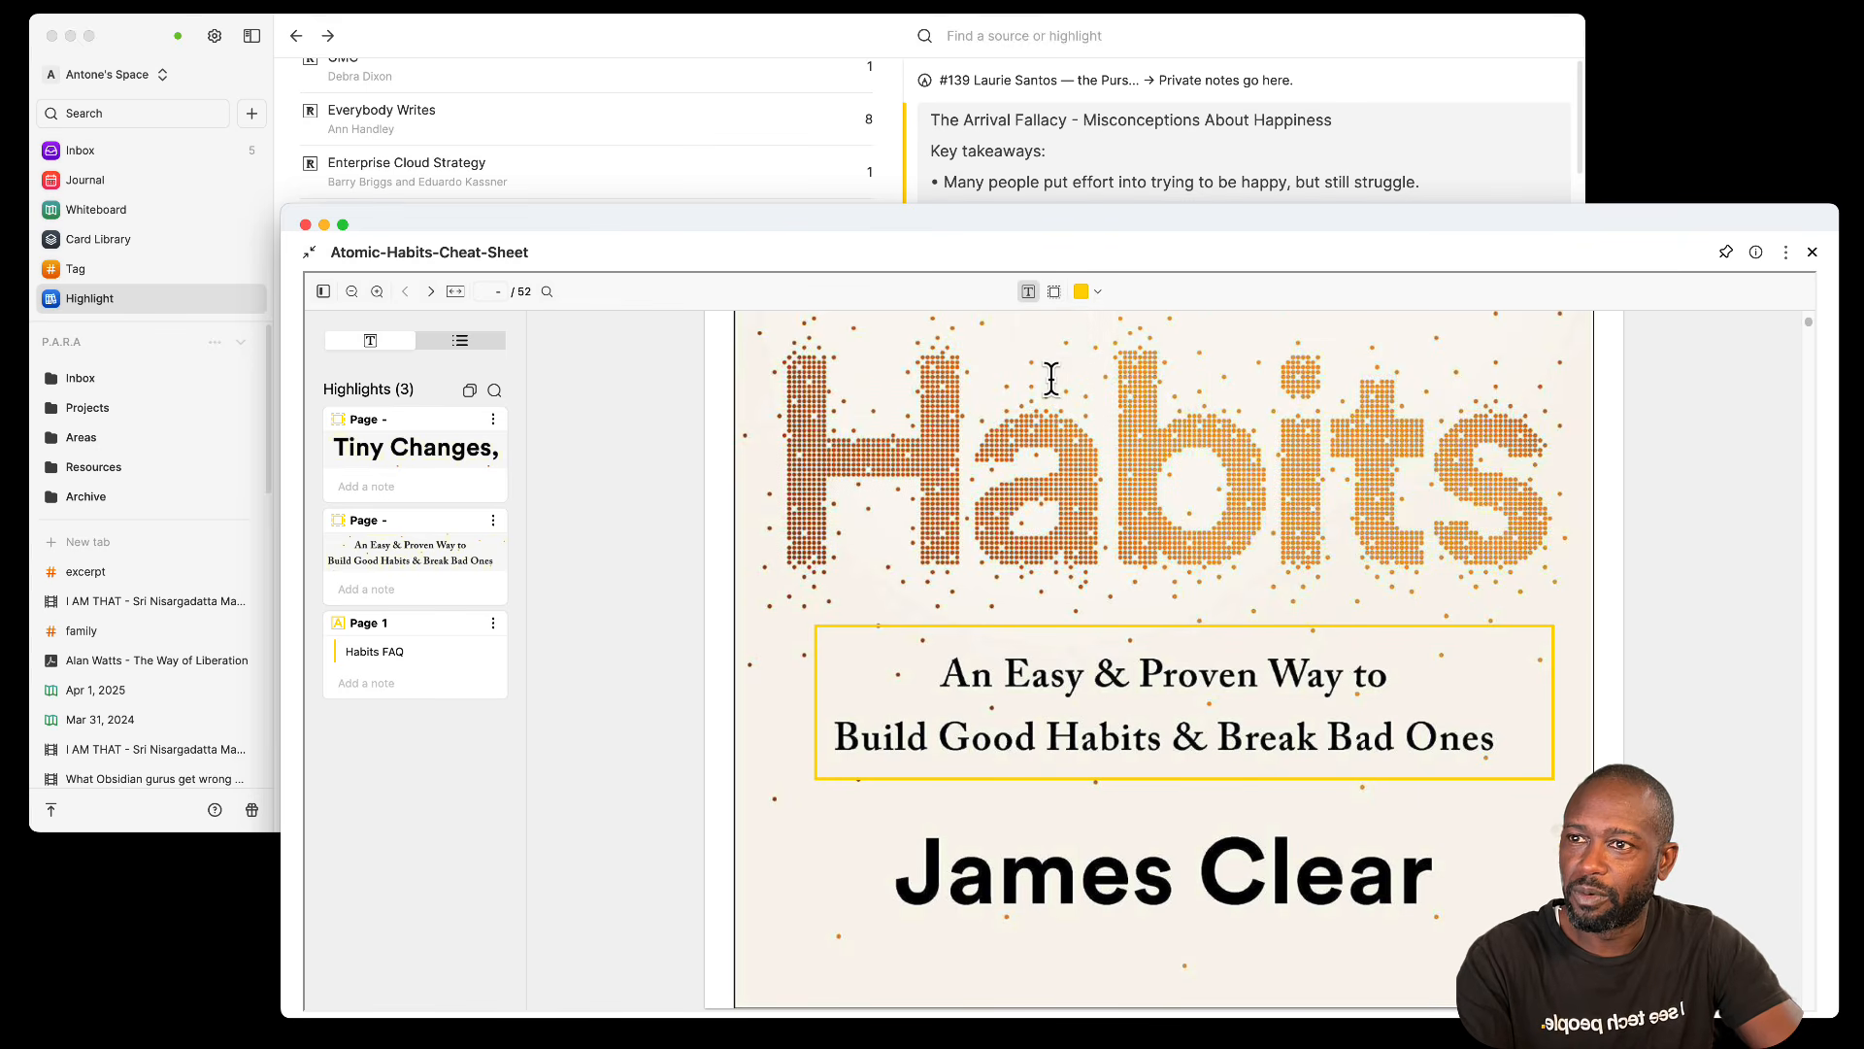
pyautogui.scroll(-3, 1146, 674)
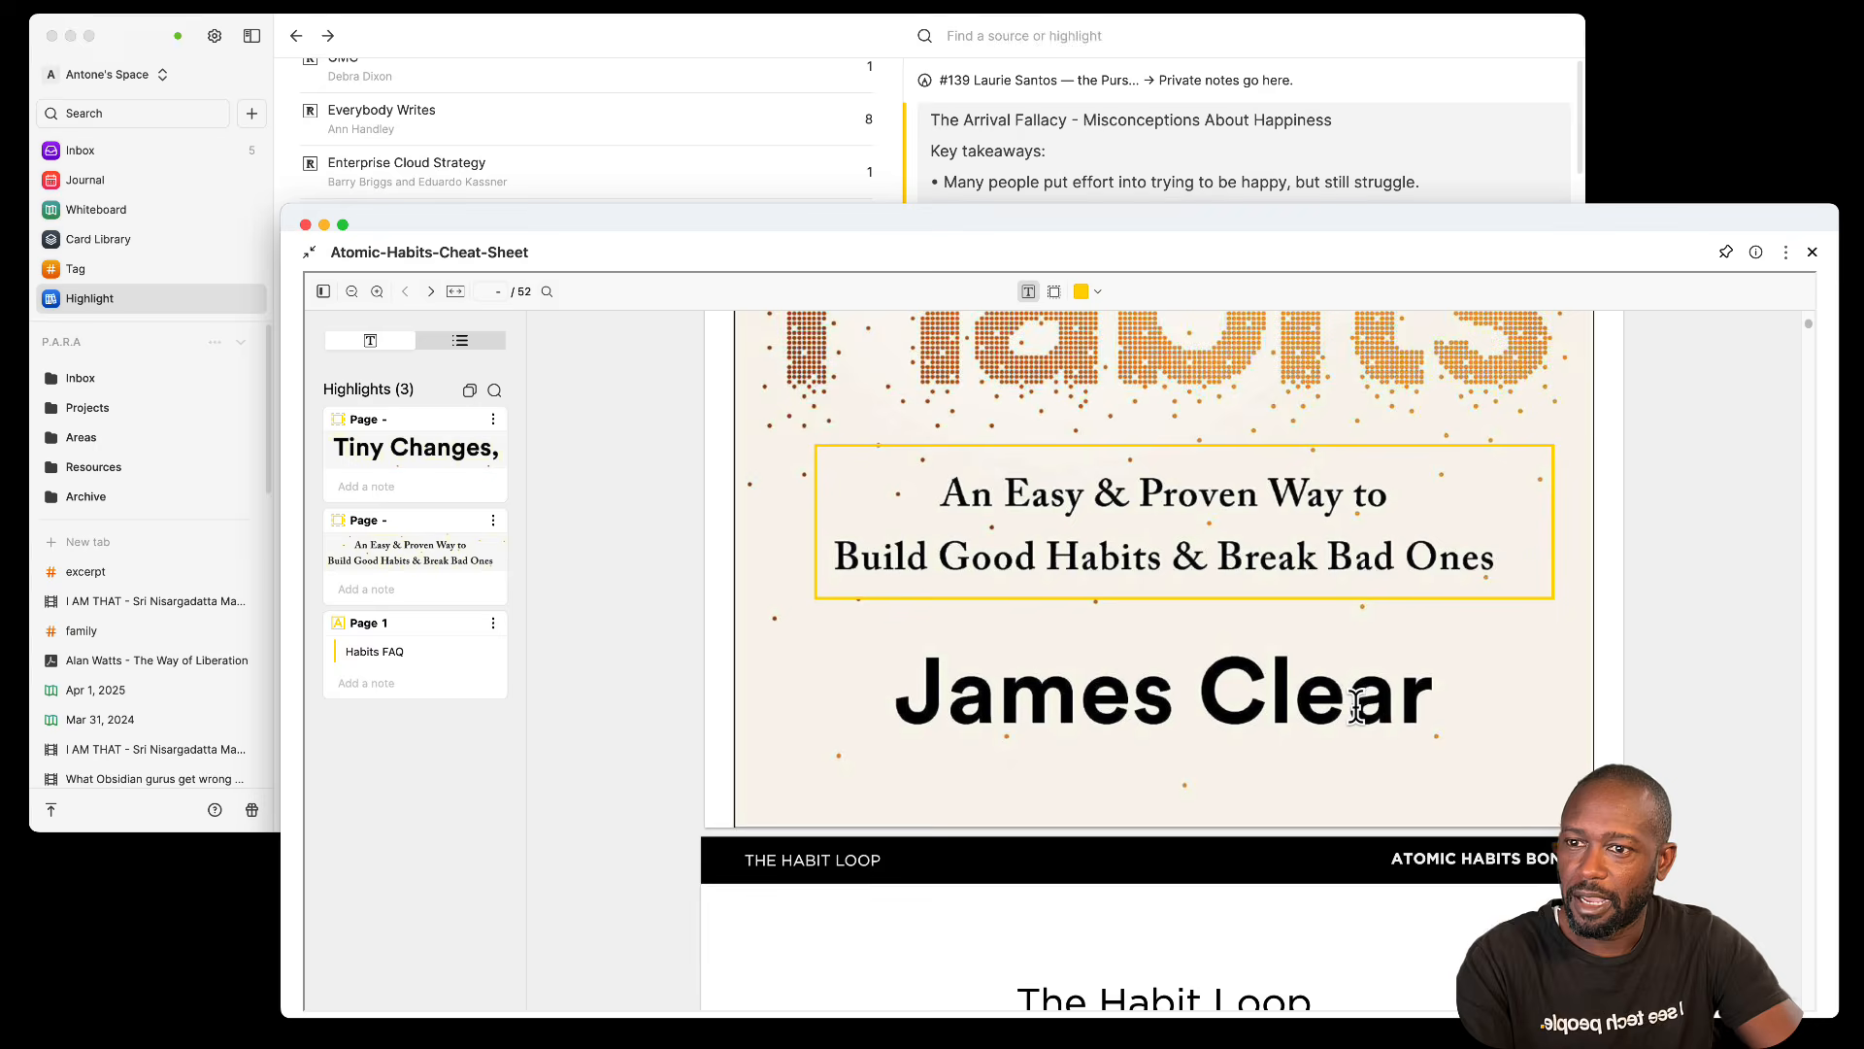
pyautogui.scroll(-1, 1357, 719)
pyautogui.scroll(-6, 1357, 718)
pyautogui.moveTo(1019, 599); pyautogui.dragTo(1309, 597)
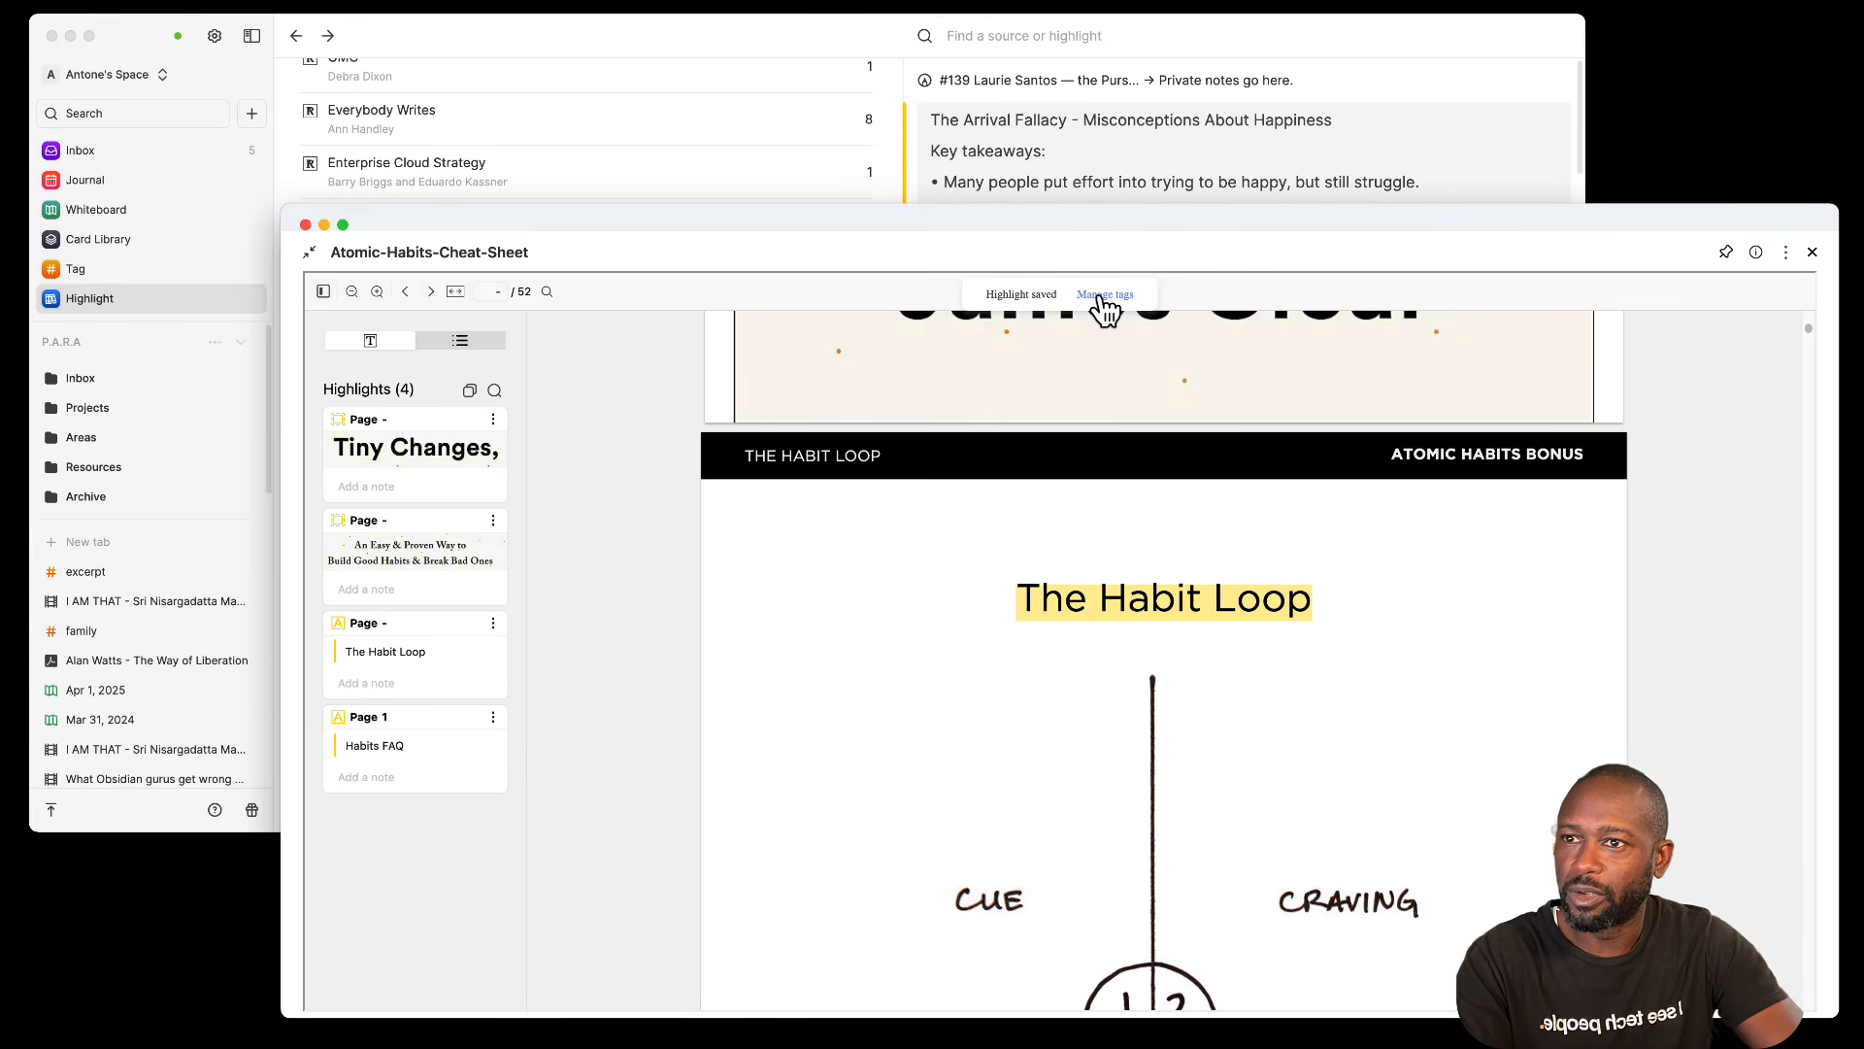
pyautogui.click(1105, 296)
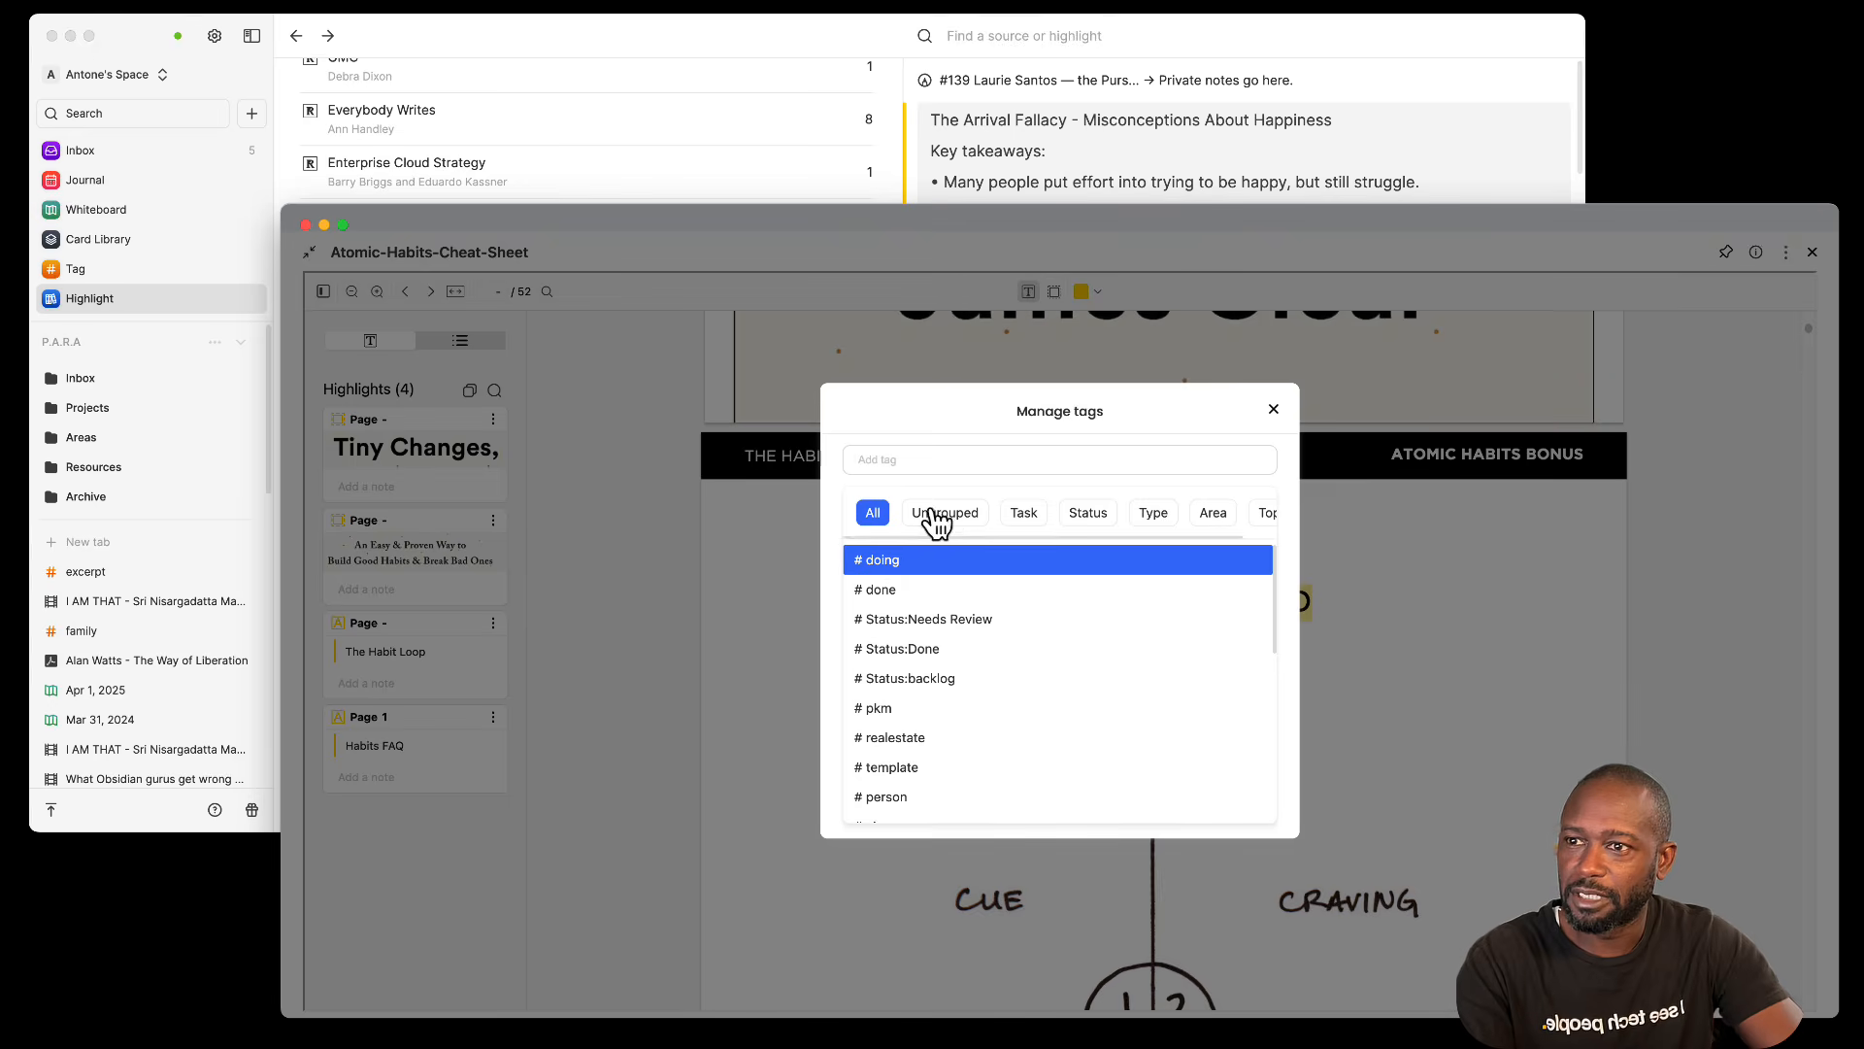
pyautogui.click(1273, 410)
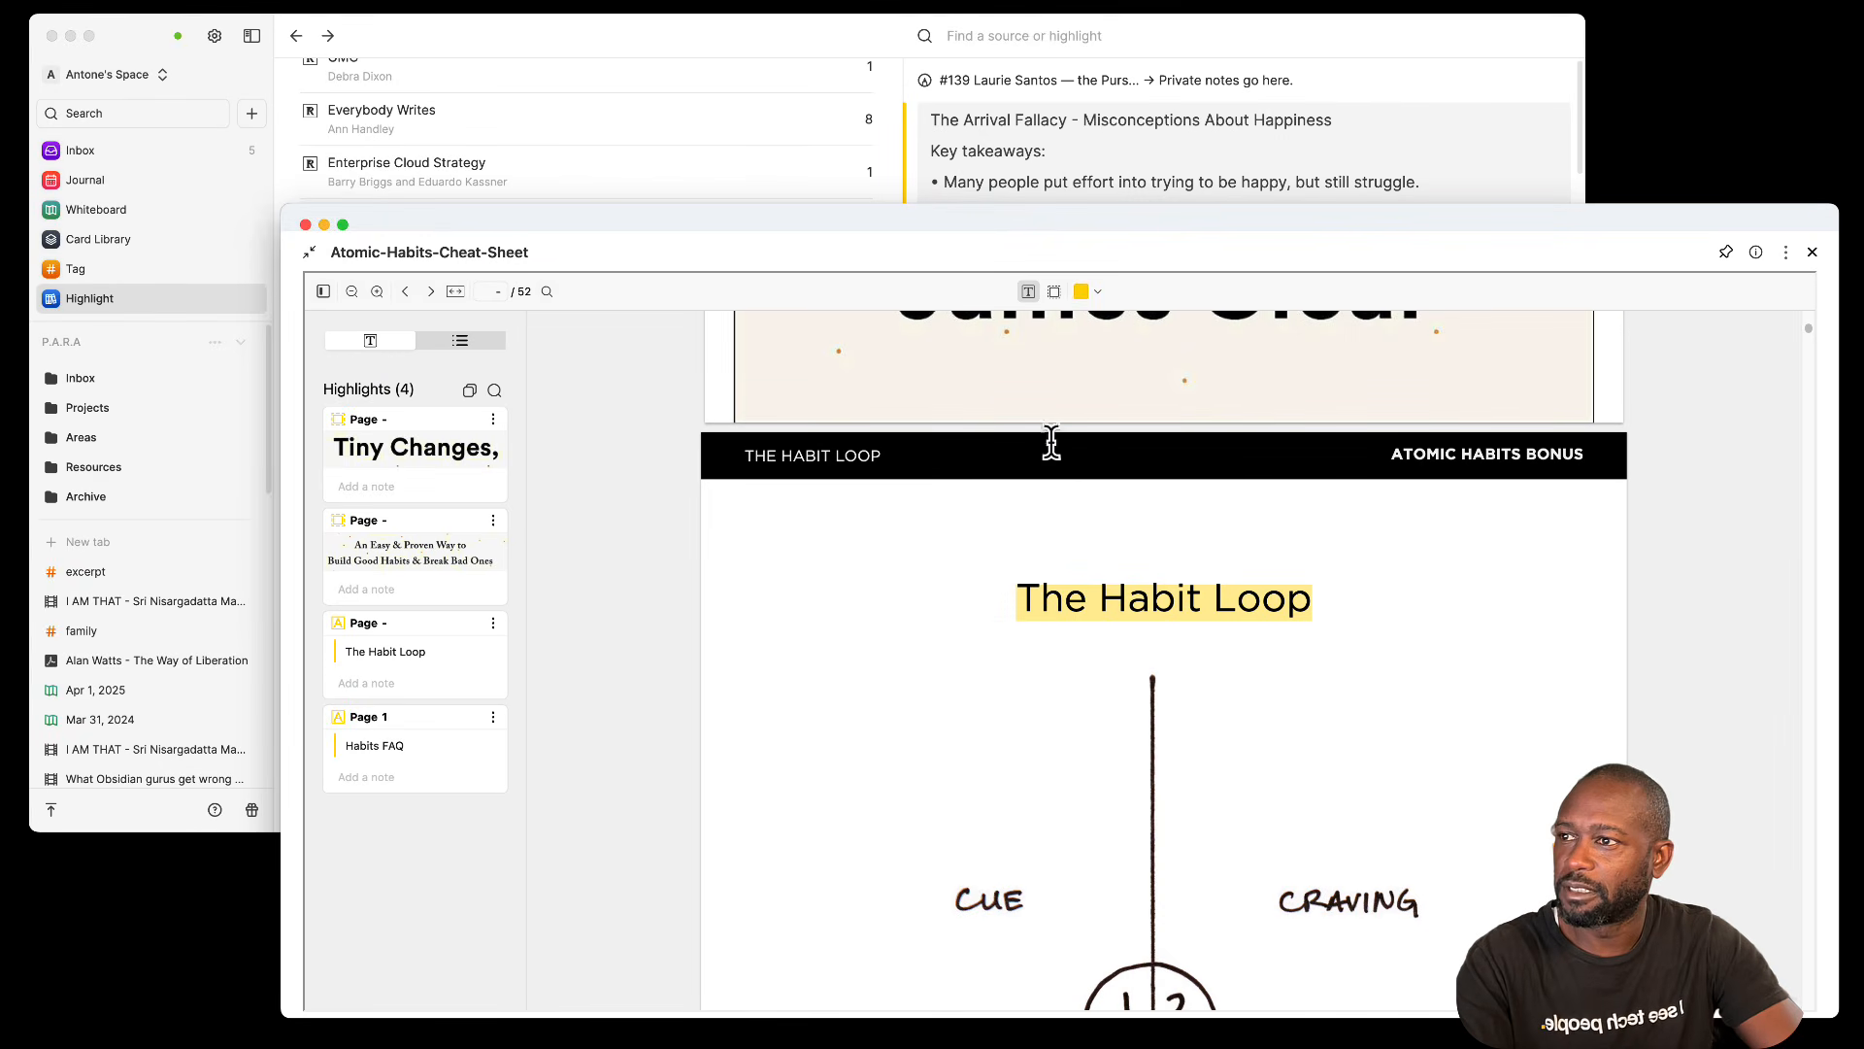
# Step: Switch to Heptabase, browse the highlight sources, and try to open the "Stuff" PDF
pyautogui.click(723, 39)
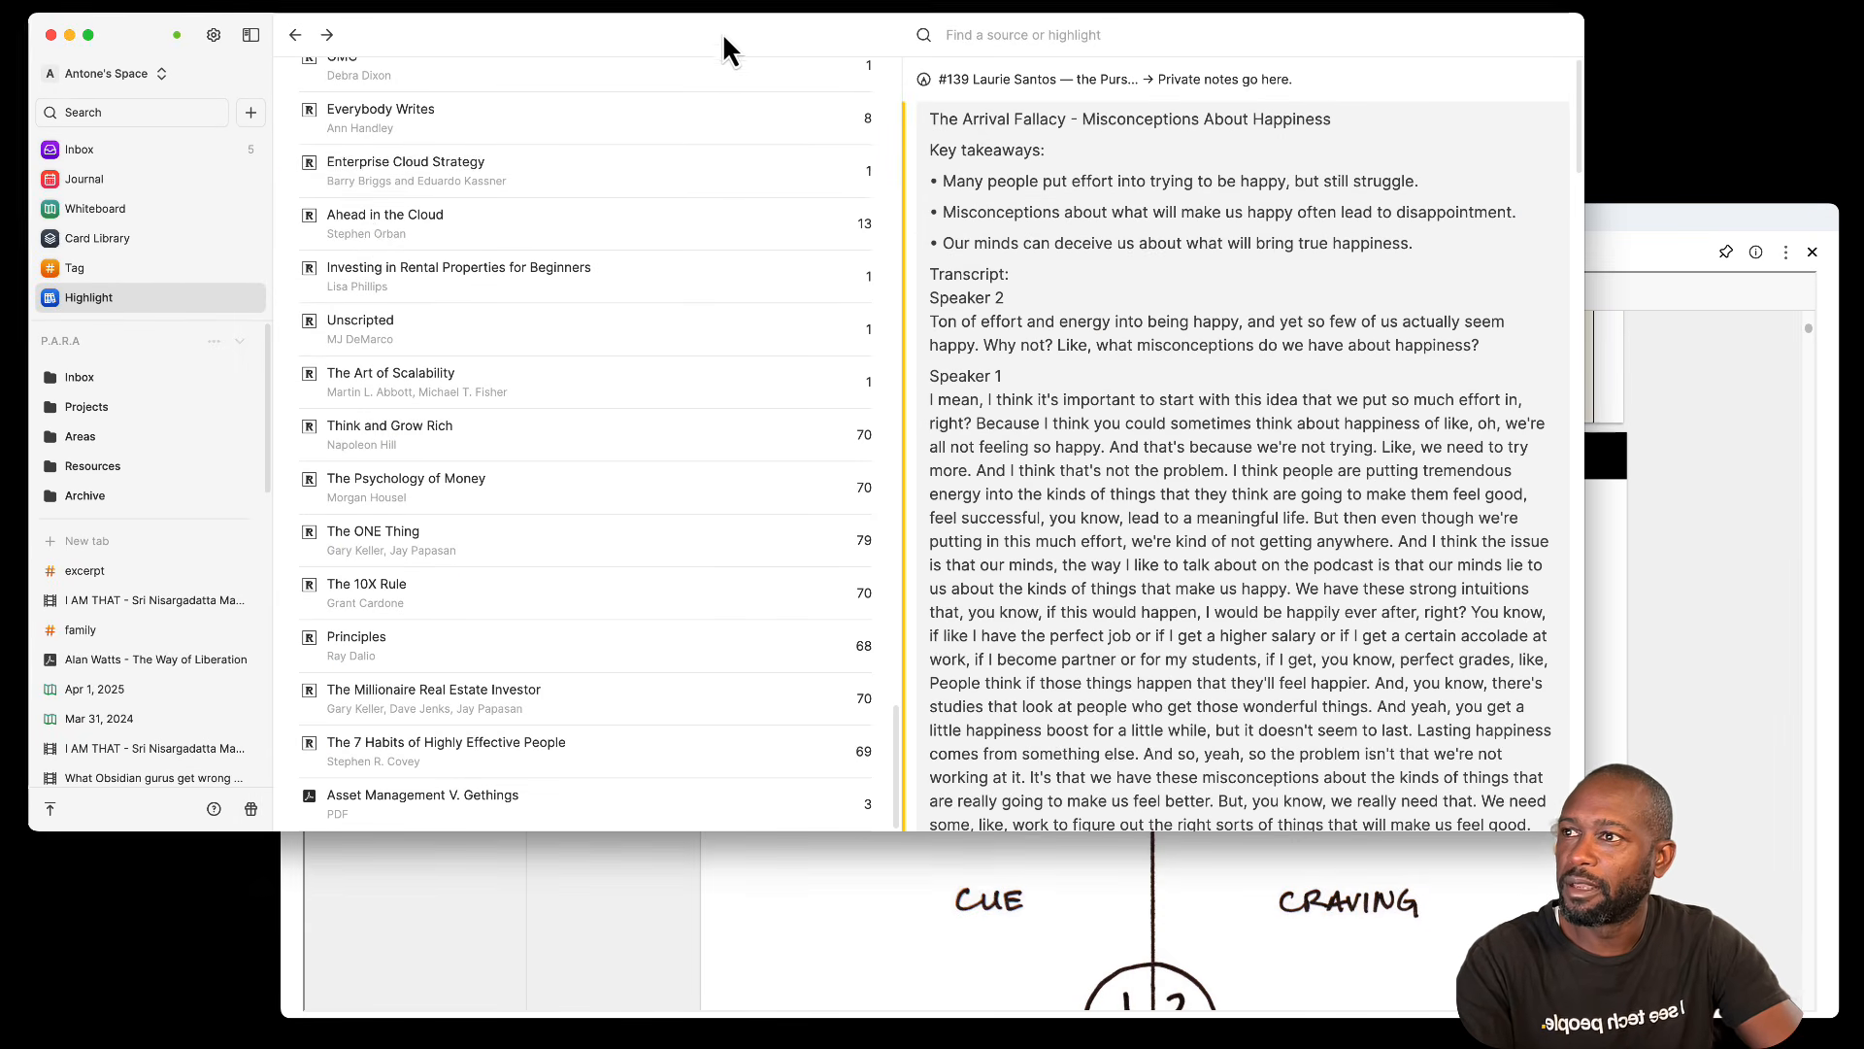
pyautogui.scroll(-10, 541, 387)
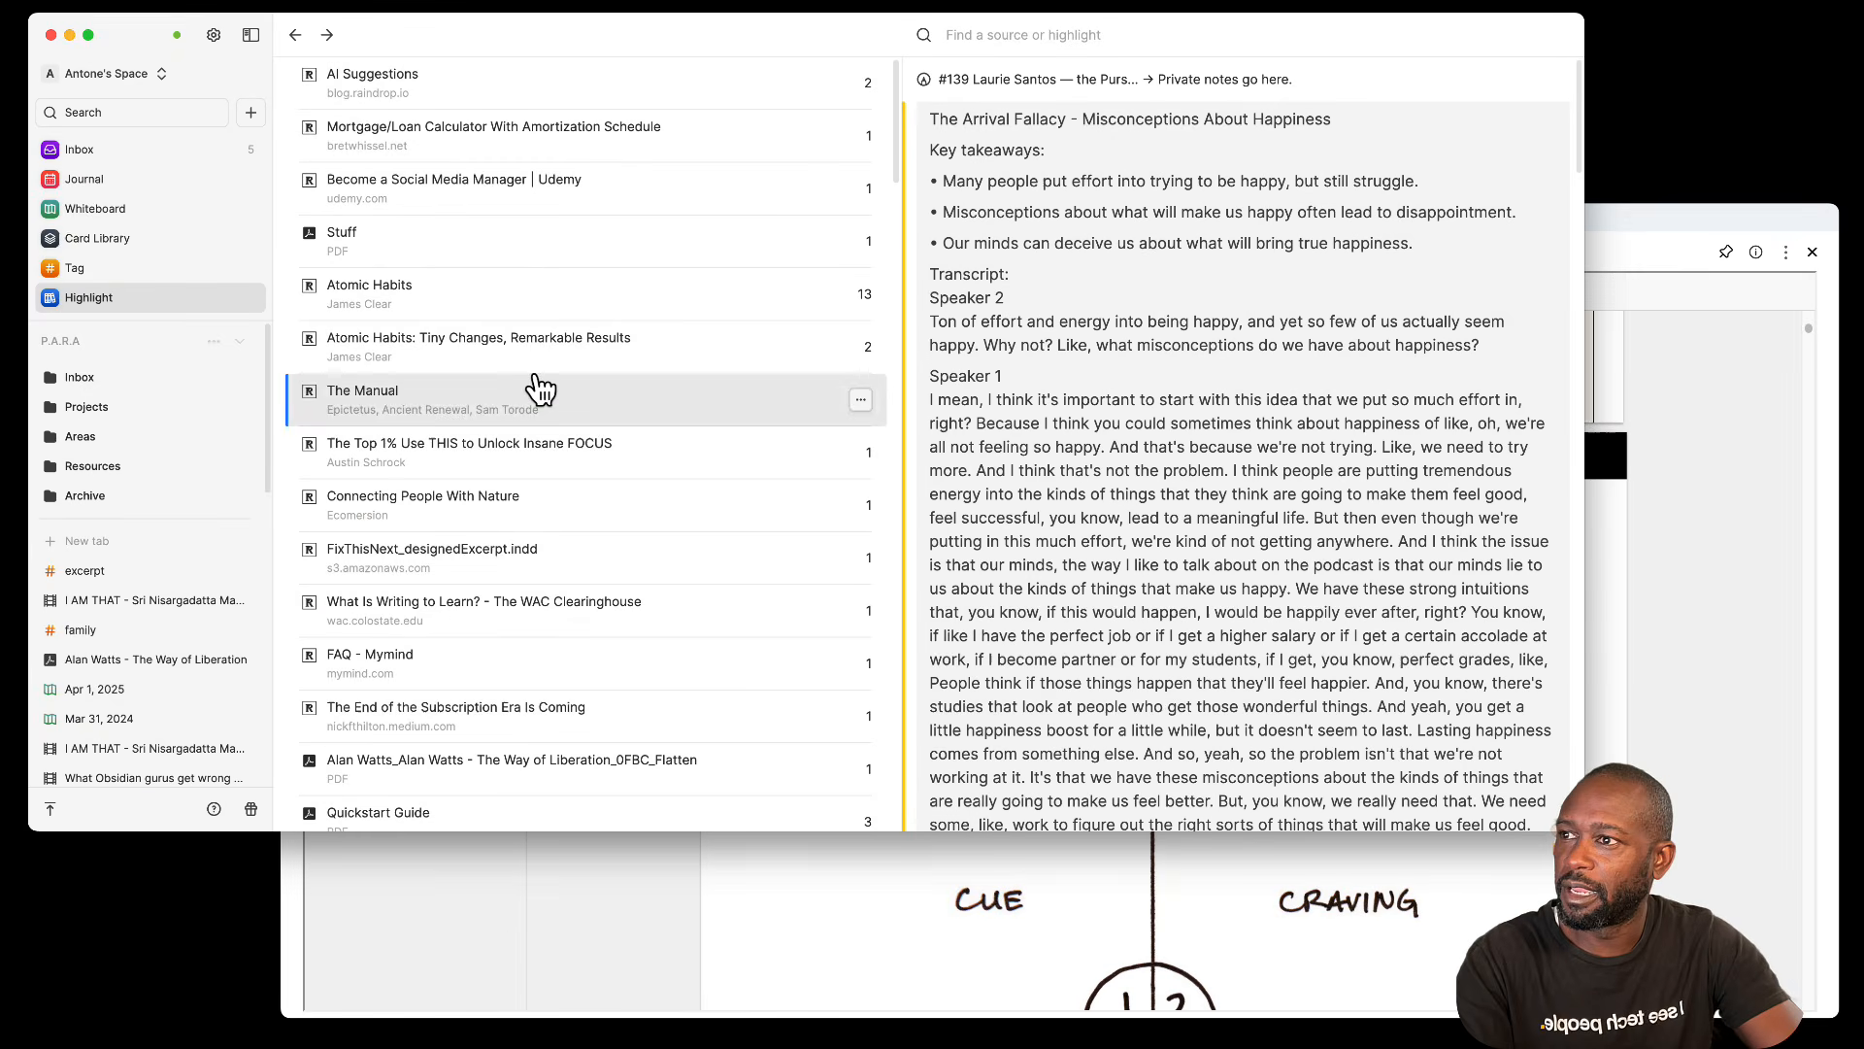
pyautogui.click(387, 256)
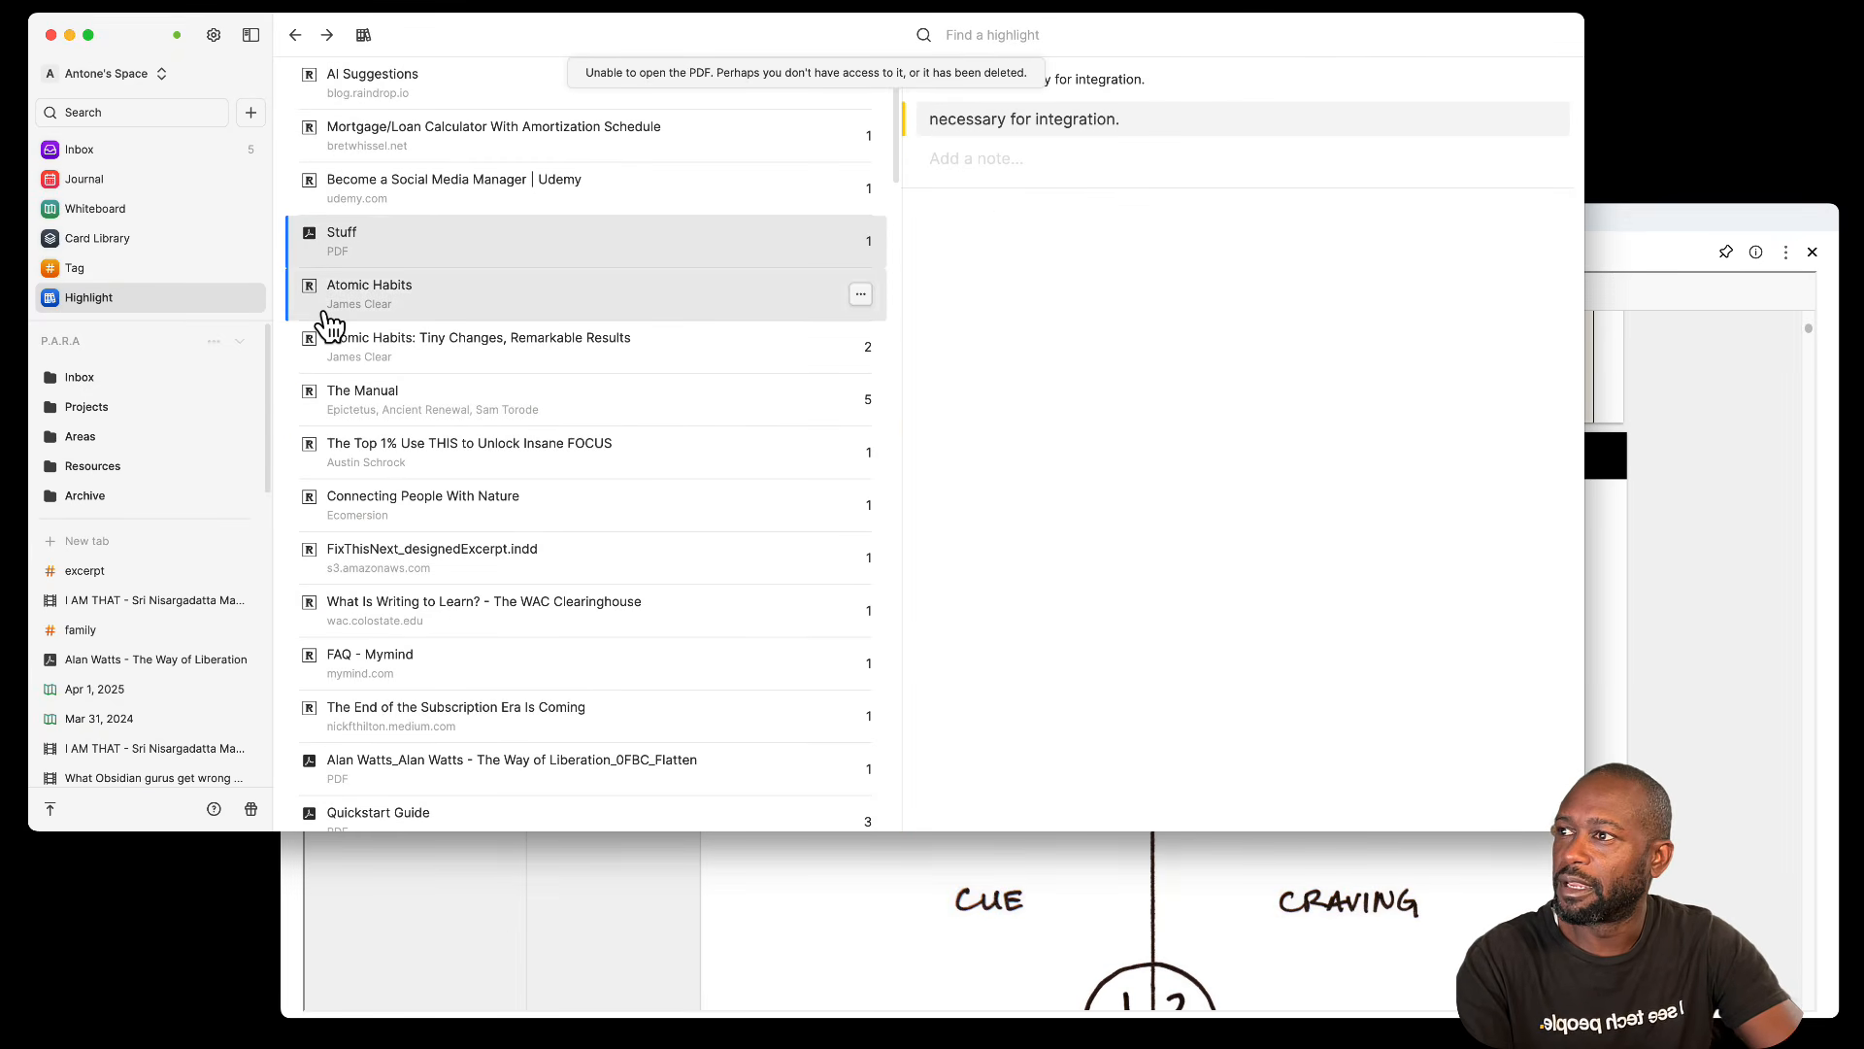
# Step: Filter the card library to show only PDF cards
pyautogui.click(102, 242)
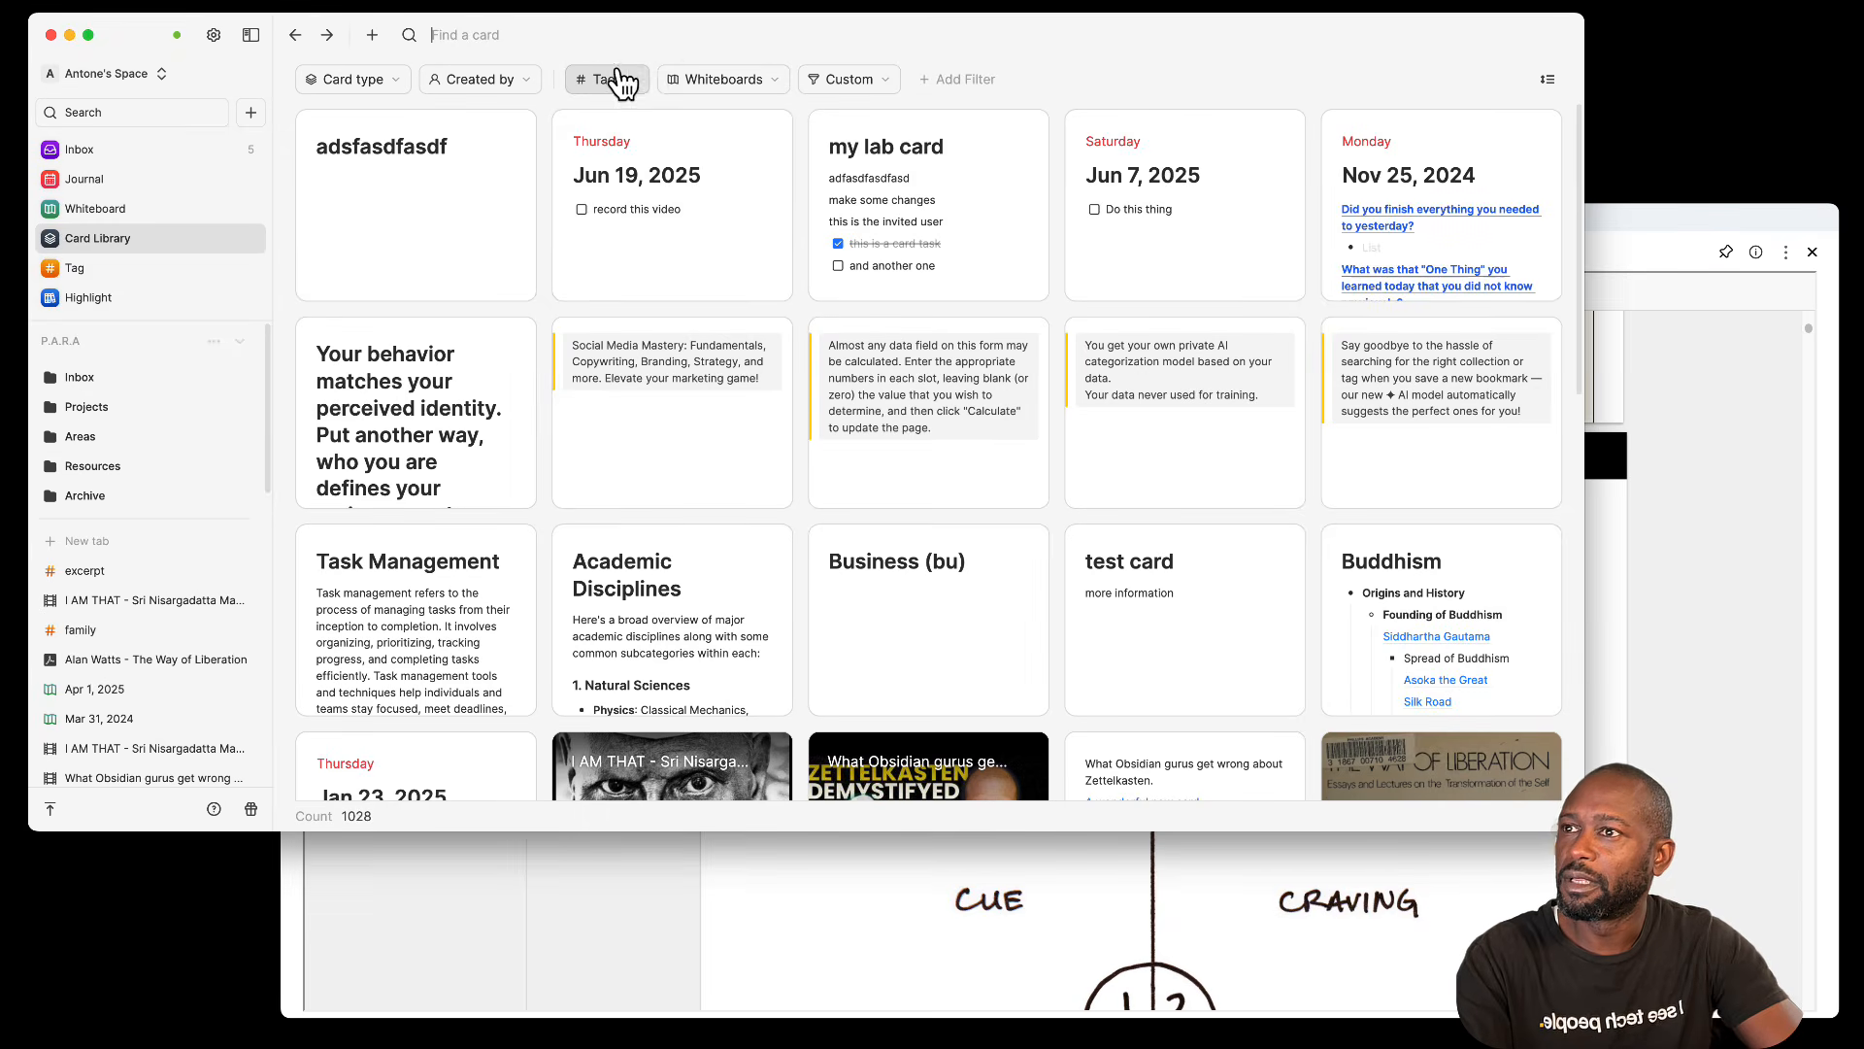
pyautogui.click(386, 81)
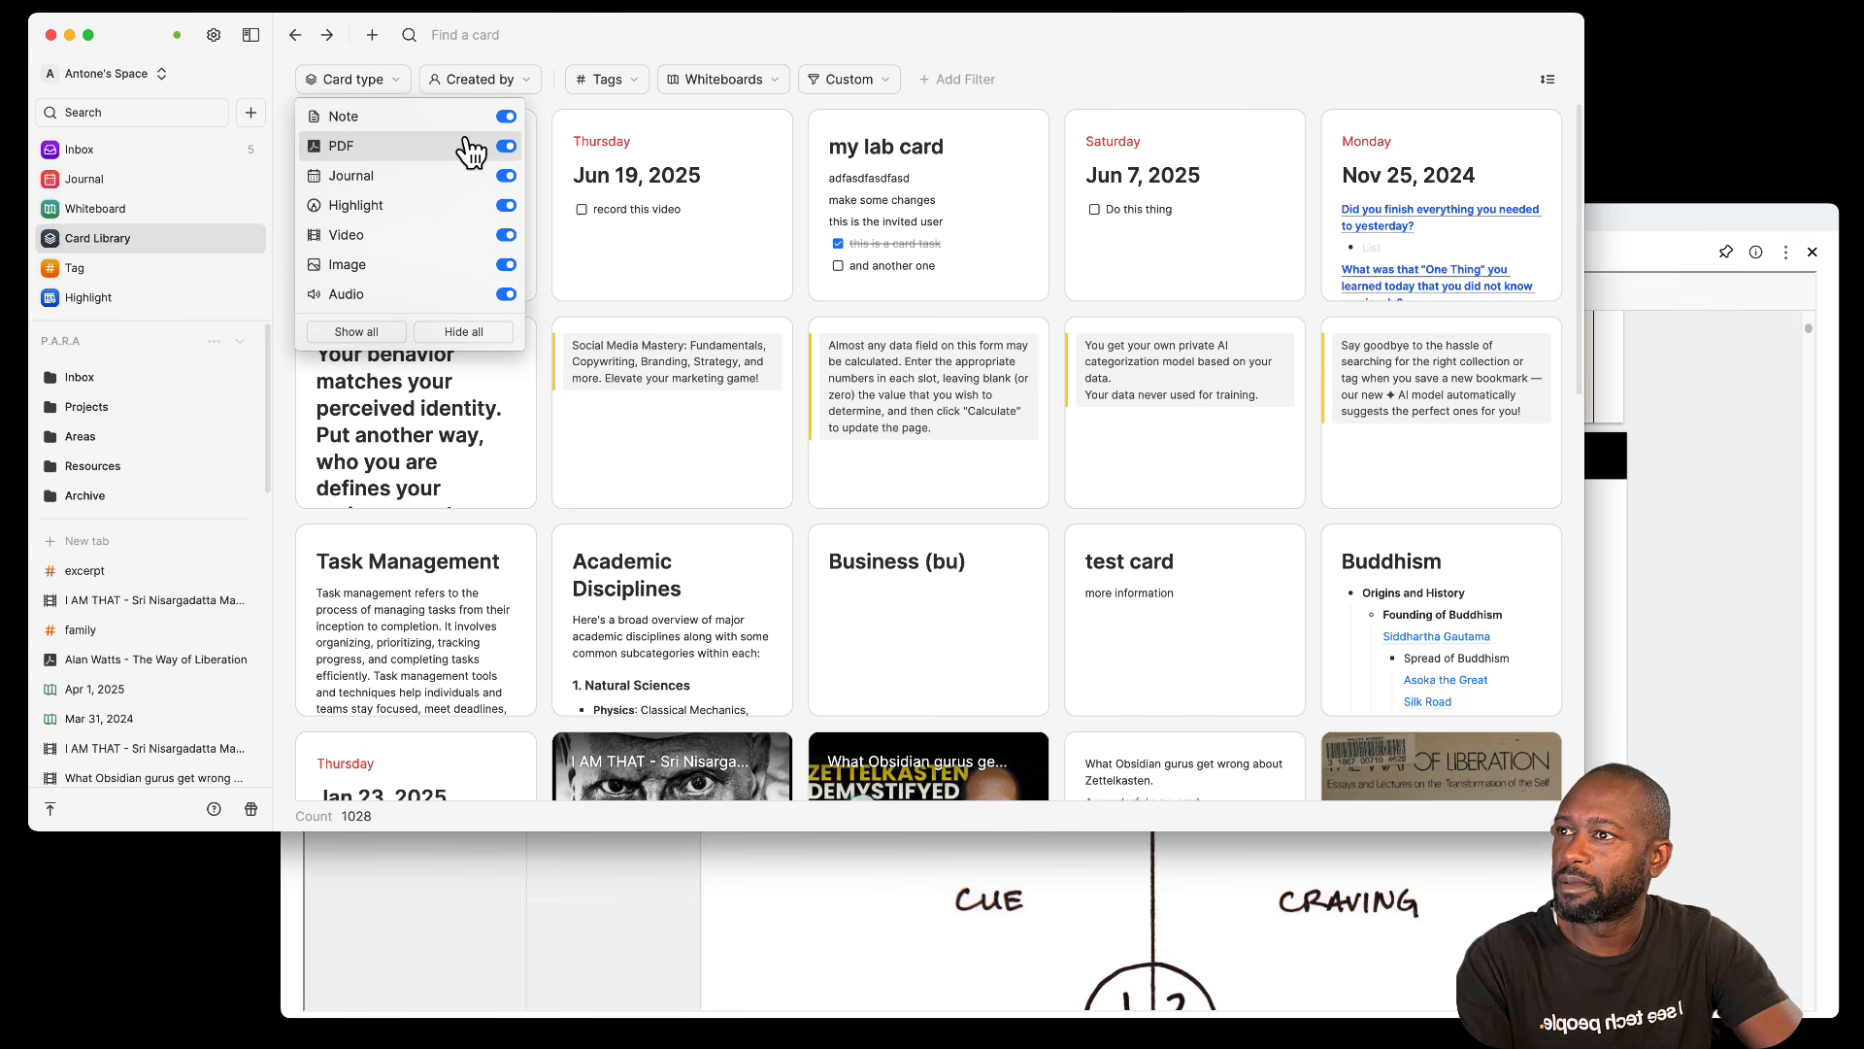
pyautogui.click(459, 333)
pyautogui.click(506, 146)
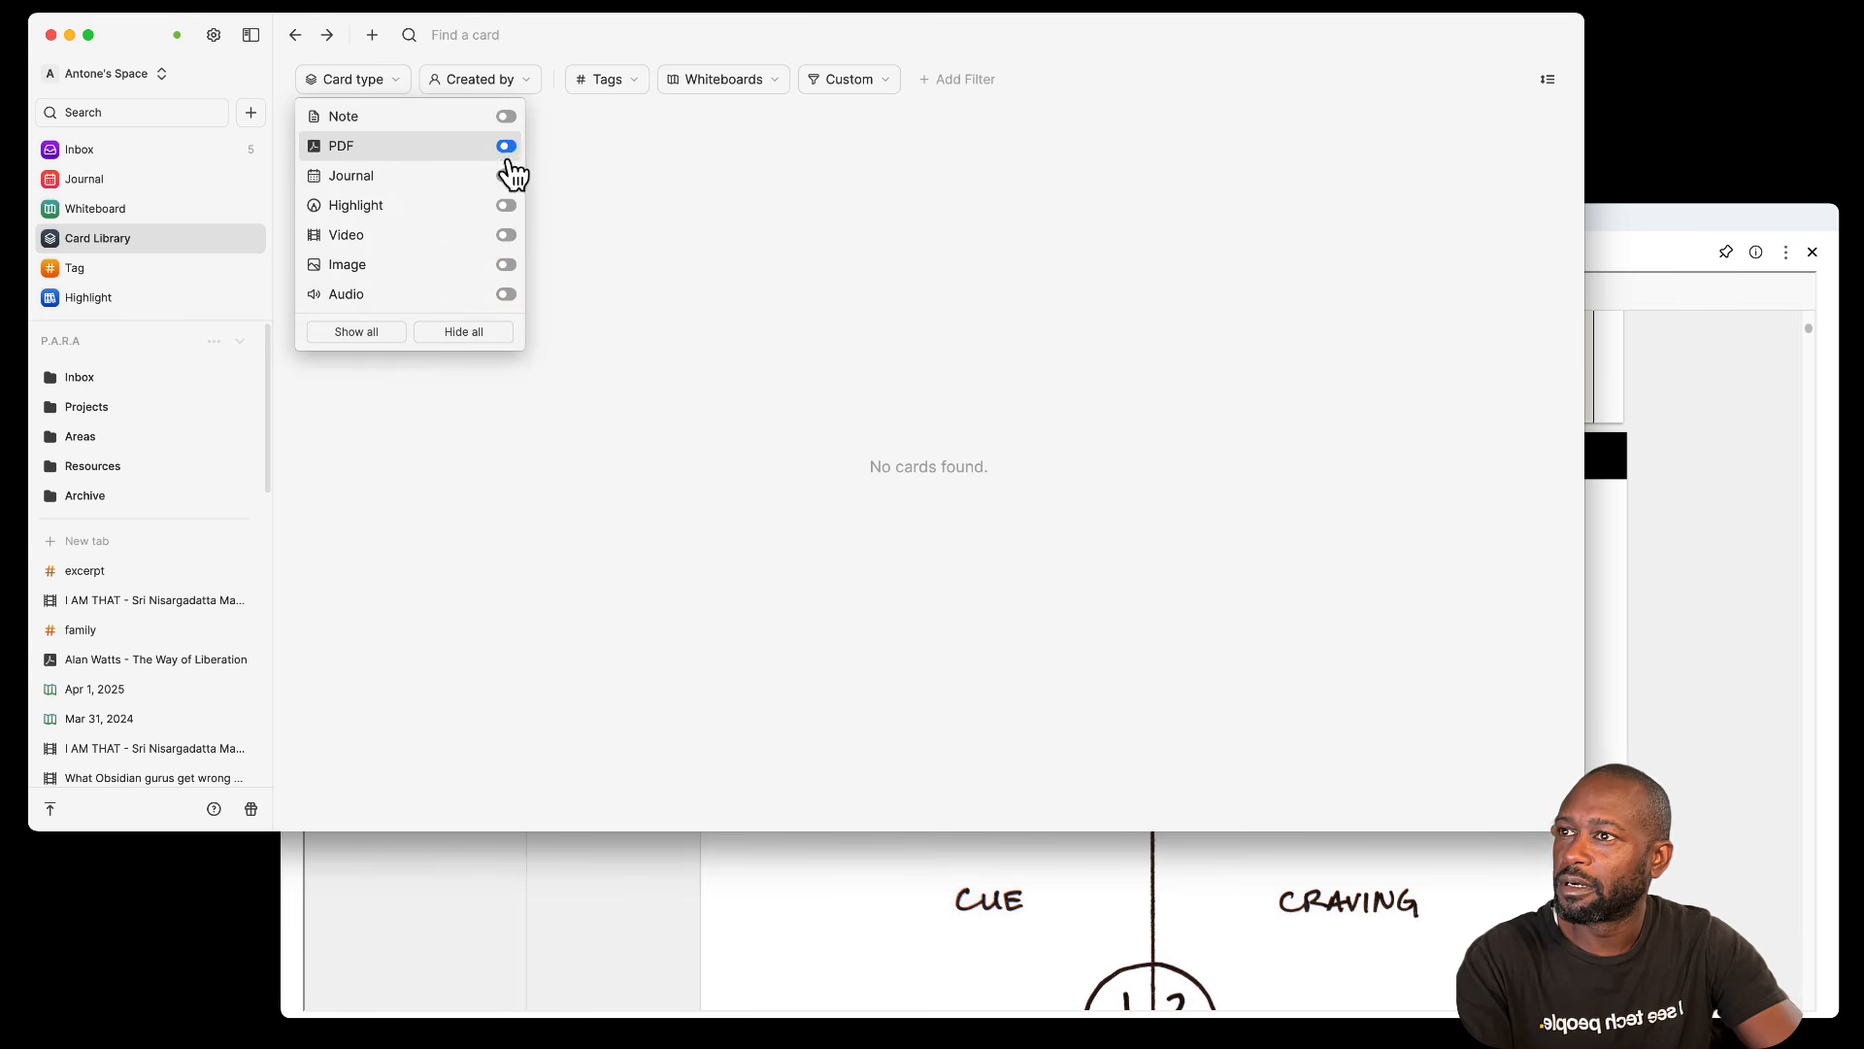
pyautogui.click(715, 428)
# Step: Open the "A Studio for your Mind (2)" PDF in full view and go to the end of its last page
pyautogui.click(855, 255)
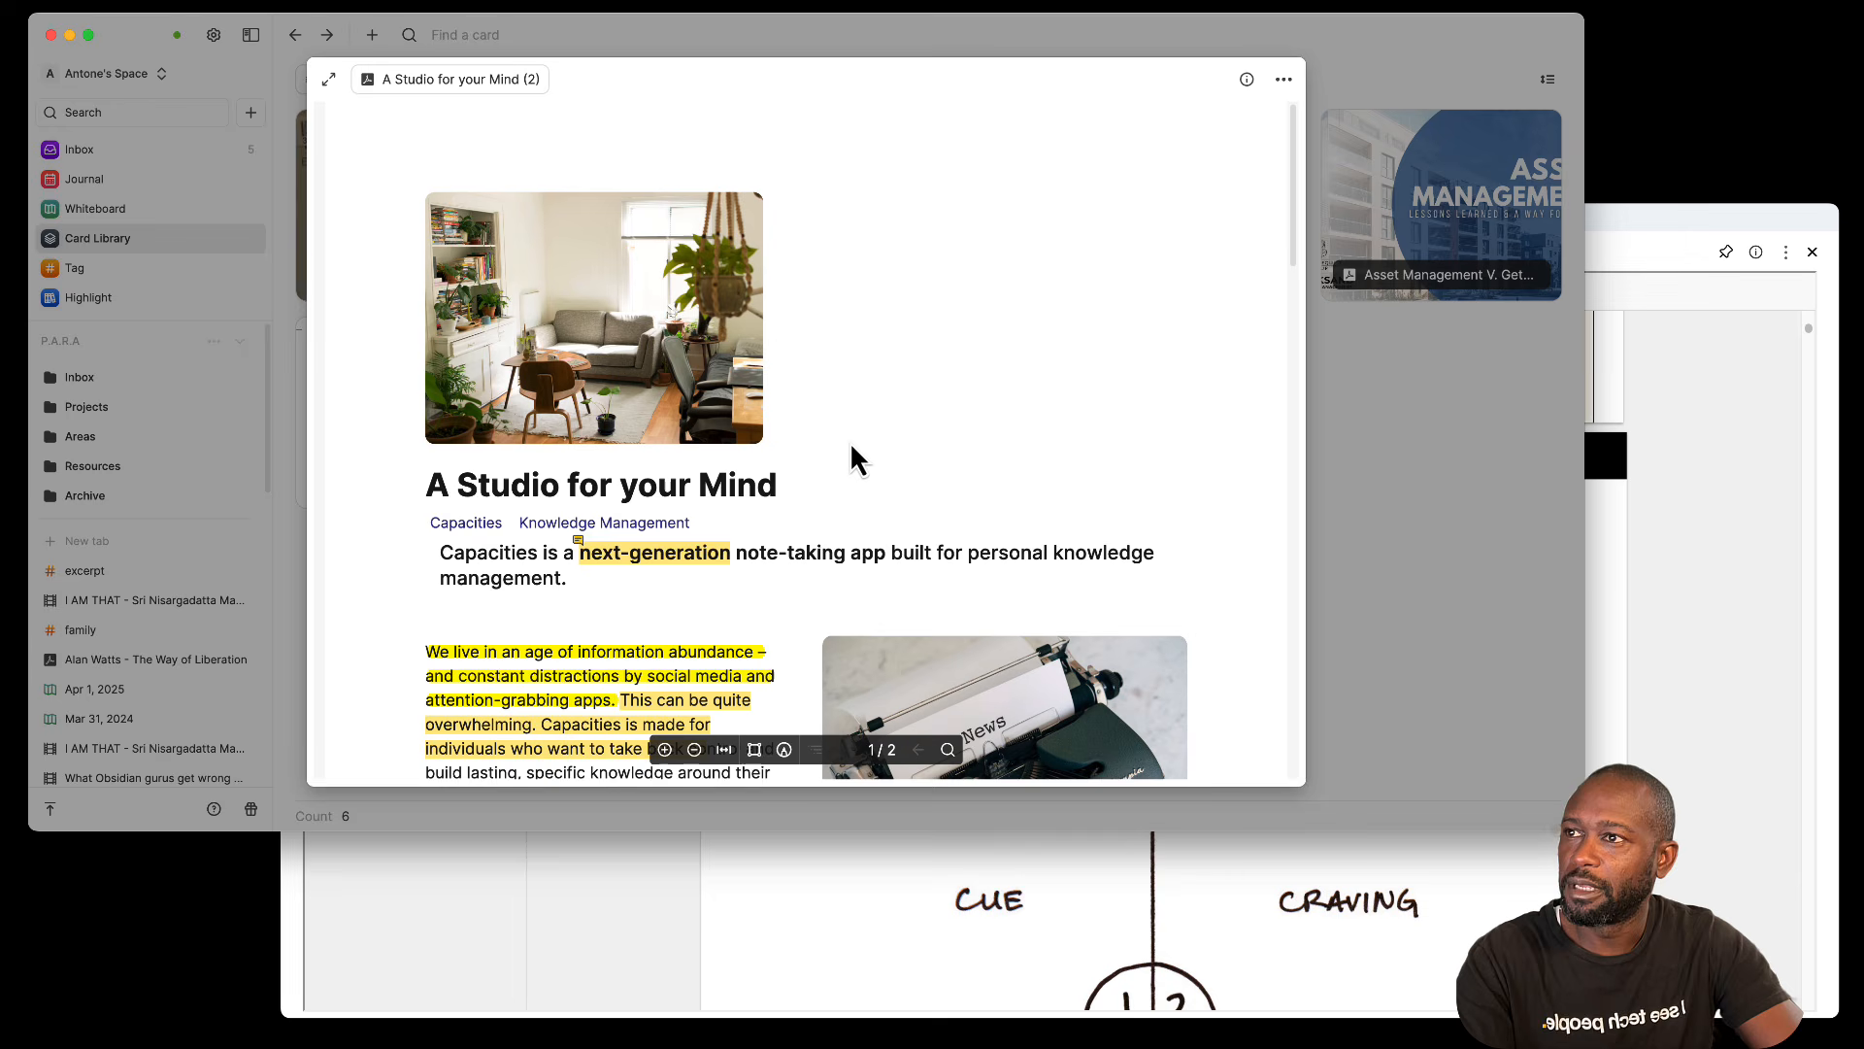
pyautogui.click(329, 79)
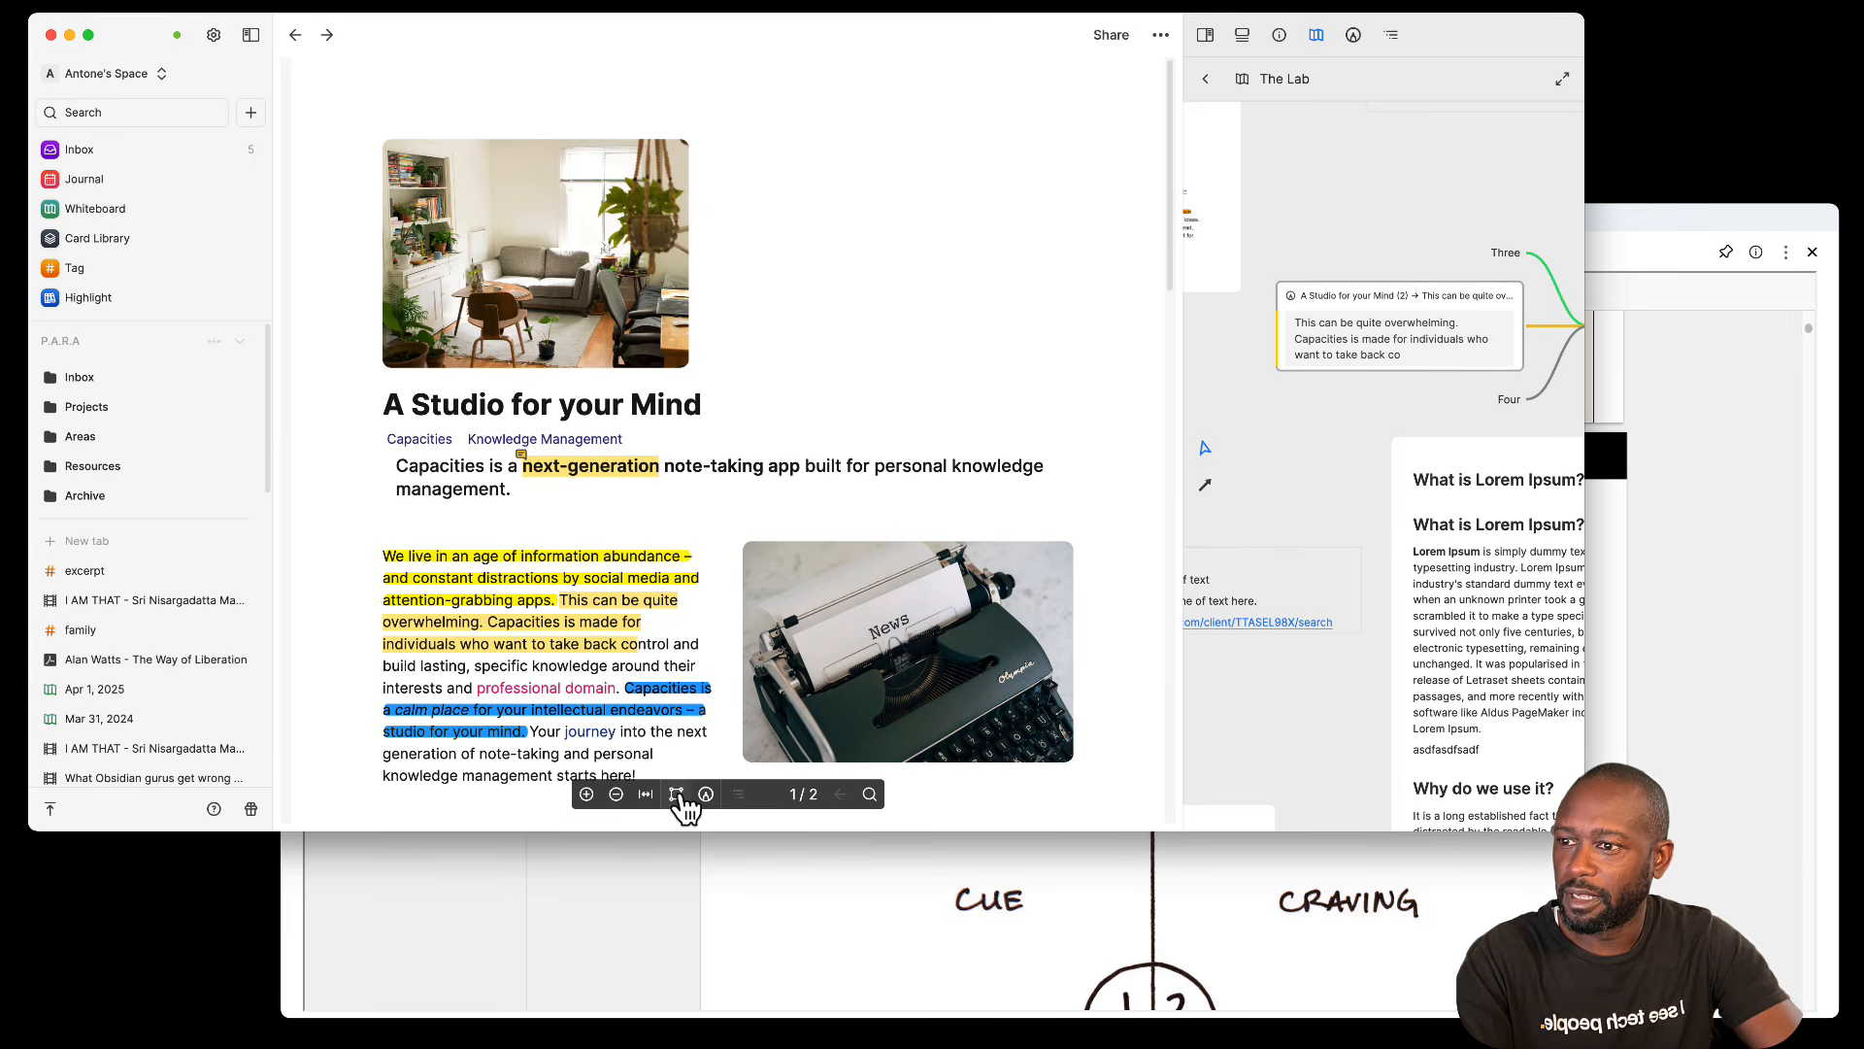
pyautogui.scroll(-15, 679, 753)
pyautogui.scroll(5, 689, 660)
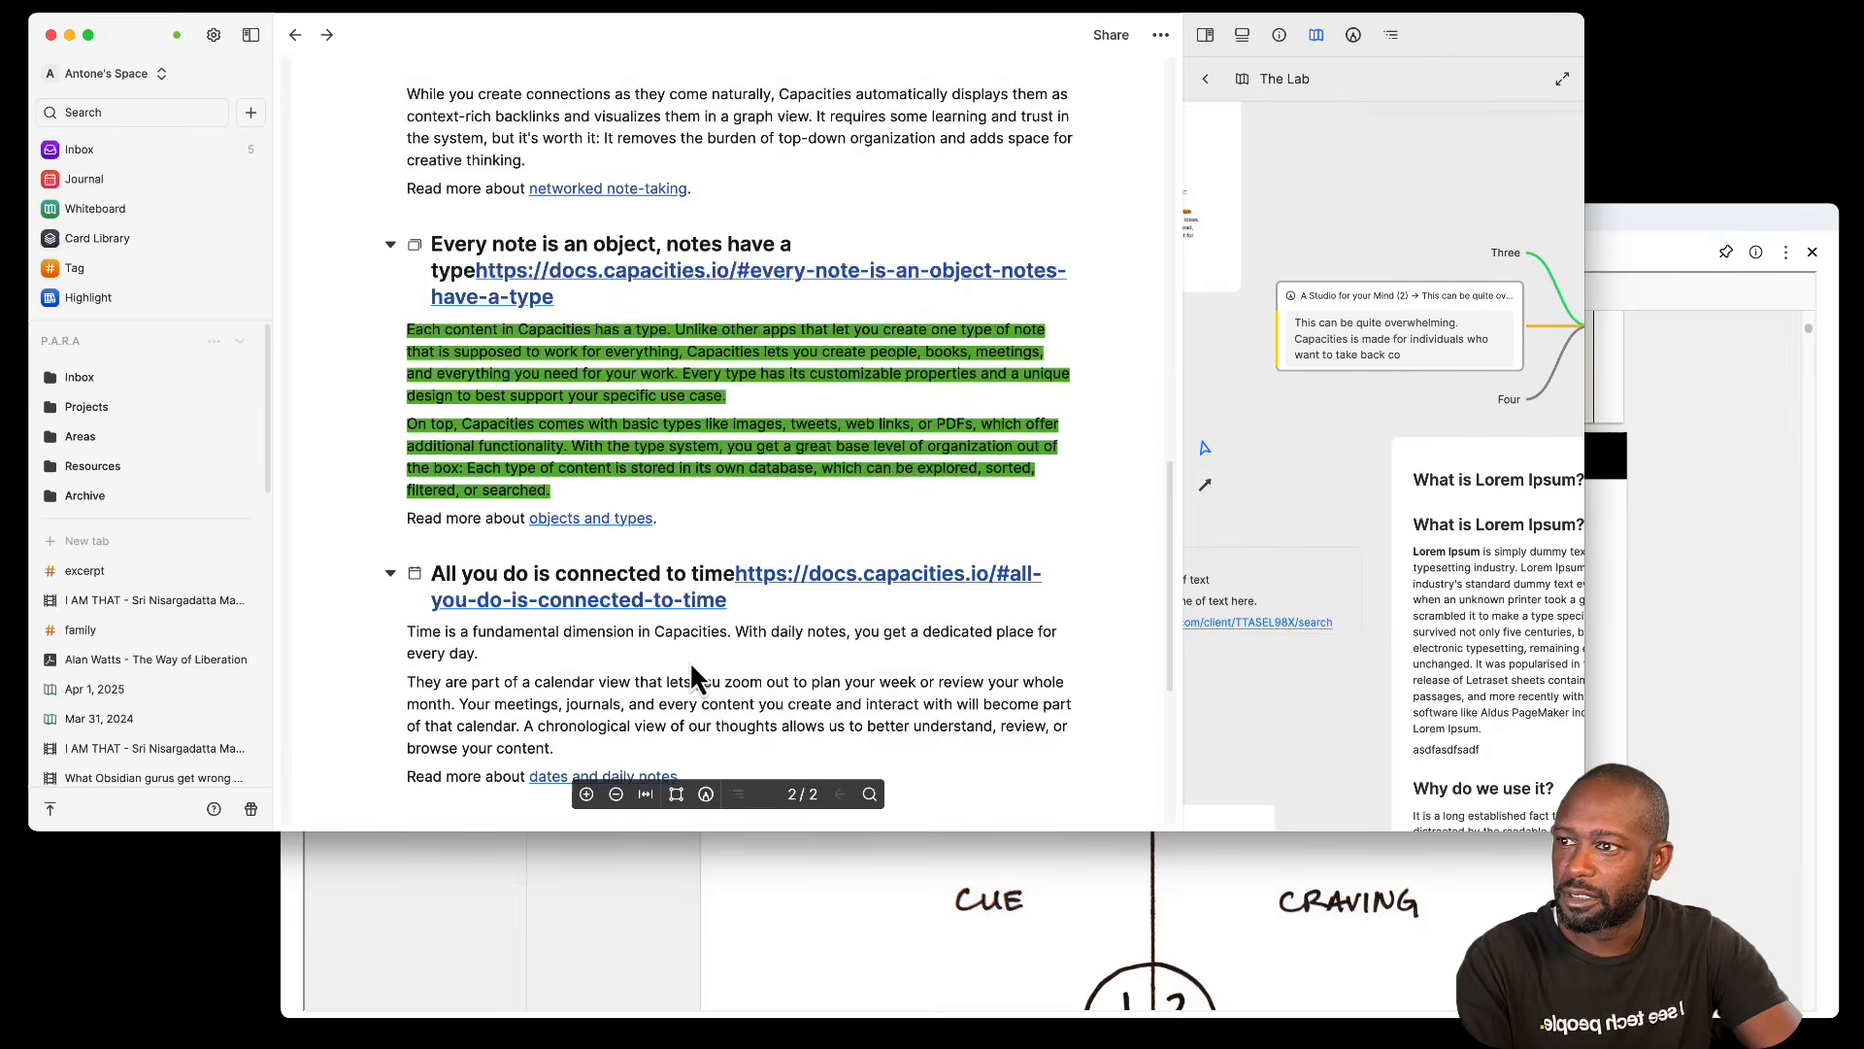
pyautogui.scroll(-5, 689, 660)
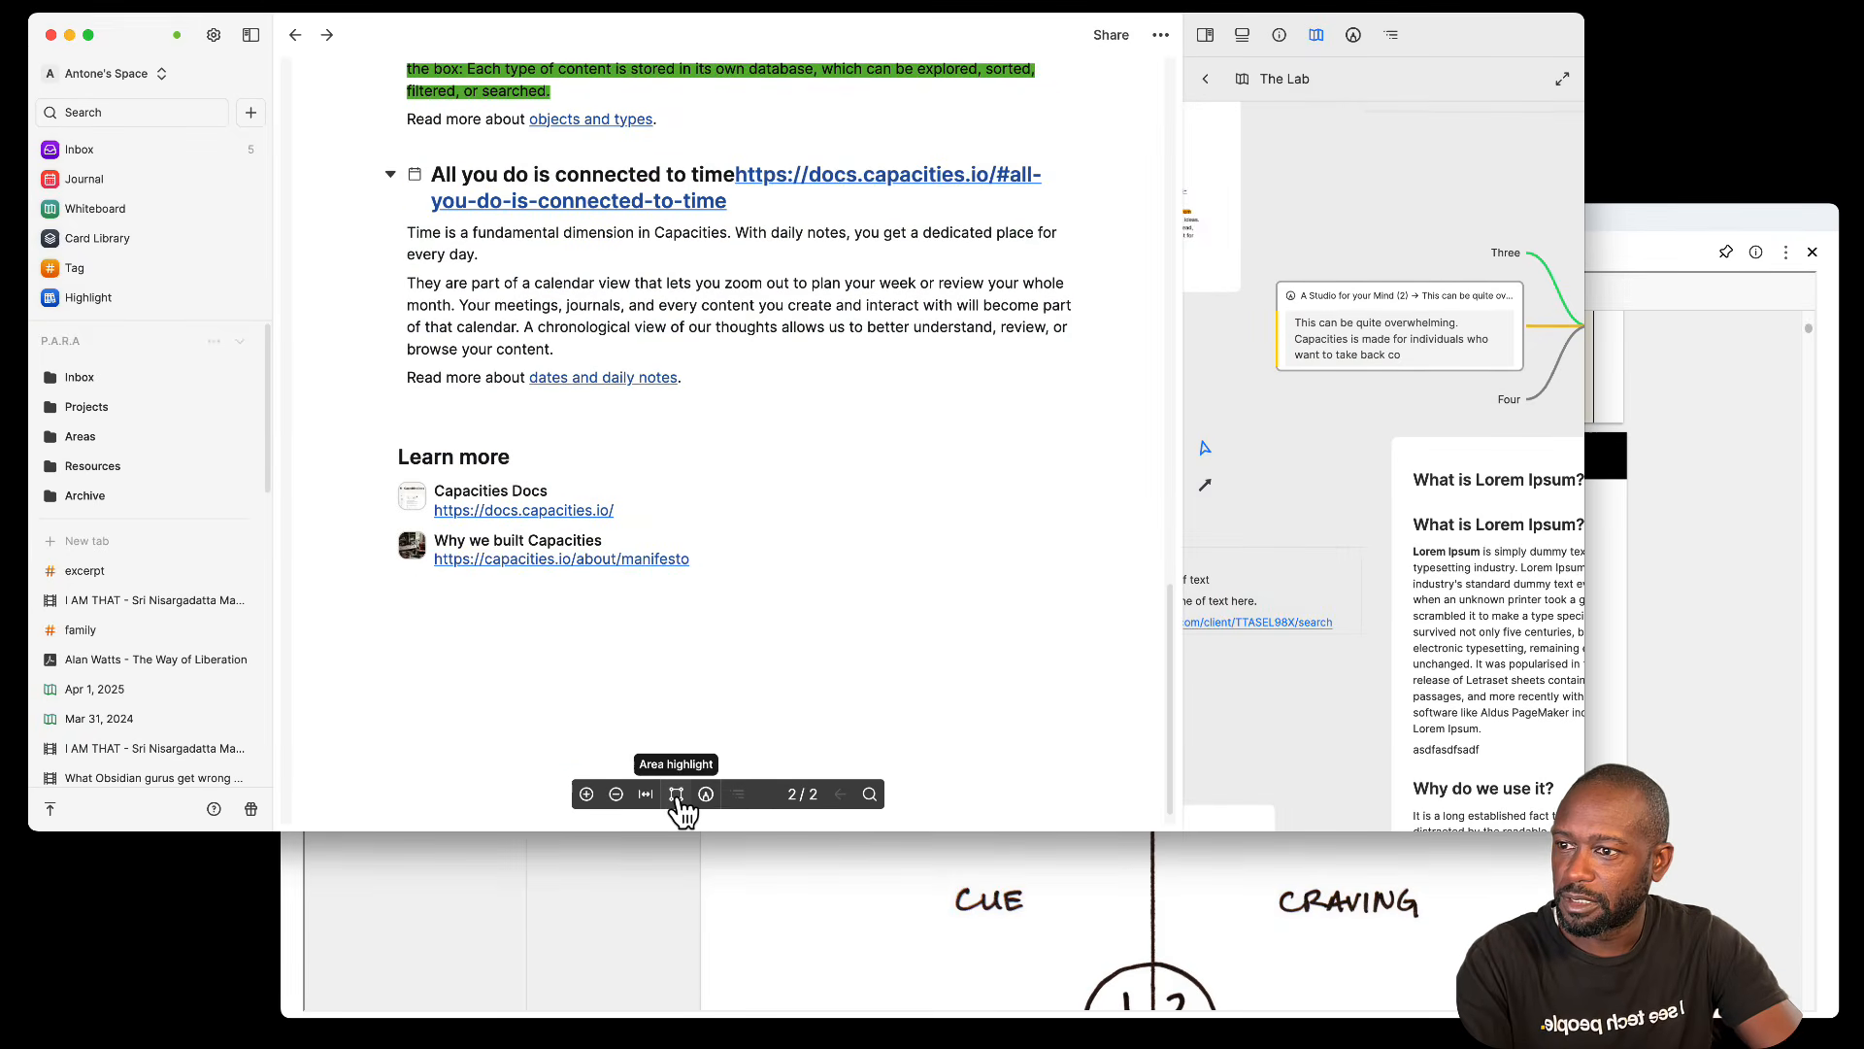
# Step: Add an area highlight around the "Time is a fundamental dimension" paragraph and a text highlight from "They are part of a calendar view" through "that calendar."
pyautogui.click(676, 796)
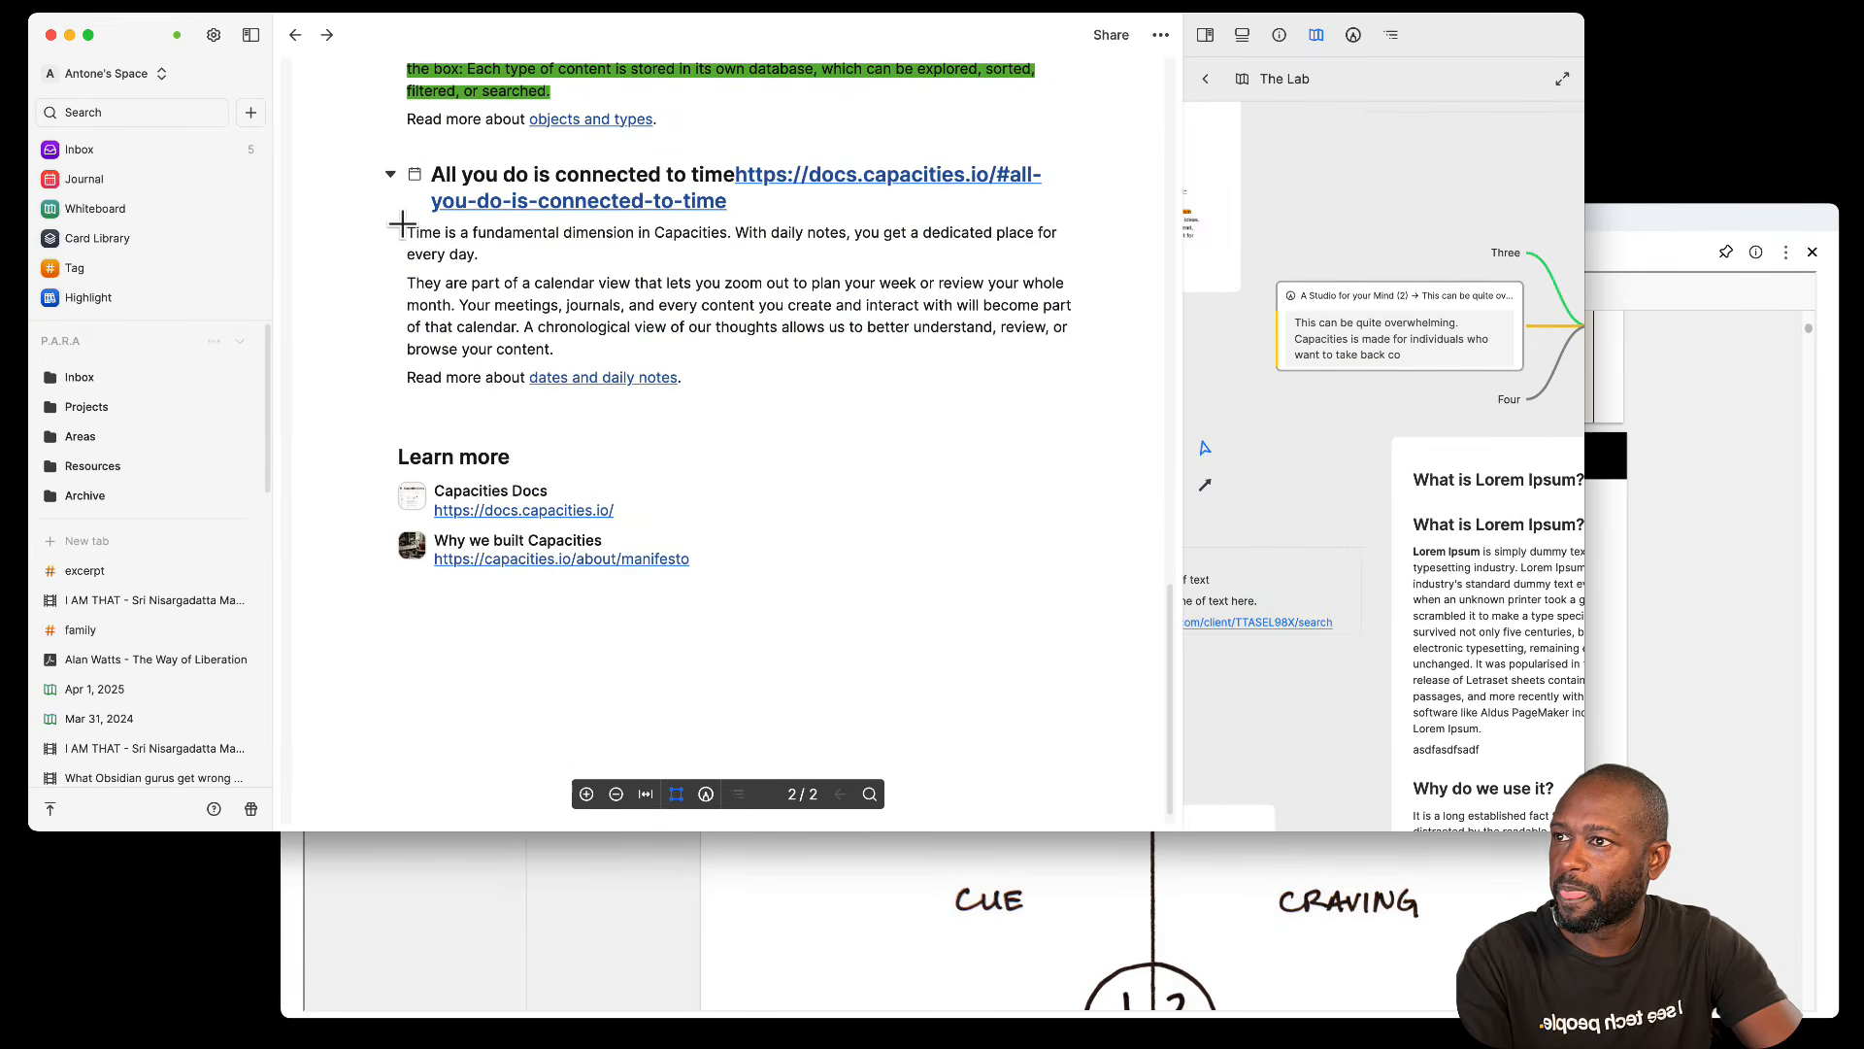
pyautogui.moveTo(402, 225); pyautogui.dragTo(1076, 266)
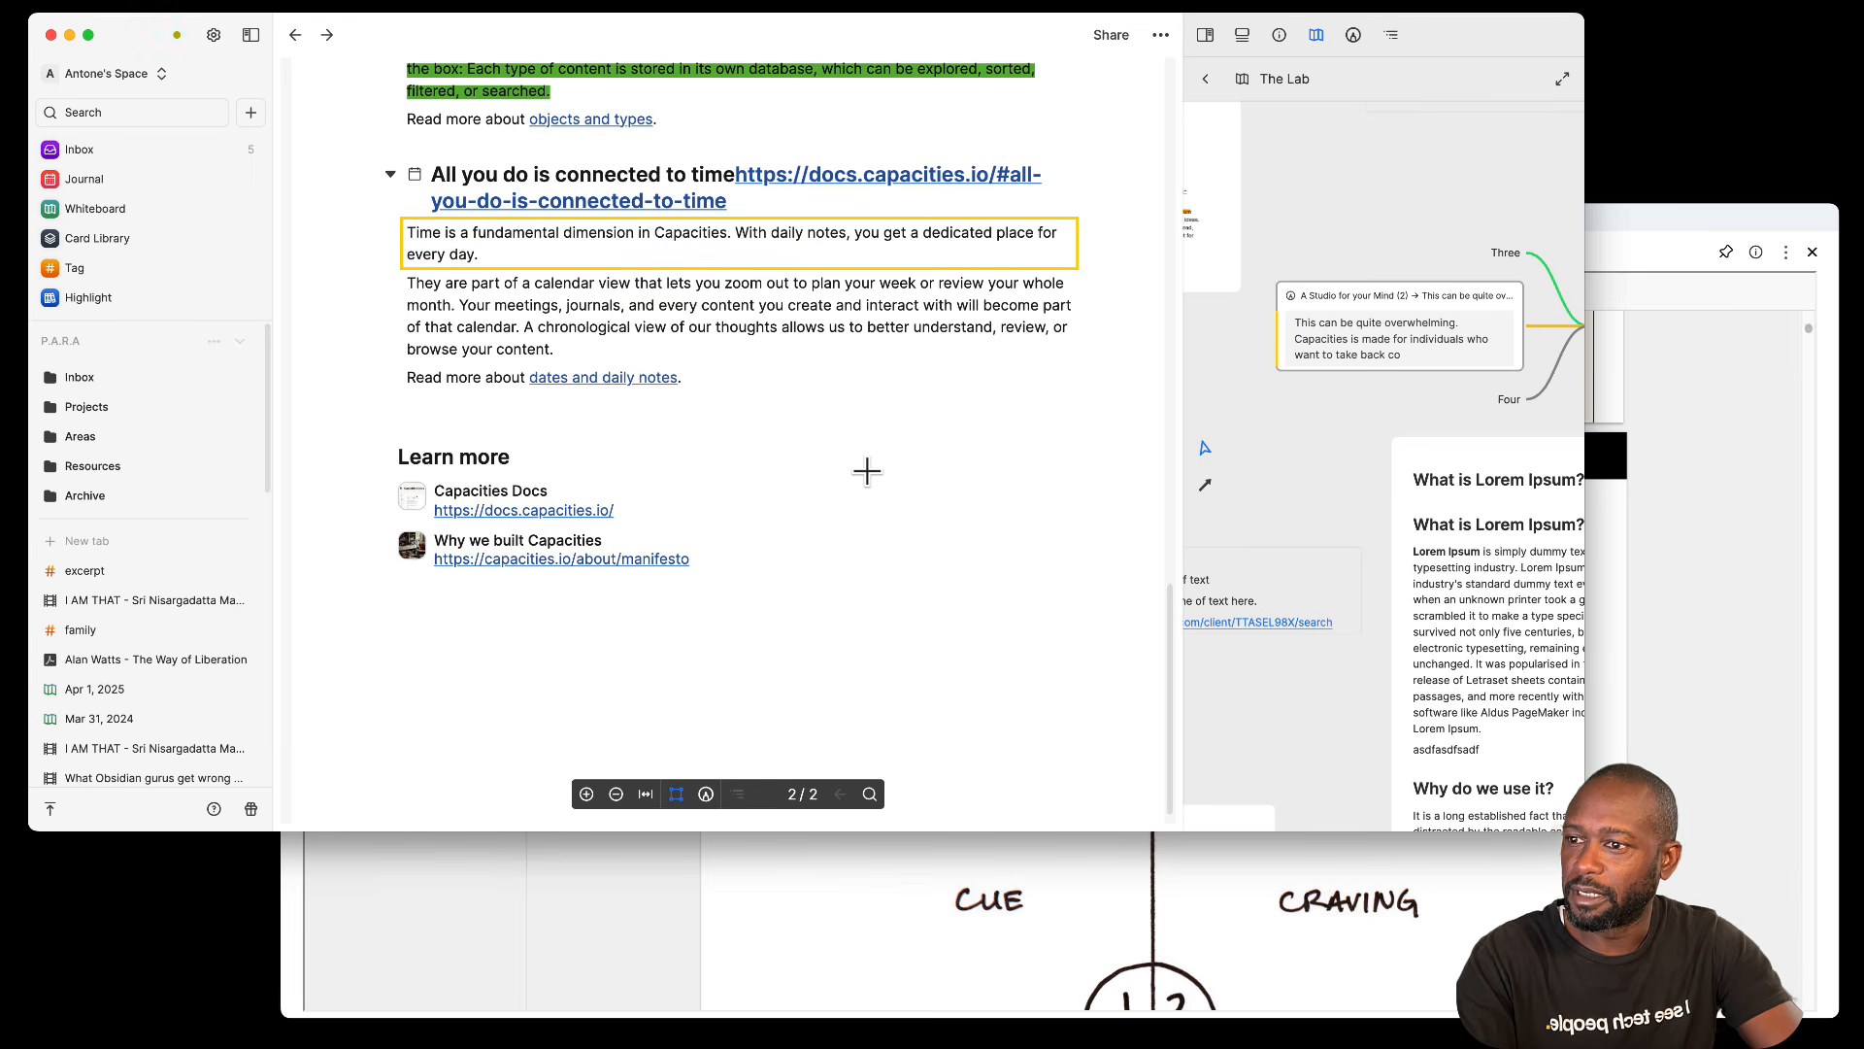
pyautogui.click(712, 800)
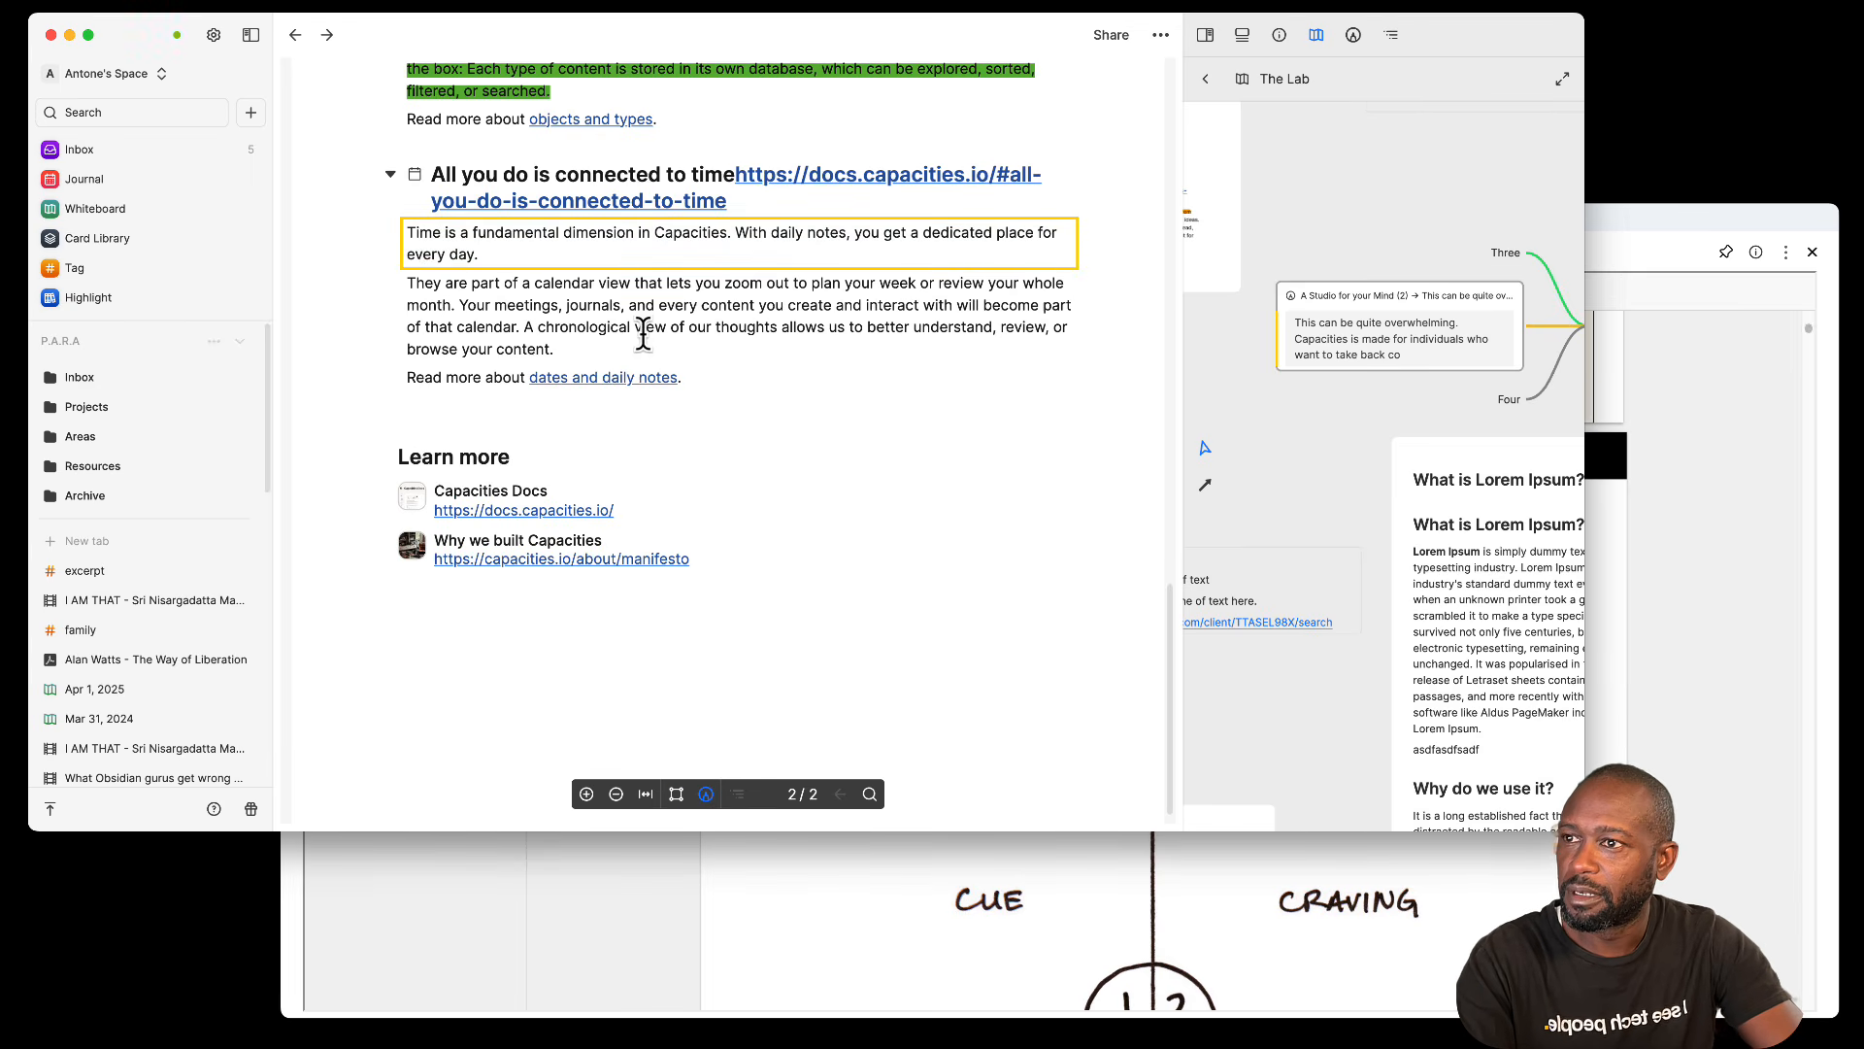
pyautogui.moveTo(405, 283); pyautogui.dragTo(519, 327)
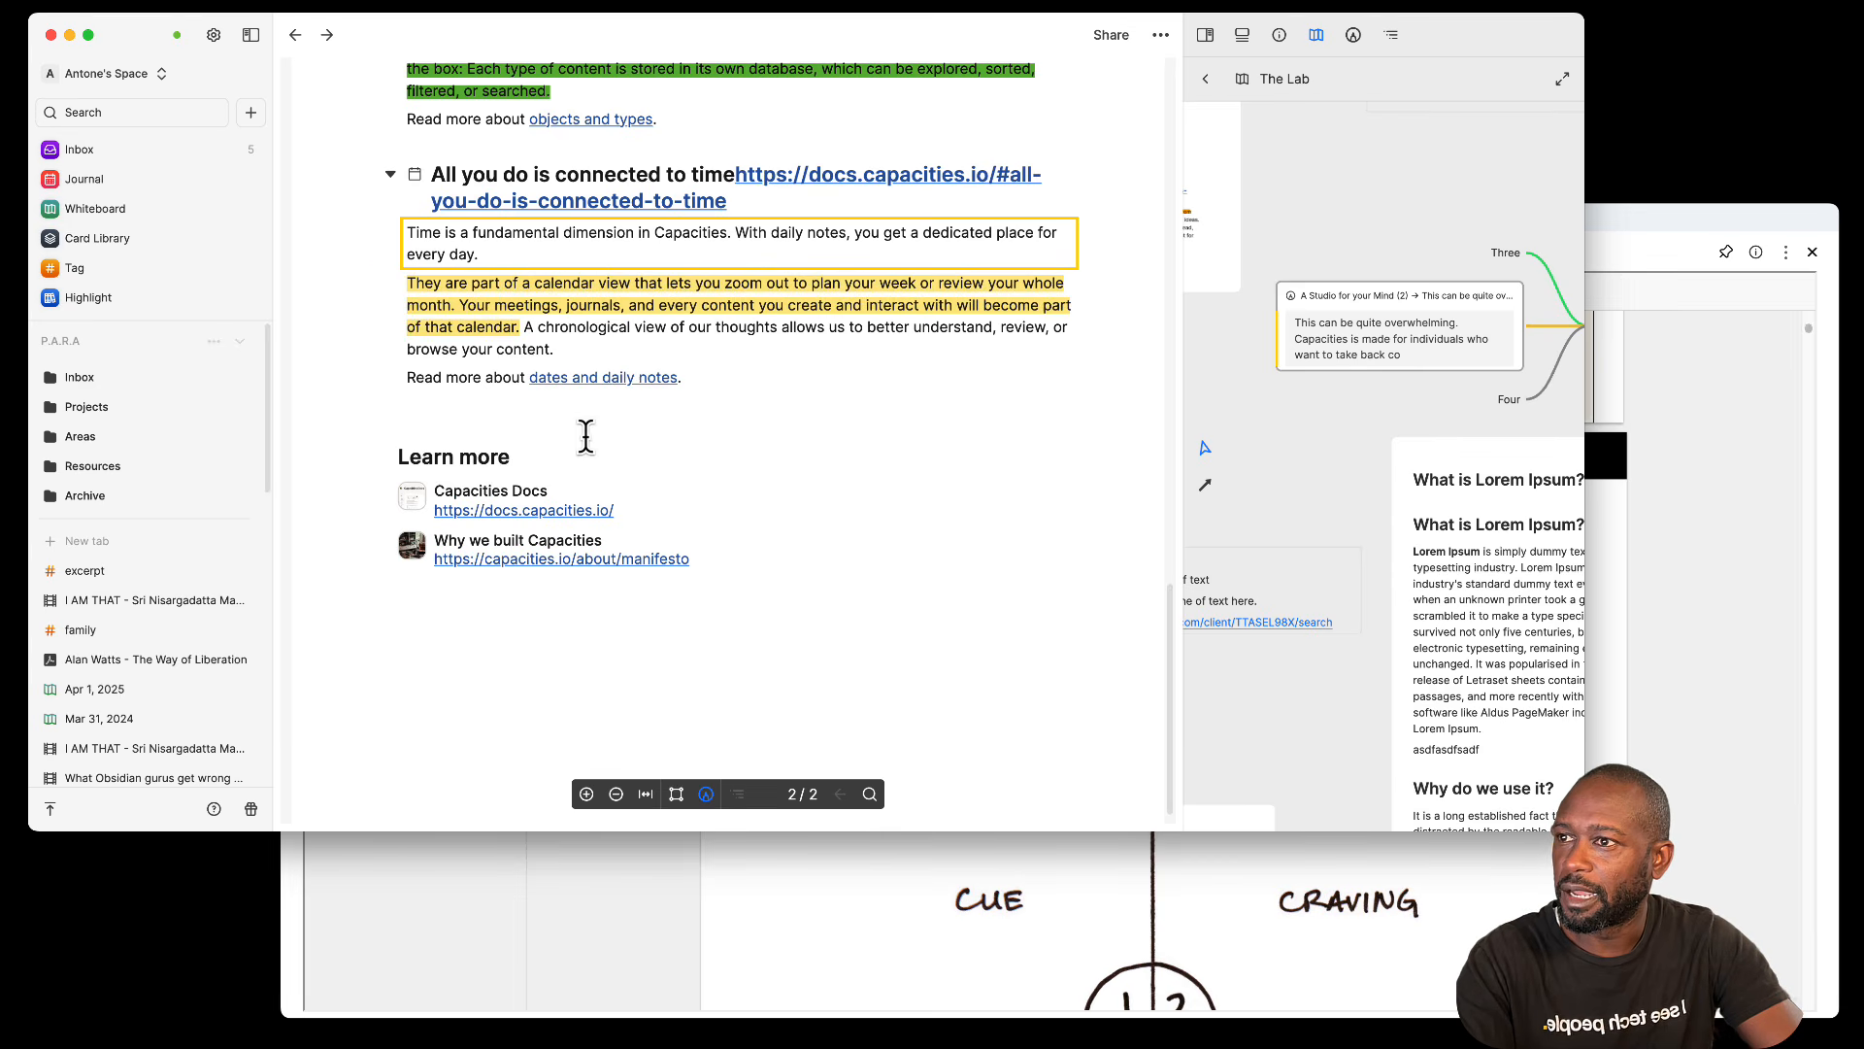
# Step: Change the calendar view text highlight and the "Time is a fundamental dimension" area highlight to orange
pyautogui.click(544, 324)
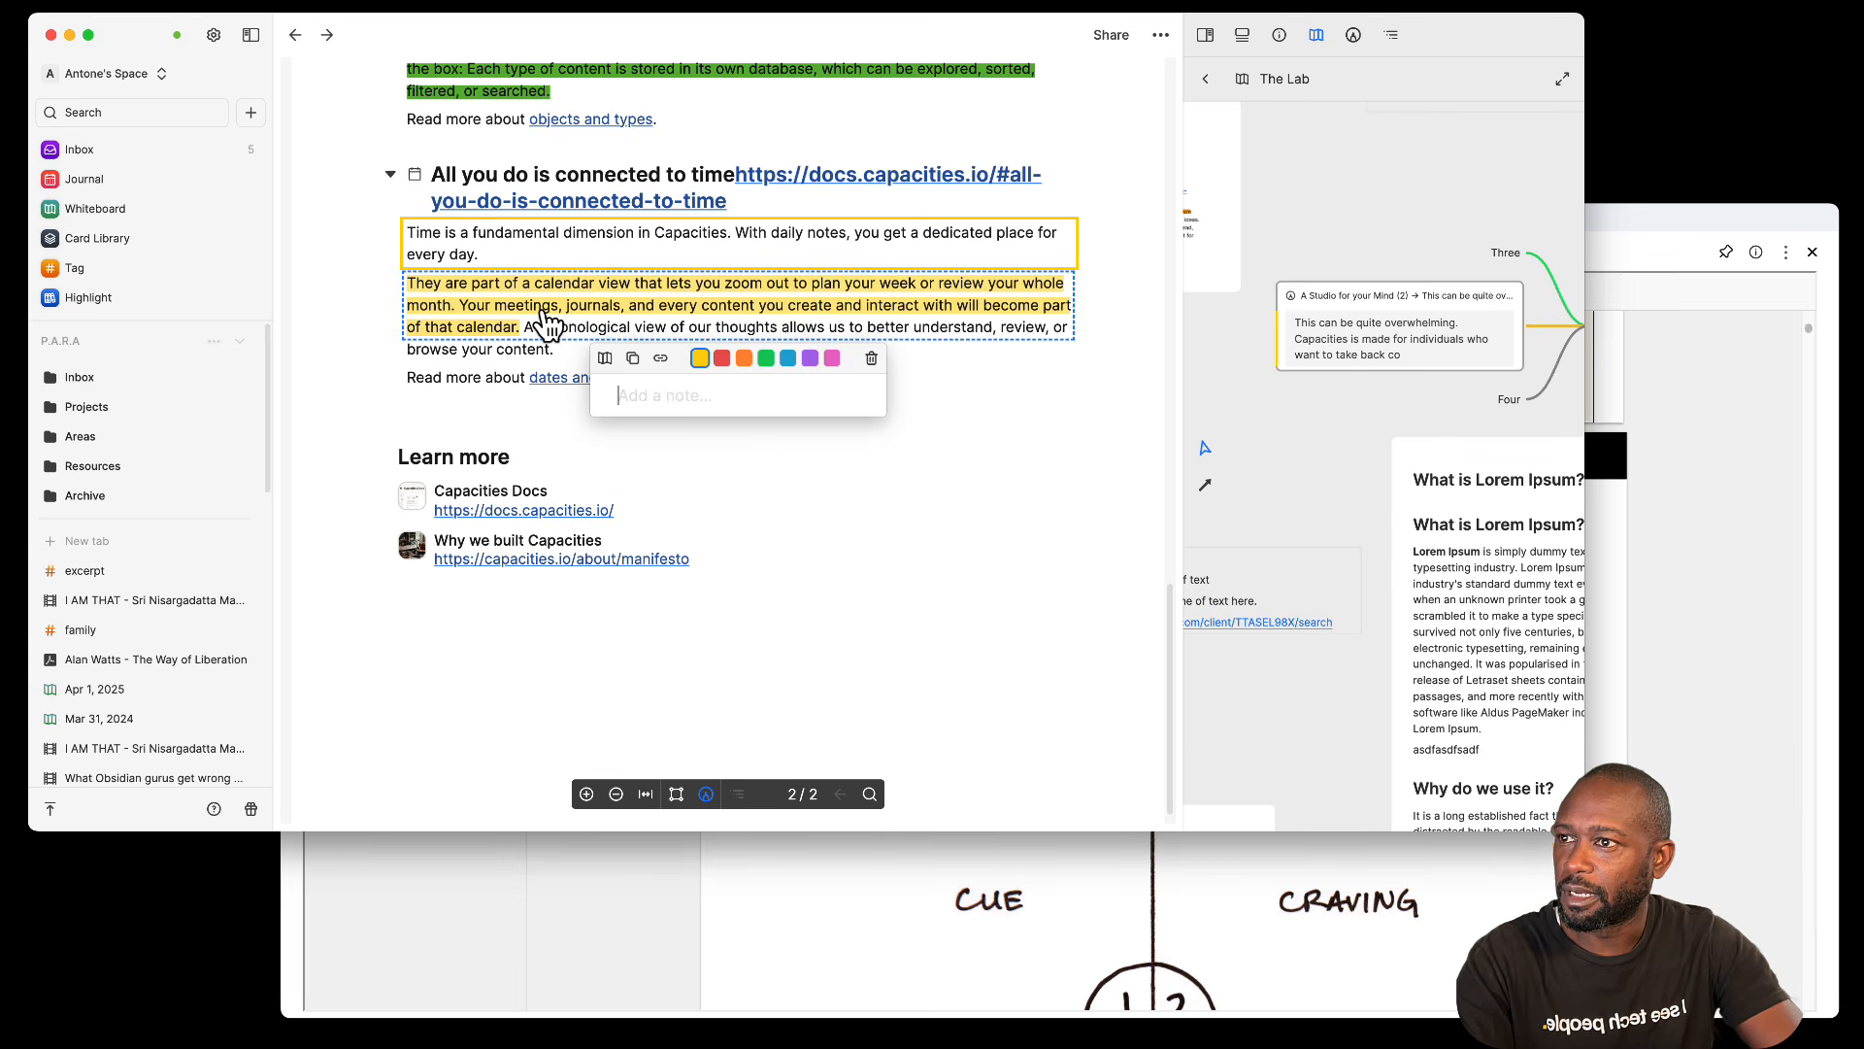
pyautogui.click(746, 359)
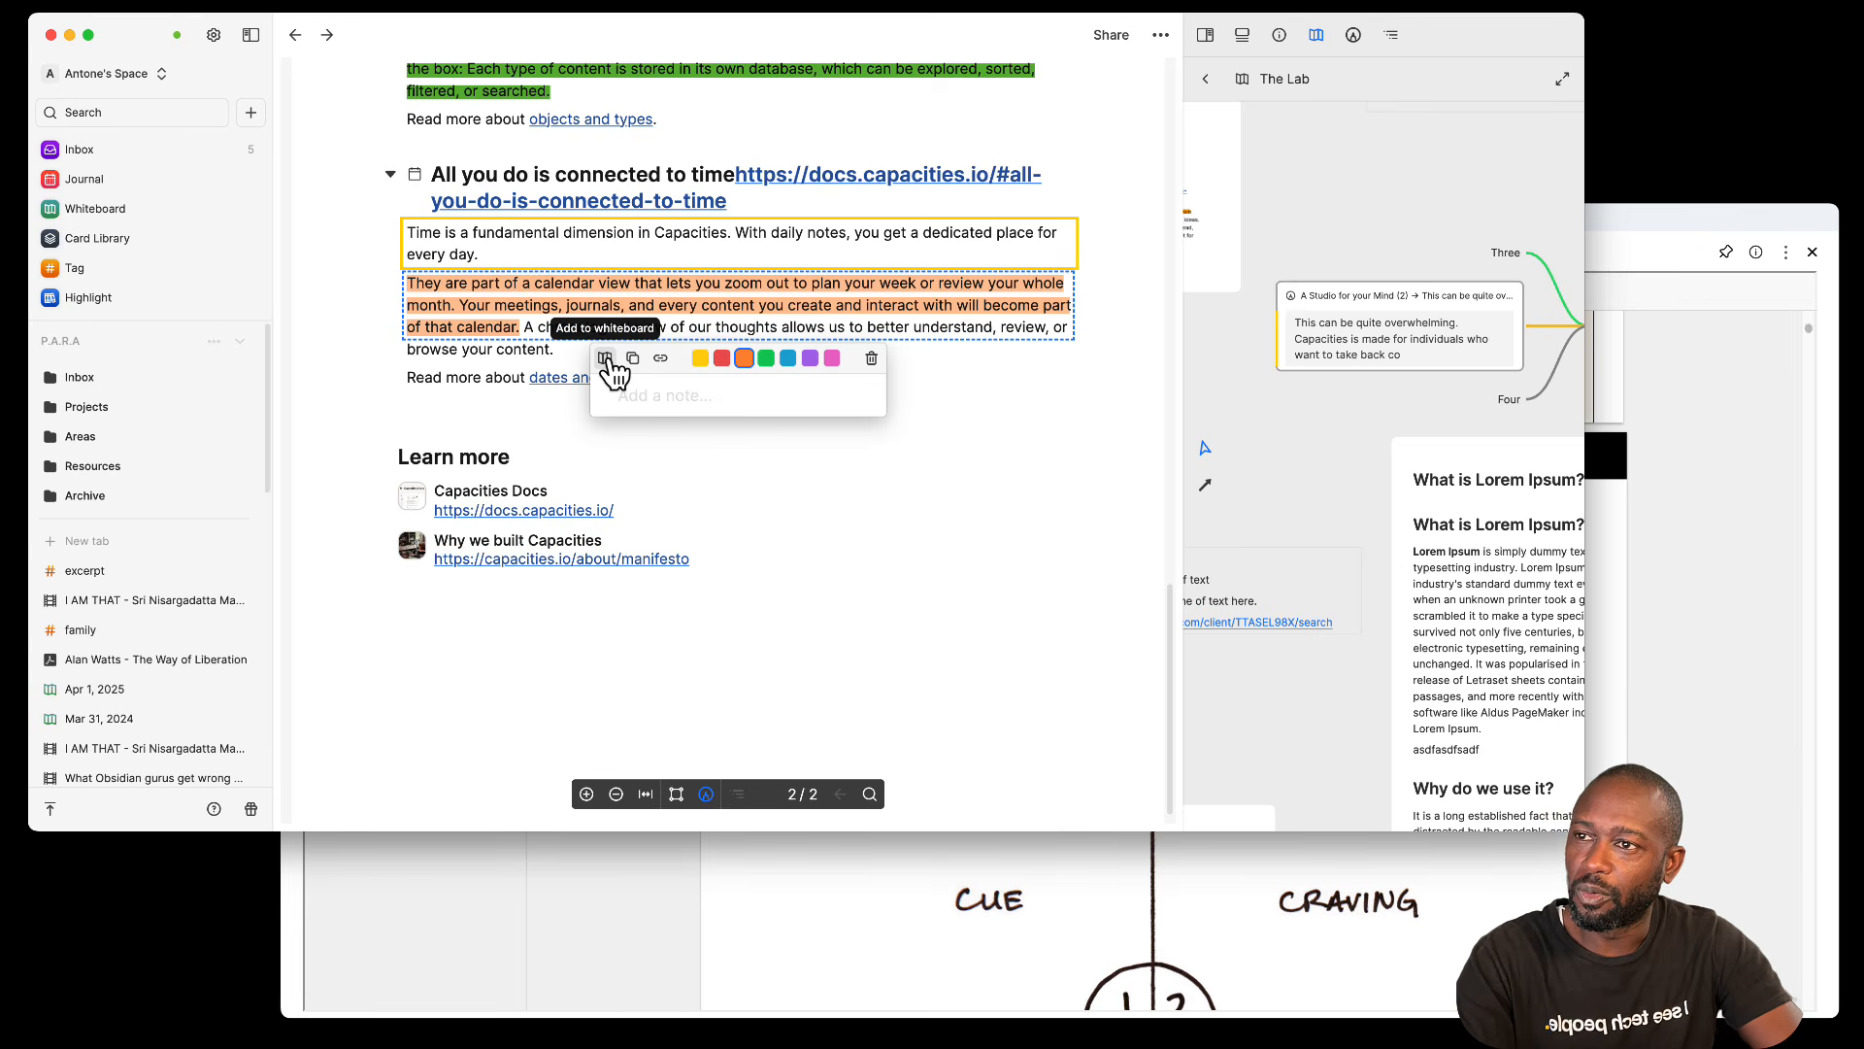
pyautogui.click(832, 243)
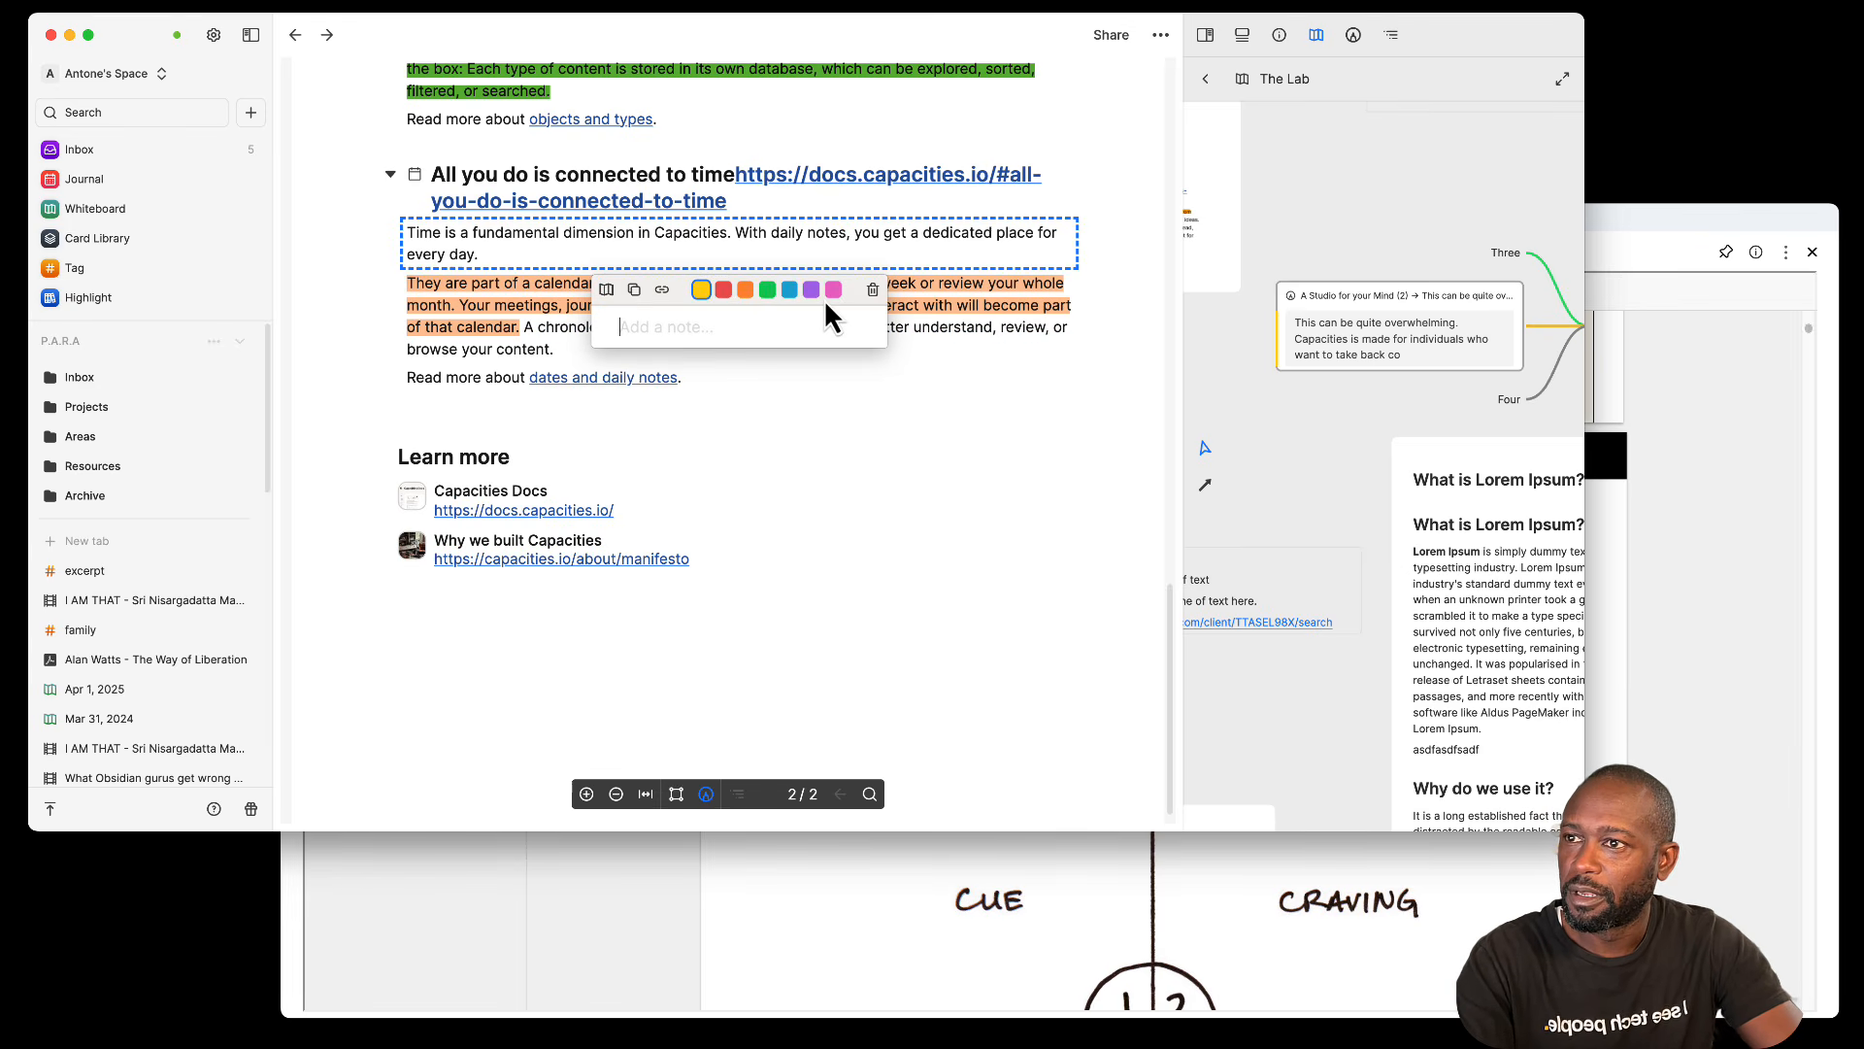
pyautogui.click(746, 291)
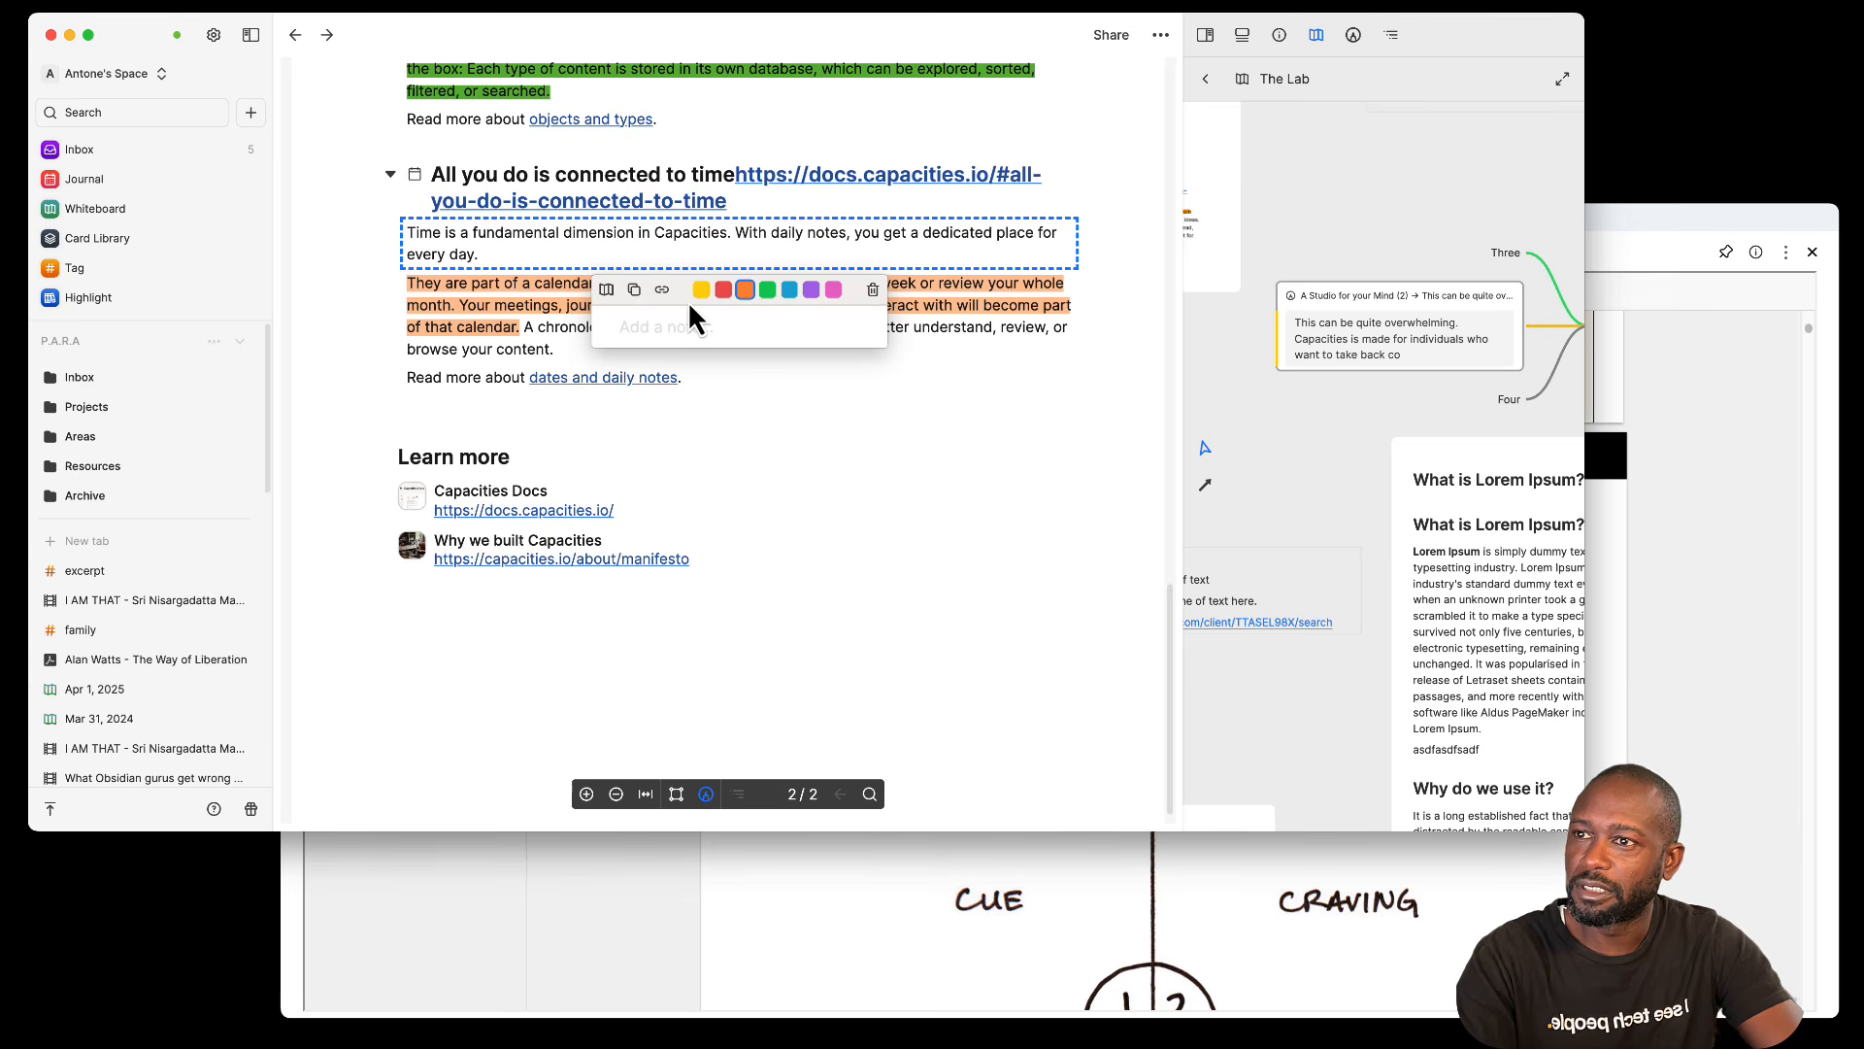
pyautogui.click(783, 466)
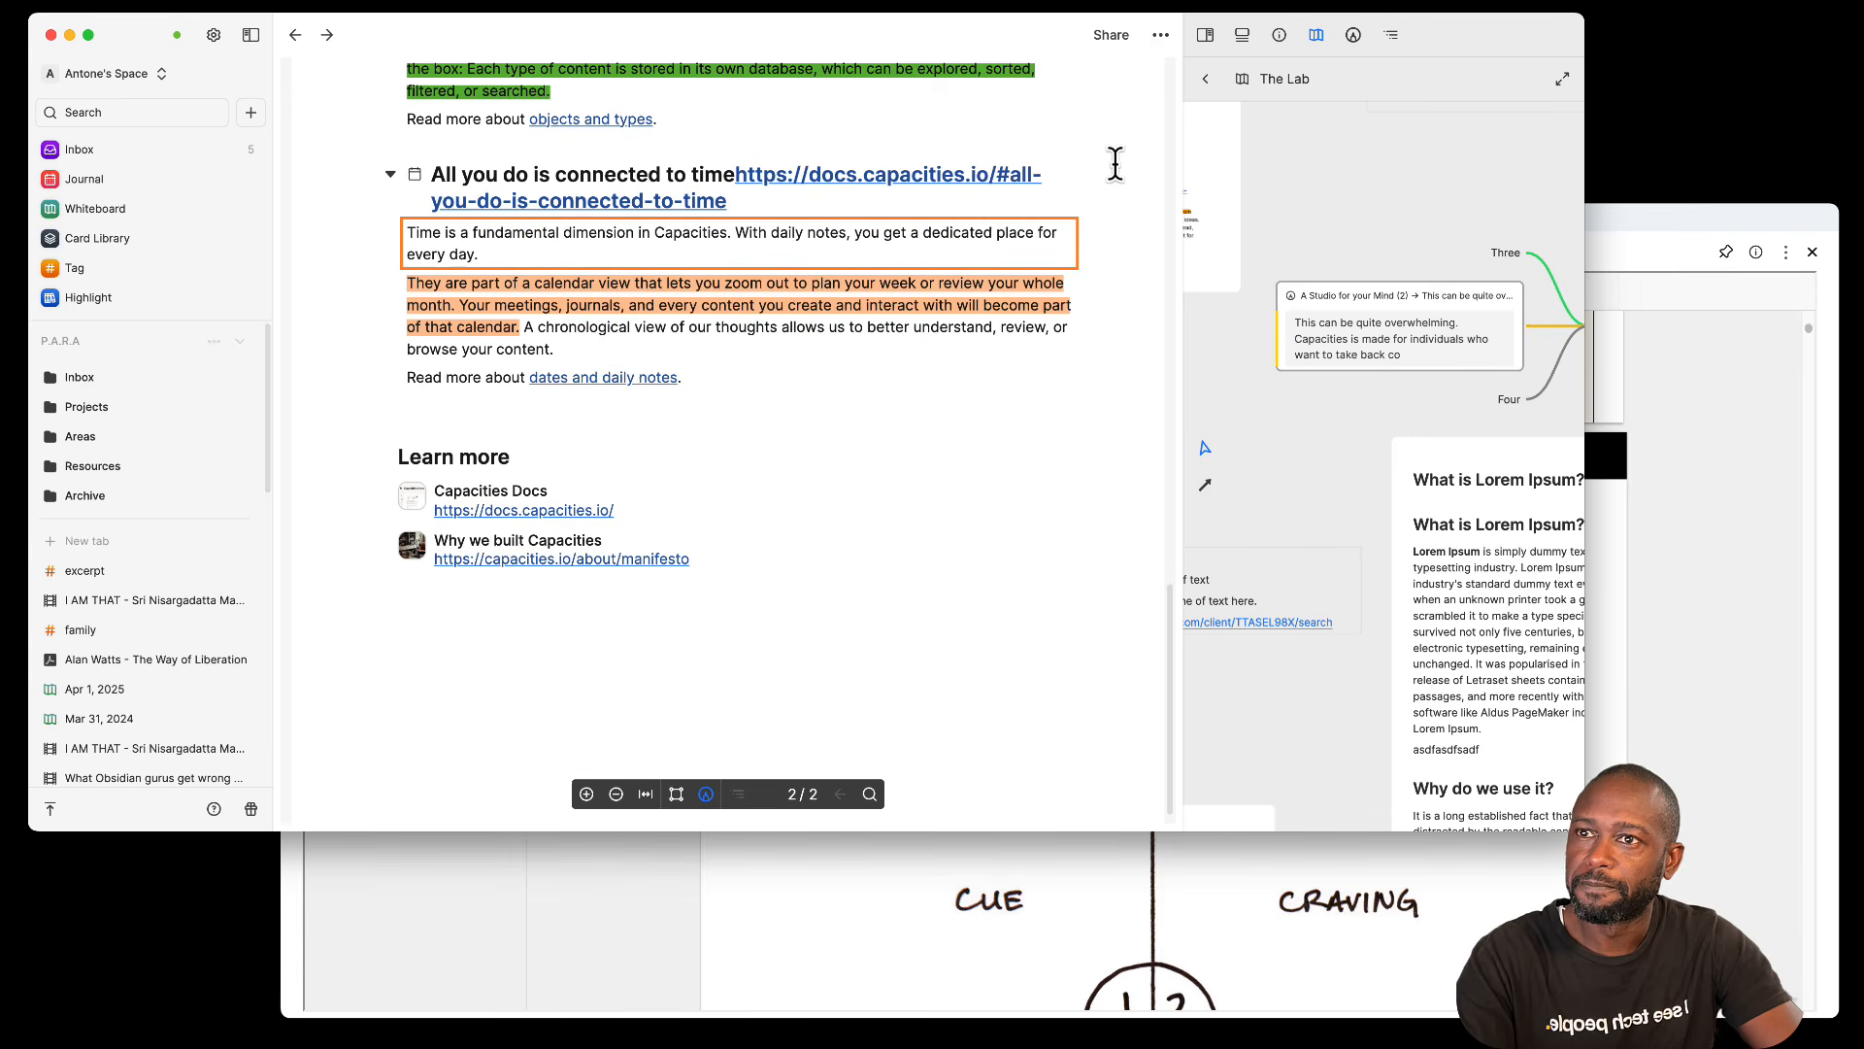
# Step: Show the PDF's highlights beside the document and check the note field of the "Time is a fundamental dimension" highlight
pyautogui.click(1241, 34)
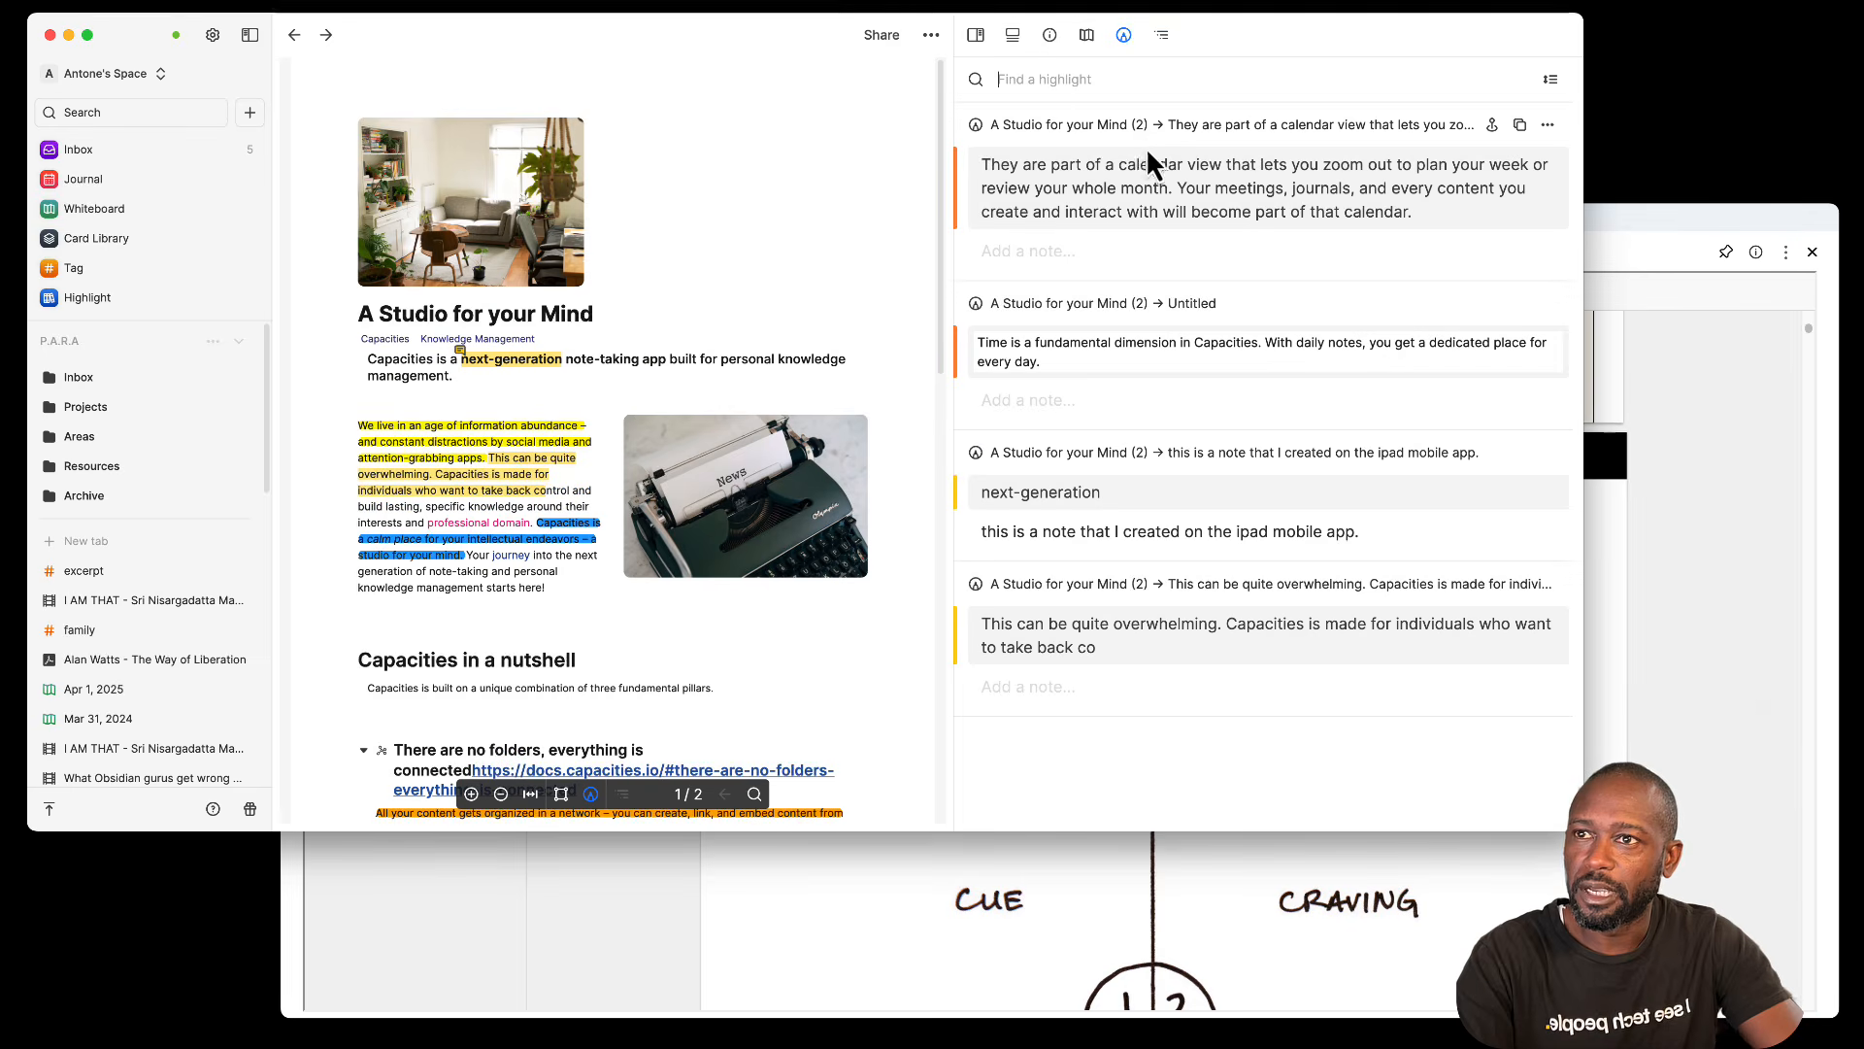
pyautogui.click(1124, 81)
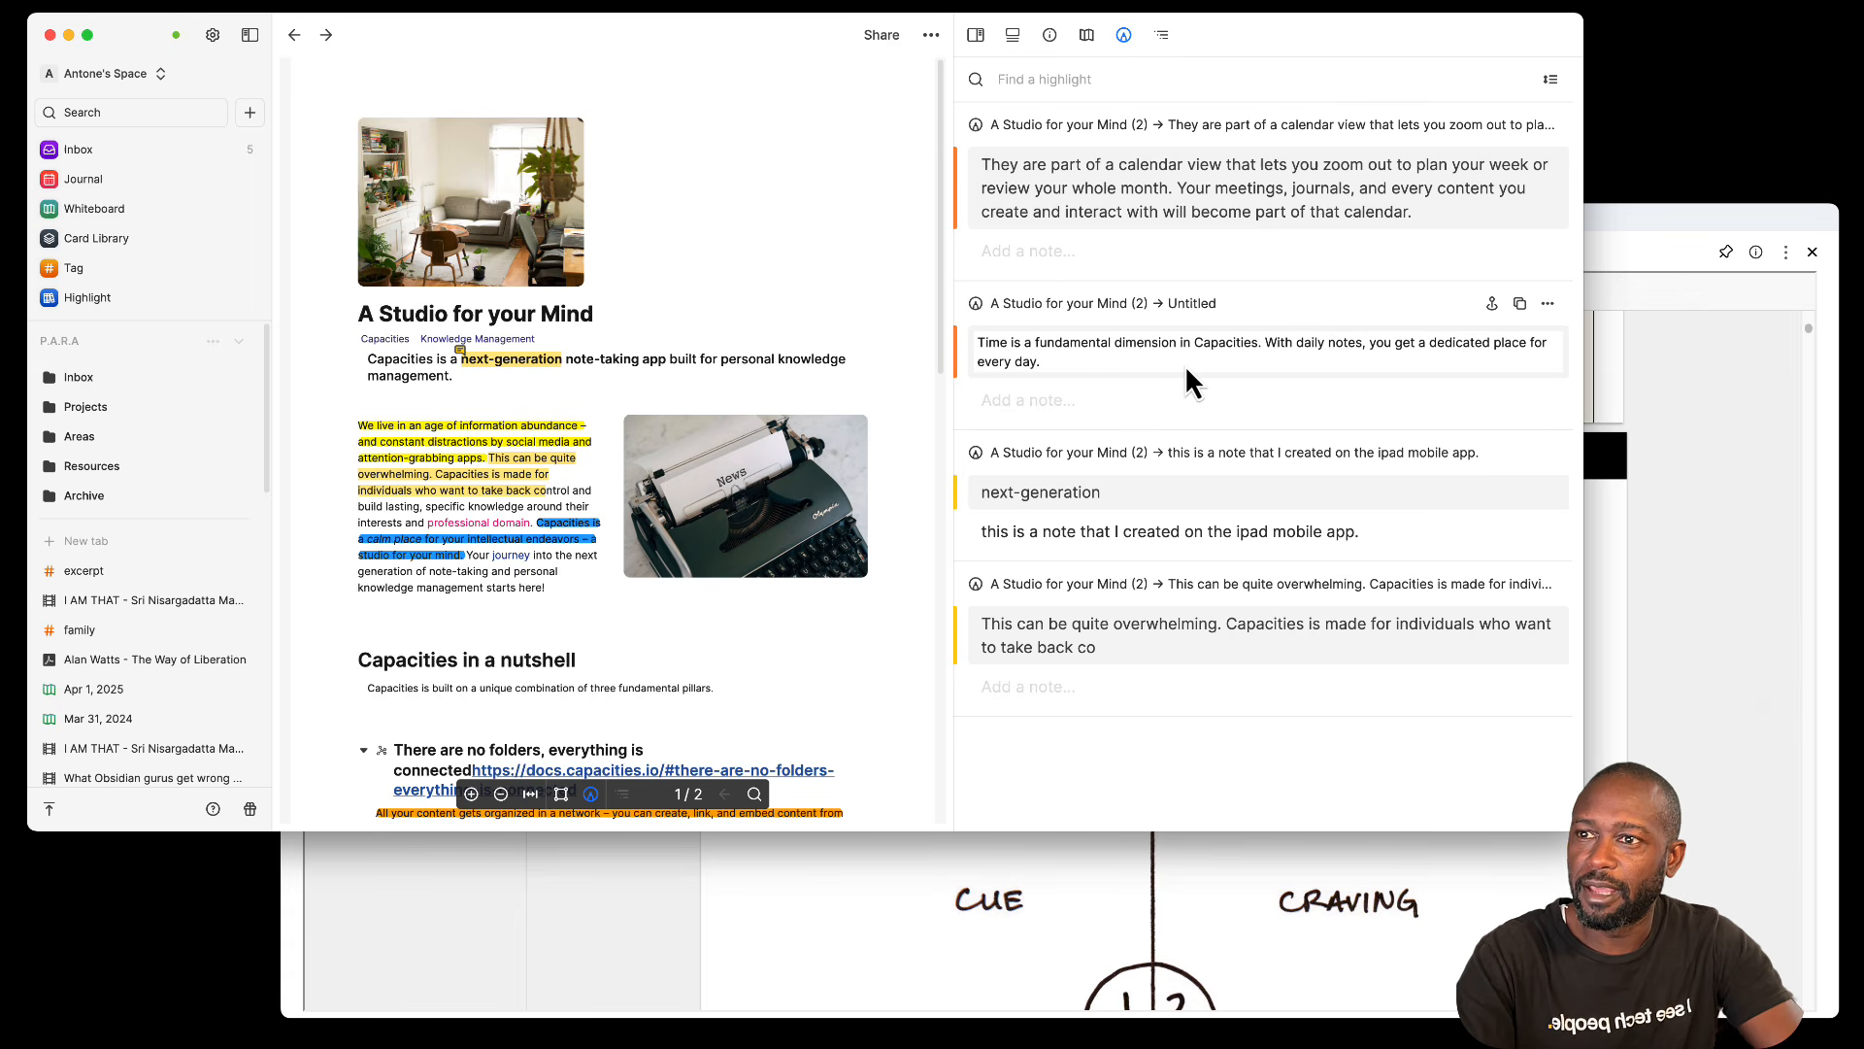
pyautogui.click(1033, 398)
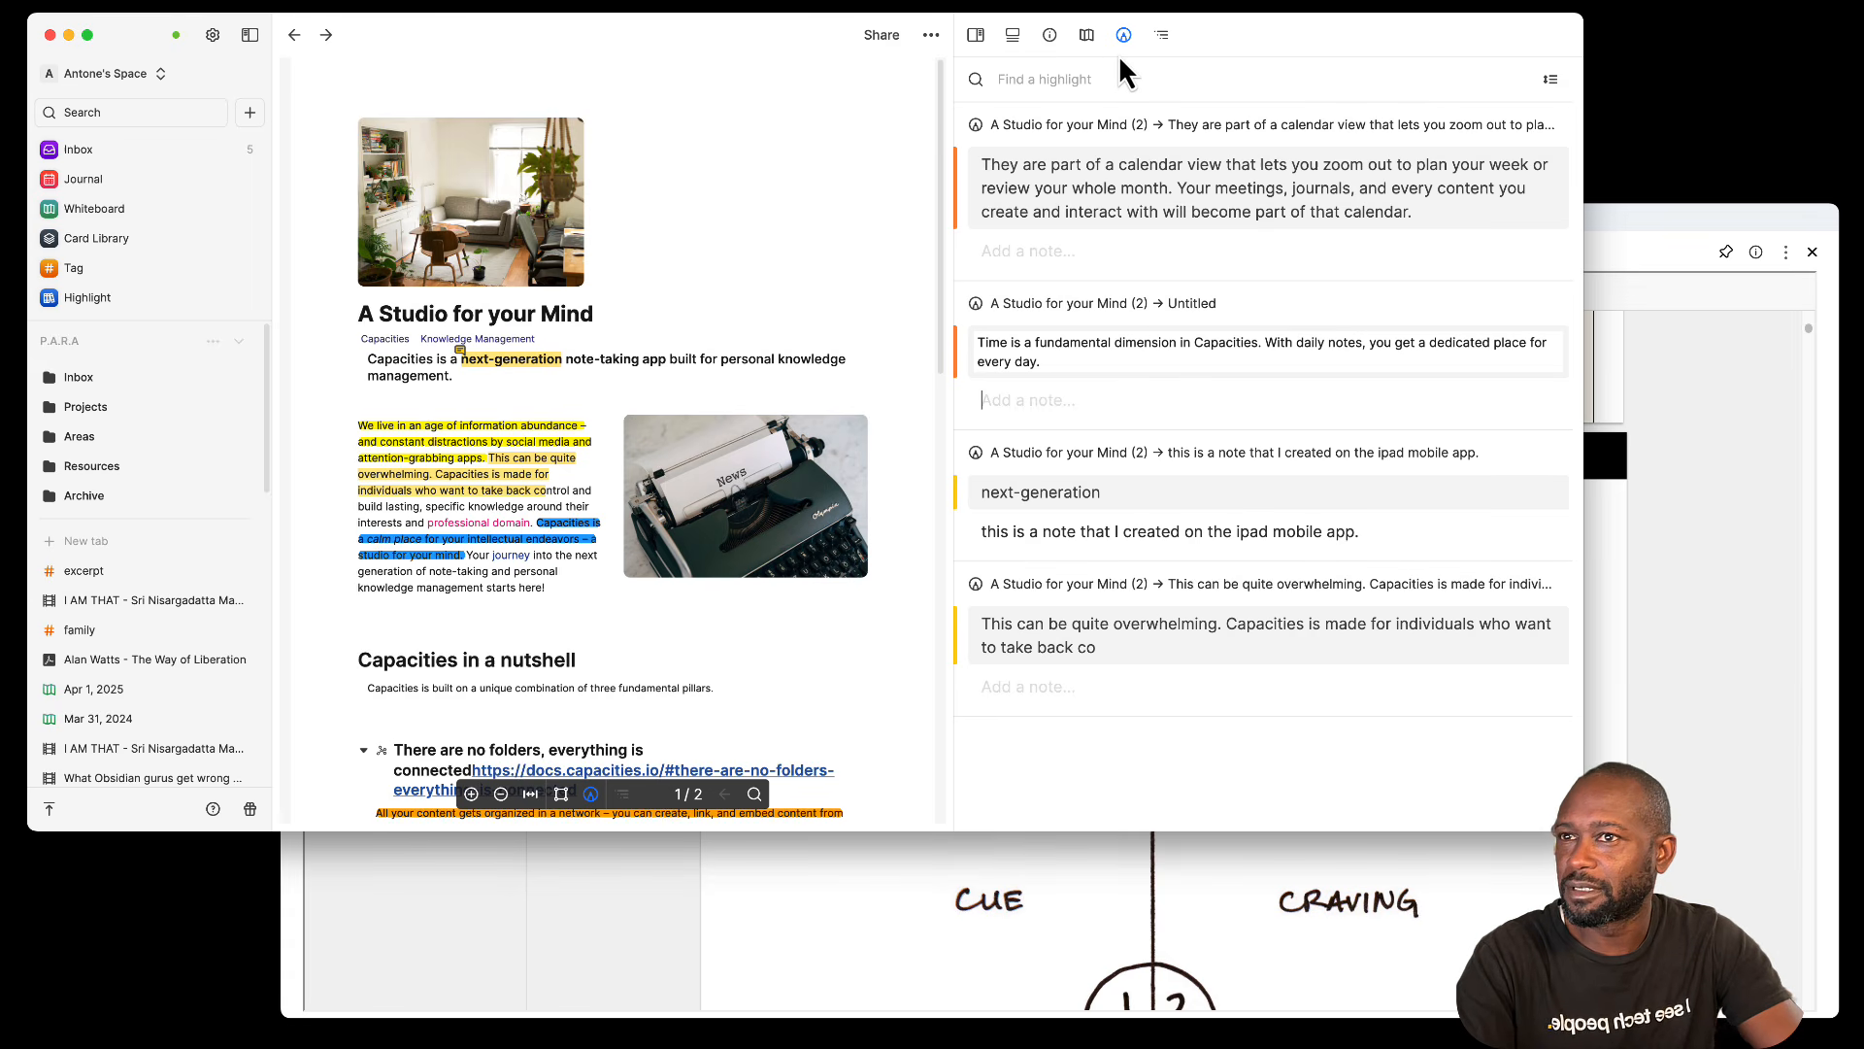
# Step: Switch to Noteey and widen the highlight list of Atomic-Habits-Cheat-Sheet
pyautogui.click(1604, 258)
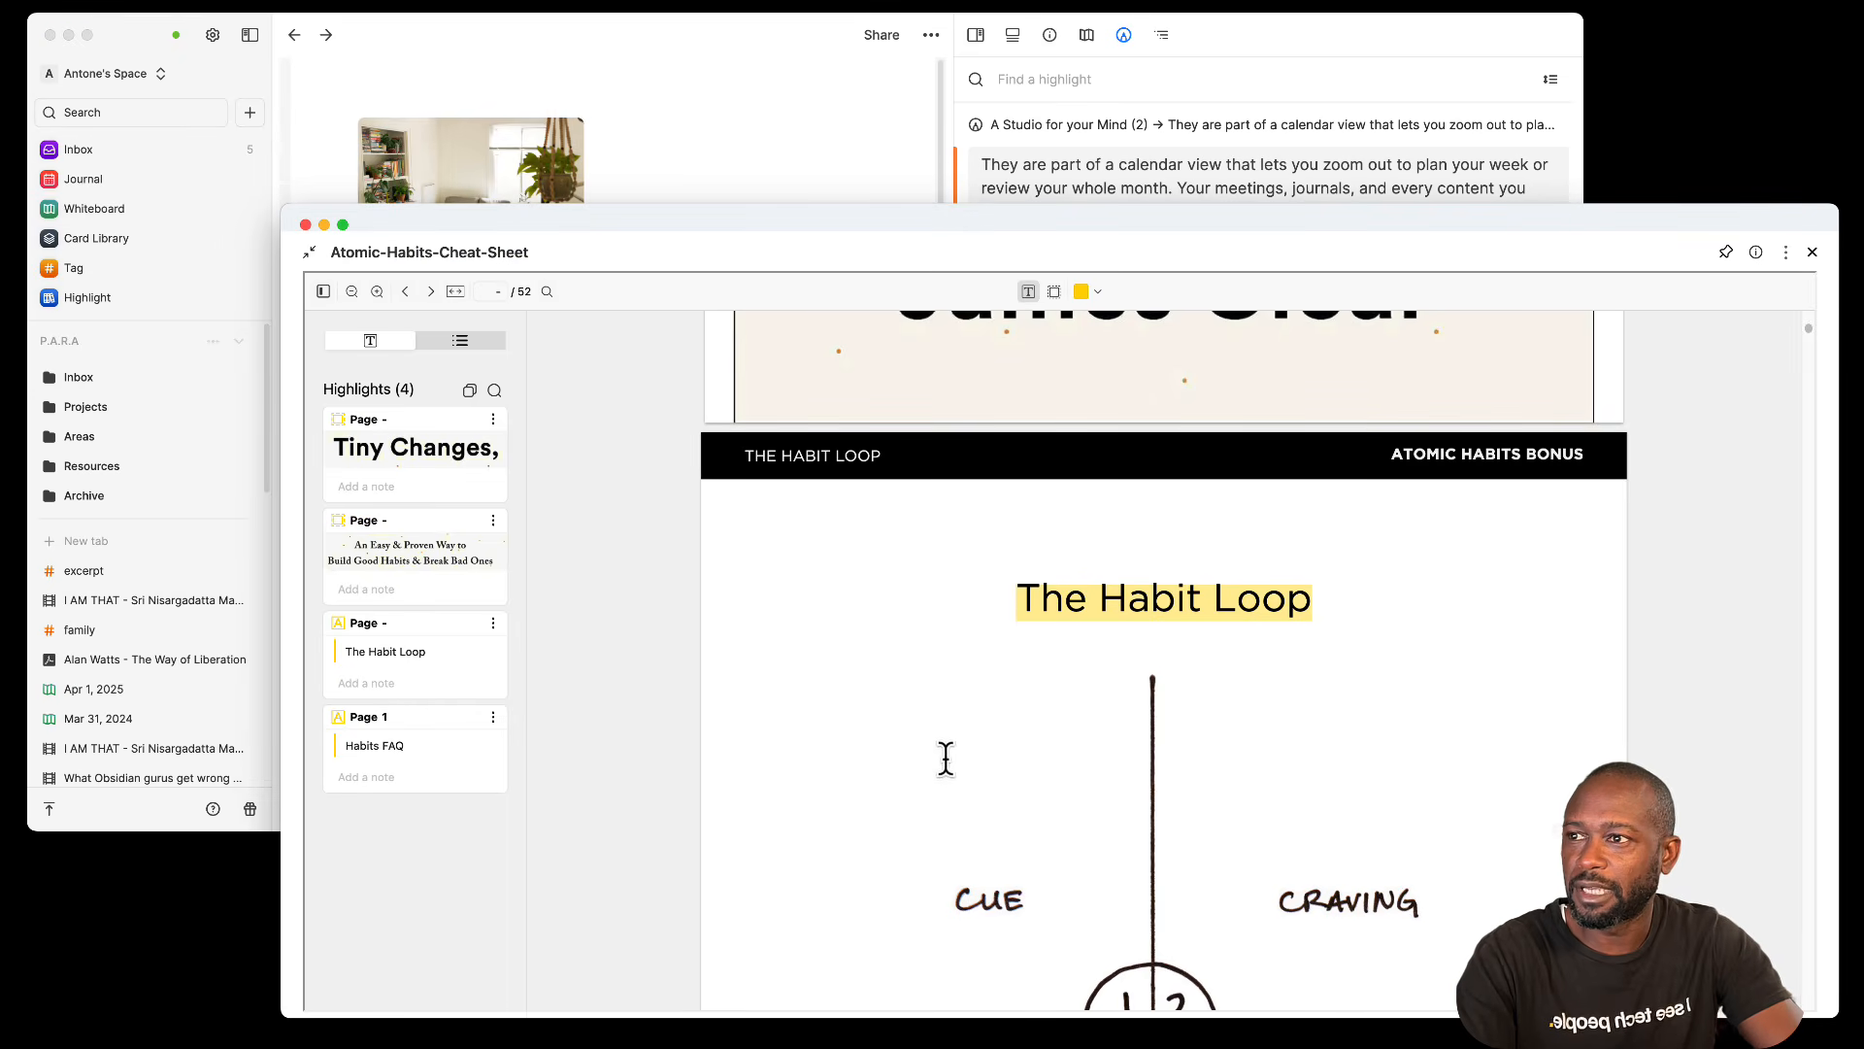
pyautogui.moveTo(529, 500); pyautogui.dragTo(695, 511)
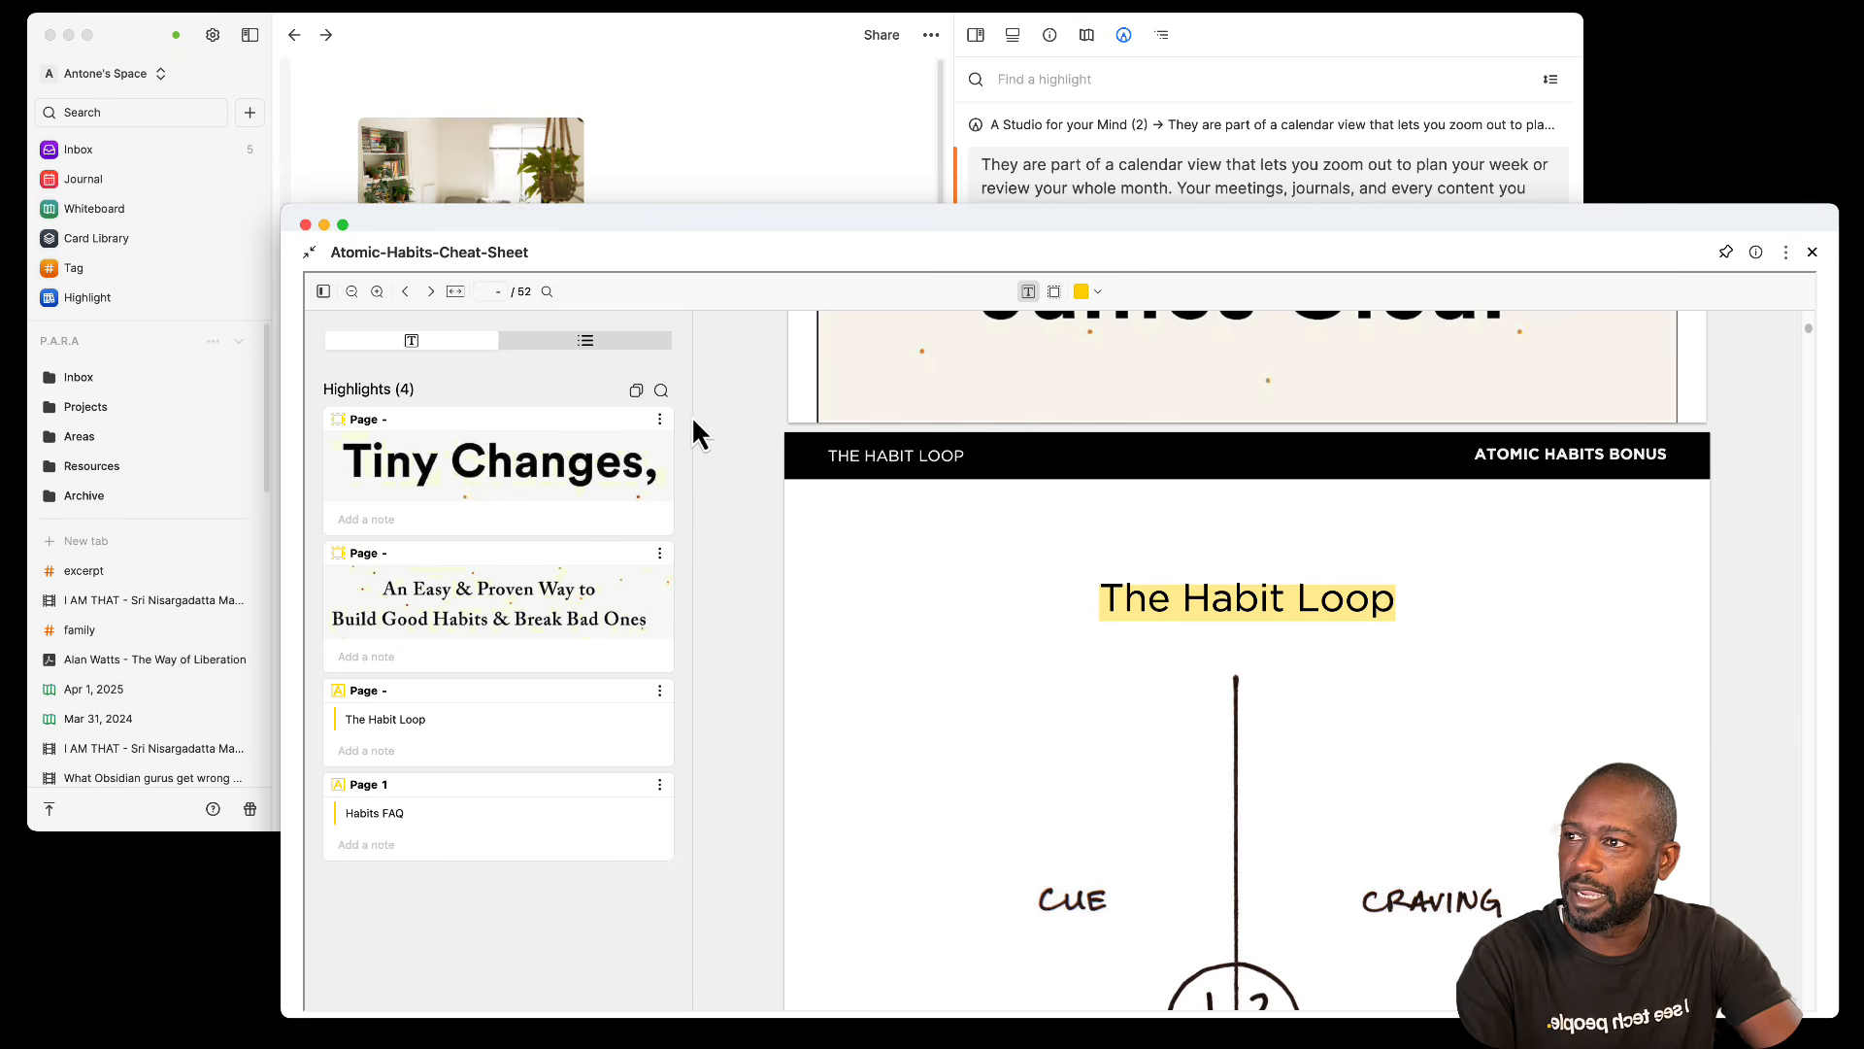
# Step: Switch to Heptabase and locate the "They are part of a calendar view" highlight in the PDF from its list entry
pyautogui.click(802, 58)
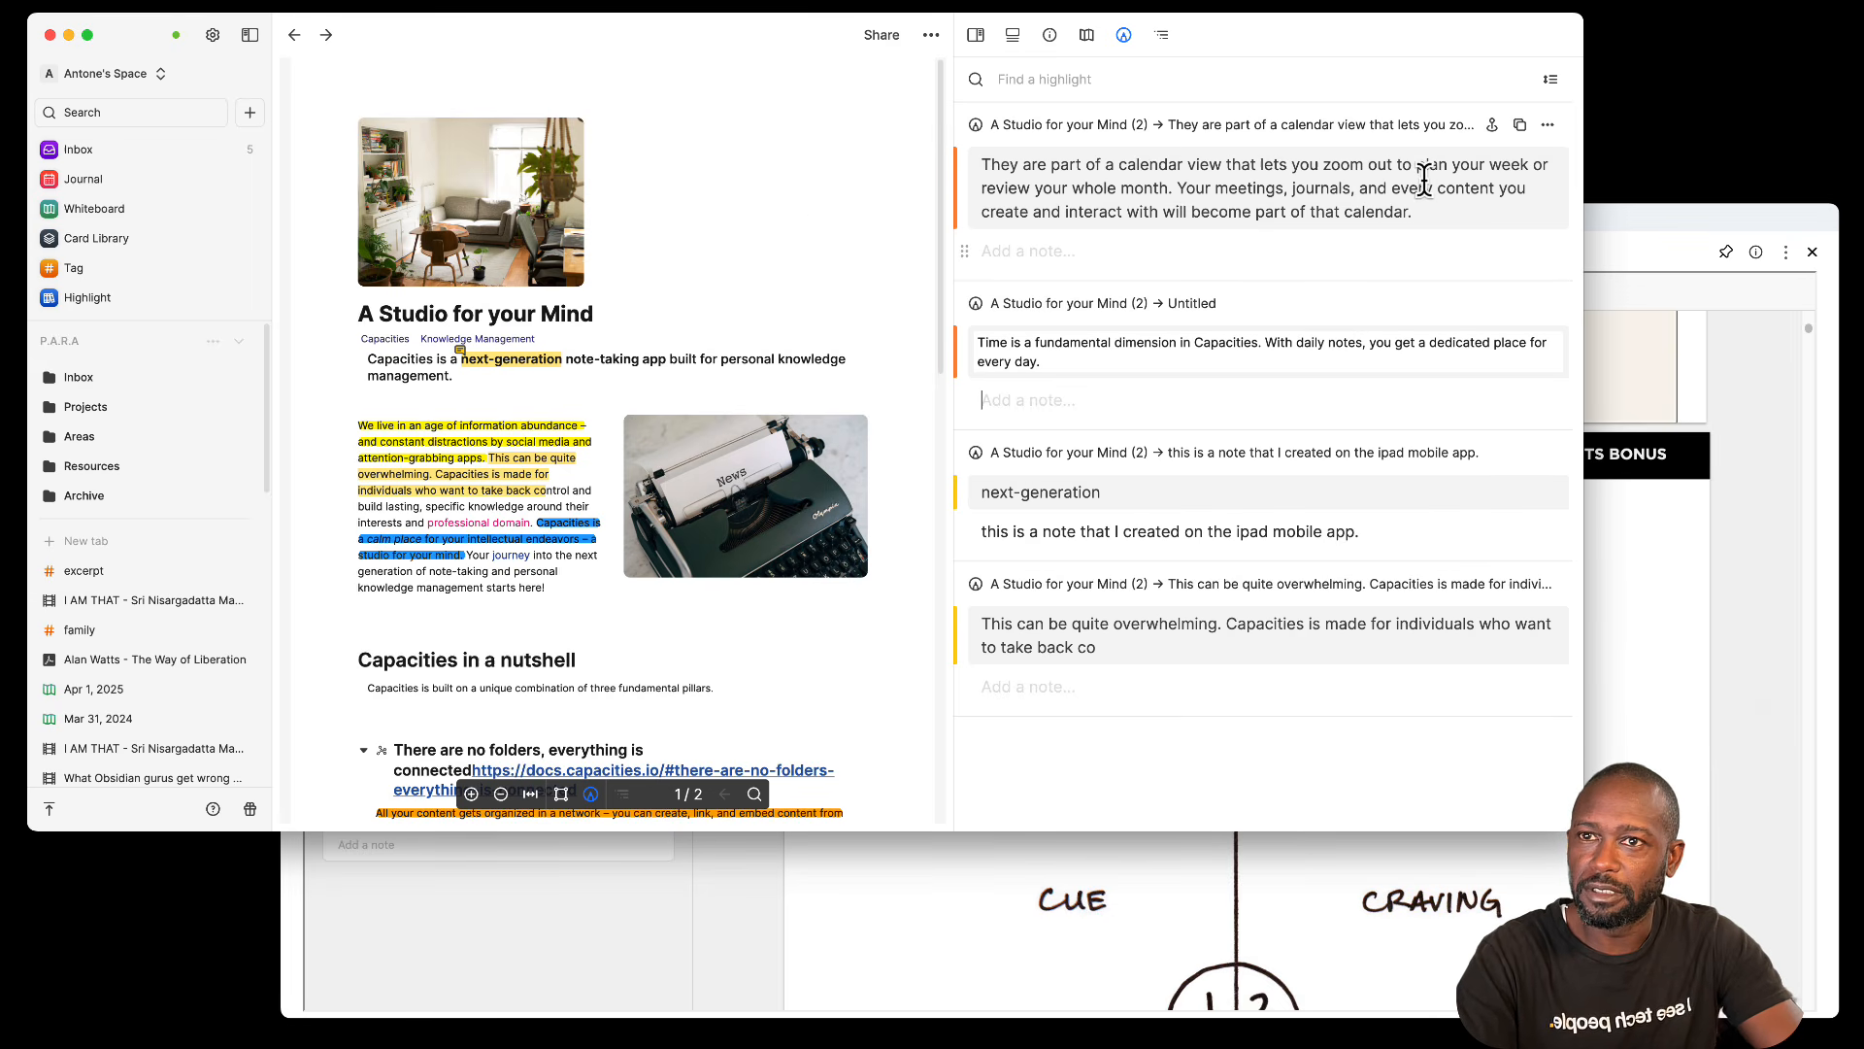
pyautogui.click(1492, 125)
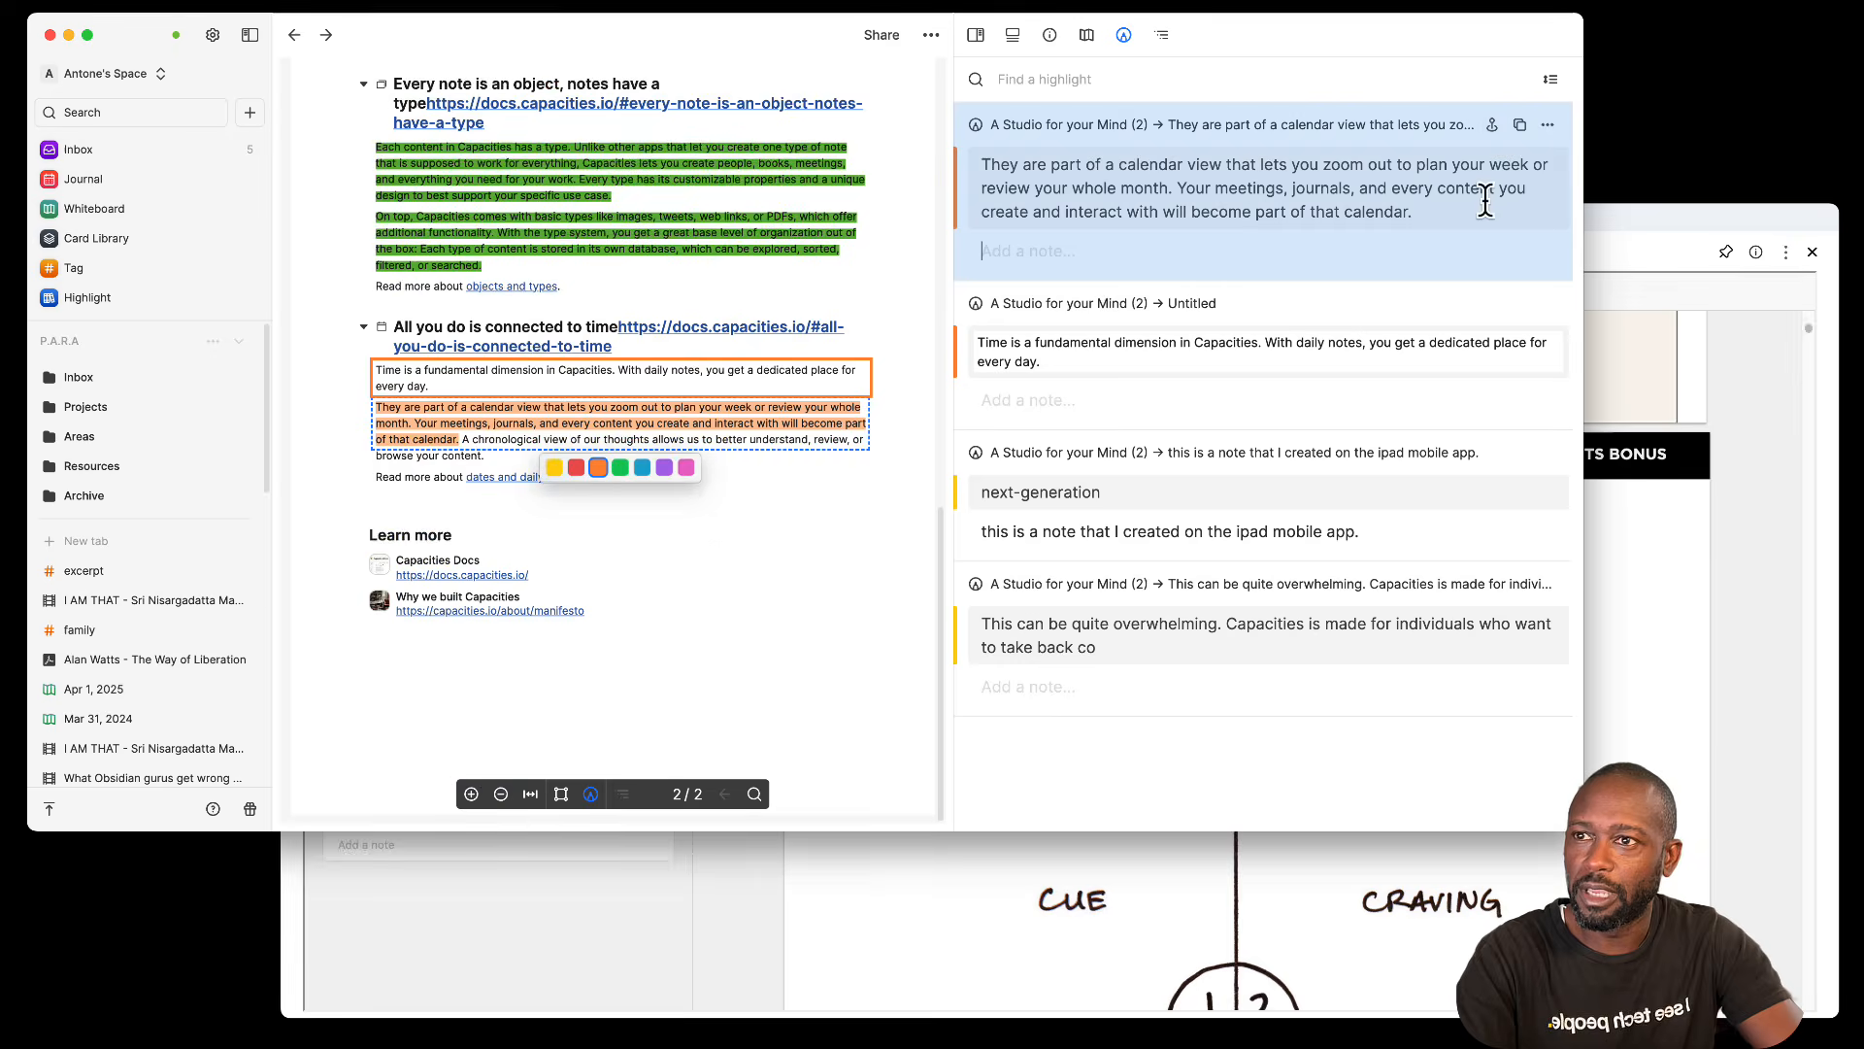
# Step: Switch to Noteey and jump through the four cheat sheet highlights in turn, from "Tiny Changes," to "Habits FAQ"
pyautogui.click(1681, 345)
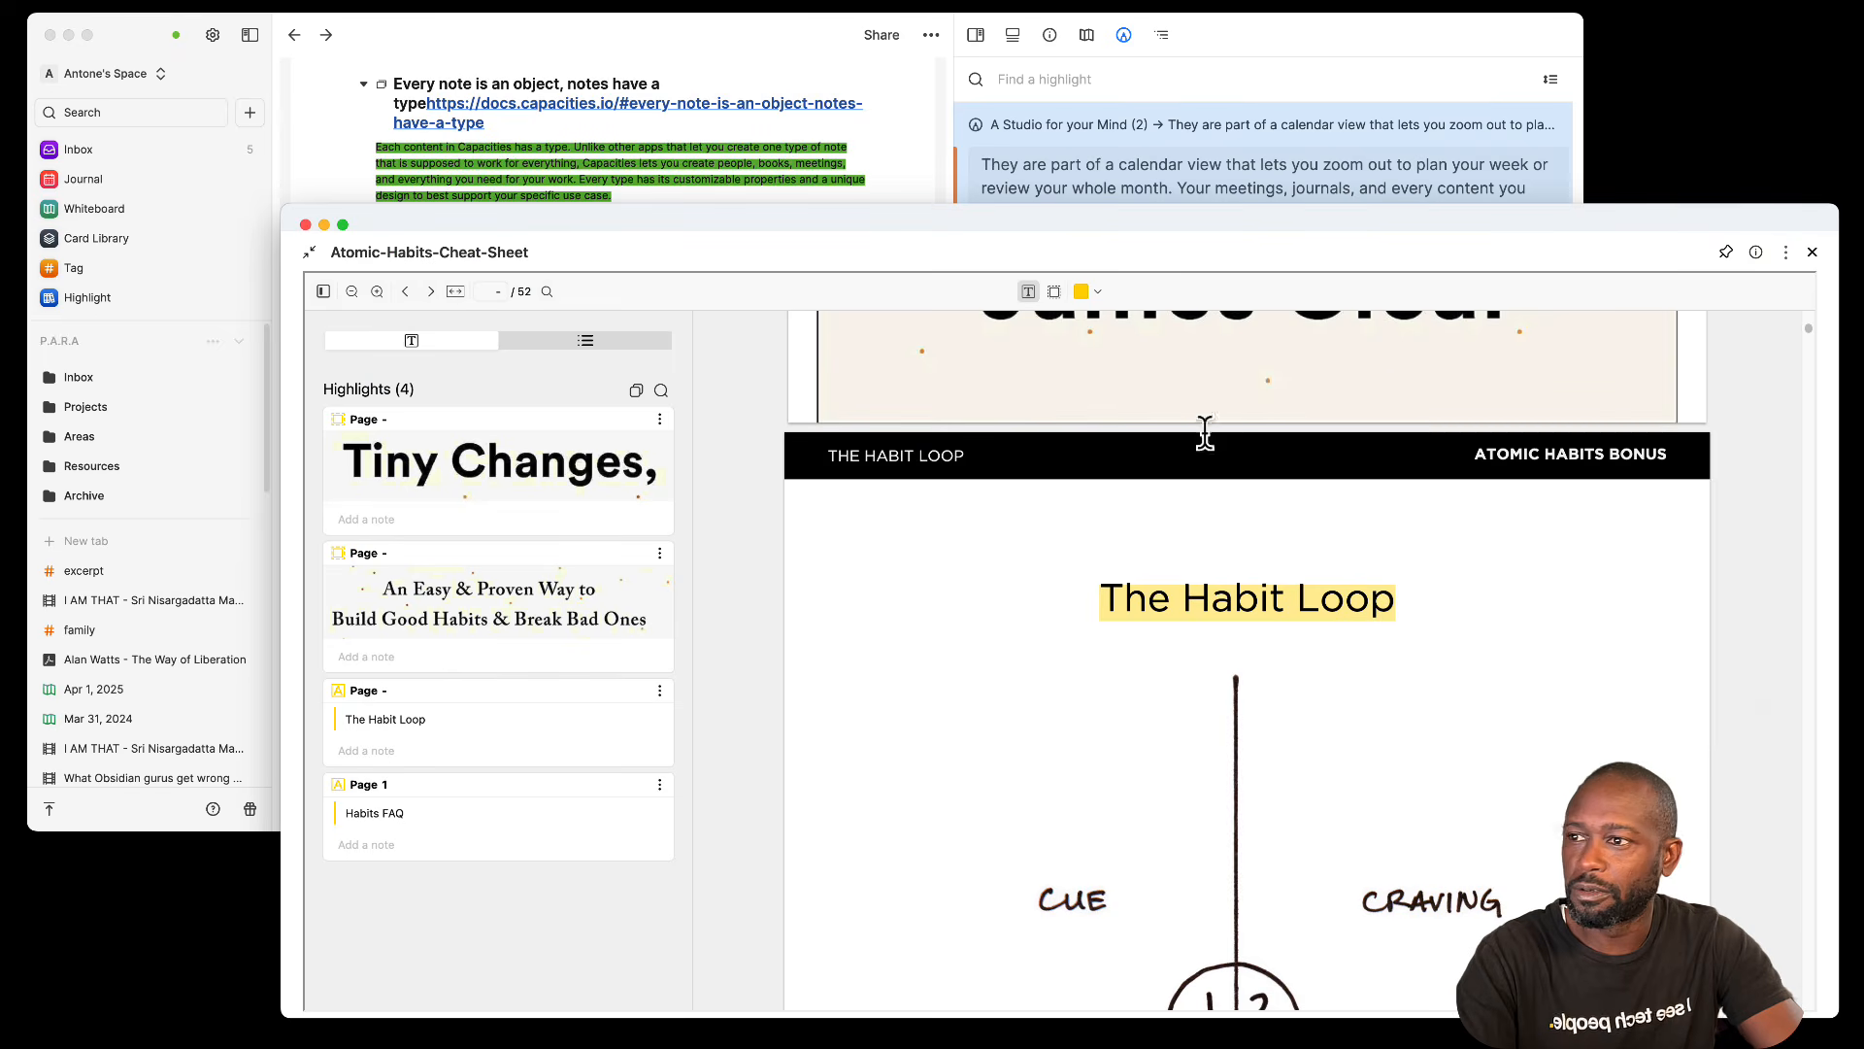
pyautogui.click(510, 462)
pyautogui.click(464, 614)
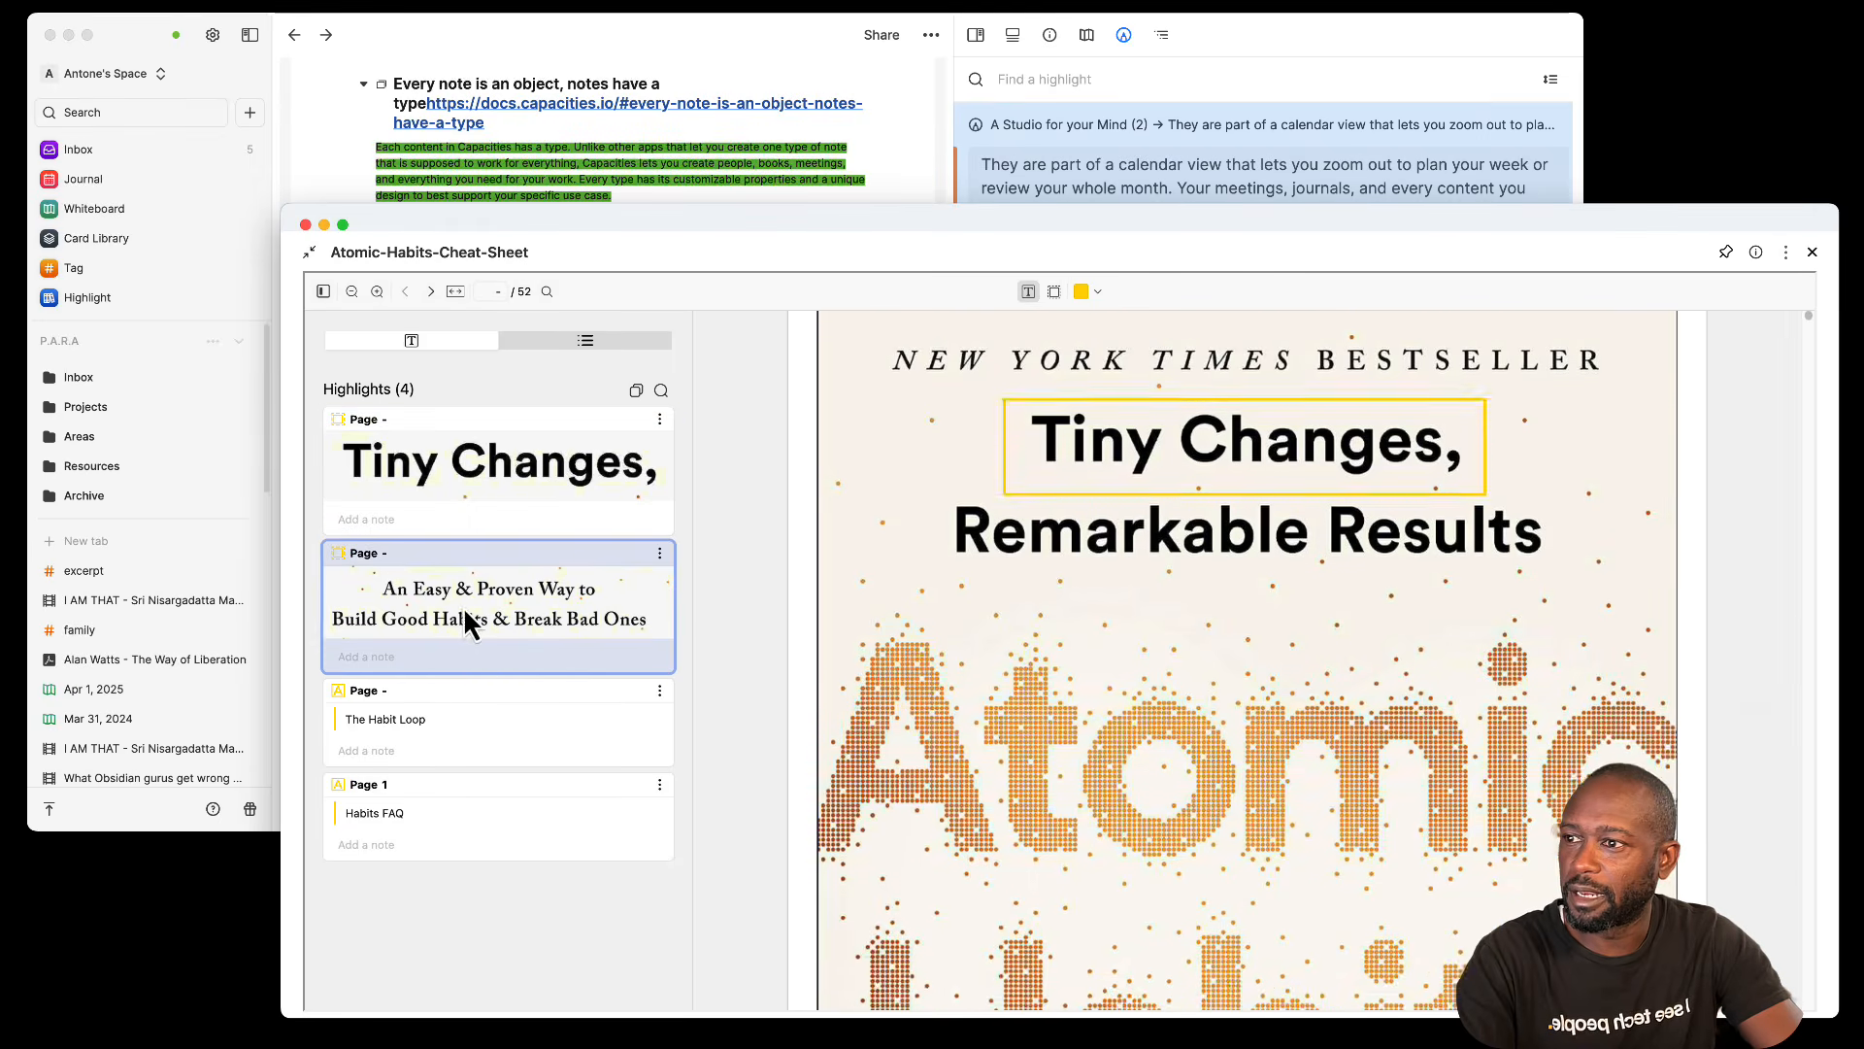
pyautogui.click(481, 709)
pyautogui.click(496, 808)
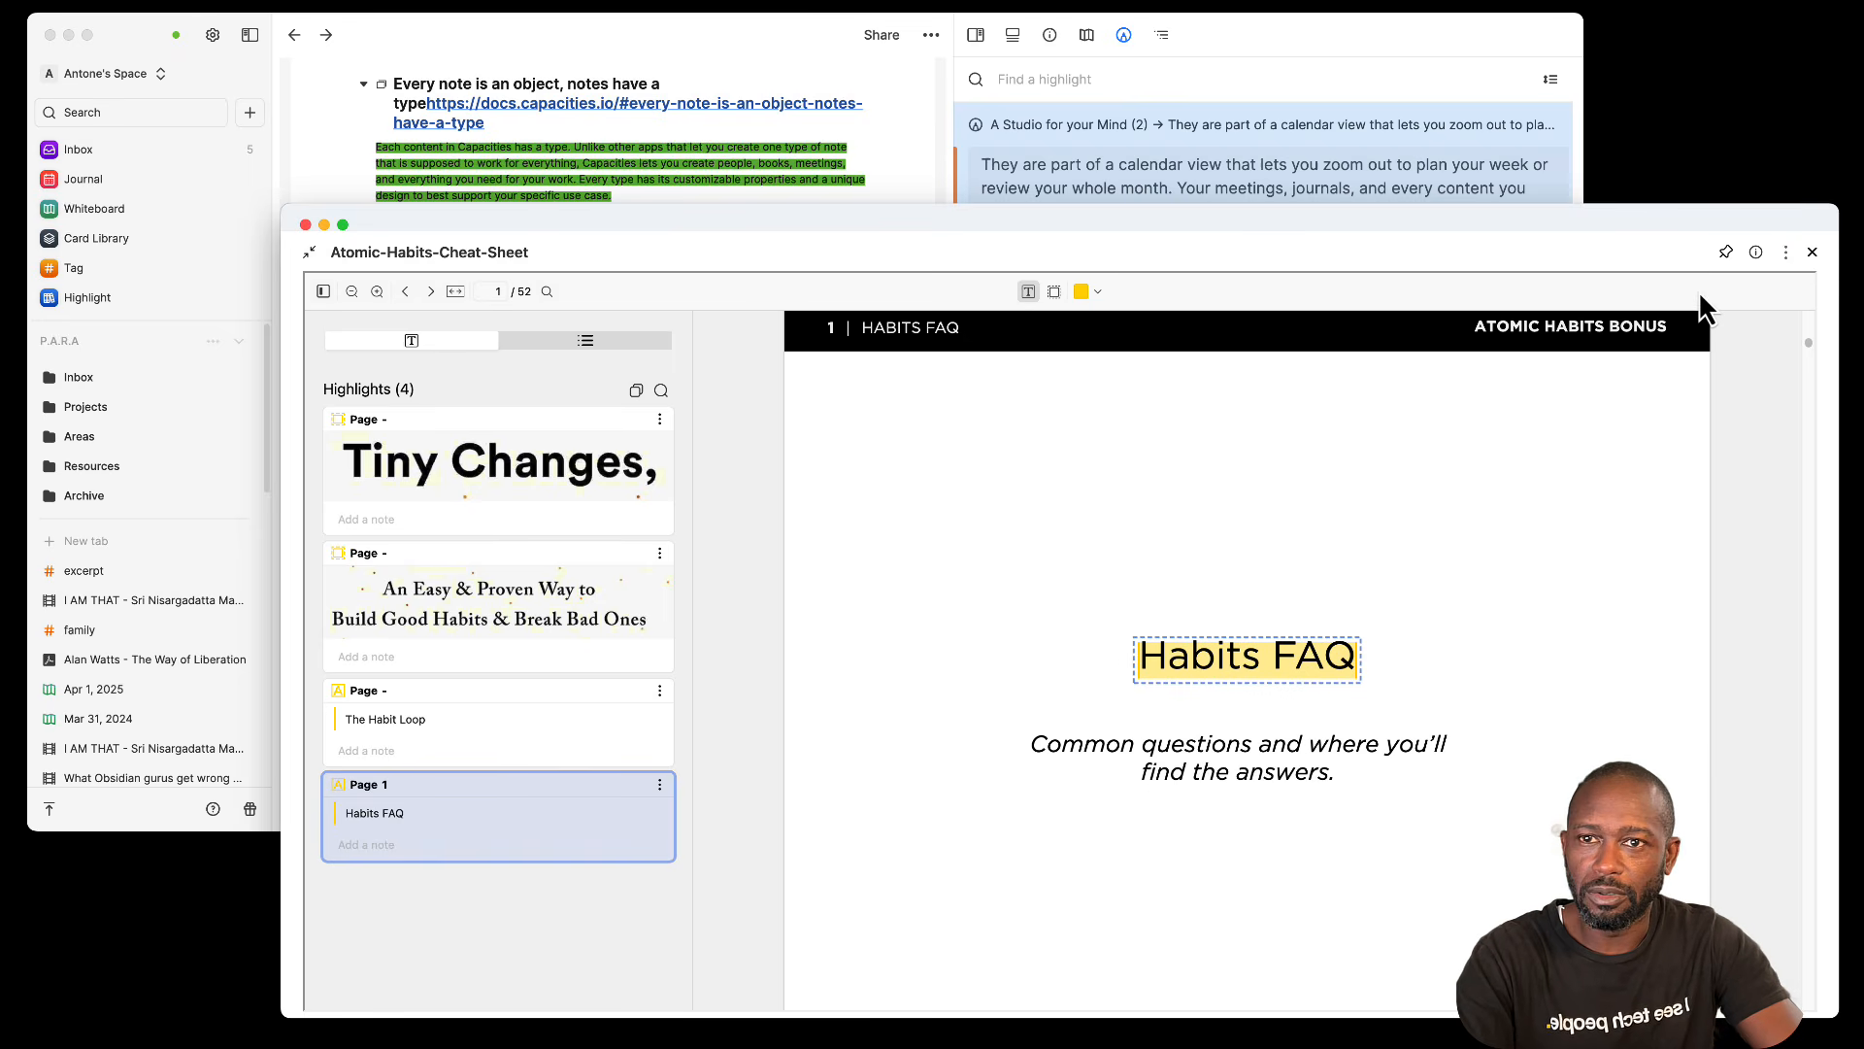
# Step: Close the cheat sheet and open the whiteboard "The Lab" from the favorites
pyautogui.click(1812, 254)
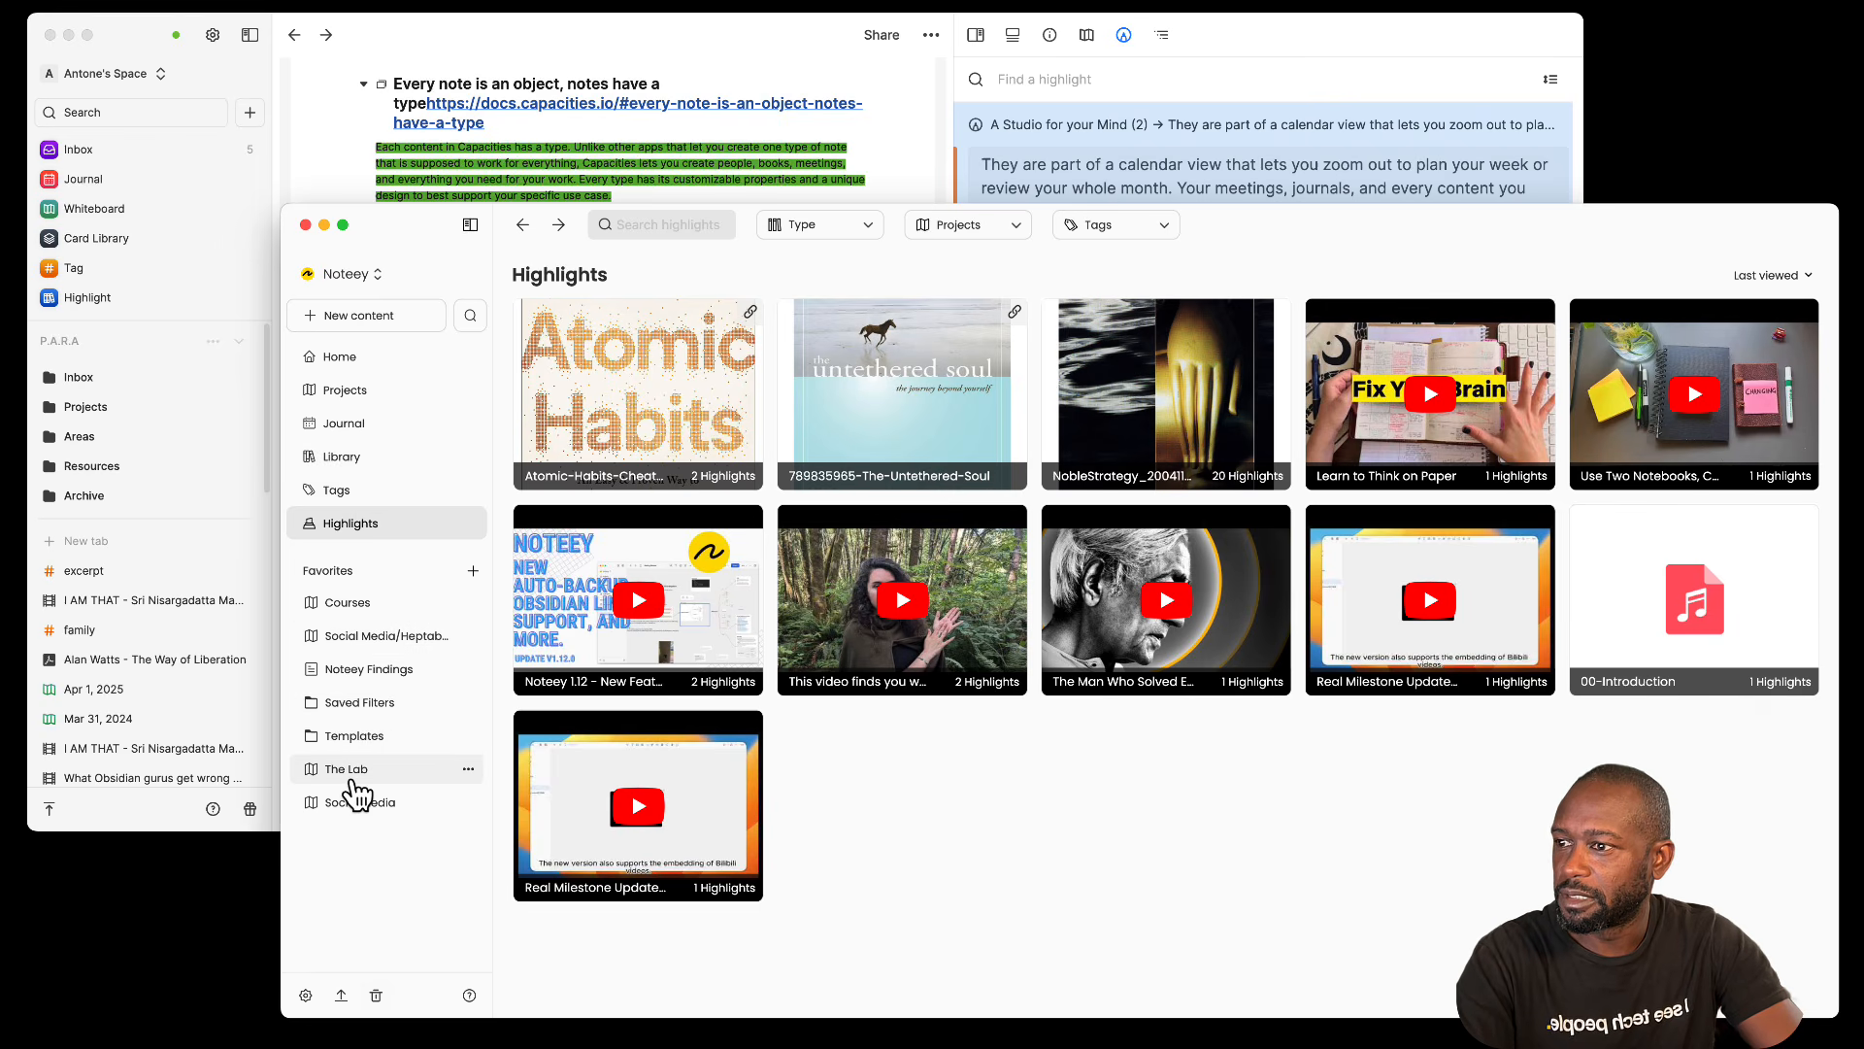
pyautogui.click(362, 772)
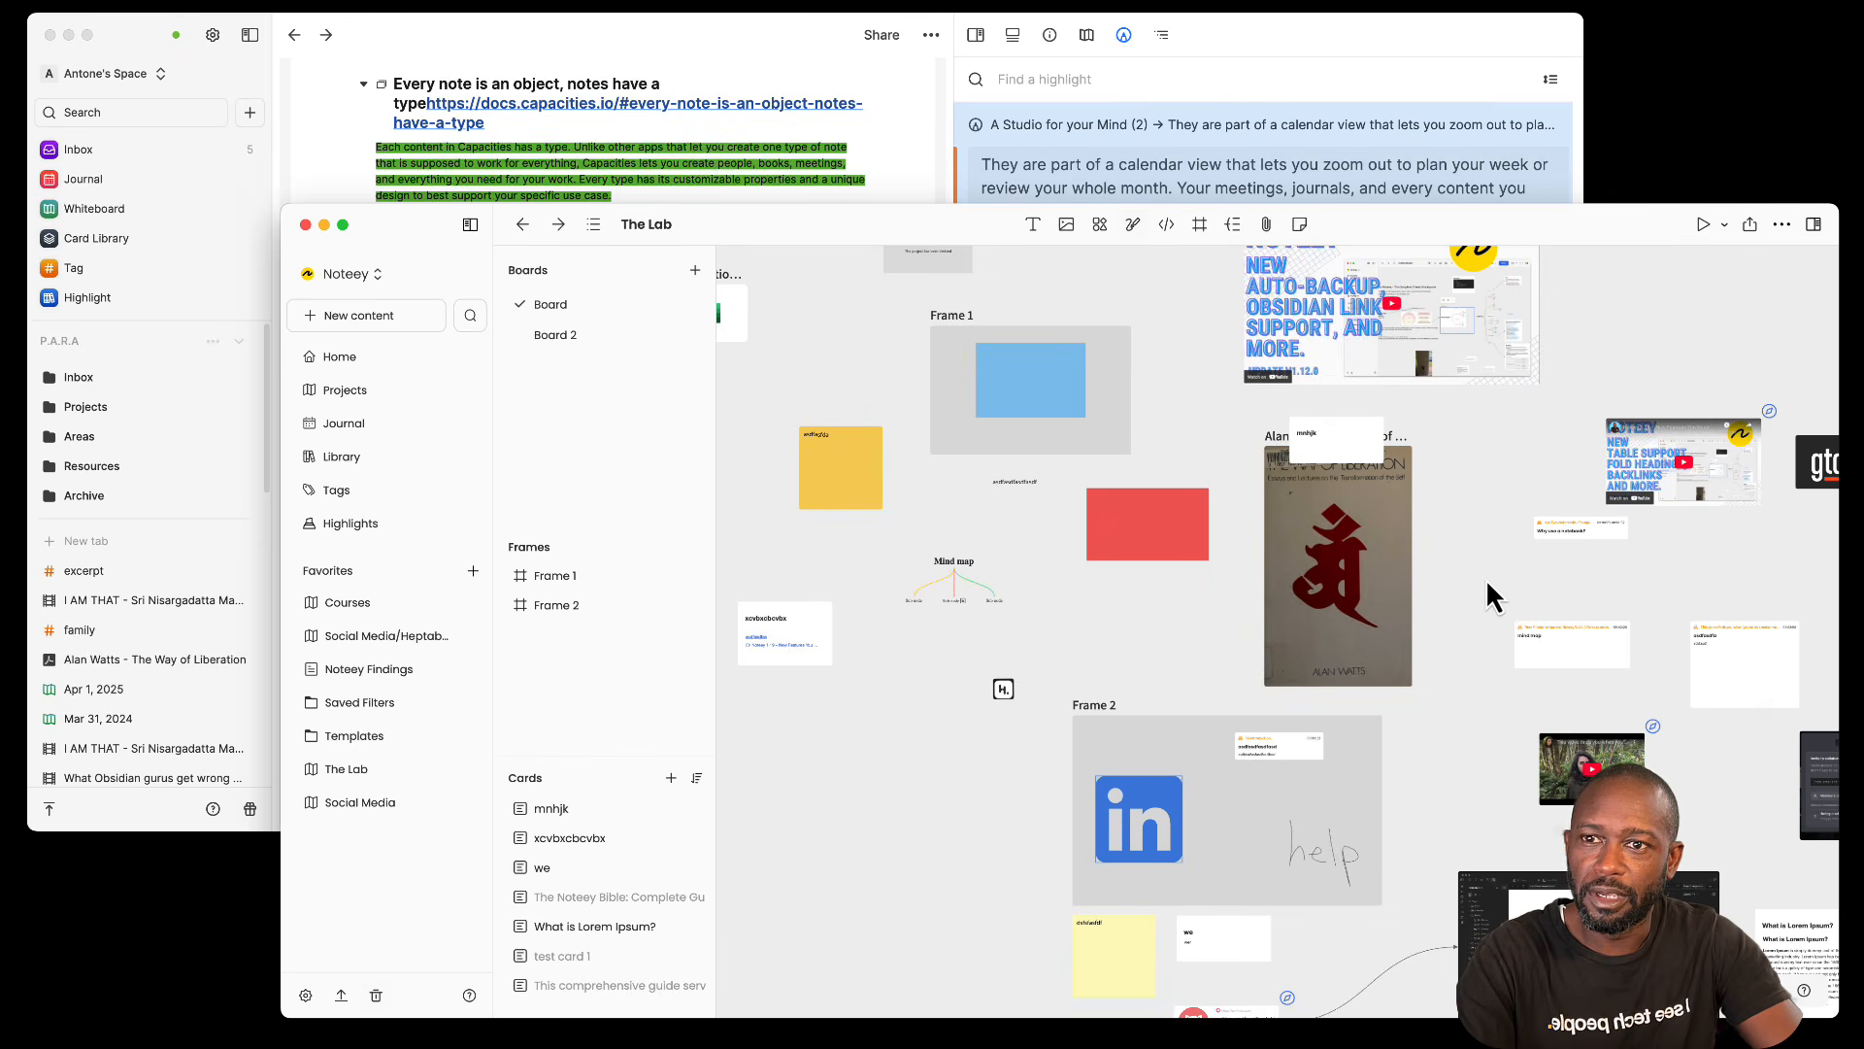
# Step: Locate the source video of the "asdfasdfa" highlight card, and show the library beside the whiteboard
pyautogui.hscroll(10, 1487, 584)
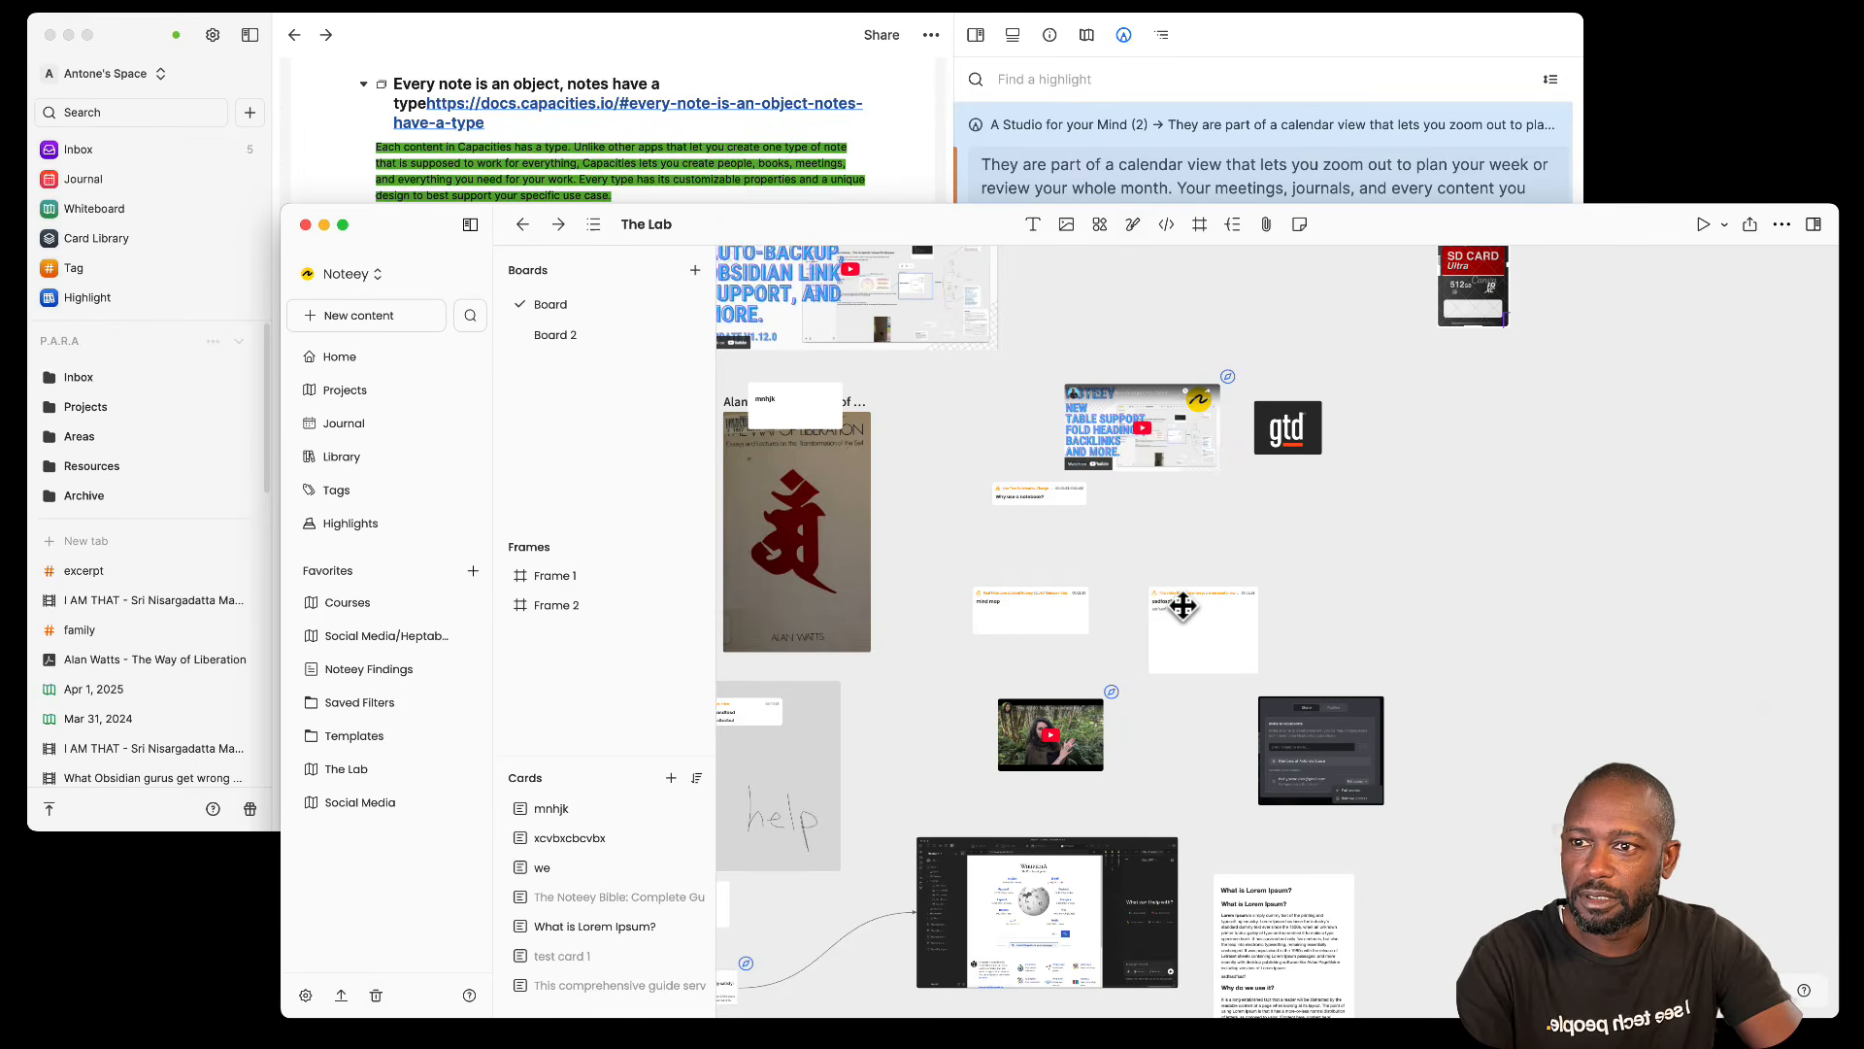
pyautogui.click(1182, 606)
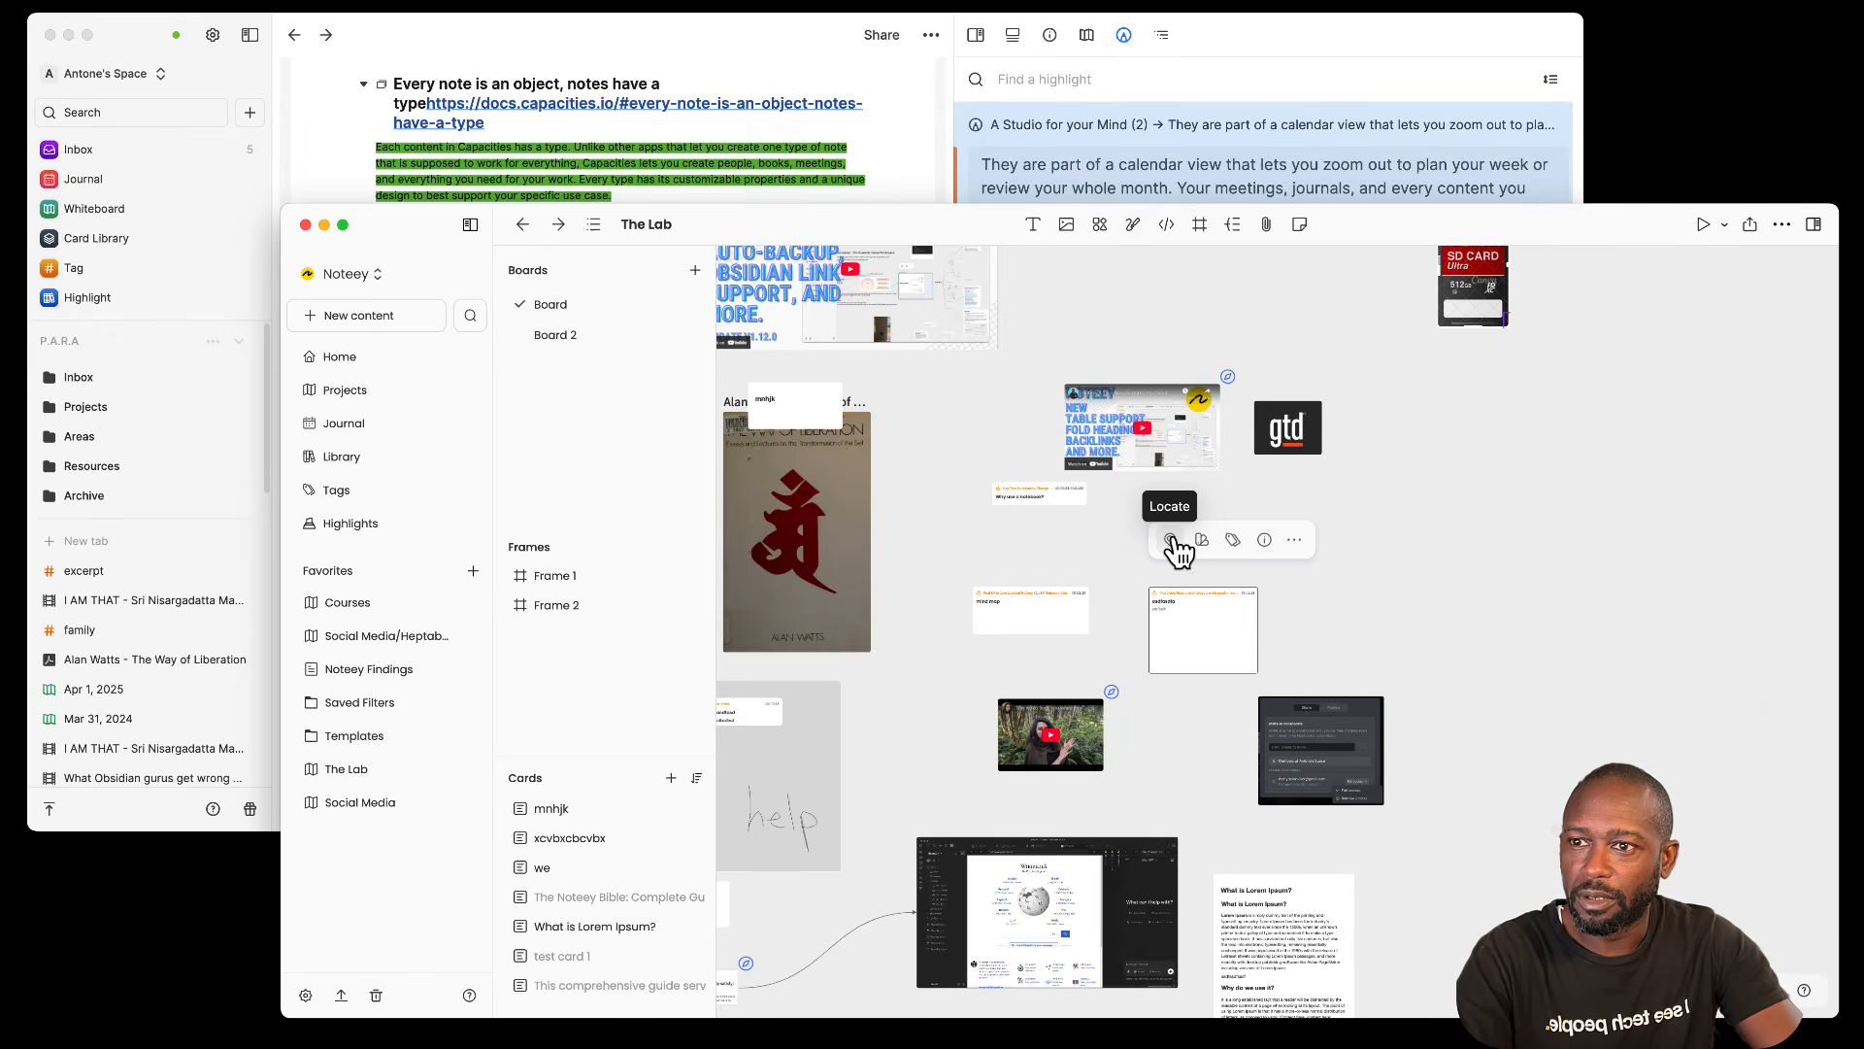
pyautogui.click(1172, 540)
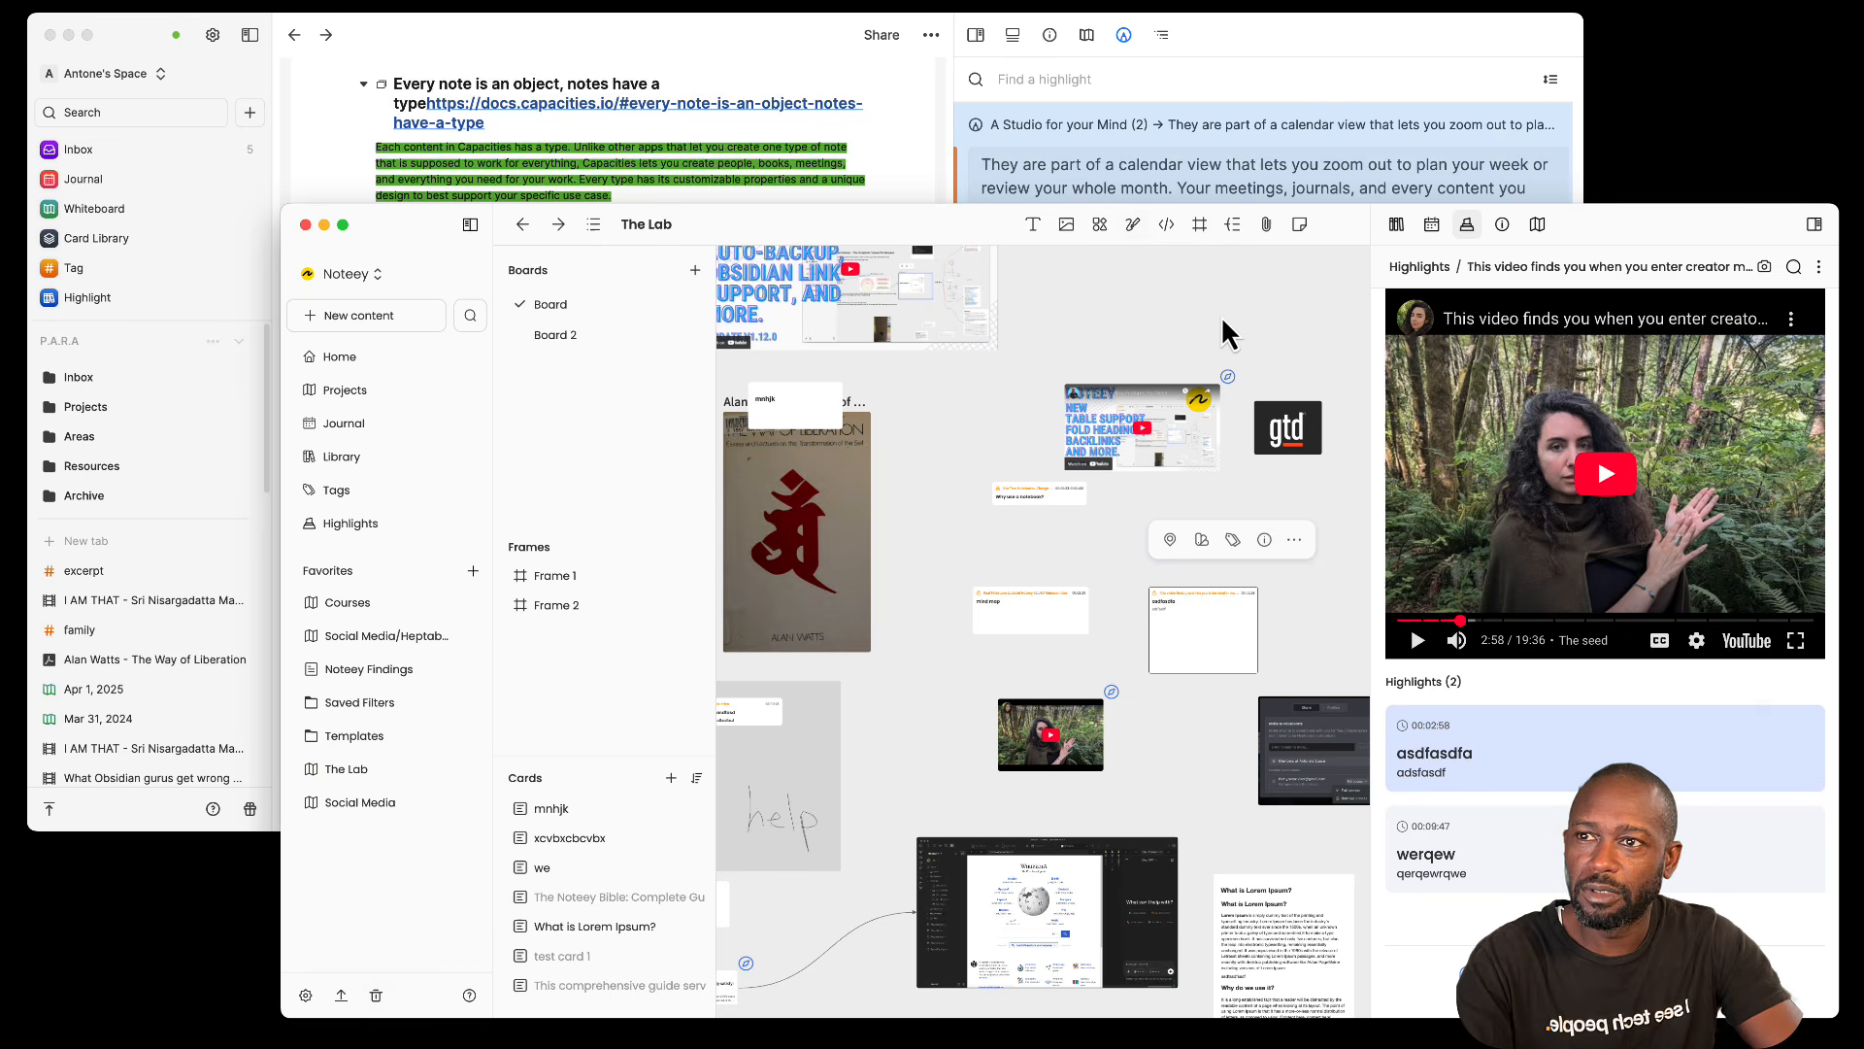
pyautogui.click(1397, 224)
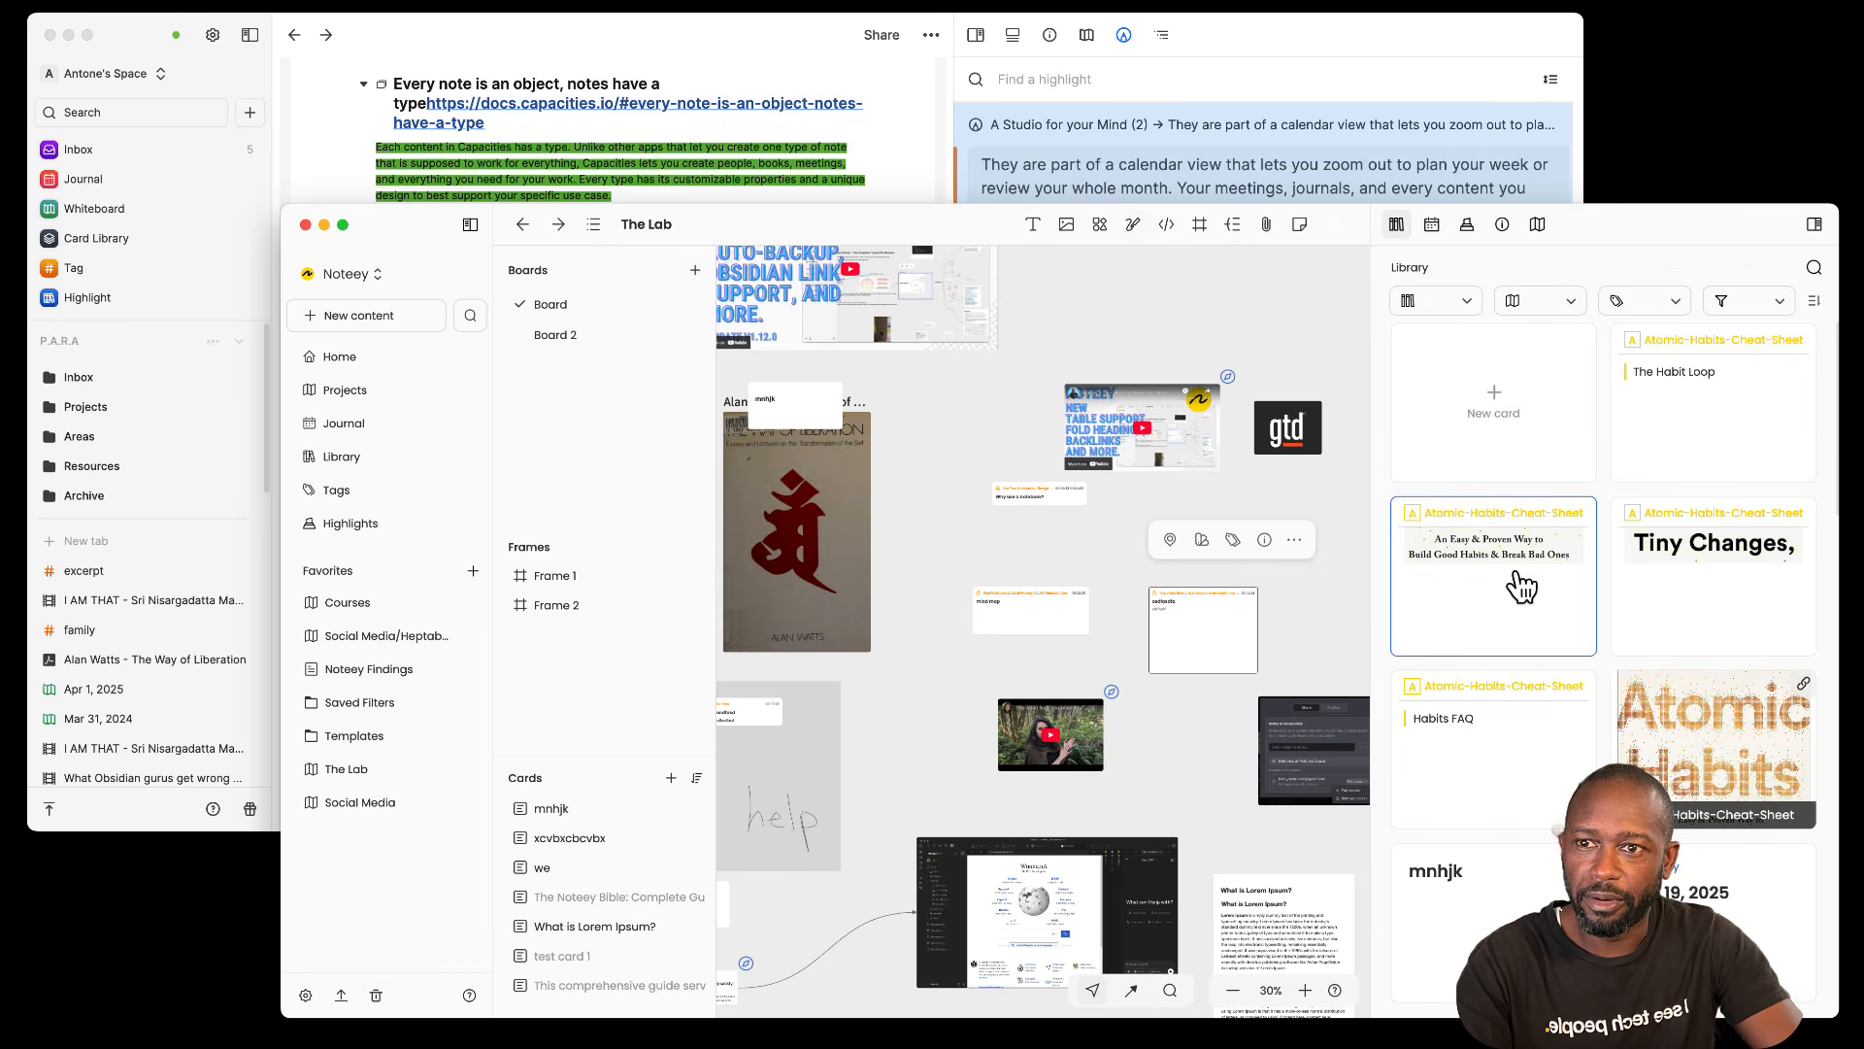
# Step: Check the content types offered by the library filter, and locate the source video of the "asdfasdfa" highlight card again
pyautogui.click(1466, 303)
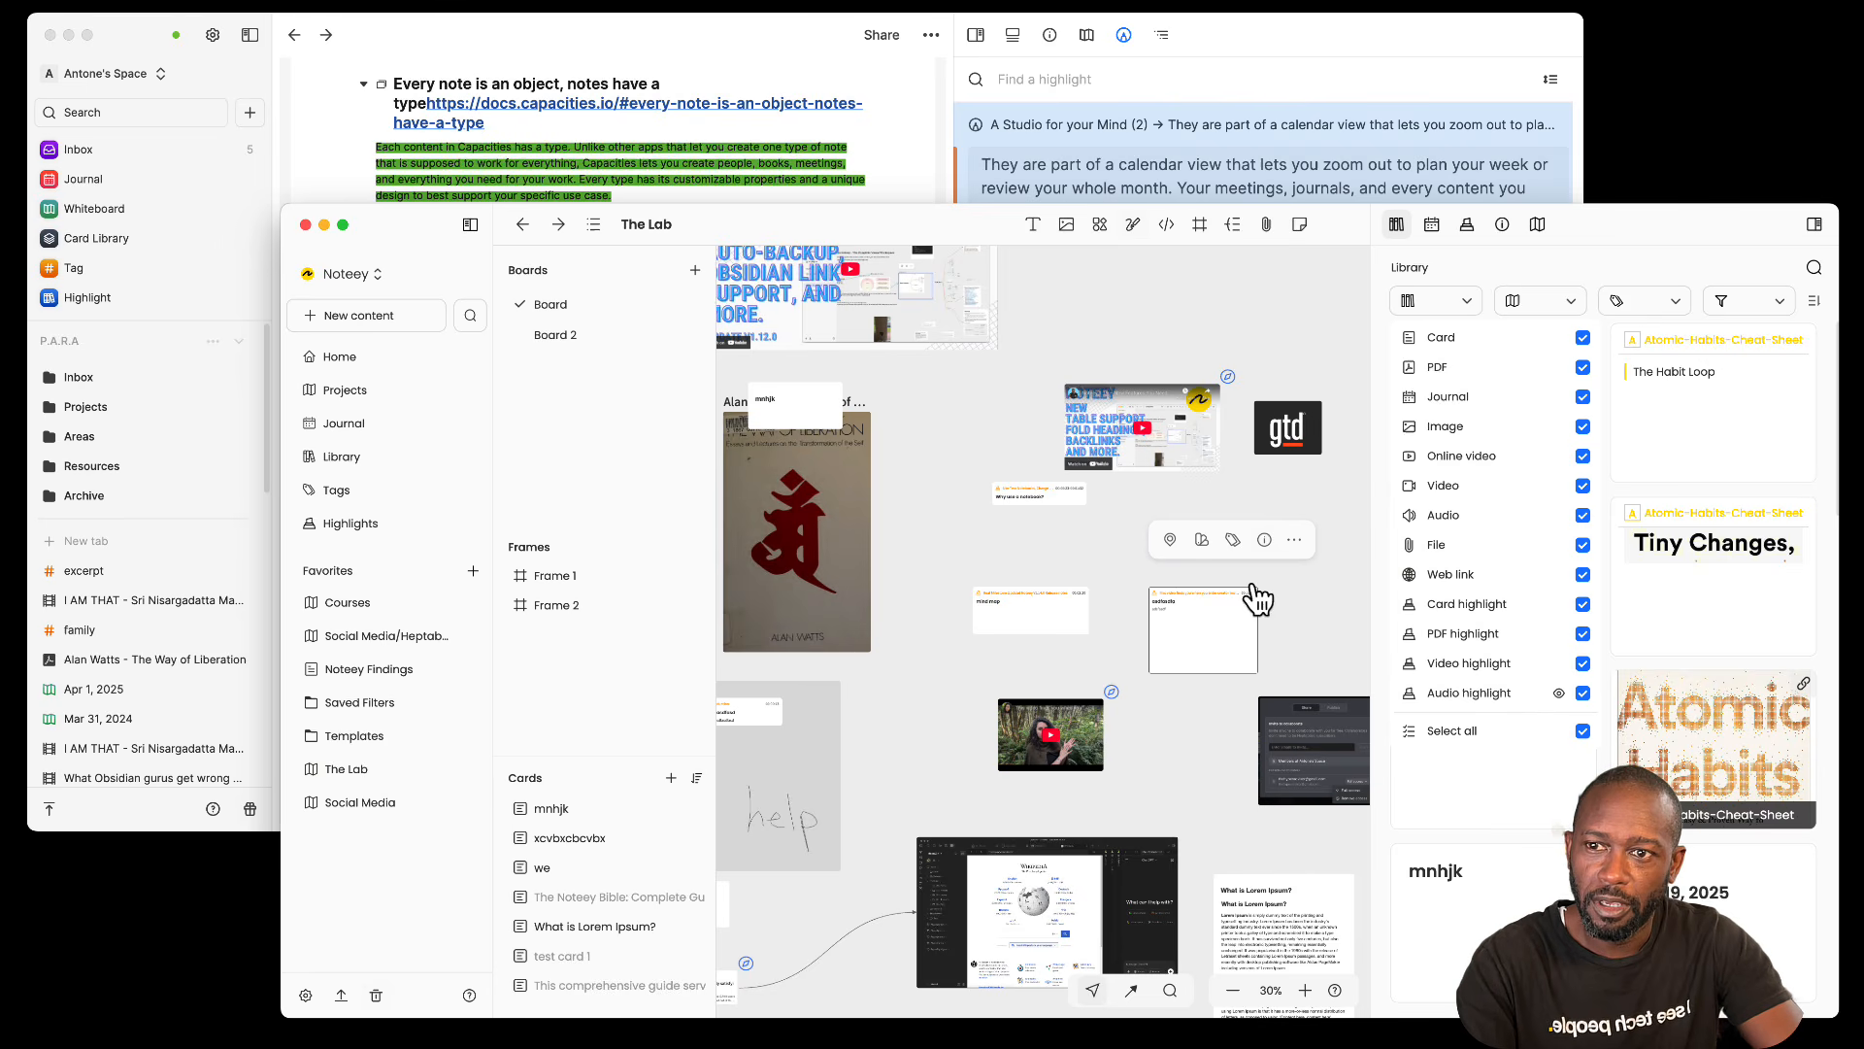
pyautogui.click(1172, 563)
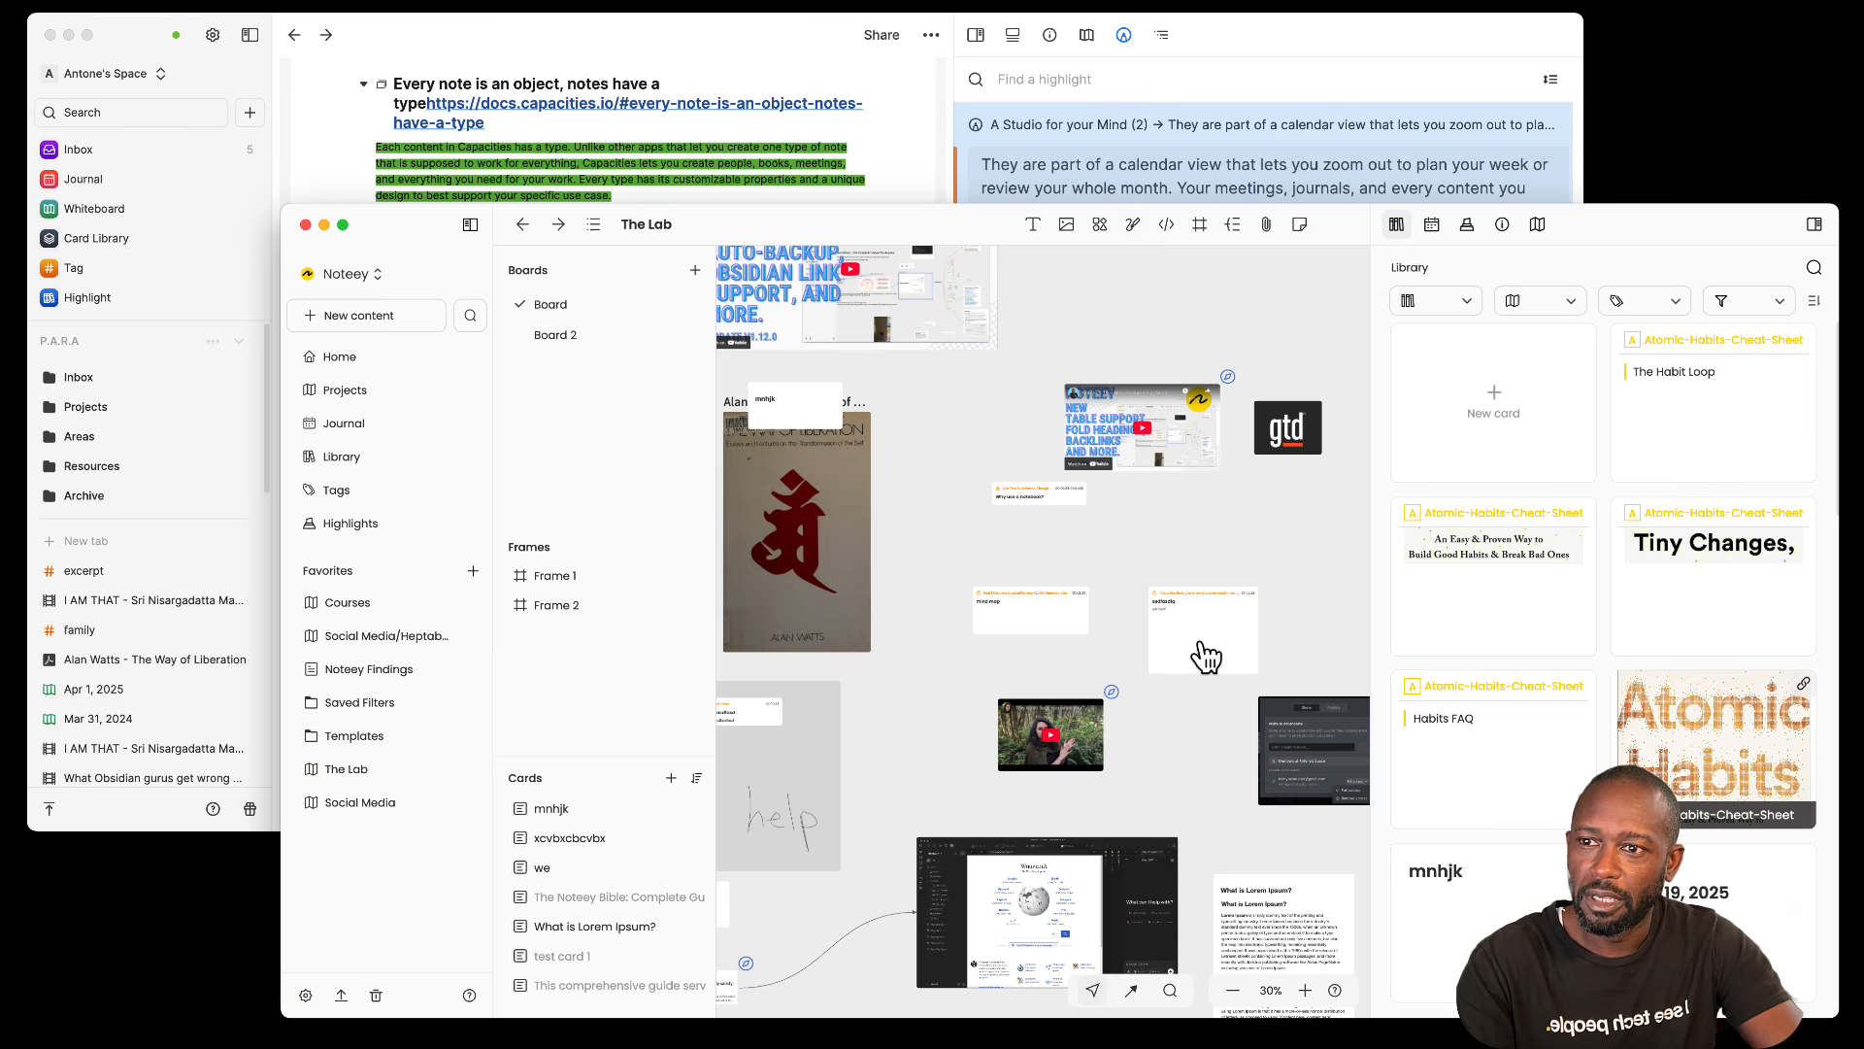
pyautogui.click(1233, 622)
pyautogui.click(1170, 539)
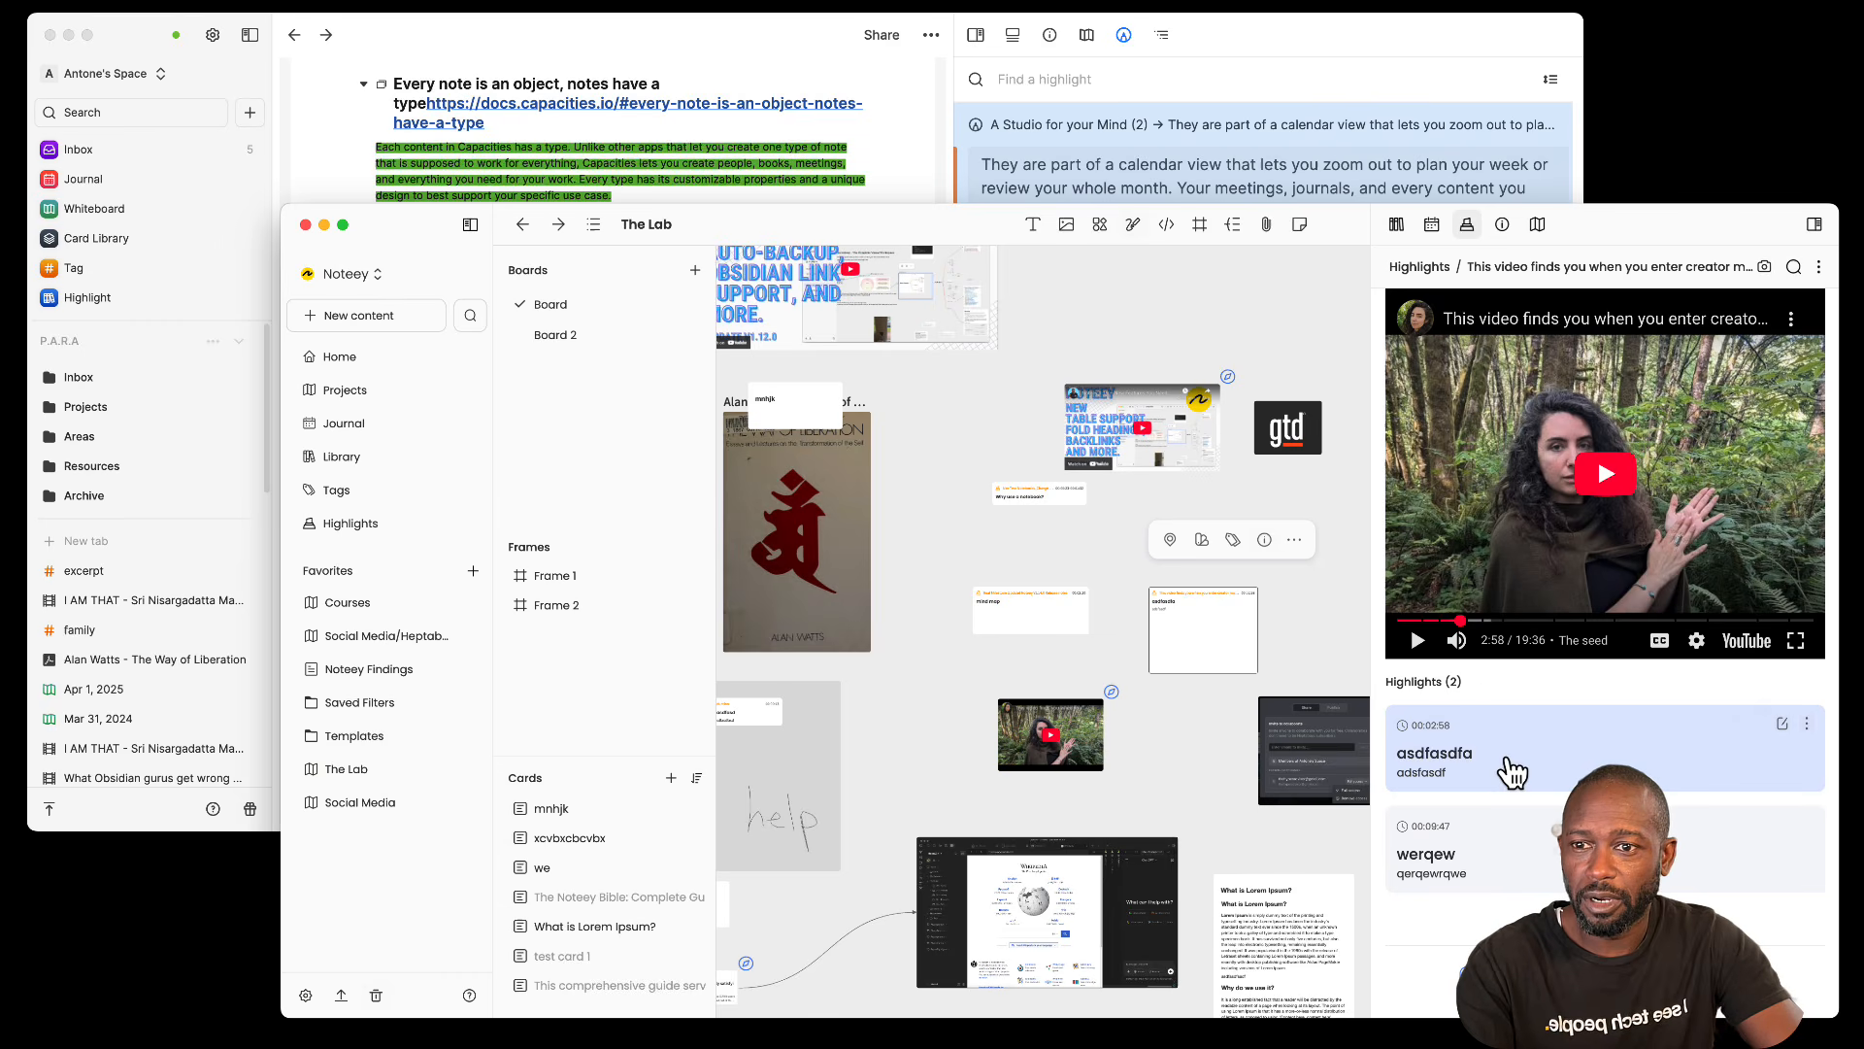
# Step: Open the "asdfasdfa" video highlight for editing, examine its end time and loop options, and close it without changes
pyautogui.click(1527, 780)
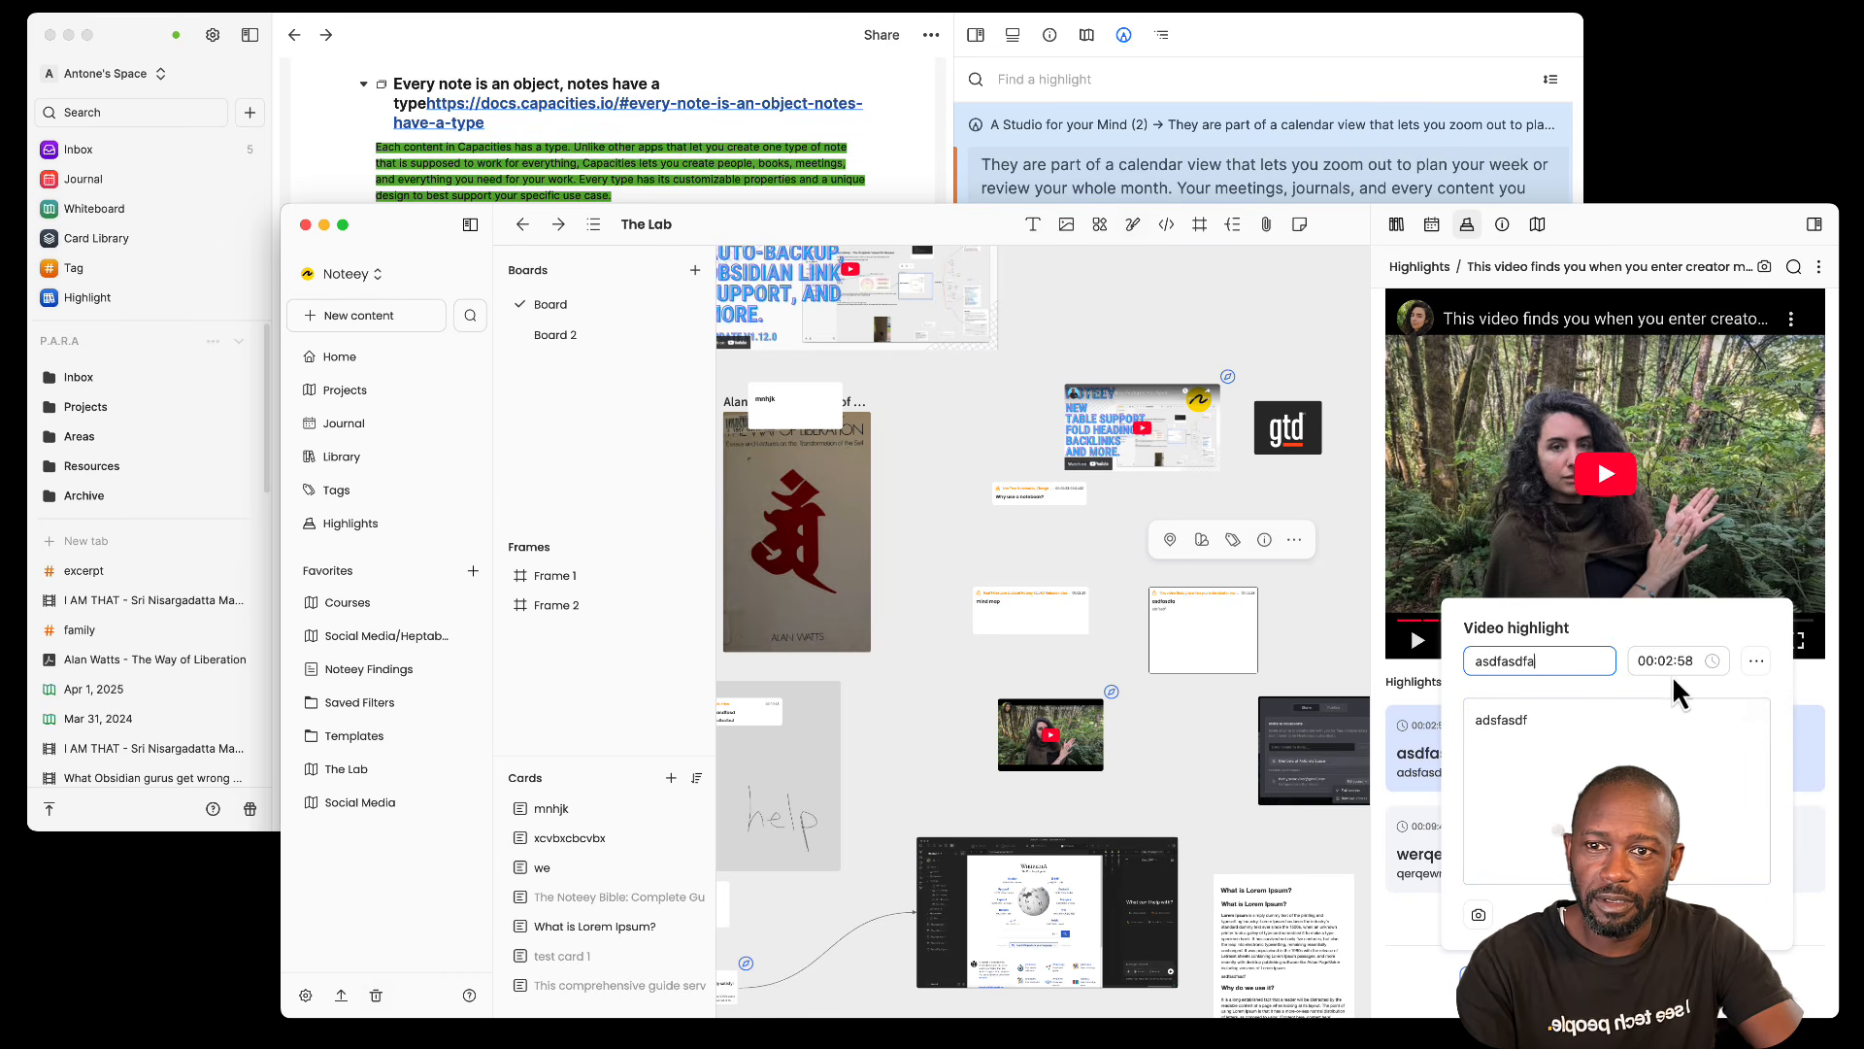
pyautogui.click(1544, 721)
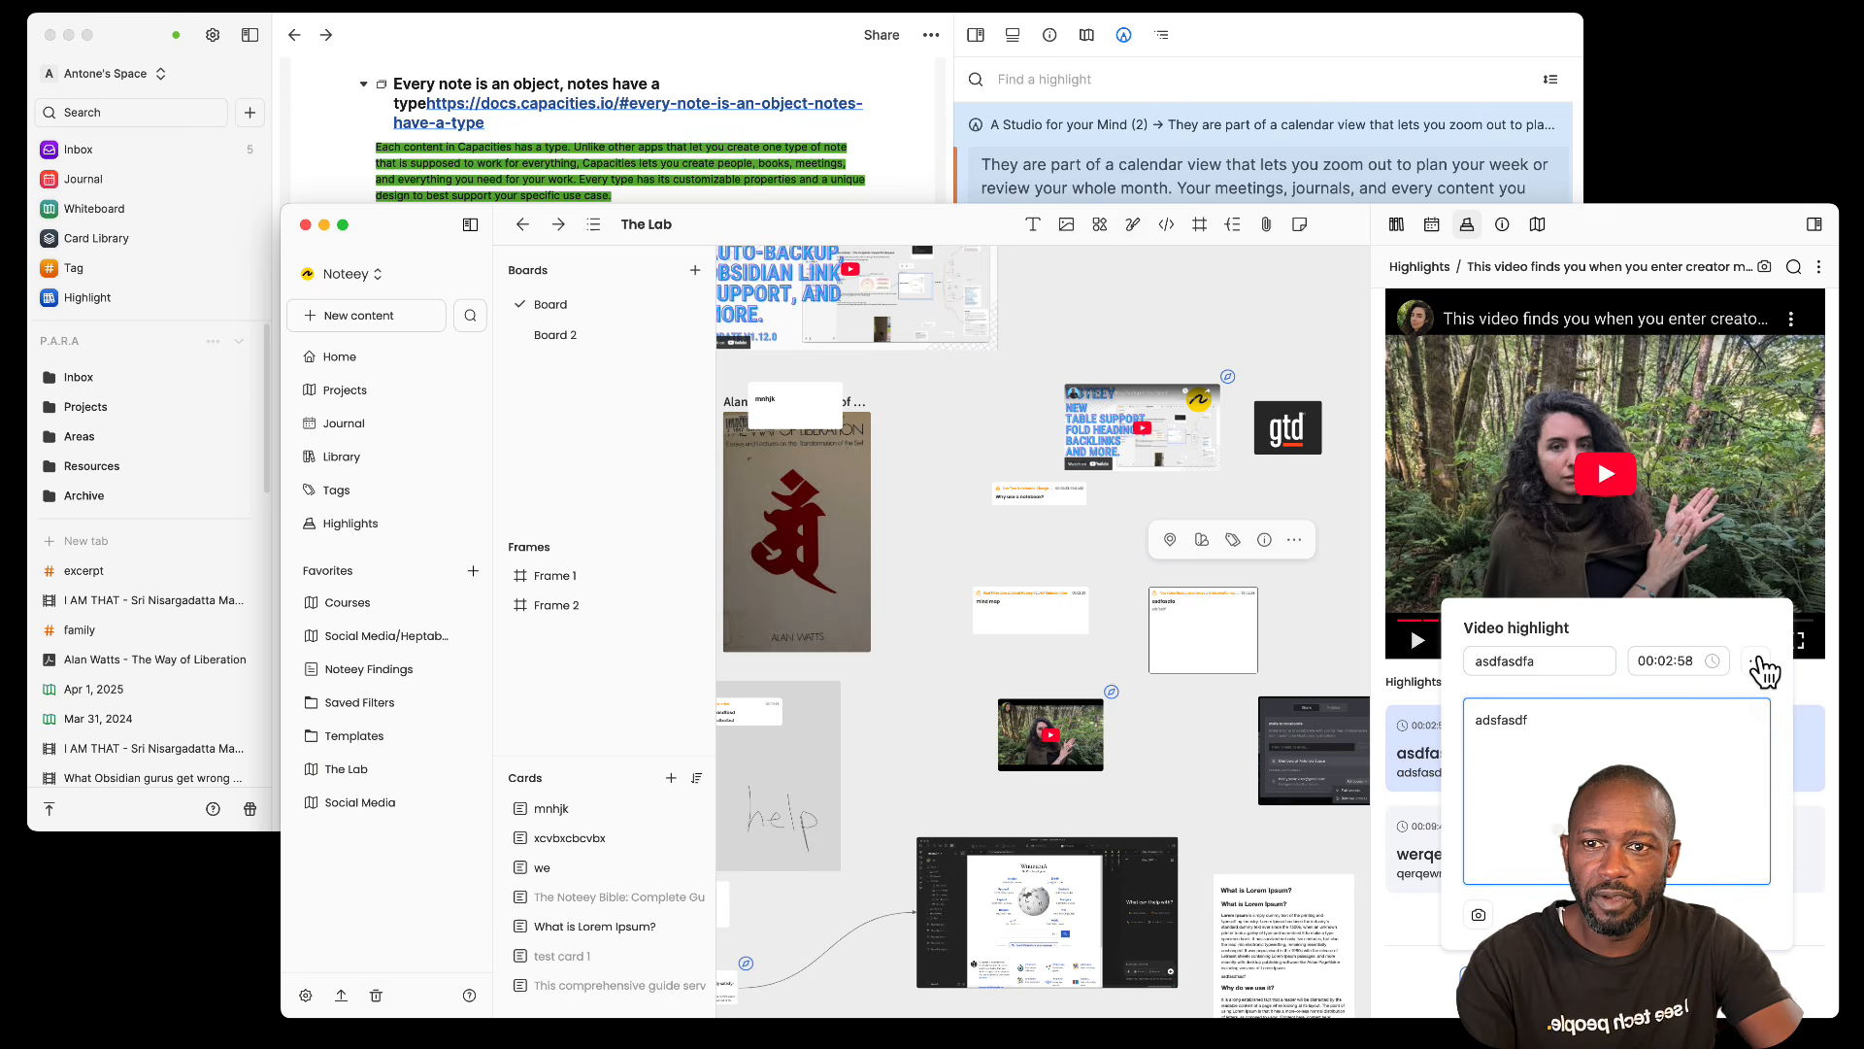
pyautogui.click(1756, 661)
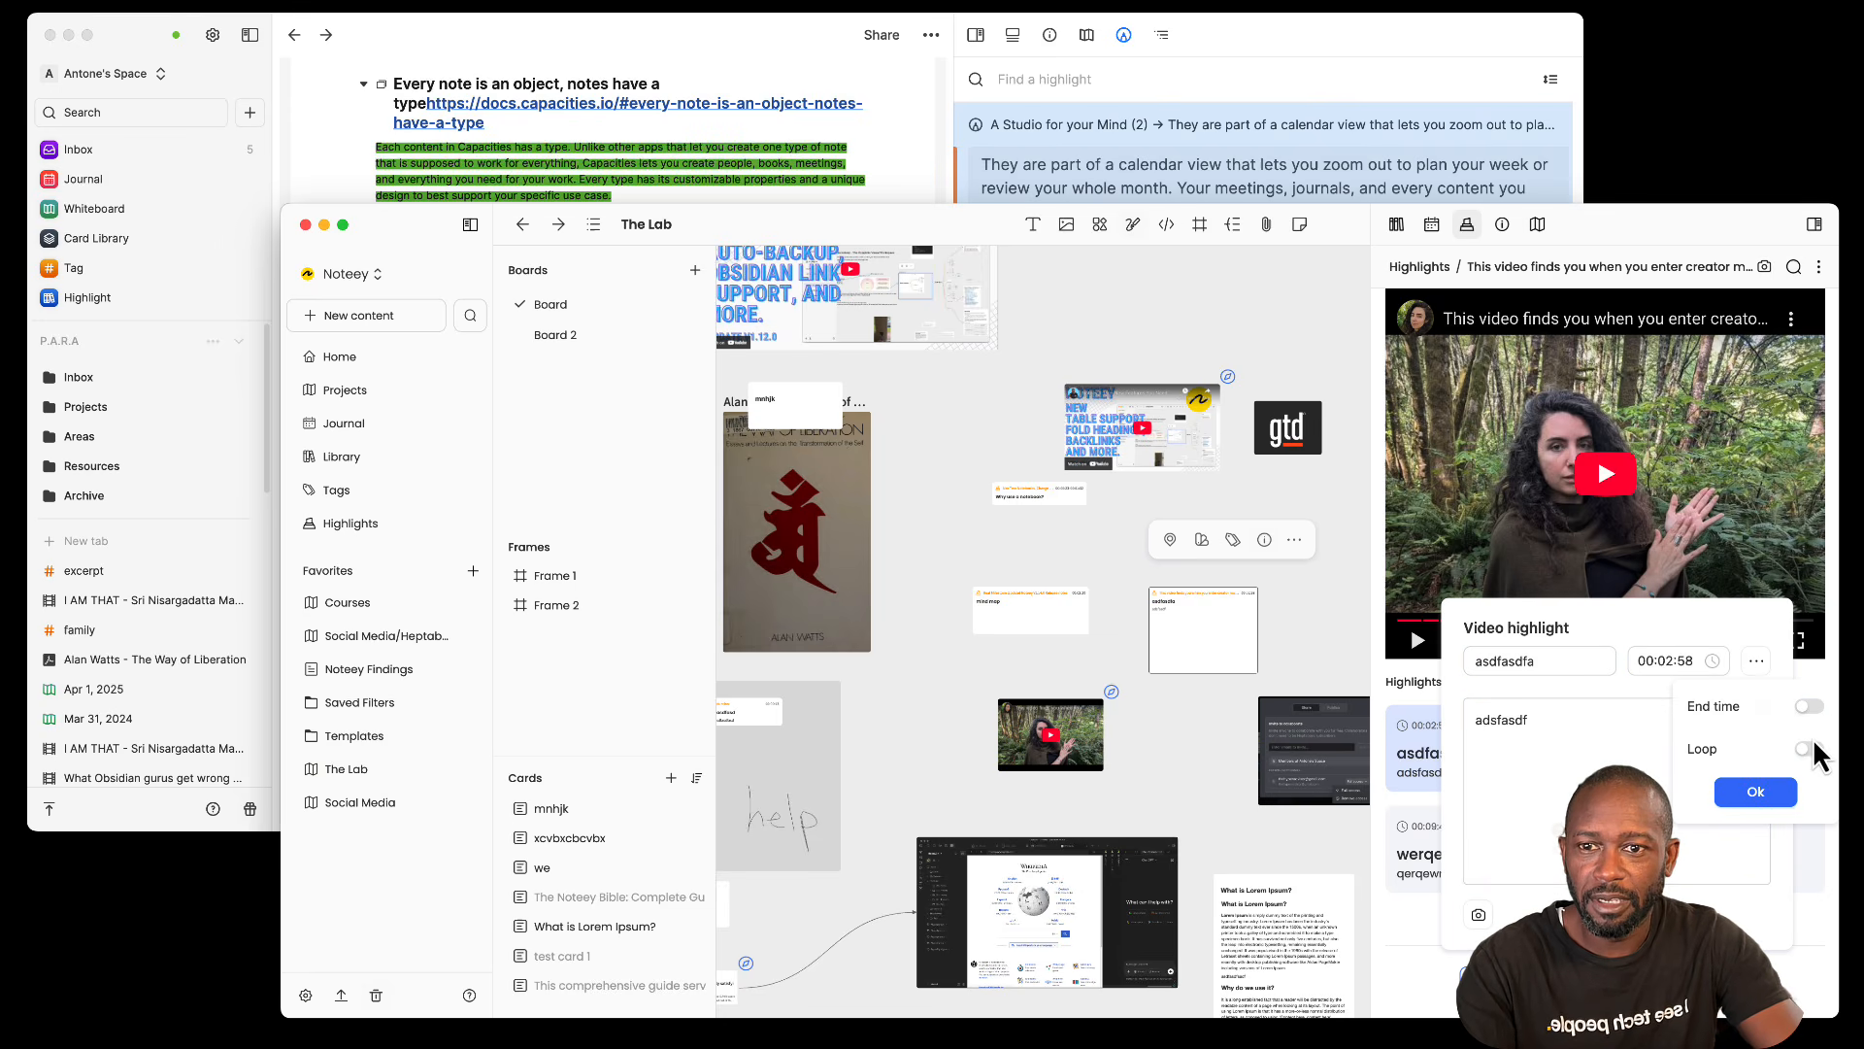
pyautogui.click(1617, 810)
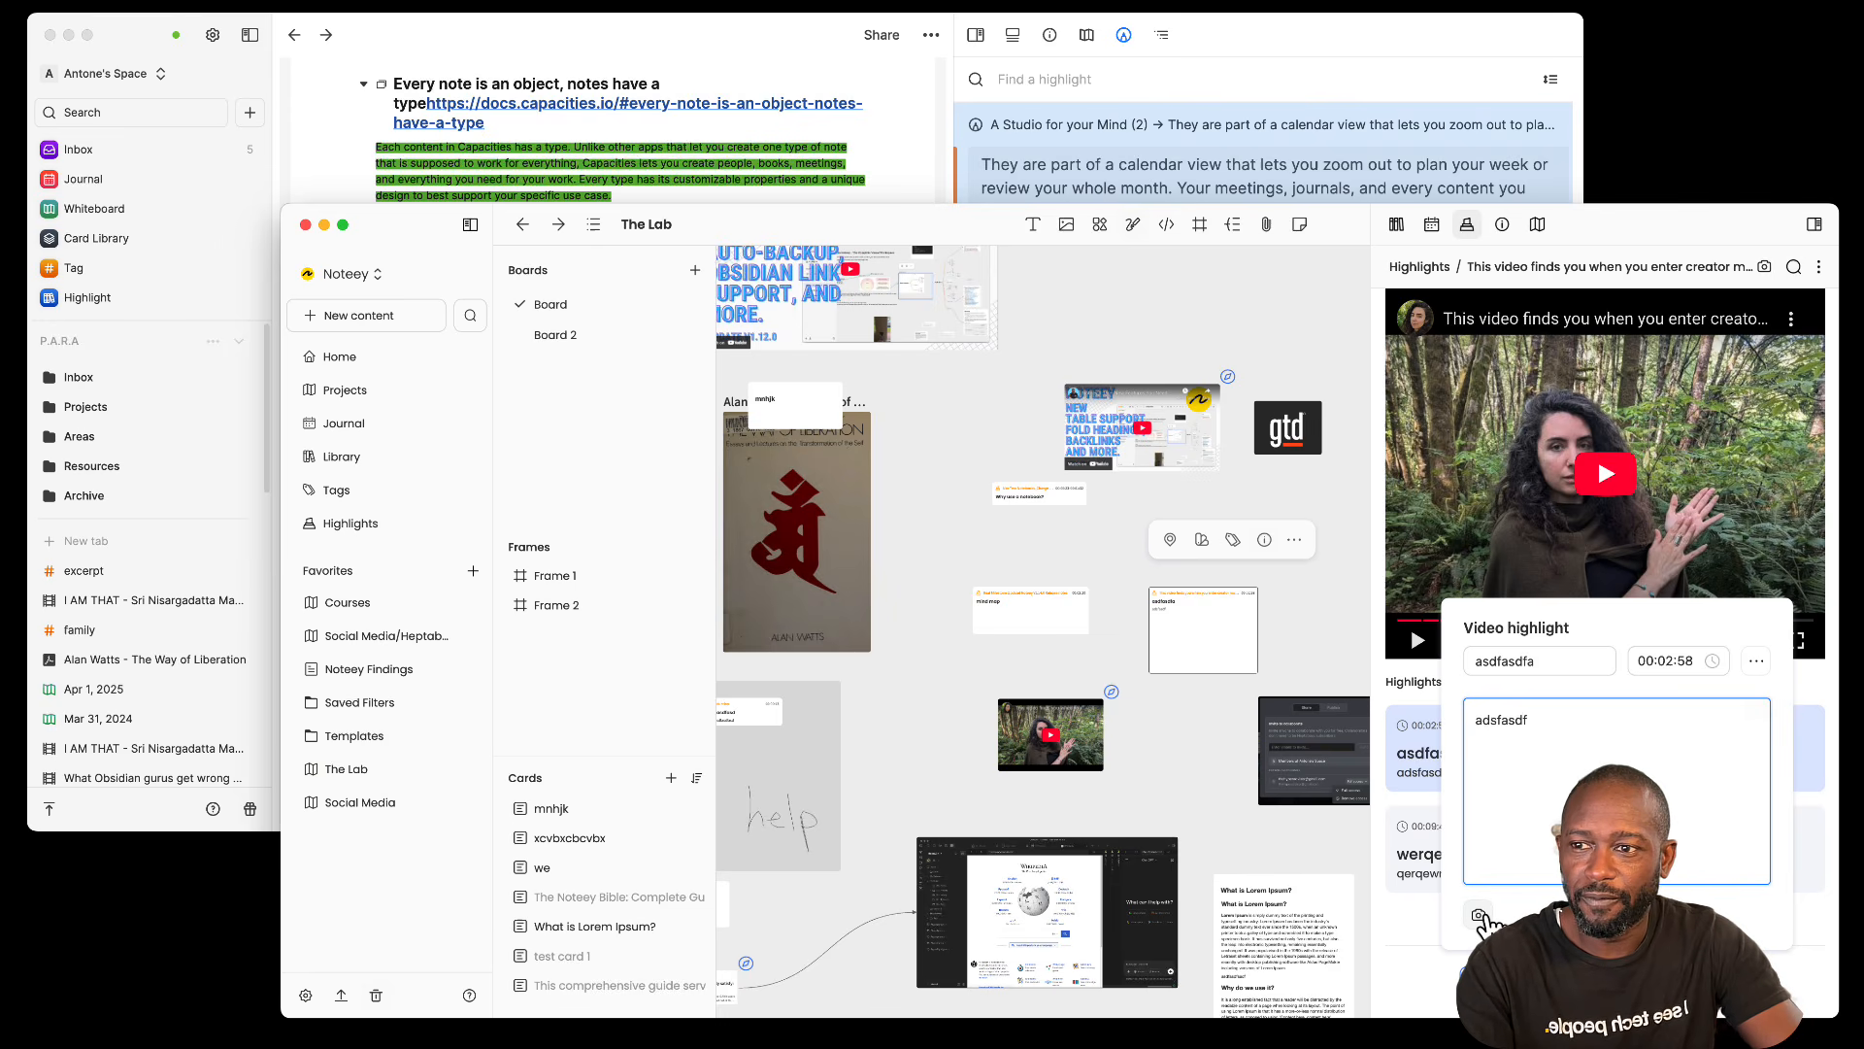
pyautogui.click(1817, 819)
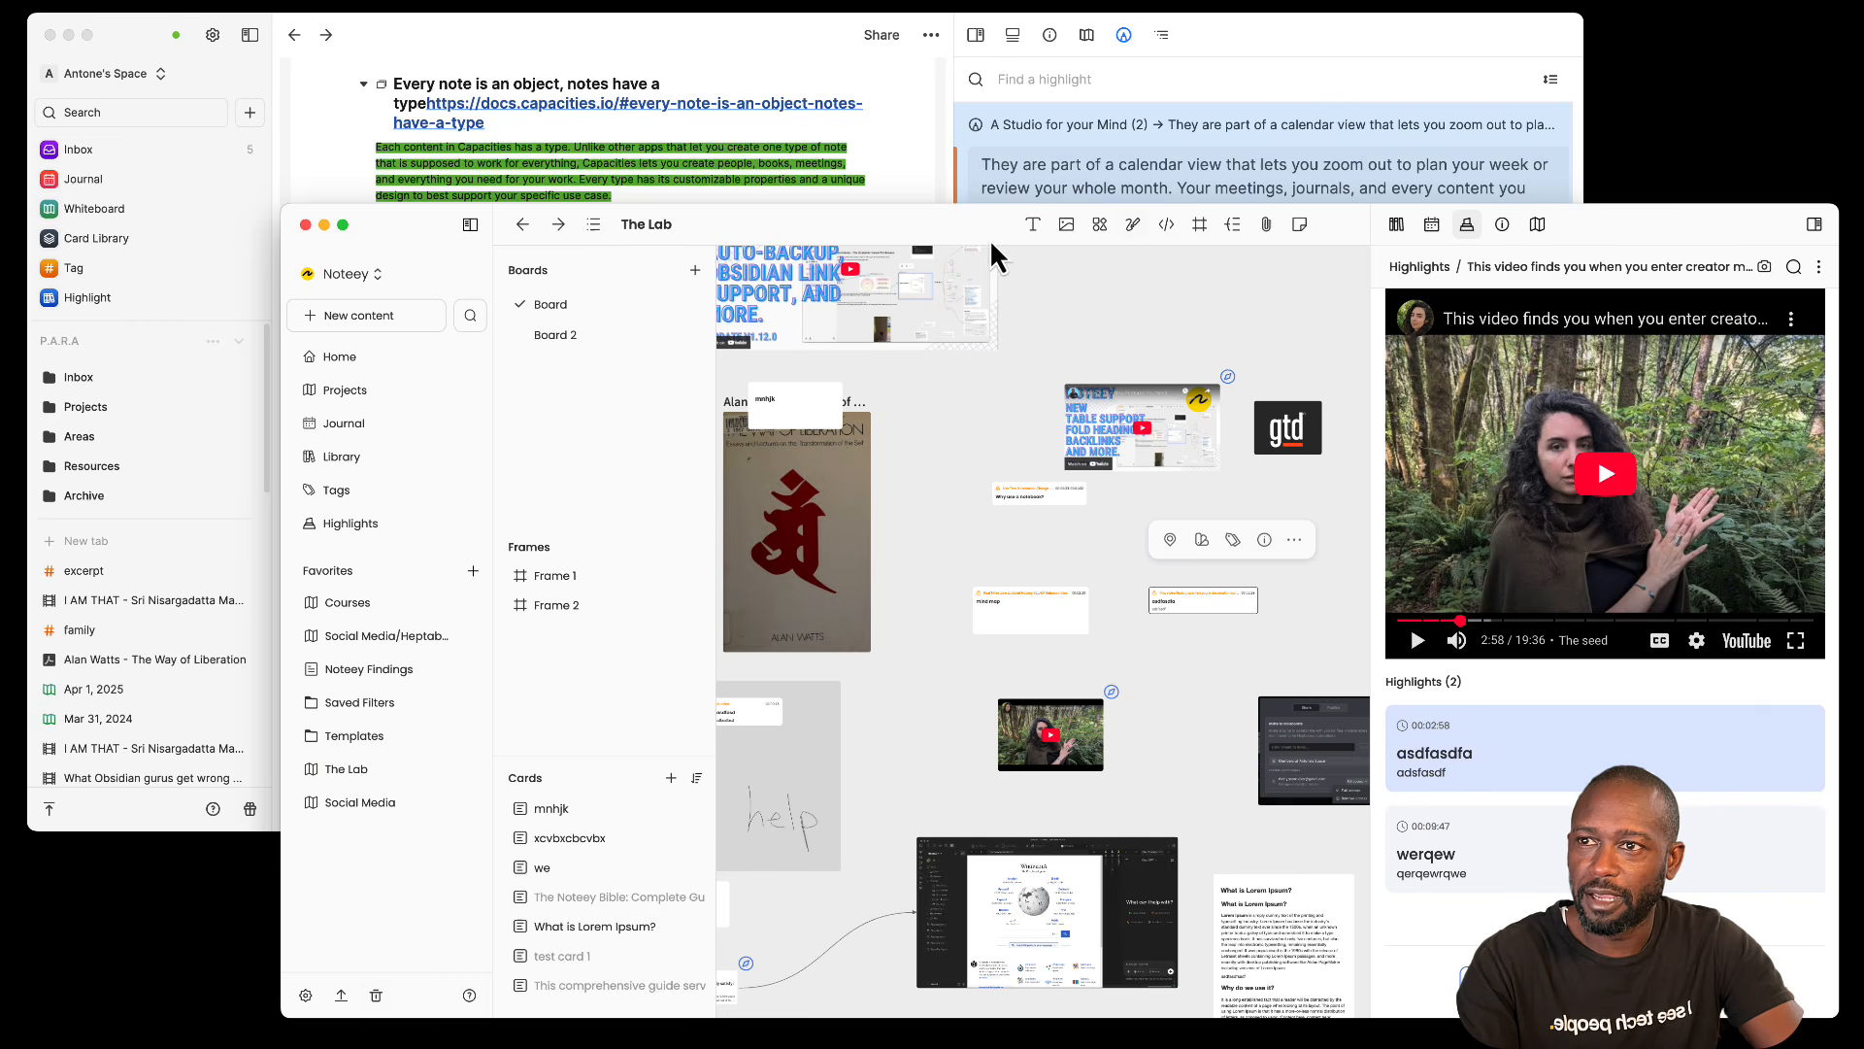
# Step: Return to the library beside the whiteboard and check its content type filter
pyautogui.click(1398, 226)
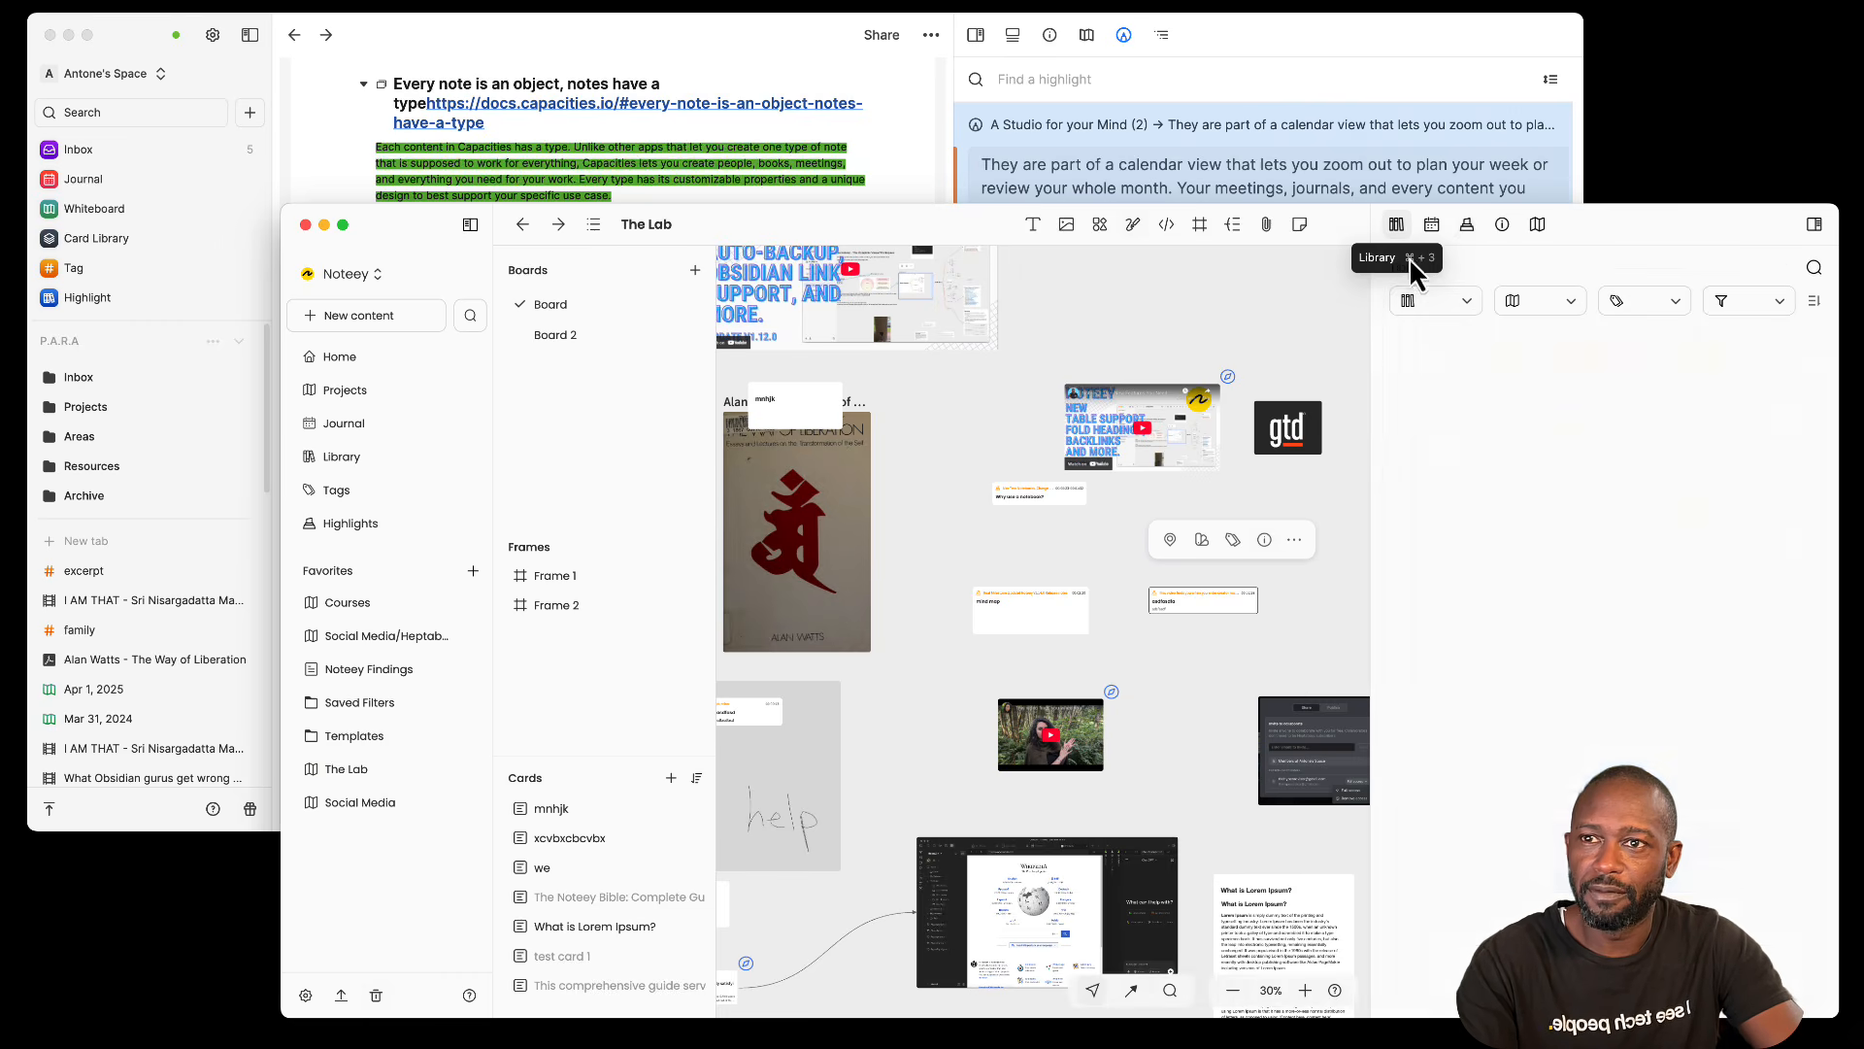
pyautogui.click(1464, 303)
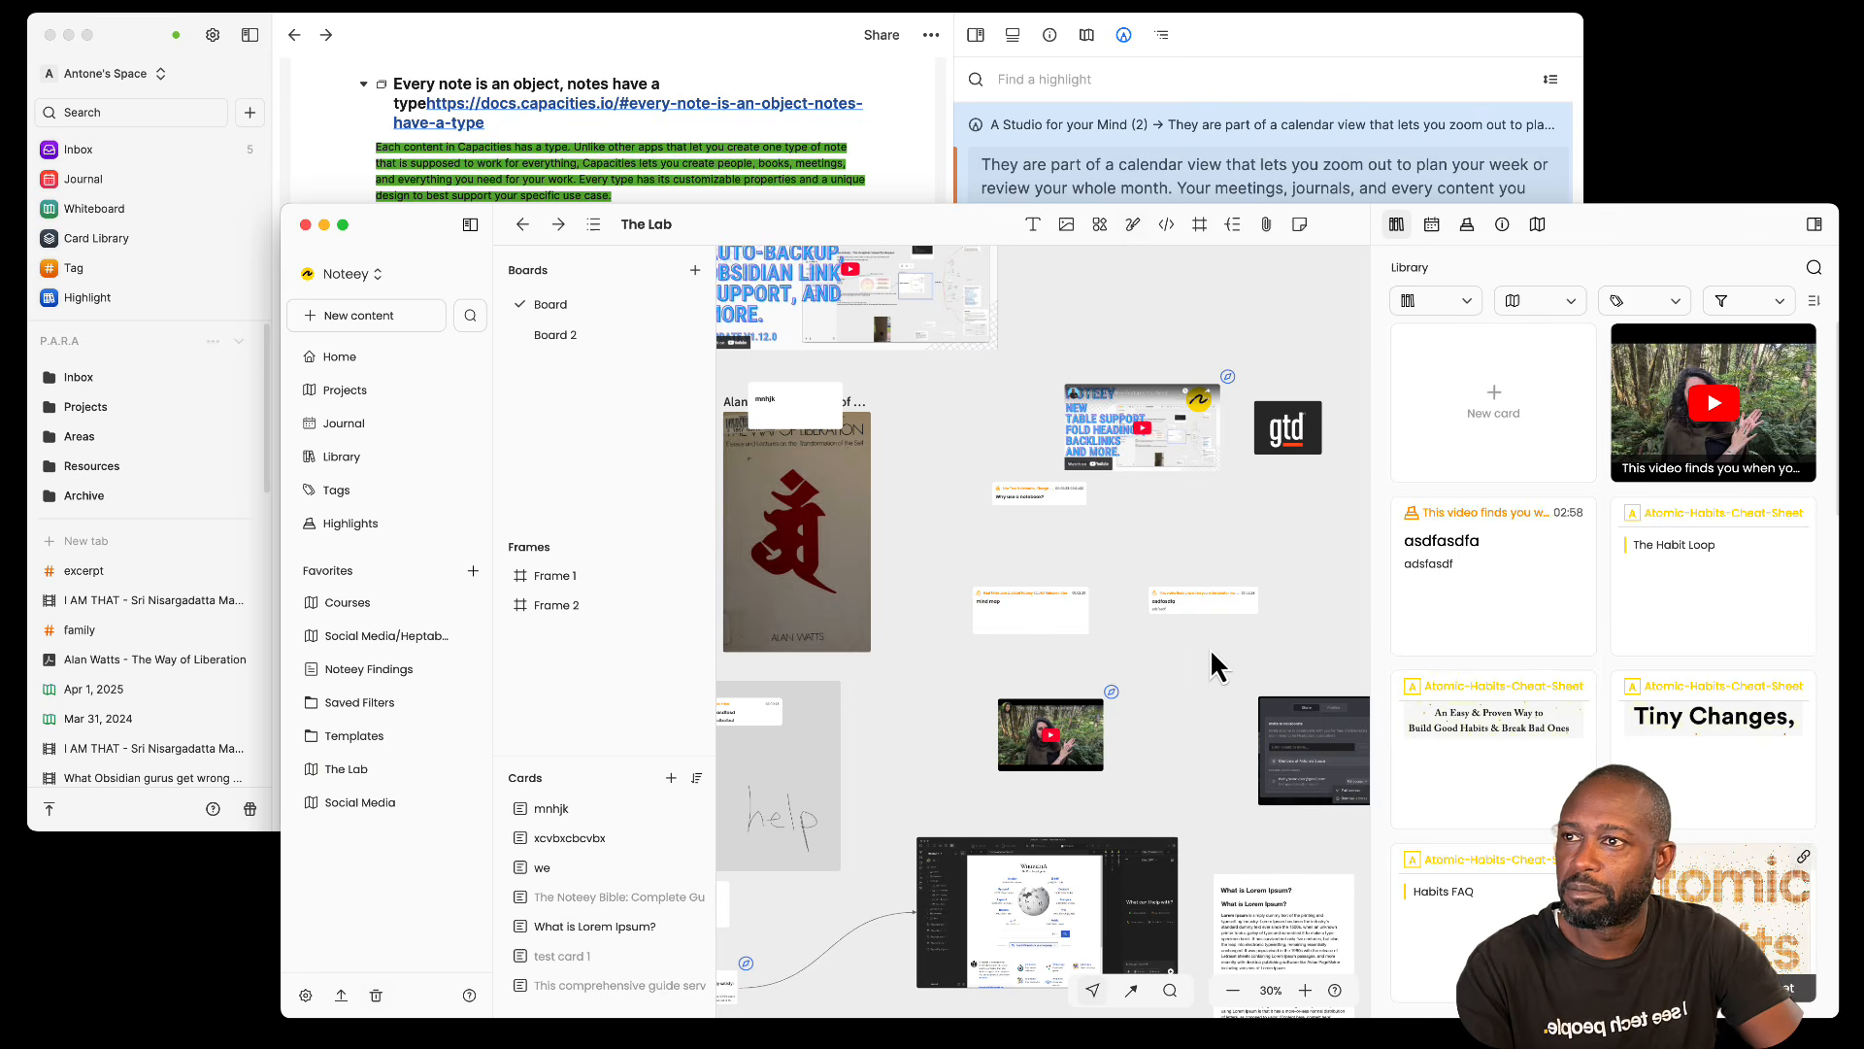
# Step: Switch to Heptabase, open the whiteboard "The Lab" from quick access, and open "my lab card" beside it
pyautogui.click(471, 140)
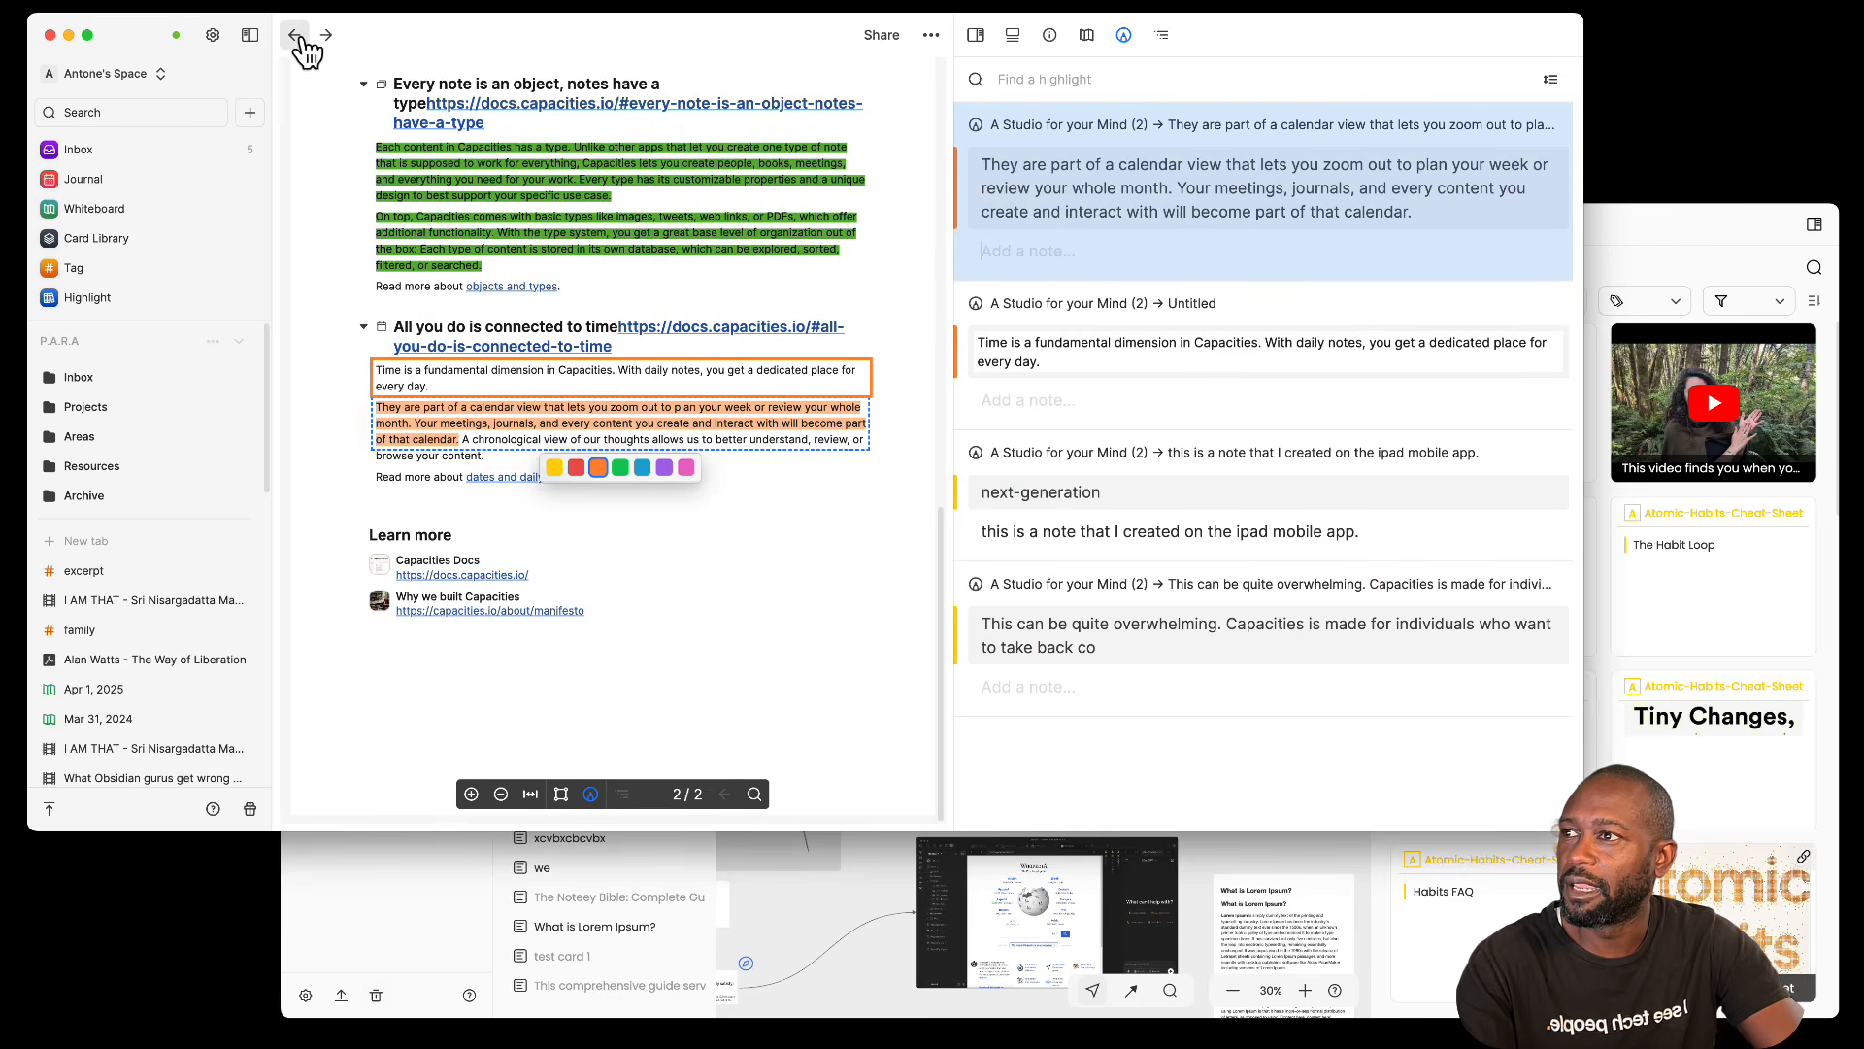
pyautogui.moveTo(117, 207)
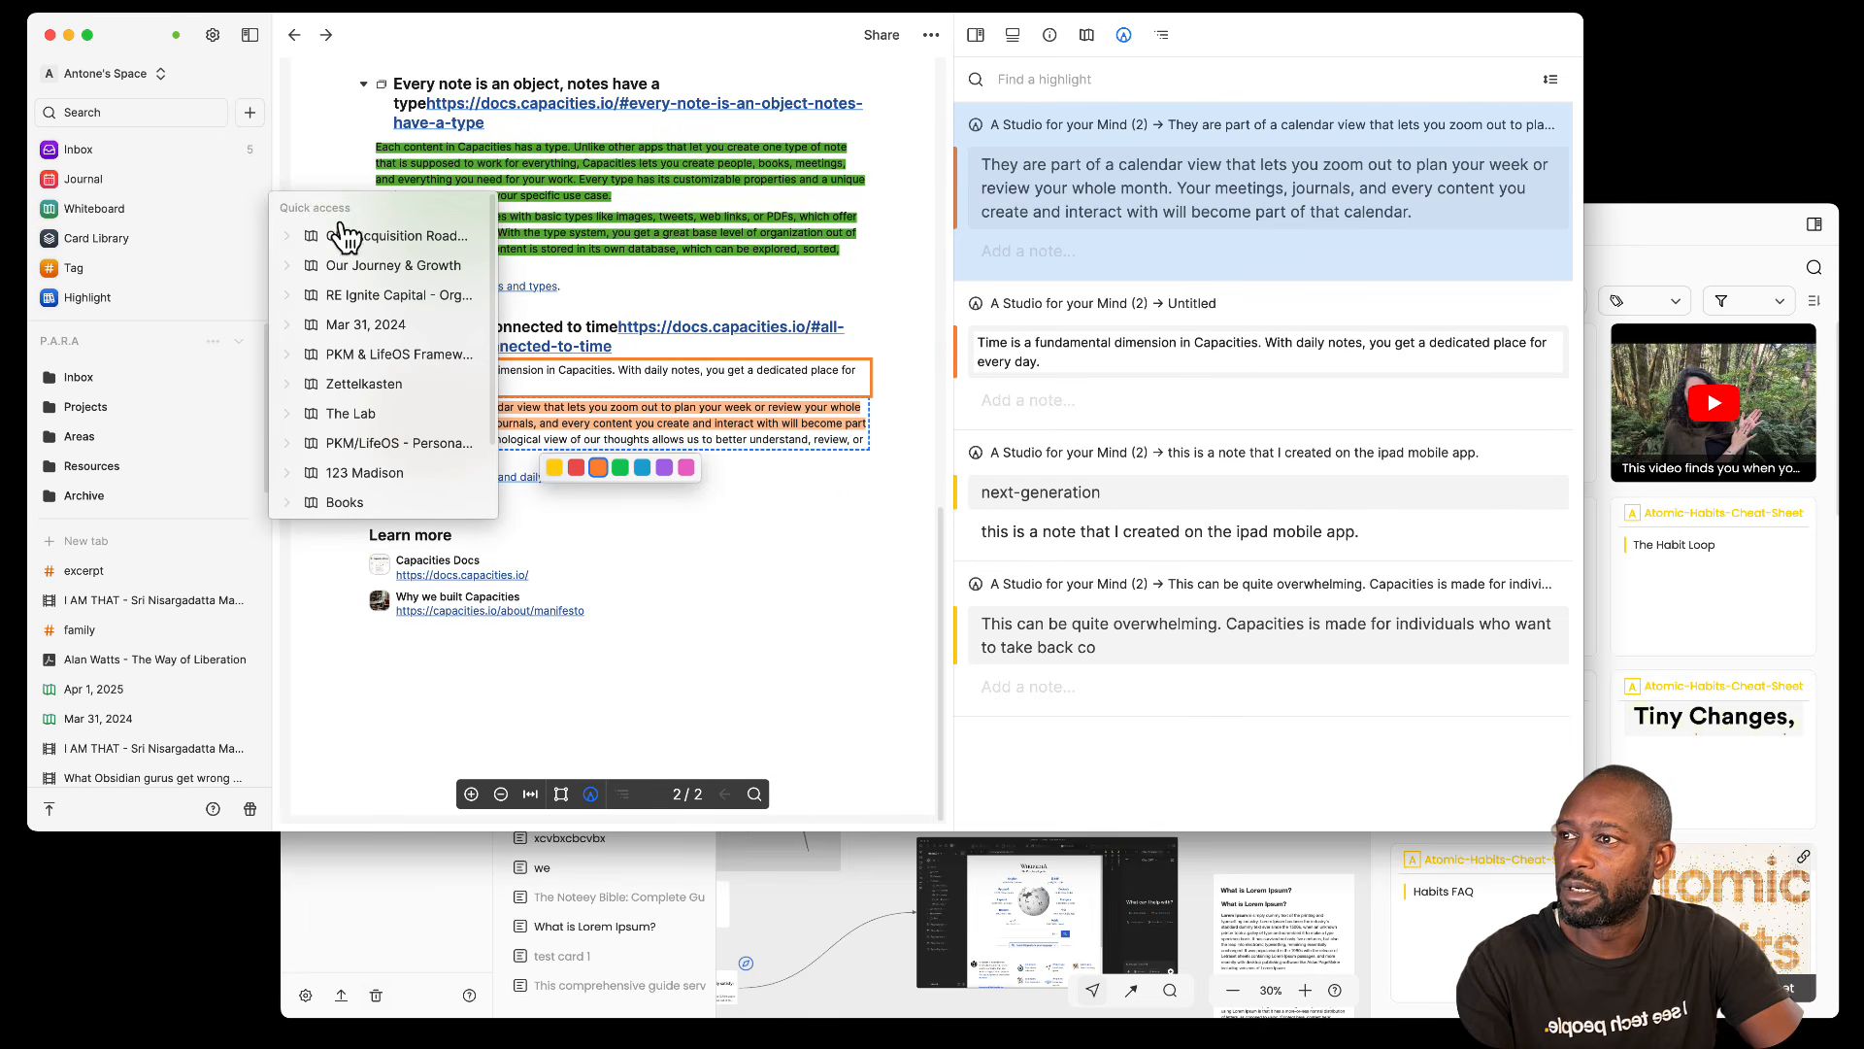
pyautogui.click(359, 413)
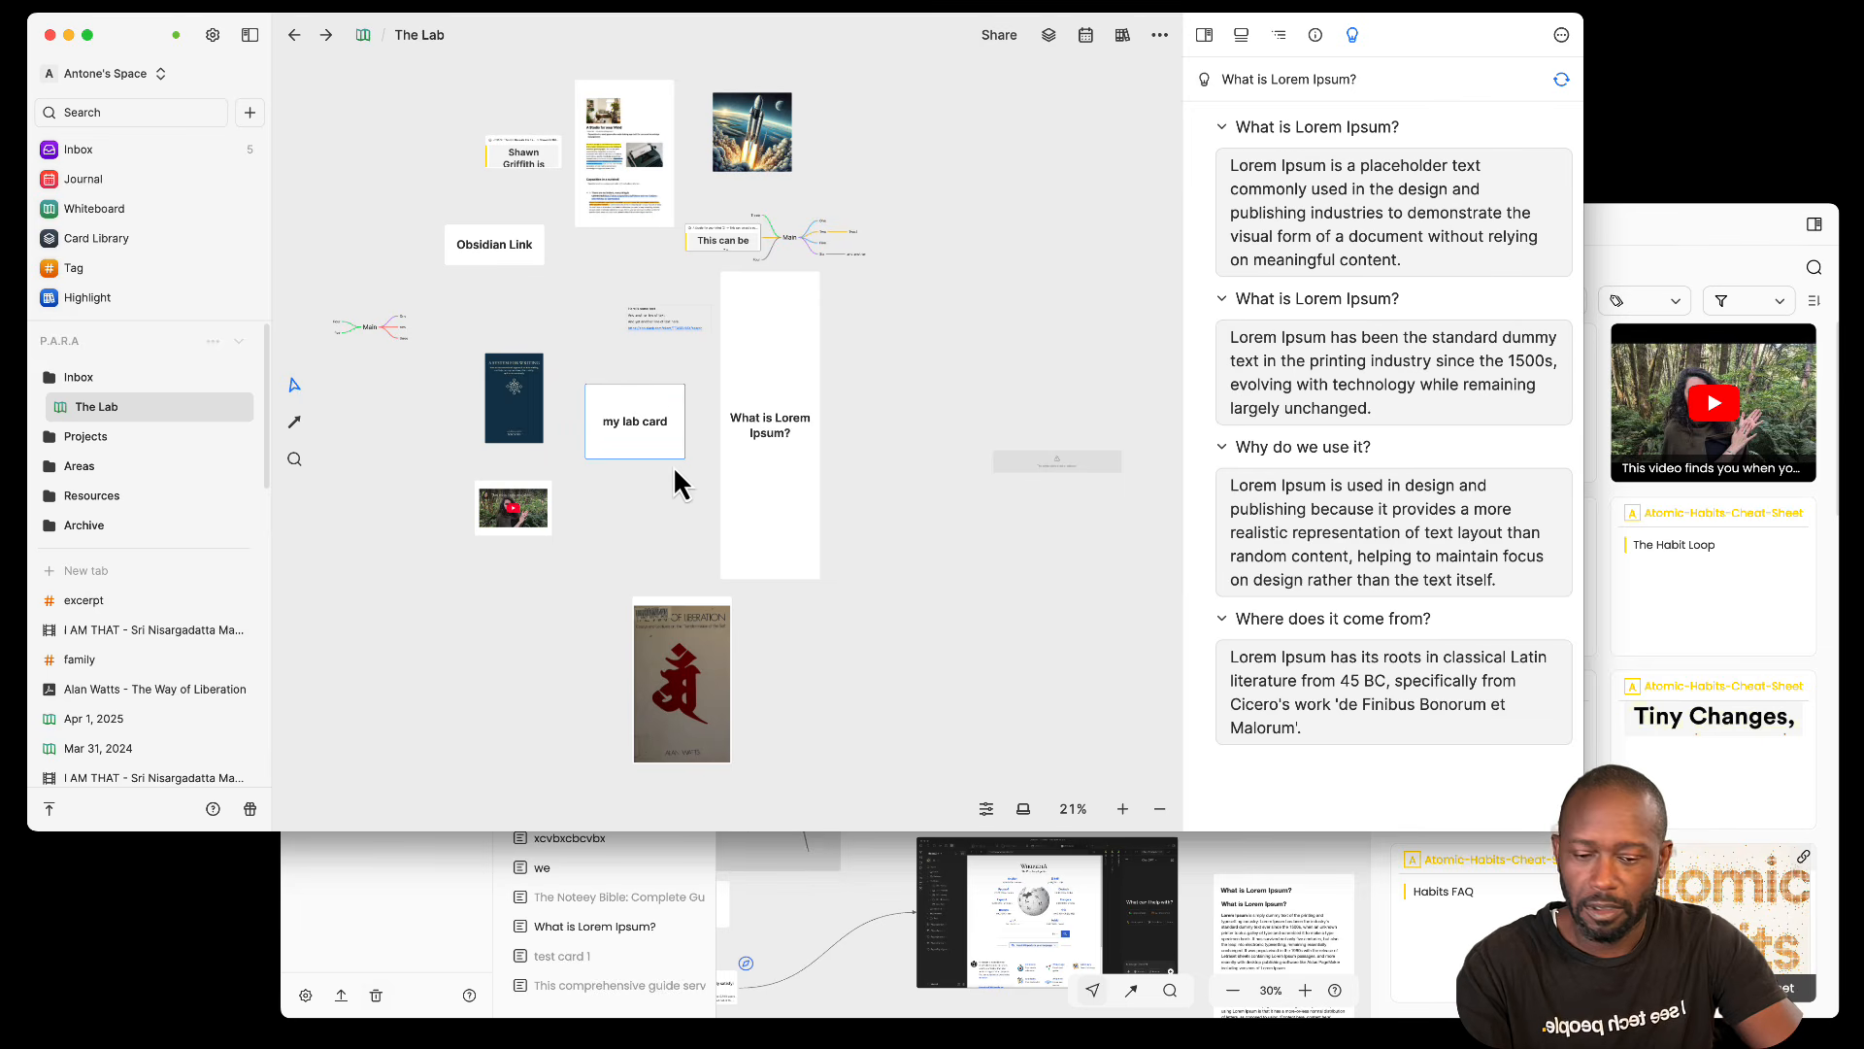
pyautogui.scroll(5, 673, 464)
pyautogui.click(520, 303)
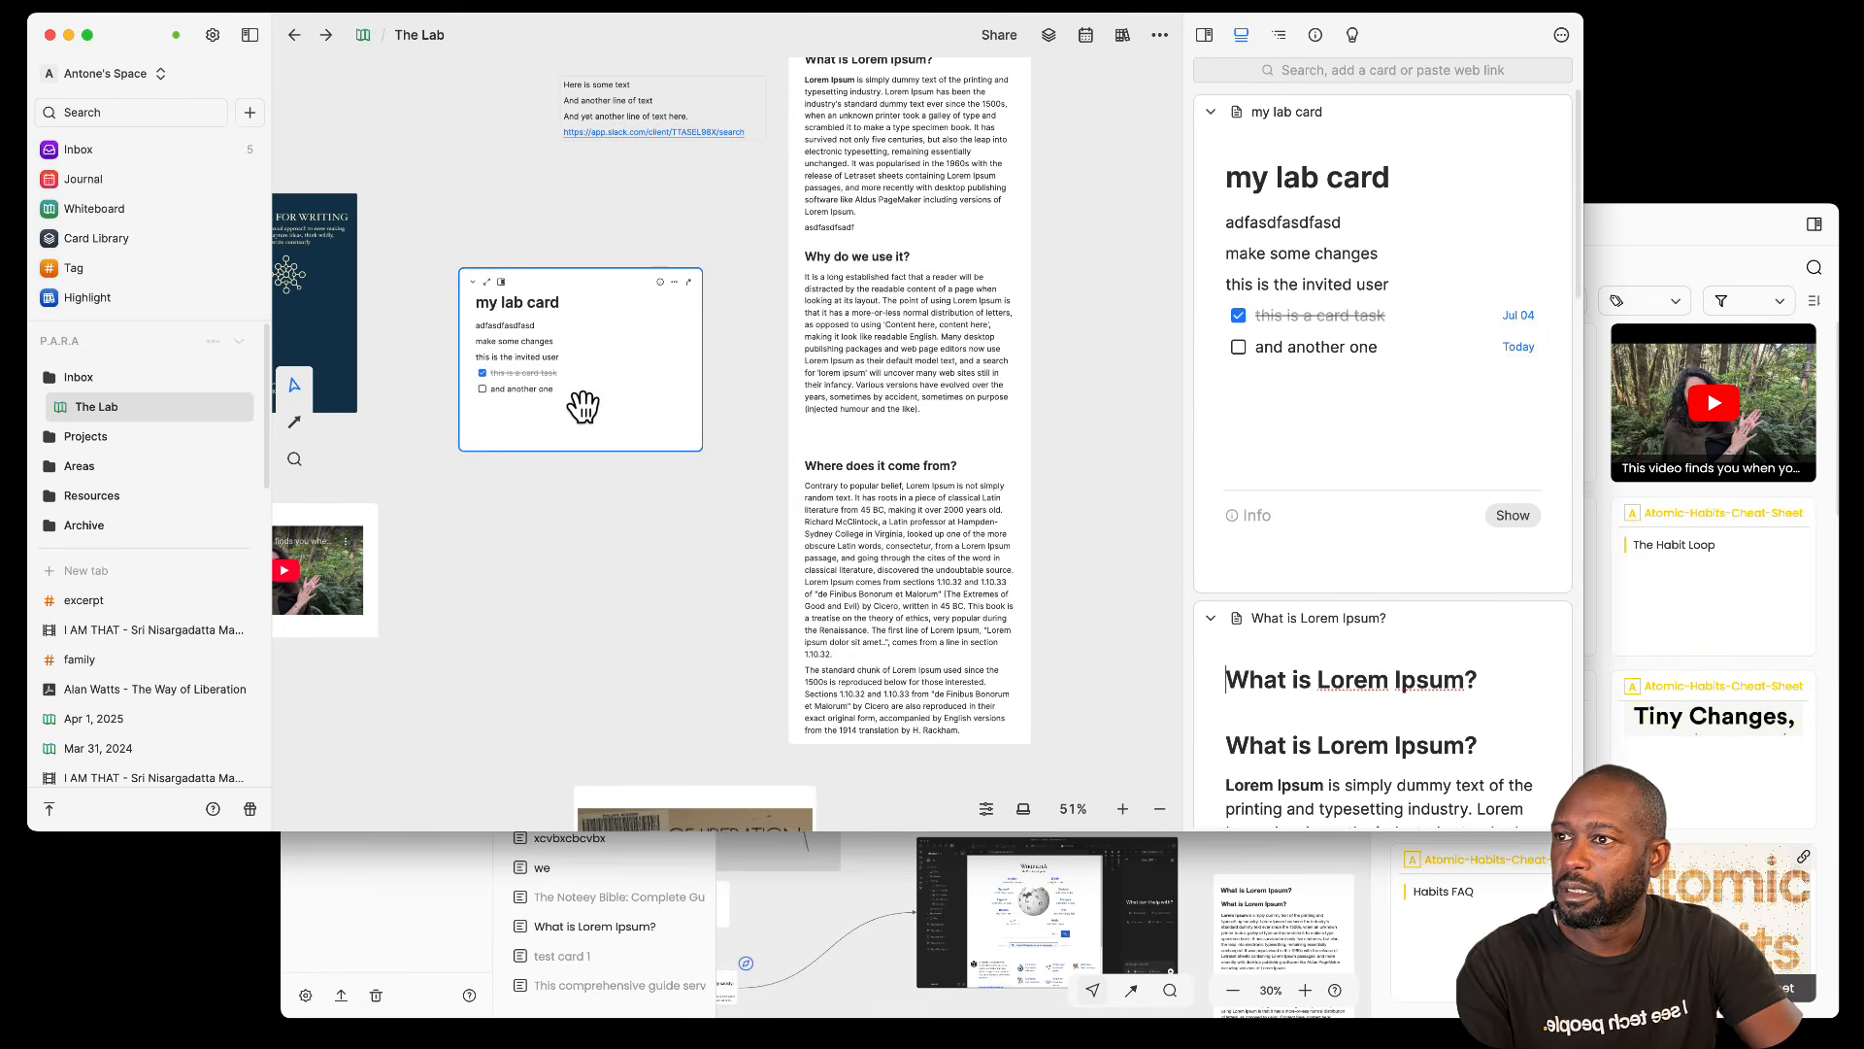
# Step: Give the first line of body text in "my lab card" a yellow background
pyautogui.moveTo(1225, 225); pyautogui.dragTo(1343, 227)
pyautogui.click(1504, 191)
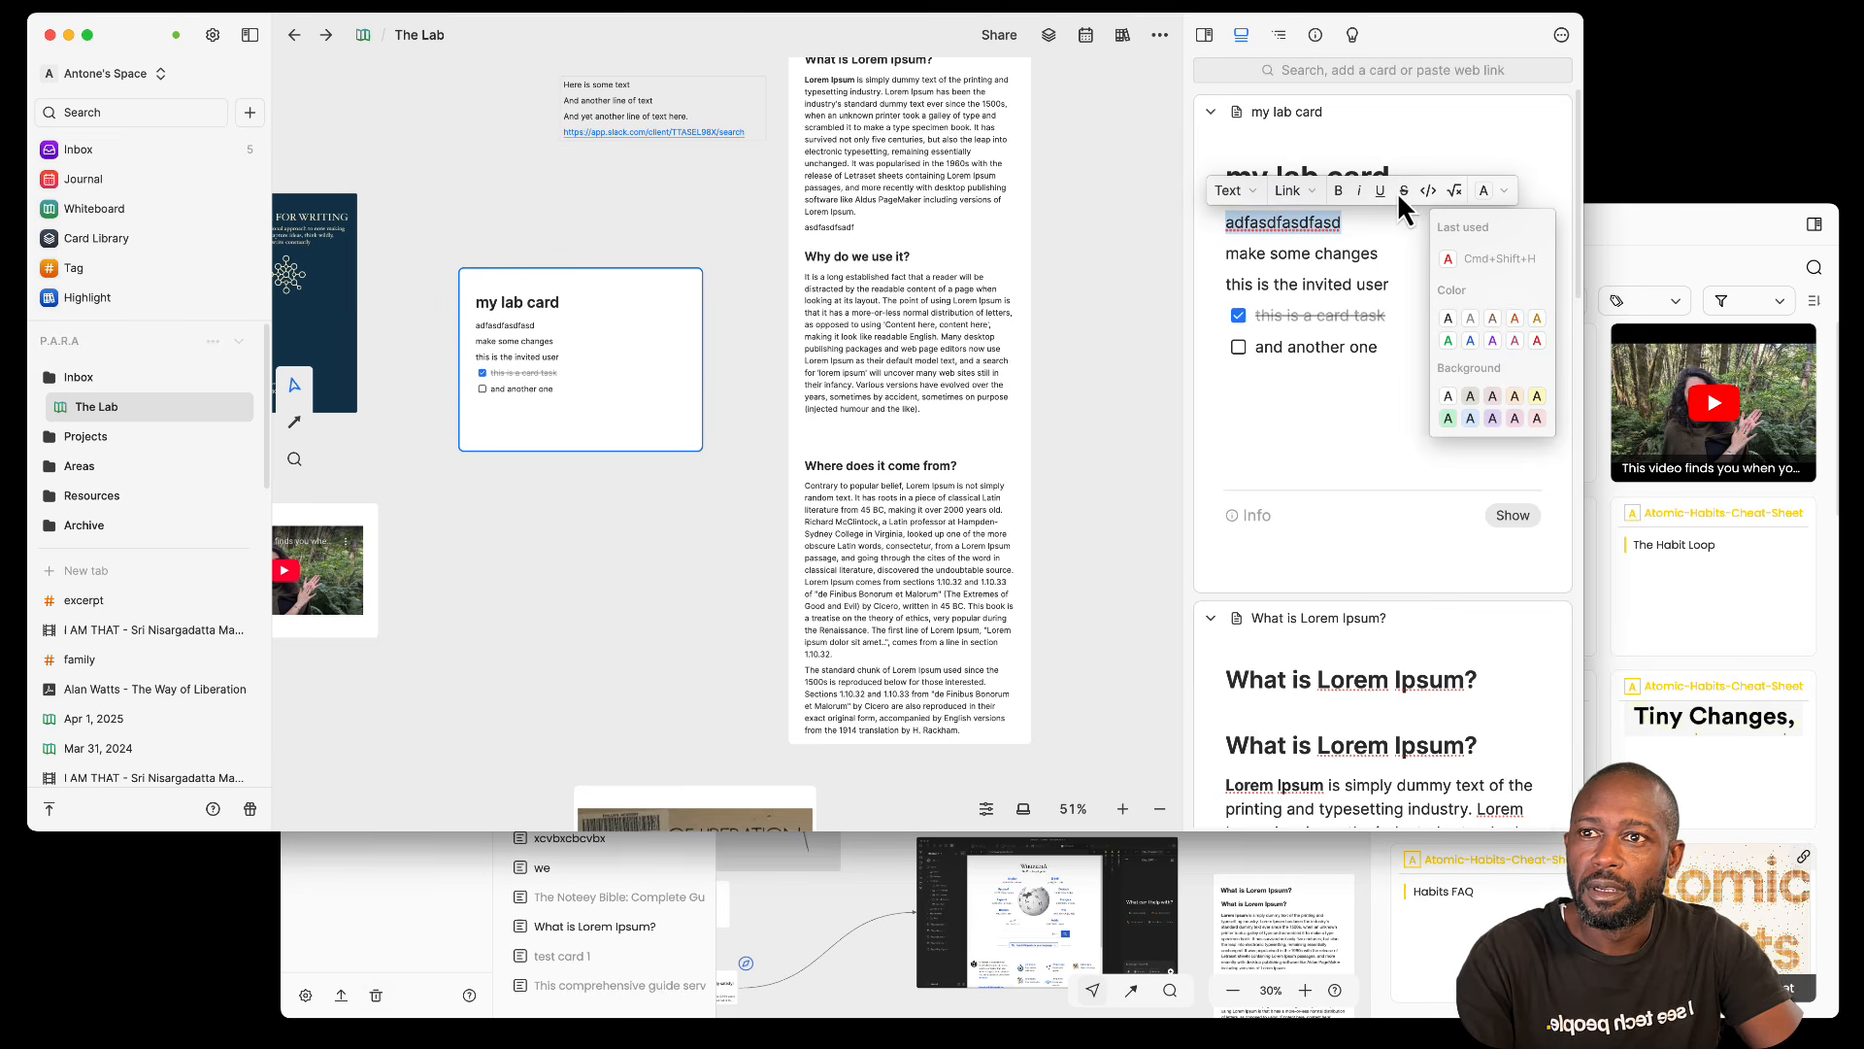
pyautogui.click(1273, 229)
pyautogui.moveTo(1348, 226); pyautogui.dragTo(1226, 220)
pyautogui.click(1488, 192)
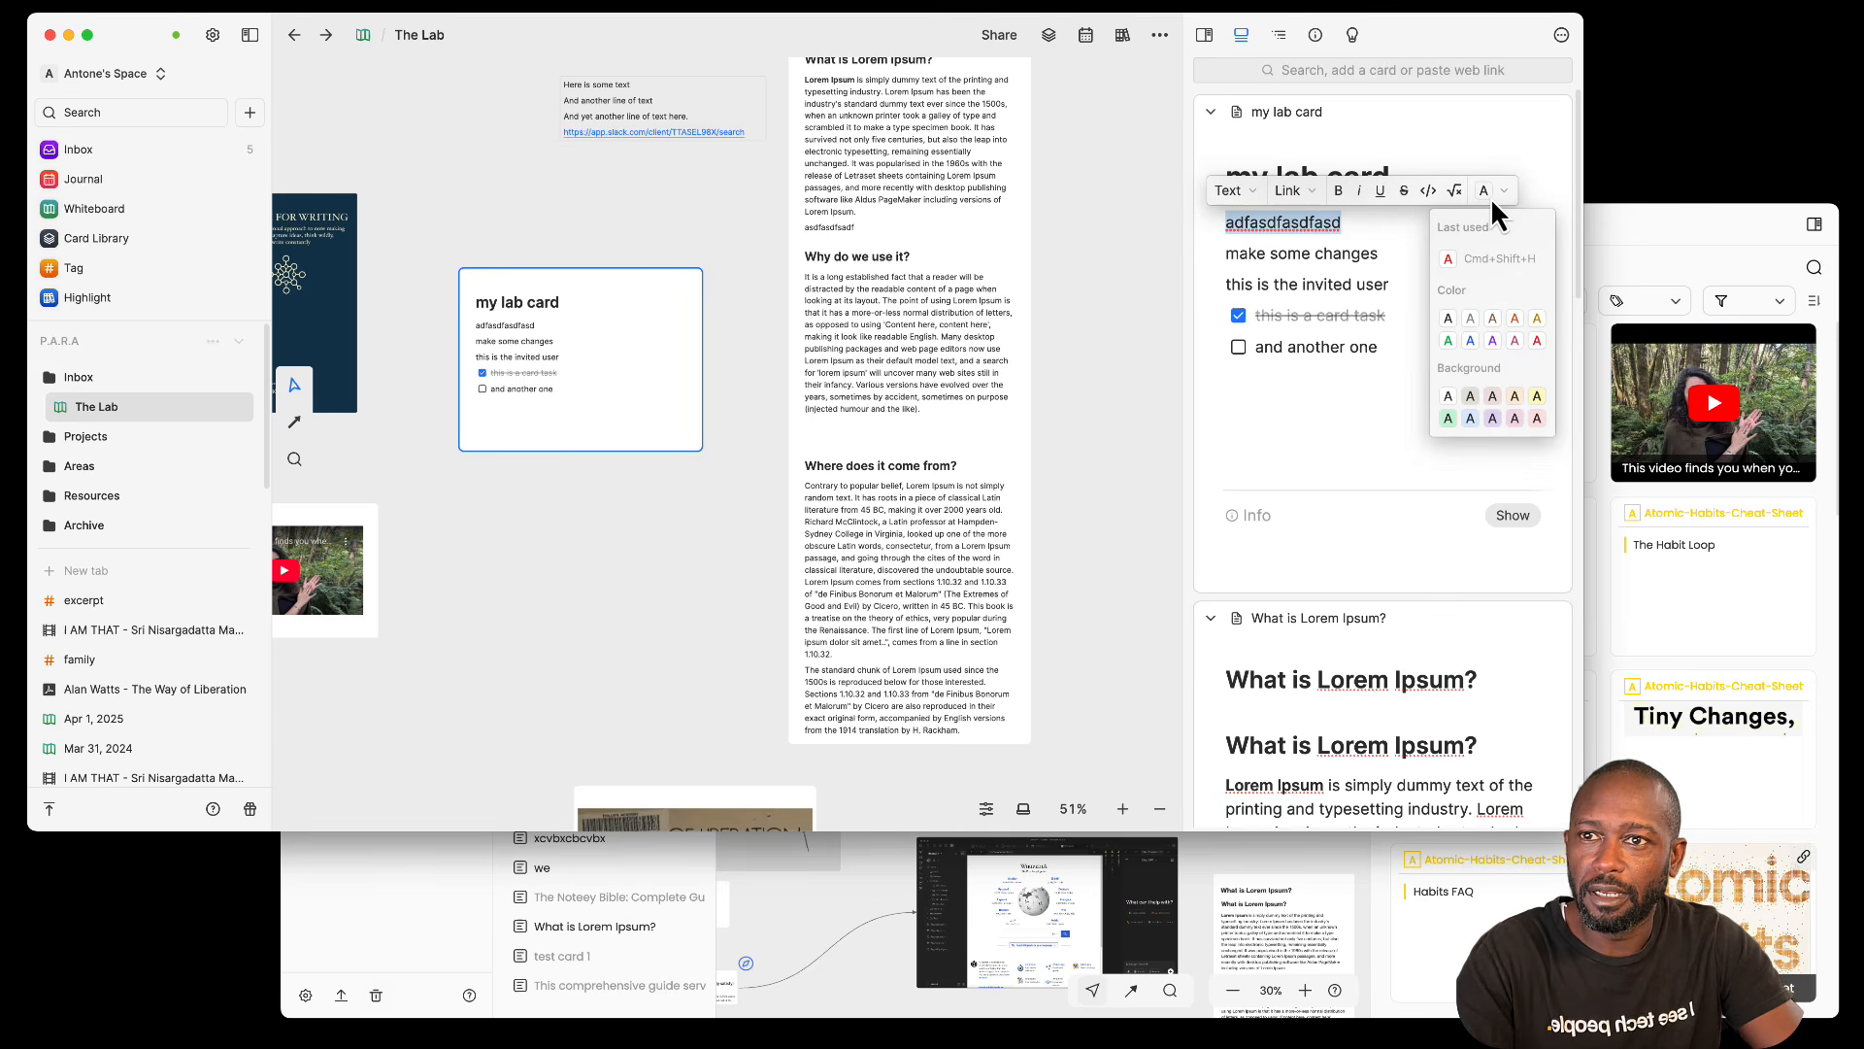
pyautogui.click(1536, 397)
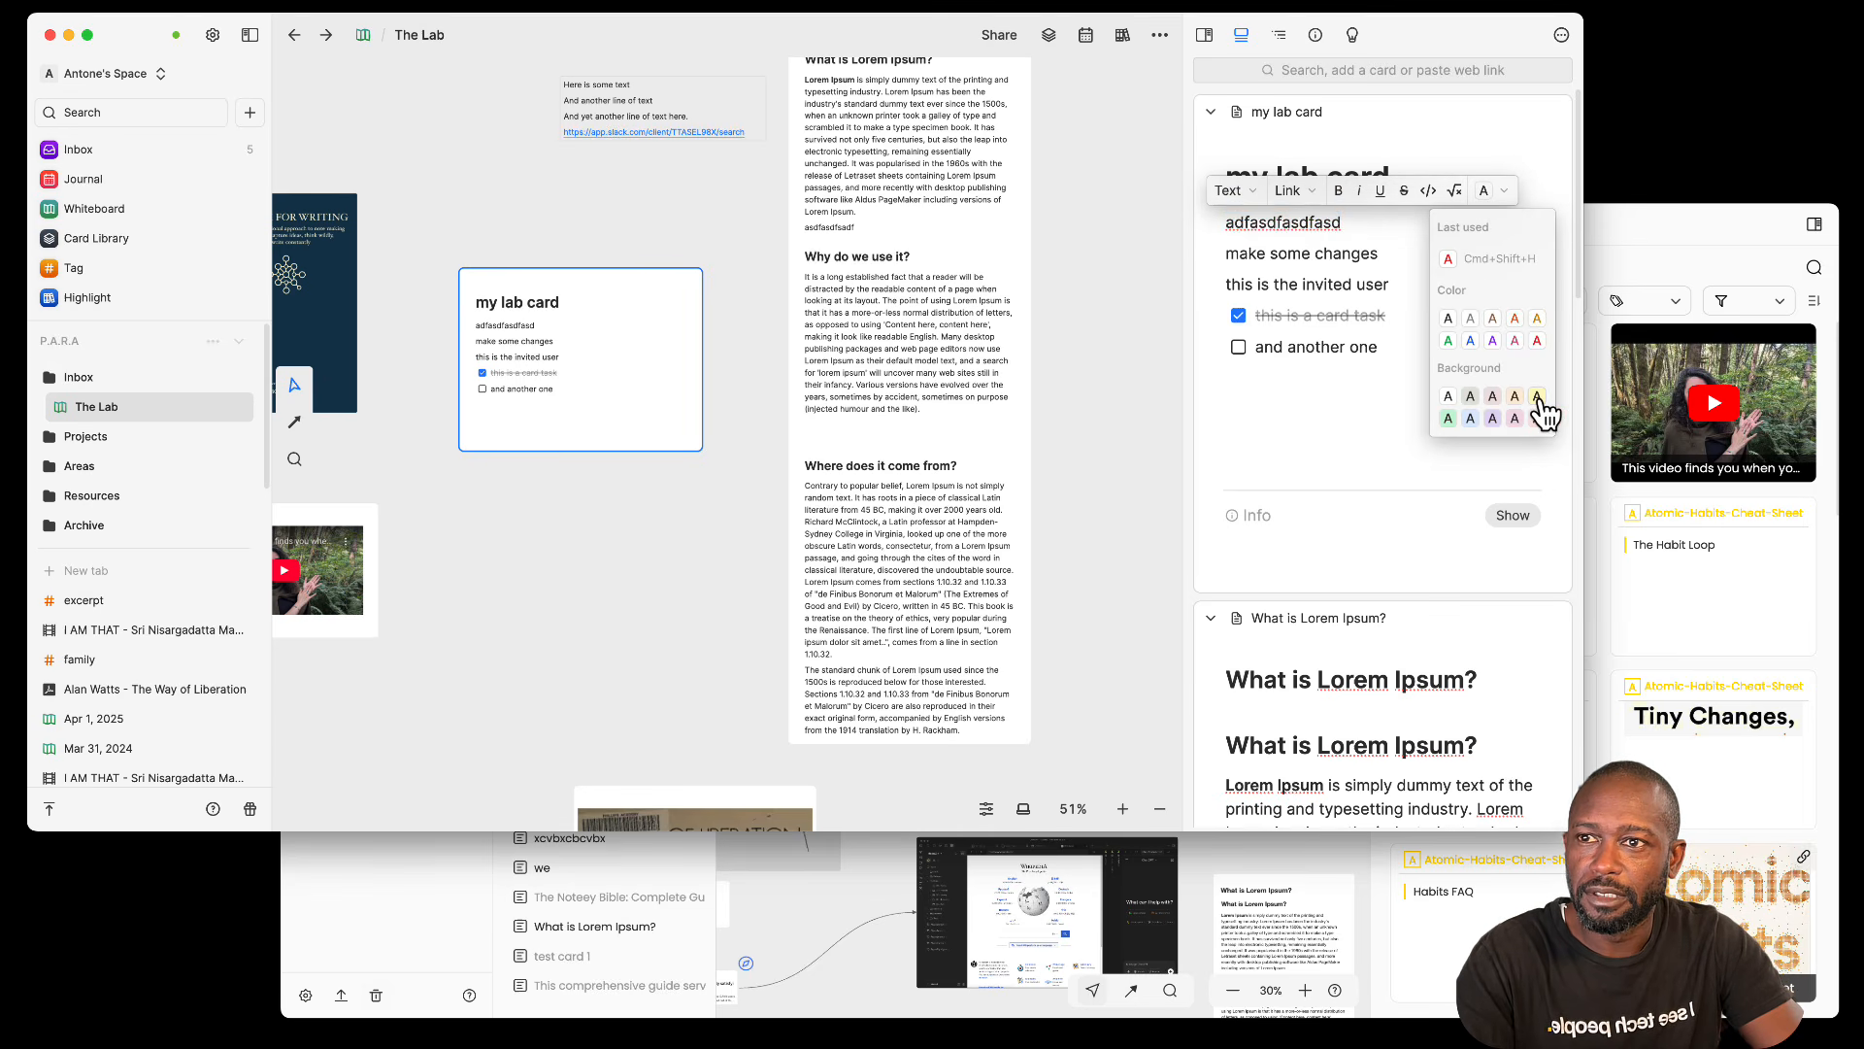
pyautogui.click(1302, 255)
pyautogui.click(1317, 224)
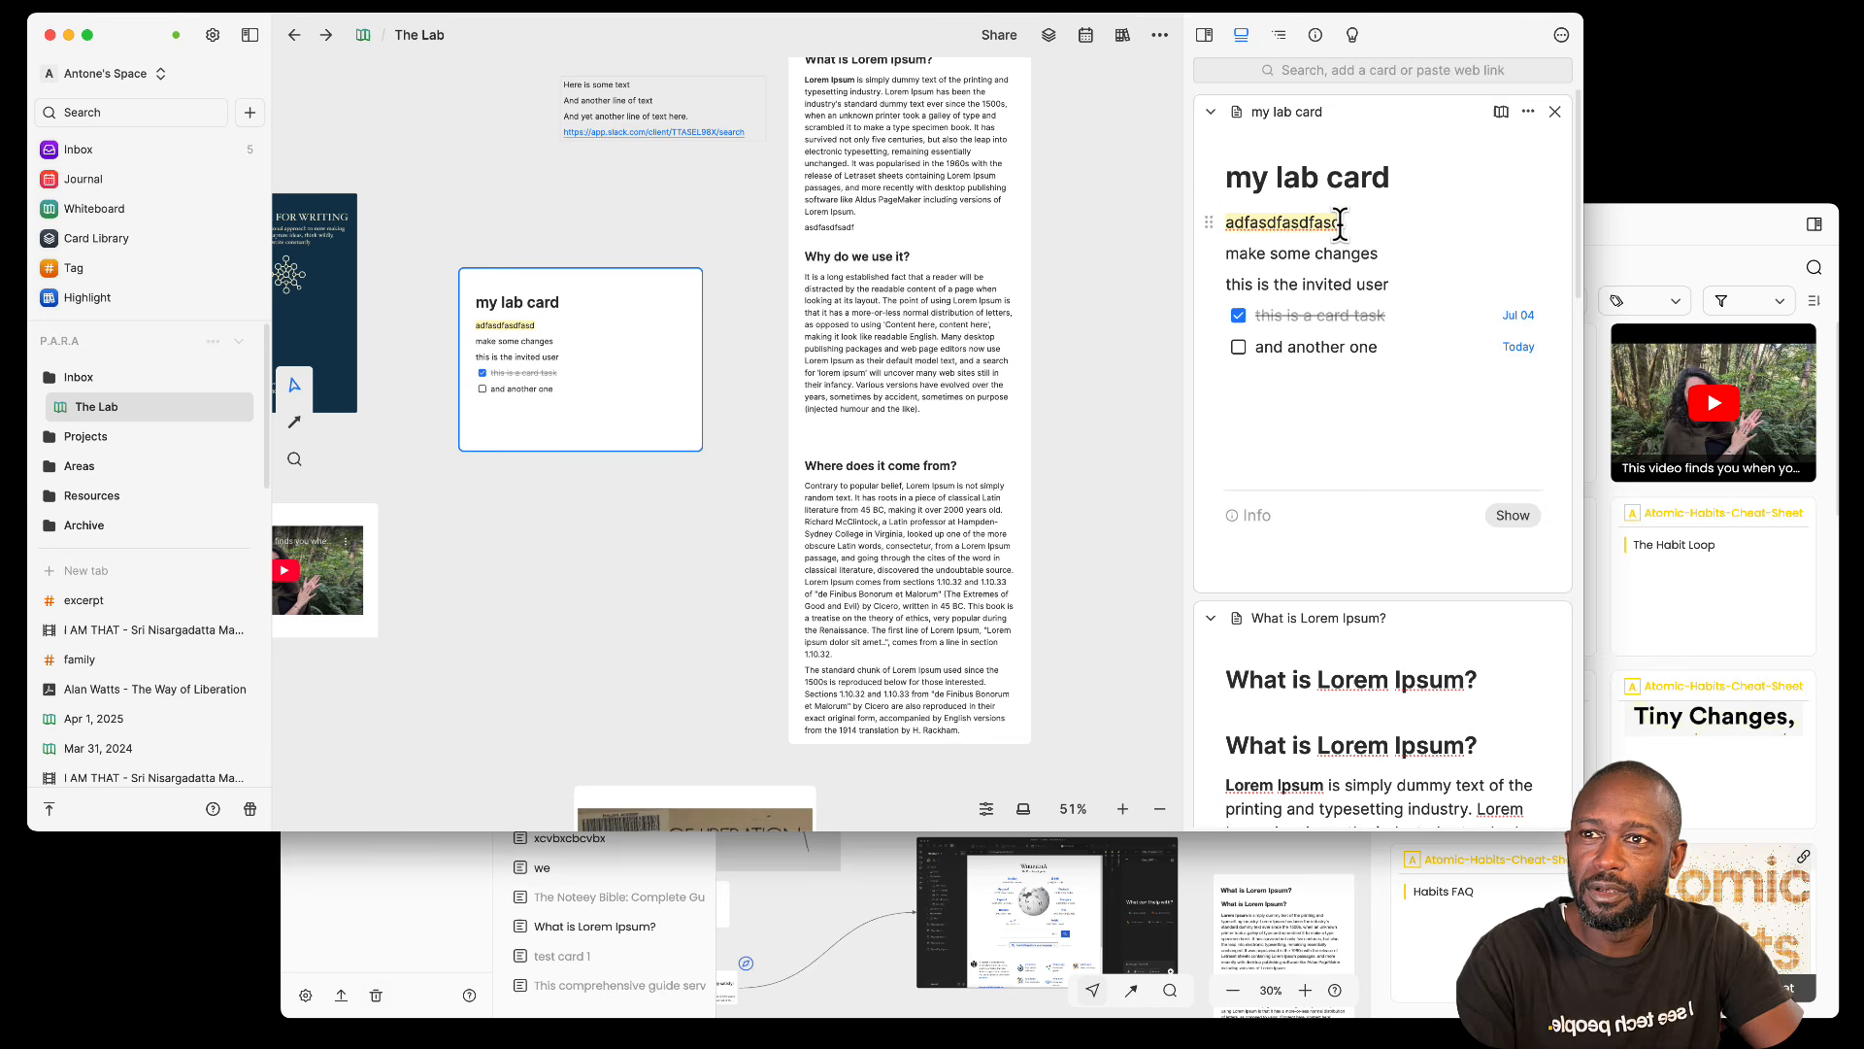
# Step: Reselect the yellow line in "my lab card" and examine the formatting and color options available for it
pyautogui.moveTo(1343, 226); pyautogui.dragTo(1224, 221)
pyautogui.click(1250, 223)
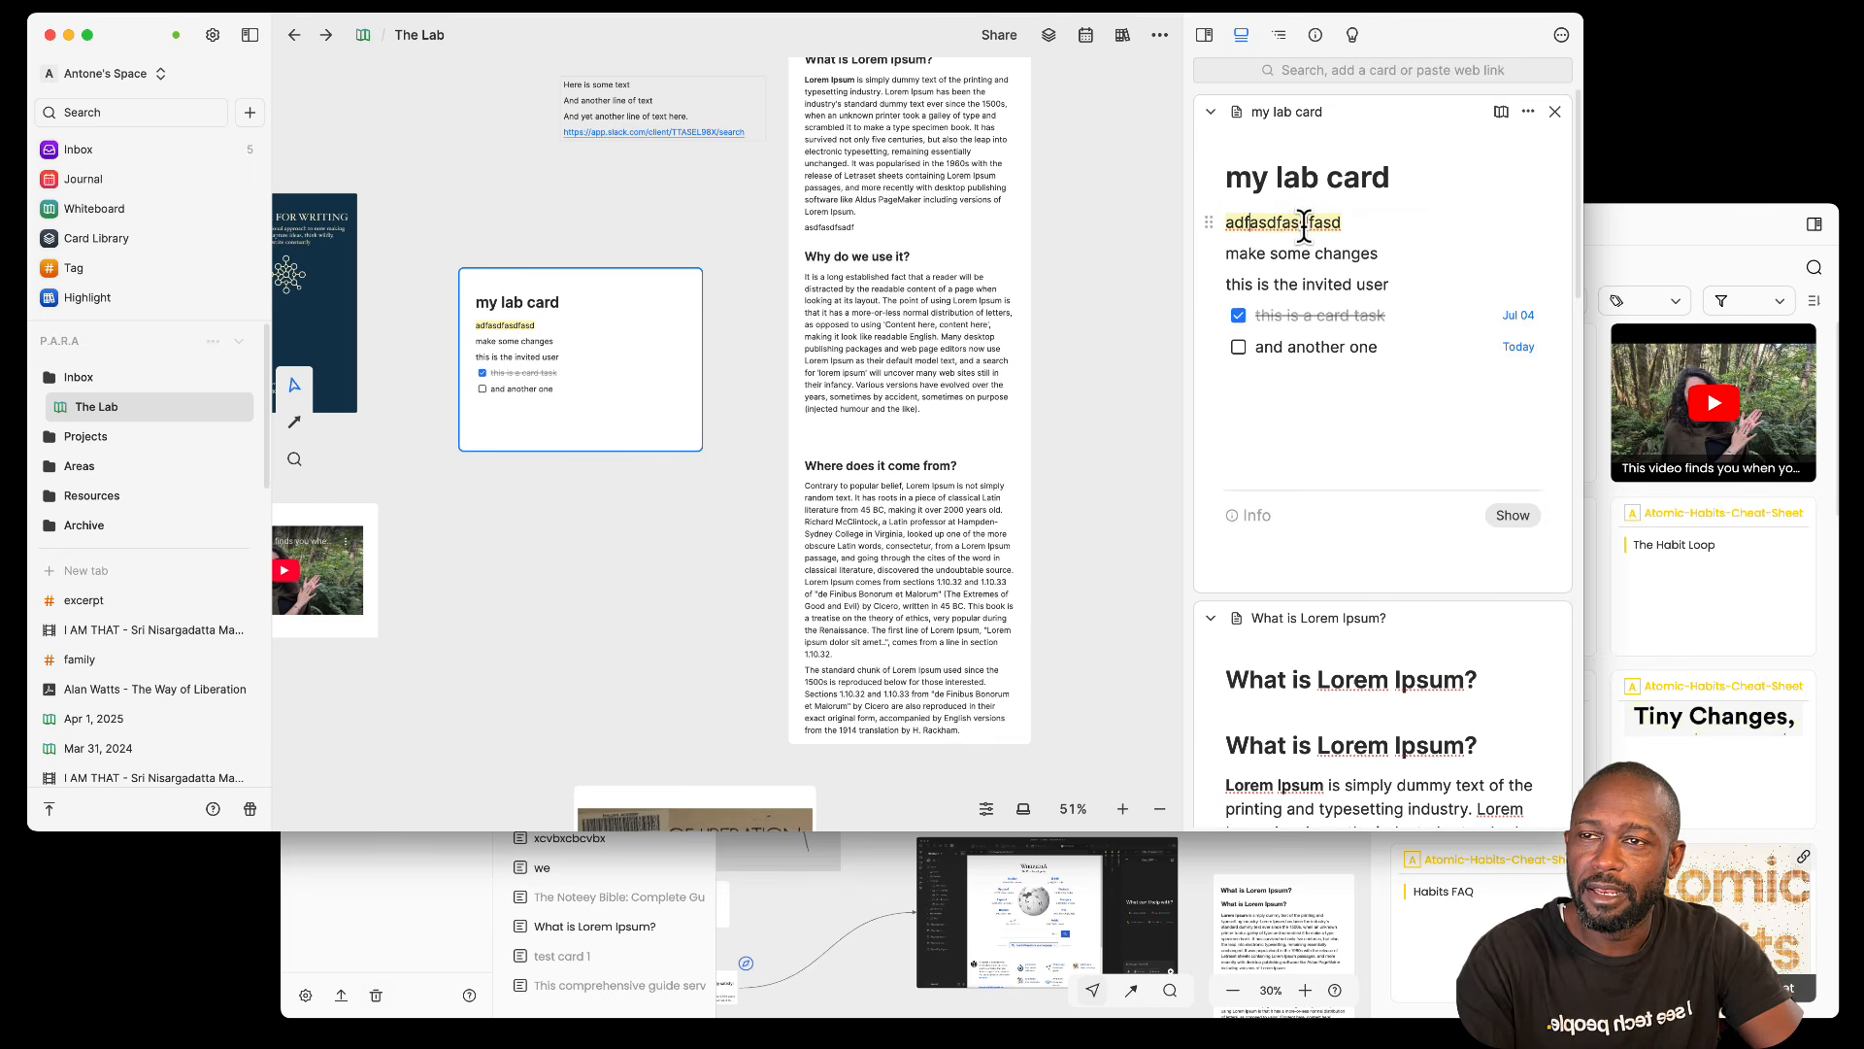
pyautogui.moveTo(1343, 223); pyautogui.dragTo(1226, 222)
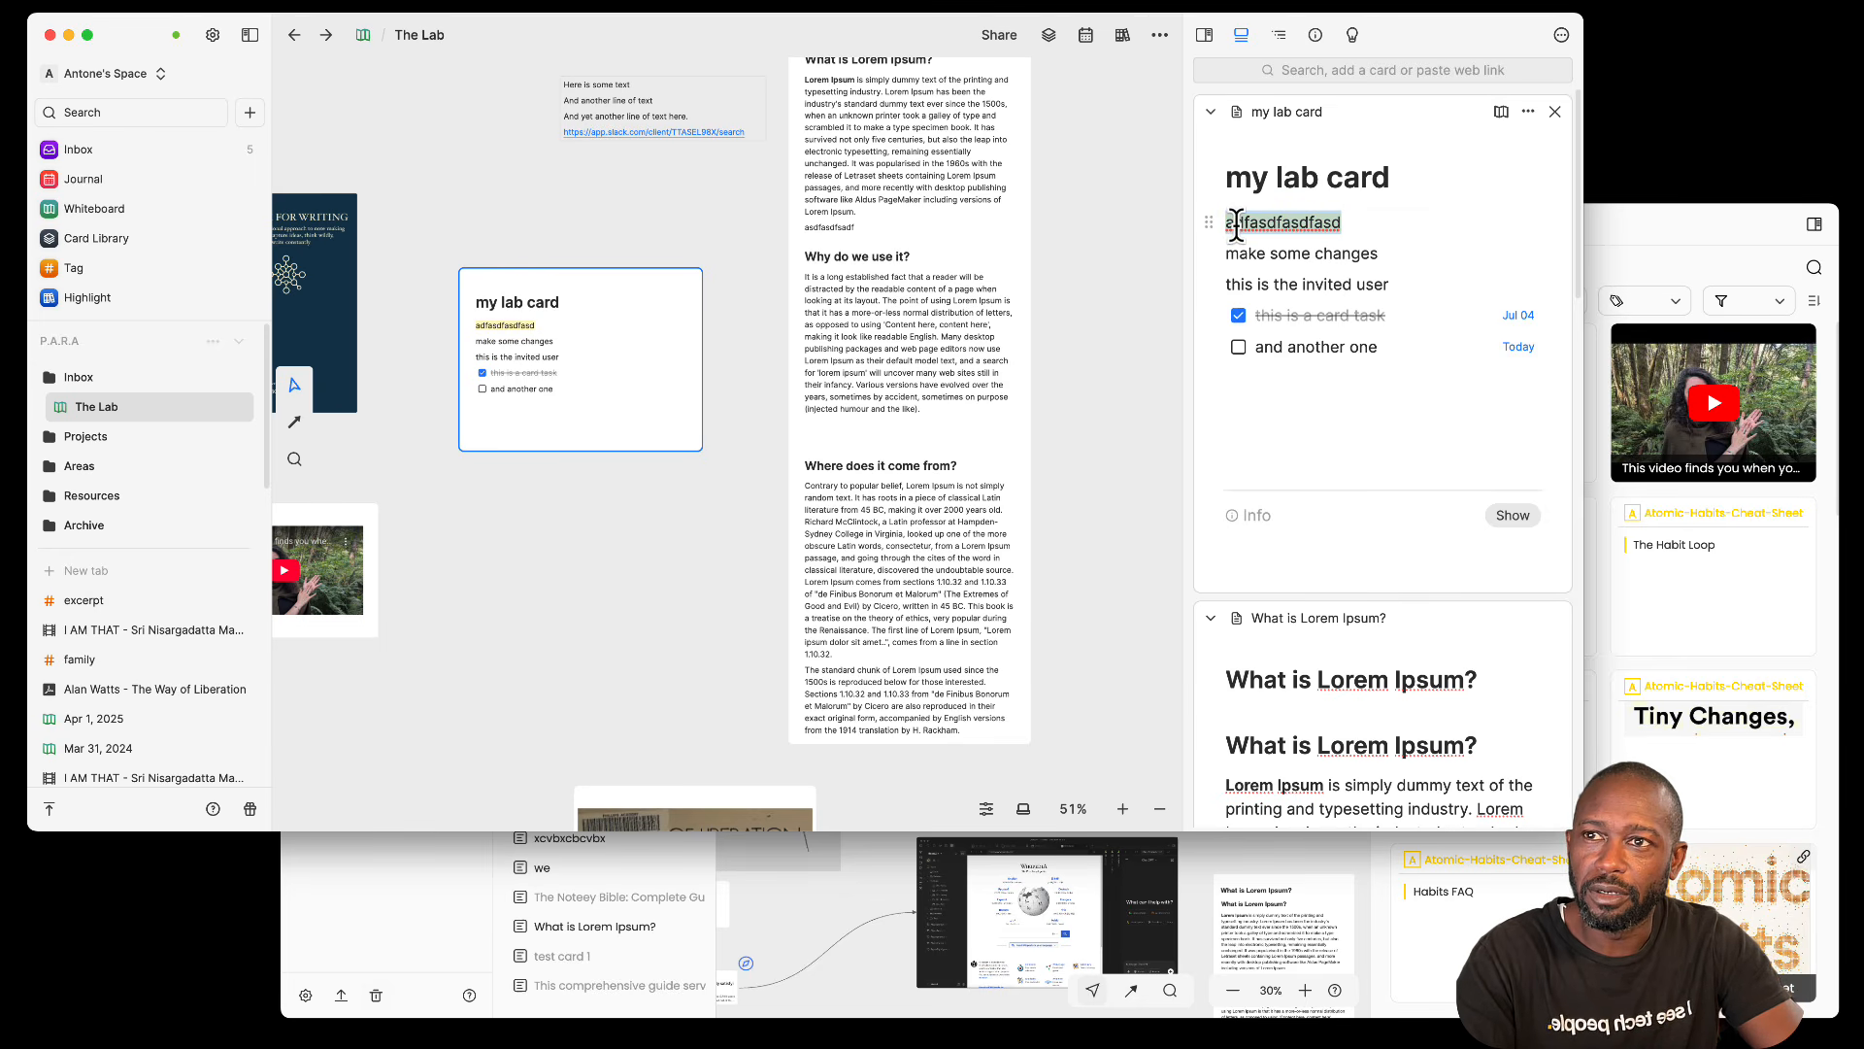
pyautogui.click(1504, 192)
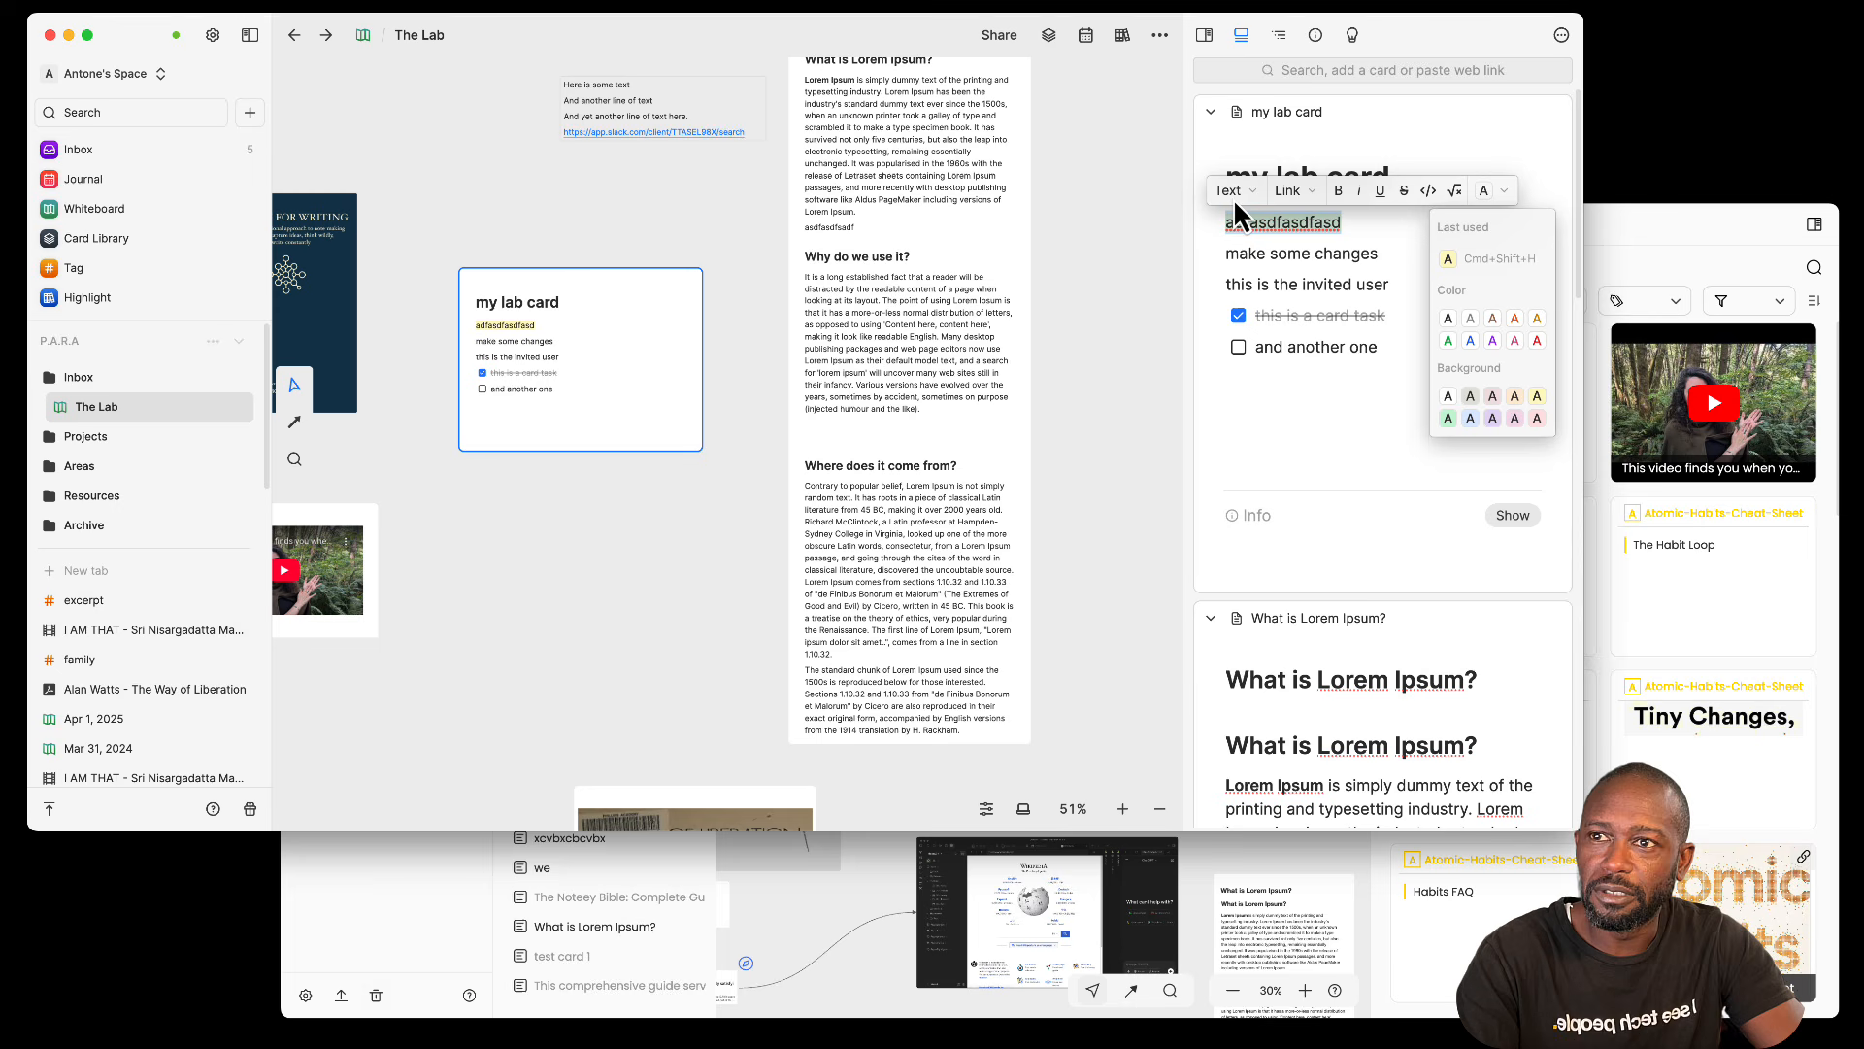
# Step: Switch to Noteey, move the "mnhjk" card clear of the Alan Watts book cover, and open it beside the whiteboard
pyautogui.click(1595, 614)
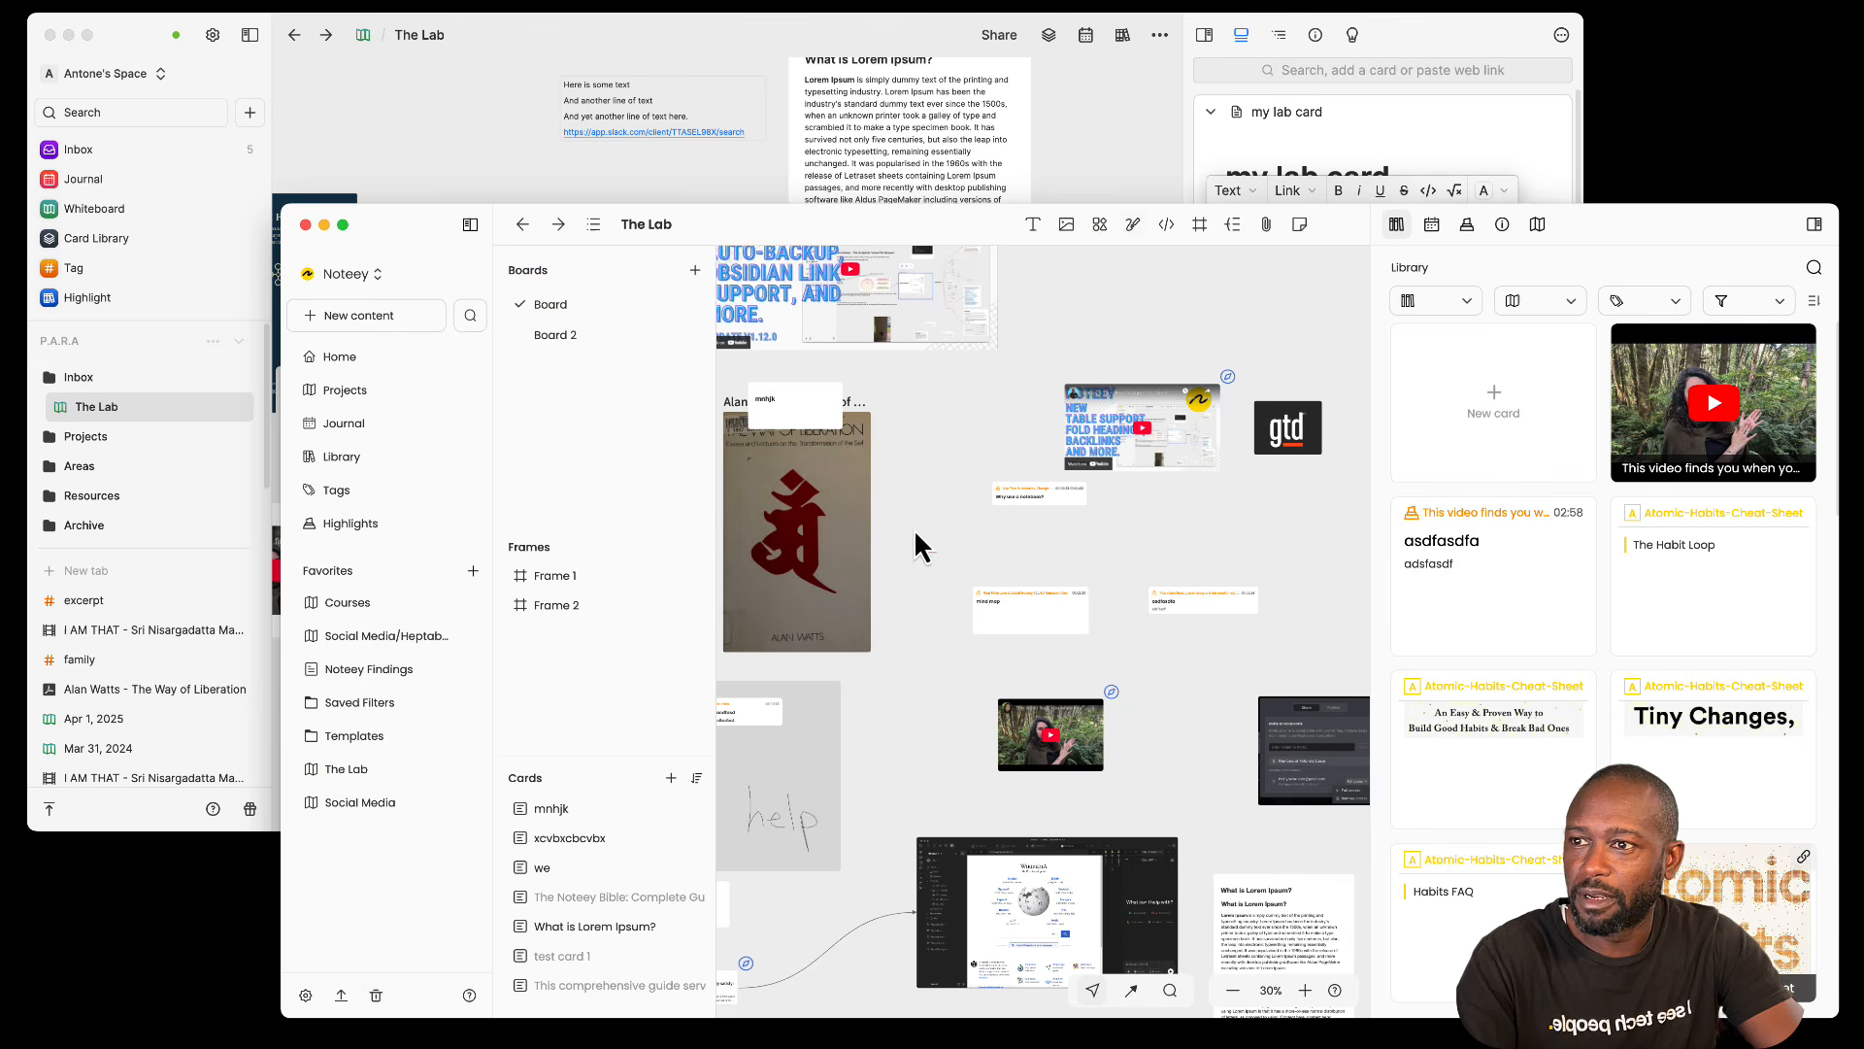
pyautogui.moveTo(791, 395); pyautogui.dragTo(945, 383)
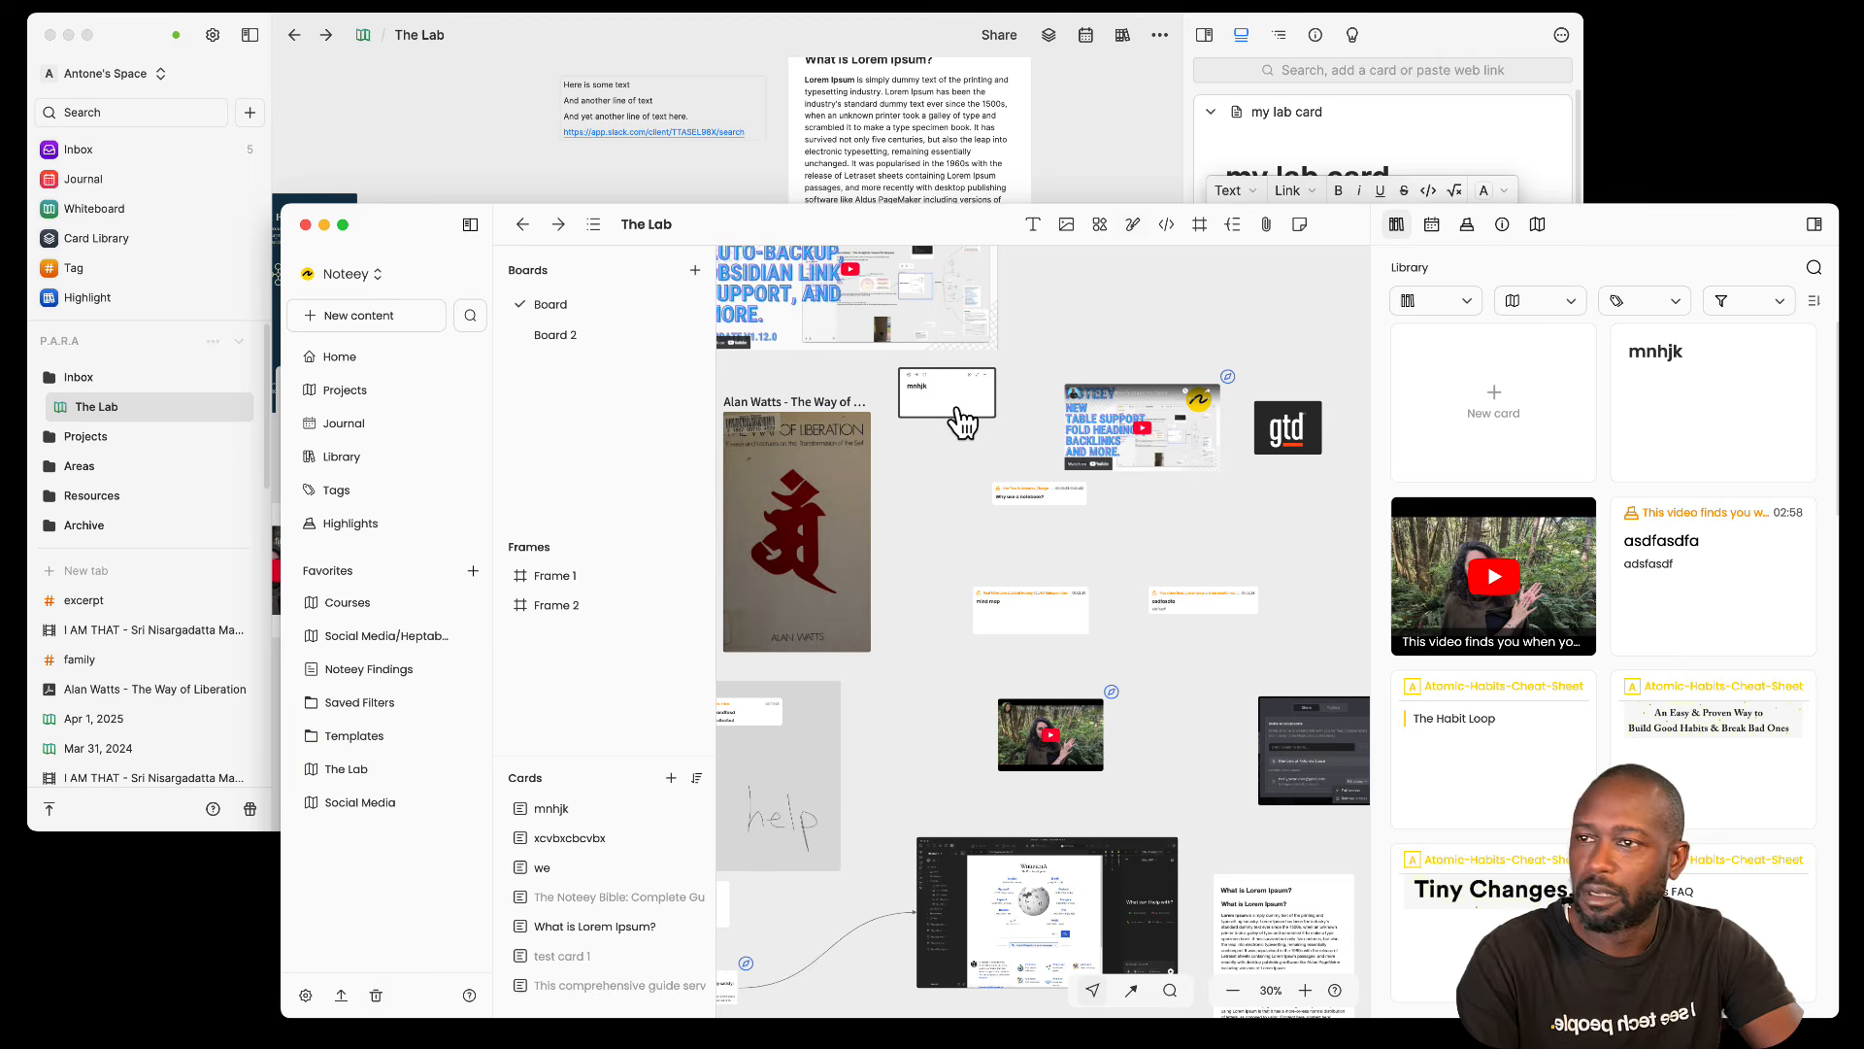
pyautogui.doubleClick(945, 393)
pyautogui.click(837, 307)
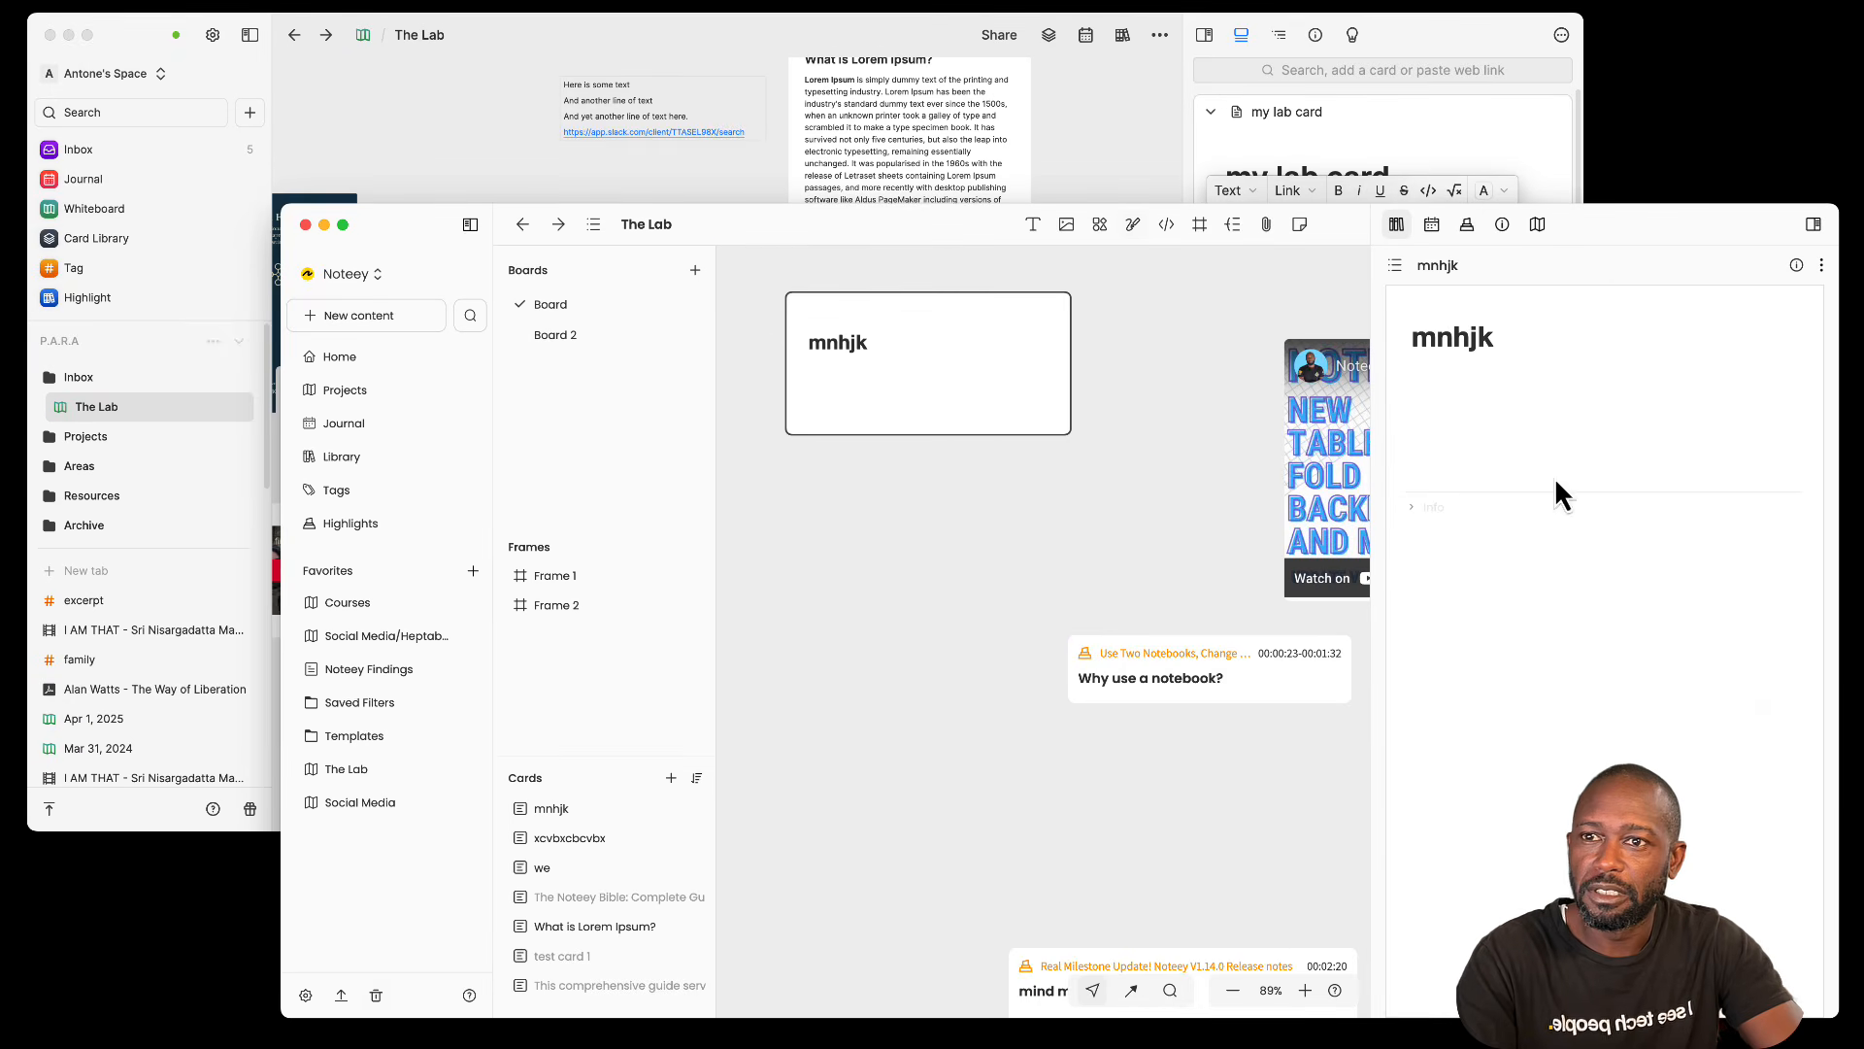
# Step: Add the line "some text" to the body of the "mnhjk" card and save it as a blue highlight
pyautogui.press('Return')
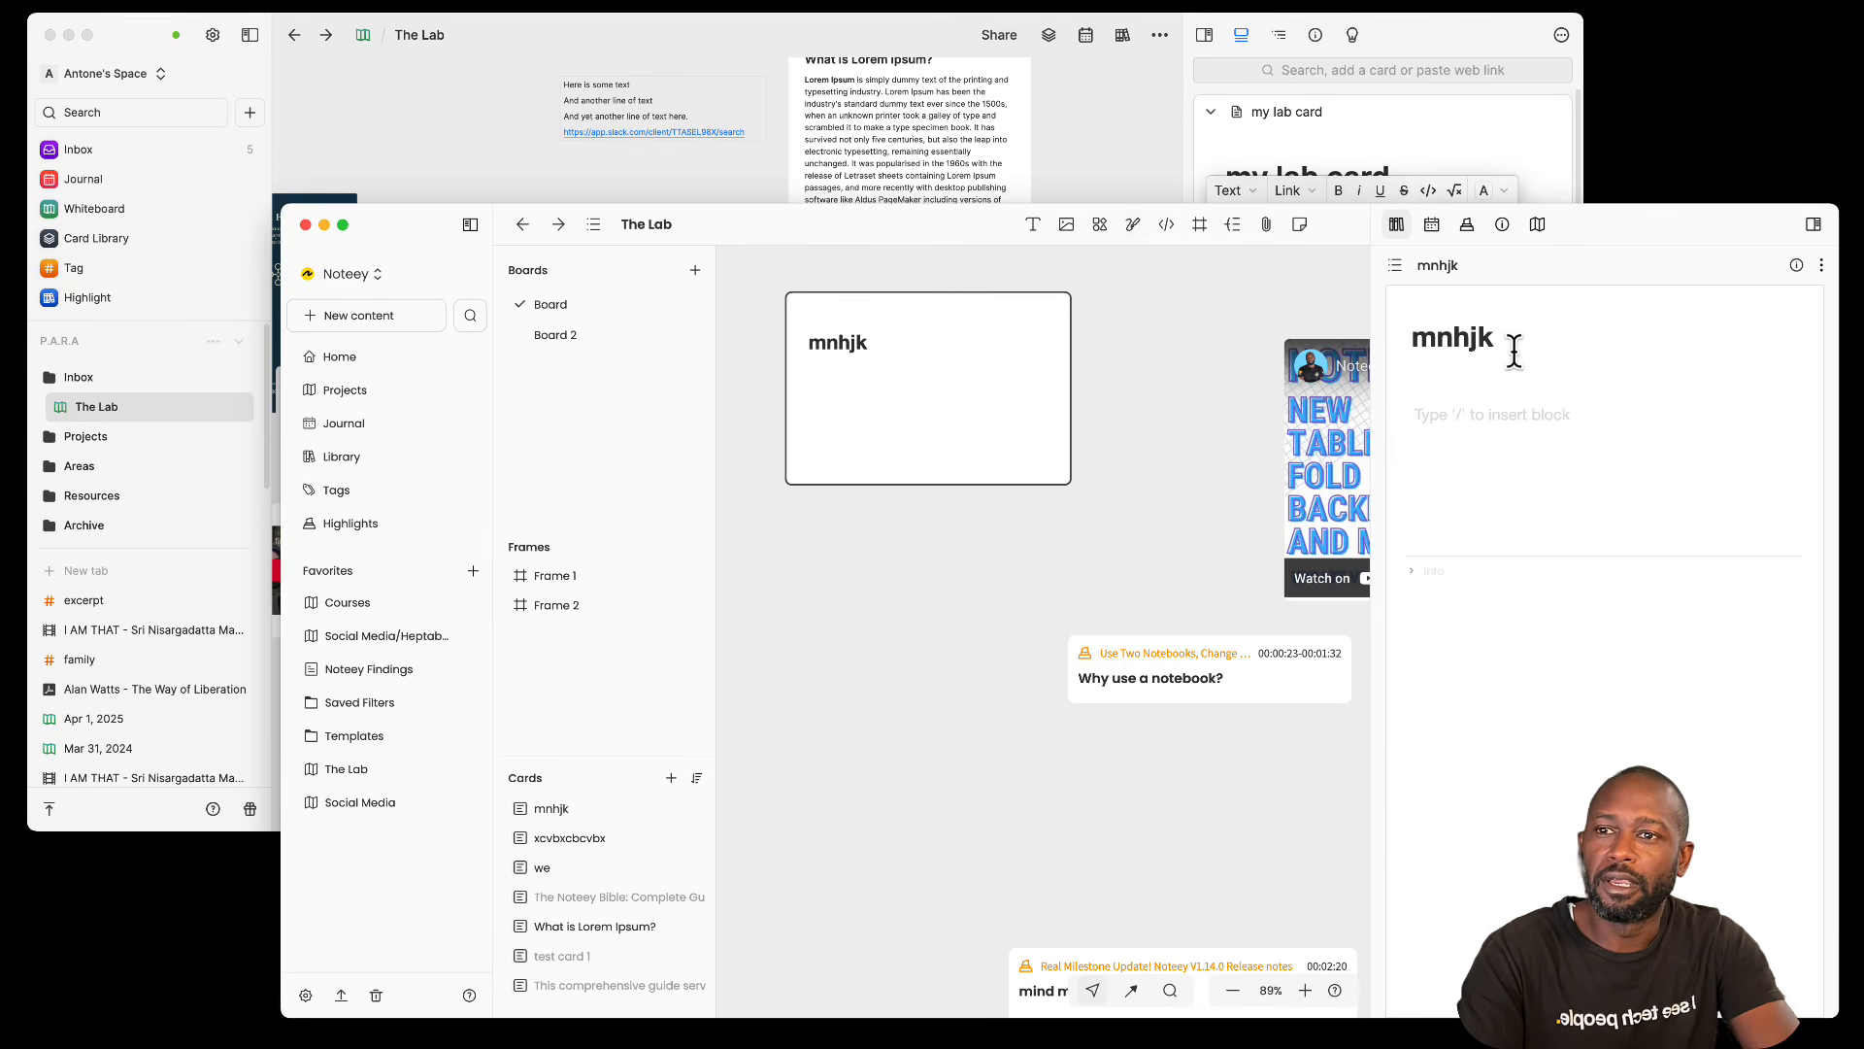
pyautogui.write('some text')
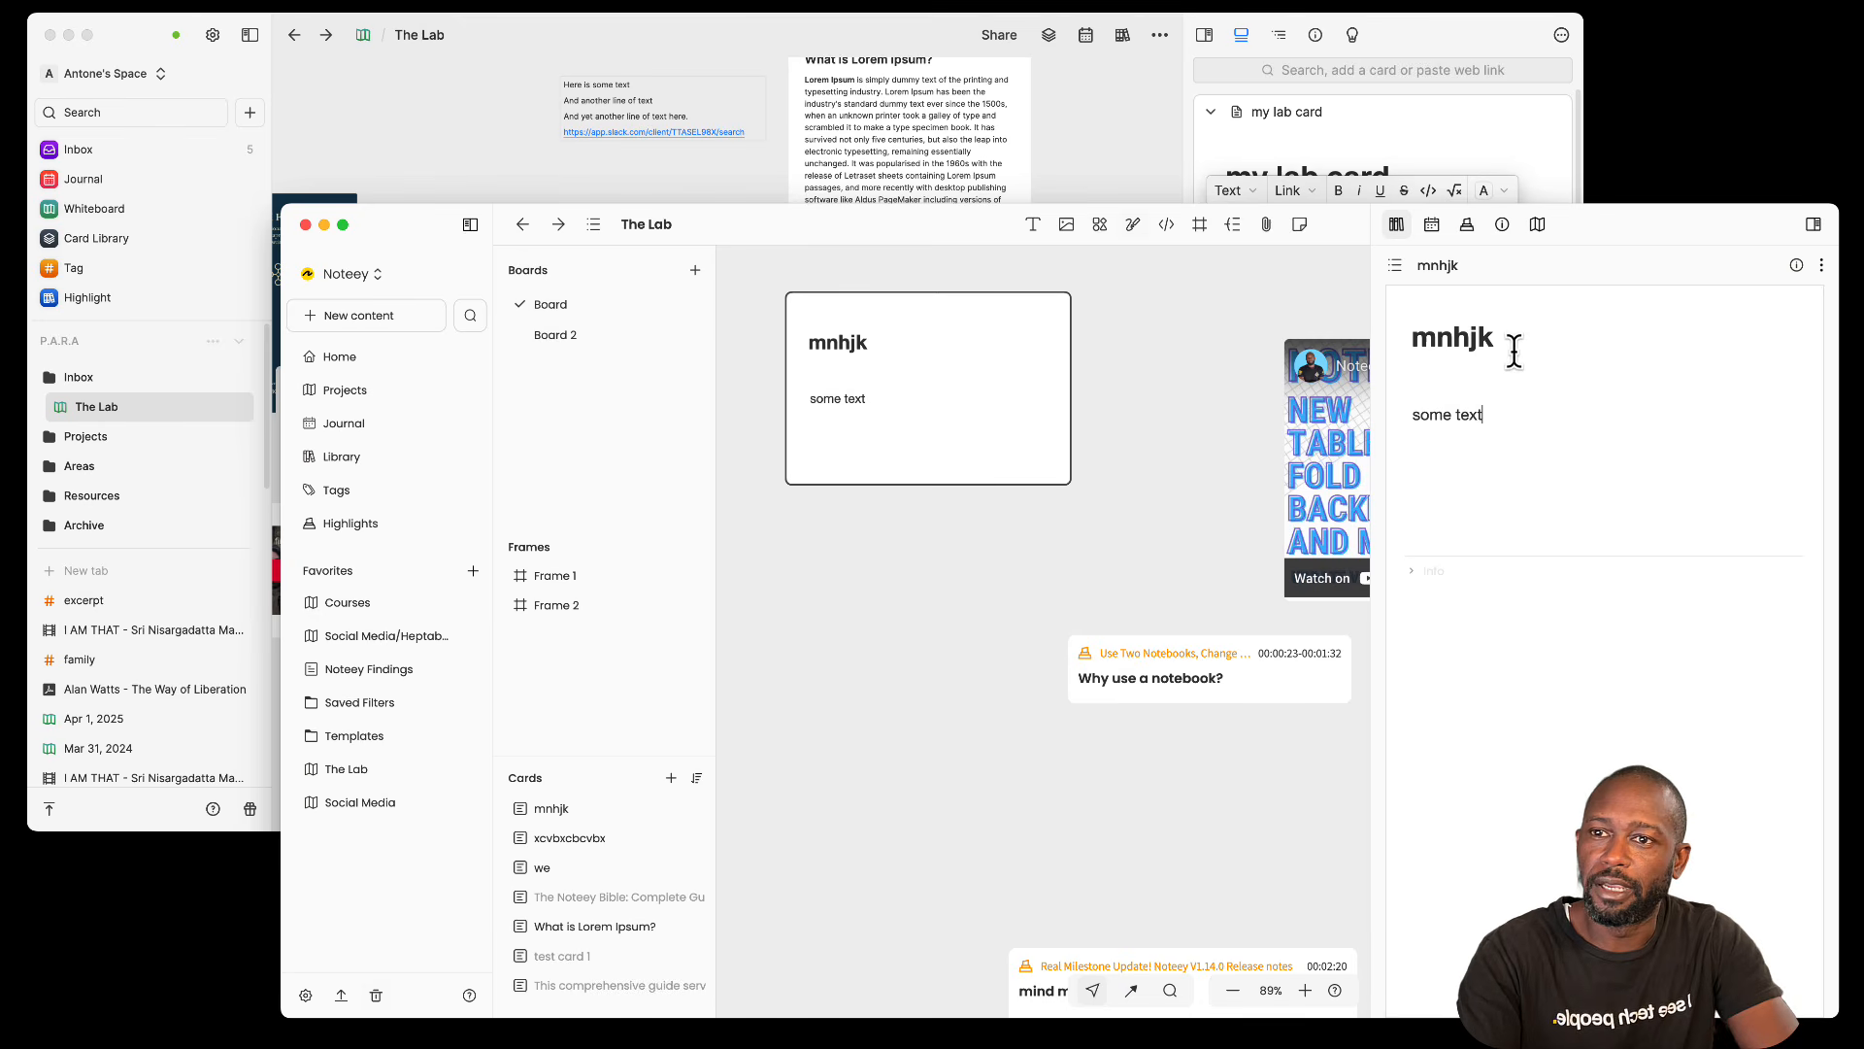
pyautogui.moveTo(1495, 415); pyautogui.dragTo(1407, 416)
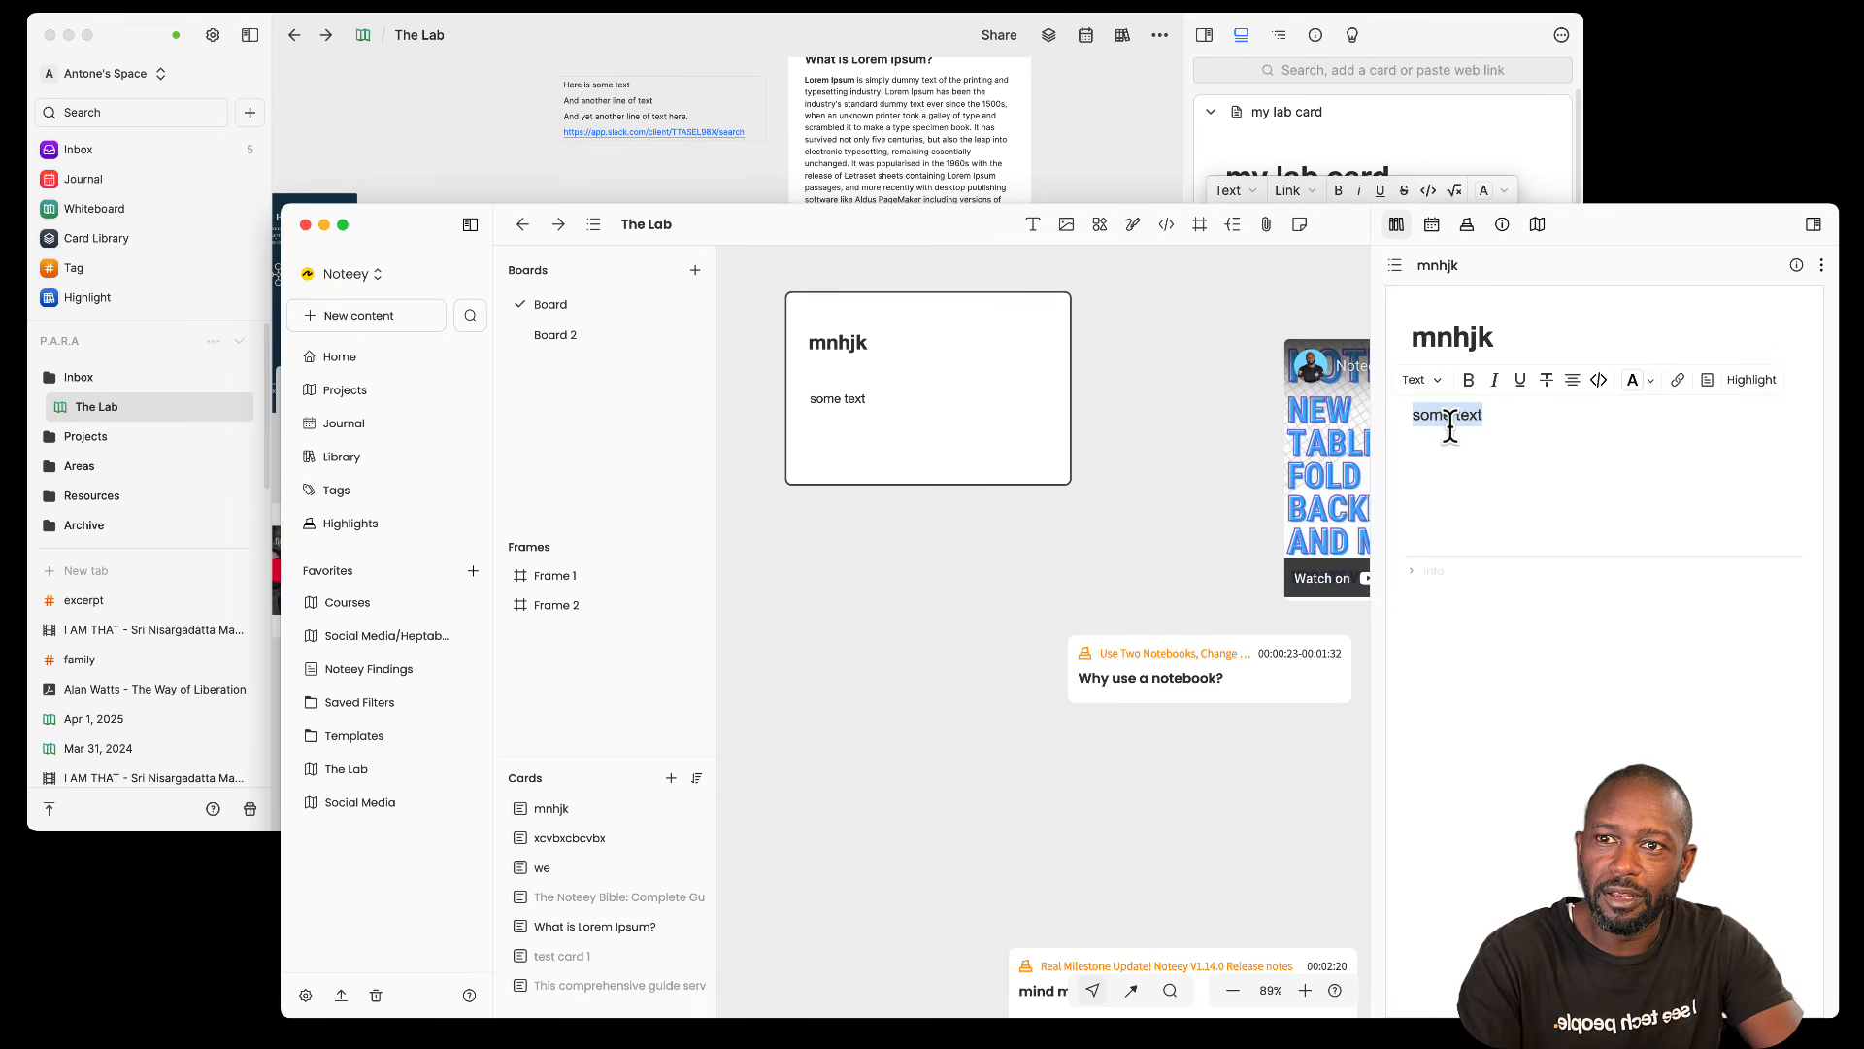
pyautogui.click(1753, 381)
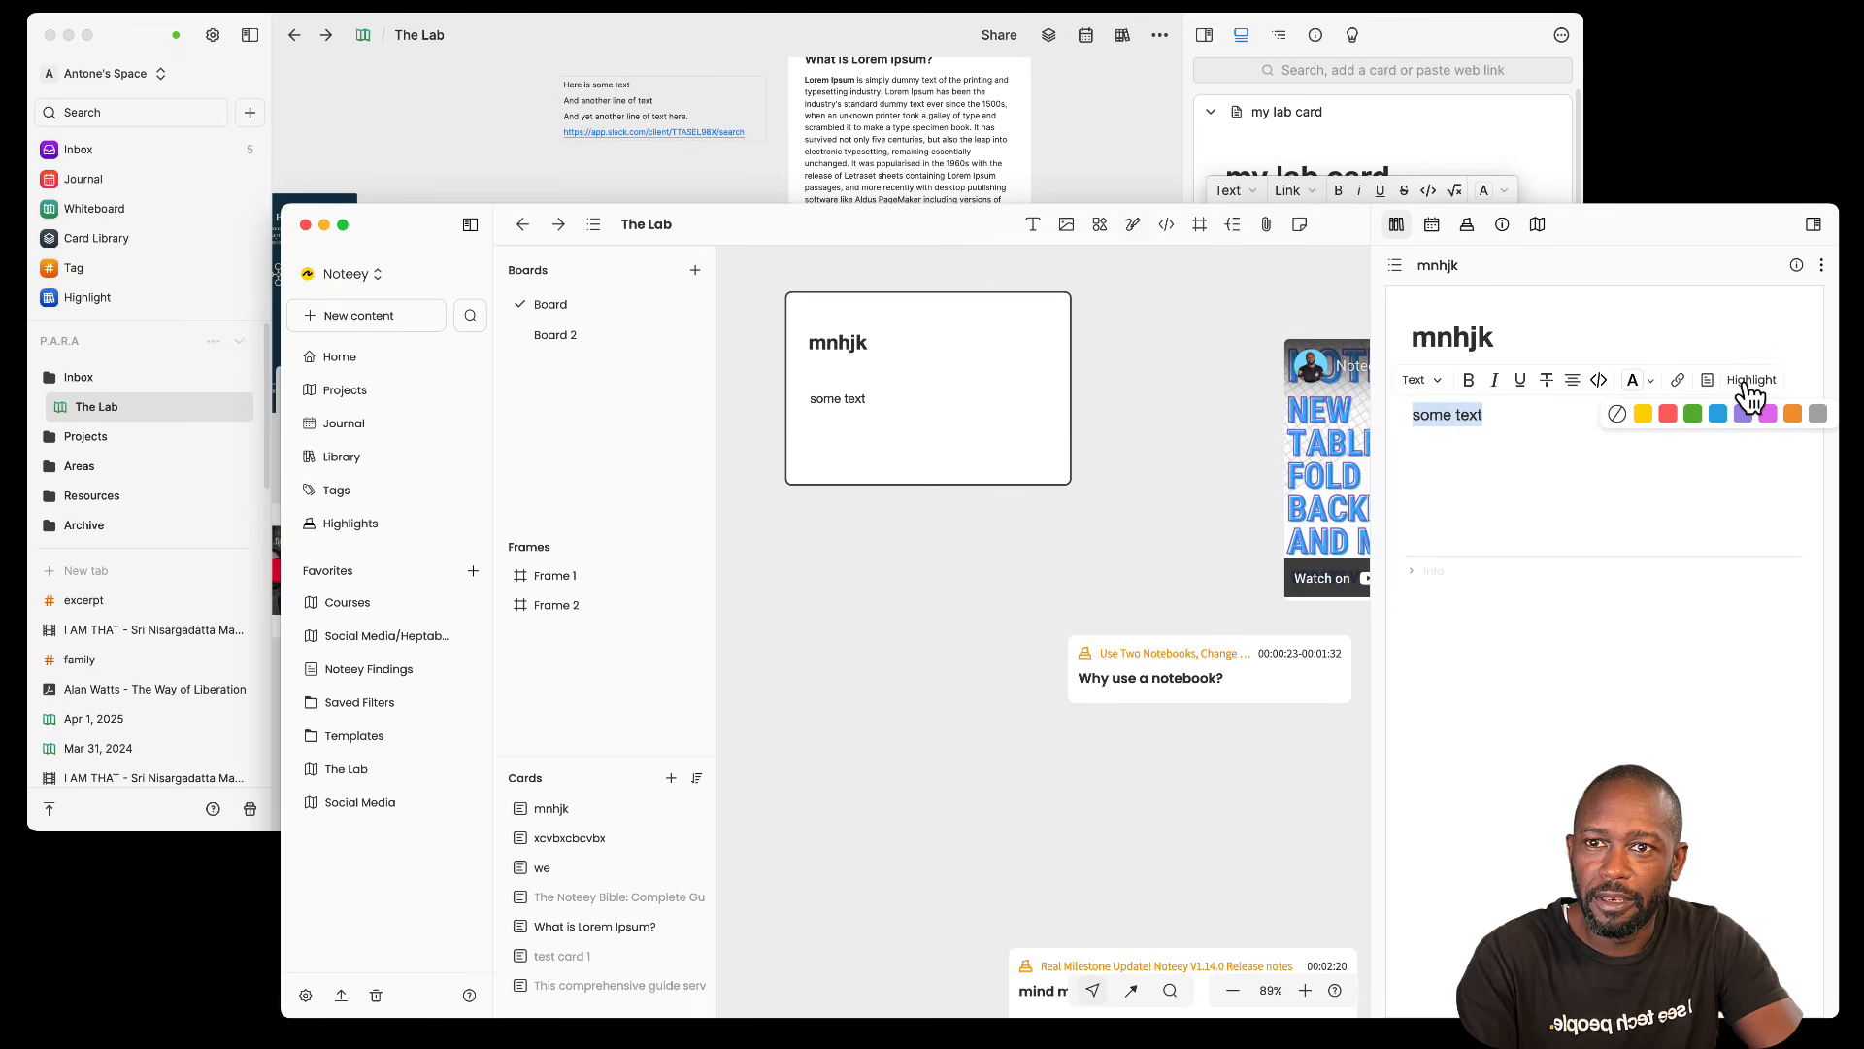
pyautogui.click(1651, 380)
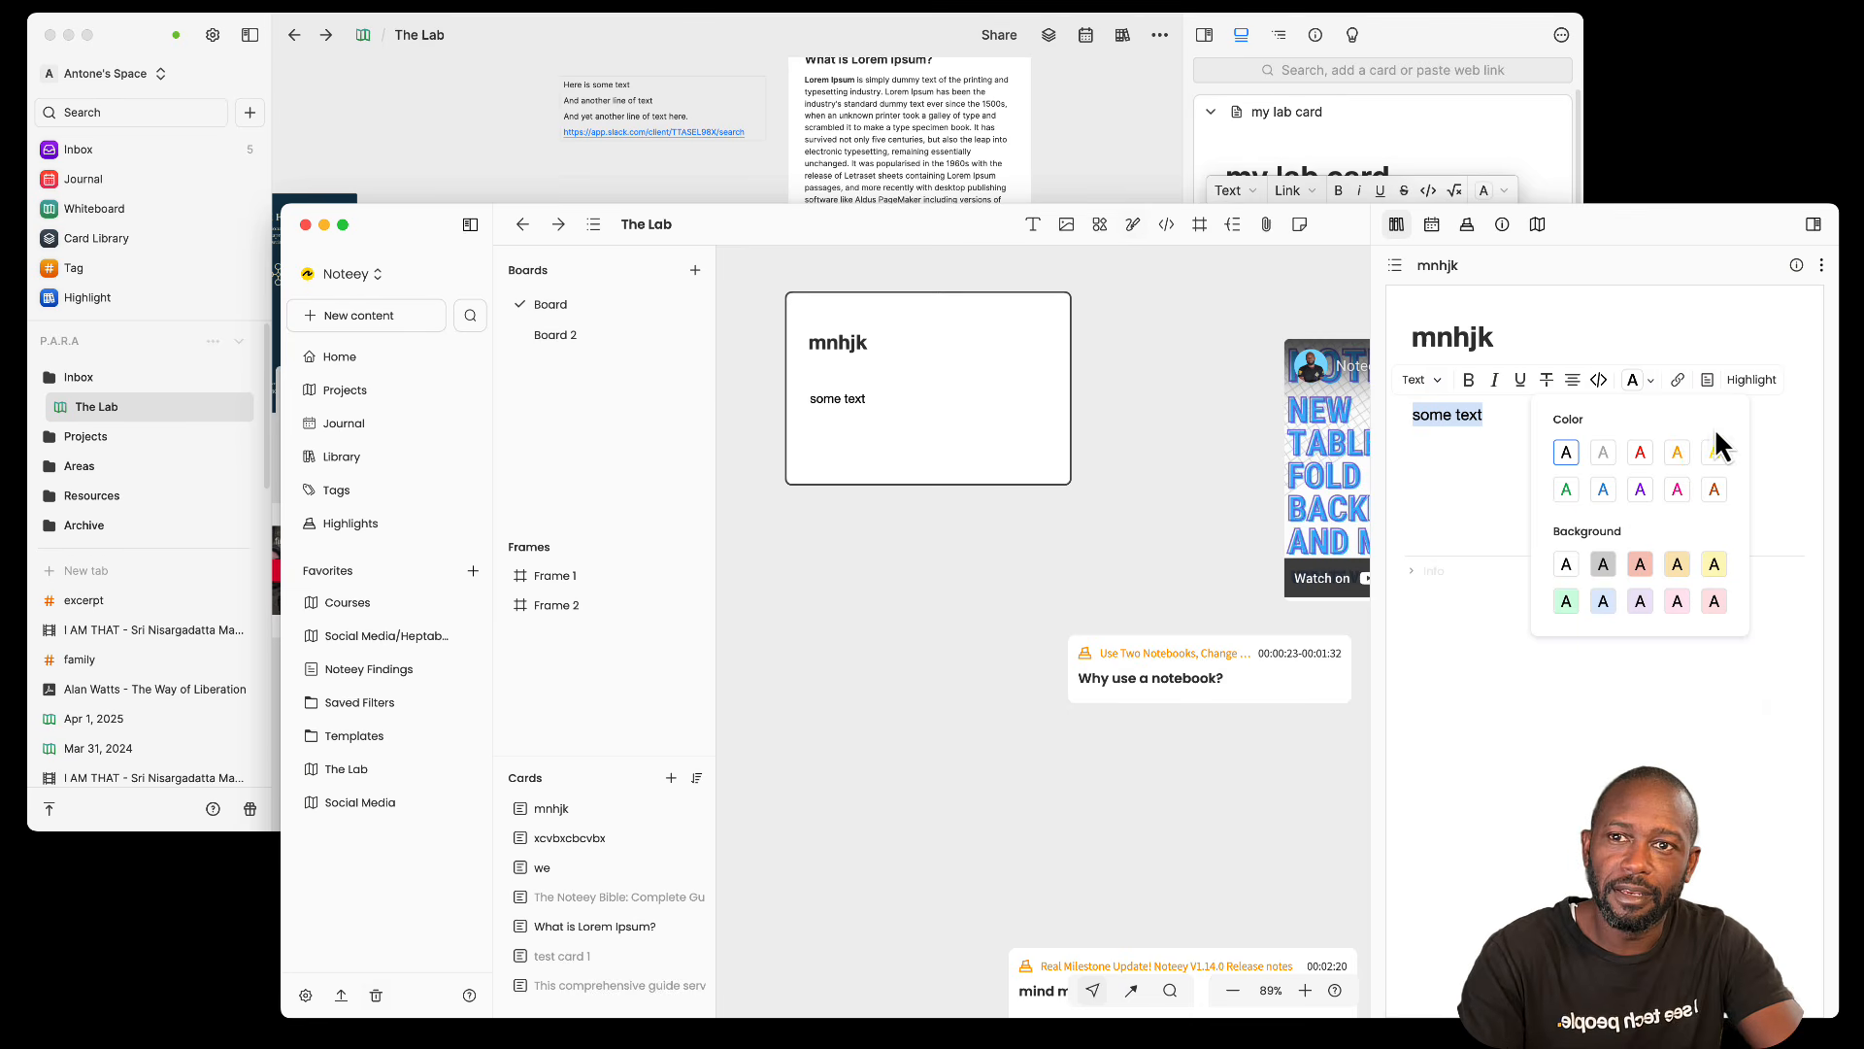
pyautogui.click(1755, 383)
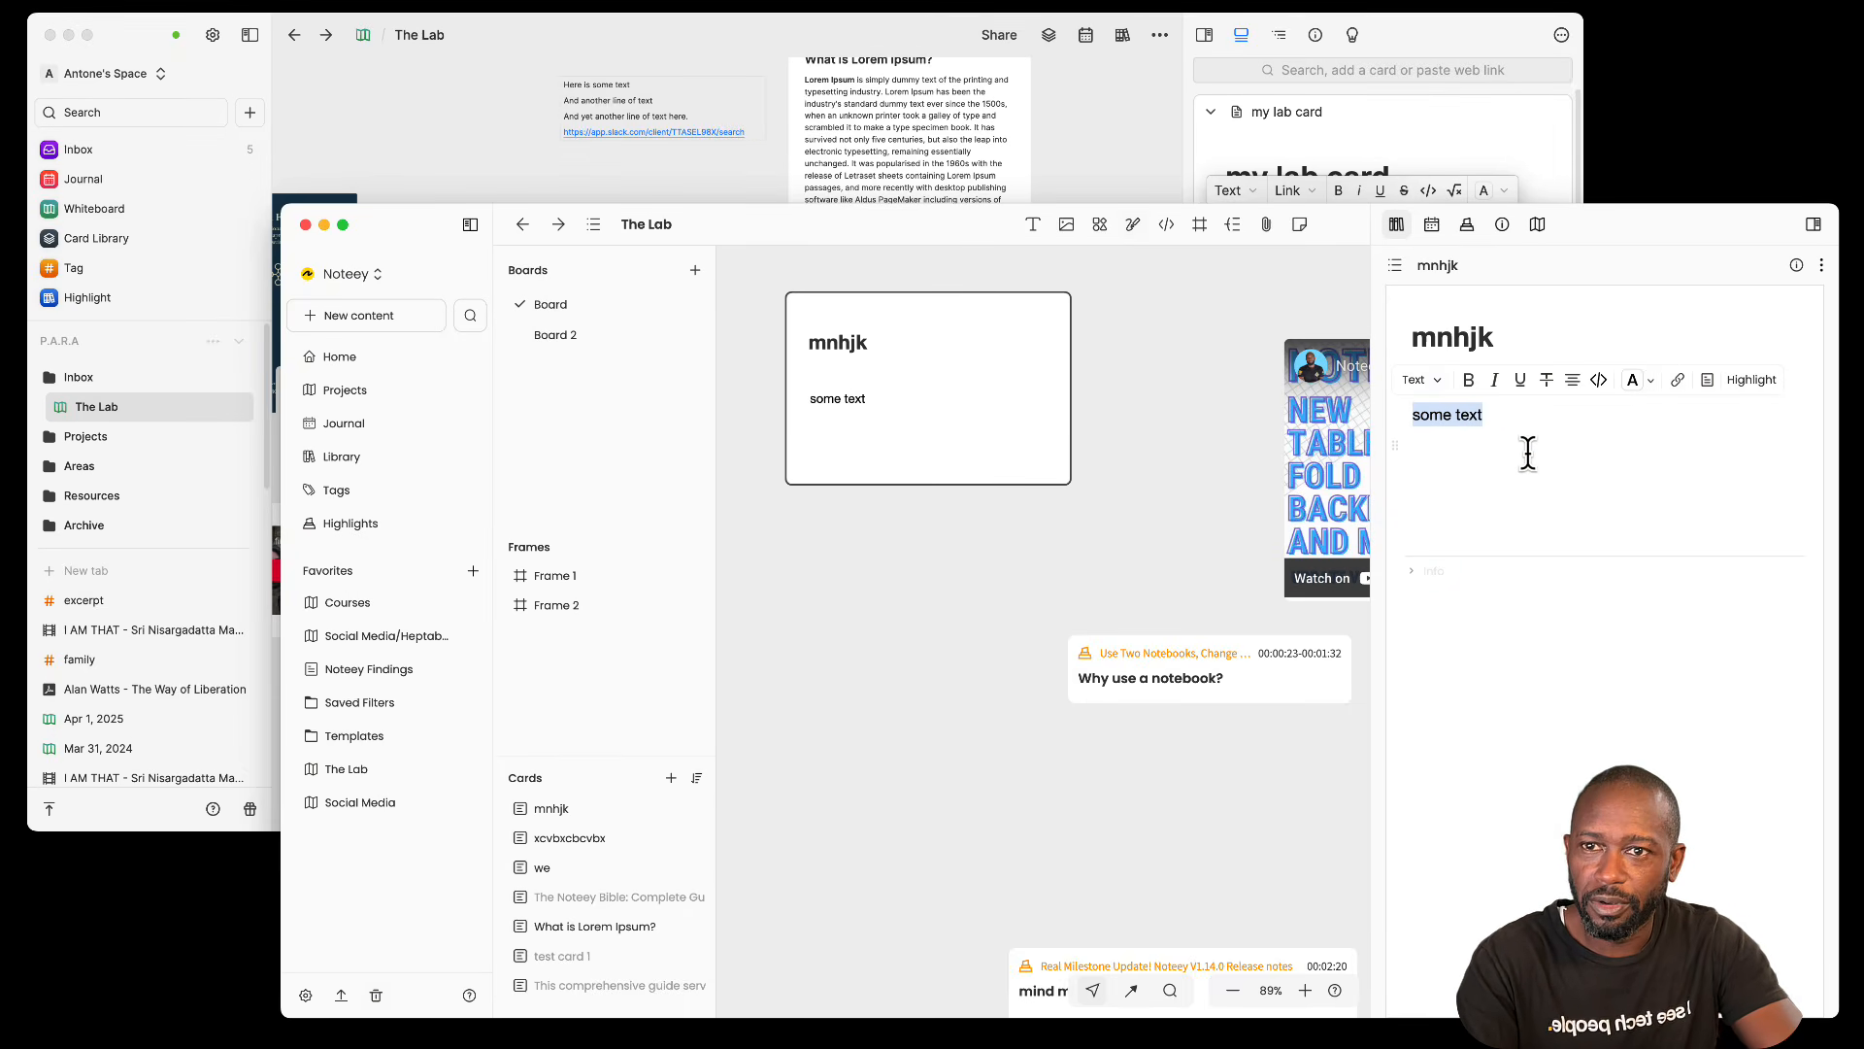
pyautogui.click(1765, 383)
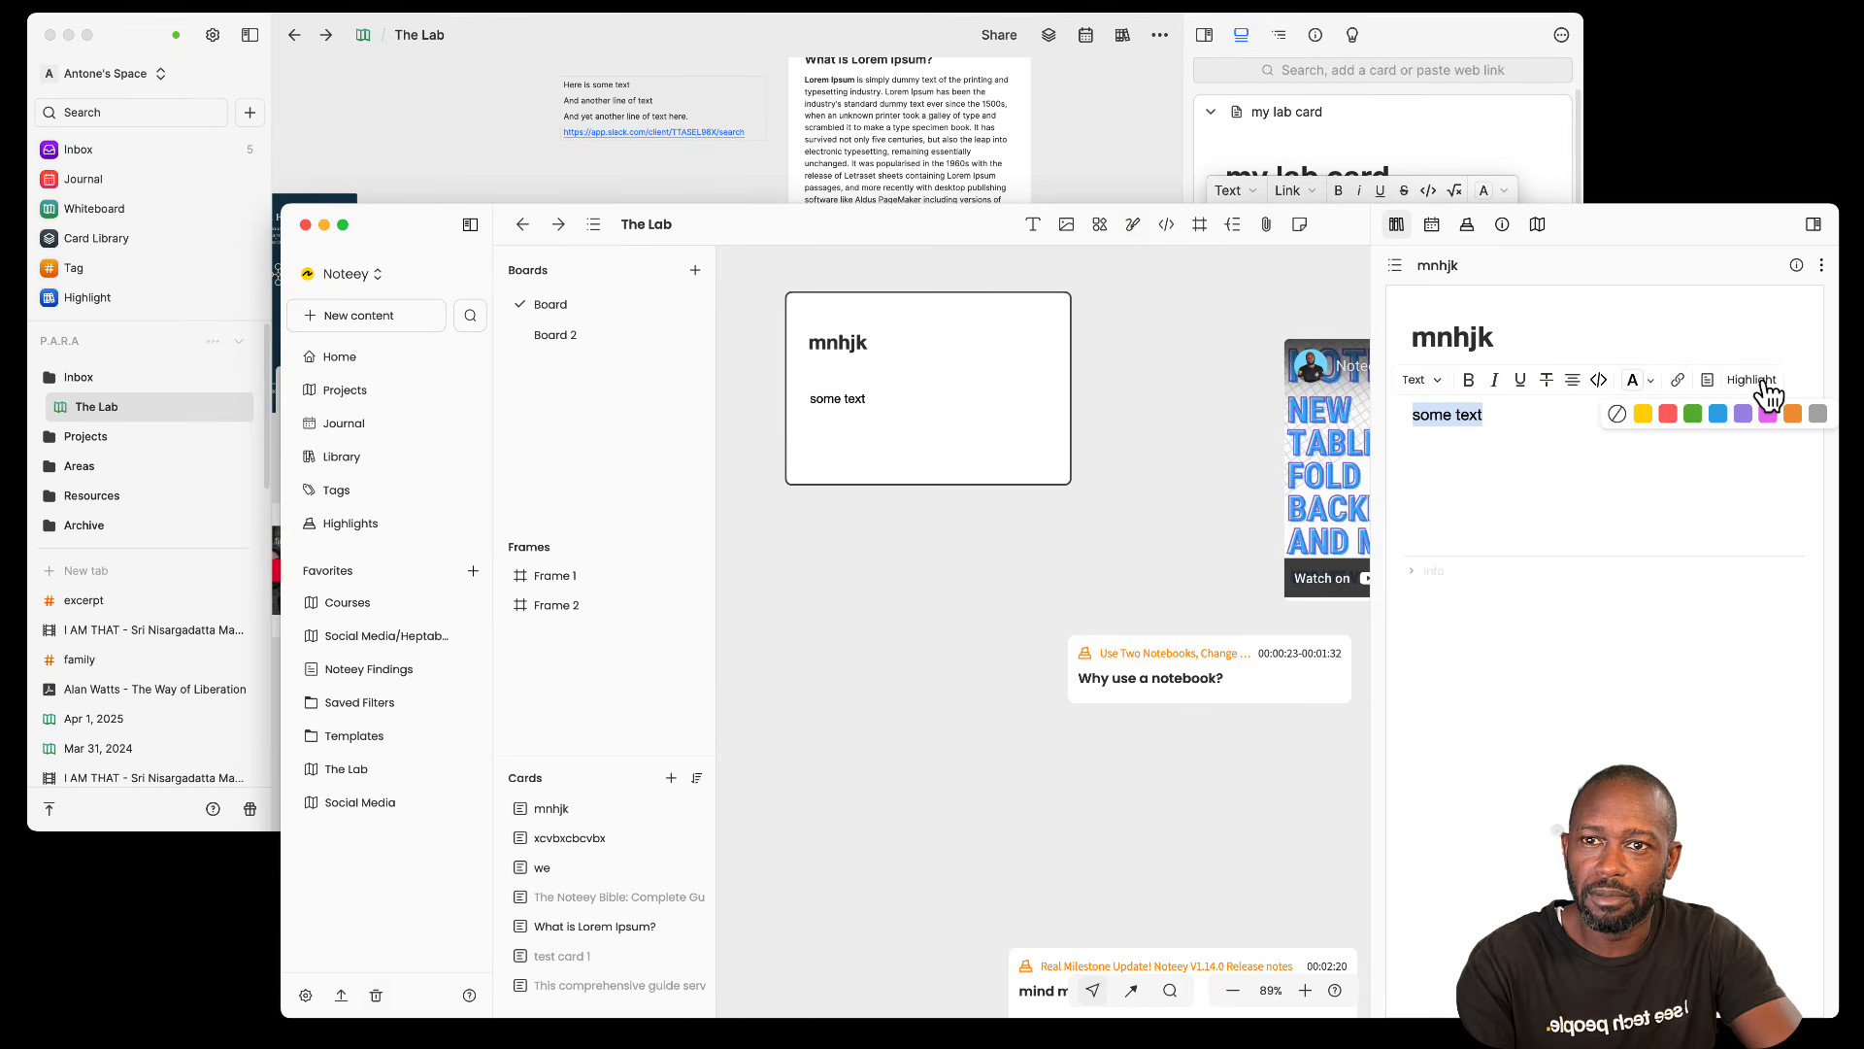
pyautogui.click(1718, 415)
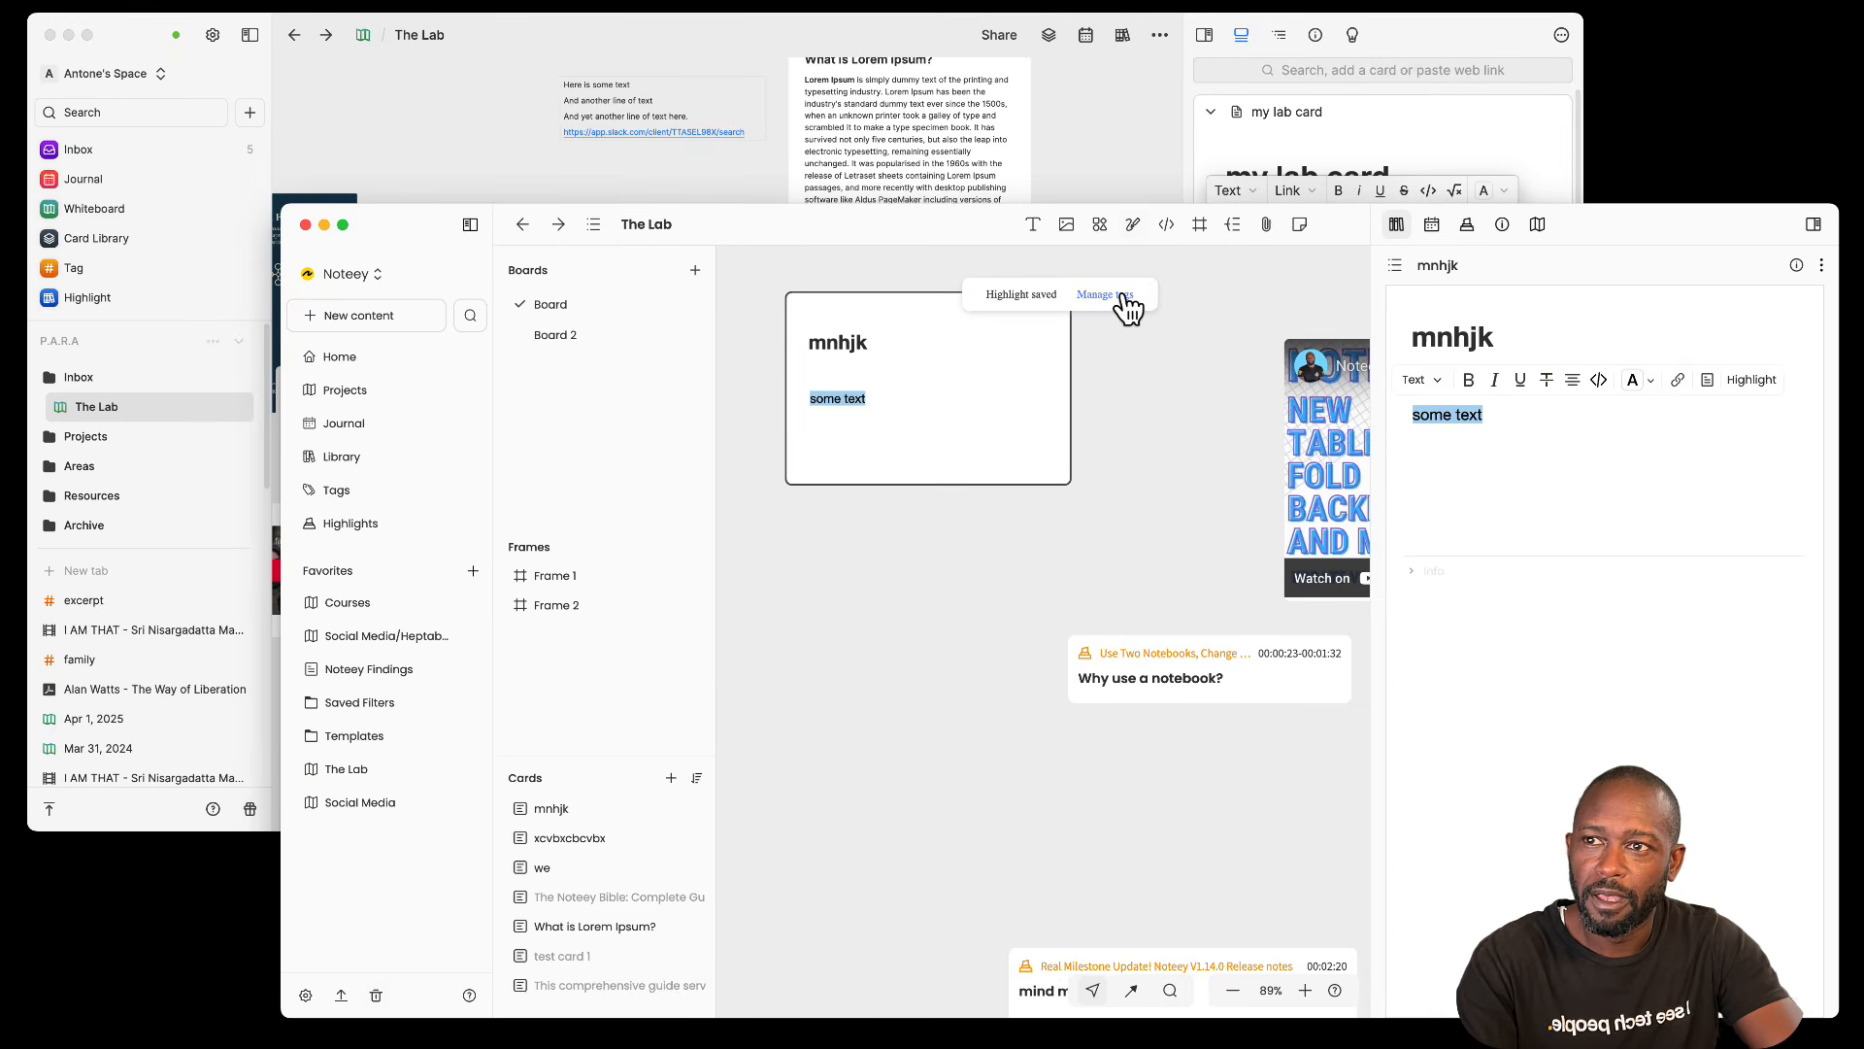
# Step: View the tags available for the saved highlight without adding any, and show the library beside the whiteboard
pyautogui.click(1117, 296)
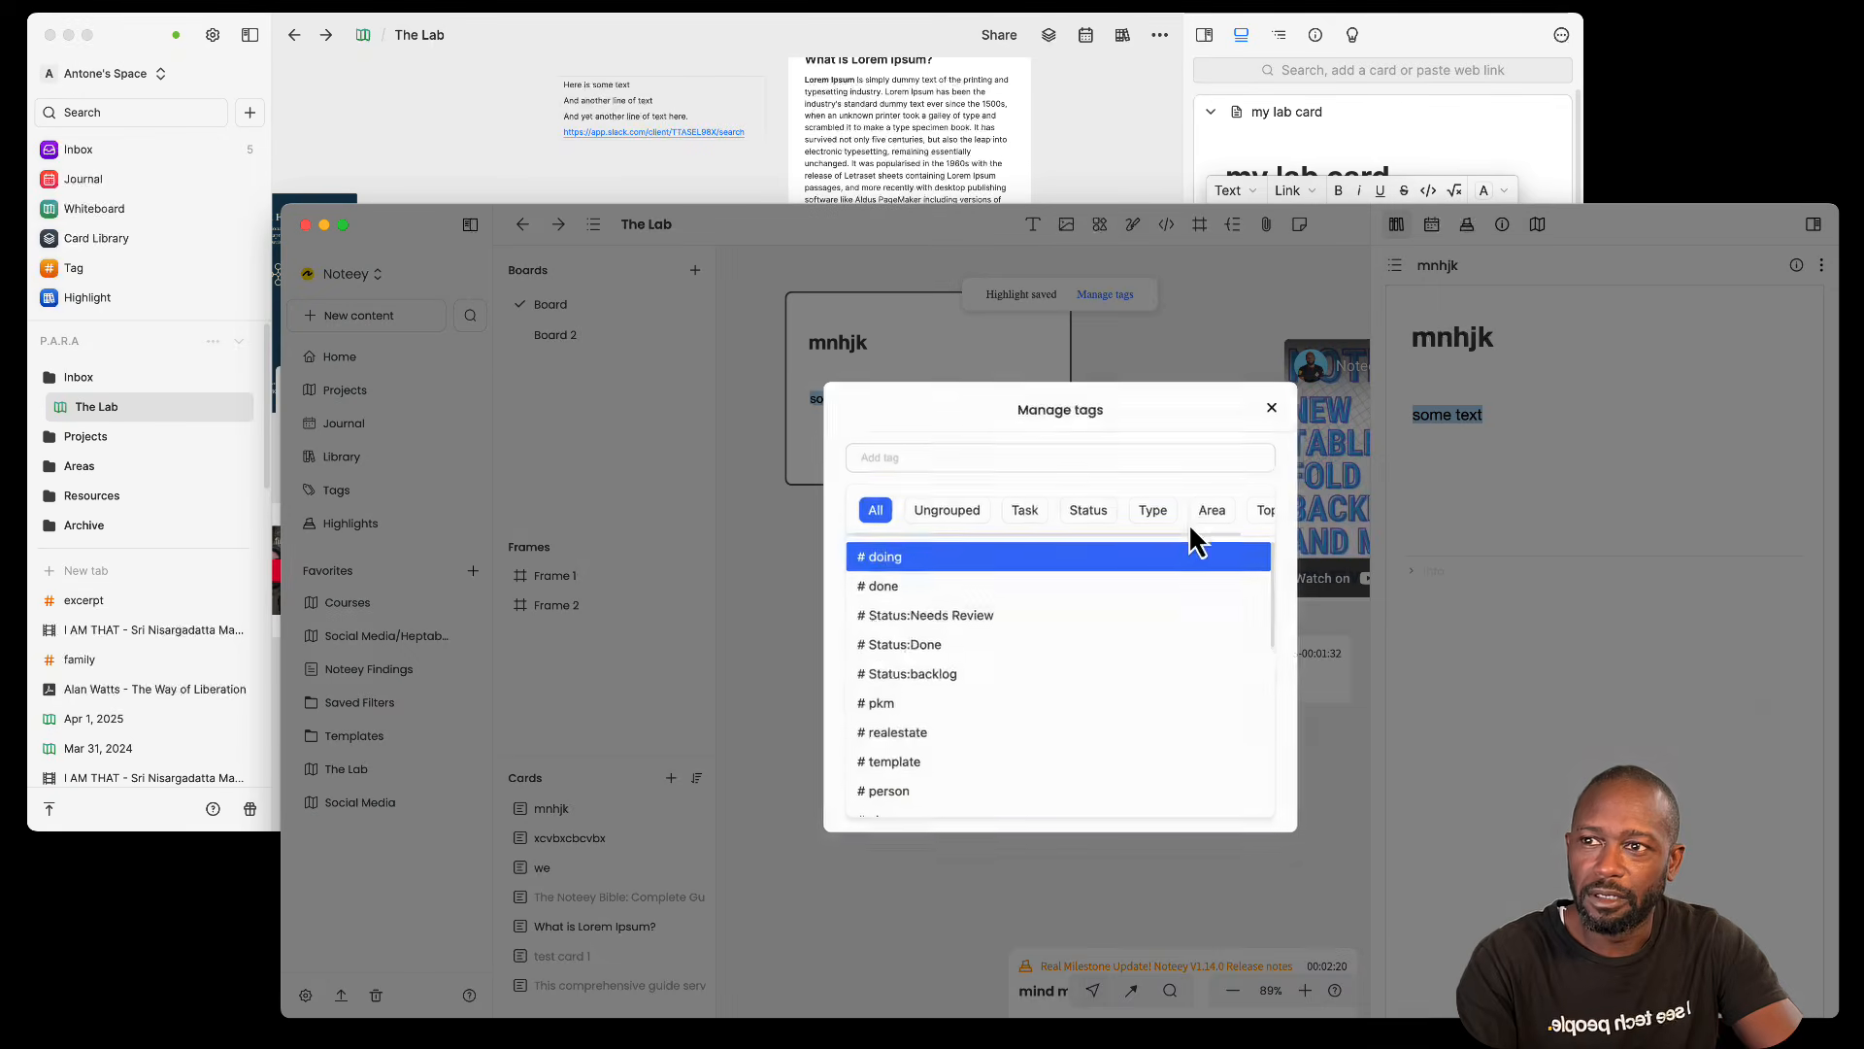
pyautogui.click(1275, 415)
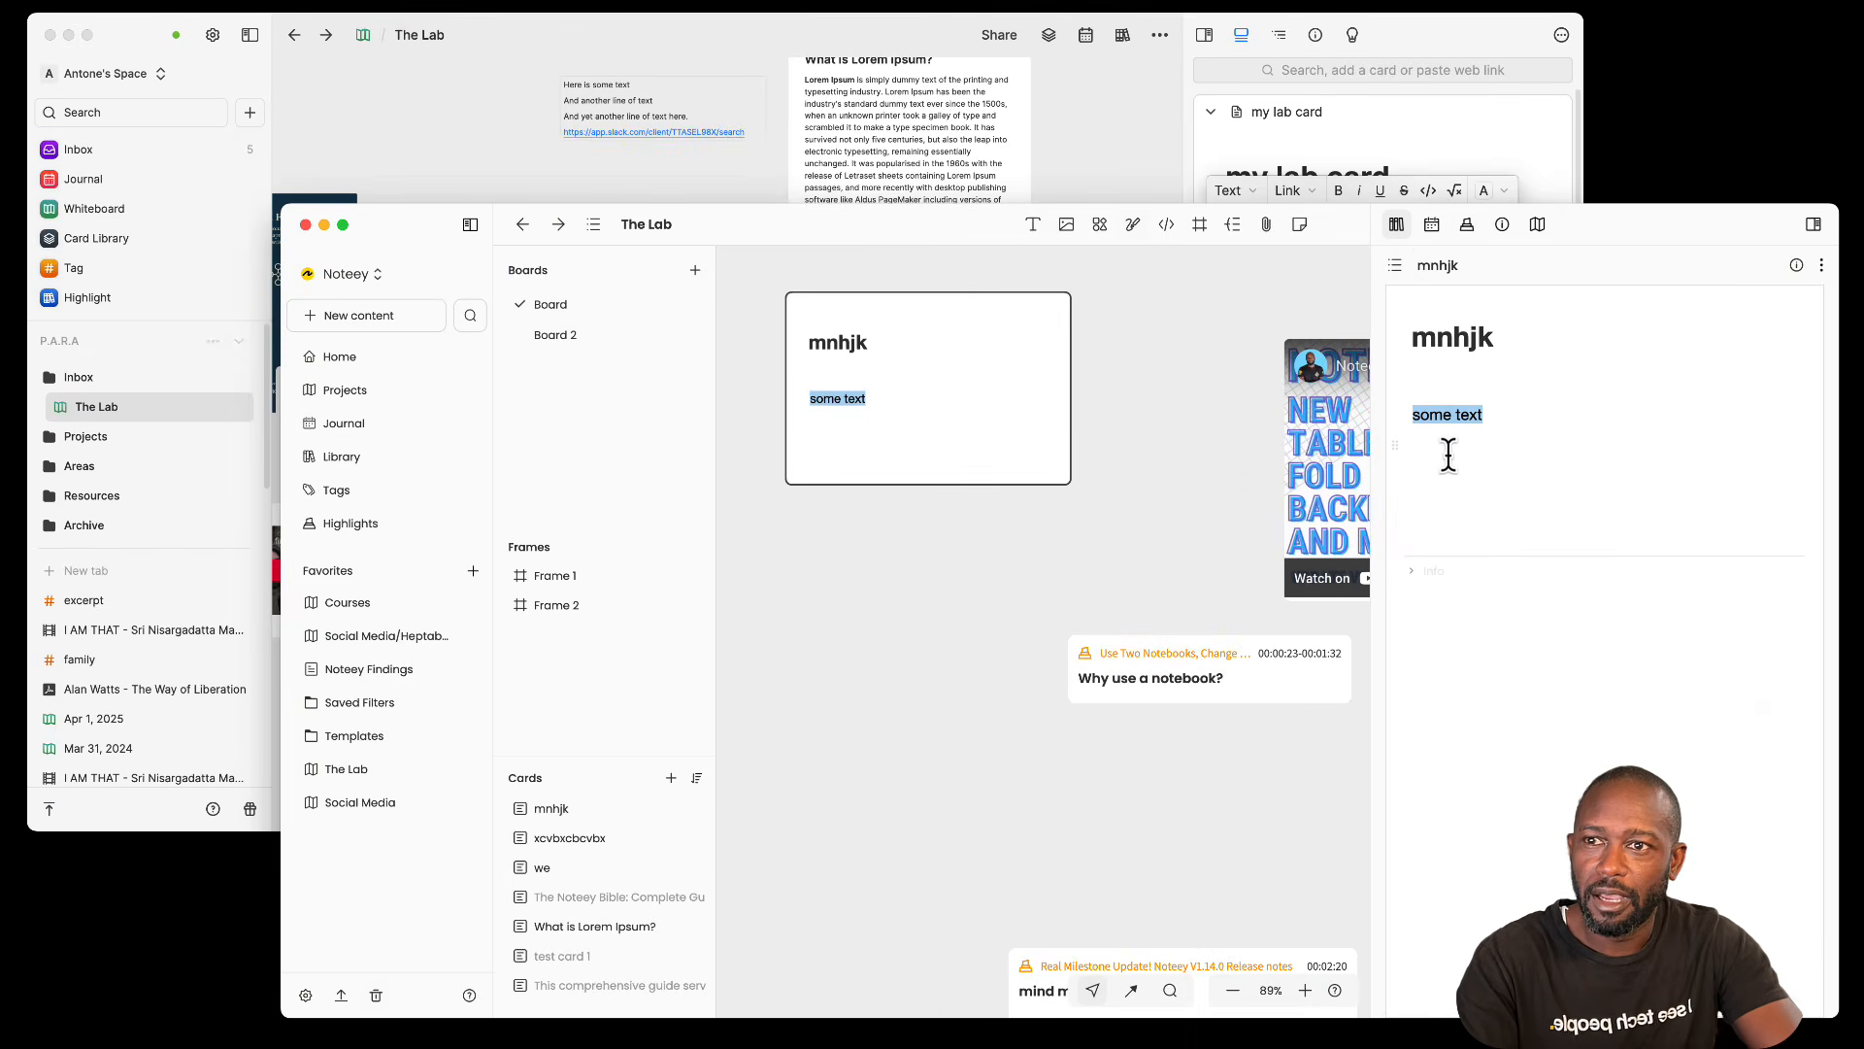
pyautogui.click(1403, 229)
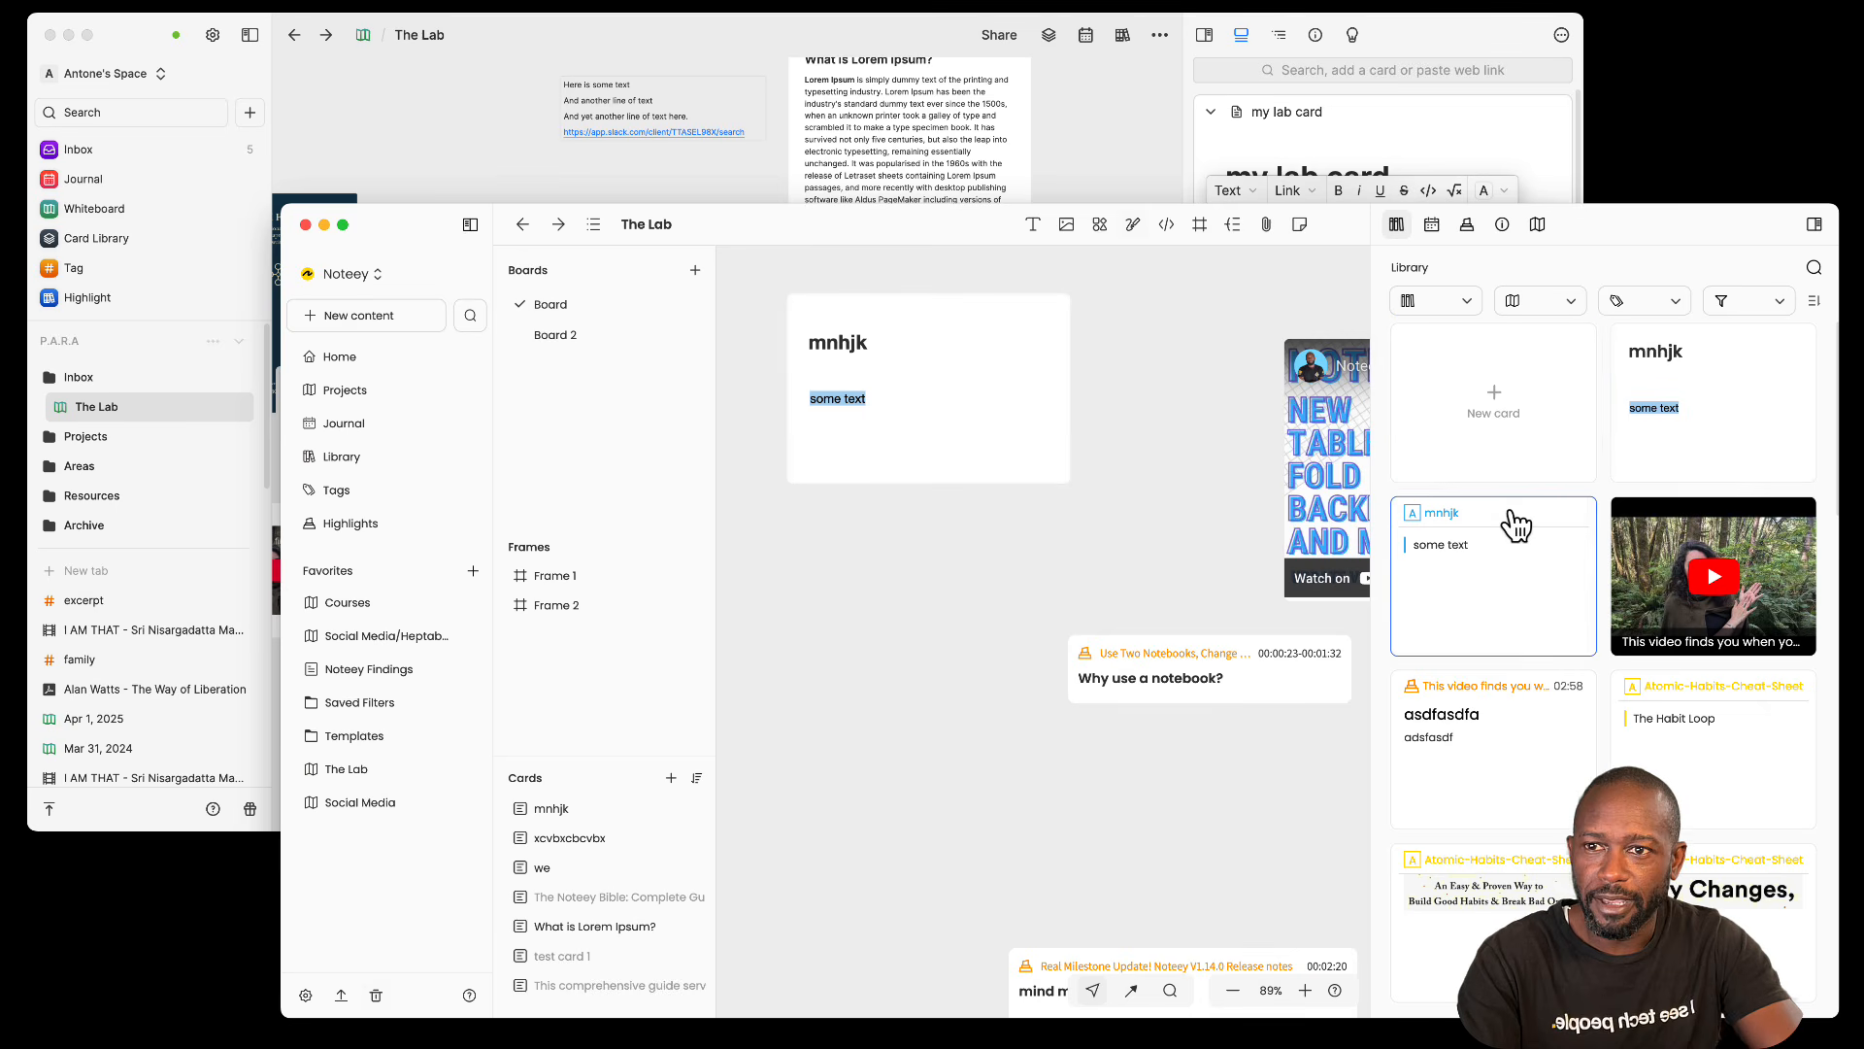
# Step: Place the "some text" highlight from the library below the "mnhjk" card, and remove that card from the whiteboard
pyautogui.moveTo(1514, 525); pyautogui.dragTo(936, 578)
pyautogui.moveTo(1053, 586); pyautogui.dragTo(942, 550)
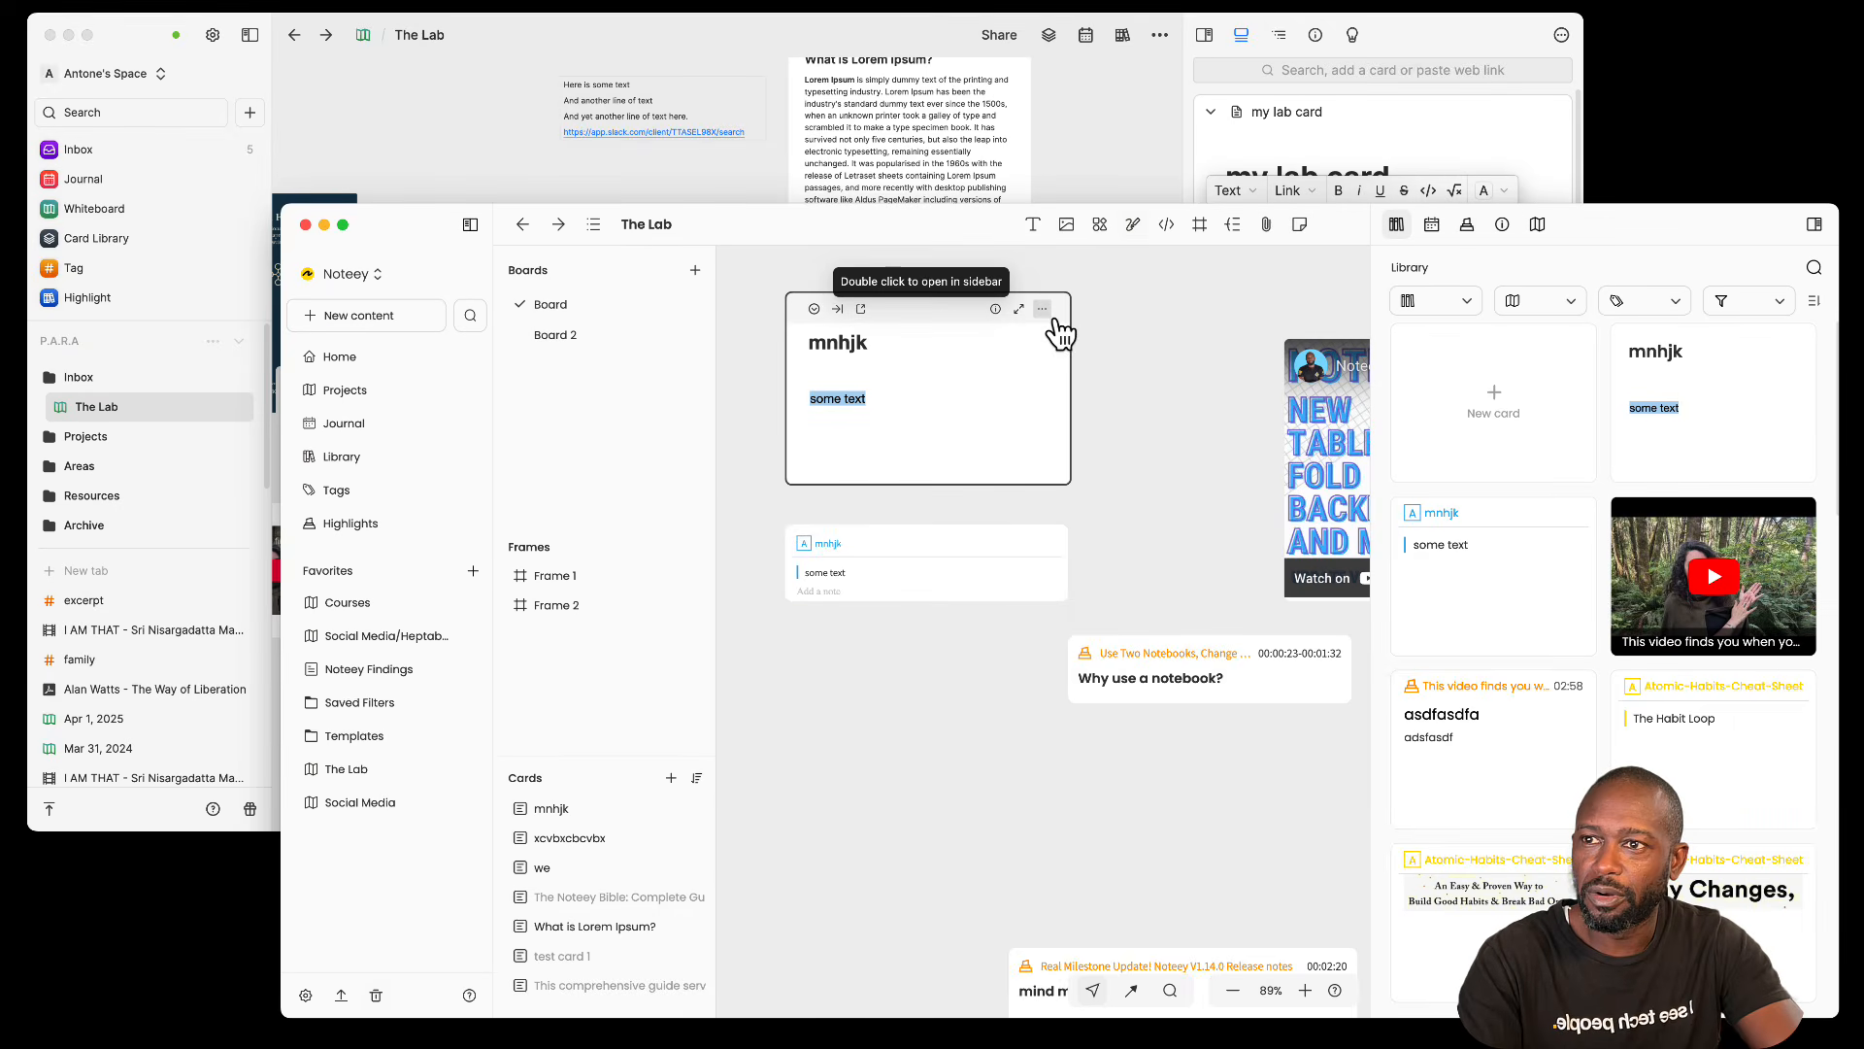
pyautogui.click(1044, 311)
pyautogui.click(1146, 610)
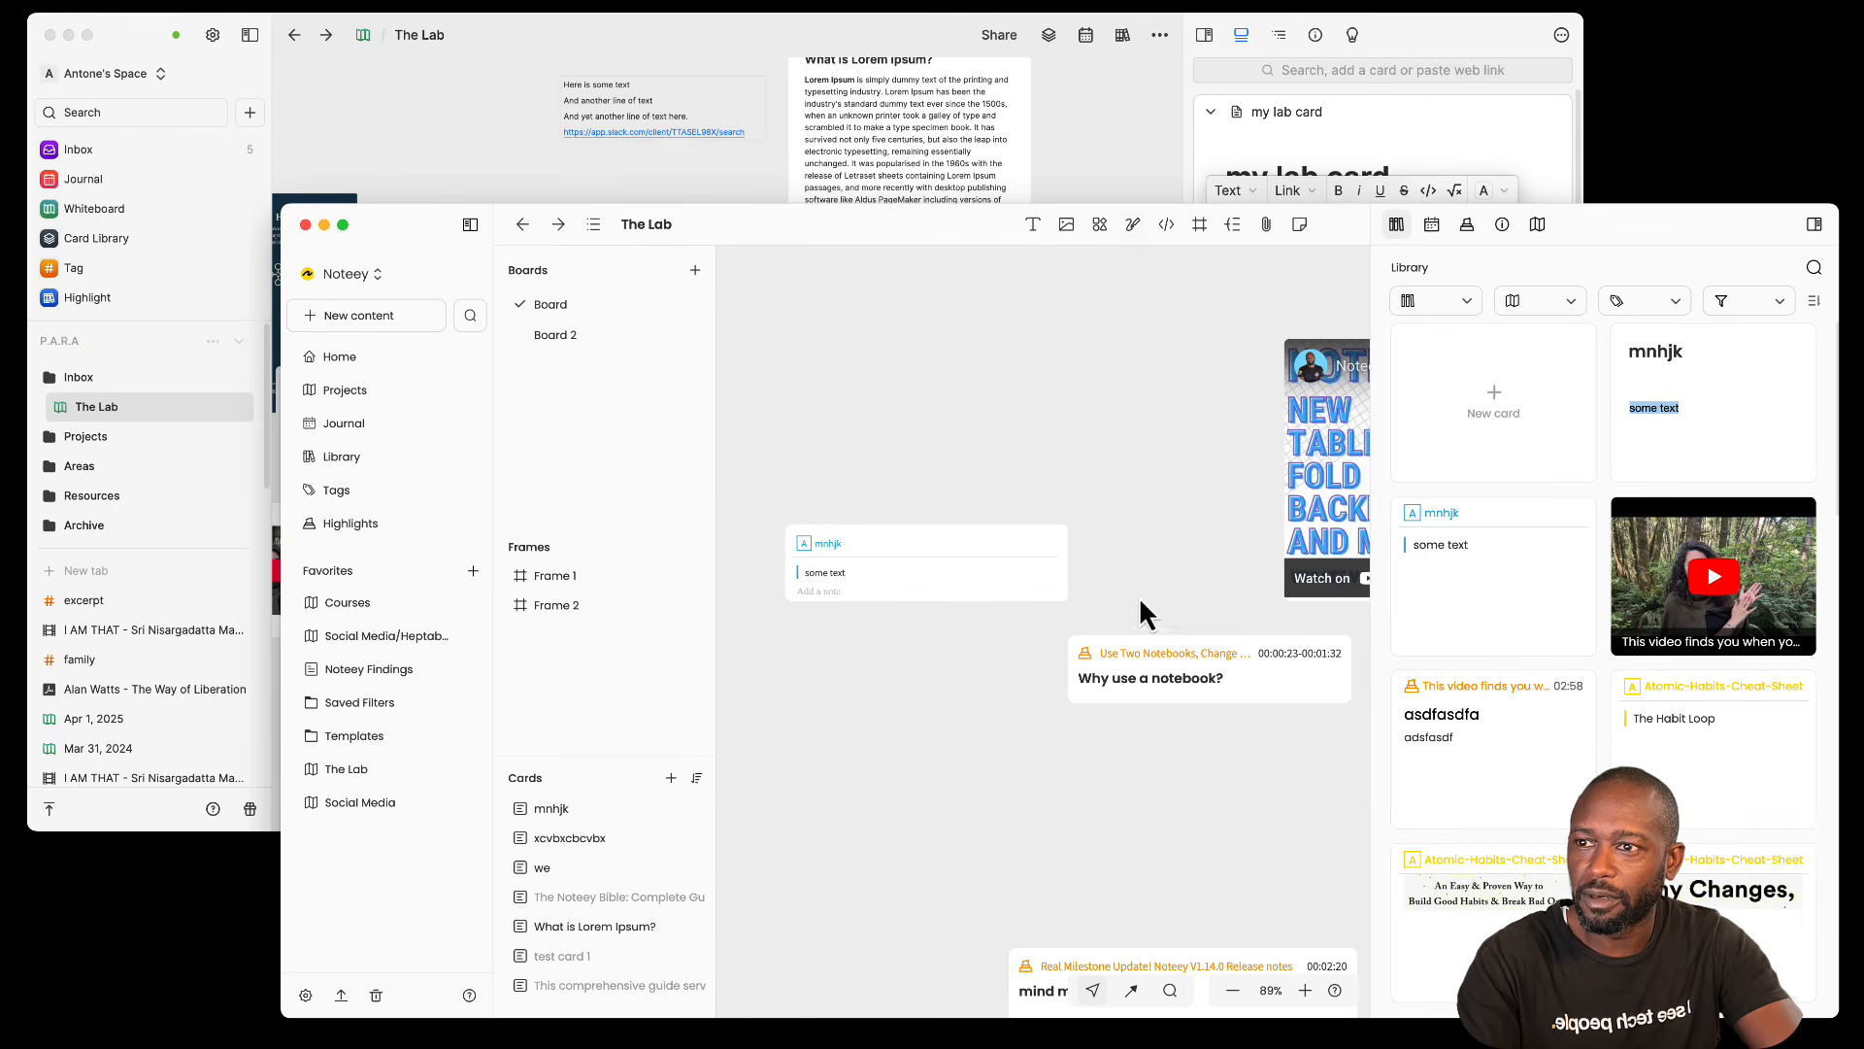
# Step: Move the "mnhjk" highlight card up into the empty area of the whiteboard and deselect it
pyautogui.moveTo(919, 537); pyautogui.dragTo(891, 351)
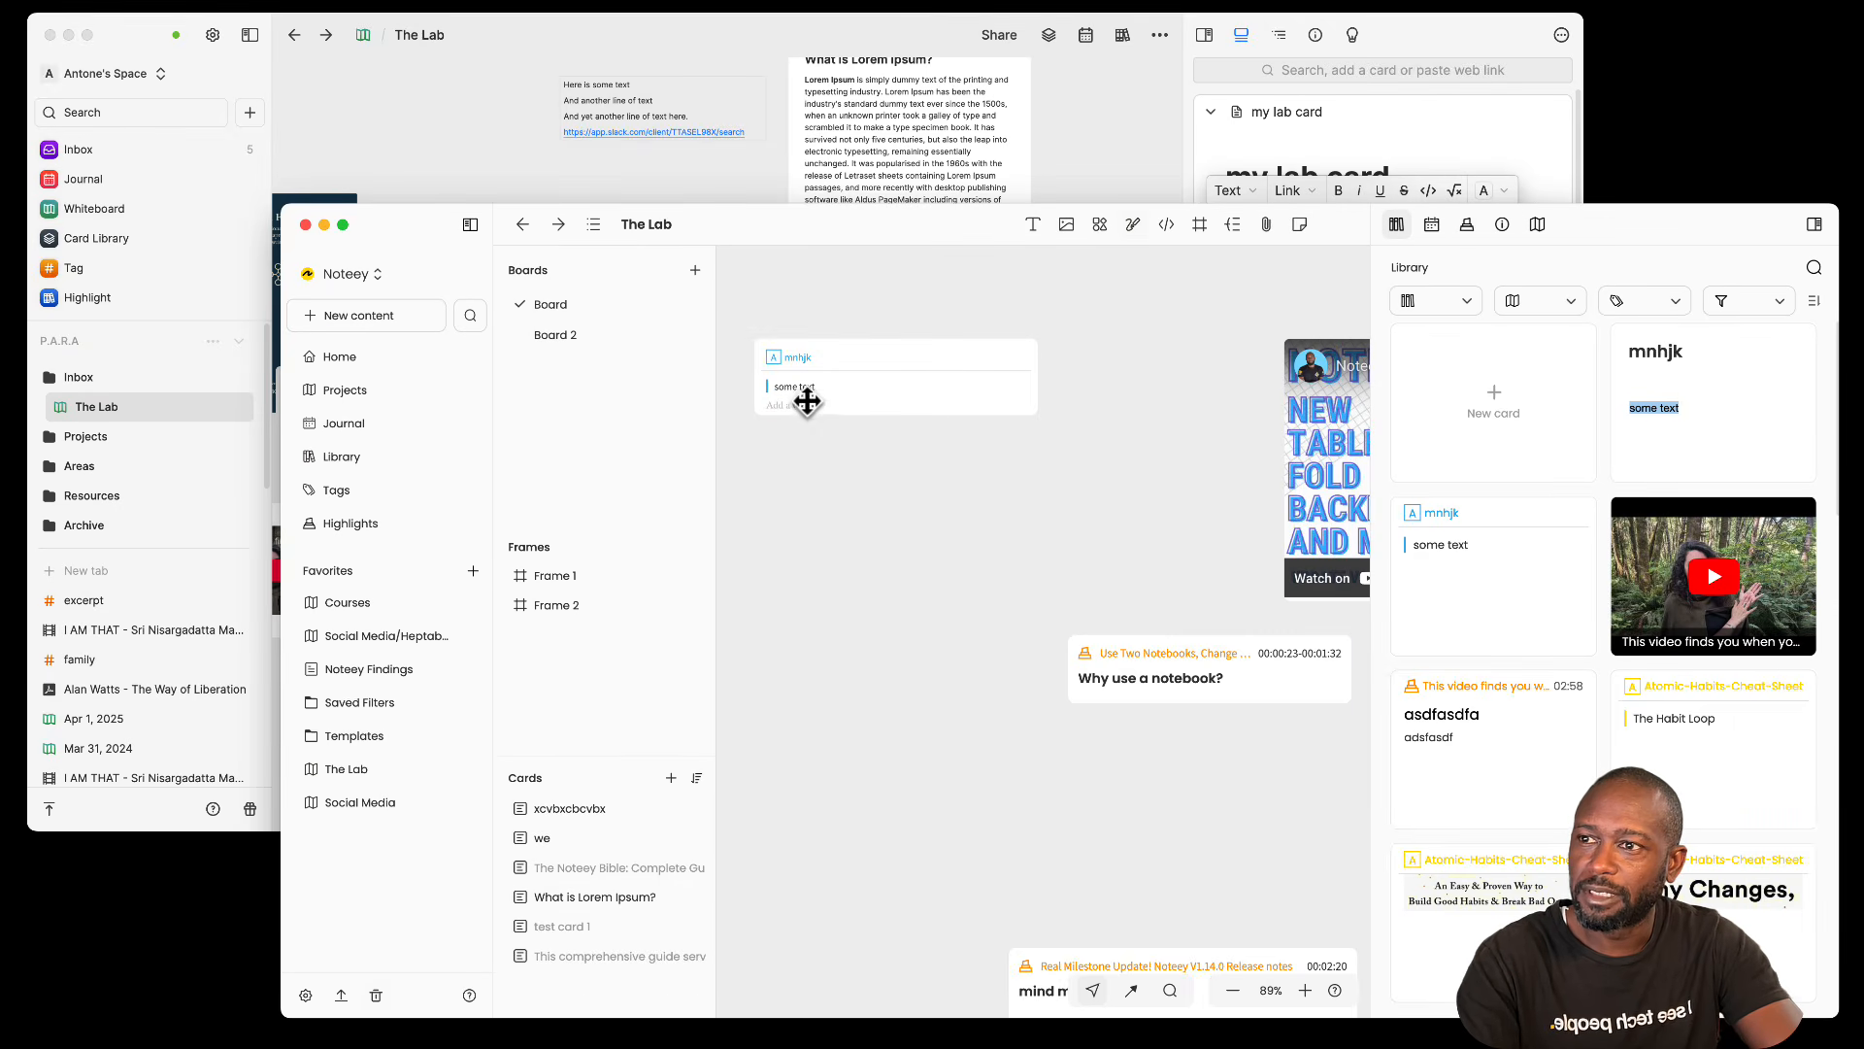
pyautogui.moveTo(807, 401); pyautogui.dragTo(804, 396)
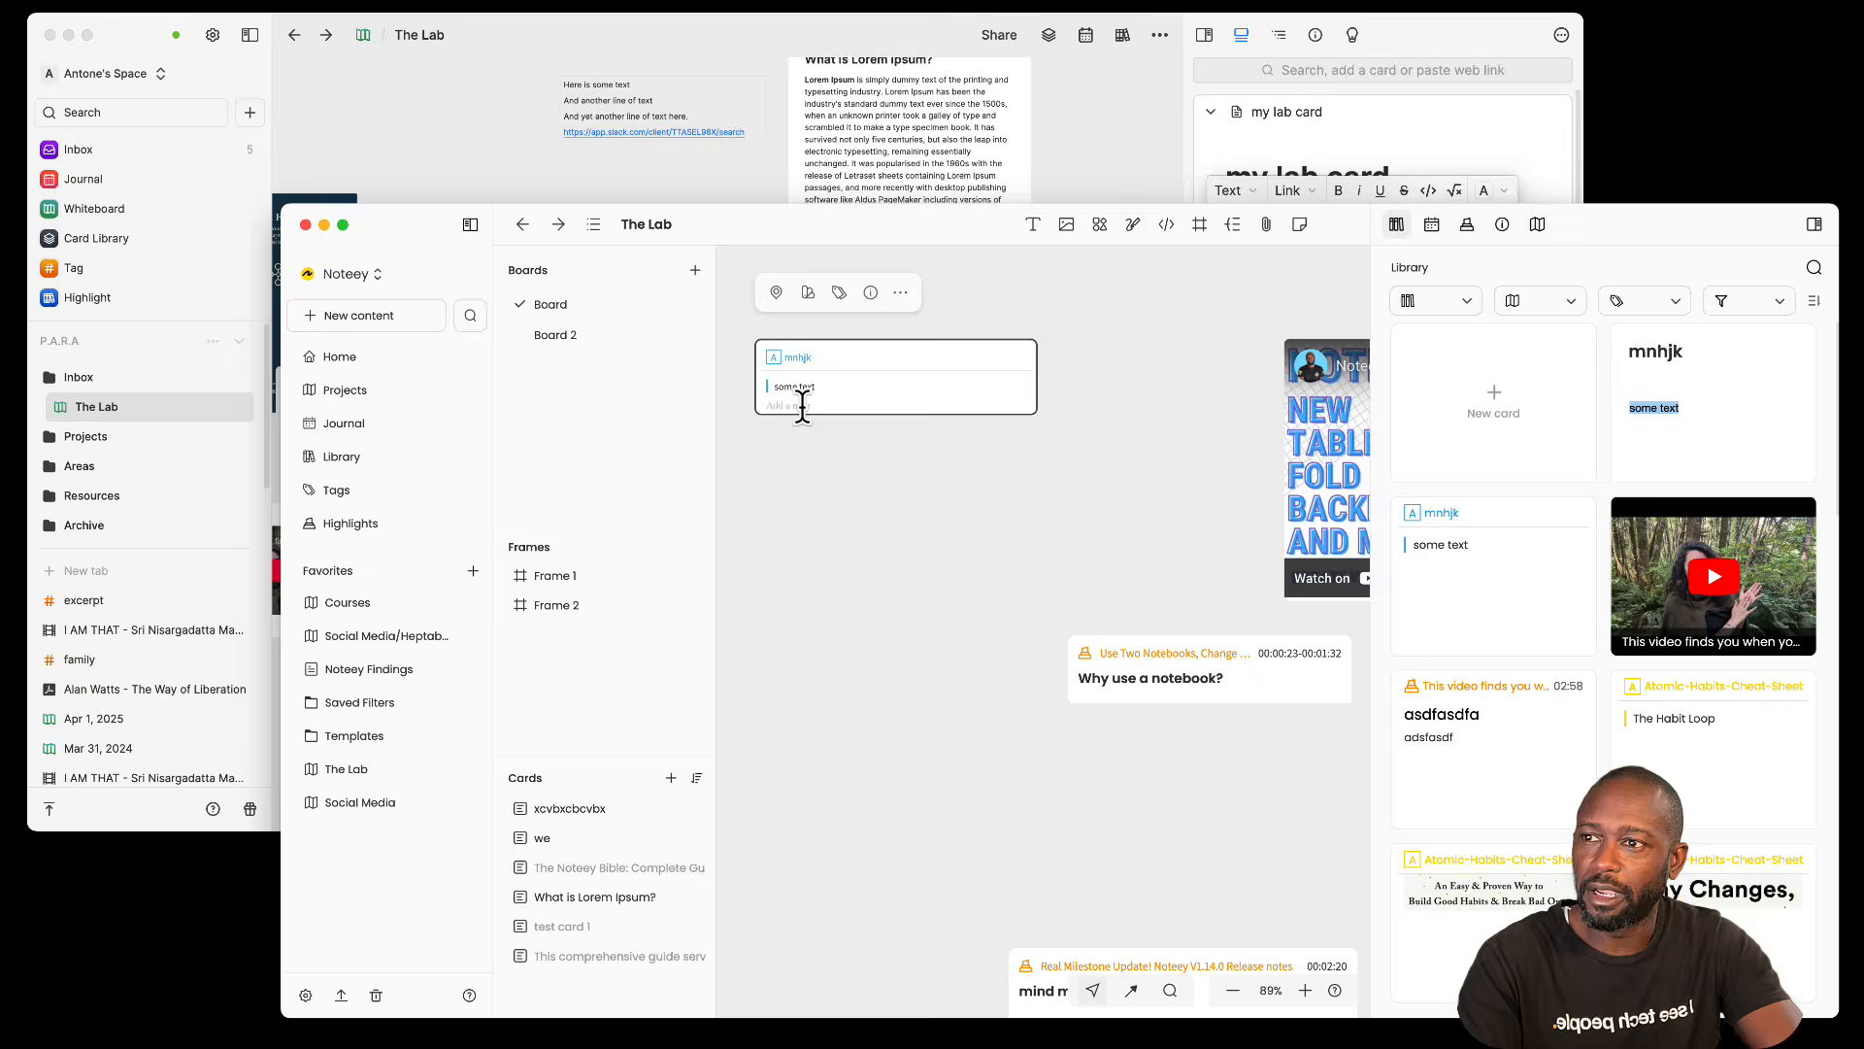
pyautogui.click(1057, 404)
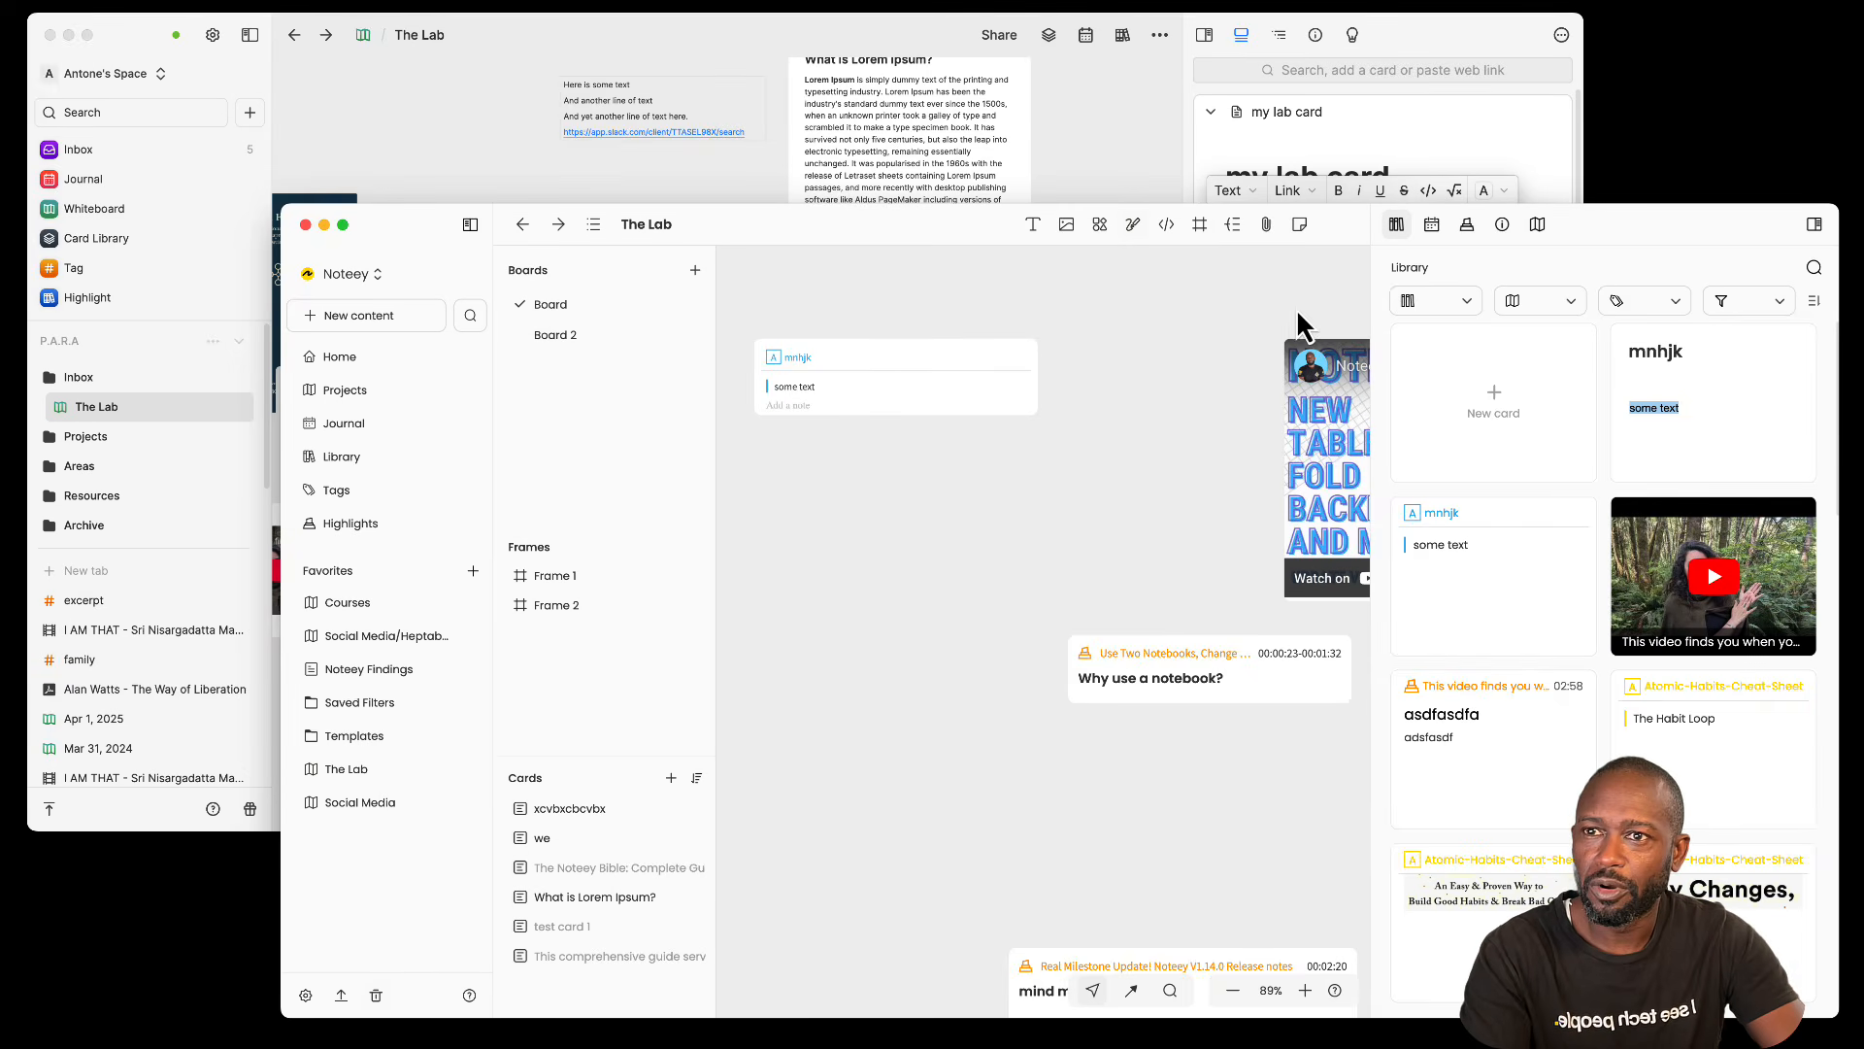
# Step: View the content types offered by the library's type filter without changing them, and open the Highlights page
pyautogui.click(1461, 303)
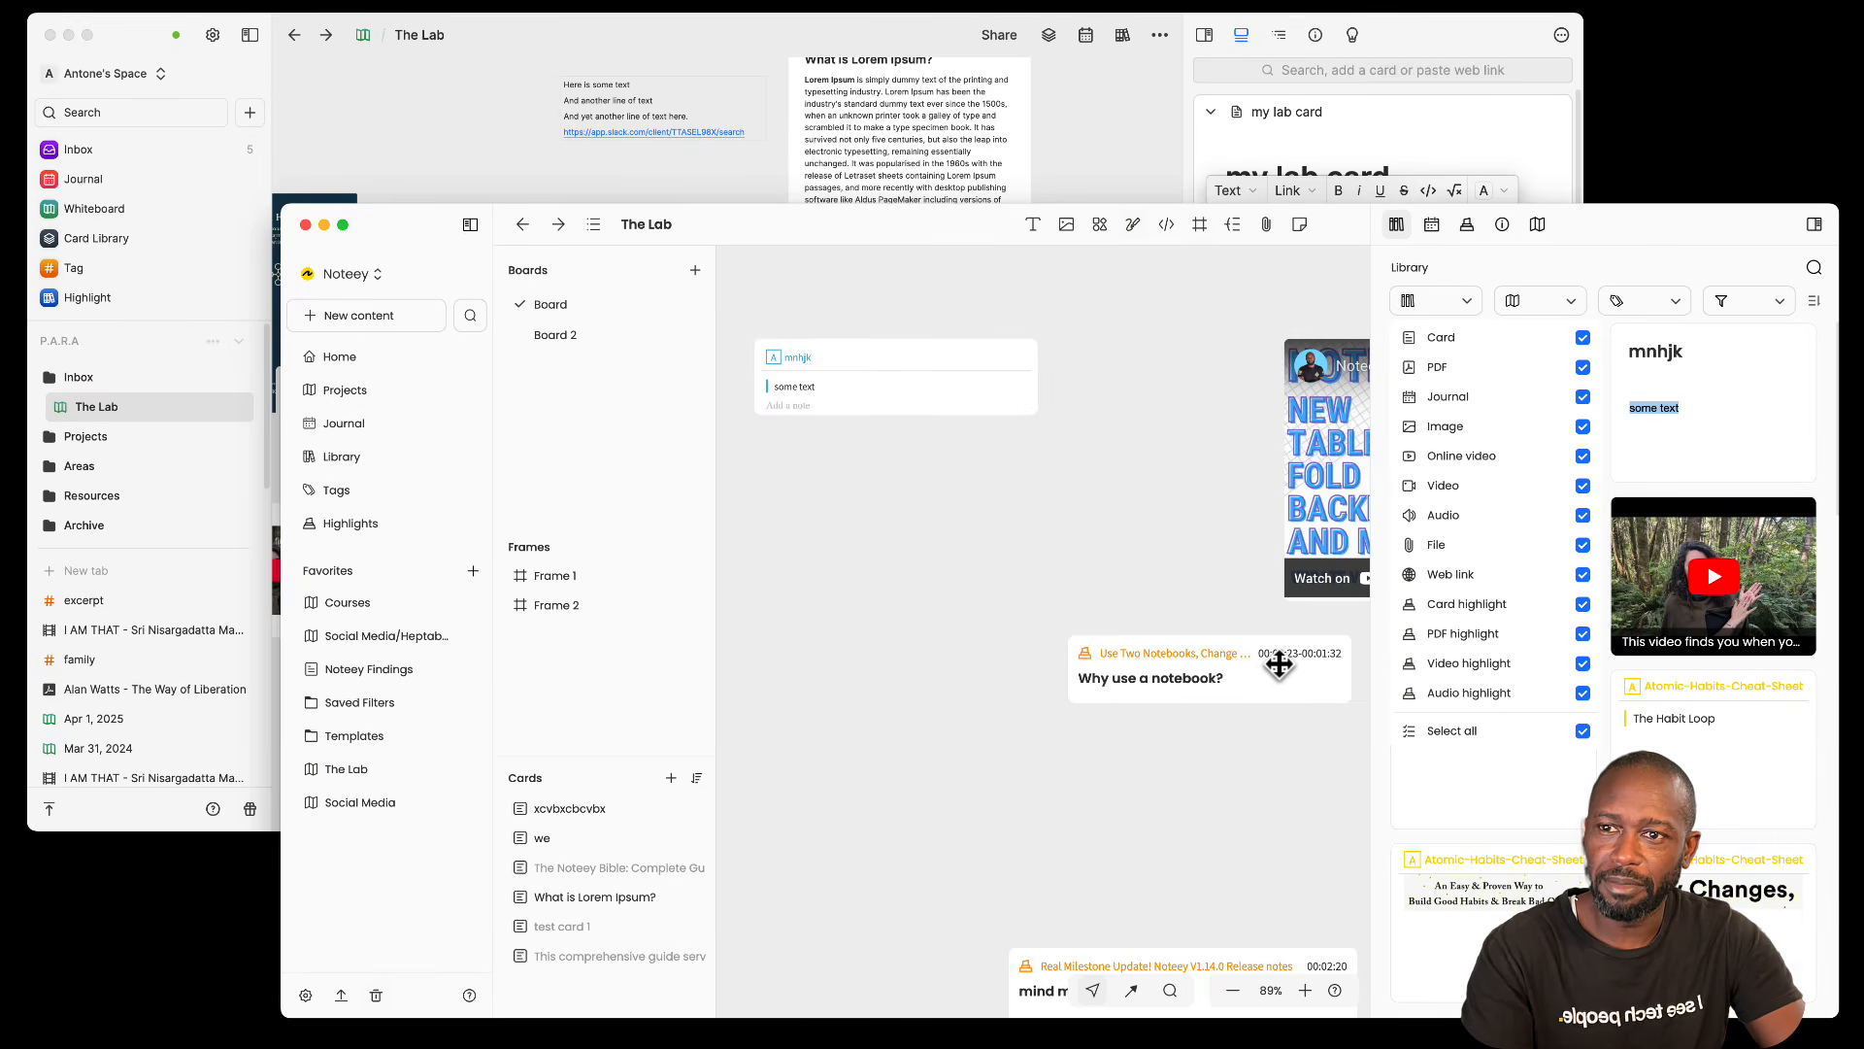
pyautogui.click(1303, 577)
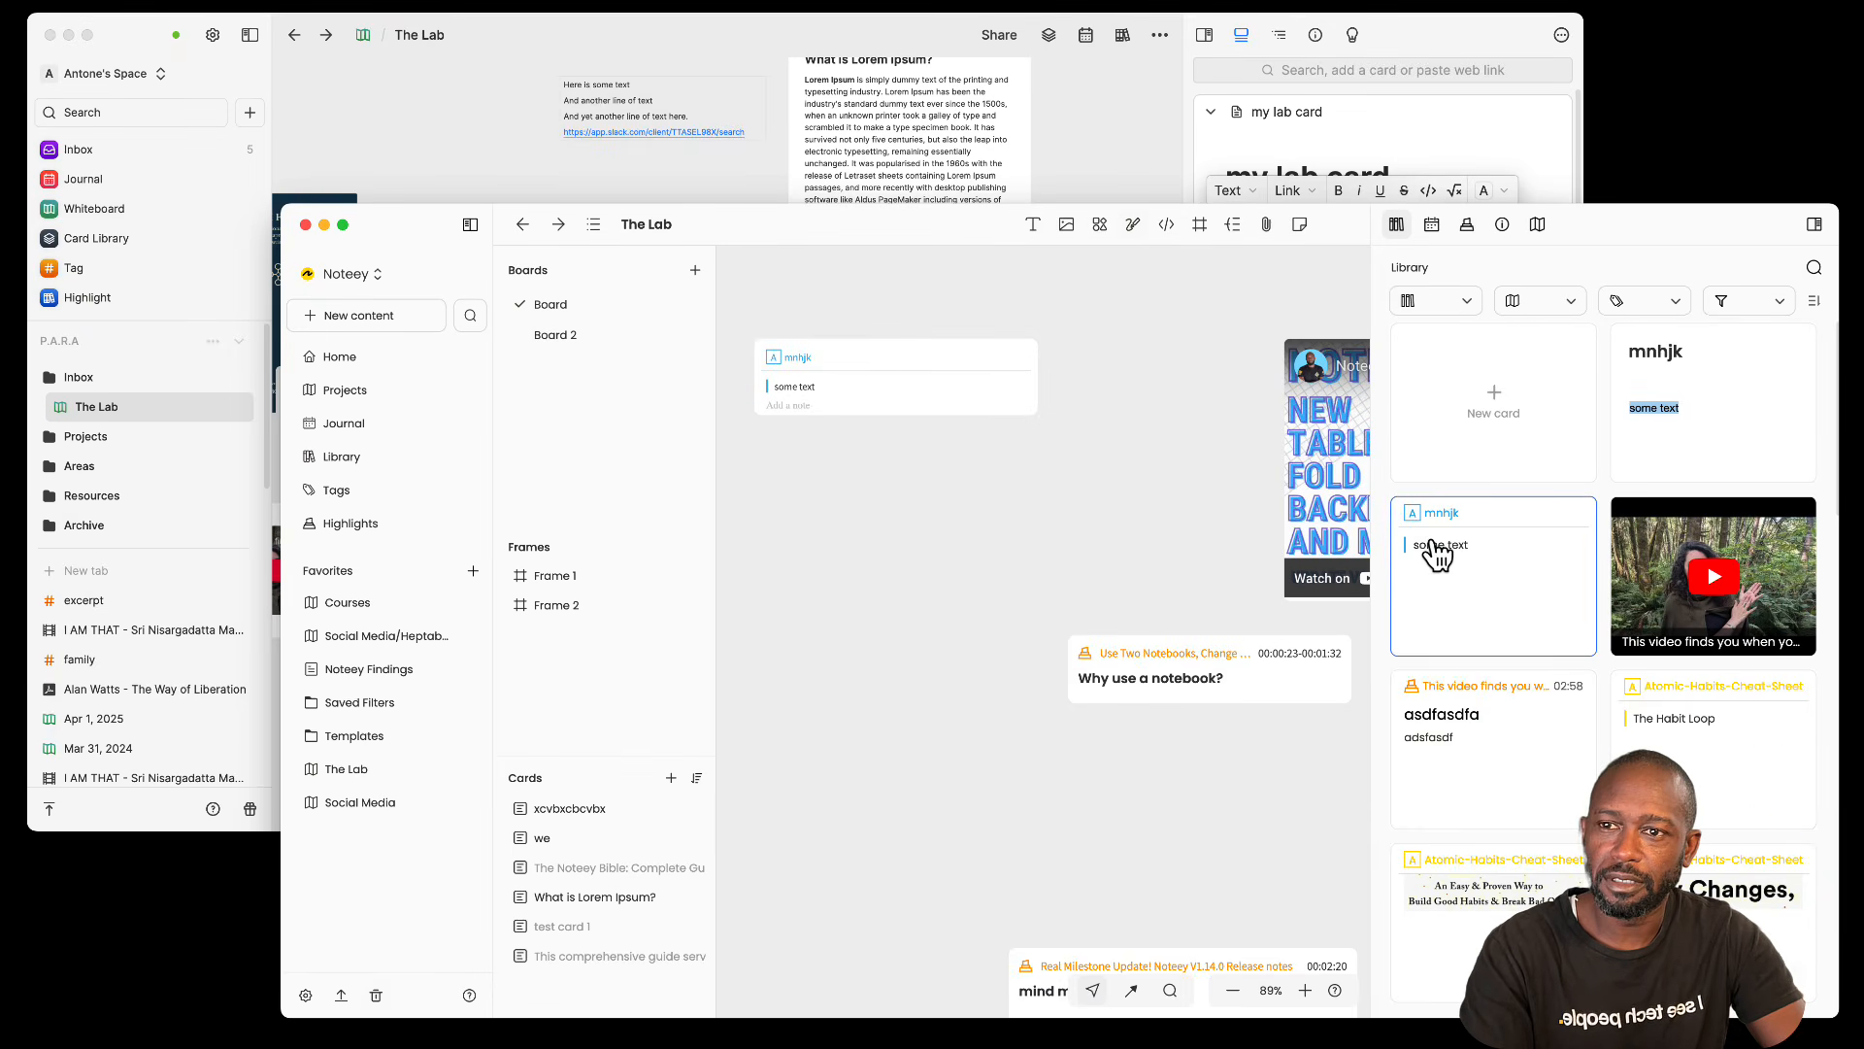
pyautogui.click(340, 524)
# Step: Switch to Heptabase, open its Highlight section and examine the full list of highlight sources
pyautogui.click(229, 251)
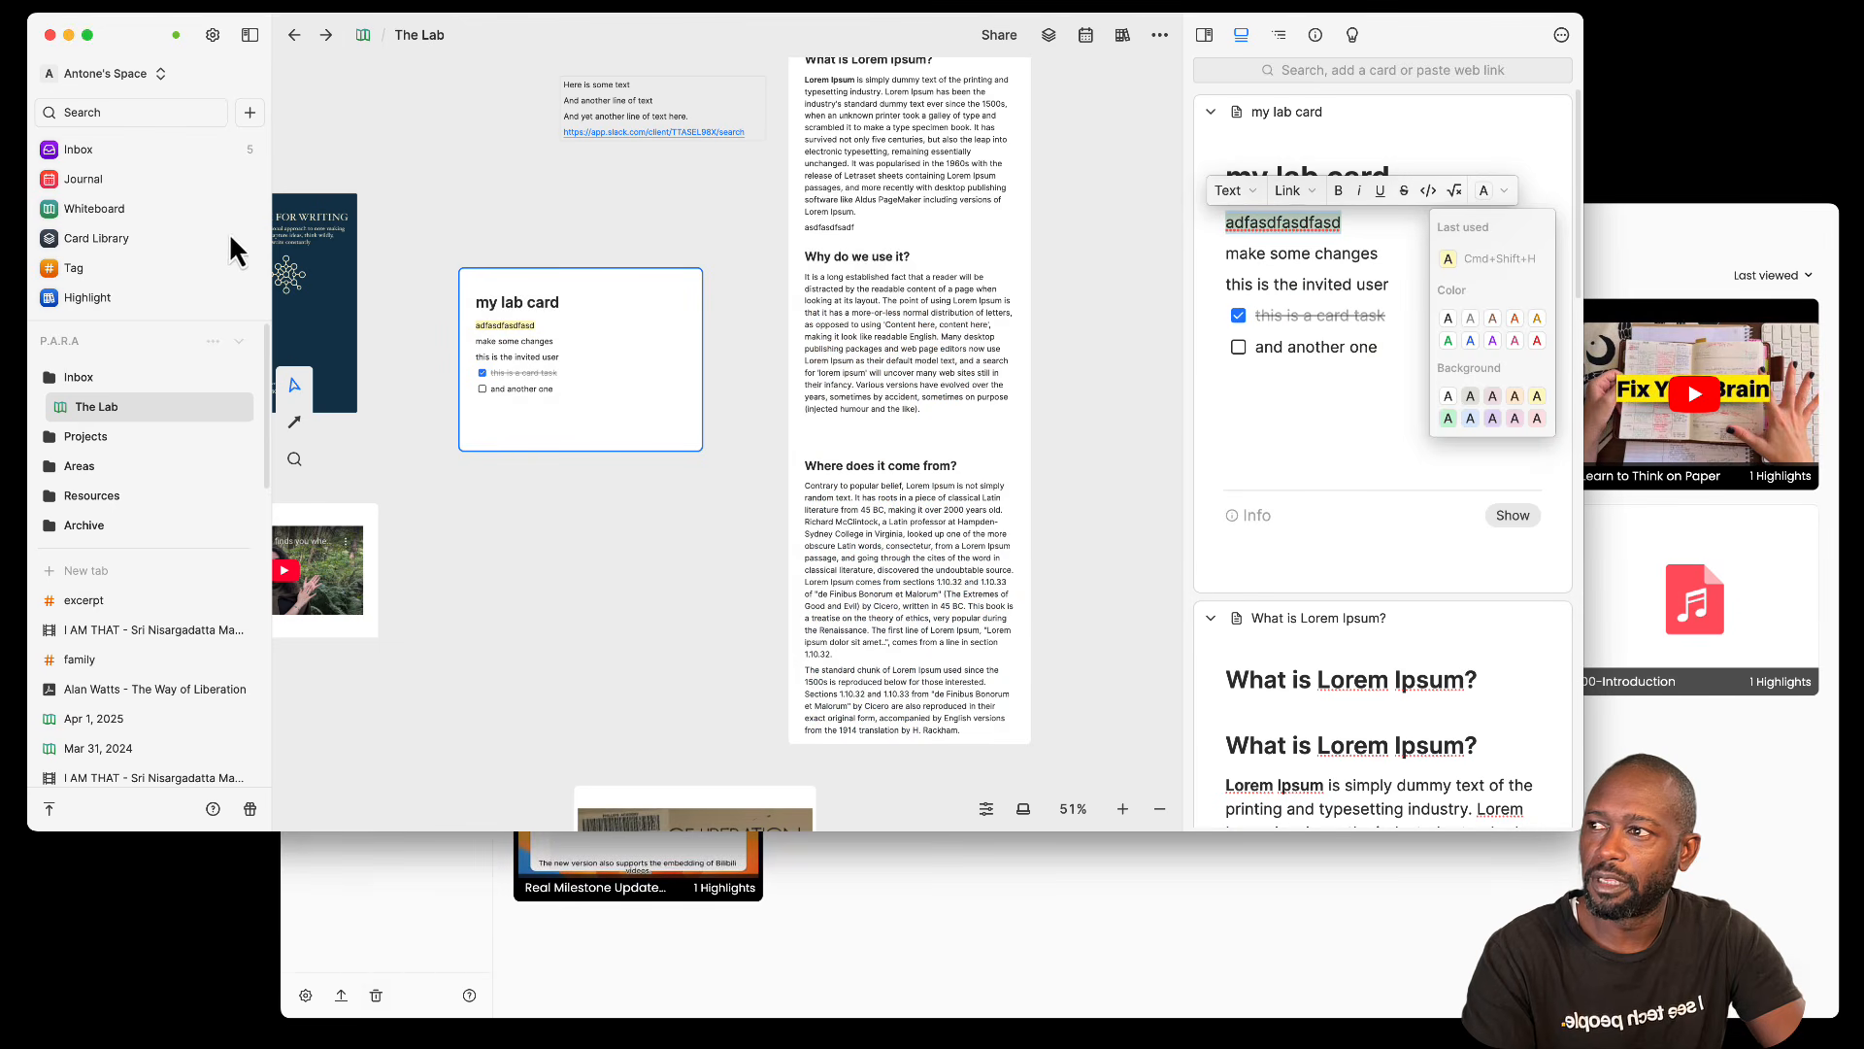
pyautogui.click(92, 299)
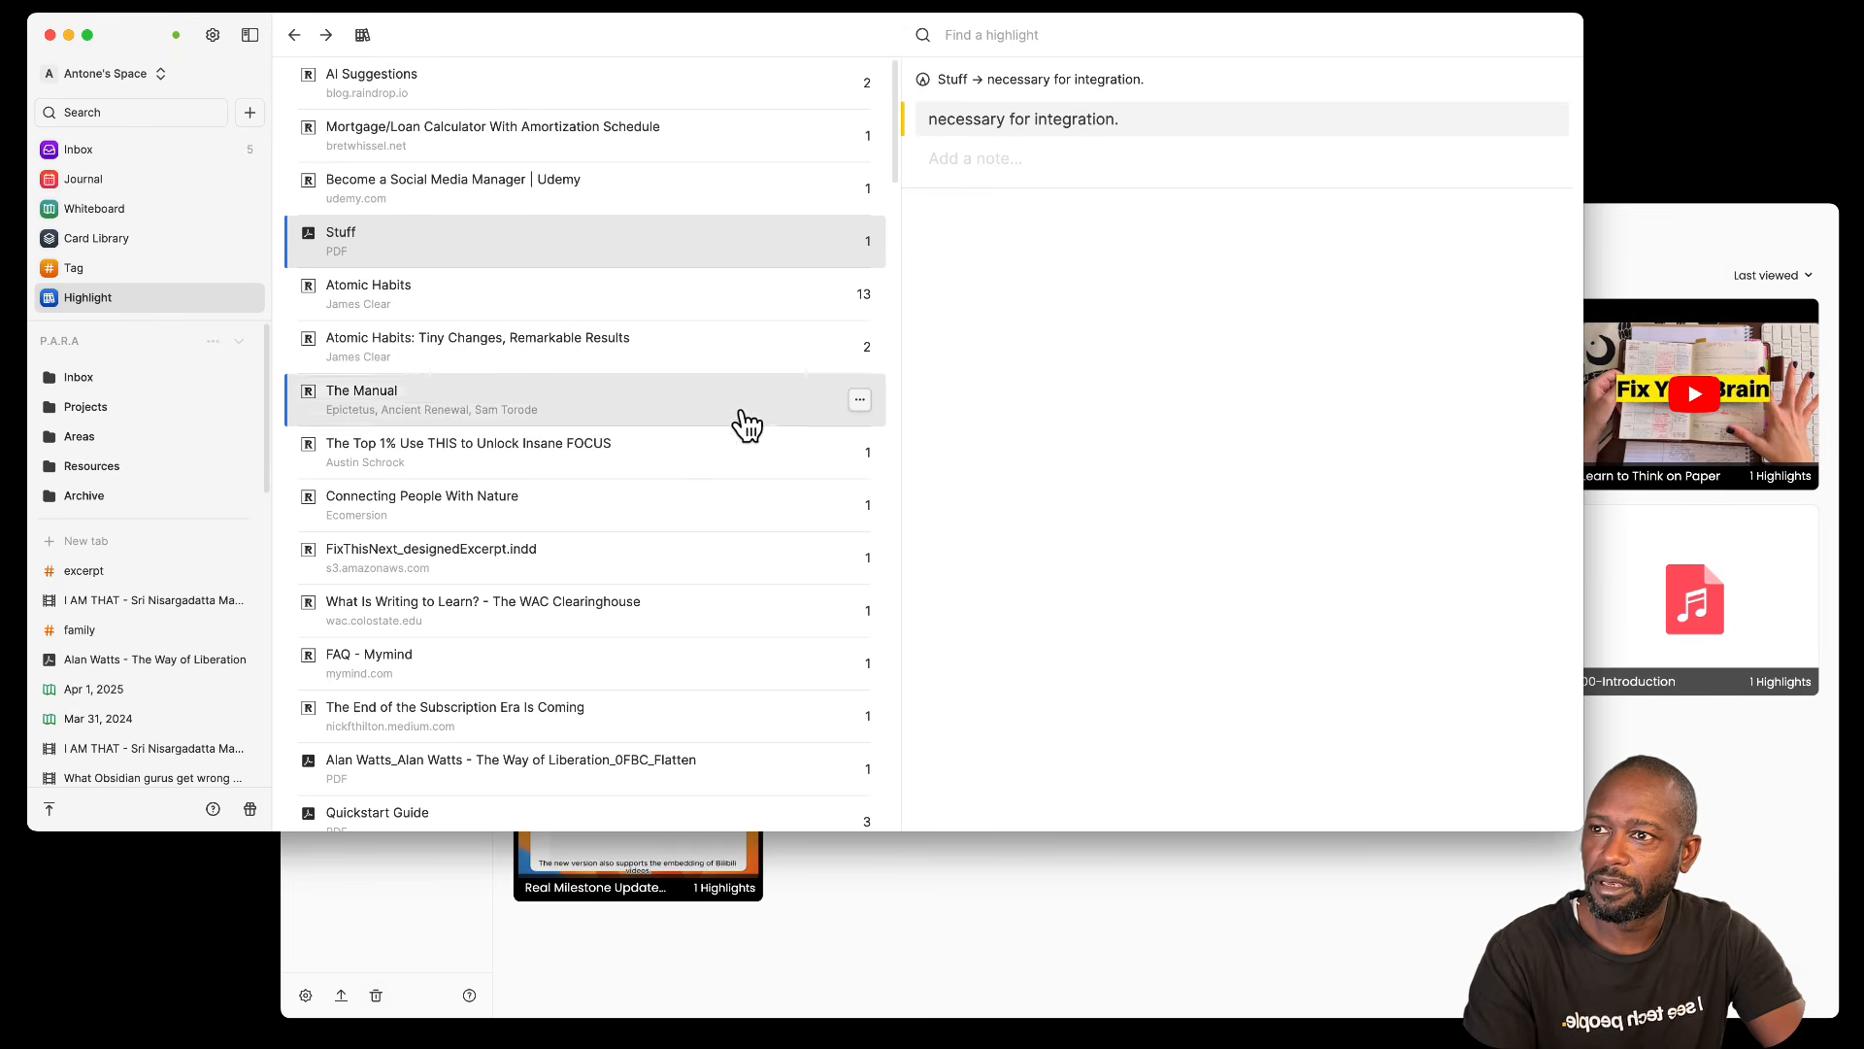
pyautogui.scroll(-10, 703, 403)
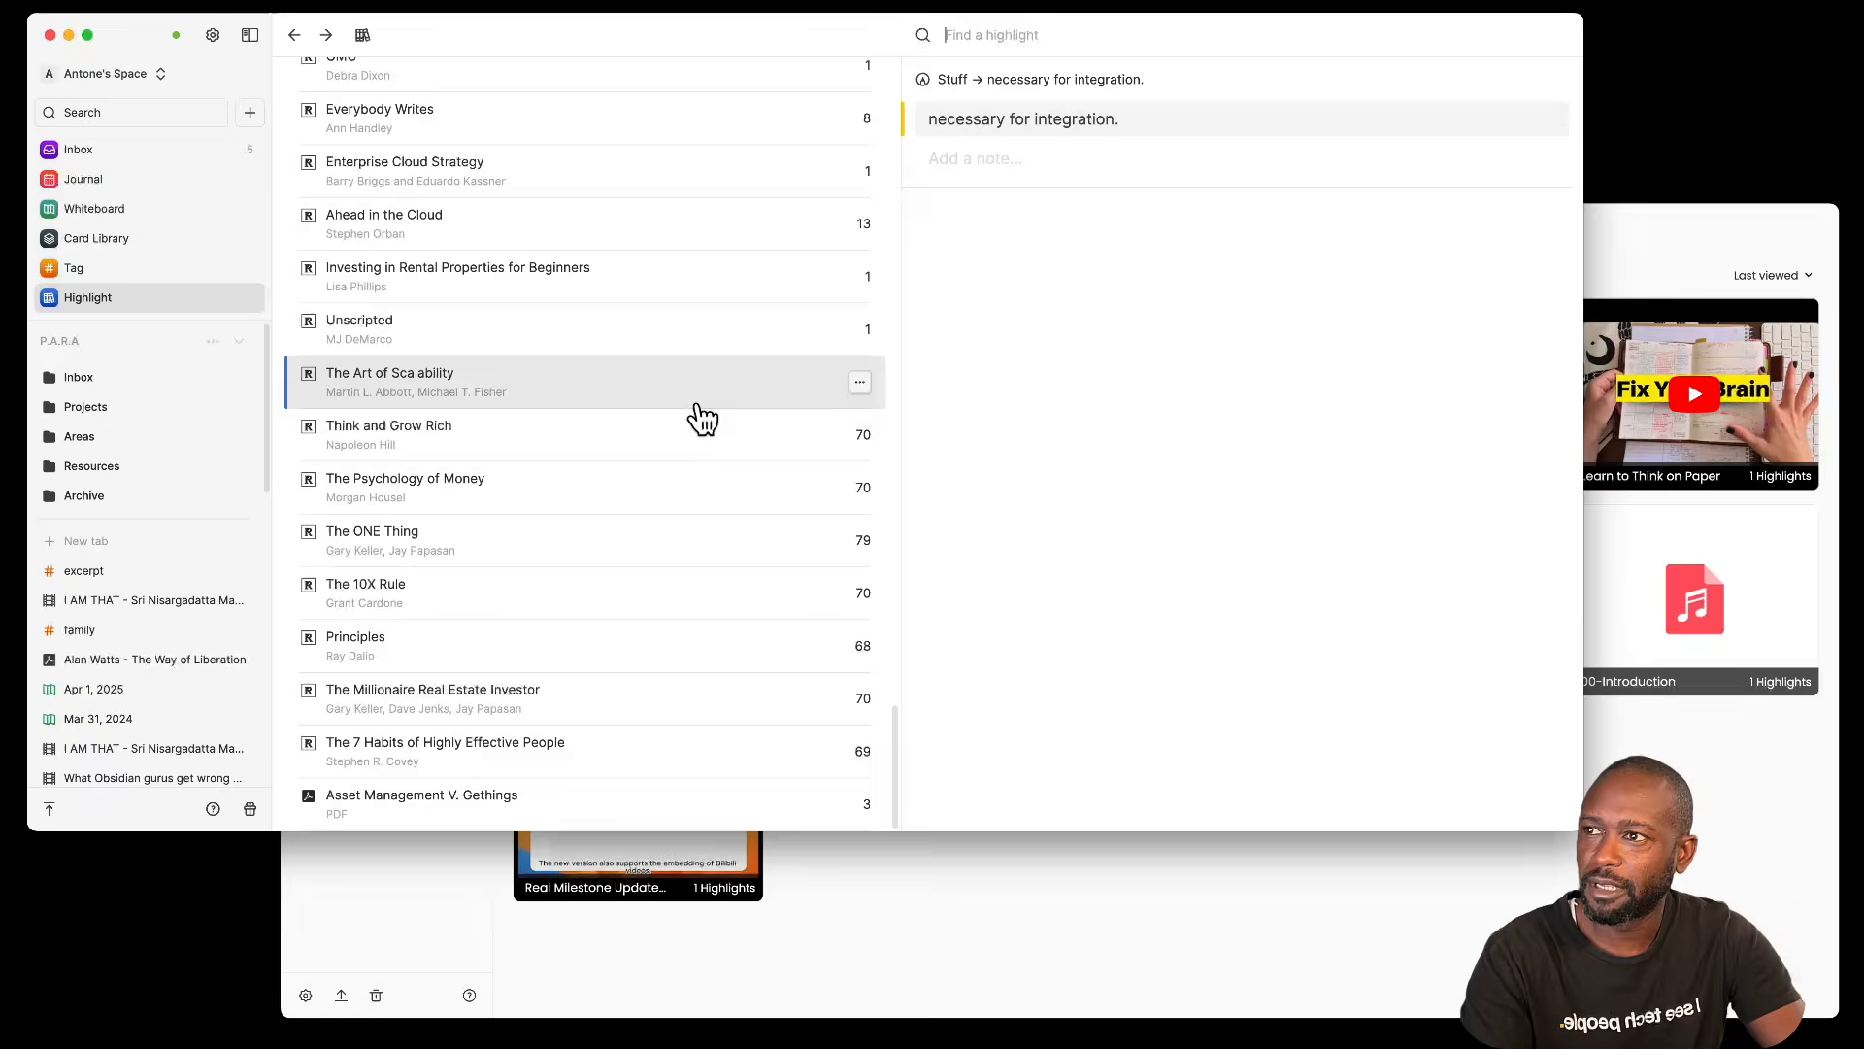
pyautogui.scroll(10, 703, 415)
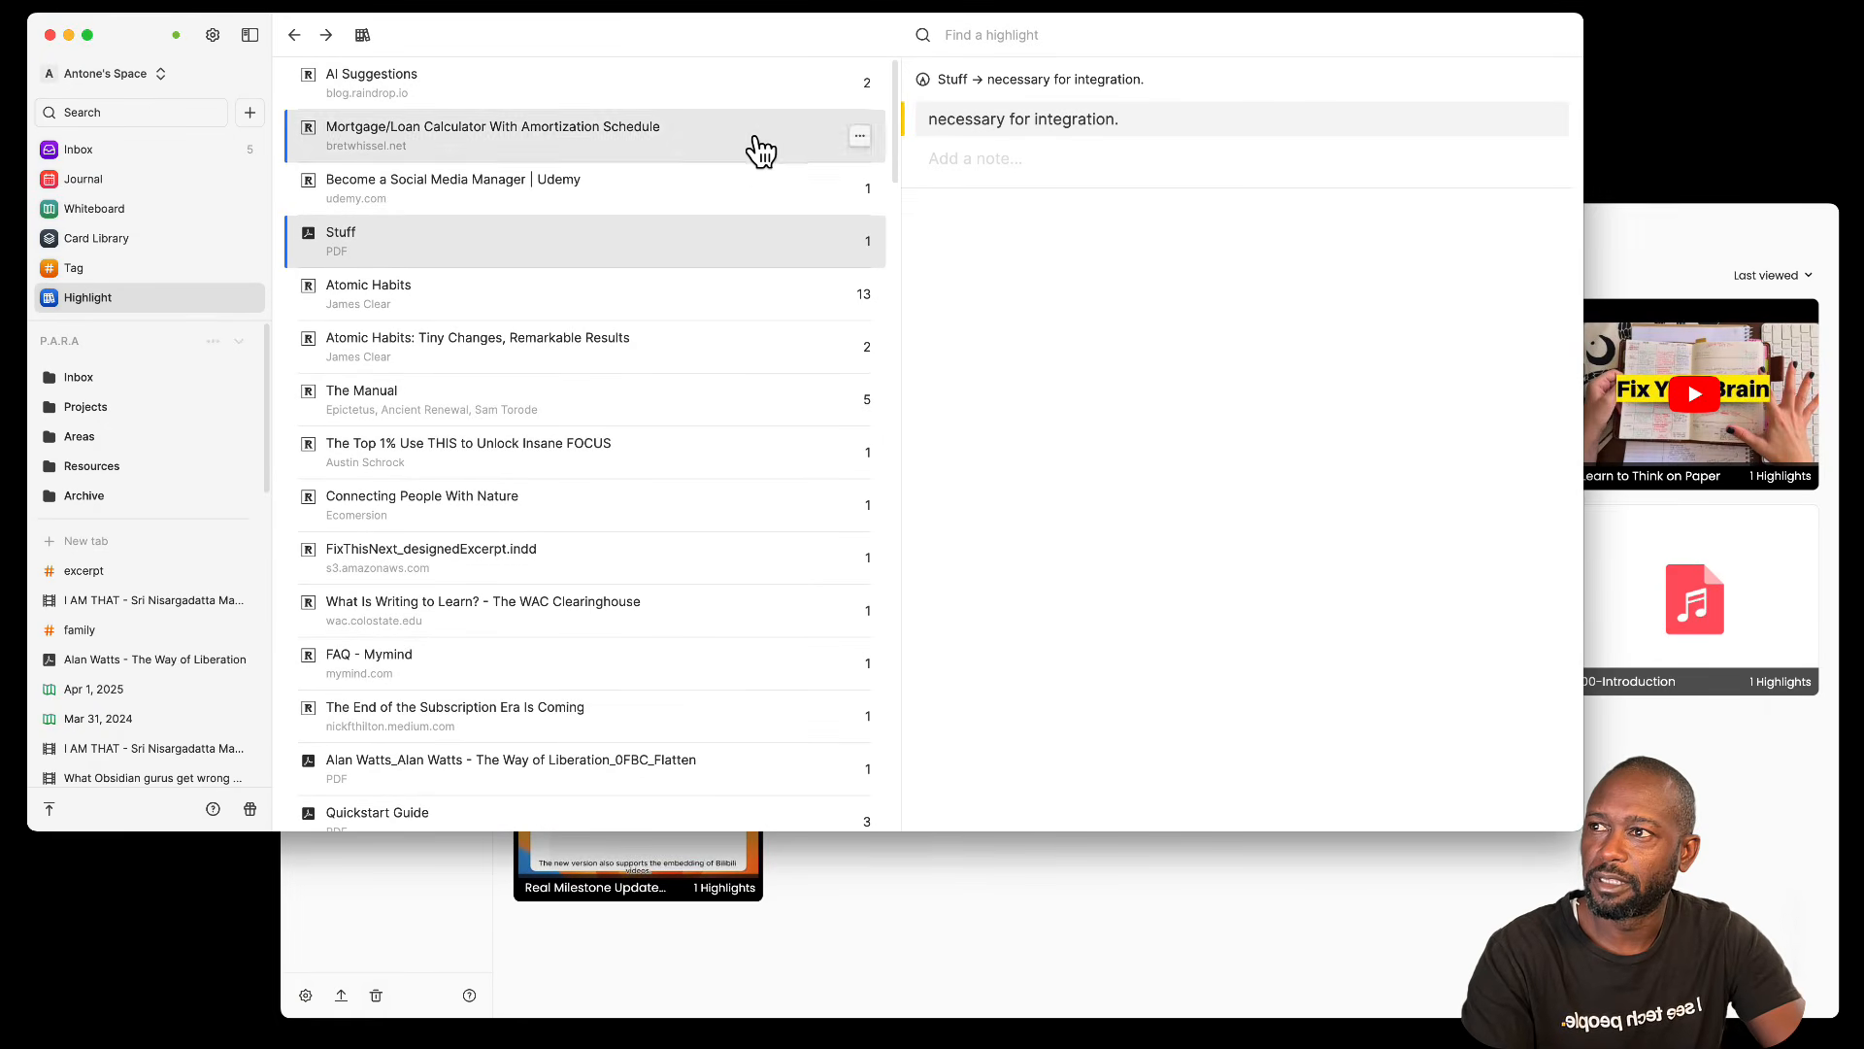
pyautogui.scroll(-15, 653, 432)
pyautogui.scroll(8, 664, 439)
pyautogui.scroll(8, 663, 438)
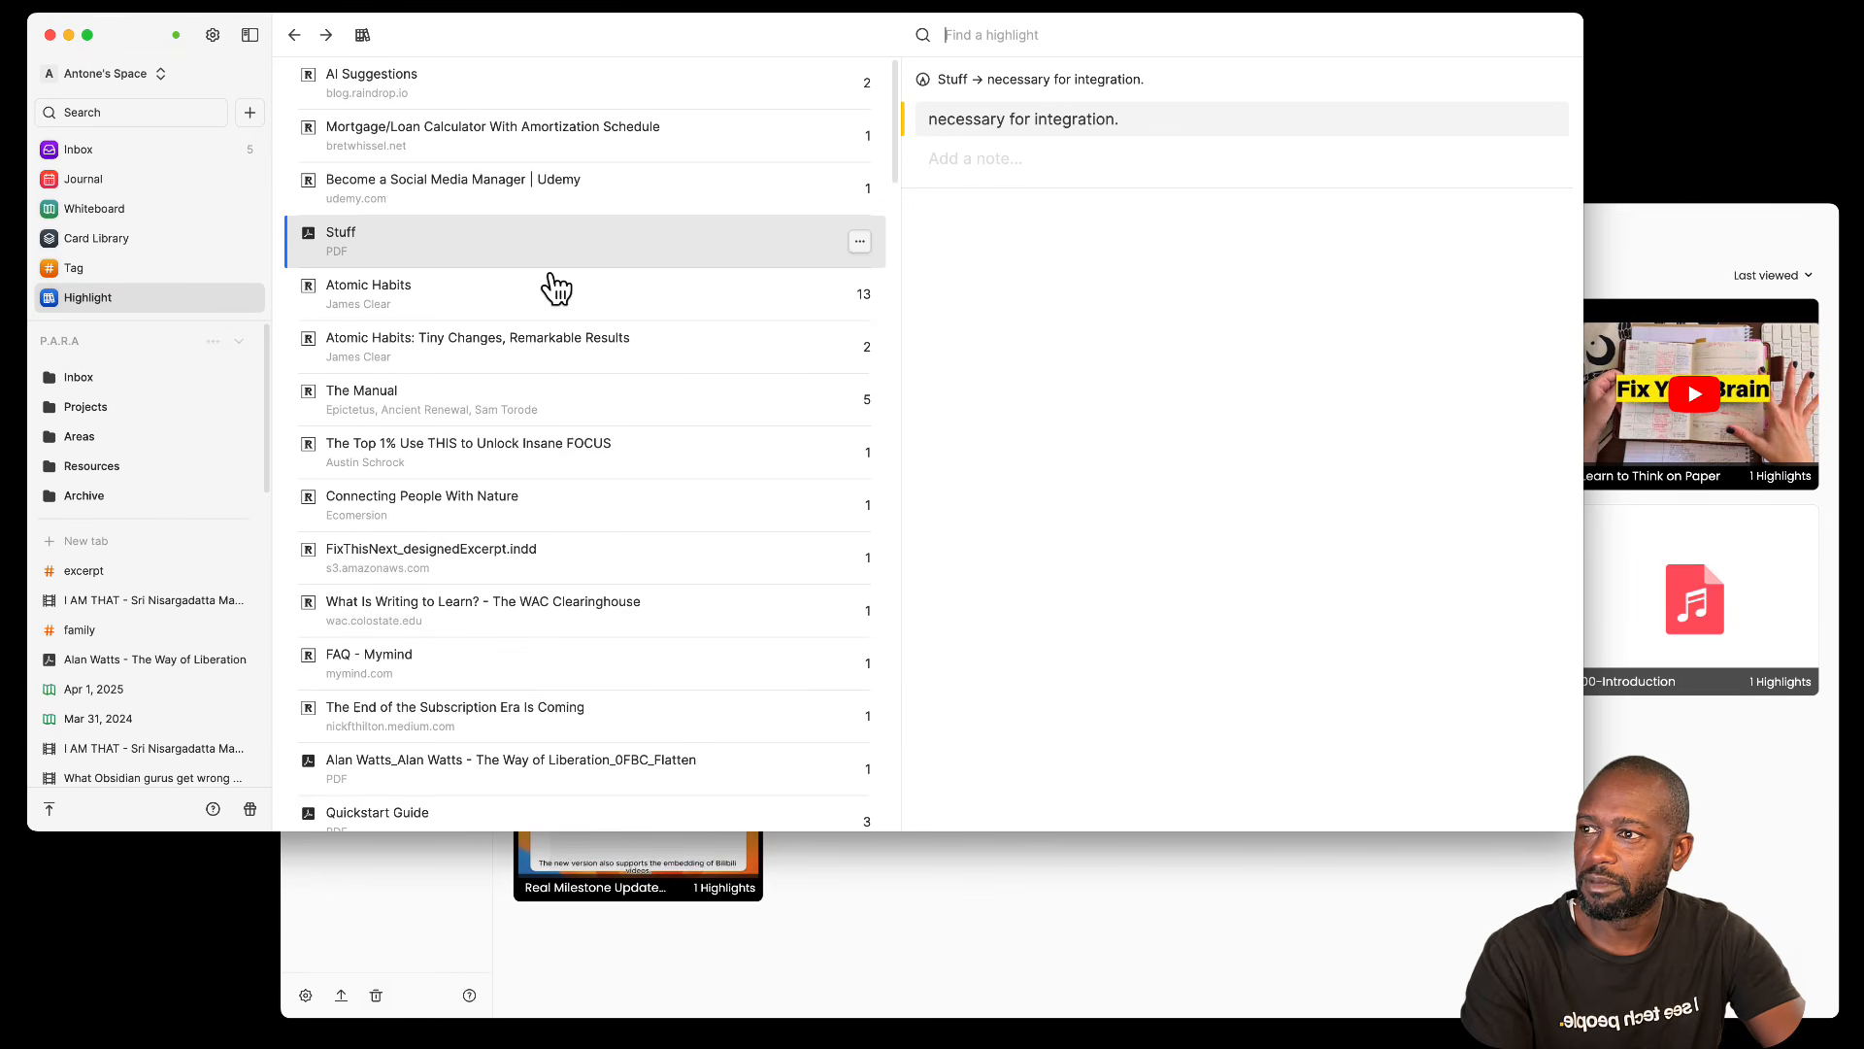
pyautogui.scroll(-10, 512, 448)
pyautogui.scroll(-15, 512, 449)
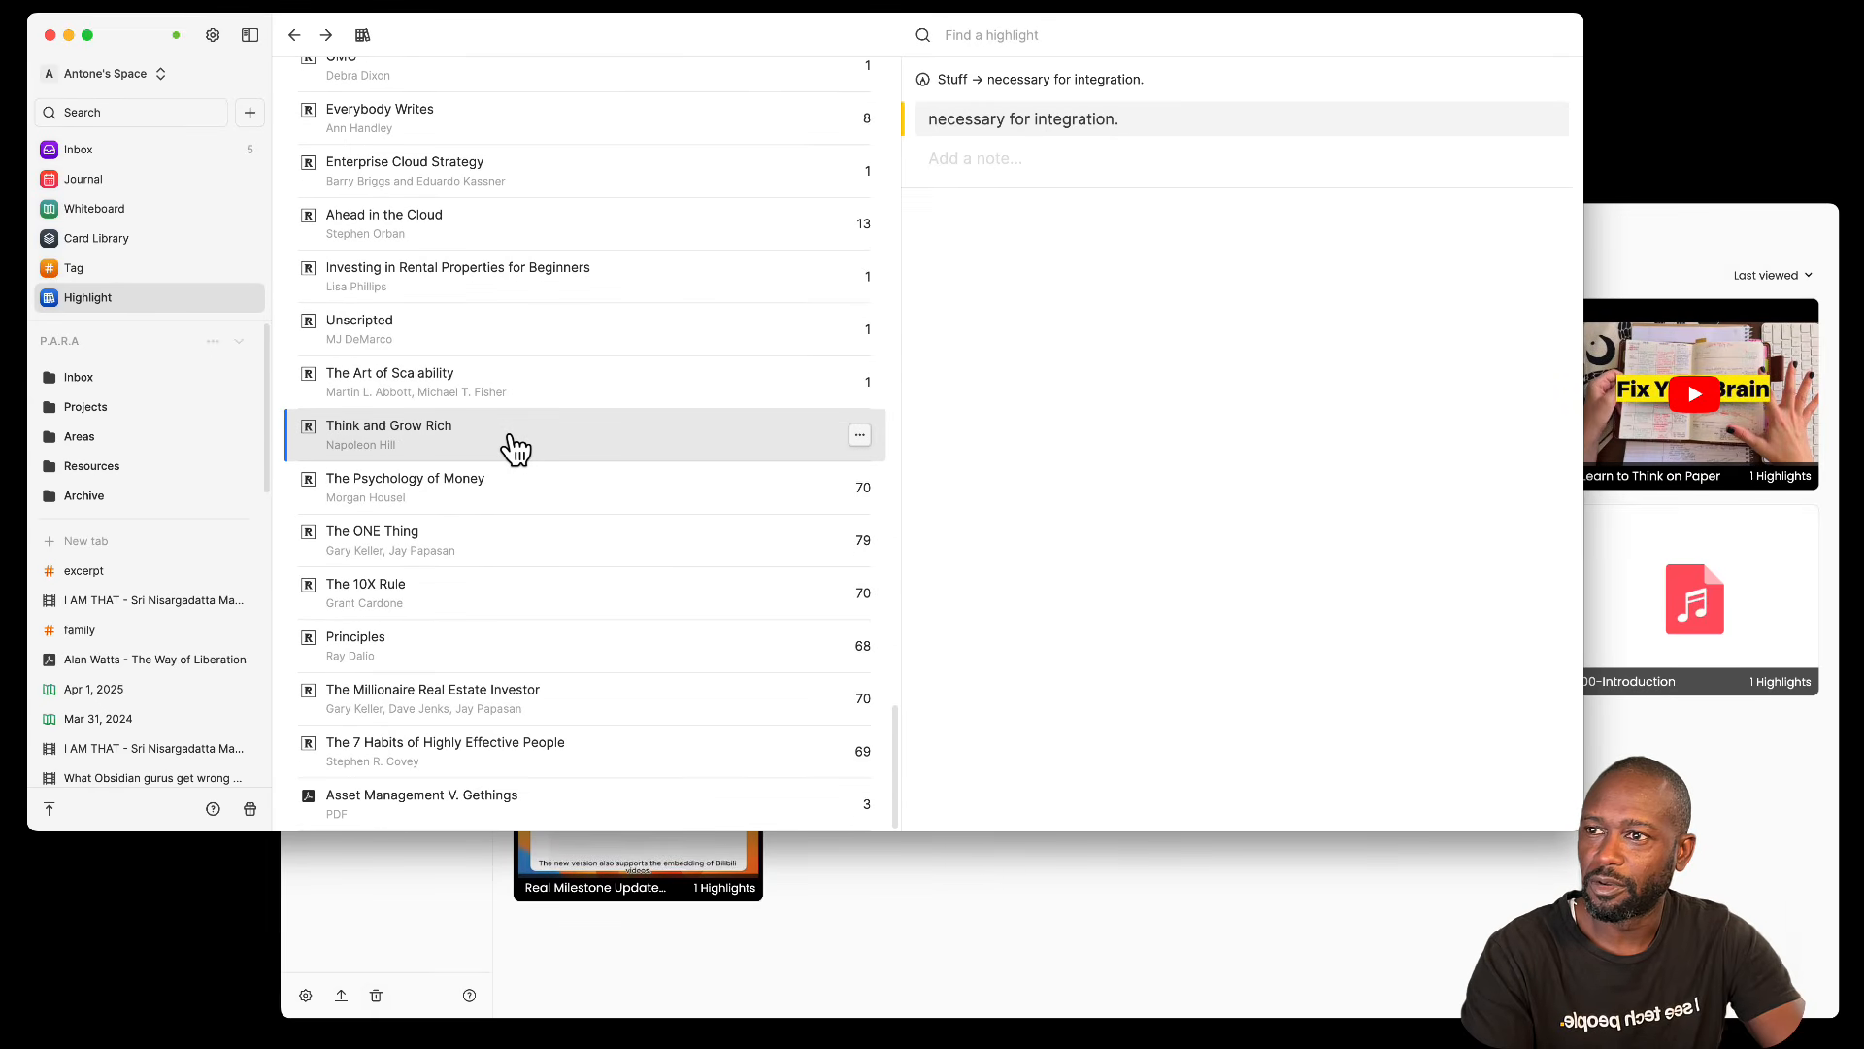
pyautogui.scroll(20, 512, 449)
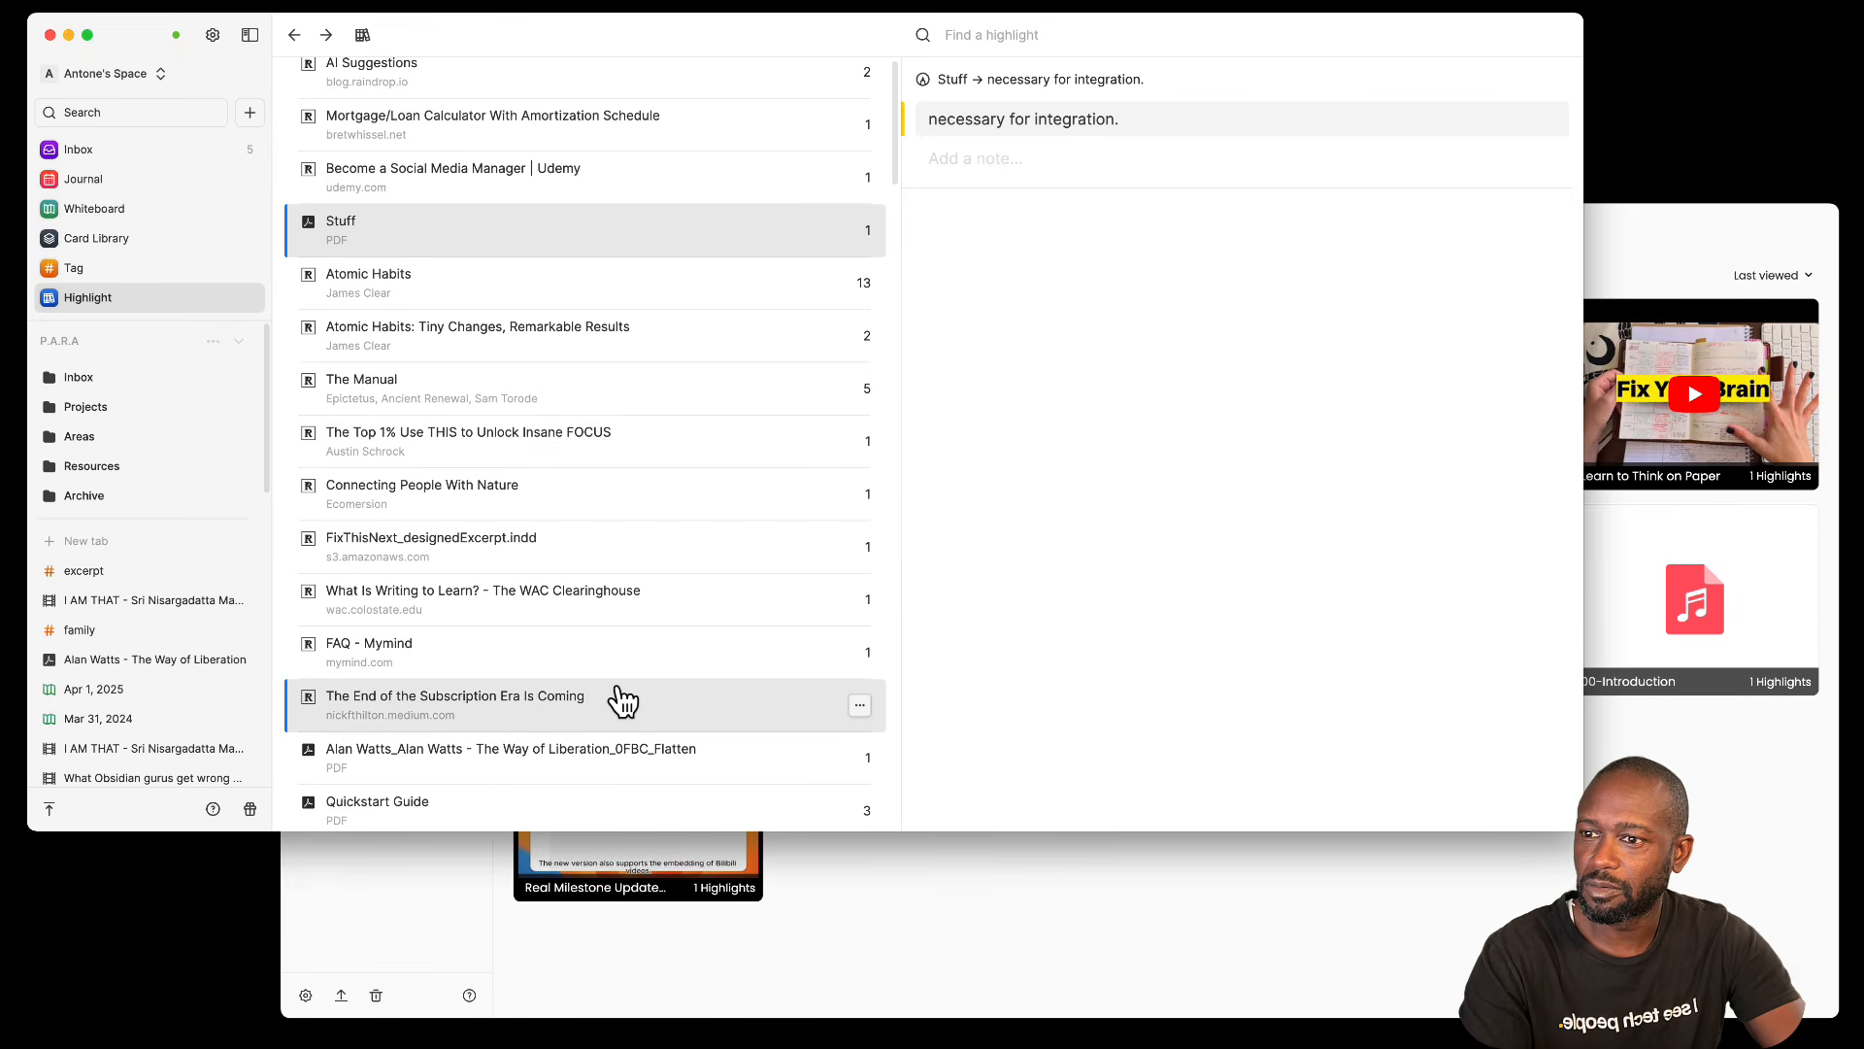
# Step: Alternate between Noteey and Heptabase to compare Noteey's highlights gallery and sidebar with Heptabase's list and P.A.R.A folders
pyautogui.click(1175, 887)
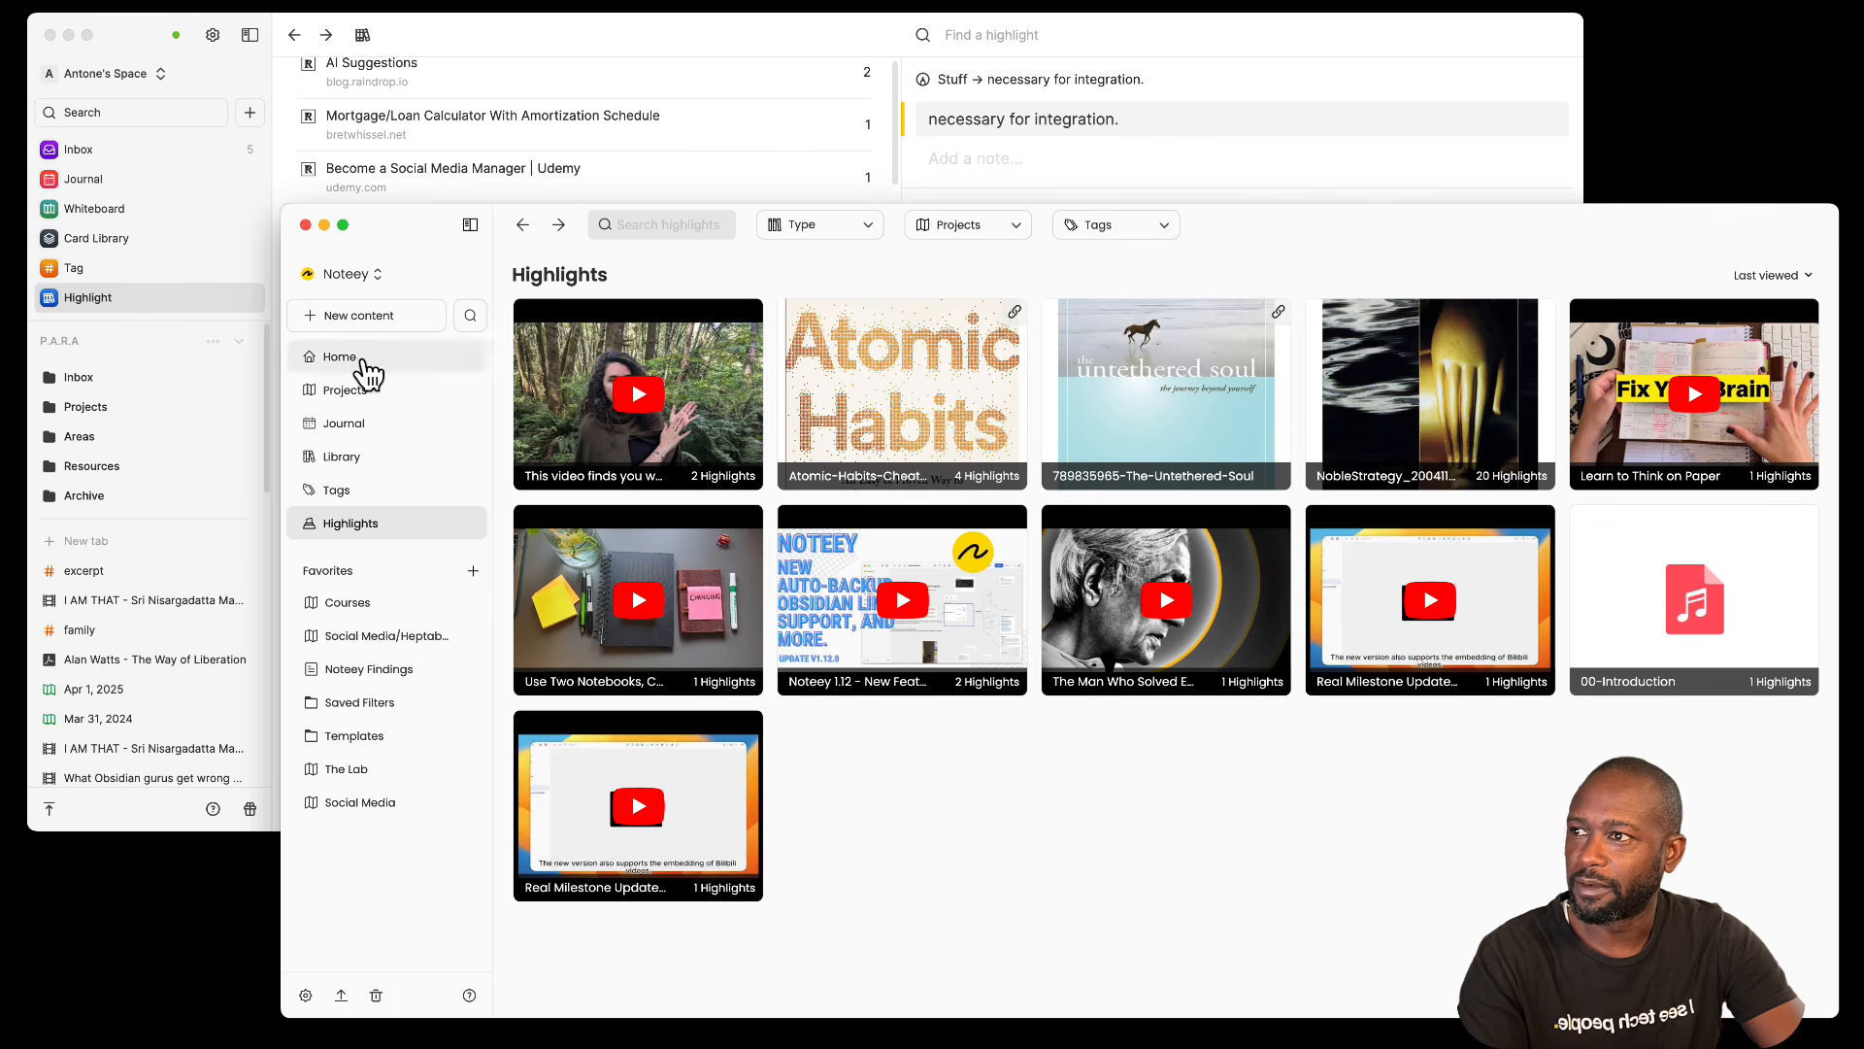
pyautogui.click(552, 30)
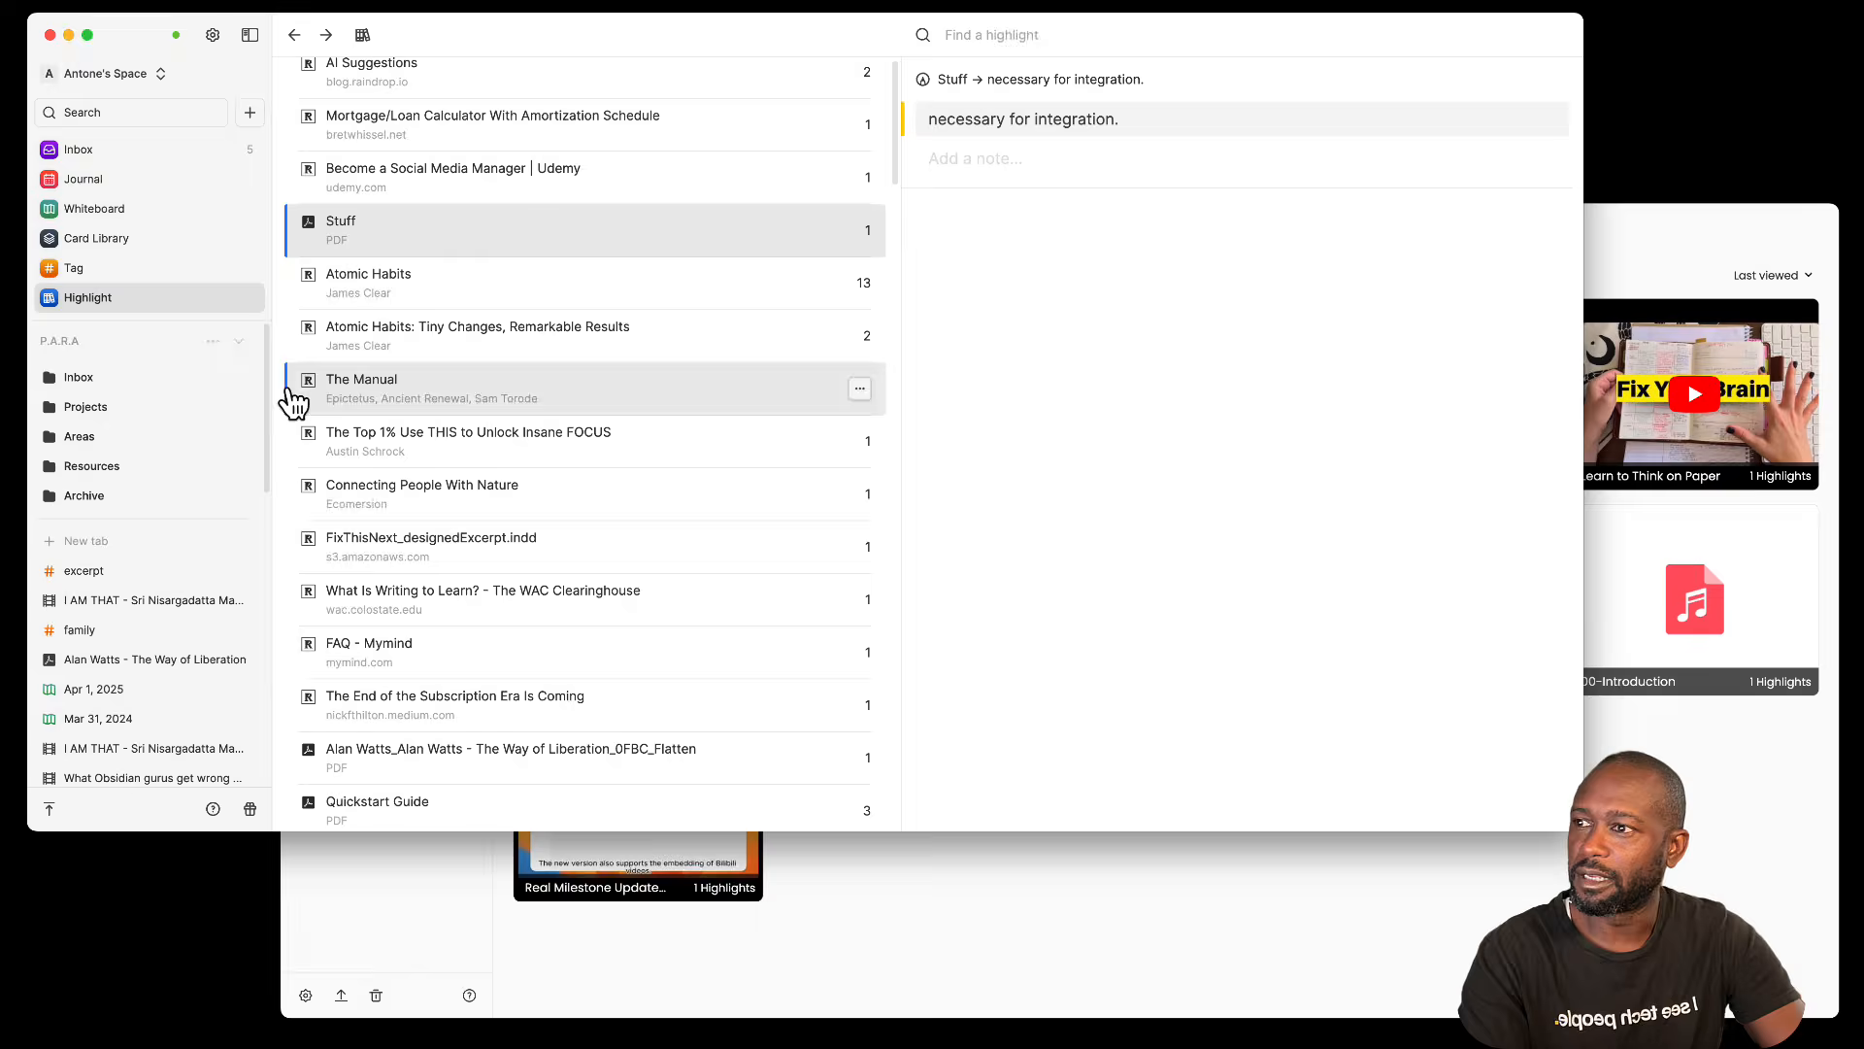
pyautogui.click(1060, 864)
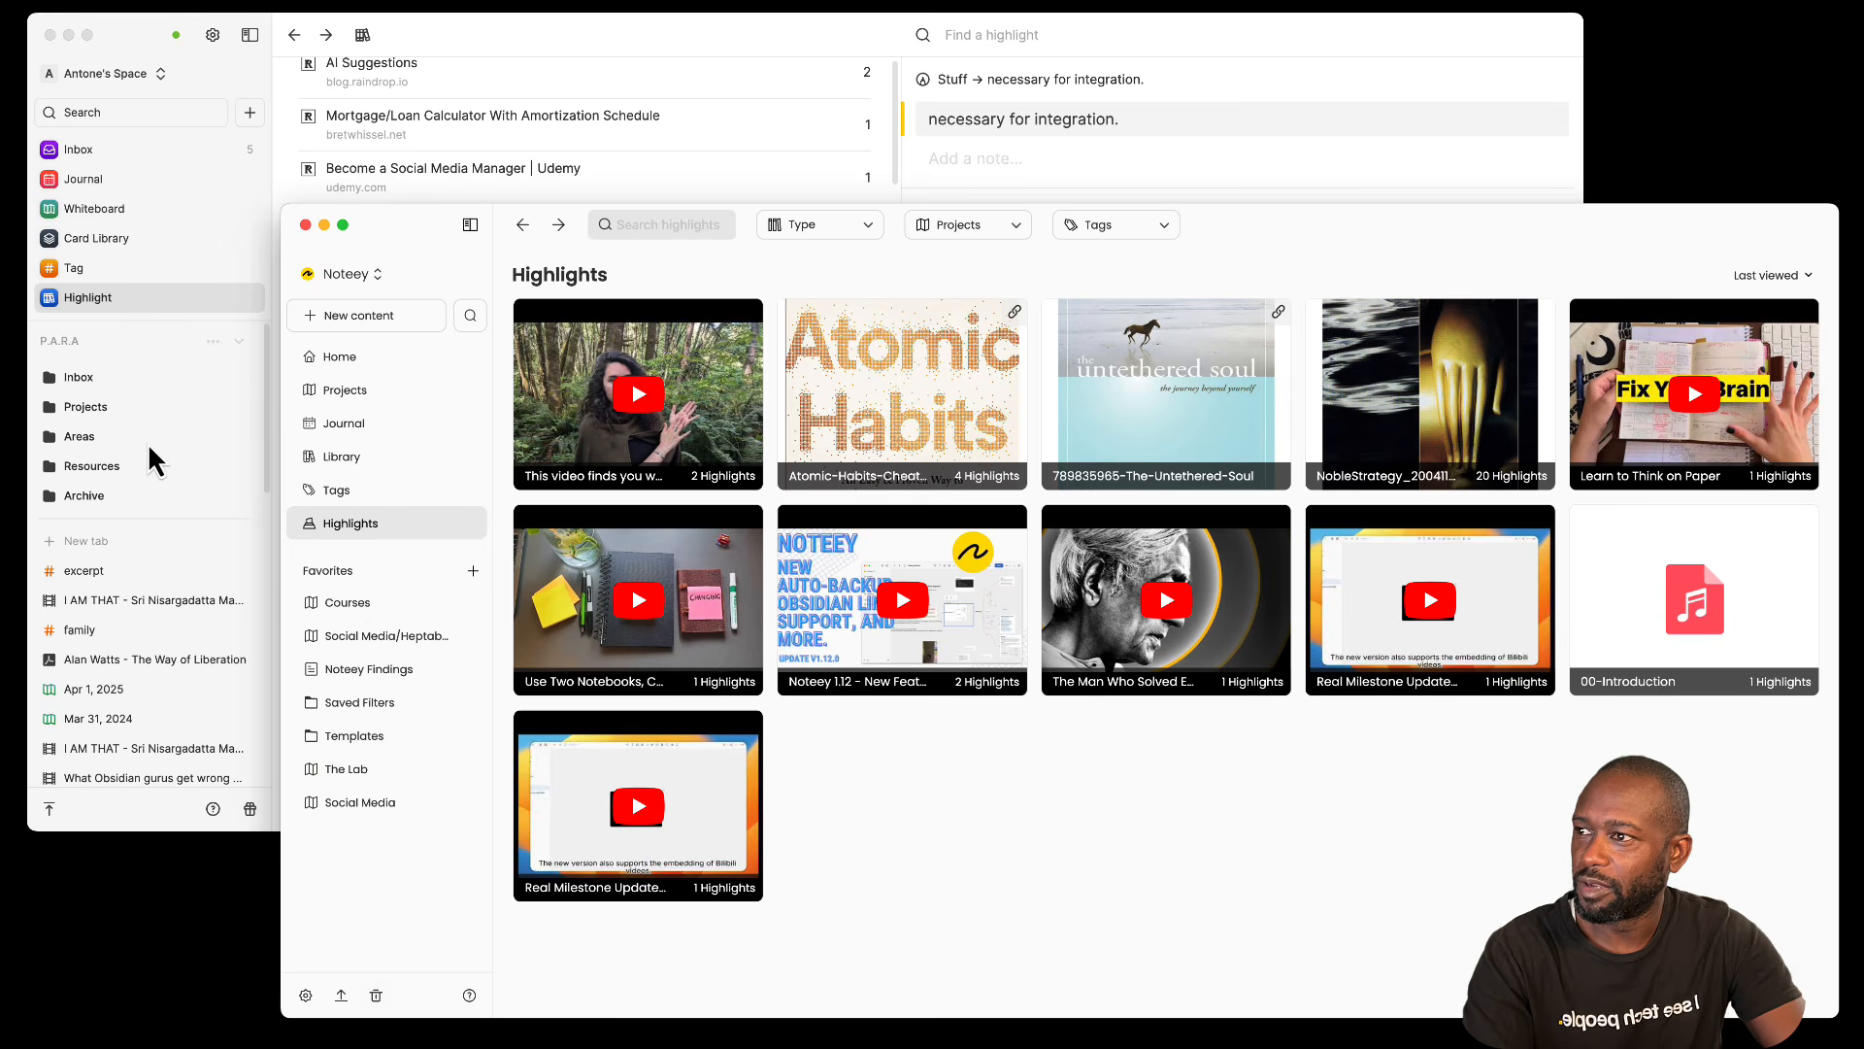
pyautogui.click(92, 340)
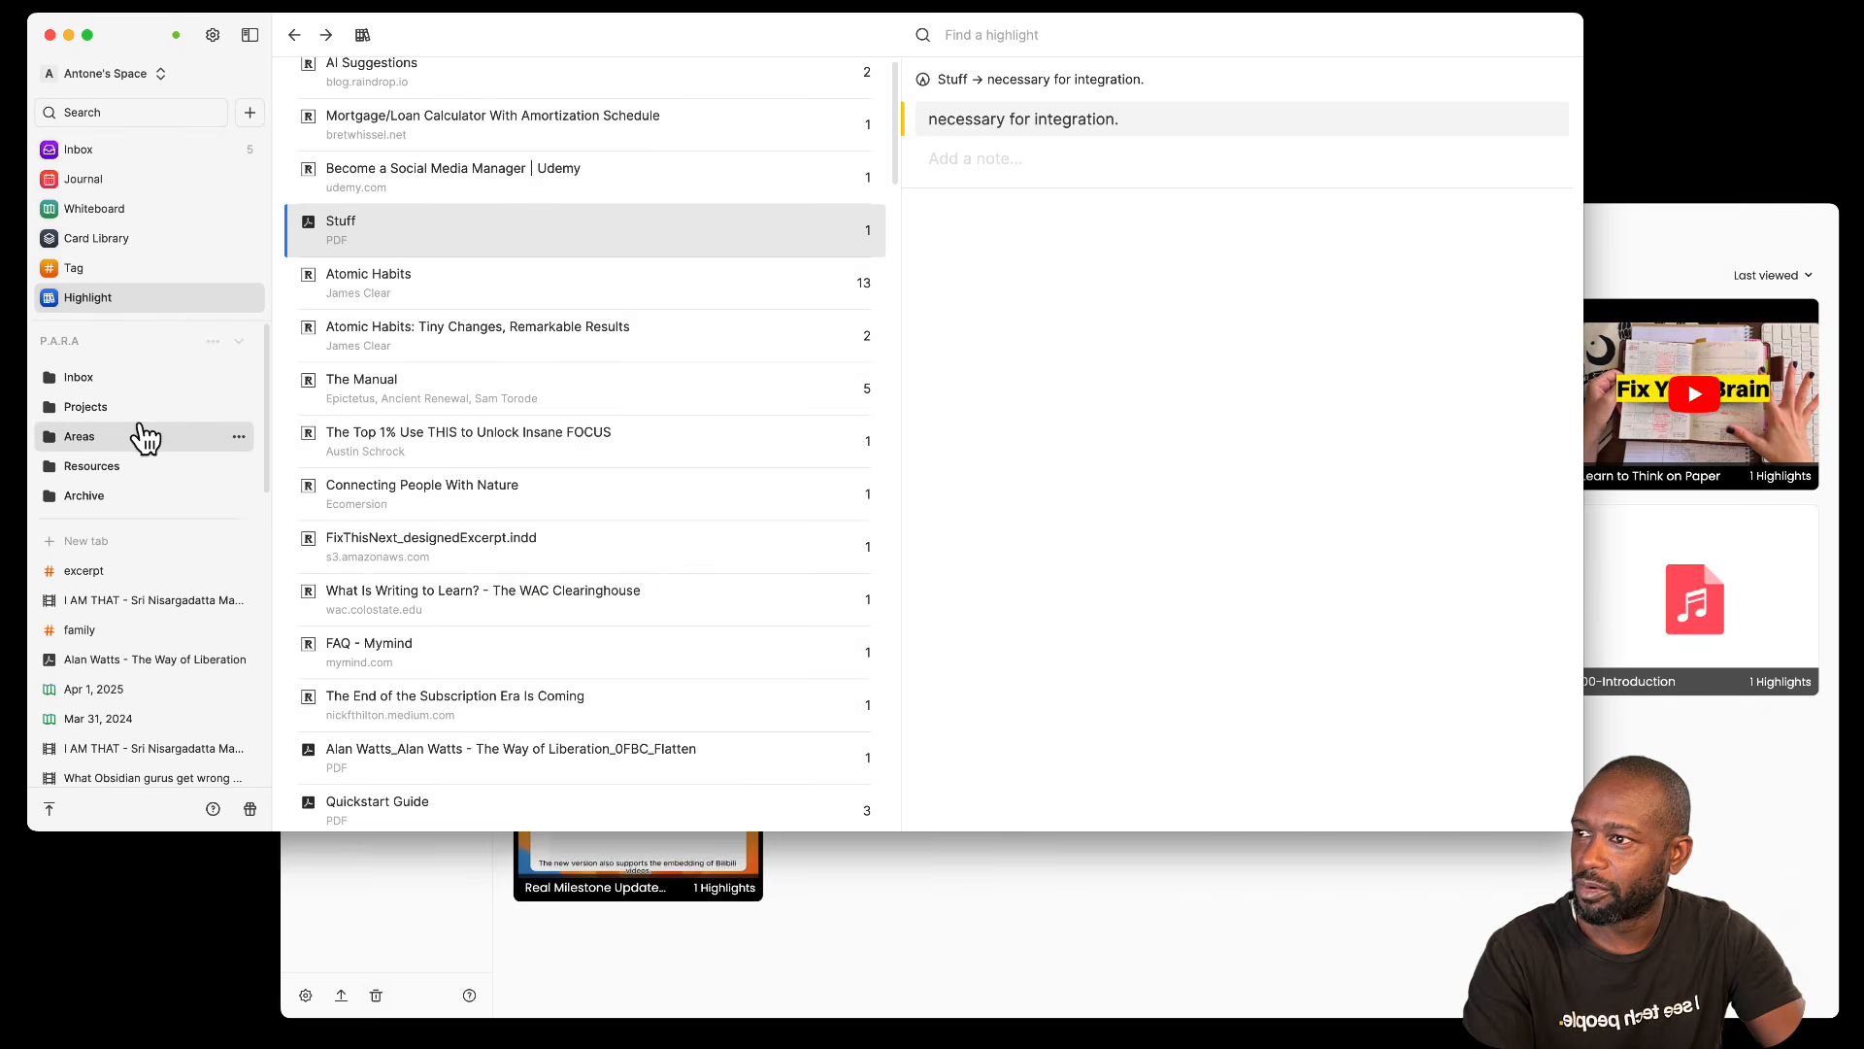
pyautogui.click(418, 895)
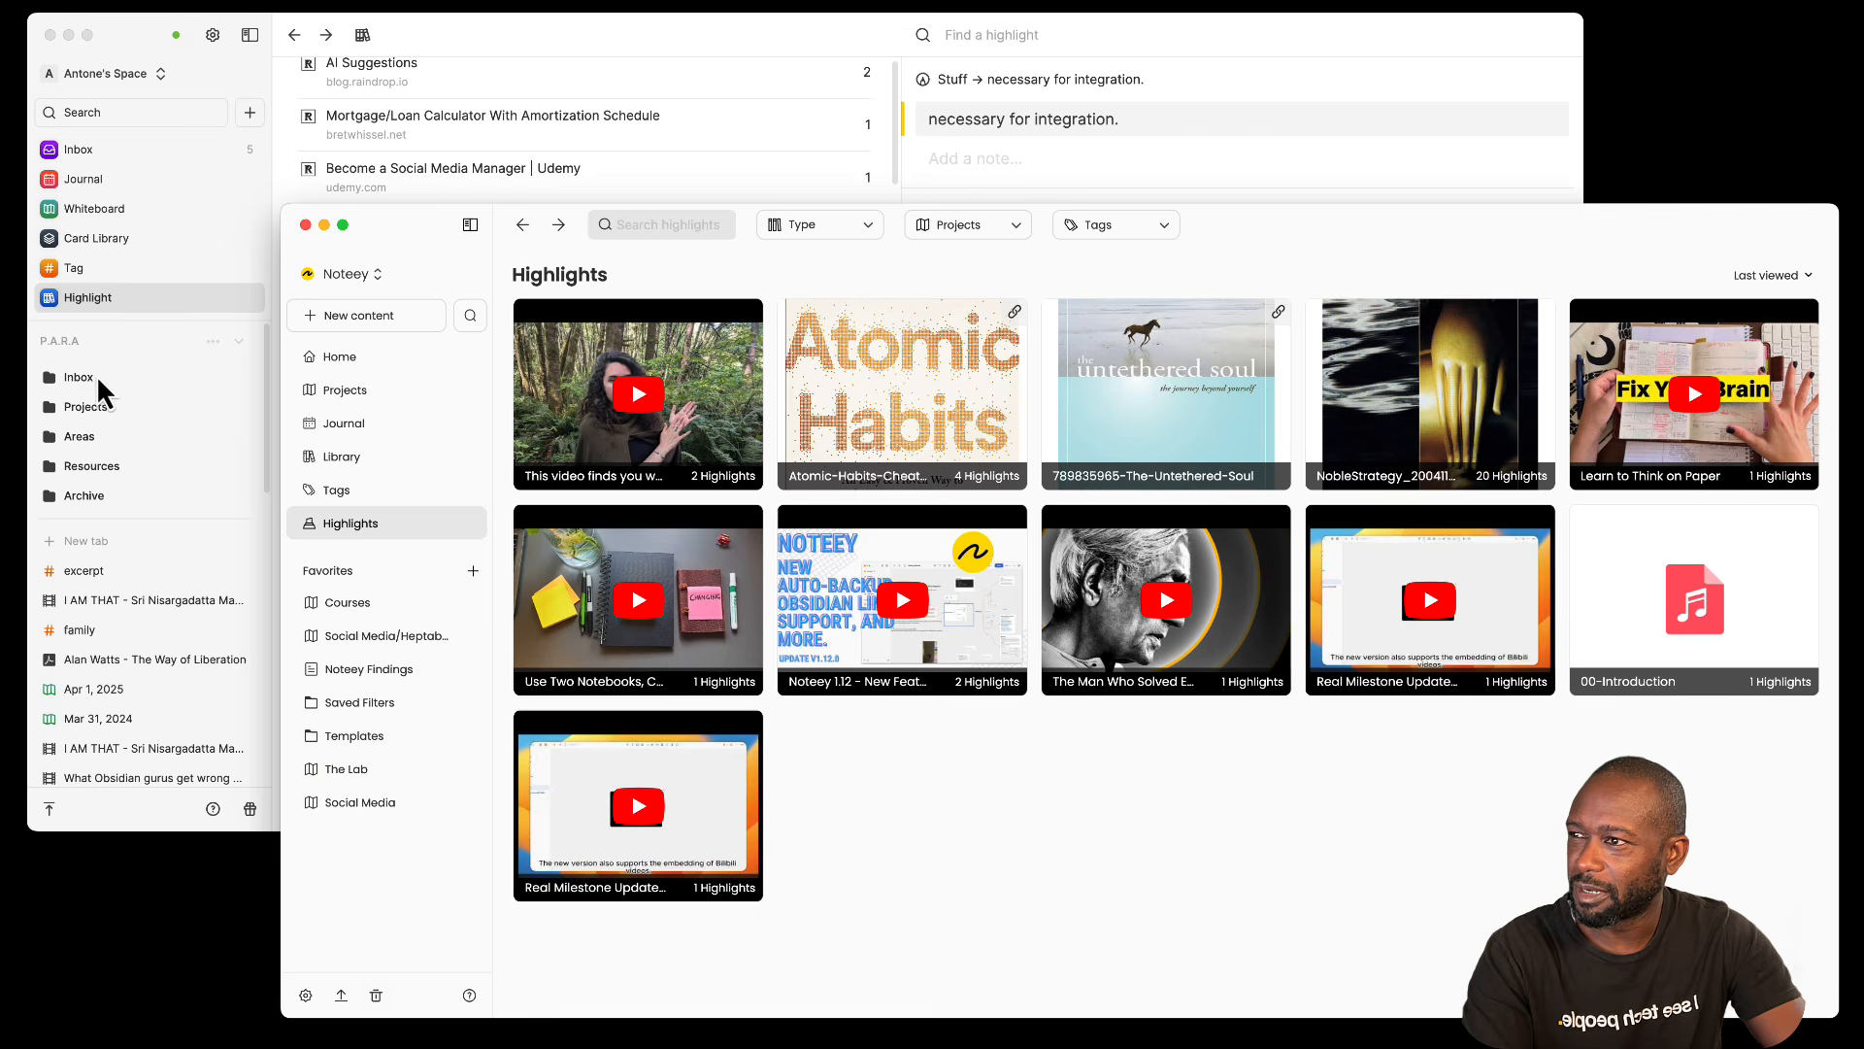
pyautogui.click(98, 524)
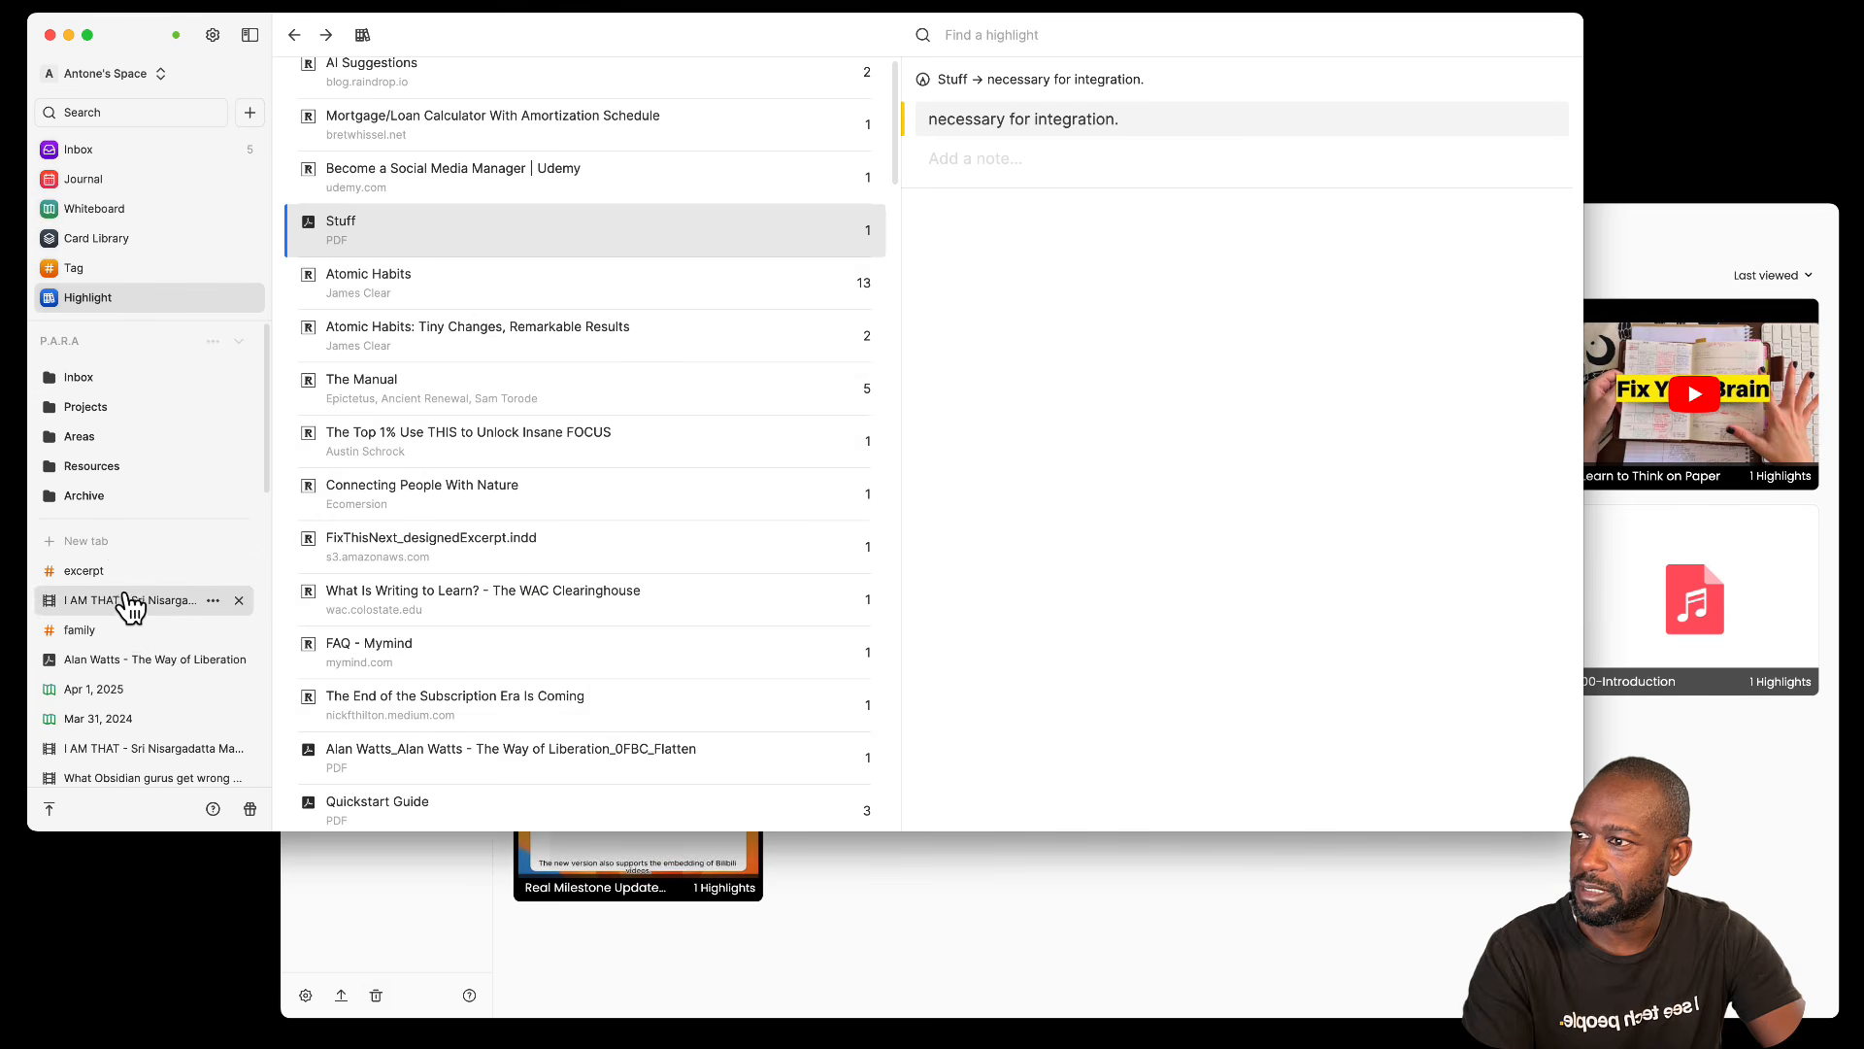
# Step: View the tab groups the "excerpt" tab can move to, and pin it in the P.A.R.A tab group instead
pyautogui.rightClick(214, 573)
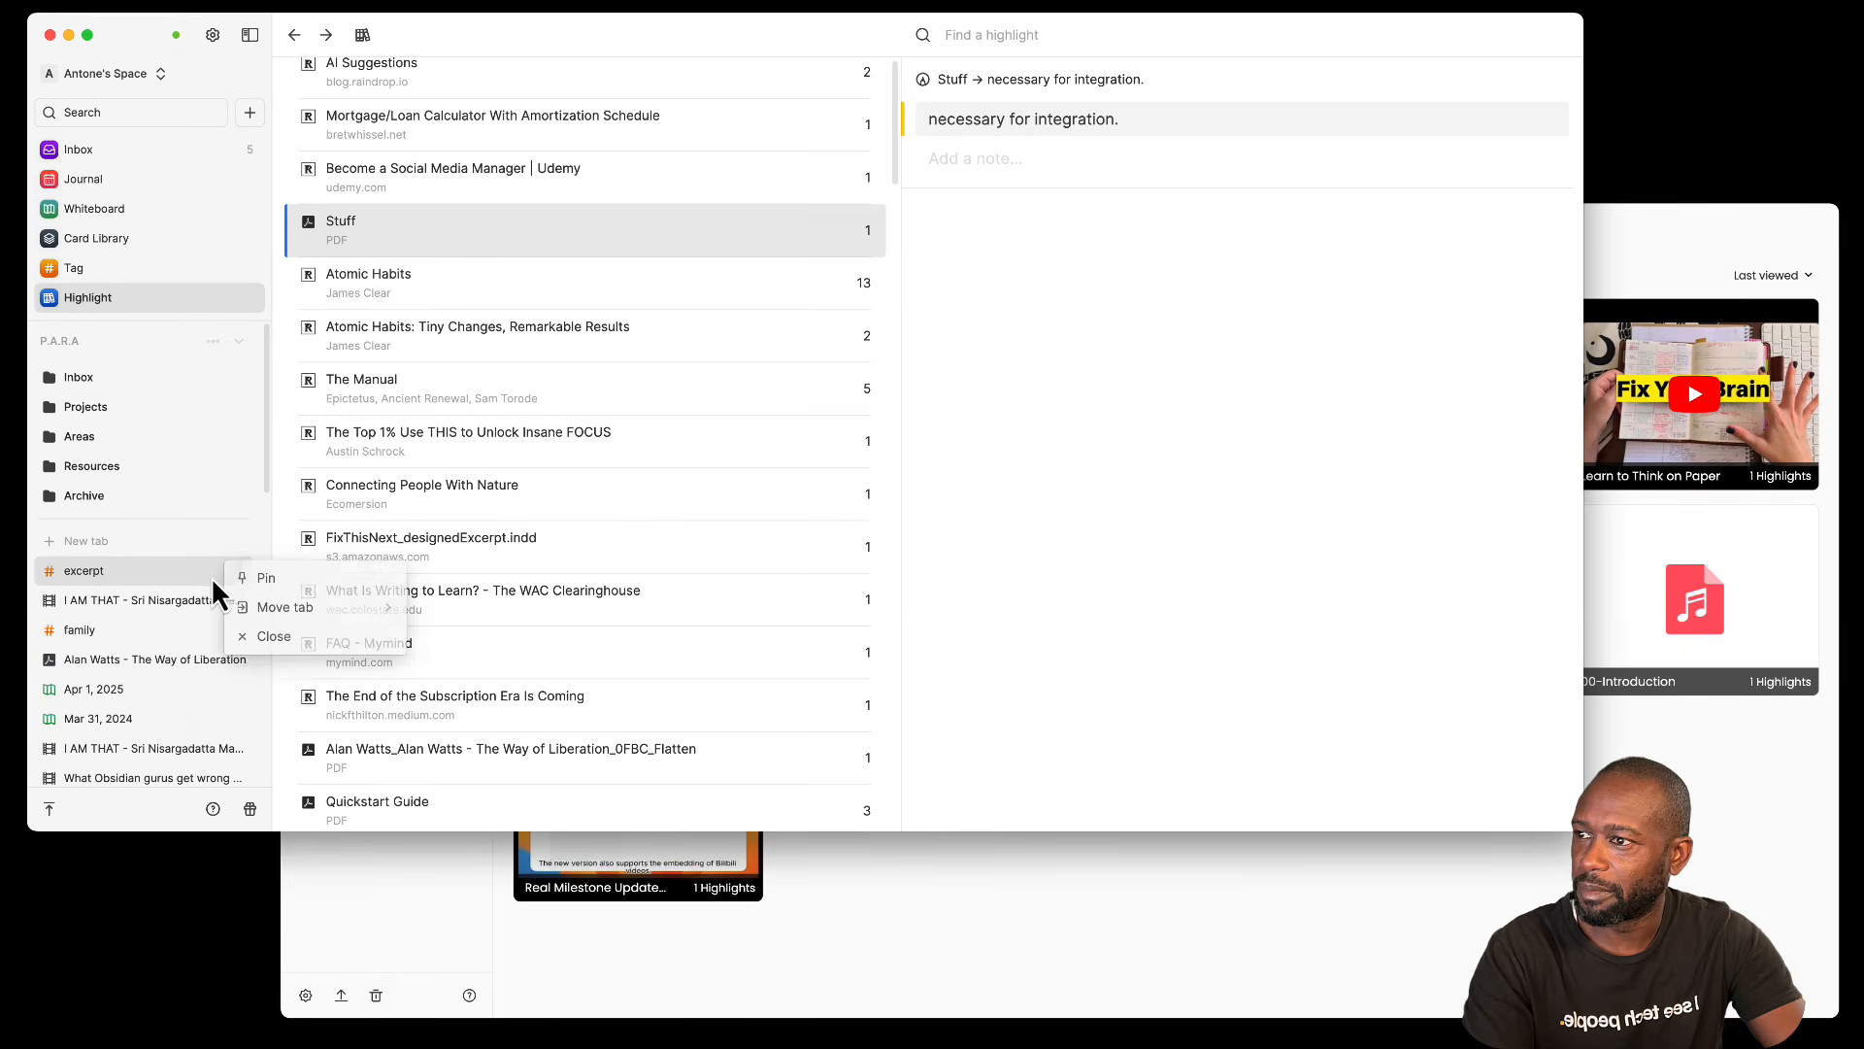
pyautogui.moveTo(367, 612)
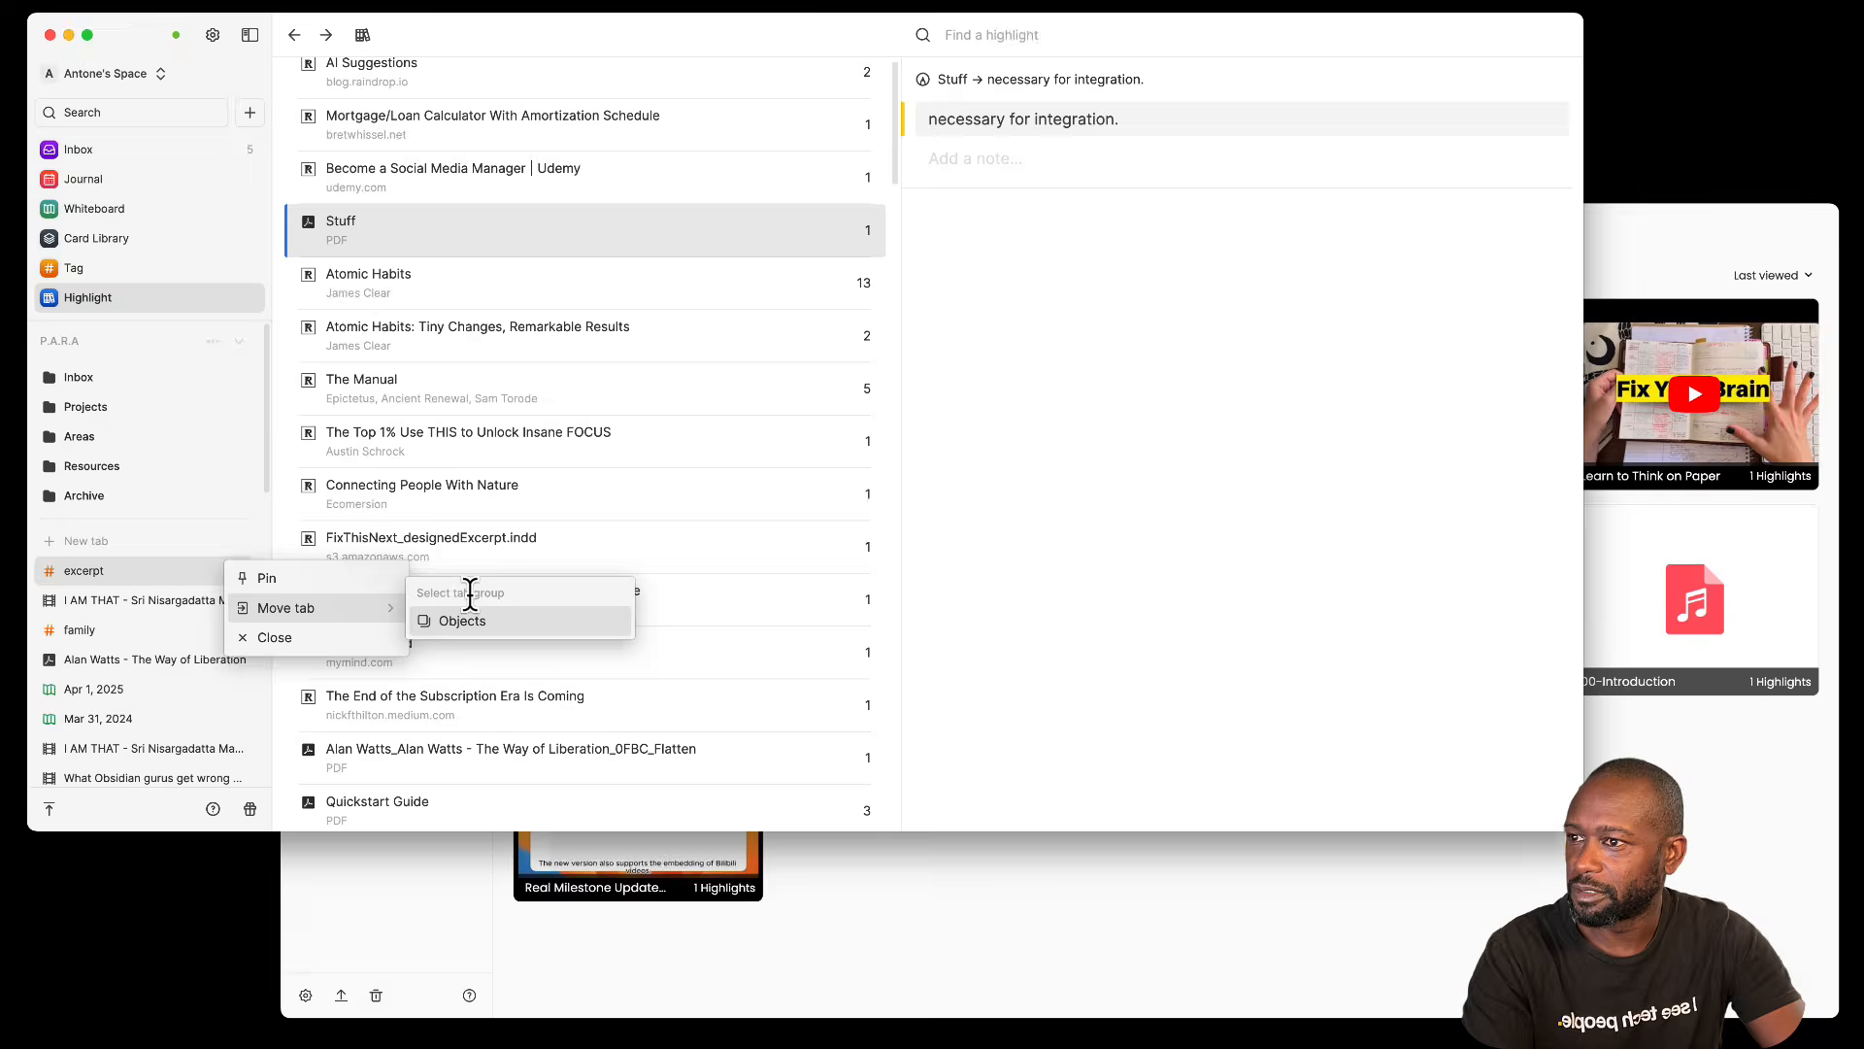
pyautogui.click(274, 581)
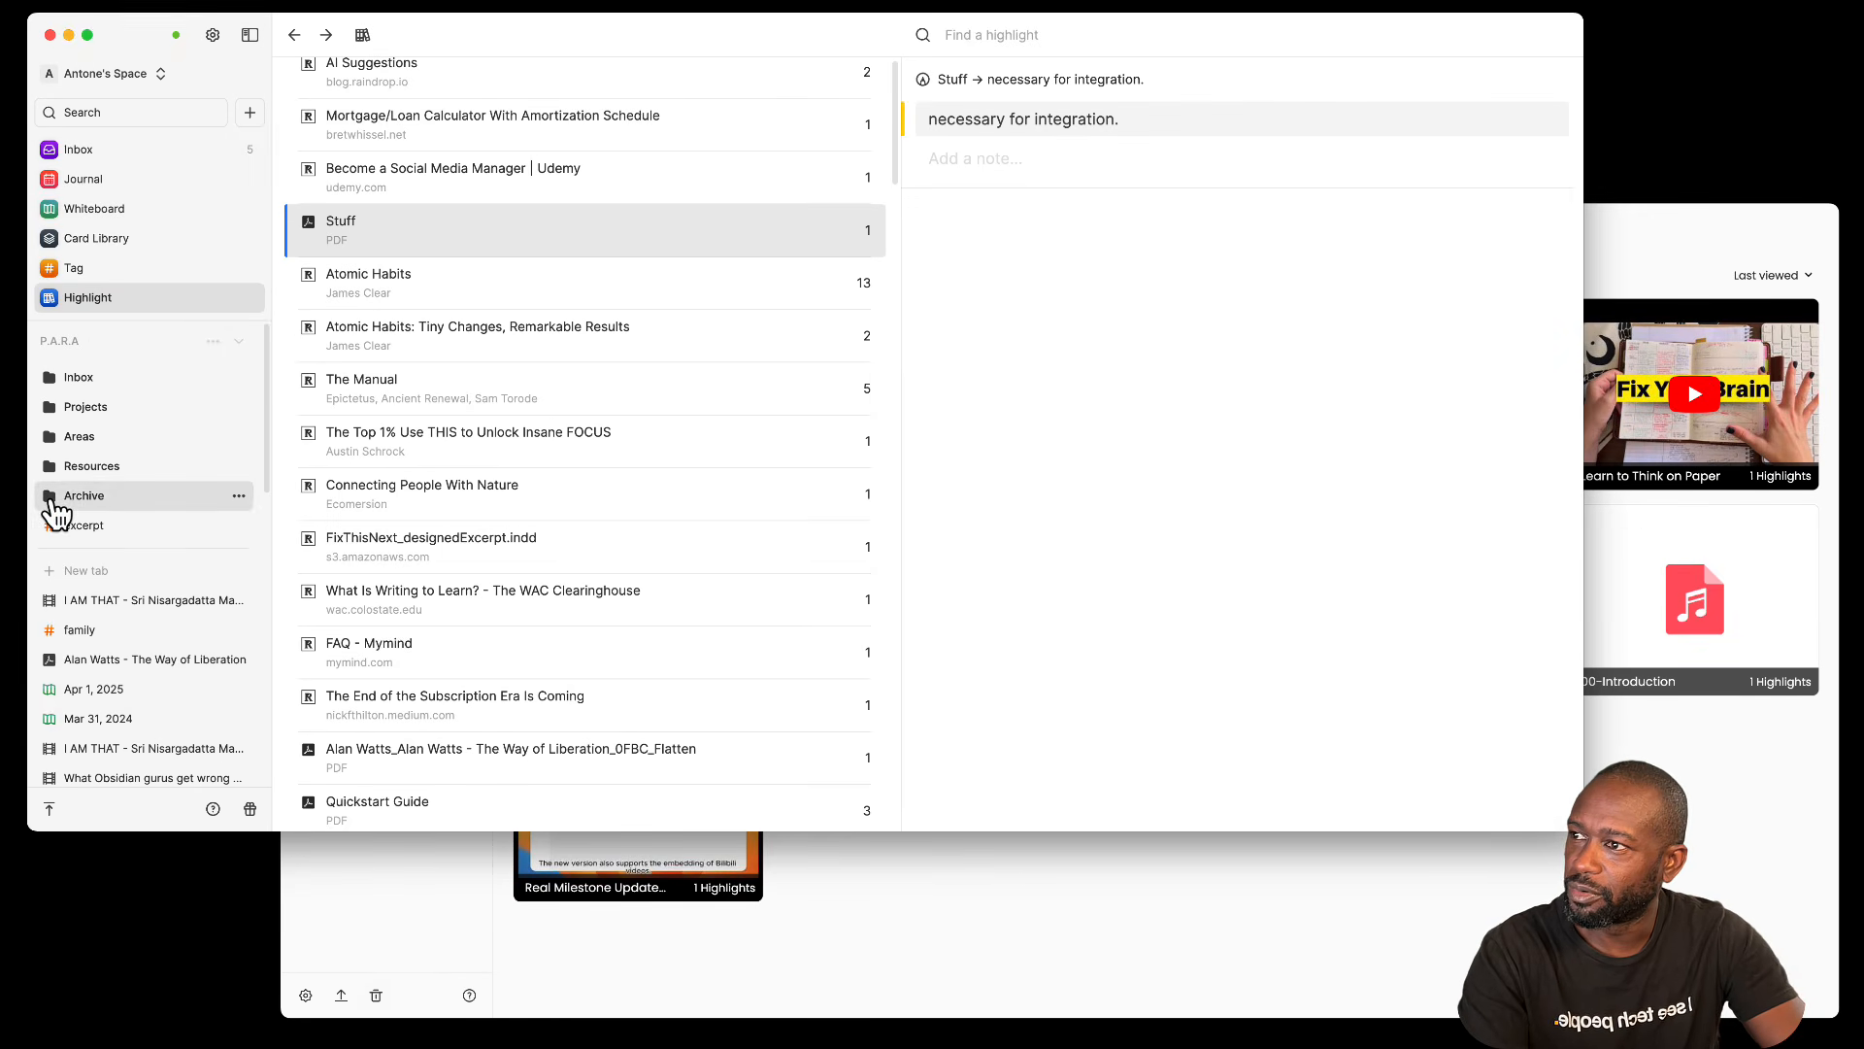
# Step: Switch to the Objects tab group and view its management options without choosing any
pyautogui.click(240, 342)
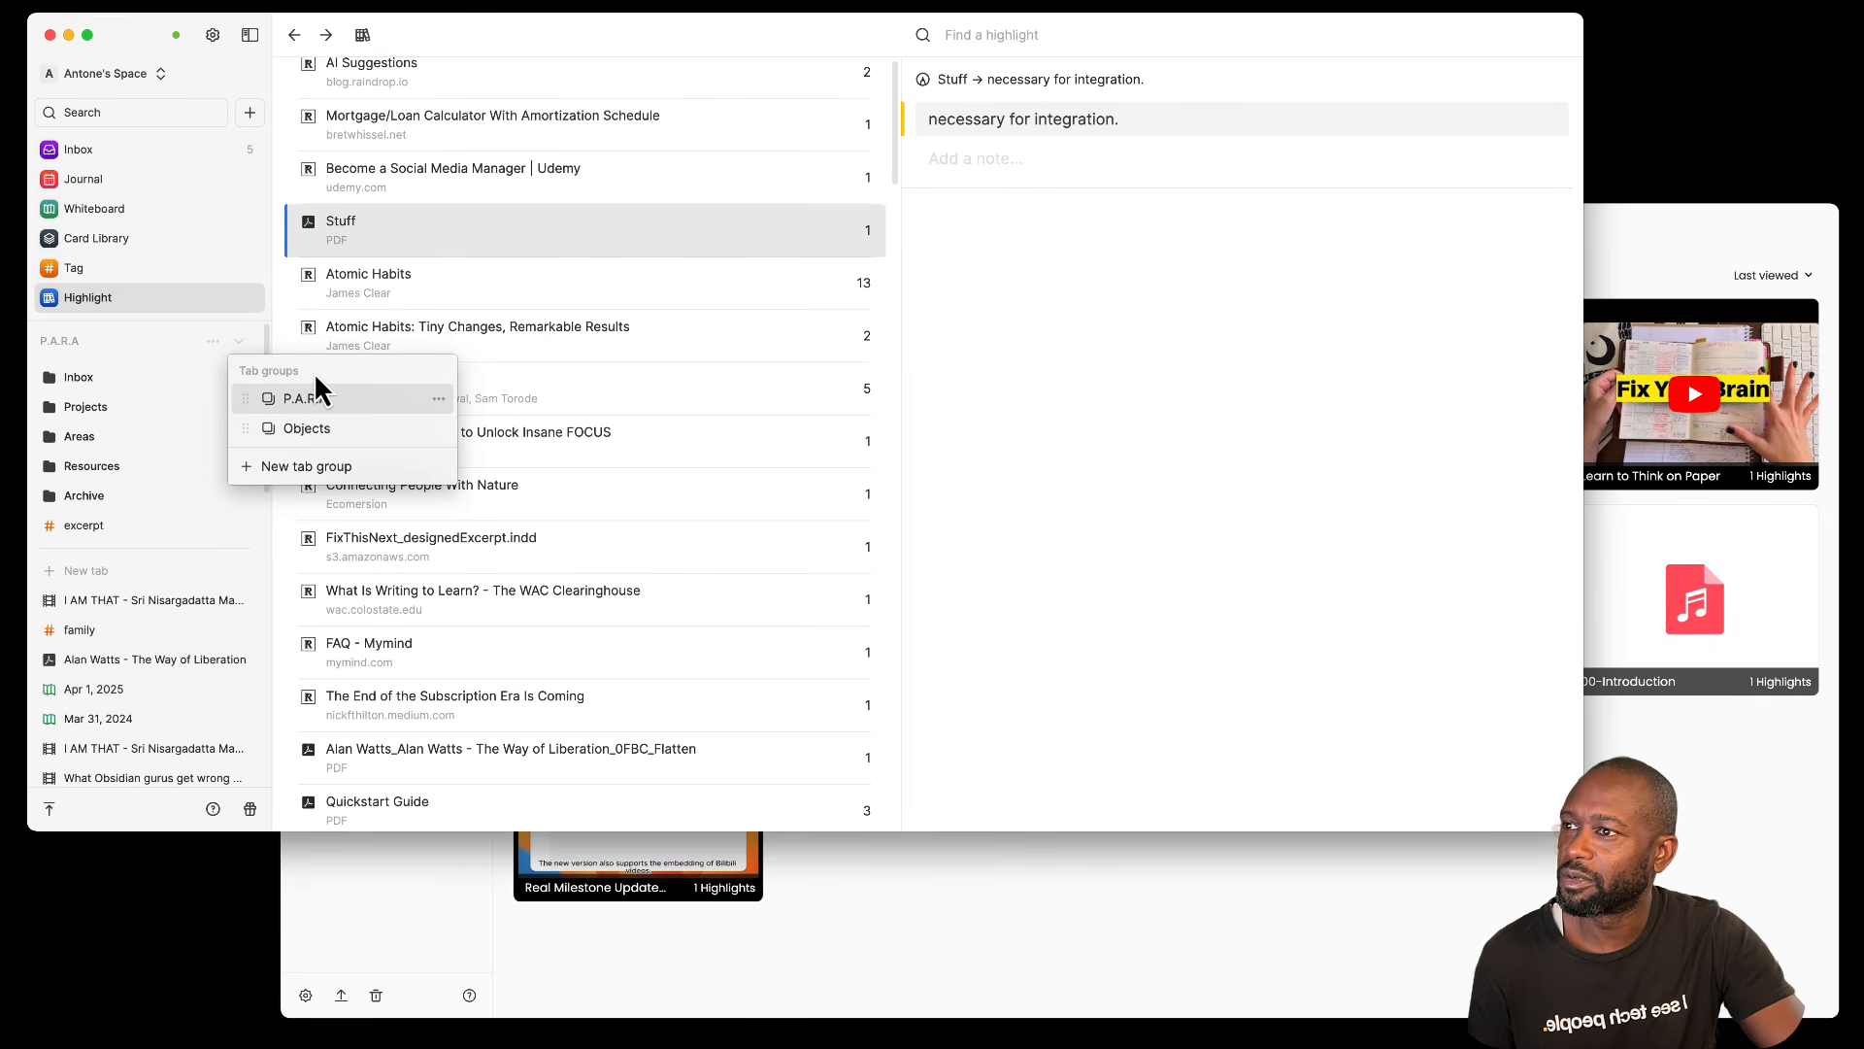
pyautogui.click(311, 430)
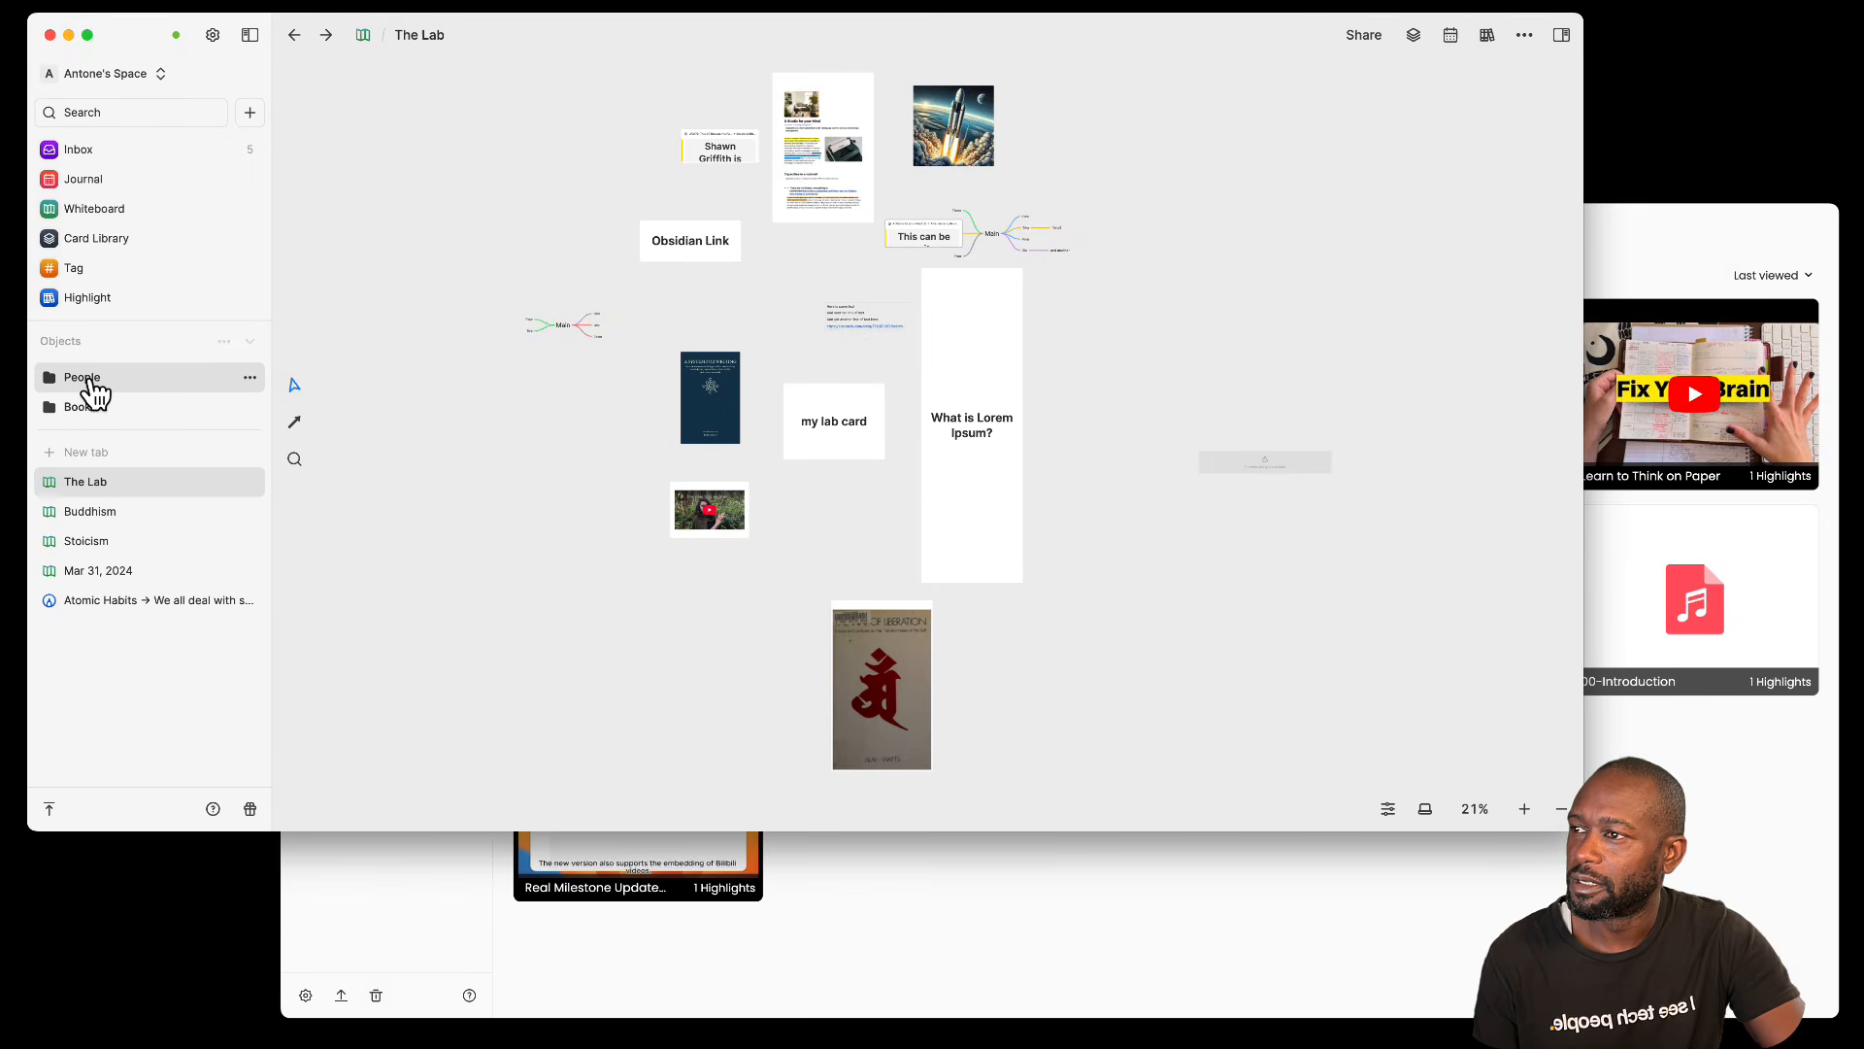
pyautogui.click(224, 341)
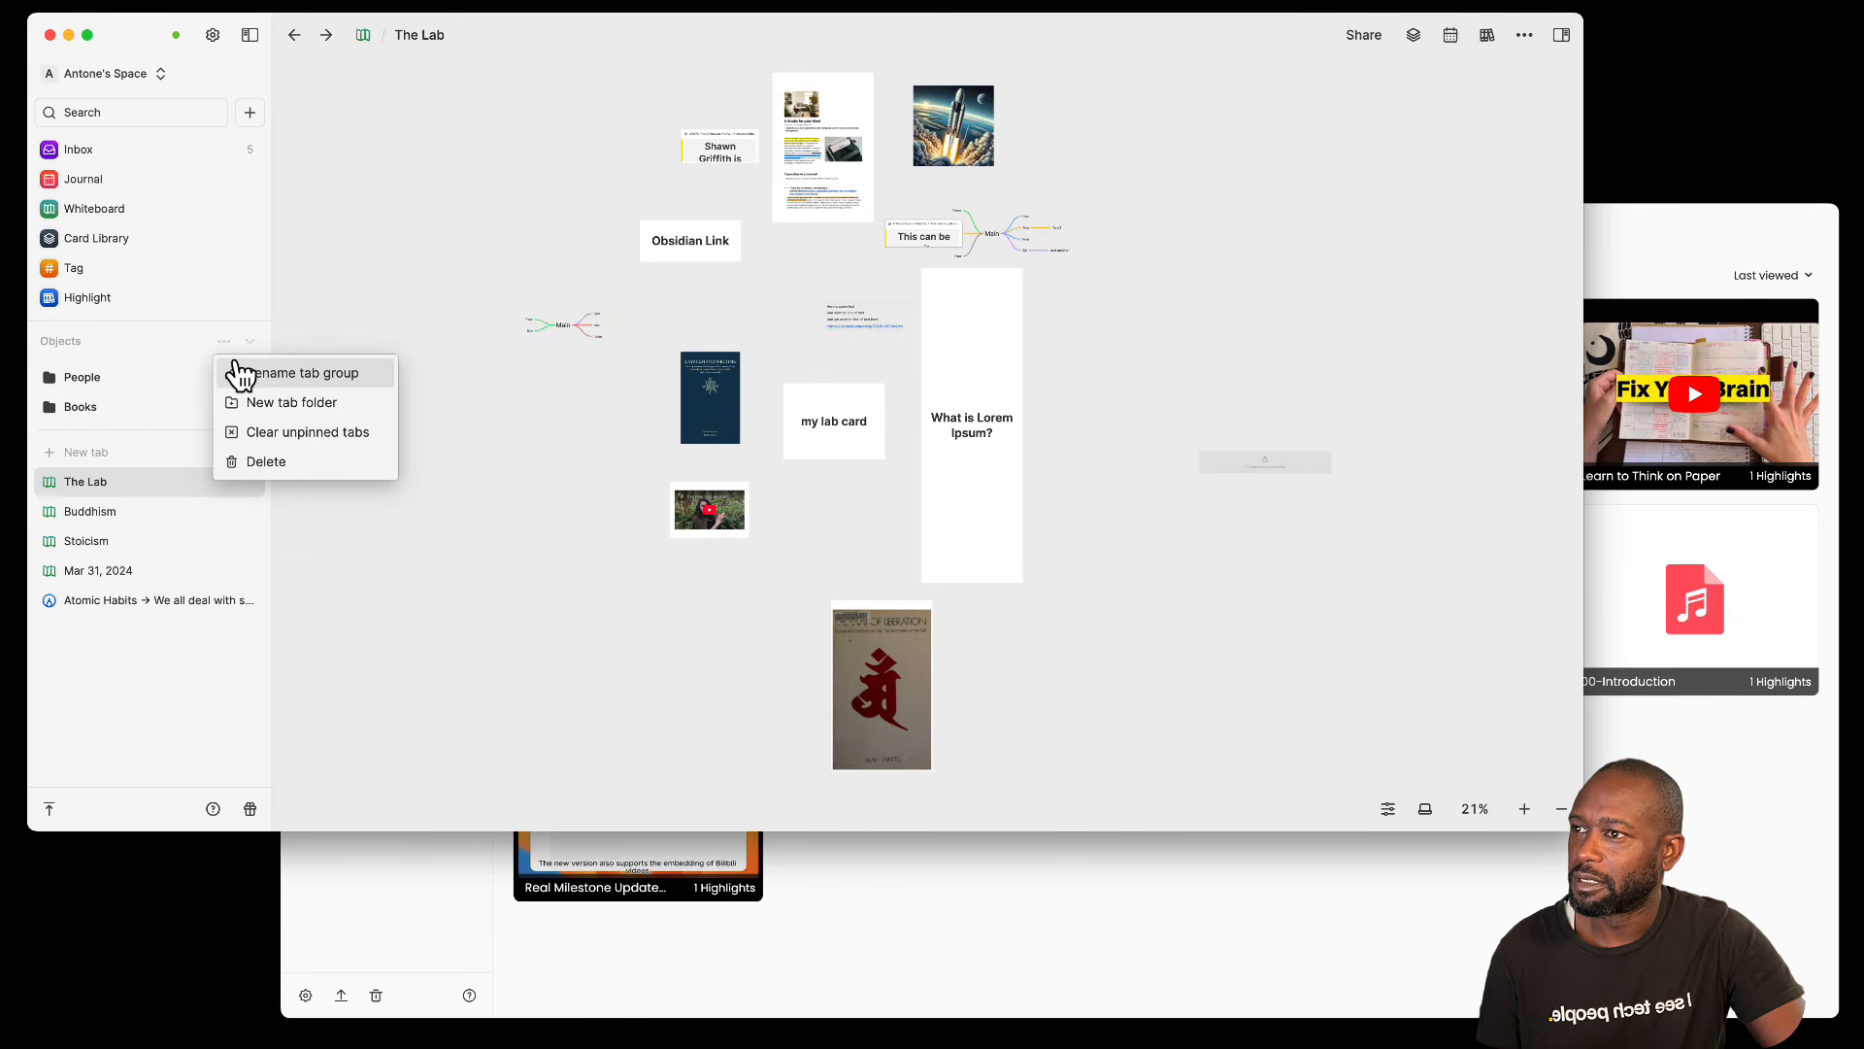
pyautogui.click(80, 343)
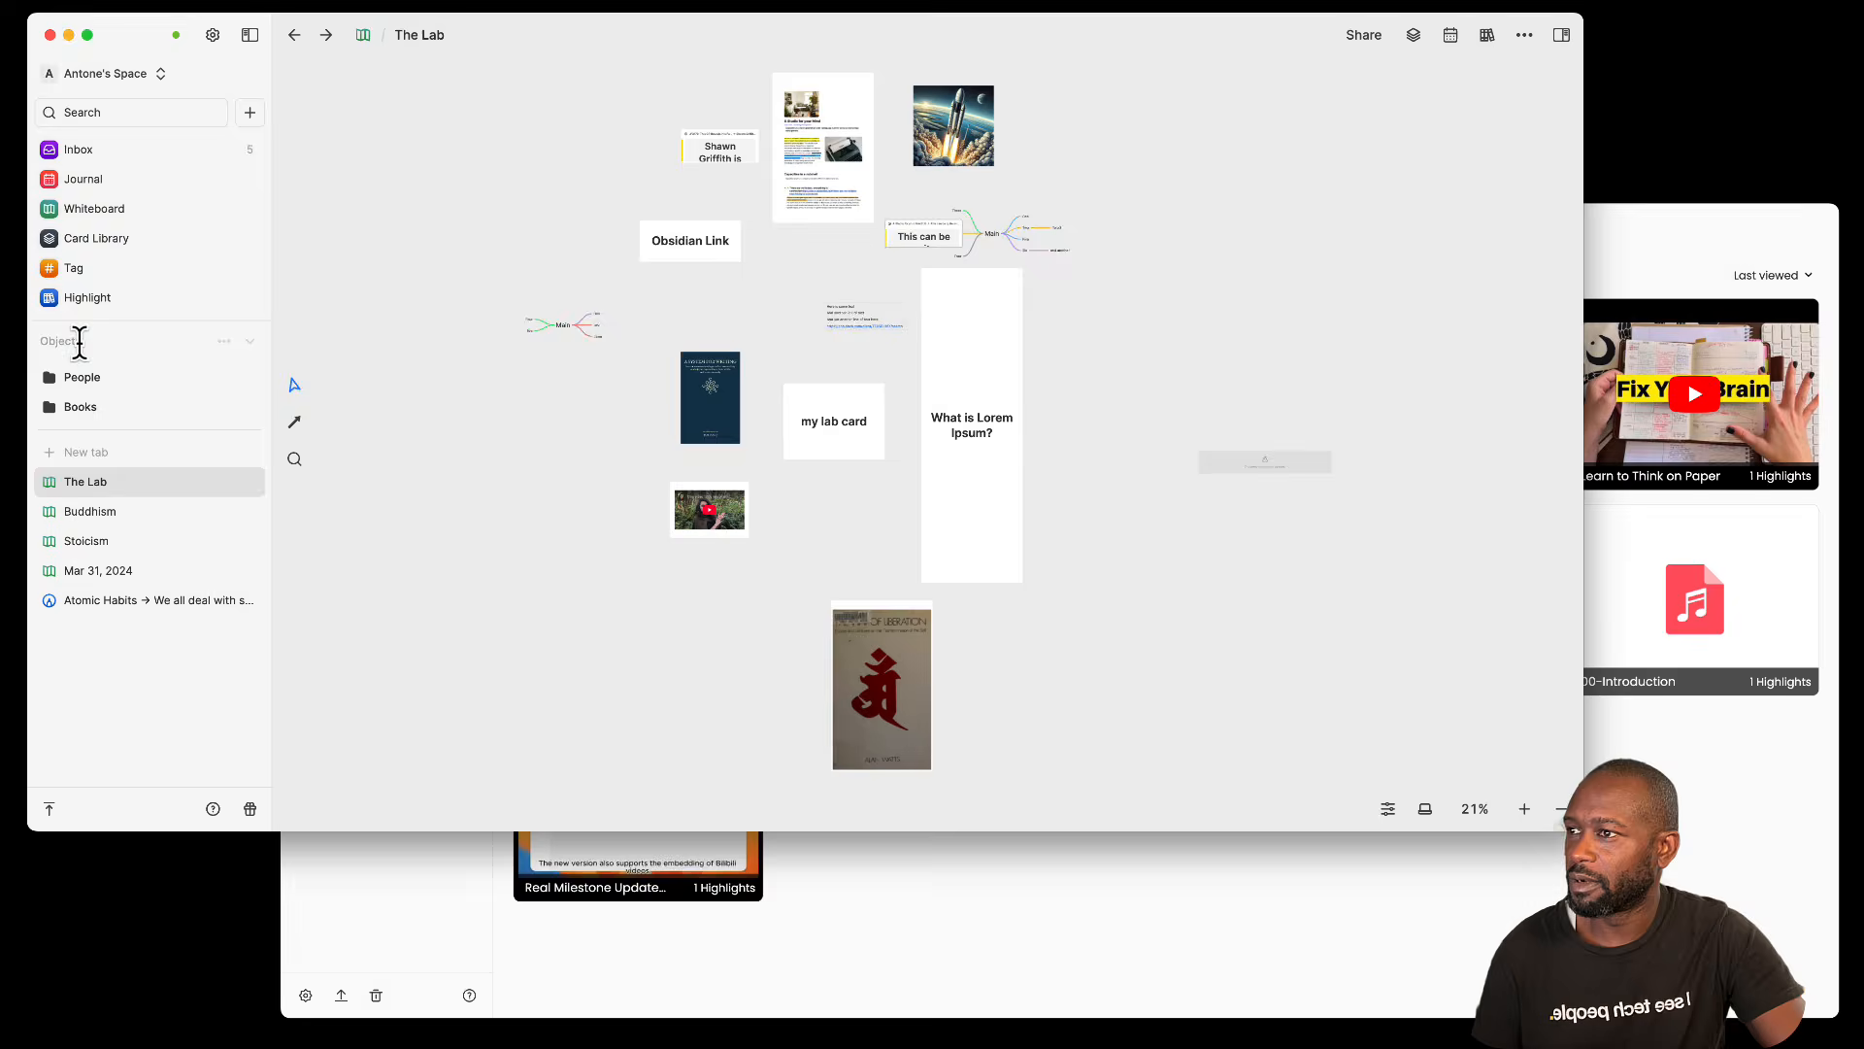
# Step: Show the P.A.R.A tab group again and return to the Objects tab group to compare their contents
pyautogui.click(248, 344)
pyautogui.click(313, 398)
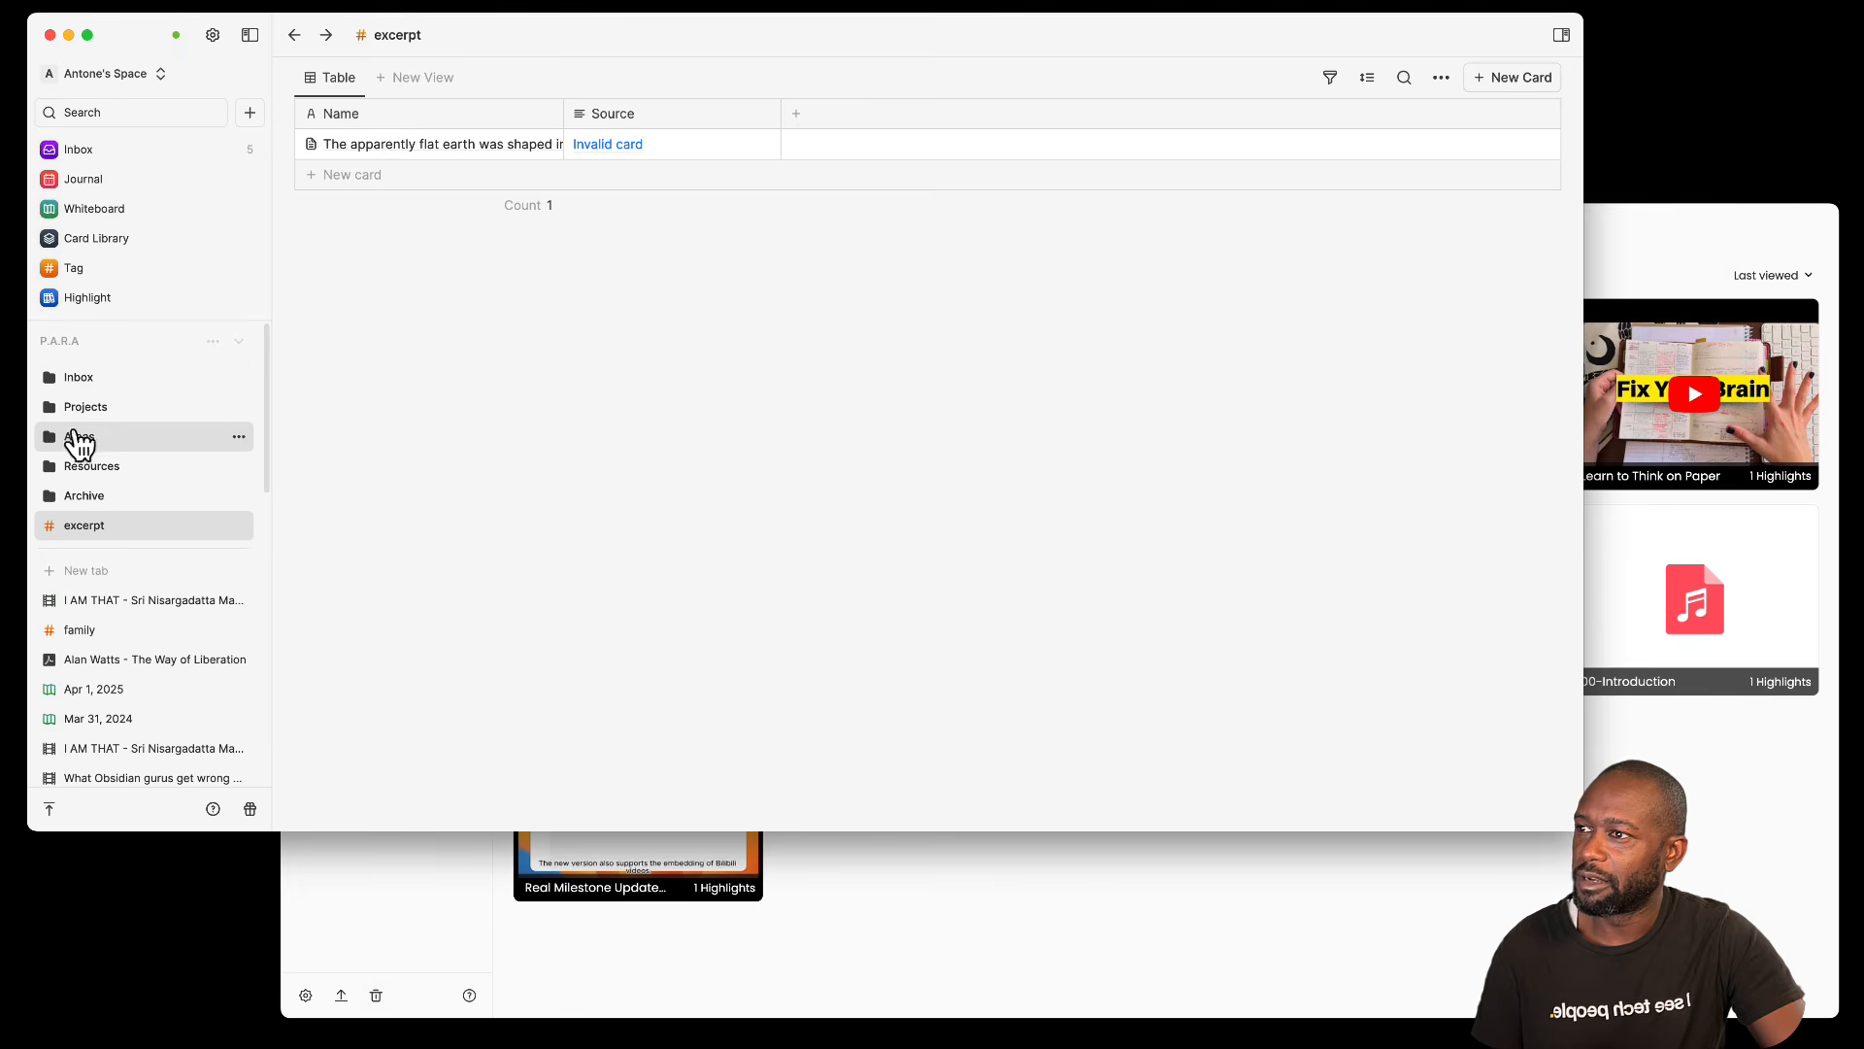
pyautogui.click(254, 350)
pyautogui.click(307, 428)
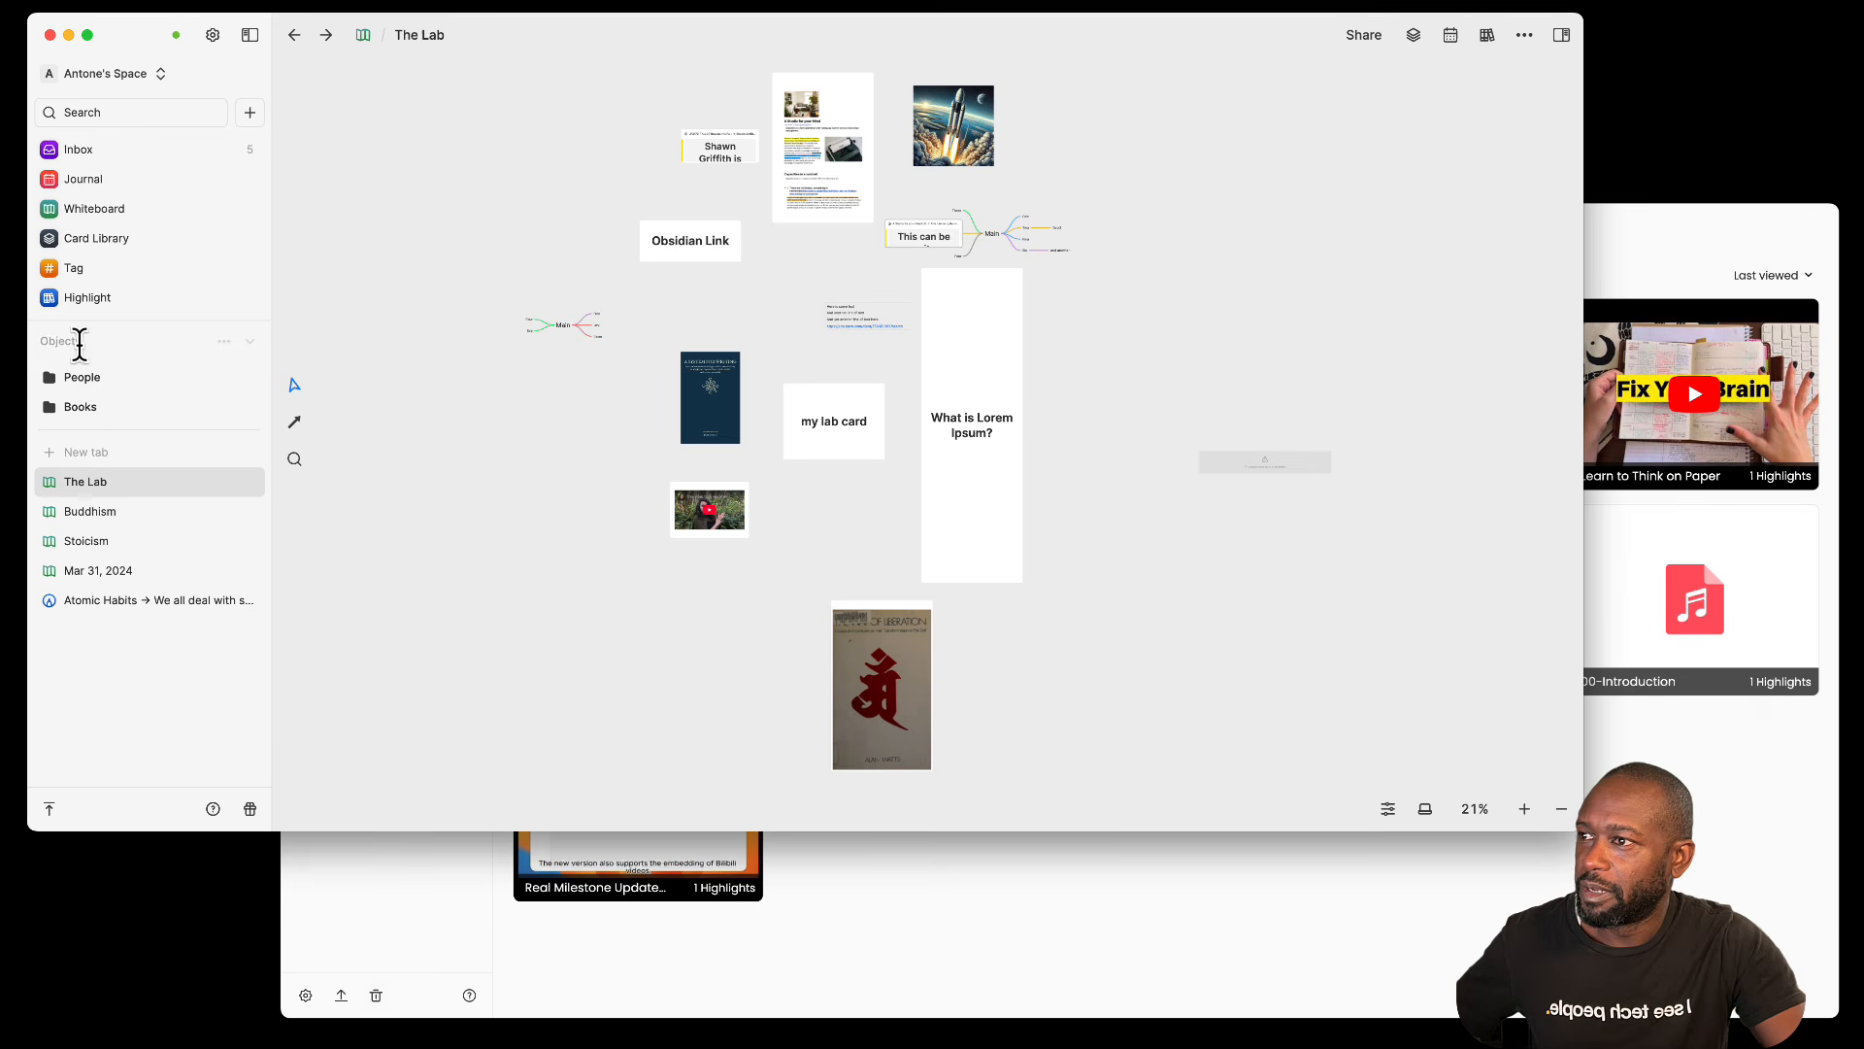
# Step: Compare Noteey's Favorites list with the folders and tabs of Heptabase's Objects tab group
pyautogui.click(391, 932)
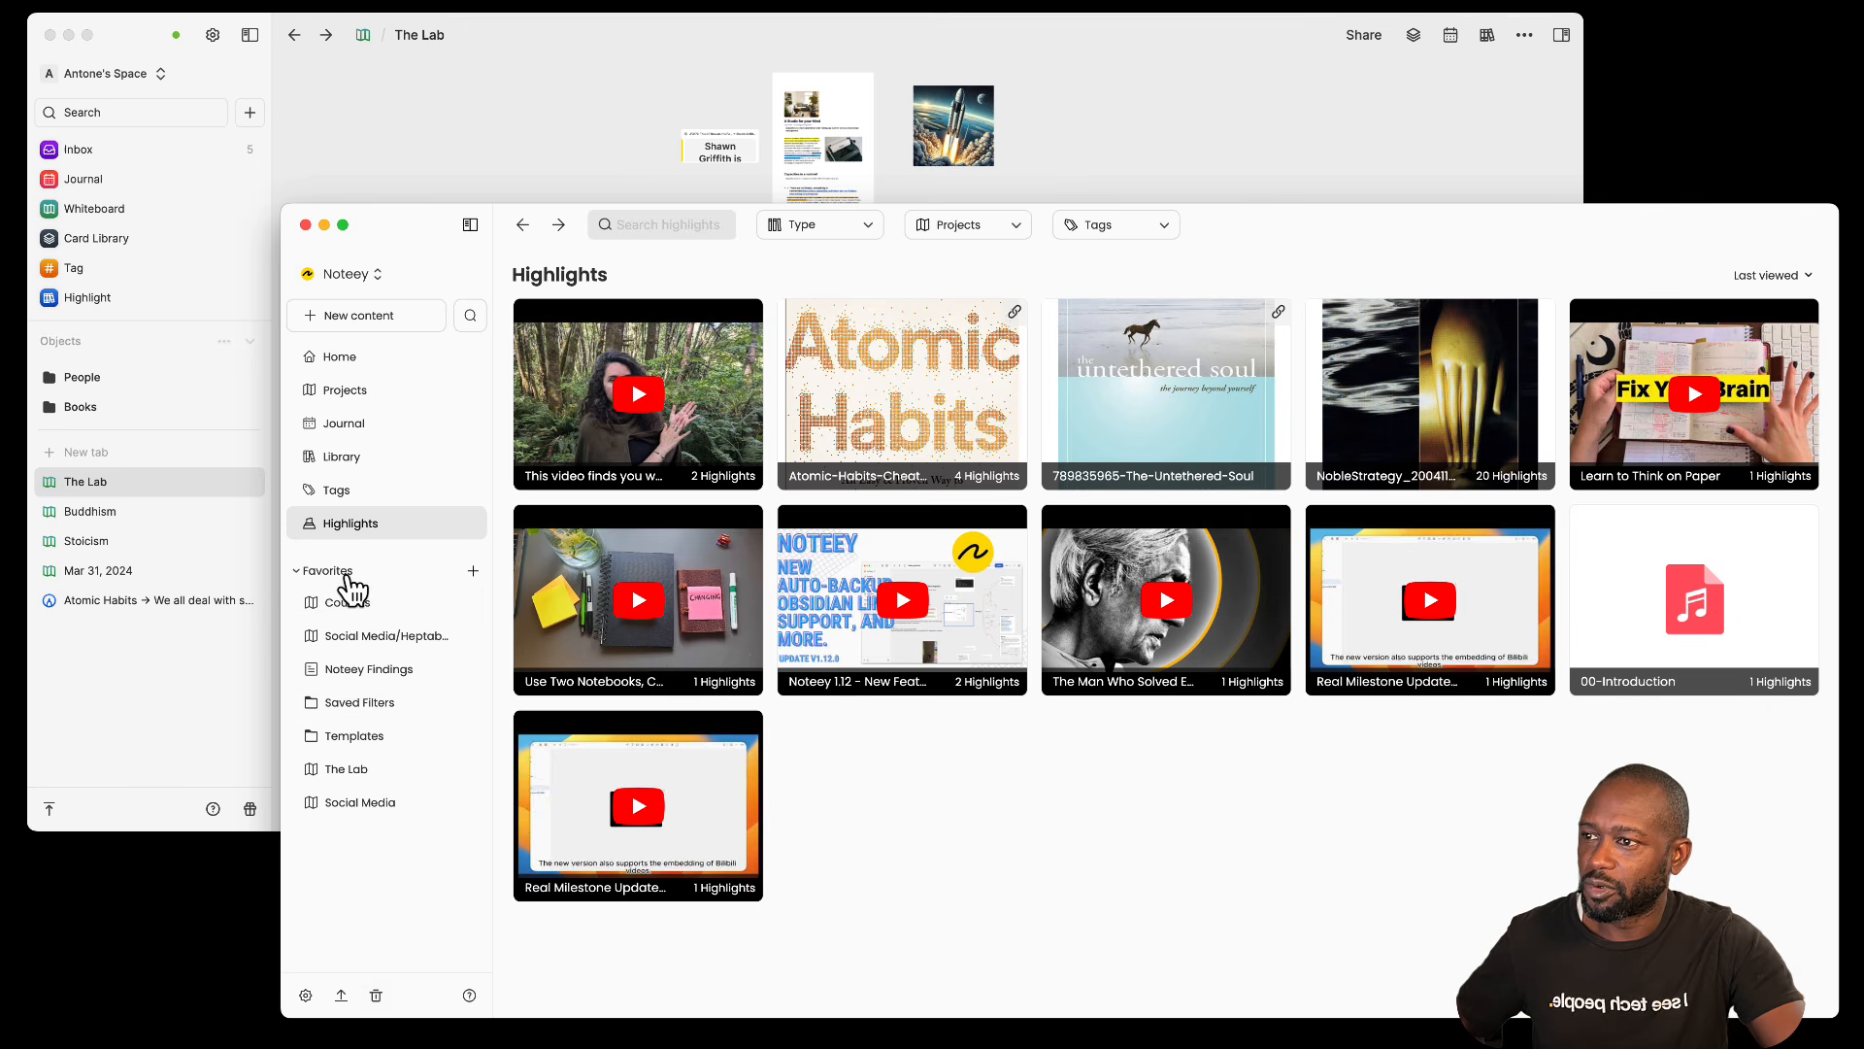
pyautogui.click(184, 695)
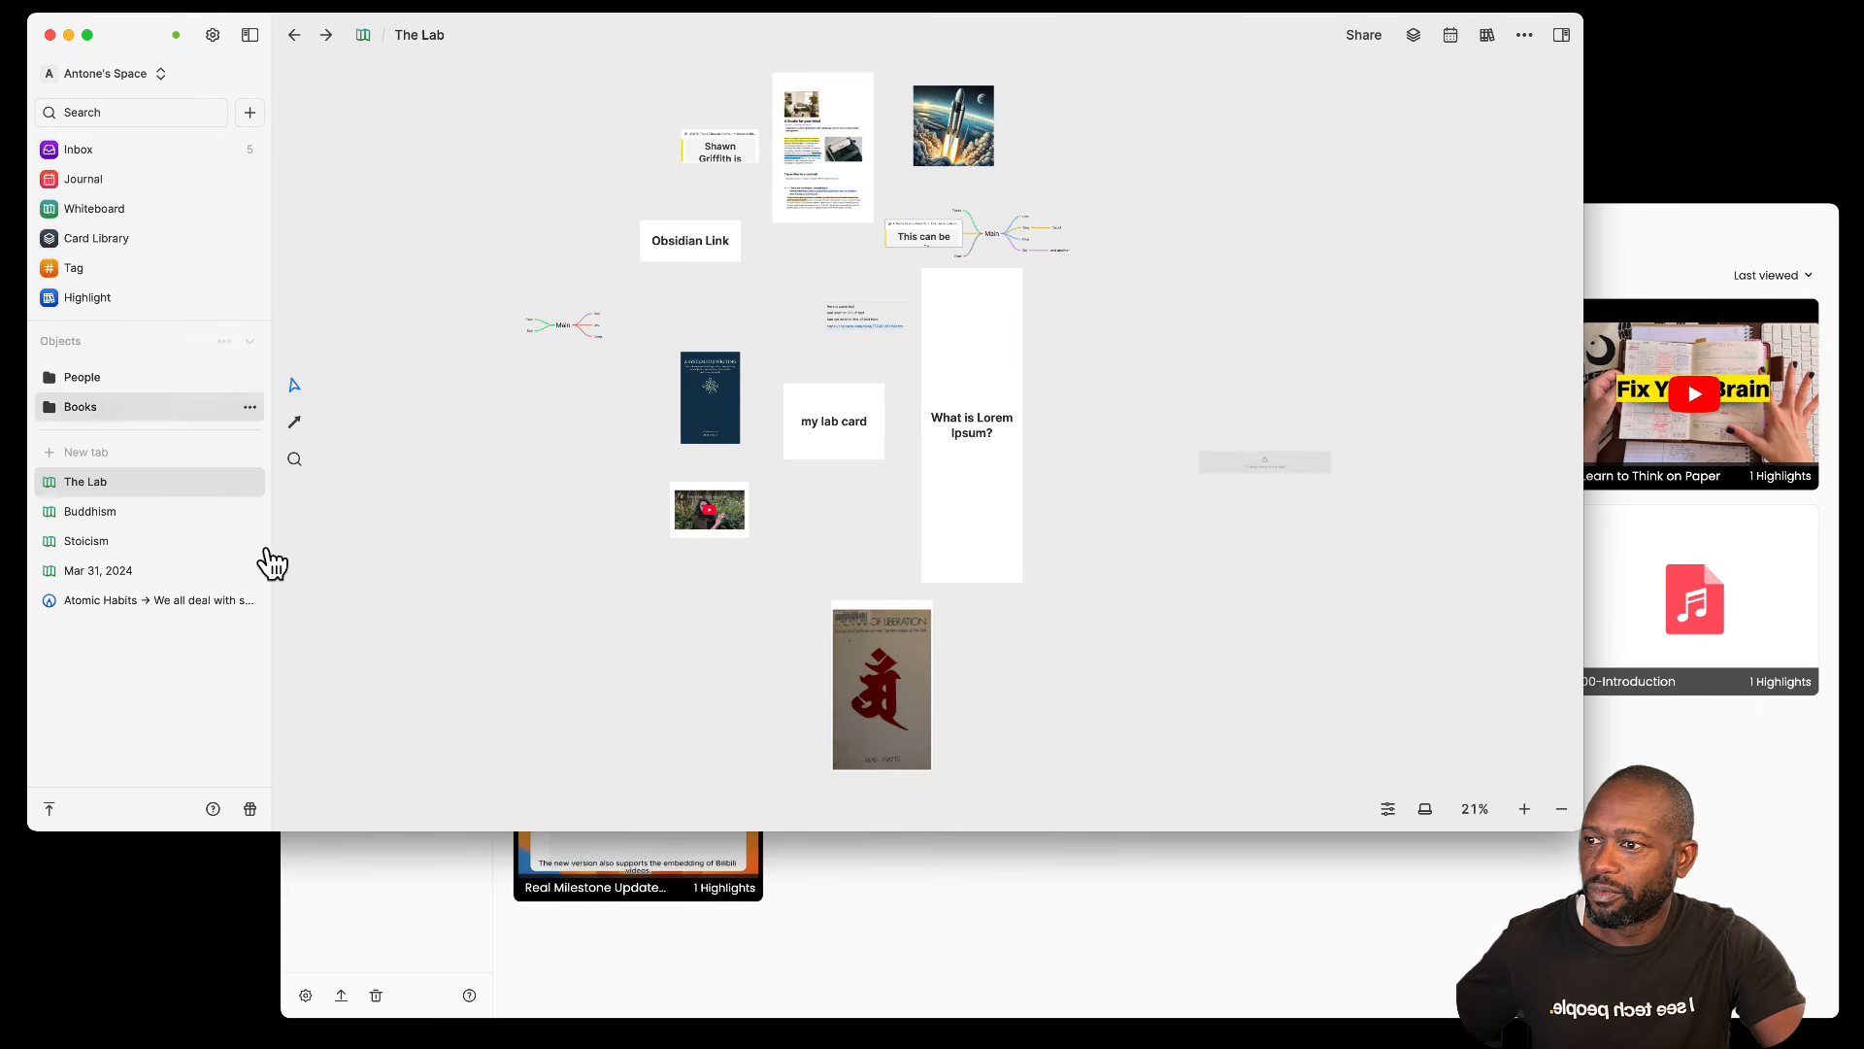
pyautogui.click(412, 870)
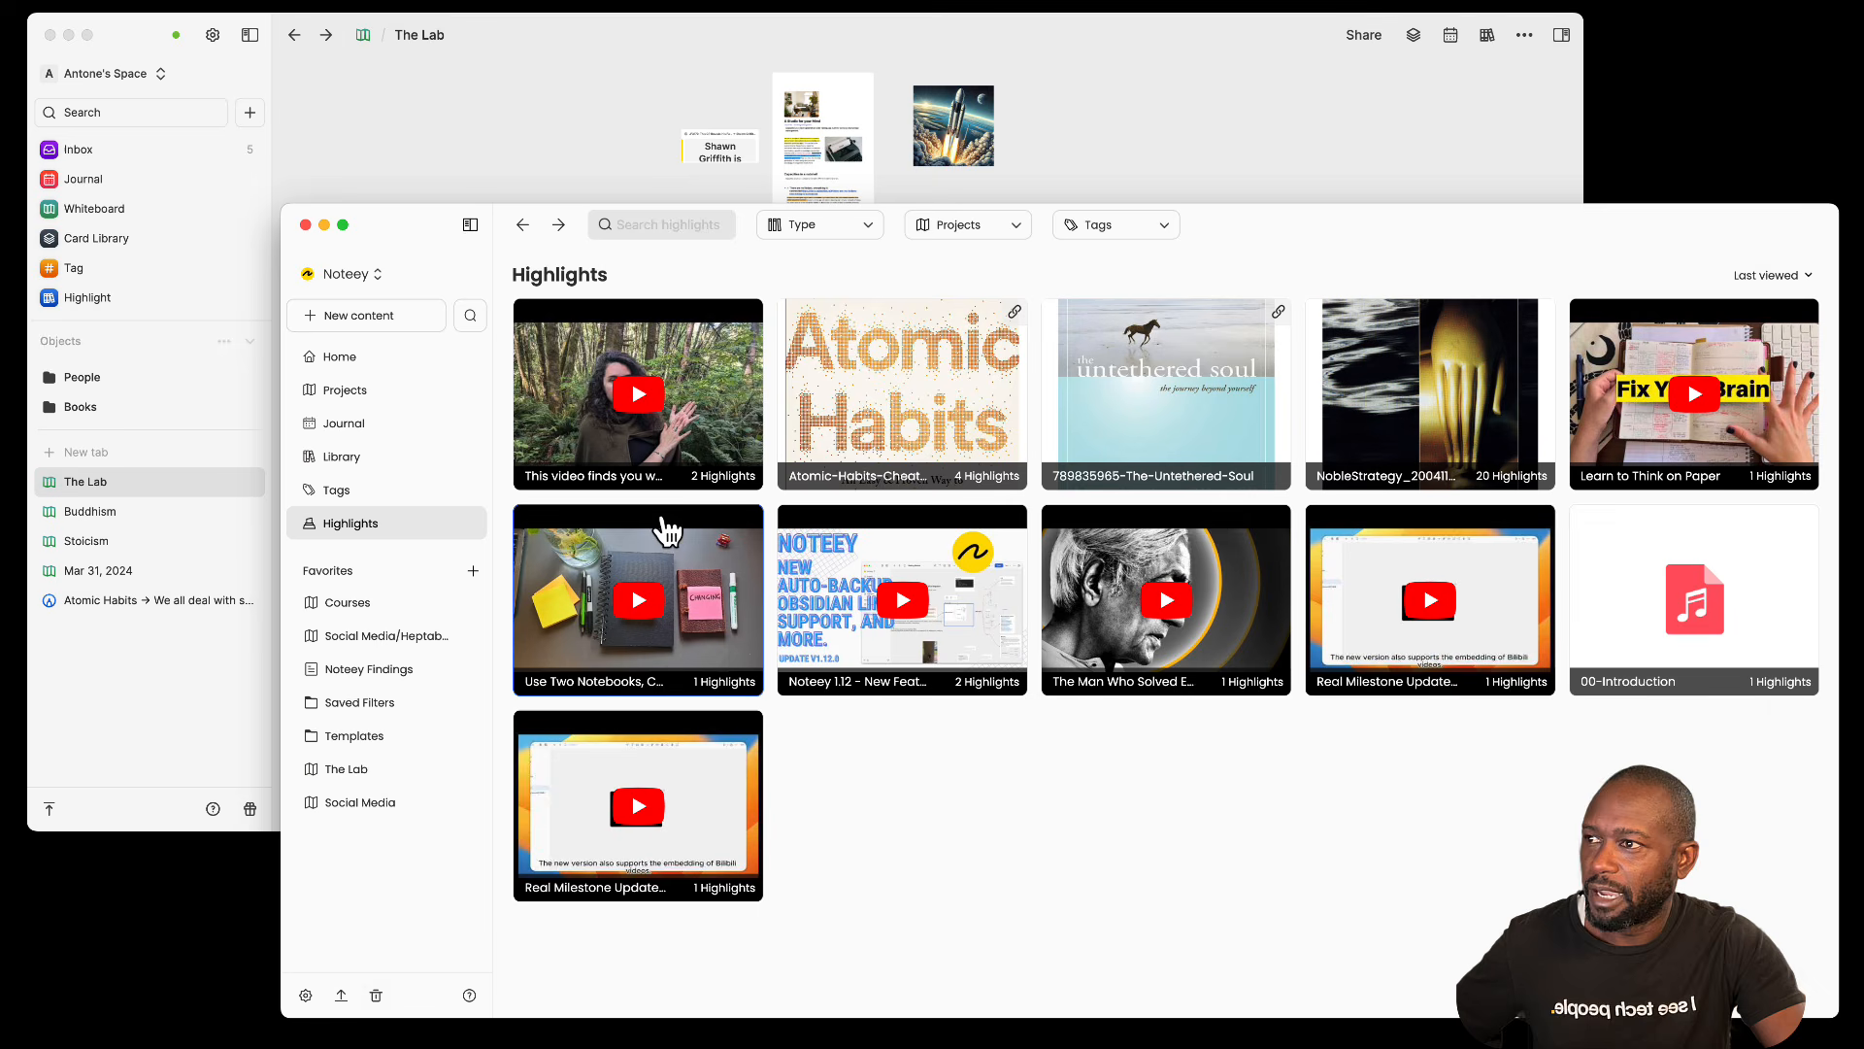
# Step: Return to Heptabase, expand the Books folder in the Objects tab group and open its "book" tag
pyautogui.click(78, 333)
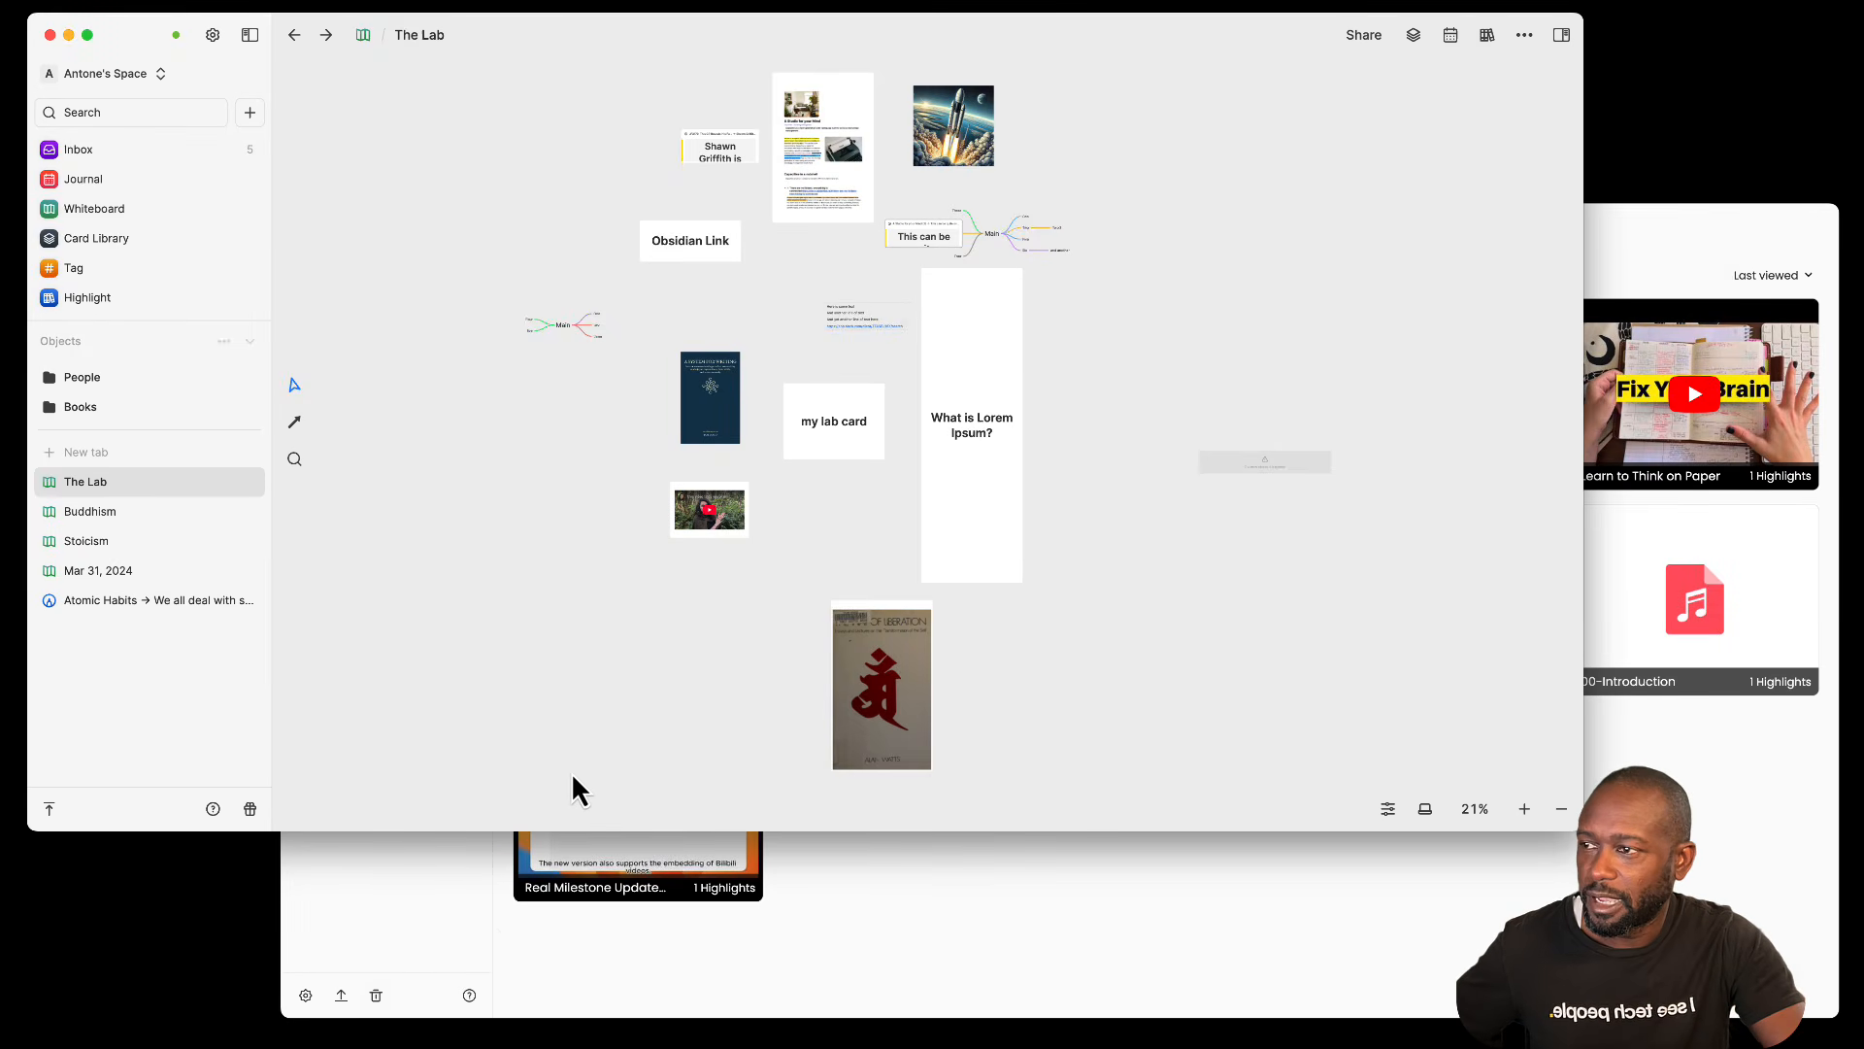
pyautogui.click(82, 408)
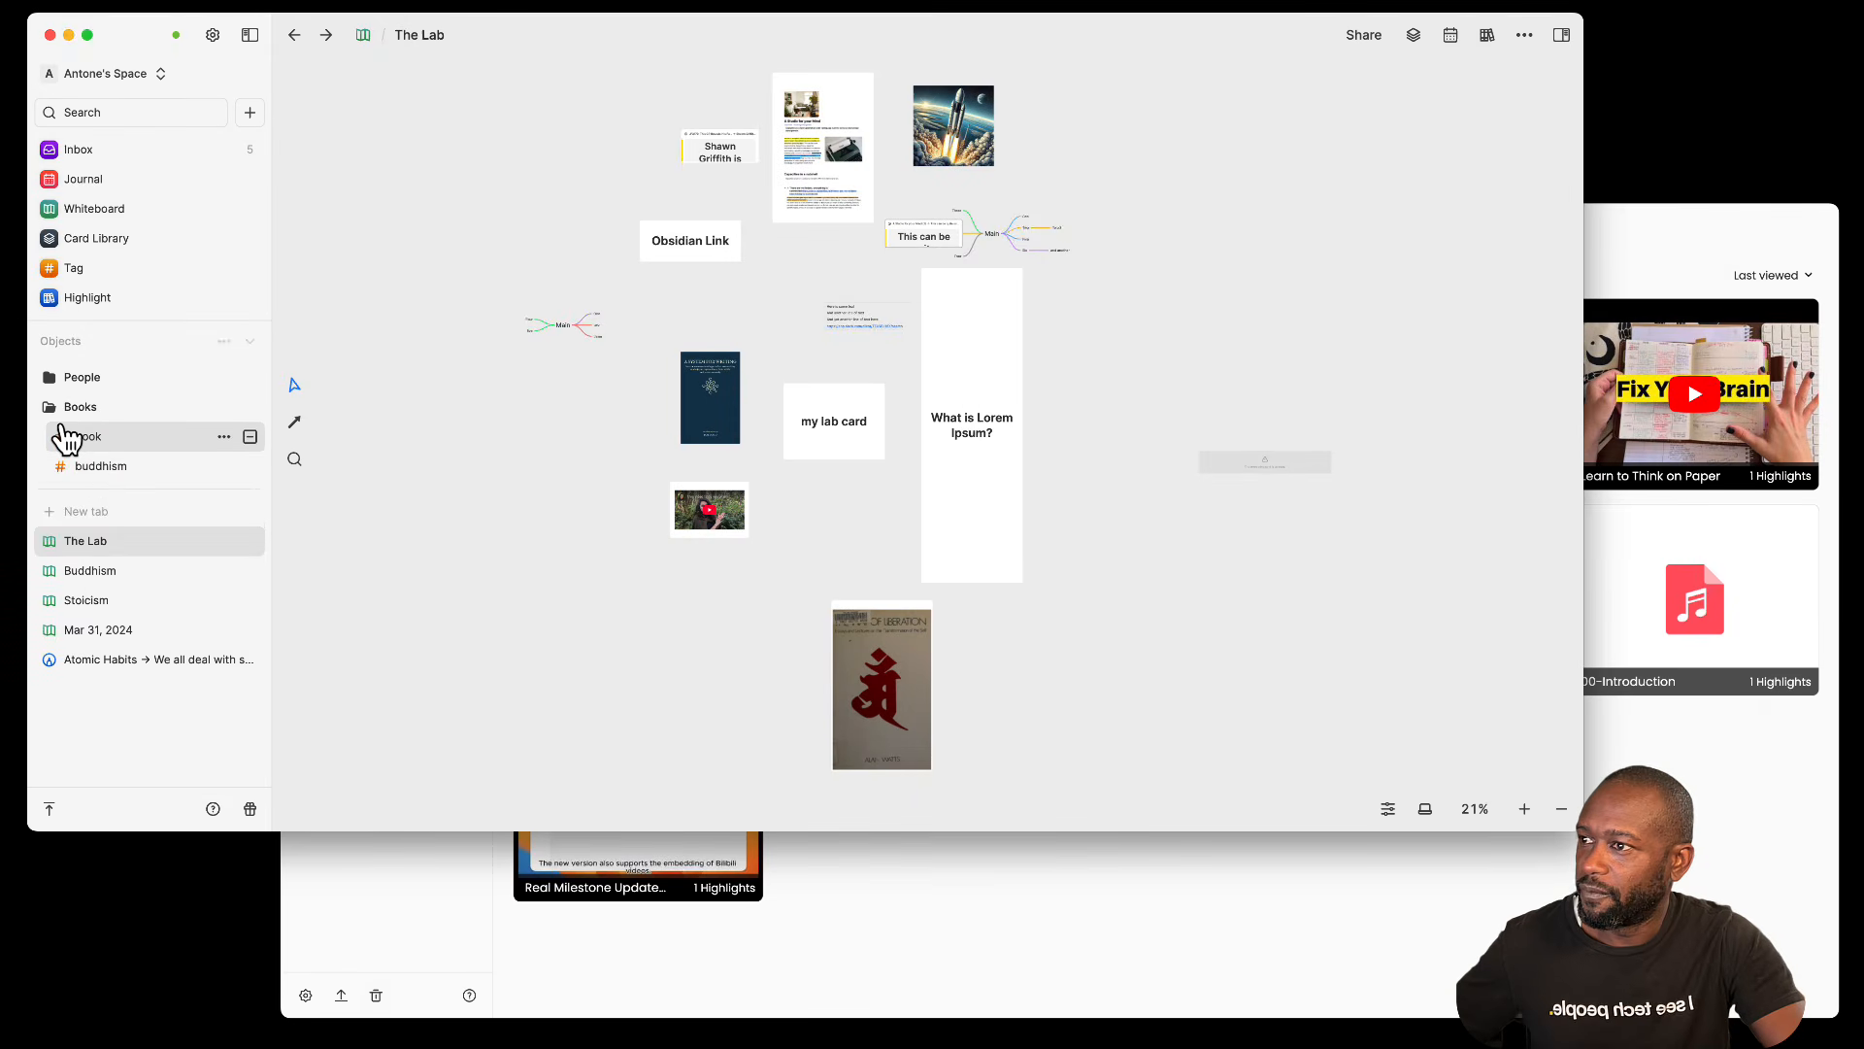
pyautogui.click(94, 444)
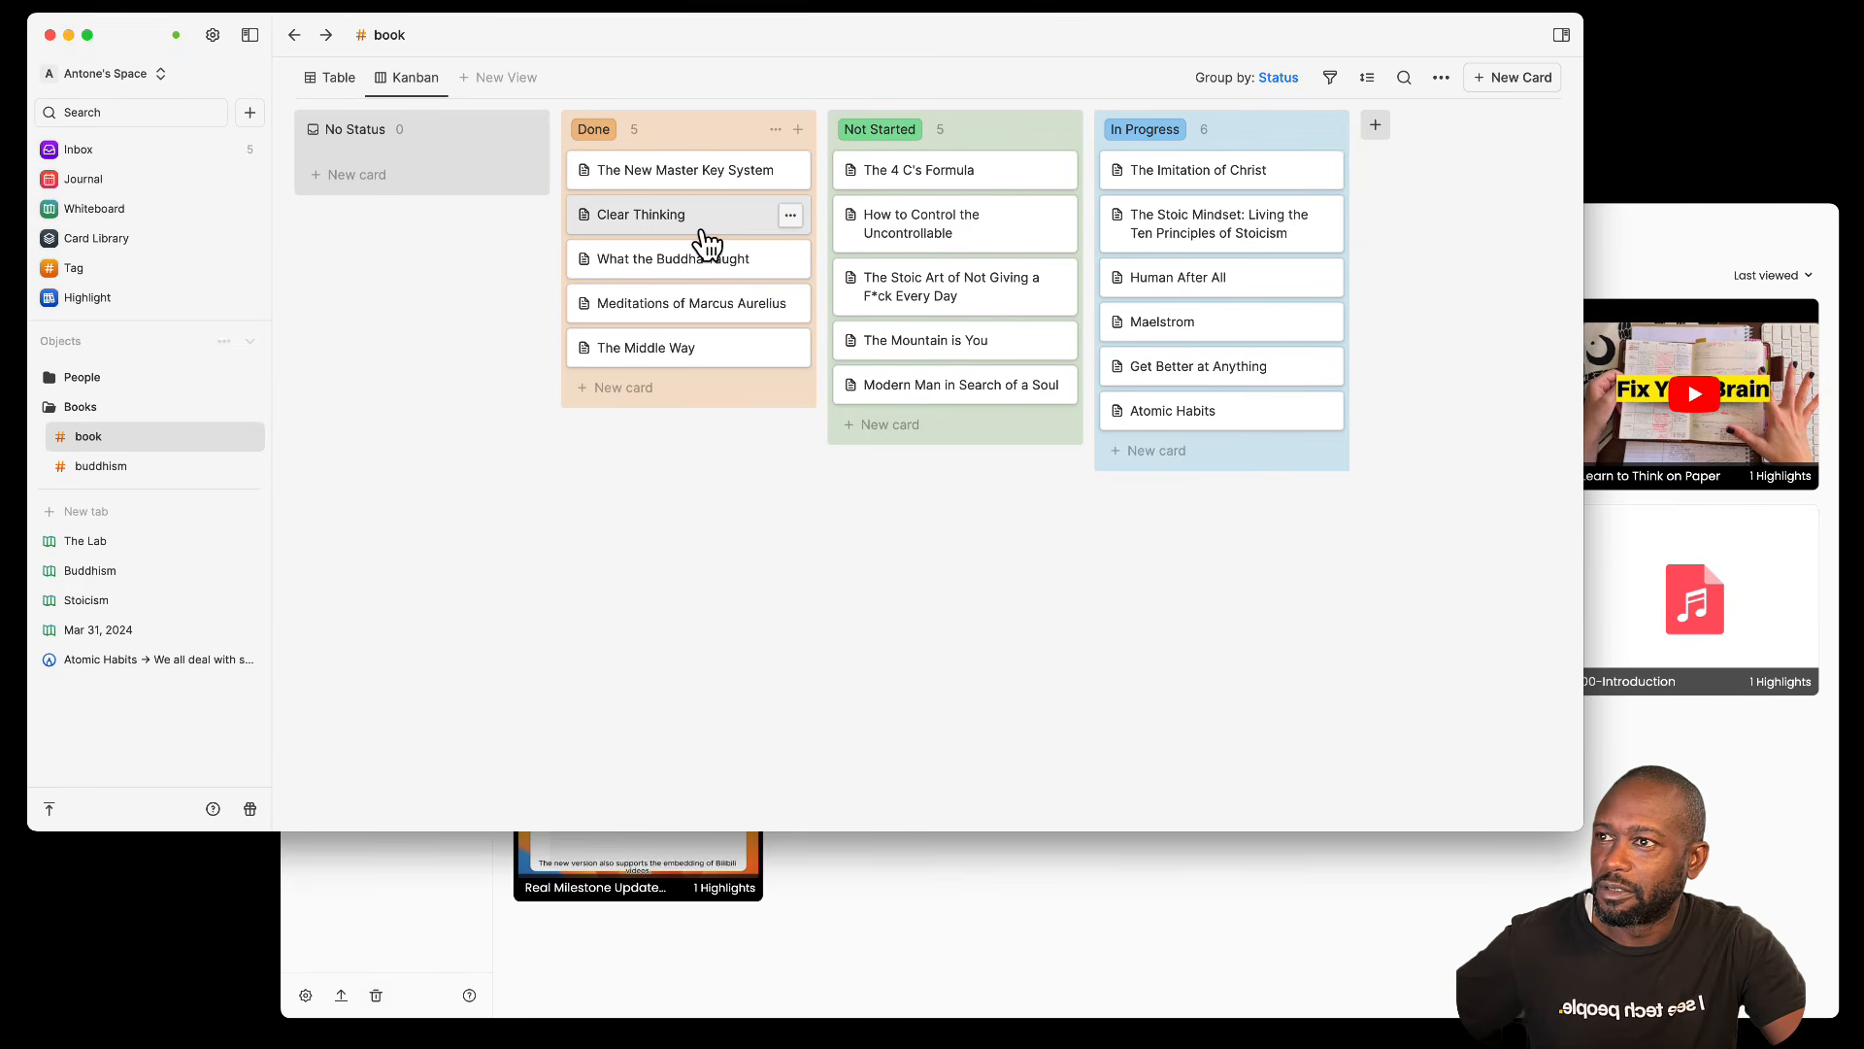
# Step: Show the "book" tag as a table and examine its columns through the linked Author column, plus its Status filter rule
pyautogui.click(330, 80)
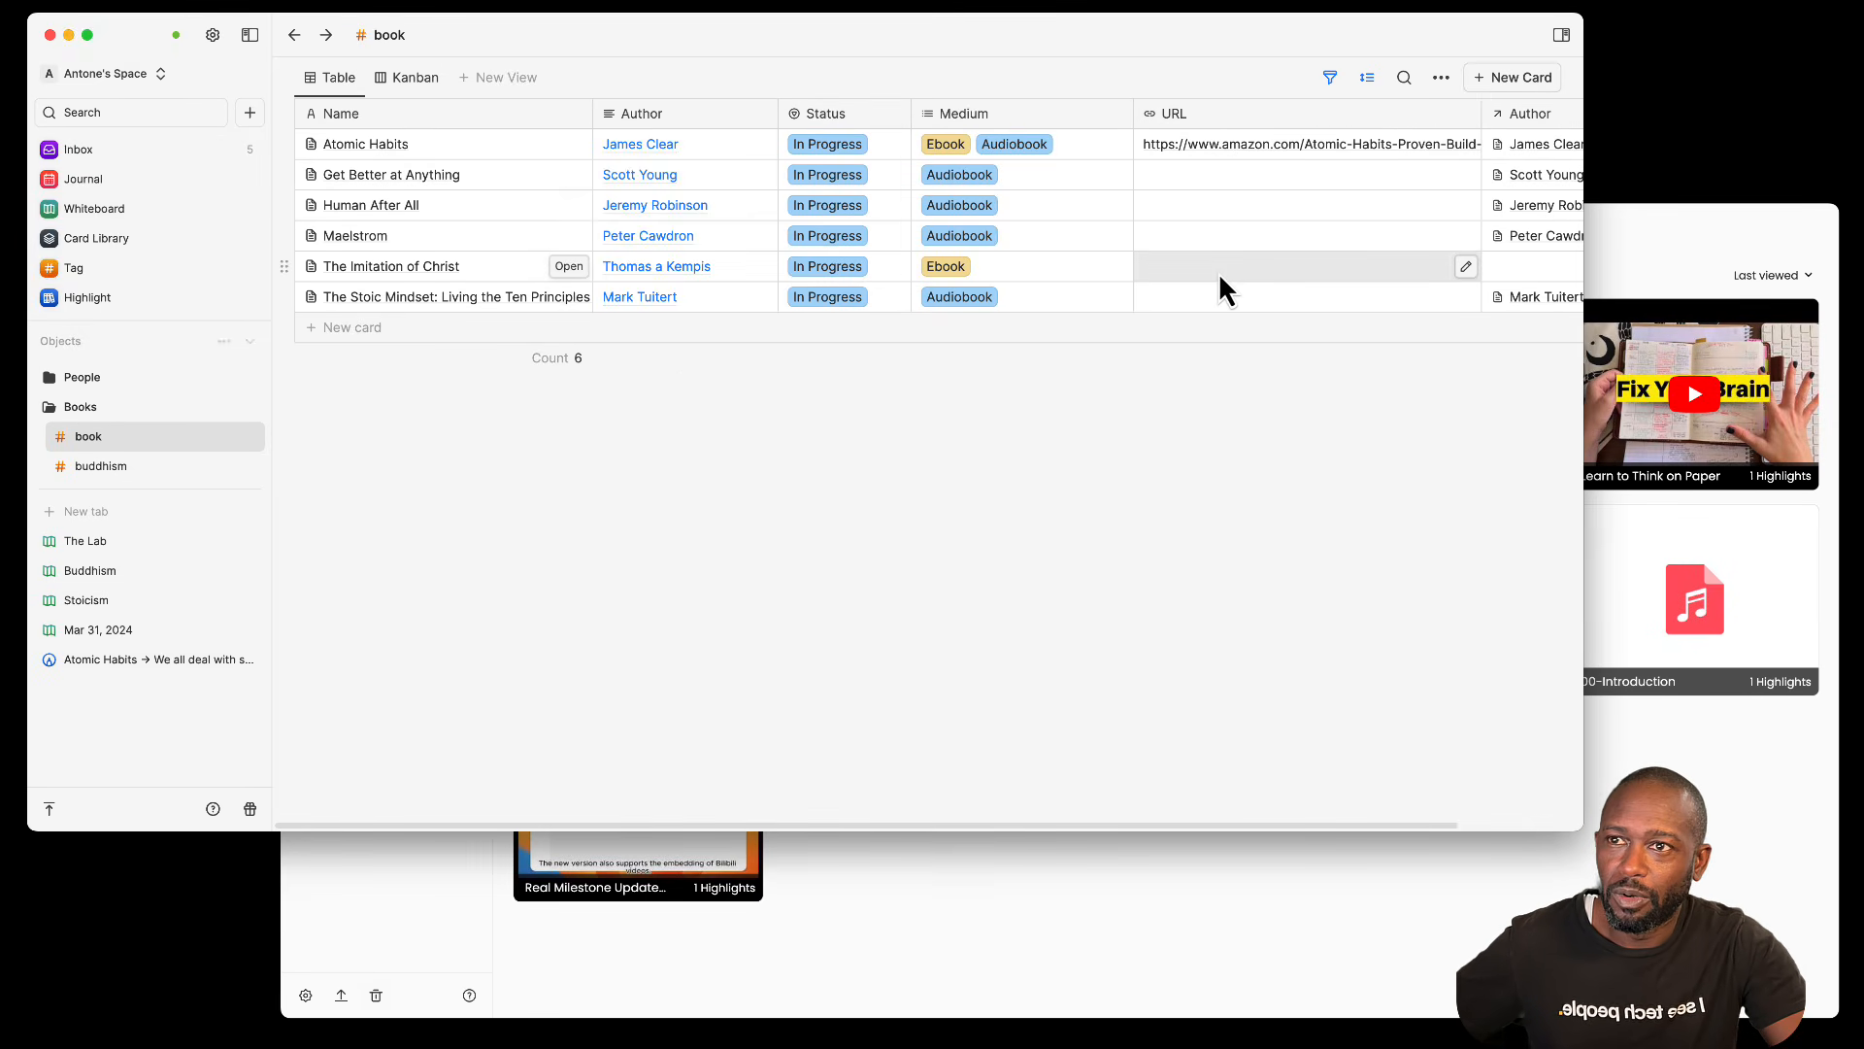
pyautogui.hscroll(3, 1262, 281)
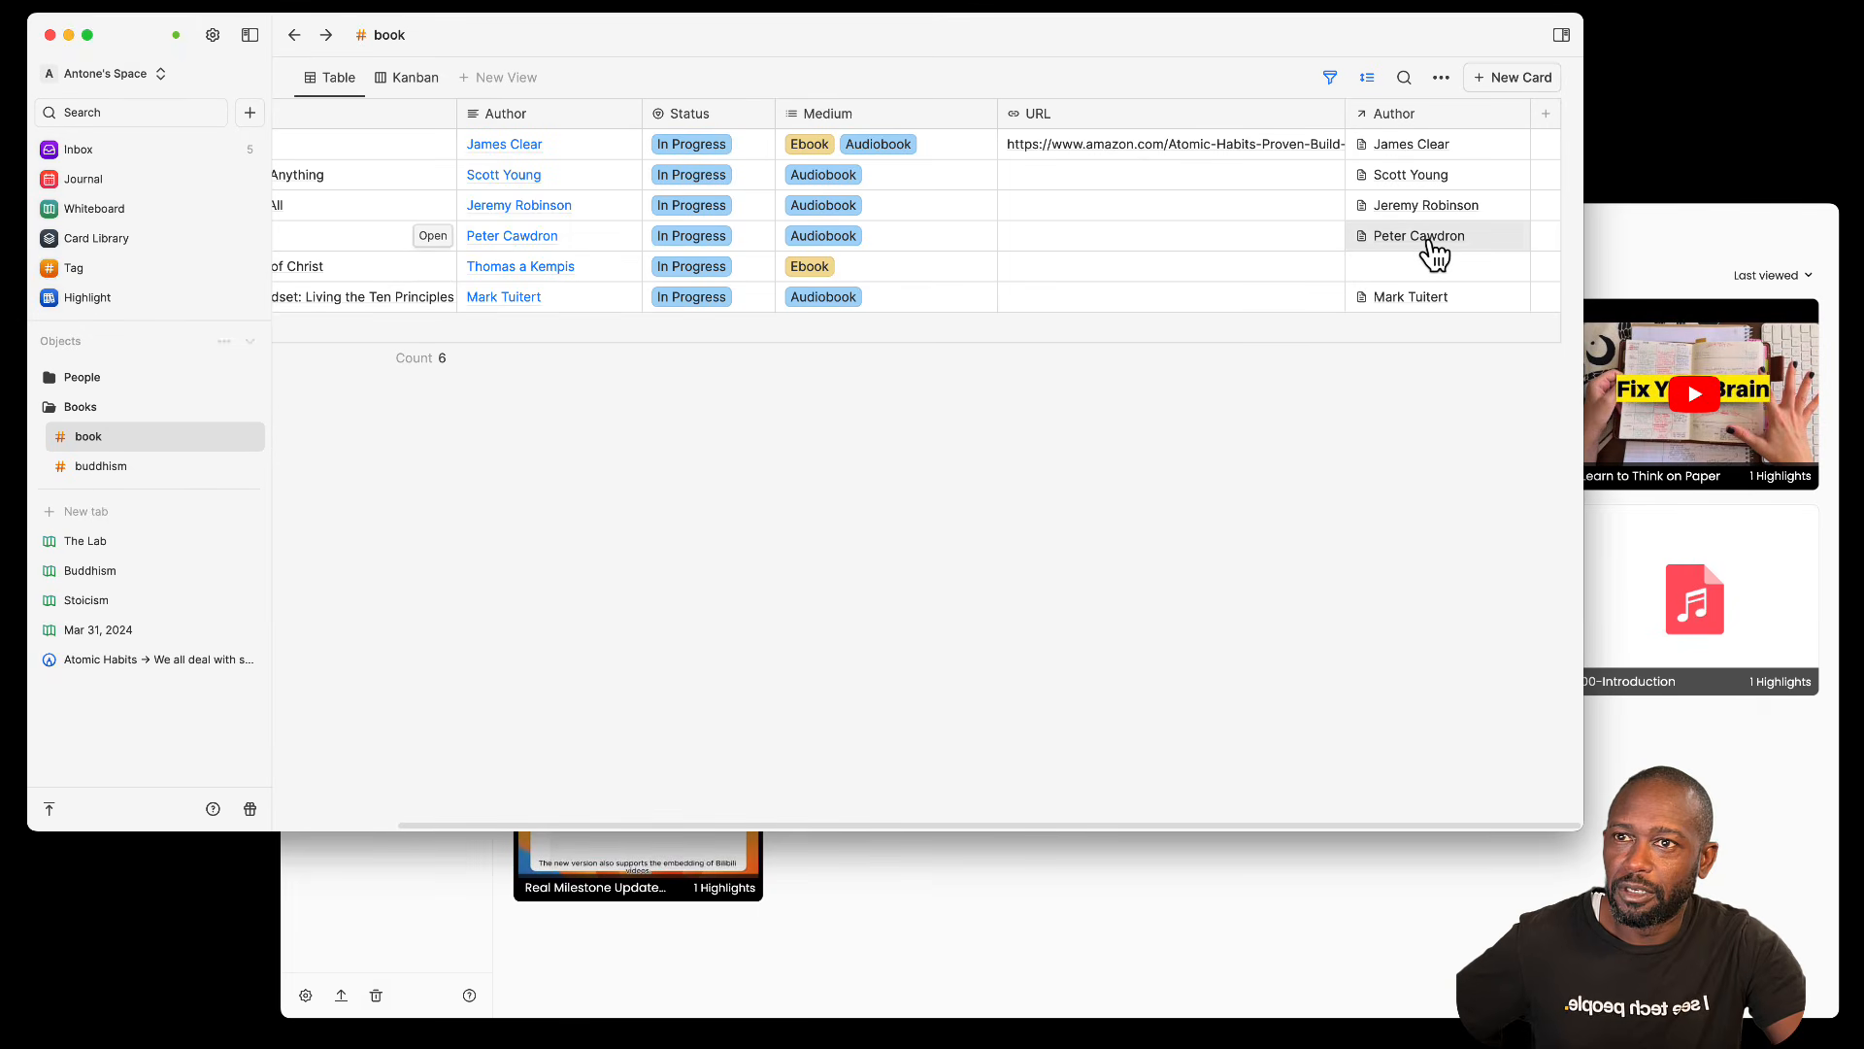
pyautogui.click(1405, 124)
pyautogui.click(1406, 374)
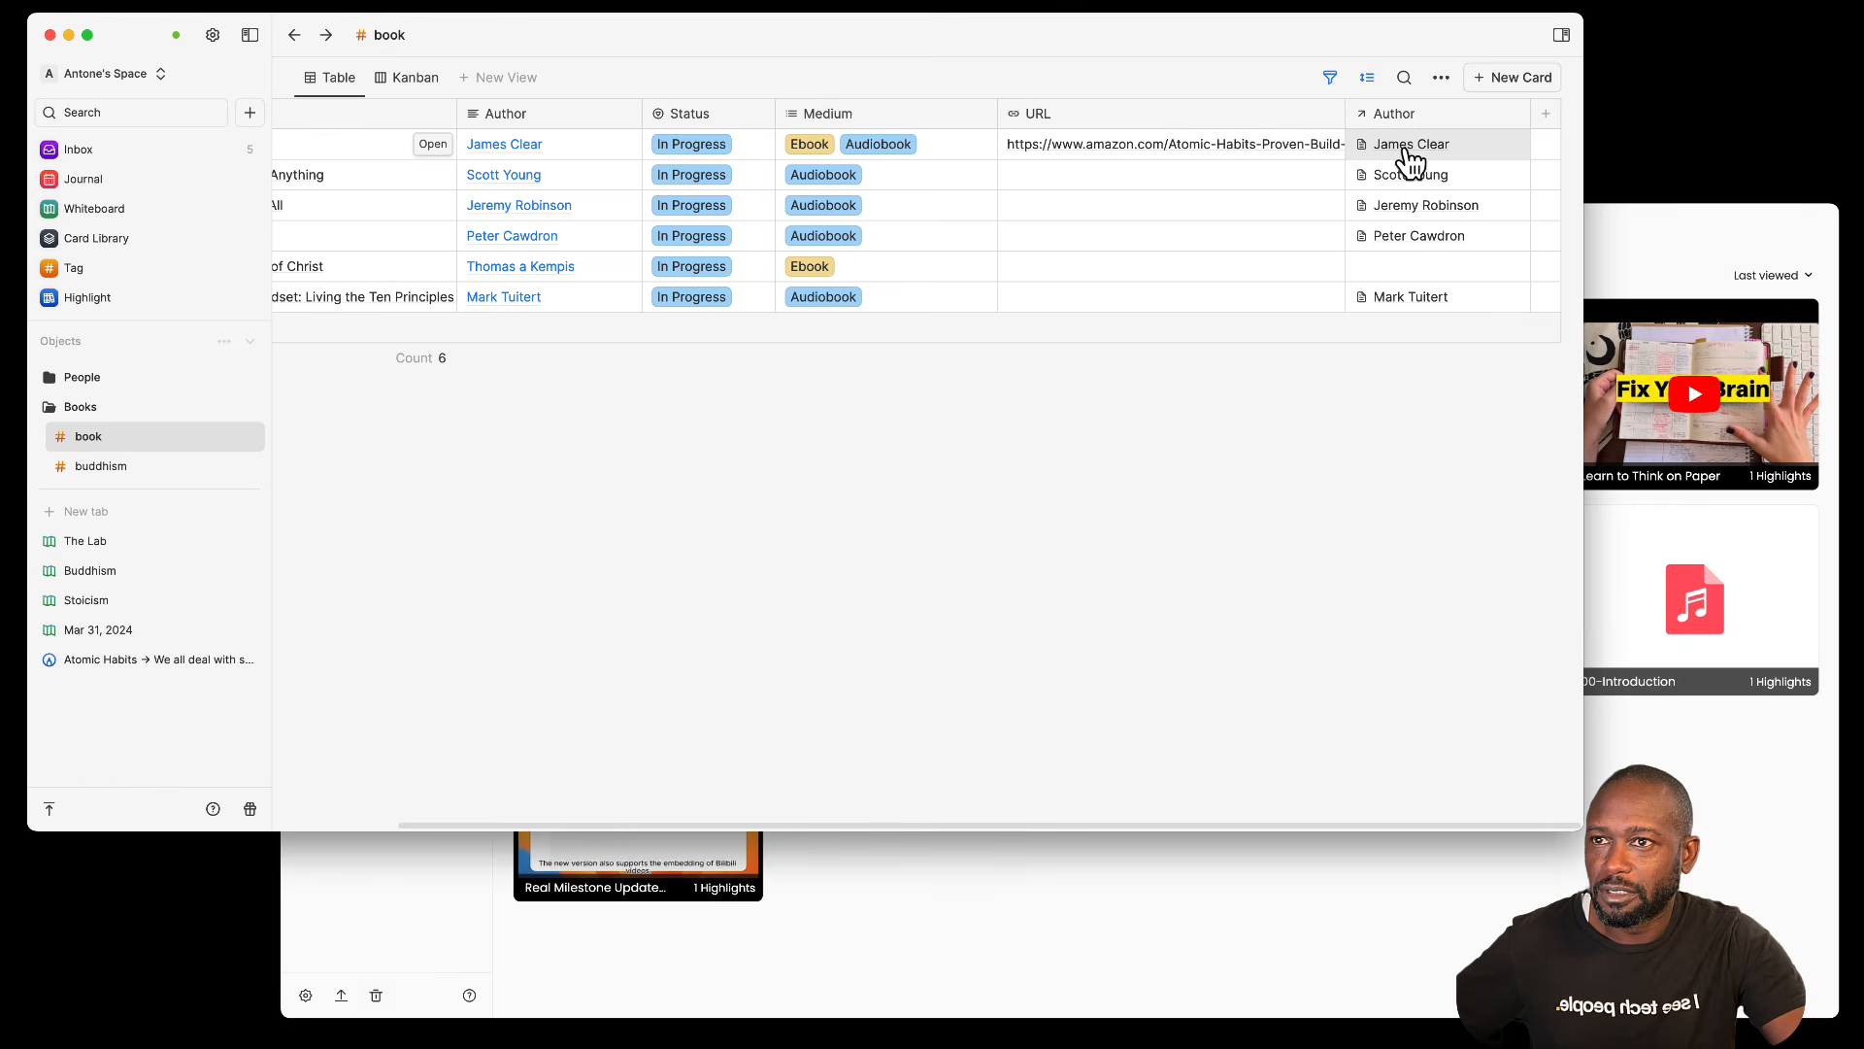
pyautogui.hscroll(-3, 932, 335)
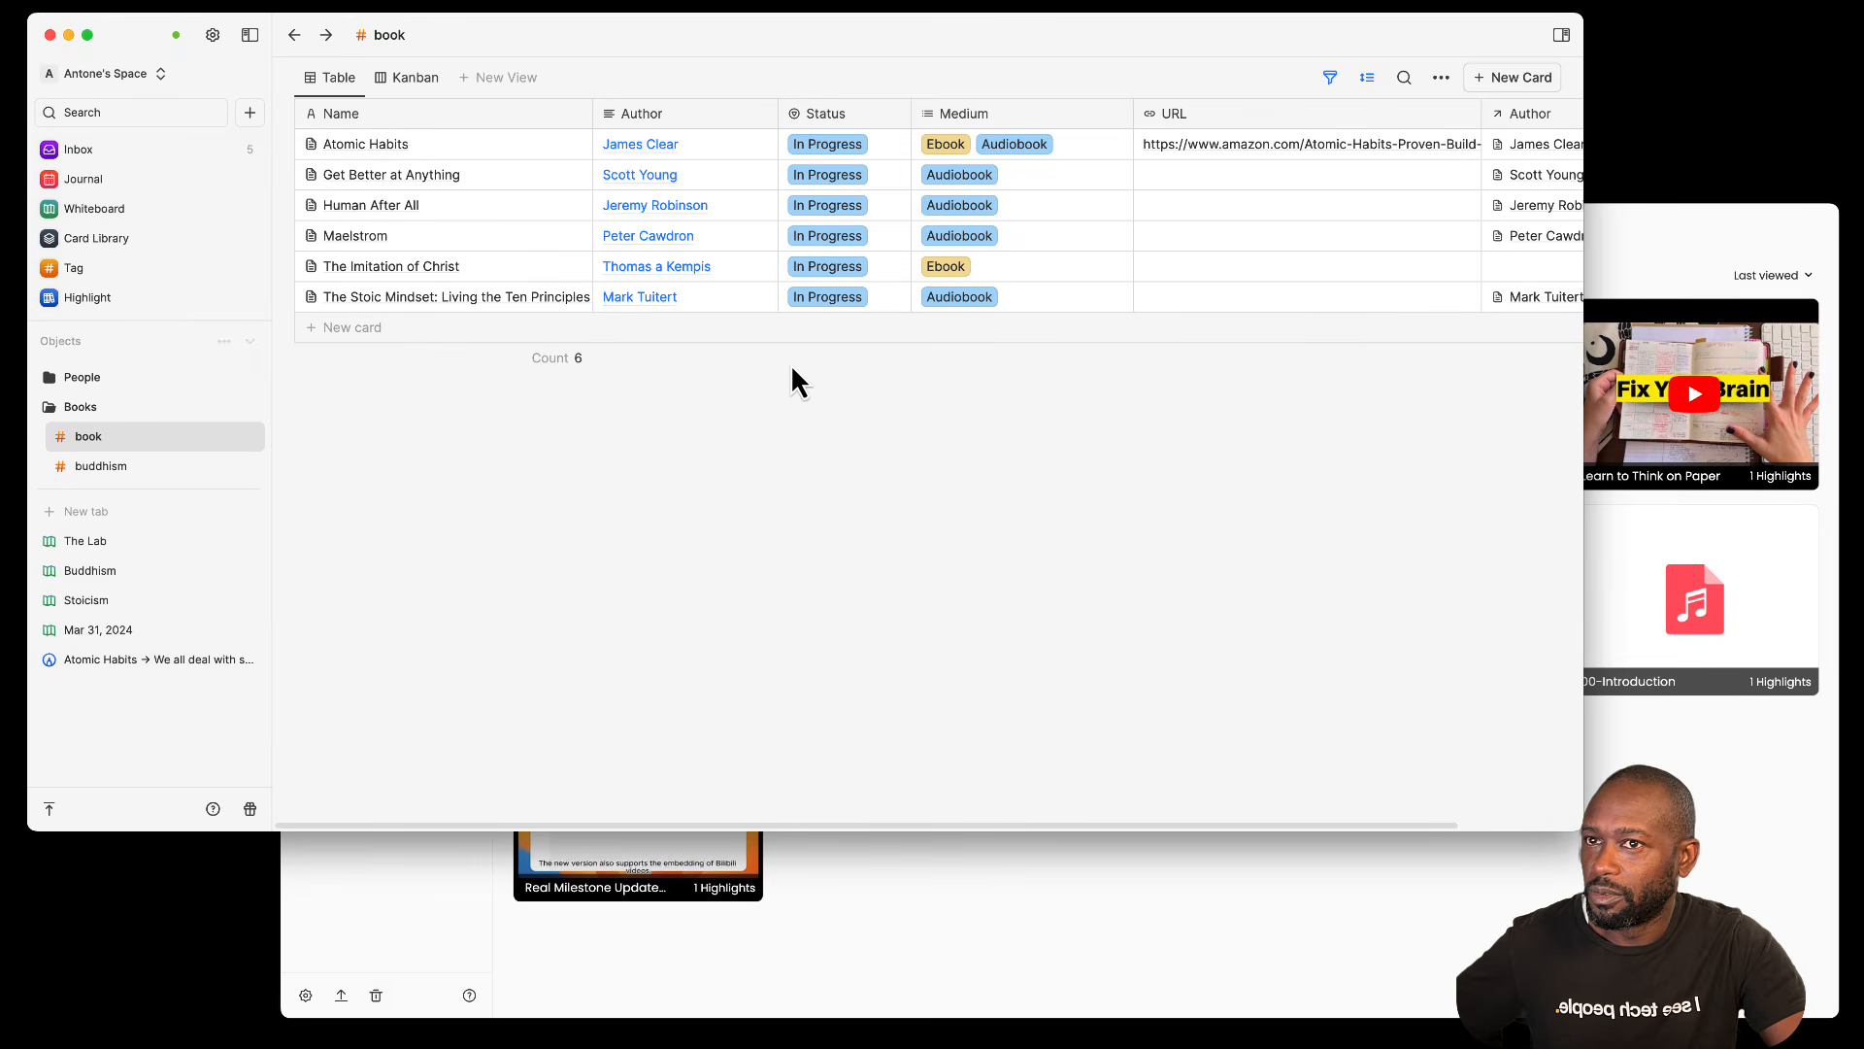
pyautogui.click(1331, 77)
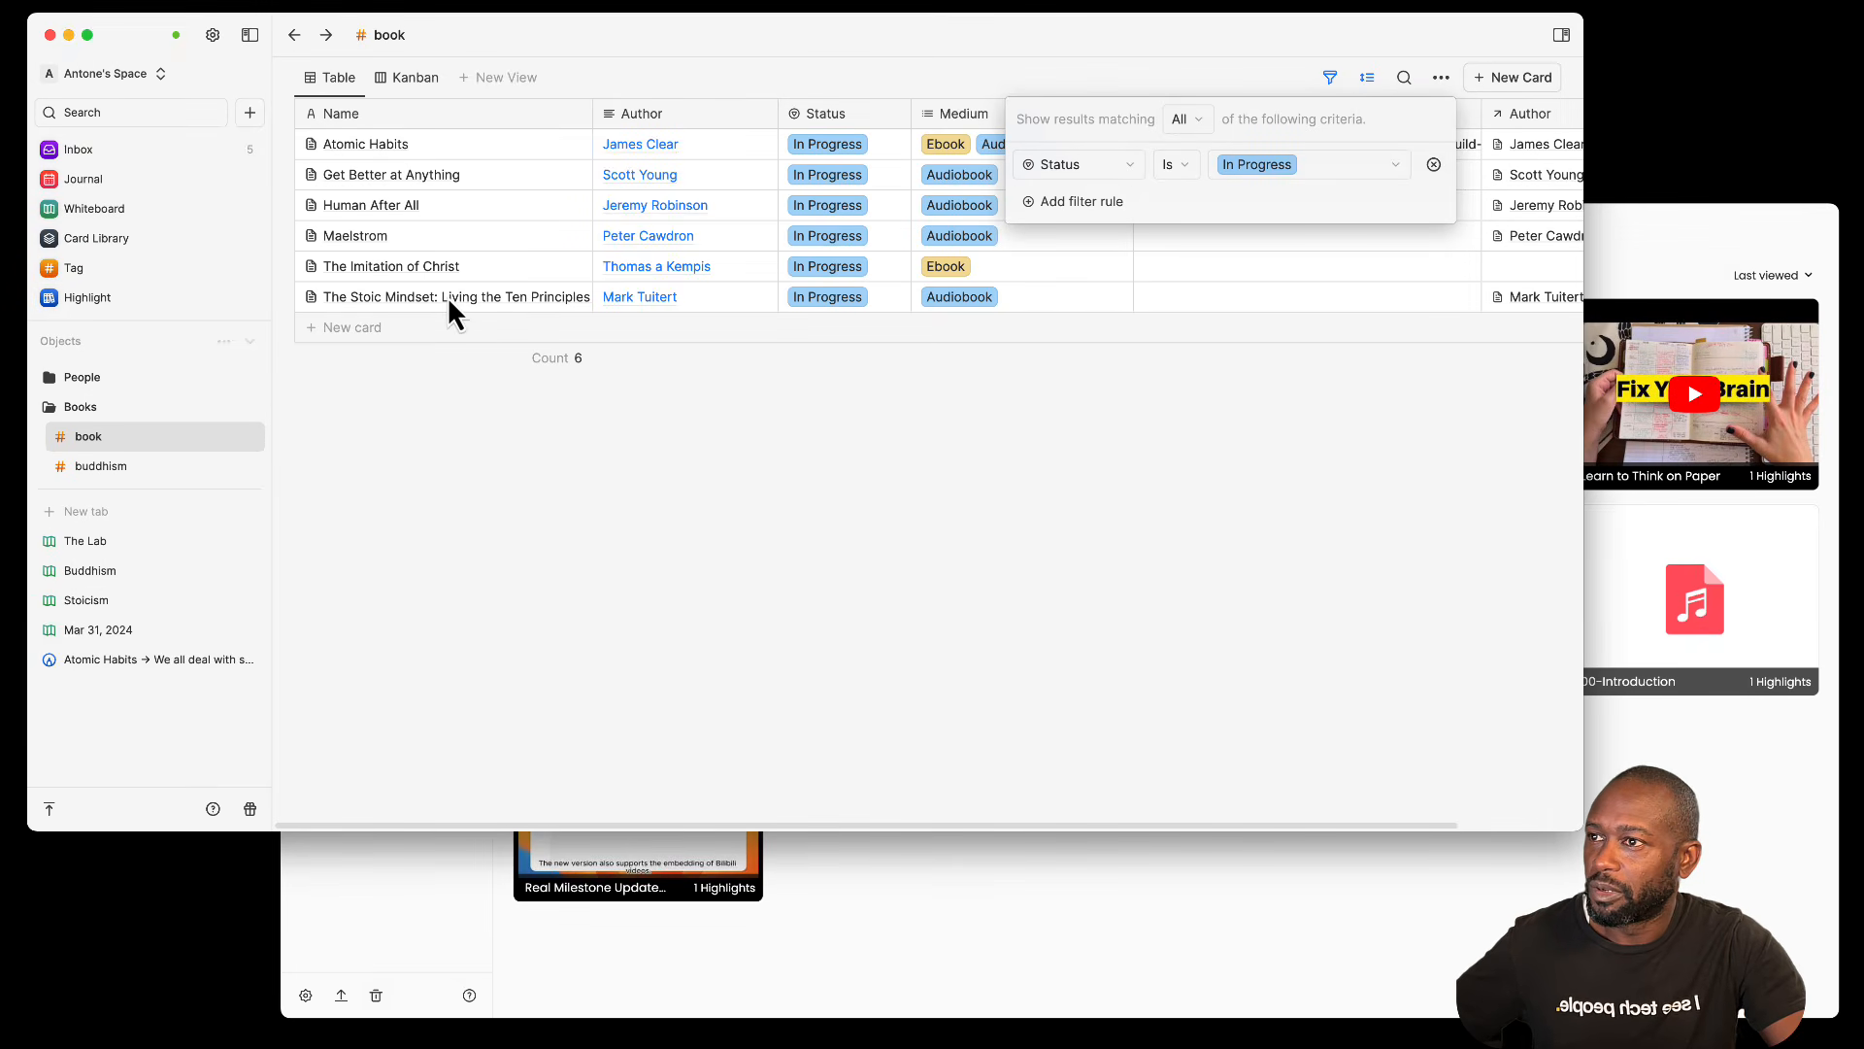
pyautogui.click(544, 492)
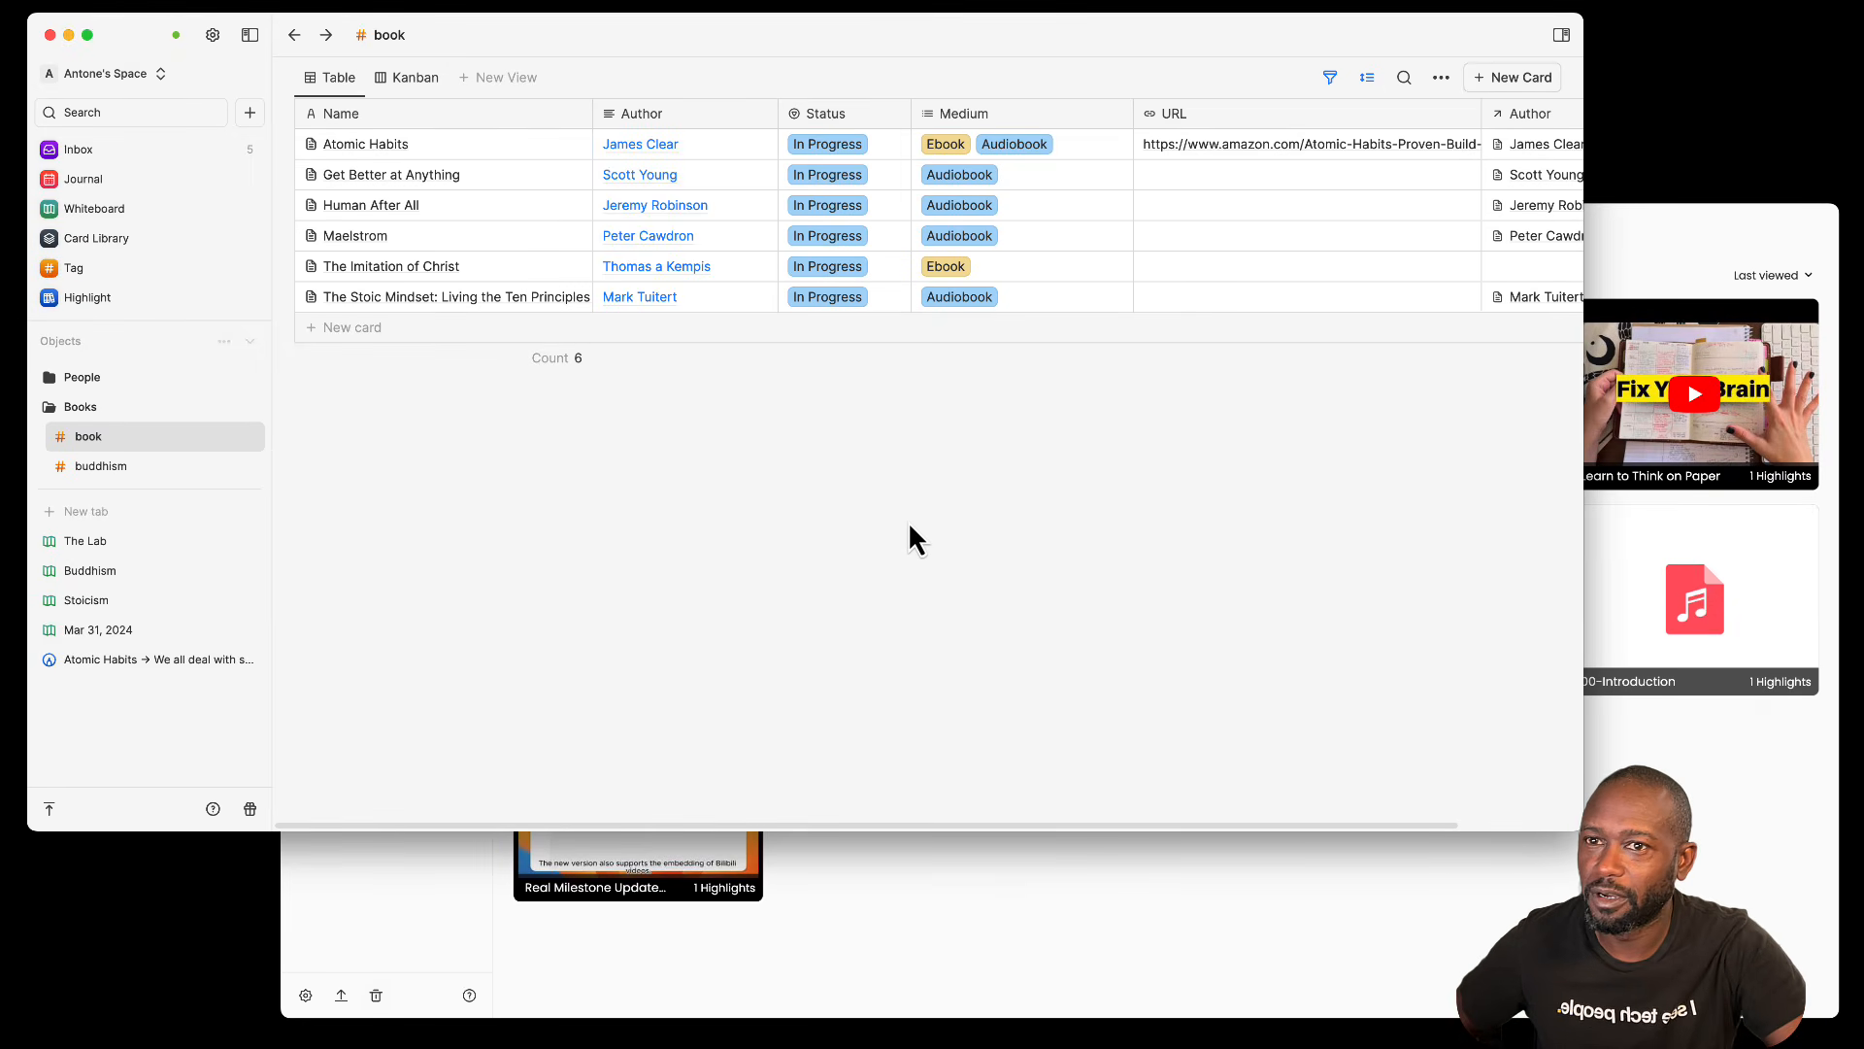
# Step: Switch to Noteey, show its Library and view the Home Preferences in the settings
pyautogui.click(1640, 256)
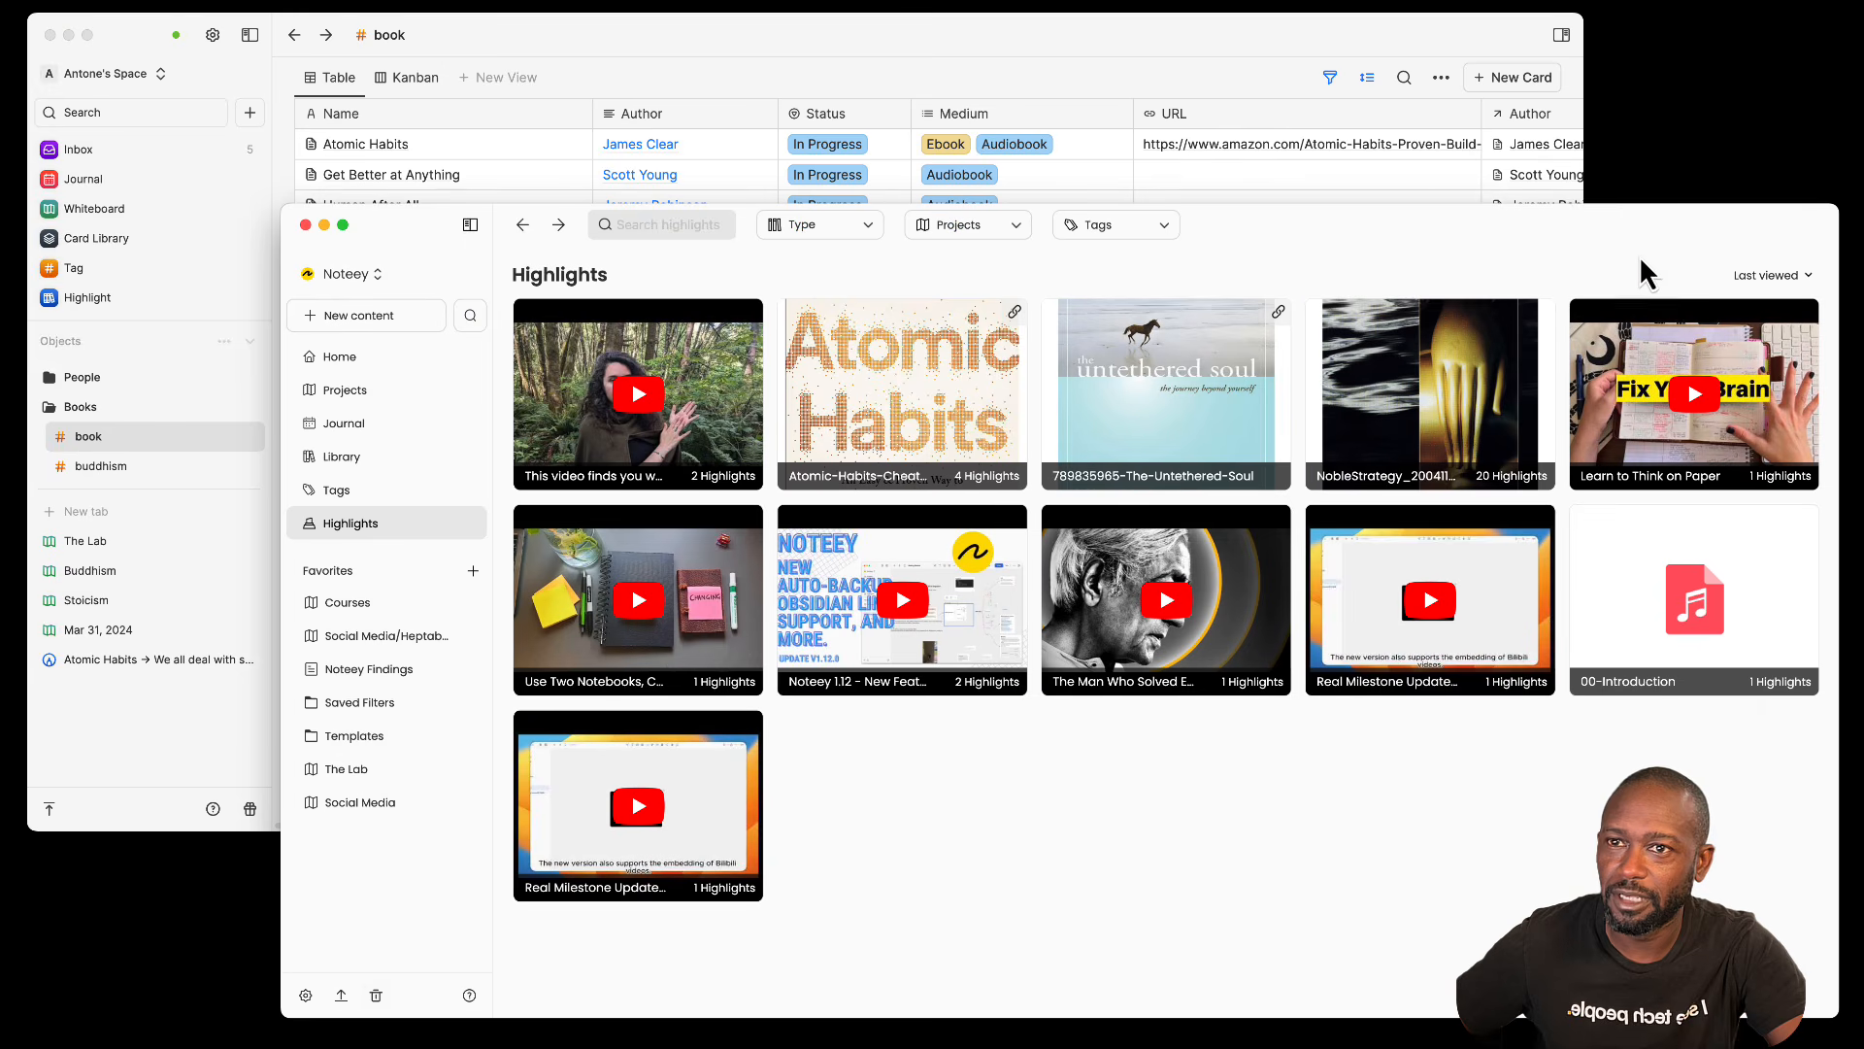
pyautogui.click(355, 462)
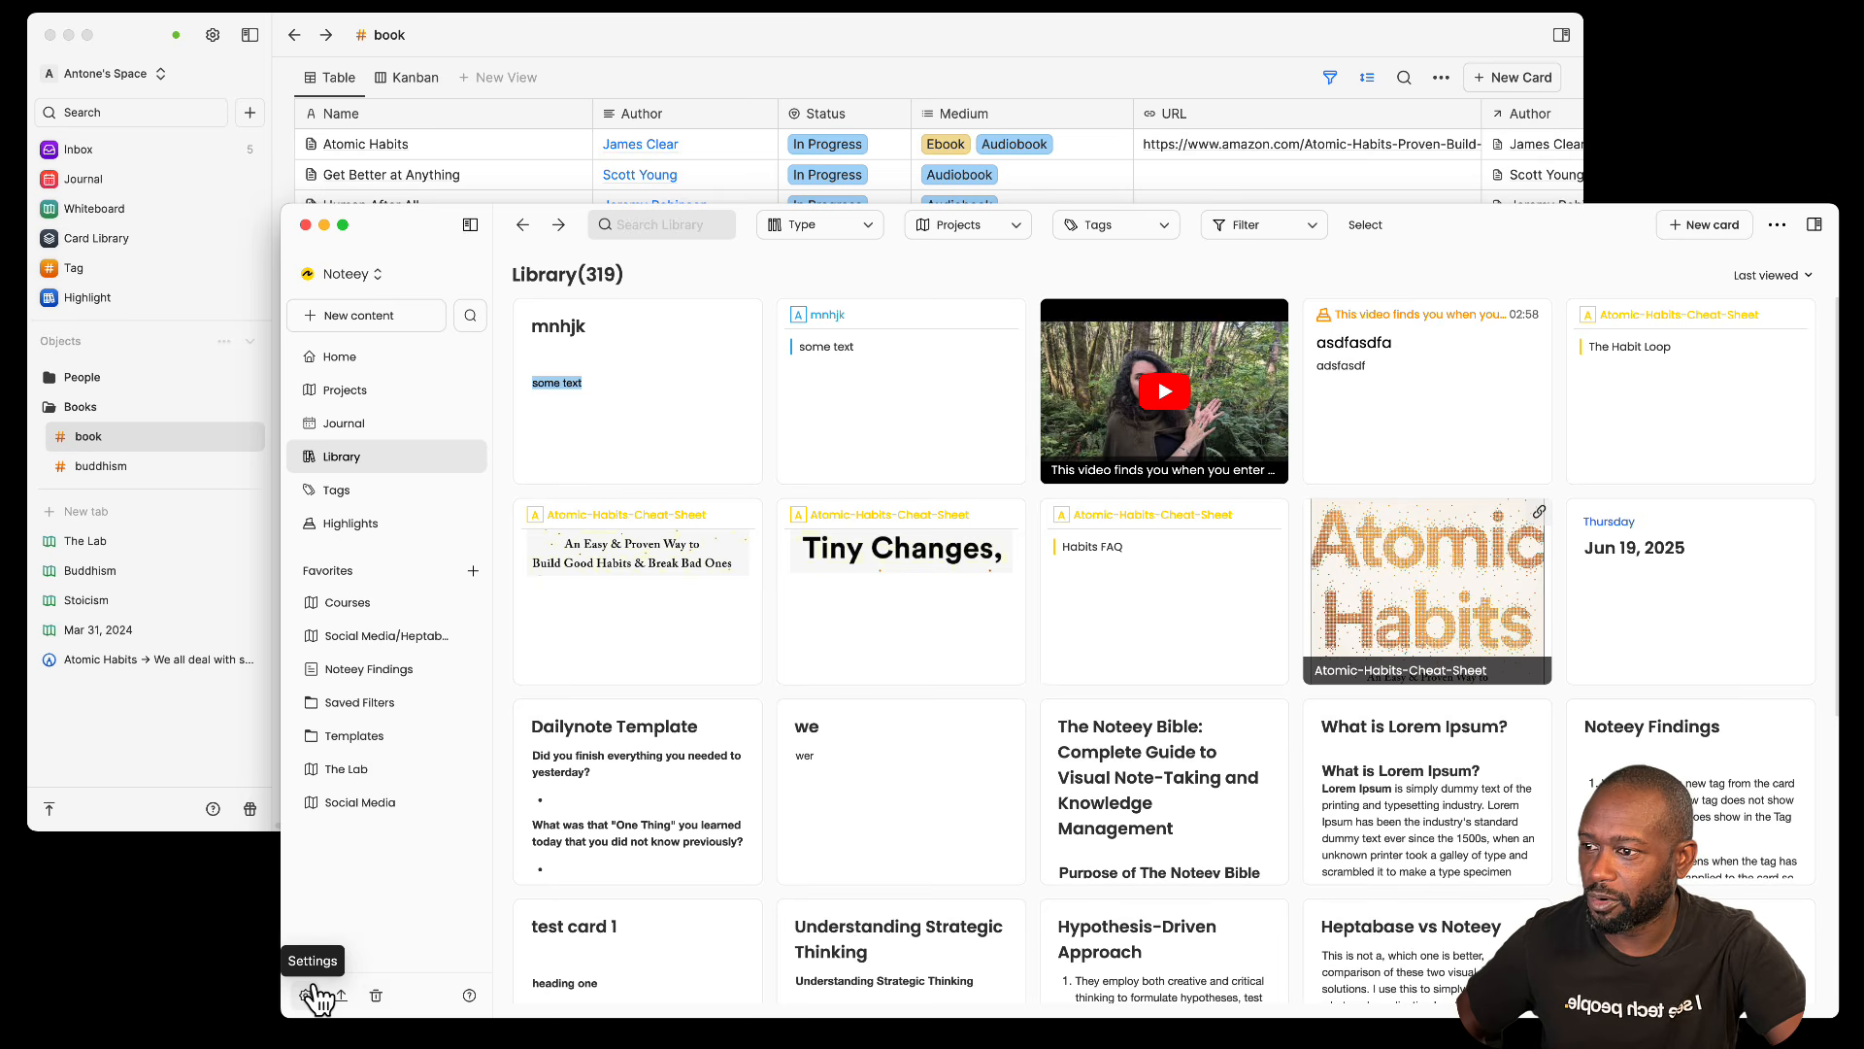
pyautogui.click(306, 995)
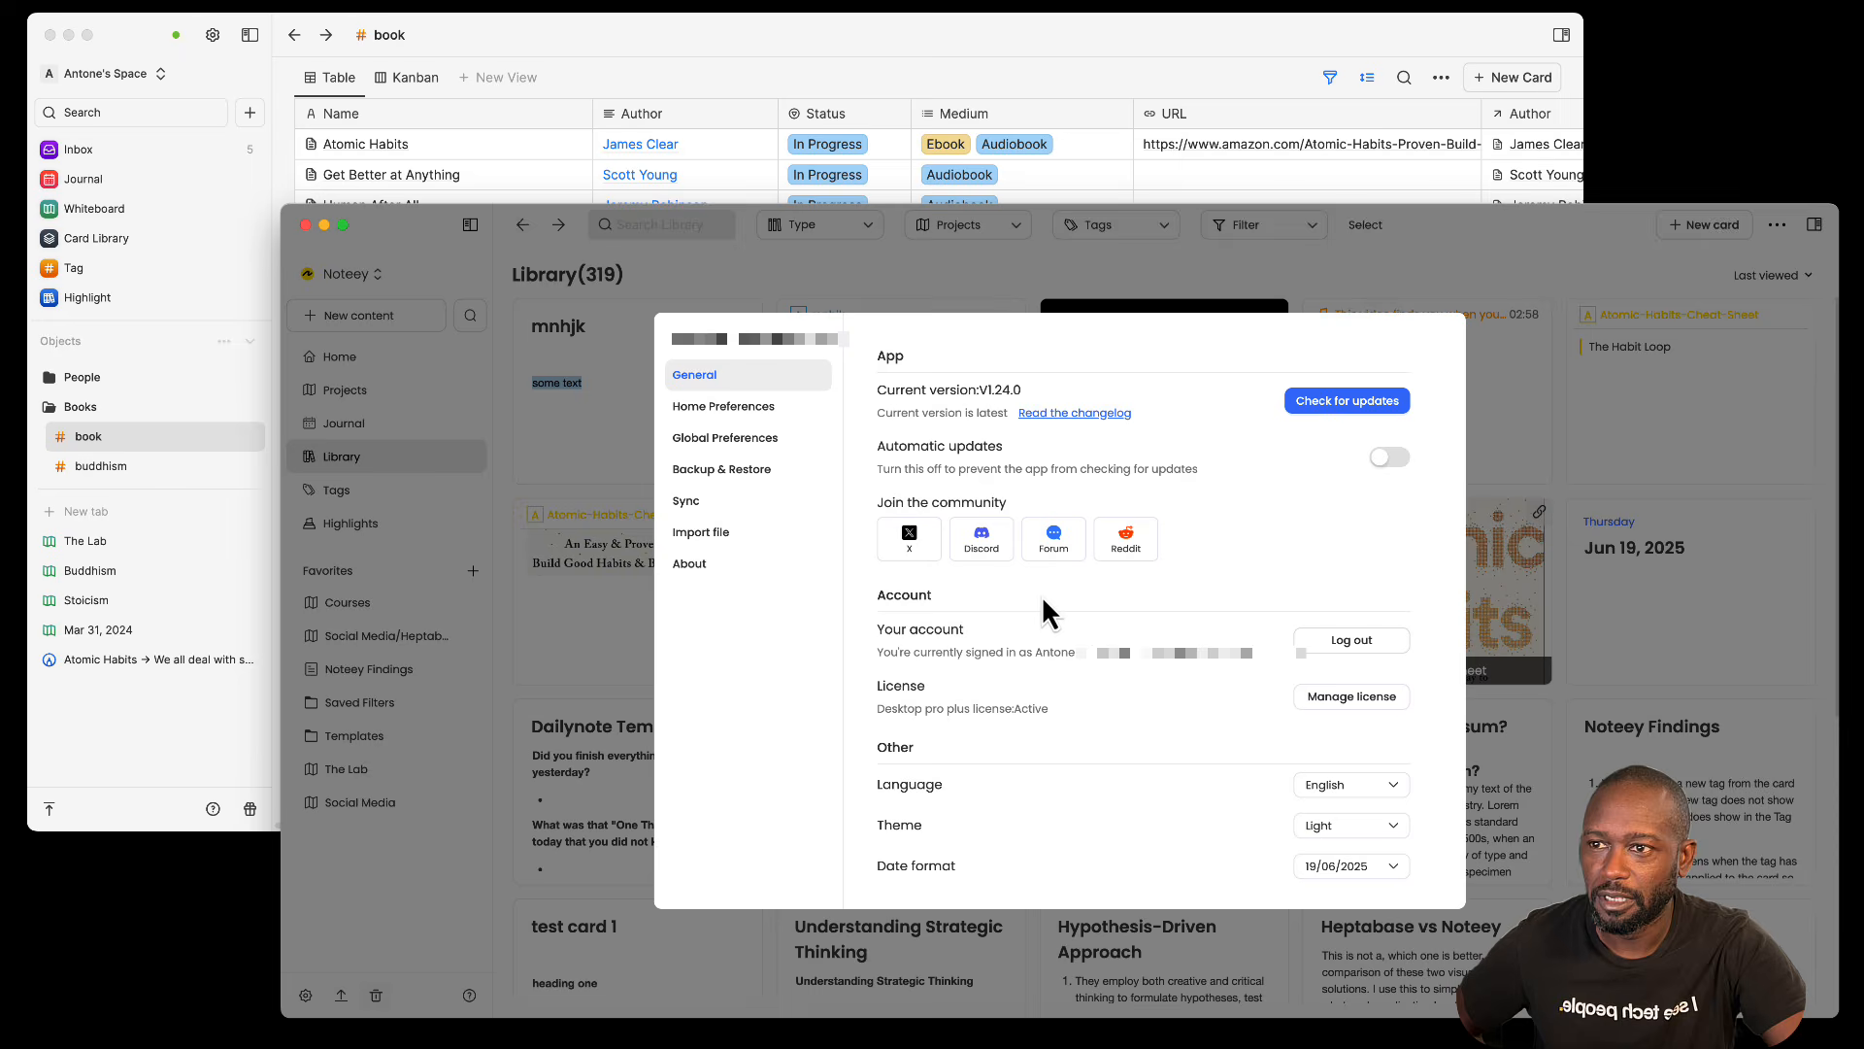
pyautogui.click(758, 410)
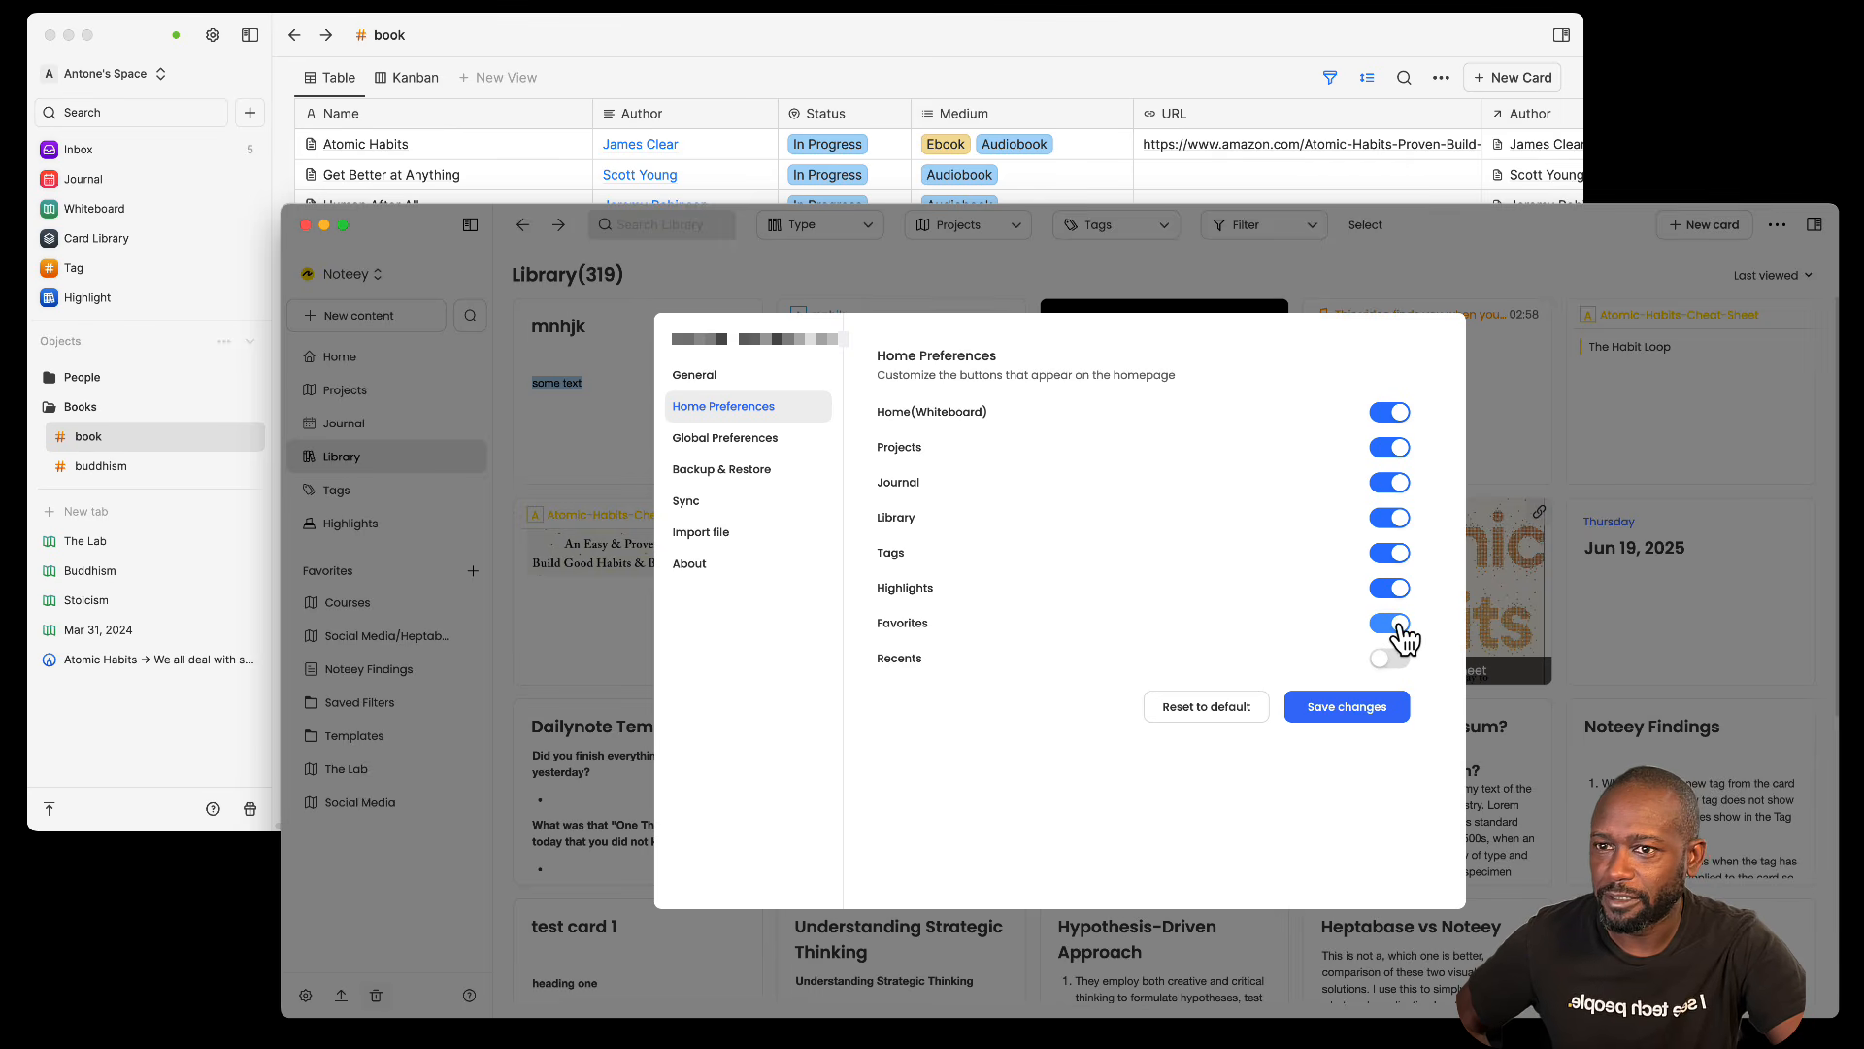
# Step: Hide Home(Whiteboard), Journal, Tags, Highlights and Favorites from Noteey's homepage, leaving only Projects and Library, and save the changes
pyautogui.click(1396, 521)
pyautogui.click(1397, 485)
pyautogui.click(1396, 416)
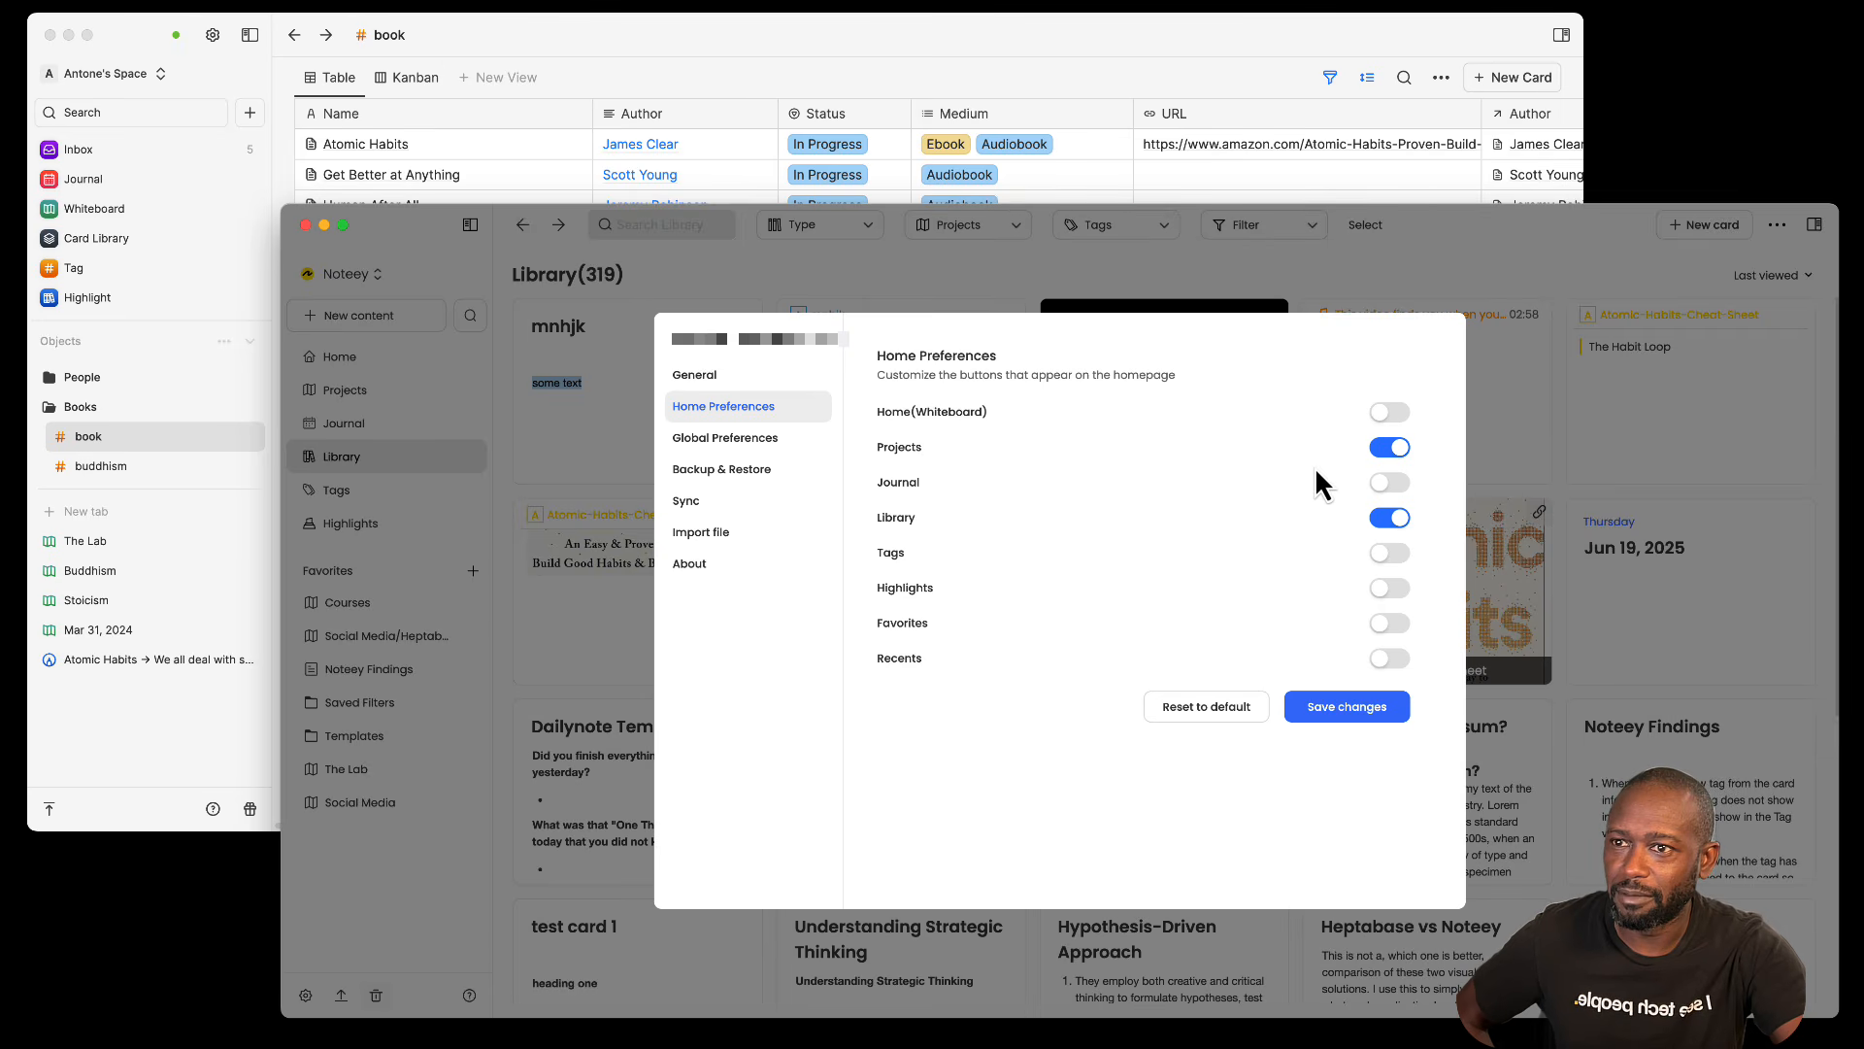
pyautogui.click(1340, 709)
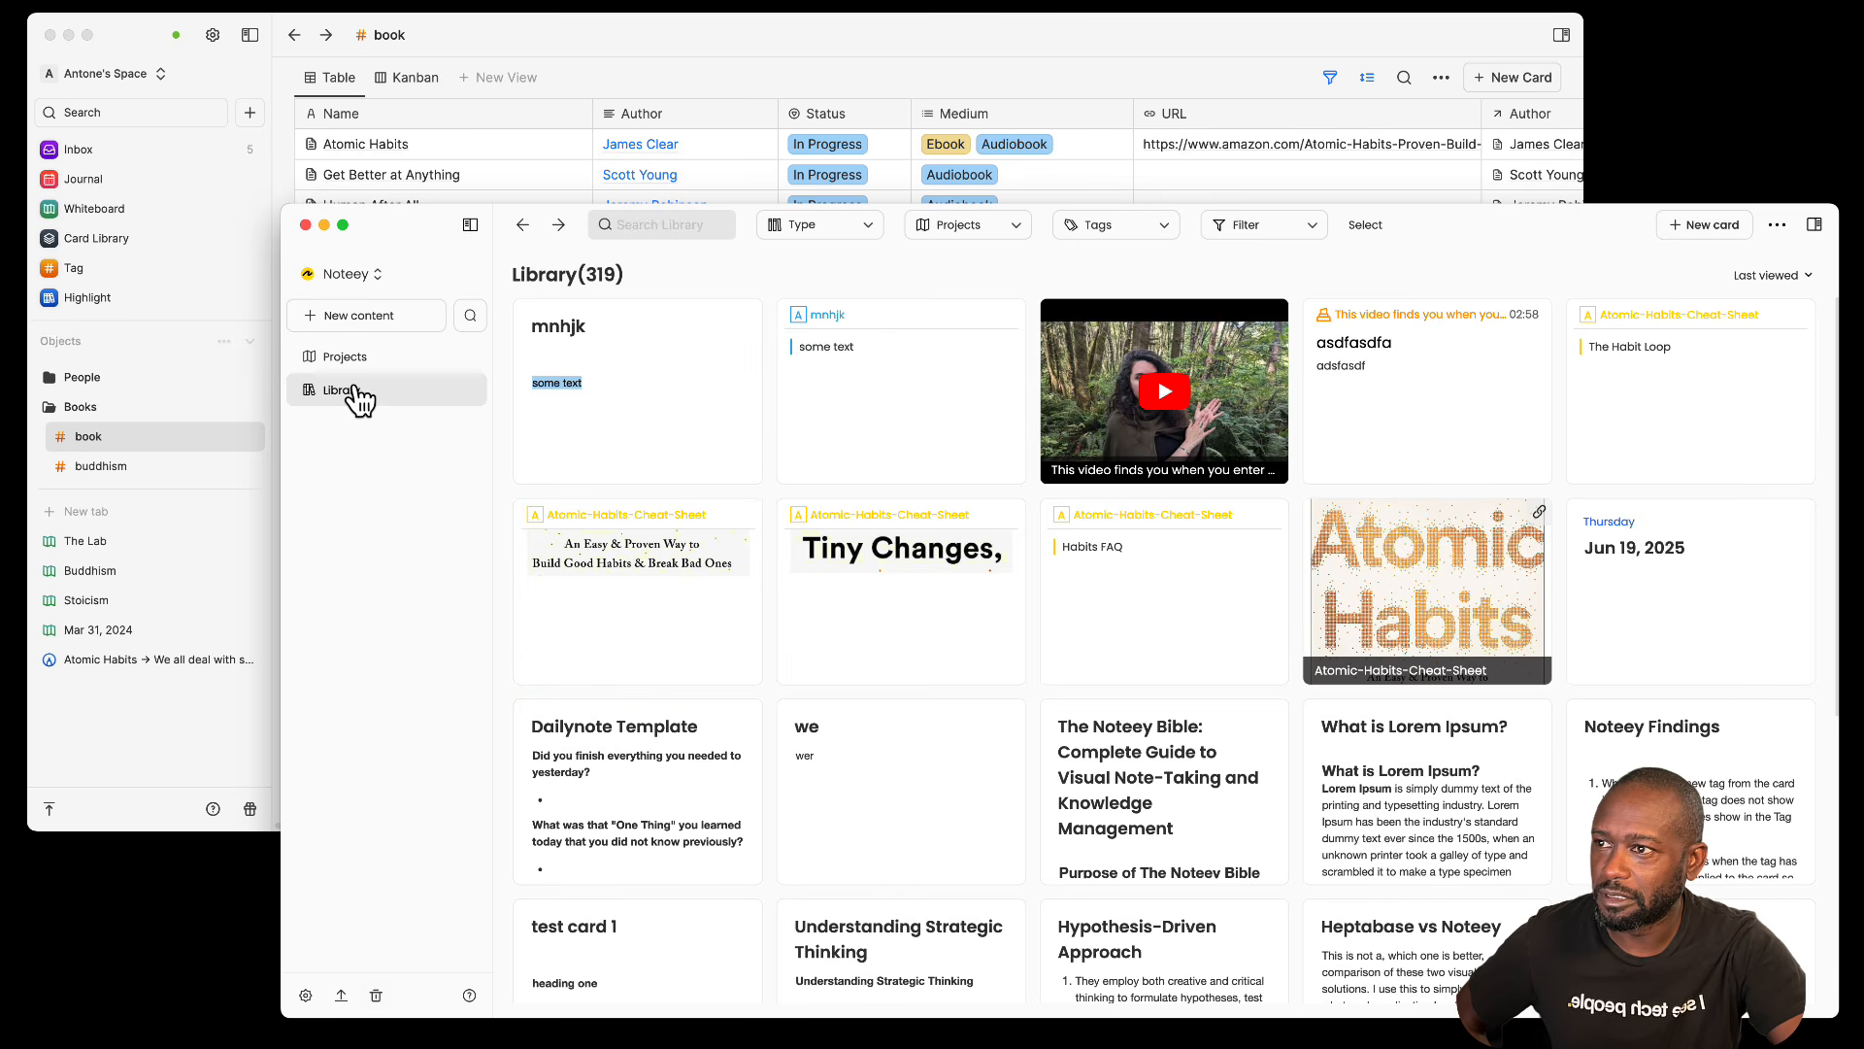
# Step: Re-enable Home(Whiteboard), Journal, Tags, Highlights and Favorites in Noteey's Home Preferences and save the changes
pyautogui.click(307, 996)
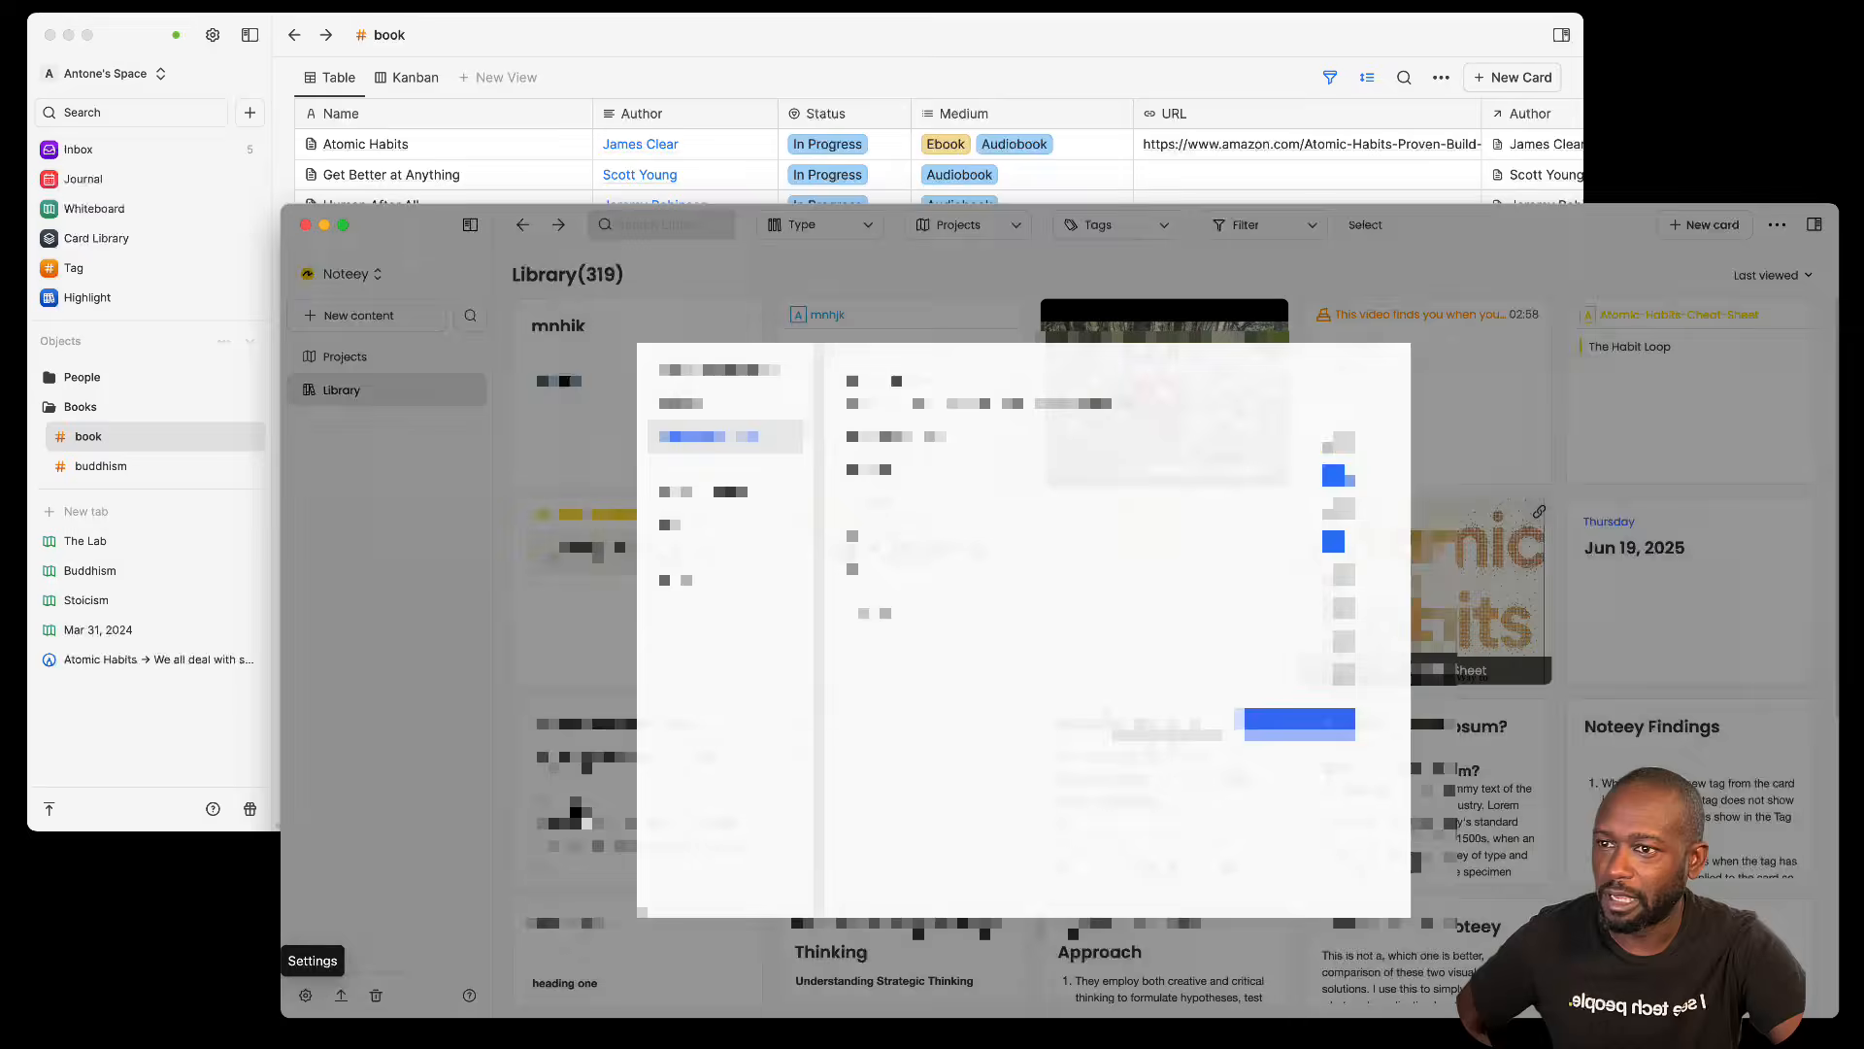
pyautogui.click(1390, 413)
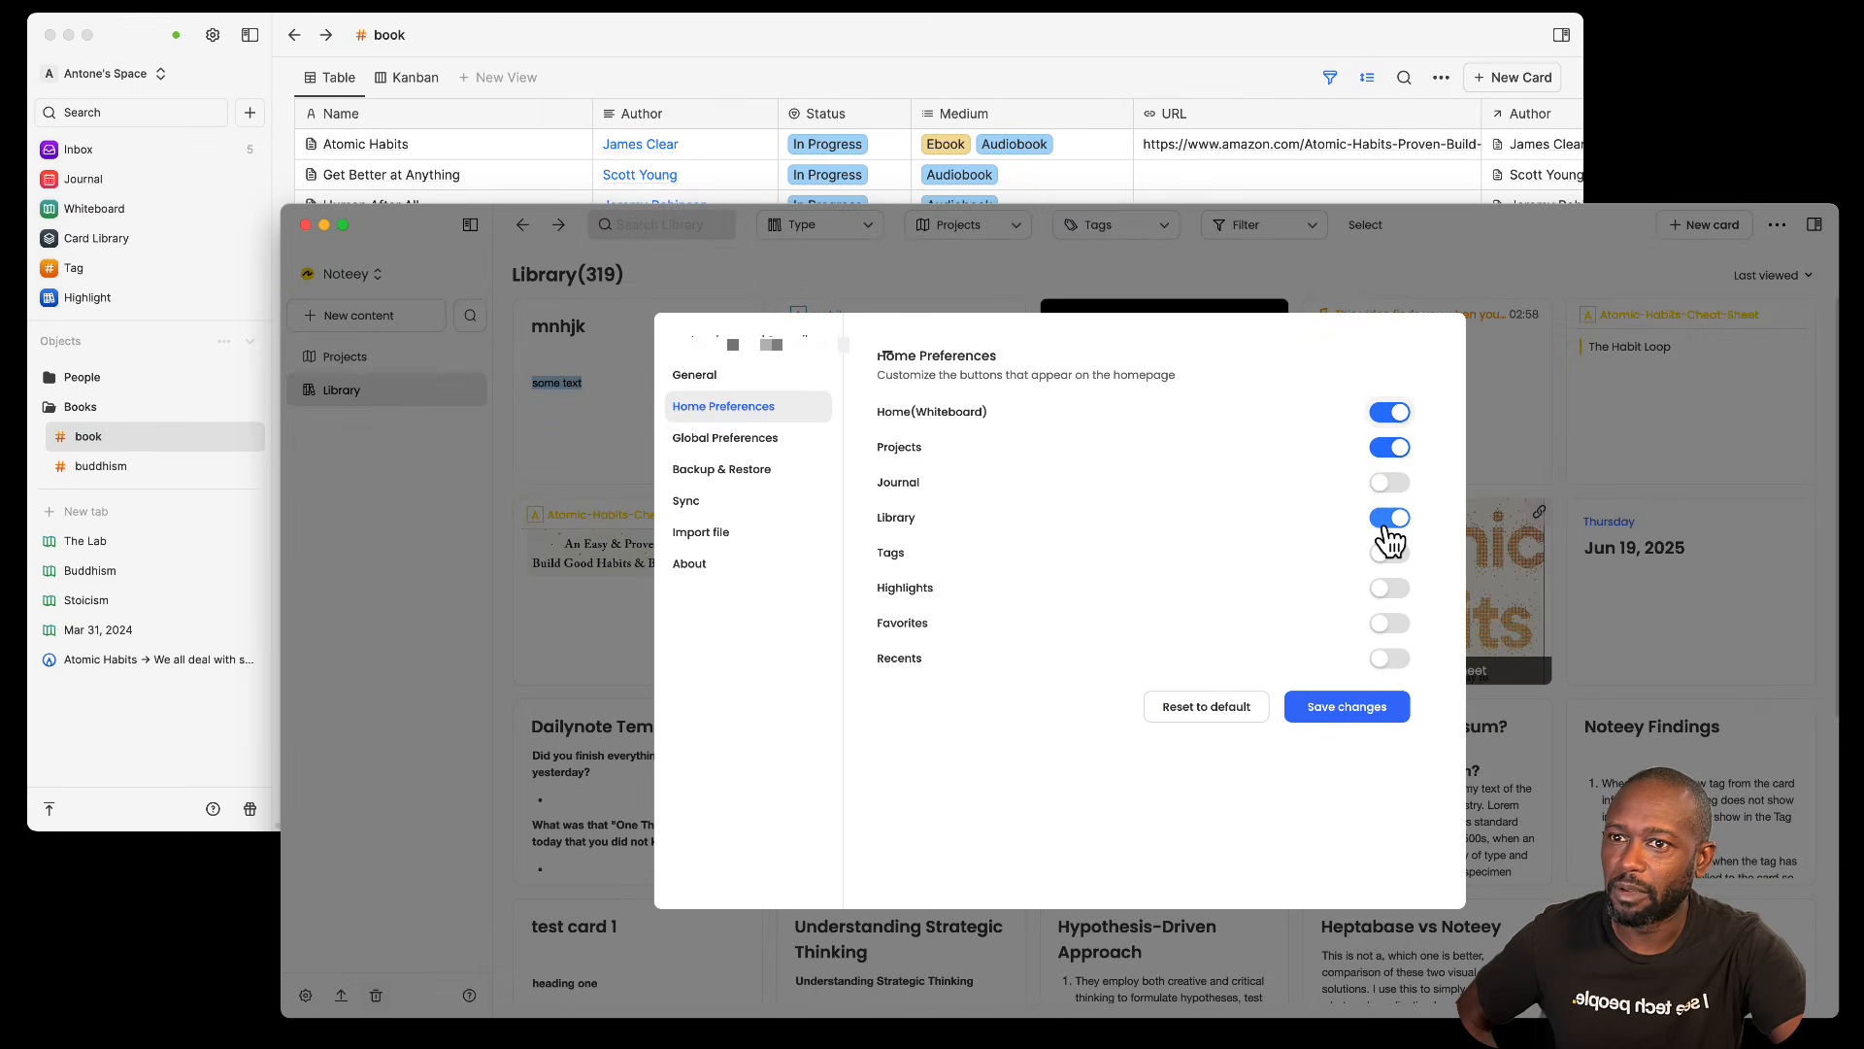
pyautogui.click(1390, 482)
pyautogui.click(1390, 553)
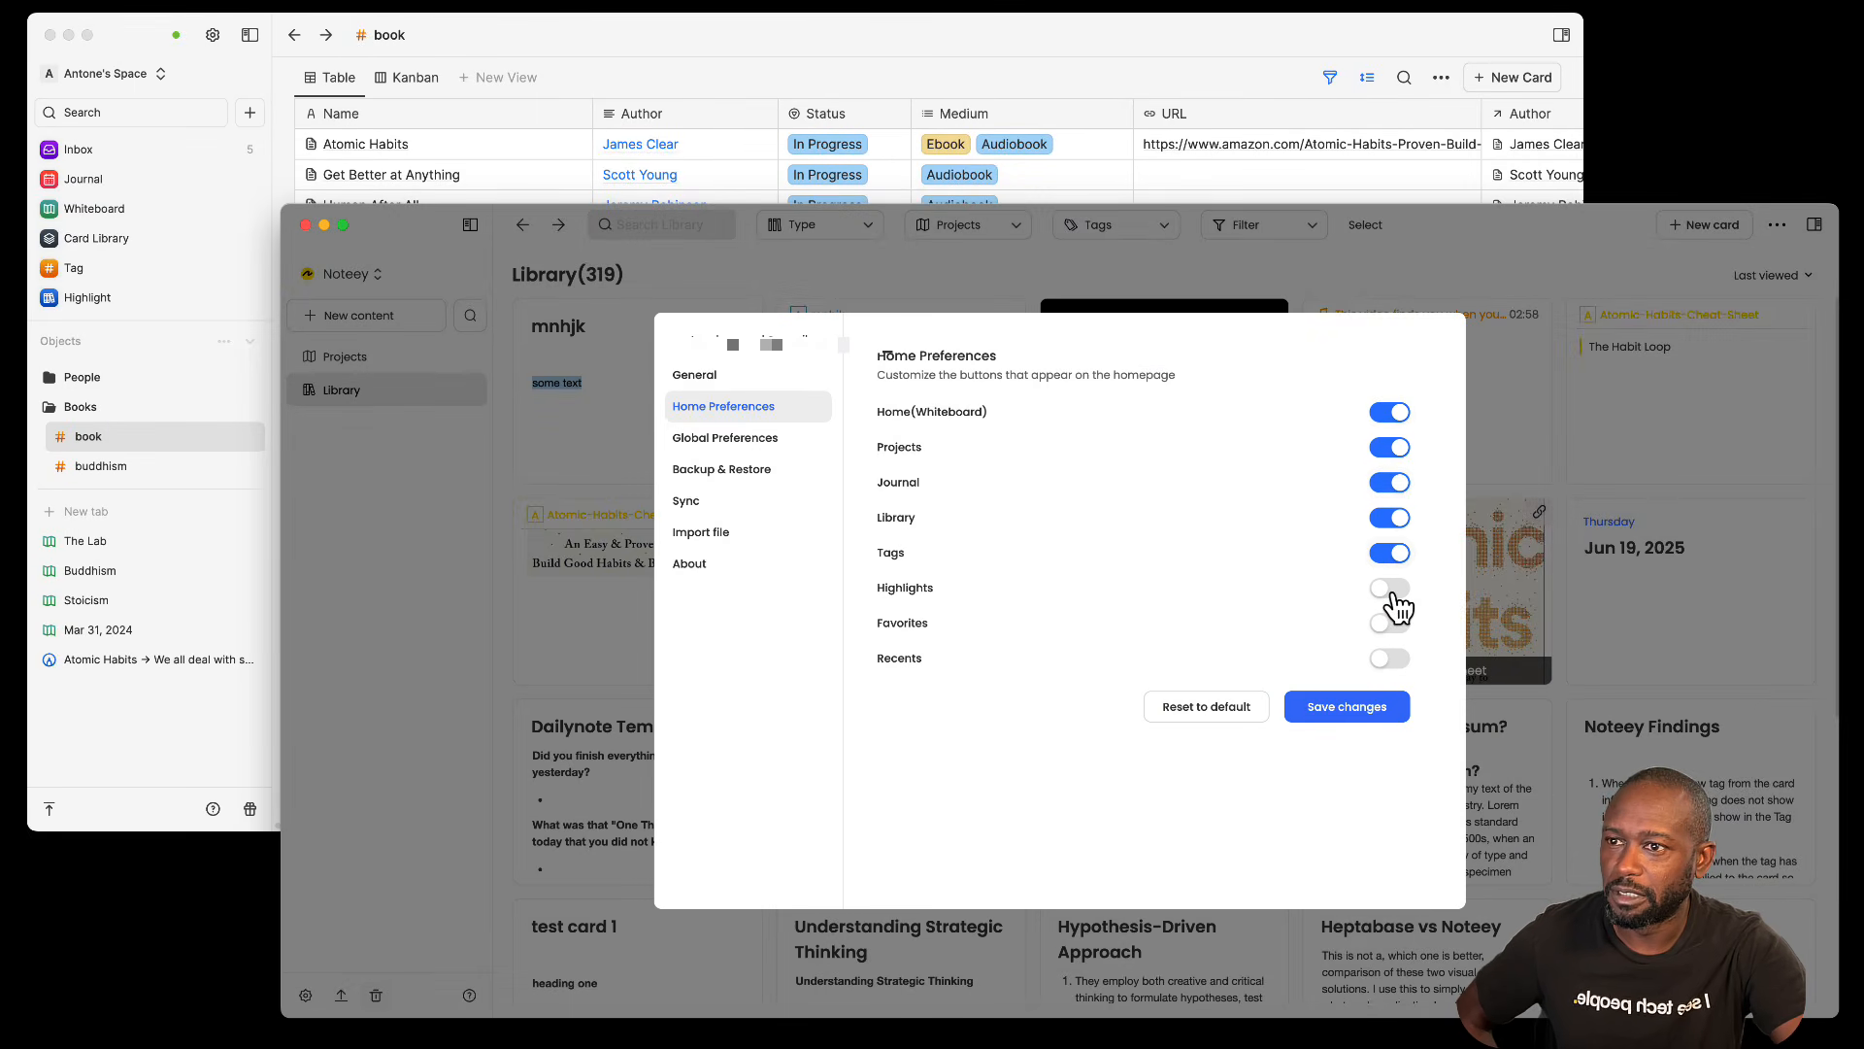
pyautogui.click(1393, 591)
pyautogui.click(1392, 626)
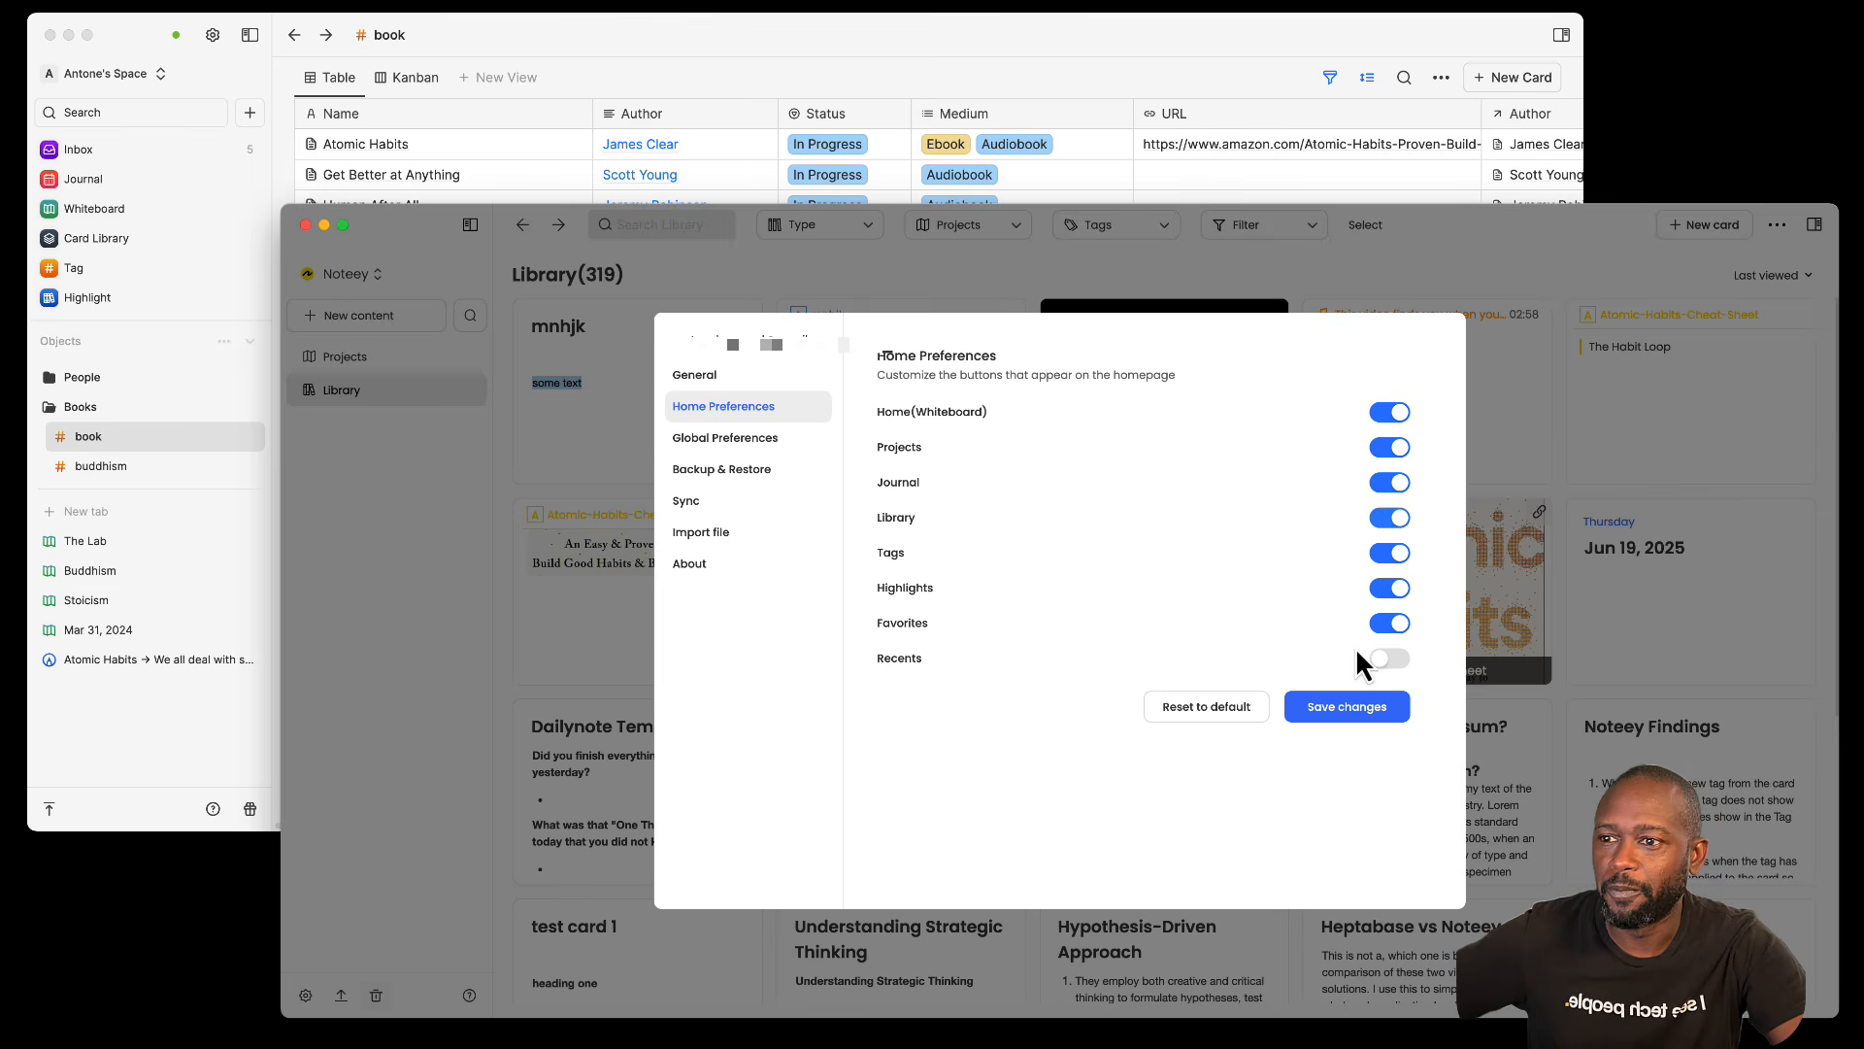
pyautogui.click(1336, 719)
# Step: Review Noteey's Global Preferences, Backup & Restore, Sync and Import file settings
pyautogui.click(307, 996)
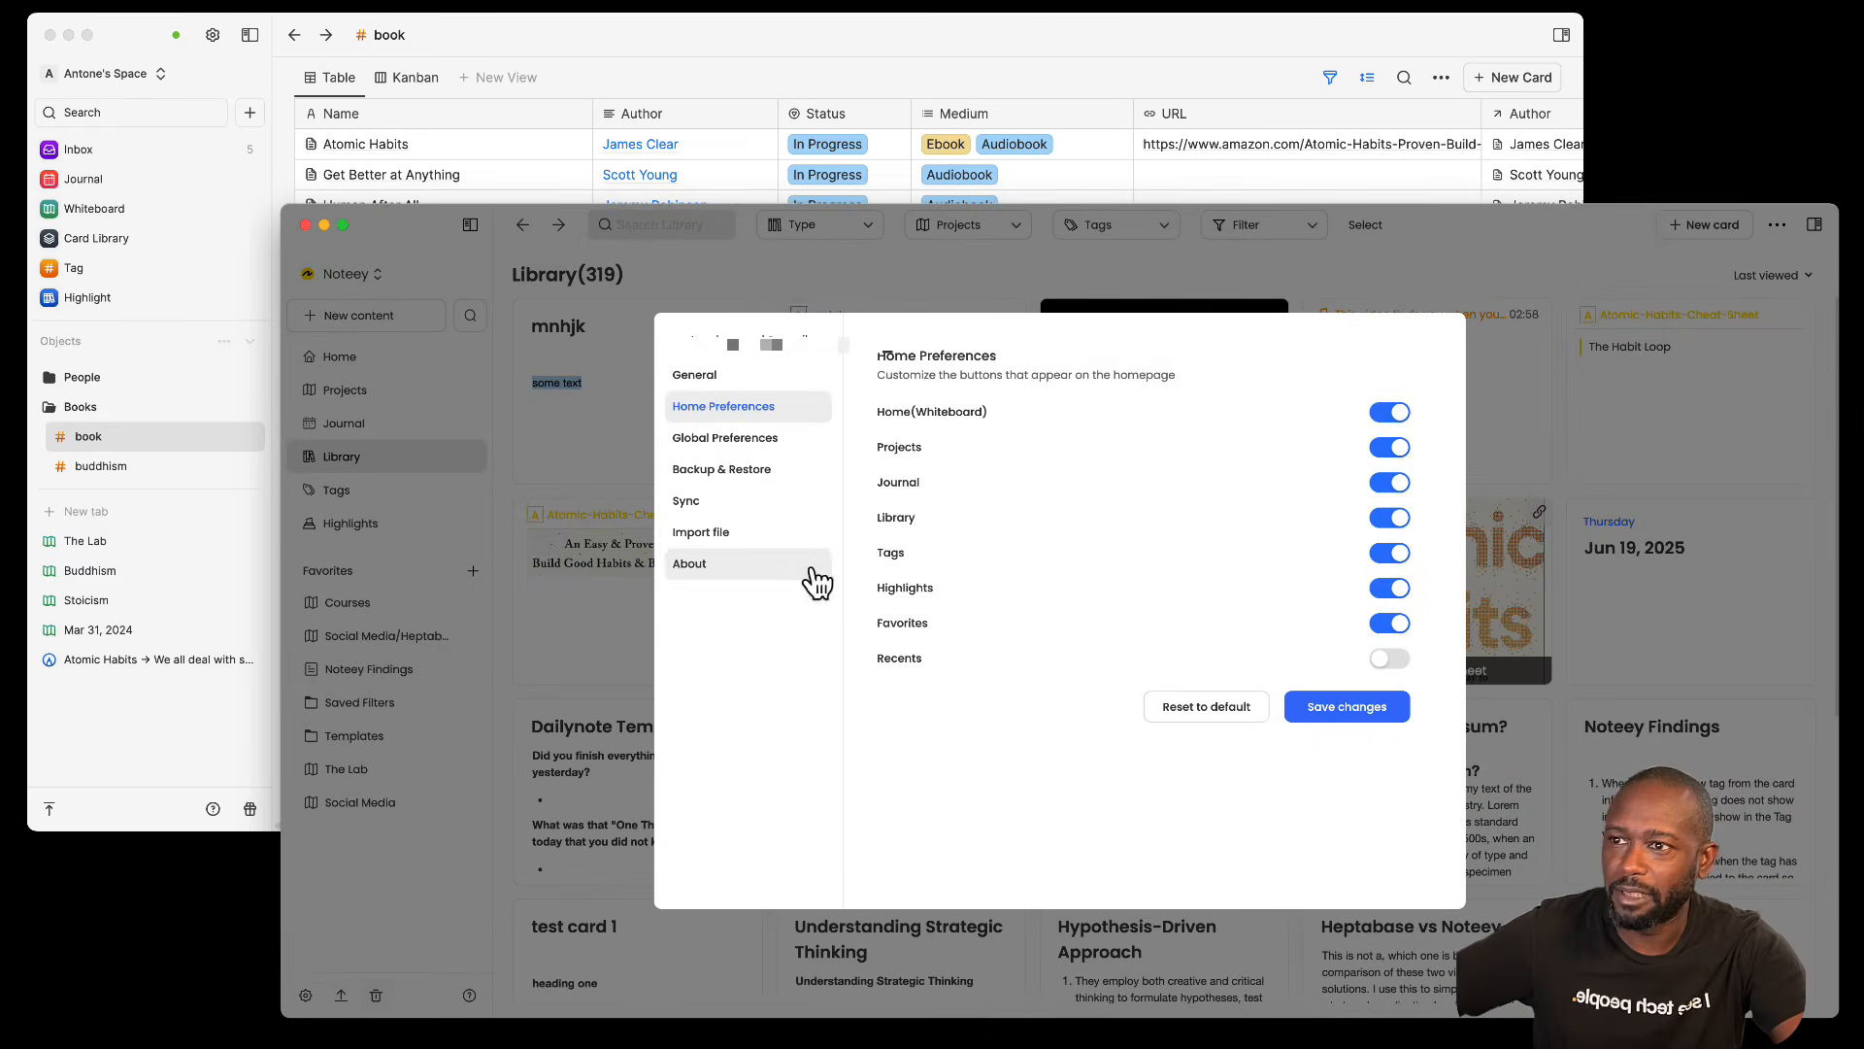
pyautogui.click(730, 439)
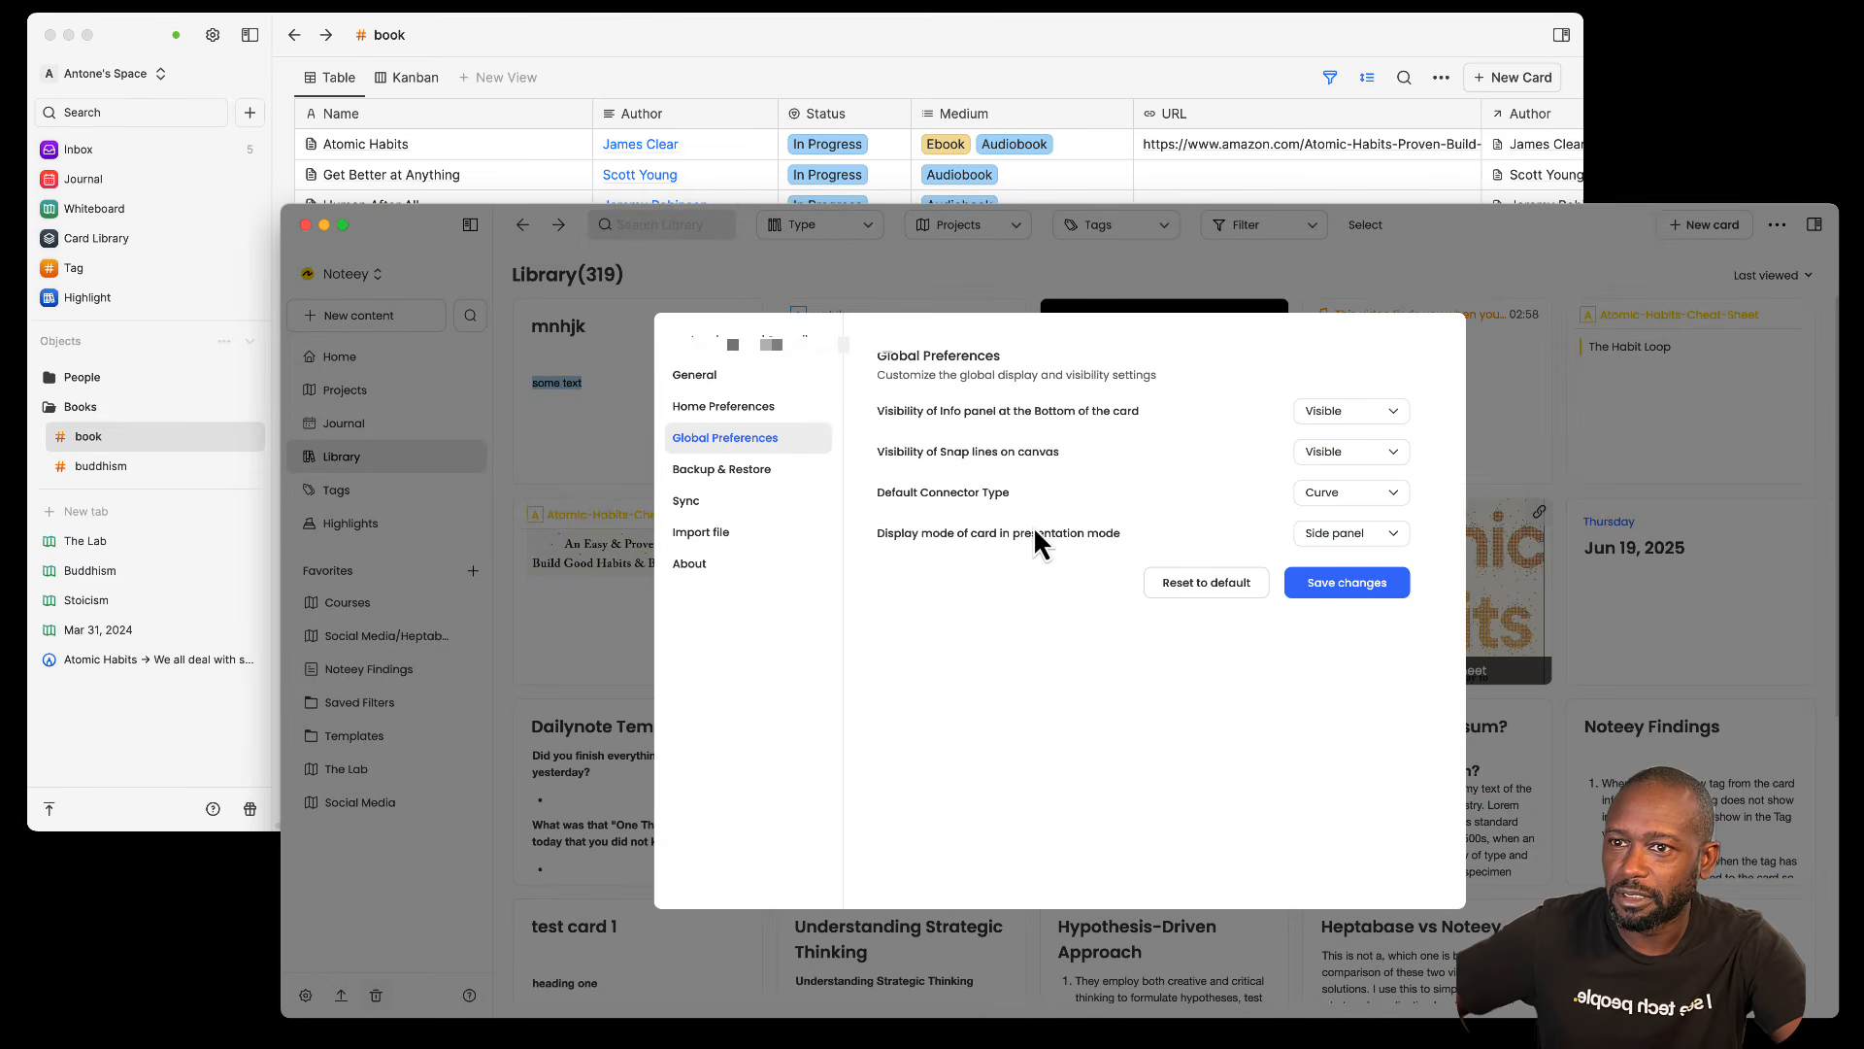
pyautogui.click(763, 471)
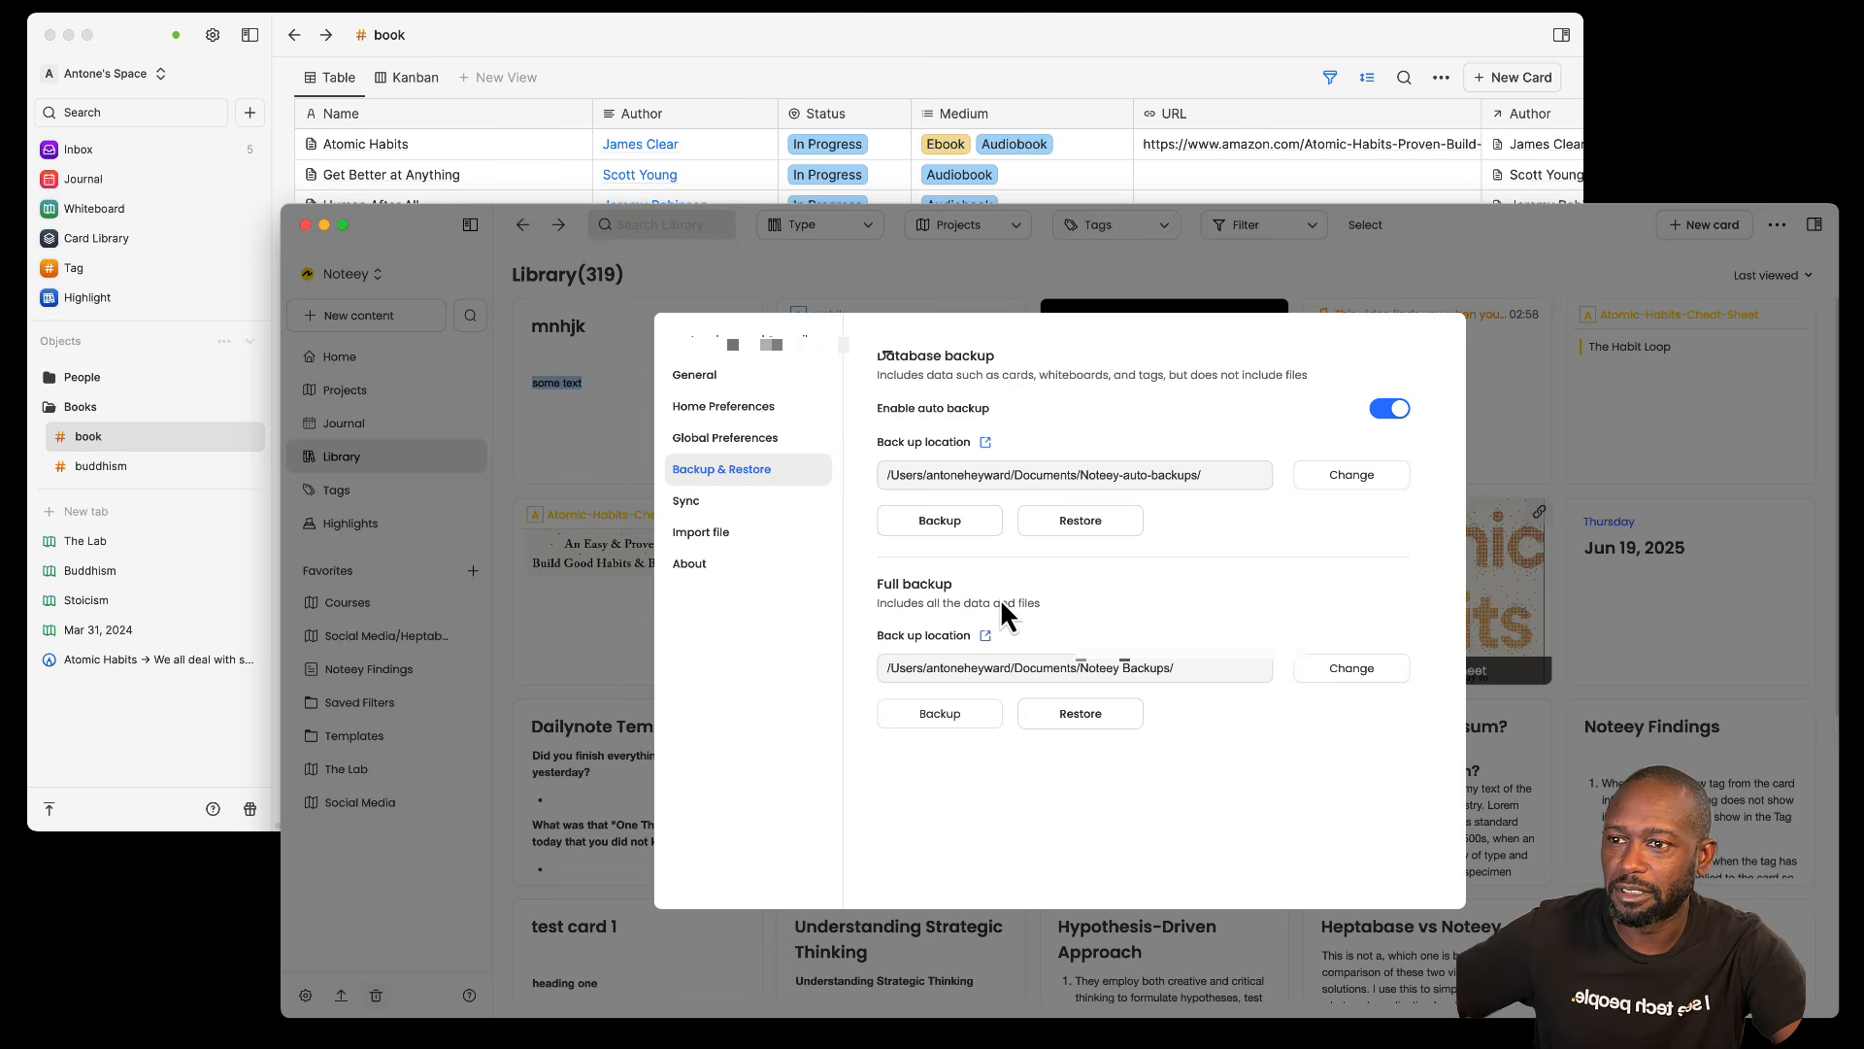
pyautogui.click(699, 507)
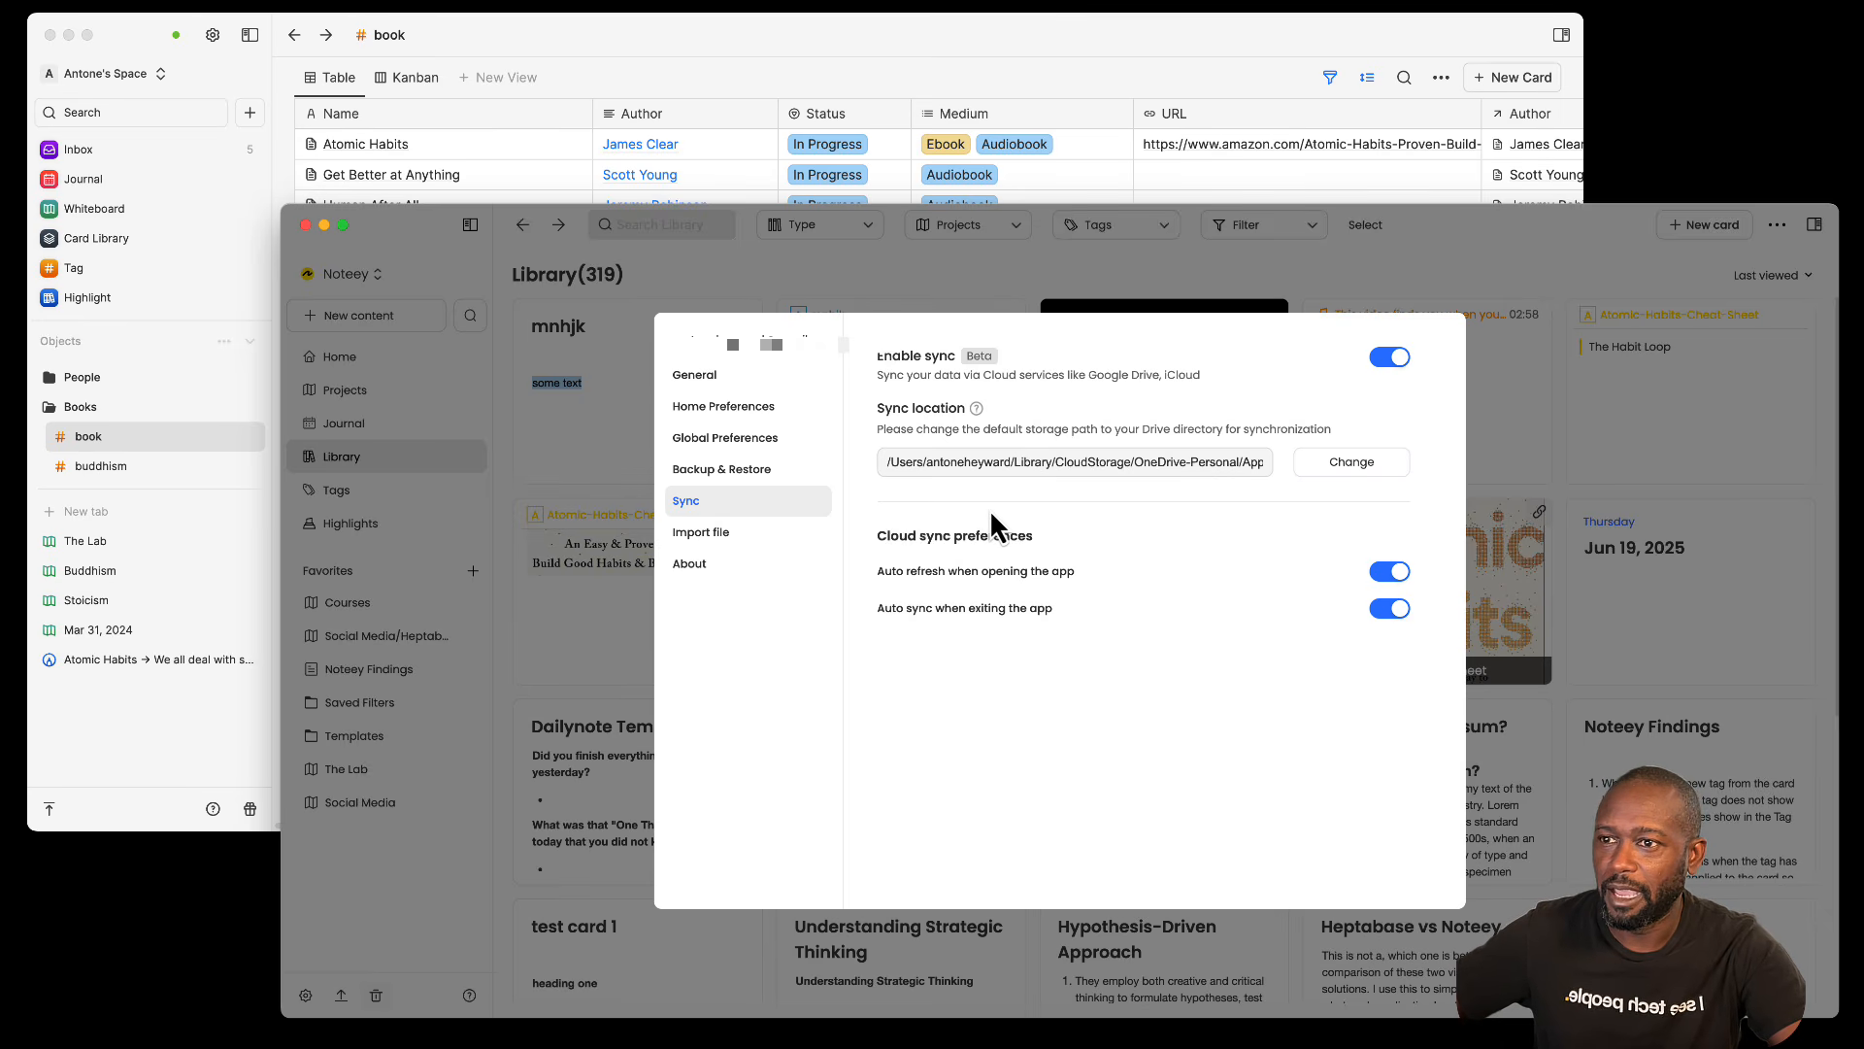
pyautogui.click(728, 540)
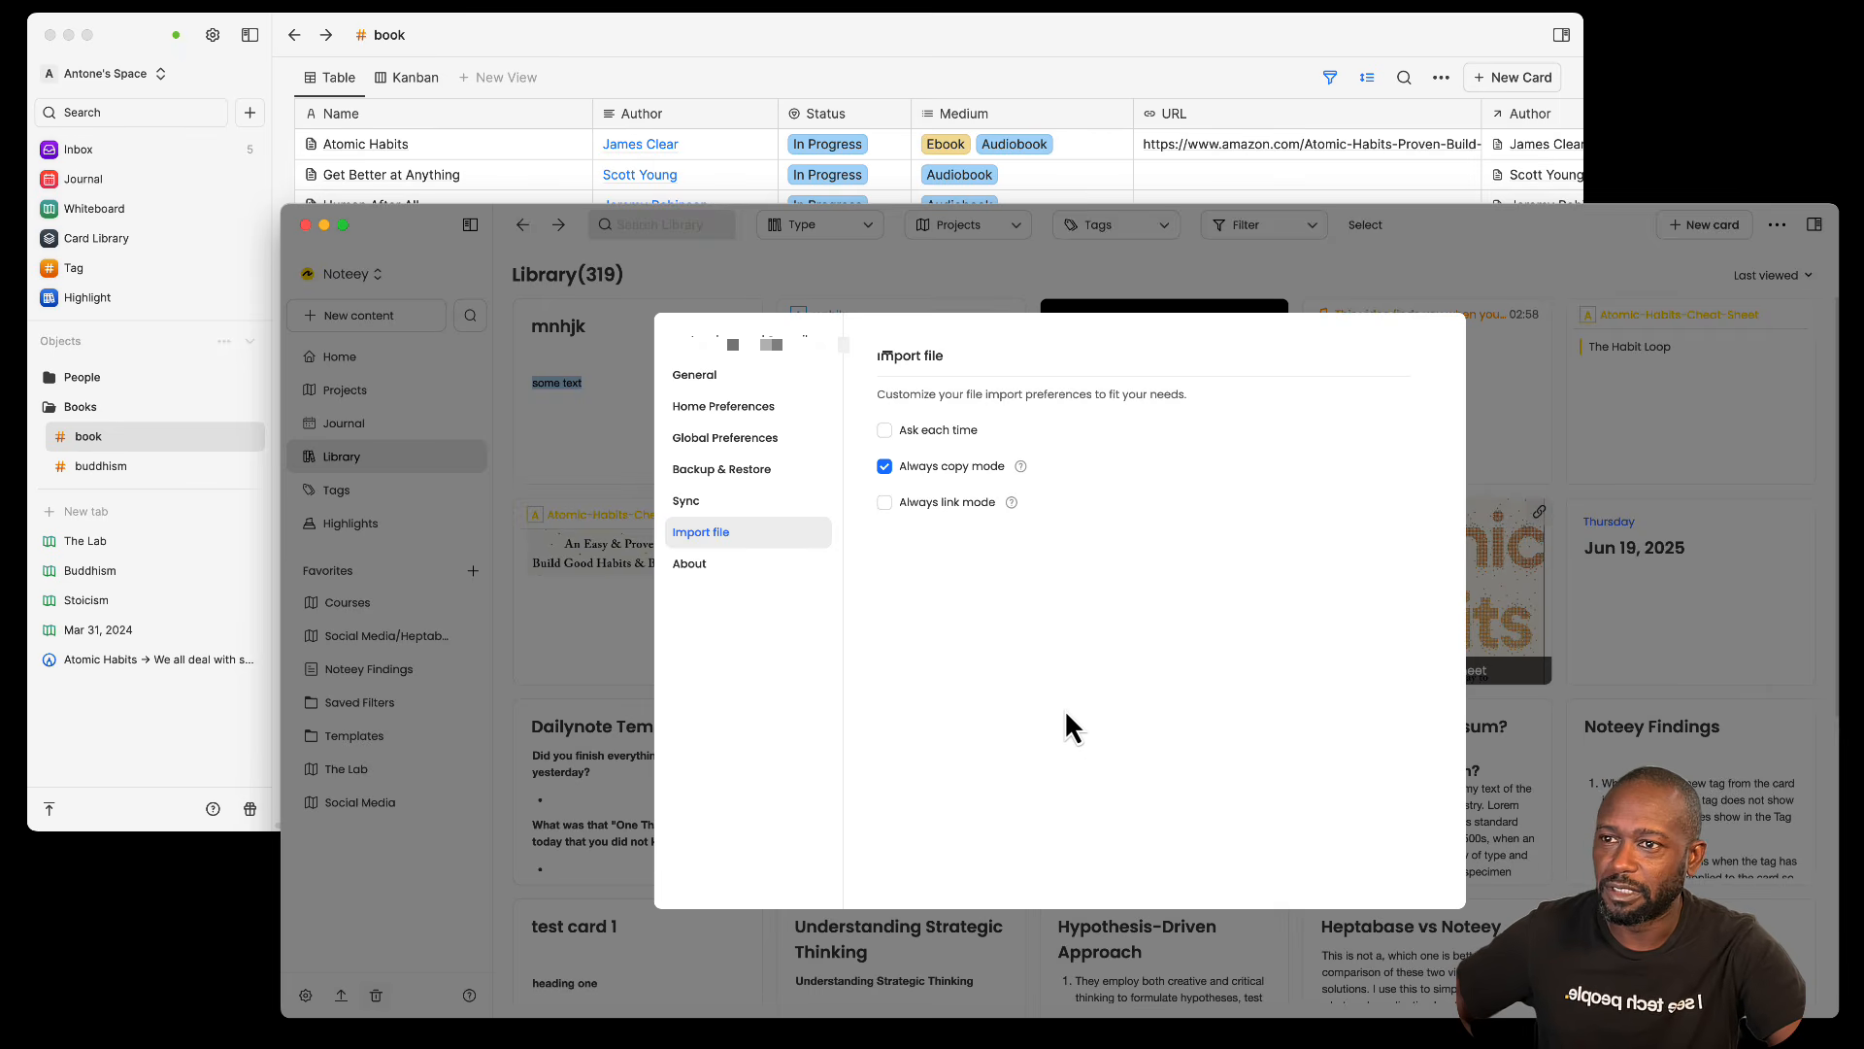
# Step: Switch to Heptabase and browse its General, Space Settings, Connections, Backup and Advanced settings
pyautogui.click(91, 738)
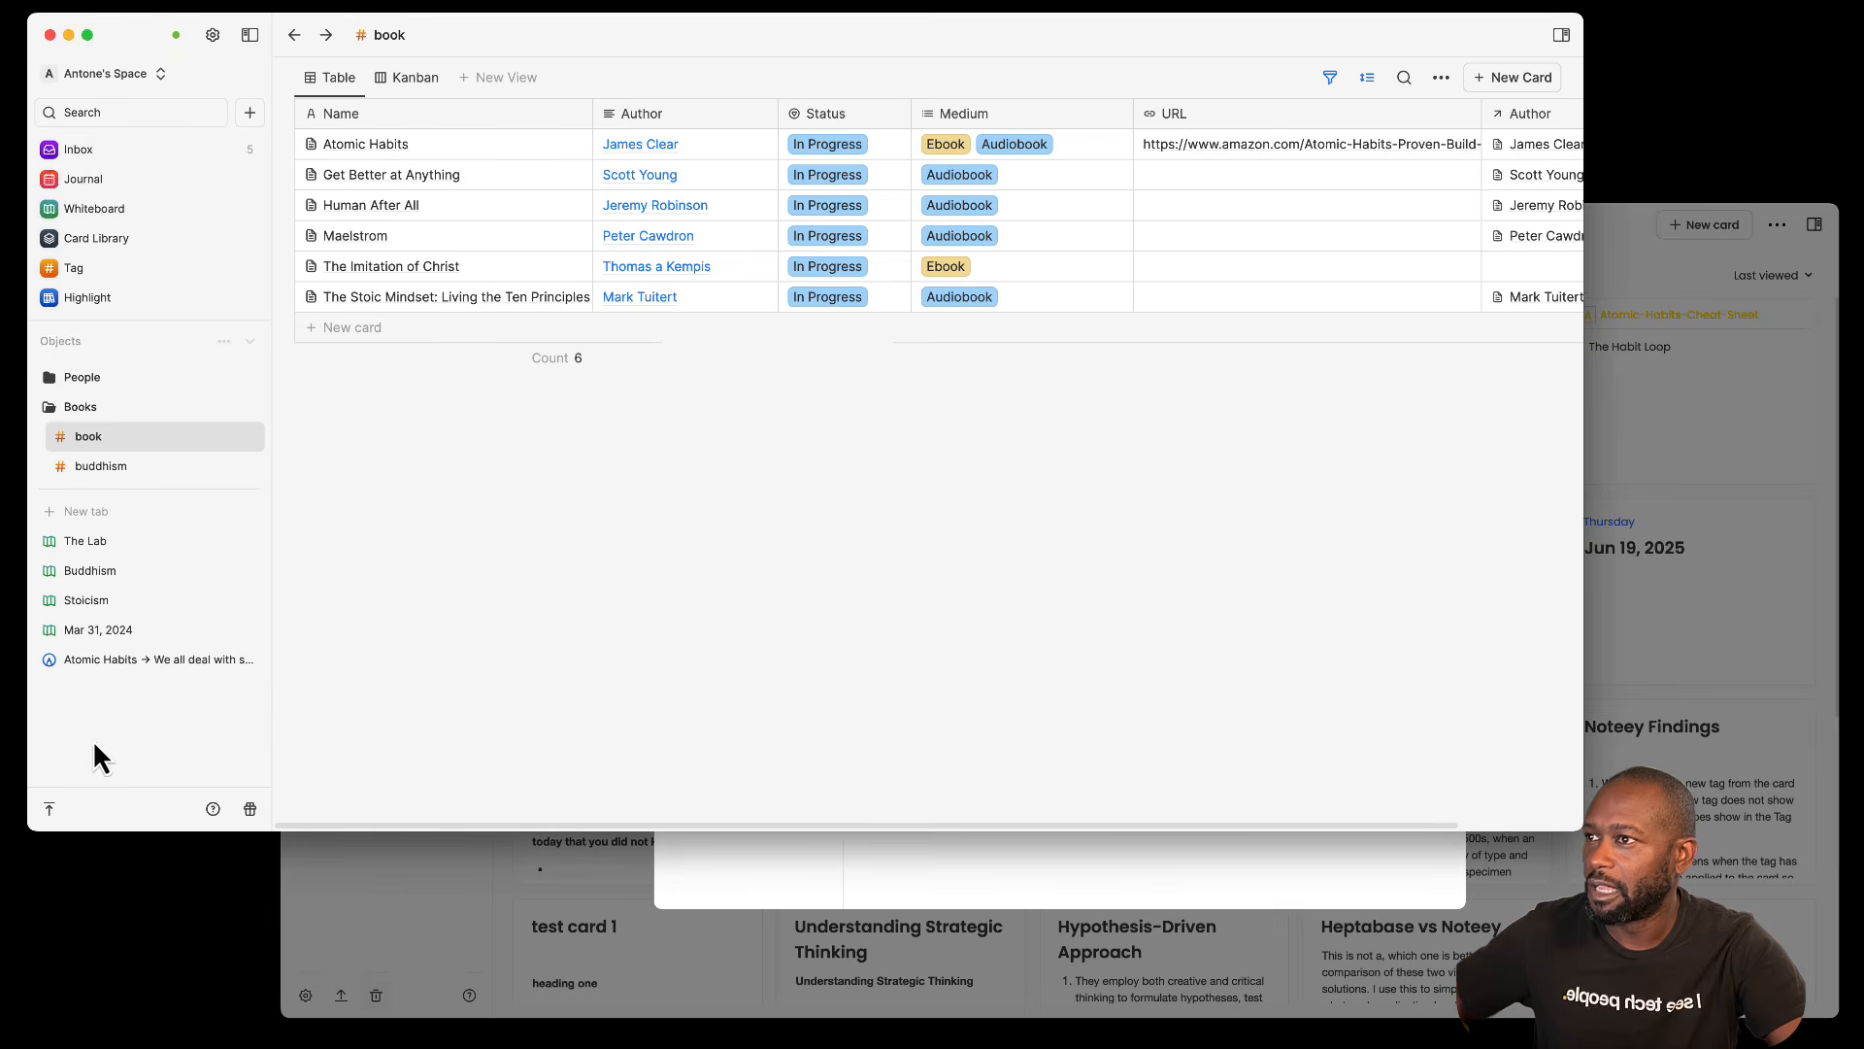
pyautogui.click(212, 35)
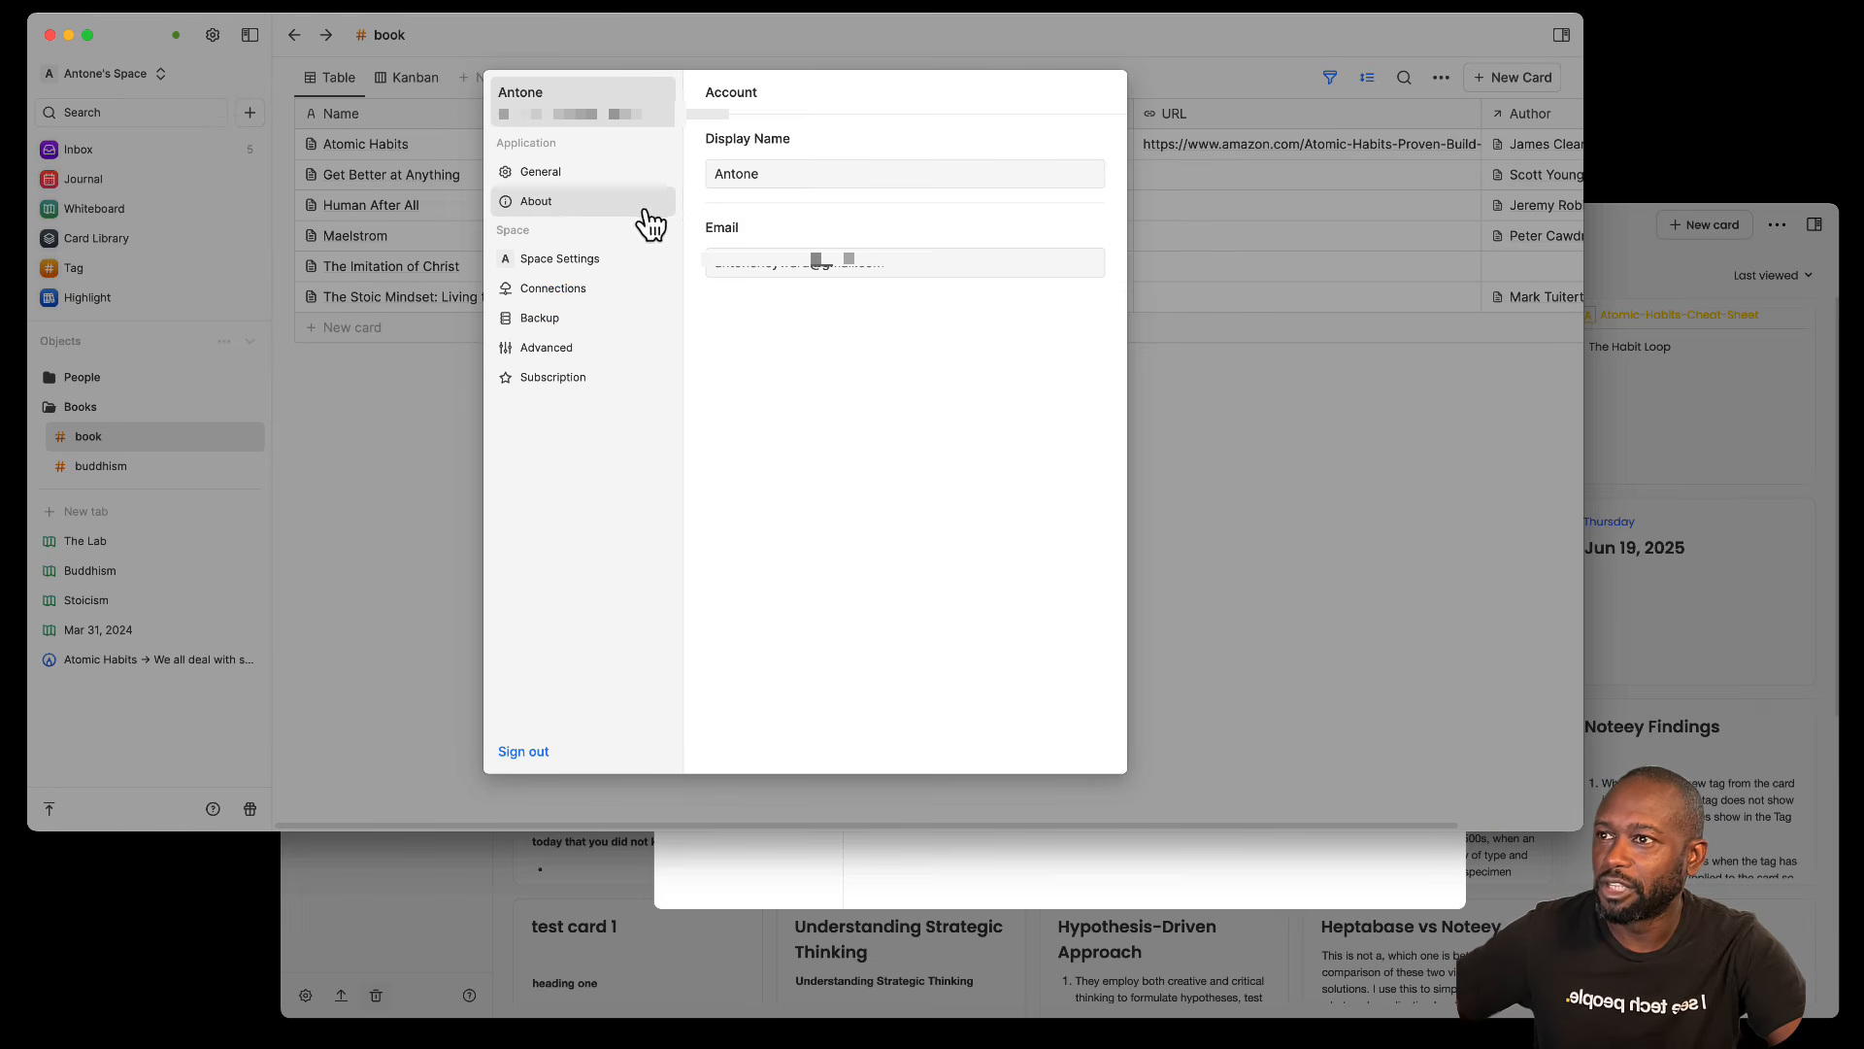
pyautogui.click(555, 185)
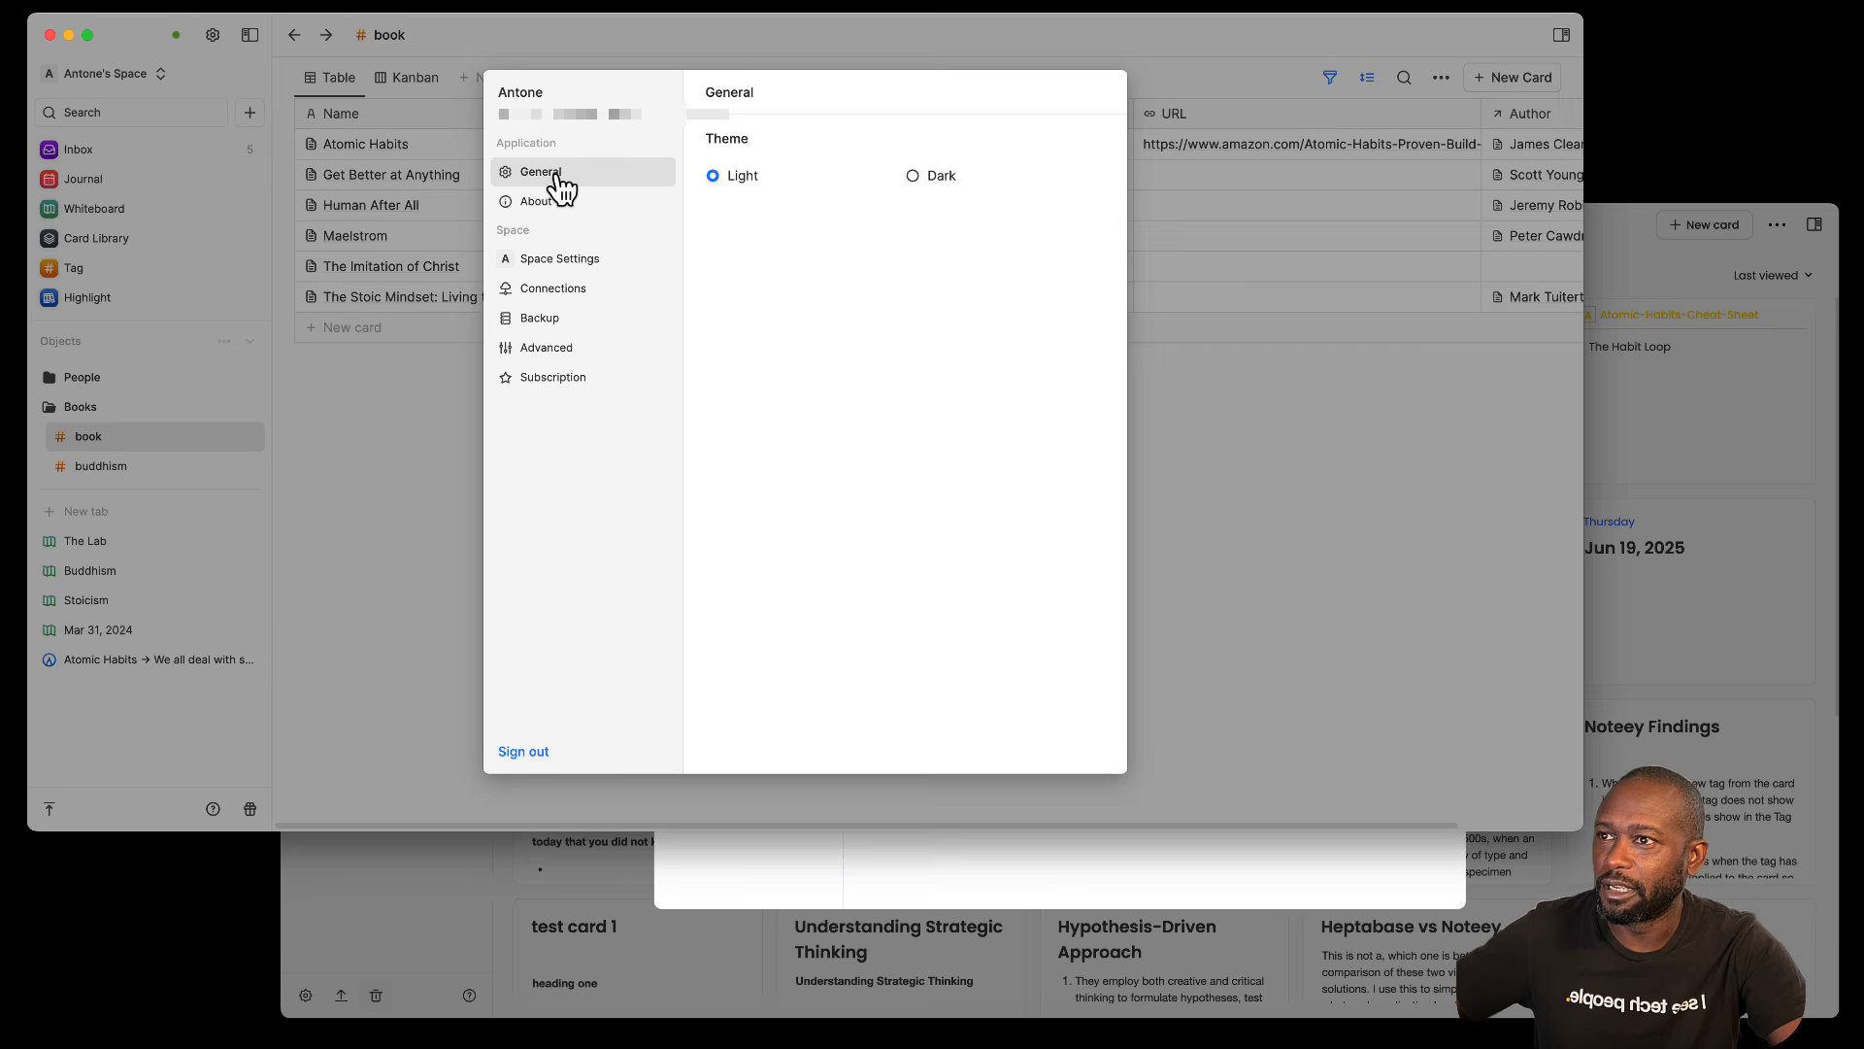
pyautogui.click(564, 262)
pyautogui.click(561, 291)
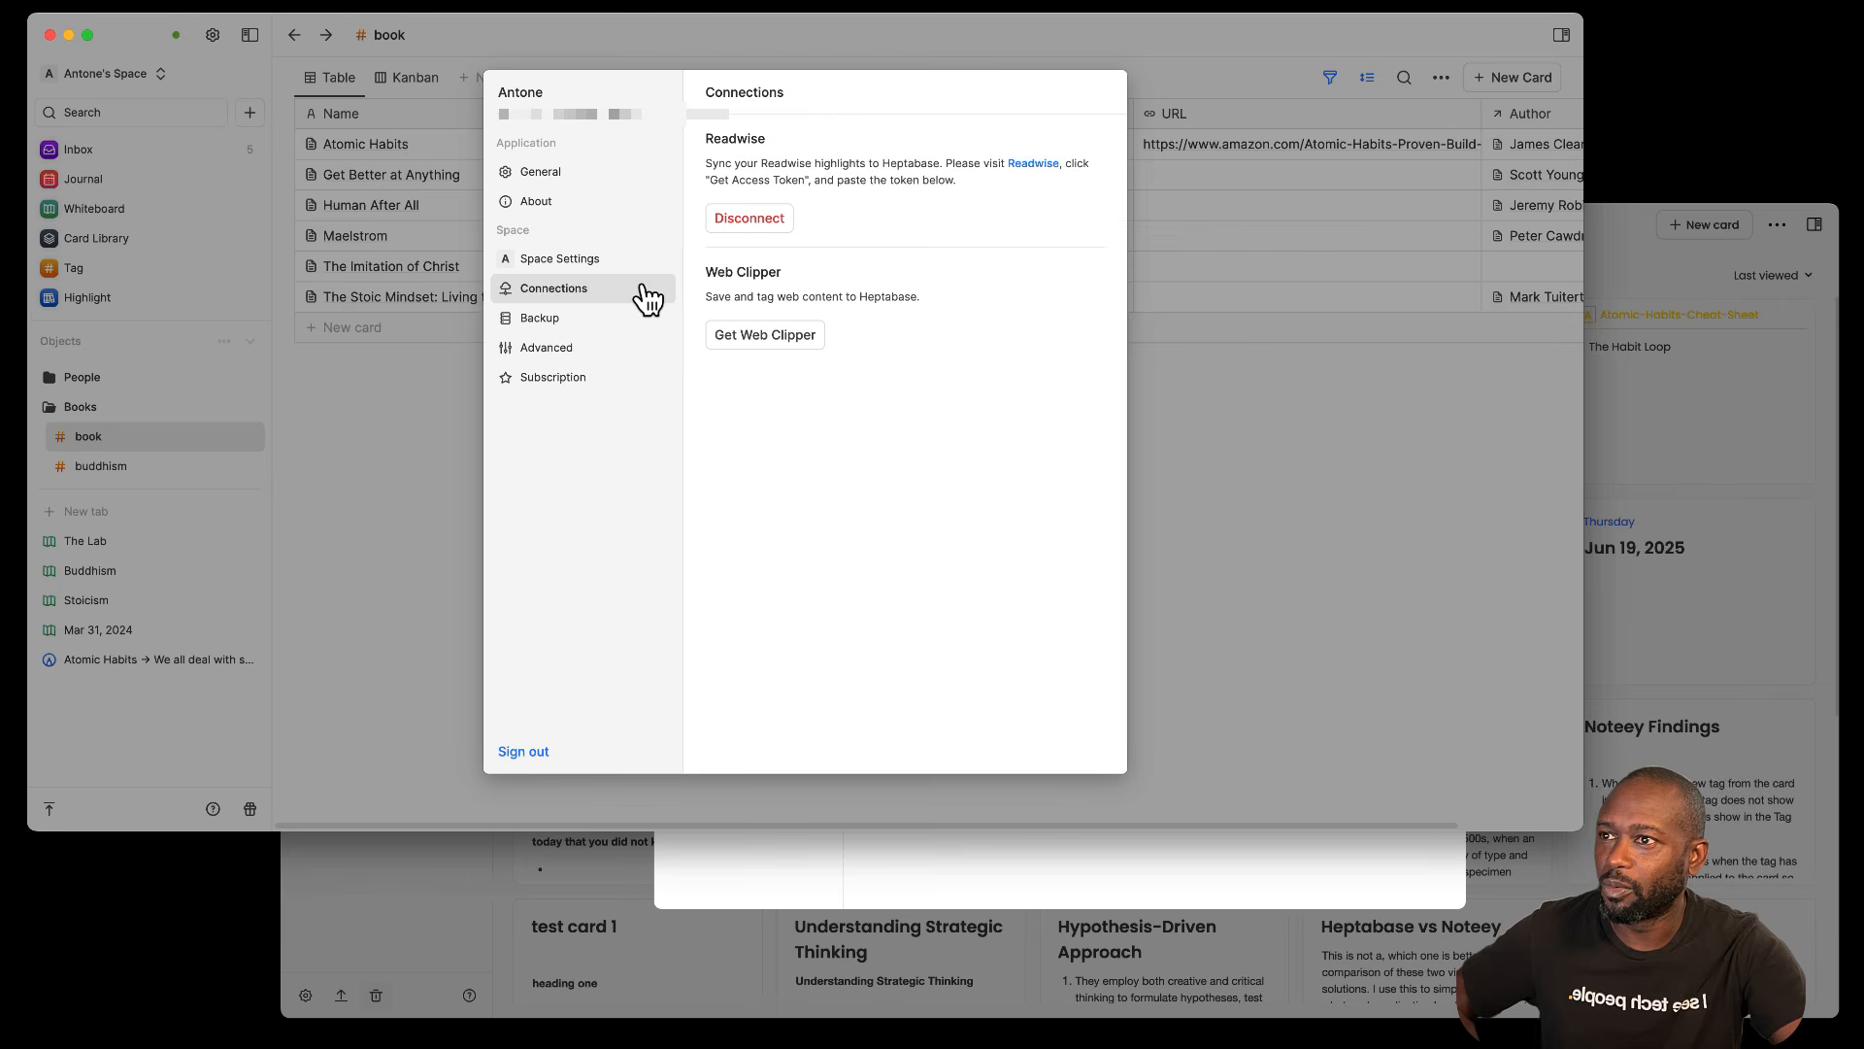
pyautogui.click(559, 320)
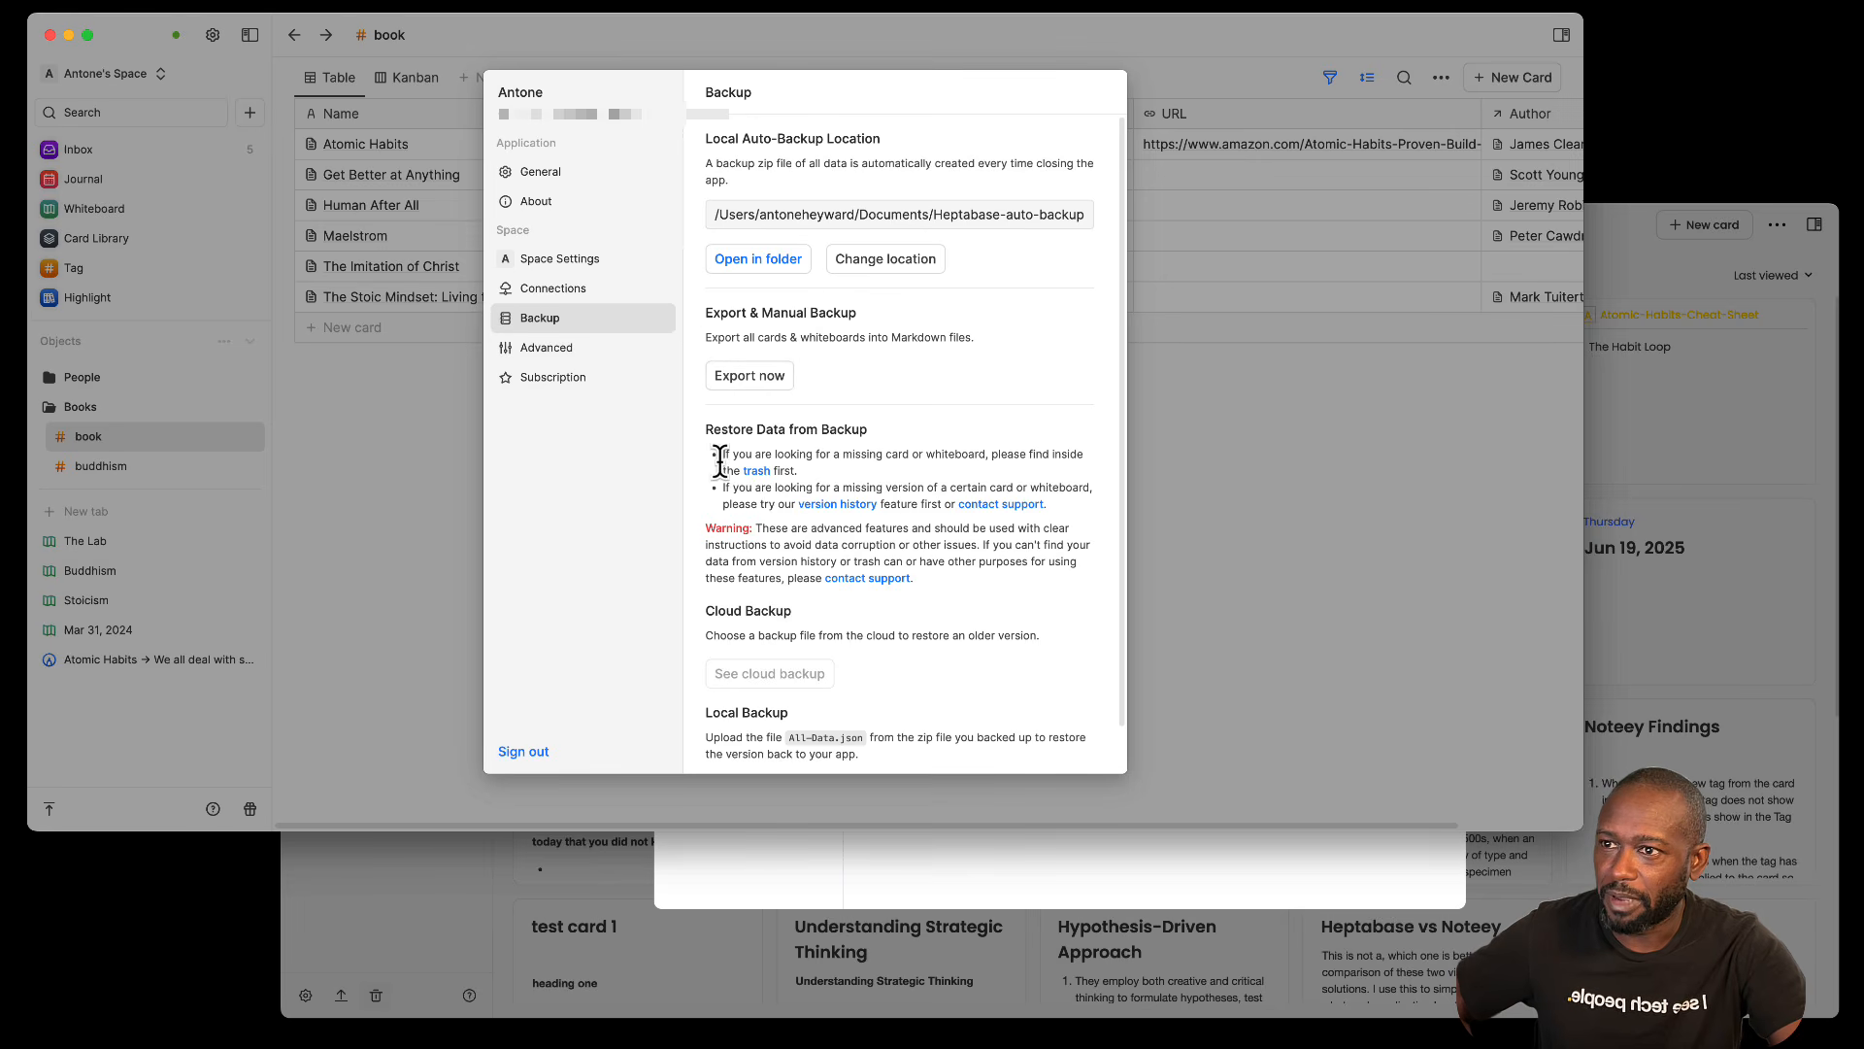
pyautogui.scroll(-1, 717, 501)
pyautogui.click(544, 349)
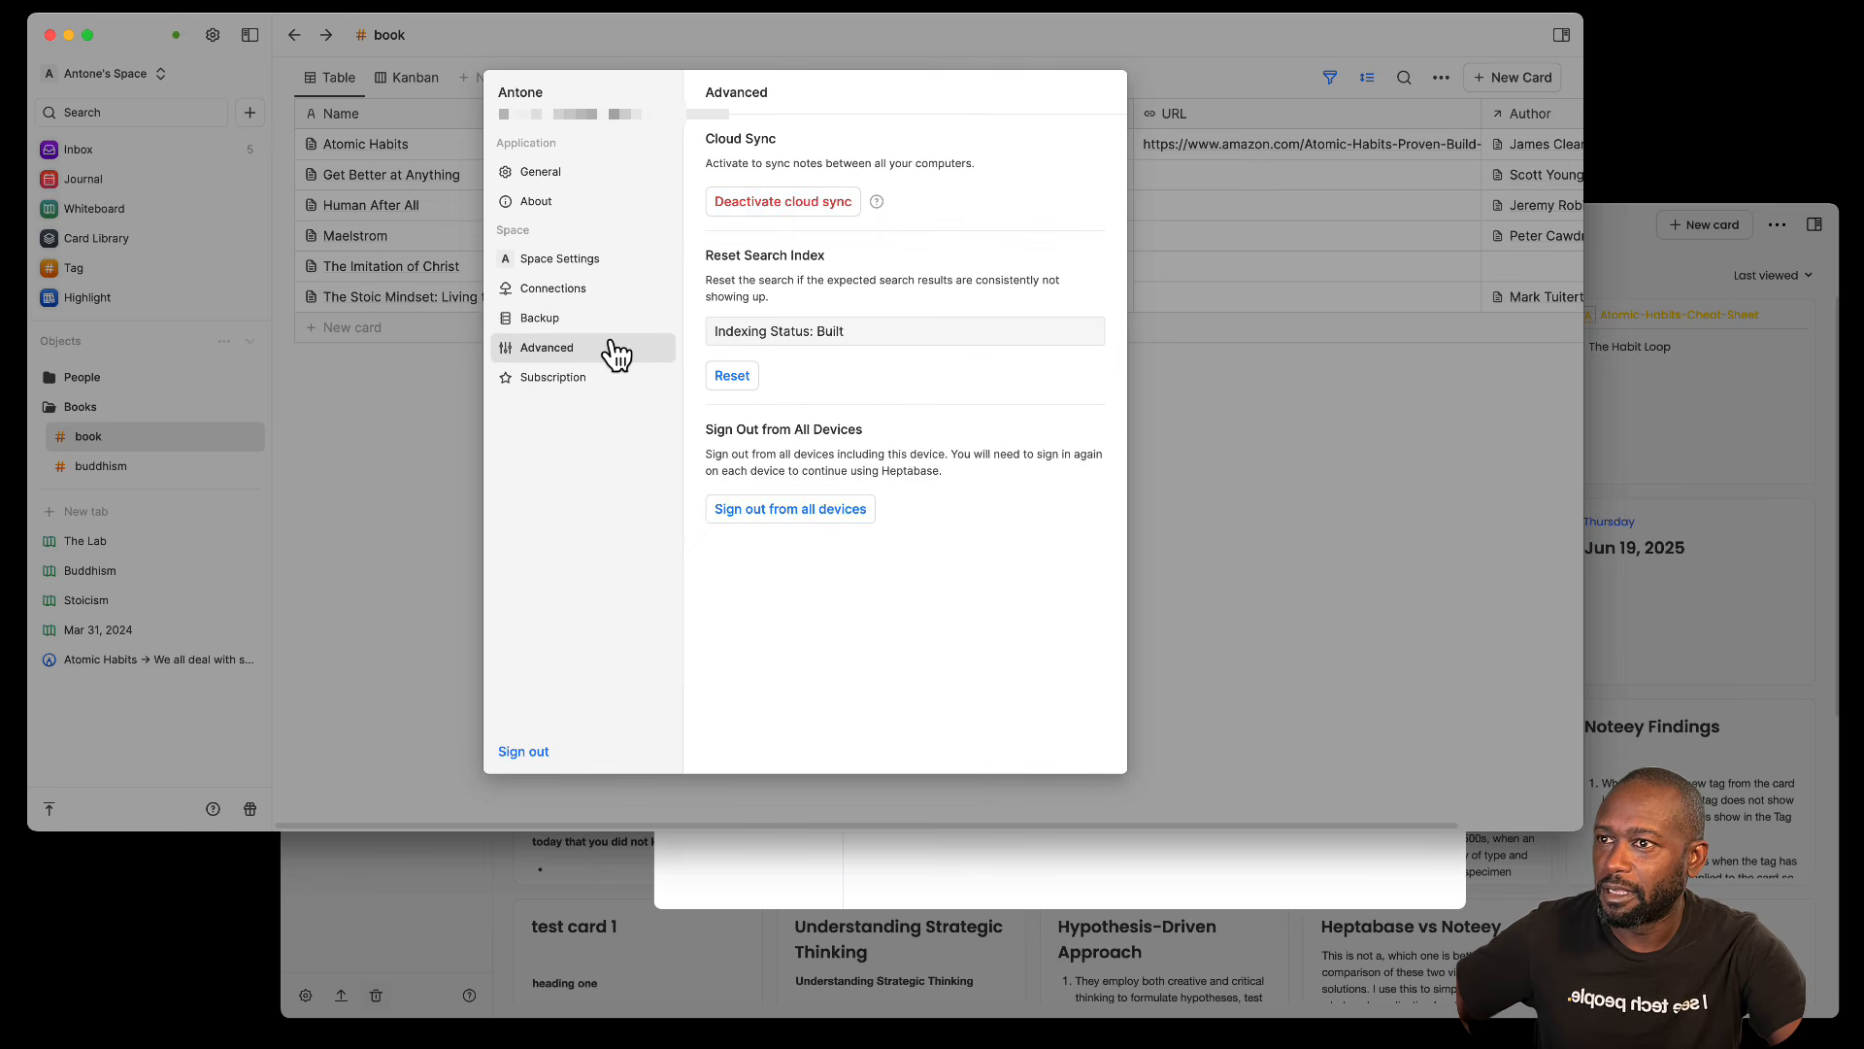
# Step: Read Heptabase's Backup settings on Markdown export, manual backup and the local auto-backup location
pyautogui.click(558, 320)
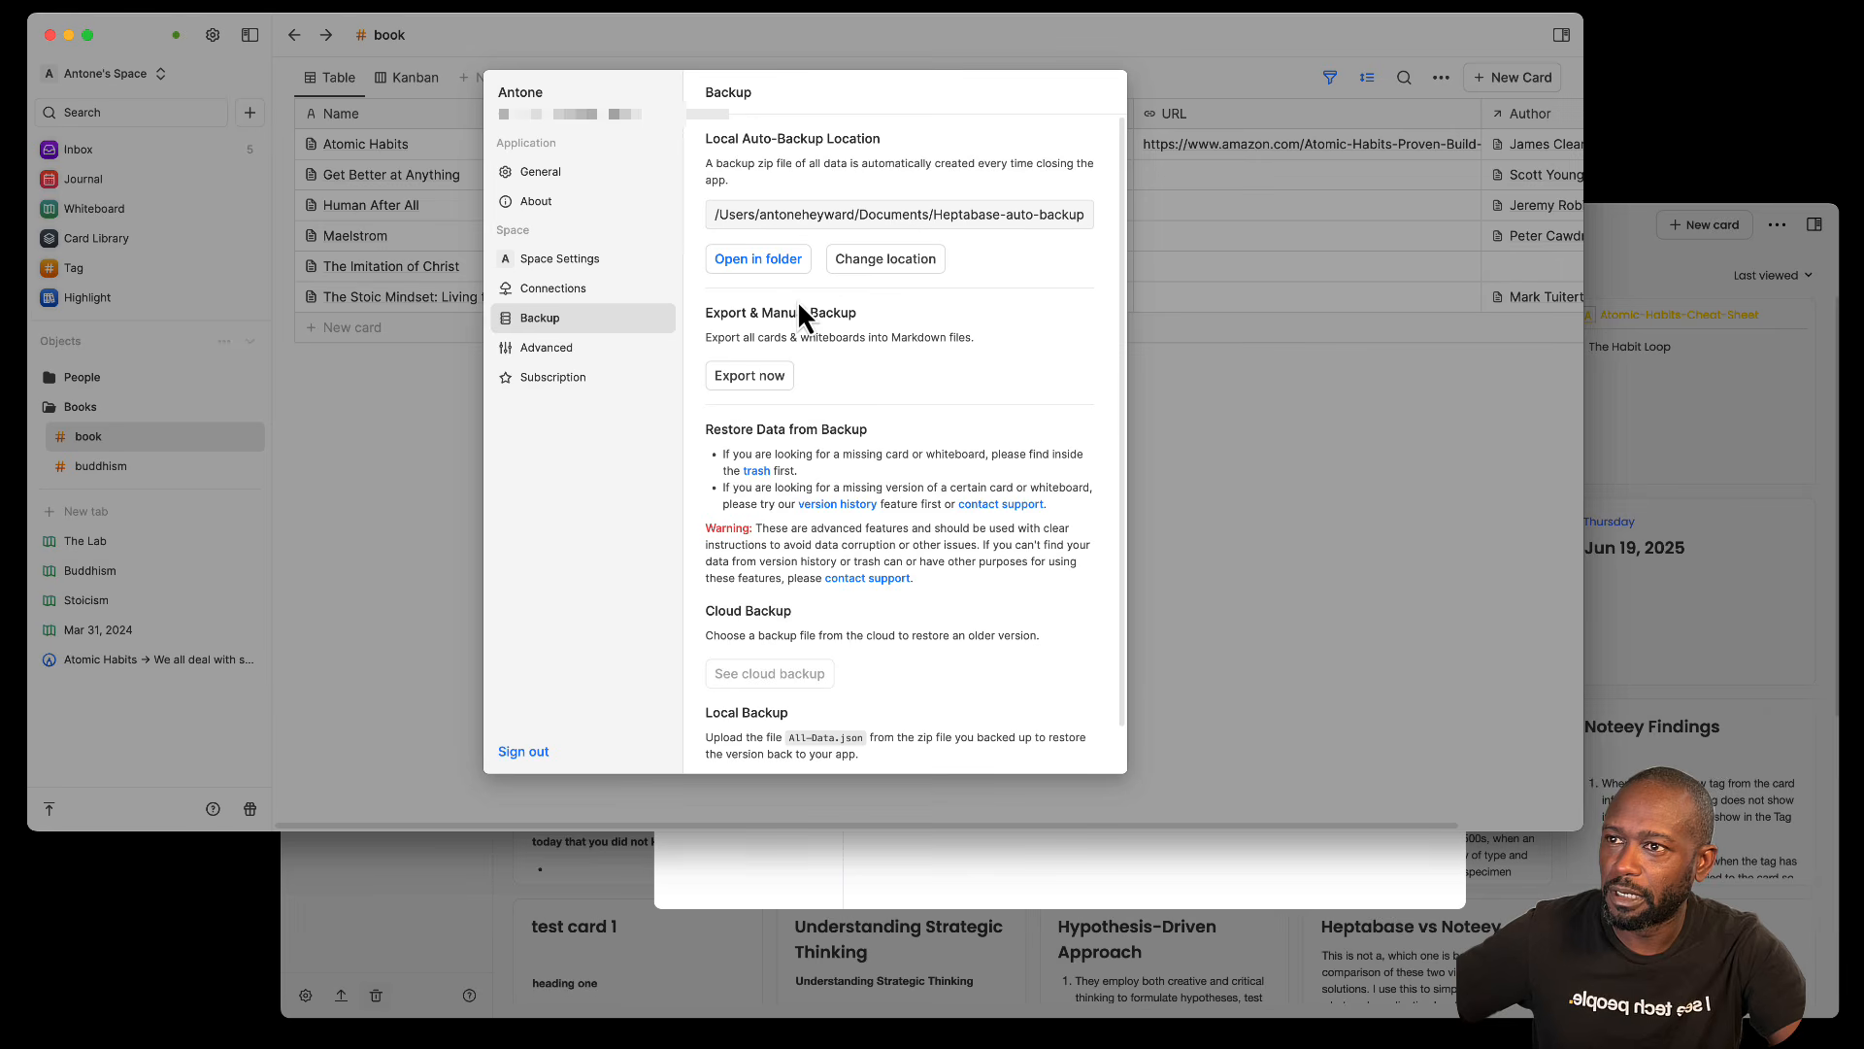
pyautogui.scroll(-2, 766, 413)
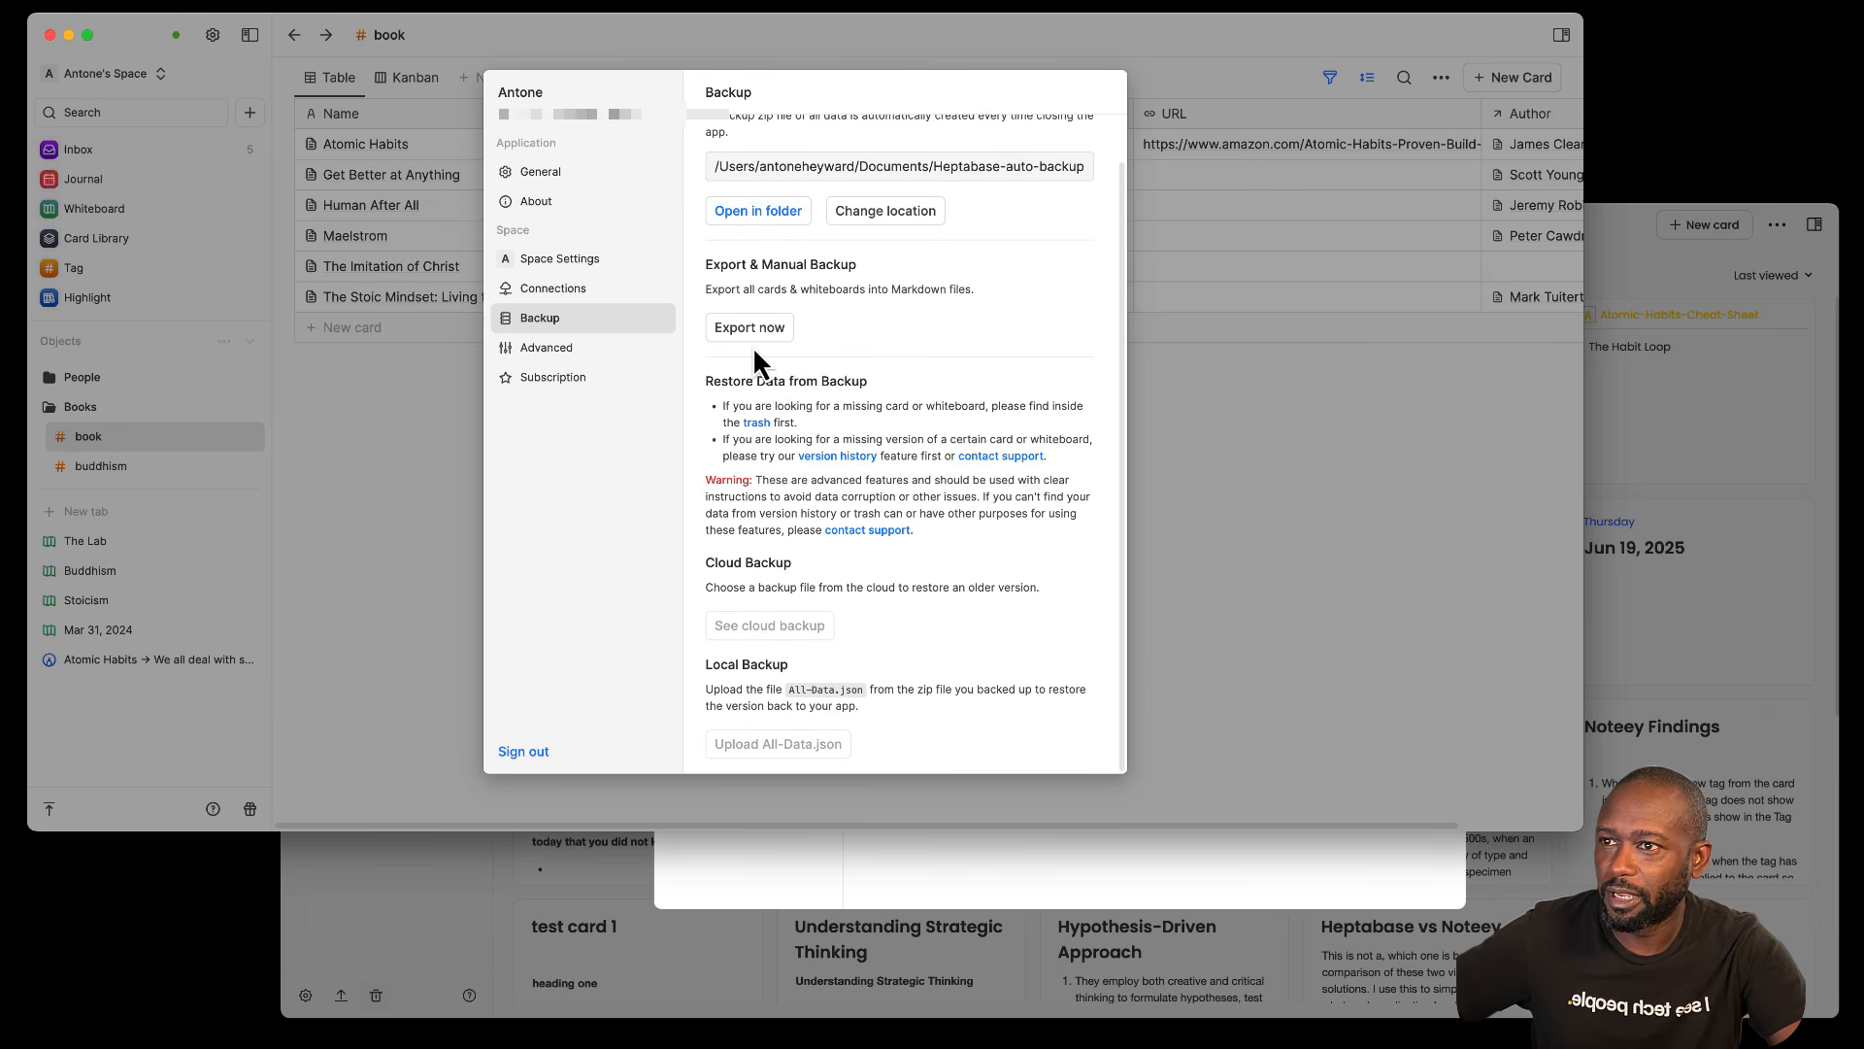
pyautogui.scroll(2, 753, 347)
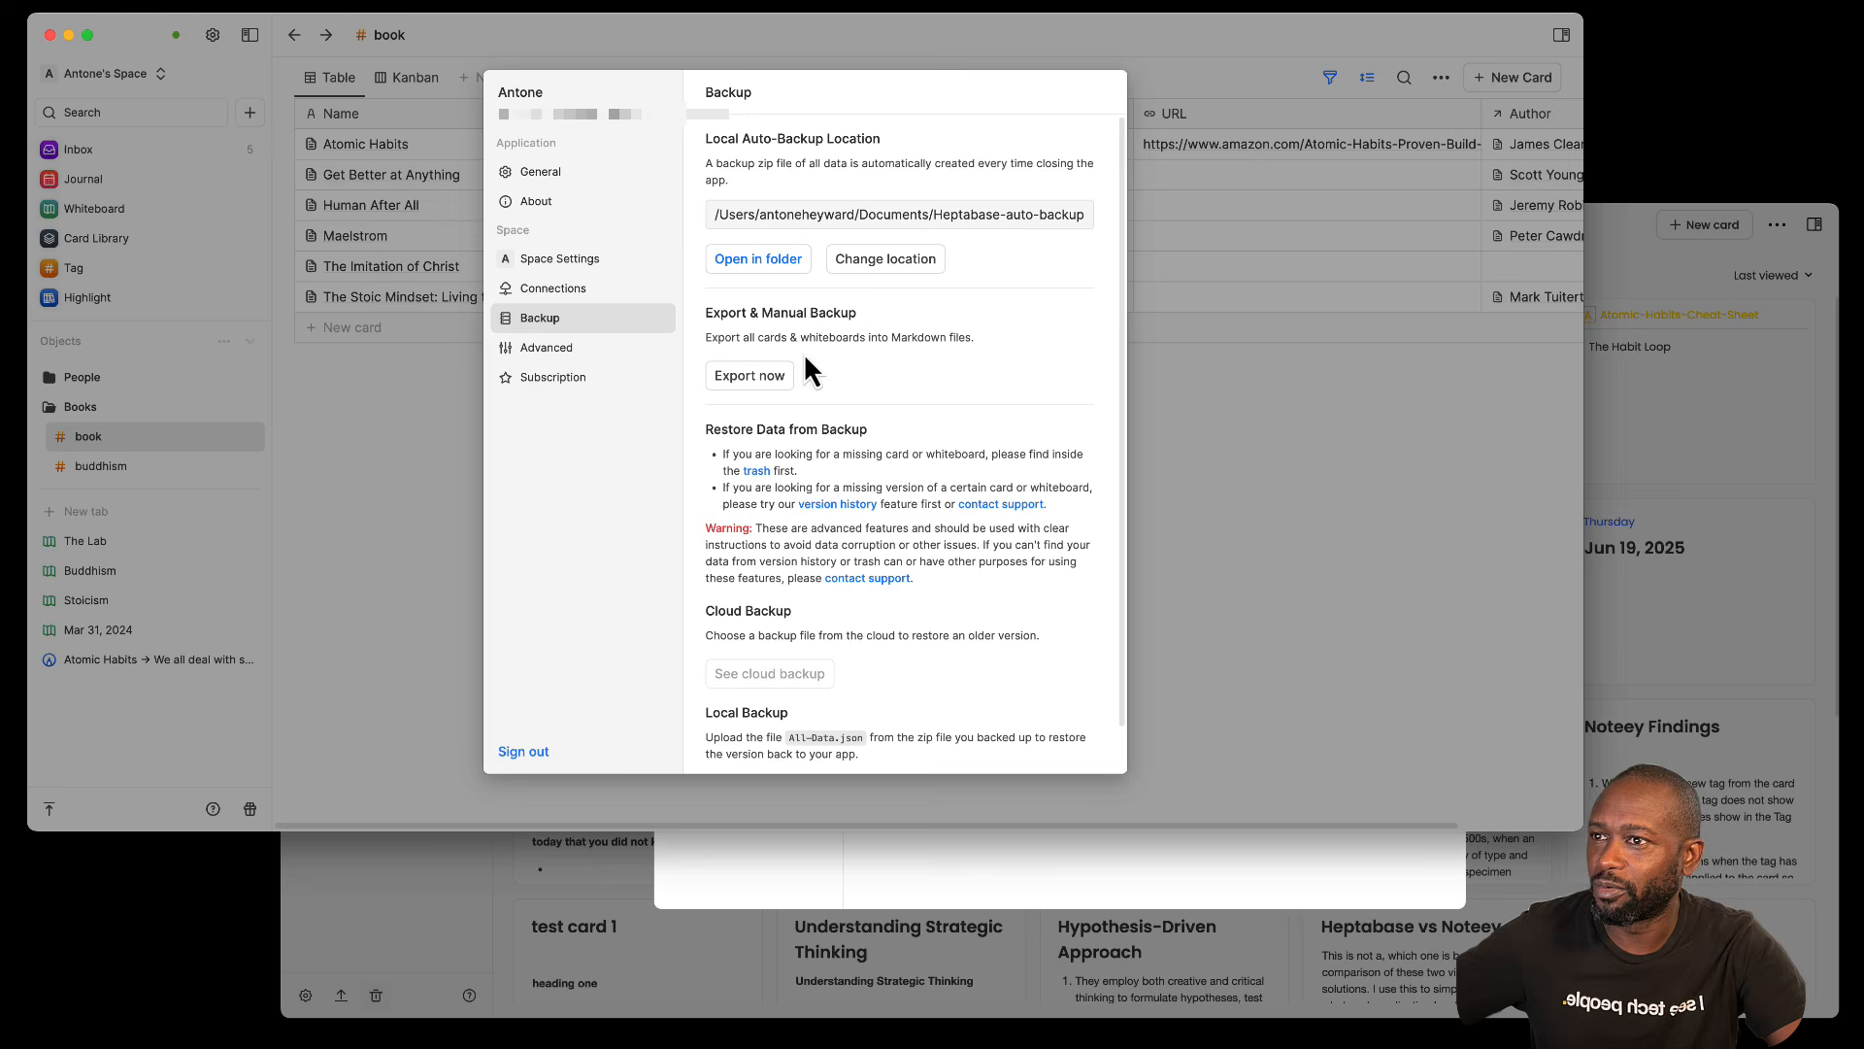
pyautogui.moveTo(710, 340); pyautogui.dragTo(844, 338)
pyautogui.click(882, 370)
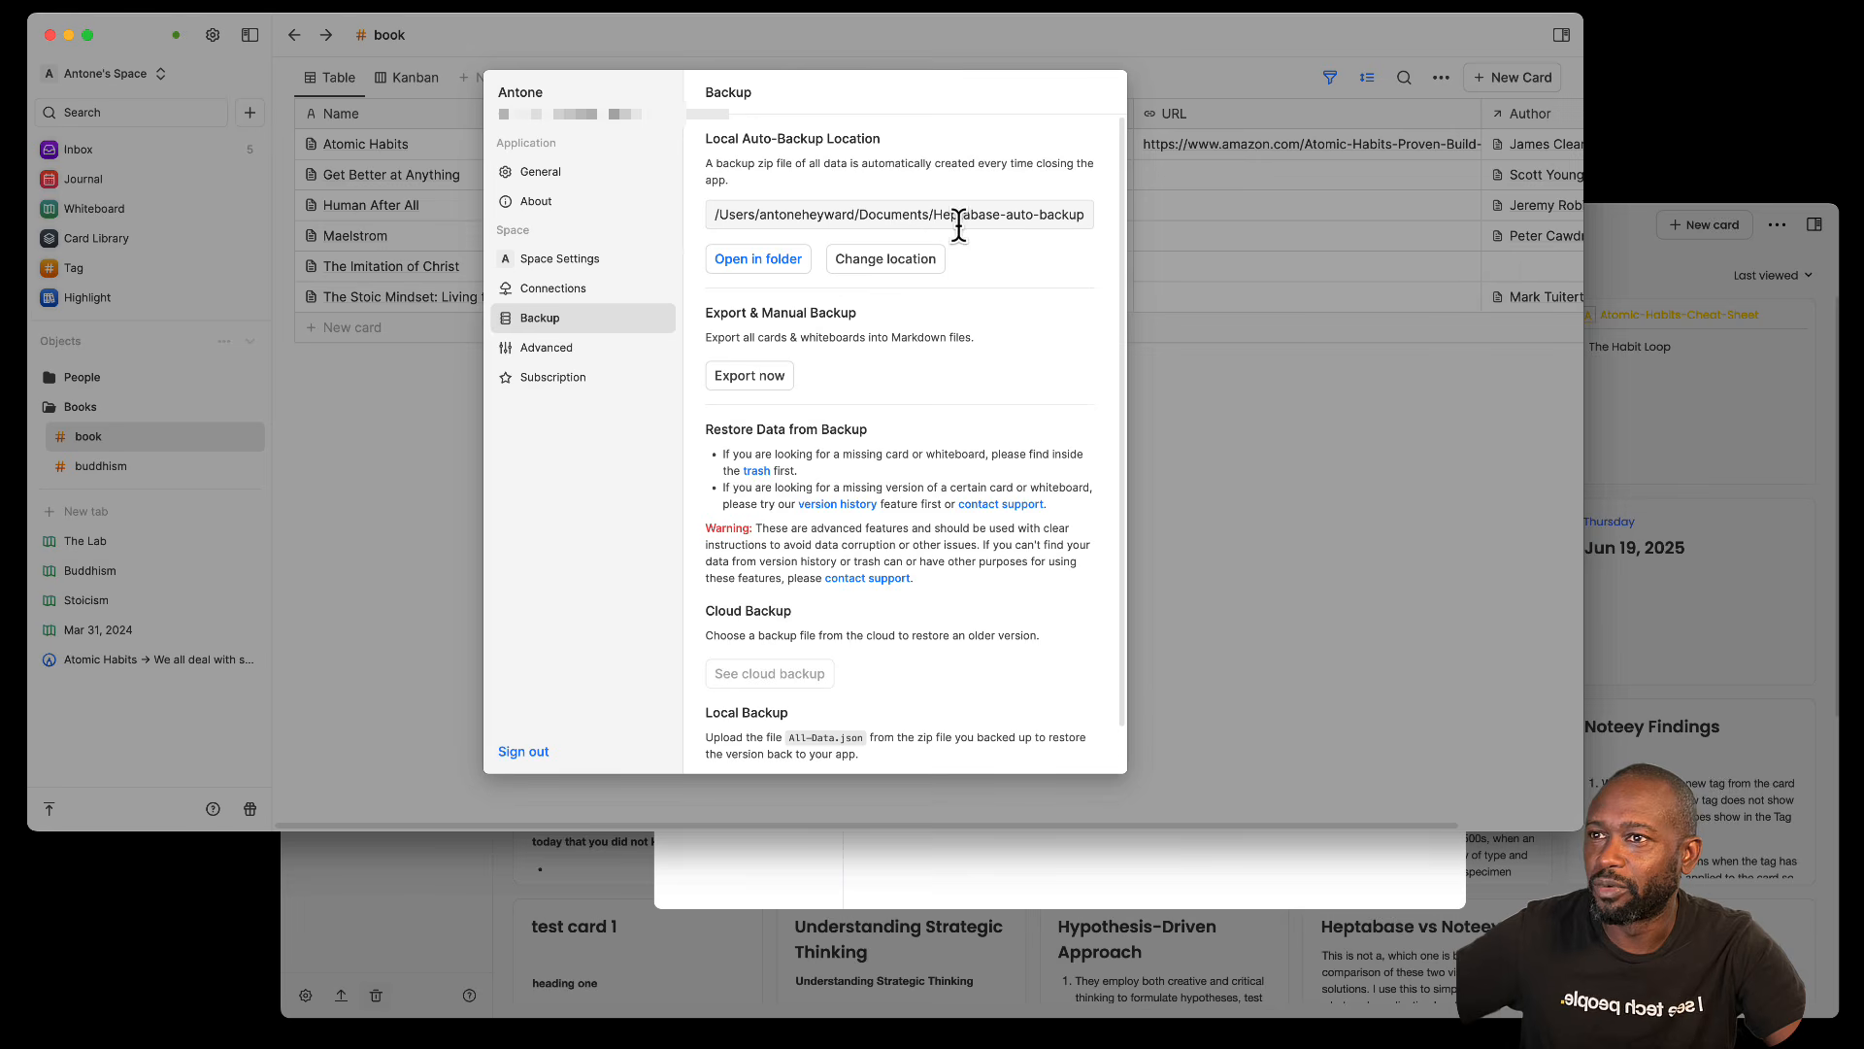
pyautogui.moveTo(951, 215); pyautogui.dragTo(1095, 217)
pyautogui.click(833, 214)
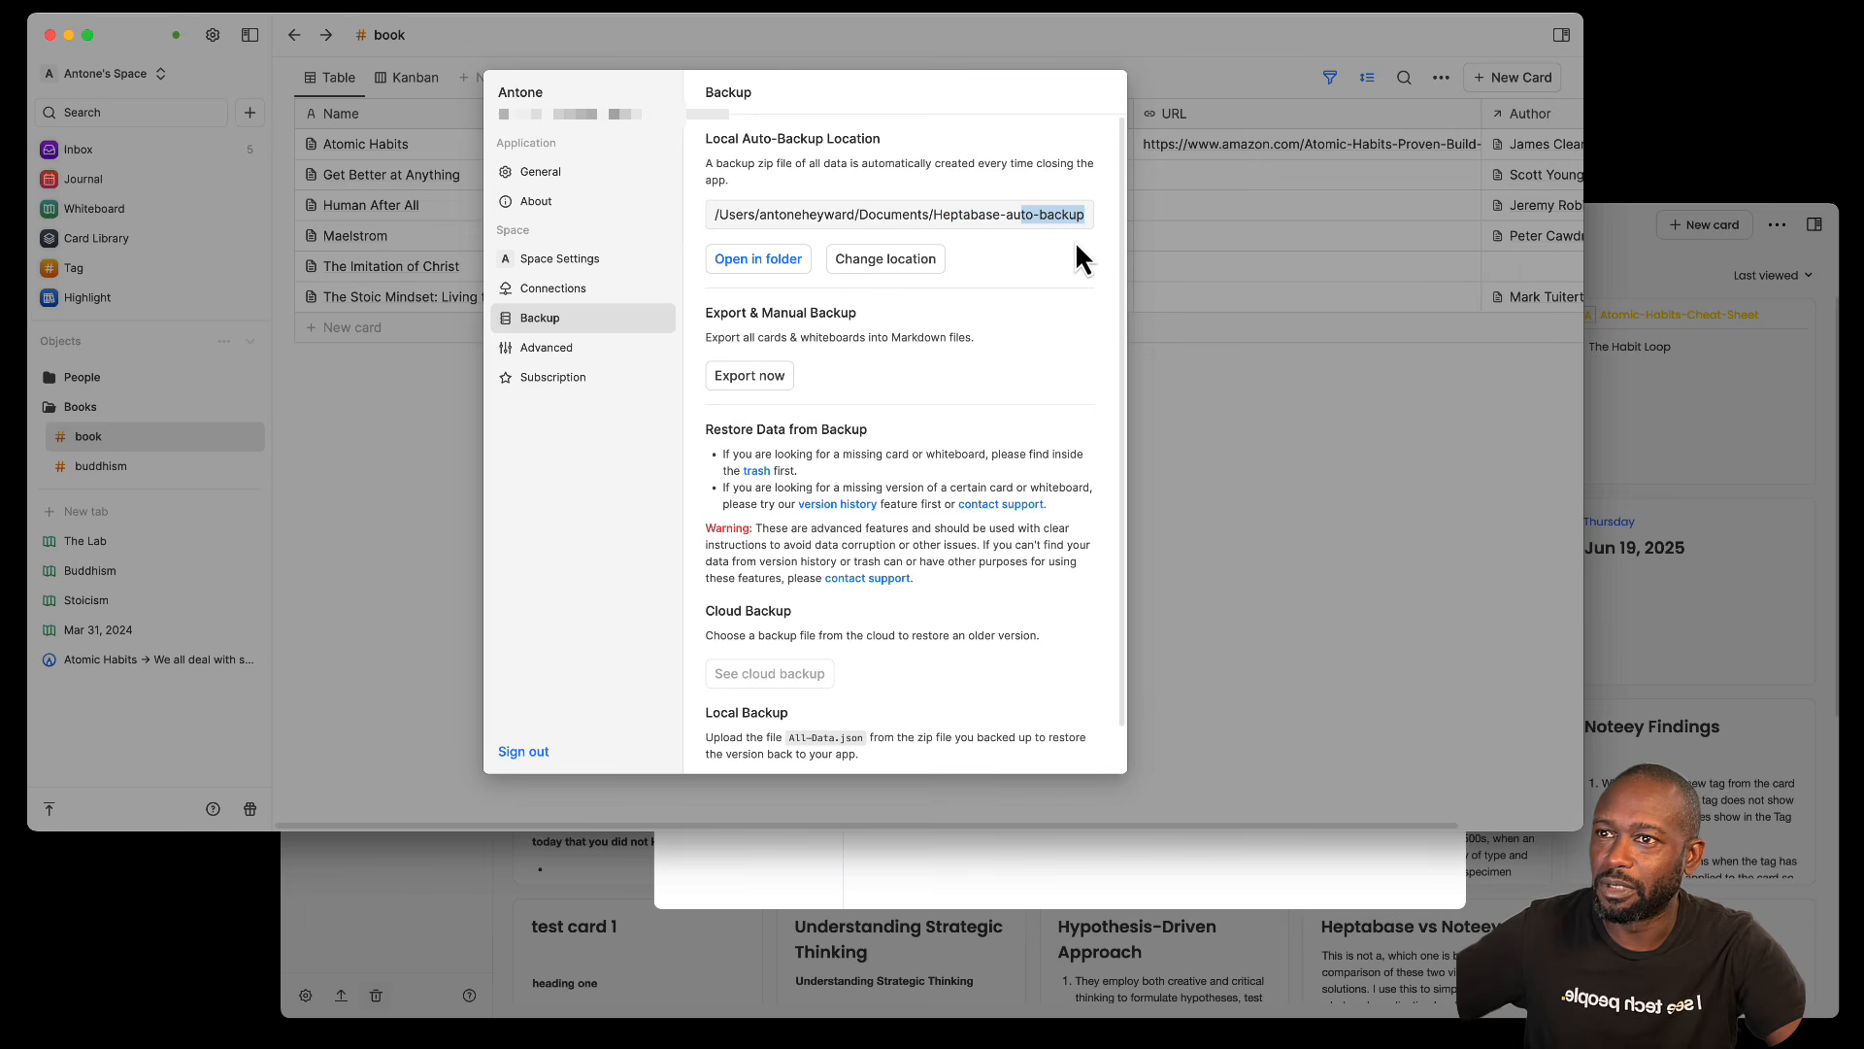
pyautogui.click(927, 384)
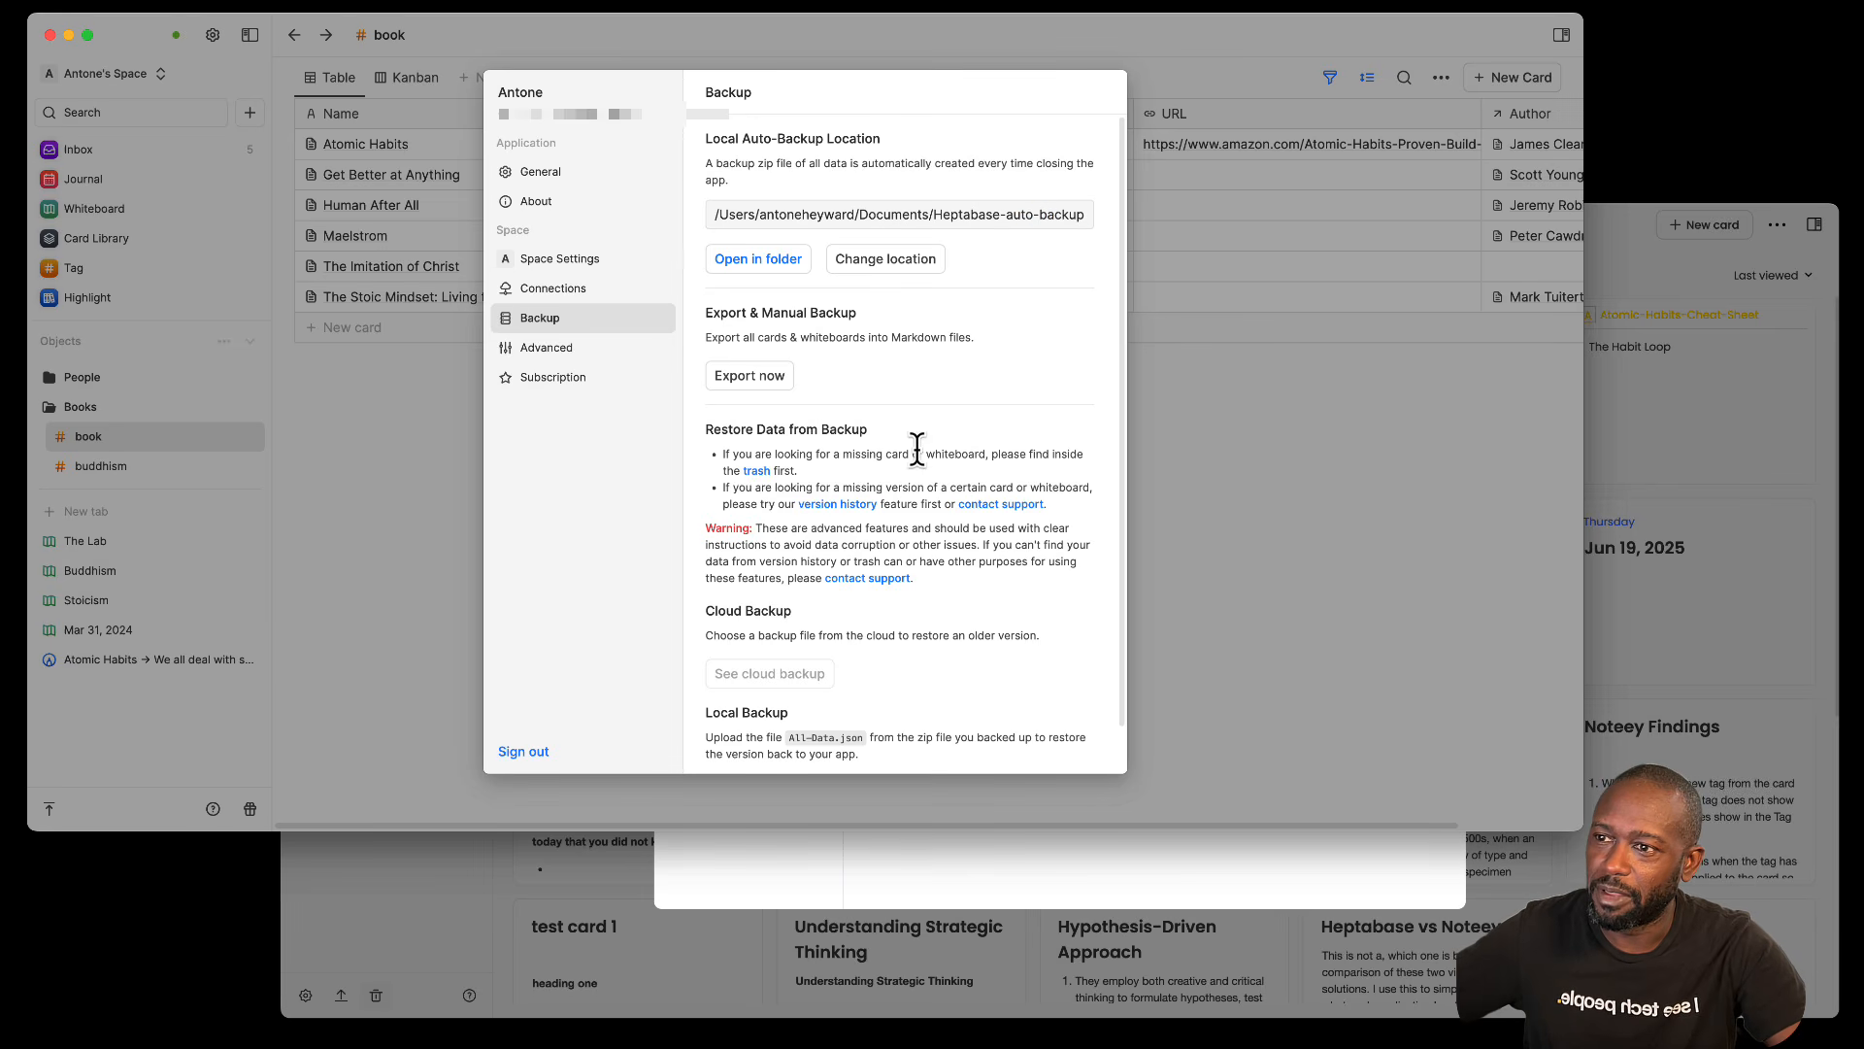
# Step: Review the restore-from-backup warning and options, along with Heptabase's Advanced and Subscription settings
pyautogui.scroll(-2, 916, 473)
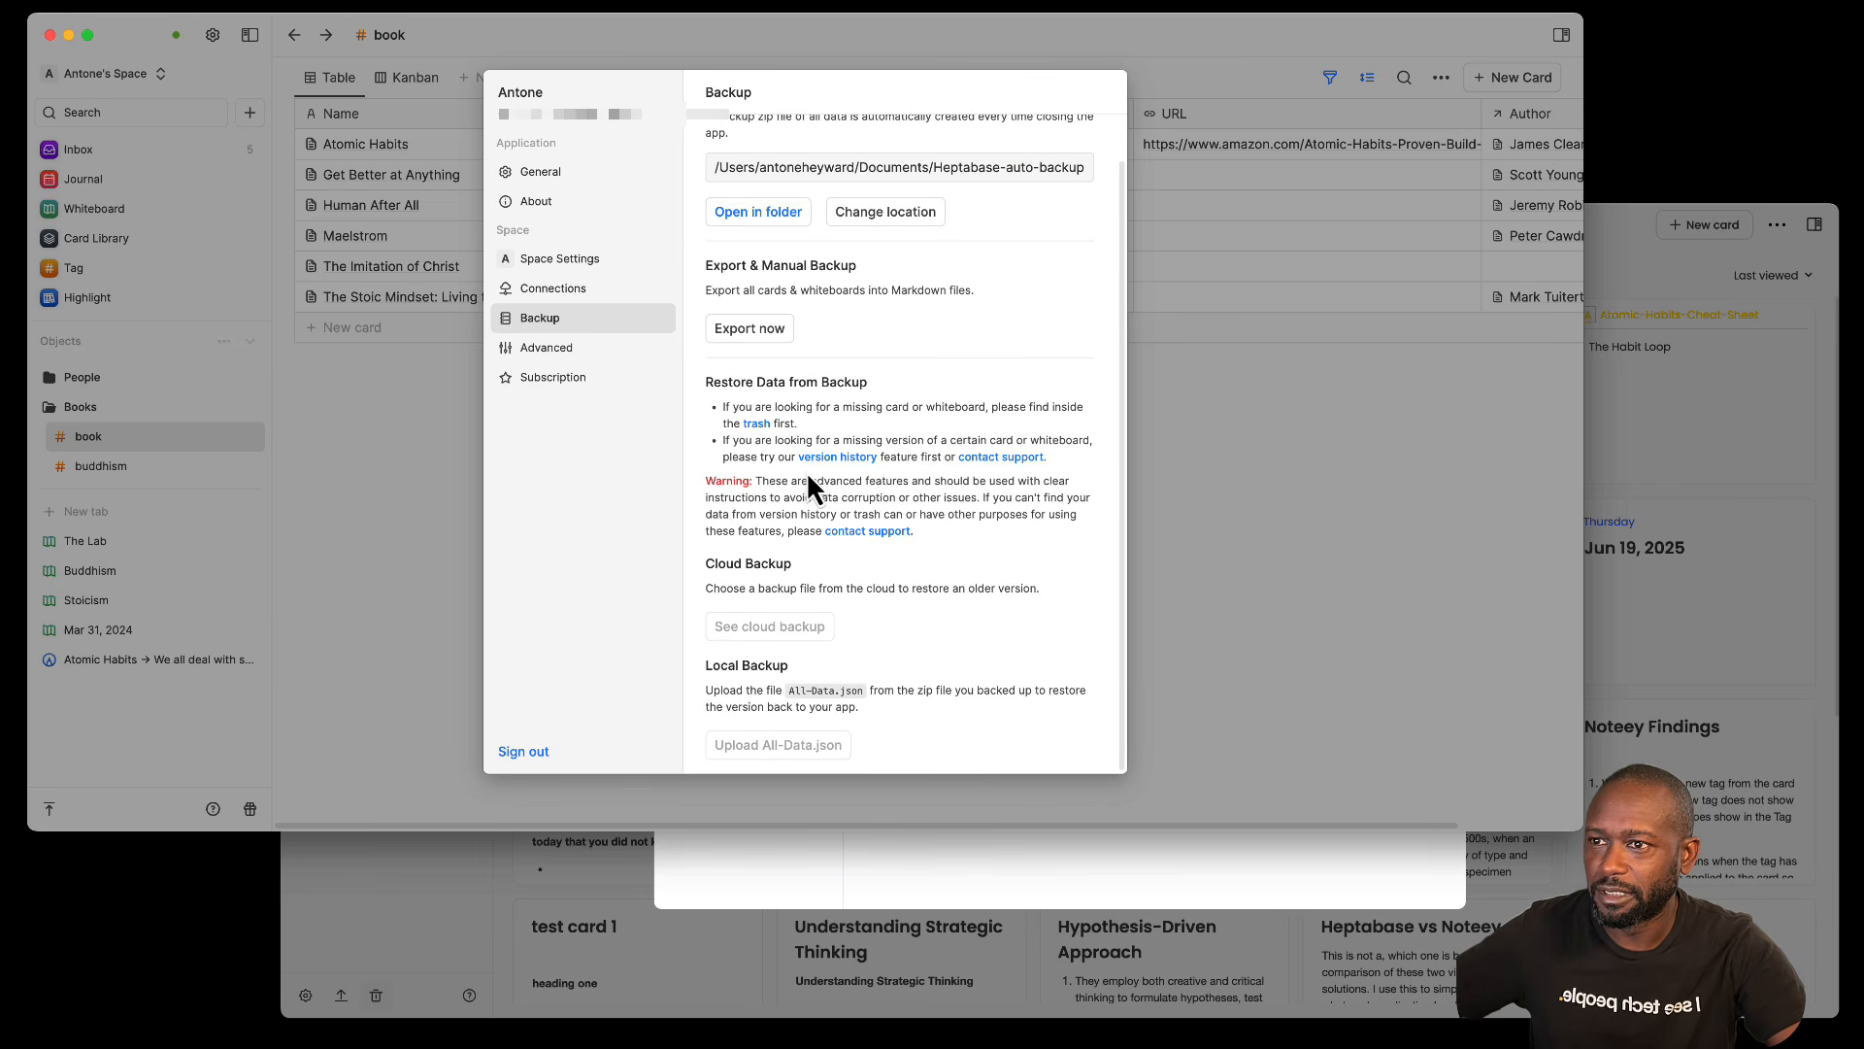
pyautogui.moveTo(715, 480)
pyautogui.mouseDown()
pyautogui.moveTo(1062, 516)
pyautogui.moveTo(898, 505)
pyautogui.moveTo(766, 529)
pyautogui.moveTo(916, 541)
pyautogui.moveTo(701, 489)
pyautogui.mouseUp()
pyautogui.click(949, 534)
pyautogui.click(952, 527)
pyautogui.scroll(2, 957, 525)
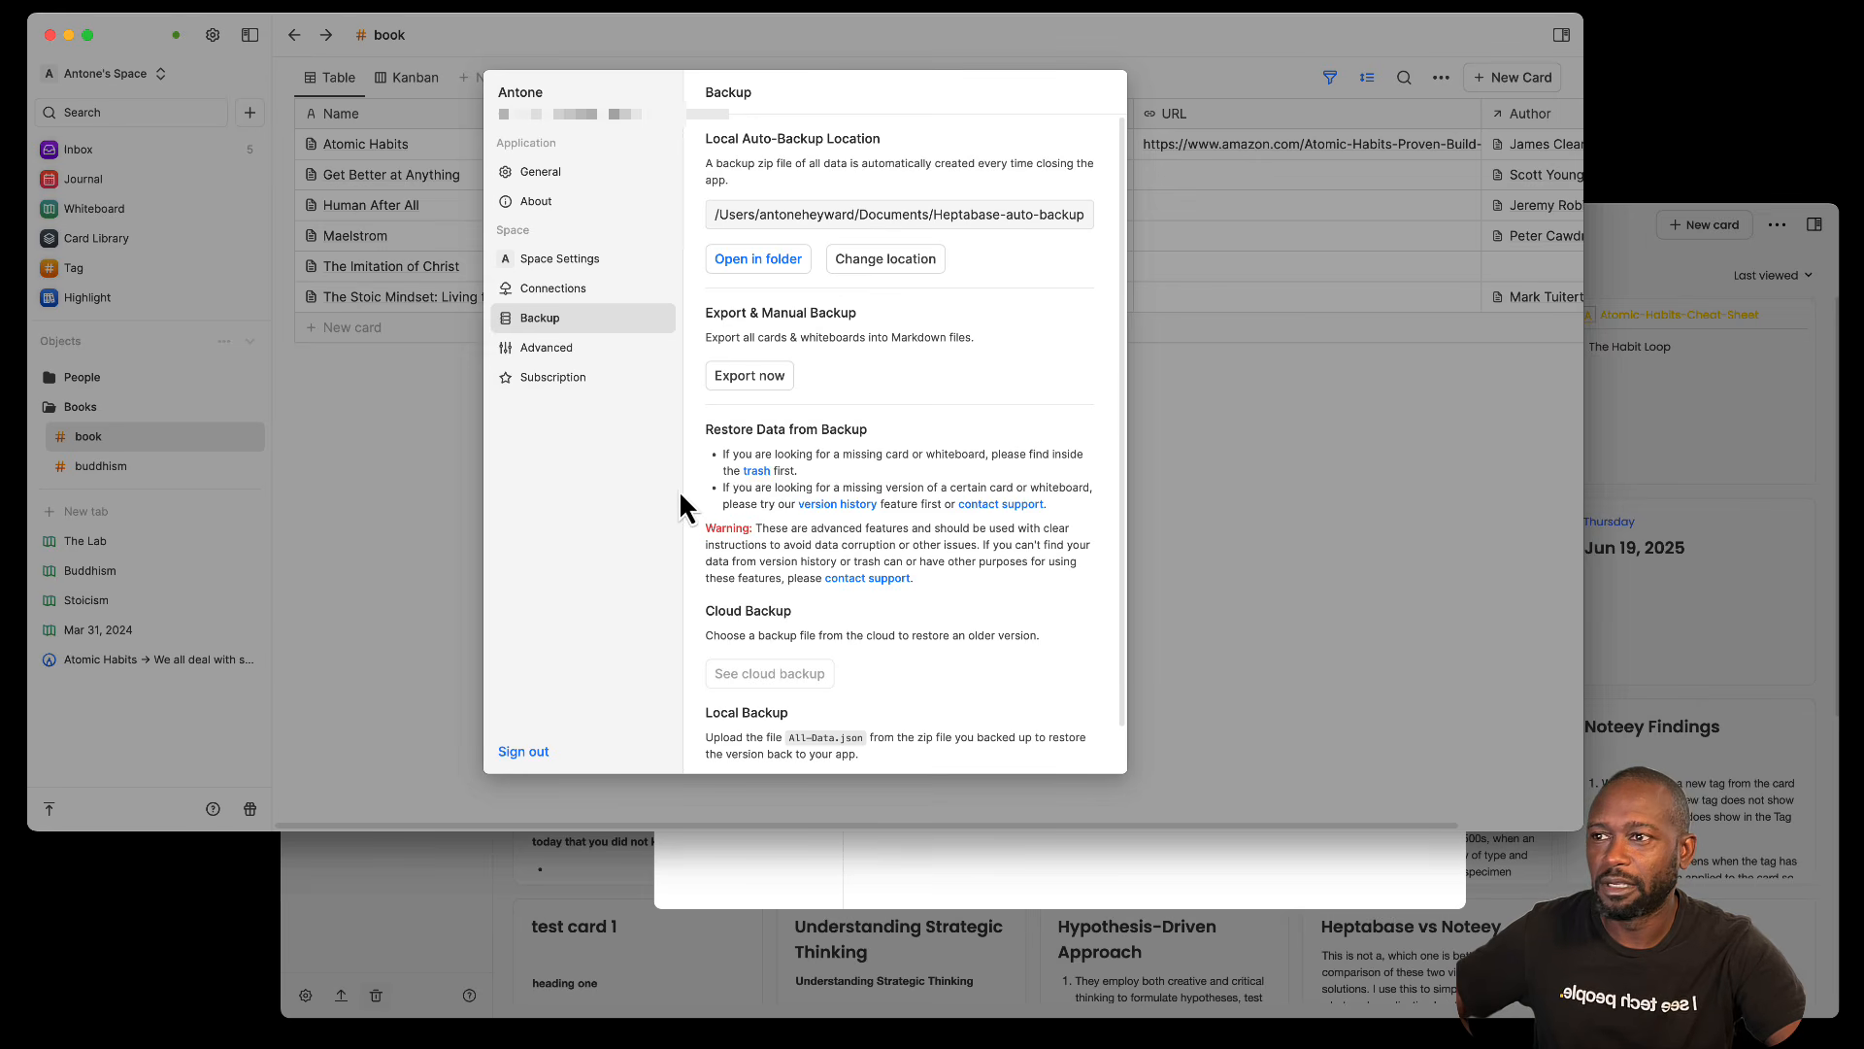
pyautogui.click(542, 350)
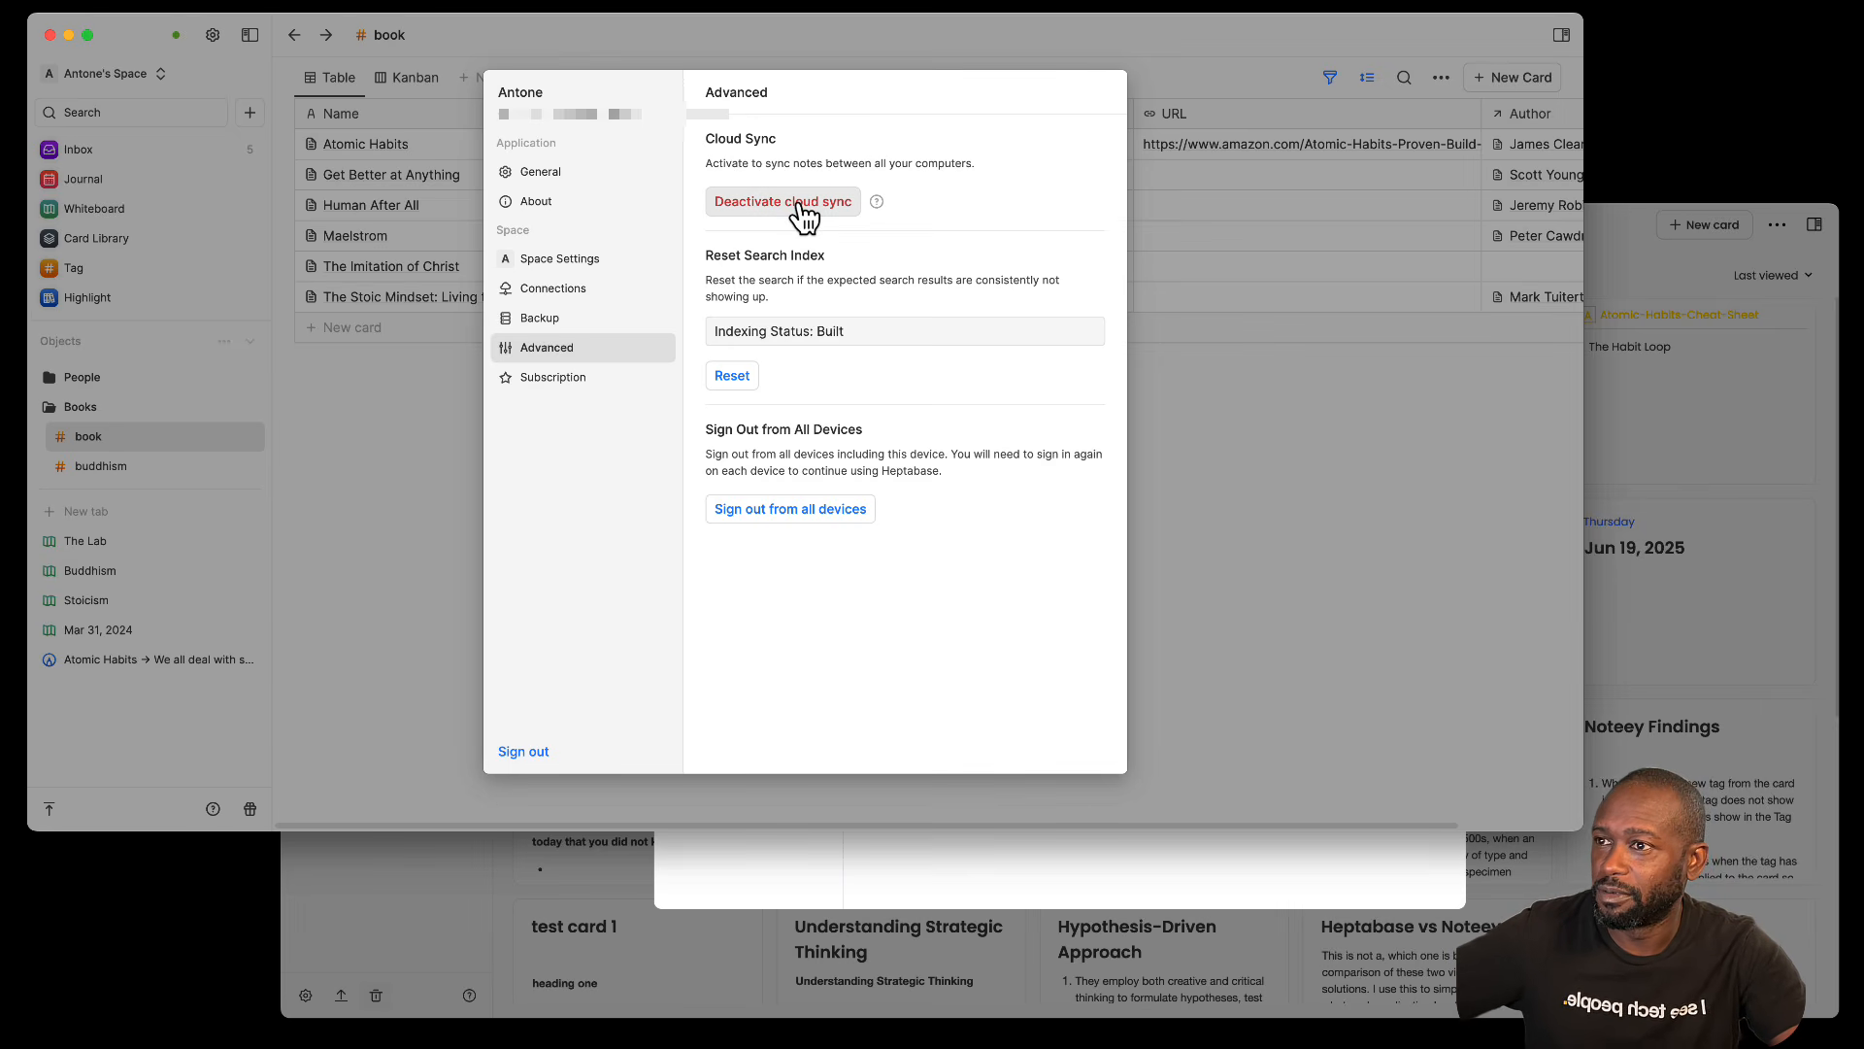
pyautogui.click(555, 381)
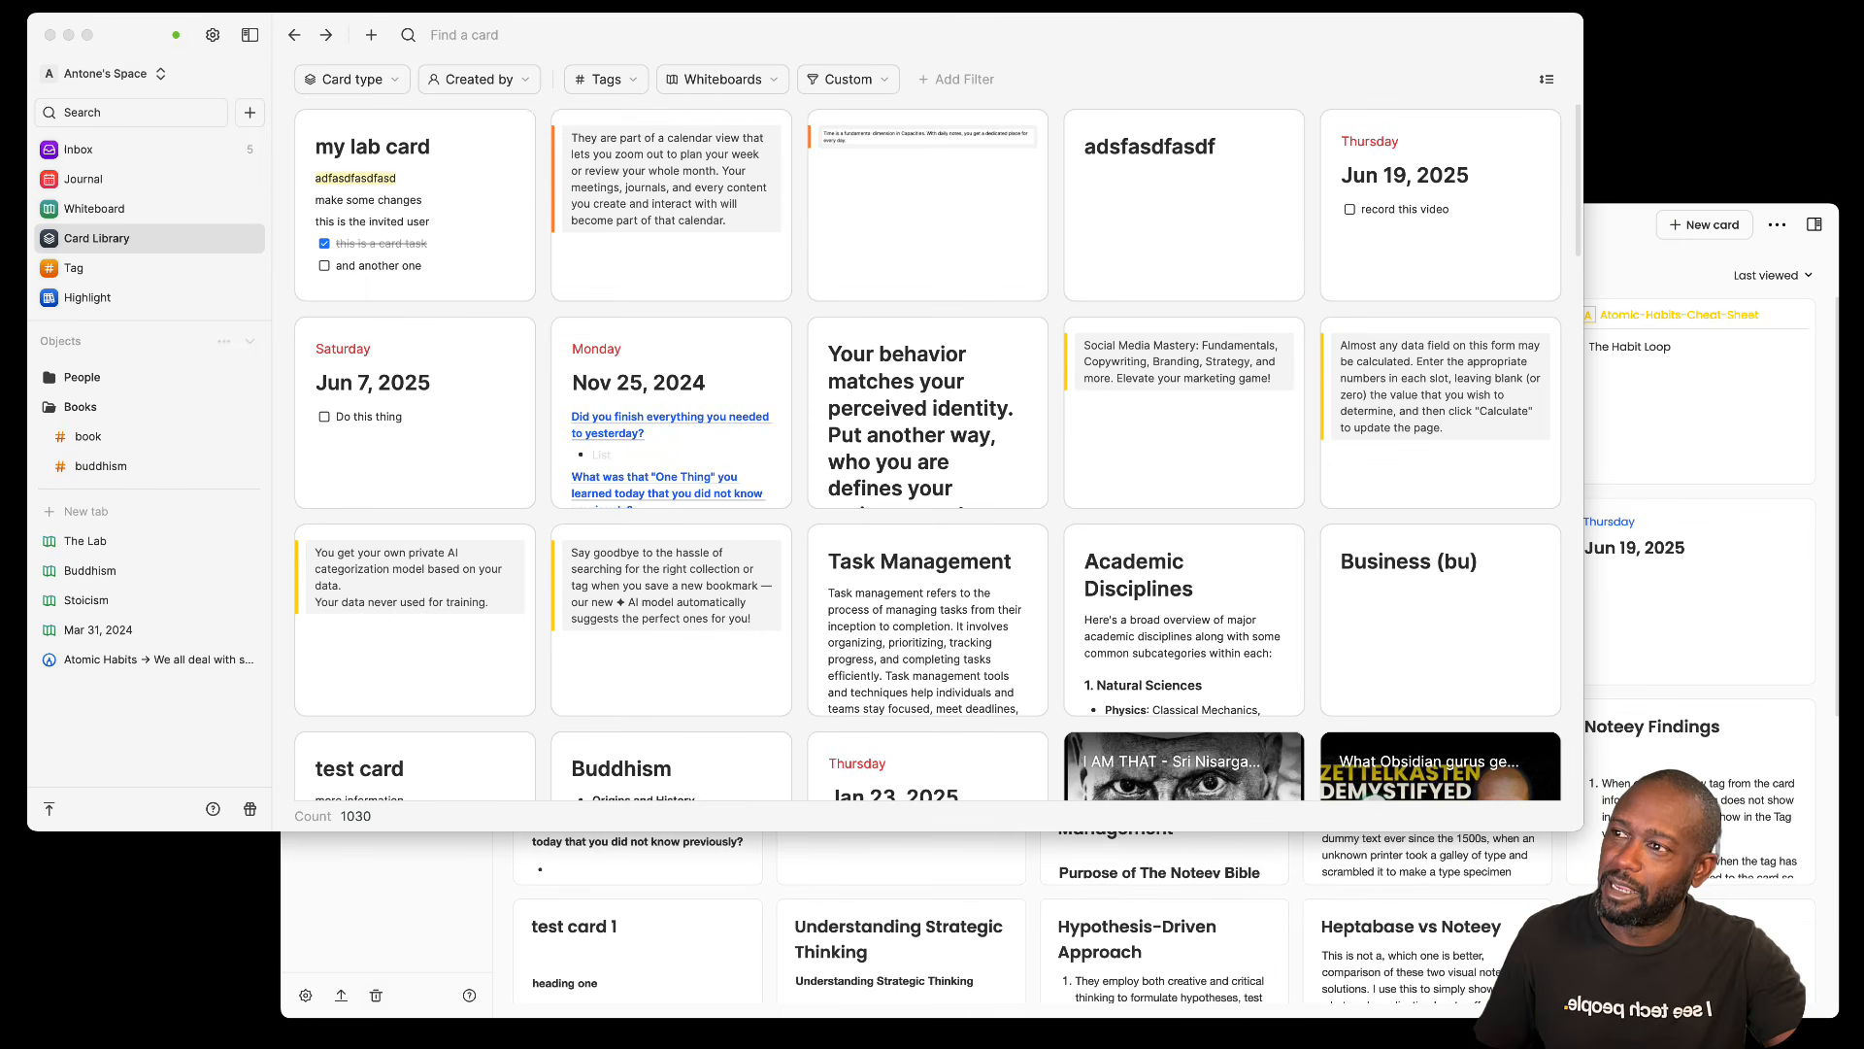
# Step: Compare Heptabase's Card Library with Noteey's Library, switching to Noteey and back to Heptabase
pyautogui.click(141, 703)
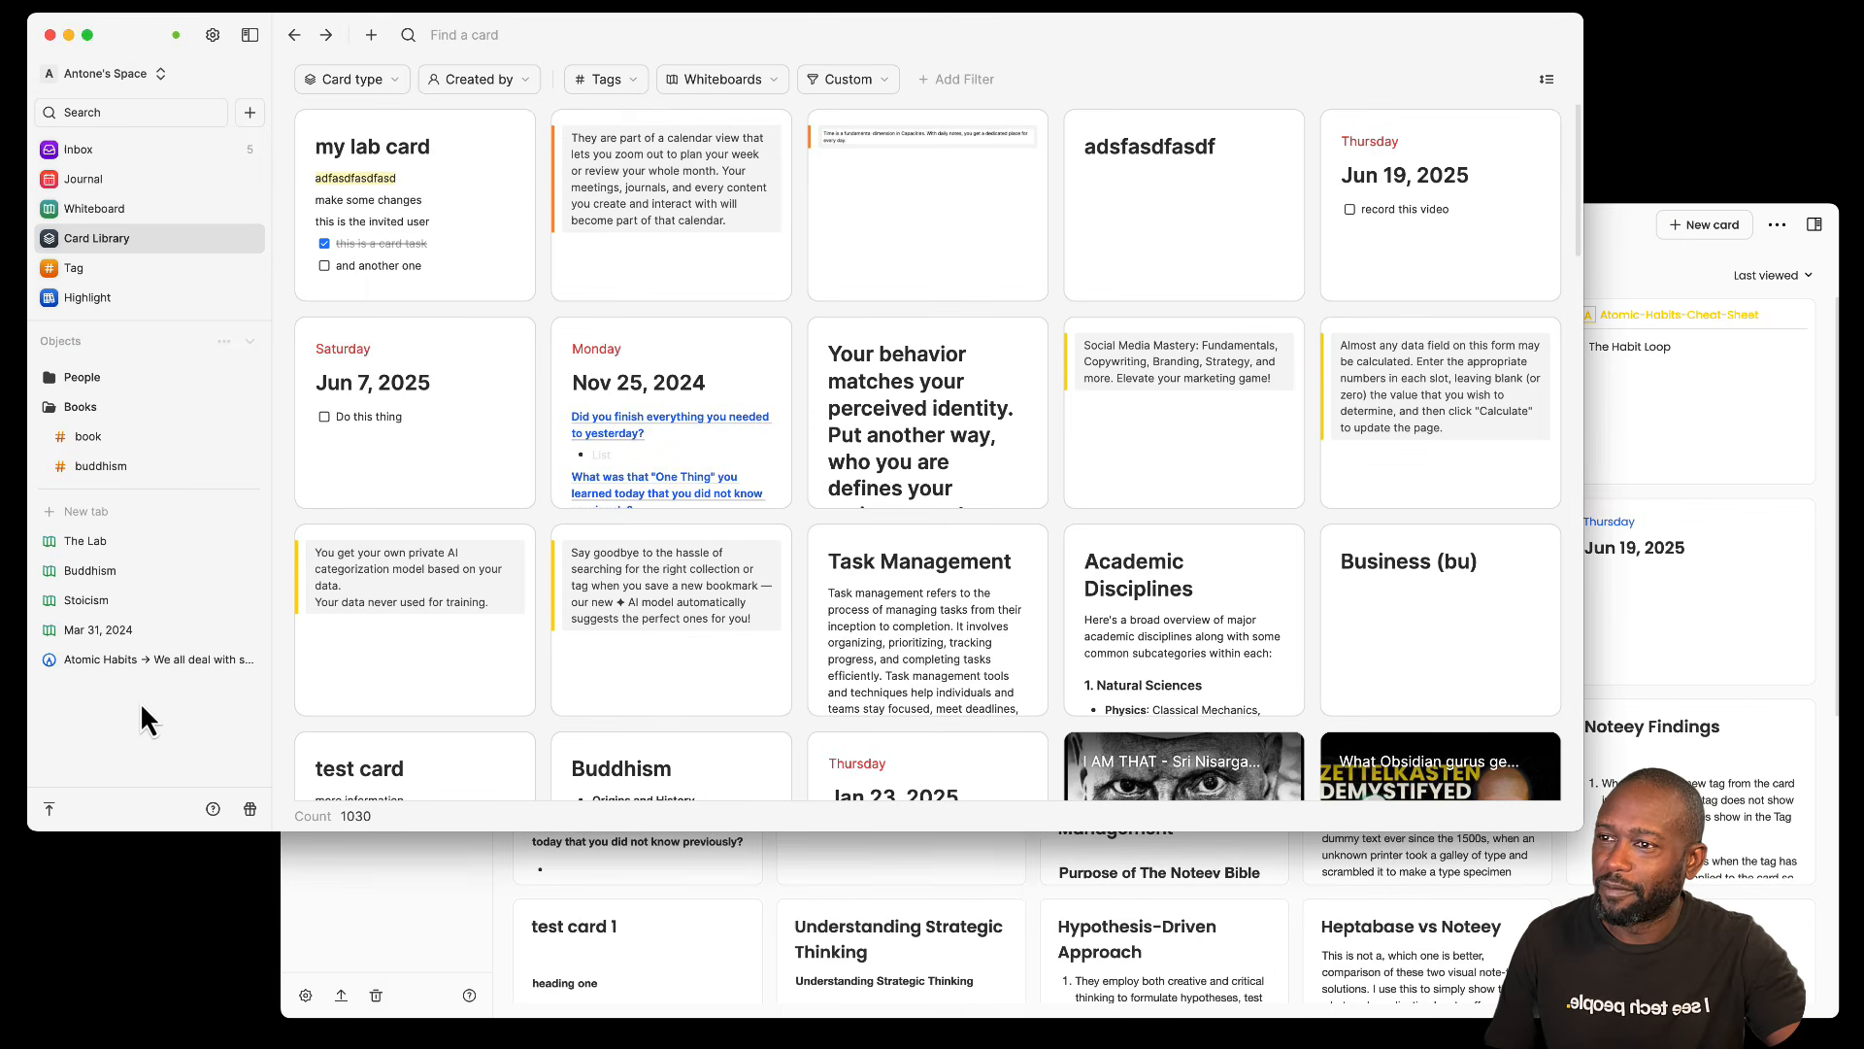
pyautogui.click(1663, 277)
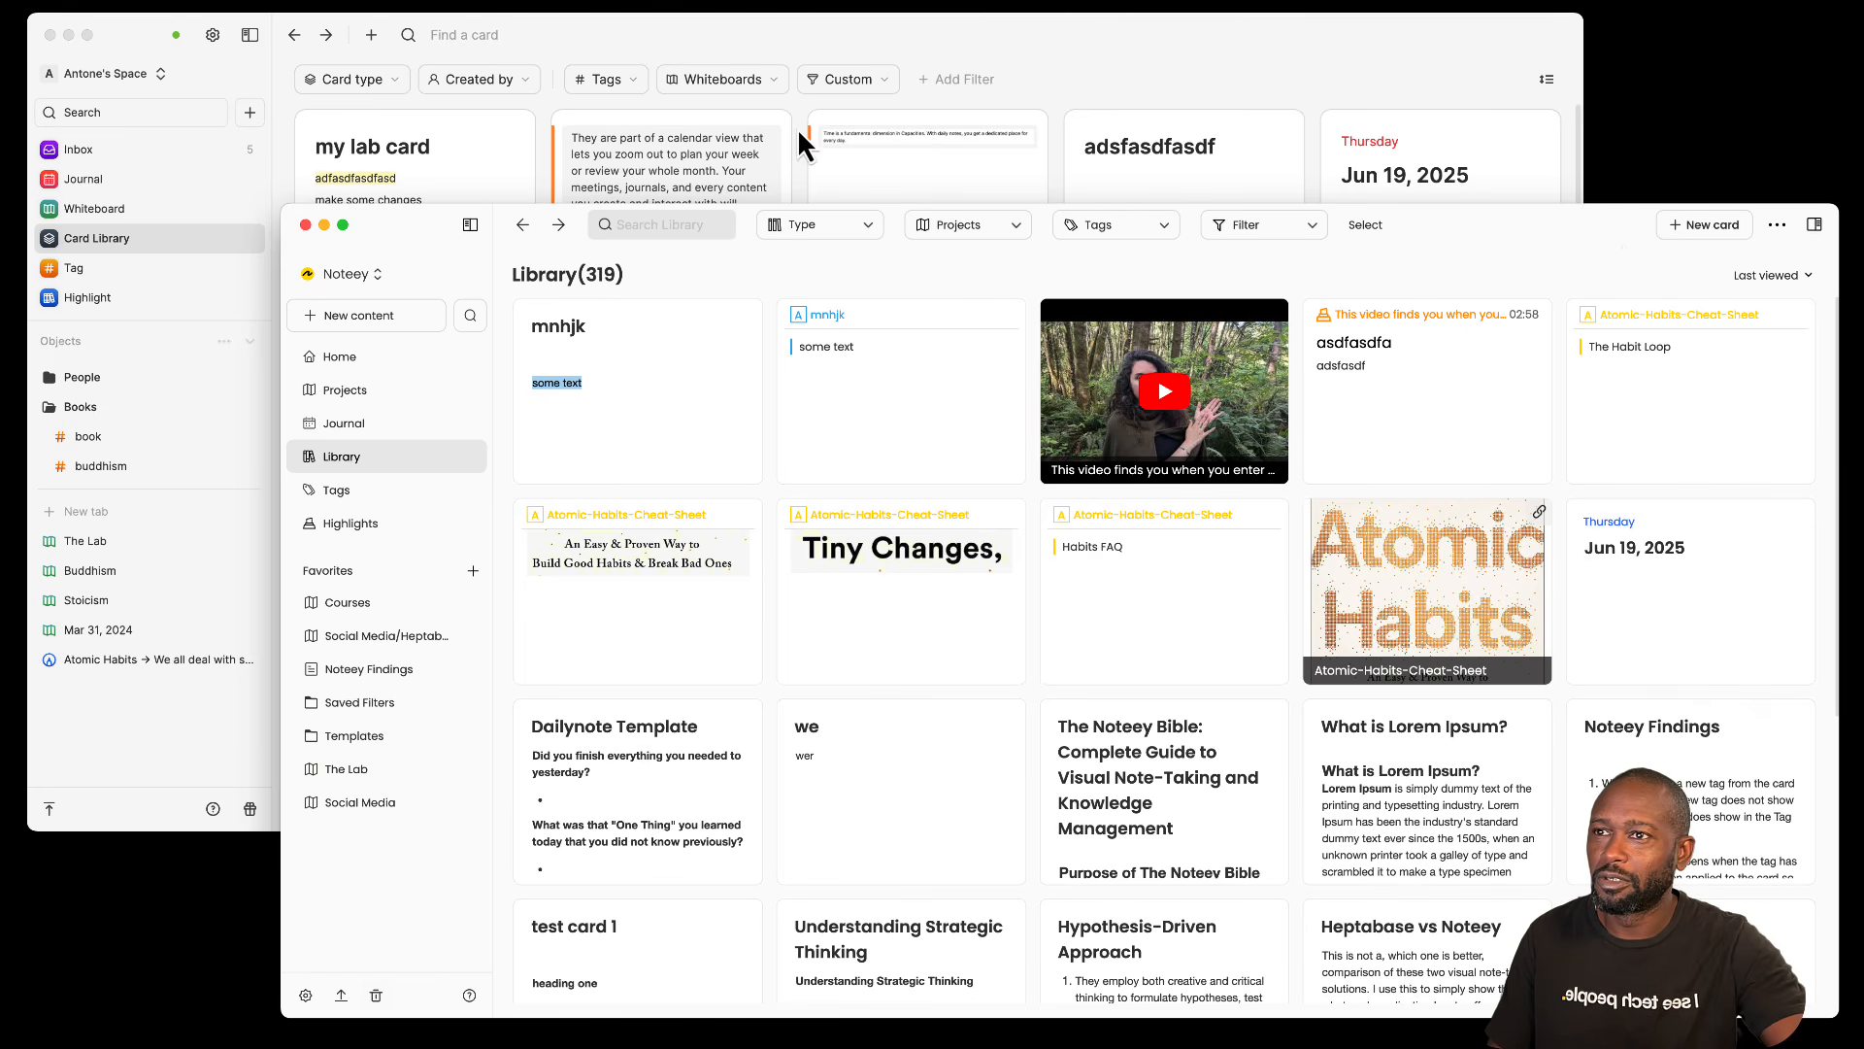
pyautogui.click(1029, 49)
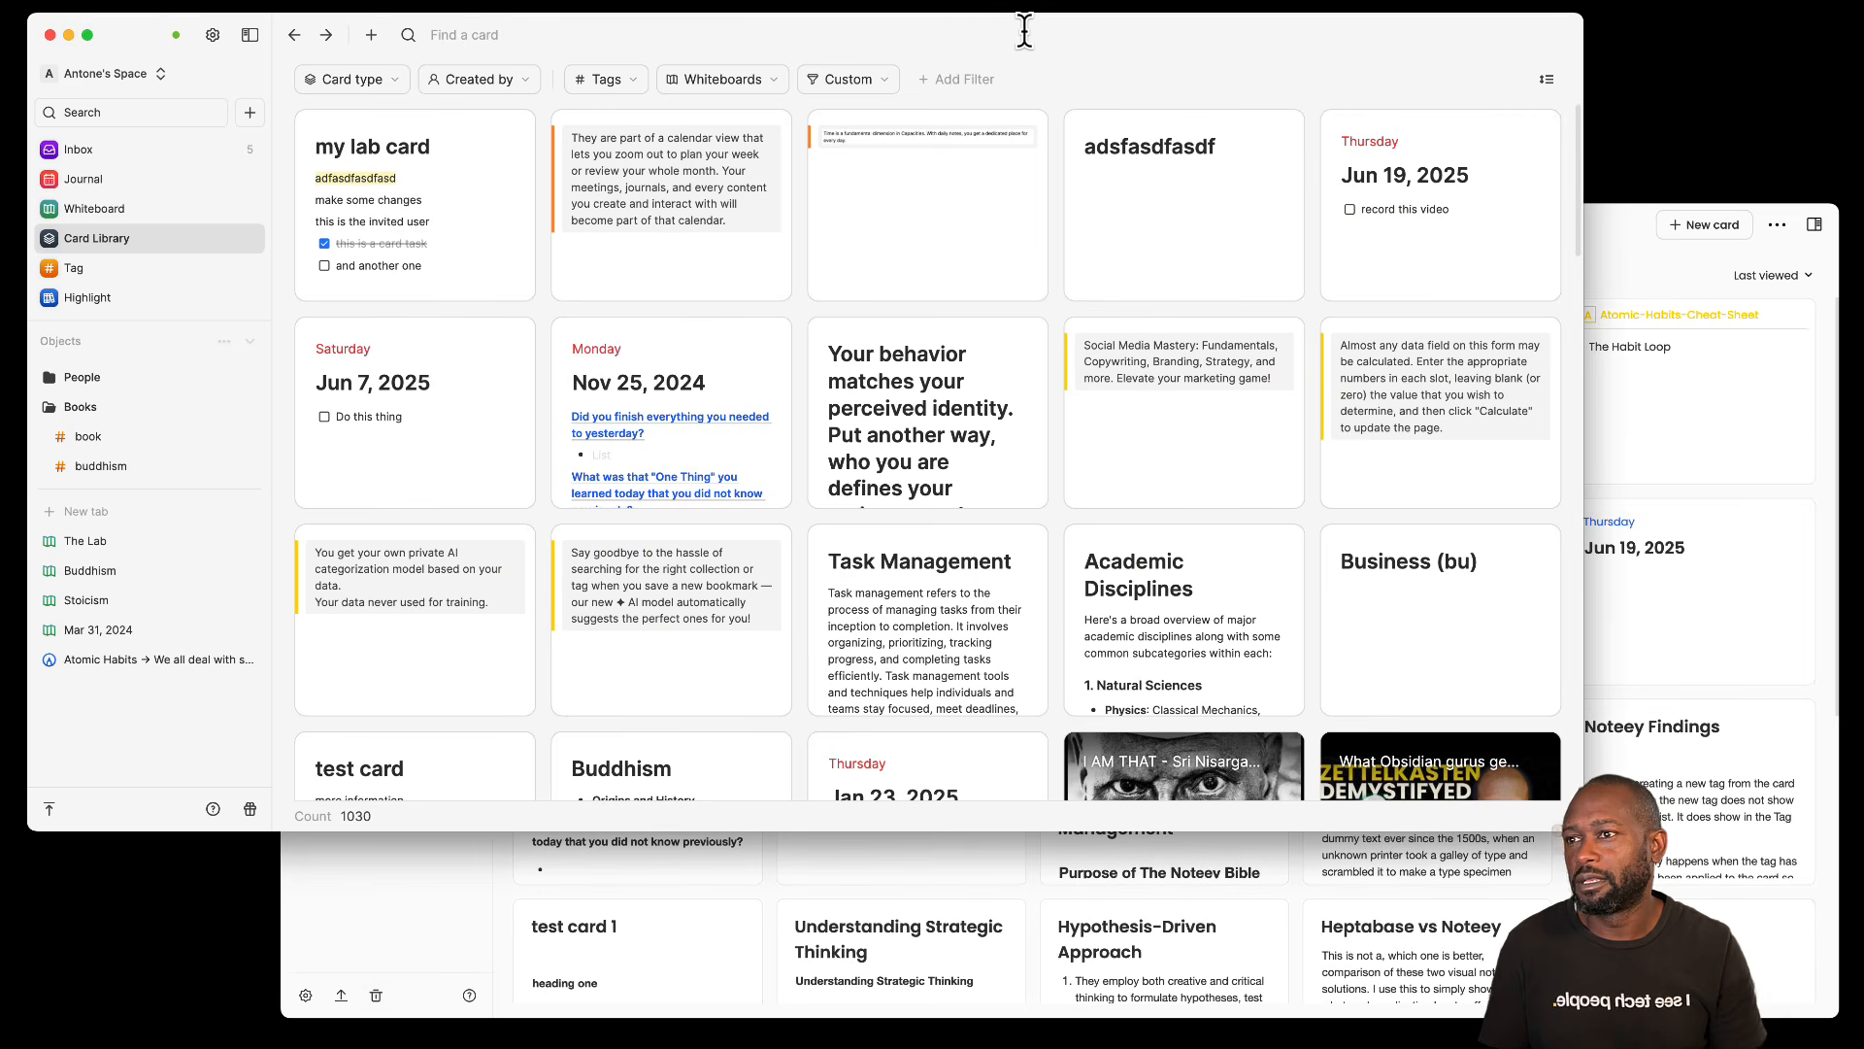